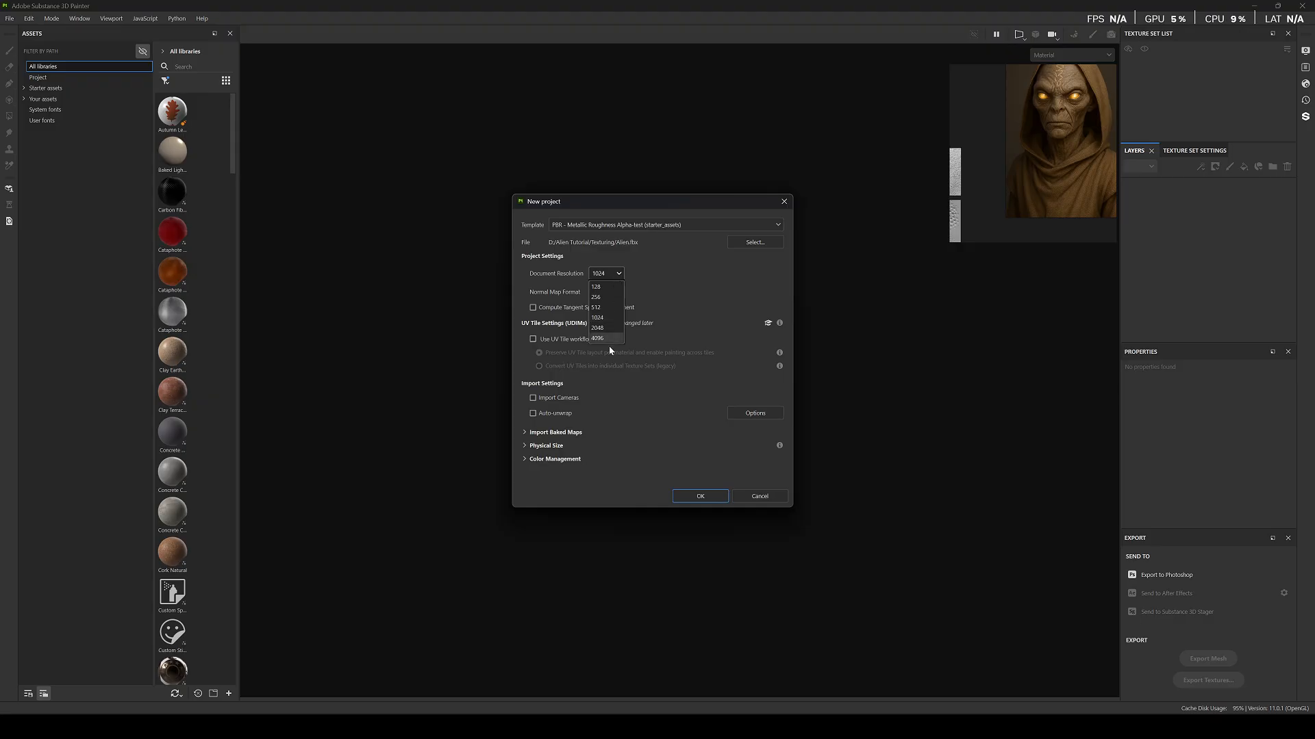
Create the project from the alien mesh with a 4096 document resolution, choosing the normal map format.
click(597, 338)
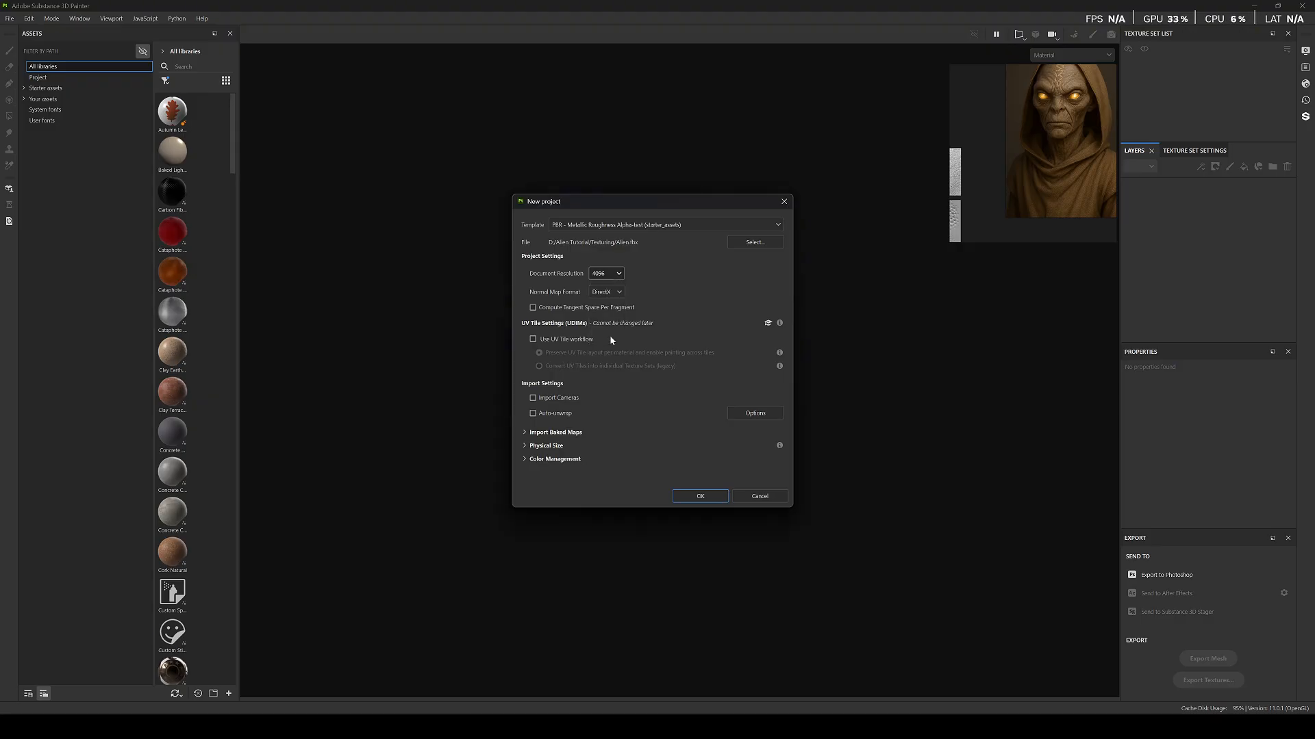
click(619, 297)
click(611, 312)
click(705, 497)
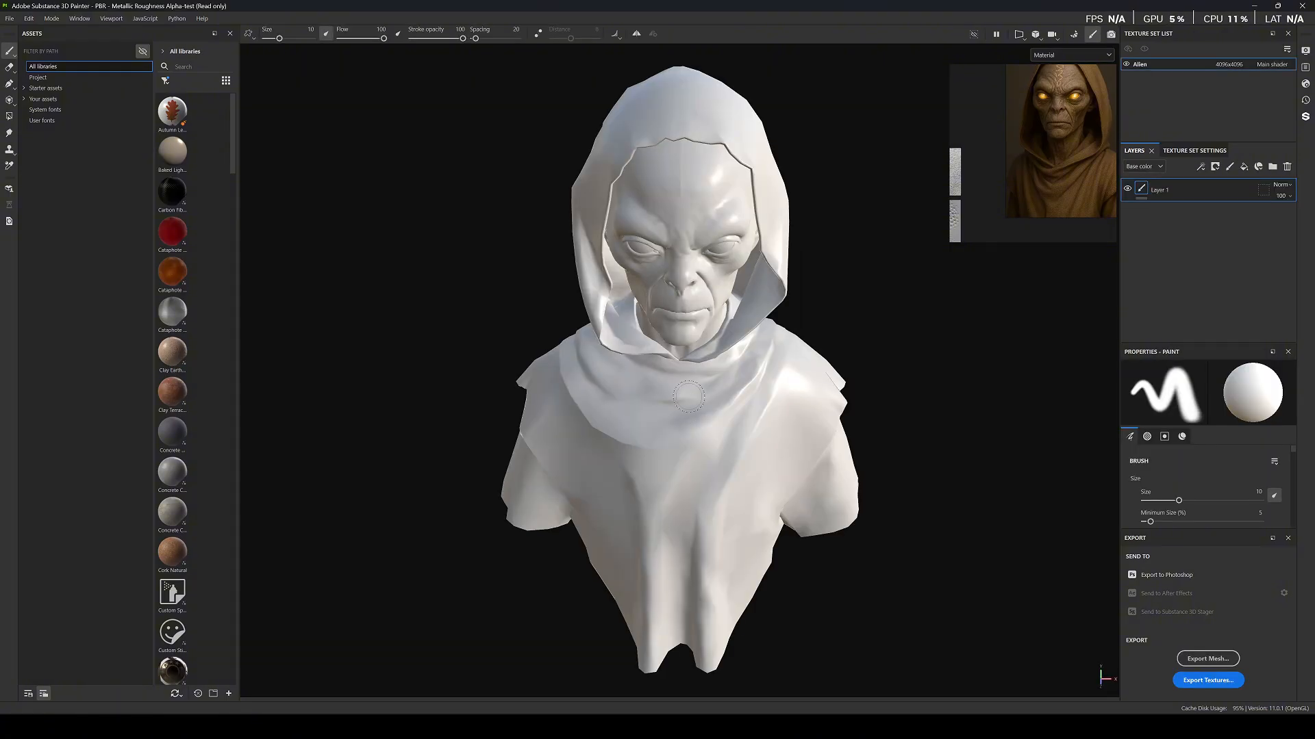
Add Alien_ao, Alien_curve and Alien_normal from the Bakes folder to the resources being imported.
scroll(726, 373, up, 5)
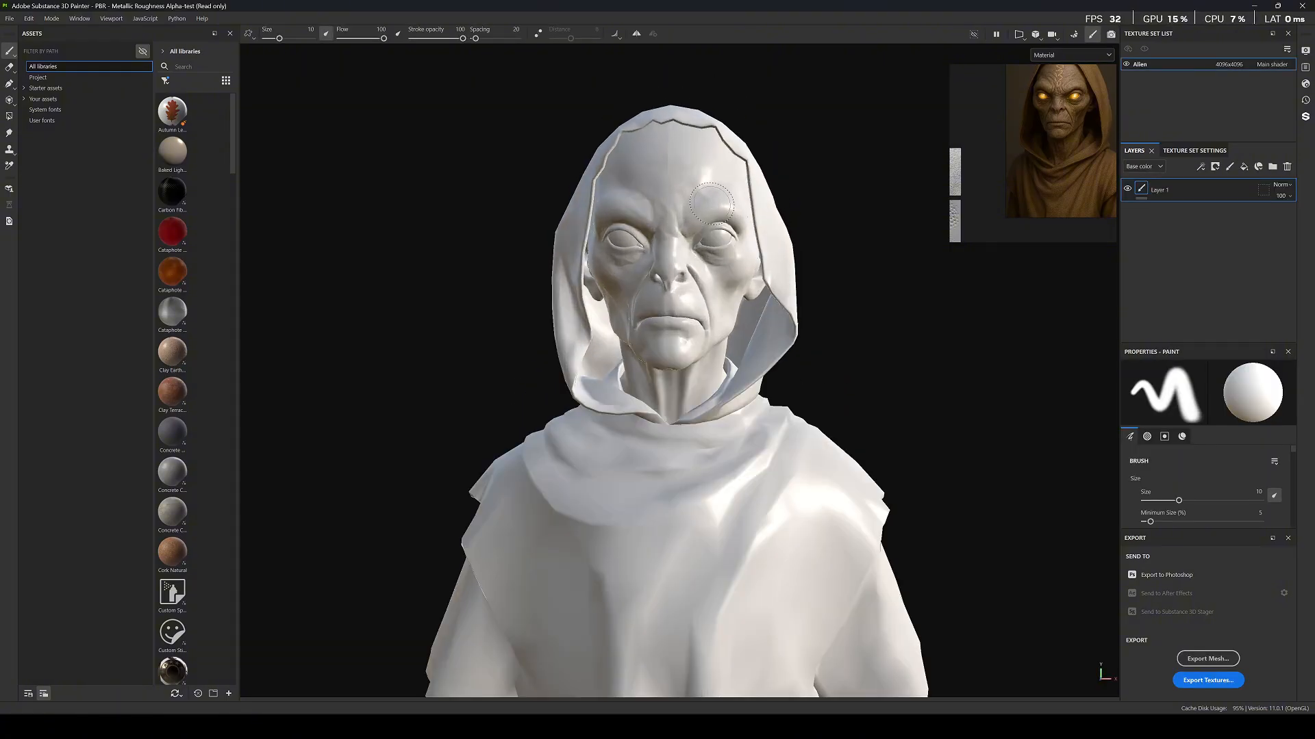
click(9, 18)
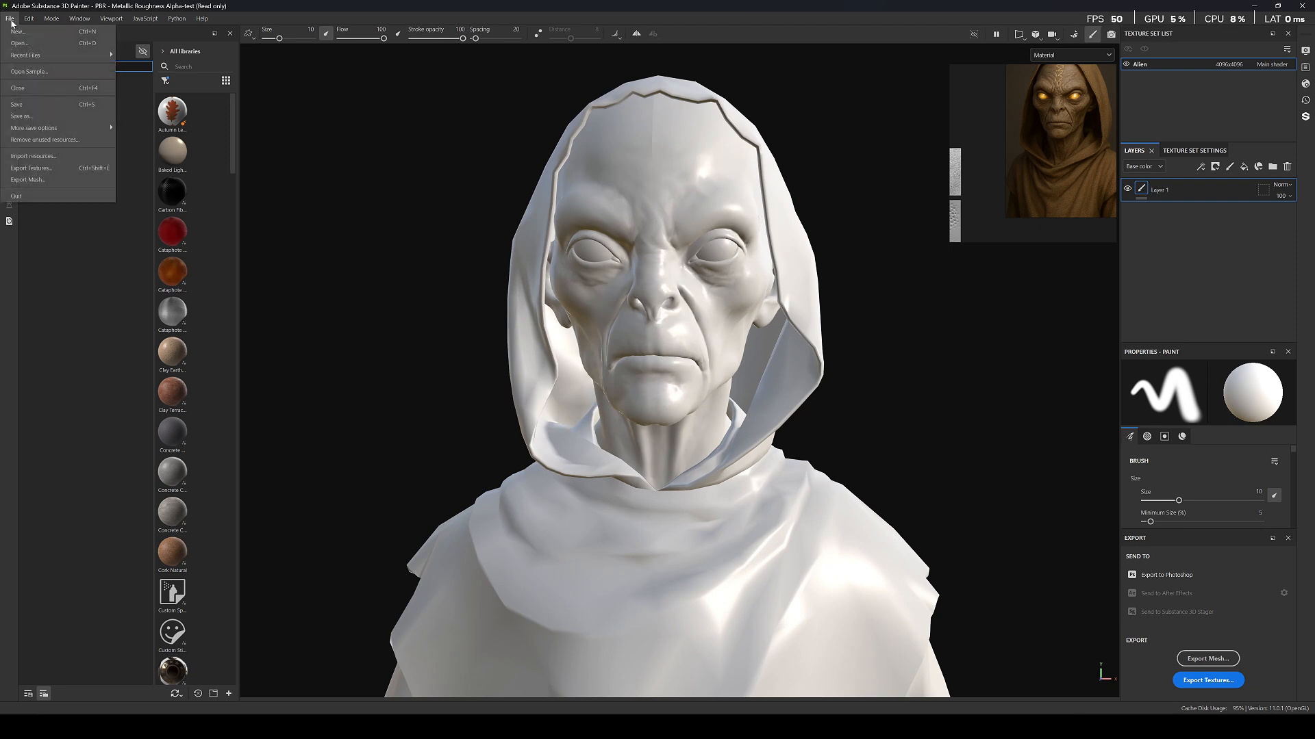
click(91, 160)
click(709, 225)
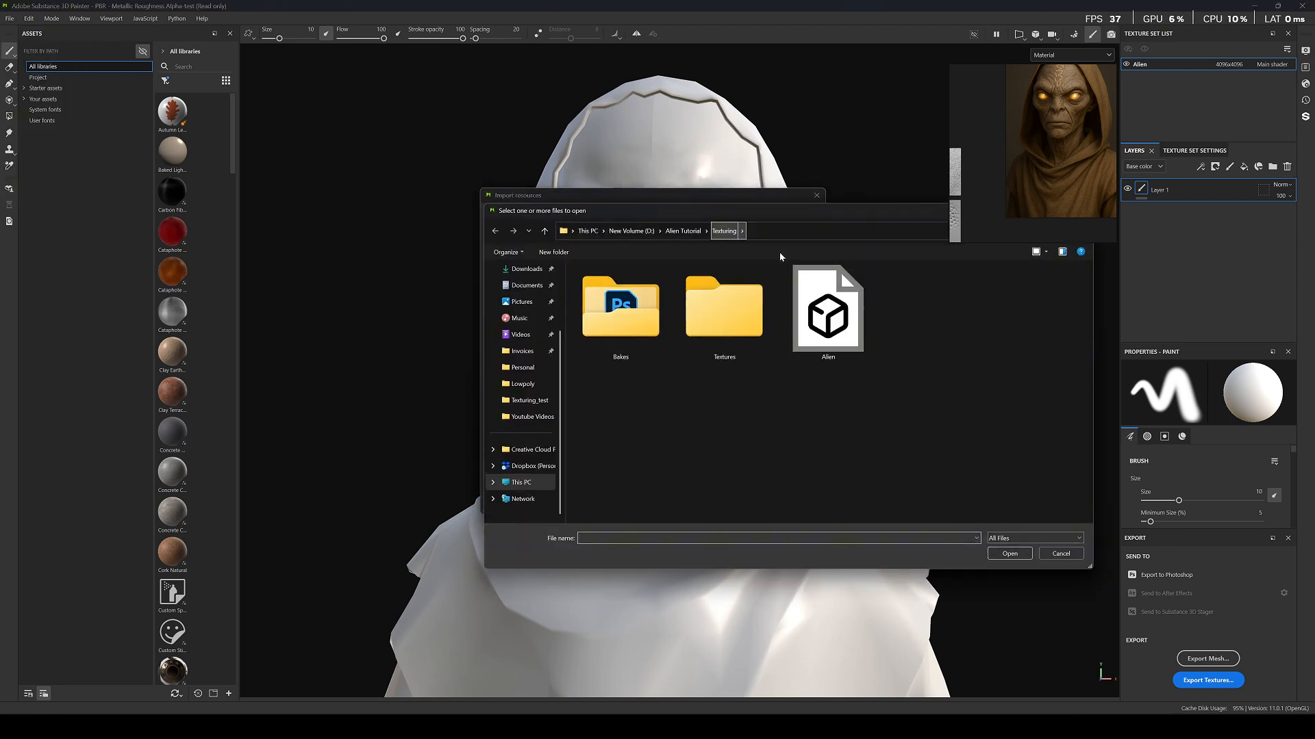
double_click(620, 308)
click(600, 291)
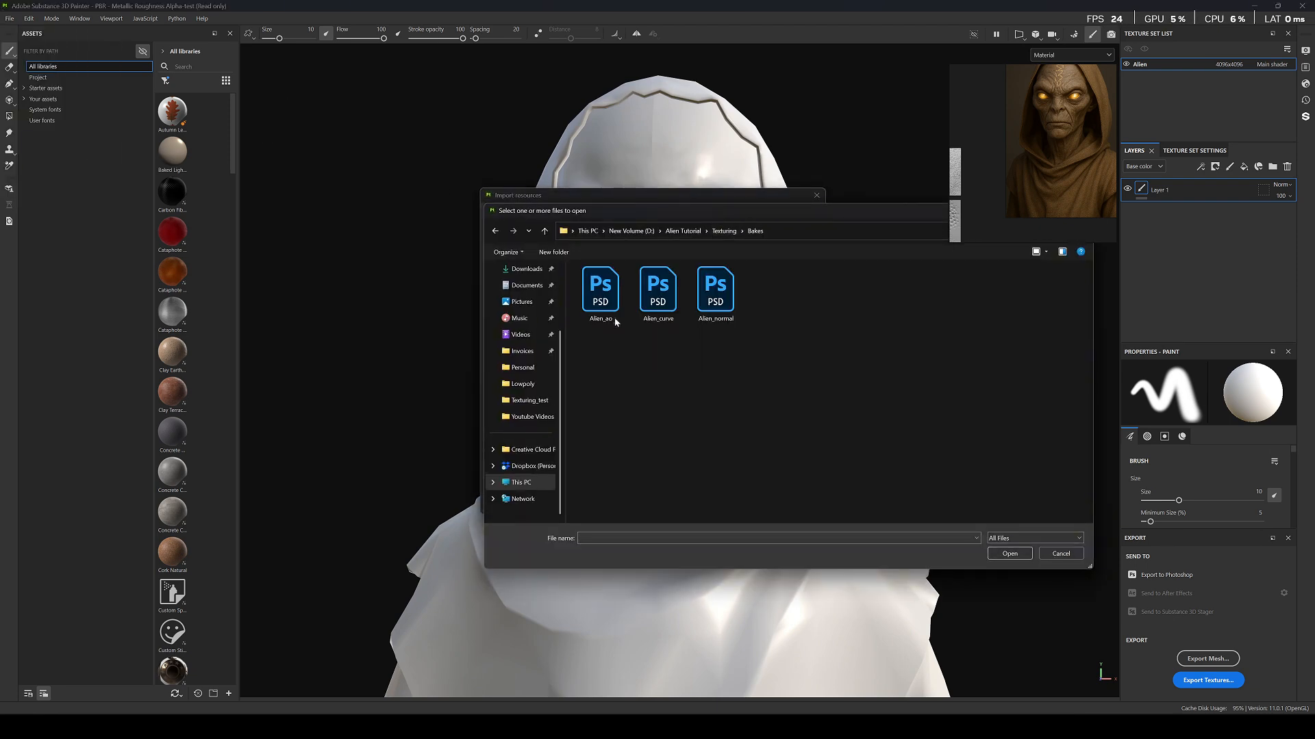
shift+click(735, 307)
click(1009, 554)
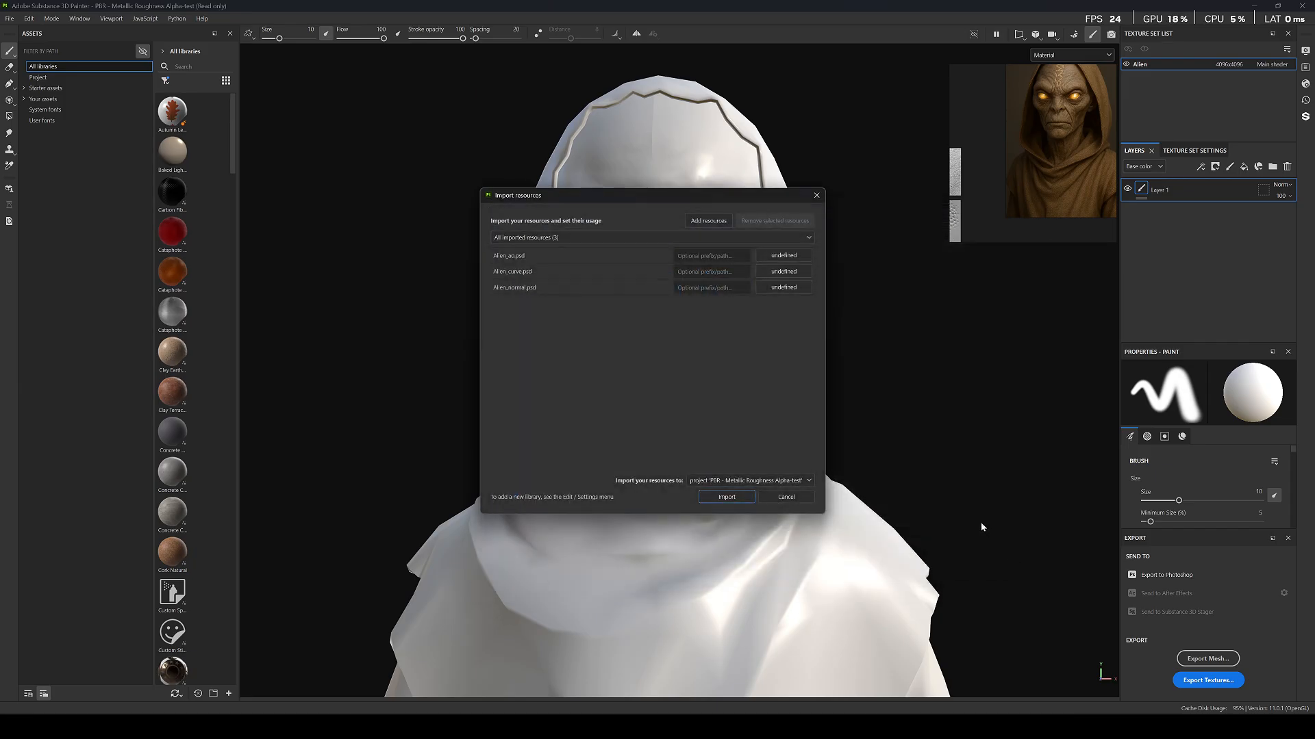
Set the usage of all three baked maps to texture and import them into the current project.
click(600, 255)
click(783, 255)
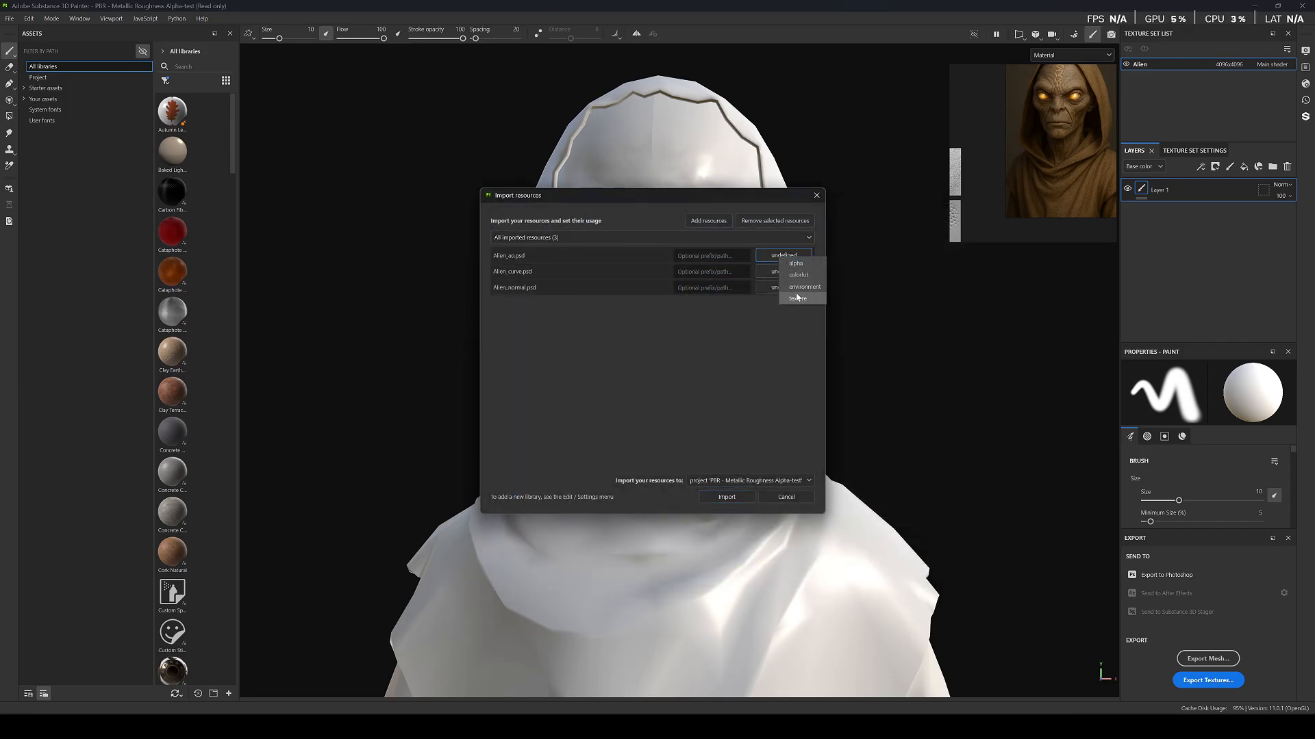
click(772, 481)
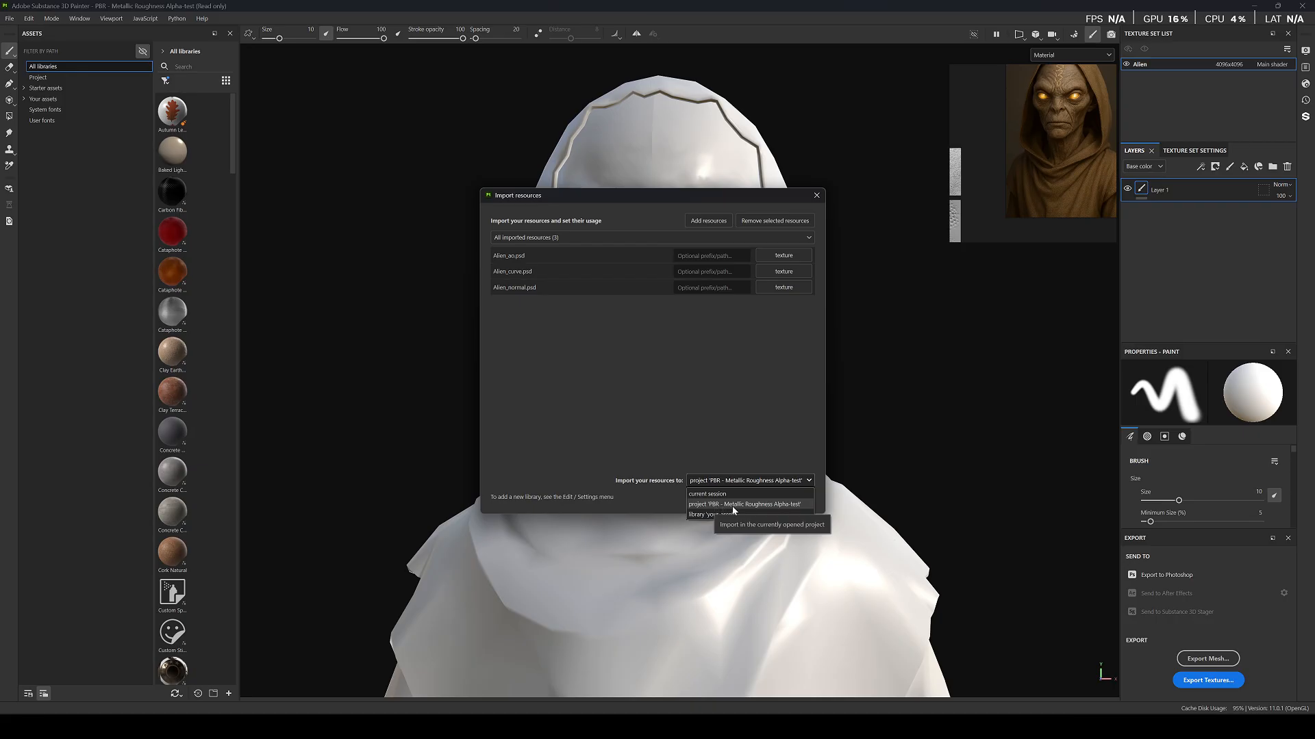
click(733, 505)
click(726, 498)
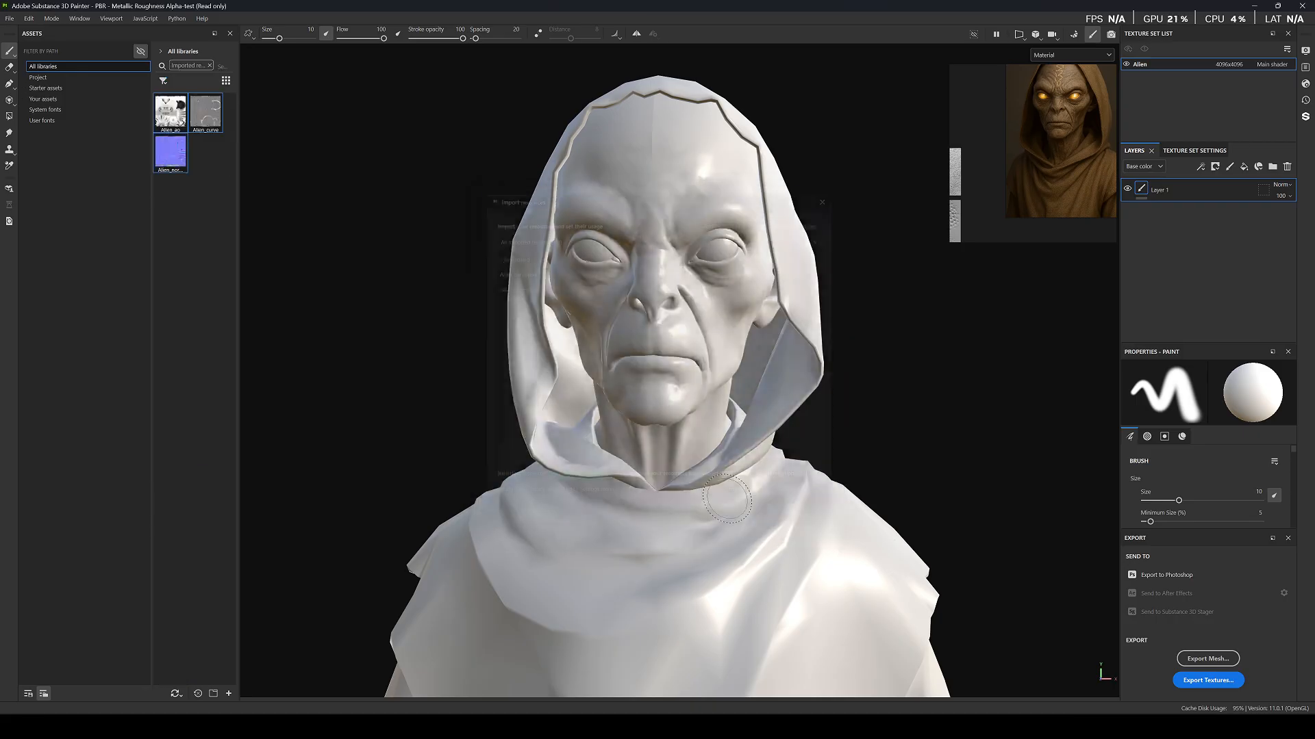
Assign Alien_normal as the texture set's normal mesh map.
click(1185, 153)
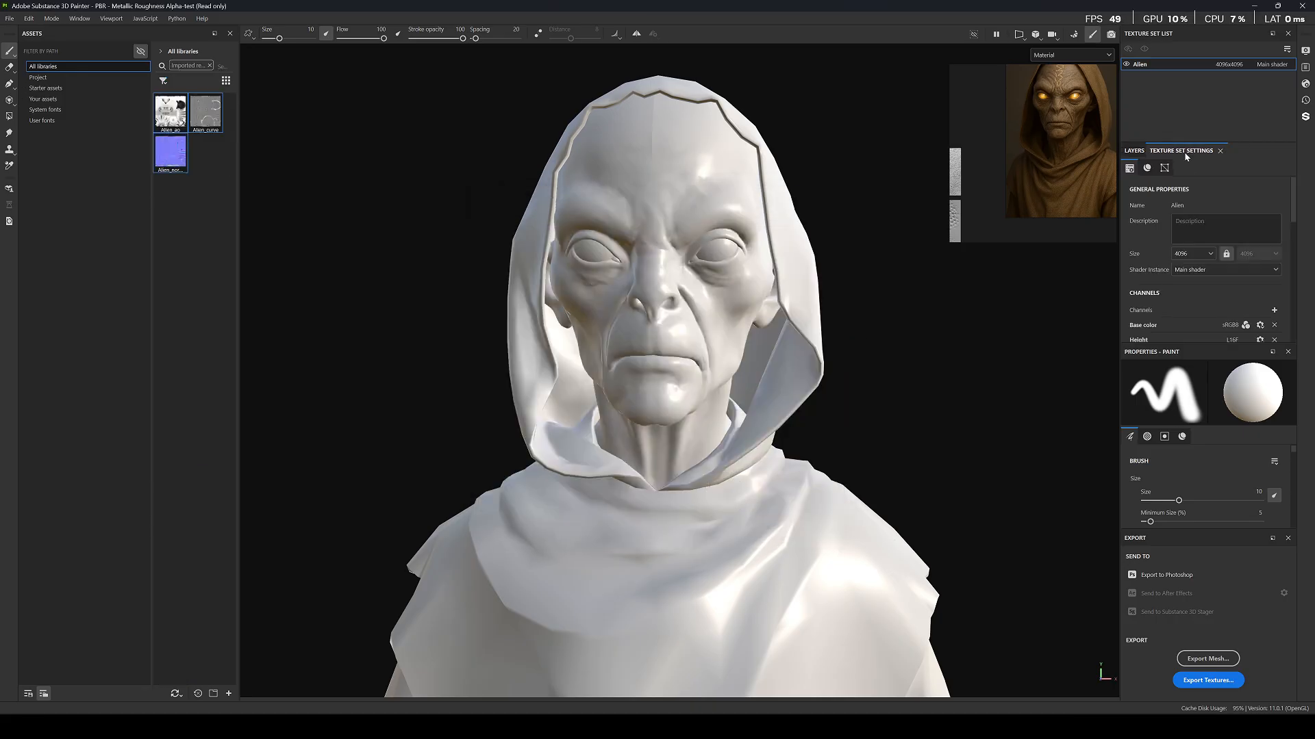
scroll(1221, 297, down, 4)
scroll(1221, 296, down, 3)
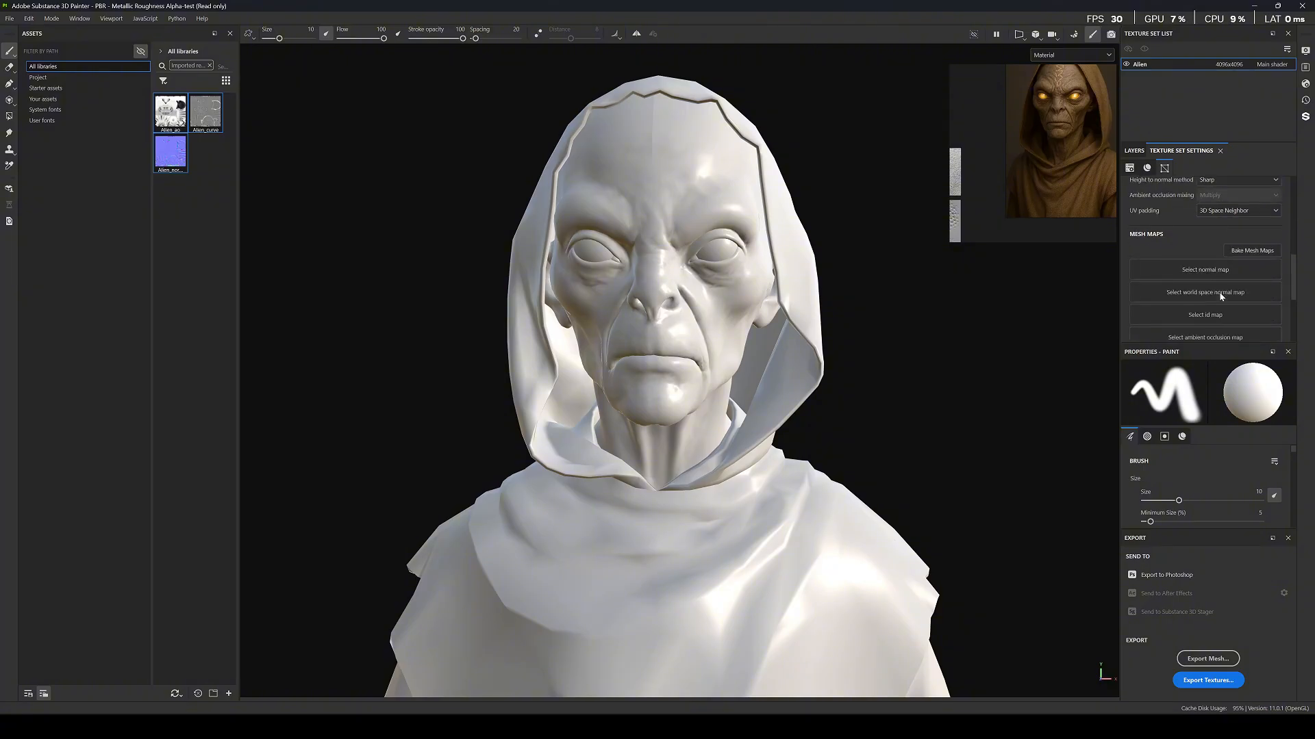
drag(170, 154, 1205, 241)
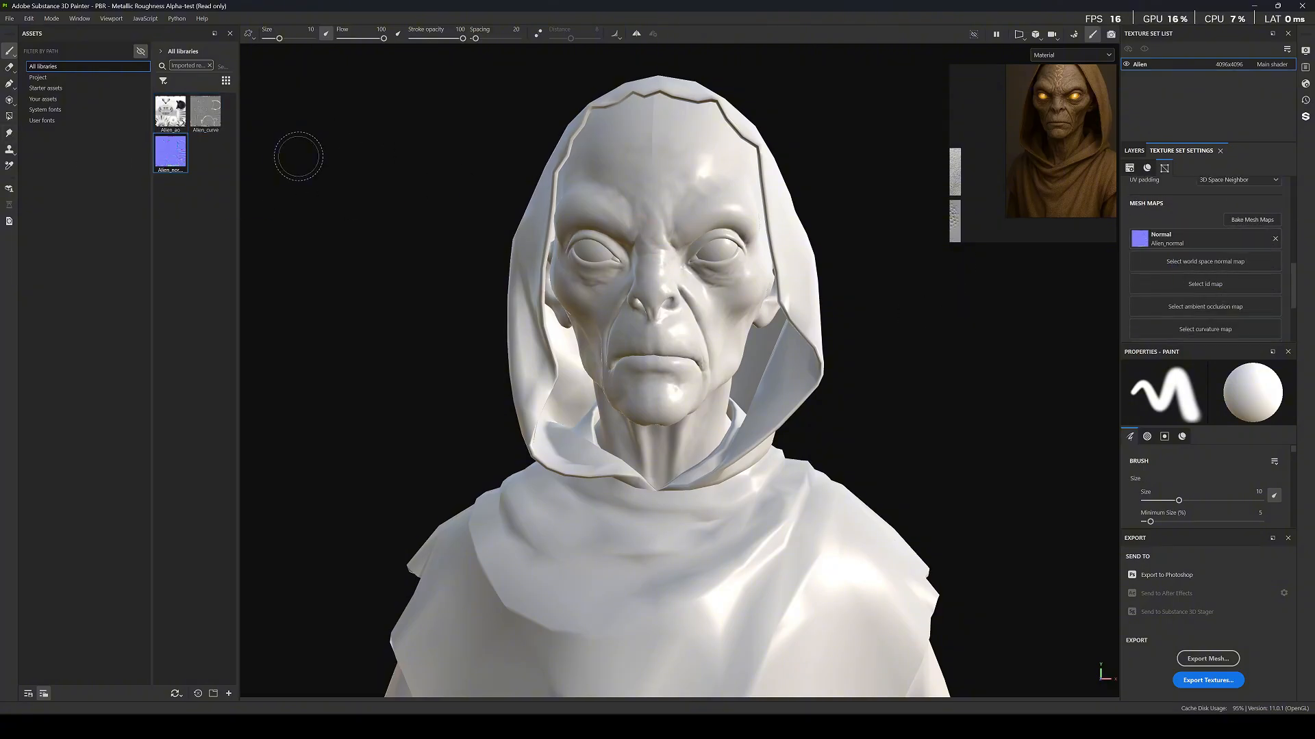
Assign Alien_curve as the curvature mesh map and Alien_ao as the ambient occlusion mesh map.
scroll(736, 294, down, 2)
mouse_move(736, 295)
alt+mouse_down()
mouse_move(807, 308)
mouse_move(743, 304)
alt+mouse_up()
scroll(807, 308, up, 3)
alt+middle_drag(743, 305, 757, 407)
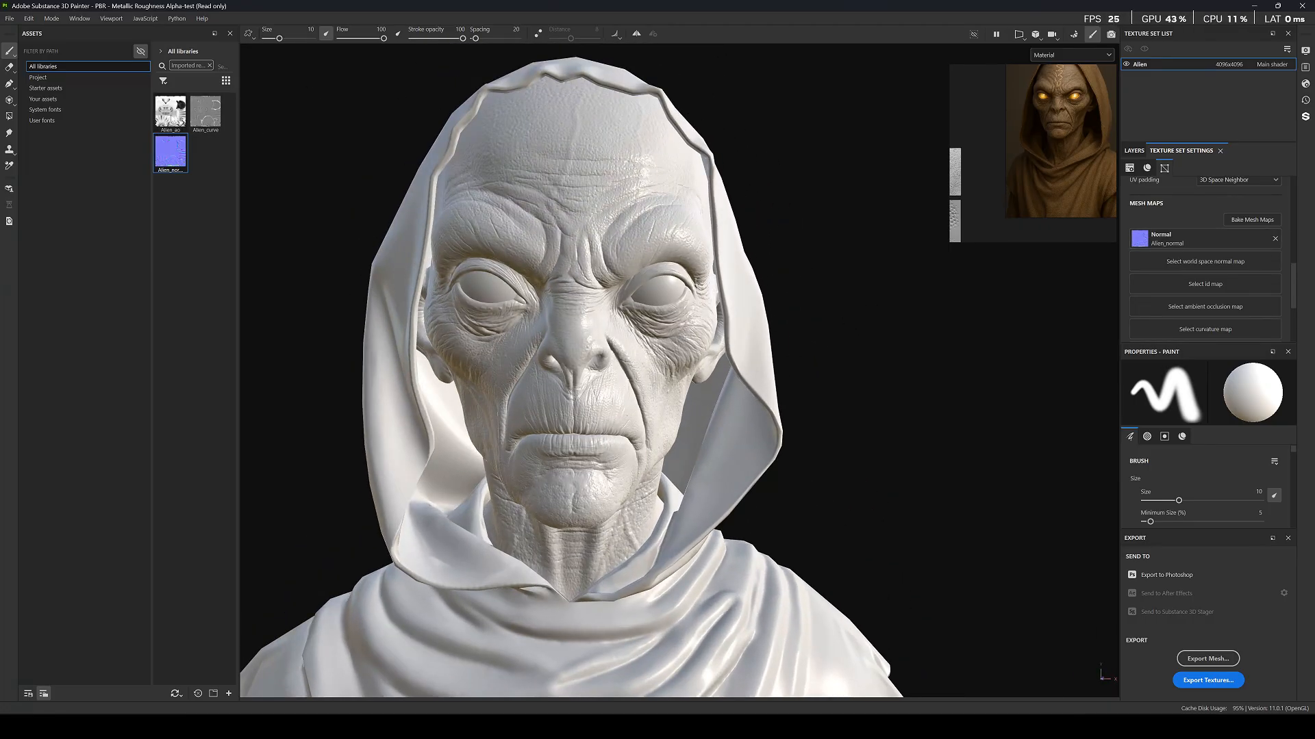
drag(206, 112, 1248, 330)
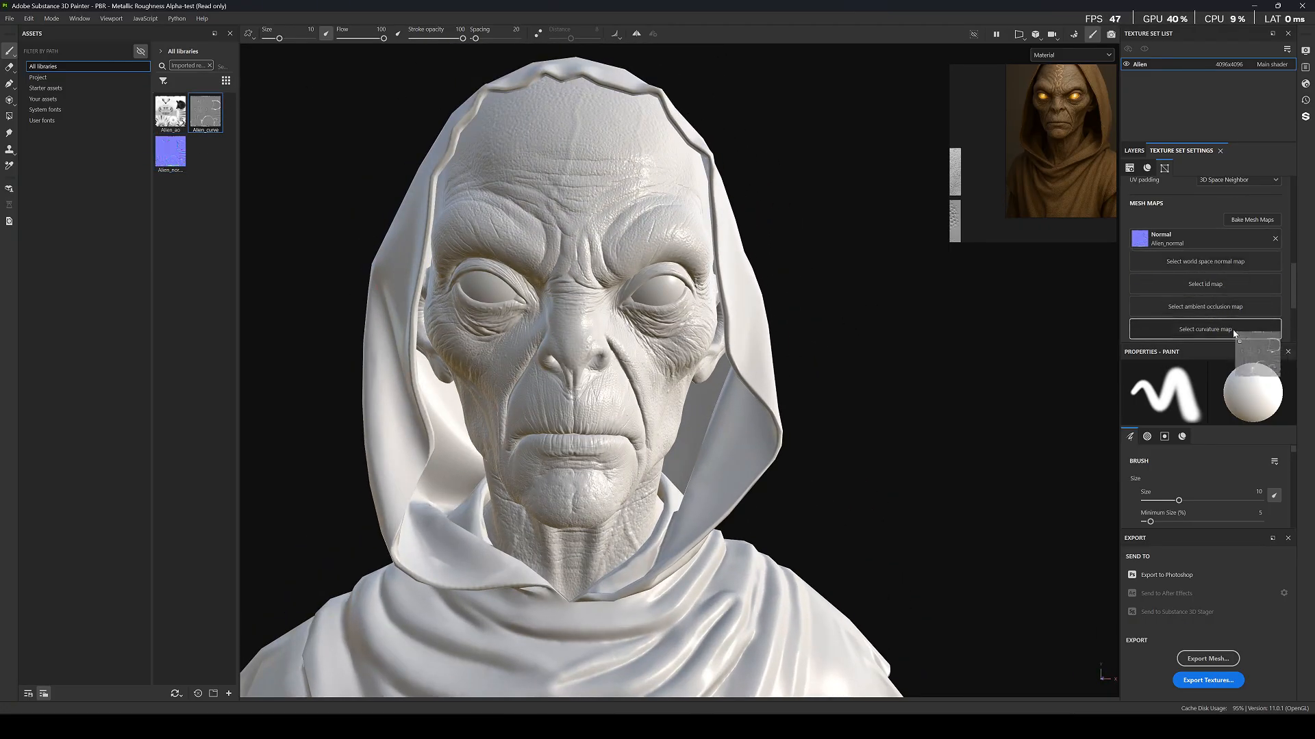
drag(170, 112, 1212, 313)
Examine the applied mesh maps on the alien's face and robe from several angles and under rotated lighting.
scroll(695, 295, down, 3)
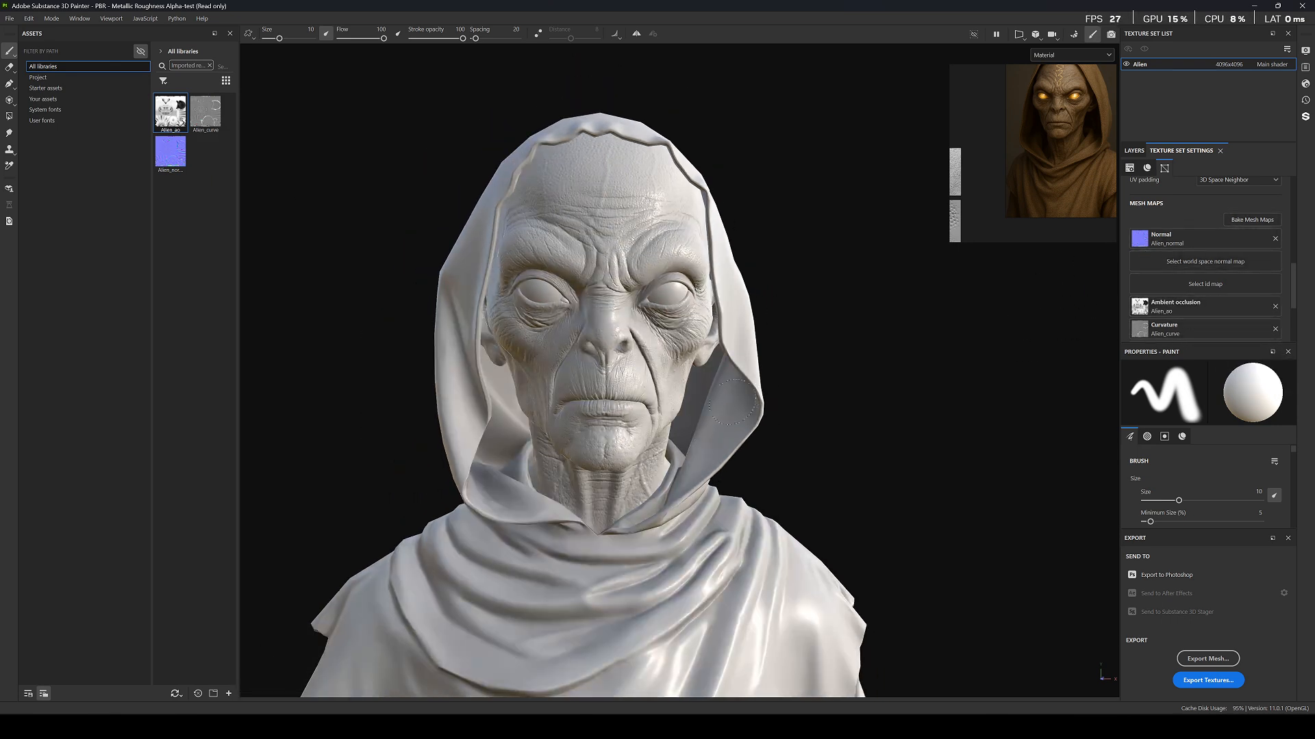
alt+drag(760, 473, 486, 366)
alt+middle_drag(486, 366, 442, 79)
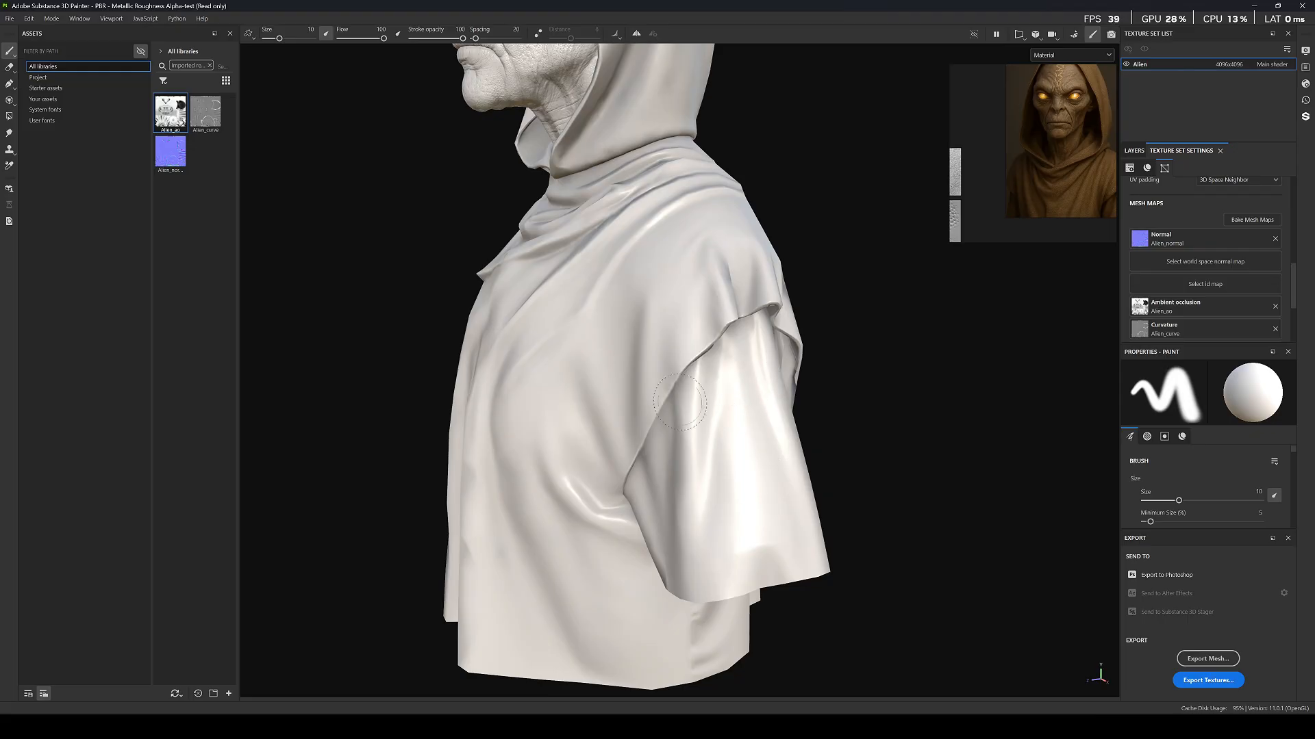
alt+drag(621, 370, 951, 373)
scroll(598, 264, down, 3)
alt+middle_drag(411, 213, 507, 329)
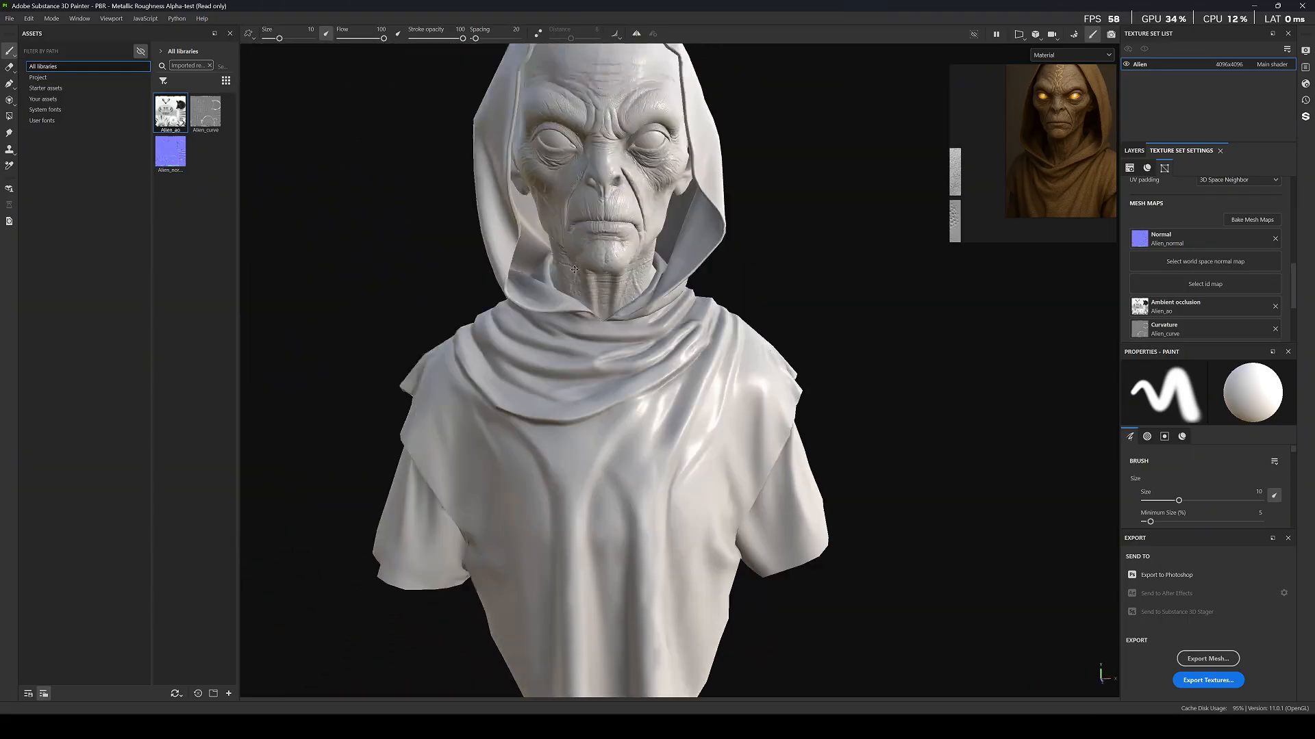
mouse_move(507, 329)
alt+mouse_down()
mouse_move(778, 350)
mouse_move(565, 375)
alt+mouse_up()
shift+right_drag(564, 375, 657, 375)
alt+drag(657, 376, 633, 414)
alt+middle_drag(540, 294, 614, 405)
shift+right_drag(589, 405, 685, 405)
alt+middle_drag(685, 406, 678, 334)
alt+drag(692, 373, 681, 342)
scroll(1238, 223, up, 2)
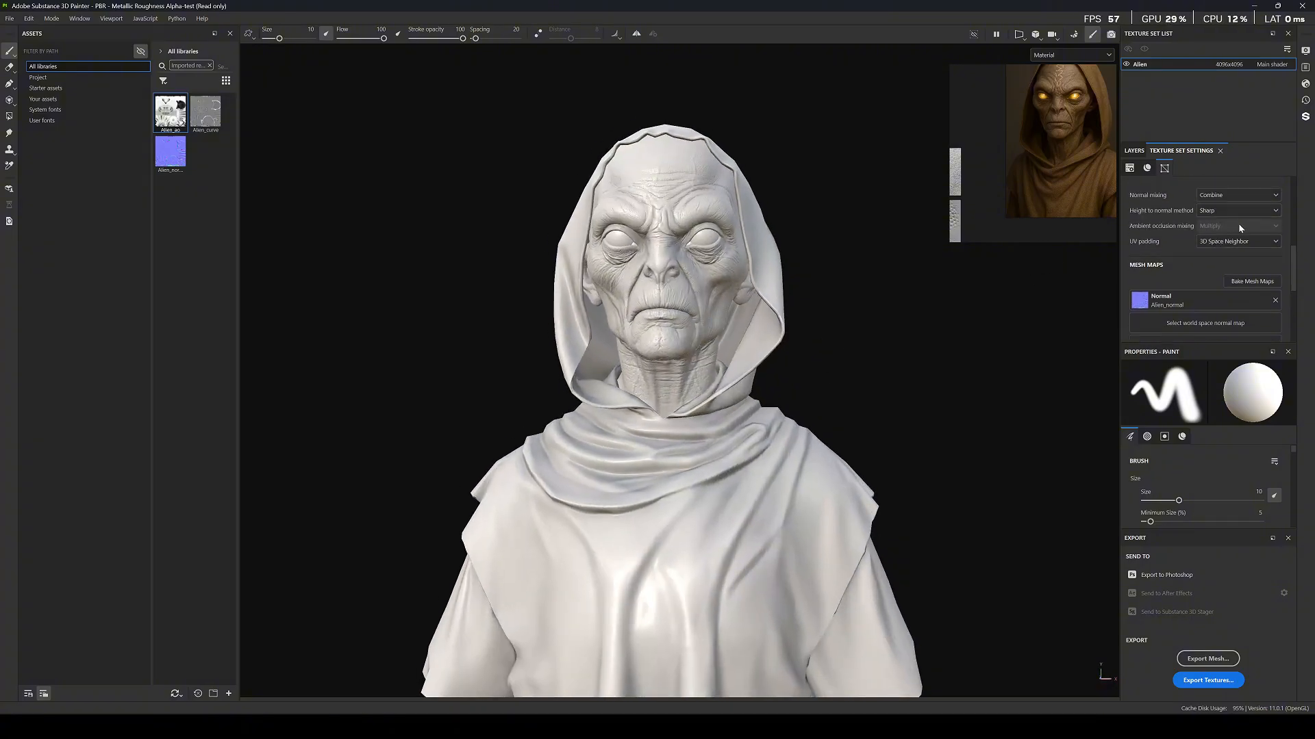
Start baking mesh maps and exclude Normal, ID, Ambient occlusion and Curvature from the bake.
scroll(1235, 294, down, 3)
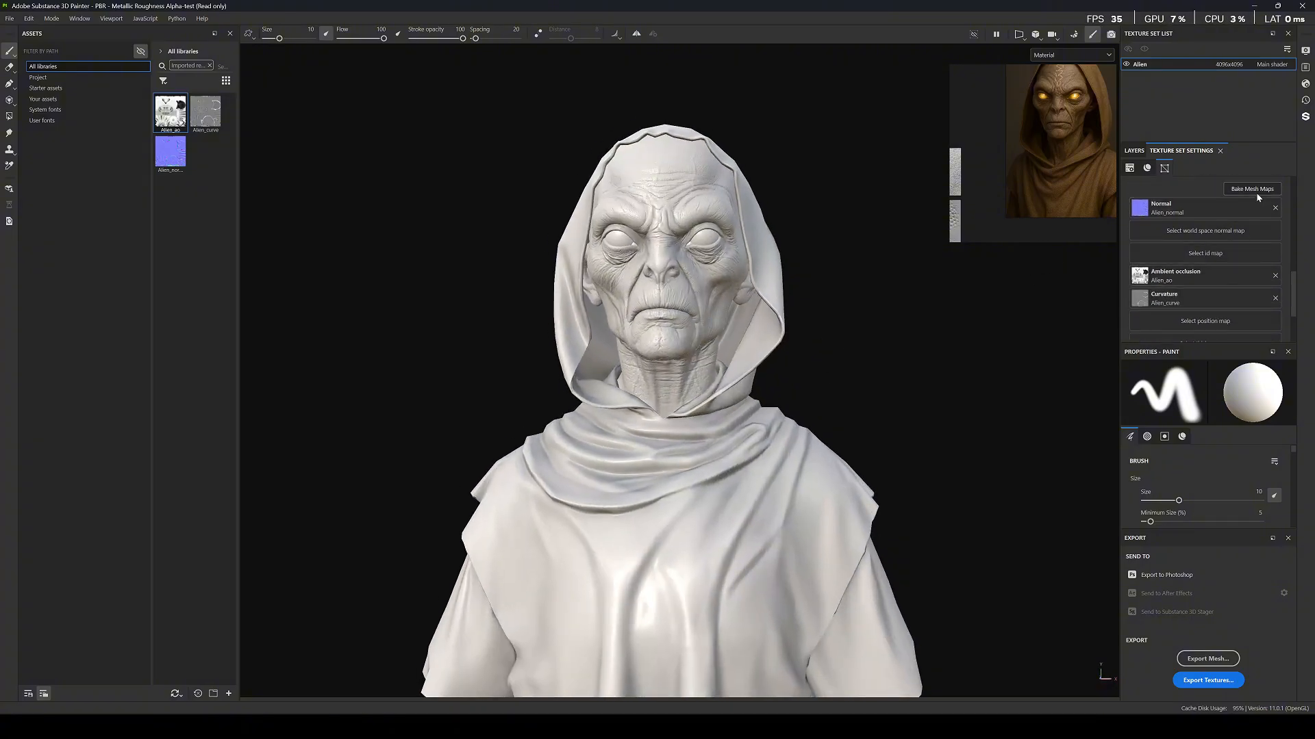
click(1253, 190)
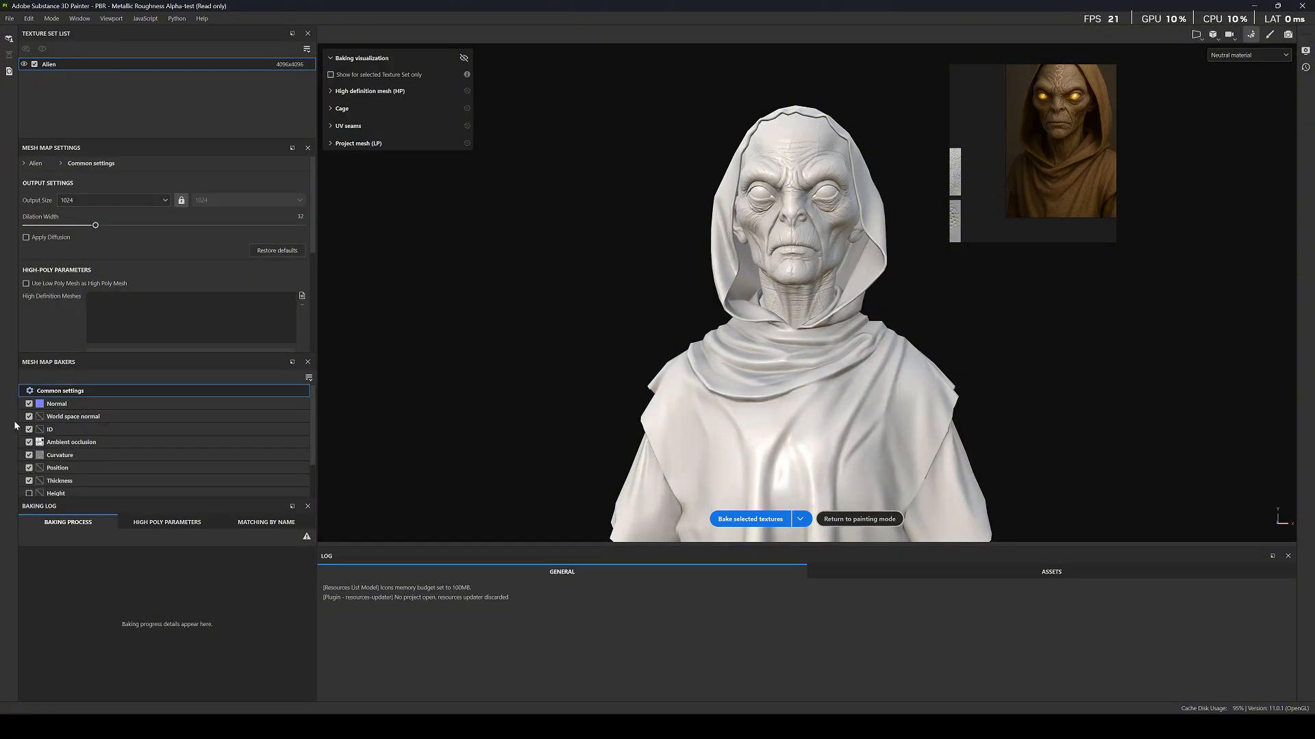
click(28, 404)
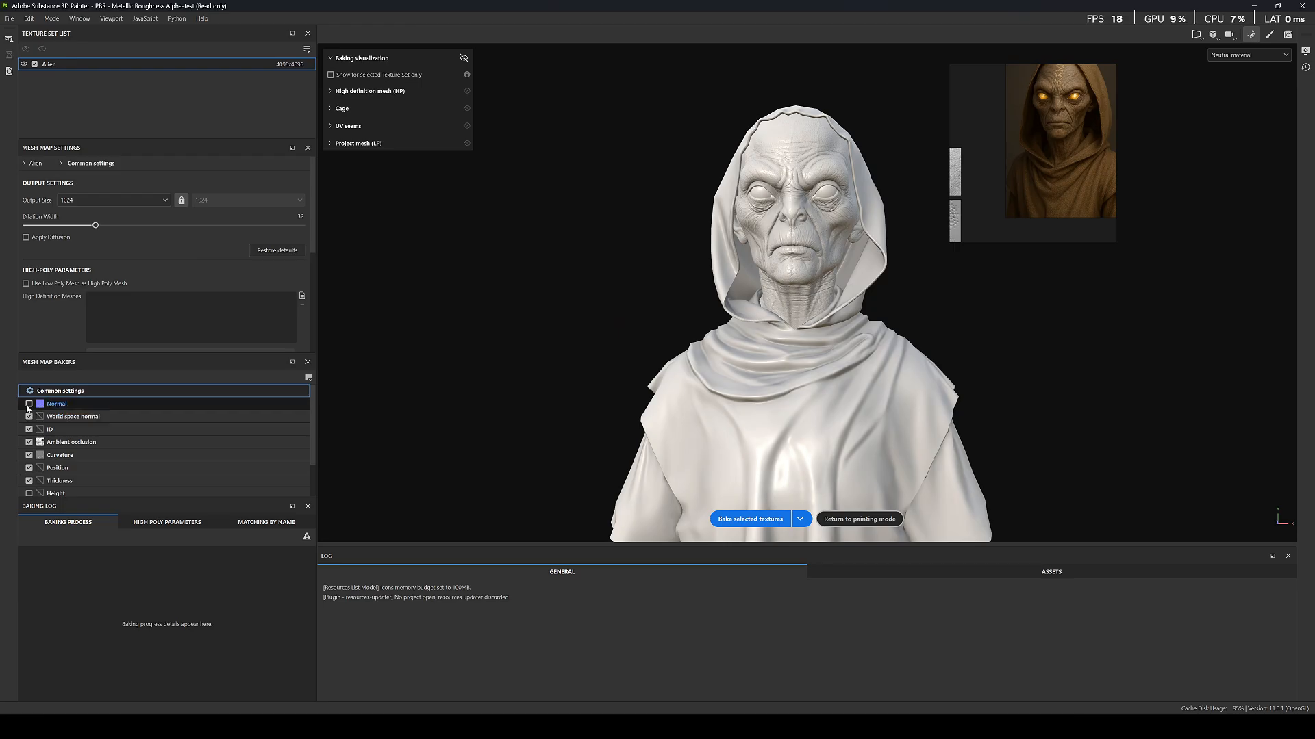
click(28, 443)
click(29, 455)
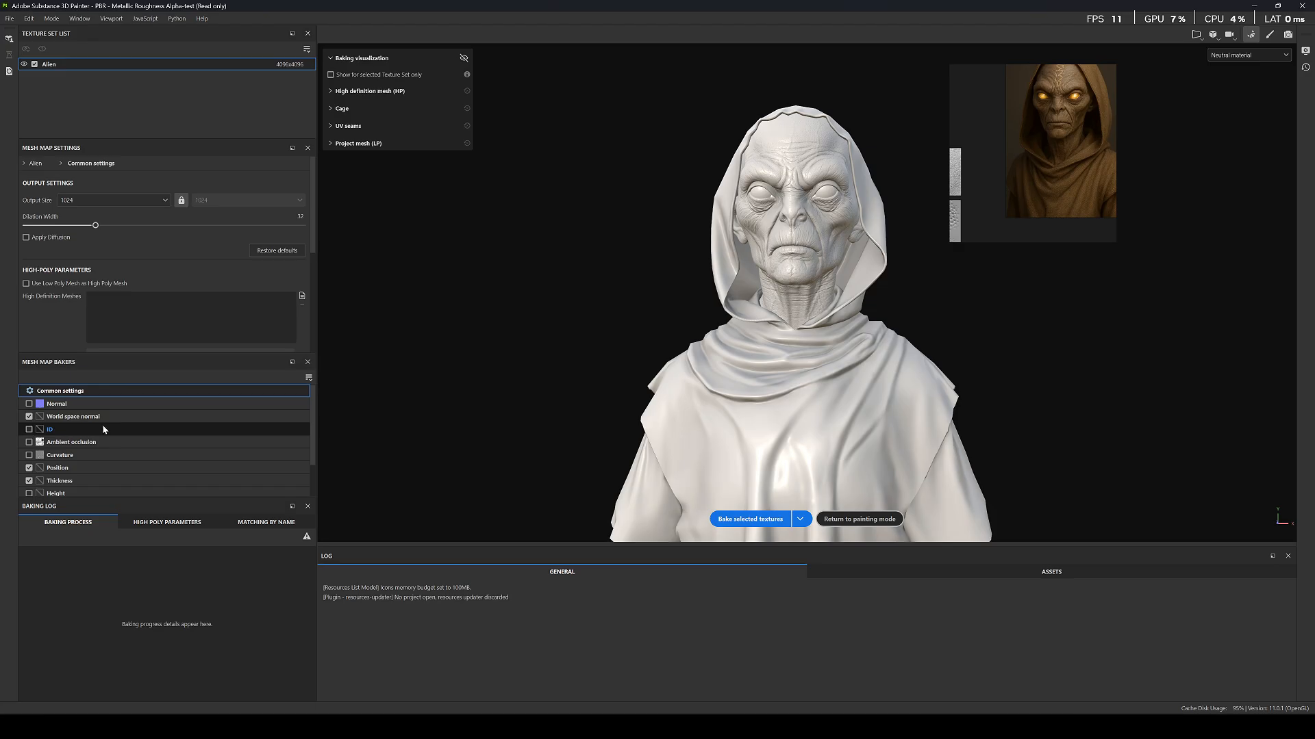
Bake the world space normal, position and thickness maps at output size 4096, and return to painting mode.
click(151, 201)
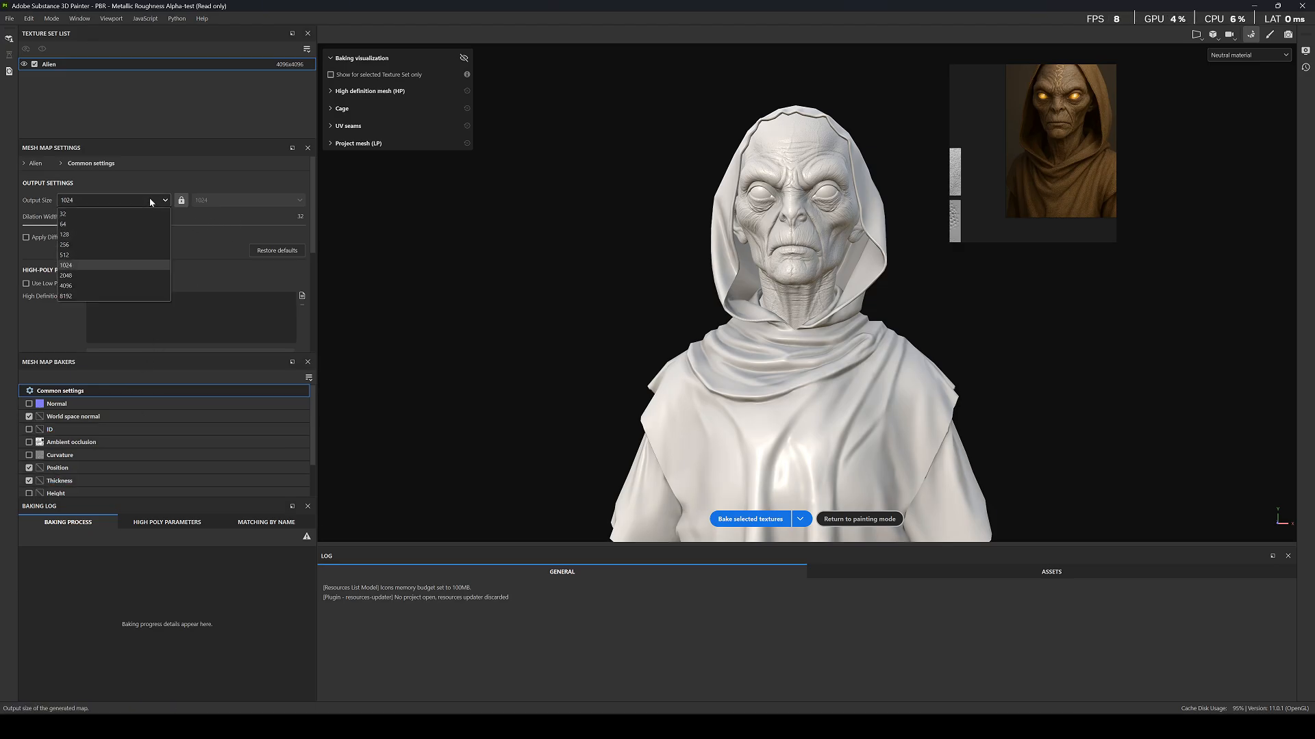
click(65, 286)
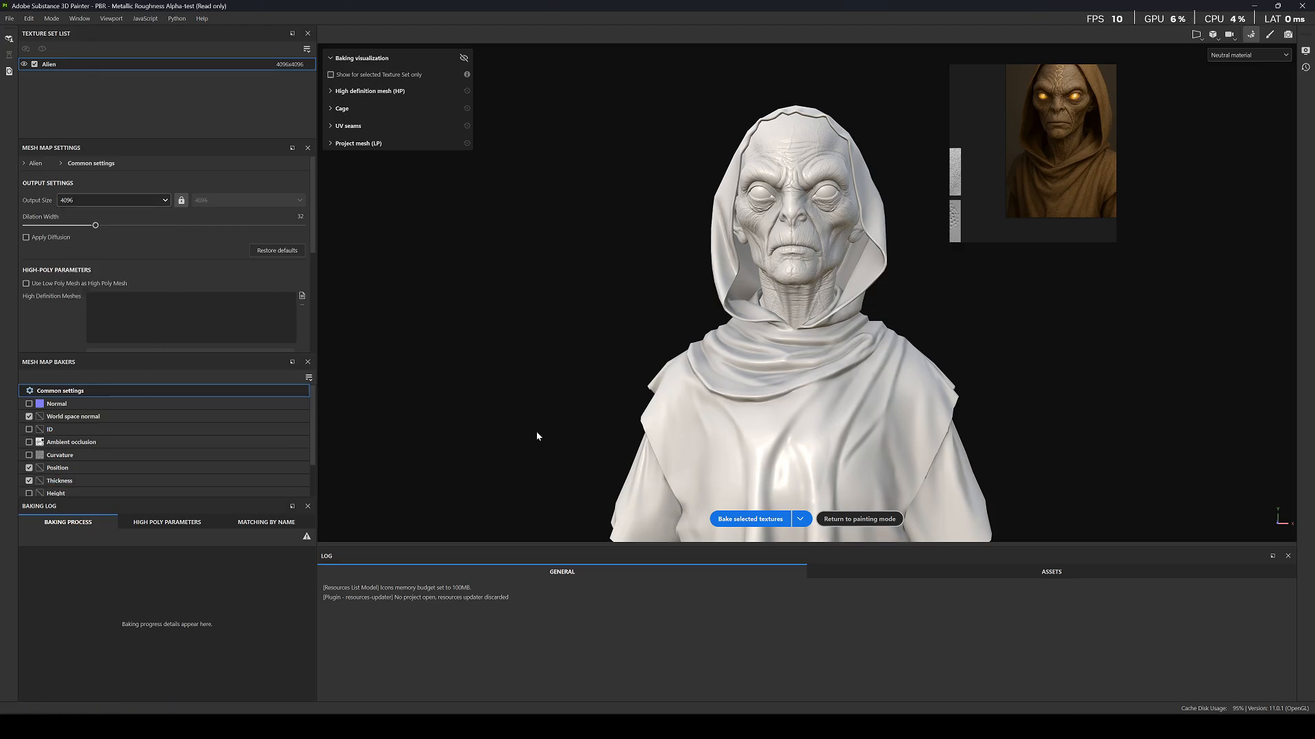
click(756, 522)
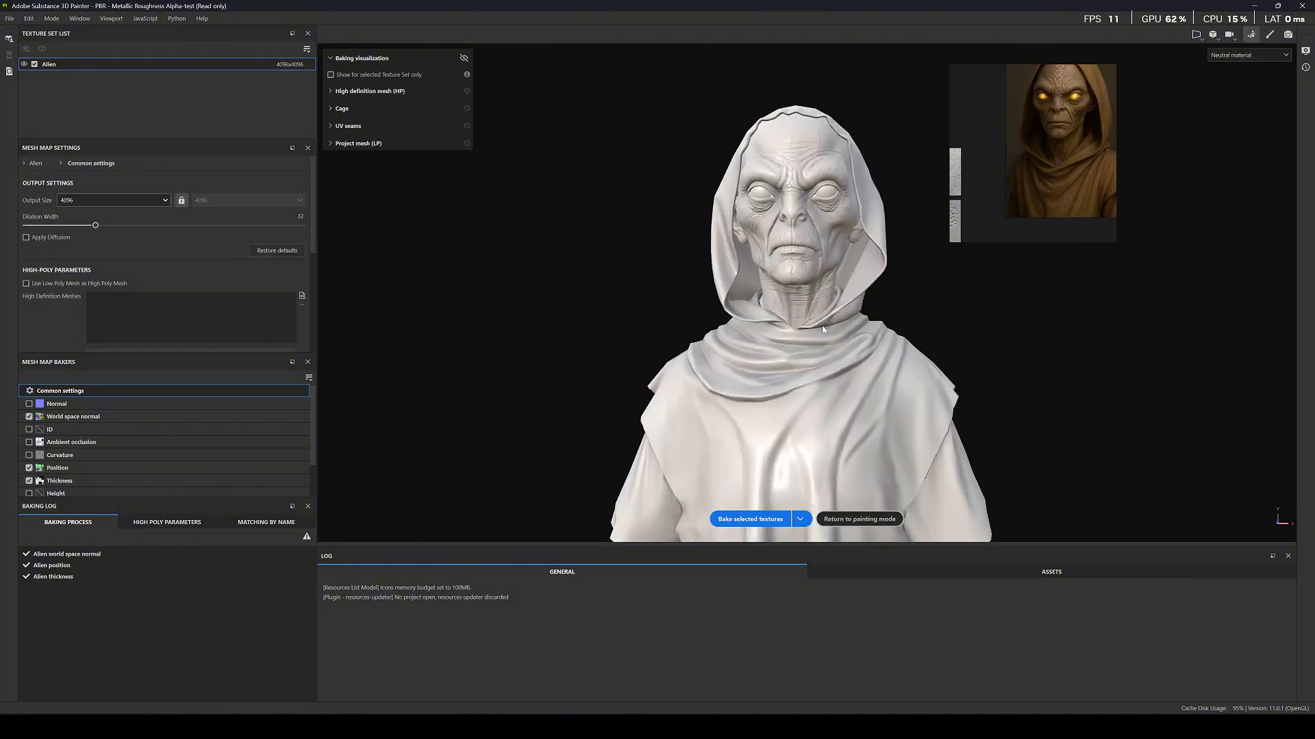
click(1269, 35)
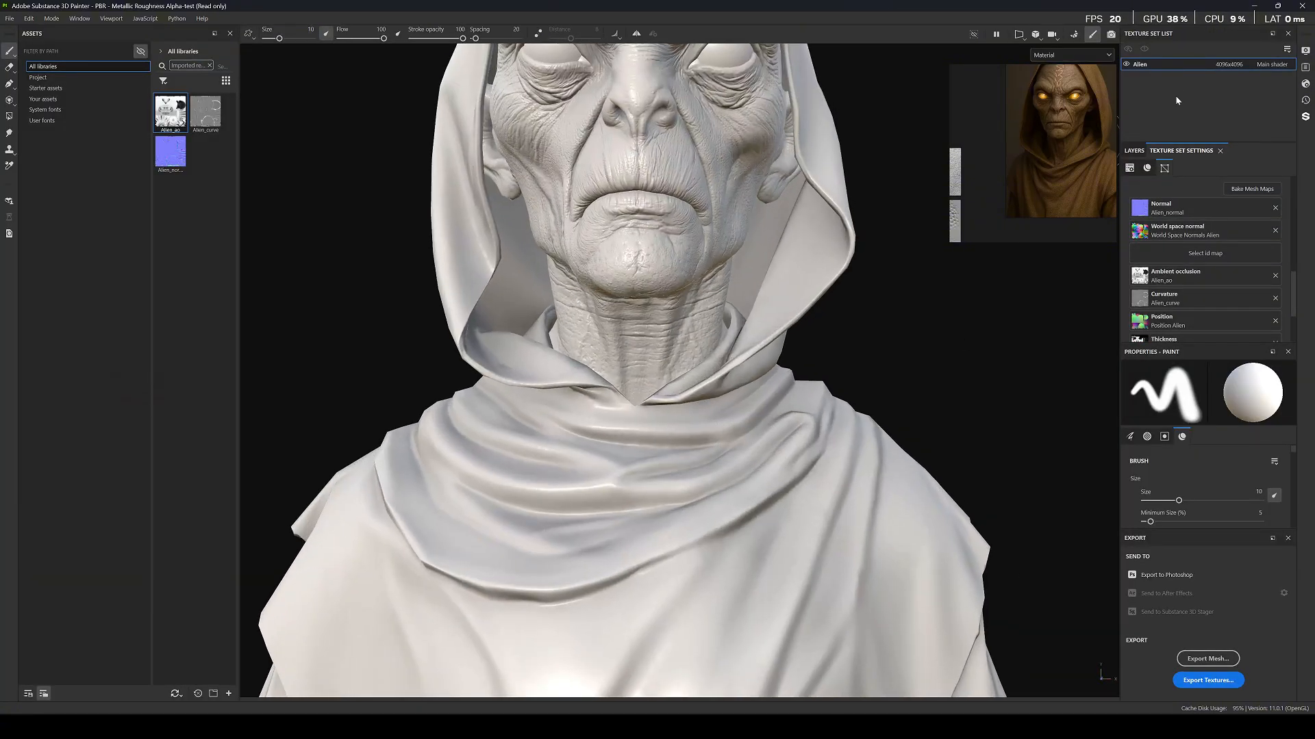
Delete the default paint layer and add a layer folder named fabric.
click(1131, 151)
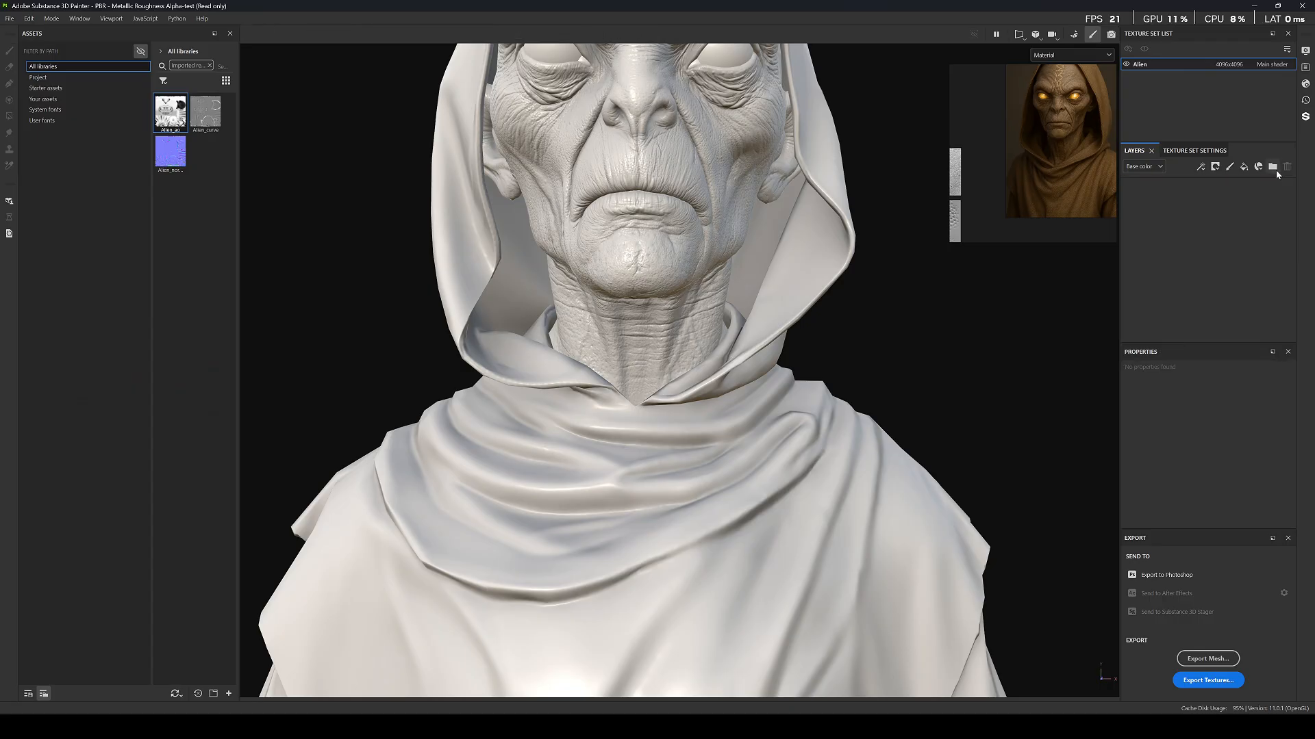
double_click(1171, 189)
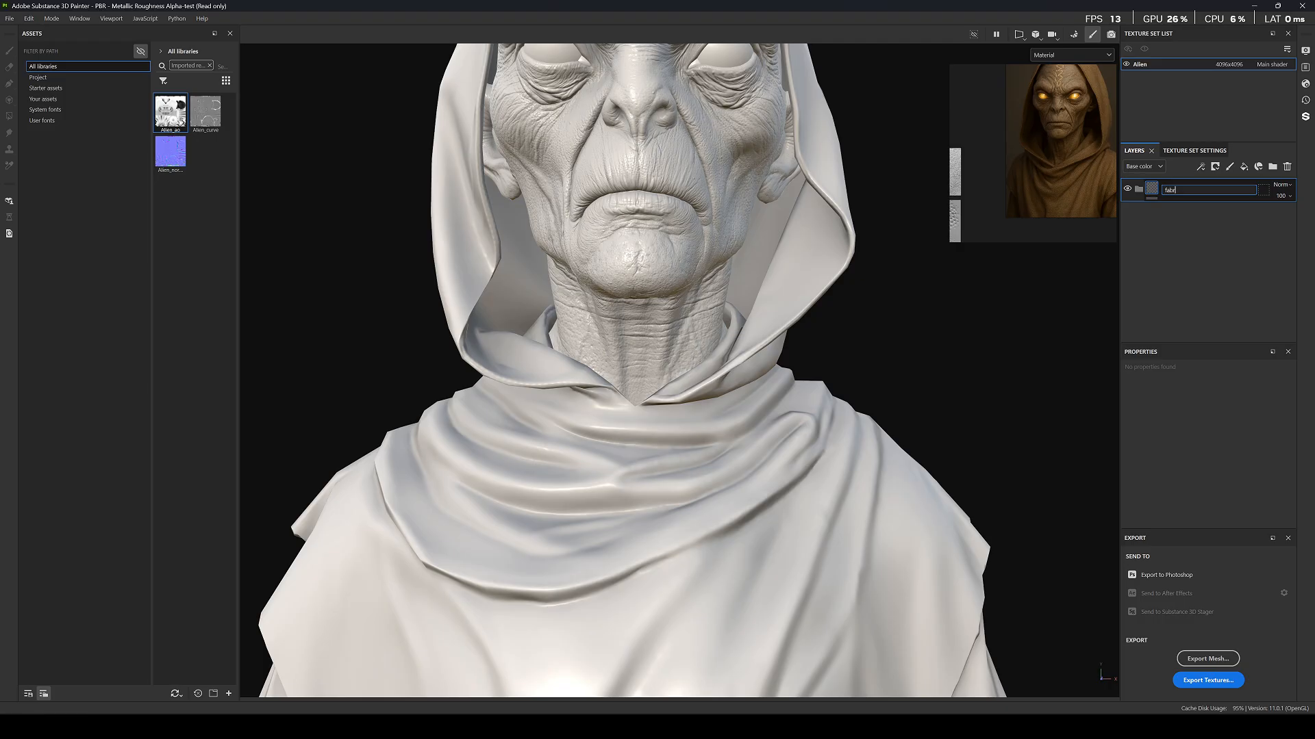
text(fabric)
key(Return)
Add a folder named skin above the fabric folder.
click(1272, 167)
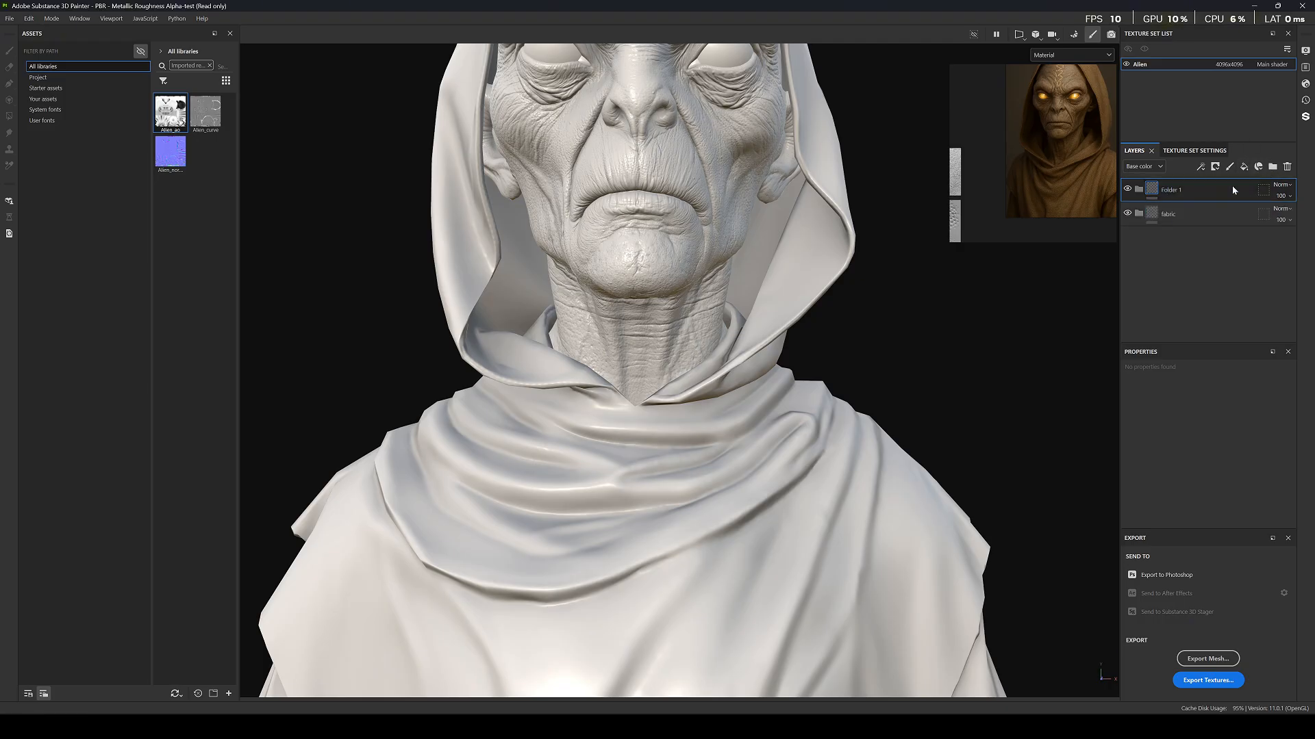
double_click(1171, 191)
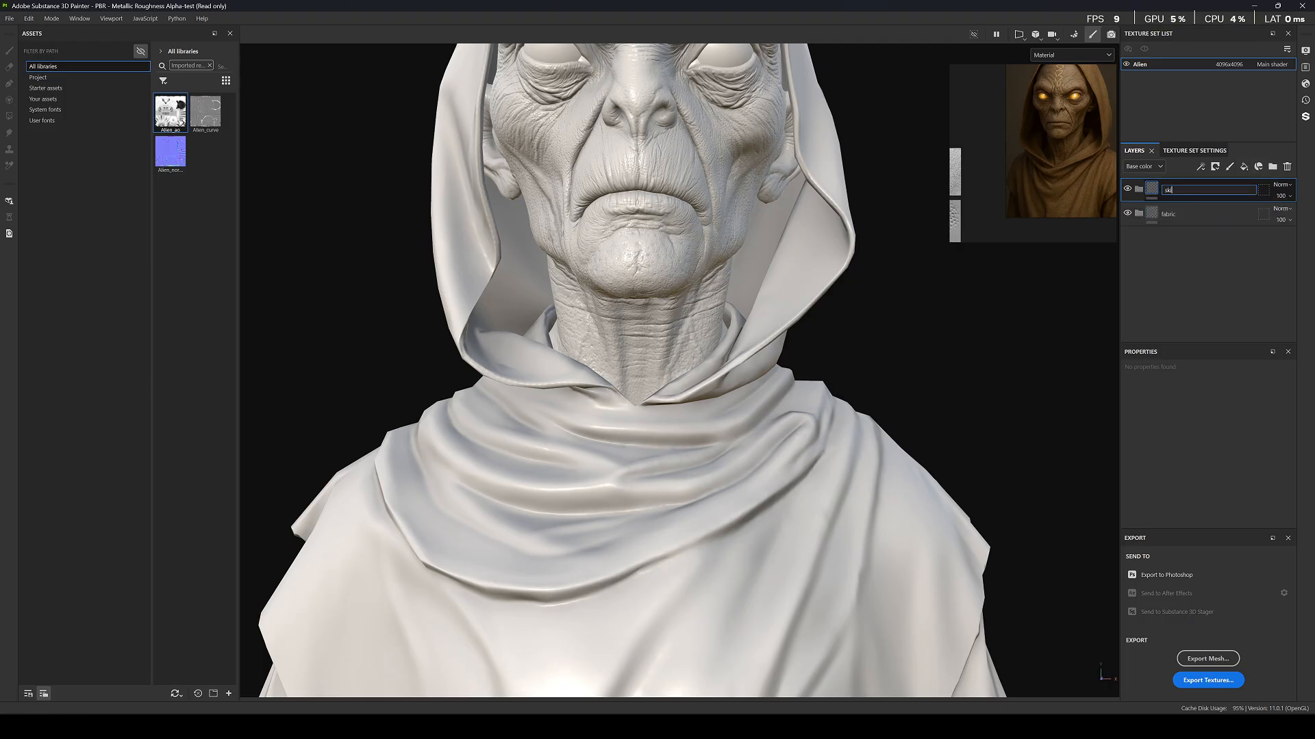
text(skin)
click(1285, 168)
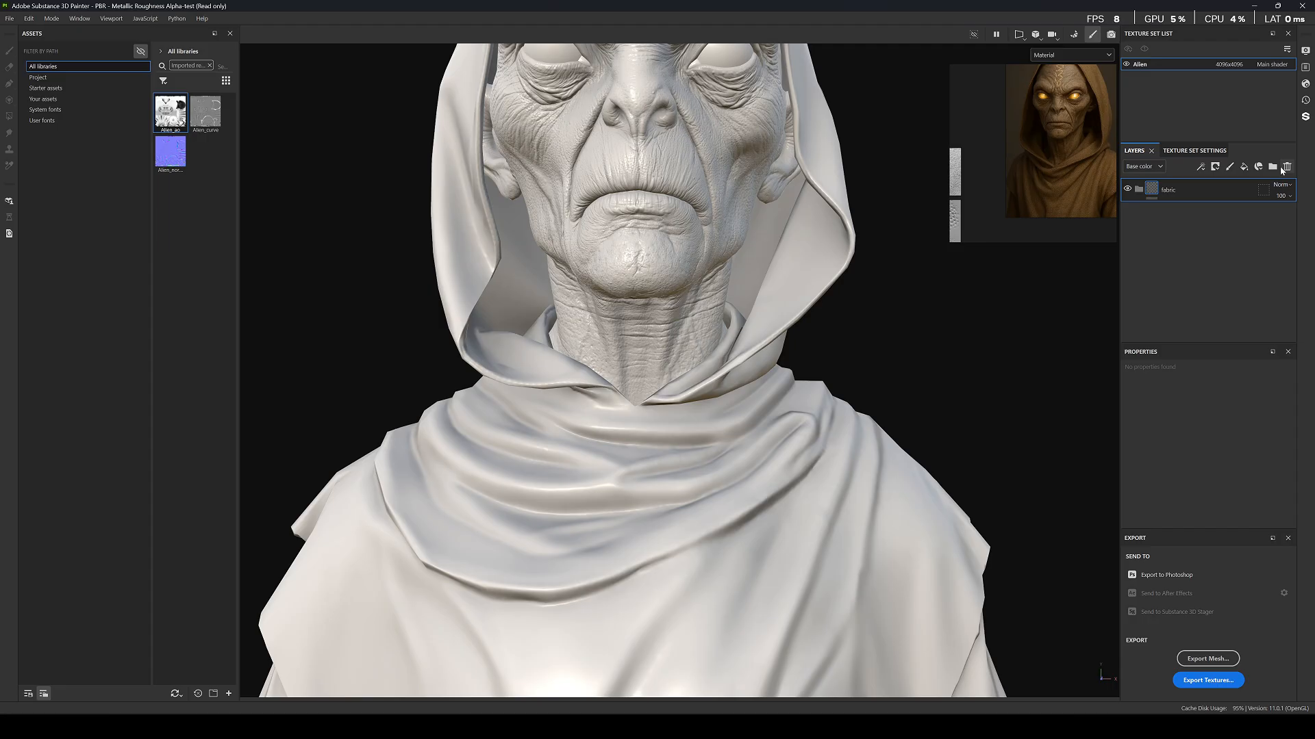
key(ctrl+z)
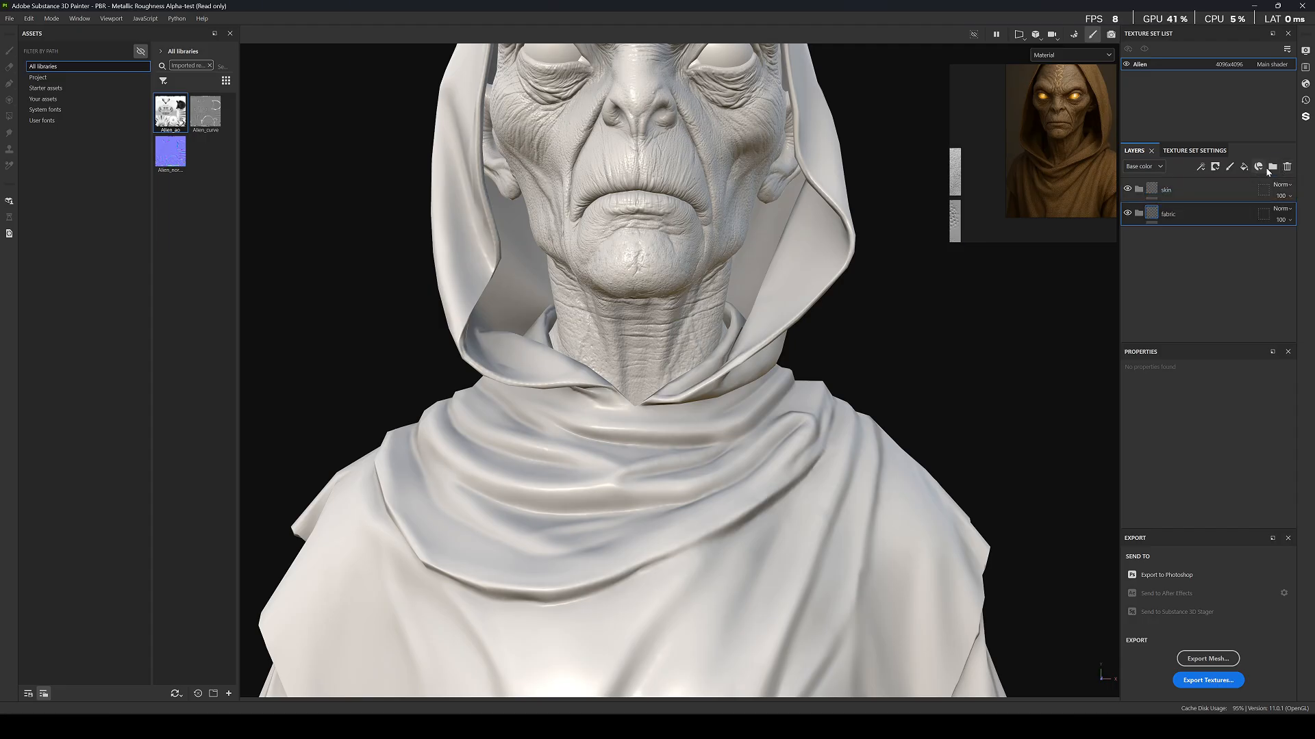
Add a folder named eyes between the skin and fabric folders.
click(1269, 168)
double_click(1175, 213)
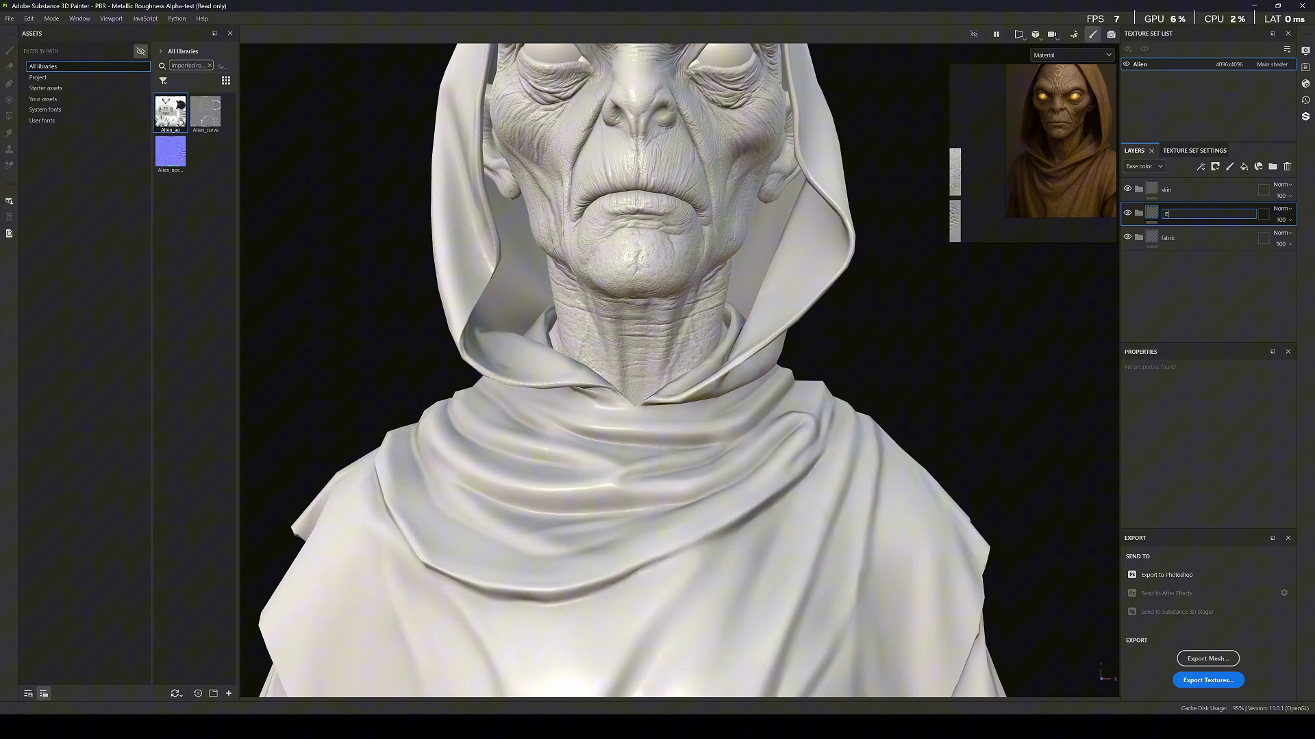
key(BackSpace)
text(eyes)
key(Return)
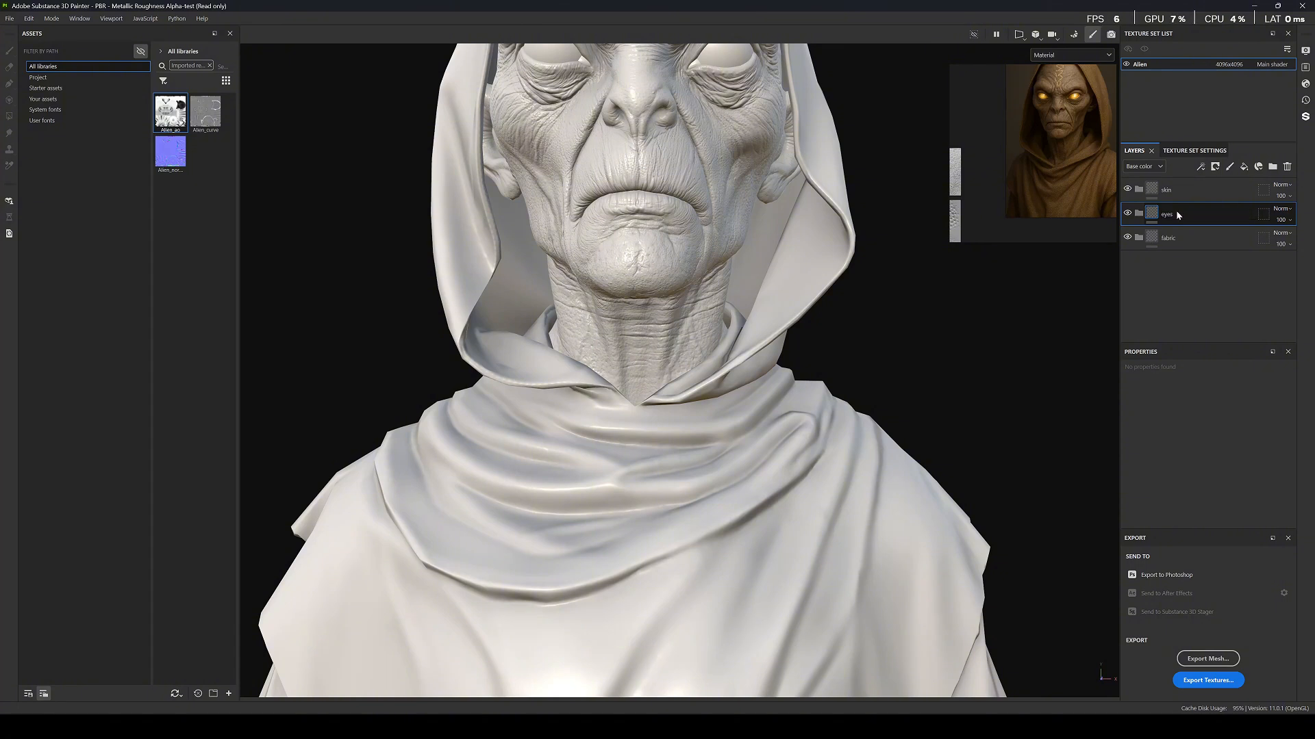
Select the fabric folder and examine the robe's weave and folds up close in the hooded alien reference picture.
drag(1187, 214, 1171, 236)
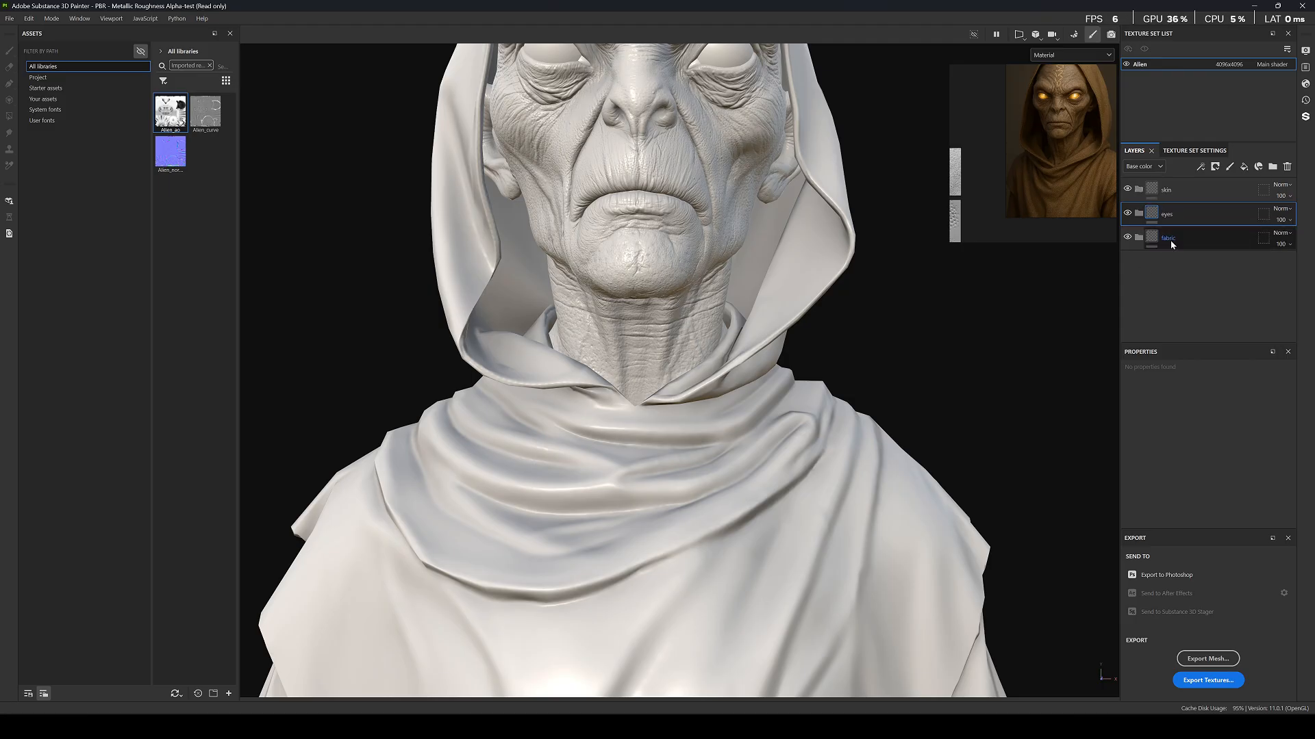
click(1171, 239)
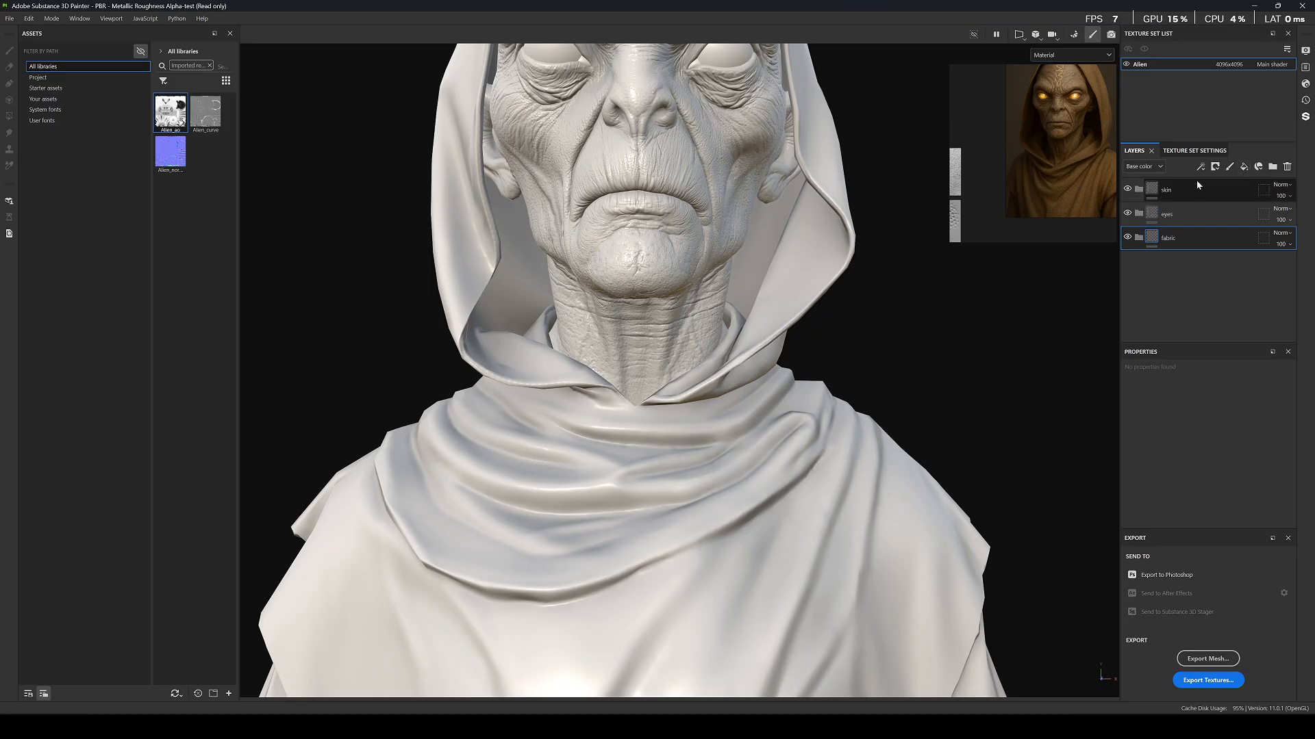
click(1045, 140)
key(Left)
key(Left)
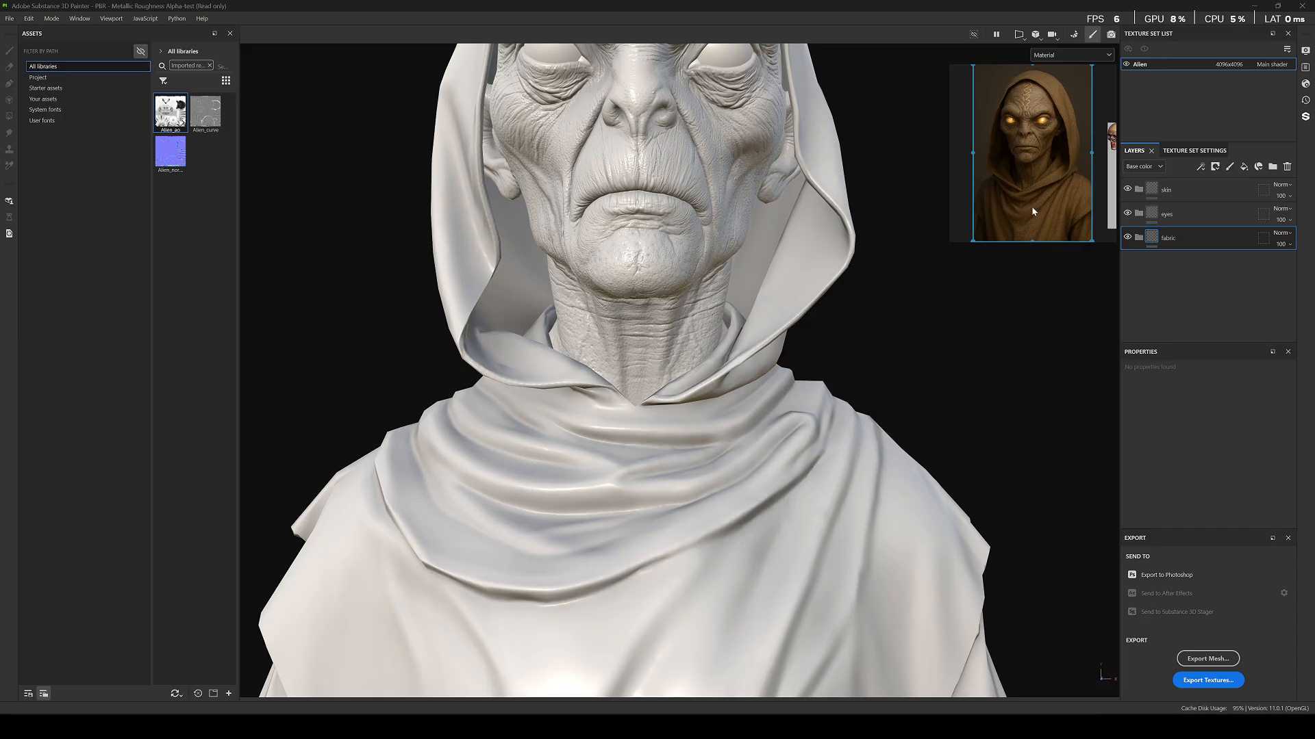
scroll(1020, 192, up, 5)
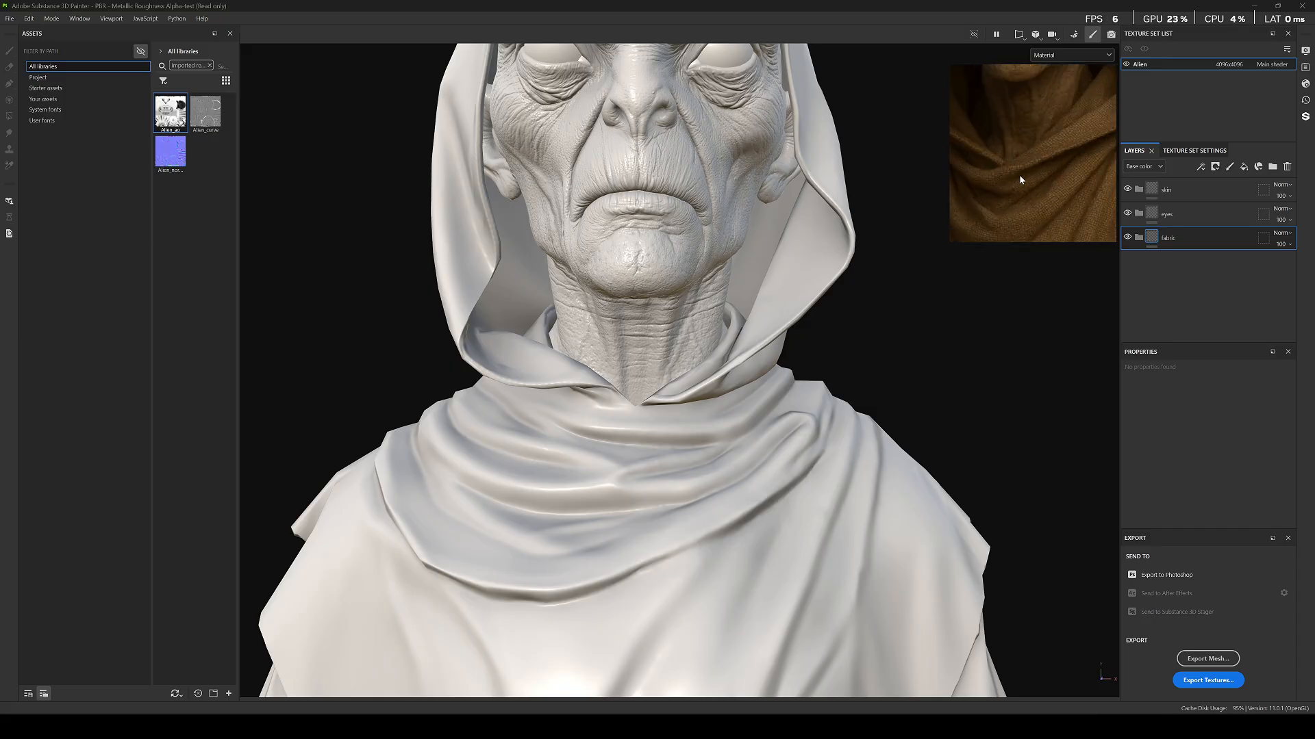
scroll(1046, 167, up, 2)
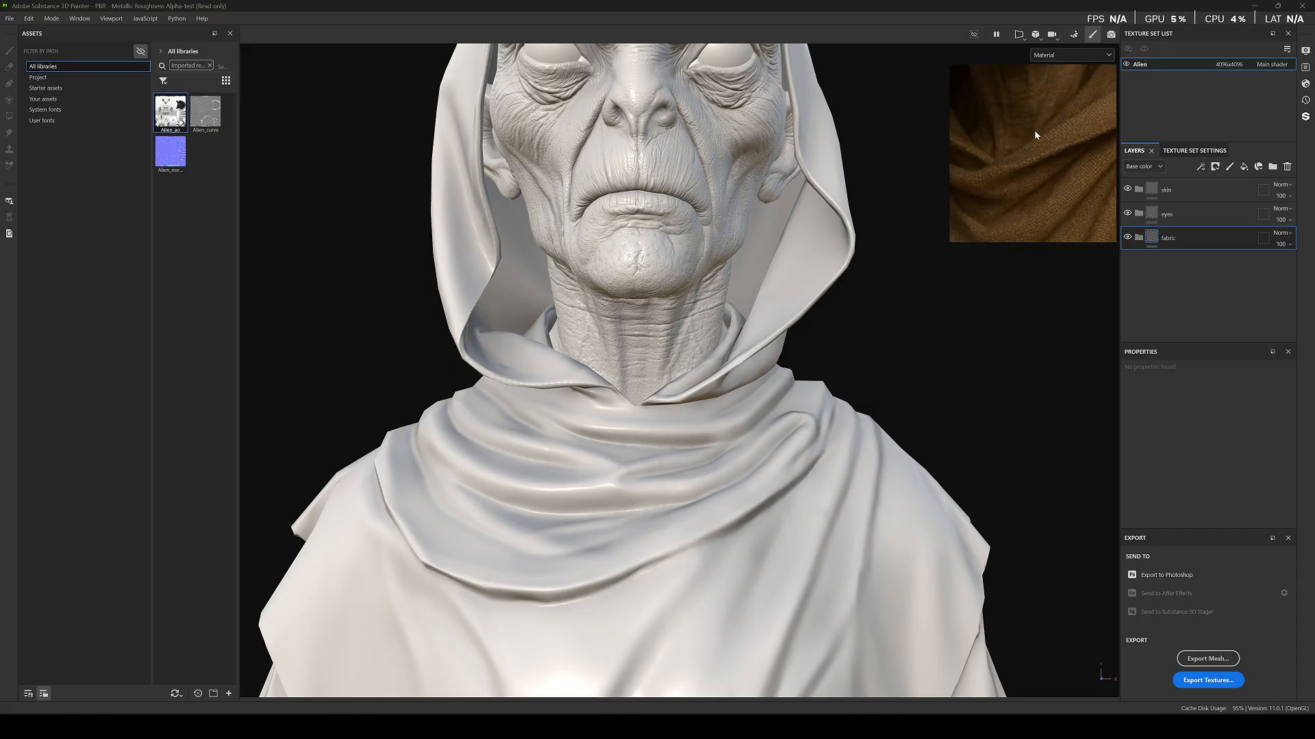
scroll(1040, 140, down, 4)
scroll(1036, 157, up, 5)
middle_drag(1036, 157, 978, 212)
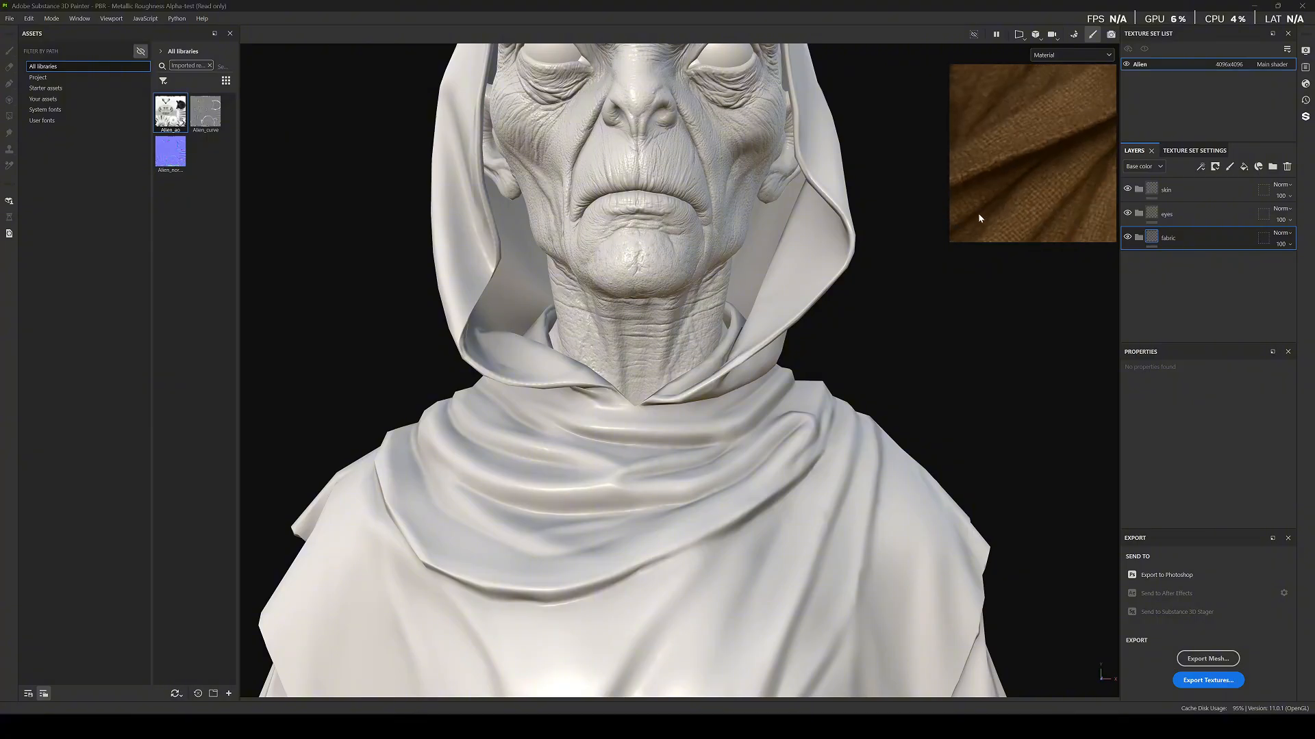
scroll(998, 197, down, 5)
scroll(1050, 157, up, 5)
scroll(1047, 154, down, 6)
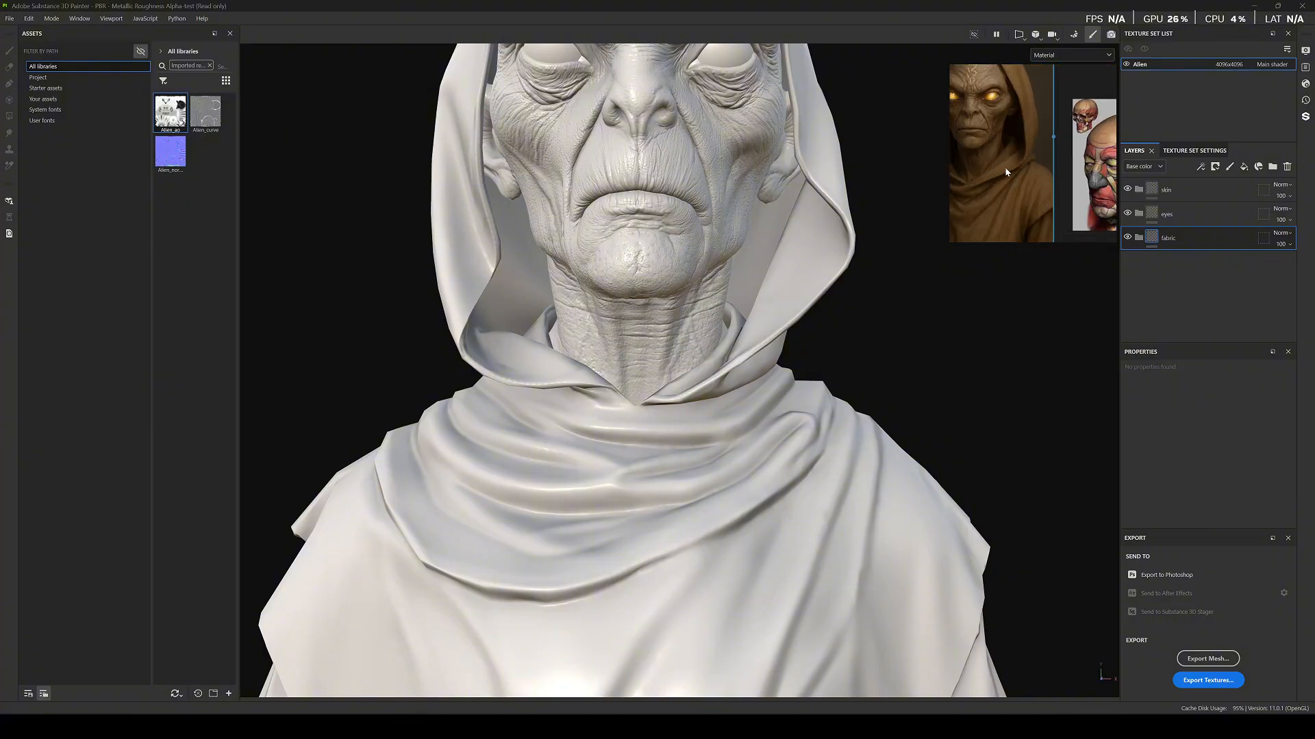
scroll(1024, 158, up, 5)
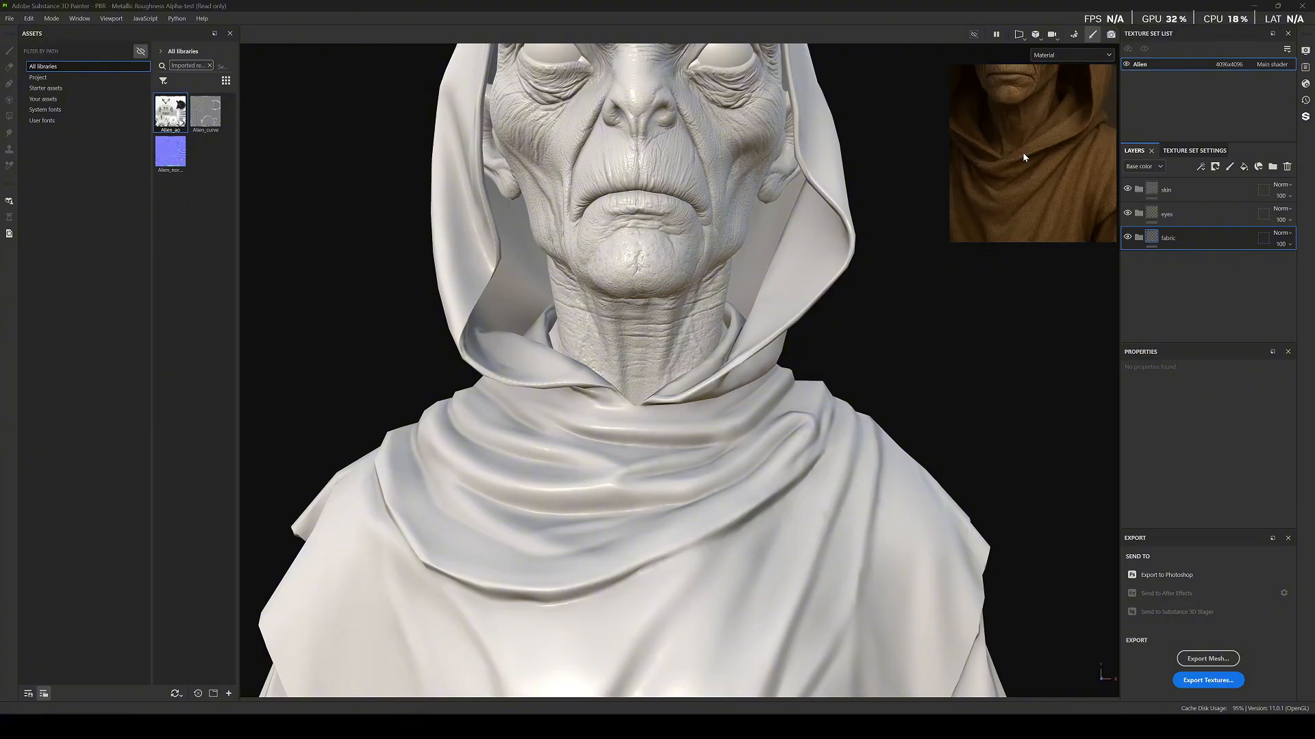
Add a color-only fill layer inside the fabric folder and sample its base color from the brown cloth in the reference.
click(1244, 167)
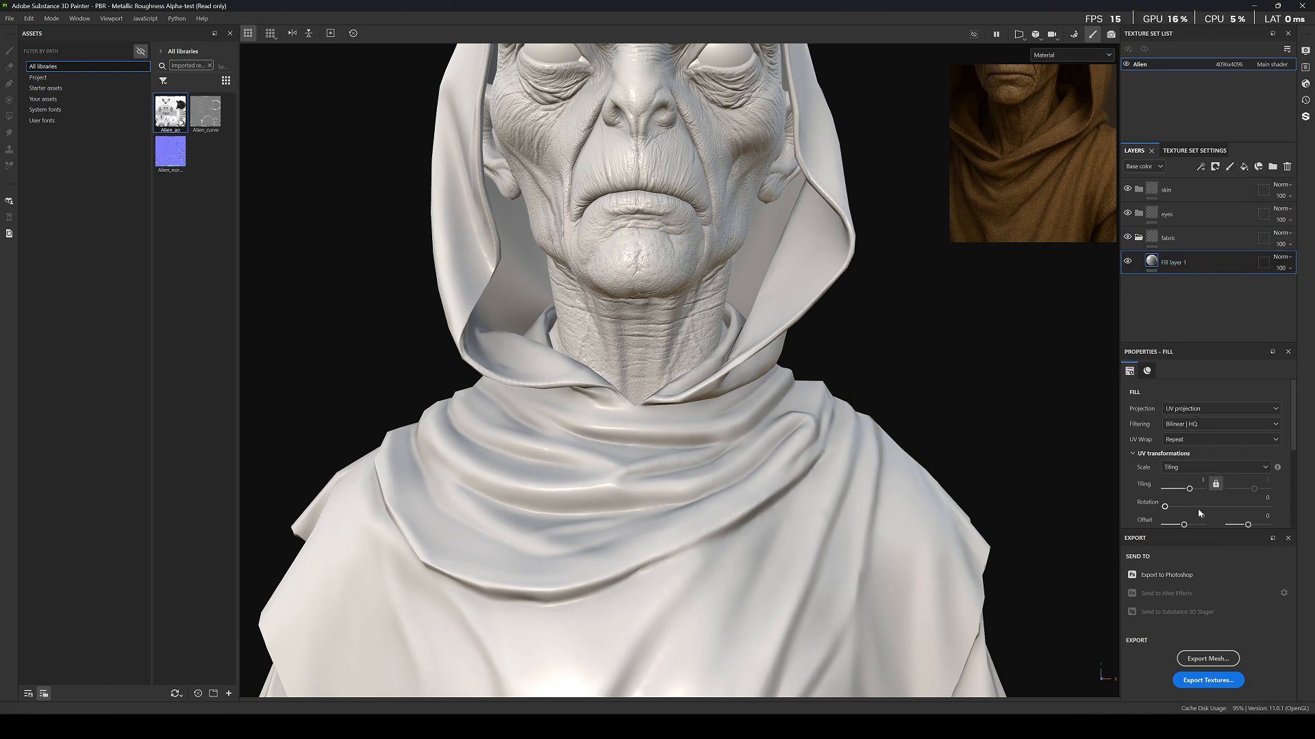
scroll(1296, 505, down, 5)
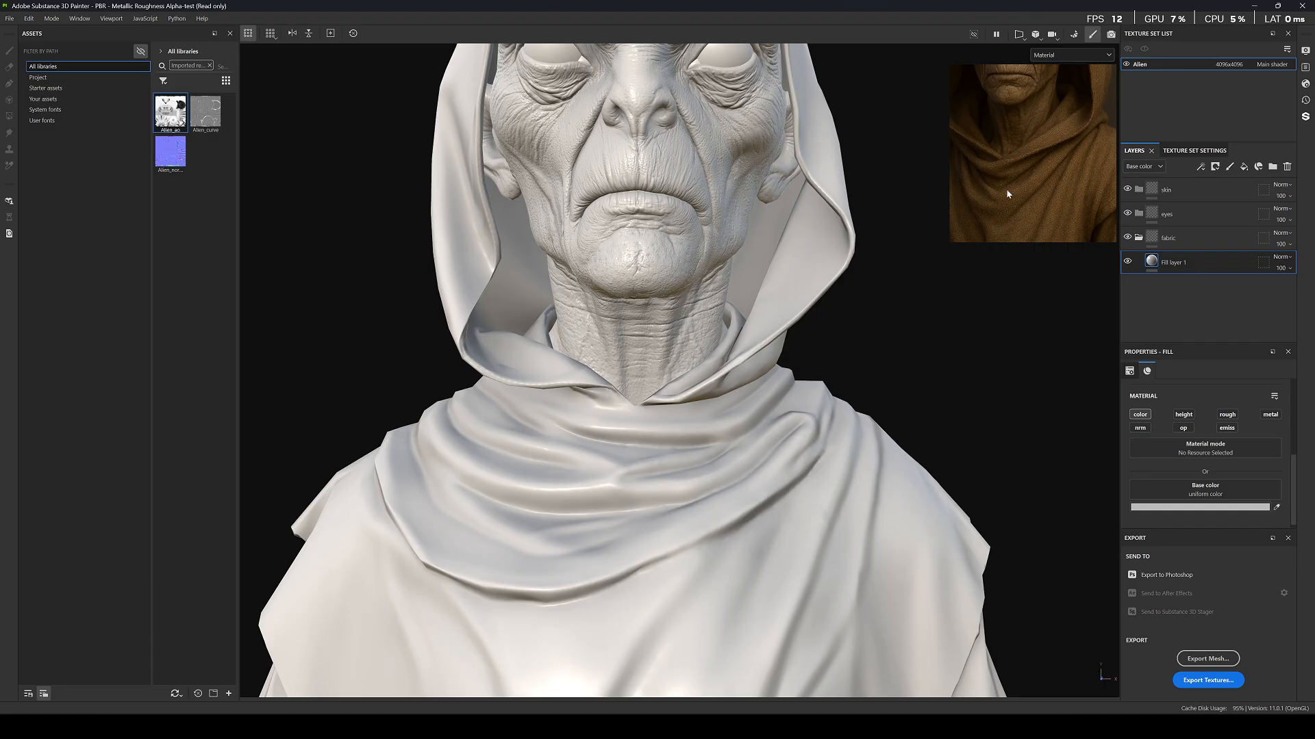
scroll(1007, 195, up, 5)
click(1276, 508)
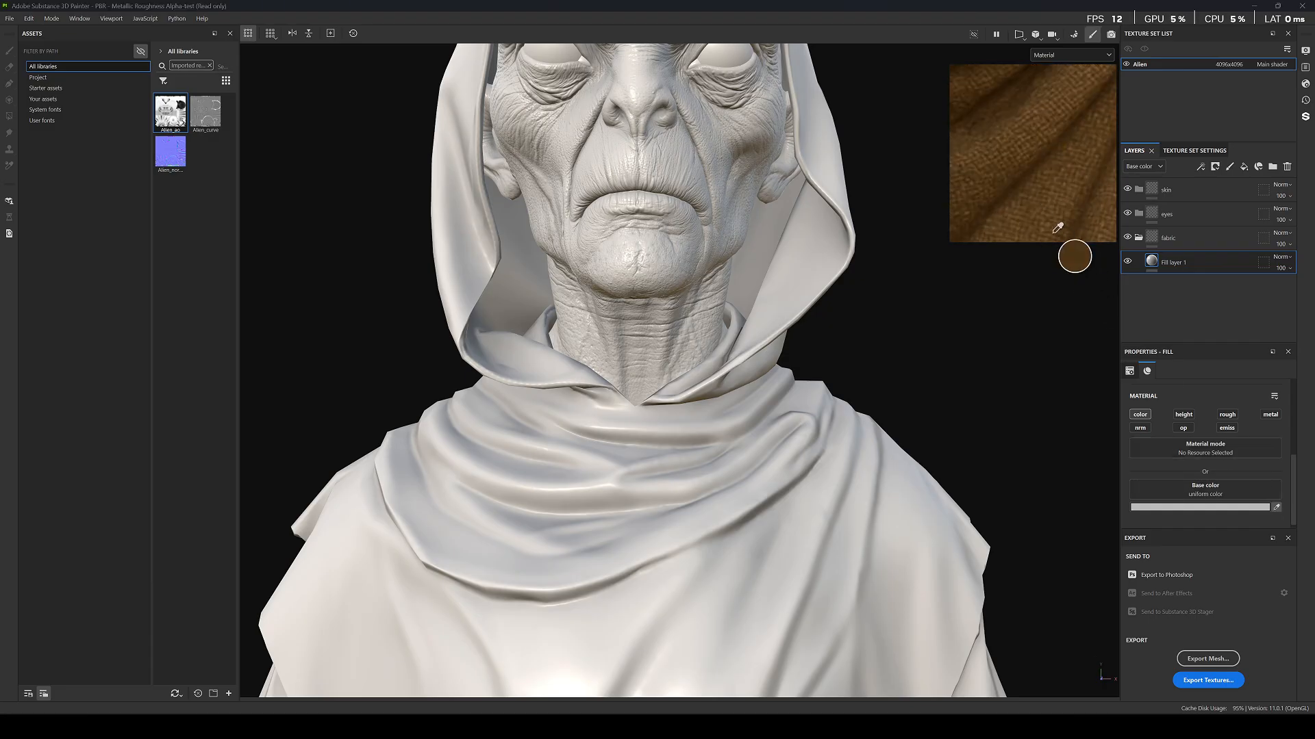
click(1006, 170)
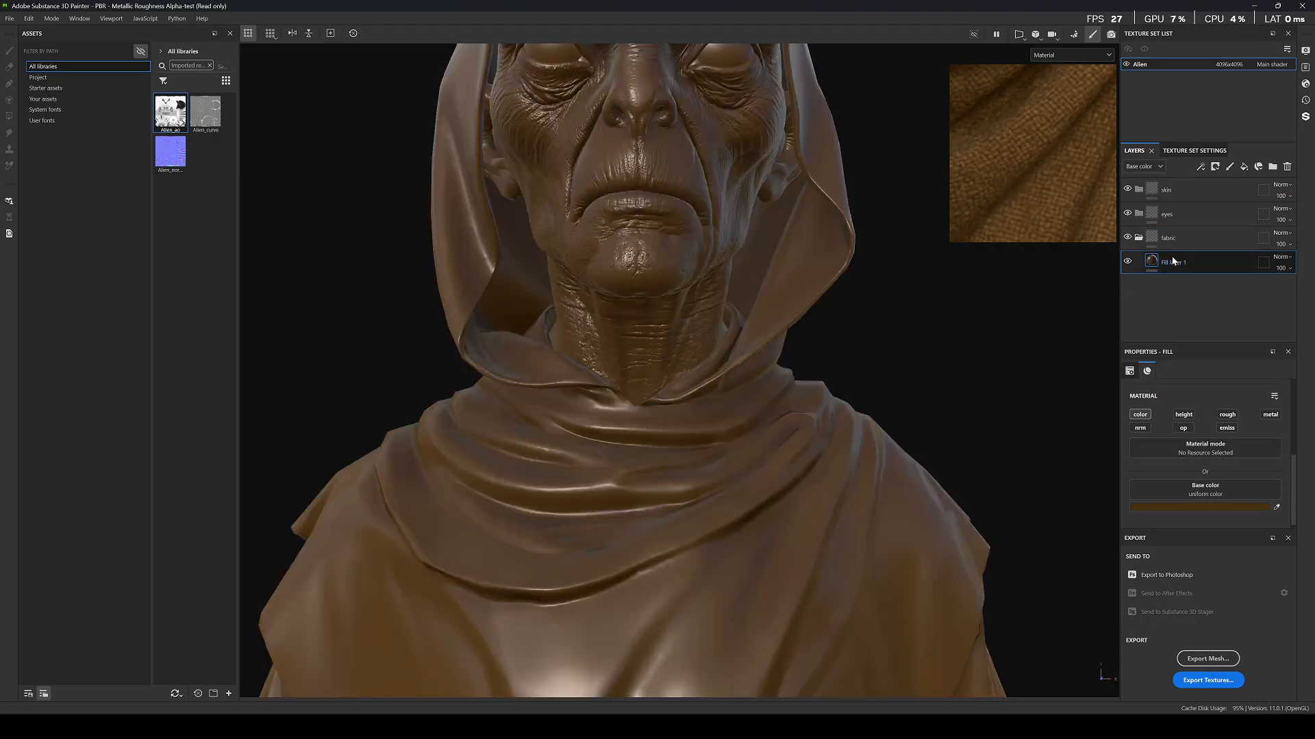
Enable roughness on the brown fill layer, set it to 0.7719, and rename the layer base.
click(1227, 415)
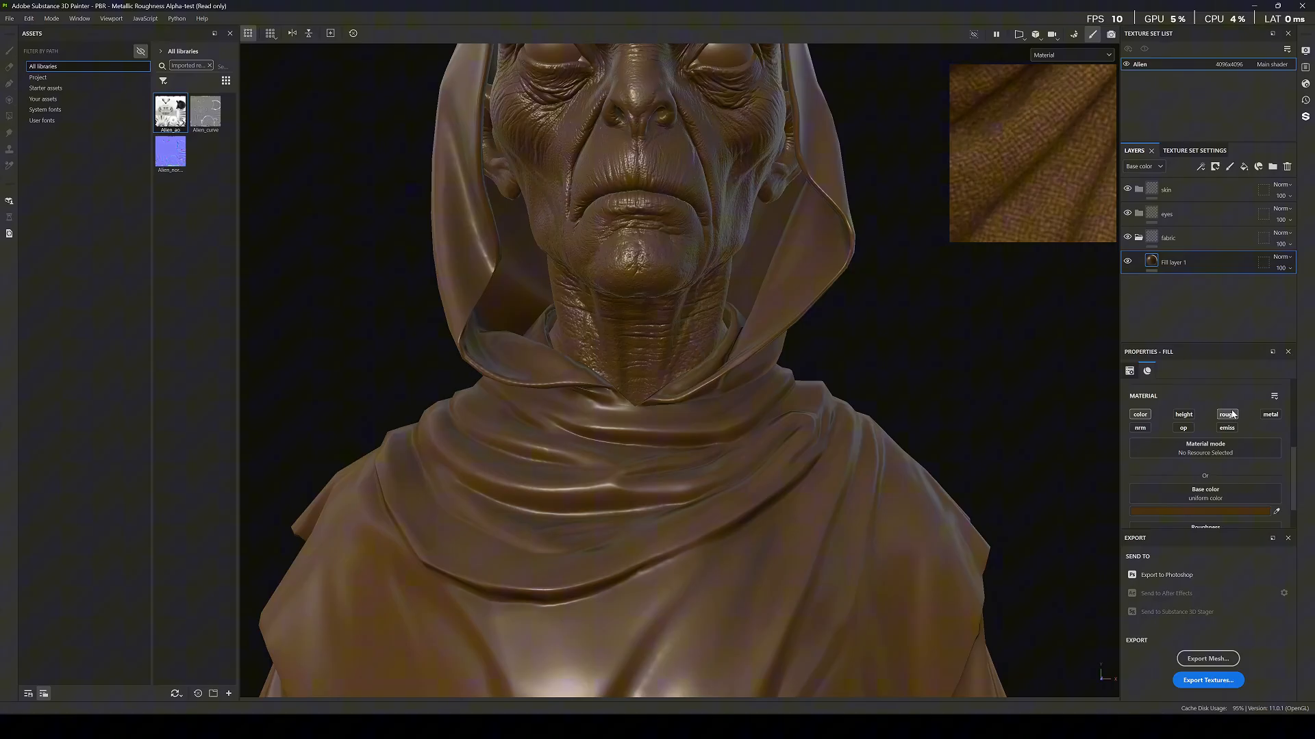
scroll(1212, 479, down, 1)
drag(1200, 515, 1234, 517)
scroll(685, 305, down, 4)
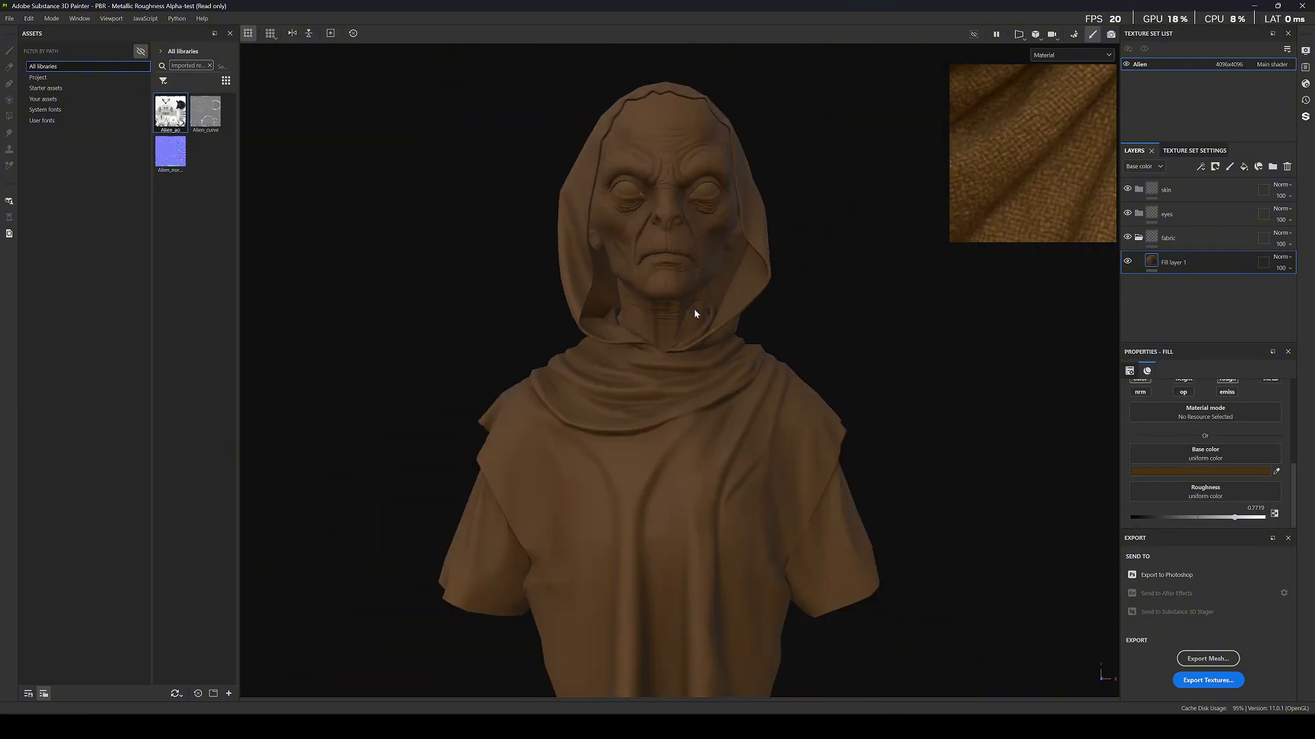
double_click(1178, 263)
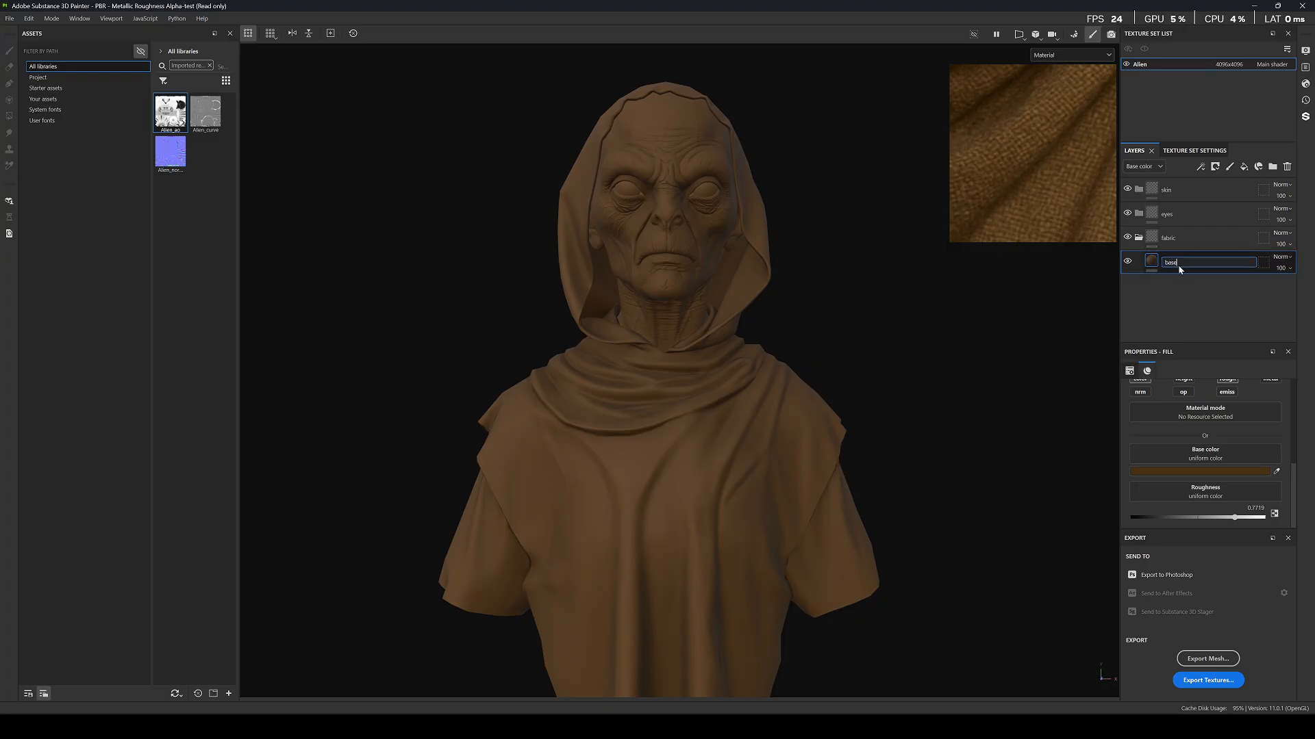
key(Return)
Add a black mask to the fabric folder and reveal only the hooded robe with Polygon Fill in mesh fill mode.
click(1202, 238)
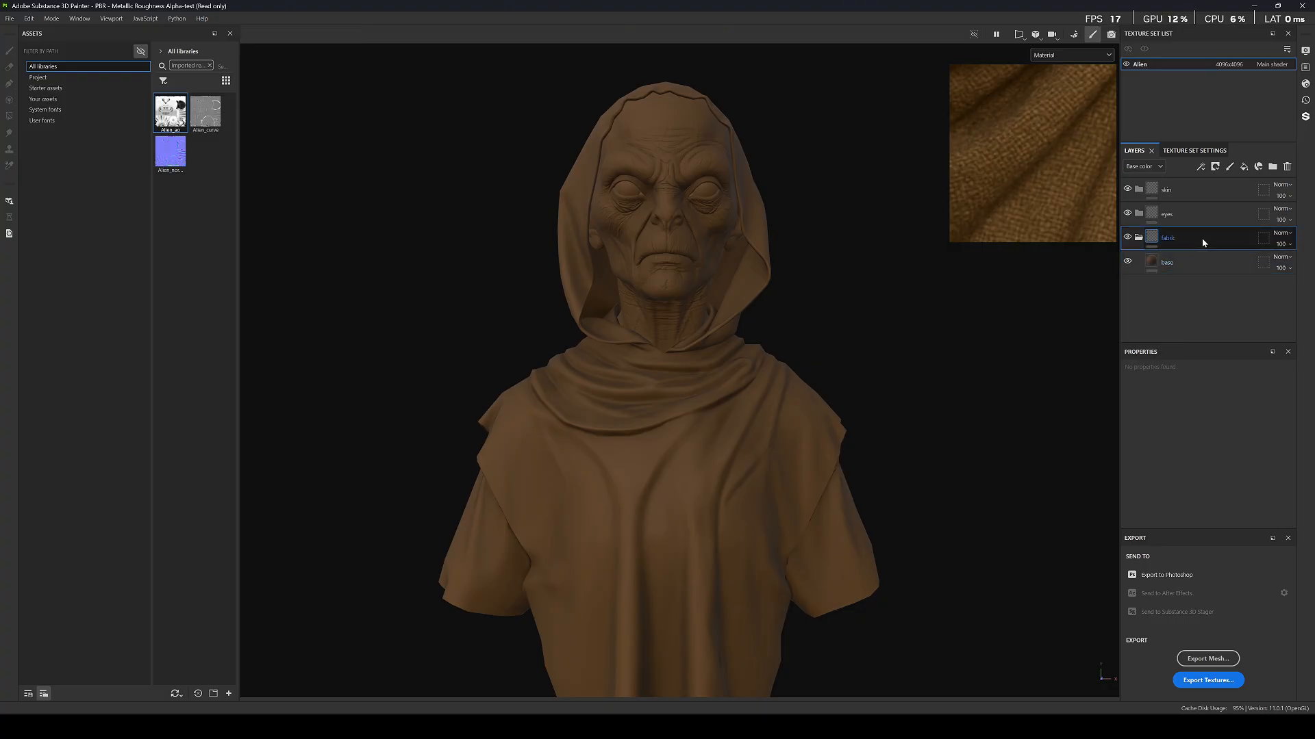
right_click(1202, 238)
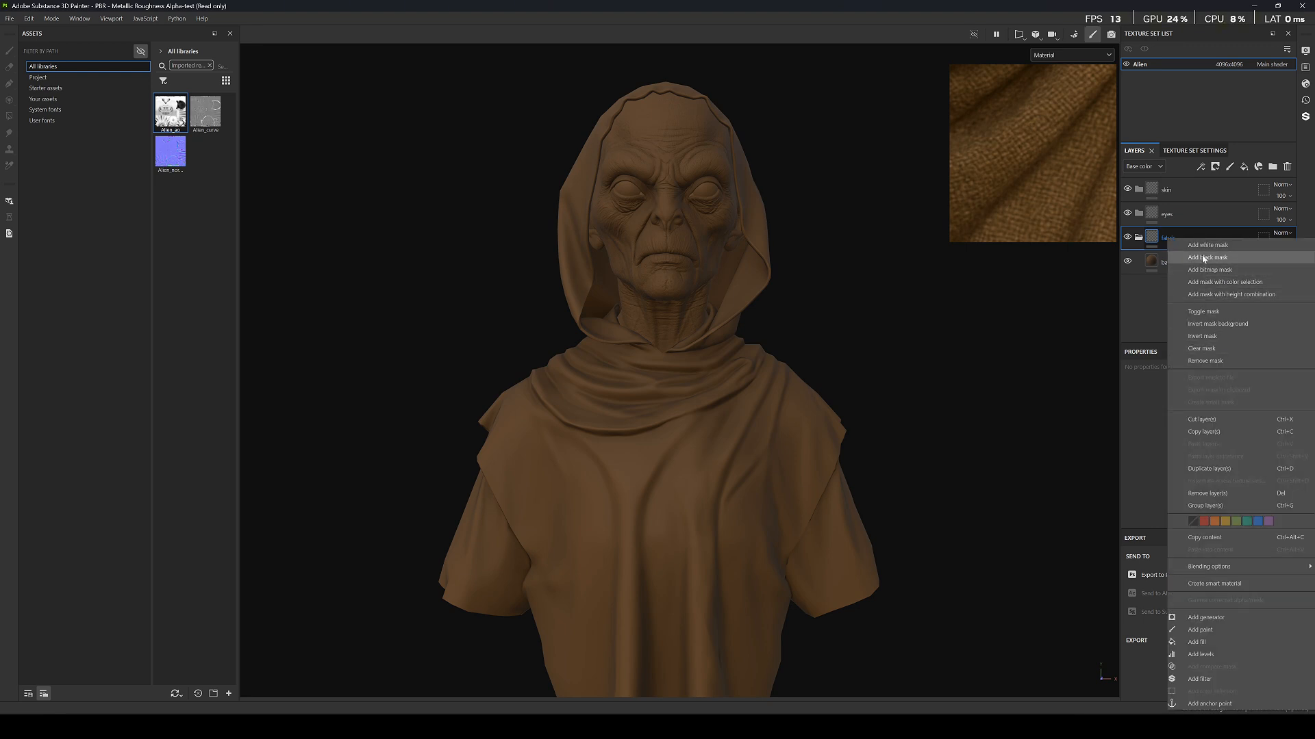
click(1203, 259)
click(9, 116)
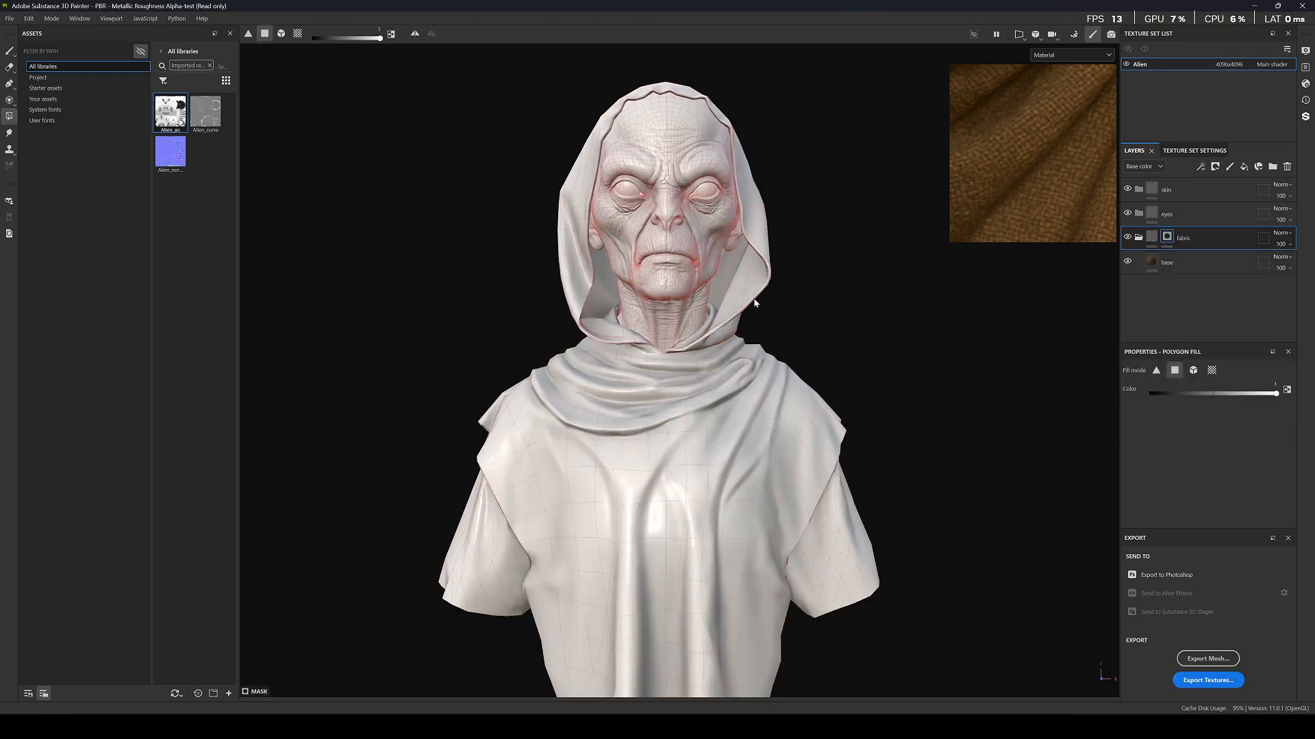
click(1193, 369)
click(647, 472)
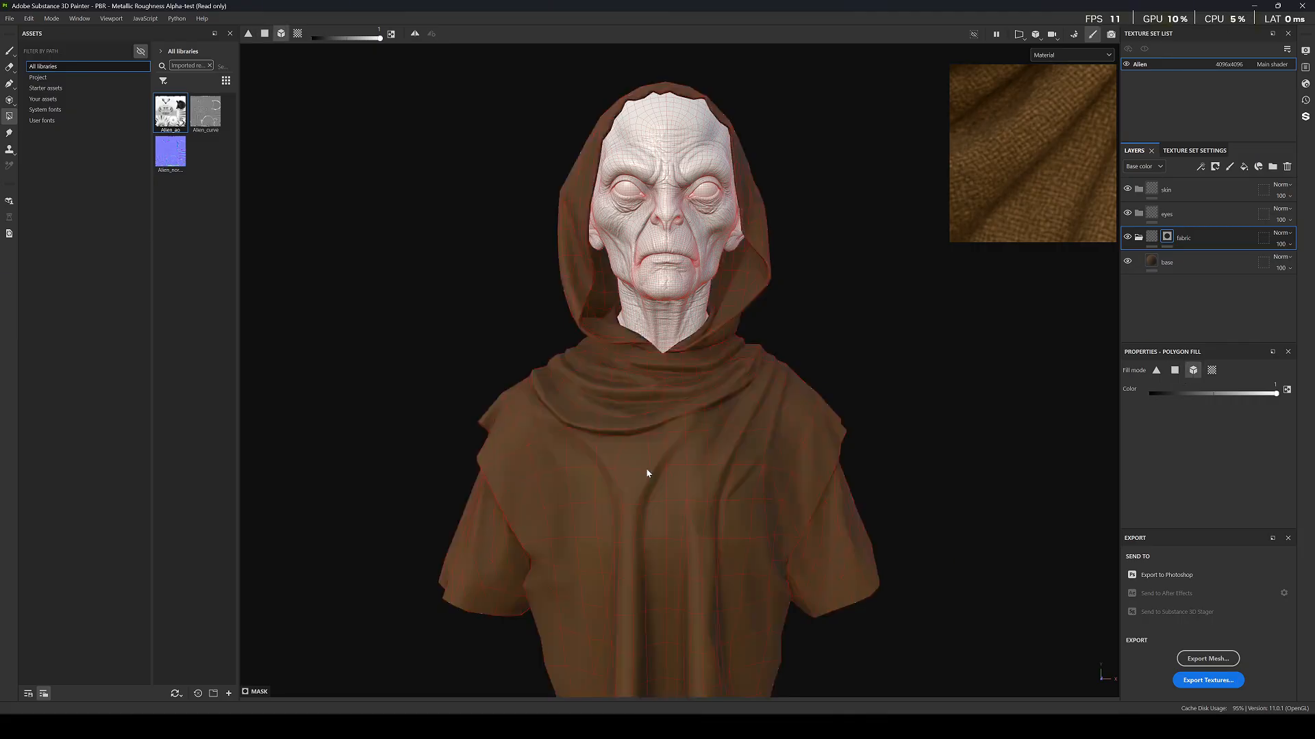
key(1)
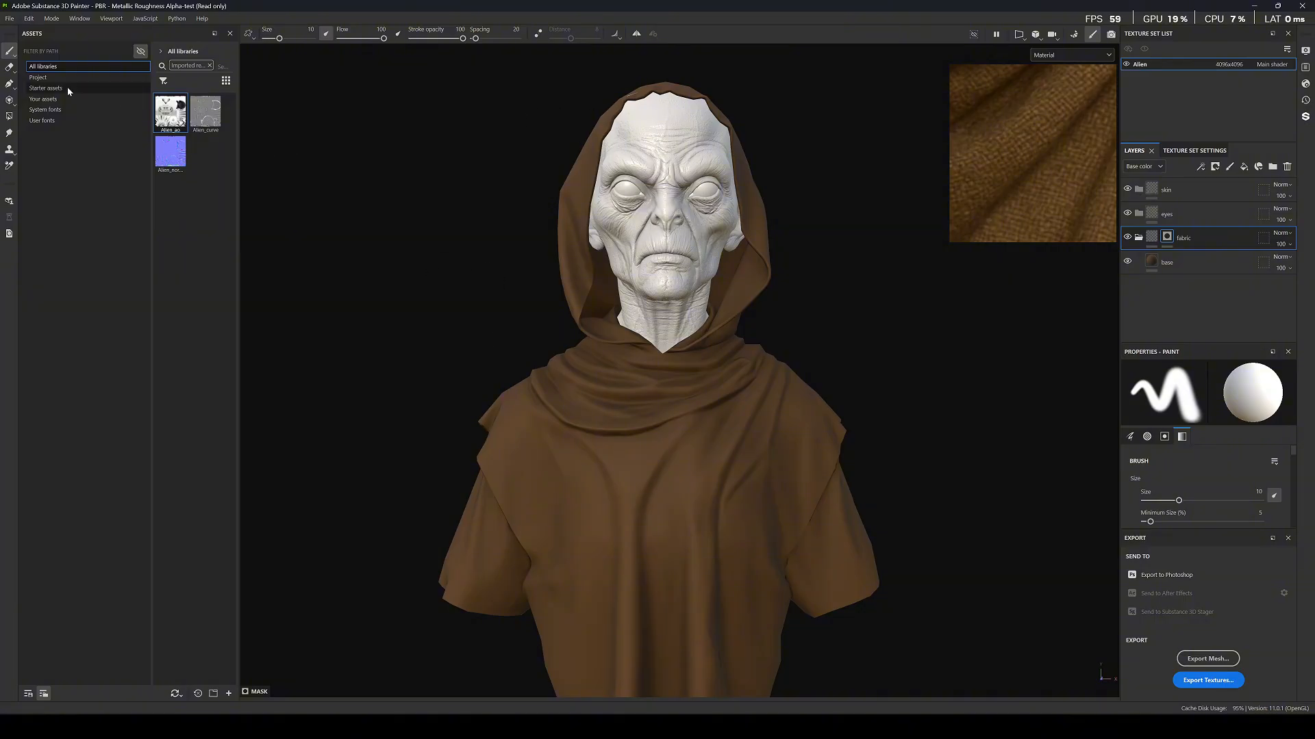
click(9, 117)
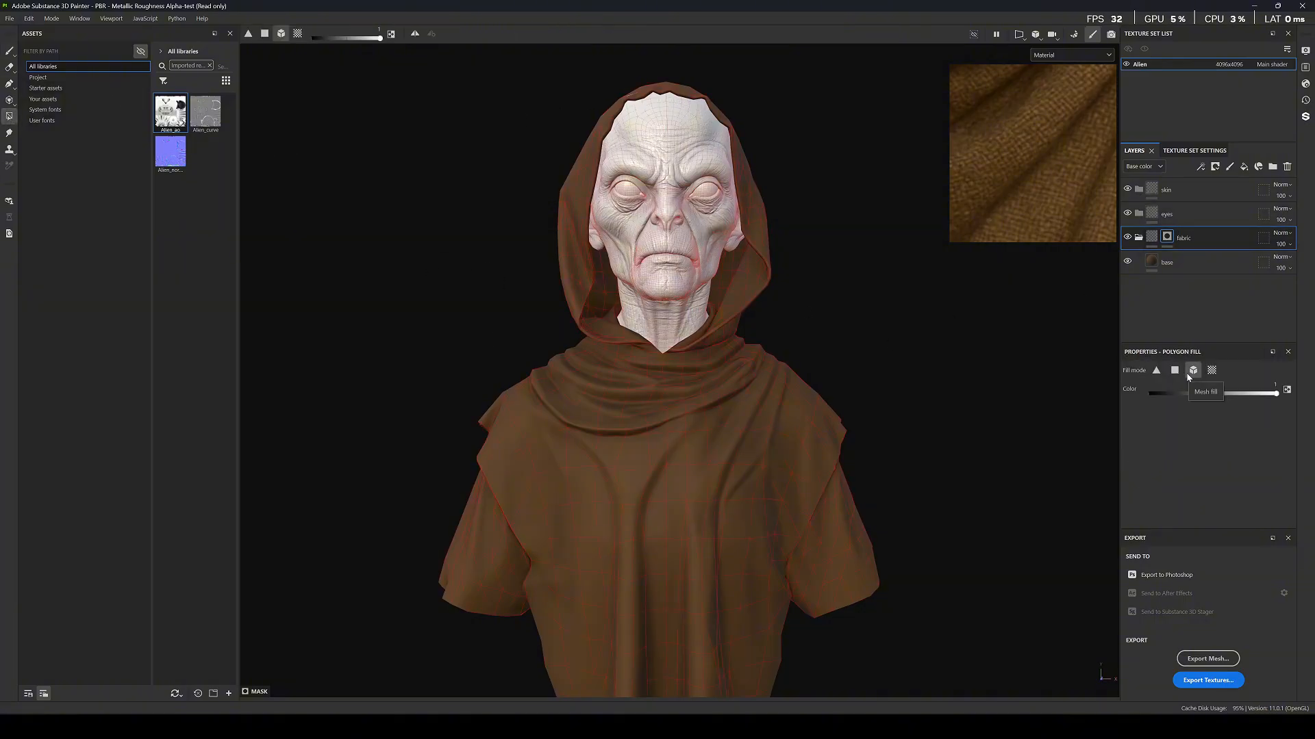
key(1)
Add a color-only fill layer above base in the fabric folder and name it var1.
click(1188, 265)
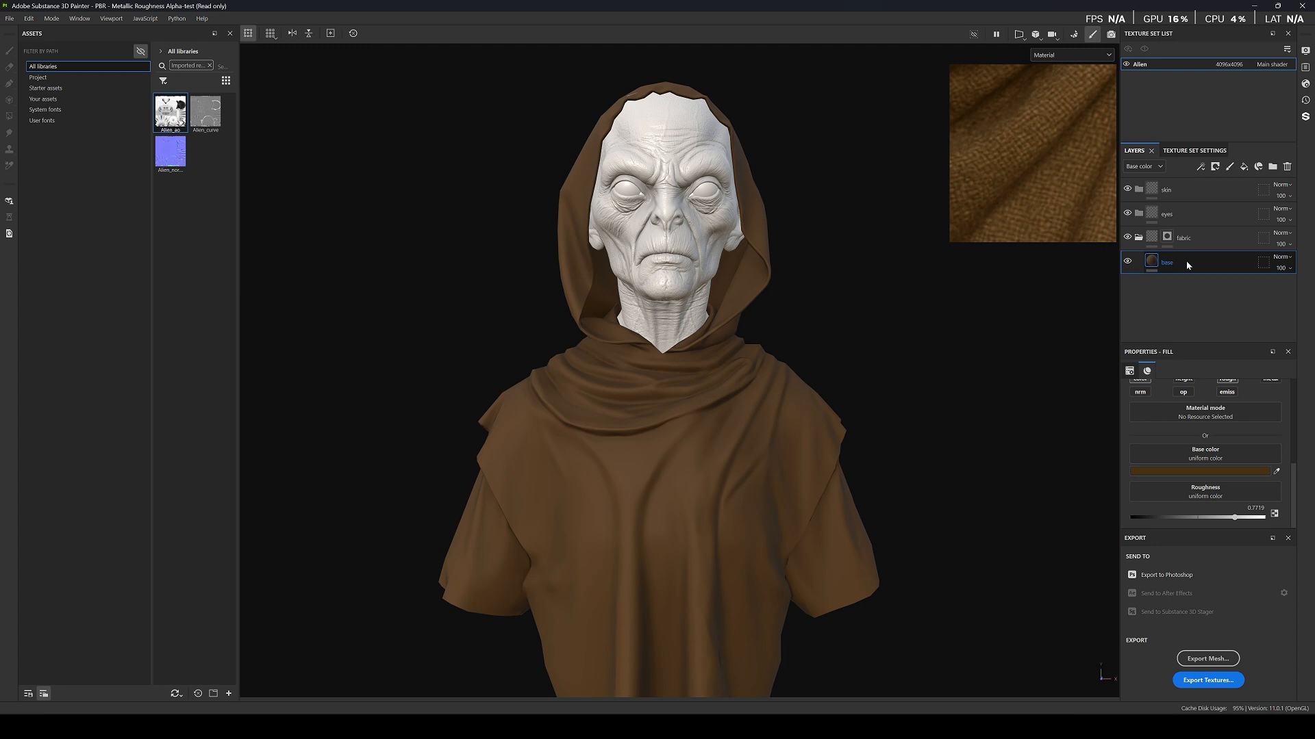
click(1243, 166)
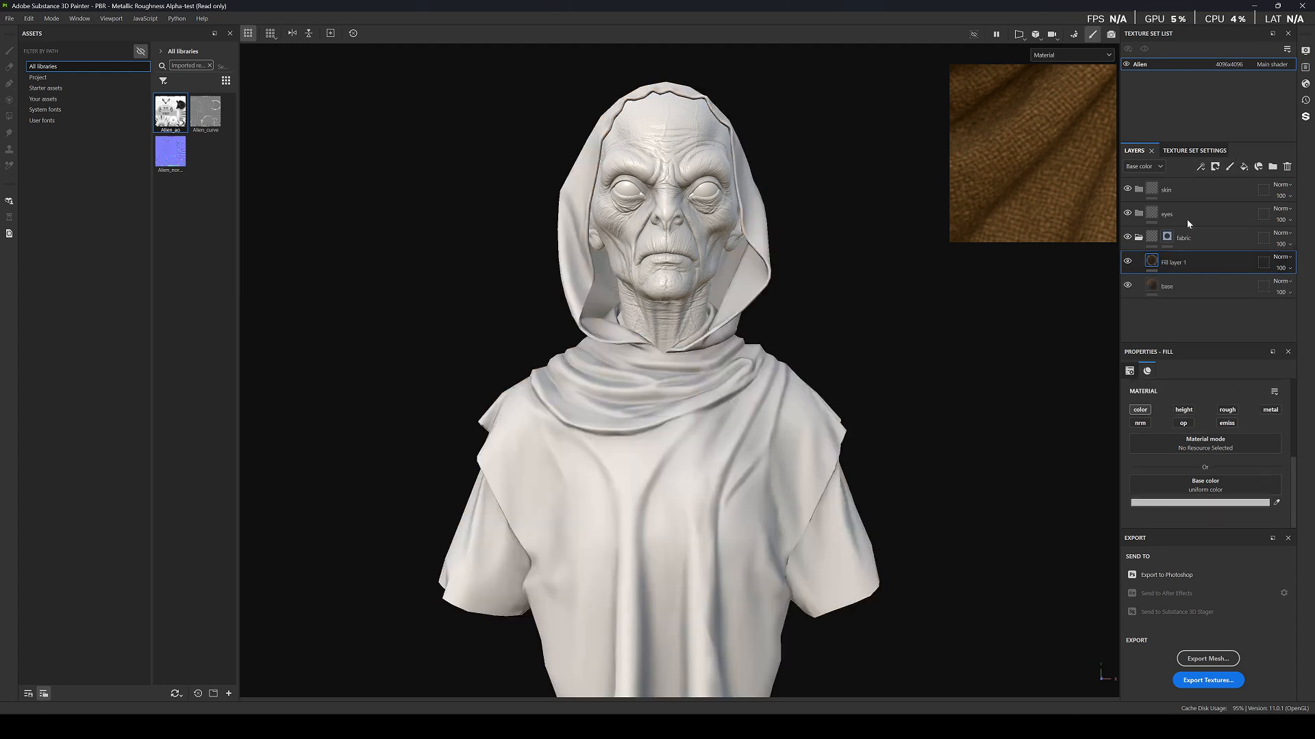
double_click(1170, 264)
text(var)
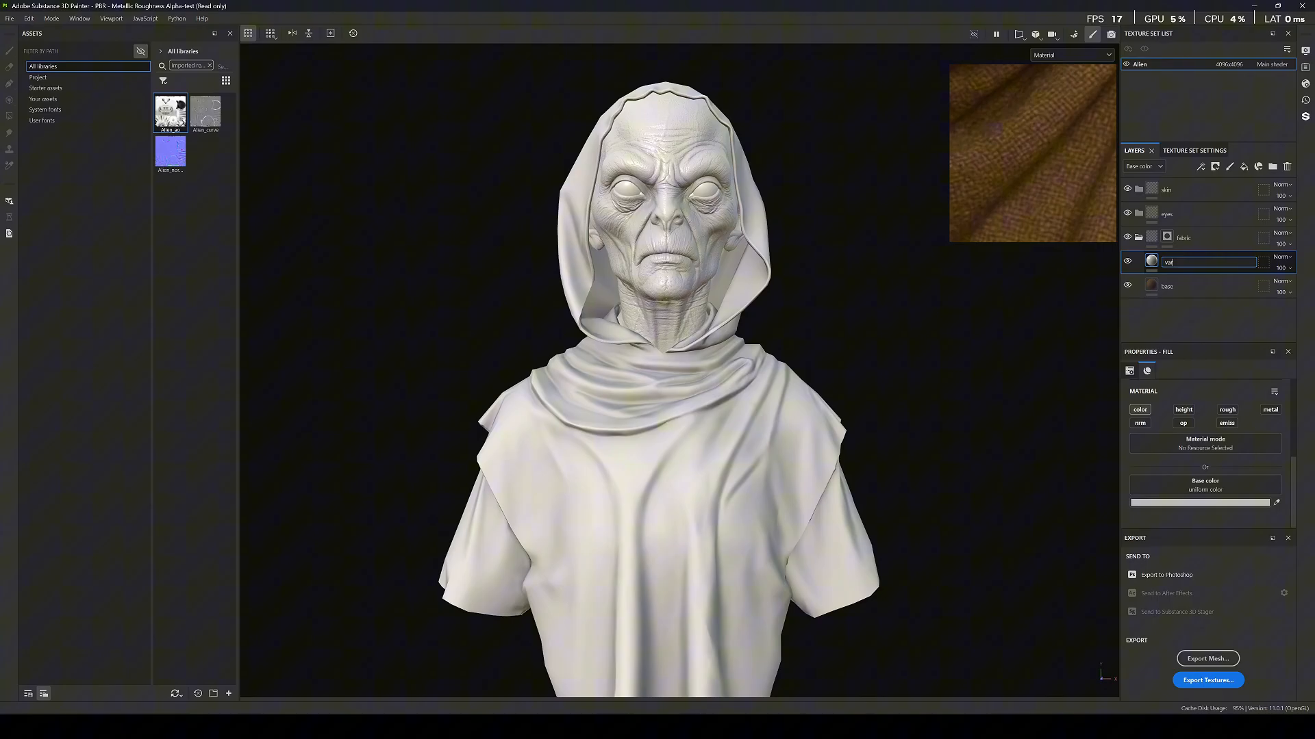
text(1)
key(Return)
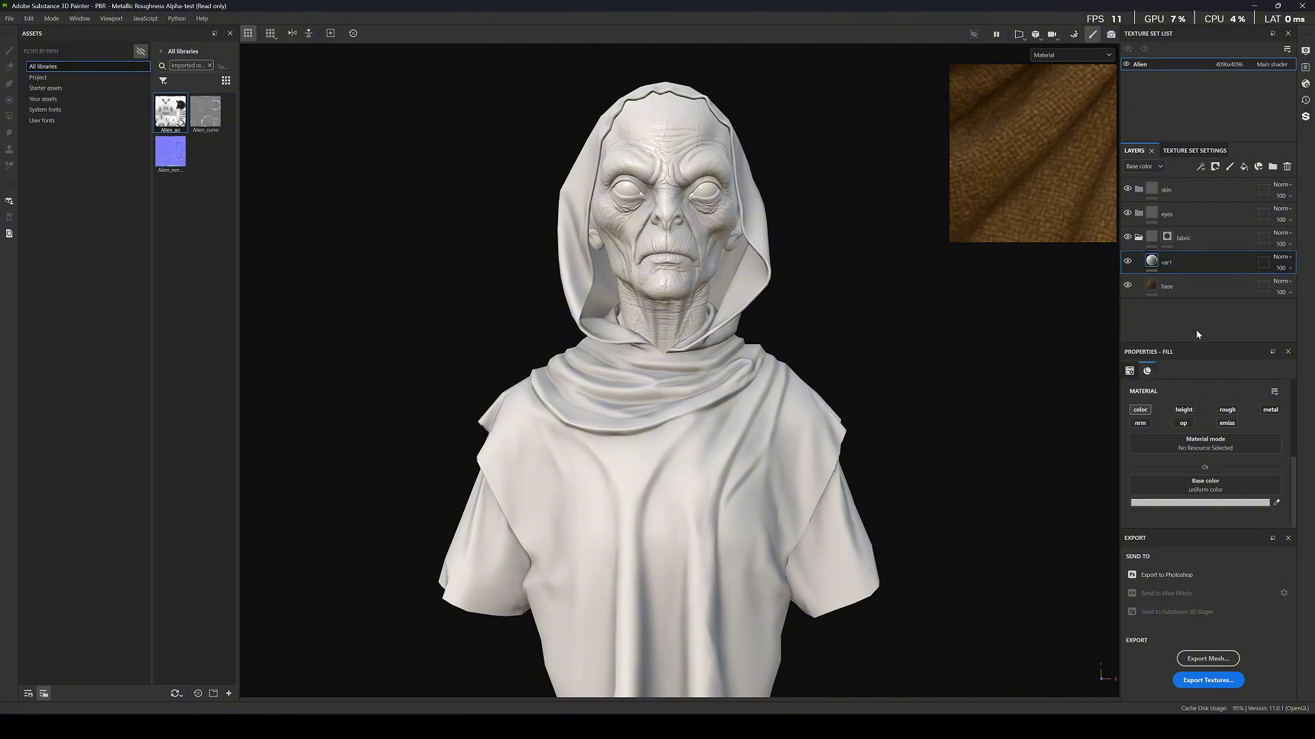
Add a black mask to var1 and give it a fill using the Clouds 2 grayscale texture.
right_click(1178, 262)
click(1207, 277)
right_click(1172, 267)
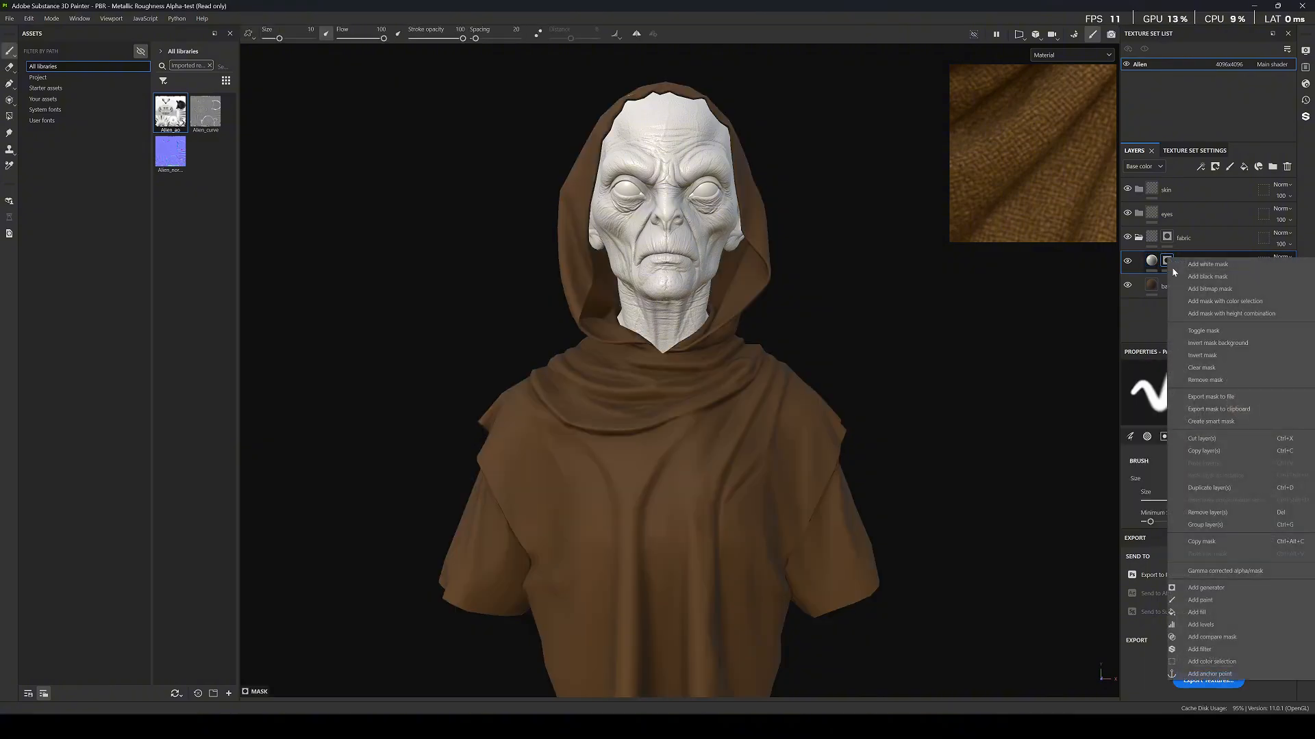
click(1197, 612)
click(1193, 430)
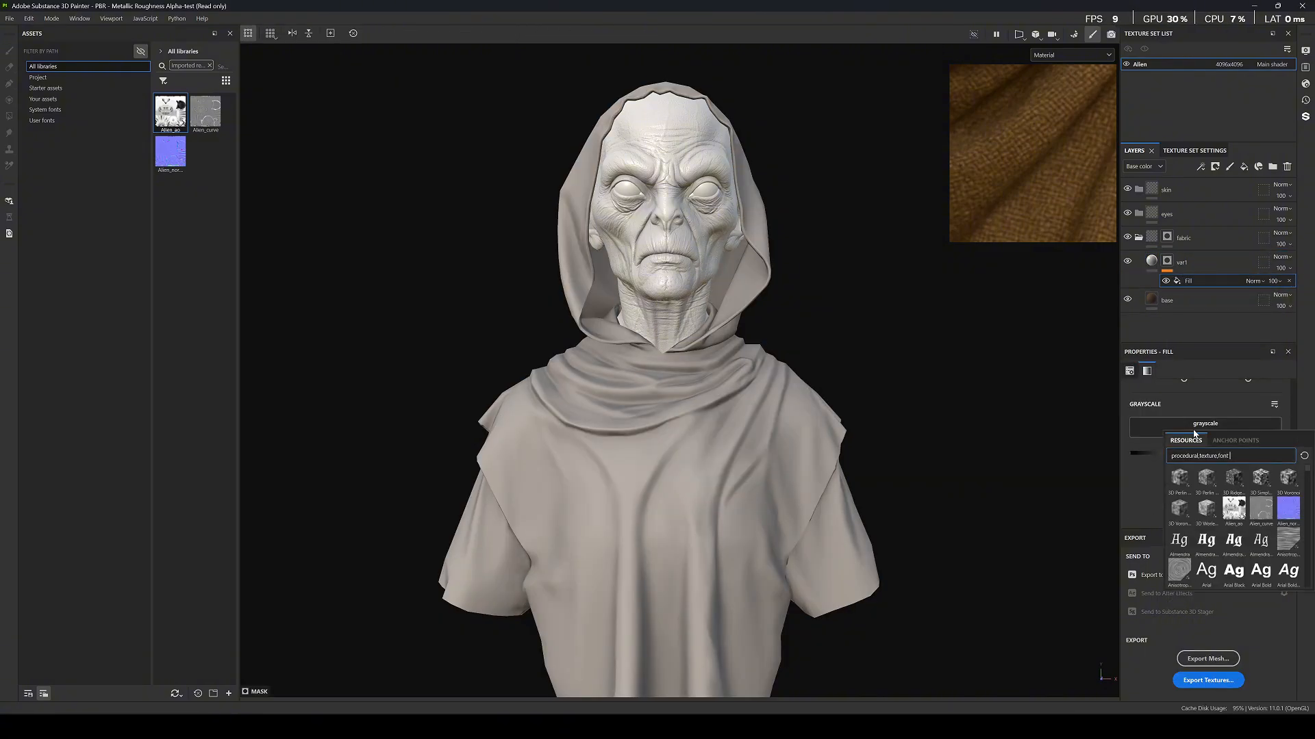
text(cloud)
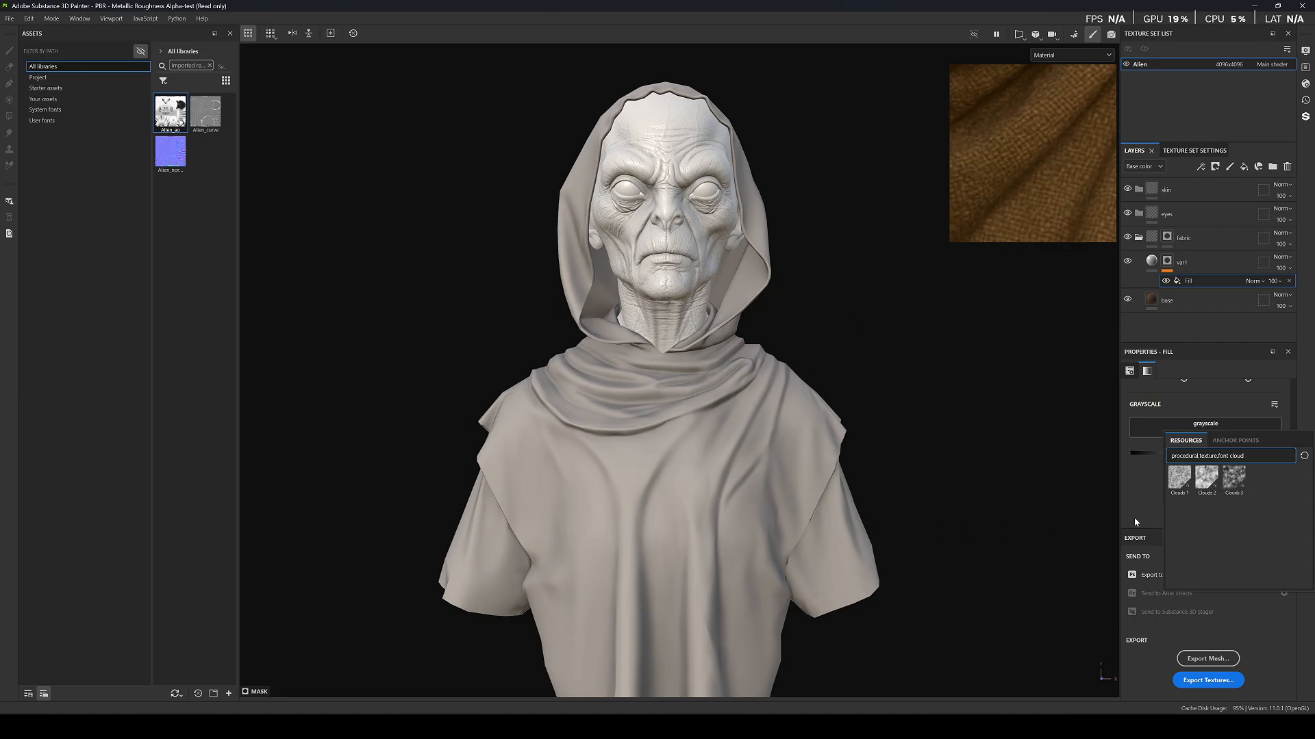
mouse_move(1193, 490)
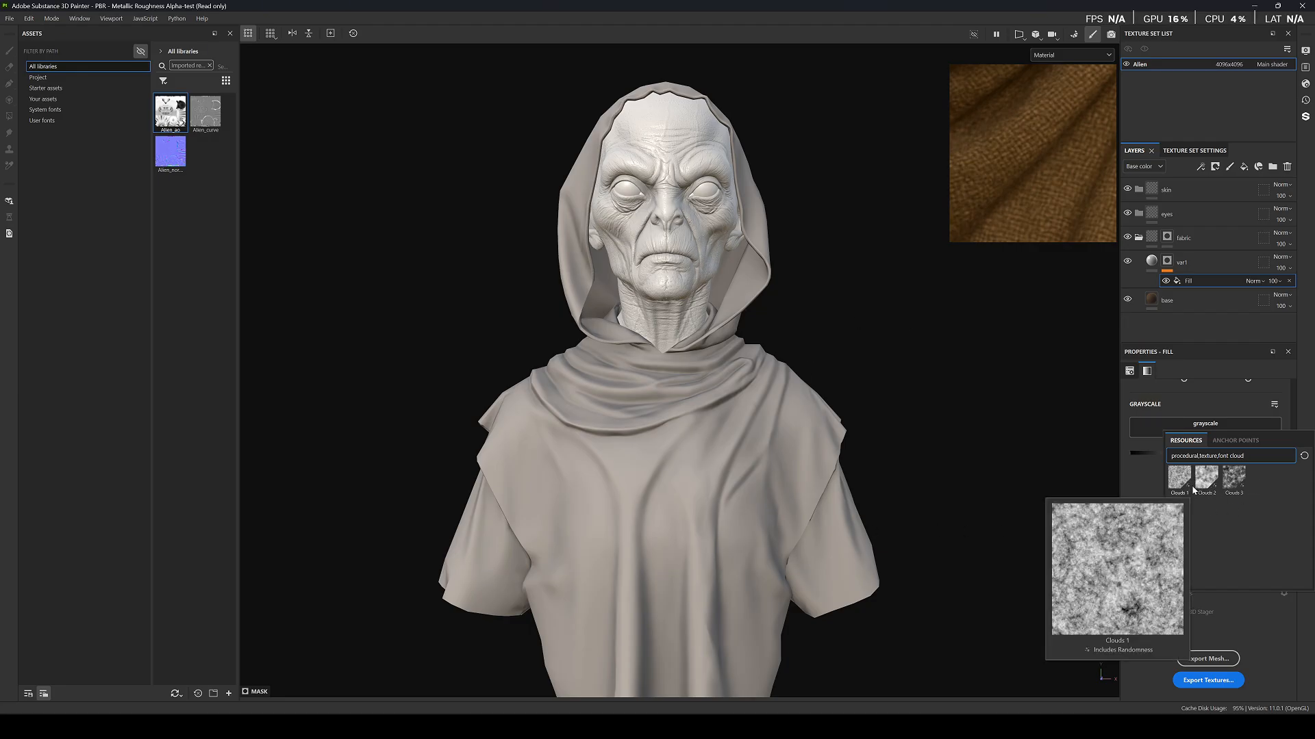
mouse_move(1236, 485)
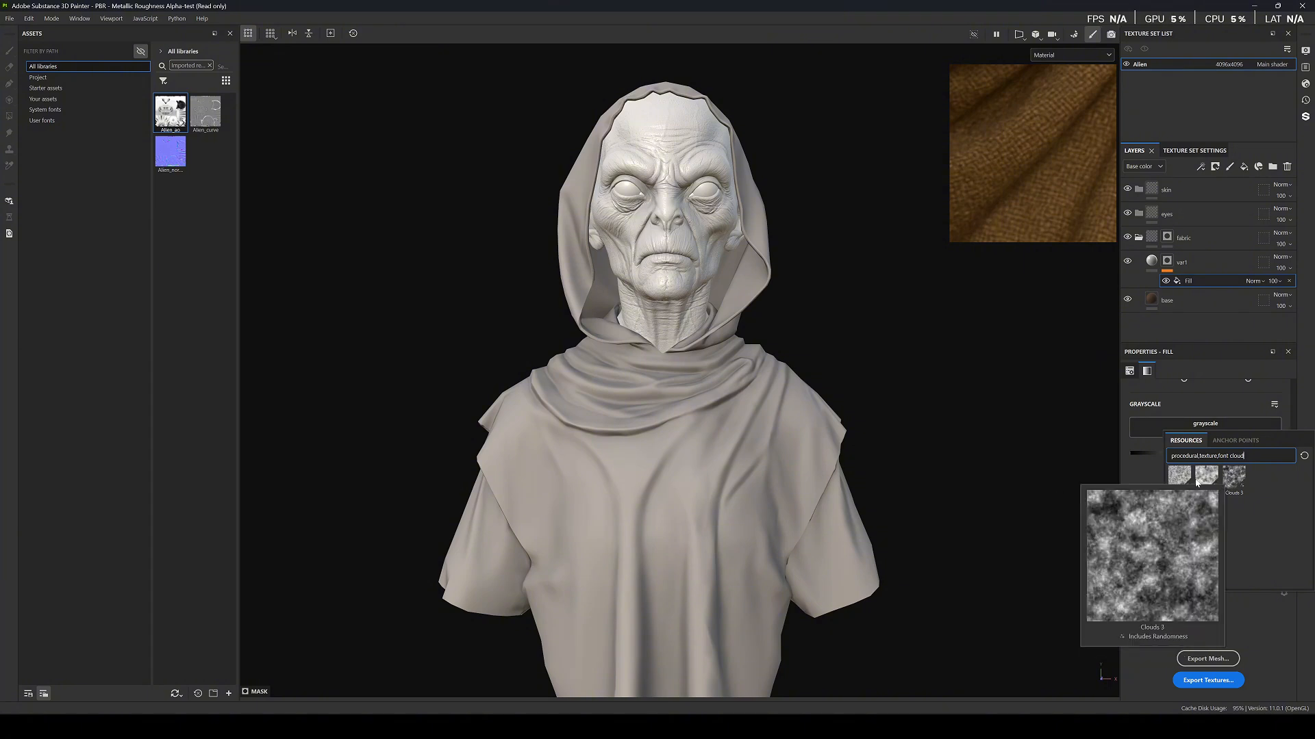
click(1202, 484)
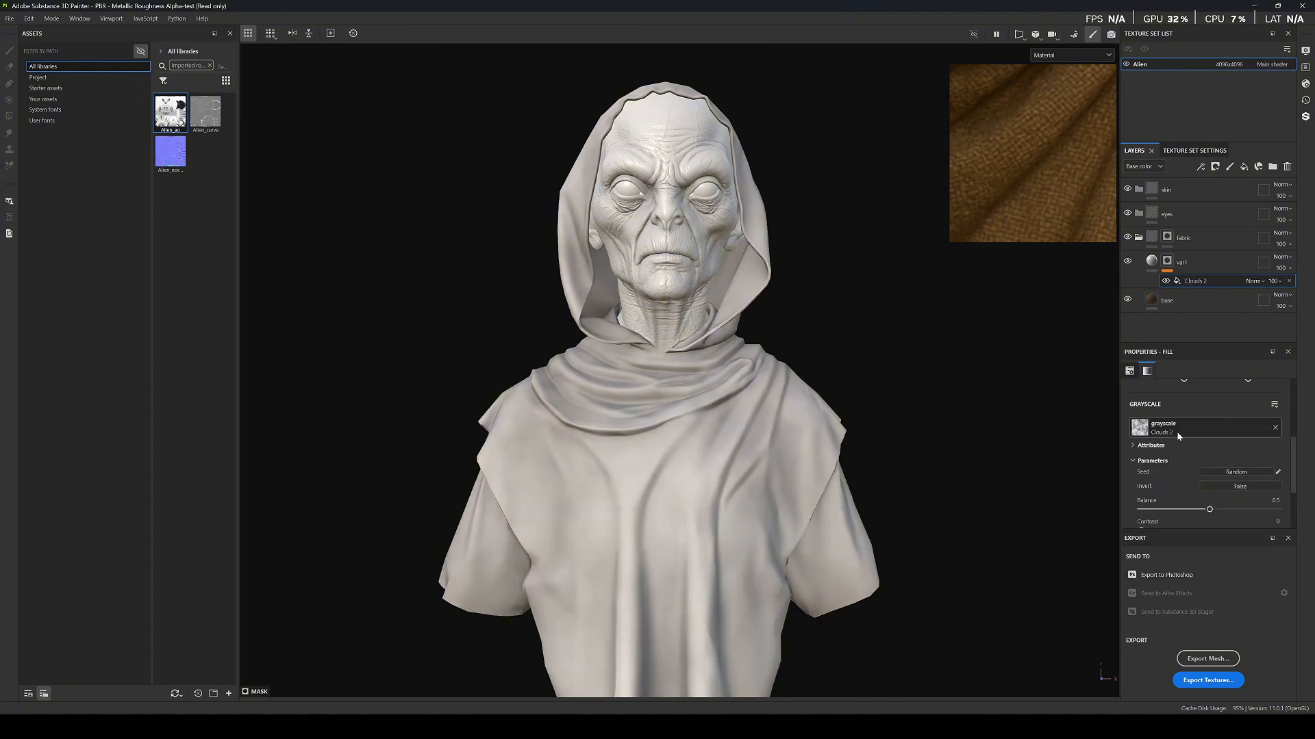
Select var1's fill content and compare the full material with the isolated base color channel to inspect the cloud variation.
click(1153, 264)
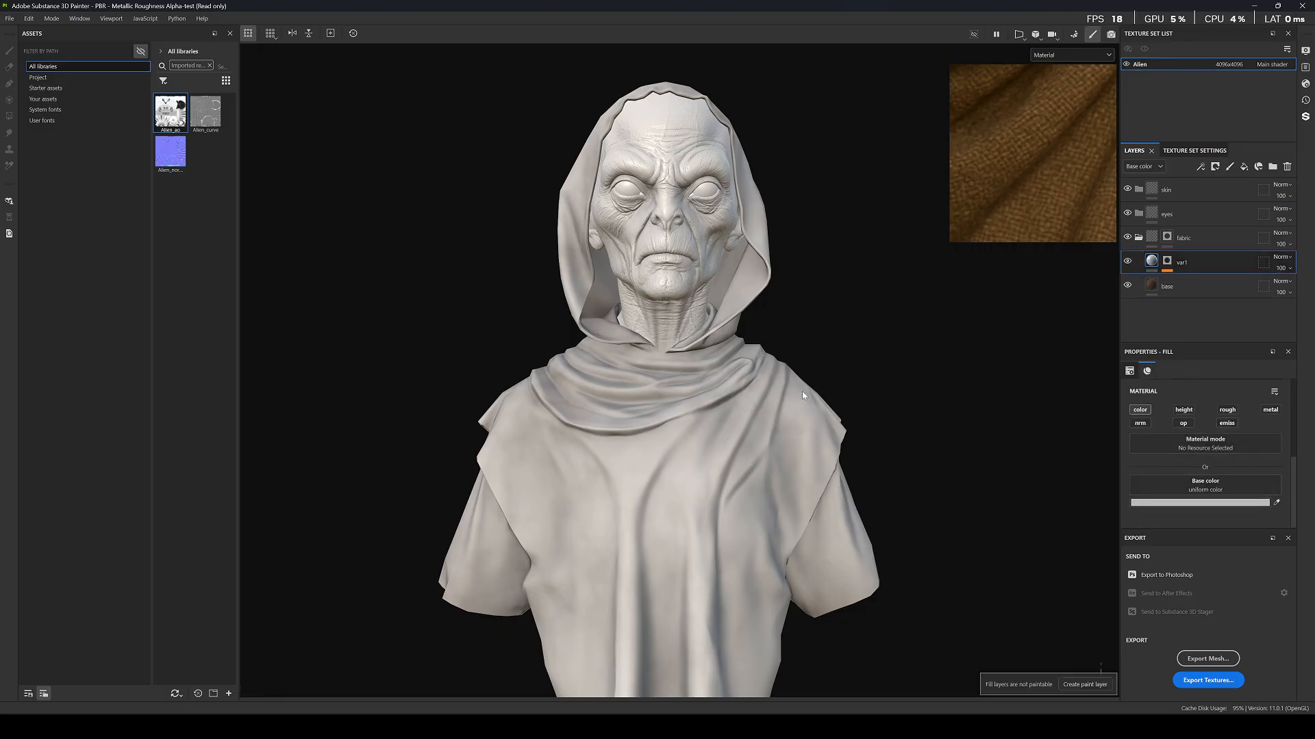
key(c)
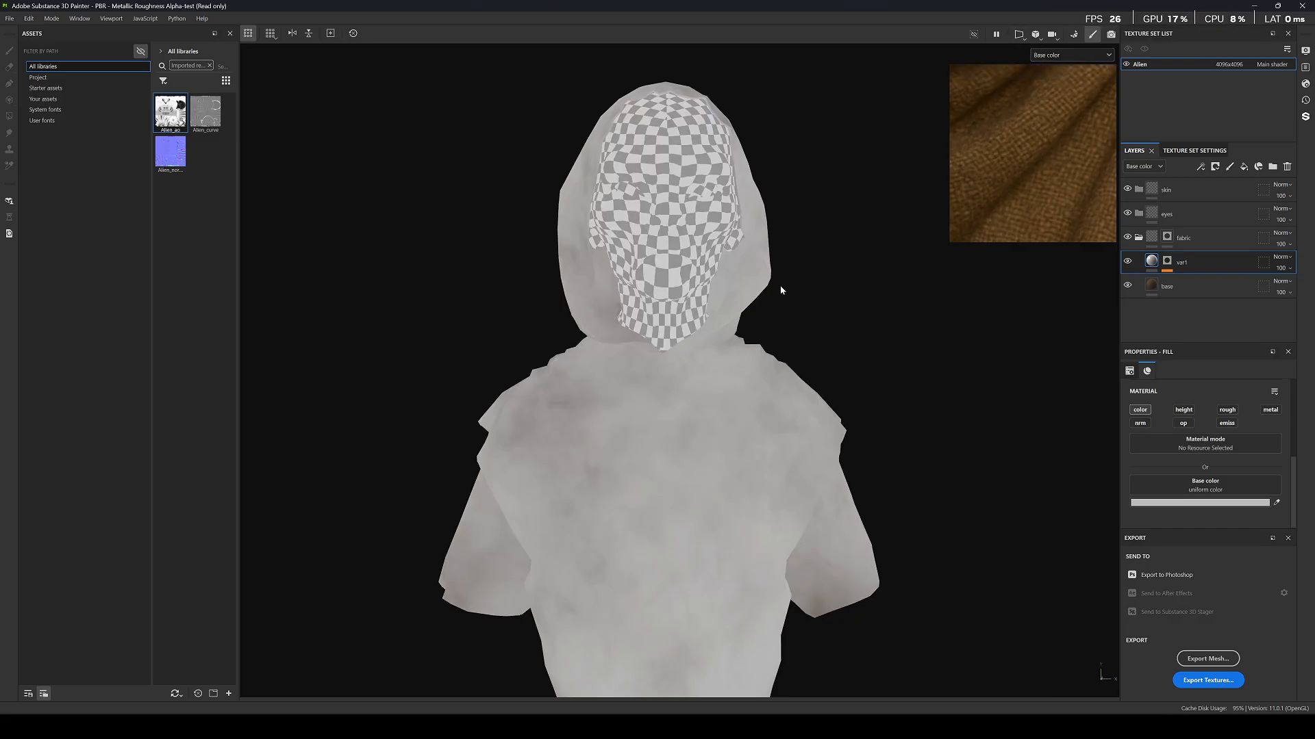
key(m)
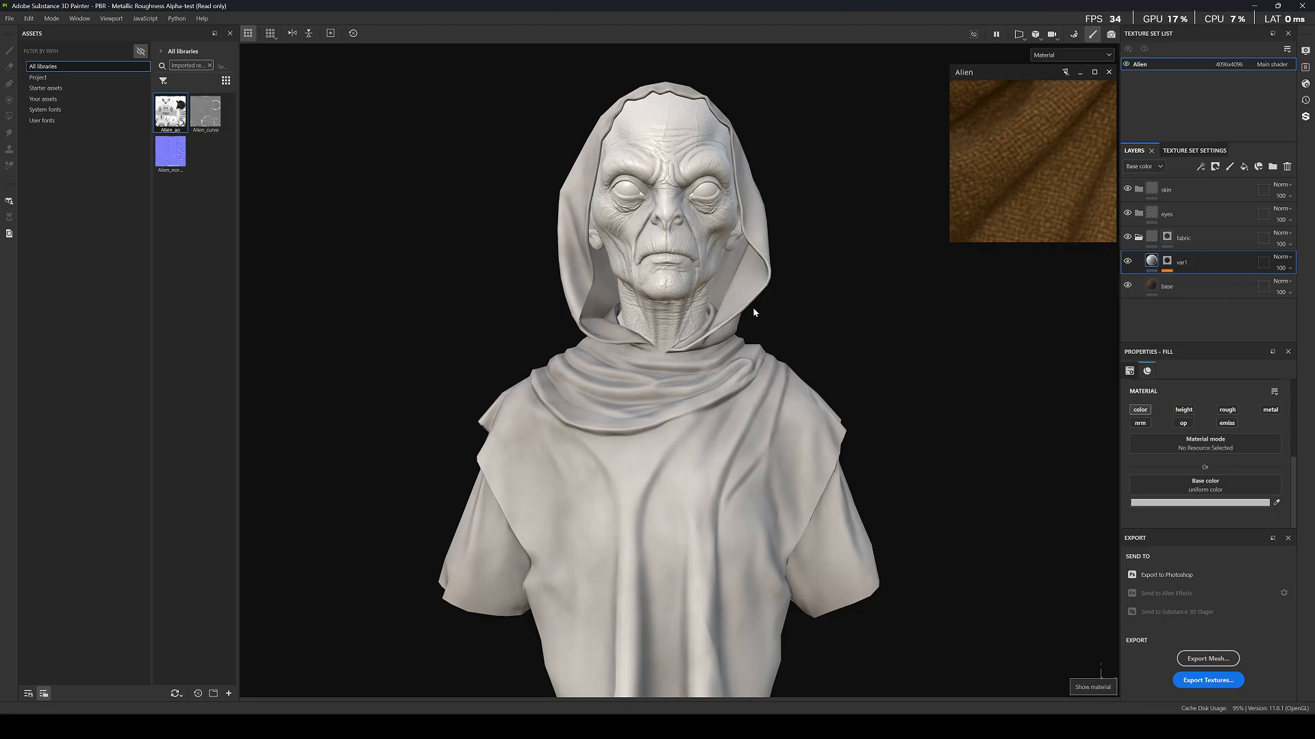
key(c)
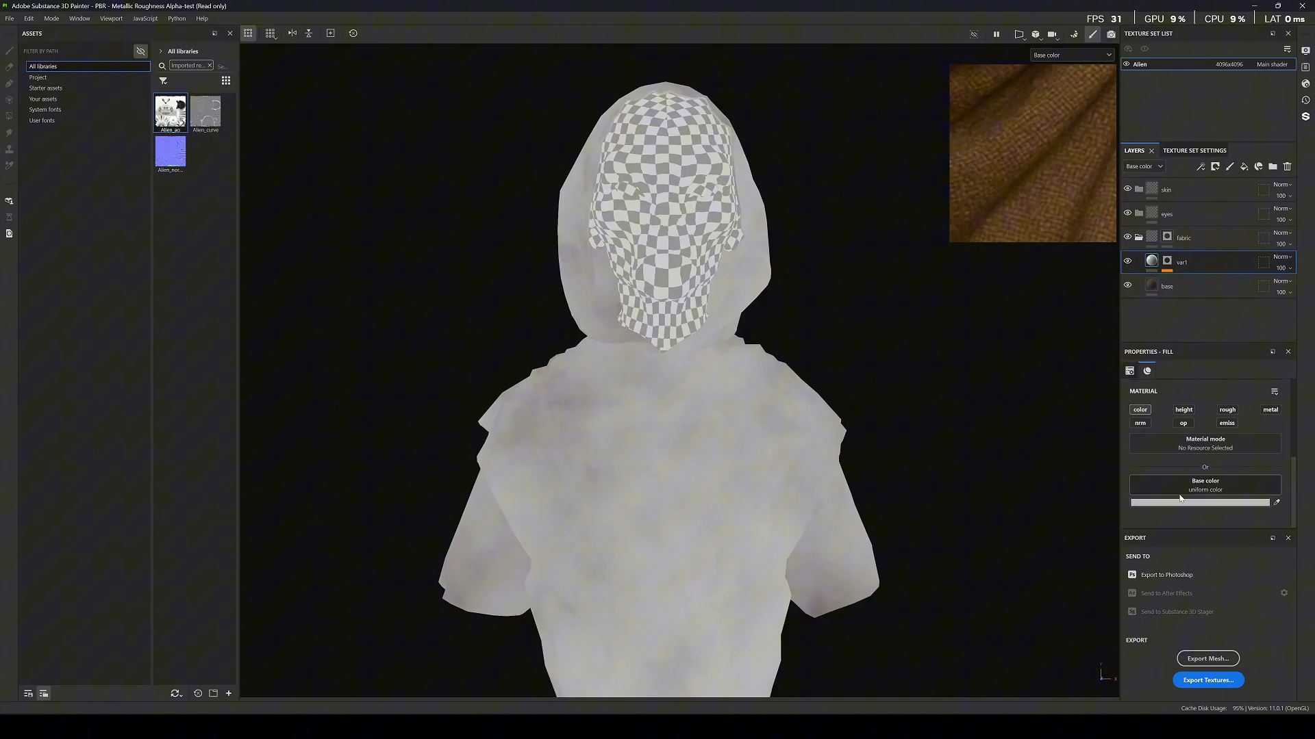
Sample a dark brown from the shadowed folds of the cloth reference as var1's base color.
scroll(1007, 209, up, 3)
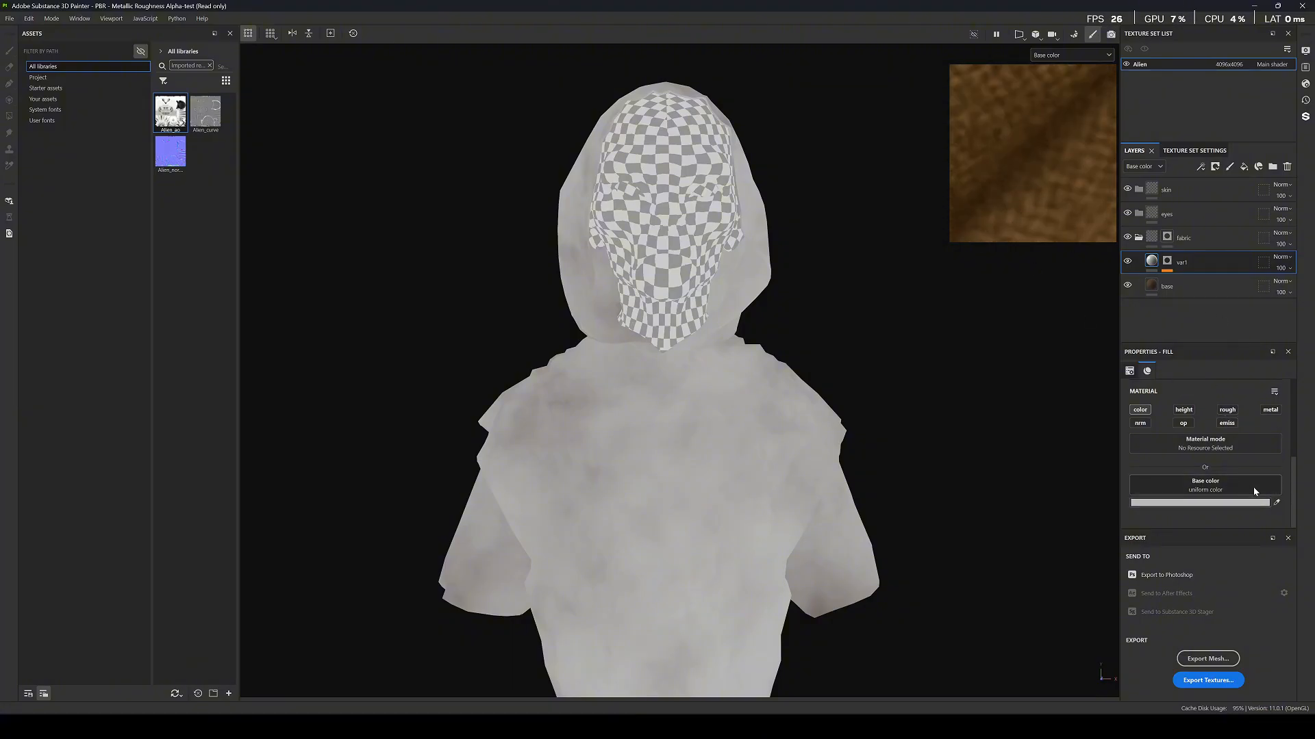
click(1276, 502)
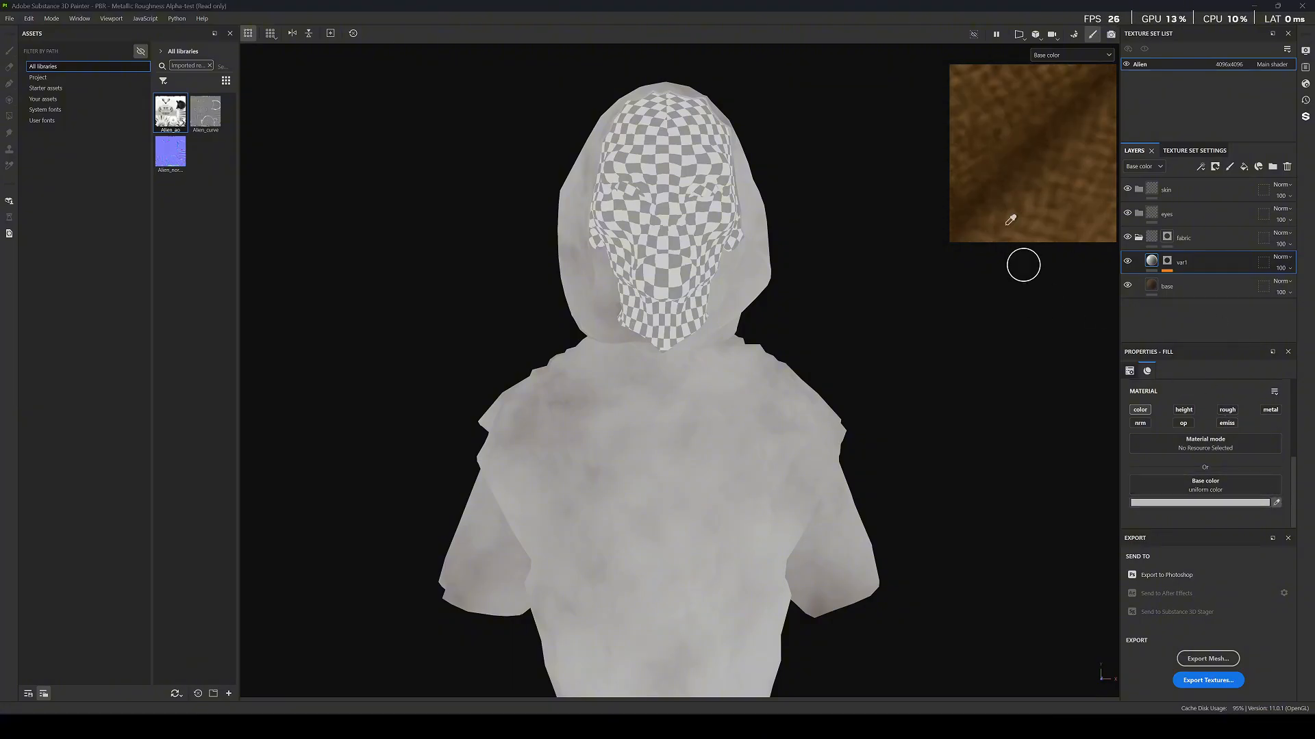
click(993, 152)
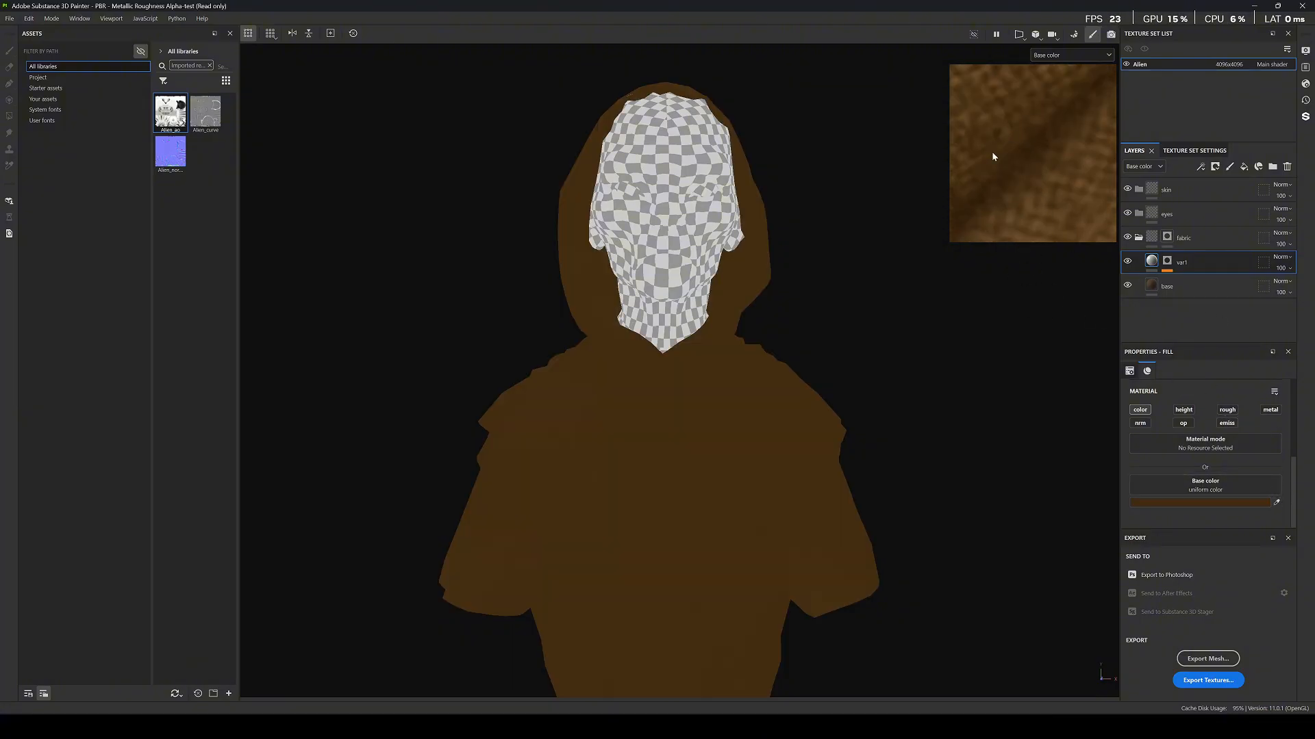
click(1275, 503)
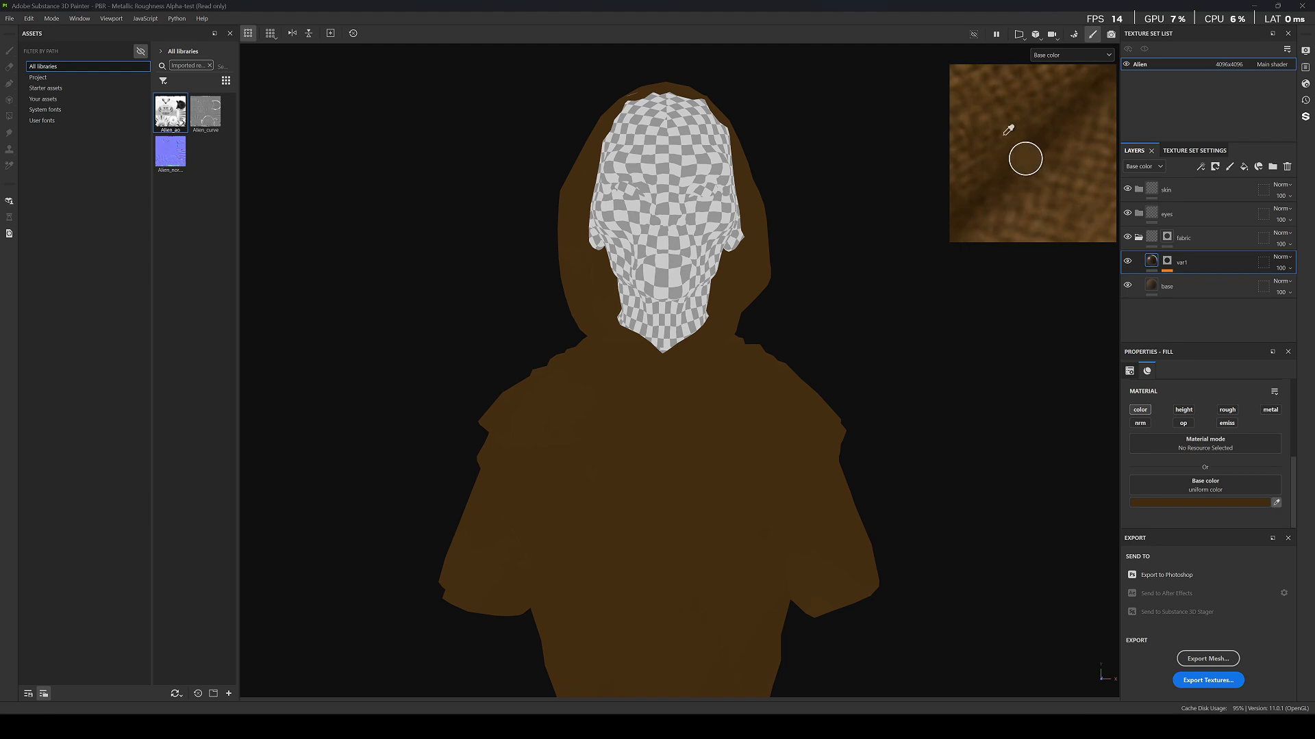
click(1002, 173)
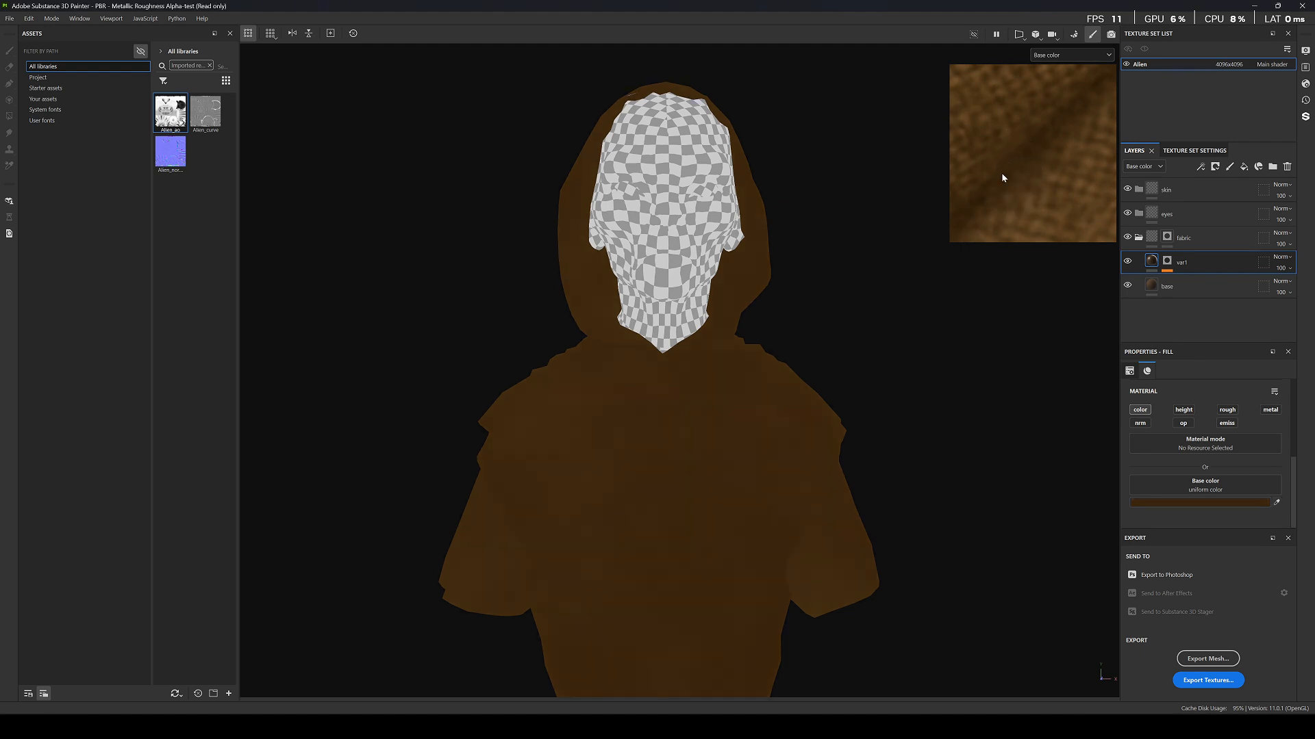
click(1275, 503)
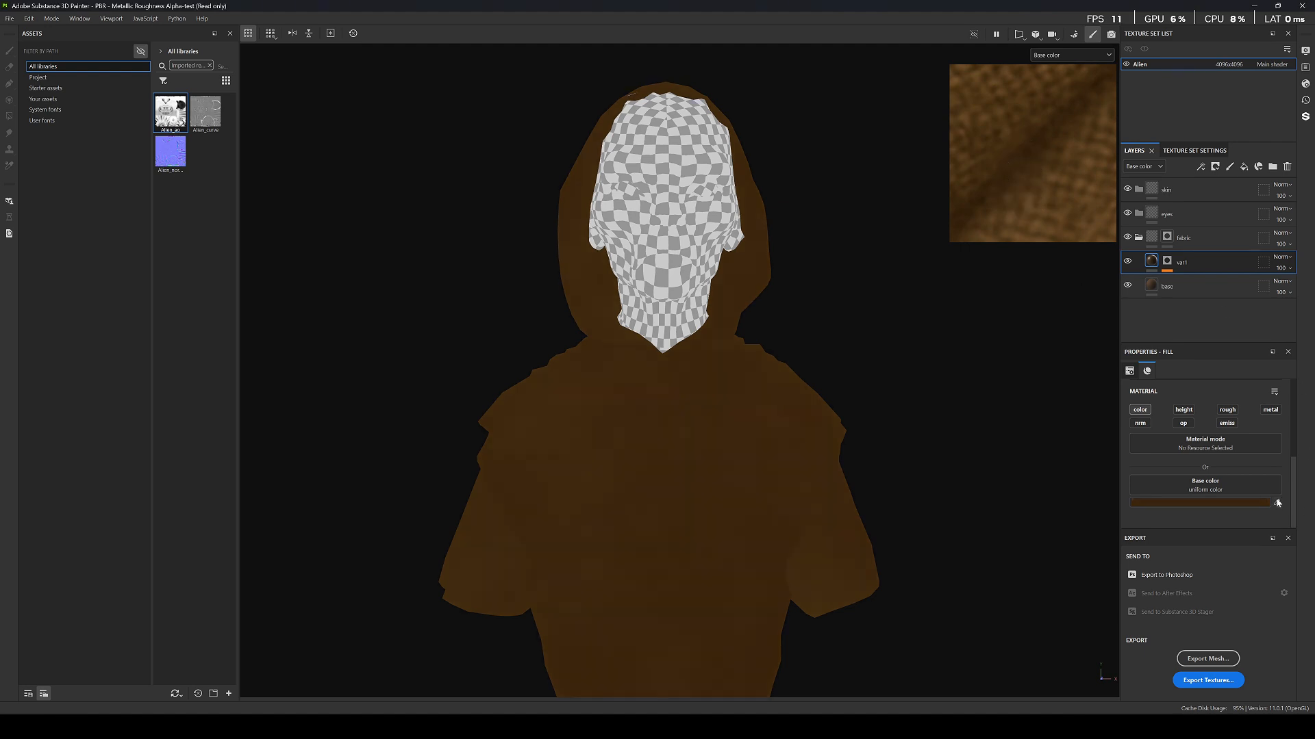
click(979, 200)
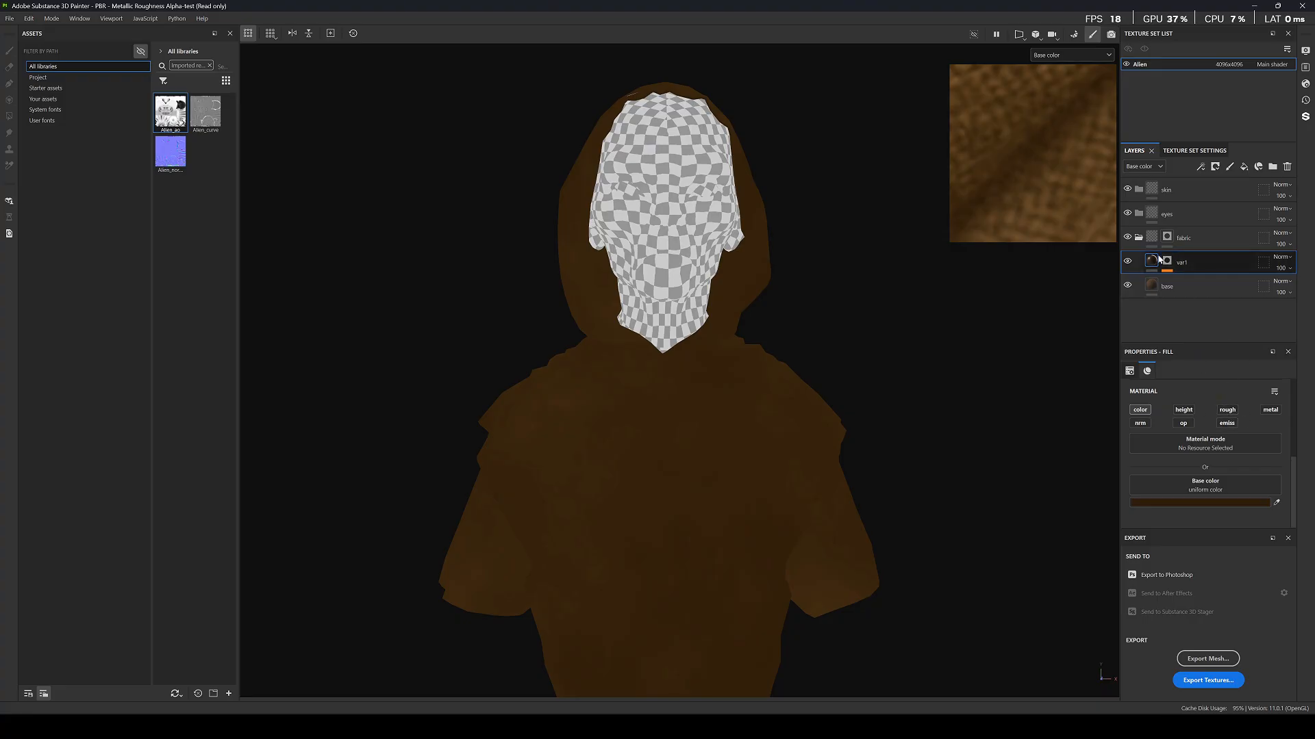
Duplicate the var1 layer and rename the copy var2.
right_click(1205, 265)
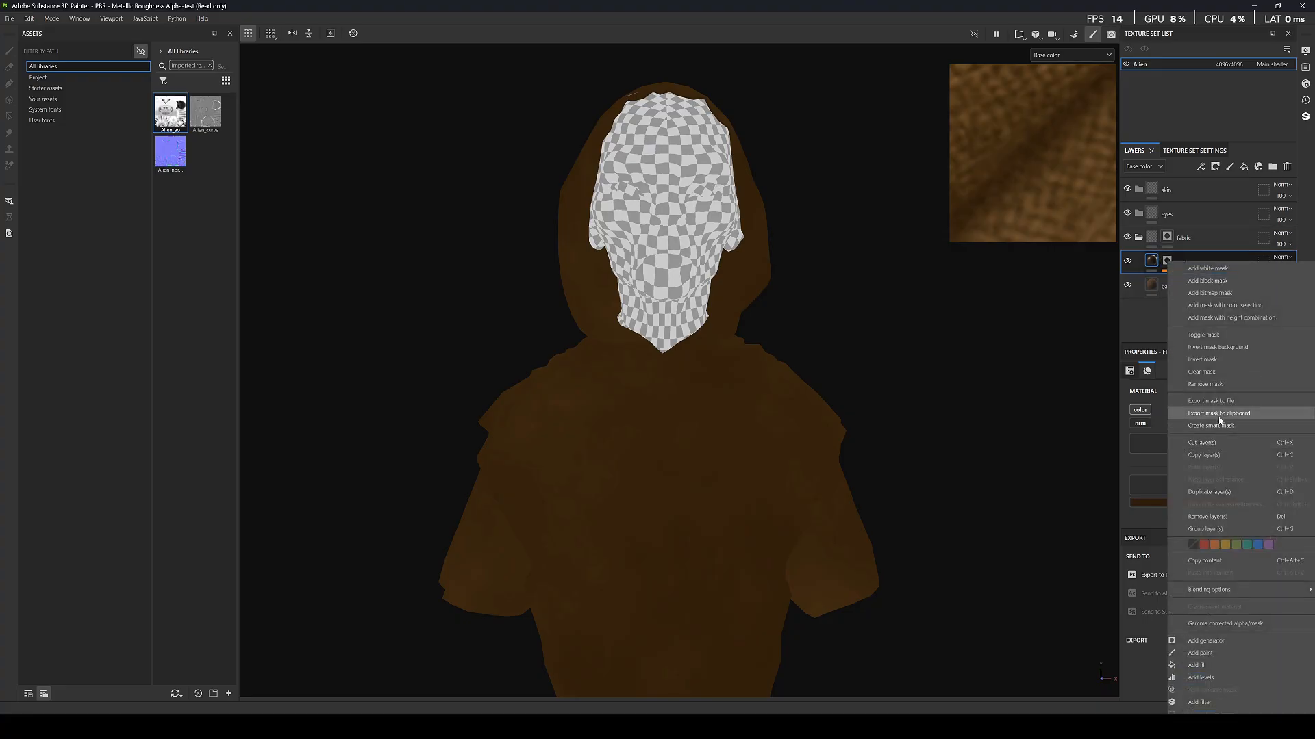
click(1206, 491)
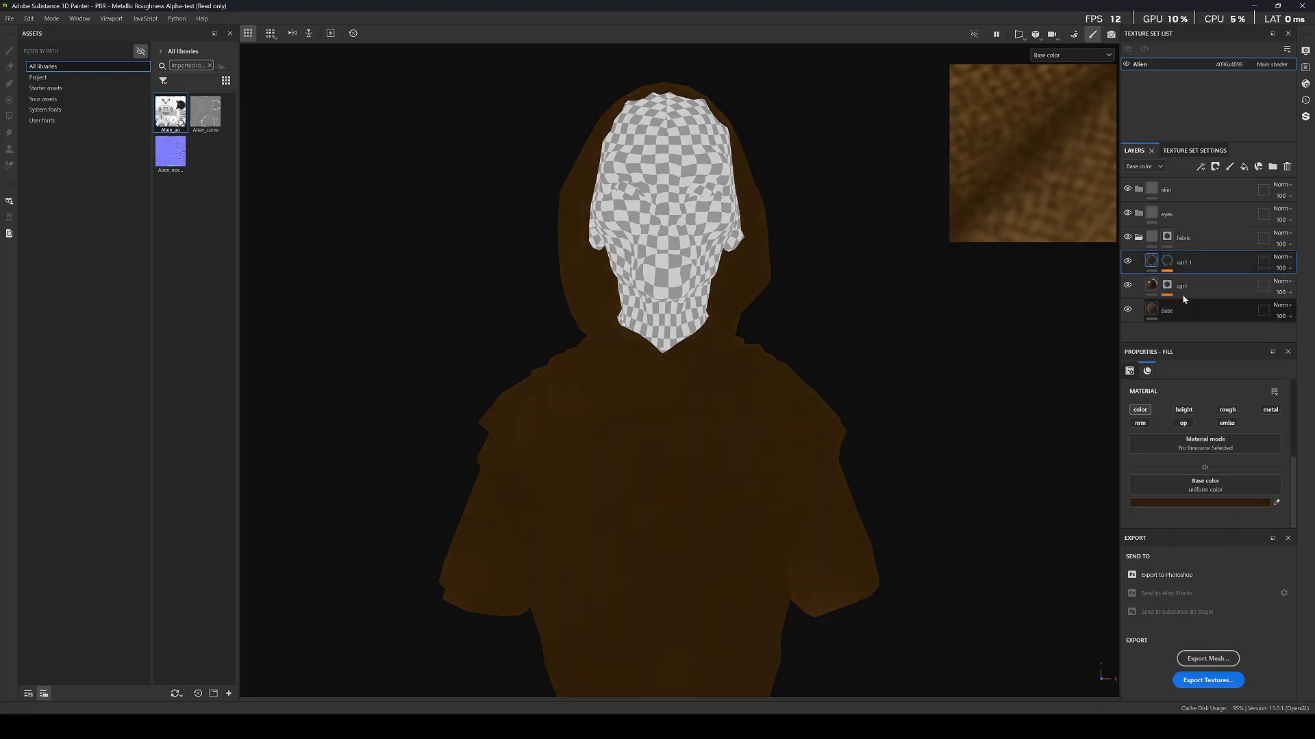
double_click(1188, 262)
text(var)
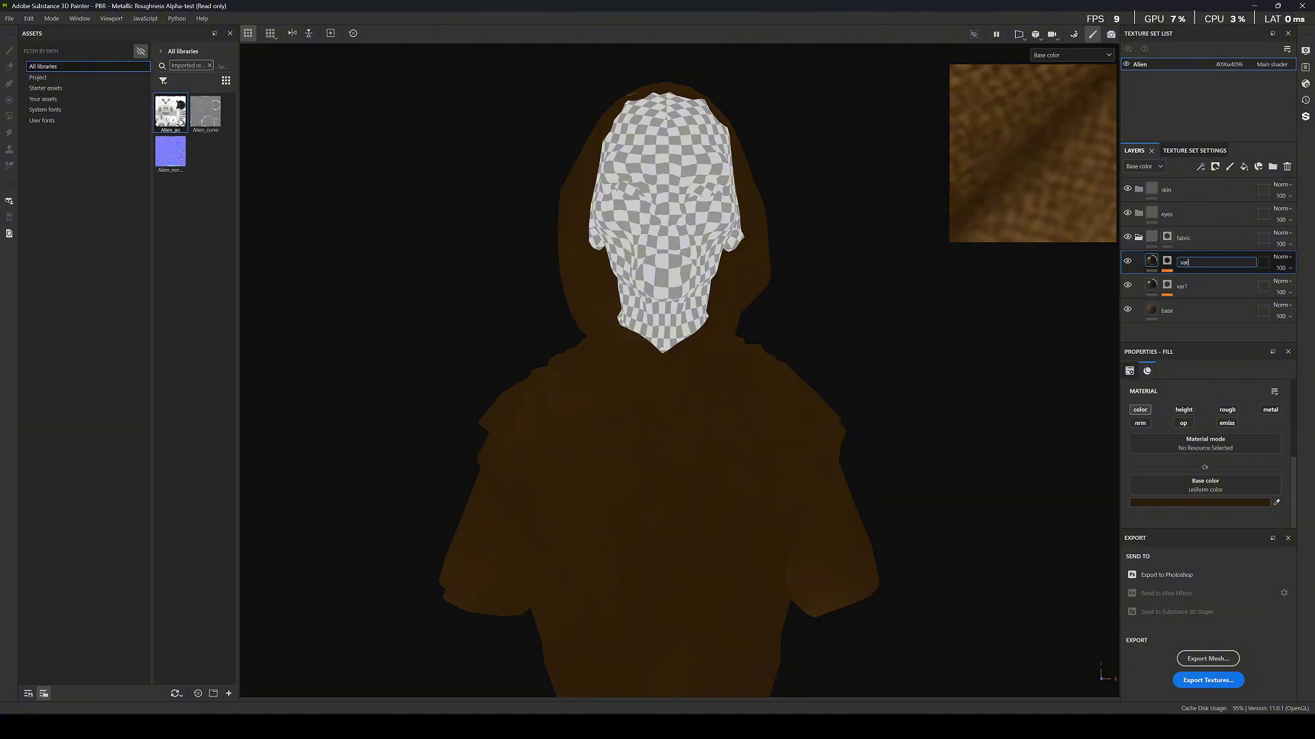
text(2)
key(Return)
click(1202, 288)
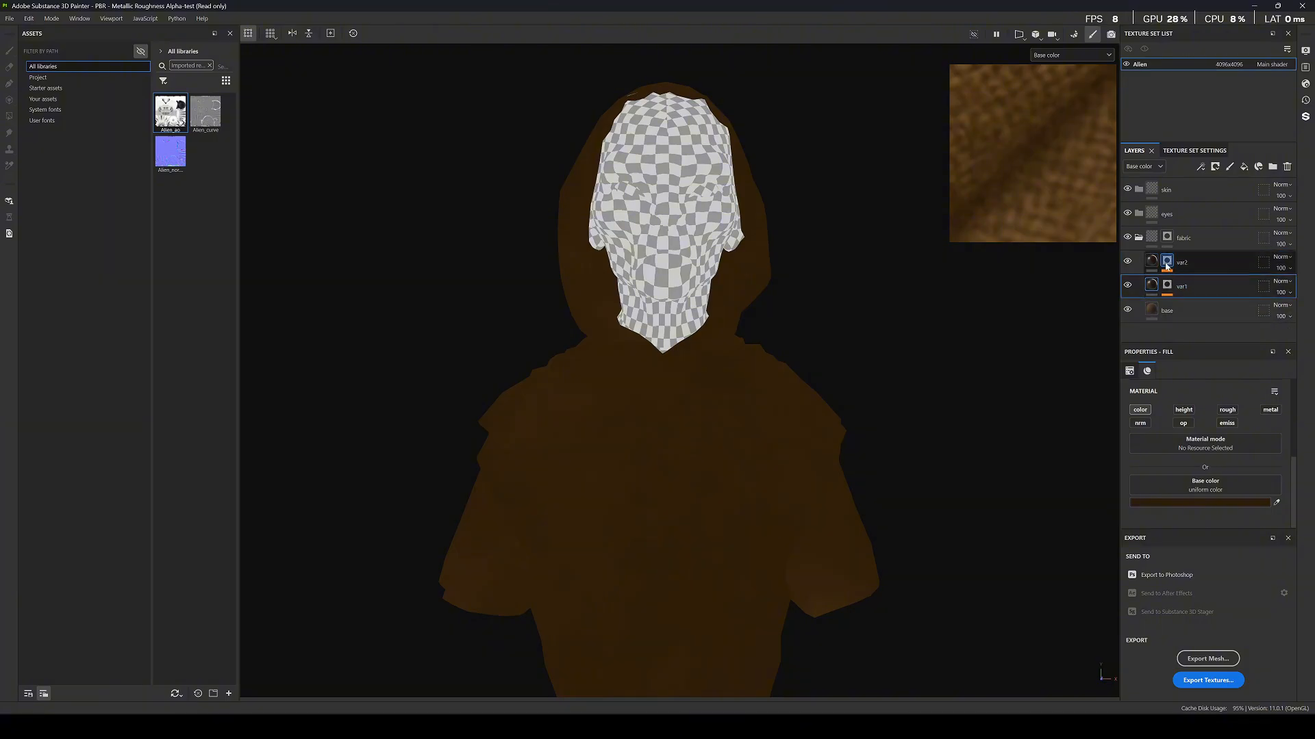
Replace the grayscale texture in var2's mask fill with Clouds 3.
click(1166, 265)
click(1200, 282)
click(1174, 431)
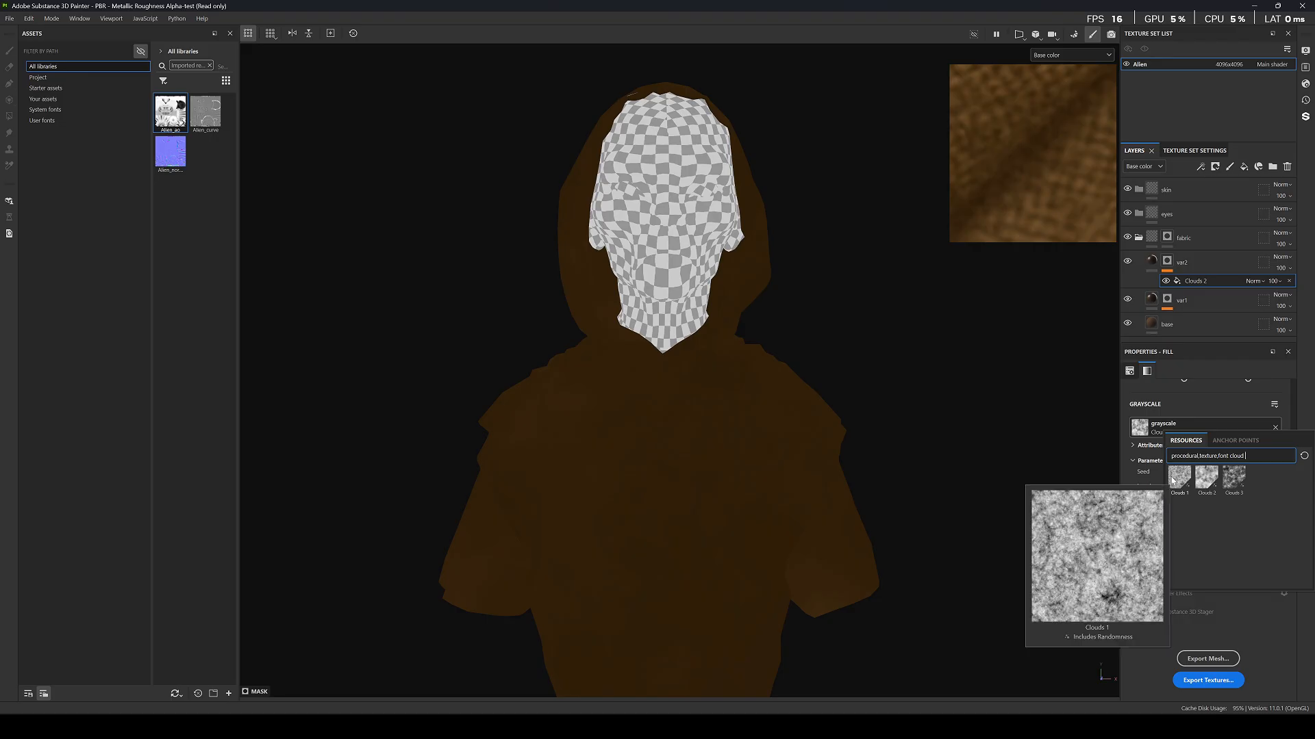
mouse_move(1230, 480)
mouse_move(1177, 482)
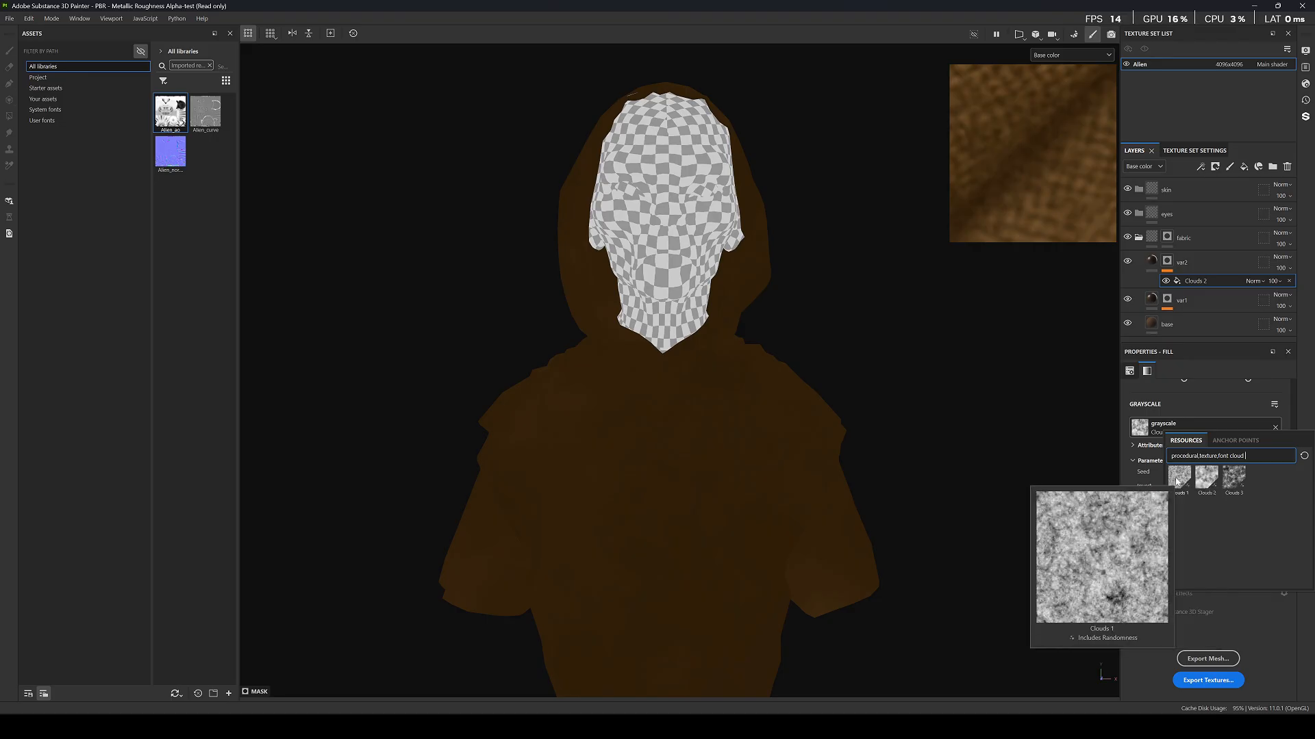
click(1238, 478)
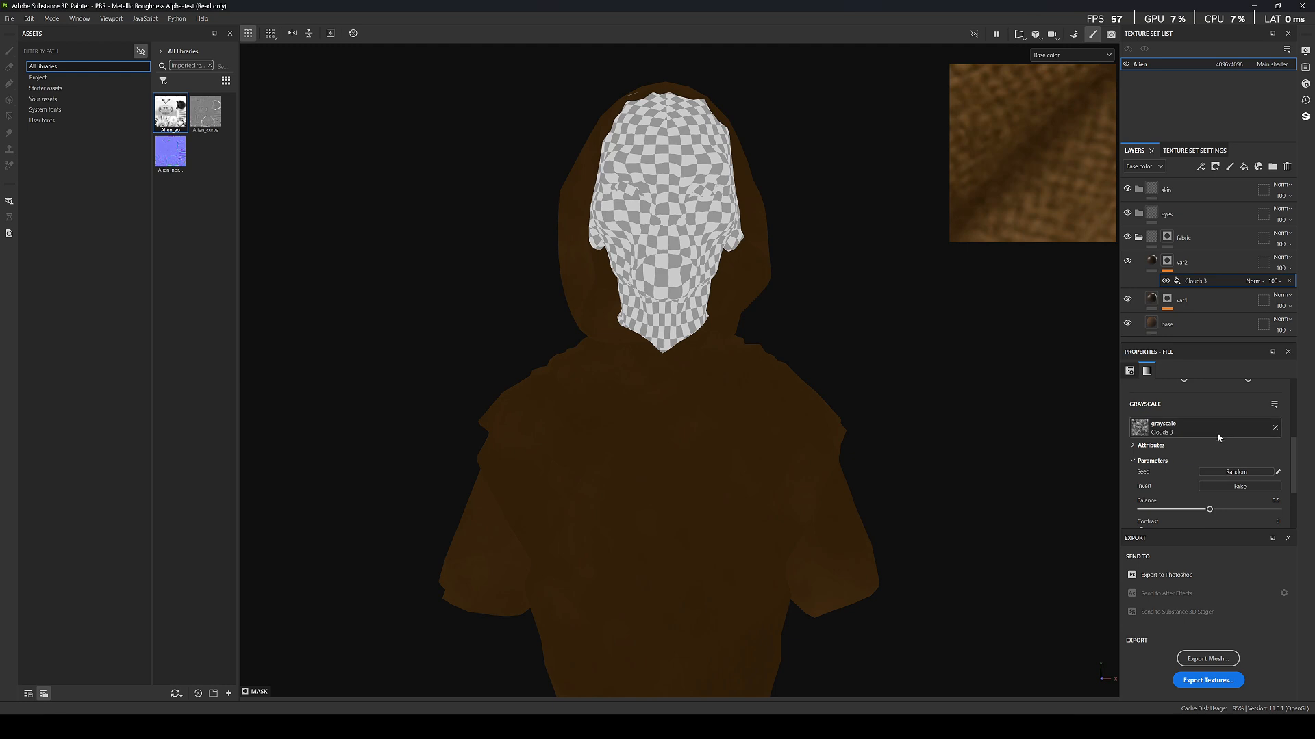
scroll(1193, 459, down, 2)
scroll(1195, 460, down, 2)
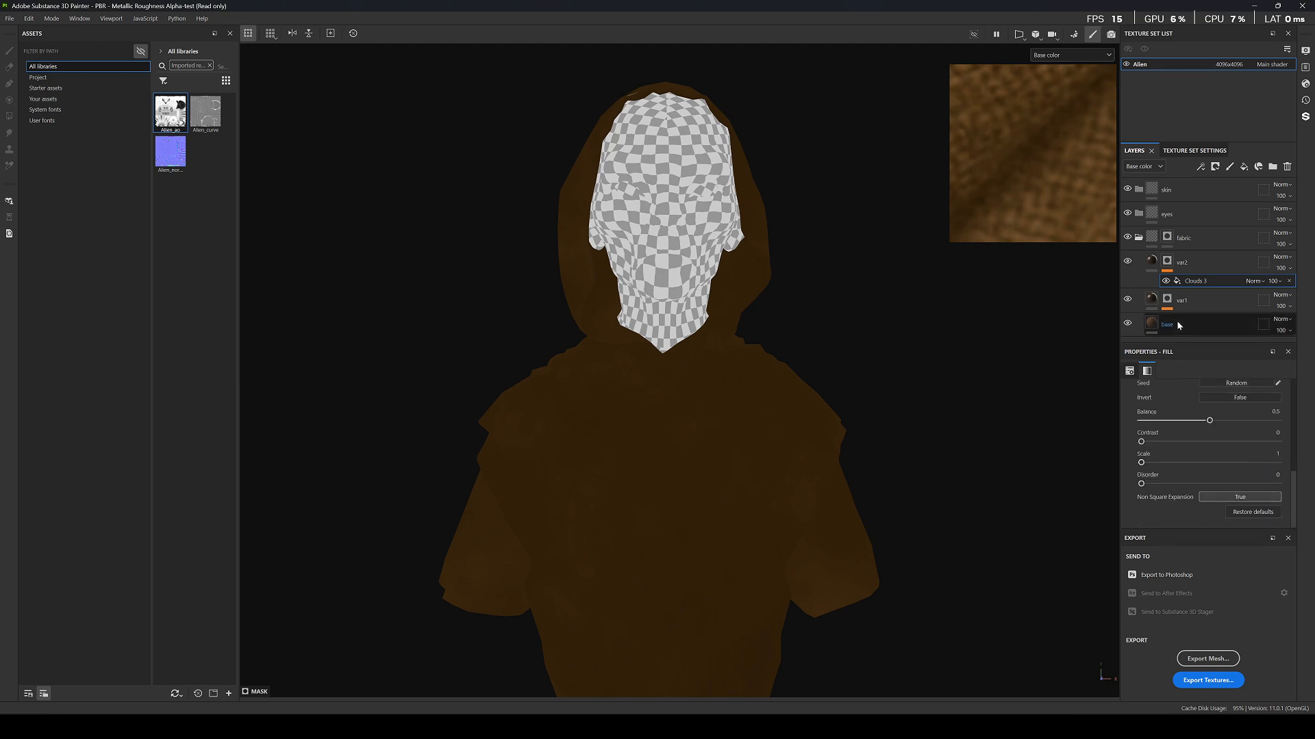
Sample a lighter brown from the cloth reference as var2's base color, and toggle var2 and base to compare their effect.
click(1151, 261)
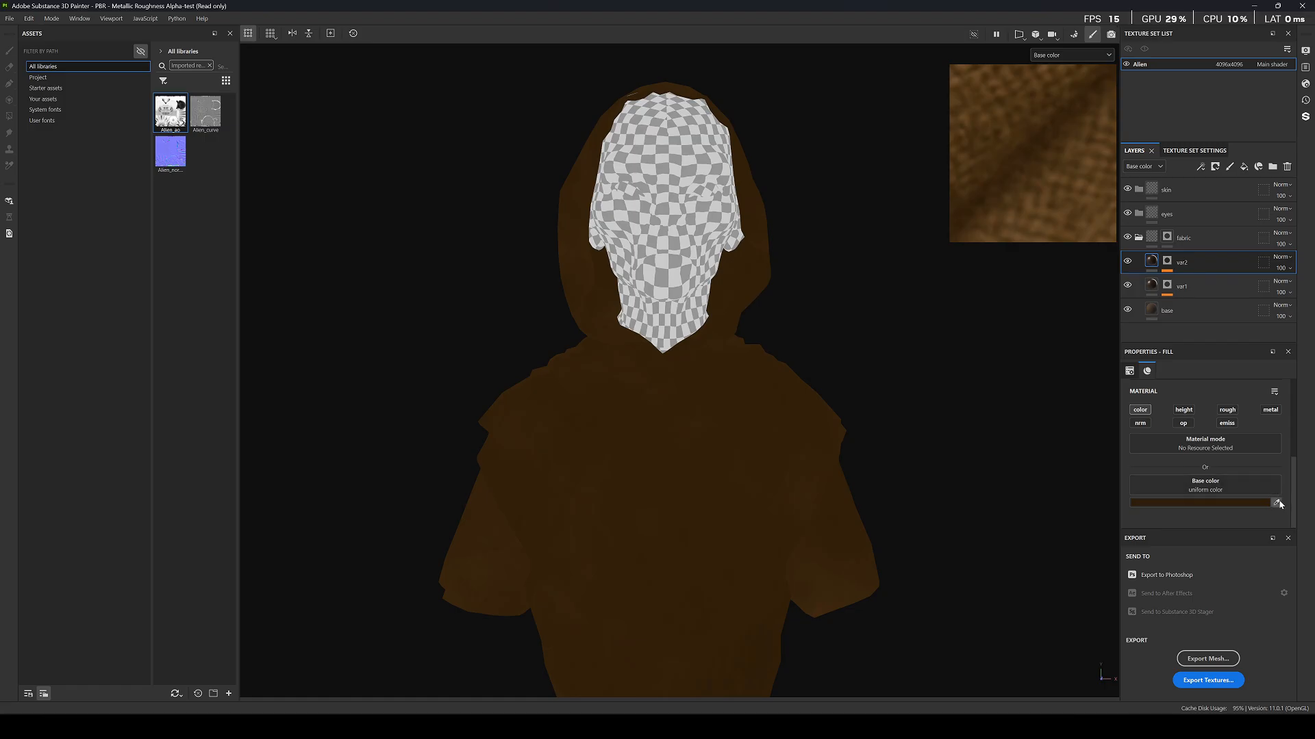
click(1054, 212)
click(1127, 261)
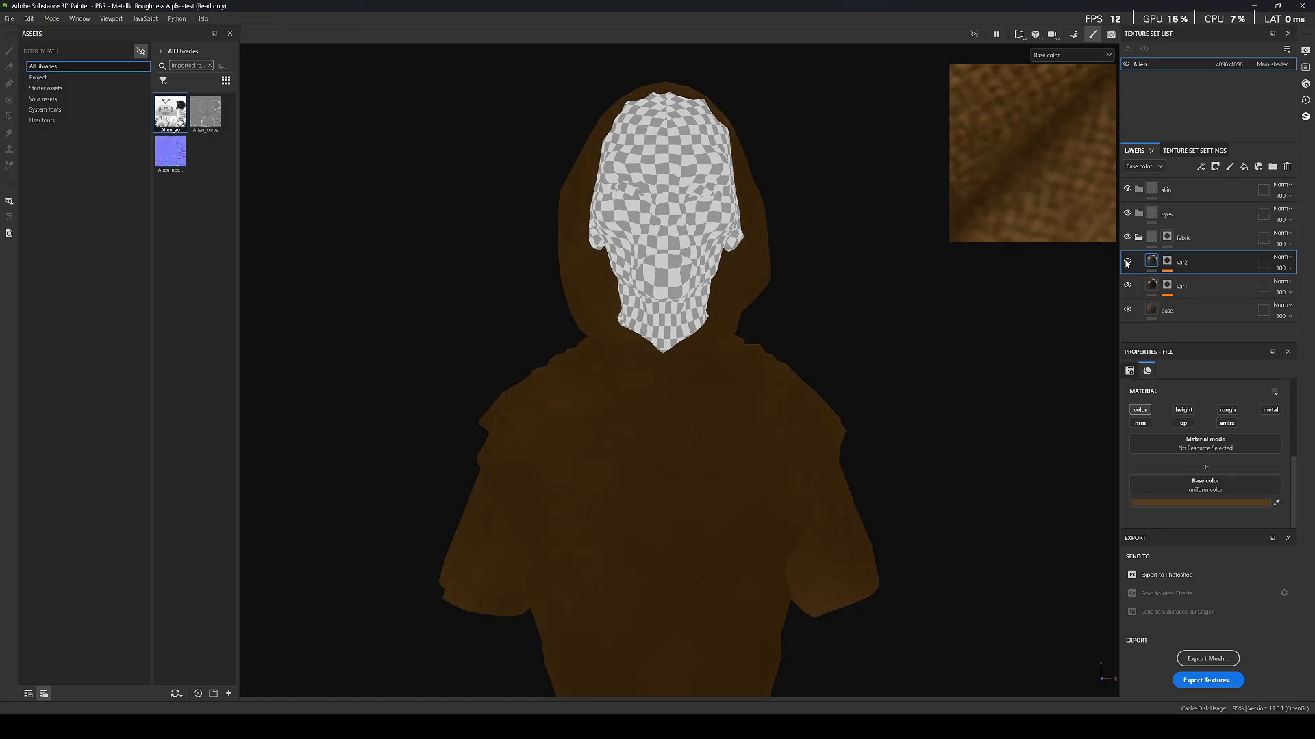
click(1127, 261)
click(1128, 310)
click(1128, 311)
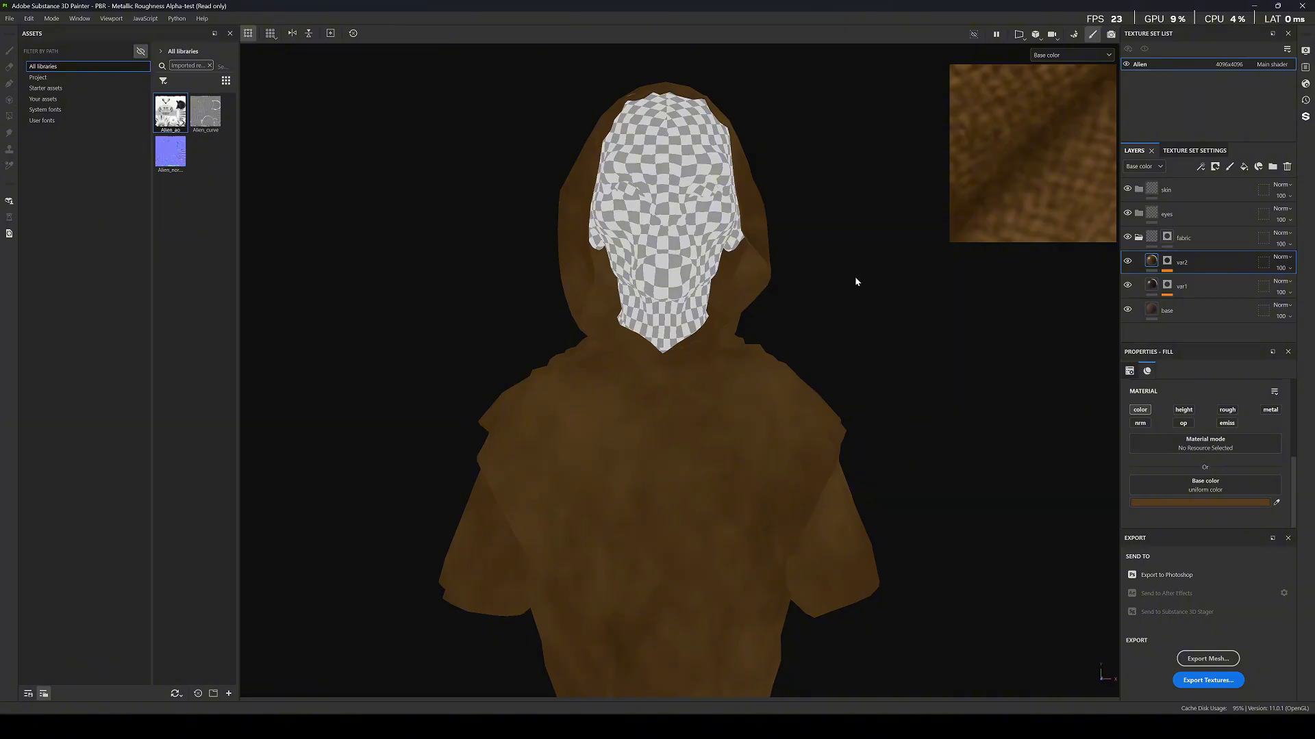
Duplicate the var2 layer and rename the copy var3.
right_click(1211, 262)
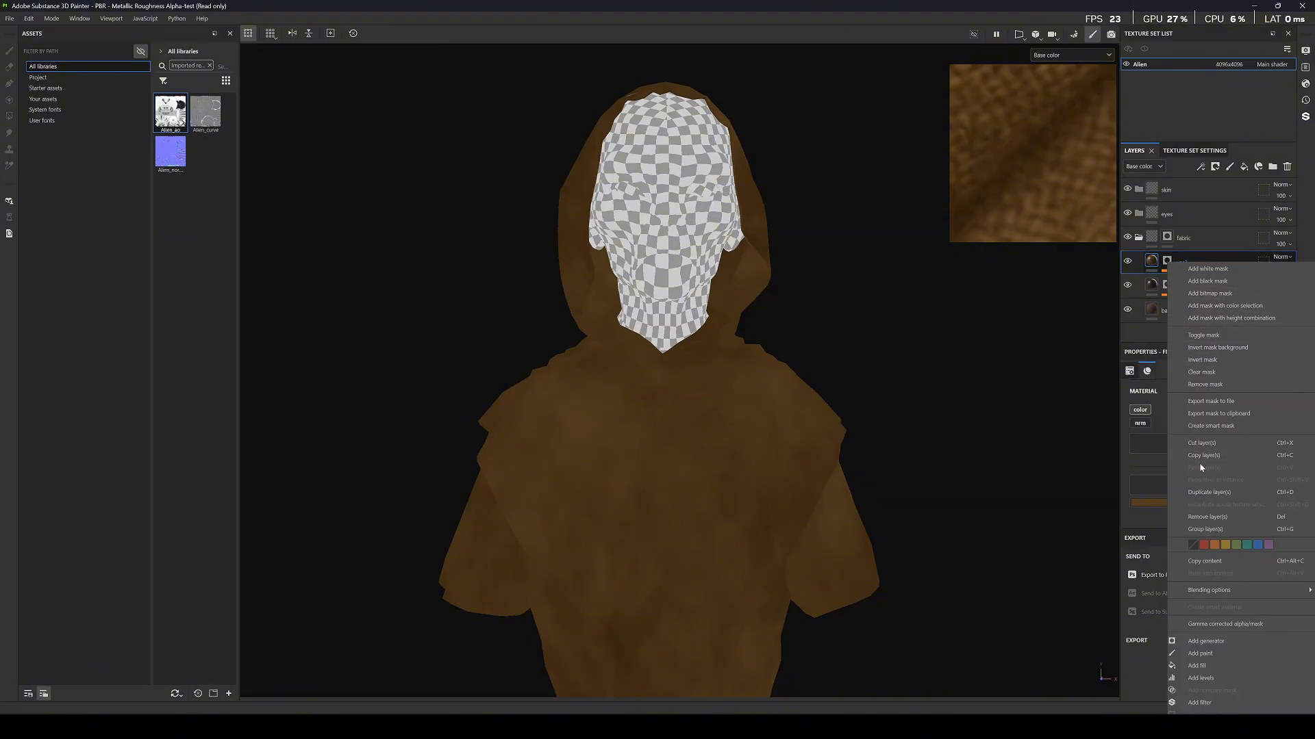
click(1209, 493)
double_click(1194, 260)
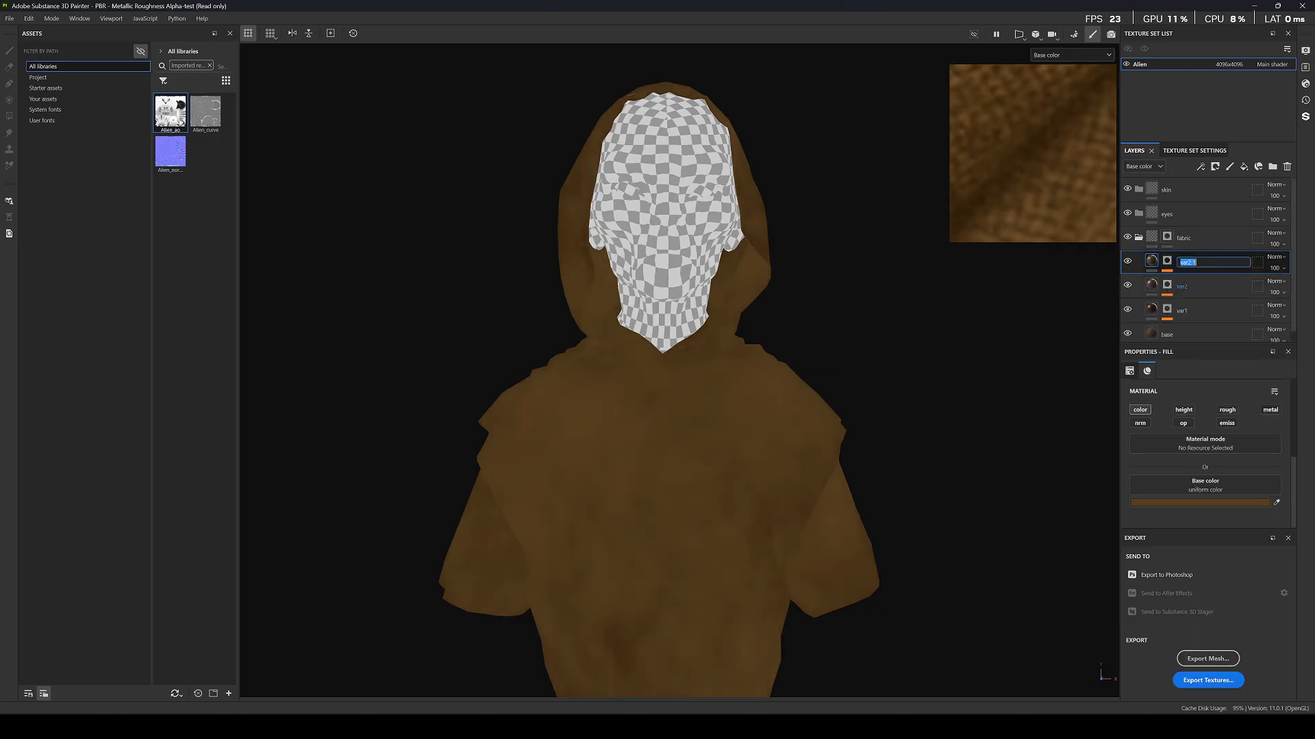
text(var3)
key(Return)
click(1206, 282)
Replace the grayscale texture in var3's mask fill with Clouds 1.
click(1168, 259)
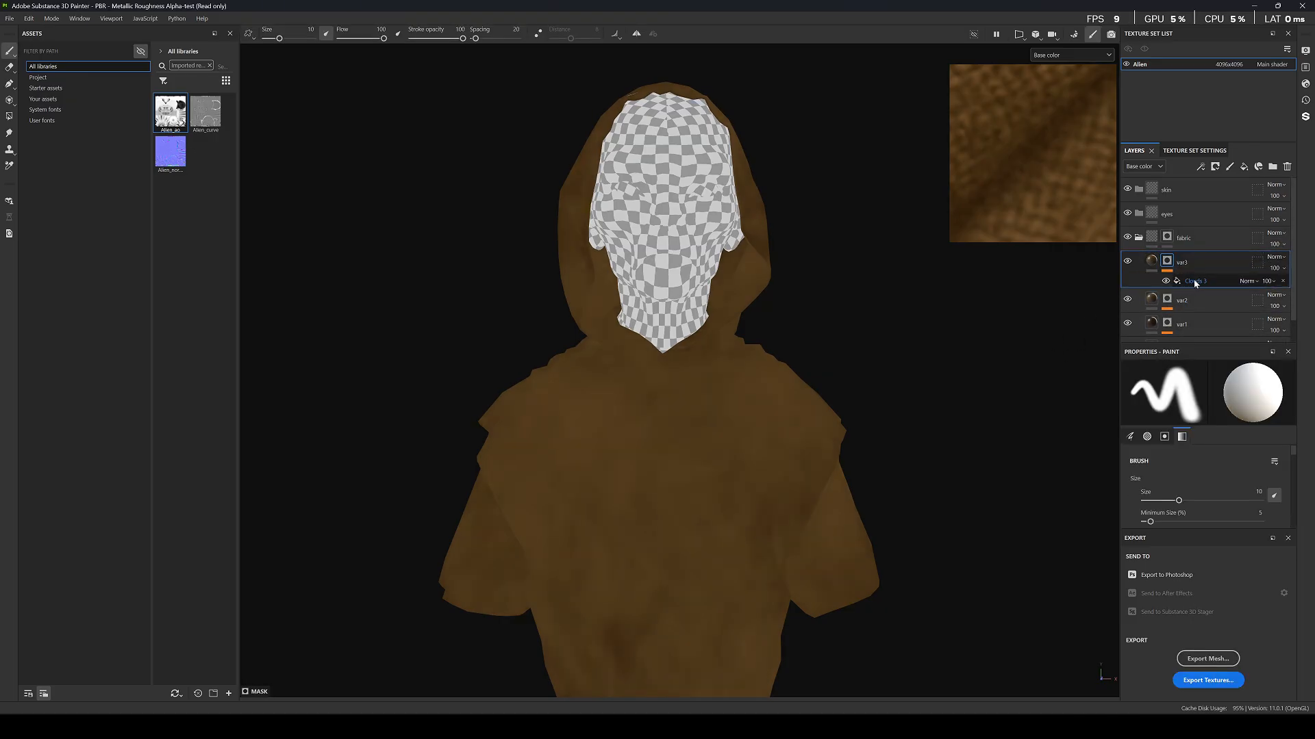
click(1195, 282)
click(1178, 425)
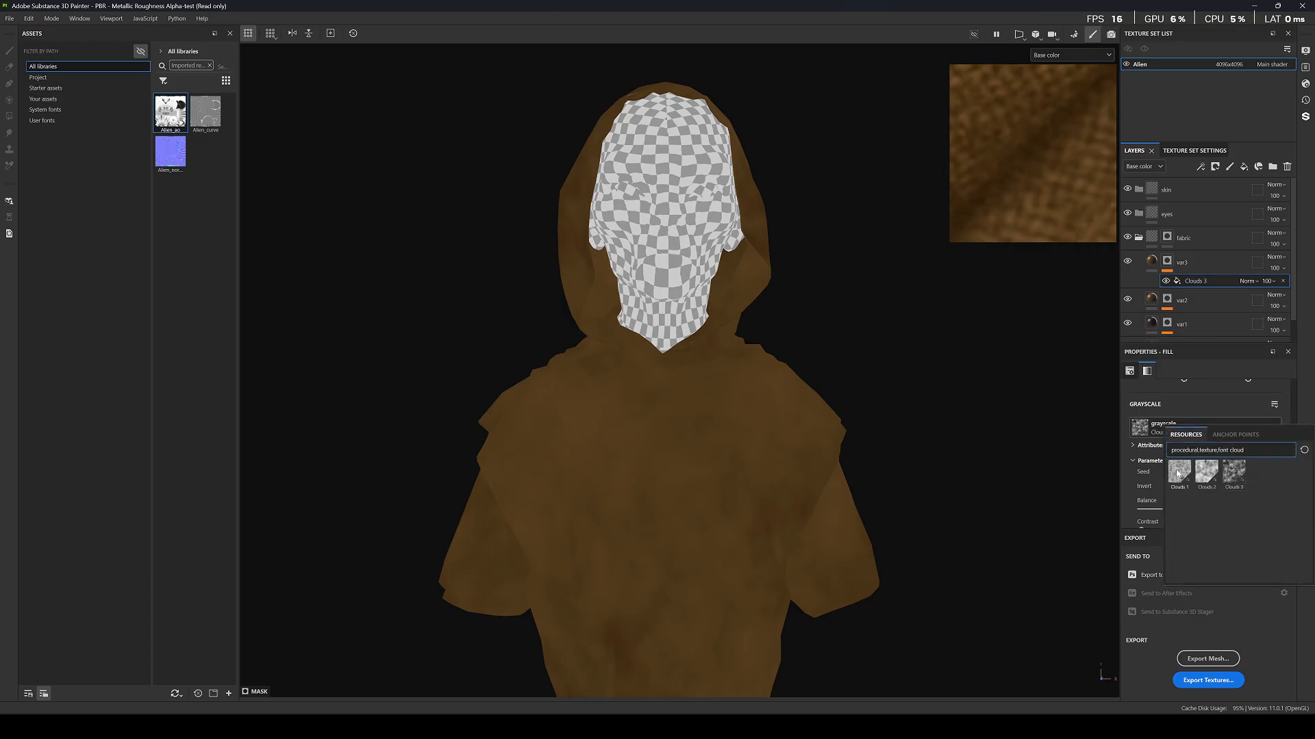
click(1179, 471)
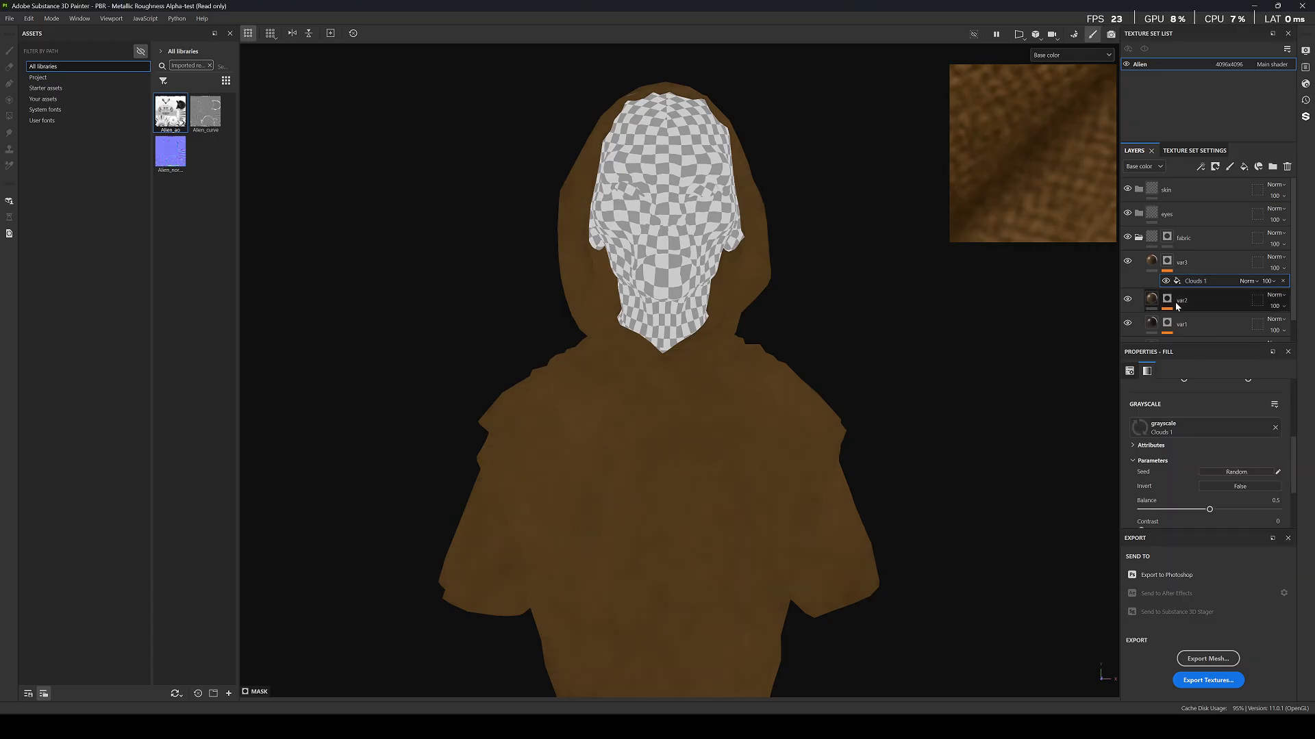
Sample a lighter brown from the cloth reference as var3's base color.
click(1191, 264)
scroll(1223, 278, down, 1)
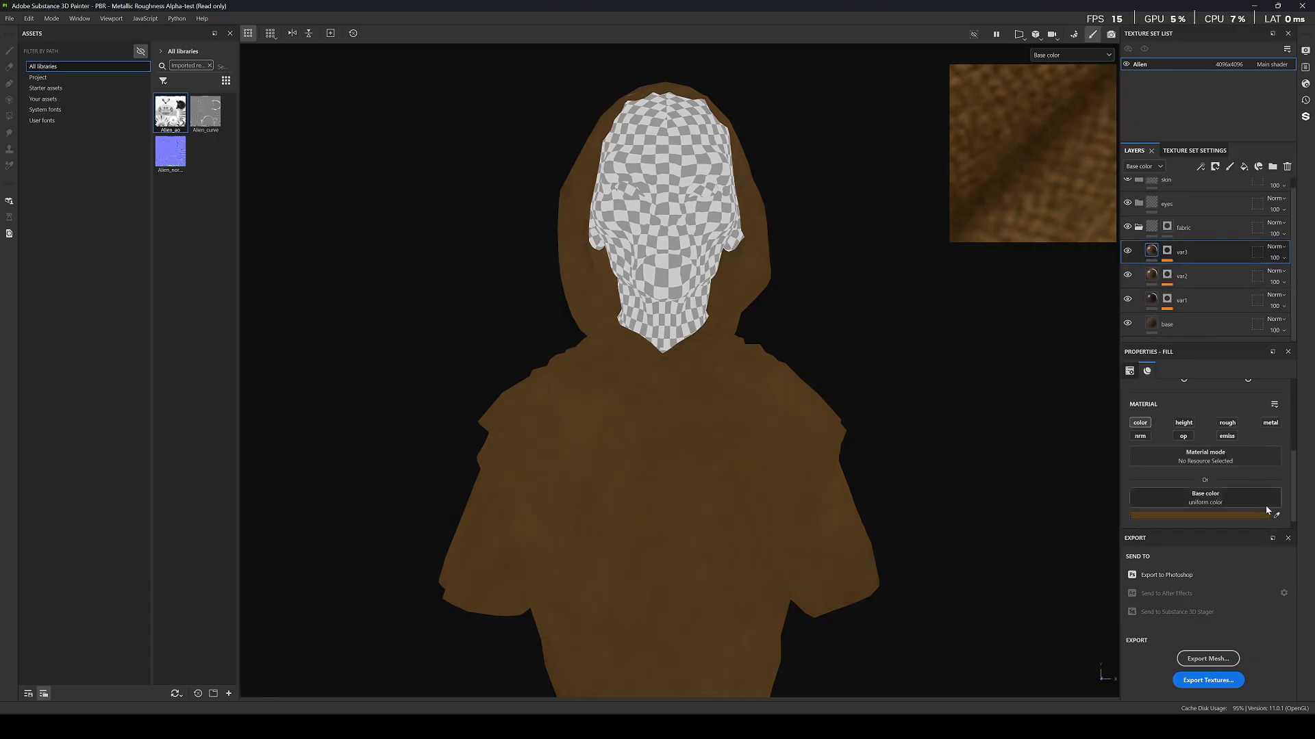
click(1278, 515)
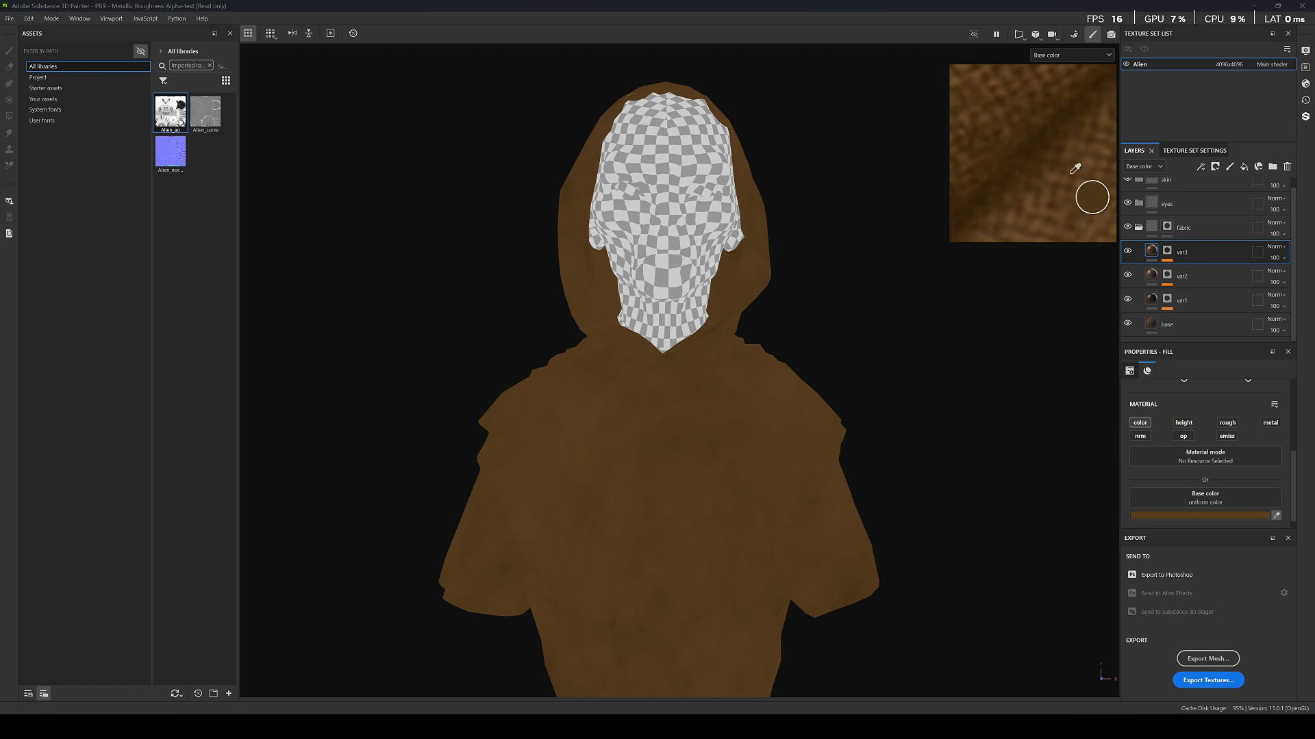
click(1030, 204)
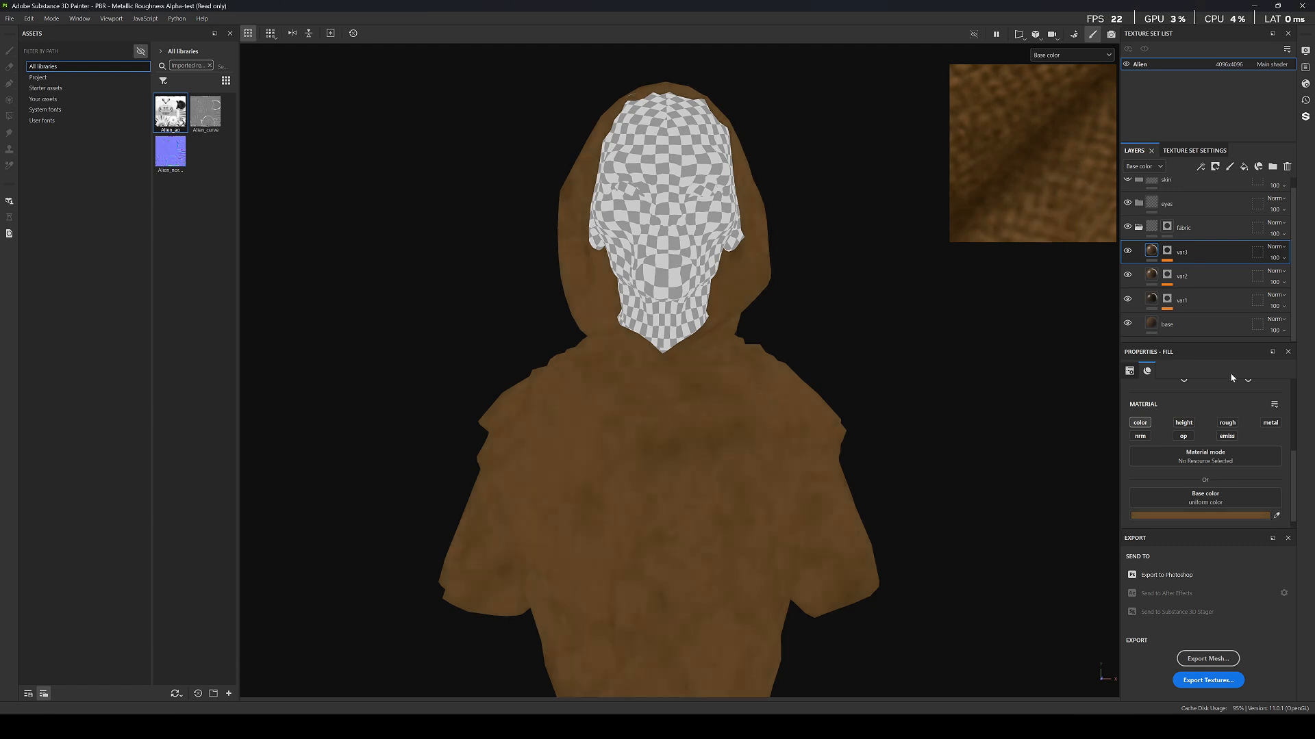
Set the balance of var3's Clouds 1 mask fill to 0.28 and lower the var3 layer's opacity.
click(1167, 251)
click(1202, 271)
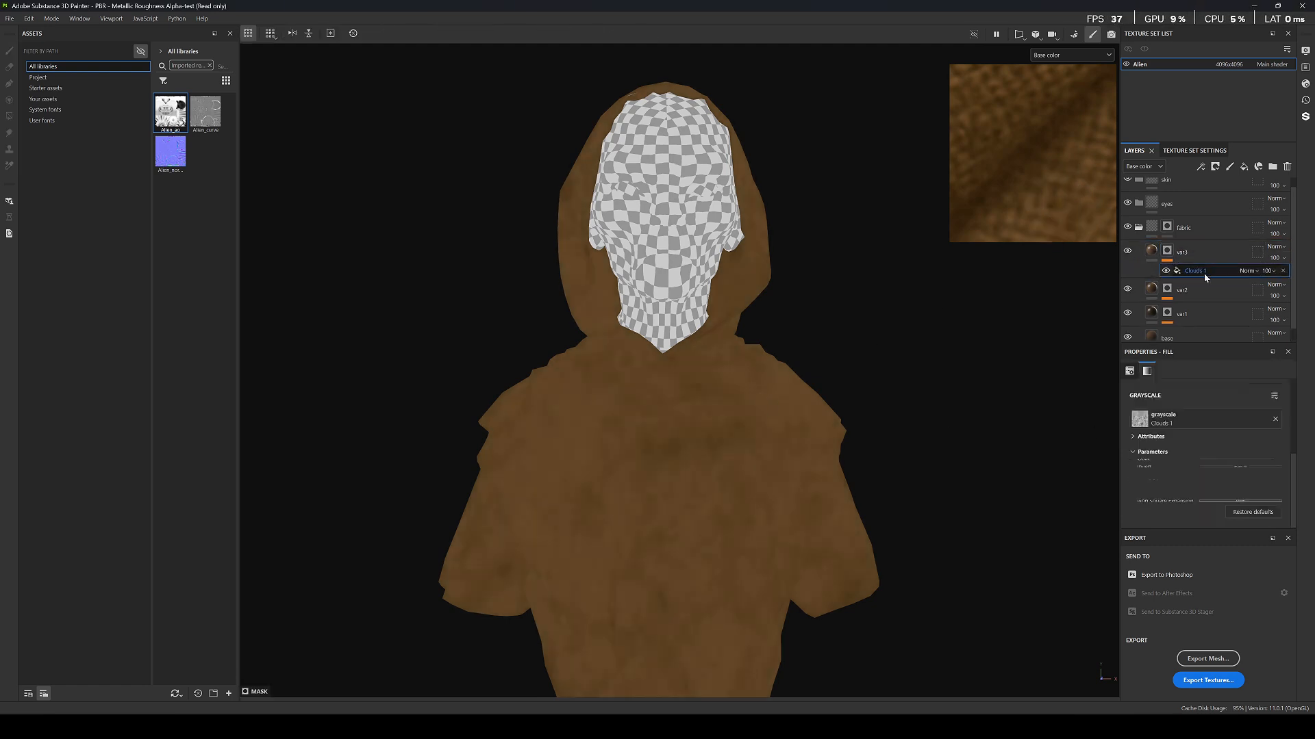
scroll(1194, 473, up, 1)
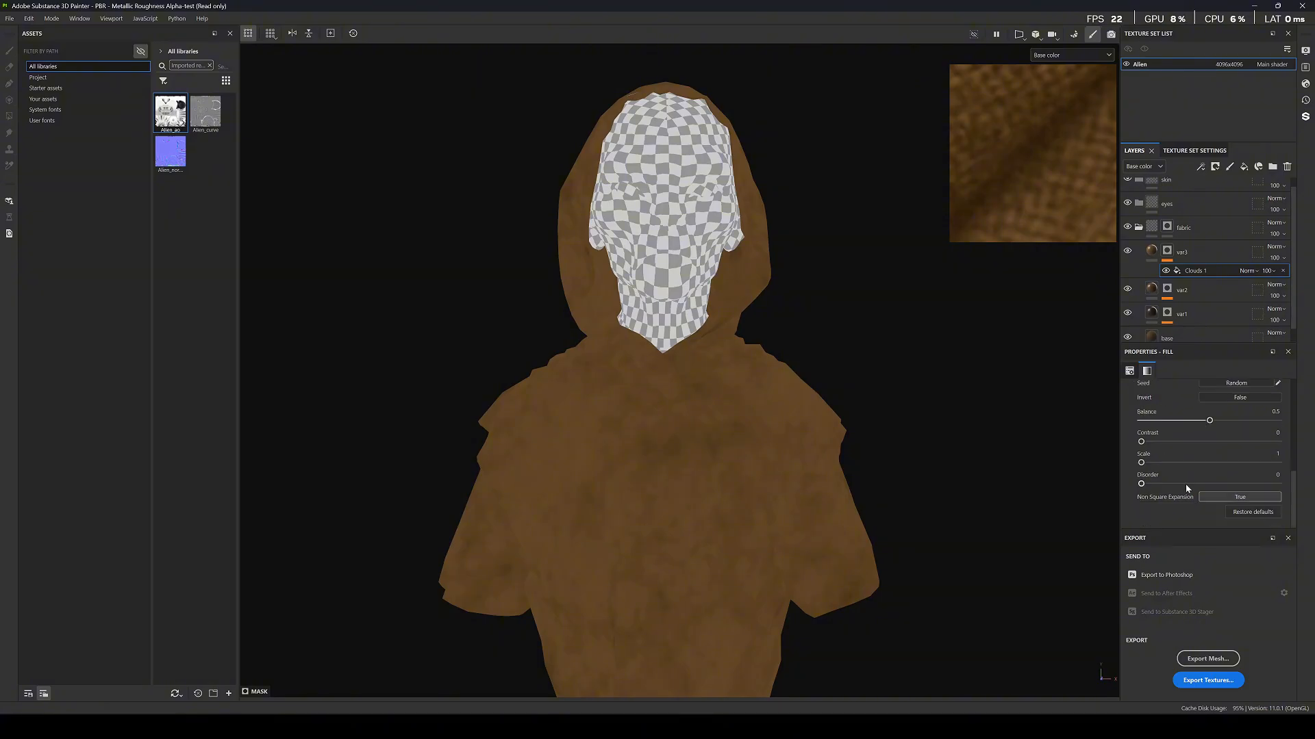
mouse_move(1196, 483)
mouse_down()
mouse_move(1164, 481)
mouse_move(1188, 482)
mouse_move(1175, 483)
mouse_up()
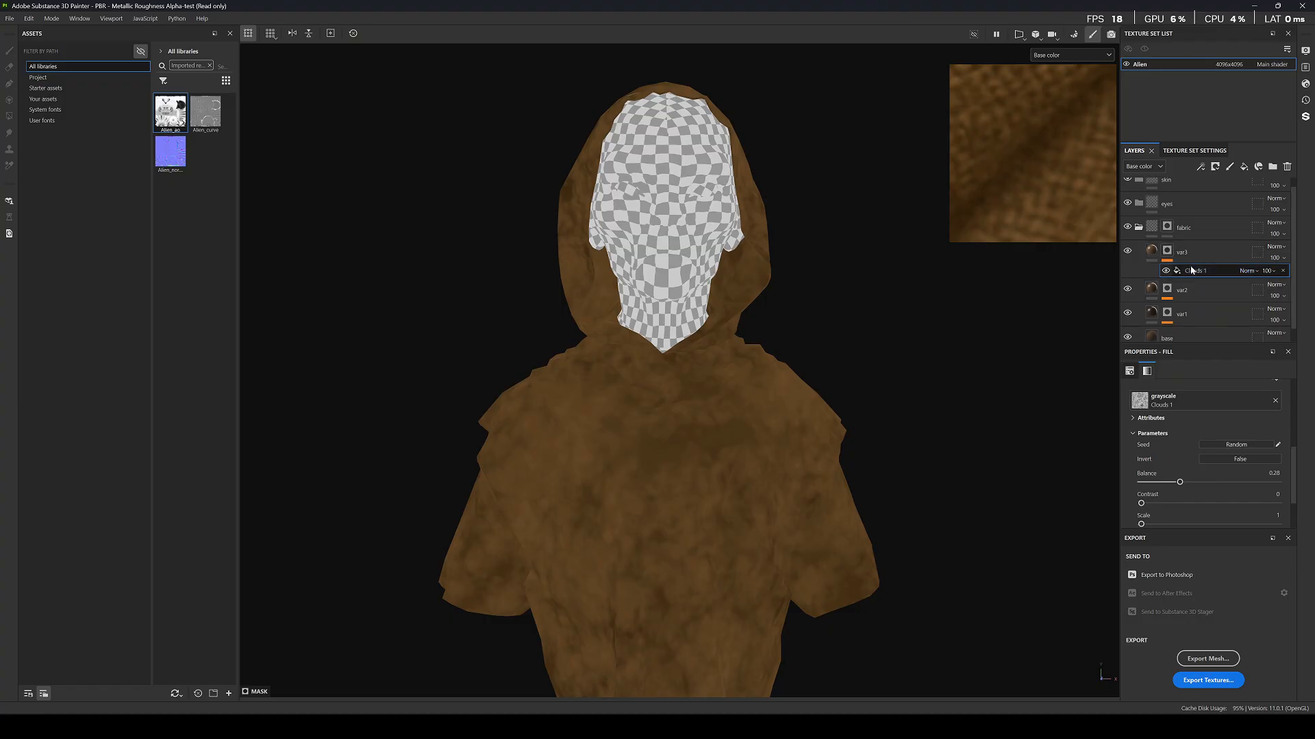
click(1275, 259)
drag(1304, 278, 1284, 278)
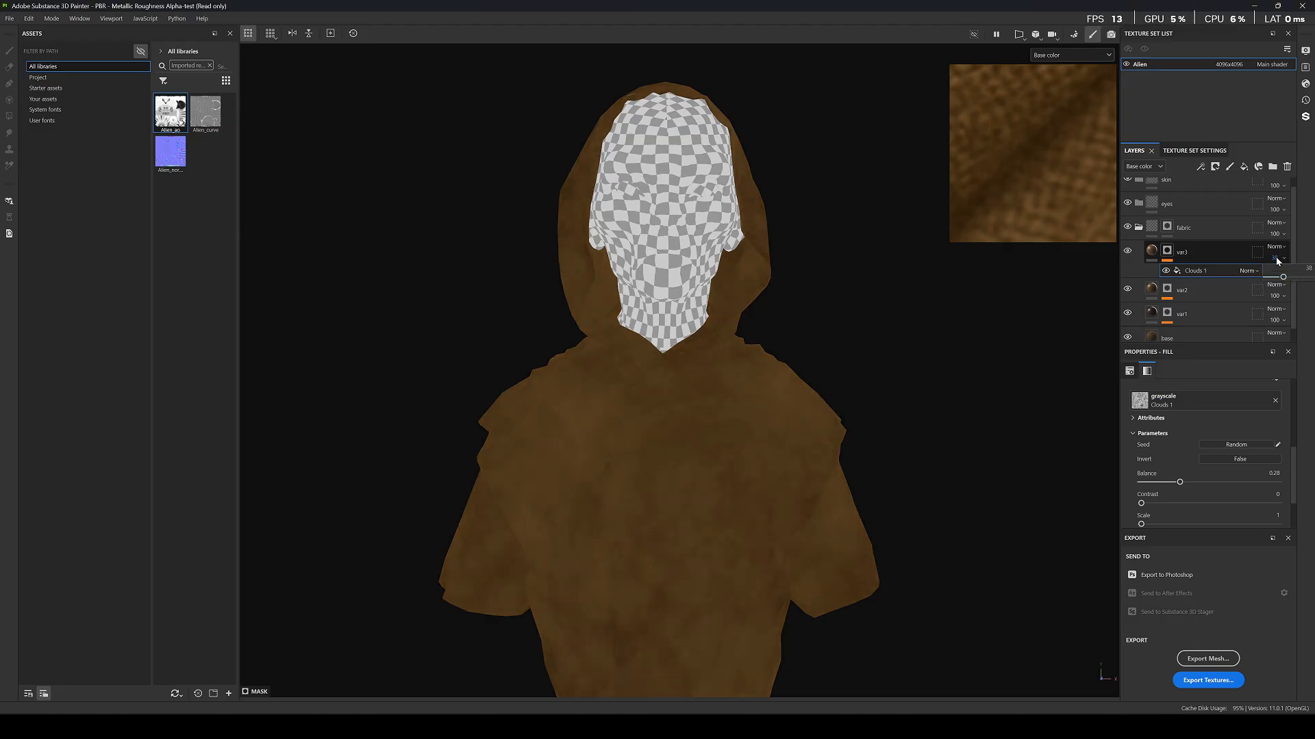
click(1275, 259)
Add a Blur filter above Clouds 1 in var3's mask and set its blur intensity to about 0.98.
right_click(1202, 268)
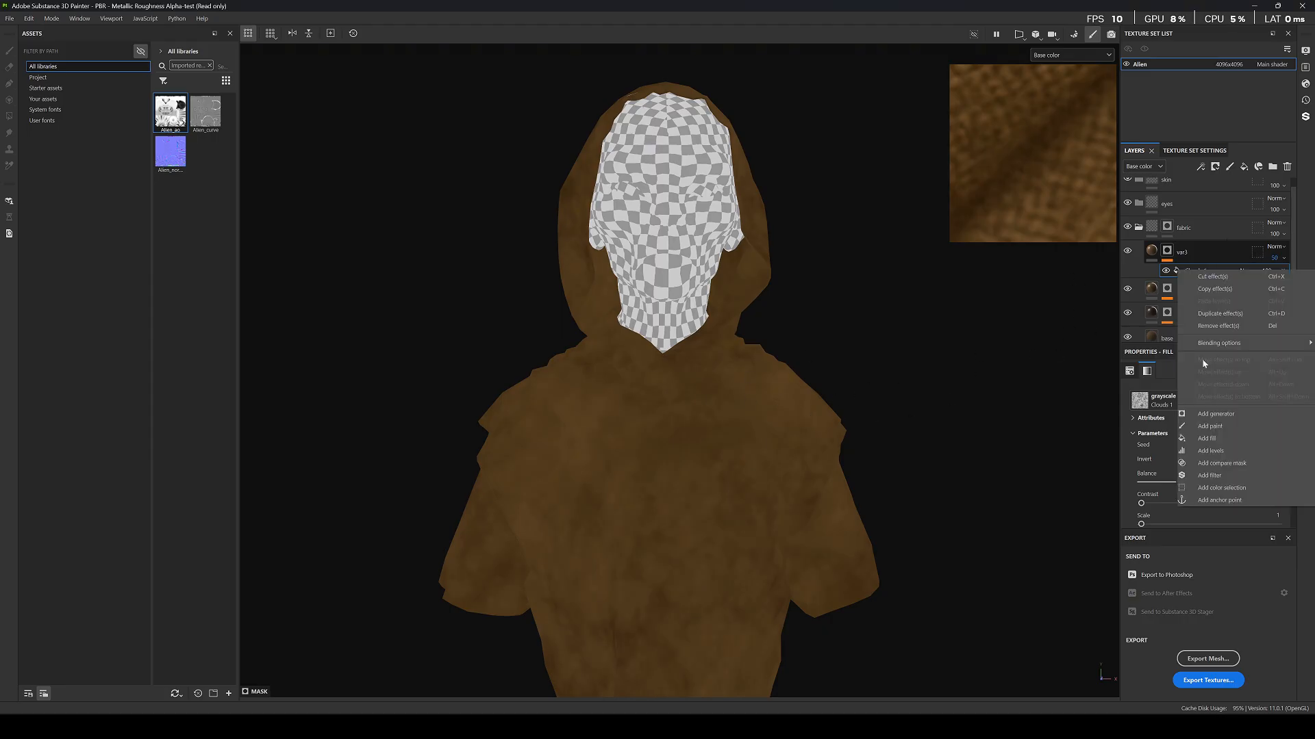
click(1221, 476)
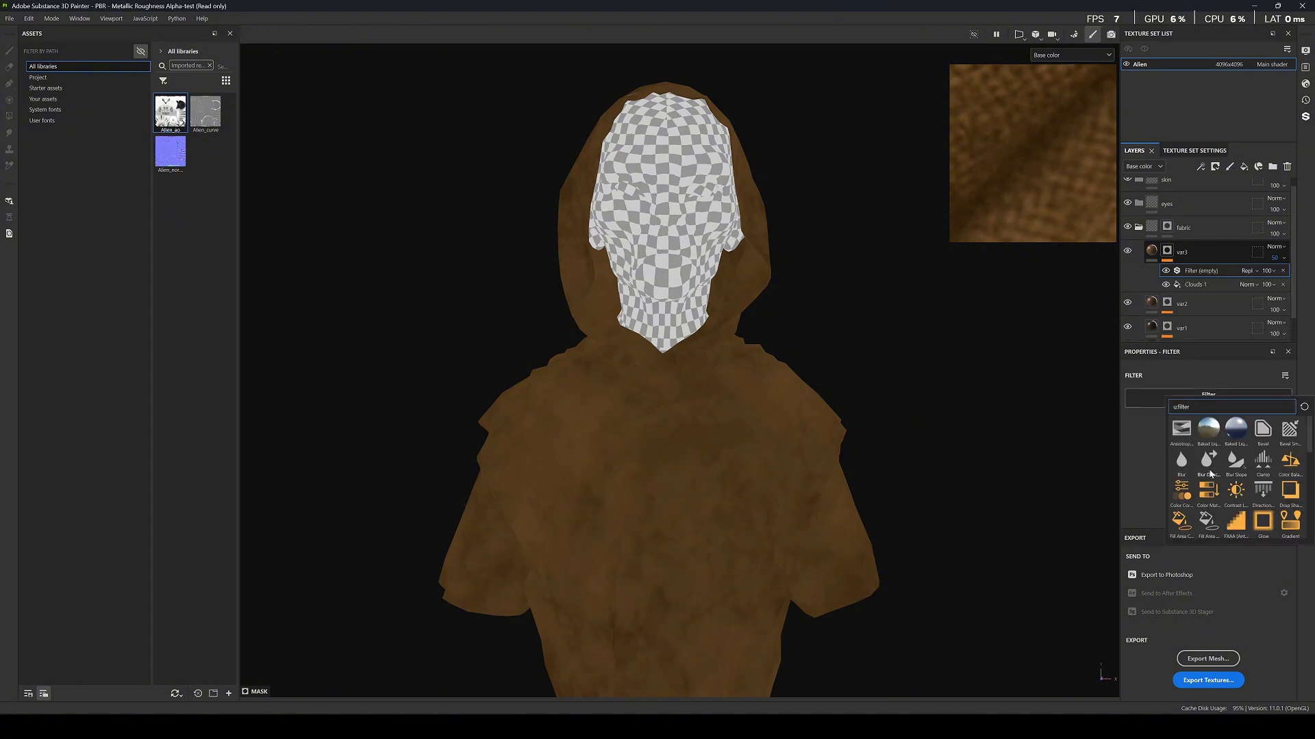
click(1180, 462)
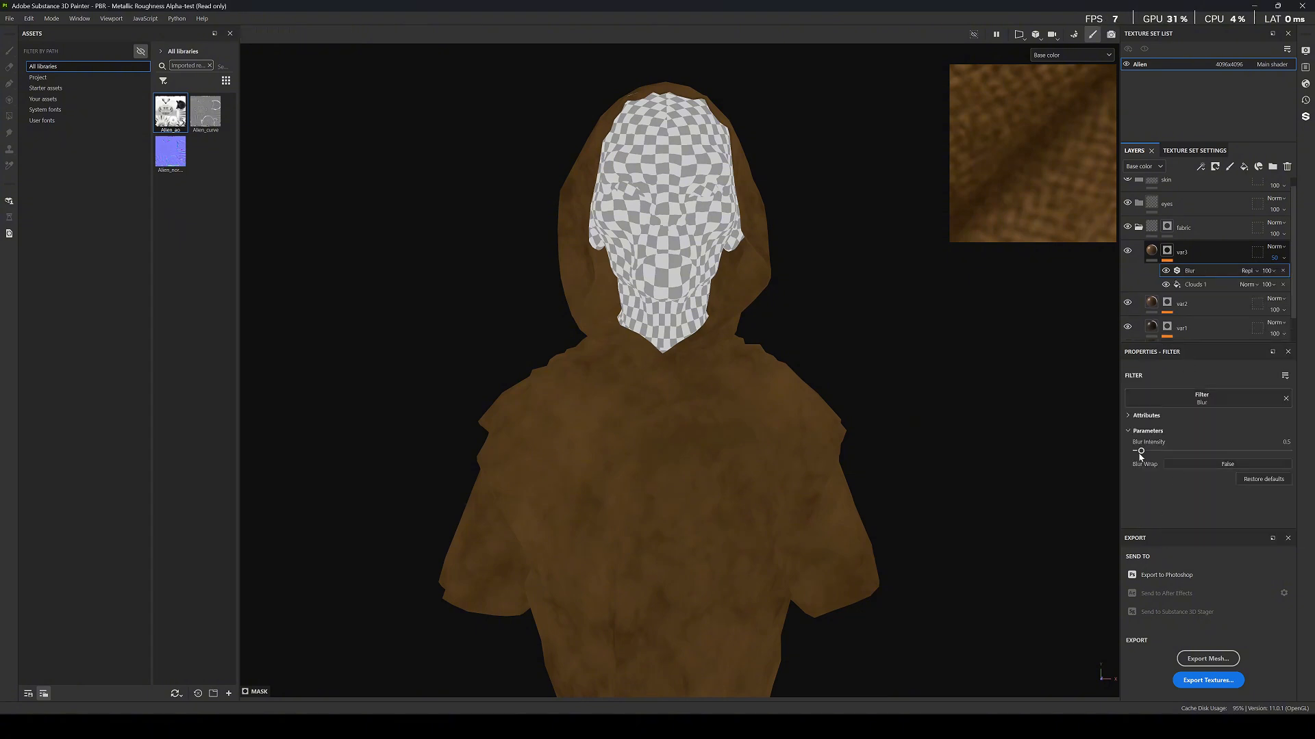
drag(1141, 451, 1145, 452)
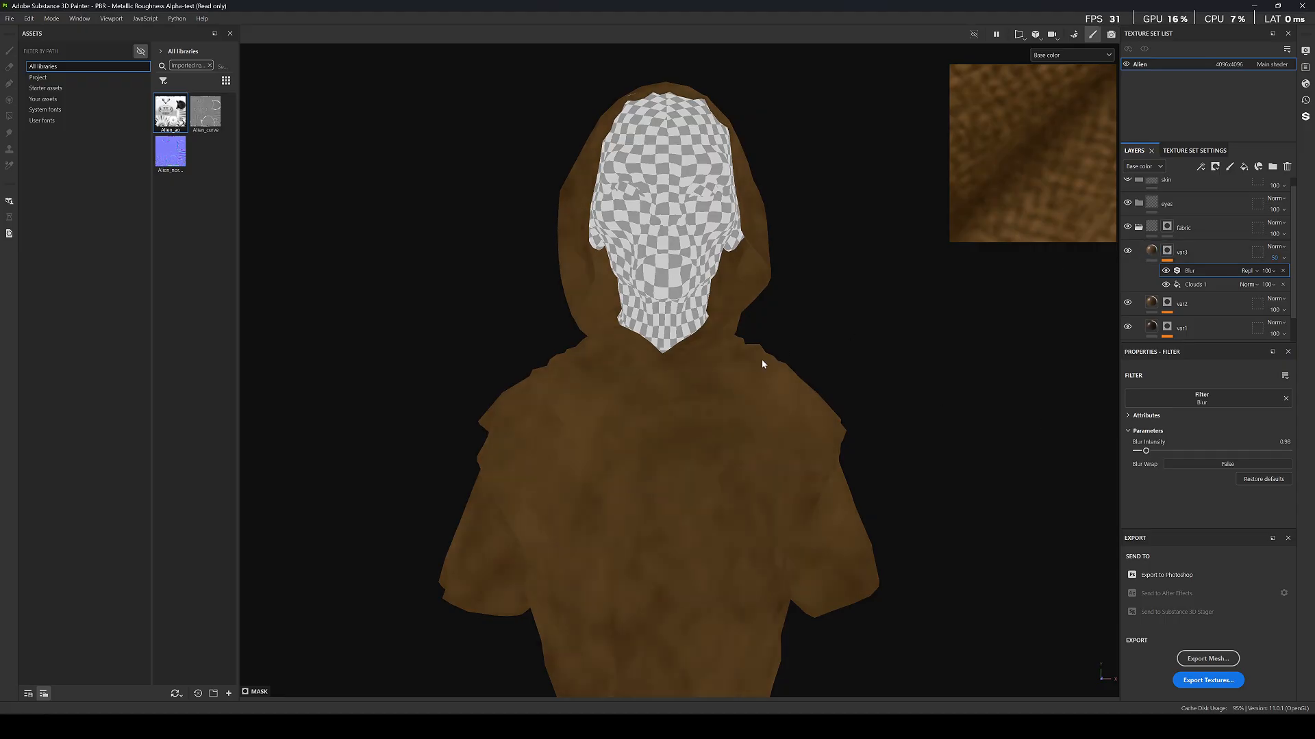
Switch back to the full material display and examine the robe's color variation against the hooded character reference.
key(m)
scroll(753, 377, down, 5)
alt+drag(717, 385, 747, 363)
scroll(754, 403, up, 8)
scroll(988, 165, down, 10)
scroll(747, 388, up, 4)
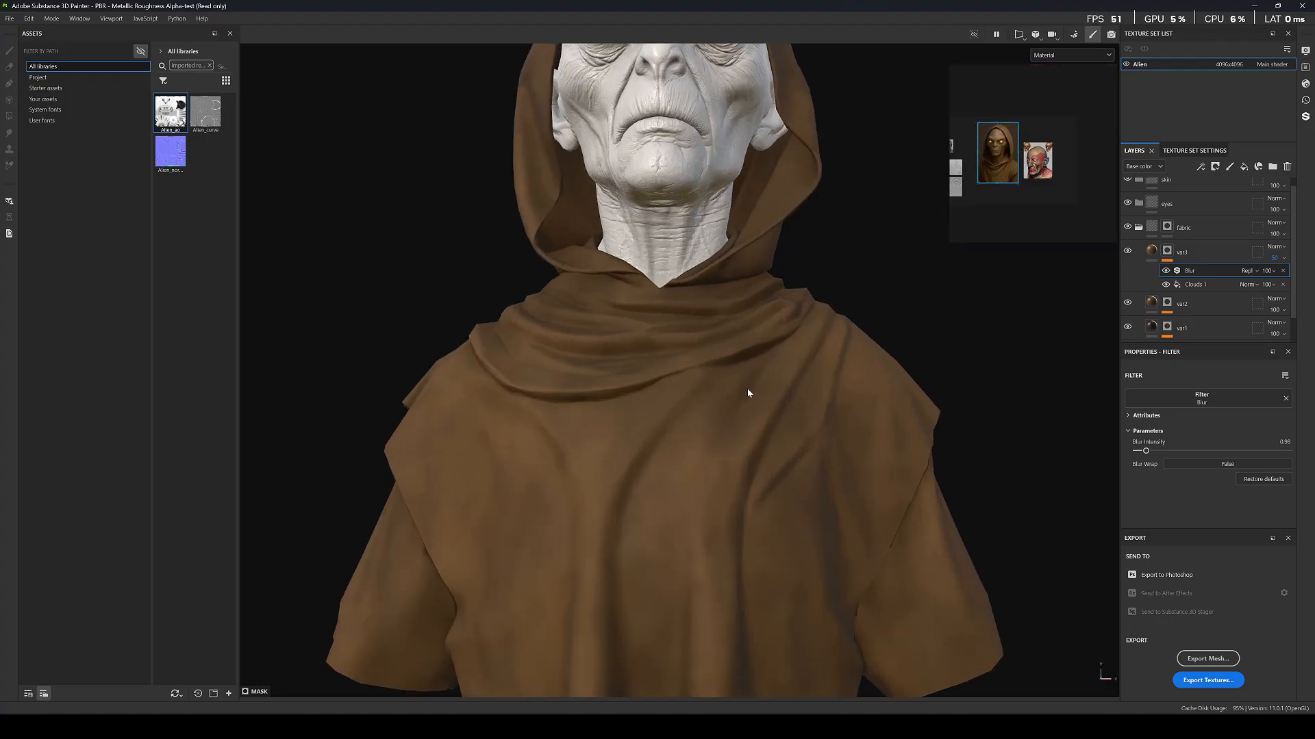
Add a fill layer above var3 in the fabric folder and name it fabric.
scroll(754, 349, down, 4)
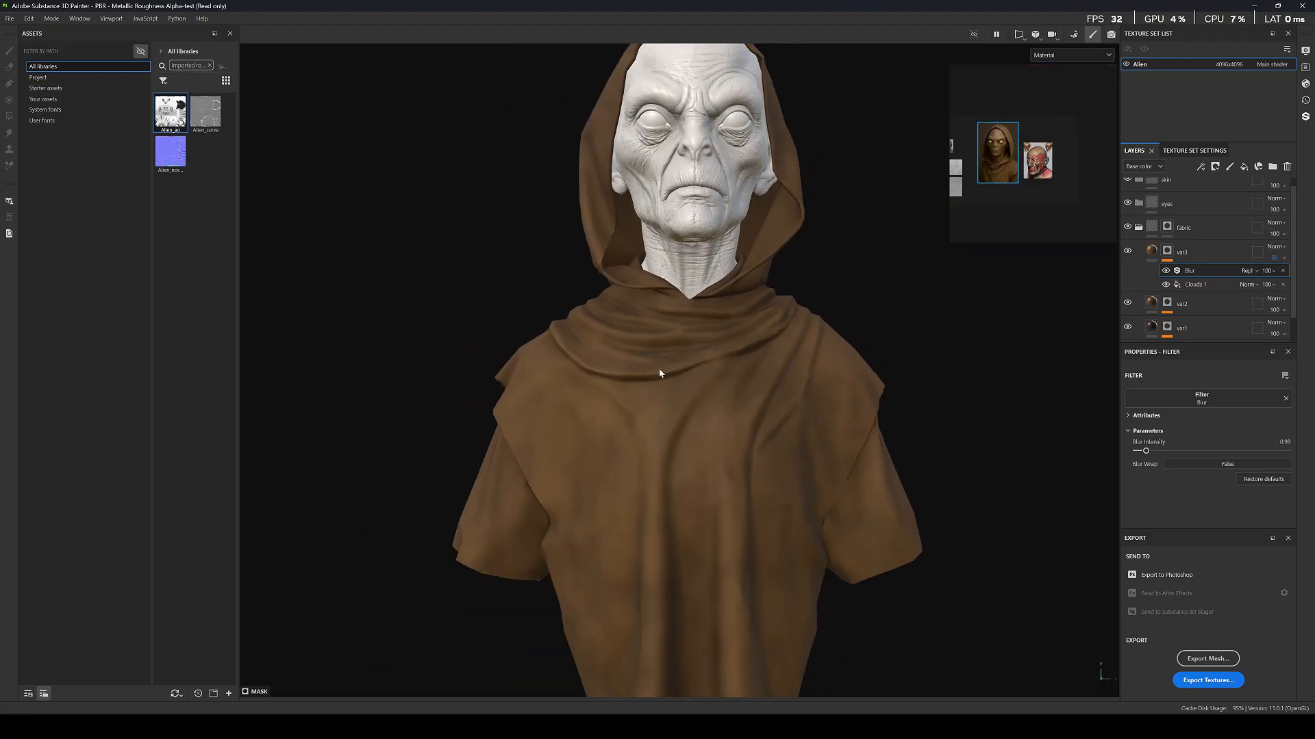
scroll(719, 369, up, 2)
click(1167, 251)
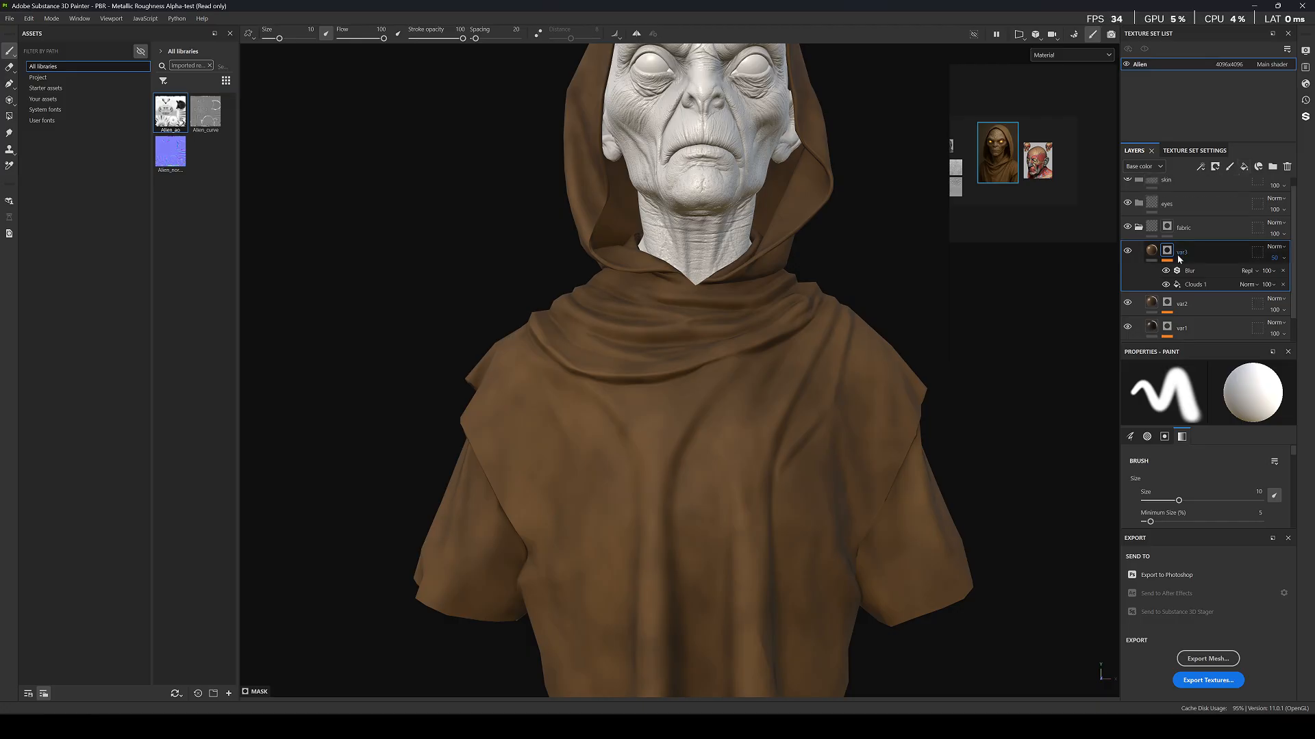
click(1244, 167)
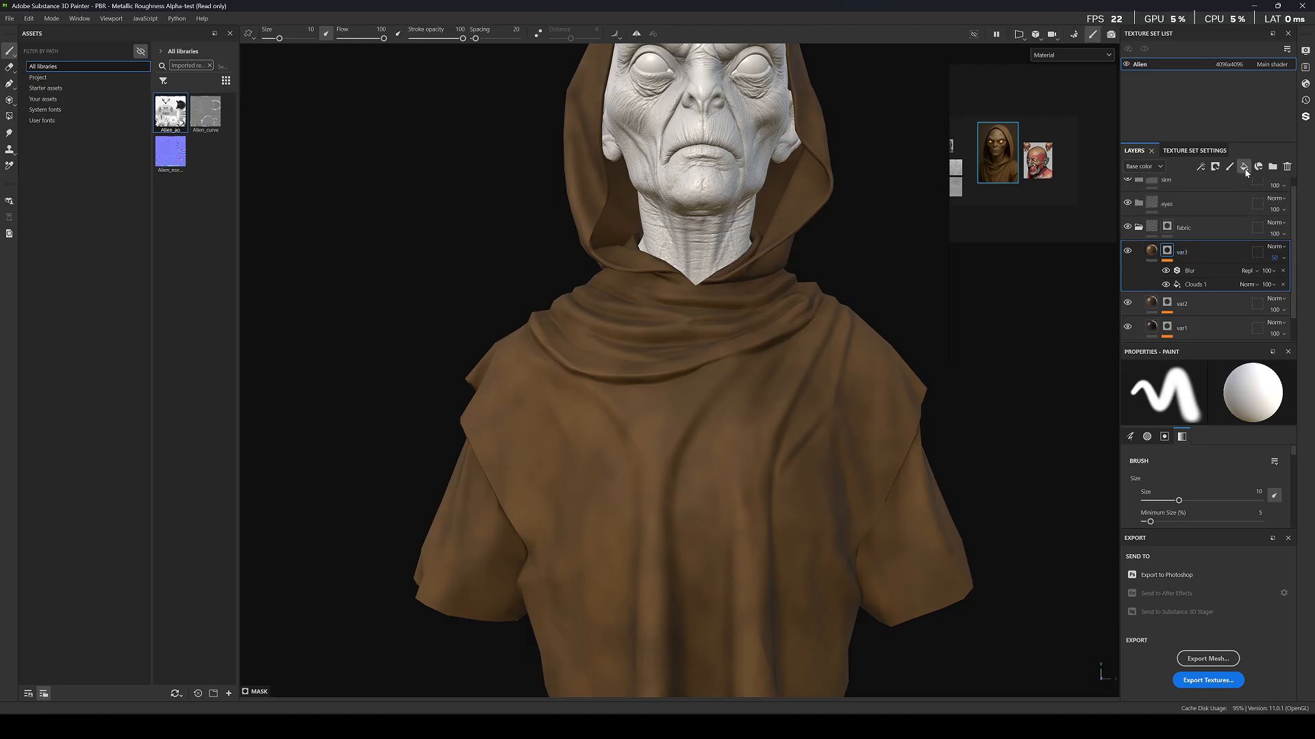
double_click(1183, 252)
text(fab)
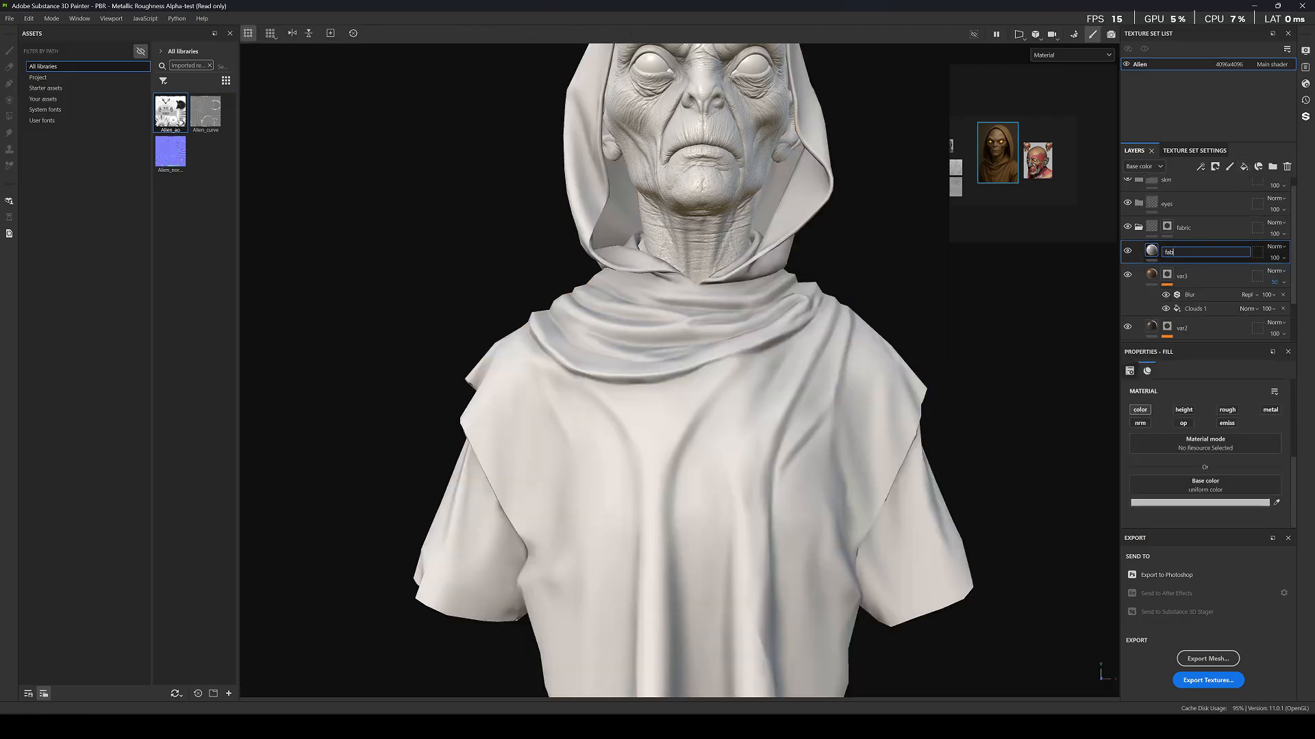
text(ric)
key(Return)
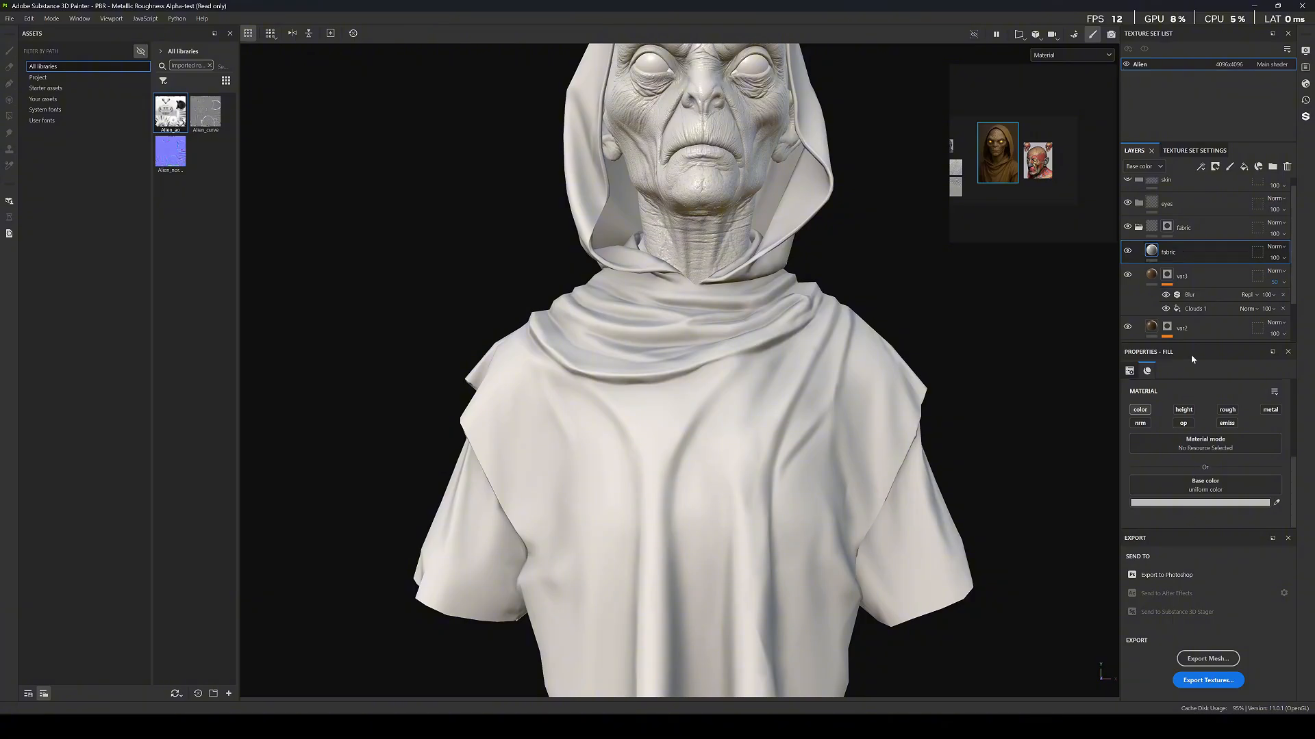
Give the new fabric layer a black mask and add a fill to that mask, using the cloth close-up as reference.
right_click(1194, 254)
click(1203, 274)
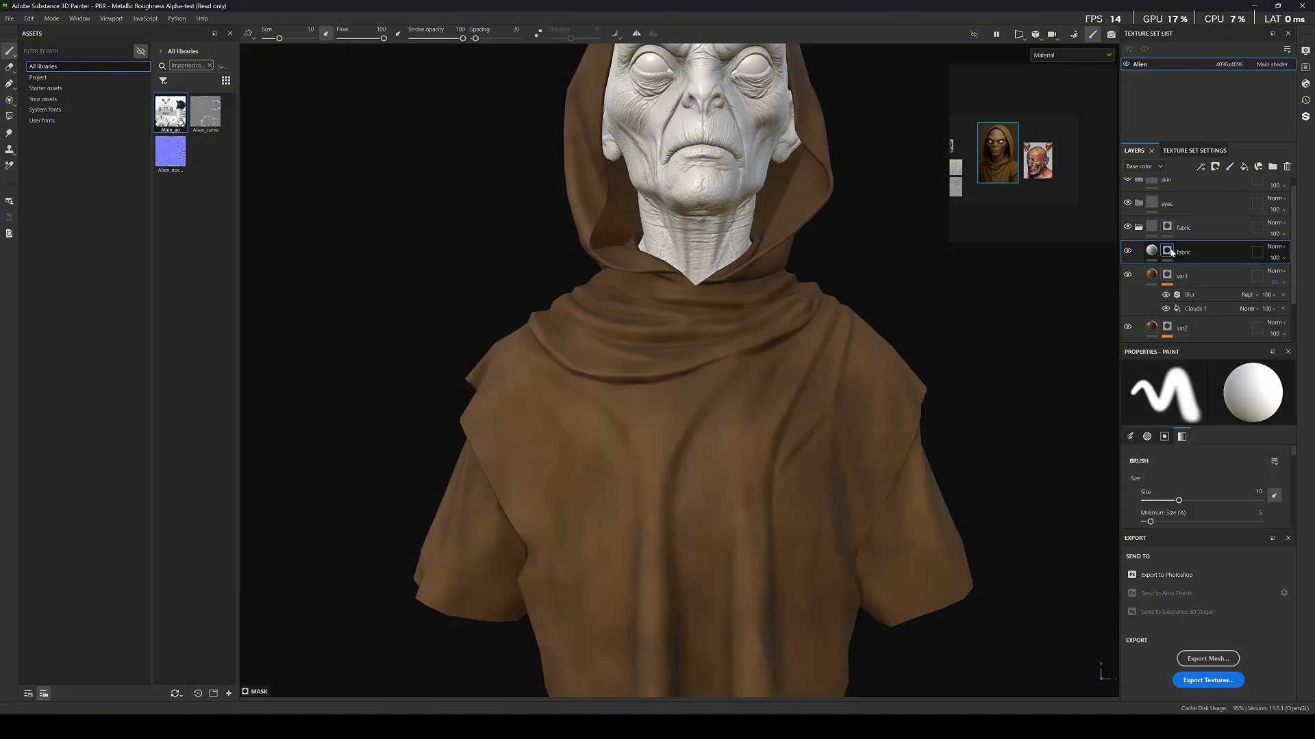
scroll(1009, 152, up, 6)
middle_drag(972, 191, 1049, 147)
scroll(1047, 148, up, 2)
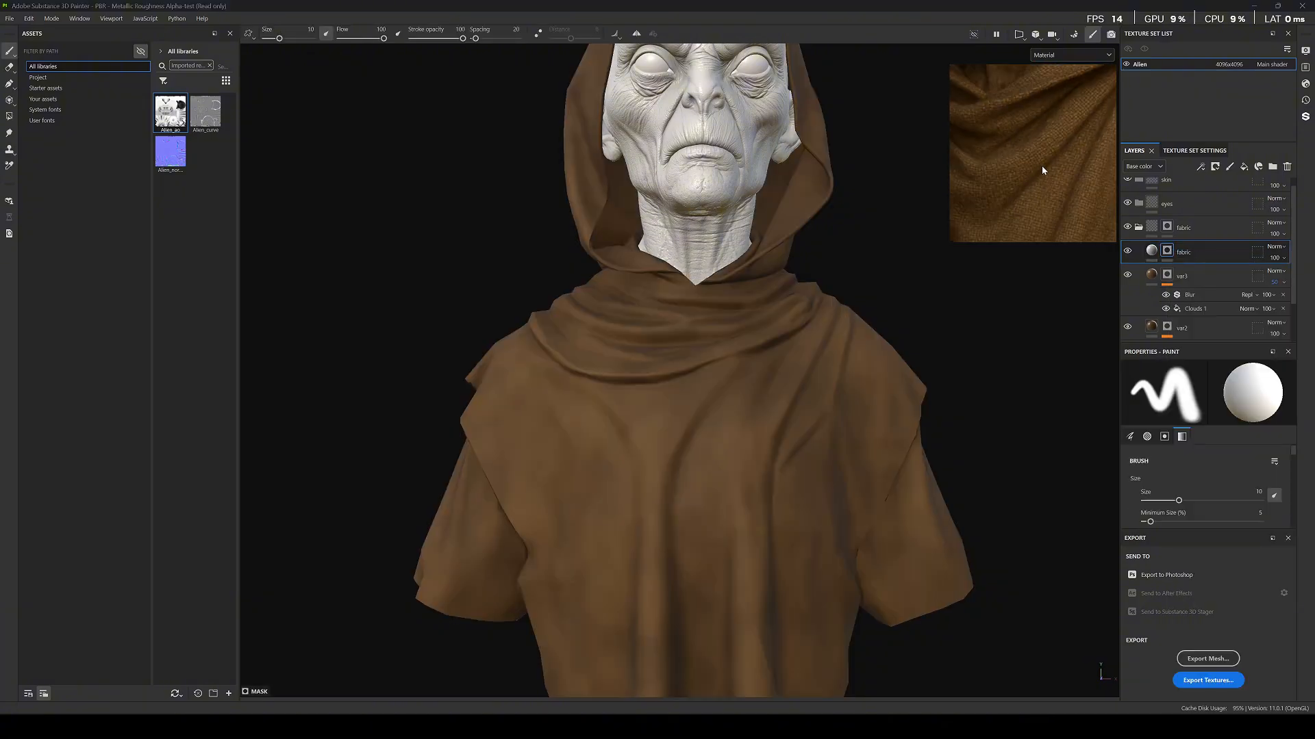
right_click(1166, 251)
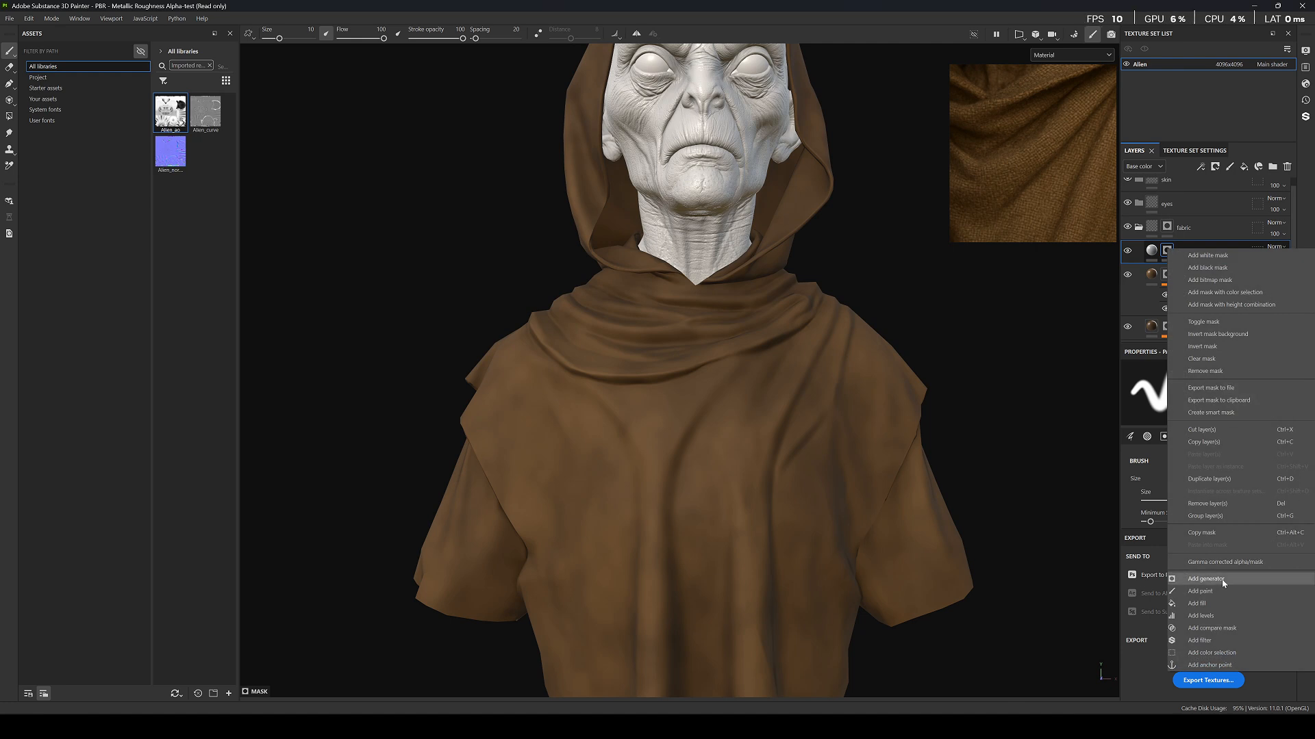
click(1204, 605)
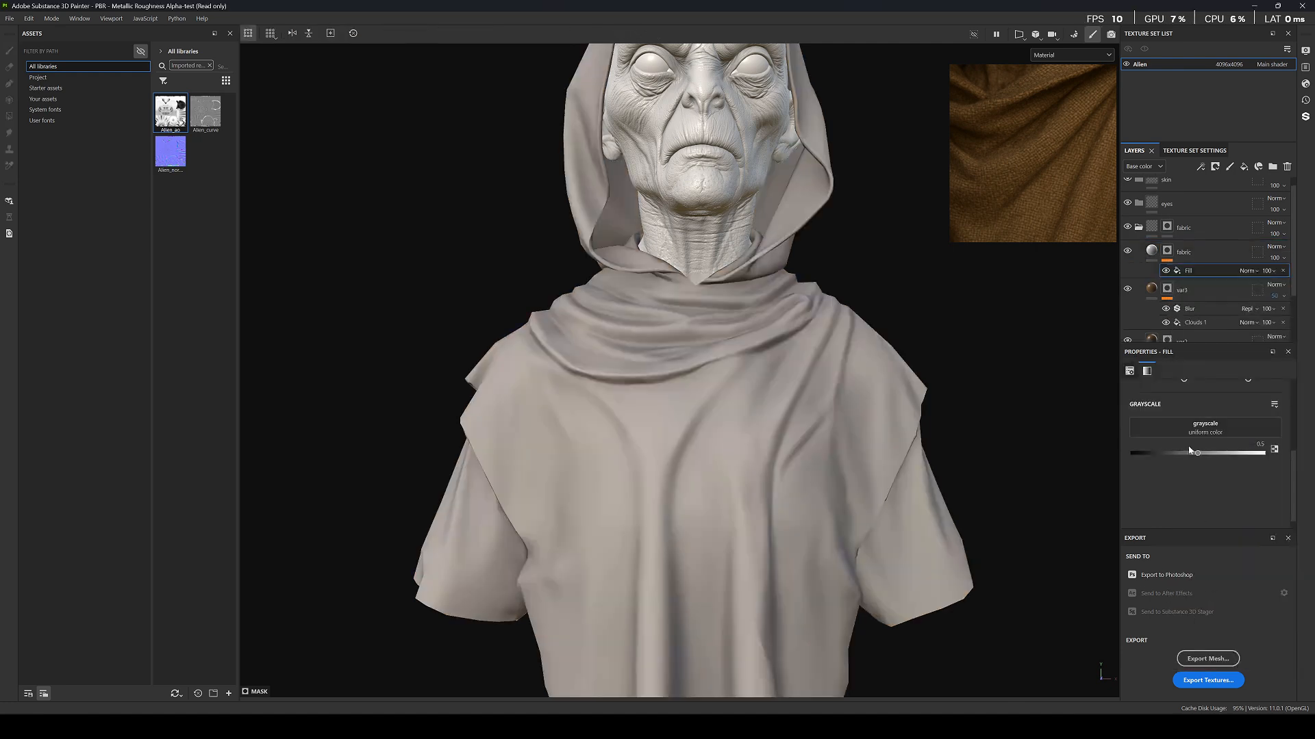
Search the grayscale resources for fabric patterns and assign Mesh 2 to the mask fill.
click(1209, 427)
key(BackSpace)
key(BackSpace)
key(BackSpace)
key(BackSpace)
key(BackSpace)
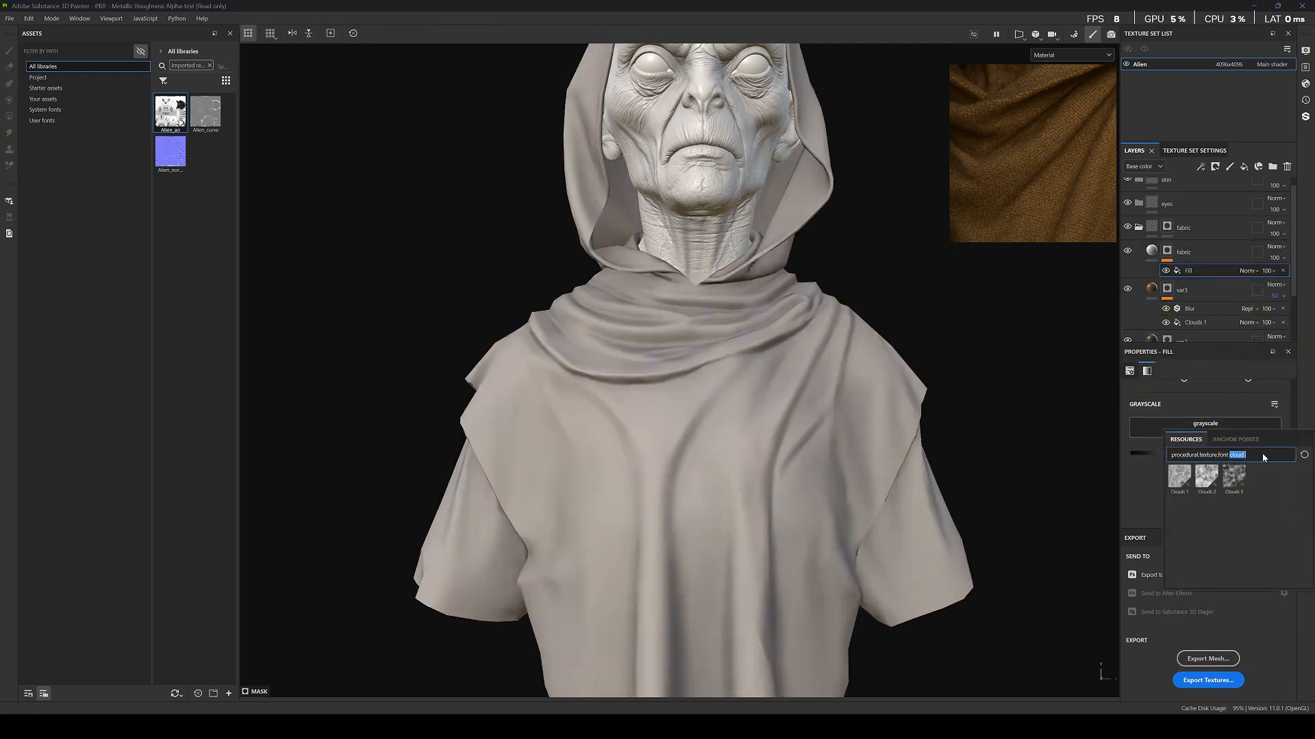
text(fabri)
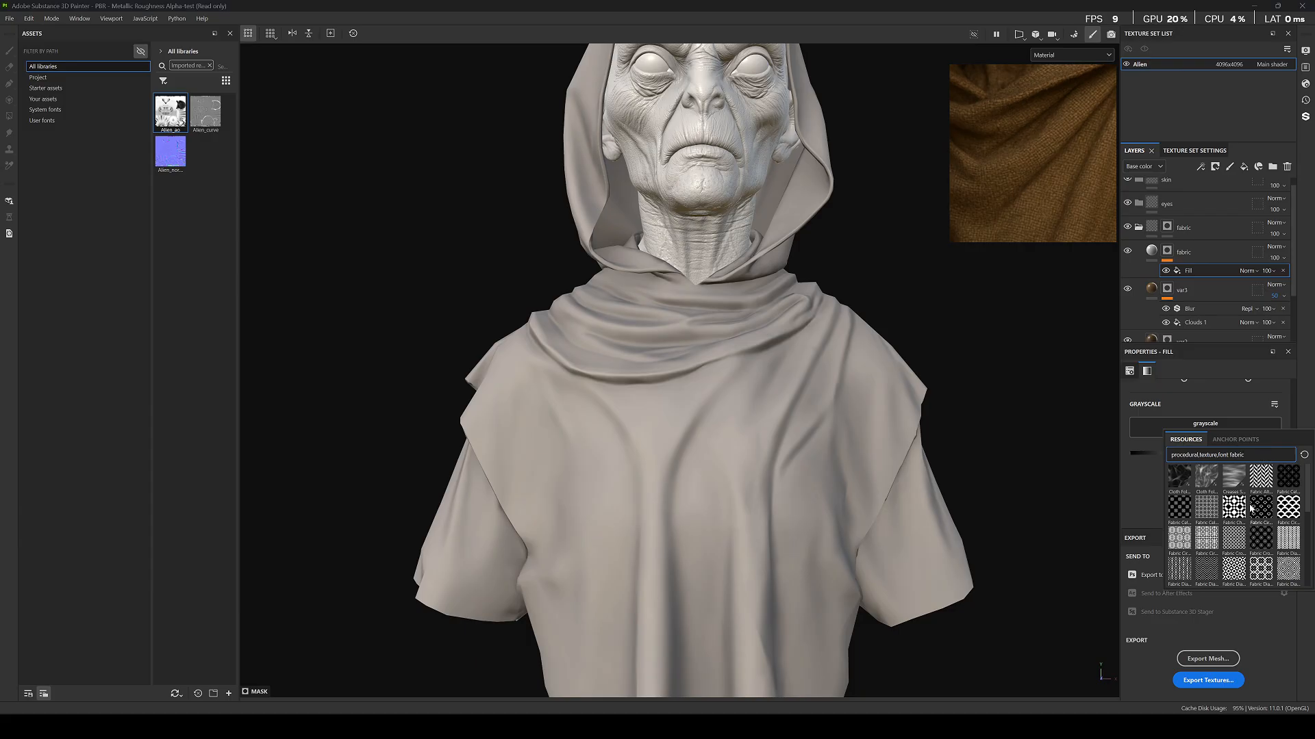
scroll(1251, 508, down, 5)
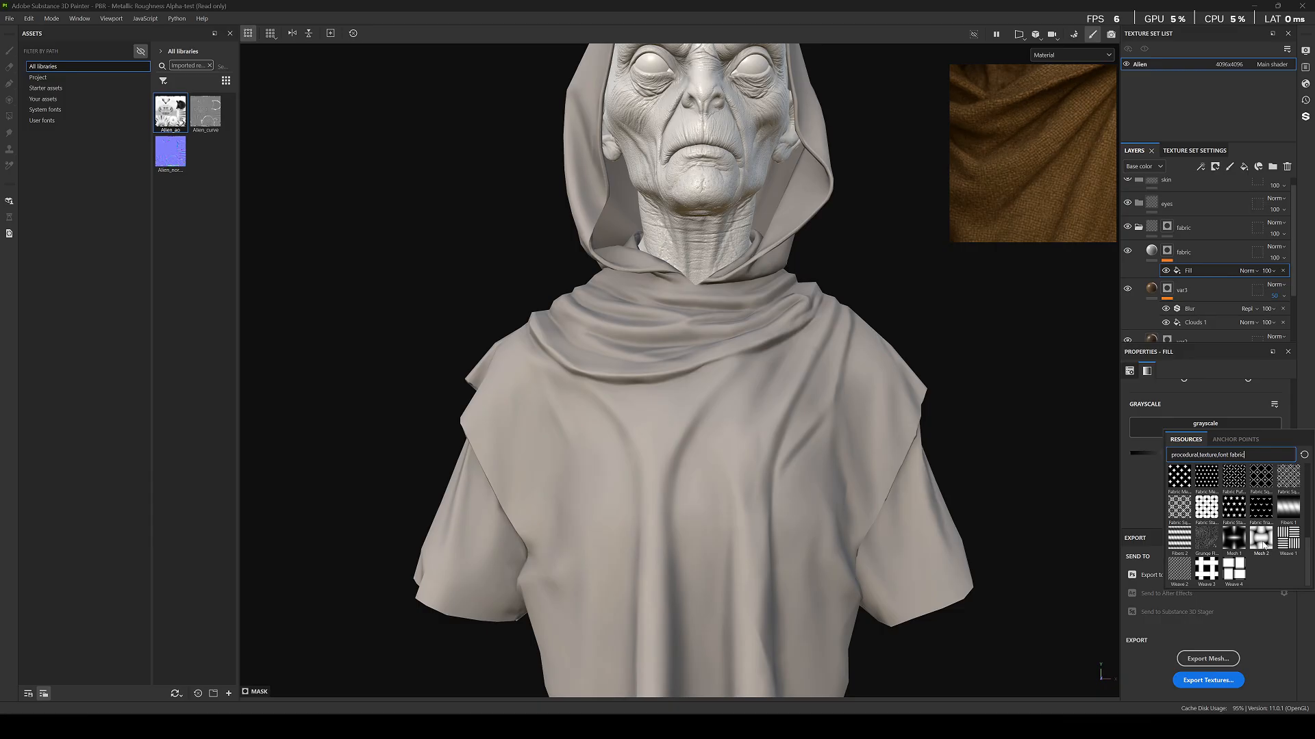
click(1264, 543)
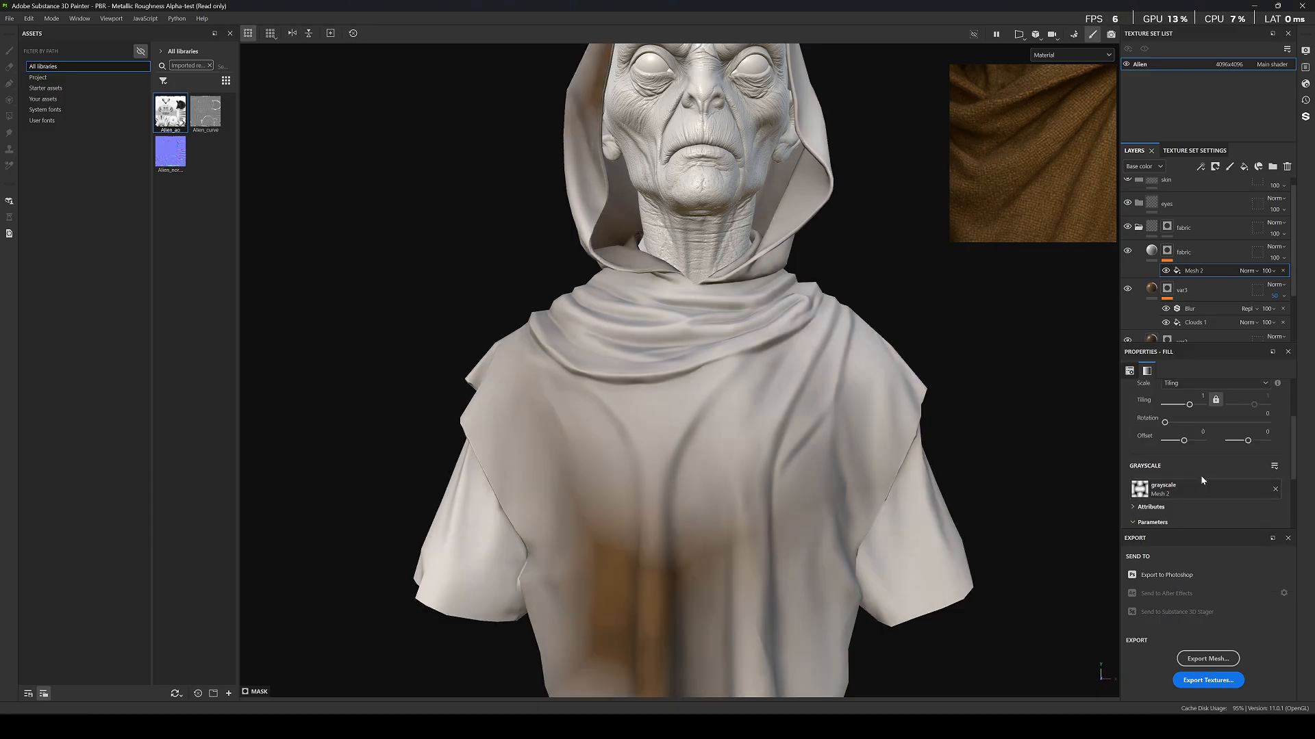
Increase the UV tiling of the Mesh 2 mask fill and set its pattern tiling to 16.
scroll(1201, 480, up, 1)
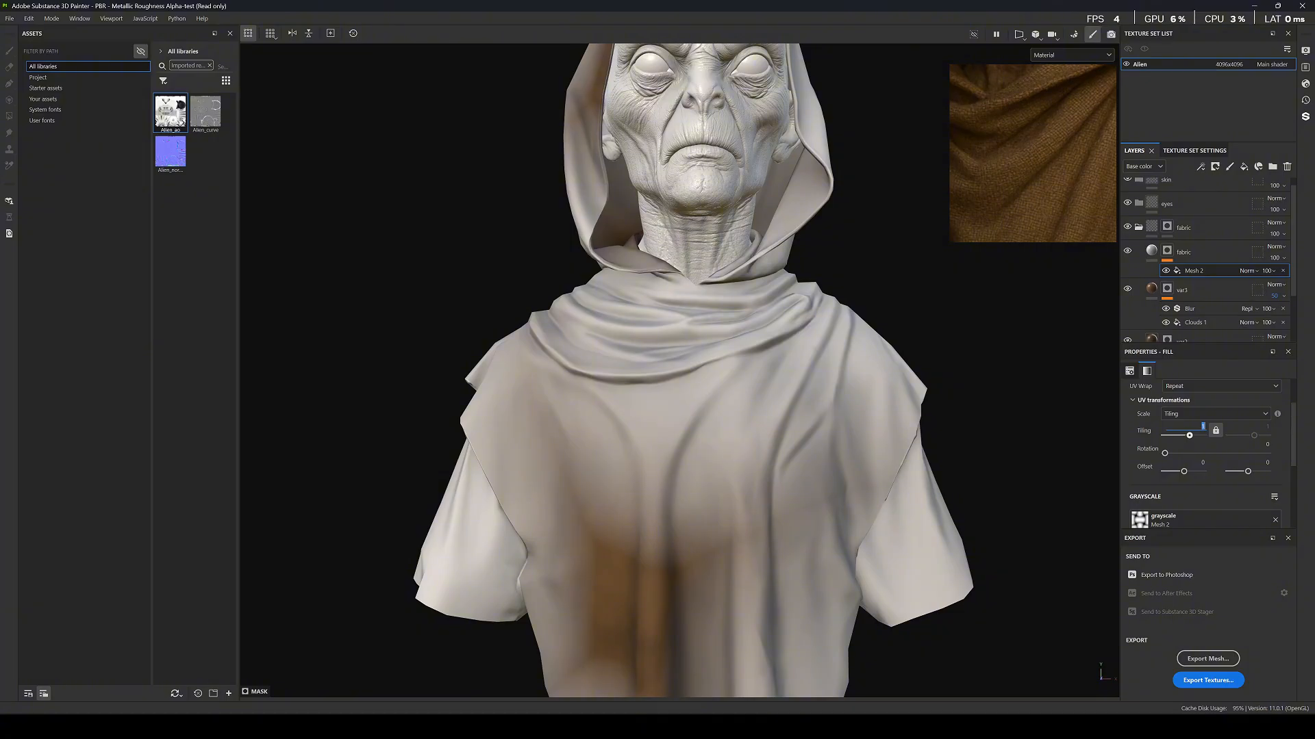
key(Return)
scroll(1197, 442, down, 5)
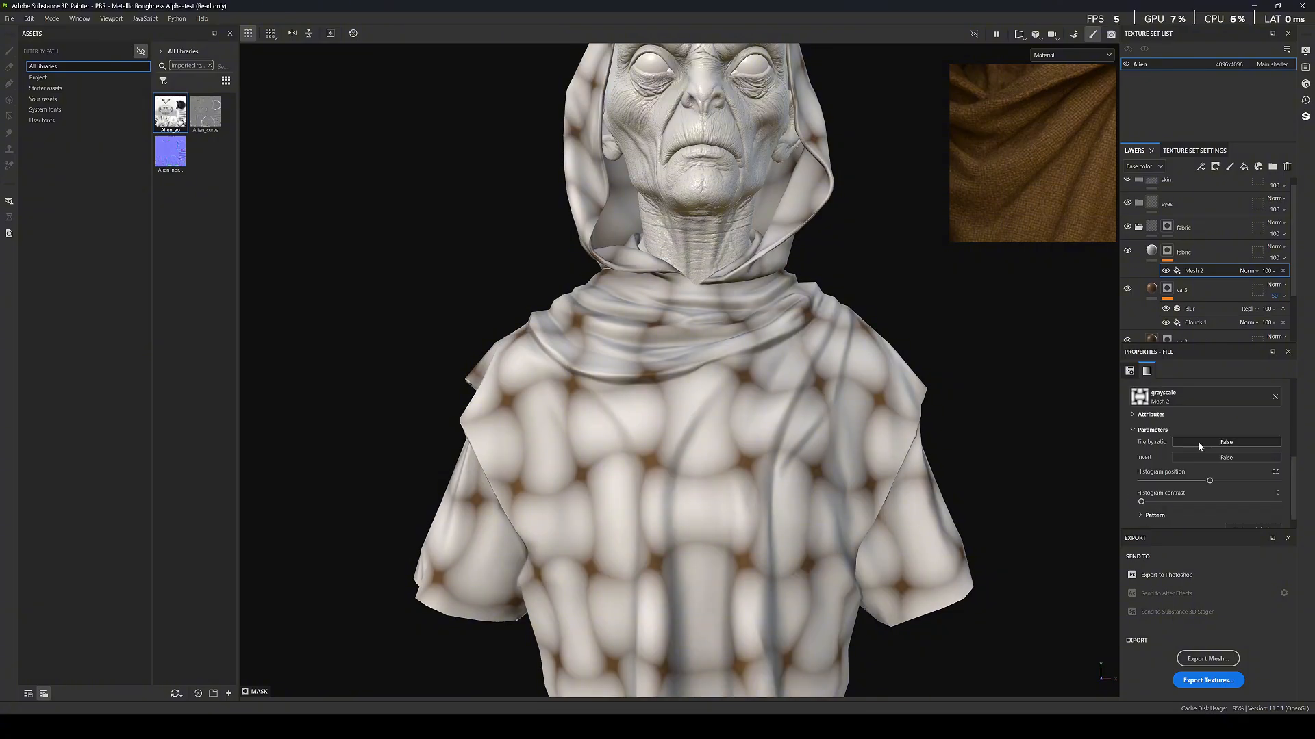
click(1141, 497)
scroll(1170, 491, down, 1)
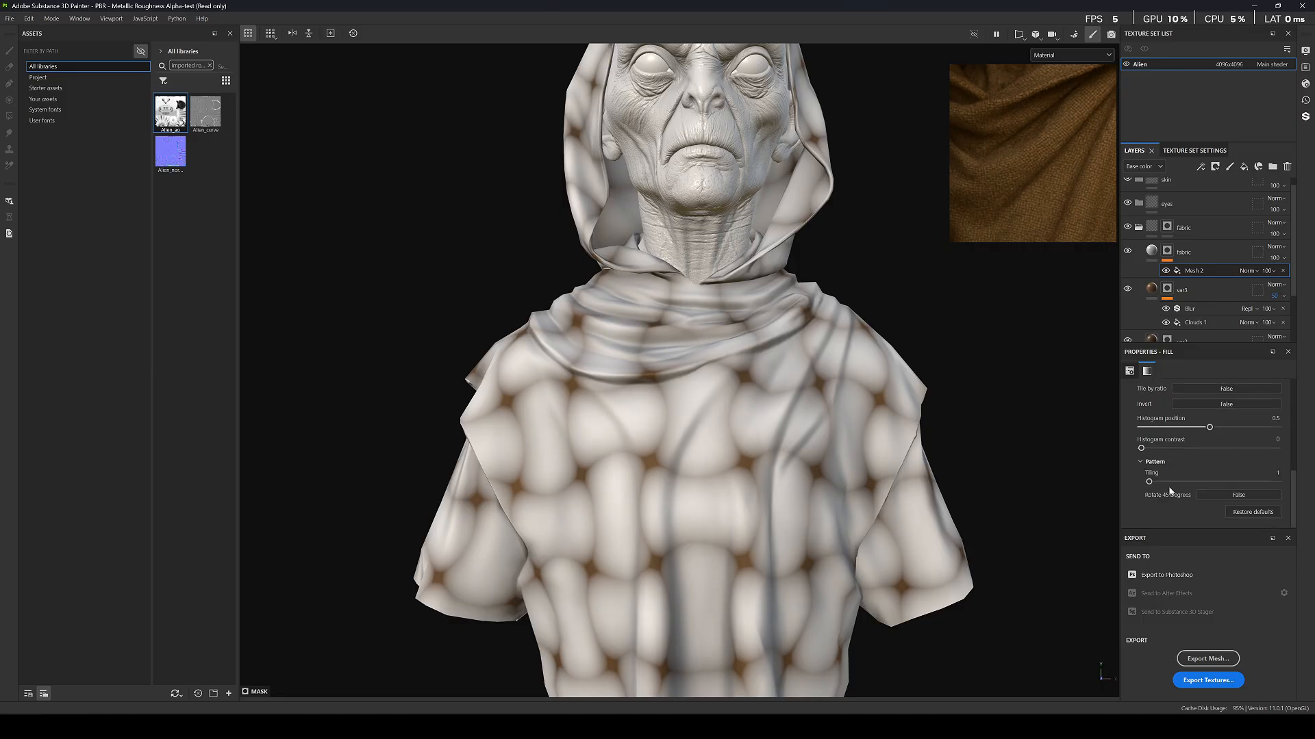
drag(1149, 481, 1277, 482)
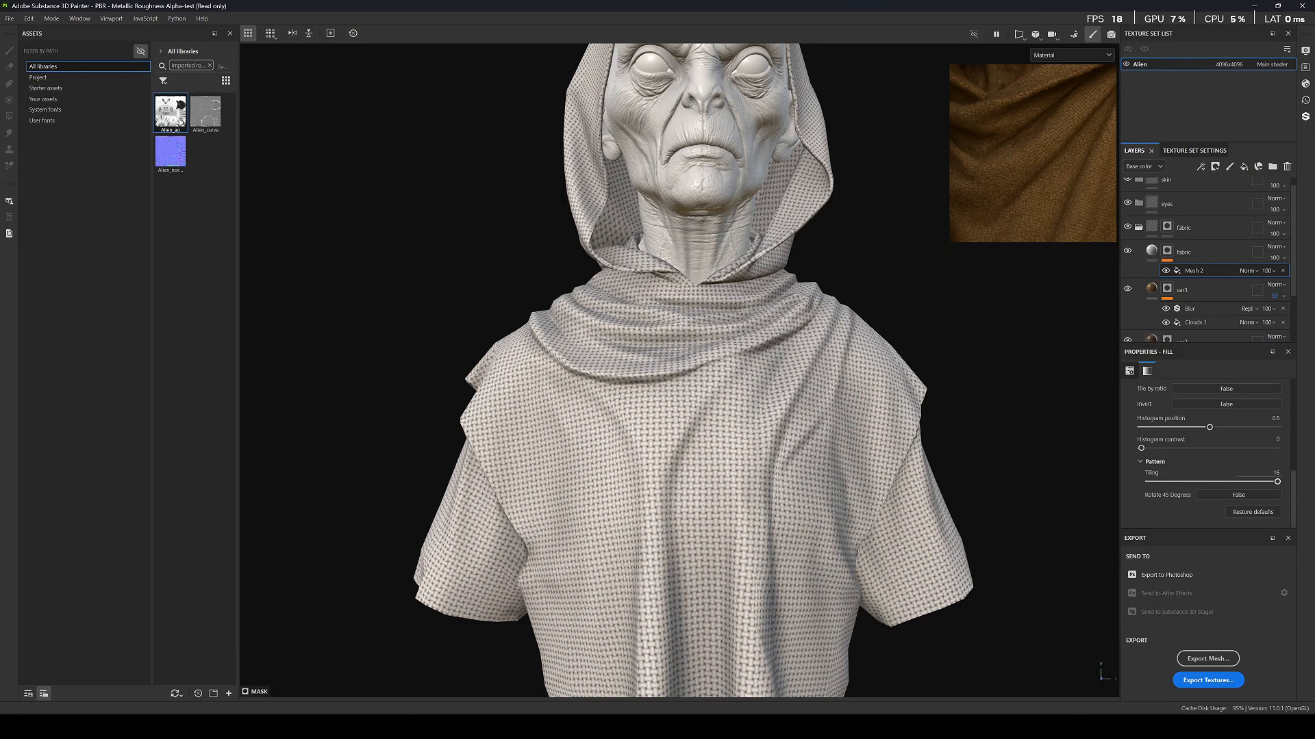
Try several UV tiling values for the Mesh 2 mask fill, including 15, and settle on 14.
scroll(1192, 473, up, 4)
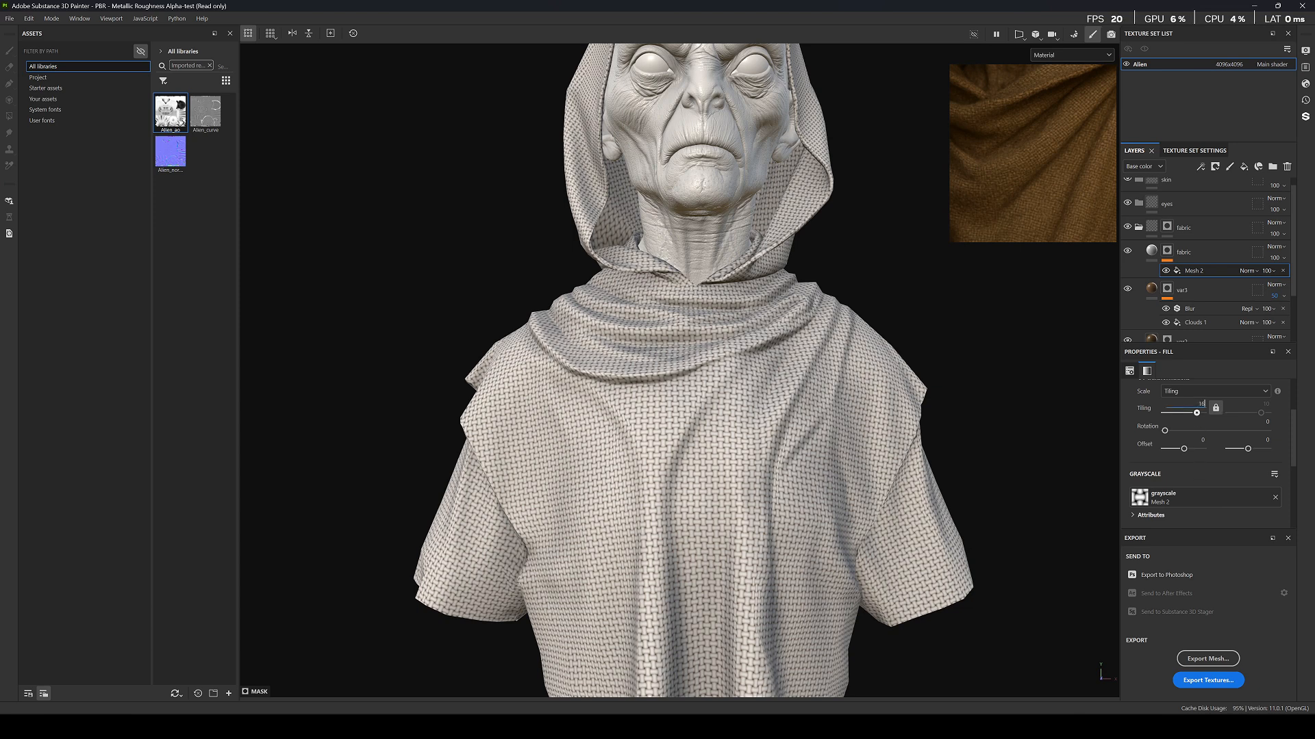
text(16)
key(Return)
click(1201, 404)
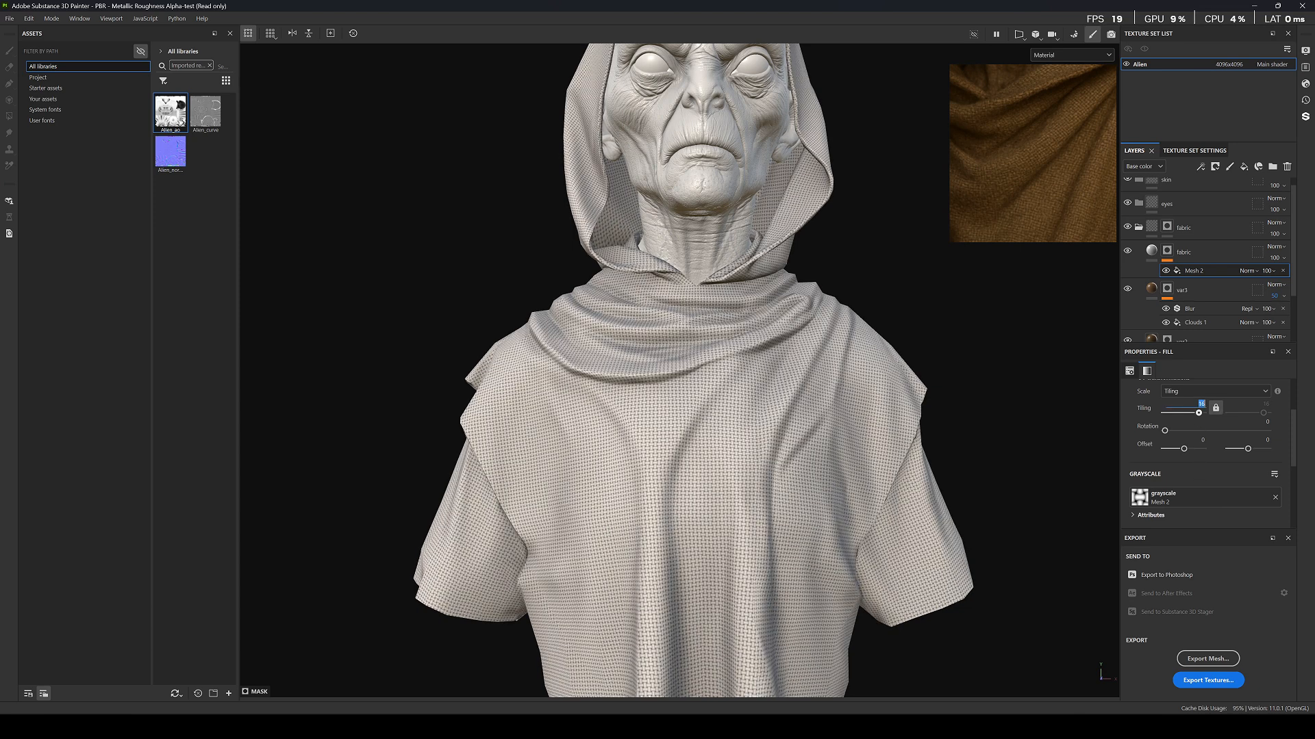
key(Return)
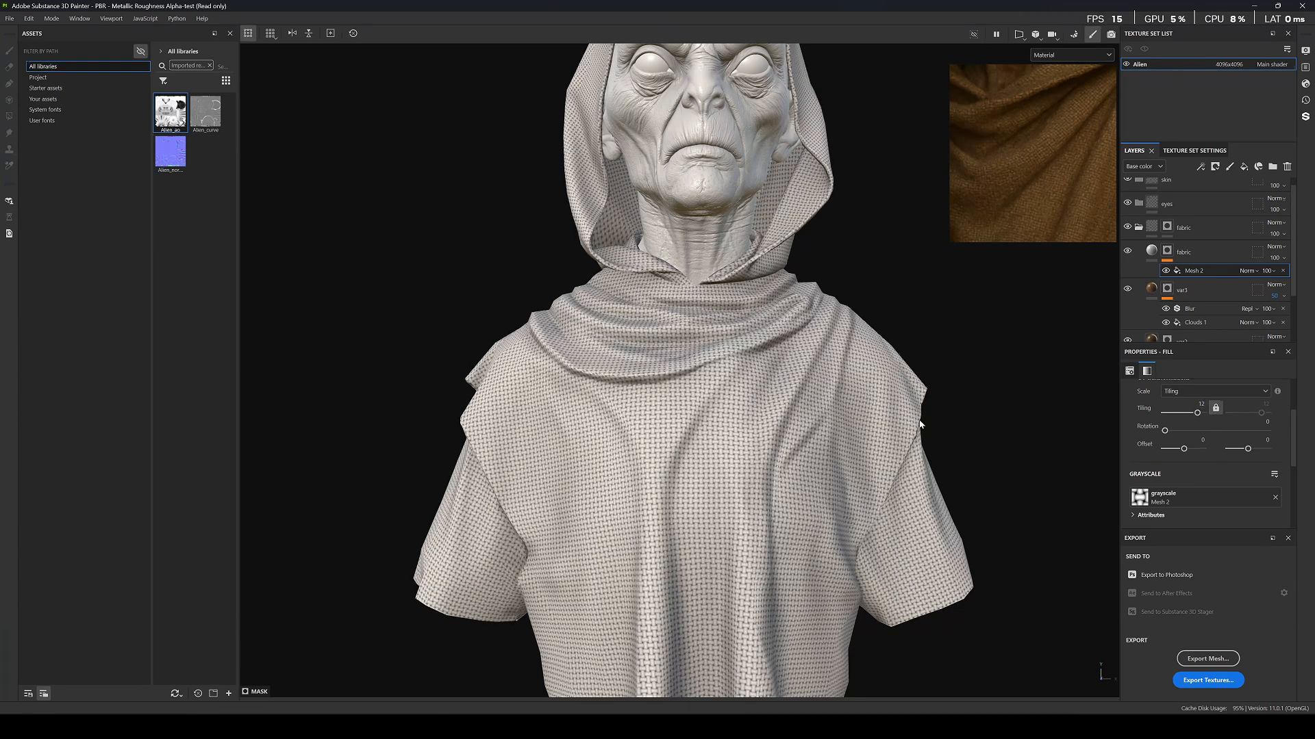
click(1201, 404)
text(15)
key(Return)
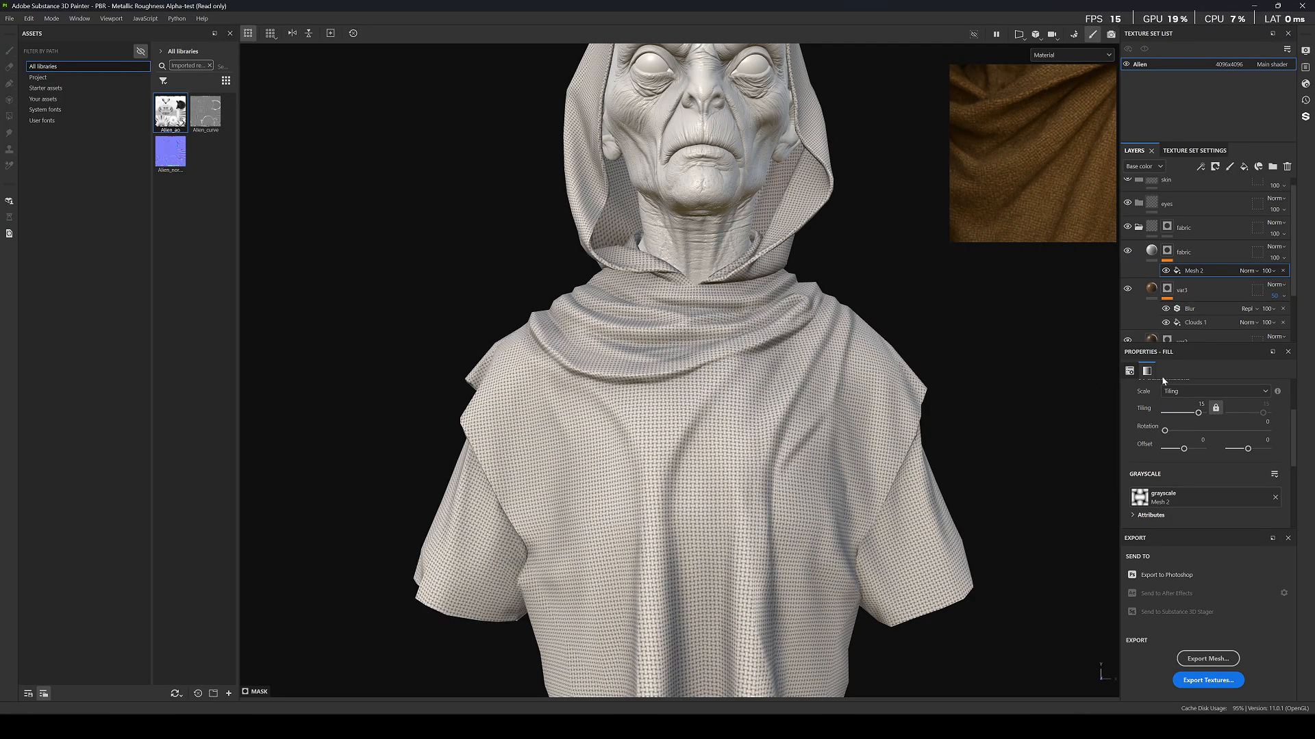
key(Return)
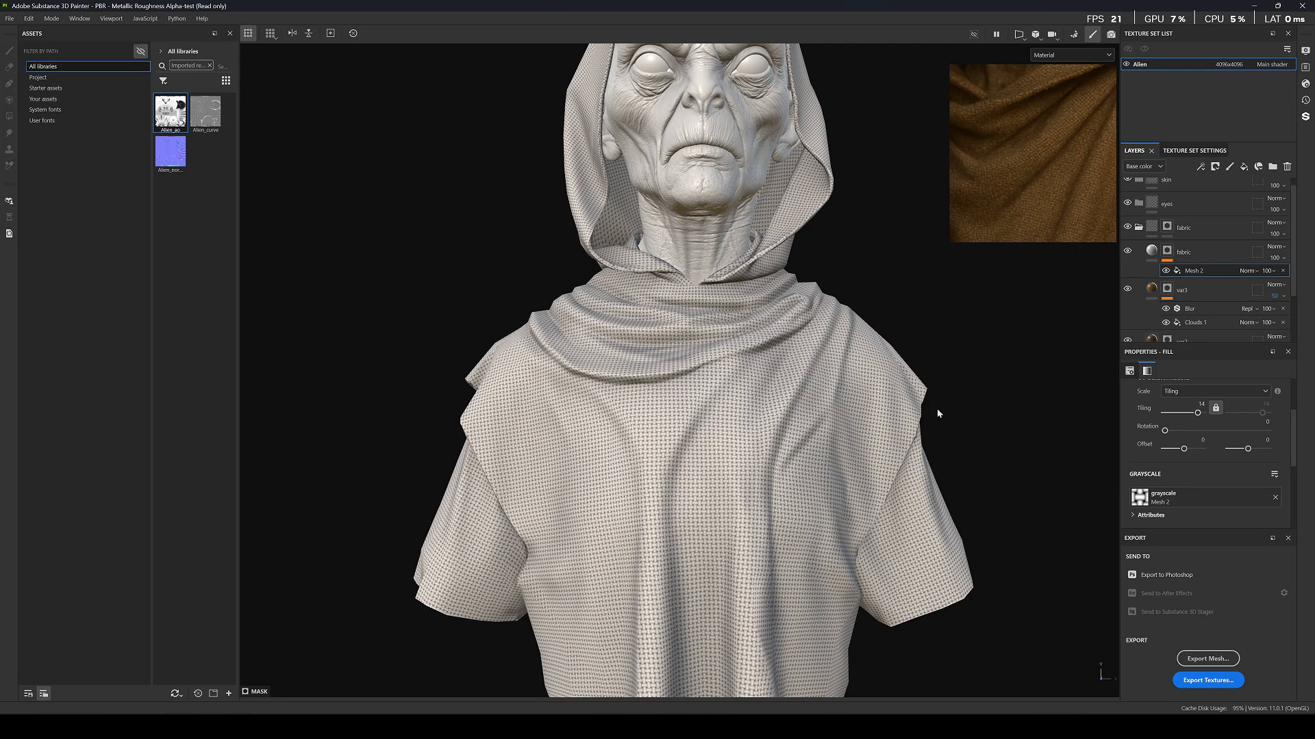
scroll(801, 420, down, 3)
scroll(801, 421, up, 2)
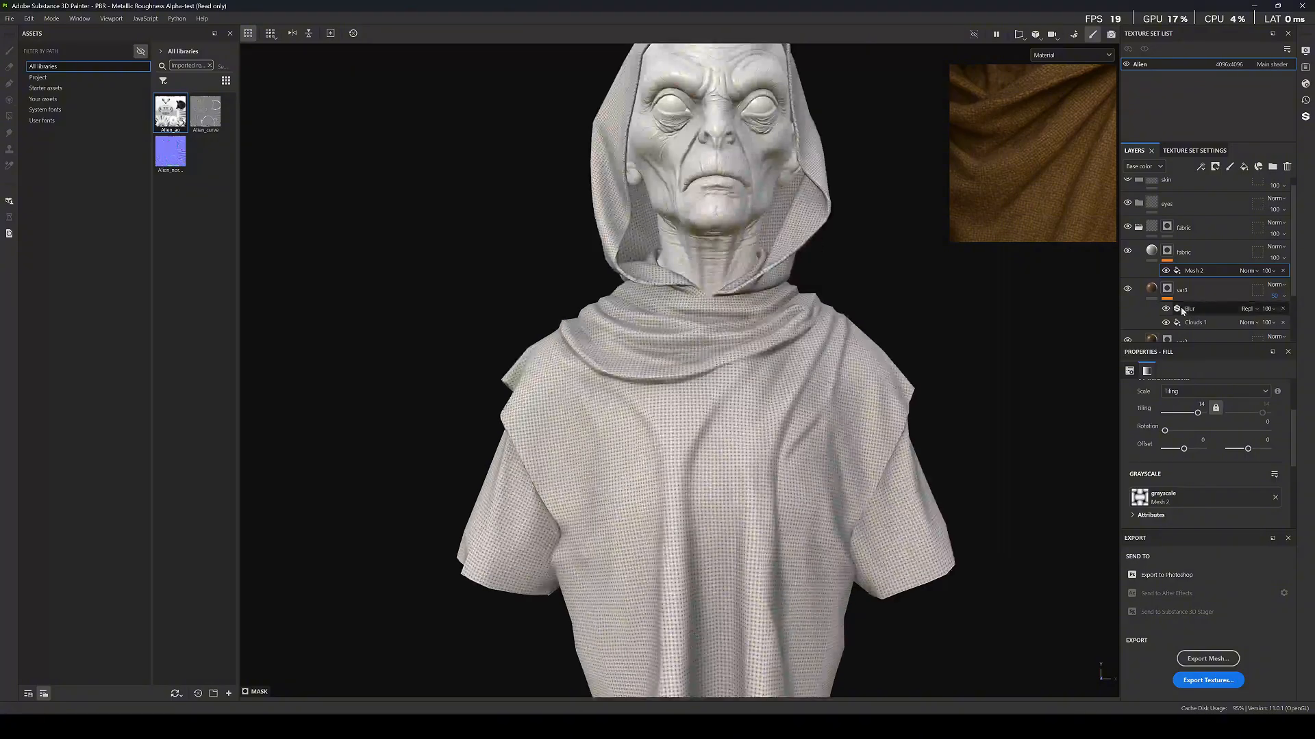
Sample a brown from the cloth reference as the fabric layer's base color and lighten it to a pale cream.
click(1151, 250)
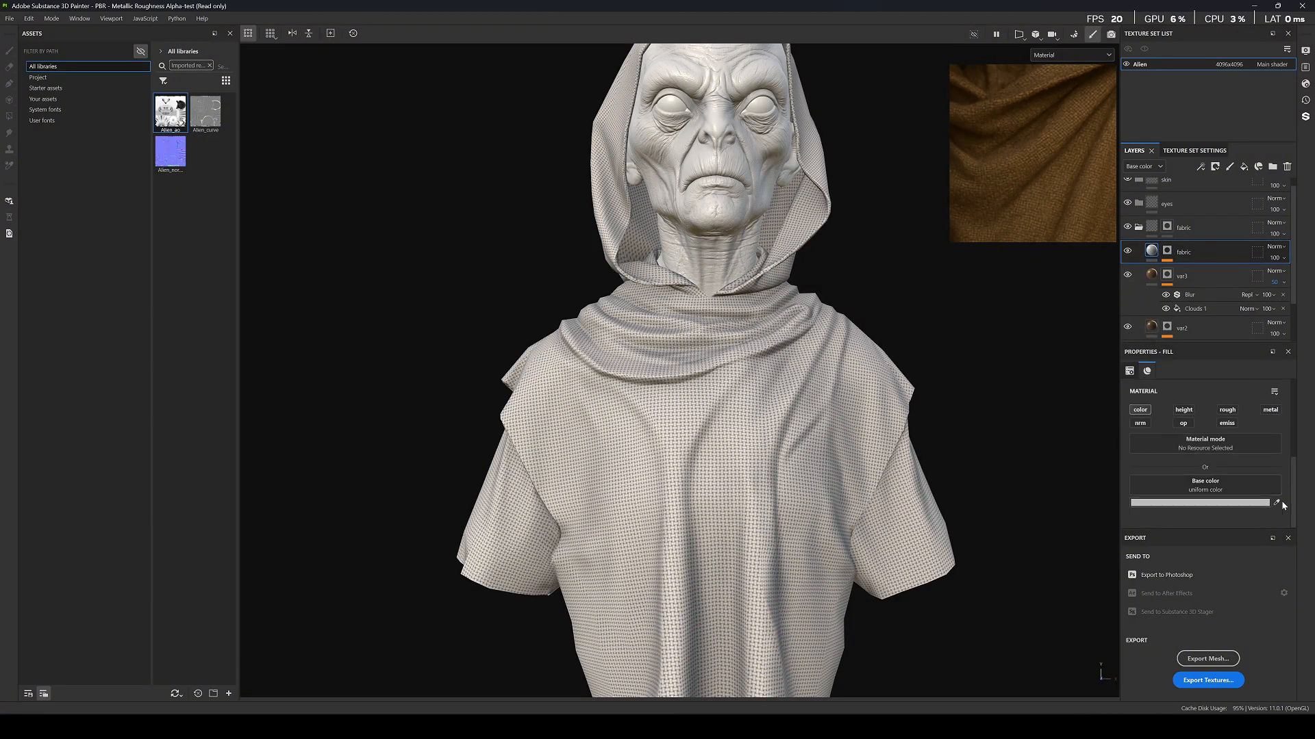
click(1030, 147)
click(1156, 503)
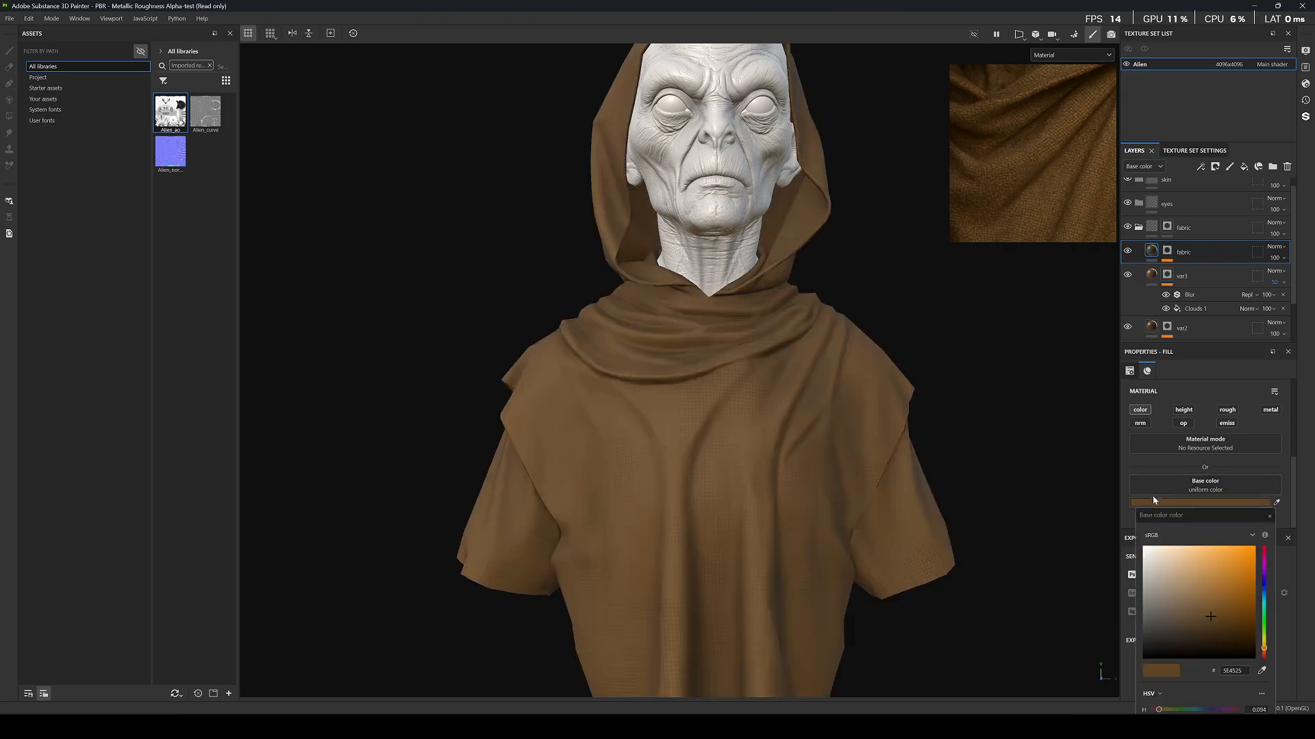
drag(1157, 563, 1173, 546)
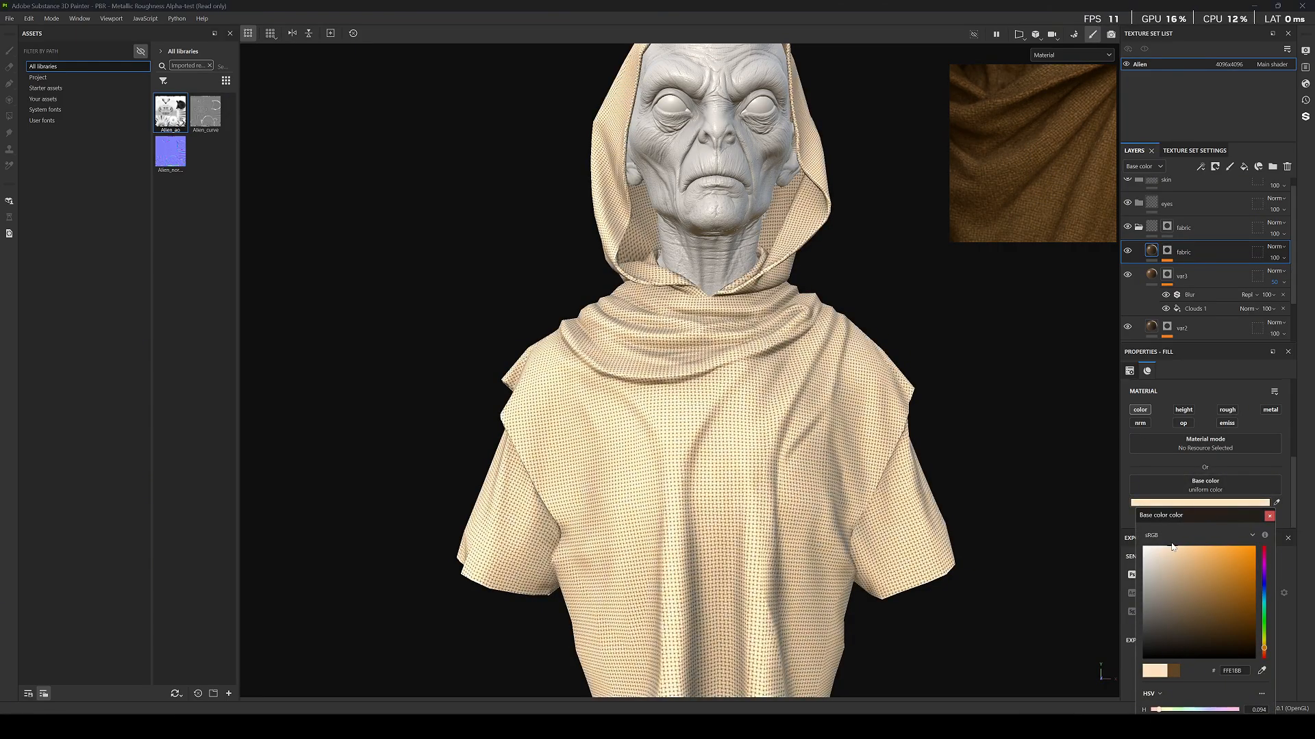
click(1269, 515)
Set the fabric layer's base color blending mode to Soft light and check the weave up close and from afar.
click(1281, 247)
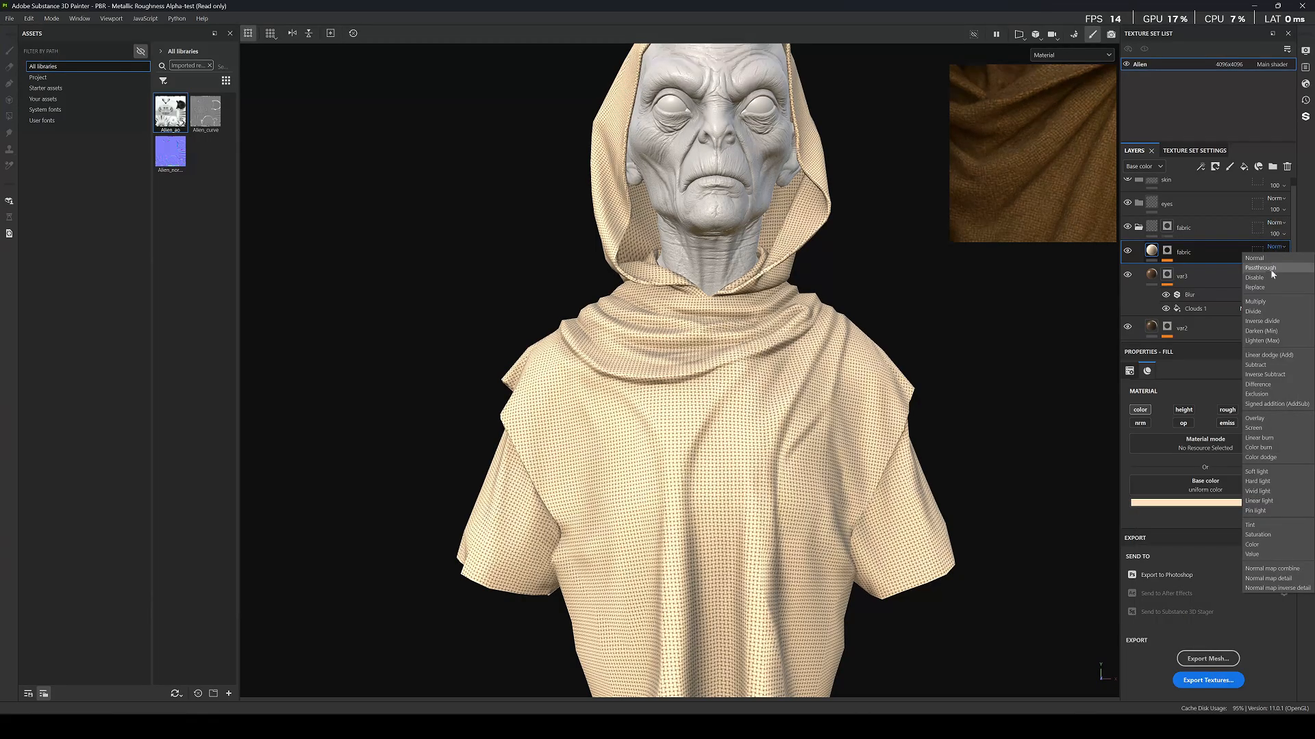
click(1265, 472)
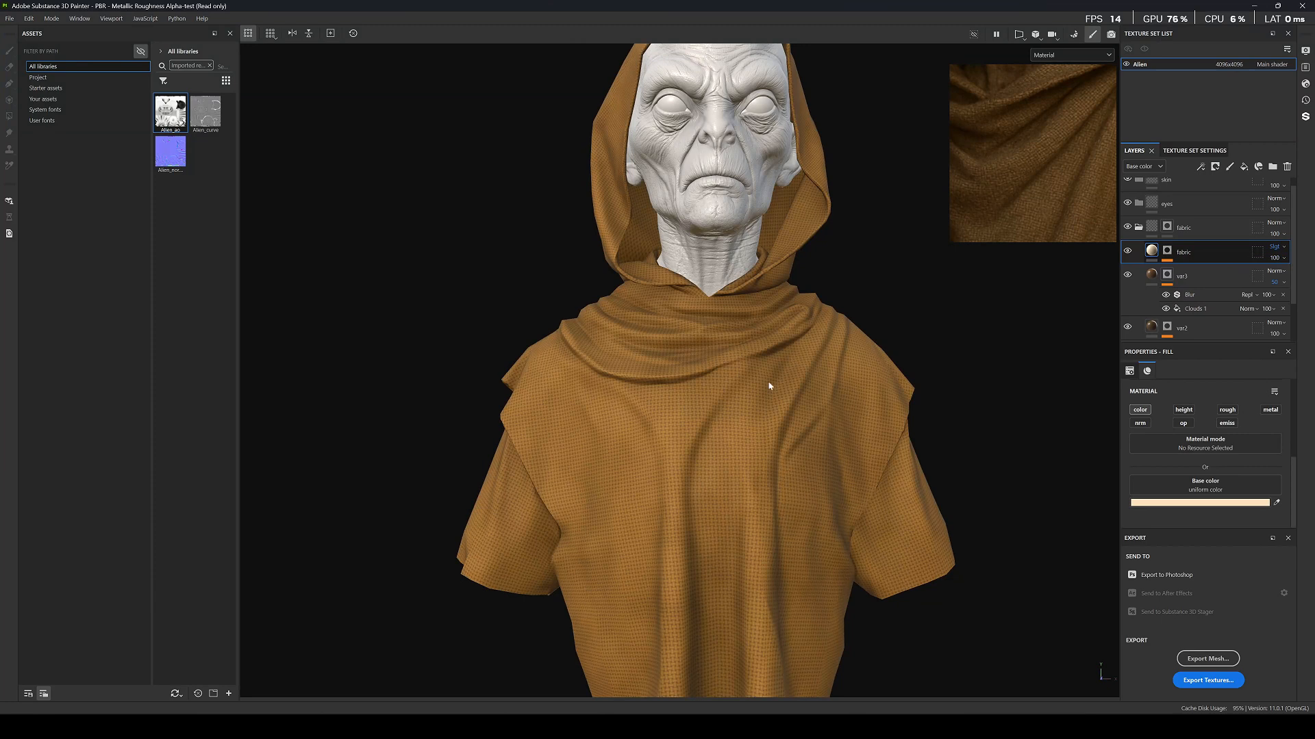
scroll(692, 439, up, 3)
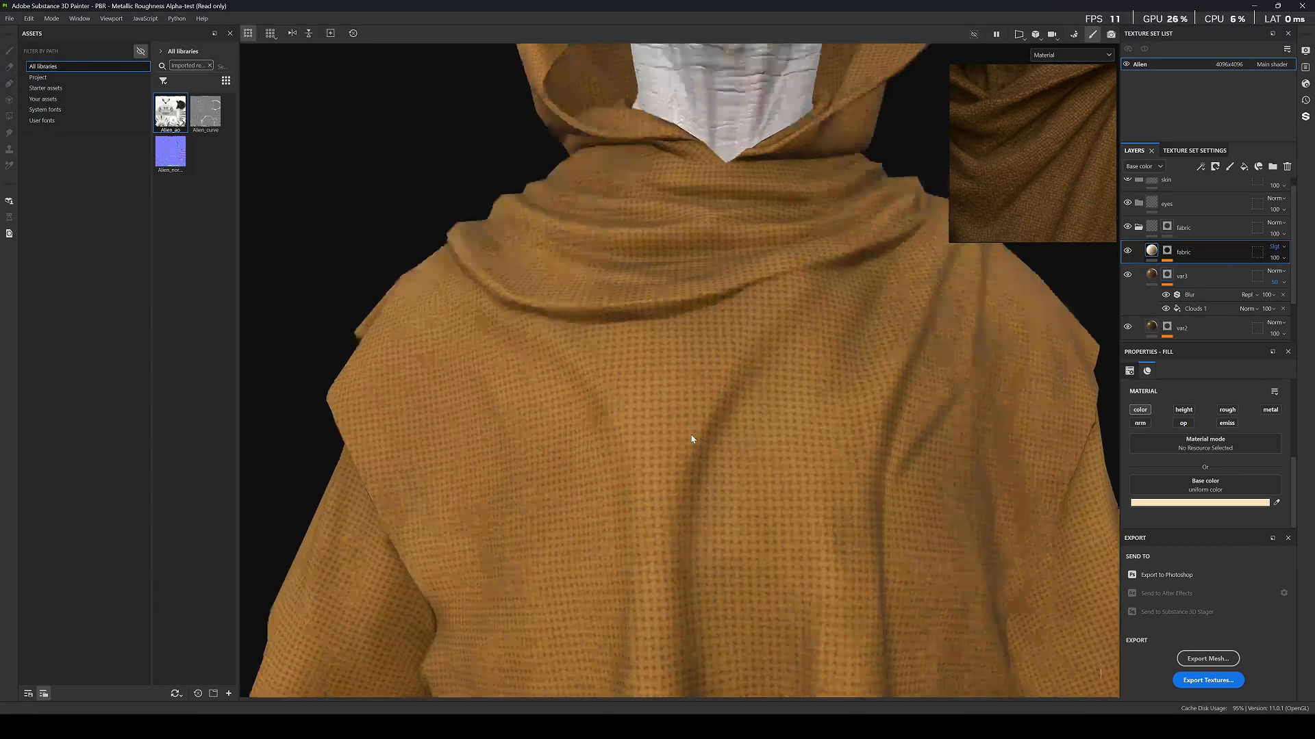
scroll(691, 439, down, 6)
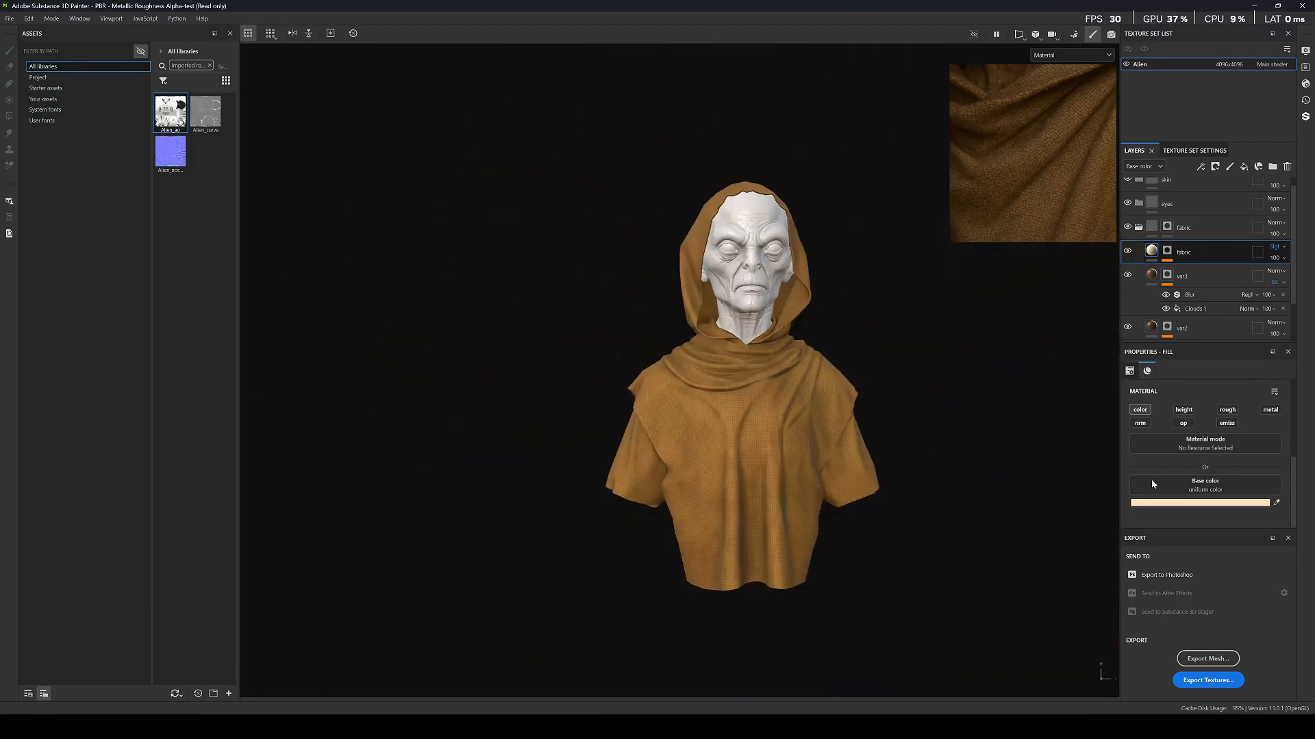
Shift the fabric layer's base color to a paler, less saturated cream and compare the weave with the robe reference.
click(1175, 504)
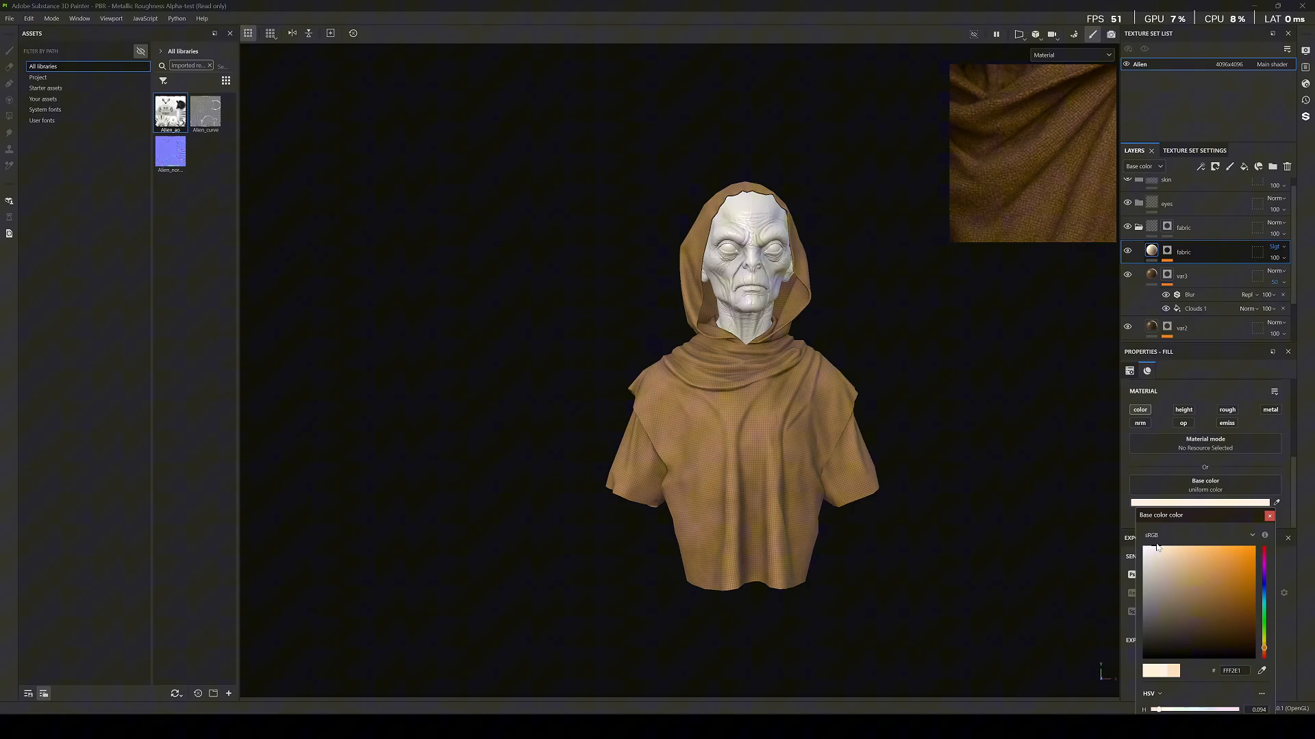
scroll(764, 436, up, 3)
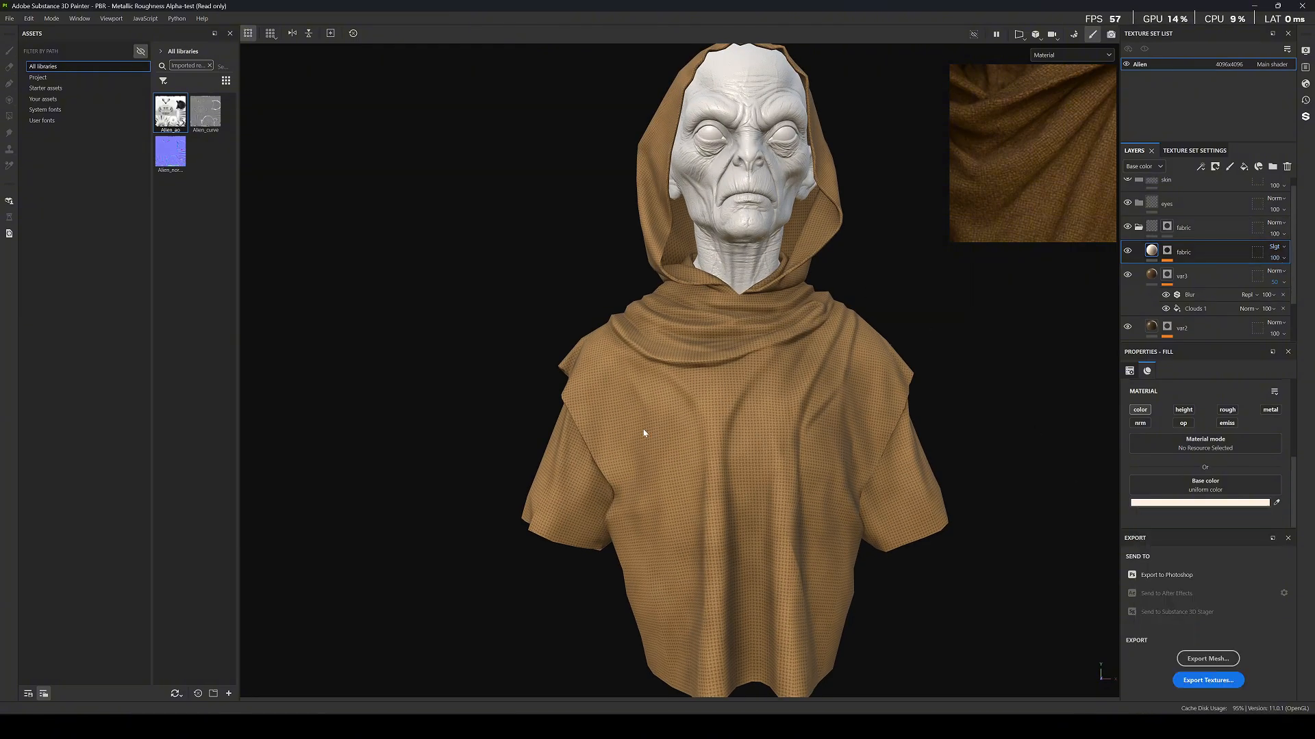
scroll(646, 434, up, 4)
scroll(889, 282, down, 3)
scroll(979, 176, down, 3)
scroll(849, 352, up, 5)
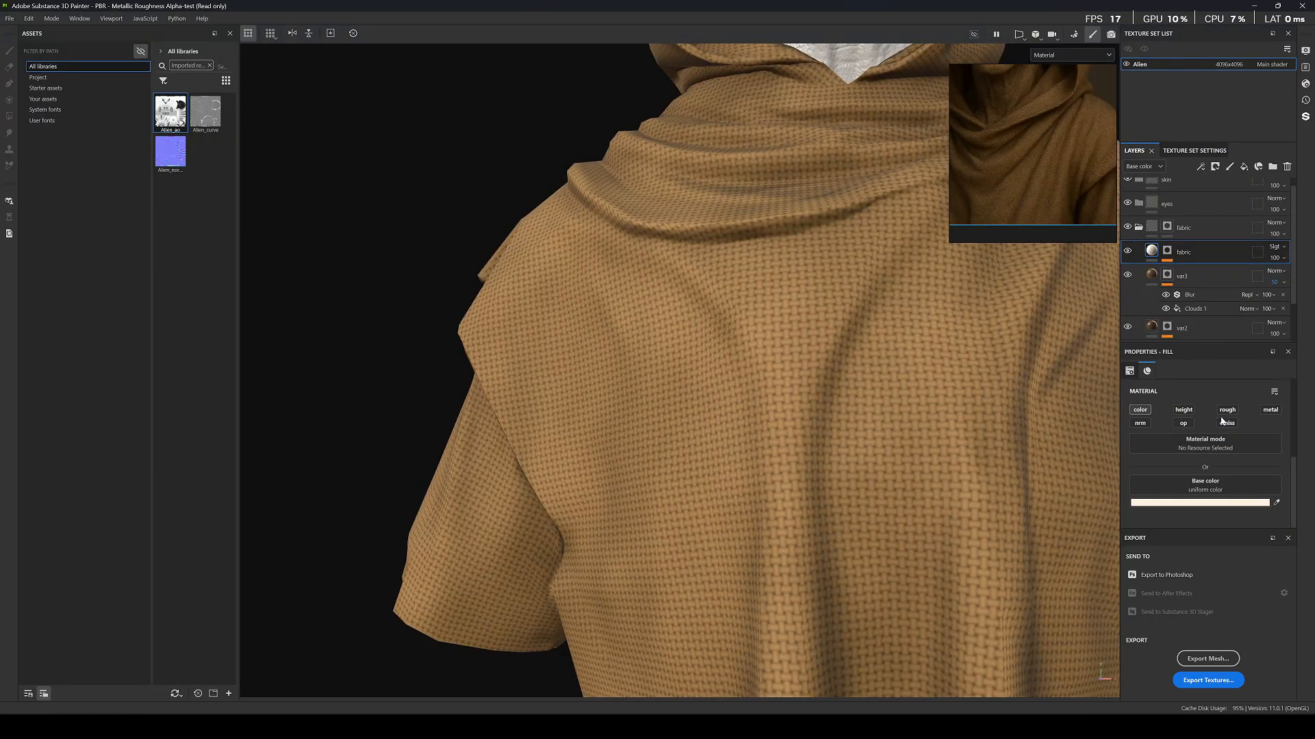
Enable the height channel on the fabric layer and set its height to about 0.03.
click(1183, 410)
scroll(1210, 510, down, 1)
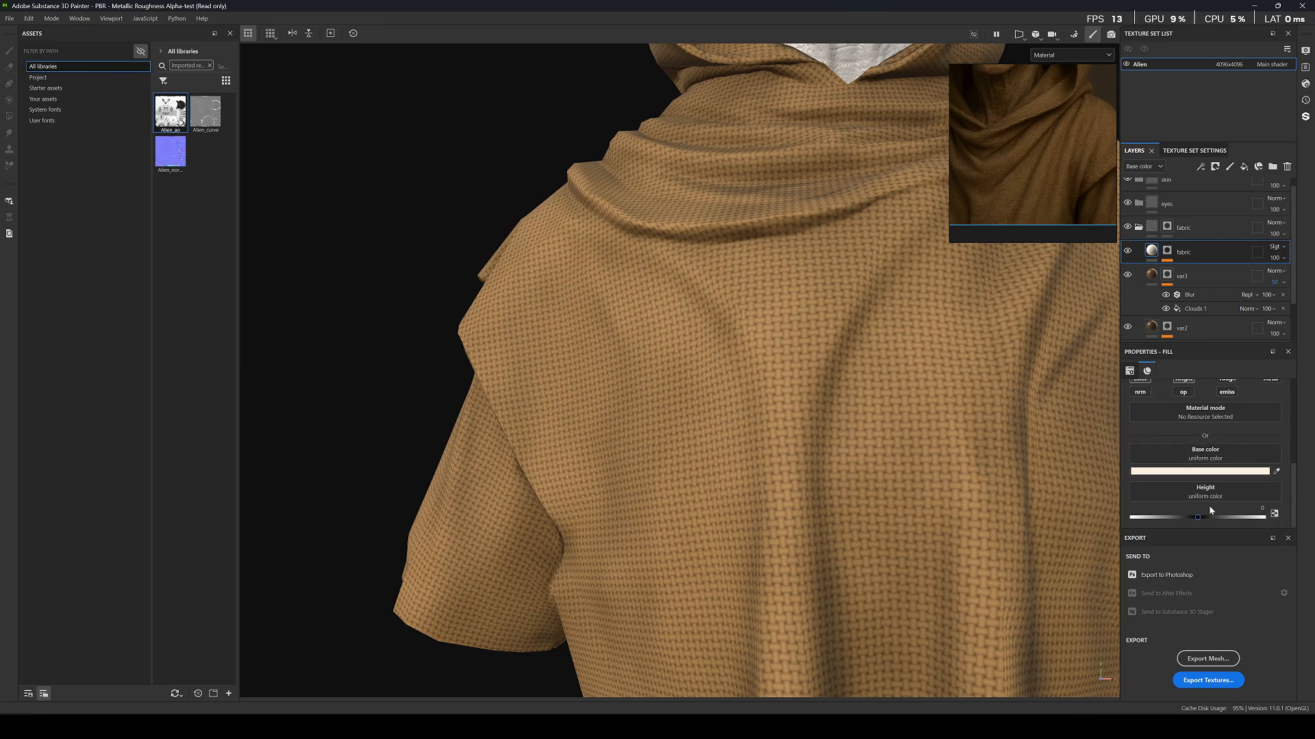
click(1201, 517)
drag(1202, 522, 1202, 519)
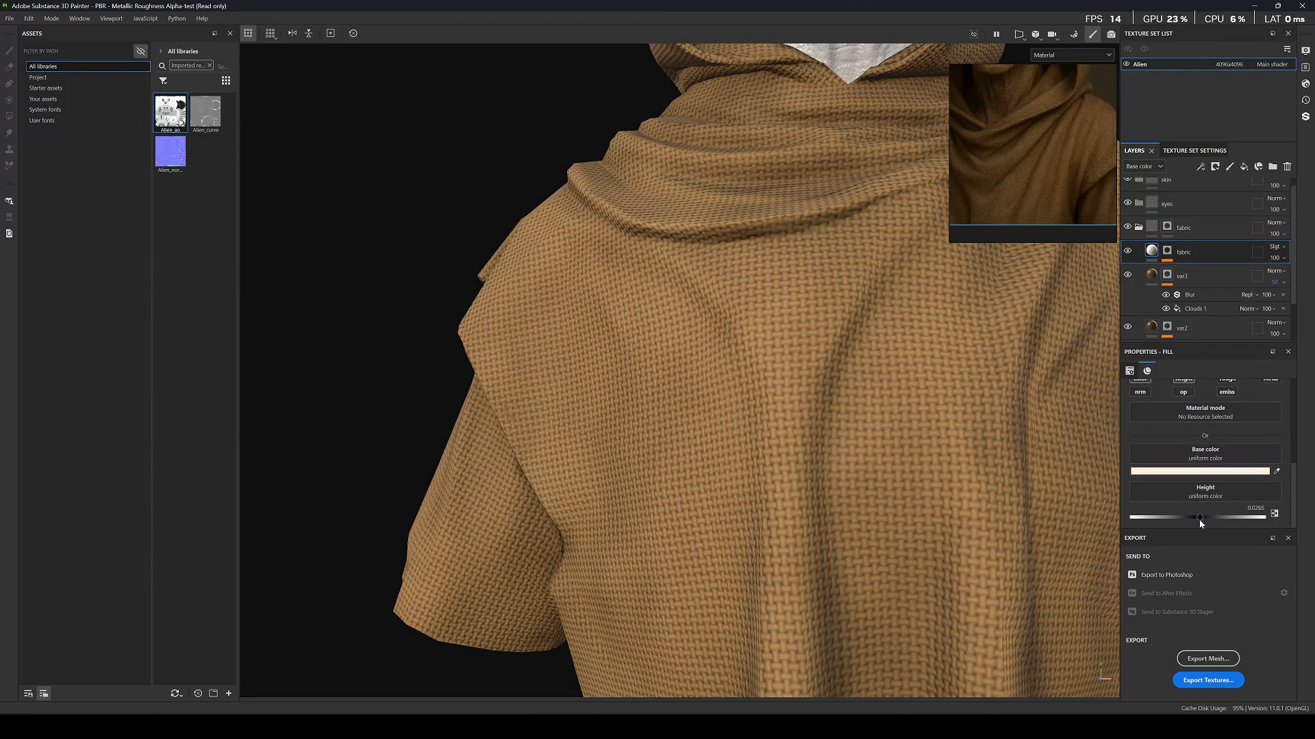
Inspect the weave up close and lower the Mesh 2 fill's histogram position to 0.43 in the fabric layer's mask.
scroll(808, 224, up, 4)
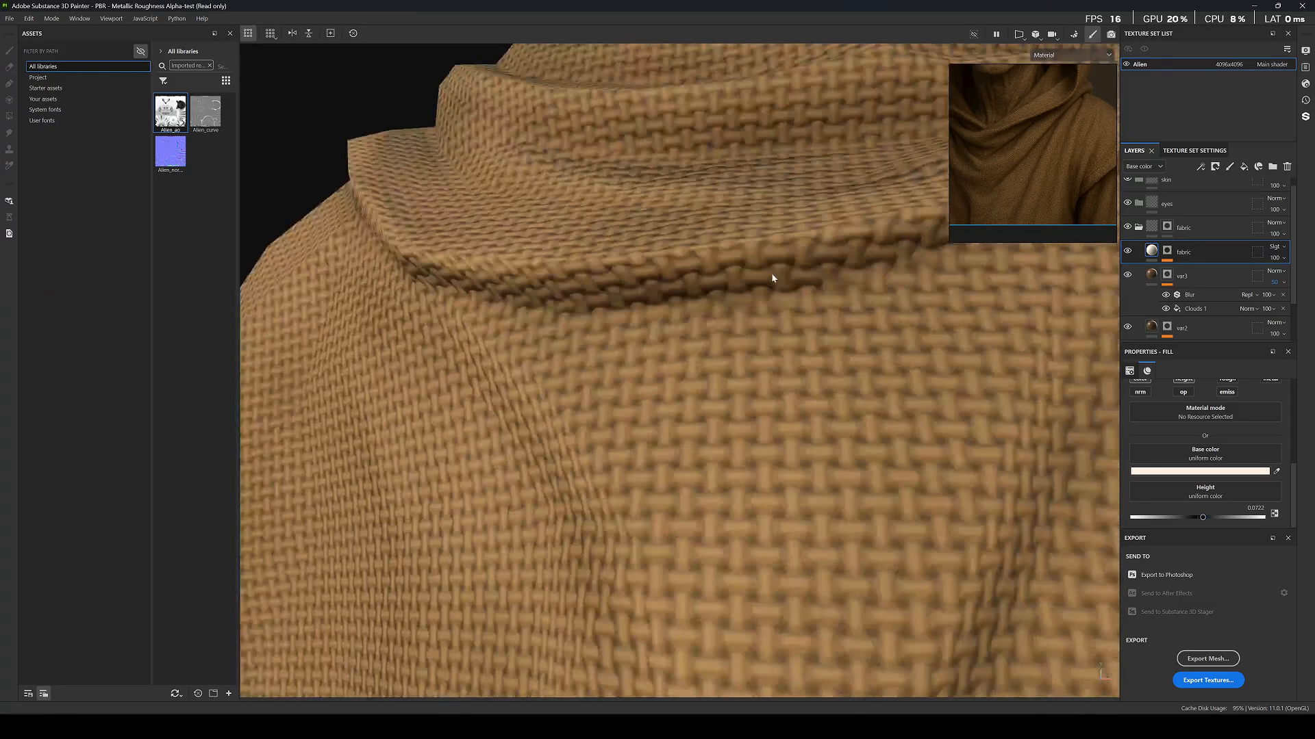
alt+drag(771, 279, 790, 375)
scroll(1050, 281, down, 4)
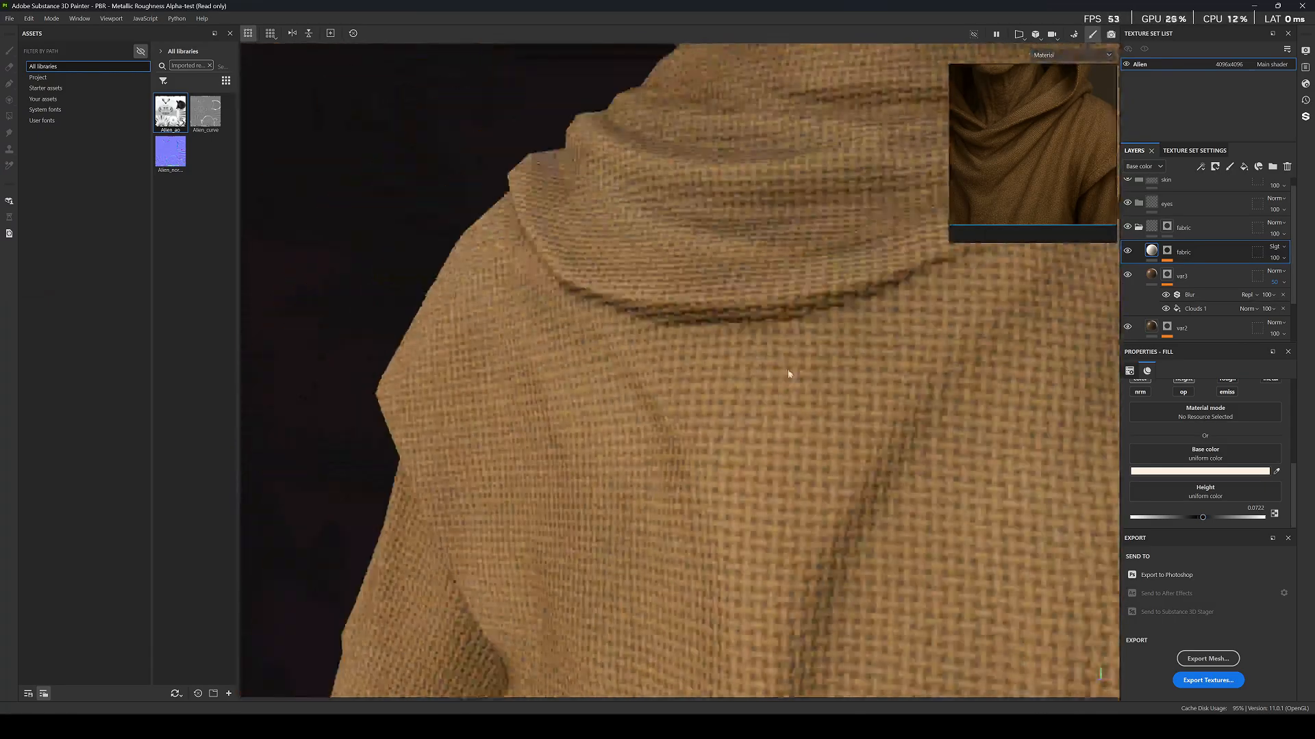
click(1169, 253)
click(1194, 271)
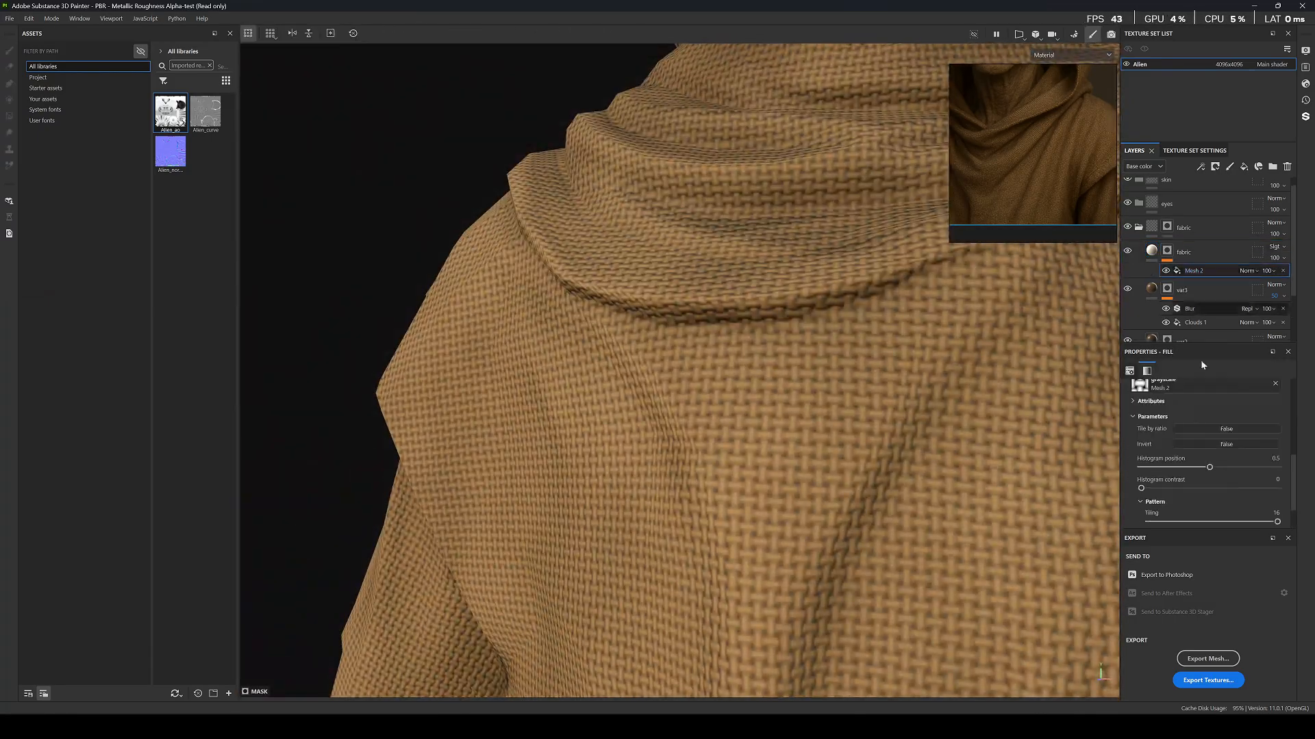
scroll(1190, 480, up, 1)
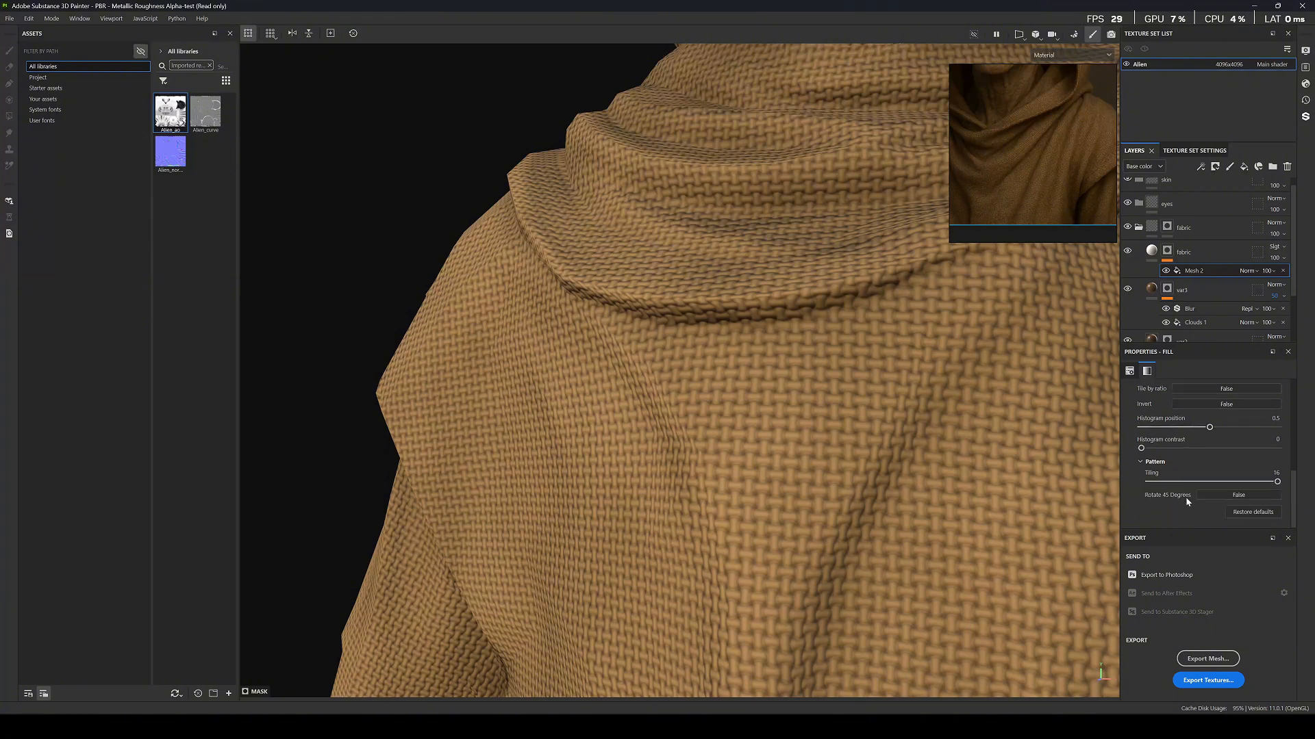
mouse_move(1205, 491)
mouse_down()
mouse_move(1189, 492)
mouse_move(1199, 493)
mouse_up()
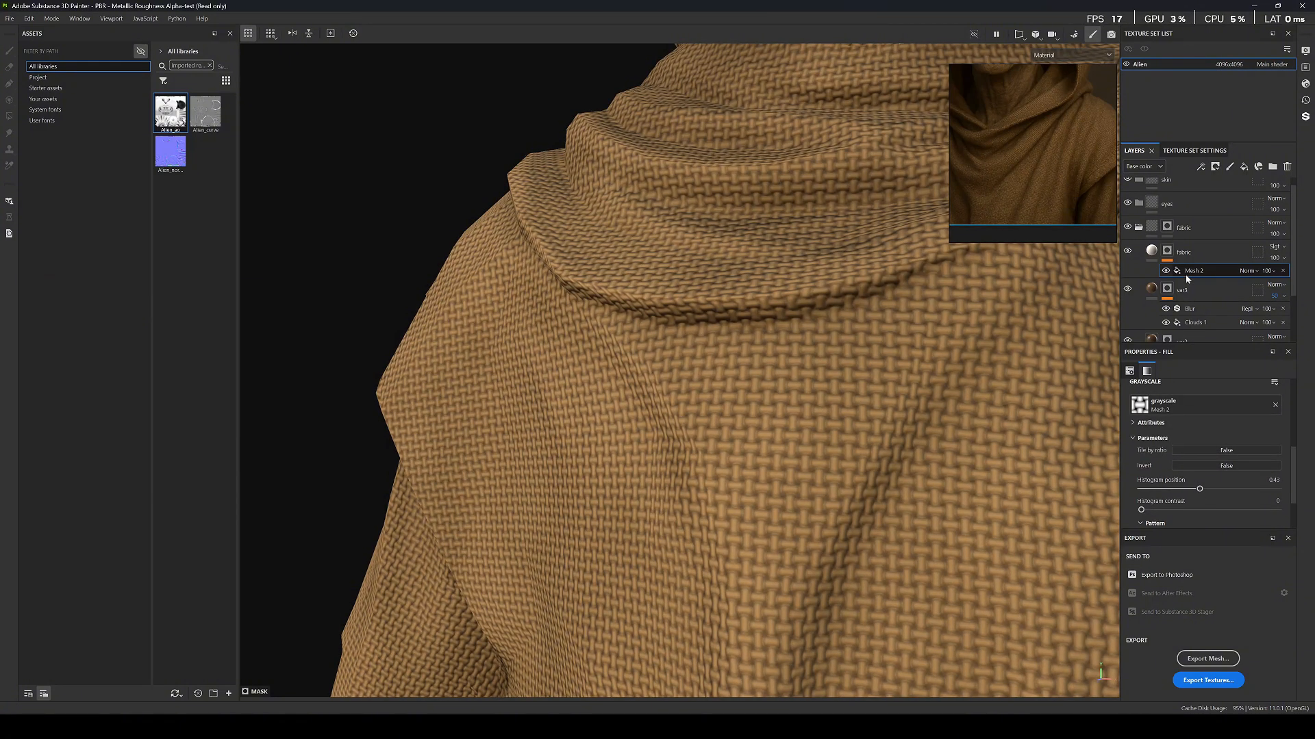
Set the fabric layer's base color opacity to 50 and view the whole robe.
click(1276, 258)
click(1307, 269)
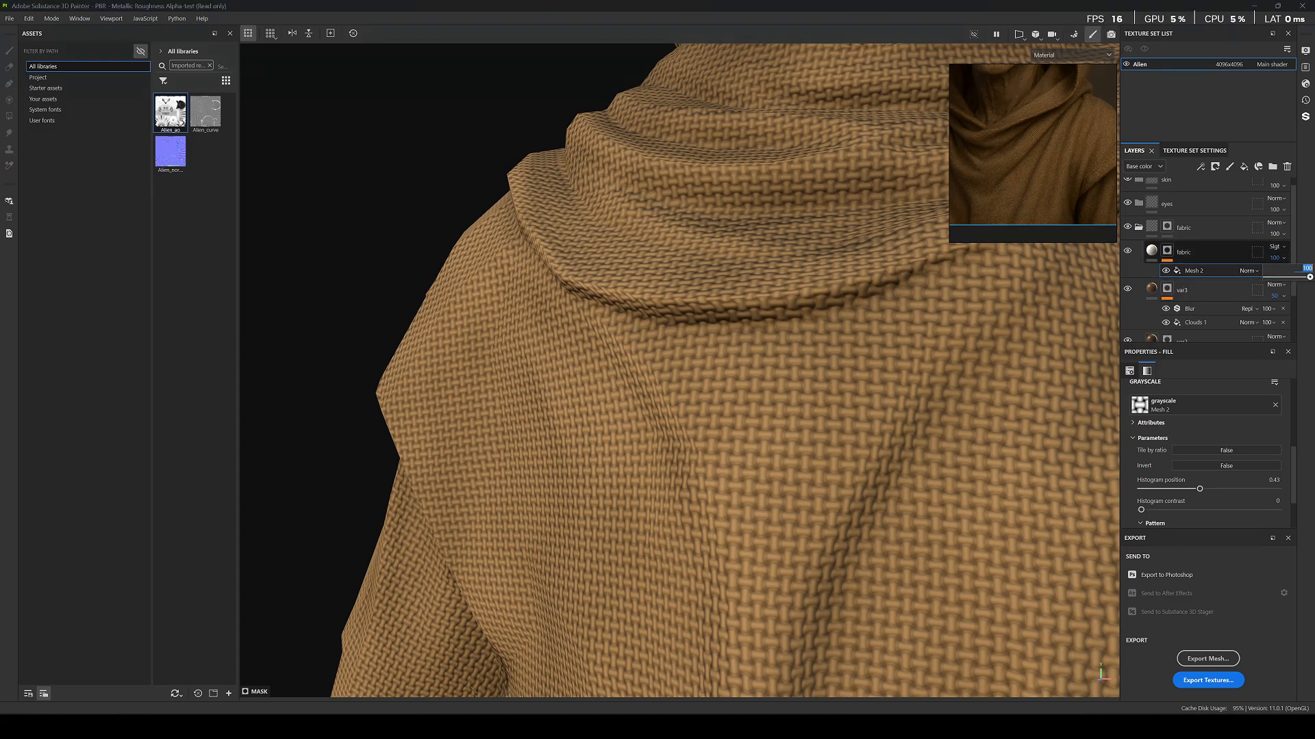
text(50)
key(Return)
alt+drag(651, 399, 720, 413)
scroll(721, 413, down, 4)
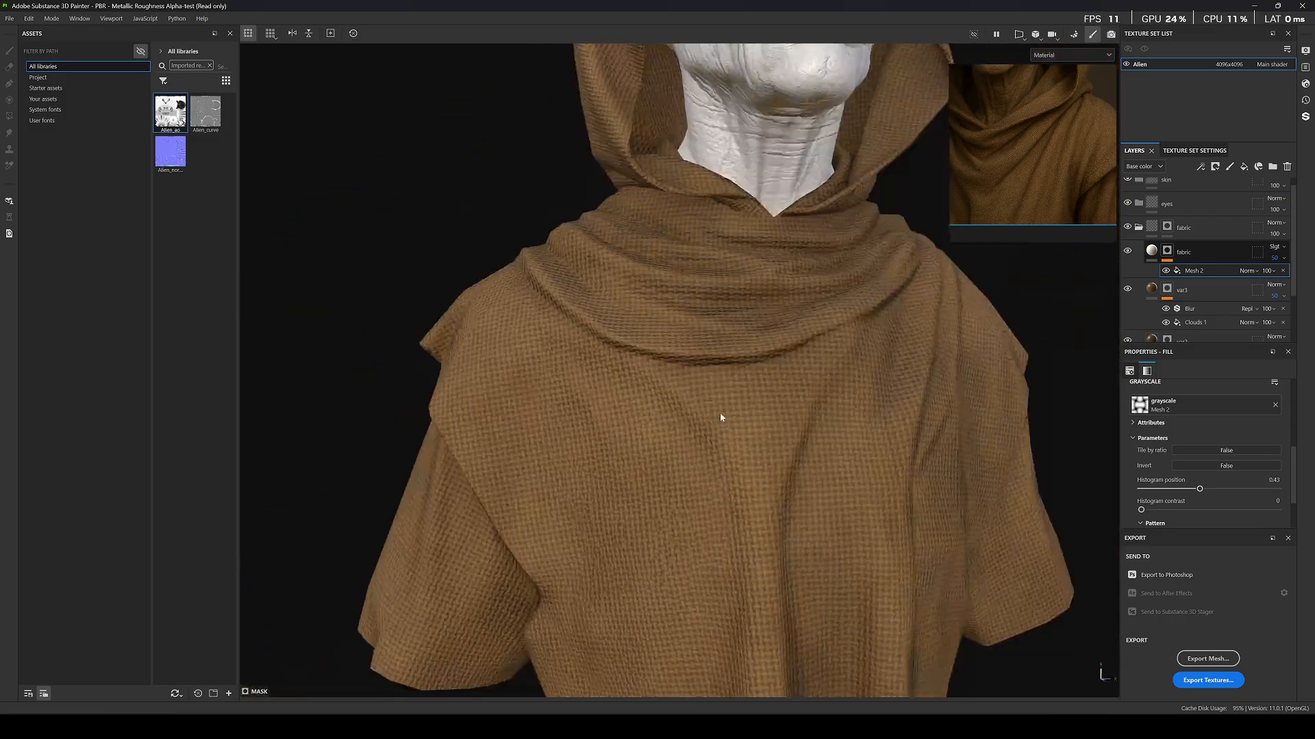
Preview the channels, return to the material view, and examine the robe's weave at close and far distances.
key(c)
scroll(755, 425, down, 4)
scroll(757, 428, up, 7)
key(m)
scroll(757, 423, down, 6)
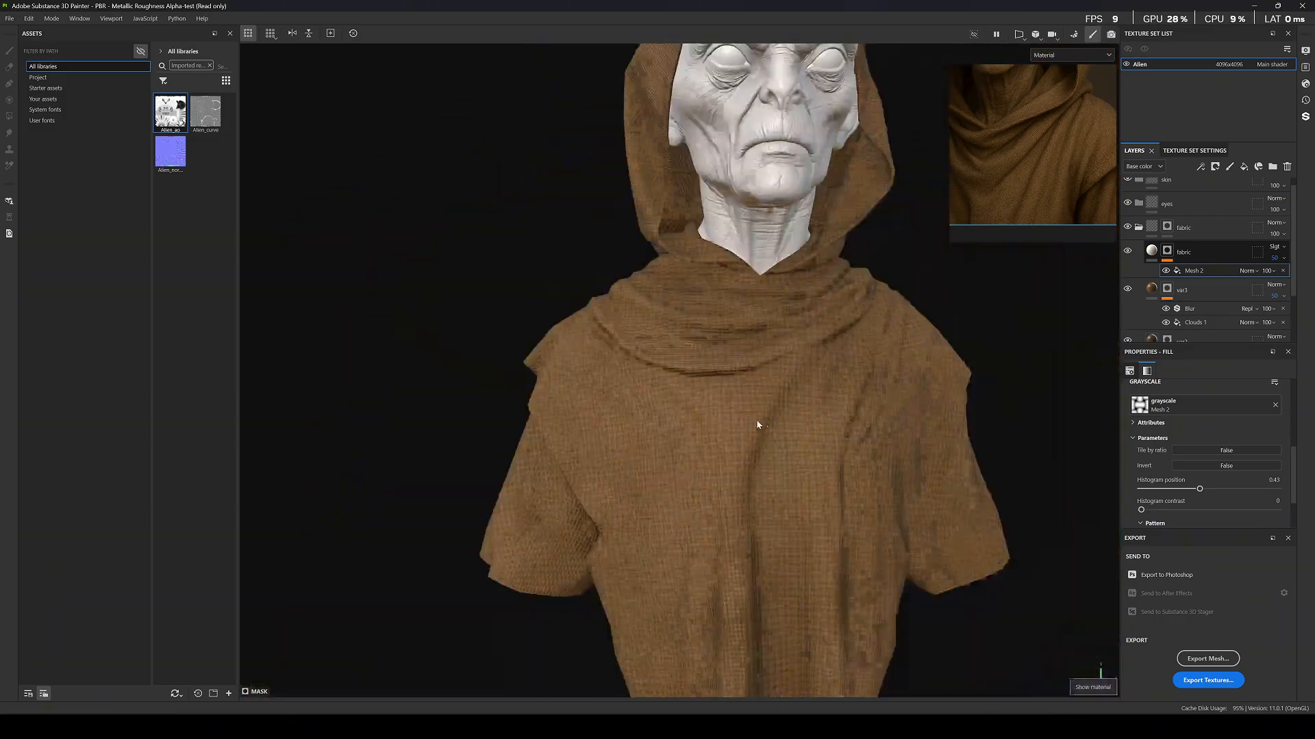
scroll(757, 425, down, 5)
scroll(754, 425, up, 8)
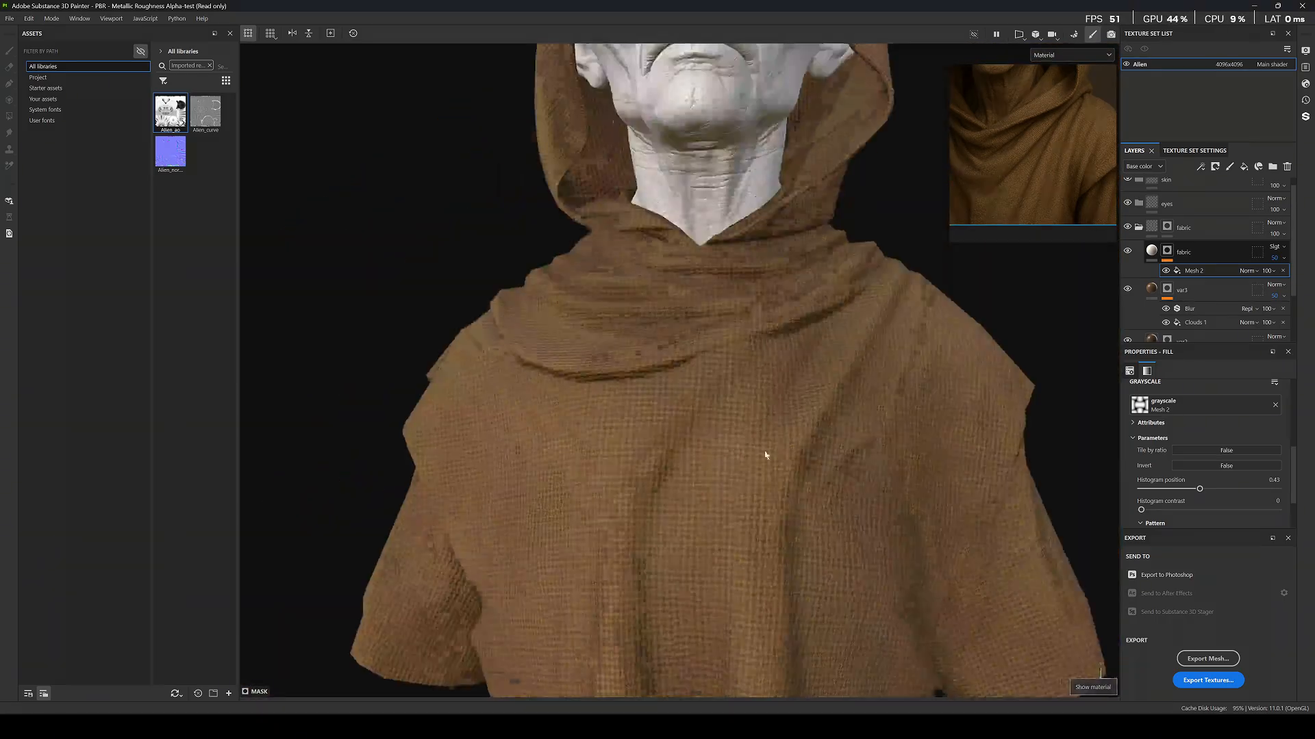
scroll(766, 455, up, 5)
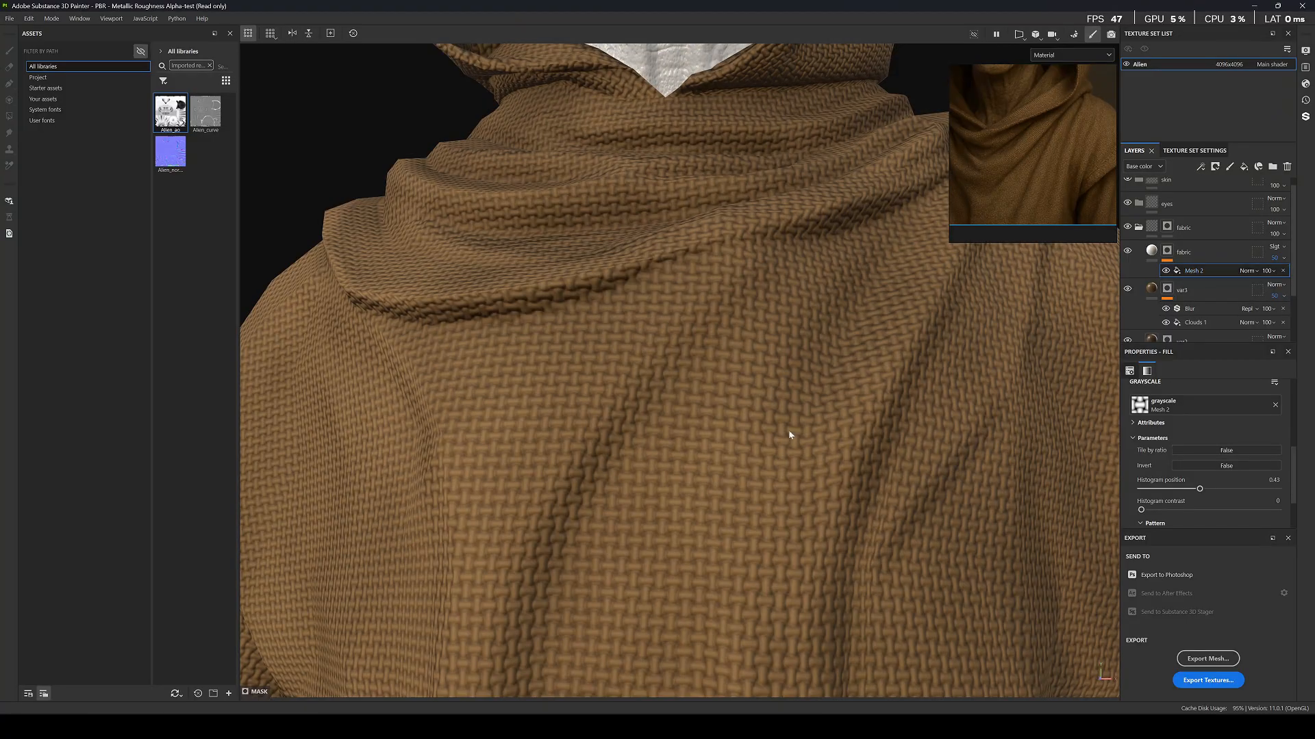
scroll(720, 504, down, 5)
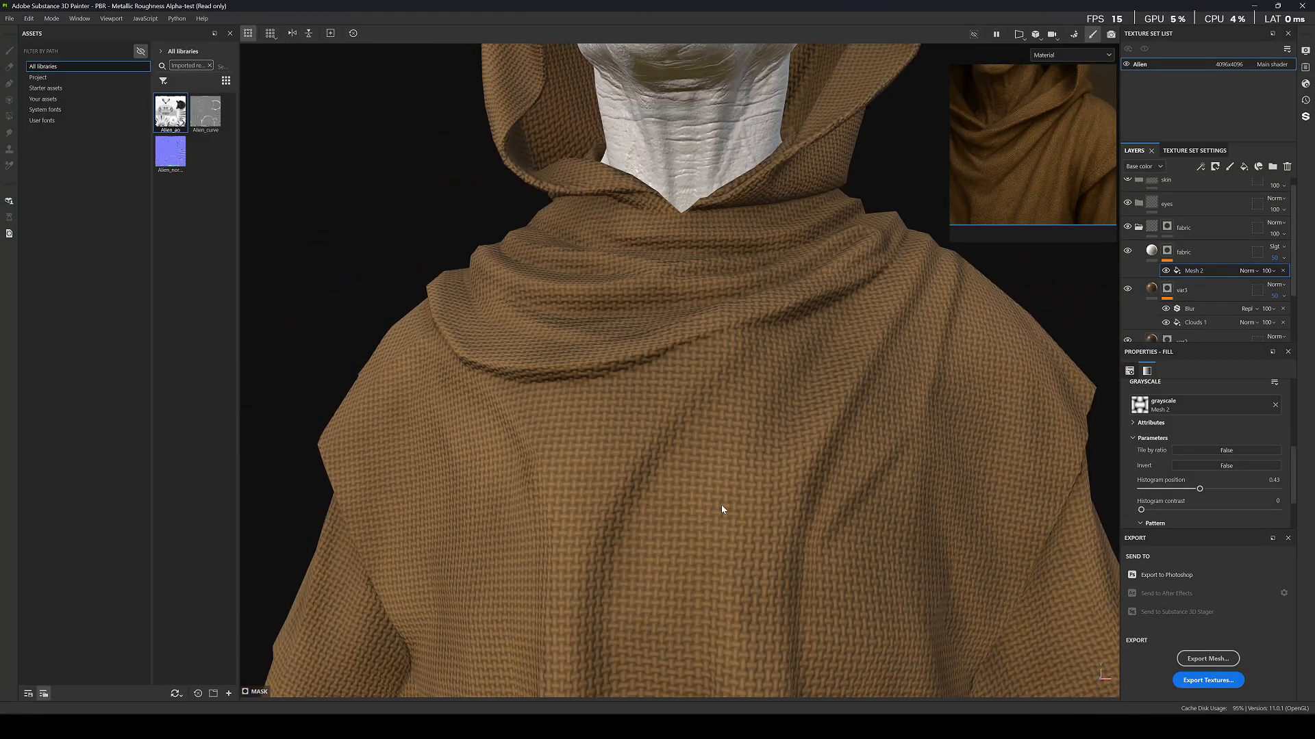
scroll(699, 505, down, 5)
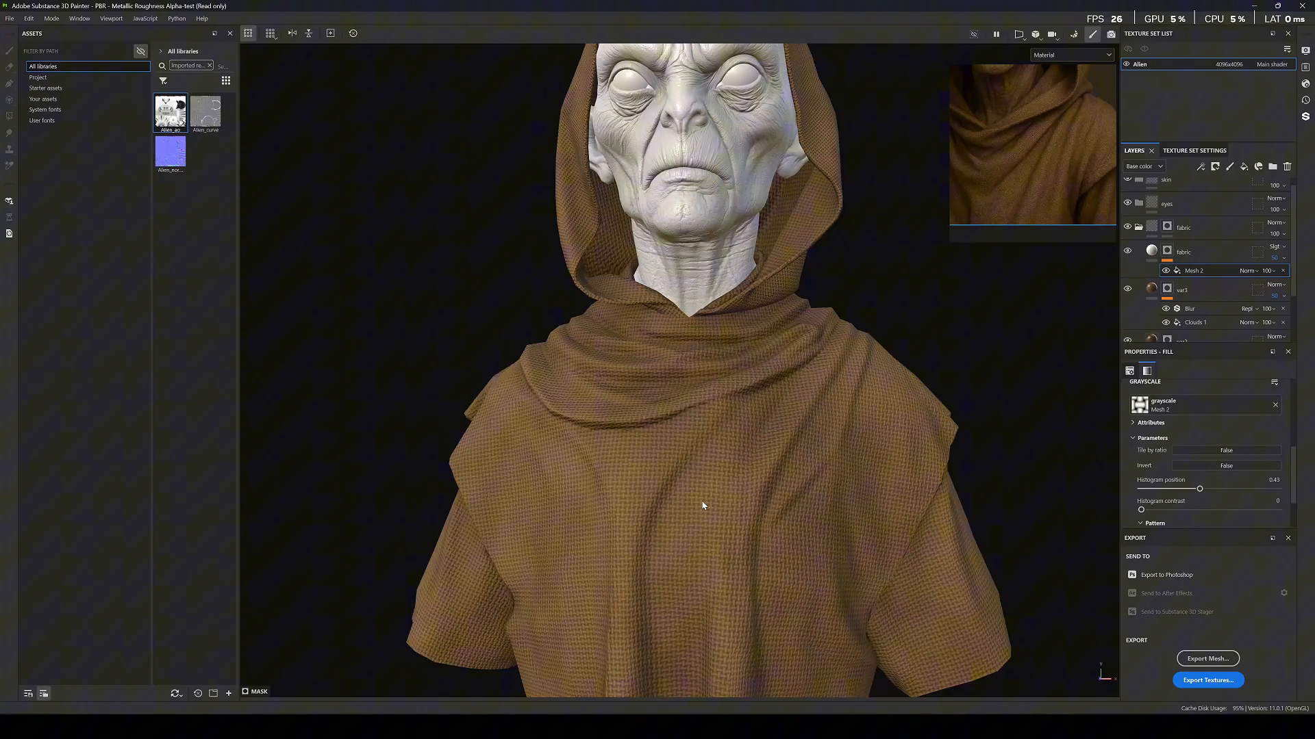
scroll(739, 425, up, 2)
scroll(738, 425, up, 5)
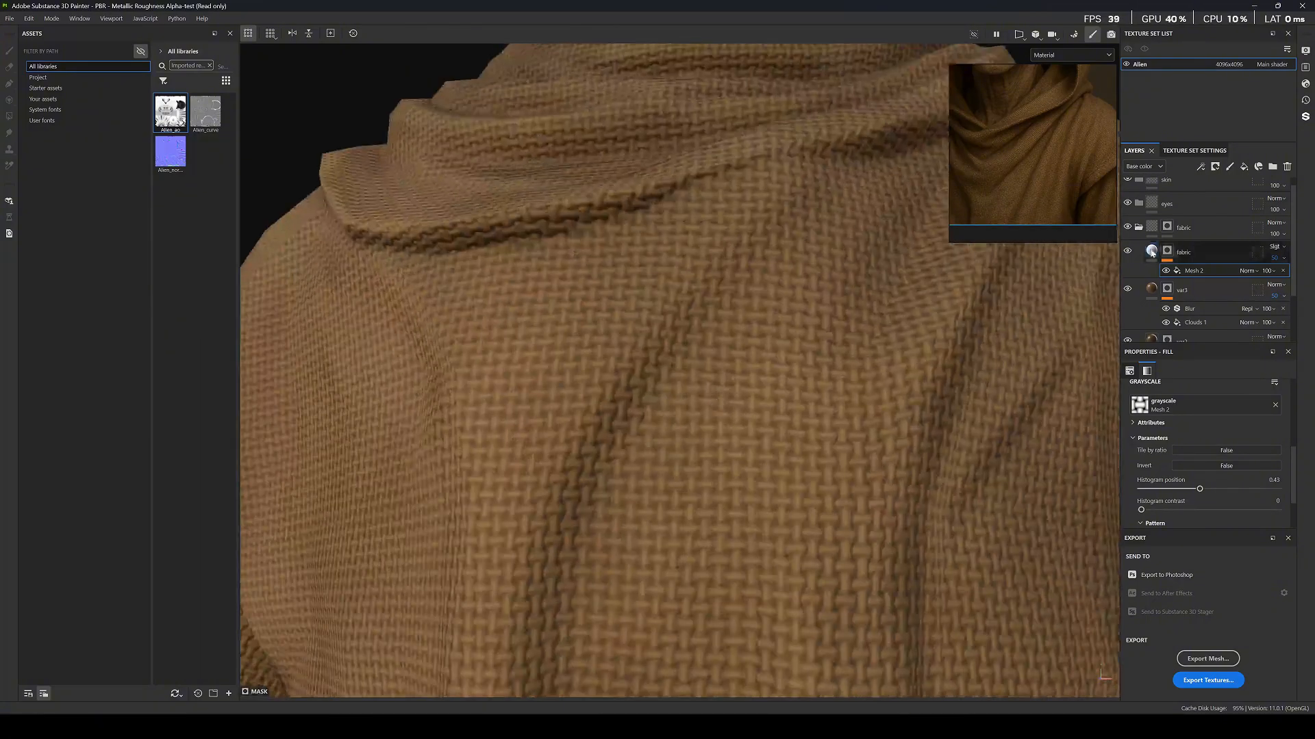
Add a Warp filter above the Mesh 2 fill in the fabric layer's mask.
right_click(1179, 271)
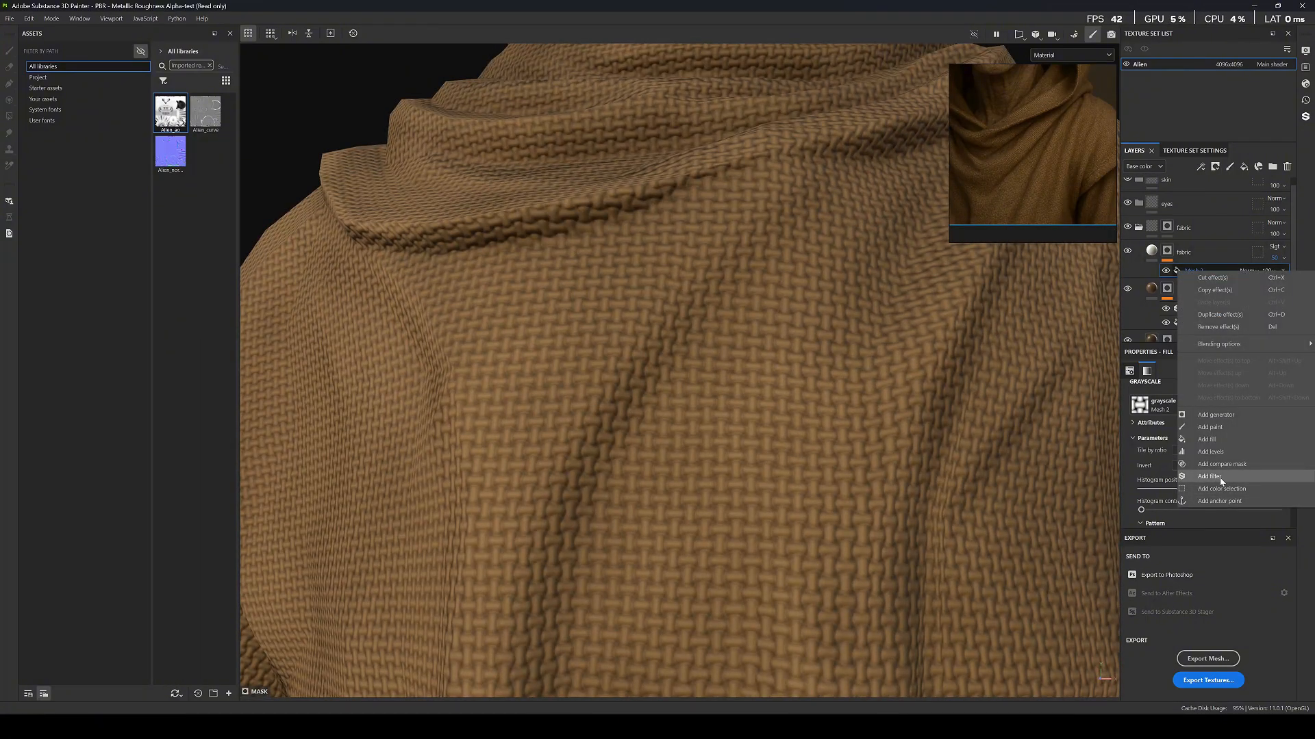
click(1221, 476)
click(1198, 394)
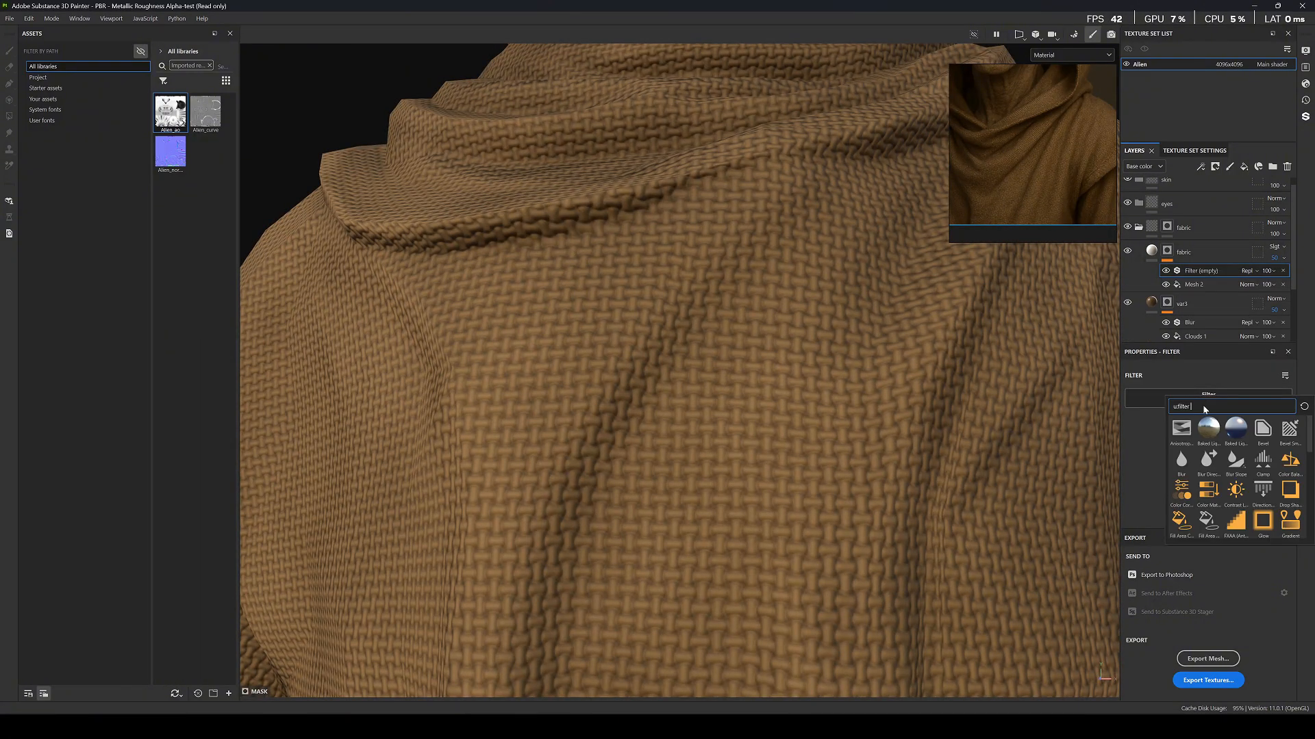
scroll(1241, 458, down, 5)
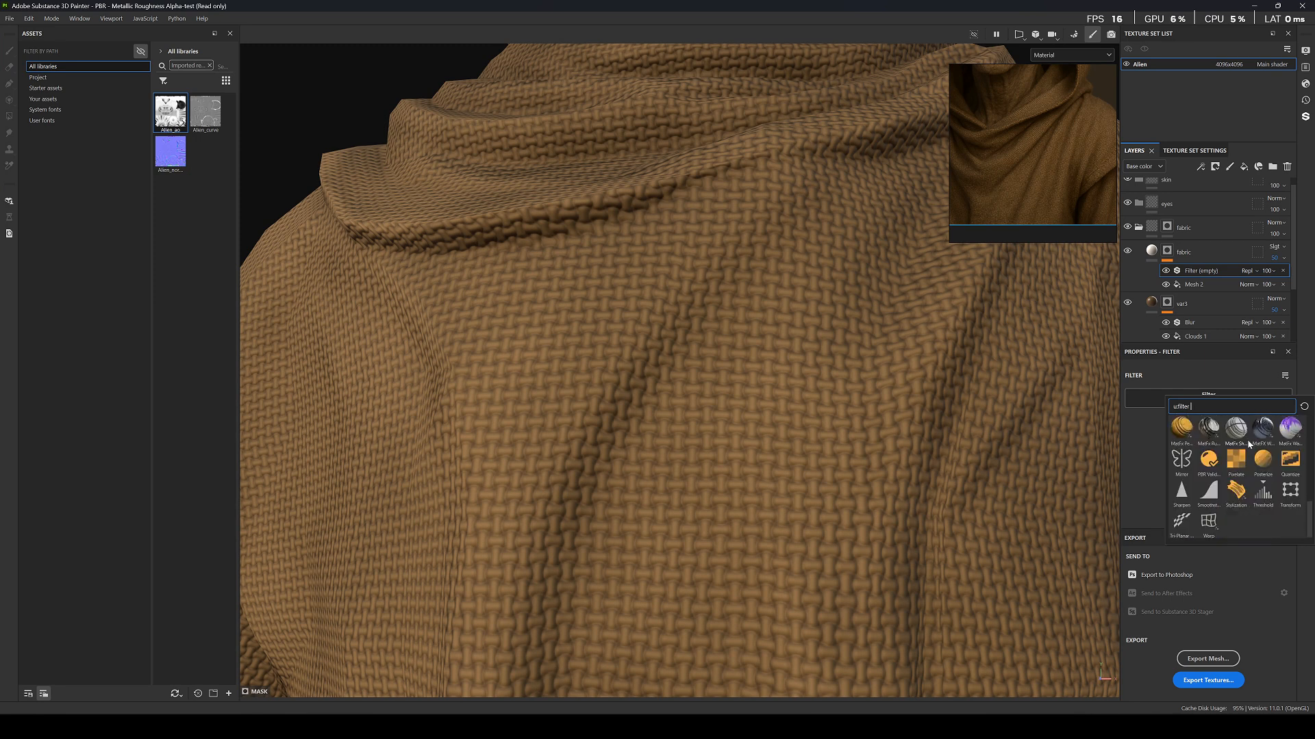
click(1204, 523)
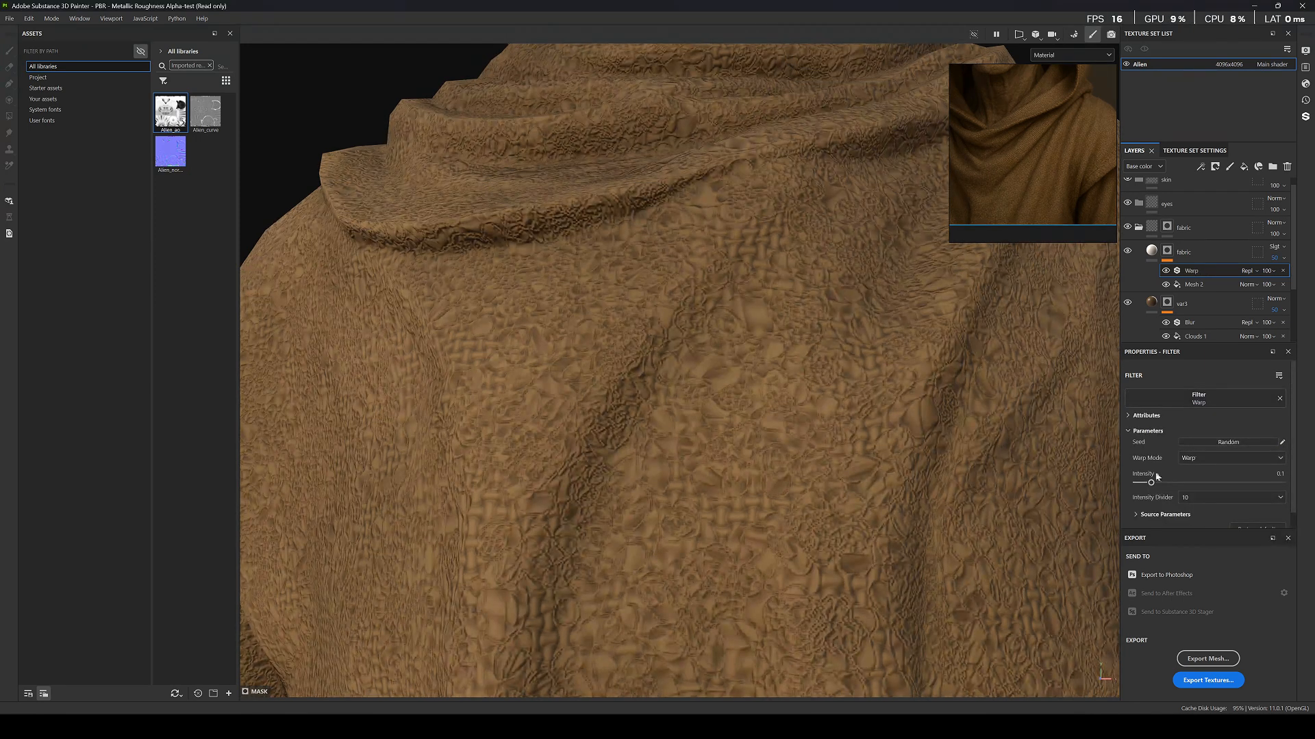
Set the Warp filter's intensity divider to 100, intensity to about 0.025 and source tiling to about 2.34, checking the weave.
drag(1153, 481, 1137, 489)
scroll(1150, 510, down, 1)
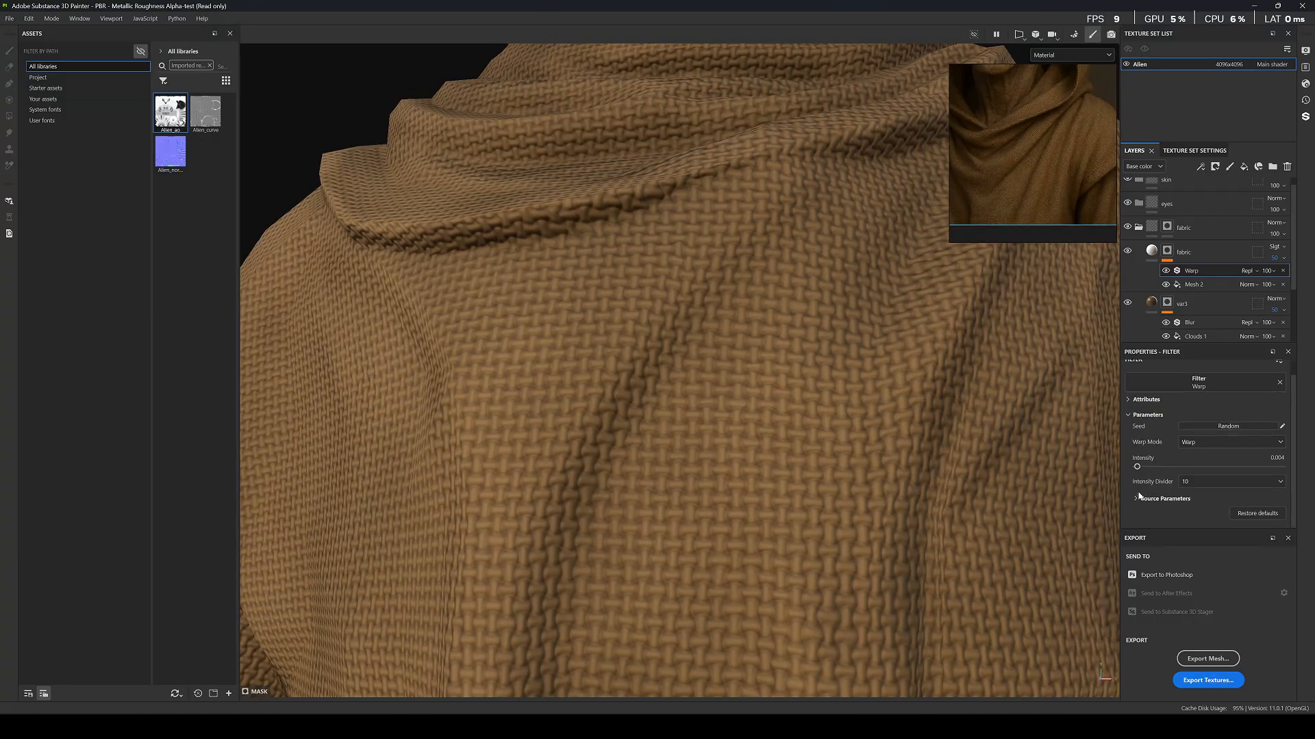
click(1138, 500)
scroll(1197, 512, down, 3)
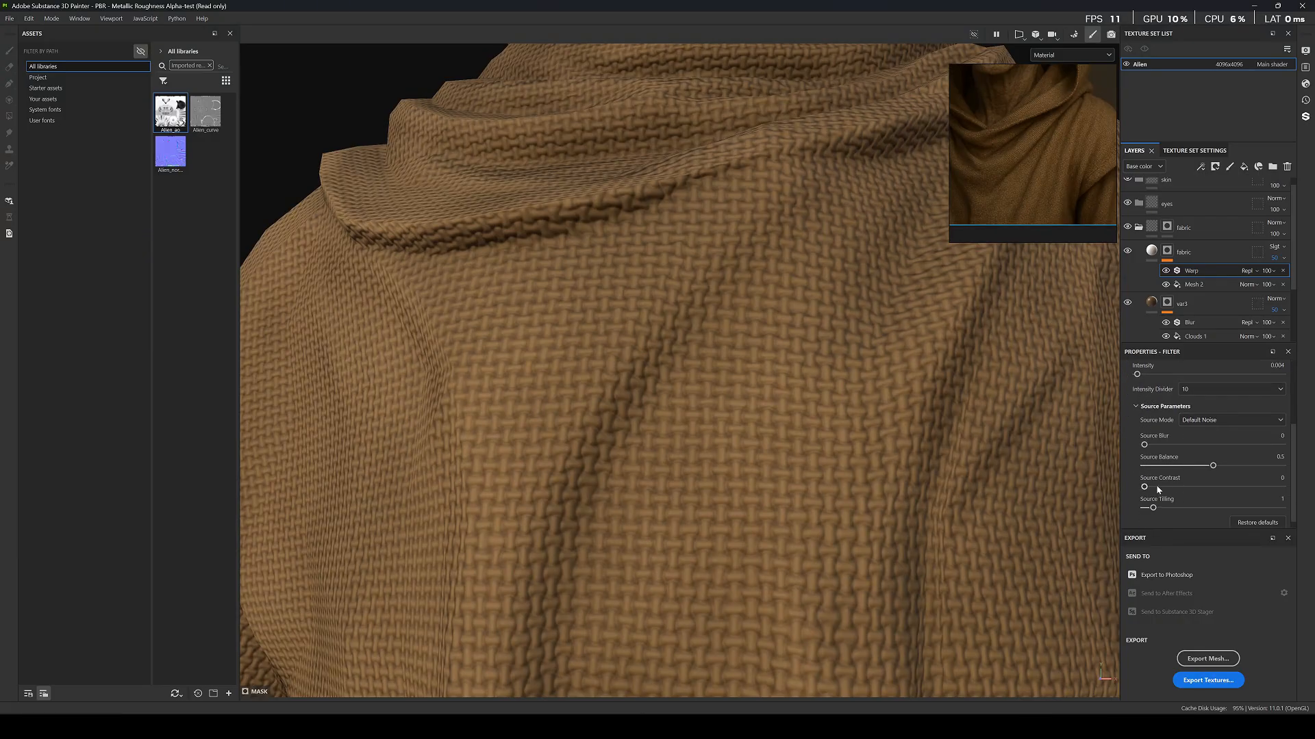
drag(1150, 508, 1164, 510)
click(1195, 389)
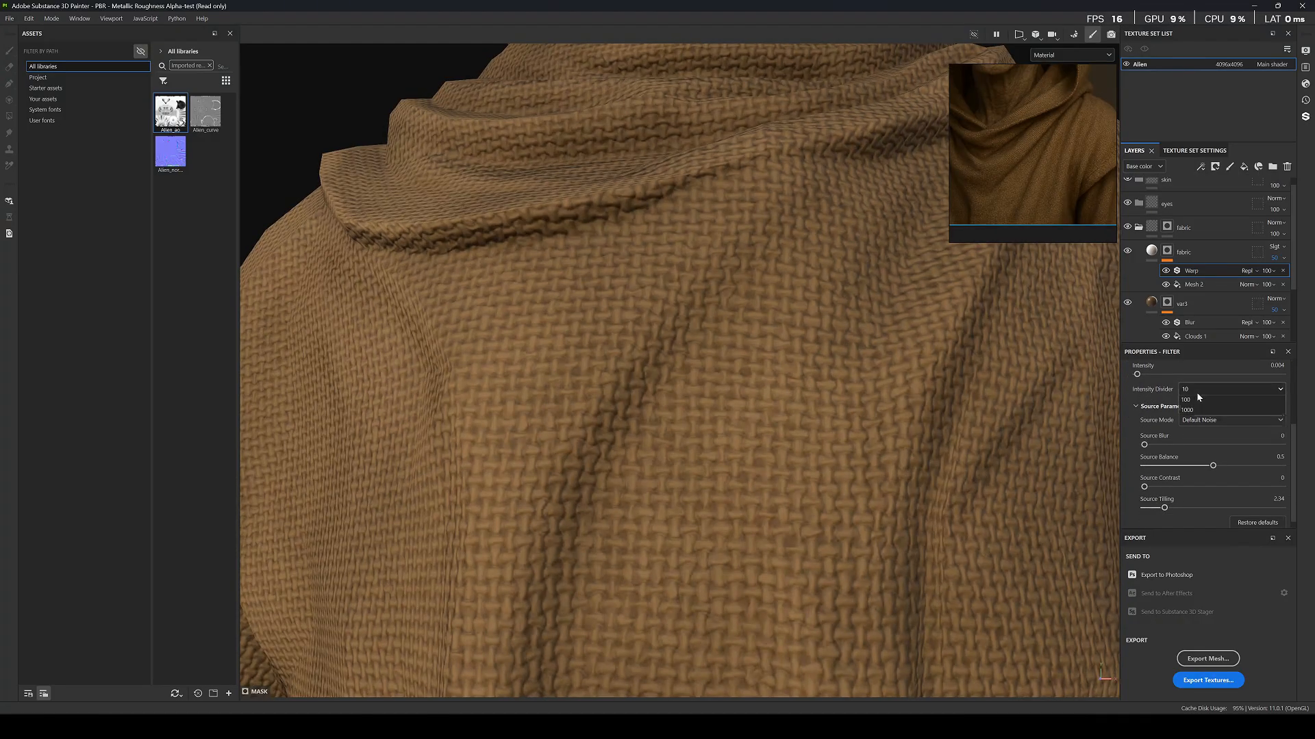
click(1198, 420)
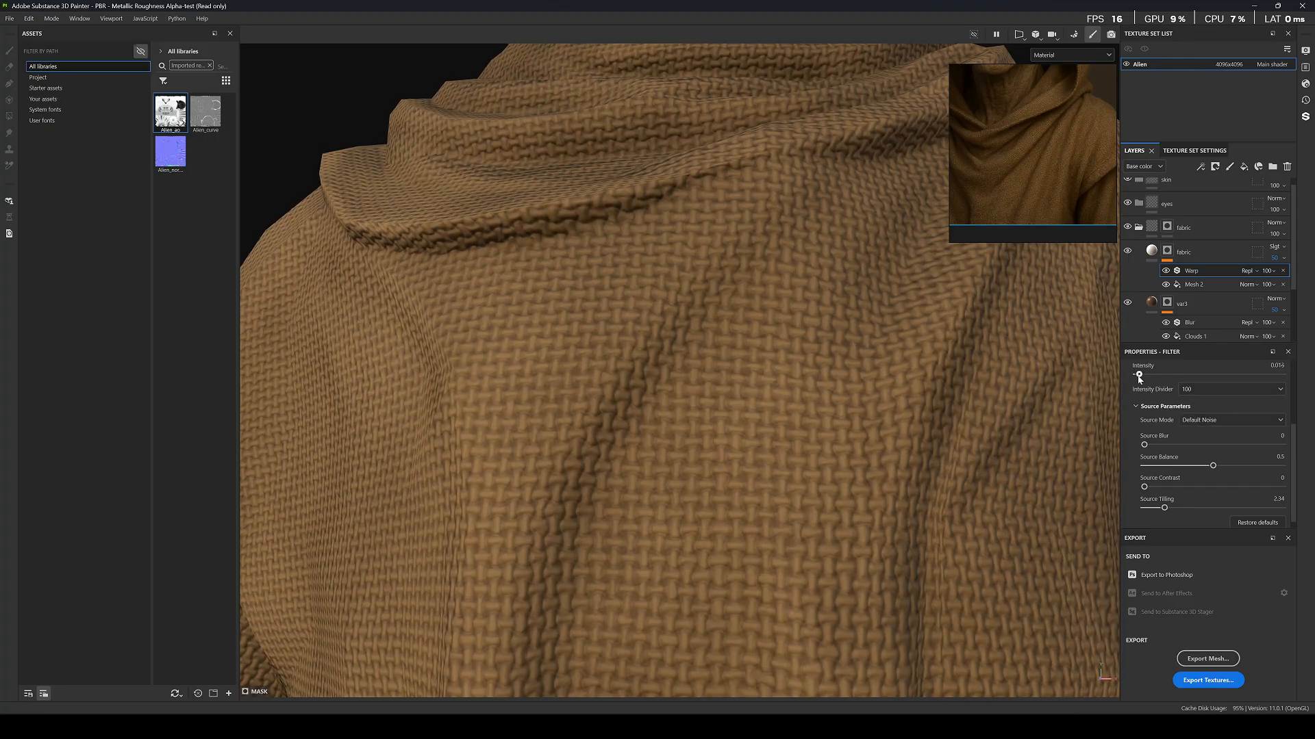
drag(1138, 376, 1140, 384)
scroll(669, 384, down, 5)
scroll(685, 404, up, 3)
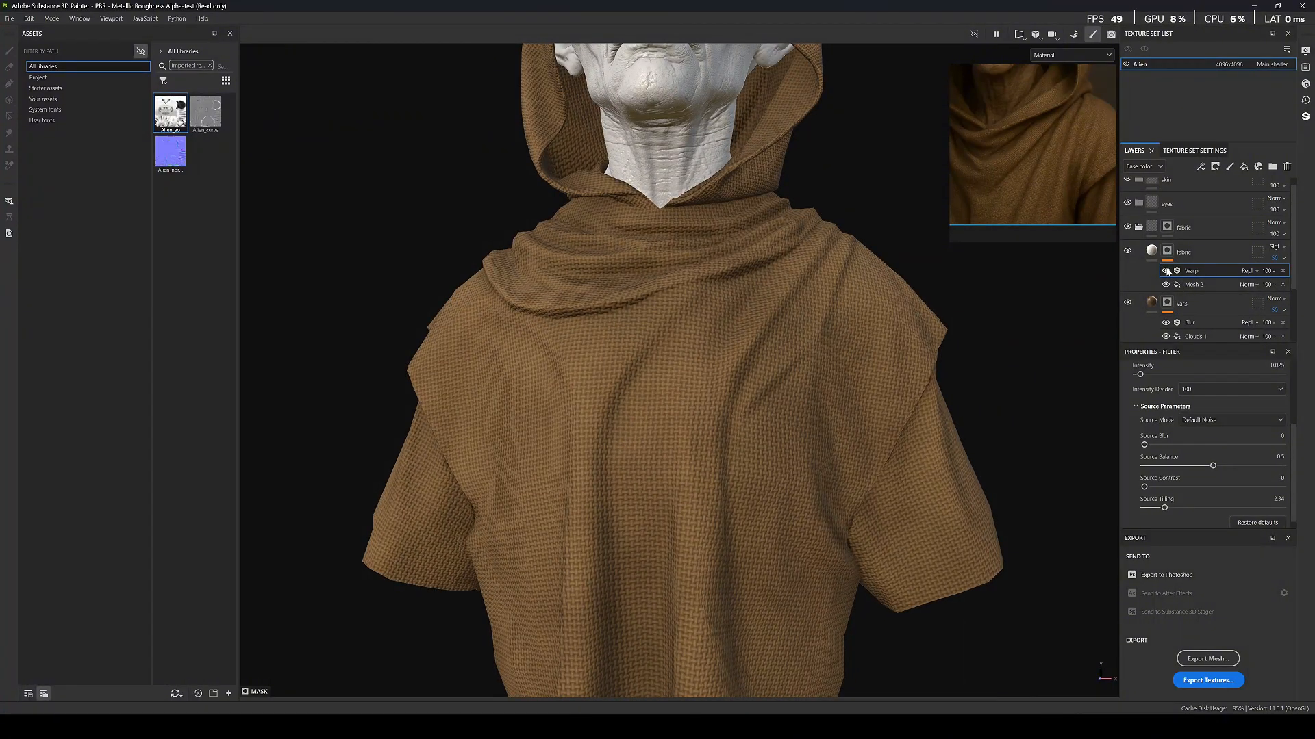
scroll(623, 352, up, 8)
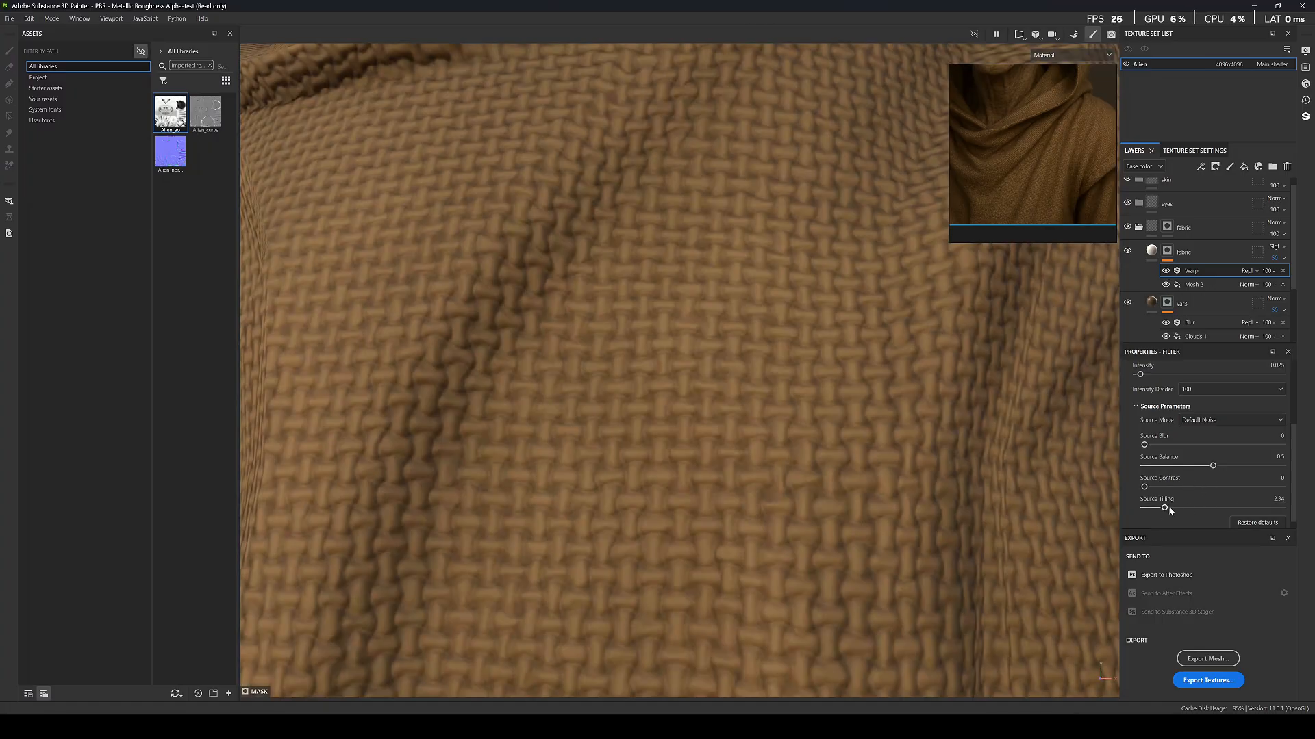
Set the Warp filter's source tiling to 4 and check the distorted weave across the robe.
drag(1170, 511, 1177, 514)
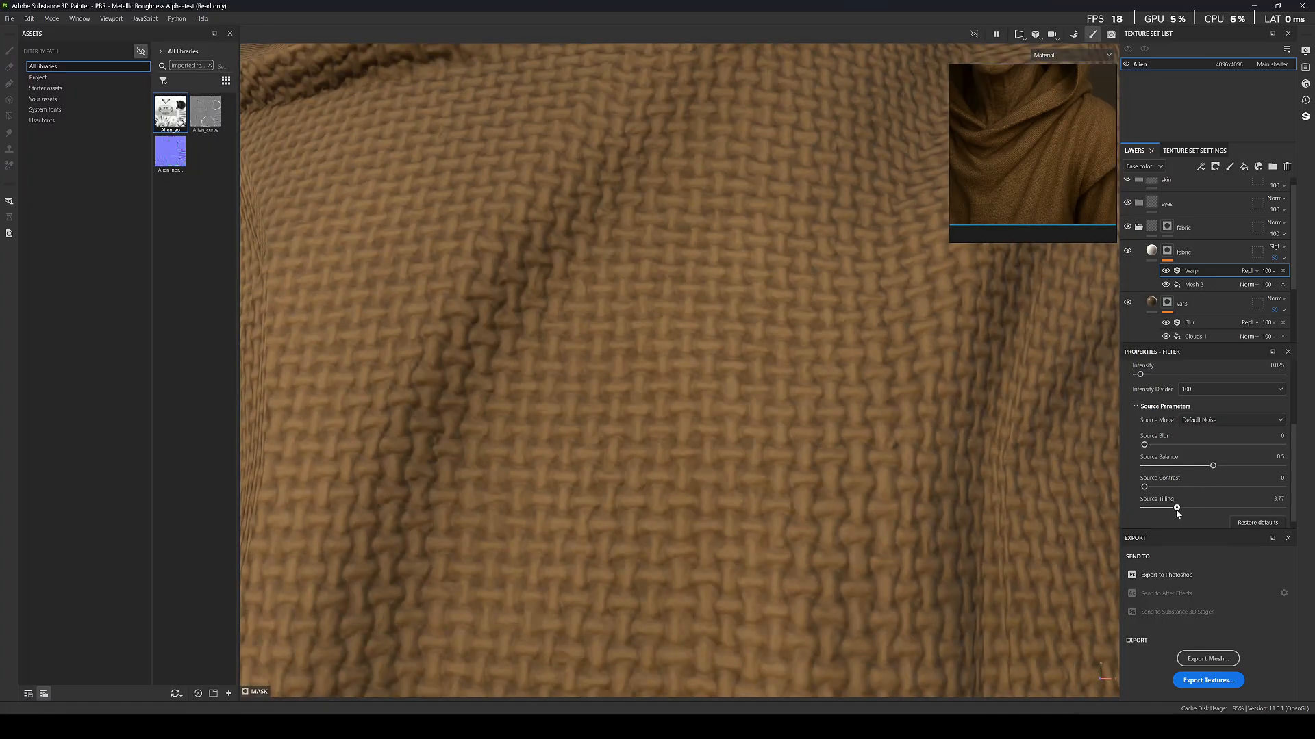
click(1278, 499)
text(4)
key(Return)
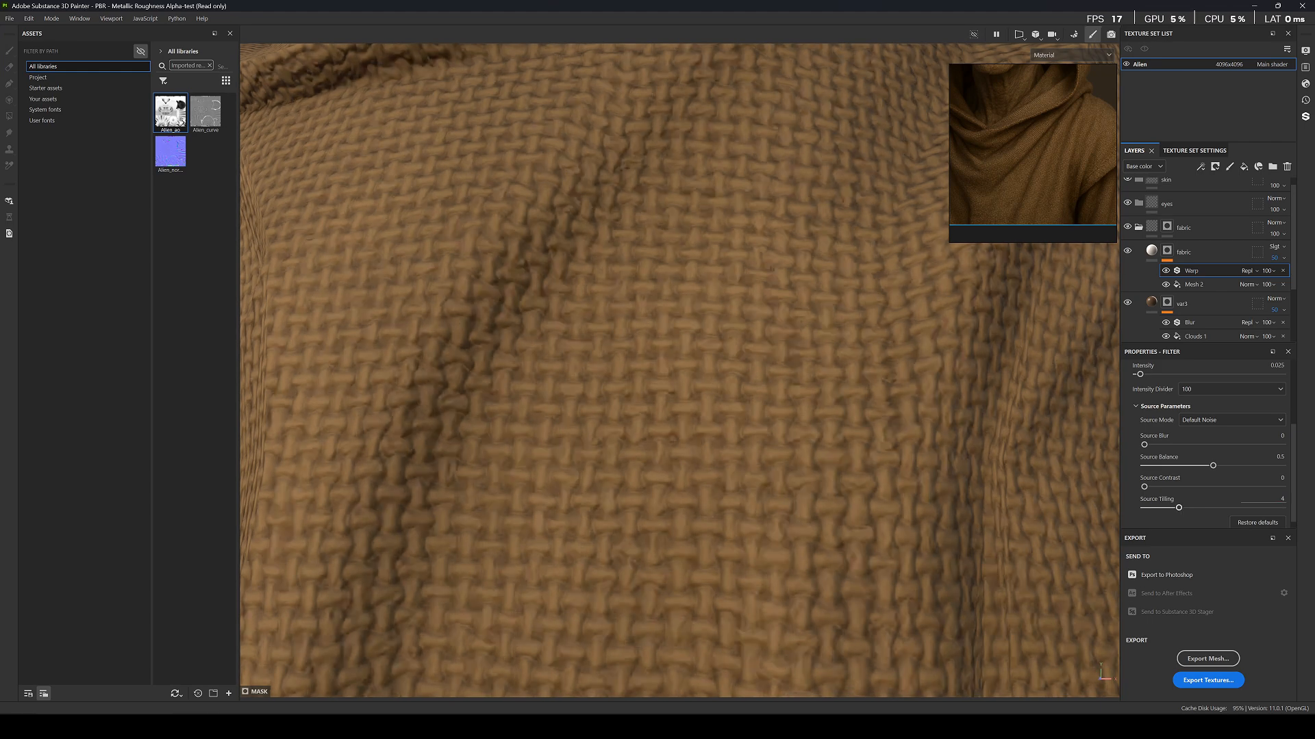
scroll(729, 452, down, 8)
alt+drag(754, 385, 765, 413)
scroll(767, 397, up, 7)
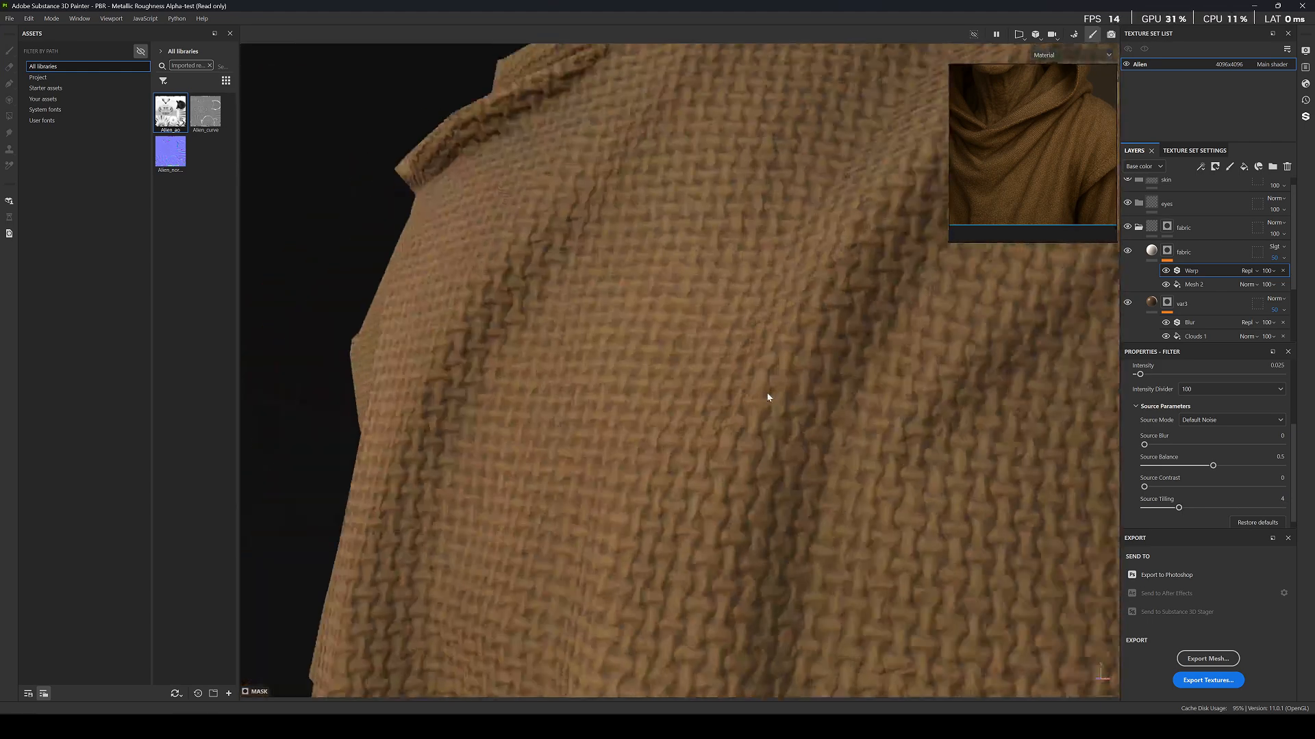
scroll(767, 398, down, 7)
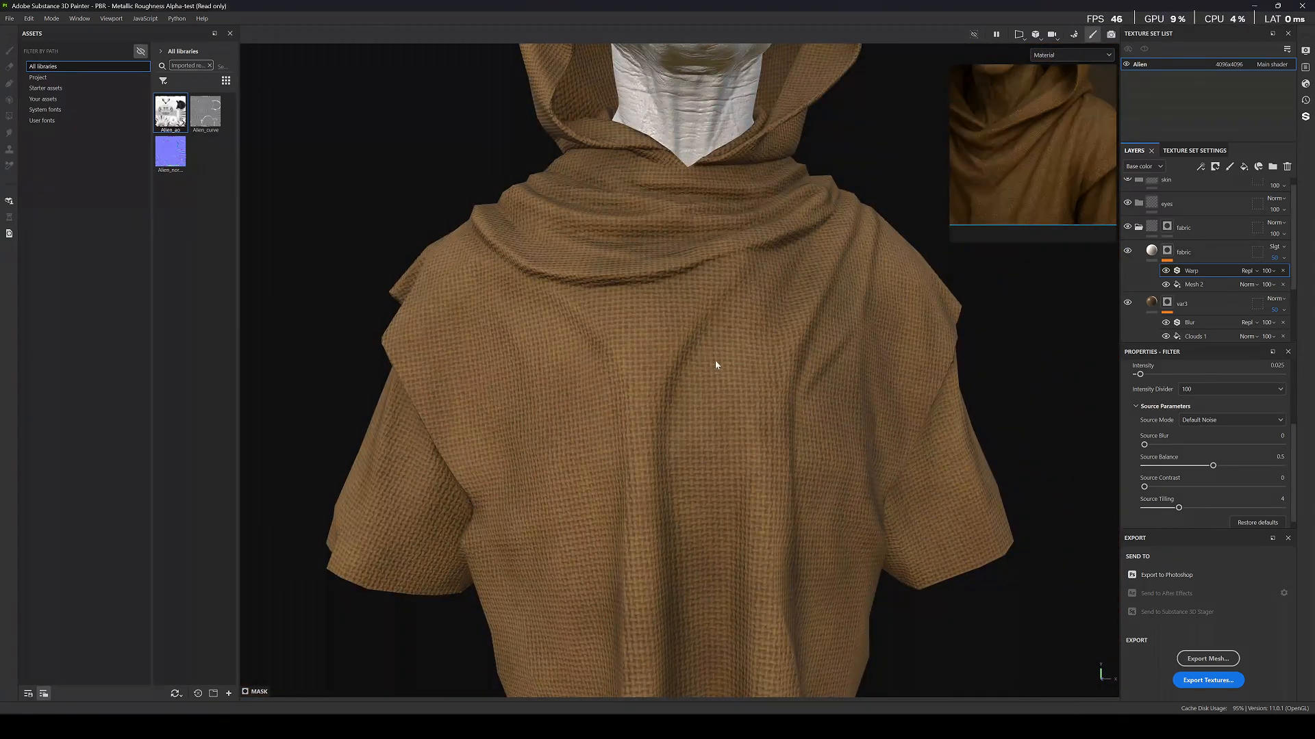
alt+drag(810, 372, 871, 361)
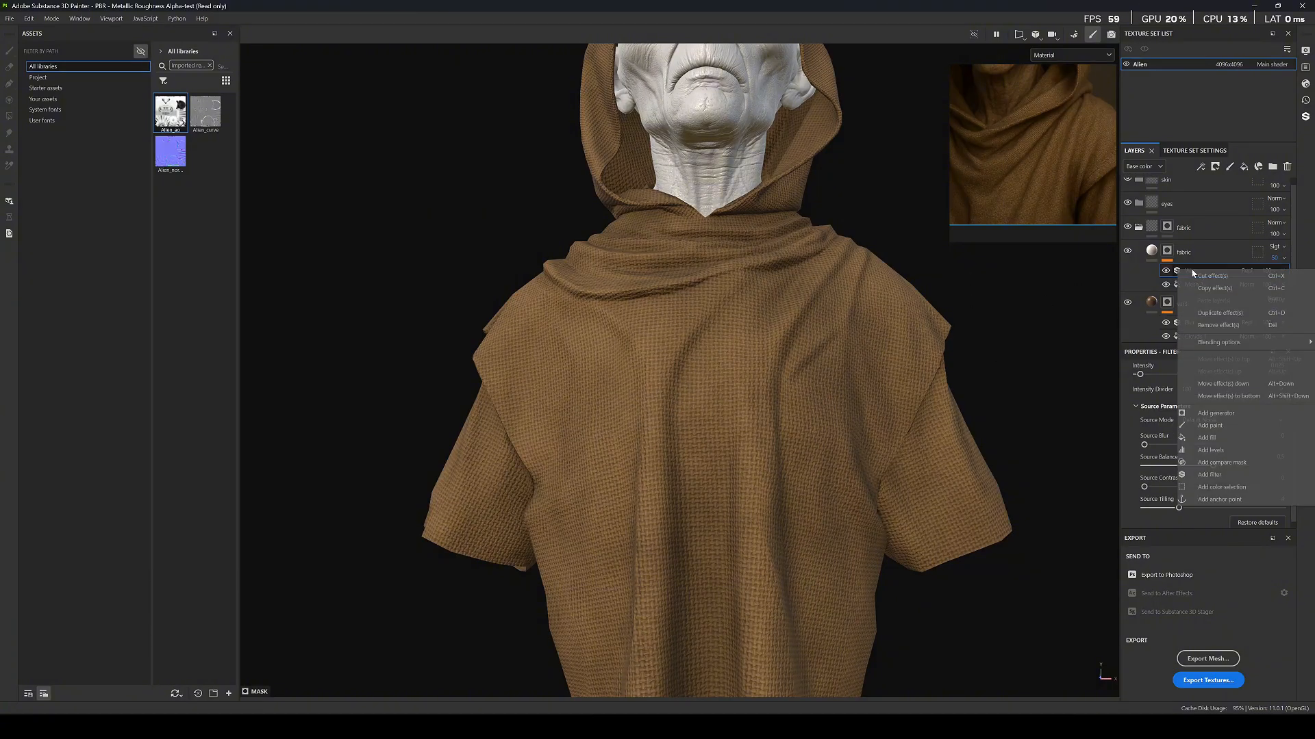
Duplicate the Warp filter in the fabric layer's mask and raise the copy's source tiling to about 15.82.
right_click(1188, 270)
click(1220, 313)
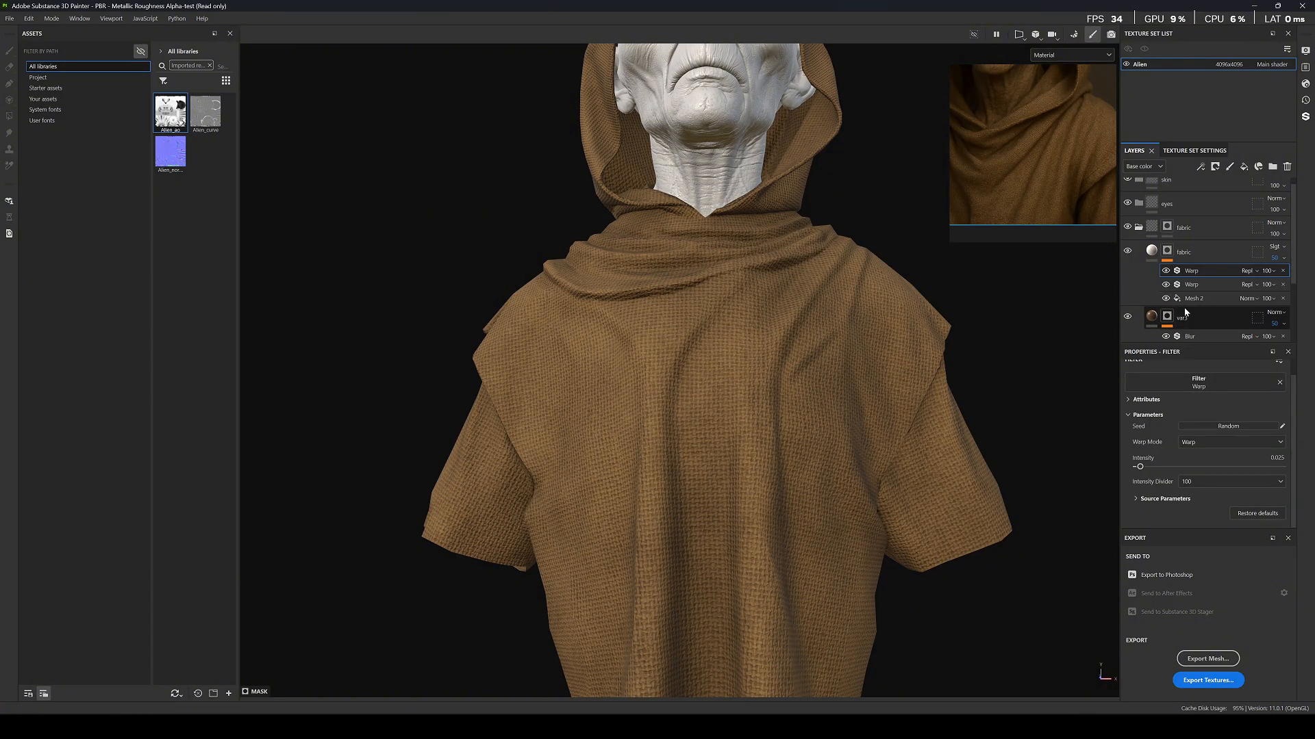
scroll(676, 437, up, 3)
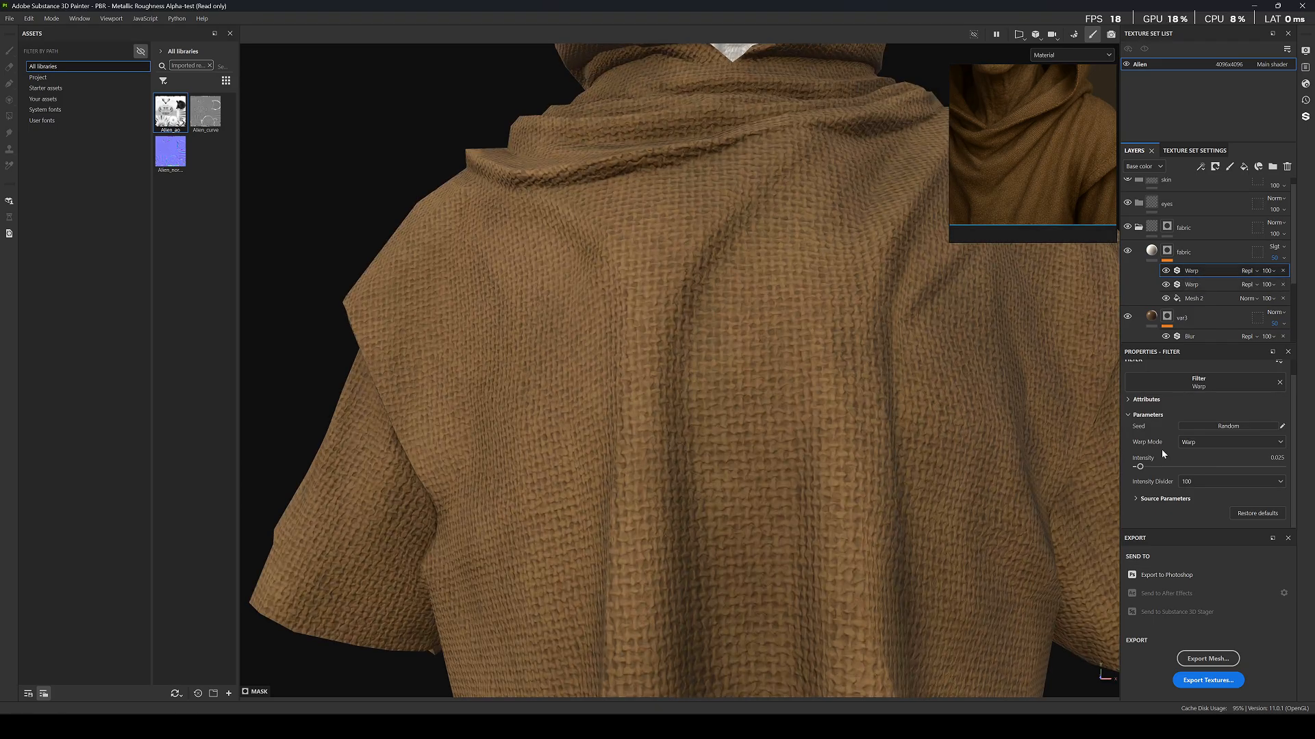
click(1137, 500)
scroll(1185, 489, down, 2)
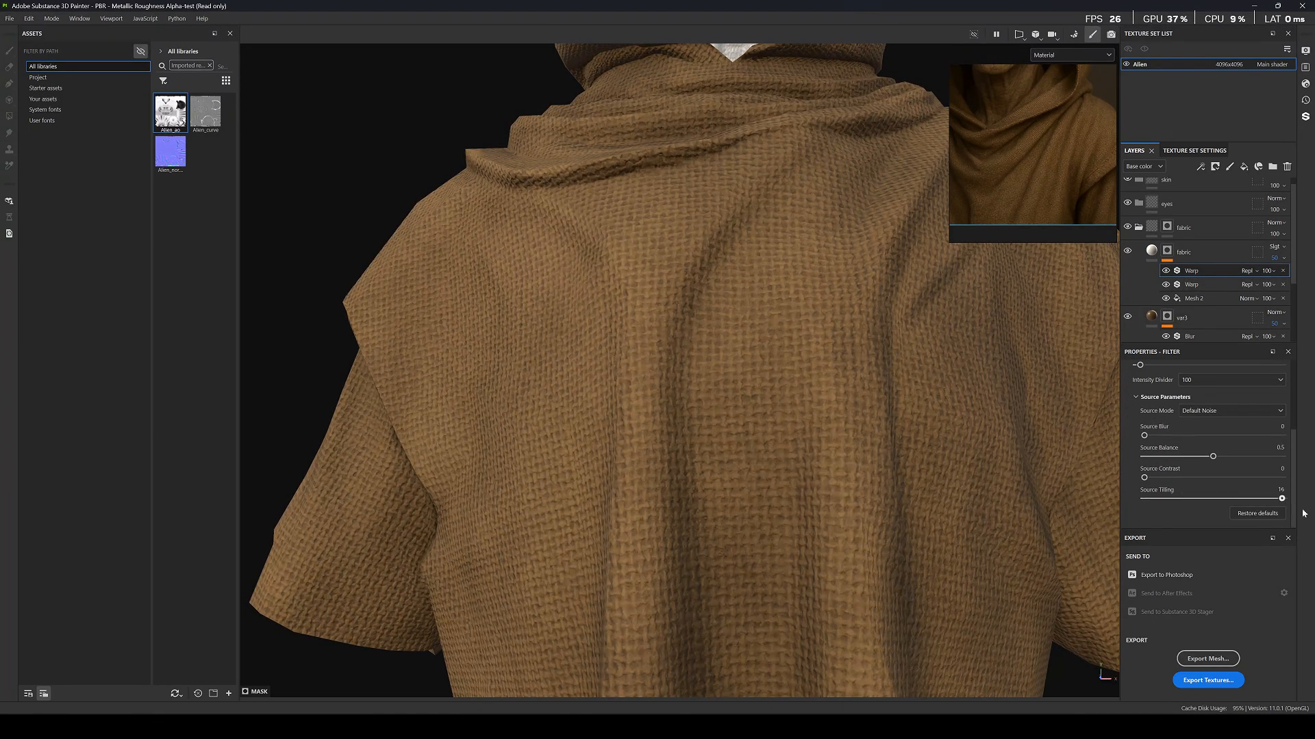
drag(1304, 513, 1281, 513)
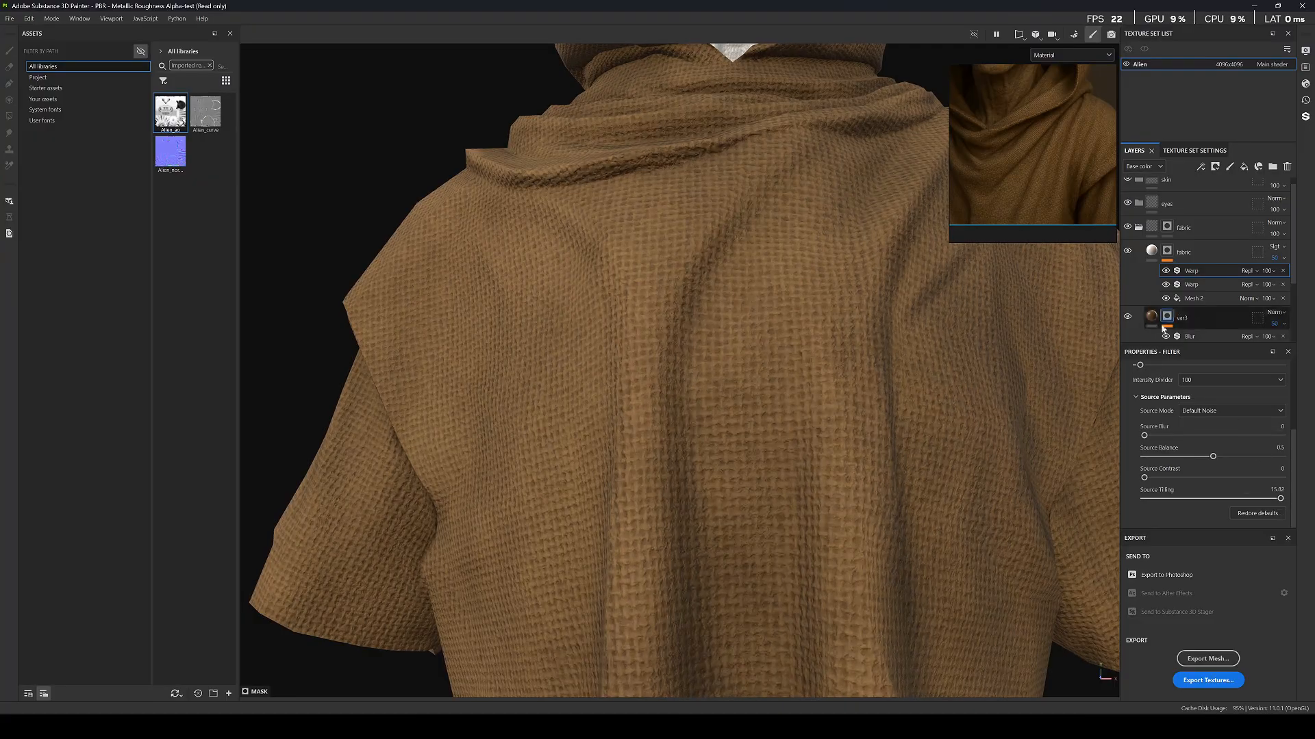
Raise the upper Warp filter's intensity to about 0.117 and source contrast to about 0.61, viewing the robe from afar.
scroll(1164, 438, up, 1)
drag(1140, 427, 1152, 429)
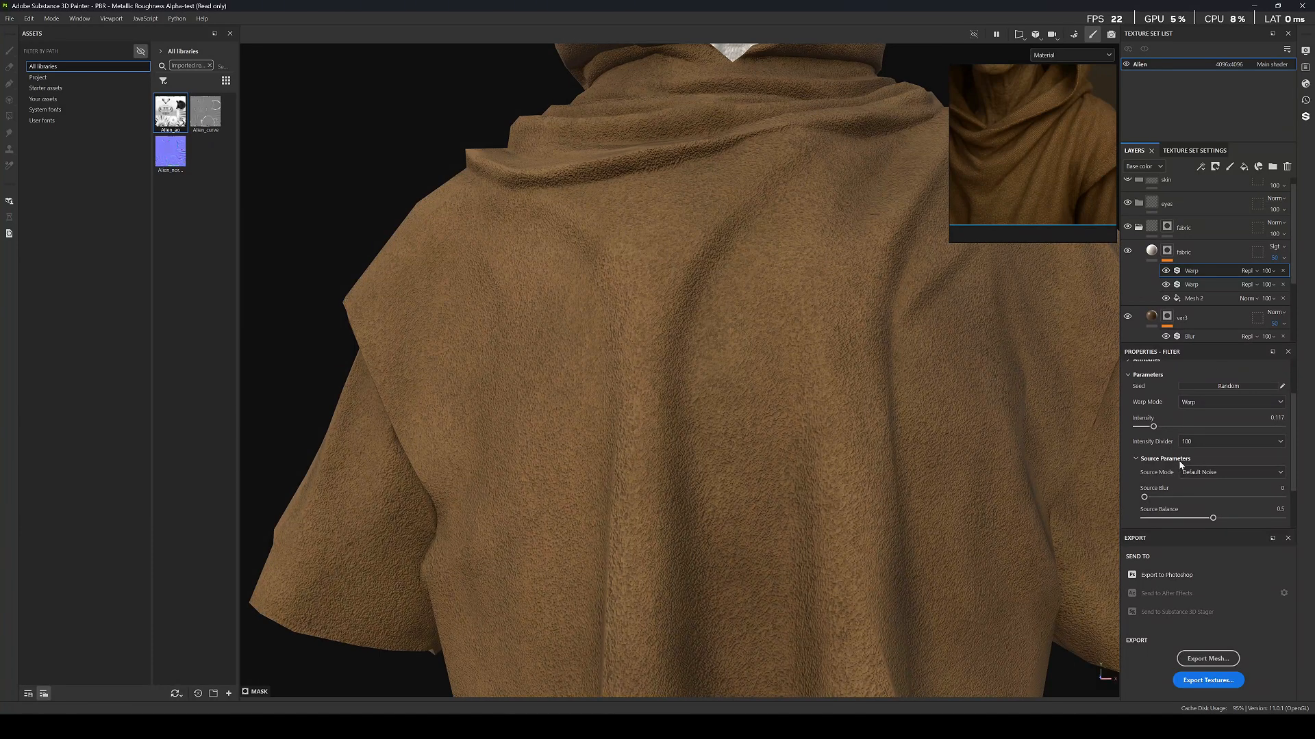
scroll(1179, 452, down, 2)
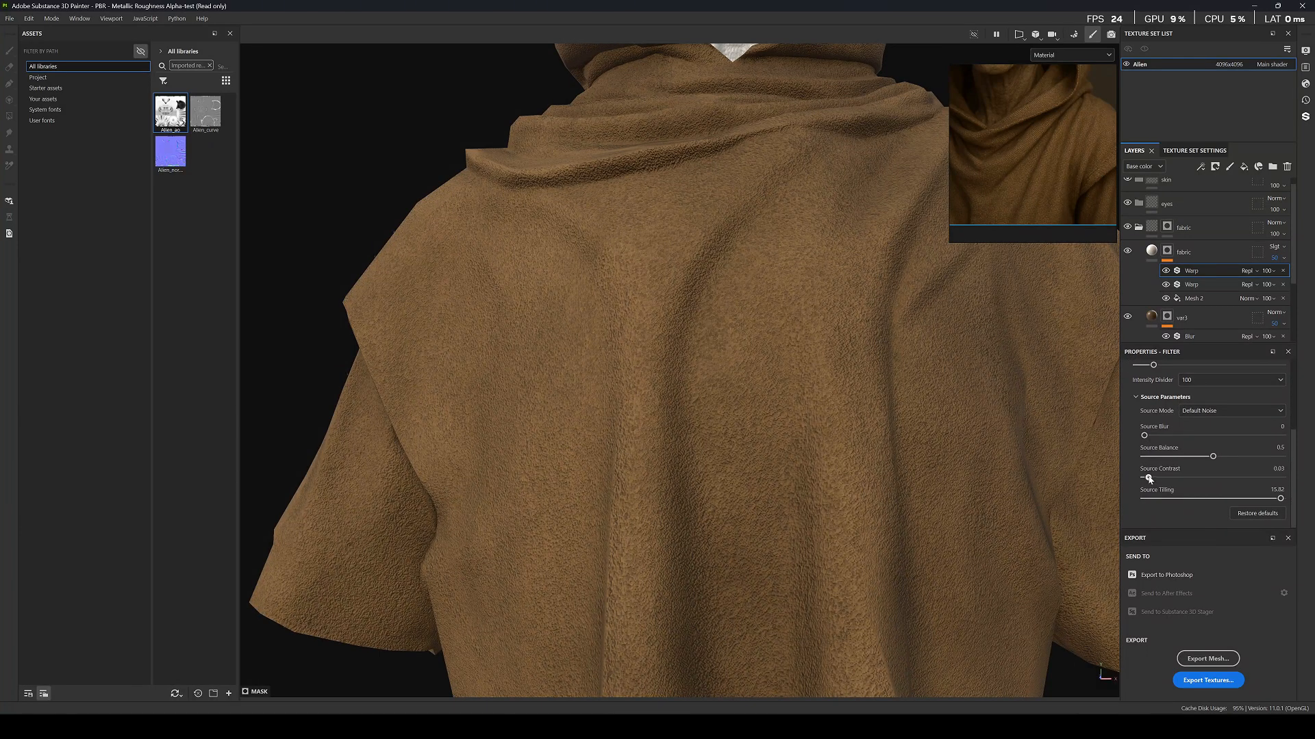
drag(1149, 479, 1257, 491)
scroll(656, 307, down, 5)
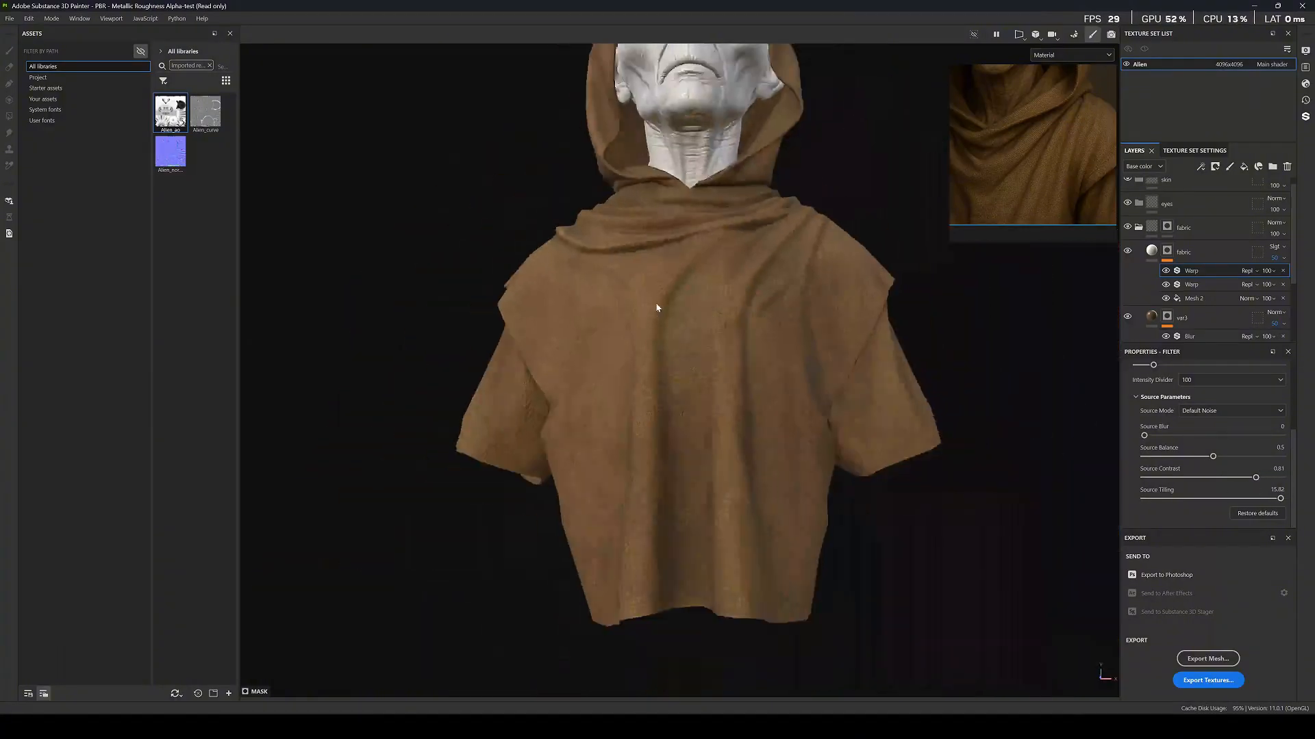
Try a source contrast of about 0.87 on the fabric layer's upper Warp filter and view the weave at different distances.
scroll(656, 307, down, 2)
scroll(728, 302, up, 10)
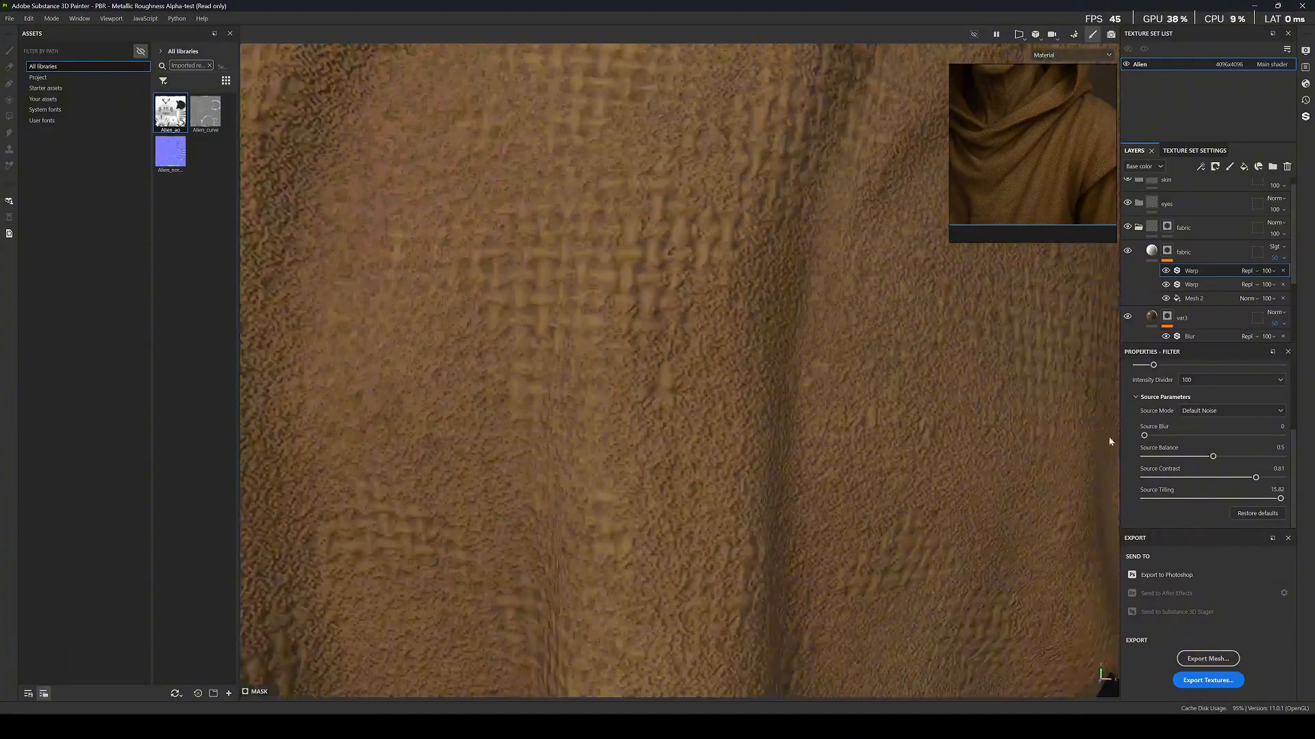
mouse_move(1255, 479)
mouse_down()
mouse_move(1288, 480)
mouse_move(1264, 479)
mouse_up()
scroll(671, 344, down, 5)
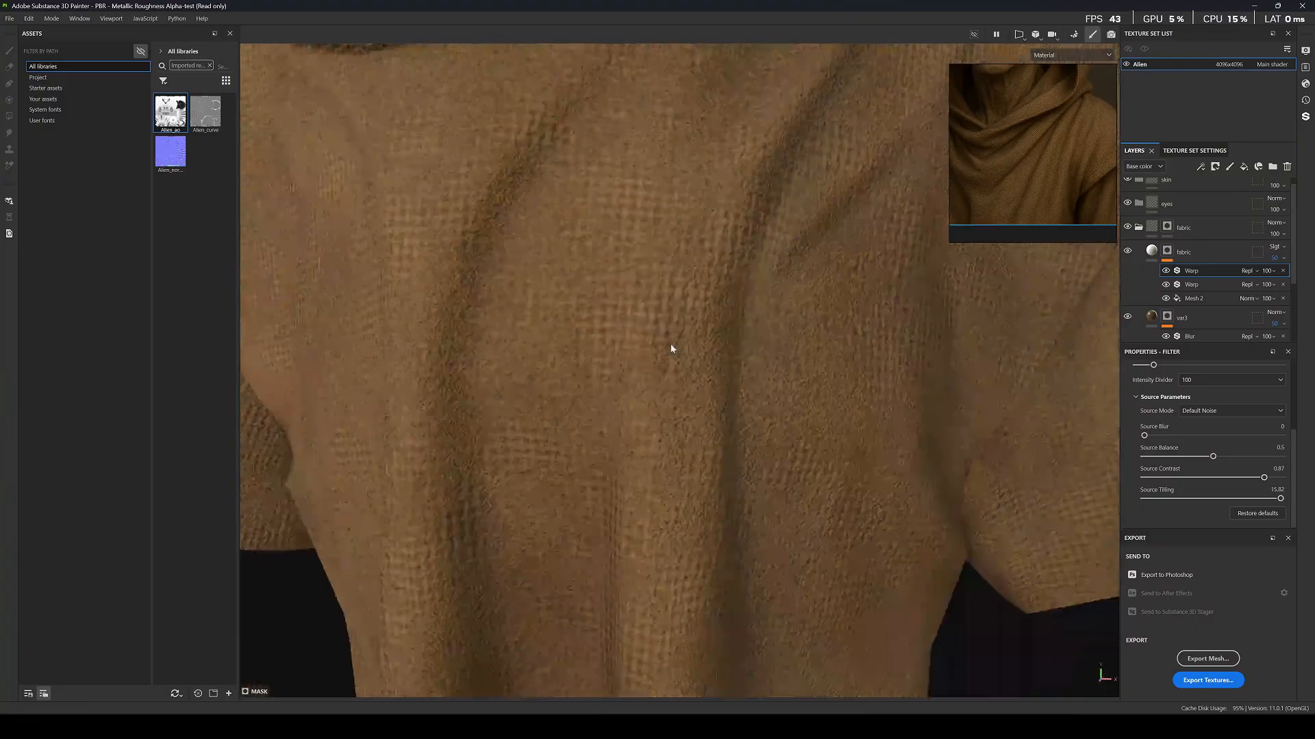
scroll(671, 349, down, 3)
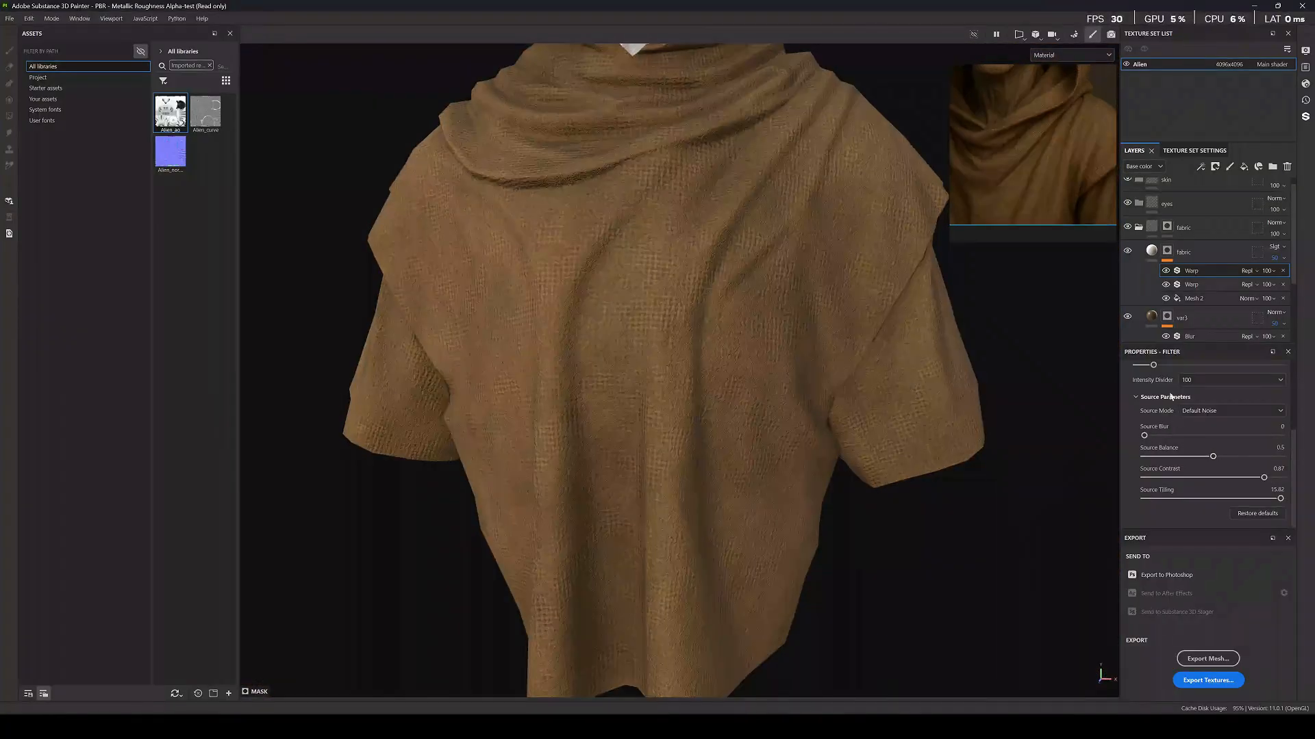
Set the upper Warp filter's intensity to about 0.057, source contrast to about 0.76 and source tiling to about 4.19.
drag(1153, 366, 1145, 367)
scroll(644, 170, up, 4)
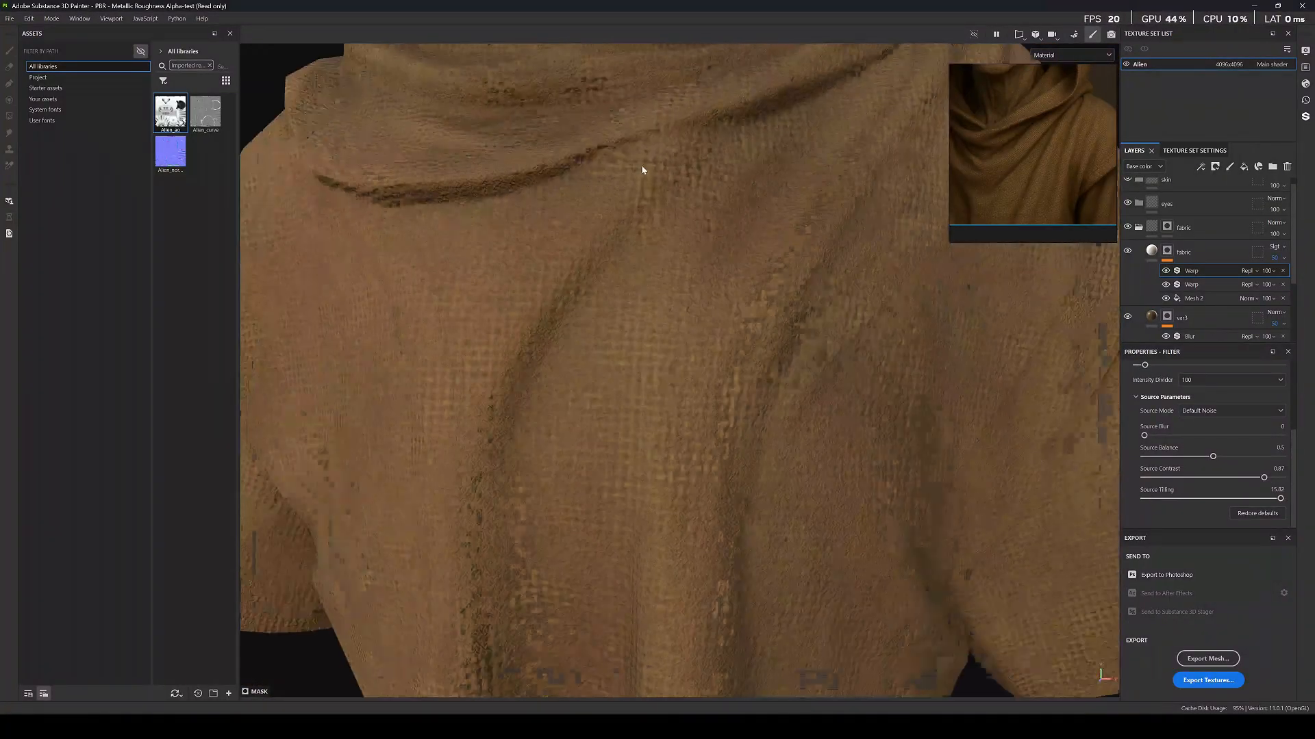
scroll(782, 344, up, 3)
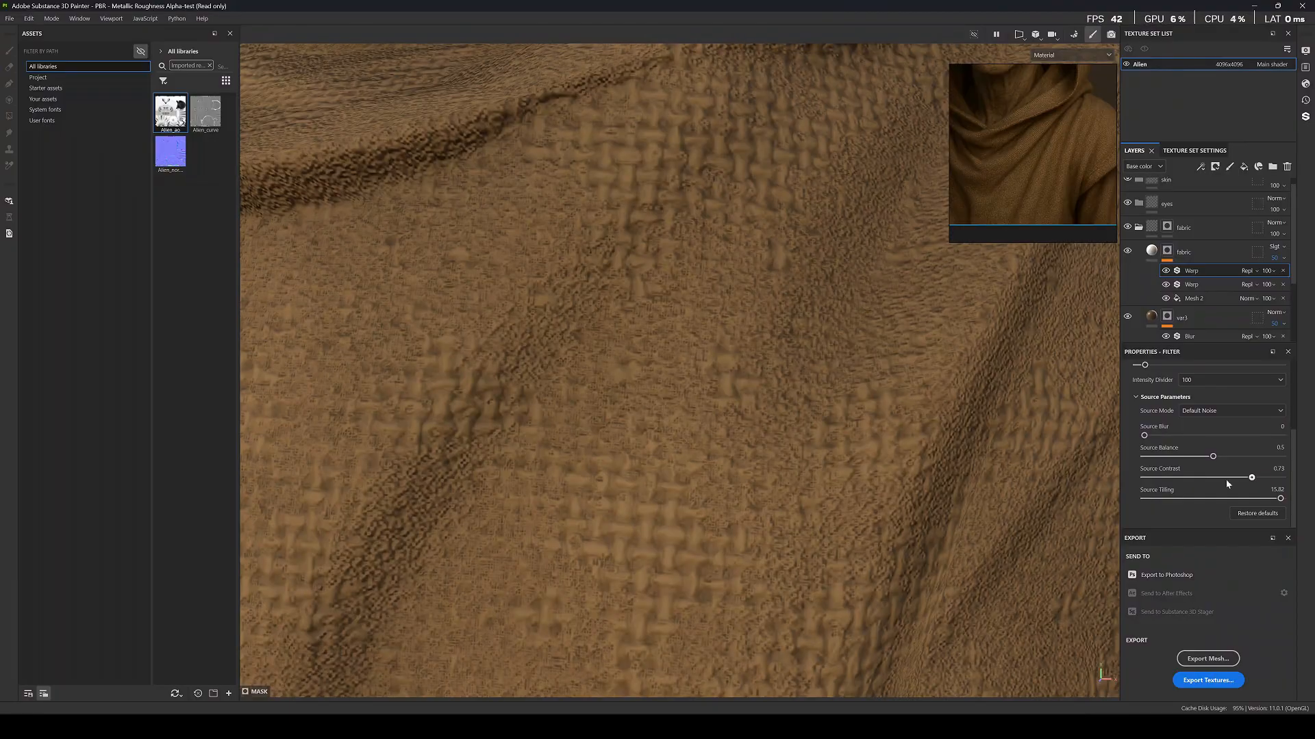
drag(1226, 478, 1179, 498)
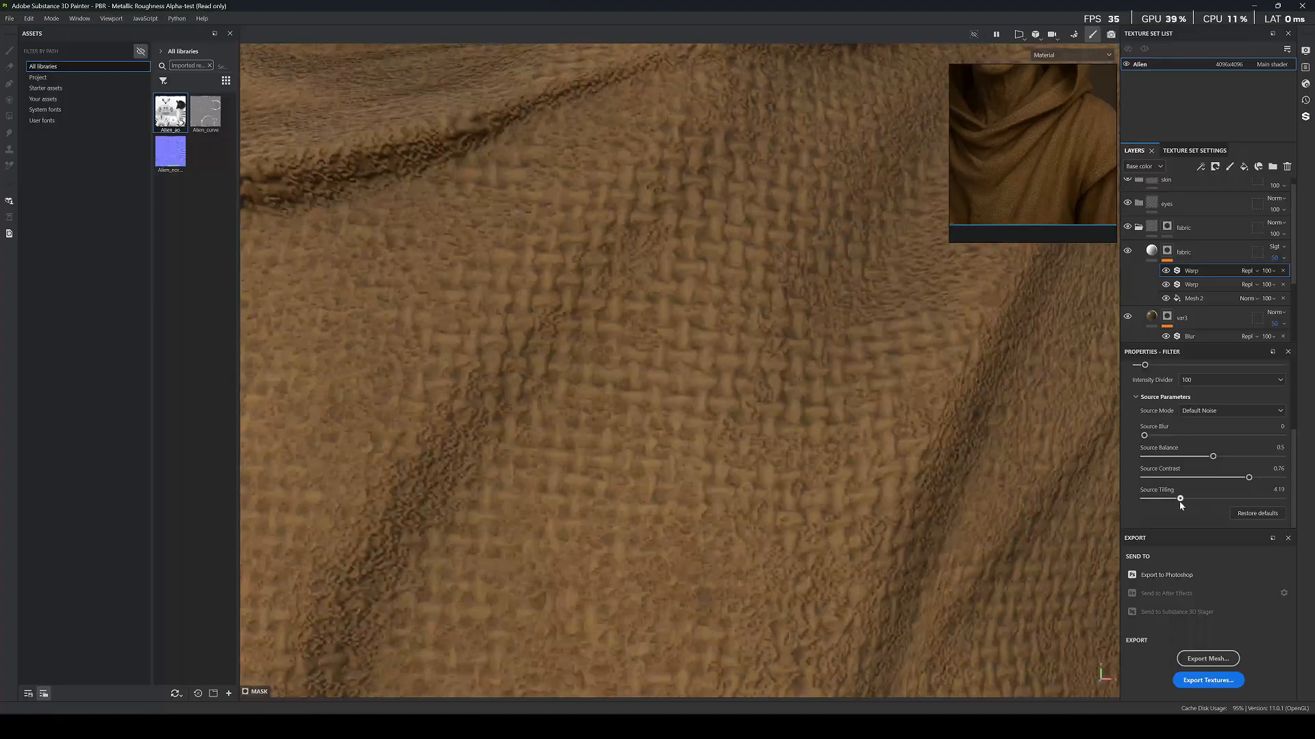
scroll(628, 285, down, 5)
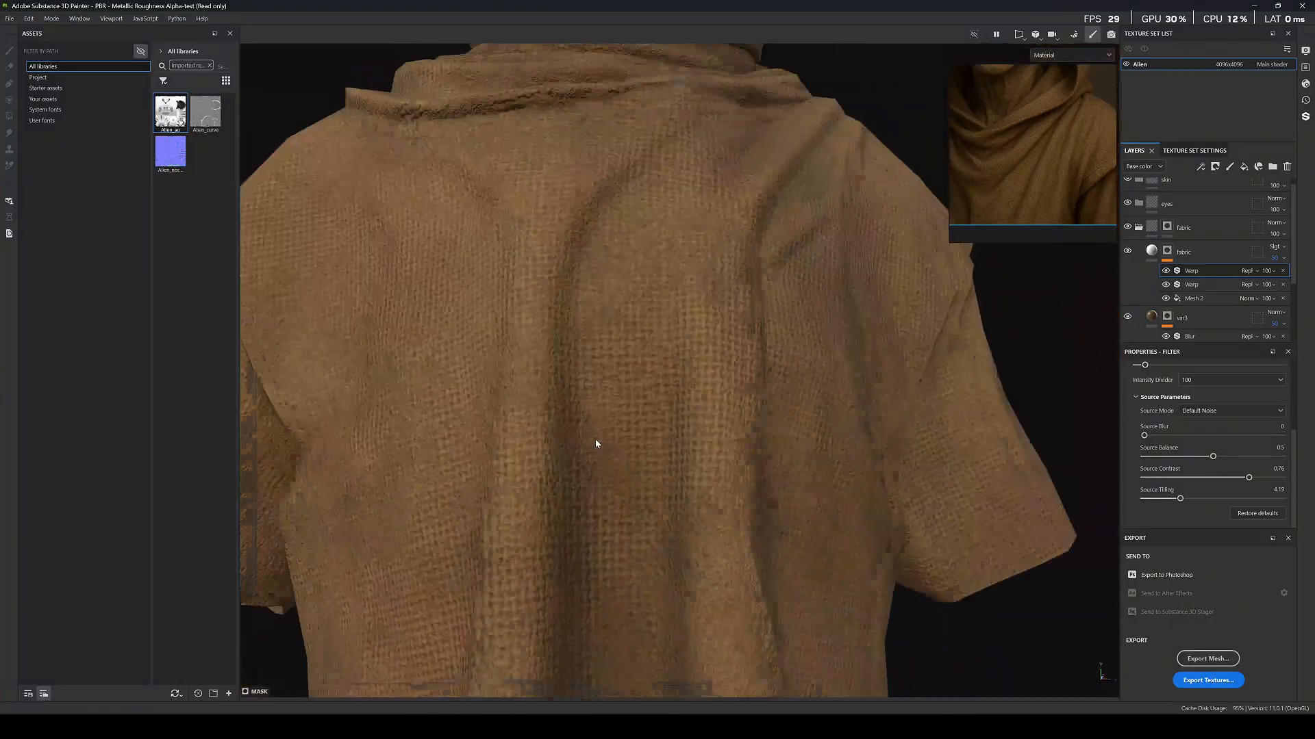
Examine the robe's weave in the base color channel and in the full material, from afar and close up.
alt+drag(773, 295, 745, 243)
scroll(716, 270, up, 3)
key(c)
scroll(721, 281, down, 5)
scroll(746, 242, up, 2)
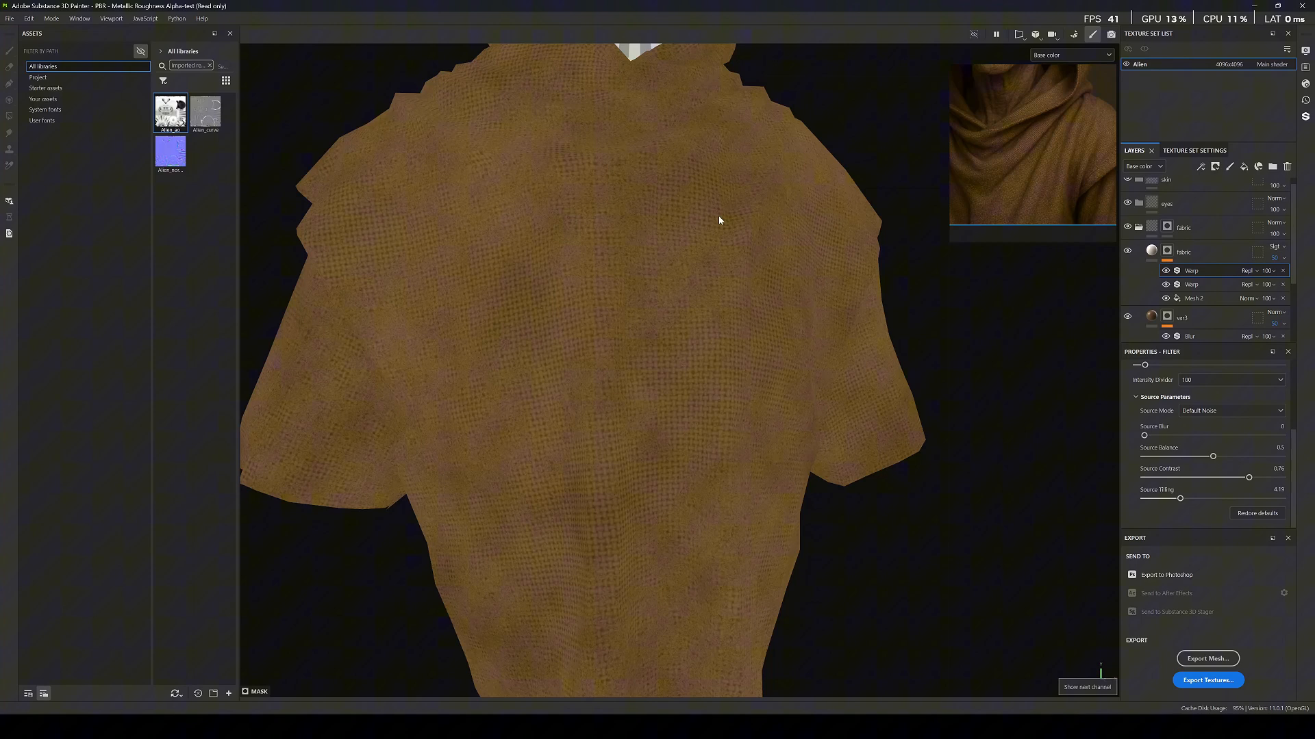
key(m)
scroll(719, 235, down, 3)
scroll(734, 285, up, 4)
scroll(705, 224, up, 6)
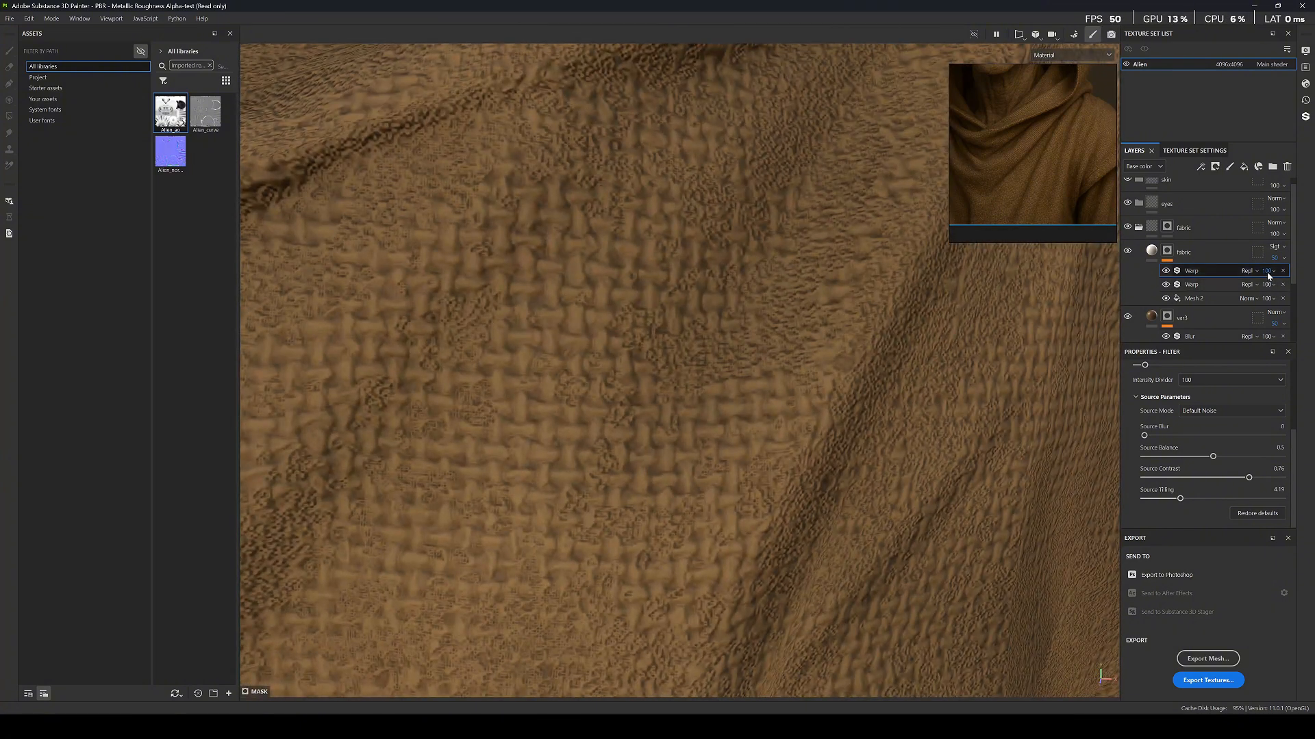
Set the upper Warp filter's opacity to 50 and its source balance to about 0.68, checking the weave on the whole bust.
drag(1291, 296, 1285, 296)
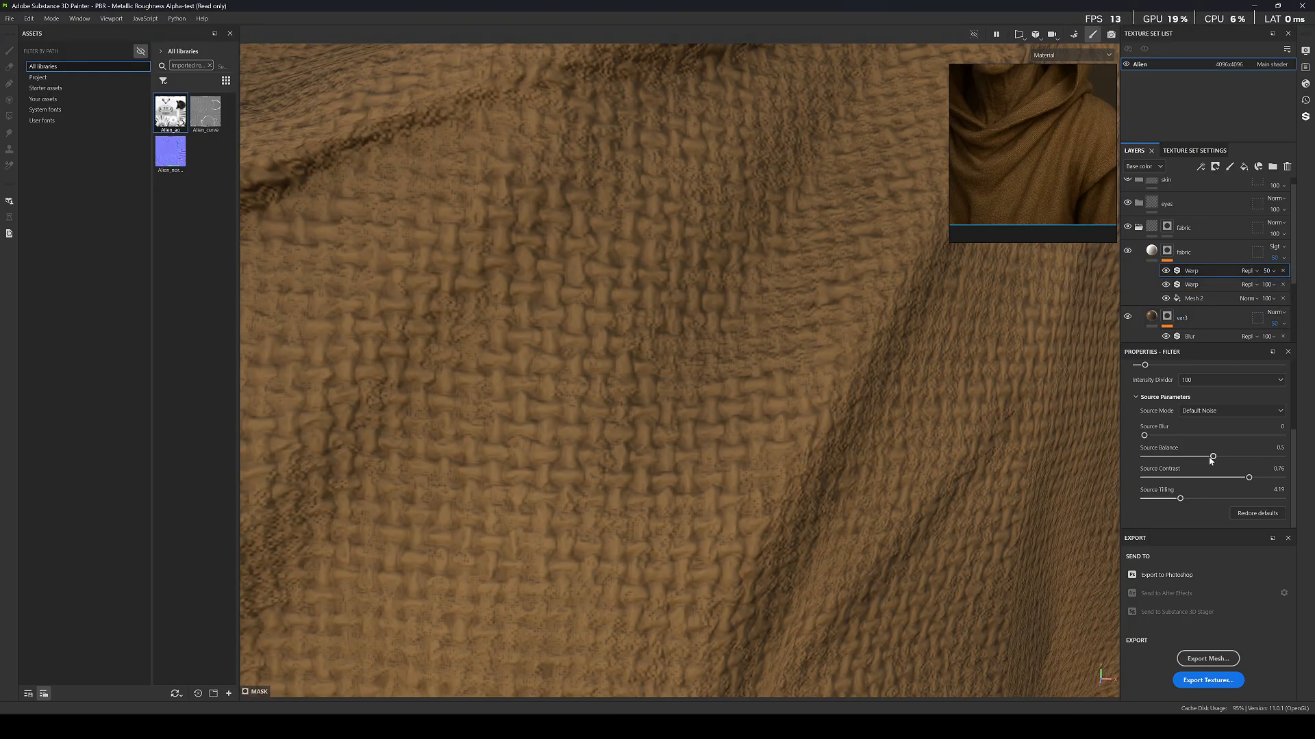
drag(1214, 457, 1238, 472)
scroll(575, 270, down, 6)
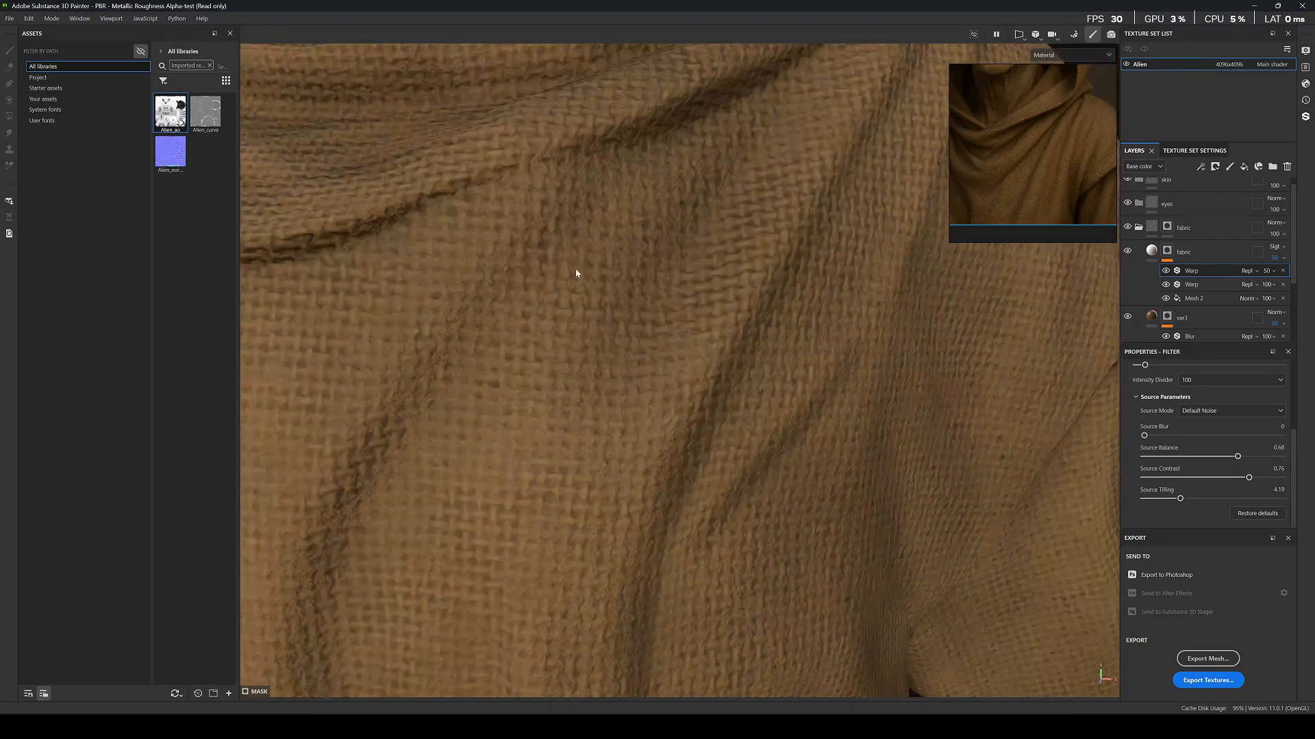
scroll(708, 347, up, 5)
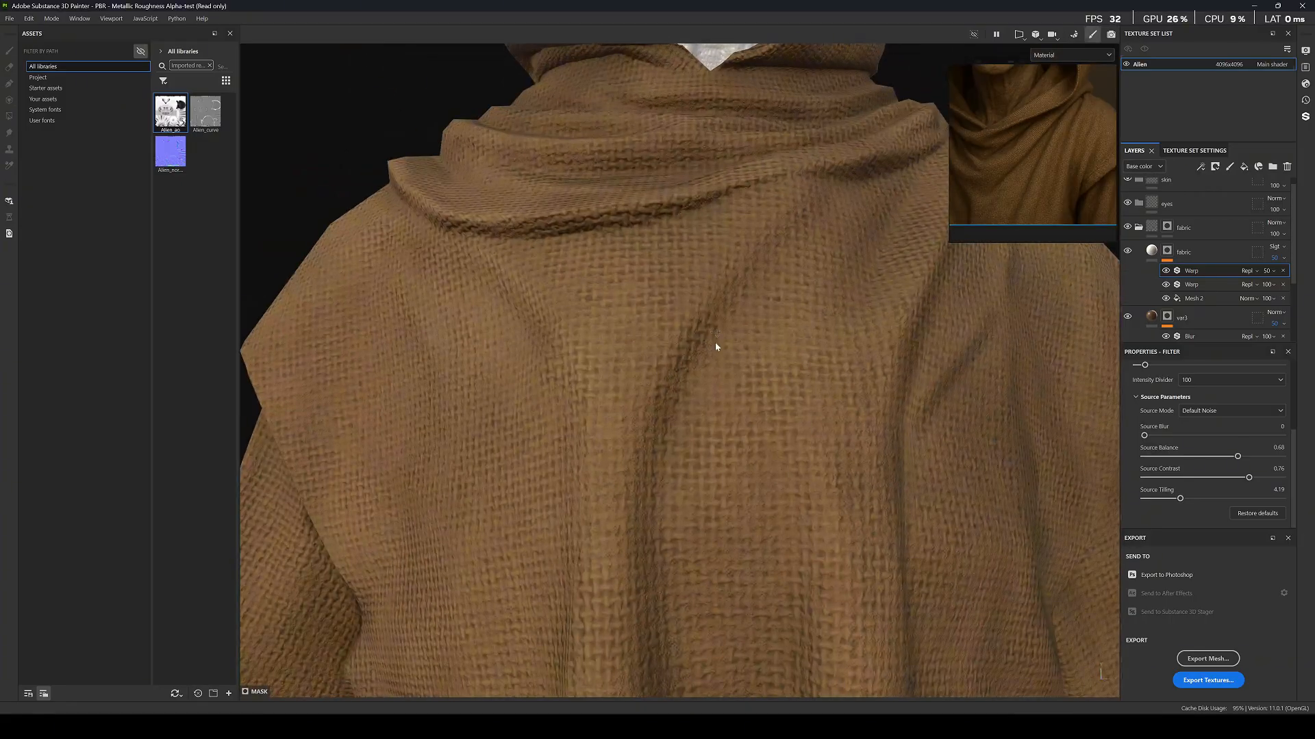
alt+drag(714, 342, 717, 413)
scroll(717, 413, up, 6)
scroll(717, 413, down, 8)
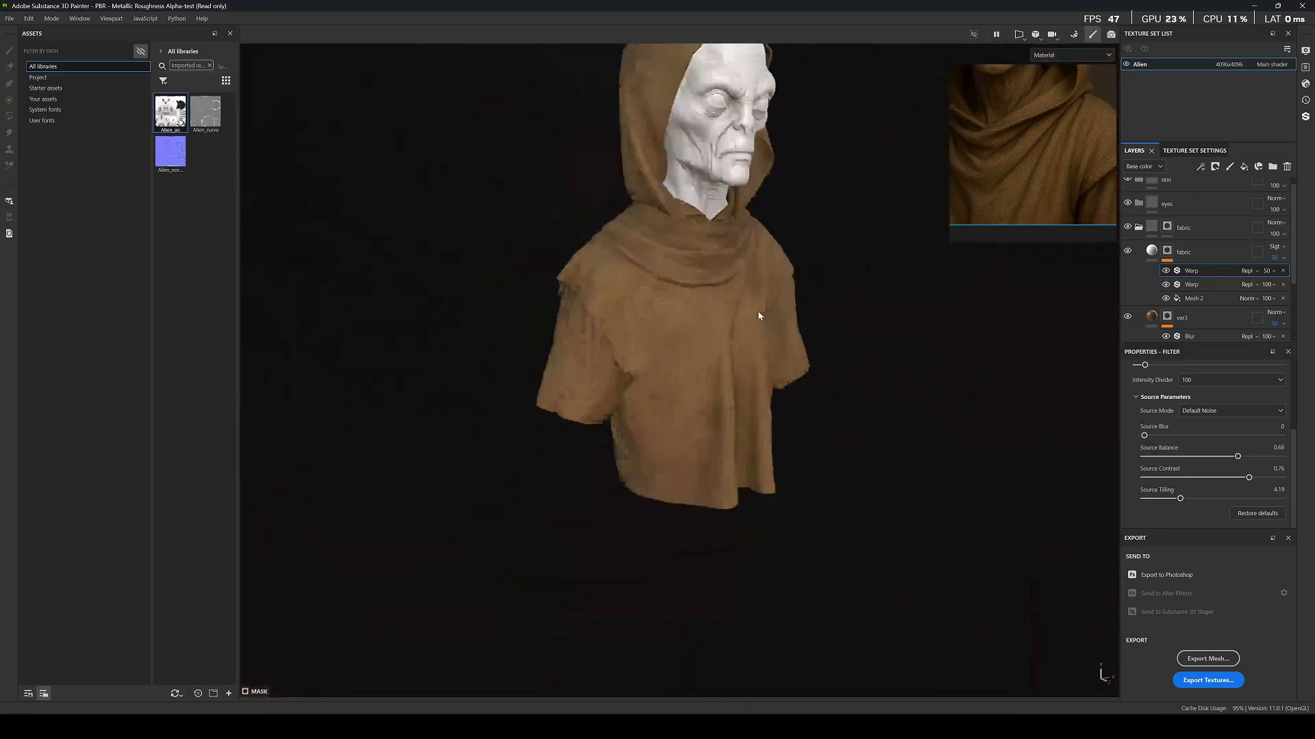
scroll(759, 316, down, 4)
alt+drag(759, 316, 660, 339)
scroll(660, 339, up, 4)
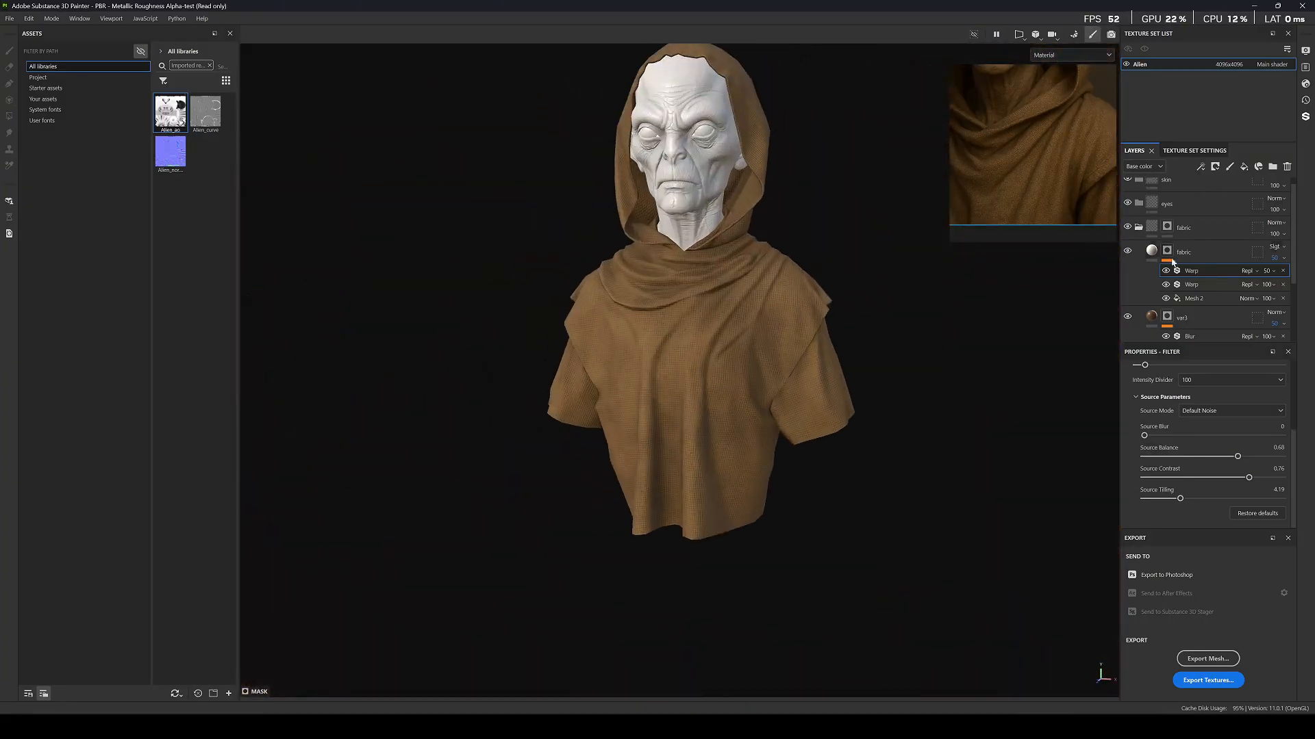
Duplicate the fabric fill layer inside the fabric folder and rename the copy noise.
click(1207, 257)
right_click(1205, 252)
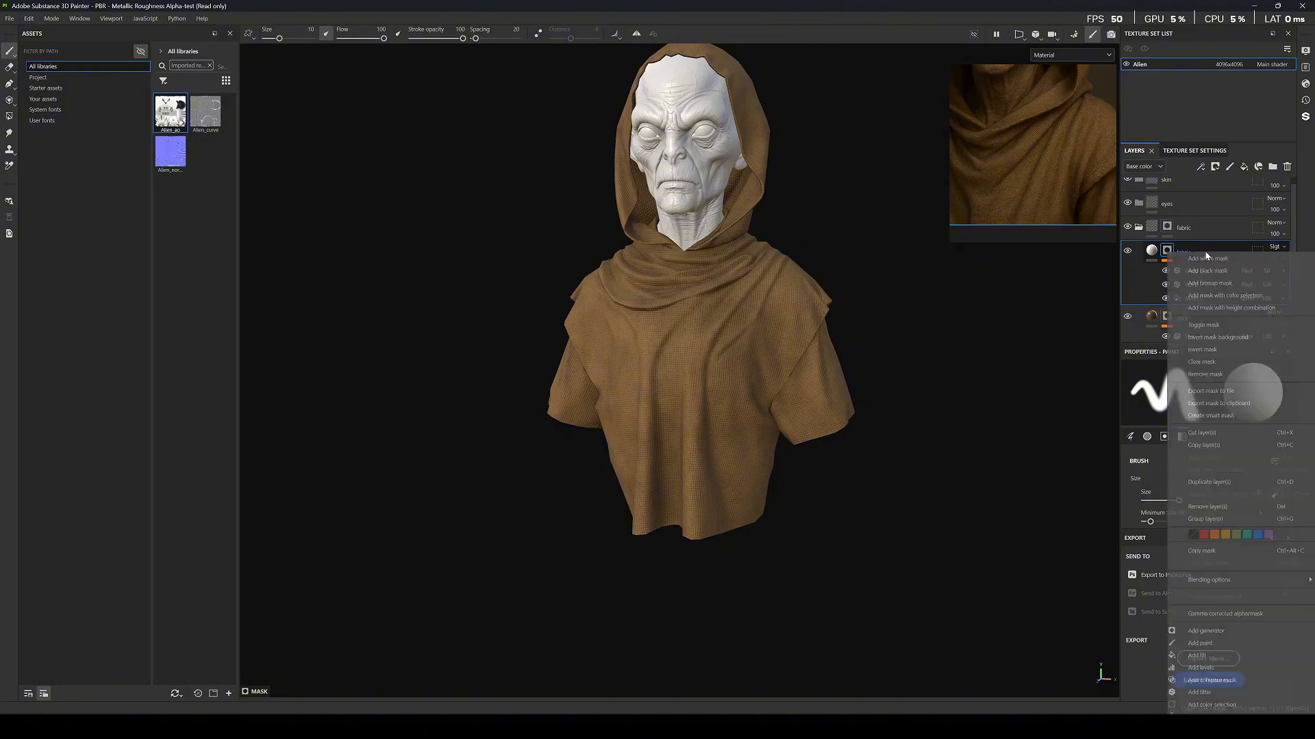
click(1209, 482)
scroll(634, 385, up, 3)
scroll(633, 385, up, 4)
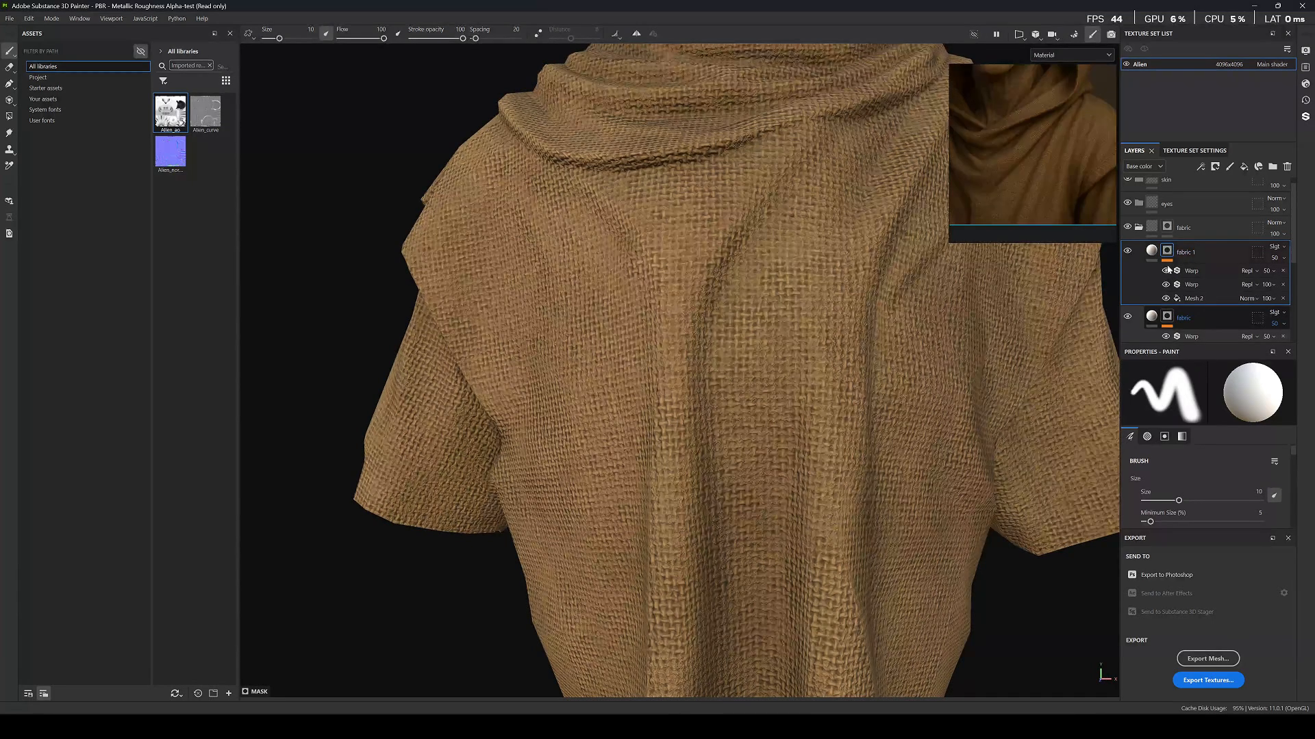
double_click(1185, 252)
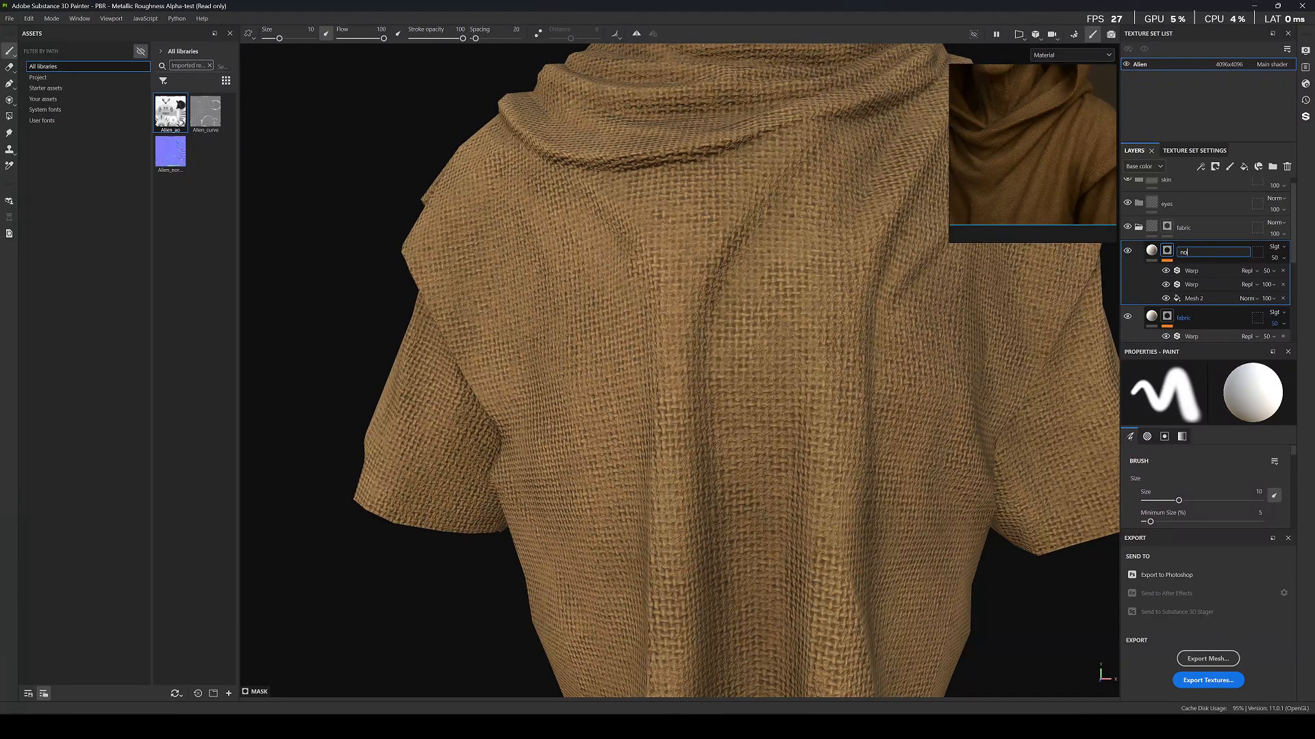
key(Return)
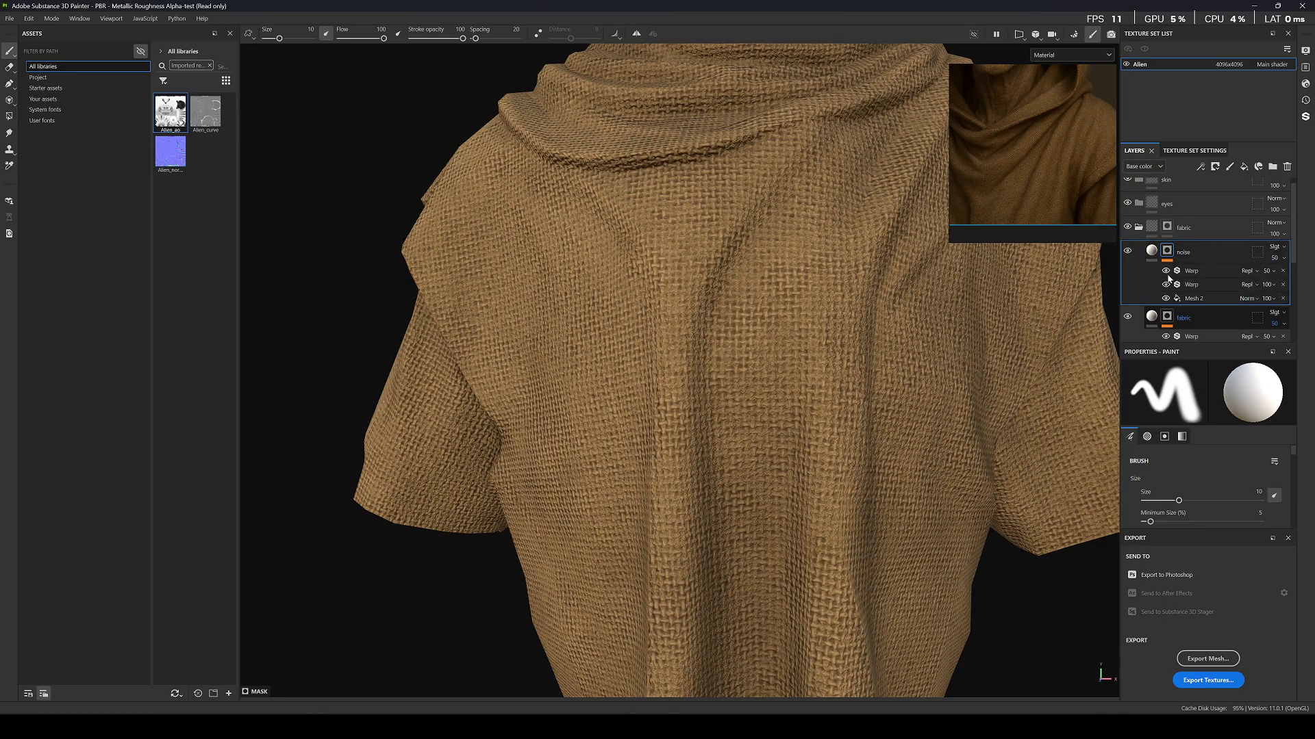
Delete the upper Warp filter from the noise layer's mask and select the remaining Warp.
click(1262, 275)
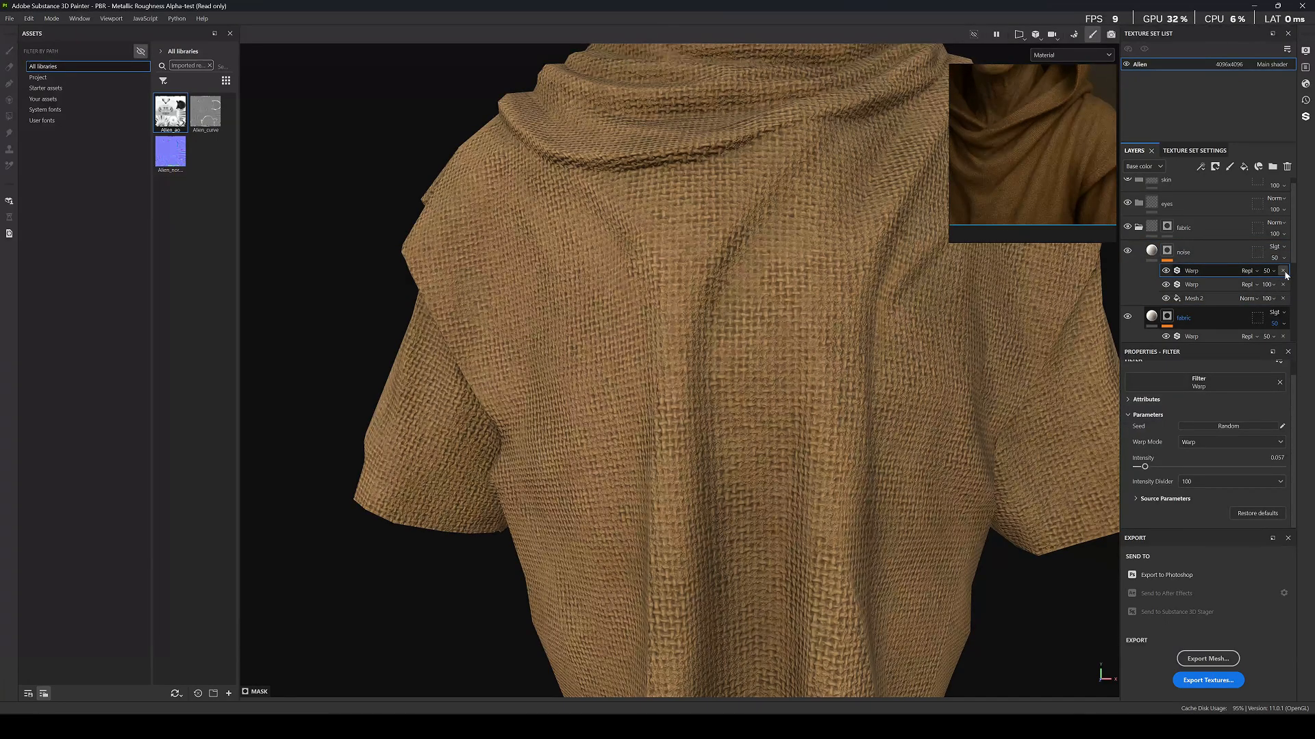
click(1283, 272)
click(1192, 275)
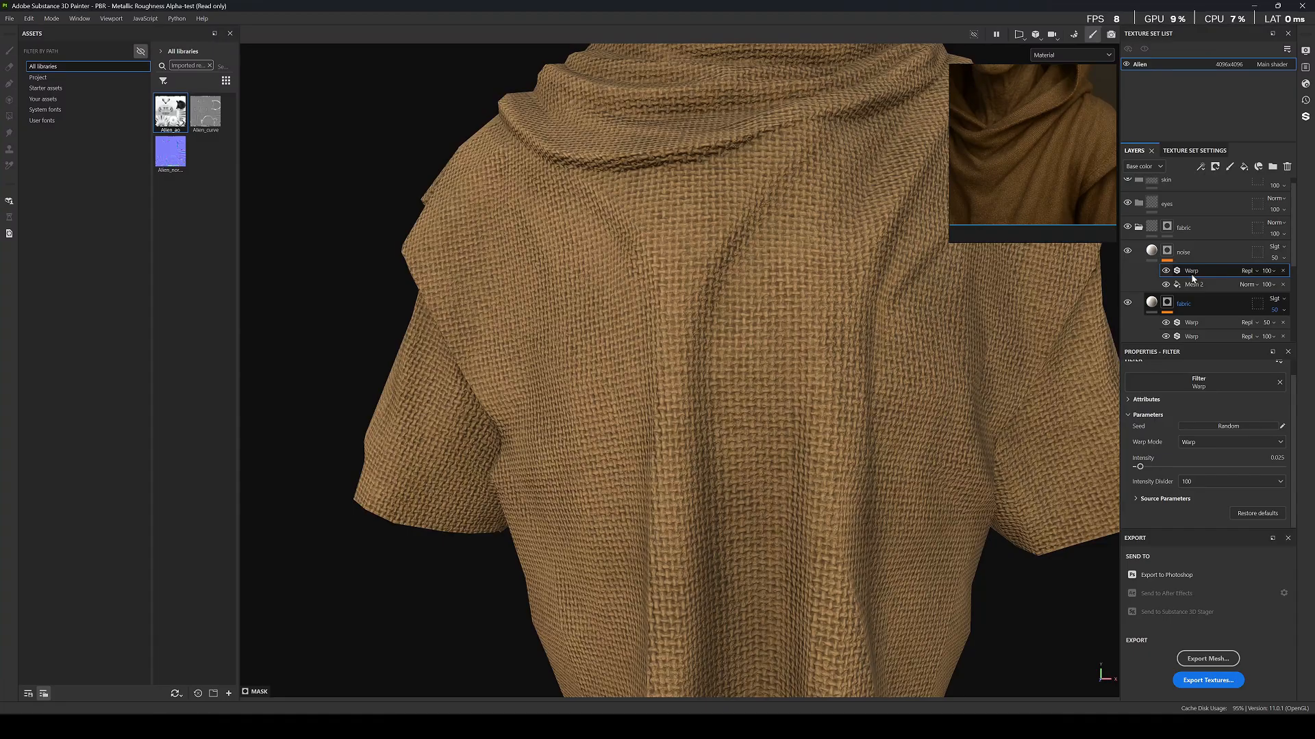
Set the noise layer's Warp filter to source tiling 16, source balance about 0.46 and intensity 1.
scroll(1199, 290, down, 2)
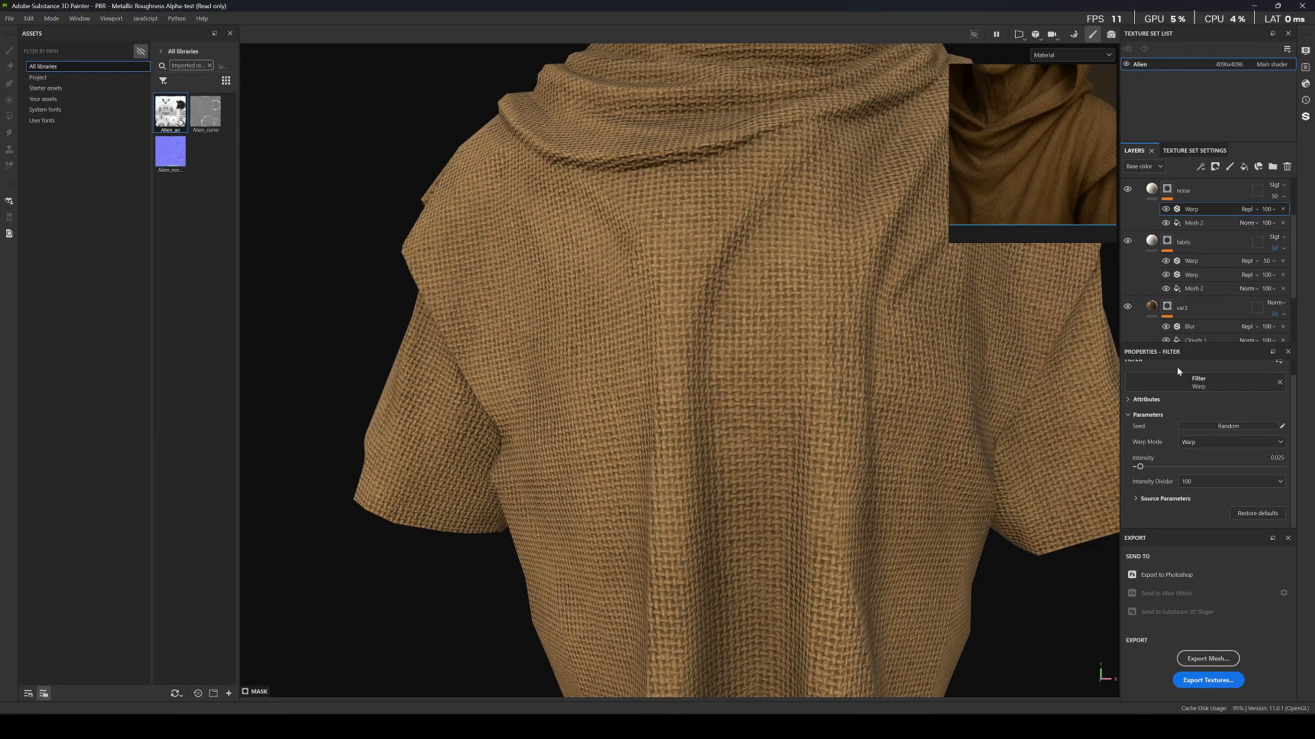
click(1136, 499)
scroll(1173, 488, down, 3)
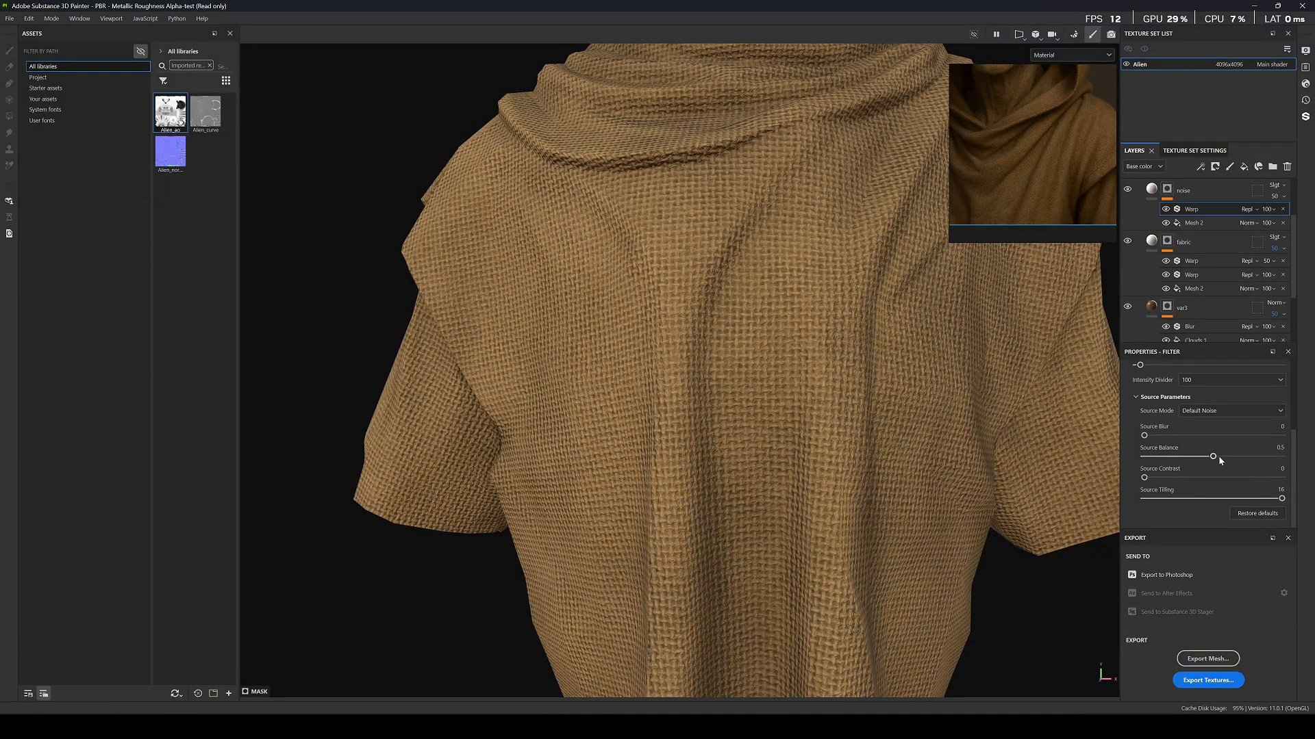
mouse_move(1215, 457)
mouse_down()
mouse_move(1296, 469)
mouse_move(1223, 470)
mouse_up()
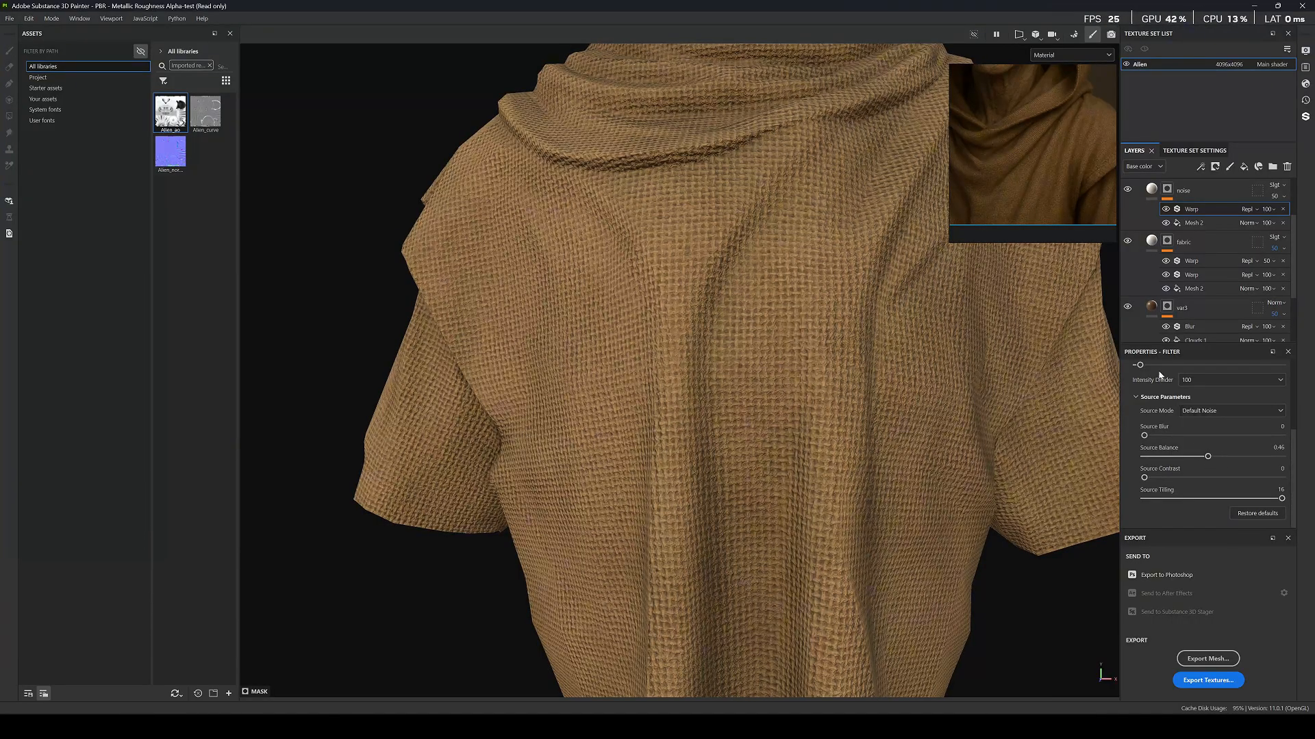
scroll(1150, 414, up, 2)
drag(1142, 430, 1282, 428)
scroll(777, 238, up, 3)
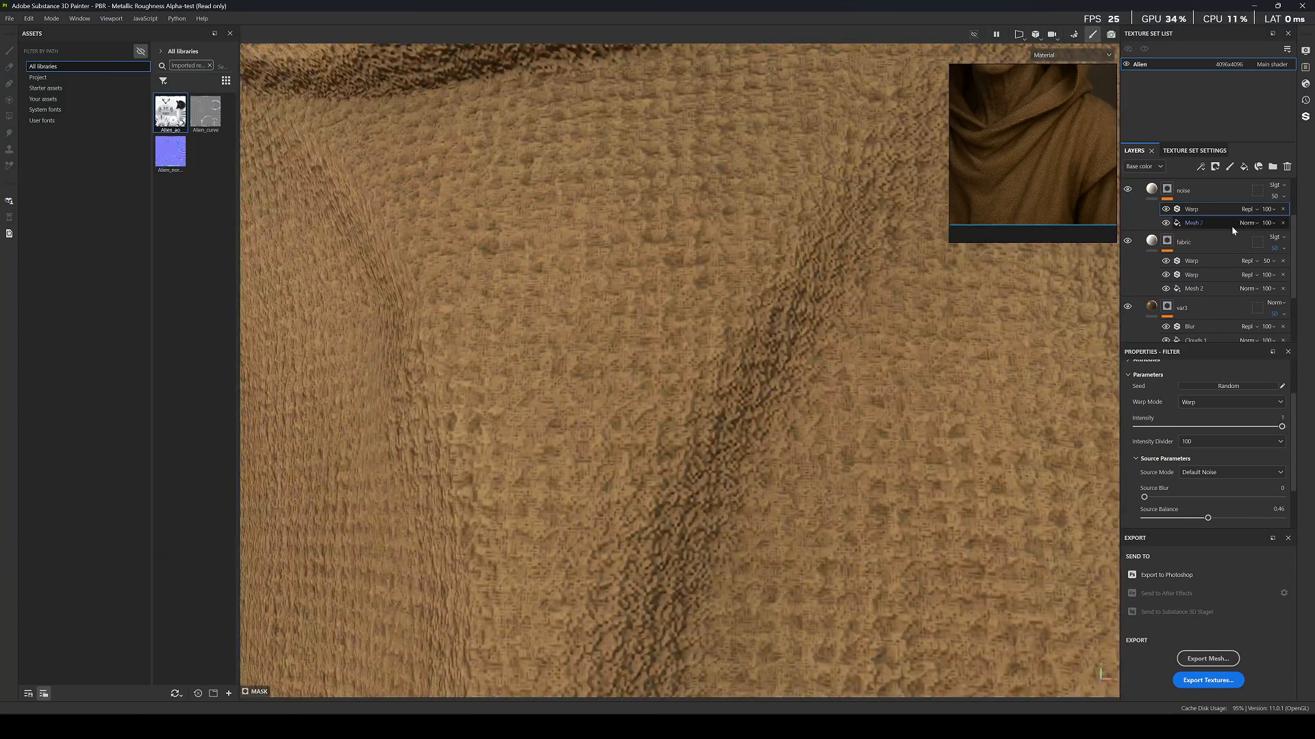
scroll(1250, 215, up, 1)
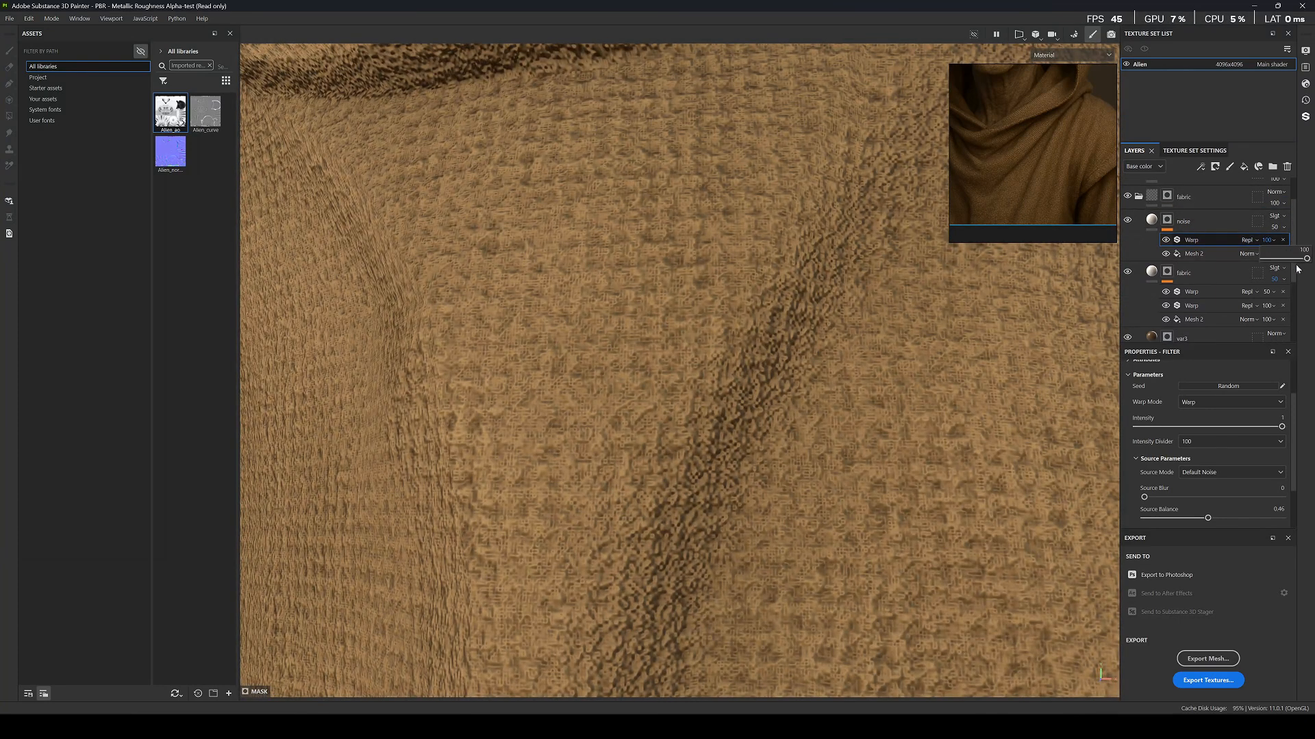
Try noise layer opacities of 20 and 40, viewing the robe from afar and close up.
drag(1306, 259, 1307, 259)
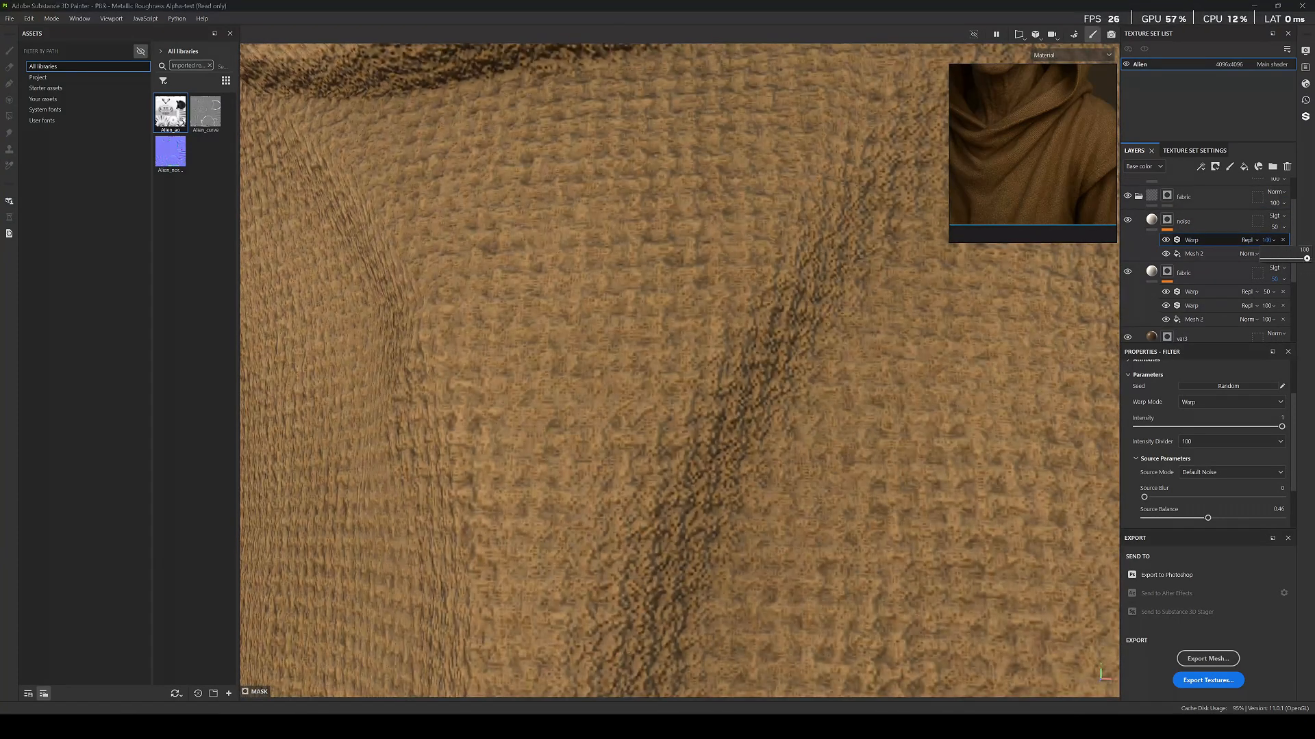
click(1307, 237)
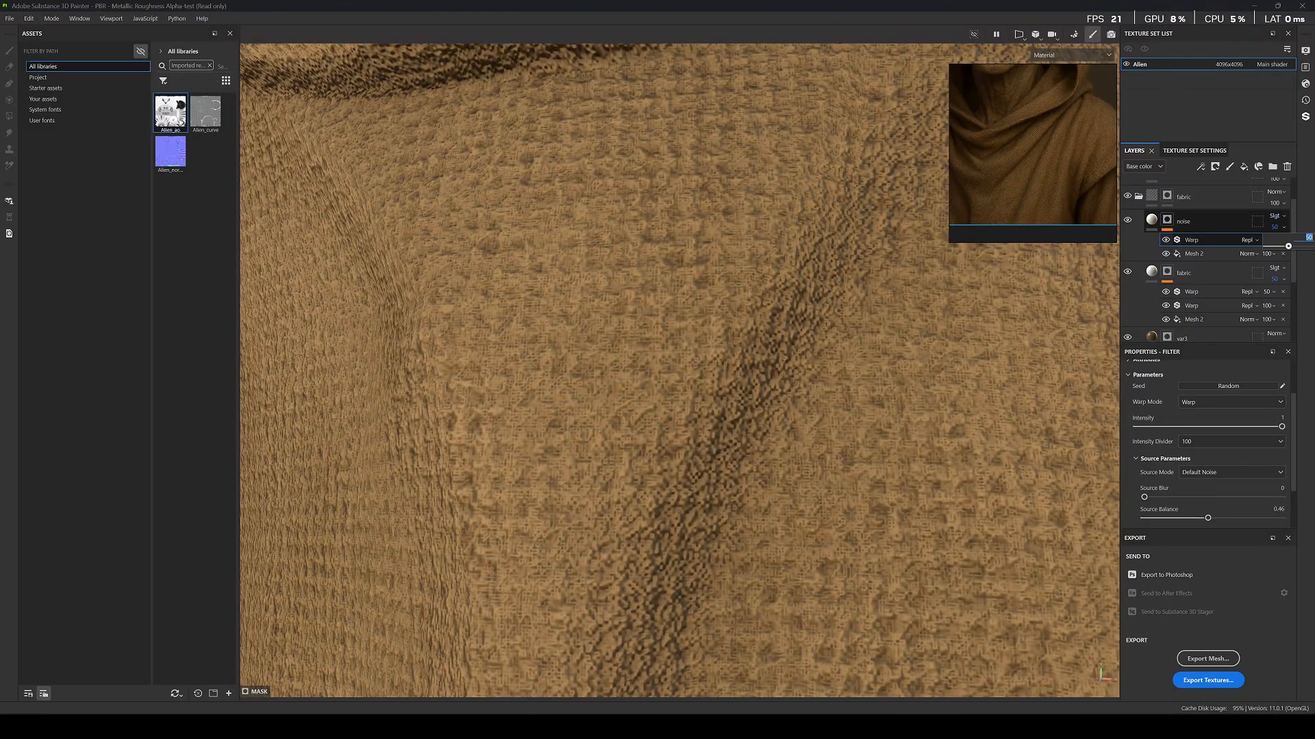
key(Return)
click(615, 310)
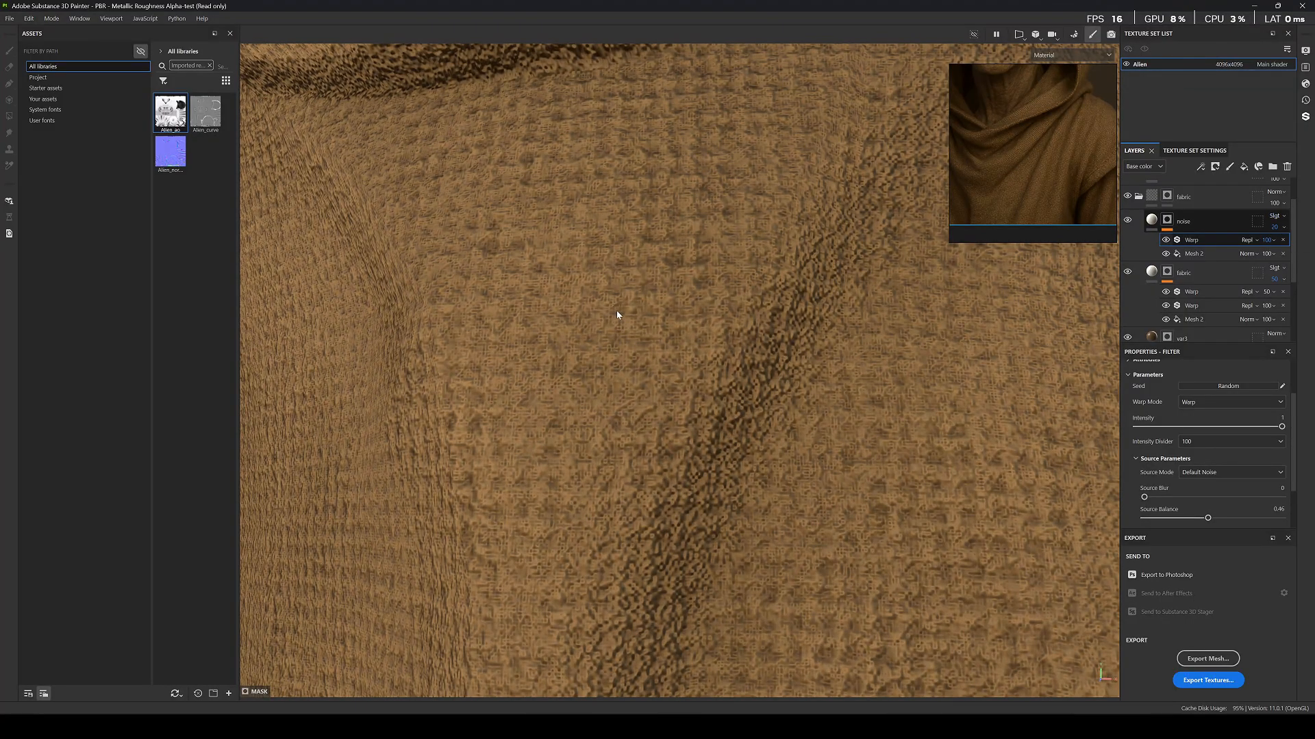
scroll(631, 363, down, 10)
scroll(643, 325, down, 3)
alt+drag(643, 325, 673, 353)
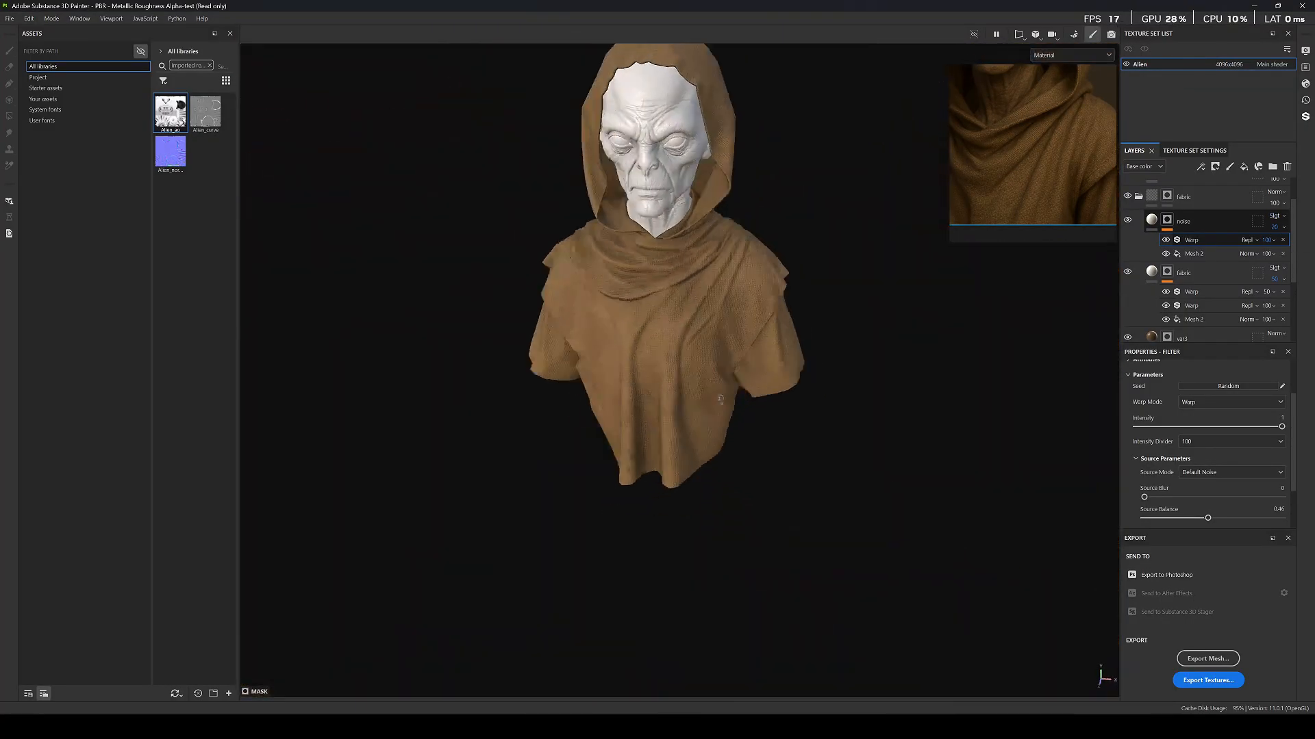
scroll(673, 352, up, 8)
click(1266, 239)
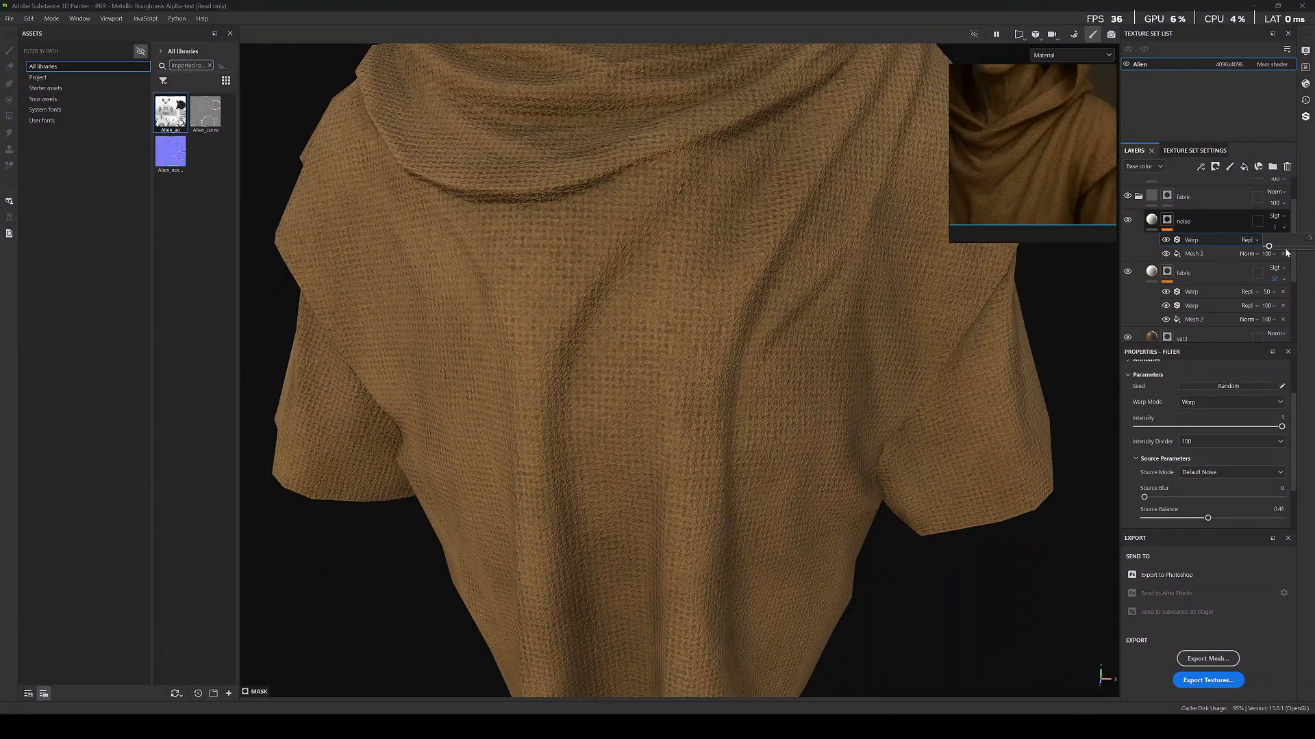
drag(1268, 246, 1283, 246)
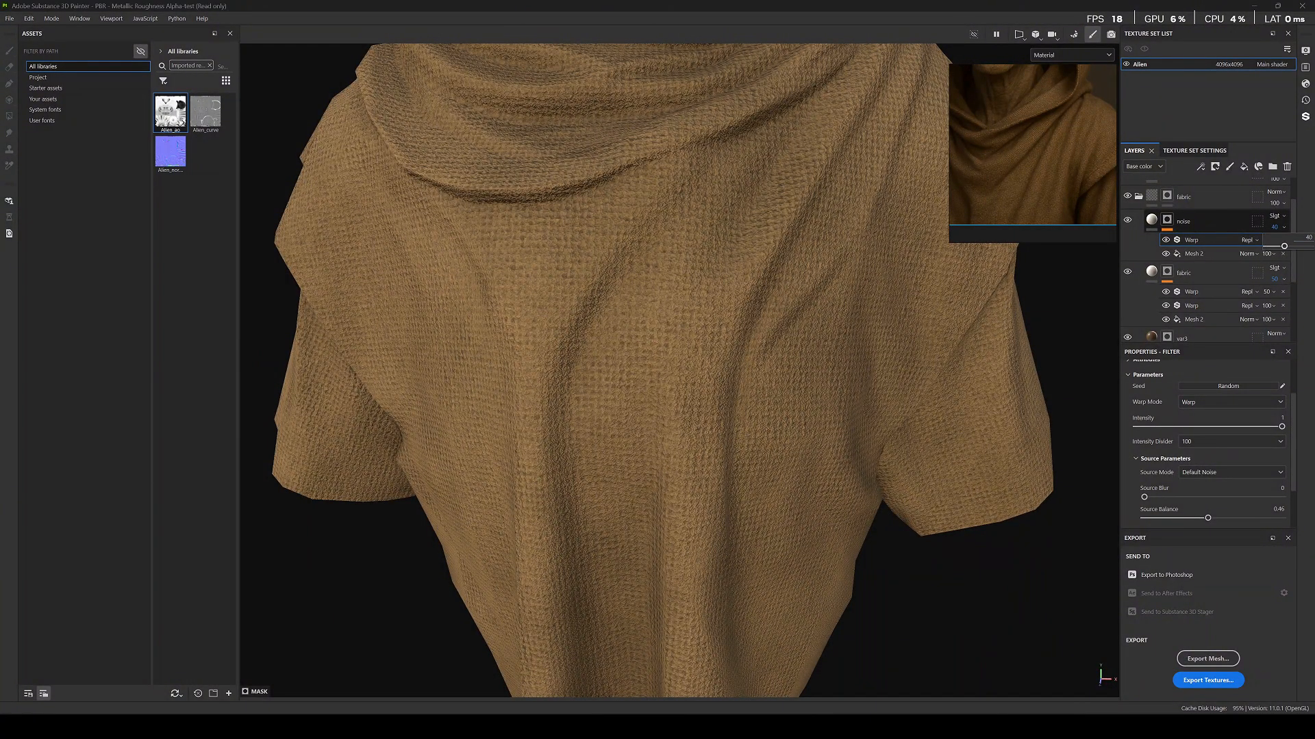
Show the base color channel and set the noise layer's opacity to 25, checking the robe.
scroll(717, 333, down, 8)
key(c)
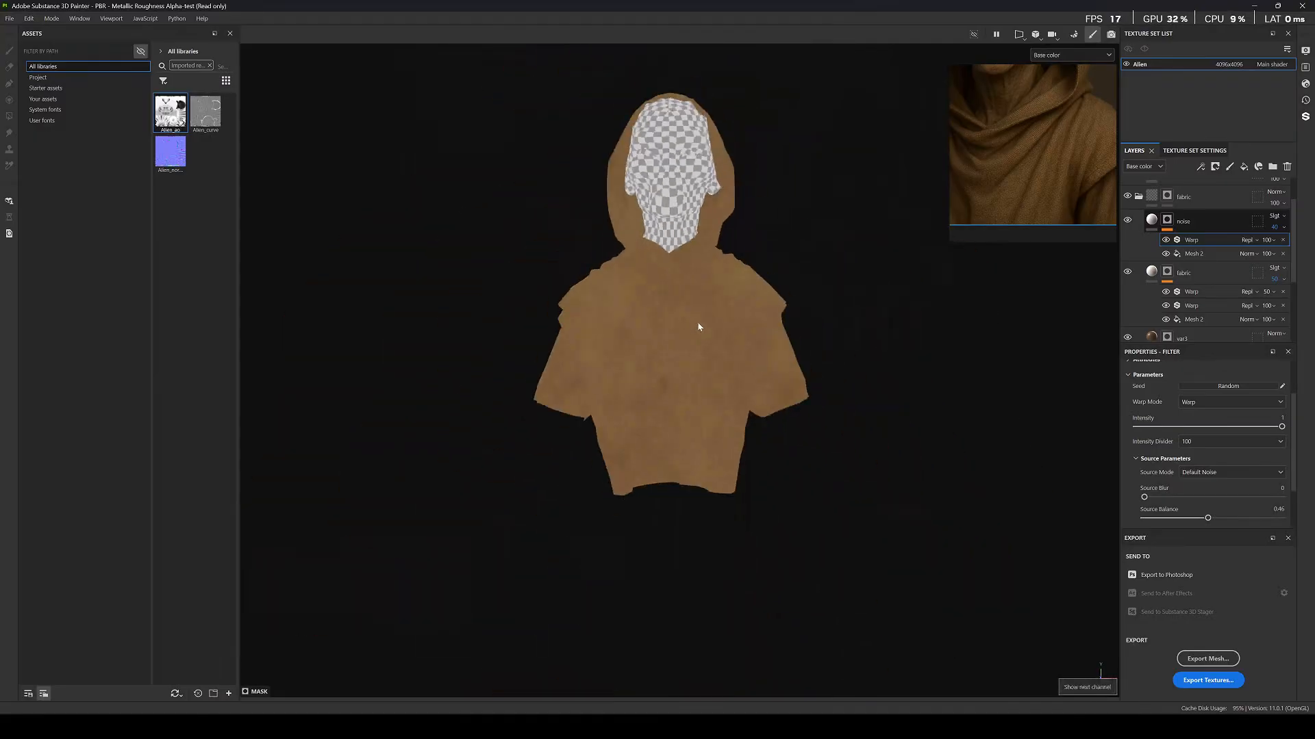
alt+drag(656, 340, 700, 331)
scroll(692, 323, up, 5)
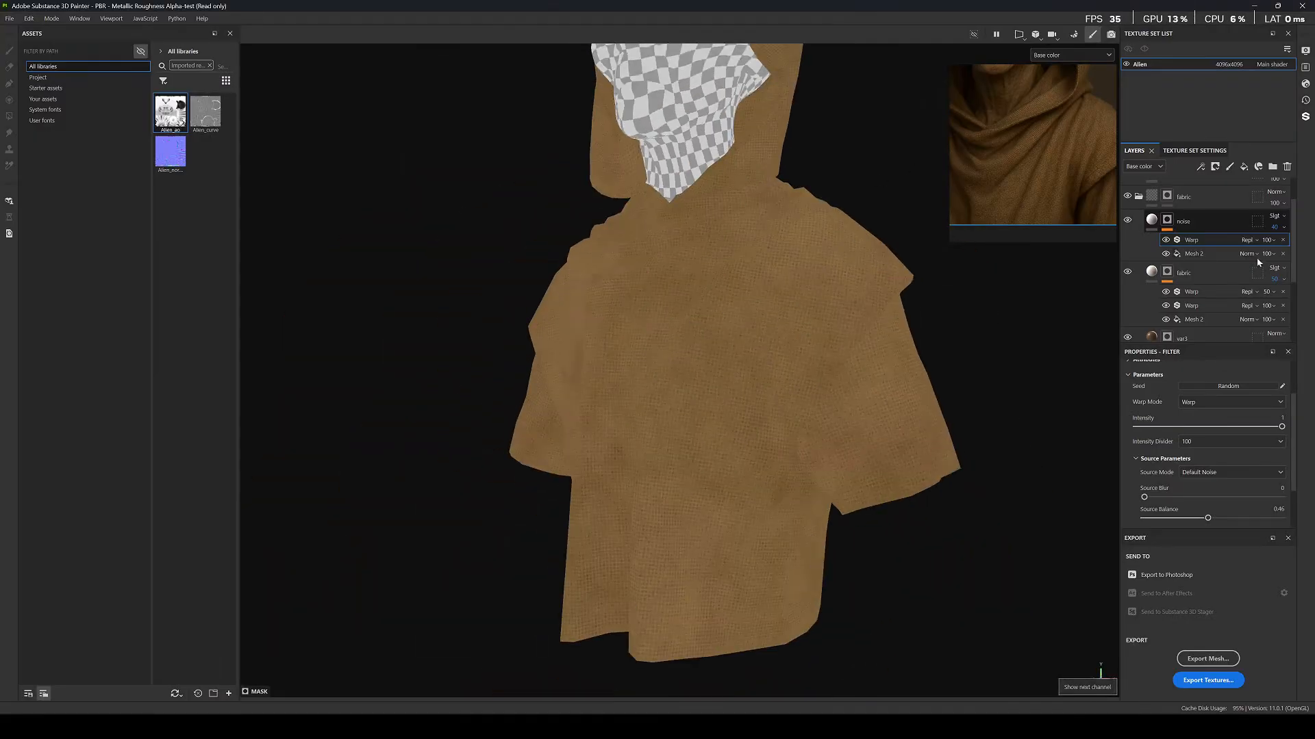
click(1274, 227)
click(1308, 237)
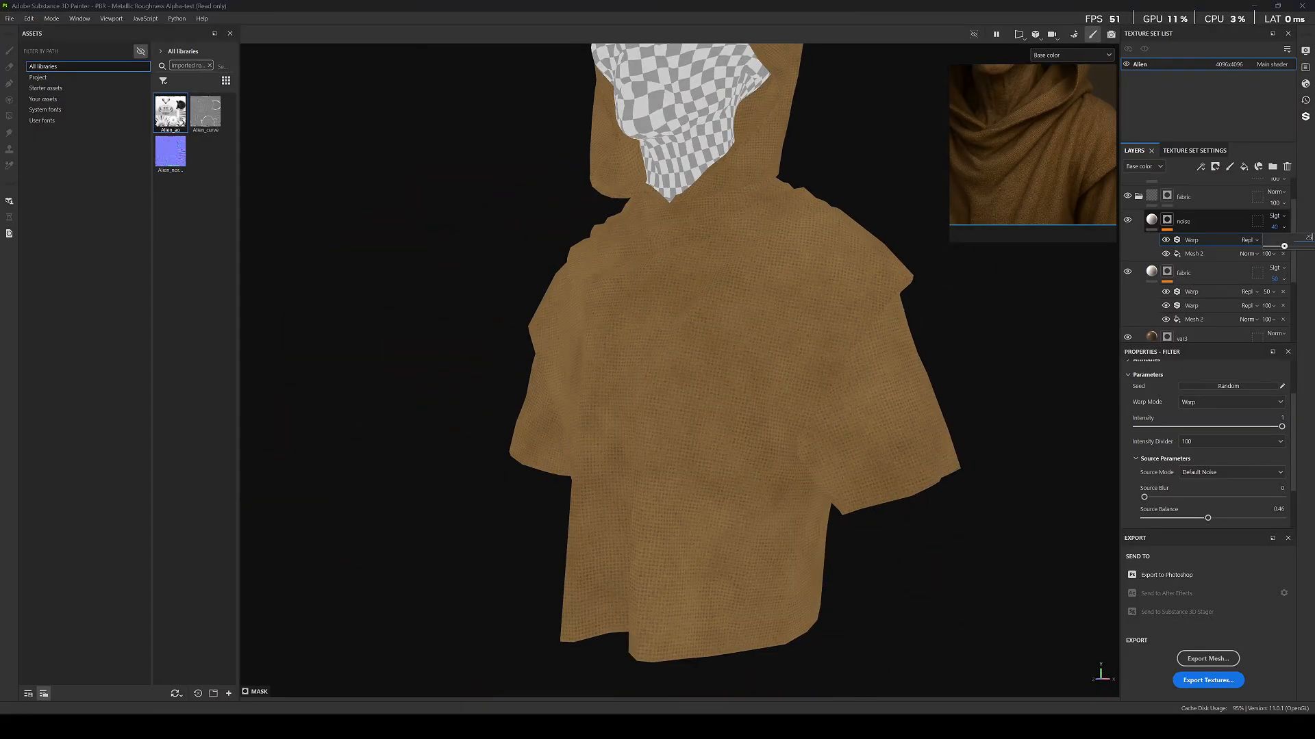
alt+drag(700, 342, 676, 331)
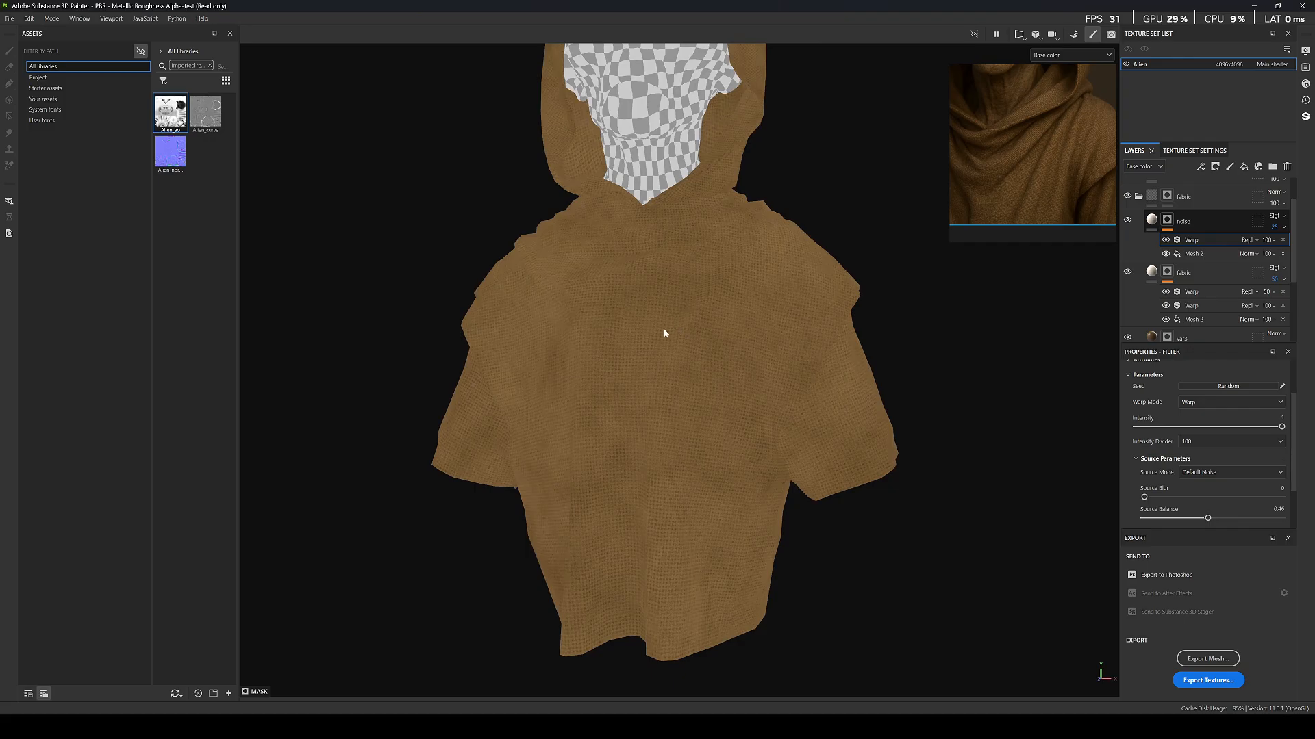
Try pure white FFFFFF as the base color of the noise layer's fill, viewing the full material.
key(m)
scroll(657, 329, up, 6)
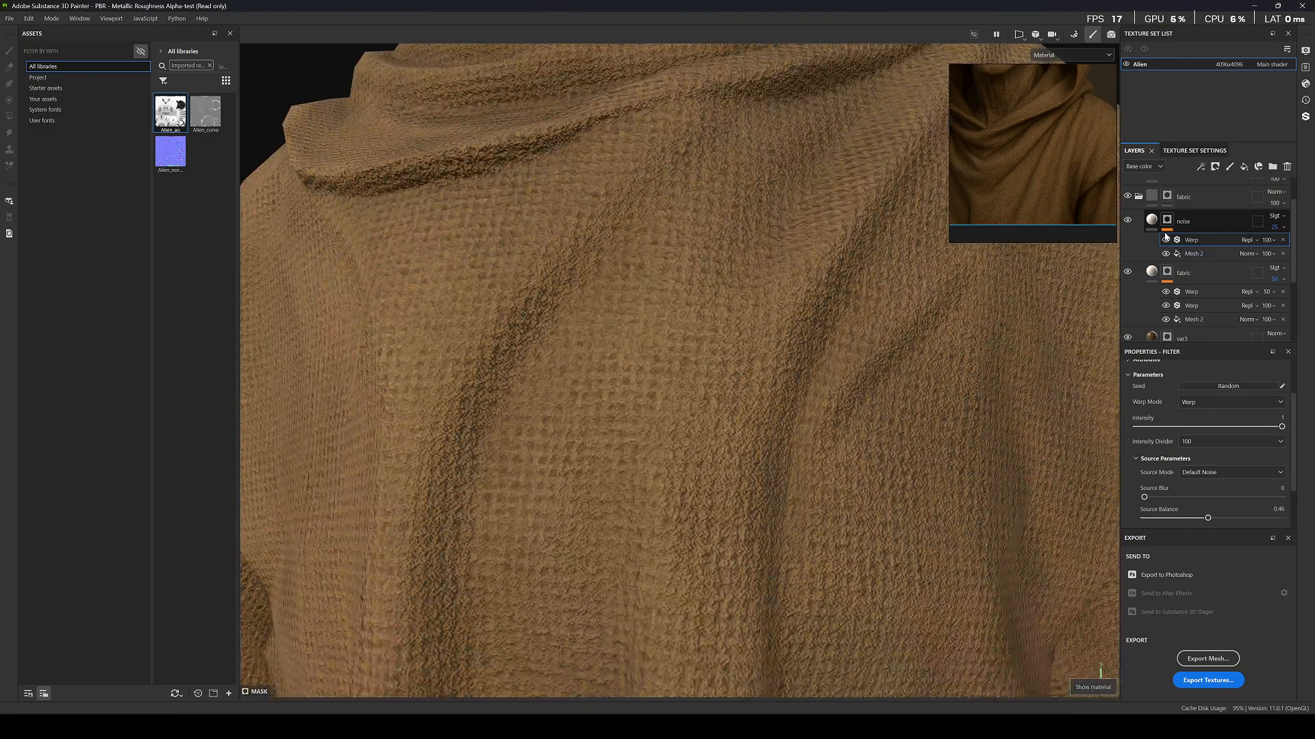
click(1152, 222)
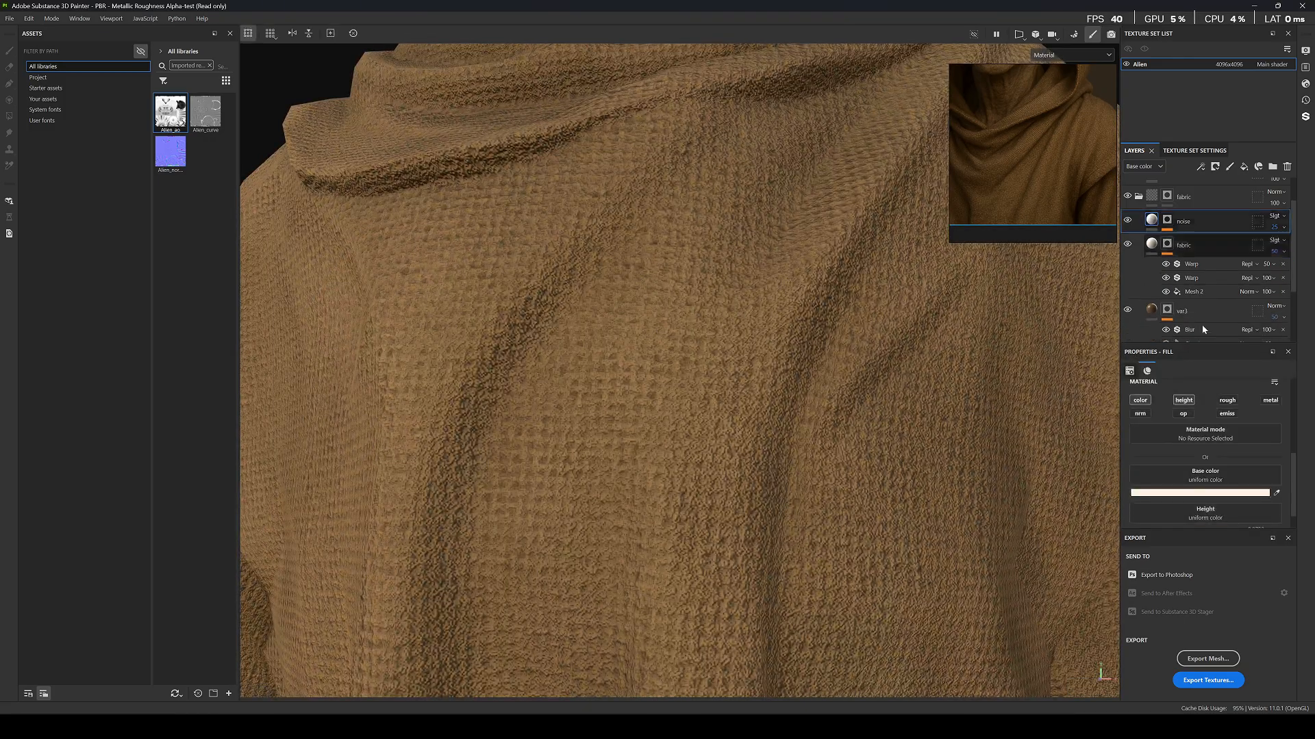
click(1199, 493)
click(1148, 552)
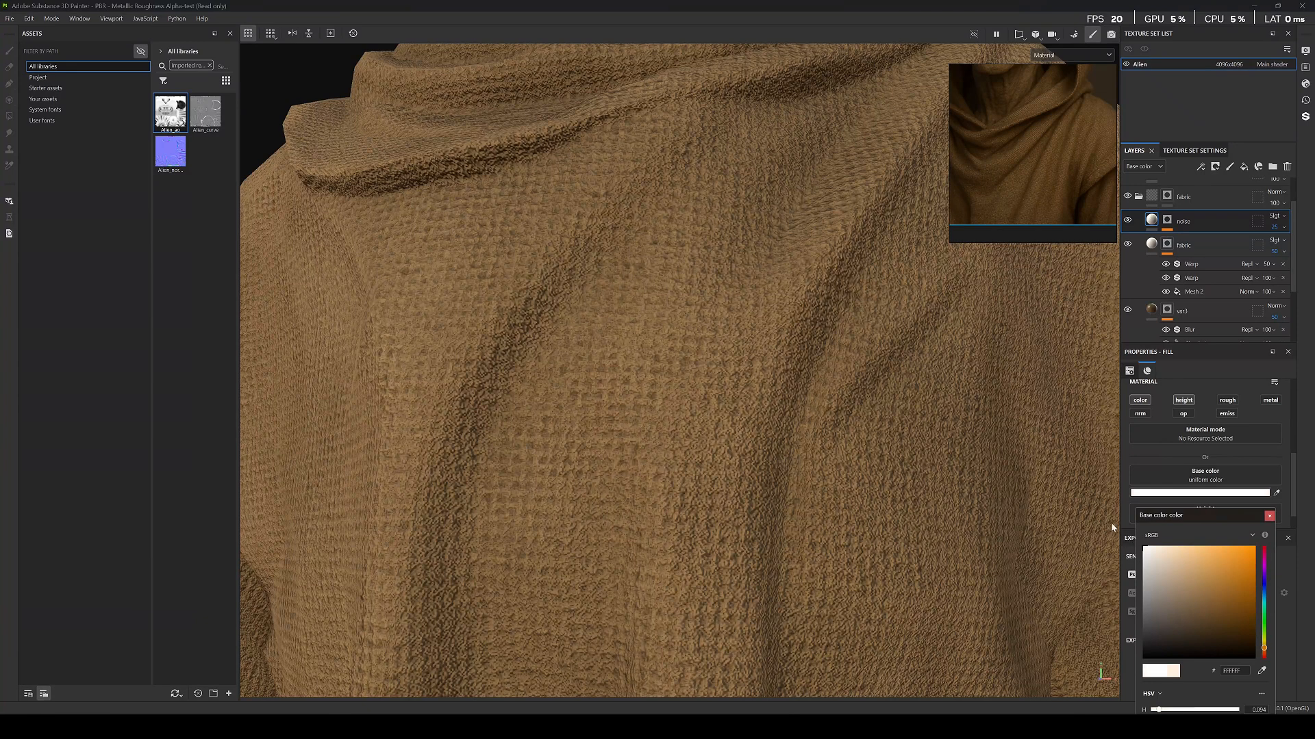
Compare the robe's base color with the noise layer and its Warp filter hidden and shown.
scroll(751, 332, down, 5)
key(c)
scroll(718, 327, up, 5)
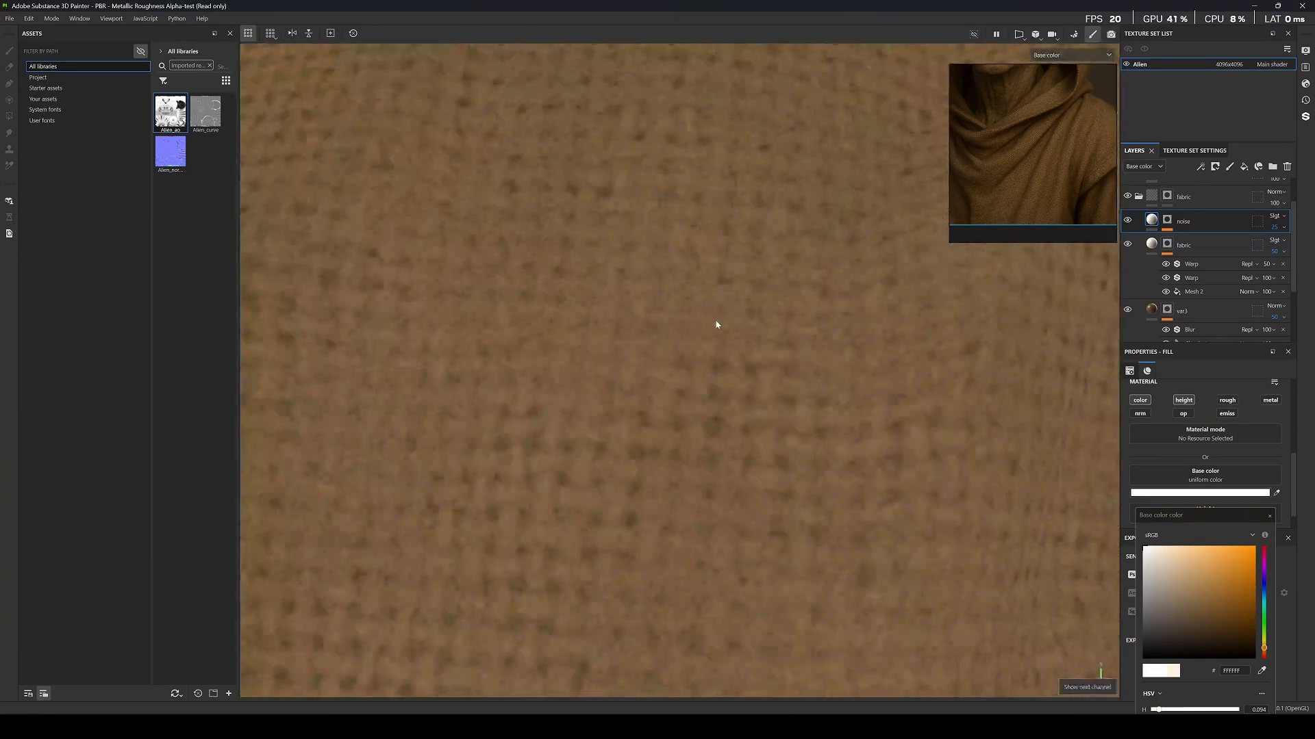
click(1127, 220)
click(1127, 220)
click(1167, 220)
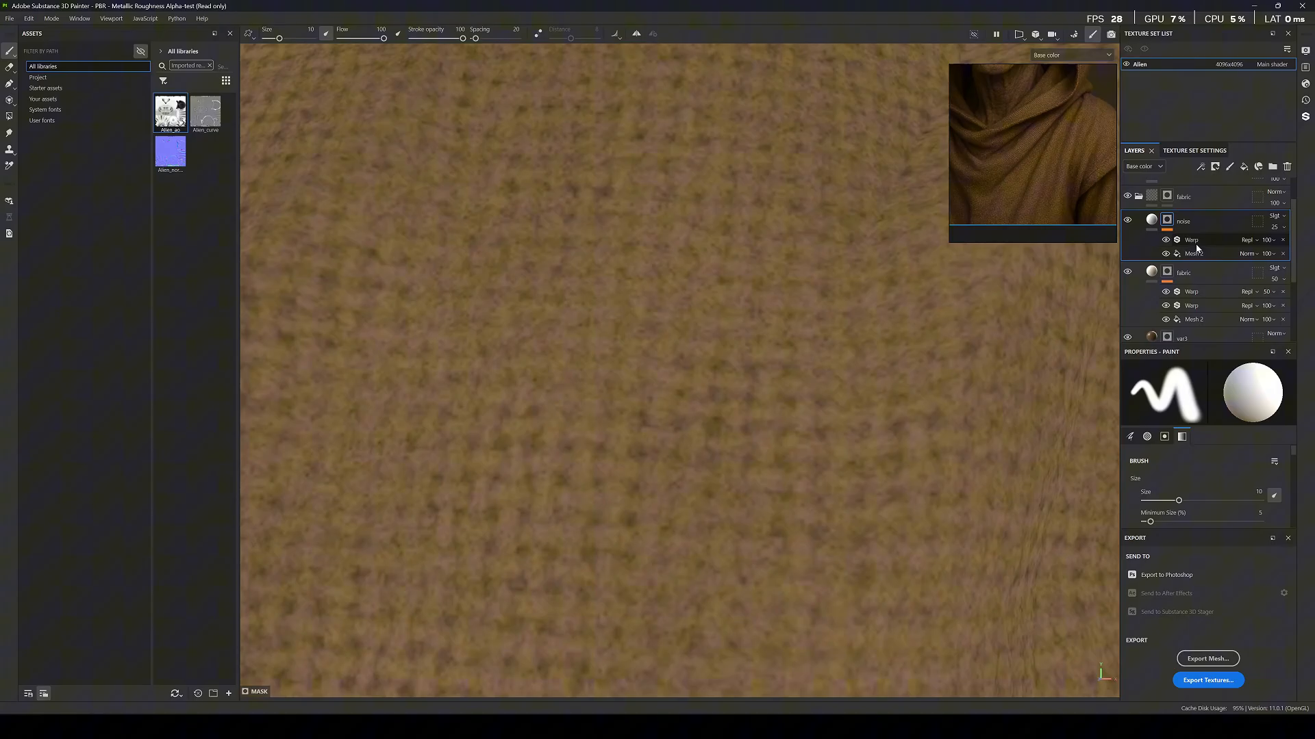
click(1166, 241)
click(1166, 240)
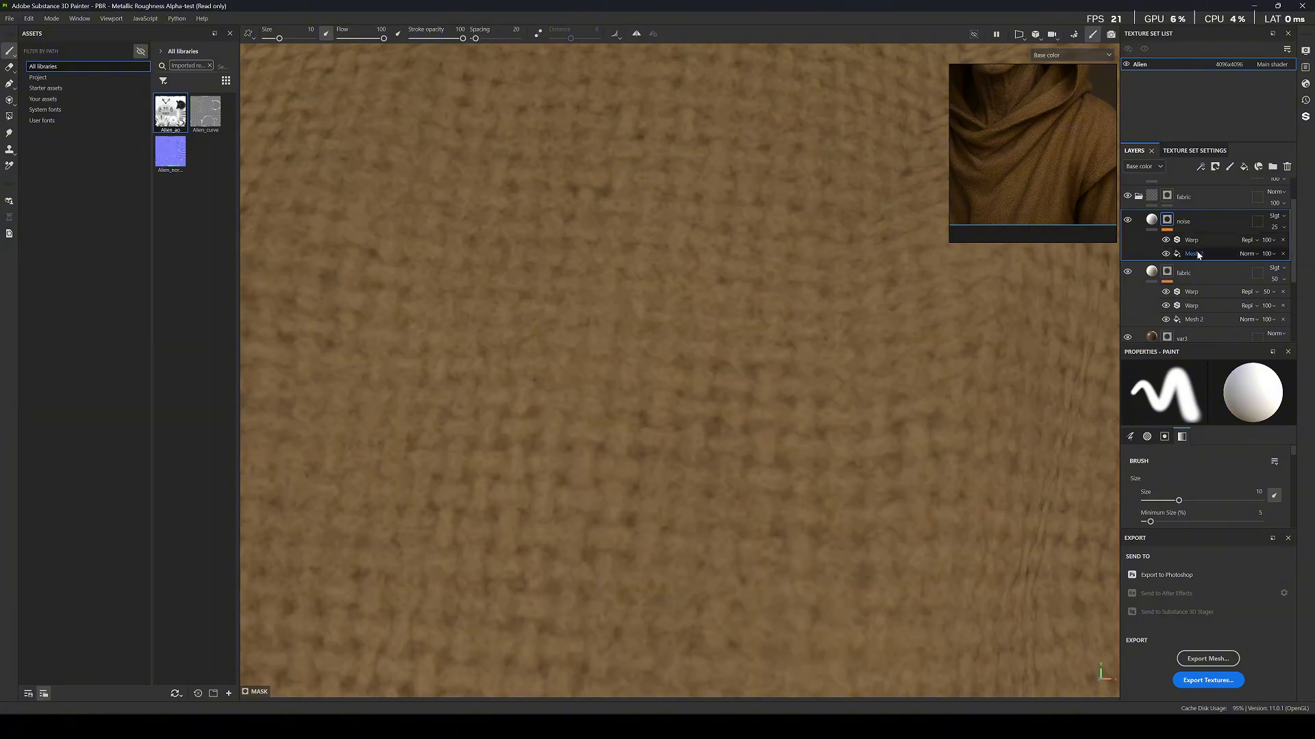
Set the noise layer's Warp filter to source balance 0.5 and intensity 0.131.
click(1195, 240)
scroll(1198, 500, down, 2)
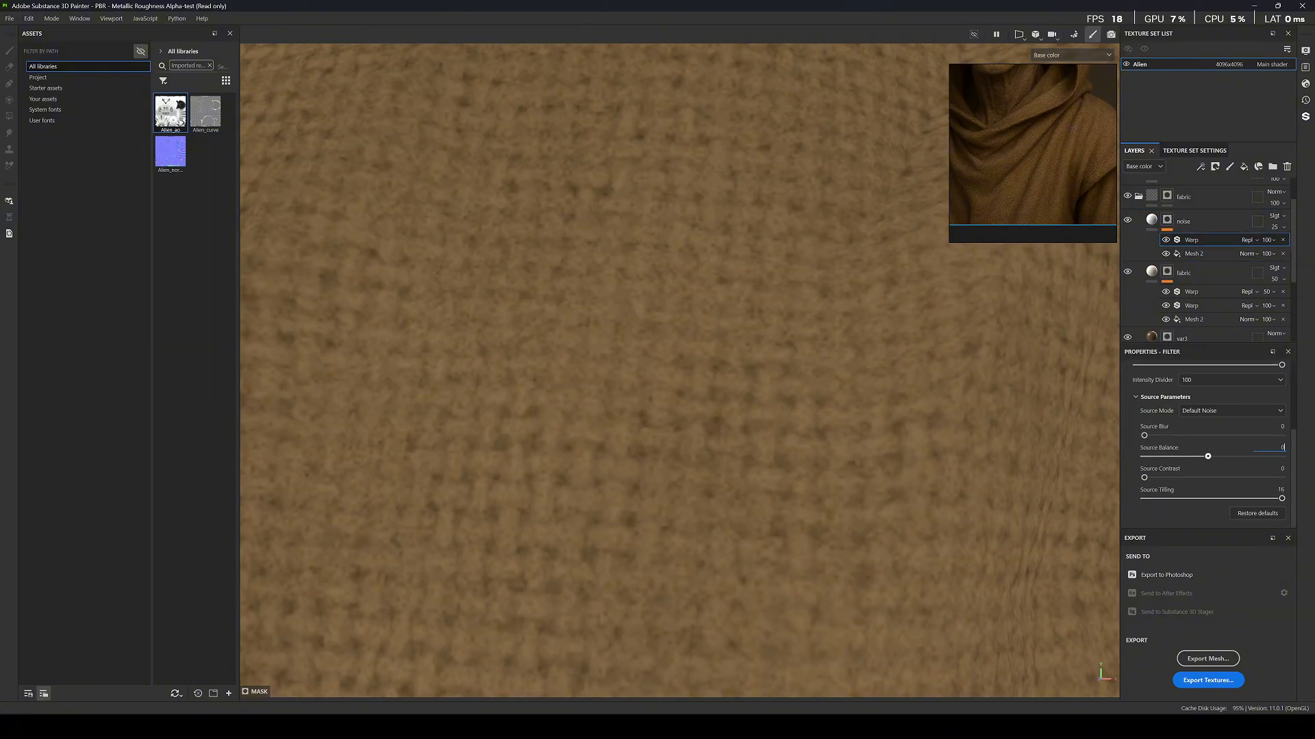
scroll(770, 369, down, 5)
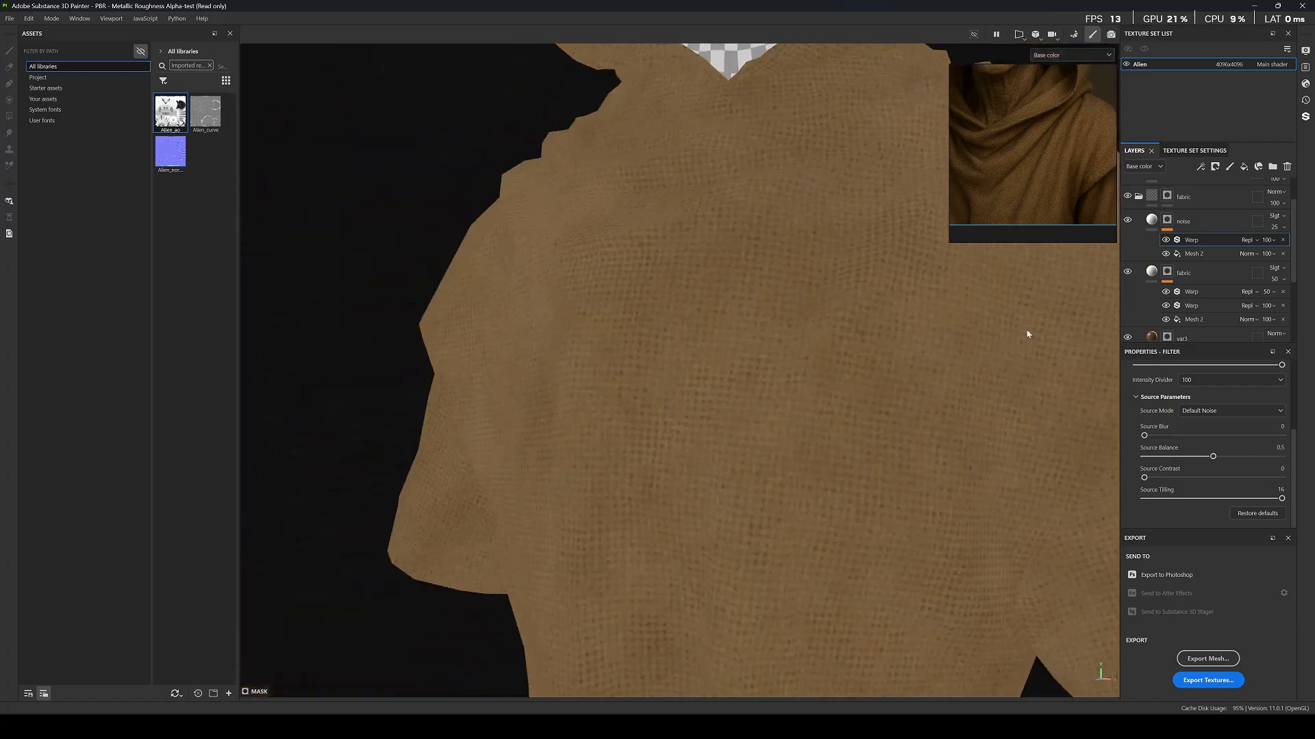
scroll(1190, 404, up, 3)
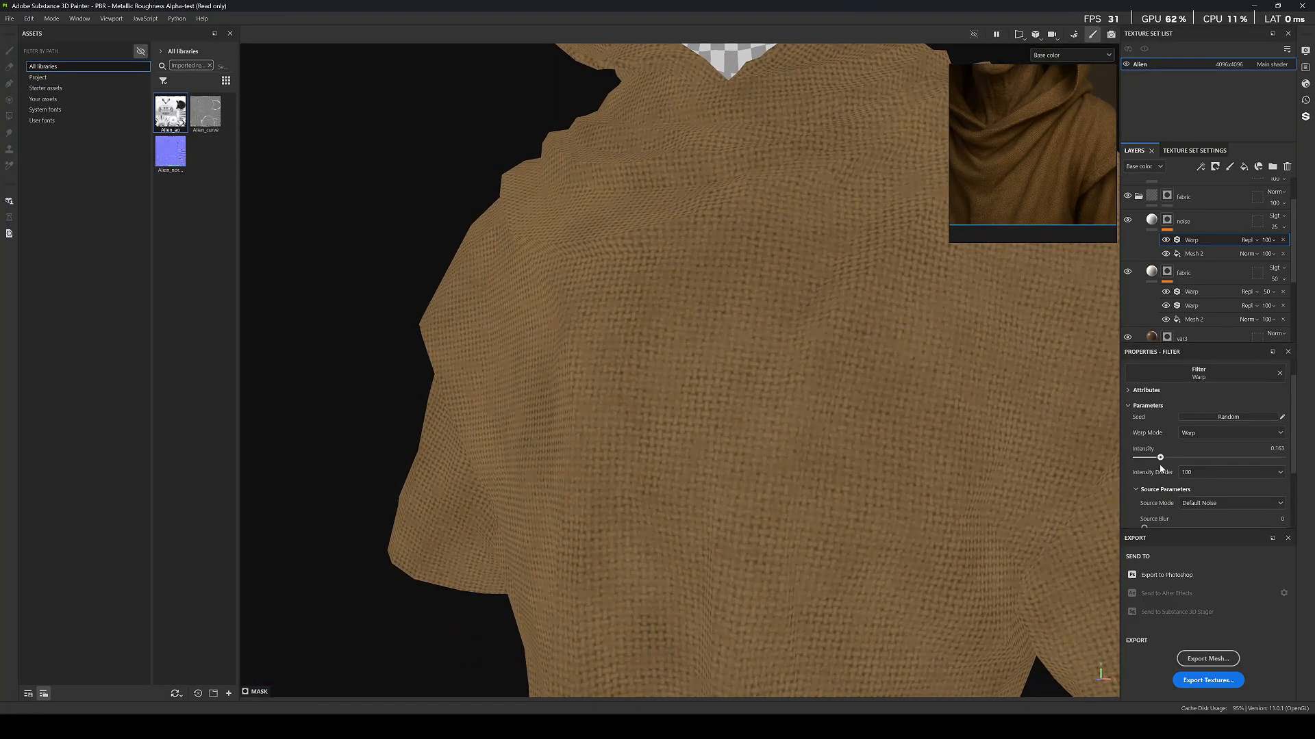
drag(1160, 469, 1158, 468)
scroll(794, 304, up, 5)
key(m)
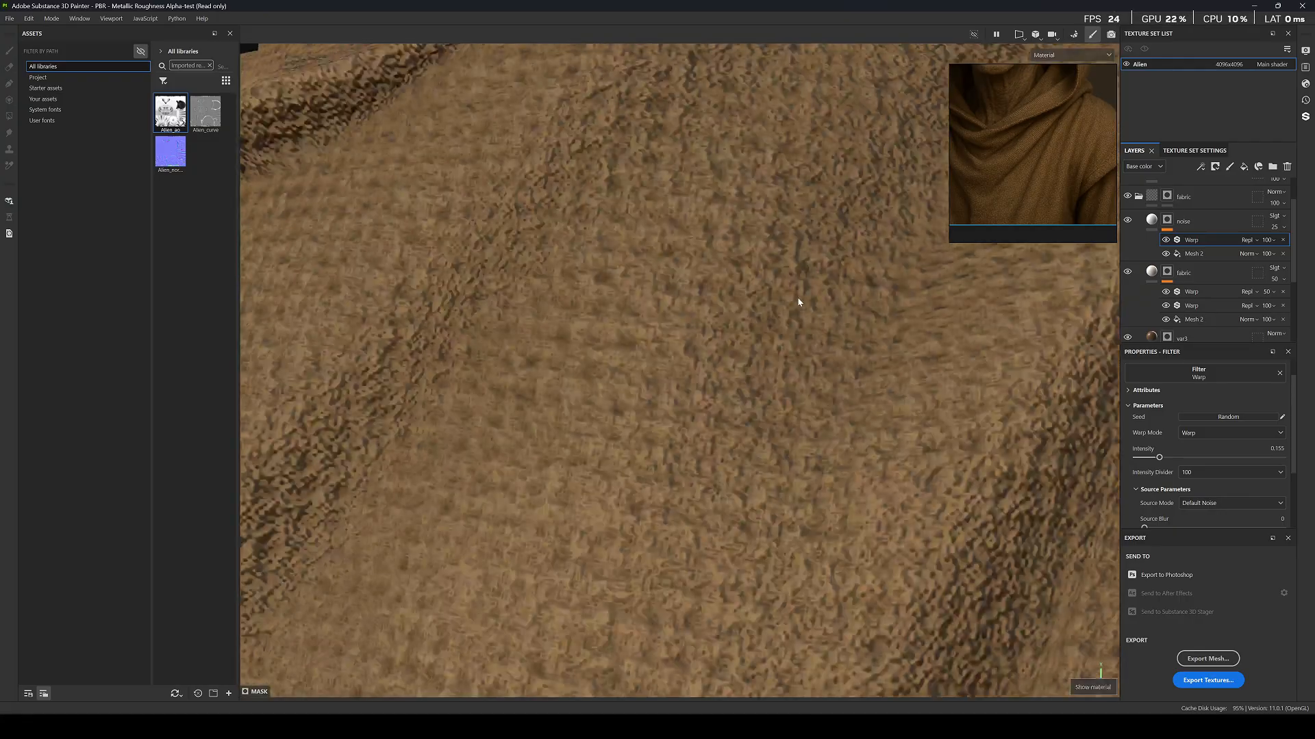
drag(1149, 452, 1156, 470)
Examine the robe's material from afar and close up with the noise layer hidden and shown.
scroll(683, 273, down, 8)
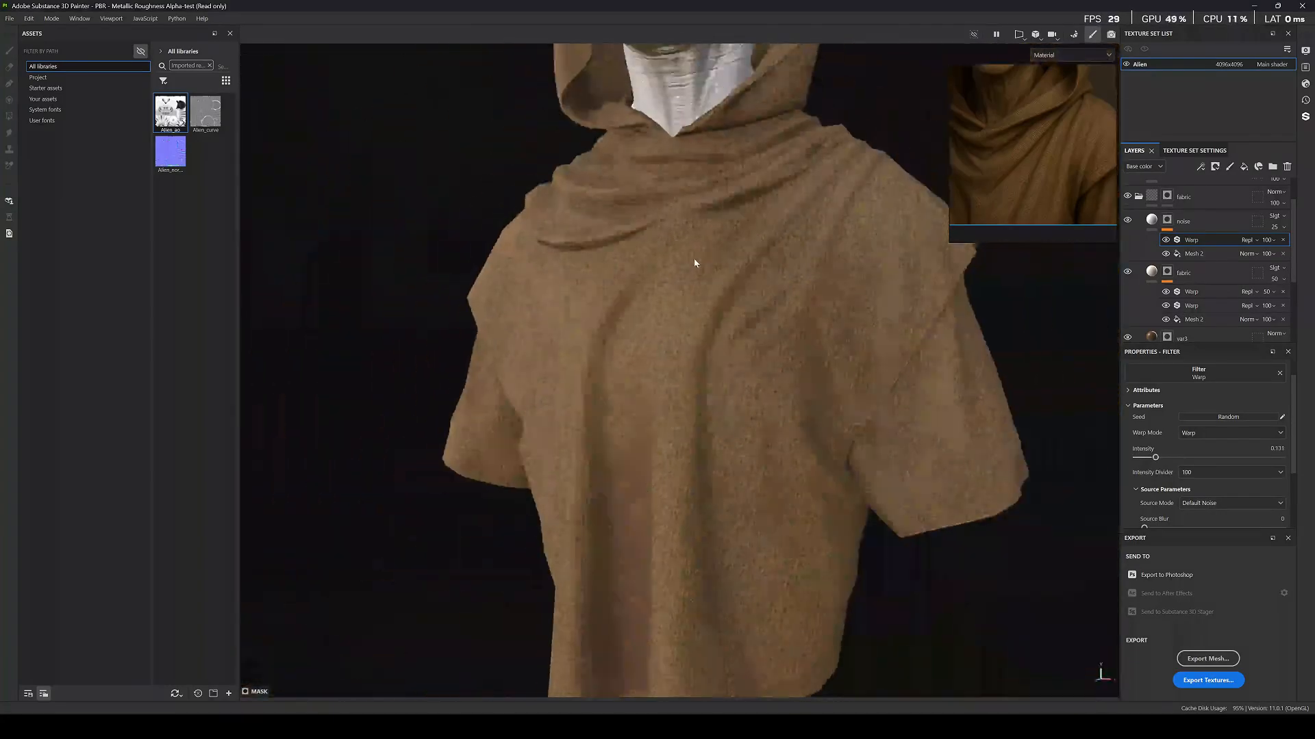
scroll(677, 297, up, 8)
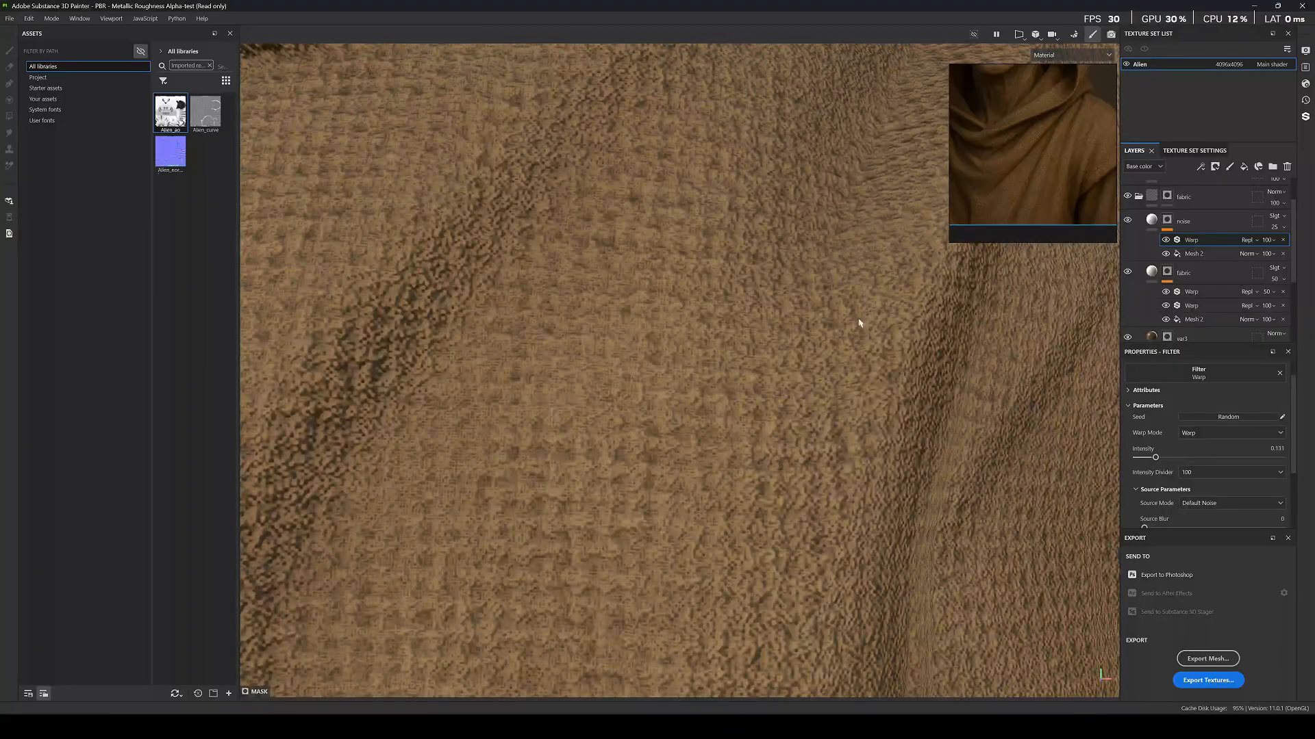
click(1127, 221)
click(1127, 221)
click(1127, 220)
scroll(717, 341, down, 8)
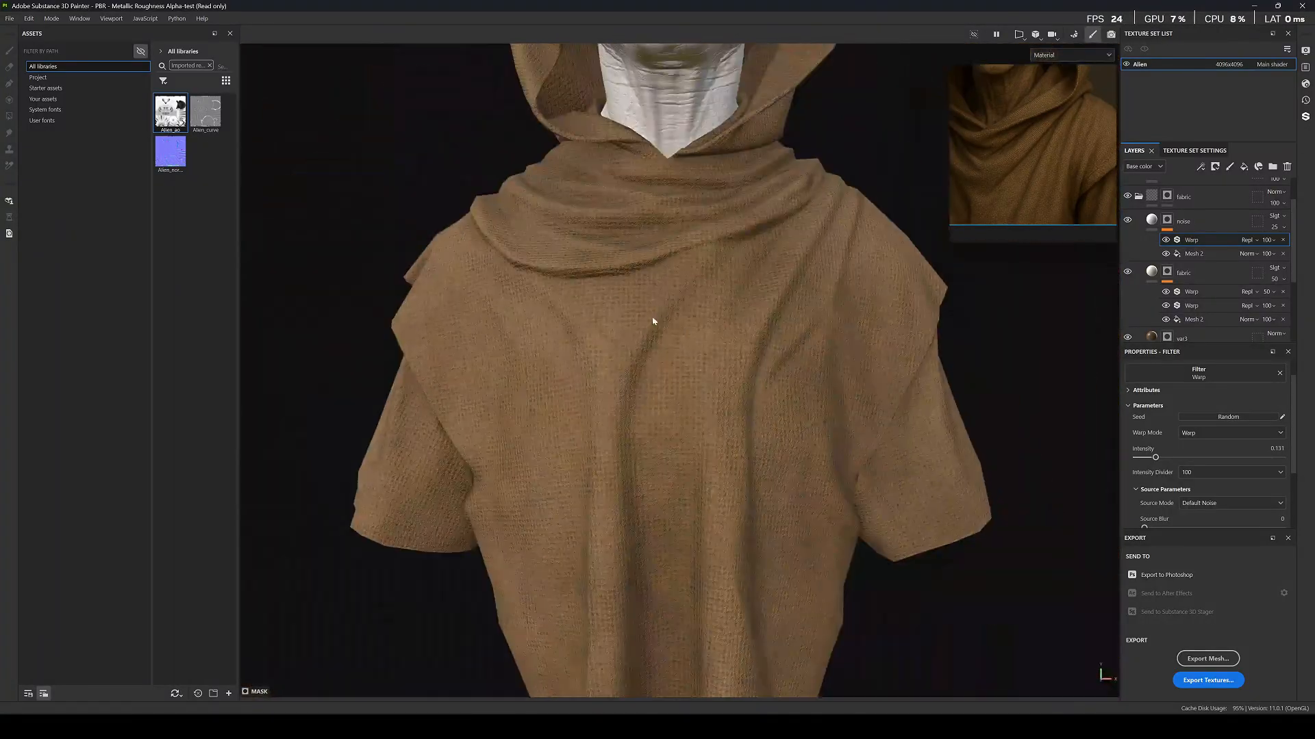
Try a height of 0.03 on the noise layer's fill and compare the weave with the layer hidden and shown.
click(1151, 220)
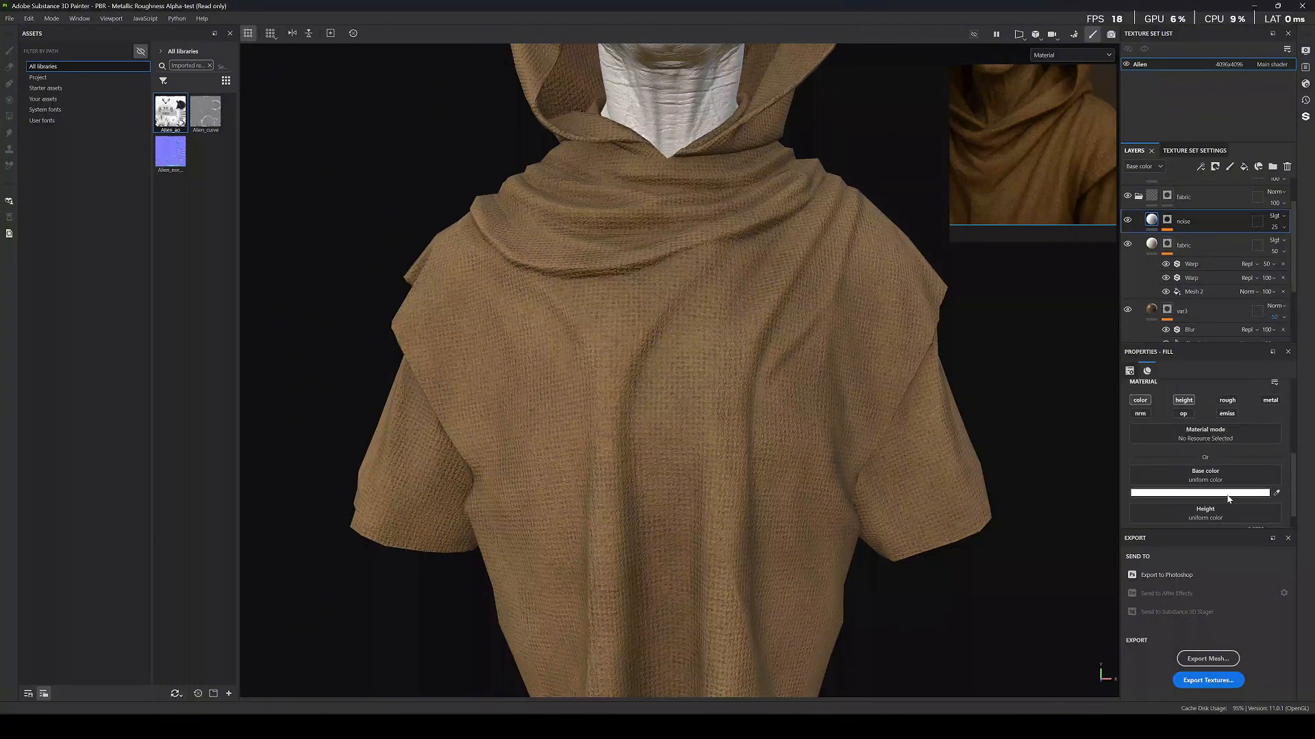
scroll(1226, 479, down, 1)
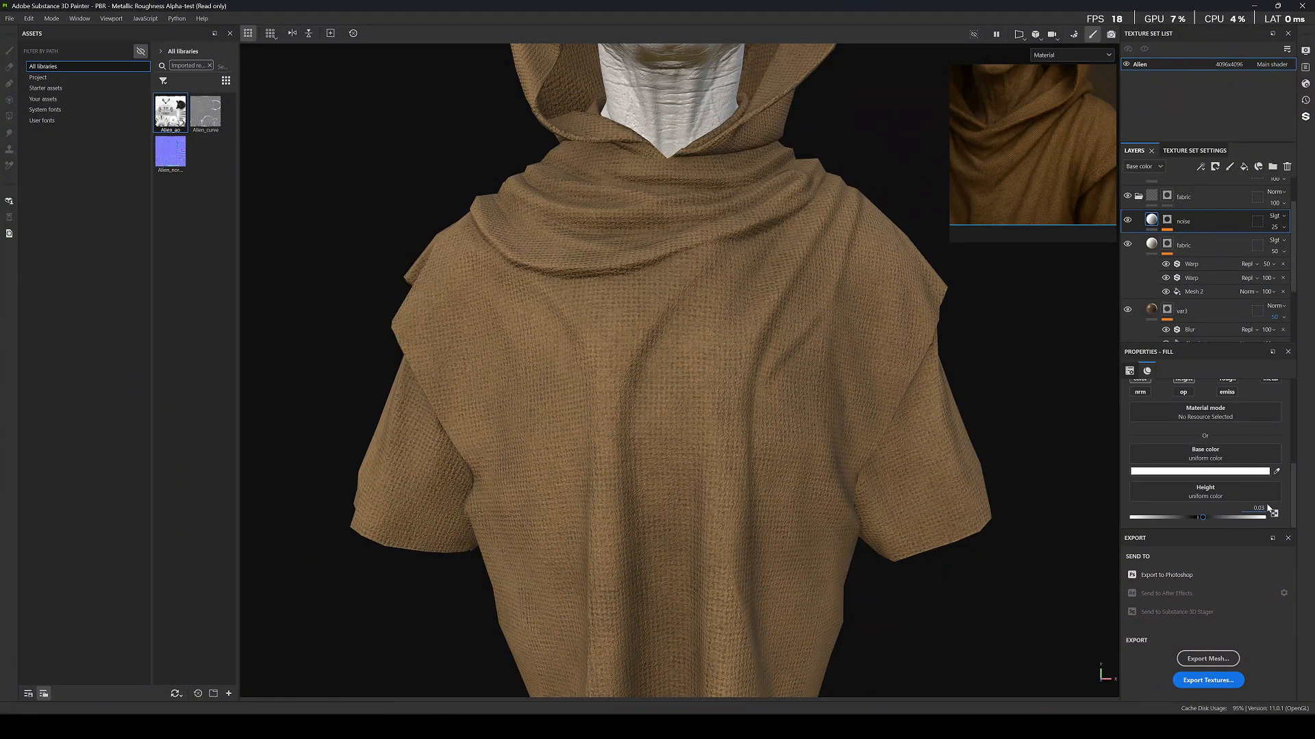
scroll(658, 323, up, 10)
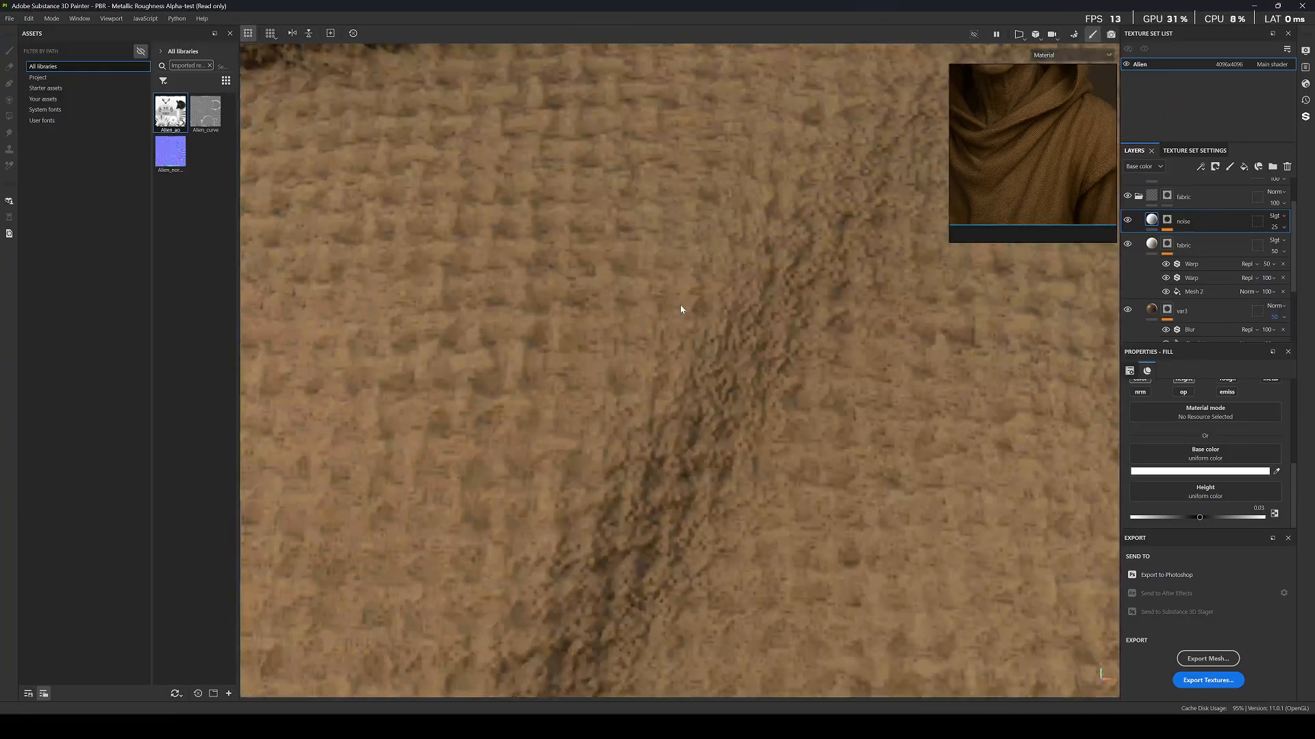
click(1128, 220)
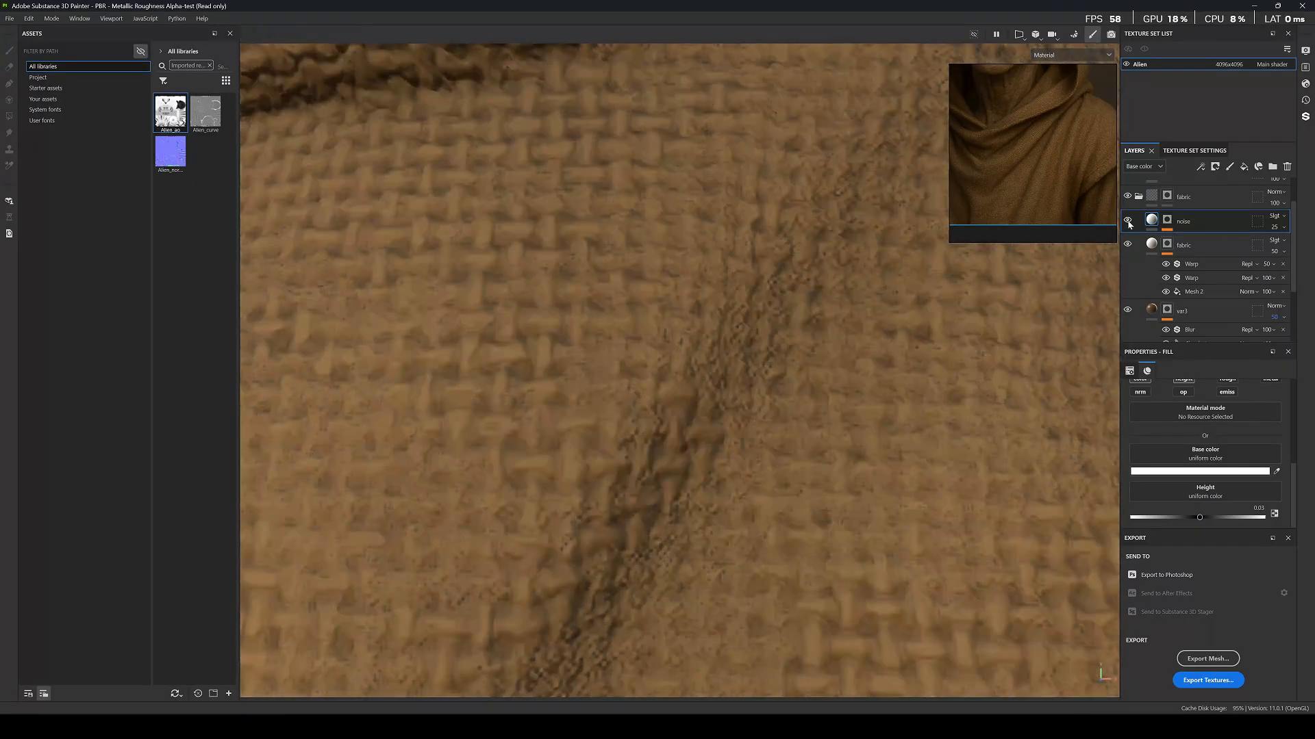
click(1128, 221)
click(1128, 221)
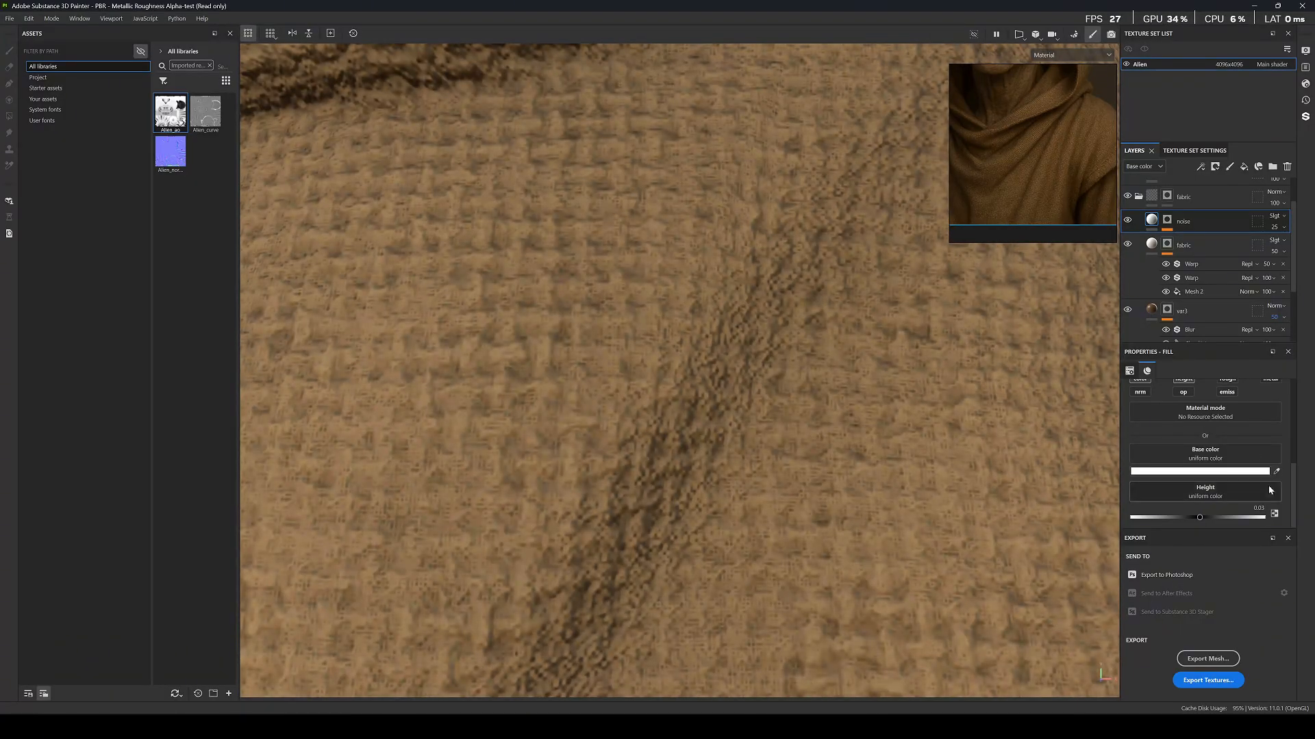
Set the noise layer's height to 0.02 and check the robe's height and base color channels.
click(1258, 508)
scroll(616, 323, down, 10)
key(c)
scroll(669, 331, up, 5)
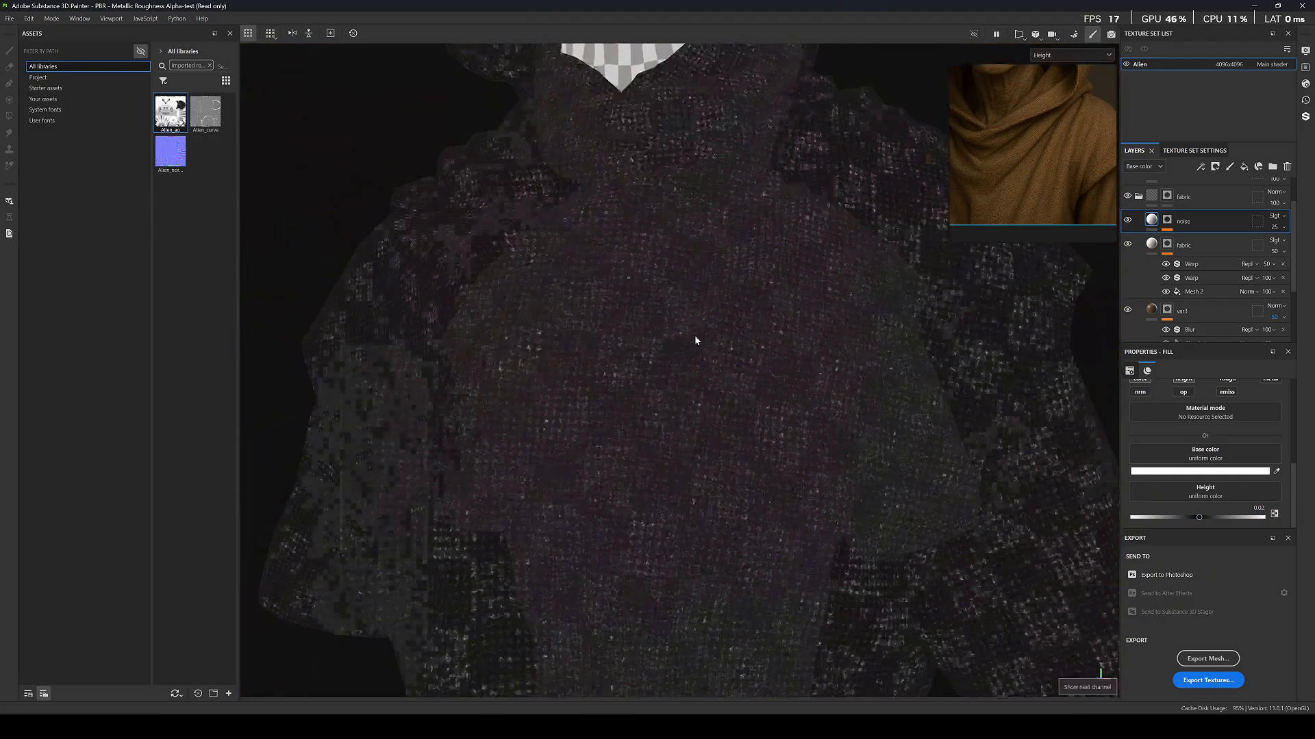
key(m)
key(m)
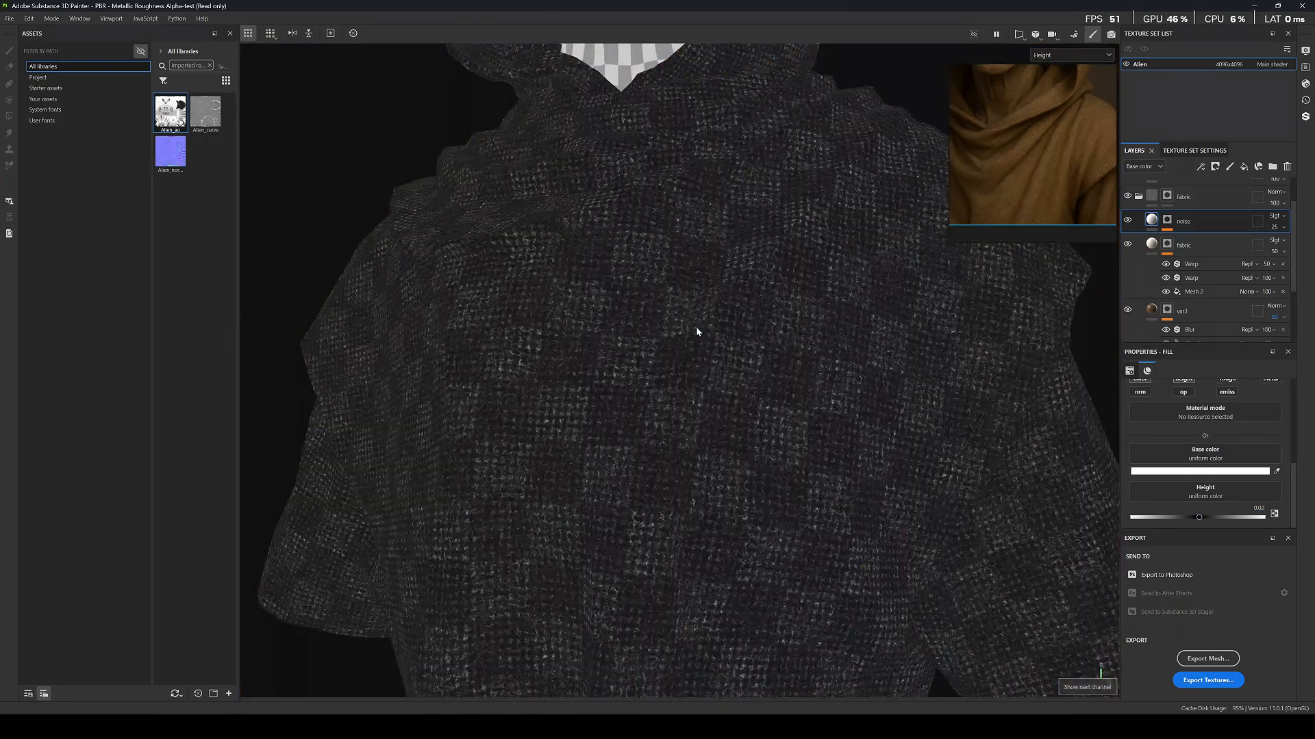
key(c)
key(c)
key(c)
key(c)
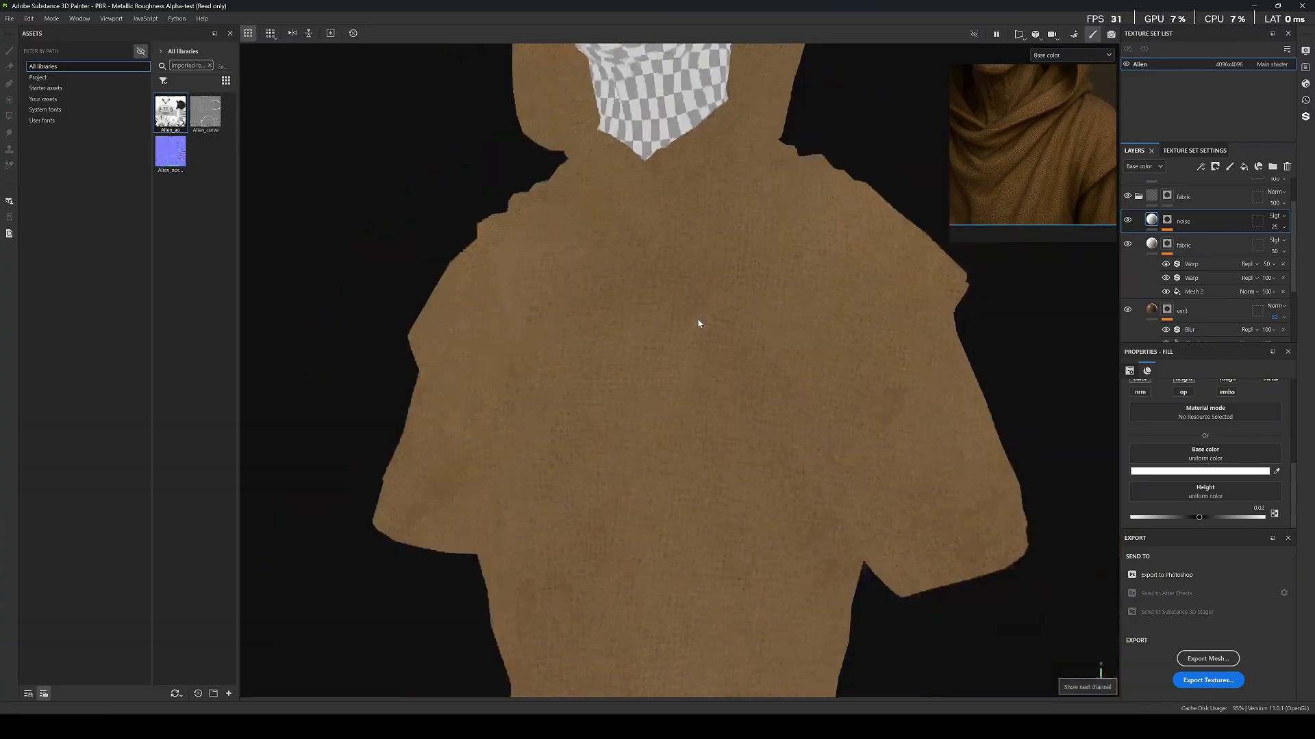
Change the noise layer's base color to dark brown 36322E and check the weave in the base color channel.
alt+right_drag(698, 323, 713, 310)
key(m)
alt+right_drag(508, 302, 1124, 270)
click(1171, 470)
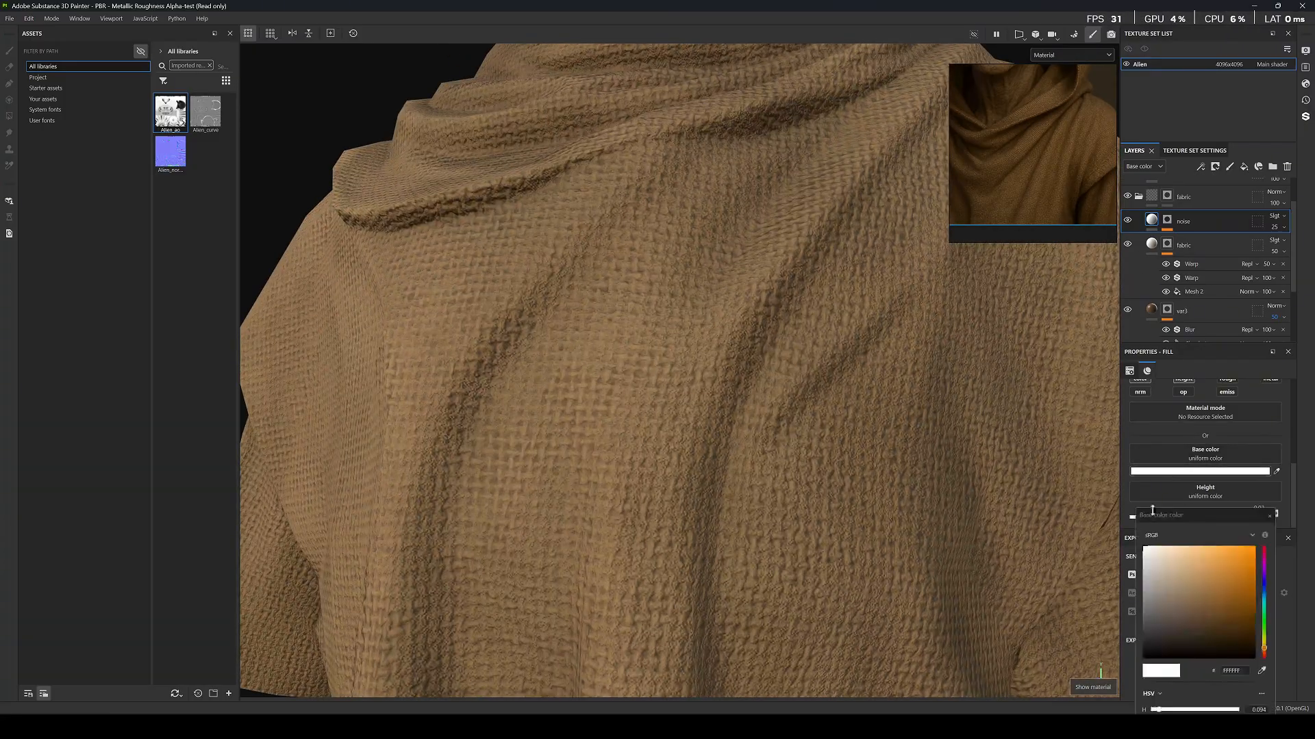
mouse_move(1168, 612)
mouse_down()
mouse_move(1181, 636)
mouse_move(1158, 634)
mouse_up()
key(c)
scroll(710, 381, up, 5)
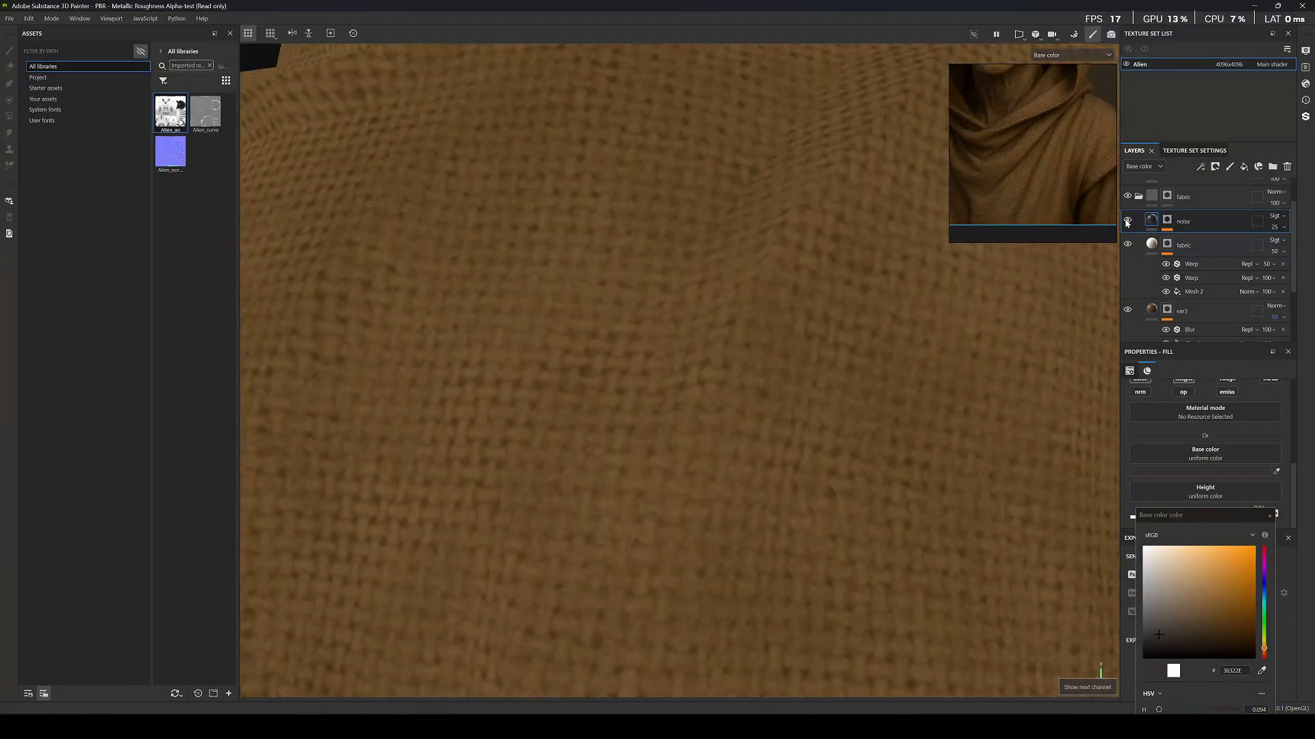
Add a Sharpen filter above the Warp filter in the noise layer's mask.
click(1167, 220)
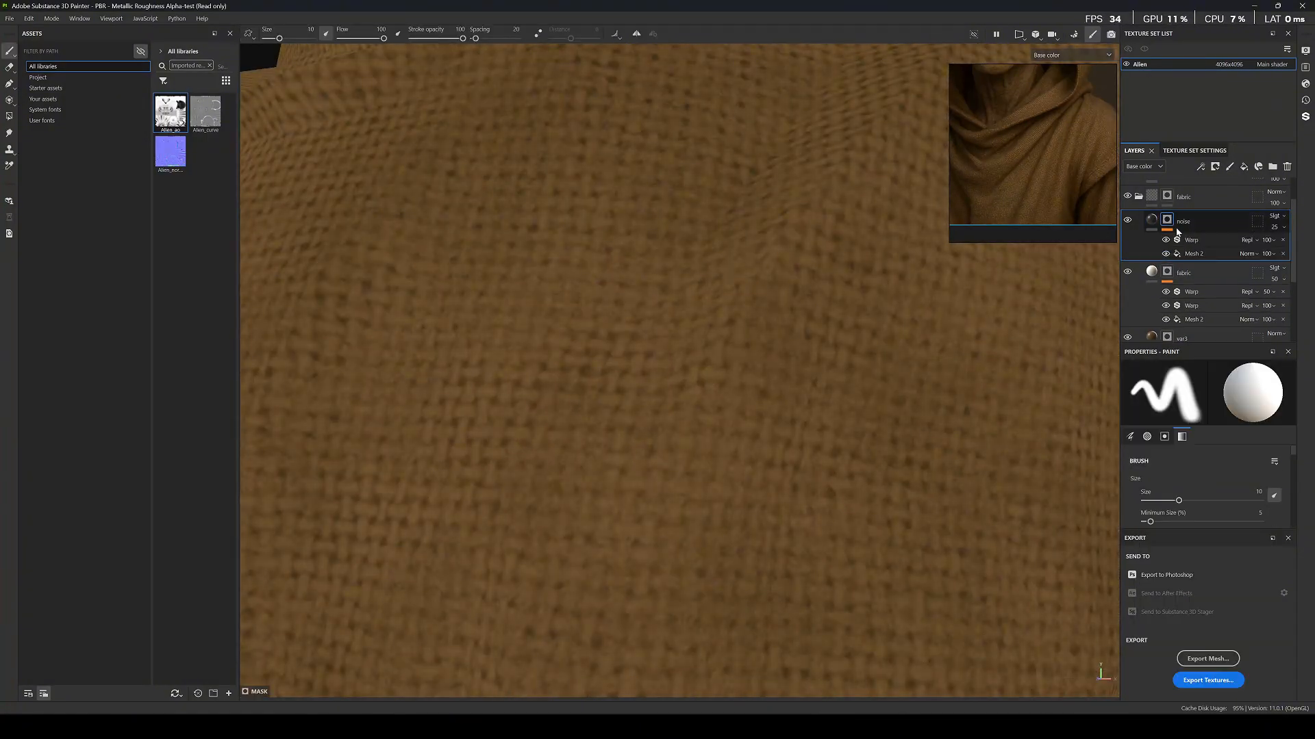
right_click(1190, 241)
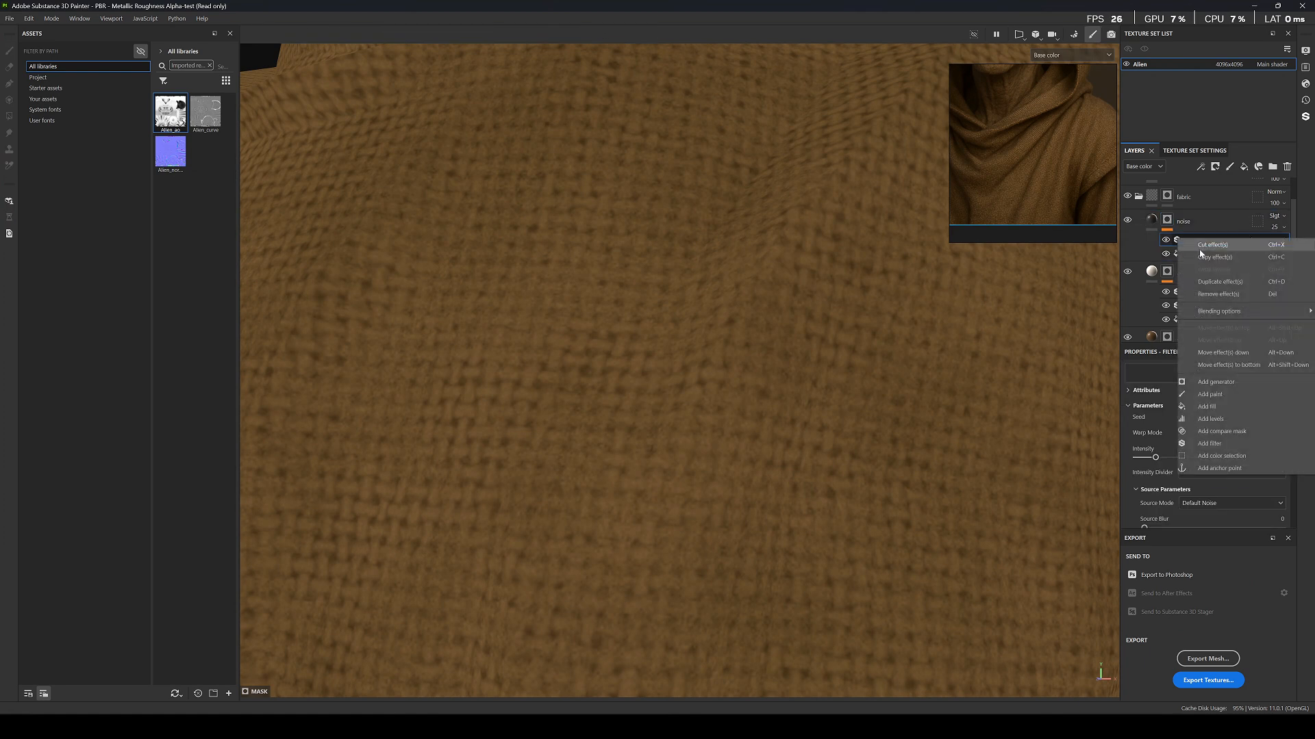
click(1226, 448)
click(1208, 394)
scroll(1232, 479, down, 5)
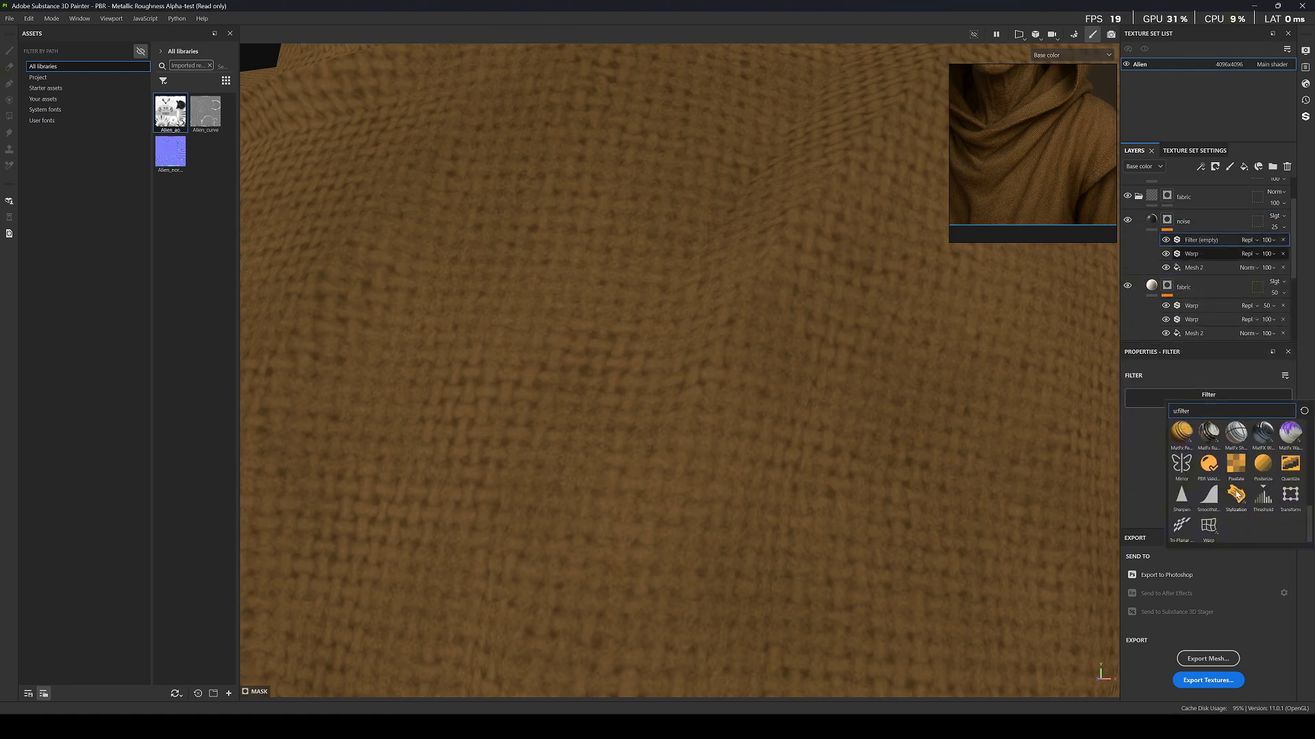
click(1181, 500)
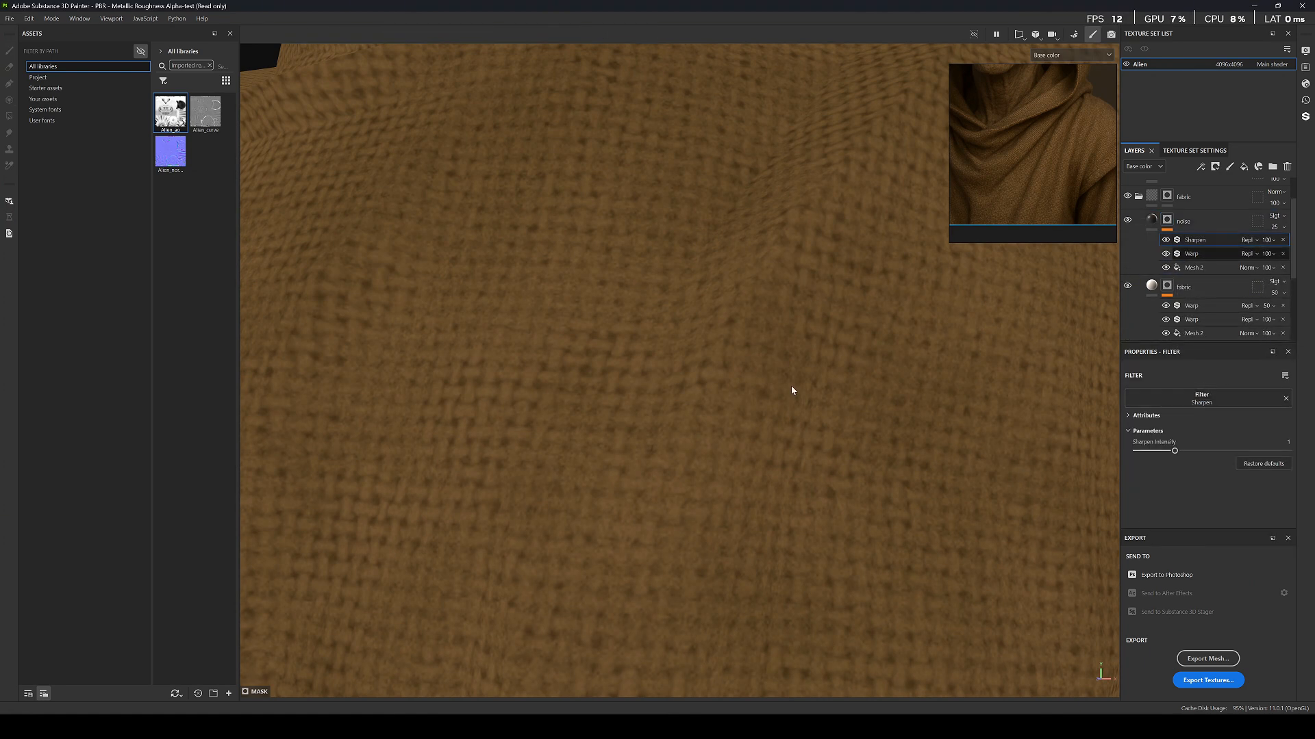
Show the full material and set the Sharpen filter's opacity to 50 in the noise layer's mask.
key(m)
scroll(770, 341, down, 8)
scroll(710, 314, up, 8)
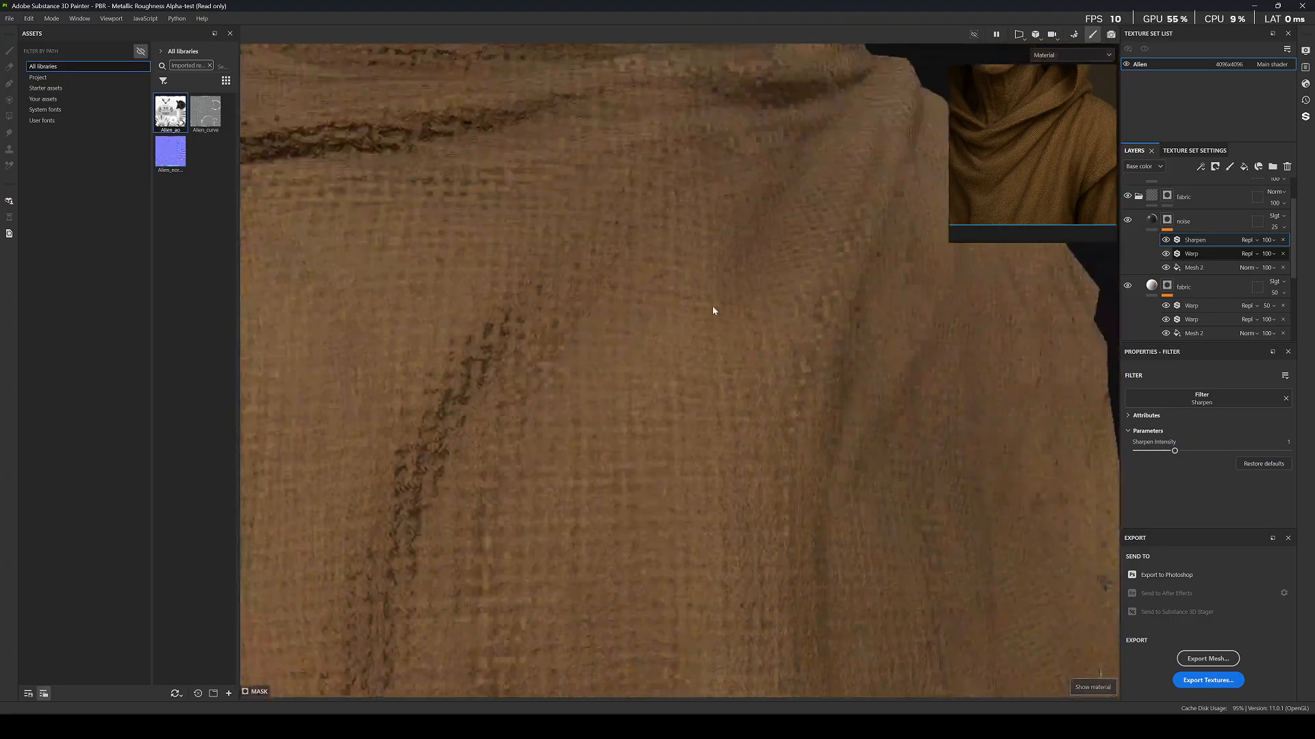
scroll(654, 356, down, 8)
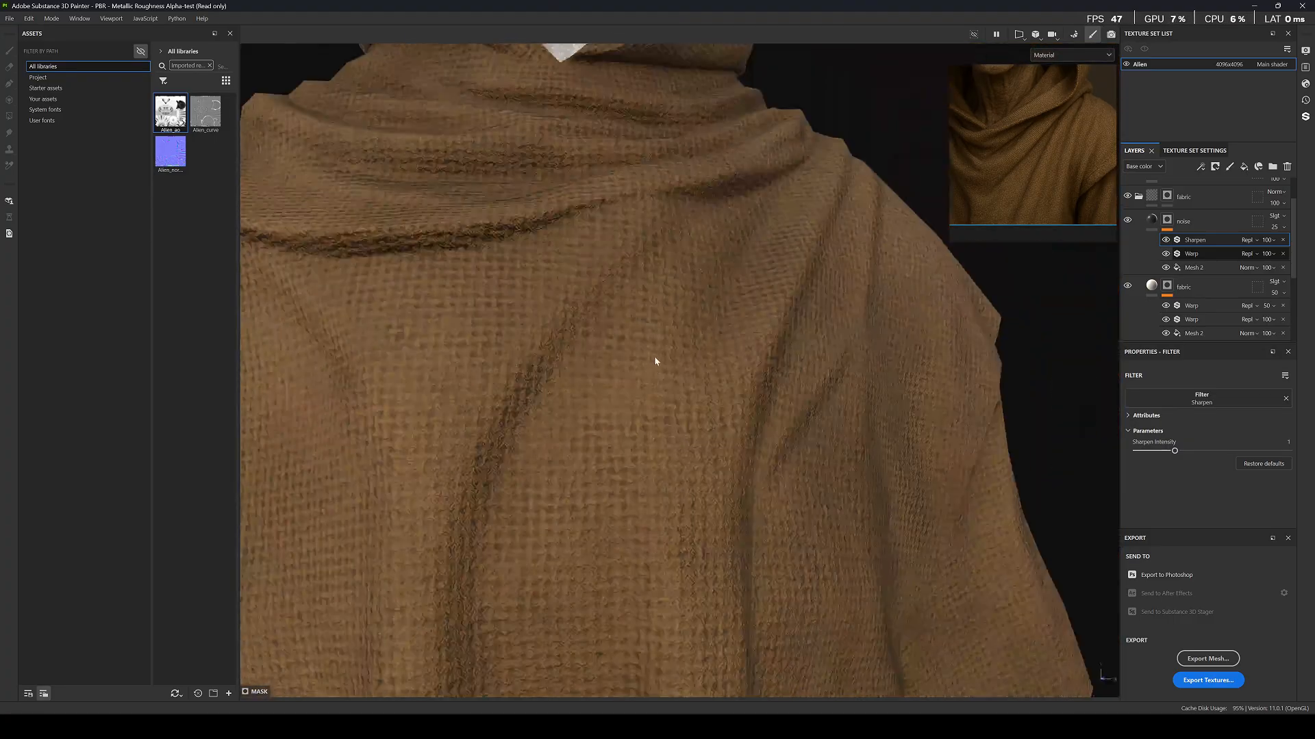
scroll(732, 163, up, 10)
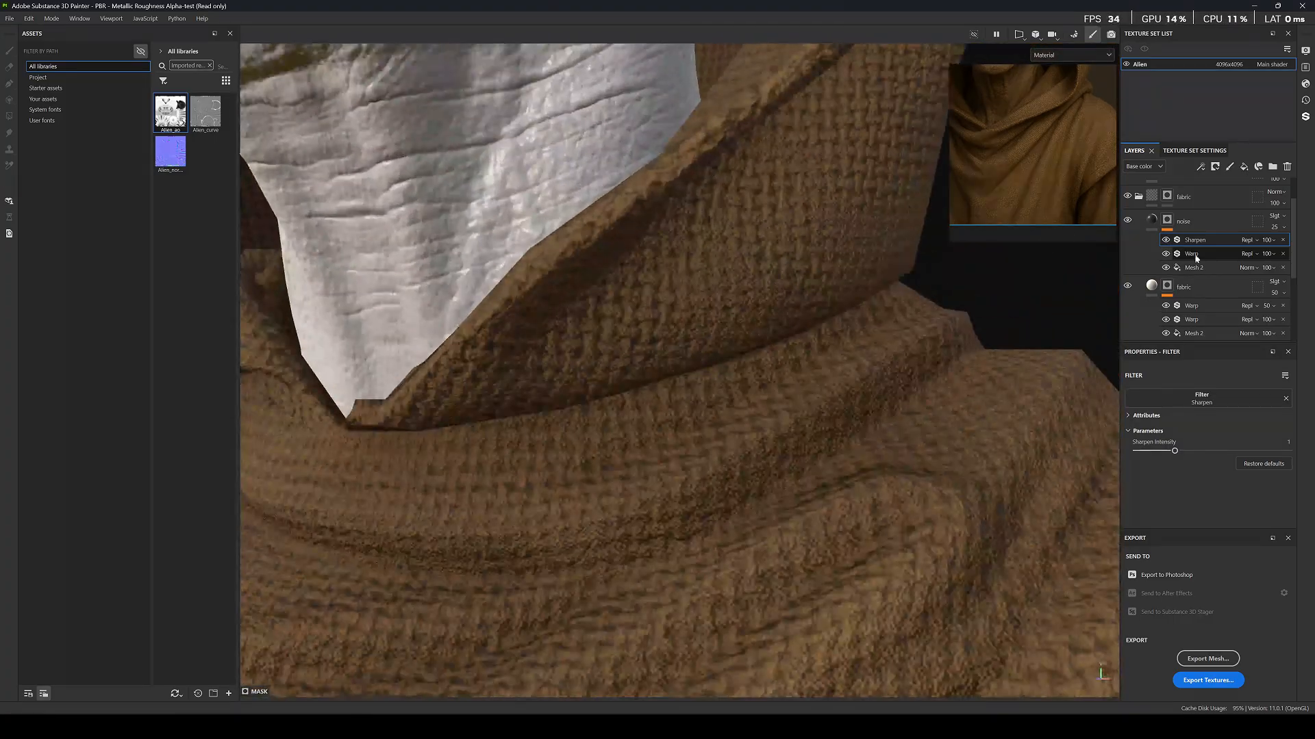
click(1266, 240)
click(1307, 258)
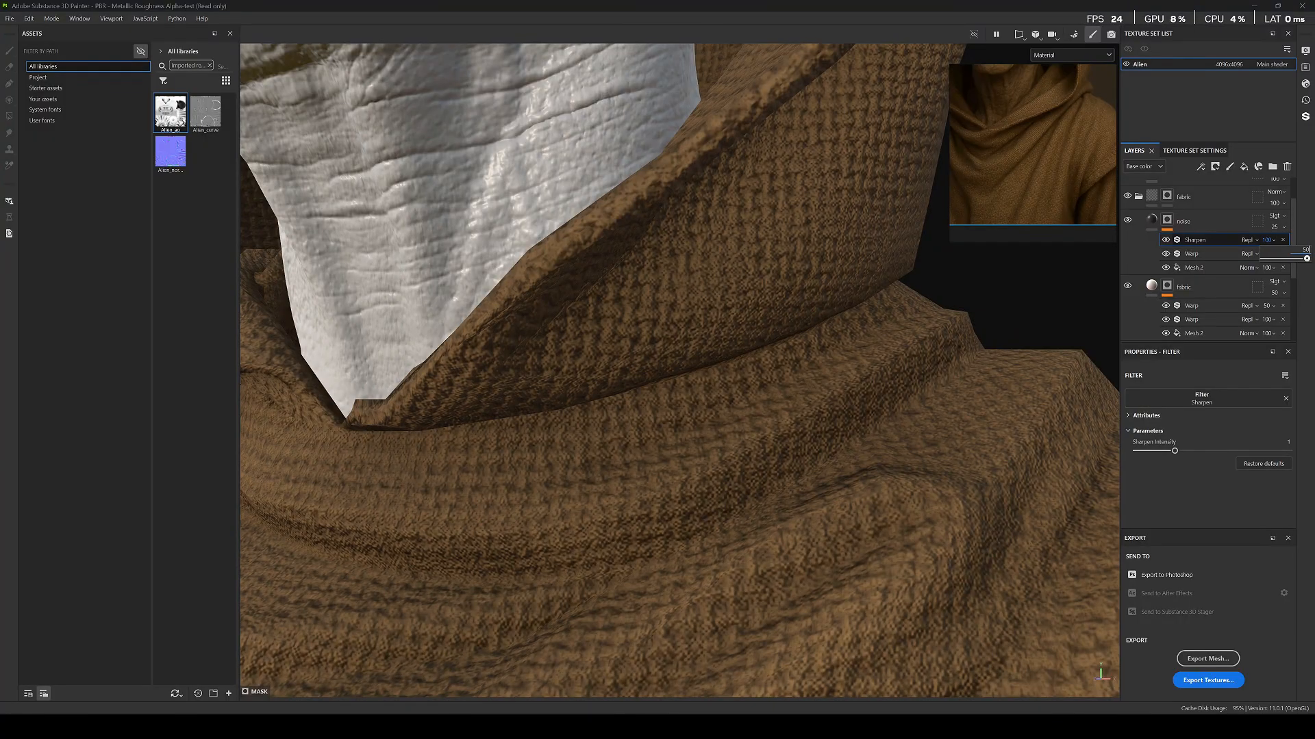
click(708, 298)
Examine the robe's fabric around the hood and neck, and the whole bust from the front.
mouse_move(708, 298)
alt+right_down()
mouse_move(672, 328)
mouse_move(694, 313)
alt+right_up()
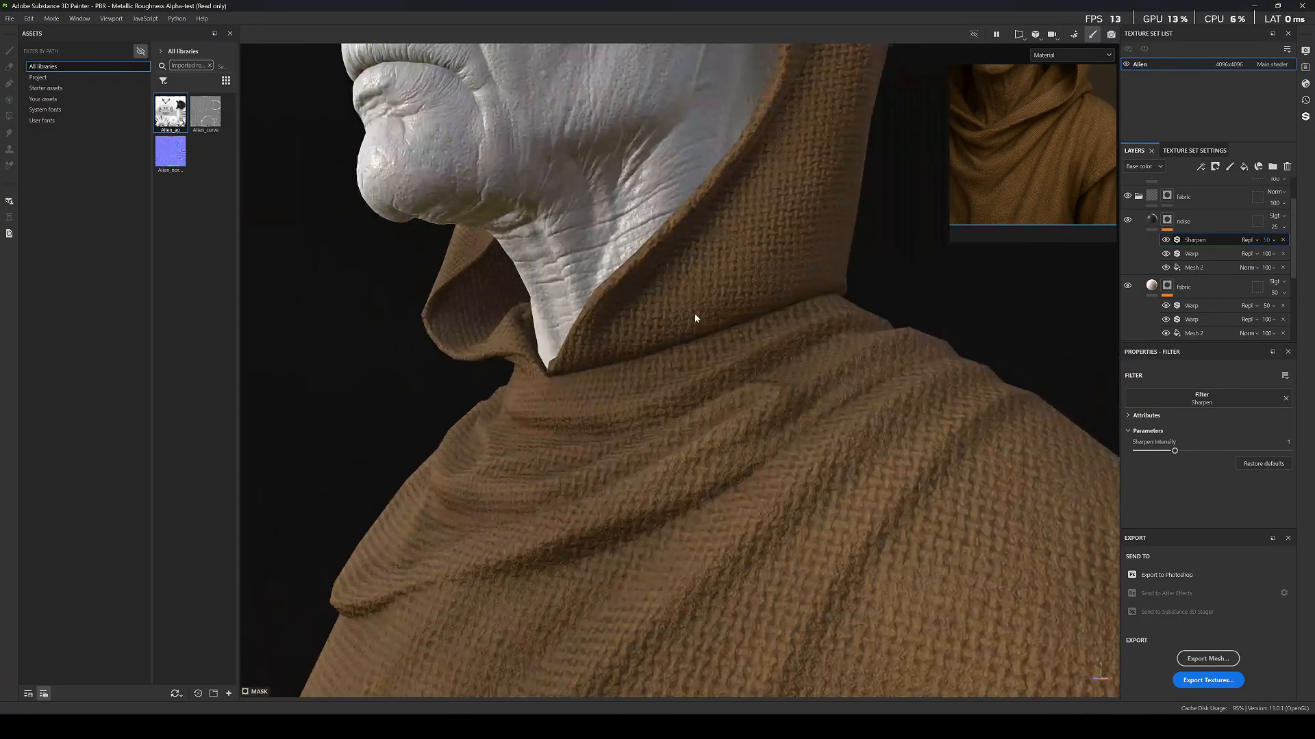
alt+drag(695, 313, 972, 295)
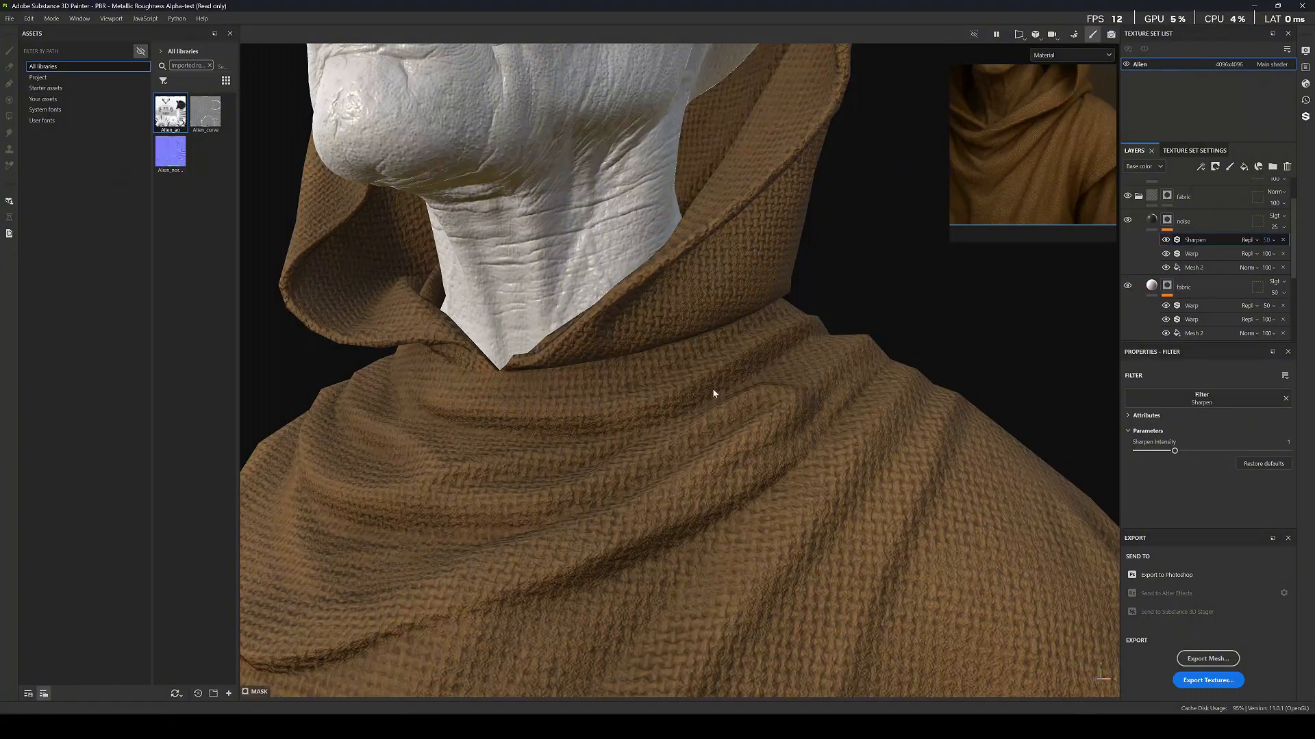
alt+right_drag(712, 388, 601, 359)
alt+drag(599, 359, 613, 393)
alt+right_drag(613, 393, 684, 376)
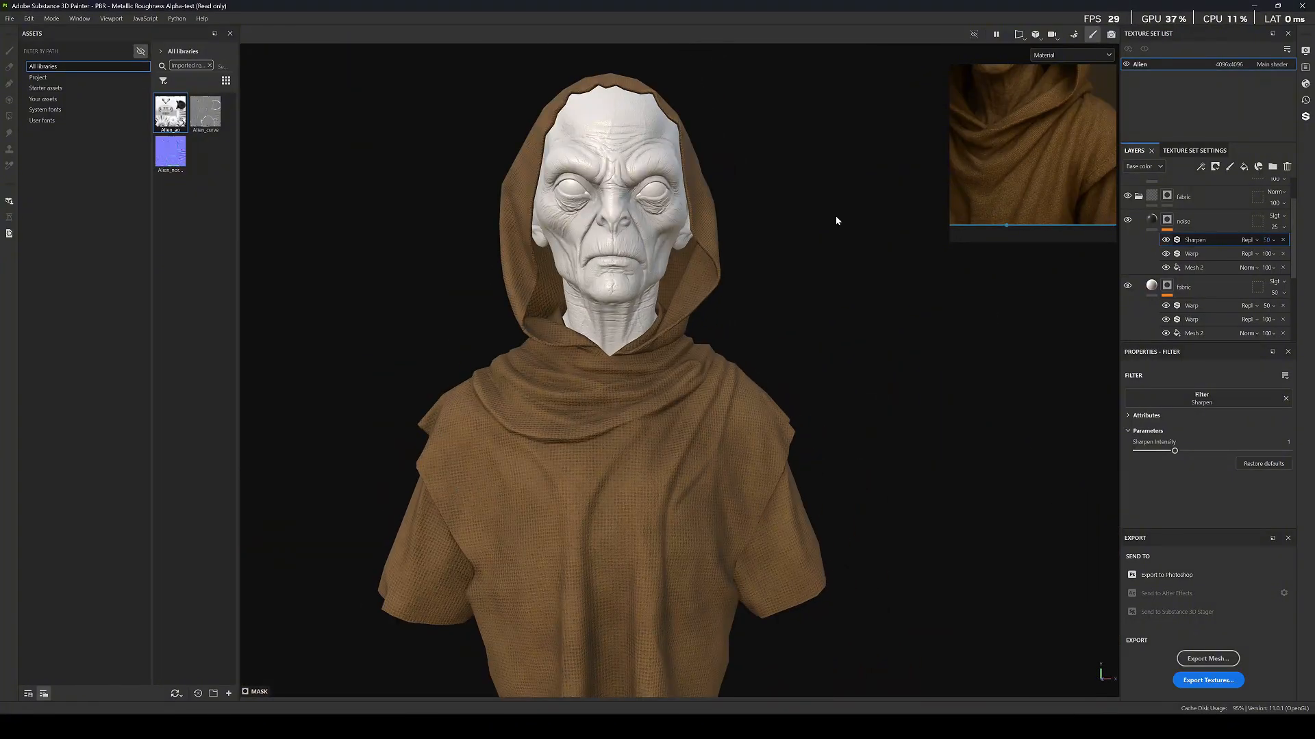
alt+middle_drag(681, 384, 776, 292)
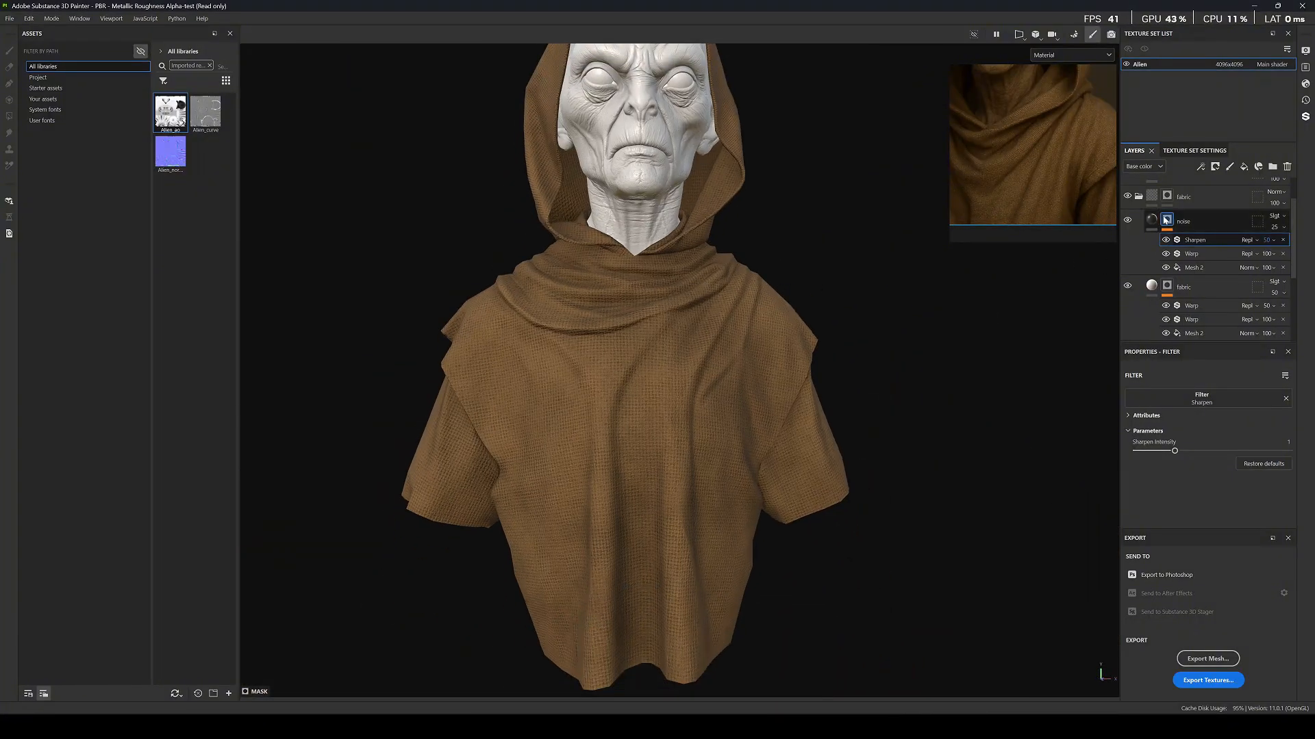
Set the noise layer's base color to light beige DCCFBF.
click(1155, 221)
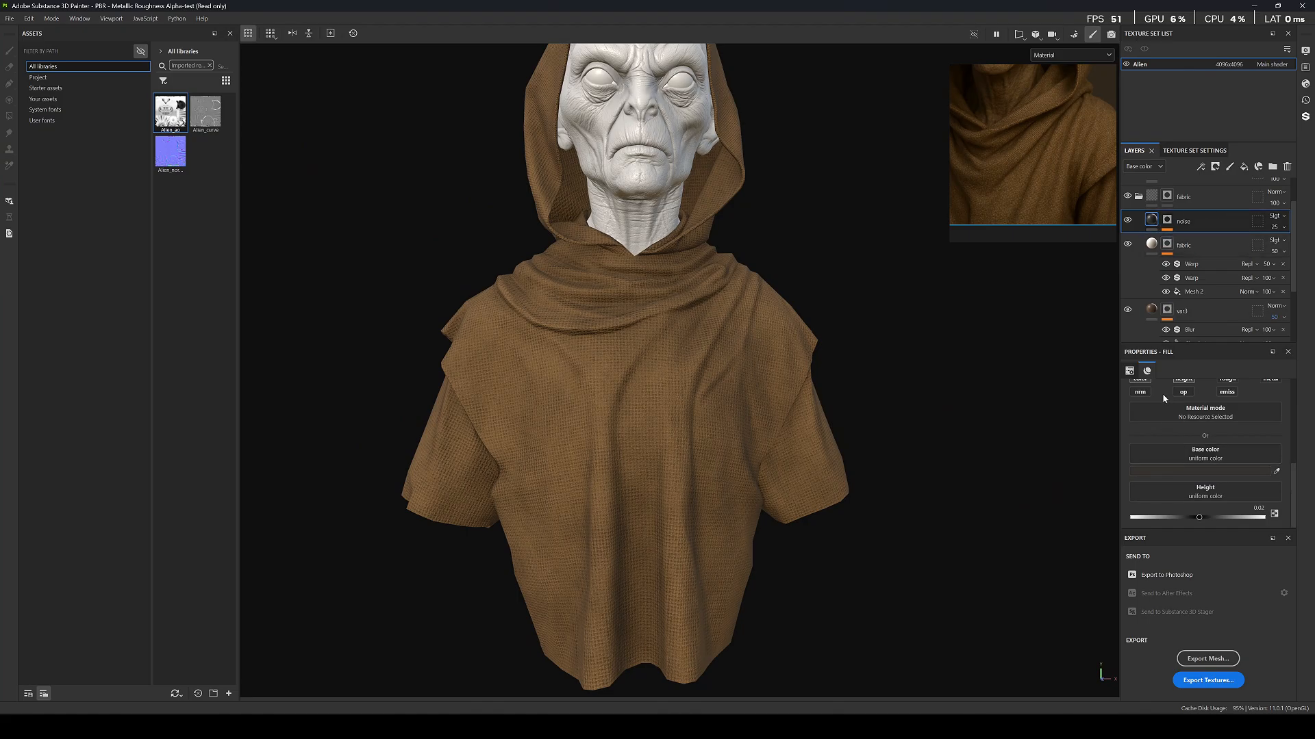
click(1175, 471)
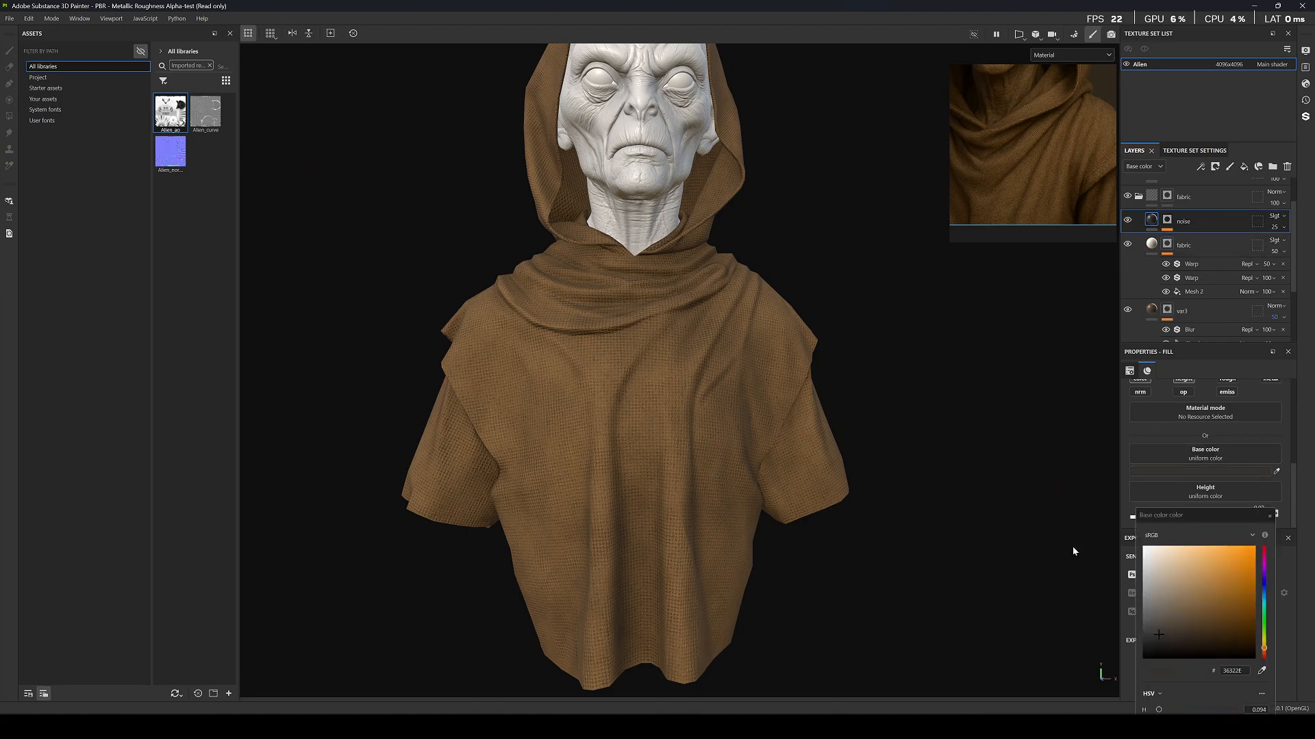
drag(1157, 588, 1207, 548)
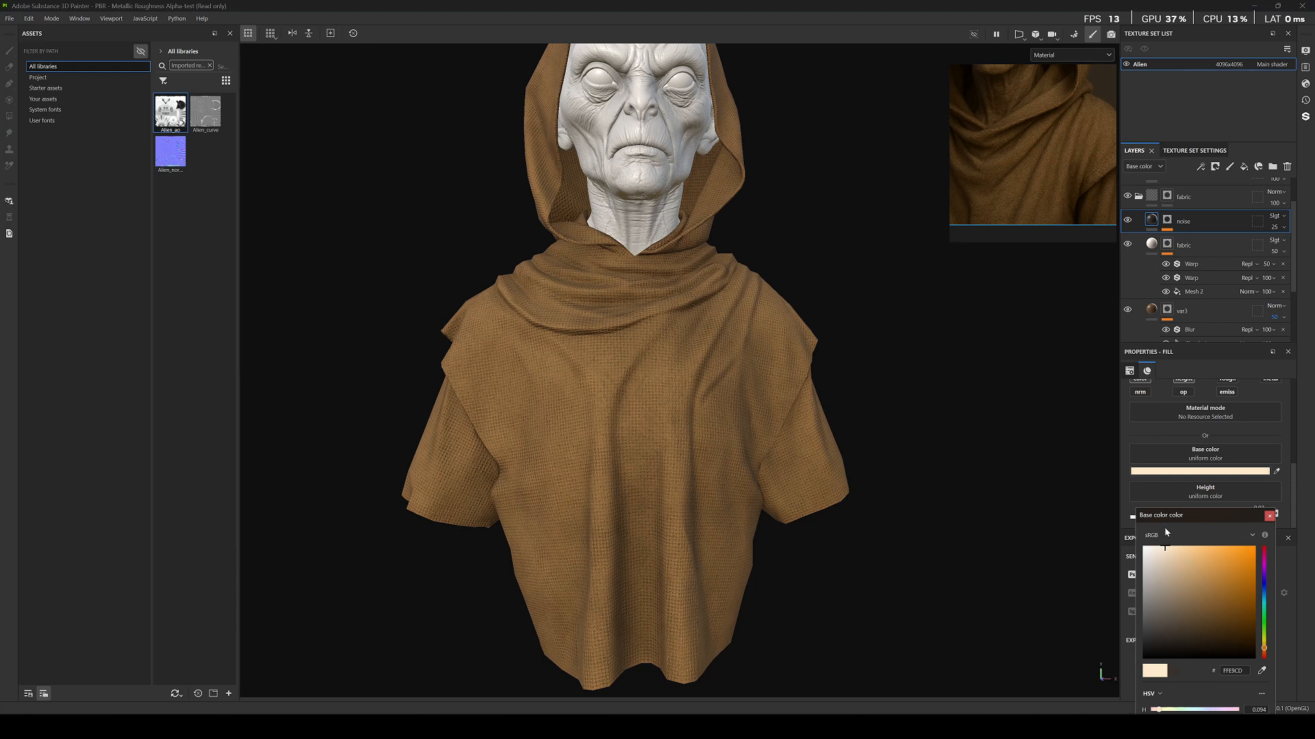
drag(1160, 550, 1157, 565)
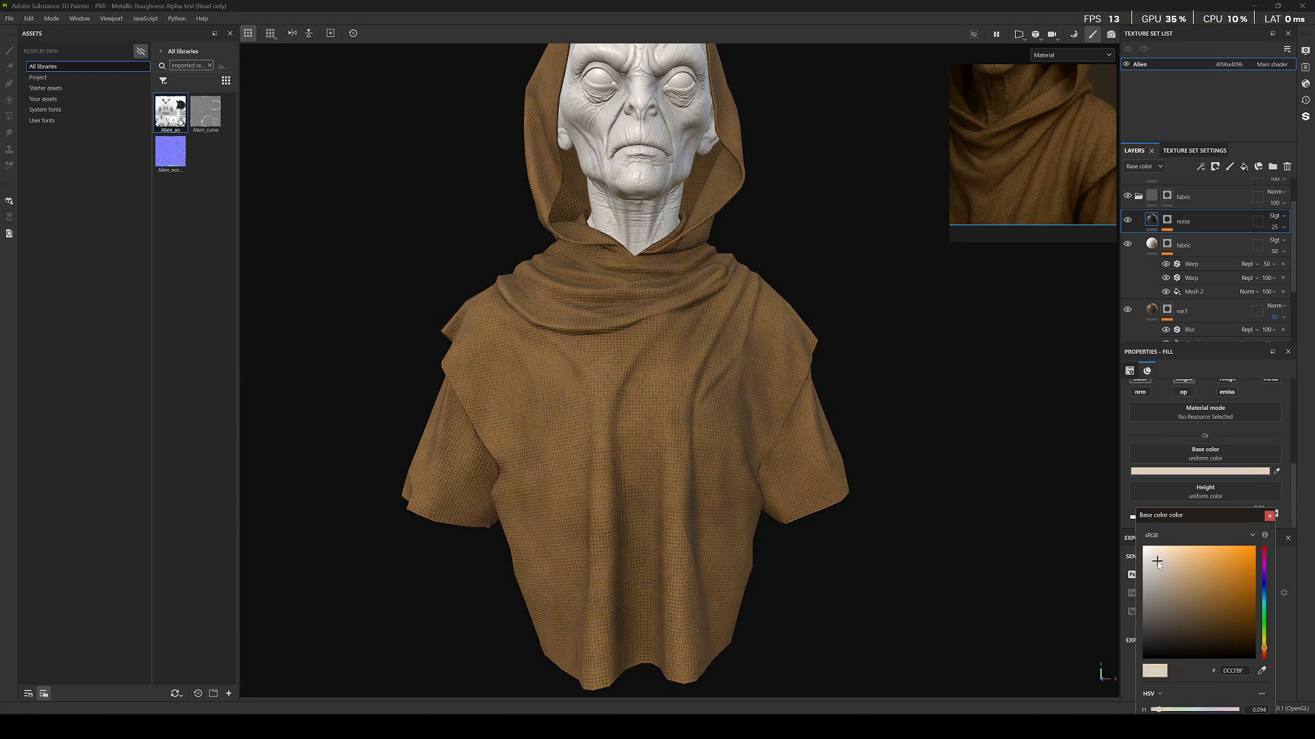
Examine the robe's weave up close in the base color channel and as full material, and close the color picker.
scroll(616, 336, up, 5)
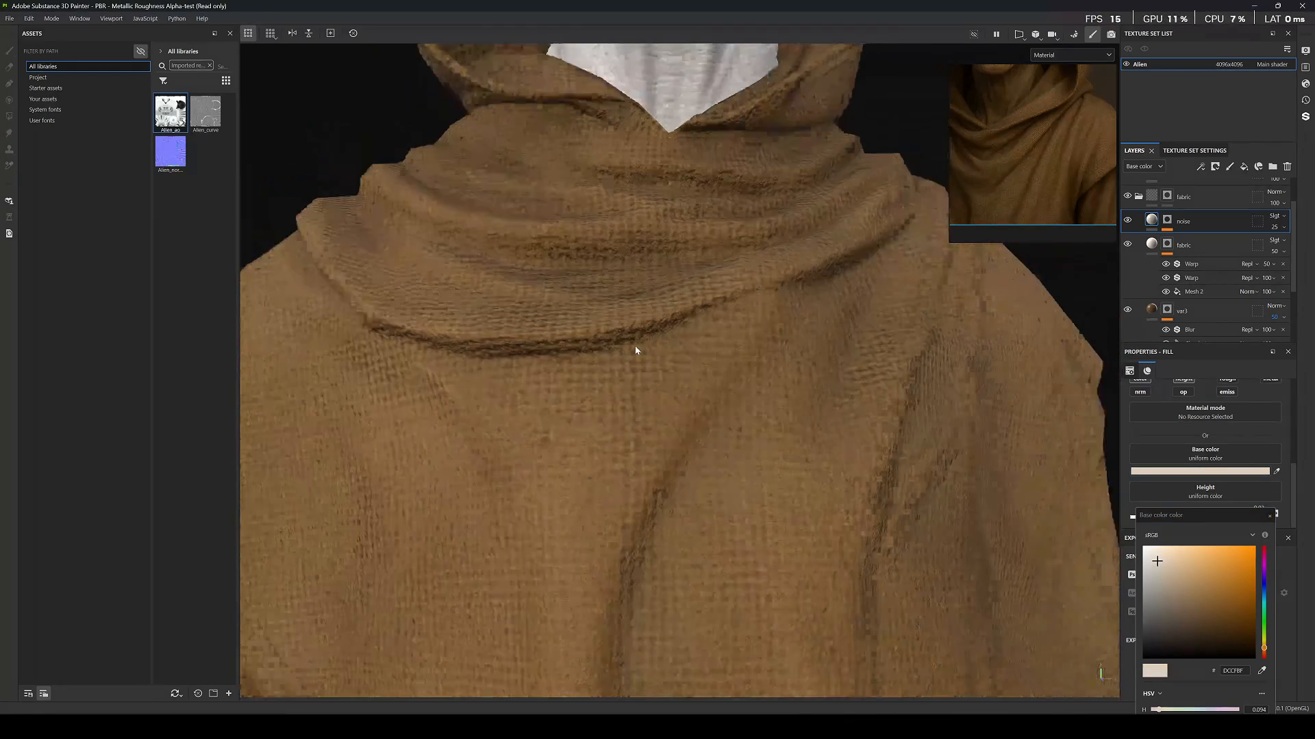
scroll(636, 348, down, 1)
key(c)
scroll(635, 348, down, 2)
alt+drag(635, 348, 679, 377)
scroll(679, 377, down, 2)
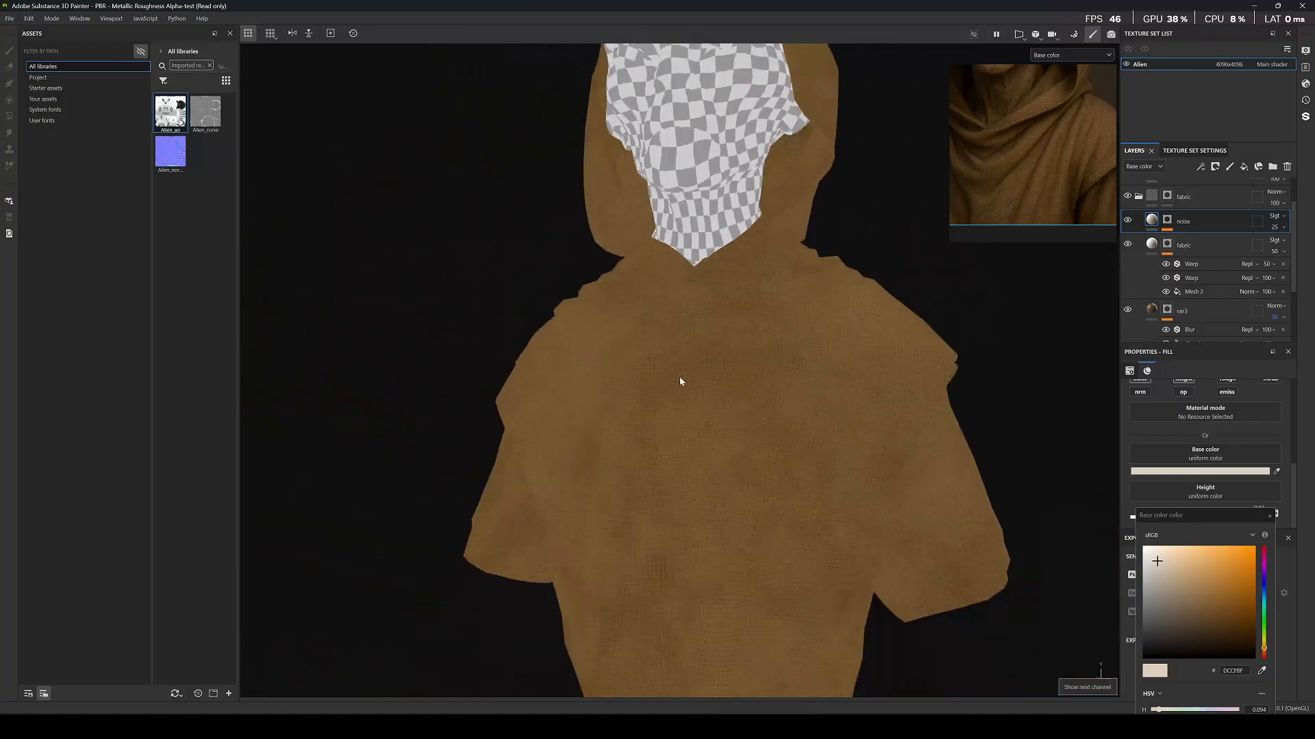
key(m)
scroll(680, 382, down, 4)
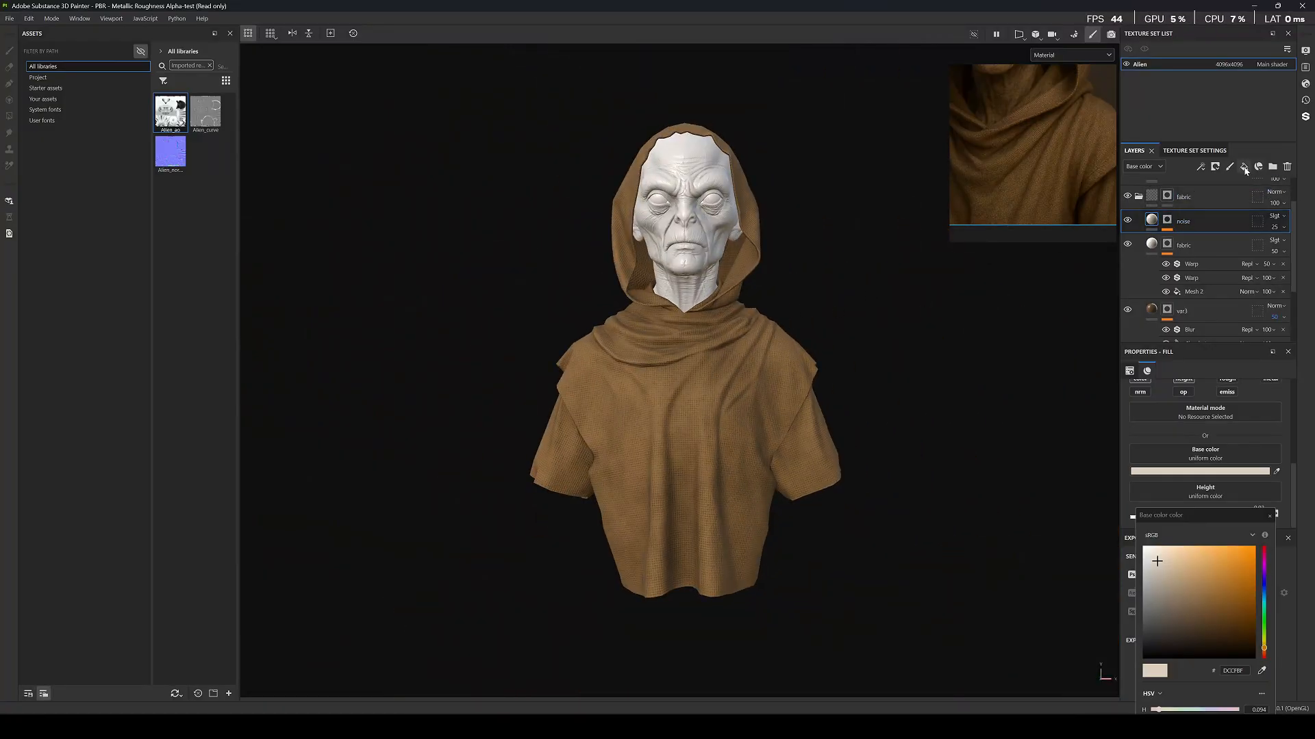
drag(1250, 519, 1219, 454)
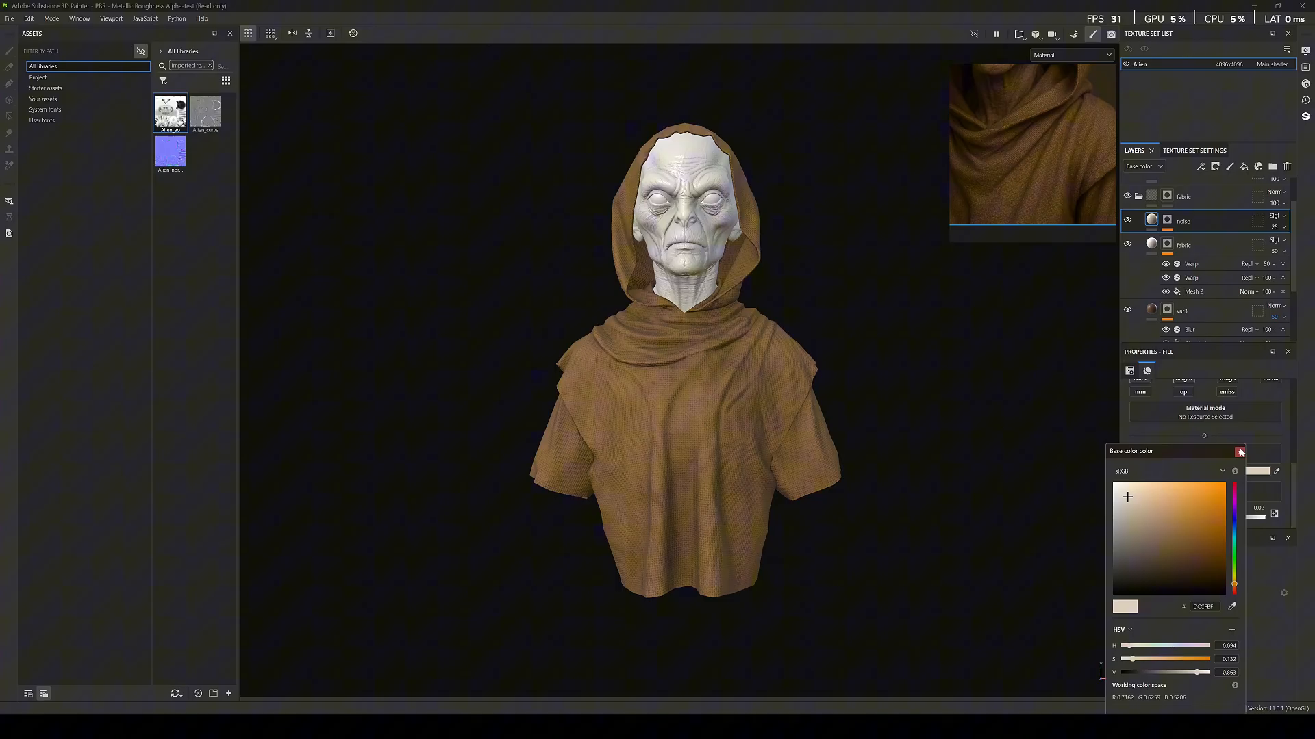
click(1240, 452)
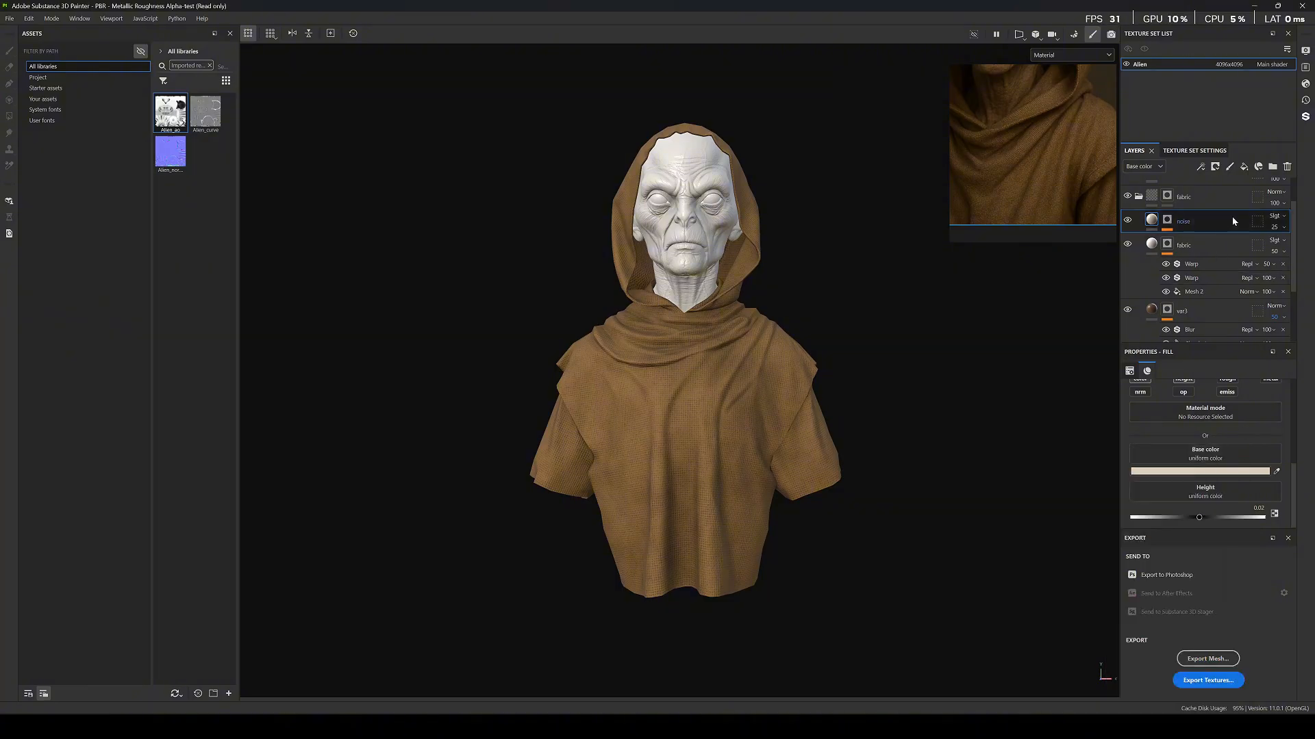
Add a fill layer above the noise layer and name it AO.
click(1244, 166)
double_click(1176, 221)
text(A)
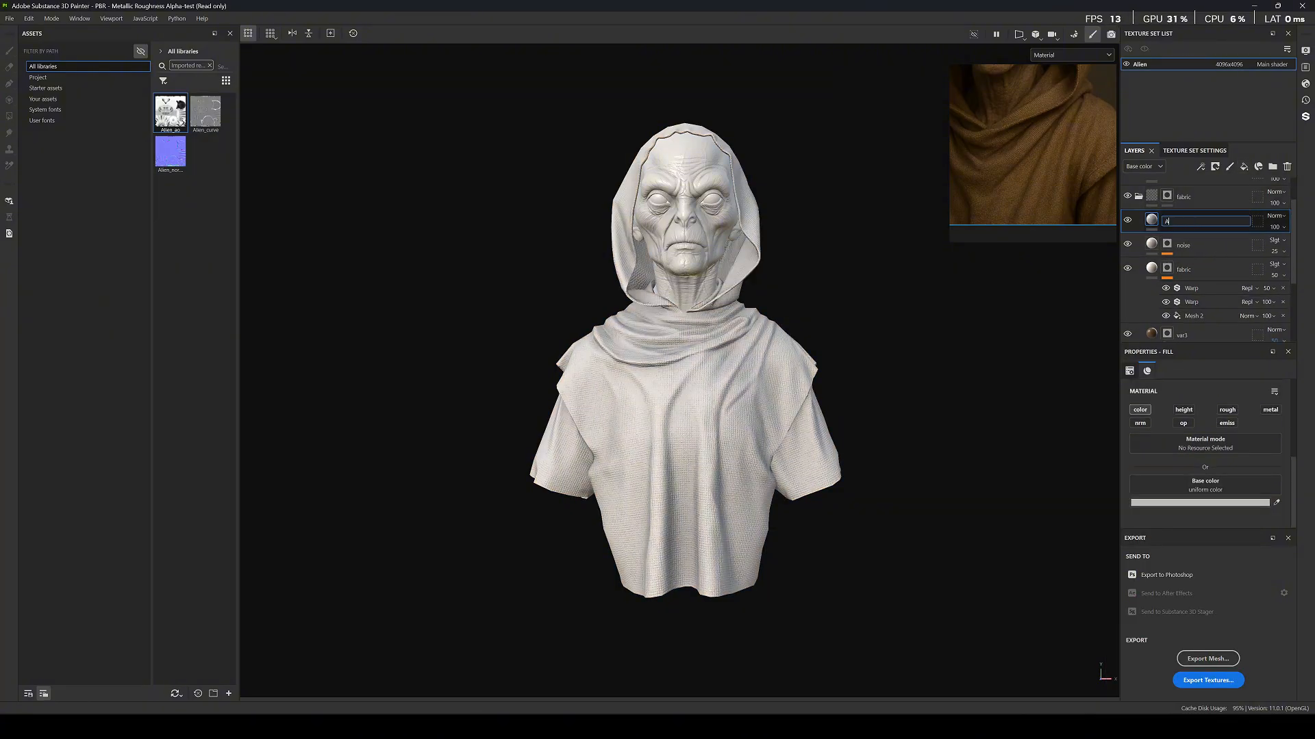
text(O)
key(Return)
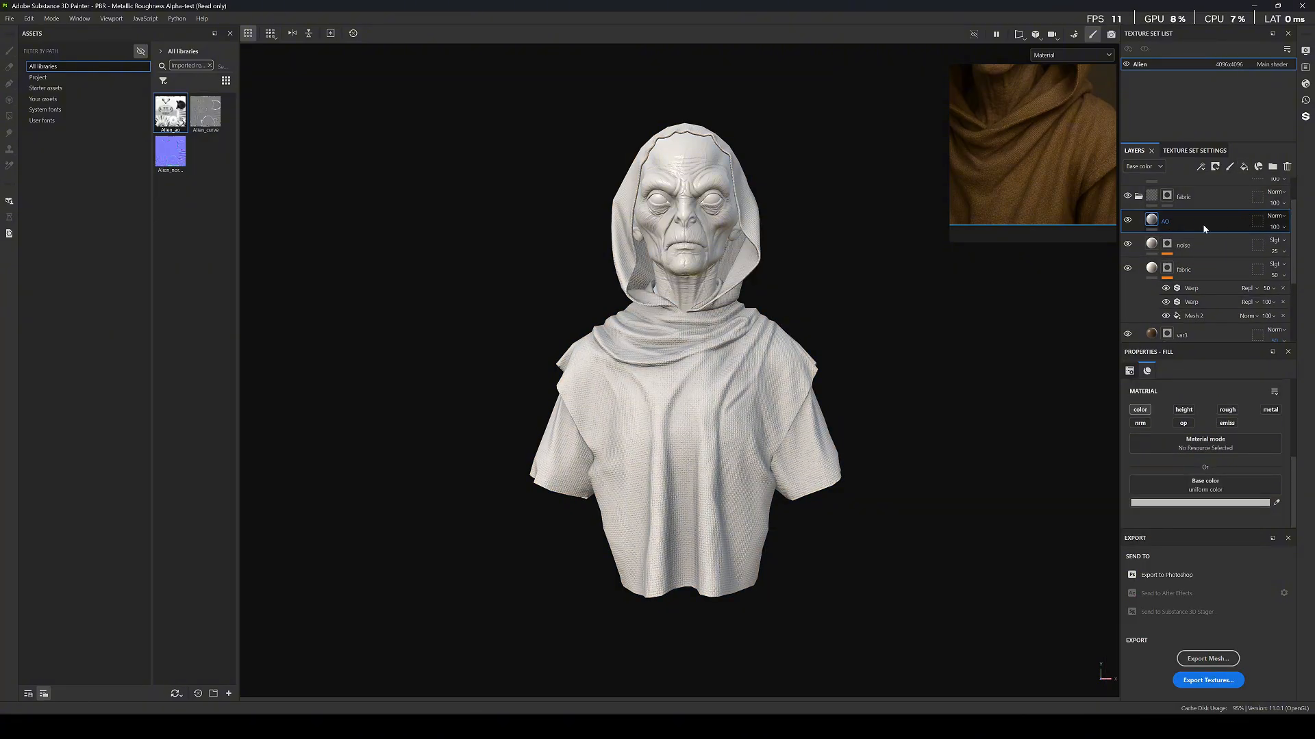
Give the AO layer a black mask and add a fill effect to that mask.
right_click(1187, 219)
click(1185, 233)
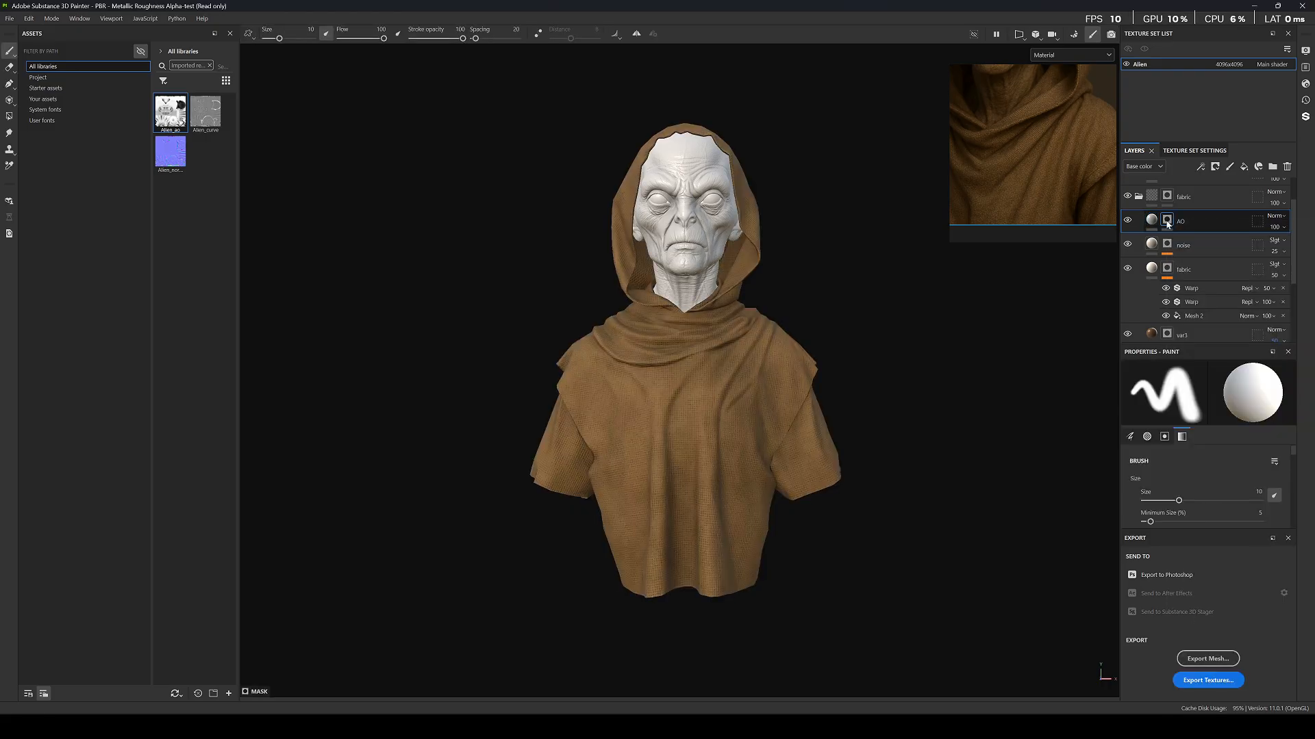
right_click(1167, 219)
click(1198, 575)
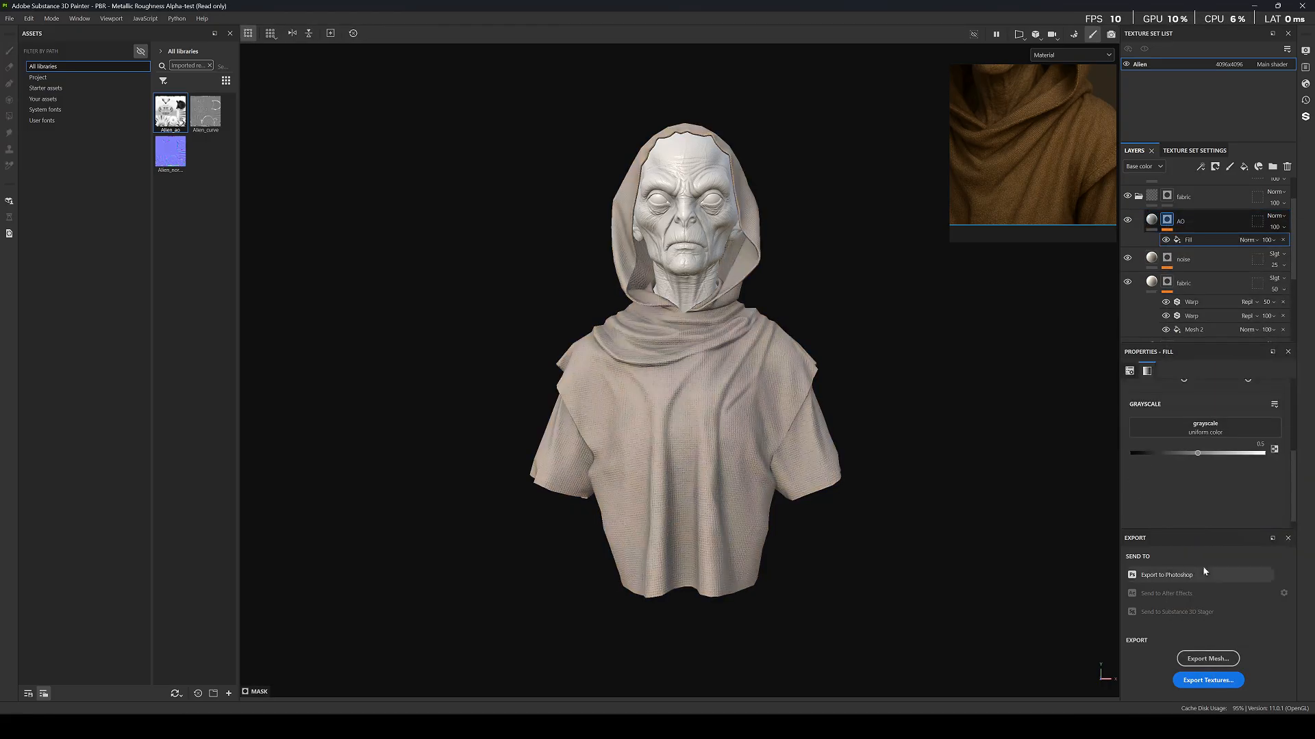
Search the resources for alien and use the Alien_ao map as the mask fill's grayscale.
click(1214, 427)
double_click(1250, 446)
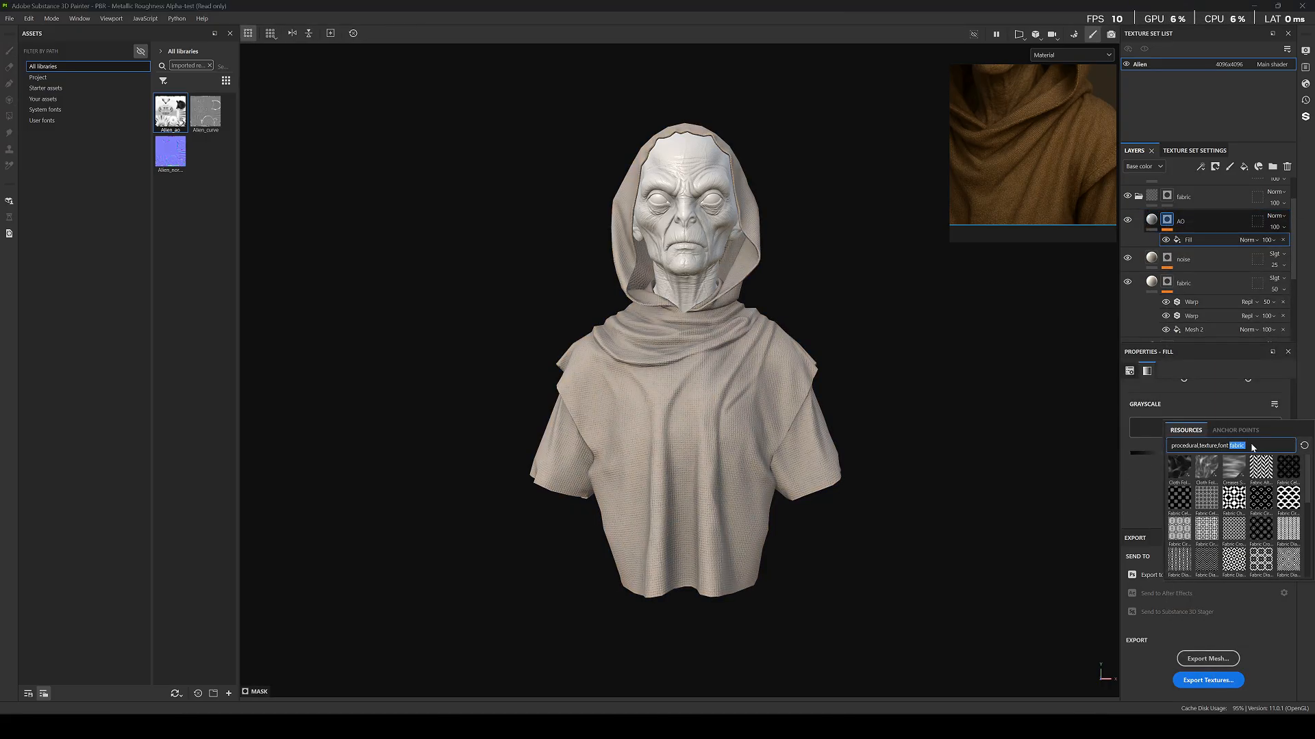
text(aline)
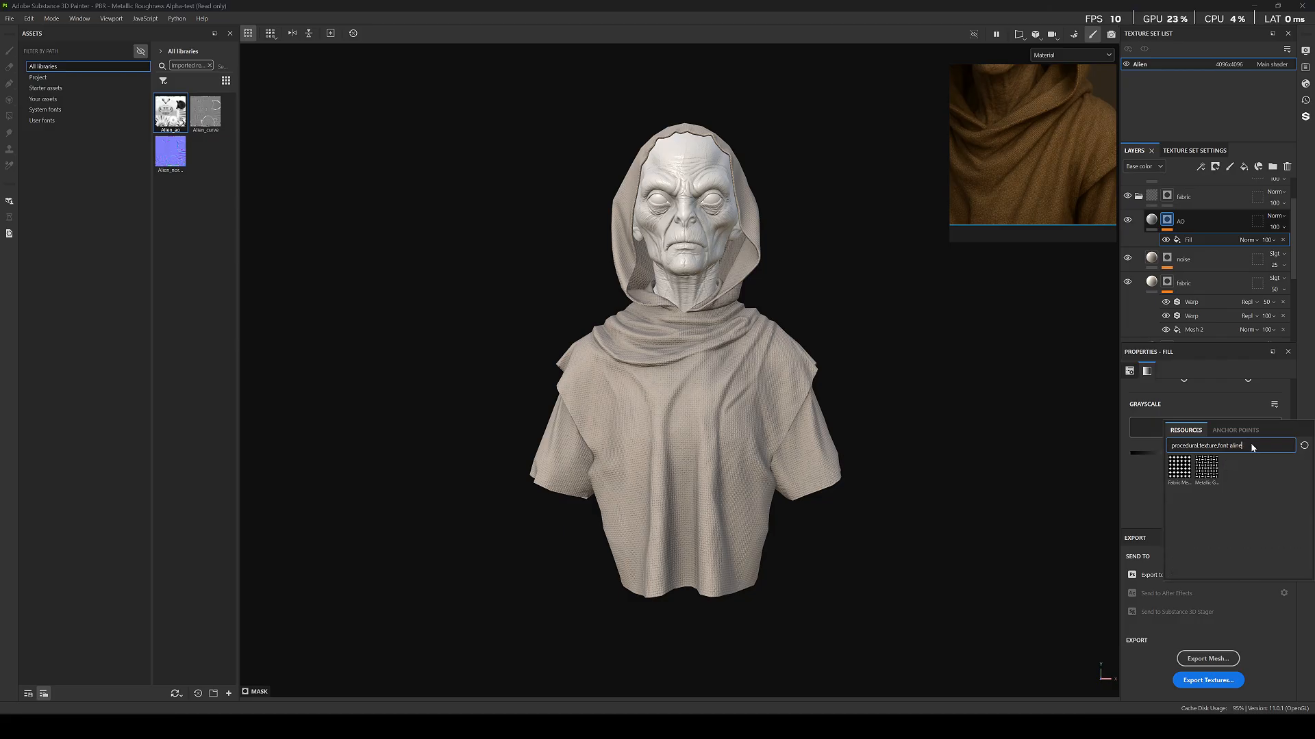
key(BackSpace)
key(BackSpace)
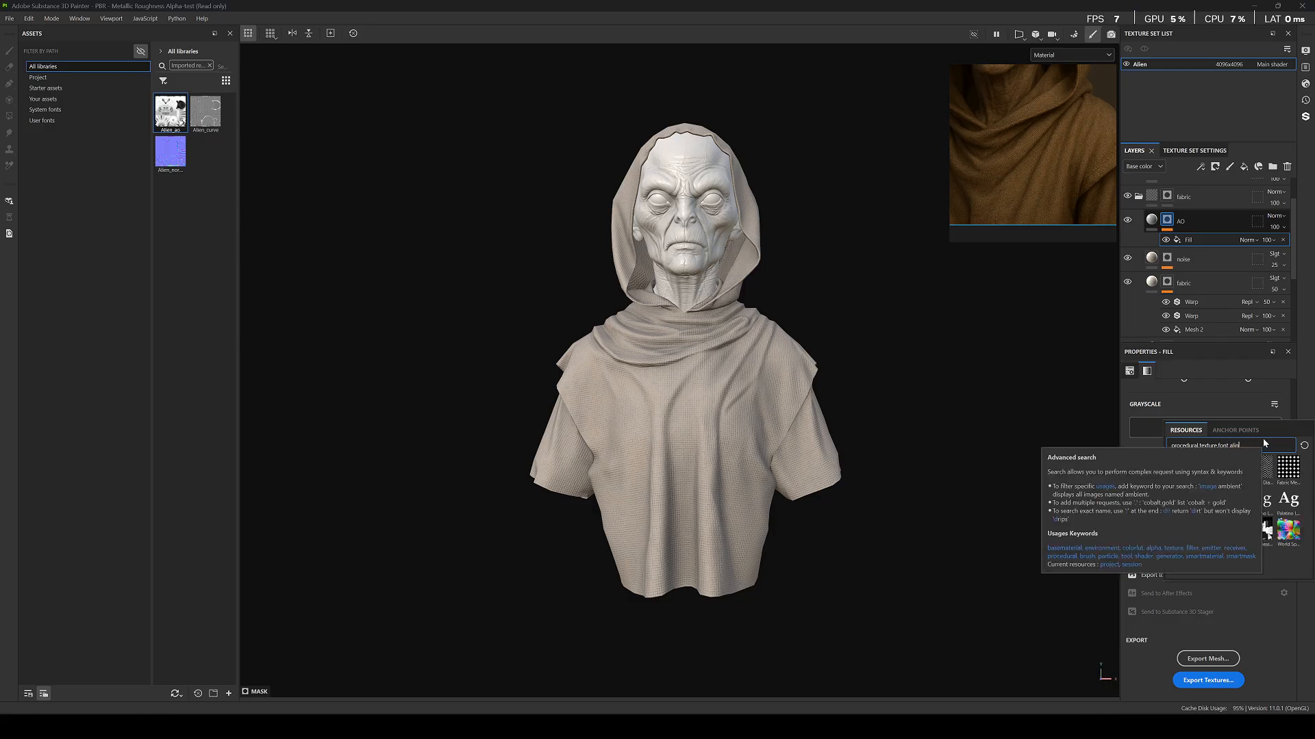
text(en)
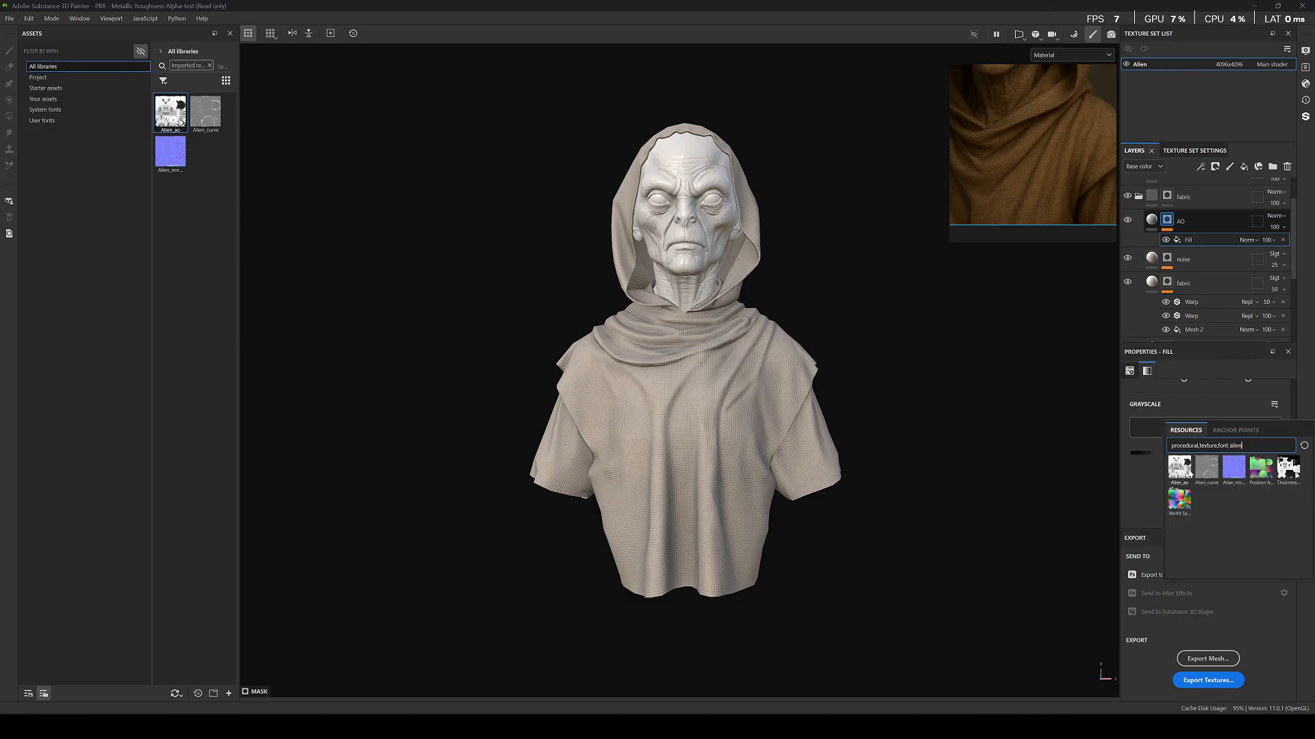
click(1179, 467)
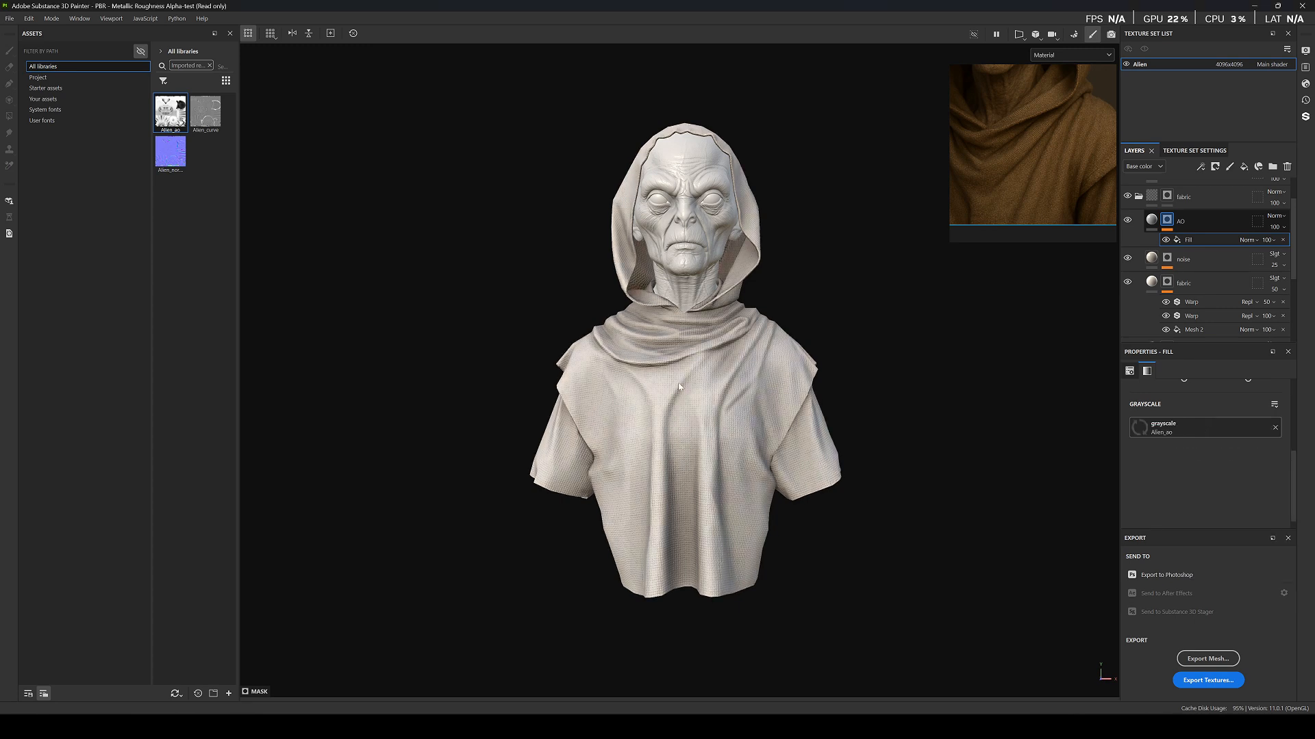
Show the base color channel and sample a dark brown from the reference image's folds for the AO layer's base color.
key(c)
scroll(719, 441, down, 1)
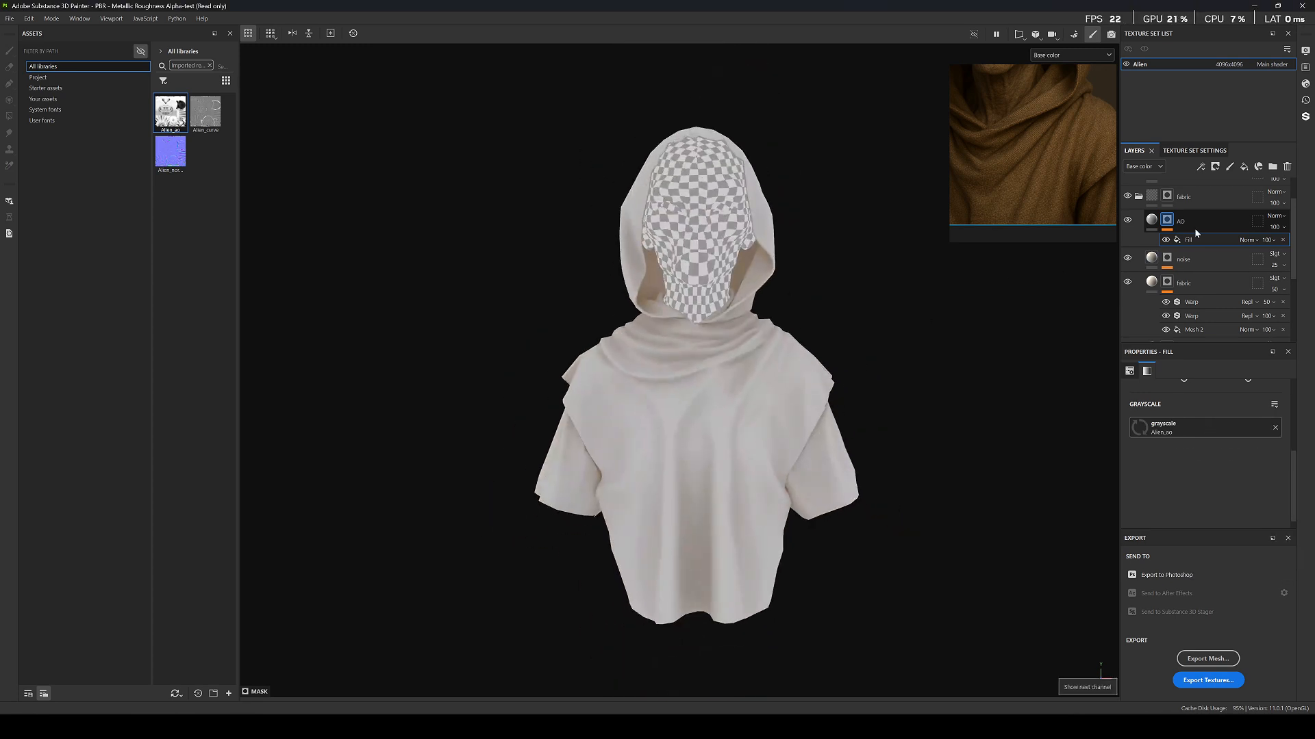
click(1152, 220)
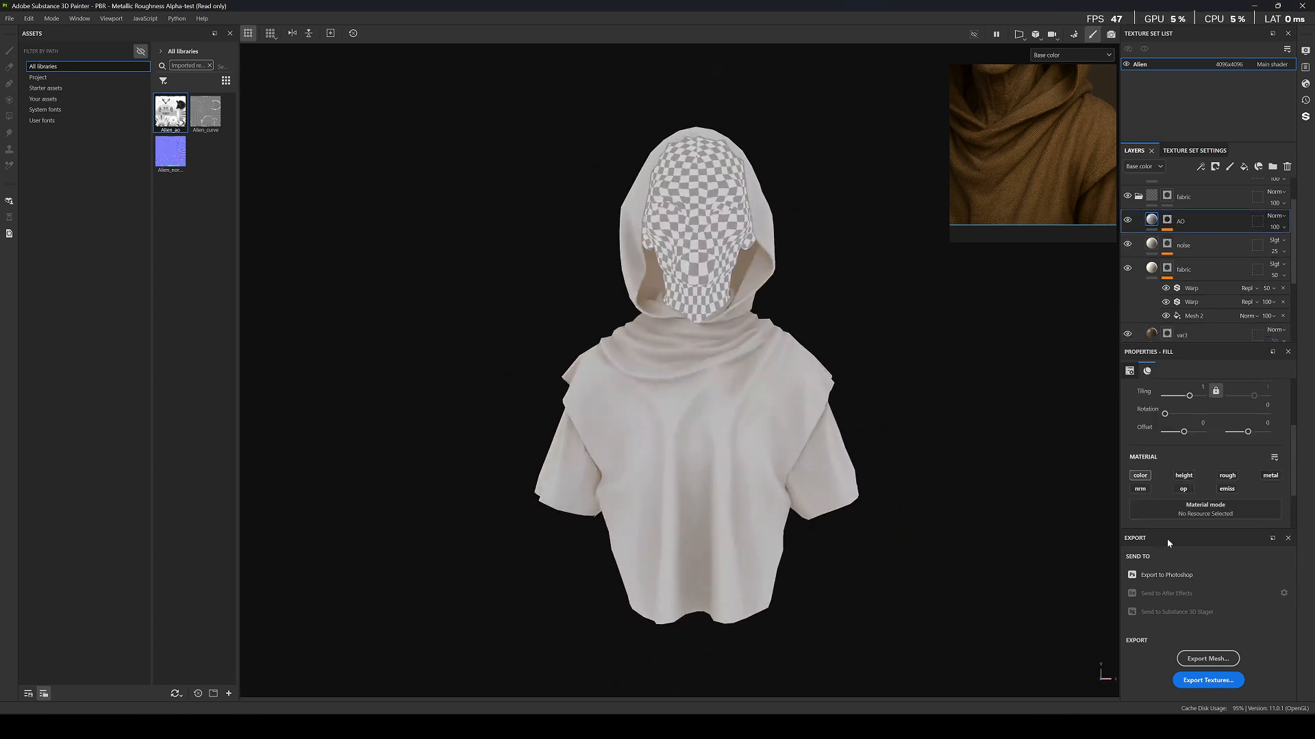
scroll(1171, 507, down, 2)
click(1276, 503)
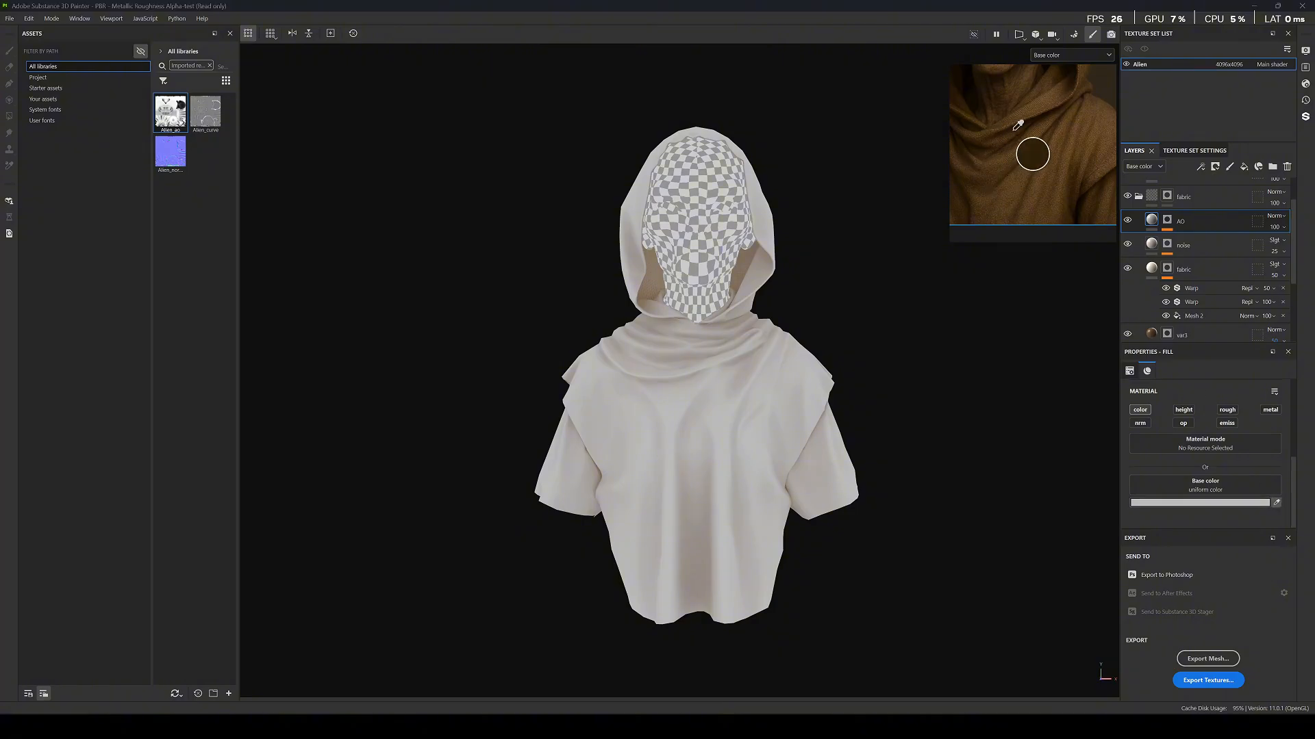
click(1036, 120)
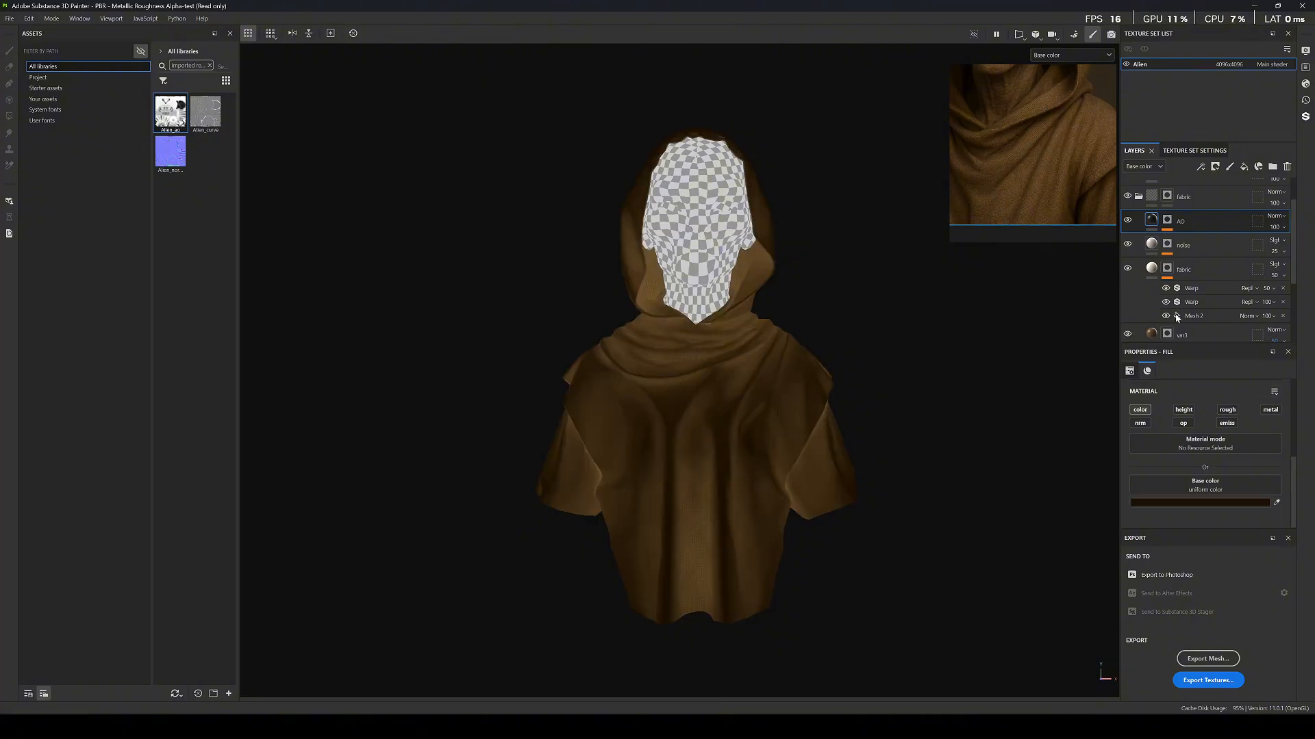
Add a Levels effect to the AO layer's mask and invert it.
click(1167, 219)
right_click(1167, 220)
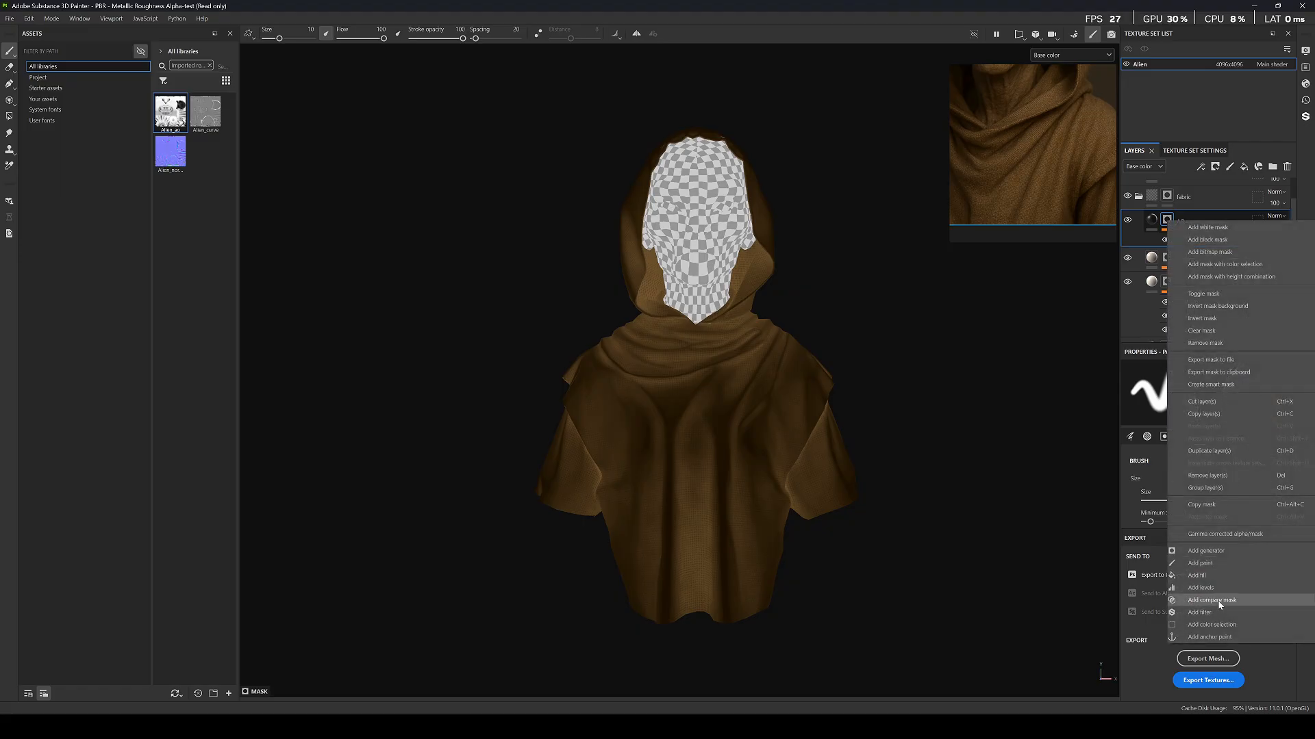
click(1202, 587)
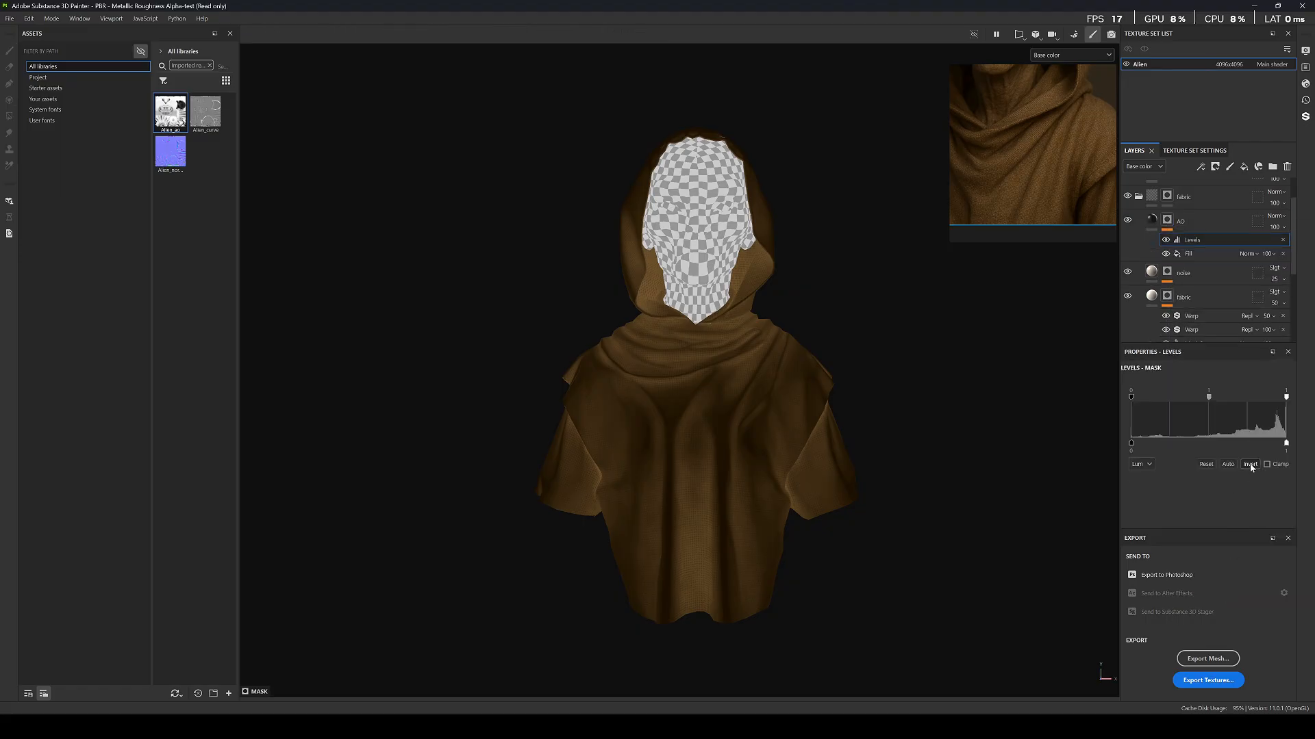
click(1250, 464)
scroll(705, 291, up, 3)
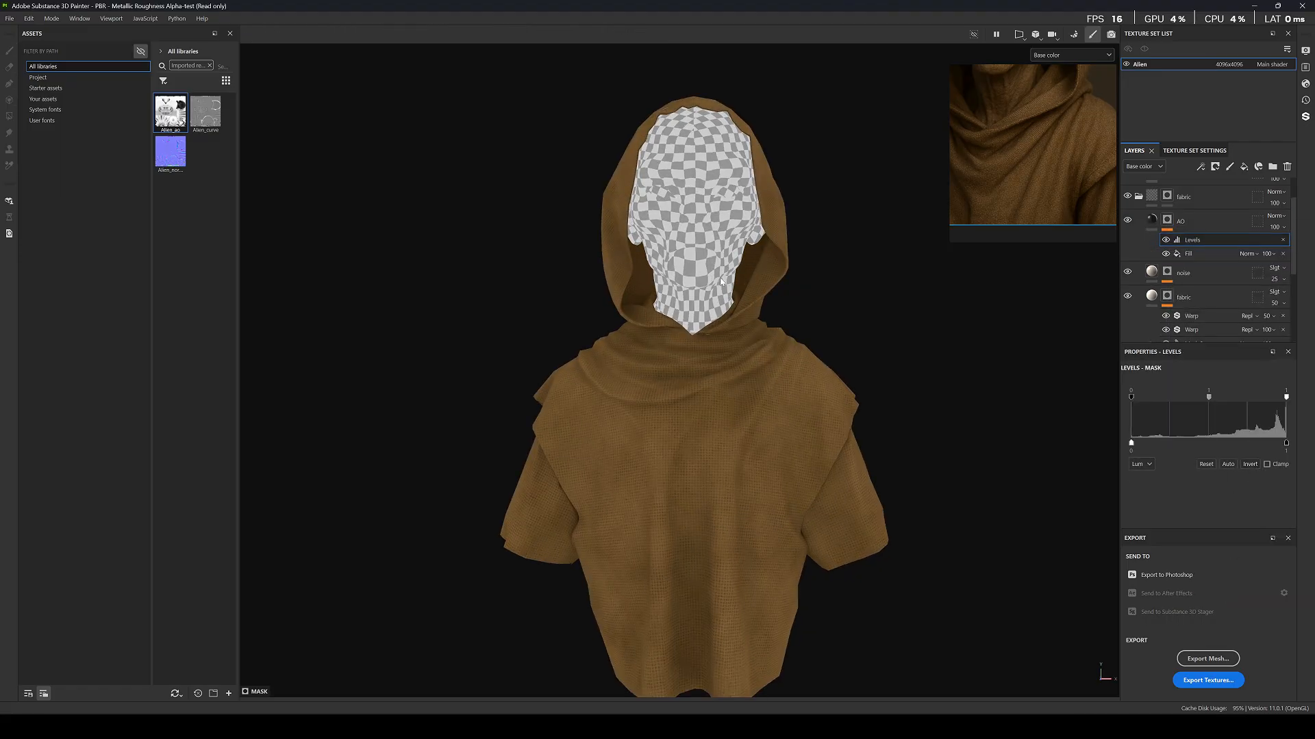
Compare the robe with the AO layer hidden and shown, in the full material view.
click(1127, 220)
key(c)
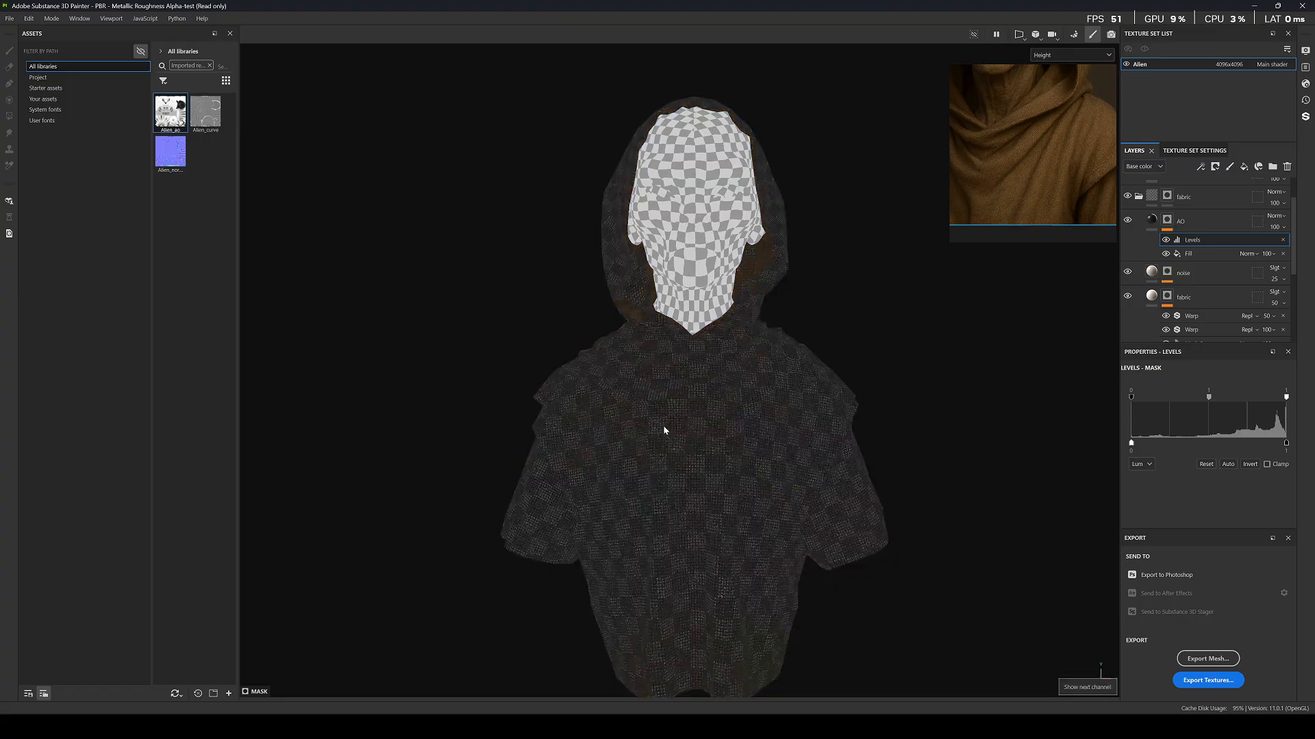
key(m)
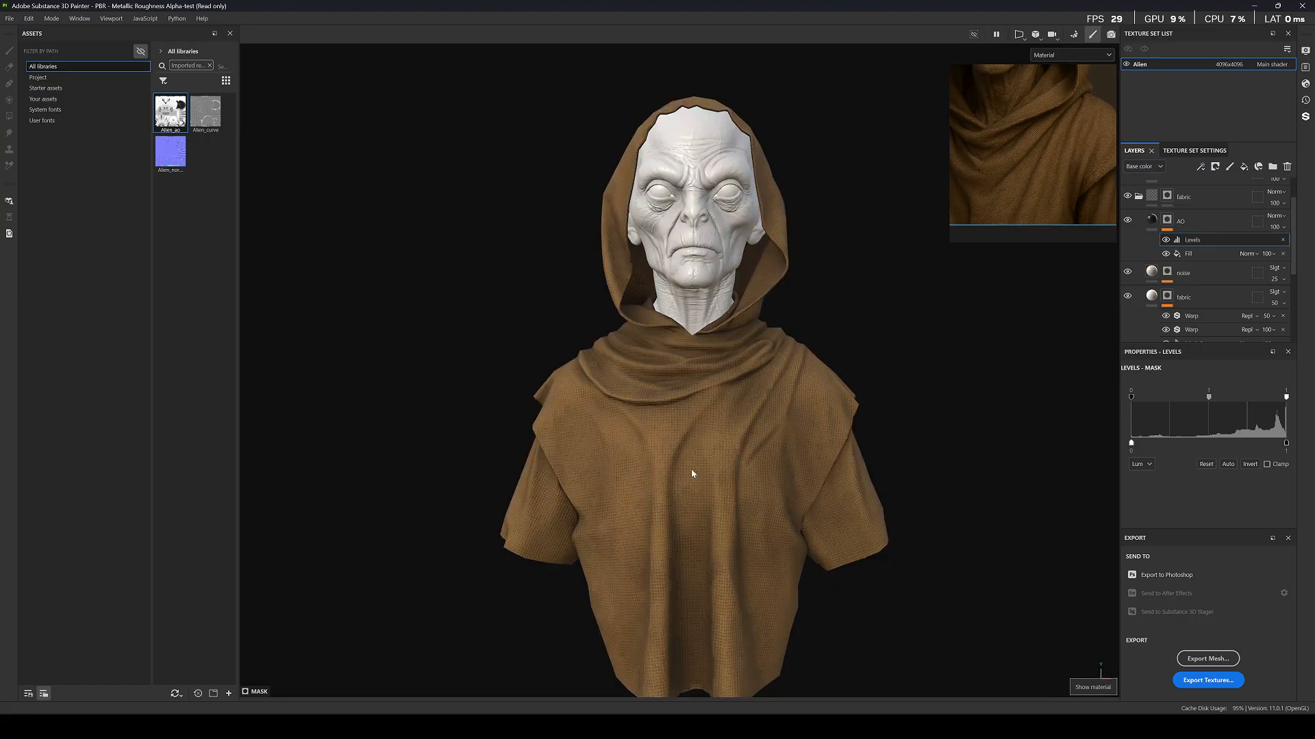
scroll(692, 470, up, 2)
click(1128, 221)
click(1128, 221)
Examine the AO shading on the bust from several angles, in the individual channels and the full material.
scroll(742, 302, down, 5)
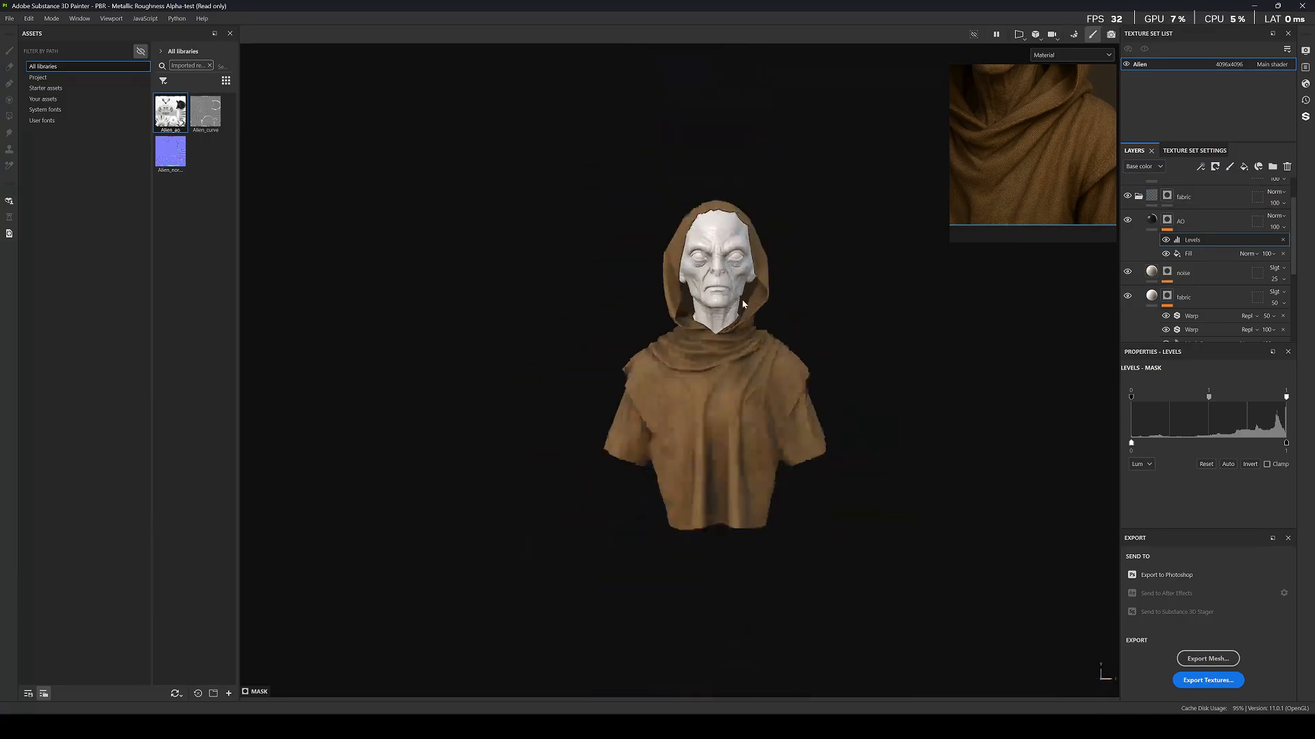
alt+drag(742, 302, 452, 345)
scroll(677, 351, up, 2)
alt+right_drag(677, 350, 857, 440)
alt+drag(562, 438, 726, 449)
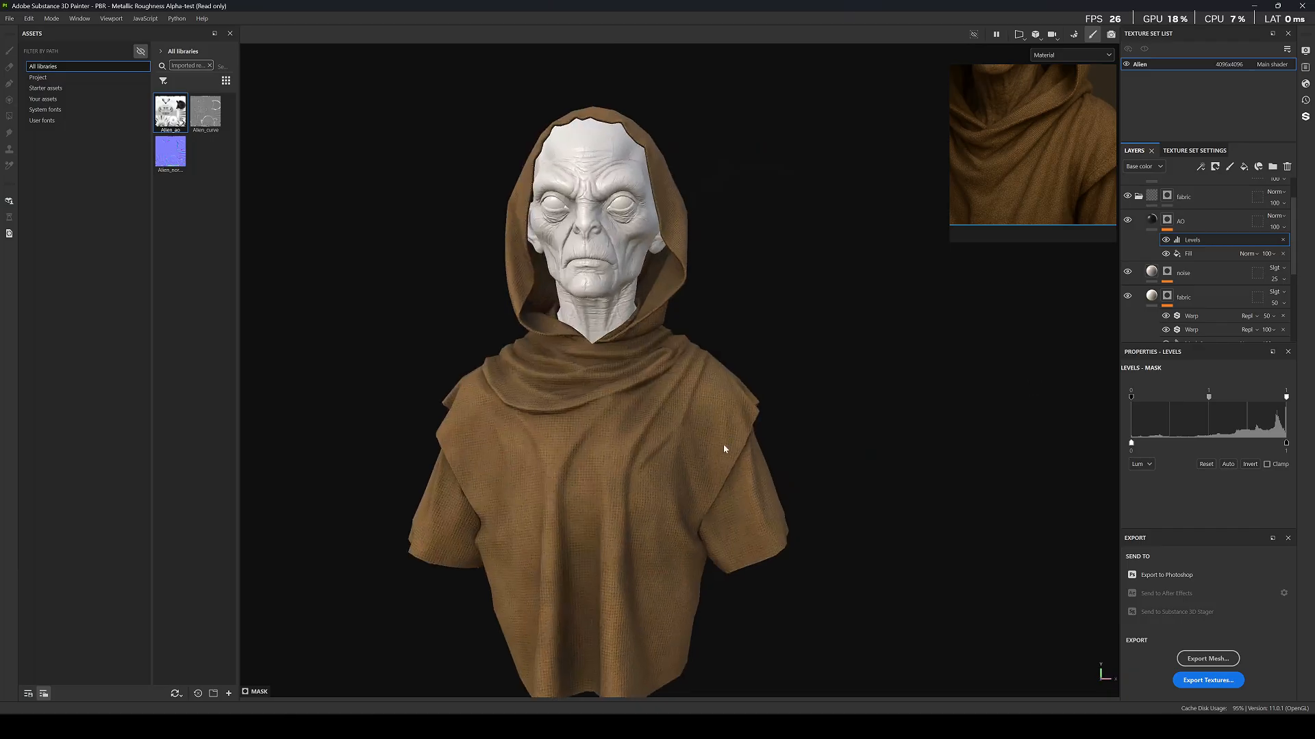
alt+middle_drag(725, 449, 789, 372)
alt+drag(790, 372, 738, 380)
key(c)
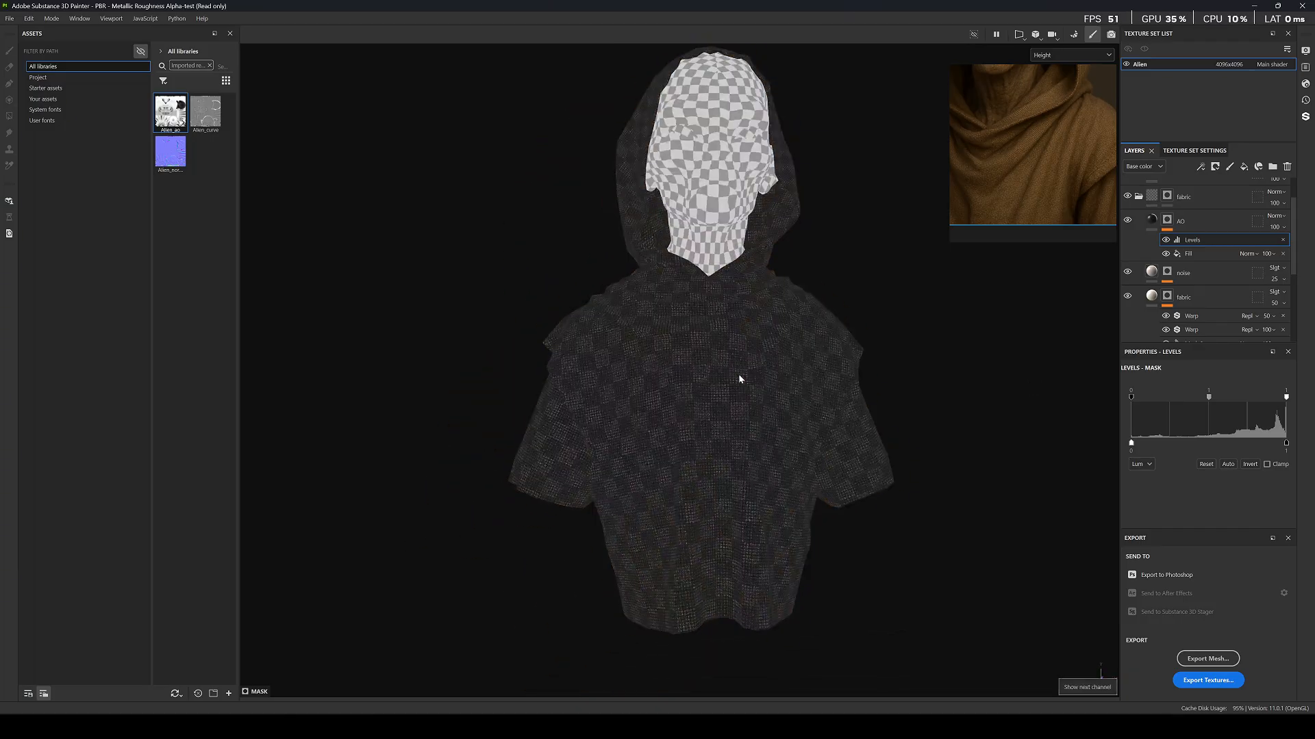
key(c)
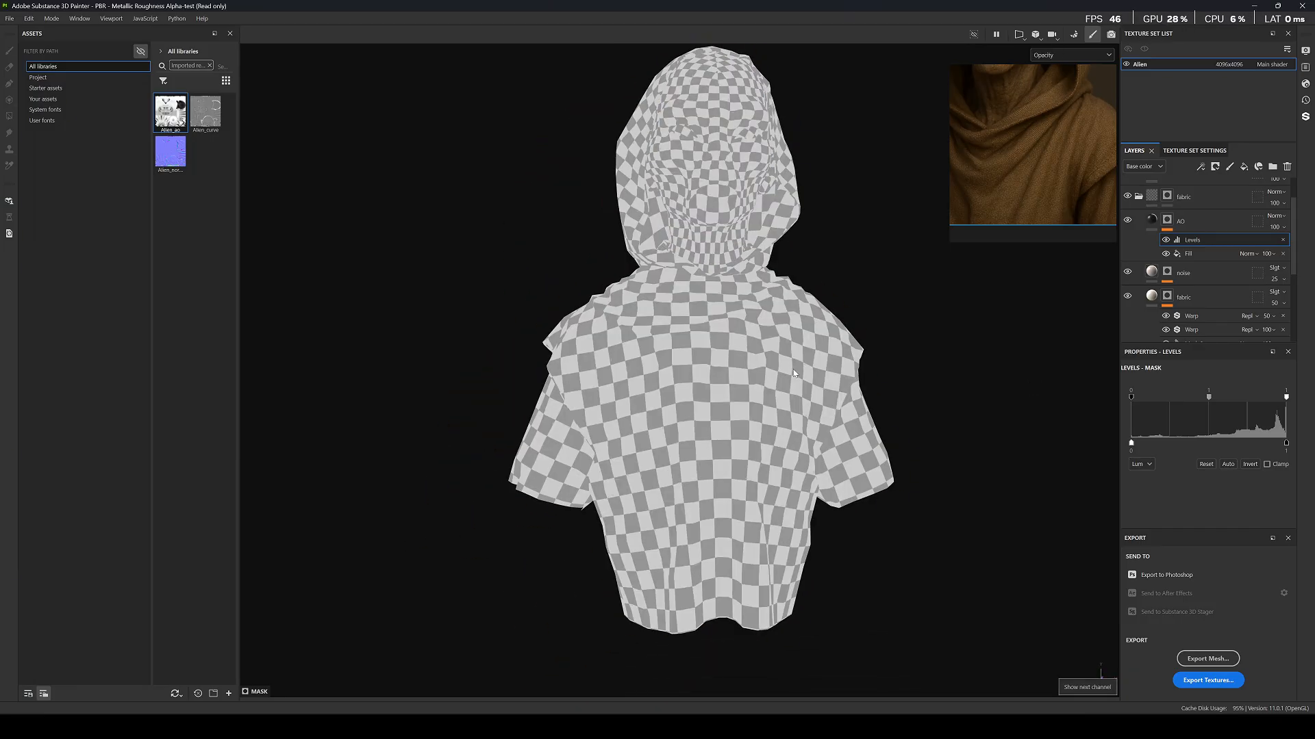
key(c)
key(c)
key(c)
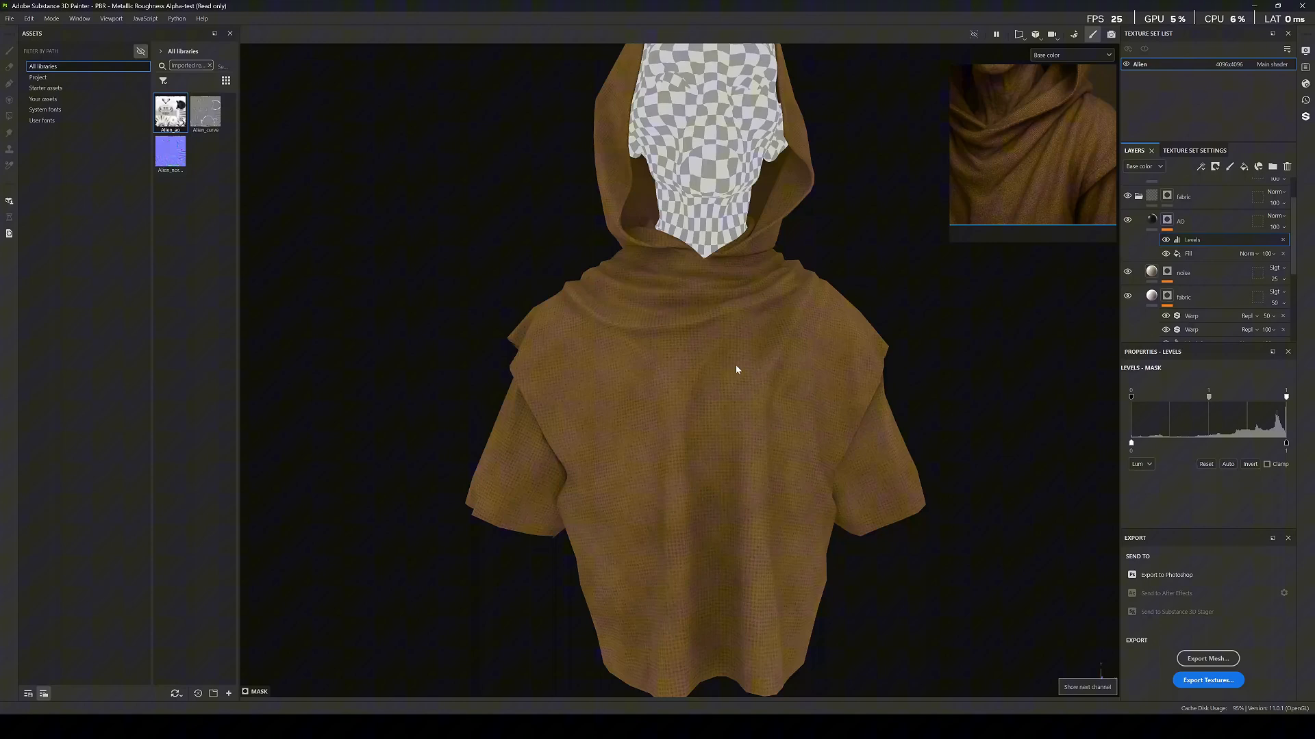
scroll(738, 366, down, 2)
key(m)
alt+drag(779, 376, 781, 379)
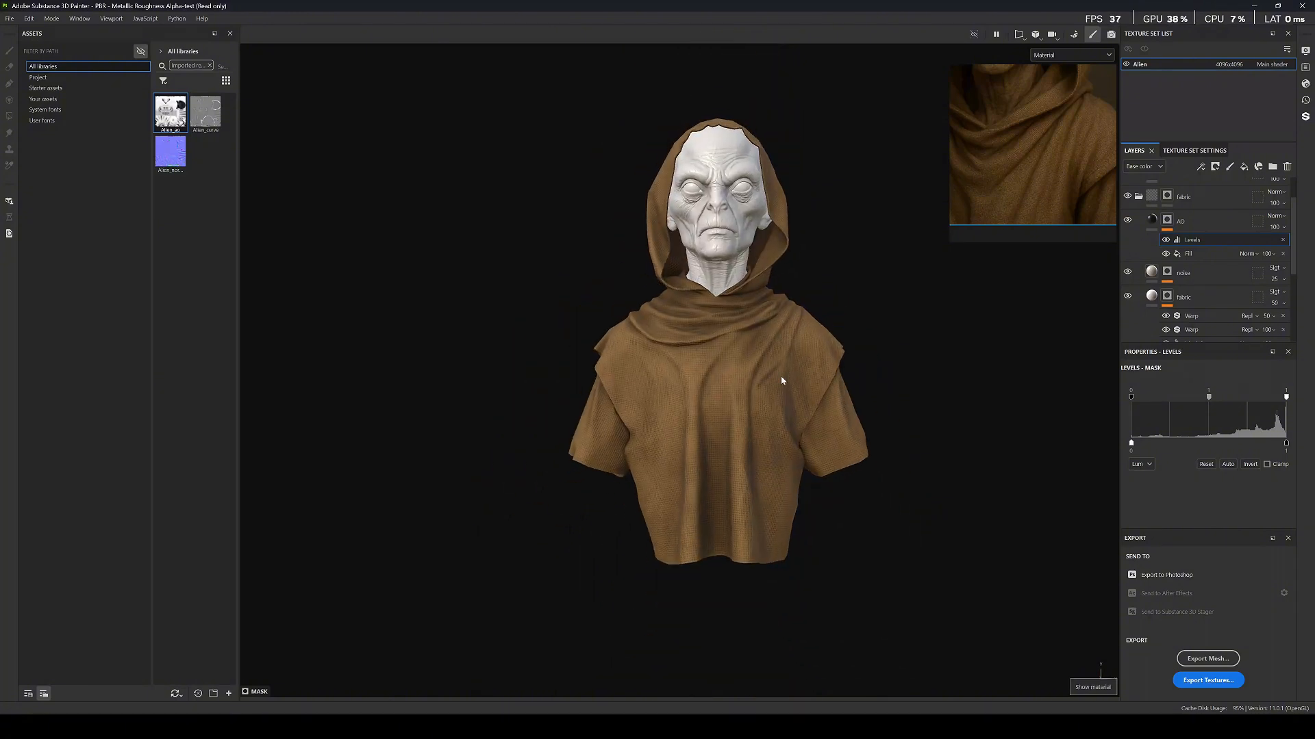
In the base color view, set the AO mask's Levels midtone to about 0.739 and its output limit to about 0.957.
key(c)
scroll(753, 395, up, 3)
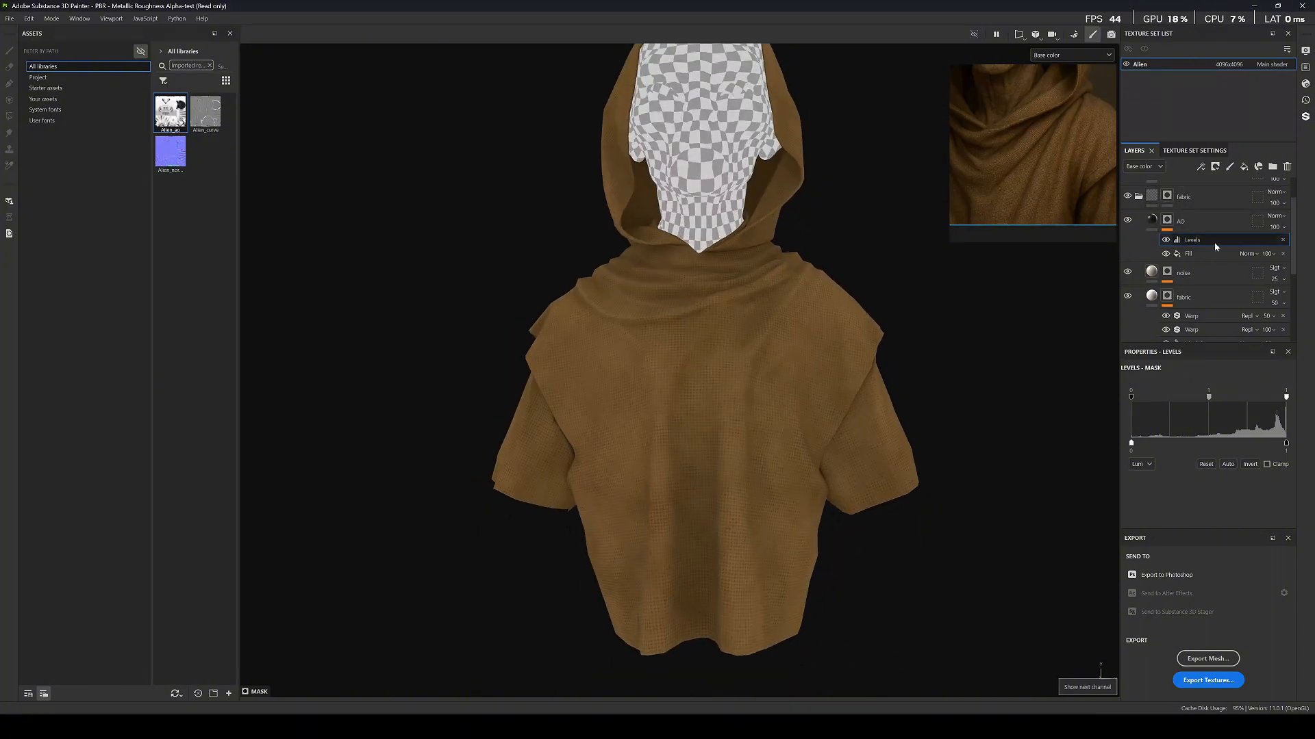
mouse_move(1285, 401)
mouse_down()
mouse_move(1248, 401)
mouse_move(1286, 401)
mouse_up()
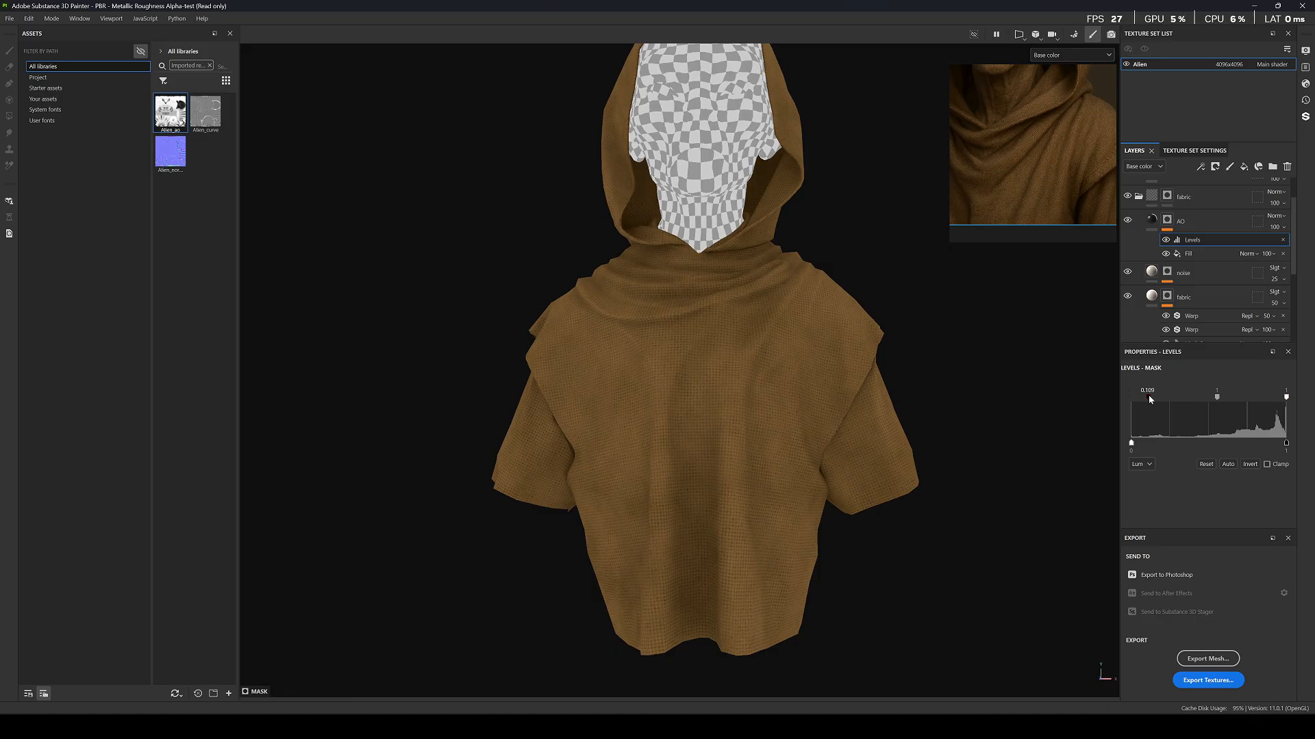
drag(1209, 398, 1175, 401)
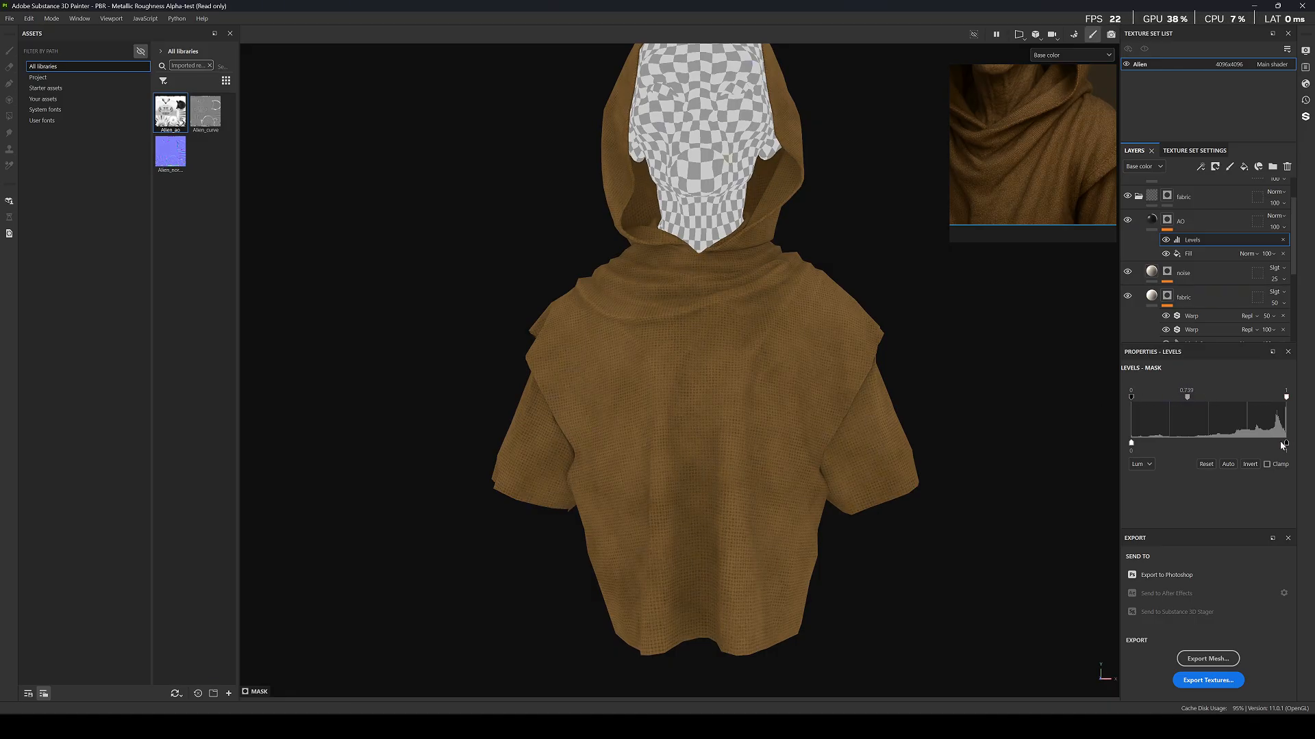
drag(1257, 443, 1270, 450)
Duplicate the AO layer and reset the Levels on the copy's mask to their defaults.
click(1193, 221)
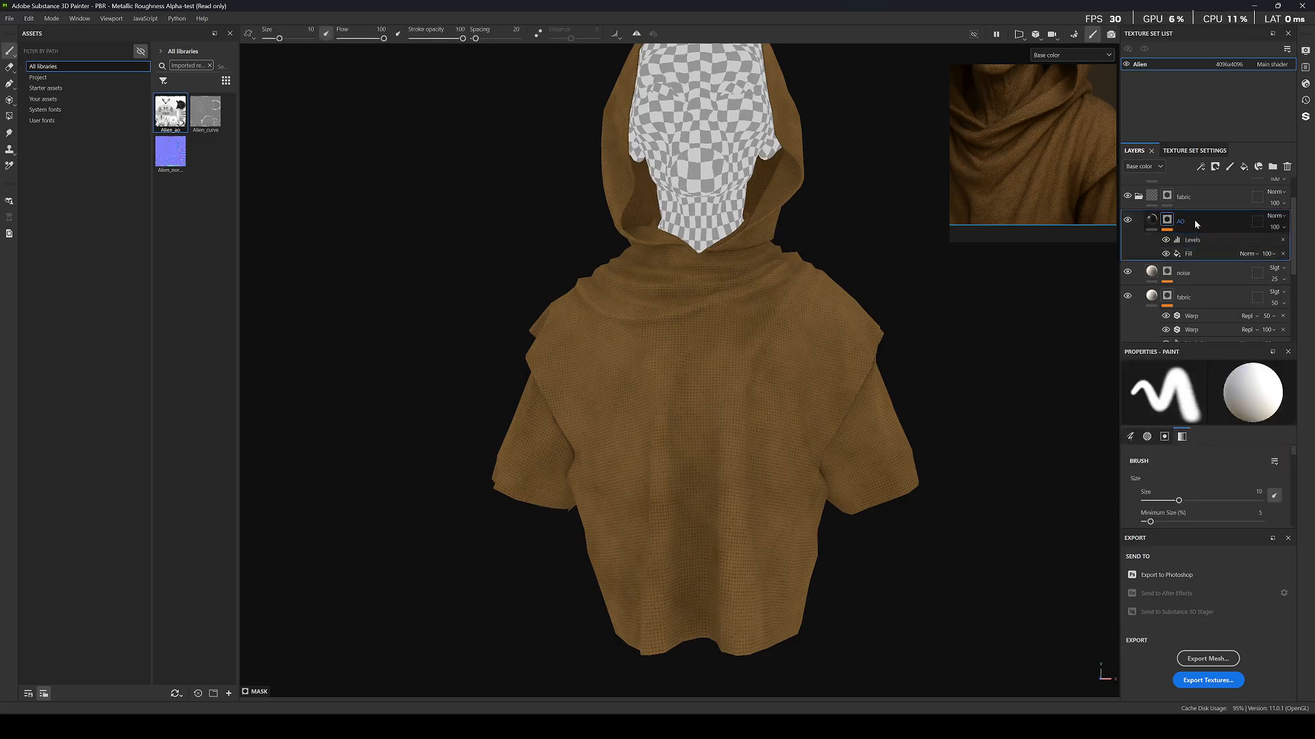
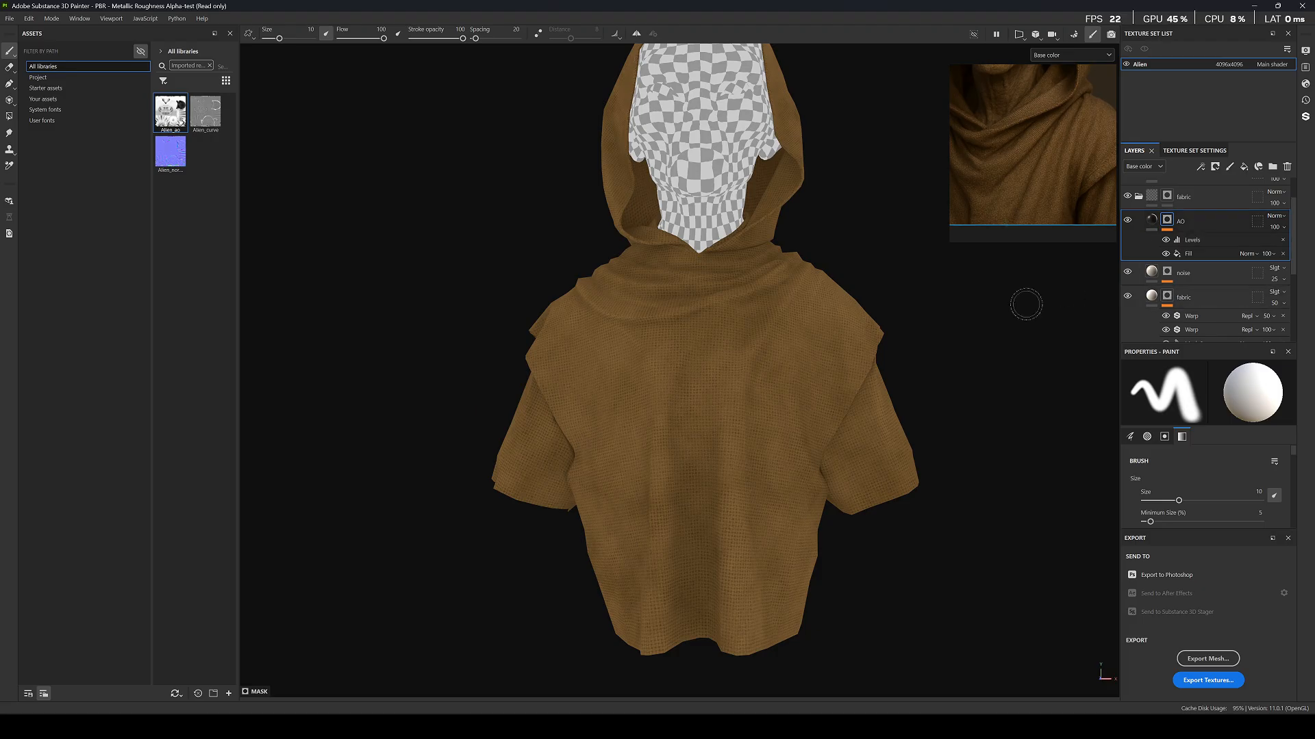
right_click(1211, 220)
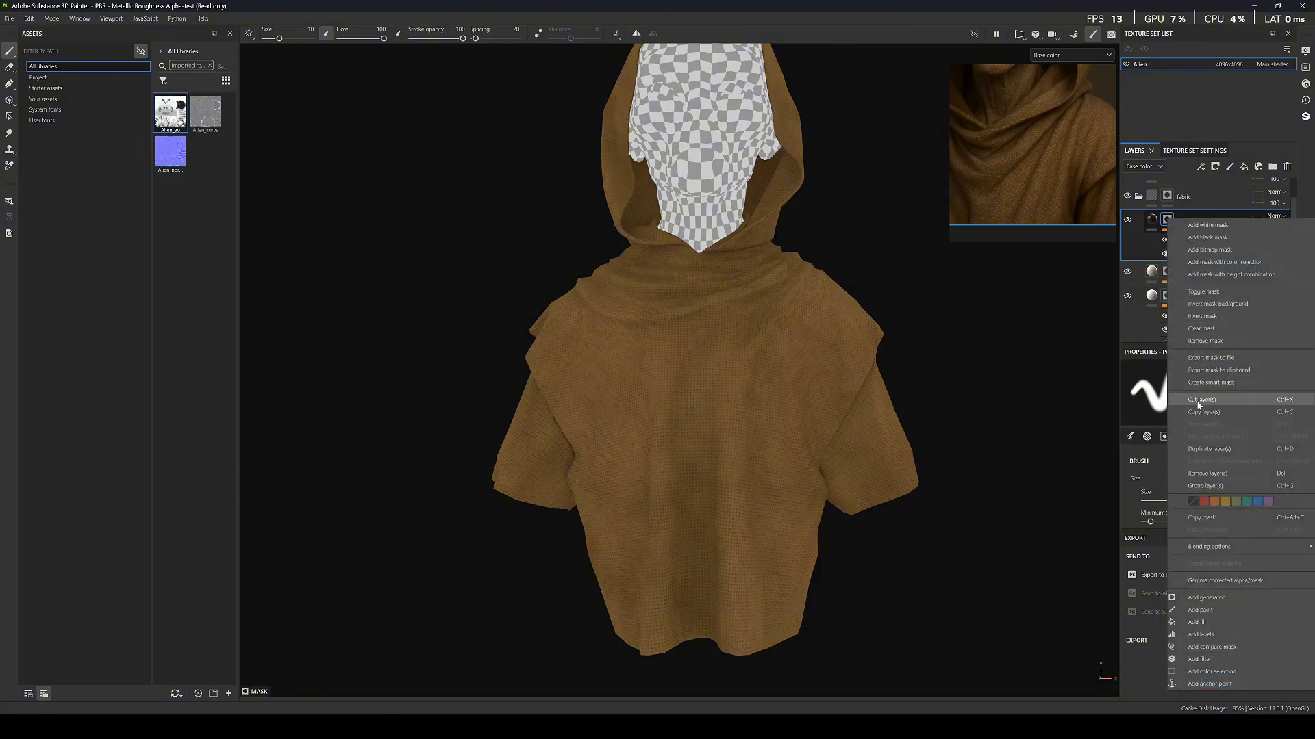
click(1200, 449)
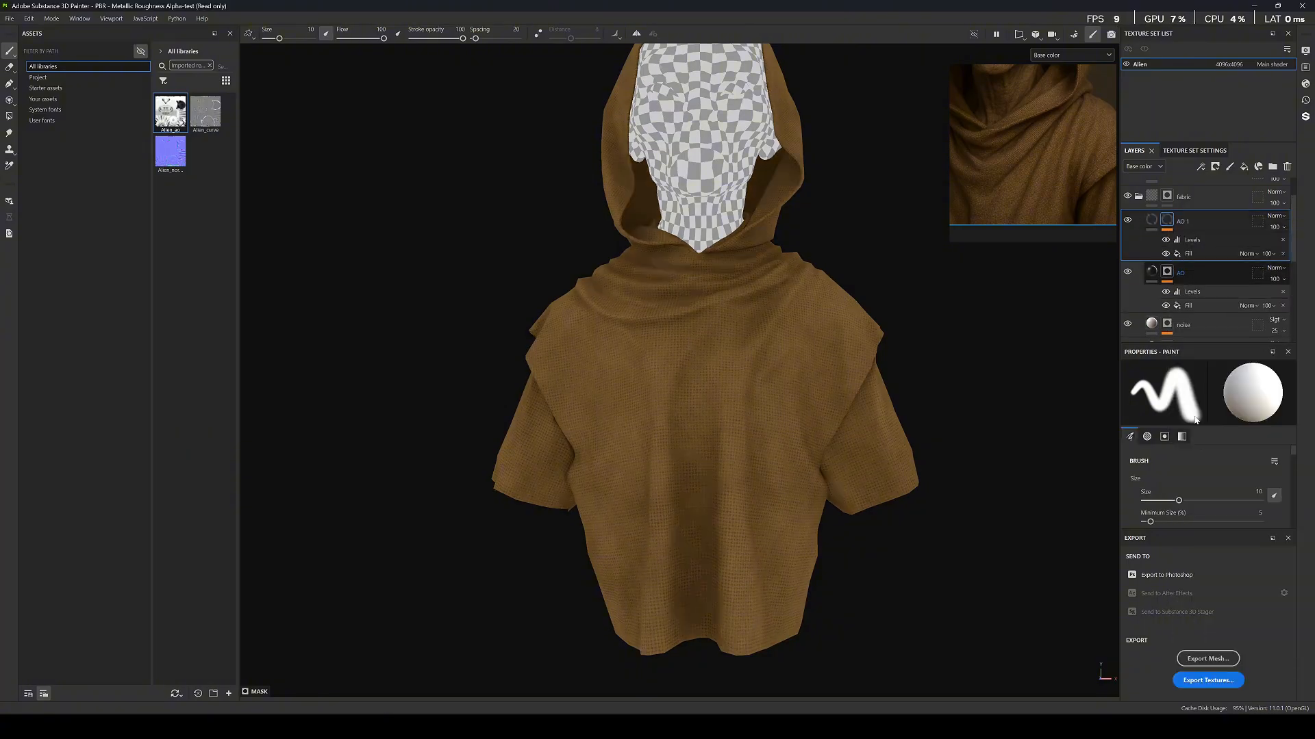
click(1195, 240)
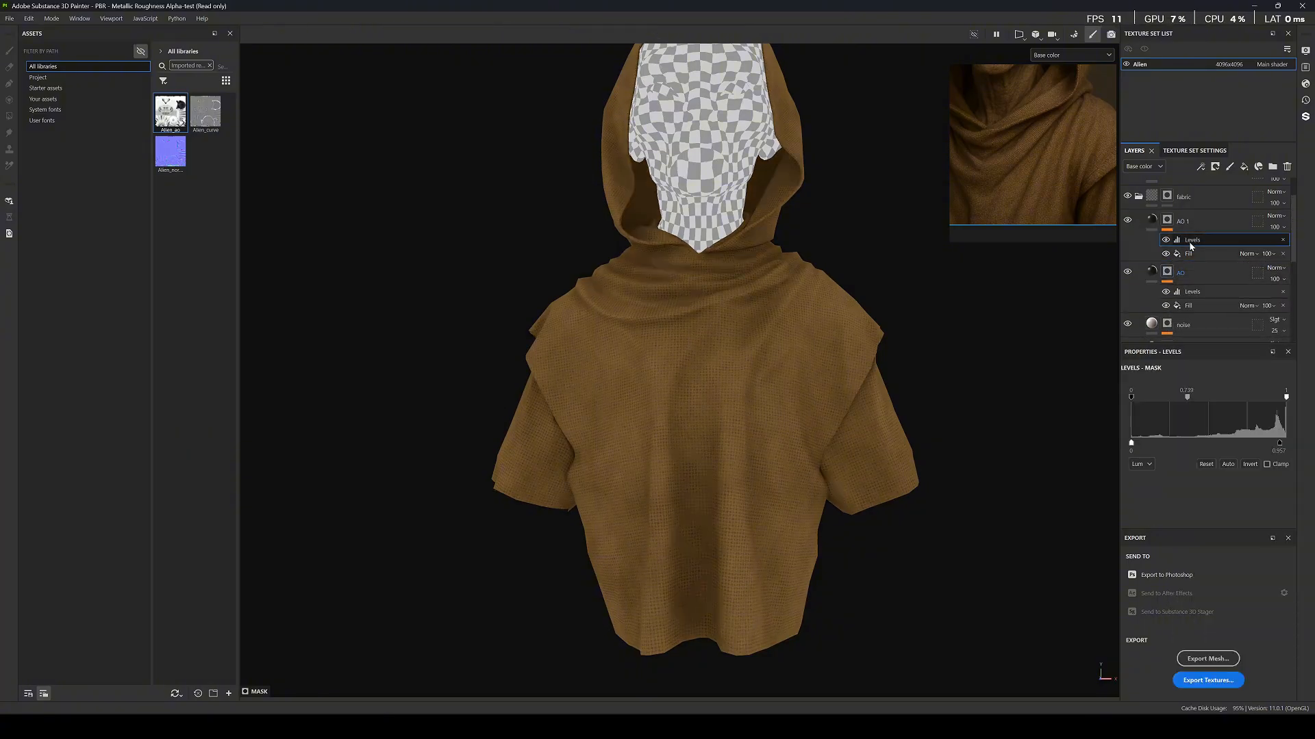
click(1205, 465)
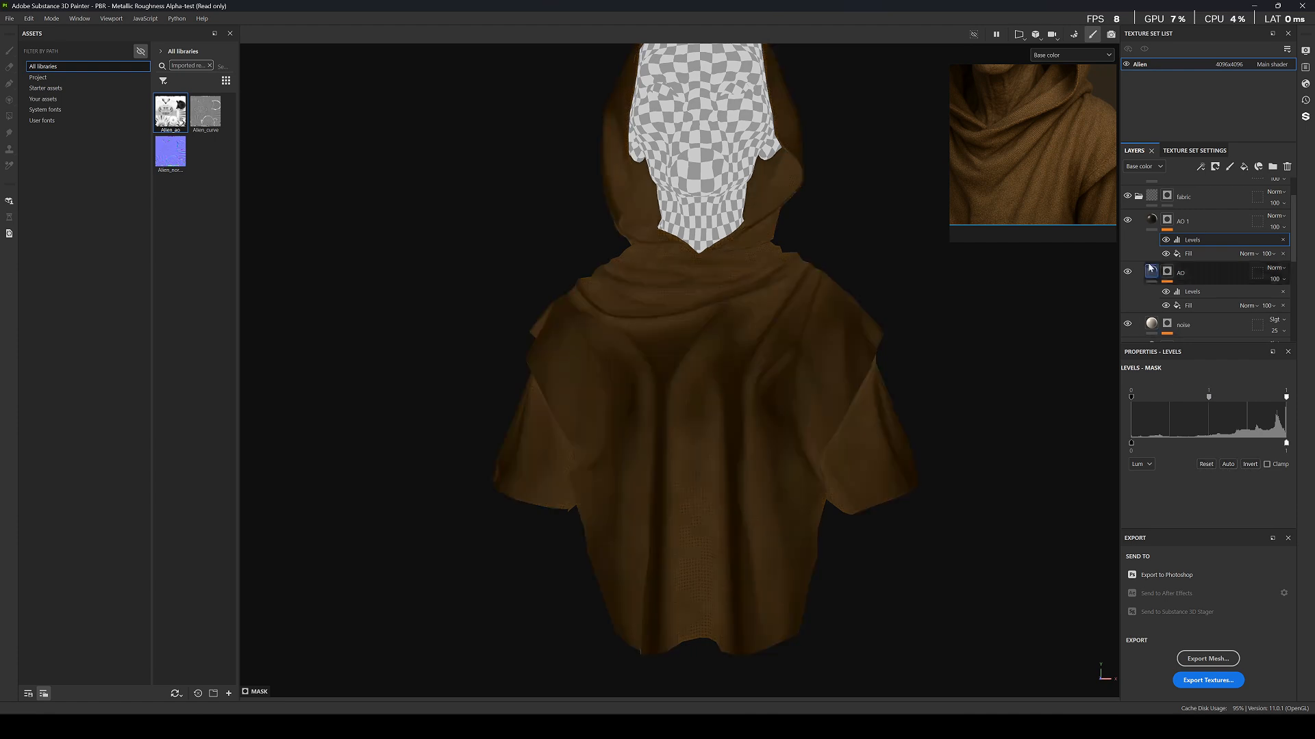
Give the AO 1 copy a pale cream base color and set its blending mode to Soft light.
click(1152, 219)
click(1177, 517)
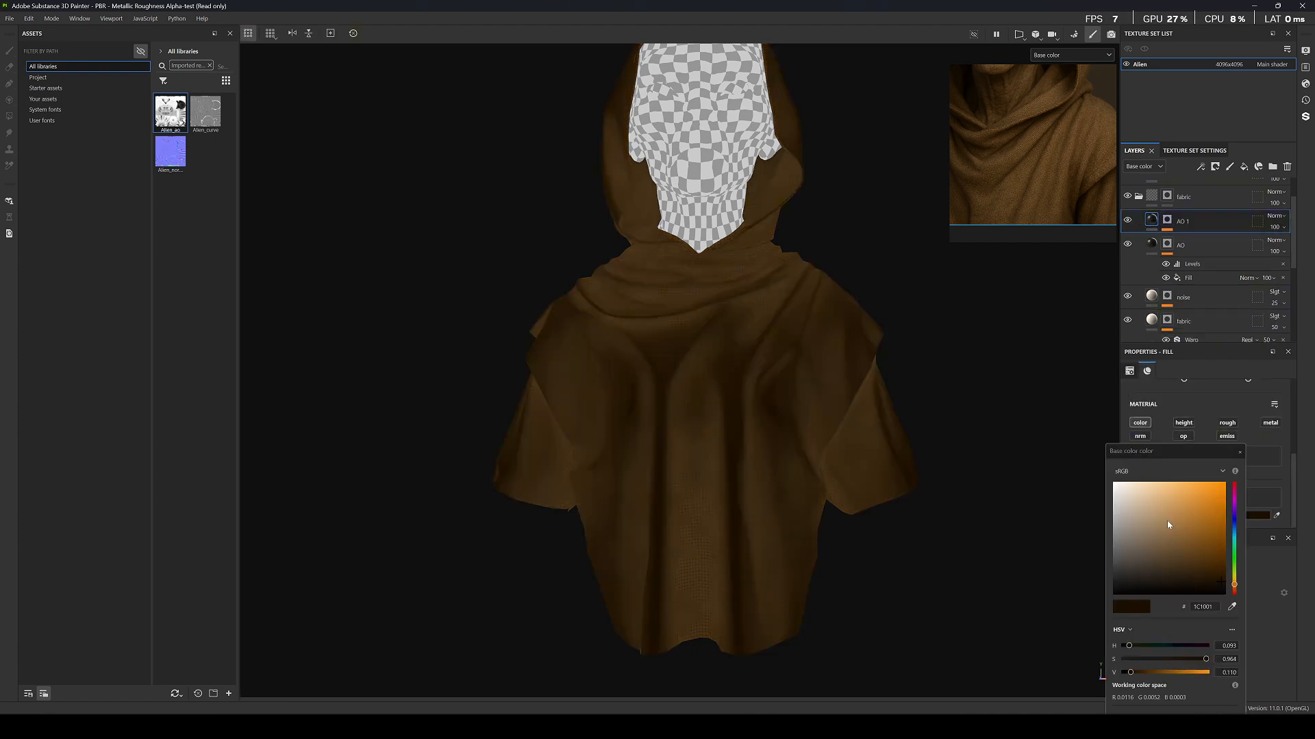
drag(1133, 491, 1122, 483)
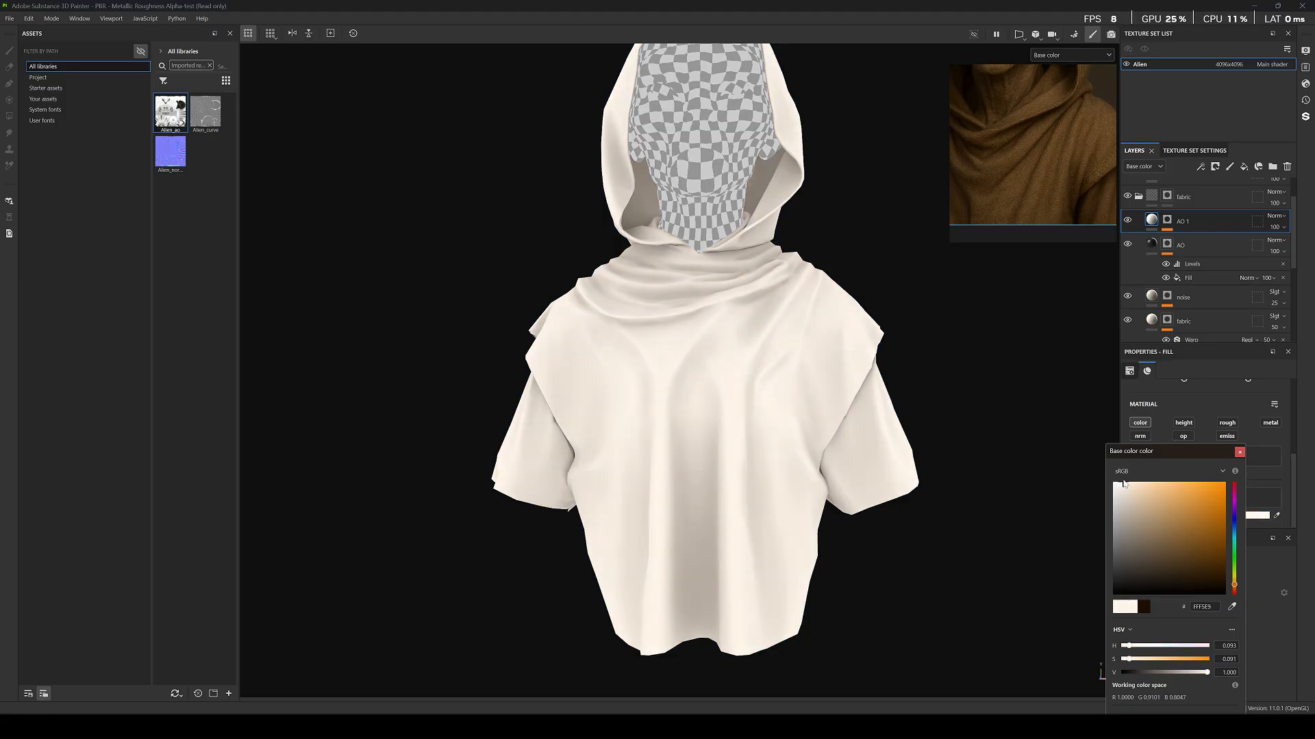
click(1239, 452)
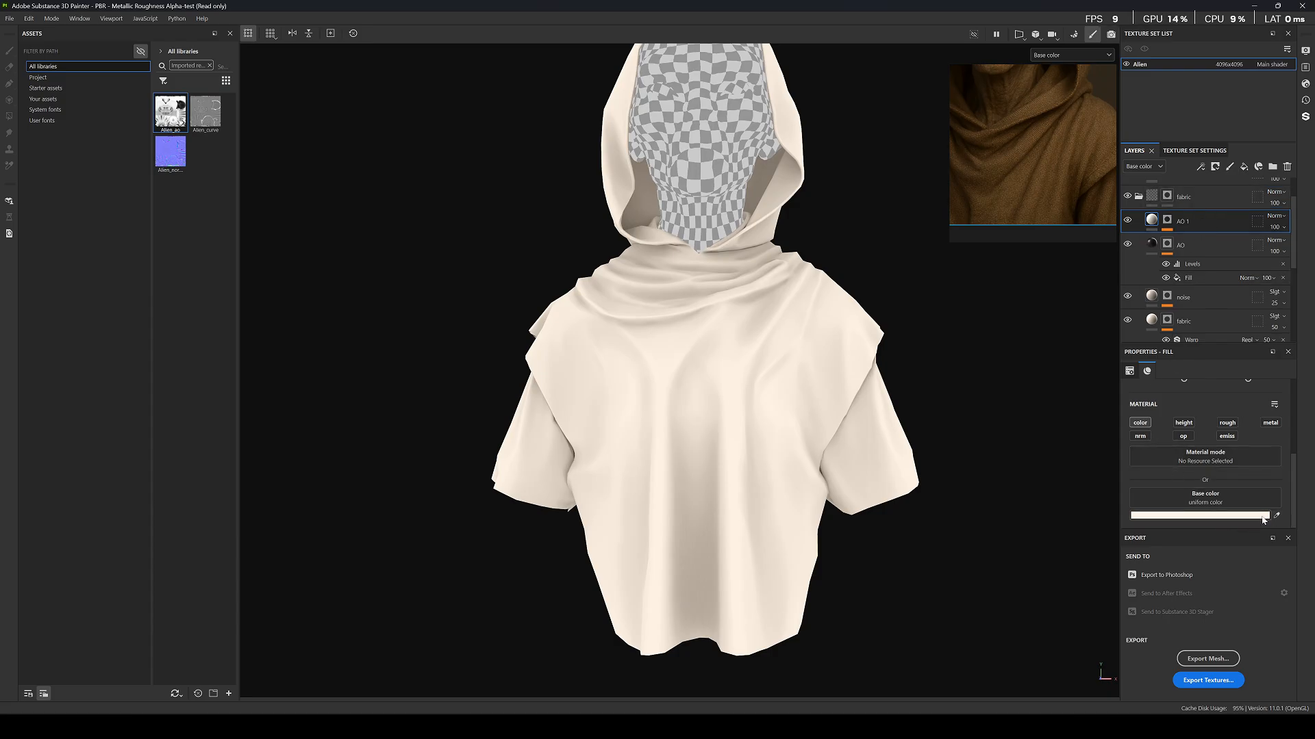
click(1272, 216)
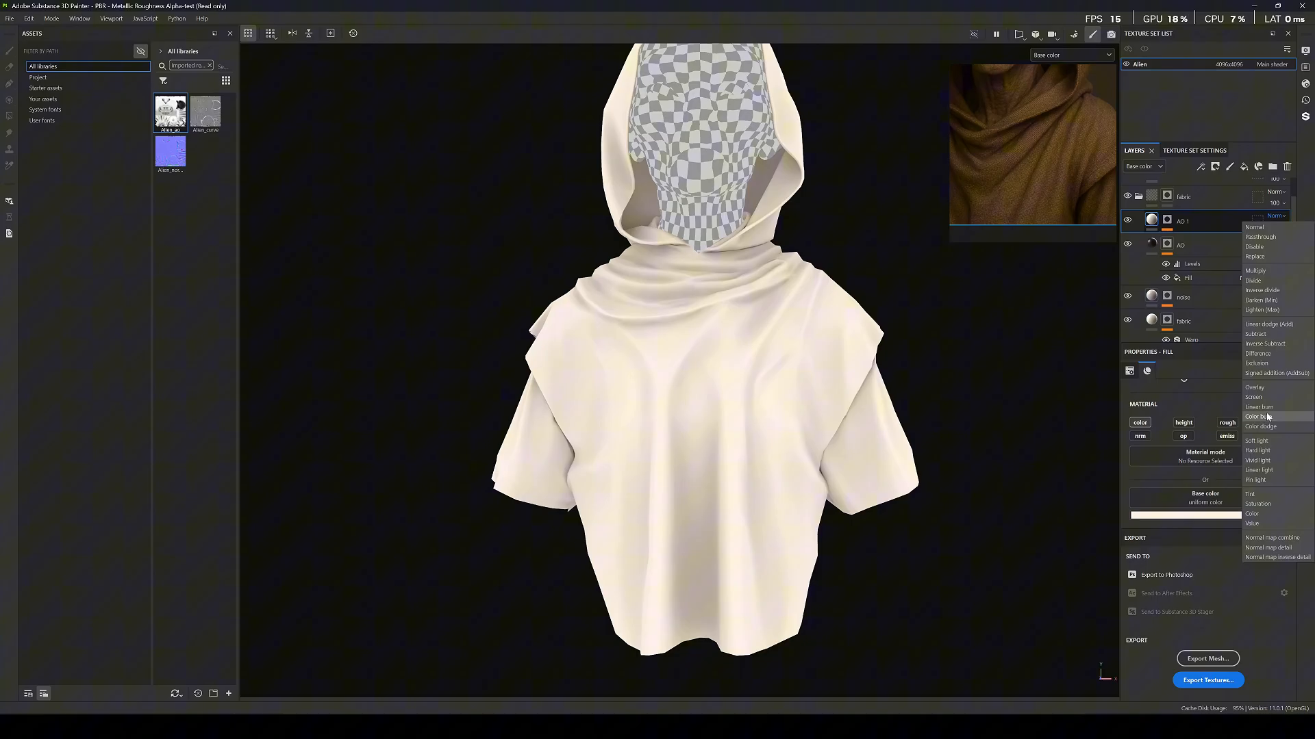
click(1259, 442)
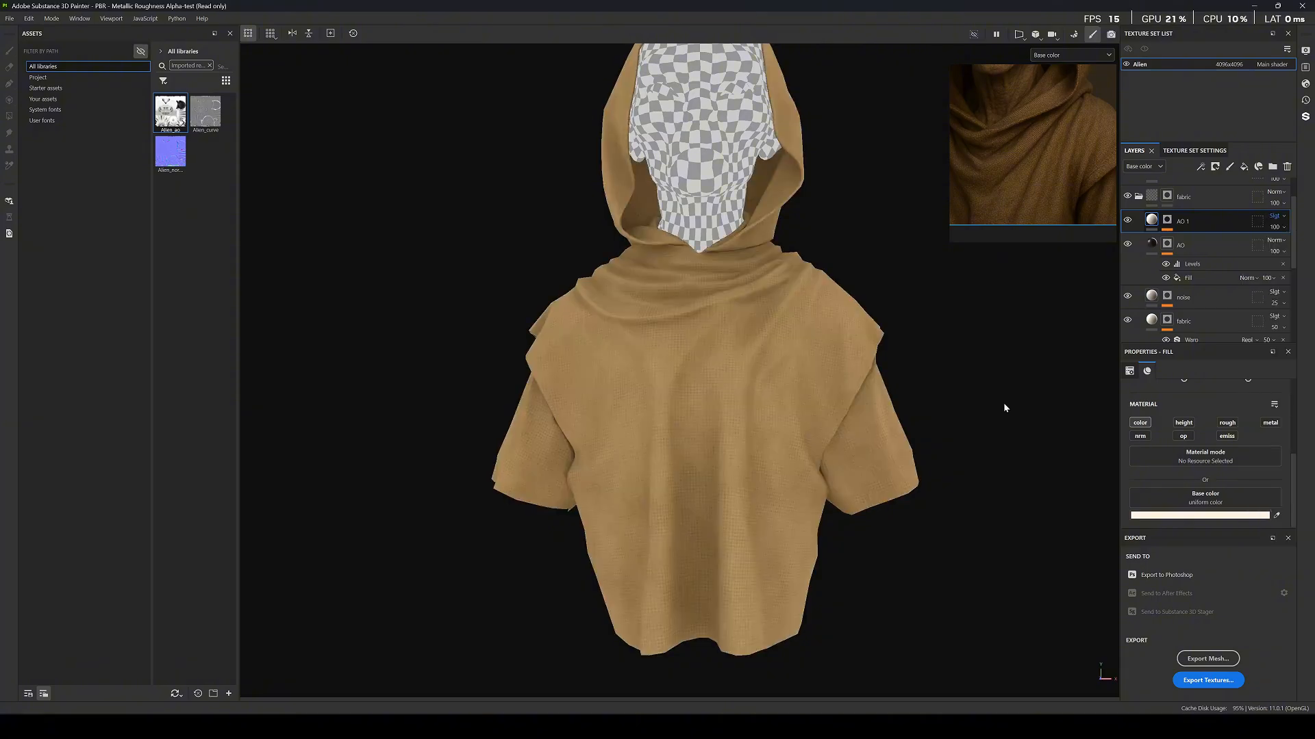
Tighten the AO 1 mask's Levels: midtone about 10.9, input black point about 0.414 and output limit about 0.454.
click(1167, 221)
click(1203, 239)
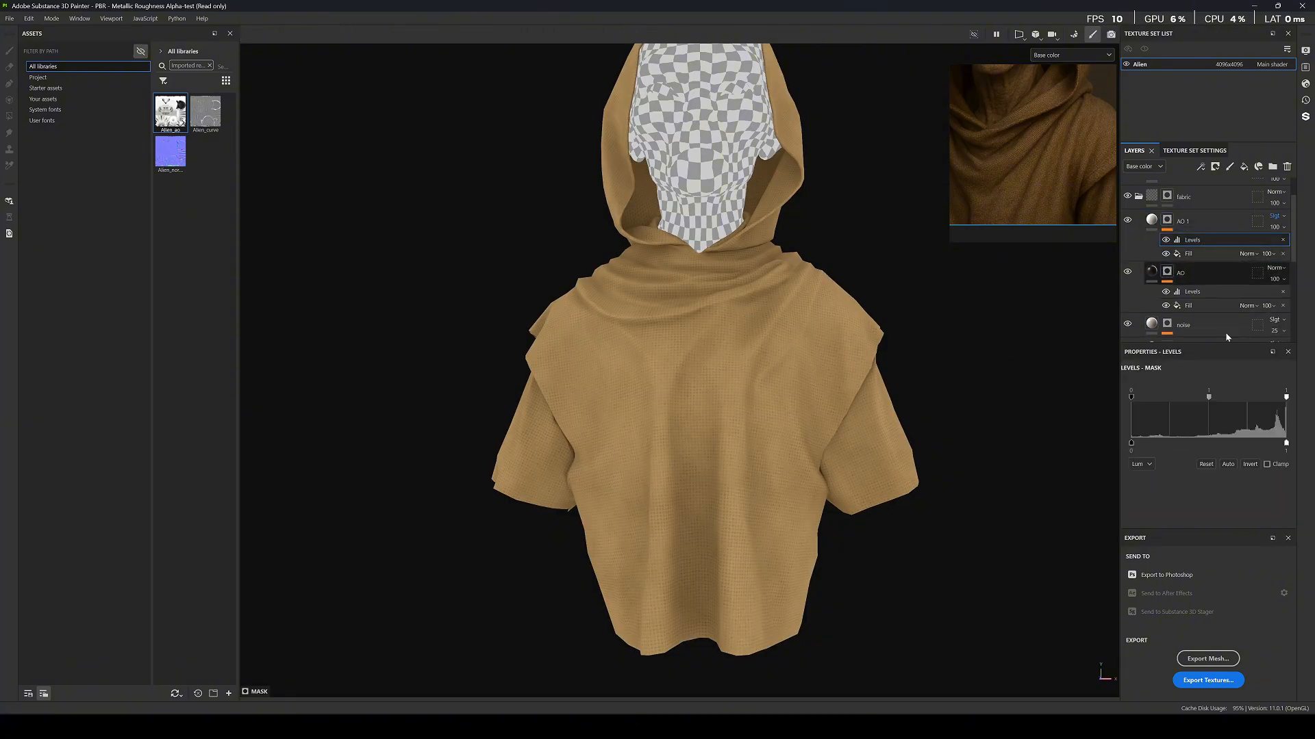
drag(1232, 401, 1289, 402)
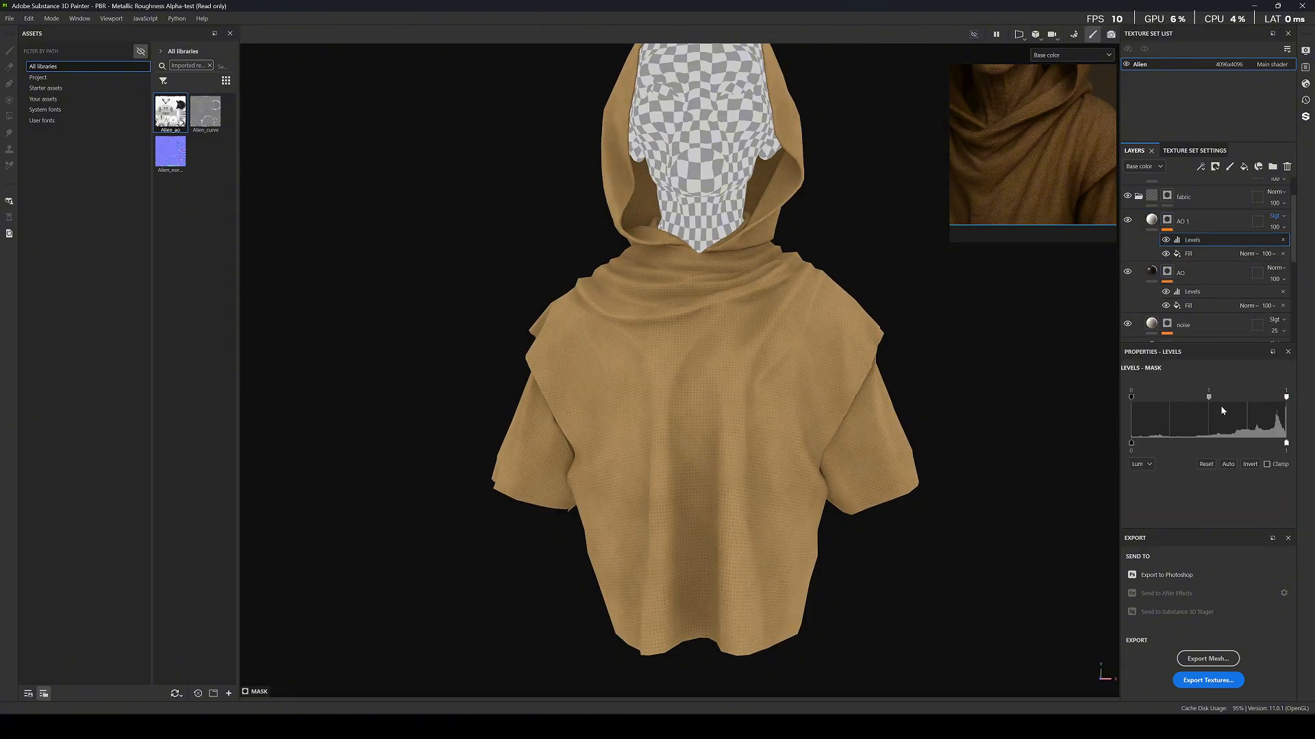
drag(1209, 397, 1259, 399)
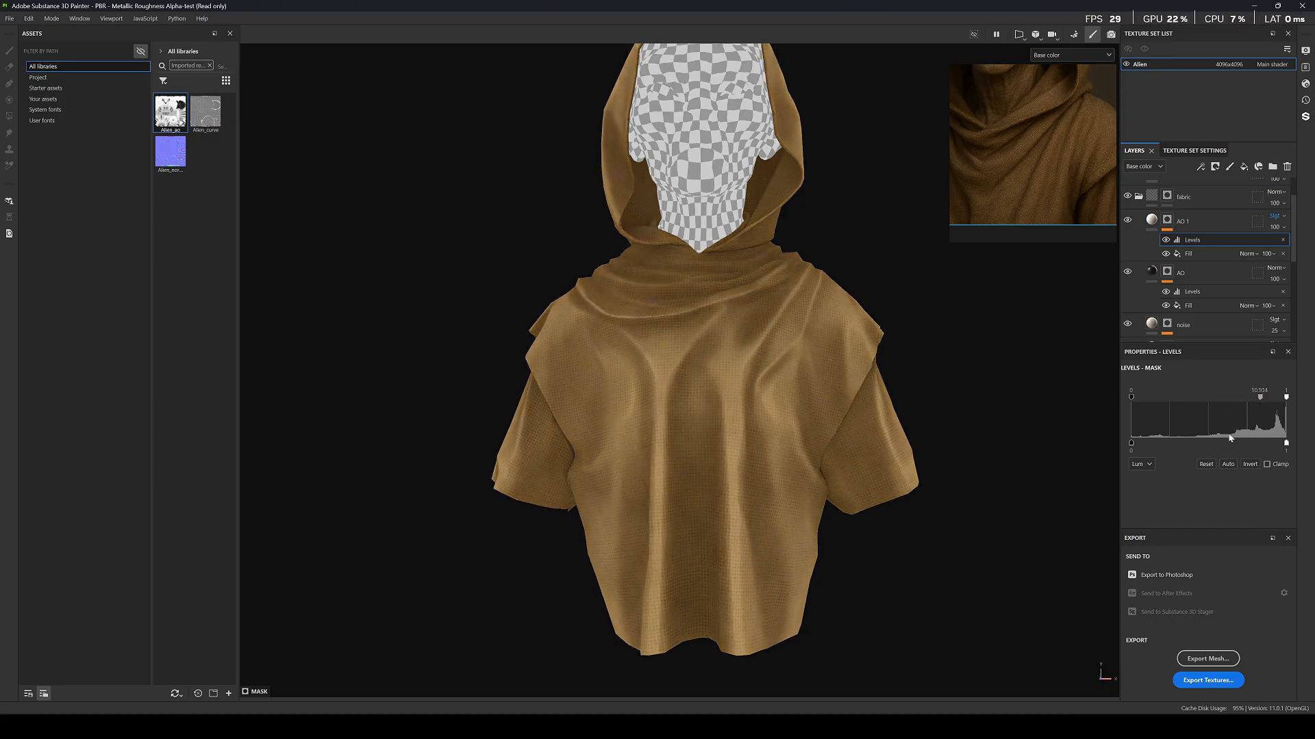
mouse_move(1133, 399)
mouse_down()
mouse_move(1209, 397)
mouse_move(1195, 398)
mouse_up()
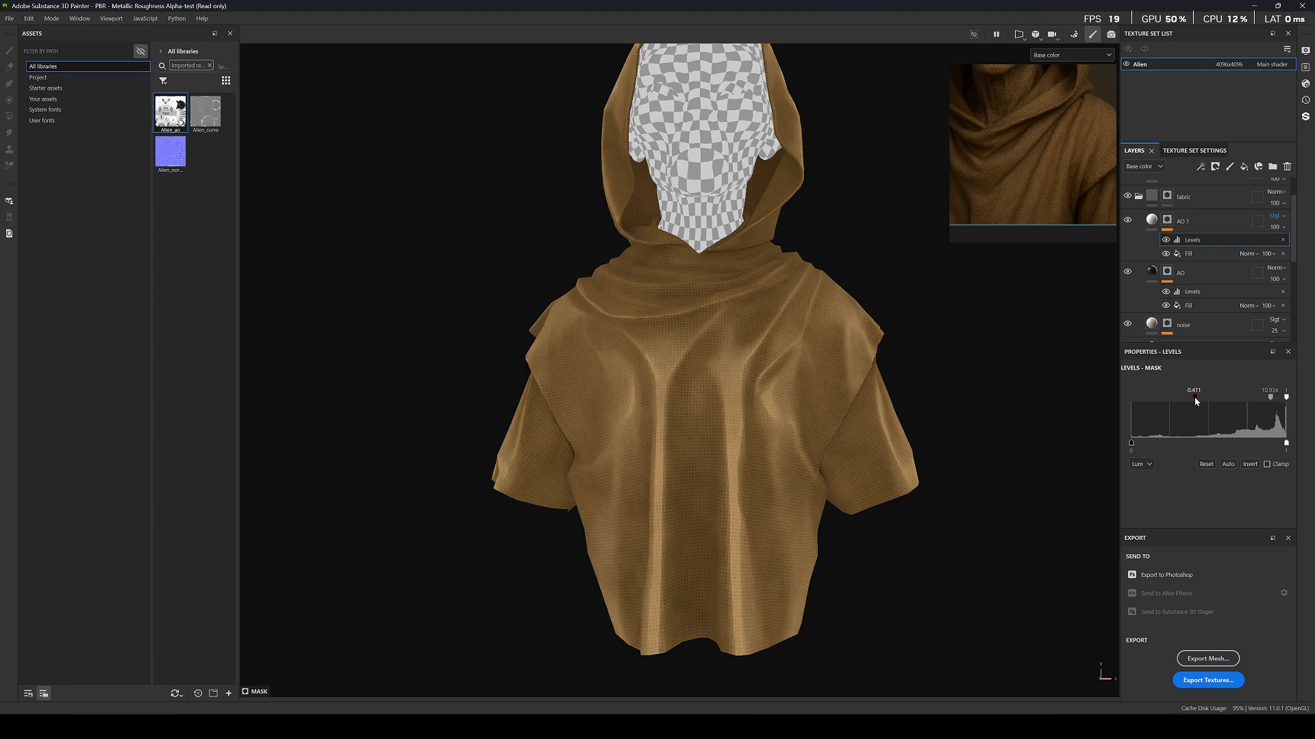
mouse_move(1285, 444)
mouse_down()
mouse_move(1160, 445)
mouse_move(1201, 445)
mouse_up()
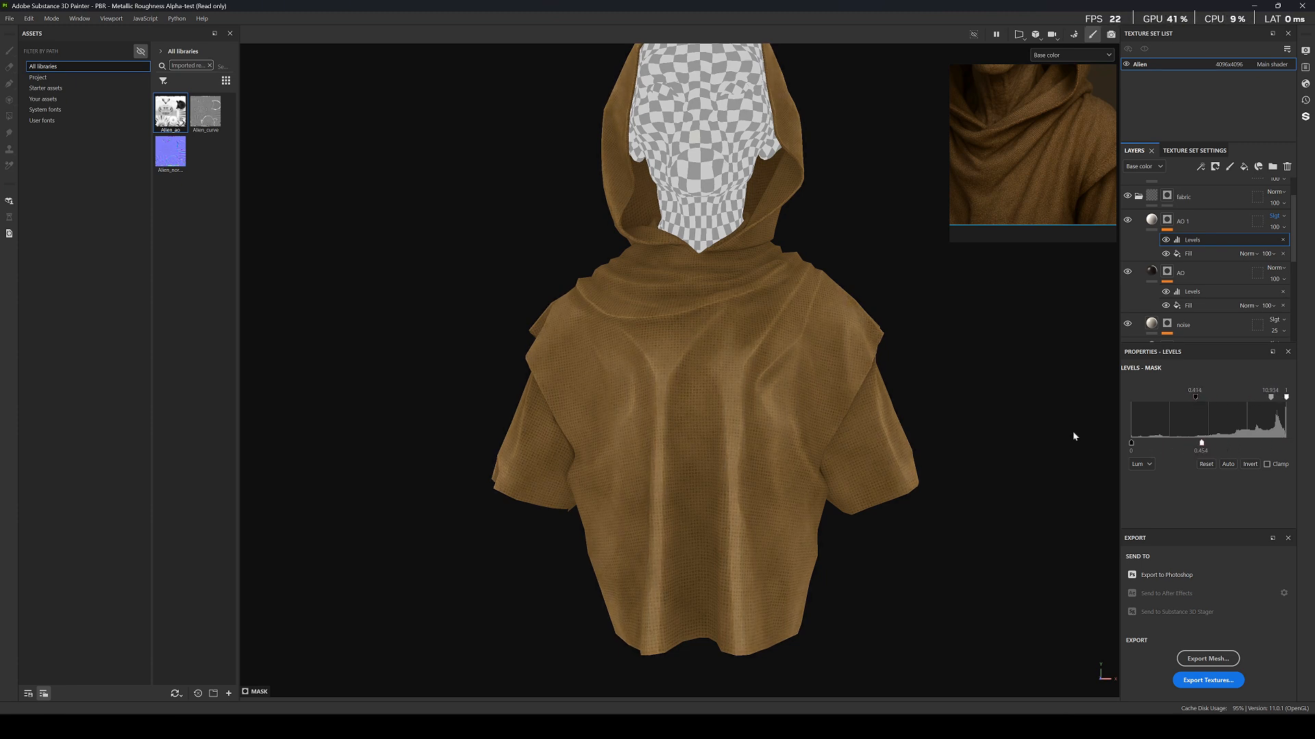
Add a Blur filter above the Levels on the AO 1 mask and raise its intensity to about 2.33.
scroll(704, 356, up, 2)
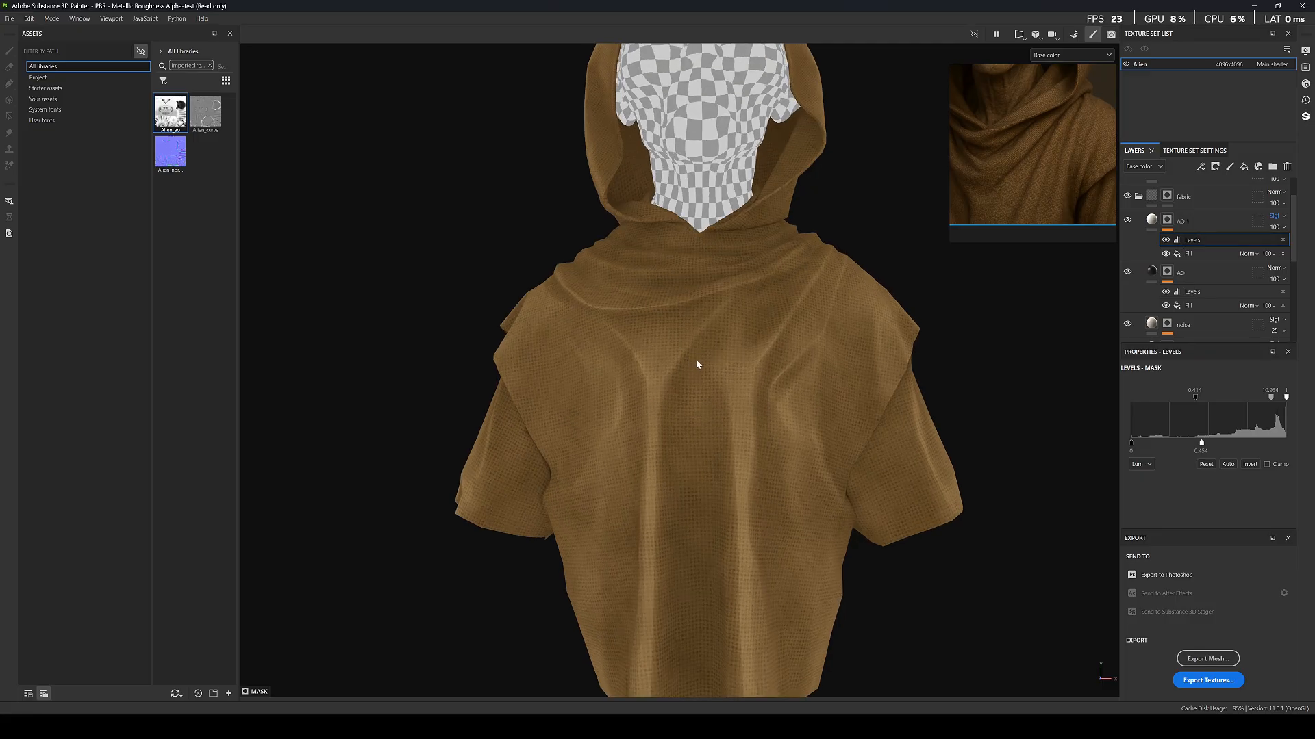
key(m)
scroll(704, 352, down, 4)
alt+drag(678, 359, 713, 367)
key(c)
scroll(731, 396, up, 4)
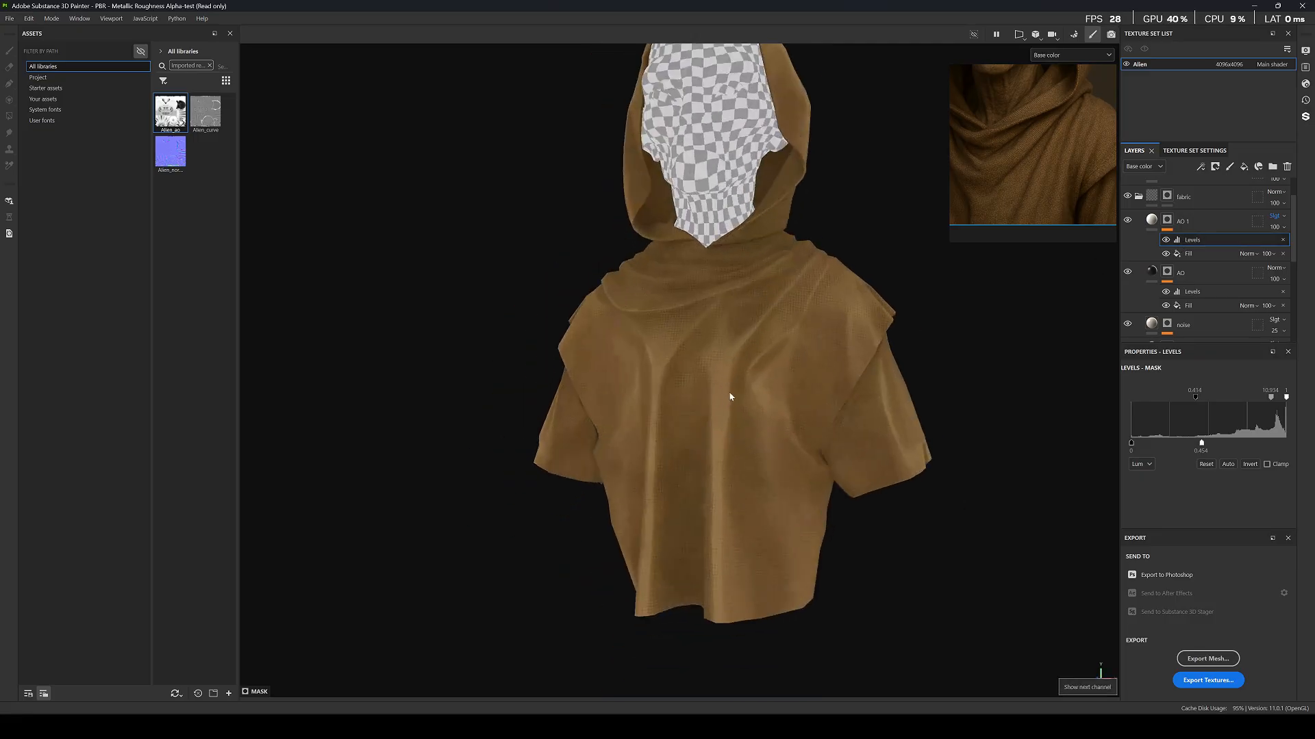
right_click(1220, 239)
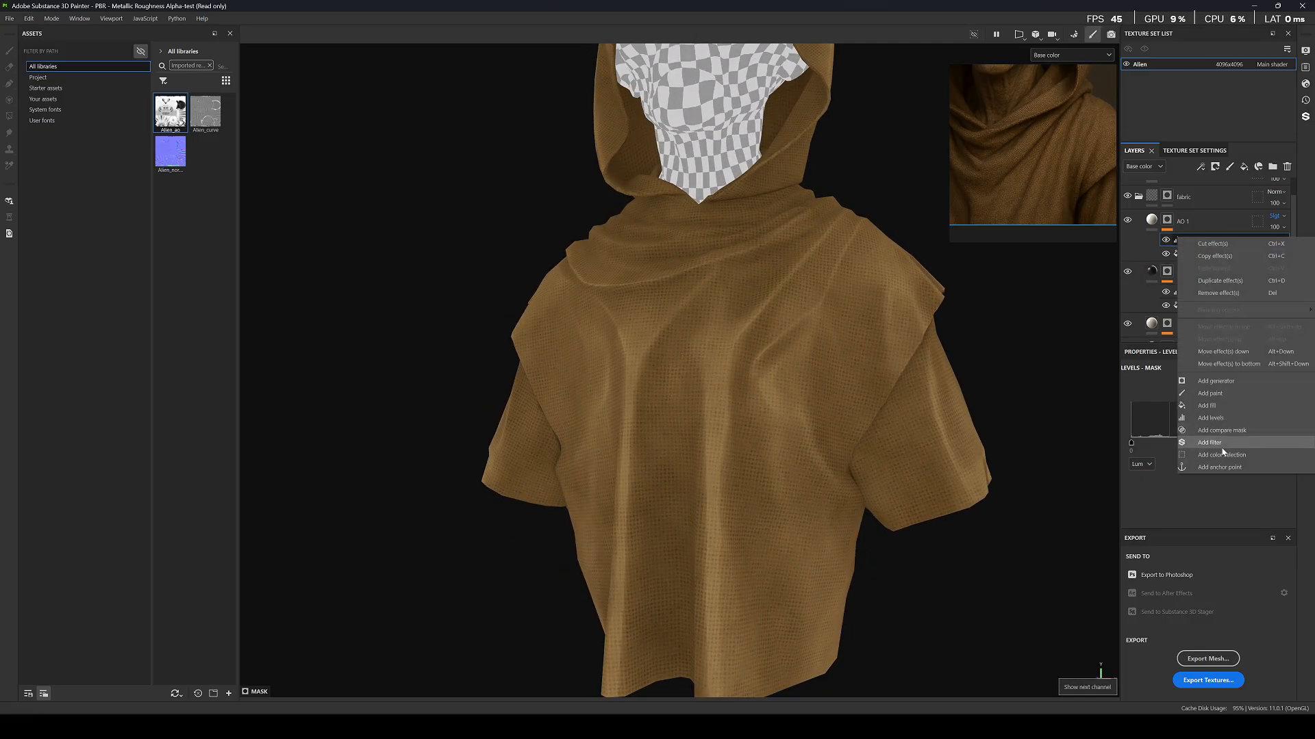
click(1222, 444)
click(1208, 399)
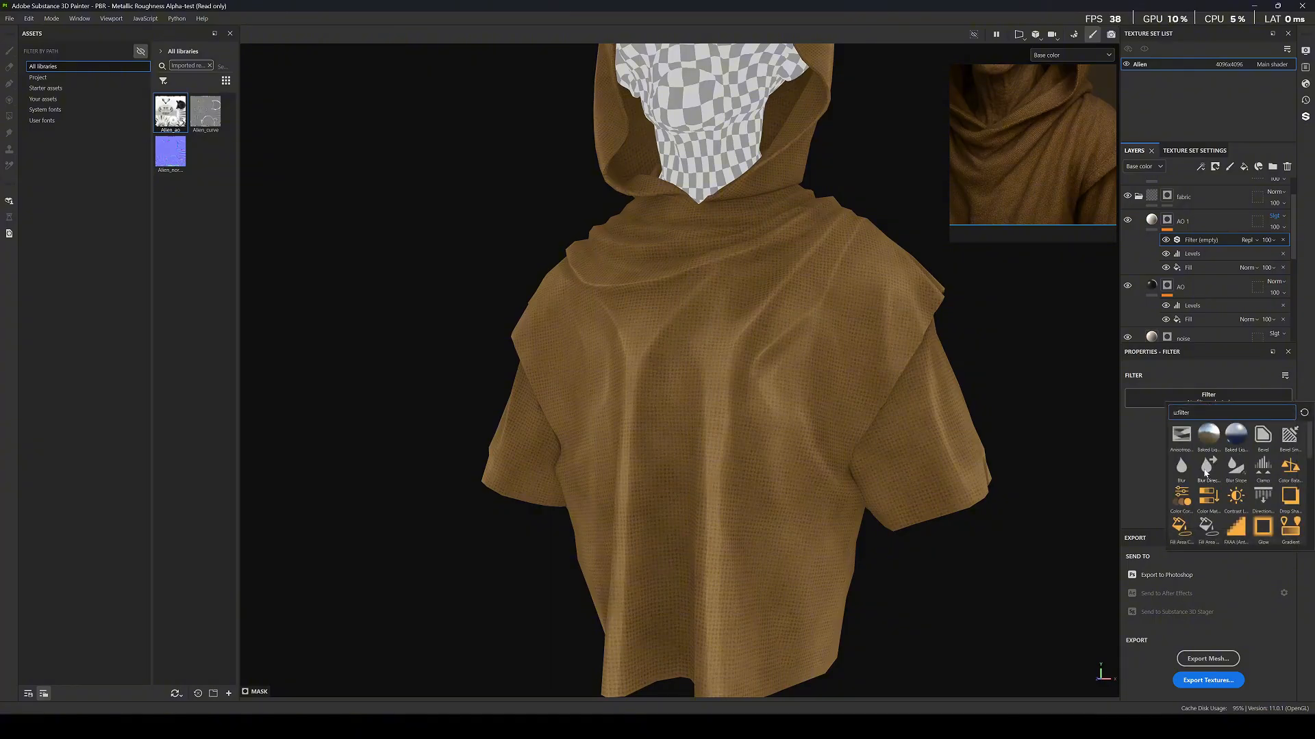
click(1182, 472)
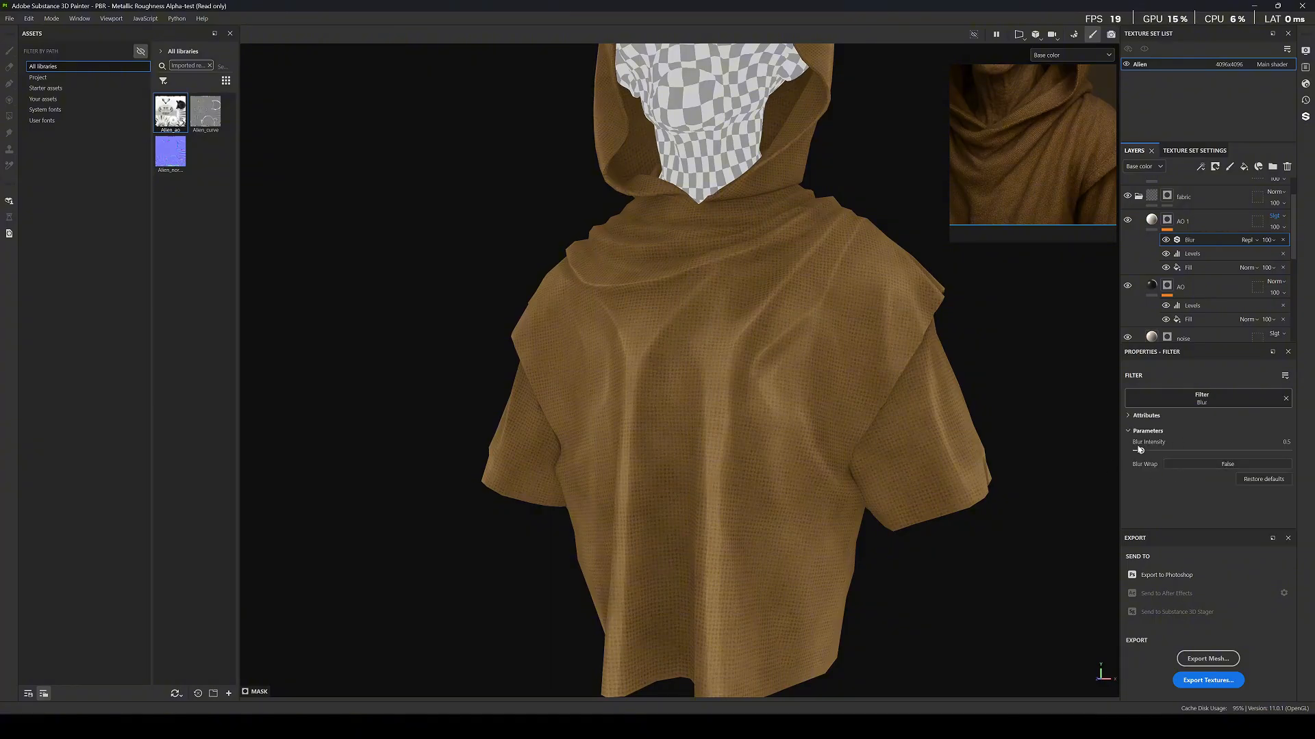
drag(1158, 451, 1160, 453)
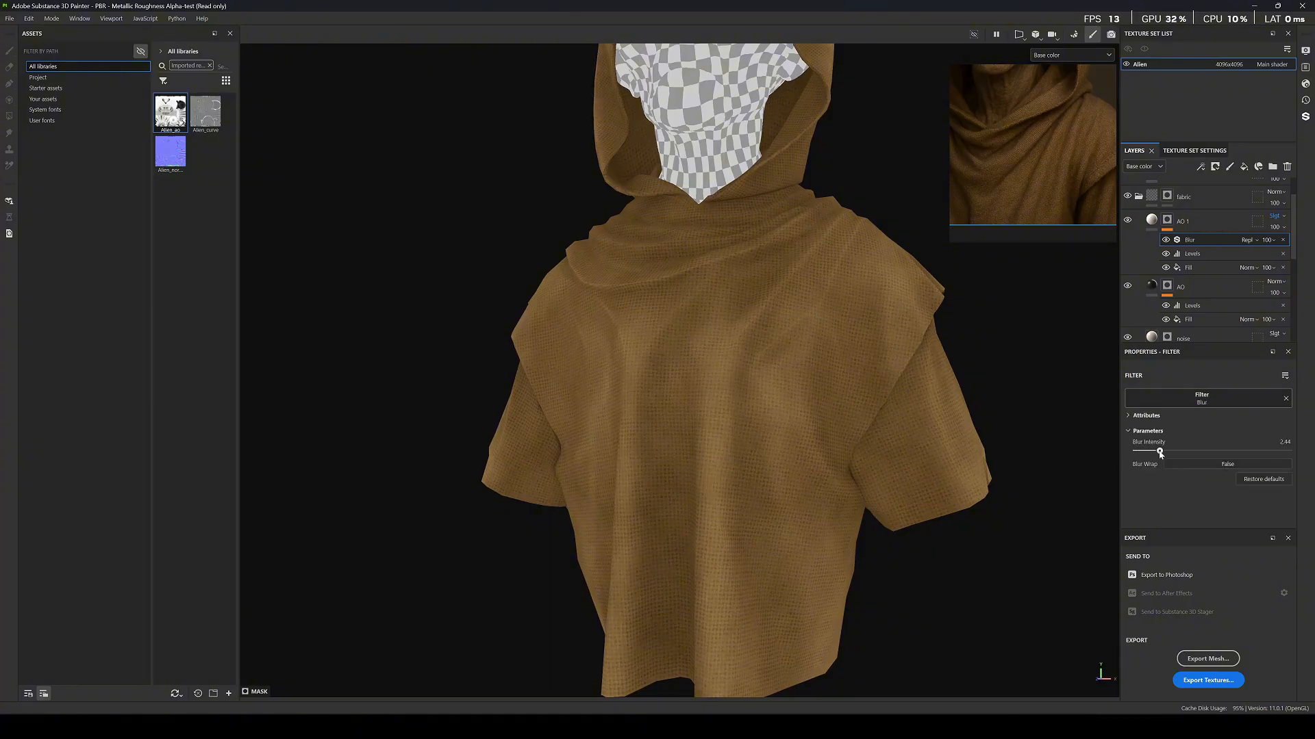
Check the blurred fold highlights from another angle and cycle through the individual texture channels.
scroll(678, 350, down, 6)
alt+drag(640, 370, 690, 358)
scroll(690, 358, up, 4)
scroll(690, 356, up, 3)
key(c)
key(c)
key(c)
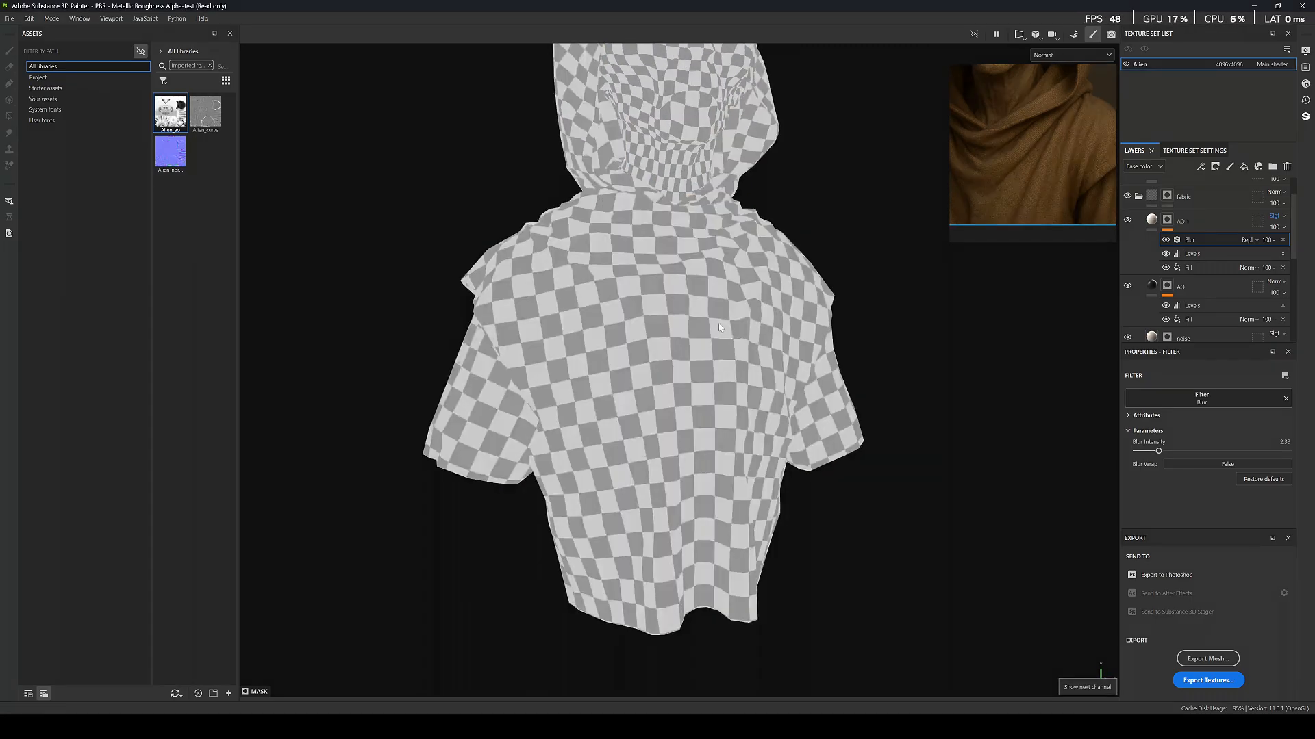
key(c)
Examine the robe's softened fold highlights from several angles and distances in the full material view.
key(m)
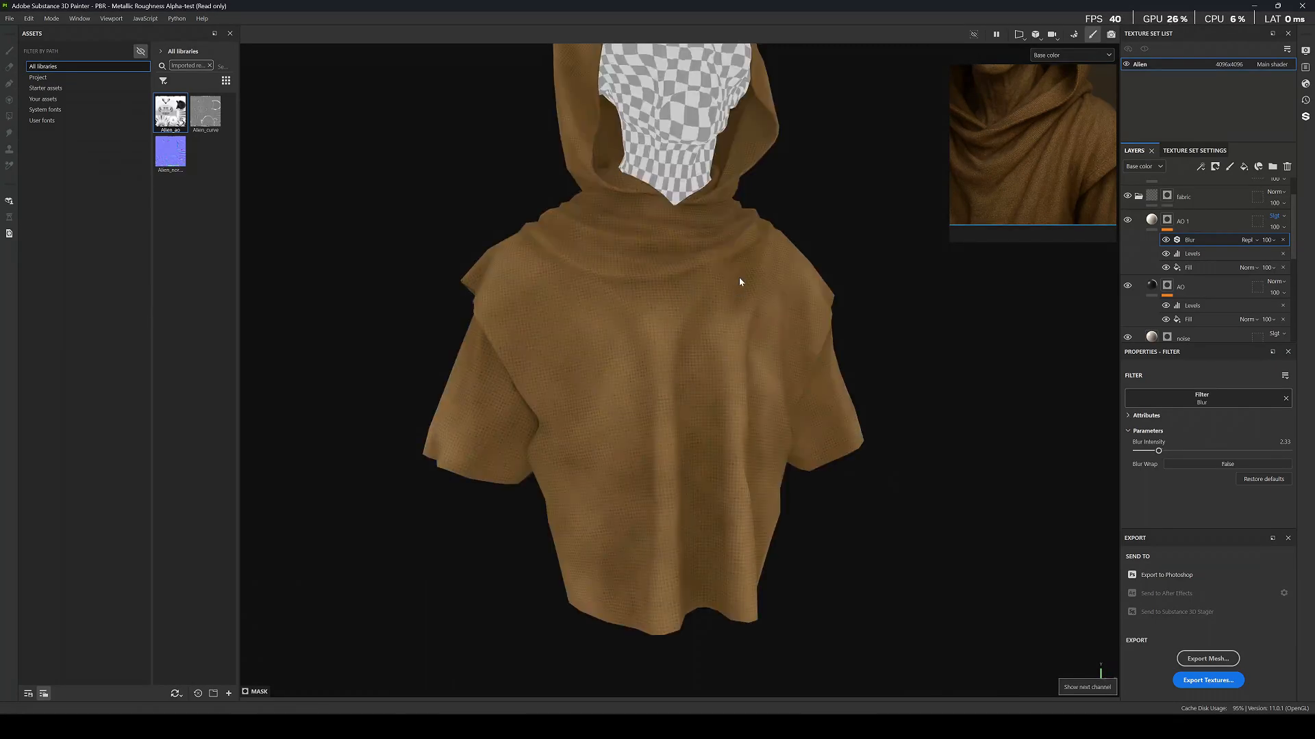
scroll(719, 323, up, 3)
scroll(731, 331, down, 5)
alt+drag(806, 323, 732, 326)
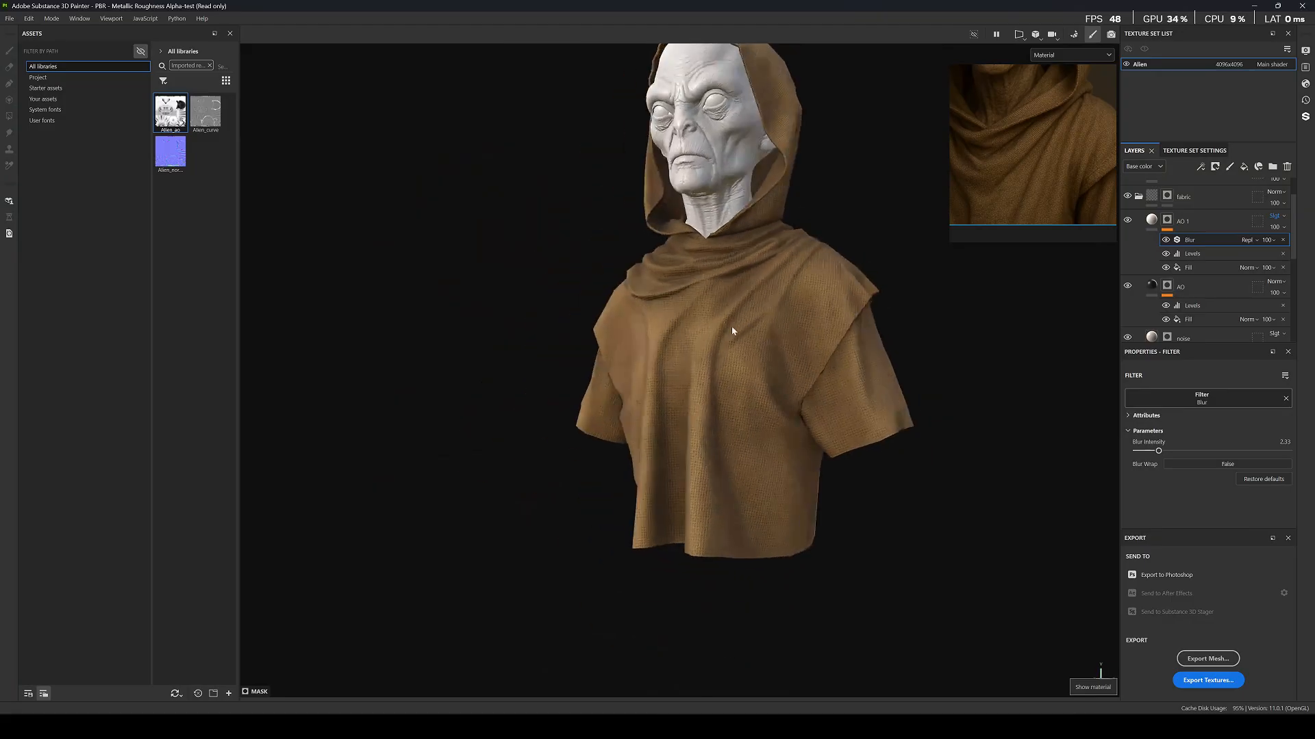
mouse_move(731, 328)
shift+right_down()
mouse_move(771, 340)
mouse_move(742, 343)
shift+right_up()
alt+drag(742, 343, 787, 287)
alt+middle_drag(728, 273, 701, 396)
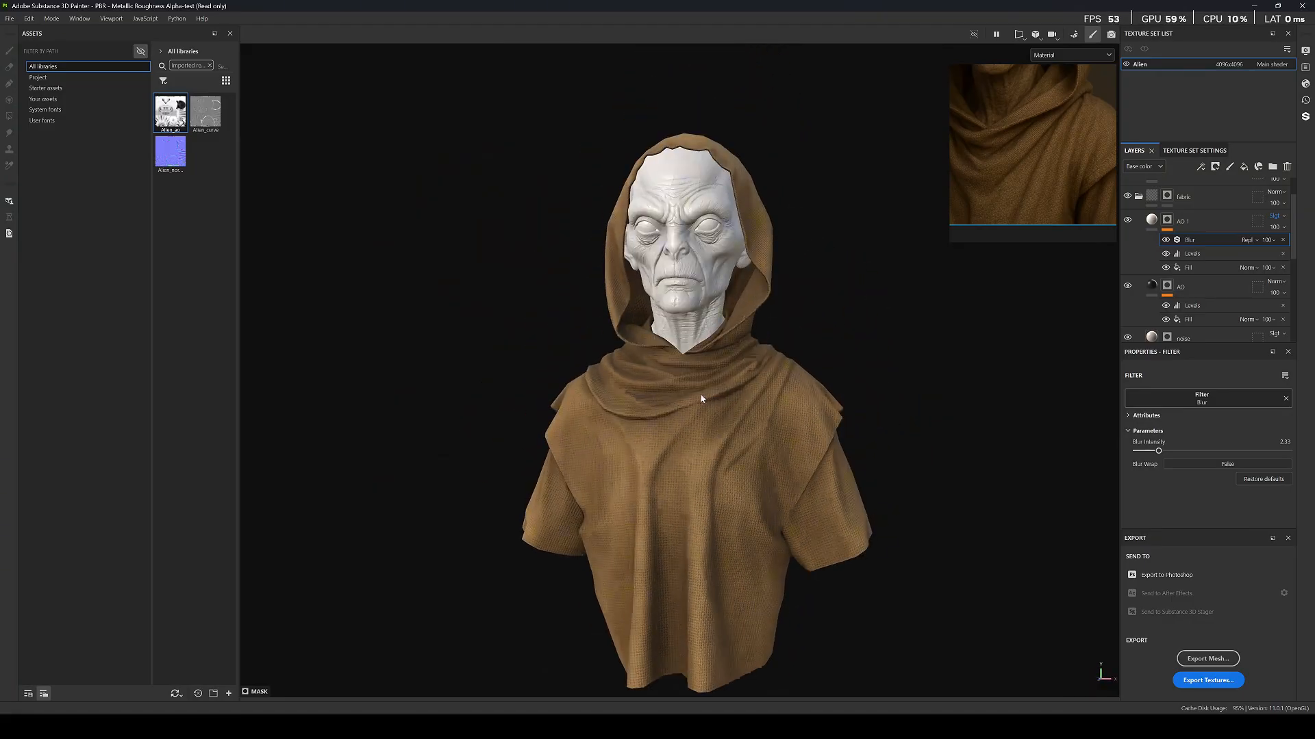
scroll(719, 387, up, 4)
alt+drag(720, 386, 717, 390)
alt+middle_drag(716, 391, 735, 265)
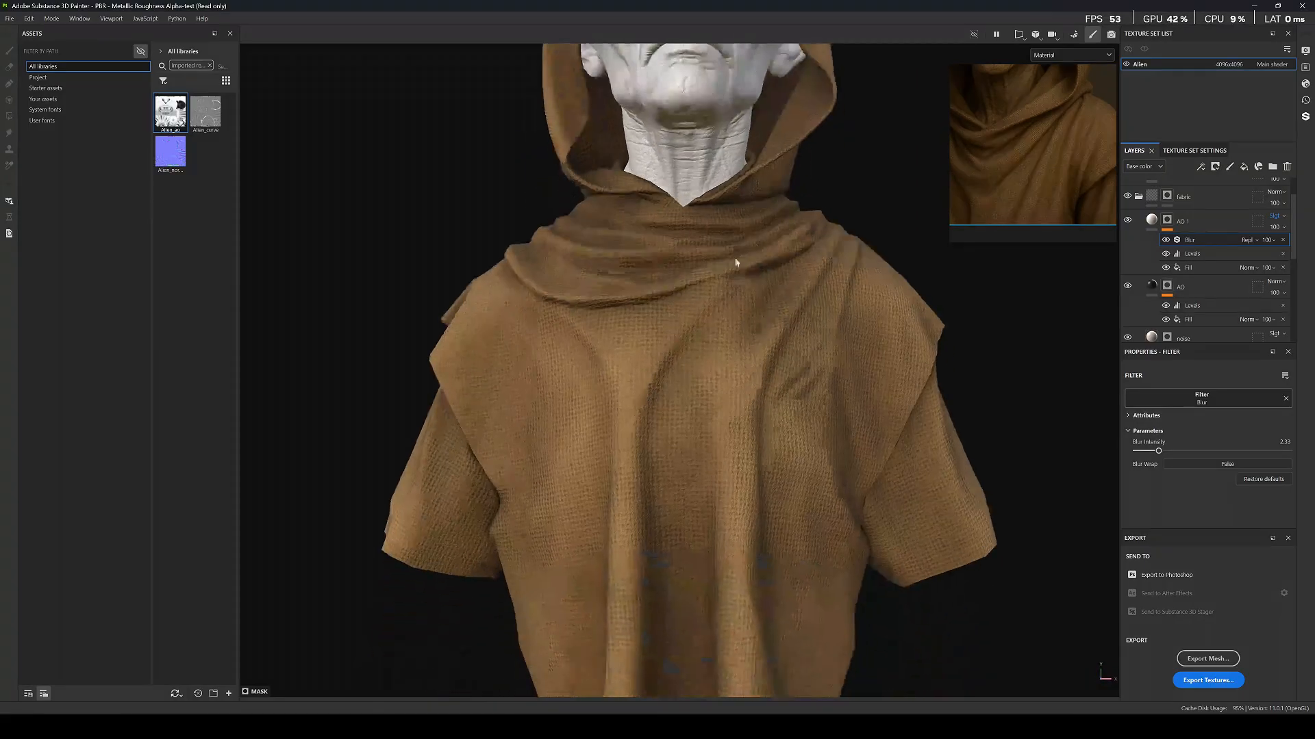
alt+right_drag(734, 264, 574, 185)
alt+drag(573, 185, 615, 185)
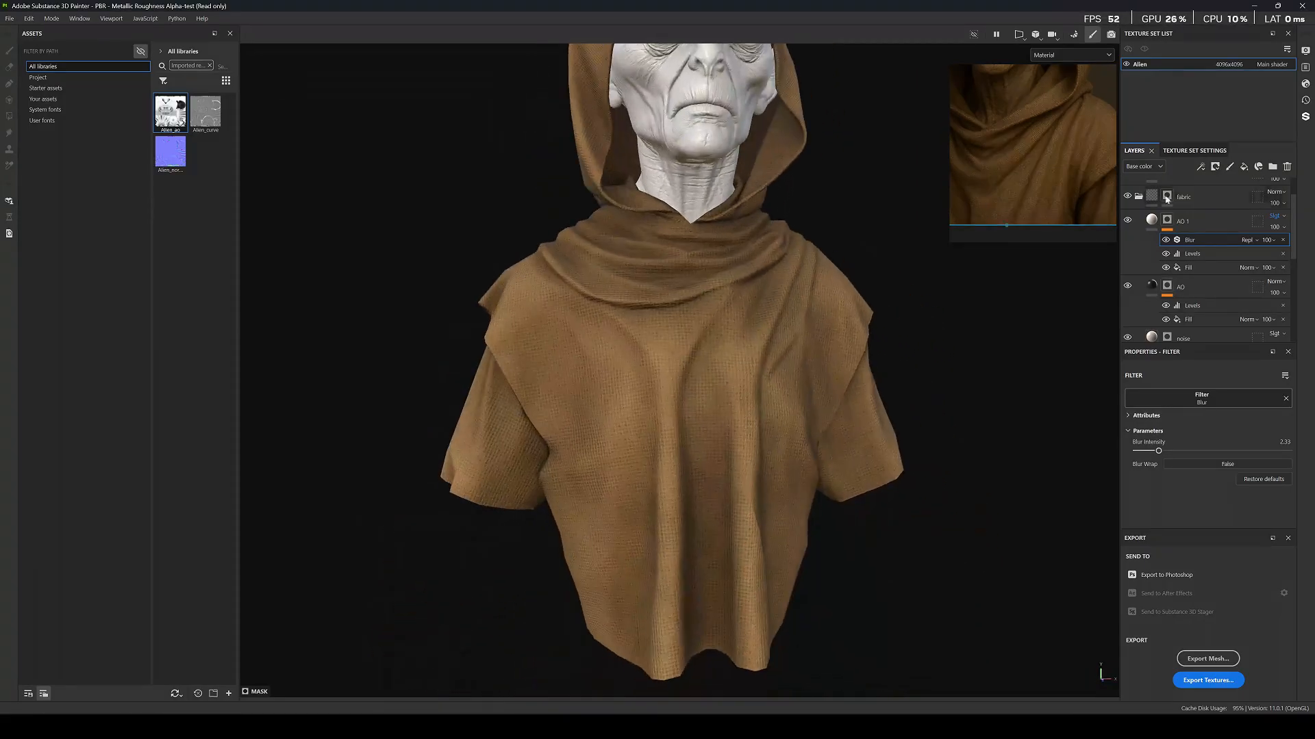
Compare the robe with the AO 1 layer hidden and shown, and lower that layer's opacity to about 75.
click(1127, 220)
click(1127, 221)
scroll(728, 365, down, 4)
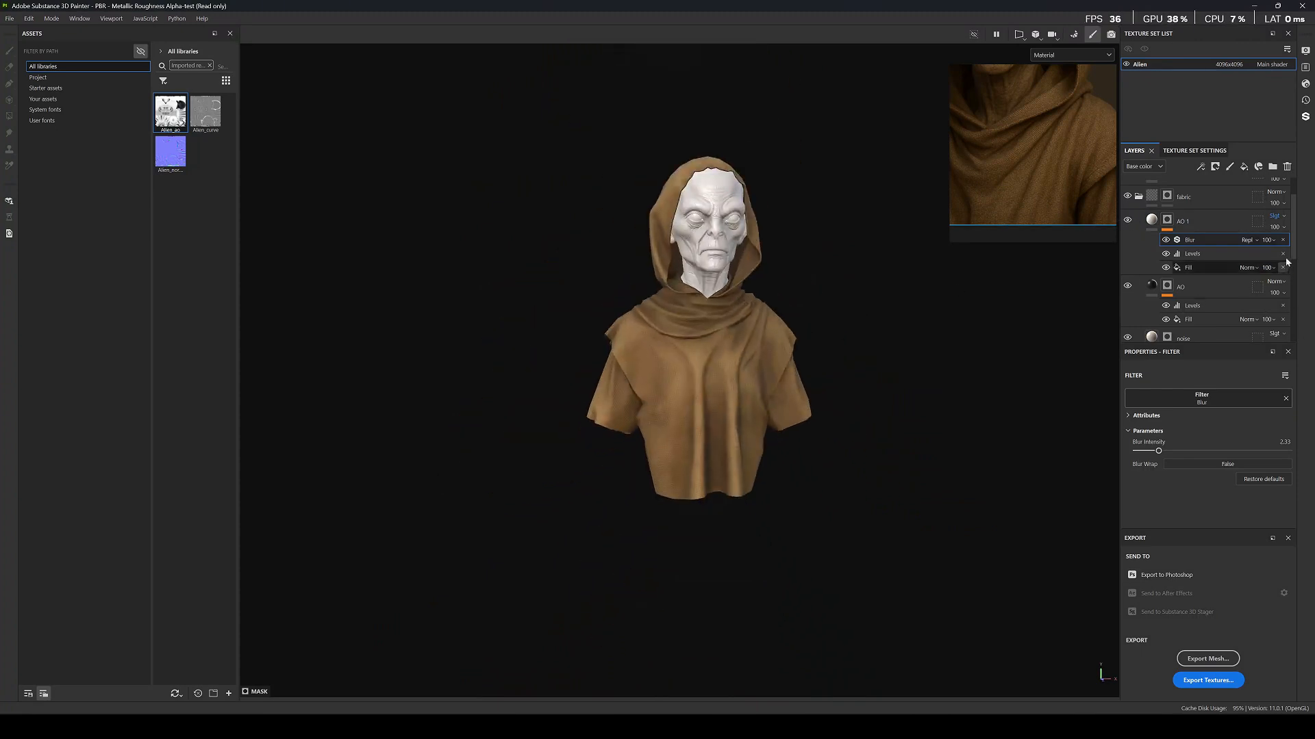
click(1267, 240)
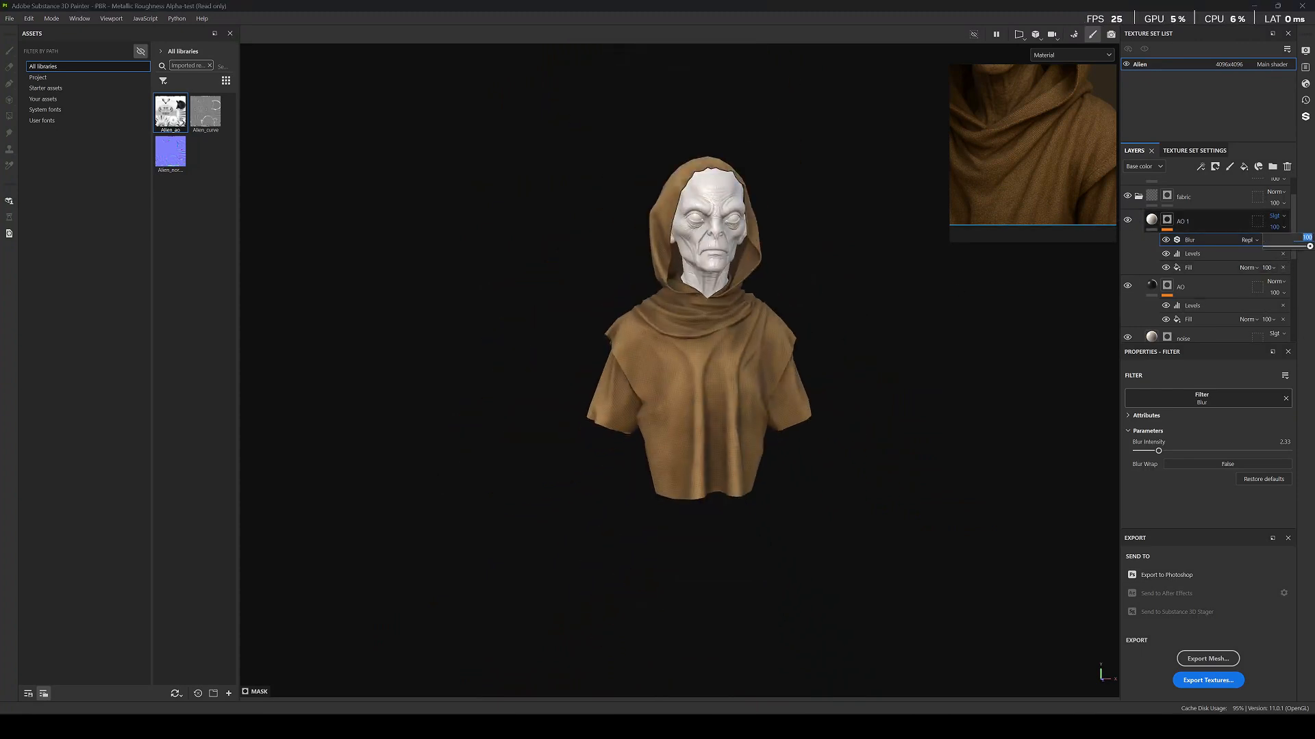
Compare the robe again with the reduced-opacity AO 1 layer hidden and shown, and inspect the folds up close.
alt+drag(886, 419, 922, 413)
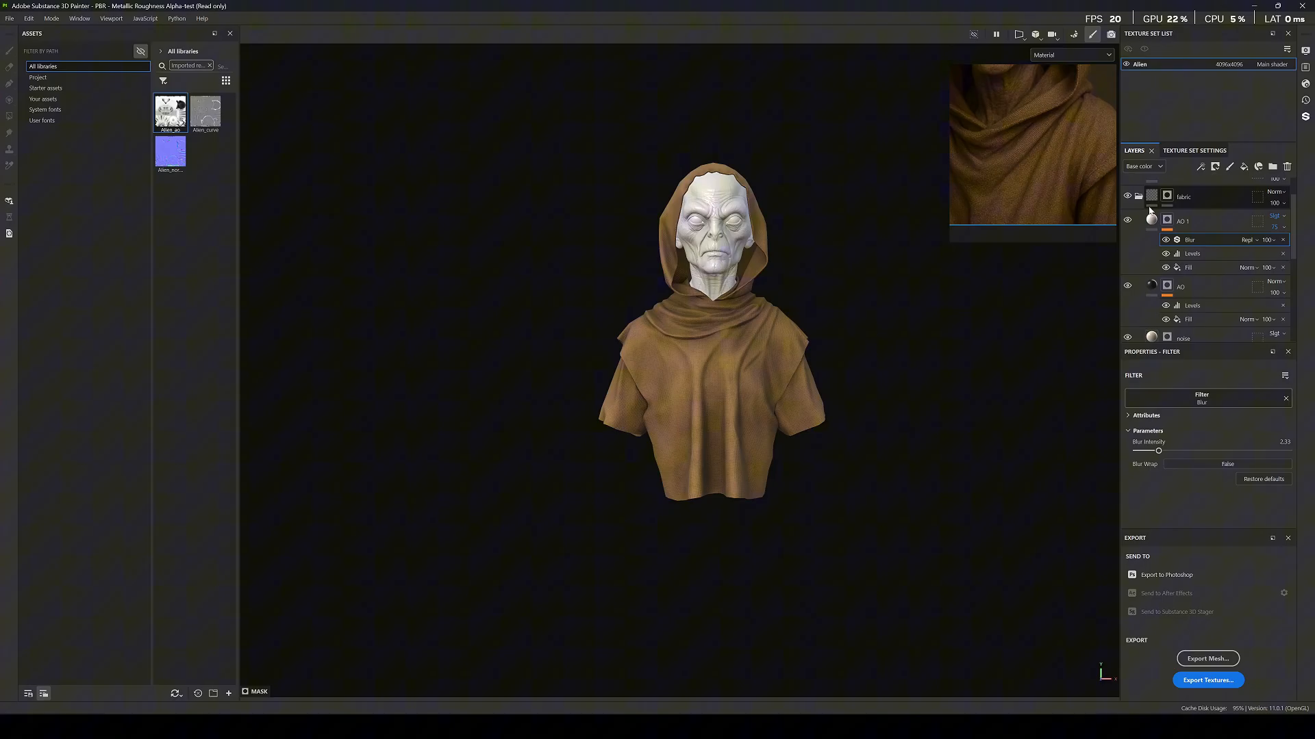
click(1127, 221)
click(1127, 221)
scroll(713, 388, up, 5)
alt+drag(713, 388, 773, 373)
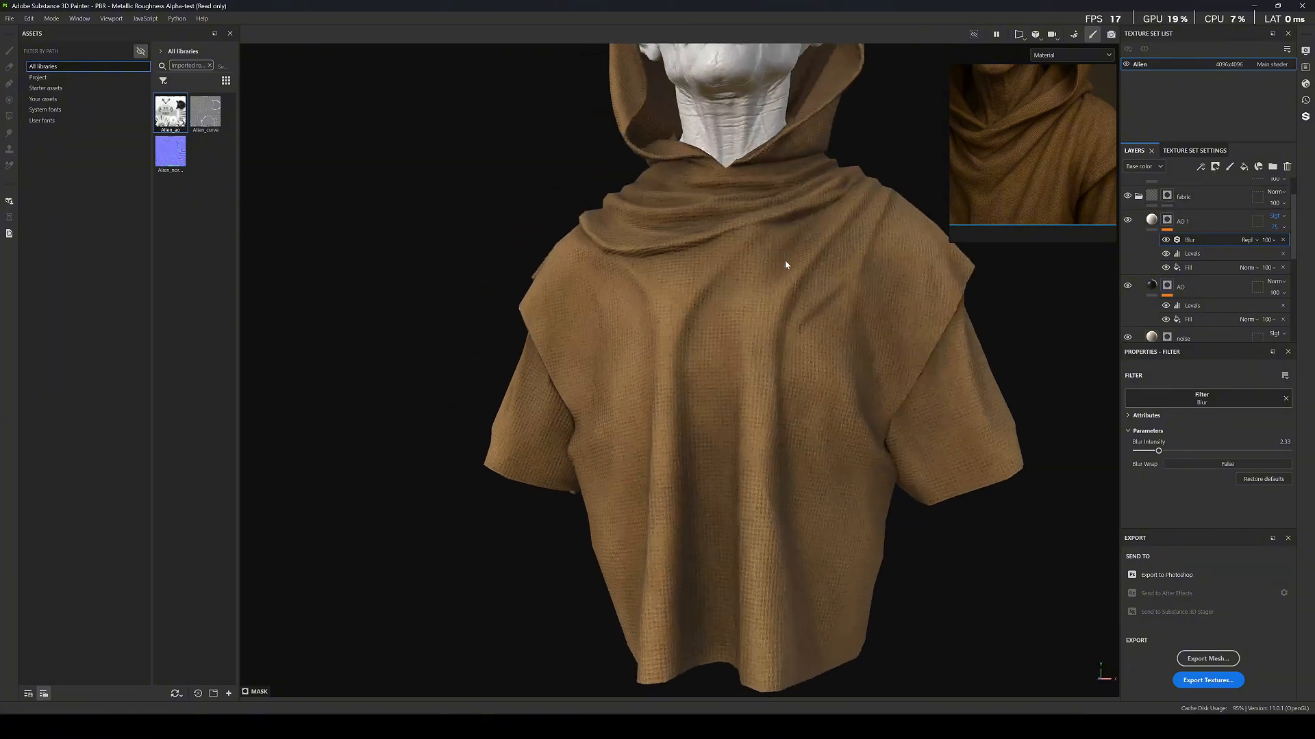
Rename the AO 1 layer as AO_Invert.
alt+middle_drag(787, 265, 784, 411)
scroll(805, 378, down, 3)
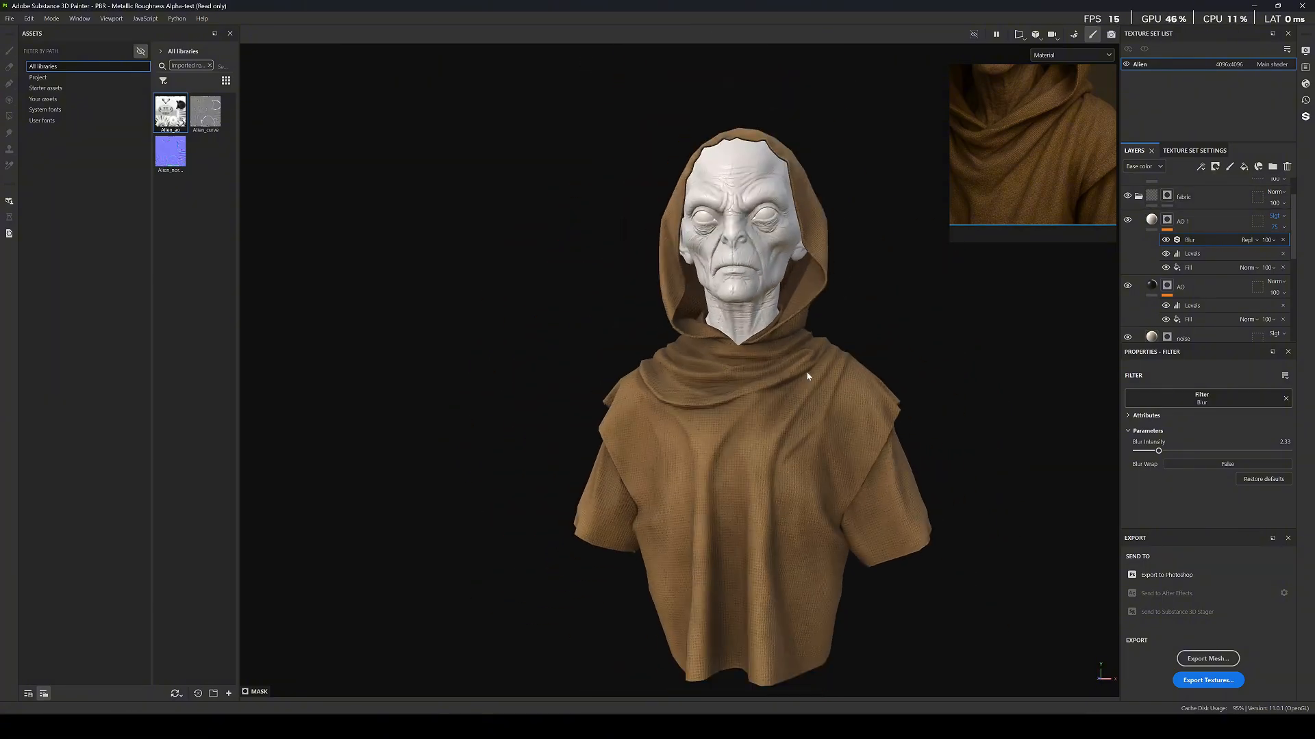
click(1199, 221)
double_click(1197, 221)
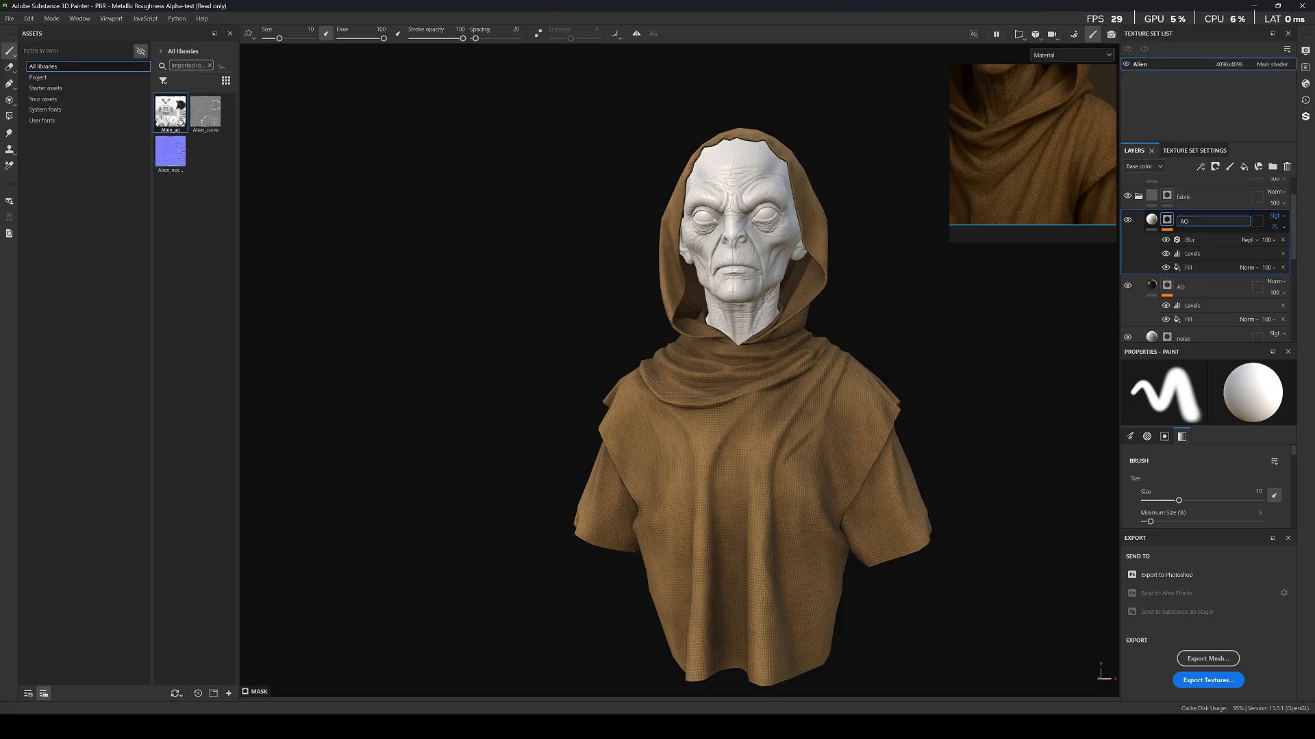
text(AO_Invert)
key(Return)
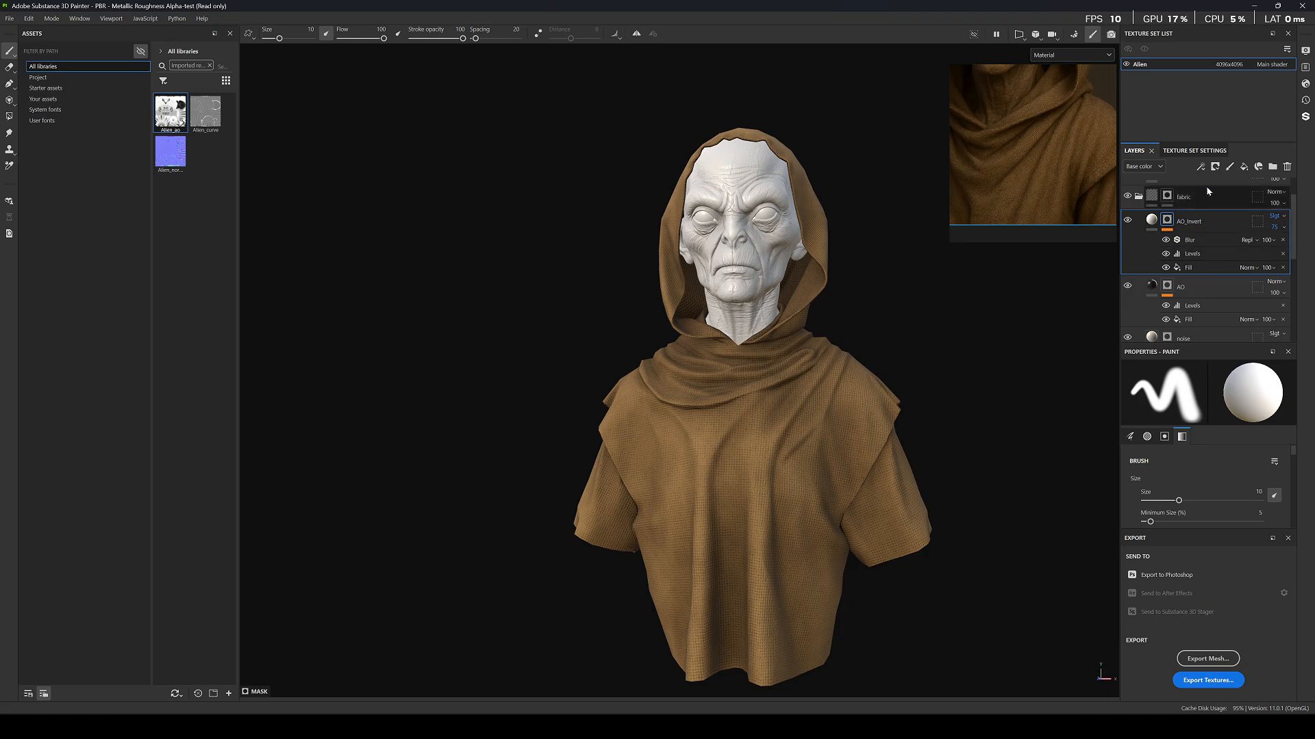
Add a color-only fill layer named Curvature_damaged above AO_Invert and give it a black mask.
scroll(983, 293, up, 4)
scroll(853, 505, up, 1)
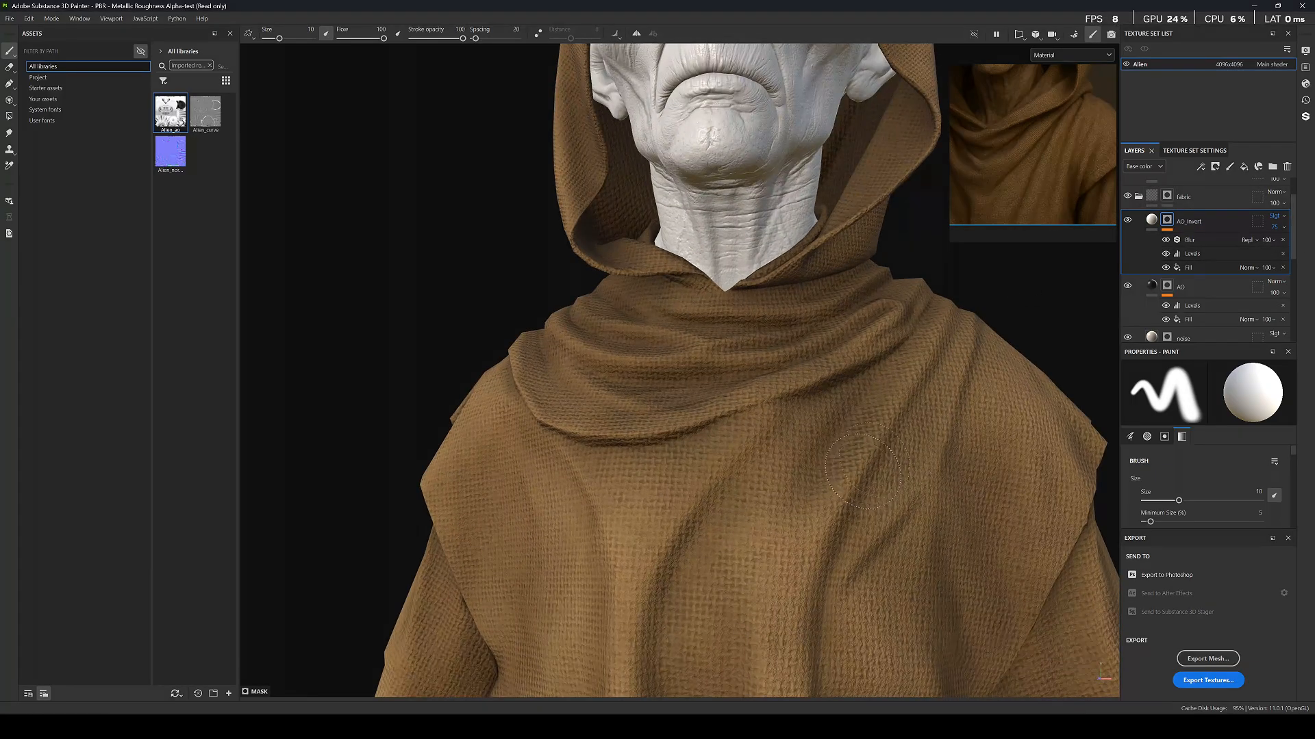
click(1243, 167)
double_click(1179, 222)
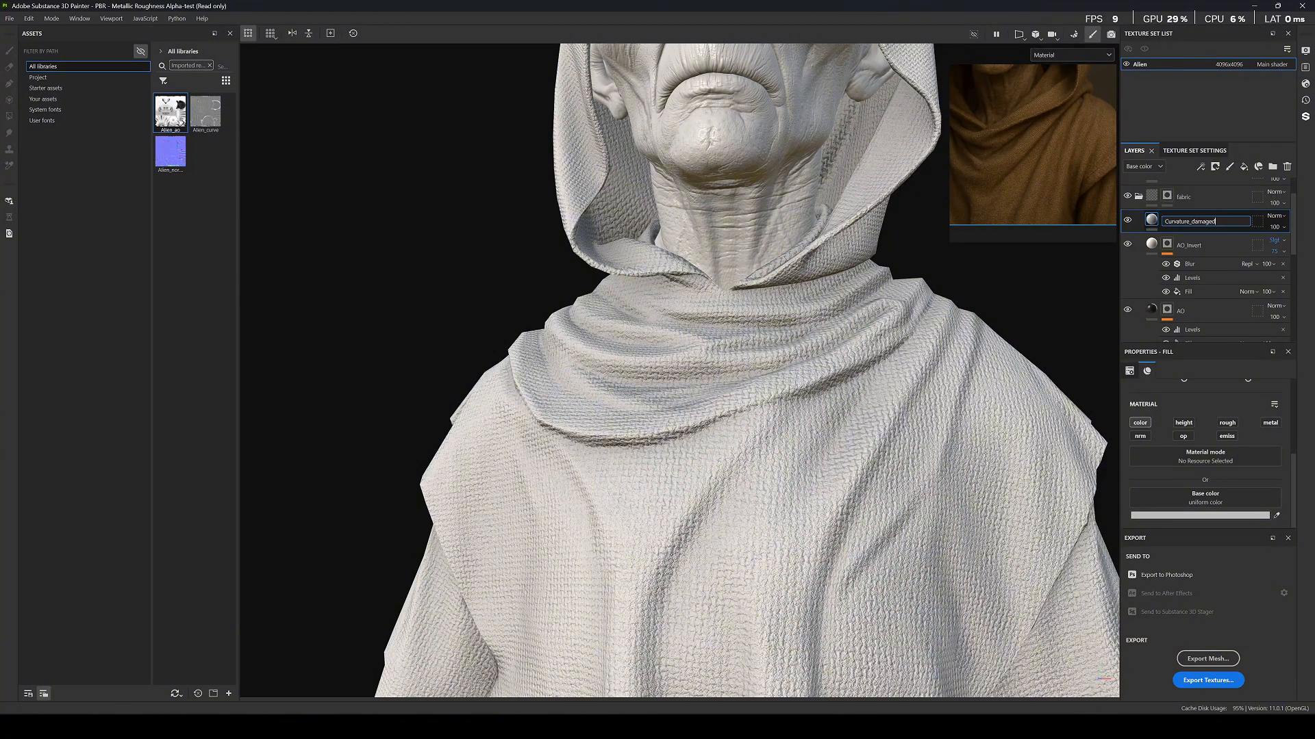
text(d)
key(Return)
right_click(1185, 219)
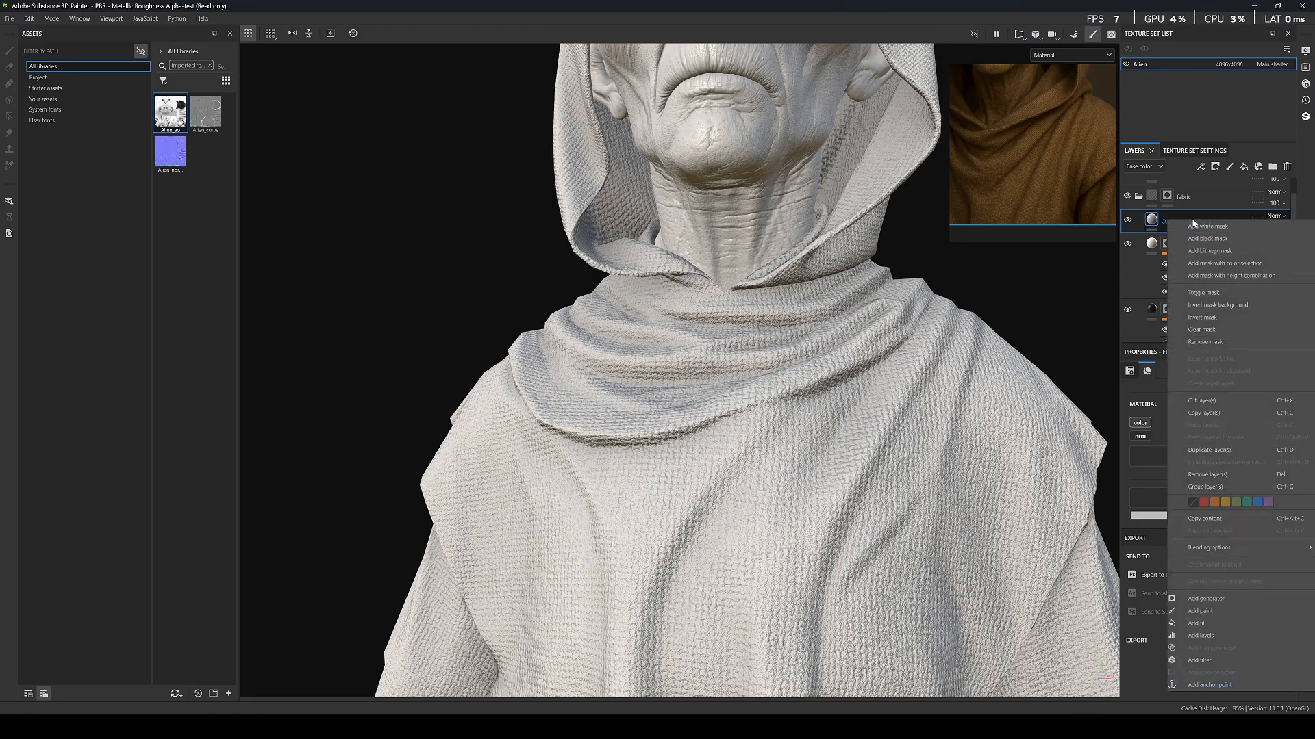
click(1205, 240)
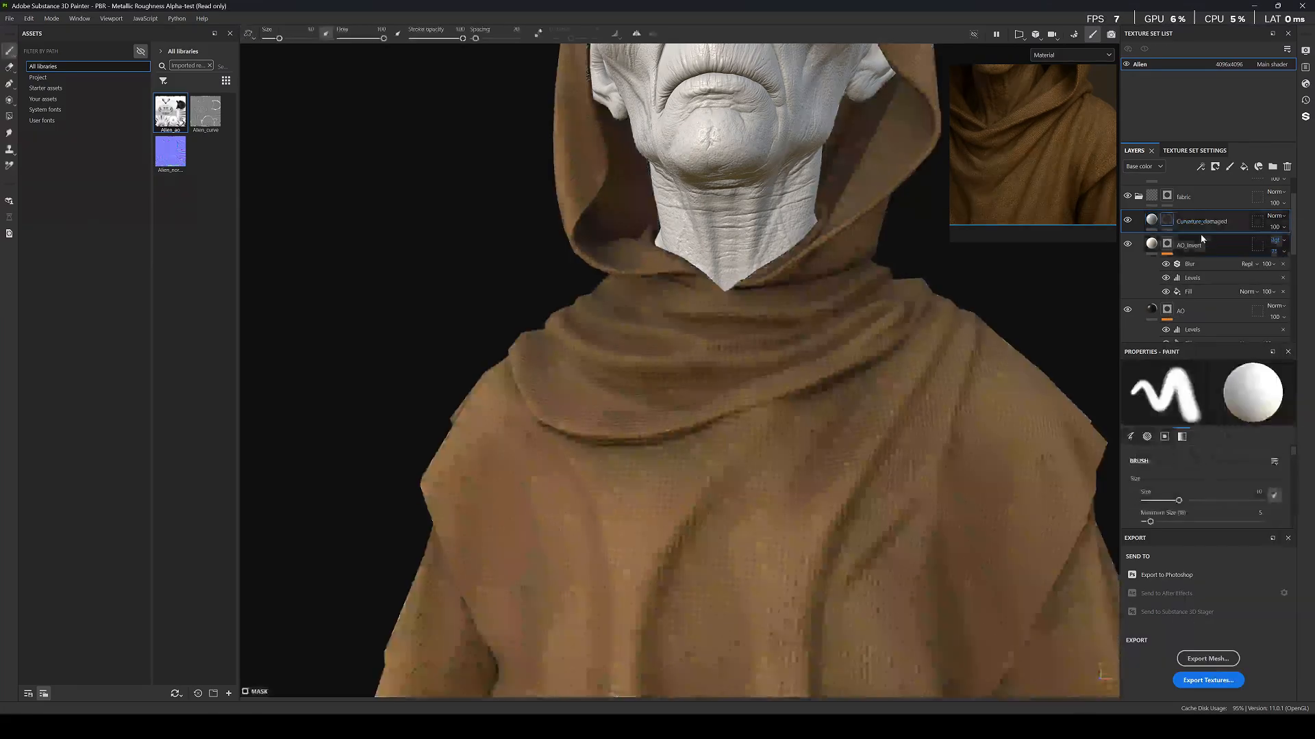
Add a fill with the Alien_curve map to the Curvature_damaged mask and view the base color channel alone.
right_click(1167, 219)
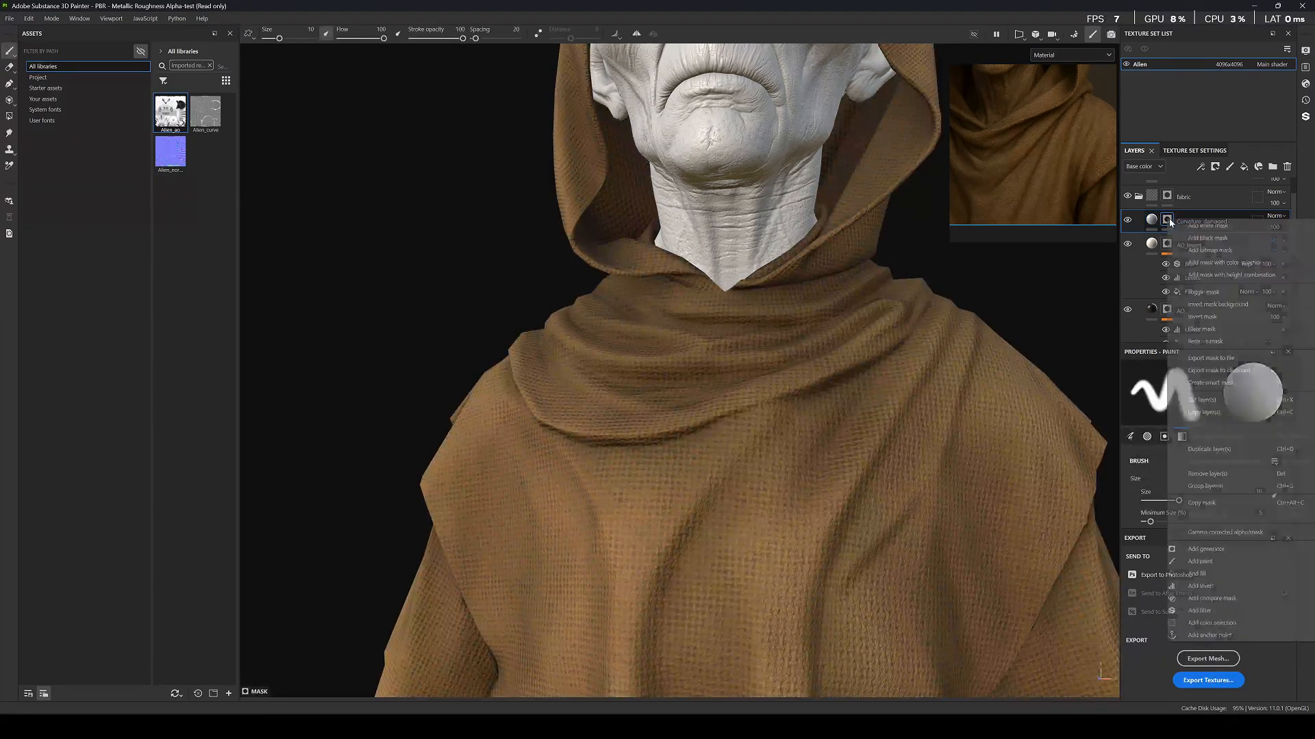
click(1206, 575)
click(1192, 425)
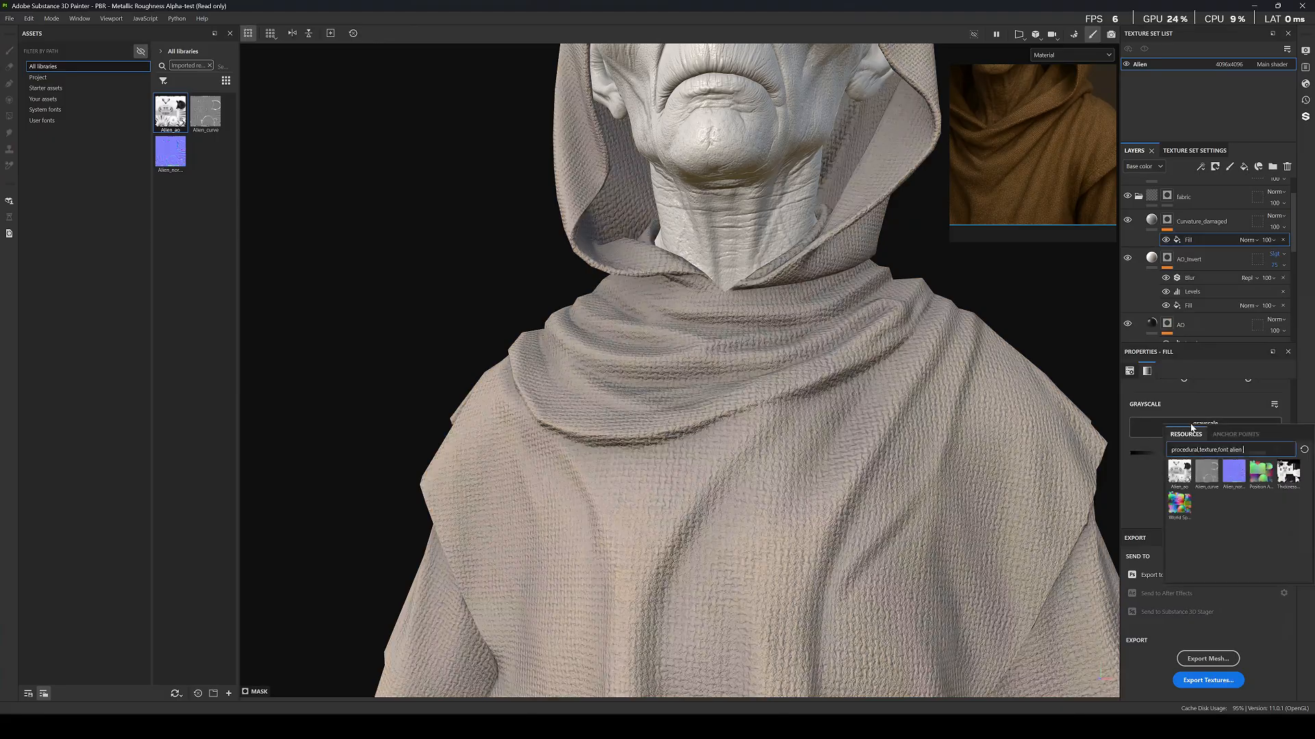
click(1207, 473)
key(c)
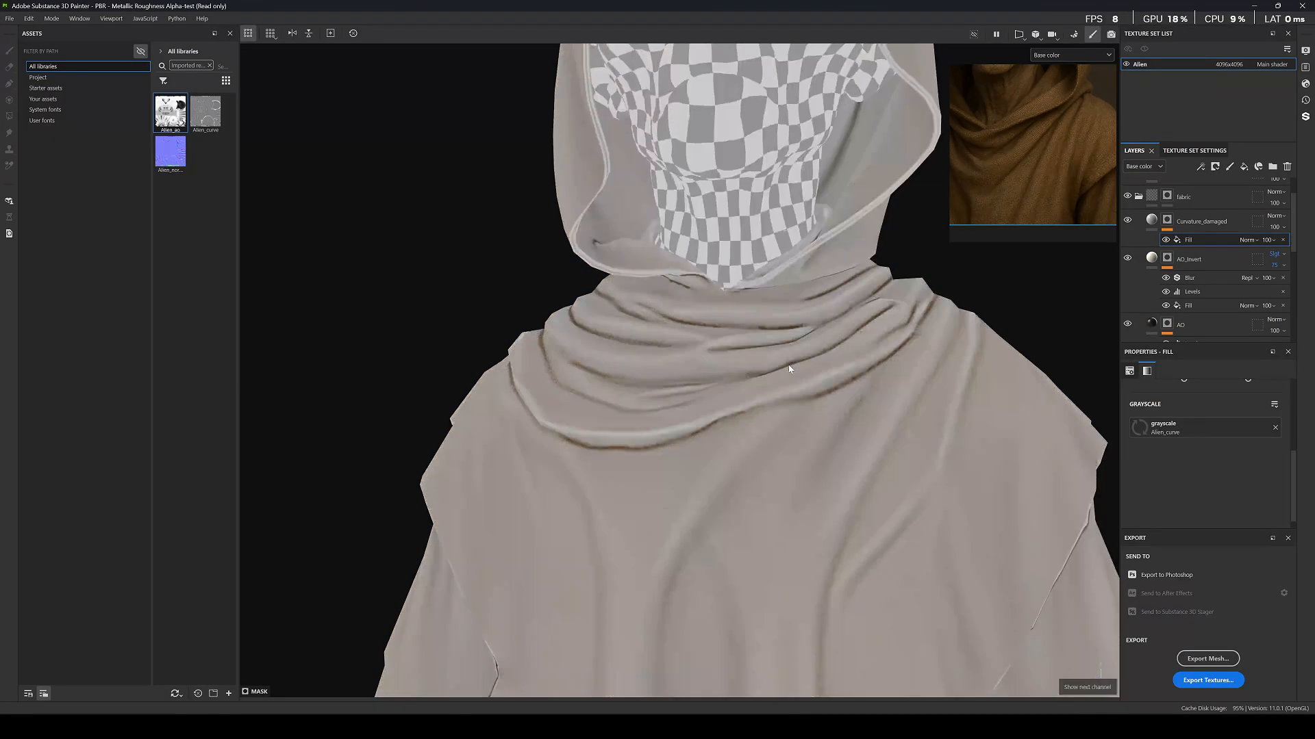
Add levels to the Curvature_damaged mask with inputs of 0.222 black, 5.371 midtone and 0.861 white to isolate the fold edges.
right_click(1188, 241)
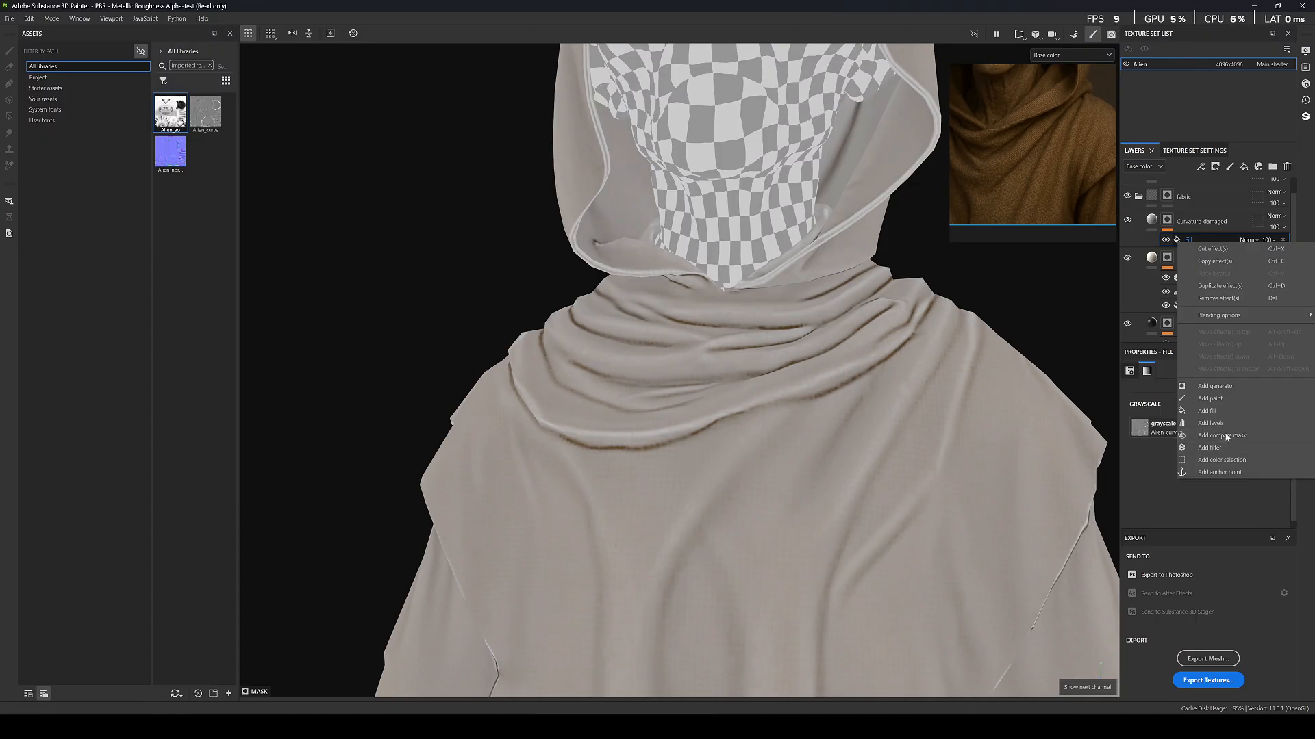
click(1226, 423)
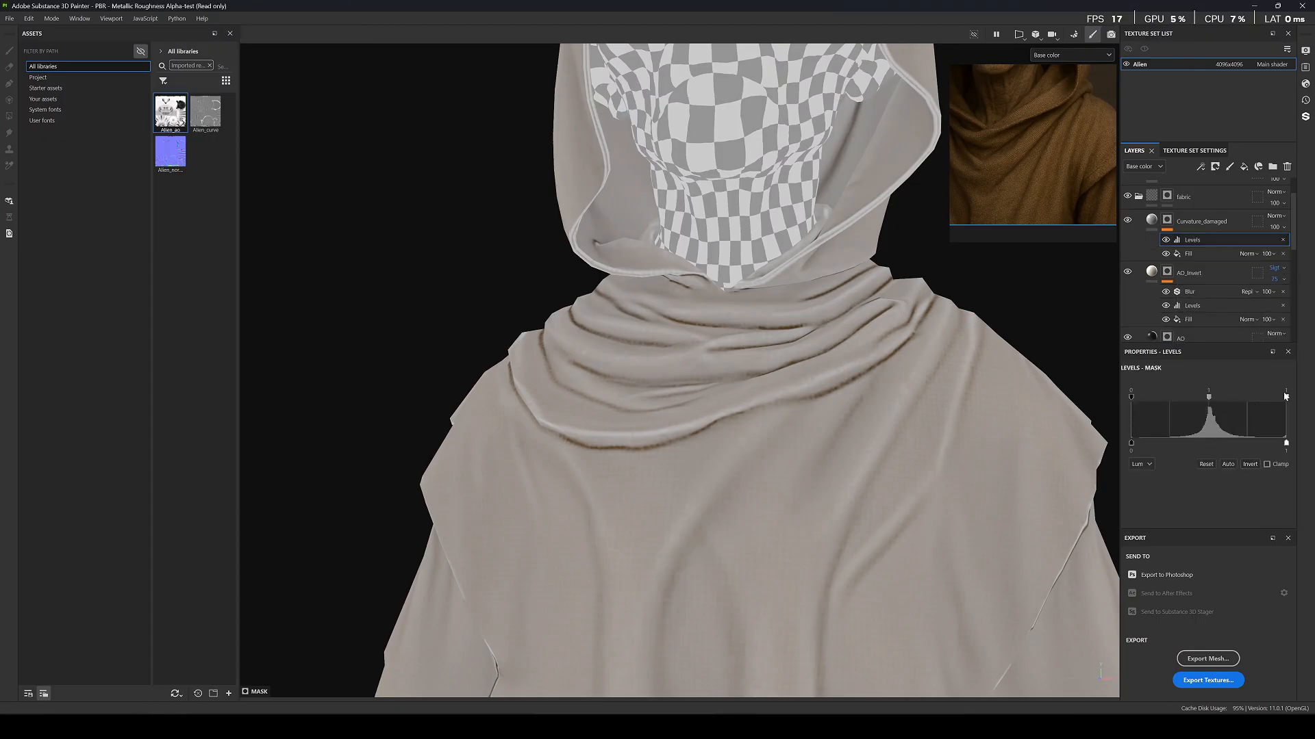
drag(1267, 398, 1222, 396)
key(ctrl+z)
drag(1210, 396, 1231, 397)
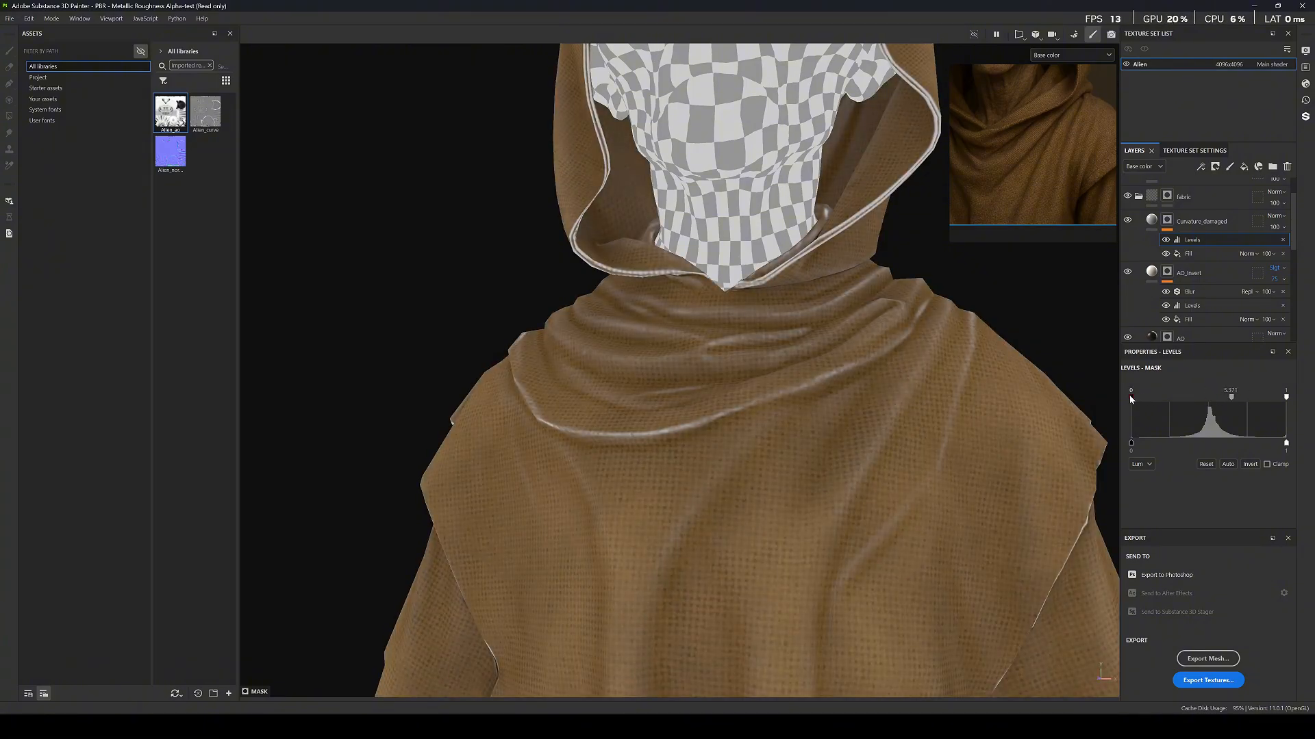
drag(1131, 398, 1159, 397)
drag(1286, 397, 1264, 397)
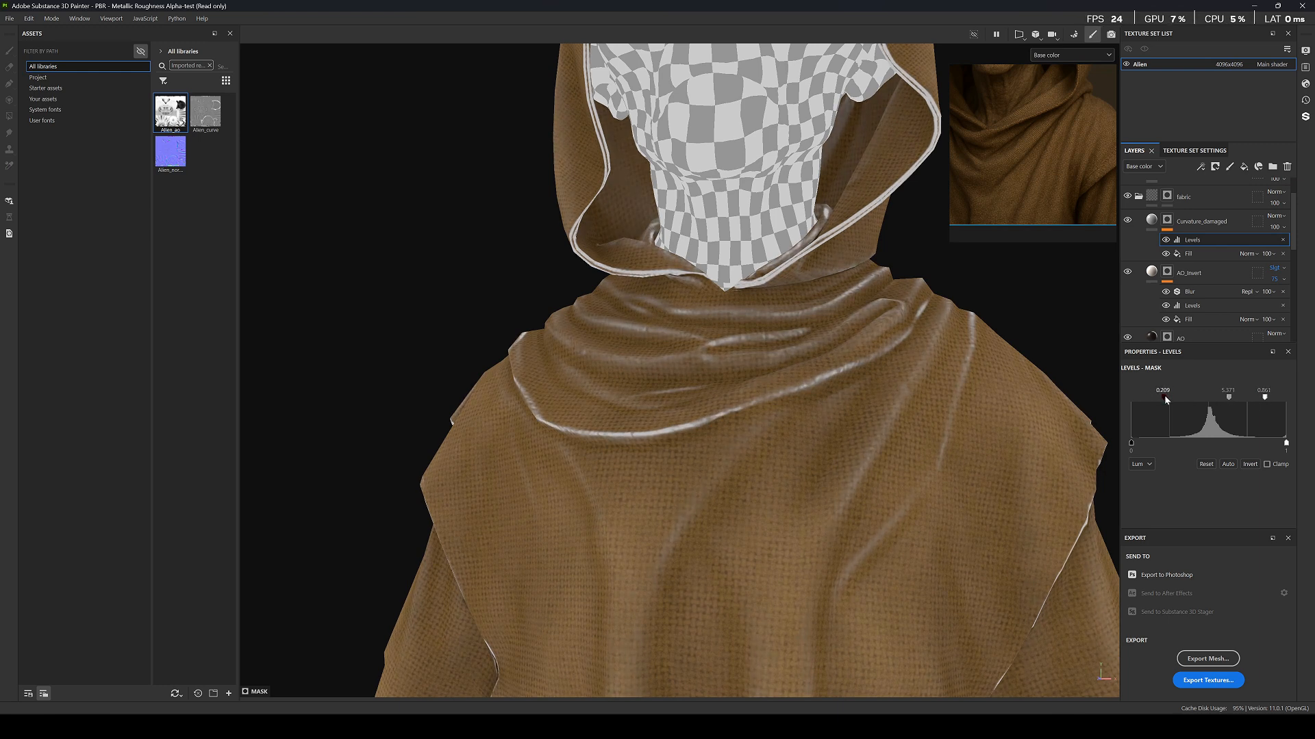
drag(1171, 398, 1168, 399)
Examine the curvature highlights along the robe's folds and hood edges from several distances and angles.
scroll(773, 362, down, 5)
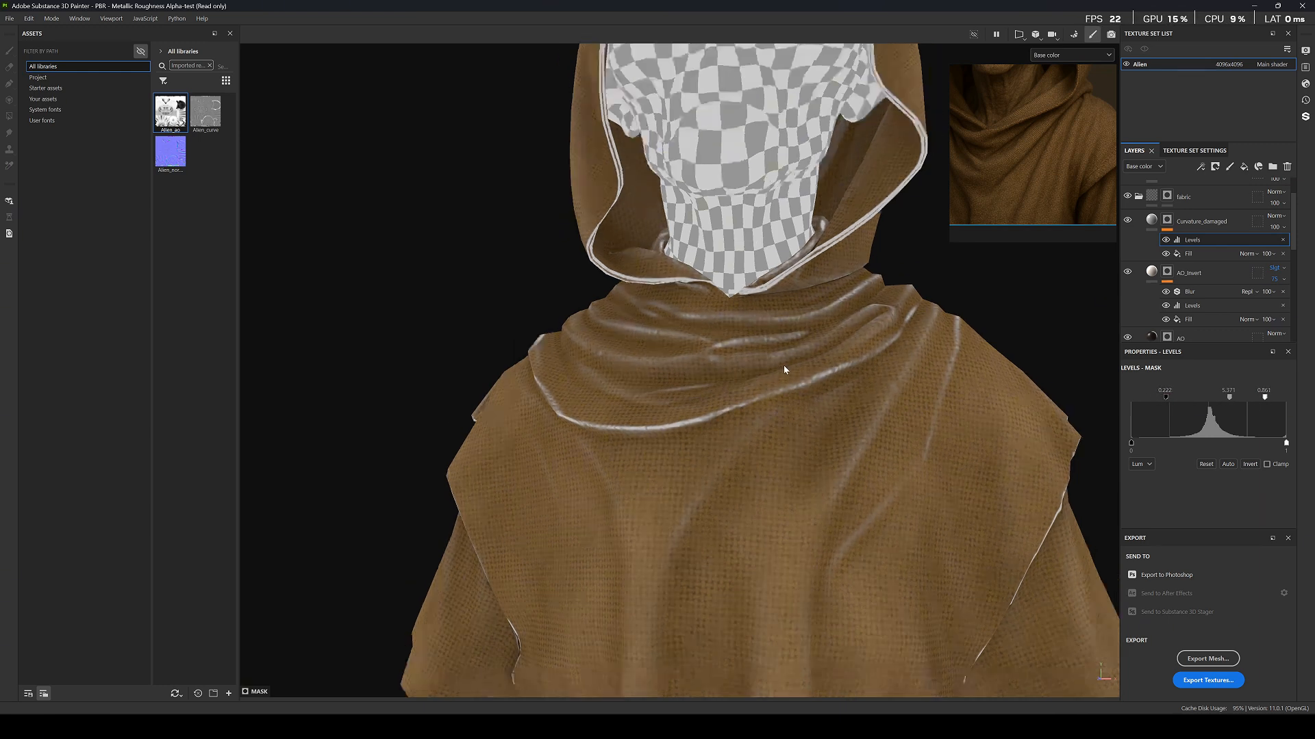
scroll(786, 372, up, 6)
scroll(712, 438, down, 8)
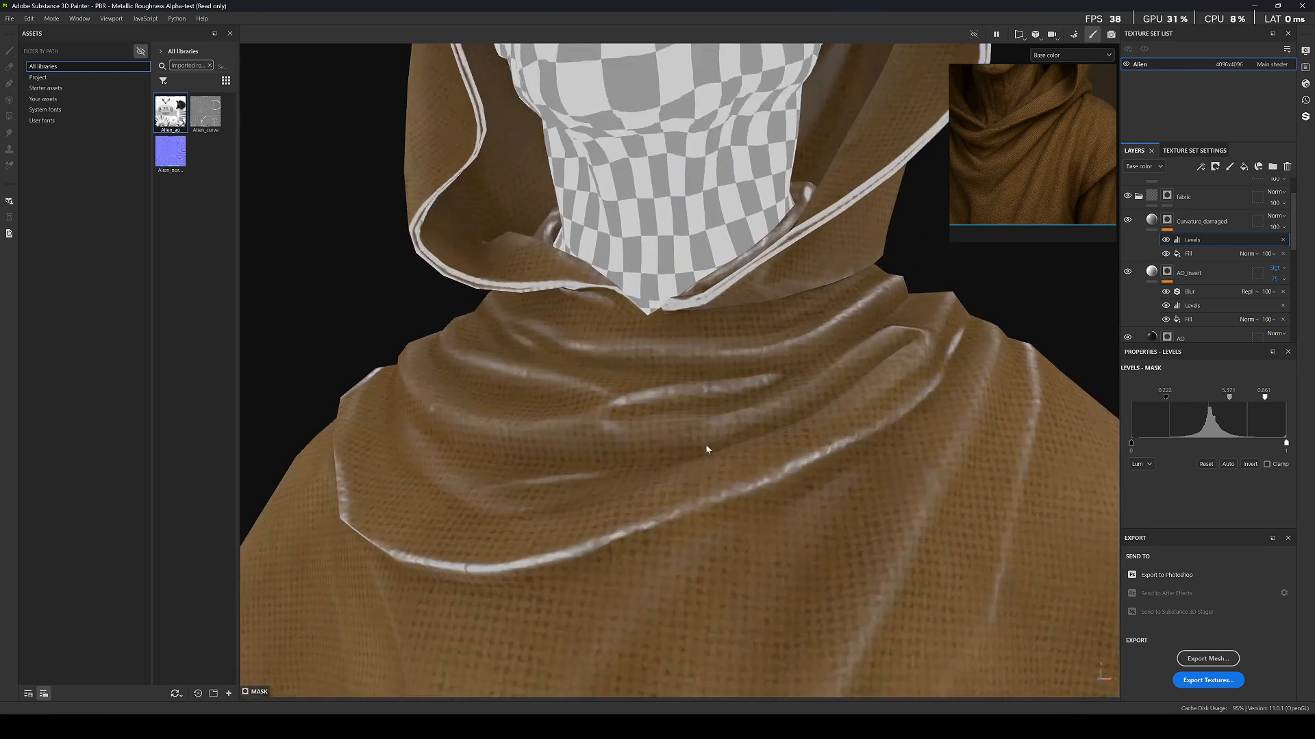
alt+middle_drag(722, 497, 727, 332)
alt+drag(727, 332, 595, 319)
scroll(680, 303, up, 5)
alt+drag(681, 303, 815, 410)
scroll(787, 397, down, 4)
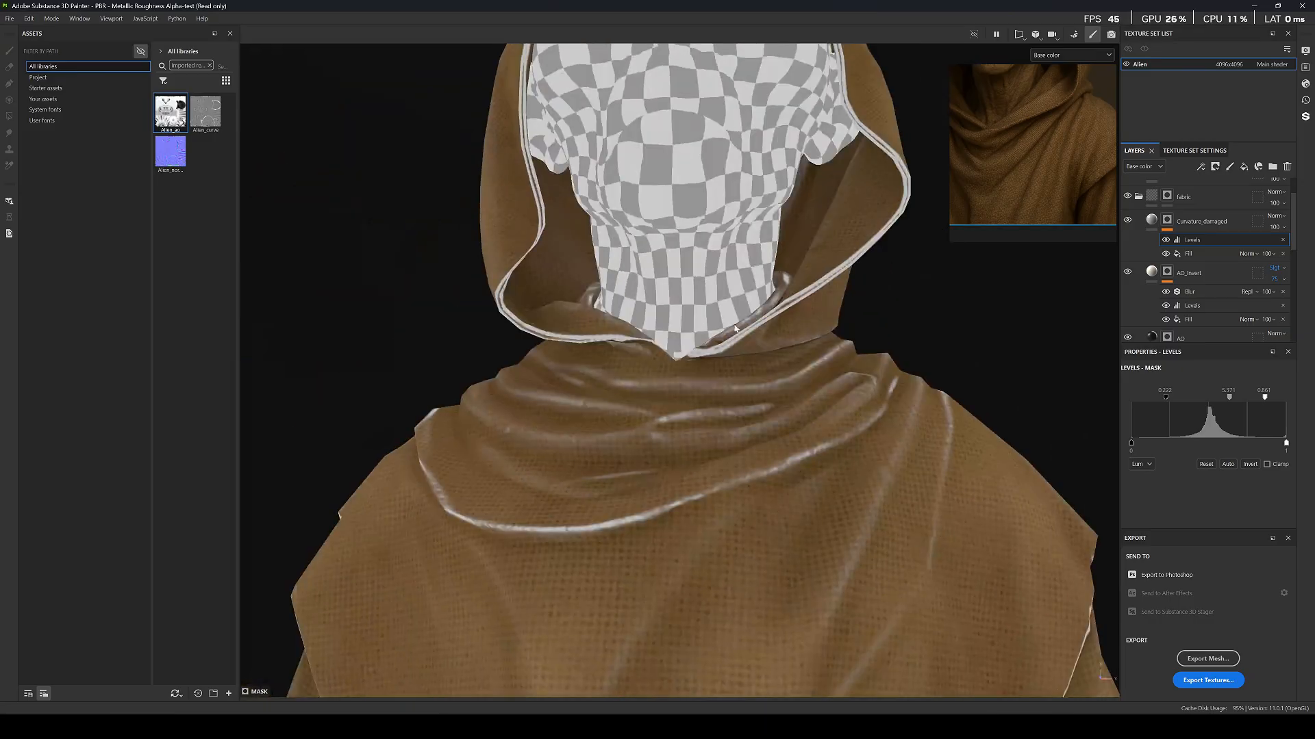
scroll(760, 381, up, 3)
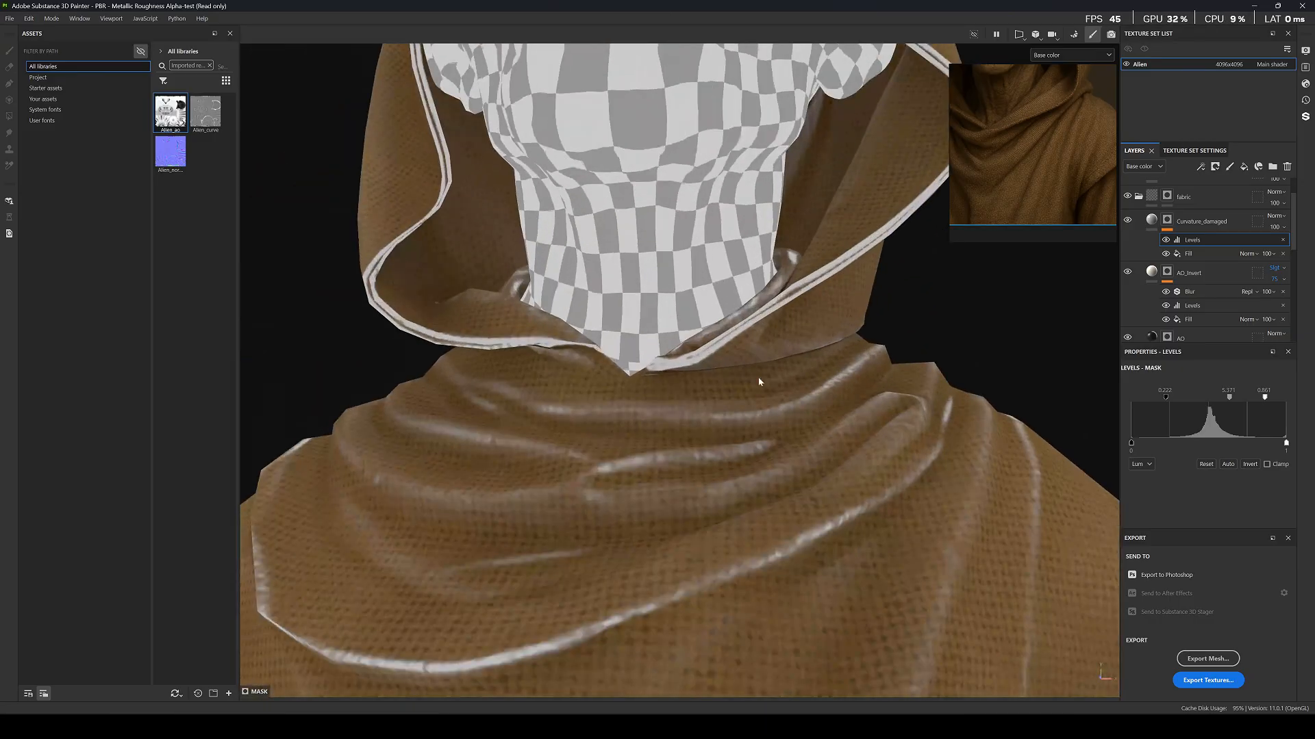
Add a Warp filter above the levels in the Curvature_damaged mask and set its intensity to 0.011.
right_click(1186, 239)
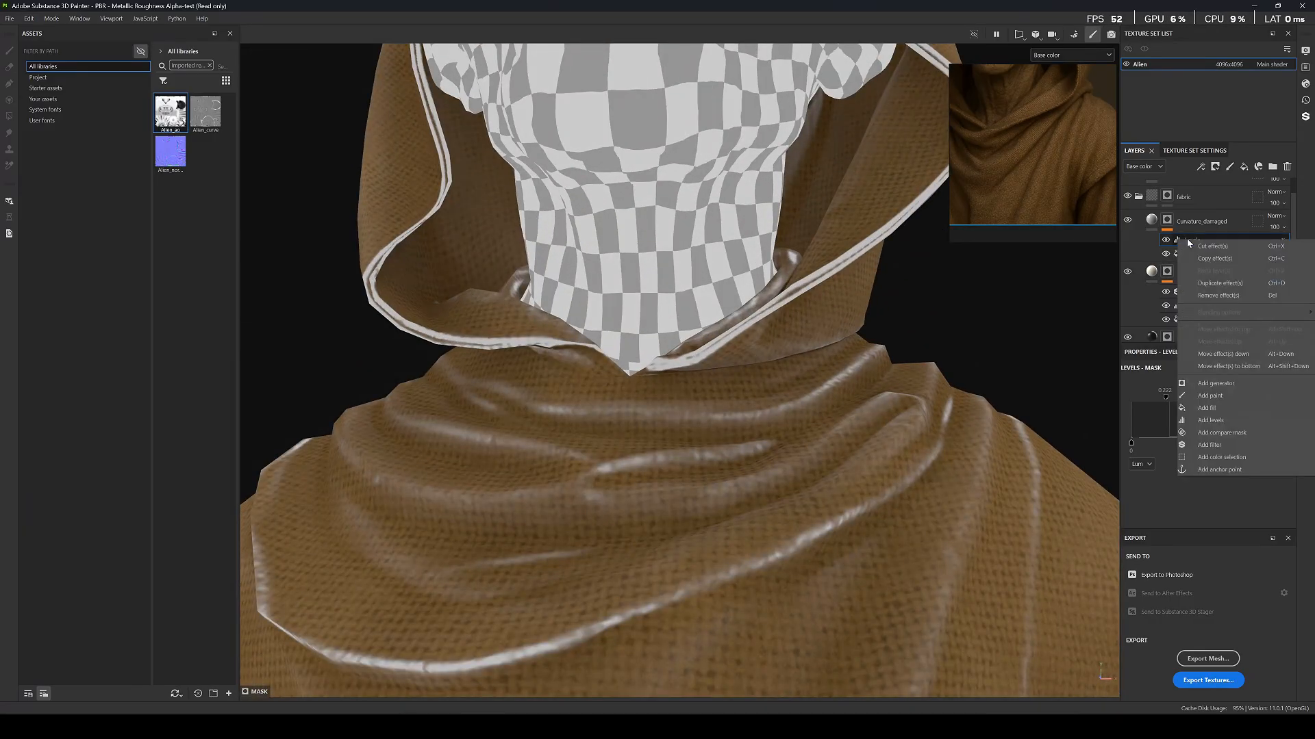
click(1220, 446)
click(1213, 400)
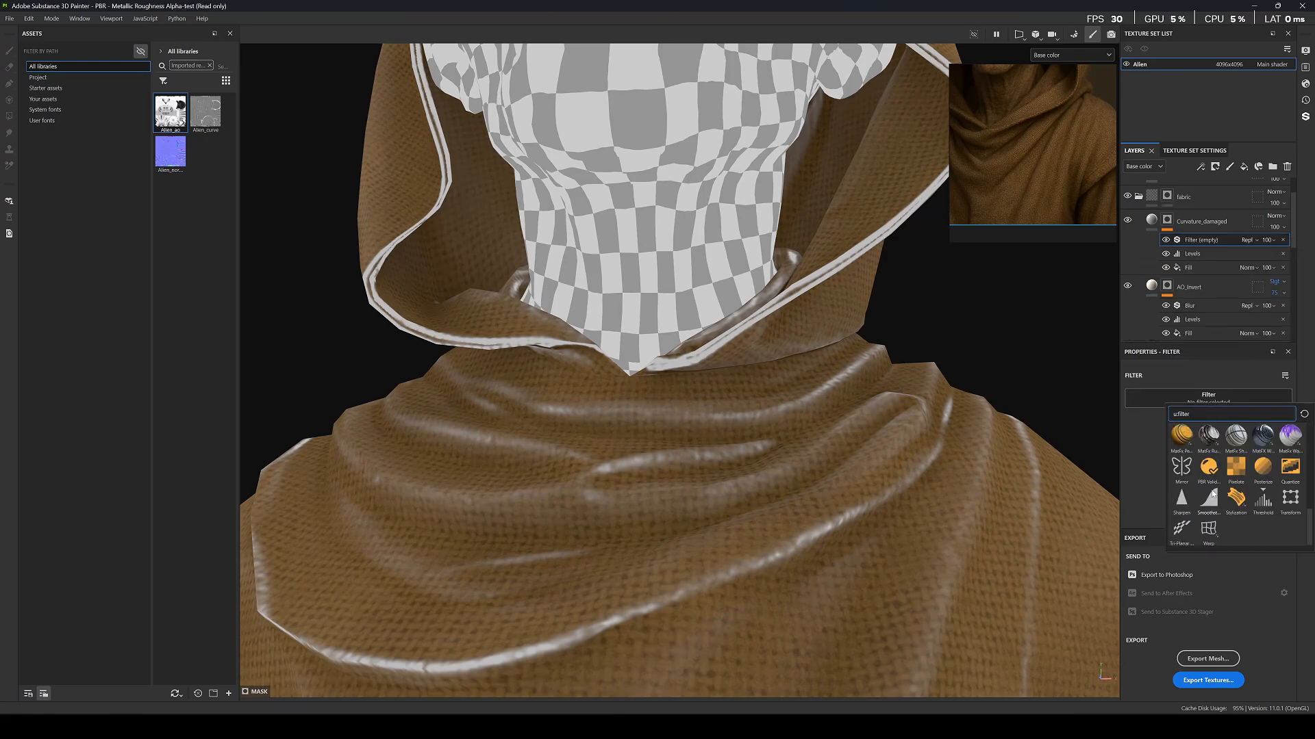
click(1209, 530)
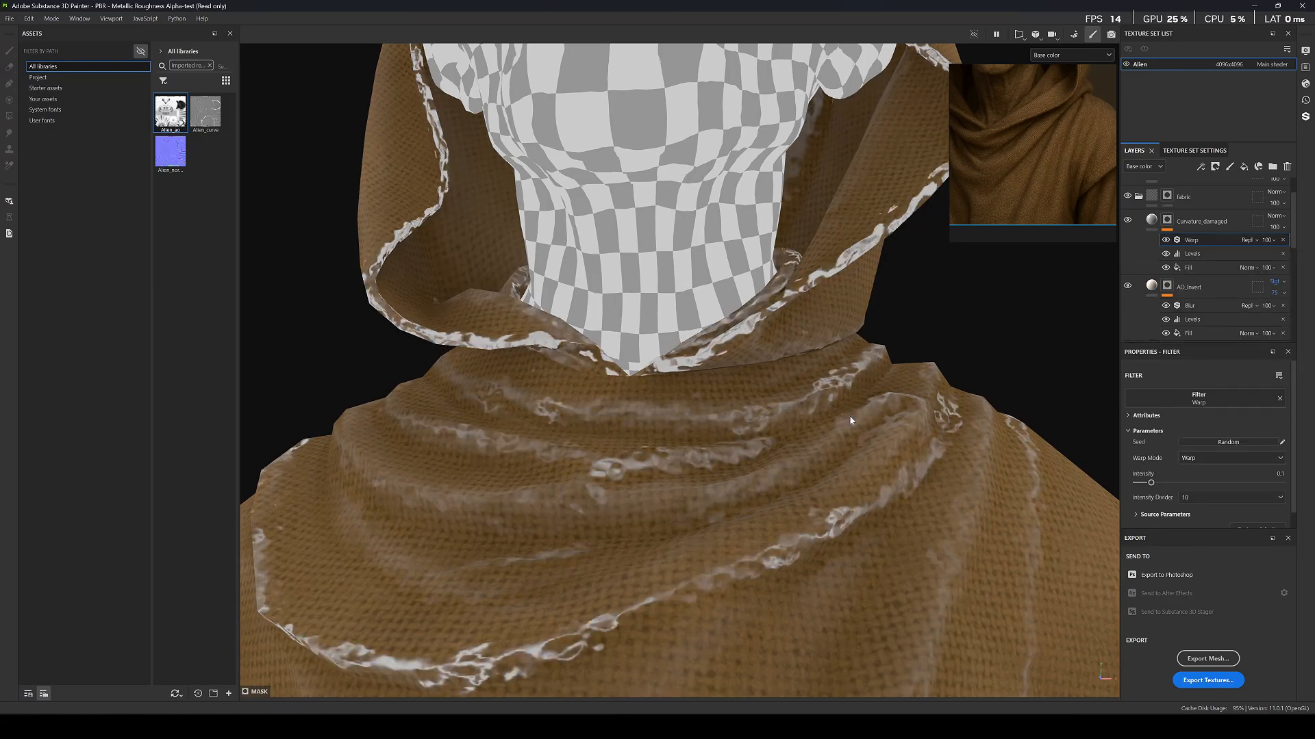
click(1139, 484)
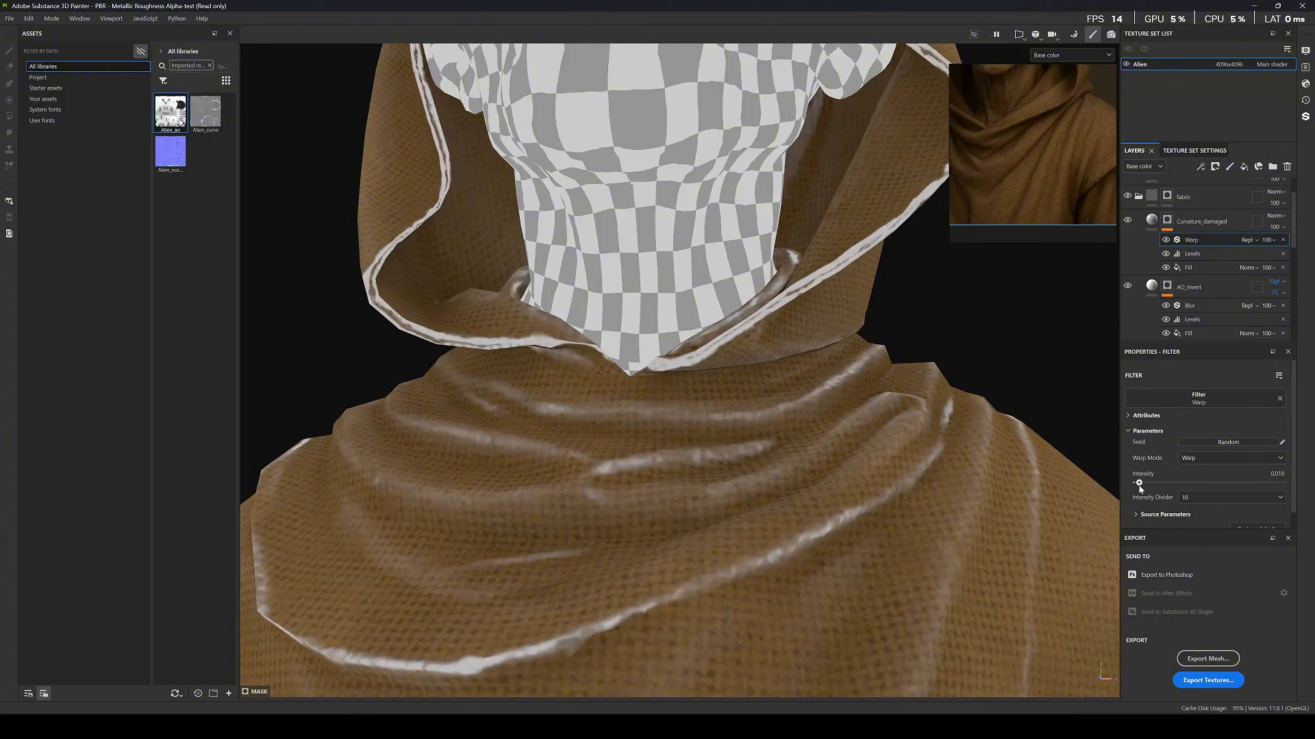
drag(1138, 486, 1137, 484)
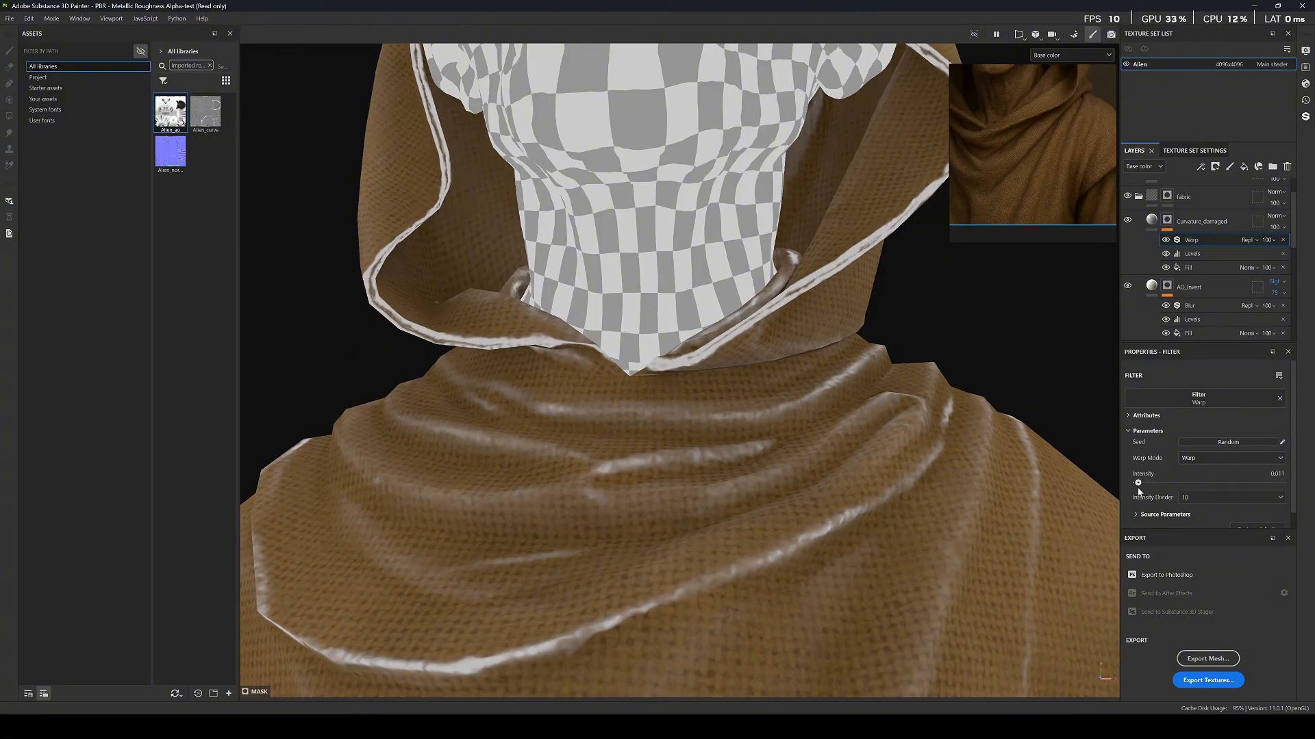
scroll(799, 341, down, 5)
scroll(820, 342, up, 5)
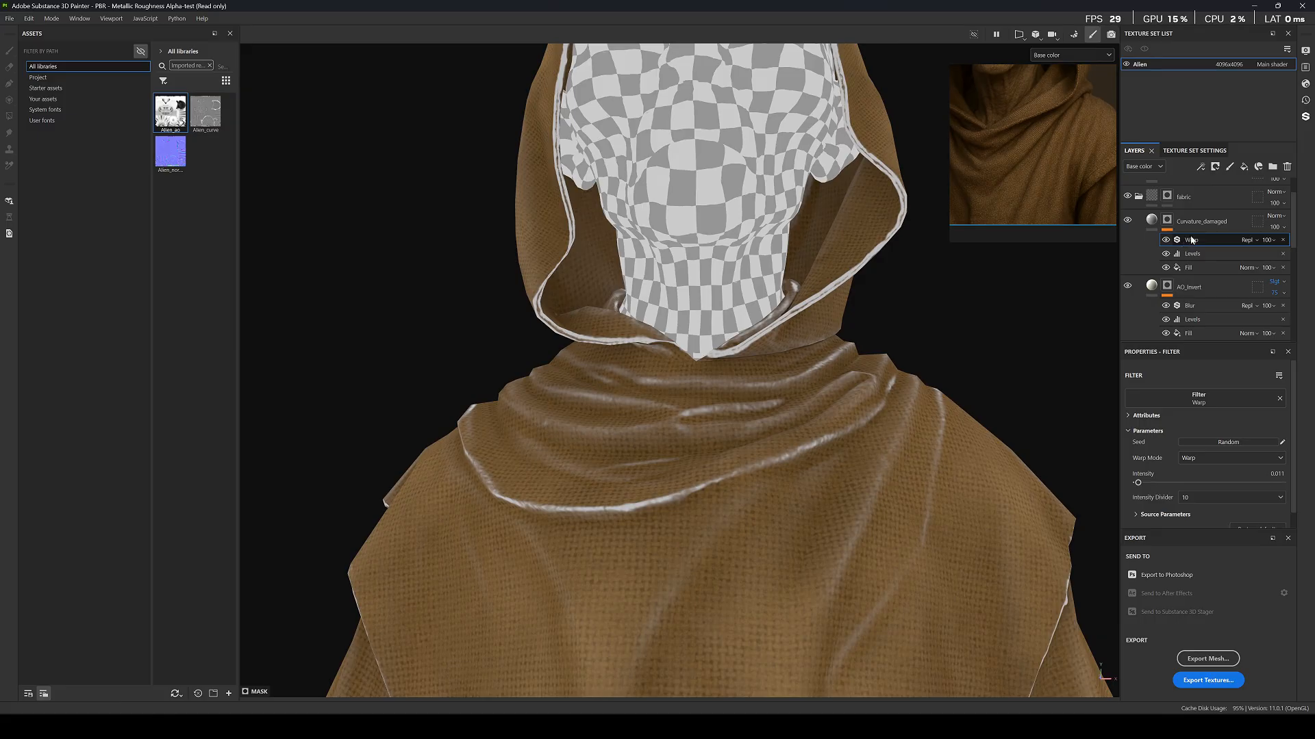
Add a fill with the Dirt 4 texture above the Warp filter in the Curvature_damaged mask and open its projection options.
right_click(1192, 239)
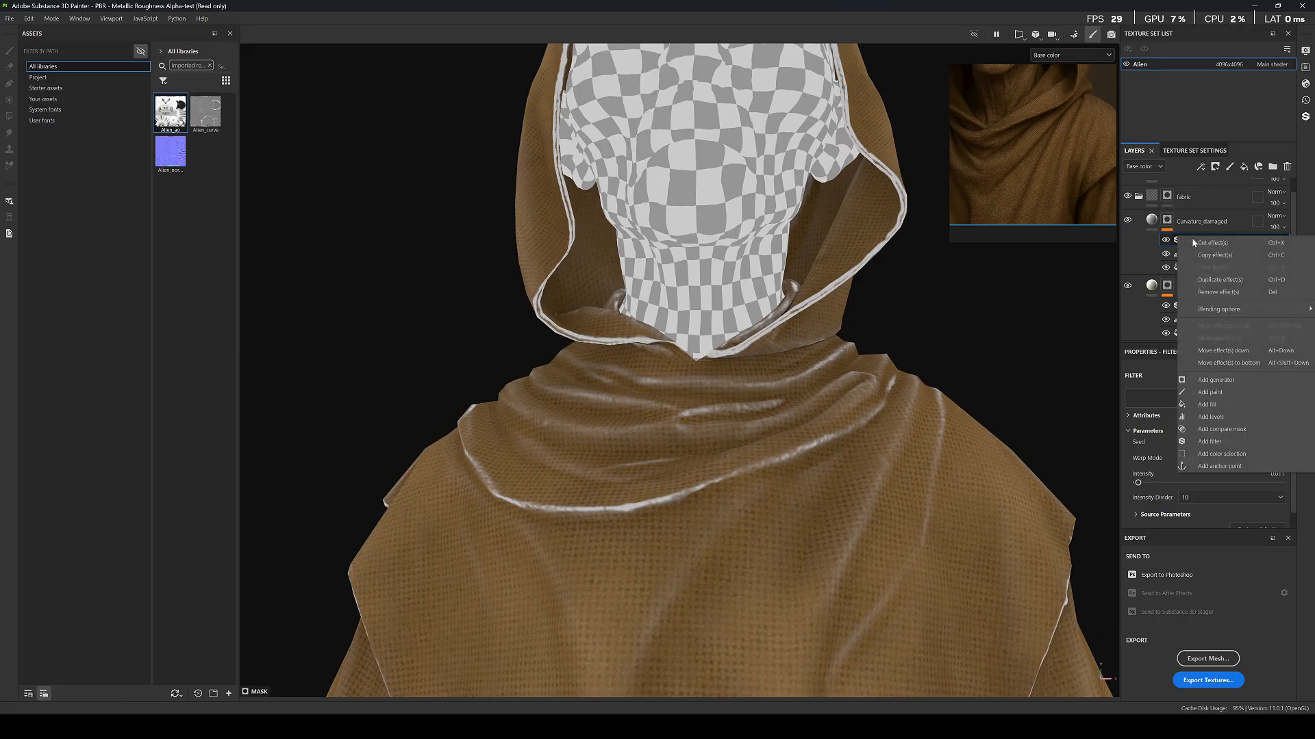
click(1223, 406)
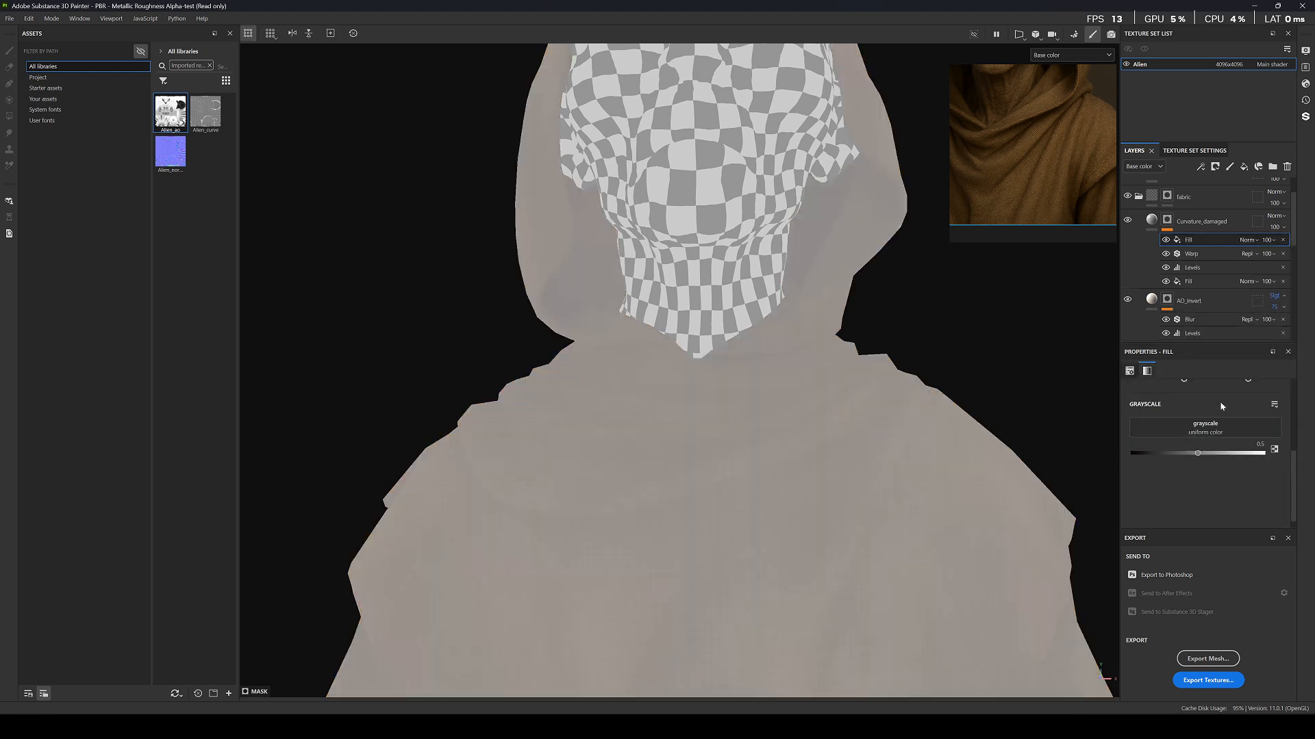
click(1216, 427)
double_click(1263, 450)
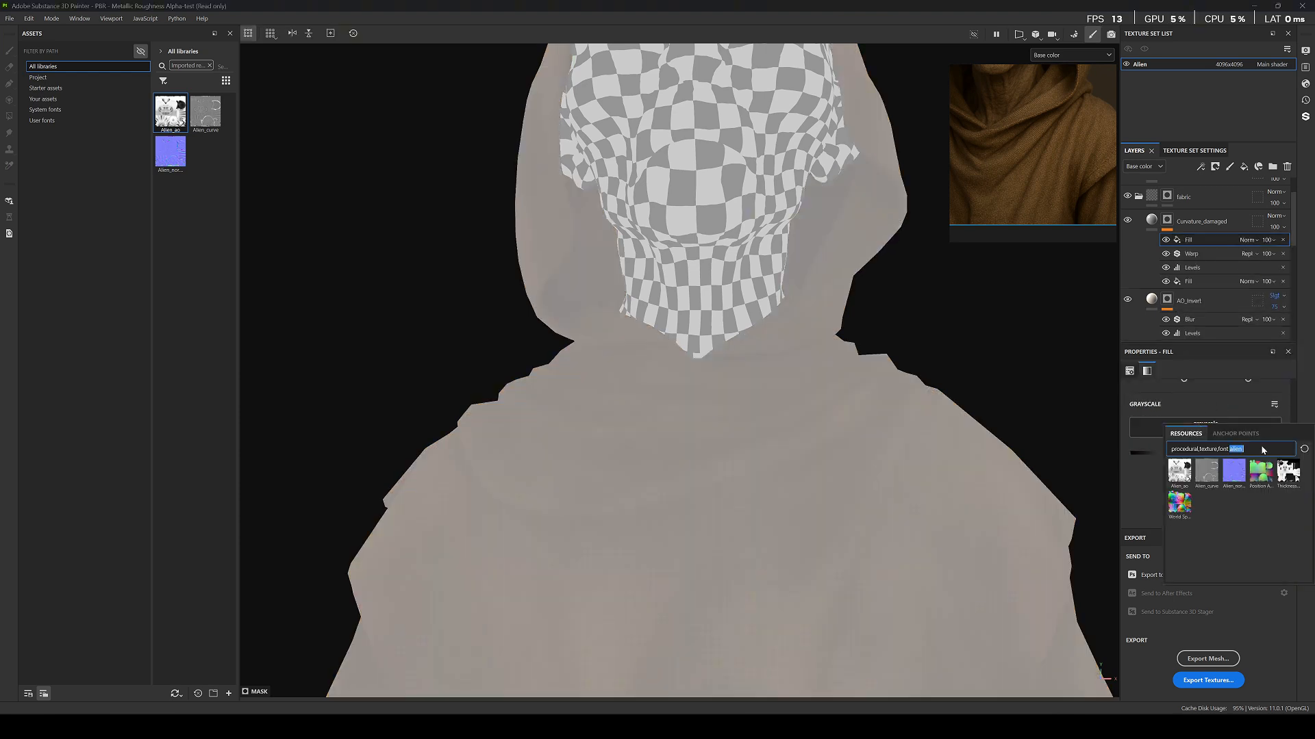
text(dirt)
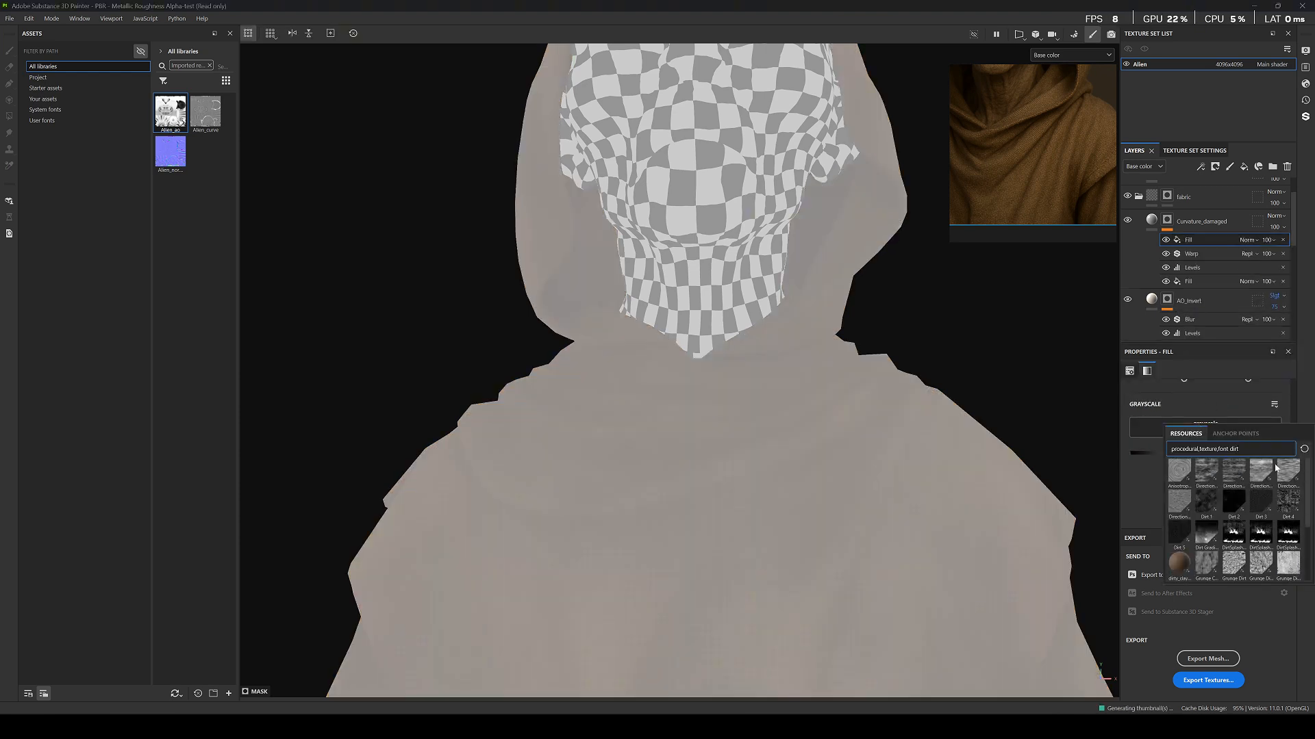
click(1285, 509)
scroll(1218, 424, up, 5)
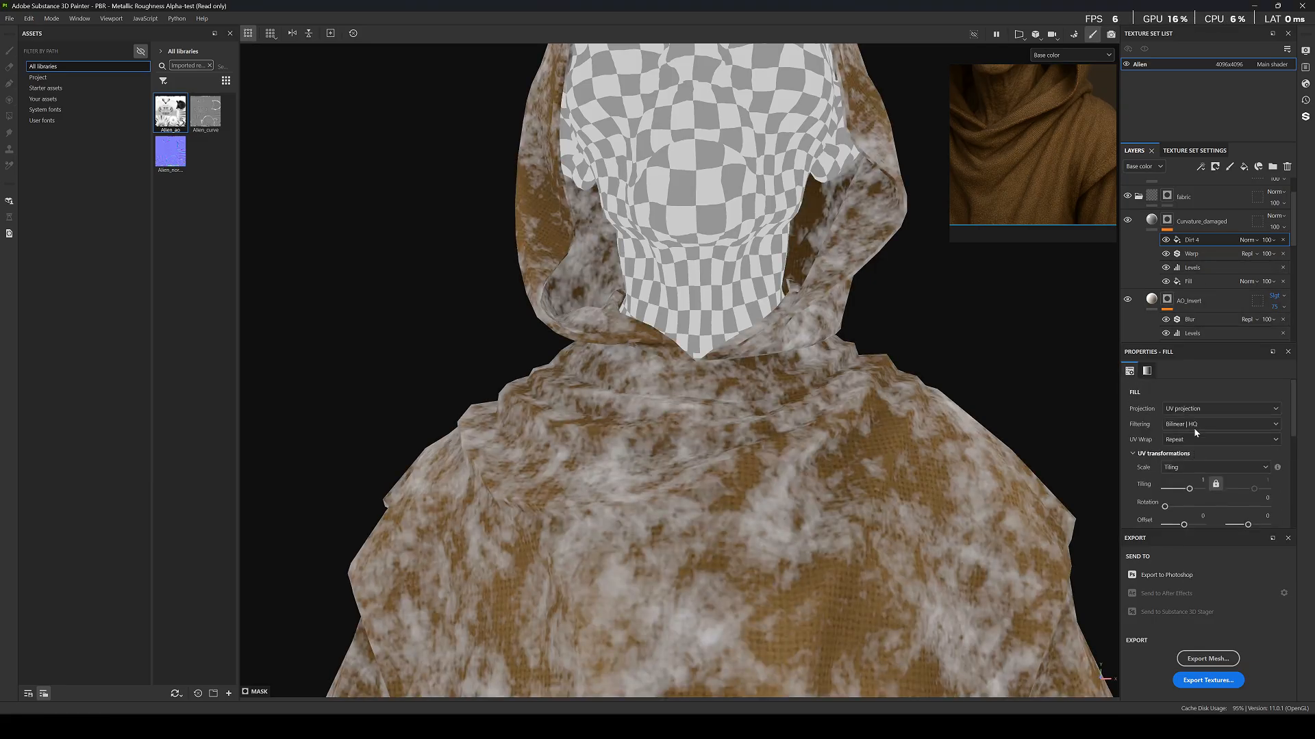
click(1271, 409)
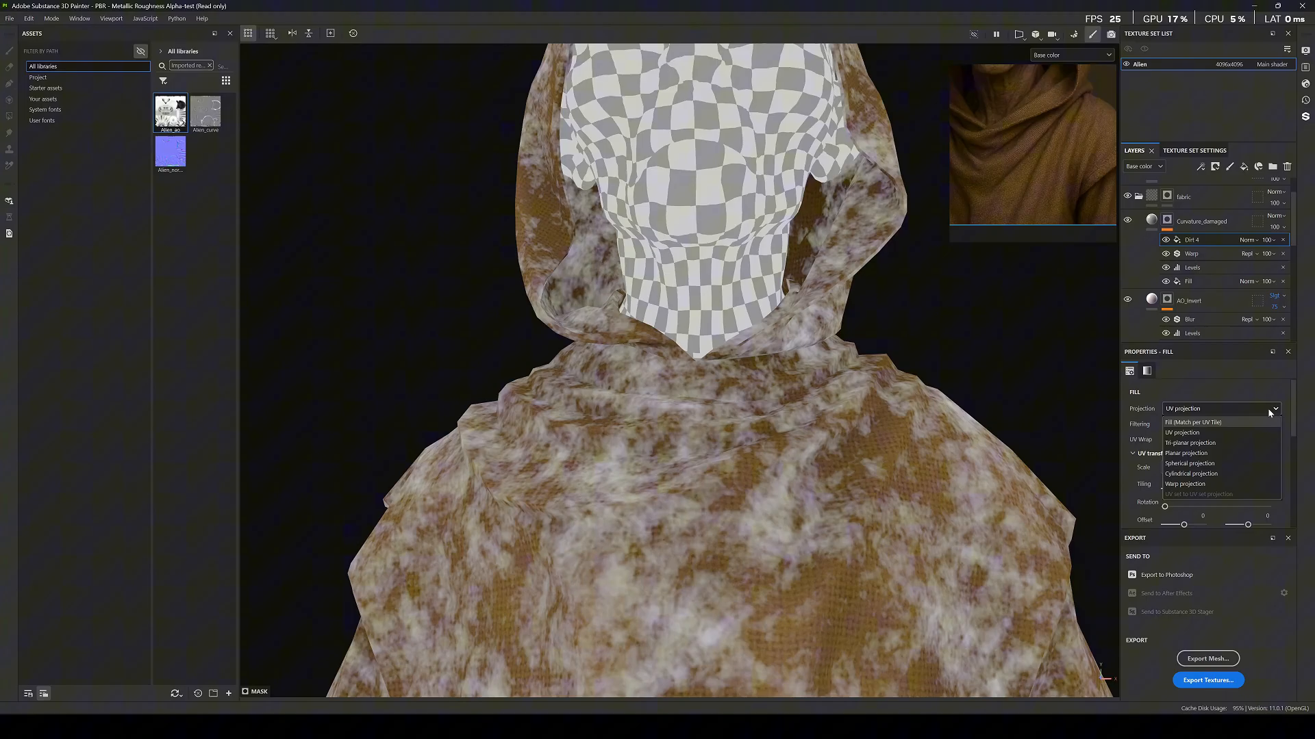
Set the Dirt 4 fill in the Curvature_damaged mask to Tri-planar projection with the Subtract blend mode.
click(1270, 413)
click(1275, 414)
click(1188, 444)
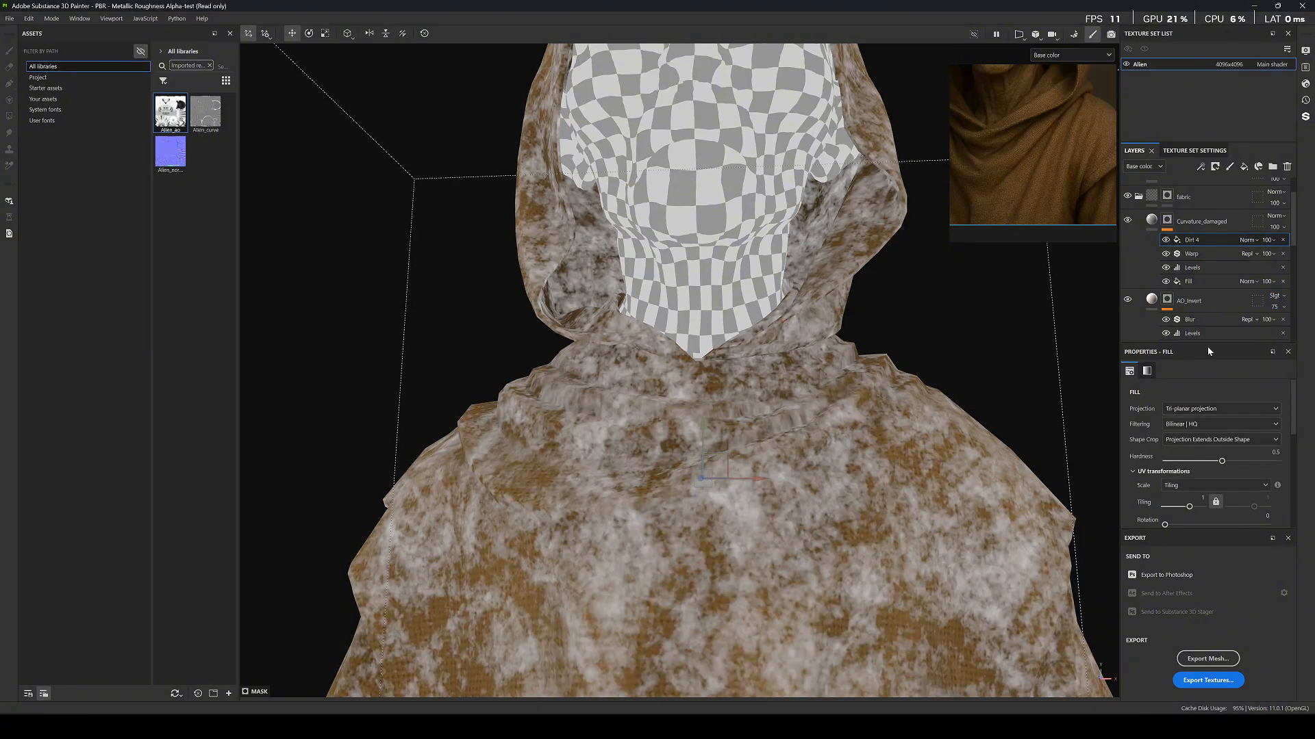
click(1247, 240)
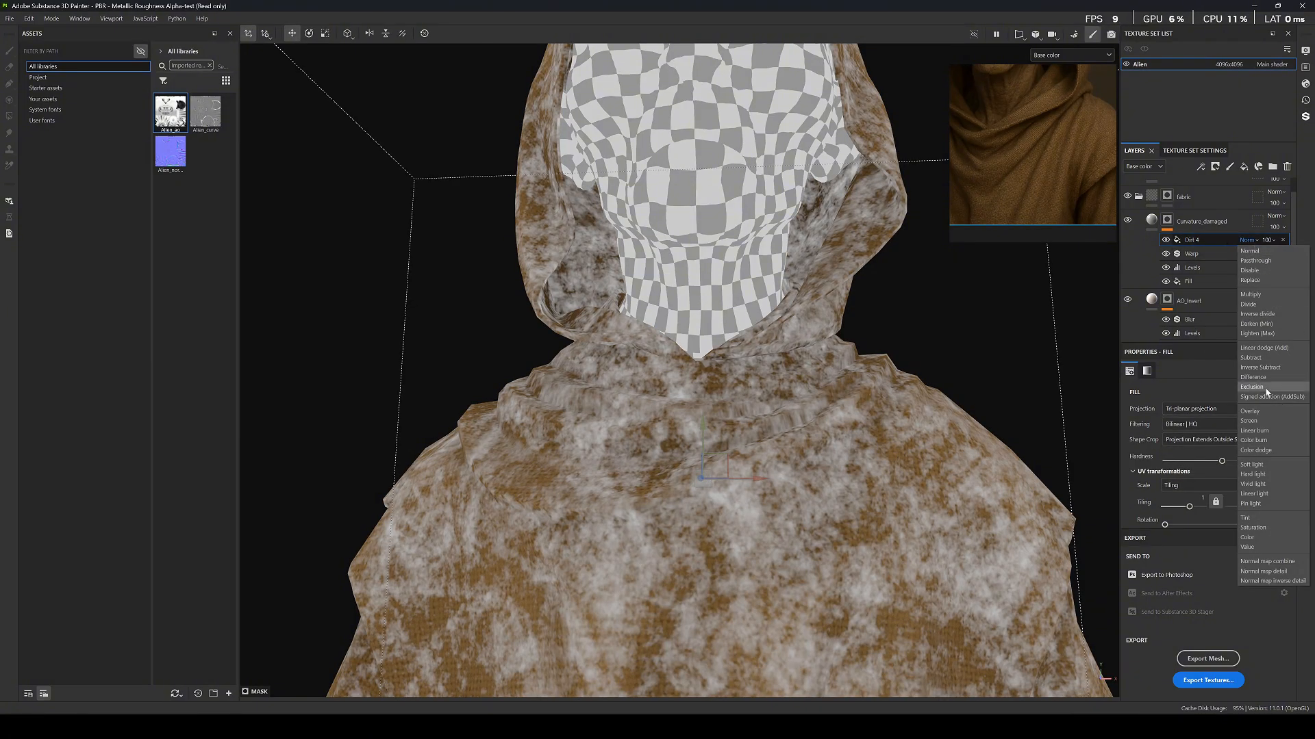
click(1250, 358)
scroll(1022, 301, up, 2)
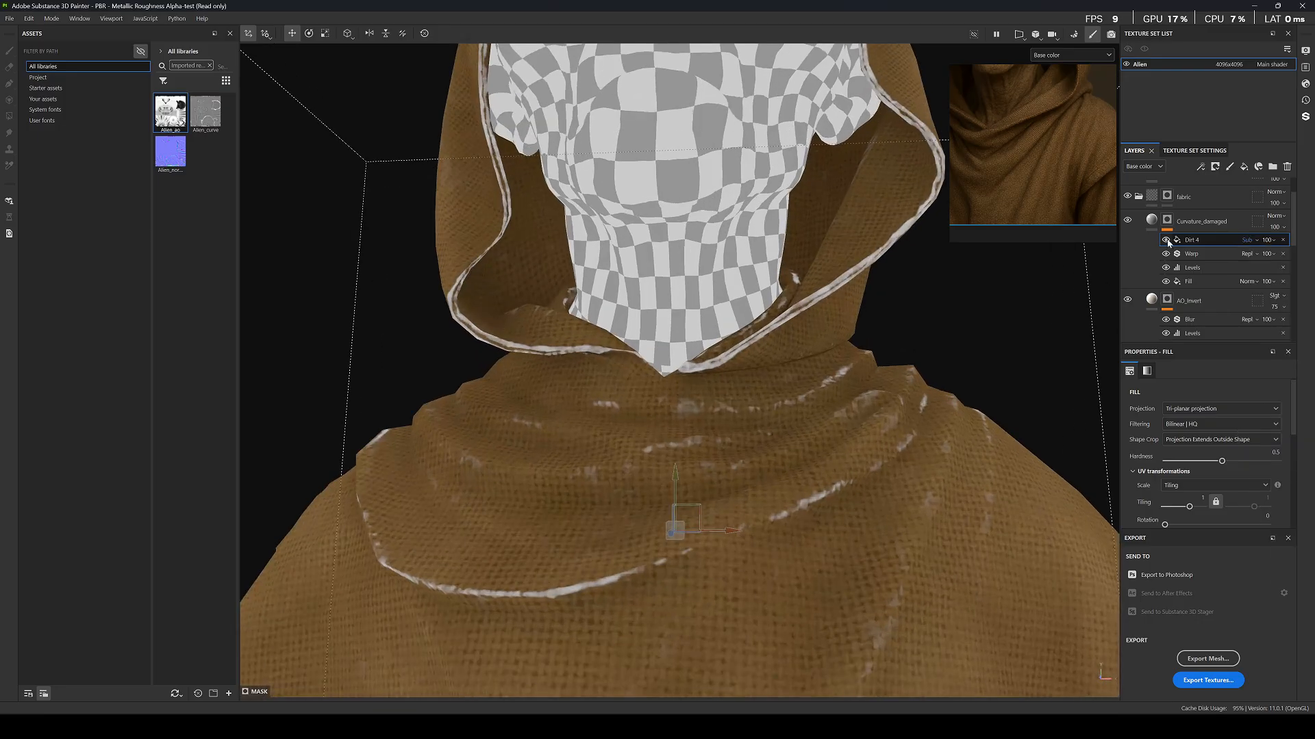
Toggle the Dirt 4 fill's visibility to compare the worn edges with and without it.
click(1167, 240)
click(1165, 239)
click(1166, 240)
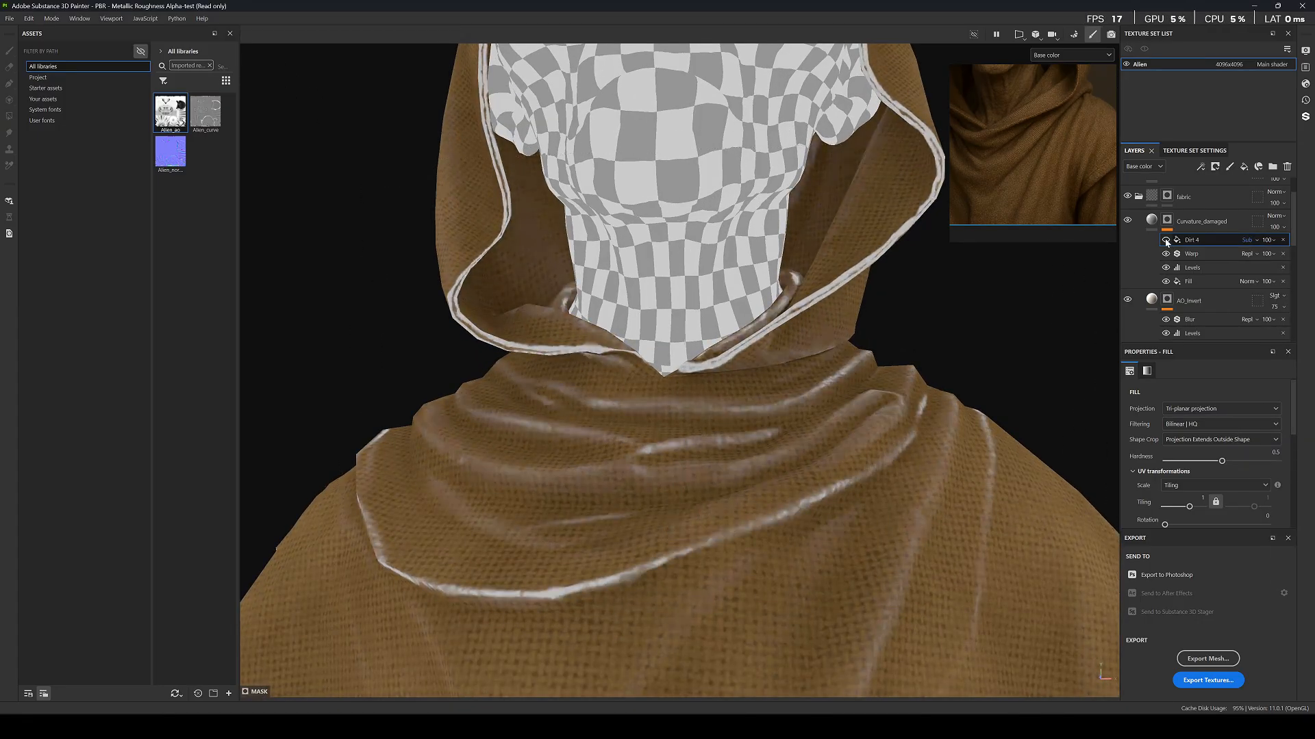
click(1166, 240)
Set the Dirt 4 fill's Balance to 0.74 and Contrast to 0.85.
scroll(1185, 410, down, 6)
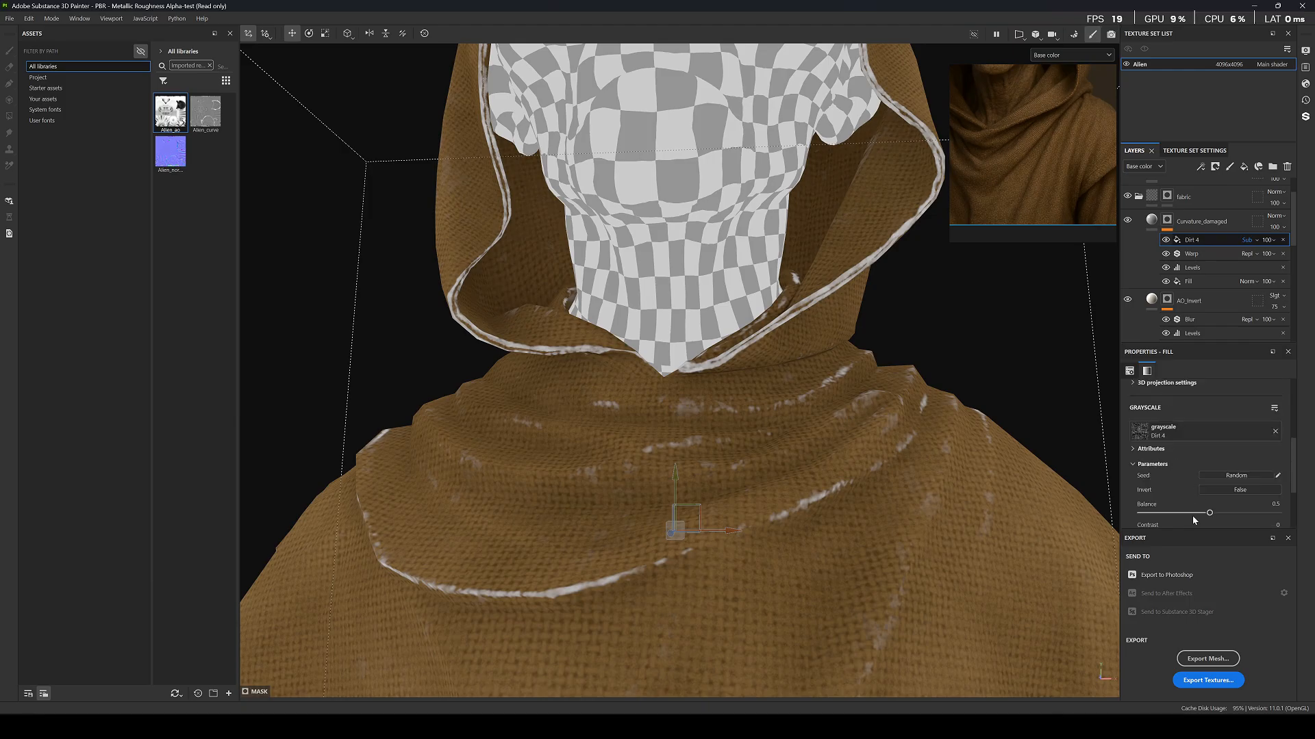
drag(1210, 513, 1196, 522)
scroll(760, 351, down, 6)
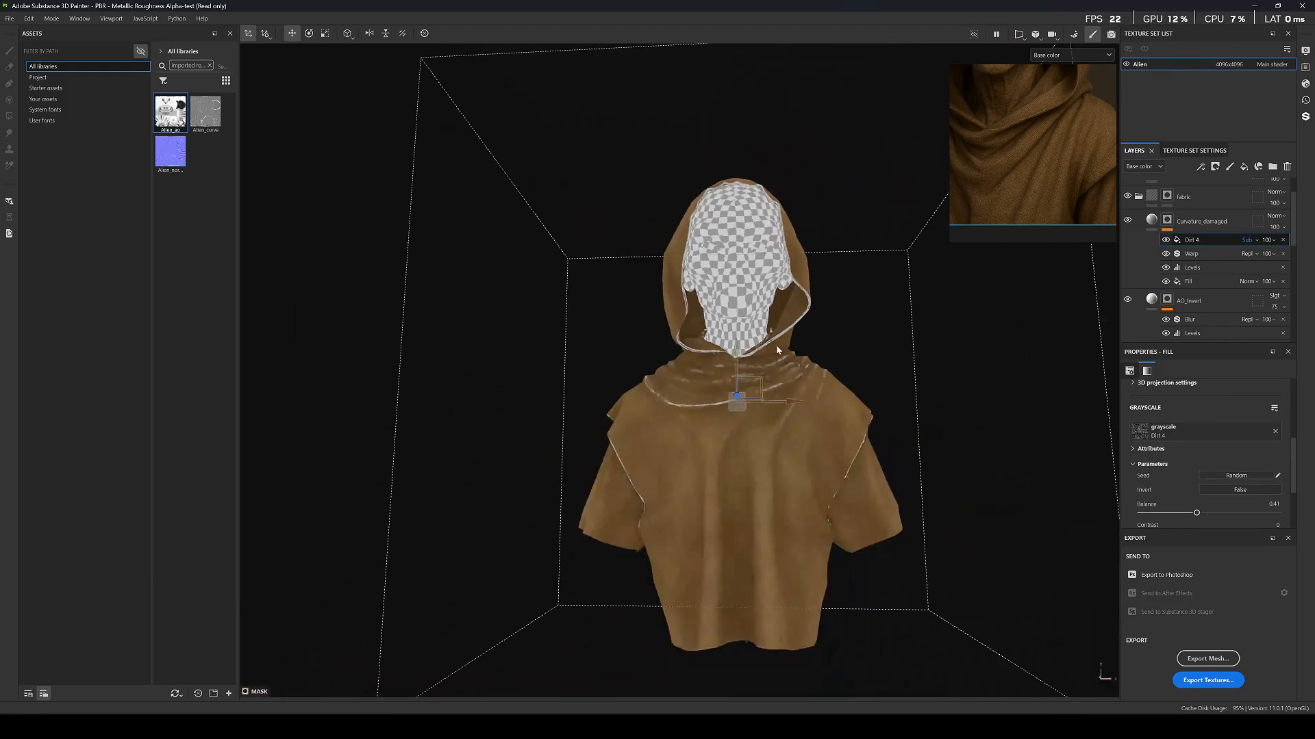
scroll(777, 349, up, 6)
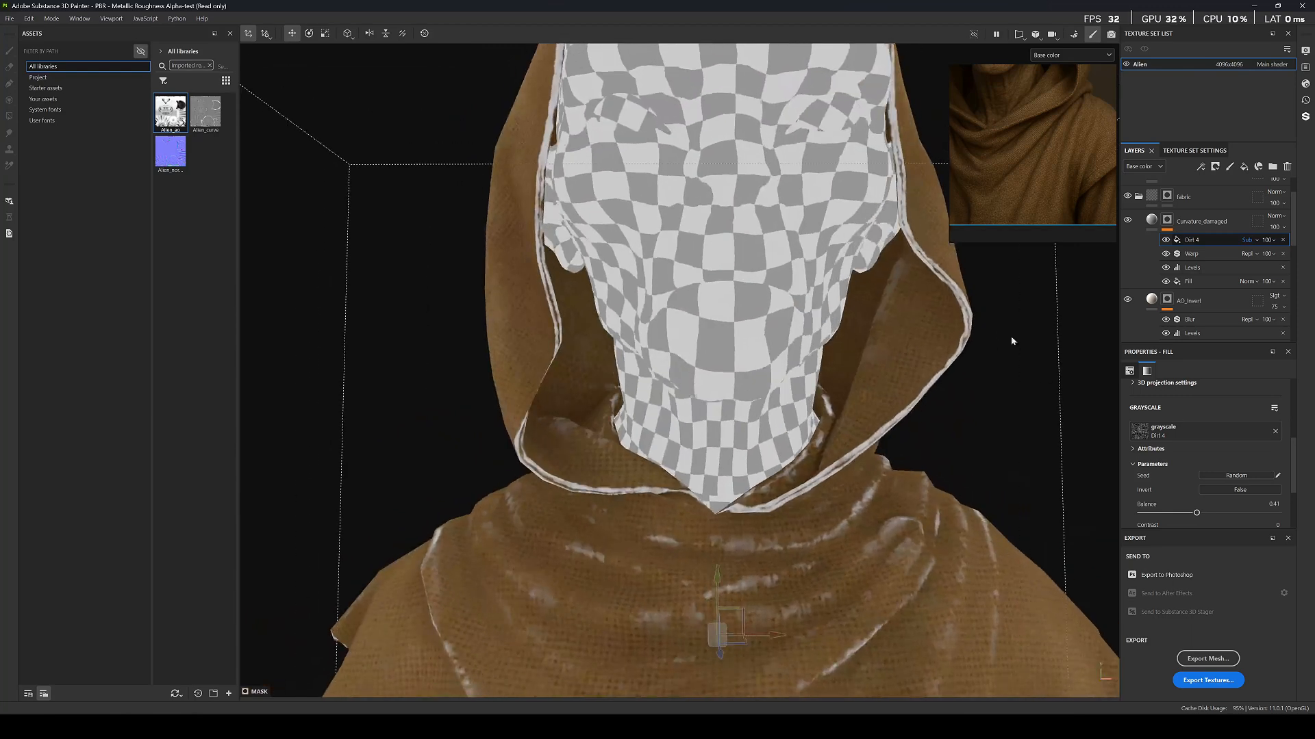
scroll(1192, 498, down, 3)
drag(1141, 442, 1257, 460)
drag(1197, 421, 1242, 427)
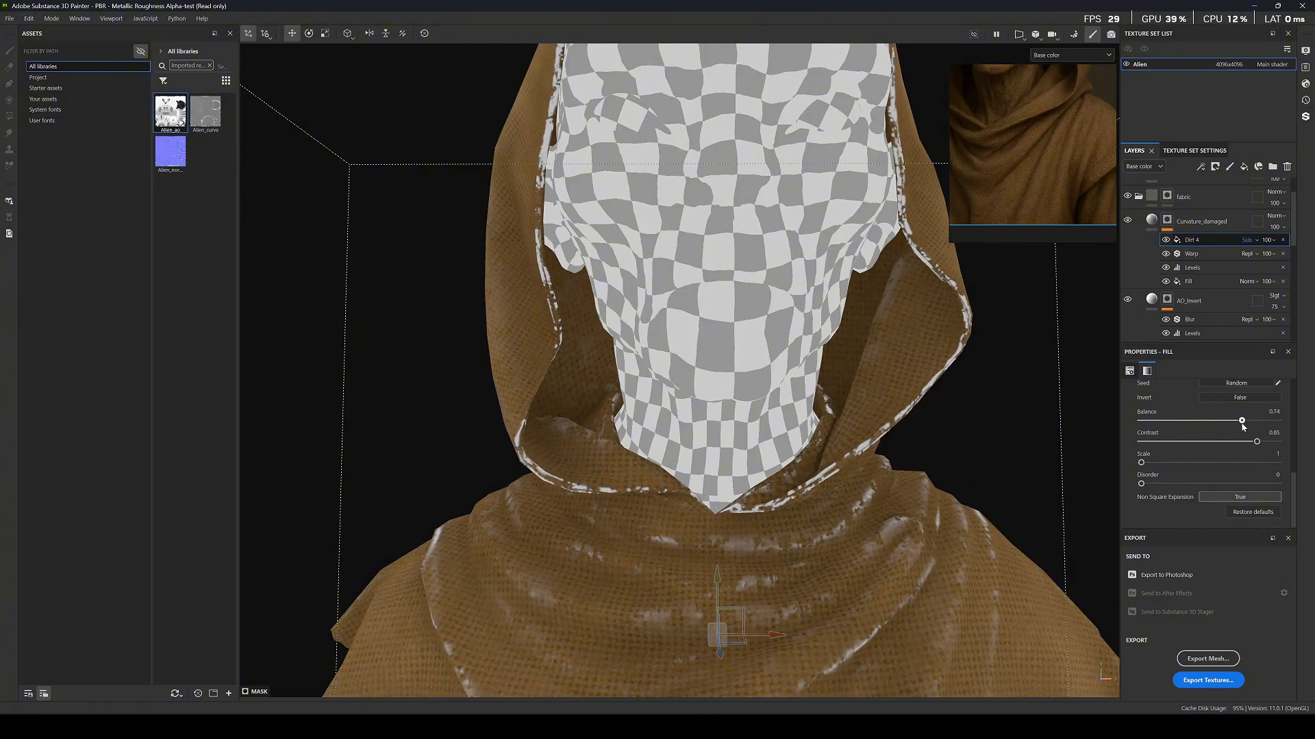
Examine the broken-up edge wear on the hood, collar folds and sleeve from several angles.
scroll(596, 376, down, 6)
alt+drag(603, 380, 373, 439)
scroll(626, 505, up, 4)
scroll(685, 489, up, 5)
alt+drag(724, 475, 840, 405)
scroll(684, 402, down, 8)
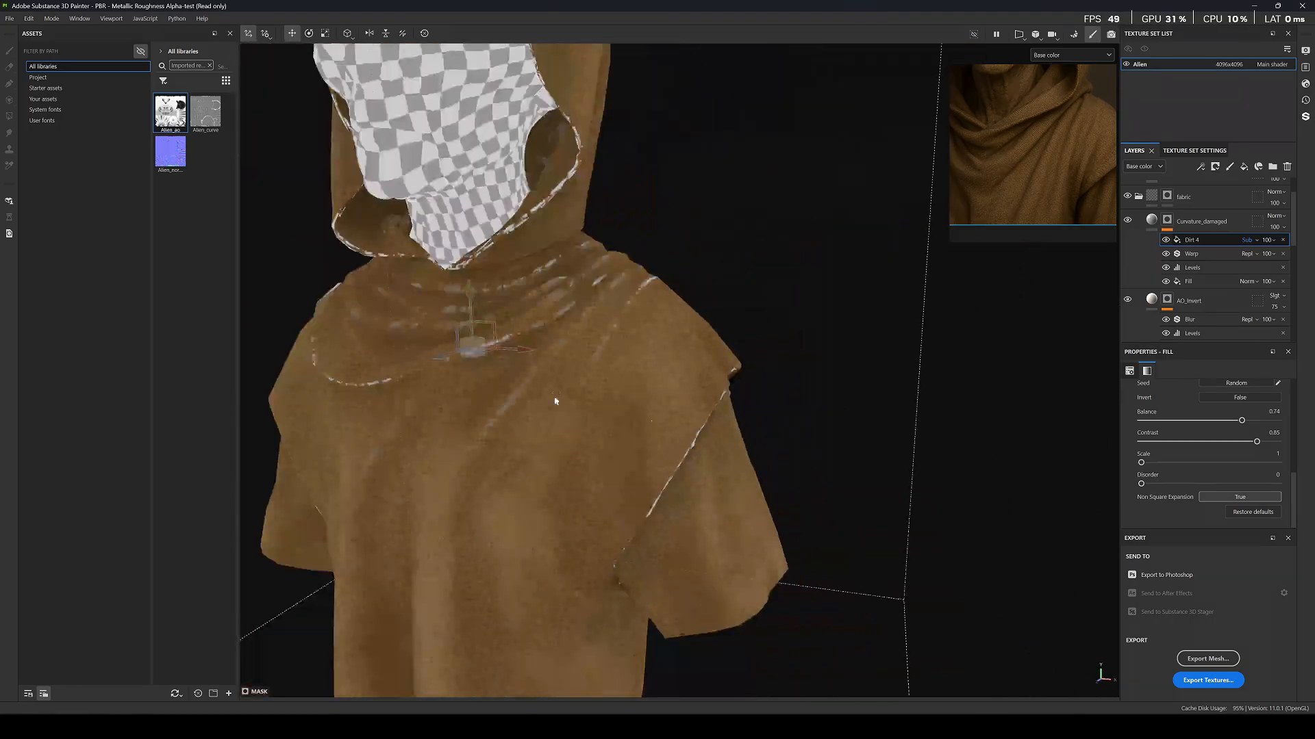
alt+drag(555, 399, 644, 383)
scroll(643, 384, up, 2)
Sample the brown of the reference fabric as the Curvature_damaged layer's base color and lighten it to the pale peach FFDDB4.
click(1154, 222)
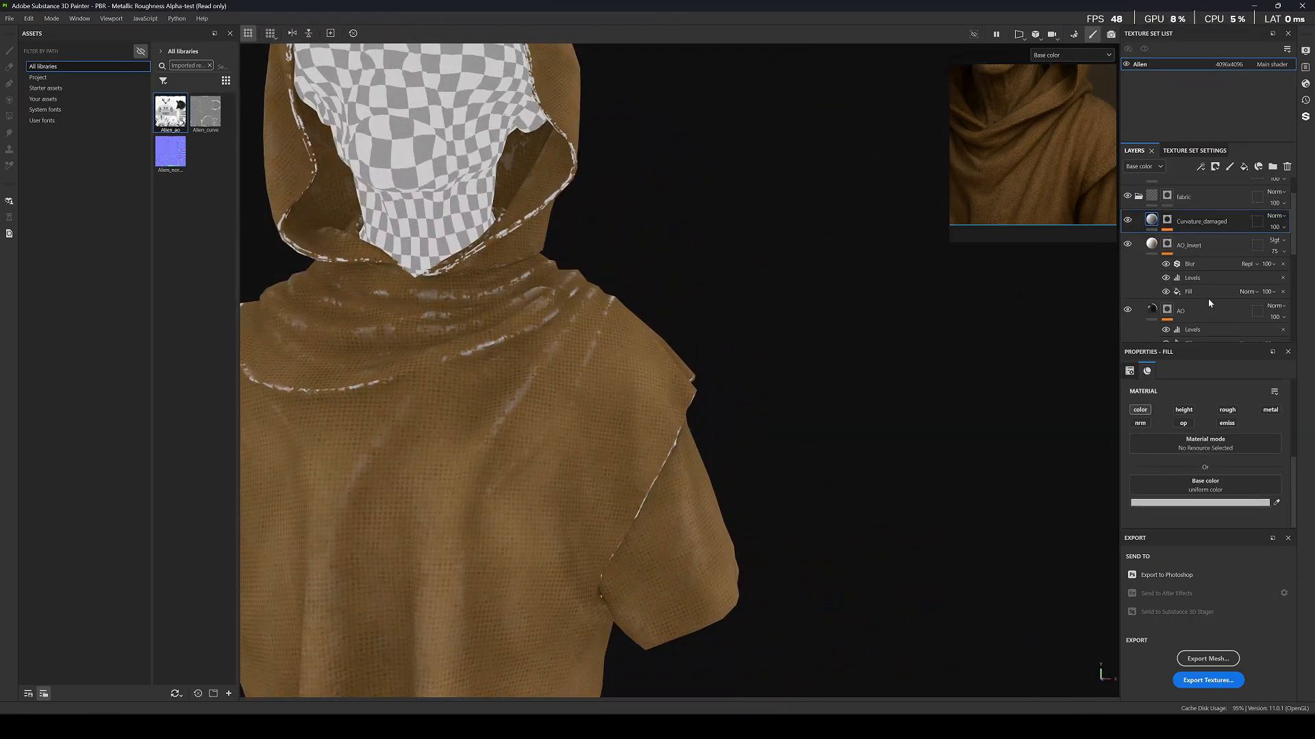
click(1275, 503)
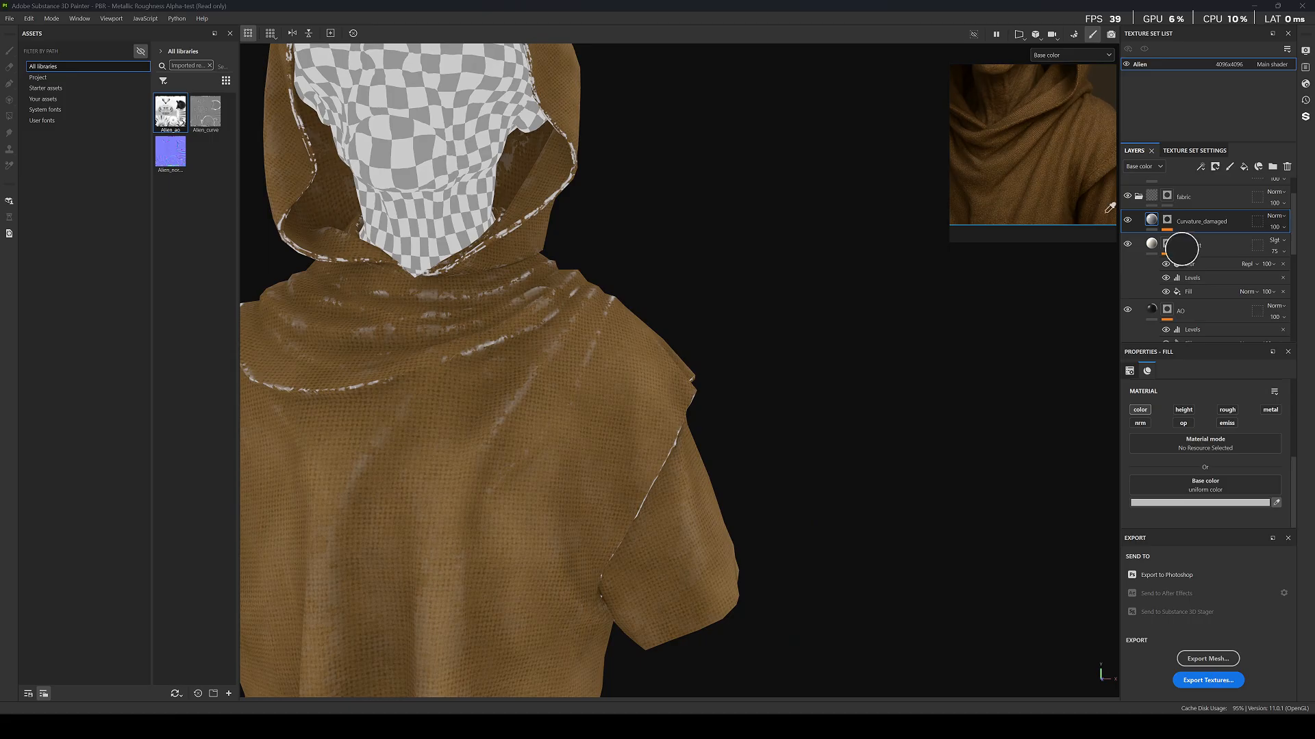
click(1052, 150)
scroll(1062, 140, up, 5)
click(1190, 503)
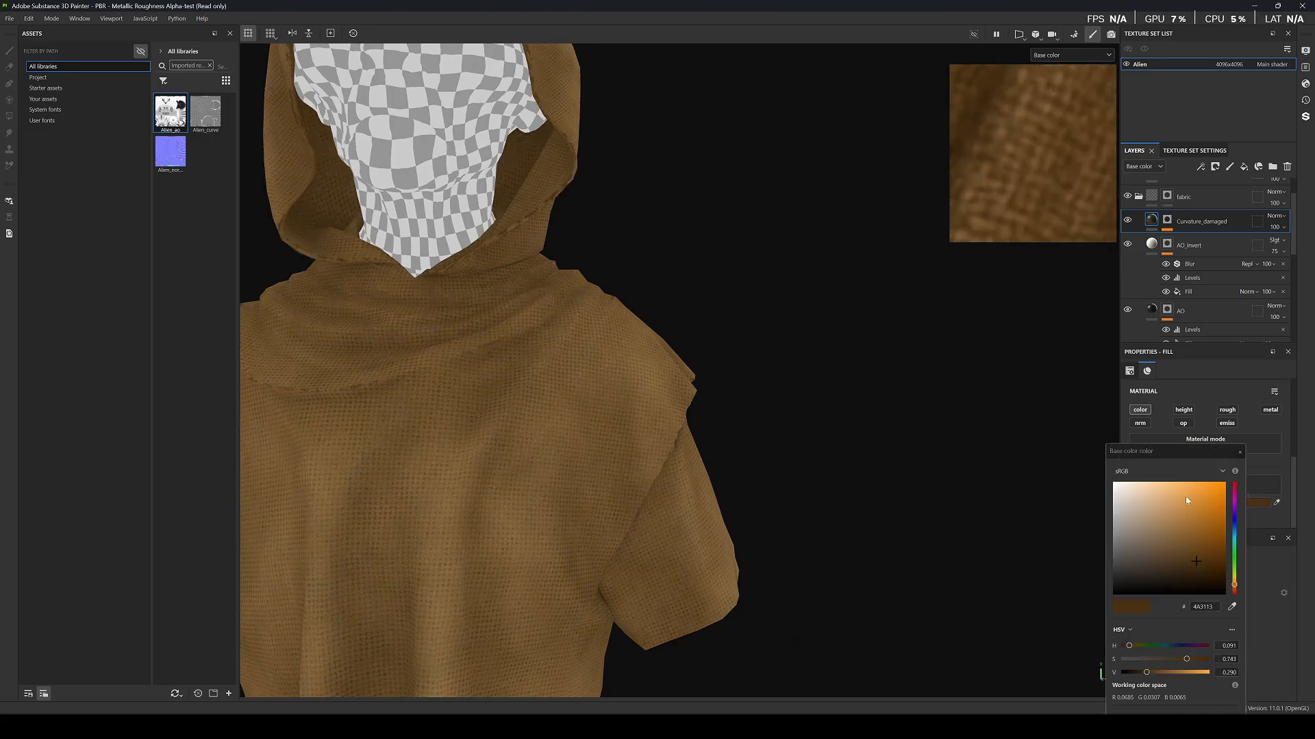
mouse_move(1143, 490)
mouse_down()
mouse_move(1129, 484)
mouse_move(1148, 485)
mouse_up()
click(1240, 452)
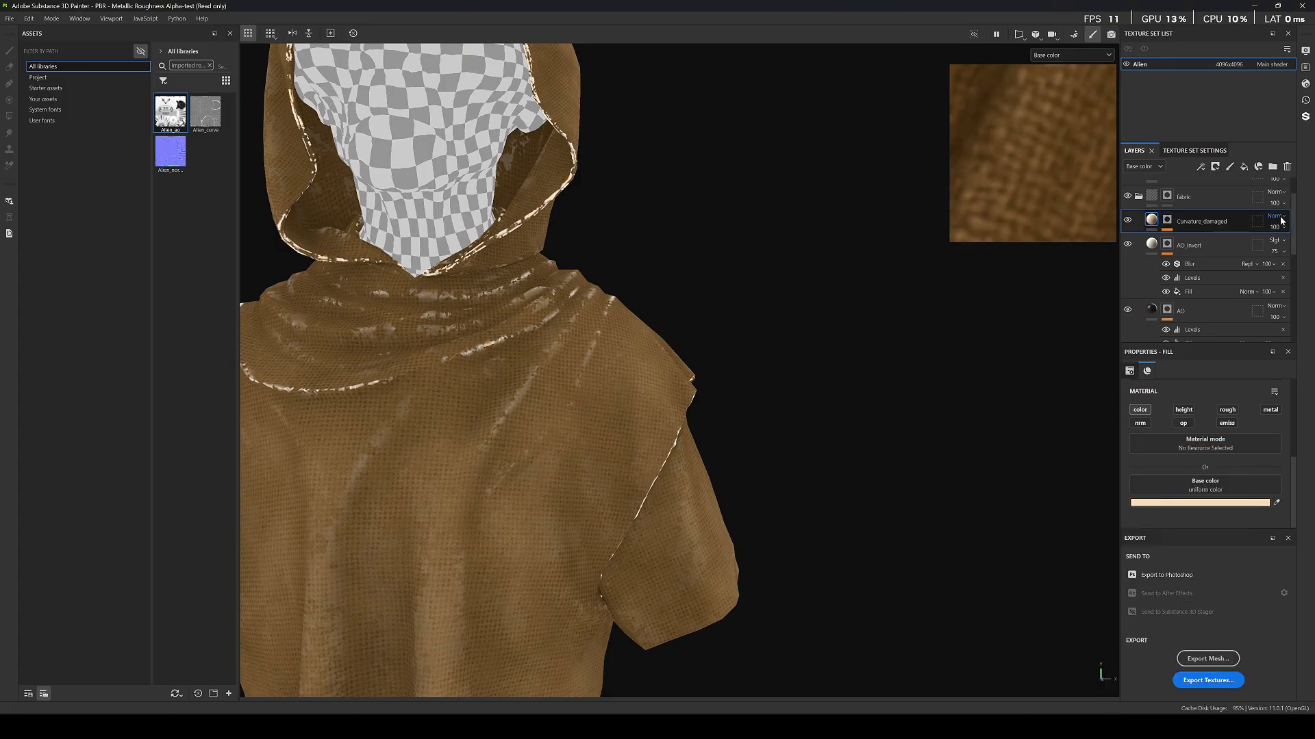
Set the Curvature_damaged layer's blend mode to Soft light and its base color to the paler cream FFEAD0.
click(1275, 216)
click(1261, 443)
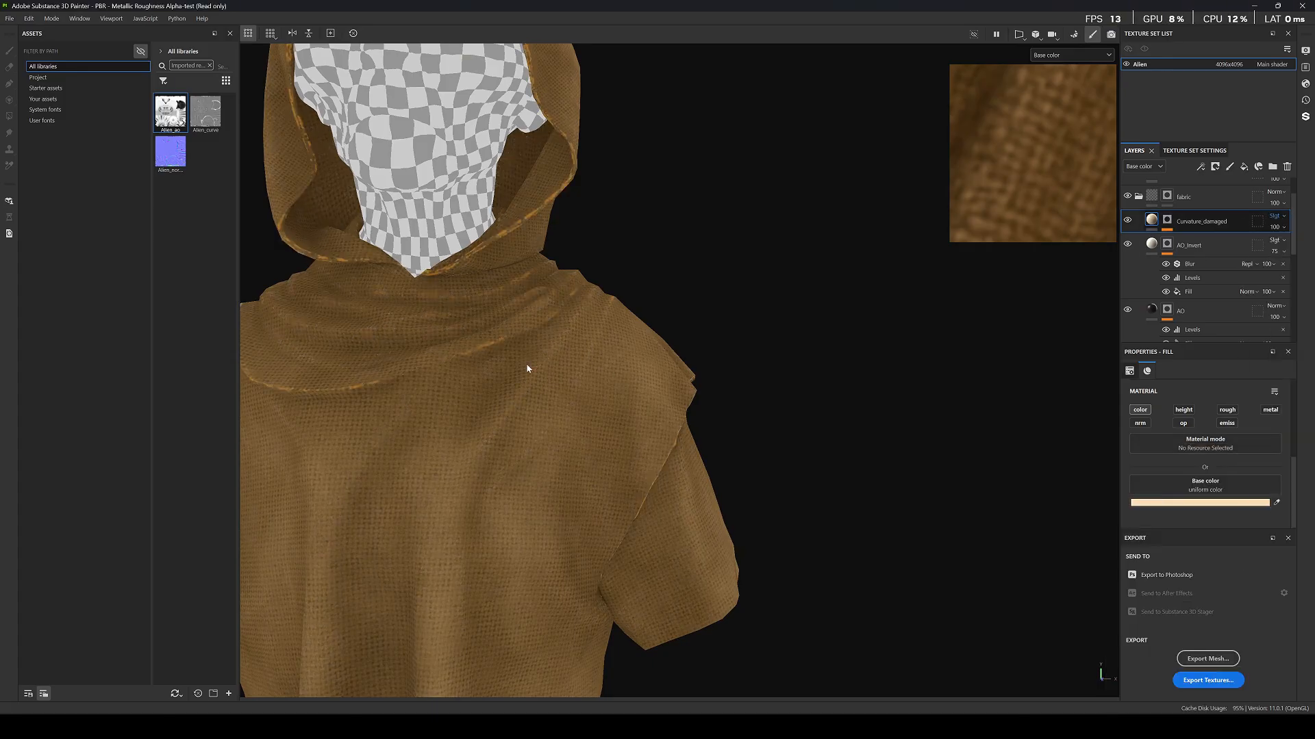
click(1200, 503)
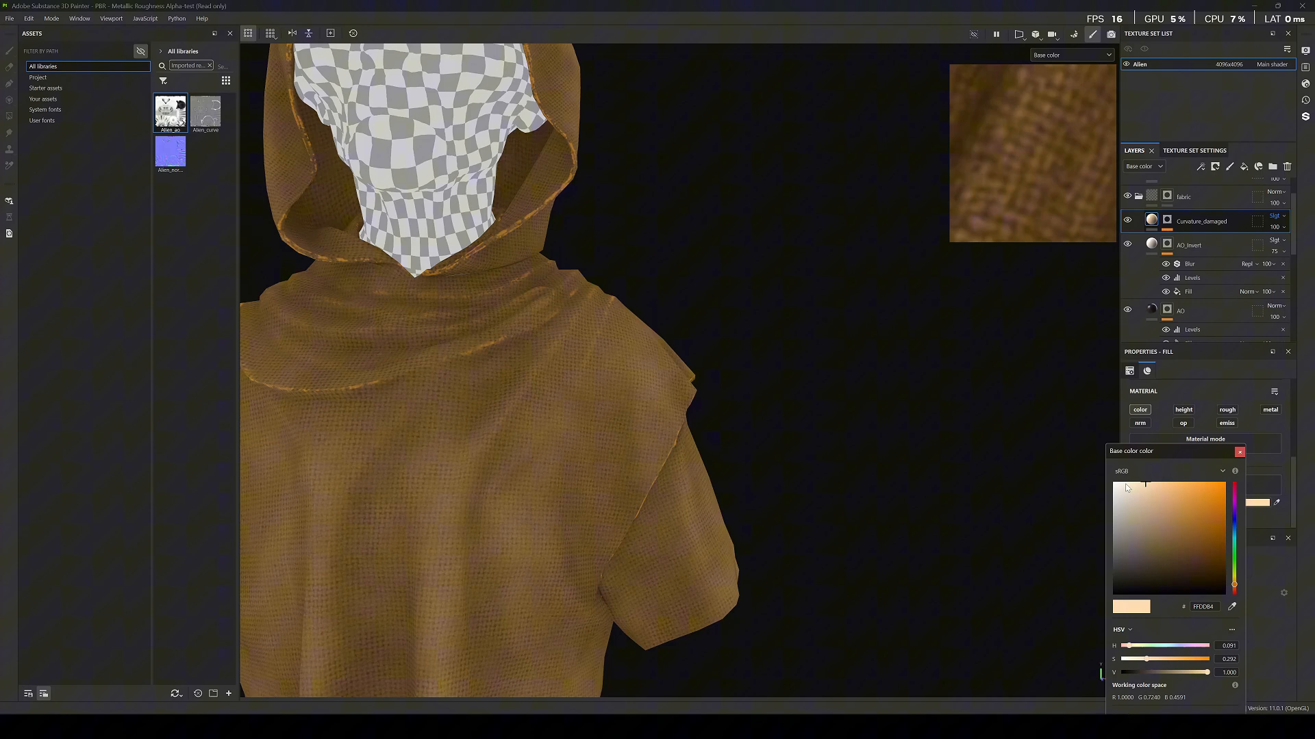
click(1128, 485)
click(1133, 484)
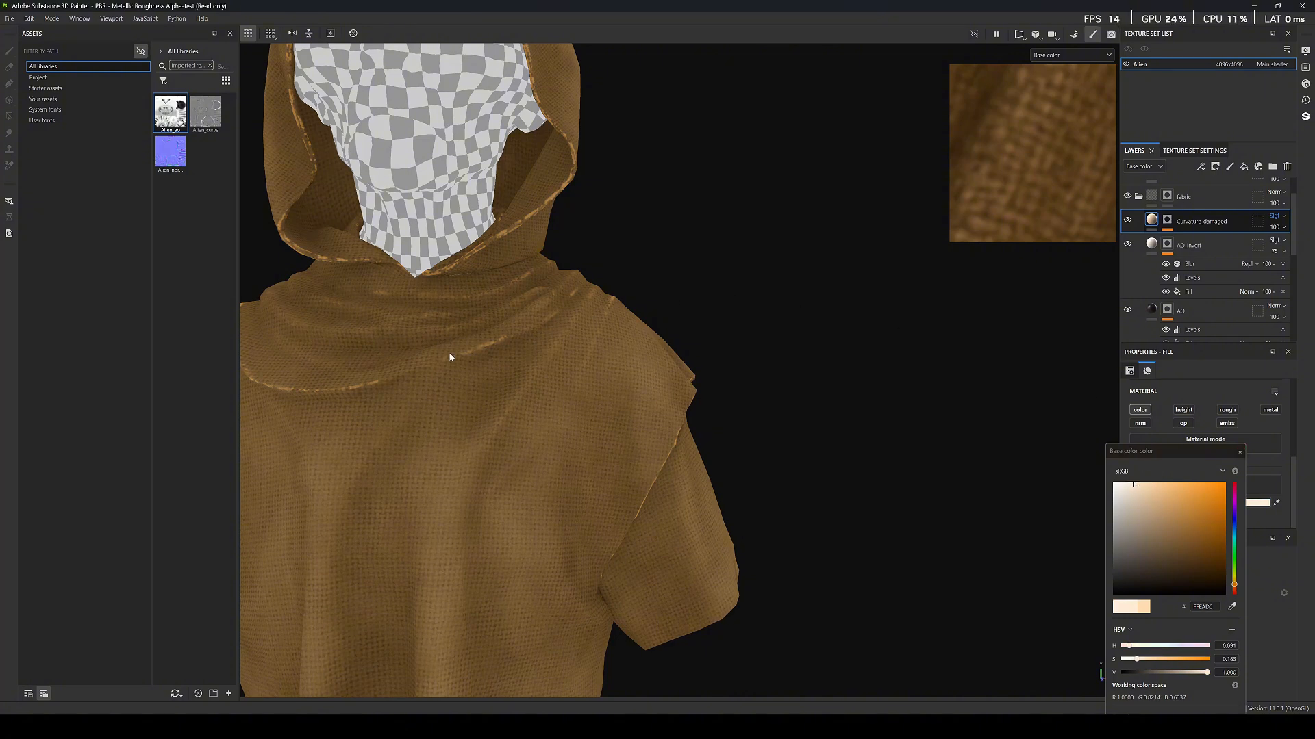
scroll(449, 358, up, 2)
click(1239, 452)
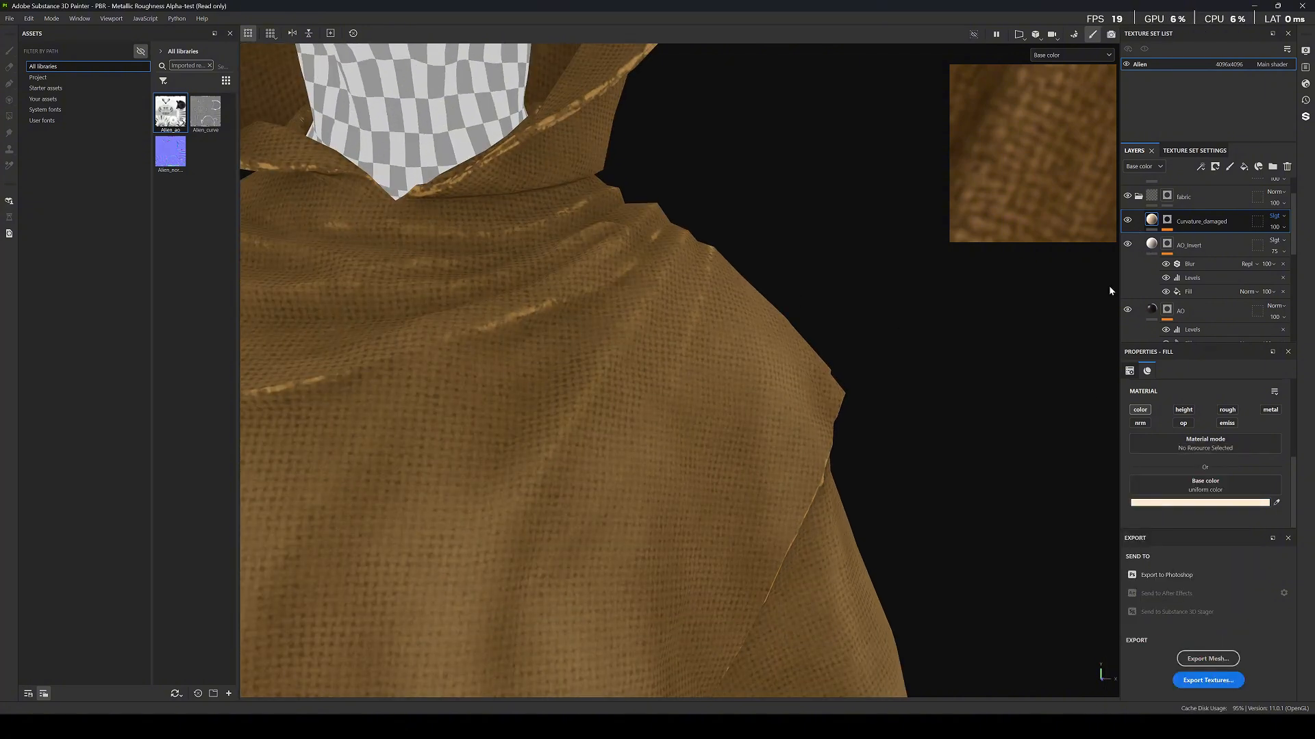
Switch the viewport from the base color channel to the full Material view of the robe.
scroll(686, 411, down, 3)
key(m)
scroll(558, 384, up, 3)
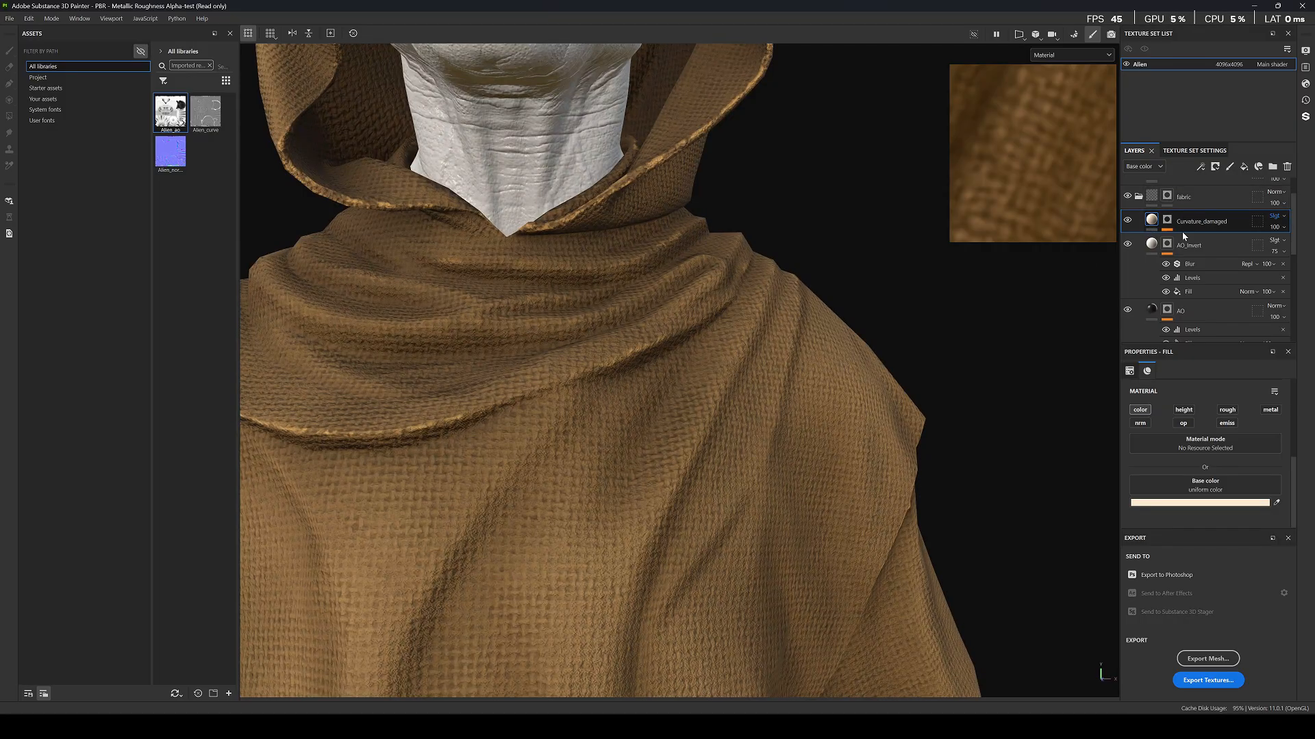
Enable the height channel on the Curvature_damaged layer, lower it to about -0.23 and check the cloth edges.
scroll(586, 388, down, 1)
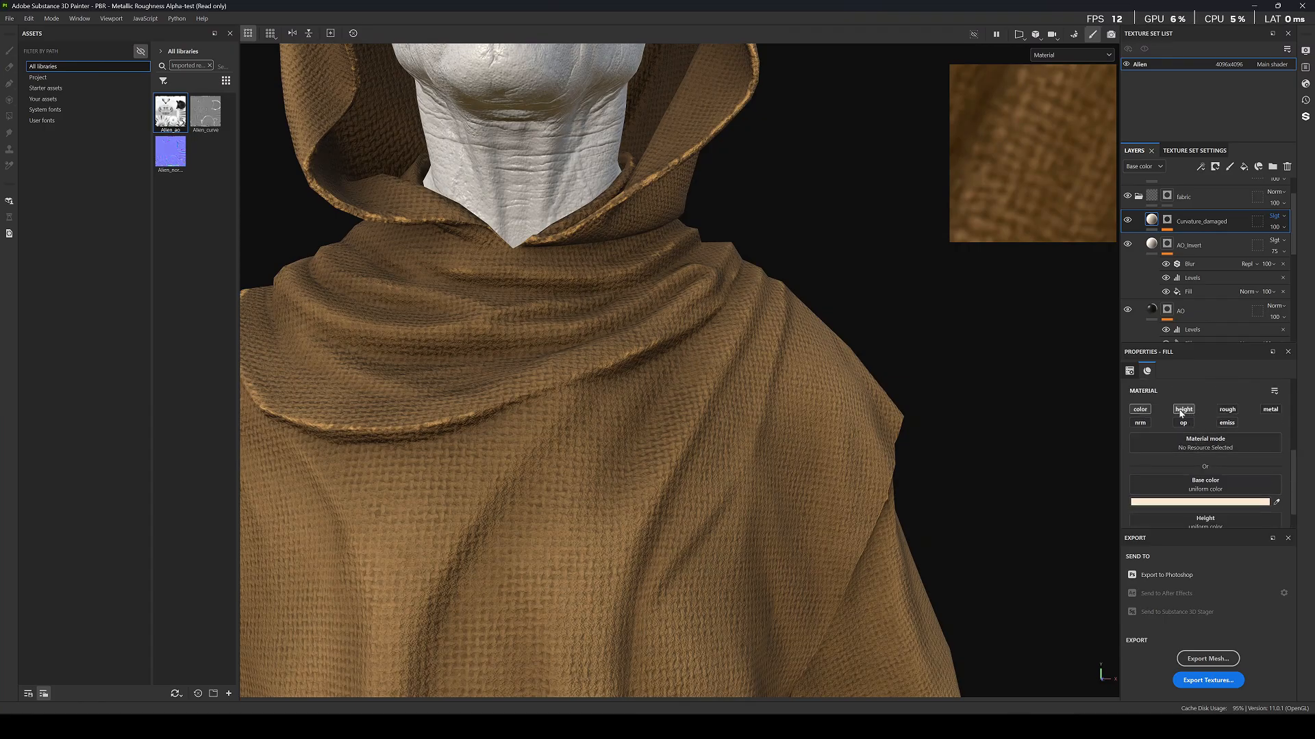
scroll(1223, 475, down, 1)
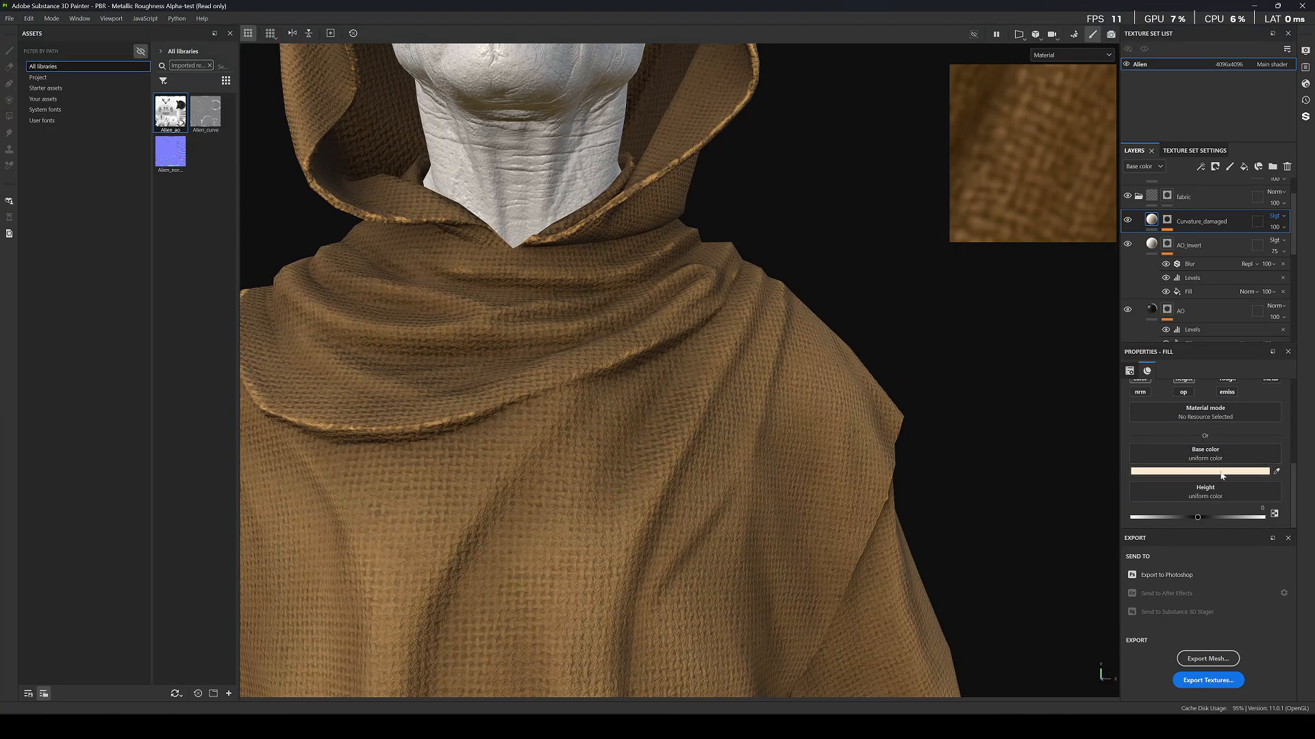
drag(1194, 518, 1182, 523)
scroll(643, 312, up, 2)
scroll(625, 308, down, 5)
scroll(701, 402, up, 3)
mouse_move(808, 356)
alt+mouse_down()
mouse_move(692, 390)
mouse_move(797, 357)
alt+mouse_up()
scroll(688, 493, up, 5)
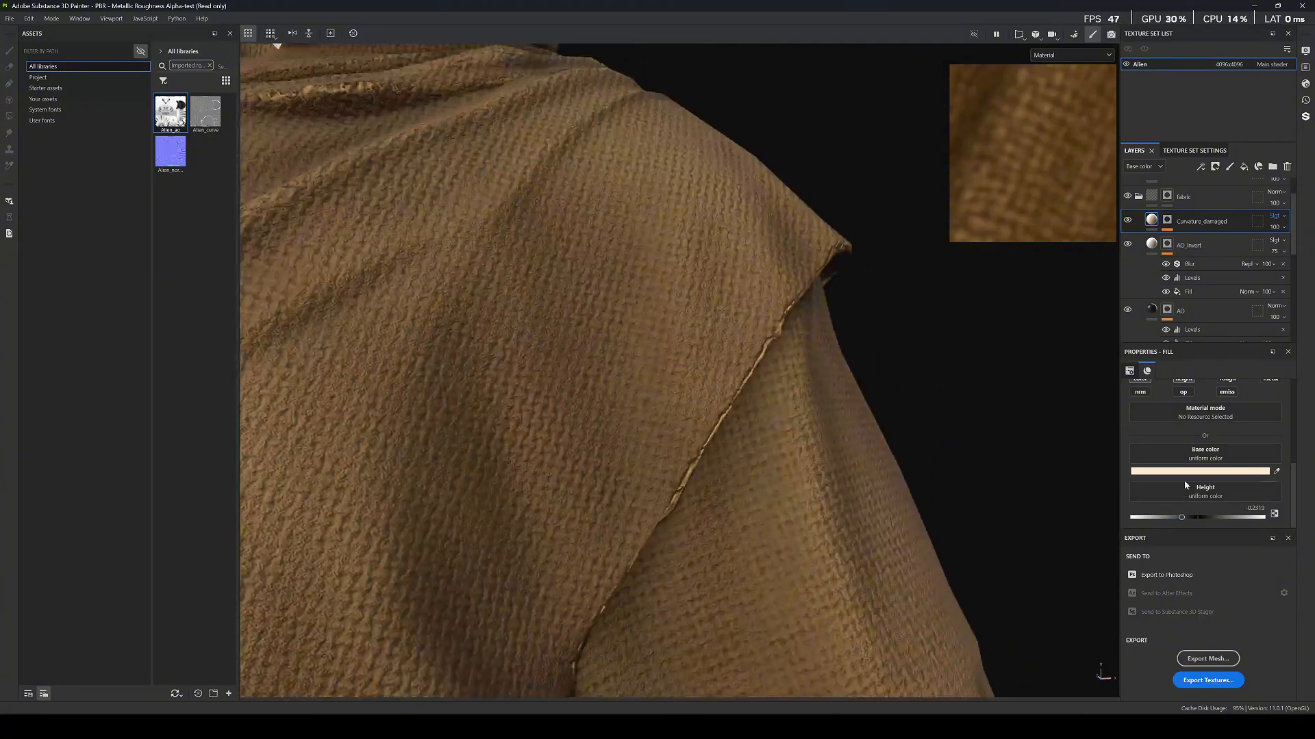
Soften the Curvature_damaged layer's height to about -0.14 and check the edges across the hood and robe.
drag(1181, 515, 1187, 514)
scroll(713, 313, down, 5)
alt+drag(713, 313, 581, 281)
alt+middle_drag(582, 281, 610, 342)
scroll(617, 331, up, 4)
alt+drag(616, 331, 722, 349)
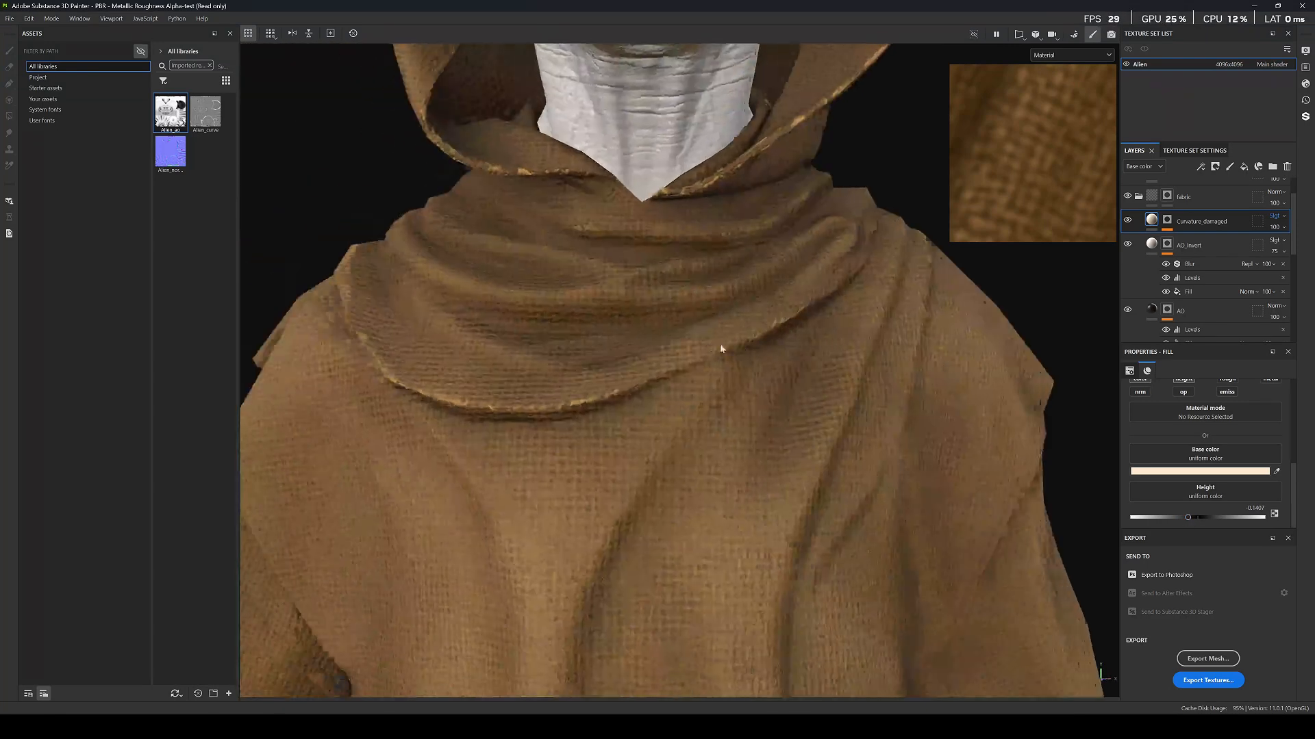
scroll(788, 342, down, 5)
scroll(791, 308, up, 5)
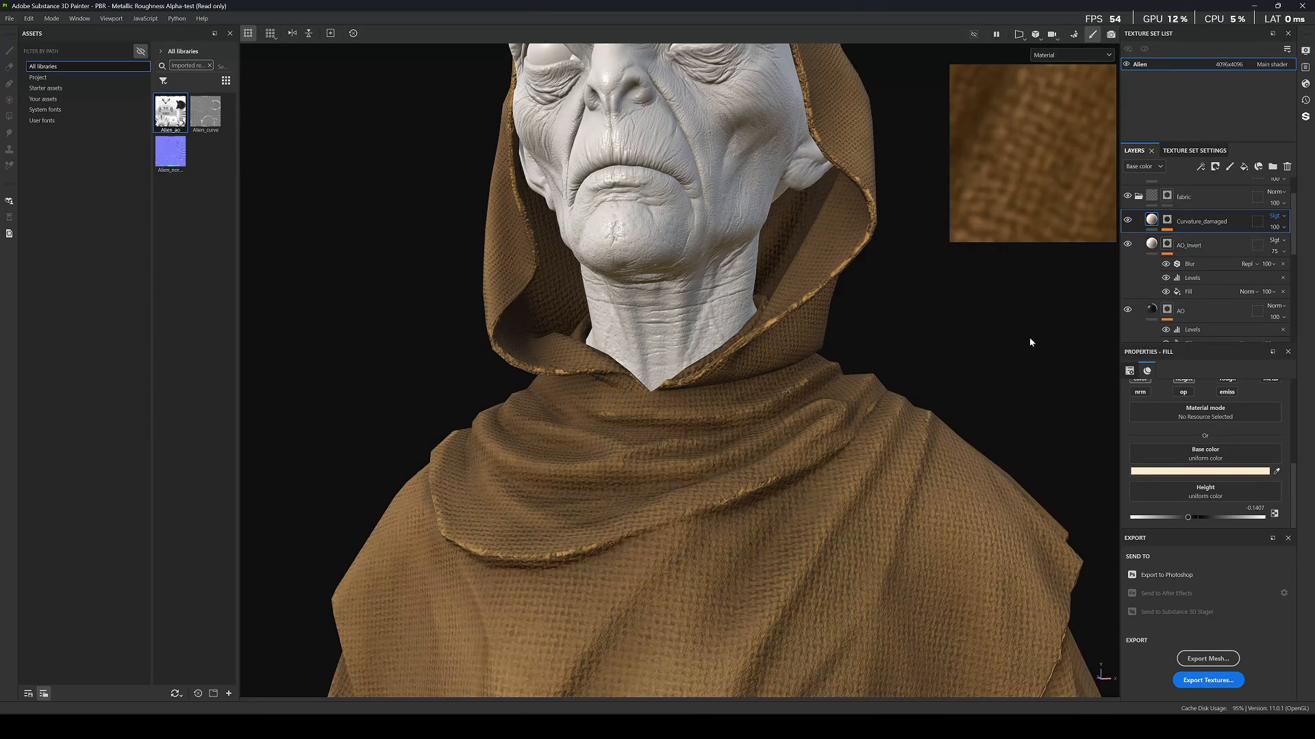
scroll(923, 432, down, 3)
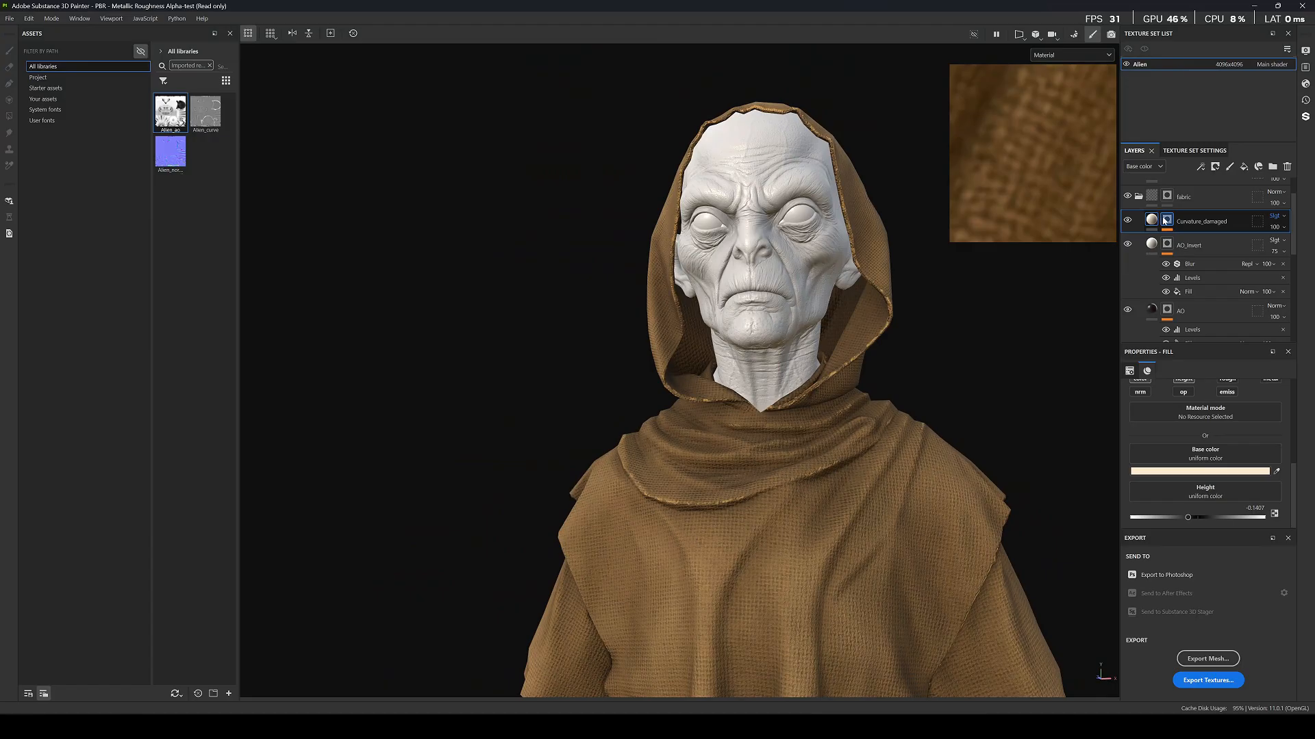
Duplicate the Dirt 4 fill in the Curvature_damaged mask and set the upper copy's blend mode to Linear dodge (Add).
click(1166, 220)
click(1192, 241)
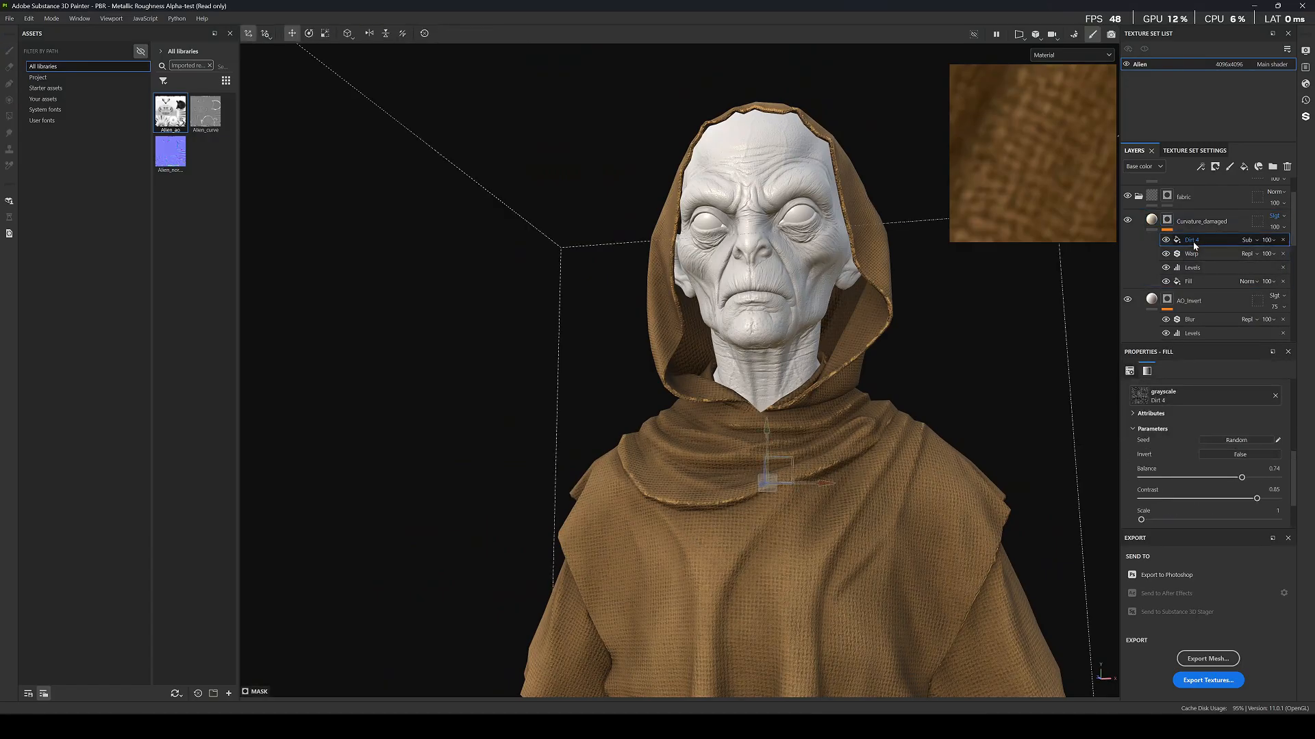
right_click(1194, 246)
click(1205, 284)
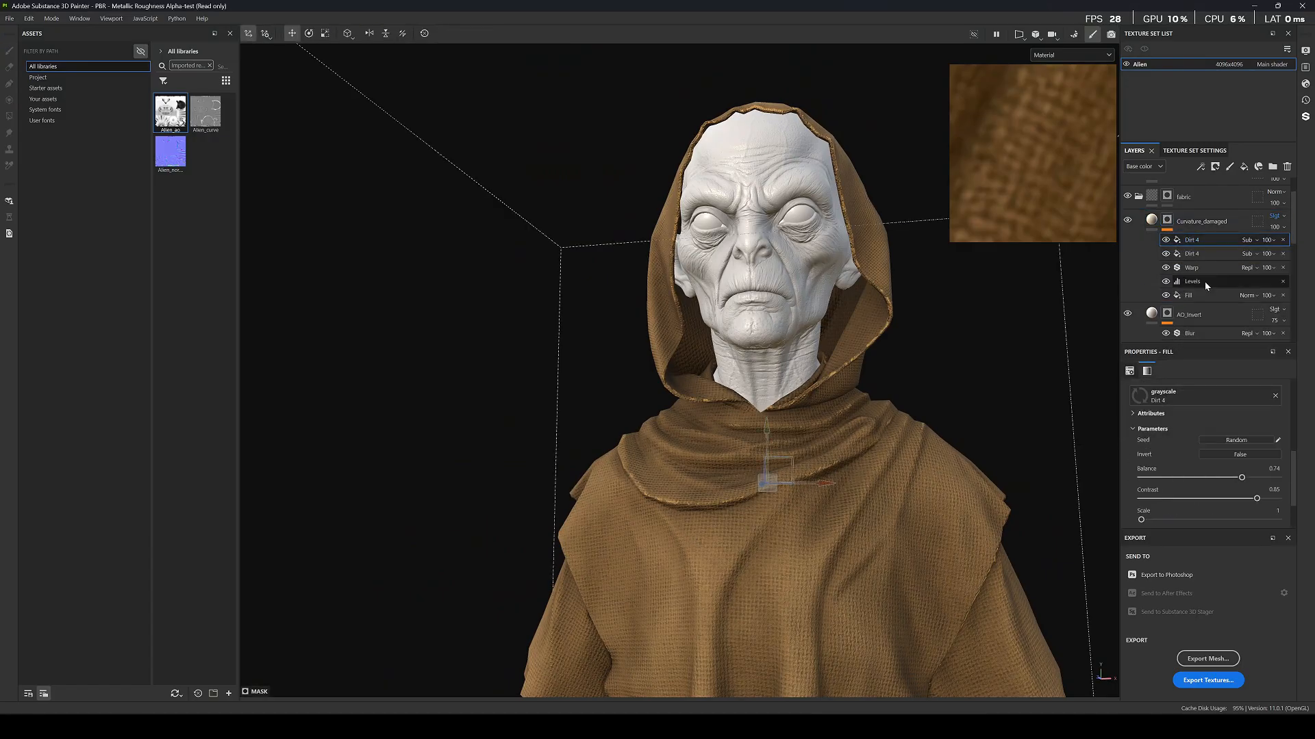
click(1248, 241)
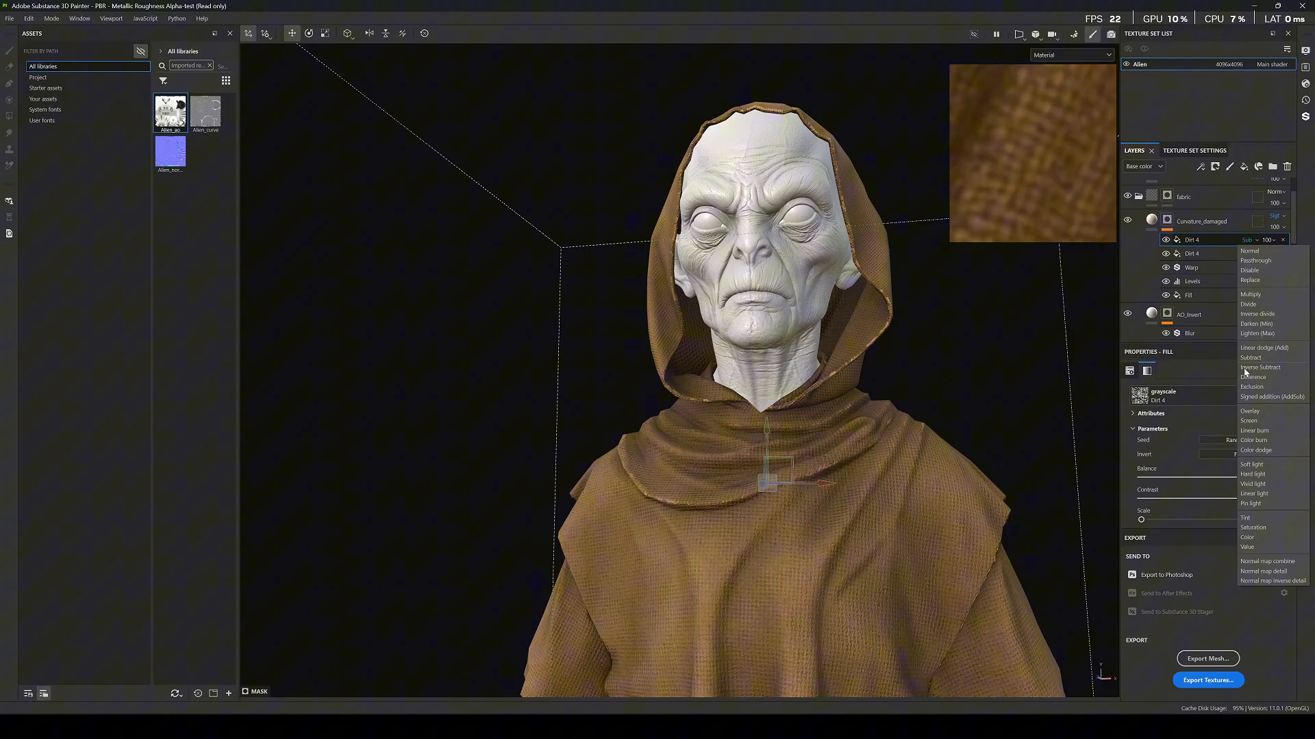
click(1266, 348)
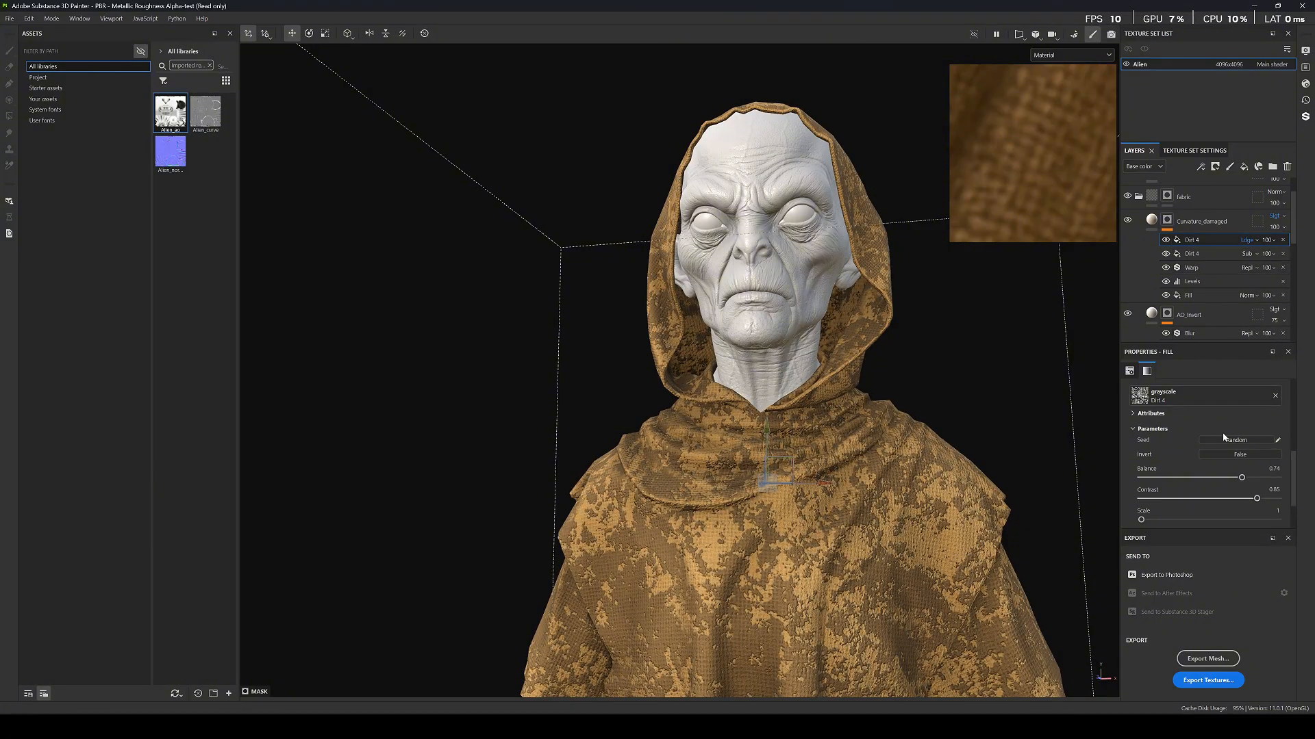
Set the upper Dirt 4 copy's Balance to 0.25, Contrast to 0.26, Scale to 3 and Disorder to 1, and inspect the robe.
scroll(1223, 438, down, 2)
drag(1217, 420, 1230, 472)
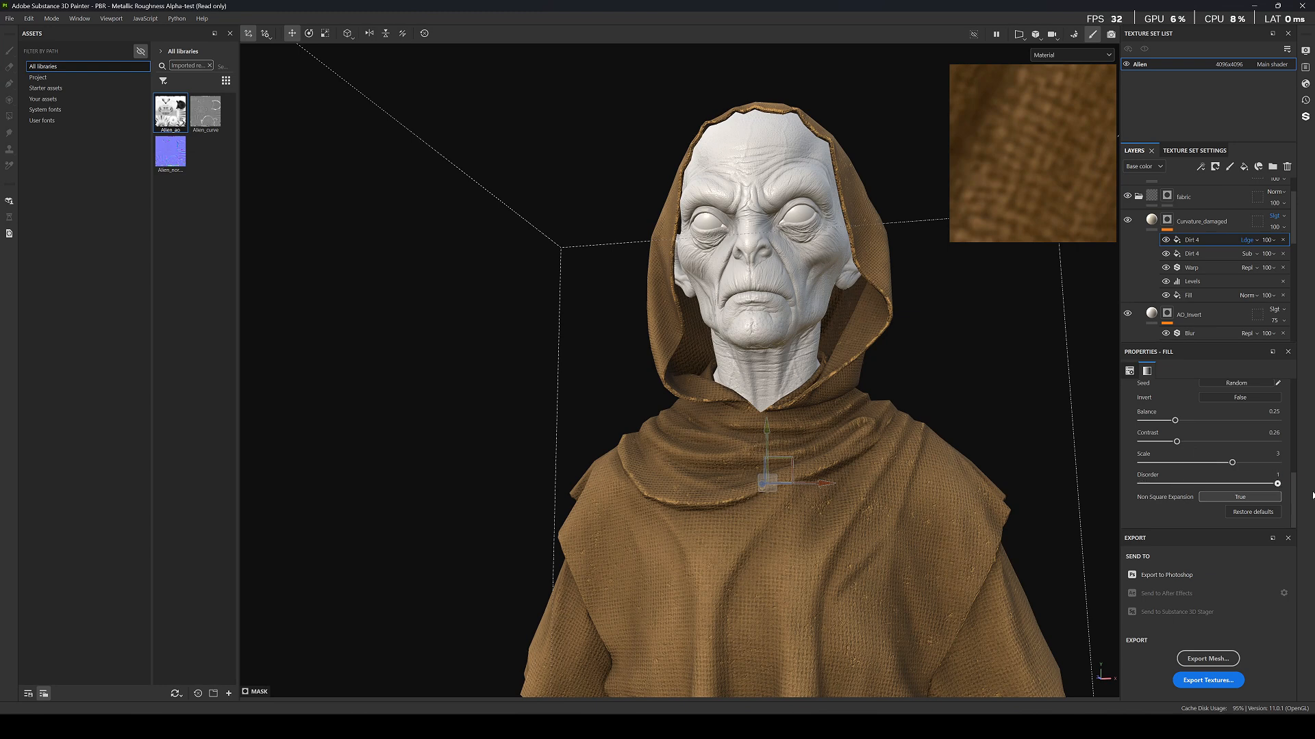
scroll(666, 482, up, 3)
scroll(751, 463, down, 8)
scroll(762, 515, up, 5)
mouse_move(717, 508)
alt+mouse_down()
mouse_move(762, 516)
mouse_move(714, 511)
alt+mouse_up()
scroll(762, 515, up, 4)
scroll(1215, 432, up, 5)
scroll(1211, 438, down, 5)
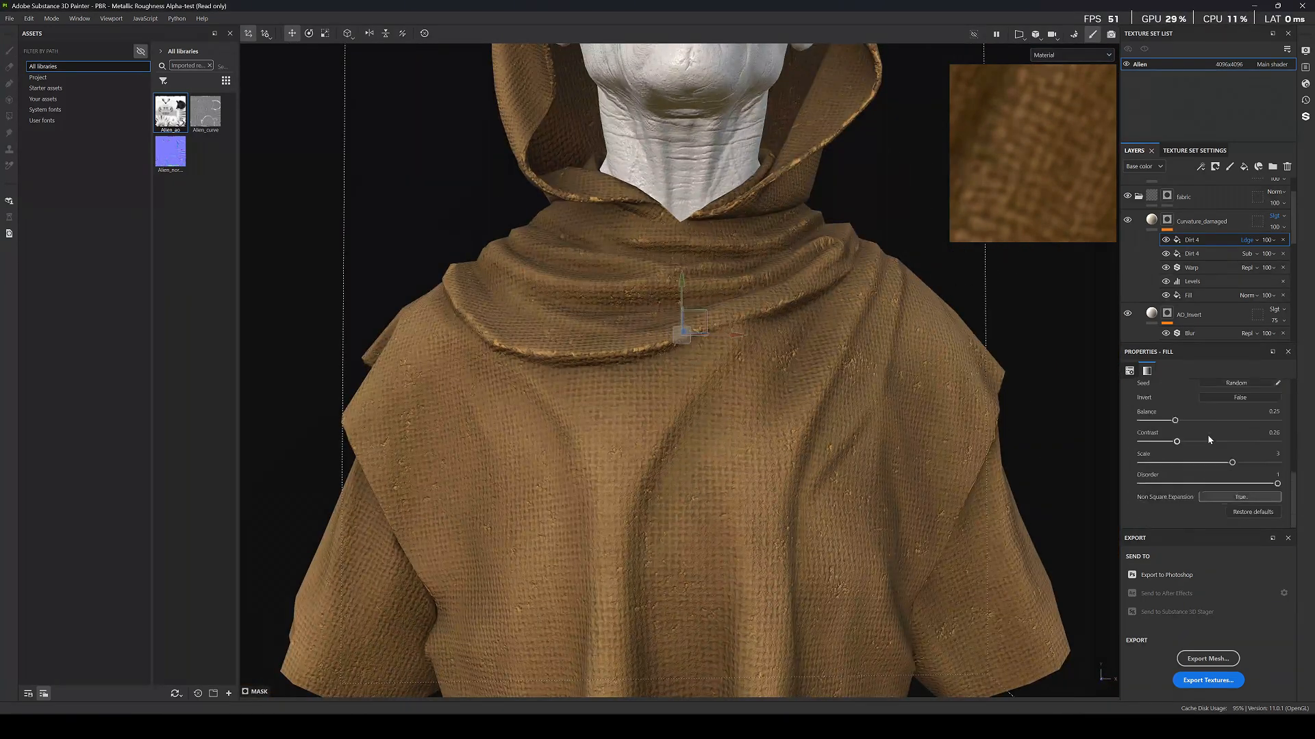
Change the upper Dirt 4 copy's projection to UV projection and check the specks on the robe.
scroll(1208, 438, up, 5)
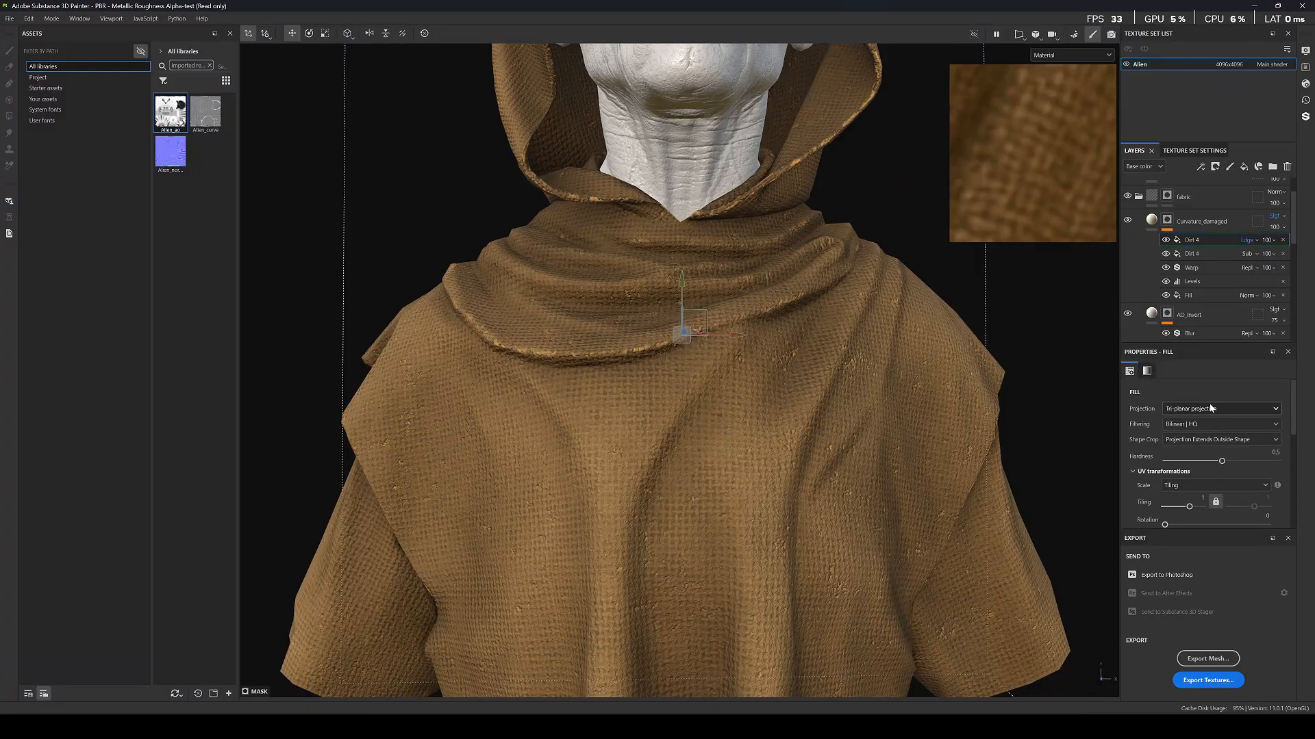
click(1211, 408)
click(1199, 438)
scroll(756, 483, down, 3)
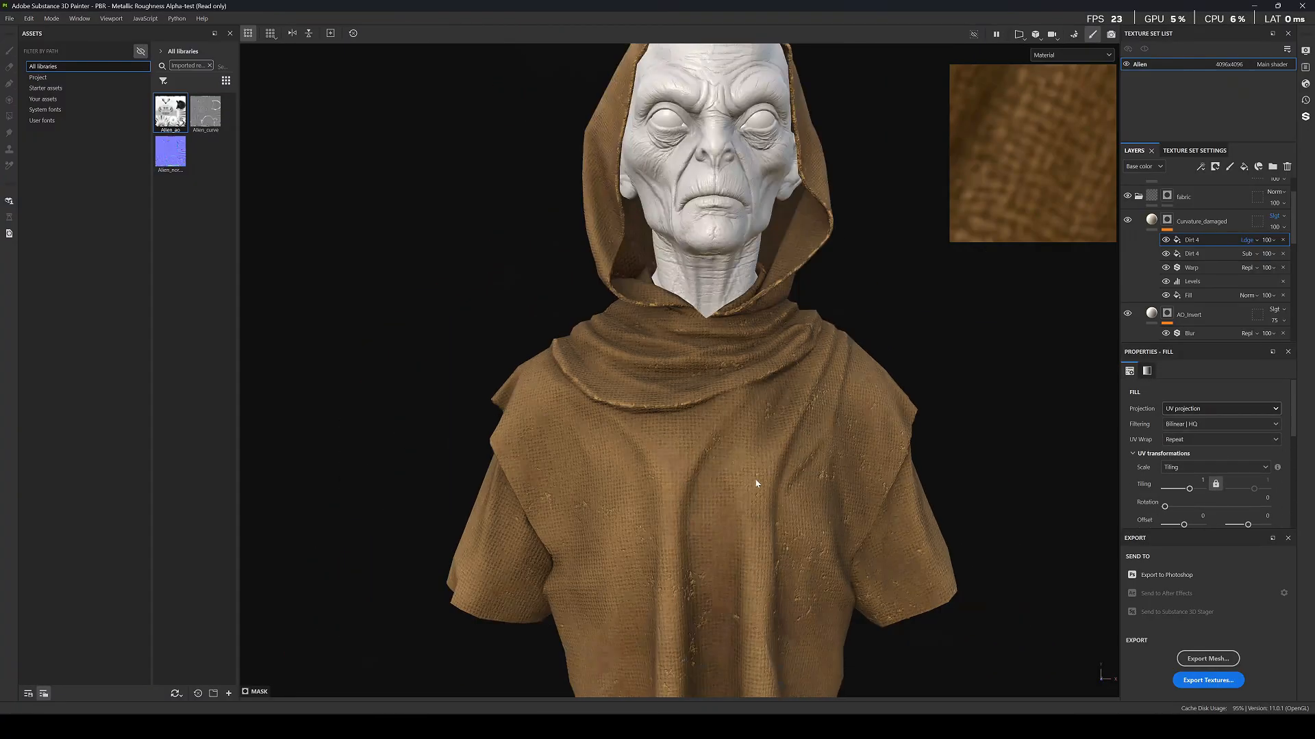
alt+drag(756, 483, 737, 501)
alt+middle_drag(737, 501, 738, 377)
Set the upper Dirt 4 copy's Contrast to 1, Balance to 0.33 and opacity to 20.
scroll(1192, 484, down, 5)
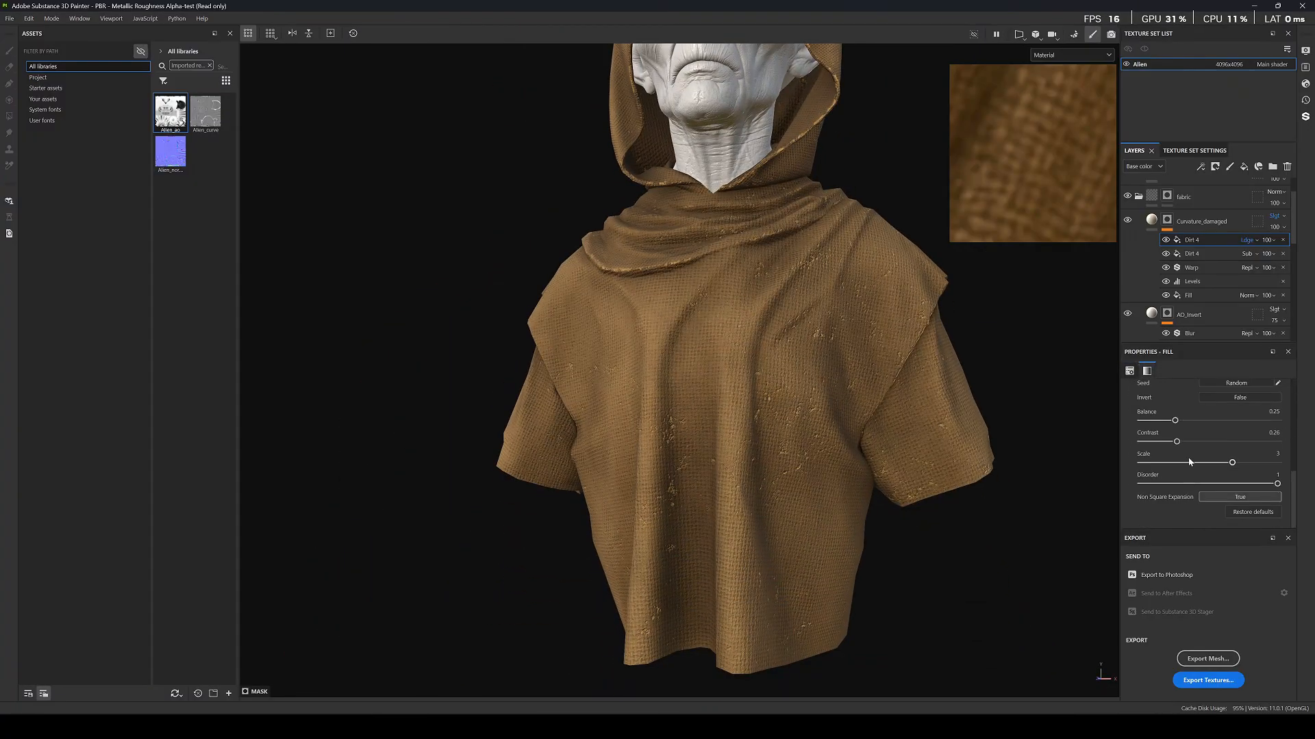
drag(1177, 442, 1275, 443)
mouse_move(1166, 422)
mouse_down()
mouse_move(1152, 423)
mouse_move(1186, 424)
mouse_up()
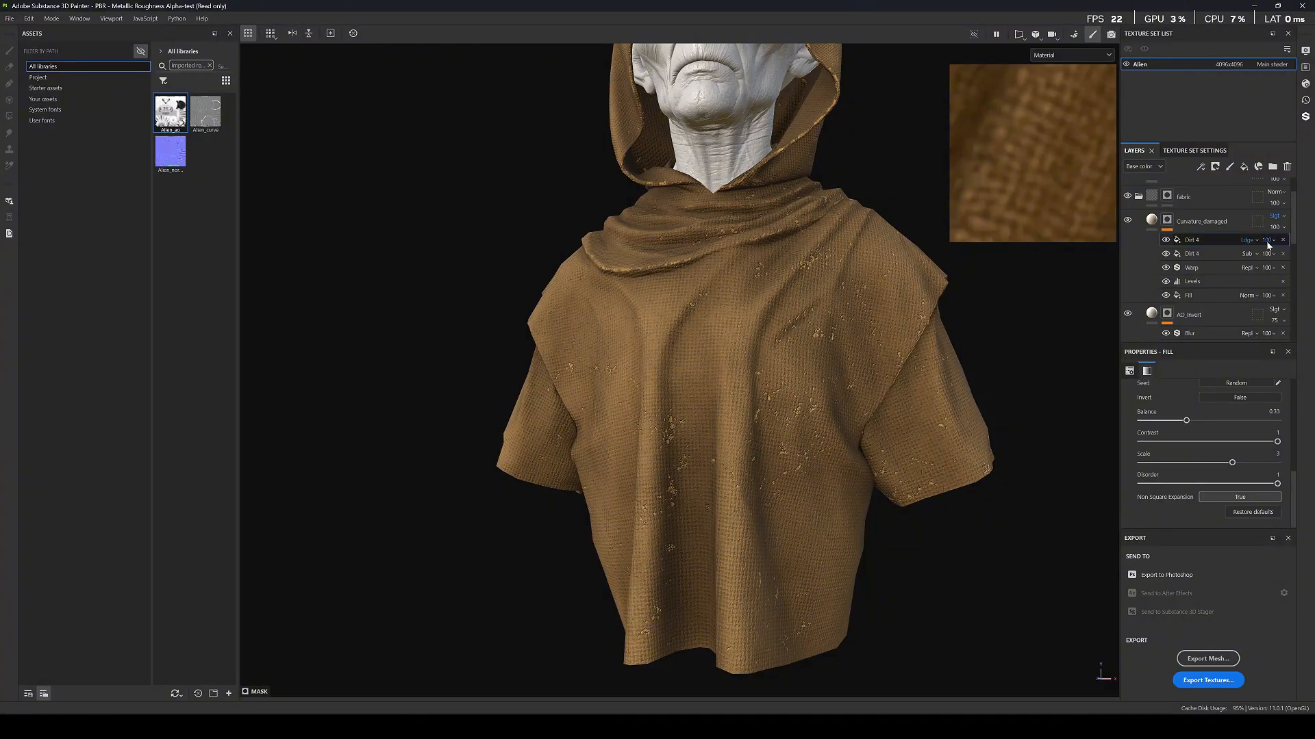
alt+right_drag(580, 436, 607, 427)
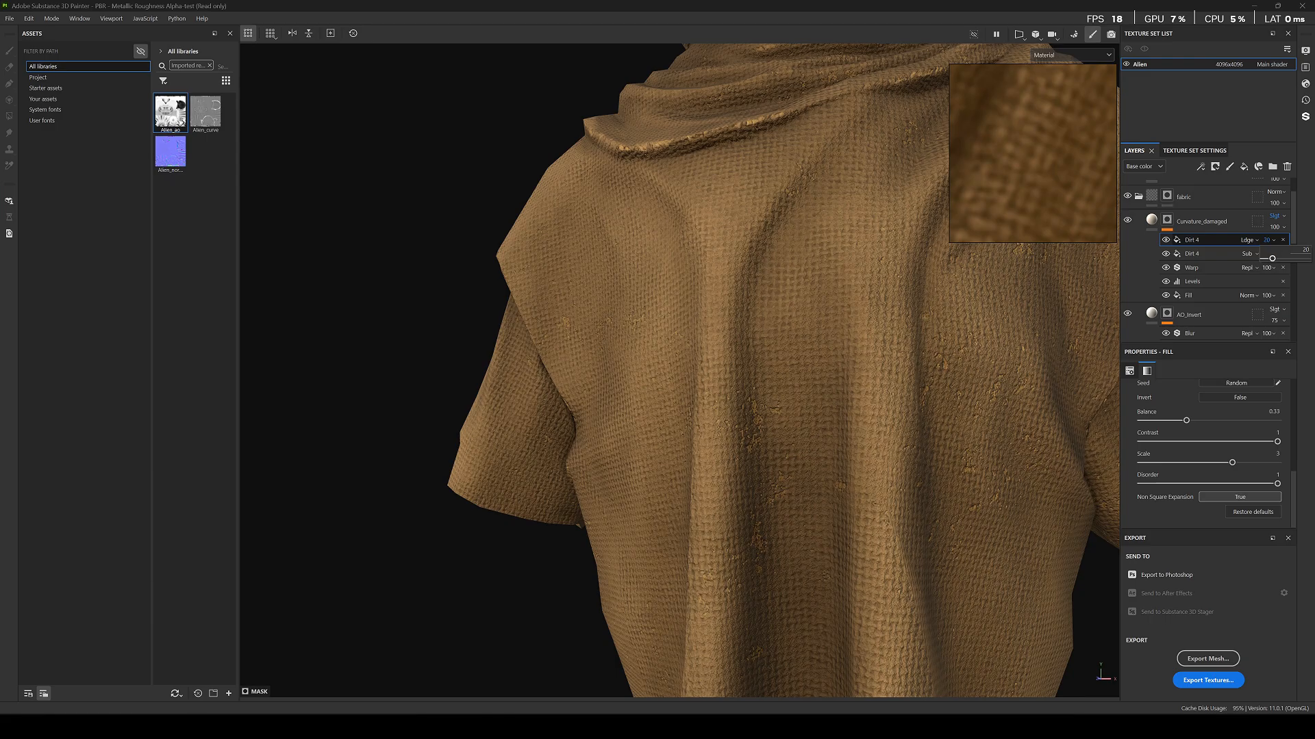
Duplicate the upper Dirt 4 fill in the Curvature_damaged mask and replace the top copy's grayscale texture with Grunge Pebbles Dirt.
scroll(774, 394, down, 6)
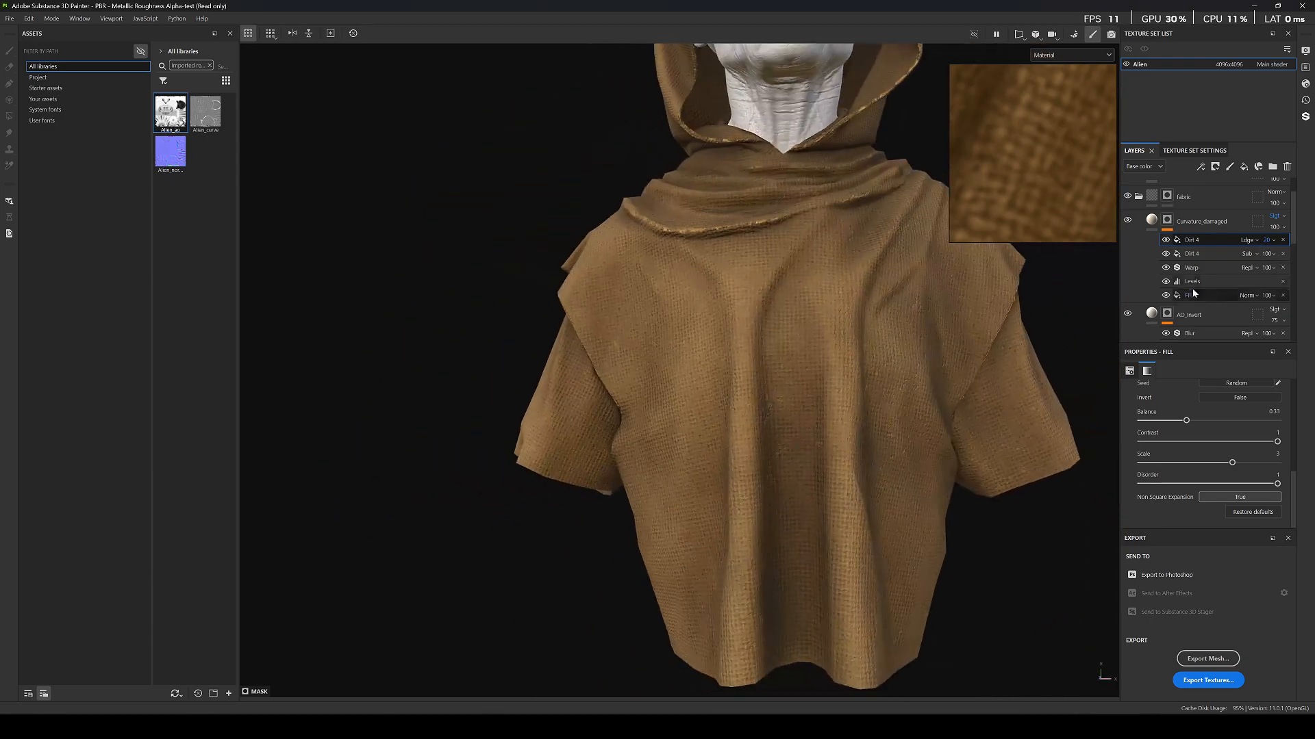
right_click(1179, 241)
click(1215, 291)
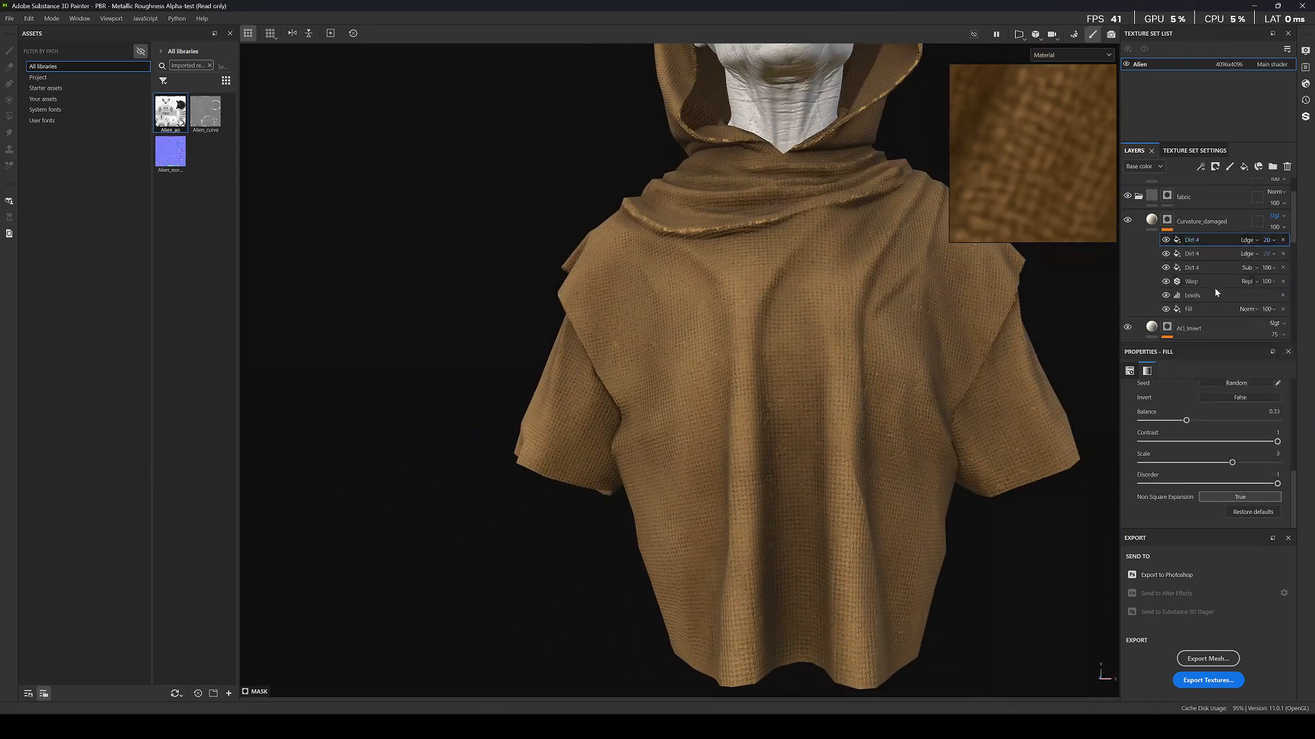
click(1196, 240)
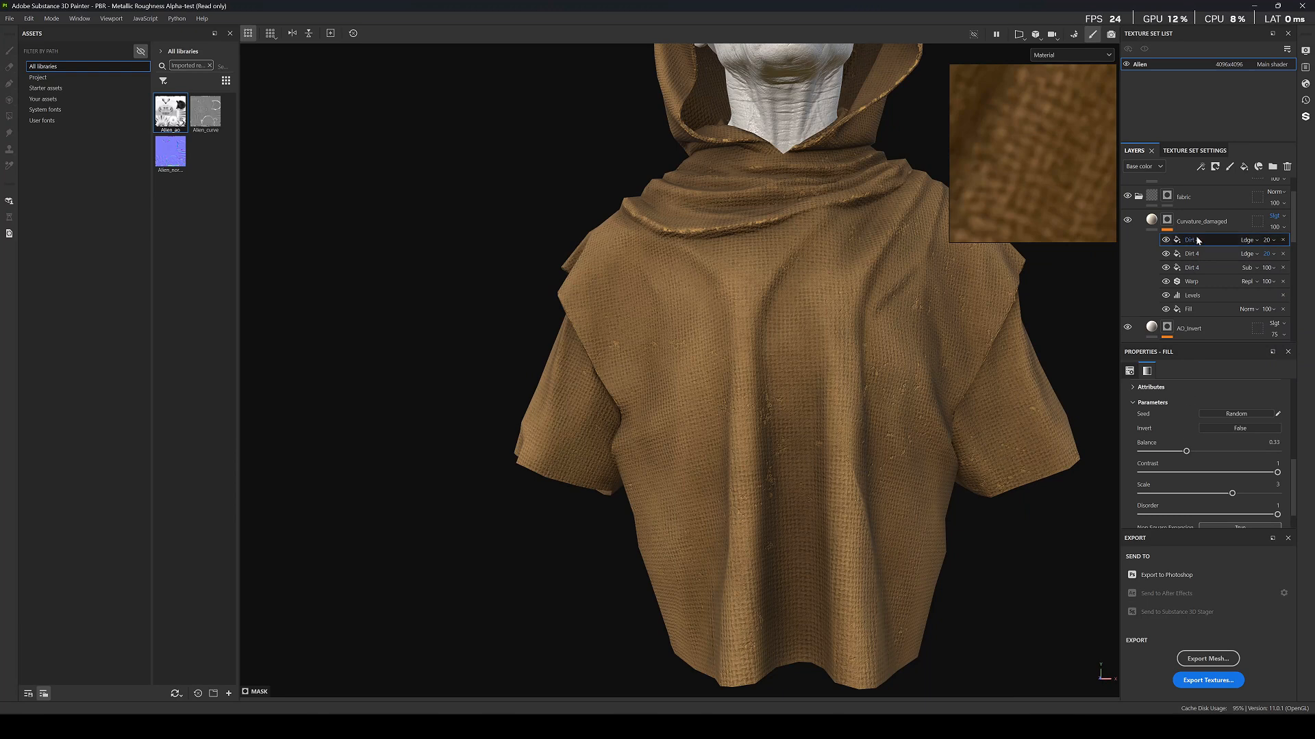
scroll(1191, 455, up, 4)
click(1177, 492)
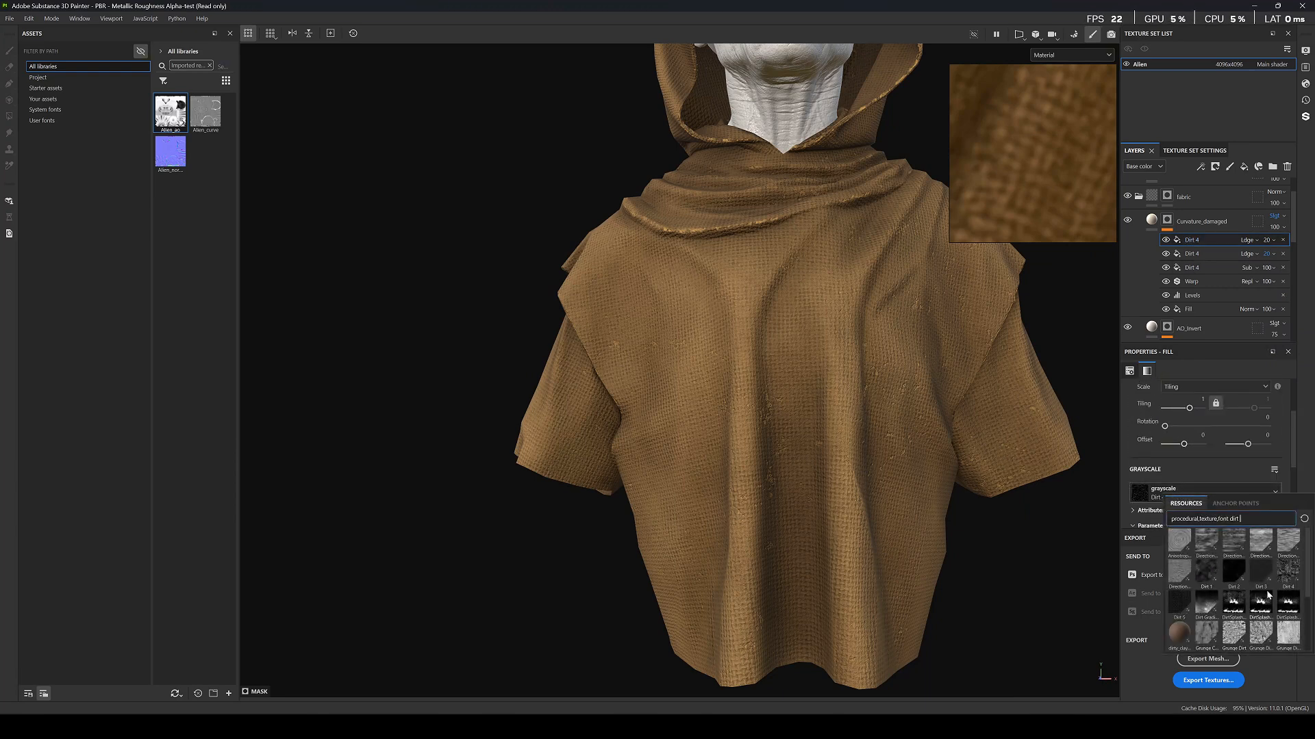
scroll(1268, 596, down, 3)
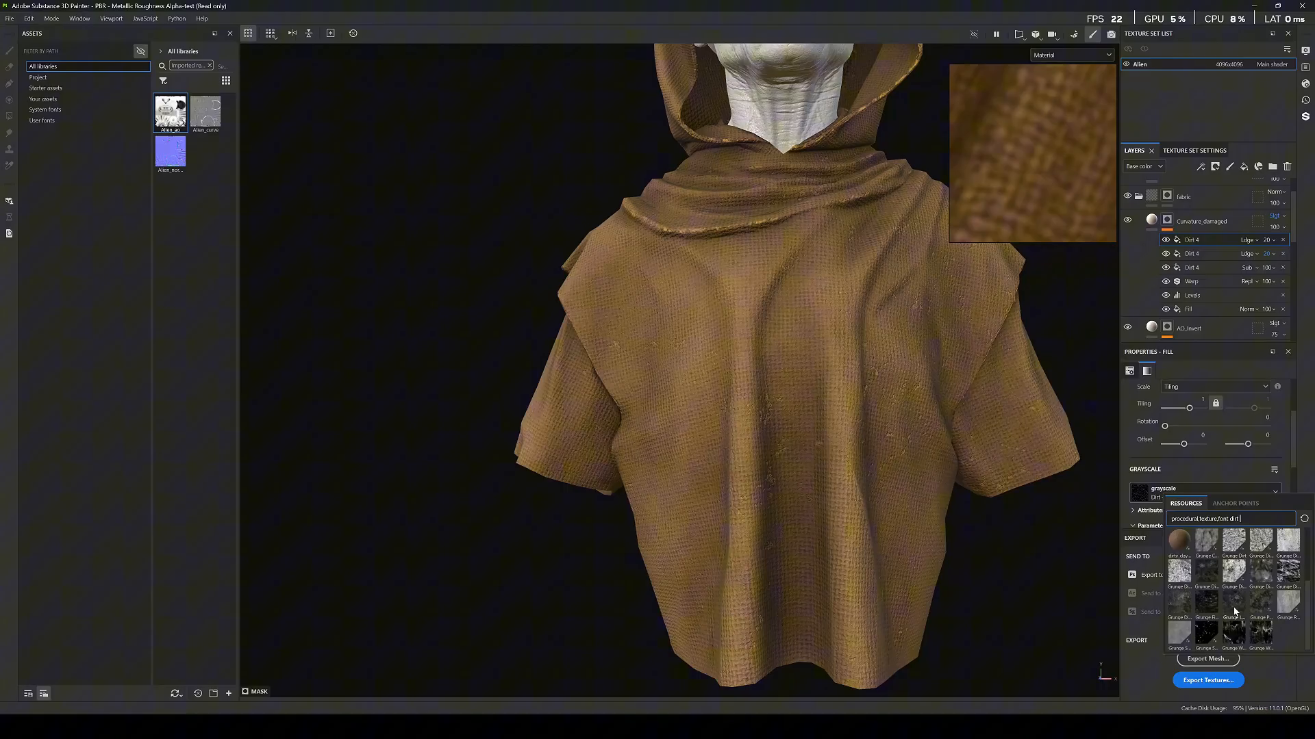
mouse_move(1254, 601)
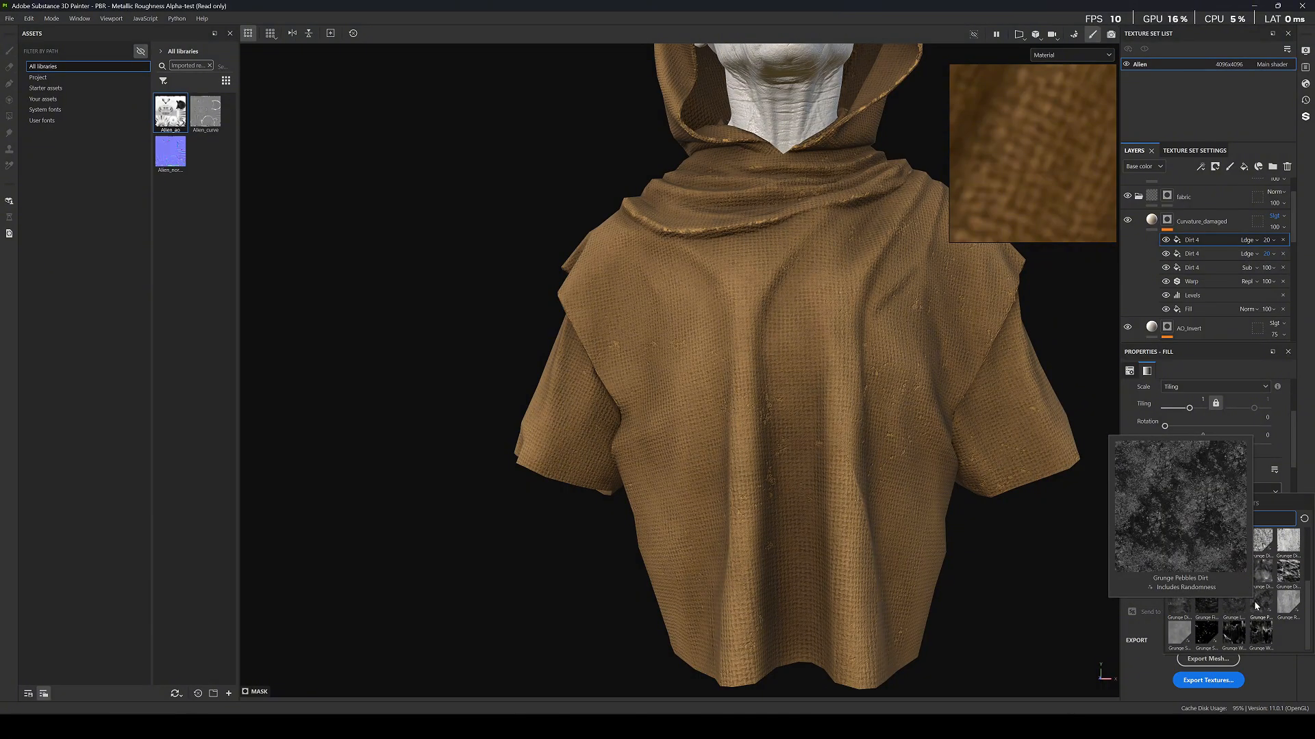
click(1255, 601)
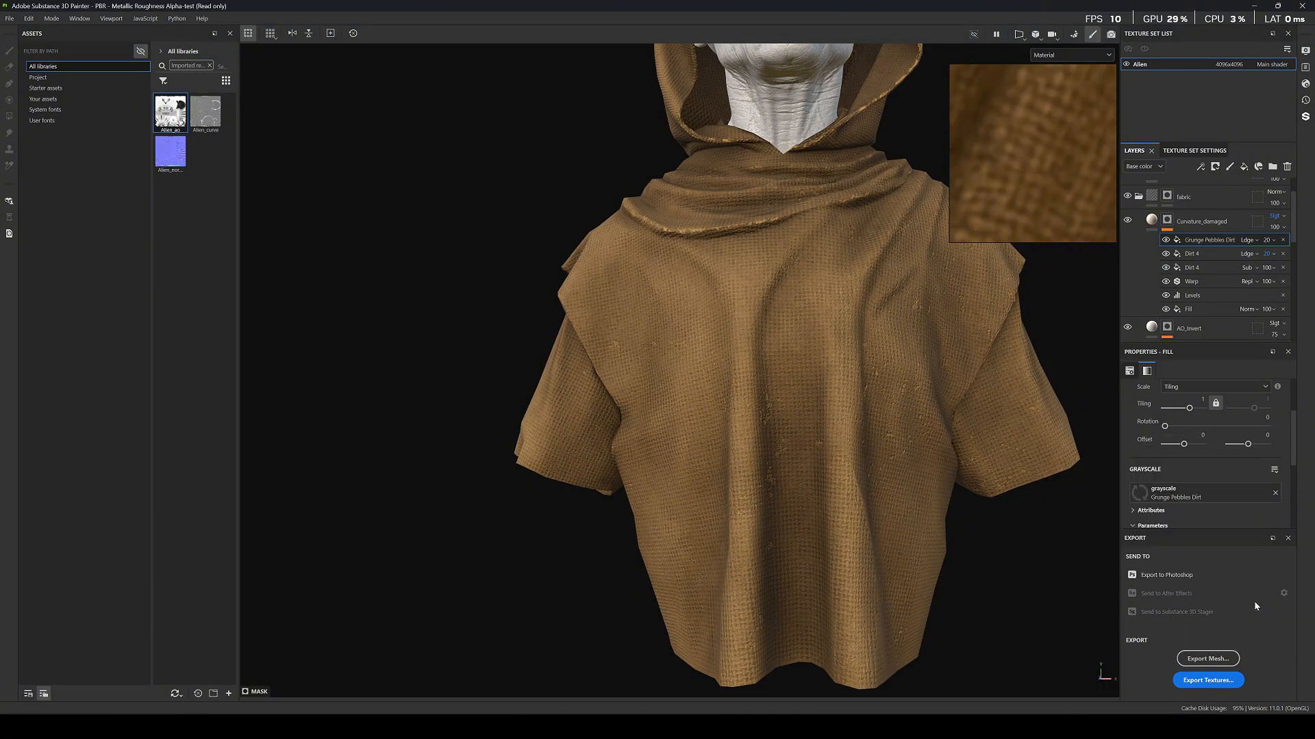
Try the Grunge Pebbles Dirt fill with Balance 0.45 and Contrast 0, and check the robe in material and base color views.
click(1246, 240)
click(1245, 244)
scroll(1191, 473, down, 5)
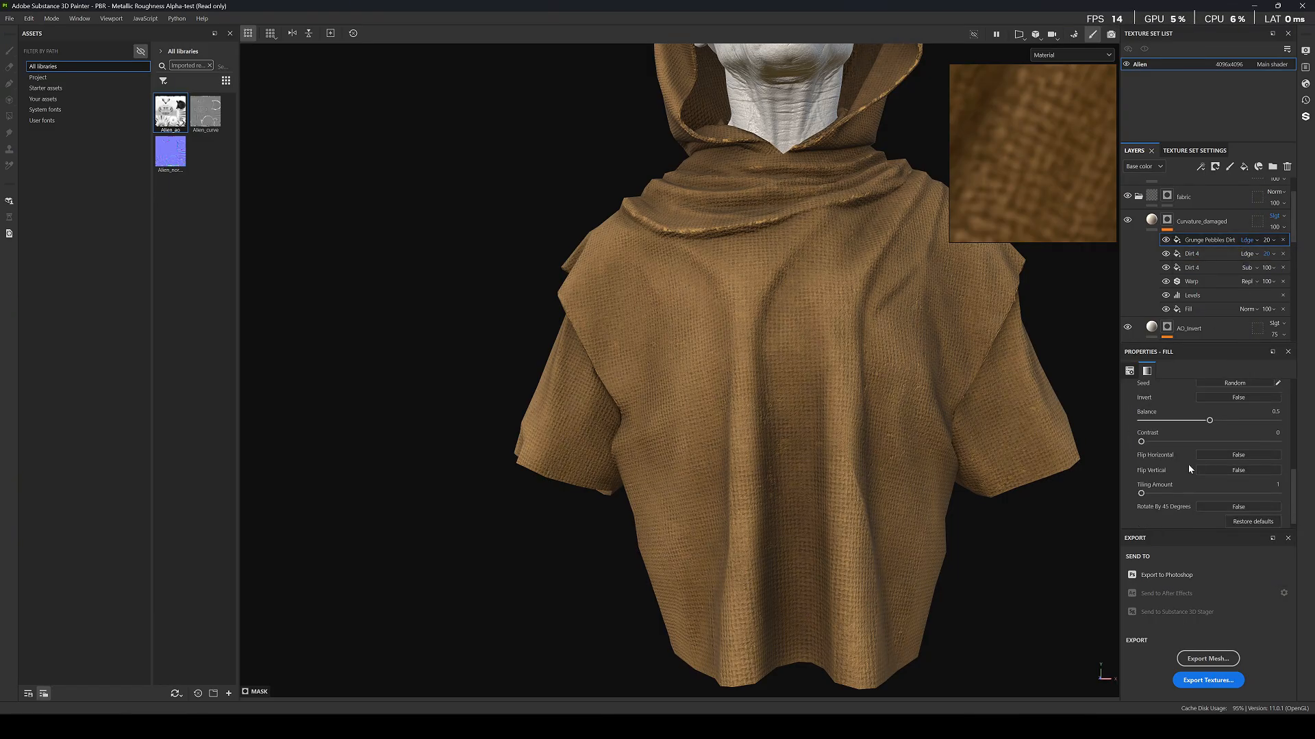
drag(1140, 421, 1277, 442)
mouse_move(1183, 420)
mouse_down()
mouse_move(1280, 420)
mouse_move(1115, 444)
mouse_move(1187, 433)
mouse_up()
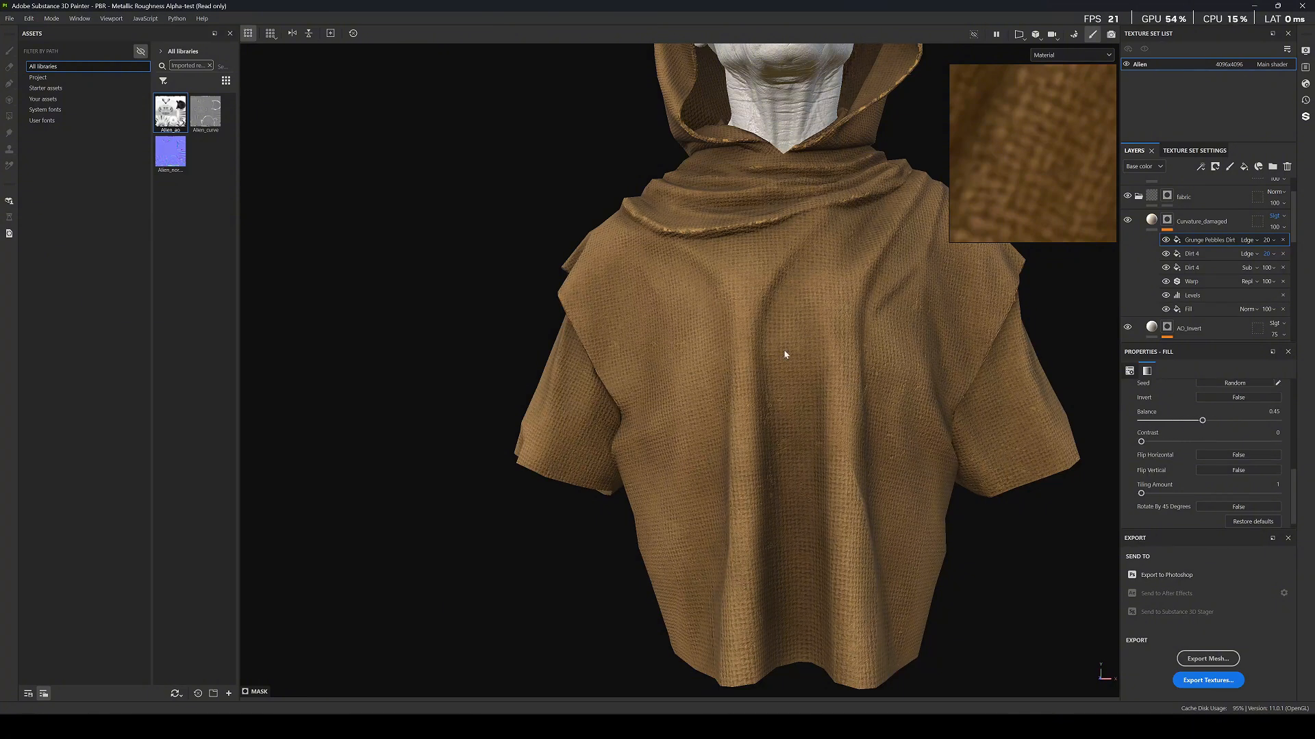
mouse_move(785, 355)
alt+right_down()
mouse_move(743, 371)
mouse_move(792, 355)
alt+right_up()
alt+drag(792, 355, 734, 368)
alt+right_drag(734, 369, 784, 355)
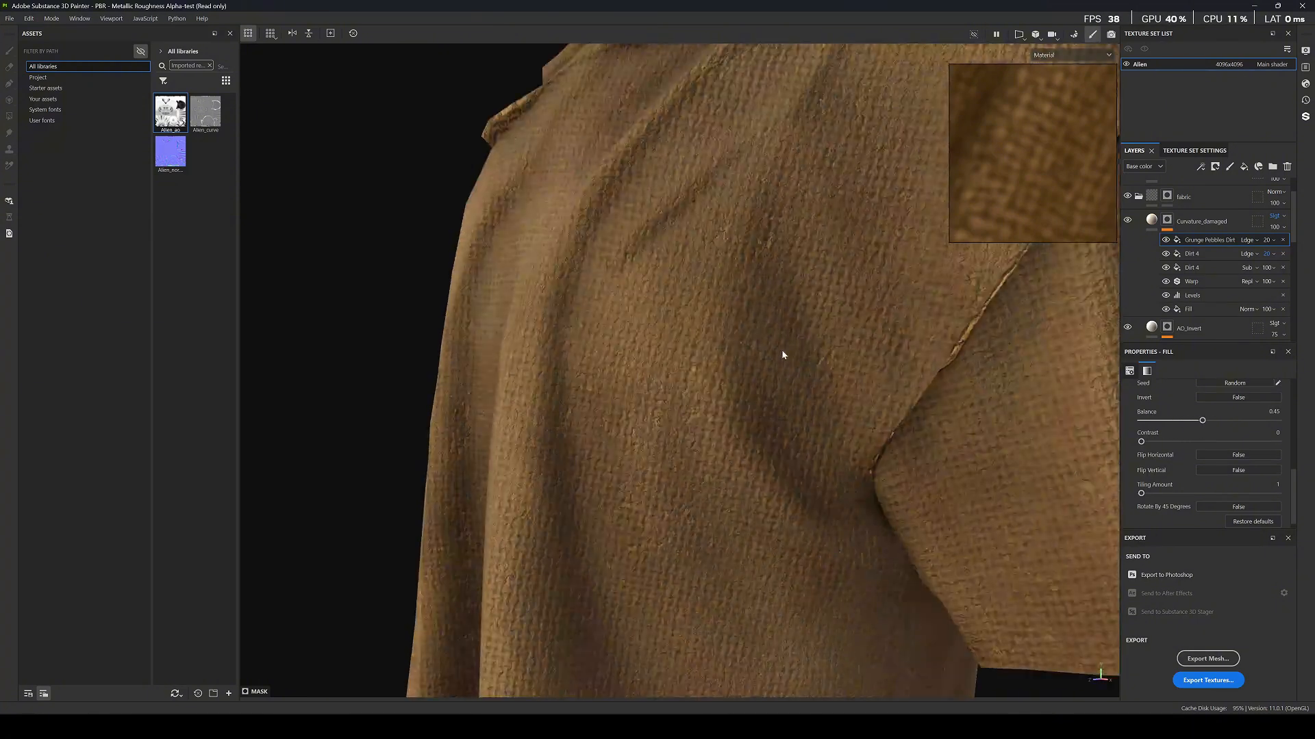
key(c)
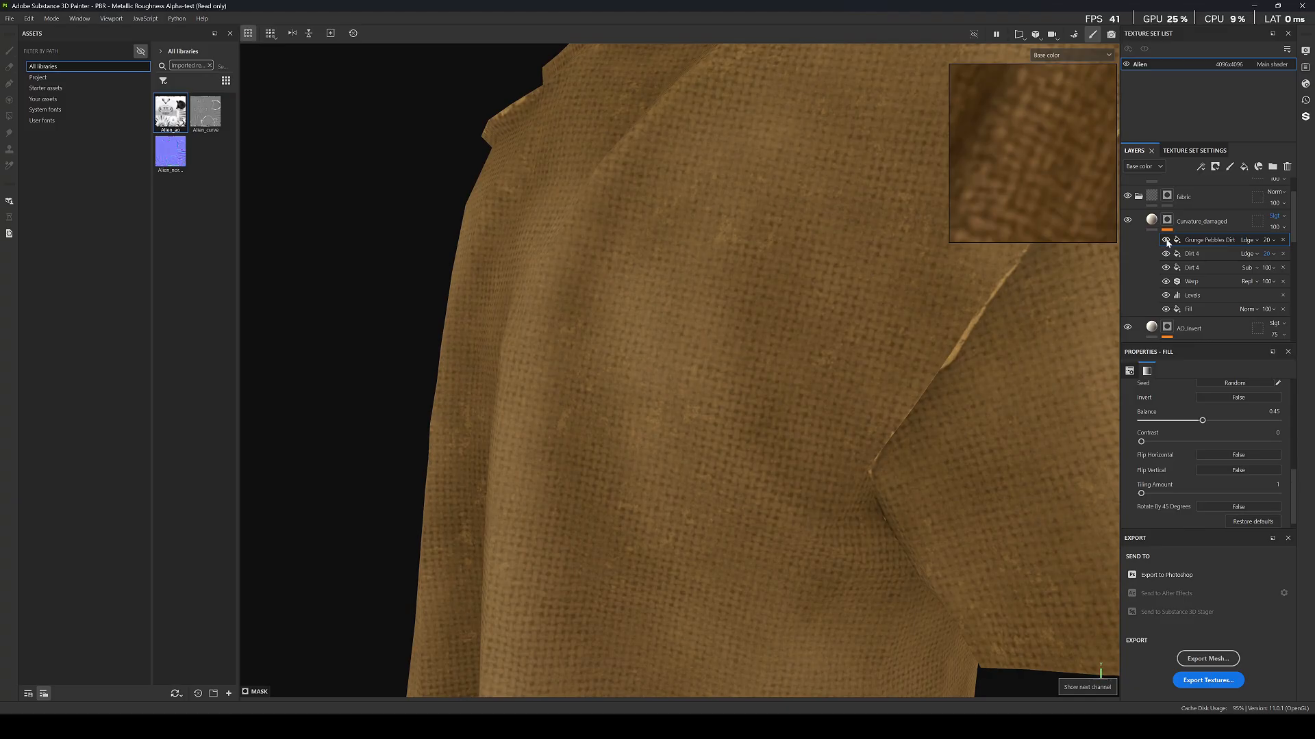
mouse_move(949, 330)
alt+mouse_down()
mouse_move(890, 347)
mouse_move(951, 332)
alt+mouse_up()
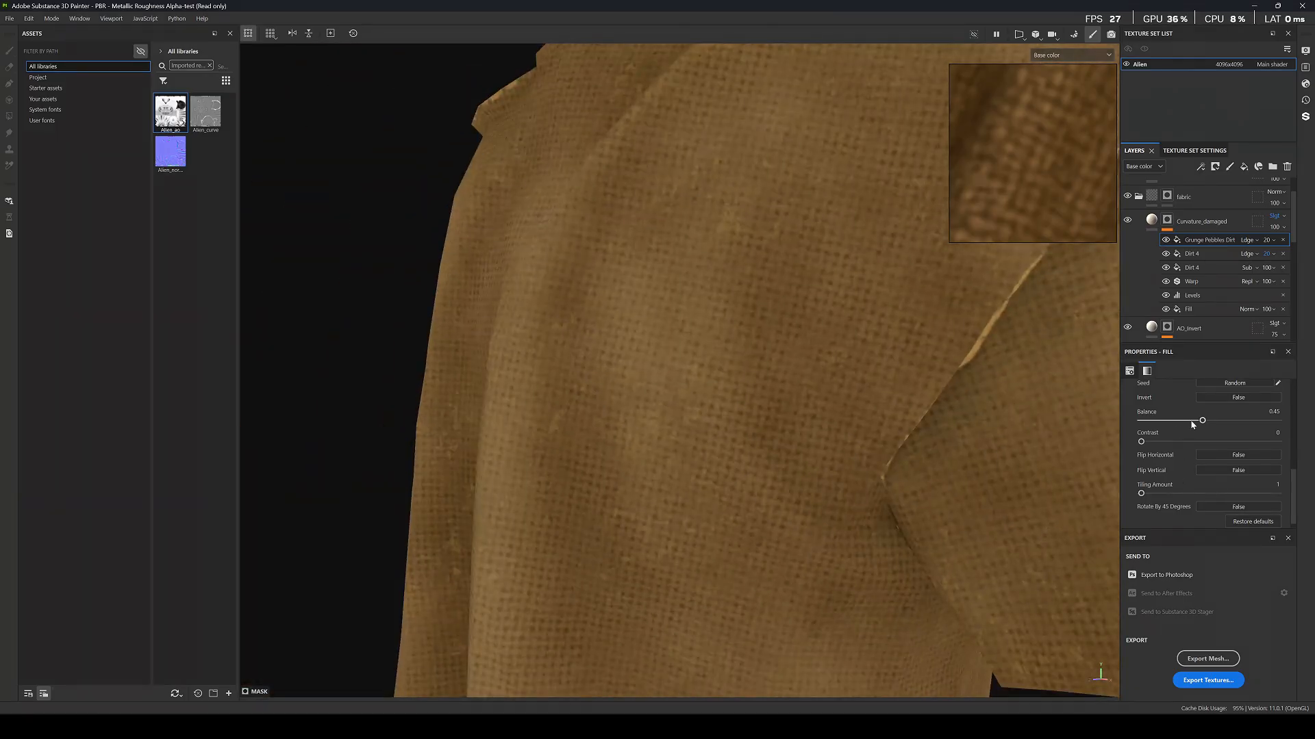
Try a Balance of 0.61 on the Grunge Pebbles Dirt fill and compare the robe's individual channels with the full material.
mouse_move(1202, 420)
mouse_down()
mouse_move(1236, 427)
mouse_move(1224, 425)
mouse_up()
scroll(825, 344, down, 6)
alt+drag(825, 346, 923, 364)
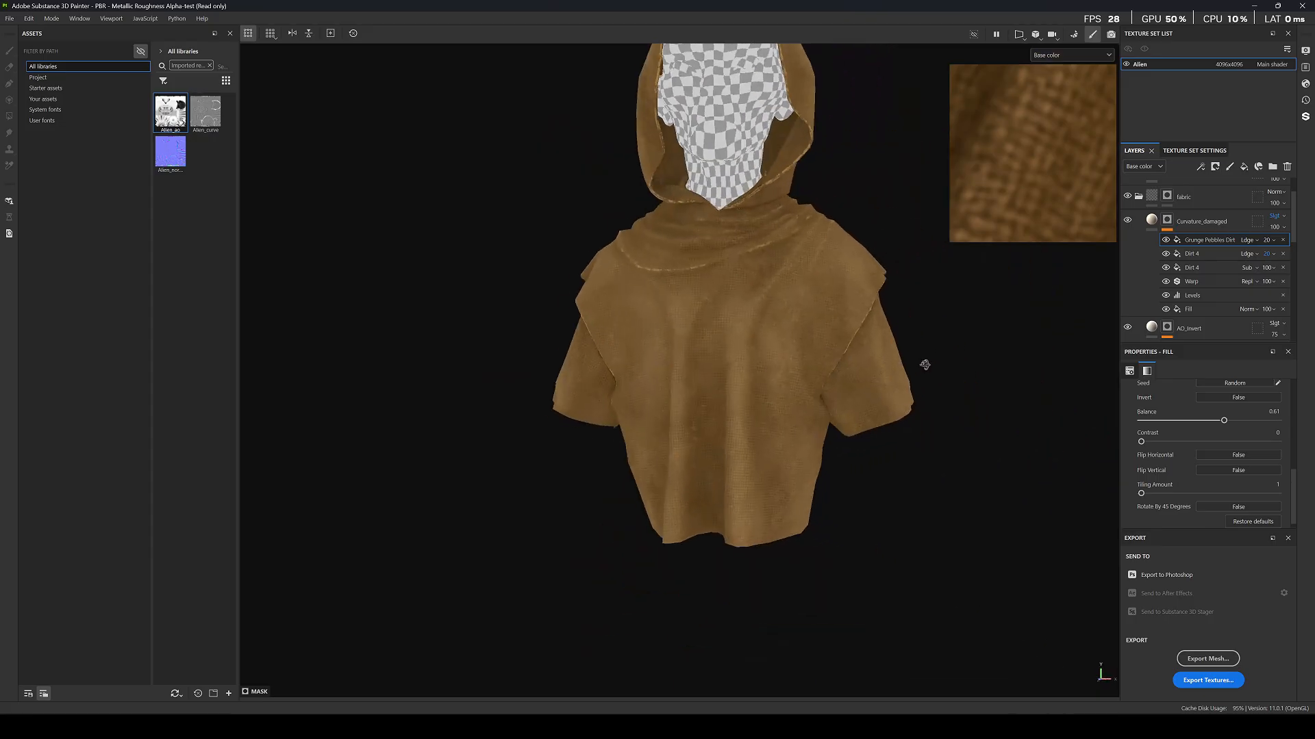
scroll(790, 345, up, 2)
key(m)
scroll(823, 353, up, 5)
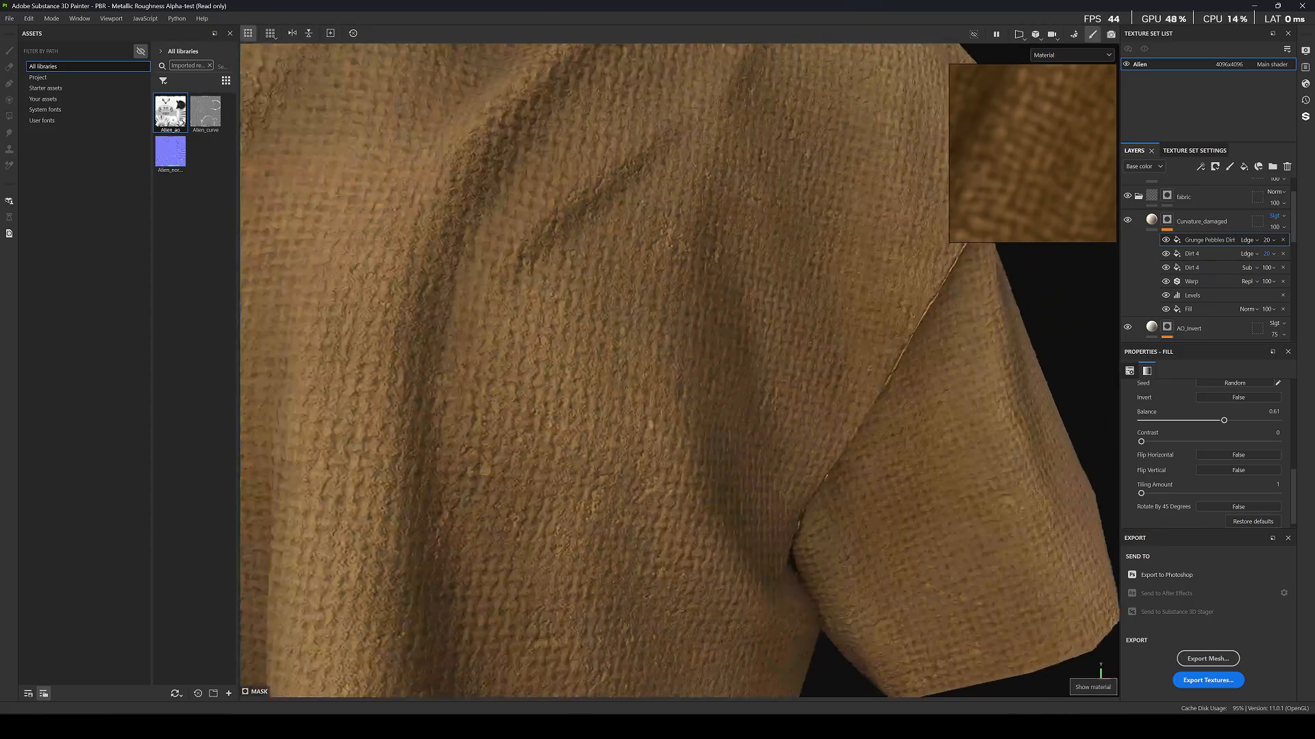
key(c)
key(c)
key(c)
key(c)
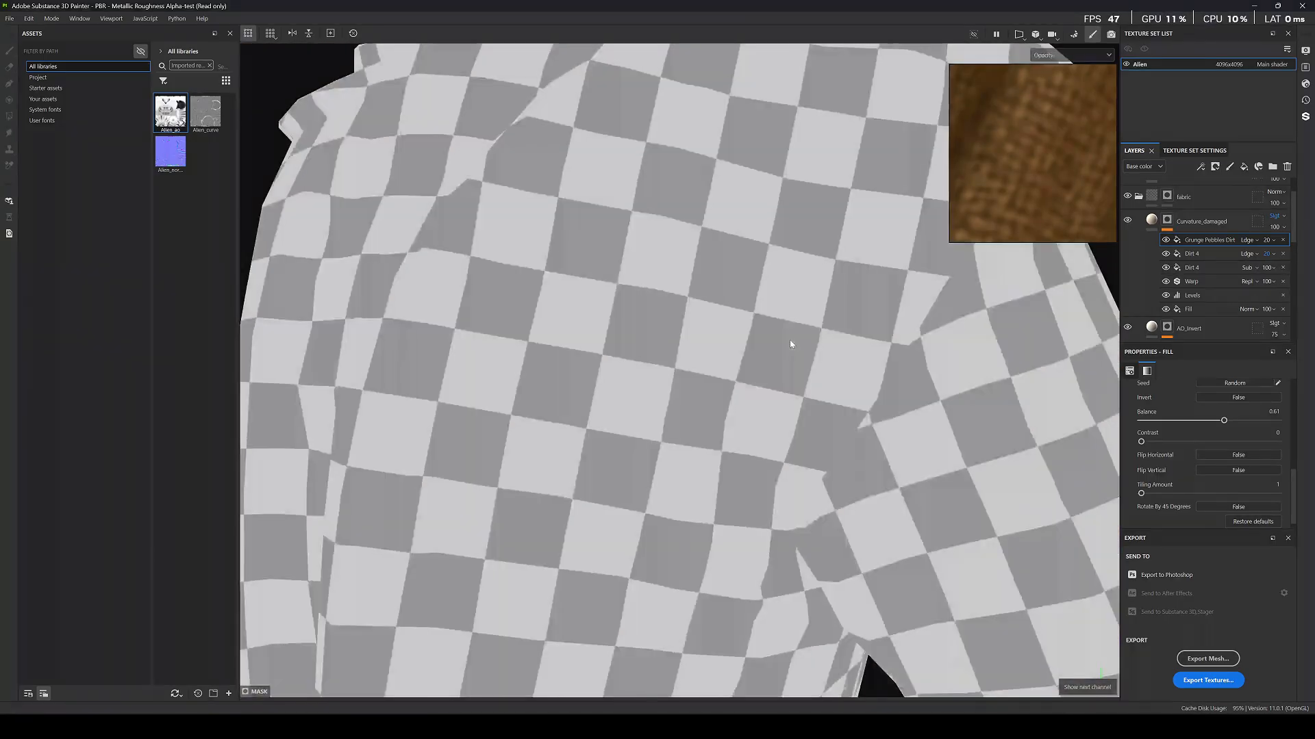
key(c)
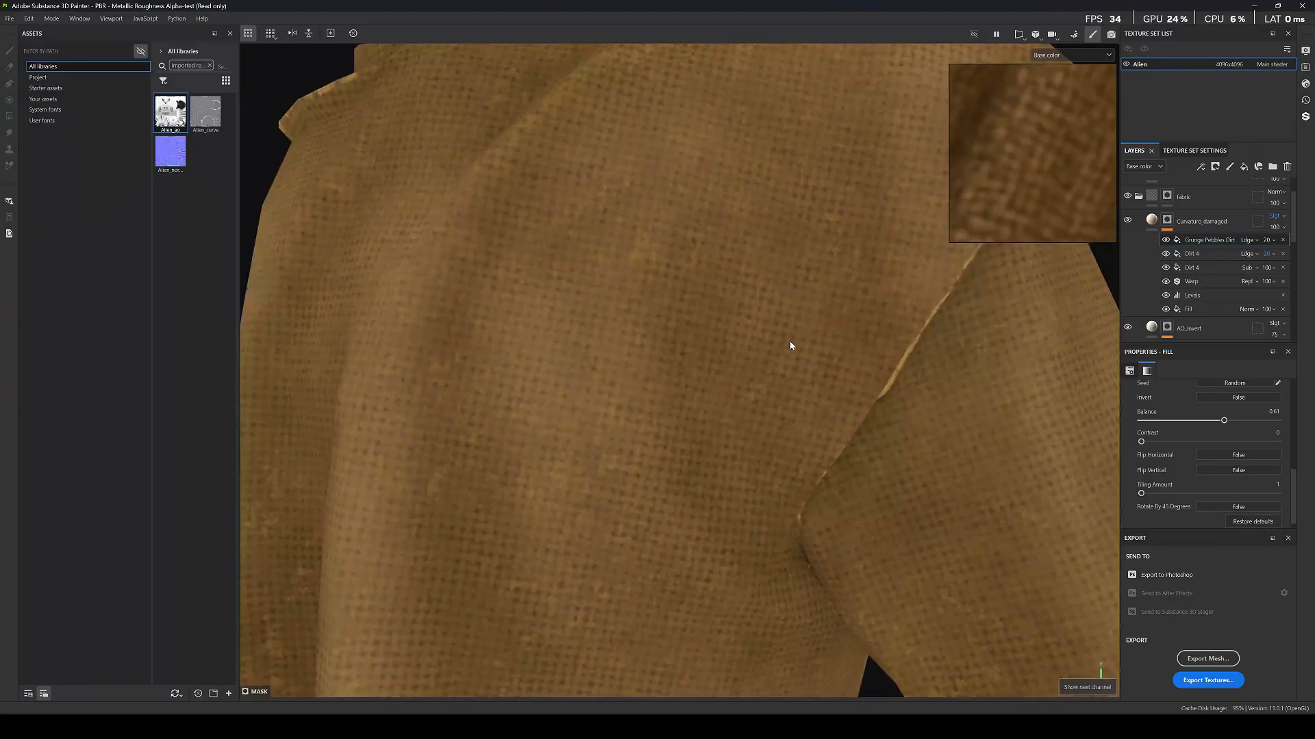
key(m)
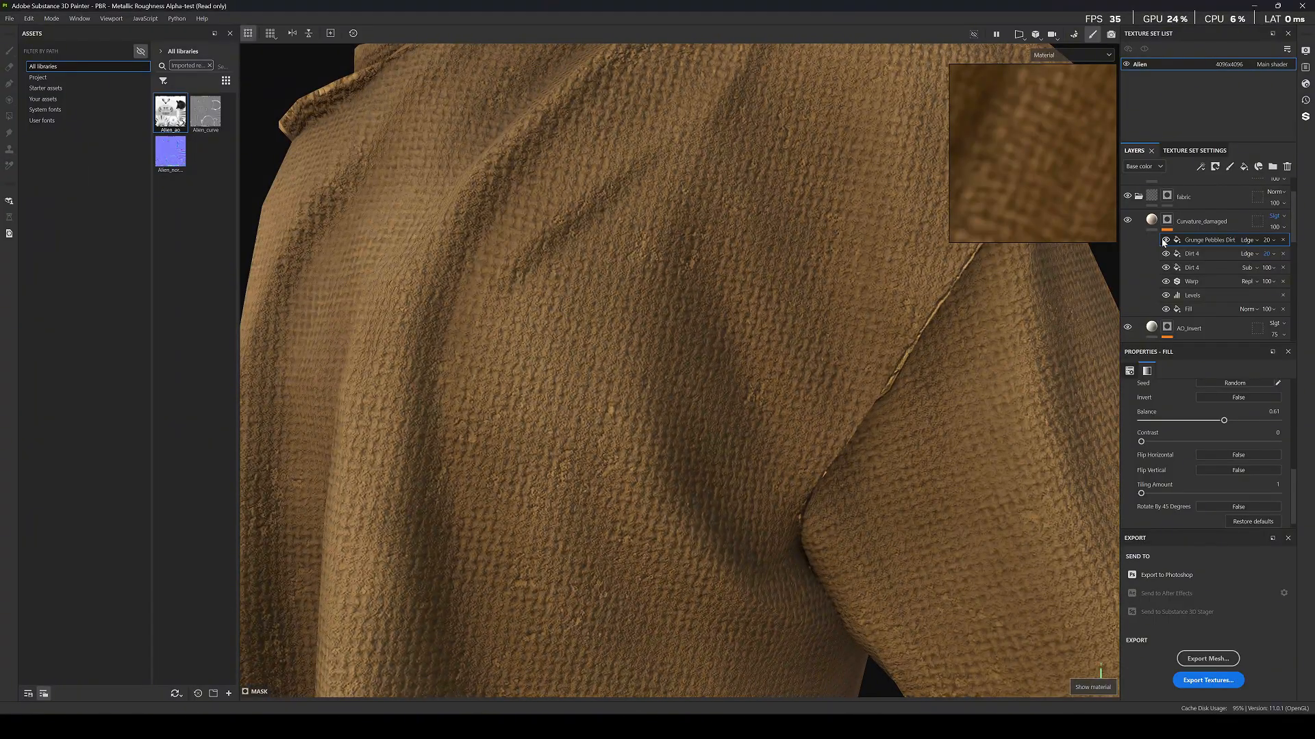
Try raising the Grunge Pebbles Dirt fill's opacity to about 50 and inspect the robe from afar and close up.
click(1268, 239)
mouse_move(1268, 258)
mouse_down()
mouse_move(1302, 261)
mouse_move(1290, 262)
mouse_up()
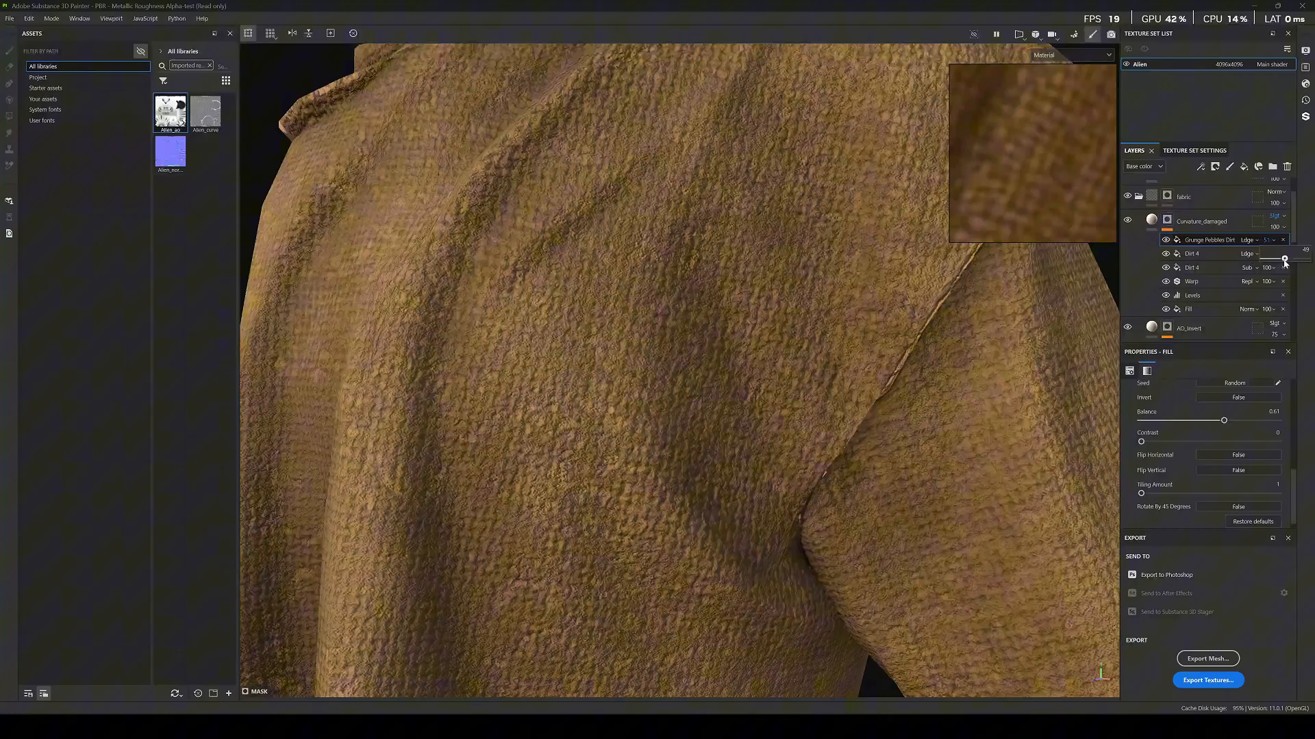
scroll(710, 386, down, 10)
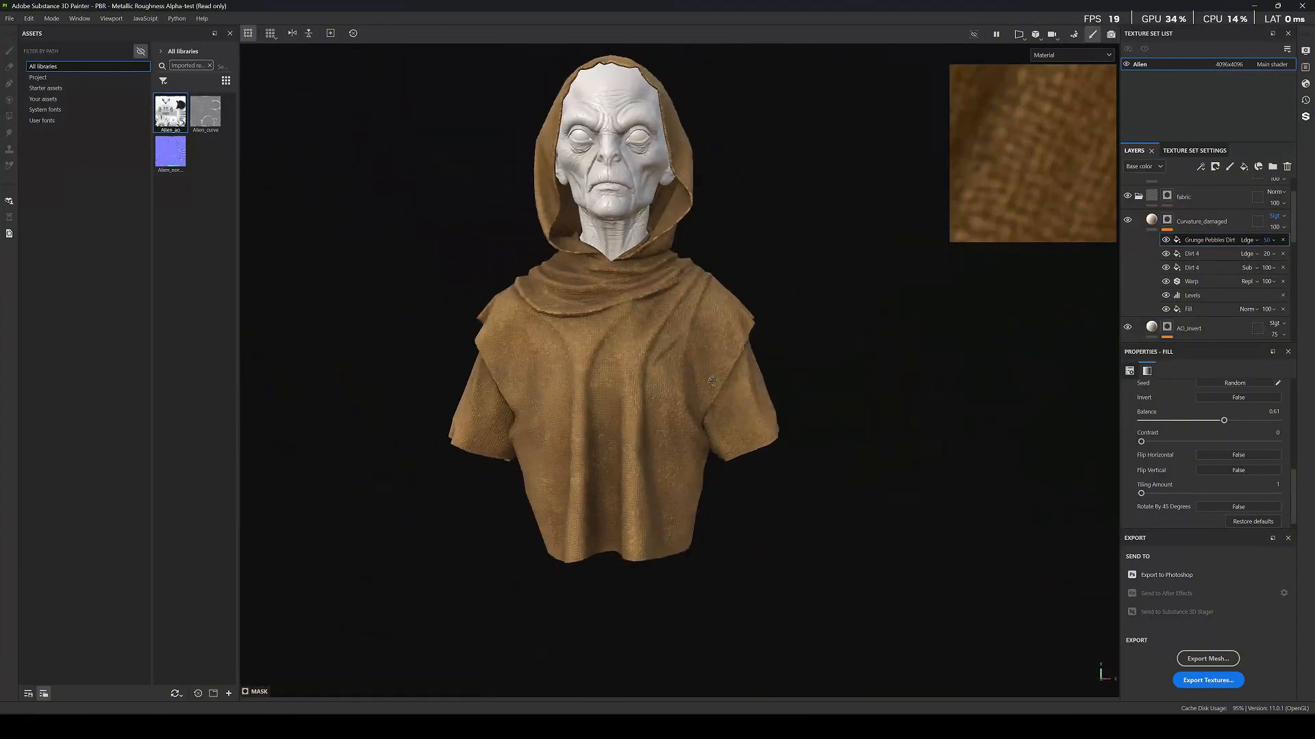
scroll(712, 381, up, 10)
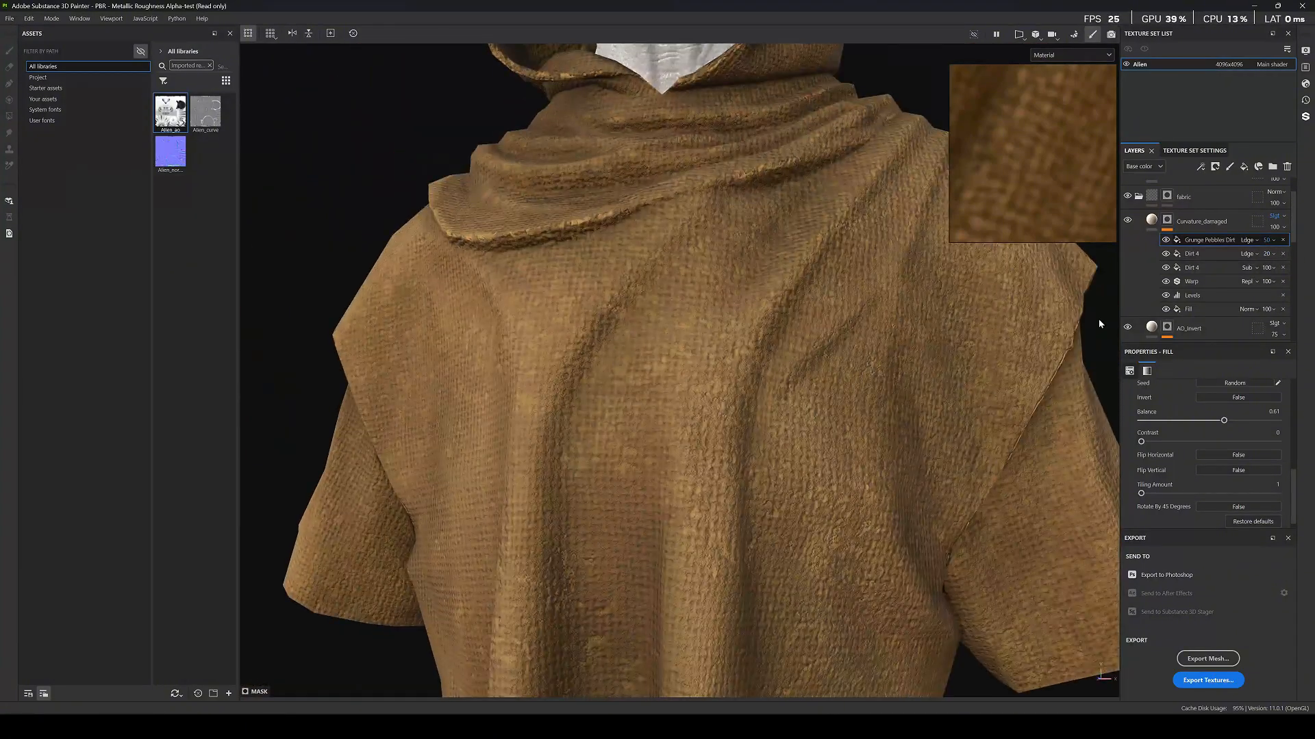
Set the Grunge Pebbles Dirt fill's opacity to 30 and check the robe.
click(1274, 245)
click(1304, 250)
text(3)
scroll(754, 397, down, 10)
scroll(749, 439, up, 10)
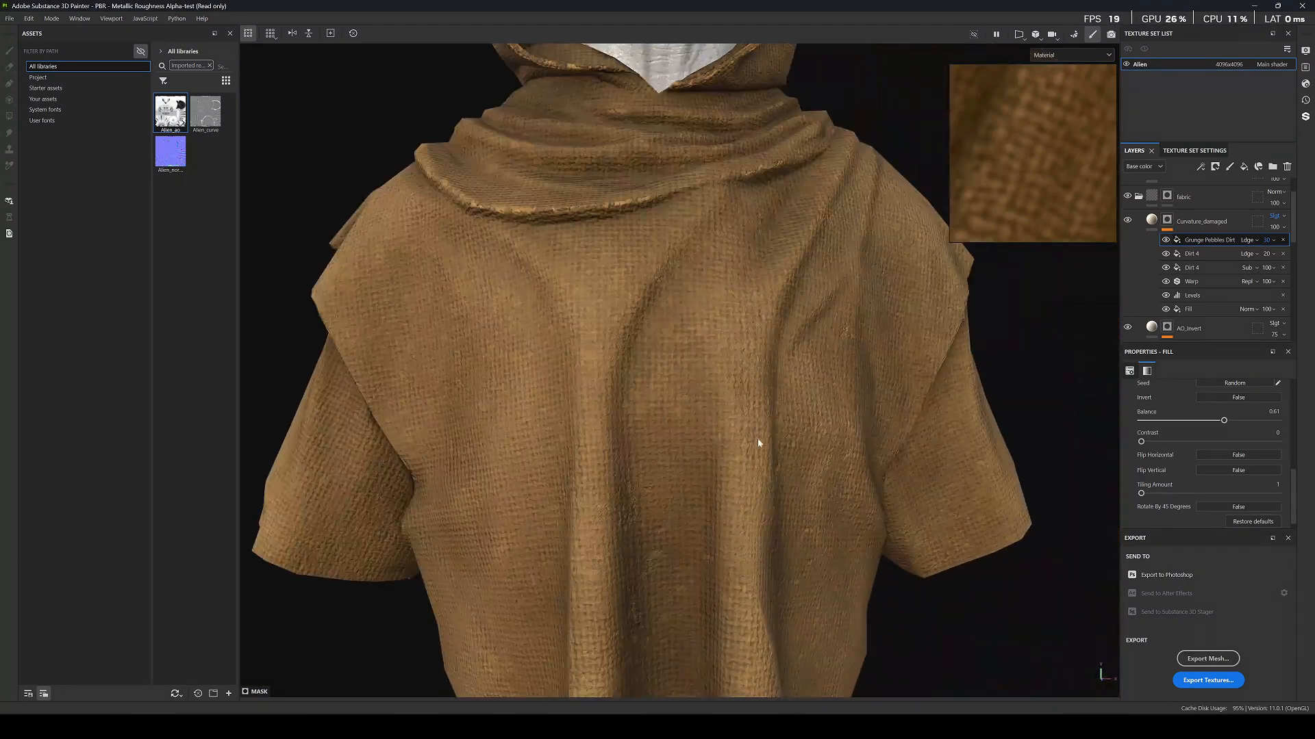
Set the Grunge Pebbles Dirt fill's Balance to 0.47 with Contrast at 0, and inspect the robe in base color and material views.
drag(1140, 441, 1081, 449)
mouse_move(1223, 420)
mouse_down()
mouse_move(1179, 421)
mouse_move(1199, 426)
mouse_up()
scroll(595, 349, down, 8)
alt+drag(644, 344, 690, 315)
scroll(598, 330, up, 6)
scroll(689, 313, down, 8)
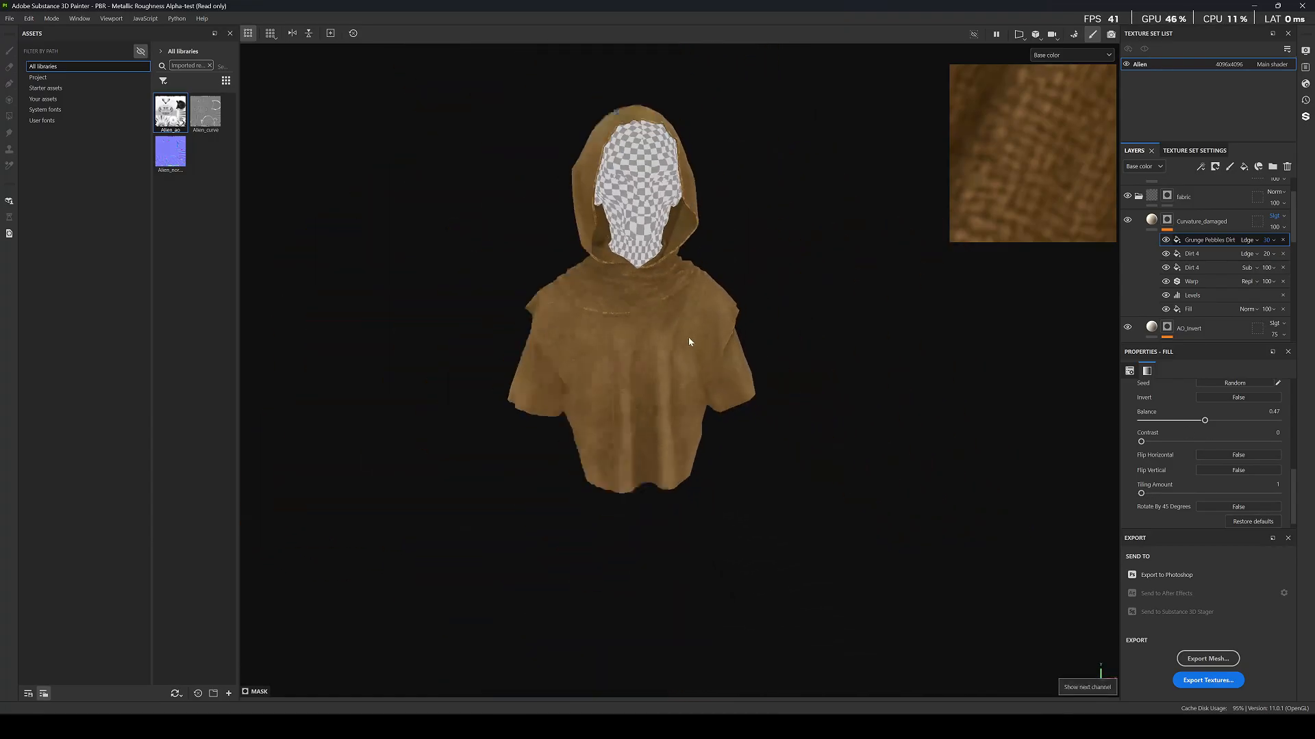
scroll(749, 362, up, 5)
scroll(742, 284, down, 5)
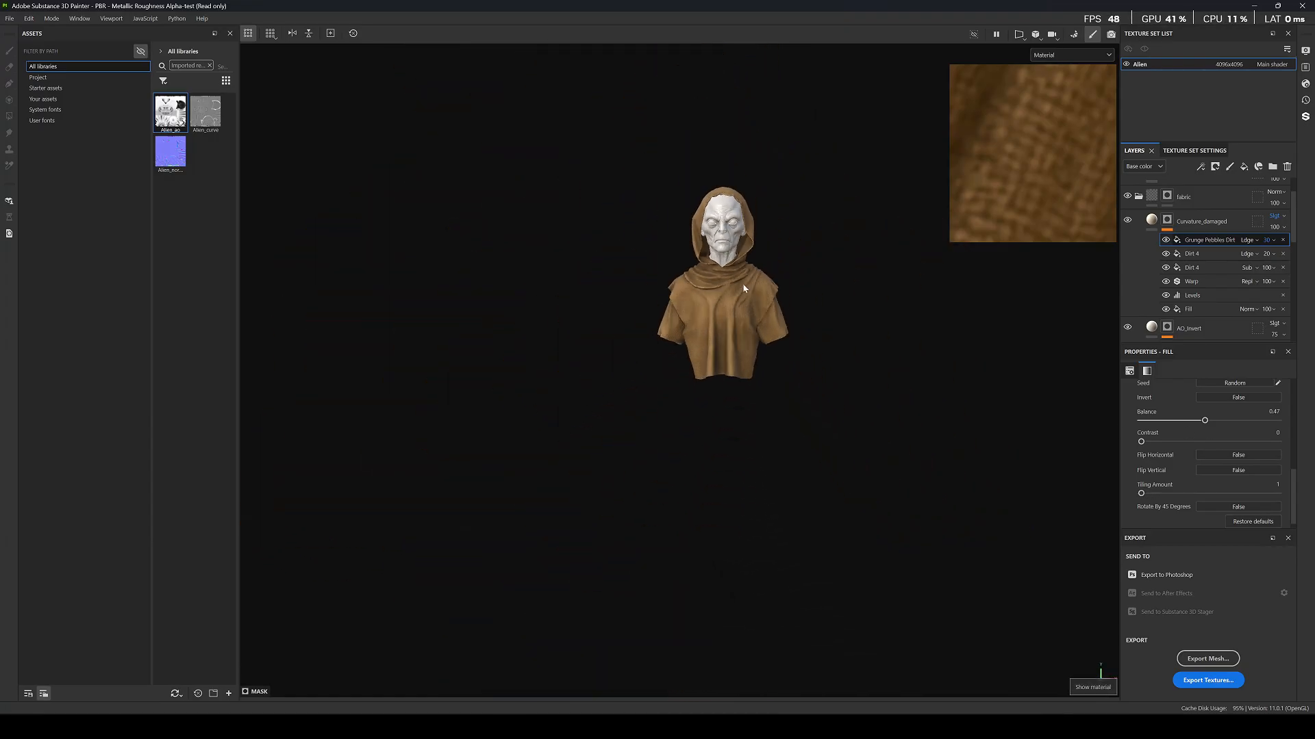
scroll(742, 284, up, 2)
scroll(1193, 229, up, 2)
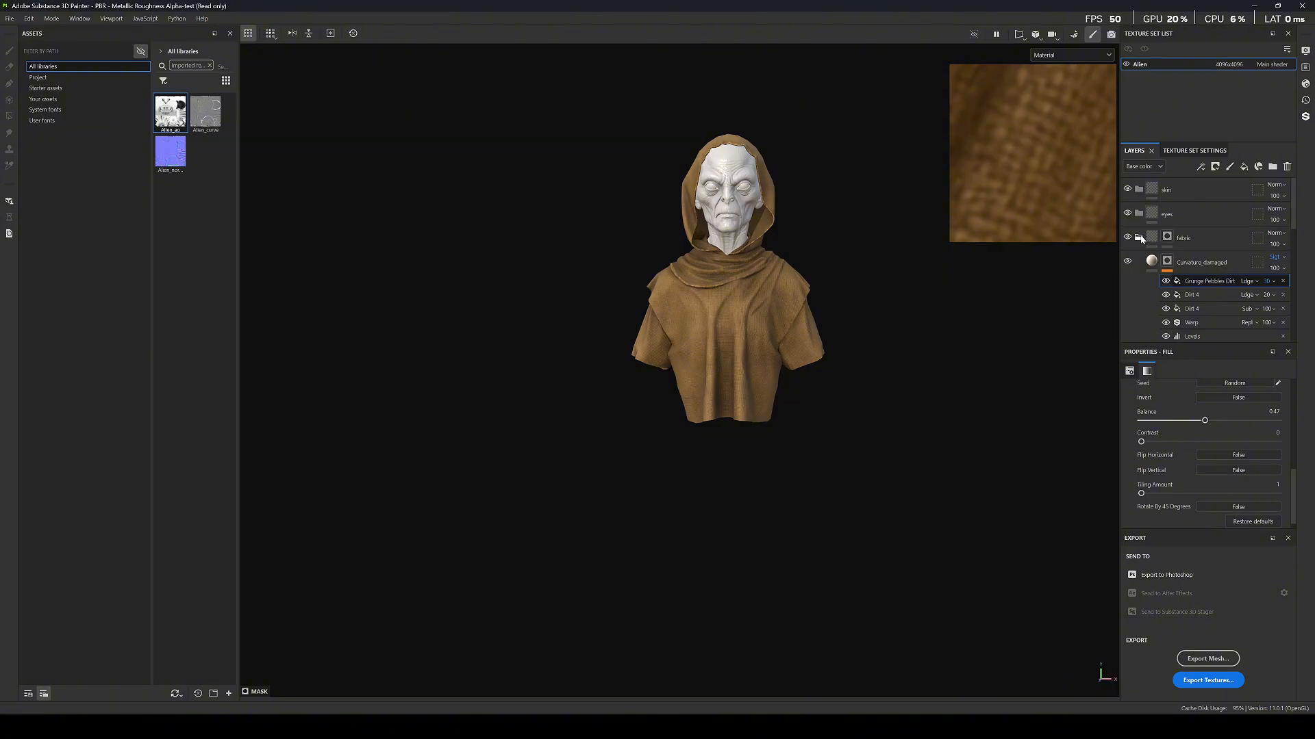
scroll(727, 301, up, 4)
scroll(727, 301, up, 3)
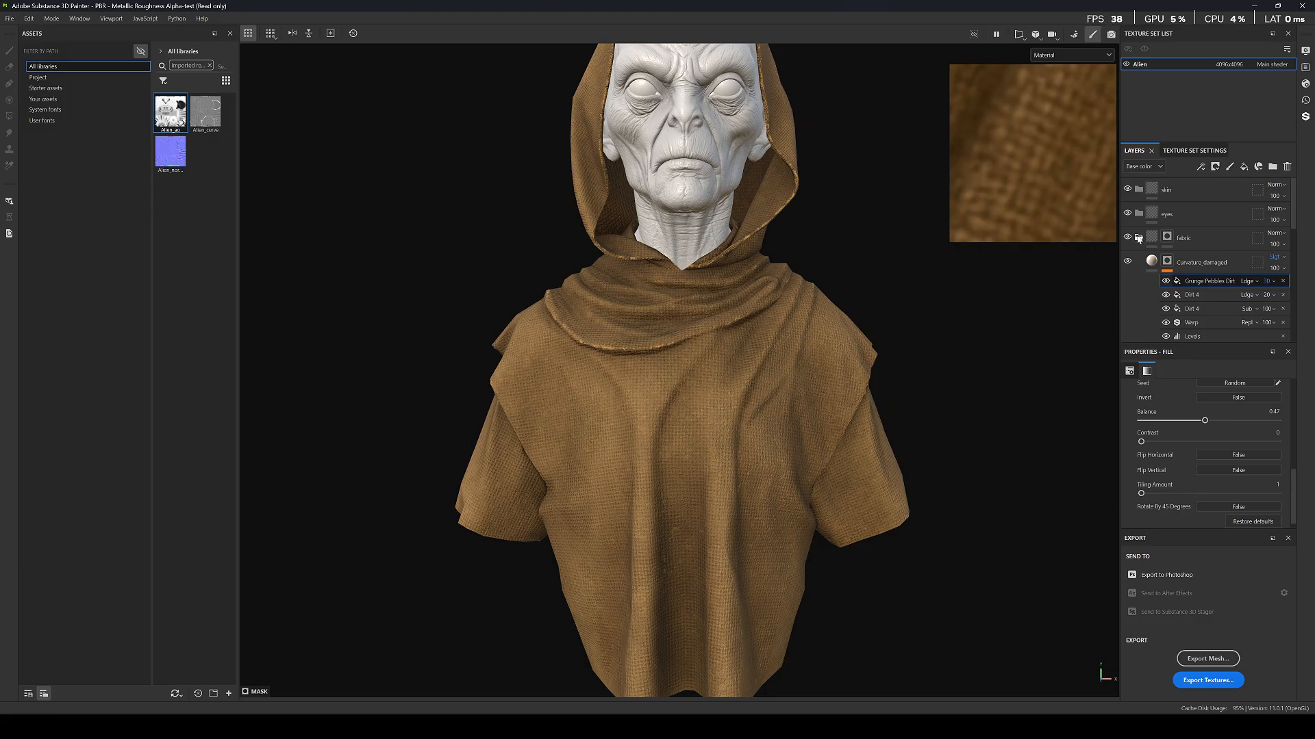
Select all layers inside the fabric group, from var1 up to Curvature_damaged.
click(1138, 239)
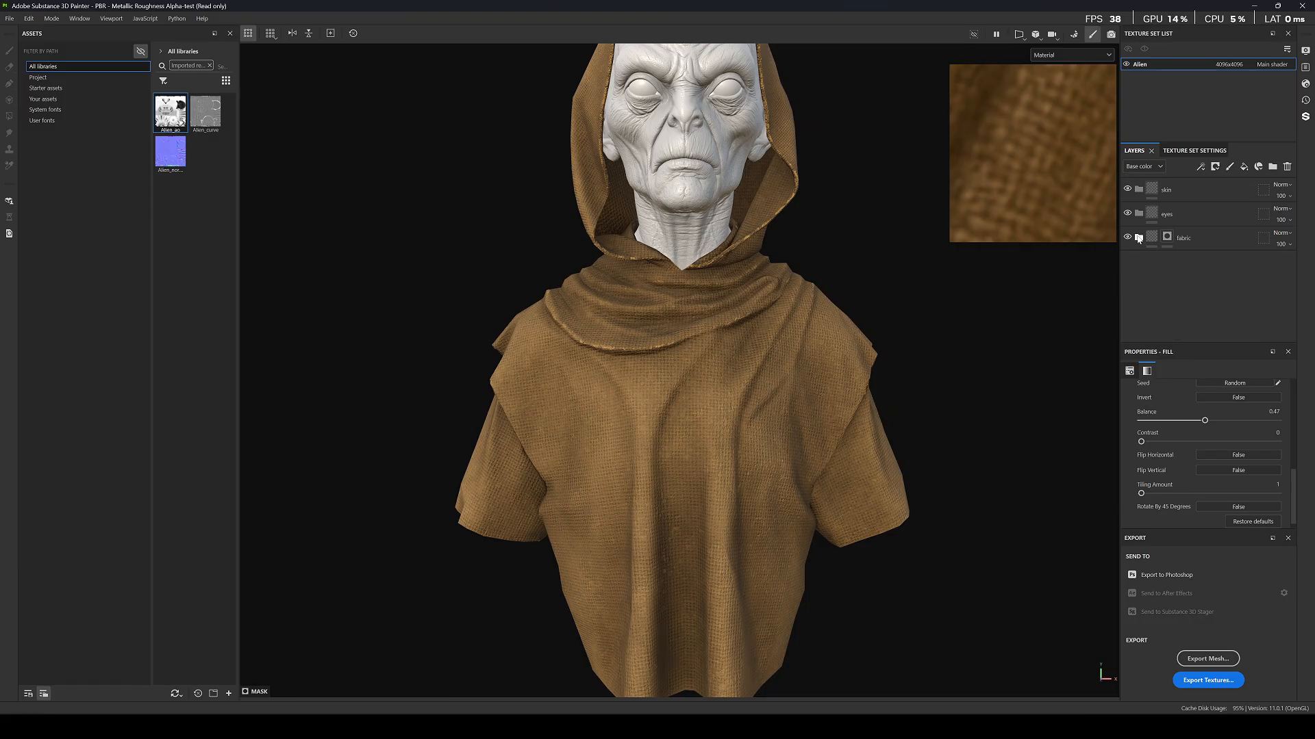
click(1139, 238)
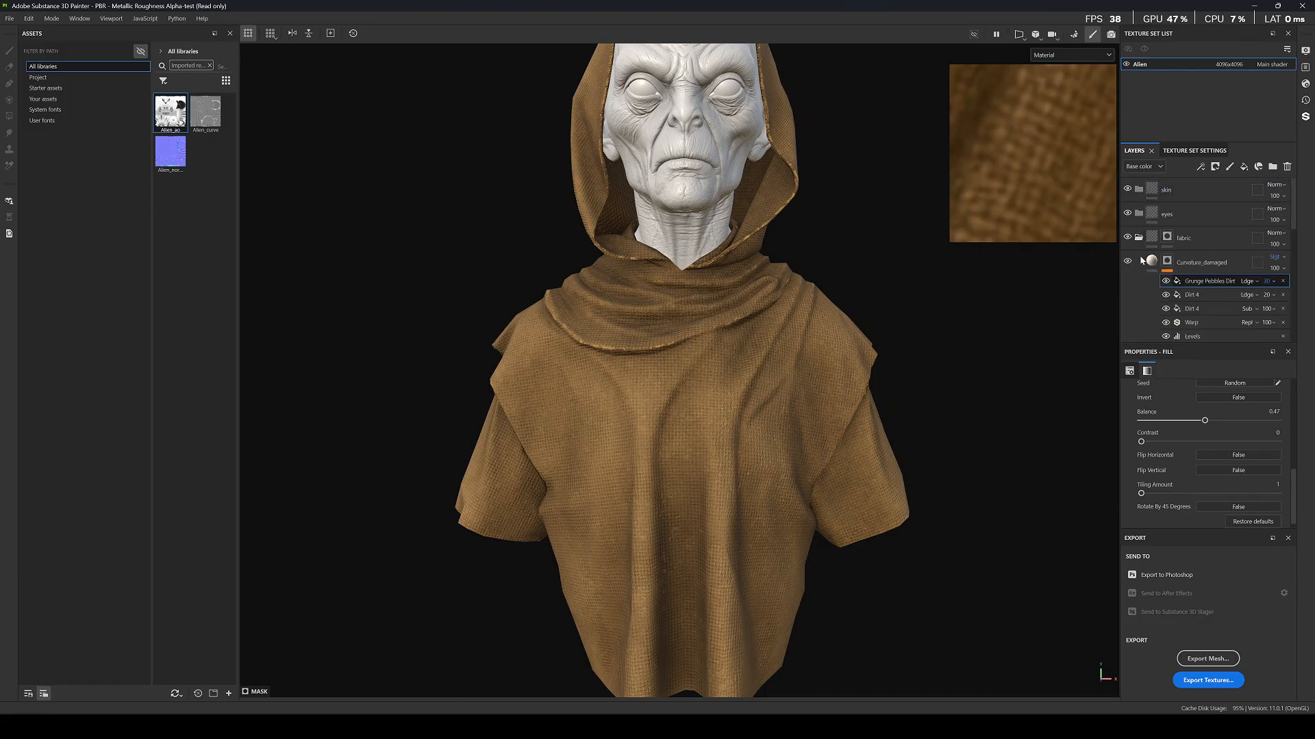
click(1139, 238)
click(1138, 239)
scroll(1221, 330, down, 5)
scroll(1220, 329, down, 3)
click(1202, 322)
scroll(1202, 296, up, 6)
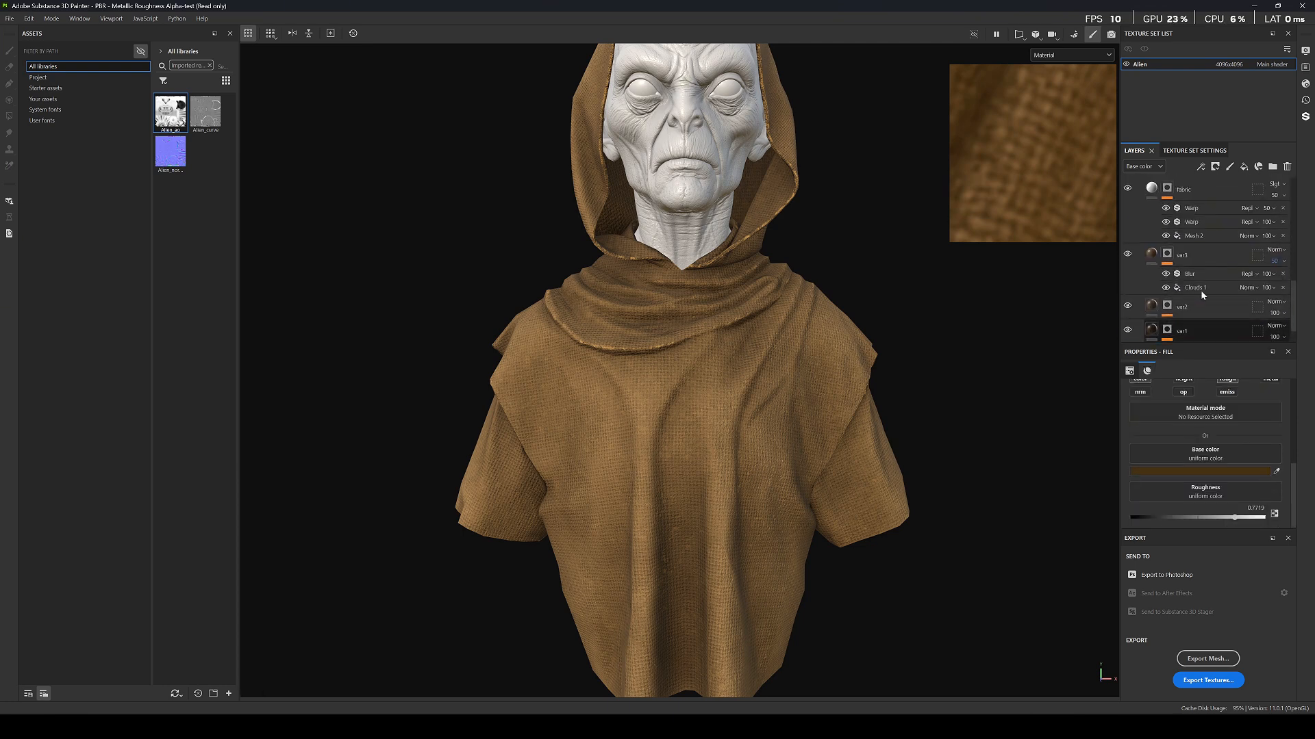
scroll(1200, 280, up, 3)
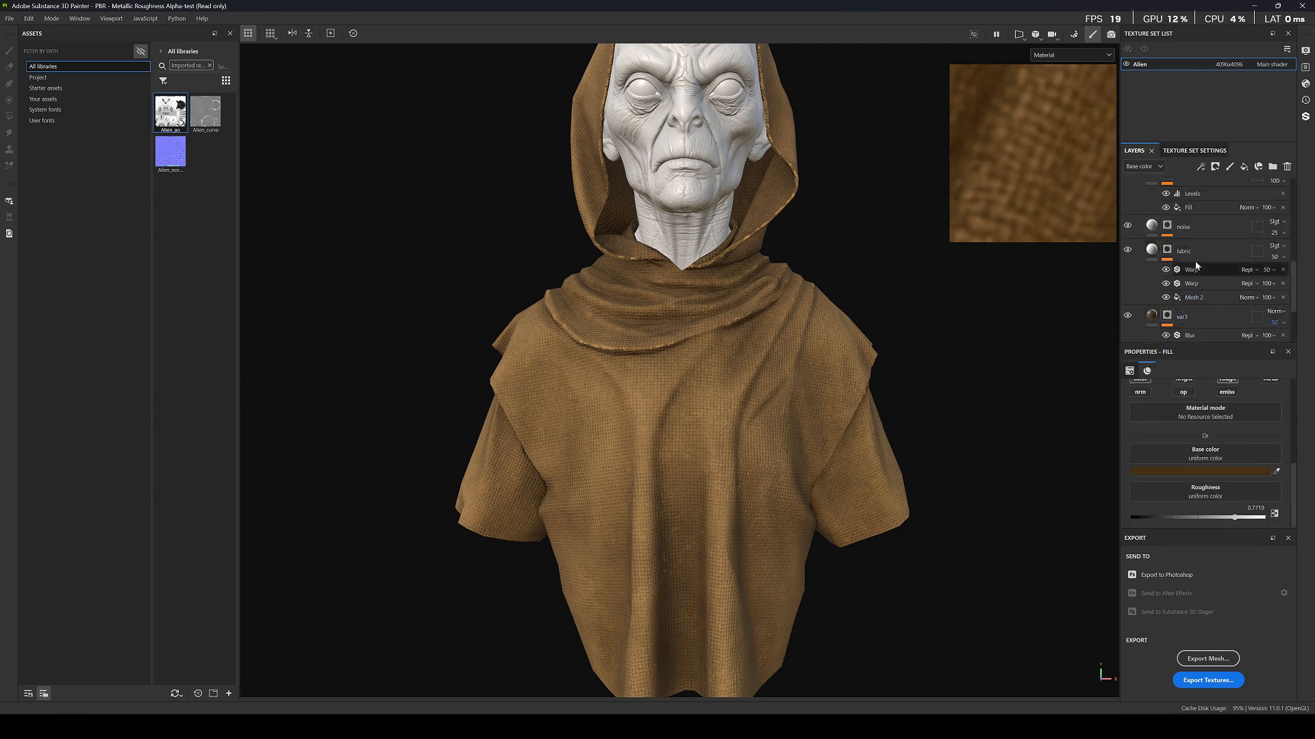
scroll(1196, 260, up, 8)
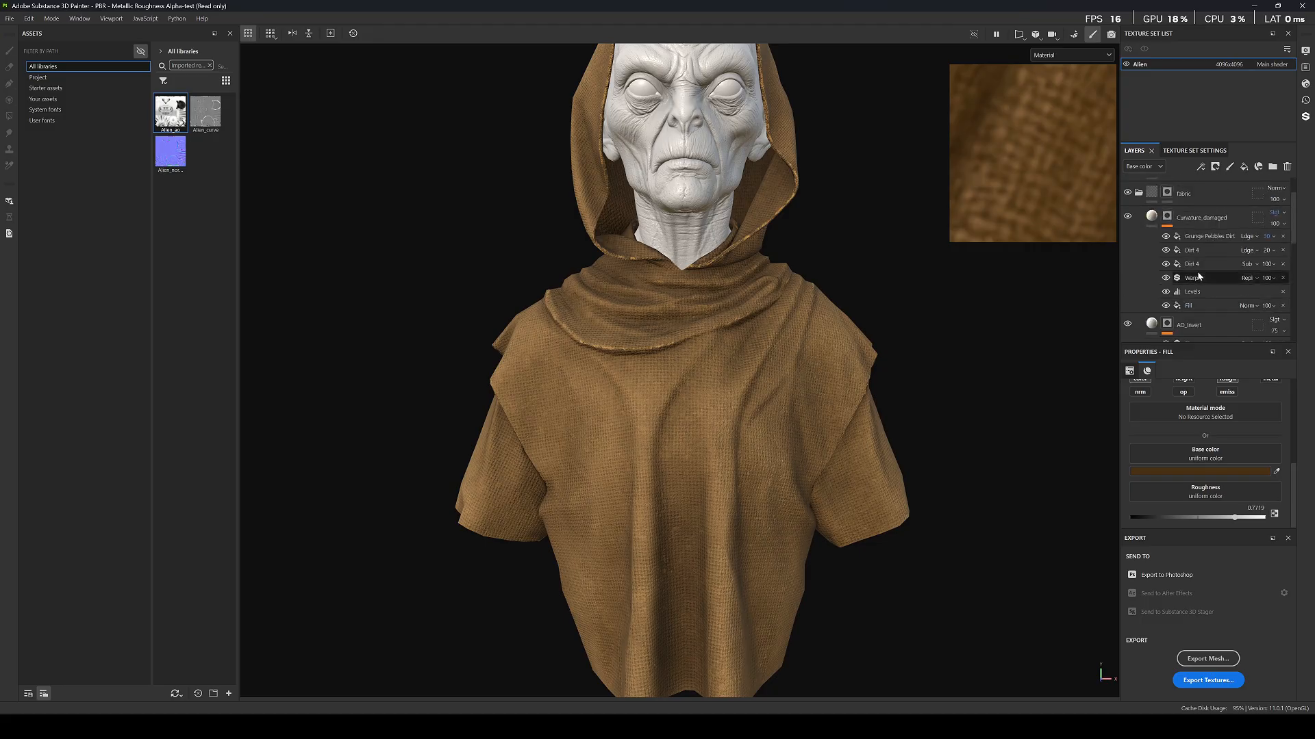
click(1201, 217)
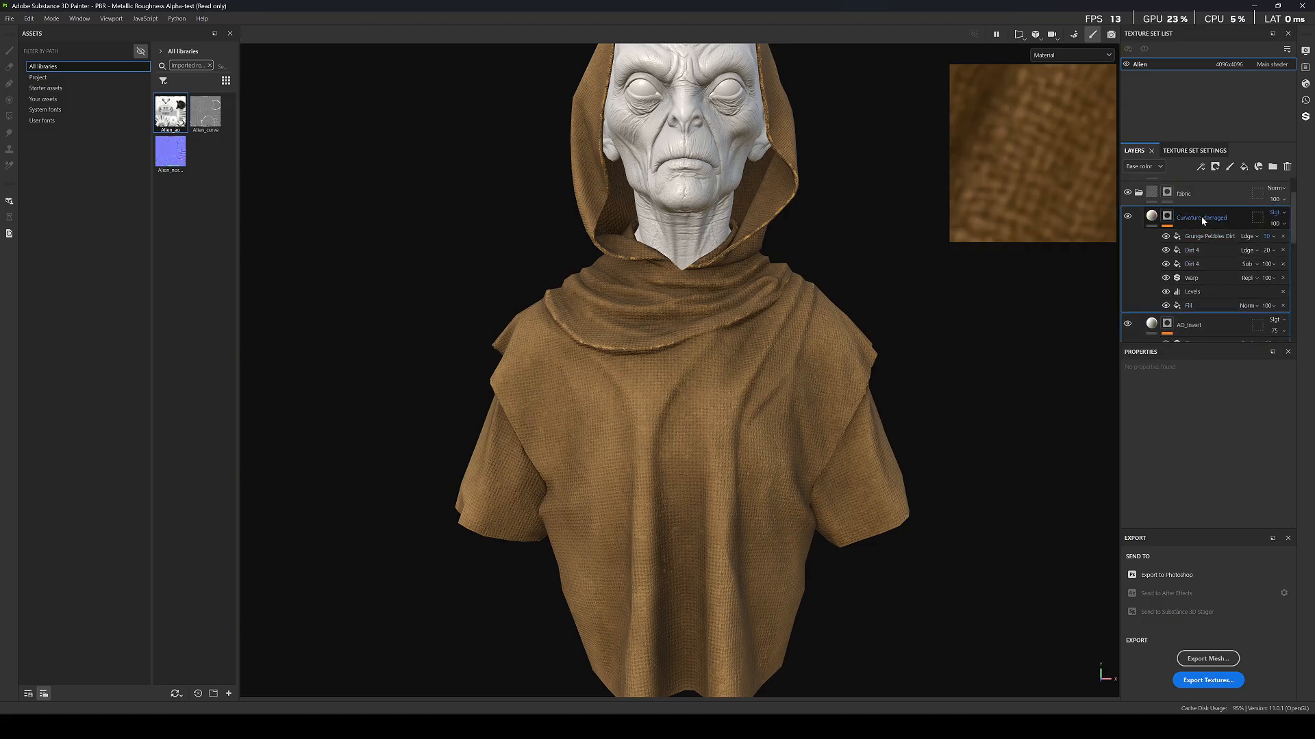
Copy the selected fabric layers into the skin group, collapse both groups and select the skin group.
scroll(1153, 261, up, 2)
click(1138, 238)
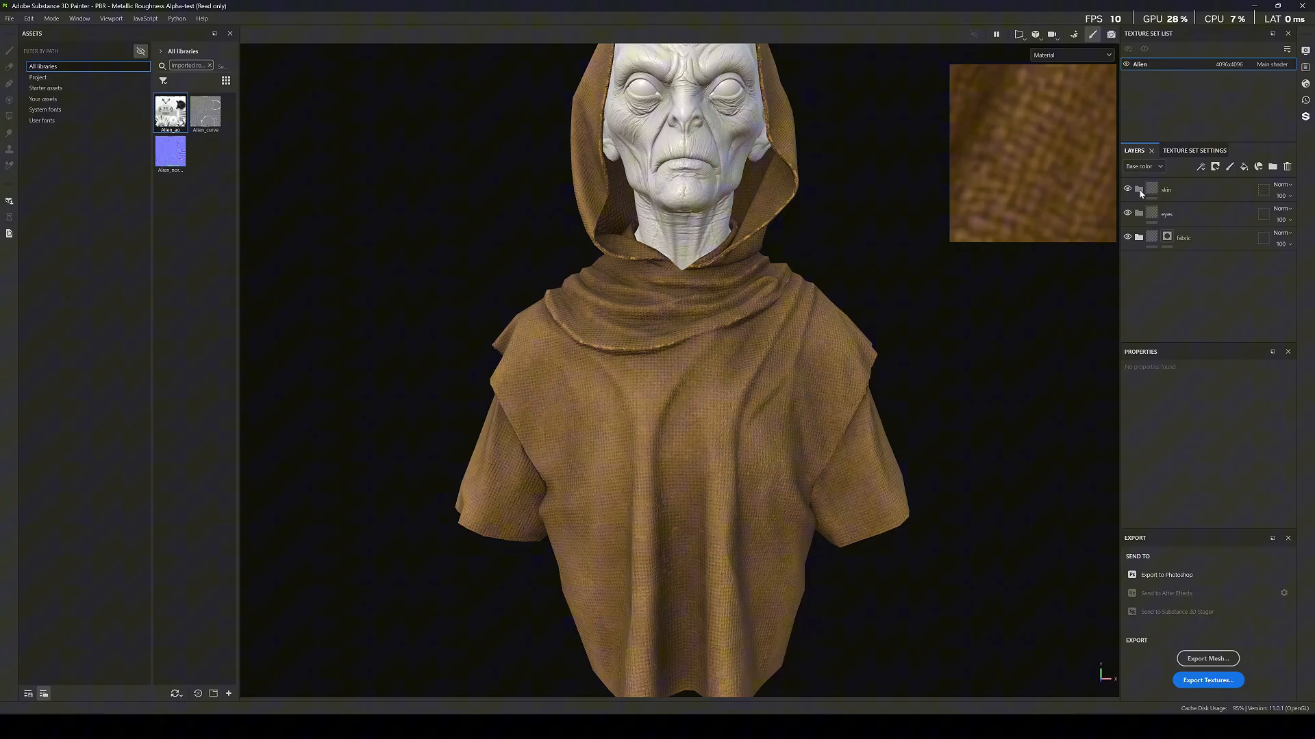
click(1171, 191)
key(ctrl+v)
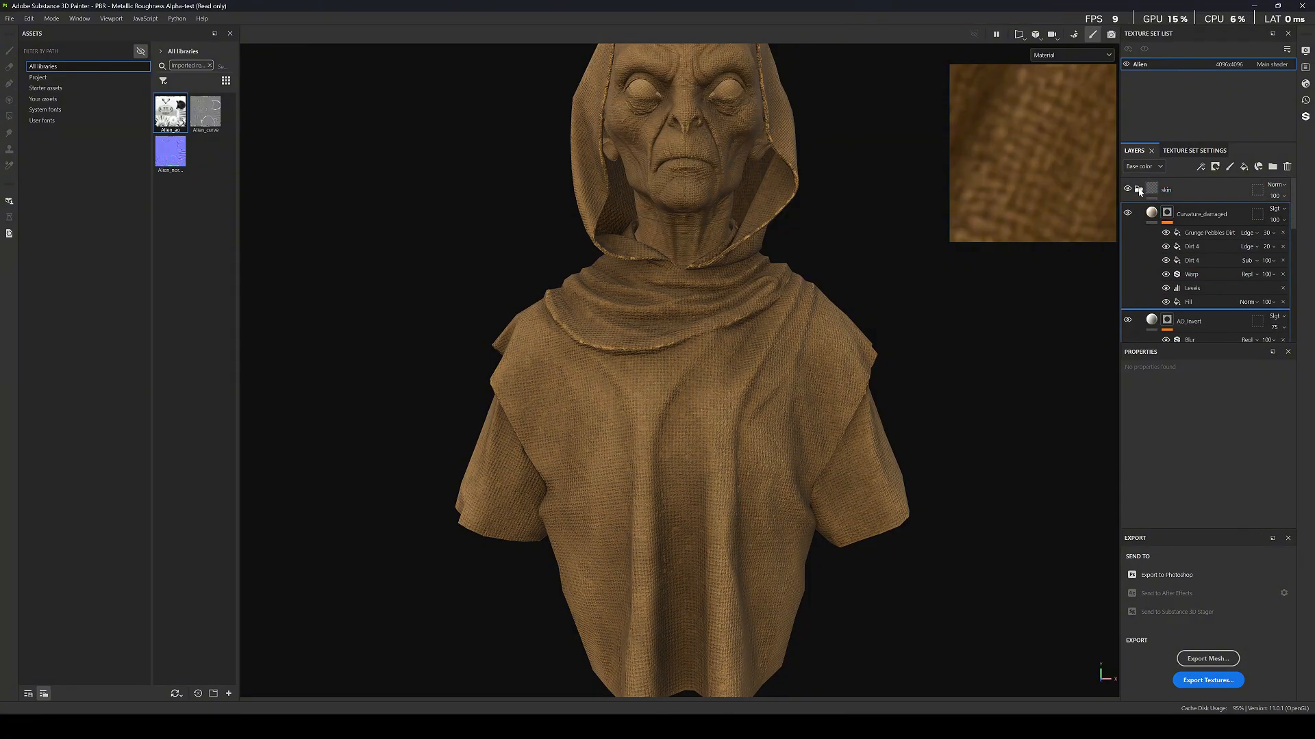
click(1138, 190)
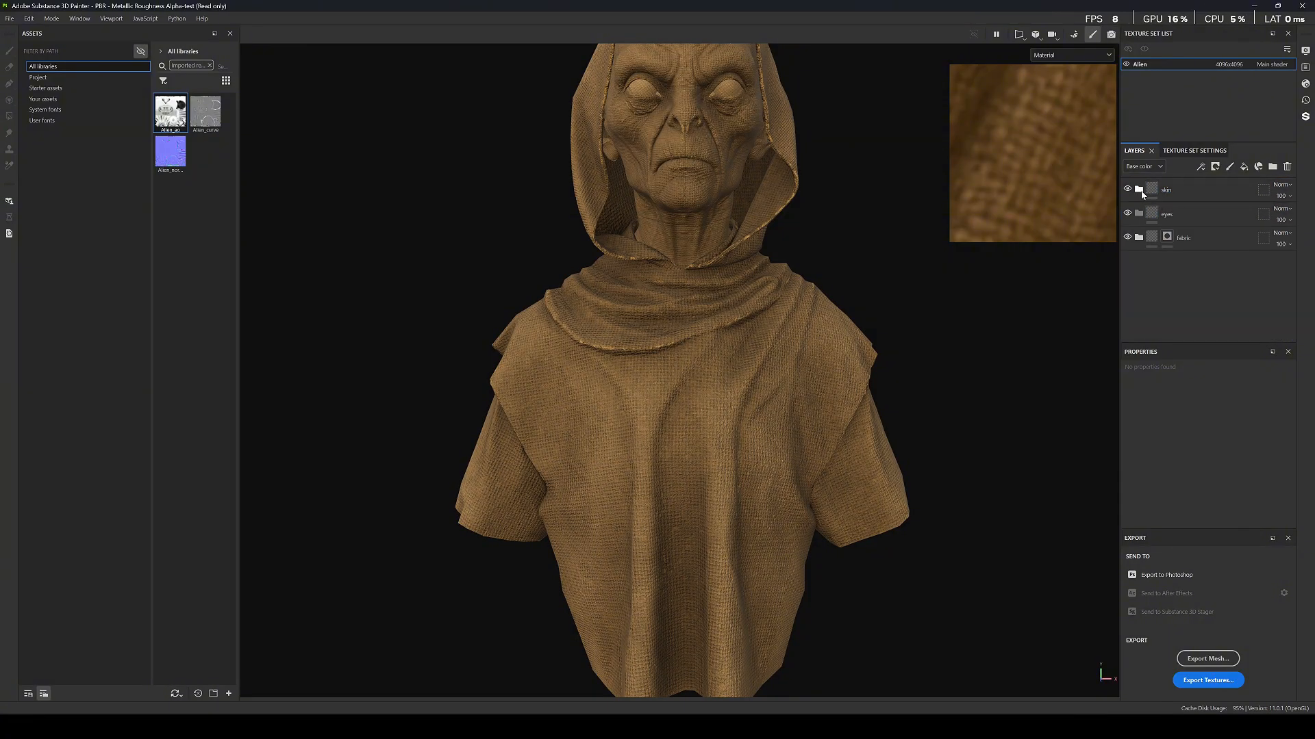
click(1189, 190)
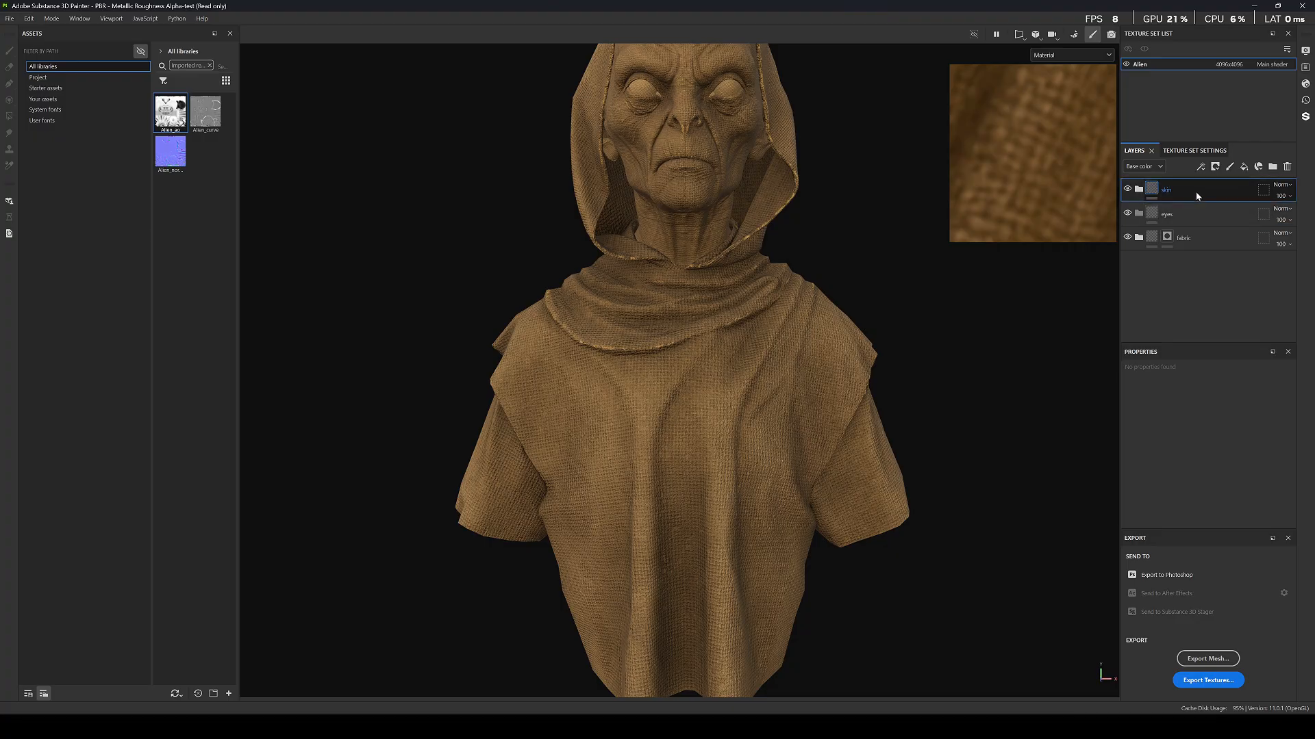
Add a black mask to the skin group and reveal the head and both inner eye corners using mesh-mode Polygon Fill with white.
right_click(1197, 192)
click(1219, 209)
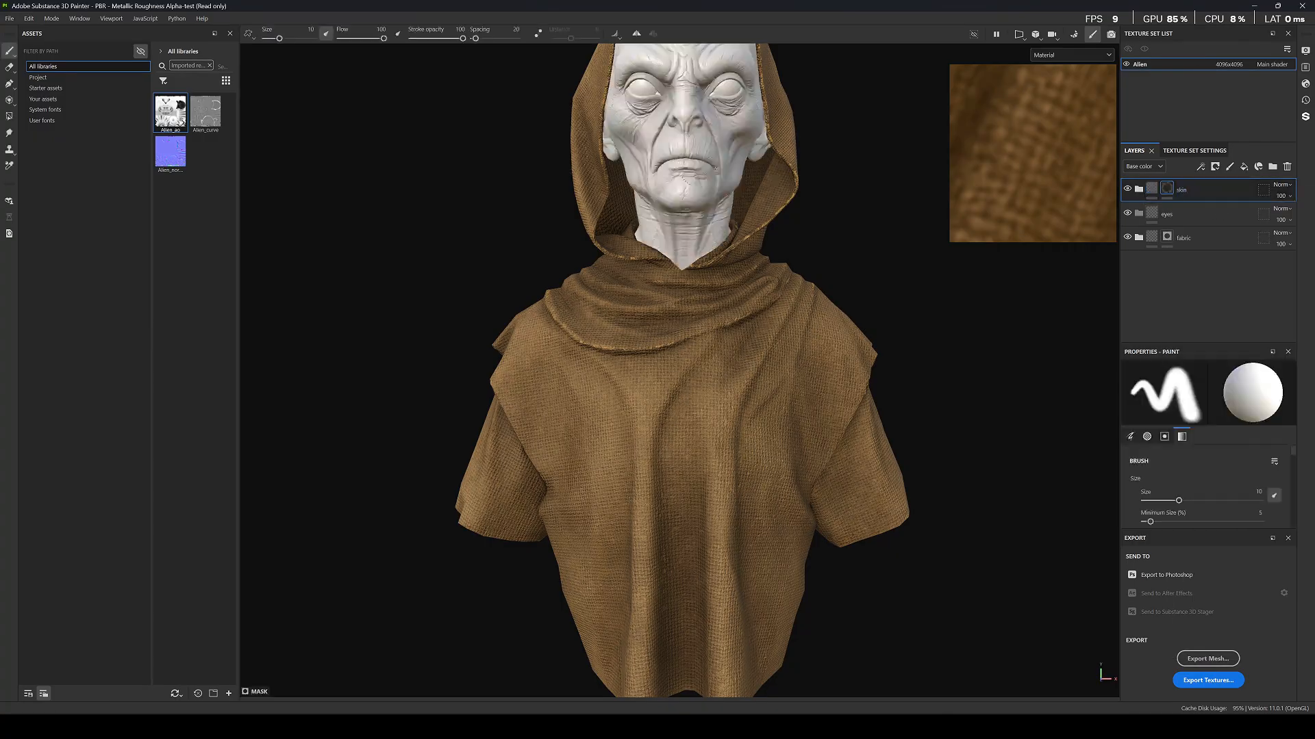
click(9, 116)
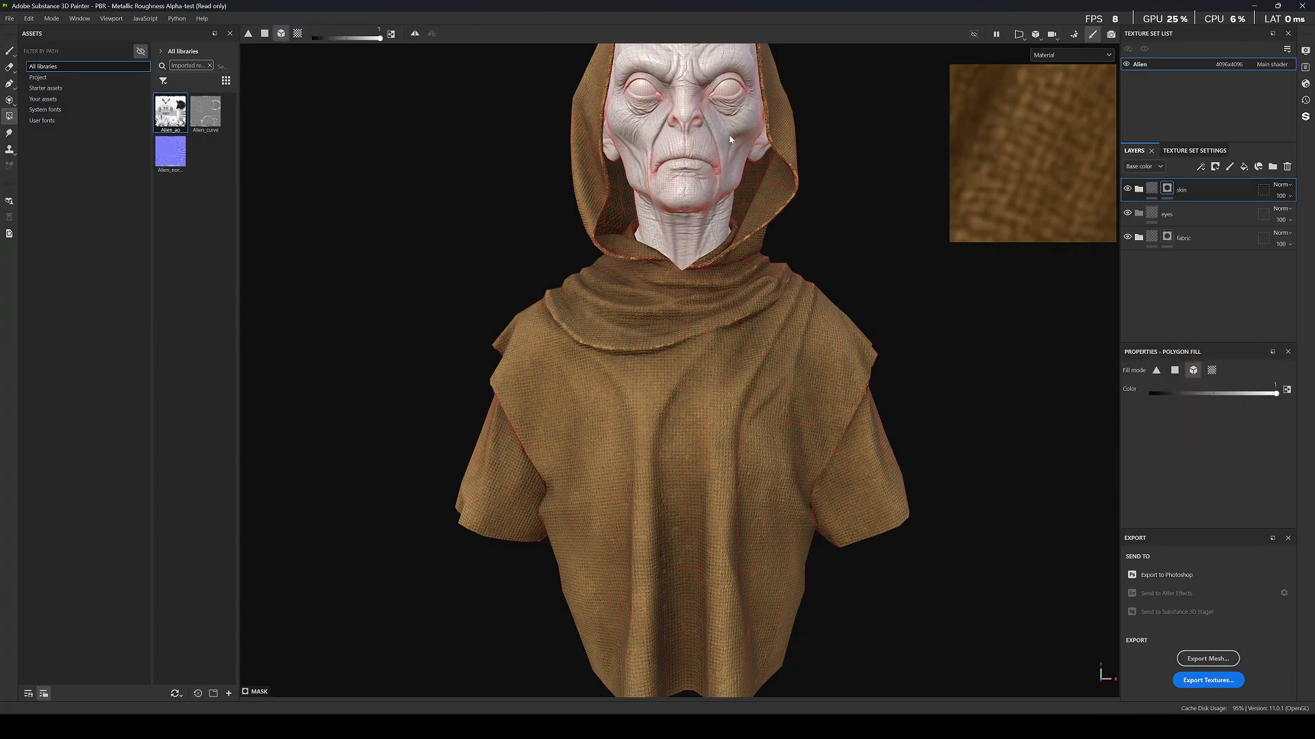
scroll(705, 97, up, 10)
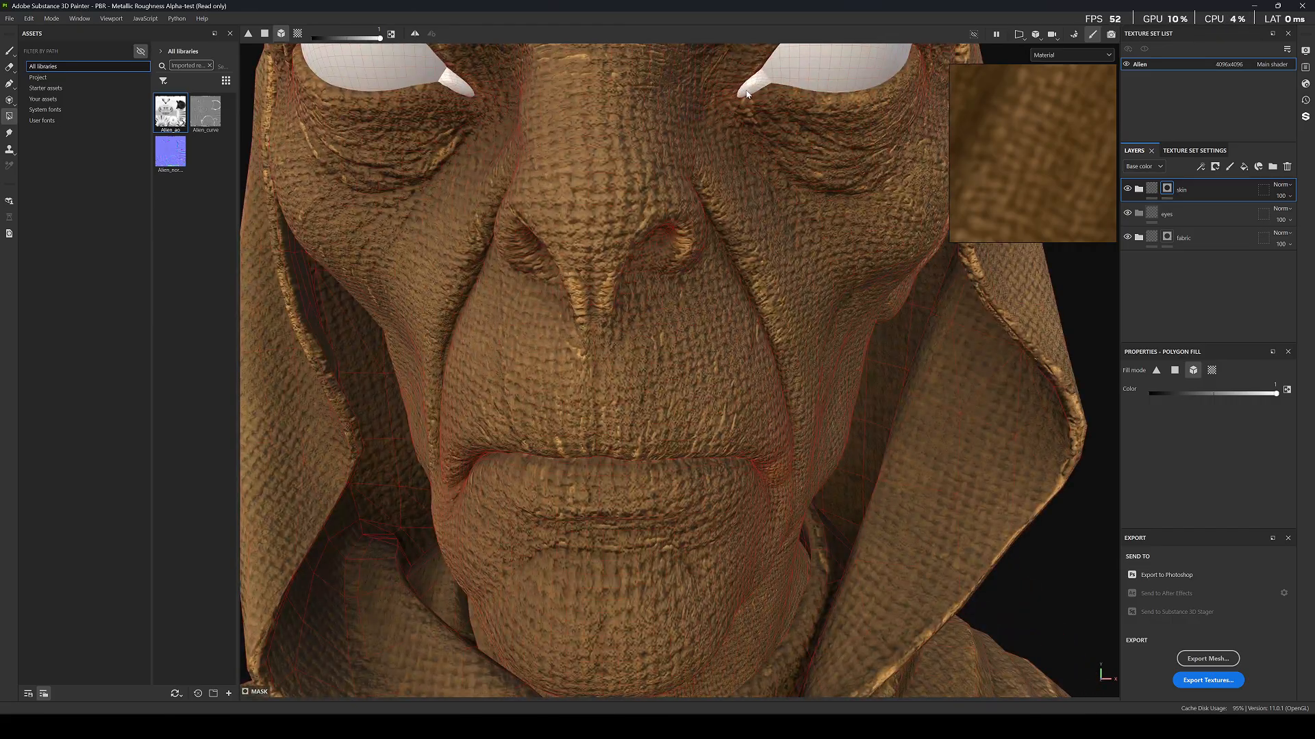
click(454, 81)
click(754, 96)
click(9, 50)
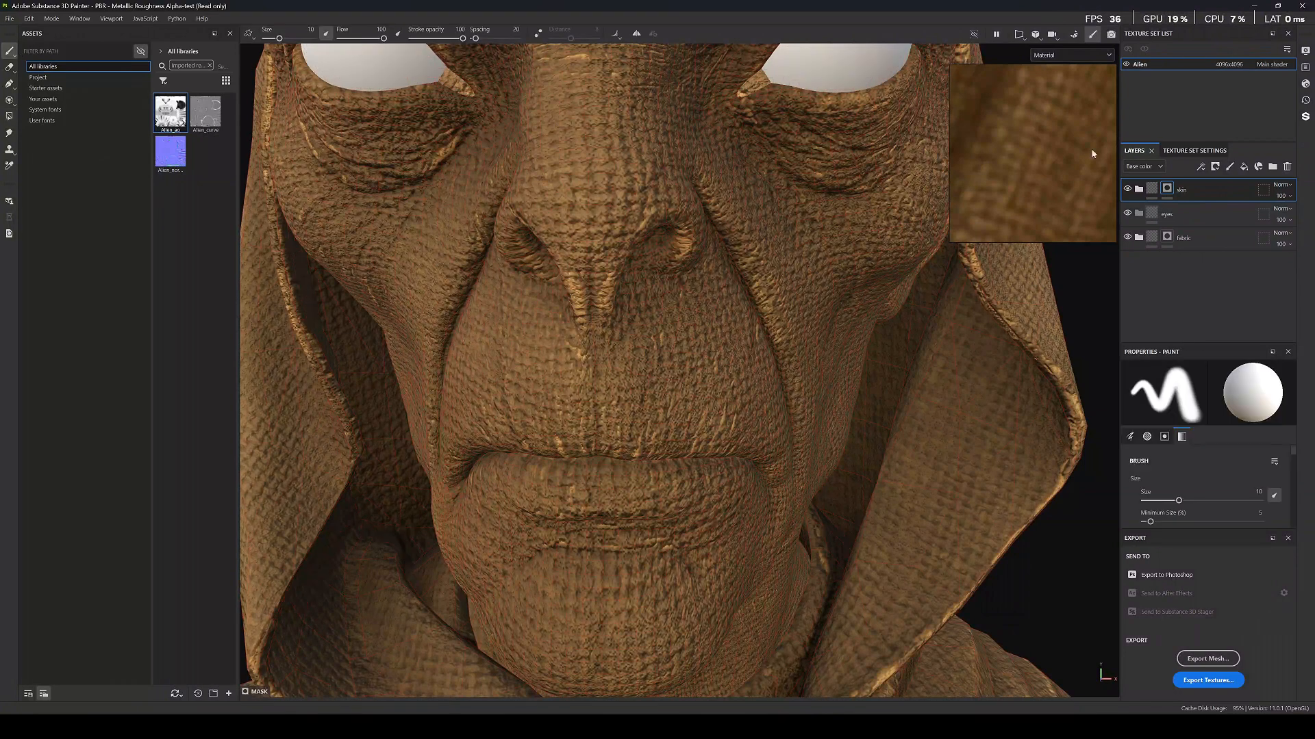
Hide the copied layers above base in the skin group, from Curvature_damaged down to var1.
click(1139, 189)
click(1127, 213)
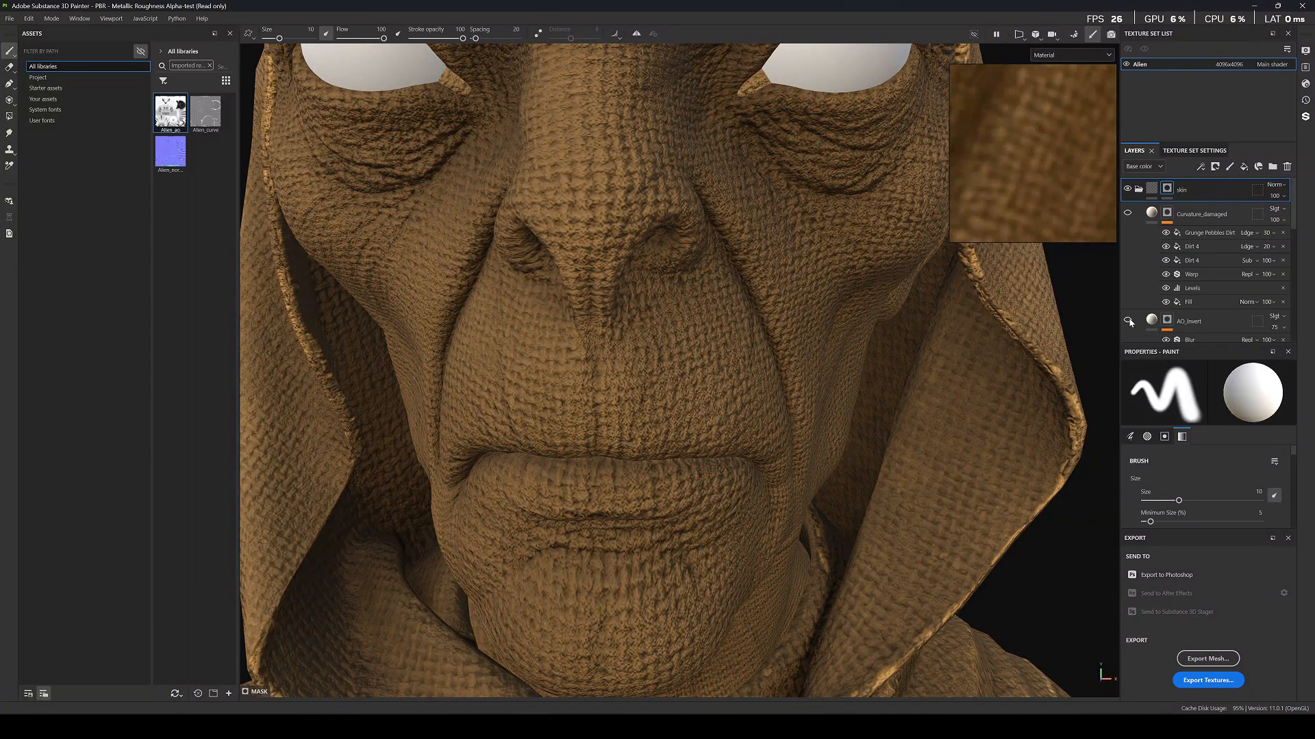
scroll(1137, 273, down, 3)
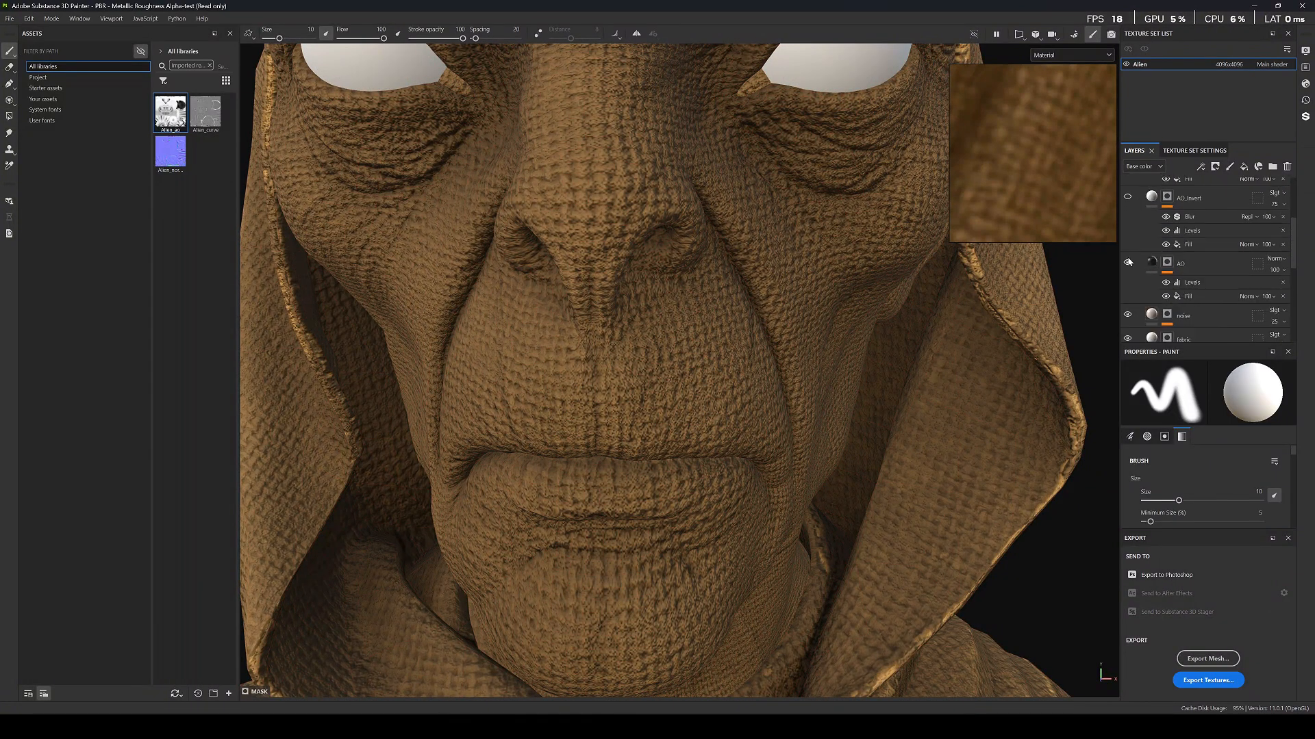
scroll(1130, 274, down, 2)
click(1128, 278)
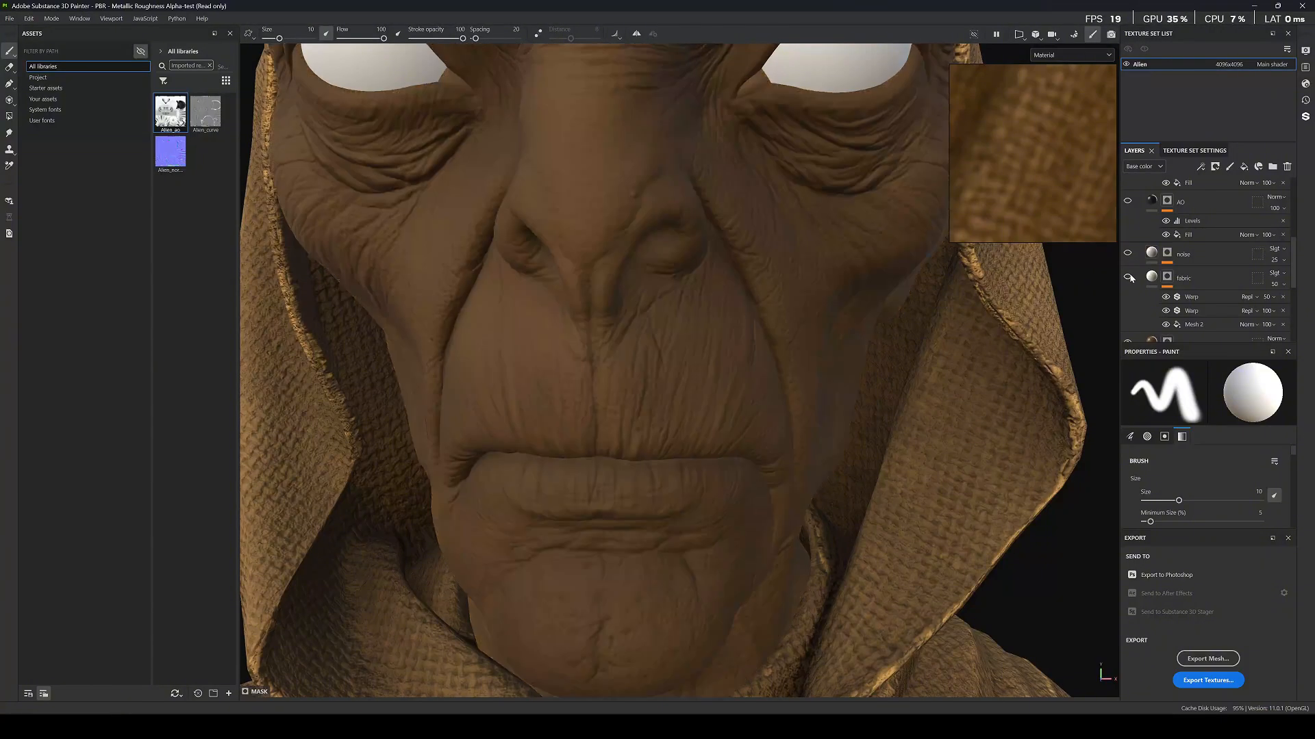
scroll(1137, 274, down, 5)
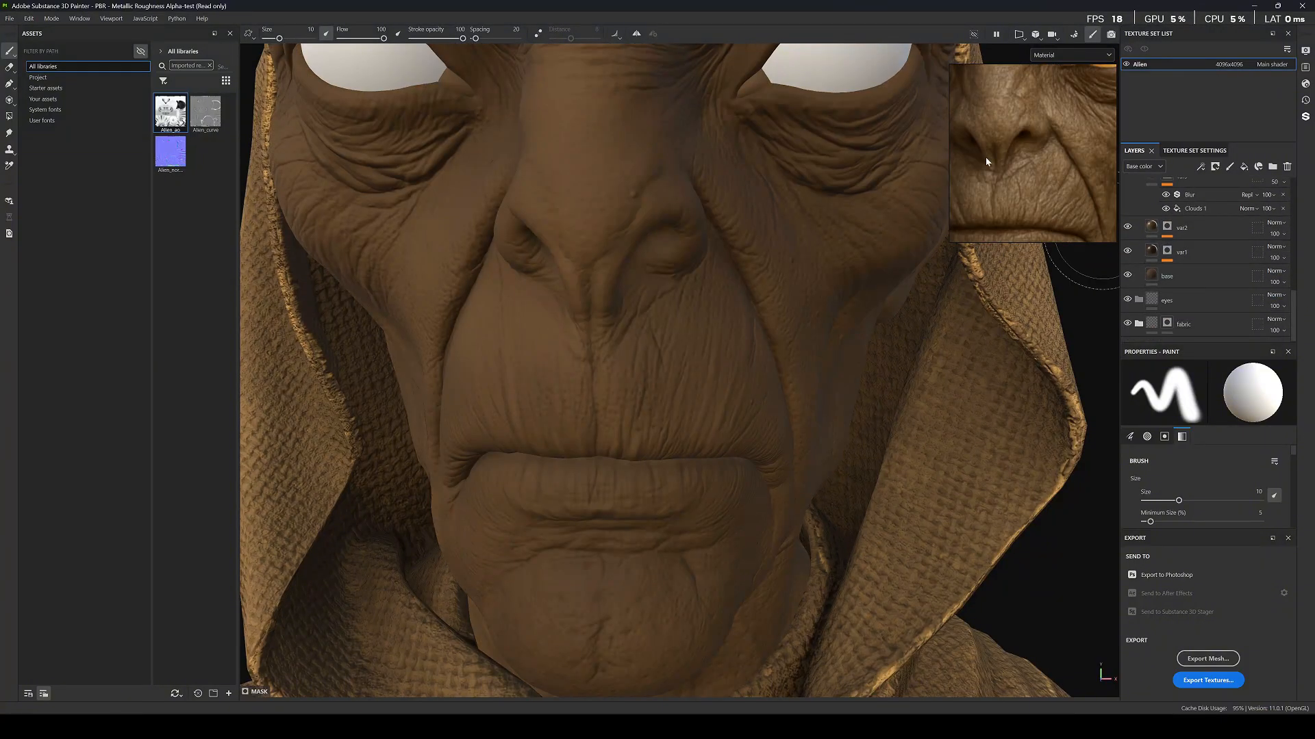
scroll(1152, 259, up, 3)
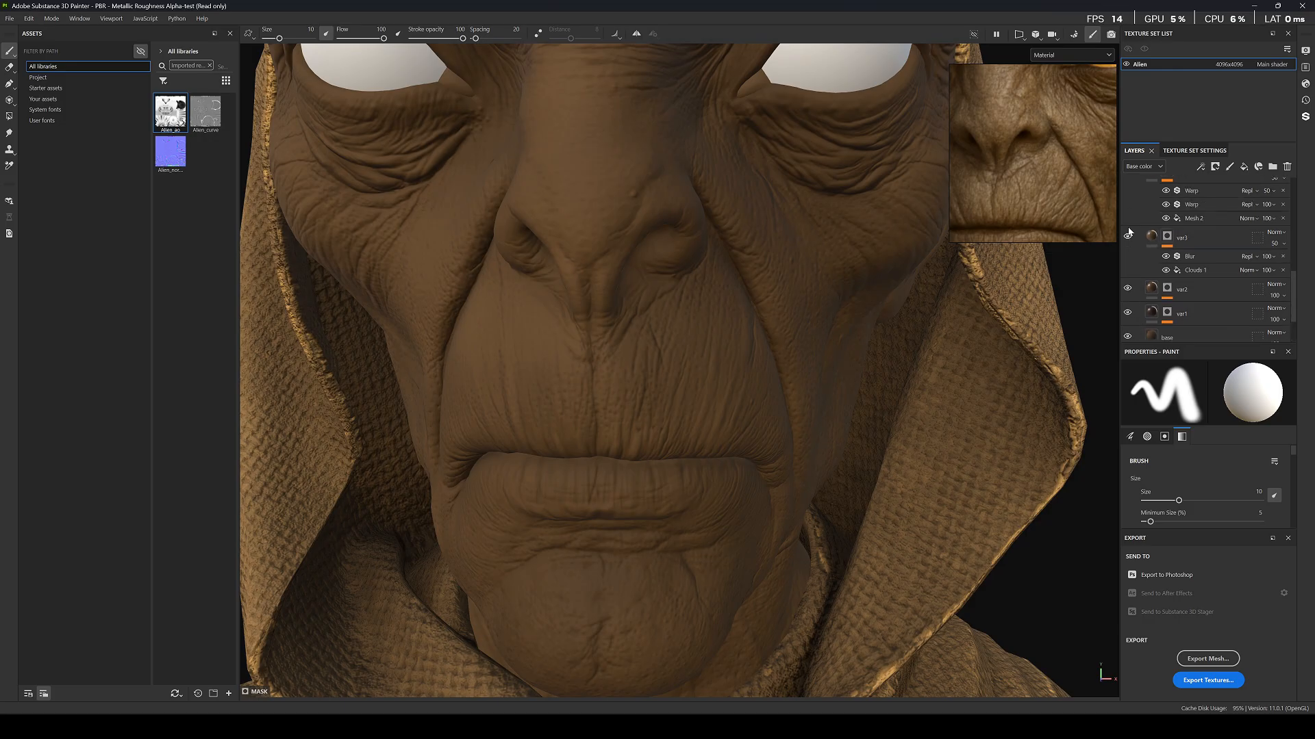
click(1127, 288)
click(1127, 312)
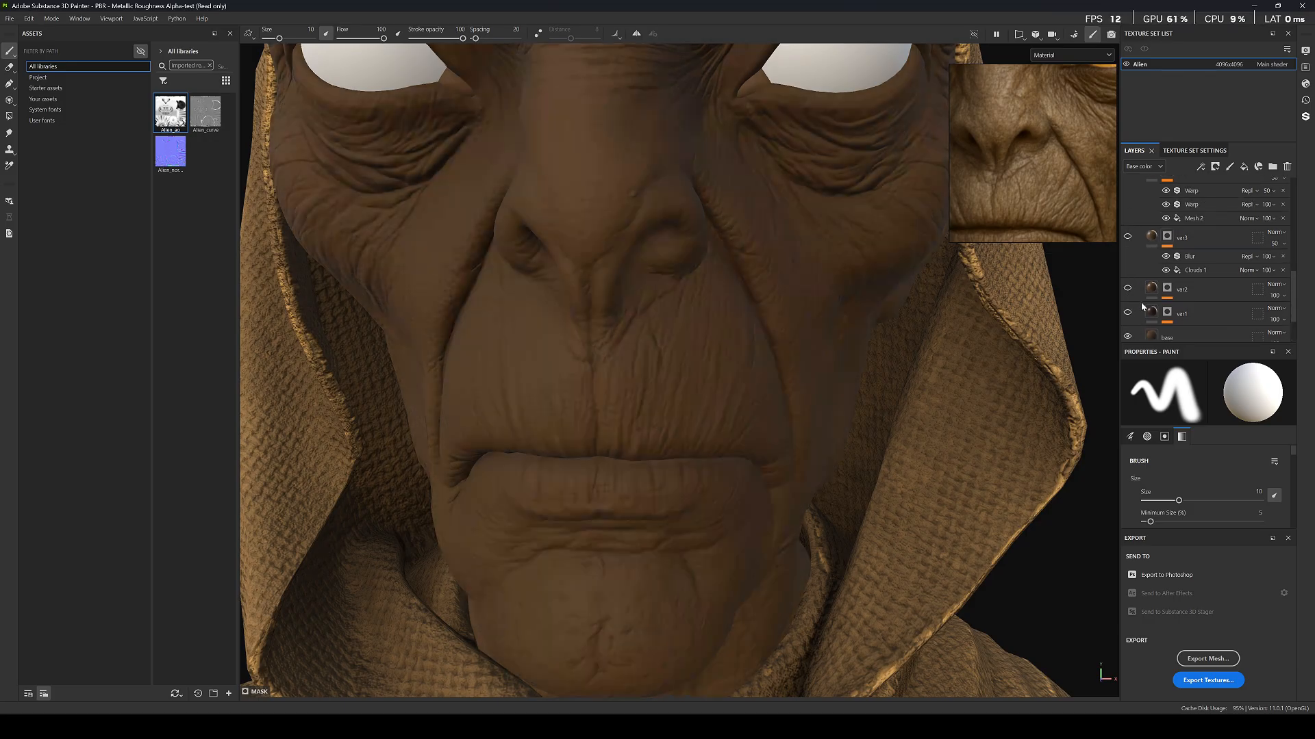
Set the skin base layer's base color by sampling a skin tone from the reference image.
scroll(1136, 315, down, 3)
click(1144, 279)
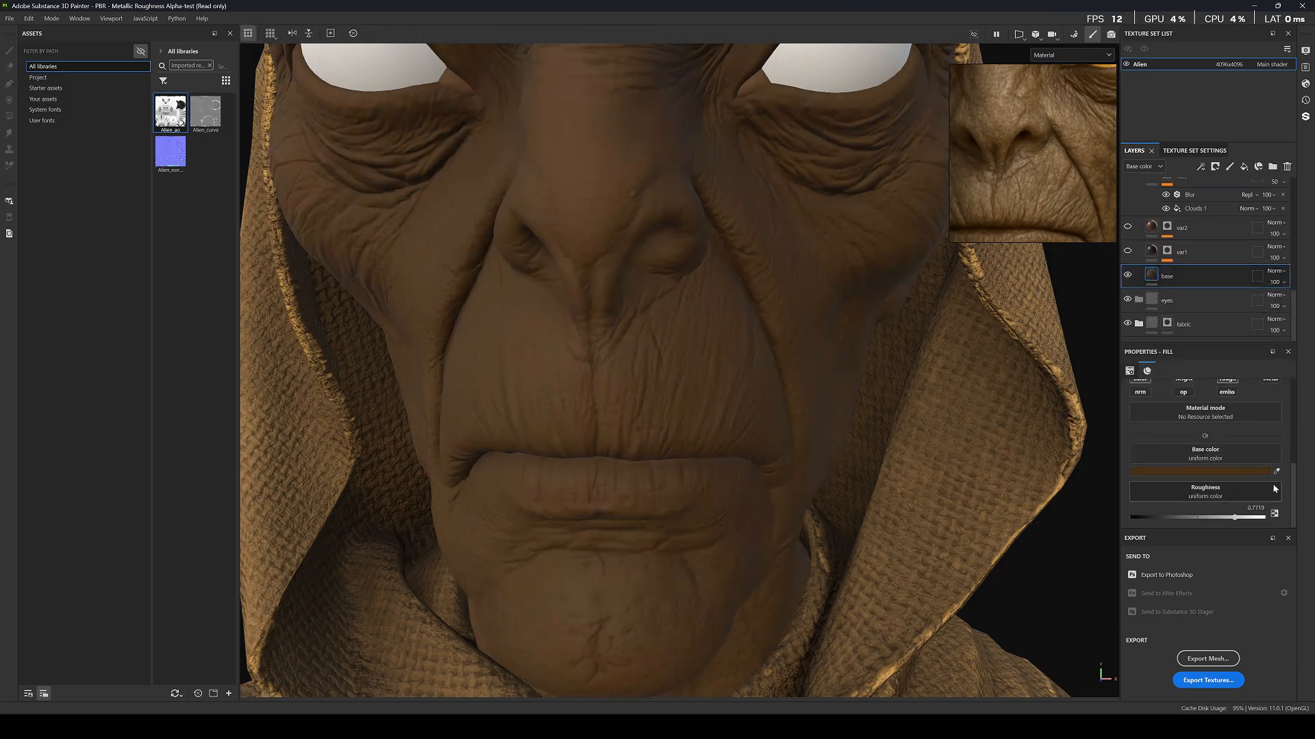
click(1277, 471)
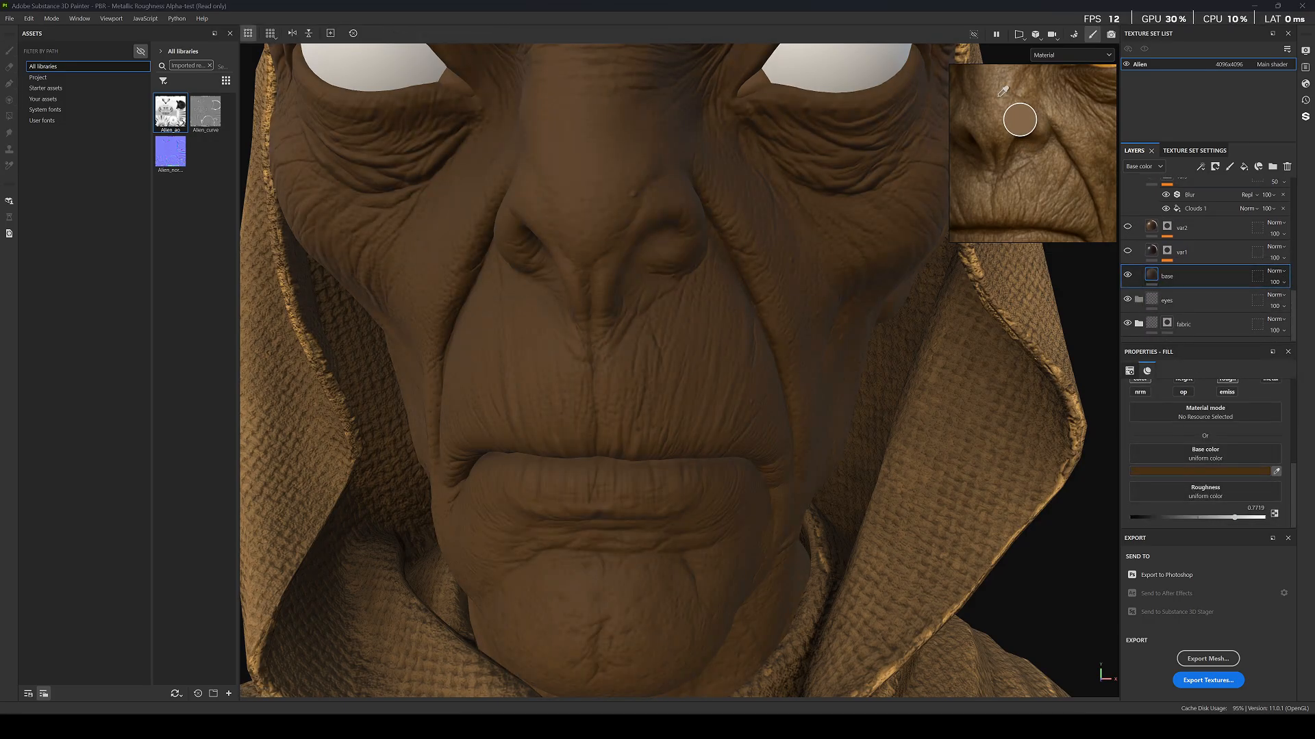
click(1066, 120)
scroll(713, 249, down, 5)
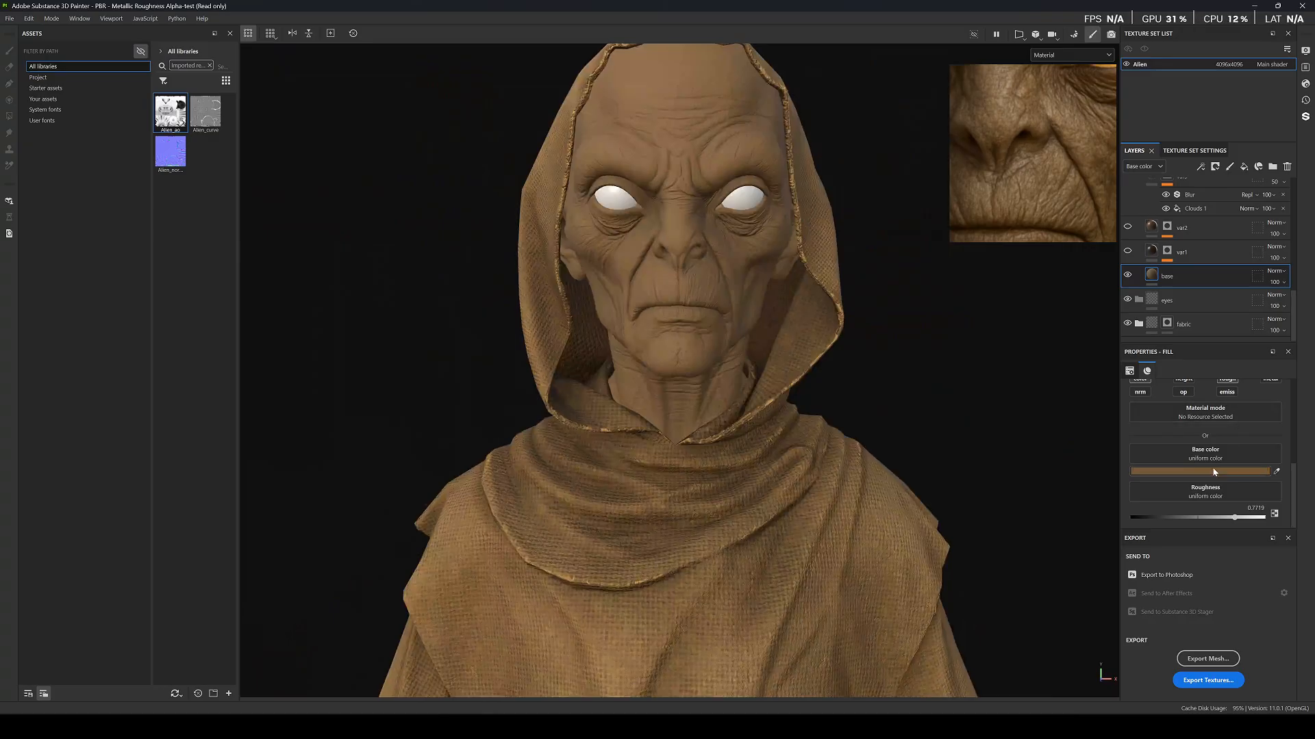
Set the skin base layer's Roughness to 0.5 and check the face up close.
drag(1204, 518, 1198, 518)
double_click(1256, 508)
text(0.5)
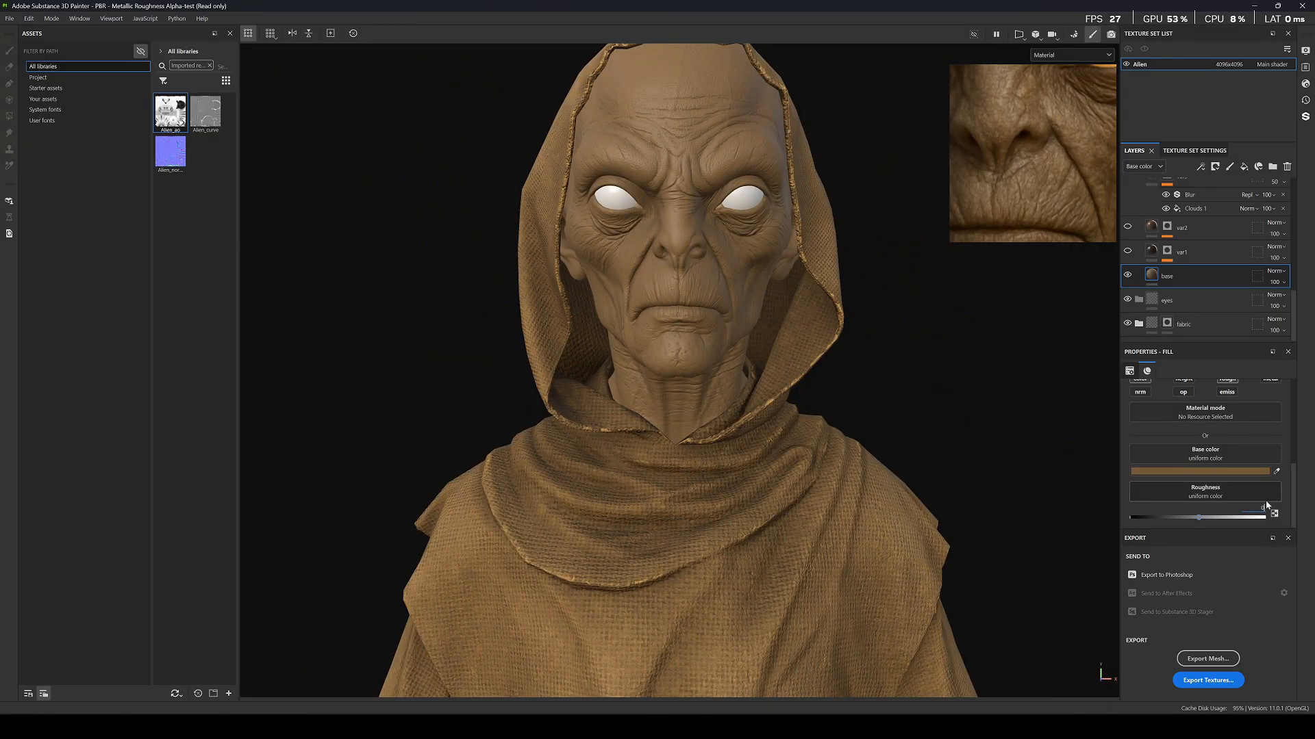
scroll(705, 248, up, 5)
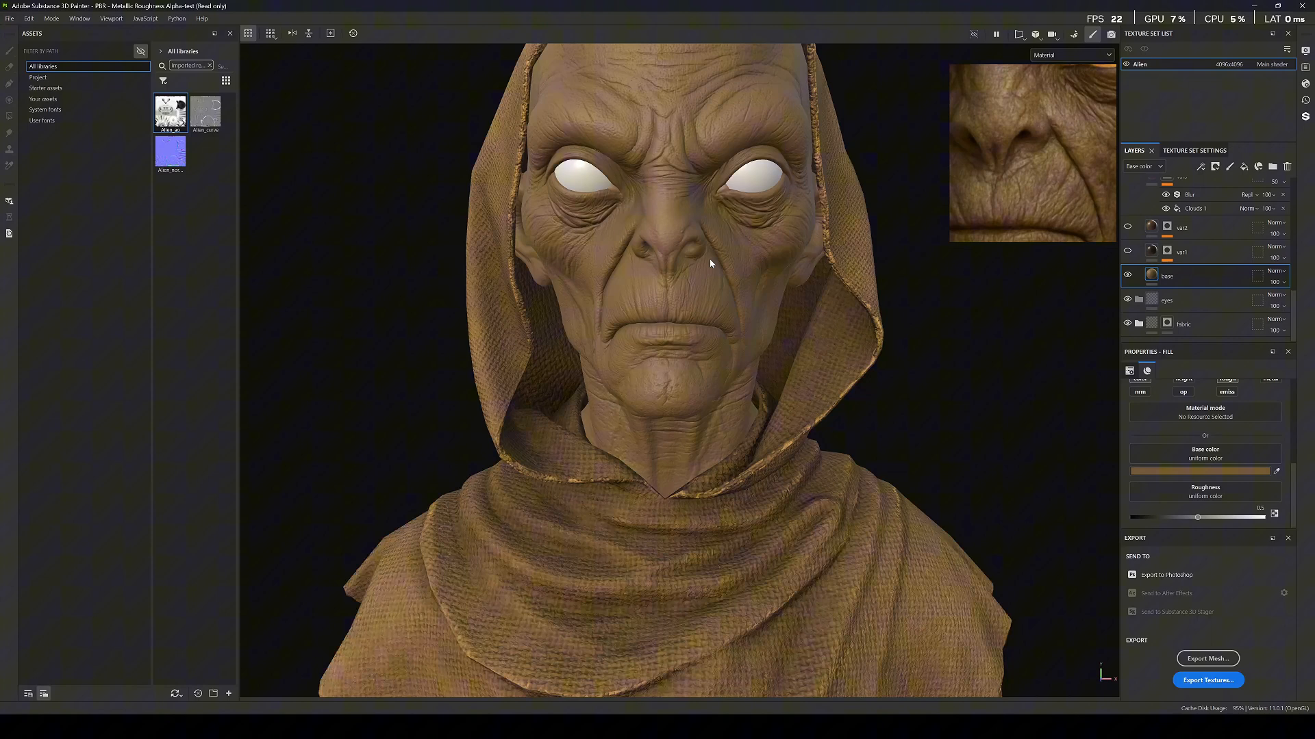
scroll(712, 243, up, 4)
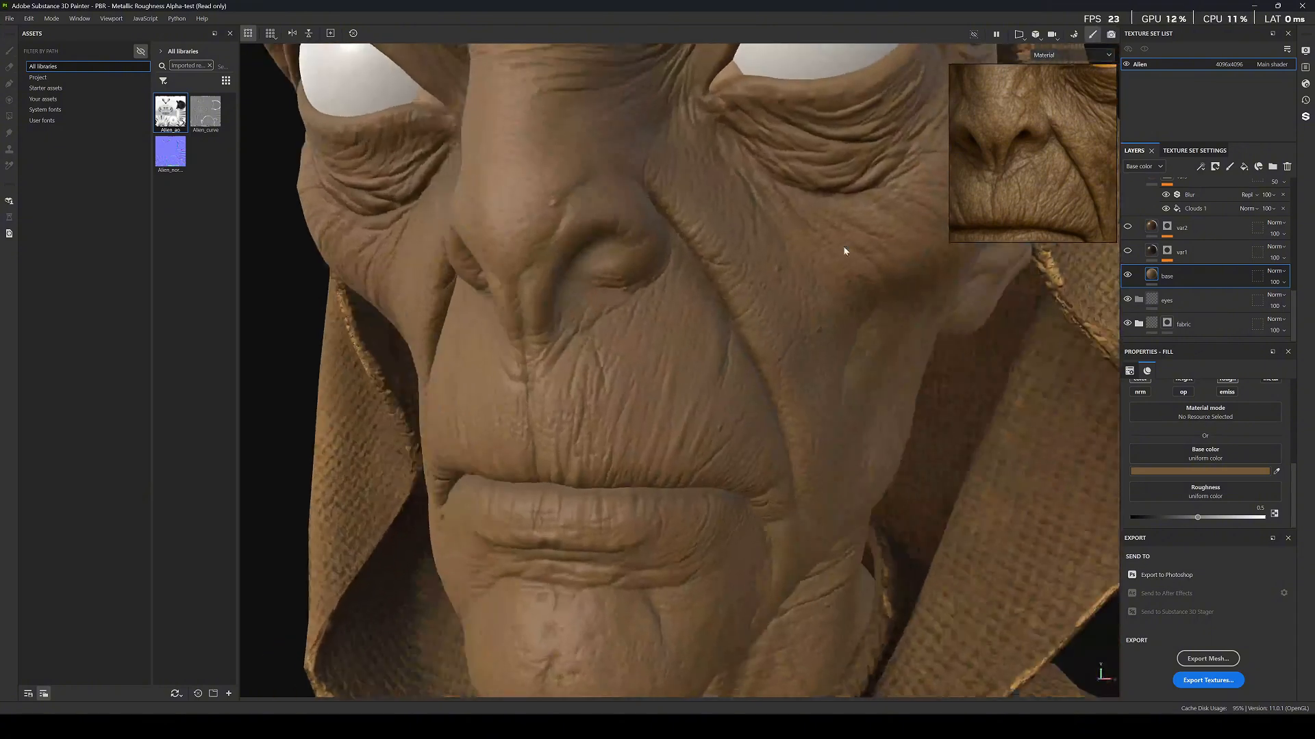
Show the skin group's var1 layer and set its Clouds 2 mask fill to Tri-planar projection with Tiling 10.
click(1128, 250)
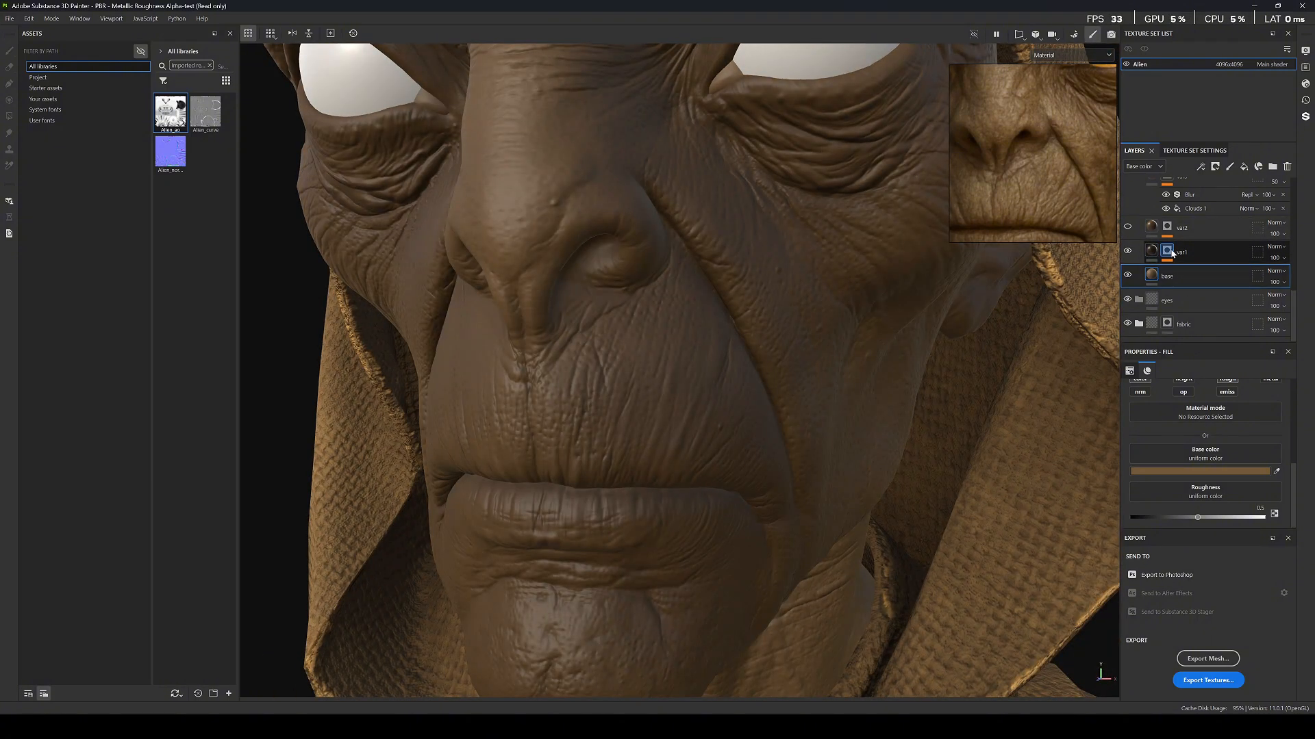
click(1168, 251)
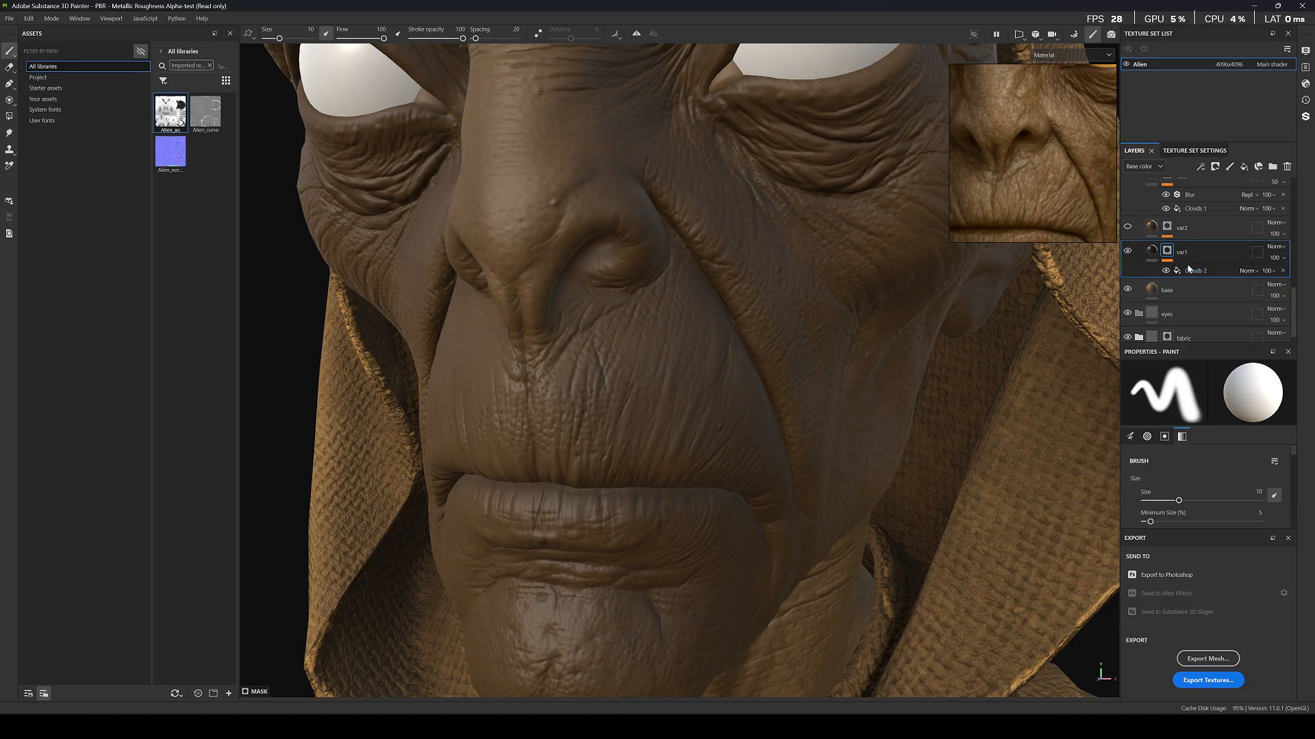
click(1197, 271)
scroll(1185, 445, up, 3)
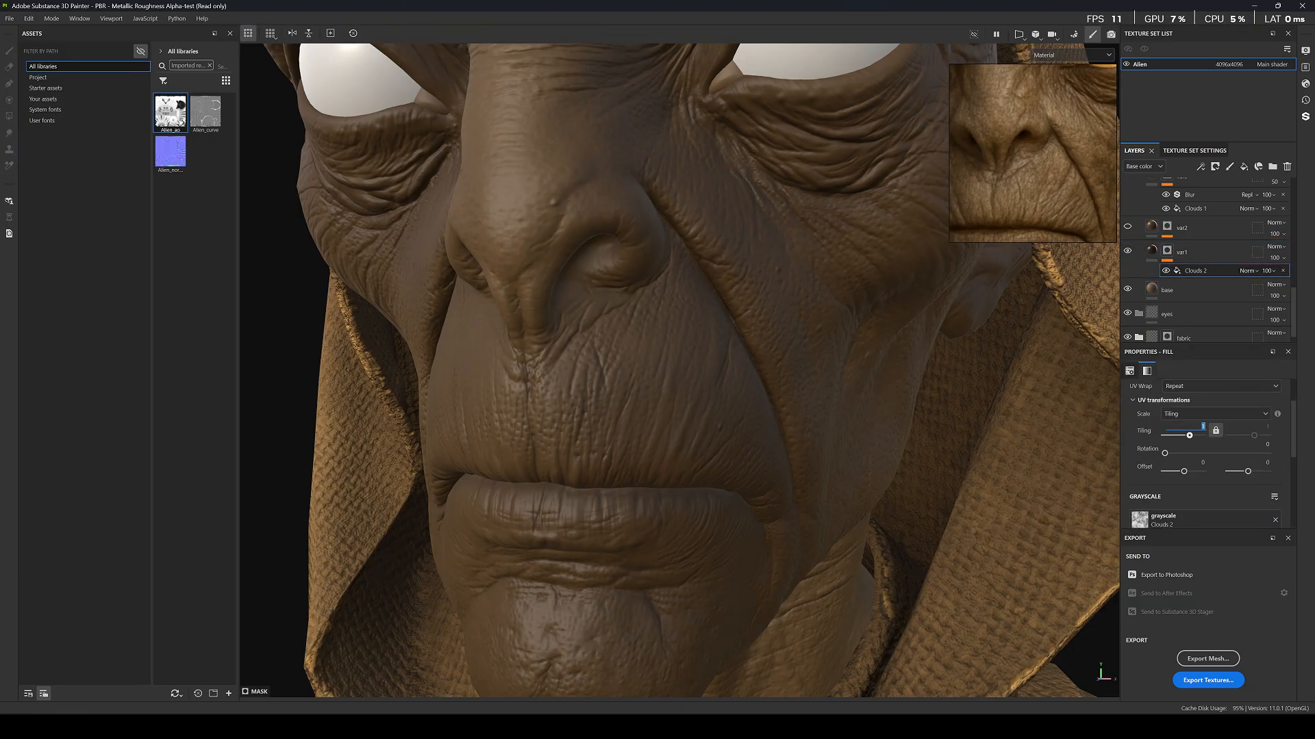
scroll(1202, 426, up, 2)
click(1197, 408)
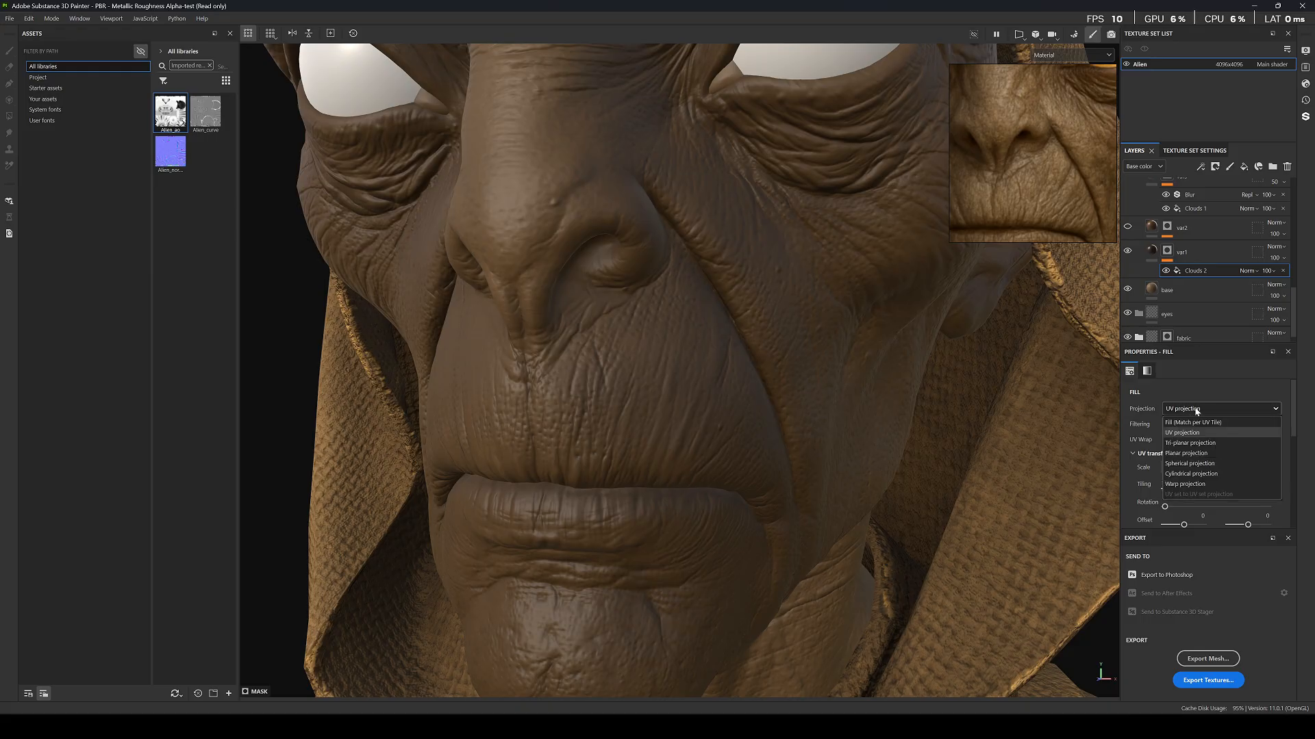
click(1191, 444)
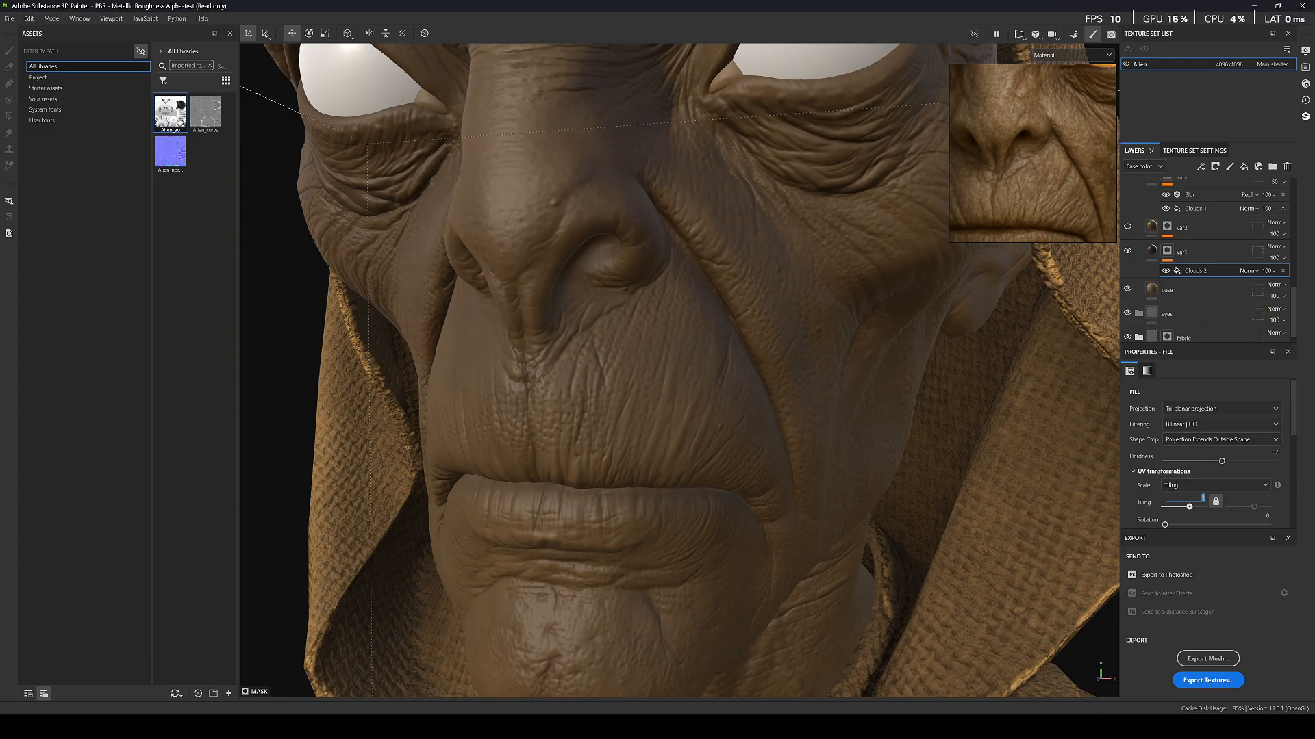
key(Return)
Examine the cloud variation across the face and forehead in material and base color views.
scroll(661, 302, down, 8)
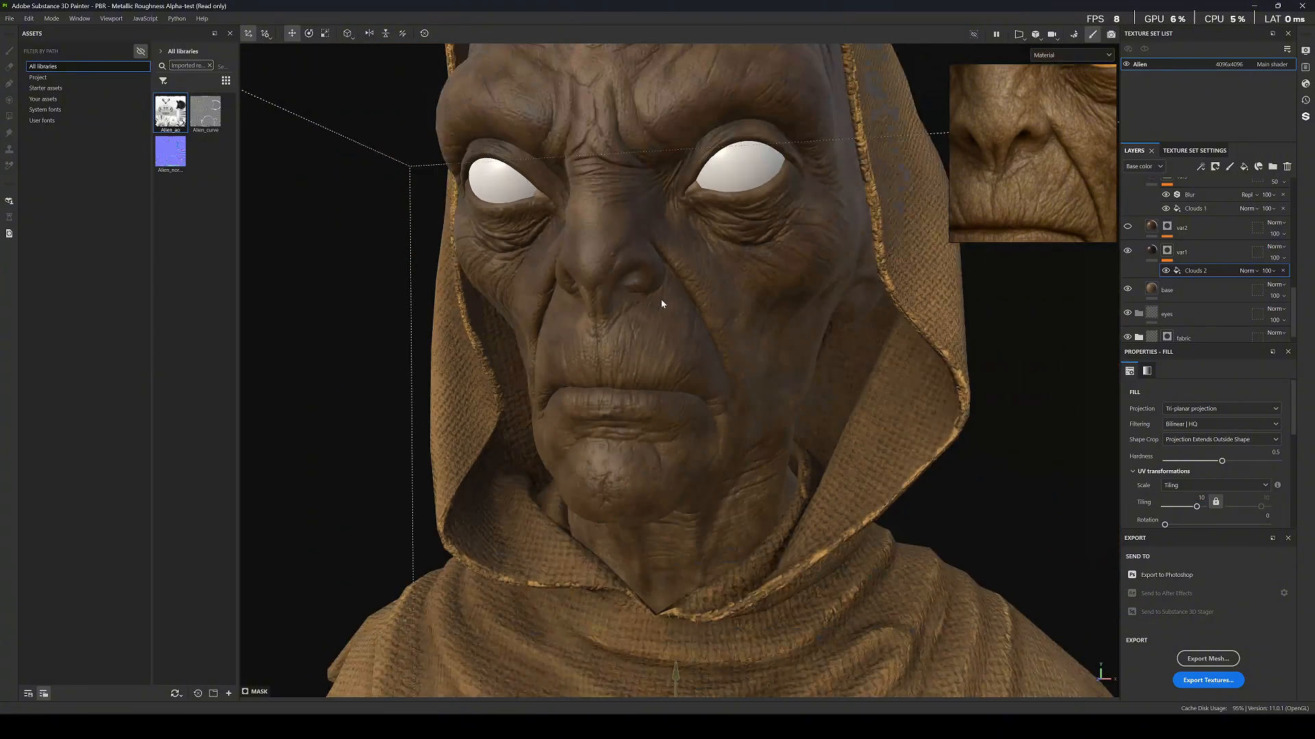
alt+drag(641, 284, 654, 279)
scroll(647, 132, up, 5)
scroll(647, 131, down, 8)
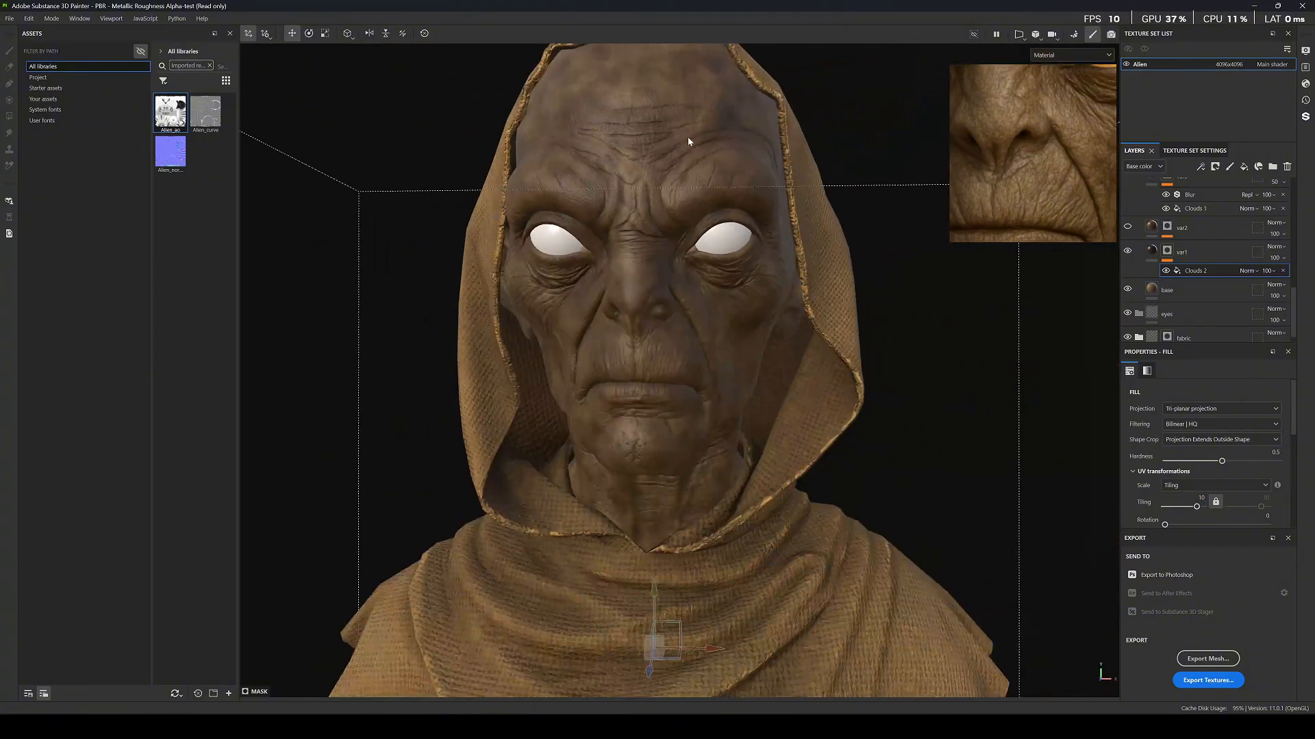
alt+middle_drag(665, 132, 674, 205)
scroll(674, 204, up, 3)
scroll(682, 191, down, 3)
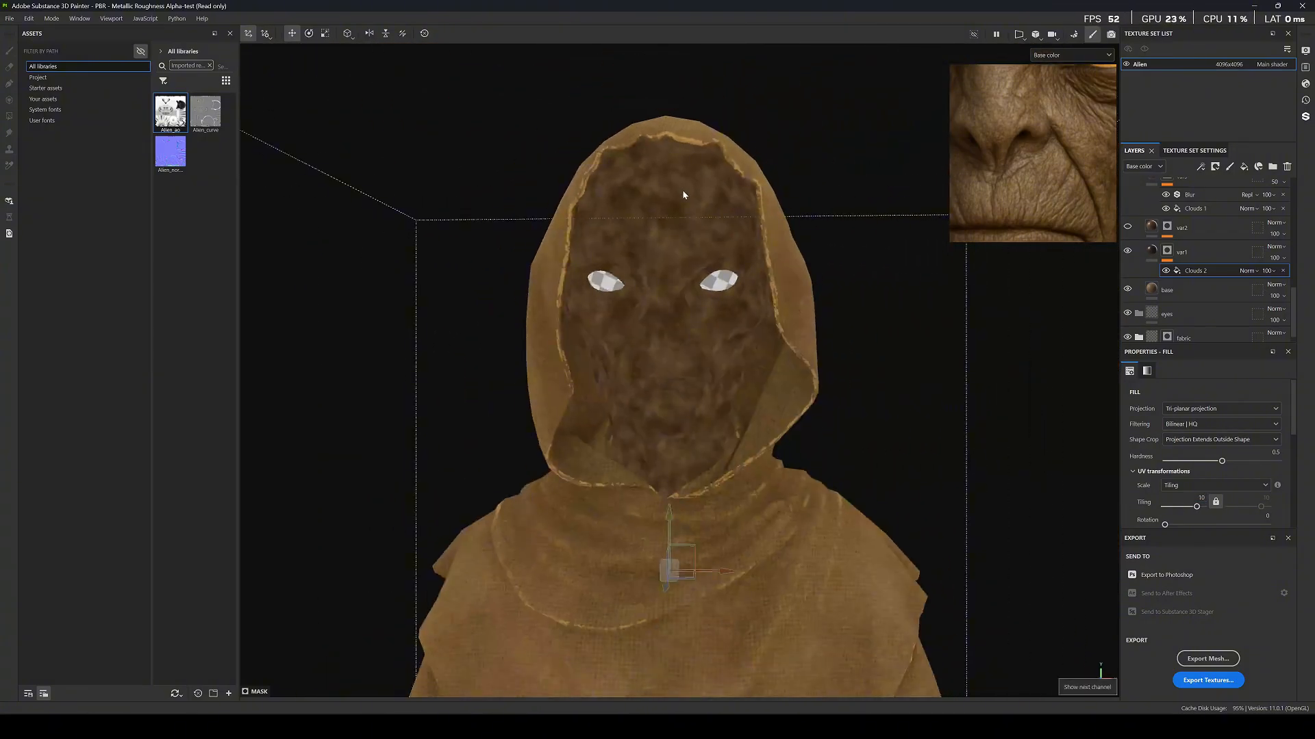
scroll(685, 186, up, 6)
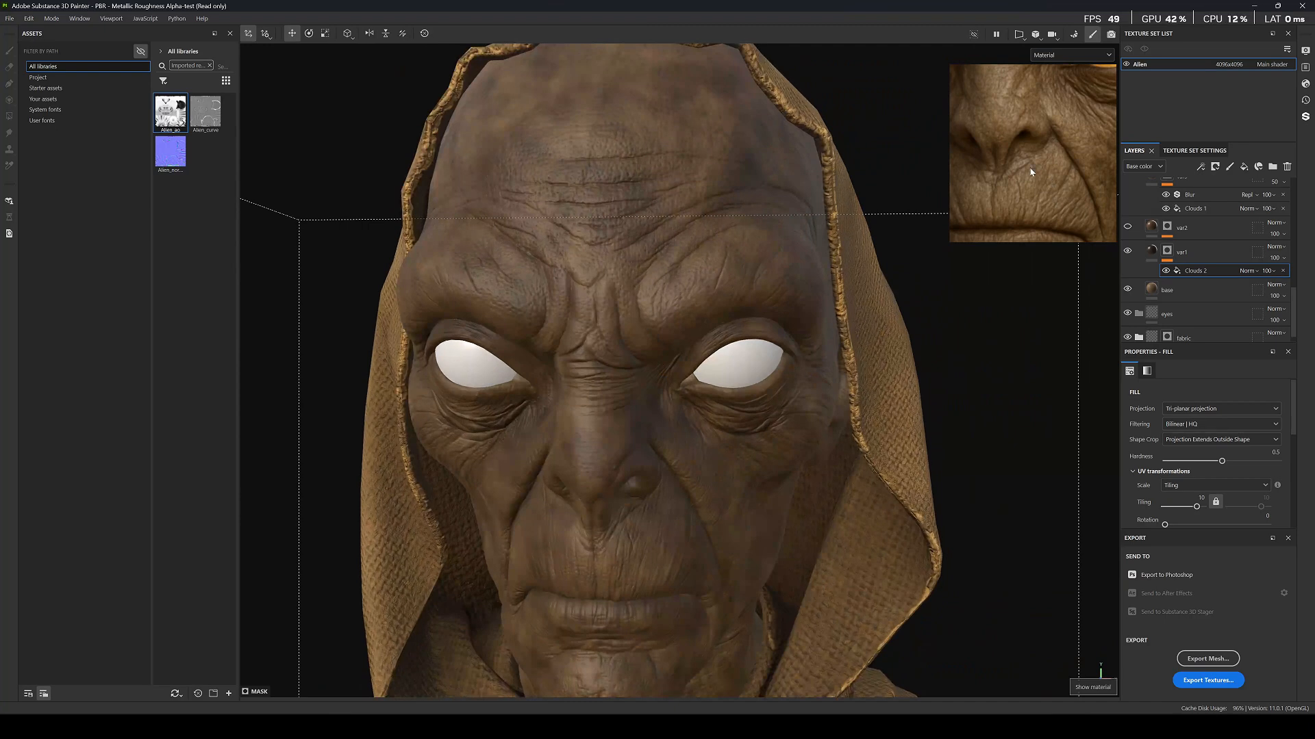
Set the skin var1 layer's base color by sampling the wrinkled skin beside the nose in the reference image.
click(1151, 251)
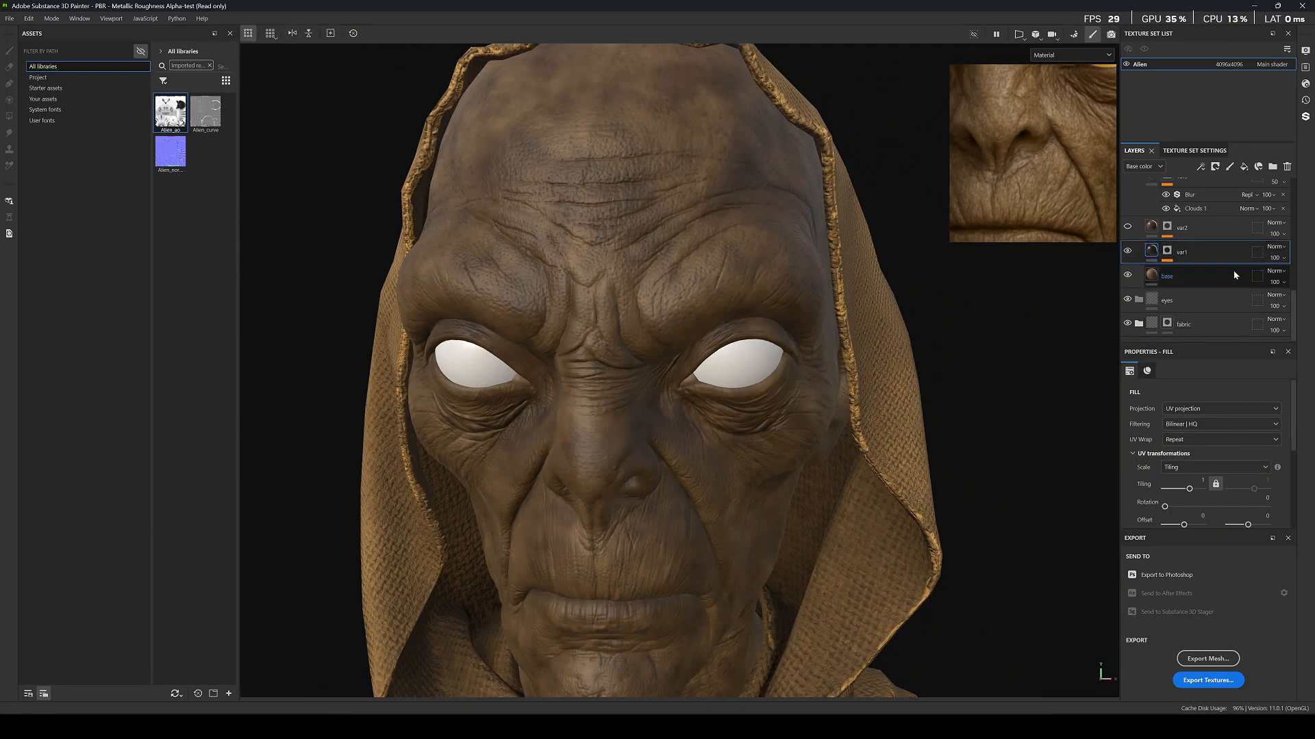
click(1152, 249)
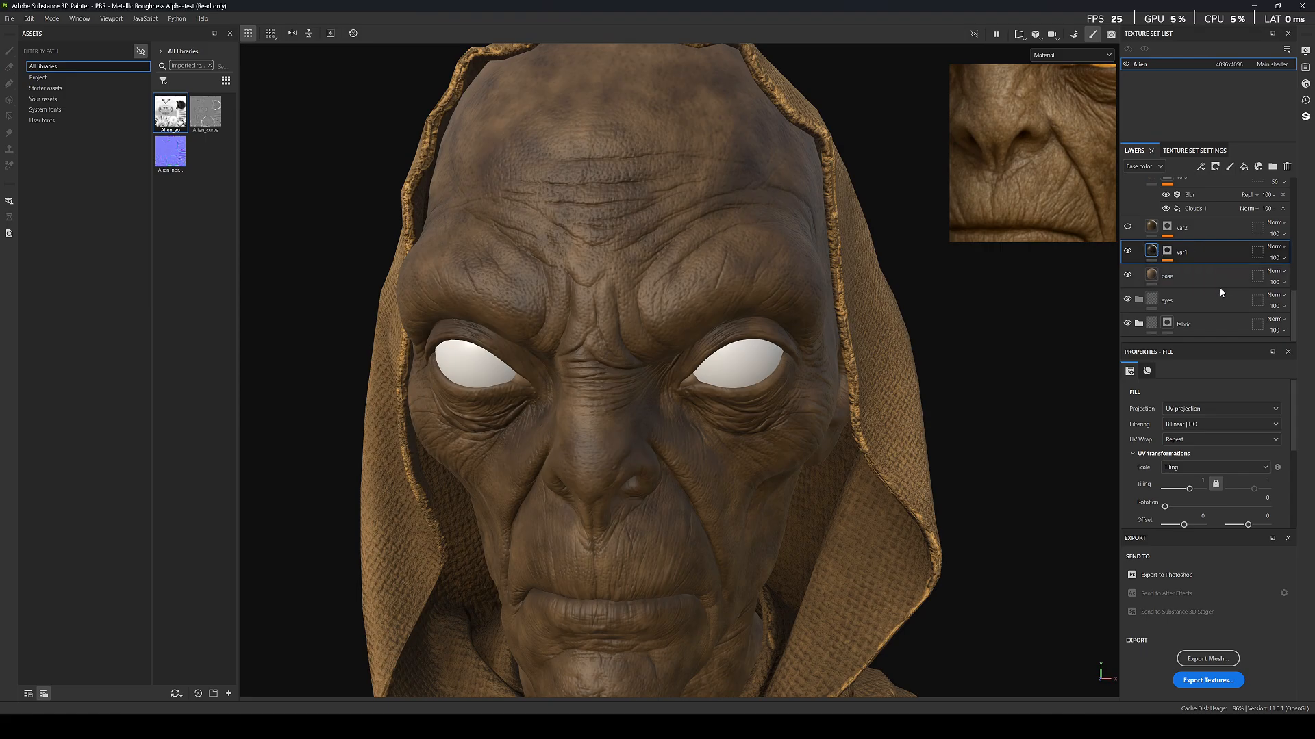
scroll(1247, 454, down, 3)
click(1276, 502)
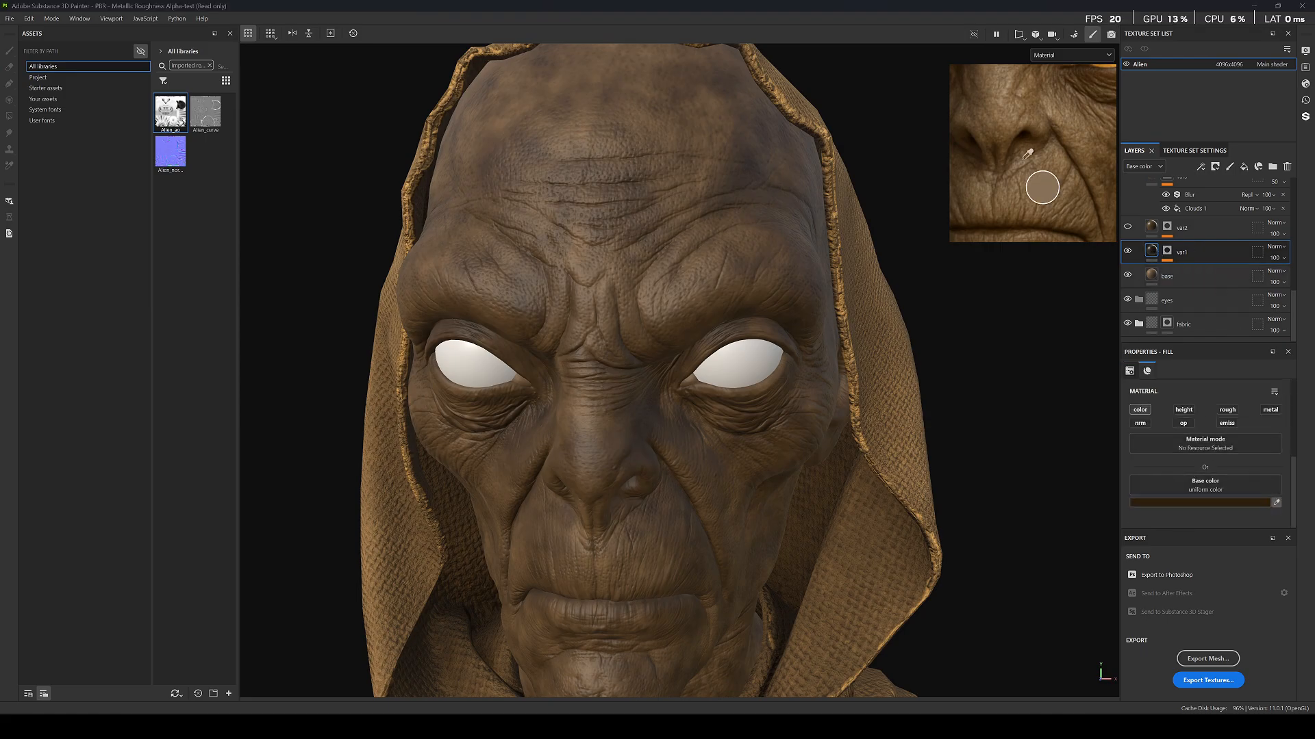
click(1025, 166)
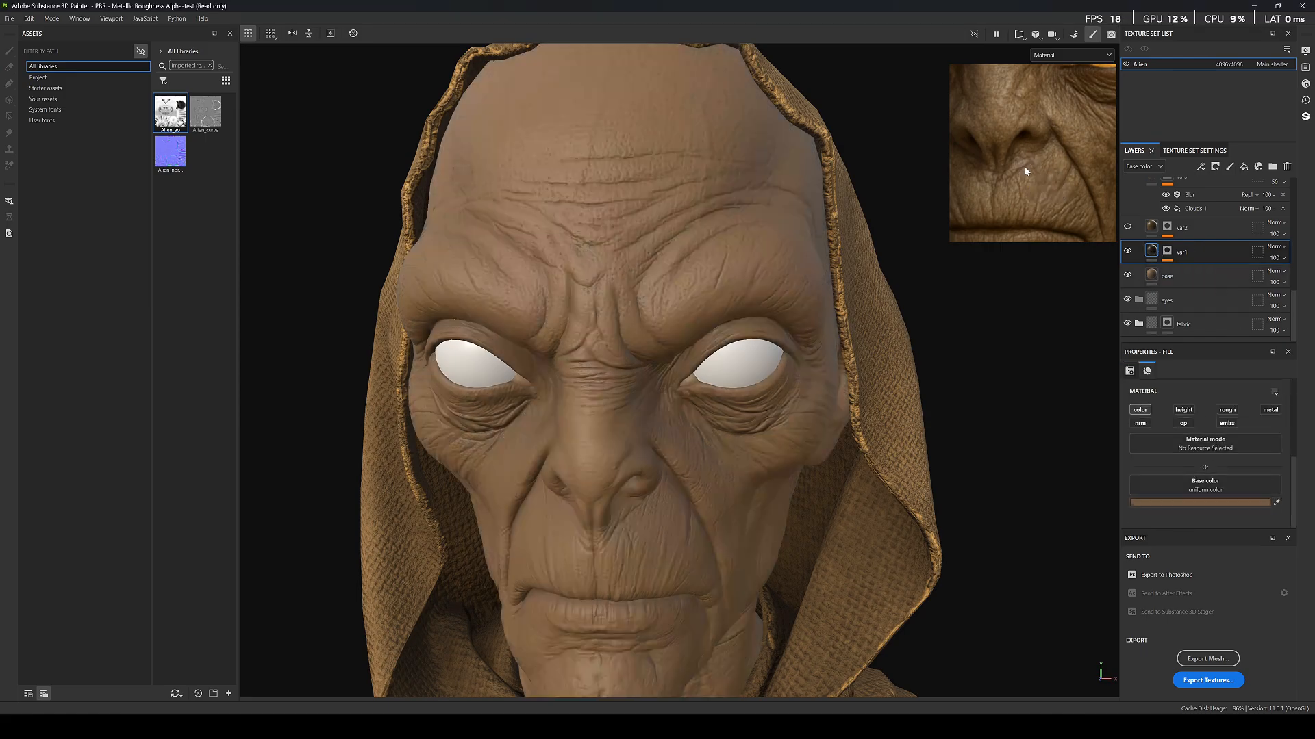
Resample var1's base color from the nose in the reference image in base color view, and compare the head with the reference in material view.
key(c)
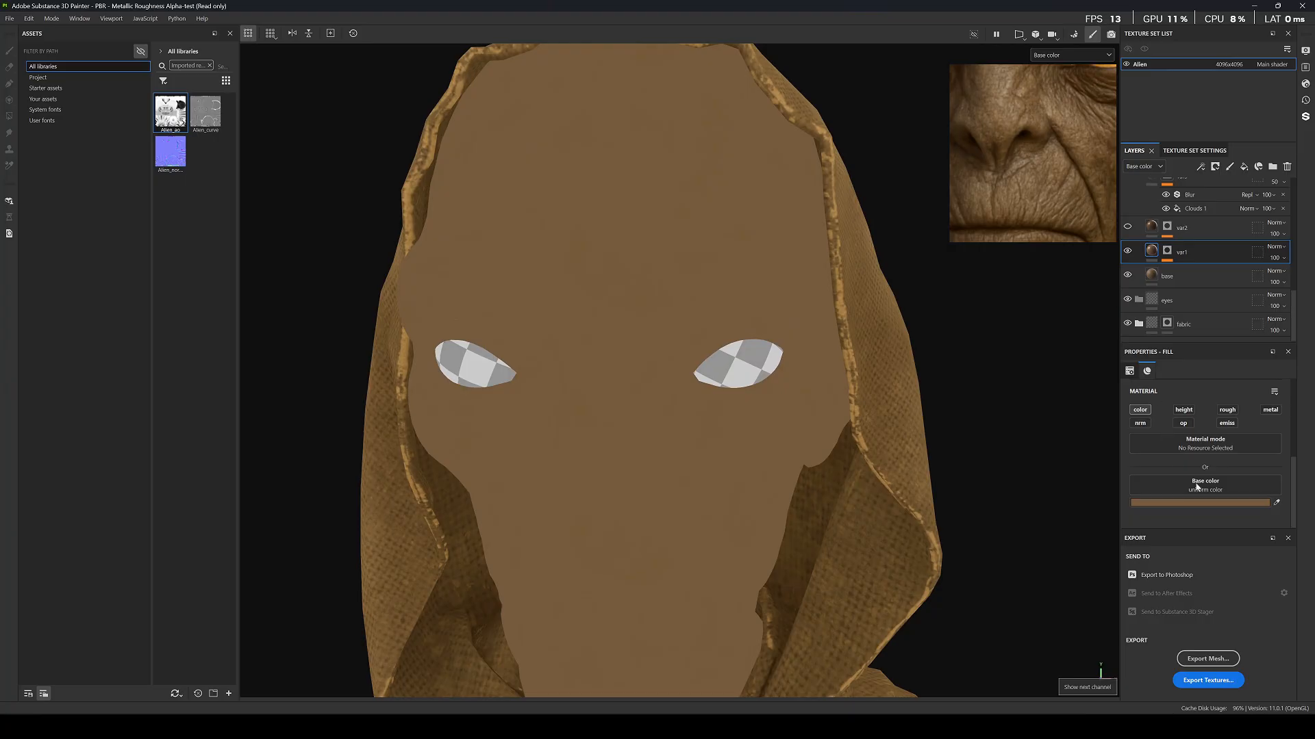
click(1275, 503)
click(1015, 117)
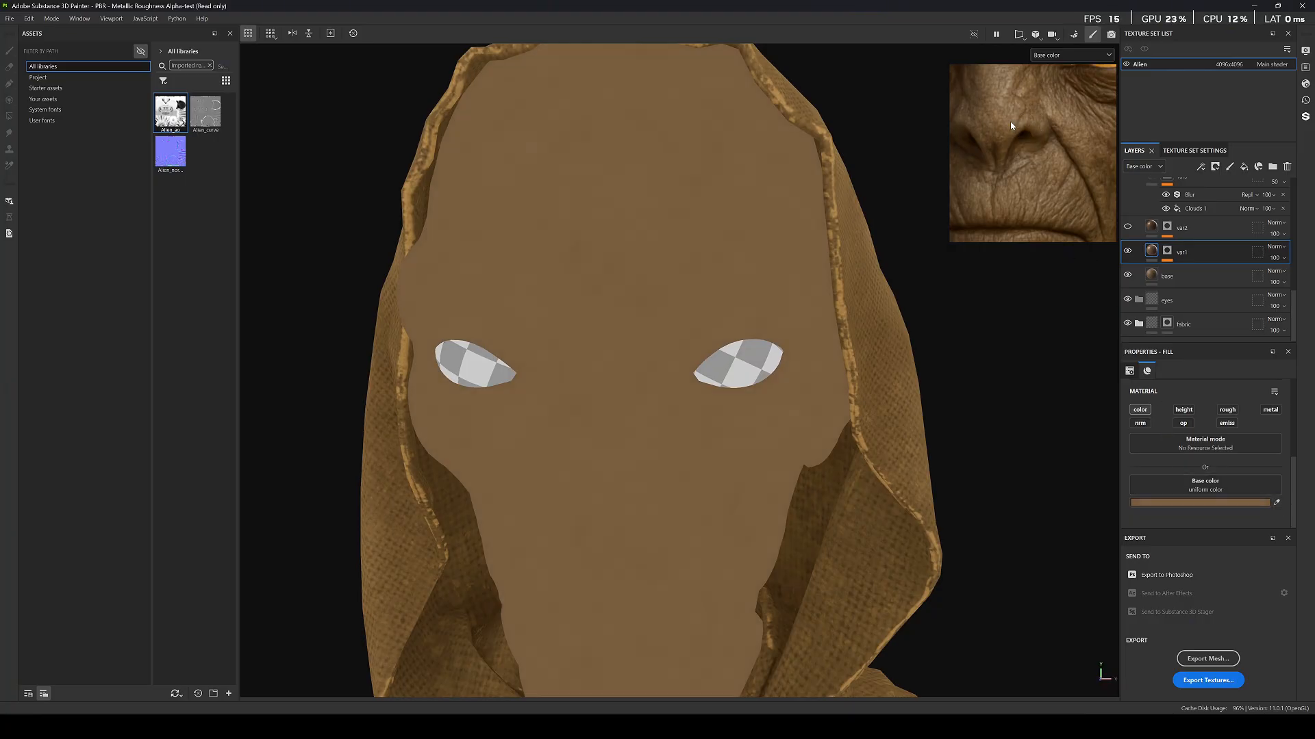
click(1276, 503)
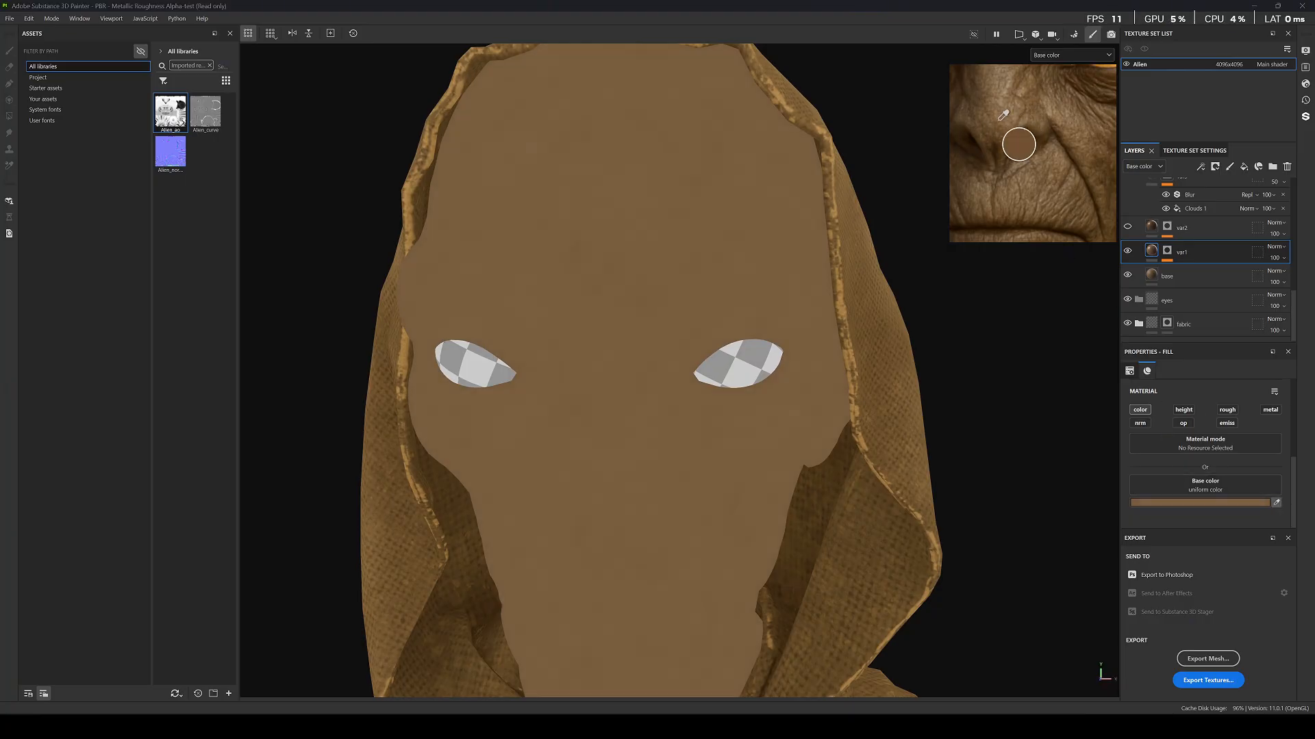
click(1015, 137)
key(m)
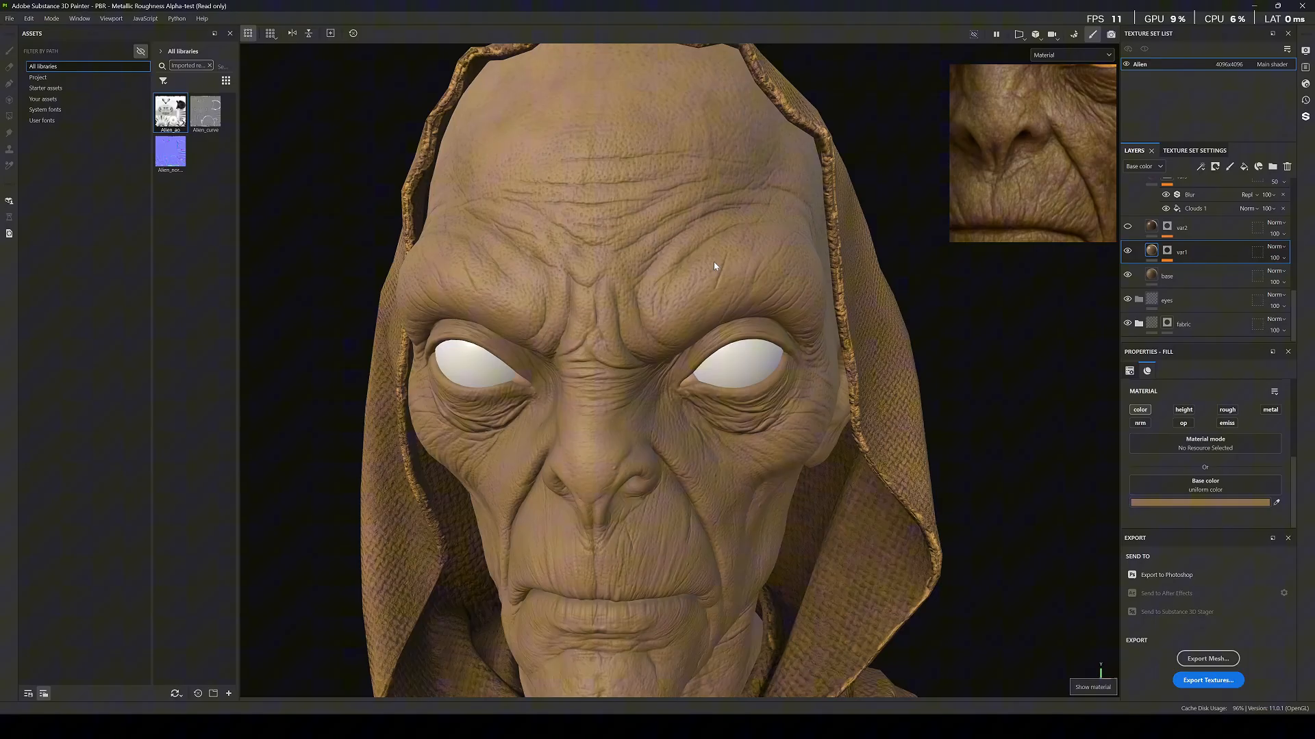
scroll(714, 269, down, 2)
scroll(714, 270, down, 2)
scroll(1039, 132, down, 3)
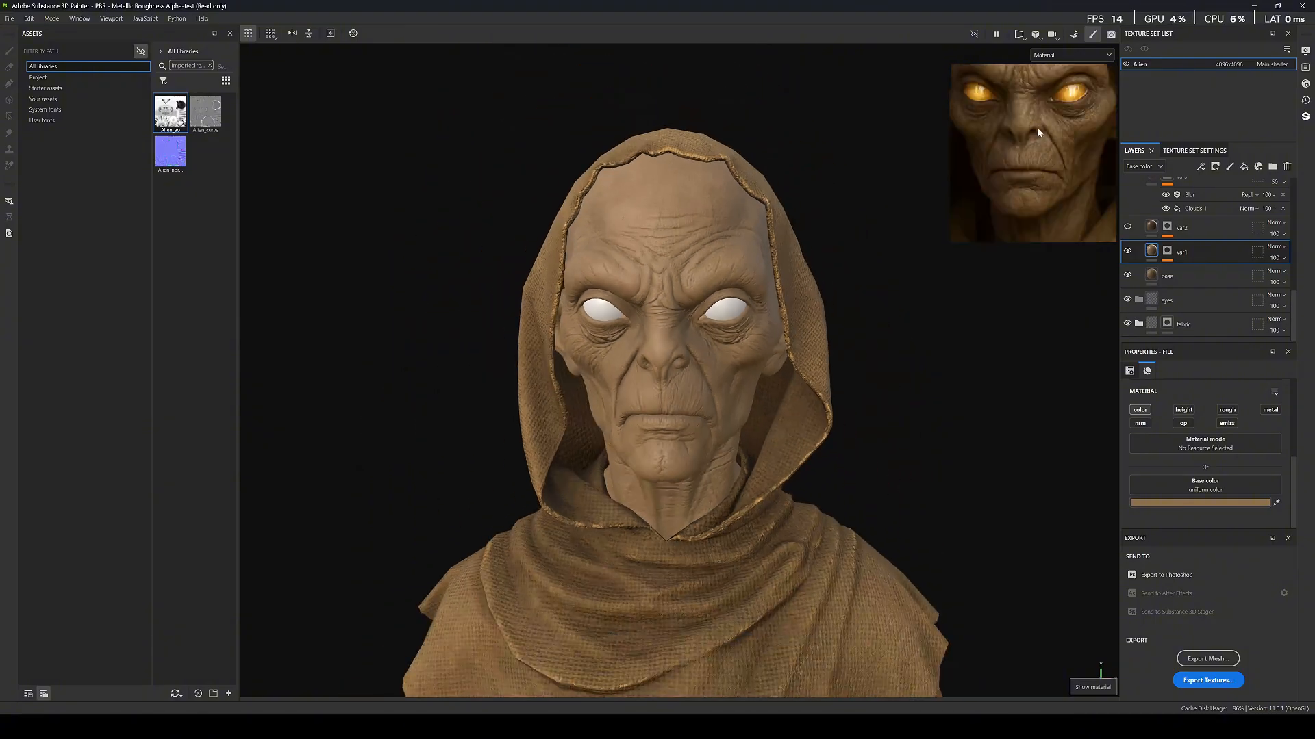
scroll(783, 294, up, 3)
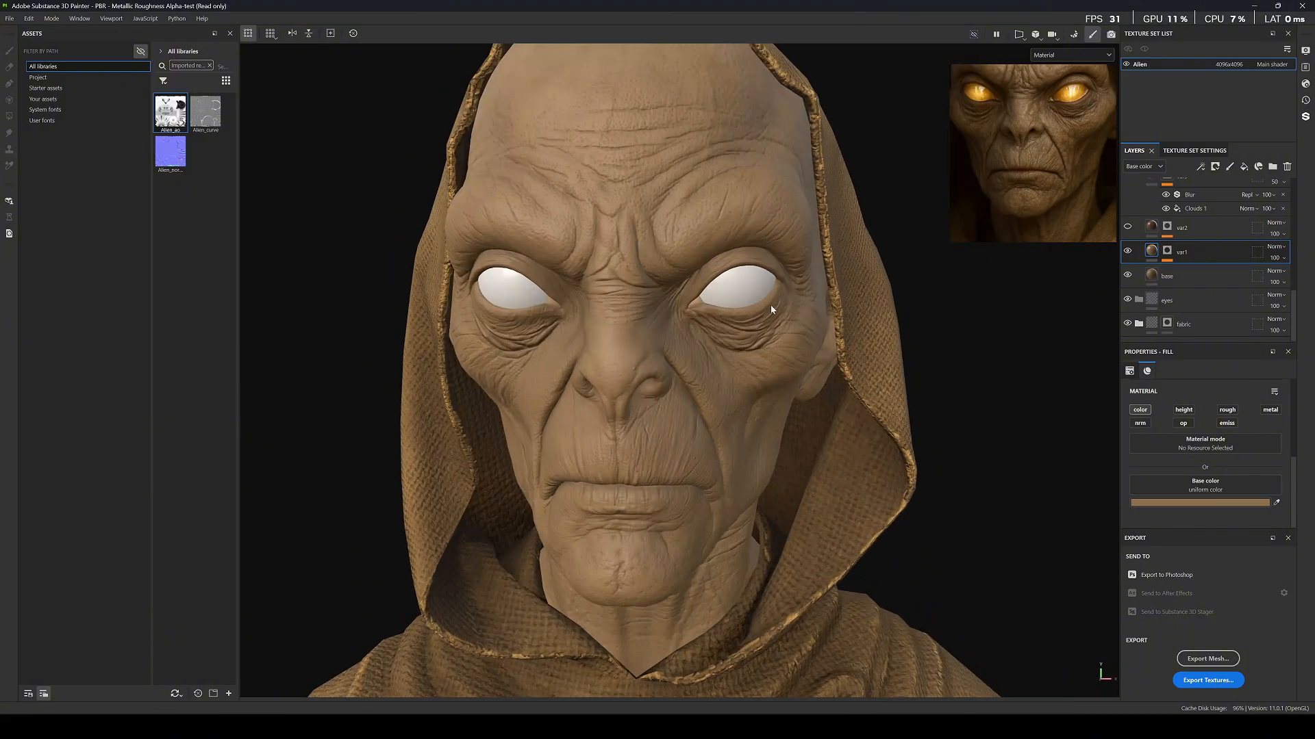
In base color view, set the skin base layer's base color by sampling the skin around the nose and upper lip in the reference image.
scroll(669, 310, up, 2)
key(c)
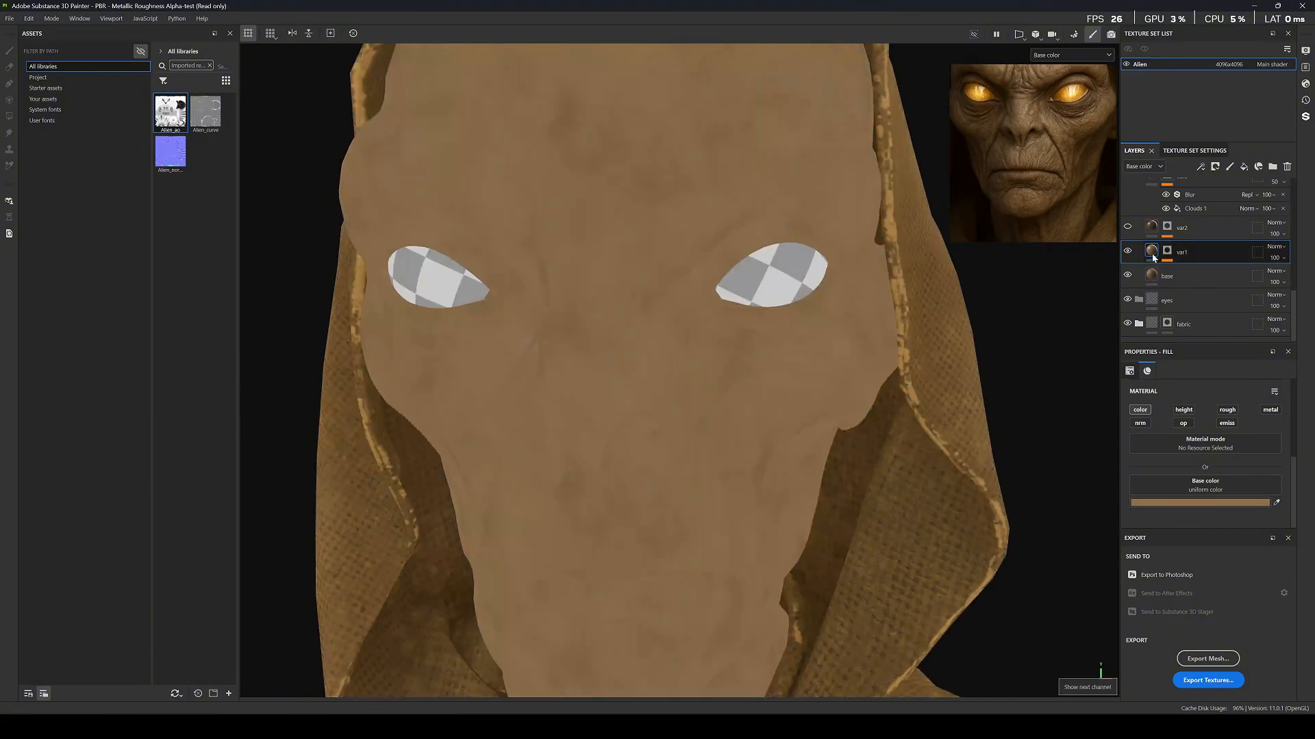
click(1164, 276)
click(1276, 503)
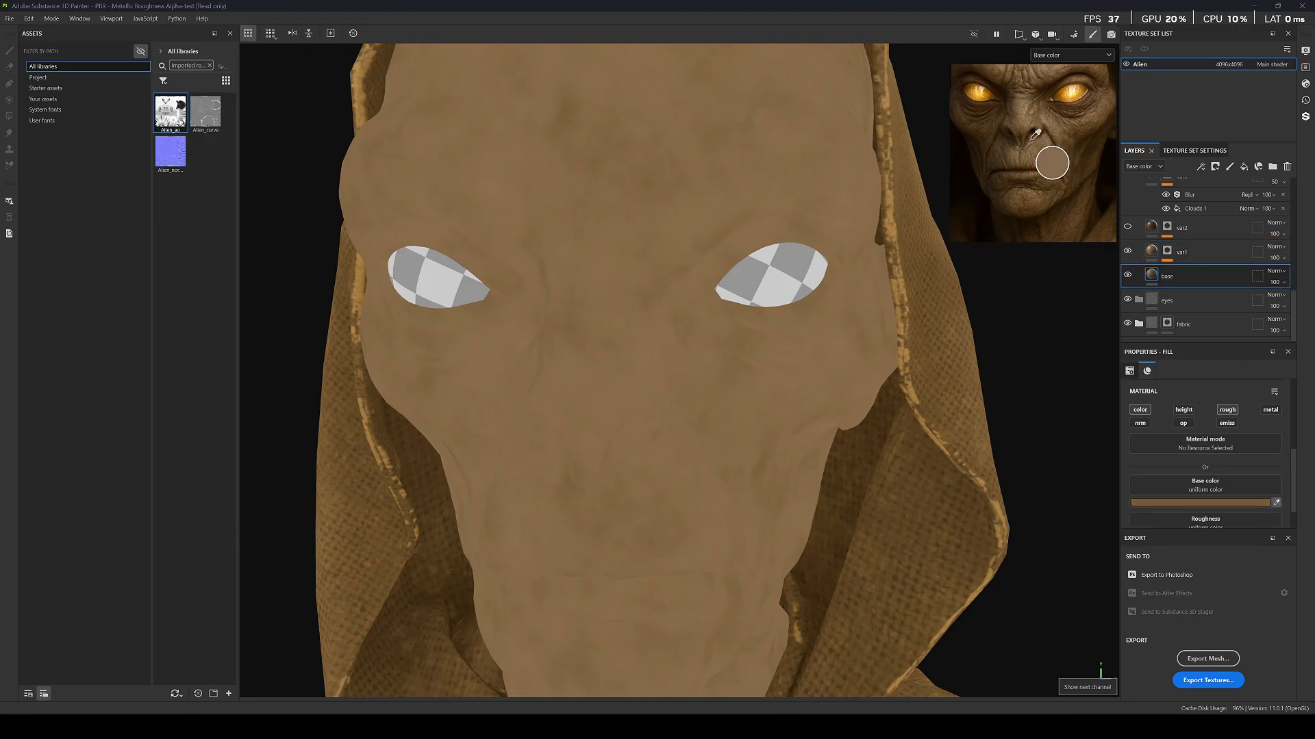
click(1032, 144)
scroll(762, 279, up, 5)
scroll(1024, 134, up, 6)
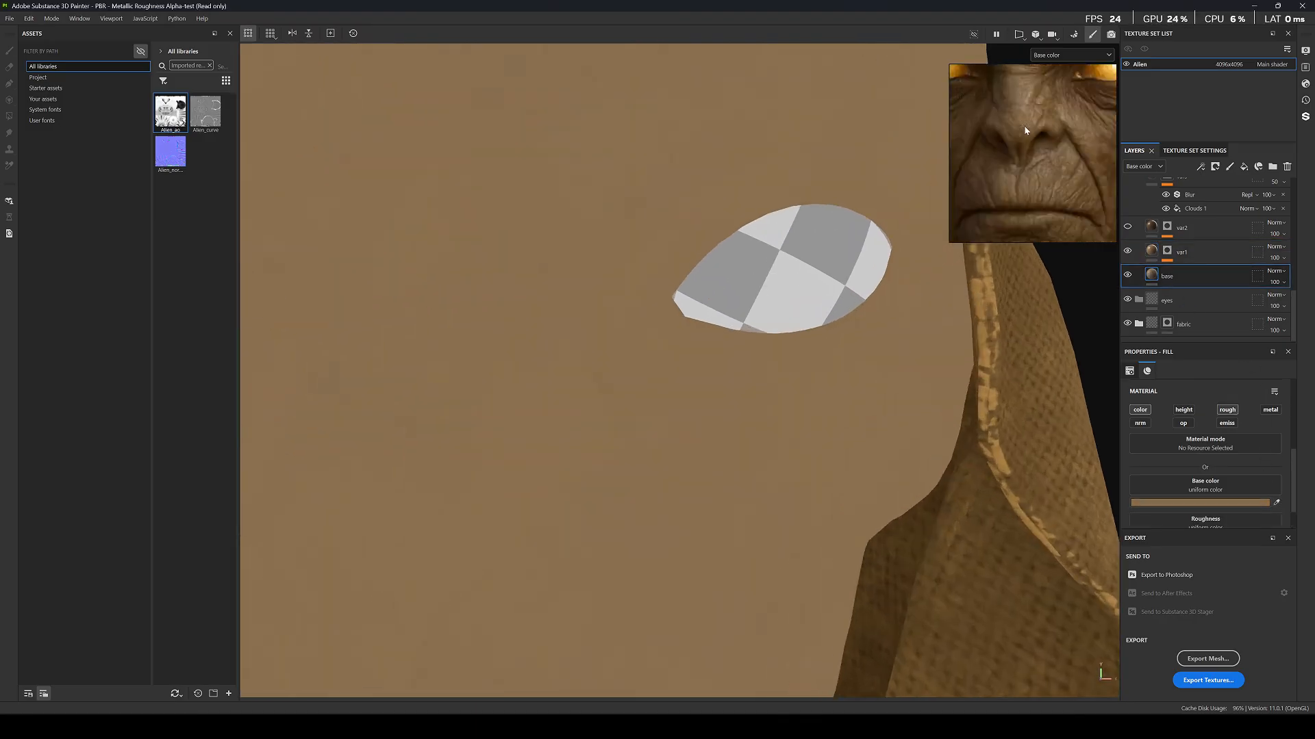
click(1276, 502)
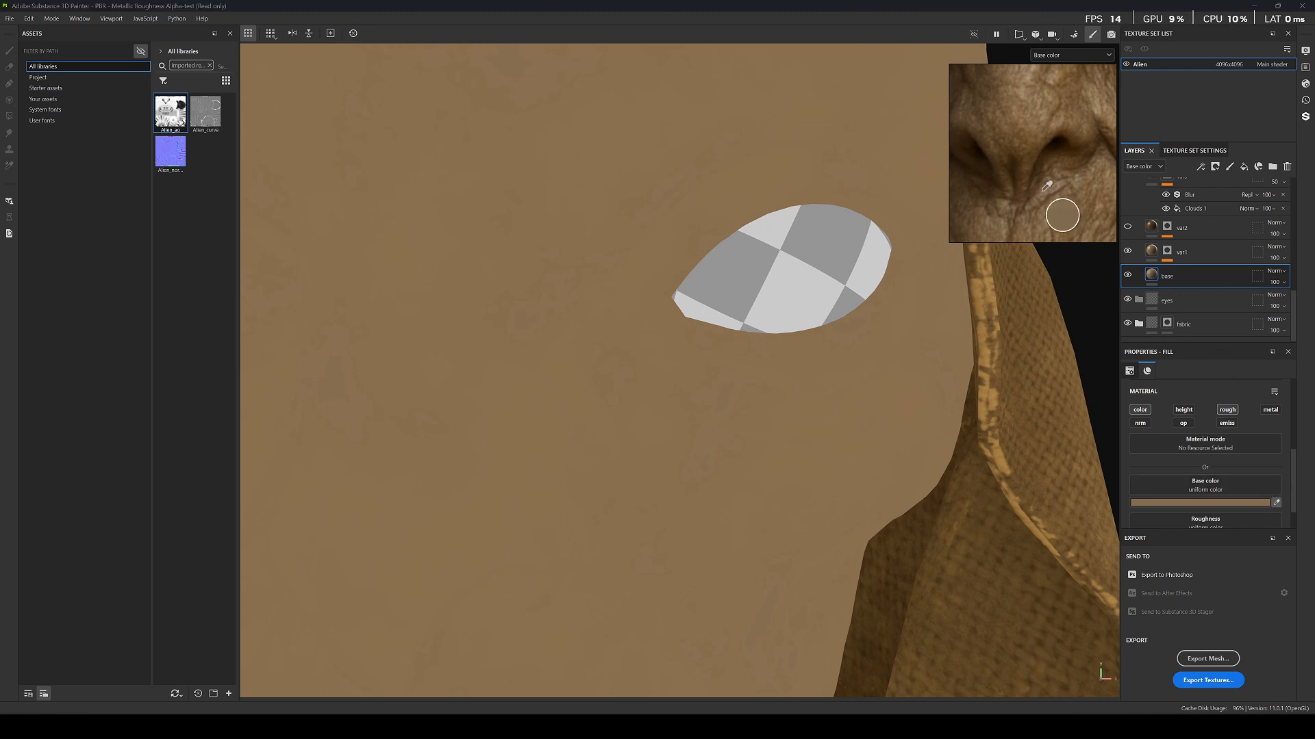
click(1044, 189)
scroll(589, 217, down, 5)
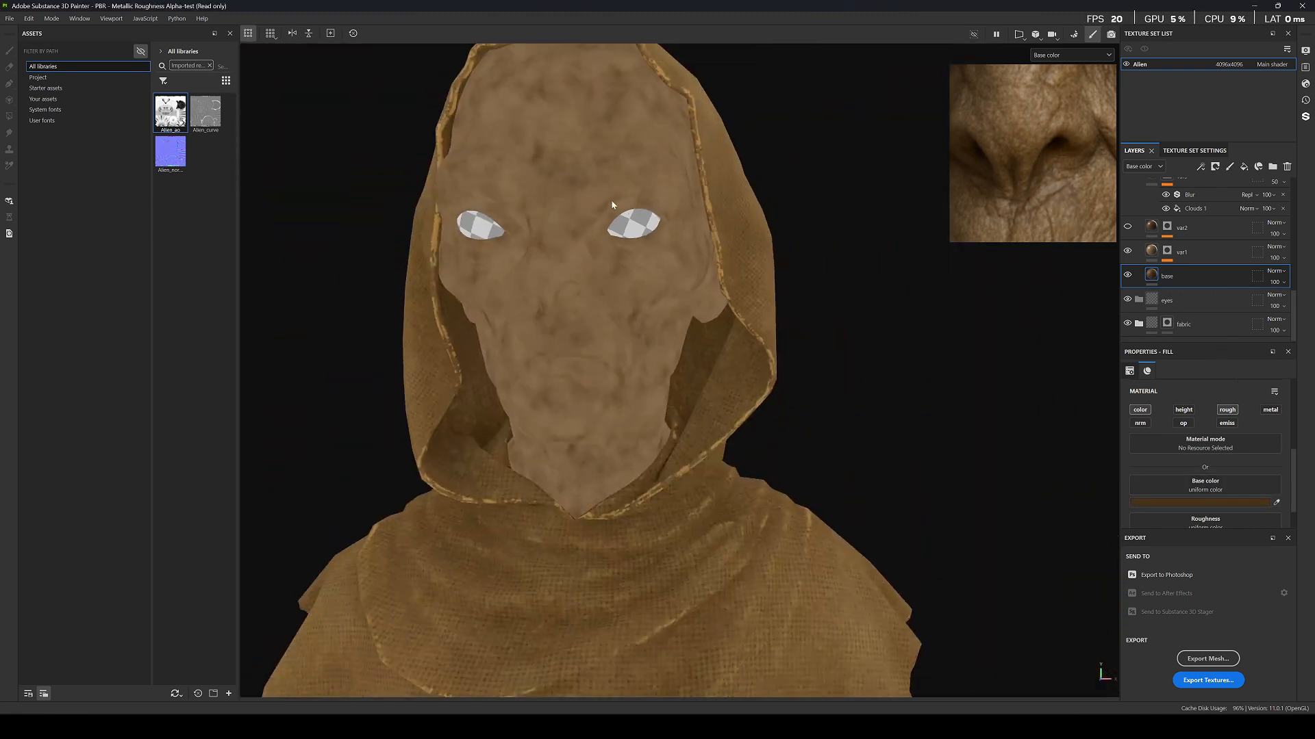
click(1277, 503)
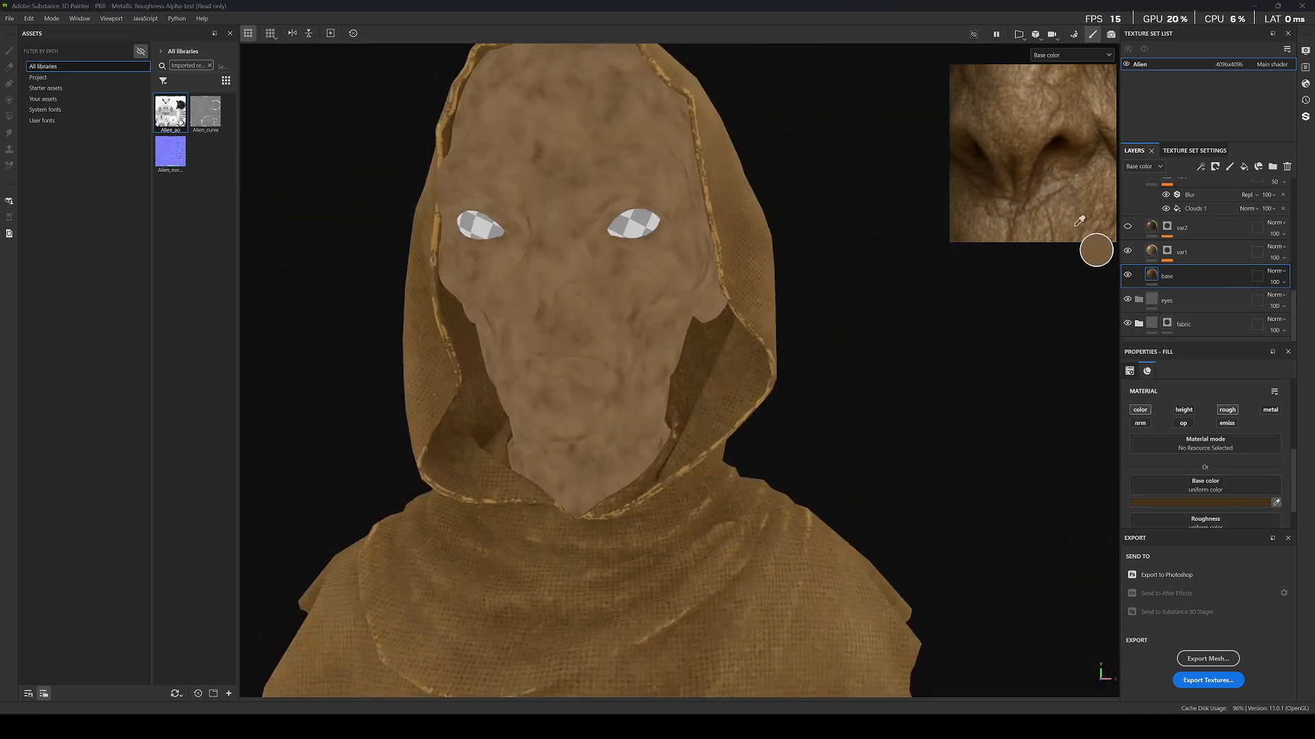
click(1065, 190)
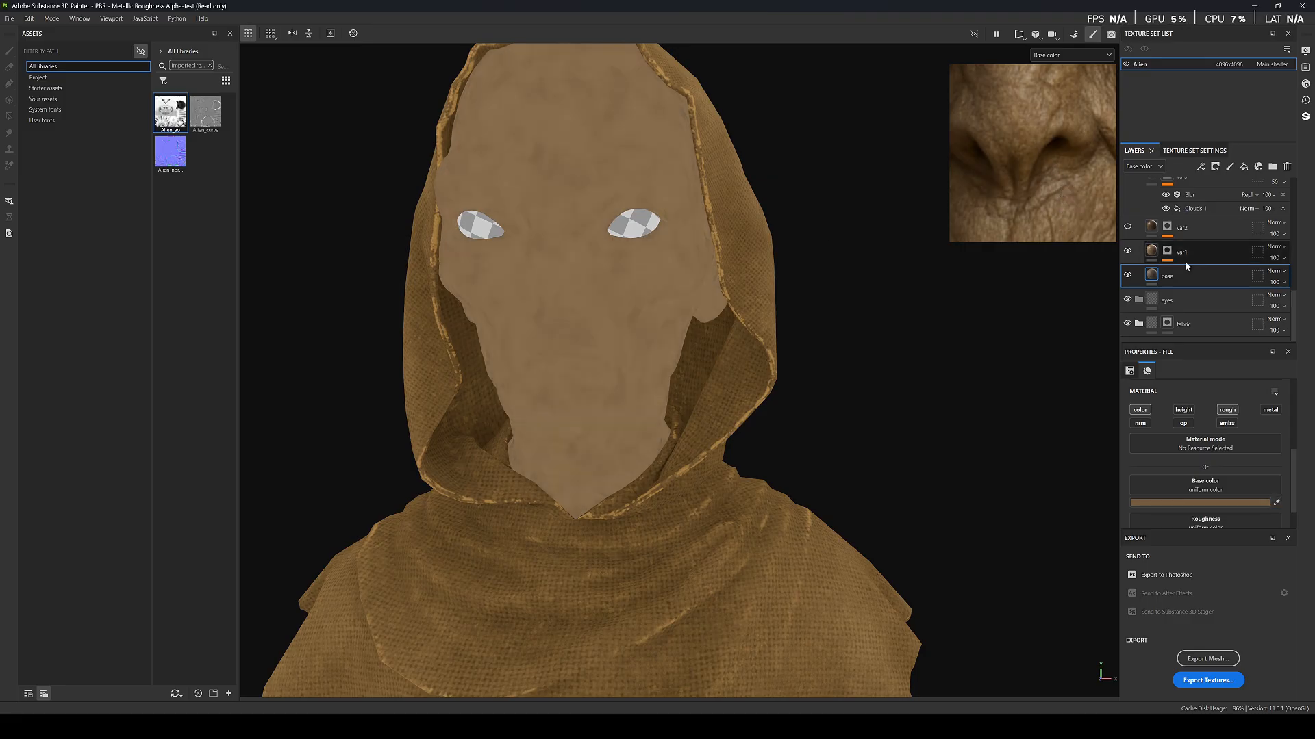
Try several colors sampled around the nostril in the reference image as var1's base color.
click(1151, 251)
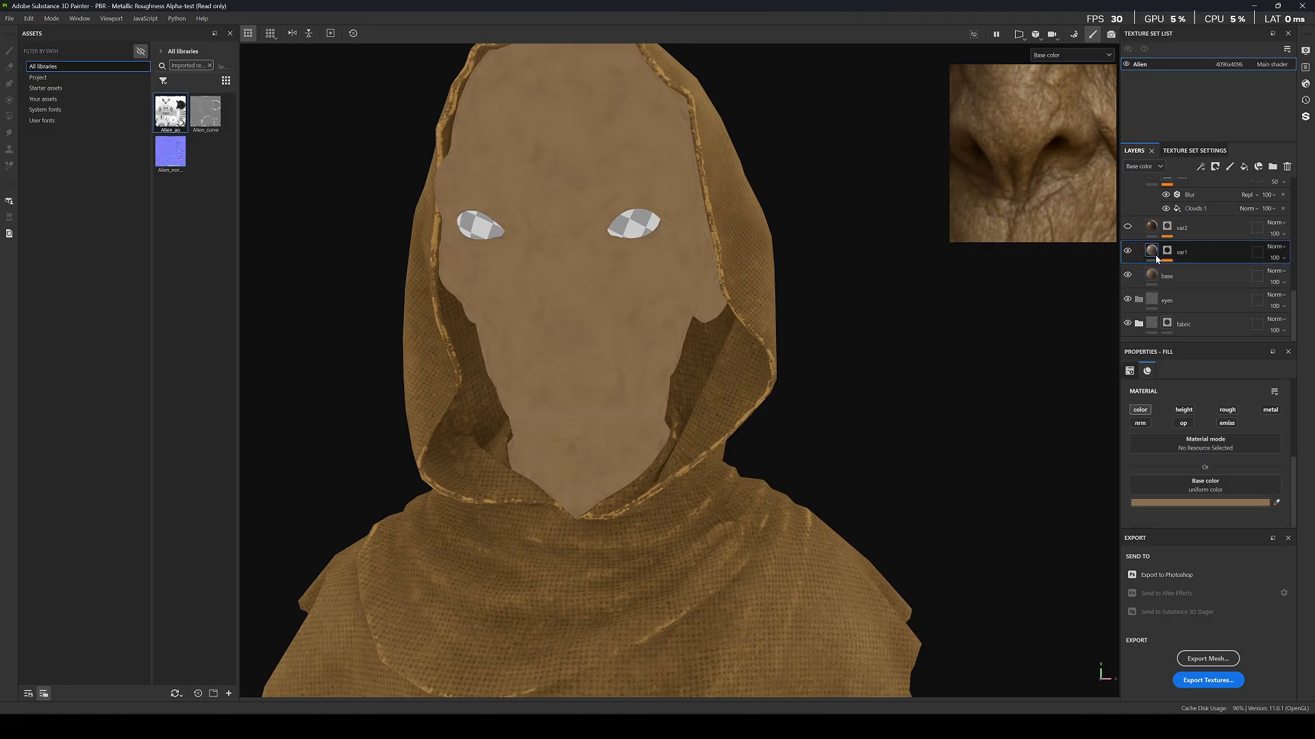
click(1276, 503)
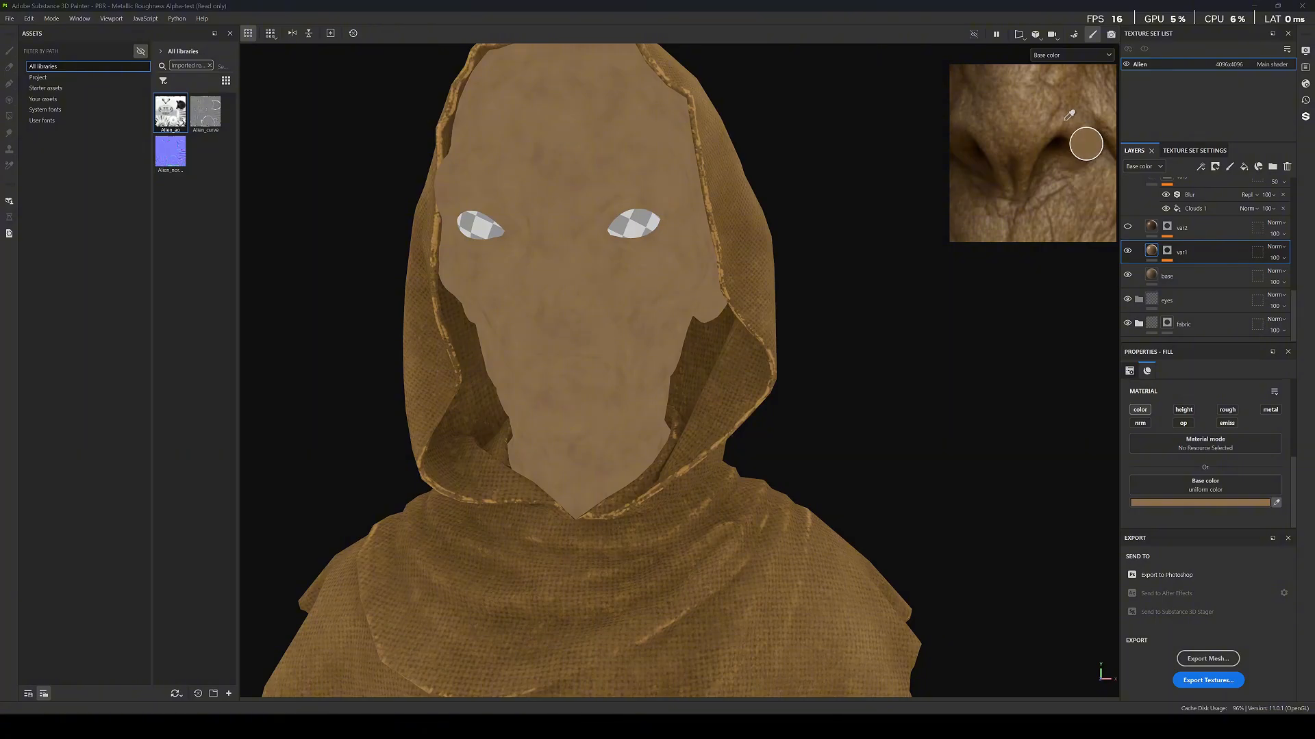
click(1063, 125)
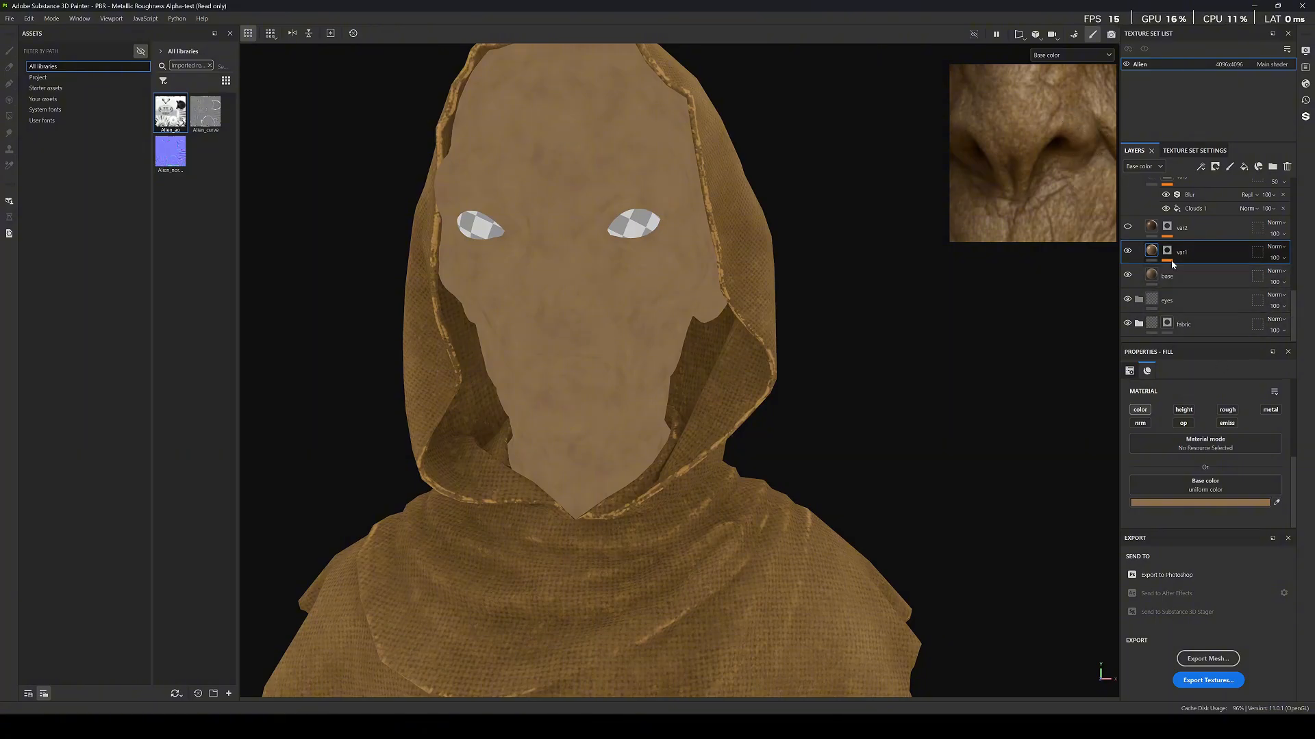
click(1276, 503)
click(1069, 121)
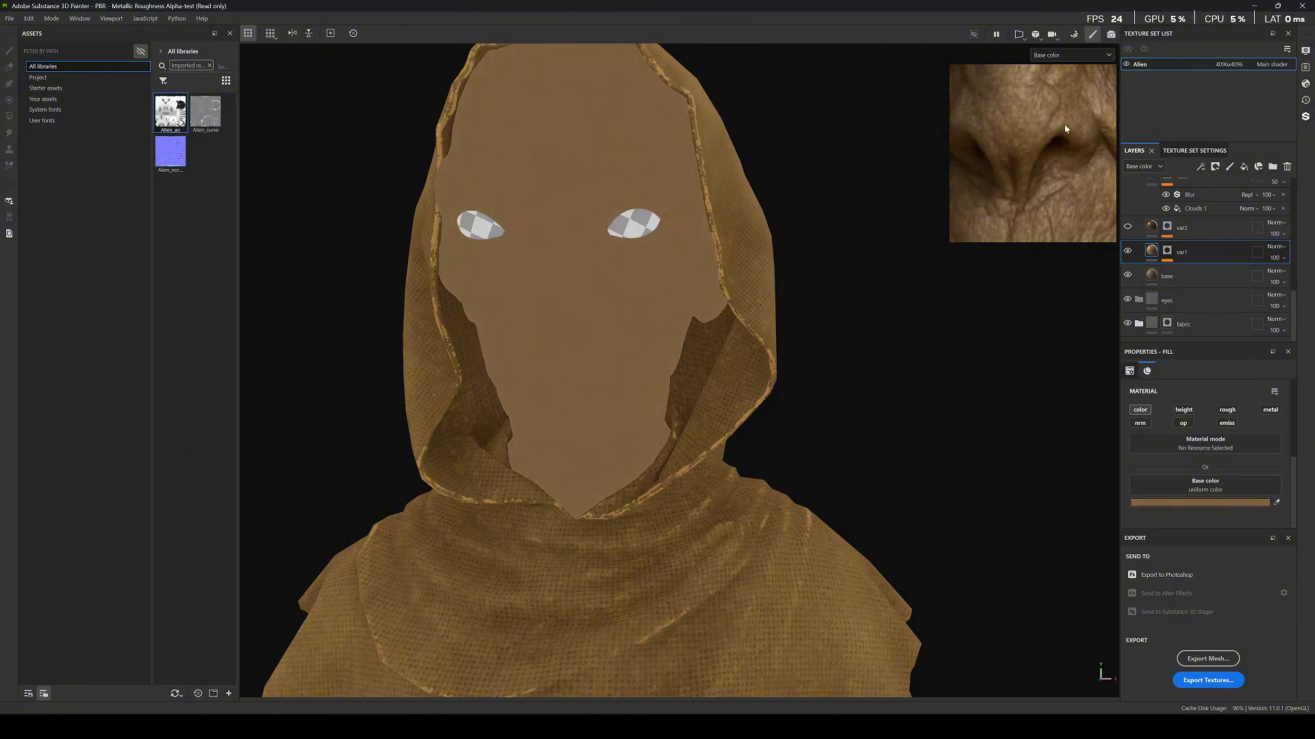
click(1277, 503)
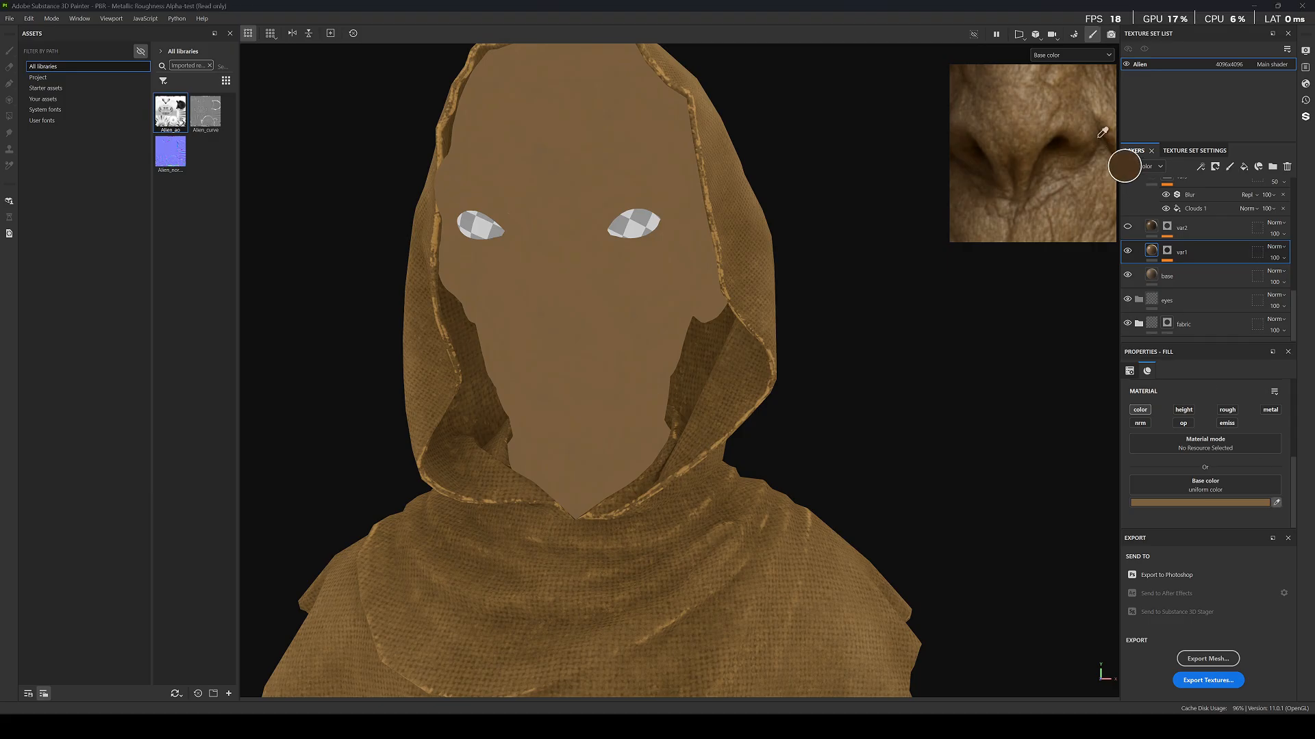
click(1088, 141)
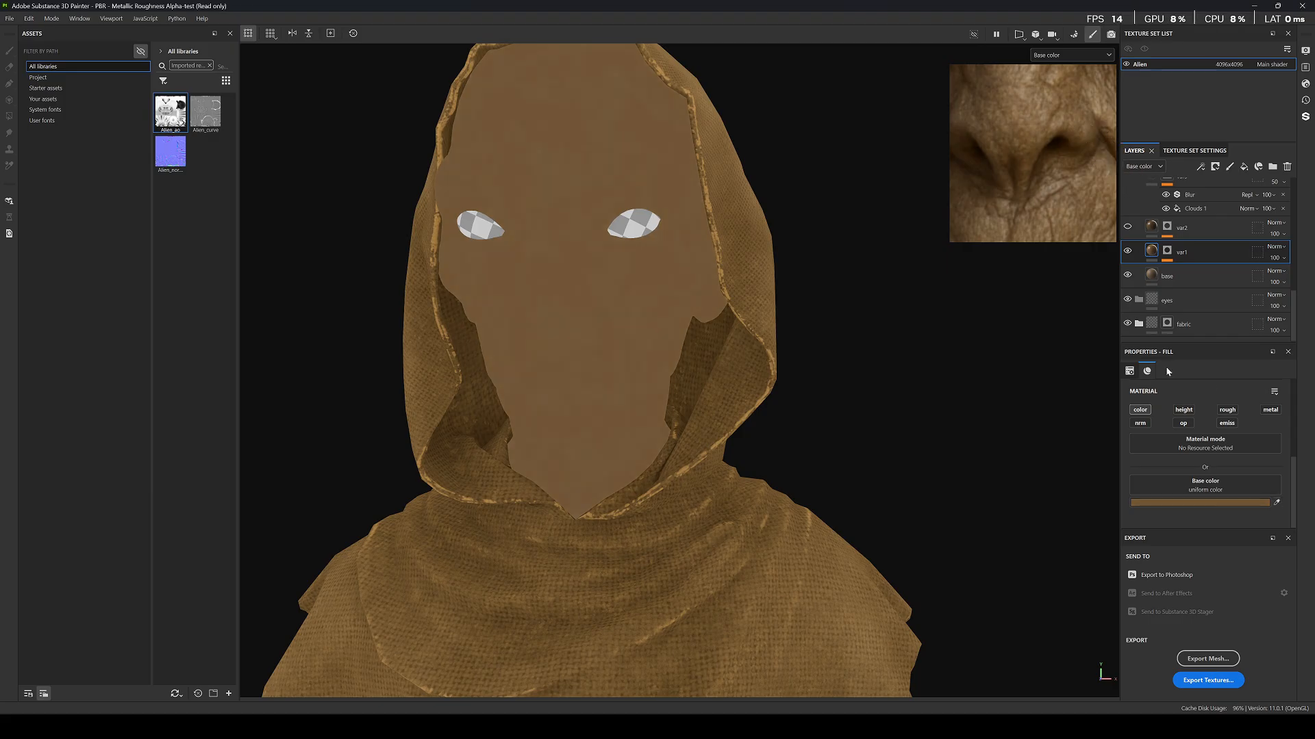
Sample var1's base color from the lit skin on the nose in the reference image, and check the head in material view.
click(1276, 503)
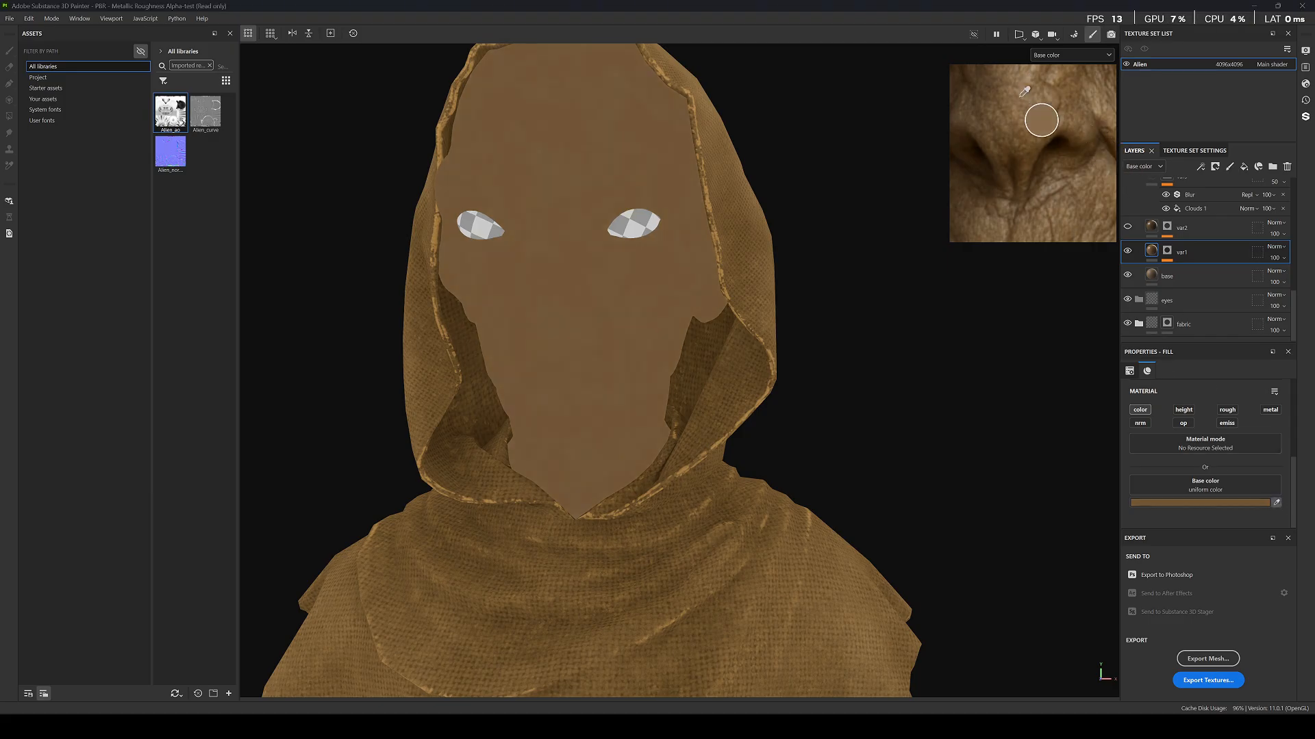
click(1020, 102)
right_click(1020, 103)
click(953, 110)
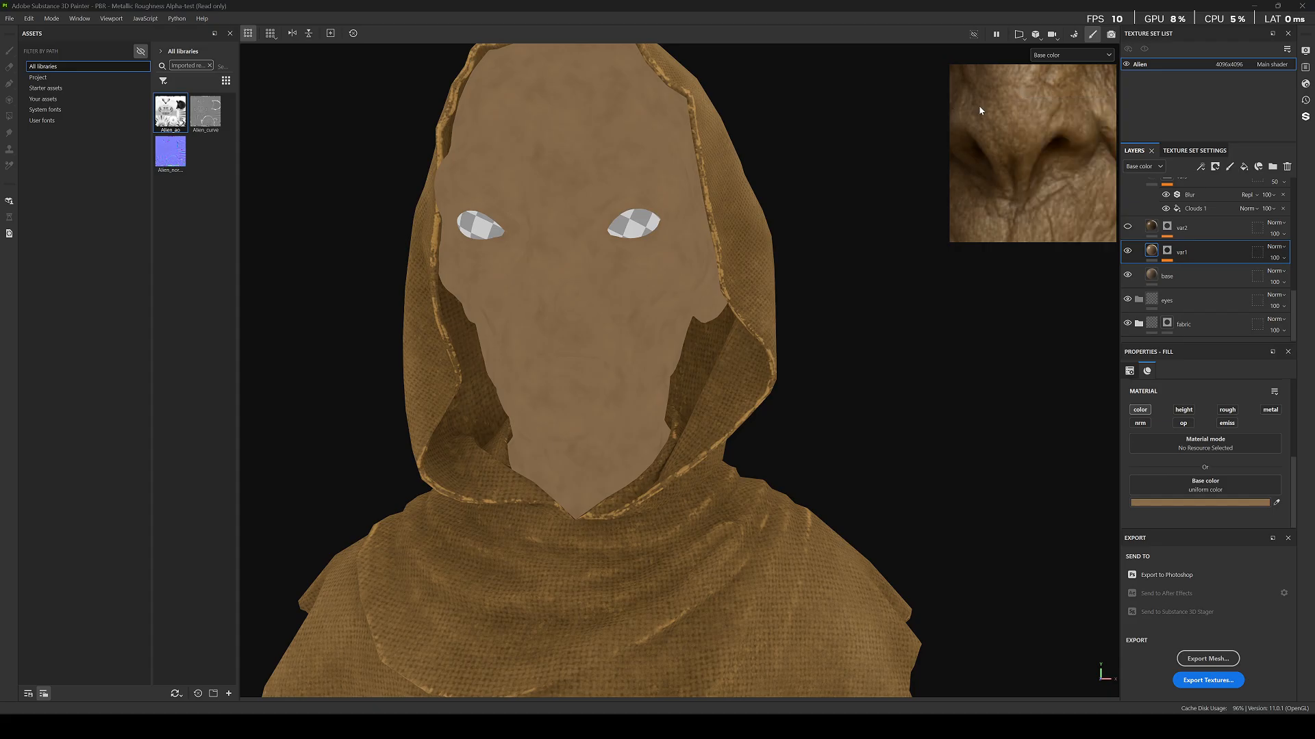
key(m)
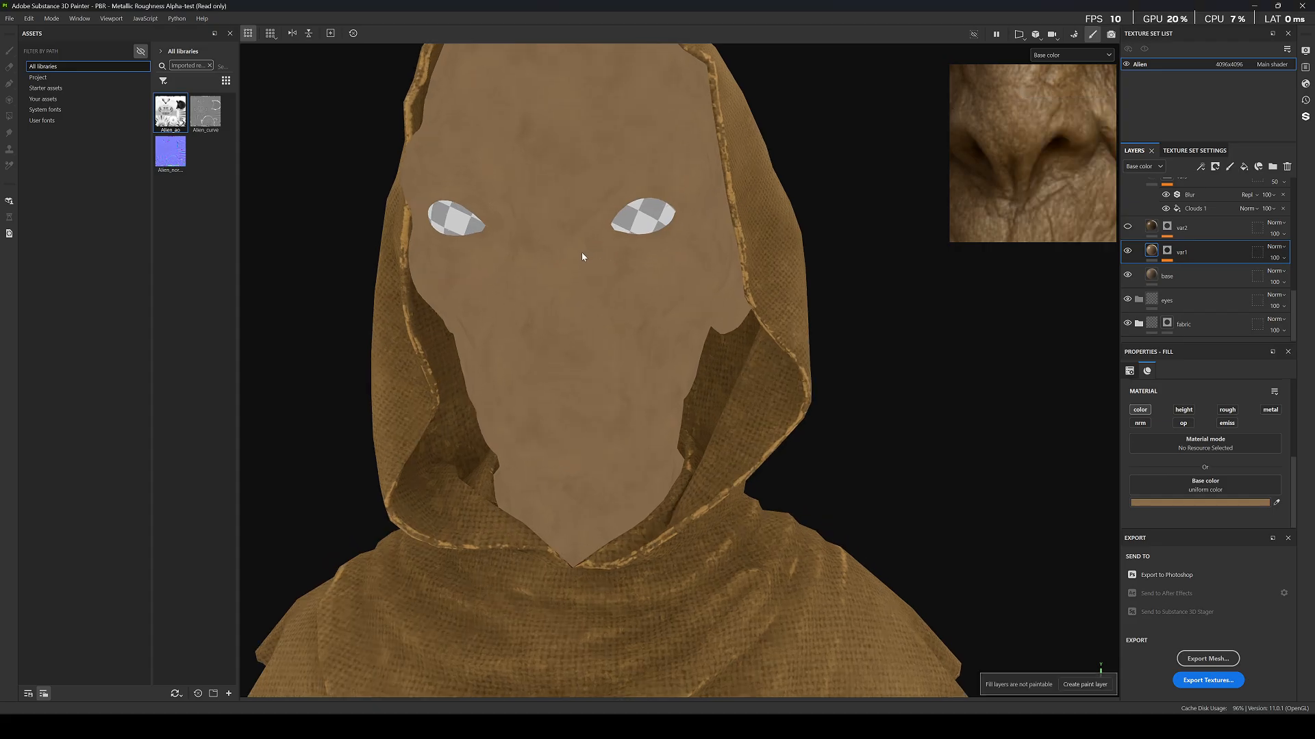
scroll(603, 260, up, 5)
scroll(607, 276, down, 4)
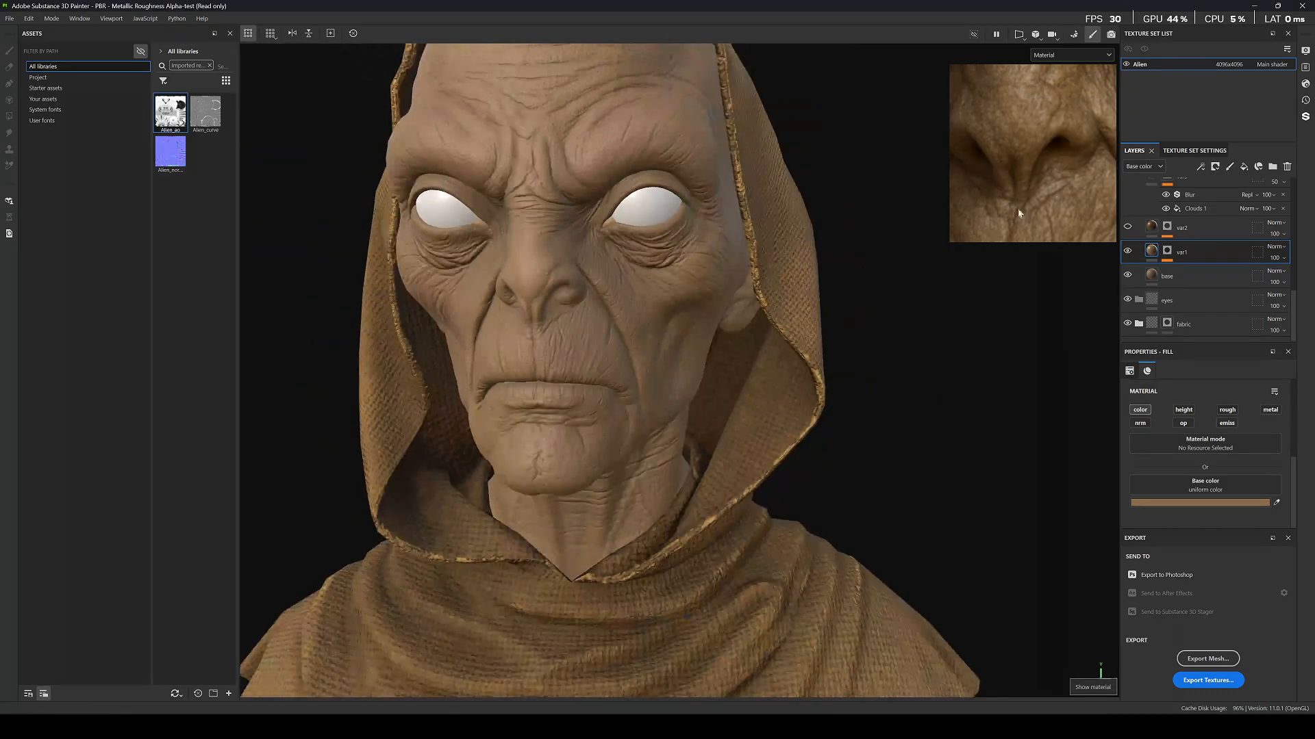
scroll(631, 299, down, 5)
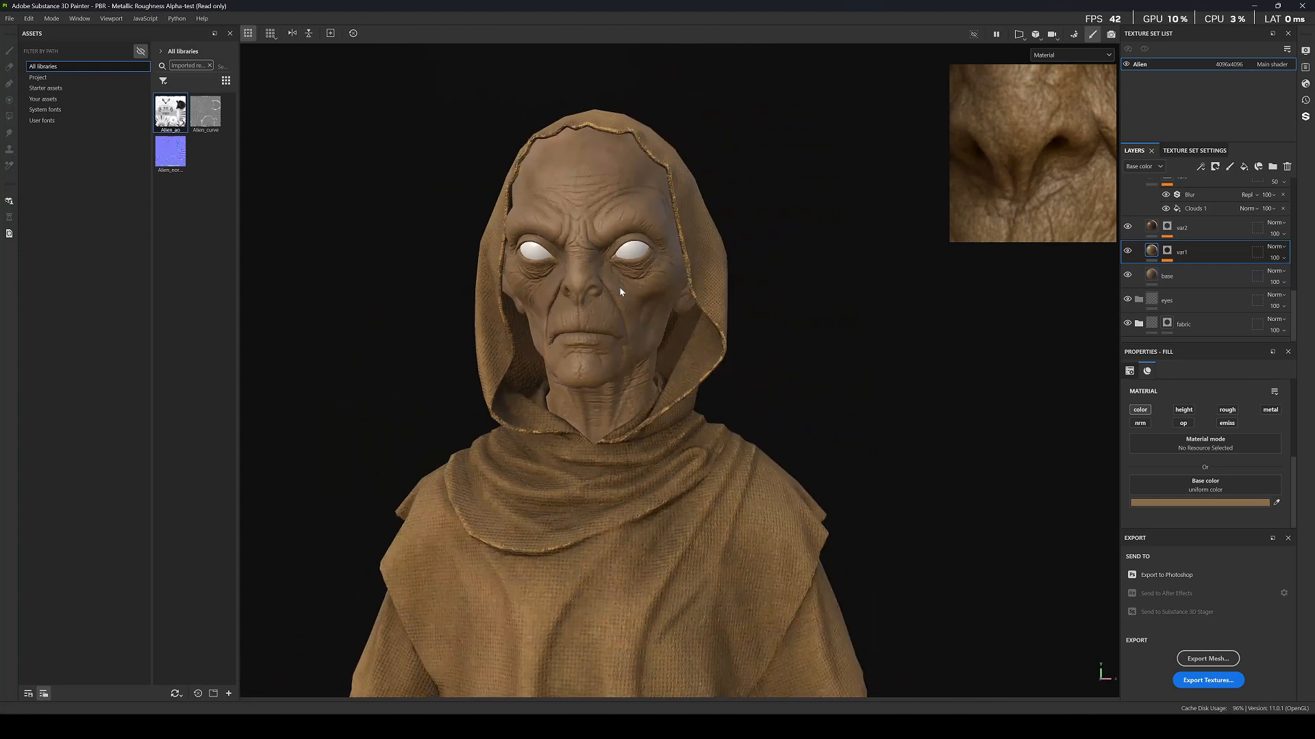
Show the skin var2 layer and set its Clouds 3 mask fill to Tri-planar projection with Tiling 6, working in base color view.
click(1172, 250)
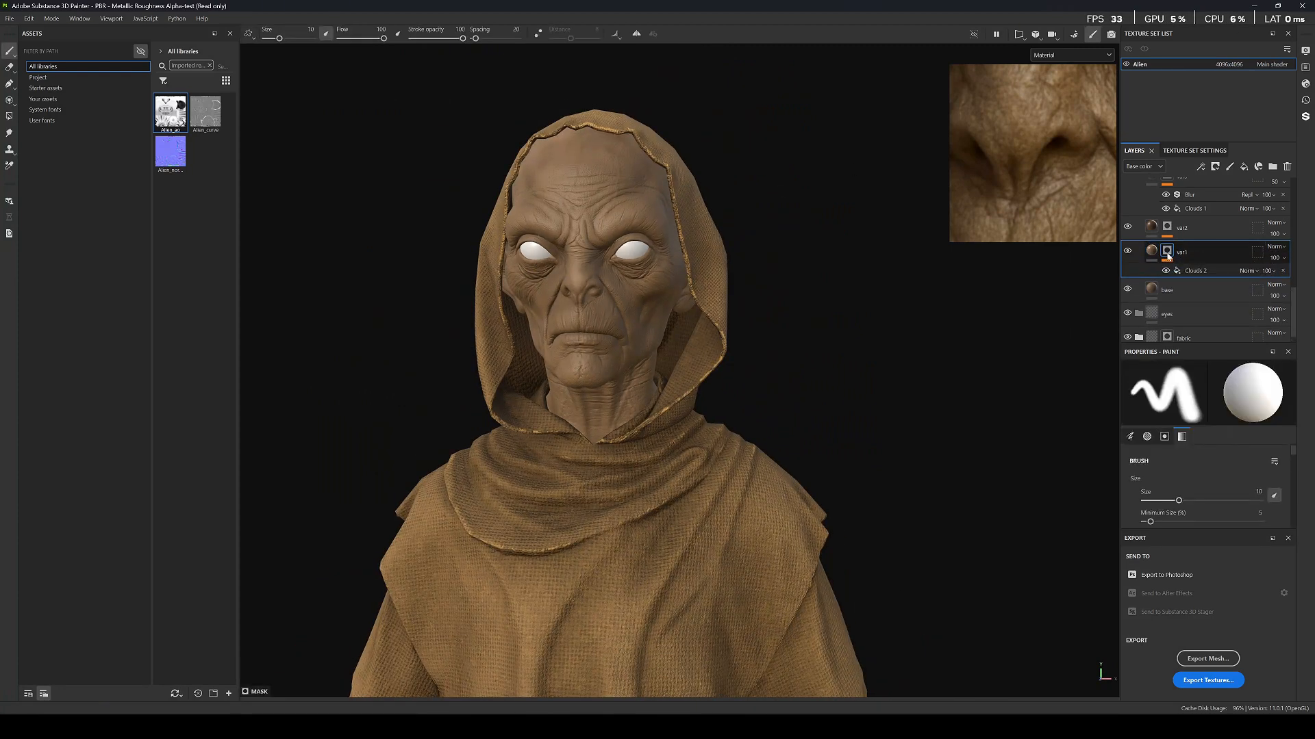
click(1167, 227)
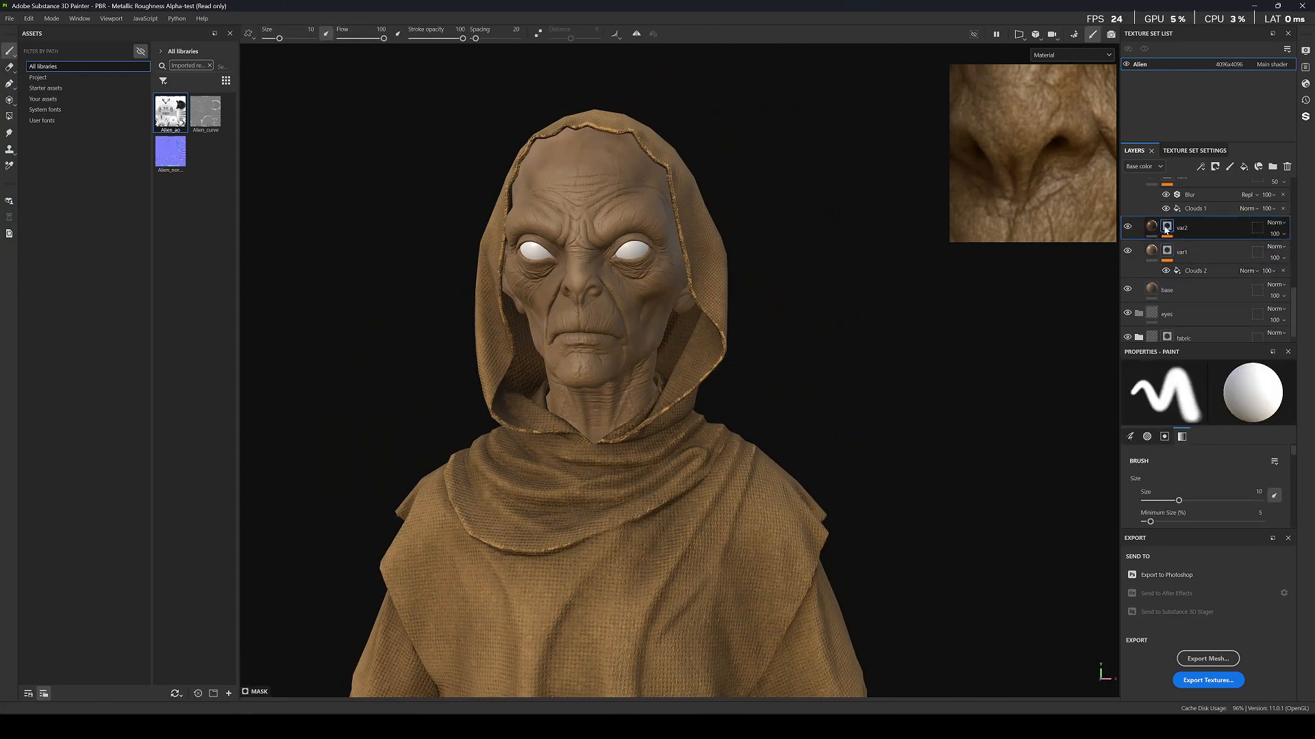
key(c)
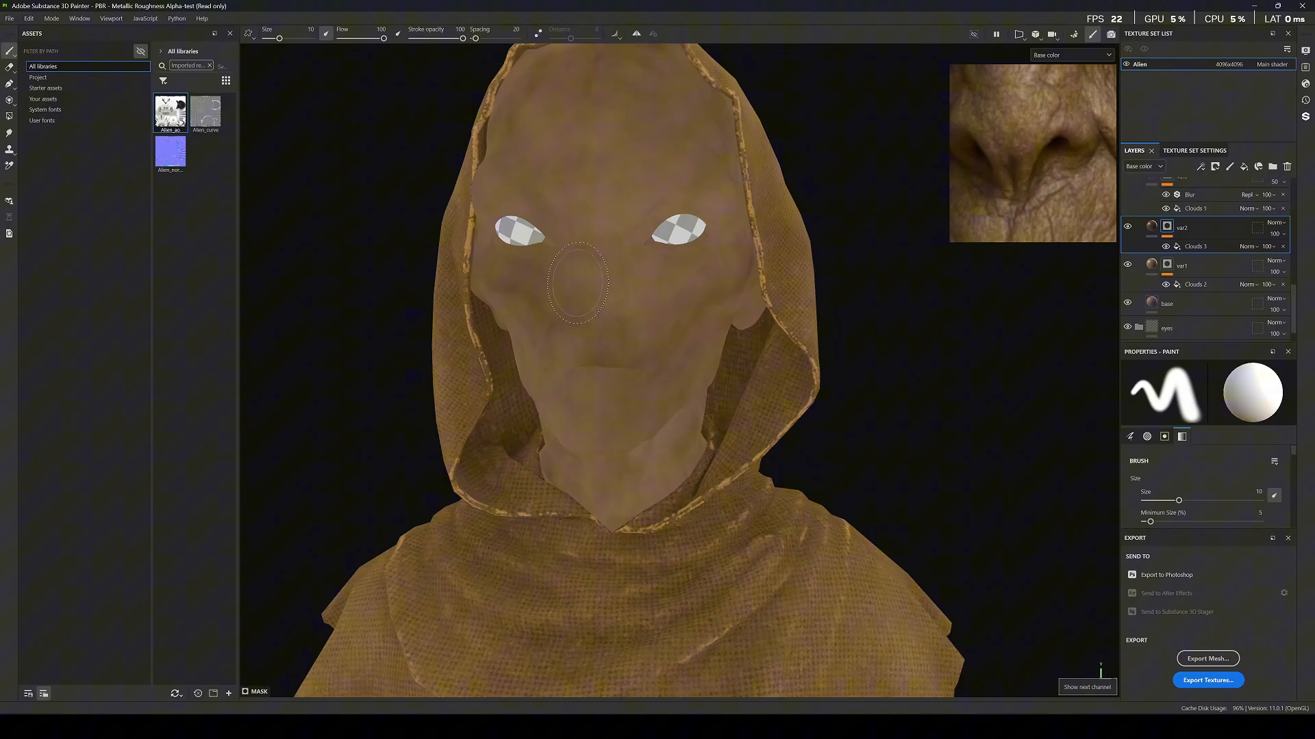
click(1196, 246)
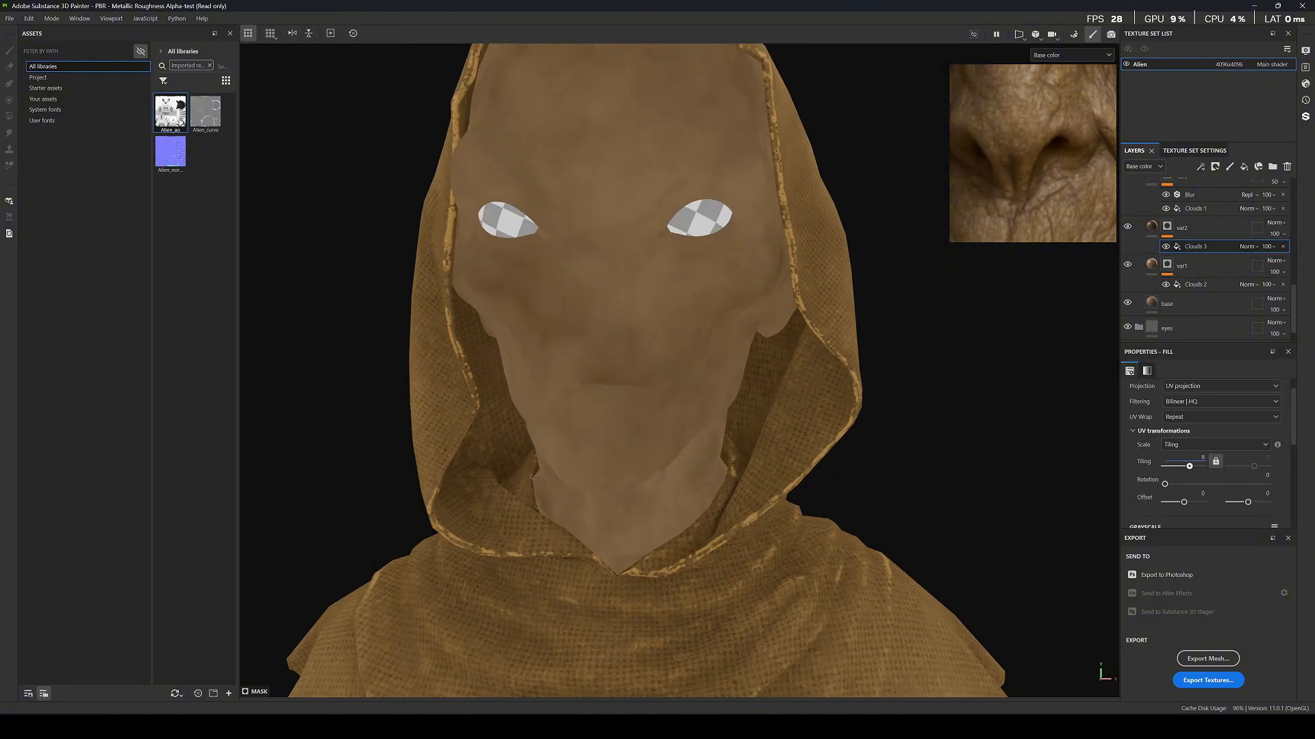
drag(1189, 465, 1196, 465)
click(1198, 387)
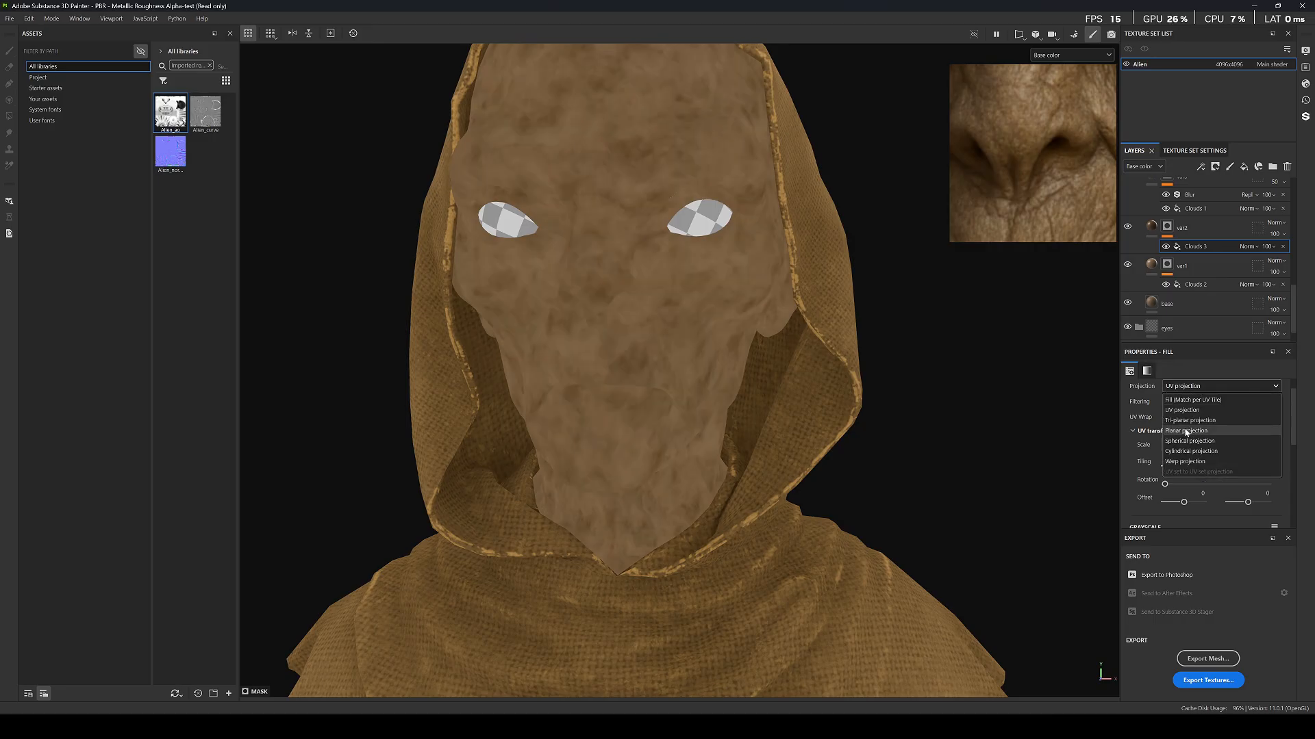
click(1185, 426)
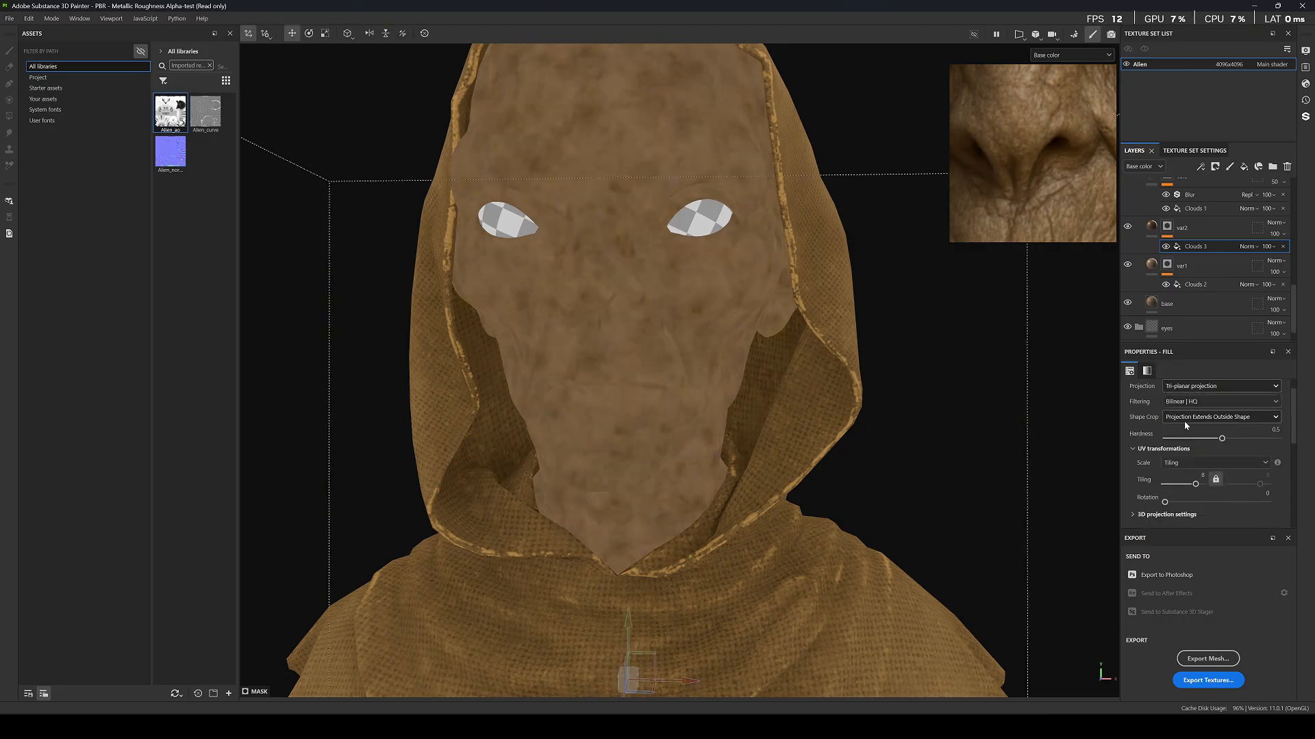
scroll(1185, 431, down, 6)
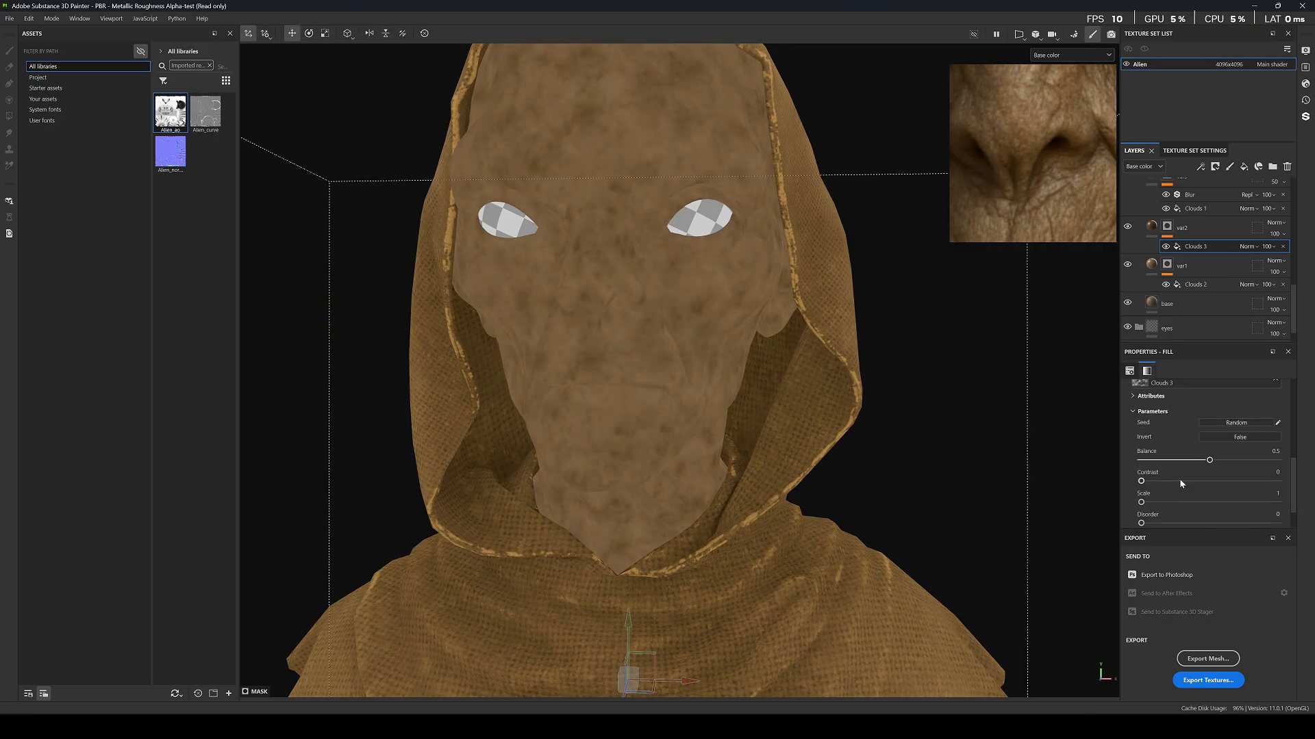
Set var2's base color by sampling the wrinkled forehead skin in the reference image, and check the bust in material view.
click(1150, 227)
click(1276, 502)
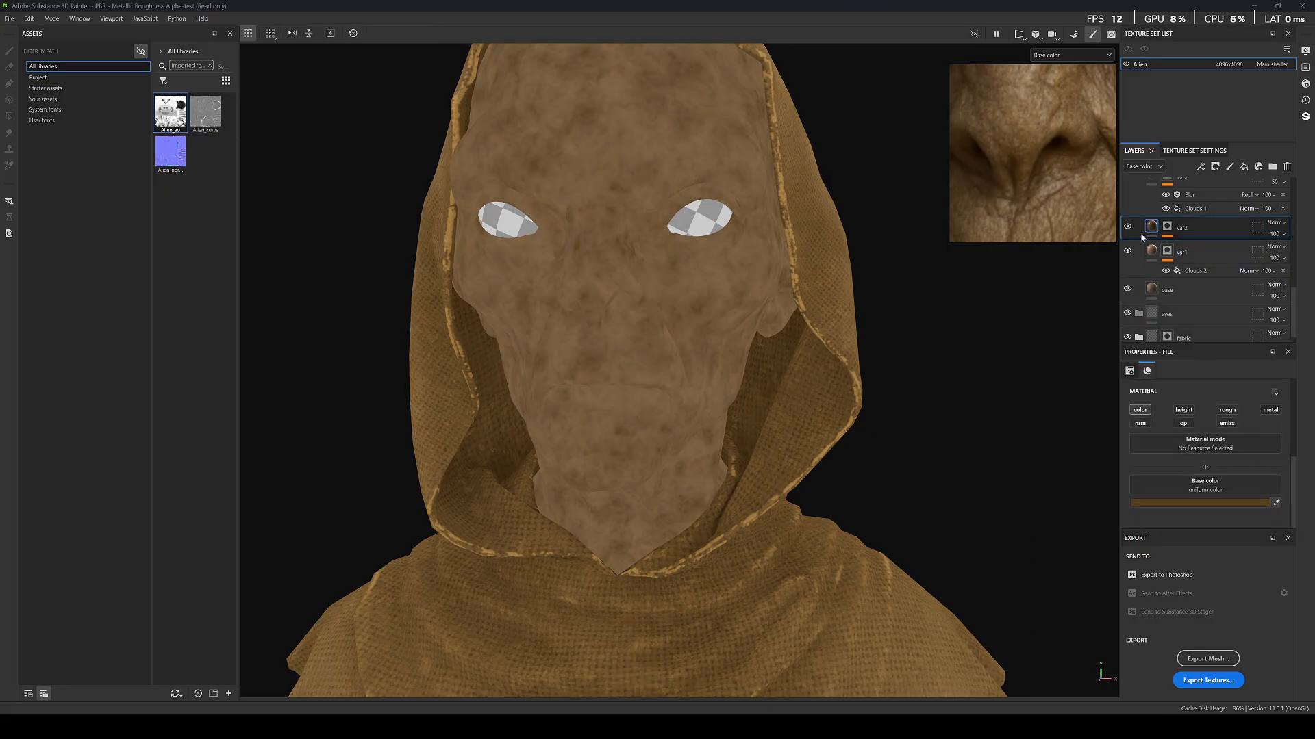
click(994, 210)
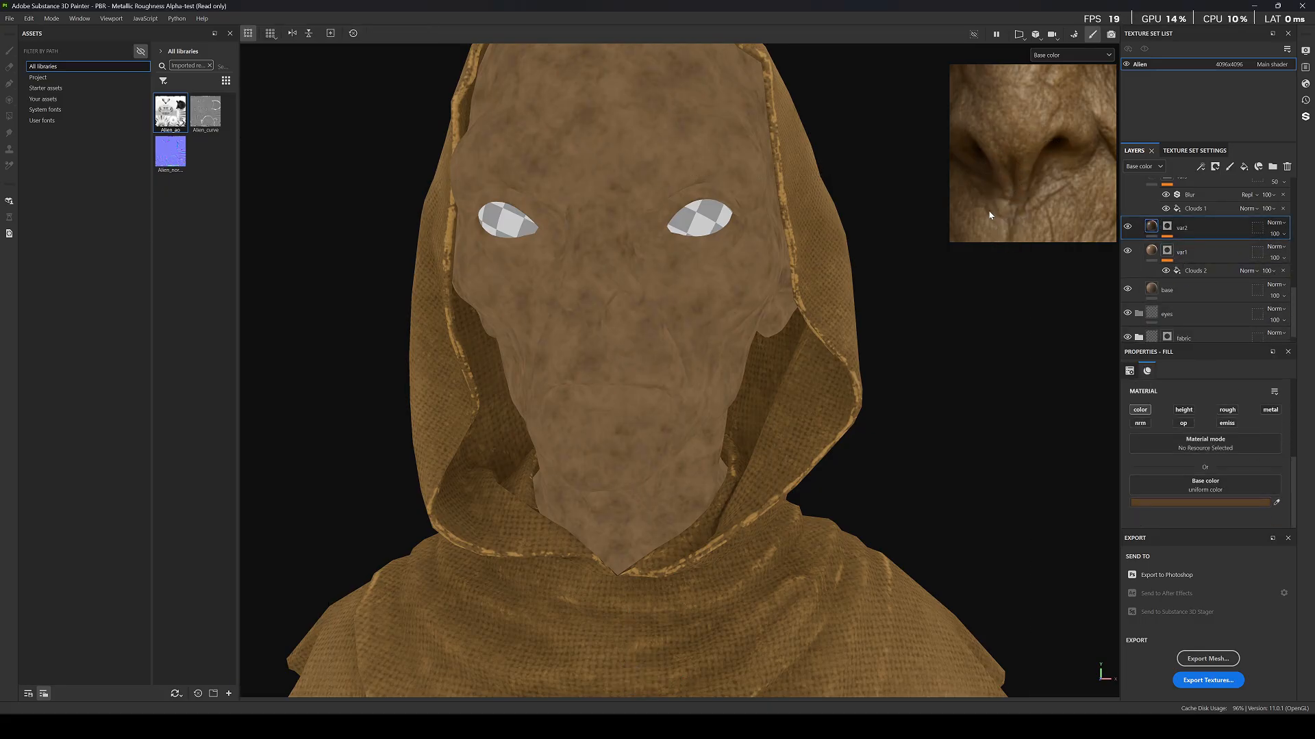
scroll(976, 202, down, 6)
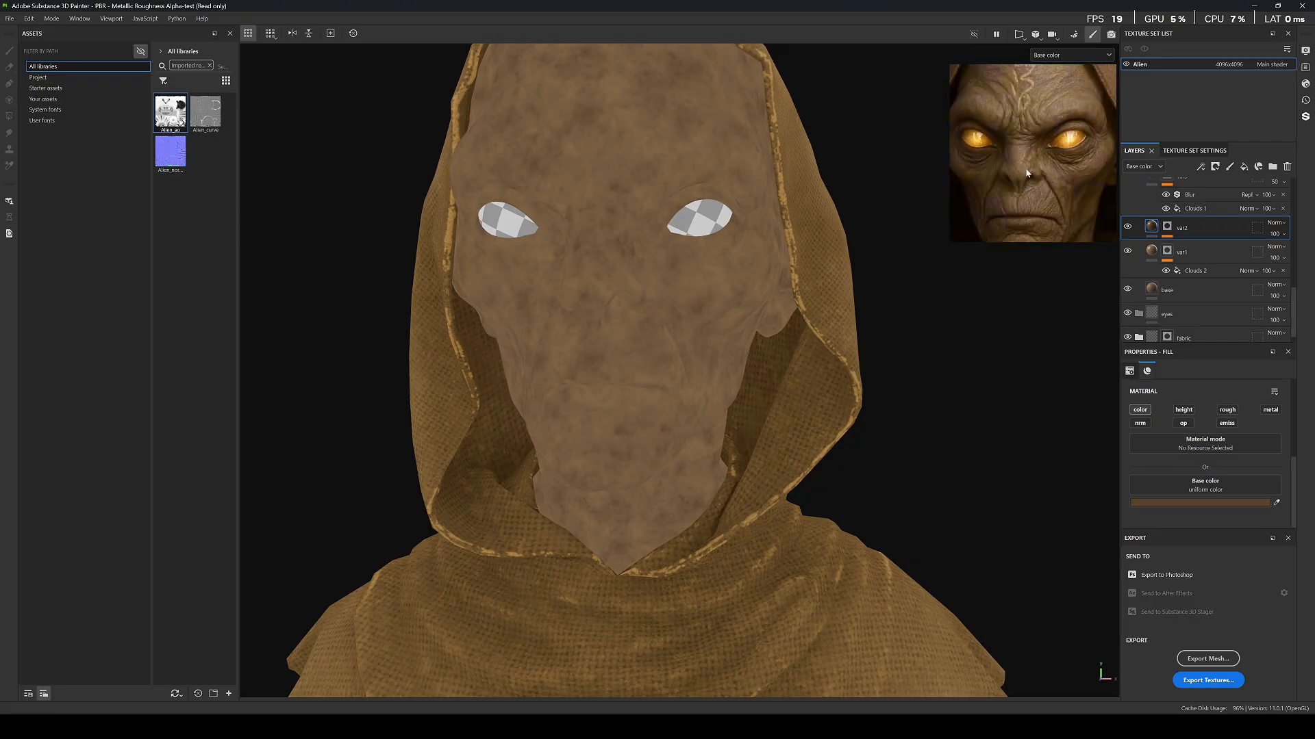
scroll(1045, 106, up, 6)
middle_drag(1046, 107, 1009, 227)
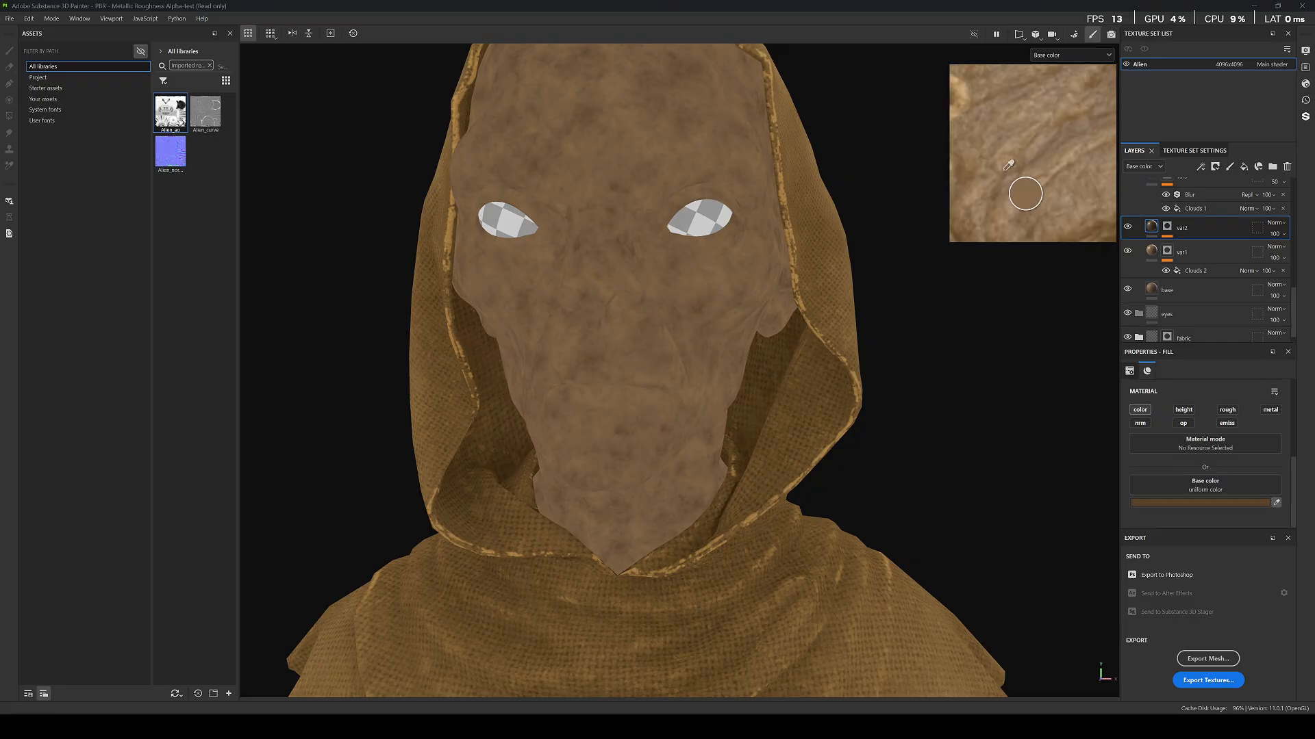
click(1003, 172)
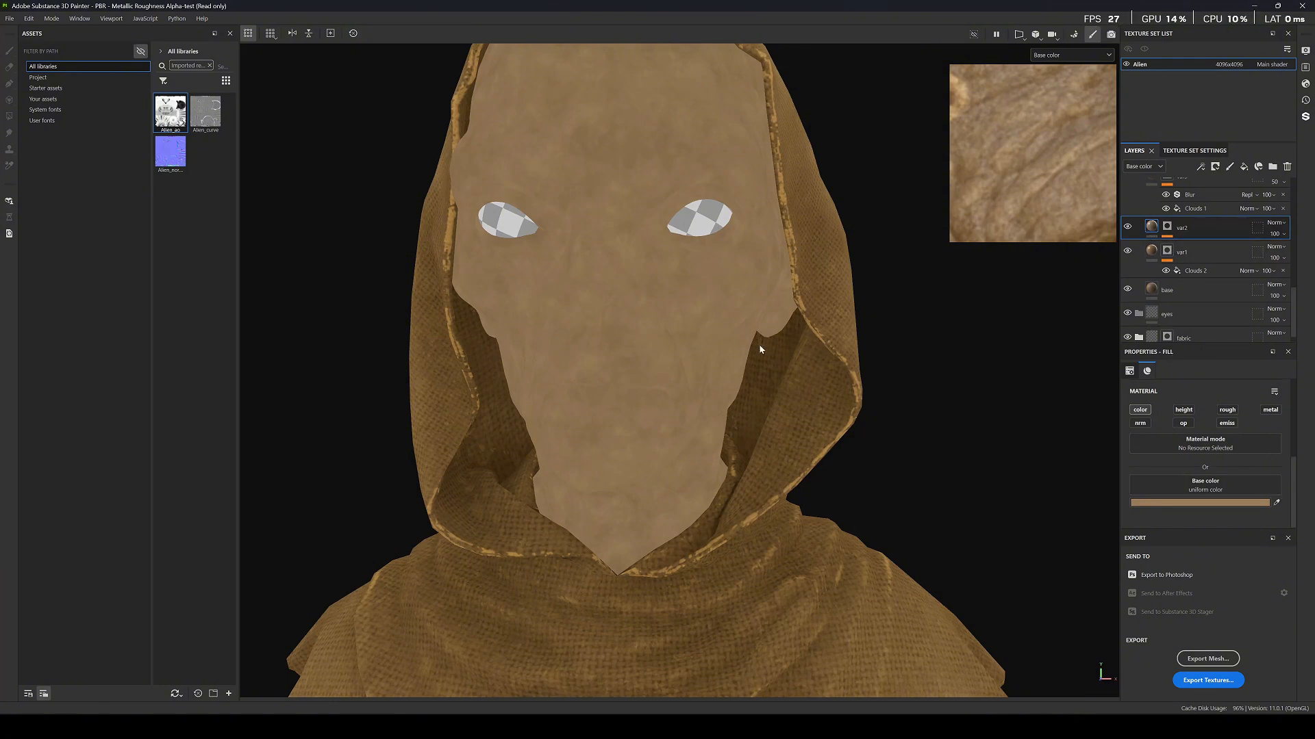
key(m)
key(f)
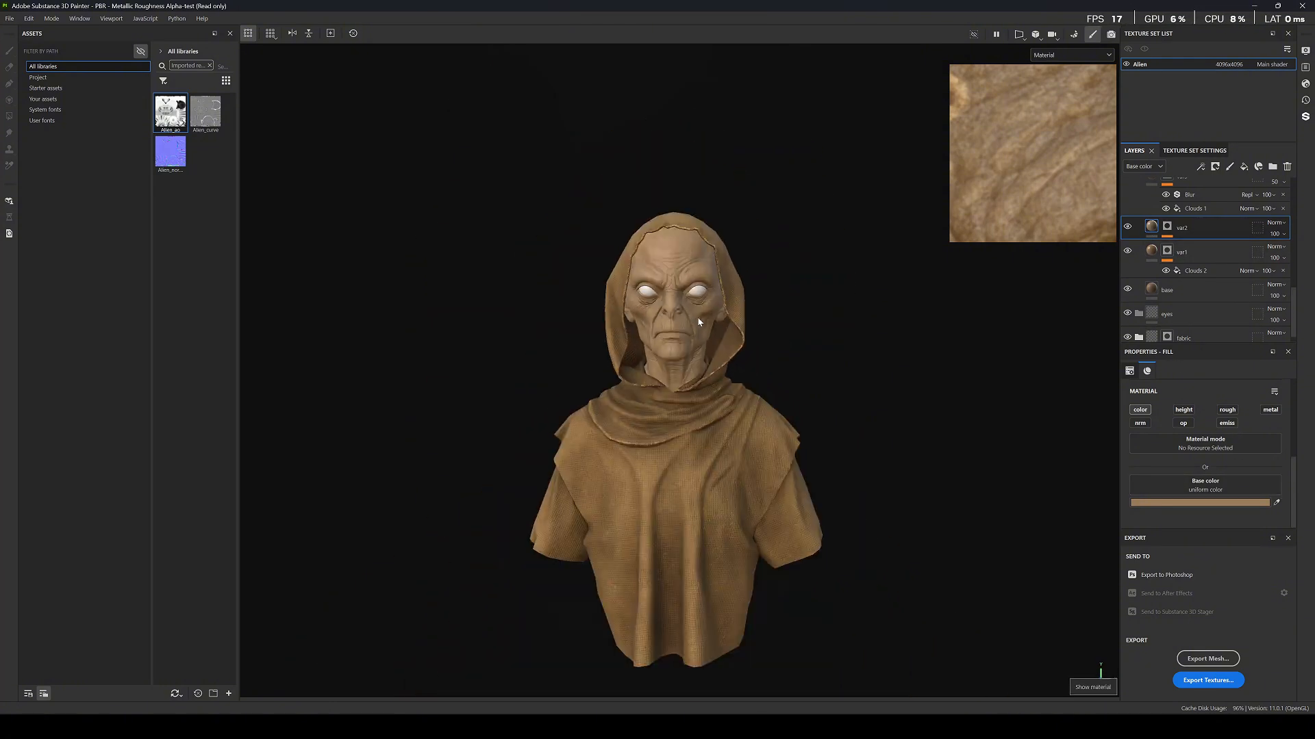
scroll(698, 322, up, 5)
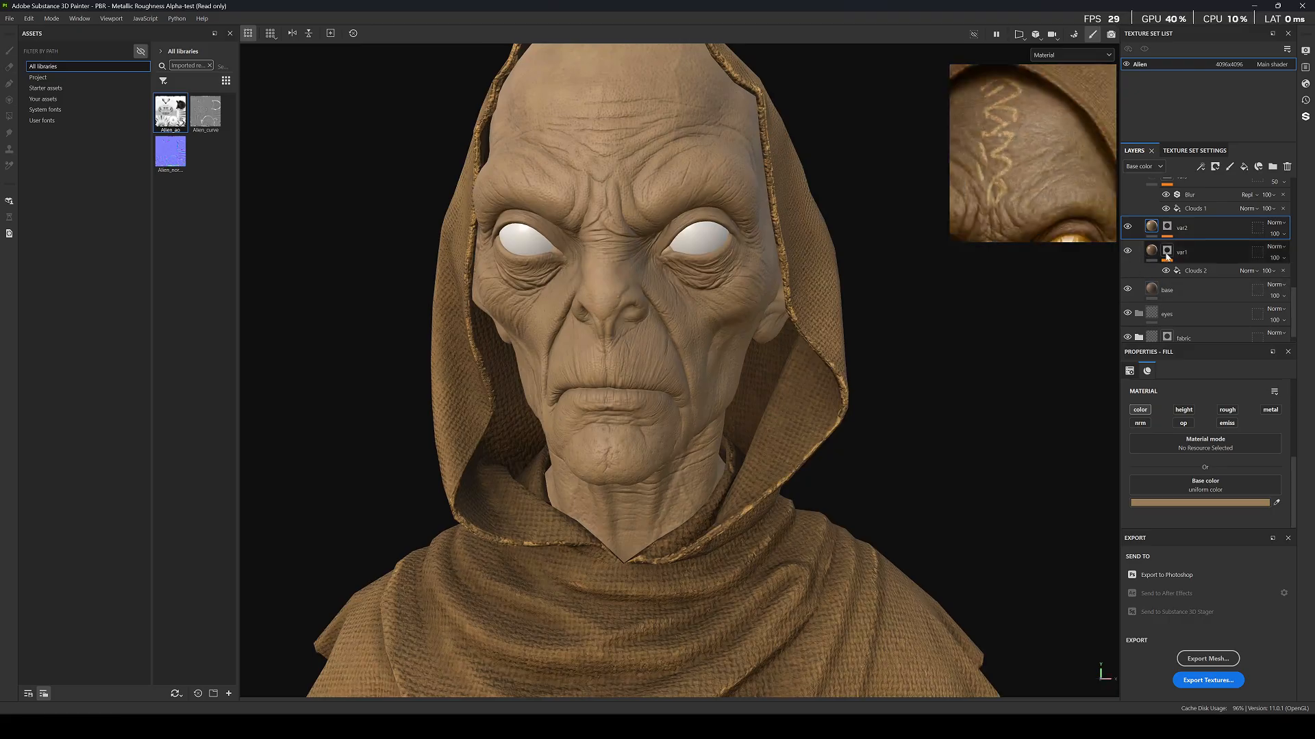
Show the skin var3 layer, remove the Blur filter from its mask, and view the face in base color.
scroll(1168, 256, up, 3)
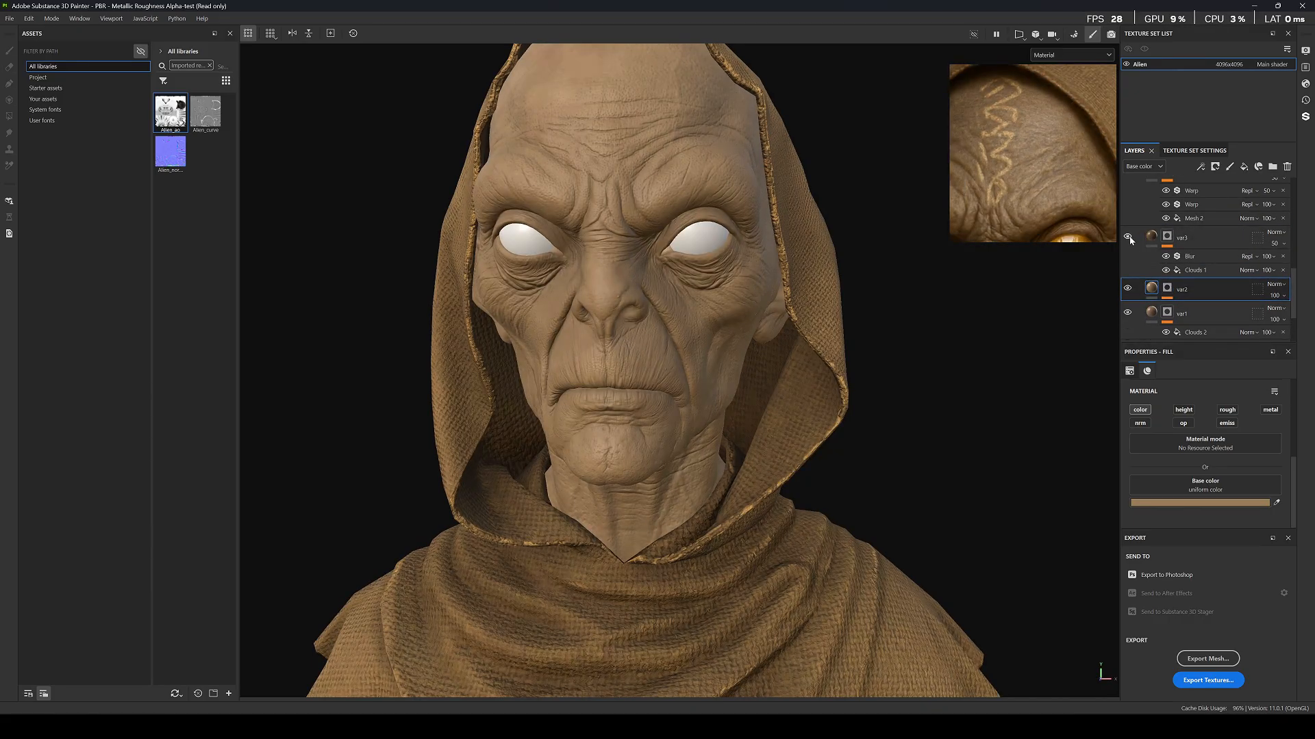
click(1192, 257)
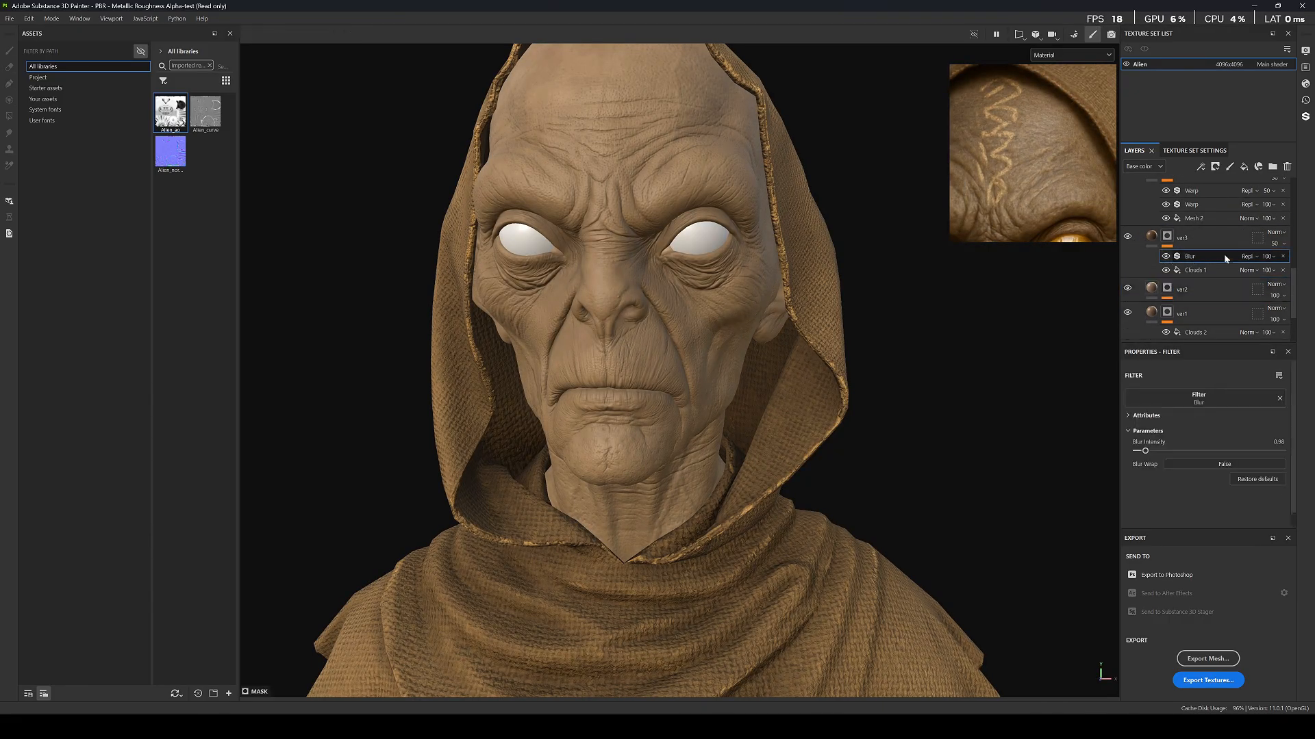
click(1284, 257)
scroll(623, 191, up, 4)
key(c)
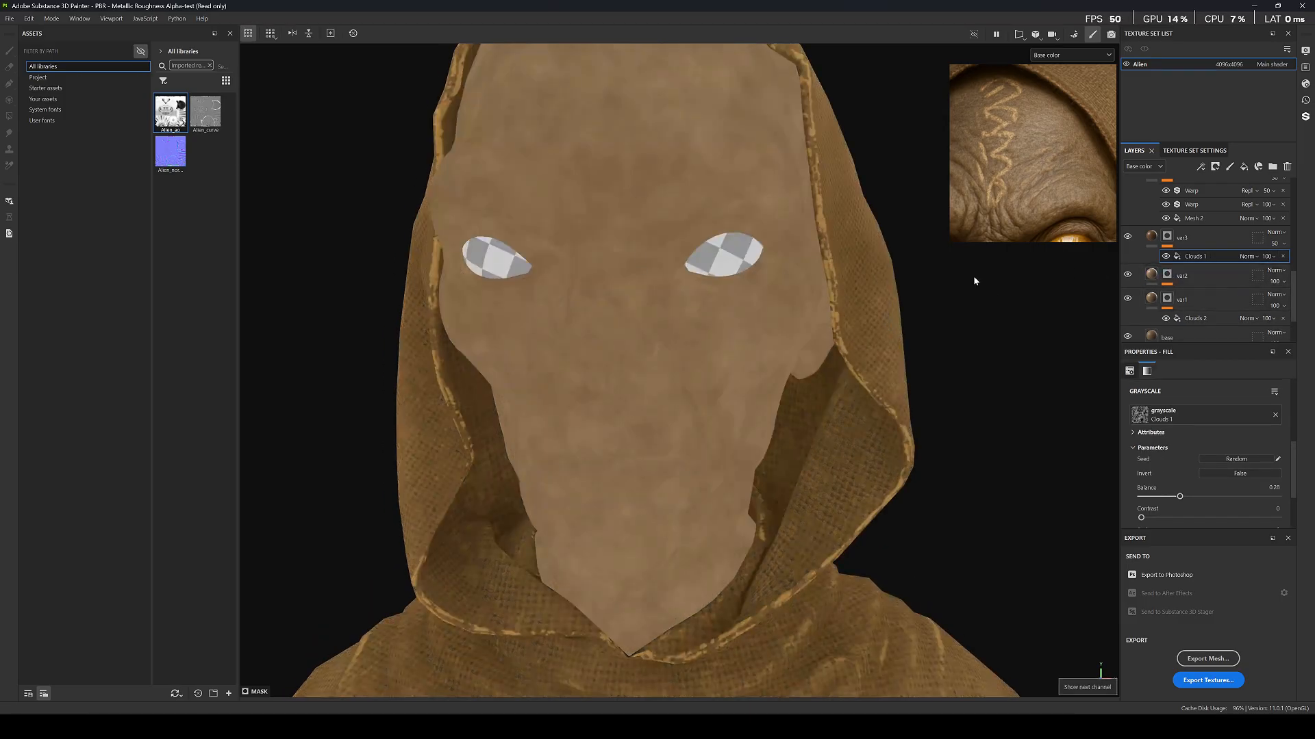
Set the var3 layer's Clouds 1 mask fill to Tri-planar projection with Tiling 5.
click(1152, 237)
click(1166, 237)
click(1202, 258)
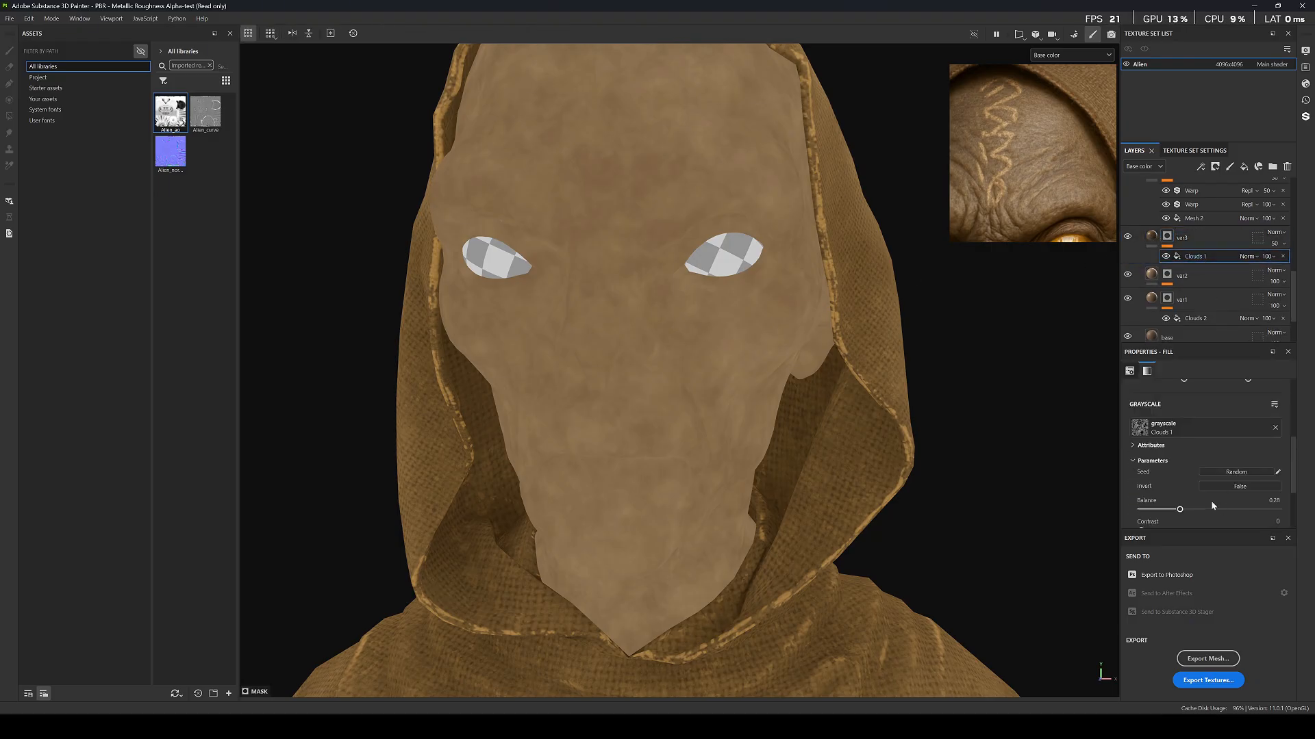
scroll(1202, 472, up, 5)
click(1218, 409)
click(1195, 442)
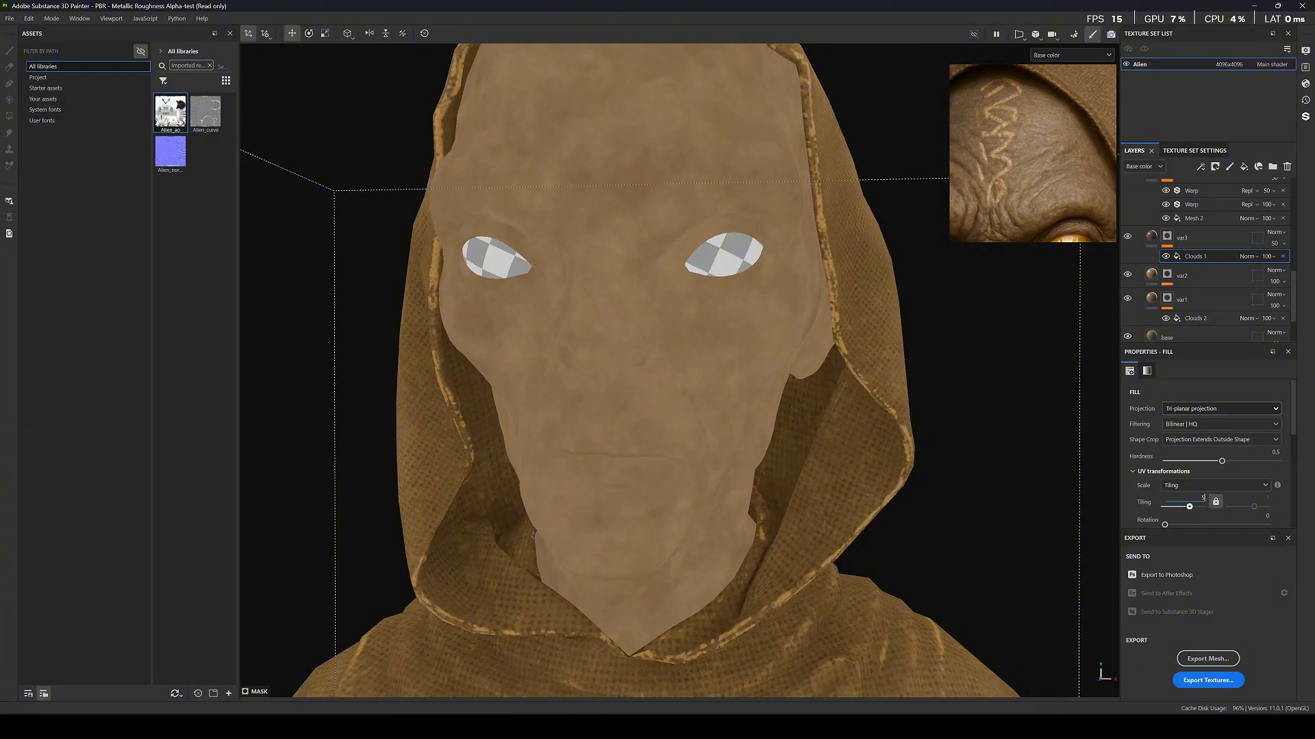
text(5)
key(Return)
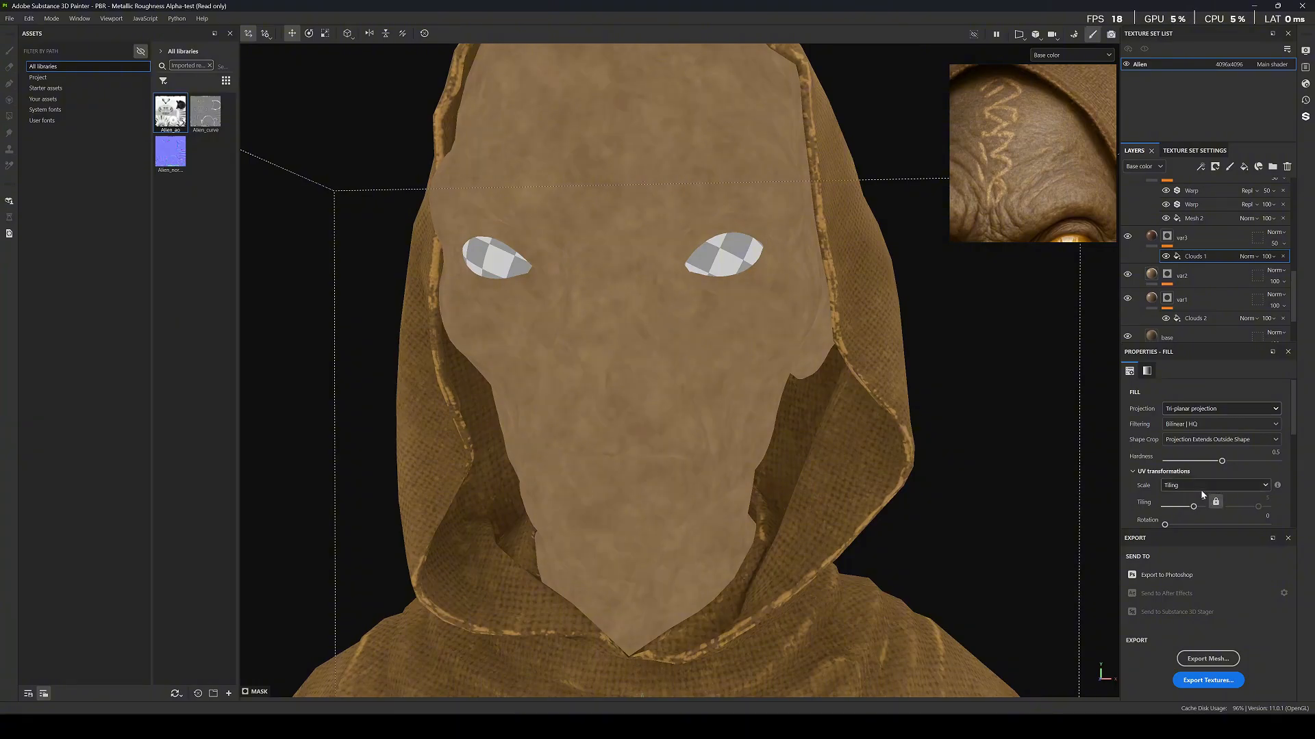
Set var3's base color by sampling the dark wrinkled skin near the eye in the reference image, and switch to material view.
click(1152, 237)
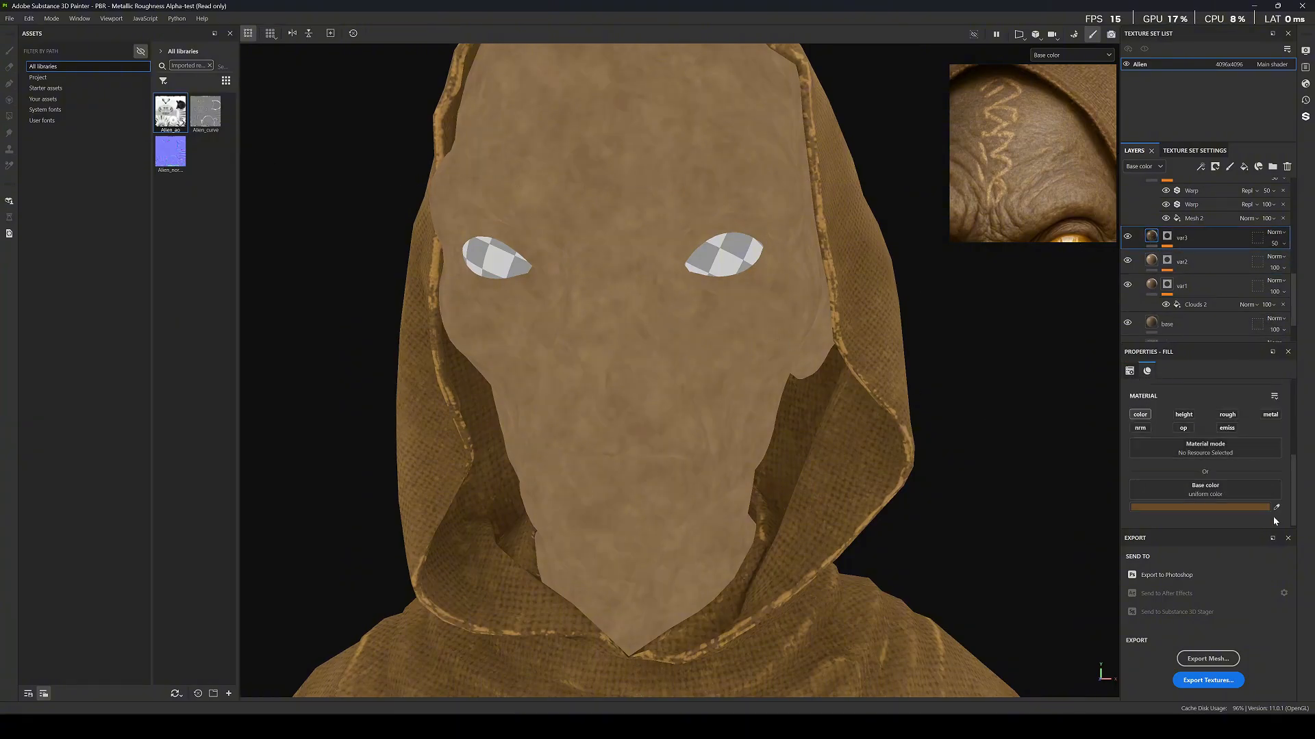
click(1276, 507)
click(1014, 228)
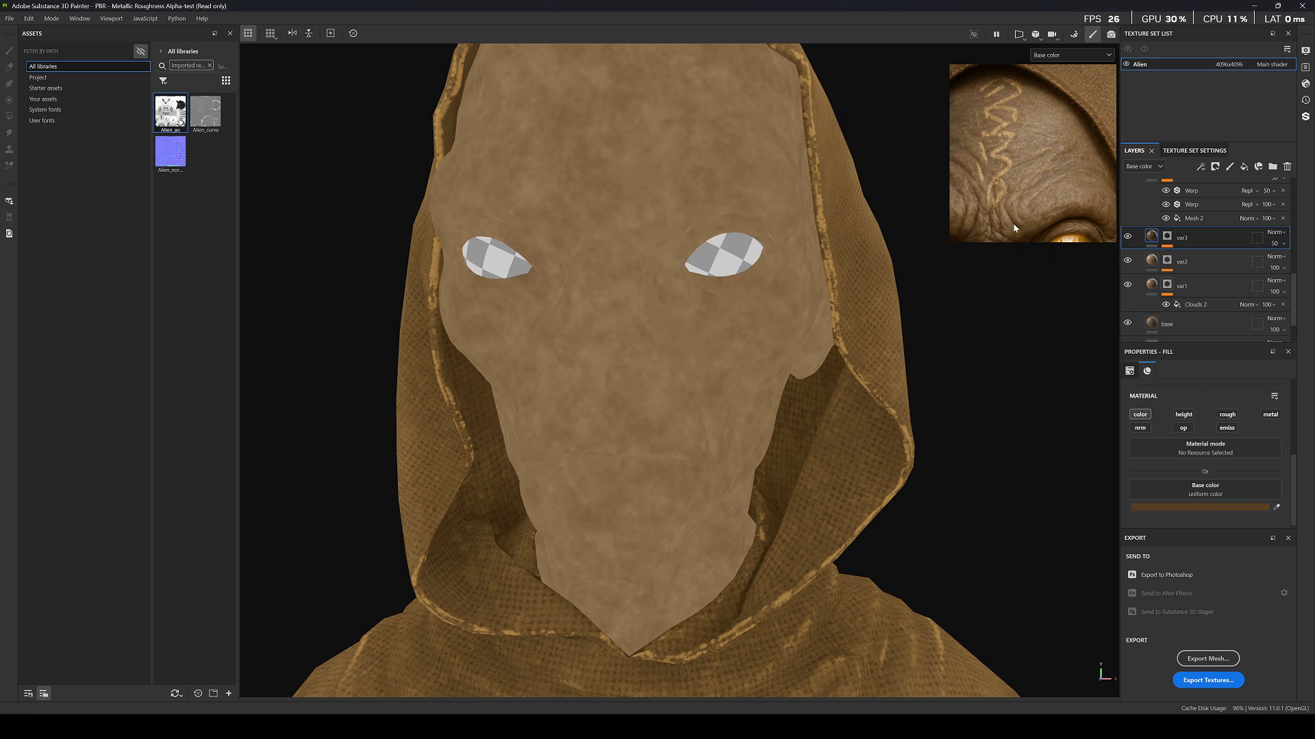
scroll(706, 257, down, 5)
key(m)
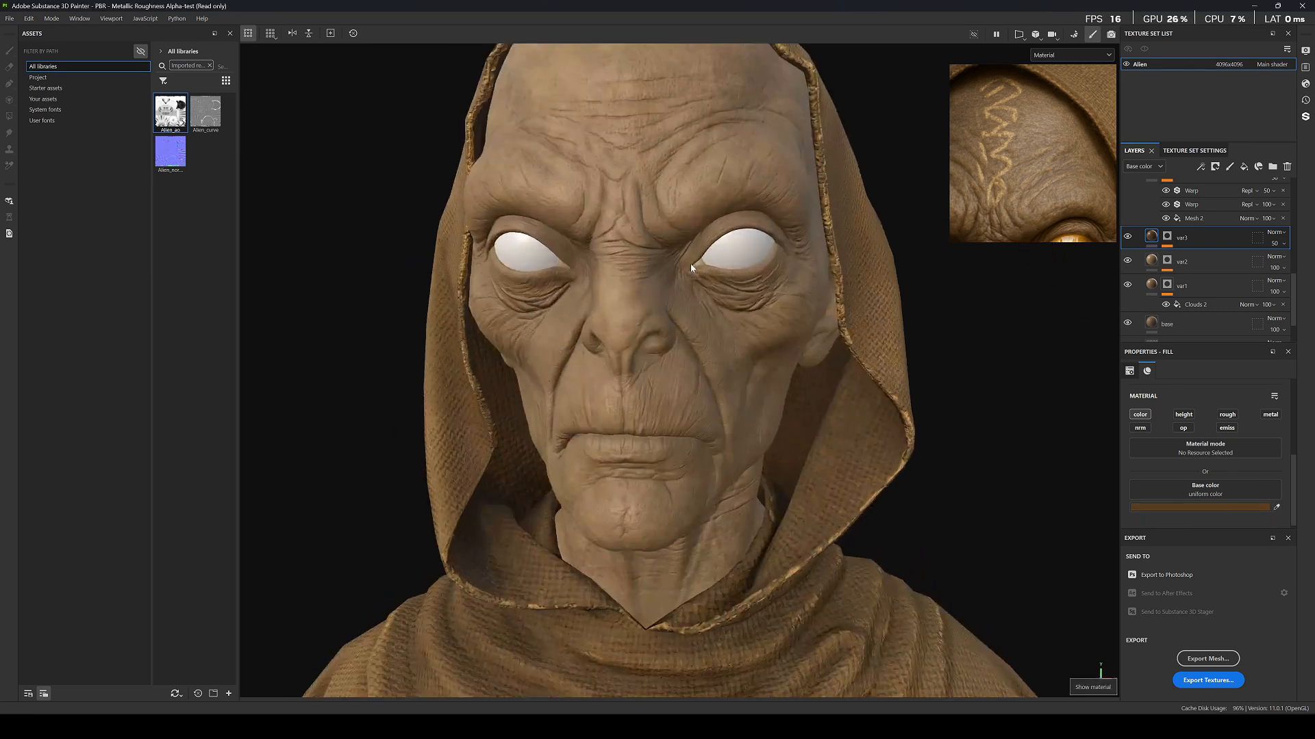
Compare the skin color variation on the alien's face with the reference portrait, both from afar and in close-up.
alt+drag(671, 174, 757, 350)
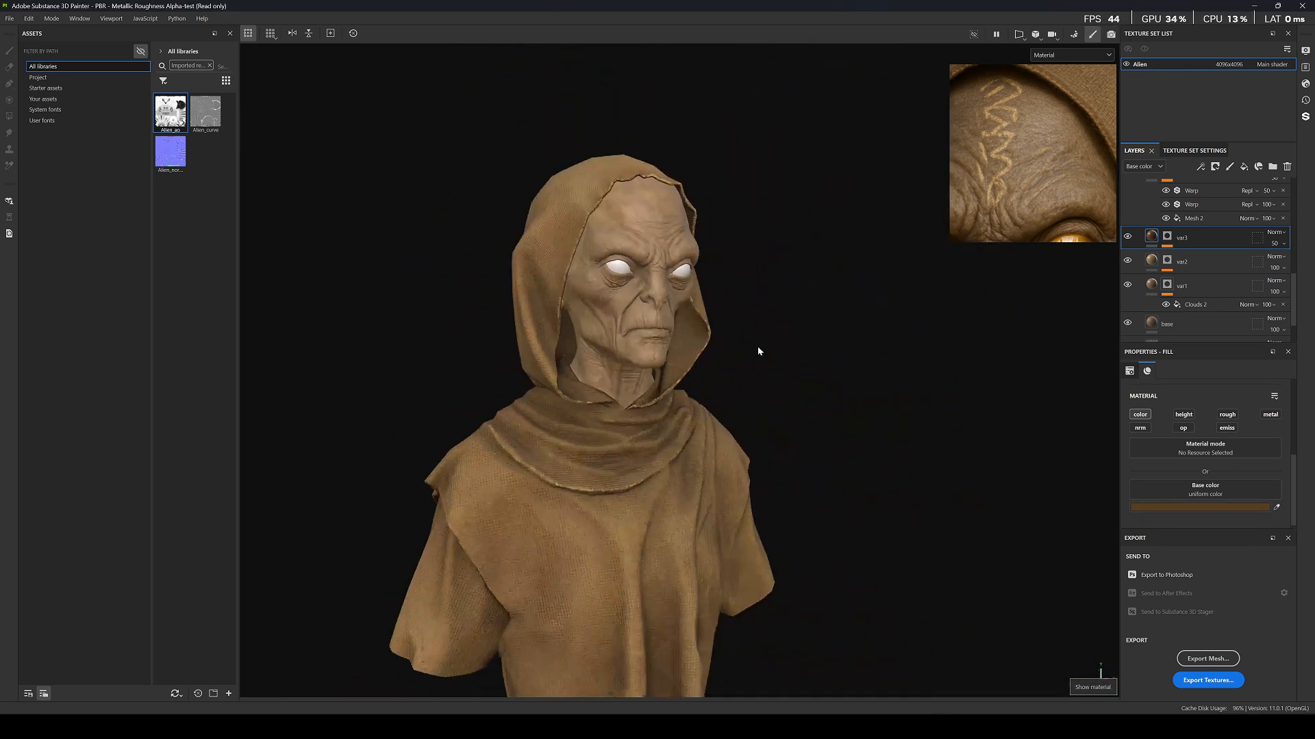
scroll(645, 267, up, 5)
alt+drag(733, 291, 656, 302)
scroll(661, 301, down, 3)
scroll(1037, 186, down, 3)
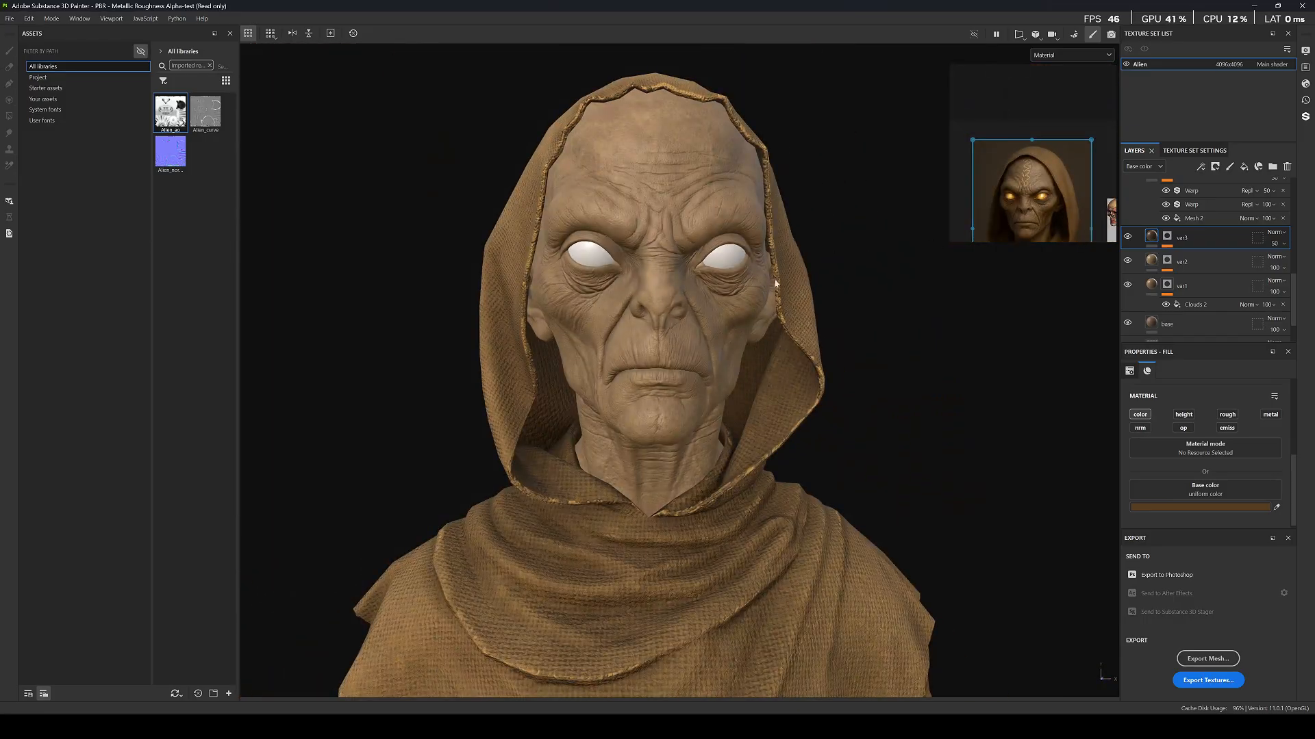
scroll(663, 278, up, 6)
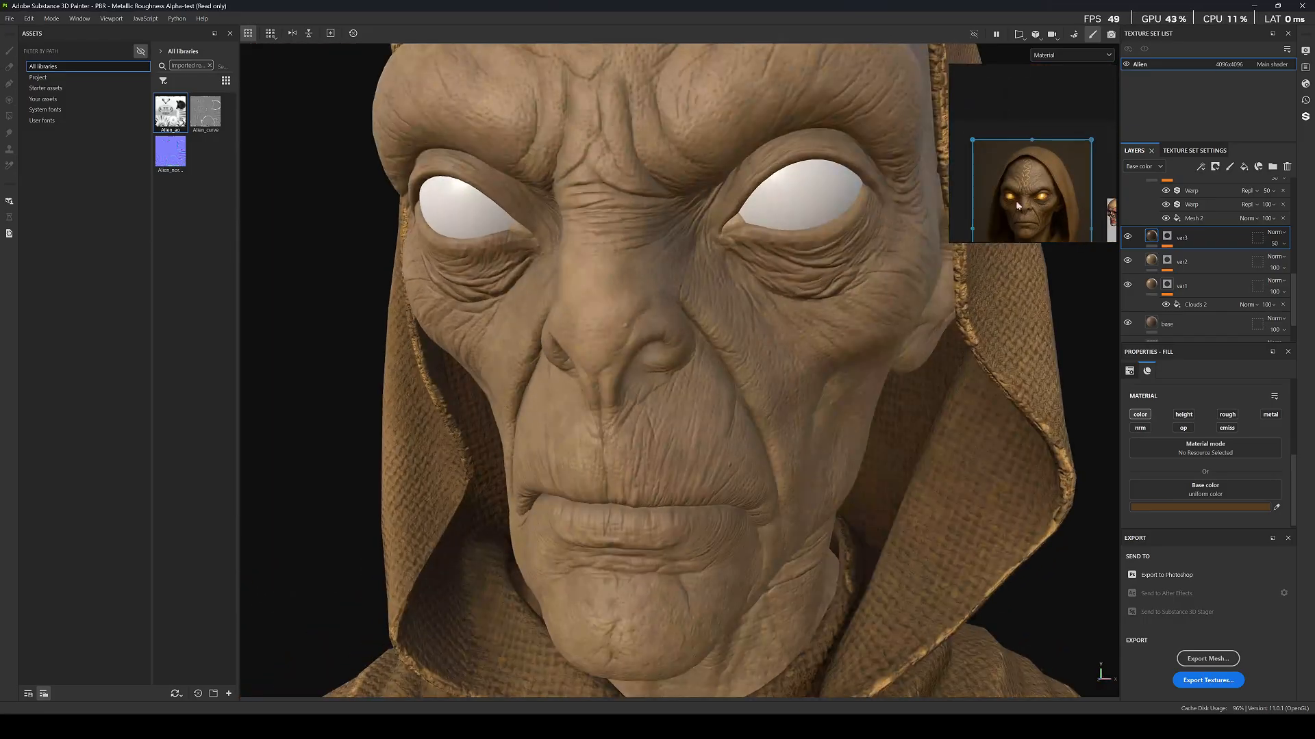
scroll(661, 272, down, 8)
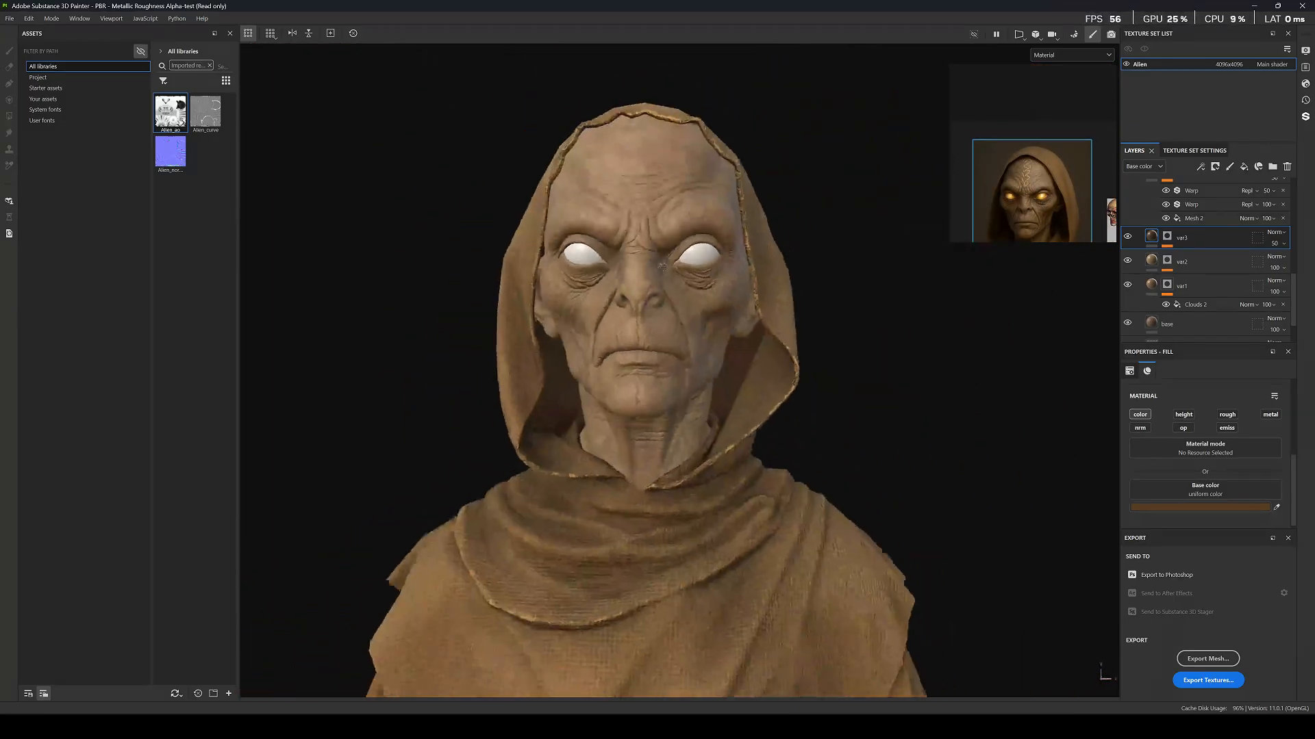
scroll(651, 315, up, 6)
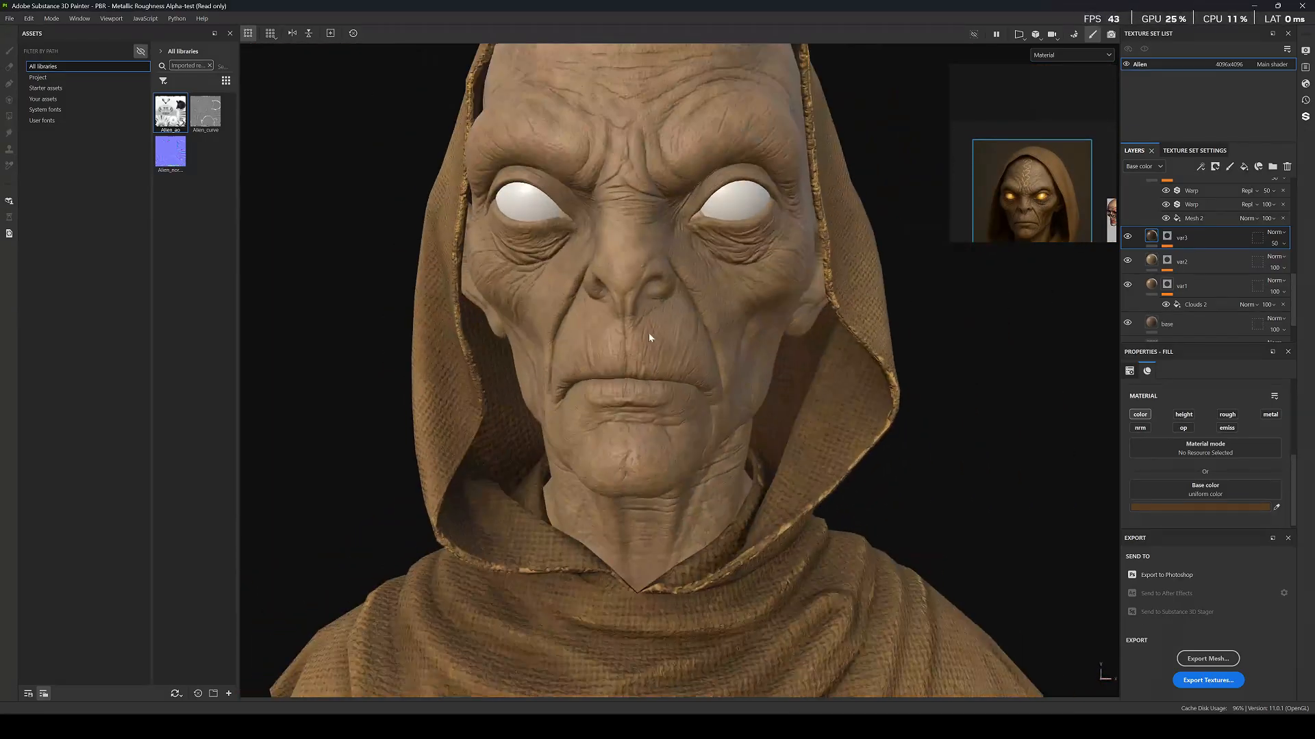
scroll(988, 208, down, 3)
scroll(1003, 152, up, 6)
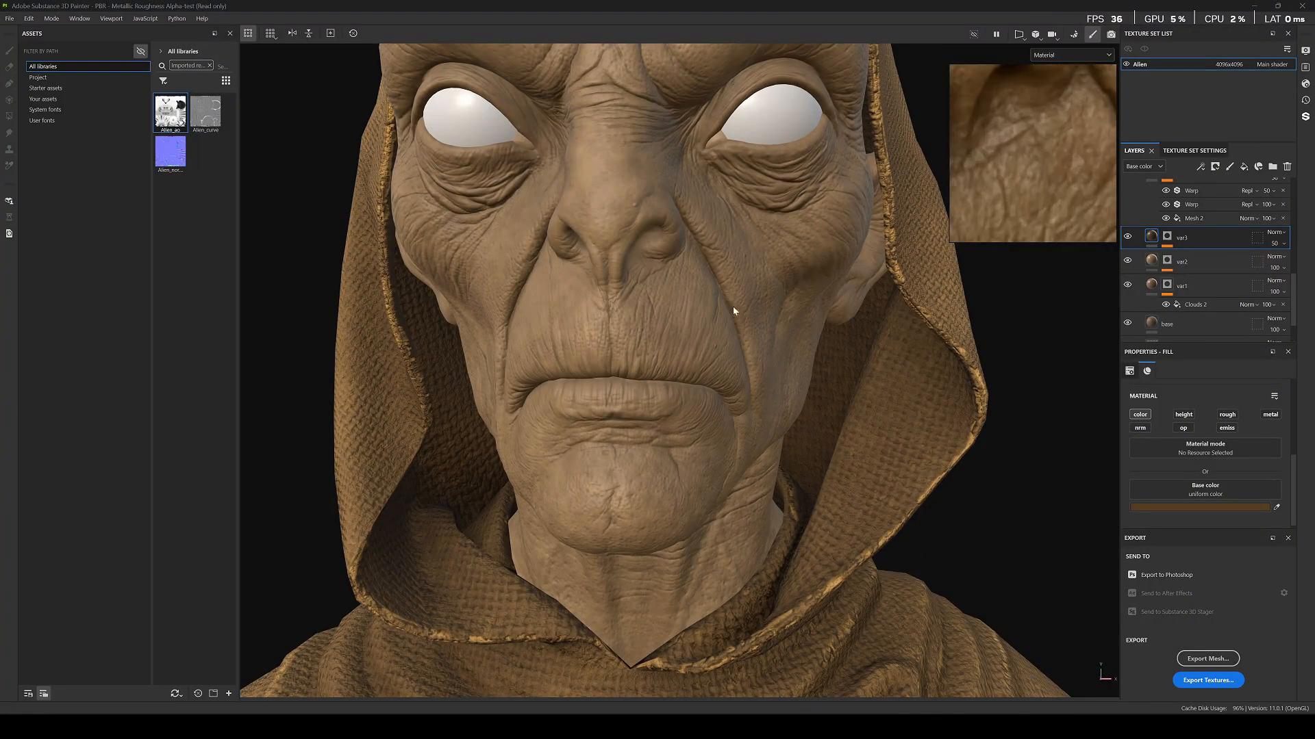
Delete the fabric layer from the skin layers, show the noise layer, and check its grain around the mouth.
scroll(1132, 226, up, 3)
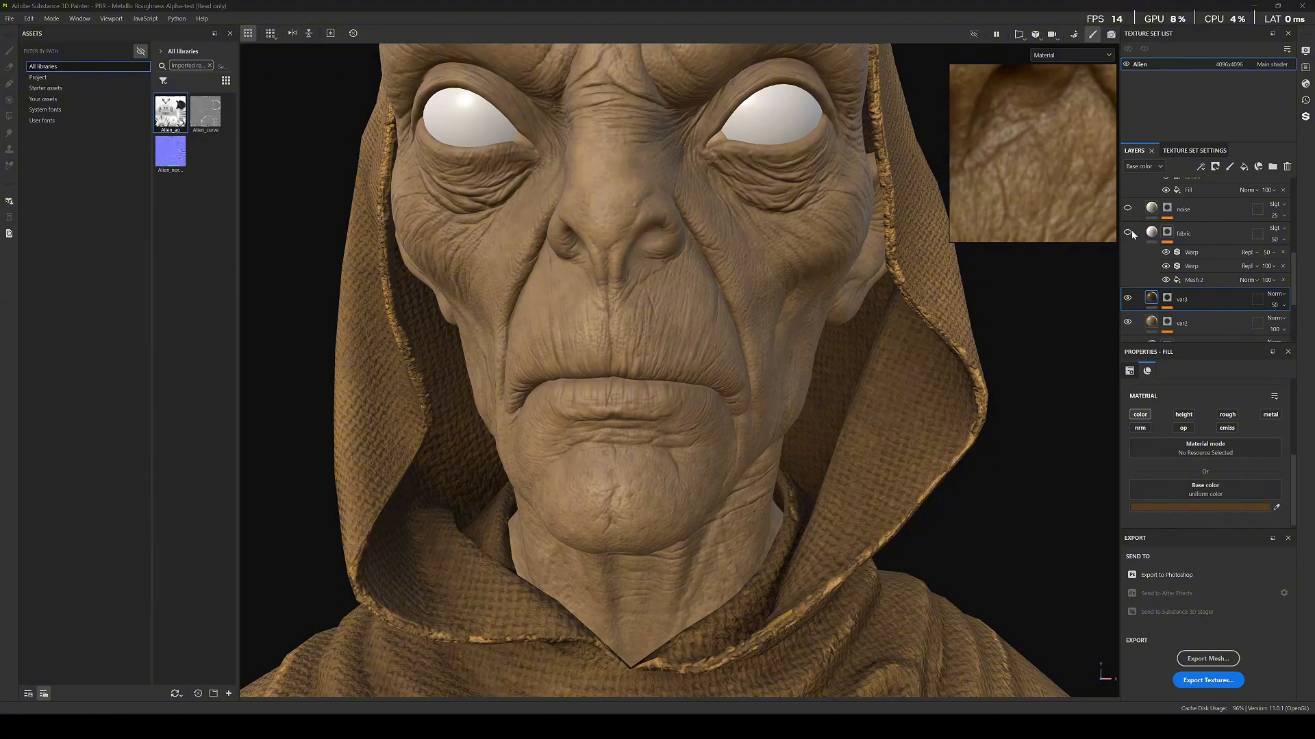
click(1178, 237)
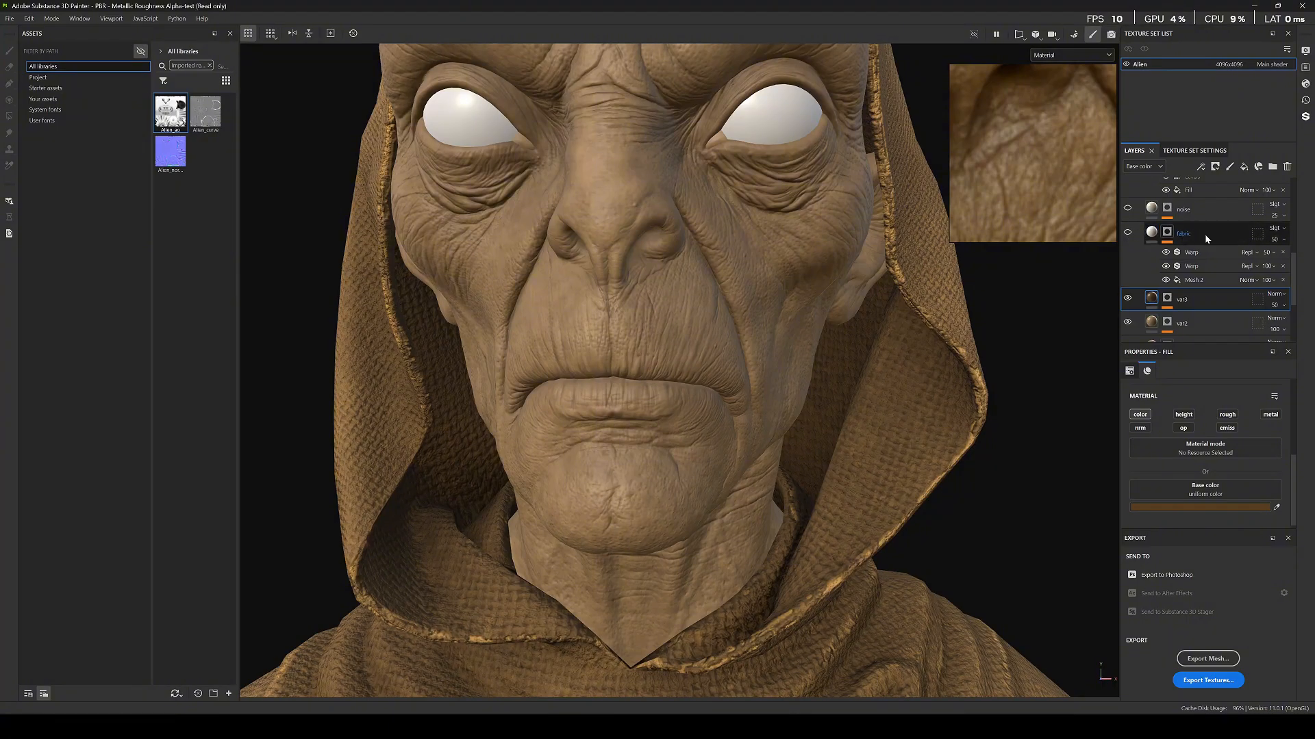
click(1287, 168)
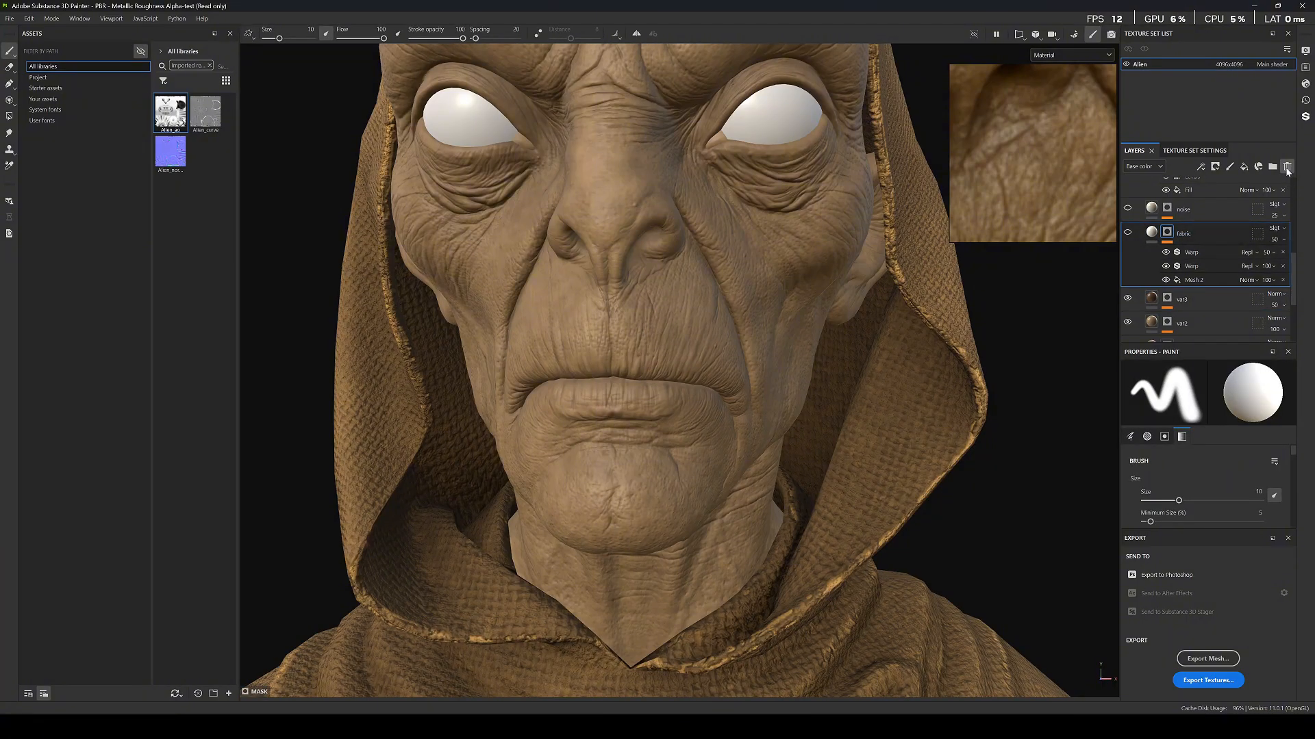
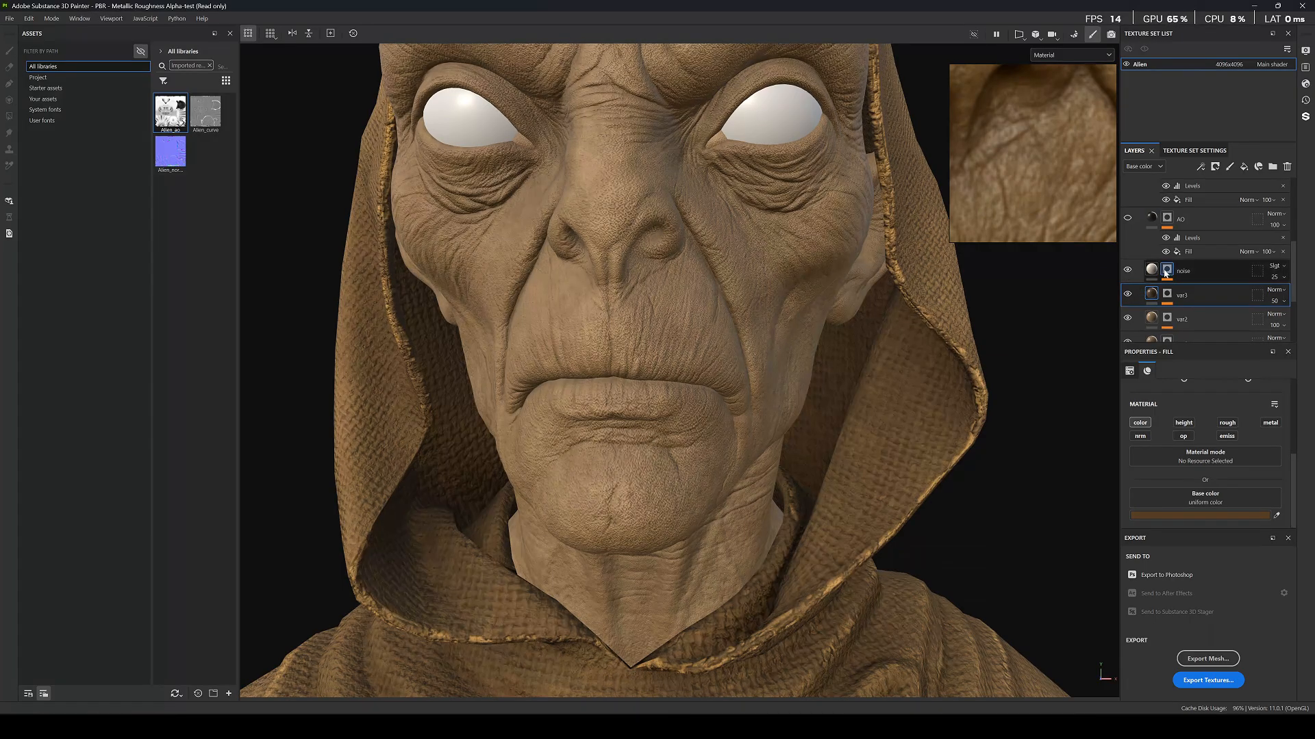
scroll(728, 302, up, 5)
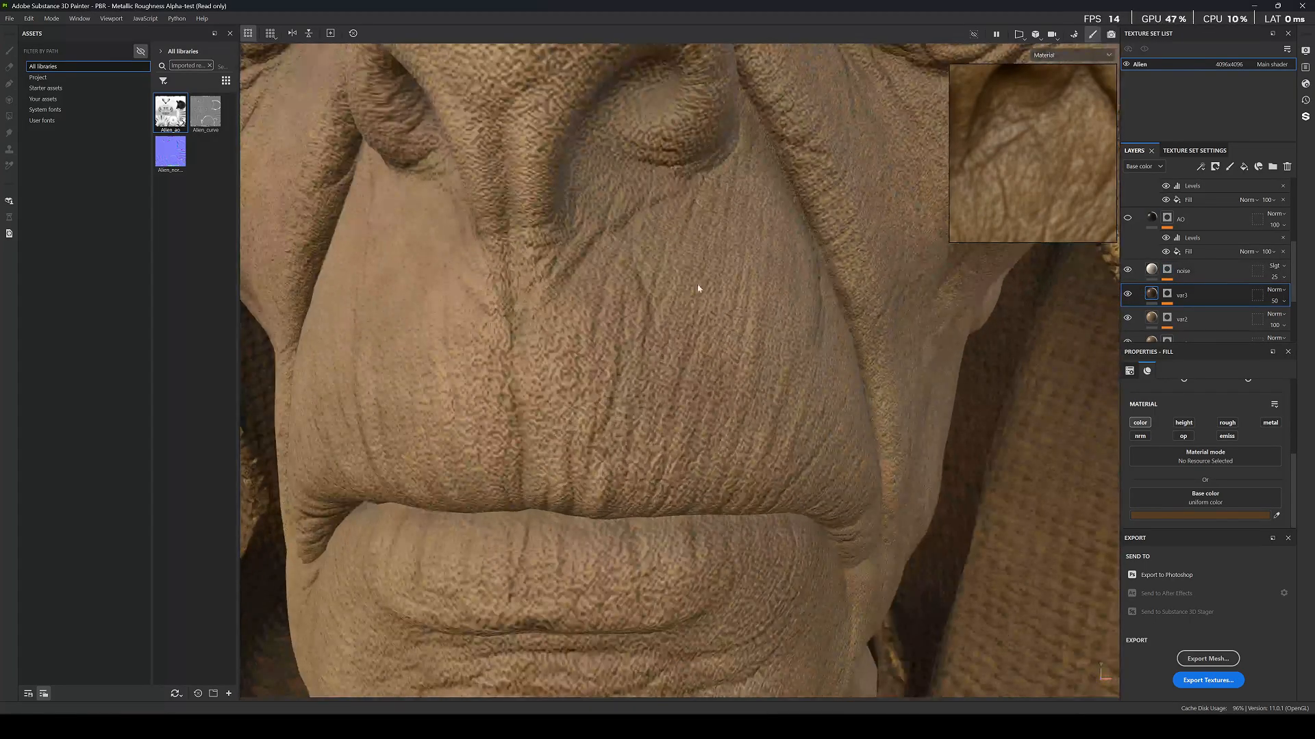
scroll(685, 226, down, 3)
Set the noise layer's Height to 0.01.
click(1157, 271)
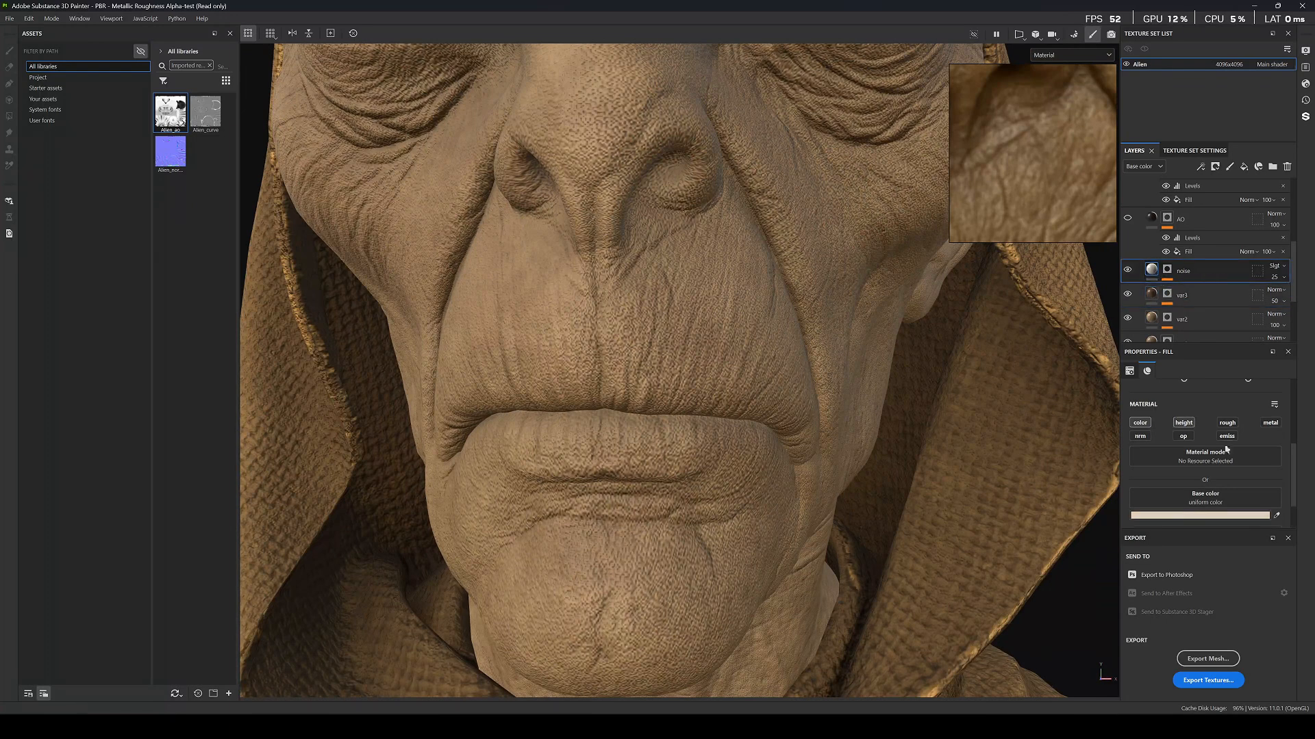
scroll(1229, 487, down, 1)
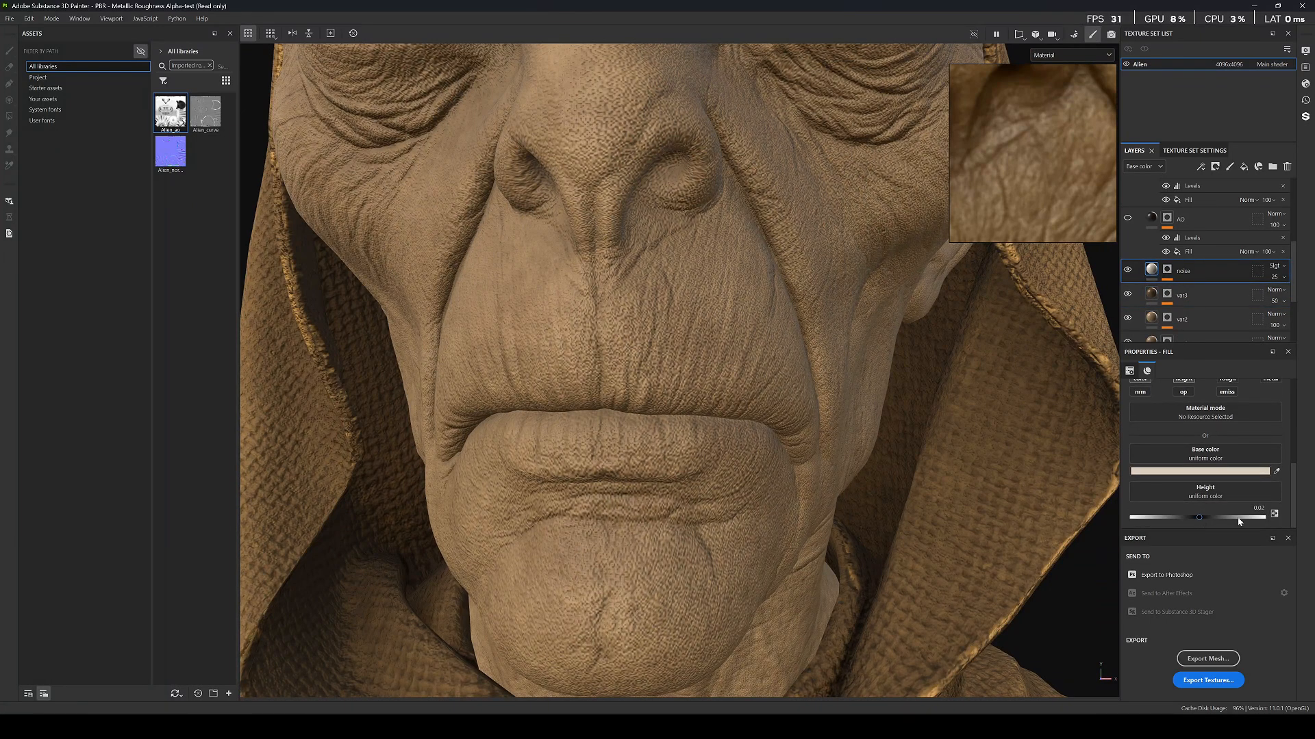
click(1258, 508)
text(0.01)
key(Return)
Examine the noise relief on the face and forehead from several angles and distances.
scroll(643, 318, down, 5)
alt+drag(742, 226, 674, 236)
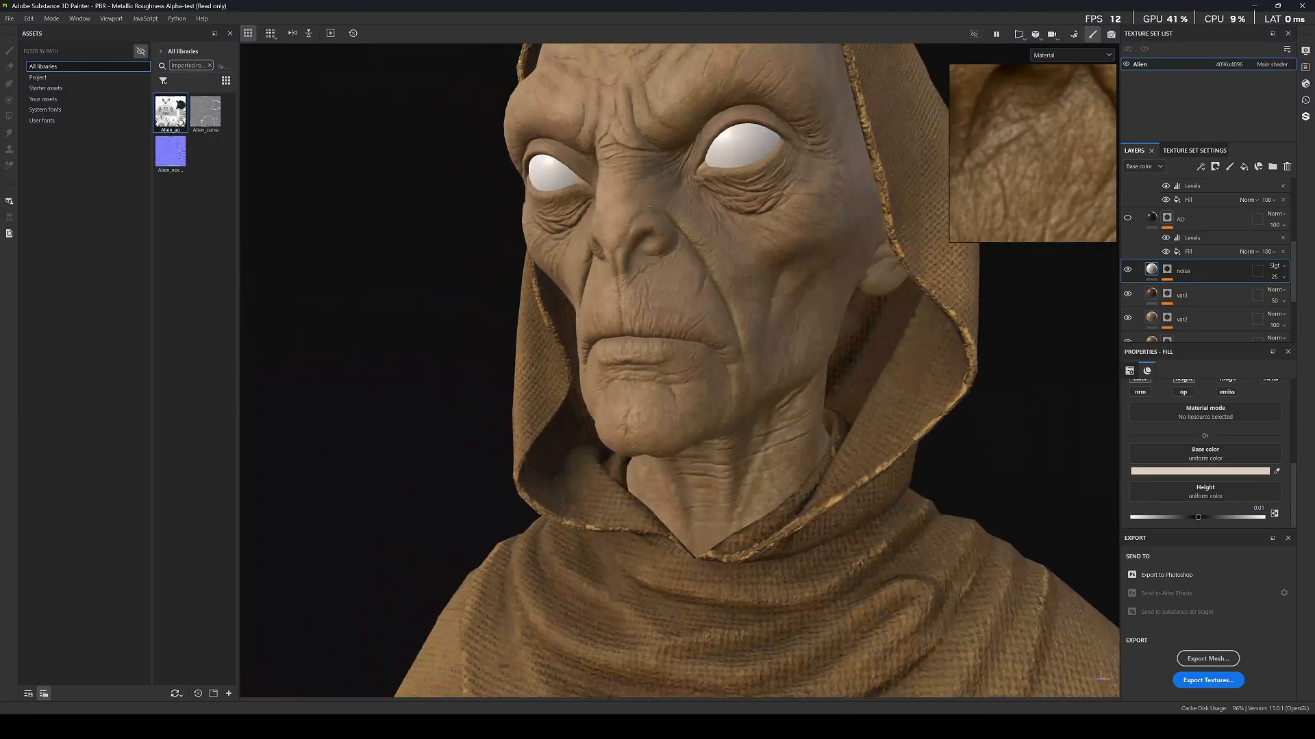
alt+middle_drag(698, 82, 711, 206)
scroll(711, 207, up, 4)
scroll(717, 236, up, 5)
alt+drag(717, 236, 482, 338)
scroll(755, 288, down, 9)
scroll(769, 318, up, 9)
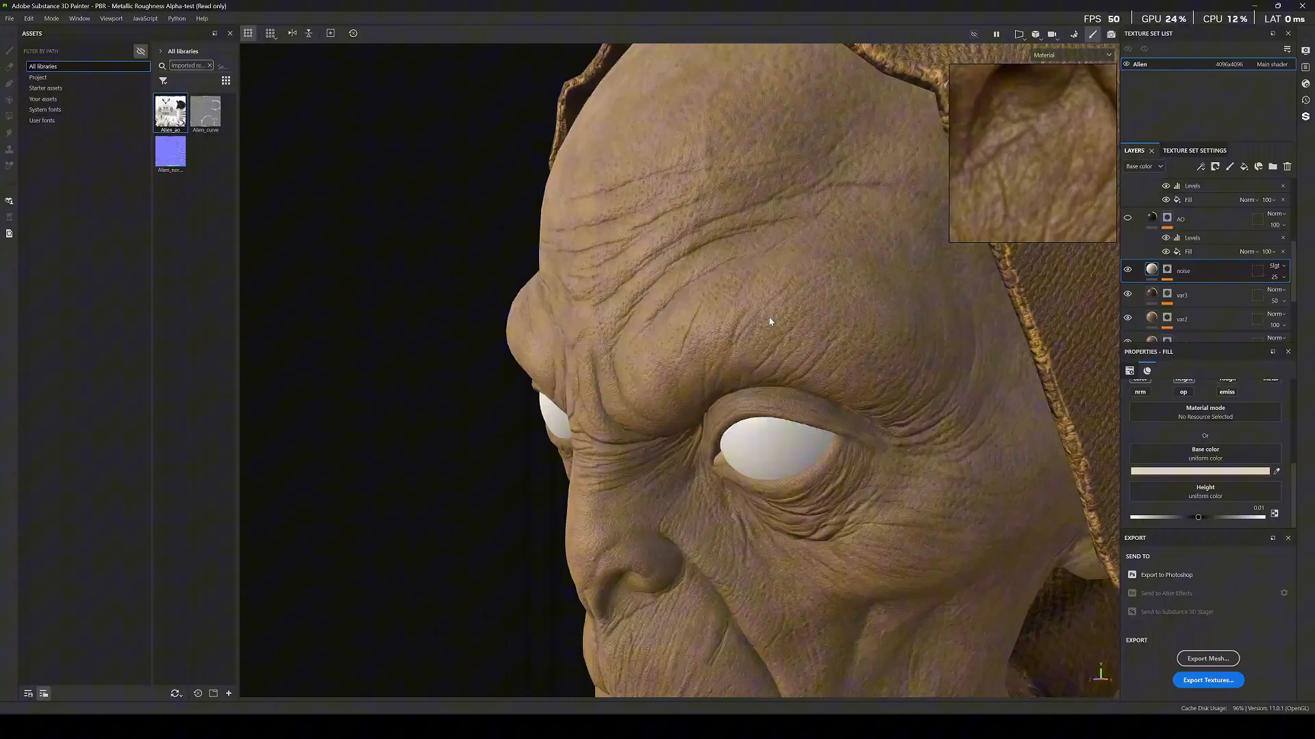
scroll(767, 309, down, 4)
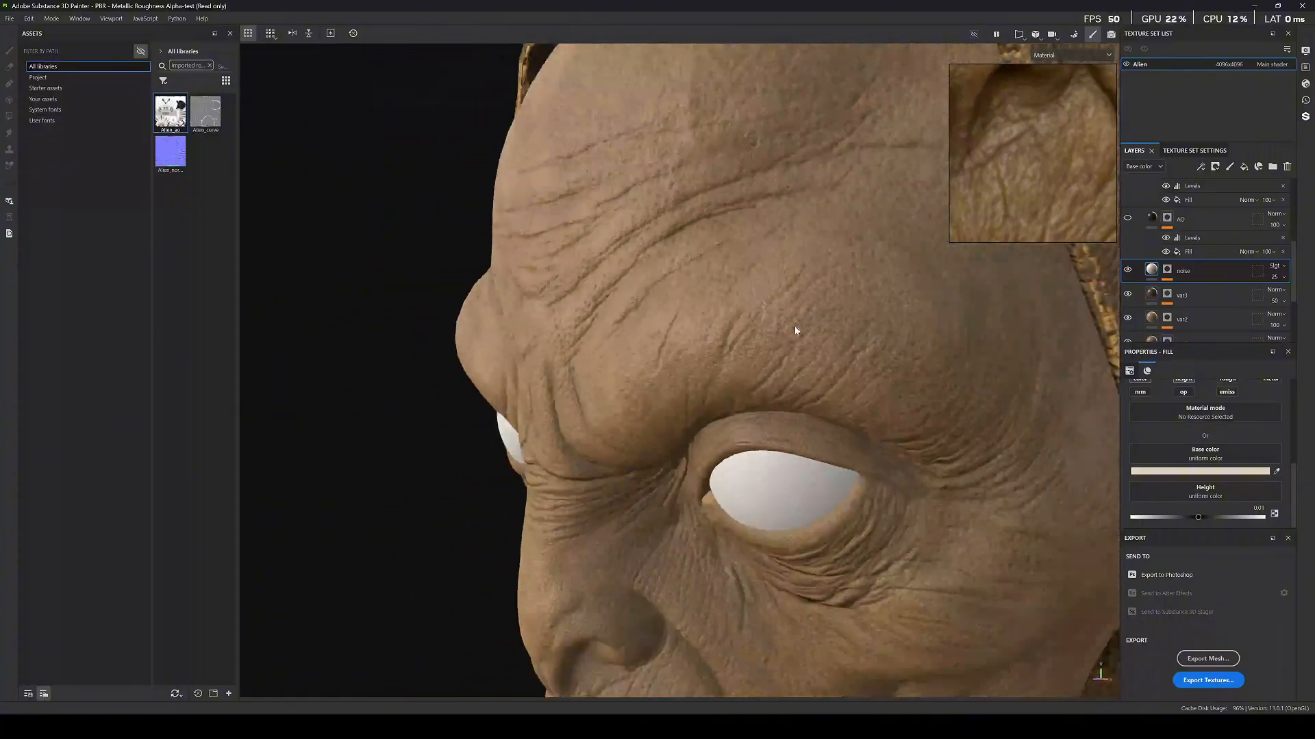
Set the noise layer's opacity in the Height channel to 50, and return the layer stack to the Base color channel.
click(1132, 167)
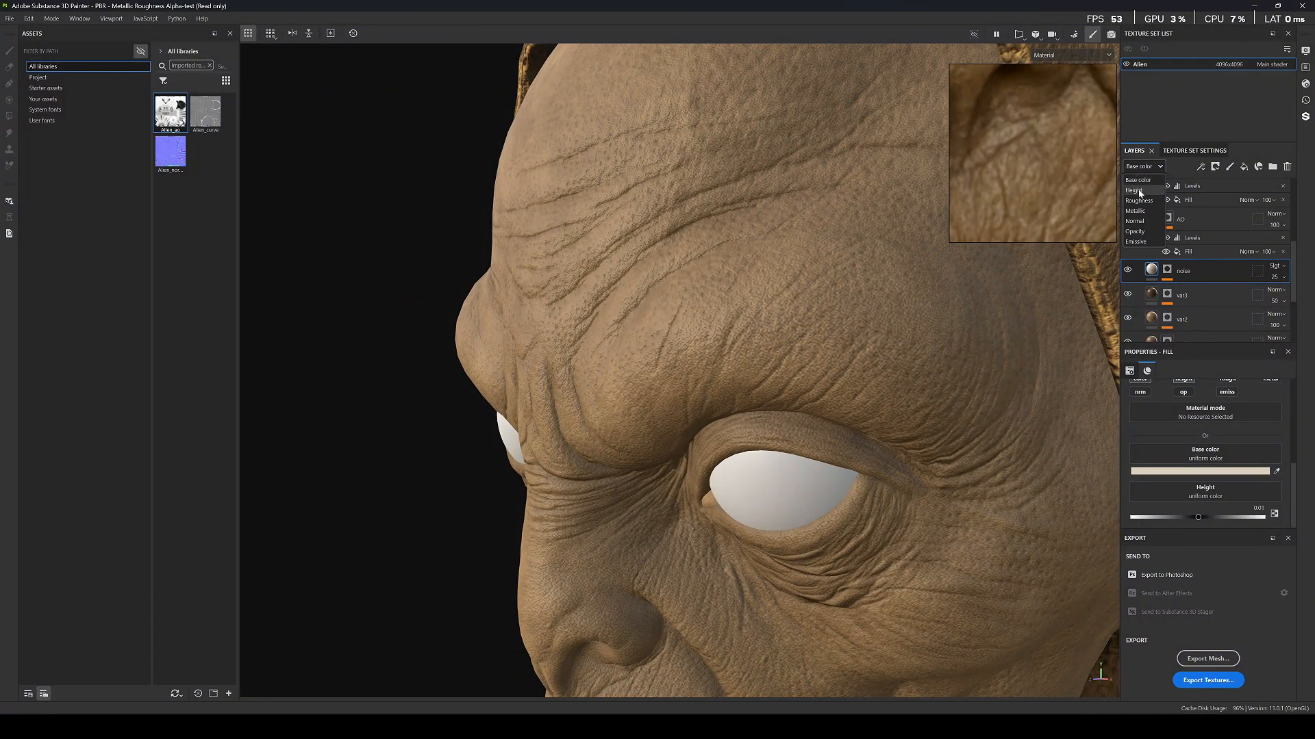
click(1142, 192)
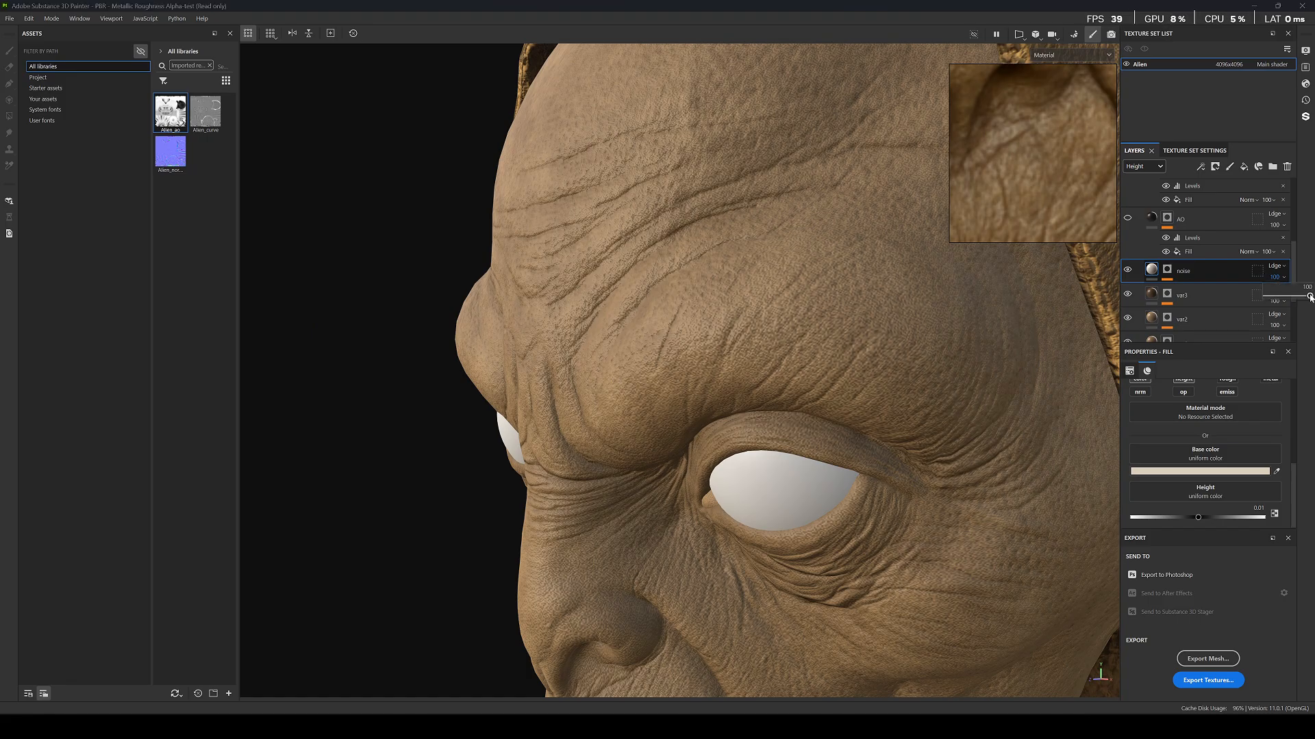
drag(1282, 300, 1279, 305)
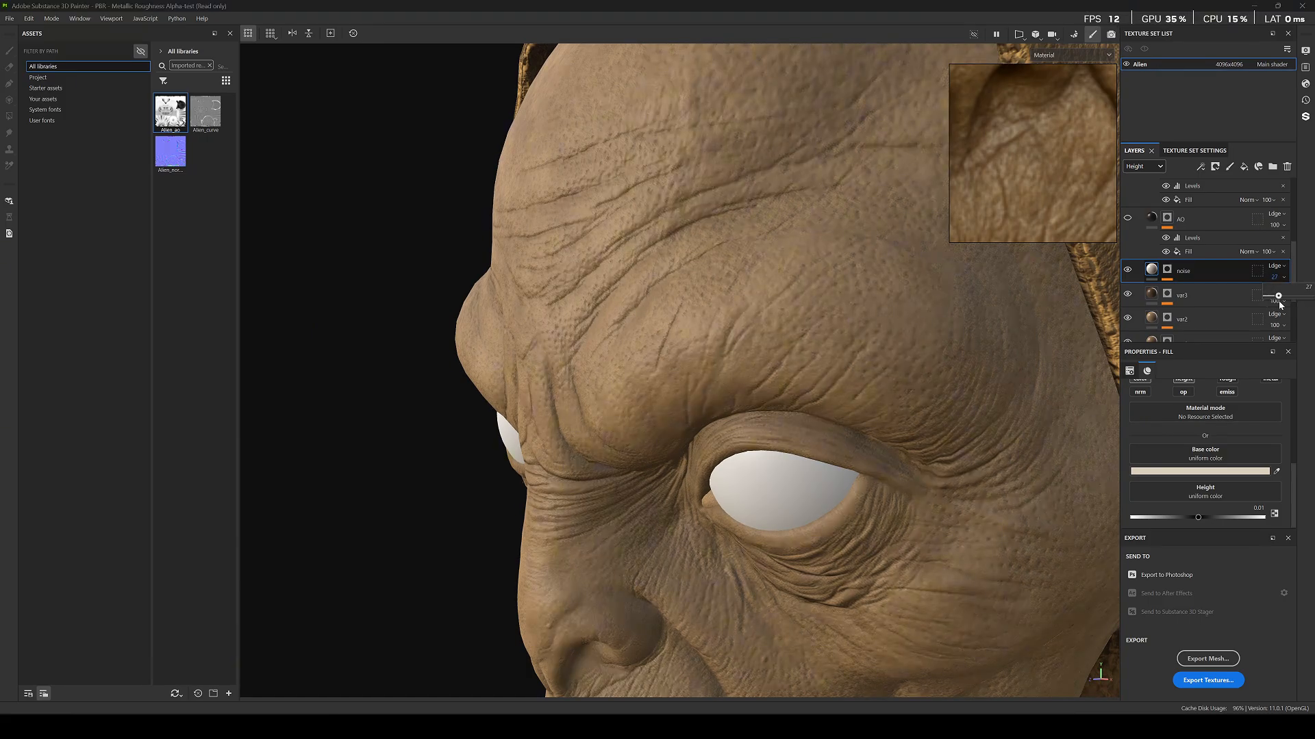
click(1308, 287)
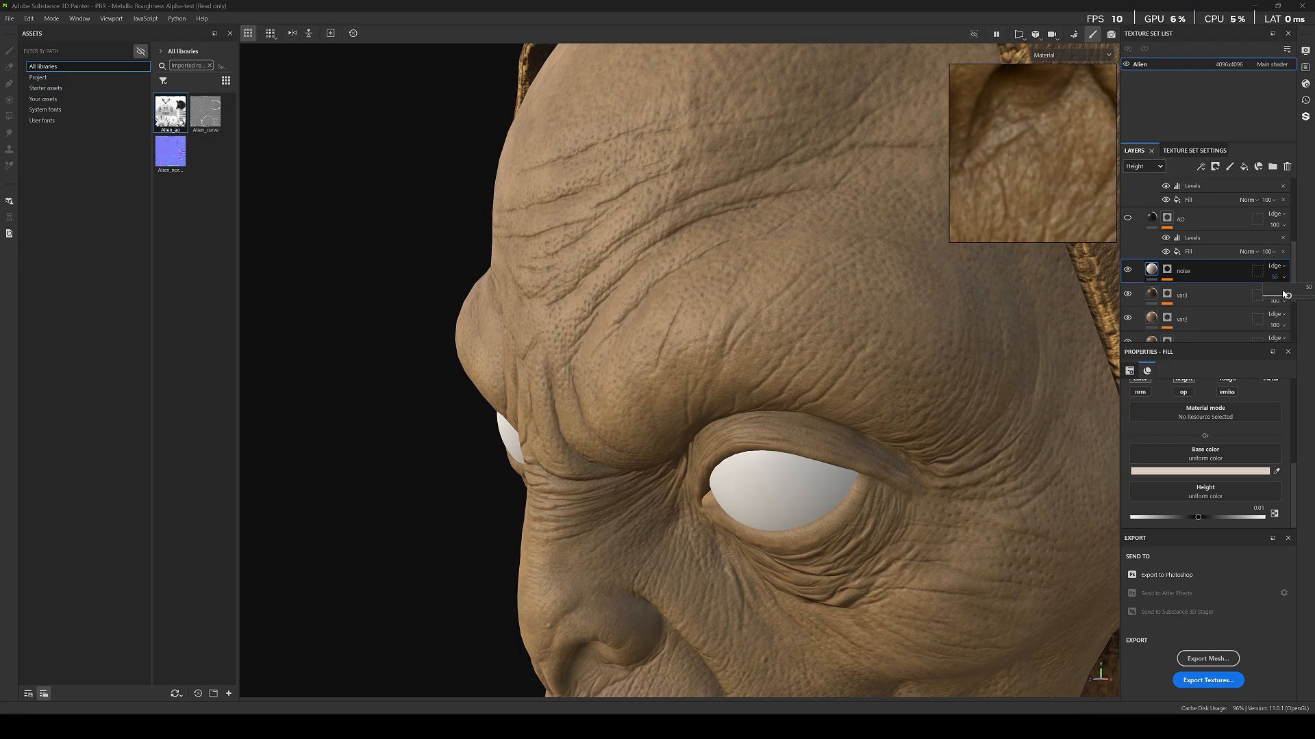
click(1151, 170)
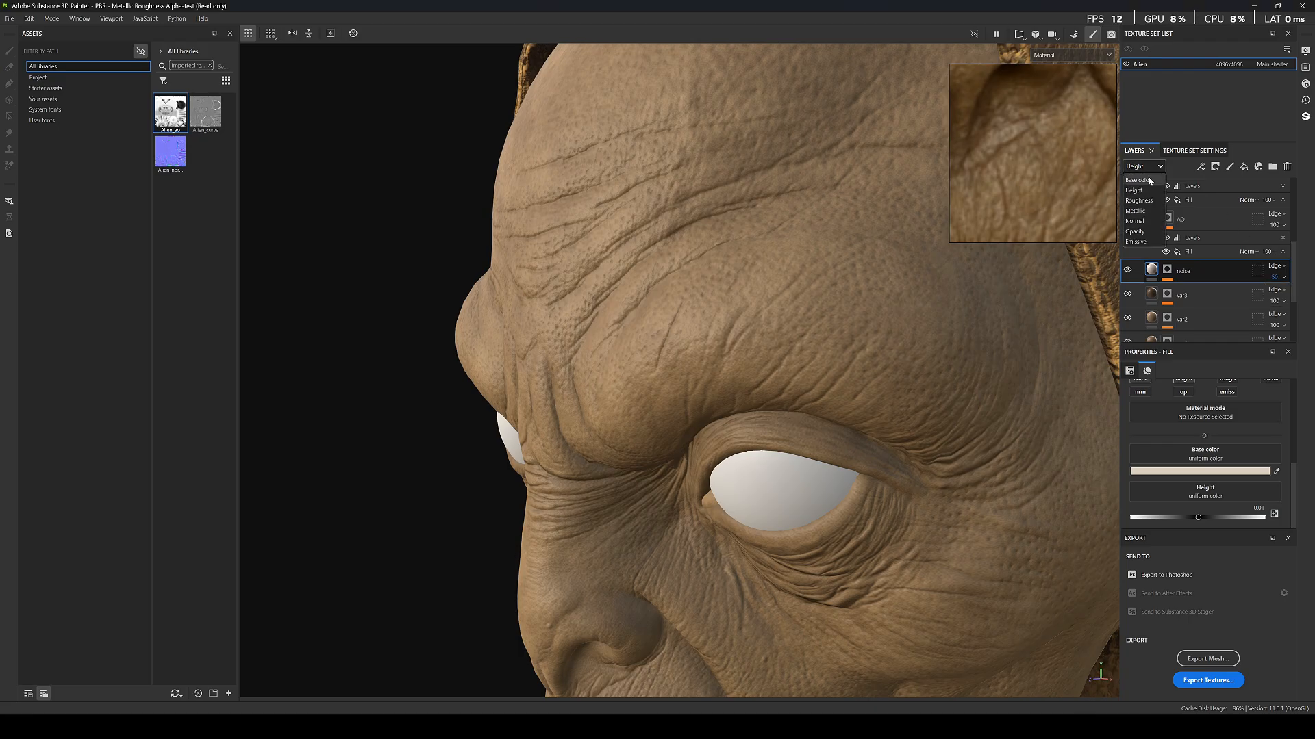
click(1144, 180)
Try dark brown 2C2214 as the noise layer's base color, and compare the head in base color and material views.
scroll(760, 382, down, 6)
alt+drag(757, 381, 765, 359)
key(c)
scroll(699, 401, up, 10)
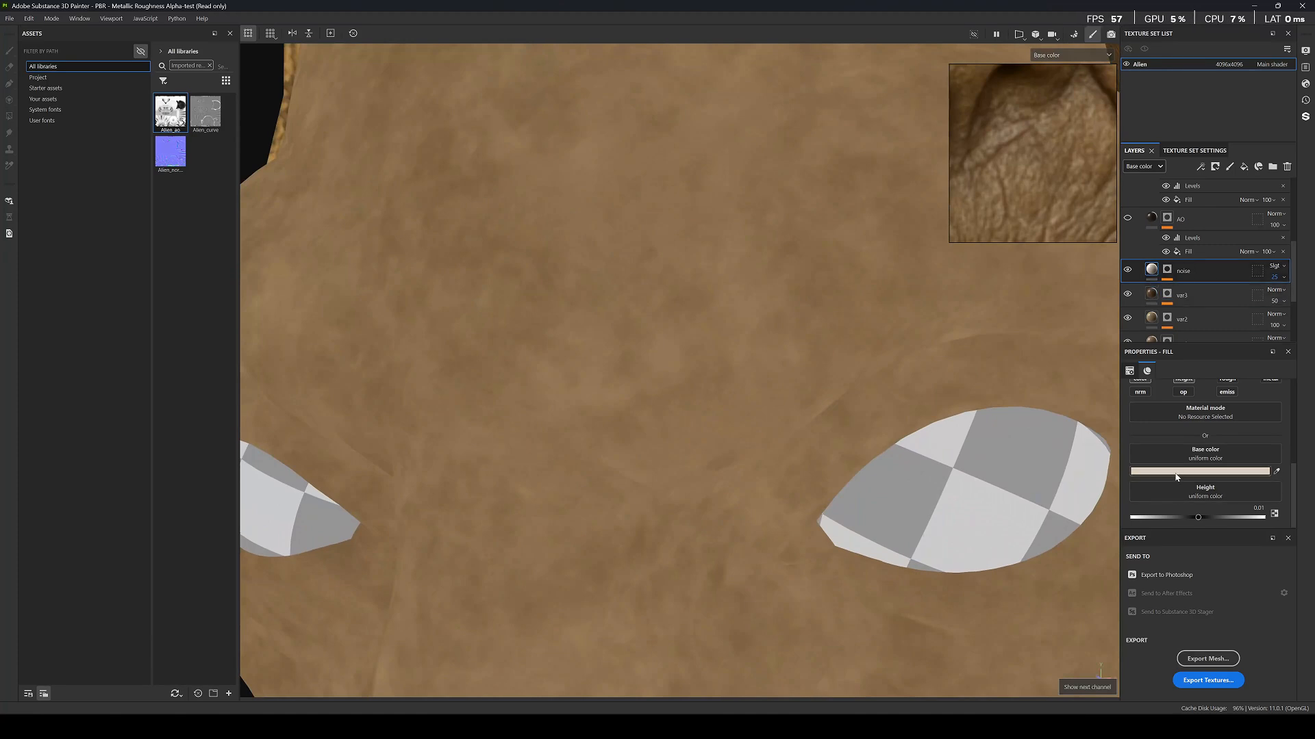
click(1176, 472)
mouse_move(1164, 551)
mouse_down()
mouse_move(1192, 575)
mouse_move(1172, 575)
mouse_up()
scroll(575, 346, down, 6)
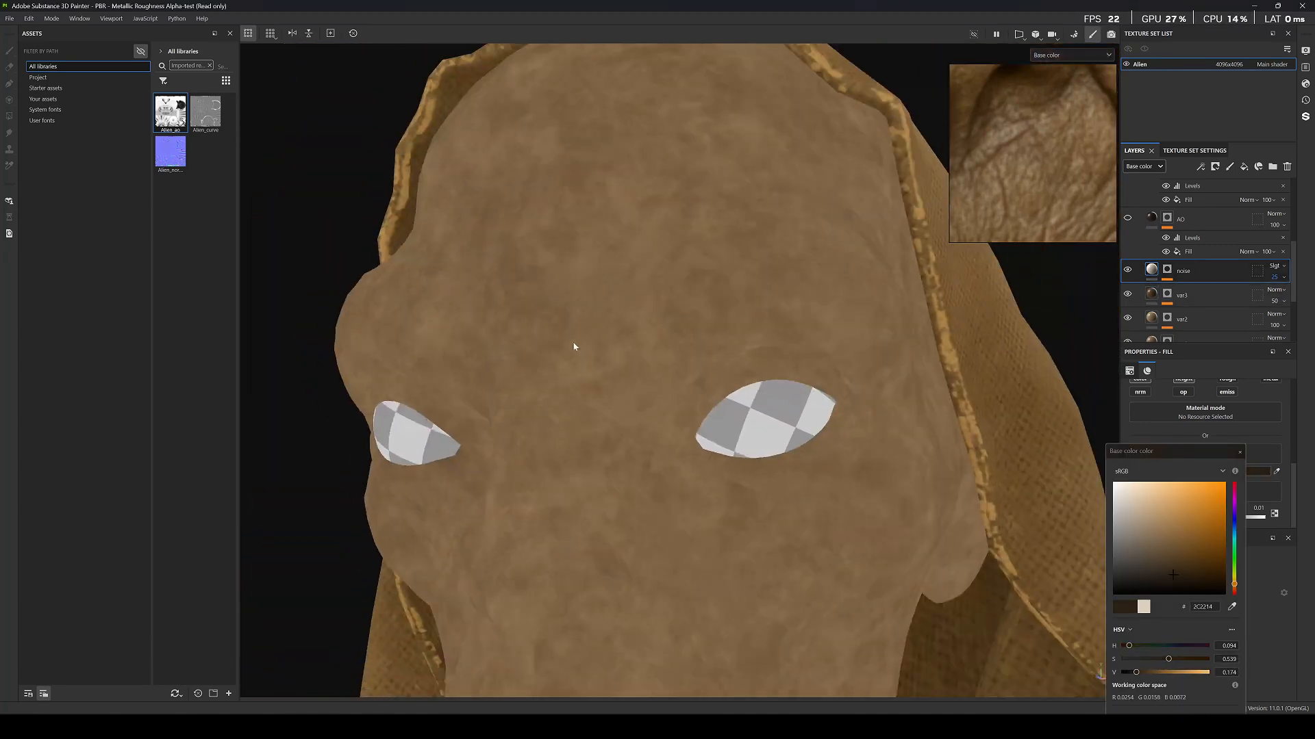
scroll(595, 403, up, 3)
key(m)
scroll(630, 411, down, 3)
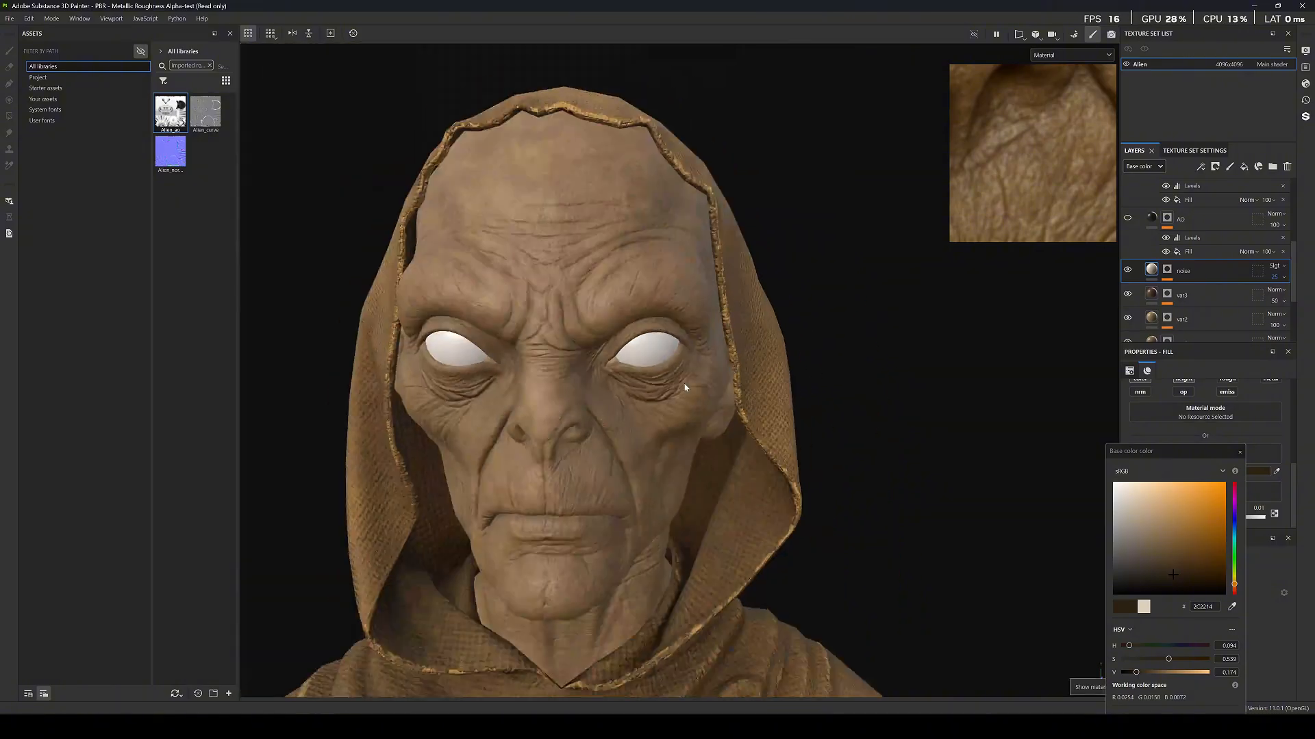
Set the noise layer's base color to light cream EADCCB while checking the skin on the brow and face.
scroll(593, 290, up, 5)
scroll(580, 411, up, 5)
alt+drag(578, 416, 884, 423)
click(1131, 486)
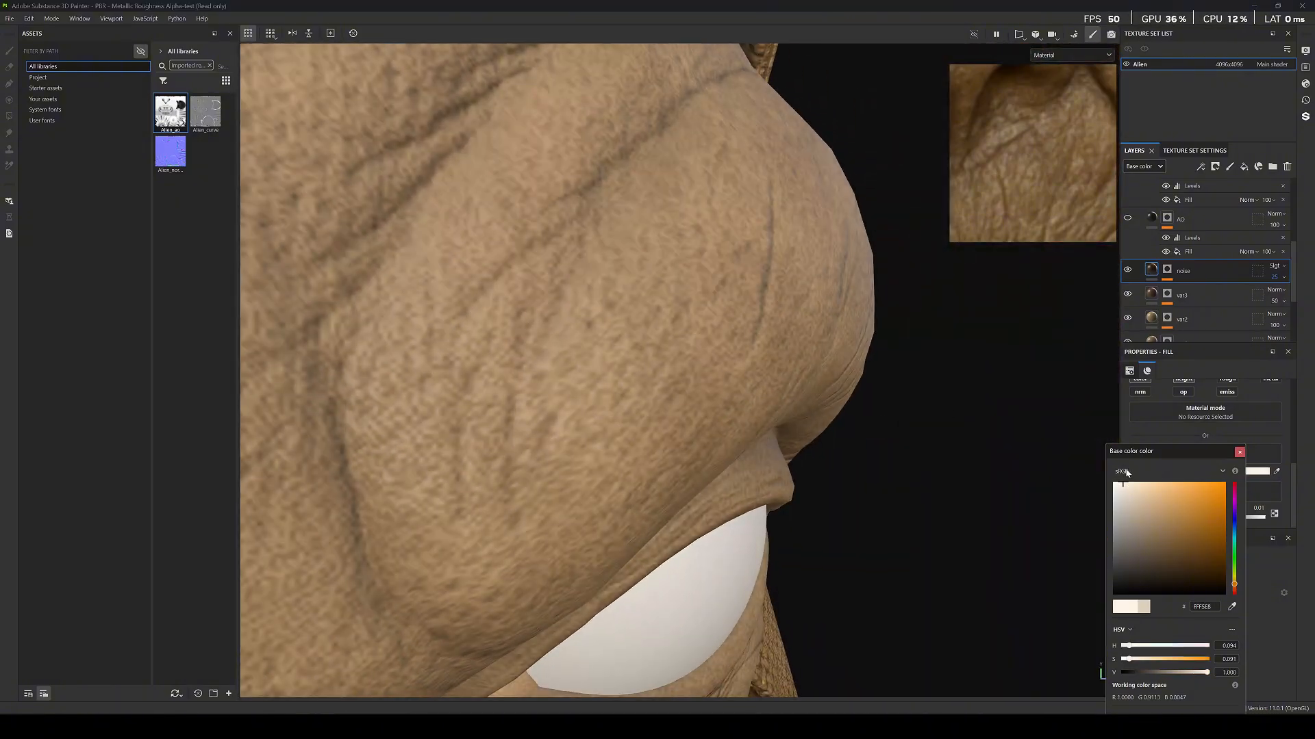
mouse_move(1132, 487)
mouse_down()
mouse_move(1136, 502)
mouse_move(1127, 491)
mouse_up()
scroll(616, 363, down, 10)
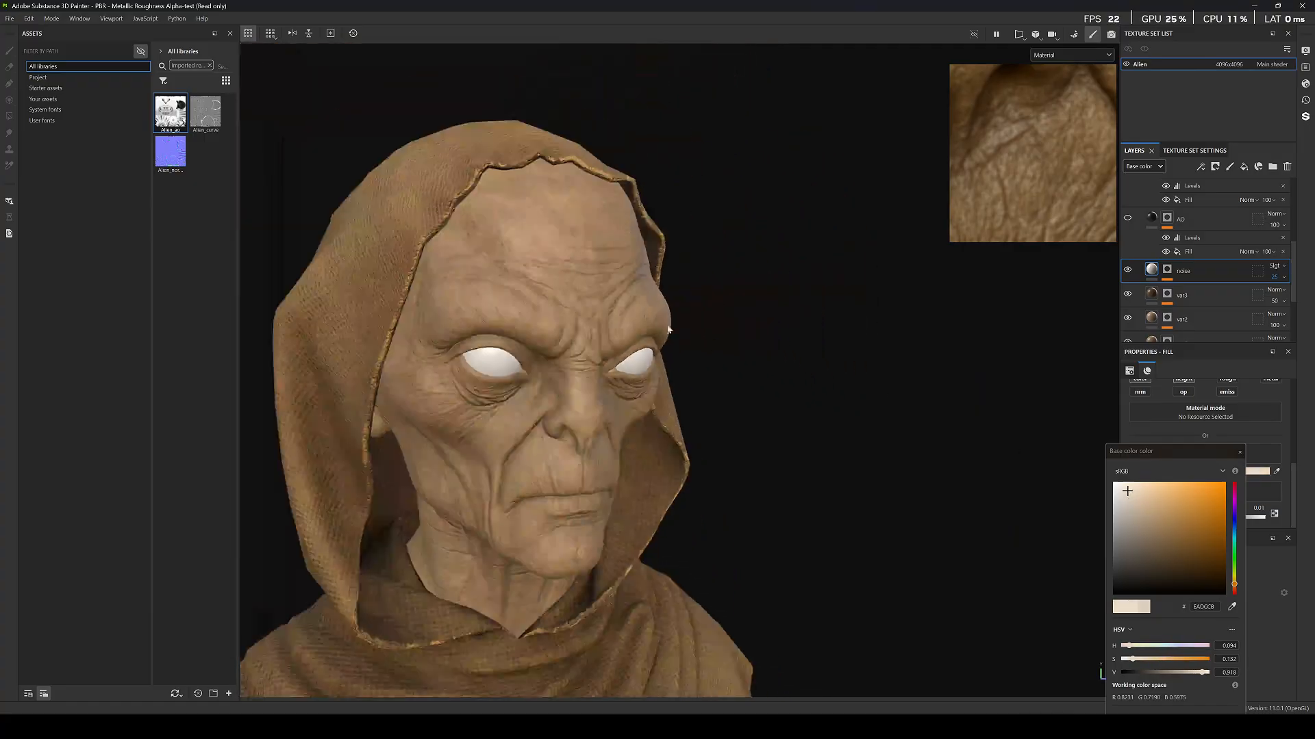
scroll(611, 376, up, 10)
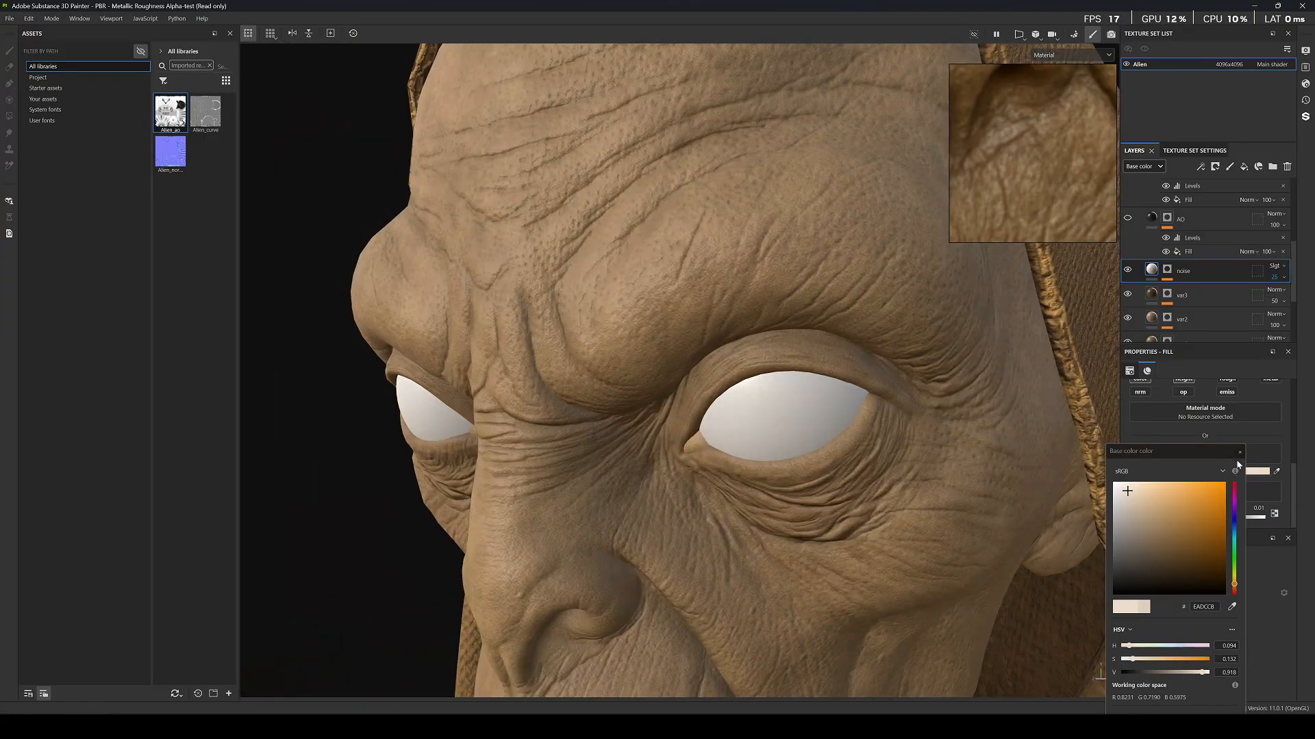
click(1198, 434)
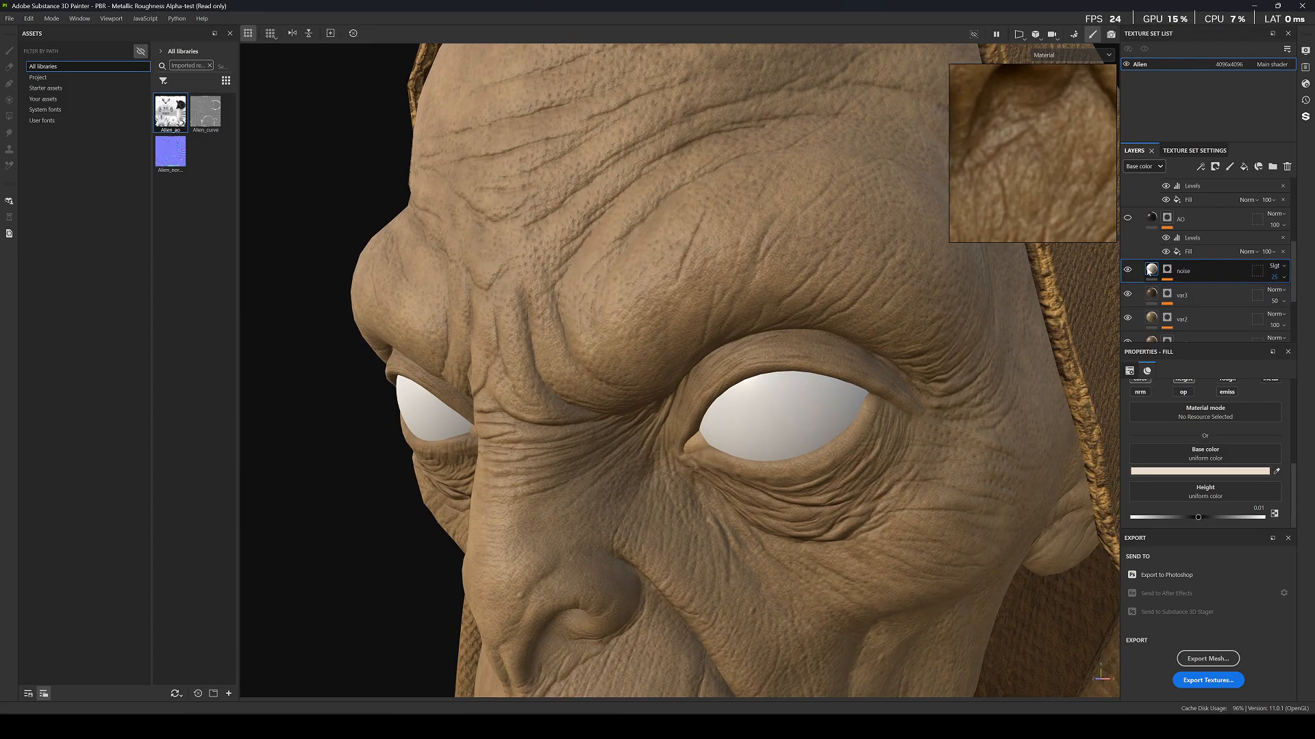
Show the skin's AO layer and check its shading on the whole head.
click(1127, 219)
alt+right_drag(745, 304, 680, 366)
alt+drag(740, 344, 730, 347)
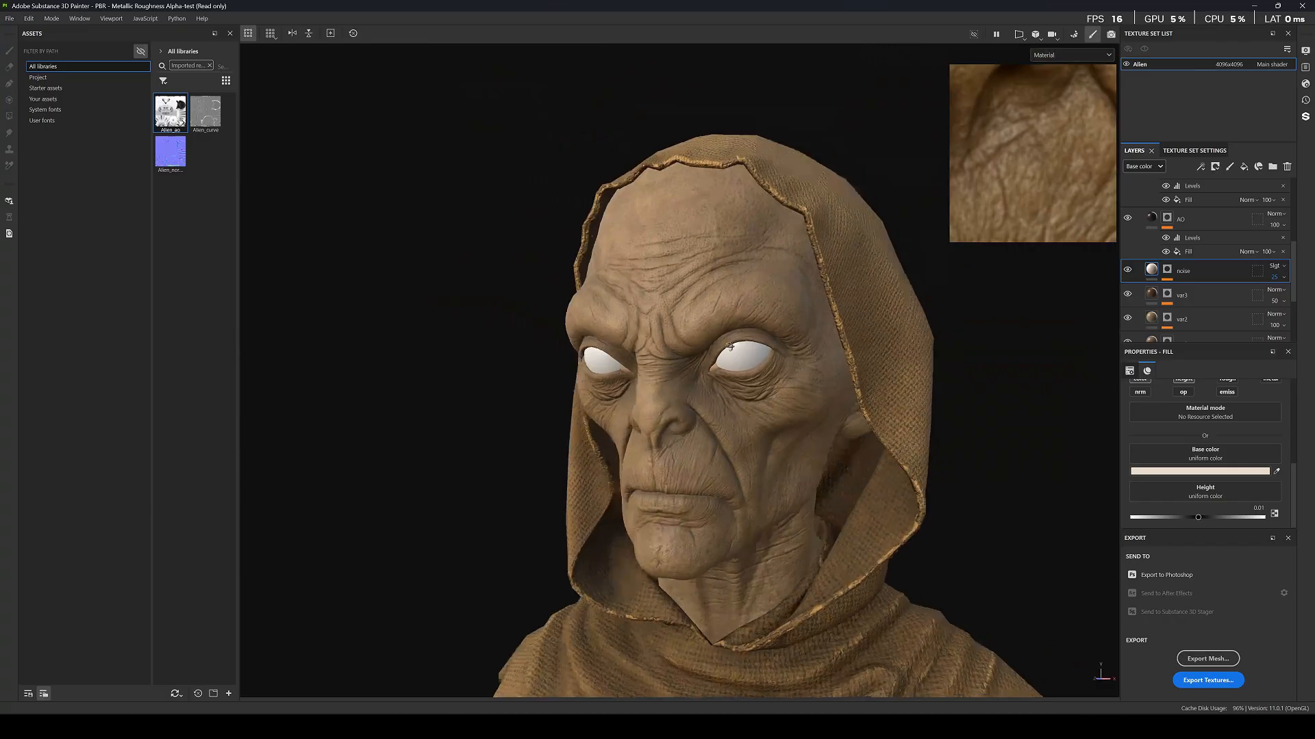
Set the AO layer's base color to the dark brown sampled above the reference eye, and its blending mode to Soft light.
key(c)
scroll(709, 372, up, 5)
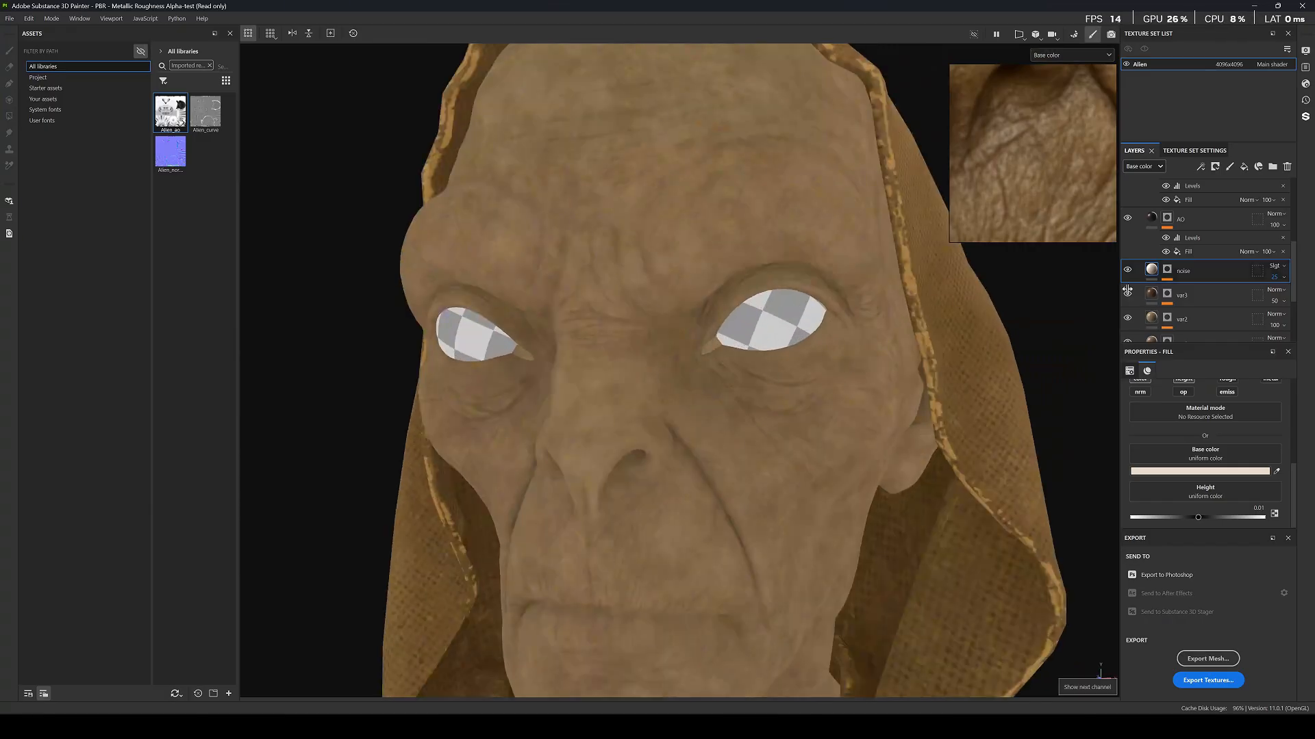
click(1151, 221)
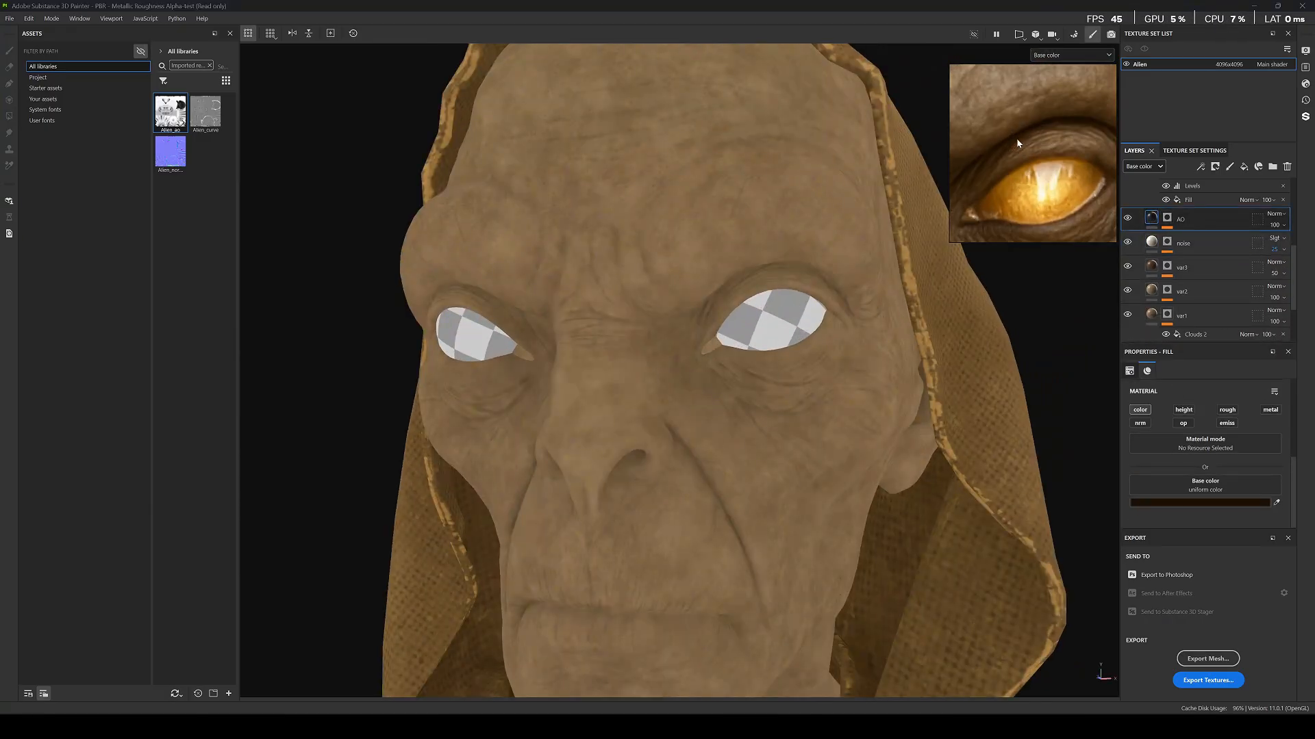
click(1276, 503)
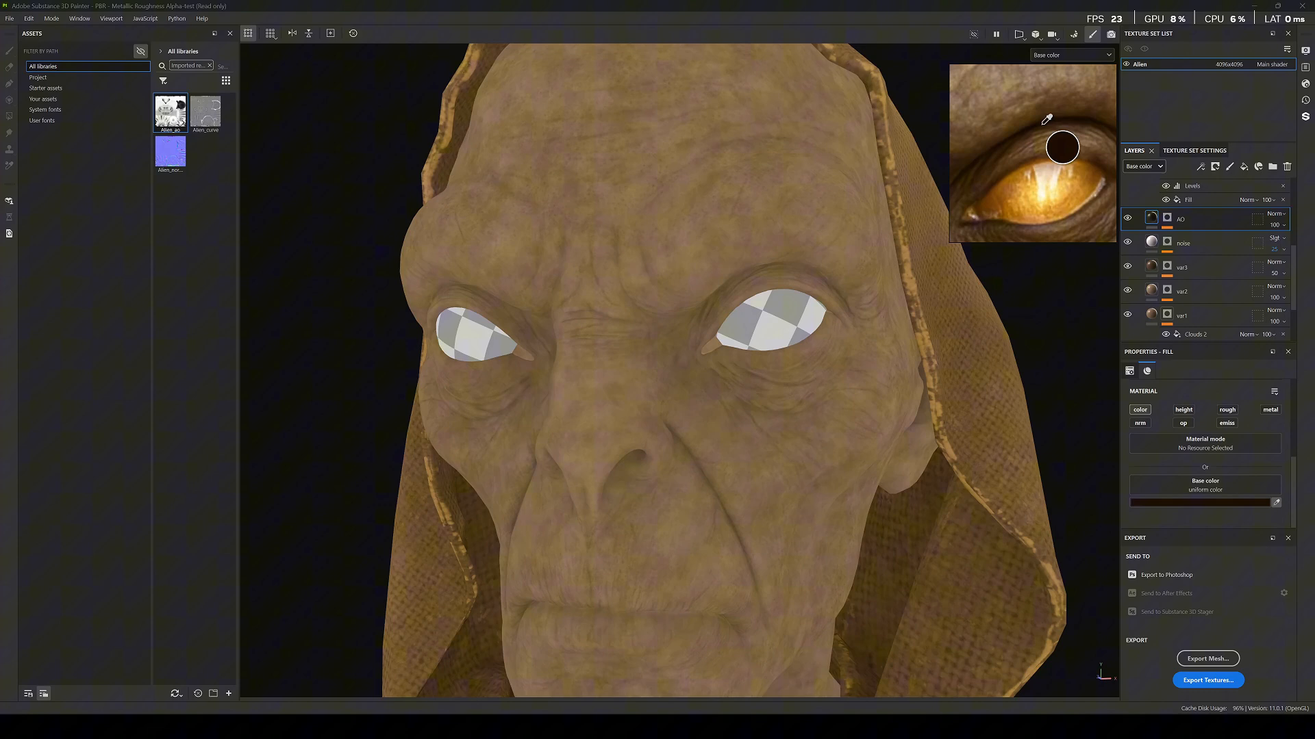
click(1060, 126)
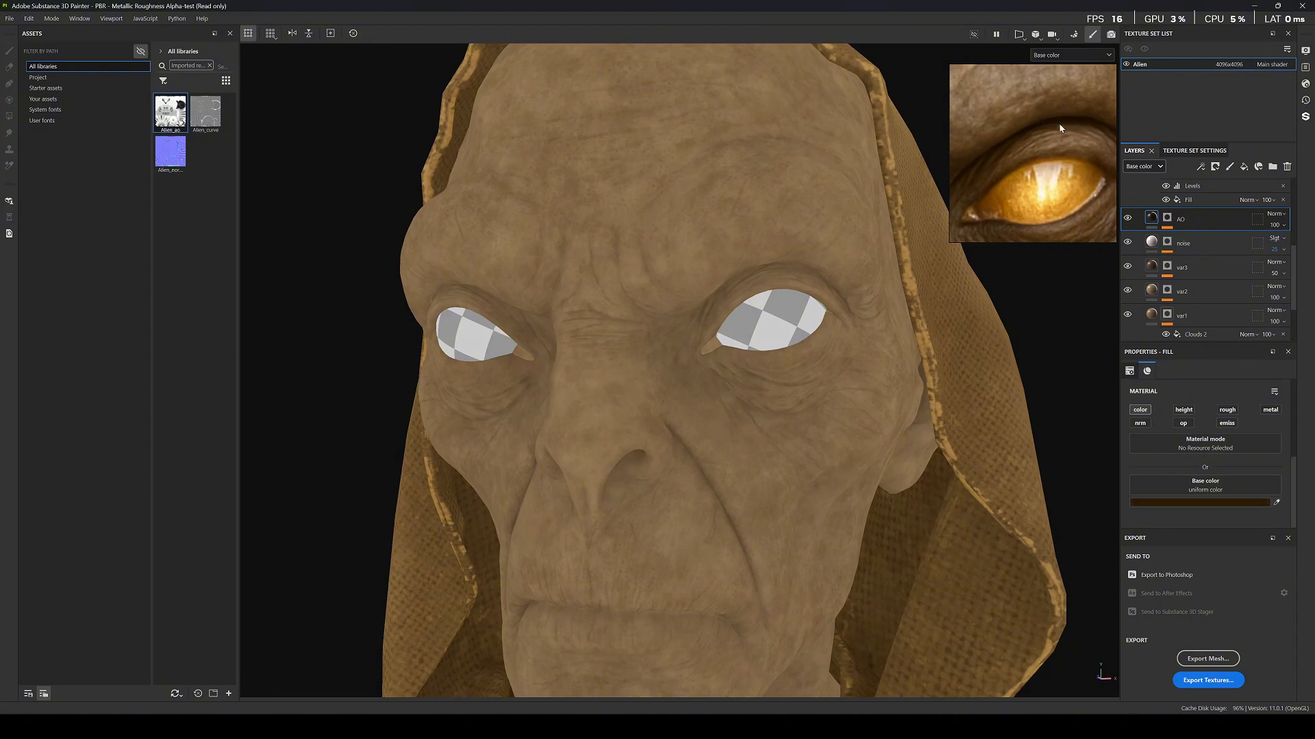
click(1275, 214)
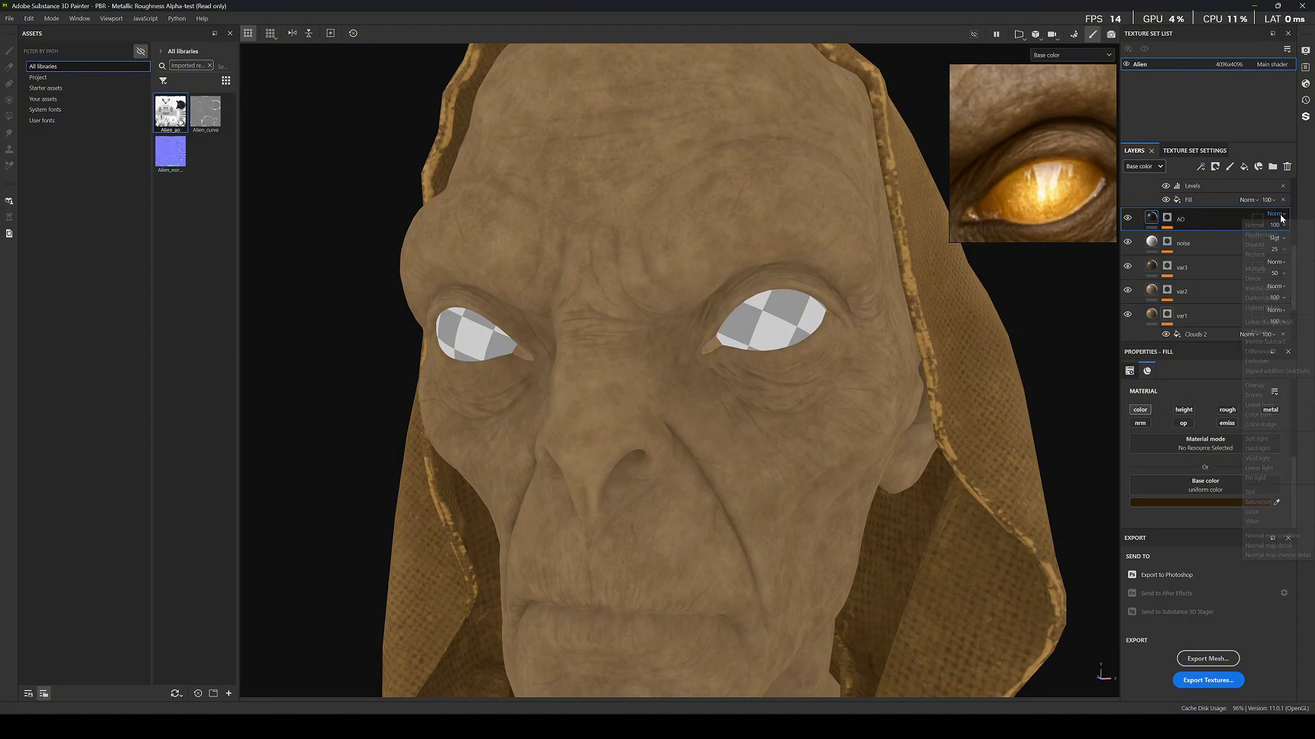
click(1264, 438)
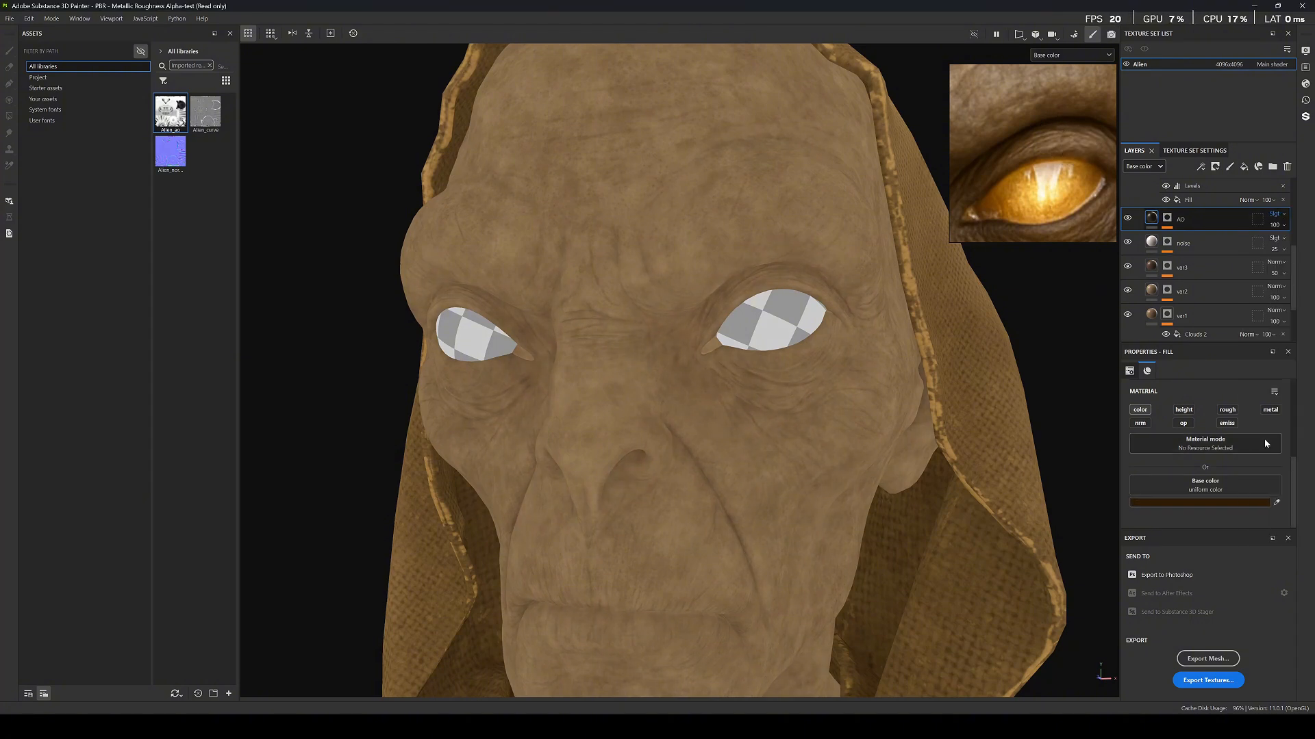
Reset and invert the Levels on the AO layer's mask after comparing the skin with and without that effect.
click(1167, 217)
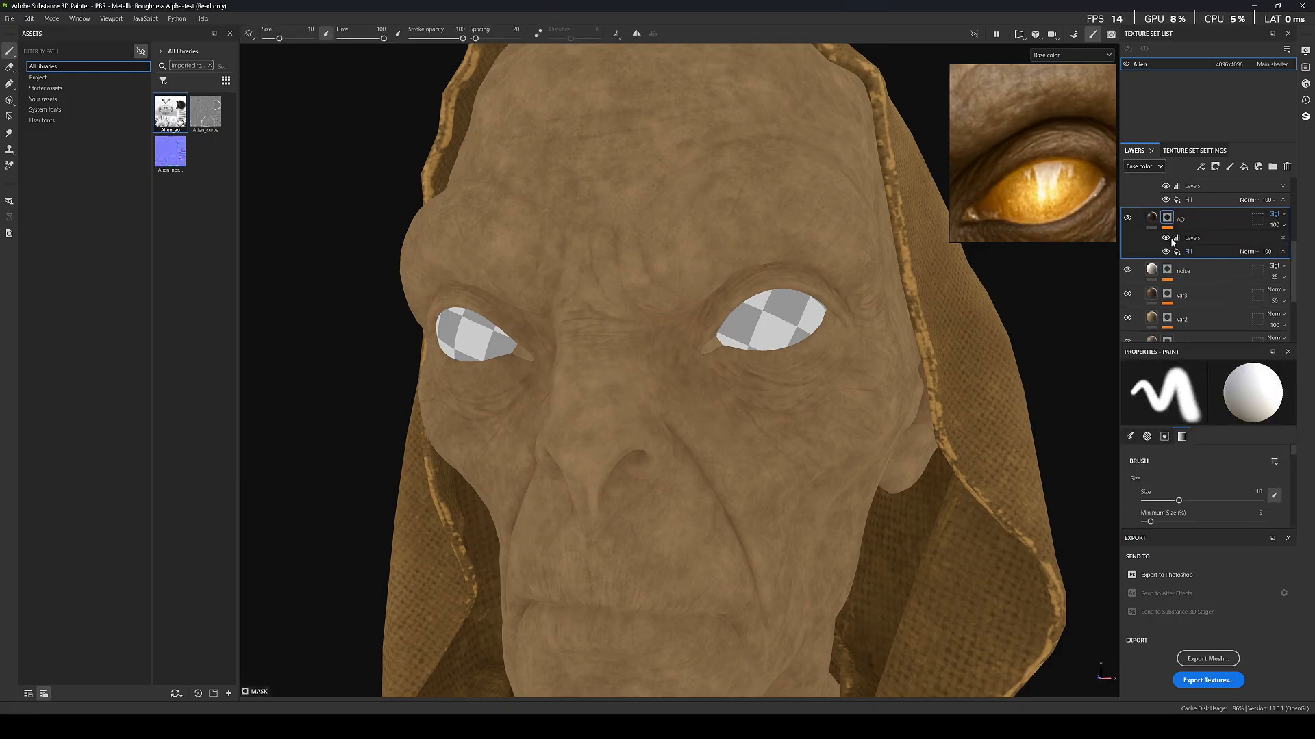
click(1166, 239)
click(1166, 239)
click(1210, 237)
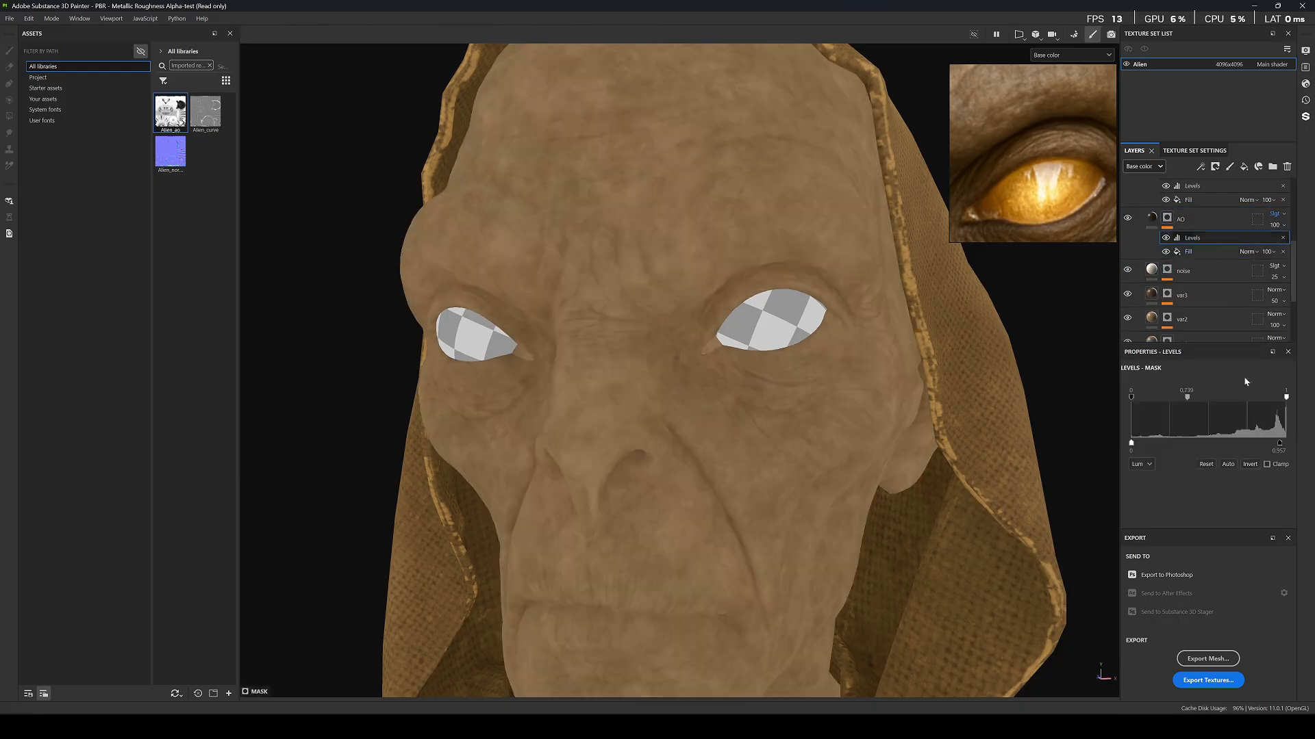
click(1205, 464)
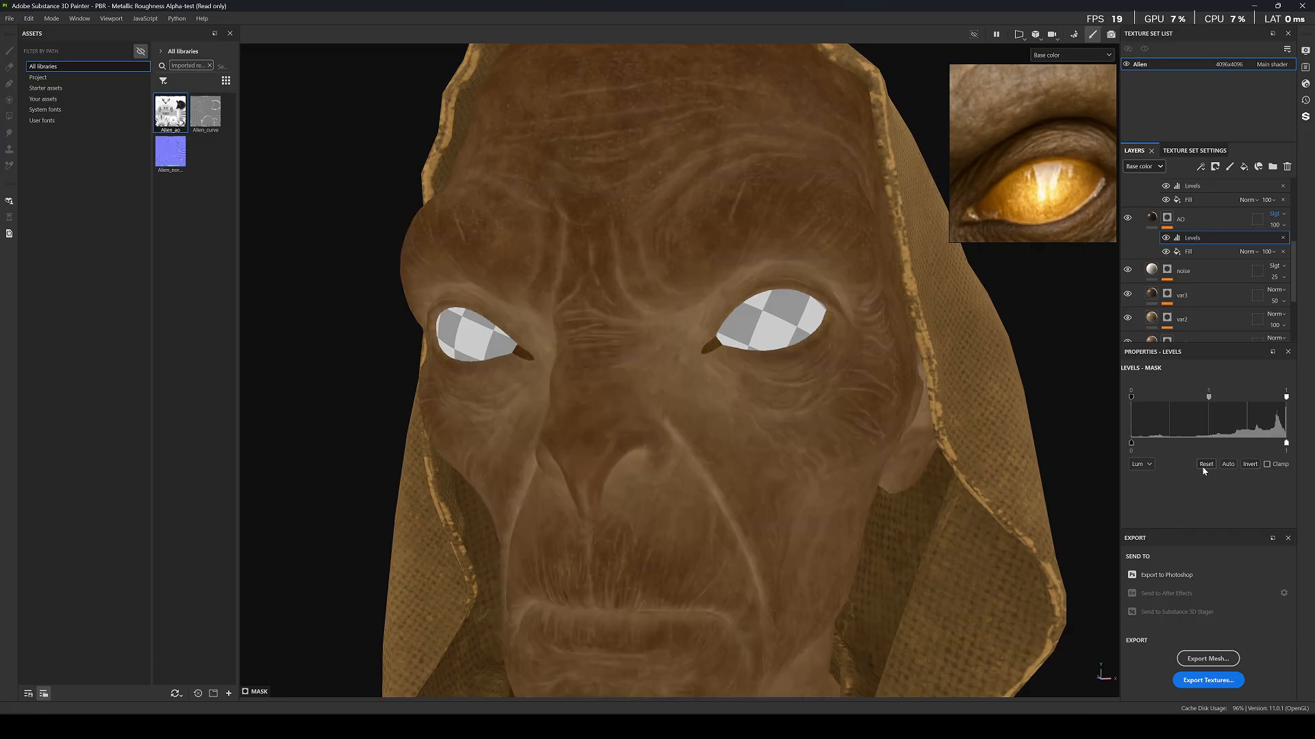
click(1249, 465)
Set the midtone of the AO mask's Levels to about 1.4 while checking the head in base color and material views.
scroll(720, 312, down, 3)
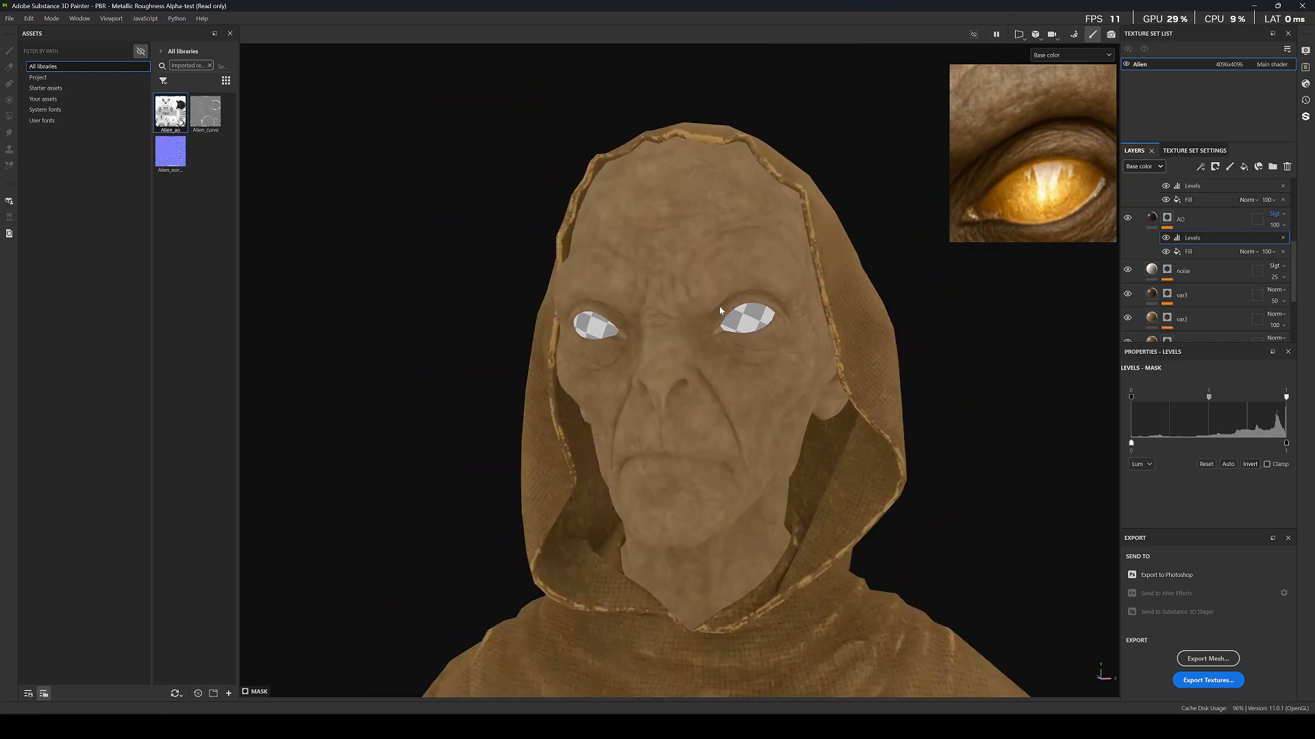
mouse_move(1209, 397)
mouse_down()
mouse_move(1239, 396)
mouse_move(1216, 400)
mouse_up()
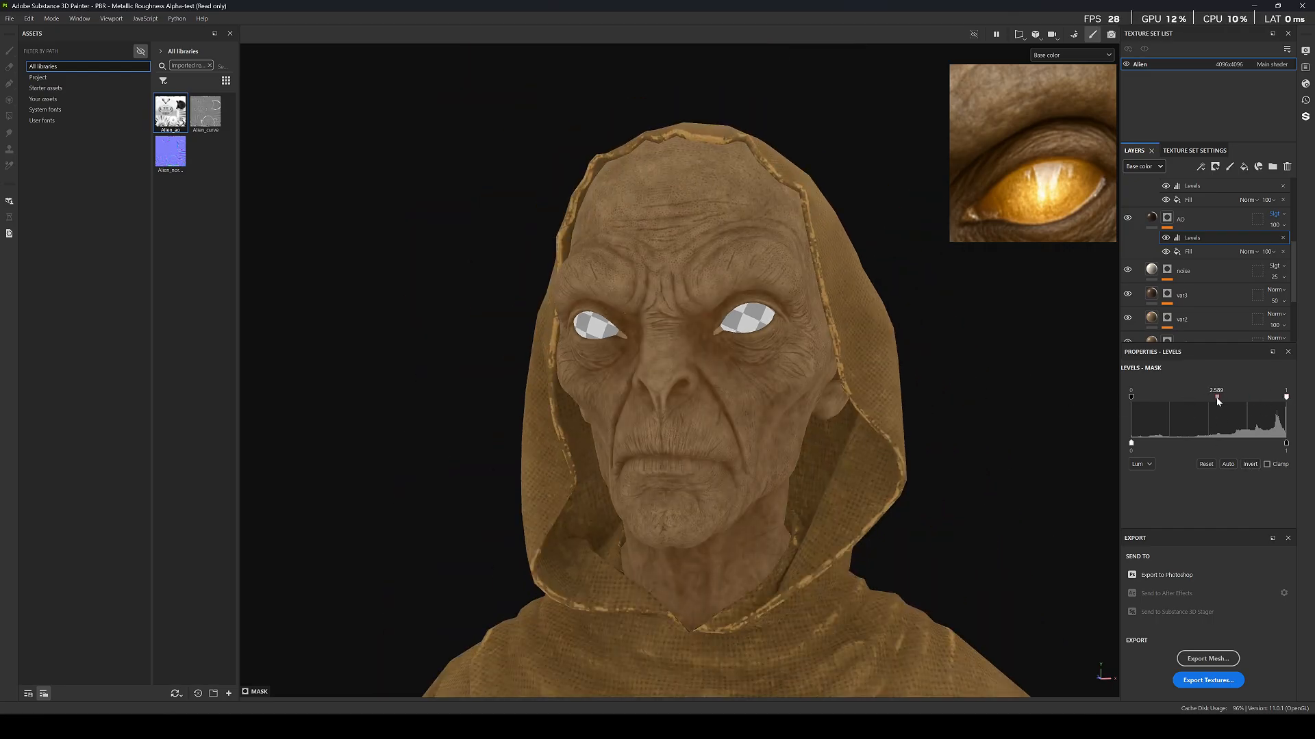
key(m)
scroll(722, 351, up, 3)
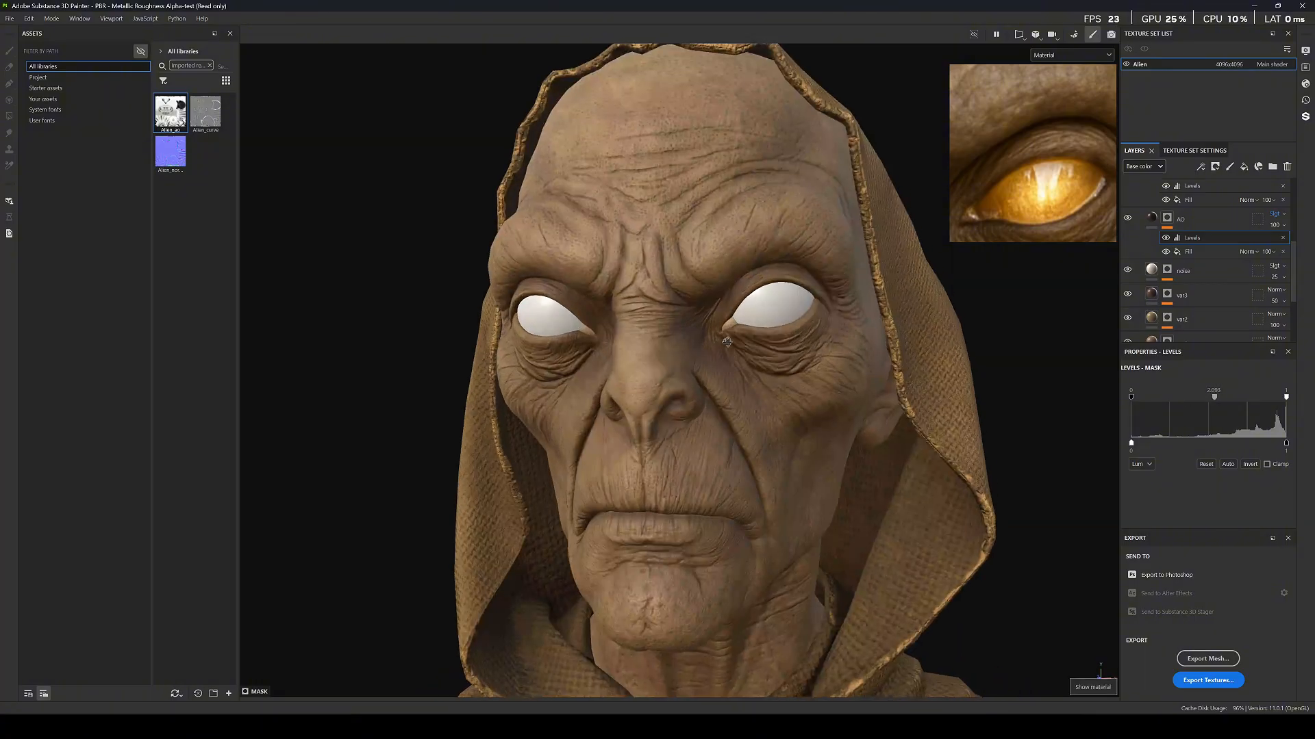
alt+drag(723, 349, 708, 340)
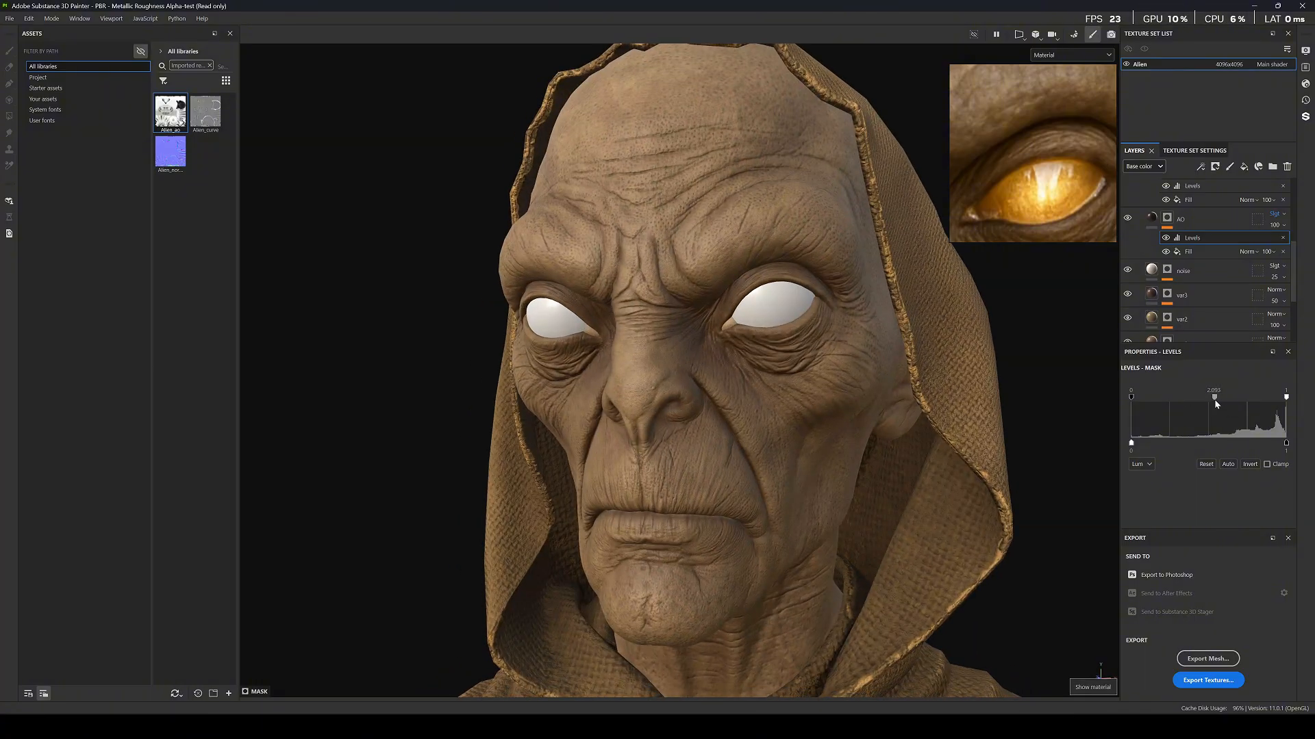
drag(1214, 399, 1210, 400)
scroll(752, 342, down, 5)
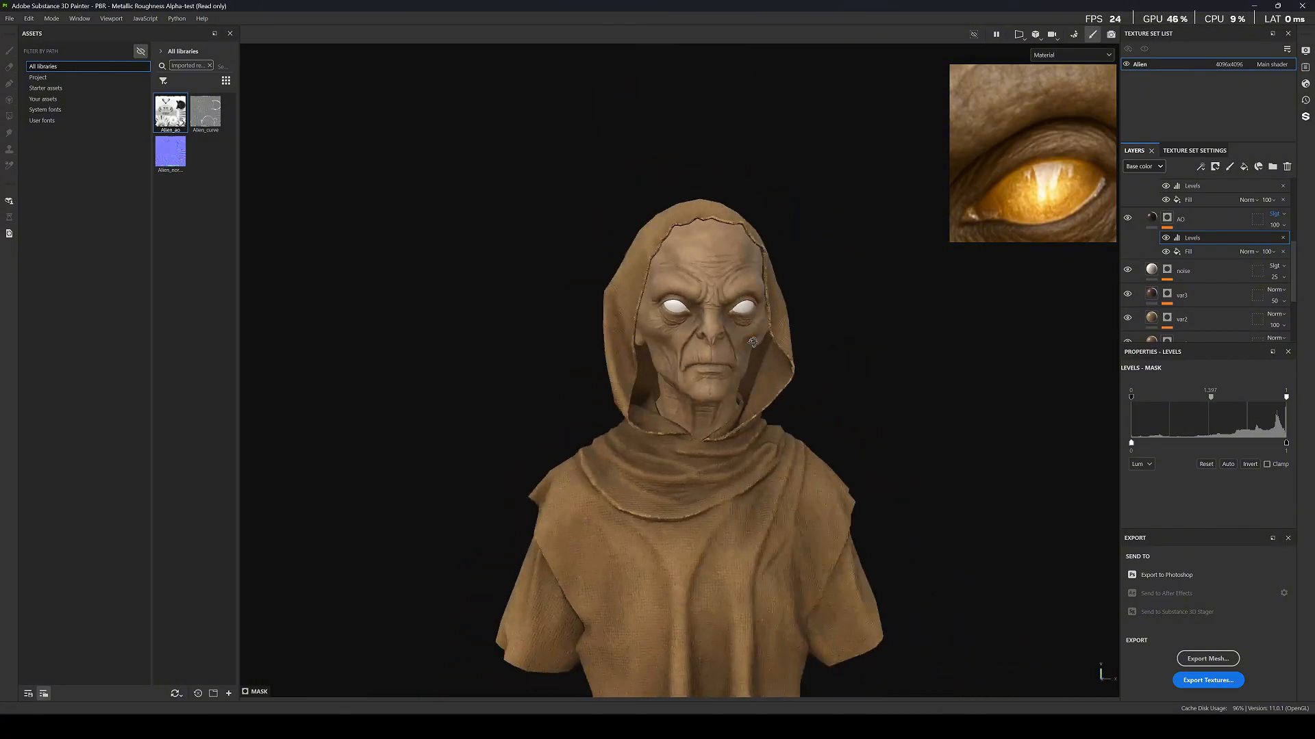
scroll(741, 313, up, 5)
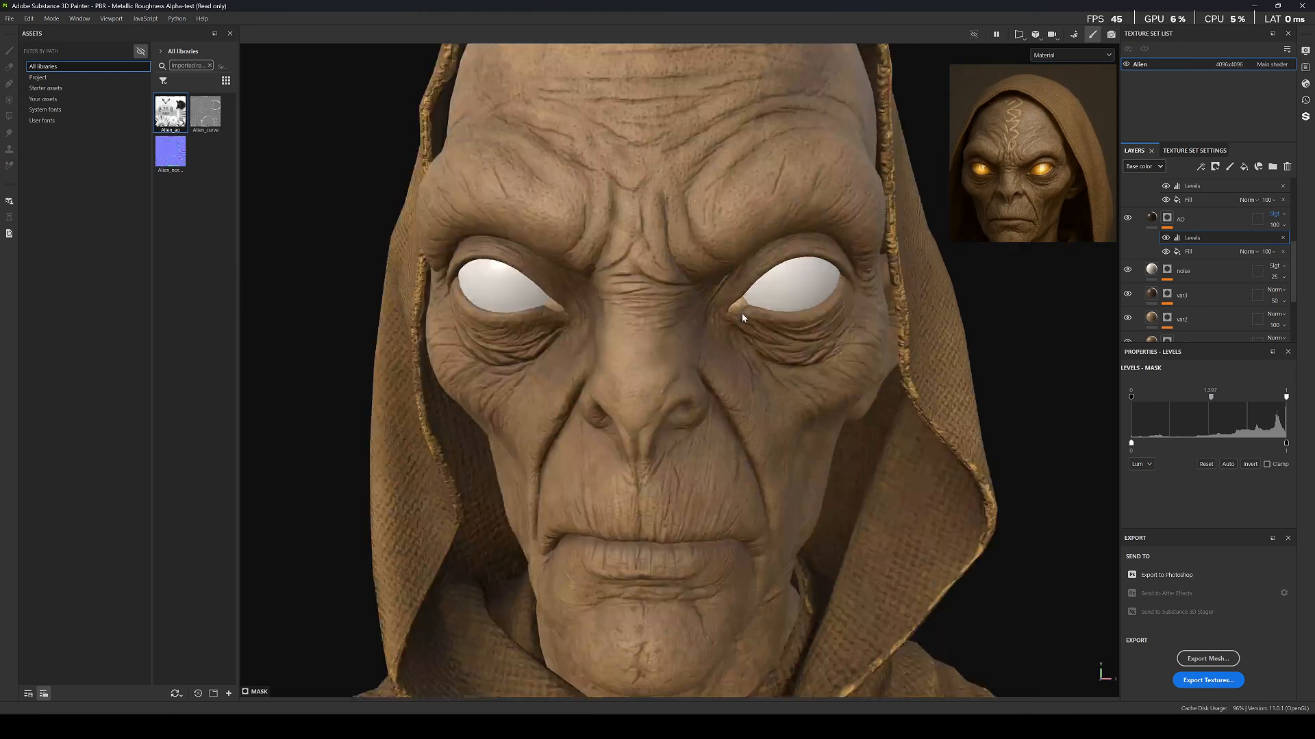
Add a Blur filter above the Levels on the AO layer's mask.
scroll(741, 314, up, 2)
alt+drag(742, 314, 730, 308)
key(c)
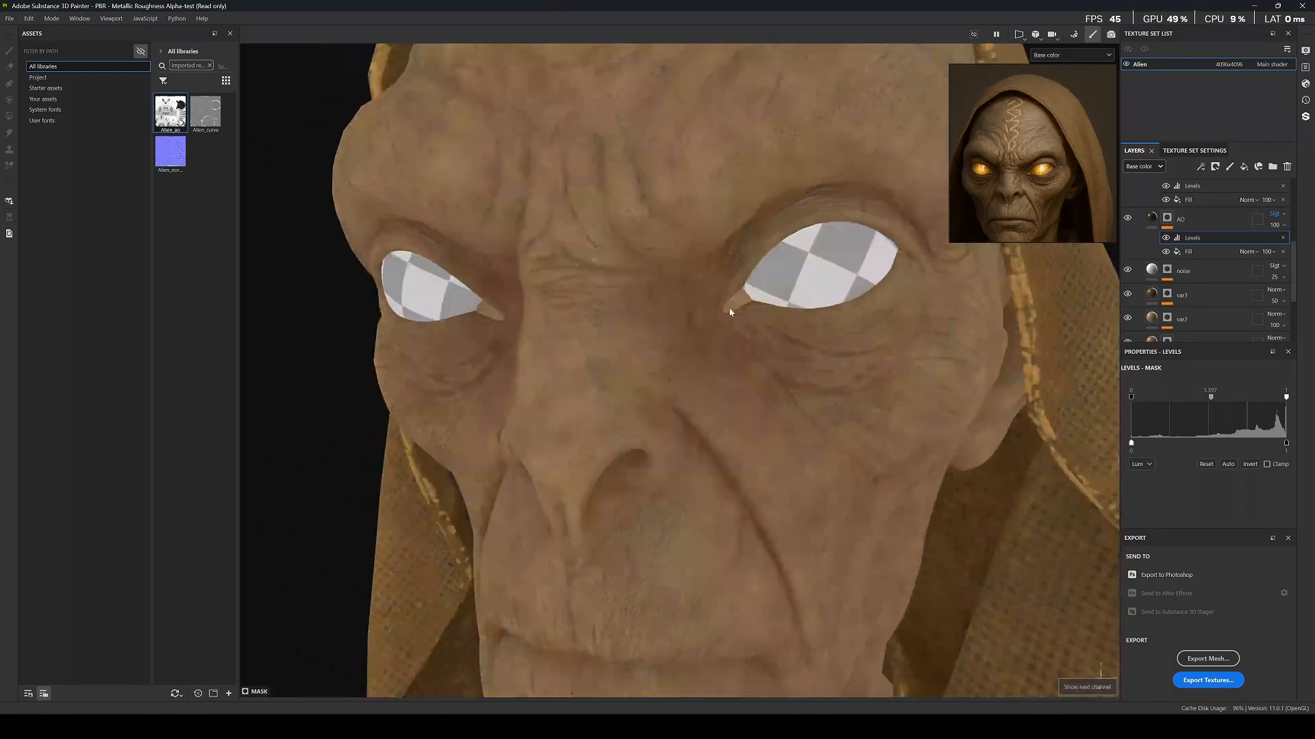
scroll(733, 309, down, 5)
scroll(719, 354, up, 4)
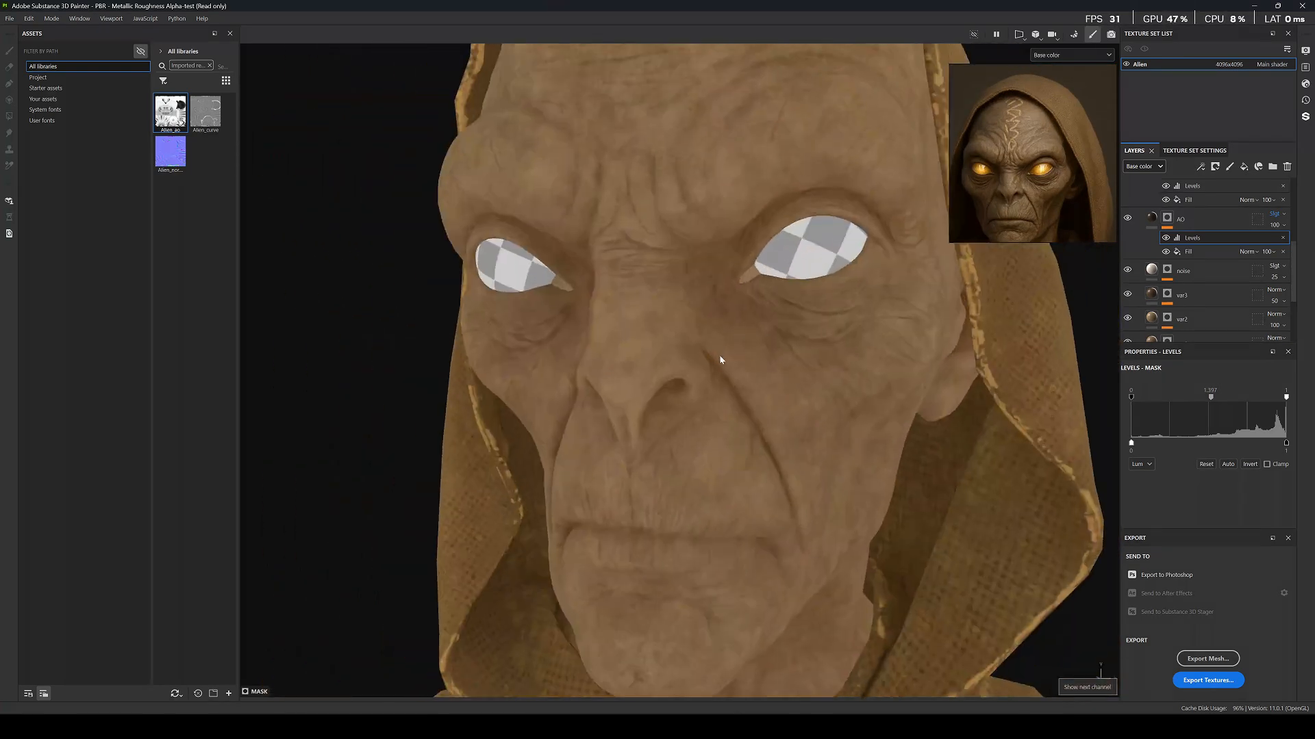
right_click(1199, 237)
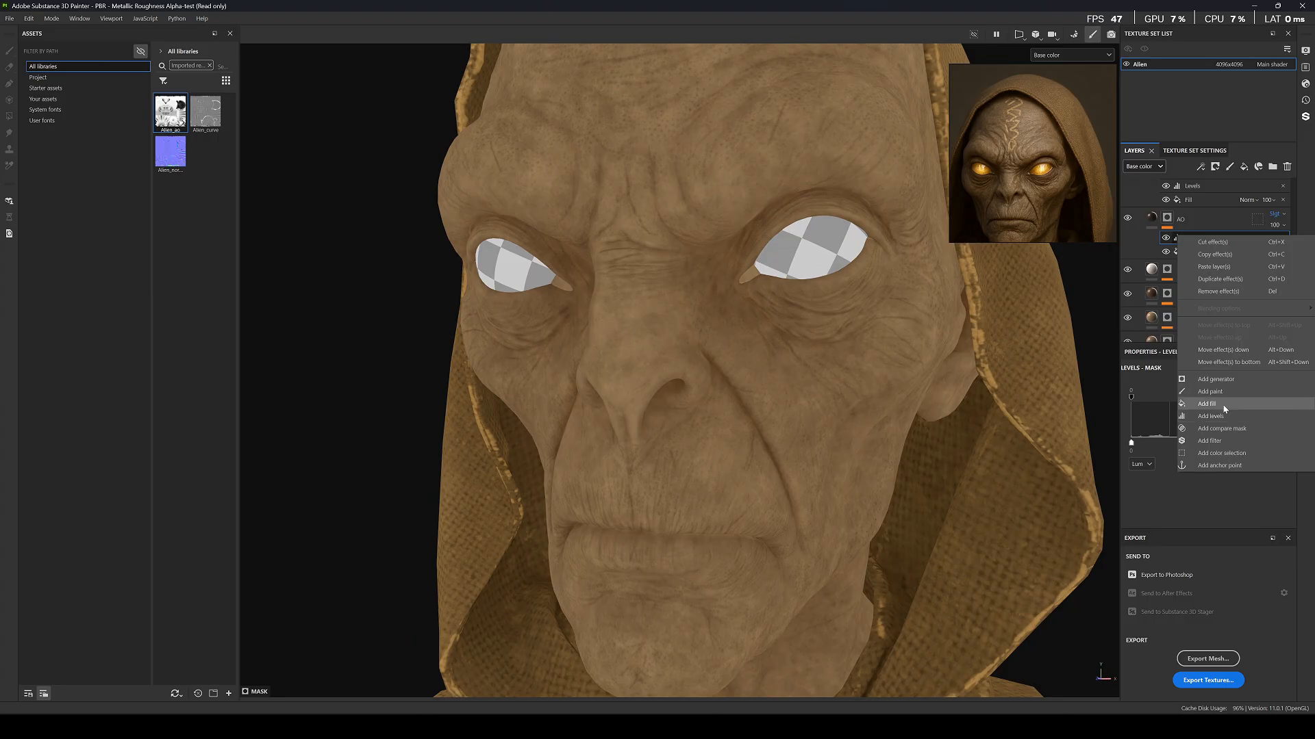
click(1209, 440)
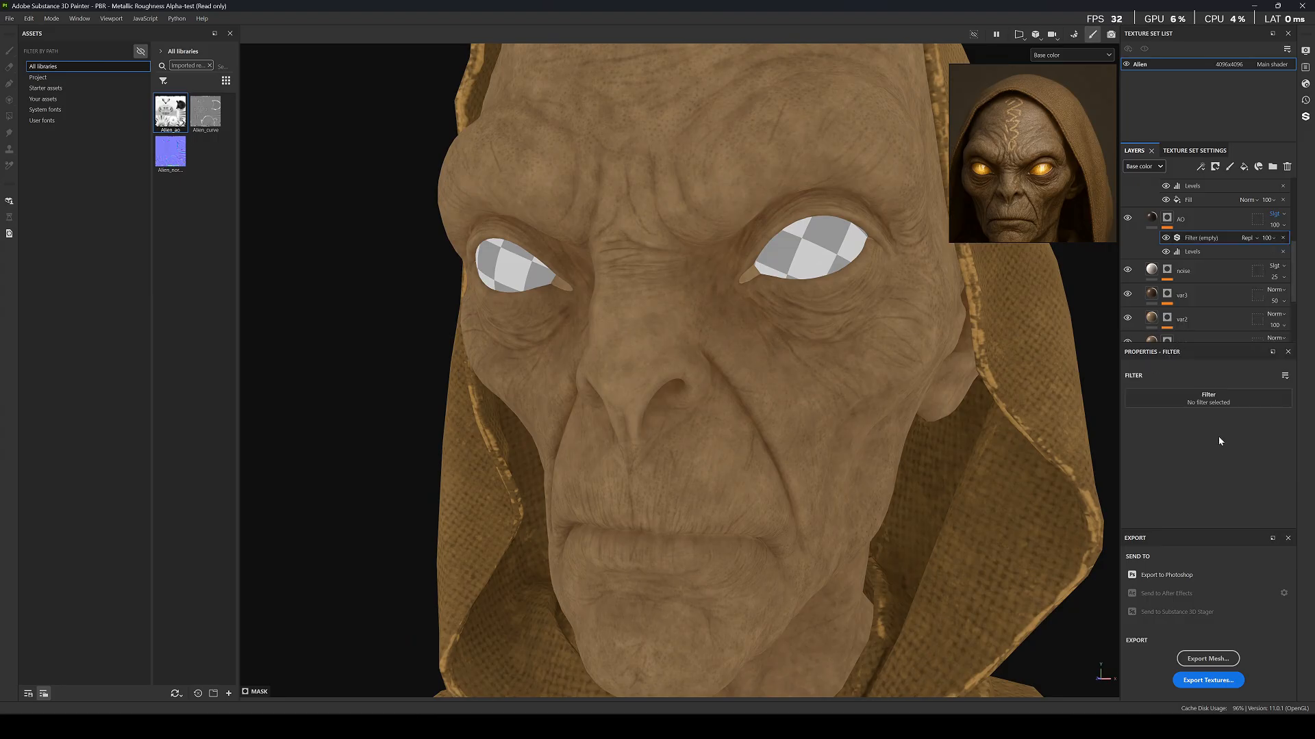
click(1207, 395)
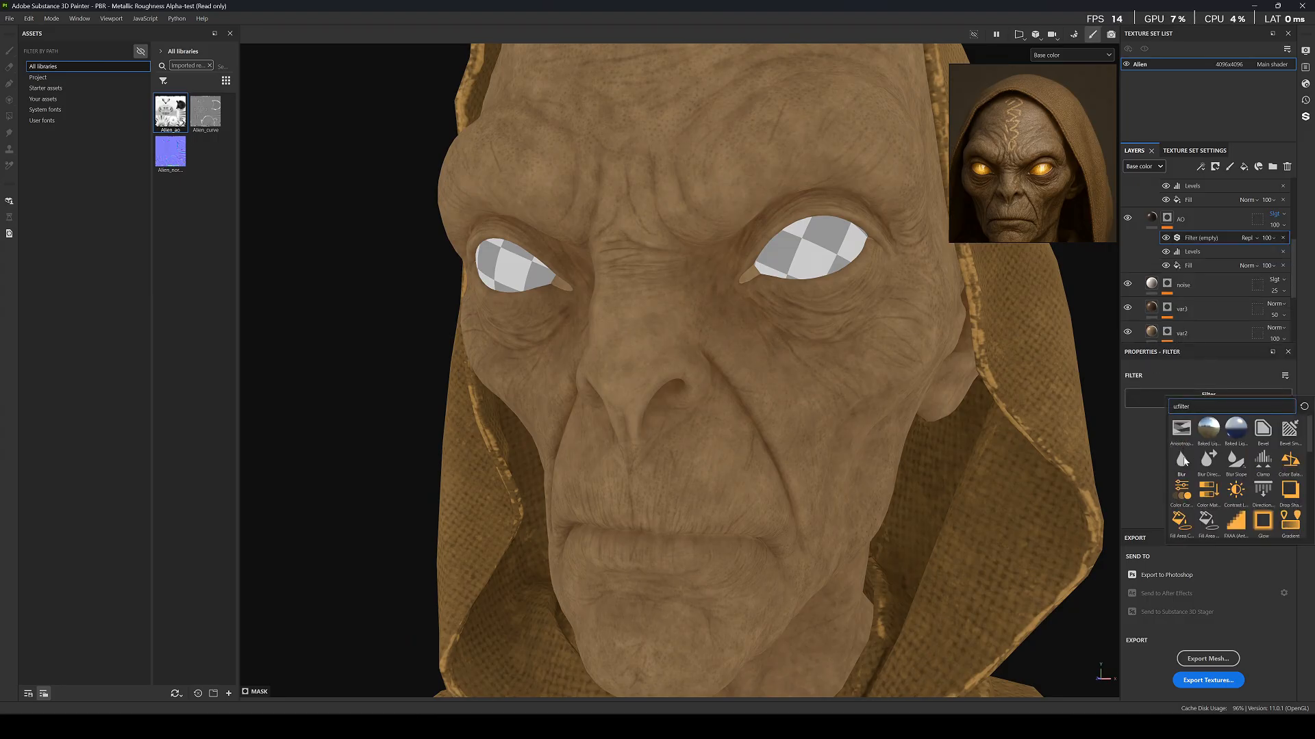
click(1183, 460)
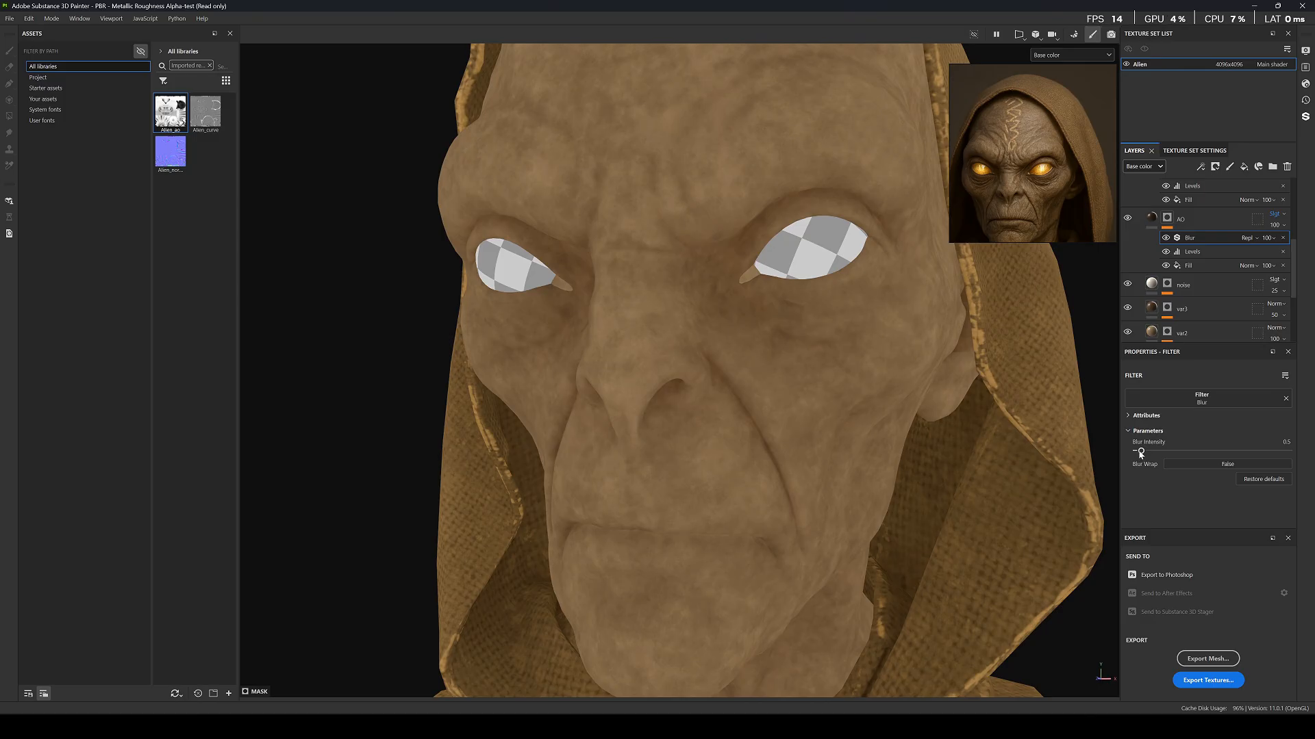
Set the AO mask's Blur intensity to 0.15 while checking the wrinkles on the face.
drag(1137, 453, 1138, 457)
scroll(750, 364, down, 8)
alt+drag(669, 351, 728, 329)
scroll(728, 329, up, 8)
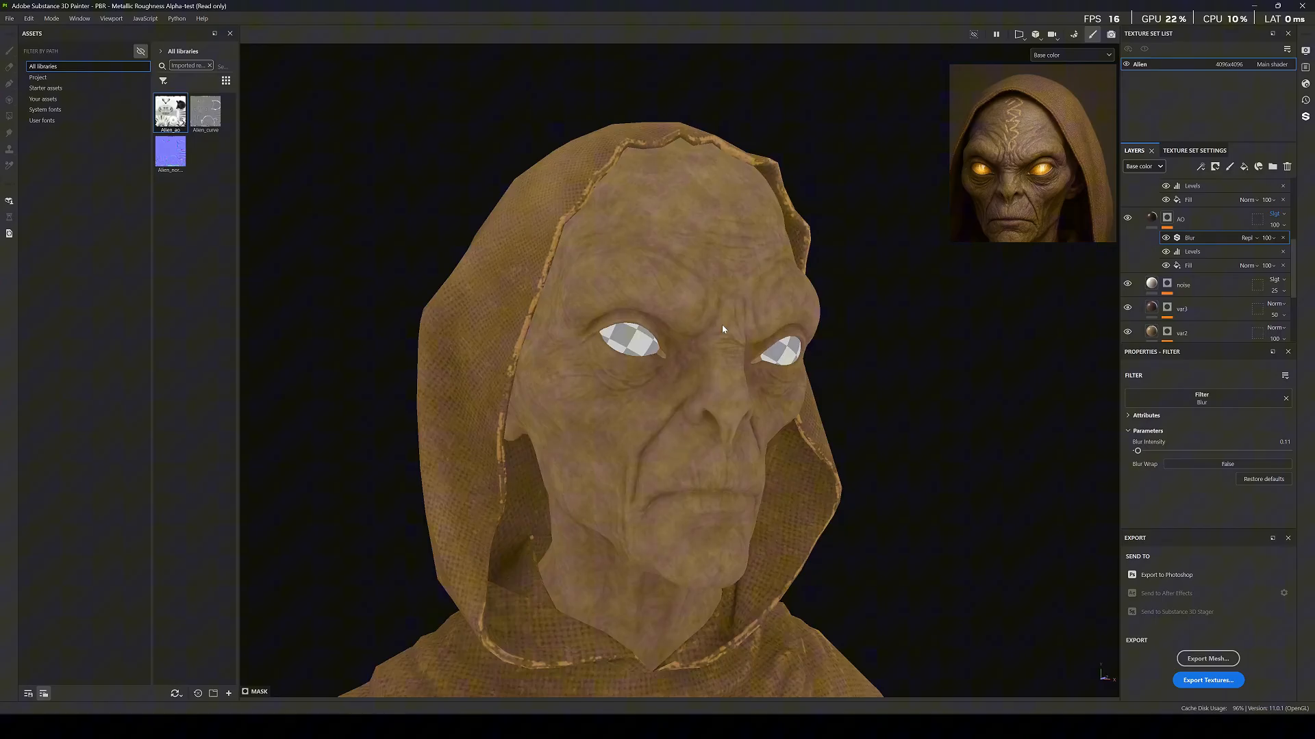
click(1284, 442)
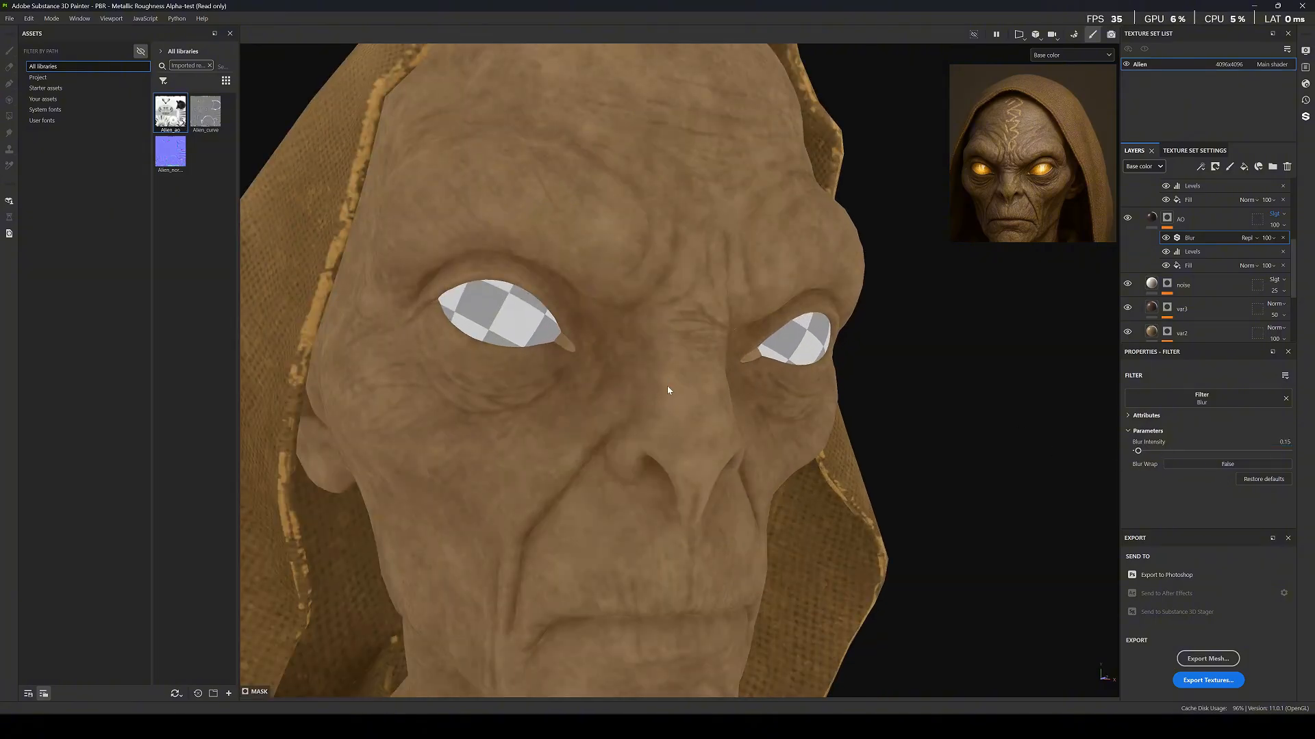
Compare the skin with the AO layer hidden and shown, in both base color and material views.
alt+drag(668, 389, 1105, 363)
click(1127, 219)
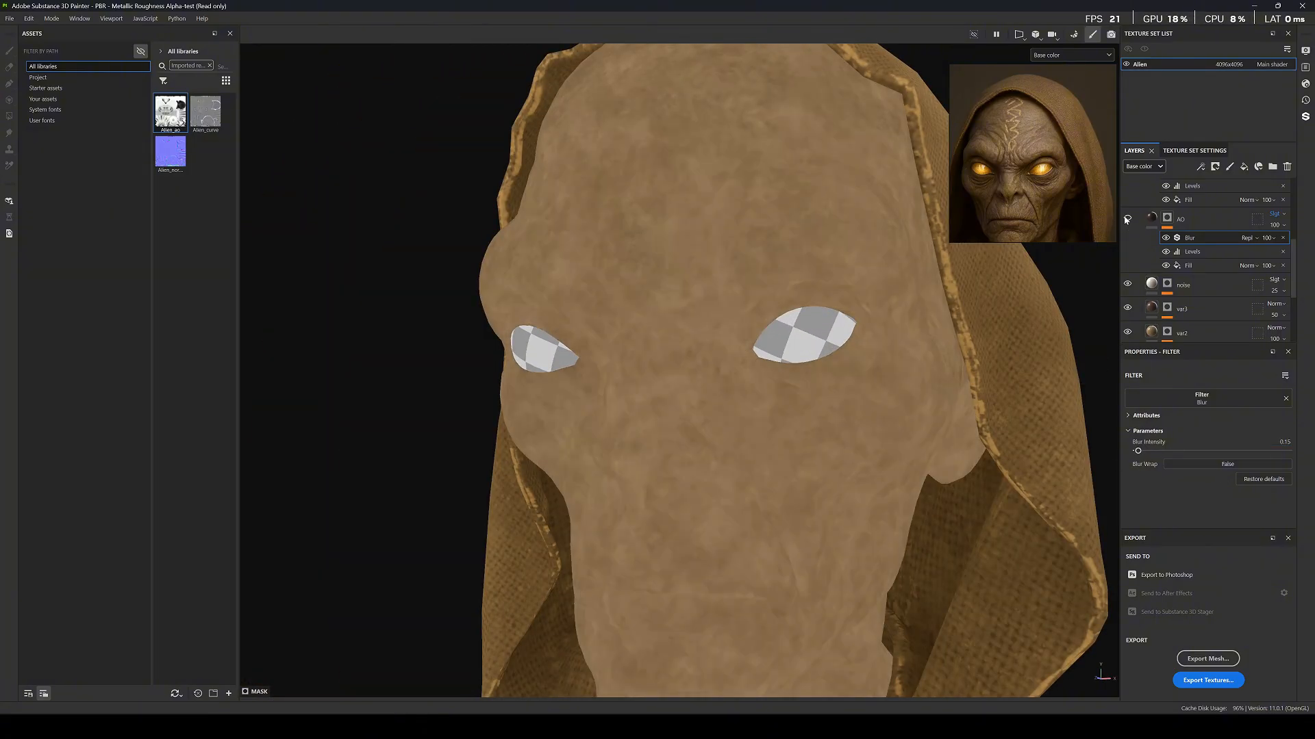
click(1127, 218)
key(m)
scroll(642, 381, down, 6)
alt+drag(619, 409, 680, 402)
click(1127, 219)
click(1127, 219)
scroll(681, 402, down, 5)
scroll(694, 385, up, 4)
Show the AO_Invert layer and check its effect on the face in material and base color views.
scroll(1171, 237, up, 3)
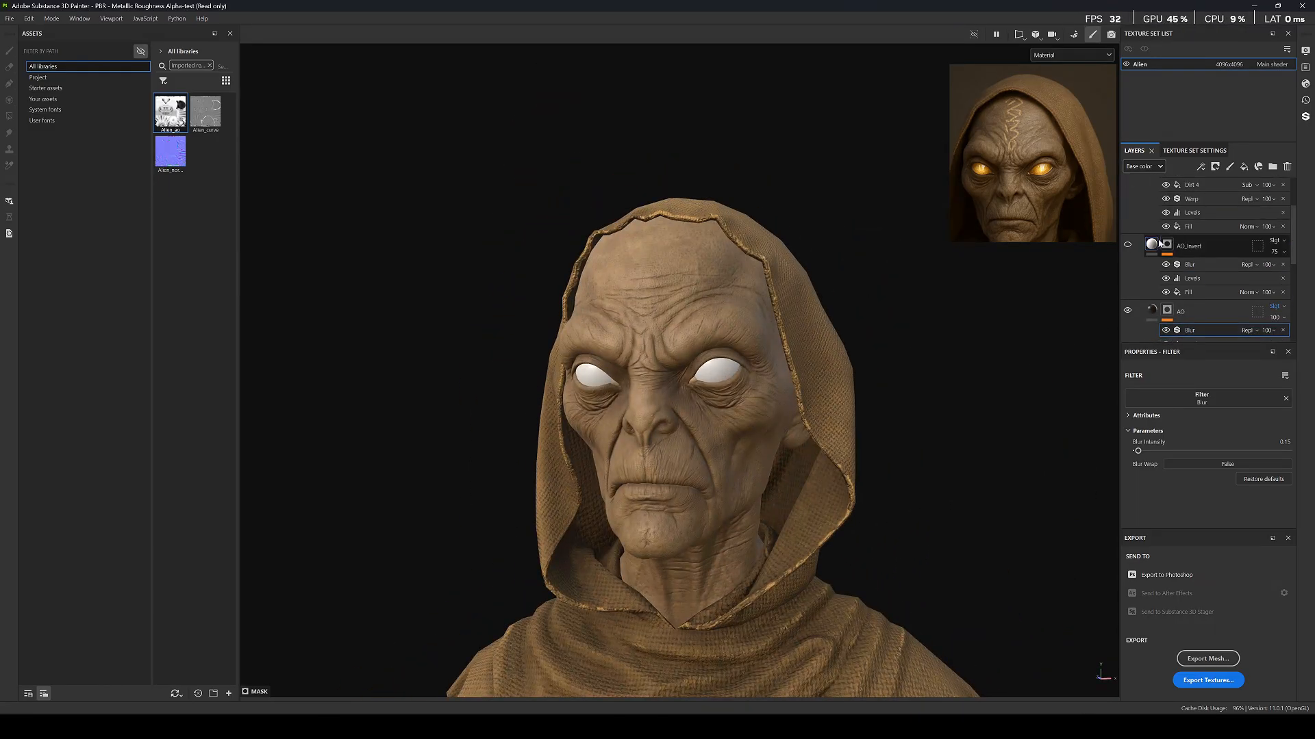
scroll(657, 482, up, 5)
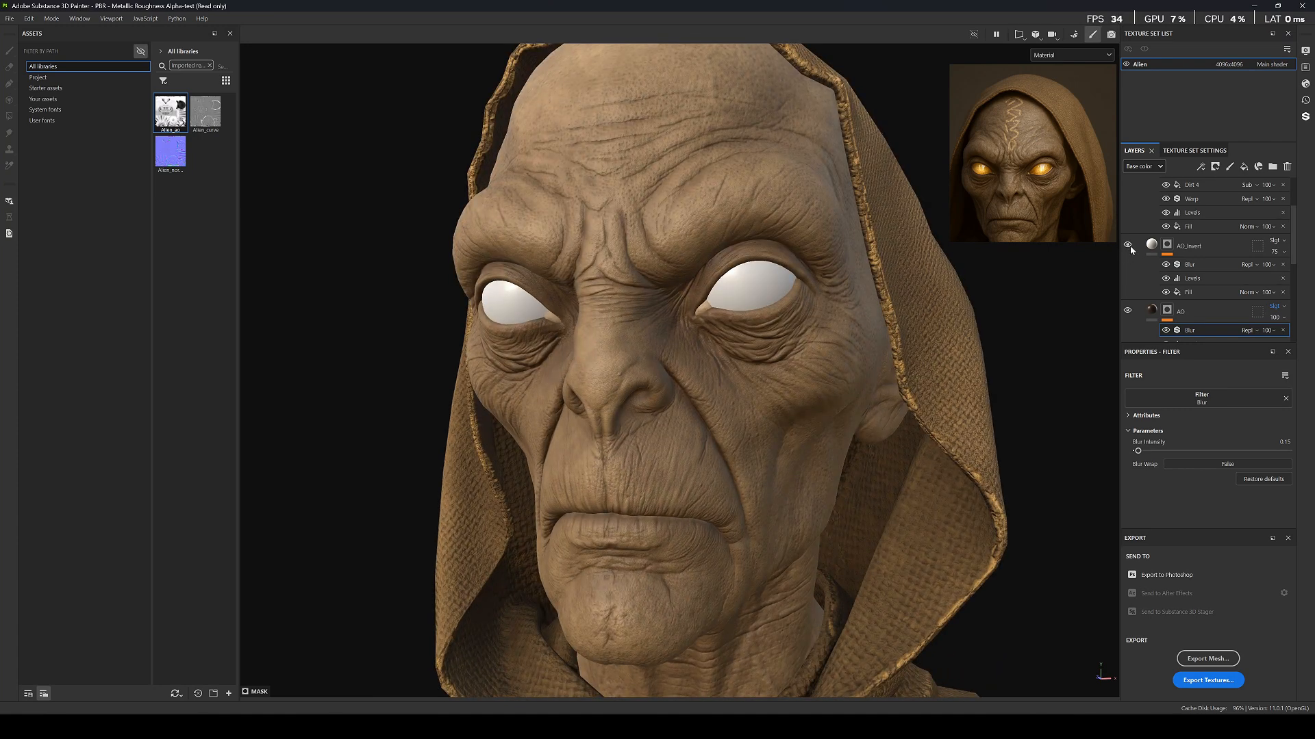
scroll(746, 440, up, 5)
key(c)
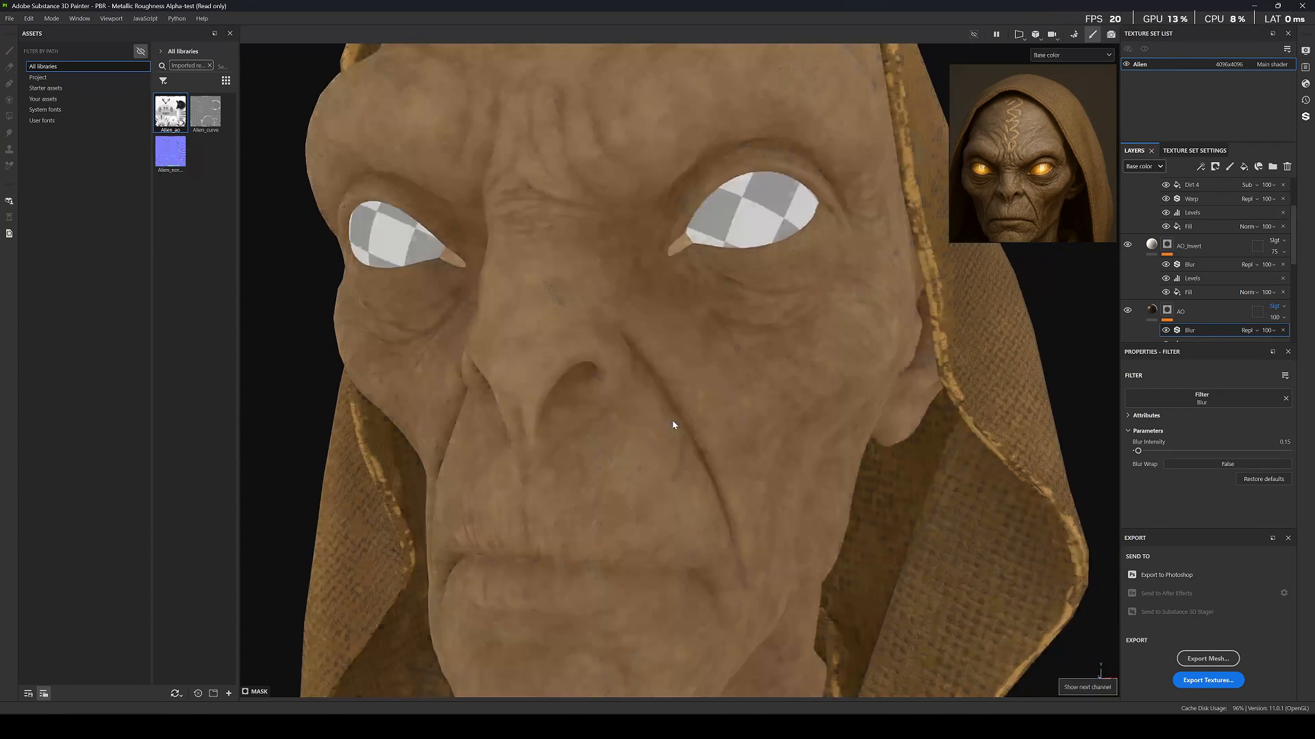
scroll(685, 421, down, 4)
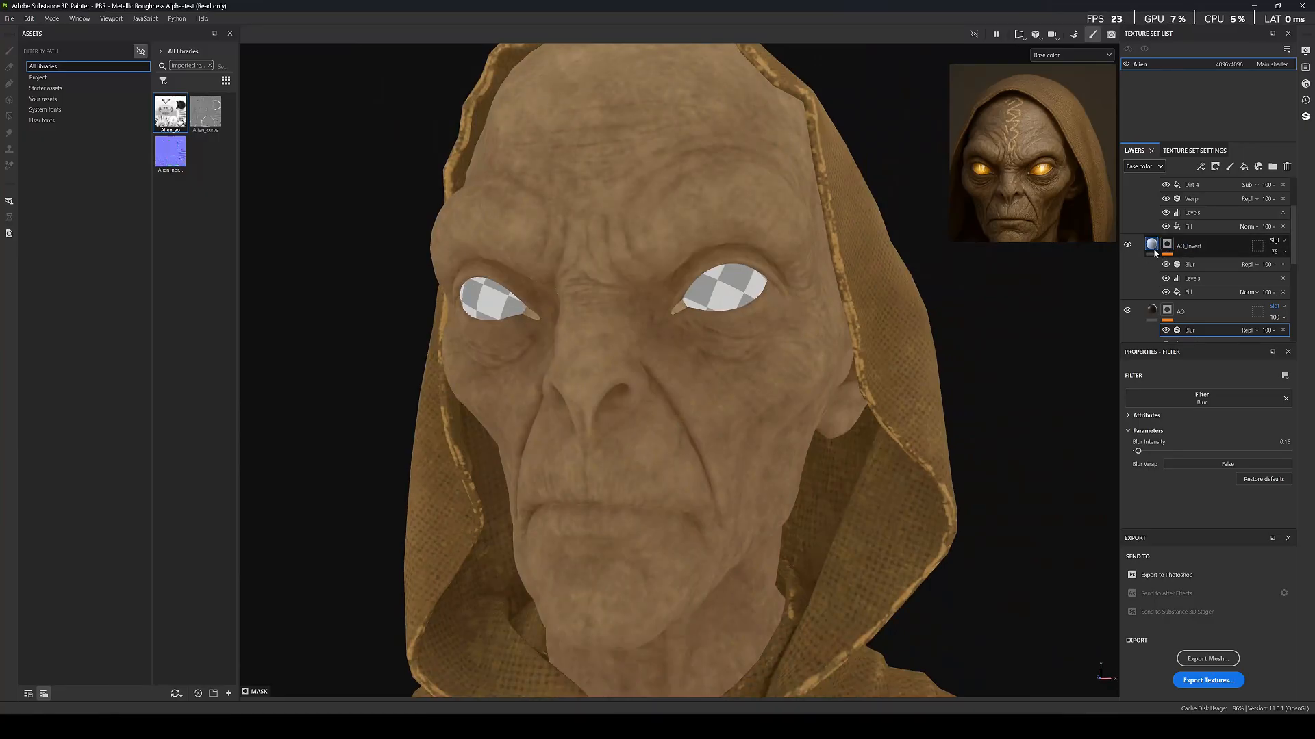
Sample the reference's forehead color for the AO_Invert layer's base color and lighten it to cream FFE8D0.
click(1152, 247)
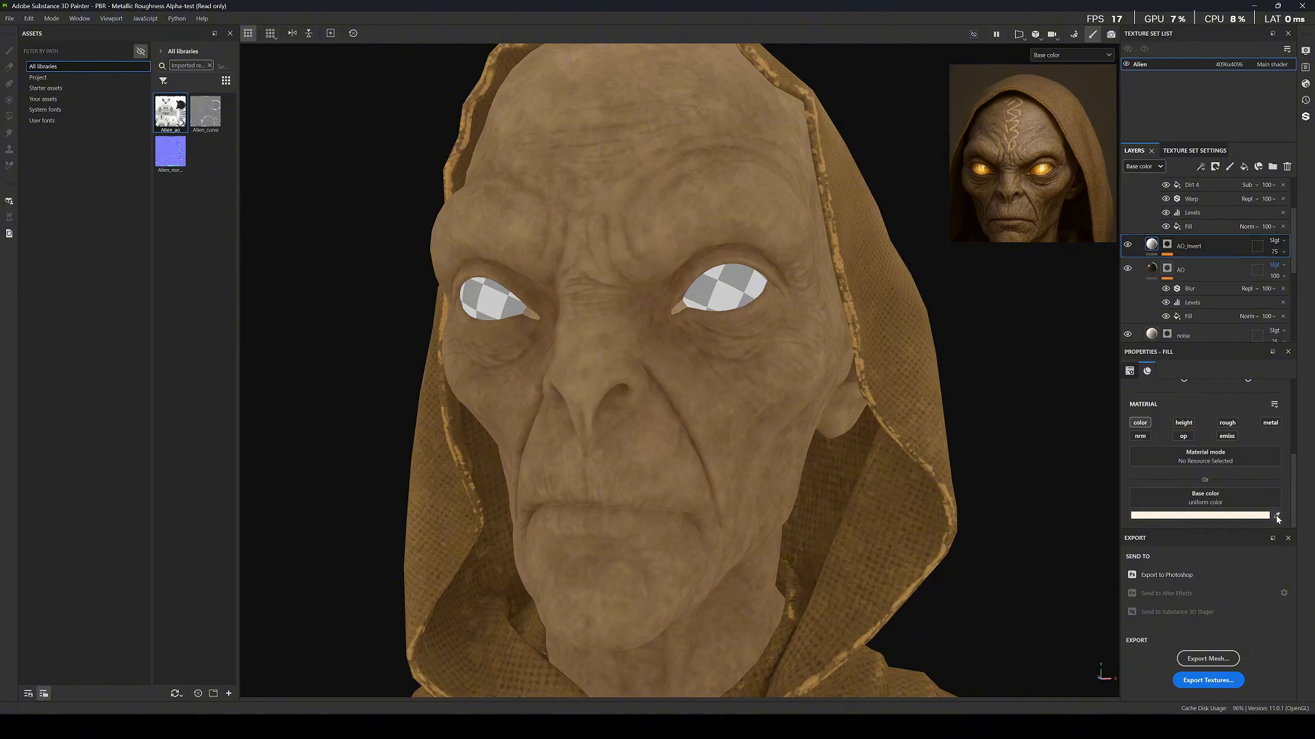
click(1035, 144)
click(1176, 515)
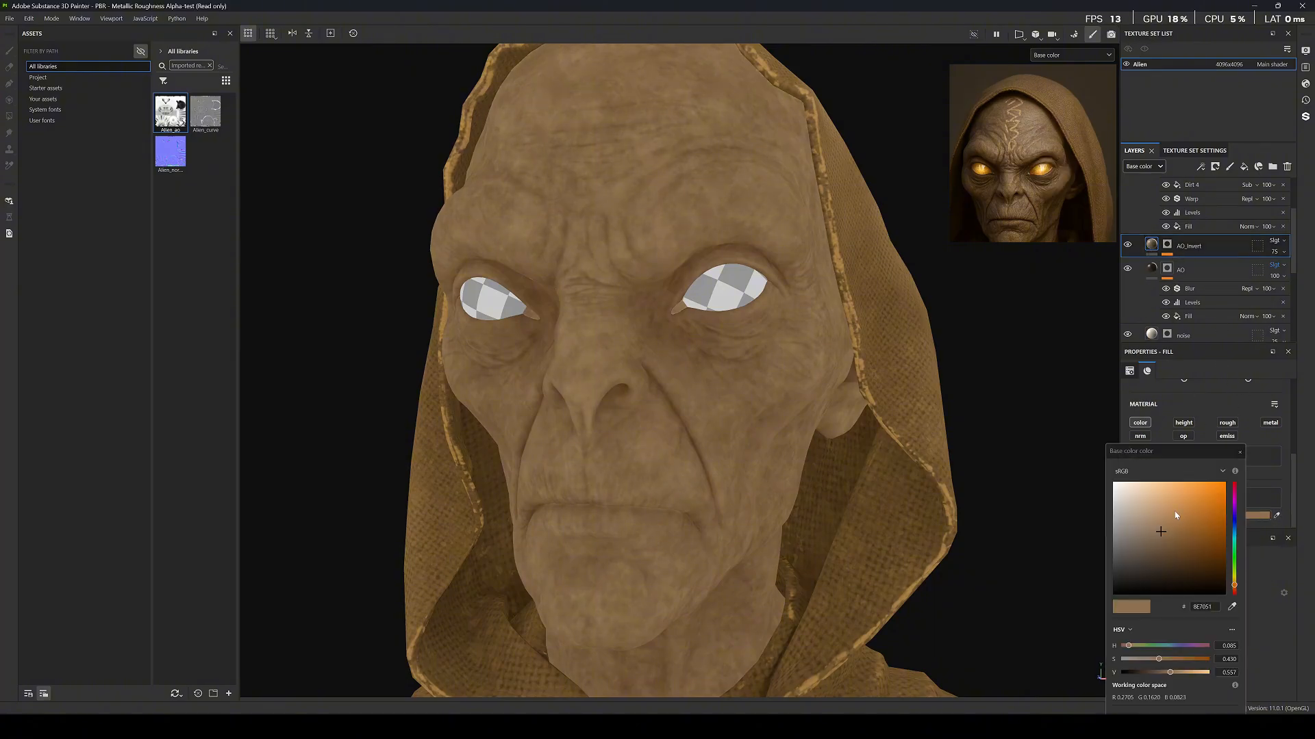
drag(1175, 515, 1134, 473)
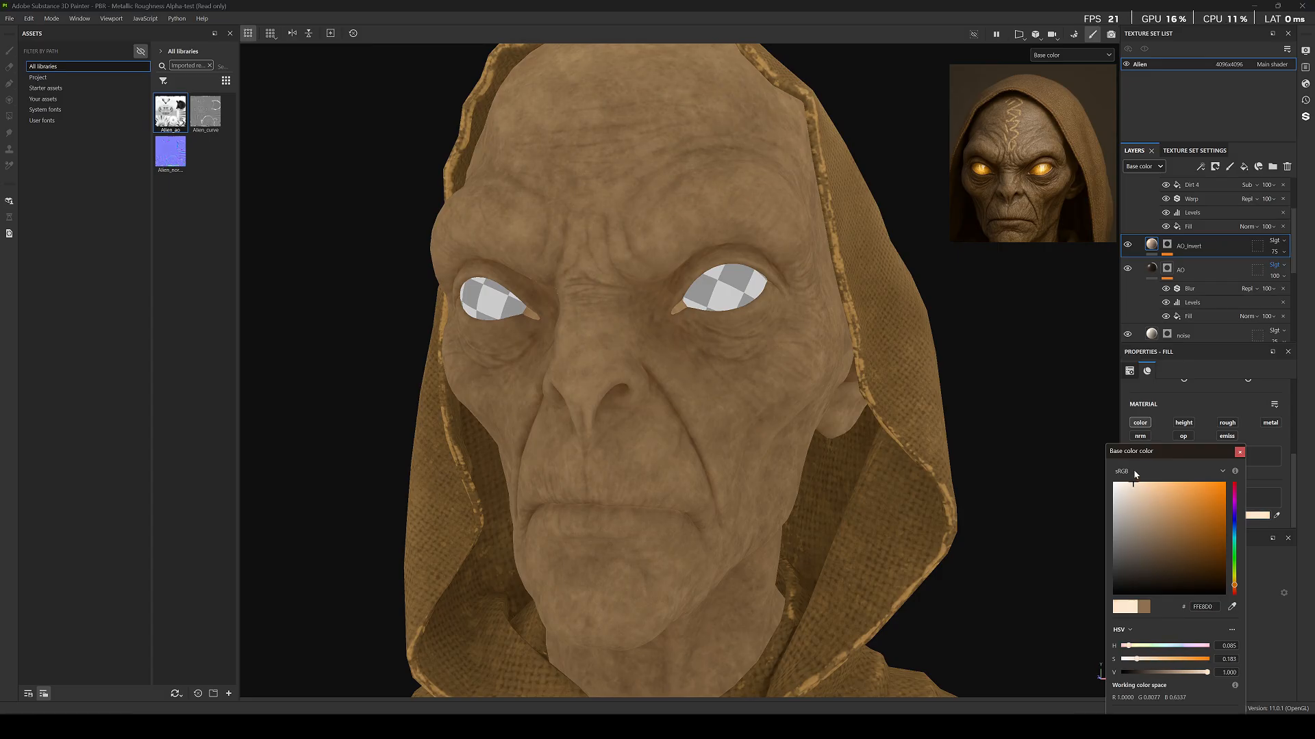
click(1238, 453)
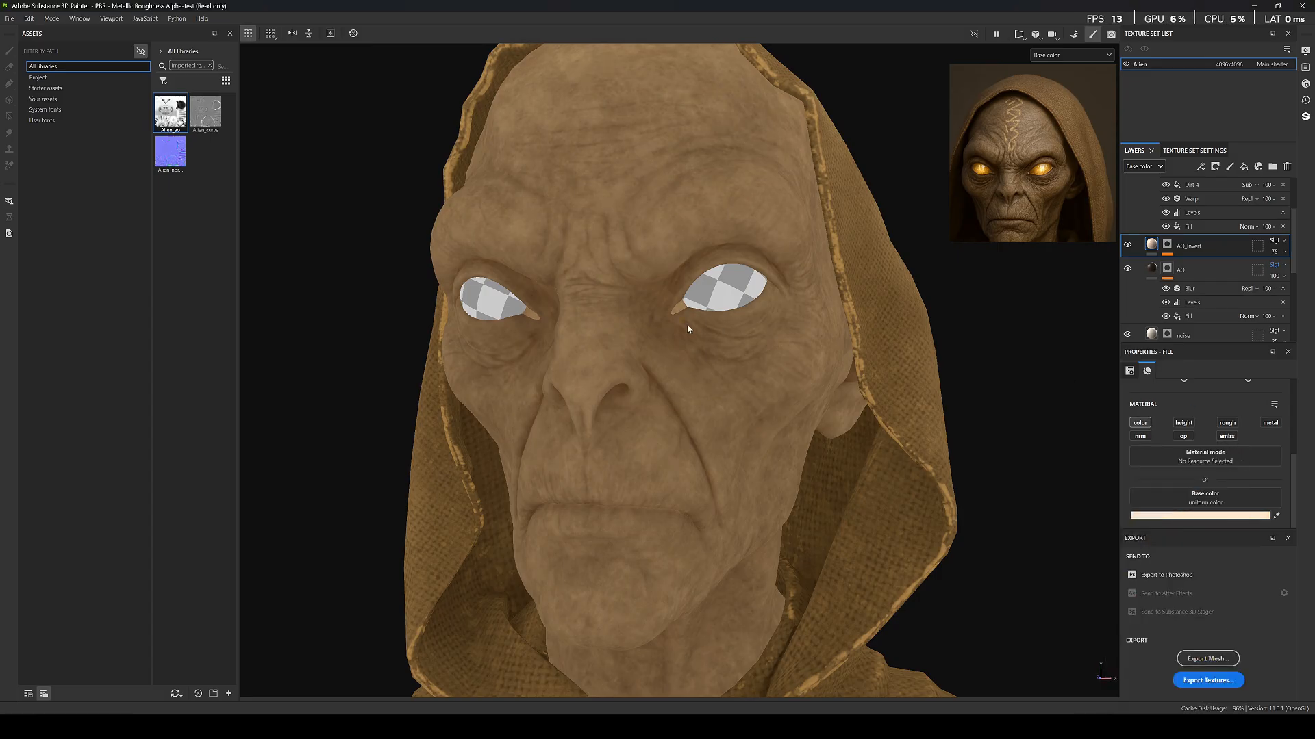
Compare the AO_Invert mask with its Levels off and on, and set the Levels' white input to 1.
scroll(688, 330, up, 1)
click(1168, 254)
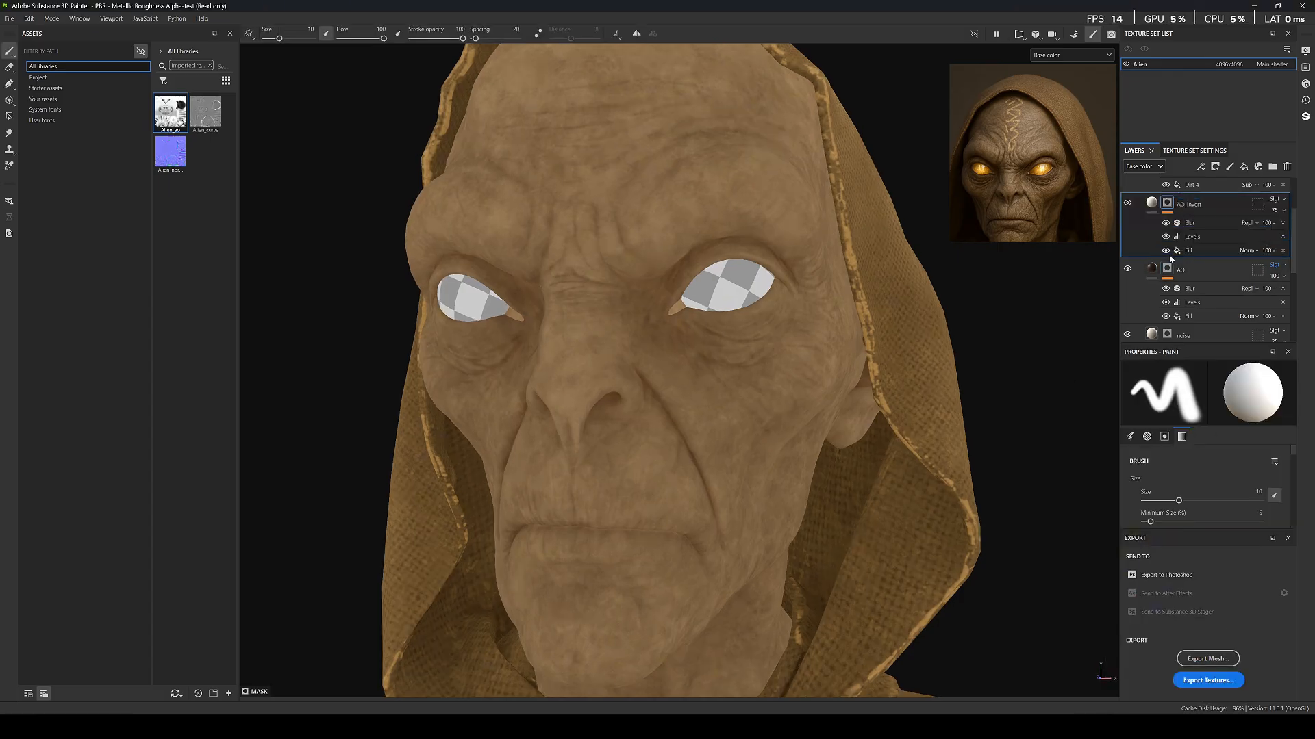
scroll(1169, 260, up, 1)
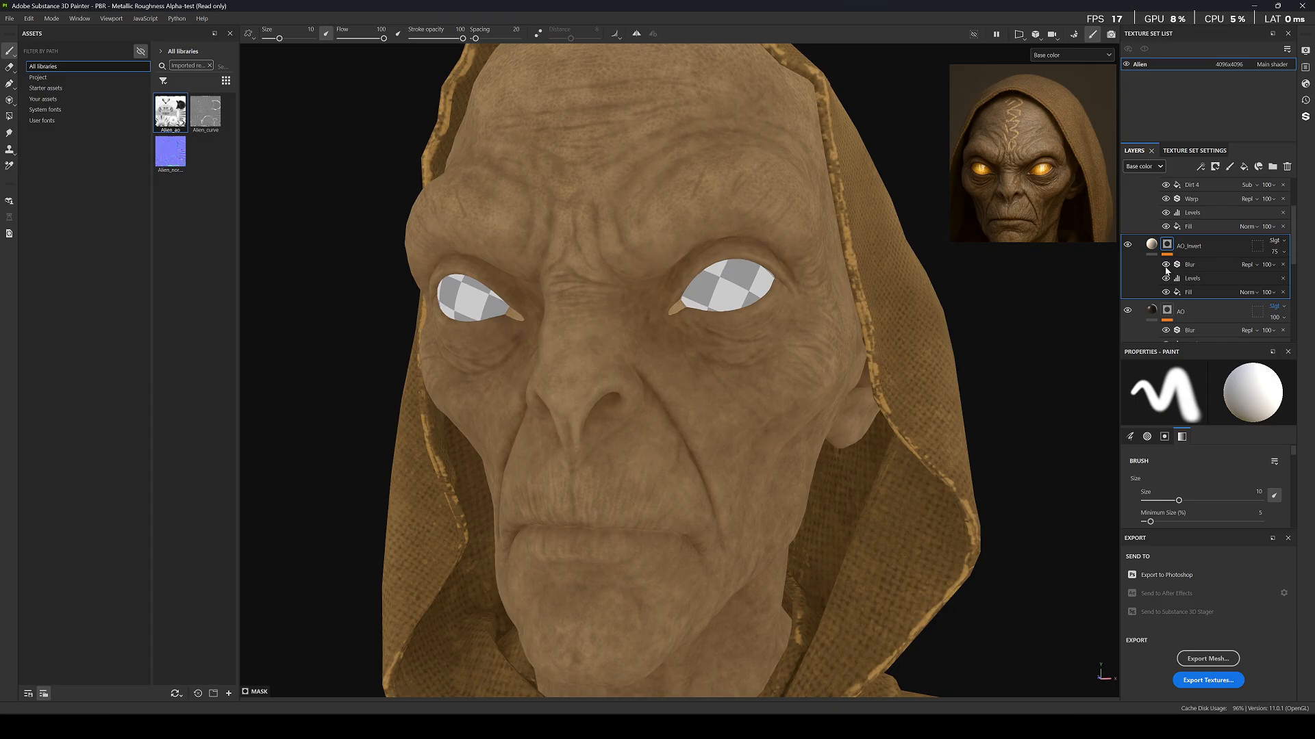
click(1166, 278)
click(1166, 278)
click(1192, 279)
mouse_move(1271, 397)
mouse_down()
mouse_move(1243, 397)
mouse_move(1279, 404)
mouse_up()
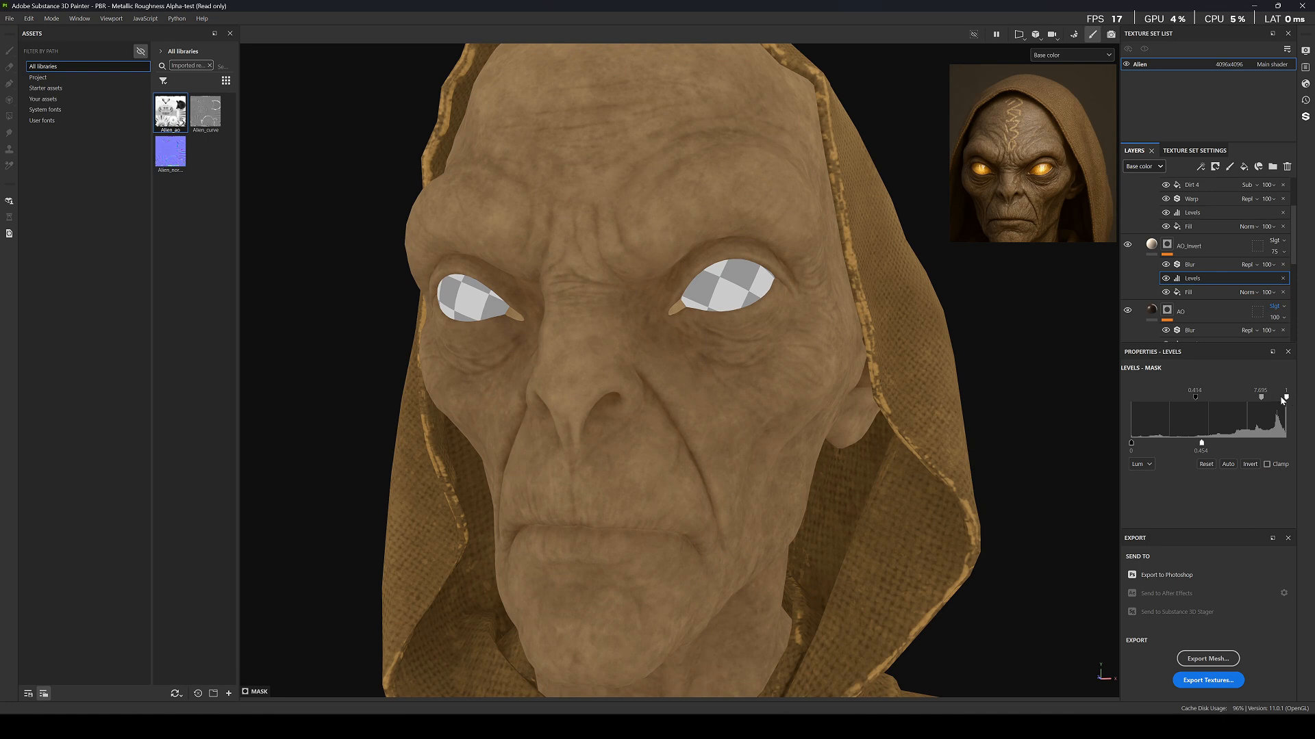
Set the AO_Invert mask Levels' white input to 0.904 and white output to 0.308, and check the head in material view.
drag(1286, 399, 1274, 404)
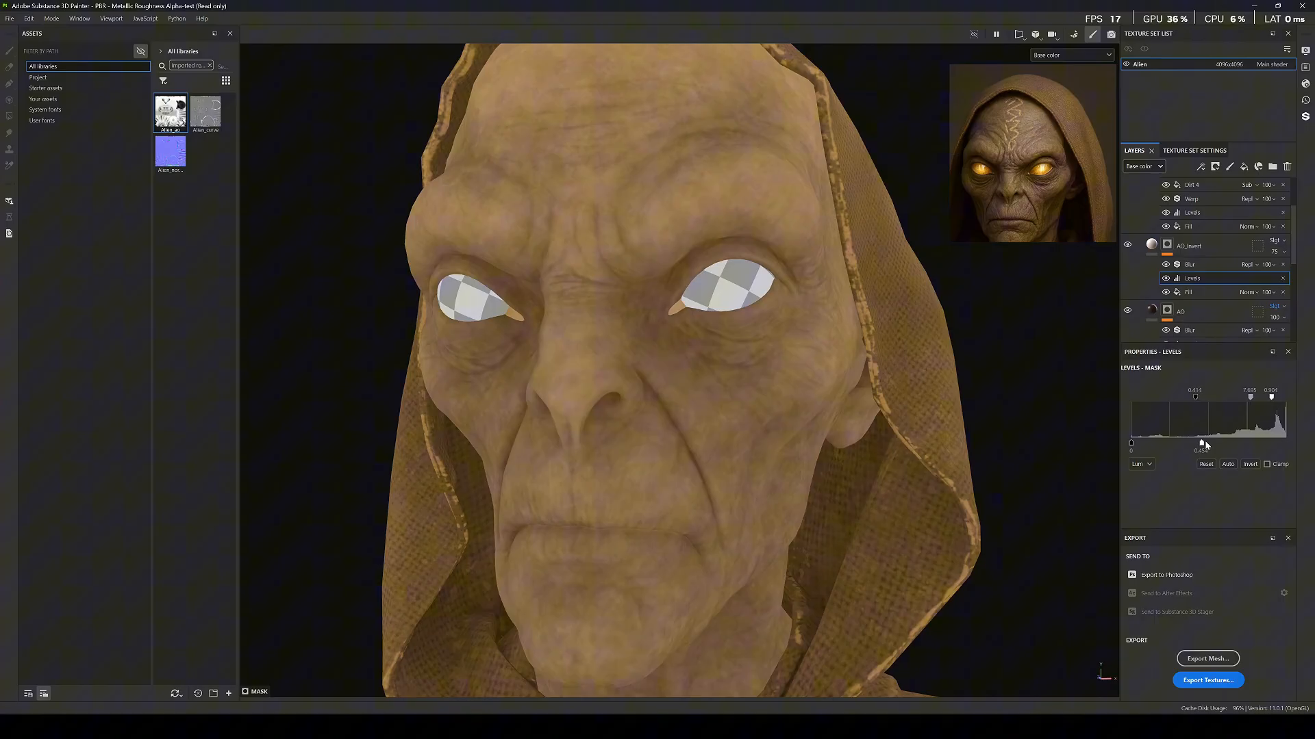
drag(1202, 443, 1173, 445)
scroll(913, 386, down, 5)
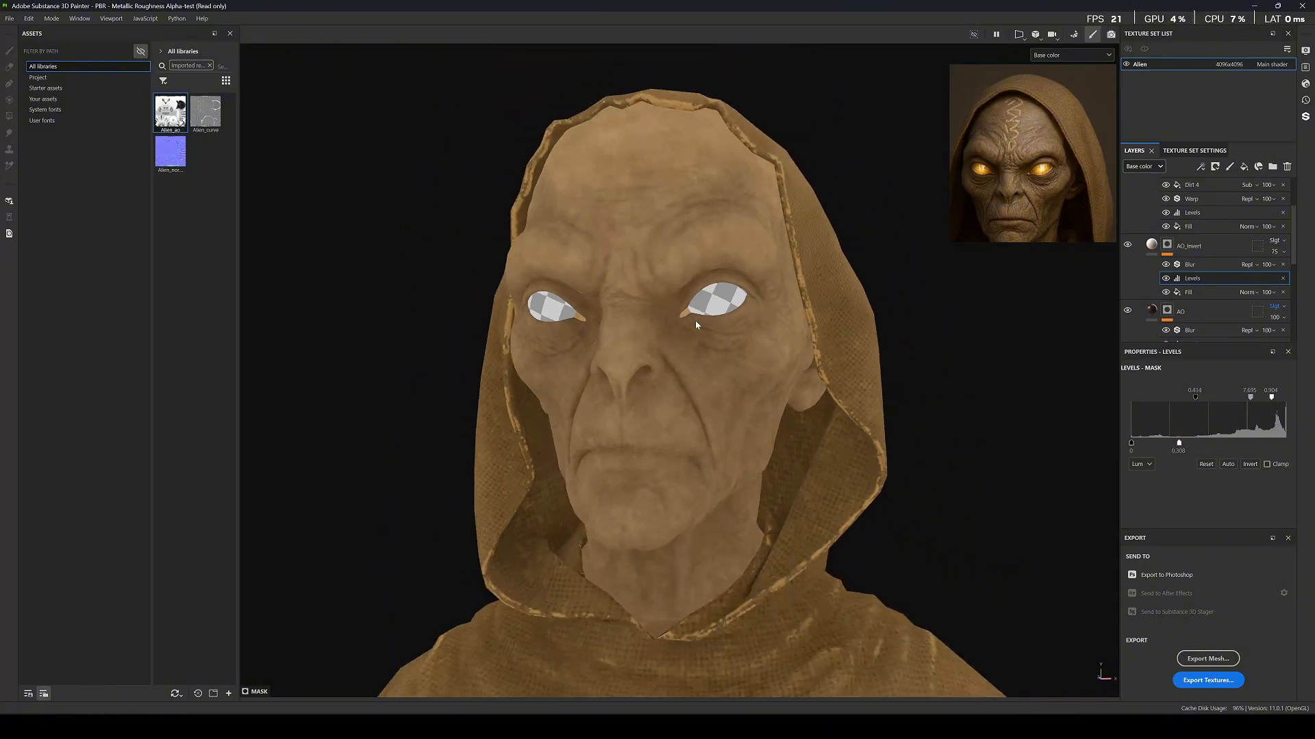
key(m)
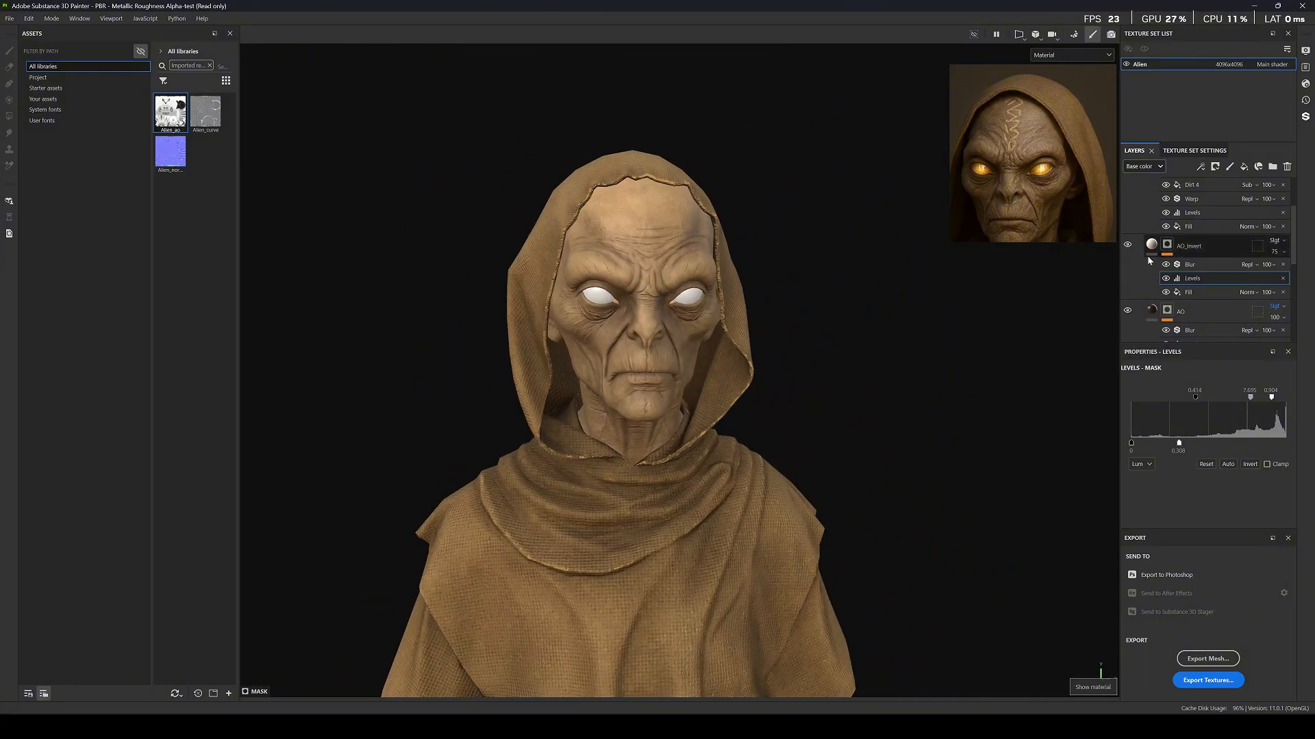
scroll(698, 334, up, 5)
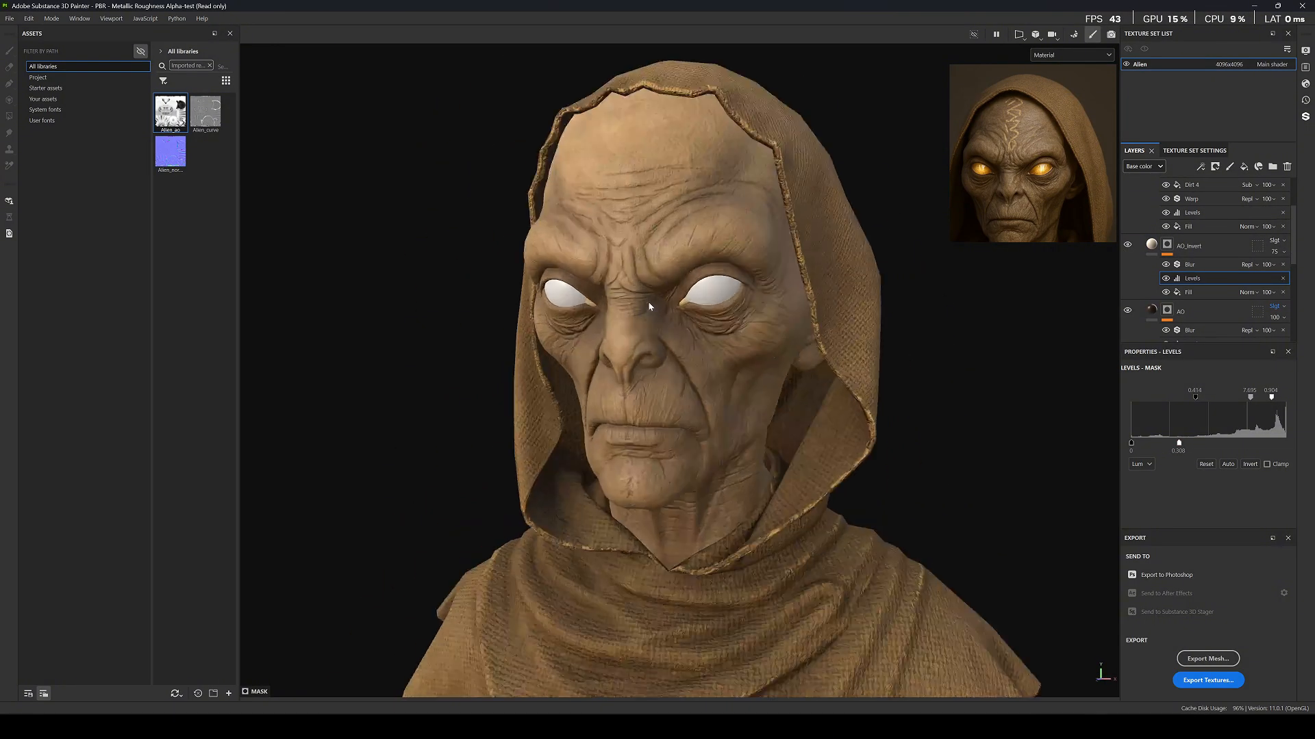
Lower the AO_Invert layer's opacity to 50 and raise its mask Levels' white input to 1, checking the face in base color.
click(1298, 271)
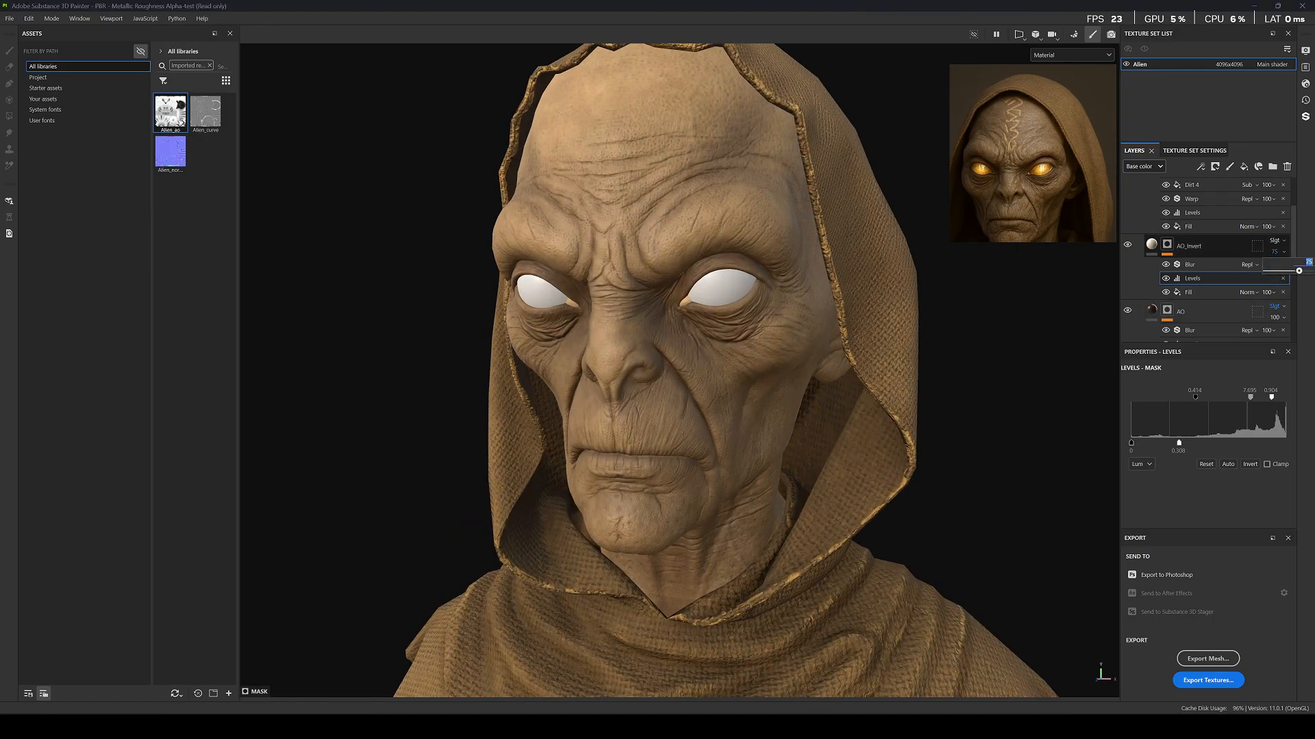
alt+drag(932, 268, 1027, 263)
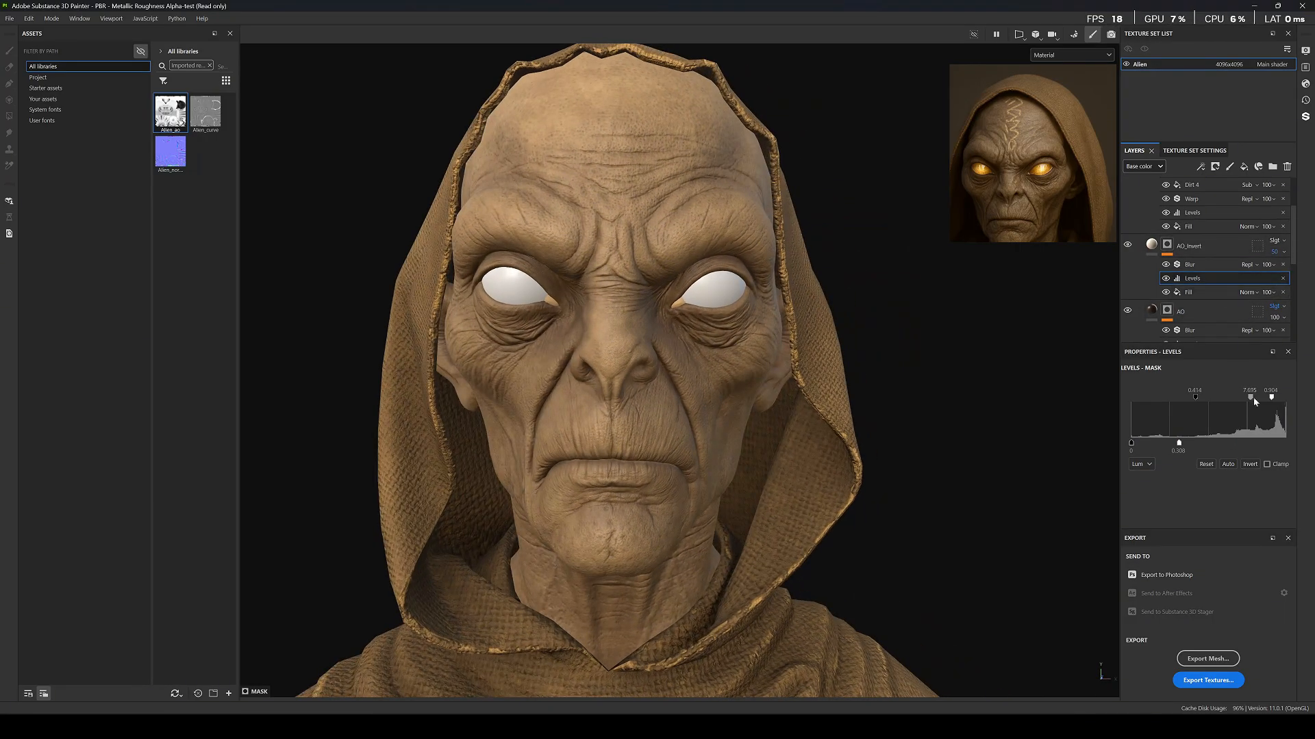
mouse_move(1273, 397)
mouse_down()
mouse_move(1286, 397)
mouse_move(1262, 402)
mouse_up()
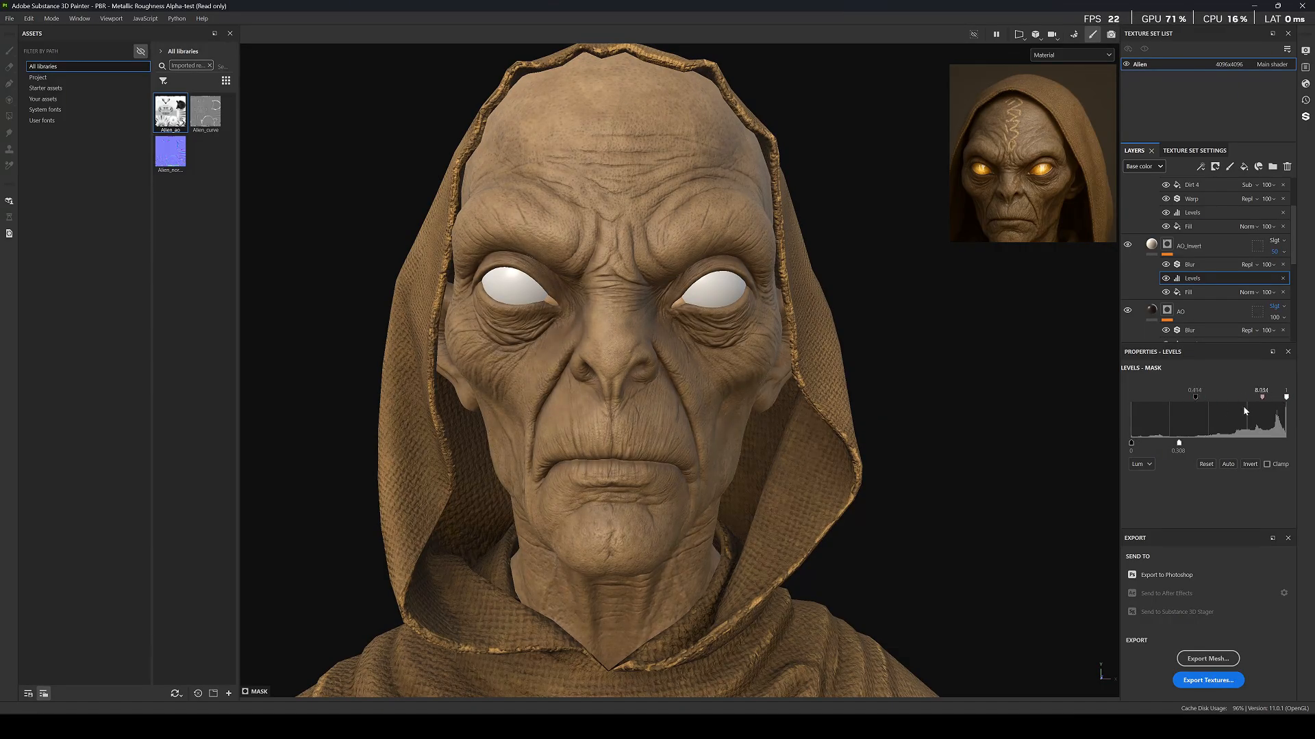
key(c)
key(f)
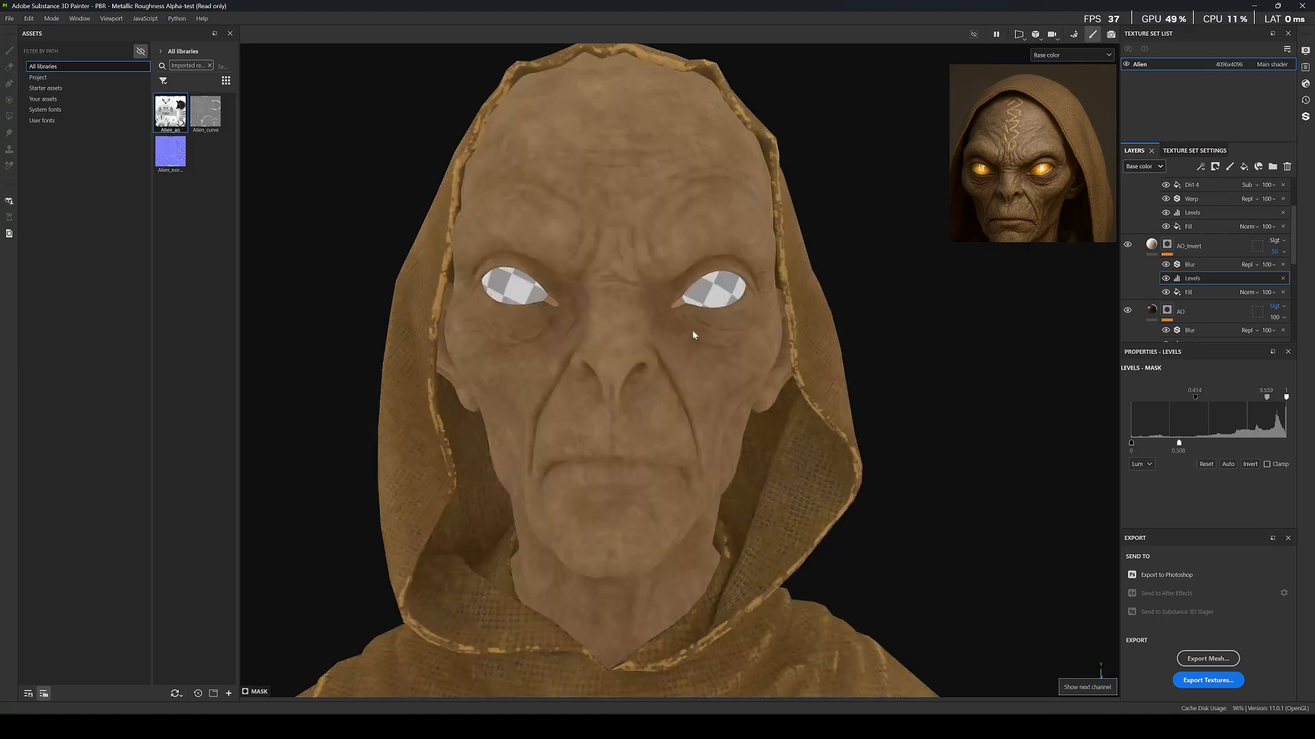
click(1127, 246)
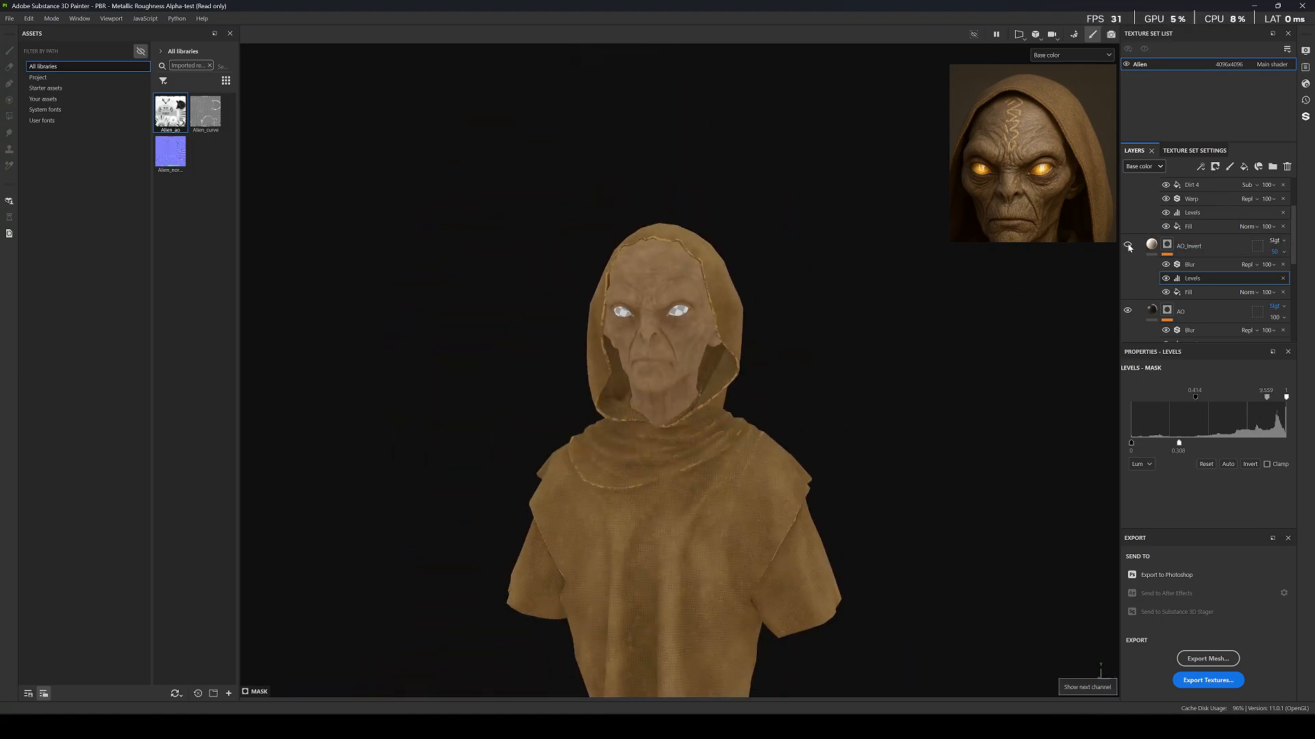
scroll(663, 260, up, 4)
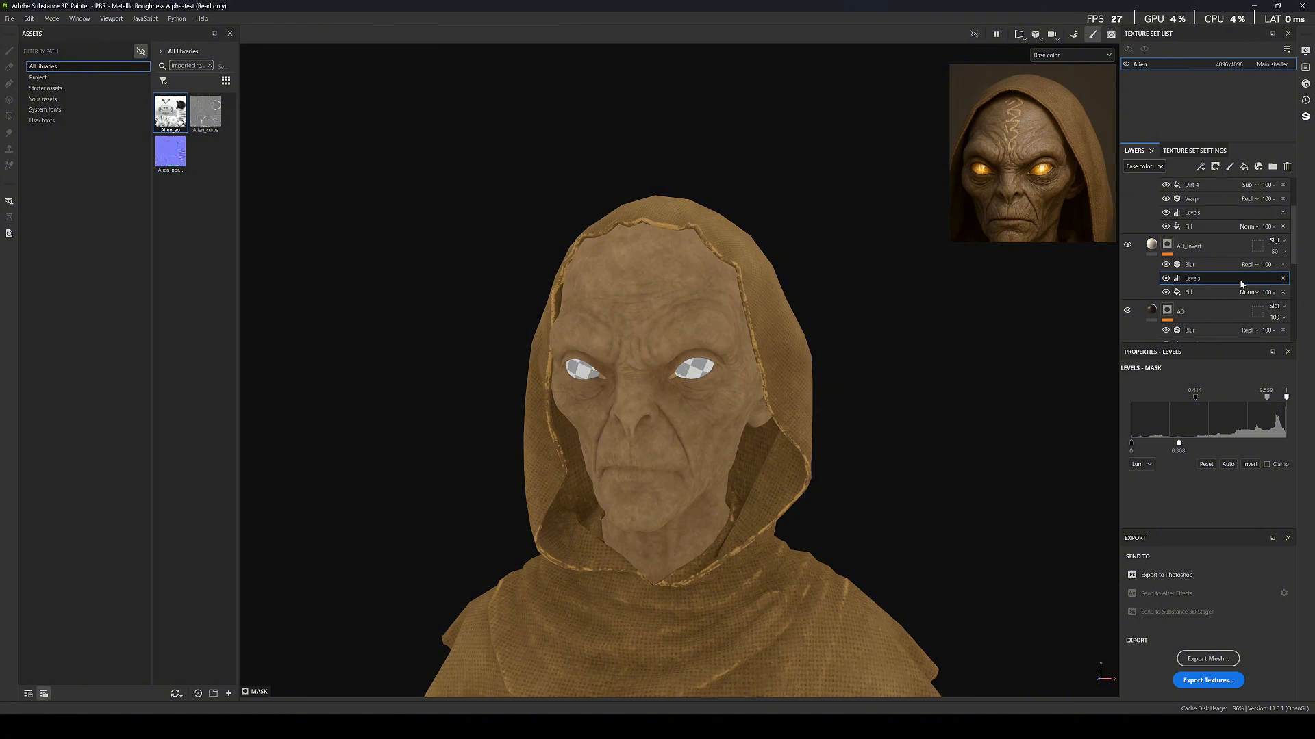
Set the AO_Invert Levels' white input to 0.904 and white output to 0.315, and compare the layer hidden and shown in material view.
drag(1274, 401, 1267, 400)
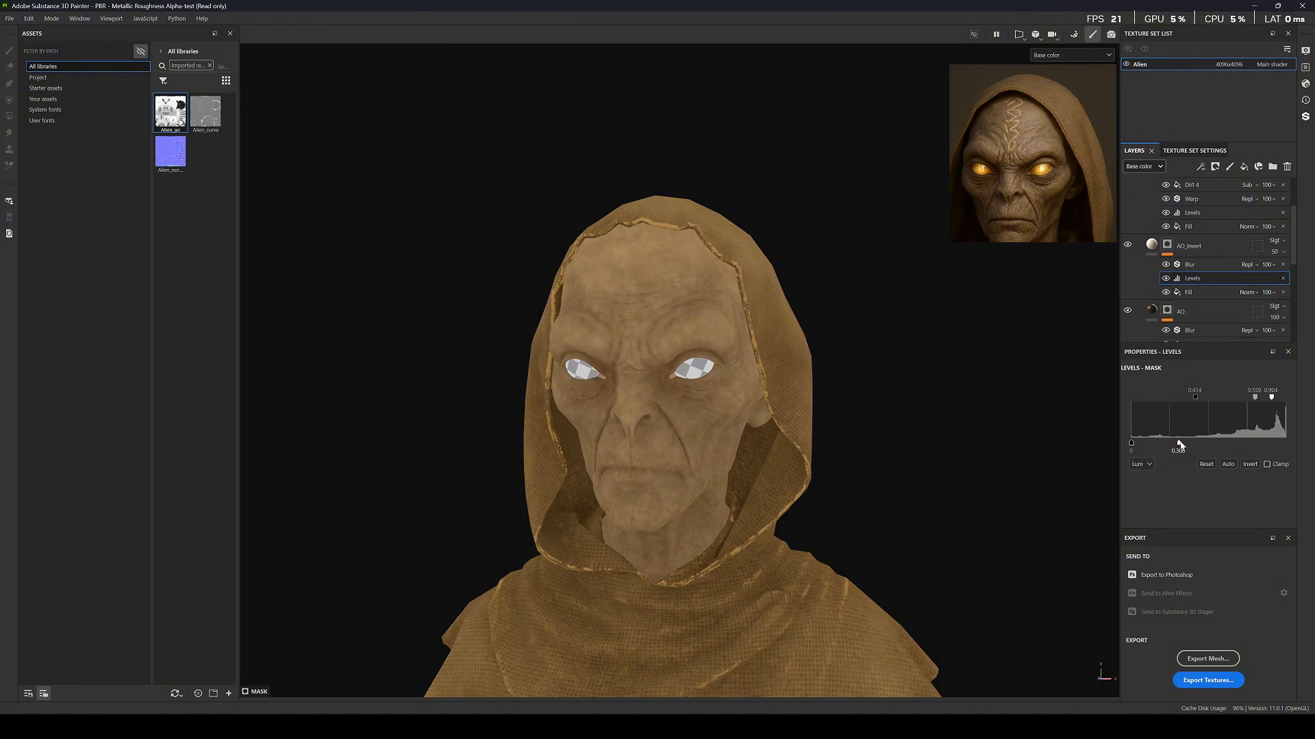
drag(1209, 446, 1180, 445)
key(m)
scroll(691, 315, down, 4)
alt+drag(687, 302, 730, 280)
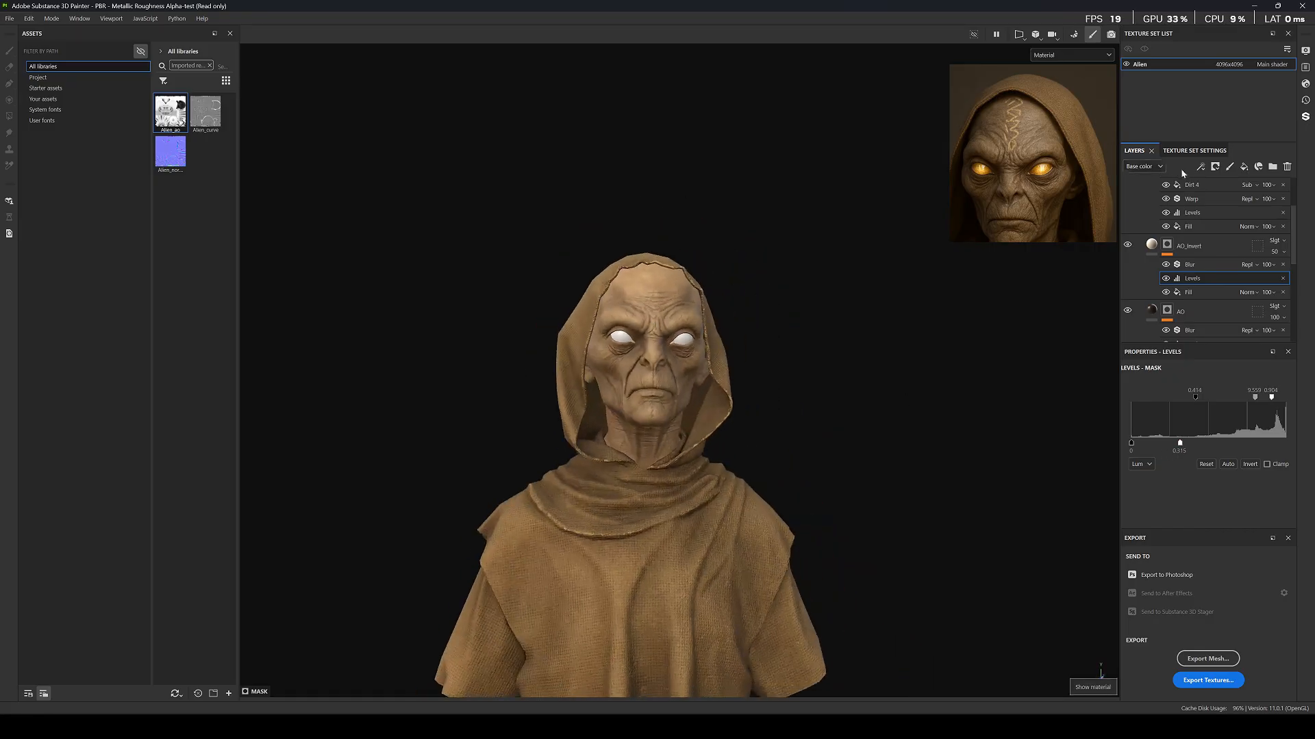
scroll(719, 196, up, 4)
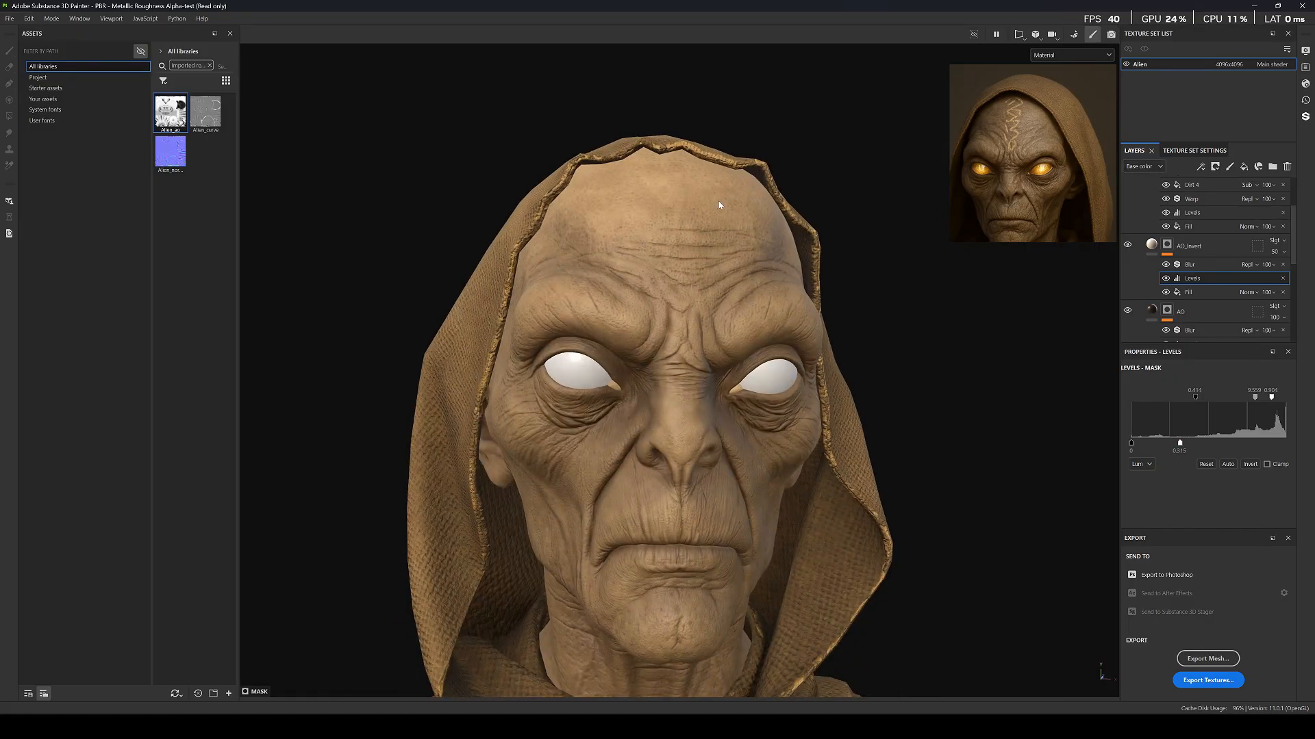
scroll(718, 199, up, 3)
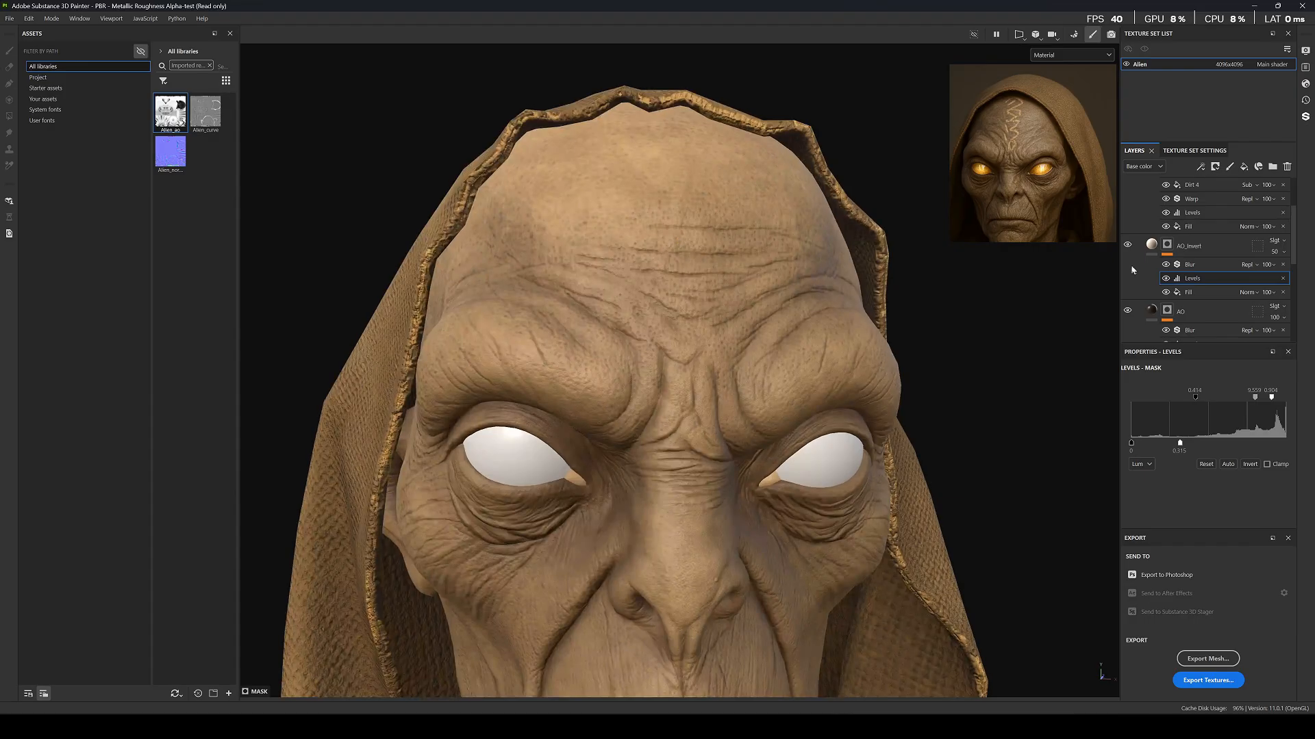
click(1128, 246)
click(1128, 246)
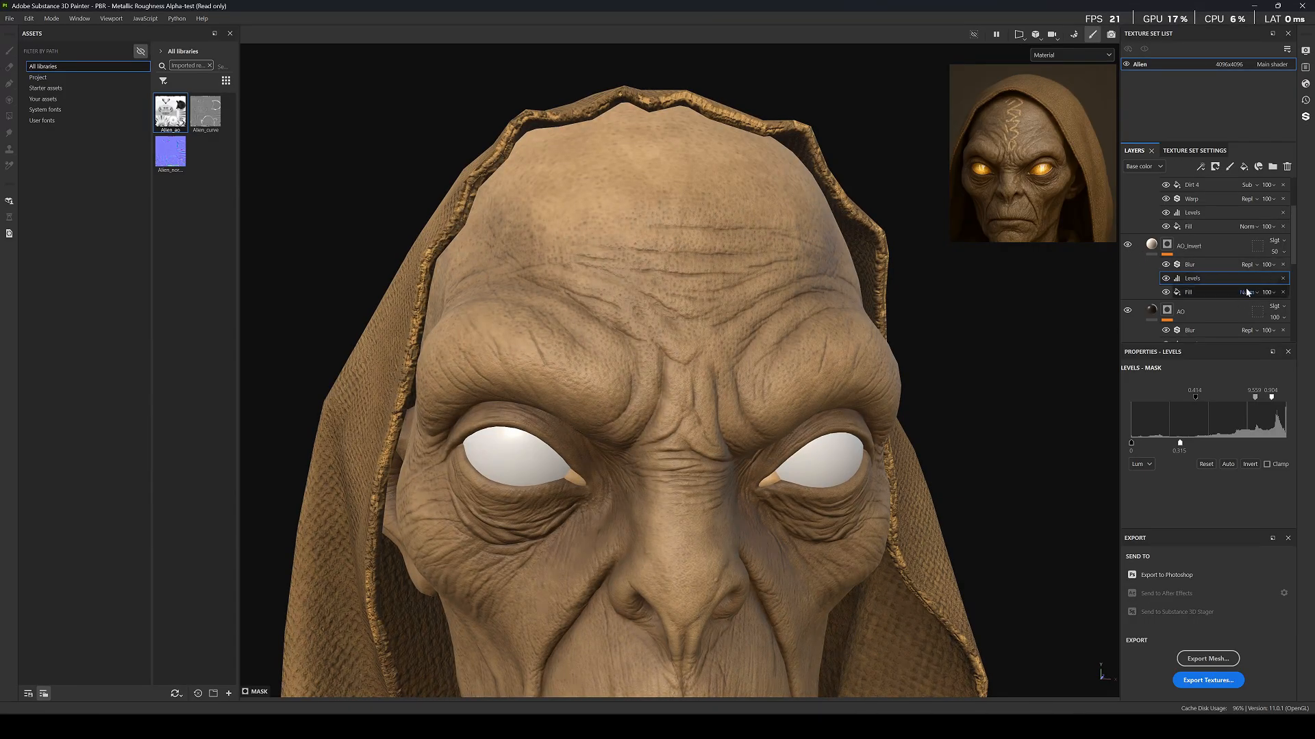
Change the AO_Invert layer's base color to pure white FFFFFF and check the skin in material and base color views.
click(1226, 246)
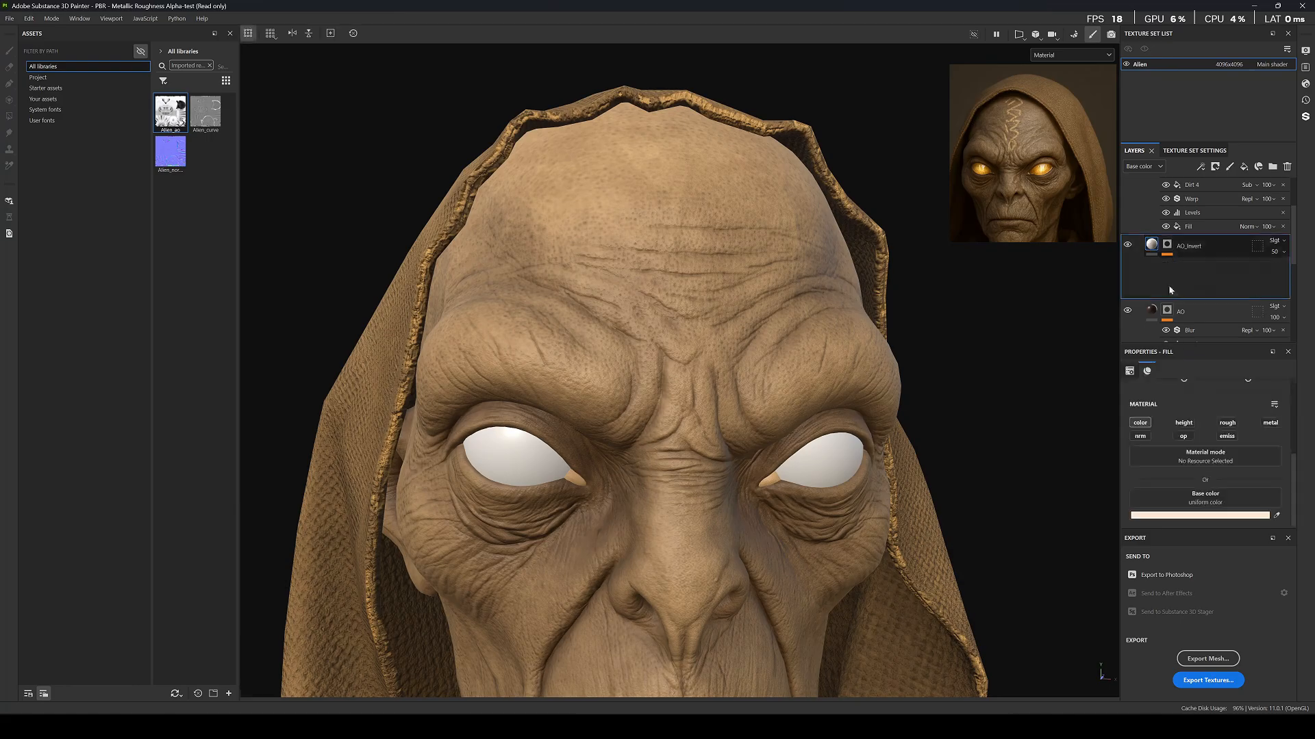
click(1164, 515)
click(1116, 486)
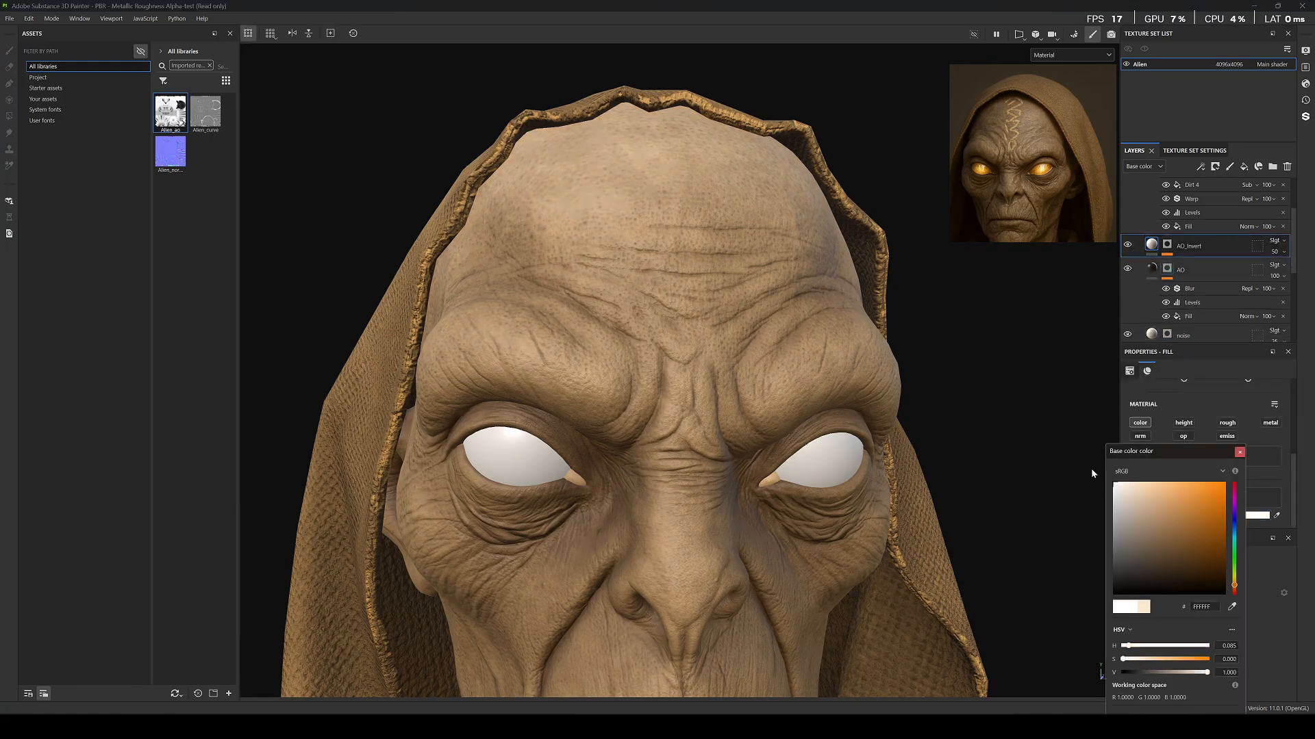
scroll(789, 307, down, 5)
scroll(789, 309, up, 3)
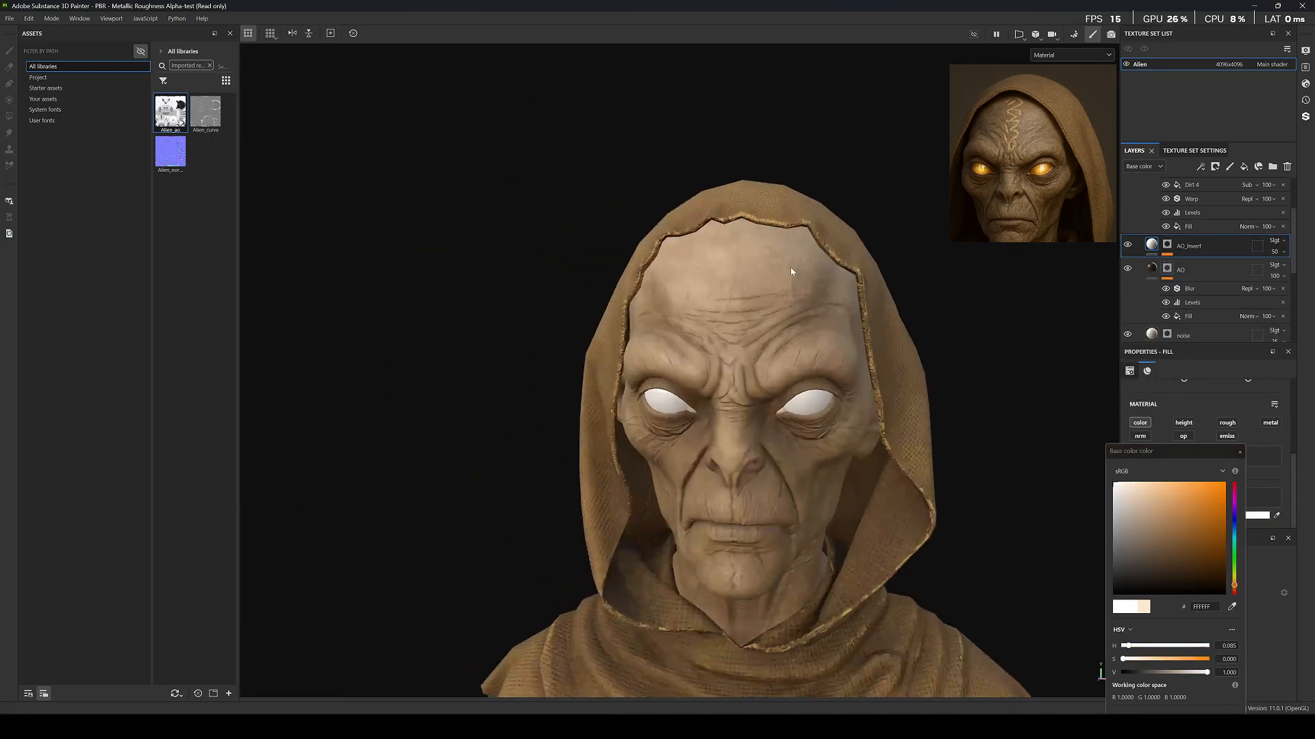
key(c)
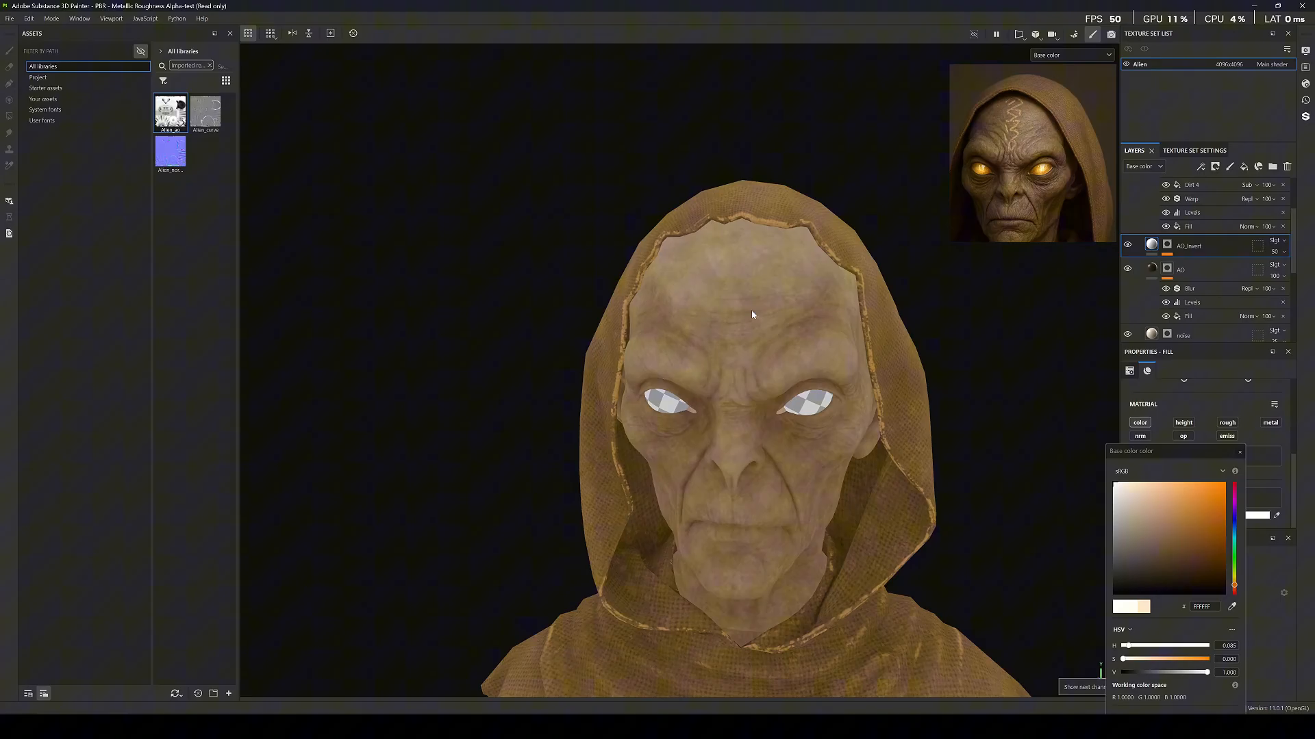
click(1240, 453)
Reduce the AO_Invert layer's opacity to 25 and check the head in base color and material views.
click(1279, 253)
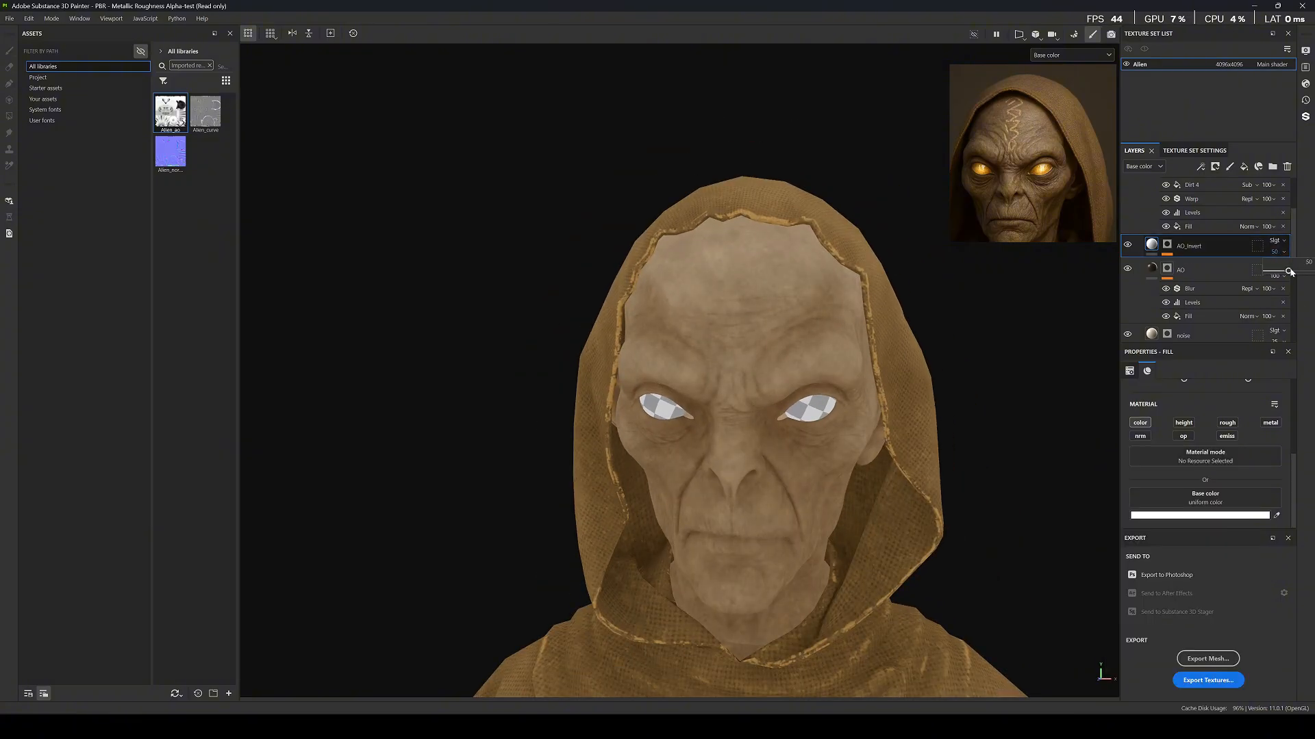
mouse_move(1289, 271)
mouse_down()
mouse_move(1250, 276)
mouse_move(1269, 273)
mouse_up()
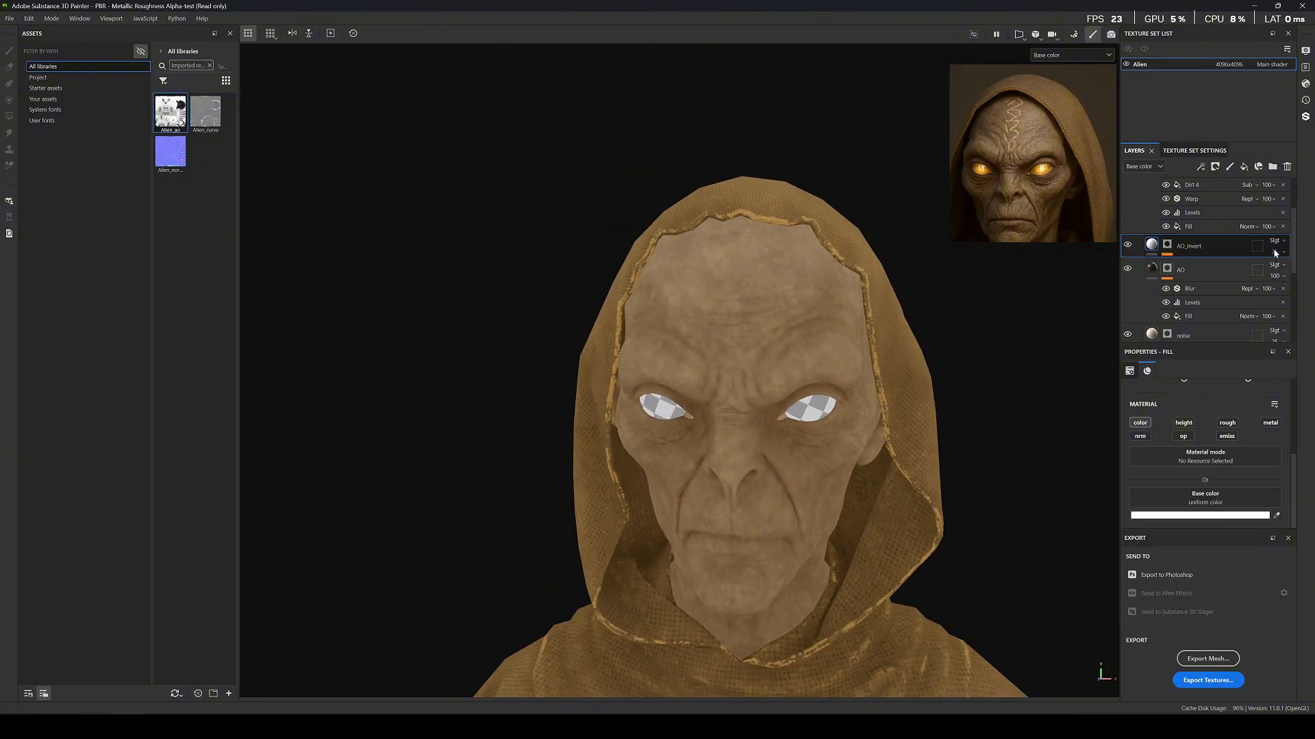
scroll(732, 345, down, 5)
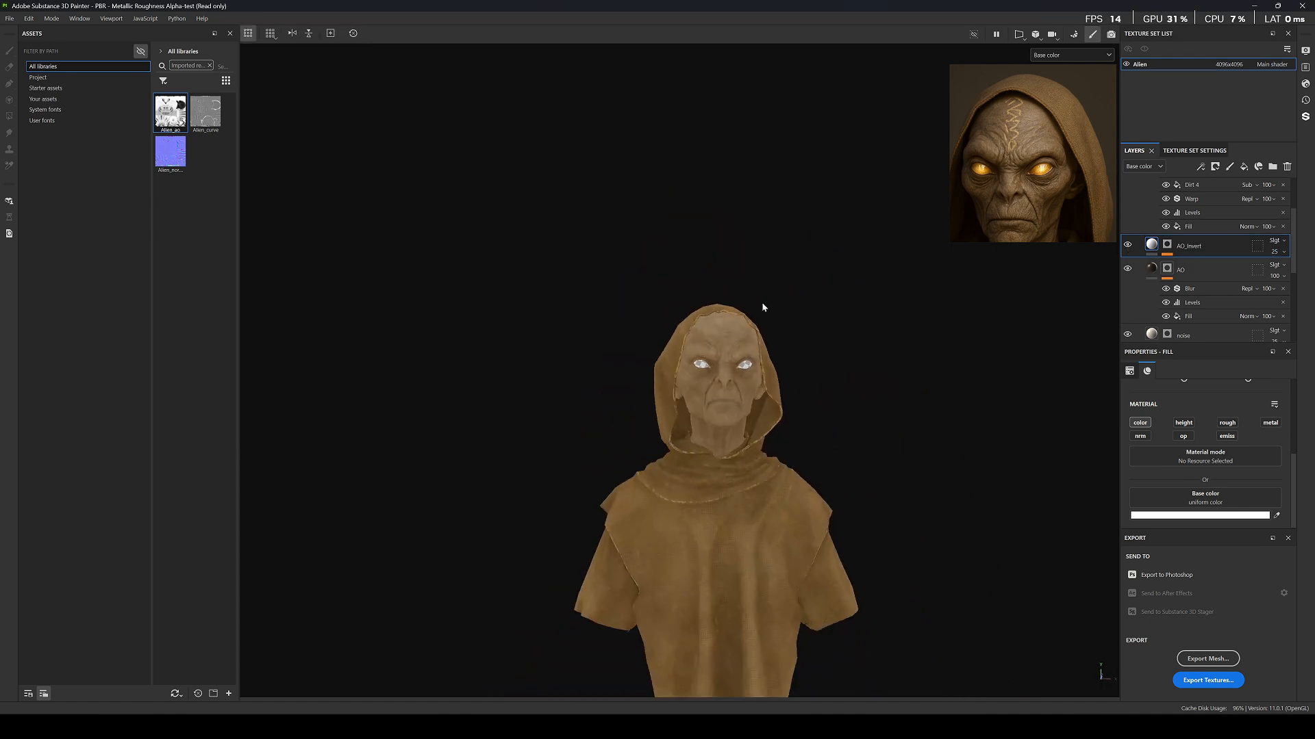
scroll(712, 389, up, 5)
key(m)
scroll(722, 387, down, 3)
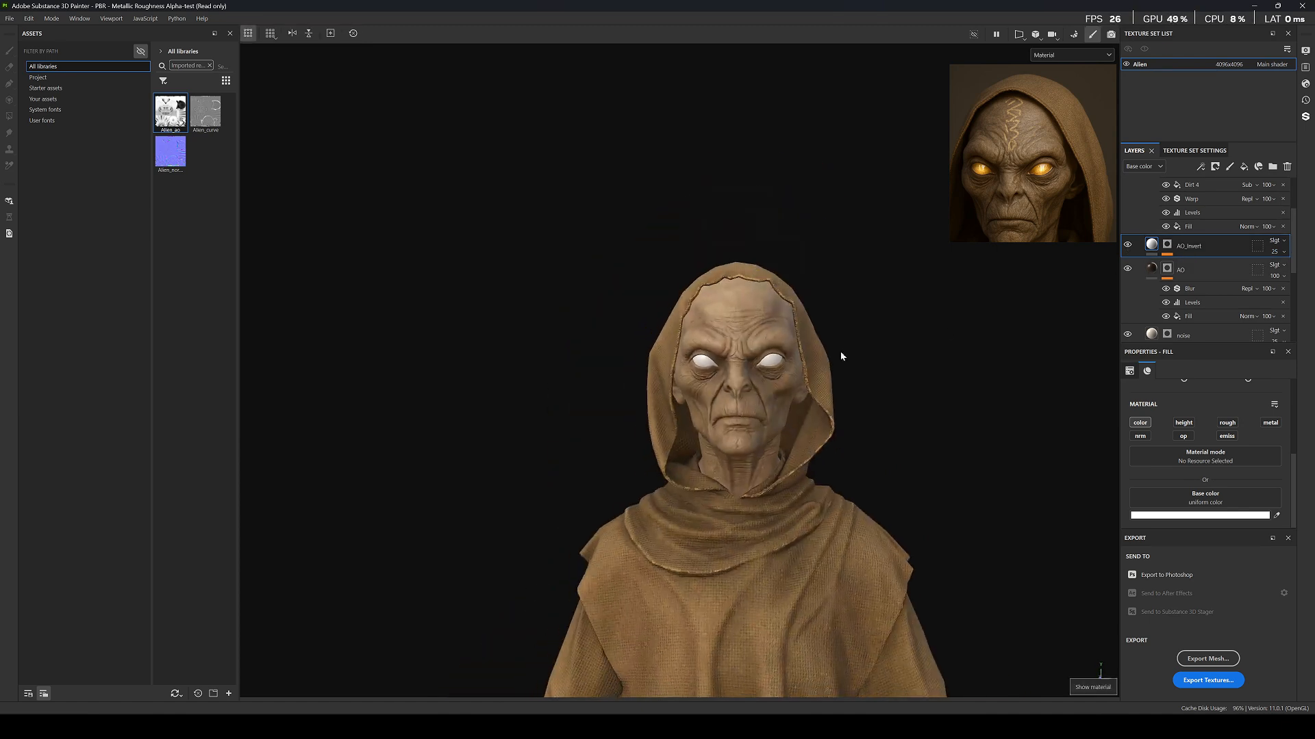
Raise the main shader's specular quality to Very high (128 spp) and inspect the head in material view.
click(1305, 85)
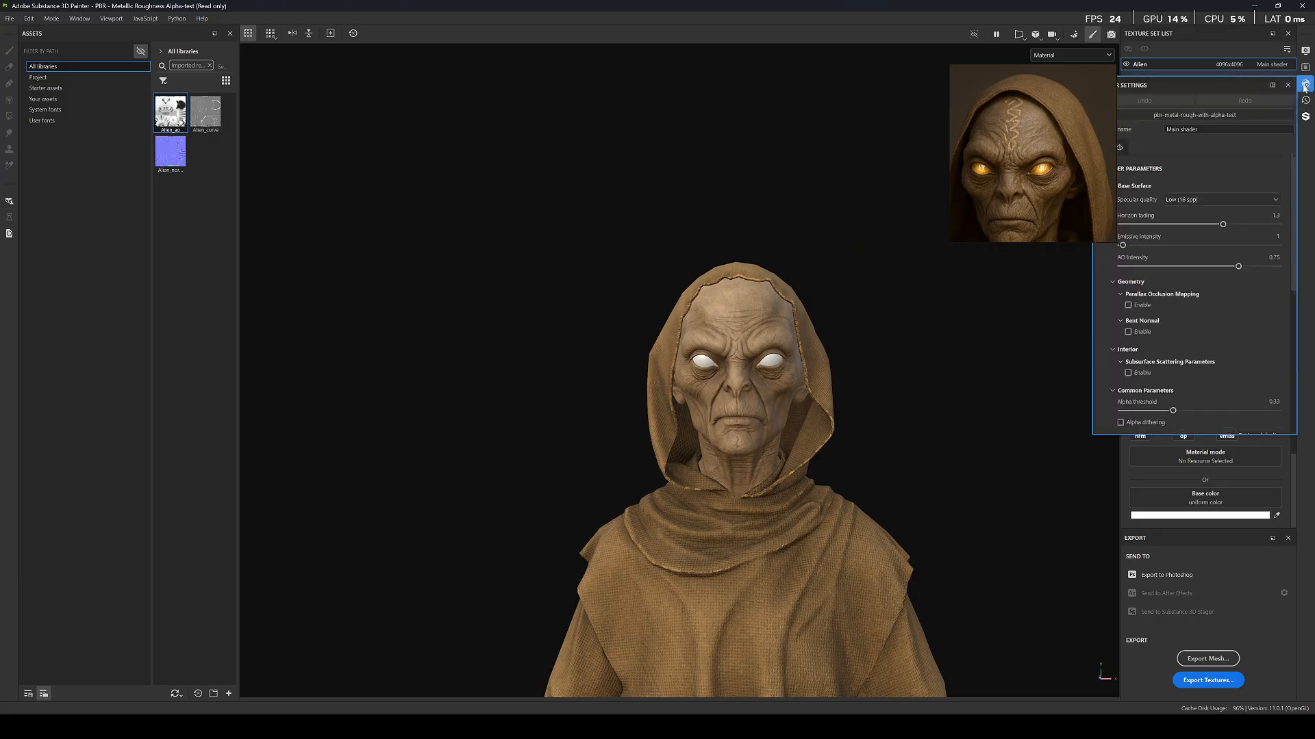
click(1187, 200)
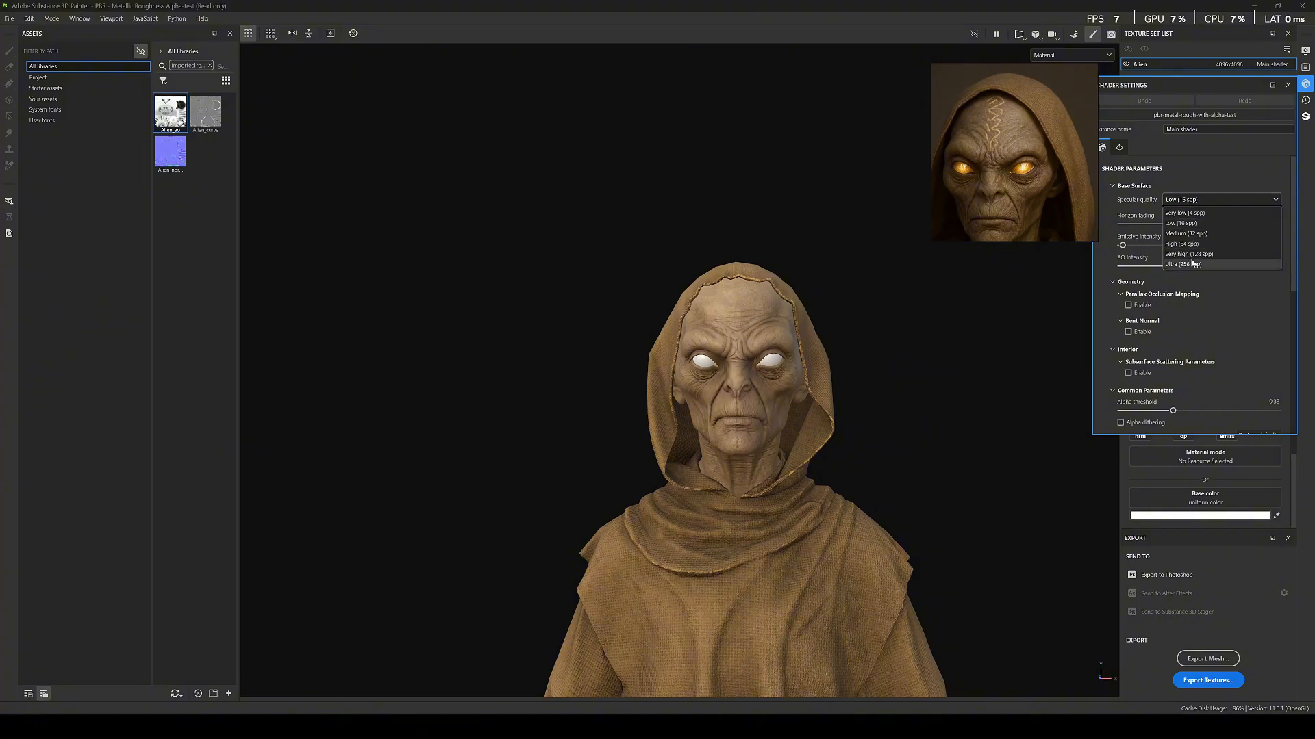
click(1182, 245)
click(1185, 200)
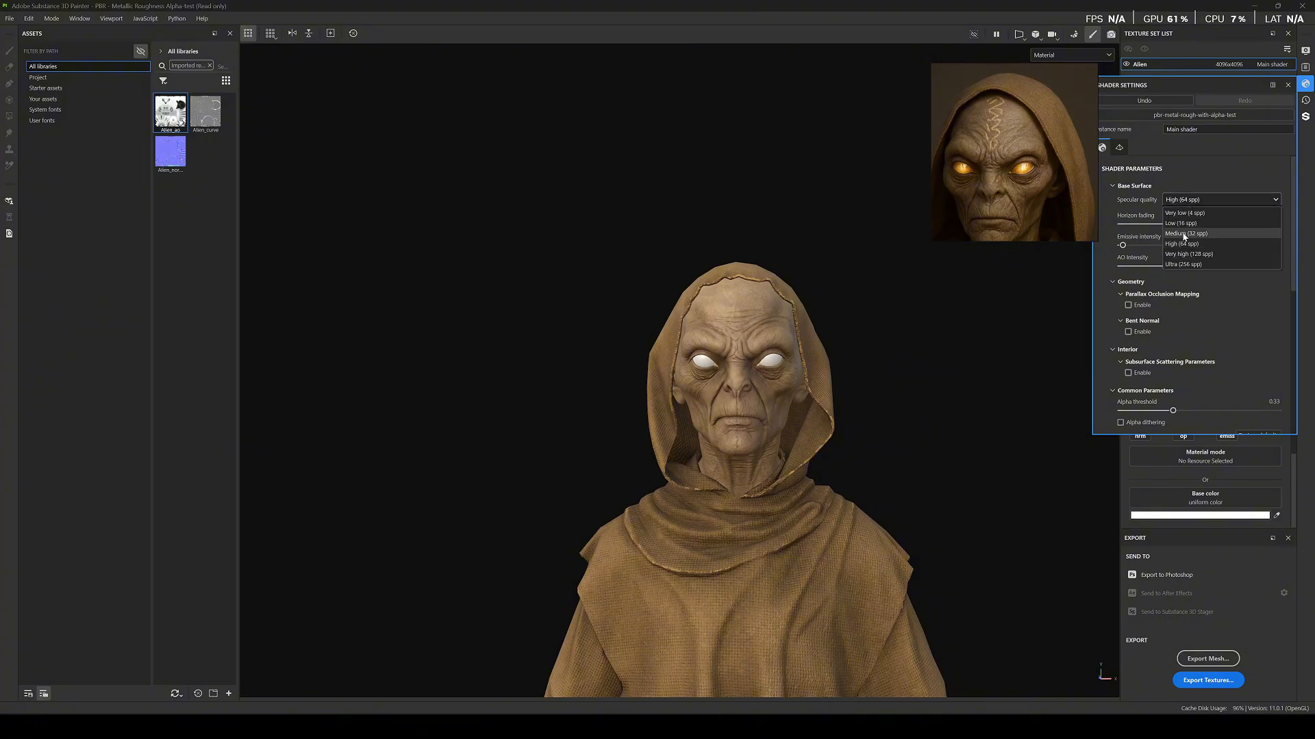
click(1185, 257)
scroll(753, 369, up, 5)
scroll(723, 344, down, 8)
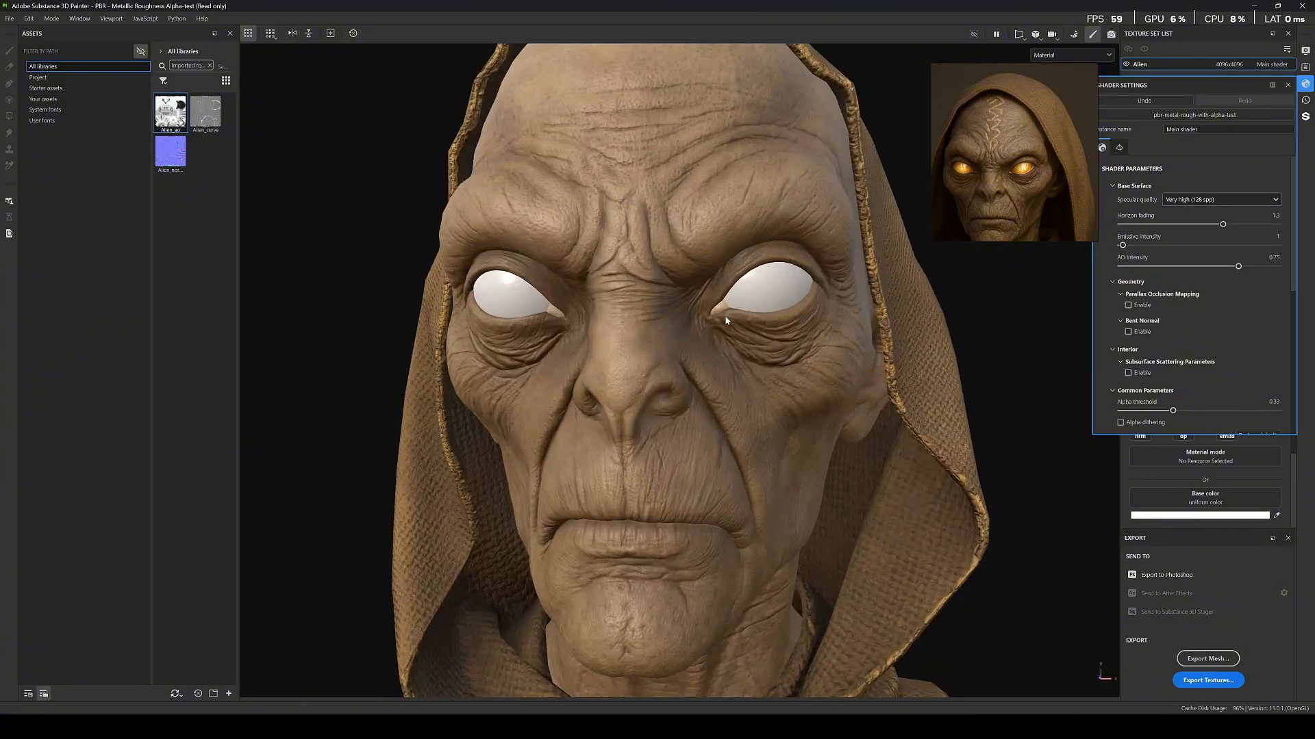
alt+drag(726, 349, 764, 356)
alt+right_drag(763, 356, 957, 307)
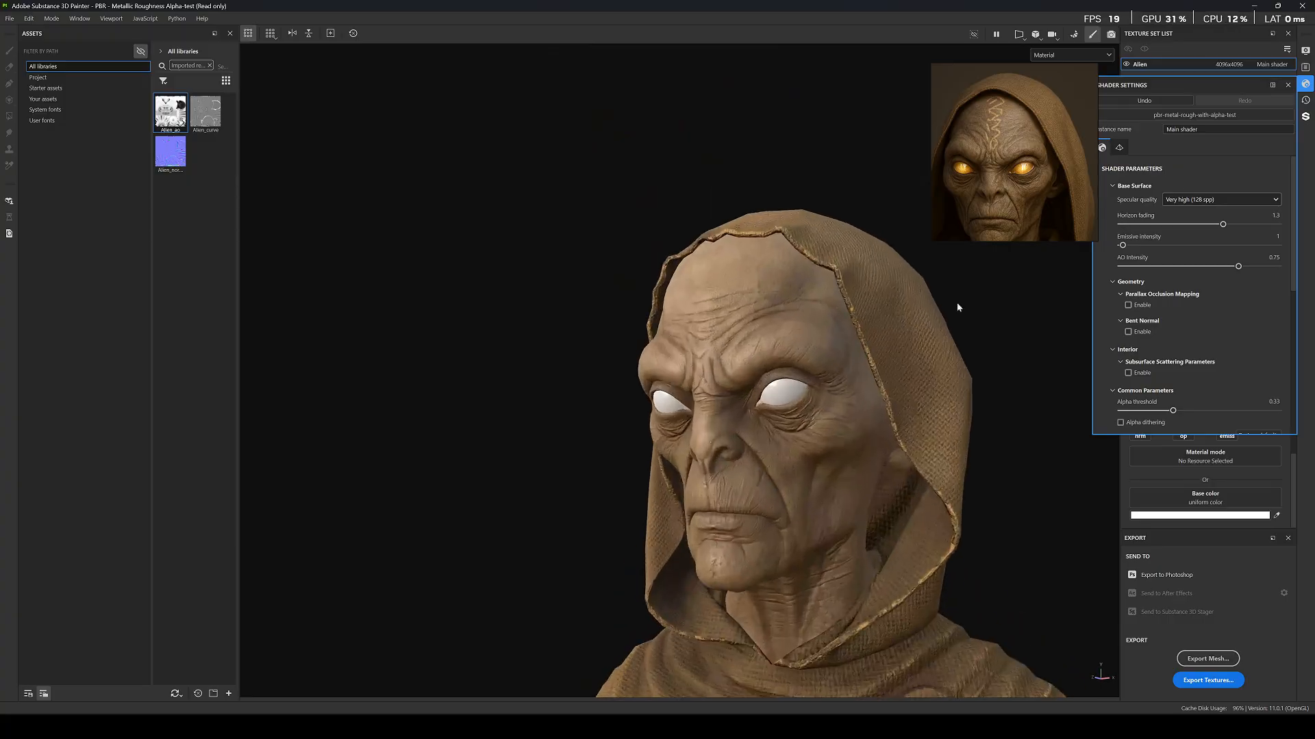
click(1287, 85)
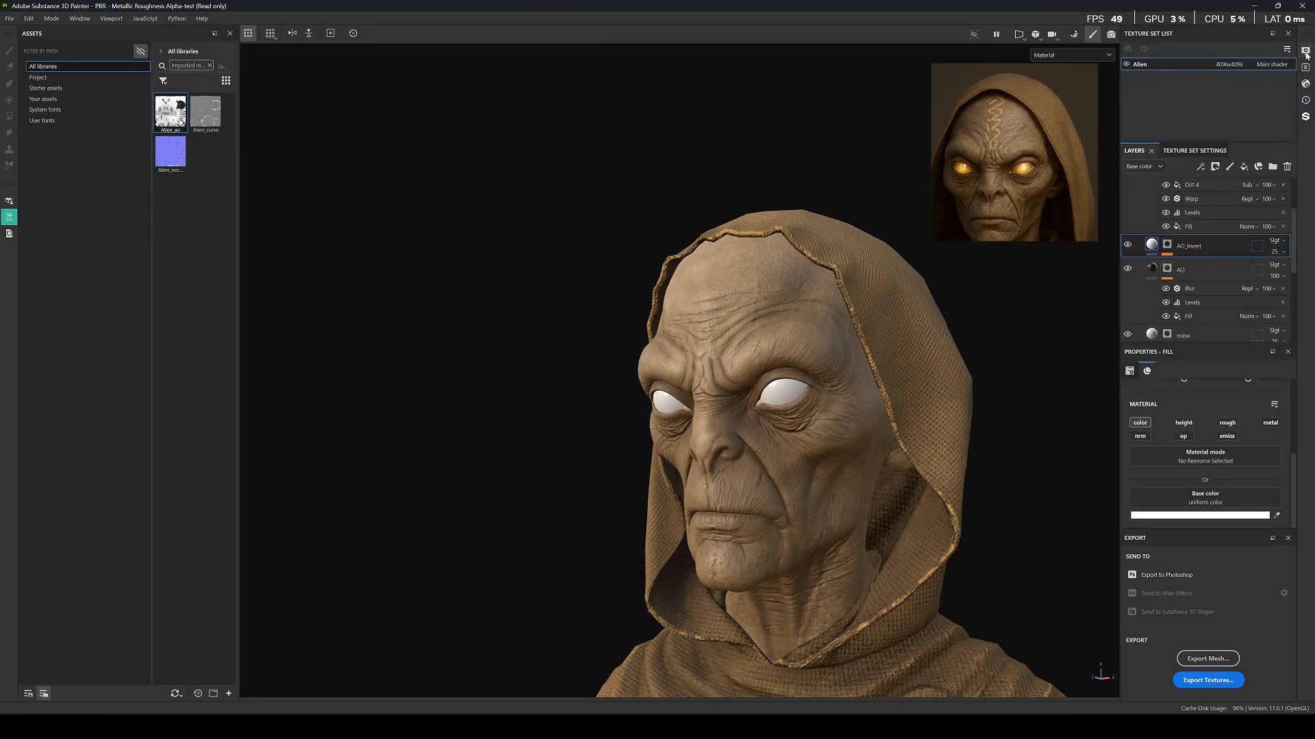
Examine the face from the front and close up in material view, and compare it with the base color.
alt+drag(814, 363, 875, 358)
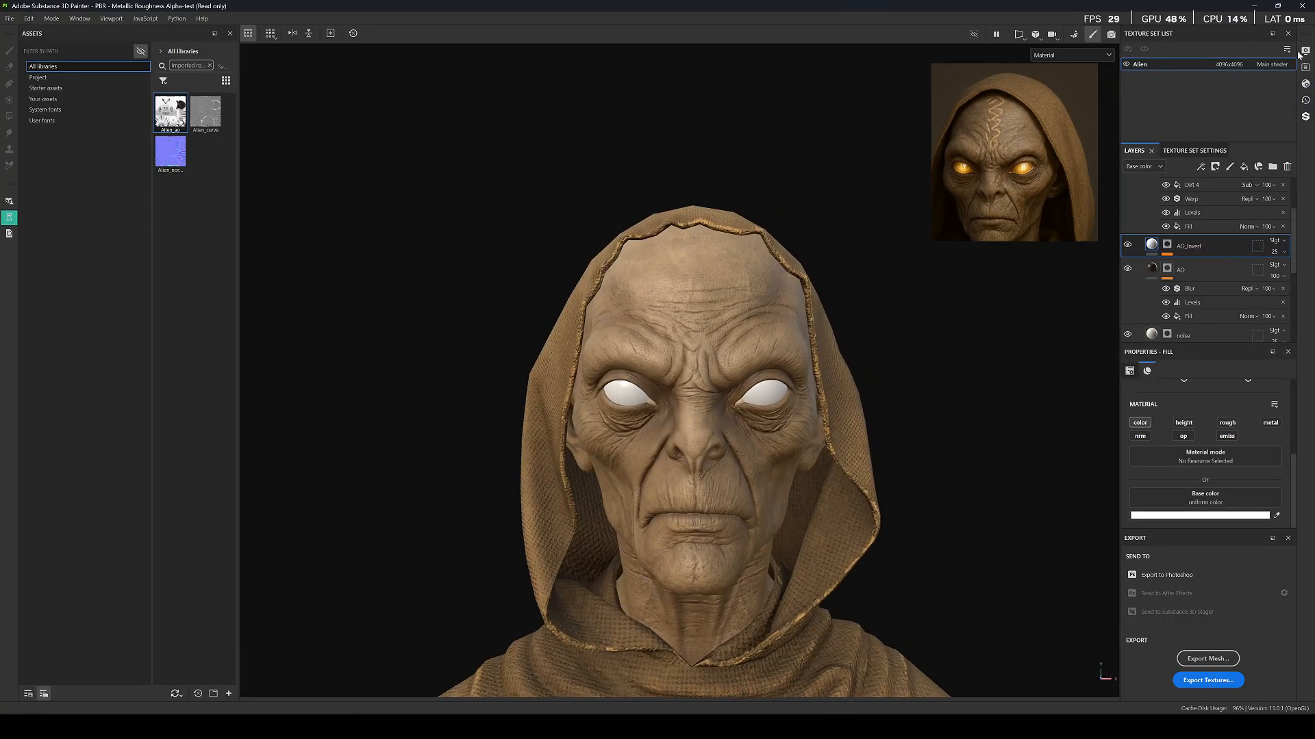
scroll(735, 338, up, 5)
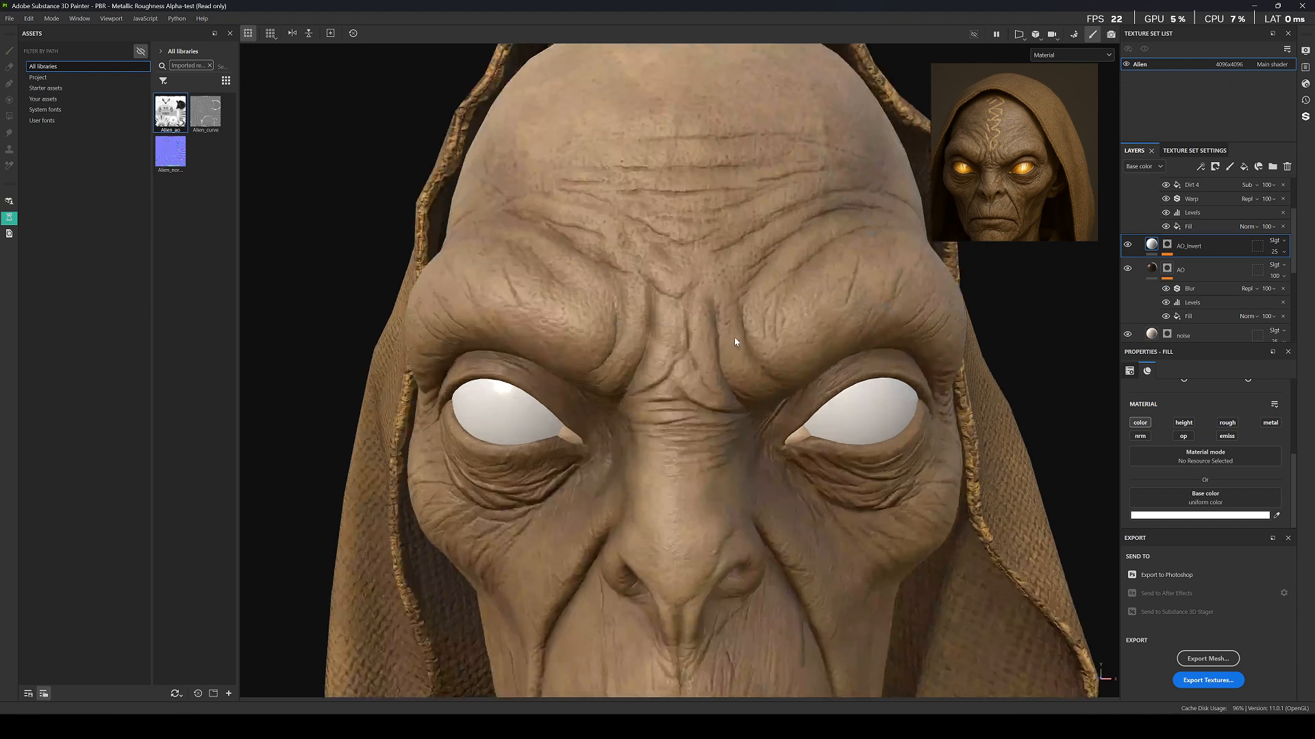
alt+drag(736, 347, 736, 343)
scroll(734, 363, down, 7)
key(c)
scroll(754, 452, up, 4)
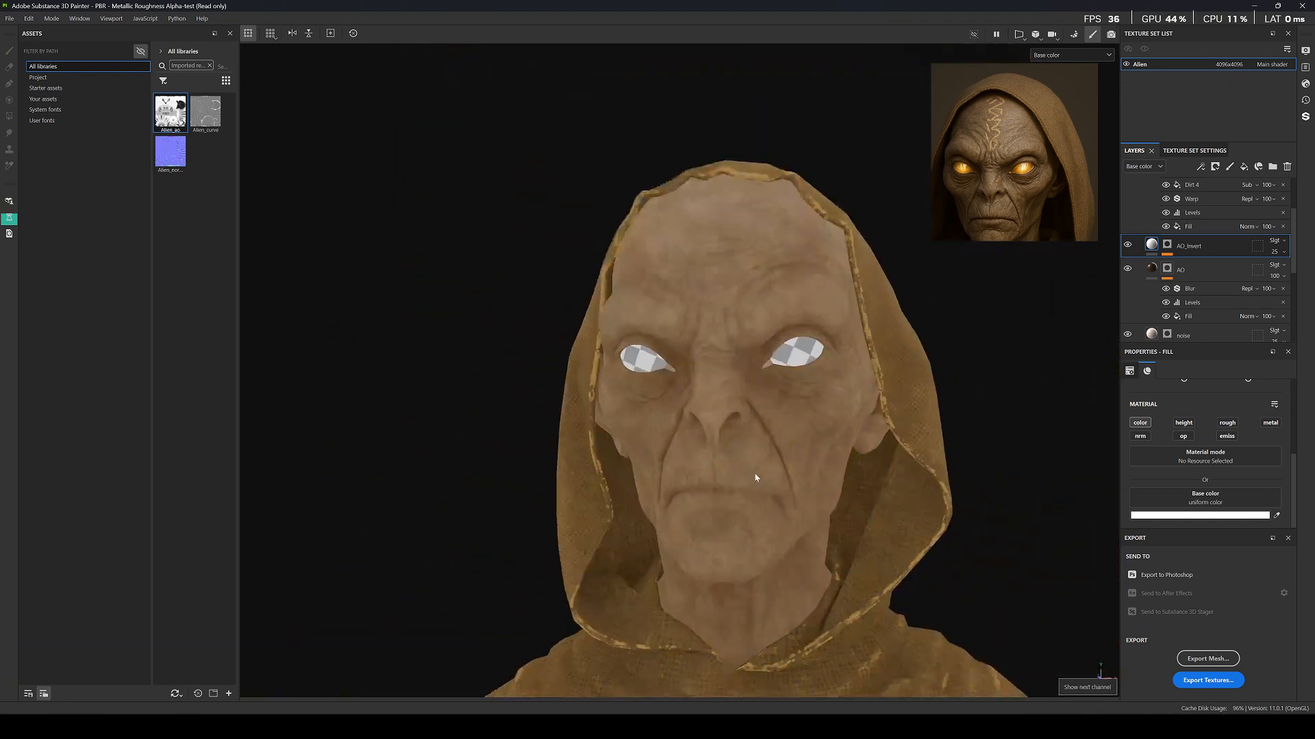
Show the skin's Curvature_damaged layer and delete the Grunge Pebbles Dirt fill from its mask.
scroll(1168, 254, up, 2)
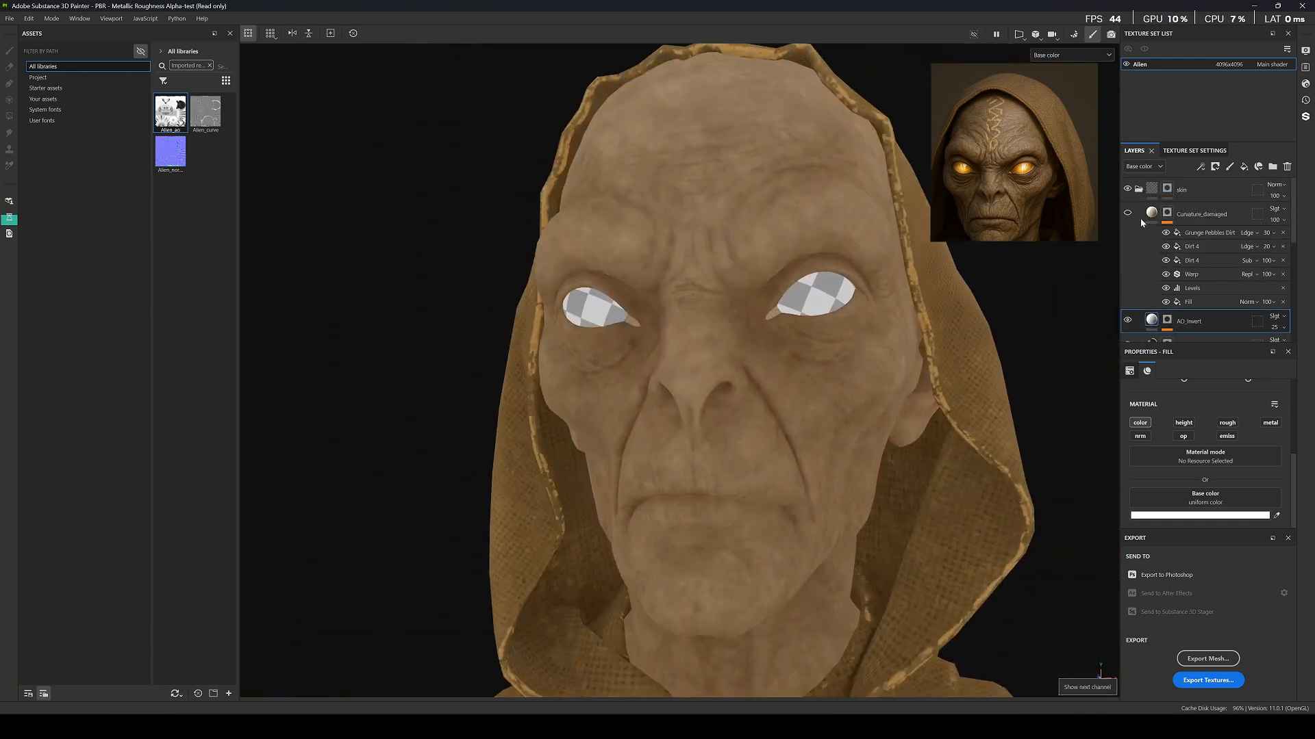
click(1127, 213)
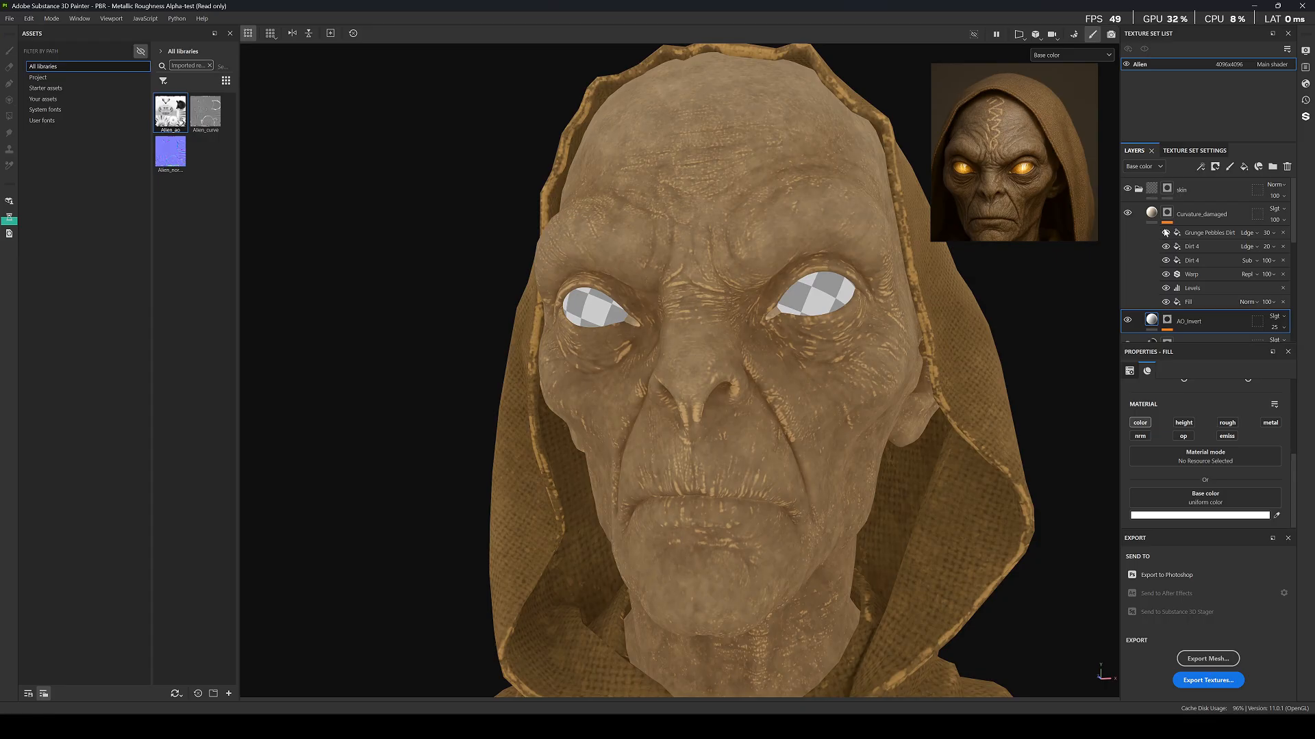
click(1282, 233)
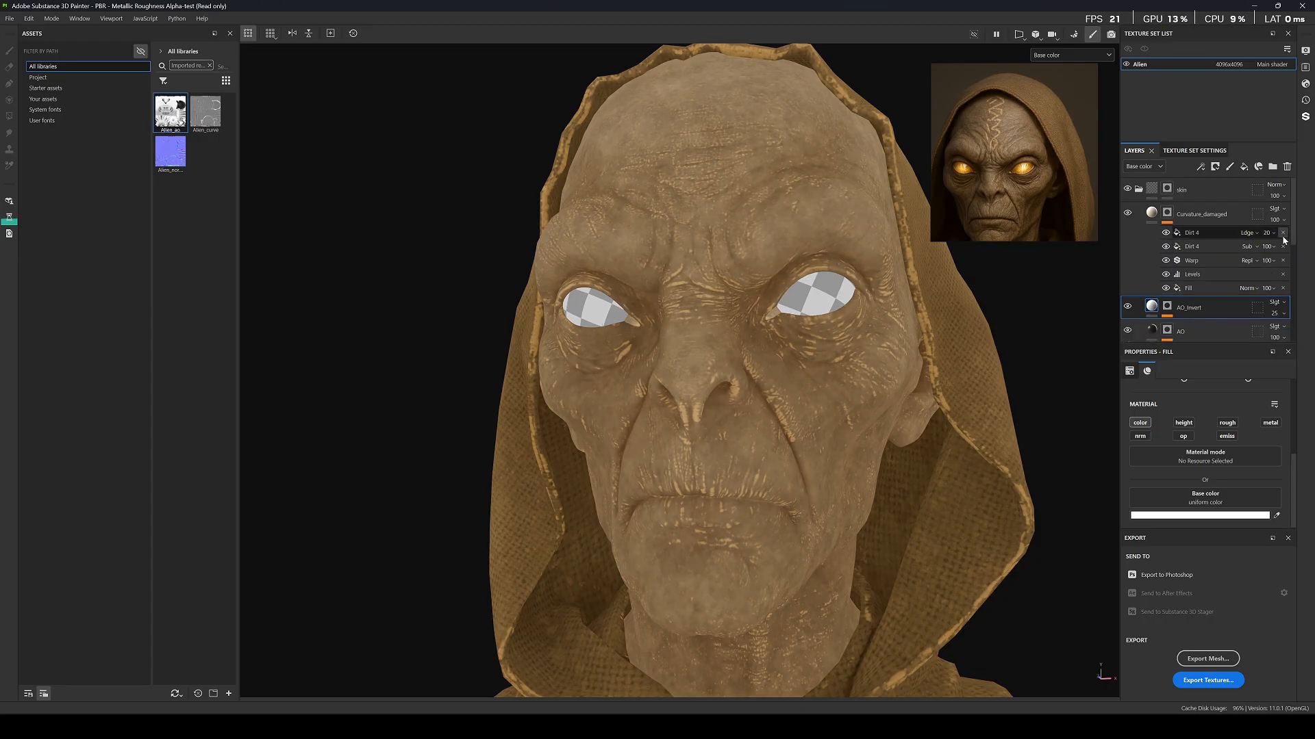
Delete both Dirt 4 fills and the Warp filter from the Curvature_damaged mask, and save the project.
click(1283, 233)
click(1283, 234)
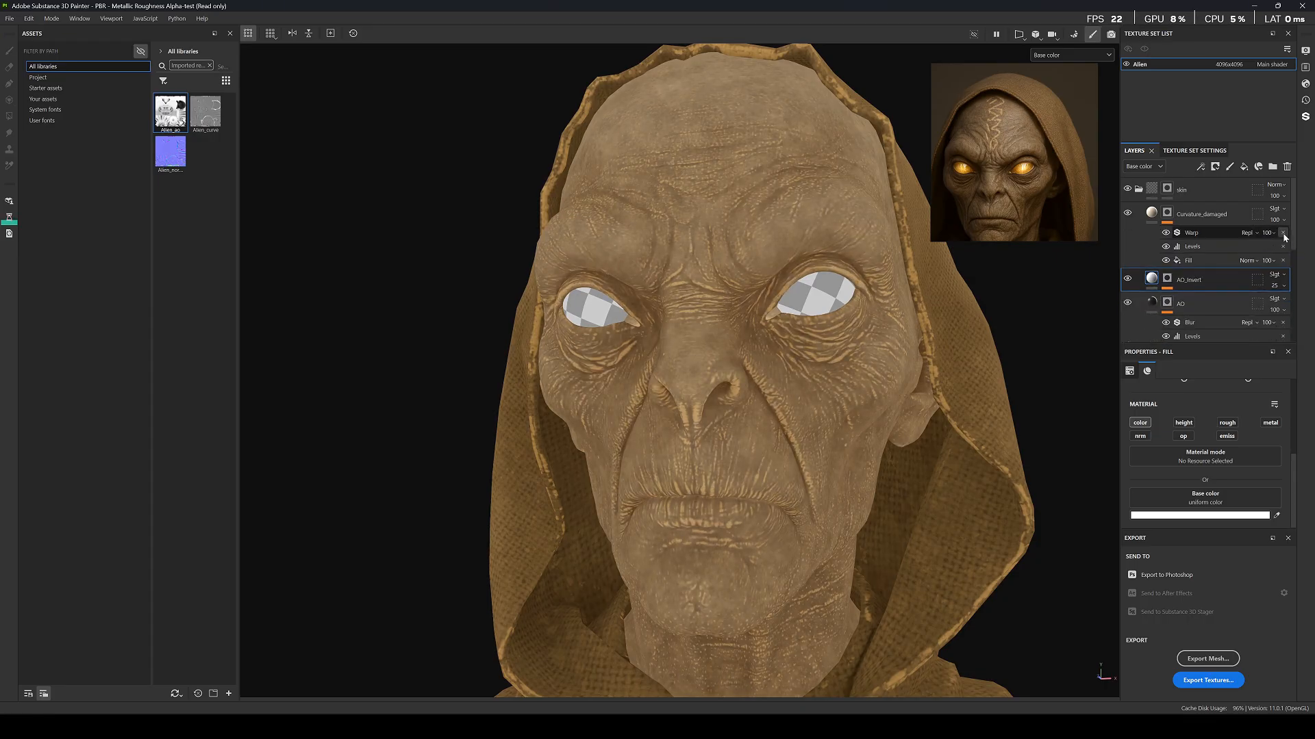
click(1282, 234)
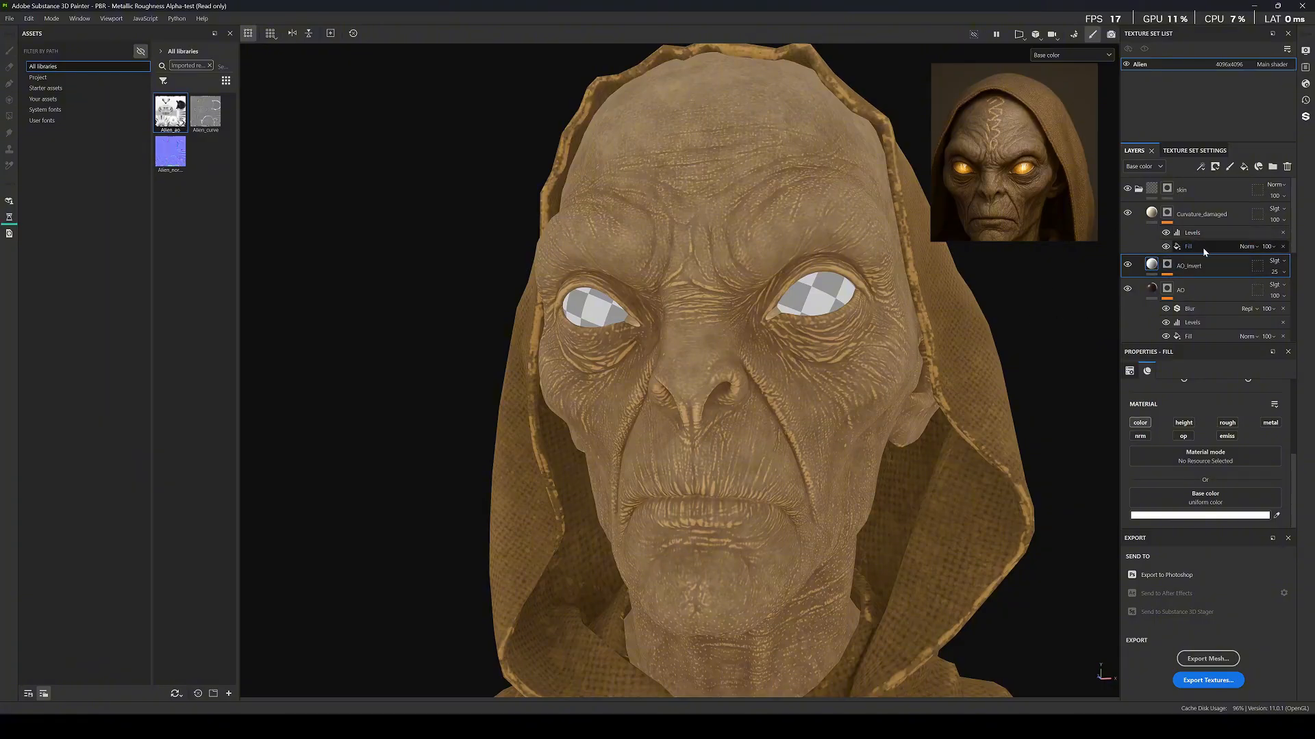
key(ctrl+s)
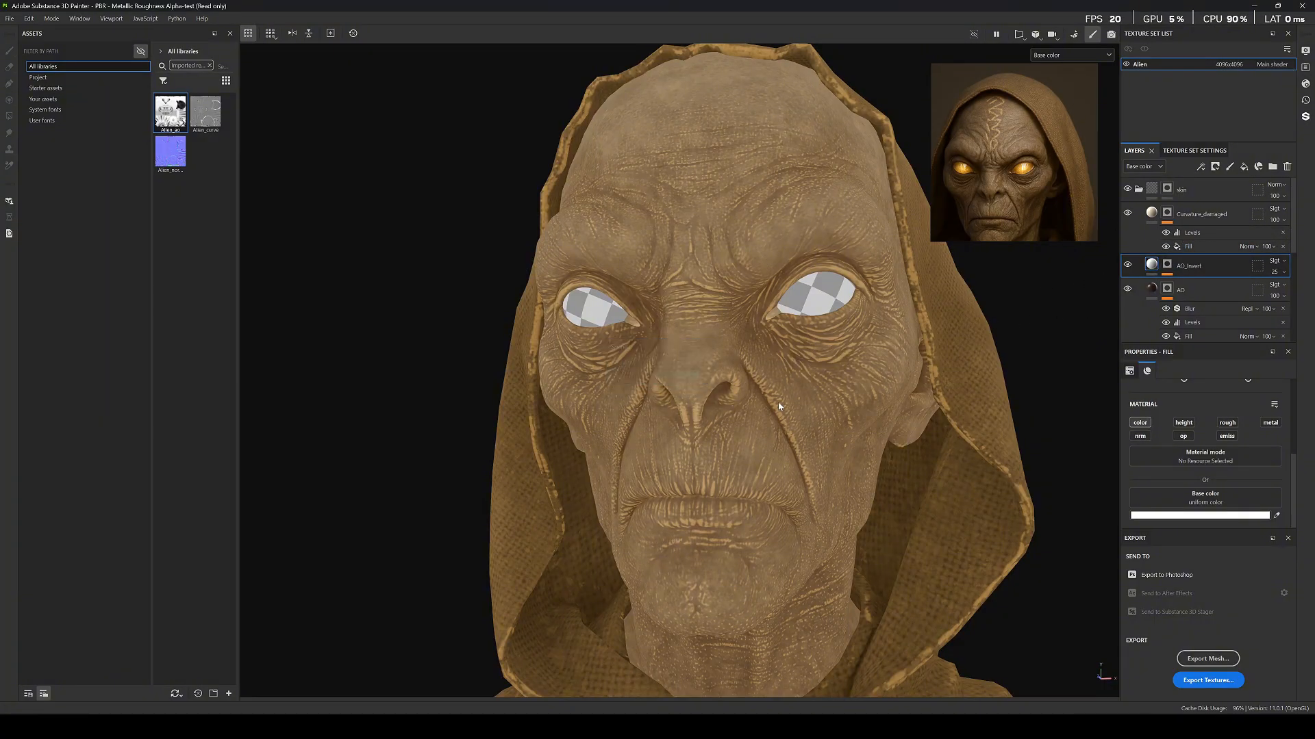
Rename the Curvature_damaged layer to Curvature.
double_click(1202, 214)
text(c)
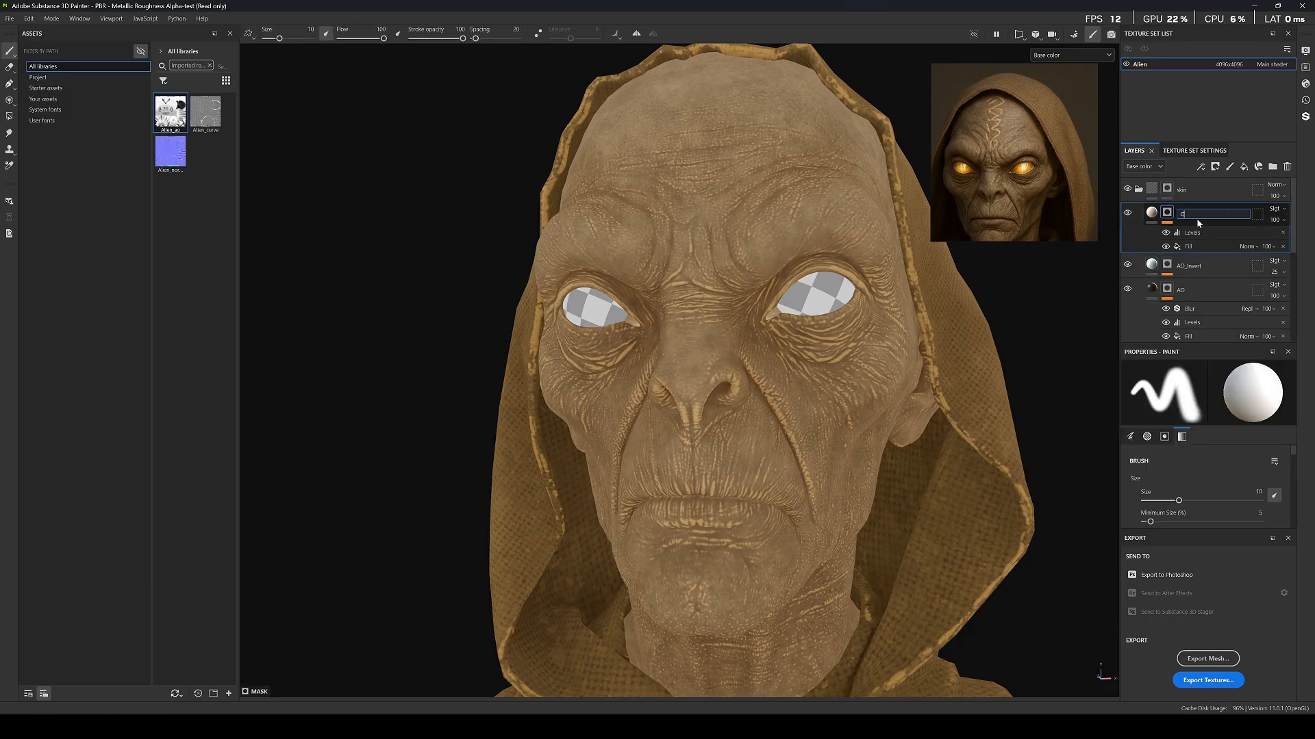
text(urvature)
key(Return)
Reset the Levels on the Curvature layer's mask and check the face up close and from a distance.
click(1194, 247)
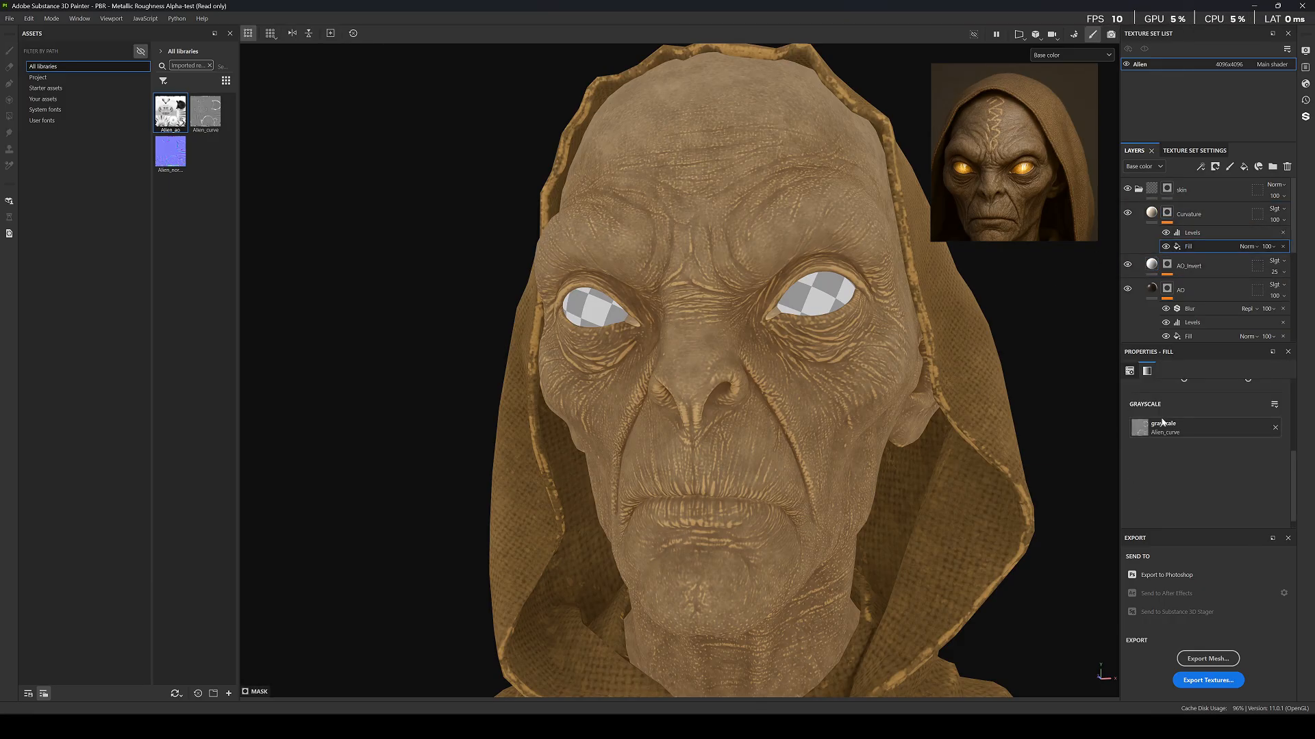
click(1197, 233)
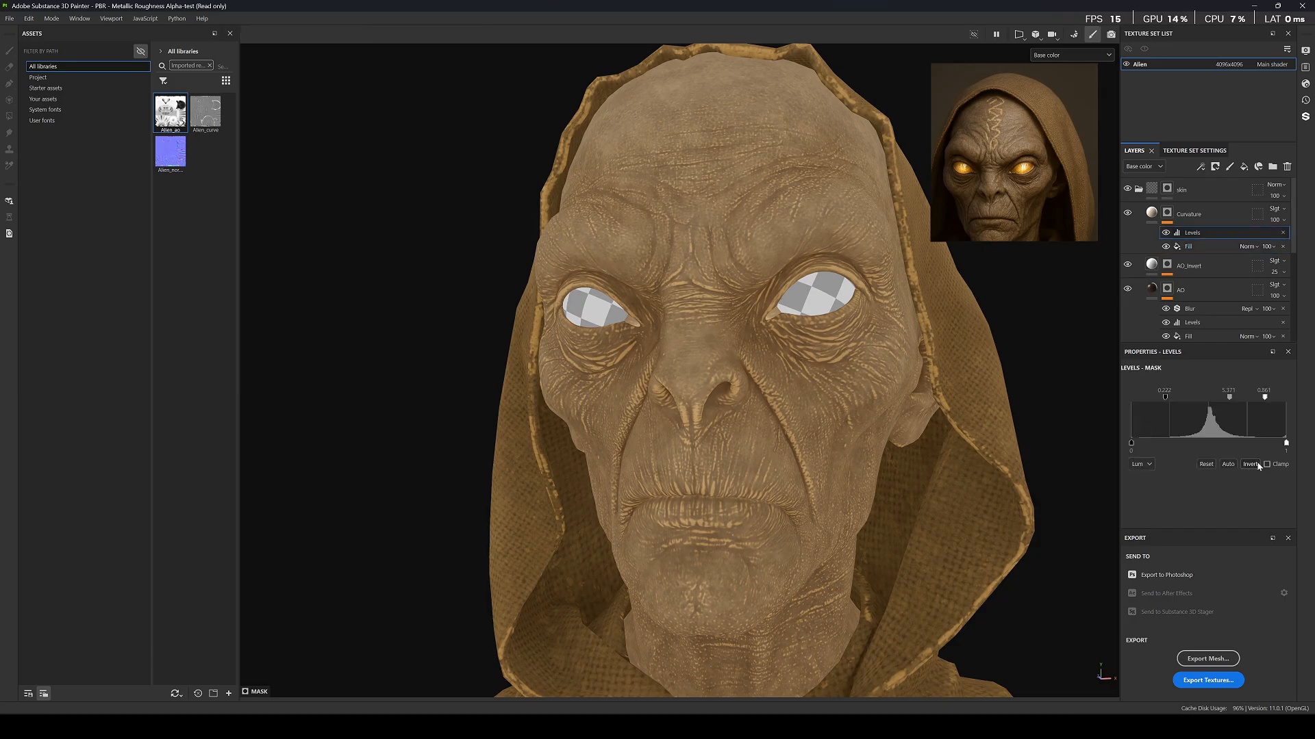
click(1201, 465)
scroll(803, 417, up, 4)
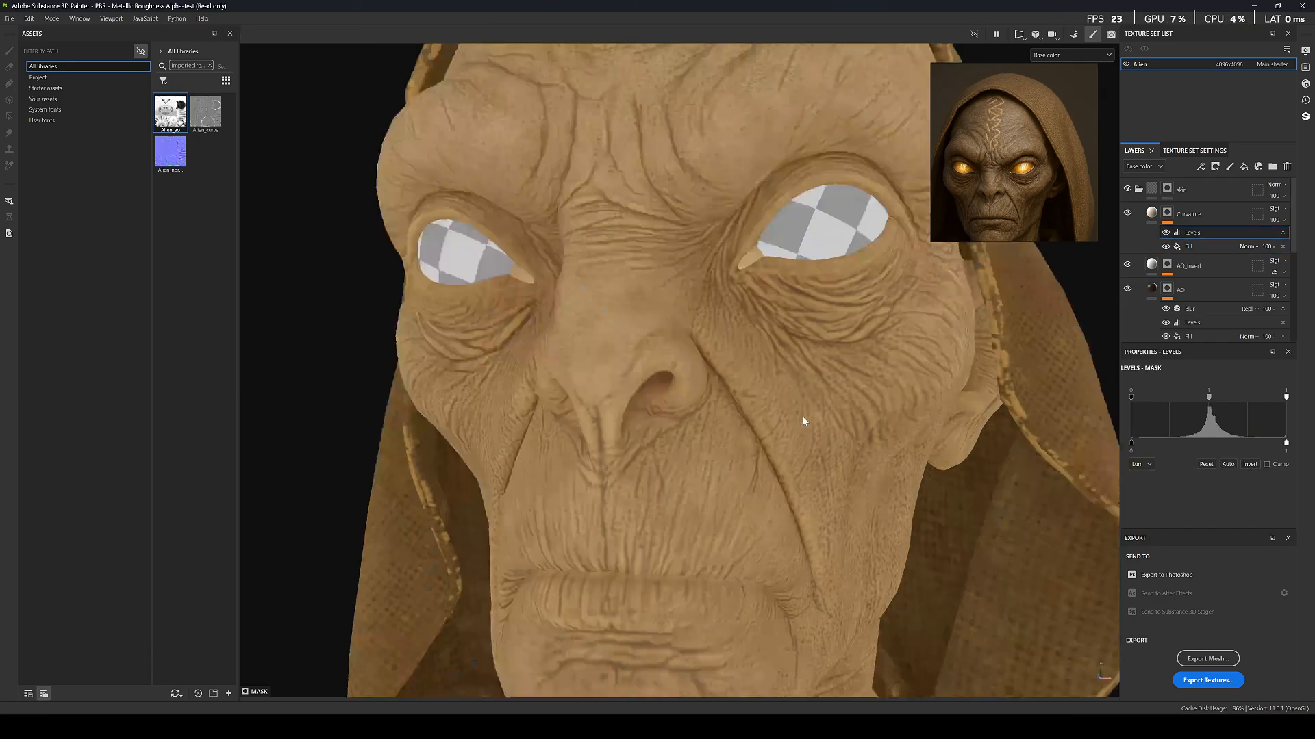
alt+drag(802, 416, 710, 228)
scroll(719, 384, down, 7)
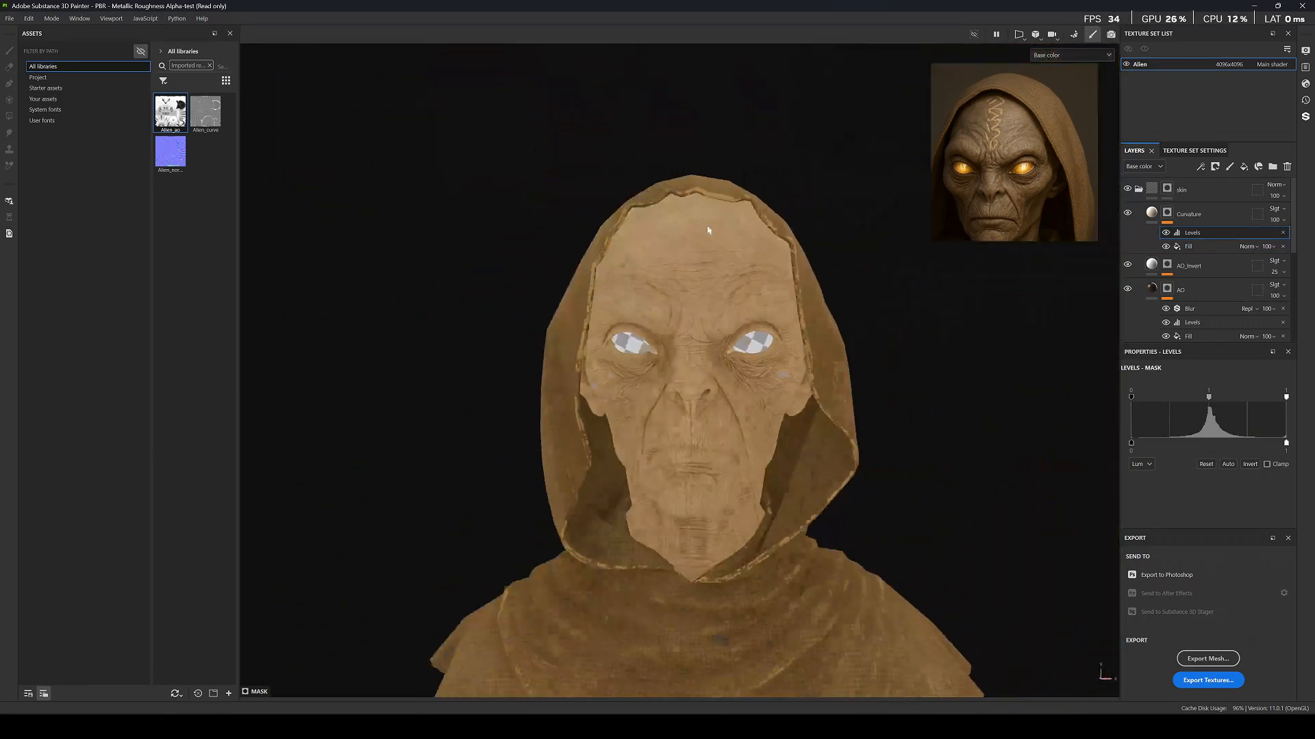
scroll(710, 229, up, 4)
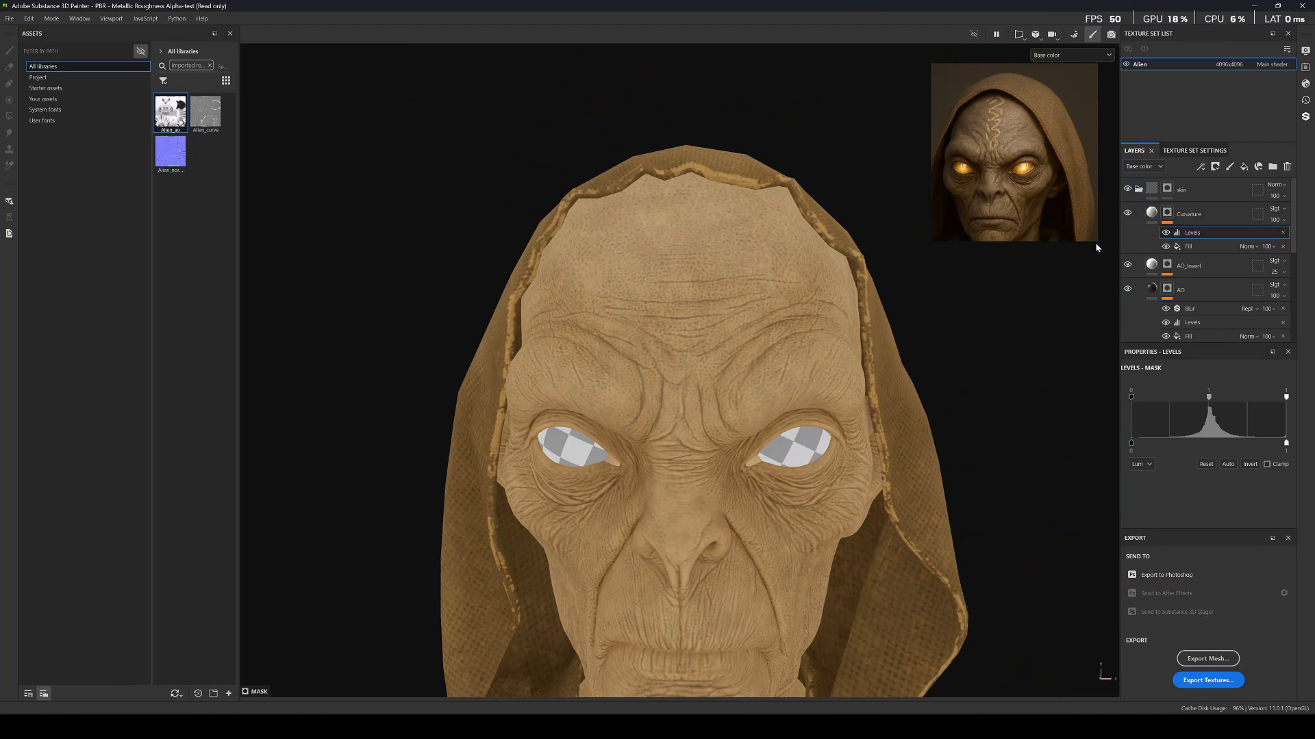
Set the Curvature layer's base color to black, 000000.
click(1151, 213)
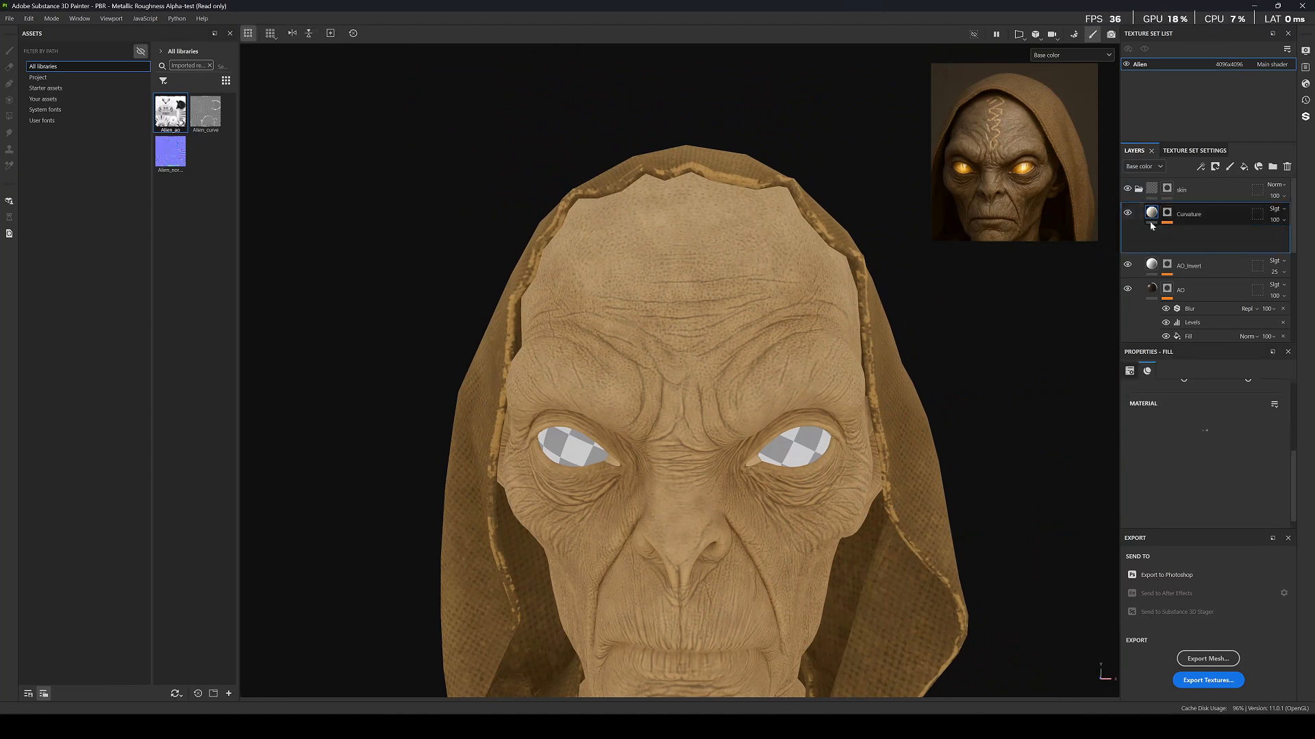
click(1148, 517)
drag(1123, 584, 1096, 598)
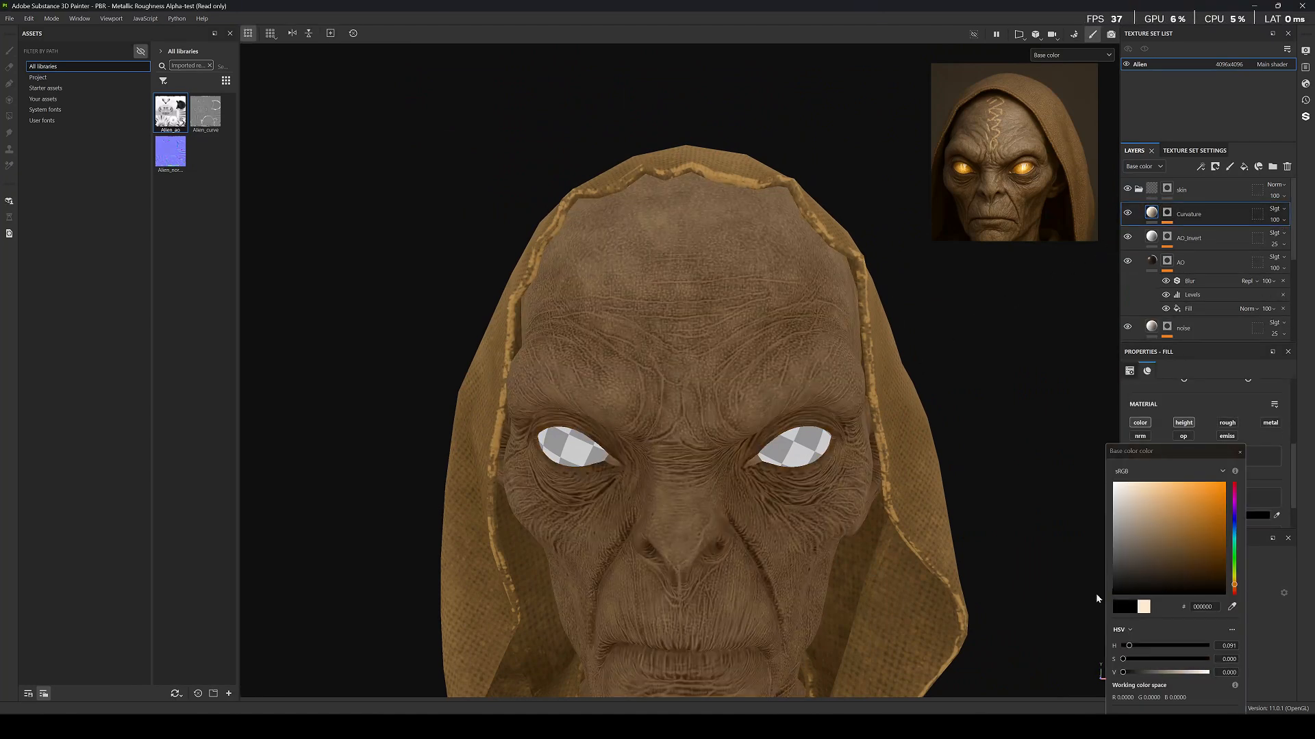
click(1239, 452)
Invert the Levels on the Curvature layer's mask and check the darkened wrinkles in base color.
click(1166, 213)
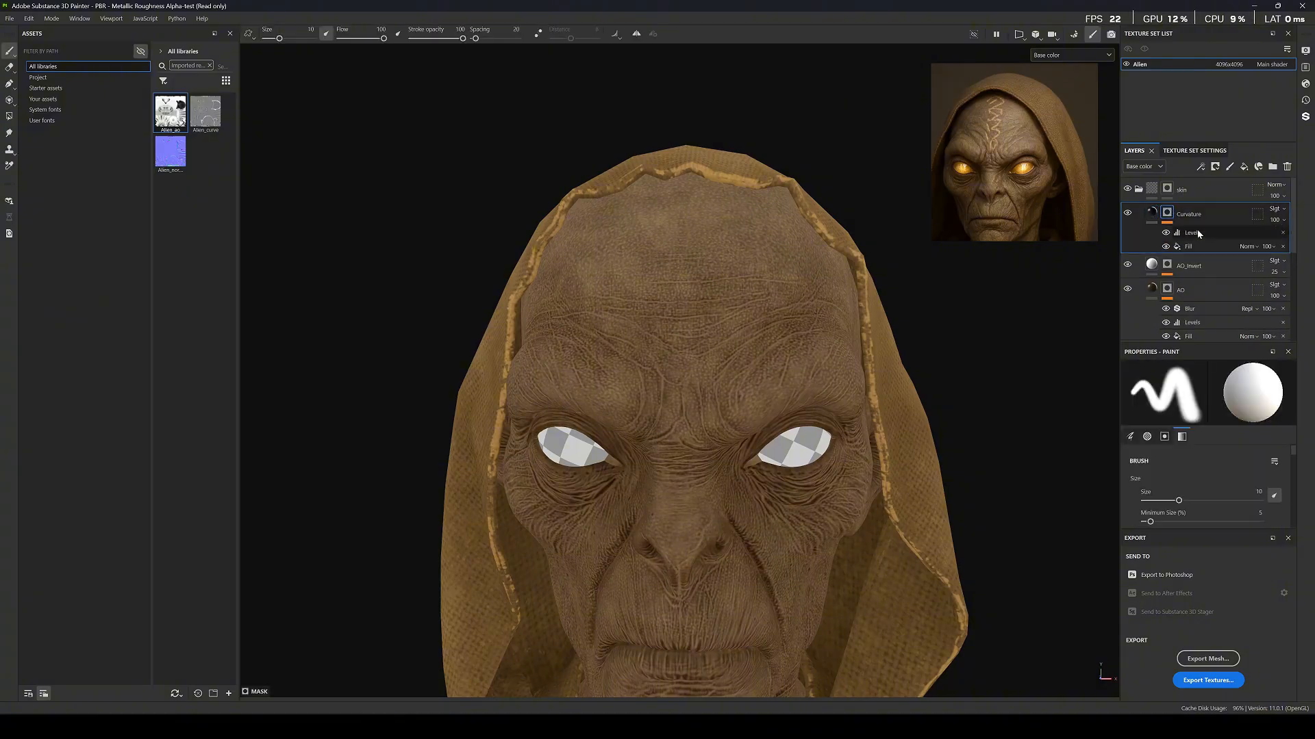
click(1197, 233)
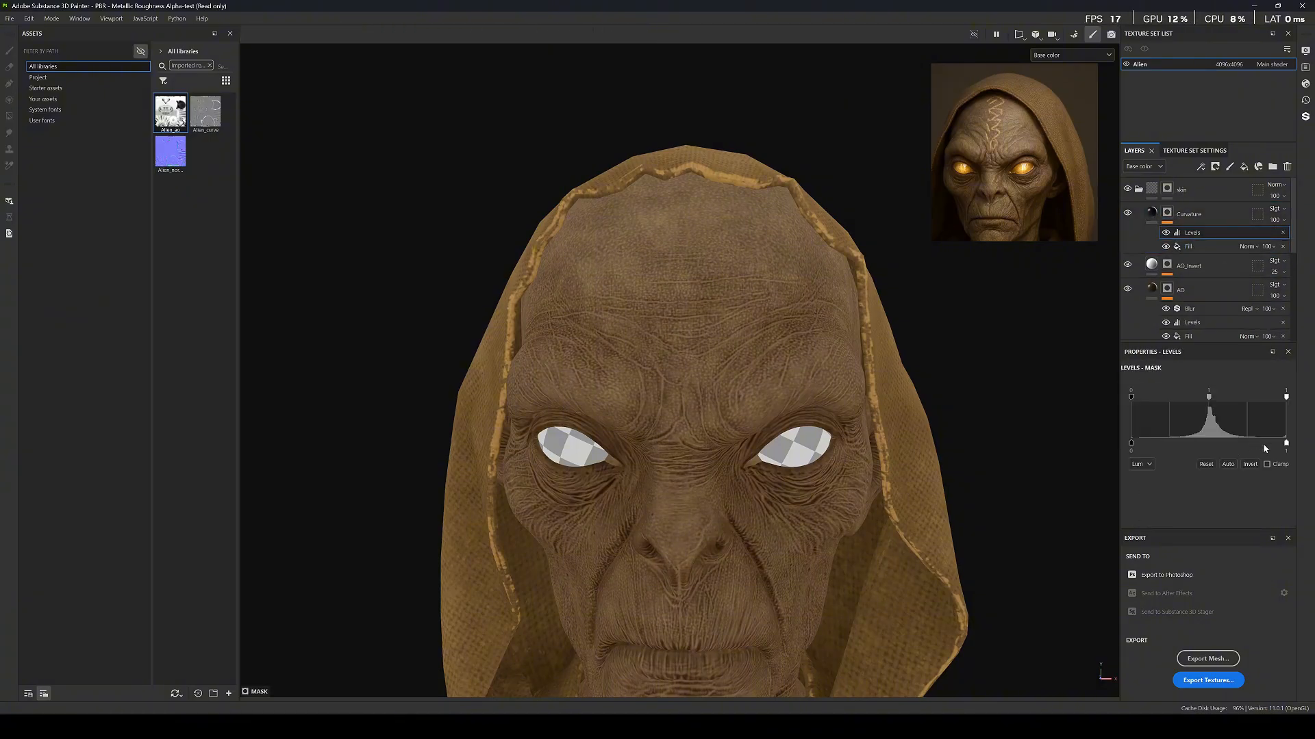
click(1253, 465)
scroll(657, 425, up, 5)
scroll(783, 379, down, 8)
alt+drag(821, 473, 730, 454)
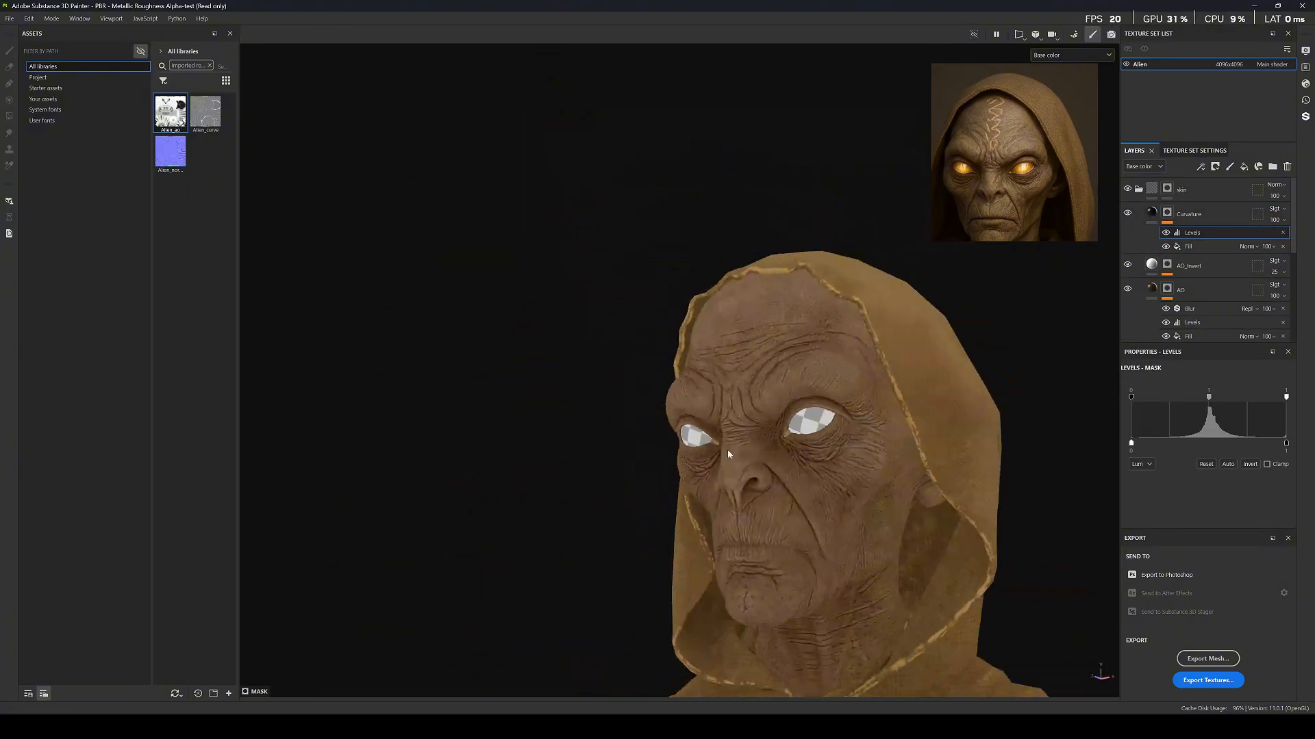
scroll(753, 465, up, 6)
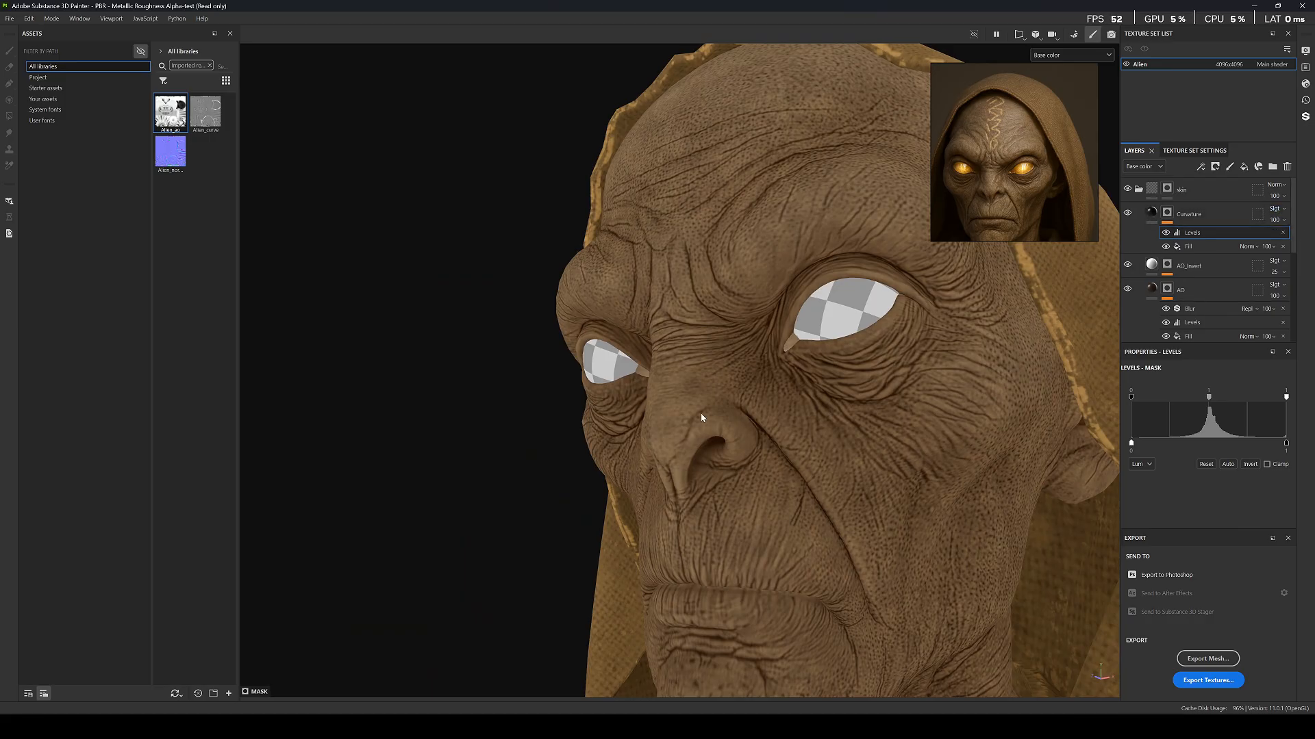
Turn off the Curvature layer's height channel and check the face in material view.
alt+middle_drag(758, 492, 758, 370)
scroll(757, 370, down, 4)
key(m)
scroll(771, 388, up, 7)
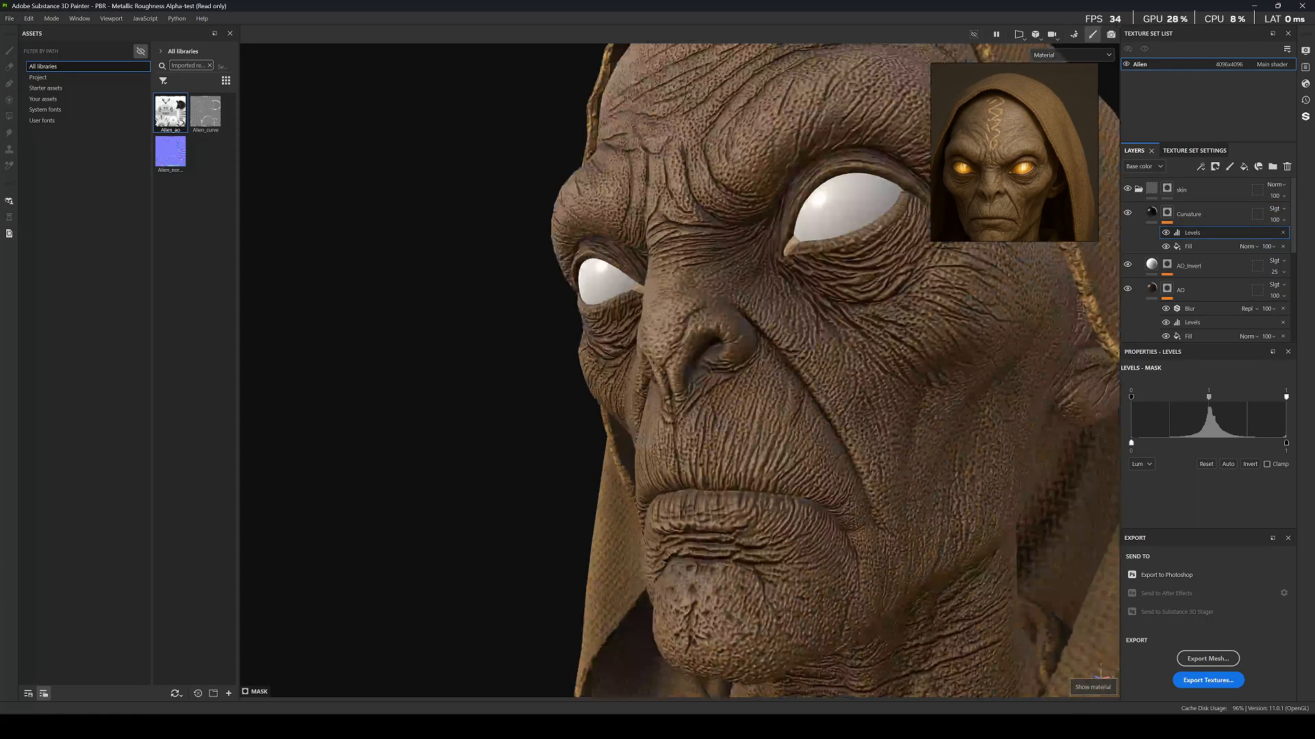
click(1151, 213)
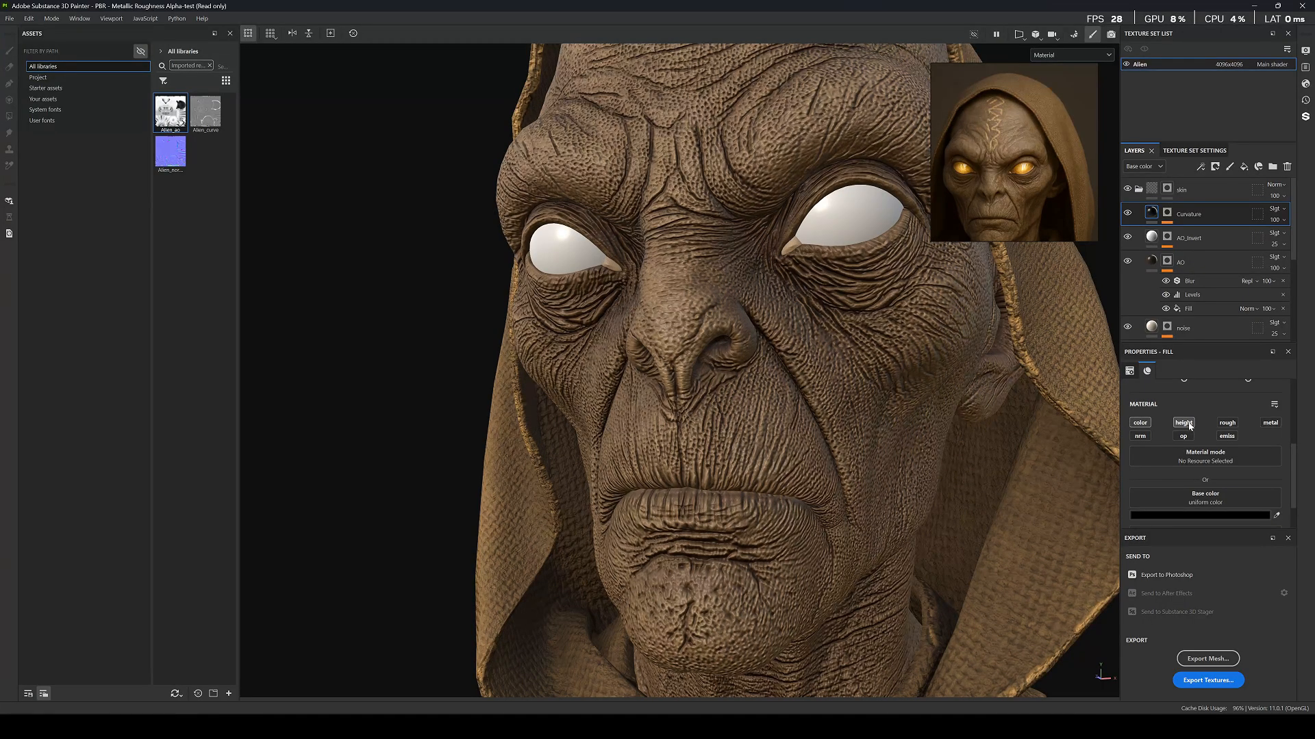
scroll(753, 315, down, 8)
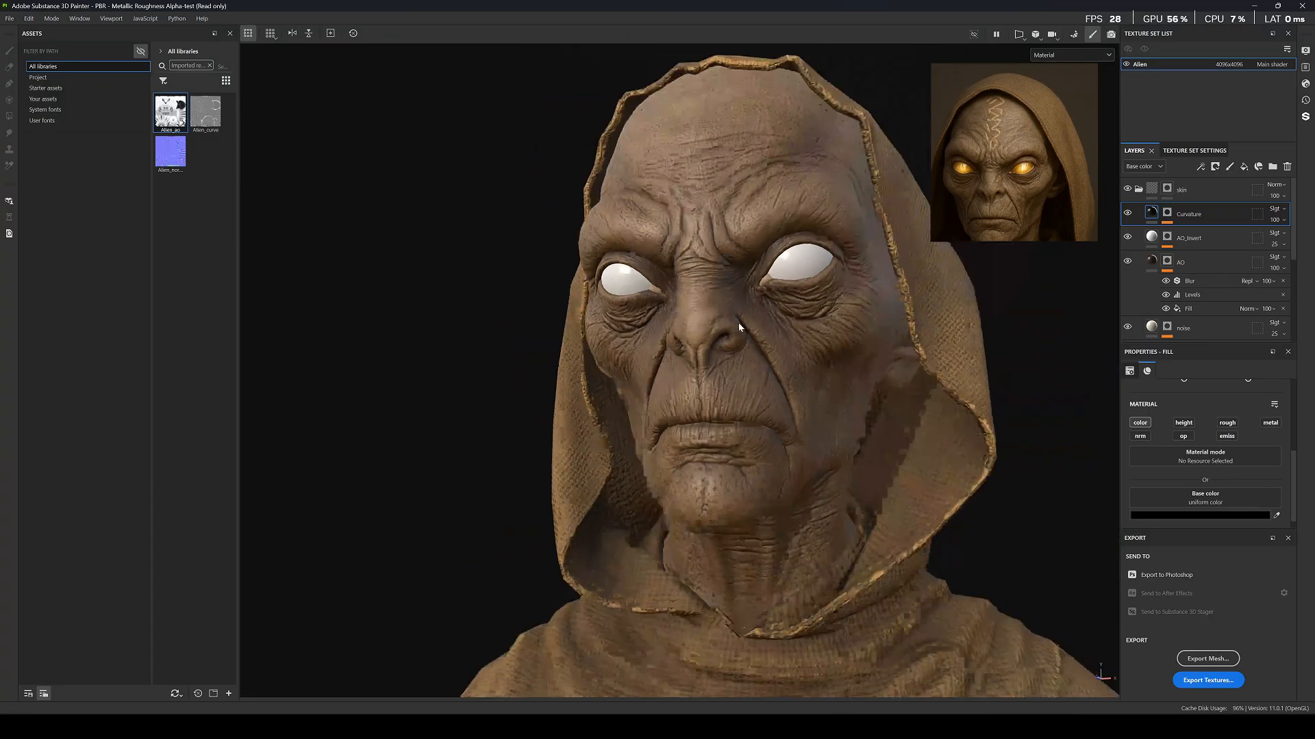
scroll(767, 306, up, 8)
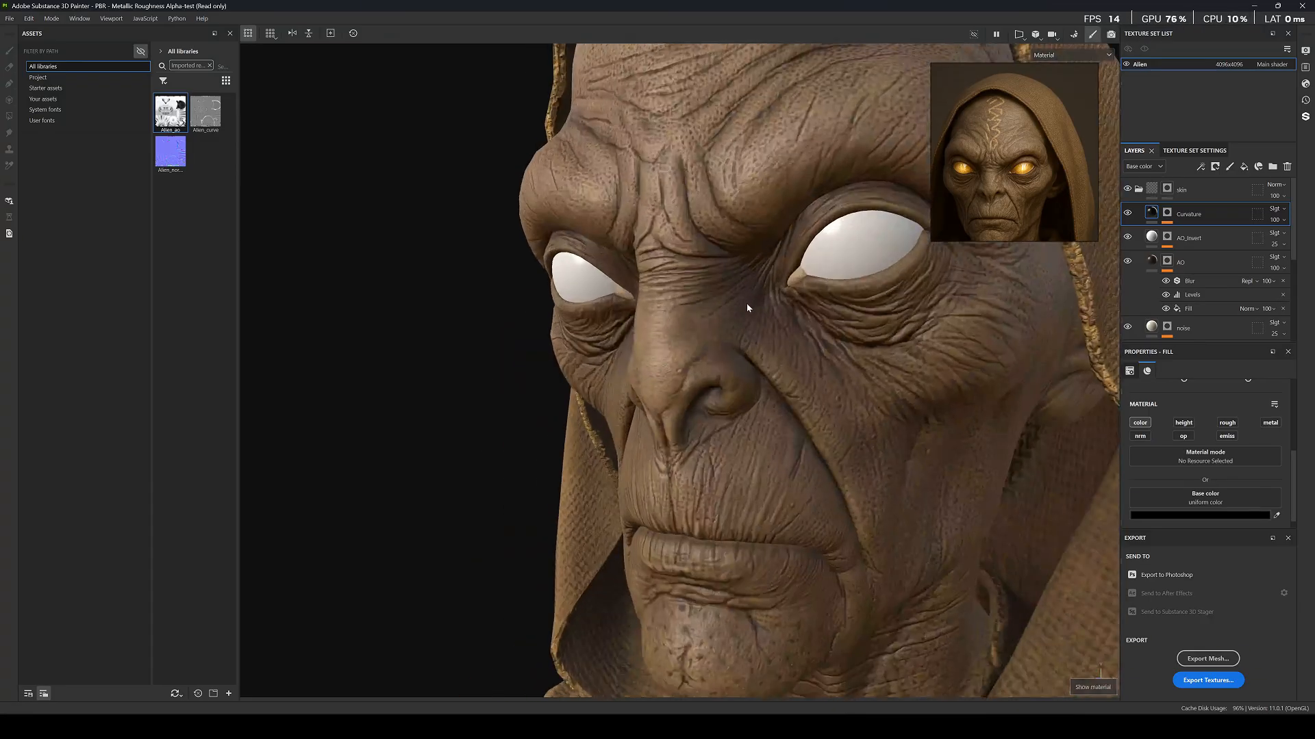
Tighten the Curvature mask's Levels in base color view, with the input white point at 0.536 and the midtone at 0.491.
key(c)
scroll(742, 302, up, 3)
click(1167, 212)
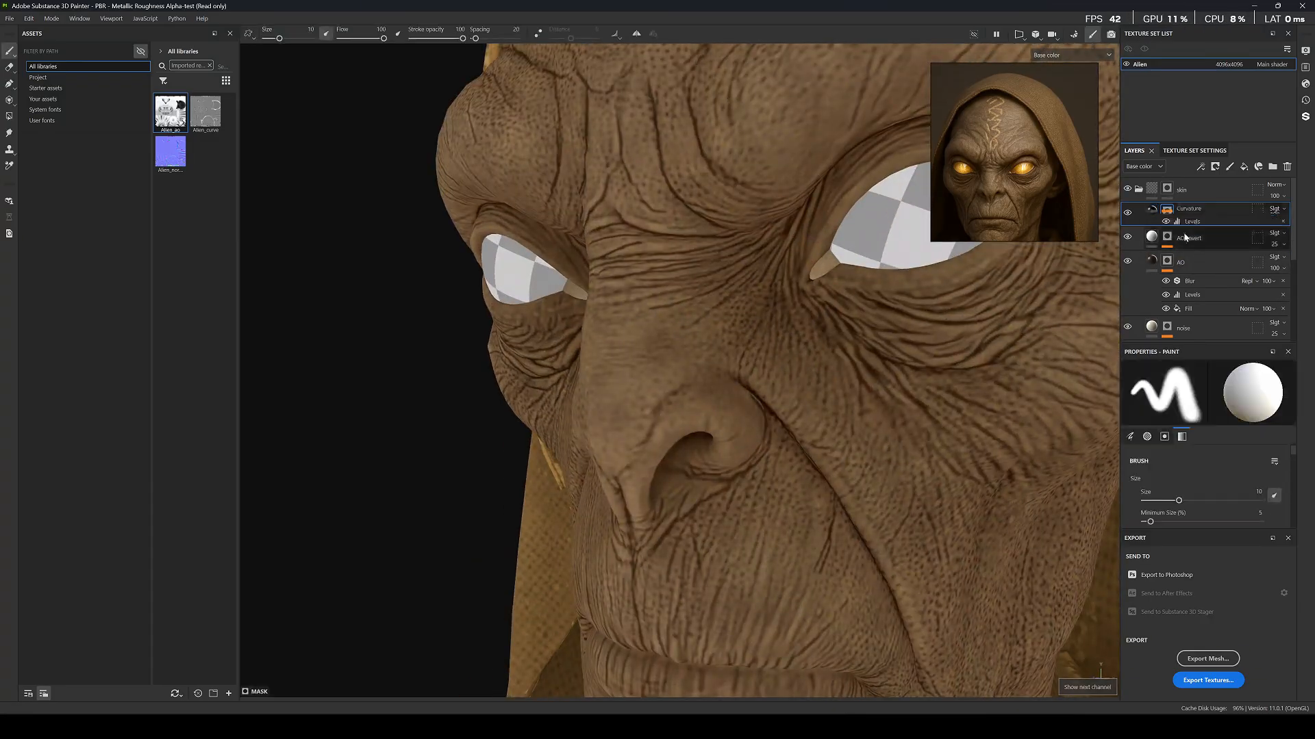
click(1198, 234)
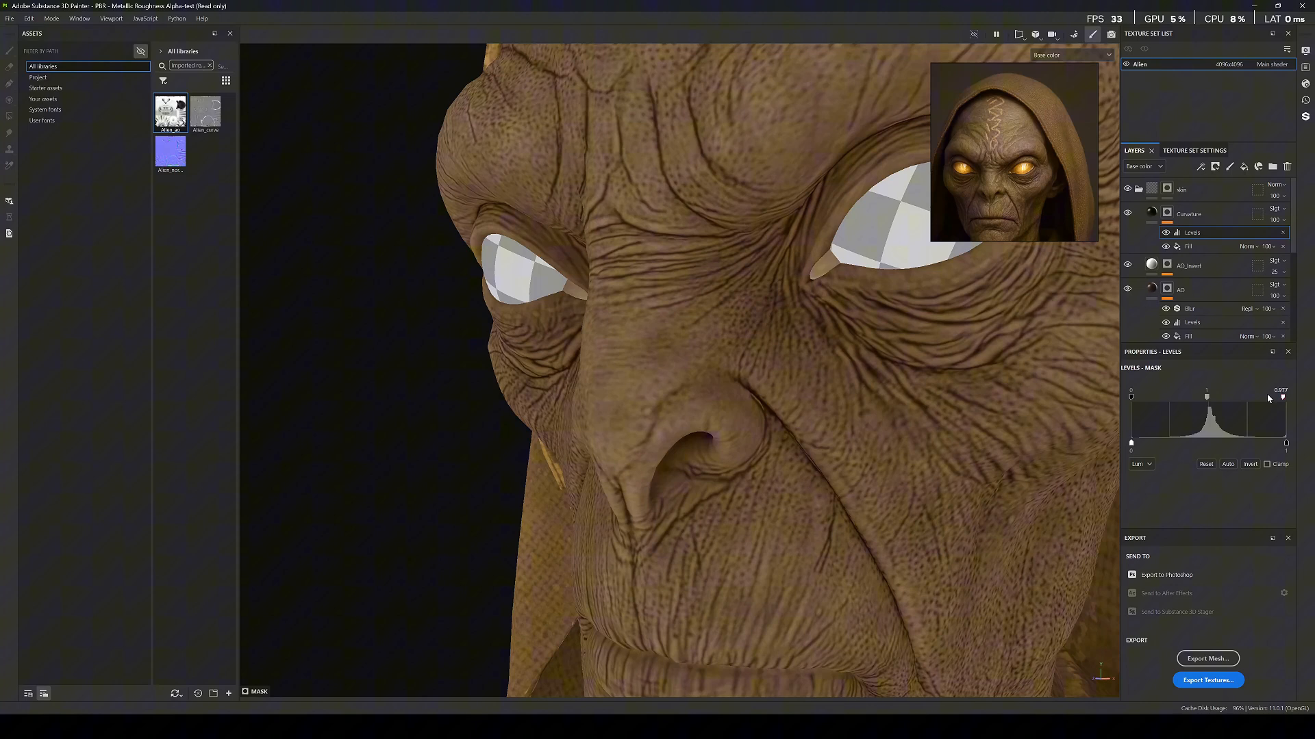
drag(1267, 397, 1203, 400)
scroll(713, 294, down, 6)
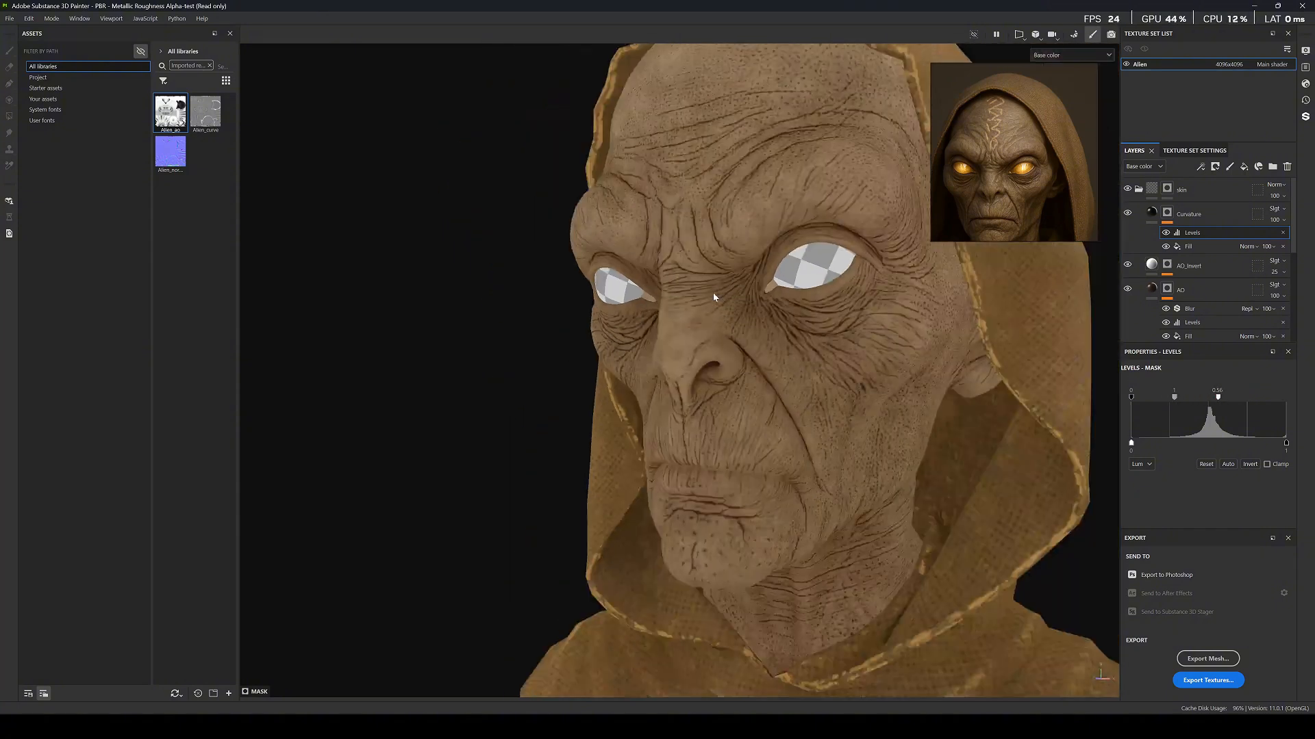
alt+drag(713, 294, 760, 267)
scroll(710, 238, up, 6)
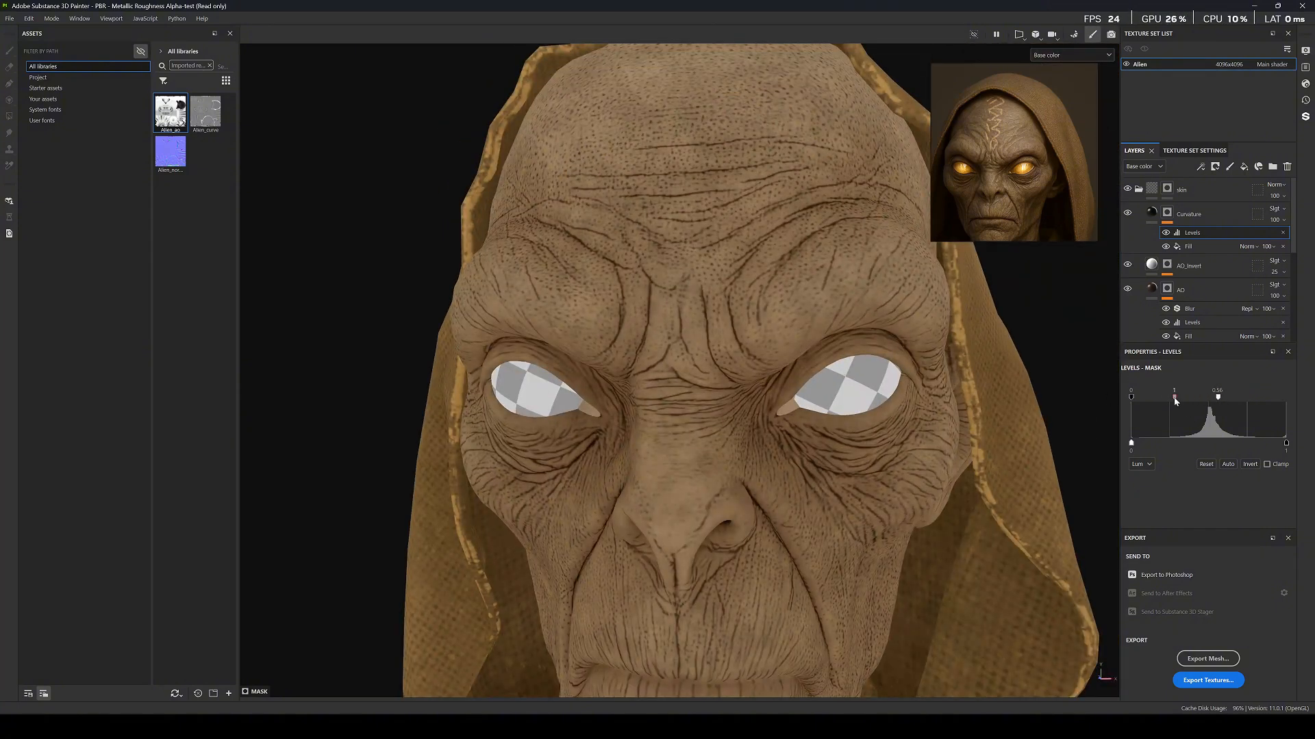
drag(1217, 397, 1149, 400)
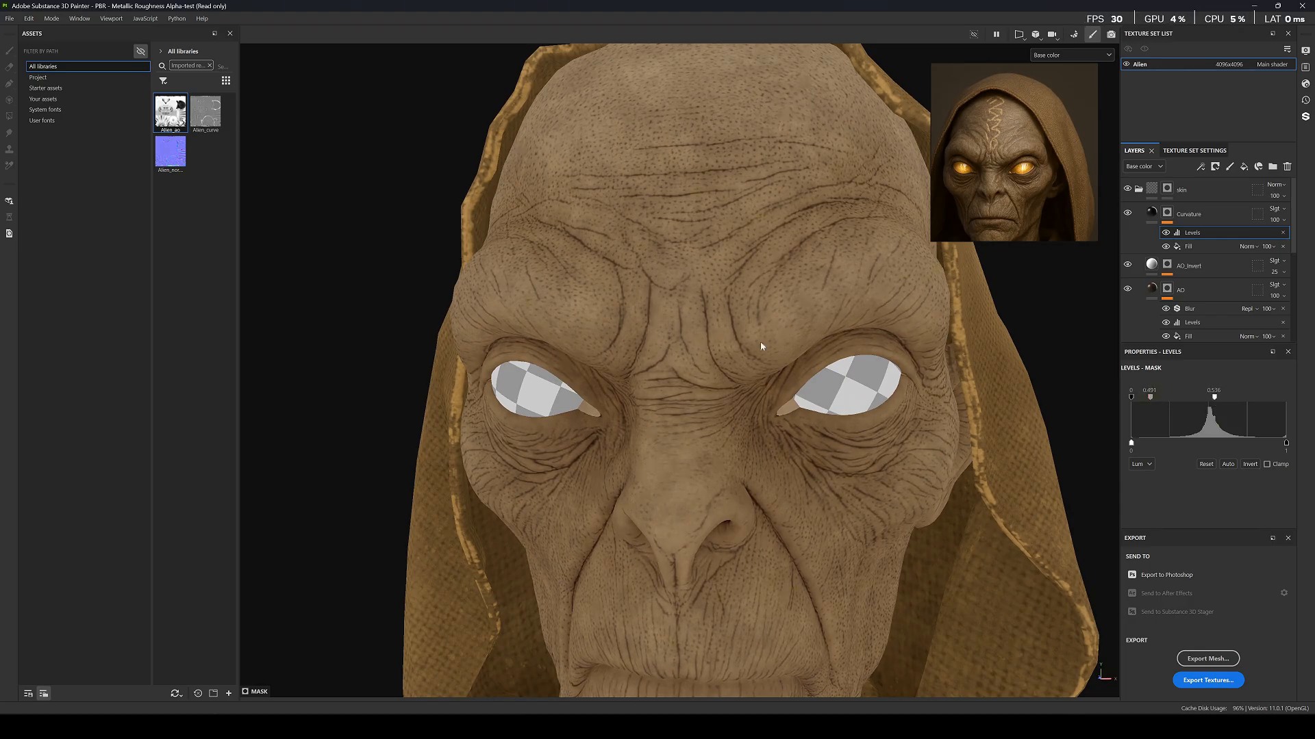
scroll(762, 346, down, 5)
alt+drag(762, 346, 684, 343)
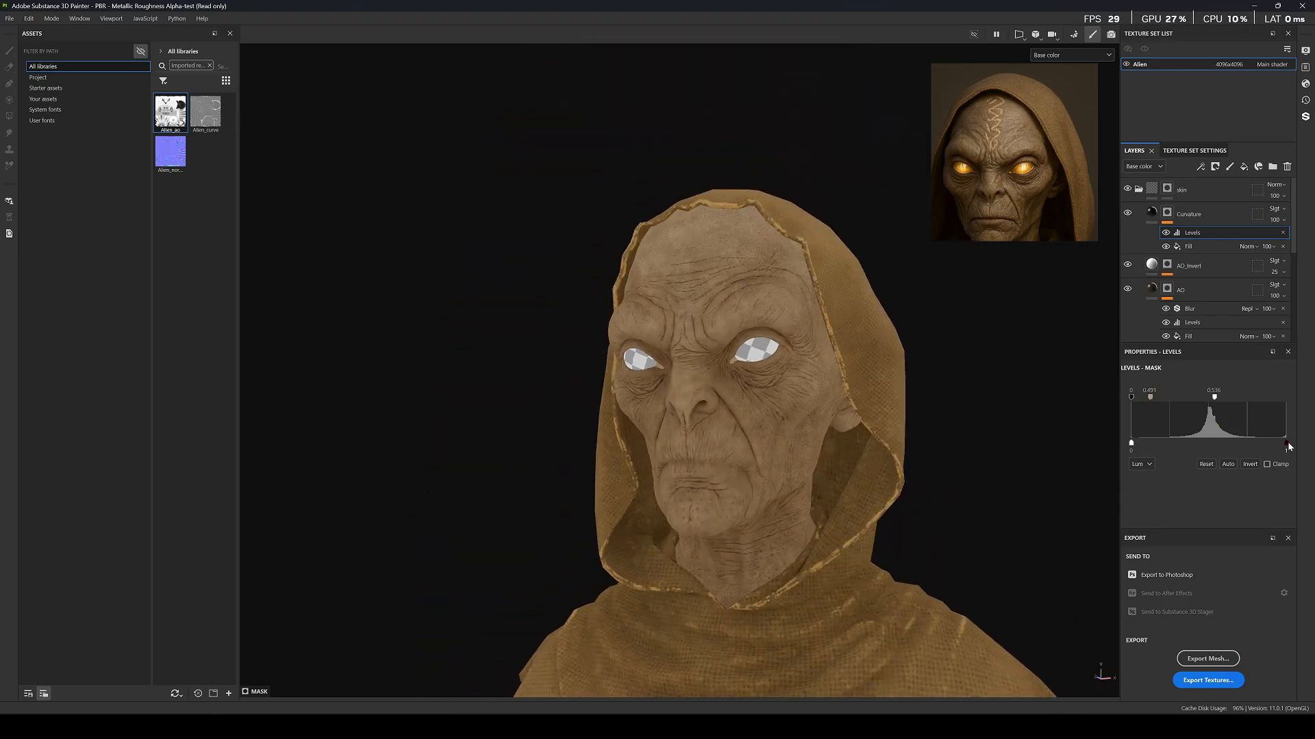
Soften the Curvature mask by setting the Levels output limit to about 0.56, and check the face in material view.
drag(1286, 443, 1230, 460)
scroll(786, 362, up, 6)
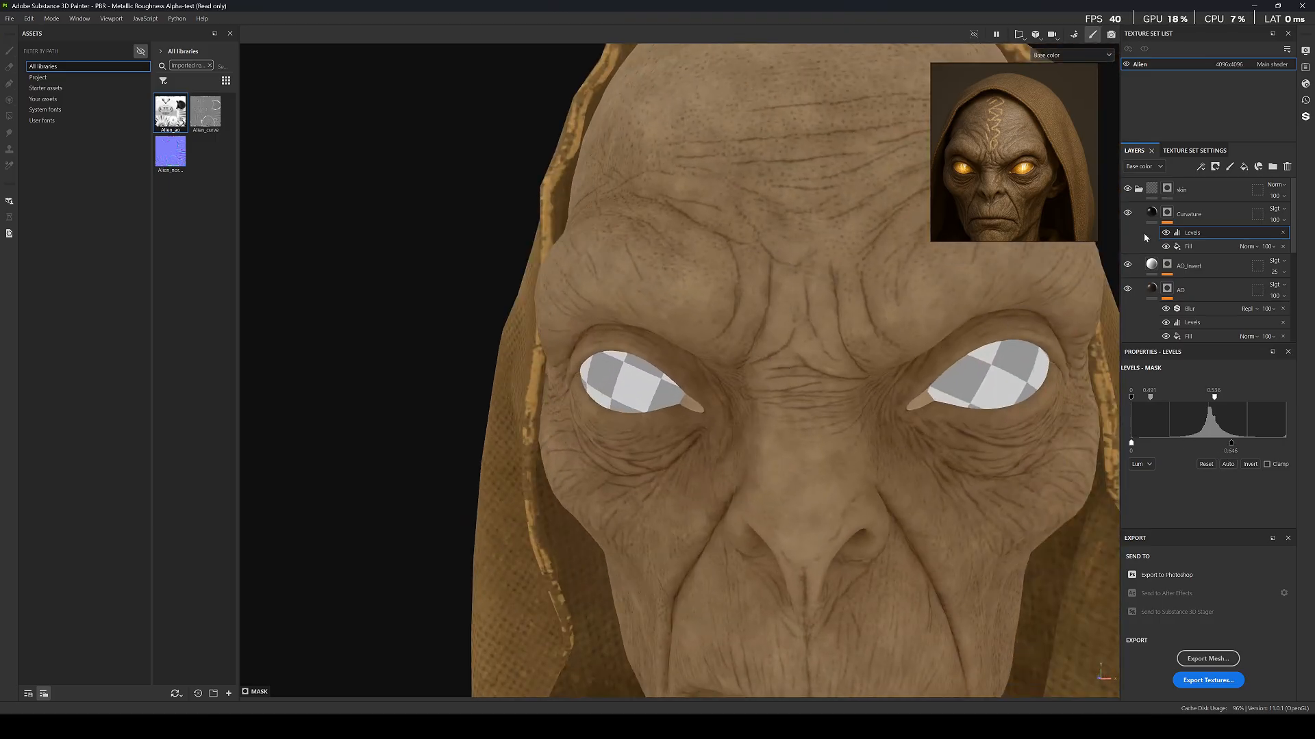
drag(1231, 443, 1202, 453)
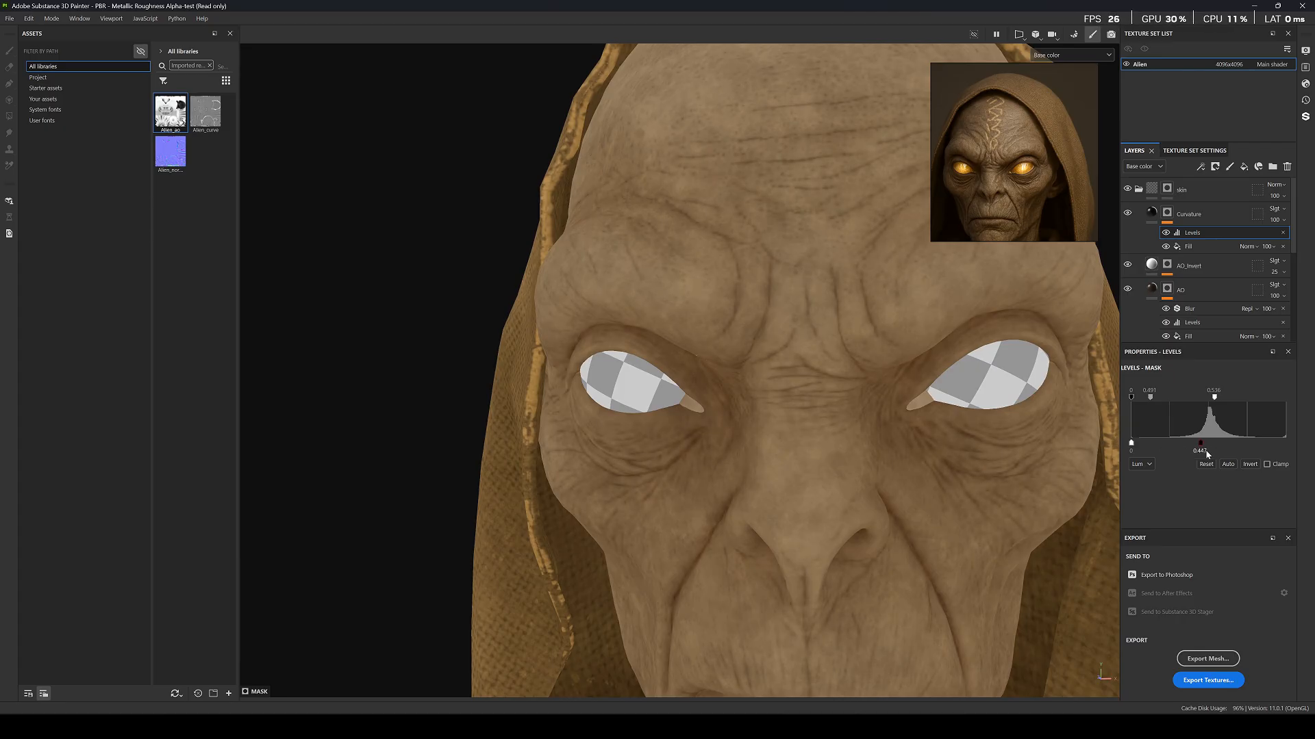
drag(1223, 454, 1218, 454)
key(m)
alt+right_drag(801, 390, 798, 323)
alt+drag(799, 322, 855, 301)
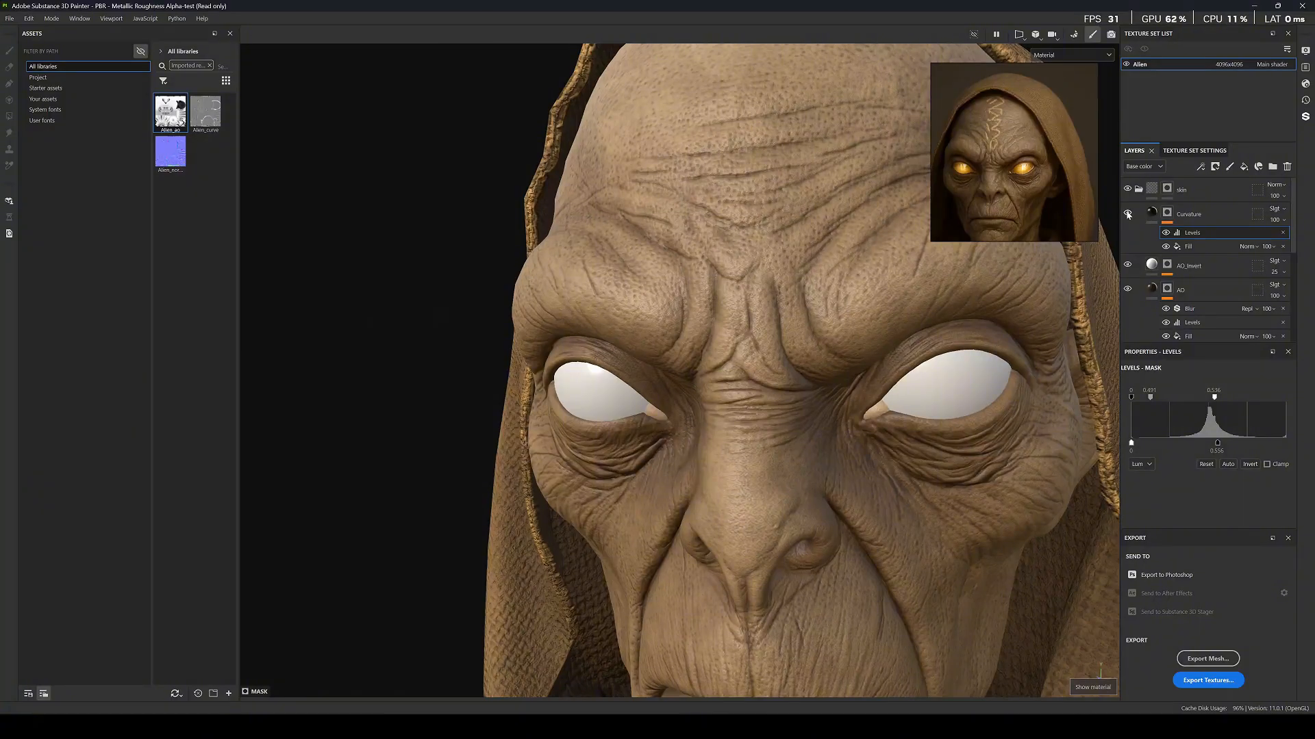
Enable the roughness channel on the Curvature layer and set its roughness to 0.9544.
click(1151, 213)
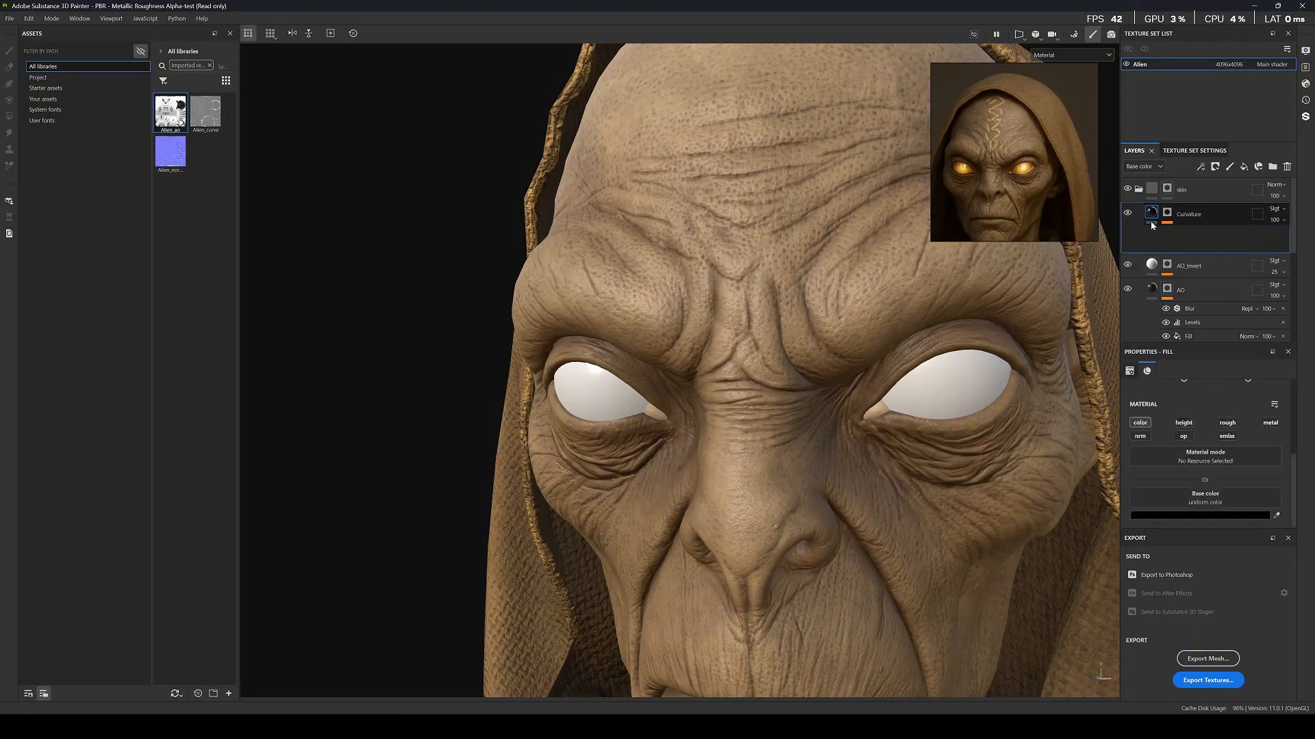
click(1228, 423)
scroll(1216, 506, down, 2)
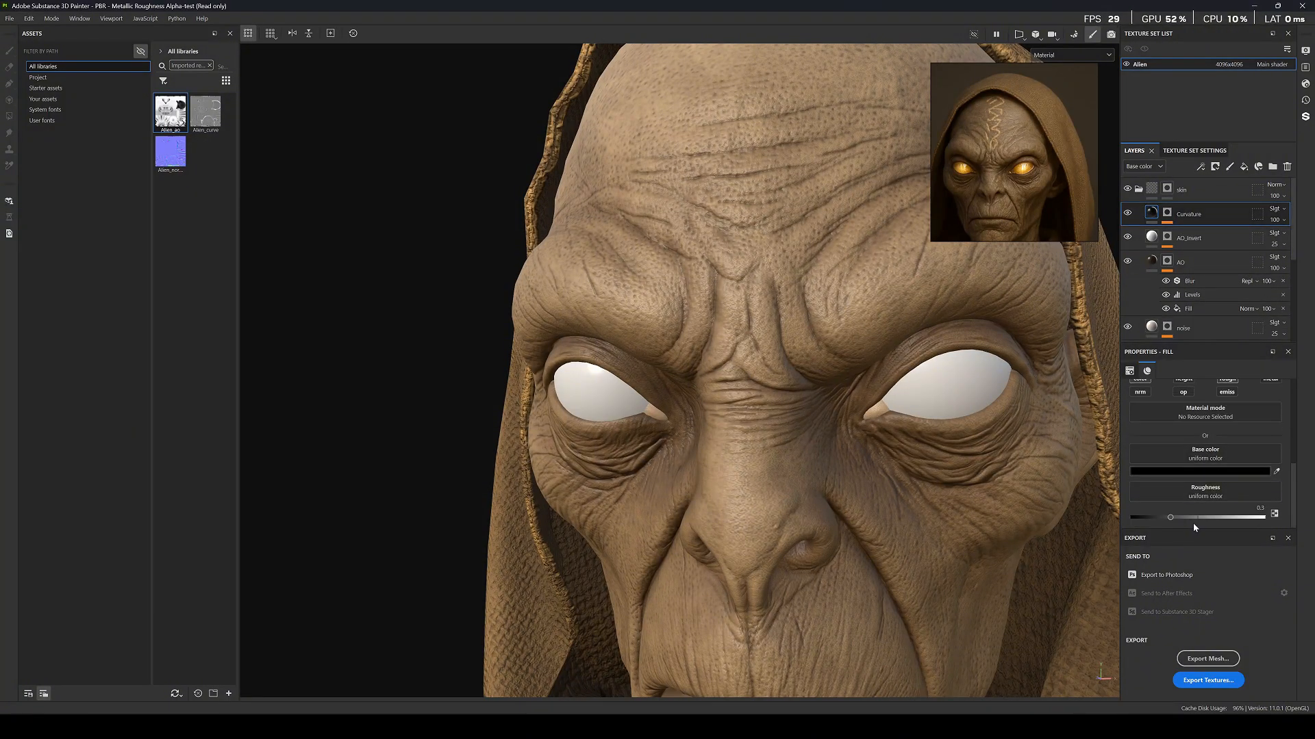
drag(1170, 517, 1255, 518)
drag(1232, 526, 1259, 524)
scroll(793, 292, down, 3)
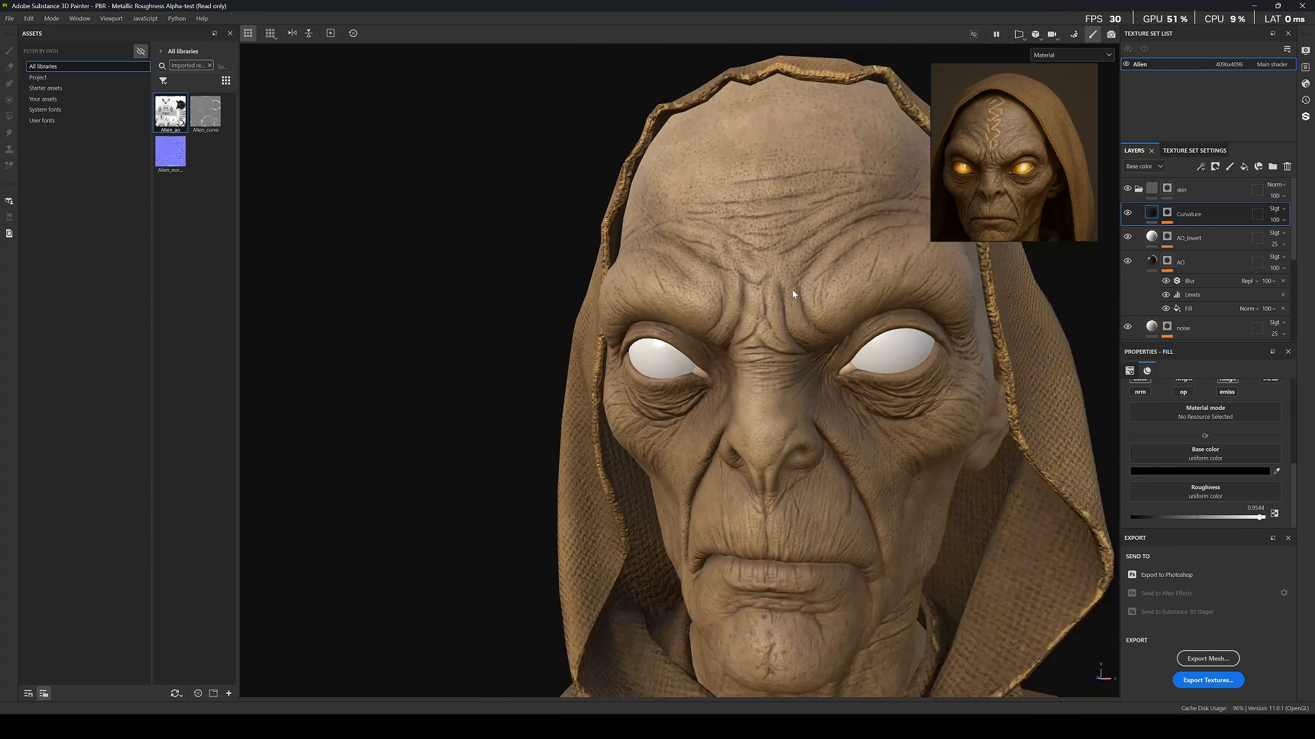
Examine the wrinkles in the roughness channel up close and compare them with the material view.
key(m)
scroll(823, 259, up, 2)
key(c)
mouse_move(816, 257)
alt+right_down()
mouse_move(864, 256)
mouse_move(822, 259)
alt+right_up()
key(c)
key(c)
scroll(822, 311, up, 3)
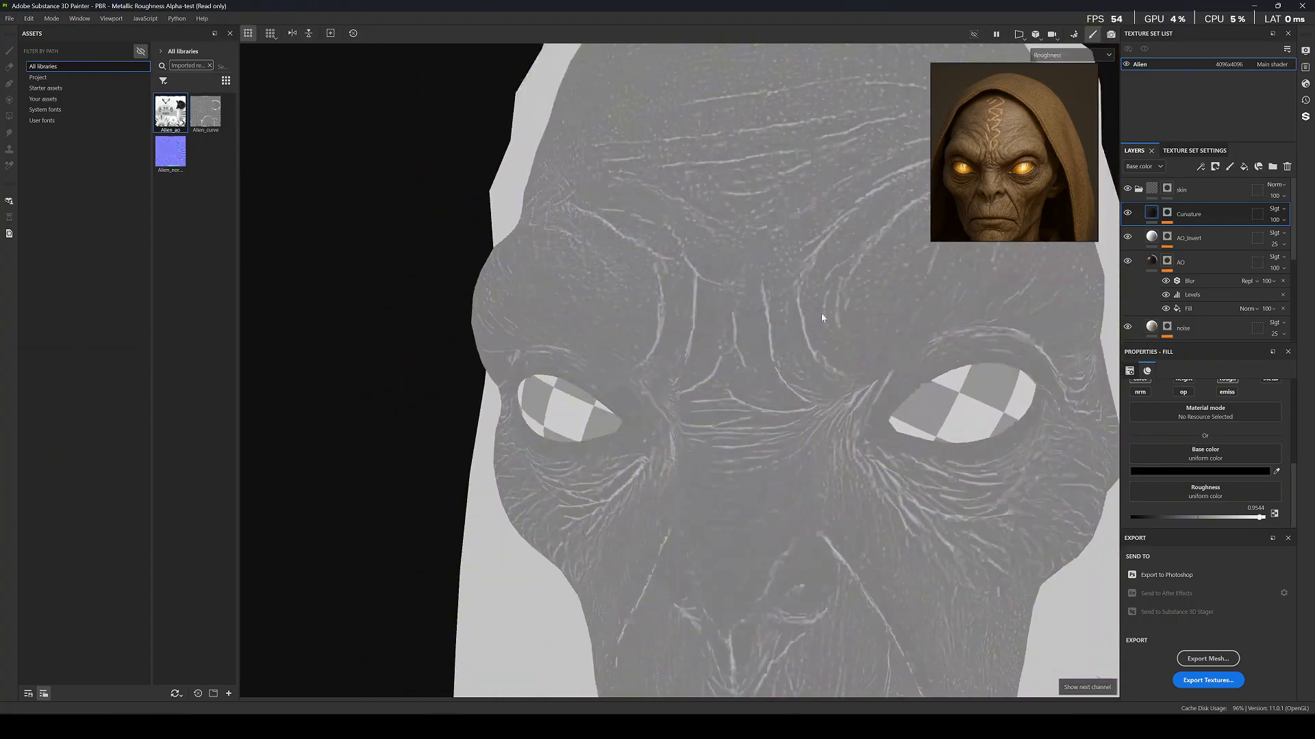
alt+drag(822, 311, 781, 335)
scroll(835, 302, down, 5)
key(m)
scroll(844, 307, up, 6)
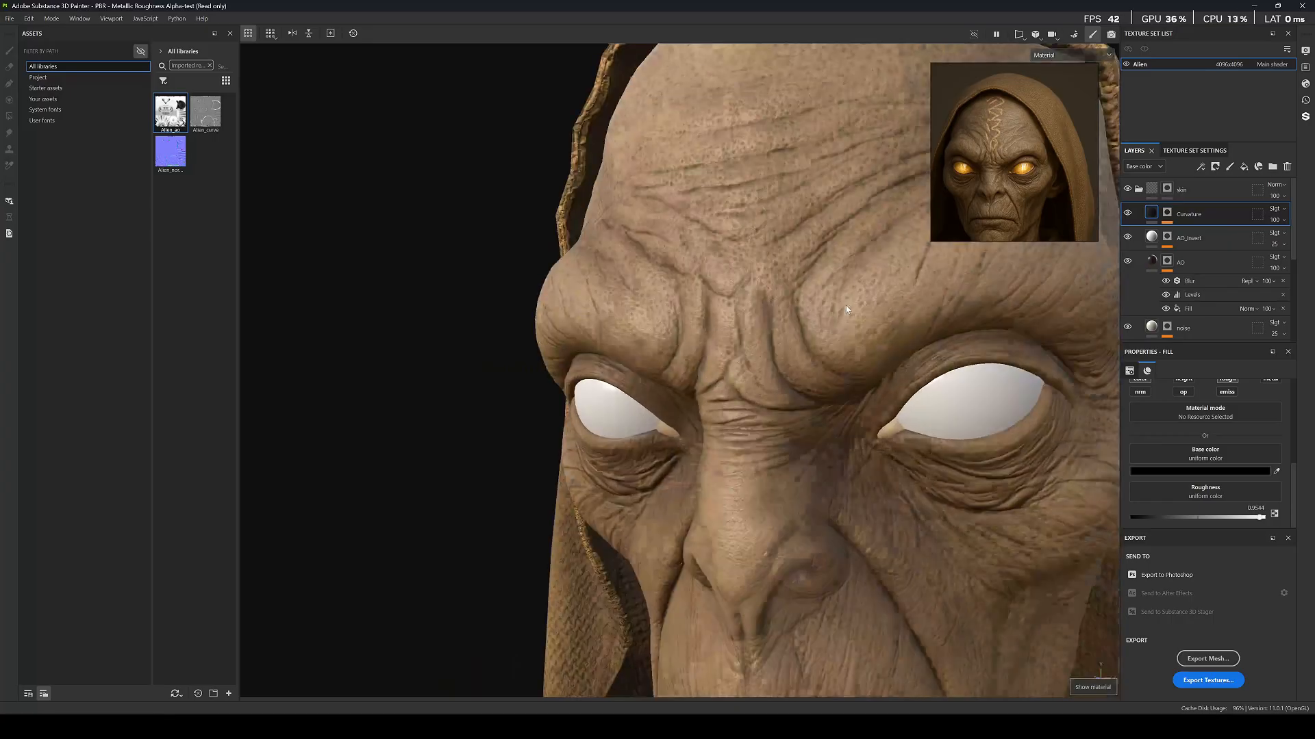
Cycle through the face's single-channel views, including the mask view, and return to base color.
key(c)
key(c)
key(c)
key(c)
key(c)
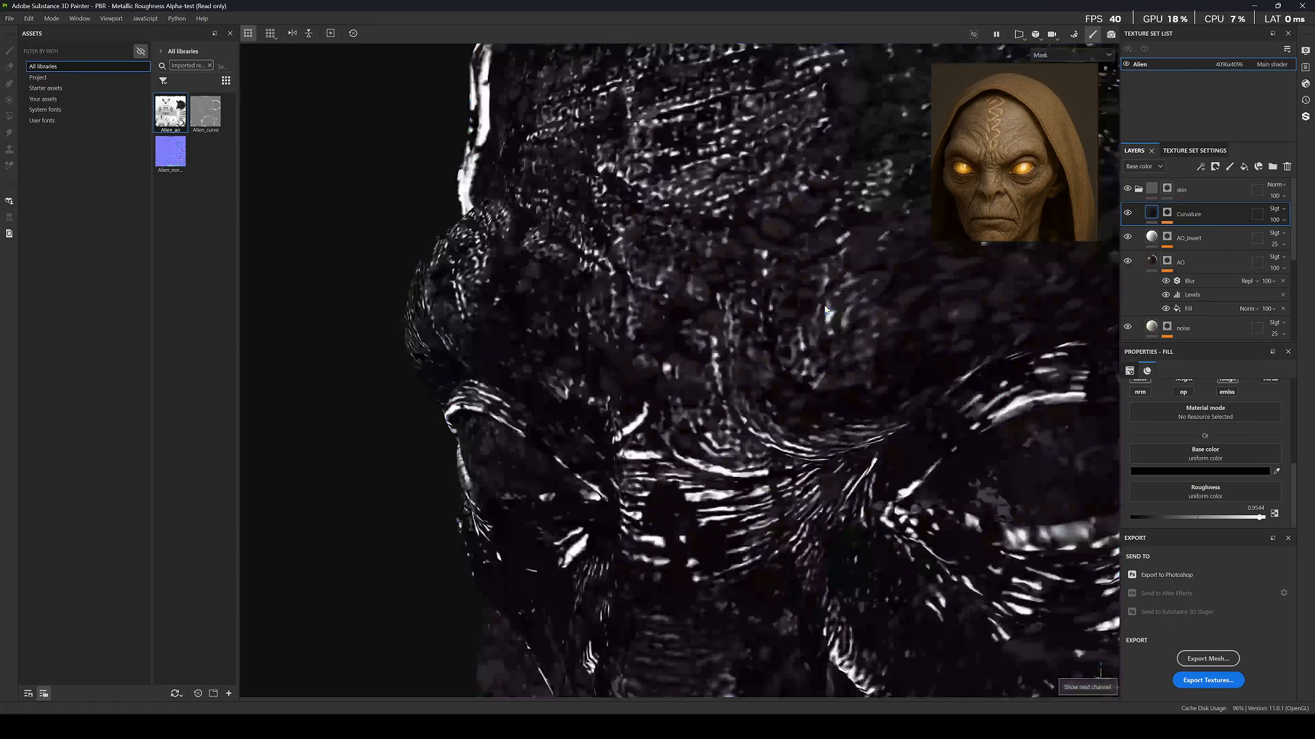
key(c)
scroll(824, 306, down, 2)
Add a Blur filter above the Levels in the Curvature layer's mask and set its intensity to 0.07.
click(1160, 213)
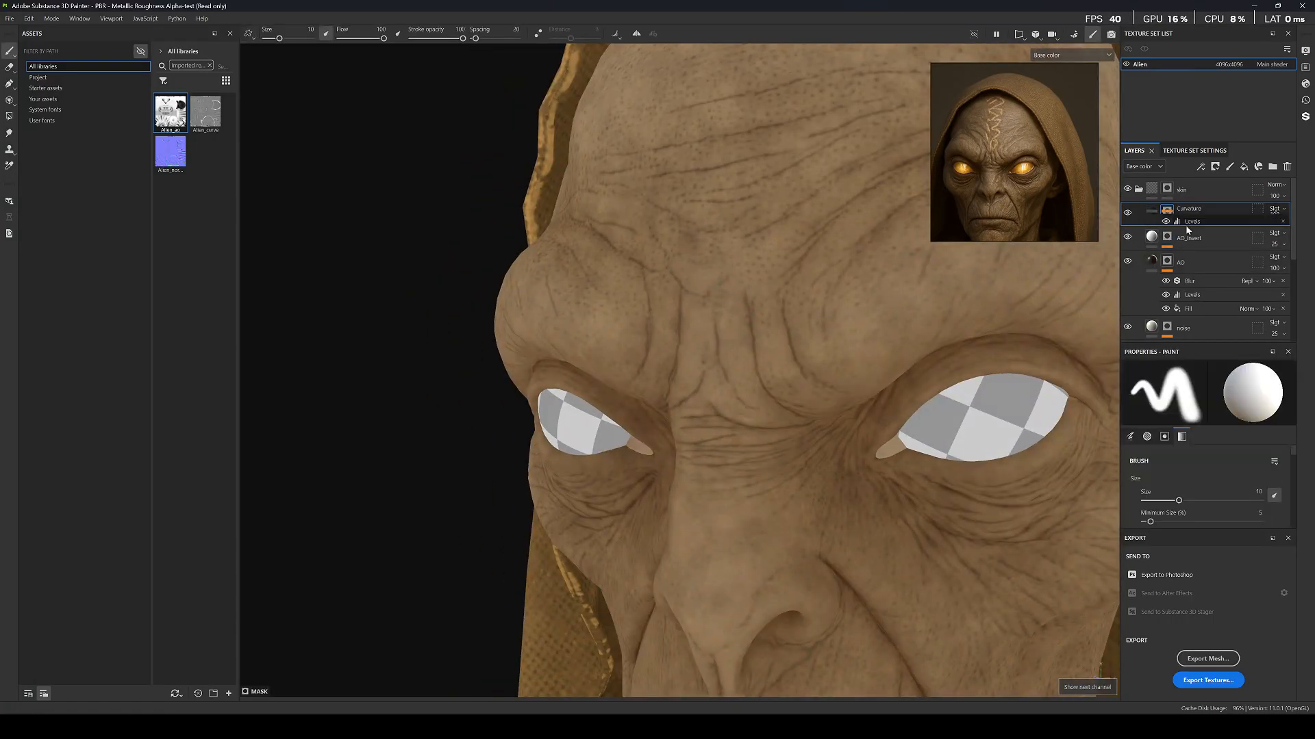
right_click(1195, 234)
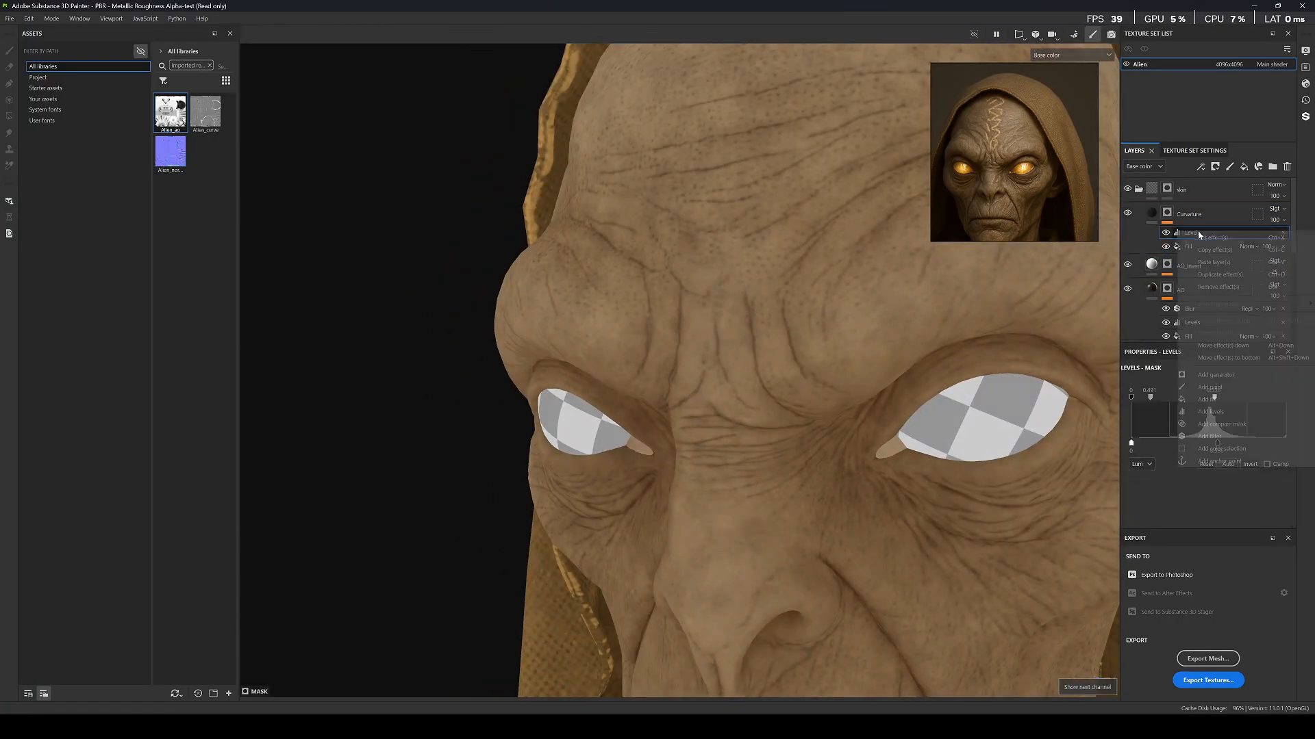
click(1209, 437)
click(1206, 398)
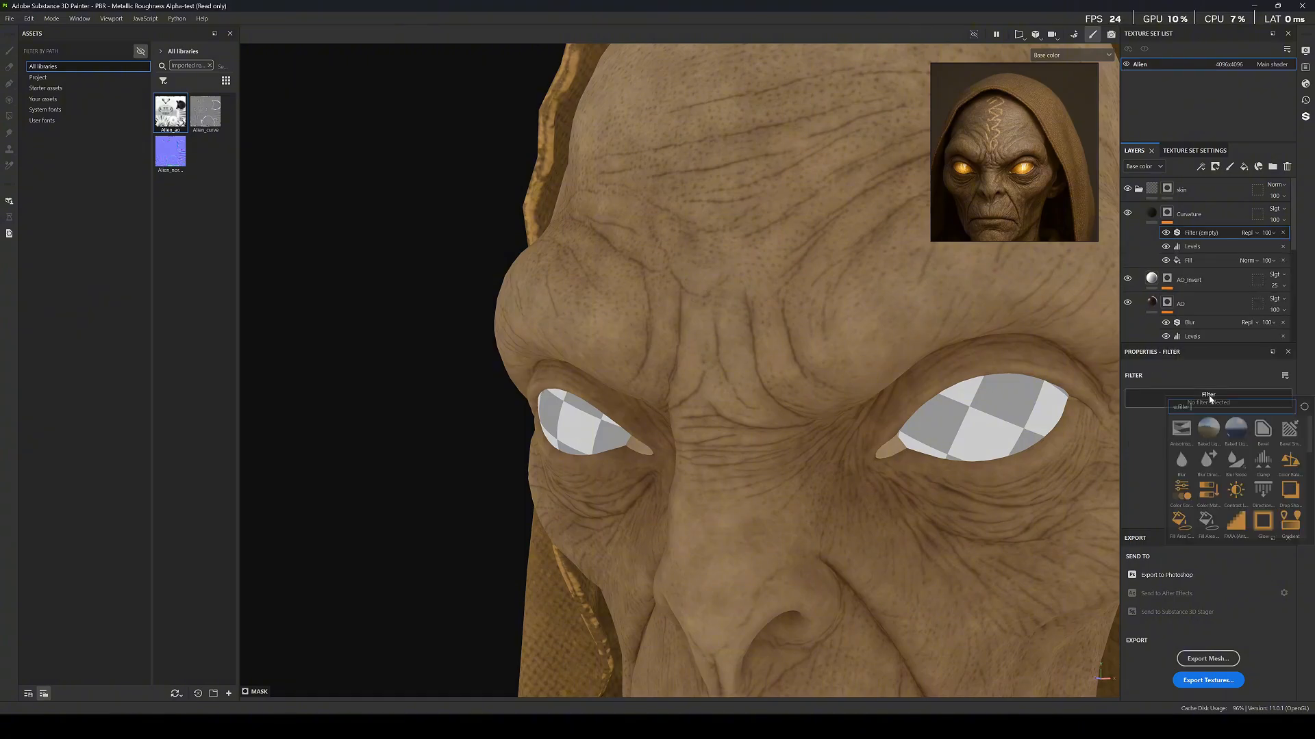
click(1189, 451)
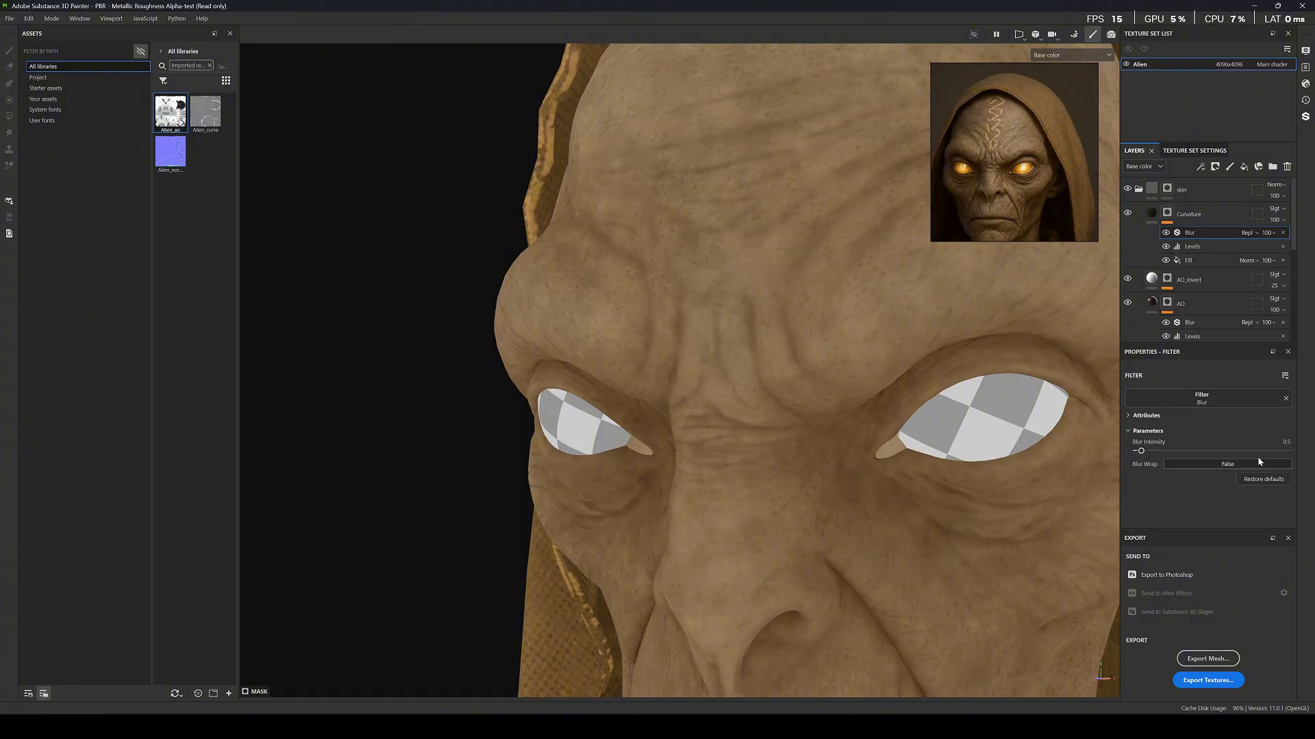
click(1287, 442)
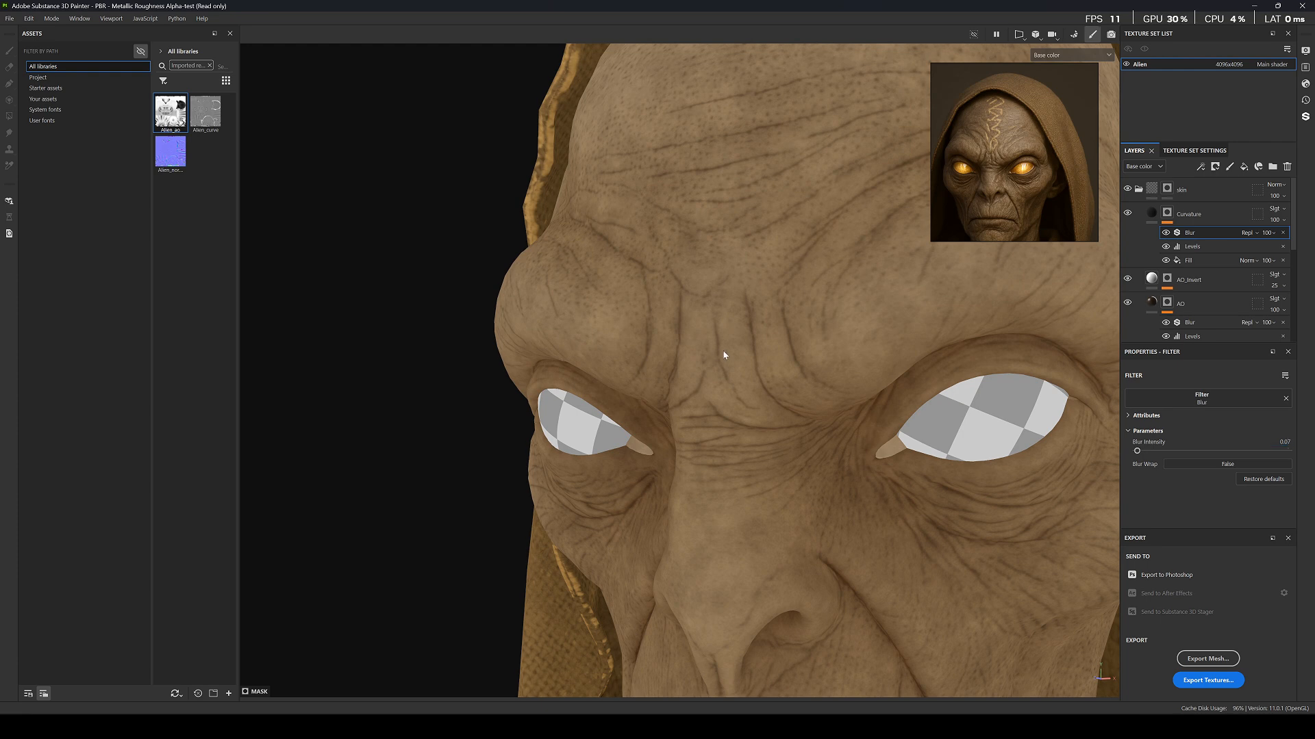
Examine the softened wrinkles on the alien's face in base color, from close up and farther away.
alt+drag(732, 350, 773, 324)
alt+right_drag(772, 325, 722, 317)
alt+drag(788, 369, 729, 344)
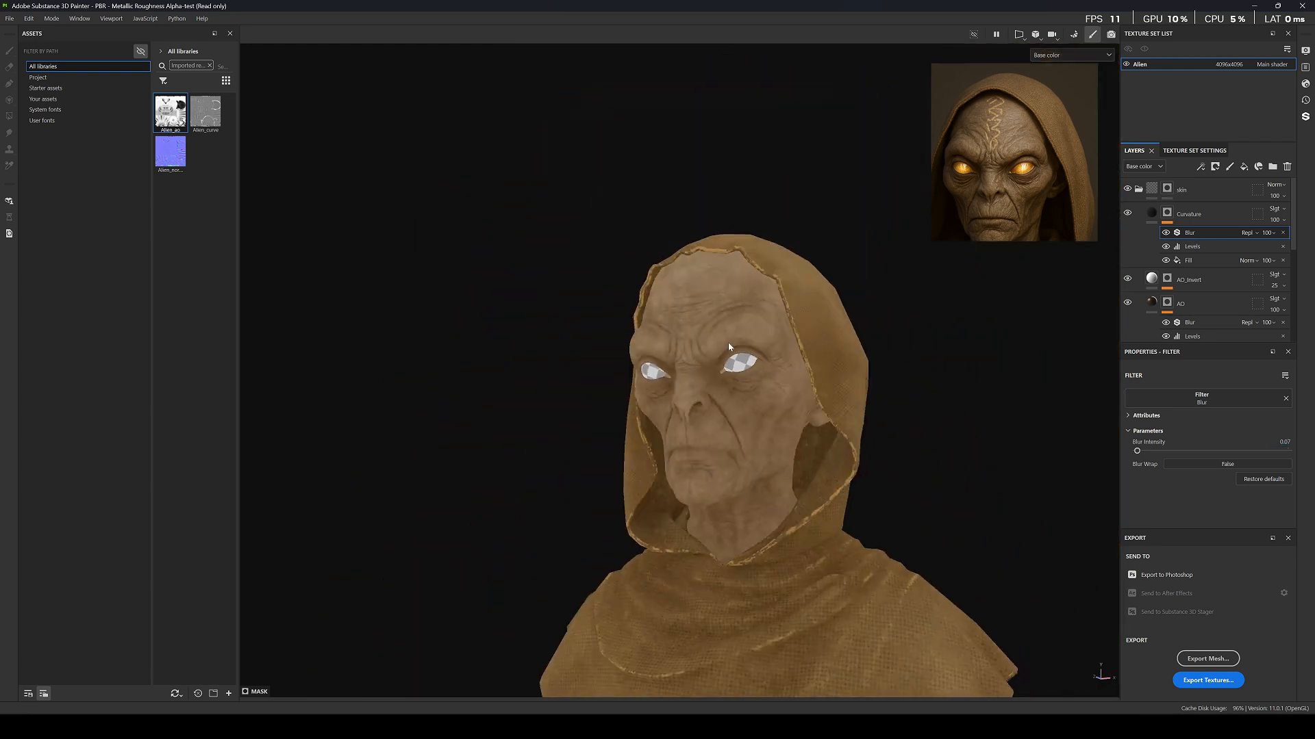
alt+right_drag(728, 344, 788, 329)
click(1211, 217)
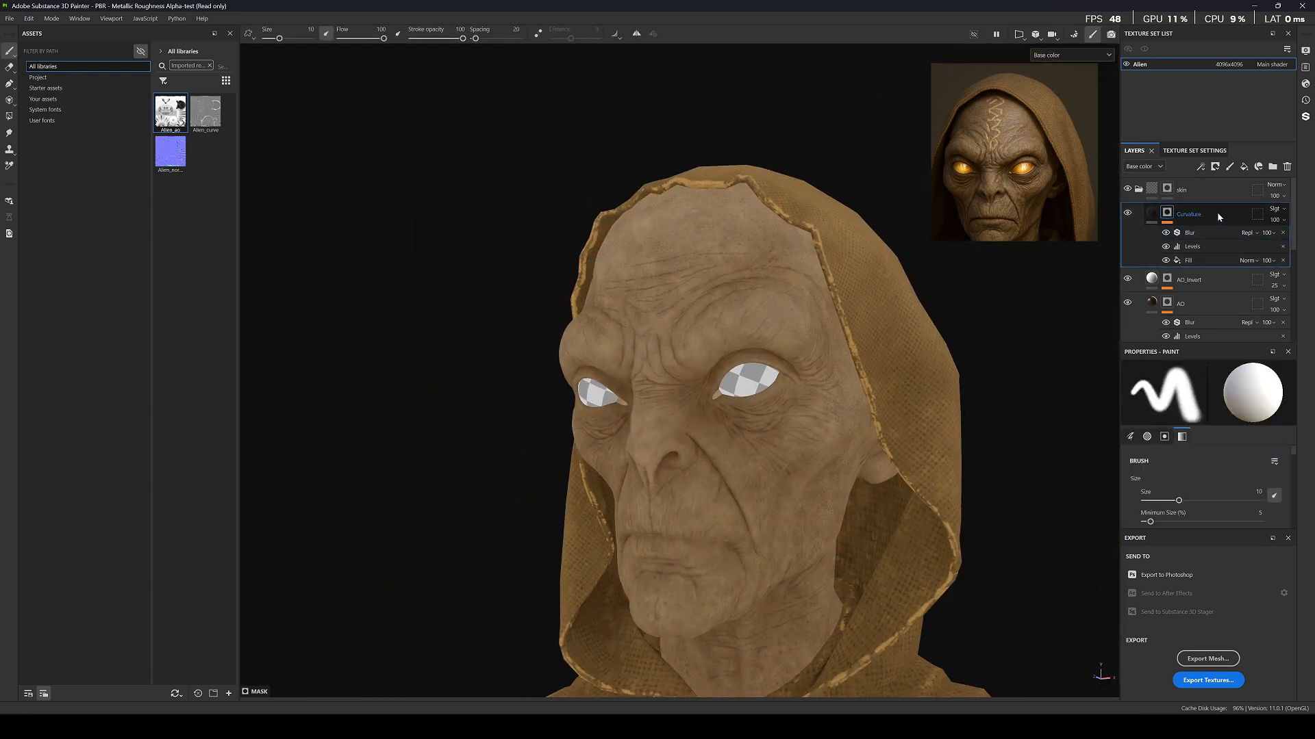
alt+right_drag(692, 391, 630, 394)
alt+drag(589, 404, 650, 409)
mouse_move(630, 411)
alt+right_down()
mouse_move(697, 424)
mouse_move(633, 418)
mouse_move(643, 414)
alt+right_up()
Inspect the whole bust in material view from several angles and distances, and return to base color.
key(m)
mouse_move(767, 411)
alt+mouse_down()
mouse_move(864, 415)
mouse_move(760, 421)
alt+mouse_up()
alt+right_drag(760, 421, 692, 424)
alt+middle_drag(691, 425, 684, 369)
alt+drag(685, 370, 640, 346)
mouse_move(640, 329)
alt+right_down()
mouse_move(710, 316)
mouse_move(644, 342)
alt+right_up()
alt+drag(709, 356, 669, 384)
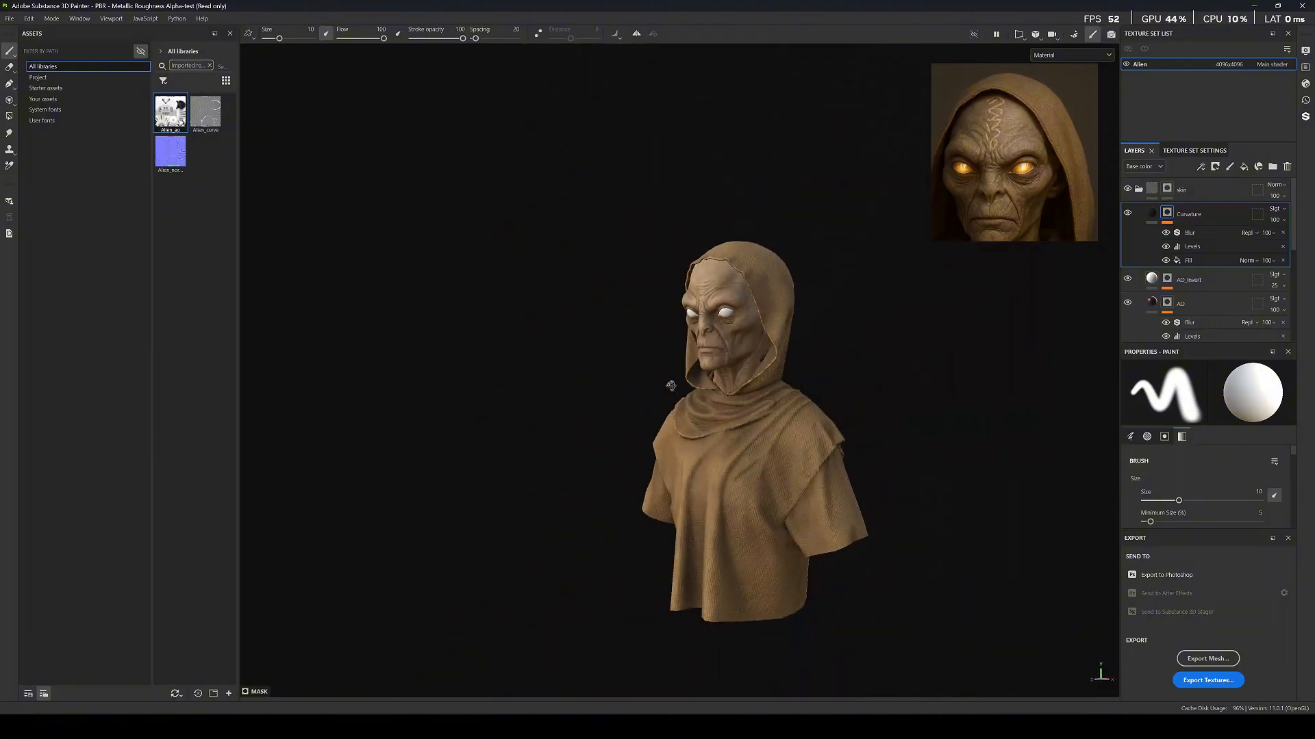
alt+right_drag(669, 385, 735, 298)
key(c)
alt+right_drag(784, 425, 763, 409)
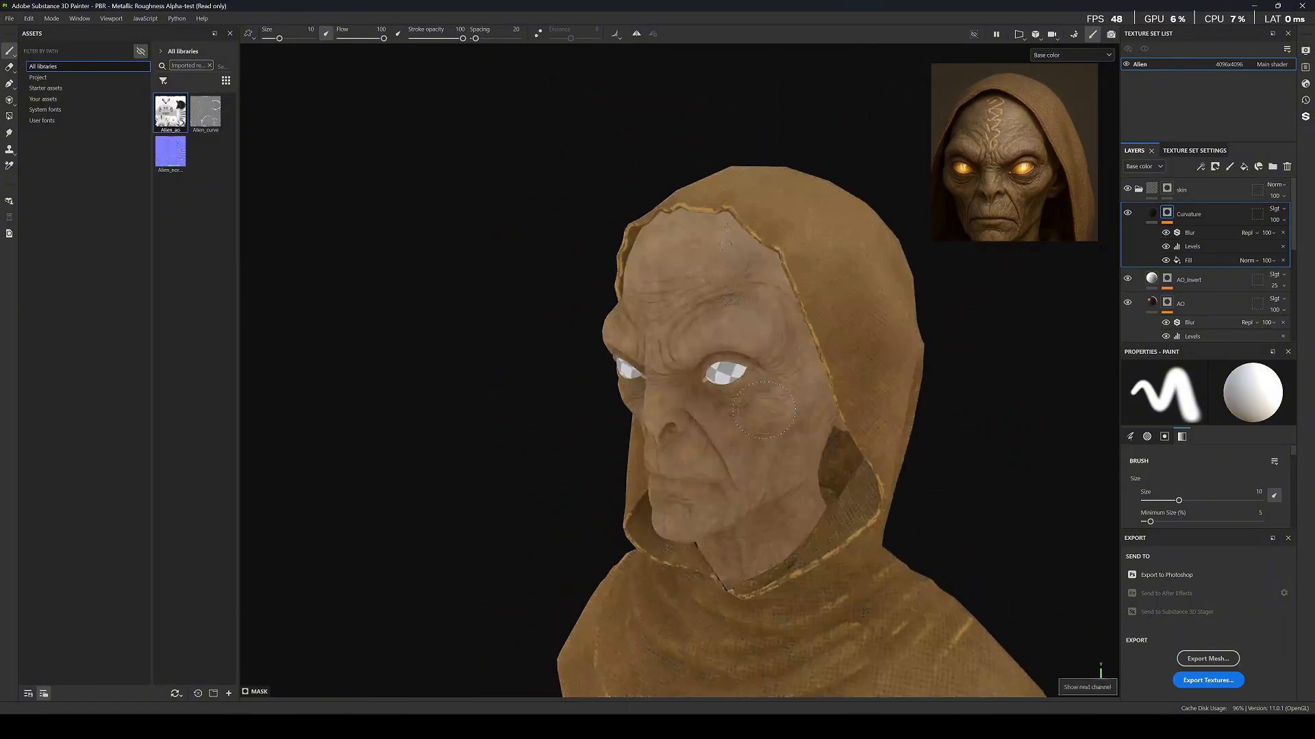
Duplicate the Curvature layer and change the copy's base color to a light peach.
right_click(1167, 212)
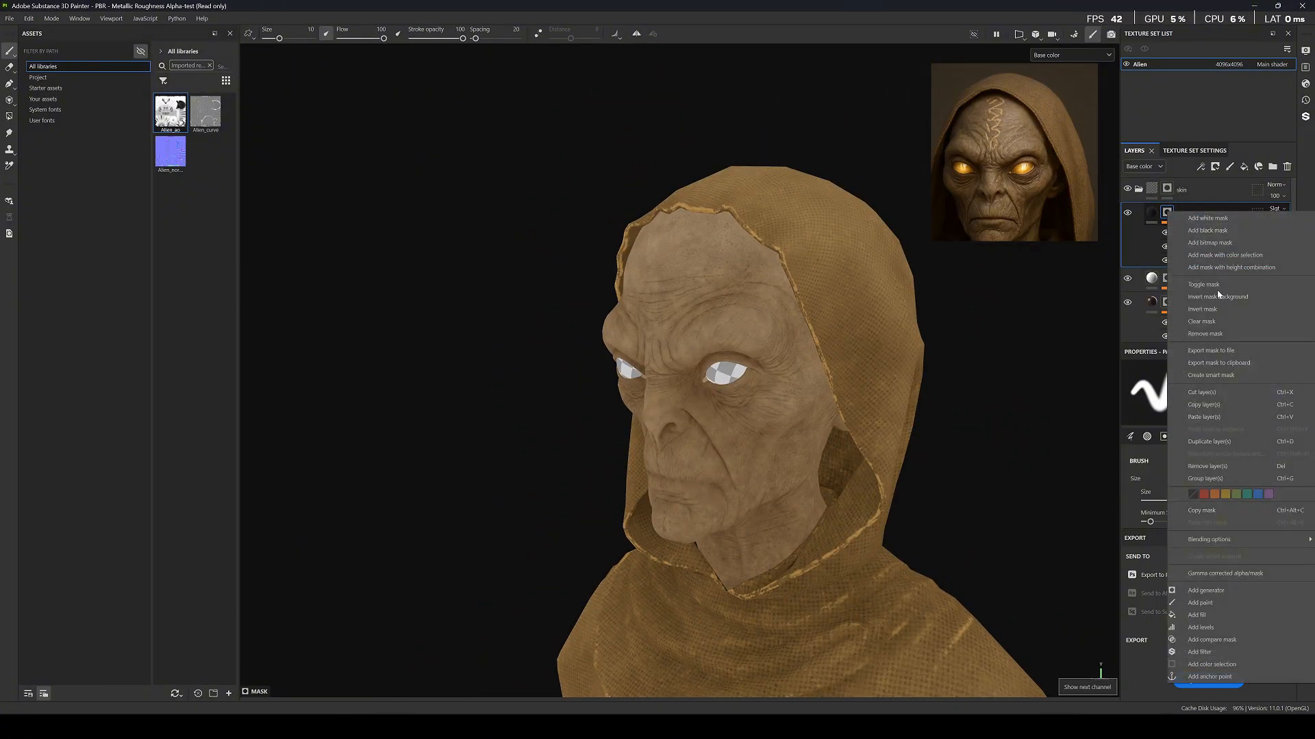
click(1208, 441)
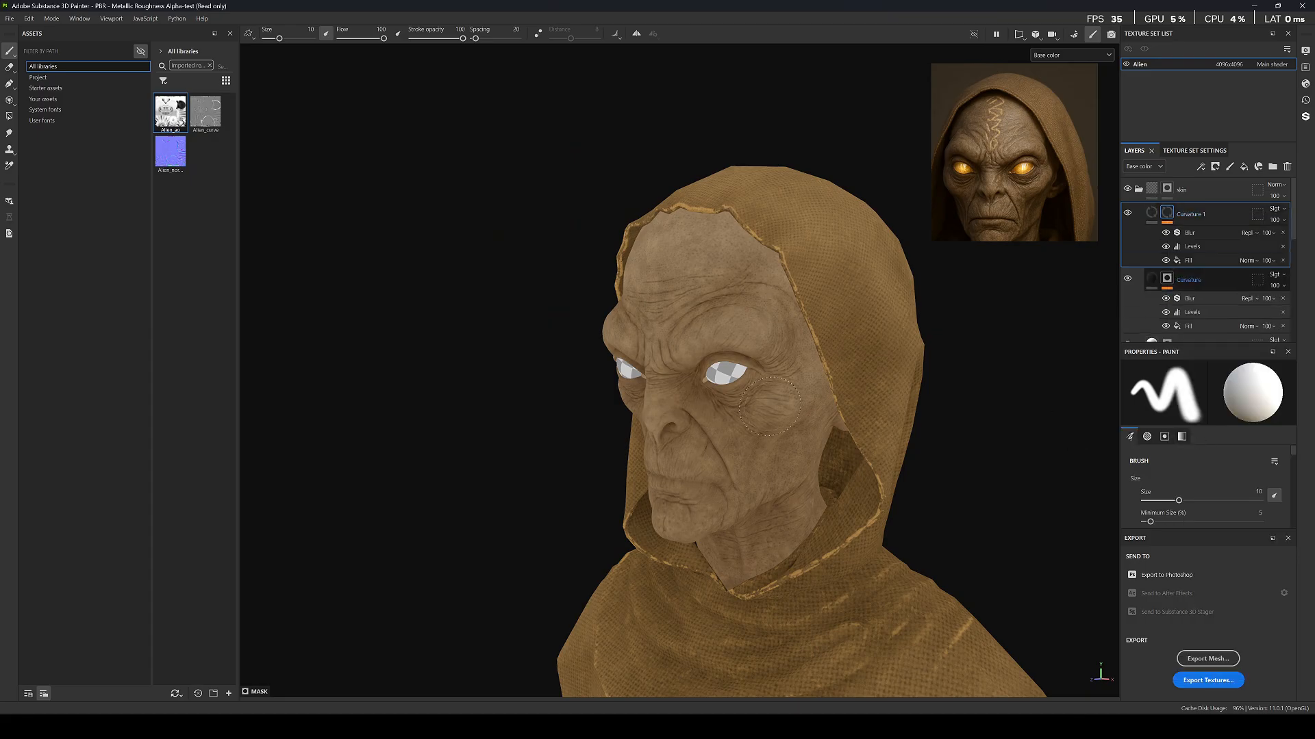
click(1152, 217)
click(1181, 475)
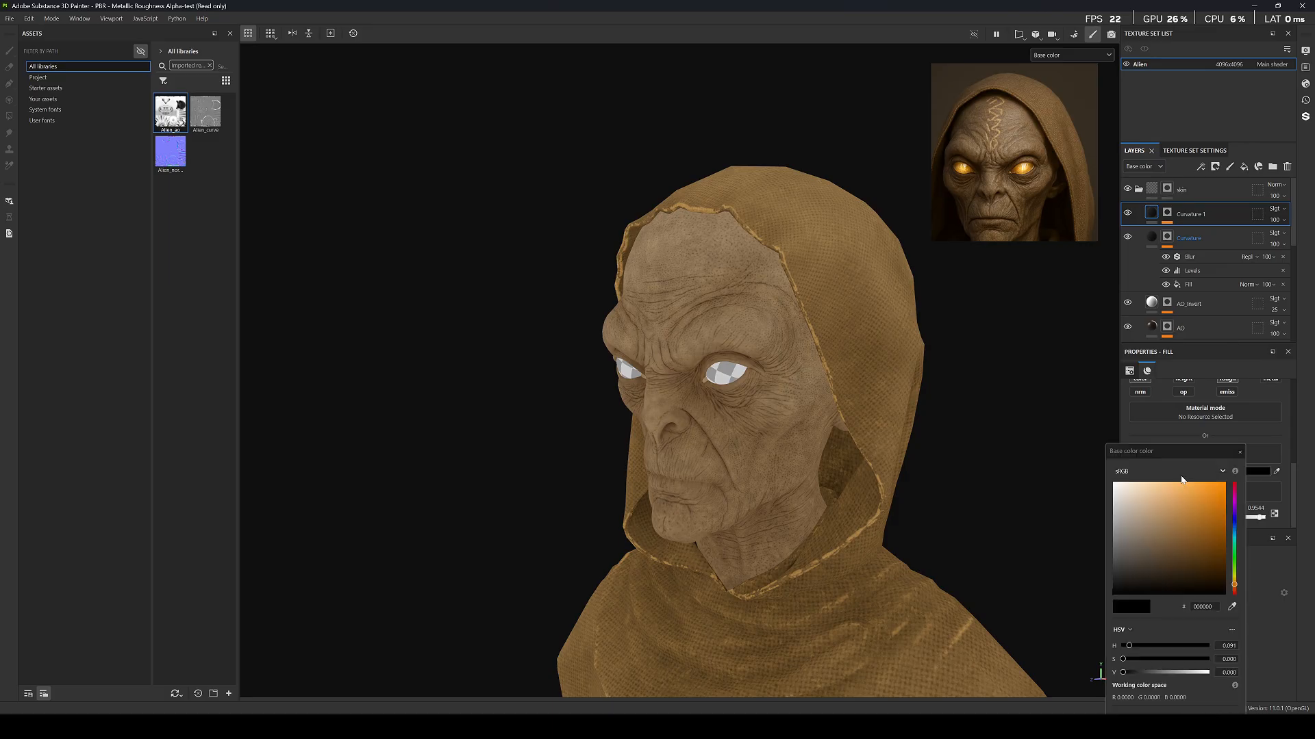
click(1137, 482)
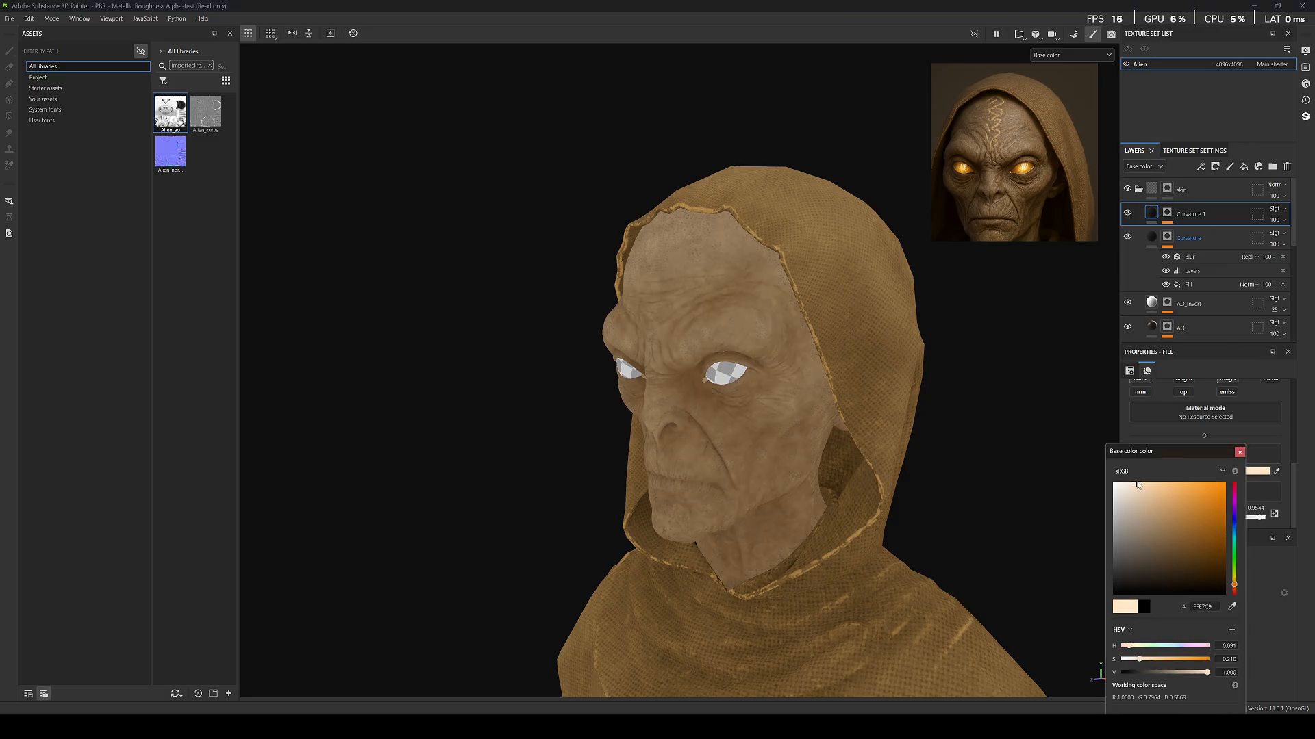
click(1156, 484)
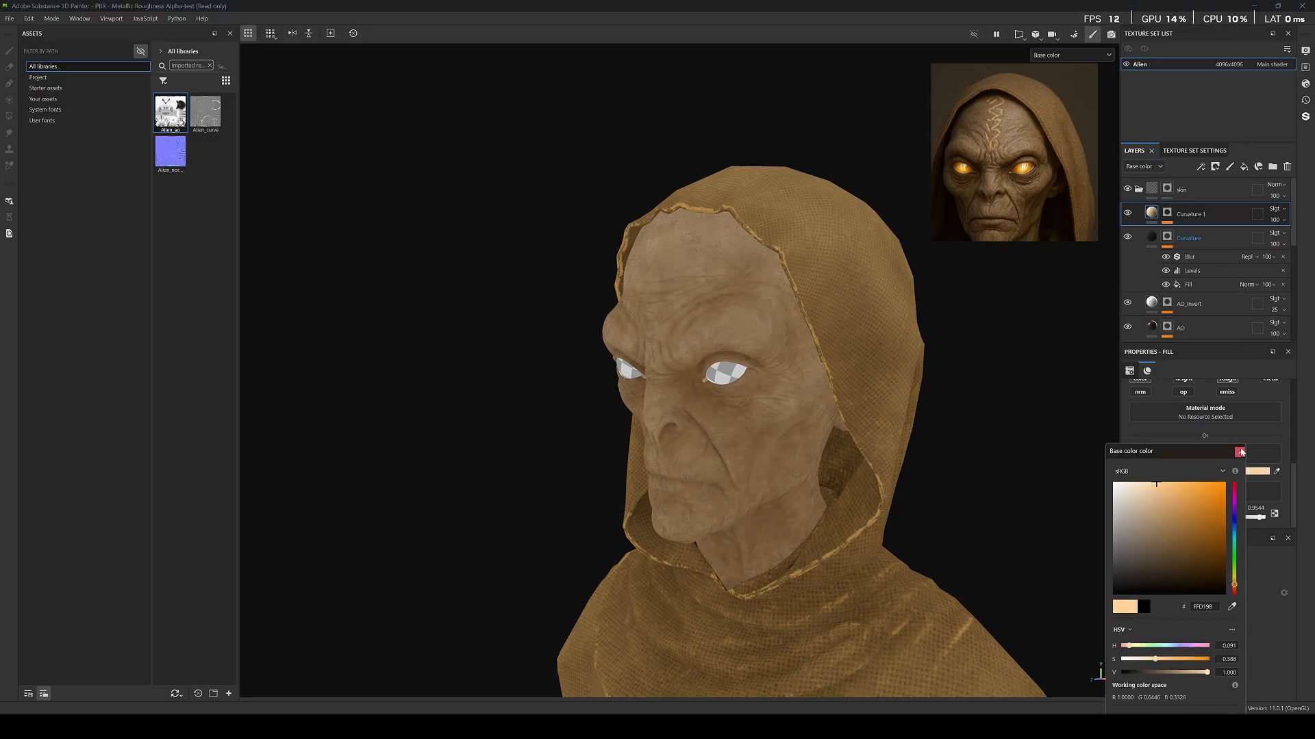
click(1240, 452)
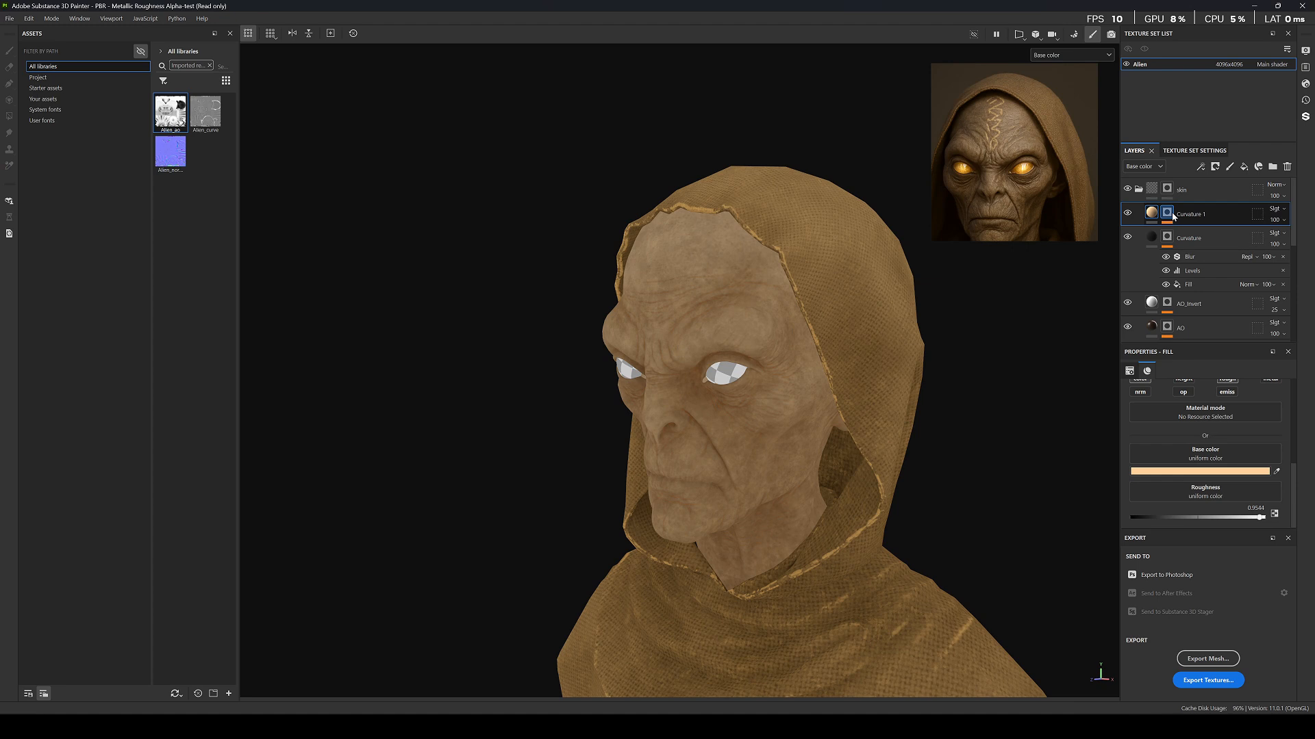
Remove the Blur filter from the Curvature 1 mask and reset its Levels.
click(1172, 215)
click(1199, 253)
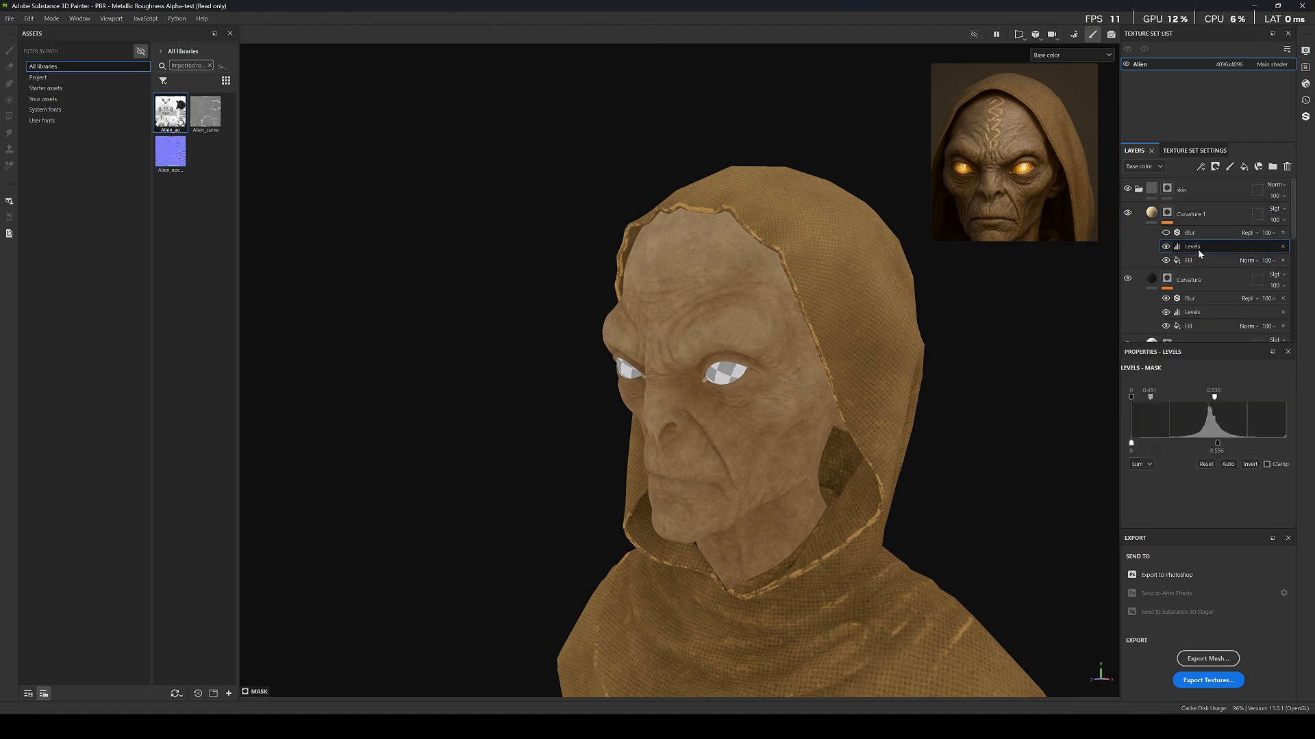
click(1282, 233)
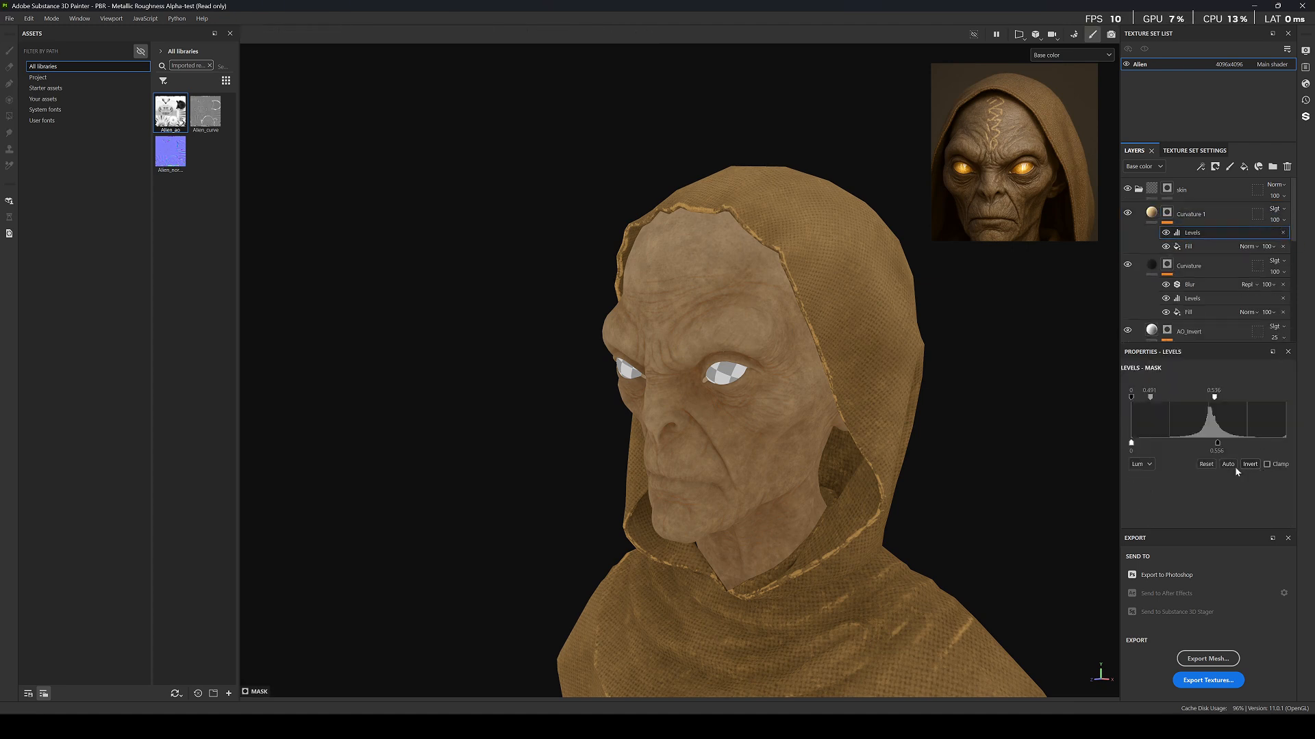
click(1206, 464)
click(1254, 466)
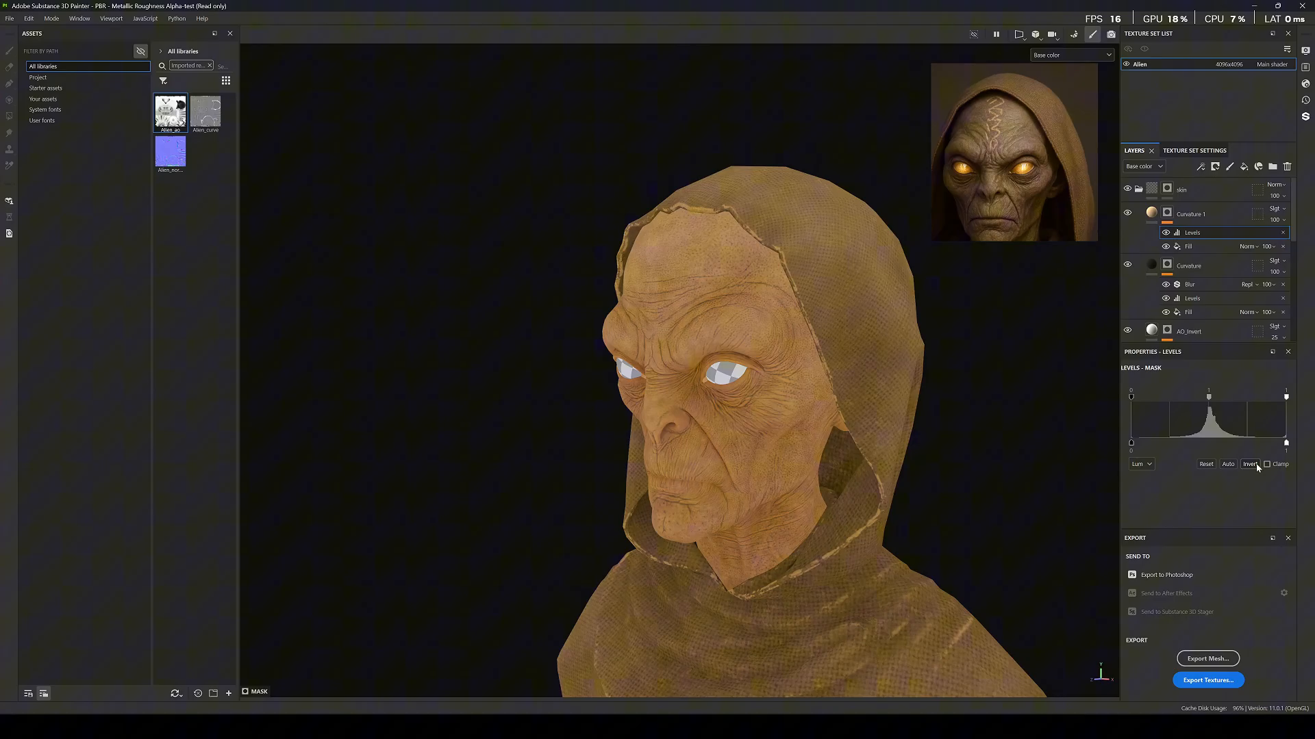
Set the Curvature 1 mask's Levels midpoint to about 9.146 and its upper output limit to about 0.553, and check the face.
scroll(667, 471, up, 5)
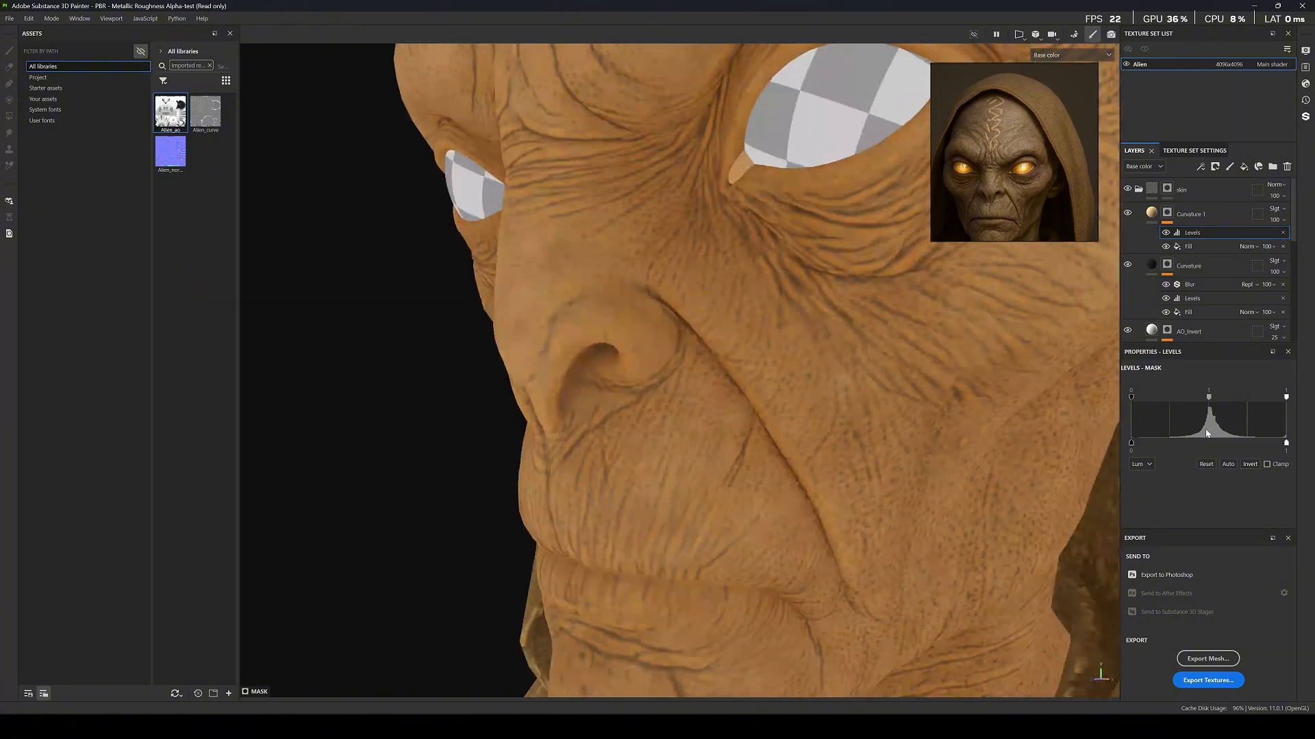
mouse_move(1286, 397)
mouse_down()
mouse_move(1222, 397)
mouse_move(1287, 397)
mouse_move(1239, 401)
mouse_move(1250, 401)
mouse_up()
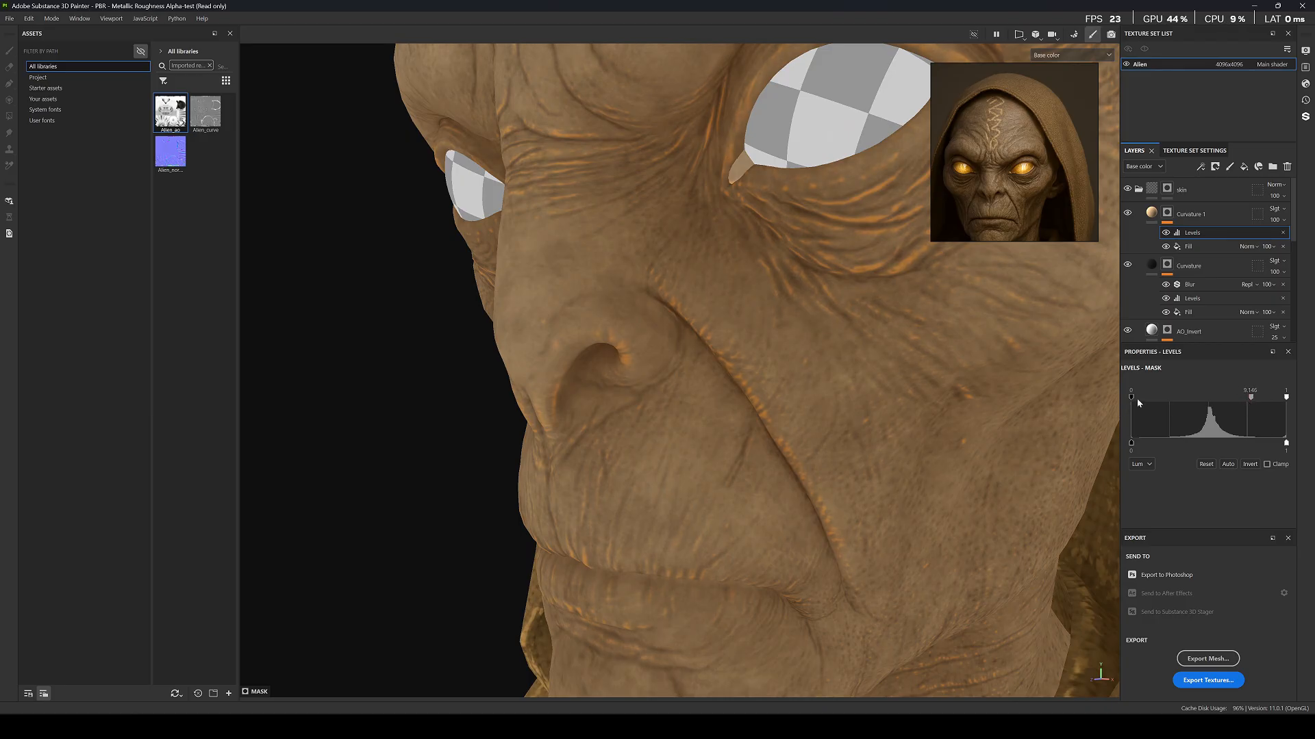
mouse_move(1131, 397)
mouse_down()
mouse_move(1237, 408)
mouse_move(1107, 403)
mouse_up()
drag(1286, 448, 1216, 445)
key(f)
alt+drag(666, 356, 757, 363)
scroll(757, 363, up, 3)
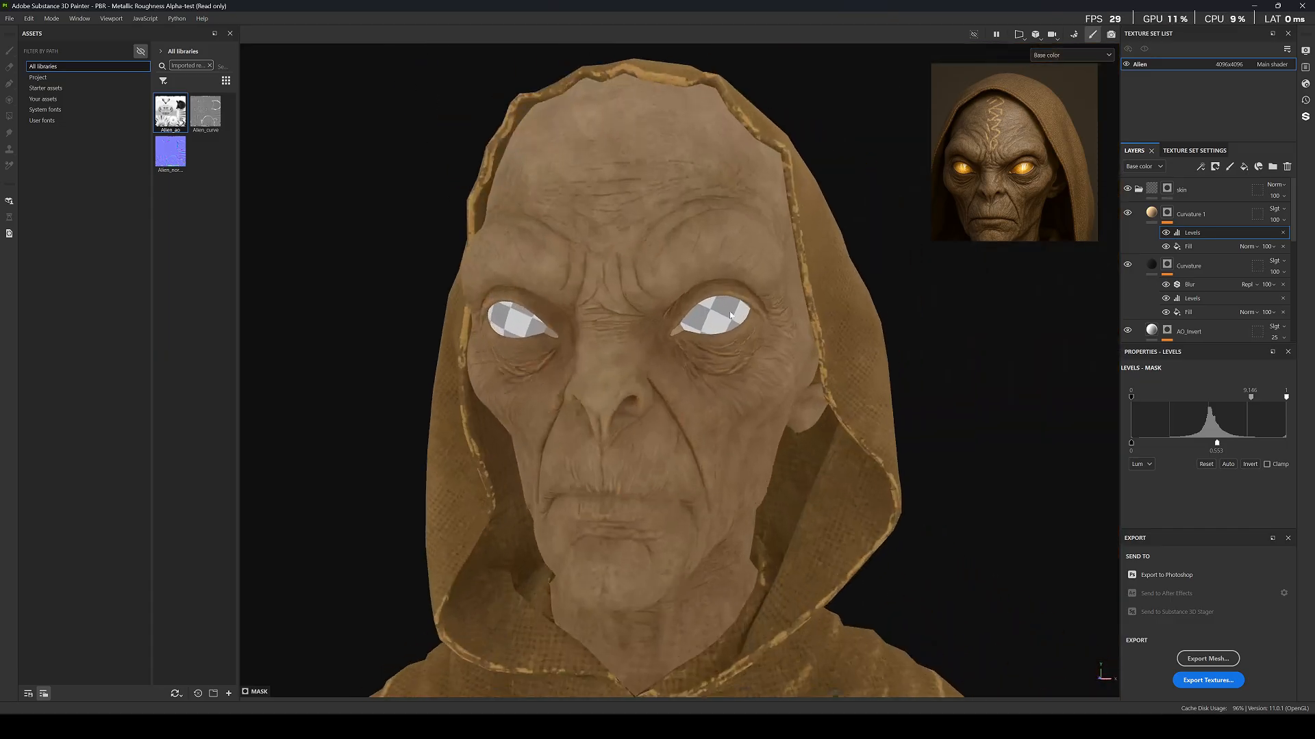
Change the Curvature 1 layer's base color to a pale cream, FFEBD4, checking it on the wrinkles around the eye.
click(1151, 213)
click(1158, 472)
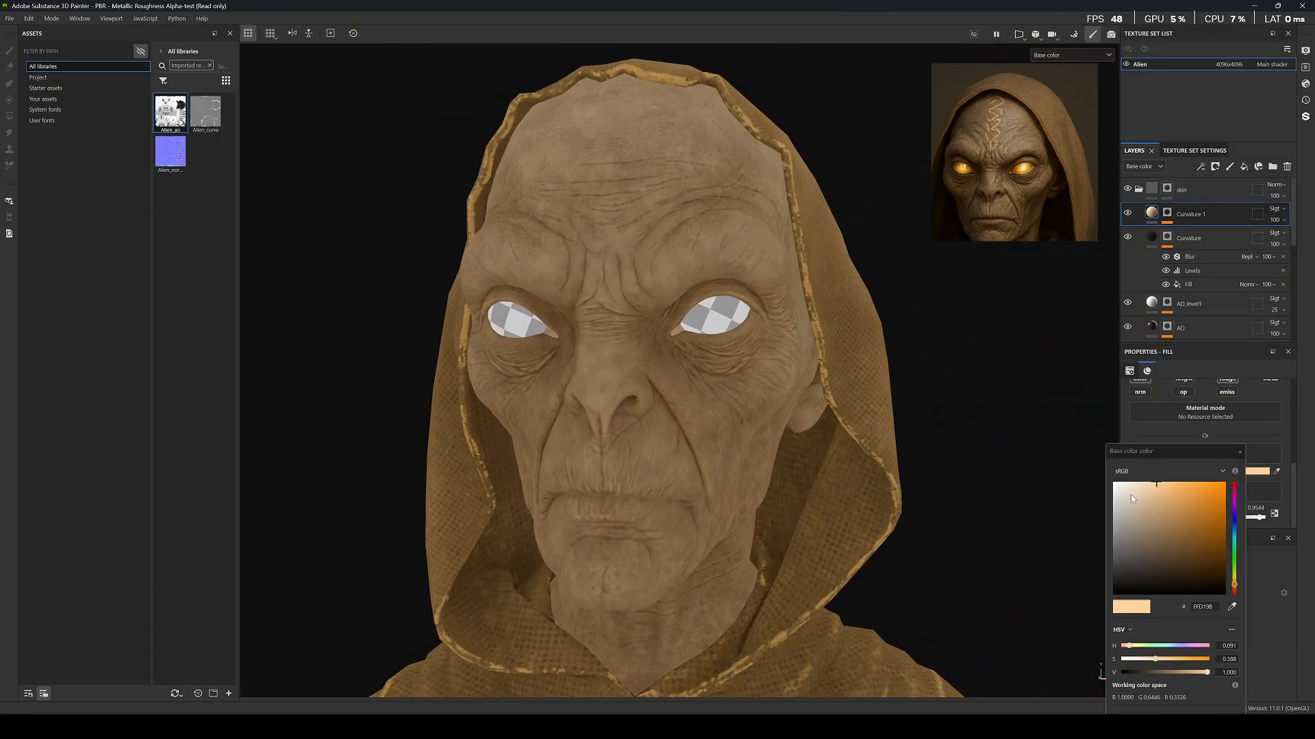
drag(1121, 481, 1130, 477)
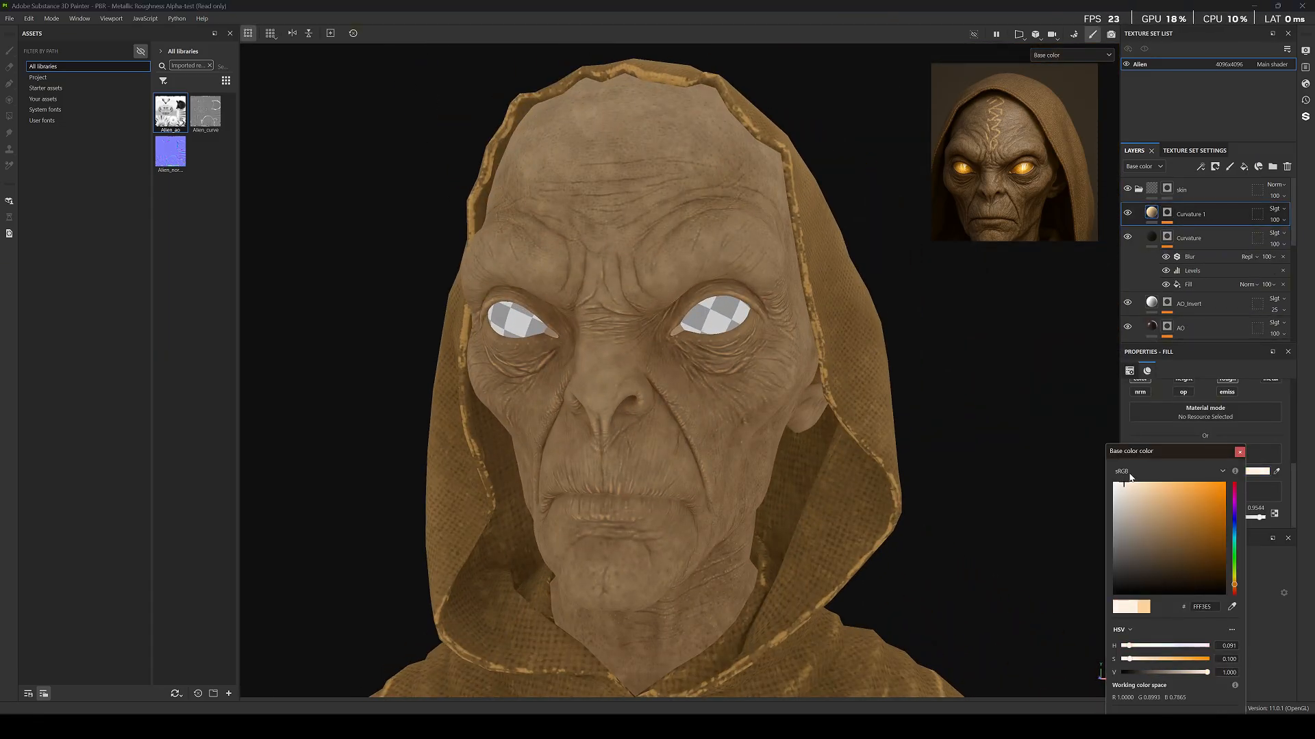
alt+drag(773, 377, 607, 388)
scroll(608, 387, up, 6)
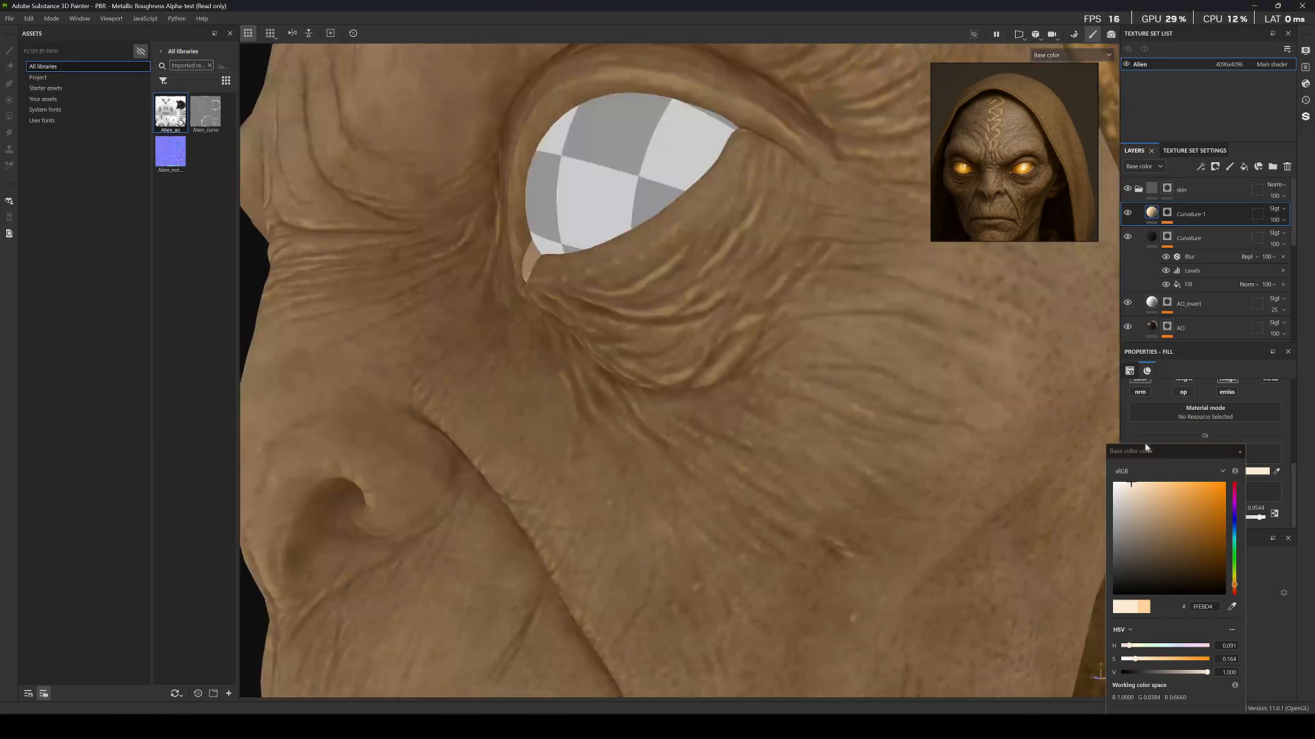
click(1239, 454)
Add a Blur filter above the Levels in the Curvature 1 mask and set its intensity to 0.22.
click(1167, 213)
click(1166, 222)
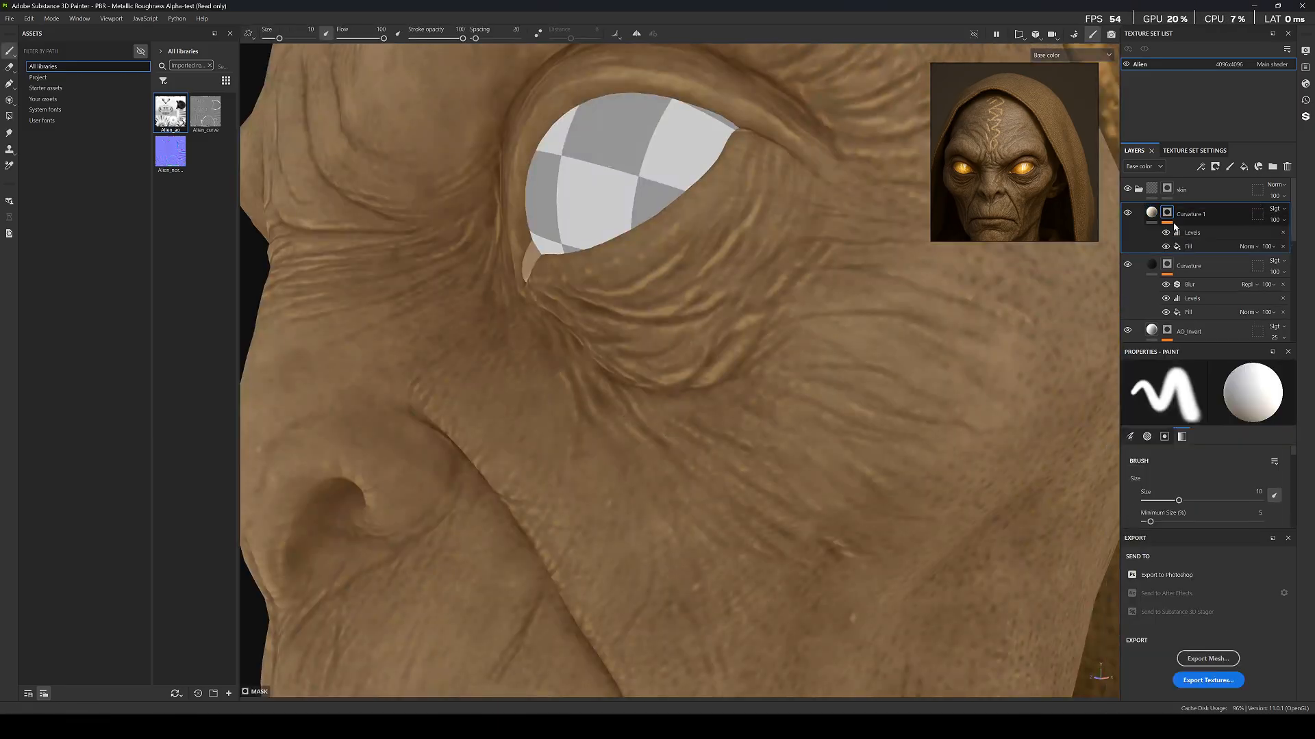
click(1195, 234)
right_click(1195, 236)
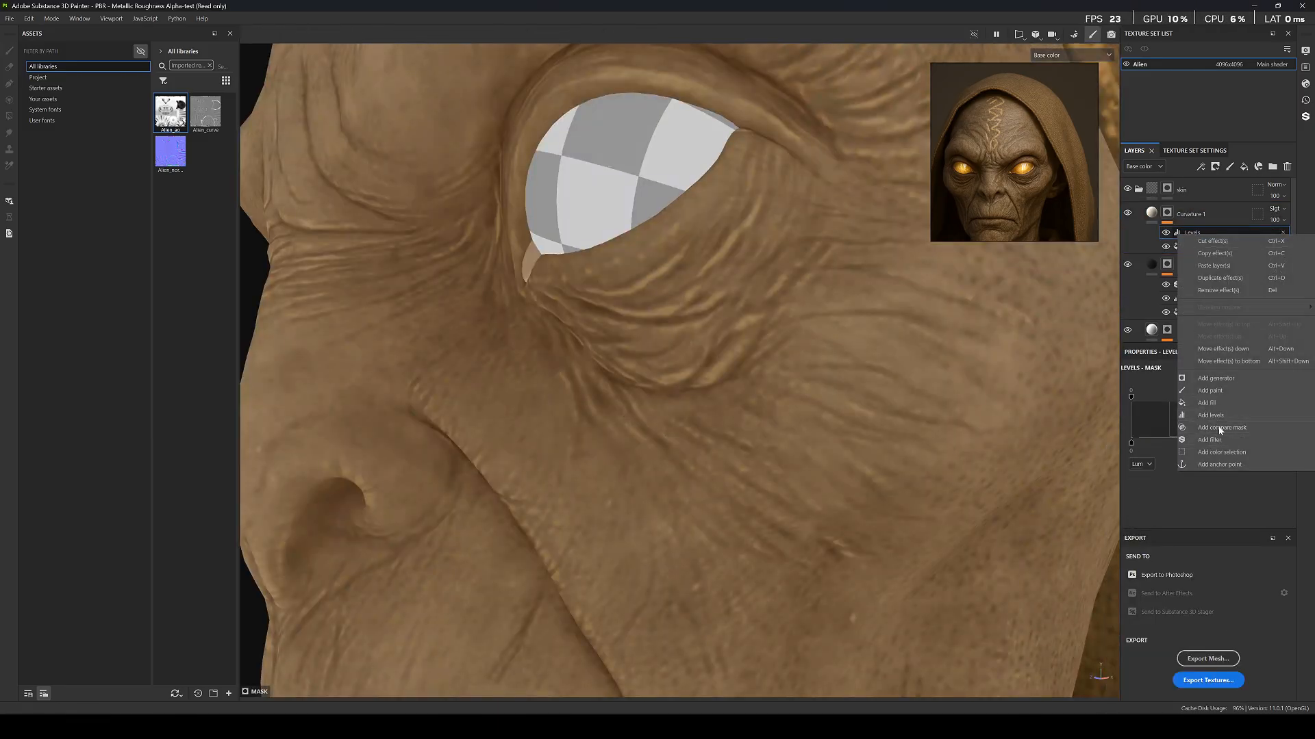
click(1216, 441)
click(1212, 395)
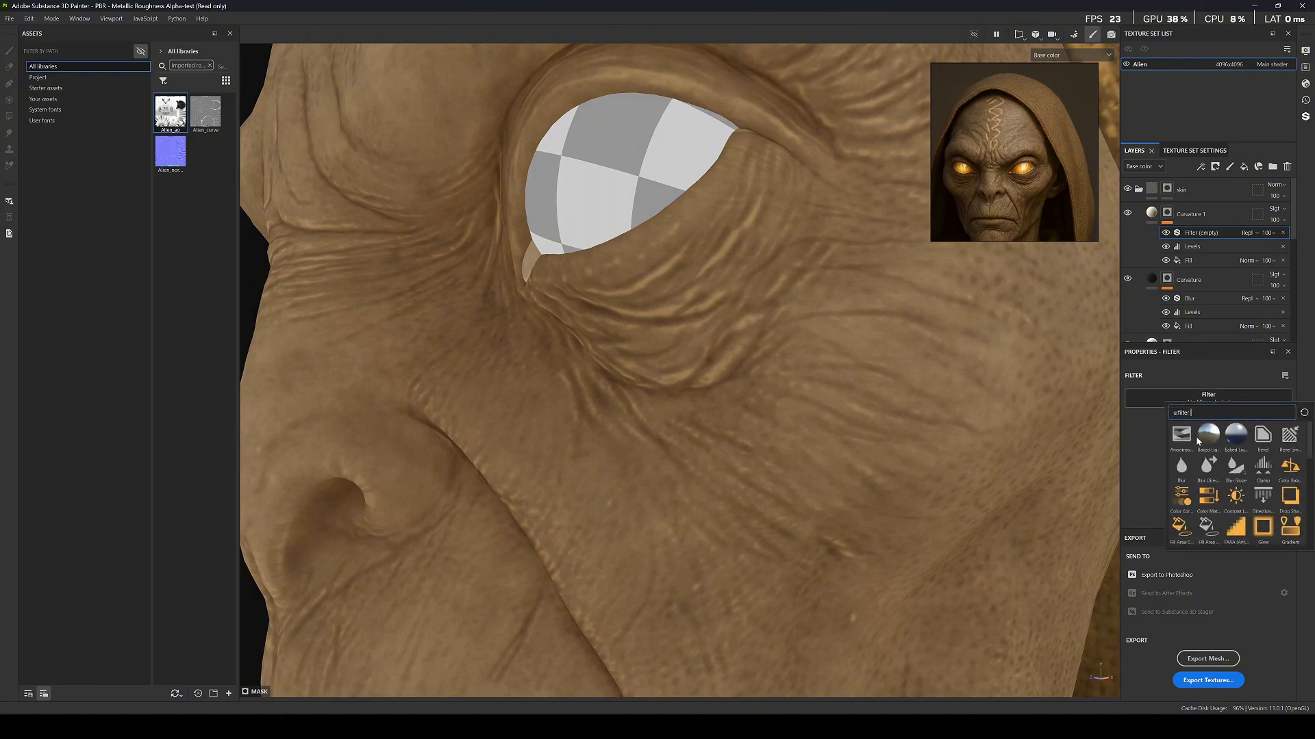
click(1181, 470)
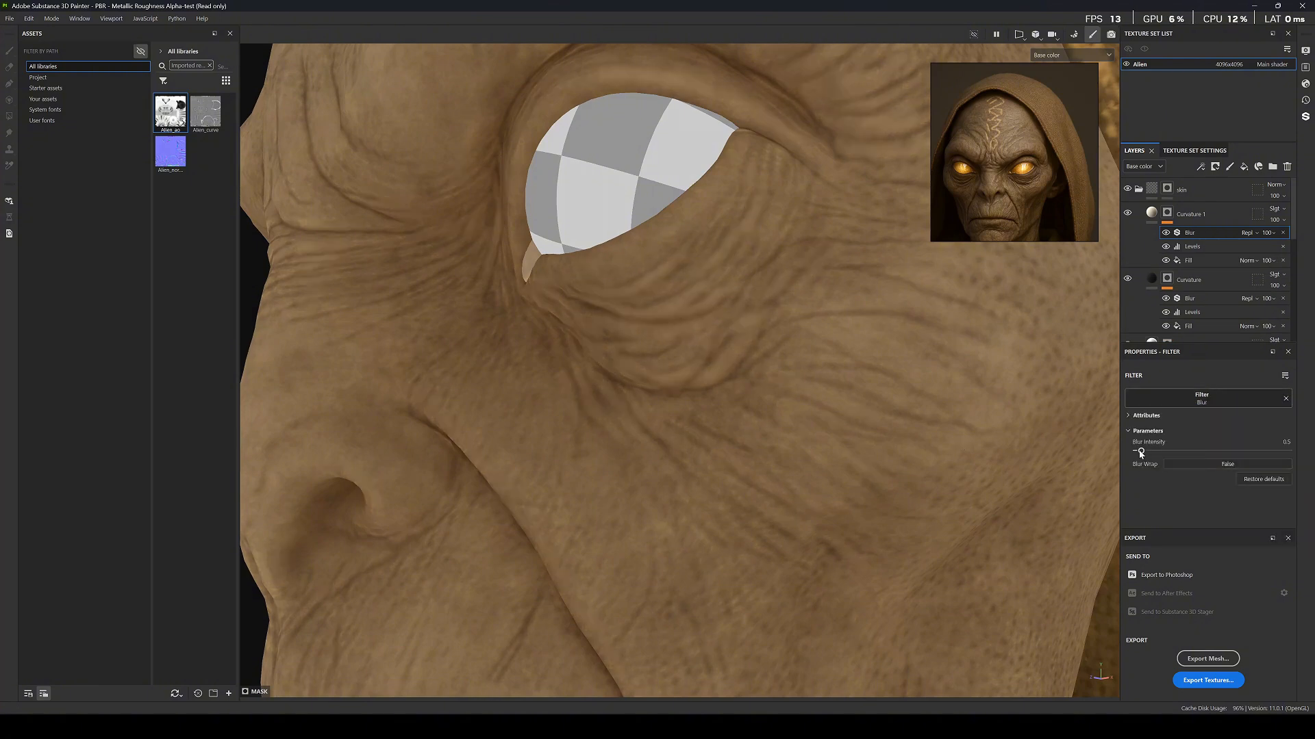
drag(1141, 452, 1138, 452)
Examine the highlighted wrinkles on the face and mouth in base color, and compare them in material view.
scroll(747, 346, down, 3)
scroll(747, 346, down, 6)
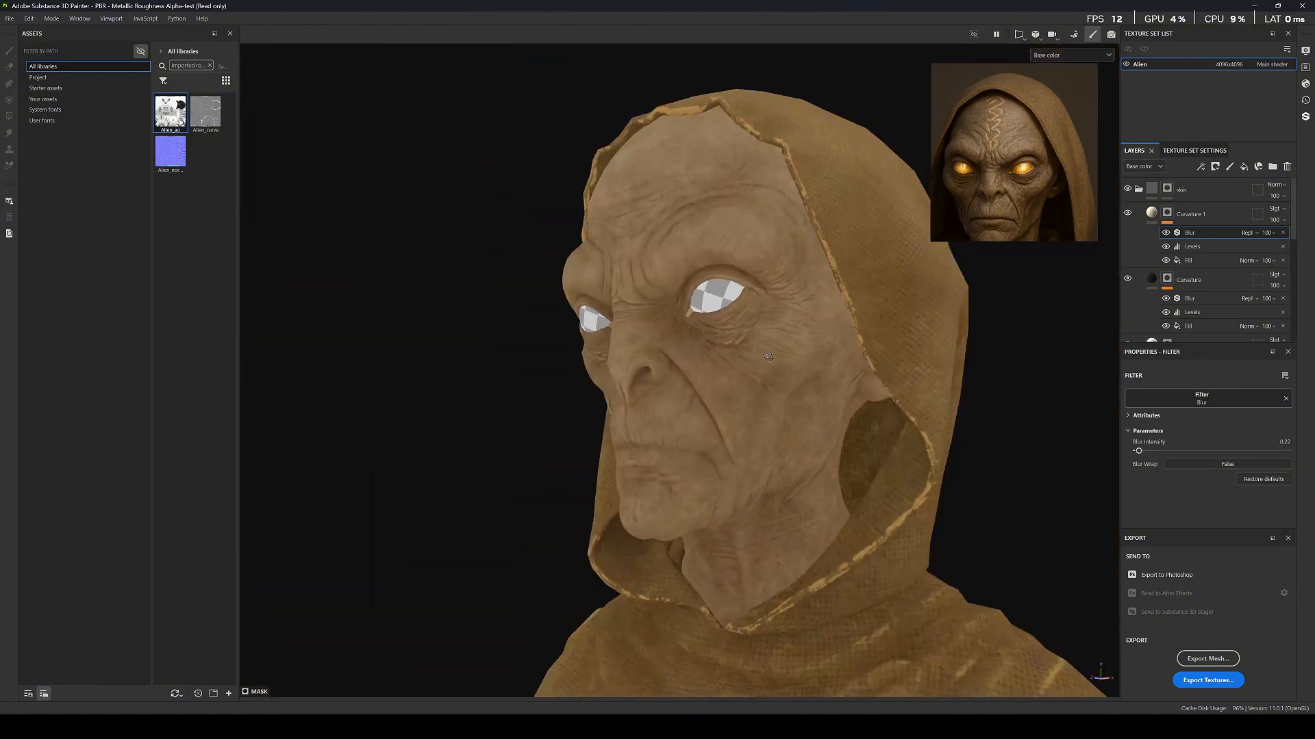
alt+drag(747, 346, 877, 347)
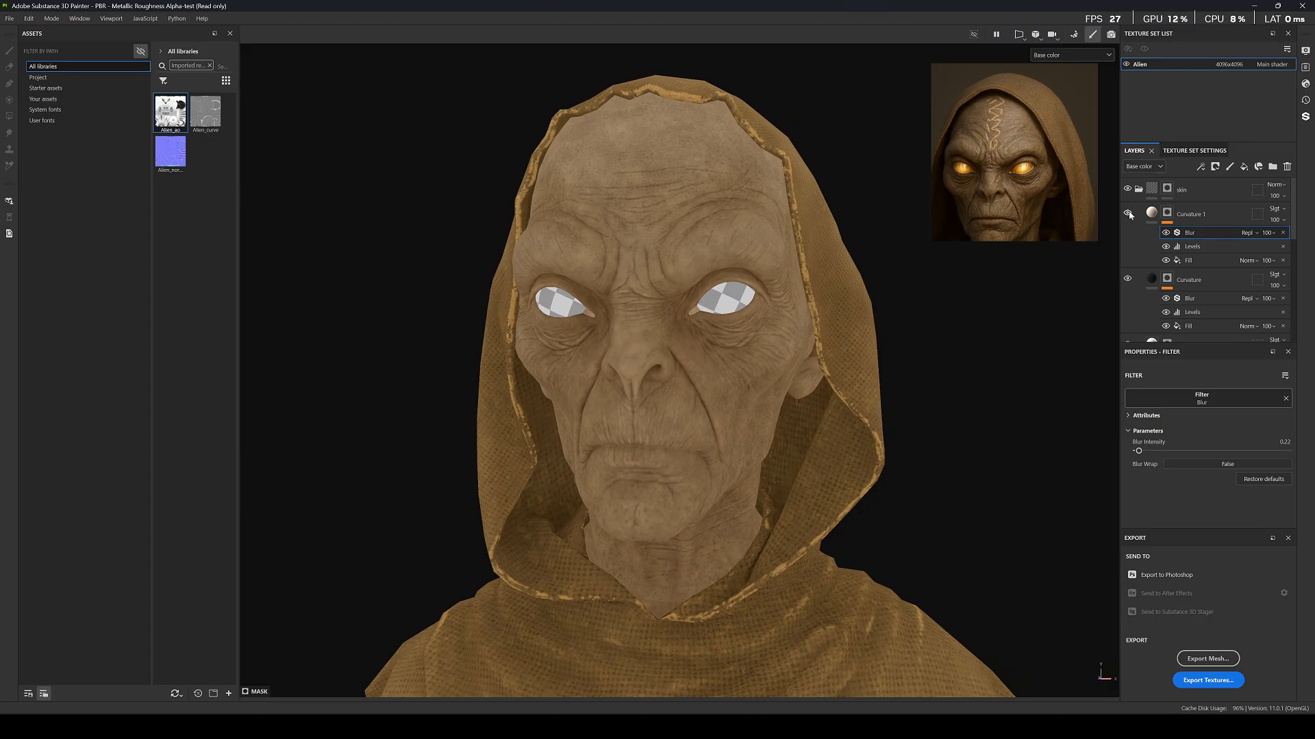
scroll(674, 407, down, 3)
scroll(651, 443, up, 6)
alt+drag(652, 443, 751, 366)
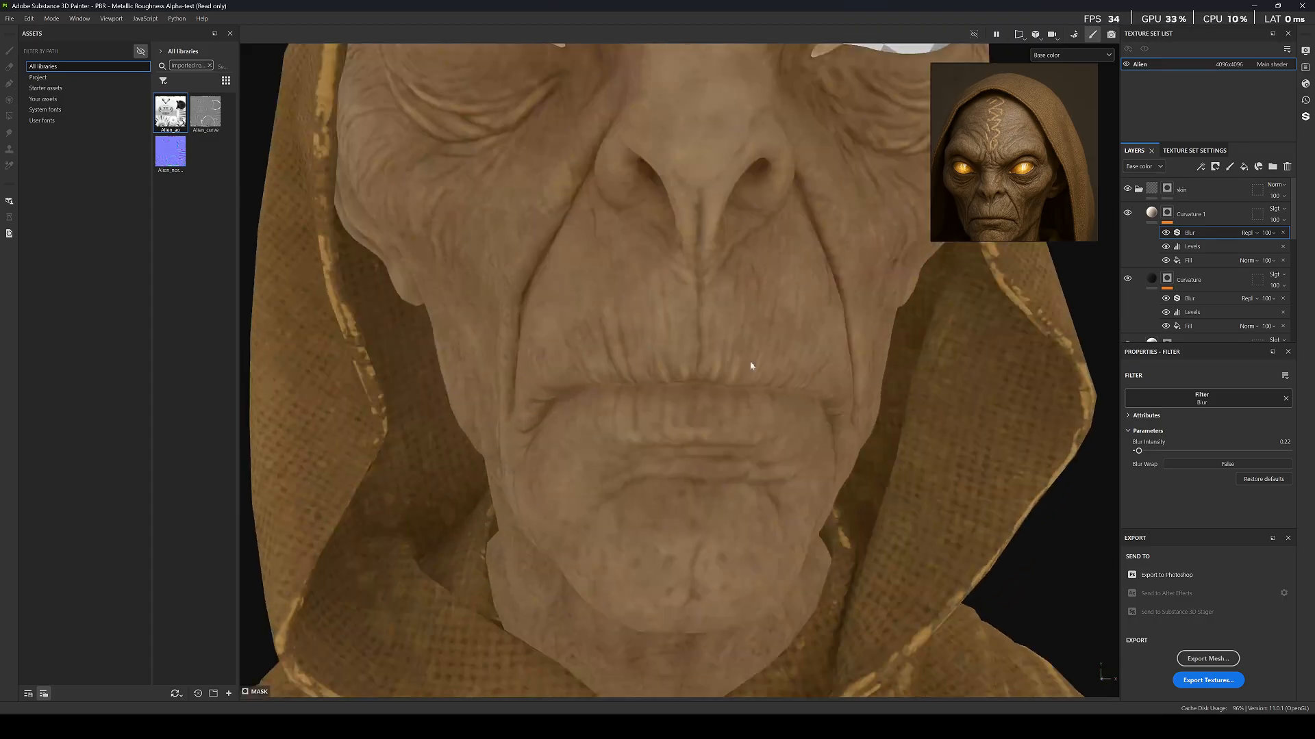
scroll(714, 360, up, 4)
key(m)
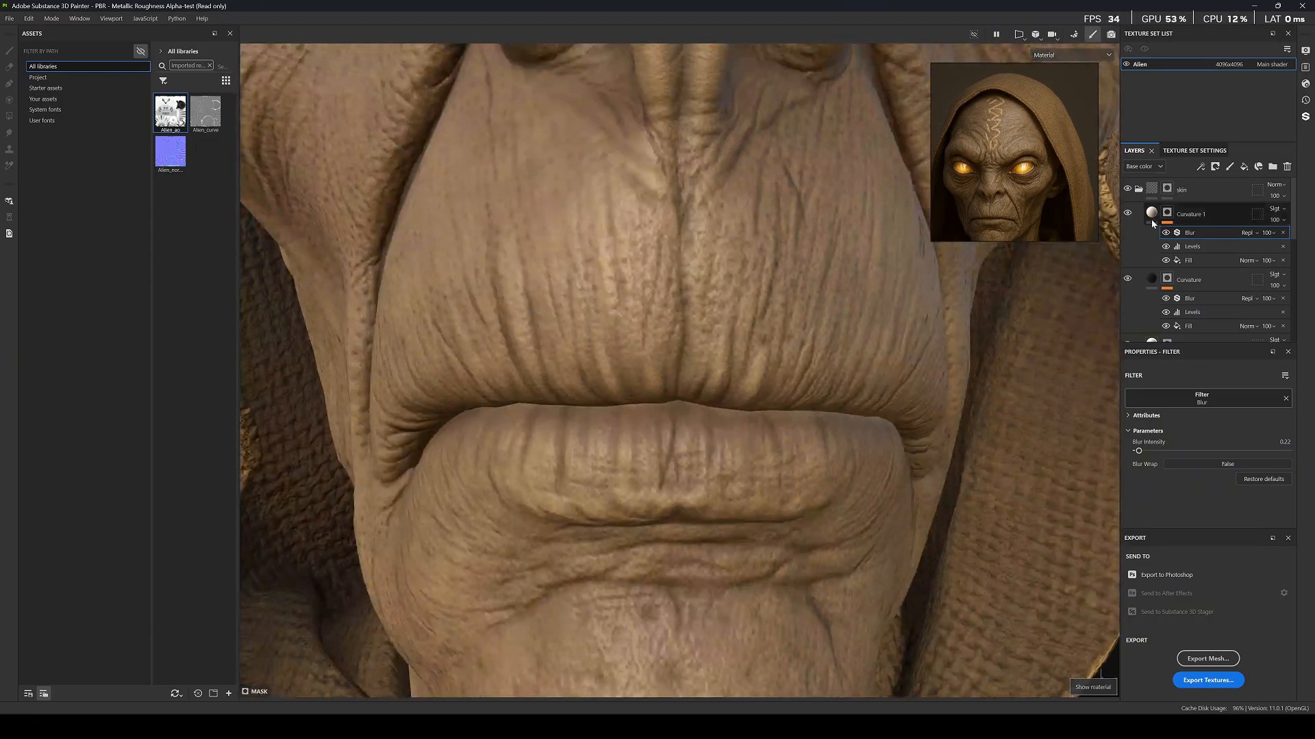
alt+drag(757, 313, 674, 315)
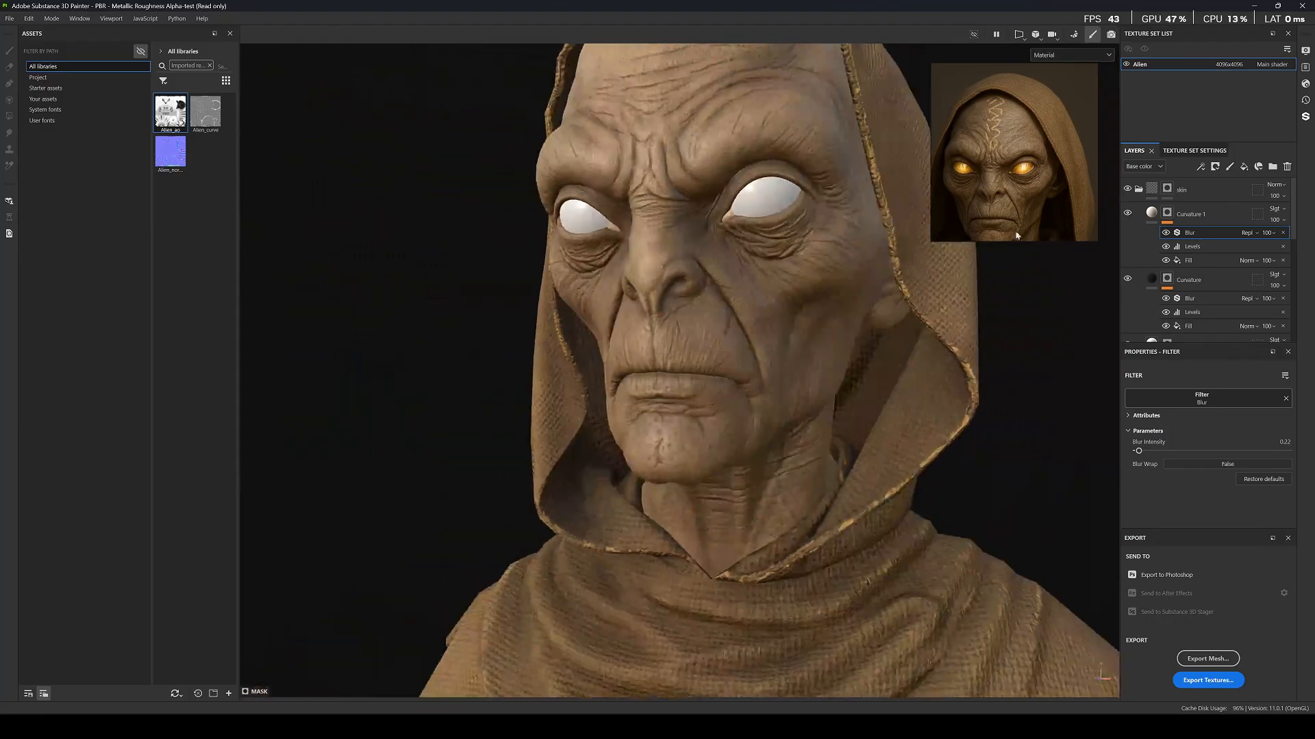
Disable the roughness channel on the Curvature 1 layer and check the bust in material view.
click(1153, 213)
scroll(1194, 407, up, 2)
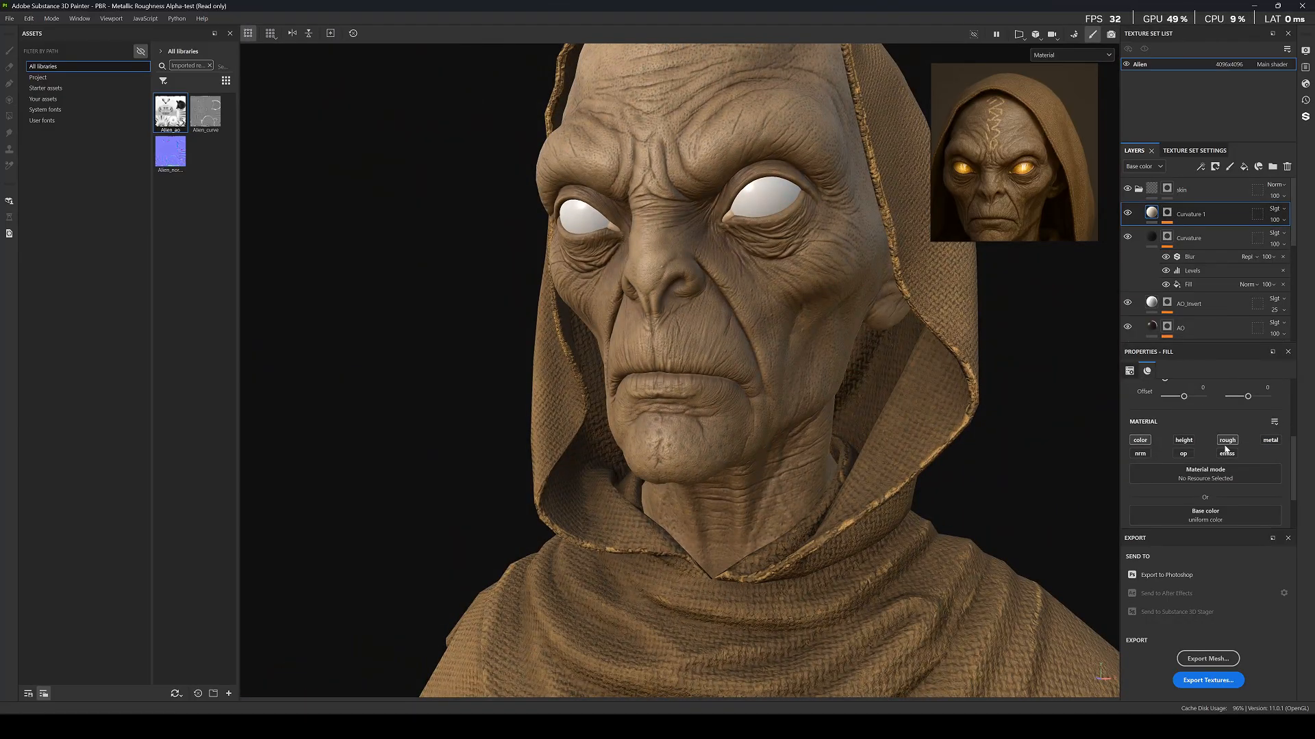
scroll(656, 300, down, 5)
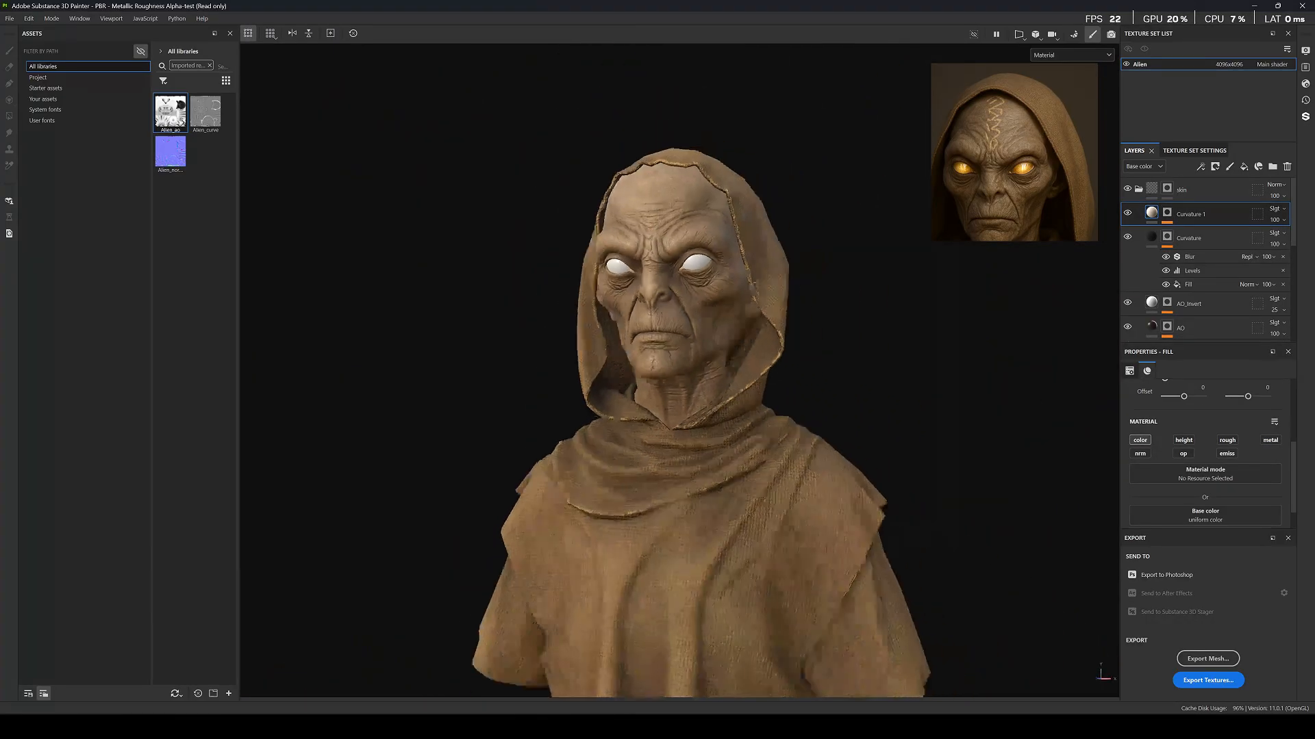
Compare the face's wrinkles in base color view with the Curvature 1 layer hidden and shown, up close and from a distance.
scroll(706, 282, up, 6)
key(c)
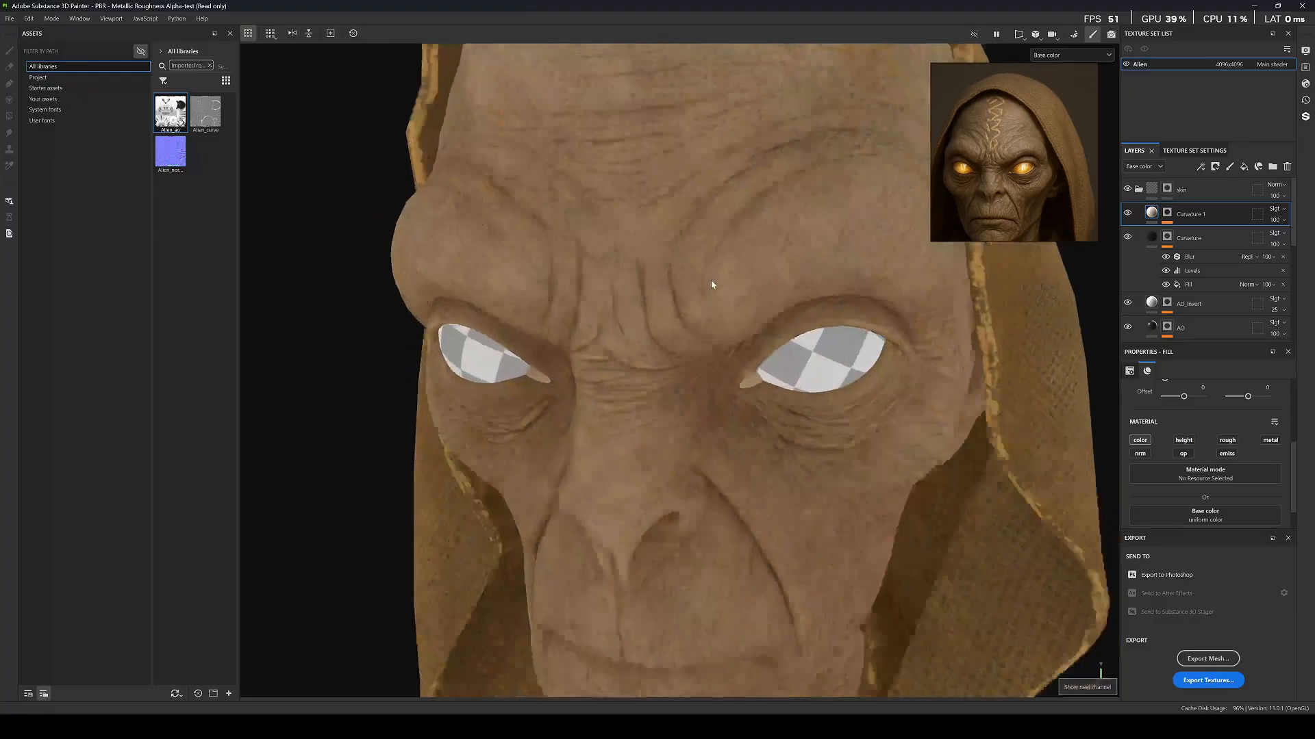
scroll(711, 284, down, 6)
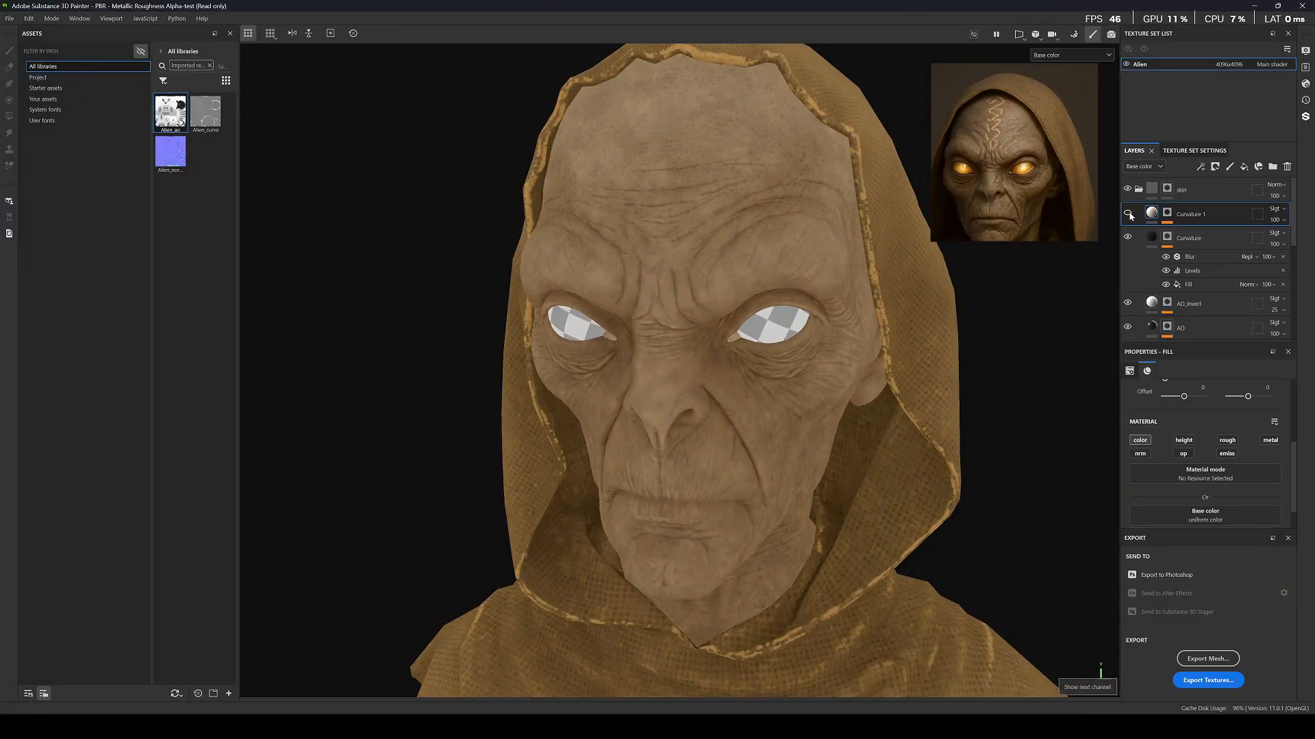
scroll(781, 354, down, 5)
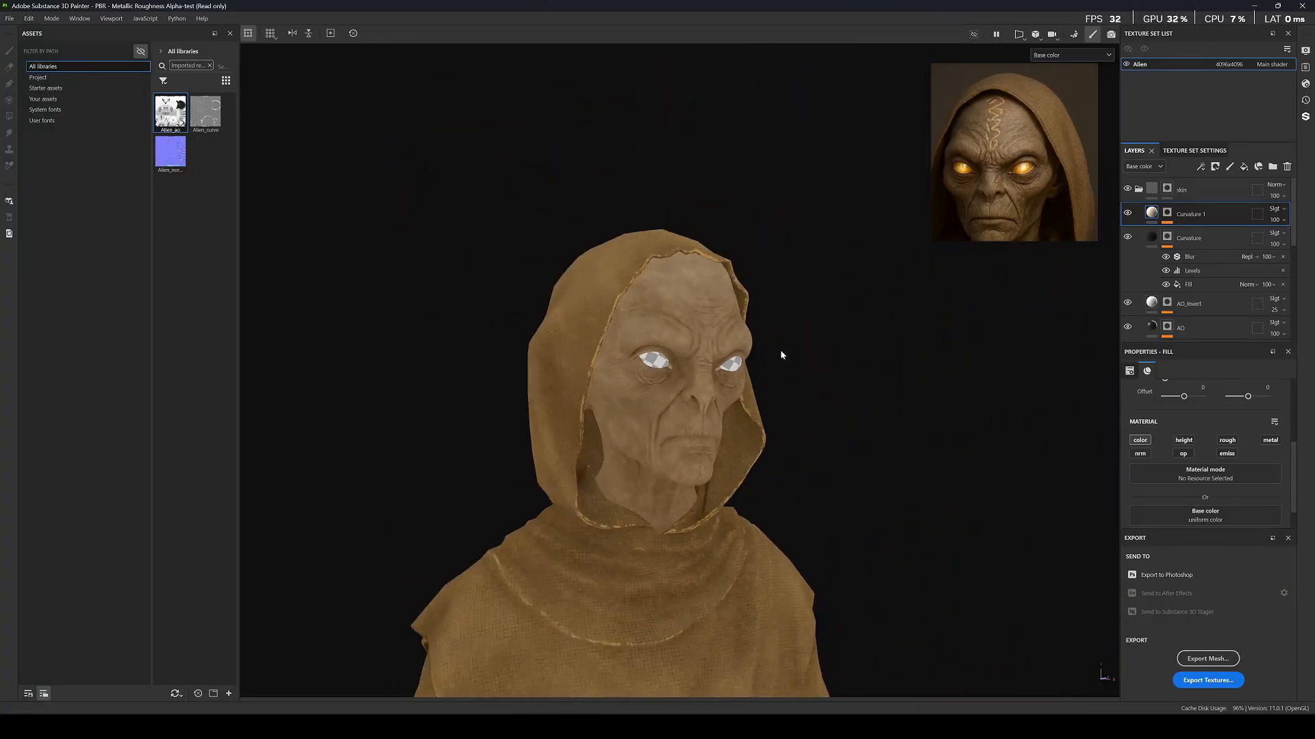
scroll(661, 461, up, 3)
scroll(1226, 277, down, 3)
Shift the midtone point of the Levels in the AO layer's mask and check the face in base color and material view.
click(1156, 271)
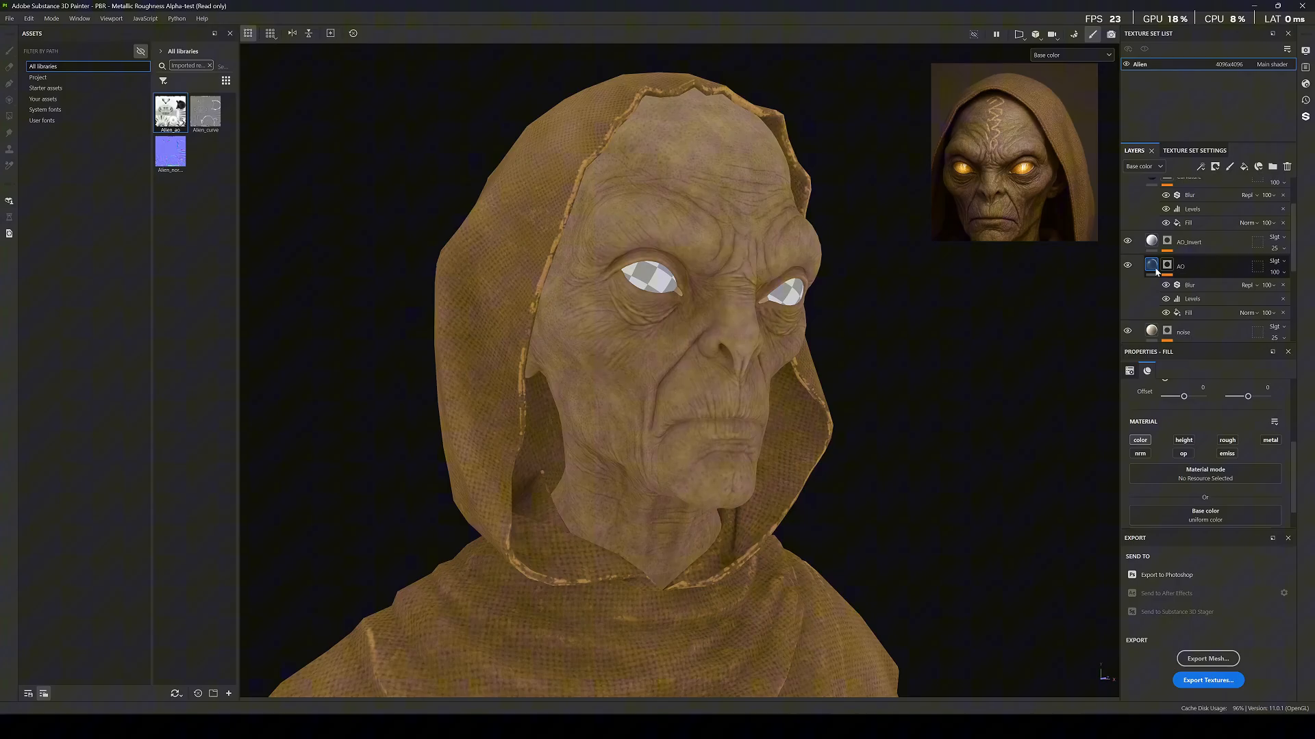
click(1151, 267)
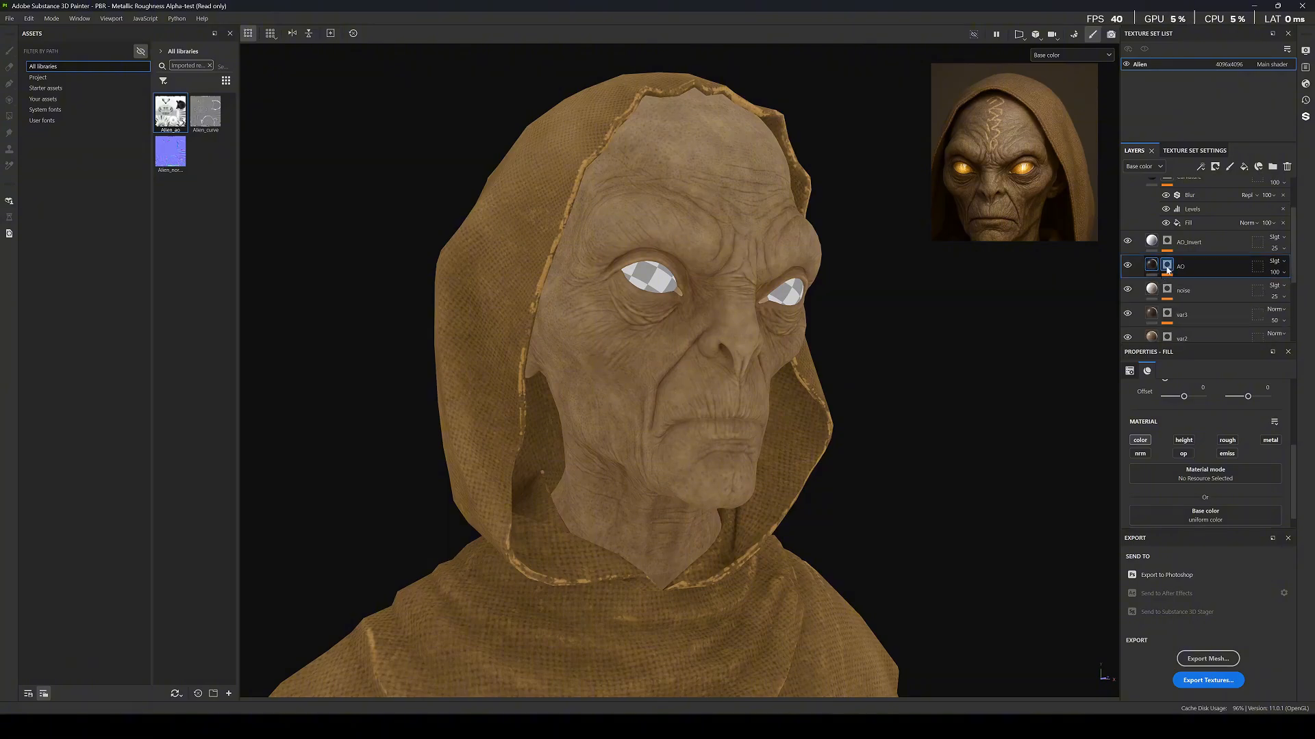
click(1167, 267)
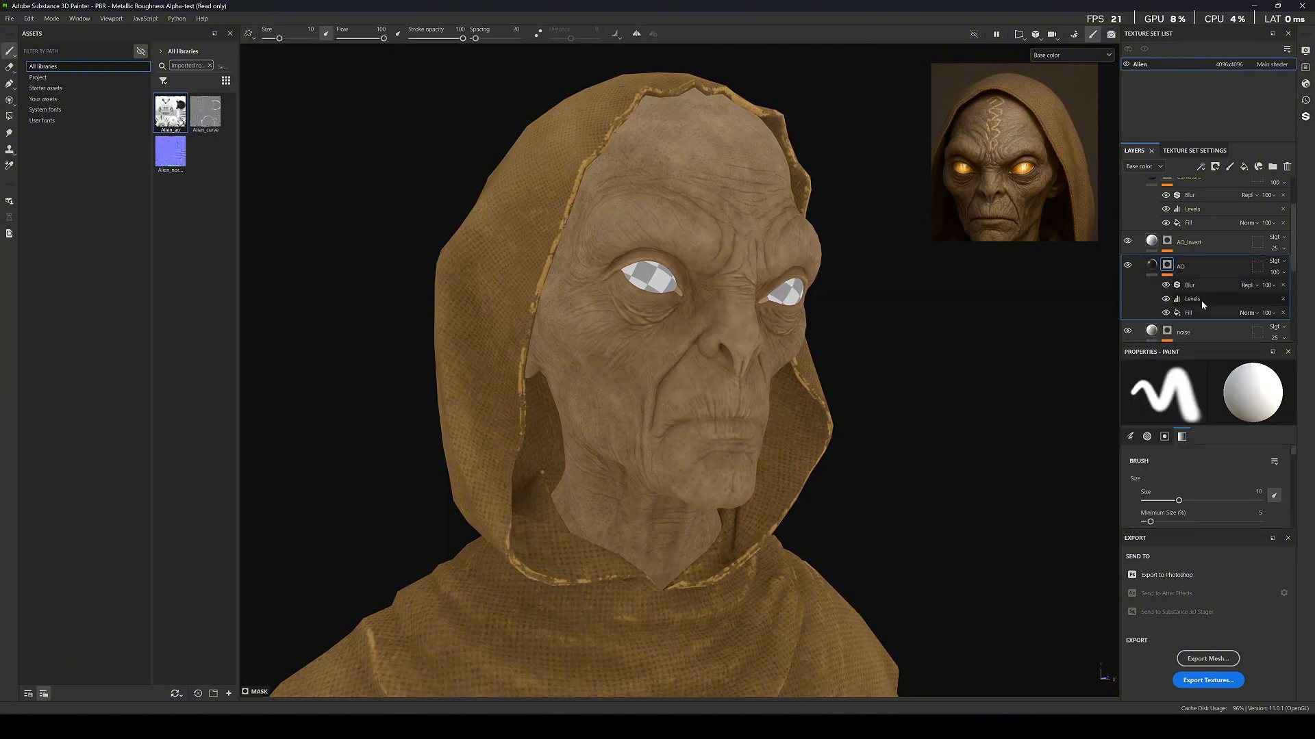
click(1198, 299)
mouse_move(1284, 399)
mouse_down()
mouse_move(1249, 398)
mouse_move(1311, 400)
mouse_up()
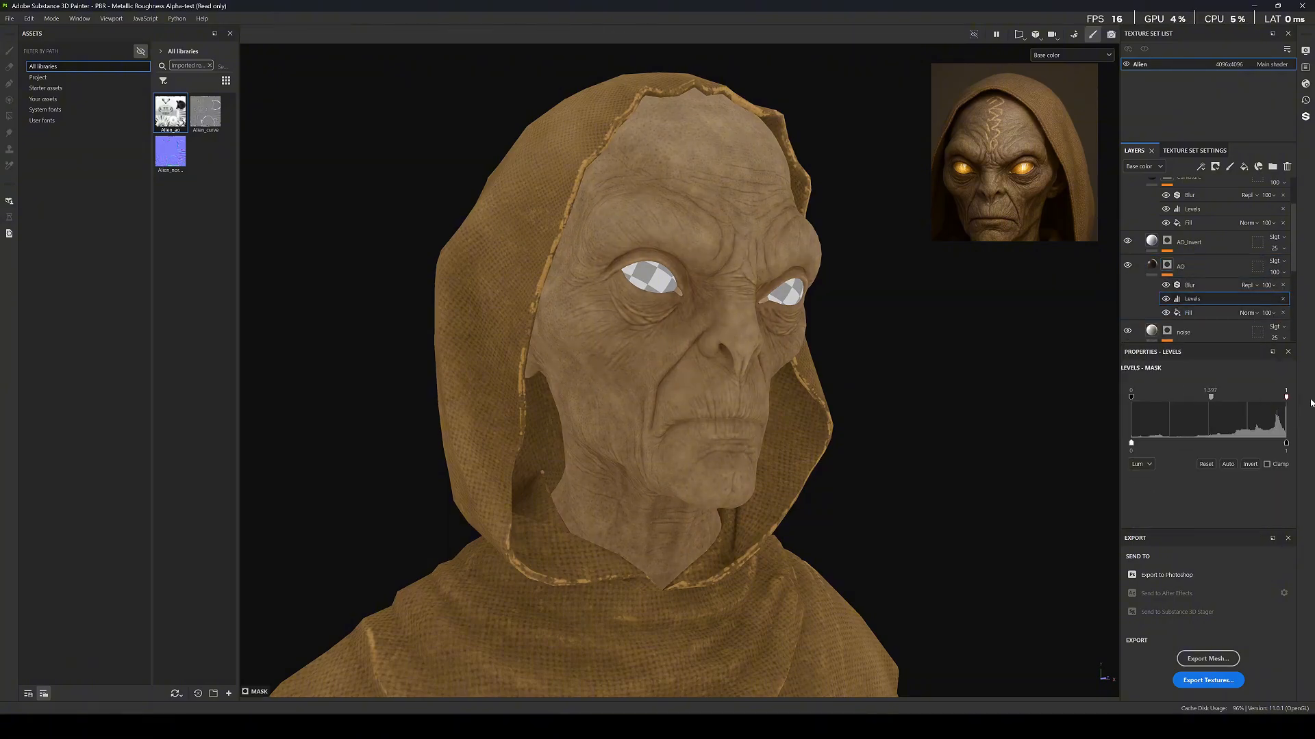
drag(1215, 396, 1213, 401)
scroll(693, 316, down, 5)
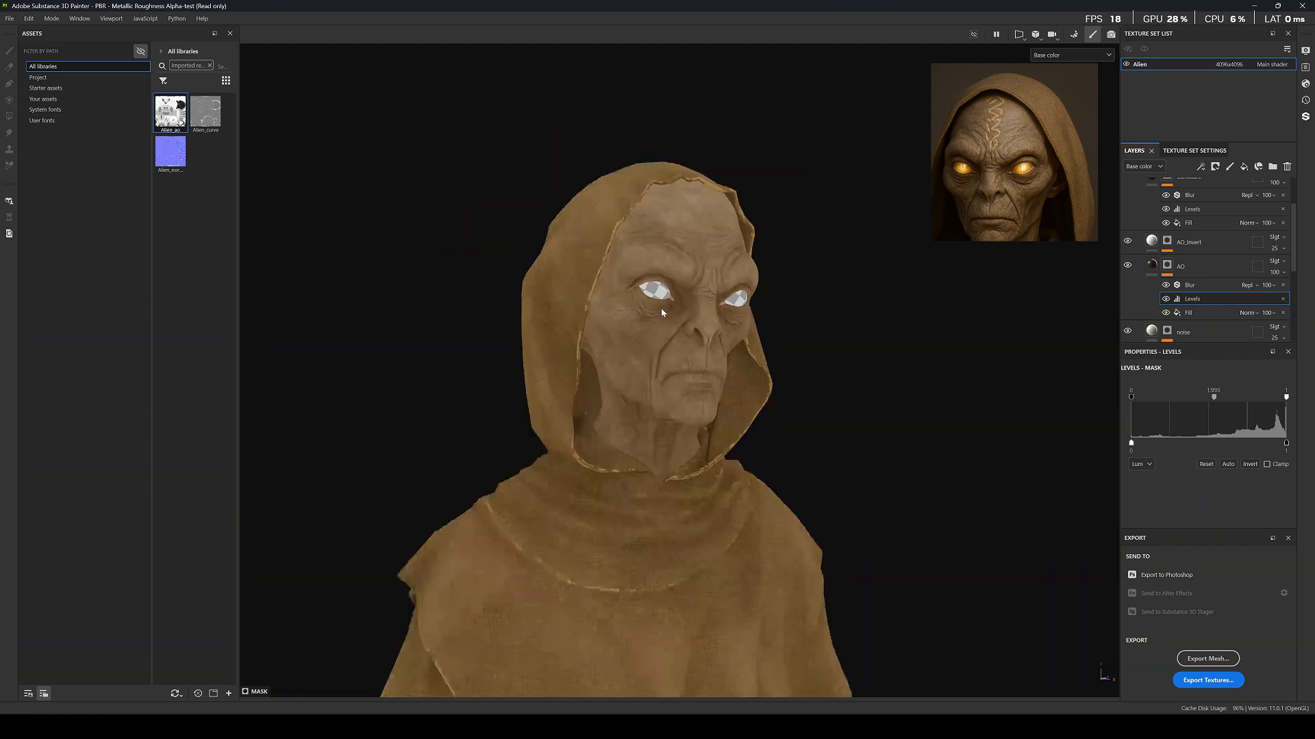
scroll(700, 302, up, 5)
alt+drag(693, 316, 734, 336)
key(m)
scroll(703, 300, down, 5)
scroll(743, 334, up, 4)
Change the var1 layer's base color to a darker brown, 6C543B.
scroll(1183, 218, down, 8)
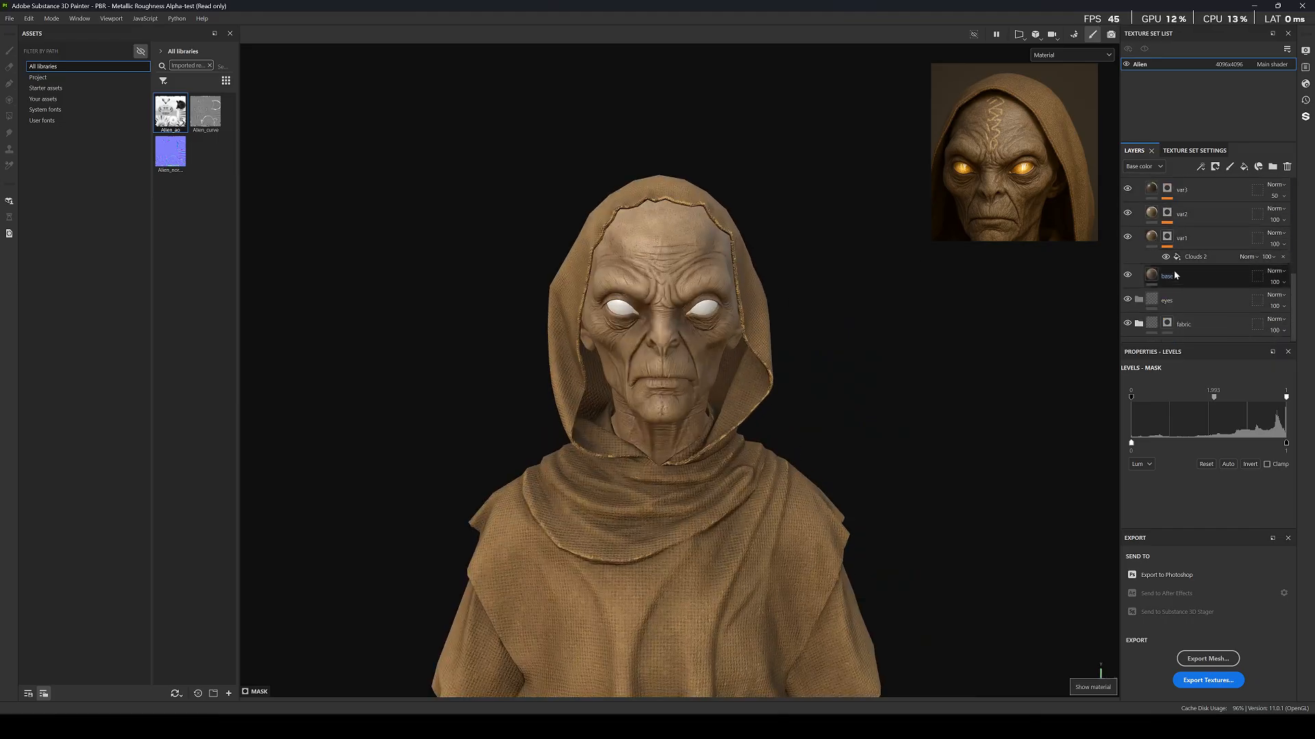
scroll(1151, 256, up, 1)
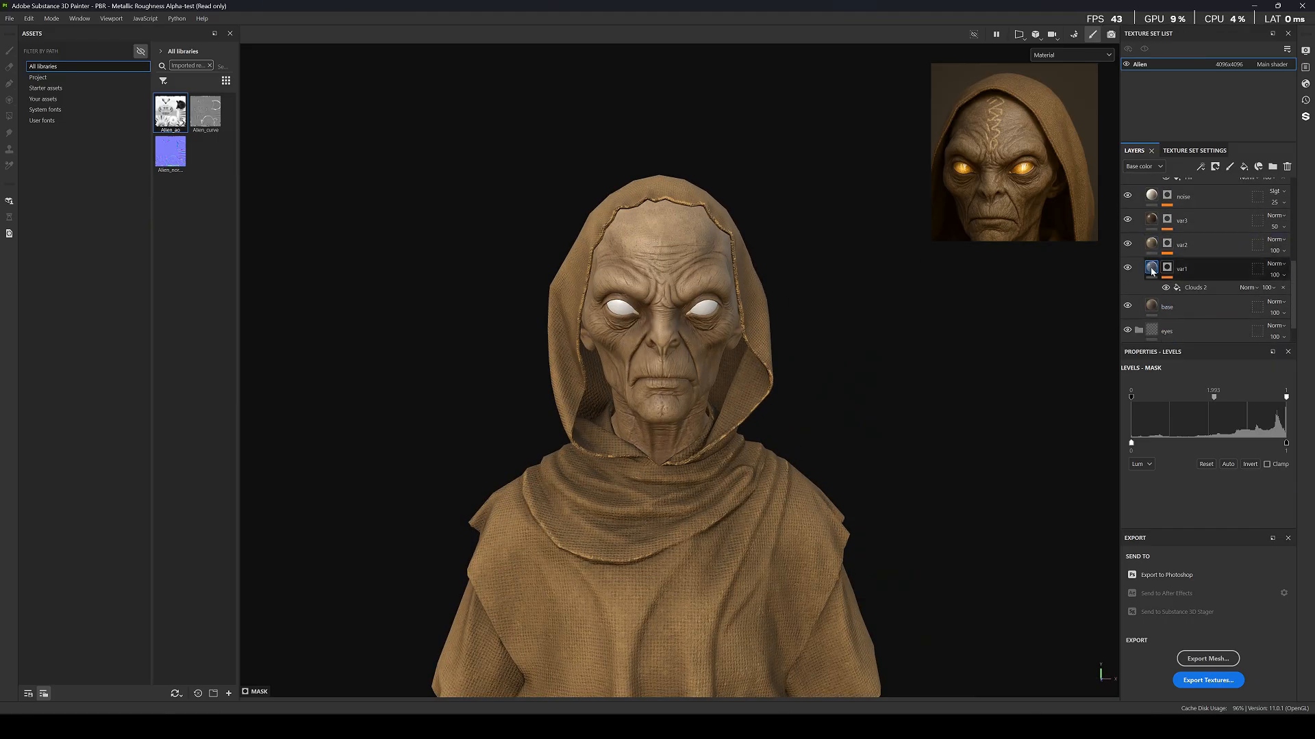
scroll(674, 320, up, 3)
key(c)
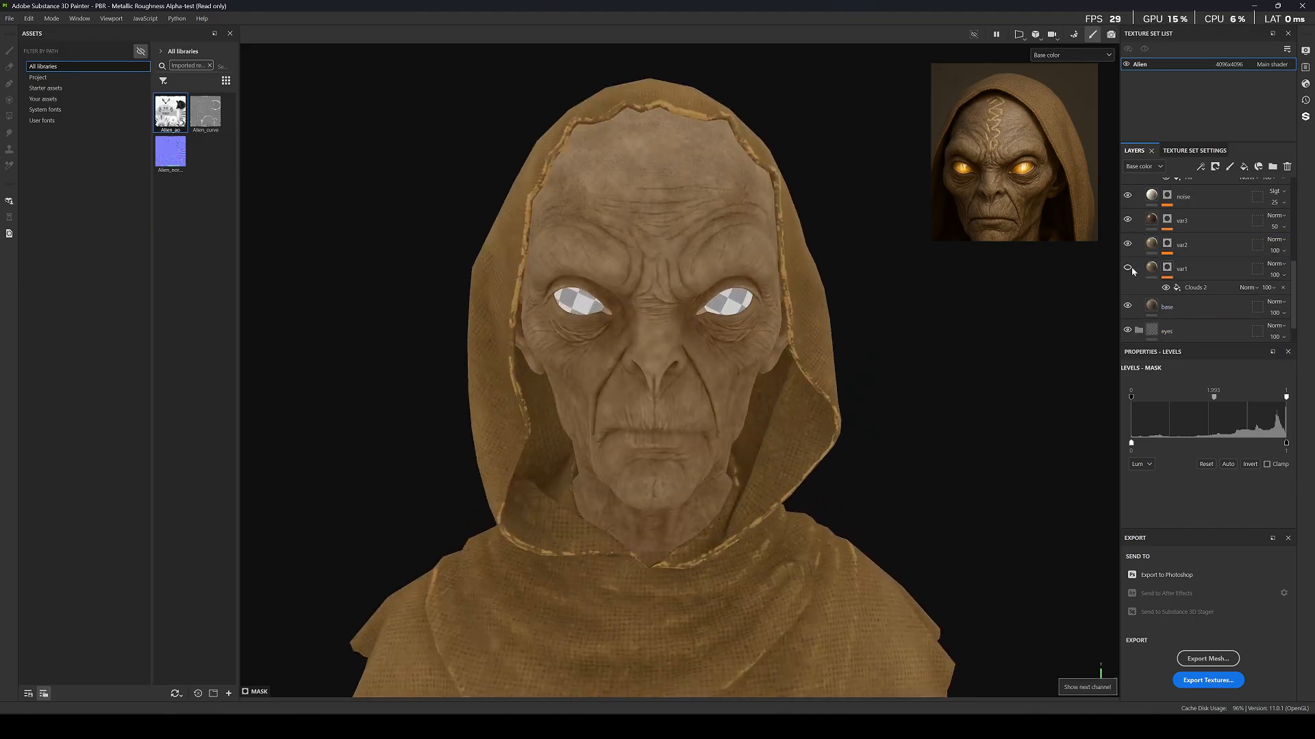
click(1151, 268)
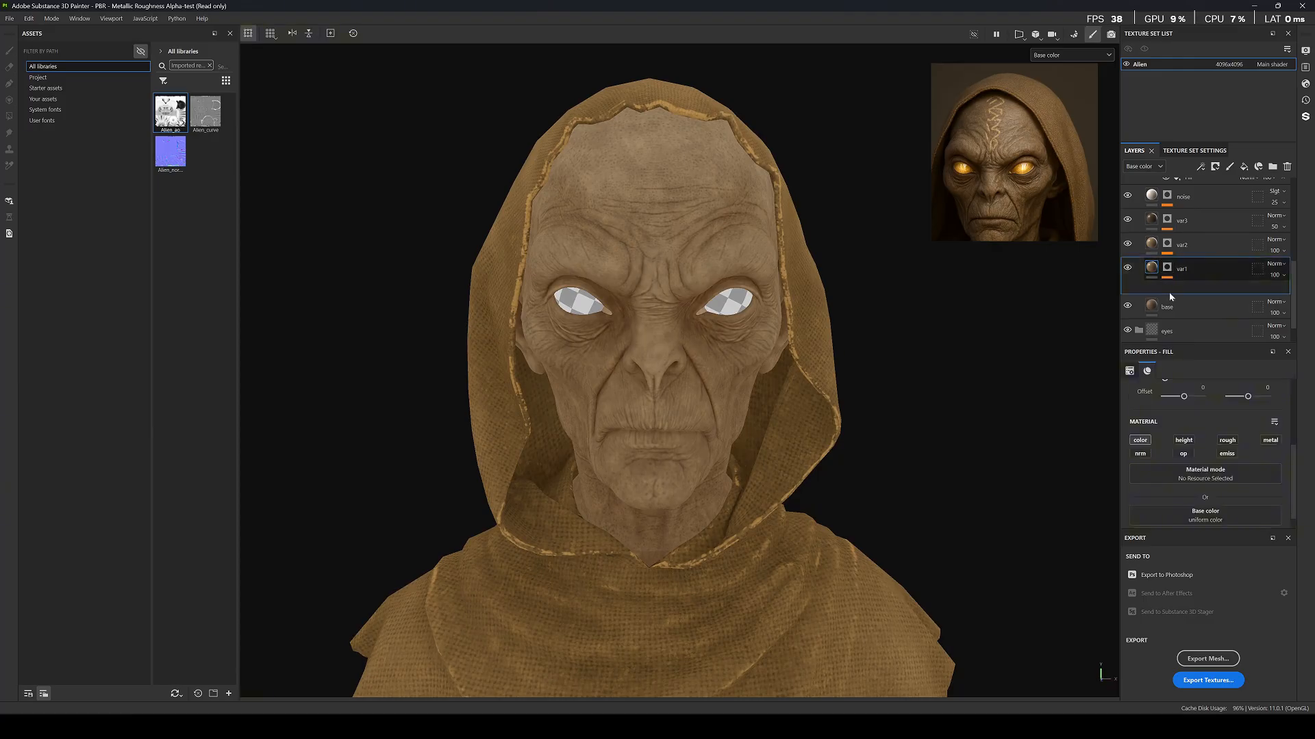
scroll(1202, 445, down, 1)
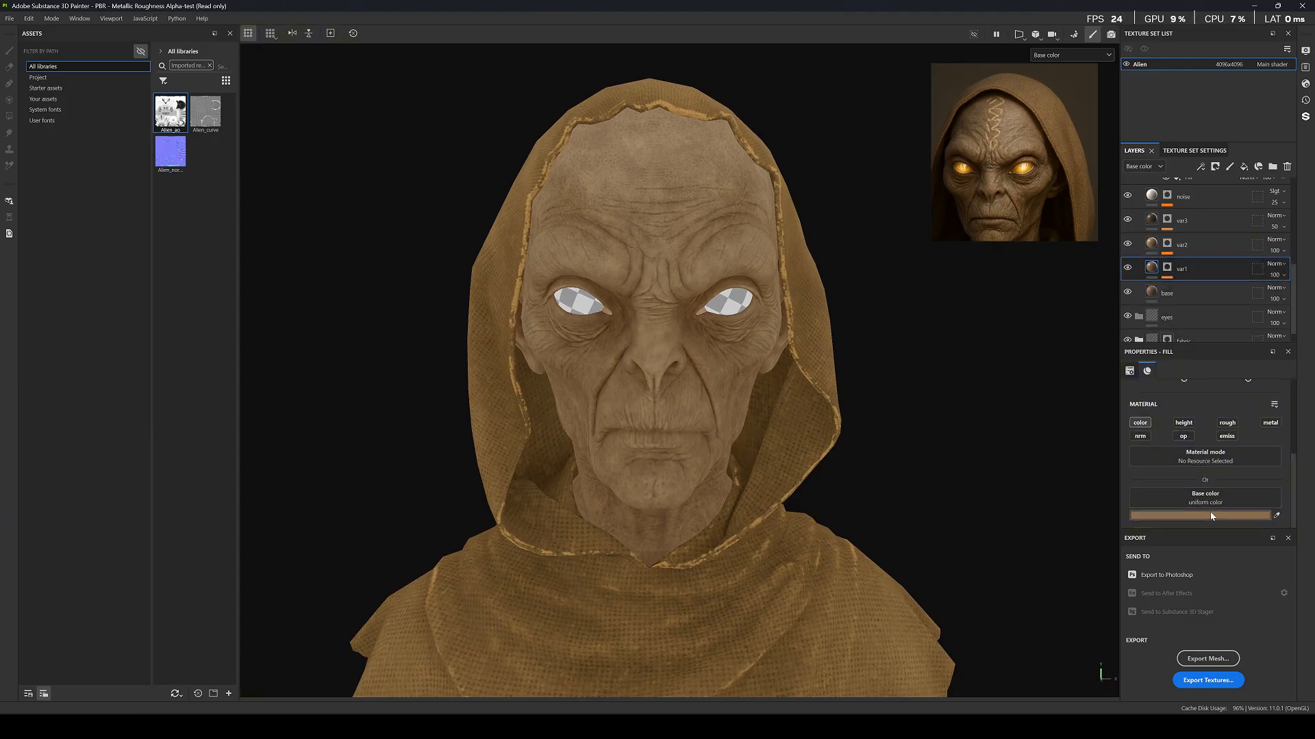
click(1210, 514)
click(1164, 542)
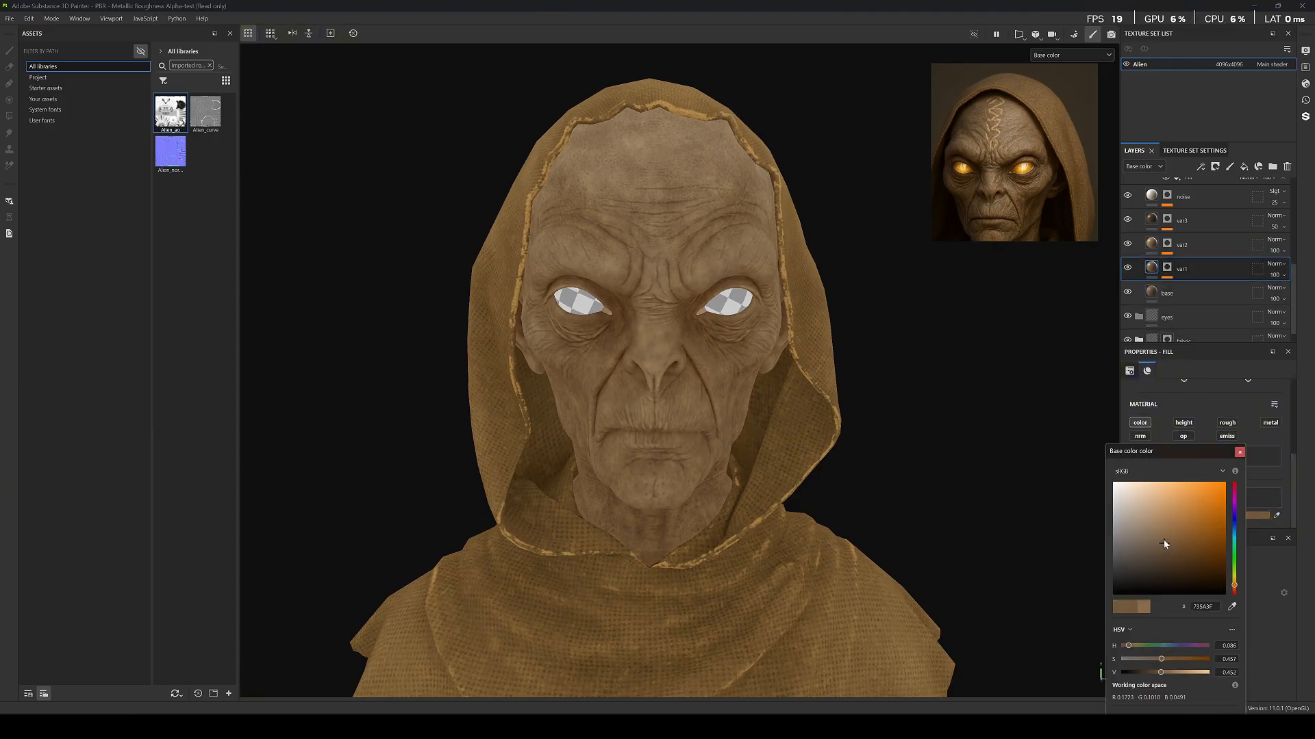
drag(1164, 544, 1164, 550)
Examine the darker skin in base color and material view, up close and from a distance, and close the color picker.
scroll(698, 323, up, 1)
scroll(699, 319, down, 5)
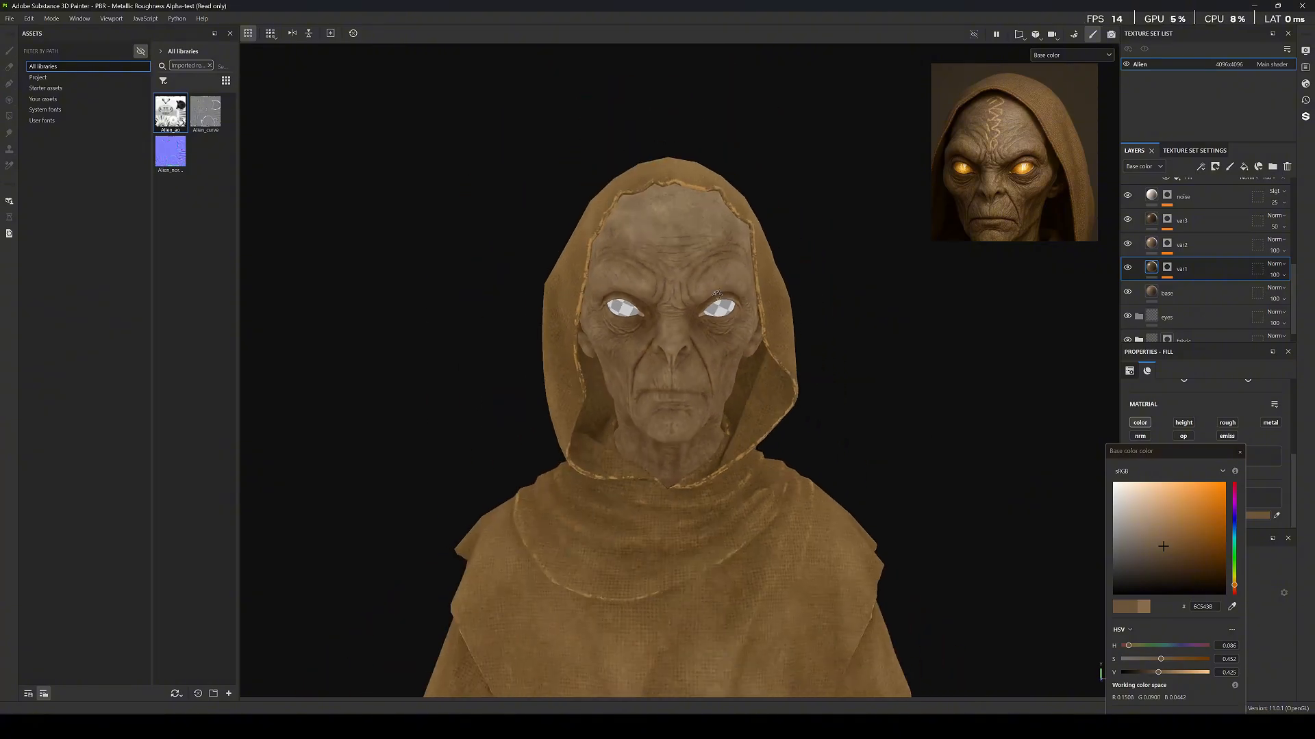
alt+drag(712, 277, 696, 290)
key(m)
scroll(696, 291, up, 4)
scroll(696, 290, down, 5)
scroll(713, 290, up, 6)
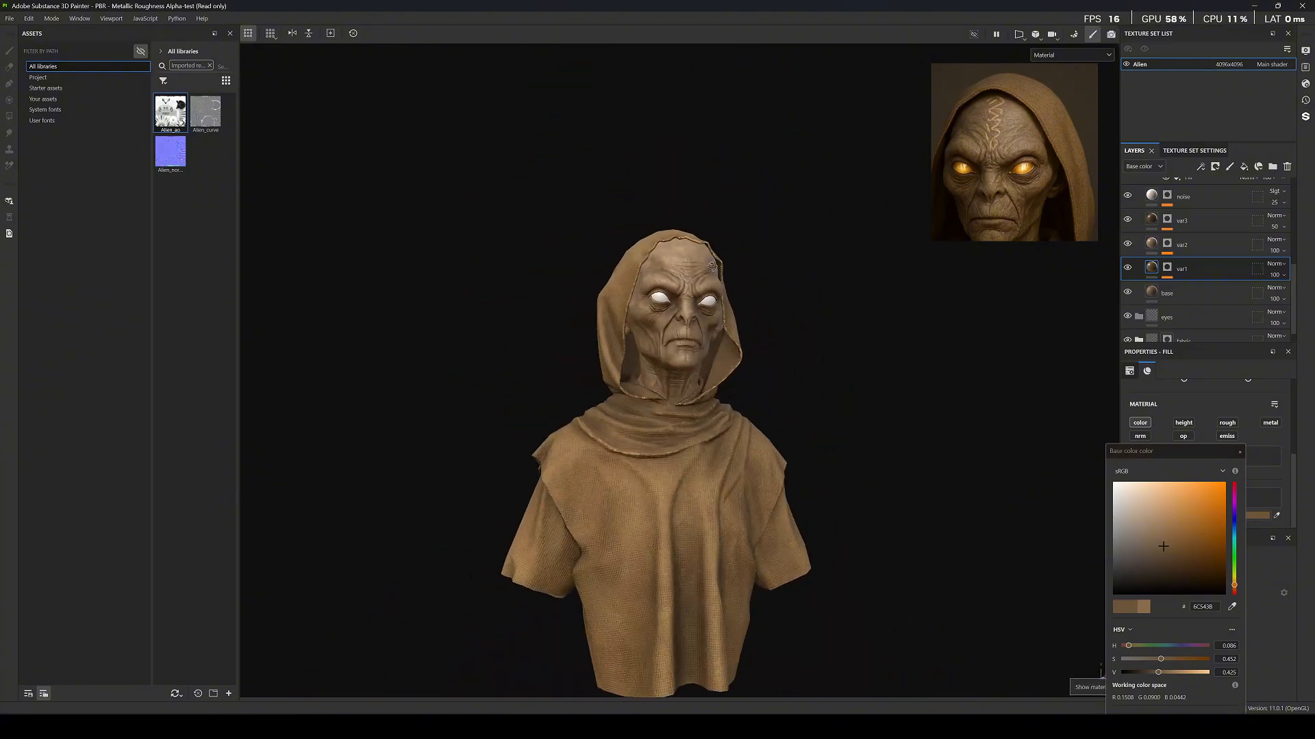
alt+drag(723, 291, 712, 311)
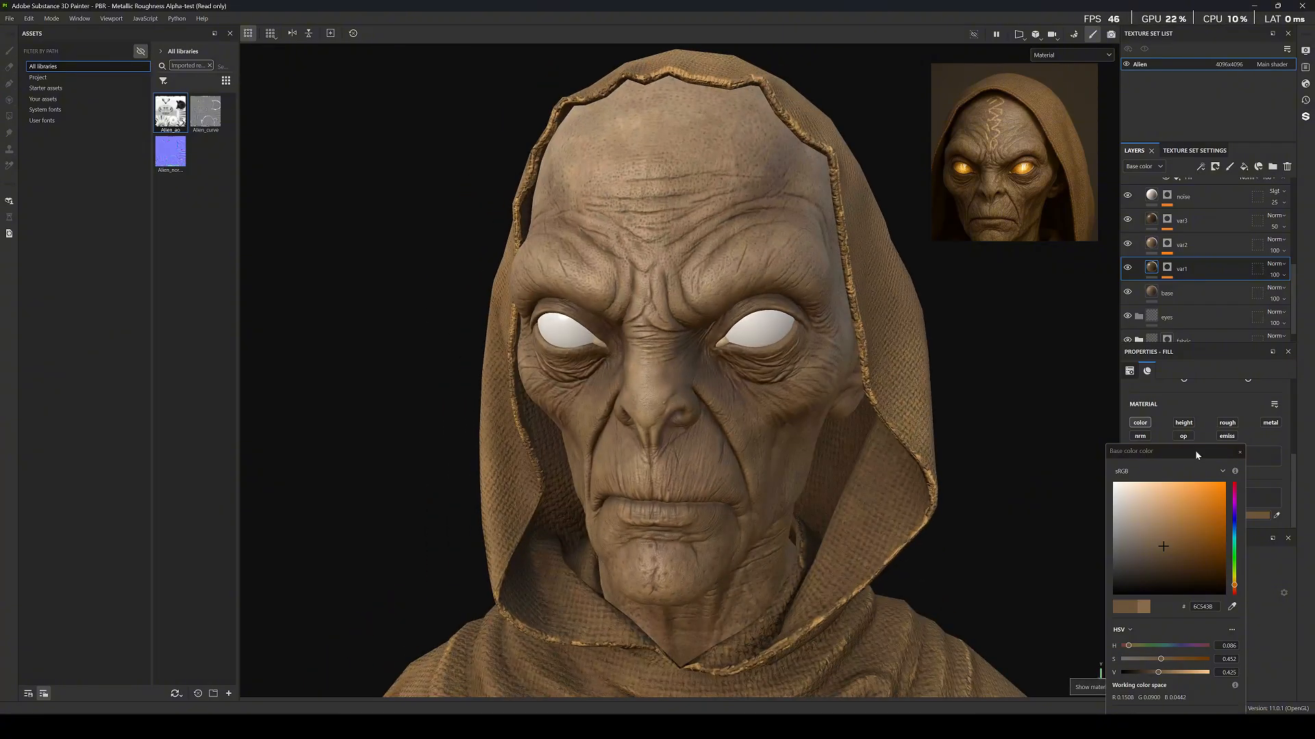
click(1240, 452)
Toggle the var2 and var3 layers off and on in base color view to compare their effect on the skin.
key(c)
click(1126, 248)
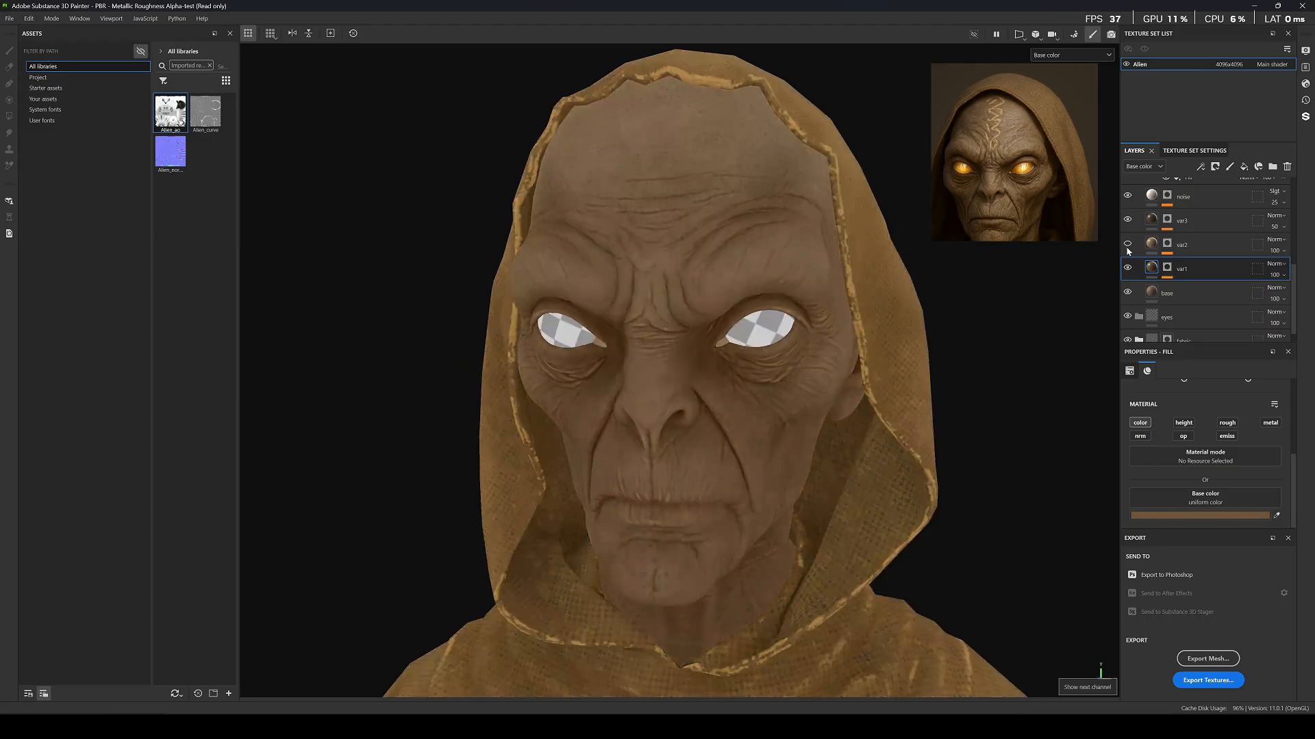
click(1127, 247)
click(1126, 248)
click(1128, 249)
click(1127, 249)
click(1127, 245)
click(1128, 221)
click(1128, 221)
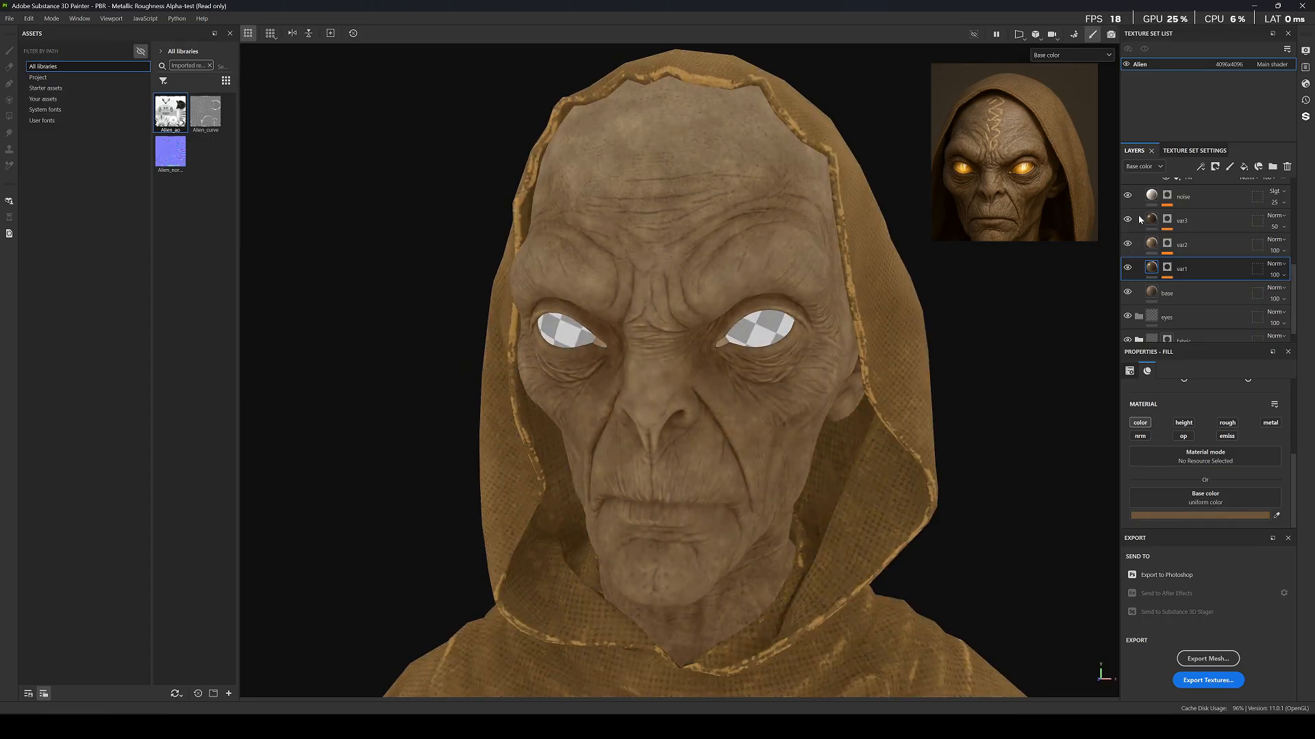
Change the var3 layer's base color to a saturated dark brown, 5C3304, and check the face in material view.
click(1160, 226)
click(1212, 515)
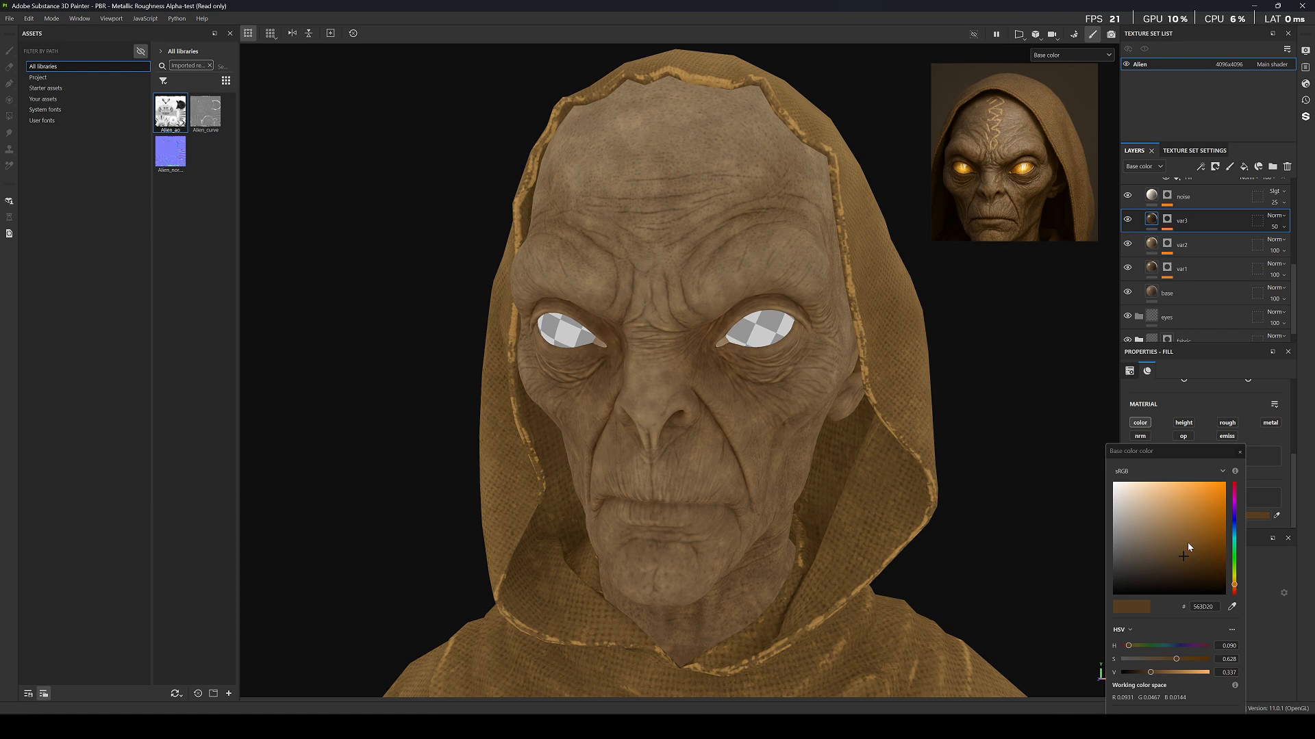
click(1191, 545)
drag(1205, 552, 1219, 554)
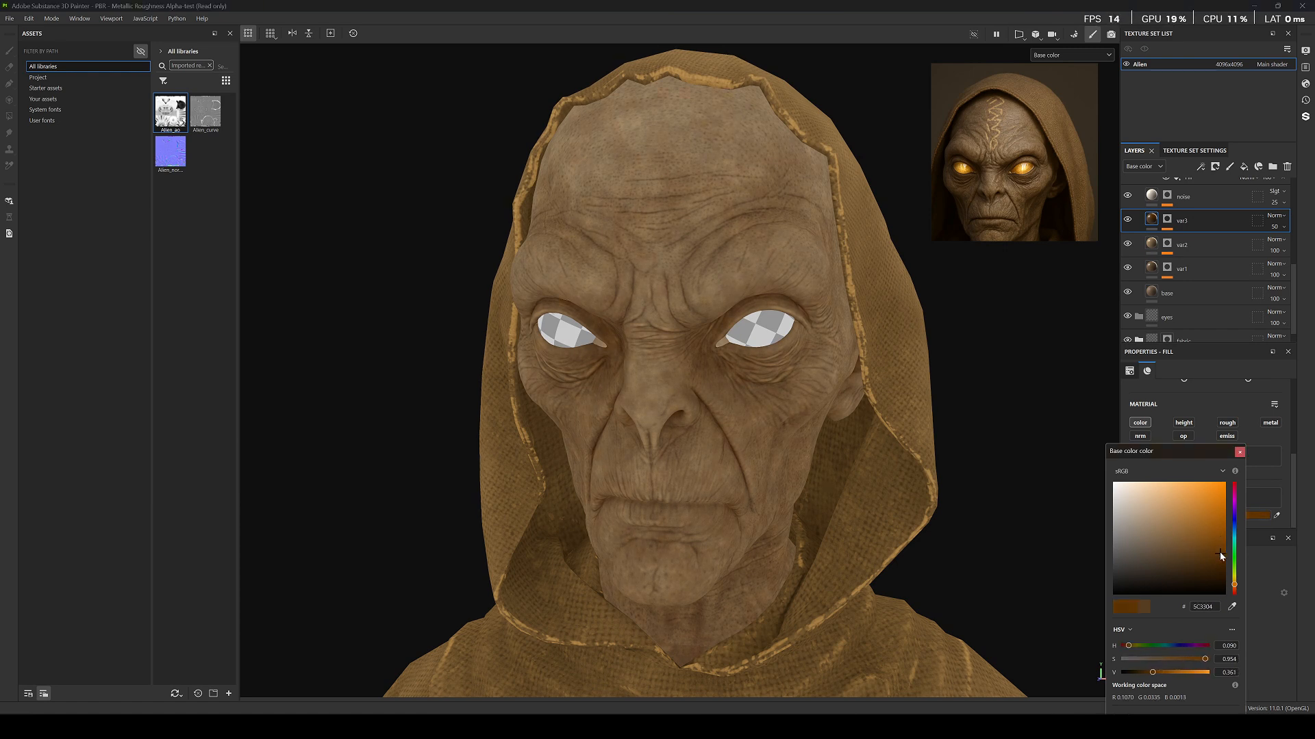
scroll(747, 340, down, 5)
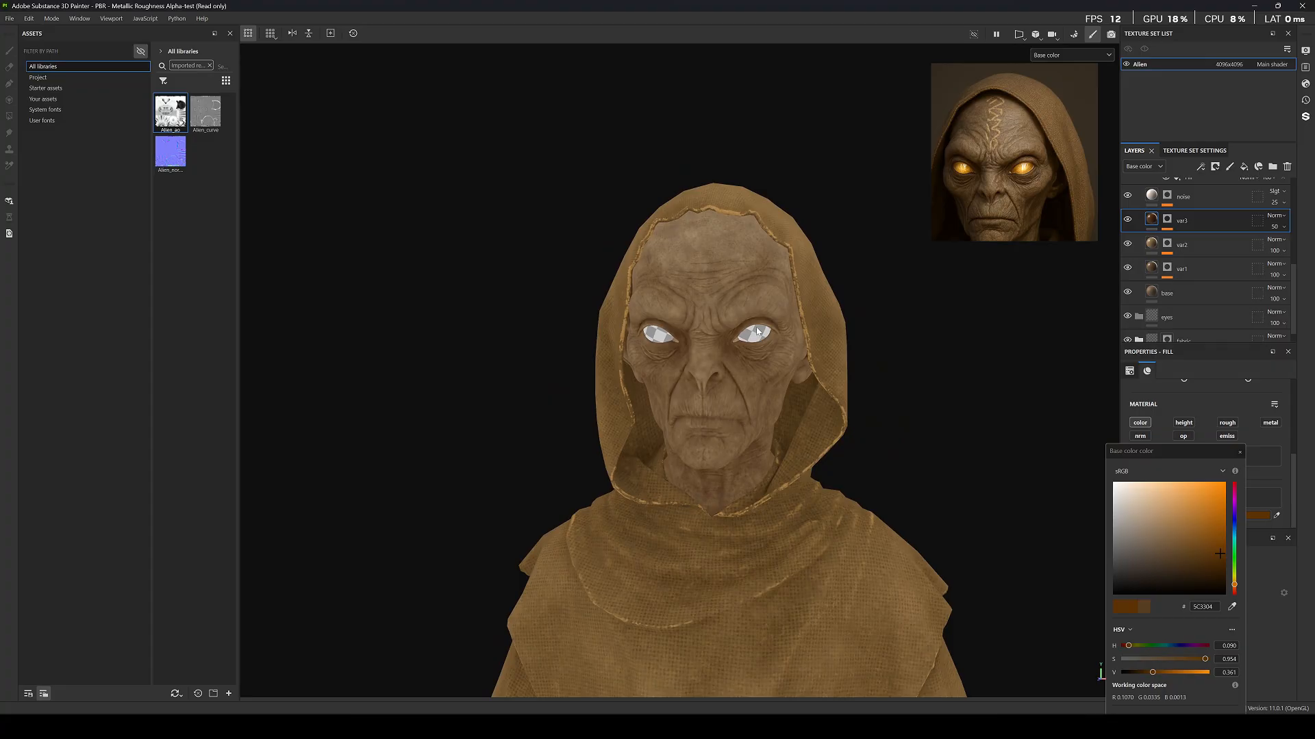
key(m)
scroll(750, 344, up, 5)
alt+drag(750, 343, 722, 305)
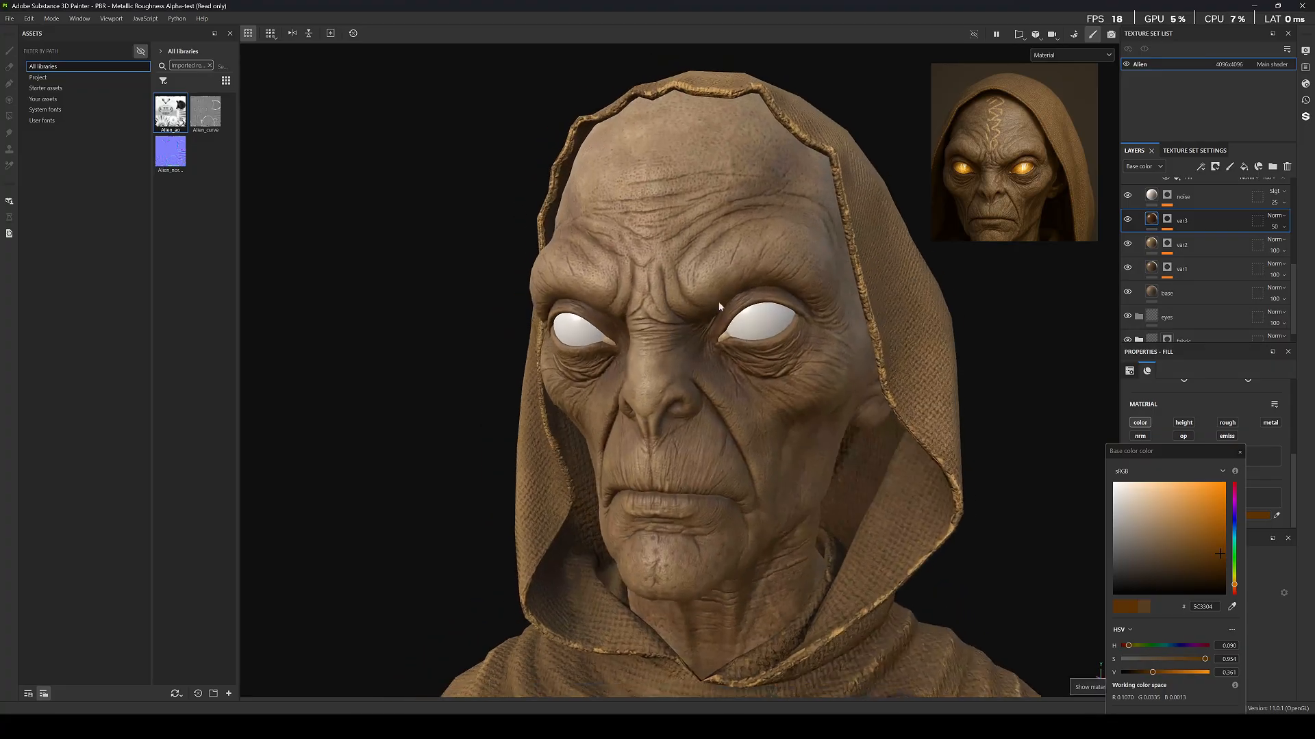
click(1240, 452)
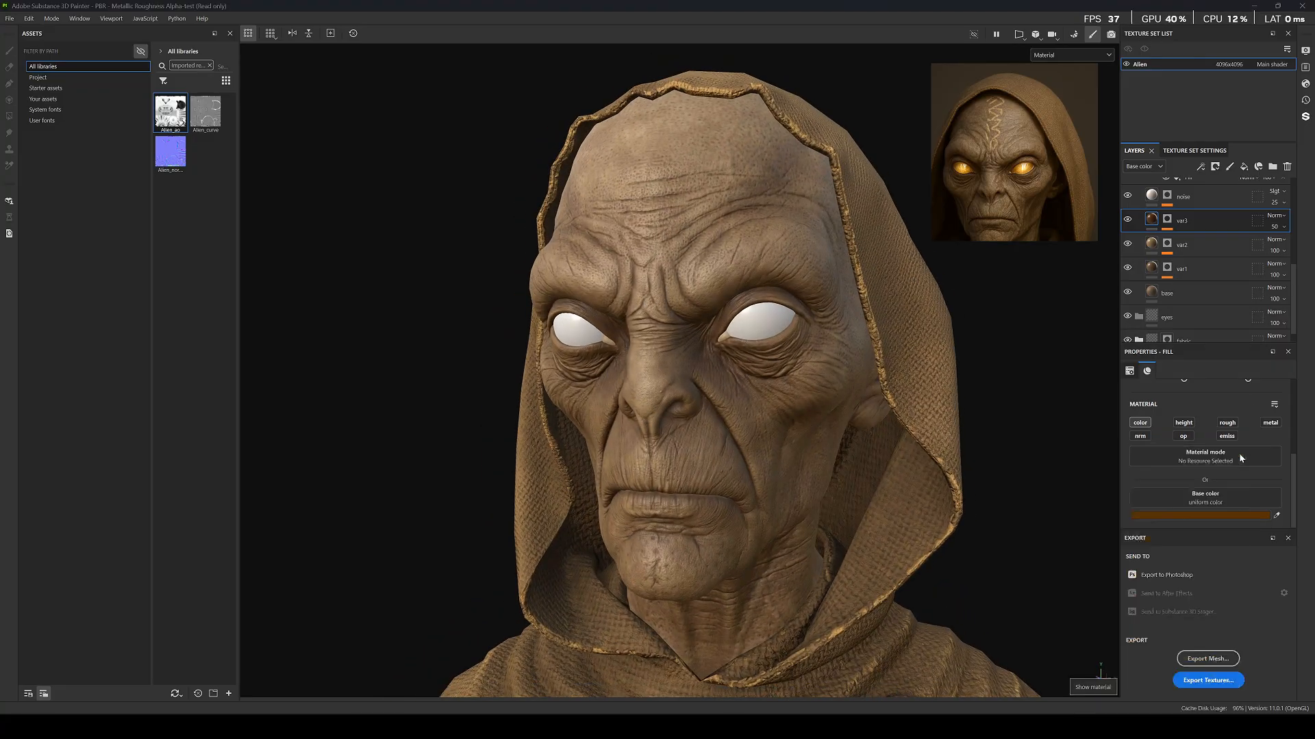
Enable the roughness channel on the var1 layer and inspect the head's roughness by cycling through the single-channel views.
click(1152, 267)
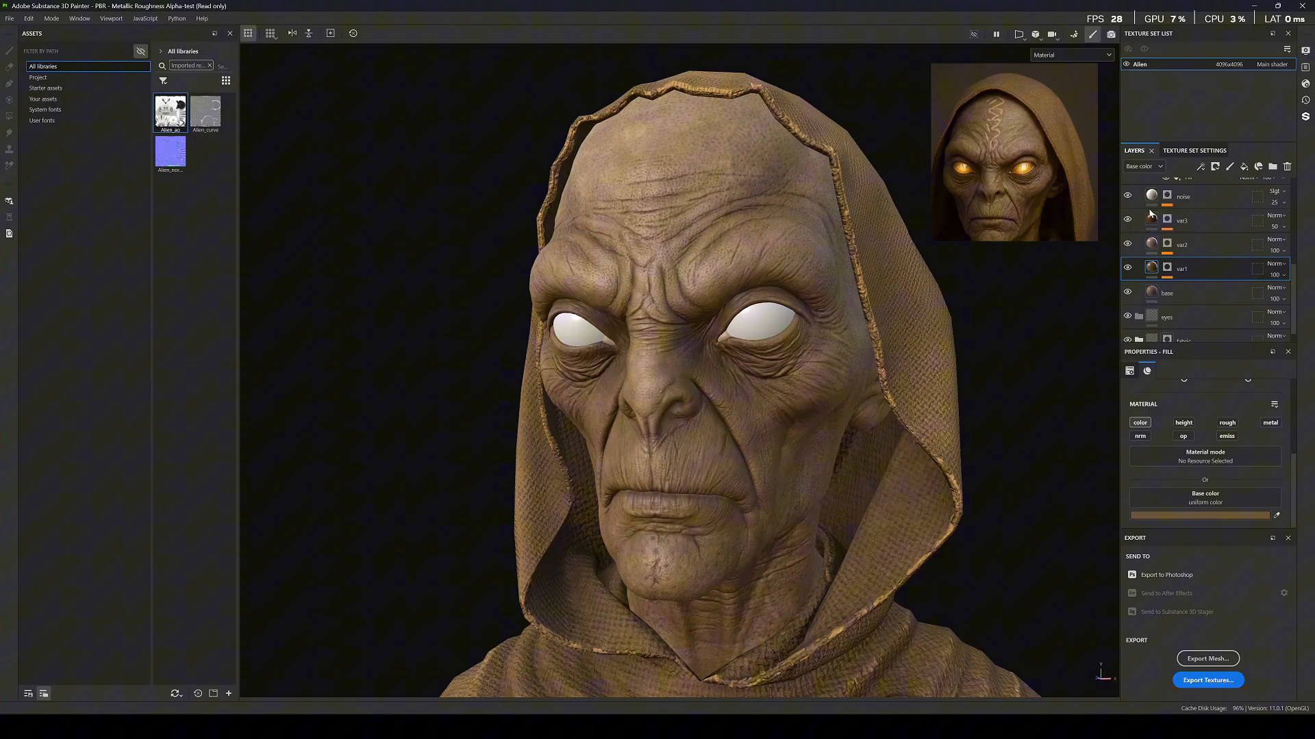
click(1222, 422)
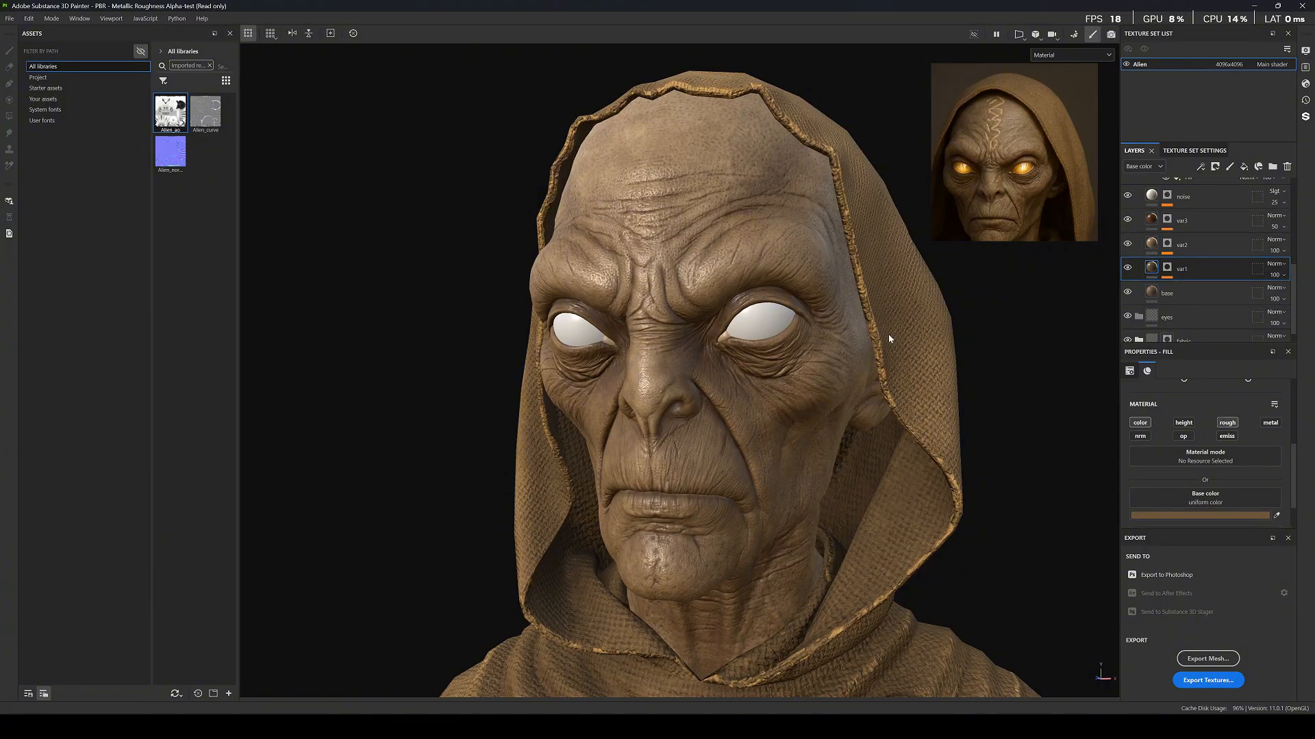
scroll(745, 369, down, 2)
key(c)
scroll(713, 381, up, 1)
key(c)
key(c)
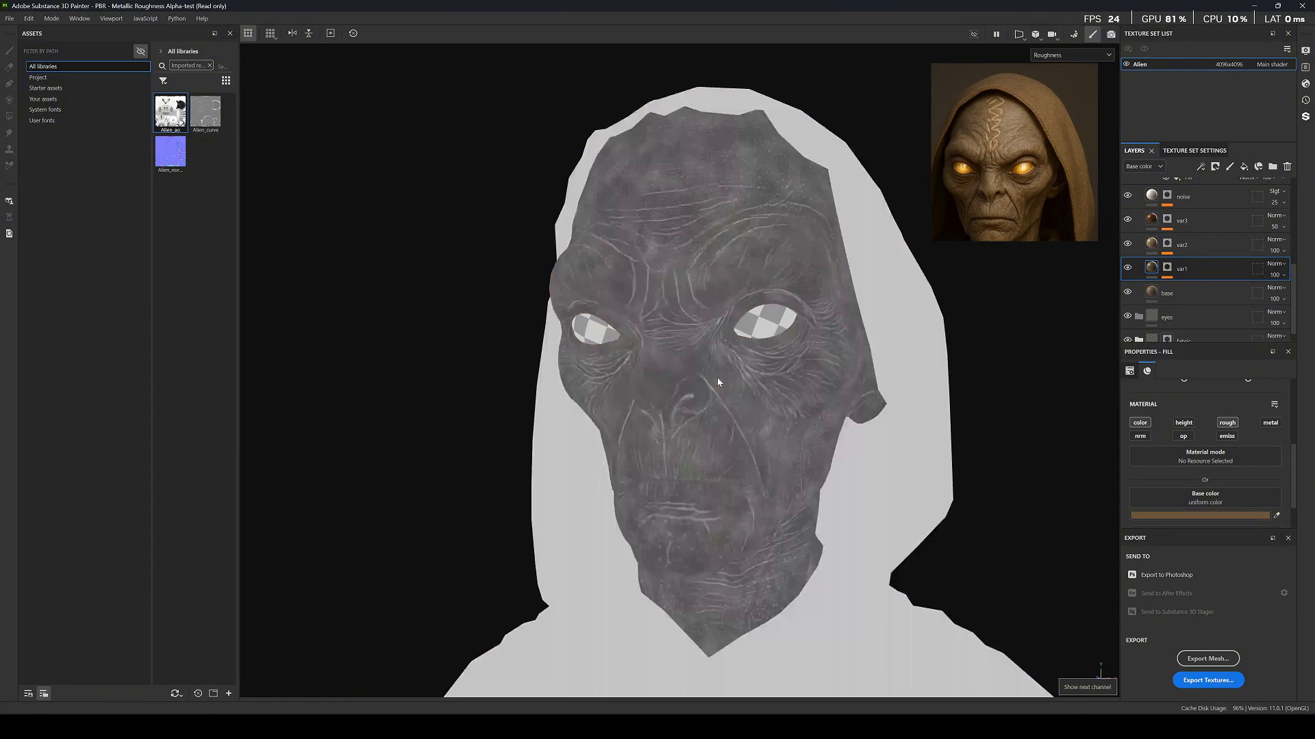
key(c)
key(c)
key(c)
key(c)
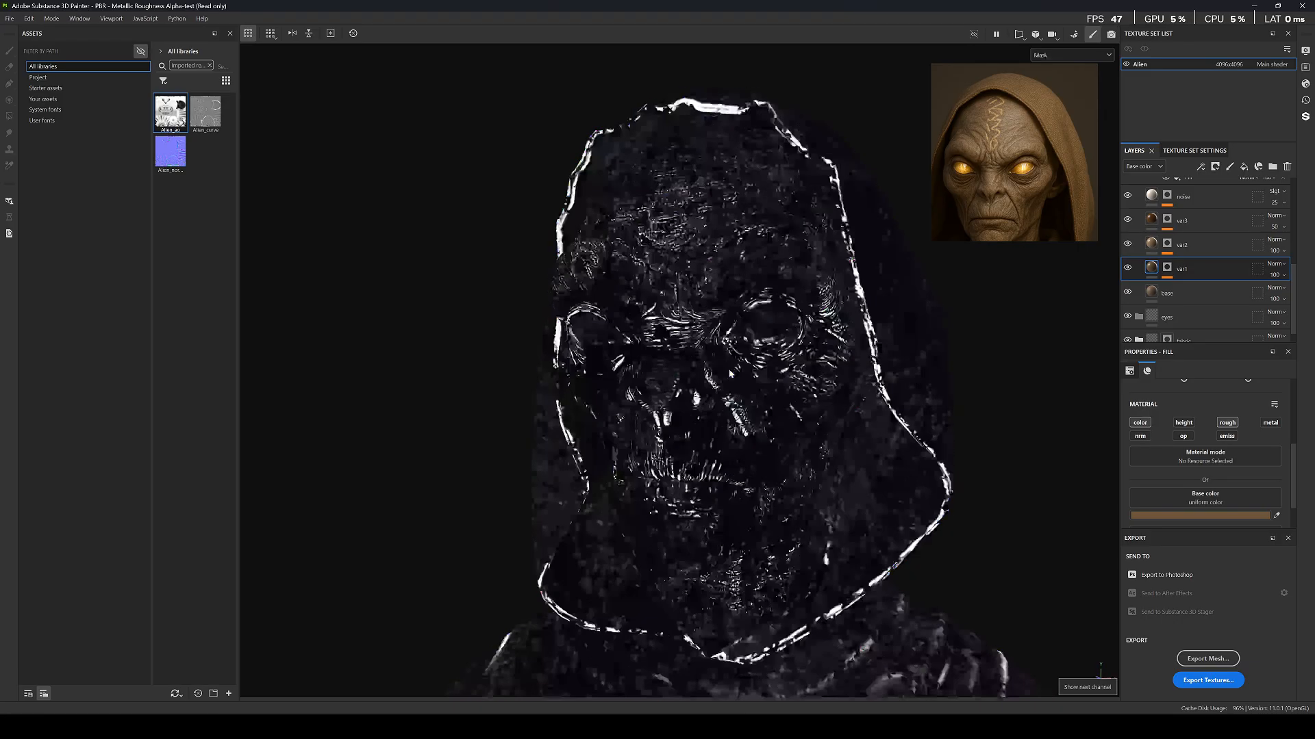
Show only the roughness channel on the model and set the var1 skin layer's roughness to about 0.59.
key(c)
key(c)
key(c)
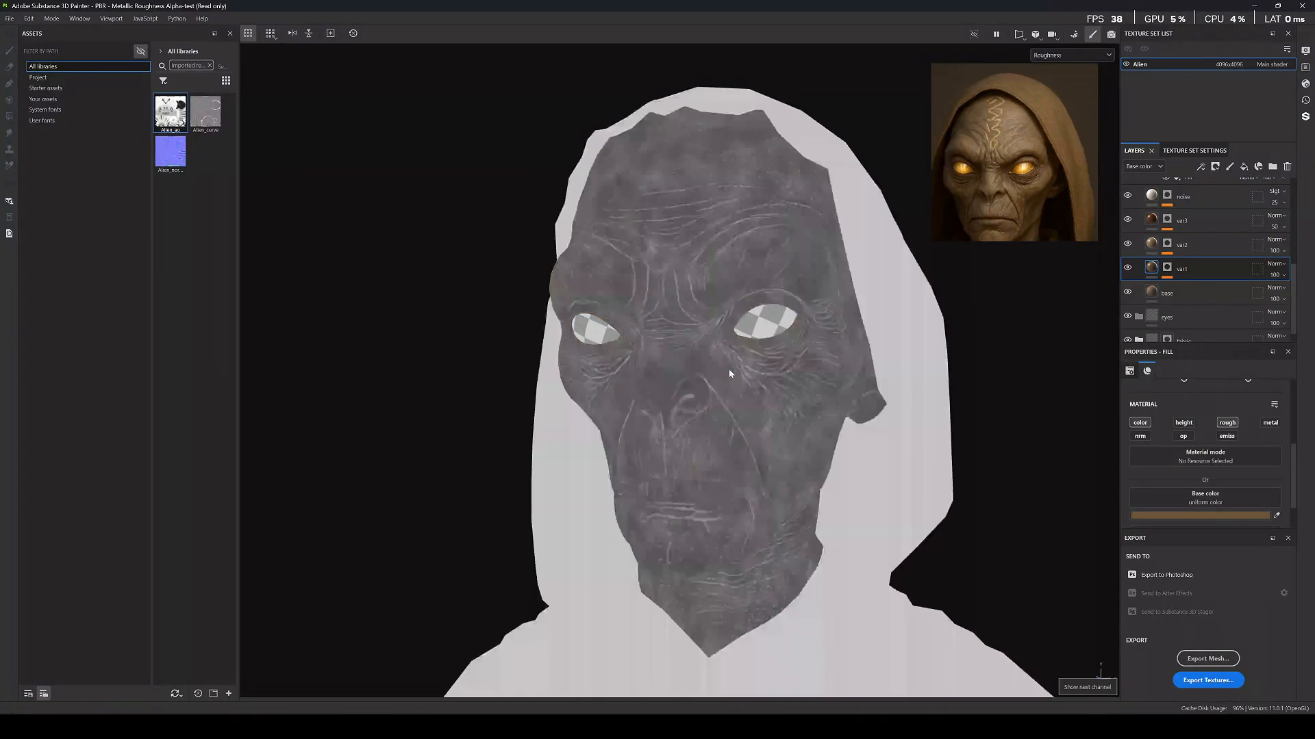
scroll(713, 482, up, 1)
click(1127, 269)
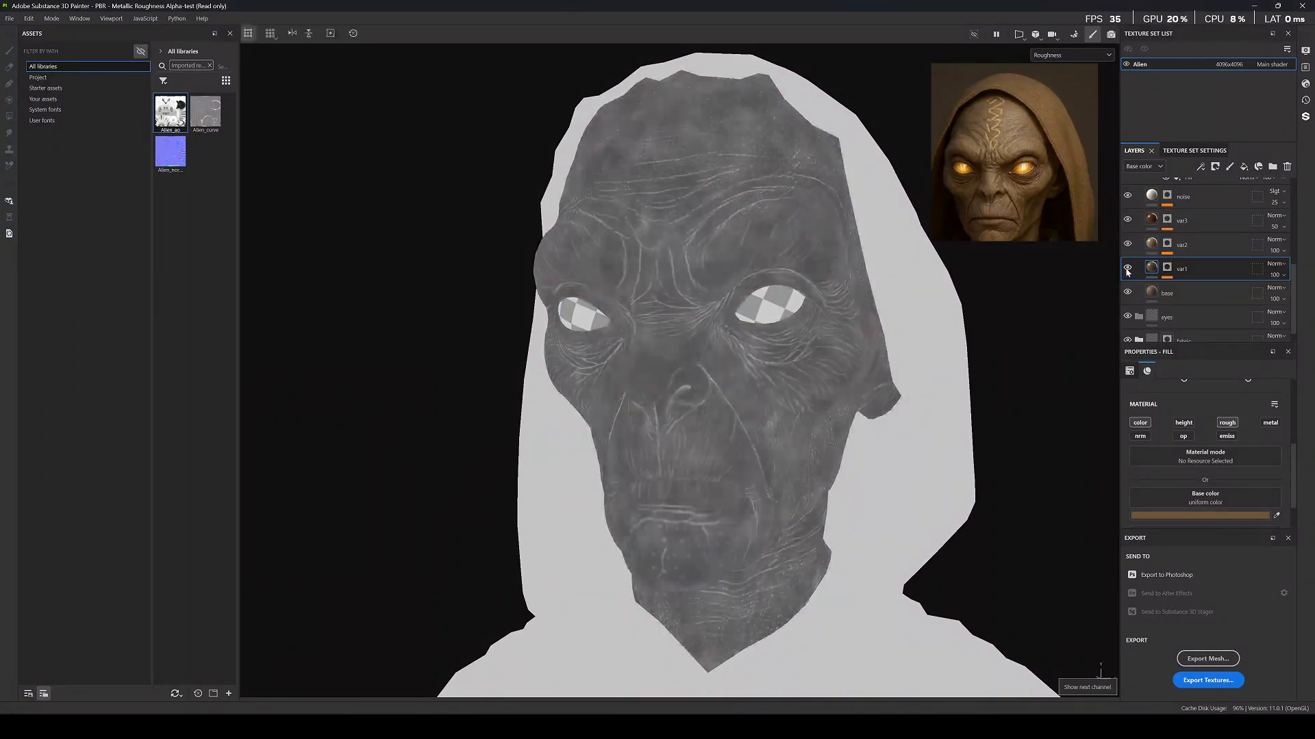
scroll(1215, 415, down, 1)
scroll(1216, 415, down, 1)
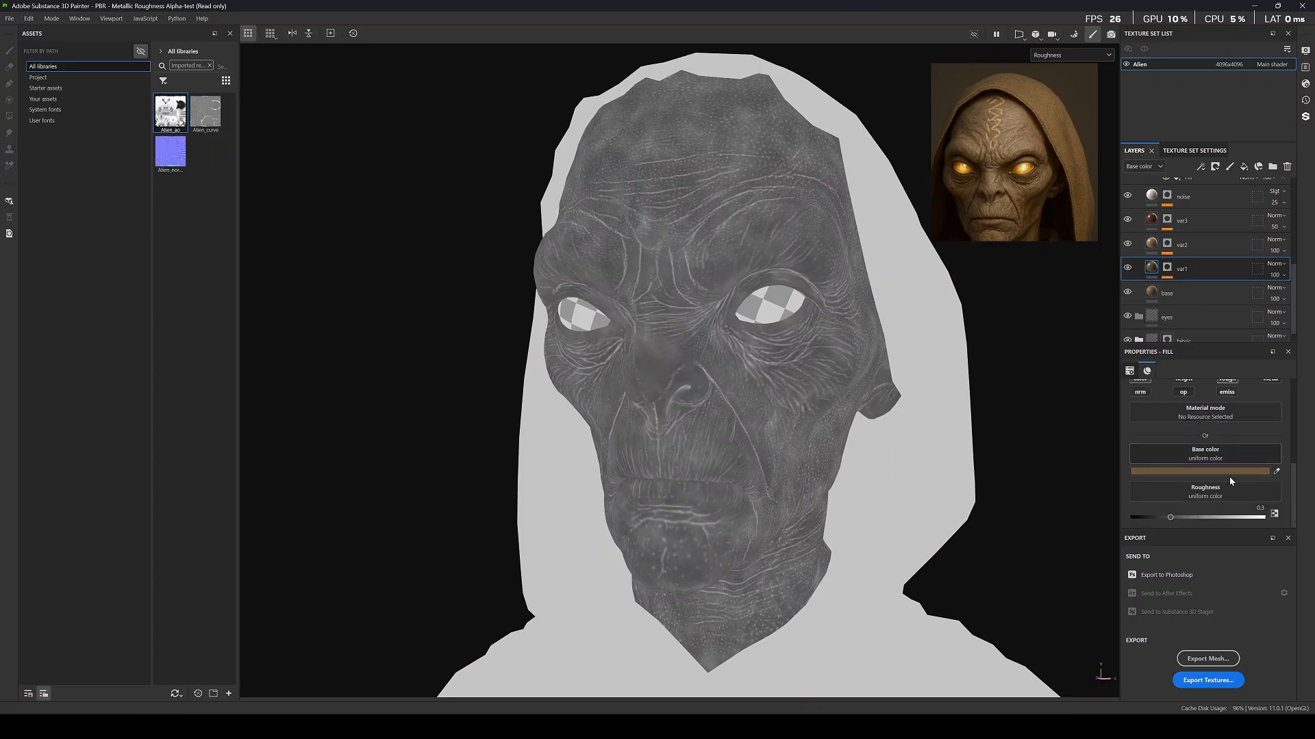
drag(1180, 517, 1210, 523)
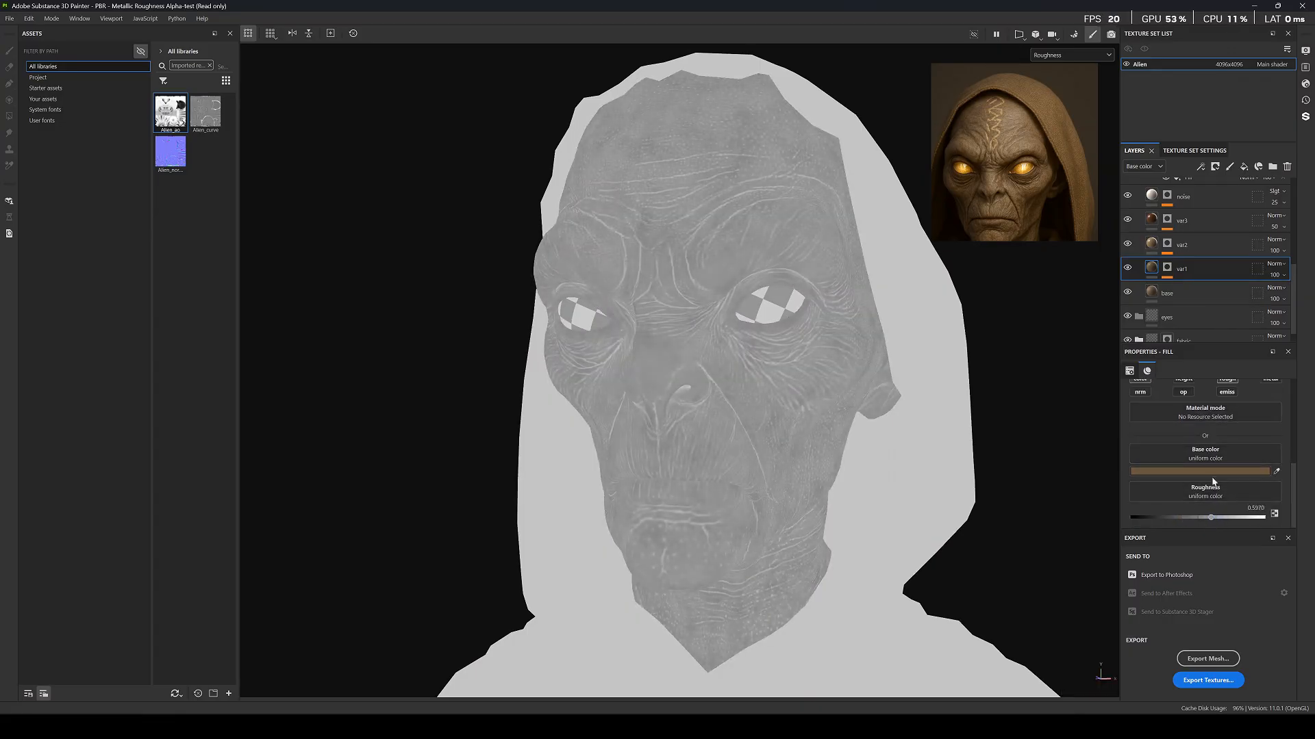
Enable the roughness channel on the var2 skin layer and set its roughness to about 0.45.
click(1164, 245)
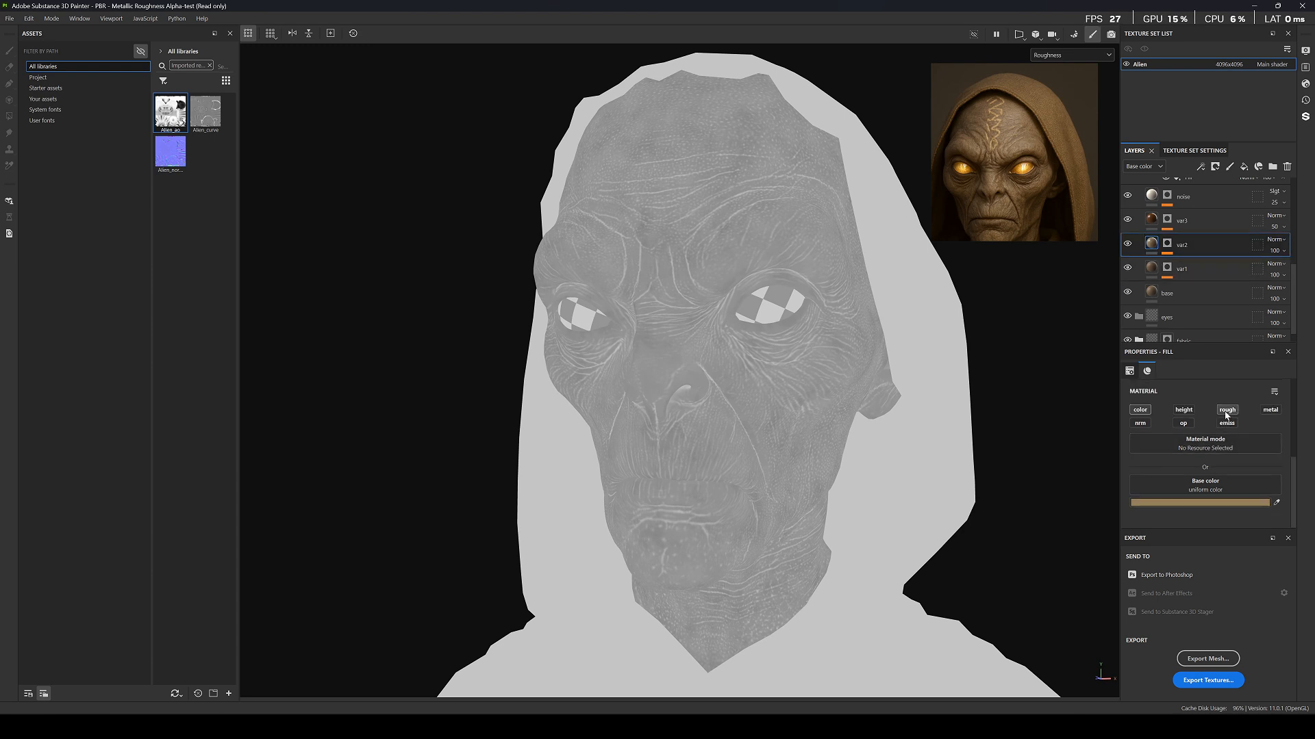
scroll(1227, 415, down, 1)
drag(1182, 516, 1190, 520)
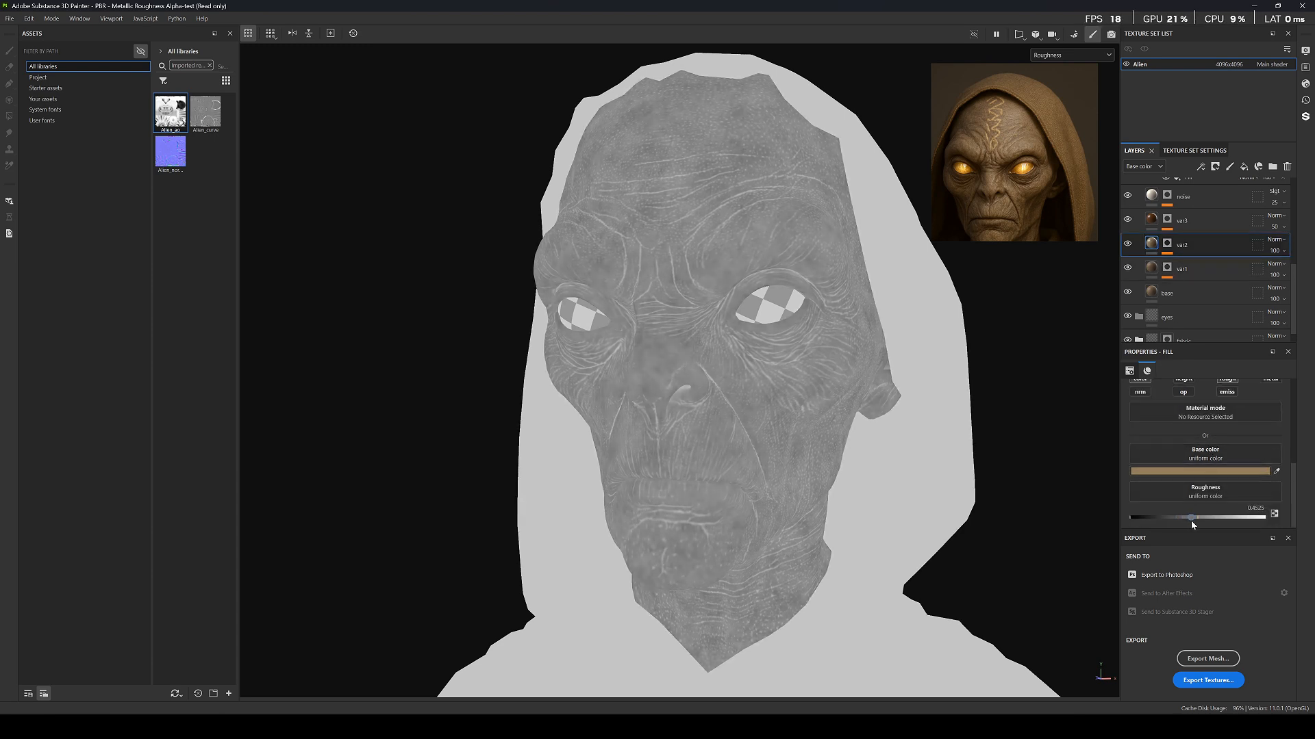
Enable the roughness channel on the var3 skin layer and set its roughness to about 0.44.
click(1170, 219)
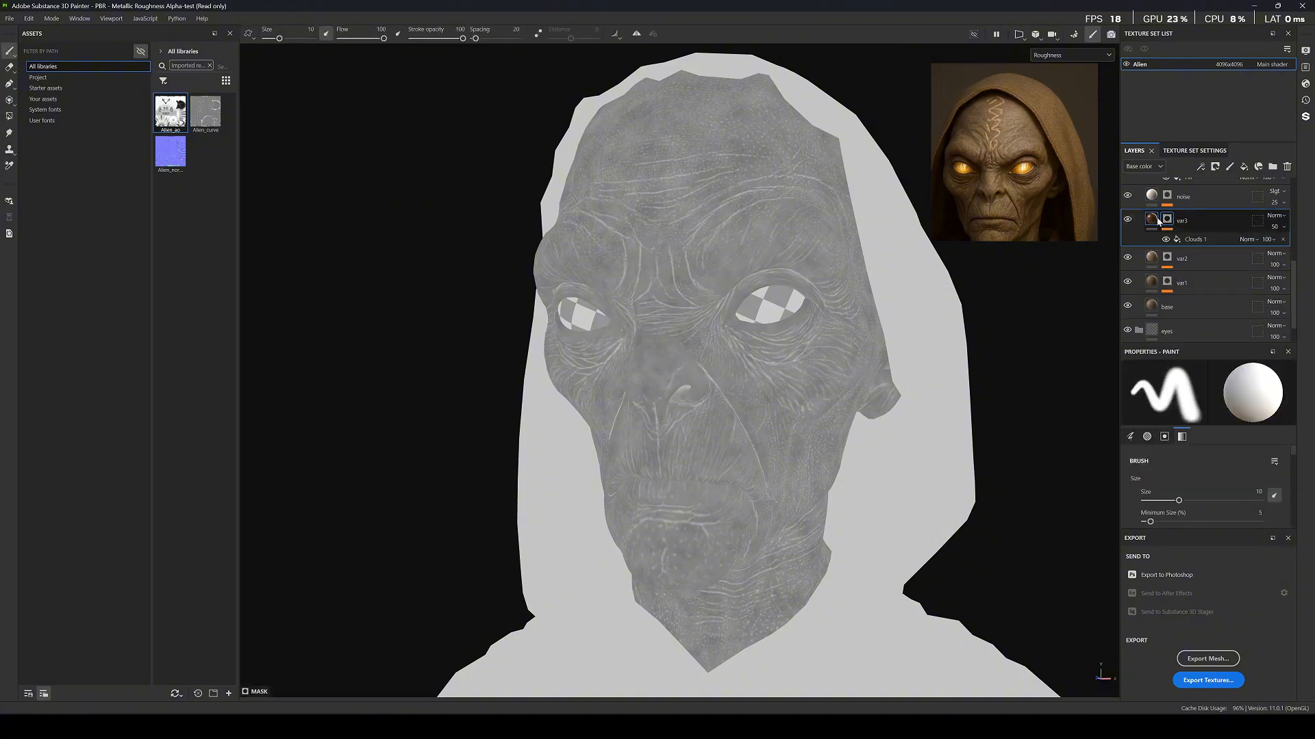
click(1152, 219)
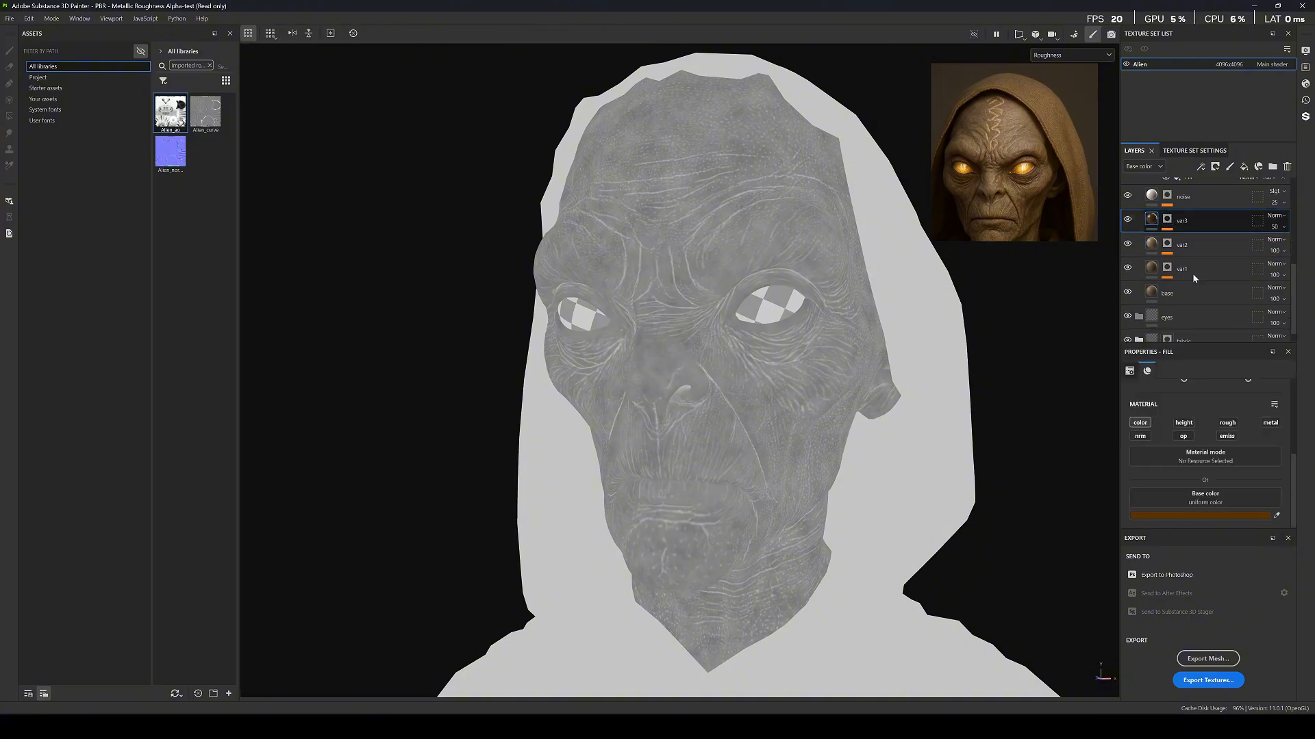
click(1228, 423)
scroll(1214, 461, down, 1)
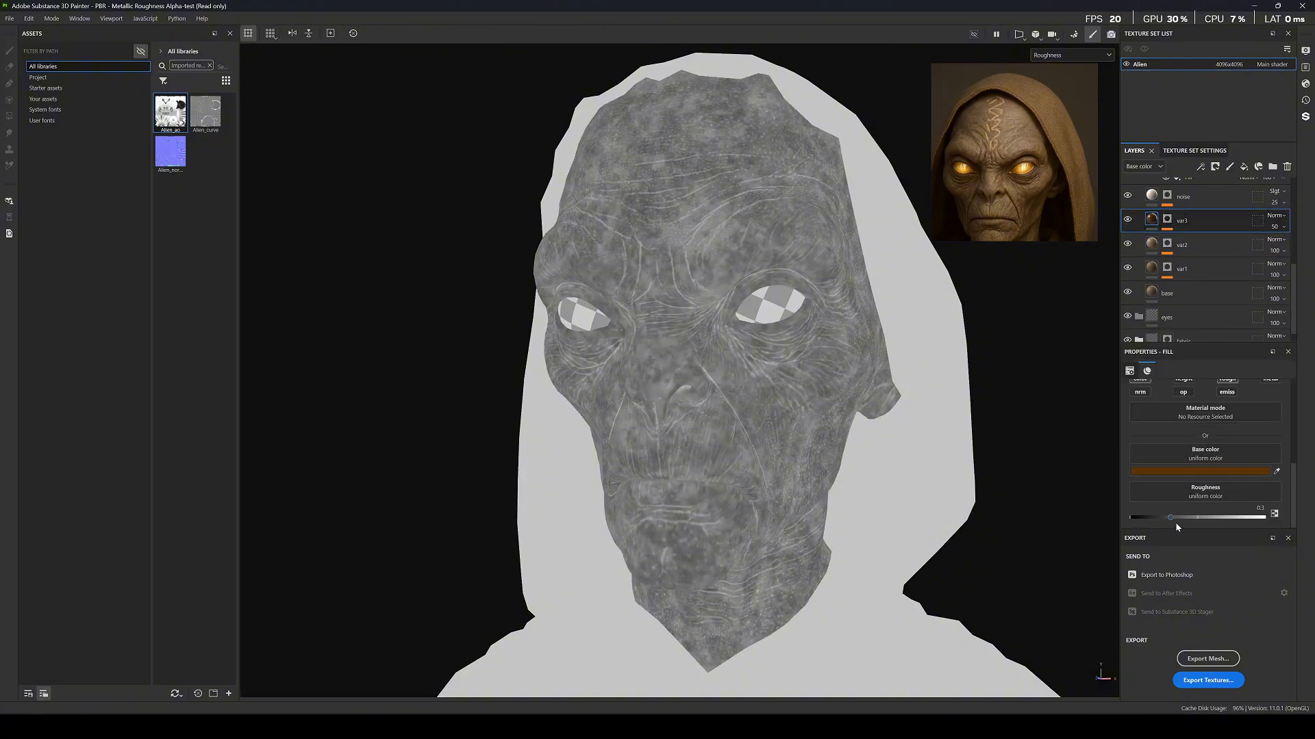
click(1188, 519)
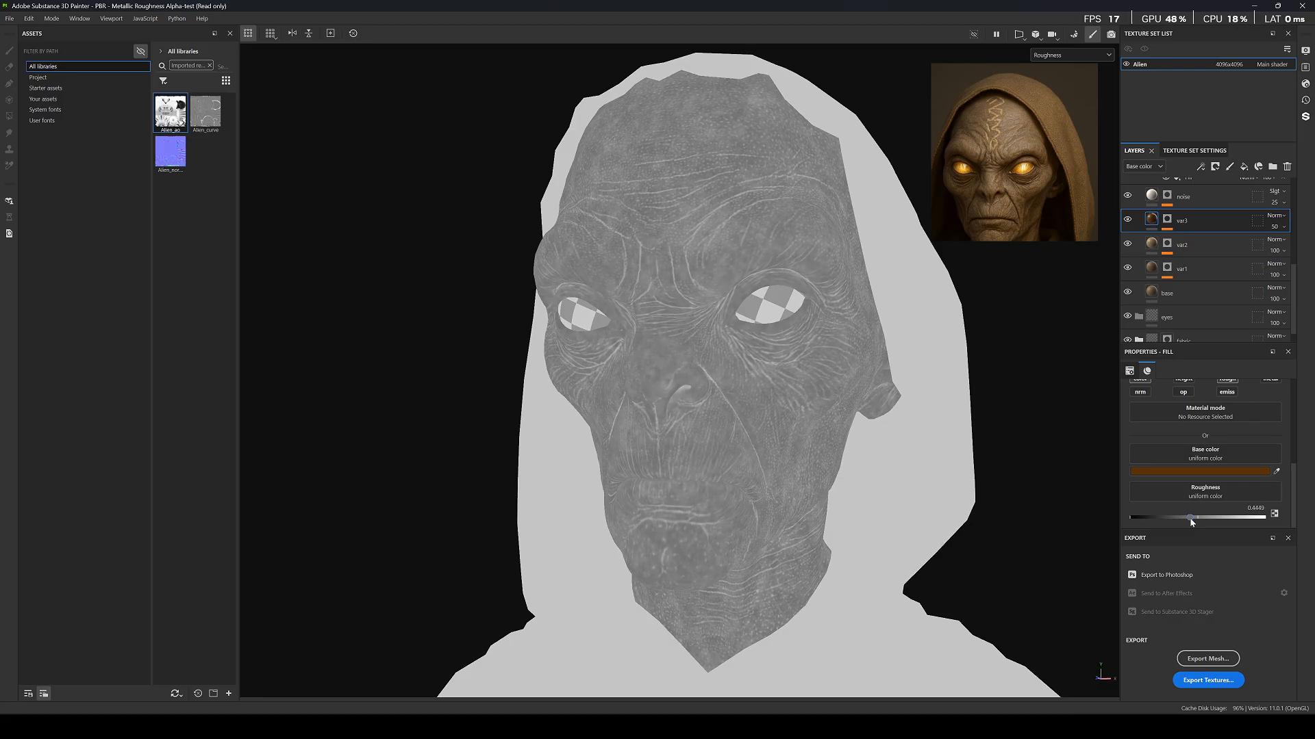
Enable the roughness channel on the skin's noise layer and set its roughness to about 0.43.
key(m)
scroll(757, 308, up, 3)
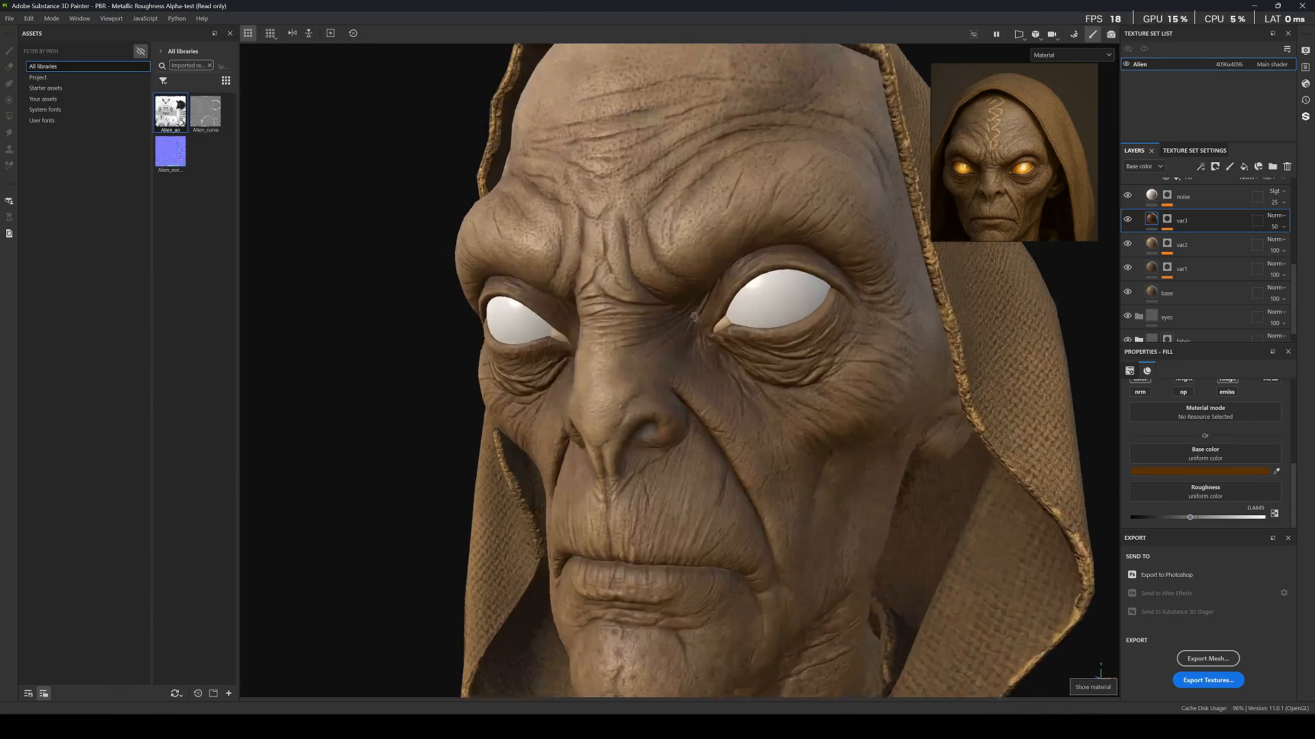
alt+drag(712, 302, 683, 262)
scroll(760, 288, down, 5)
key(c)
scroll(683, 261, up, 5)
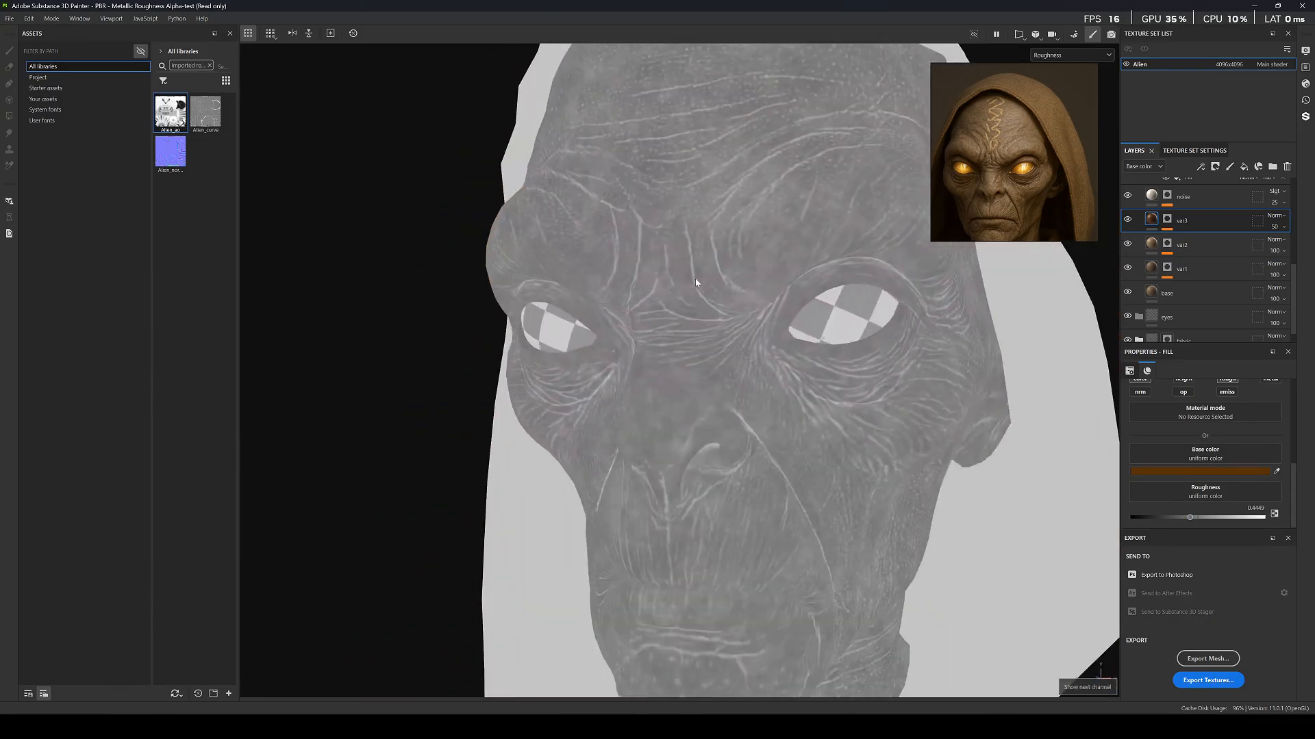
scroll(1153, 257, up, 2)
click(1153, 257)
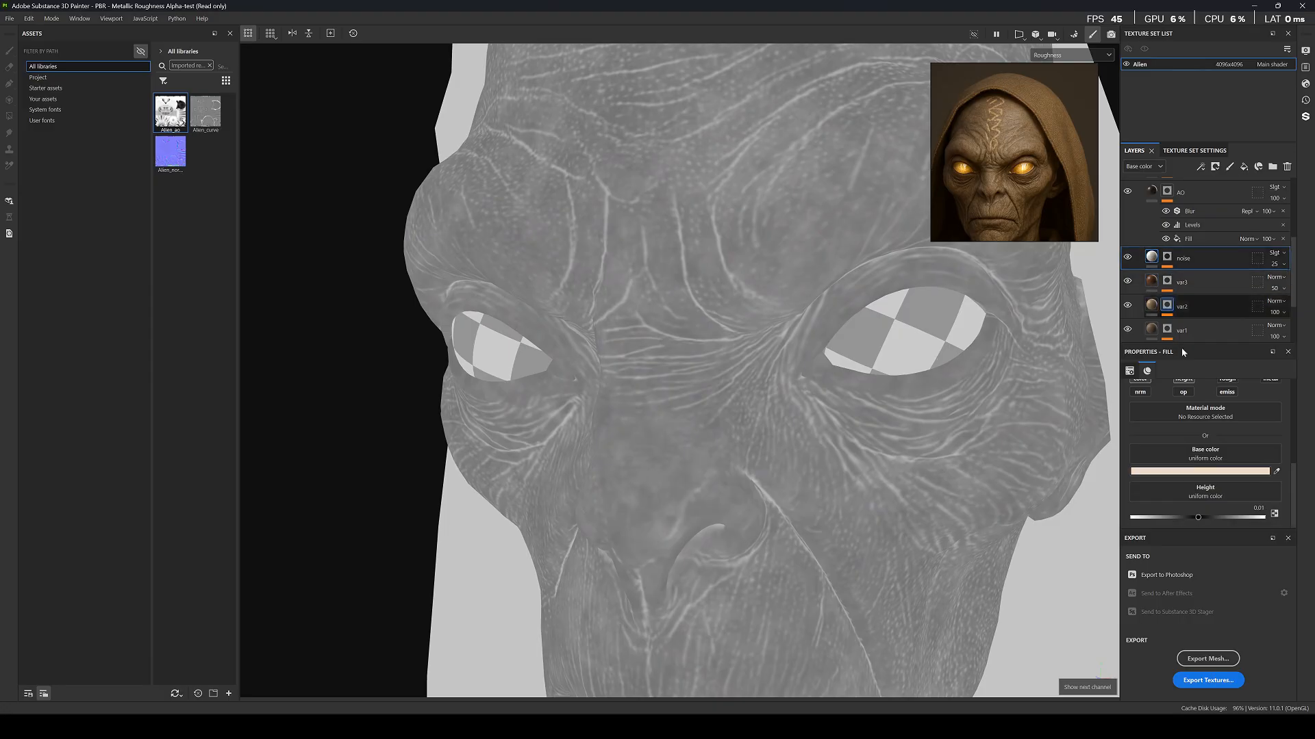
scroll(1224, 414, up, 2)
click(1223, 413)
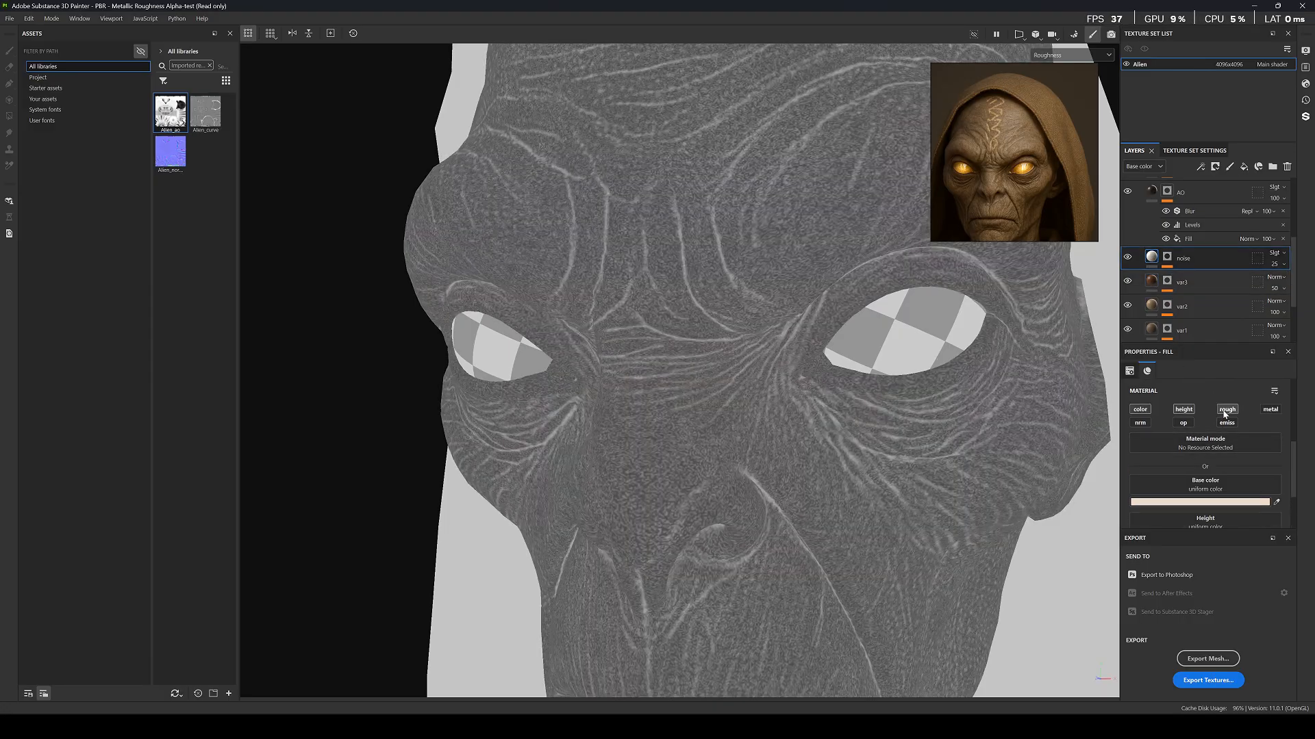
scroll(1230, 458, down, 2)
click(1199, 518)
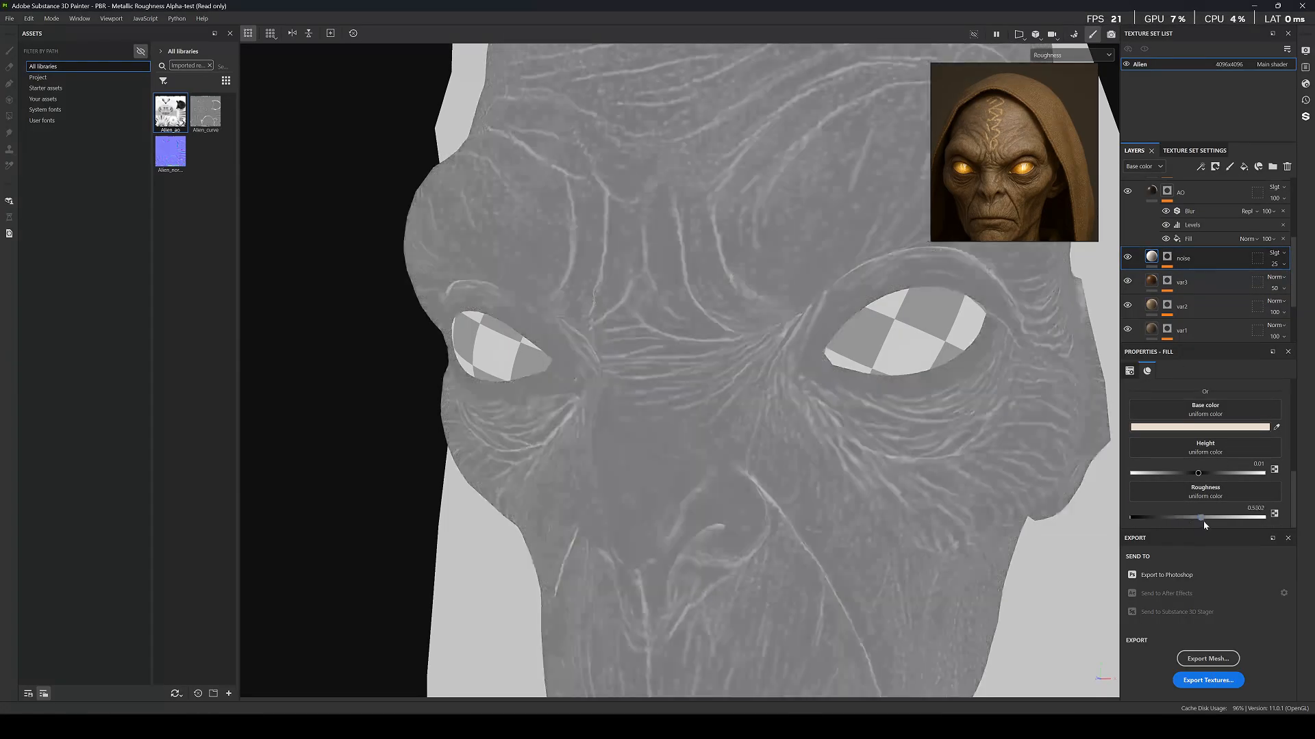
drag(1199, 523, 1189, 523)
Show the full material up close on the face and raise the noise layer's roughness to about 0.56.
key(m)
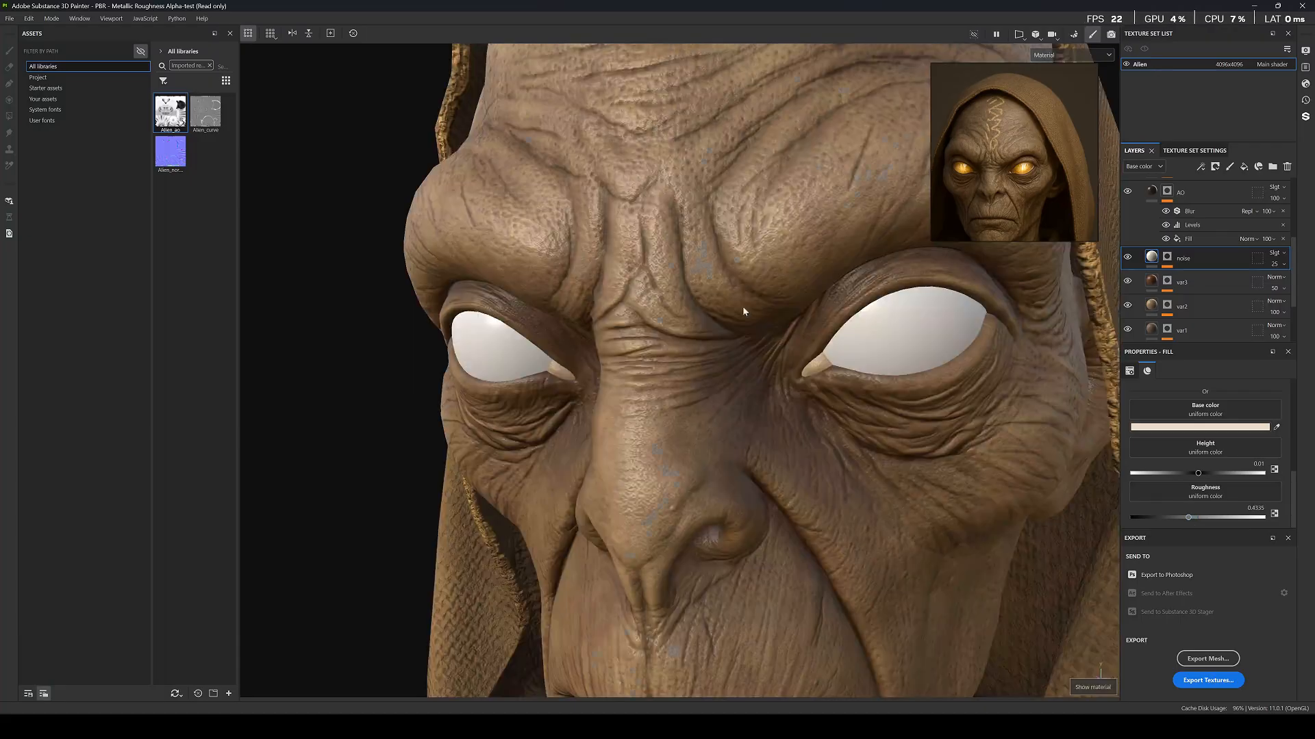
alt+drag(737, 274, 840, 220)
scroll(646, 268, down, 6)
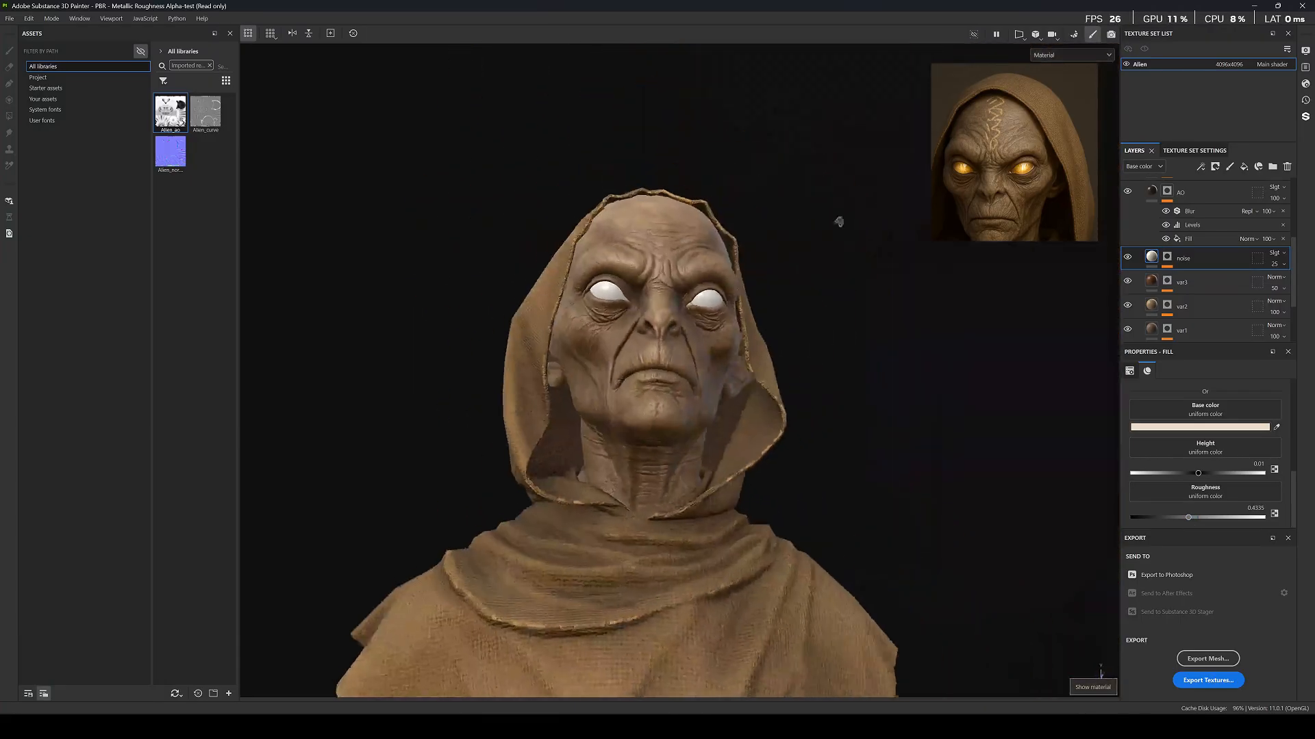
scroll(680, 321, up, 10)
alt+drag(658, 316, 639, 315)
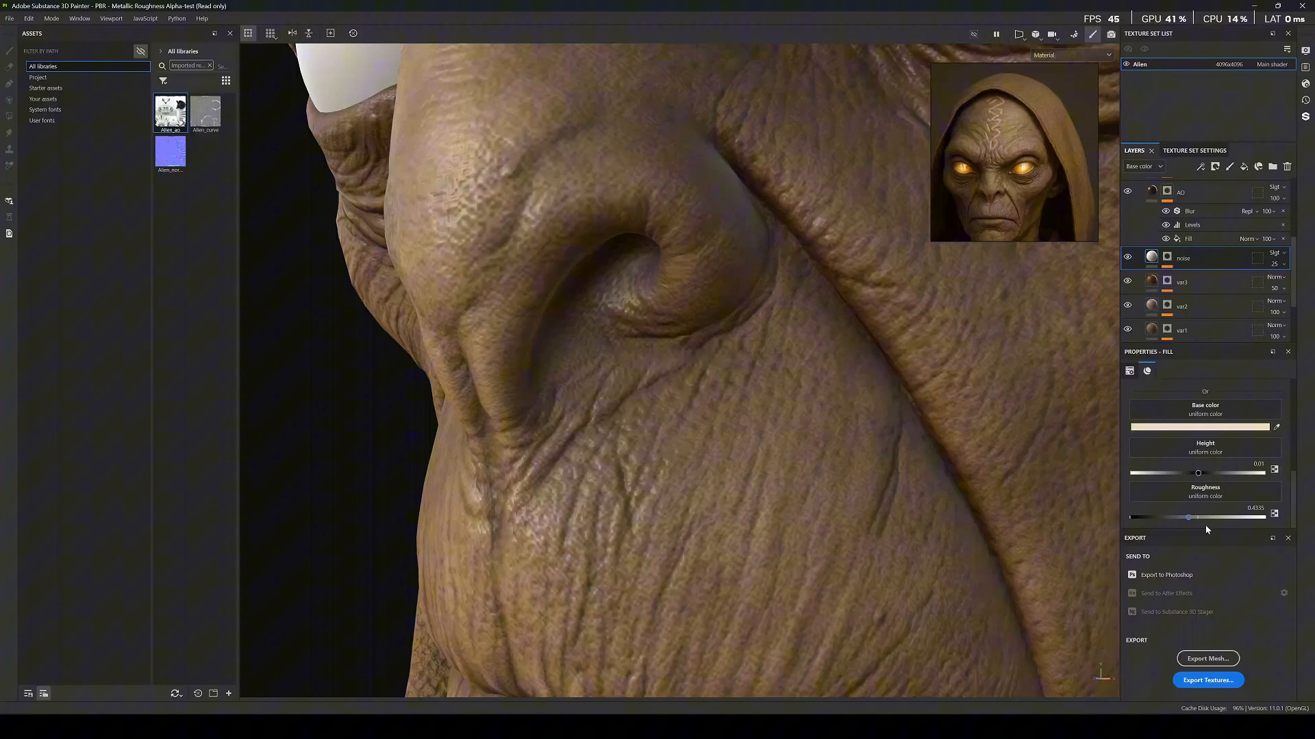
drag(1205, 520, 1205, 519)
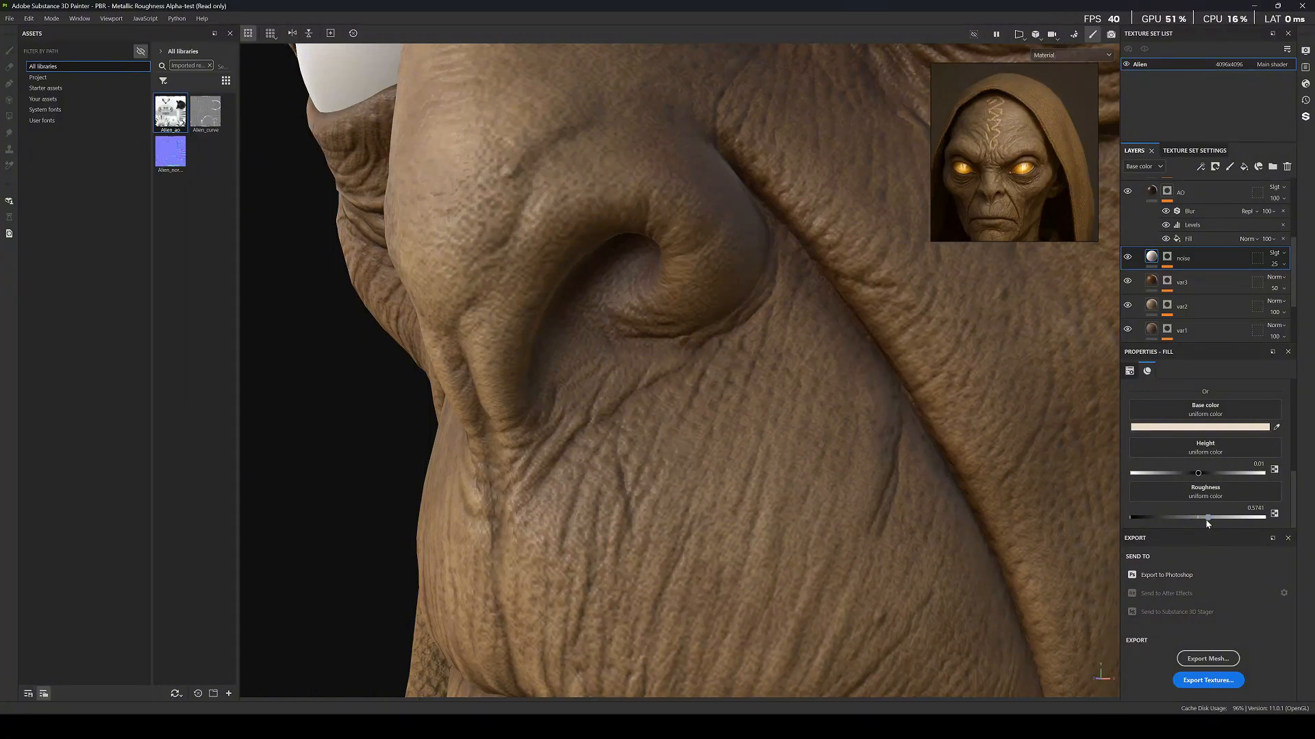
Examine the alien bust's roughness channel and full material from different distances and angles to judge the skin's shine.
scroll(745, 318, down, 8)
scroll(745, 318, down, 3)
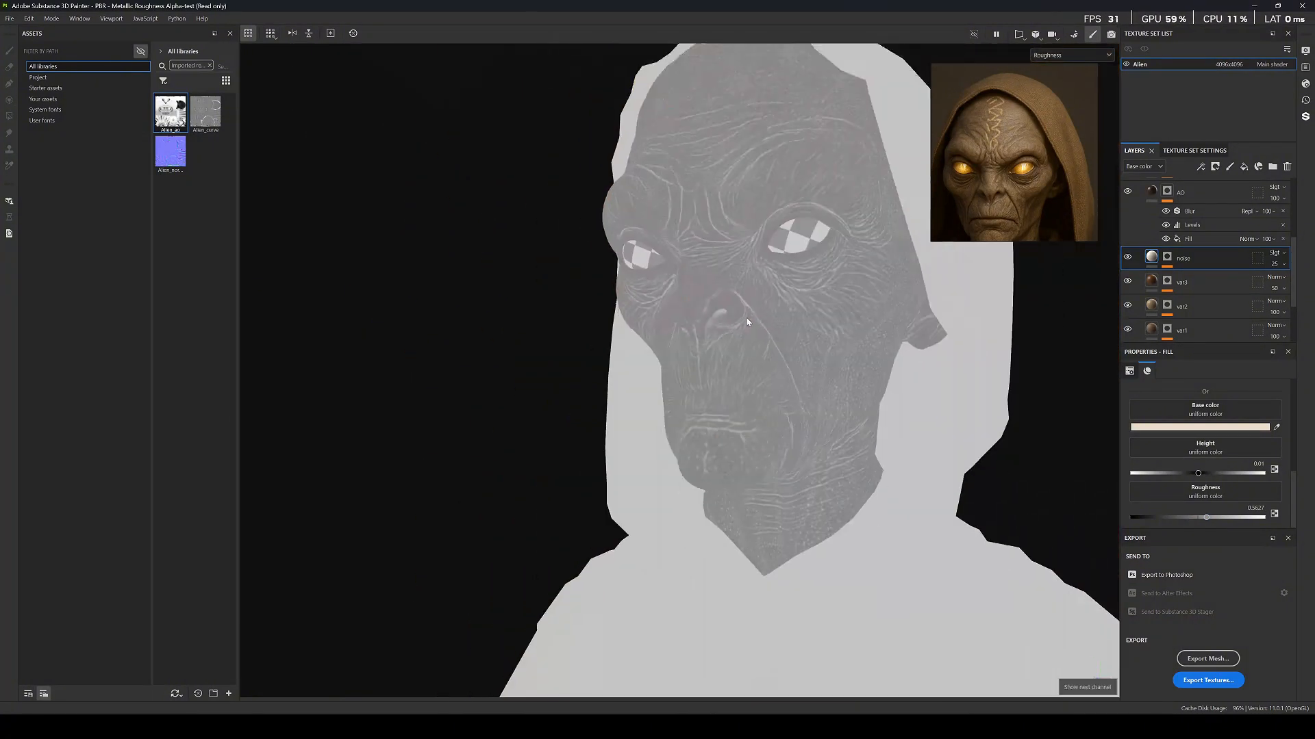
scroll(751, 279, down, 5)
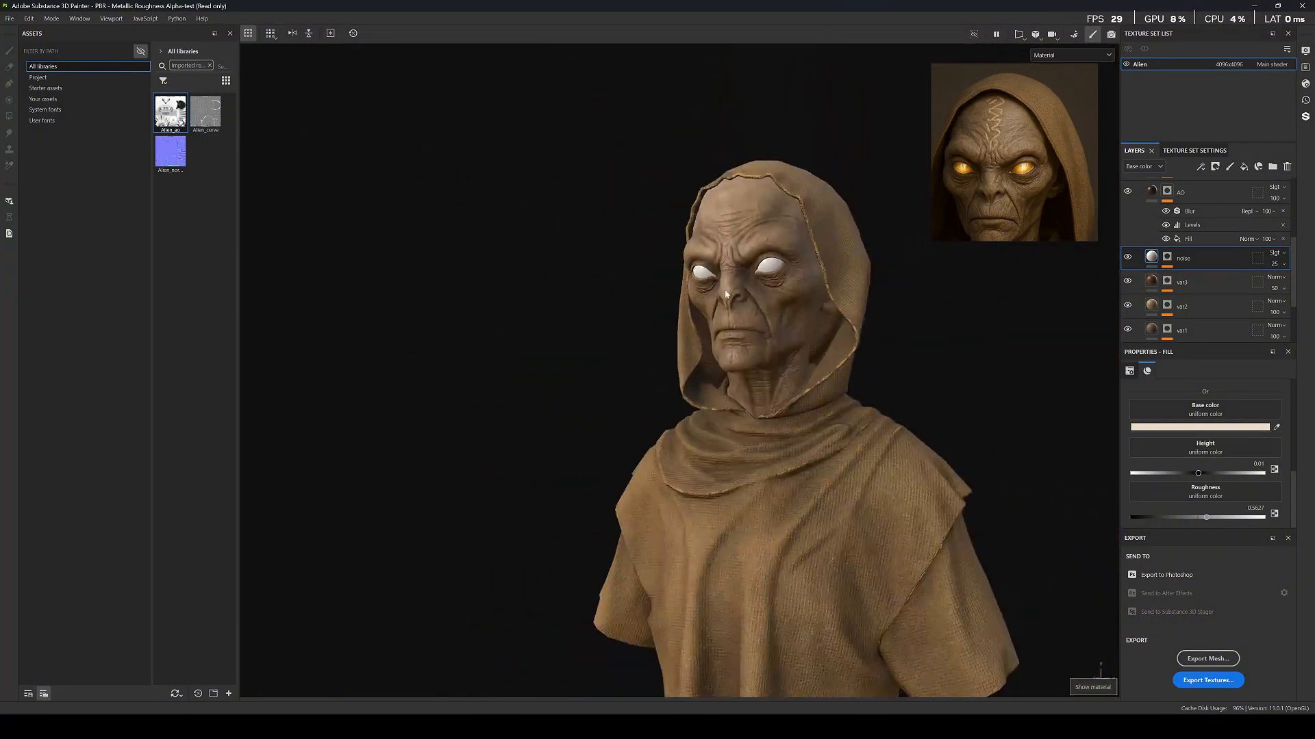
alt+drag(751, 280, 784, 242)
scroll(790, 274, up, 4)
scroll(785, 241, up, 3)
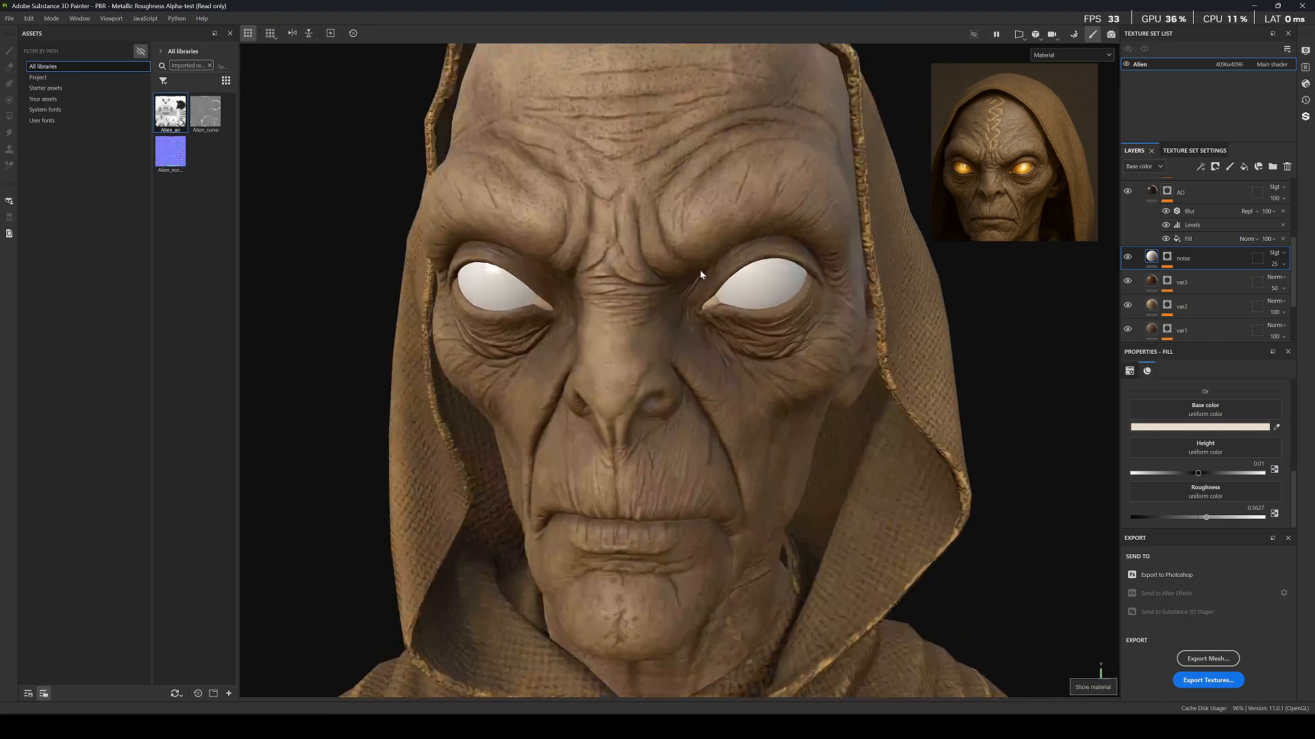
scroll(785, 241, down, 5)
scroll(784, 243, up, 2)
scroll(783, 243, up, 2)
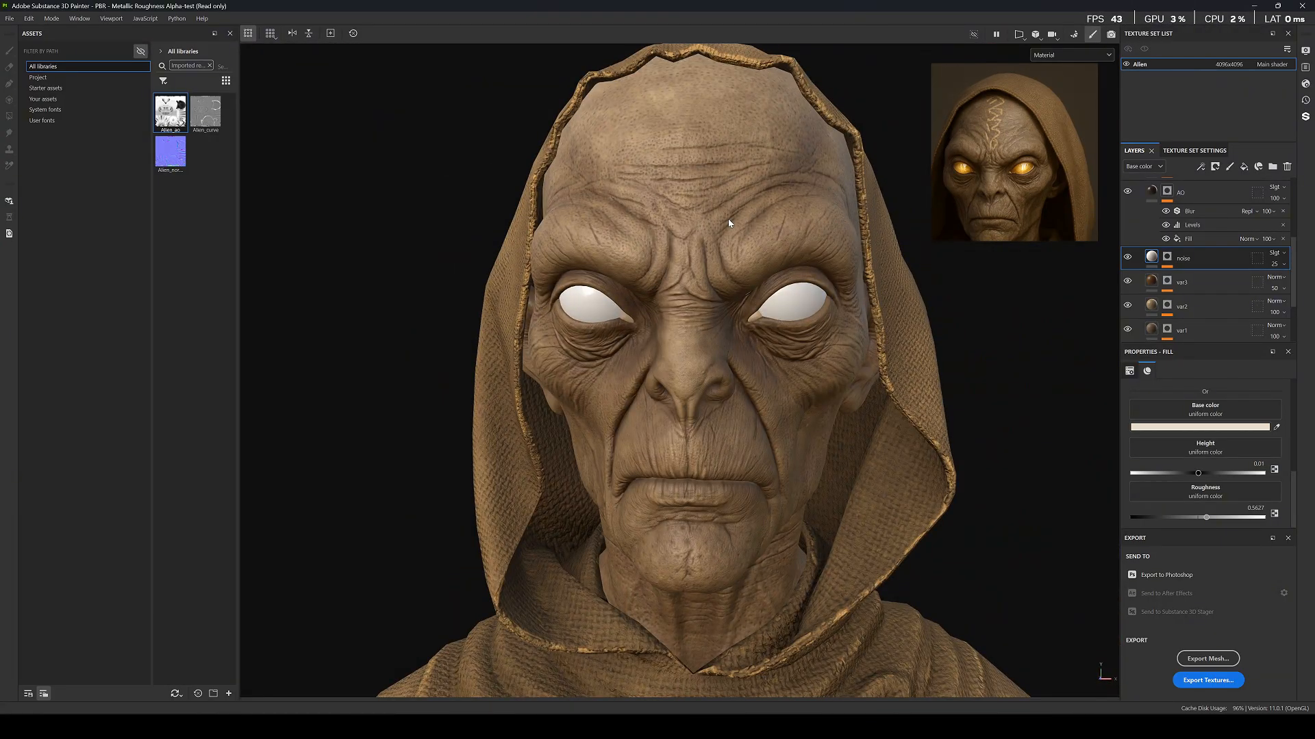
scroll(753, 205, up, 2)
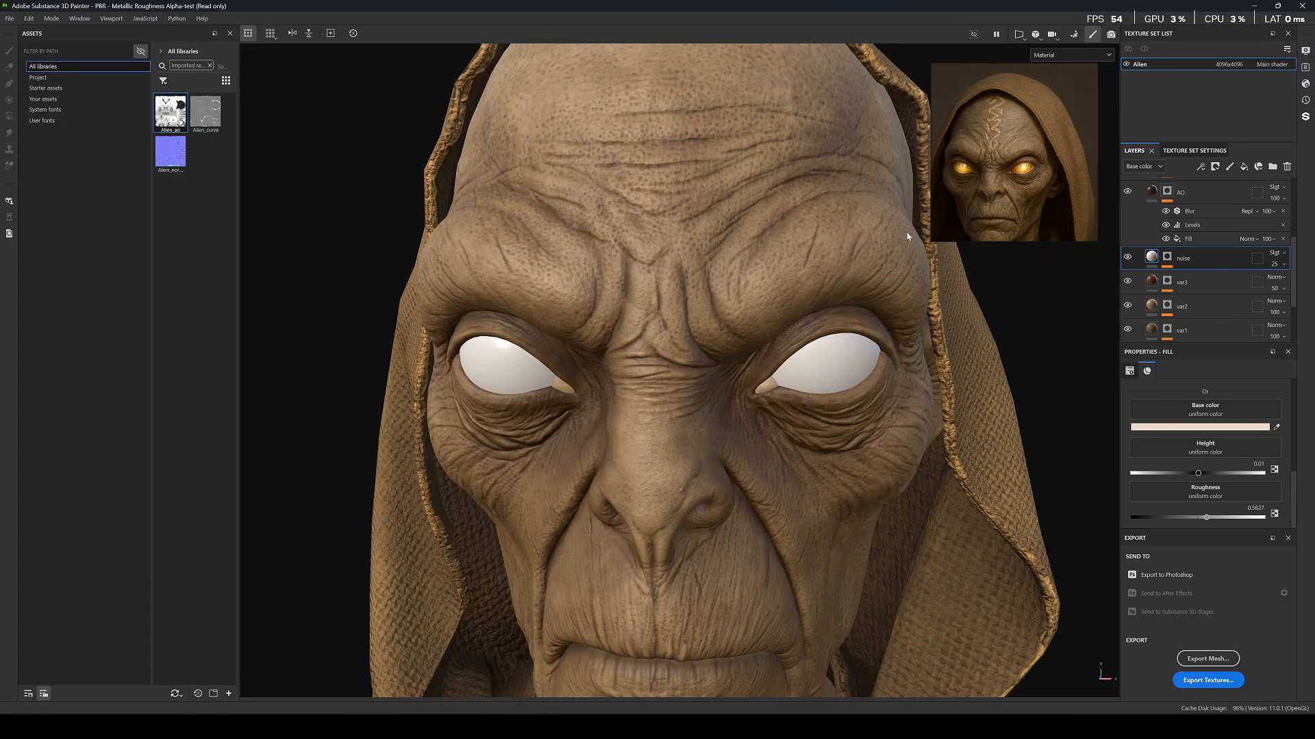
Add a fill layer above Curvature 1 in the skin folder and name it "skin details".
scroll(1197, 264, up, 5)
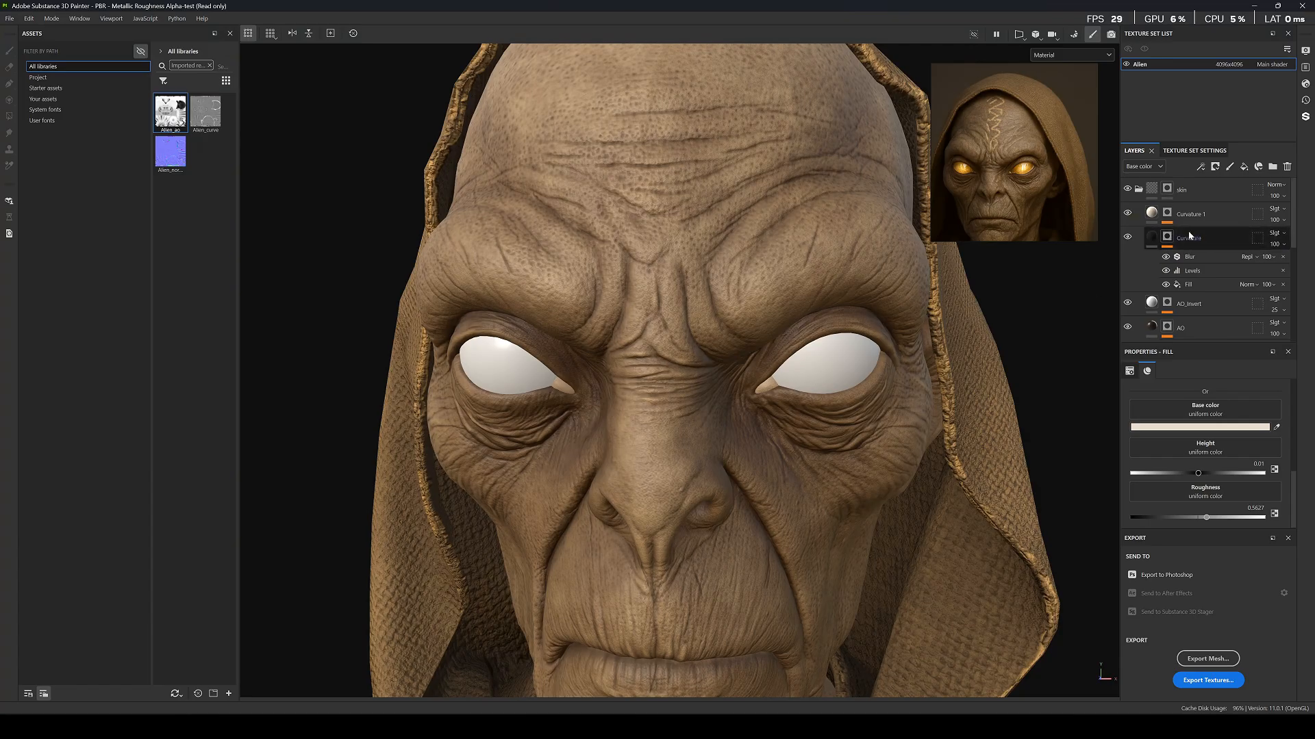
click(1220, 219)
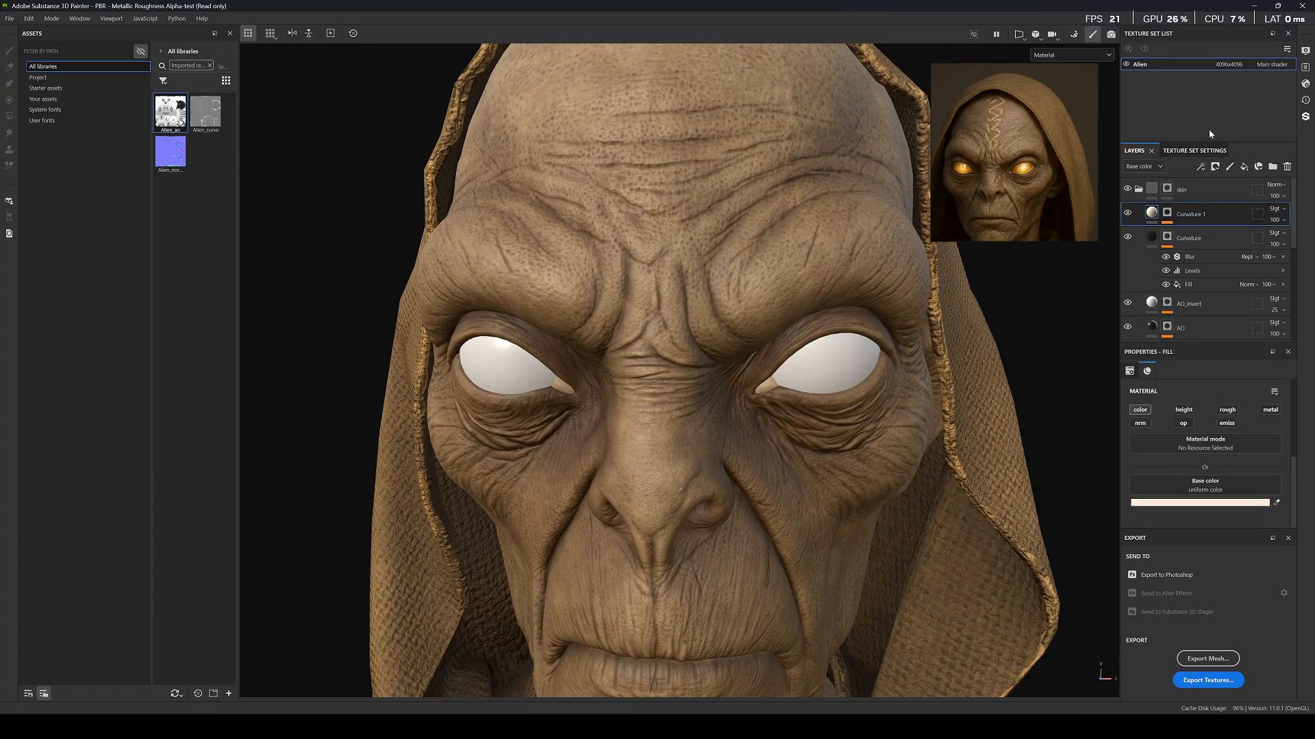
click(1243, 166)
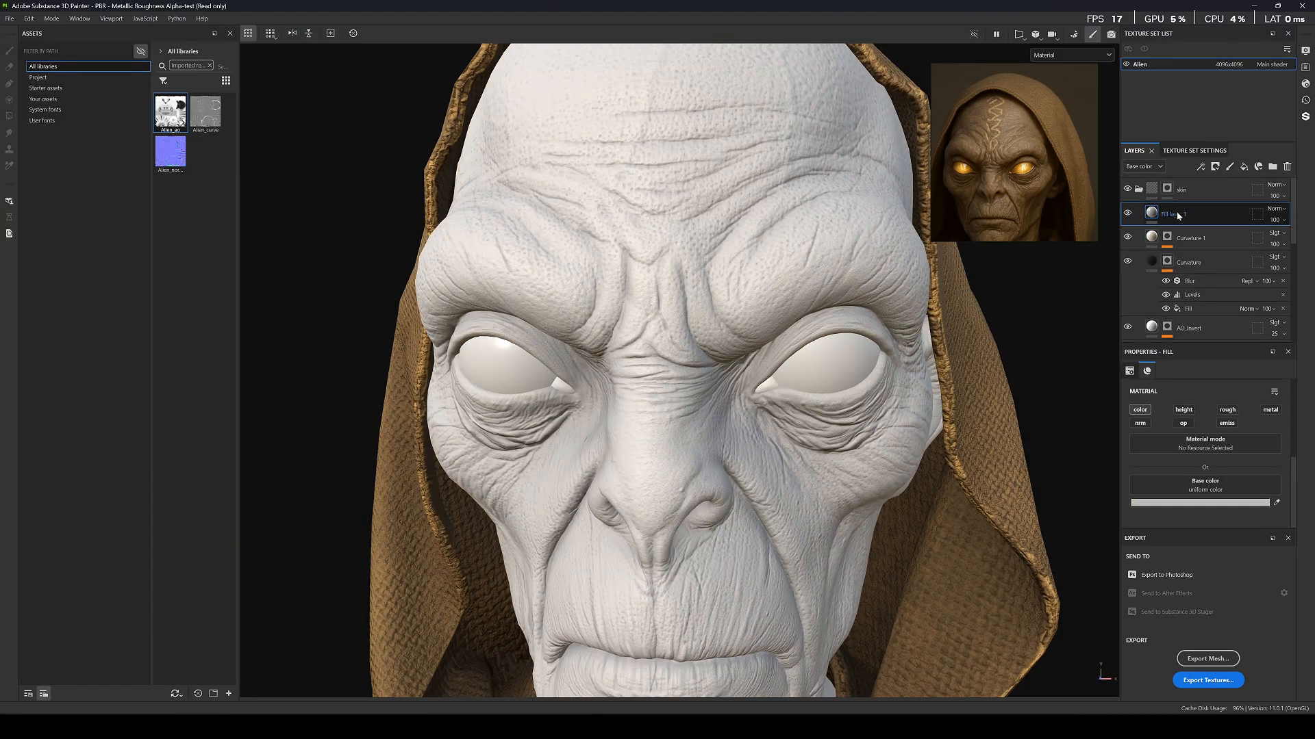
double_click(1178, 215)
key(Return)
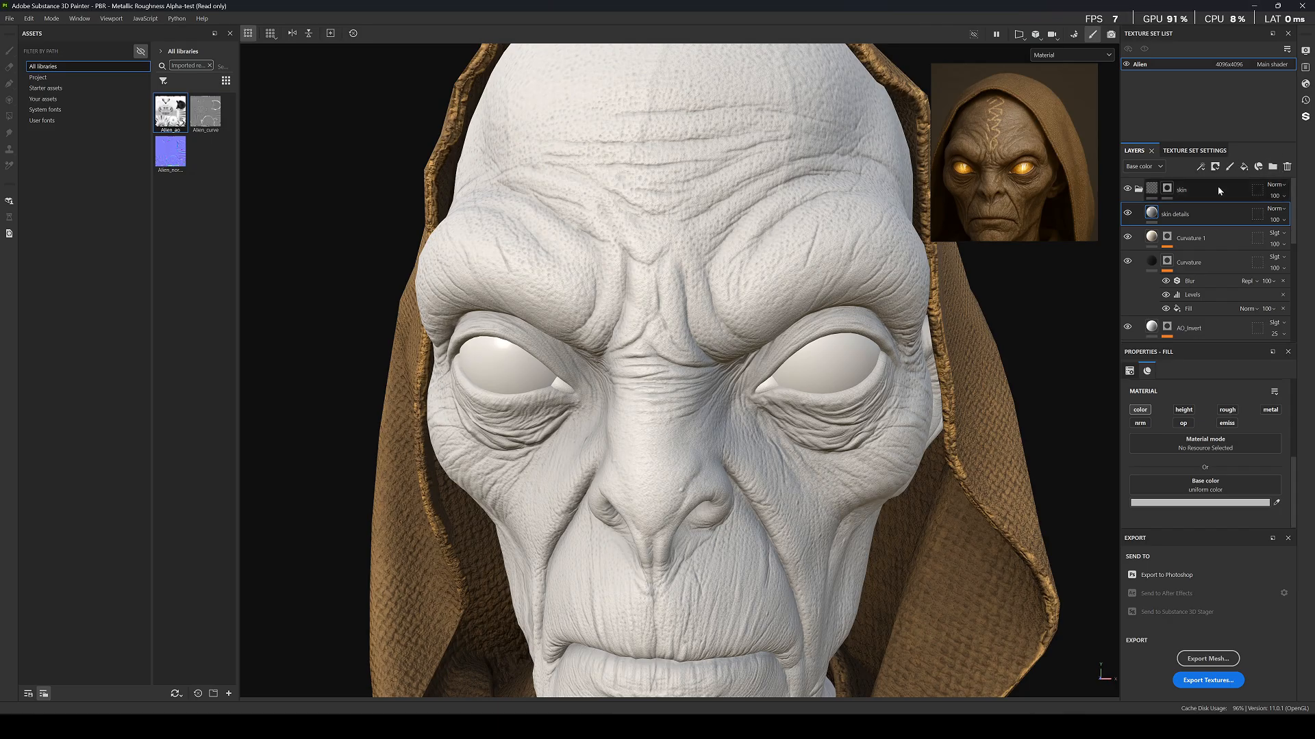
Give the skin details layer a black mask and add a fill effect to that mask.
right_click(1203, 213)
click(1217, 229)
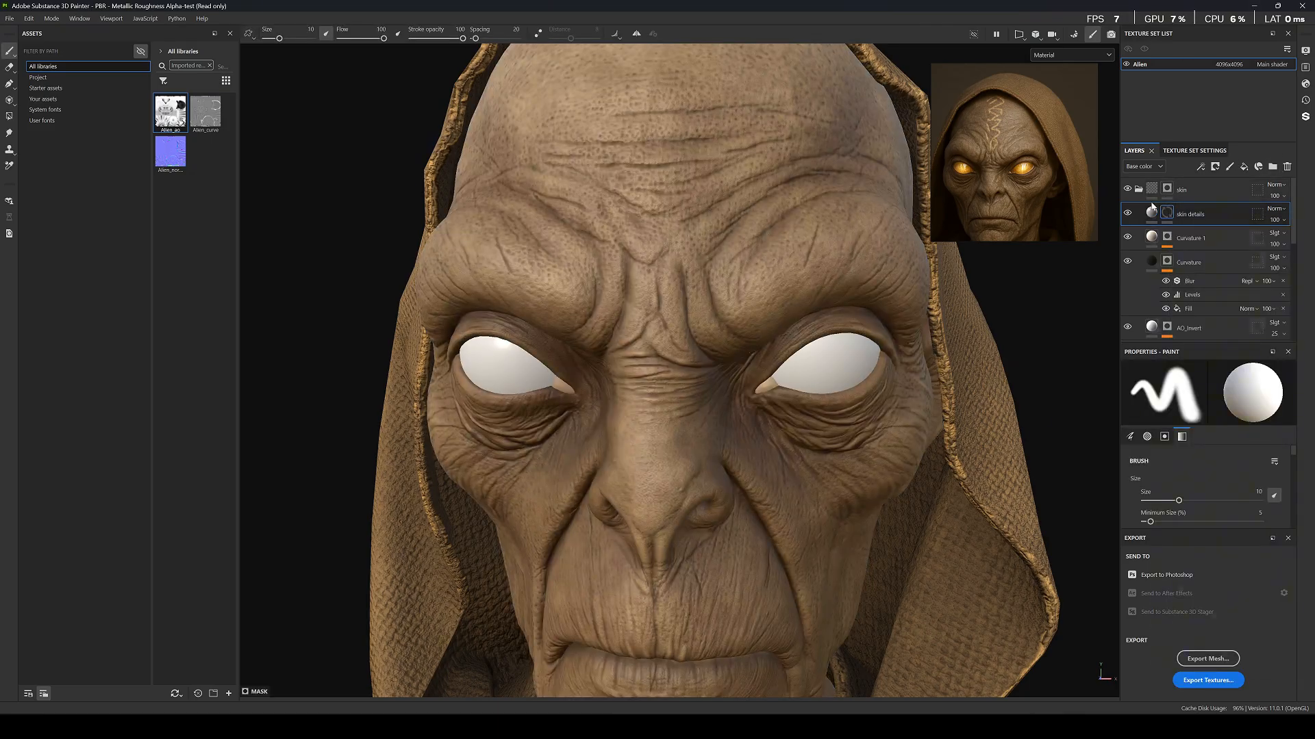
right_click(1152, 205)
alt+drag(849, 210, 841, 210)
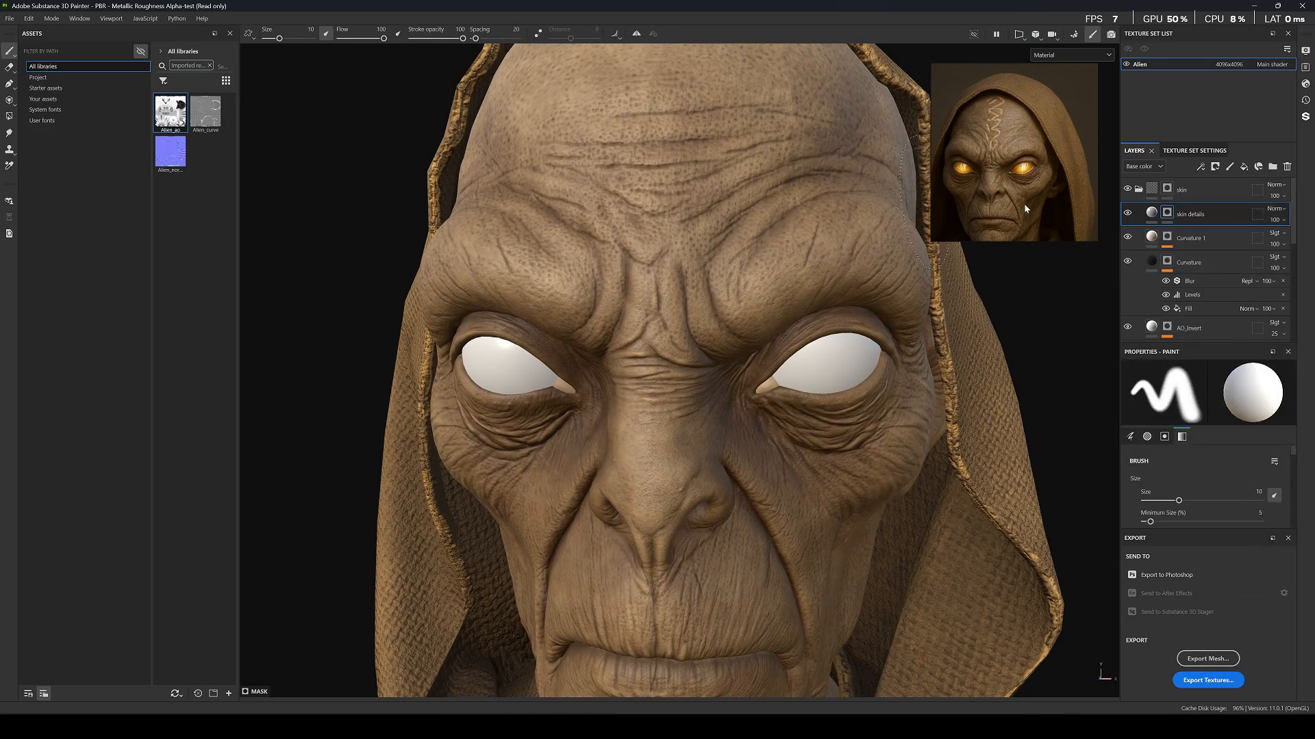
right_click(1168, 213)
click(1196, 568)
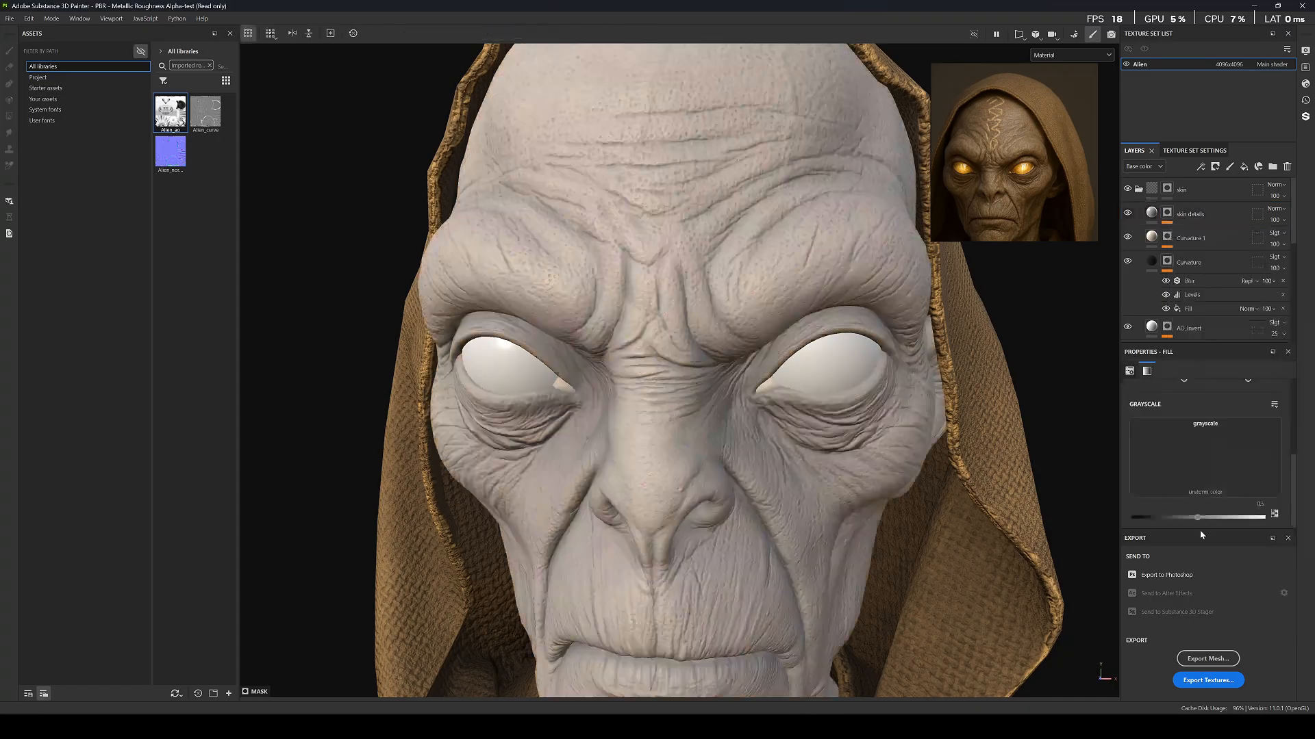
Search the grayscale resources for "dust" and assign Grunge Dust Small to the skin details mask's fill.
click(1204, 424)
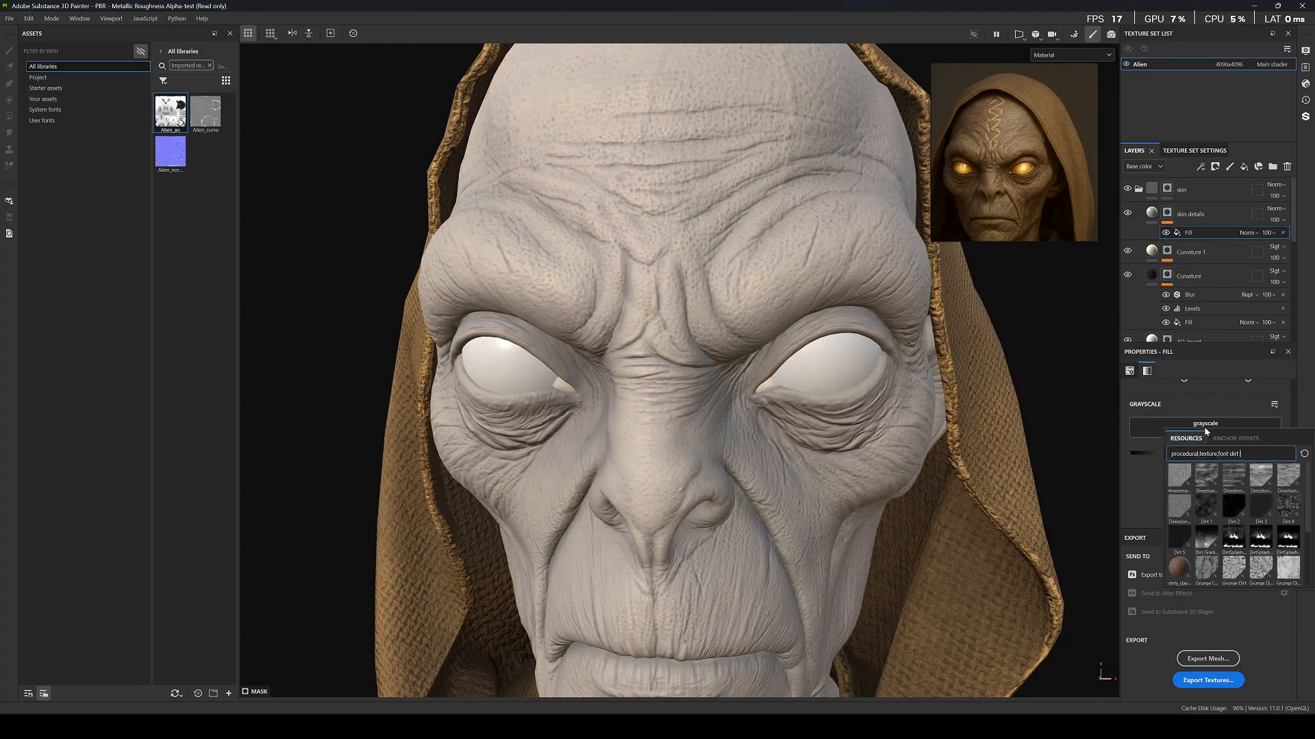
double_click(1249, 458)
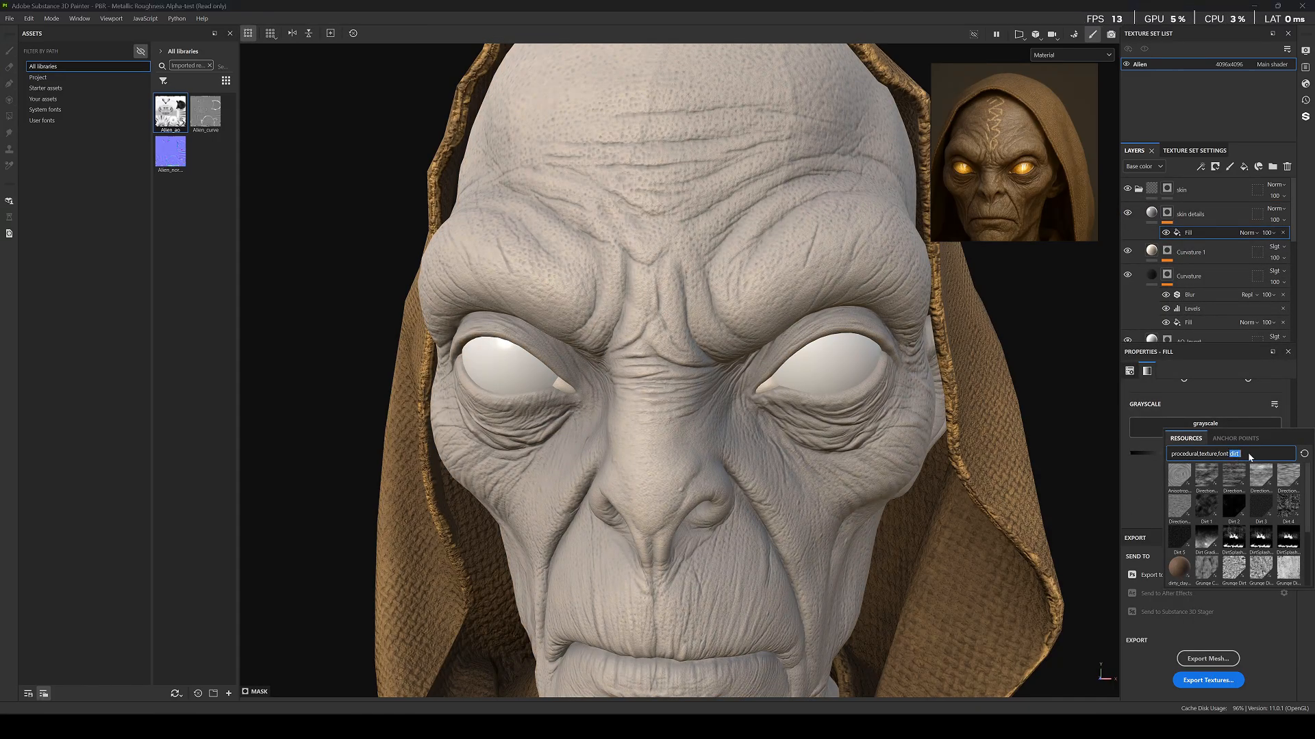
text(dust)
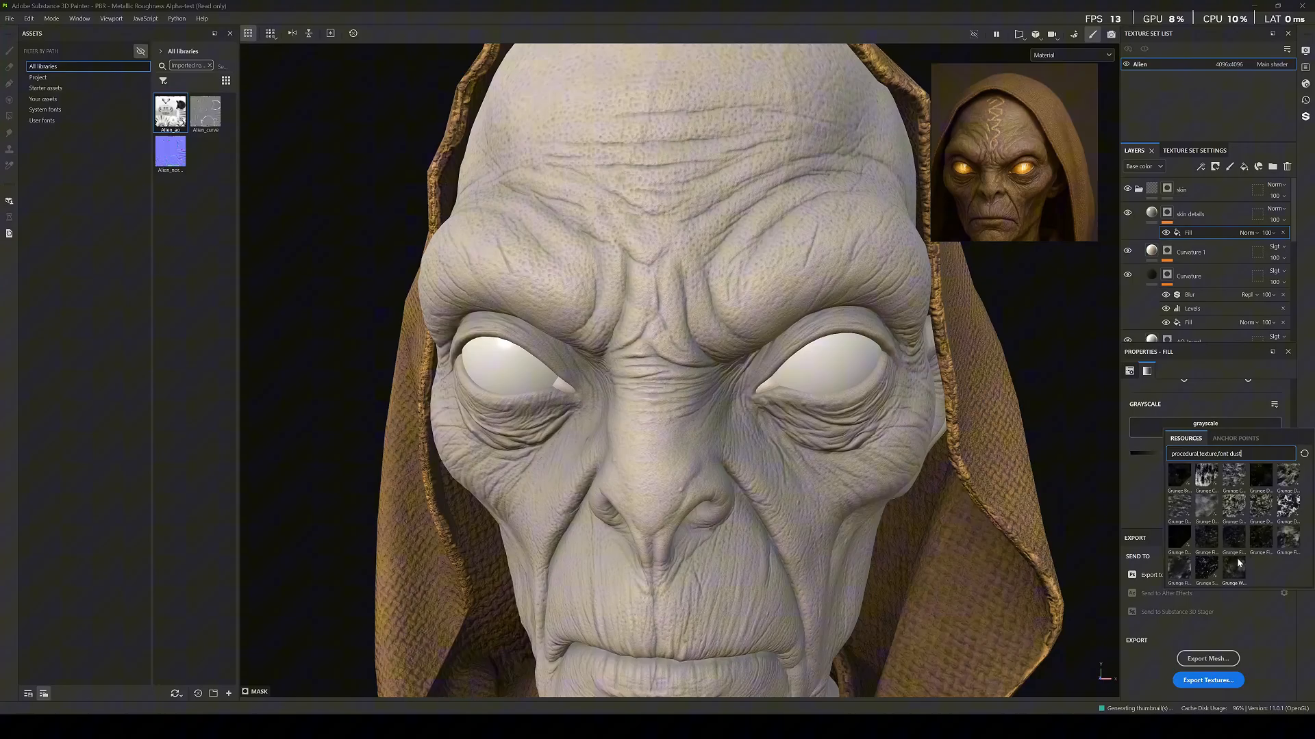
mouse_move(1255, 479)
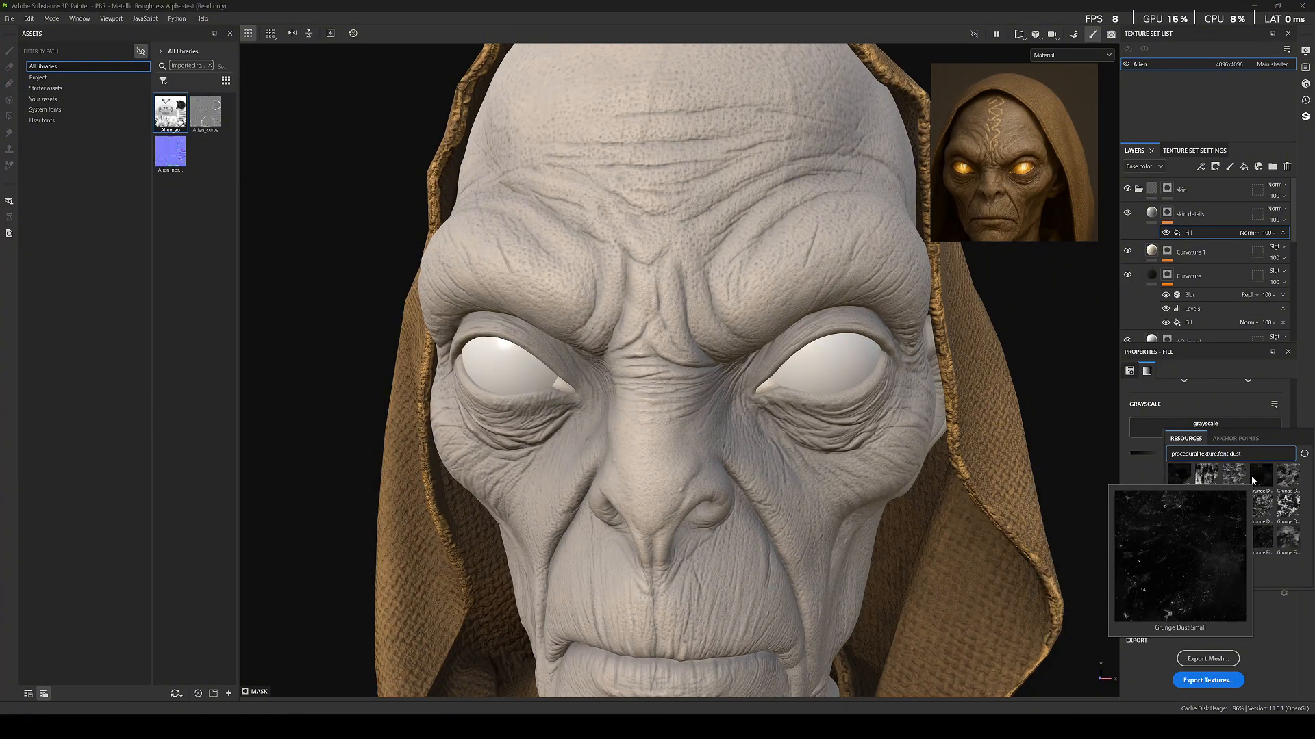
mouse_move(1263, 533)
click(1258, 483)
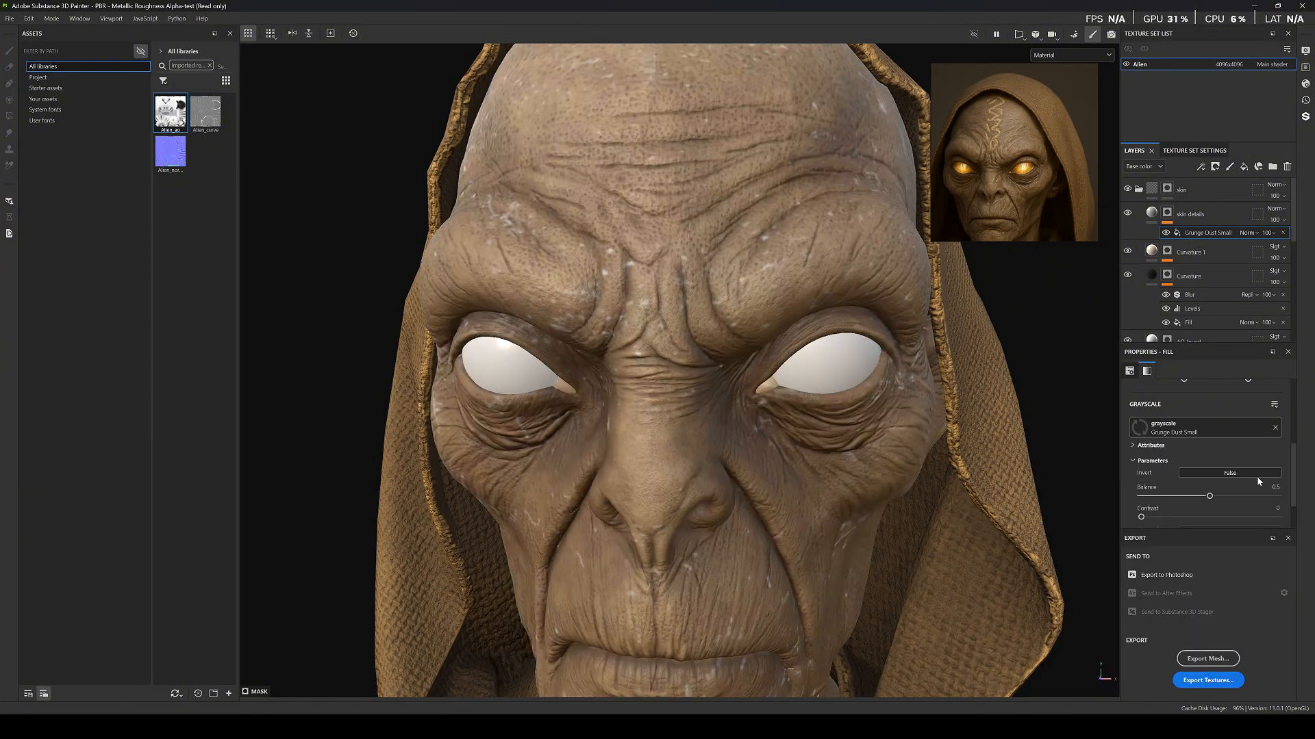
Set the Grunge Dust Small fill's projection to Tri-planar projection.
scroll(1153, 475, up, 5)
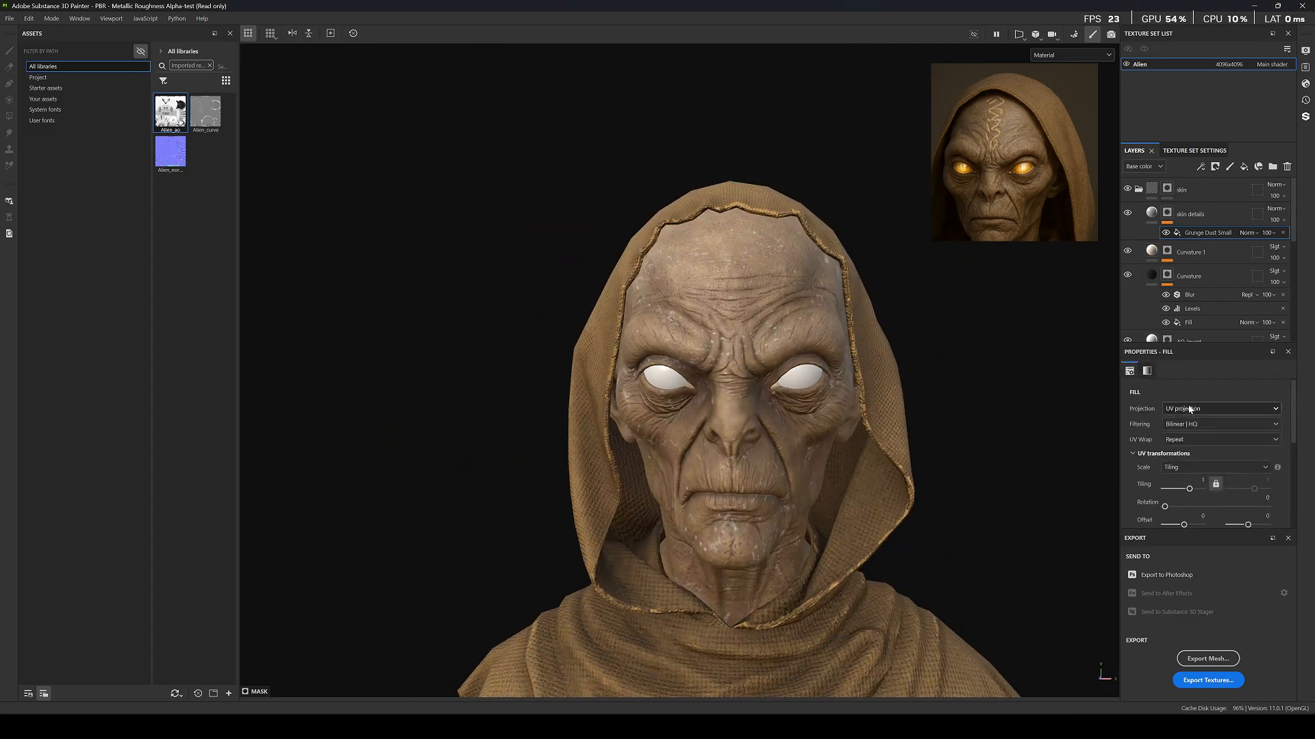
click(1221, 409)
click(1205, 438)
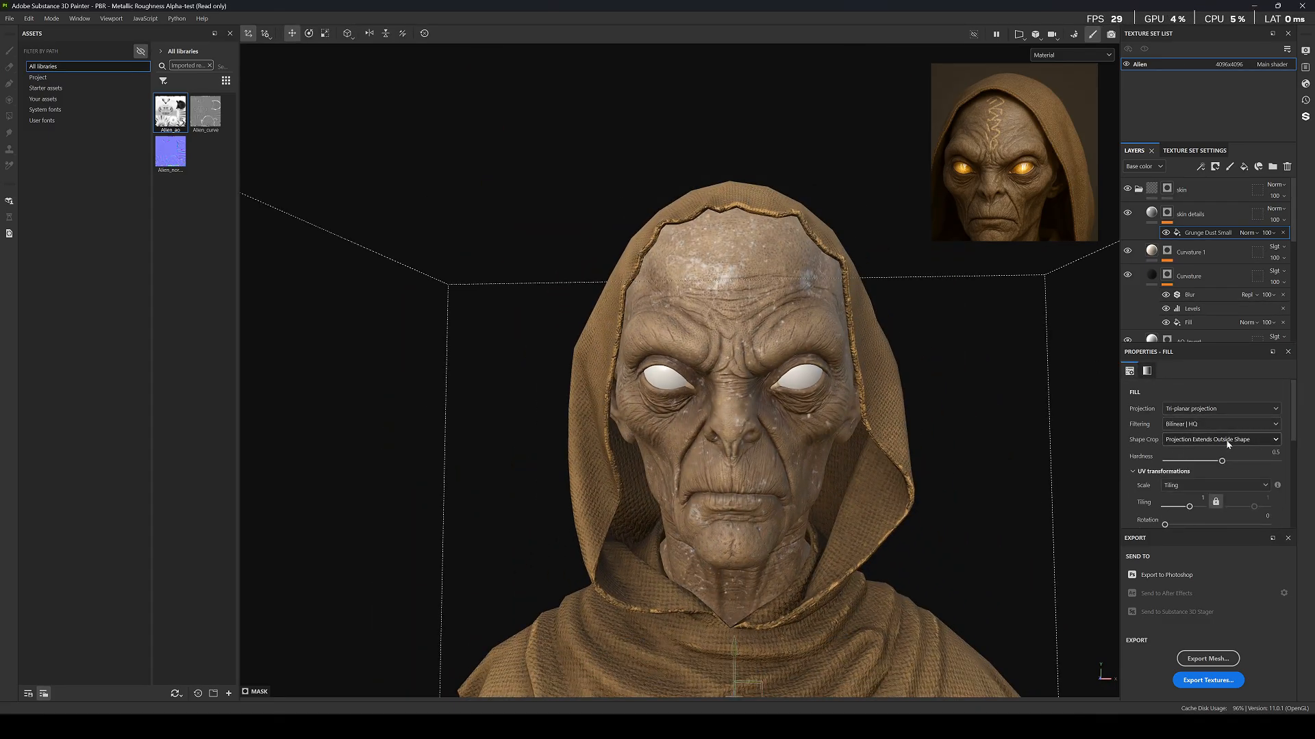
Change the skin details layer's base color to a dark muted red, about 5D3E3E.
click(1167, 222)
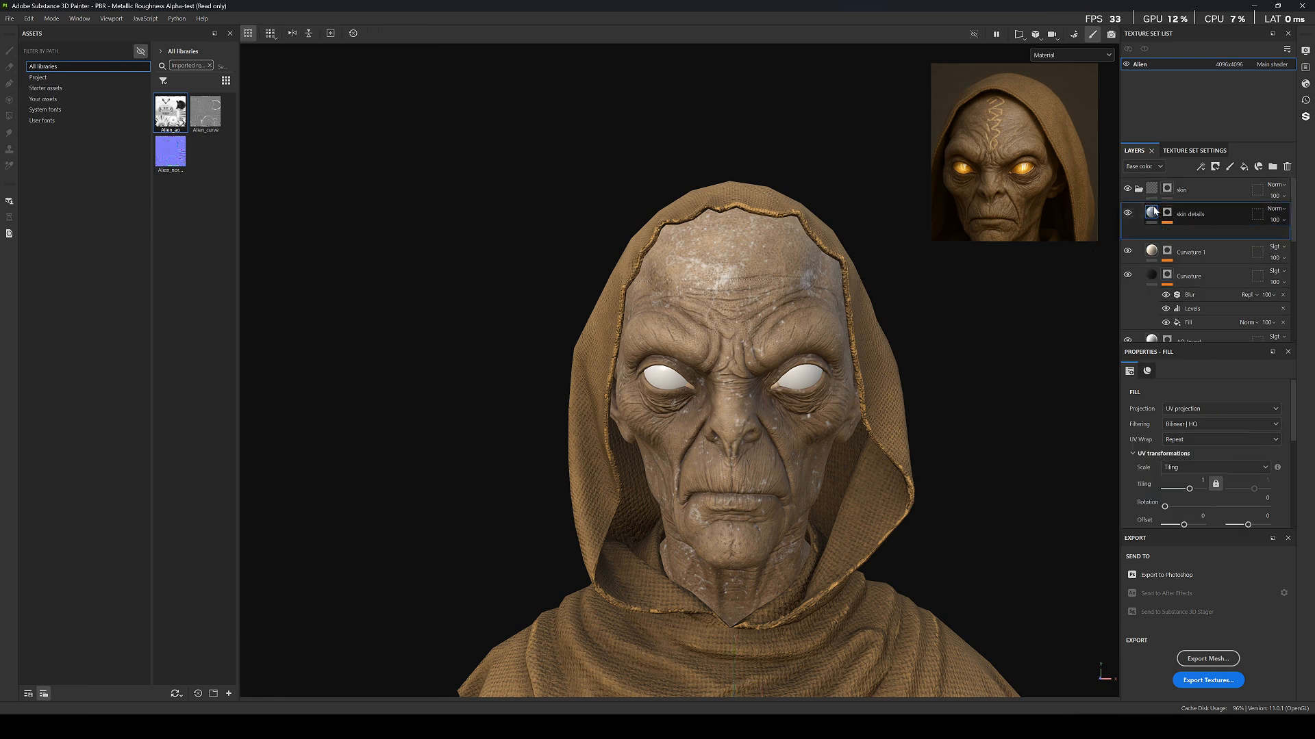
scroll(1239, 387, down, 5)
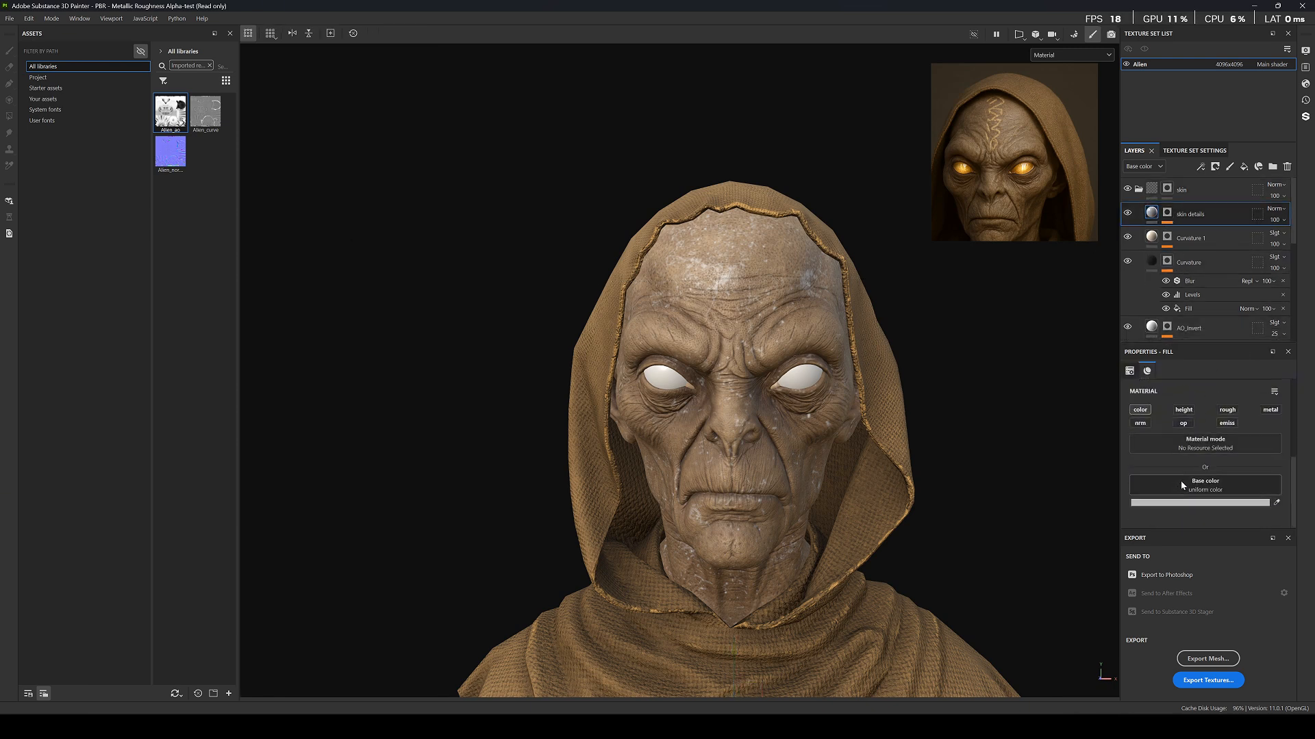
click(1196, 504)
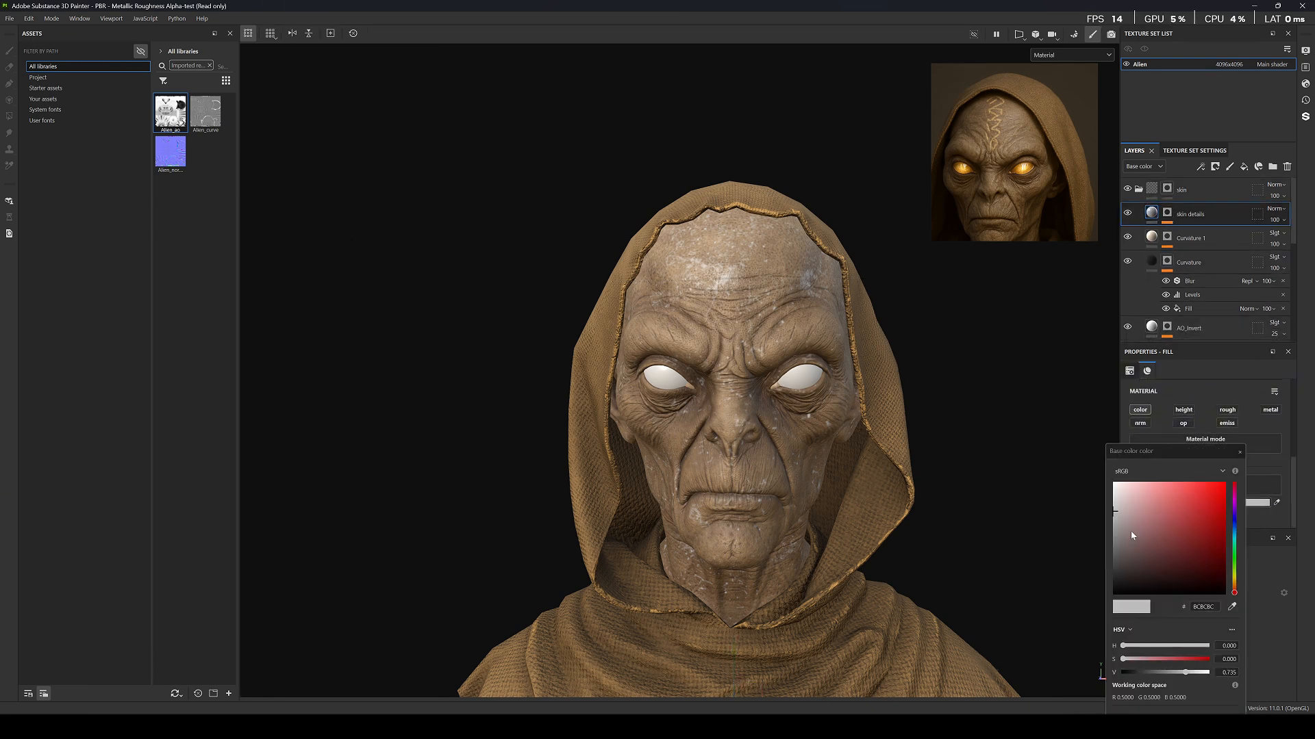
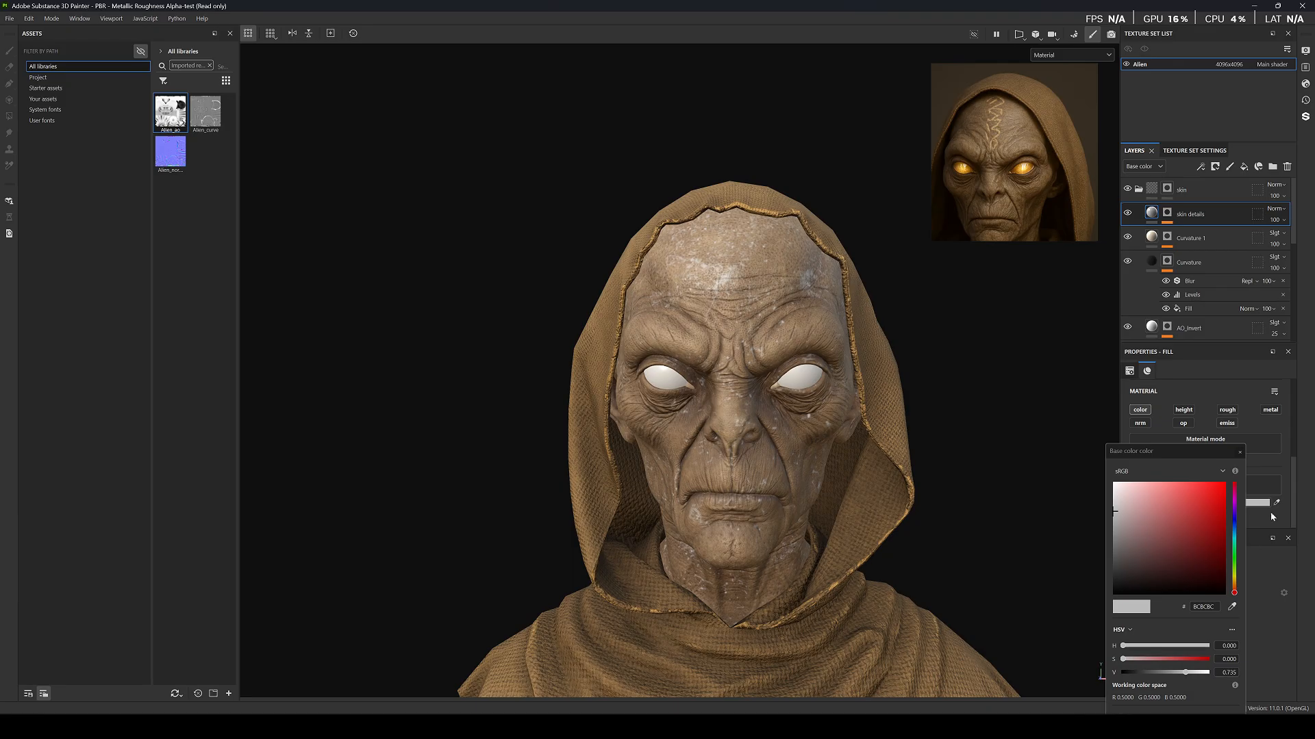
click(1135, 543)
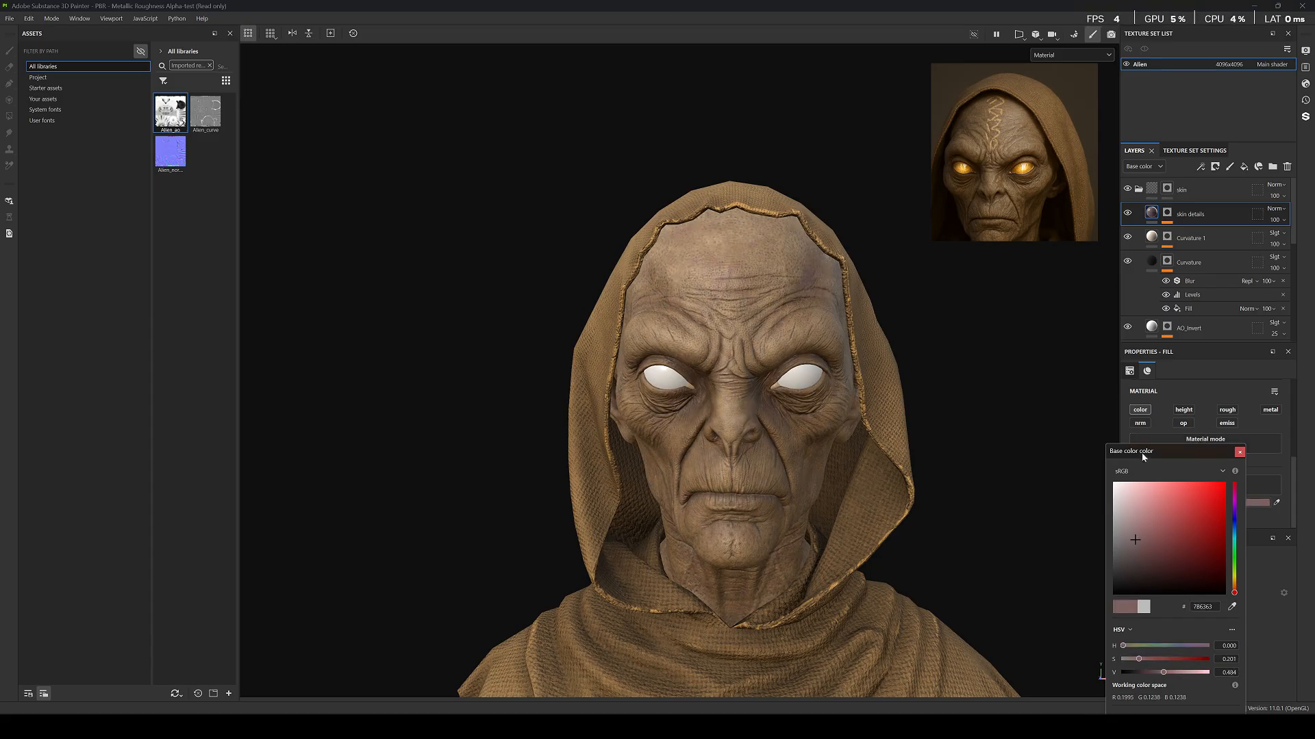
drag(1148, 552, 1150, 553)
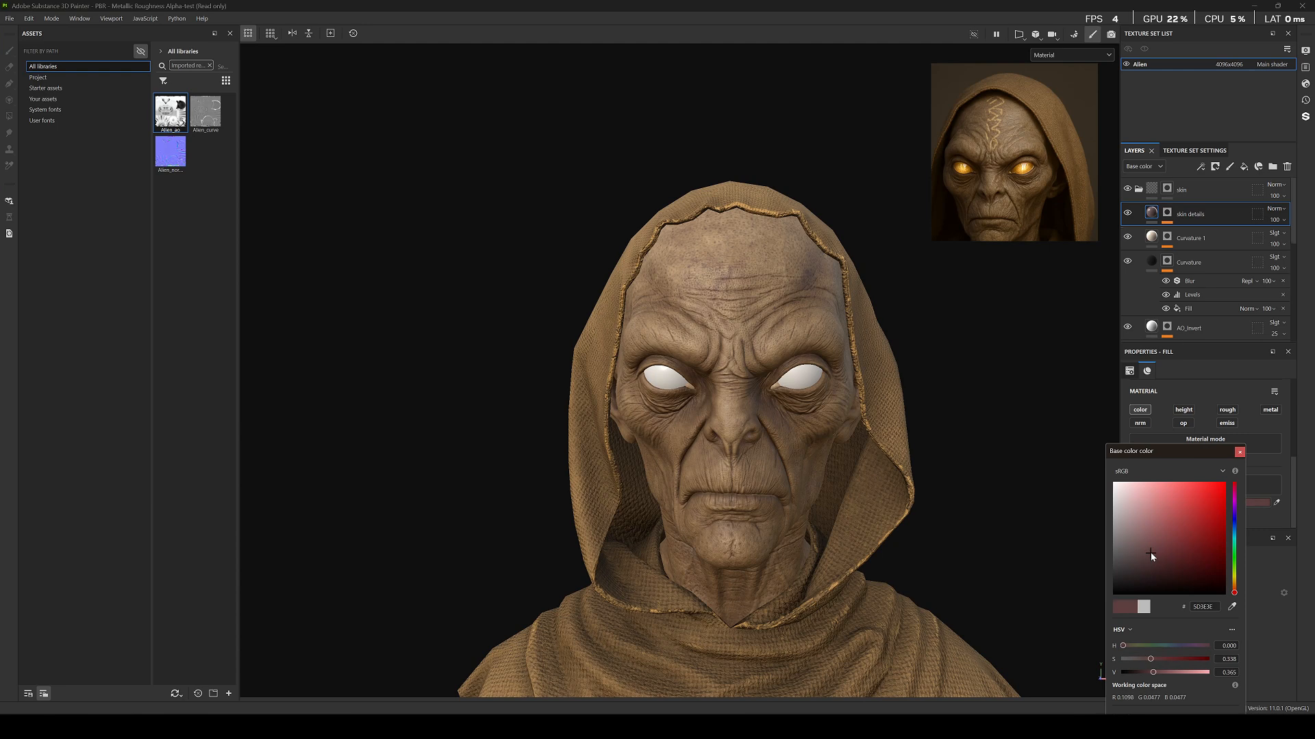
Show the base color channel on the face and set the skin details layer's blending mode to Soft light.
key(c)
alt+right_drag(669, 323, 748, 307)
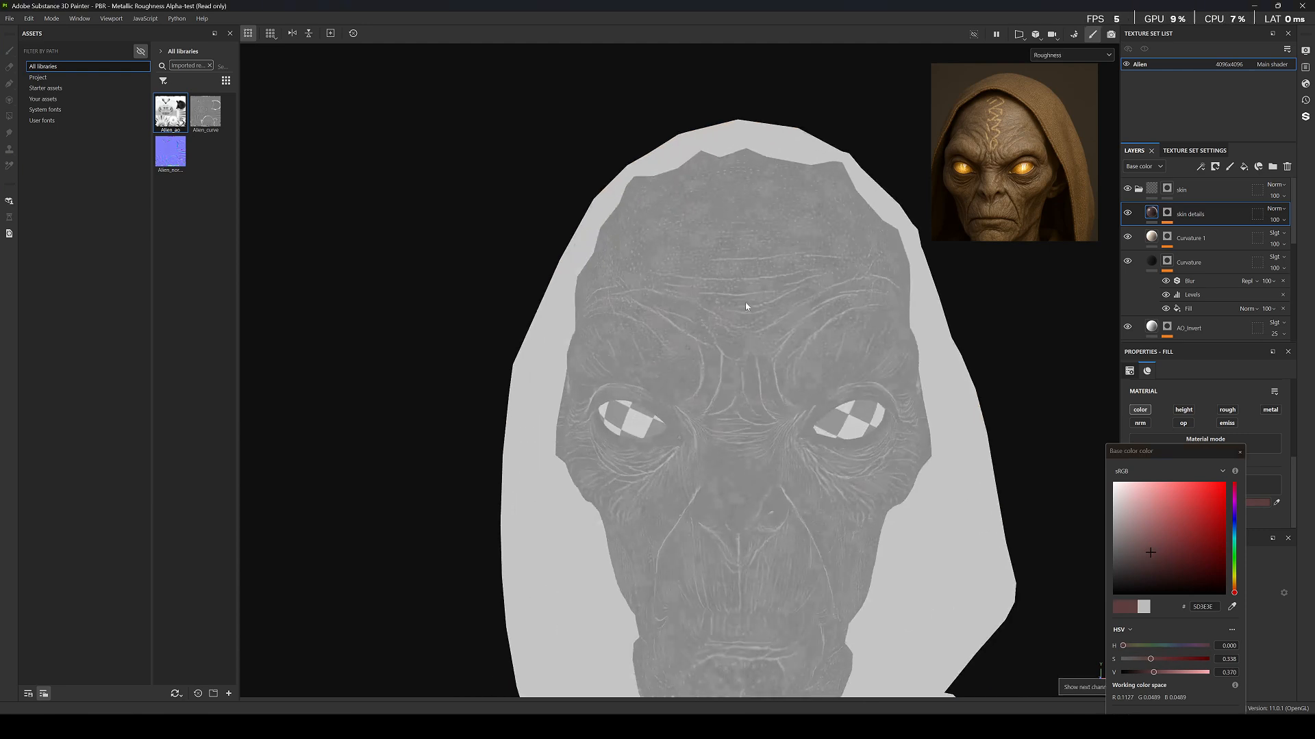
key(c)
key(c)
key(c)
key(c)
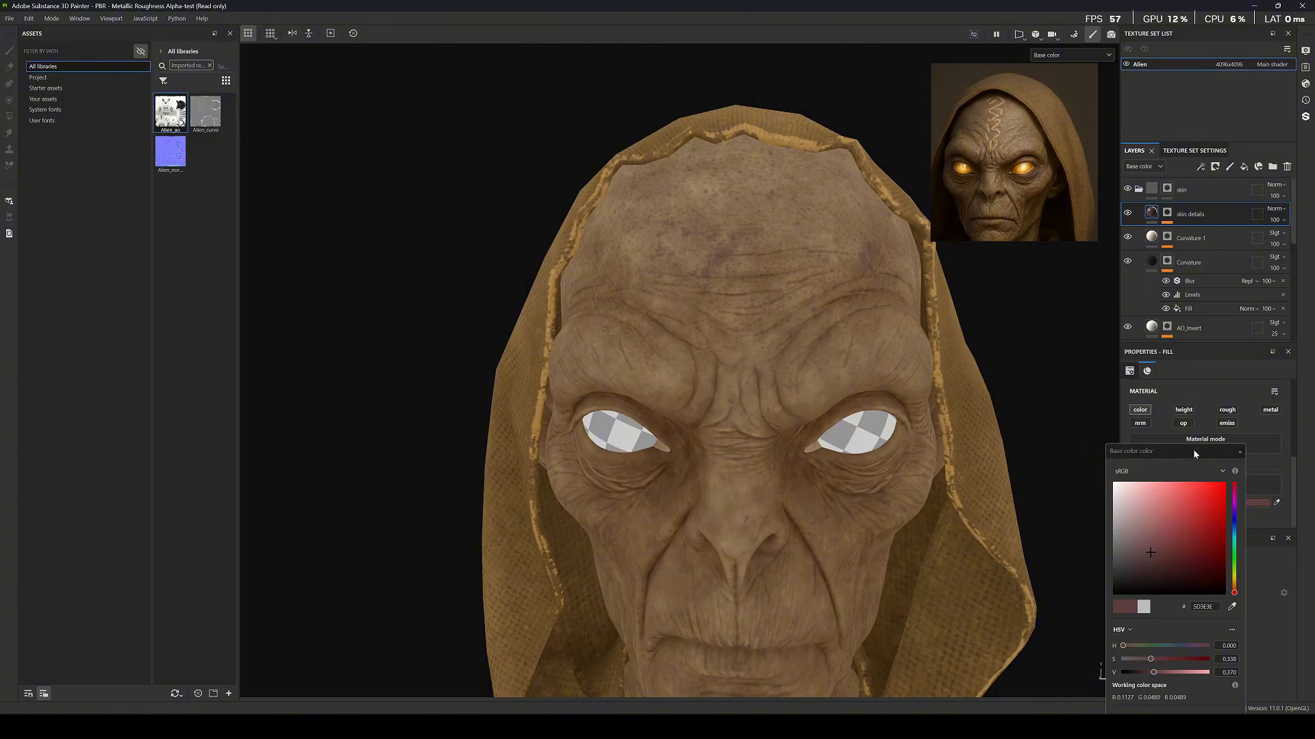
click(1239, 453)
click(1274, 209)
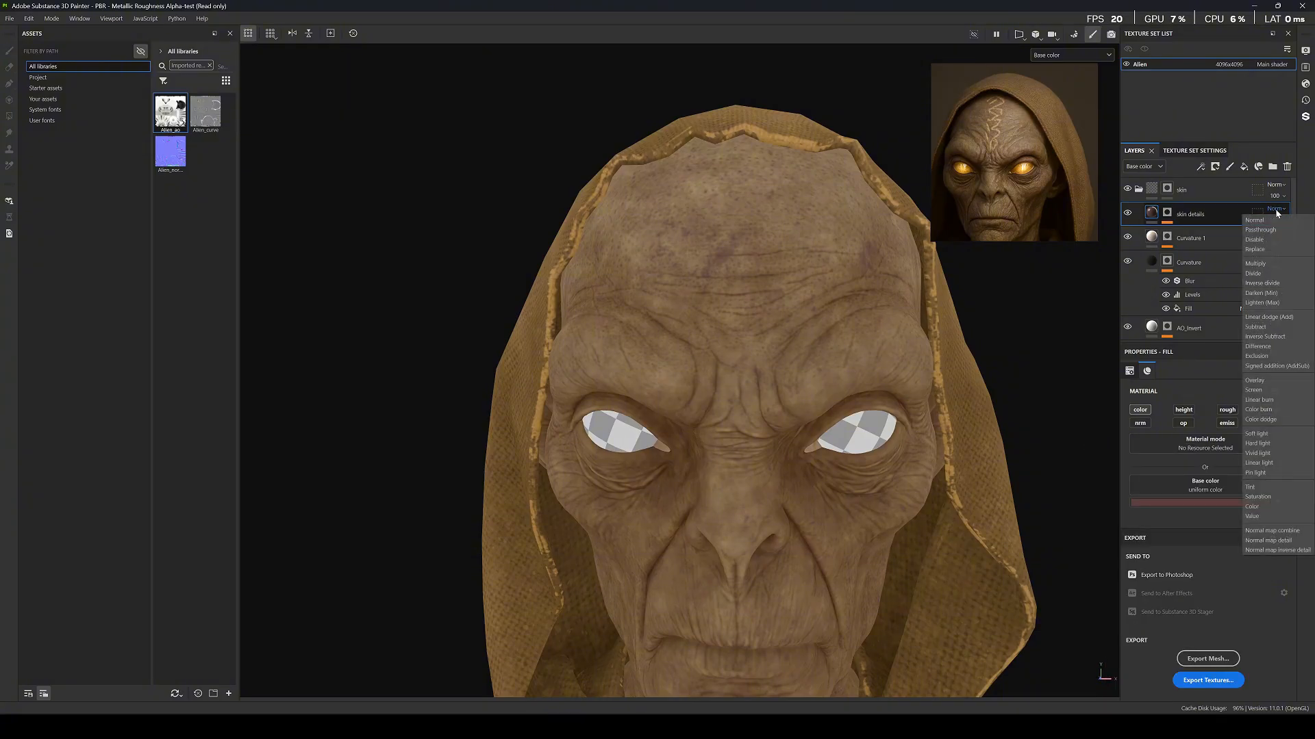
click(1259, 434)
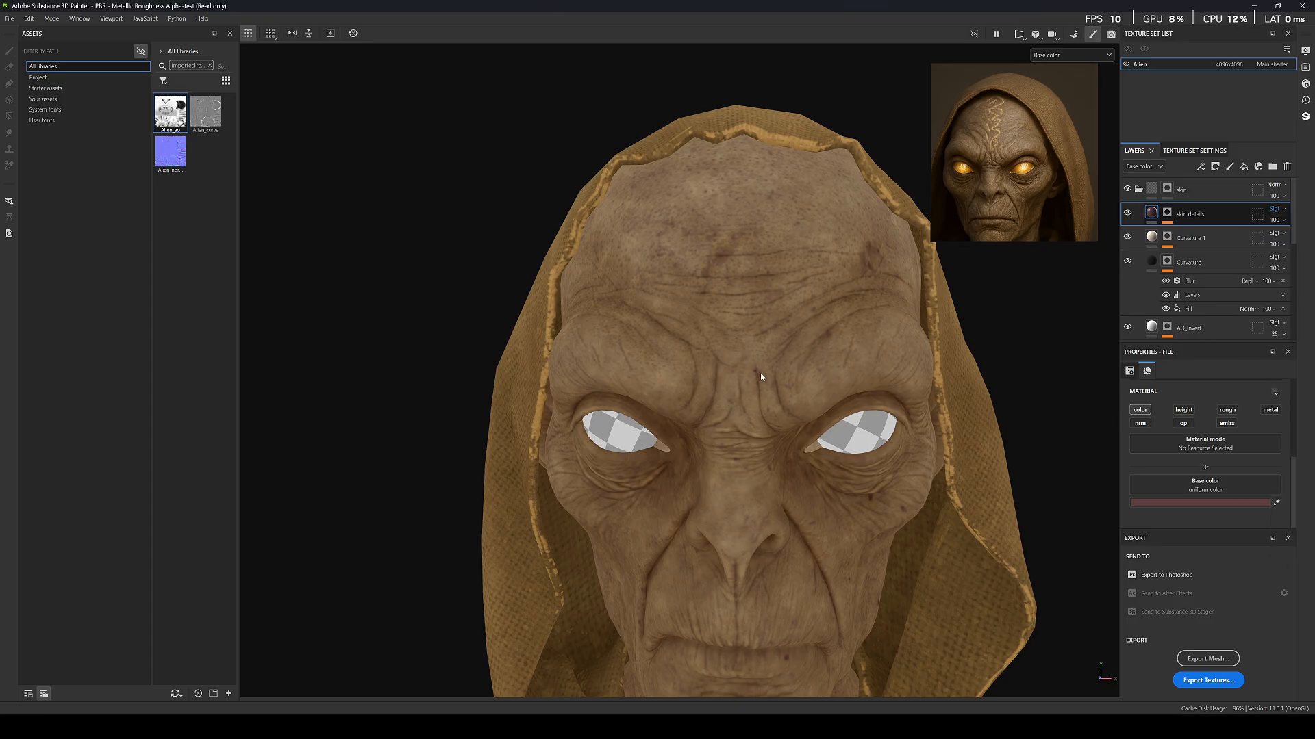
Show the full material and examine the face from different angles and distances to judge the skin details.
alt+right_drag(760, 377, 819, 397)
key(m)
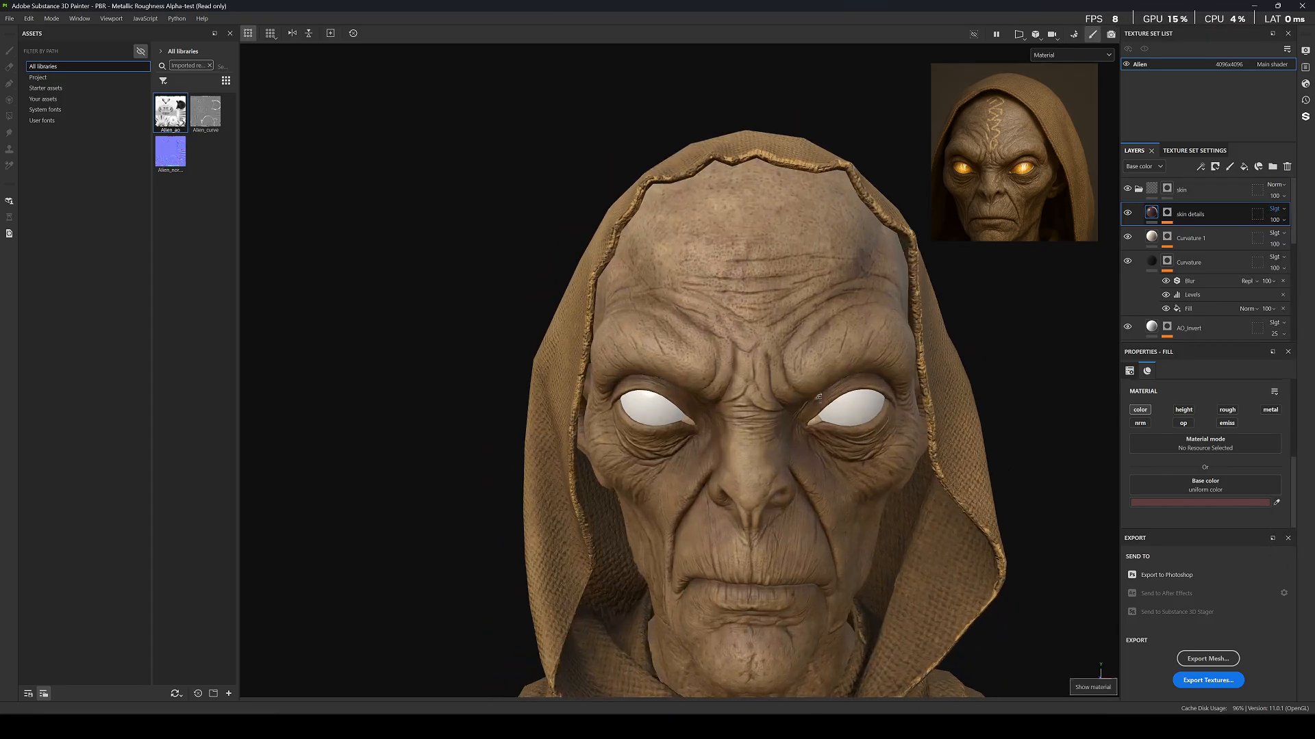
alt+drag(818, 397, 915, 504)
alt+right_drag(914, 503, 808, 334)
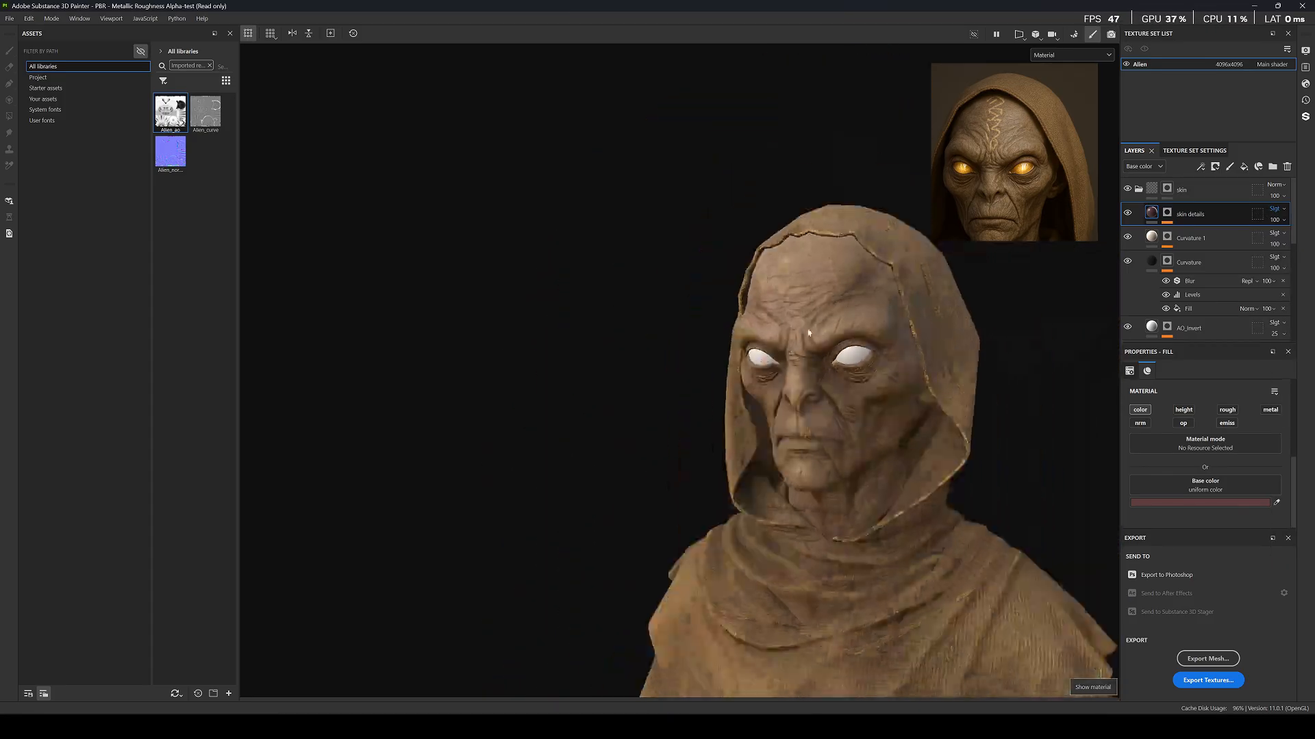
alt+shift+drag(809, 334, 810, 379)
scroll(801, 375, up, 3)
scroll(799, 377, up, 2)
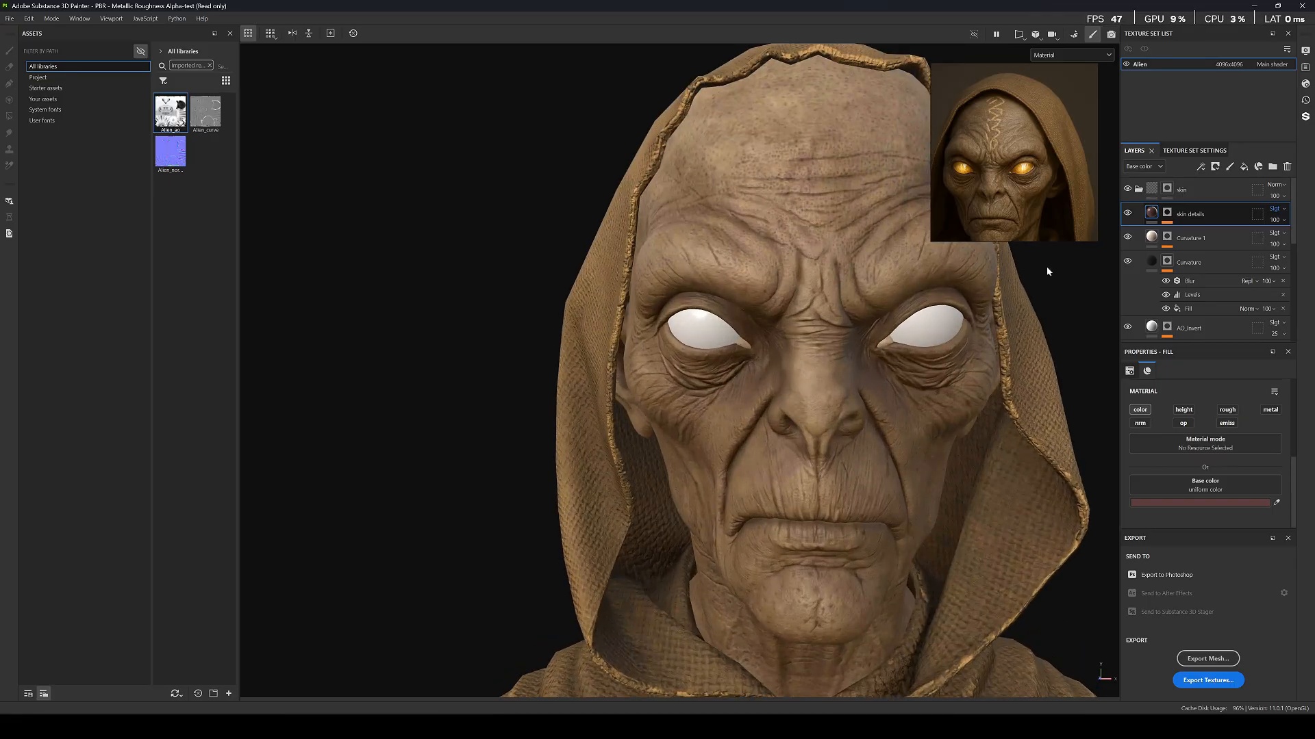
Duplicate the Grunge Dust Small fill in the skin details mask and set the upper copy's blending to Linear dodge (Add).
click(1168, 214)
right_click(1193, 233)
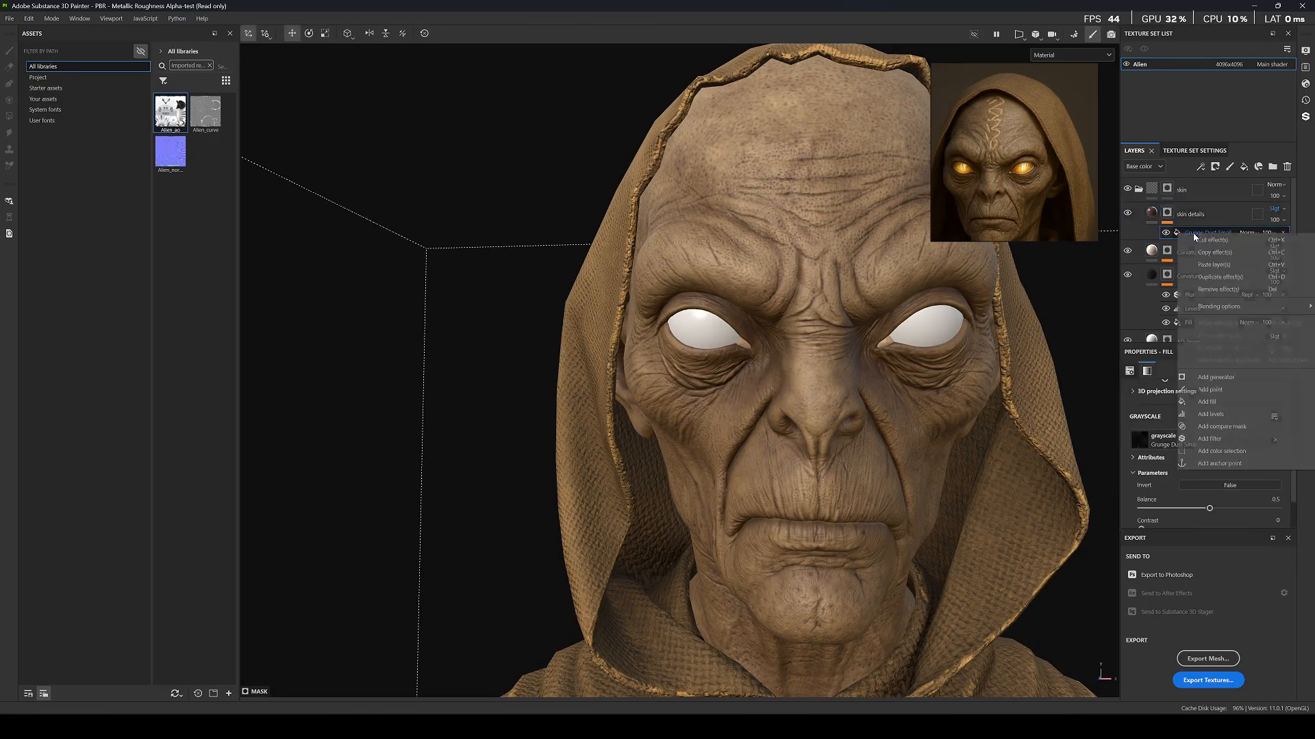
click(1221, 276)
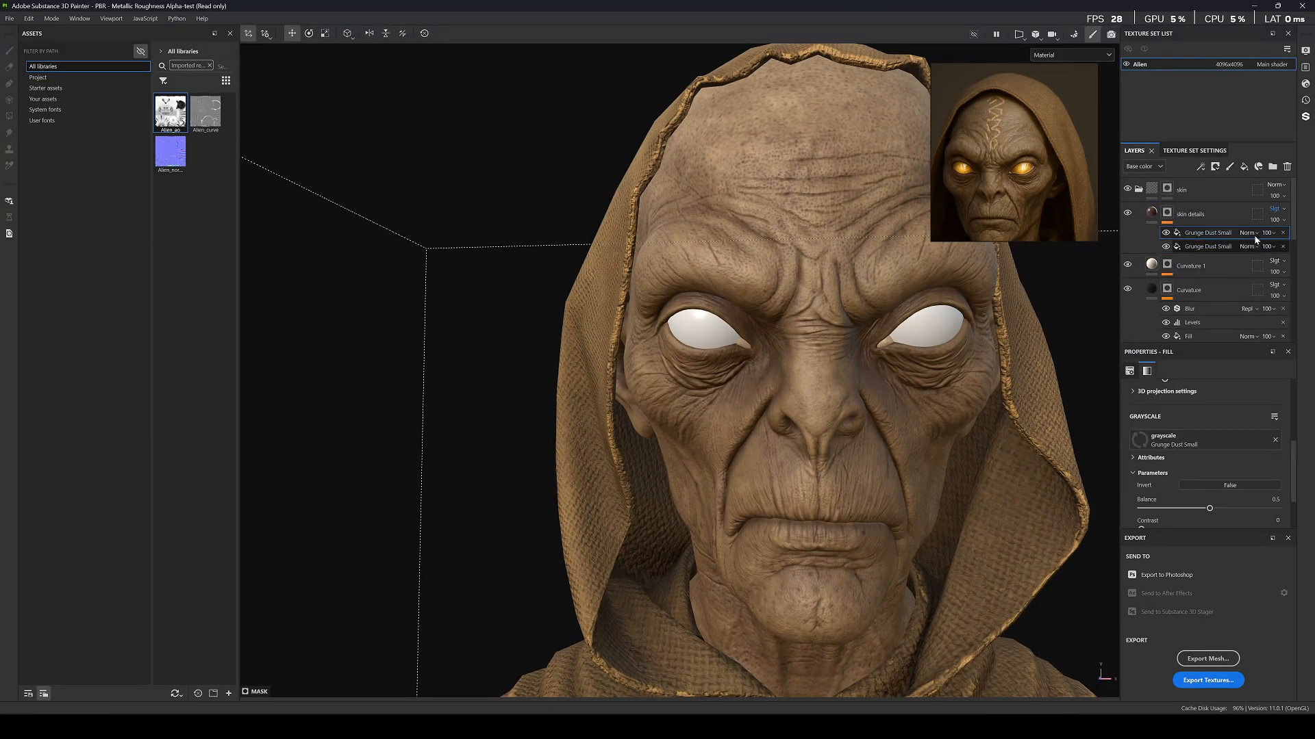
click(1254, 235)
click(1254, 340)
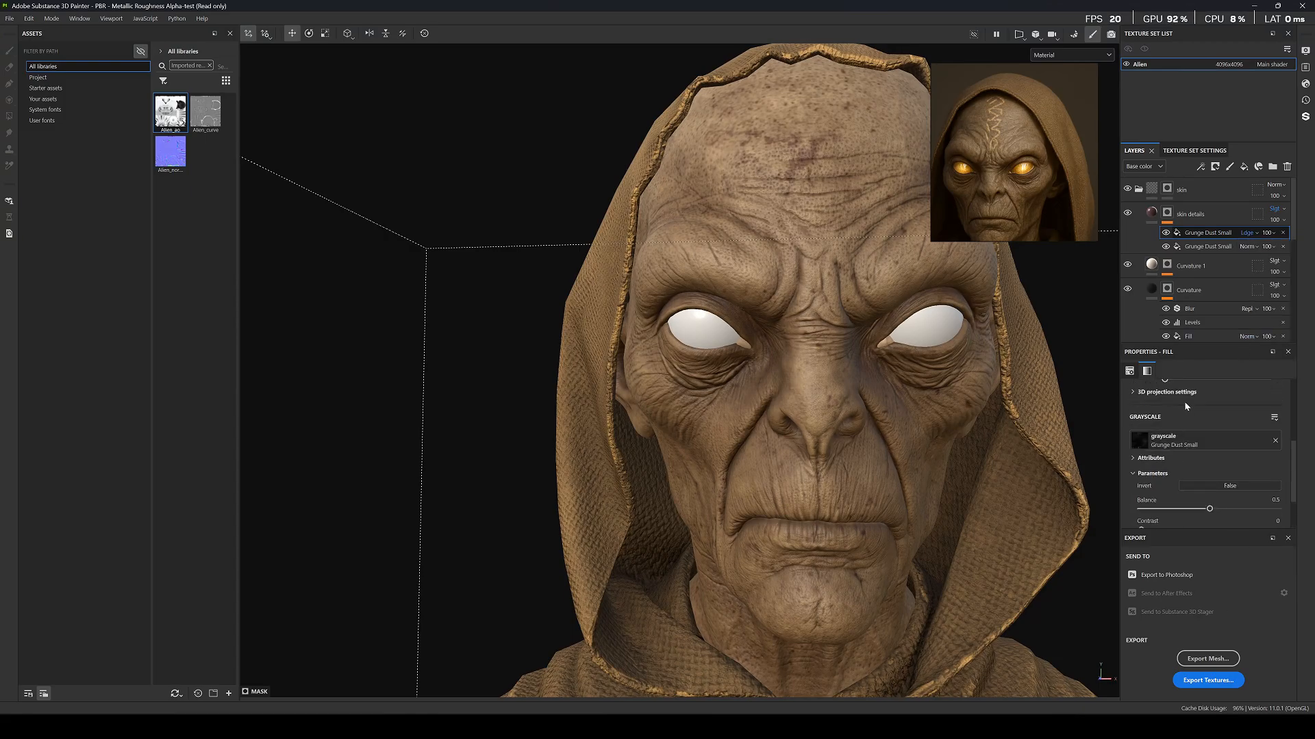
Replace the upper mask fill's grayscale texture with Grunge Wipe Dusty.
click(1178, 441)
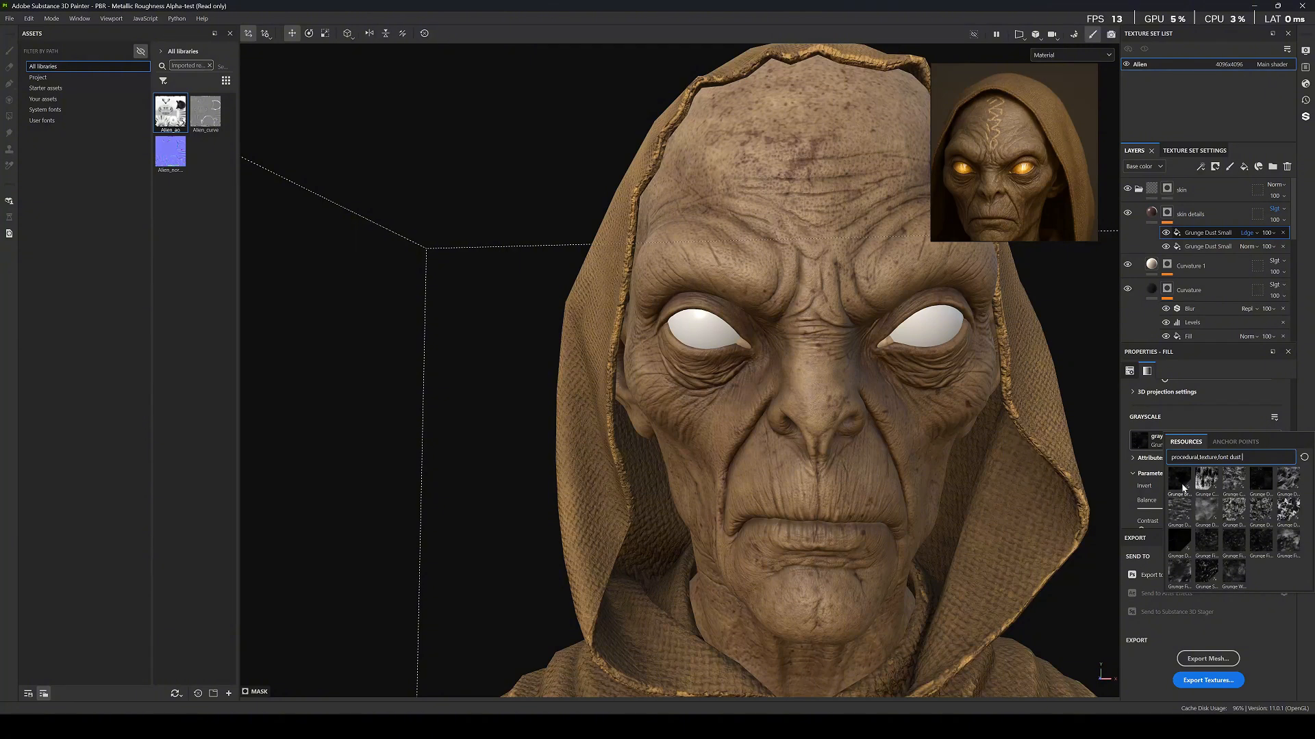
mouse_move(1183, 488)
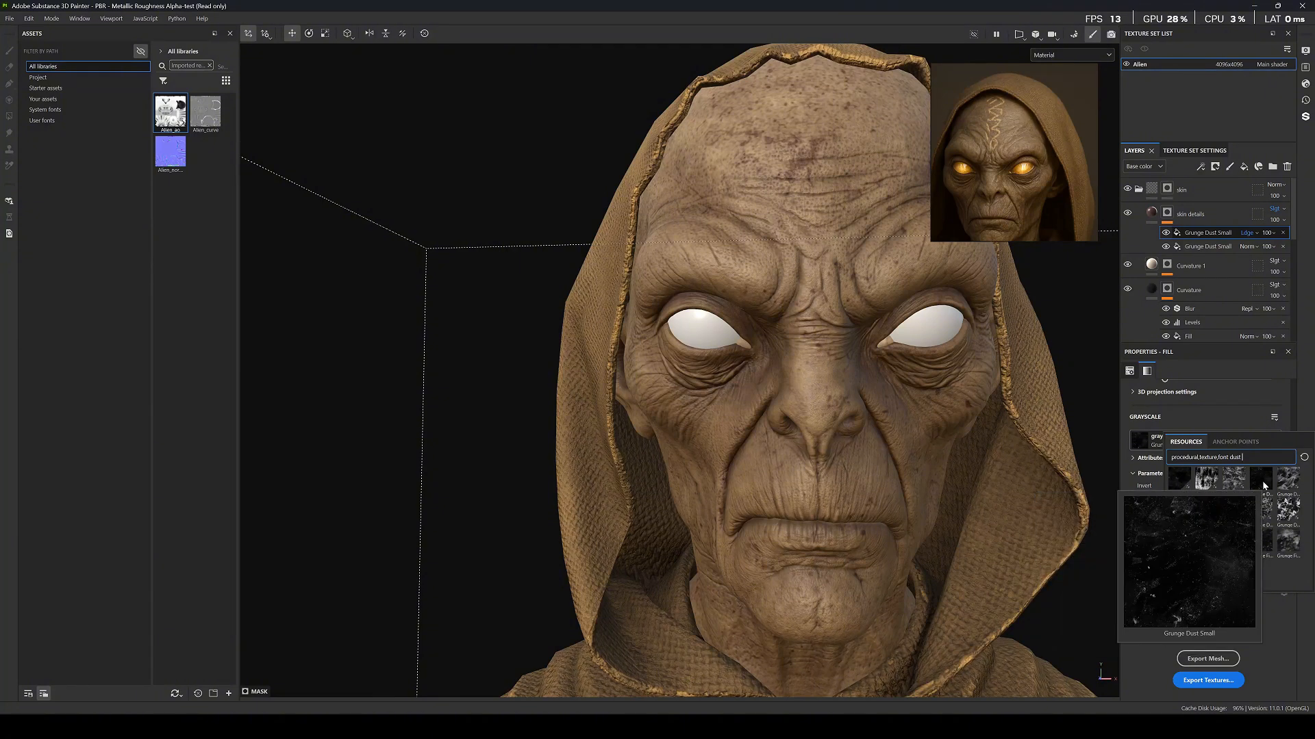
mouse_move(1171, 545)
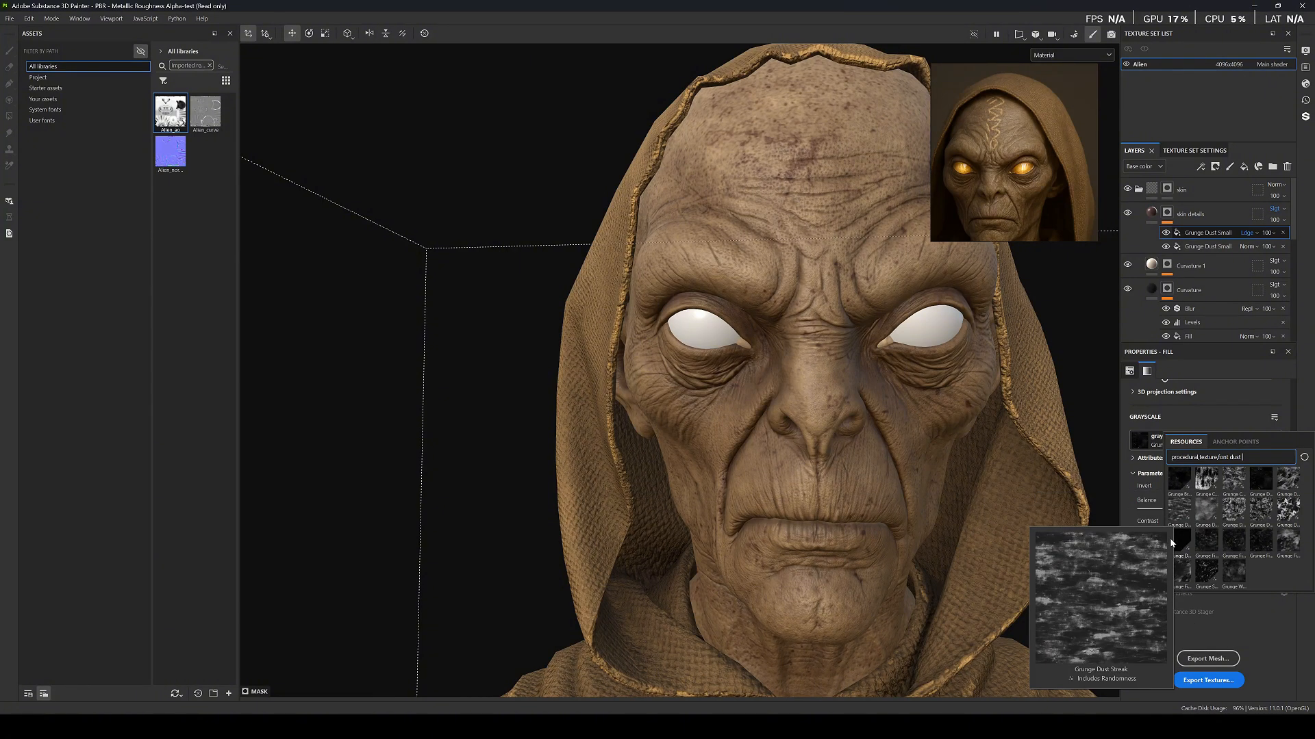
click(1242, 569)
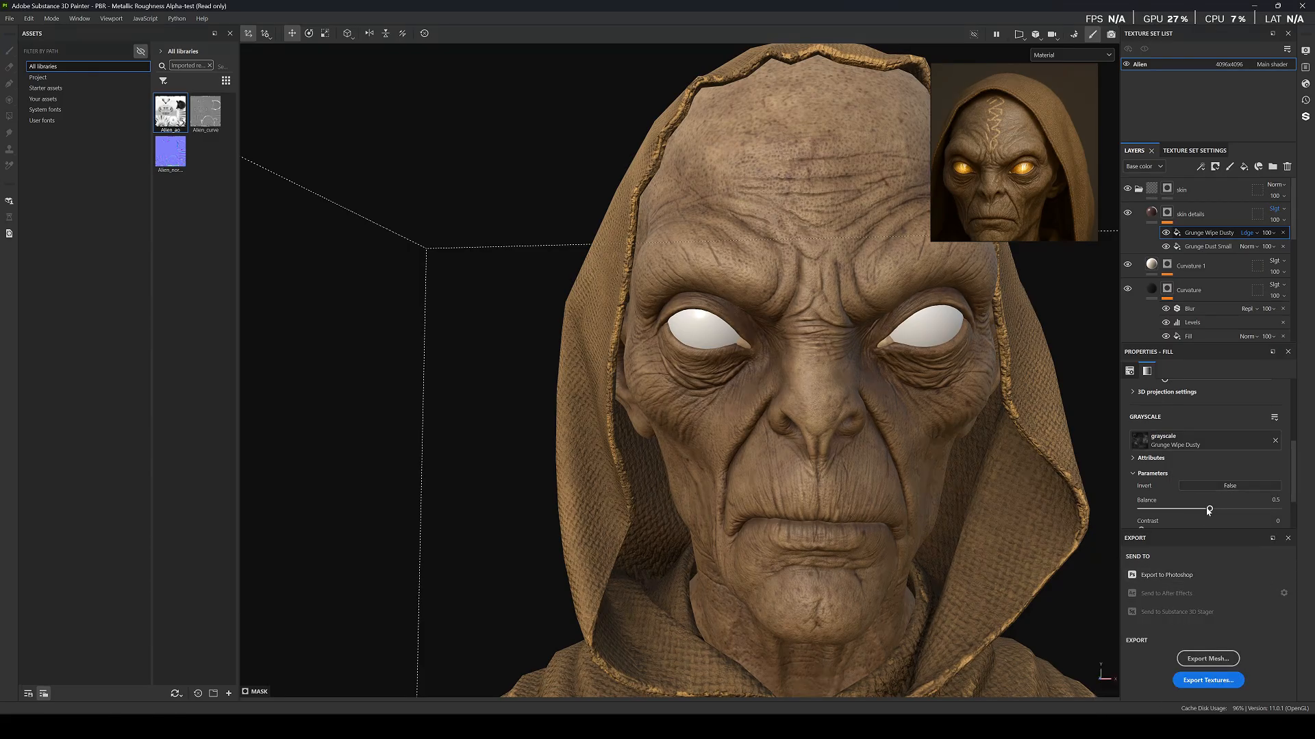
Adjust the Grunge Wipe Dusty fill's balance to about 0.42.
drag(1208, 511, 1261, 510)
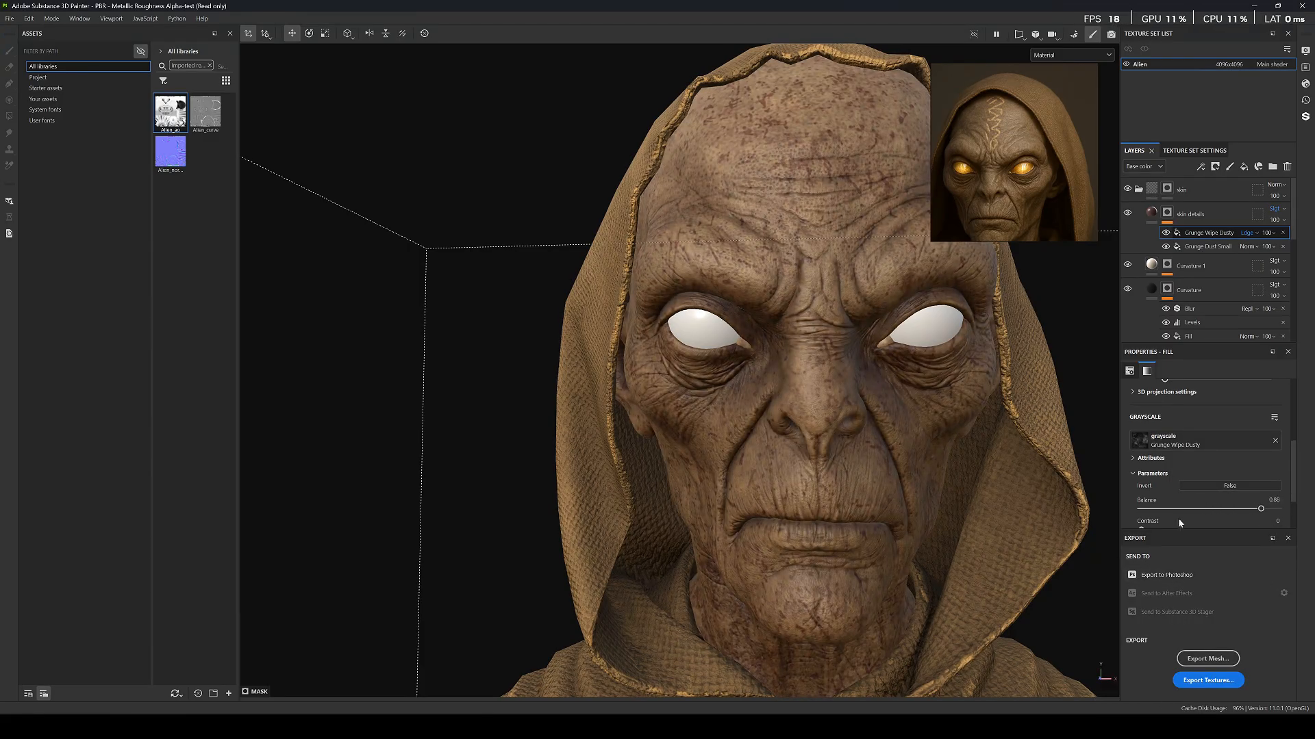
scroll(1164, 517, down, 2)
drag(1141, 468, 1218, 455)
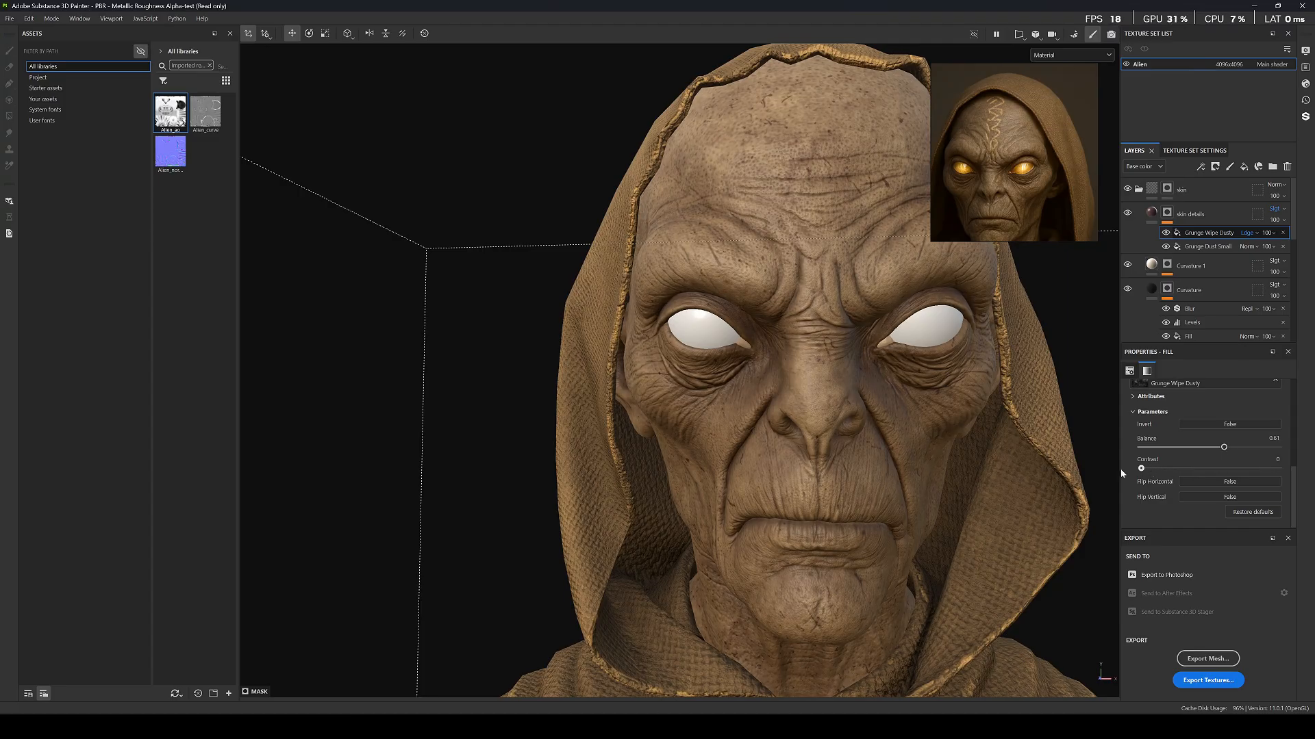
mouse_move(1201, 442)
mouse_down()
mouse_move(1177, 446)
mouse_move(1190, 459)
mouse_up()
Set the Grunge Wipe Dusty fill's opacity to 50 and show the base color channel.
scroll(679, 234, down, 6)
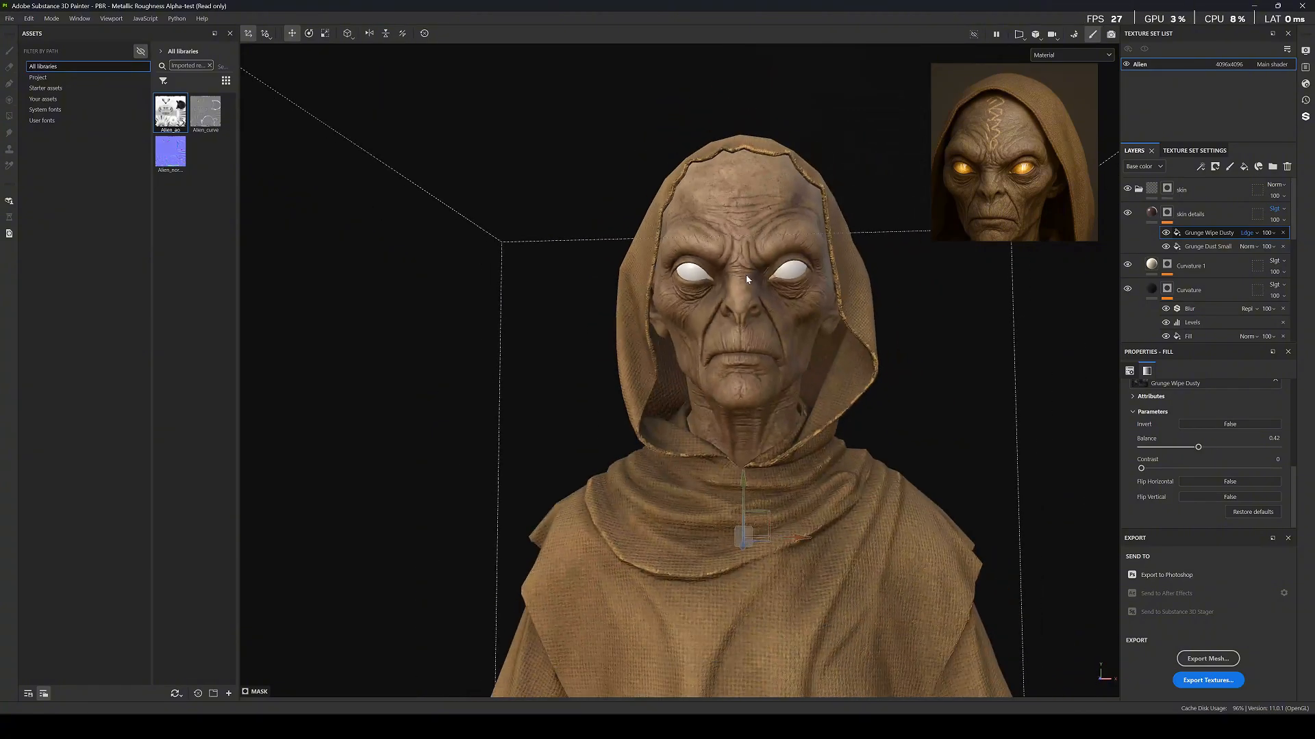
scroll(745, 274, up, 3)
click(1304, 243)
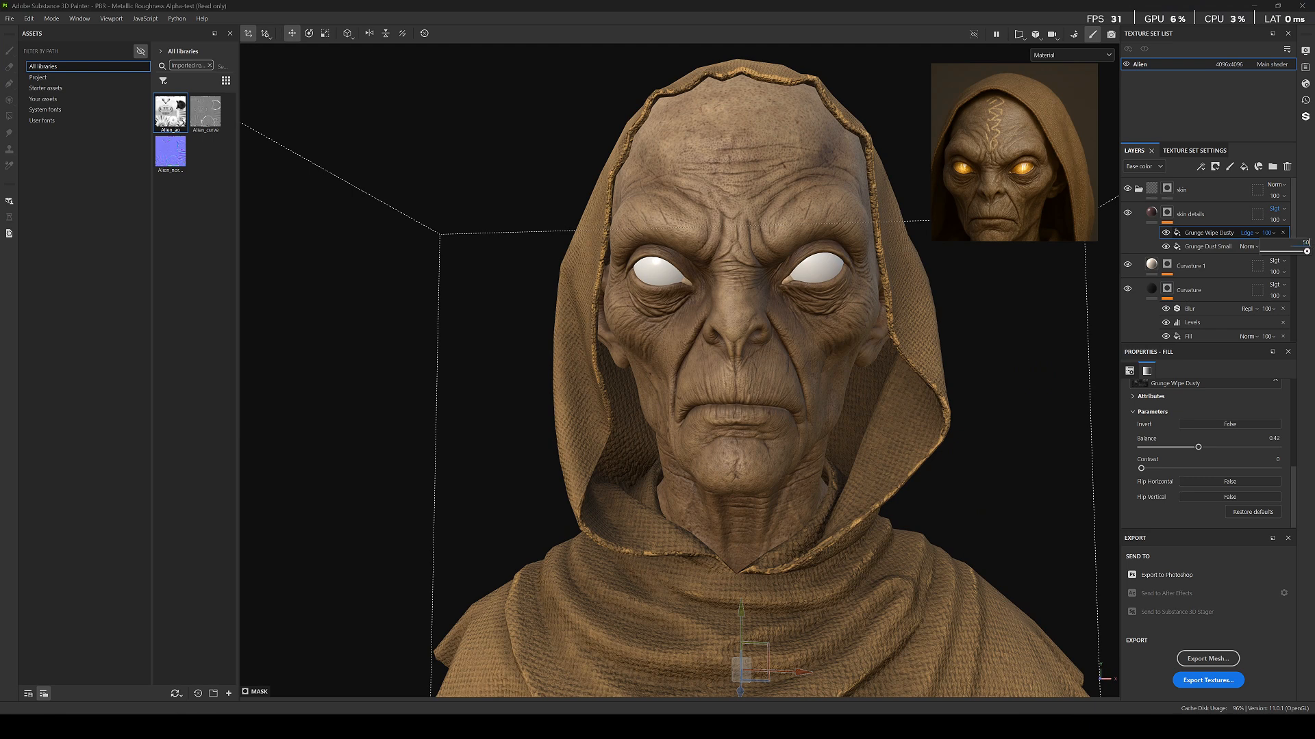
alt+drag(774, 257, 803, 322)
key(c)
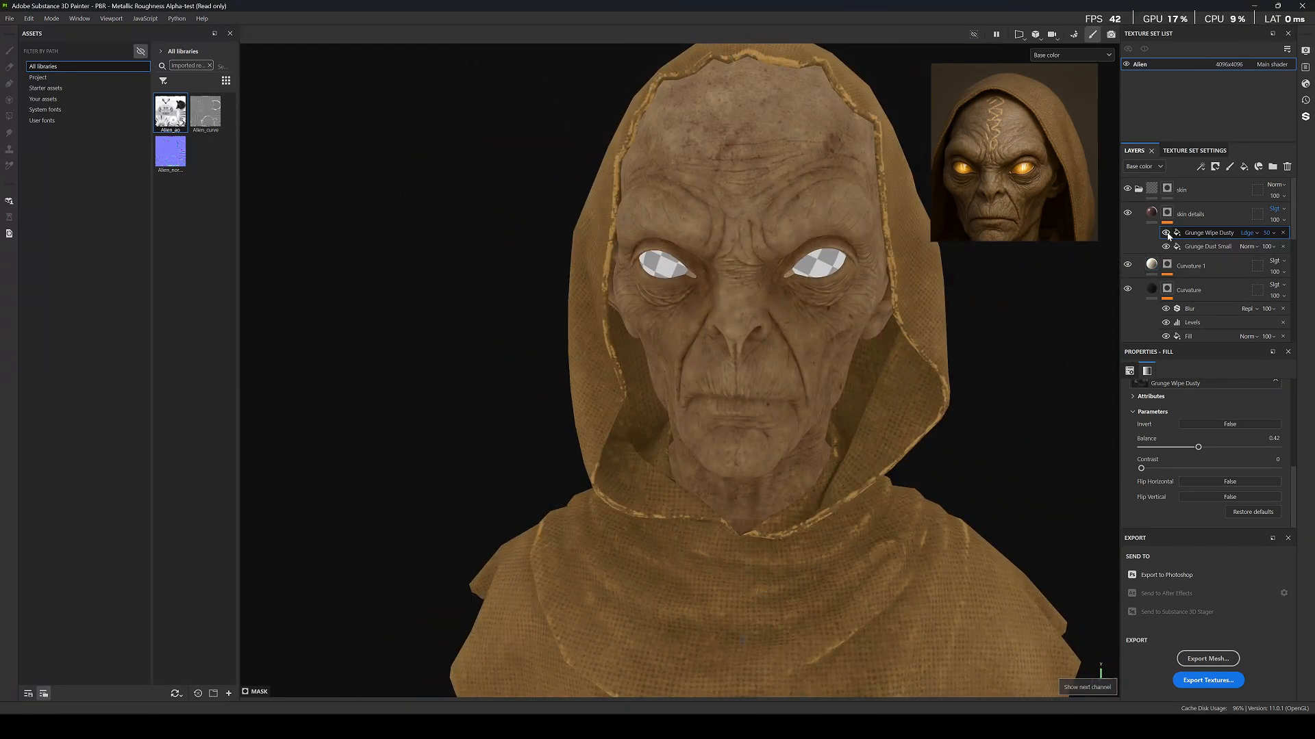
Rotate the Grunge Dust Small fill's texture to about 25 degrees.
click(1193, 248)
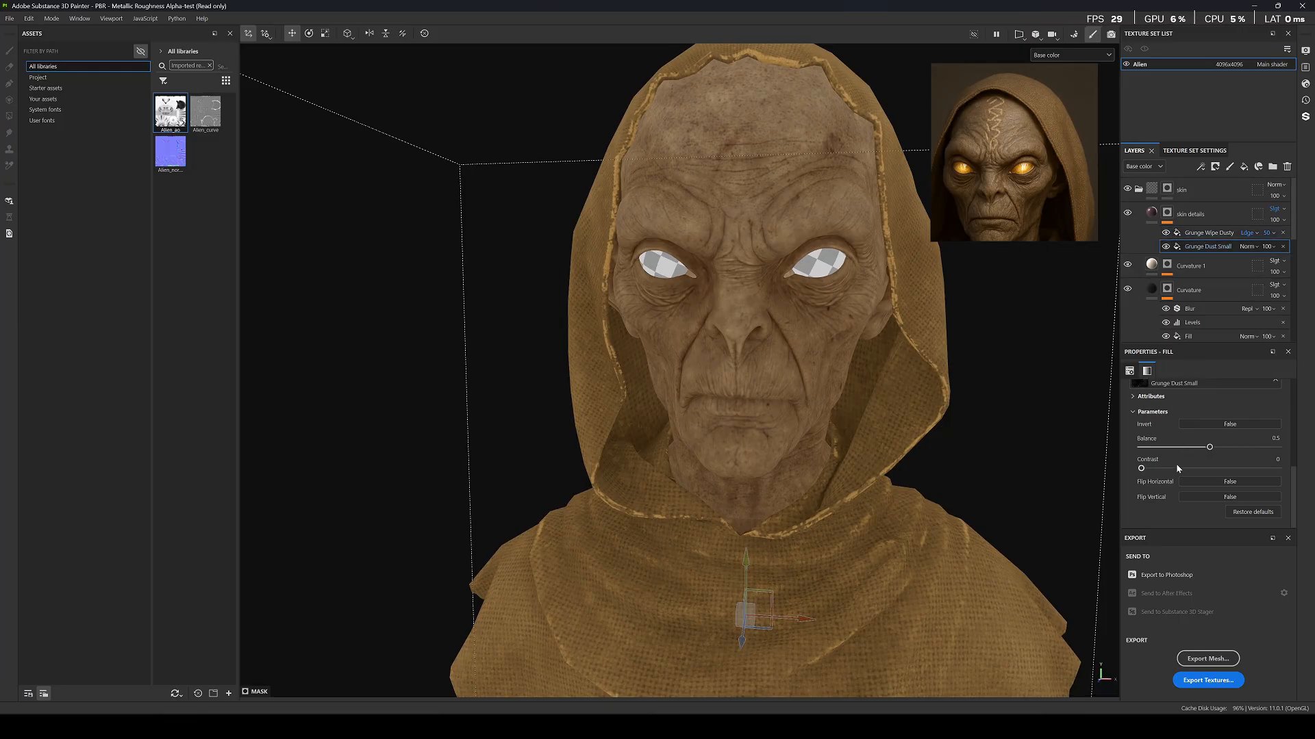
scroll(1176, 463, down, 5)
drag(1165, 473, 1172, 478)
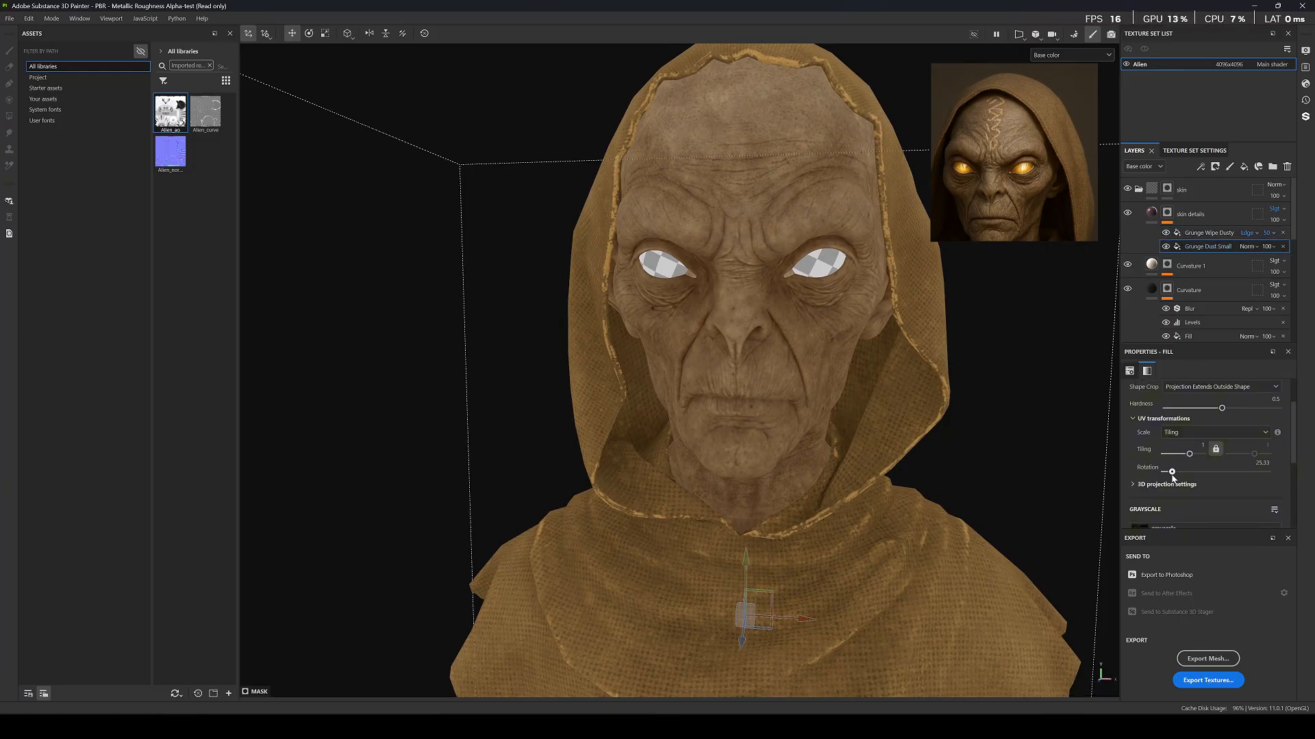
Rotate the Grunge Wipe Dusty fill's texture to about 72 degrees and show the full material.
click(1218, 235)
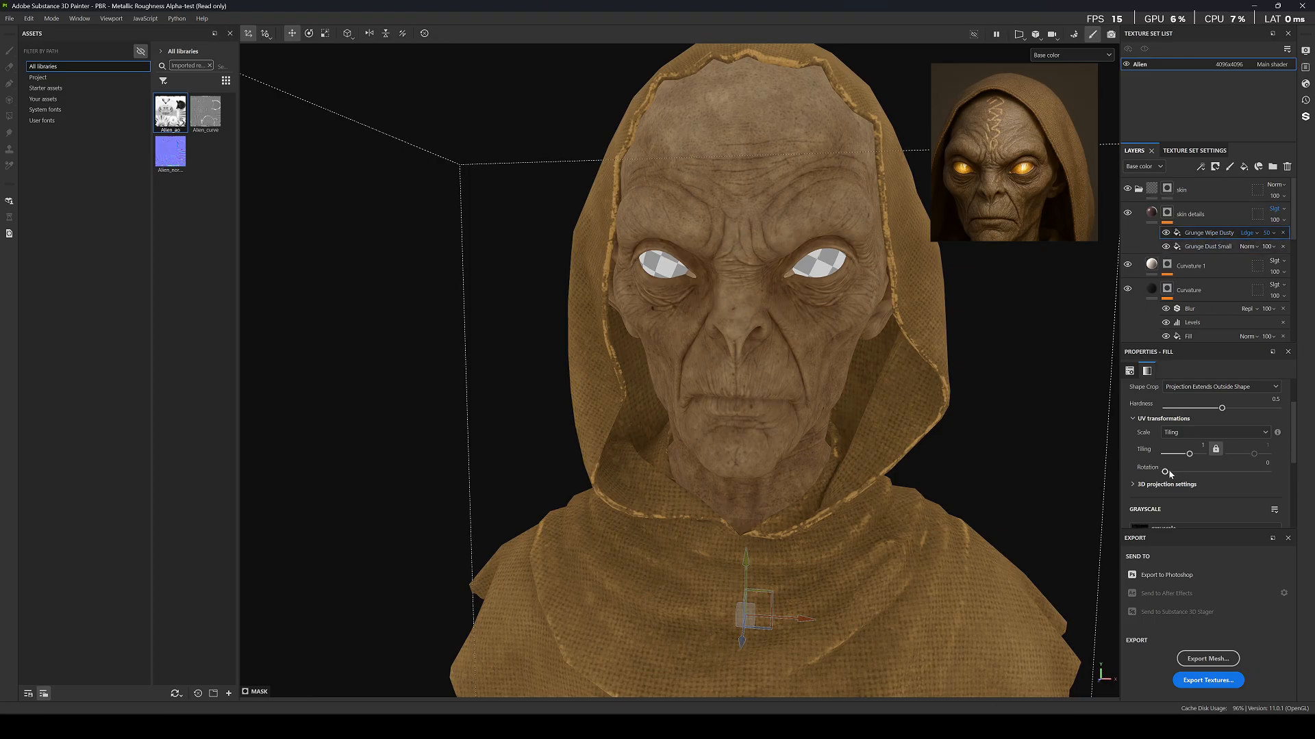
key(m)
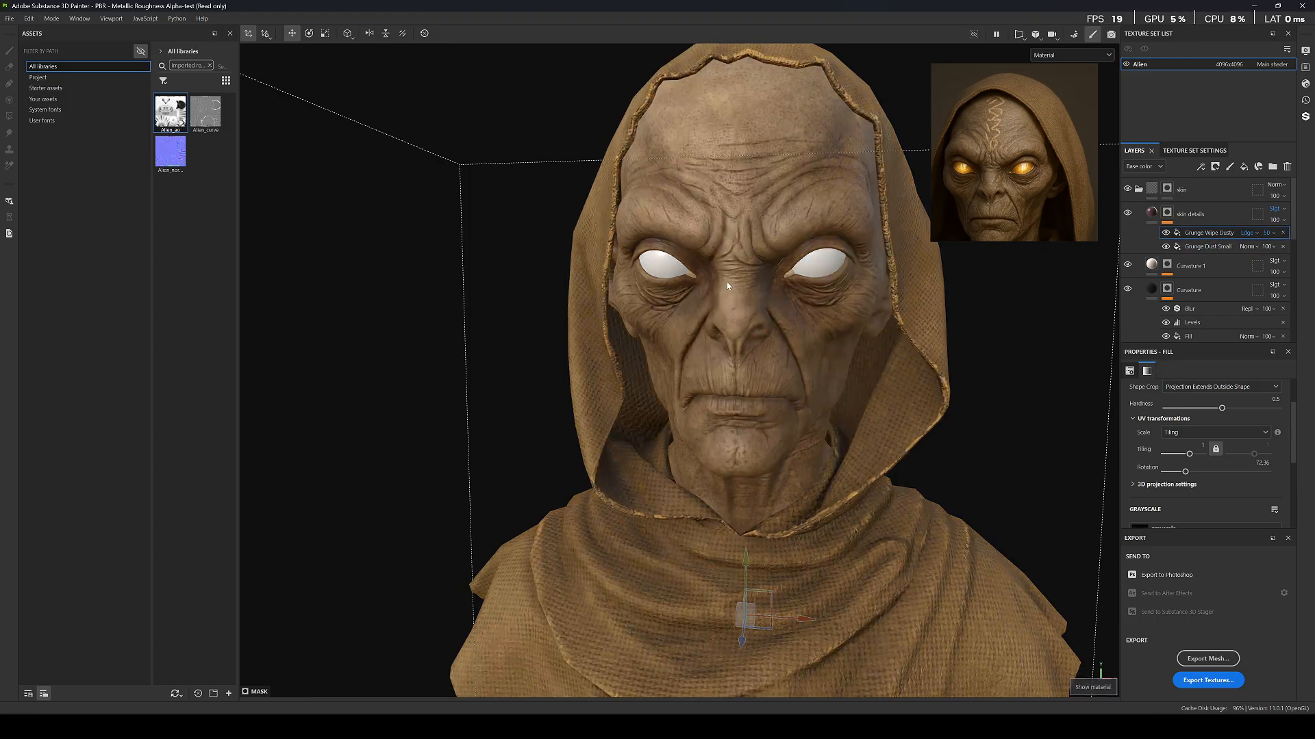
scroll(726, 282, down, 5)
scroll(728, 306, up, 10)
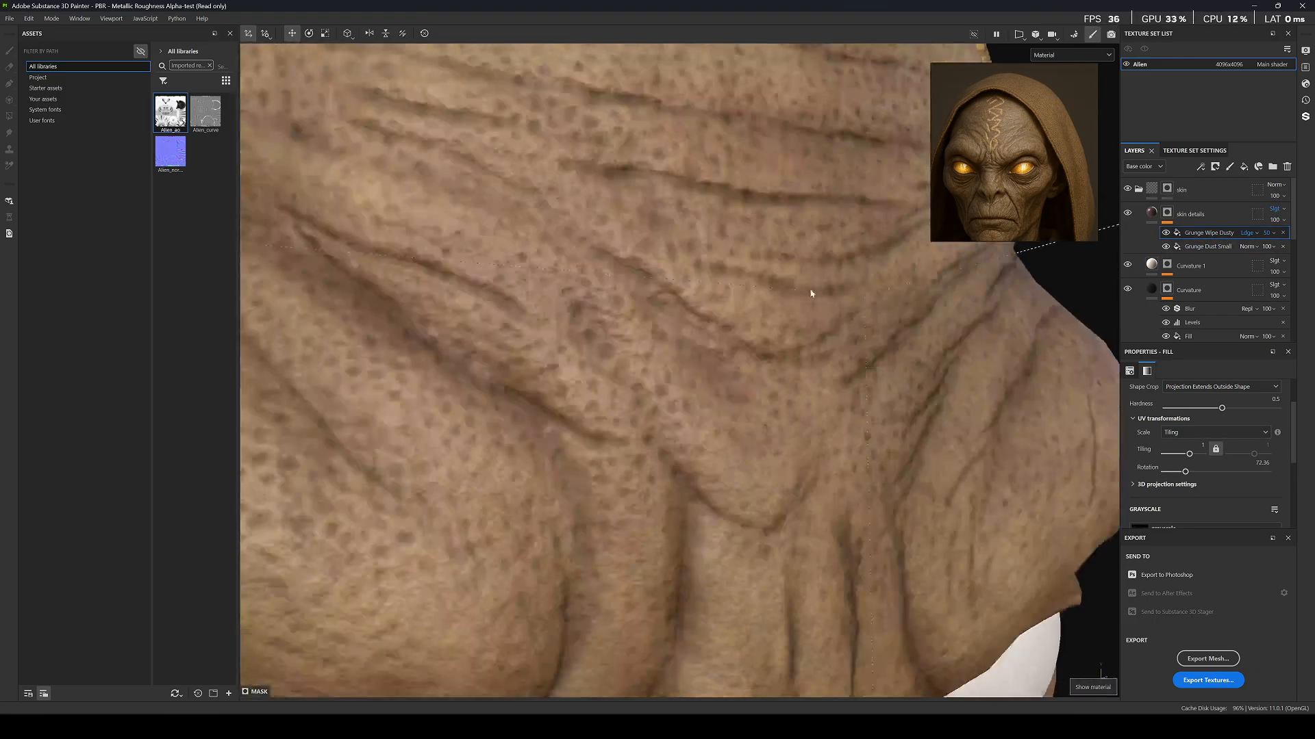
Enable the roughness channel on the skin details fill layer.
click(1191, 213)
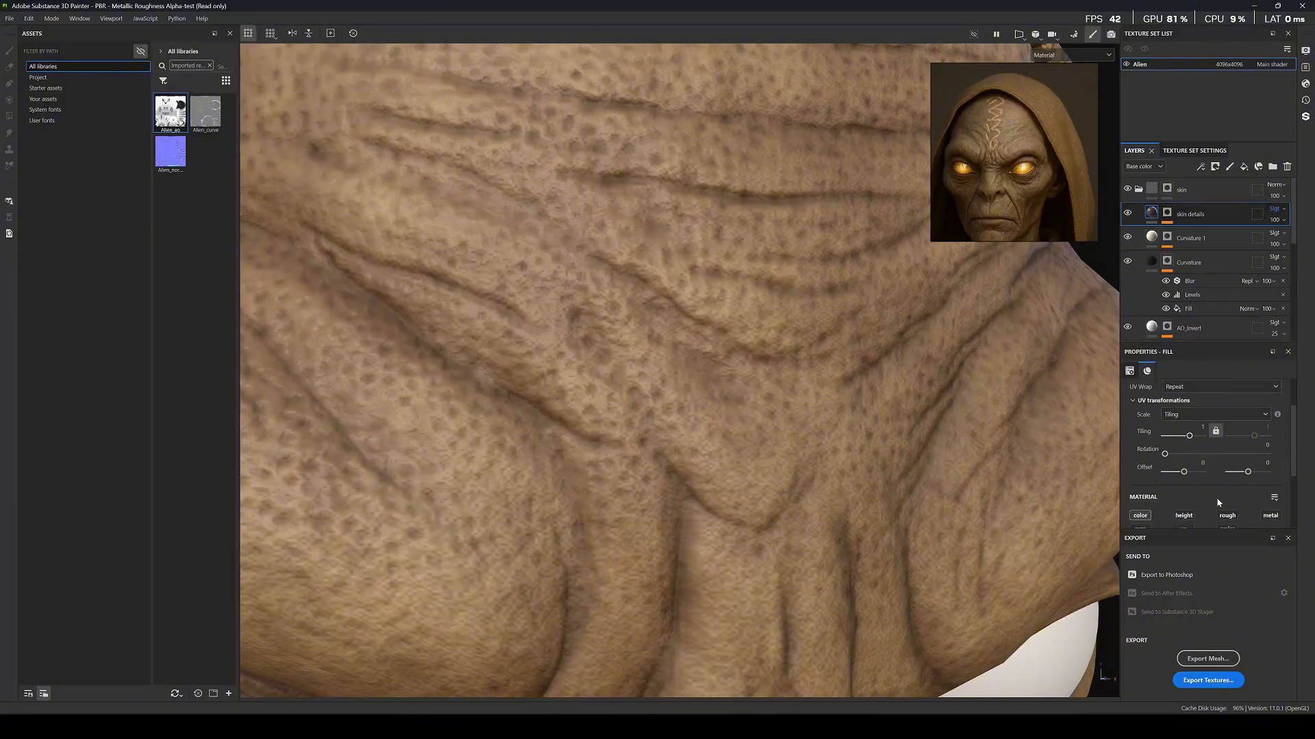
click(1226, 515)
scroll(1171, 476, down, 1)
scroll(629, 314, down, 5)
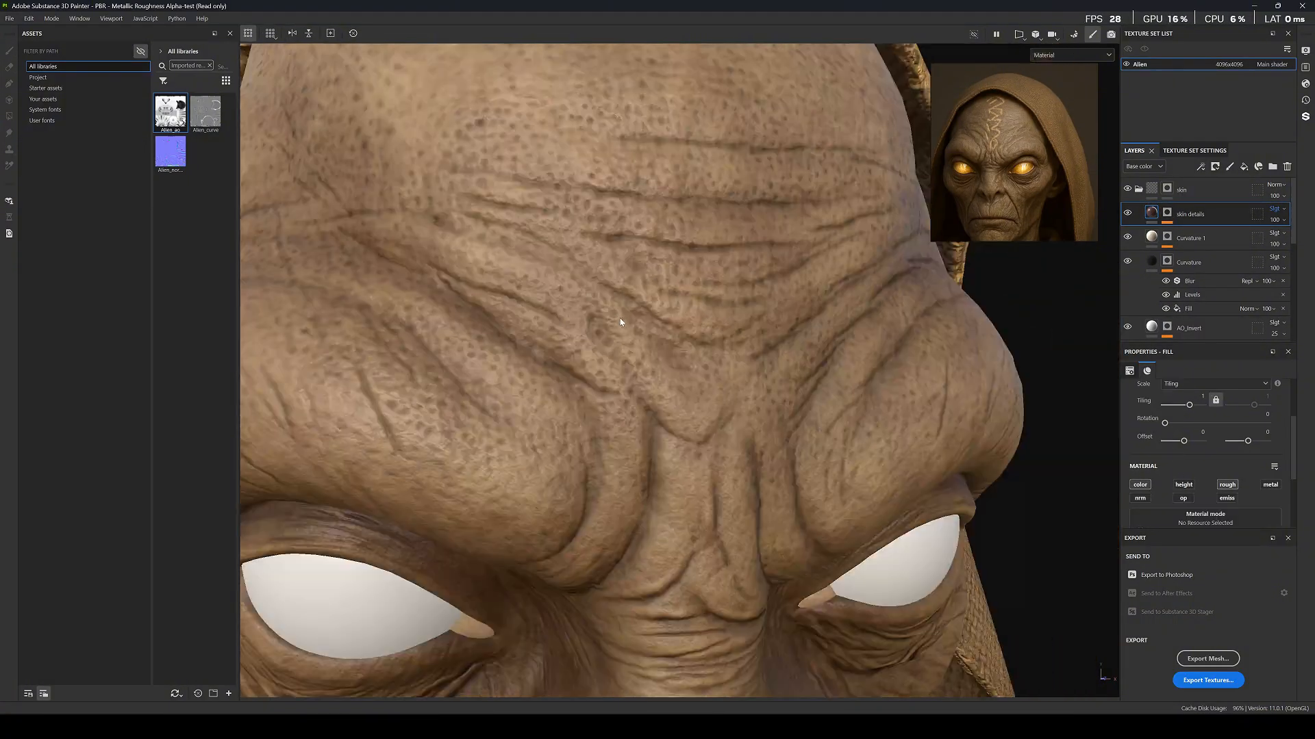
alt+drag(635, 310, 622, 344)
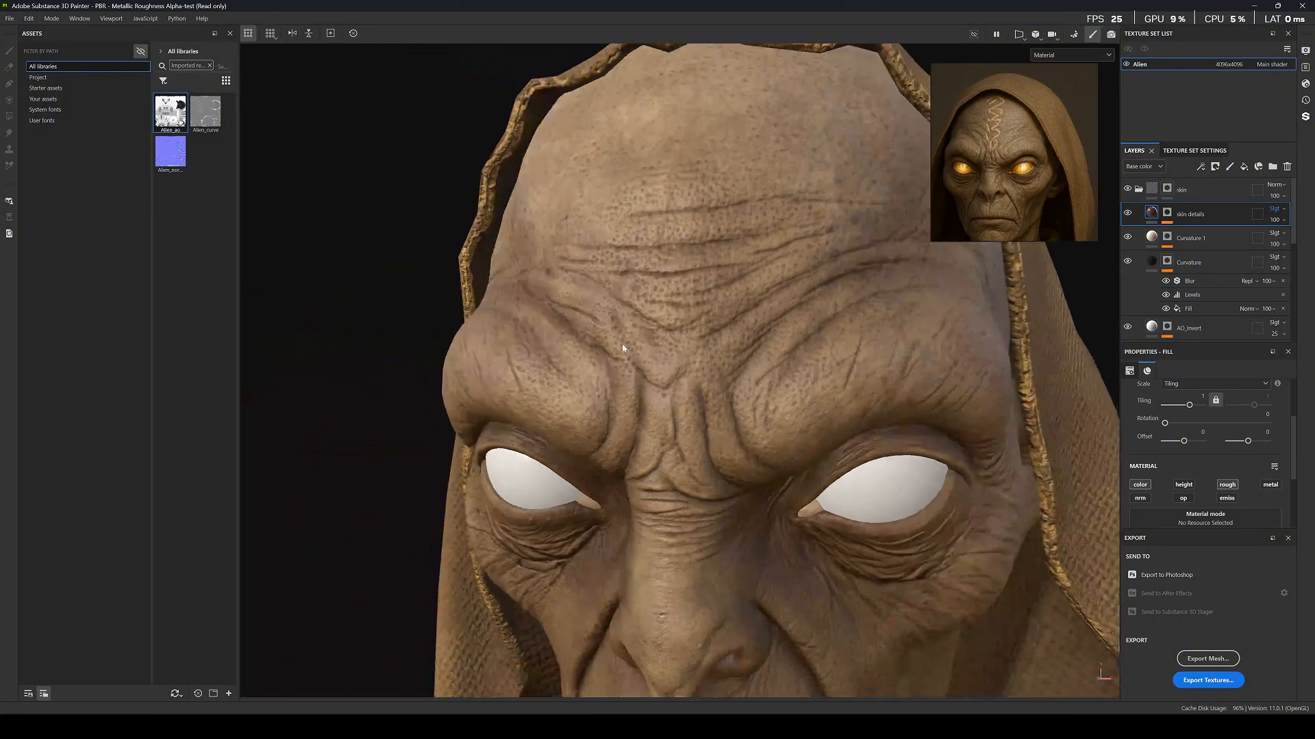
Display only the roughness channel on the model.
key(c)
key(c)
scroll(719, 388, down, 4)
key(c)
key(c)
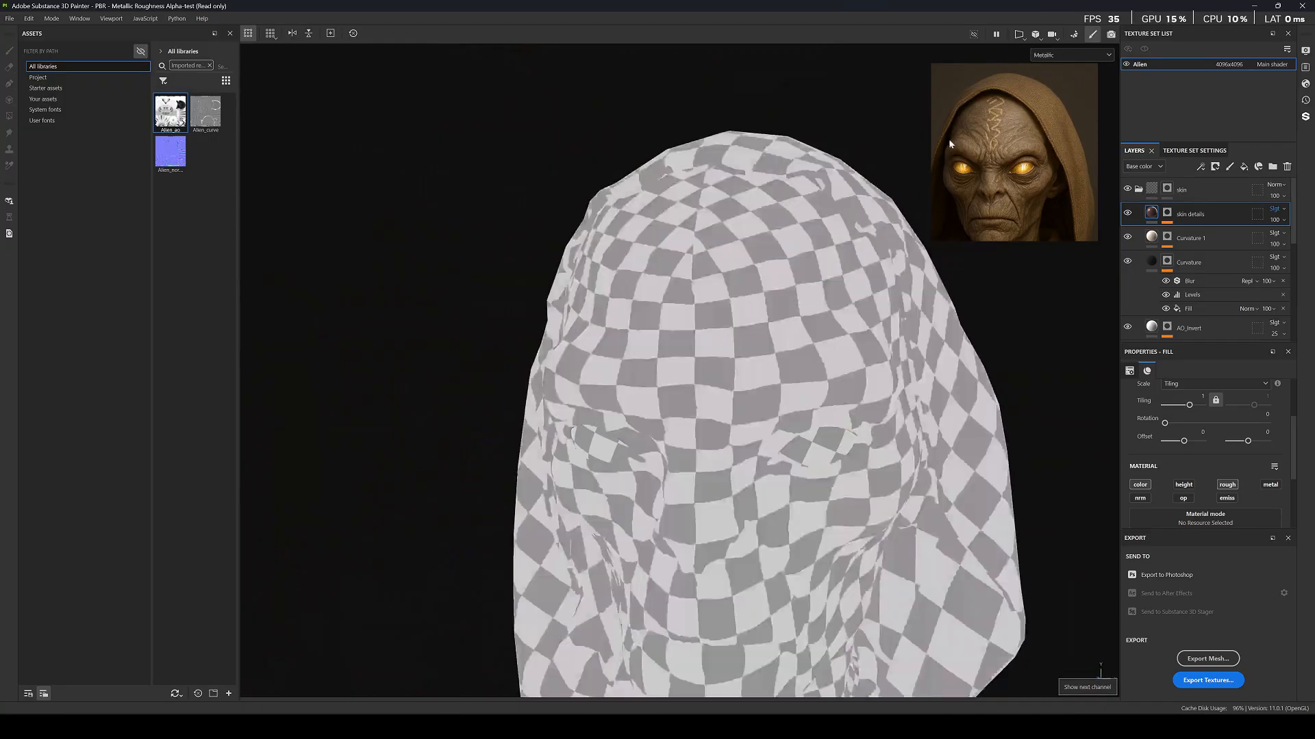
click(1043, 56)
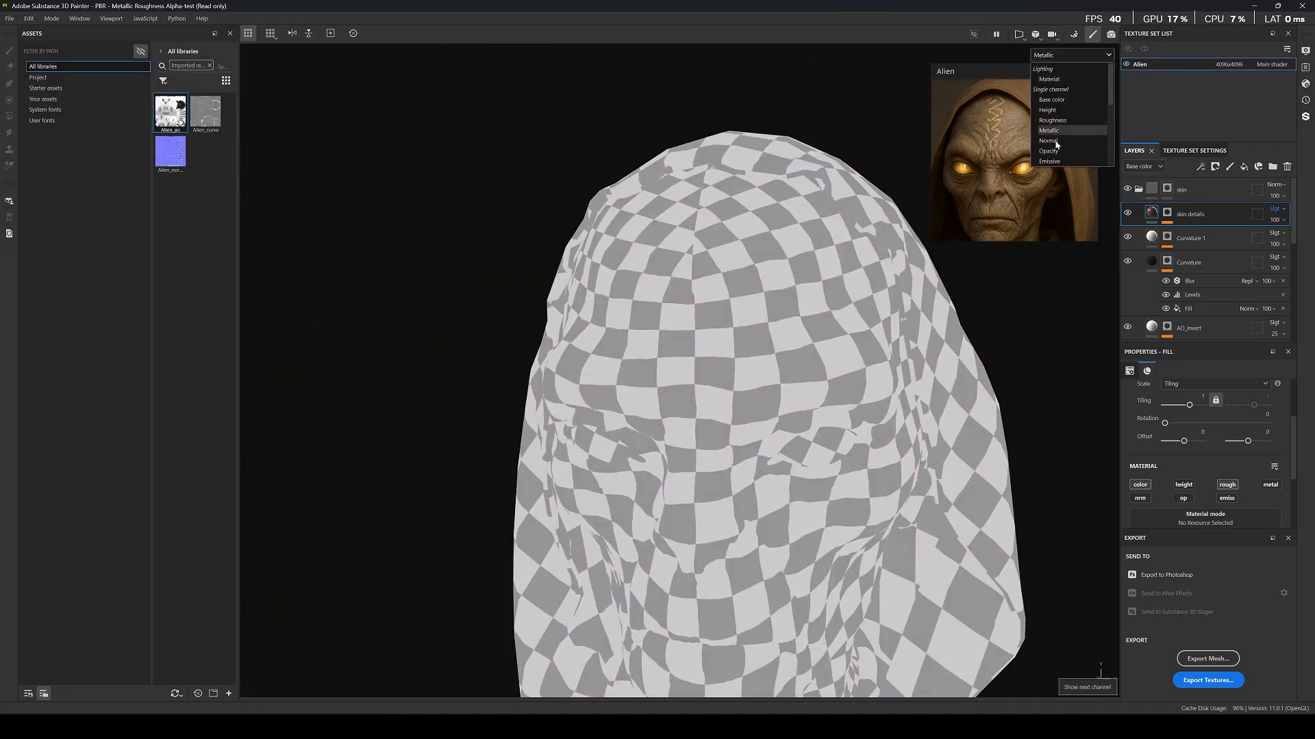
click(1052, 120)
Raise the skin details layer's uniform roughness to about 0.66.
scroll(758, 379, up, 2)
scroll(757, 378, up, 2)
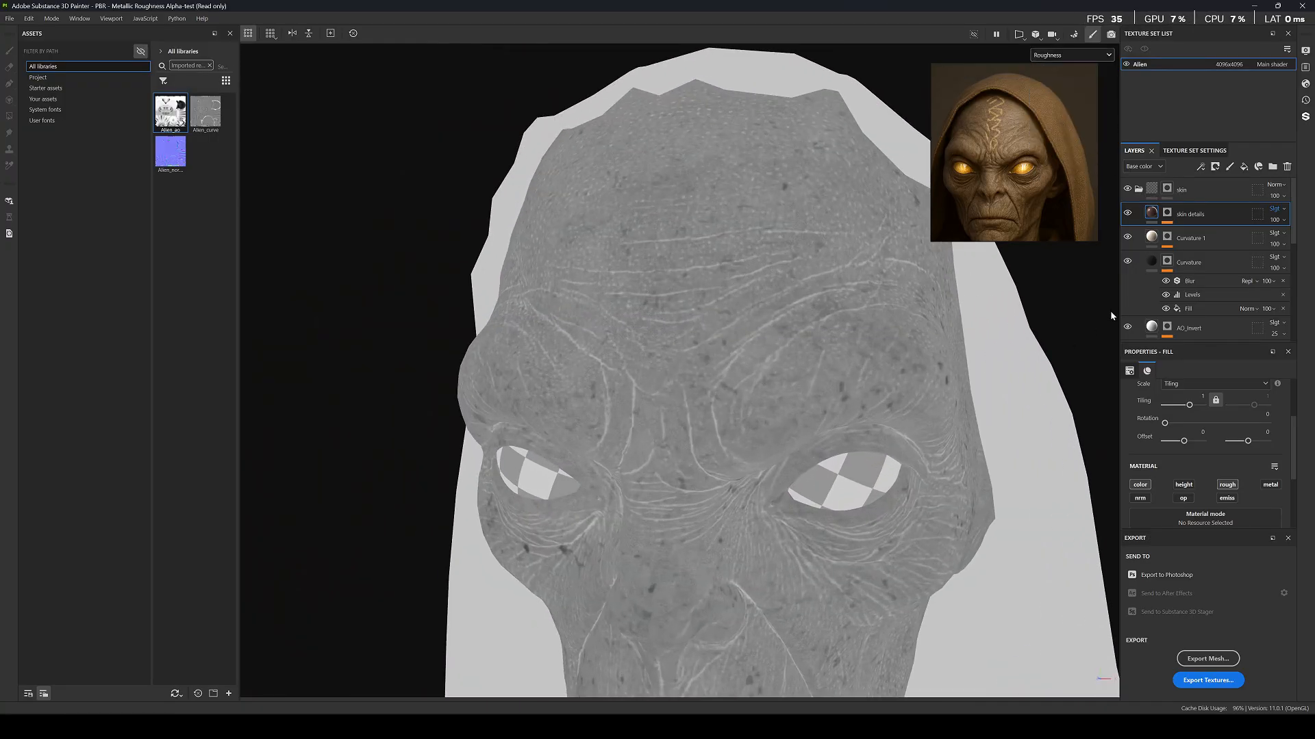
scroll(1187, 495, down, 3)
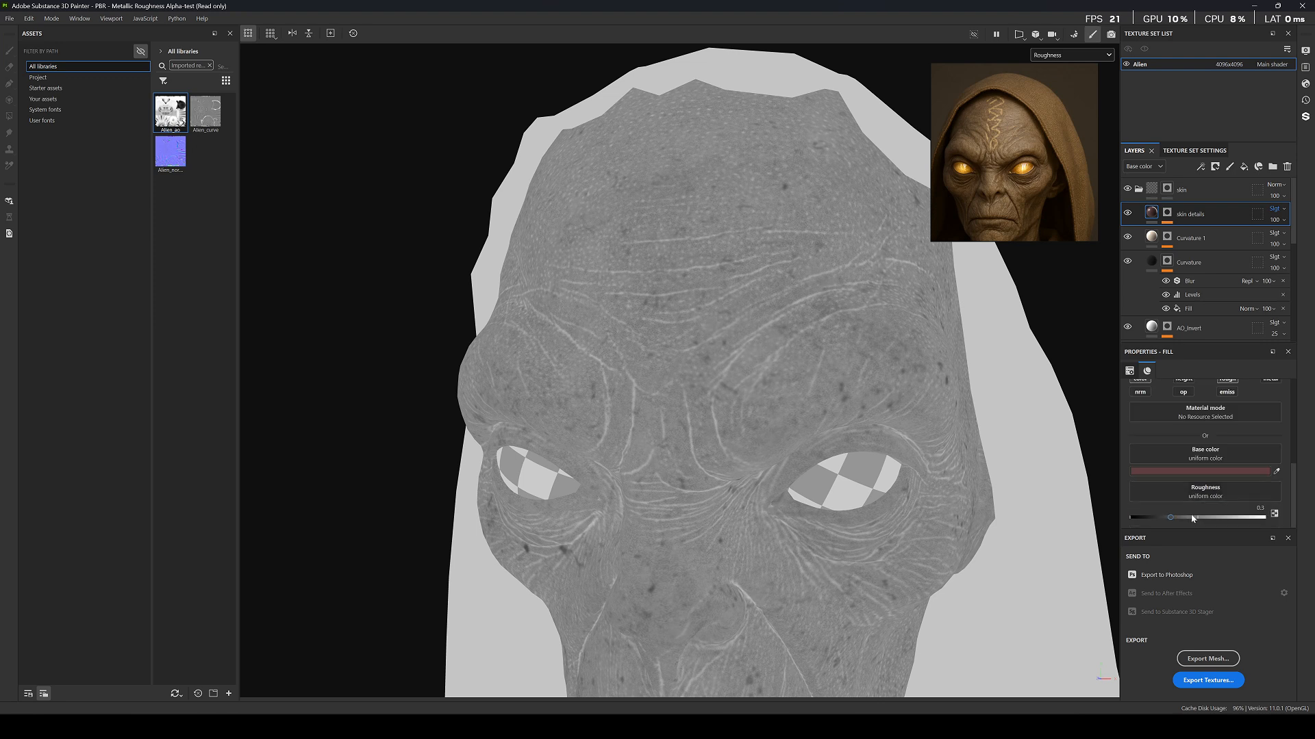
drag(1193, 518, 1218, 521)
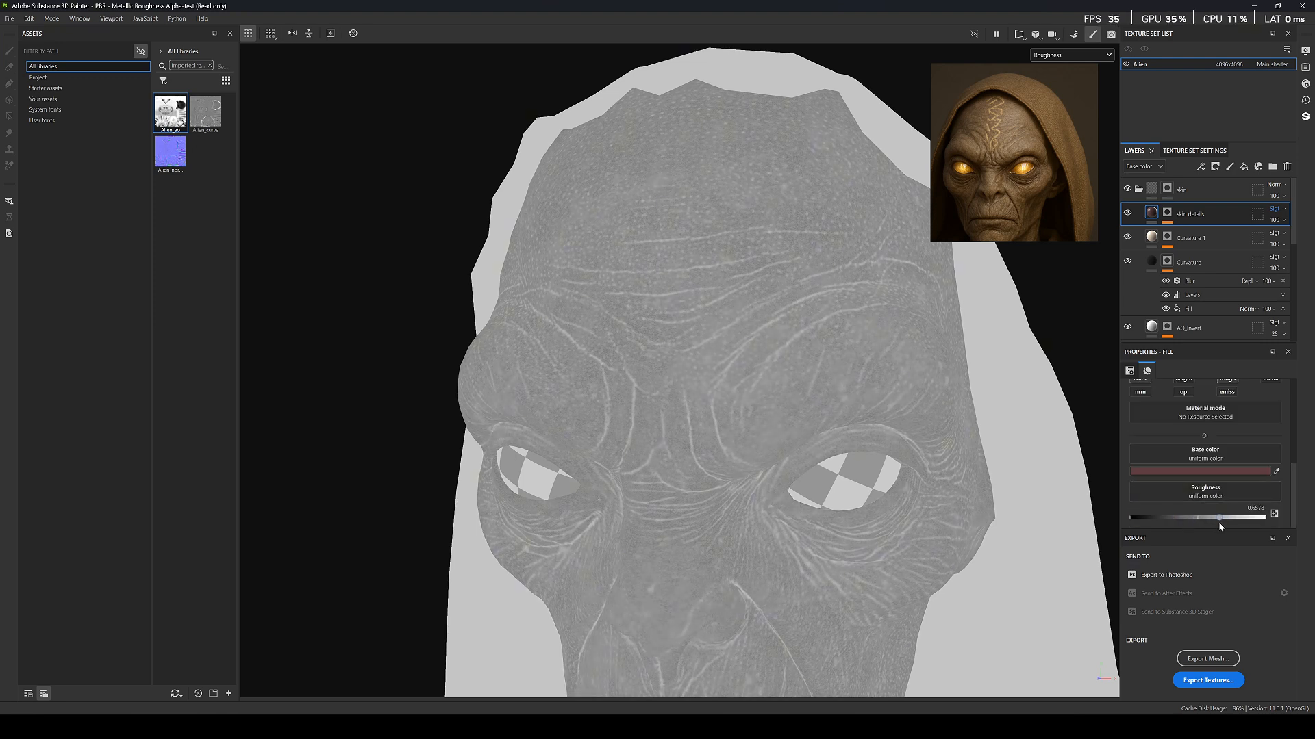
scroll(746, 397, down, 6)
Return to the material display and examine the face and hood from several angles and distances against the reference.
key(m)
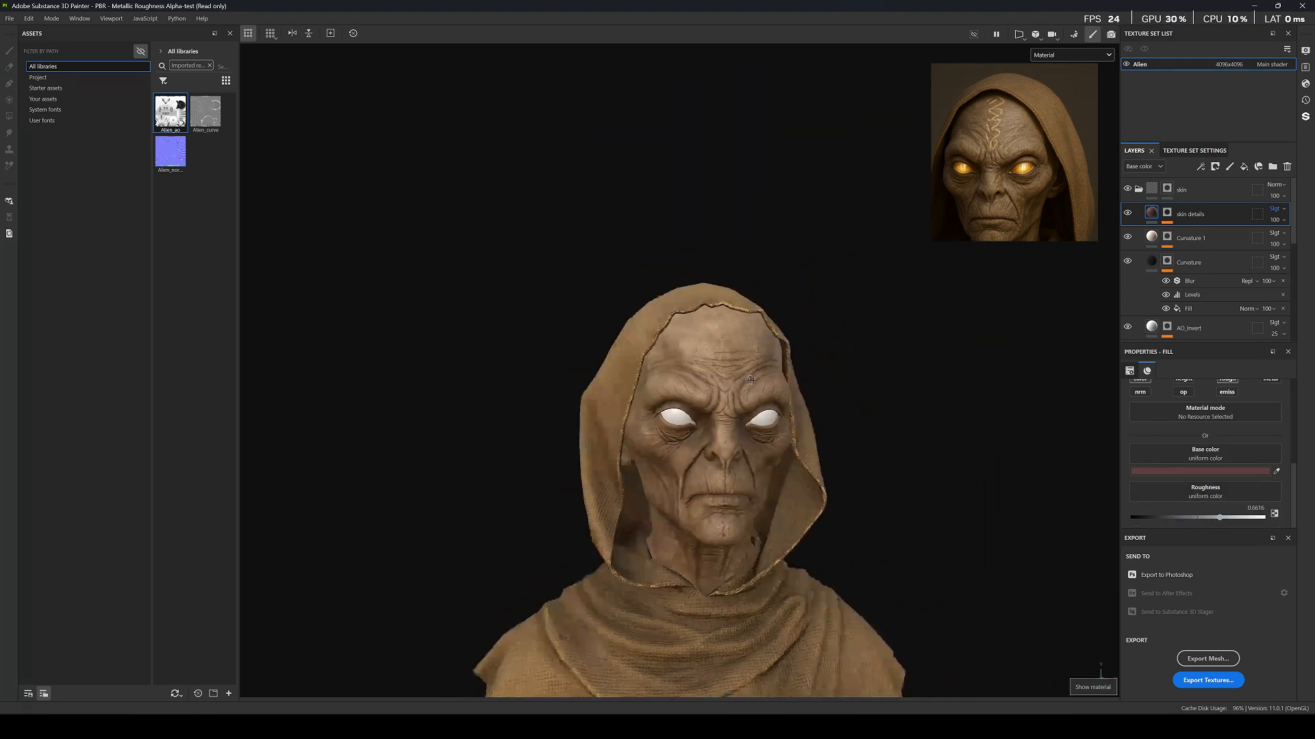
scroll(712, 315, up, 6)
scroll(712, 315, down, 6)
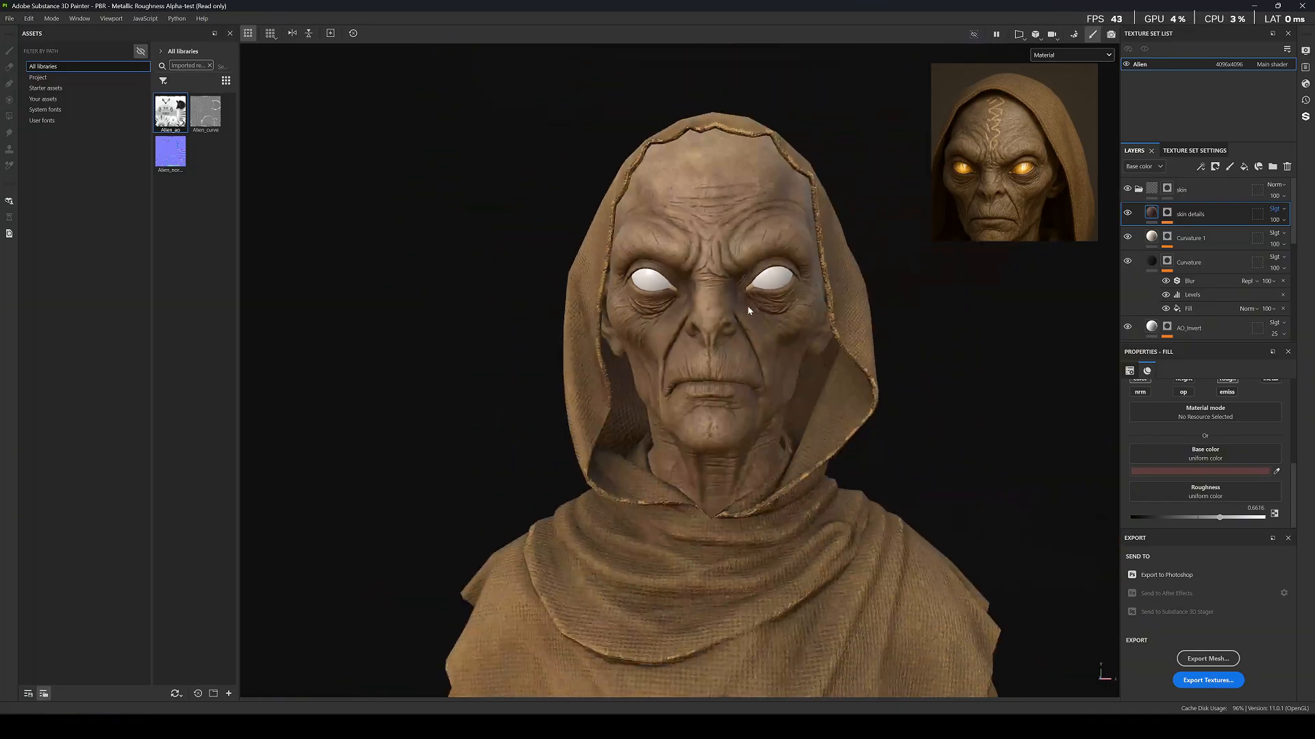
alt+drag(747, 308, 789, 310)
scroll(816, 298, up, 2)
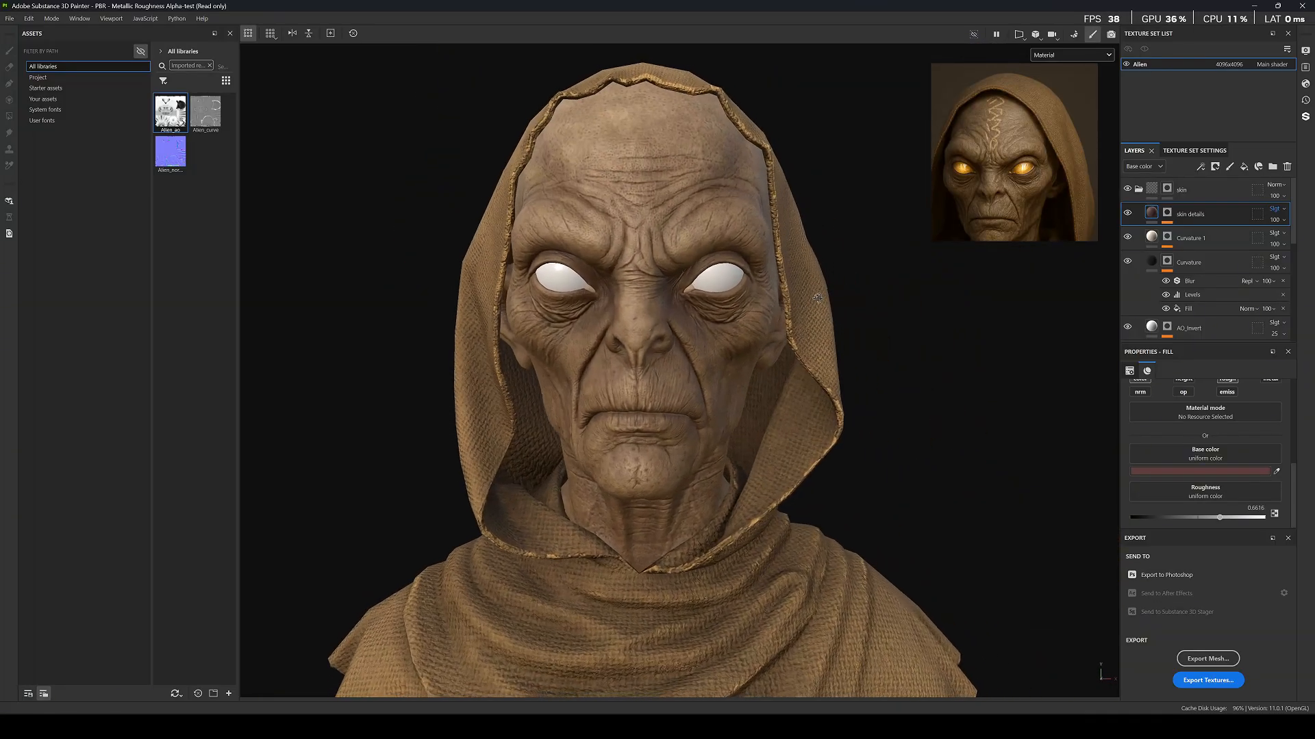
scroll(784, 312, down, 3)
alt+middle_drag(784, 313, 819, 302)
alt+drag(819, 302, 765, 326)
scroll(765, 323, up, 6)
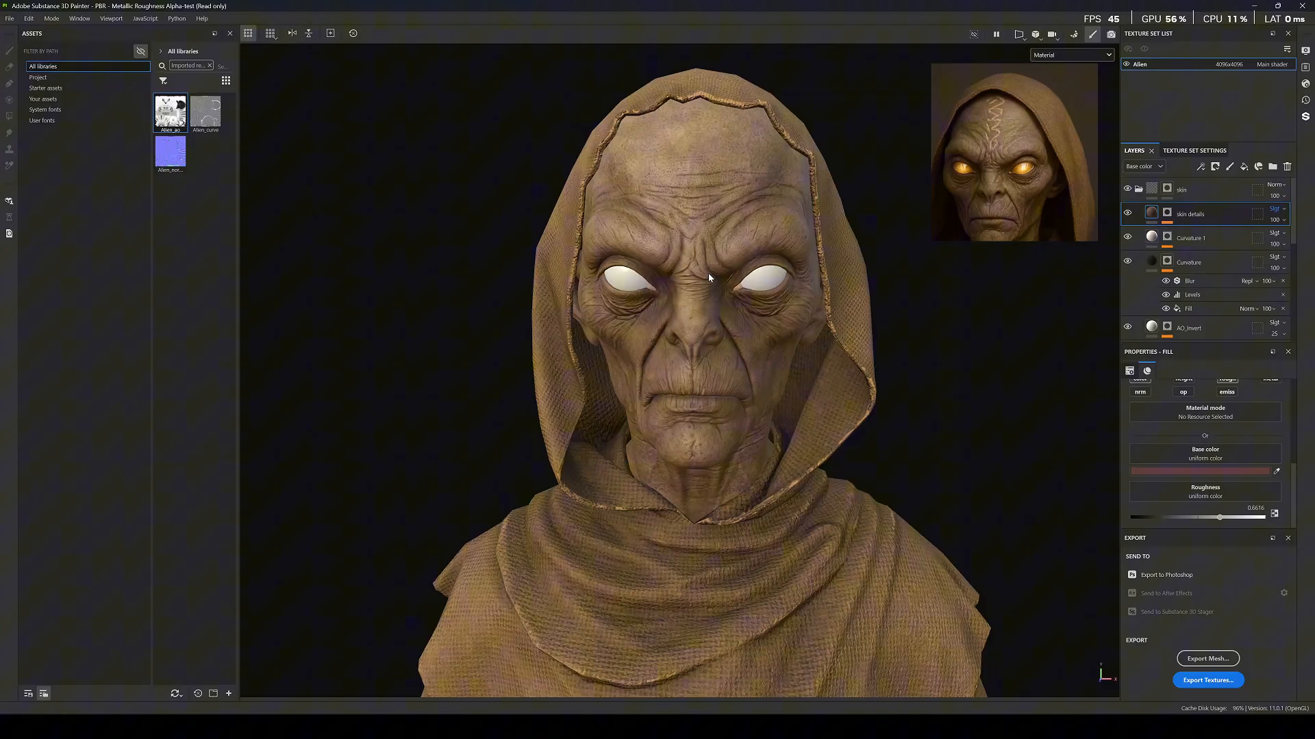
scroll(711, 299, down, 4)
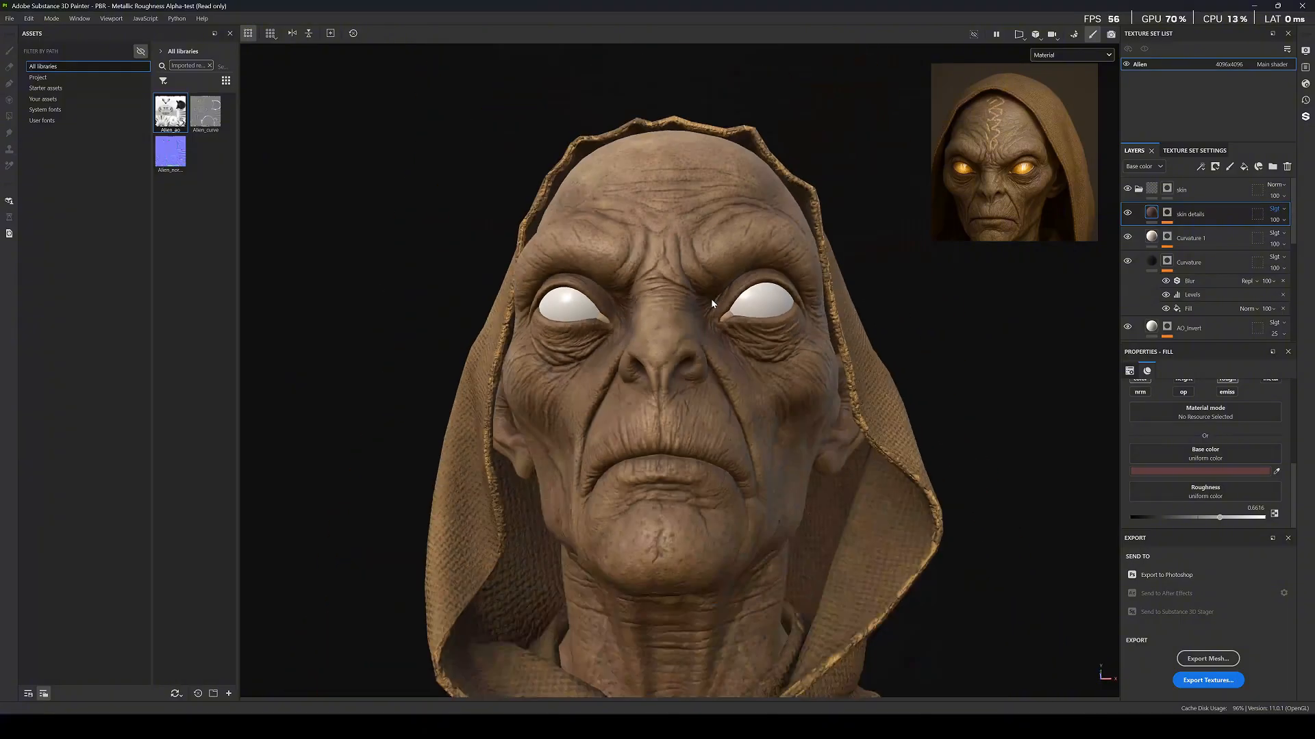
alt+drag(710, 299, 720, 369)
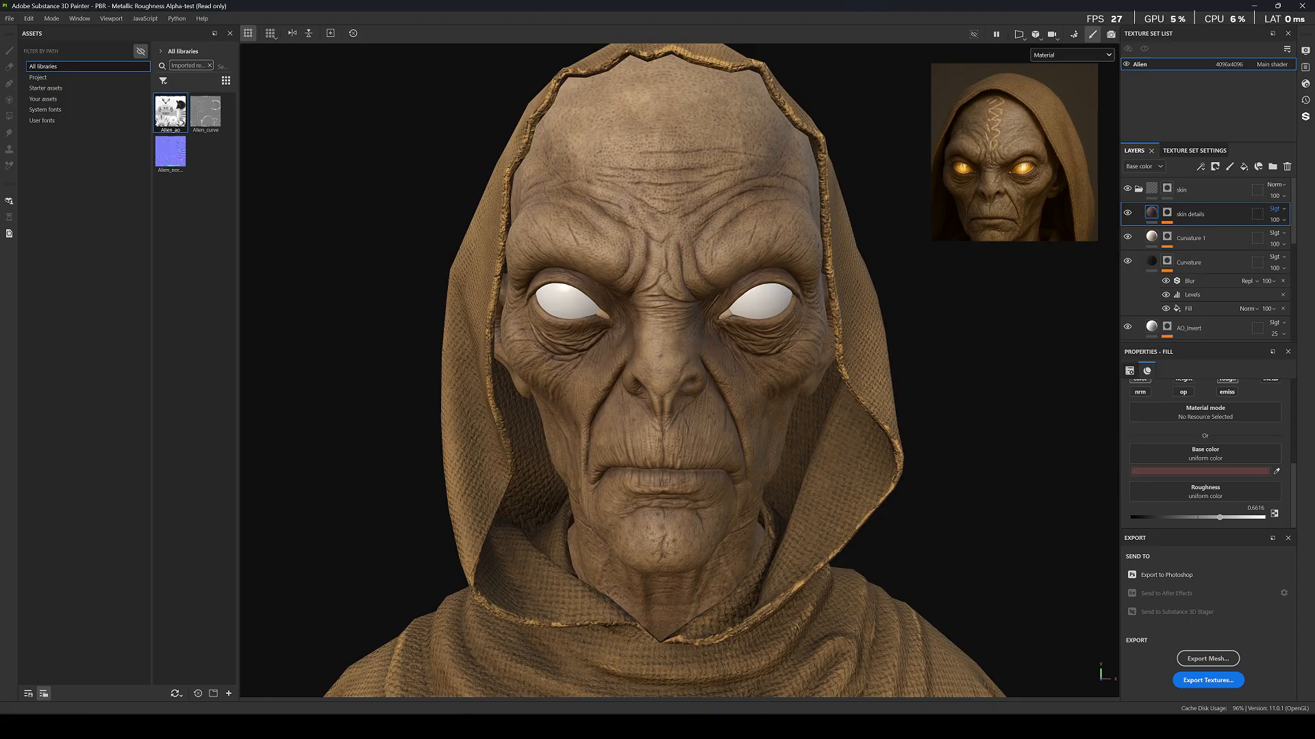
scroll(718, 340, up, 8)
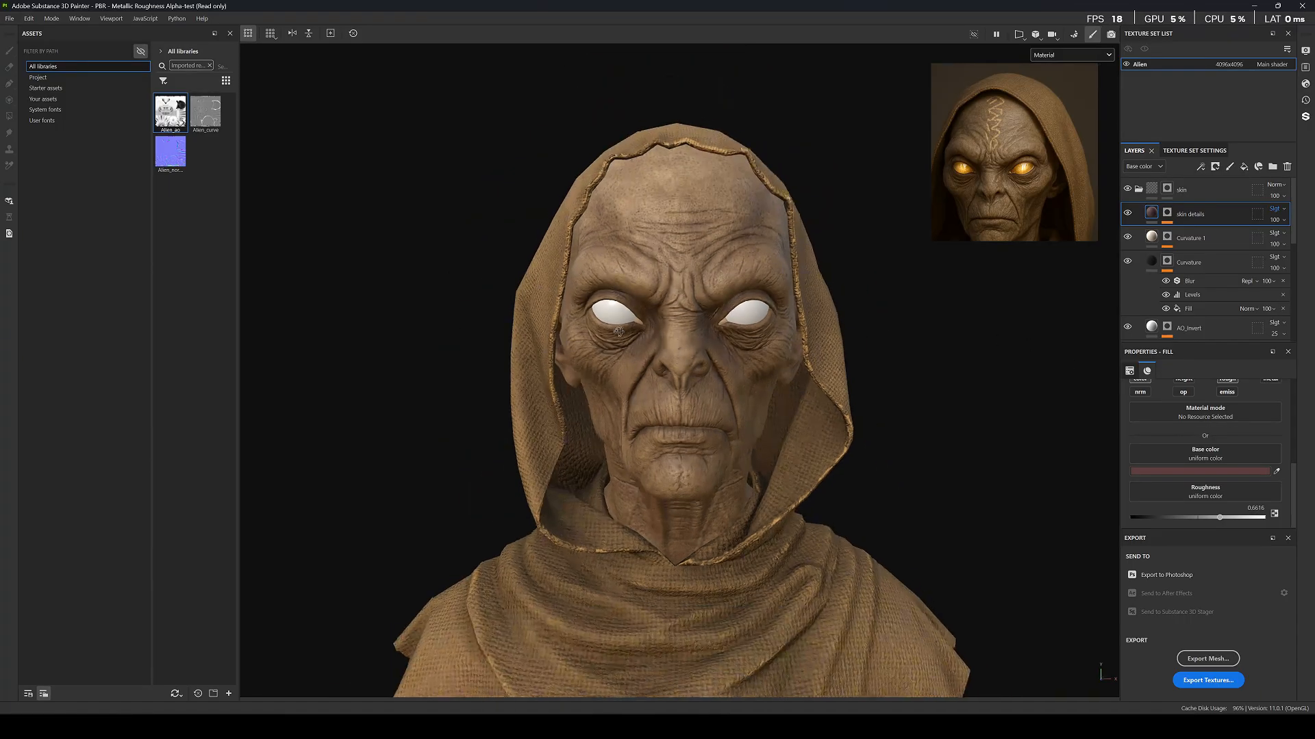
scroll(664, 344, down, 8)
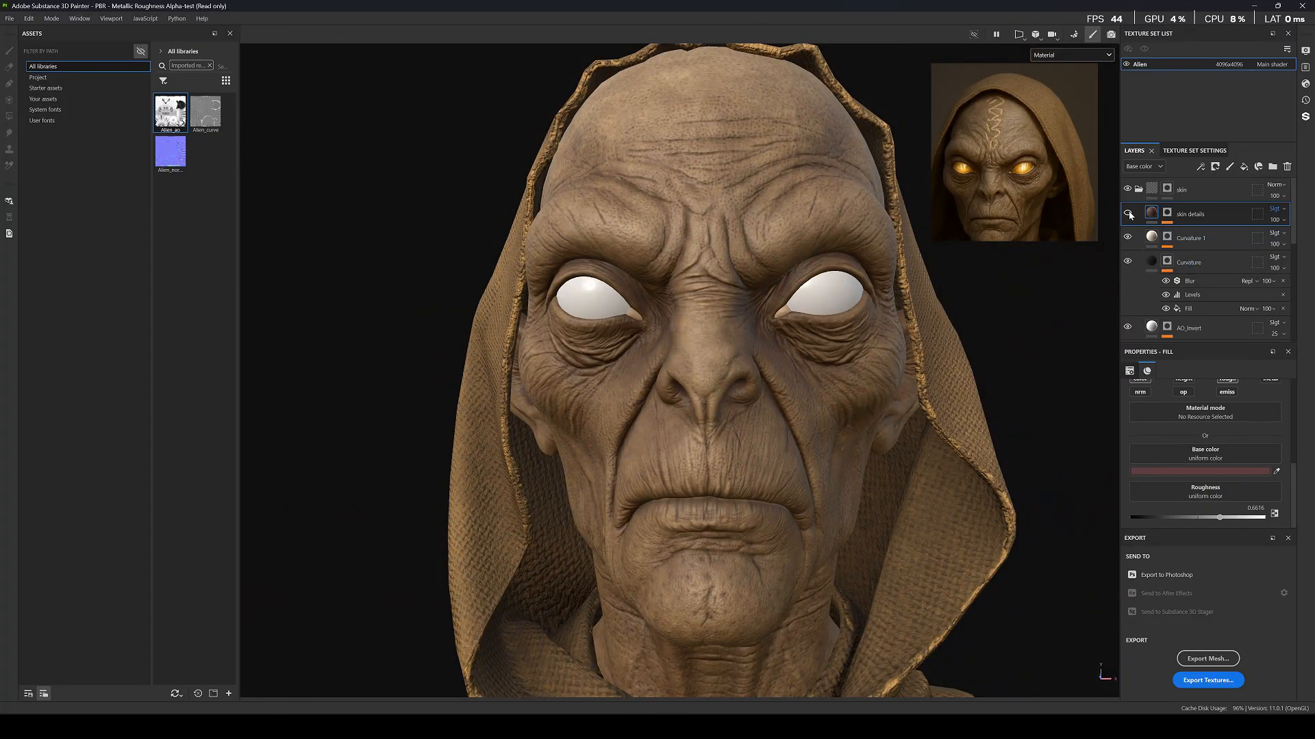
Add a Blur filter above the Grunge Wipe Dusty fill in the skin details mask.
click(1169, 217)
click(1198, 232)
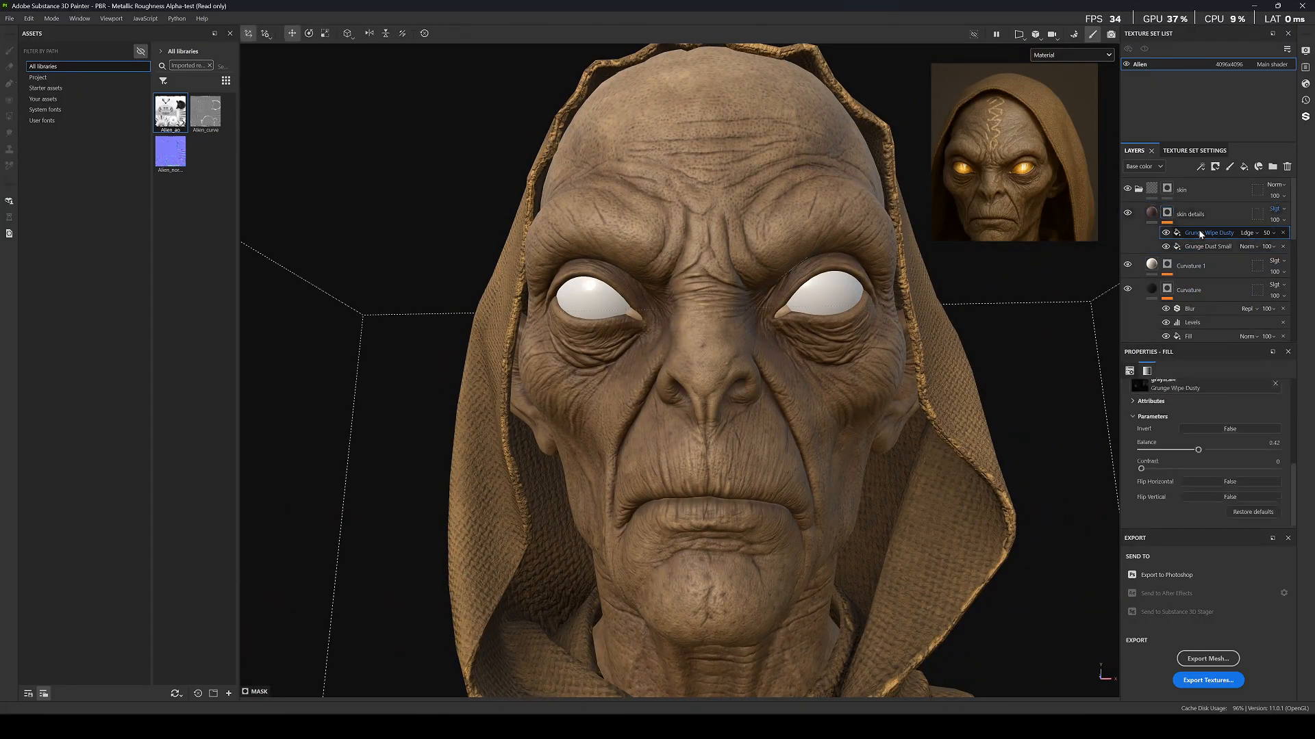
right_click(1198, 232)
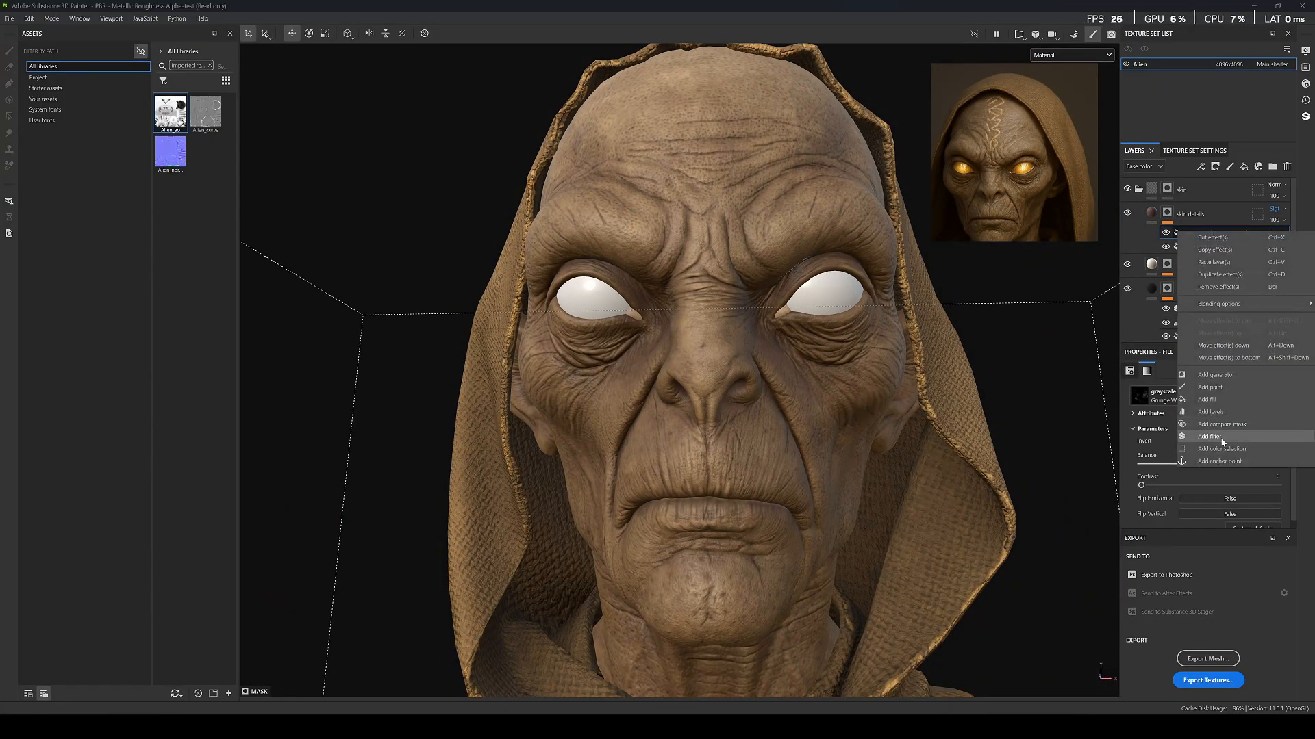
click(1210, 436)
click(1218, 409)
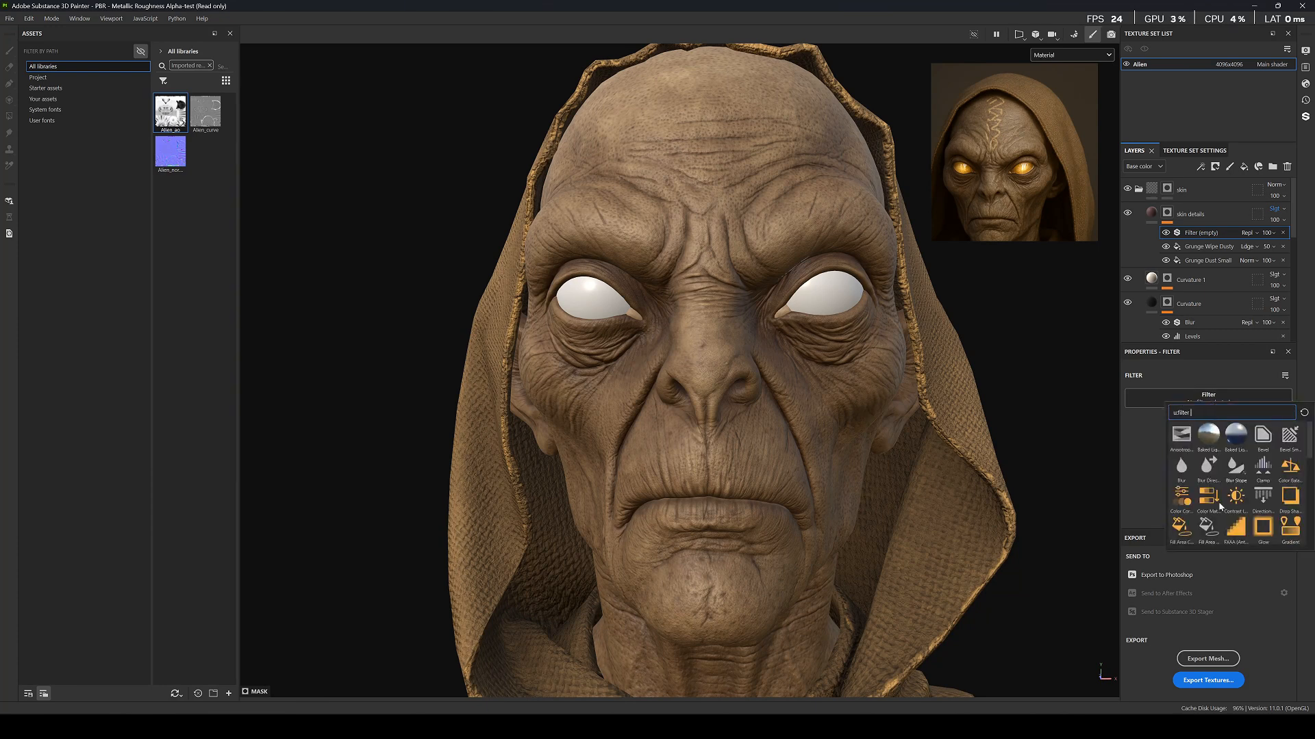
click(1182, 469)
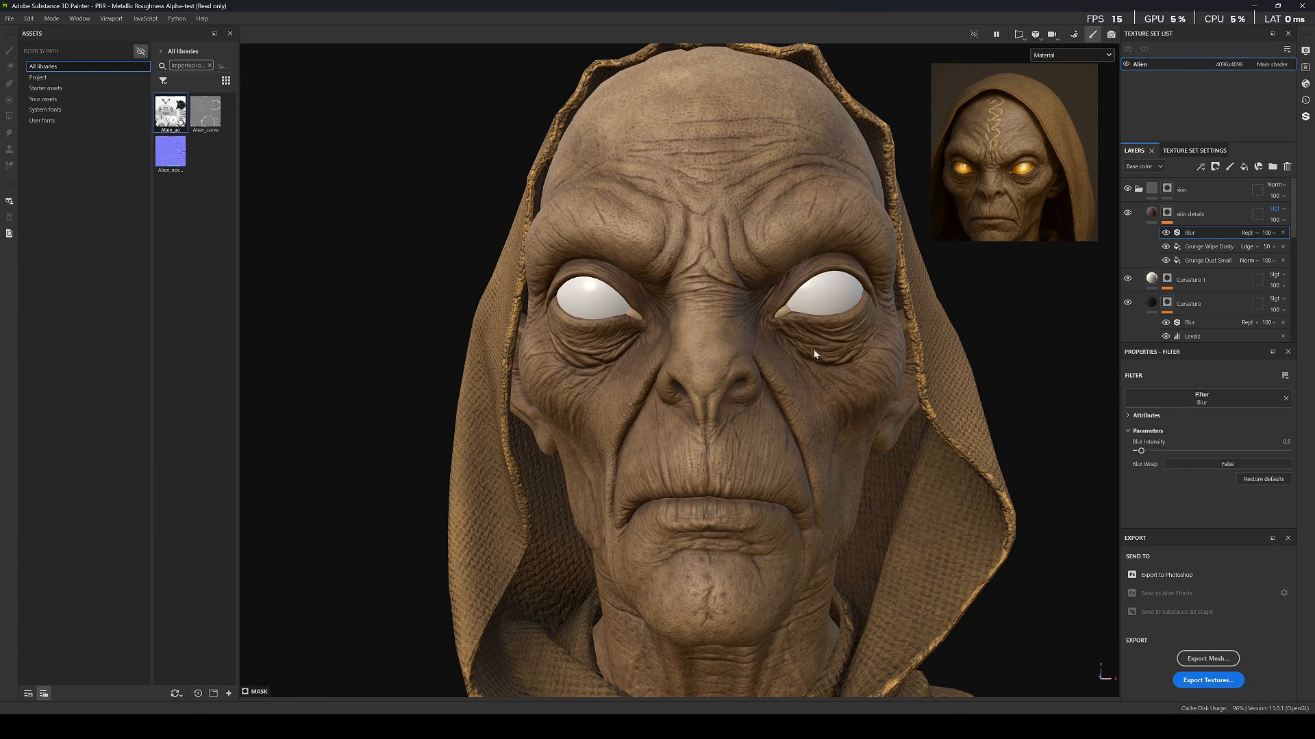
Set the mask blur's intensity to about 0.27 while viewing the base color, and return to the material display.
key(c)
key(c)
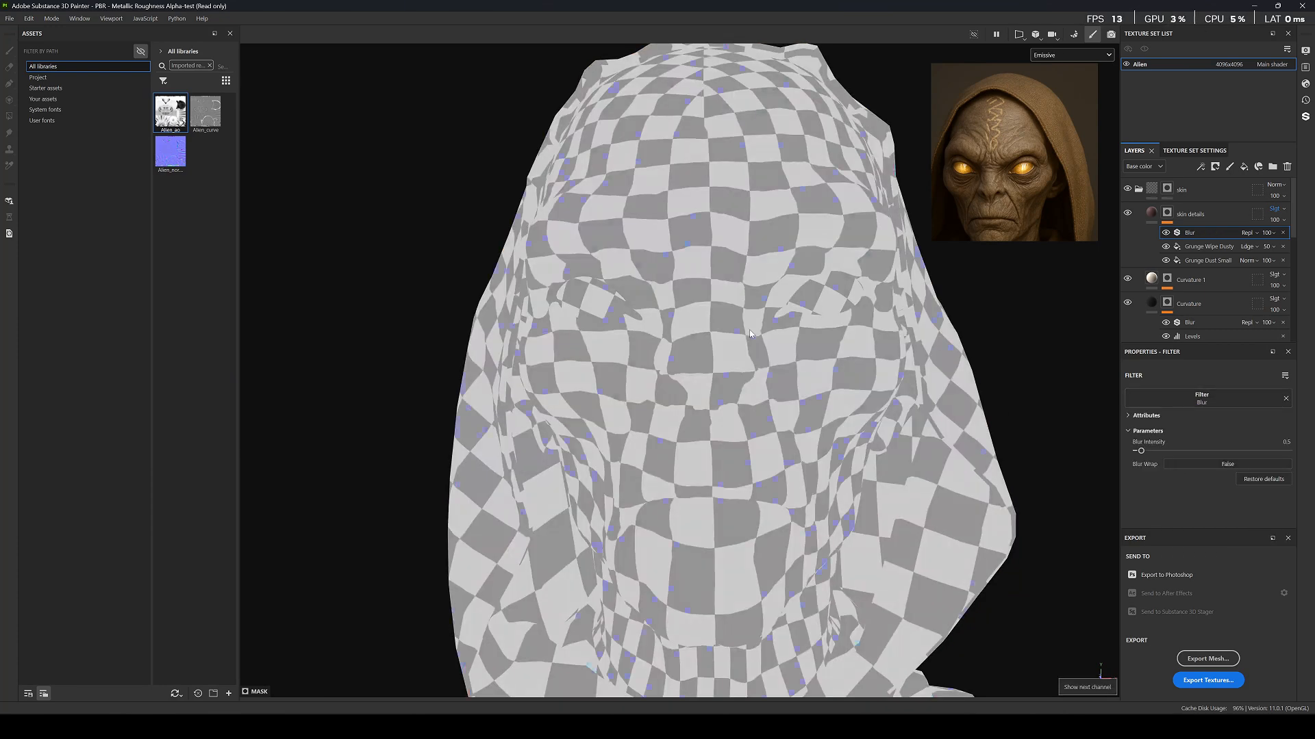
key(c)
key(c)
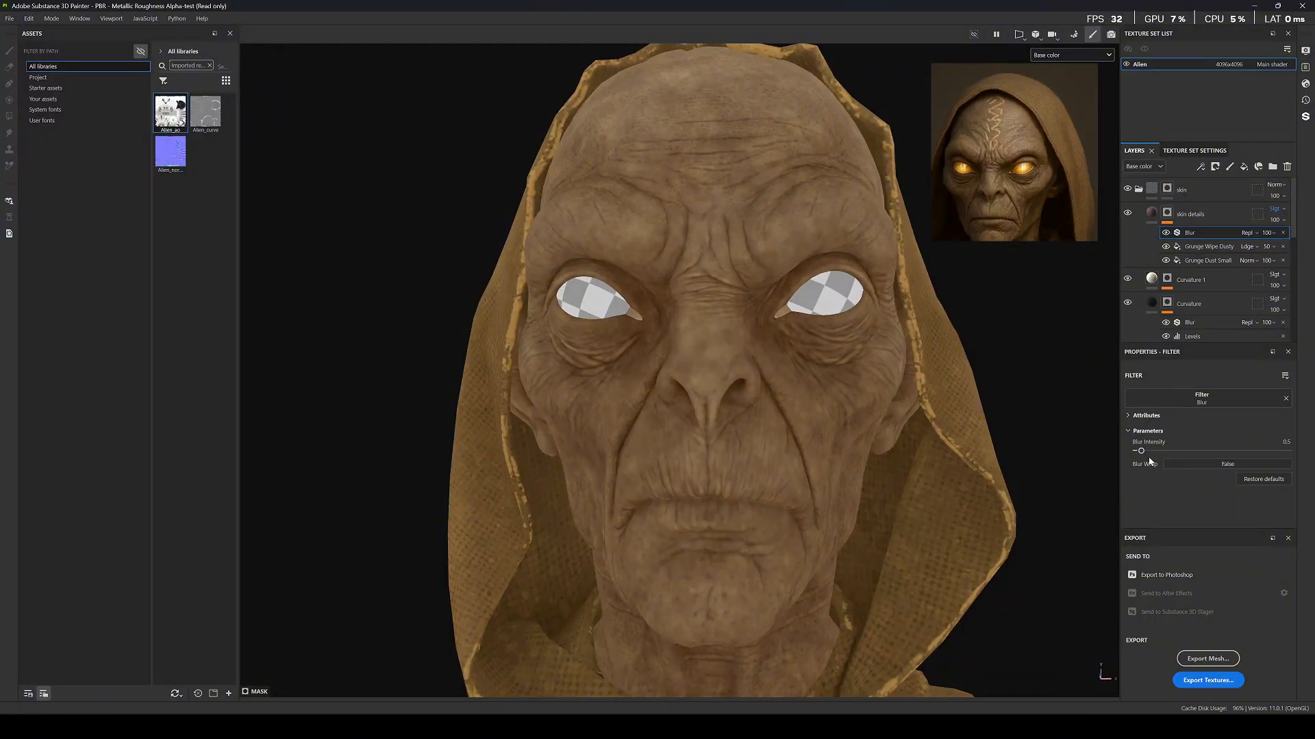
text(0.1)
key(Return)
drag(1137, 450, 1139, 456)
scroll(774, 308, down, 5)
alt+drag(777, 301, 758, 340)
scroll(732, 274, up, 3)
key(m)
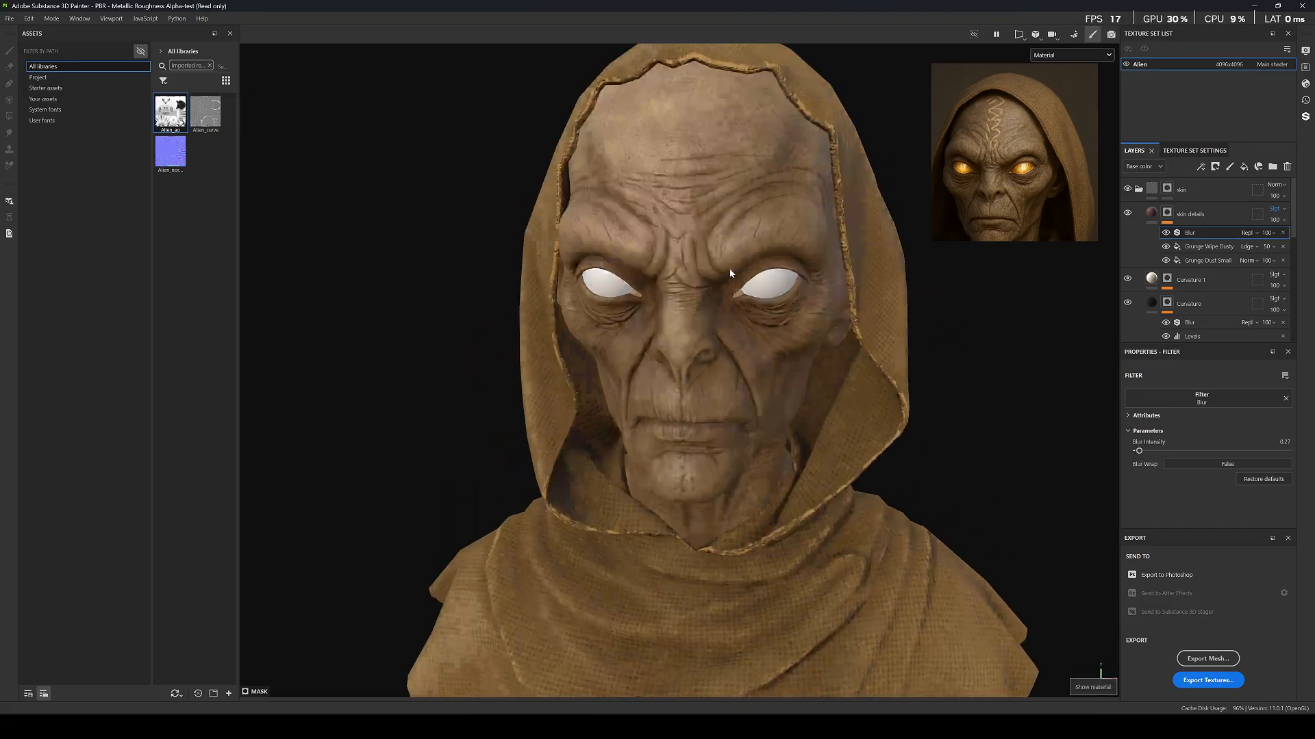
Examine the blurred skin spots on the forehead and brows in both the material and base color displays.
scroll(729, 266, up, 1)
scroll(758, 250, down, 3)
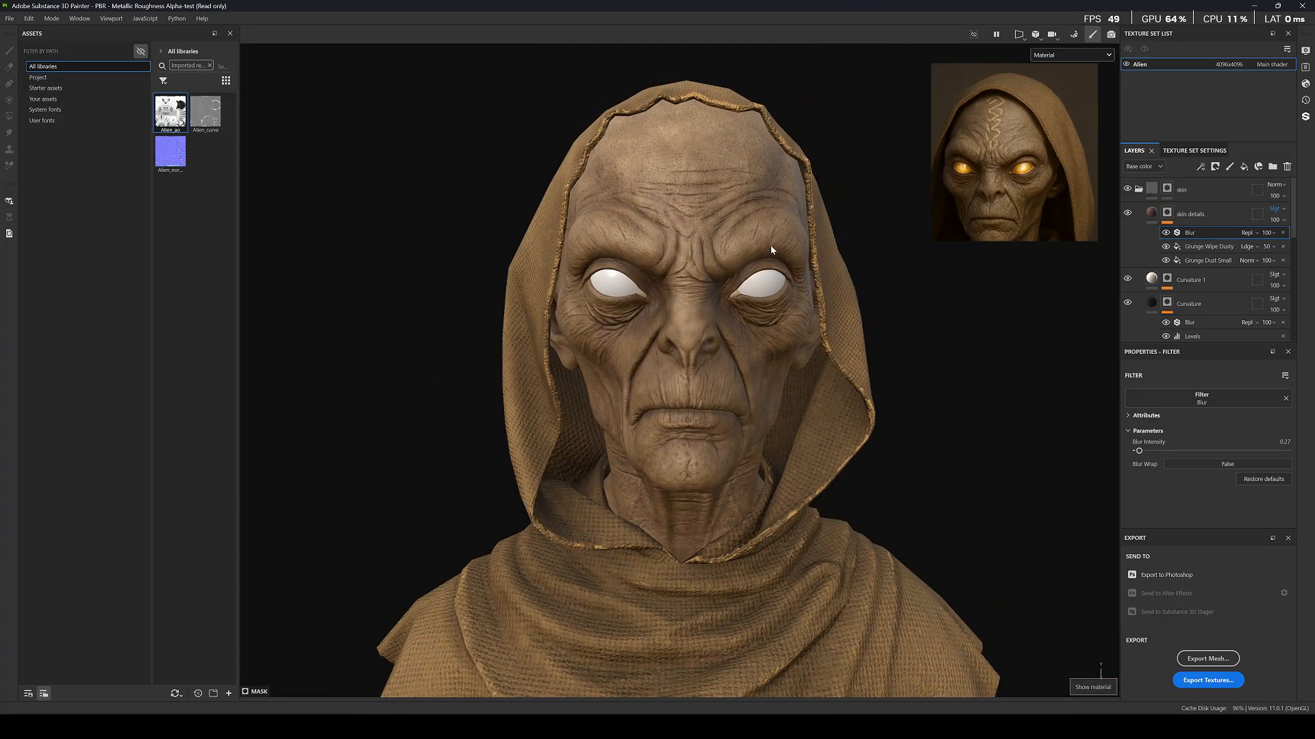
scroll(733, 205, up, 2)
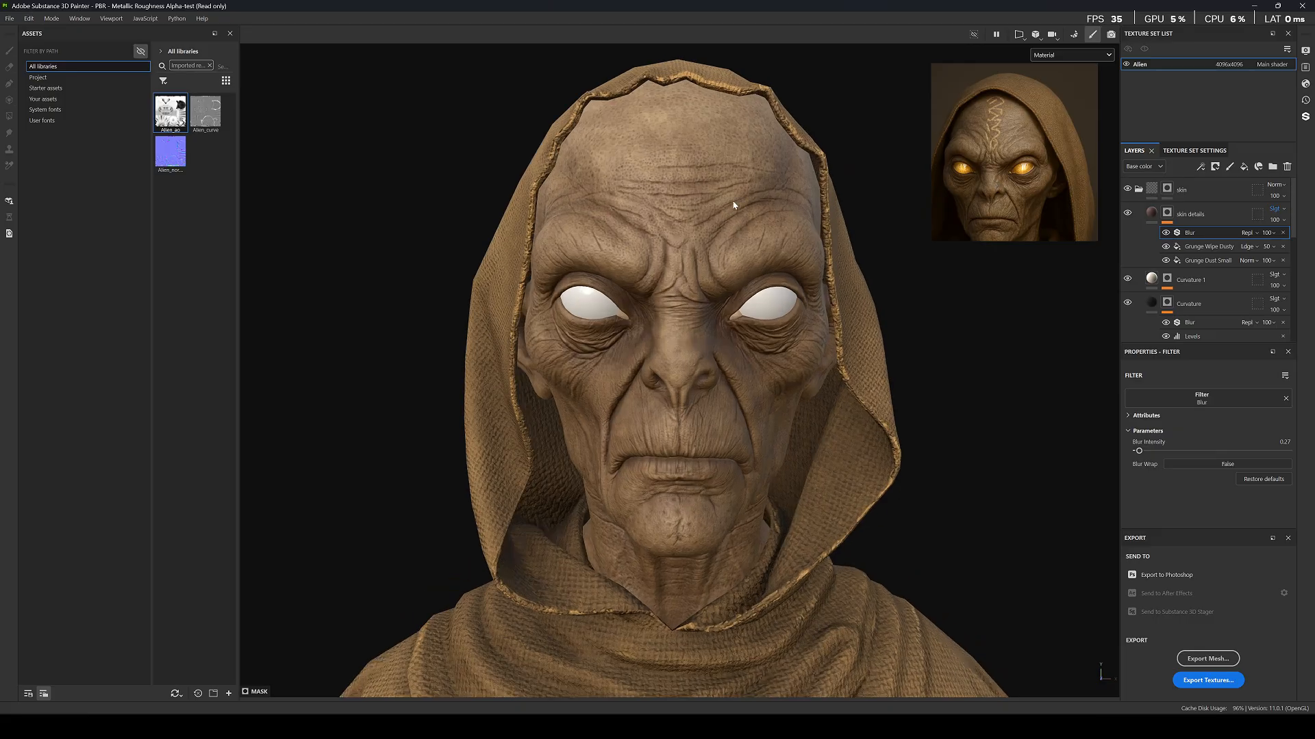
scroll(730, 233, up, 1)
scroll(726, 219, up, 3)
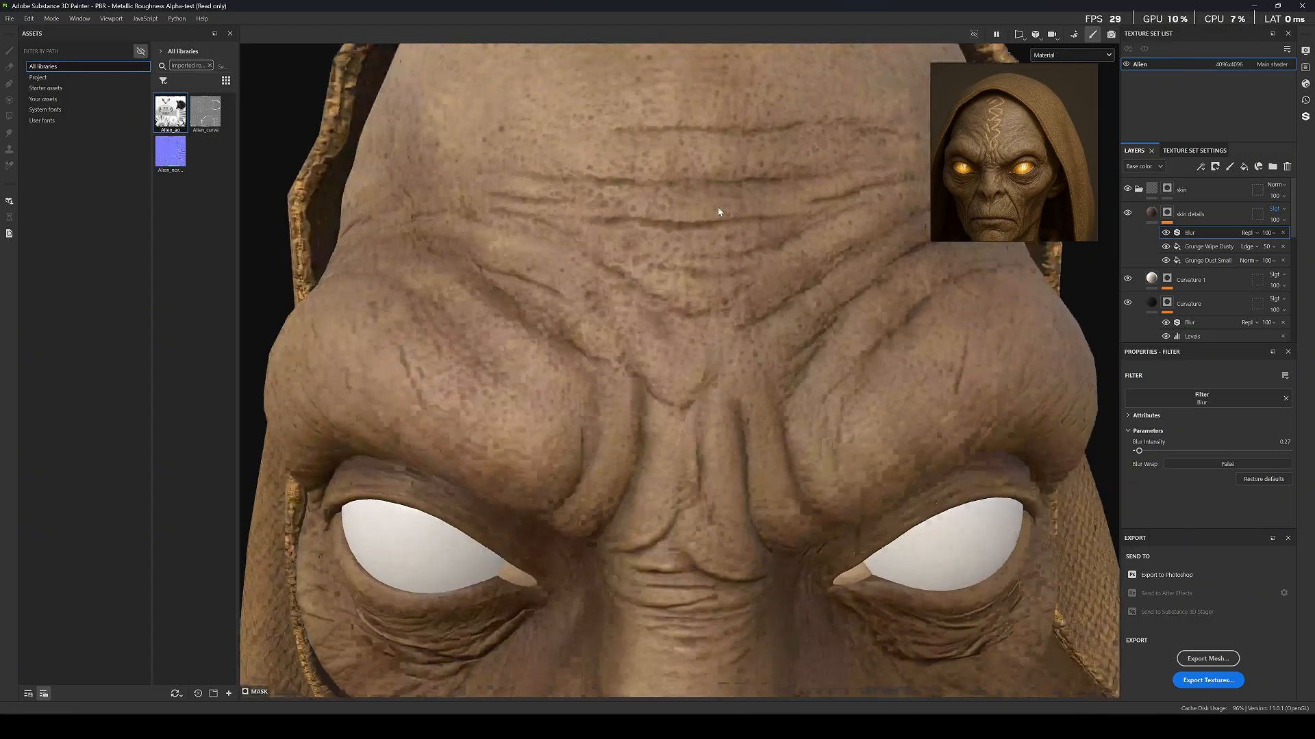
scroll(719, 208, down, 1)
key(c)
scroll(725, 210, up, 5)
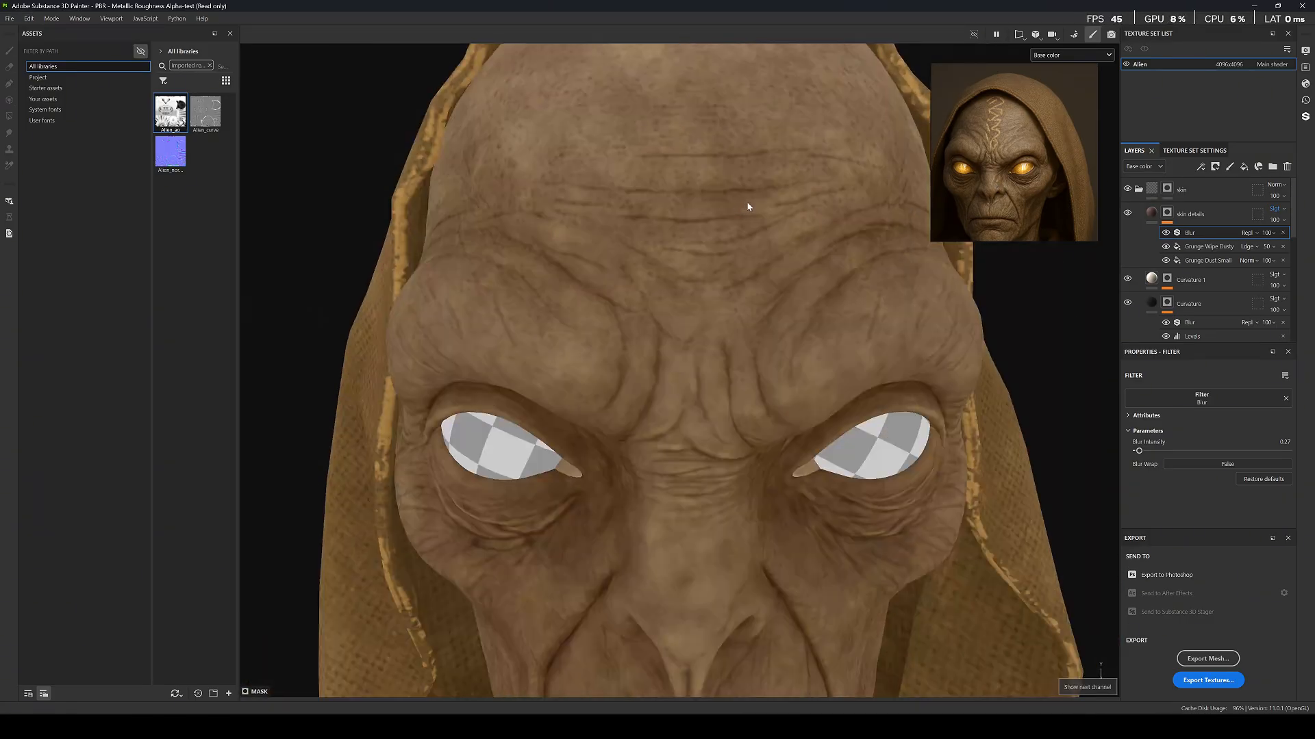
key(m)
scroll(1169, 261, down, 5)
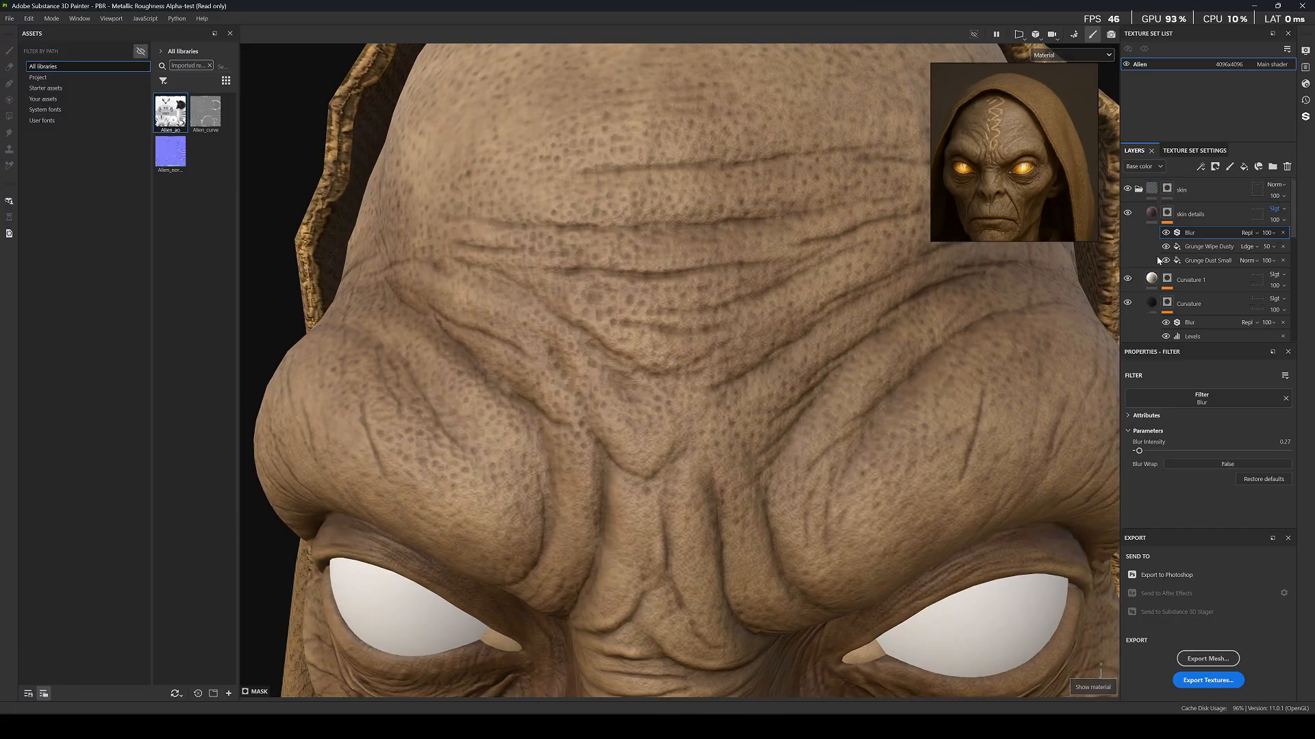
Set the Curvature layer's fill roughness to about 0.71 while viewing the roughness channel.
scroll(1168, 261, up, 2)
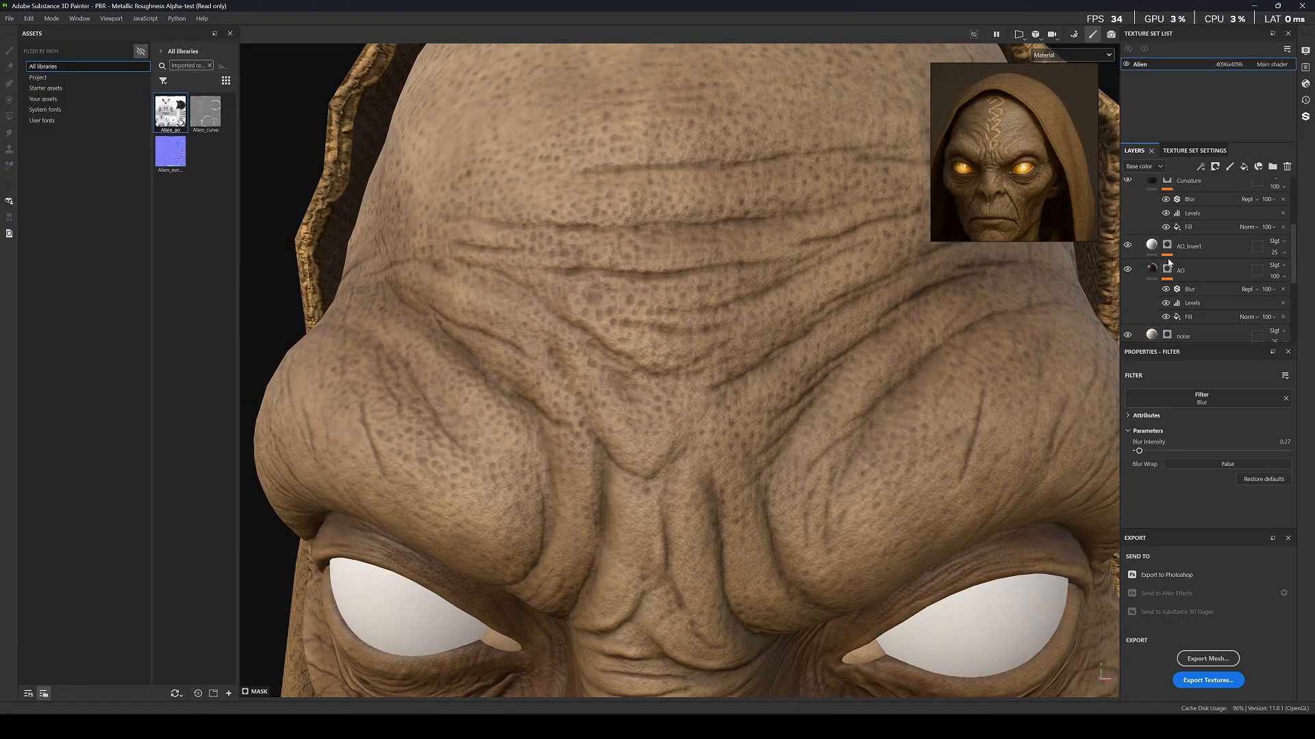
scroll(645, 297, down, 5)
alt+drag(567, 254, 589, 322)
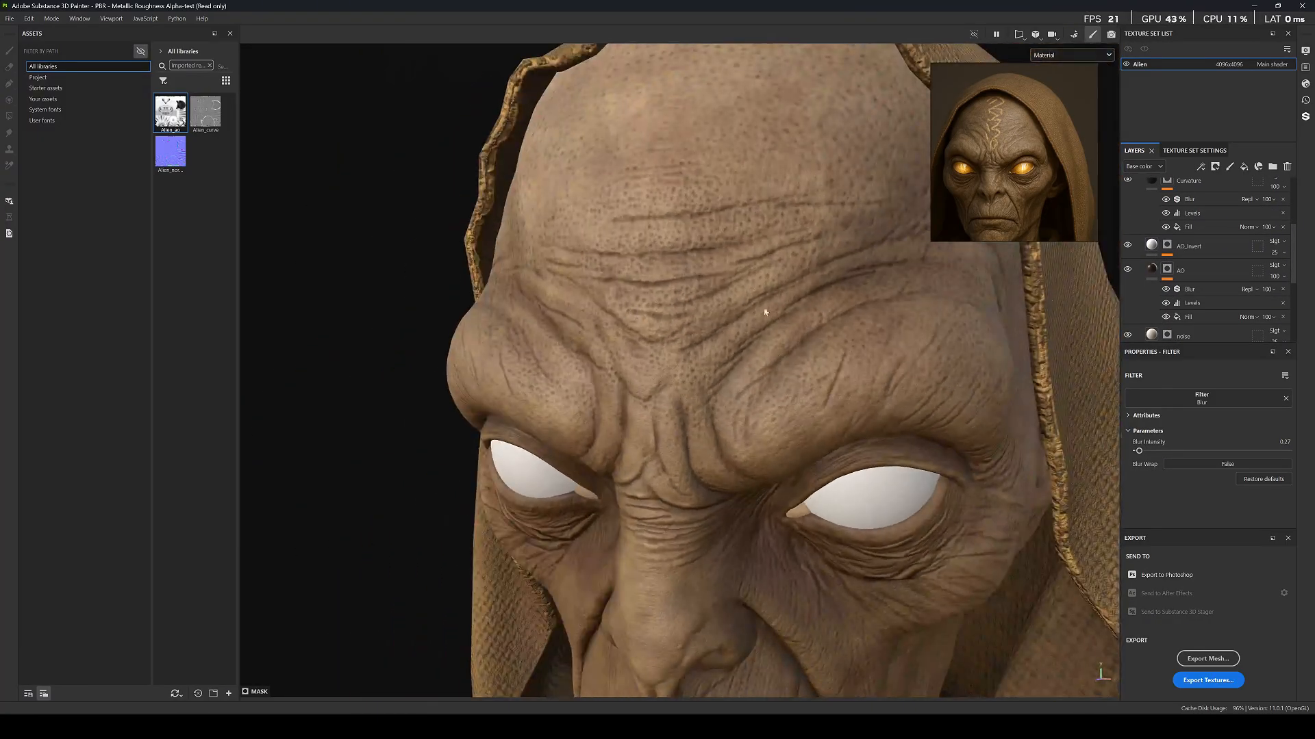
scroll(1161, 258, up, 2)
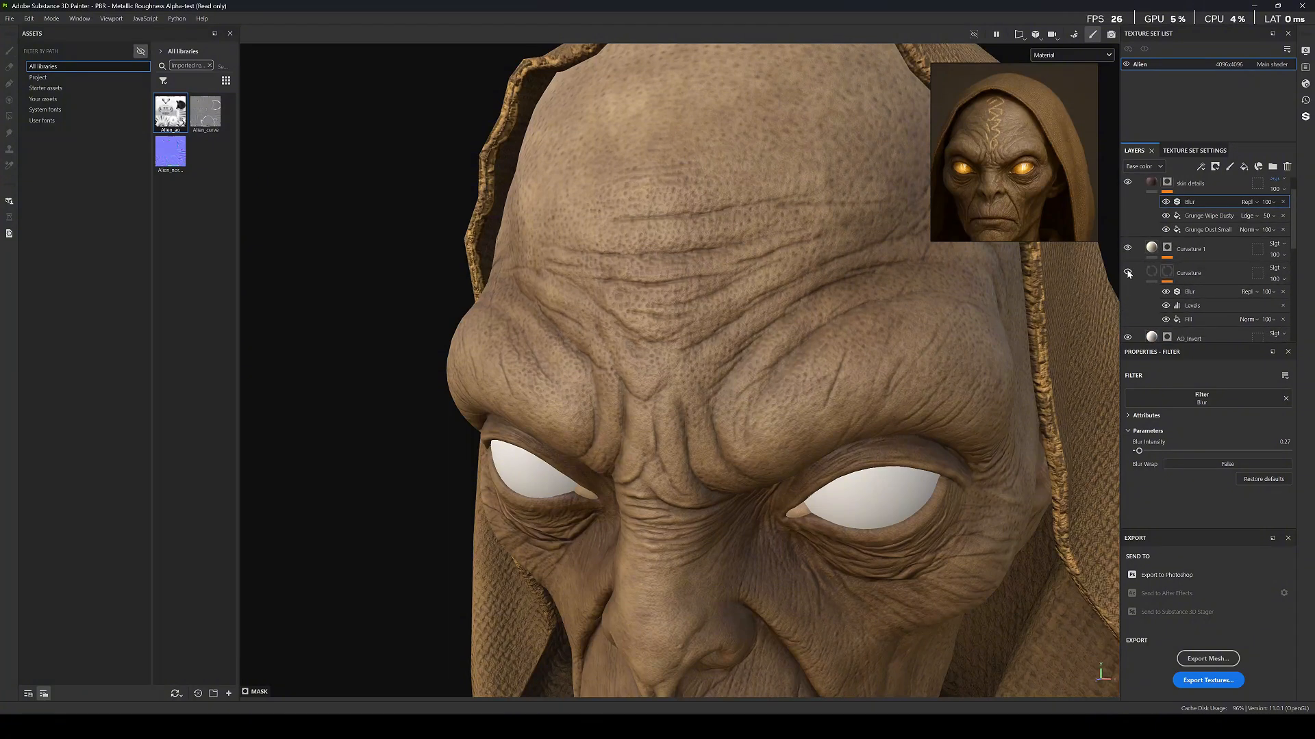
click(1142, 274)
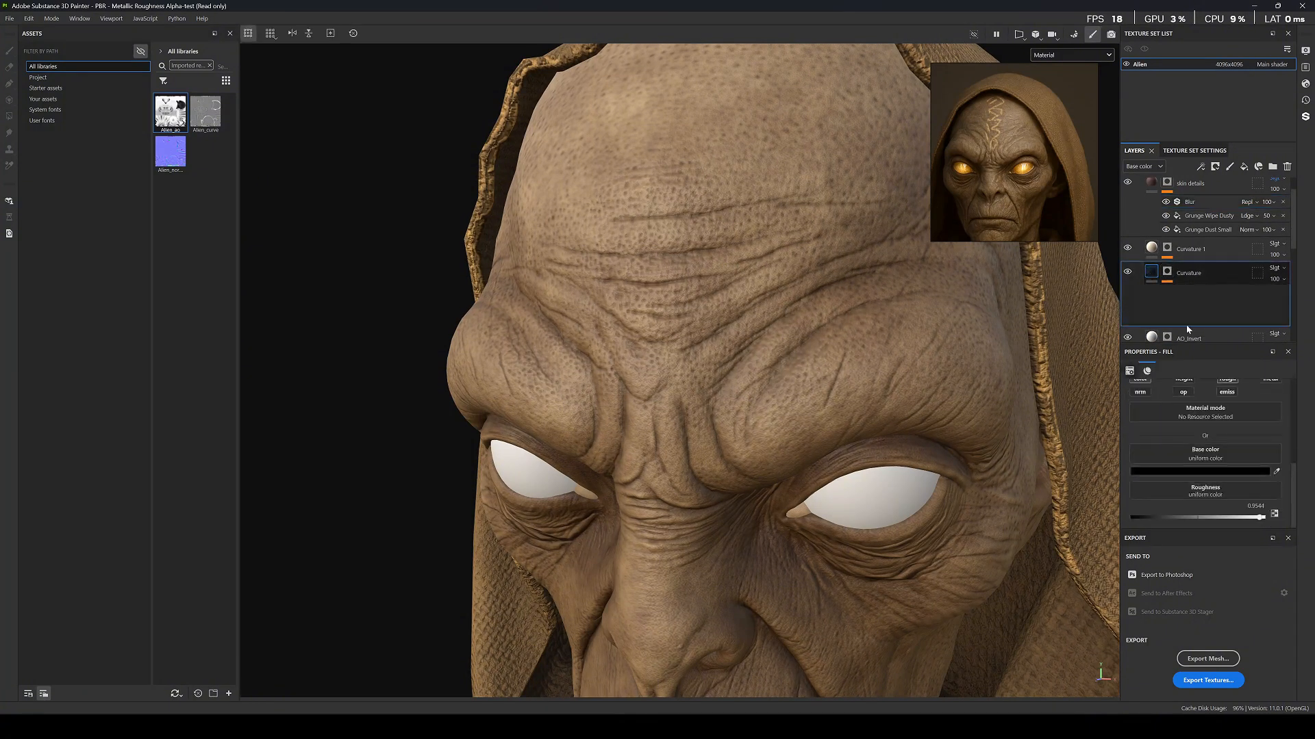
key(c)
key(c)
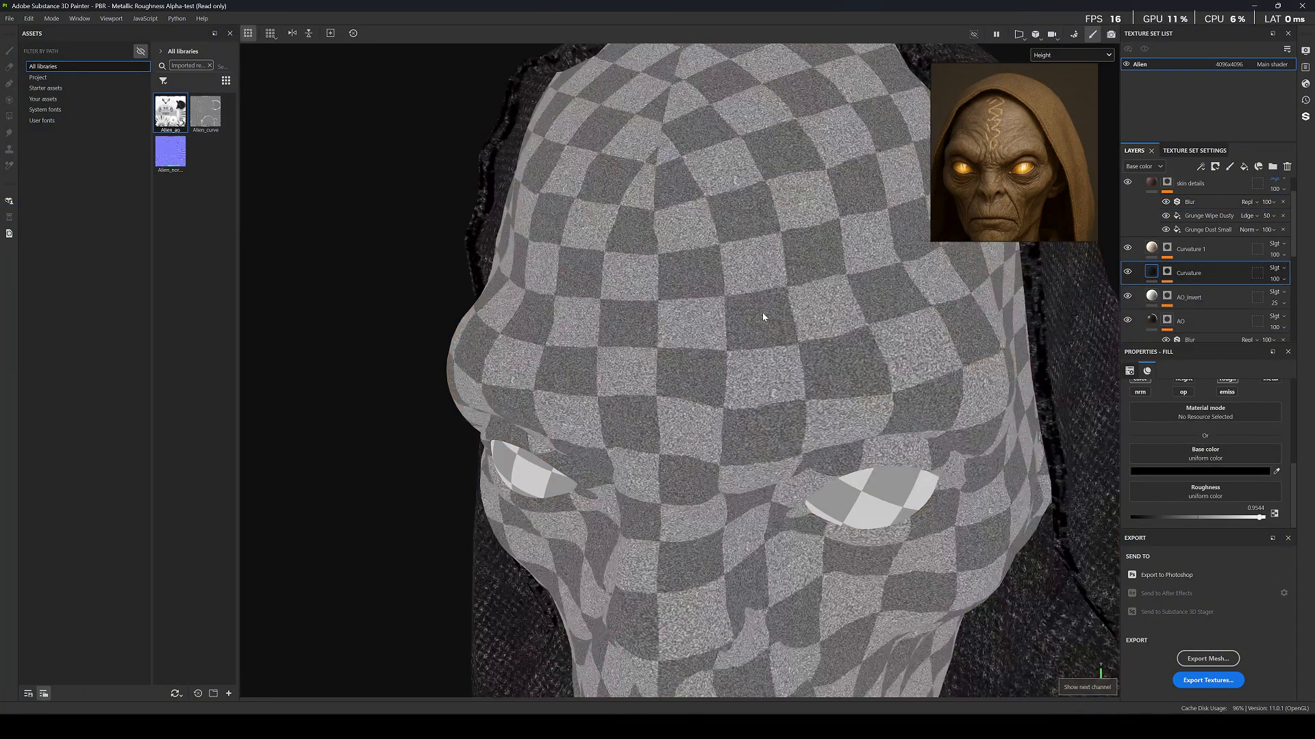
key(c)
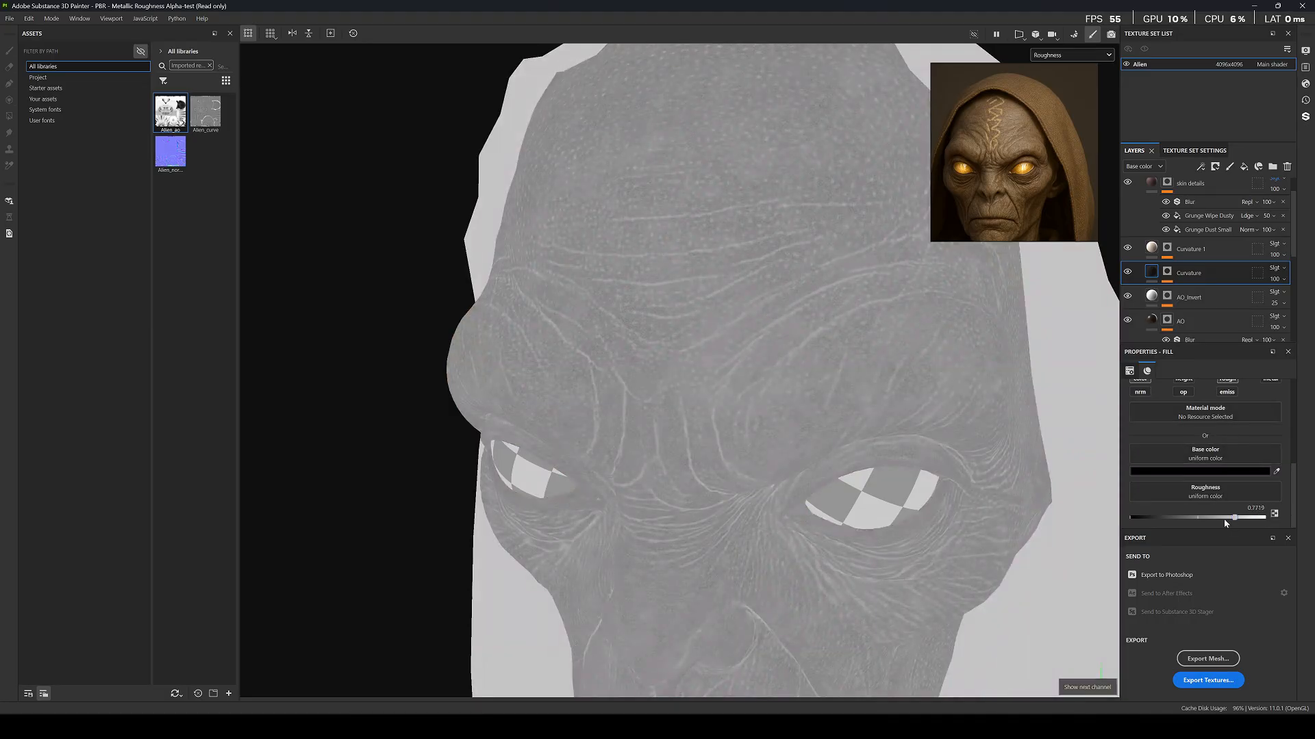
drag(1207, 521, 1226, 524)
Set the Curvature layer's opacity to 56 while viewing the forehead in the base color channel.
key(f)
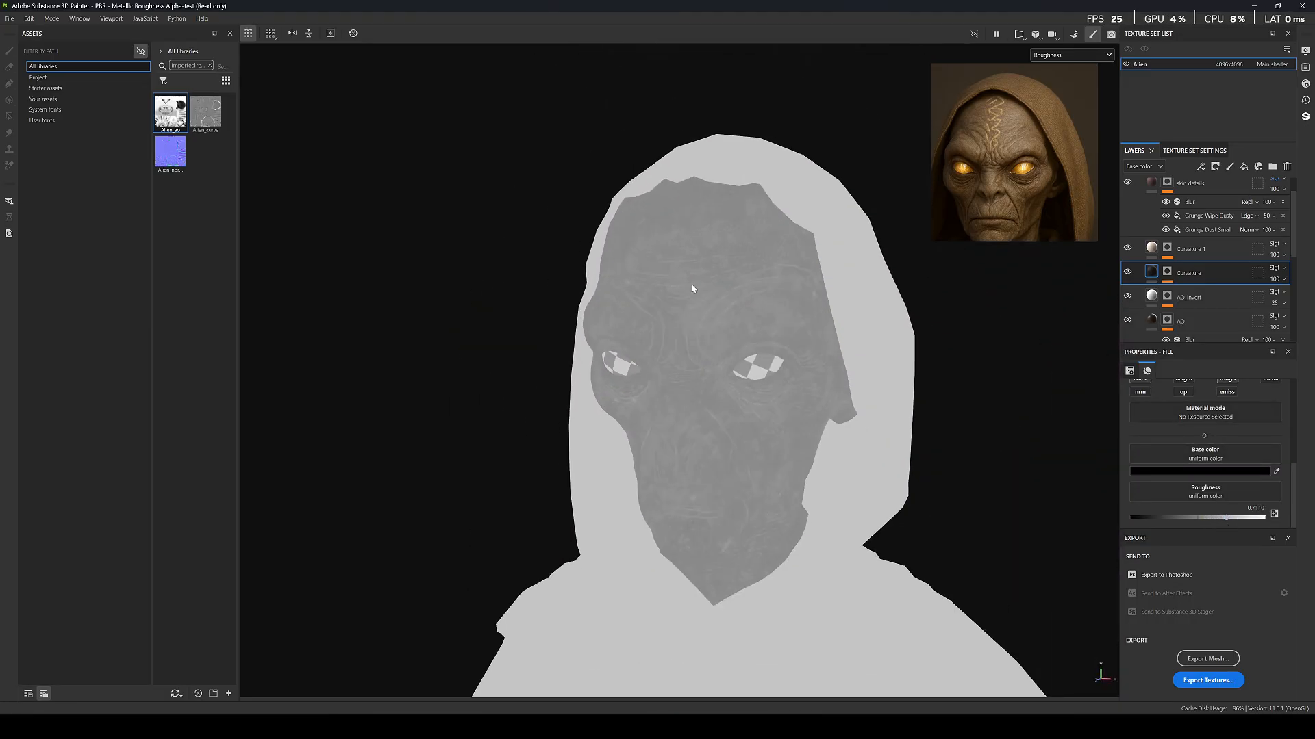
key(m)
scroll(697, 285, up, 6)
key(c)
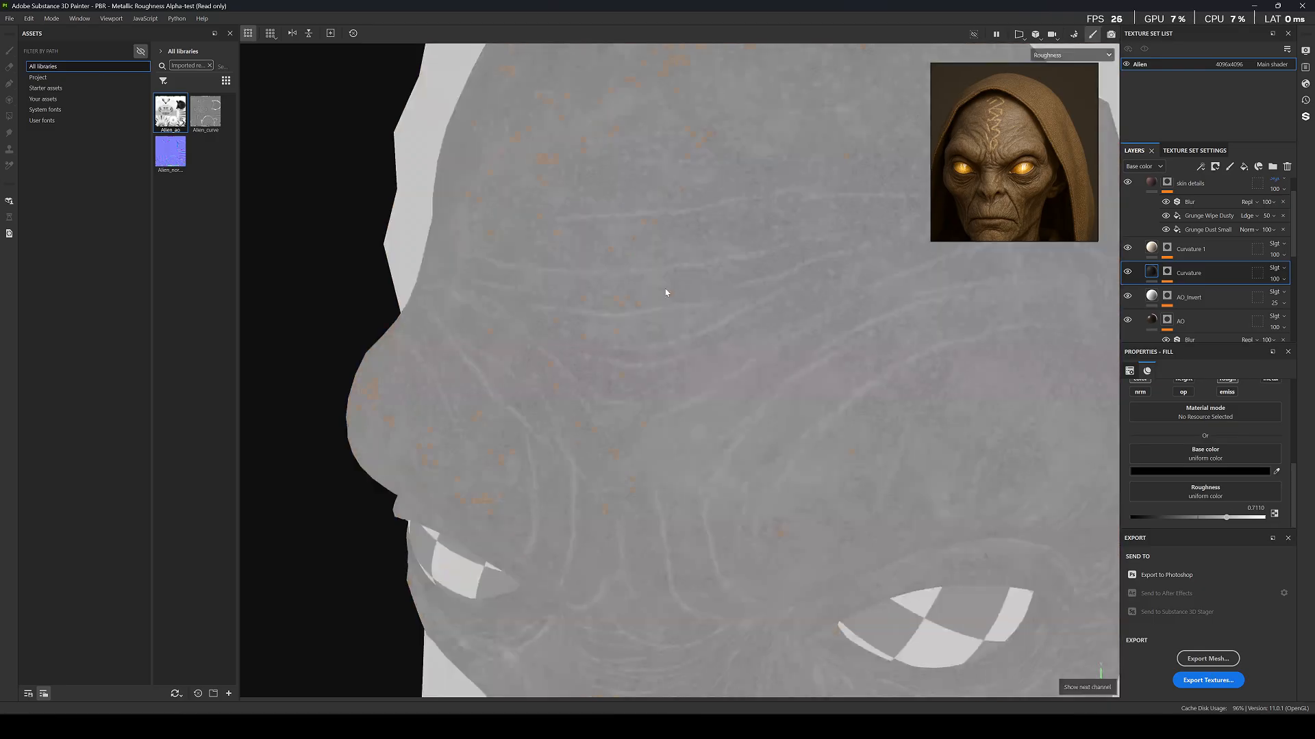
key(c)
key(c)
key(c)
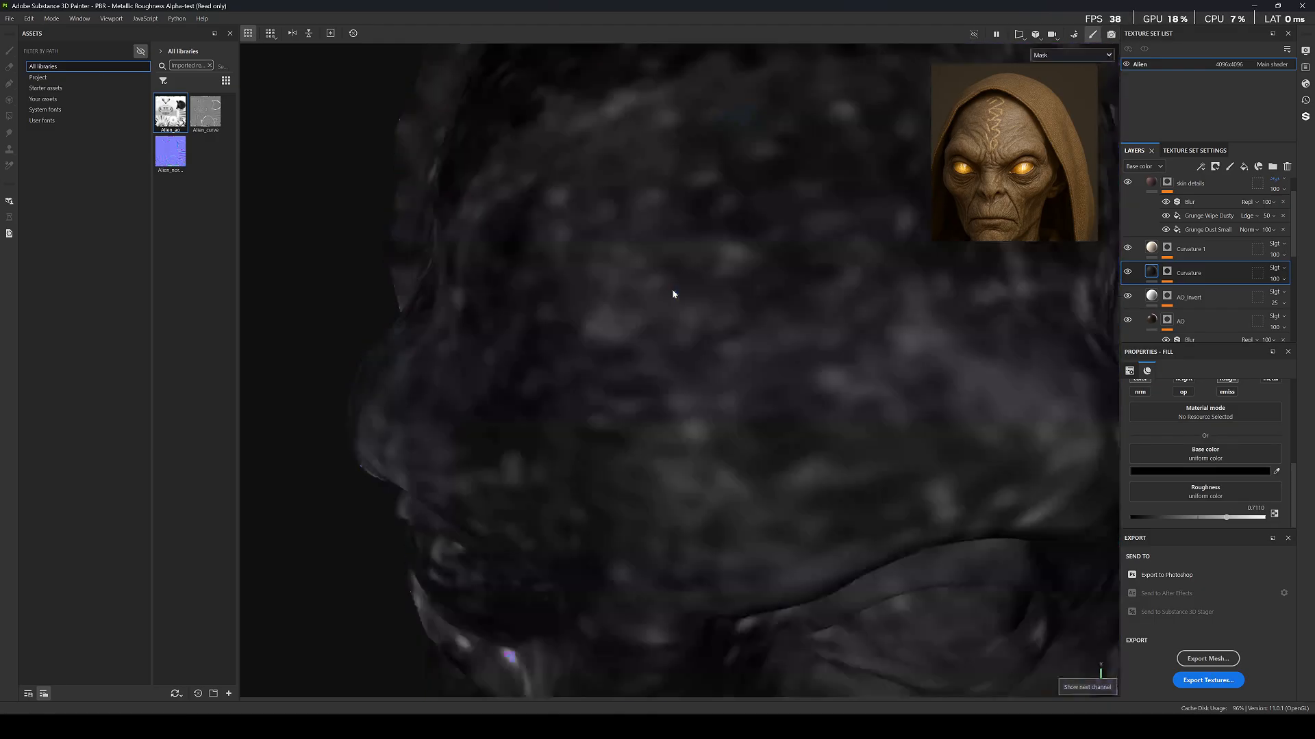
click(1277, 279)
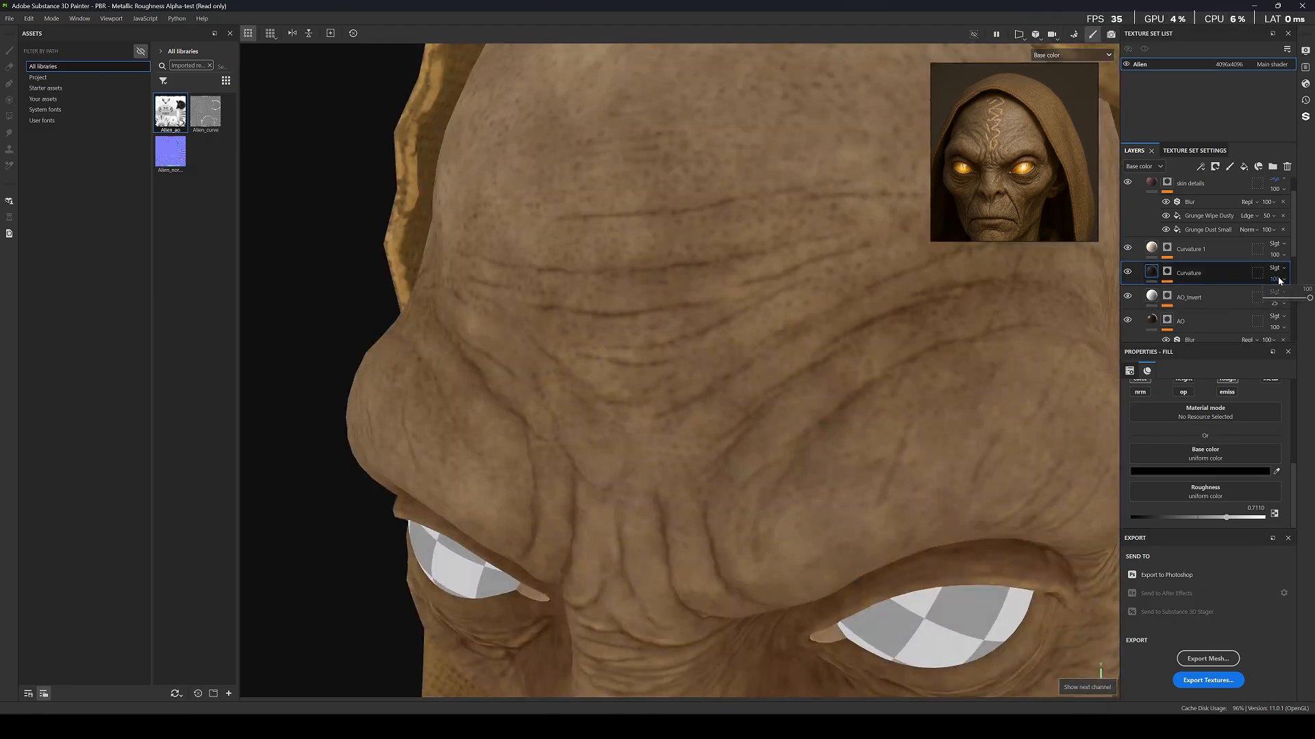
mouse_move(1303, 301)
mouse_down()
mouse_move(1268, 300)
mouse_move(1304, 299)
mouse_up()
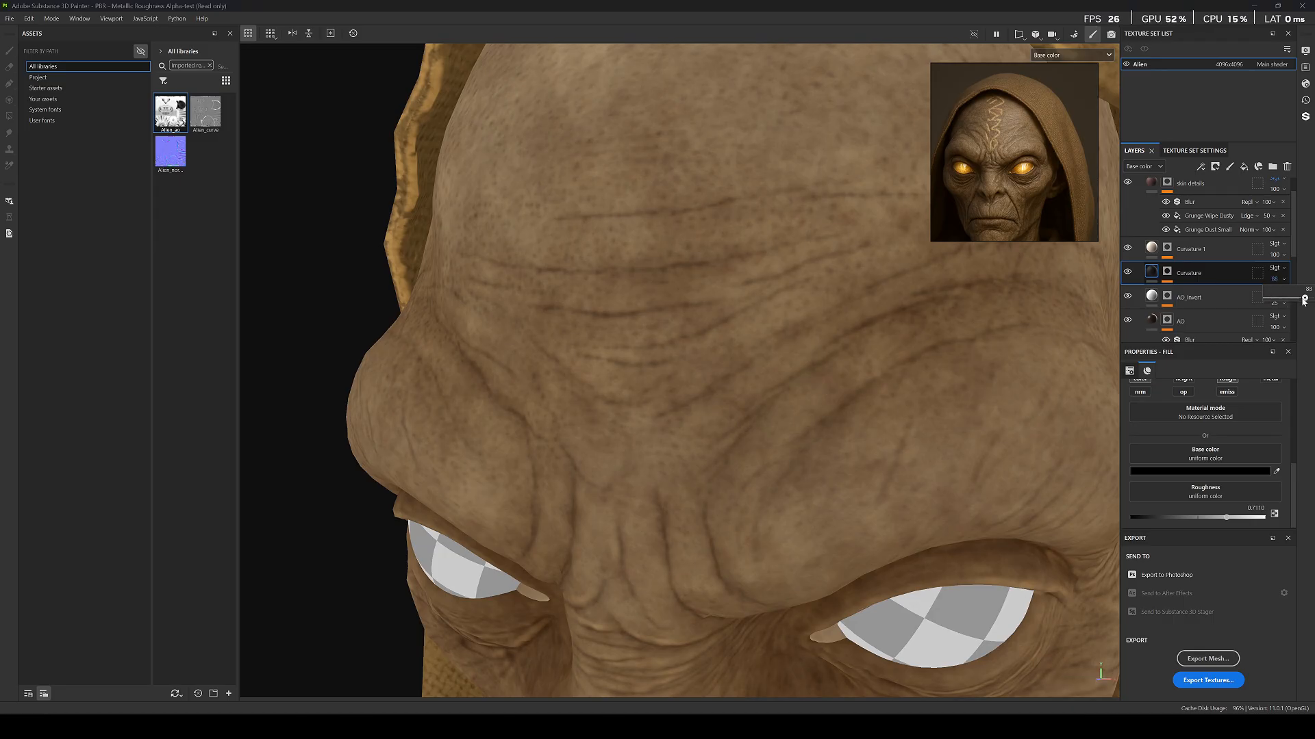
Return to the material display and examine the whole bust and face from several angles and distances against the reference.
scroll(1273, 301, down, 5)
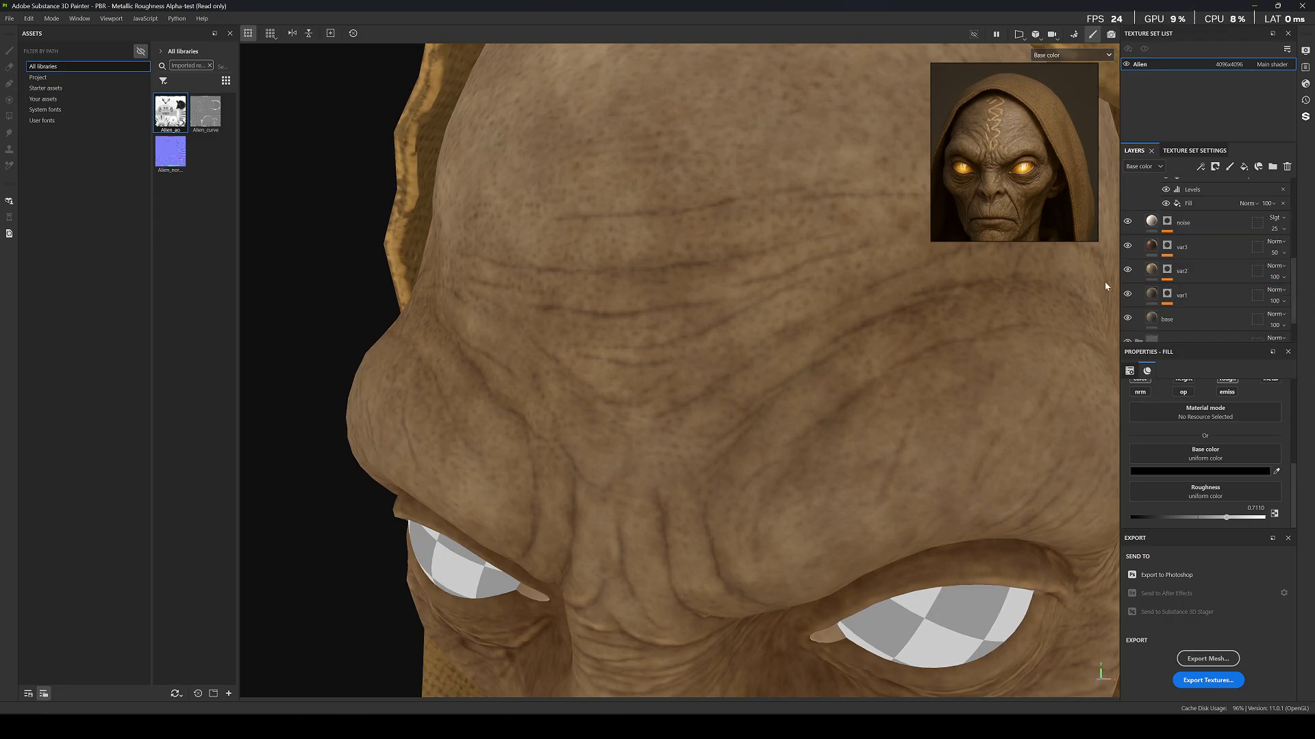
scroll(738, 278, down, 6)
alt+drag(709, 266, 758, 325)
scroll(727, 289, down, 5)
key(m)
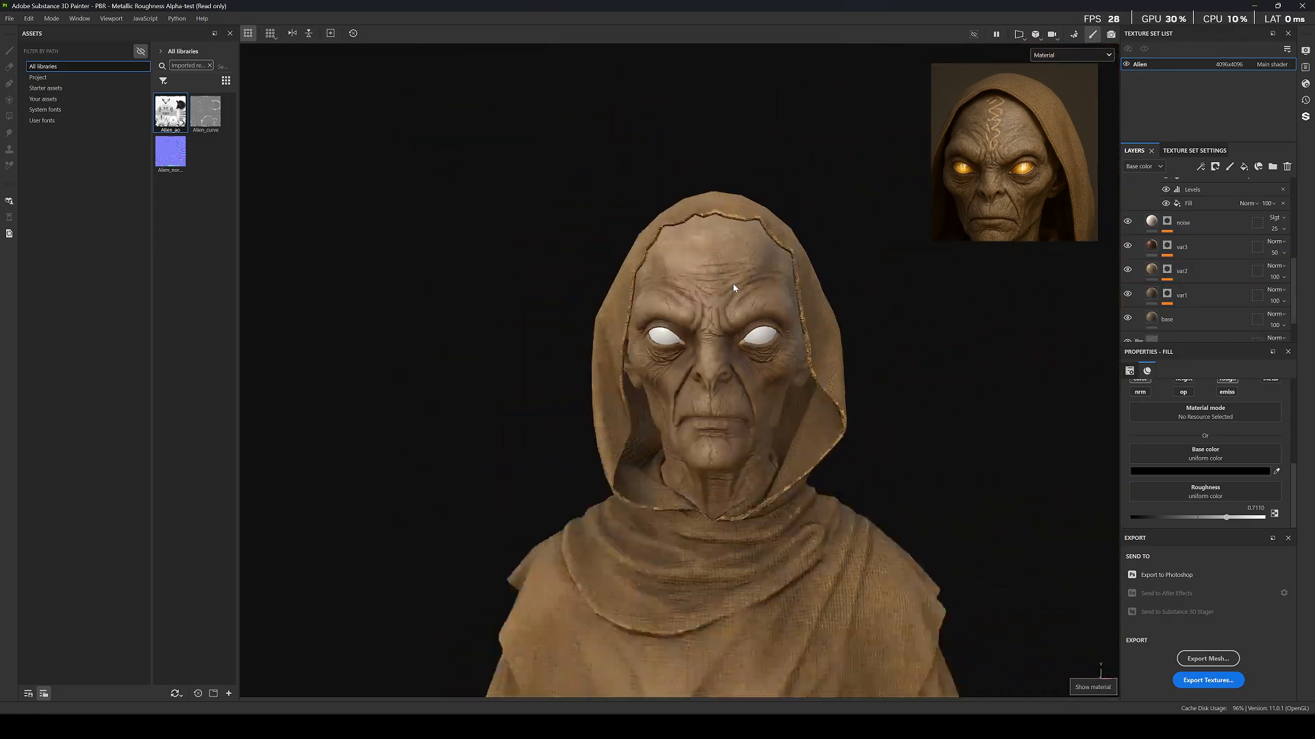
scroll(758, 326, up, 2)
alt+middle_drag(759, 342, 745, 270)
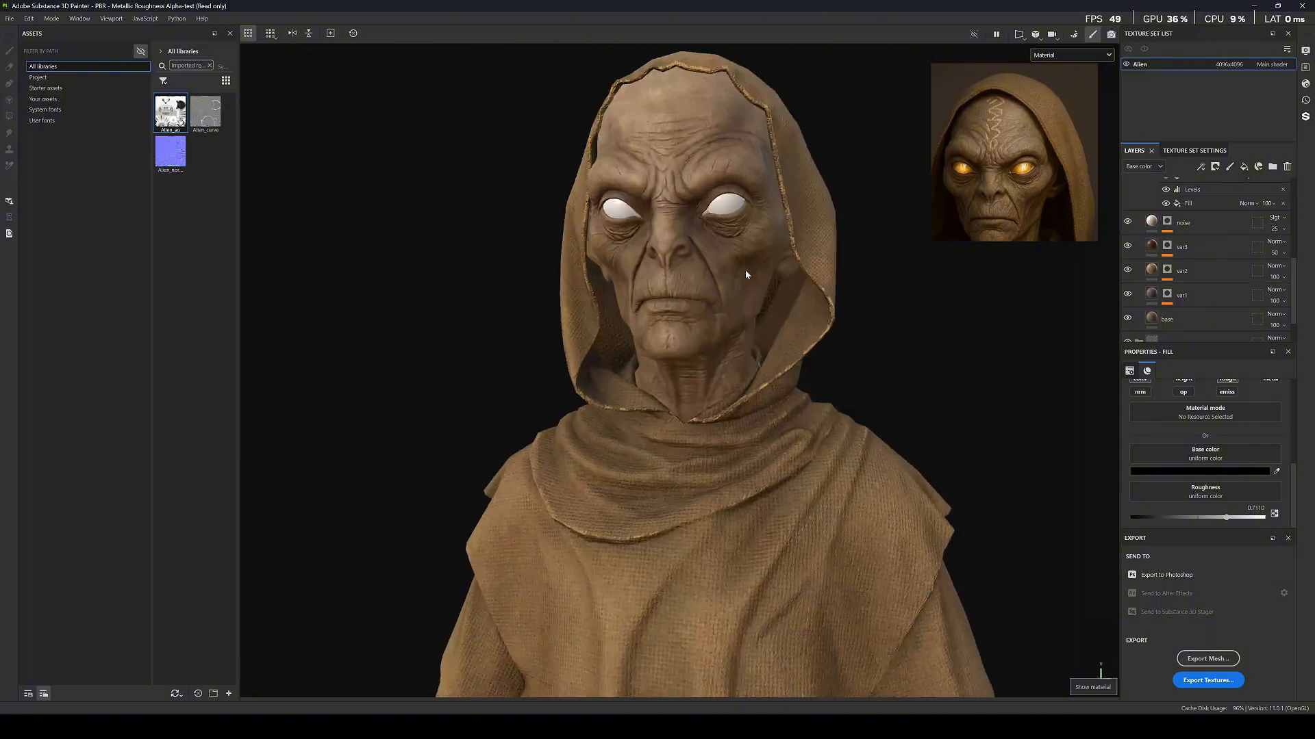
alt+drag(745, 269, 770, 277)
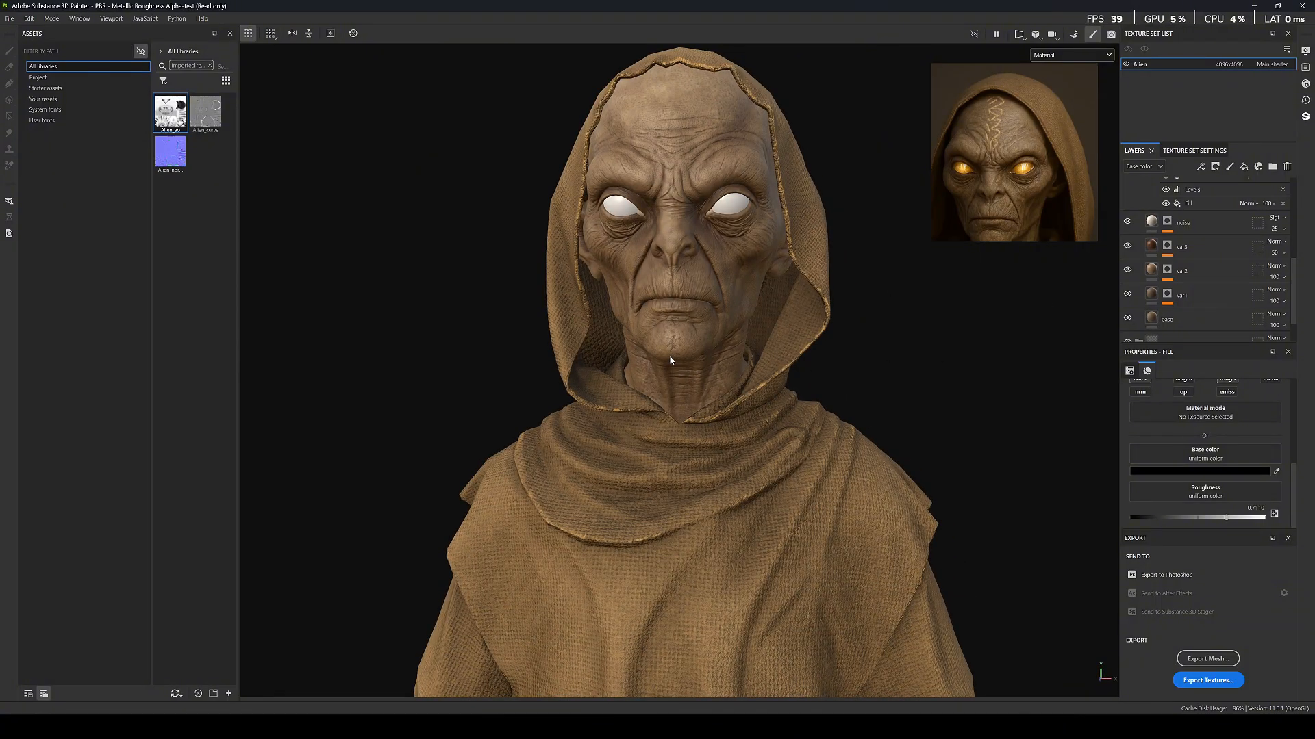
key(ctrl+alt)
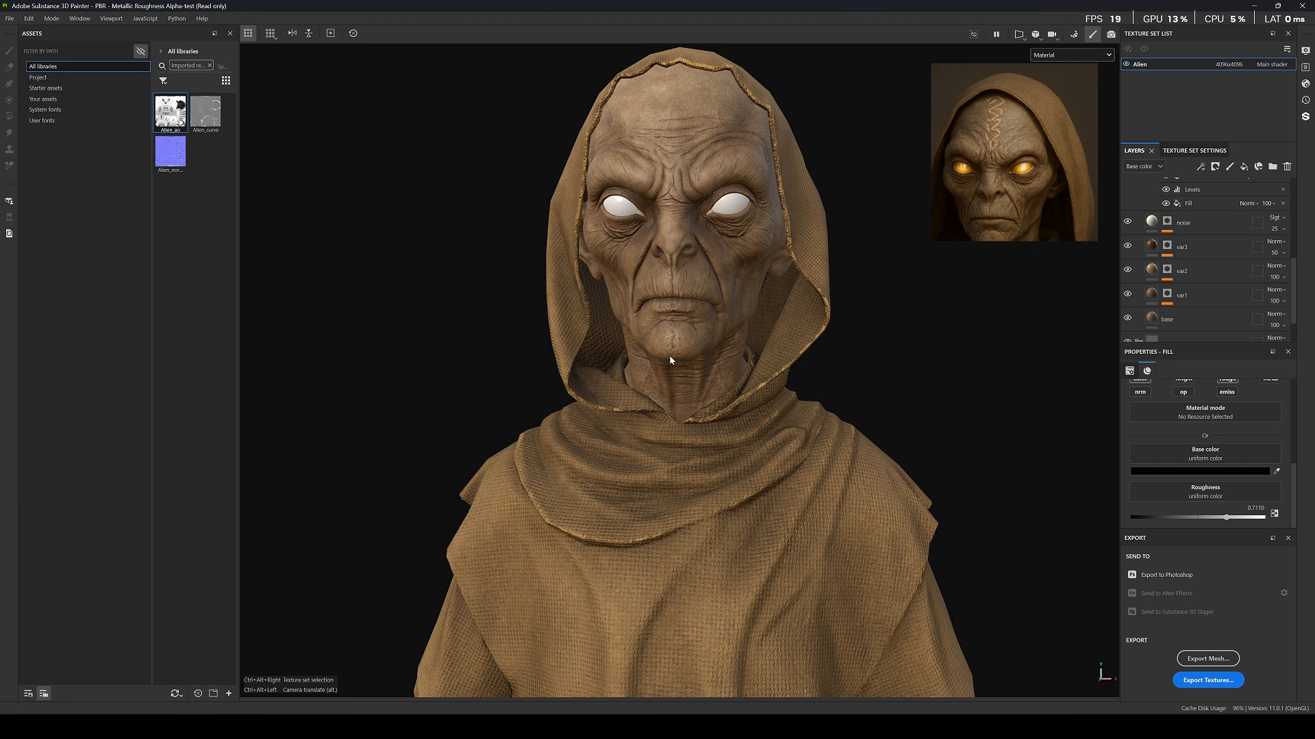
alt+right_drag(671, 360, 720, 287)
alt+drag(720, 288, 758, 313)
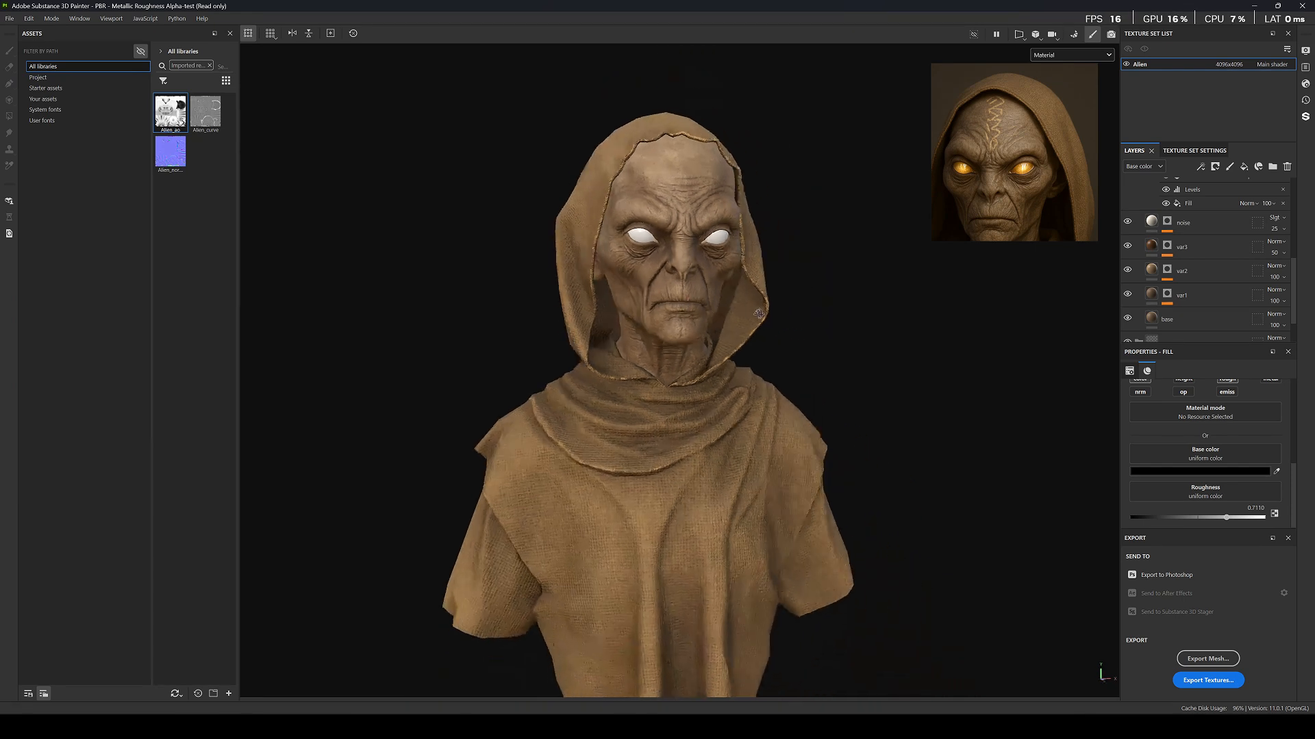
alt+right_drag(759, 313, 734, 336)
ctrl+alt+drag(726, 295, 671, 372)
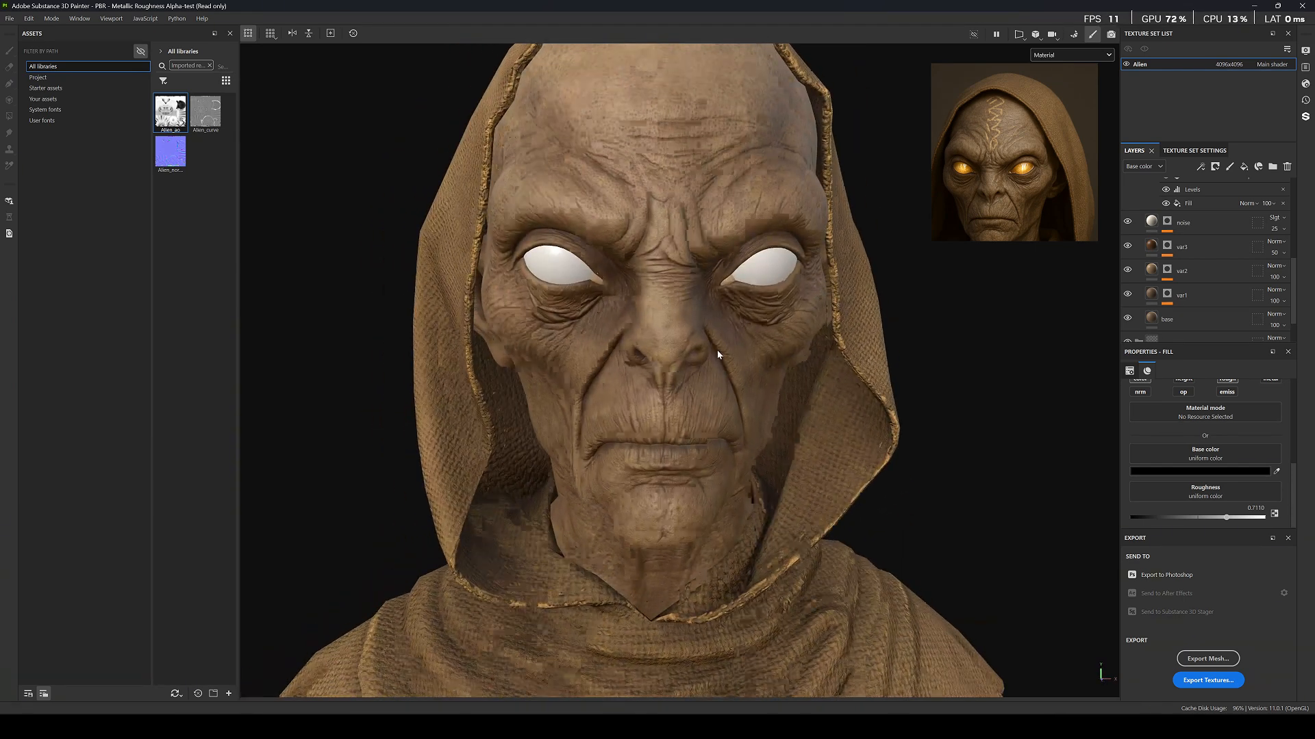
alt+right_drag(716, 351, 740, 352)
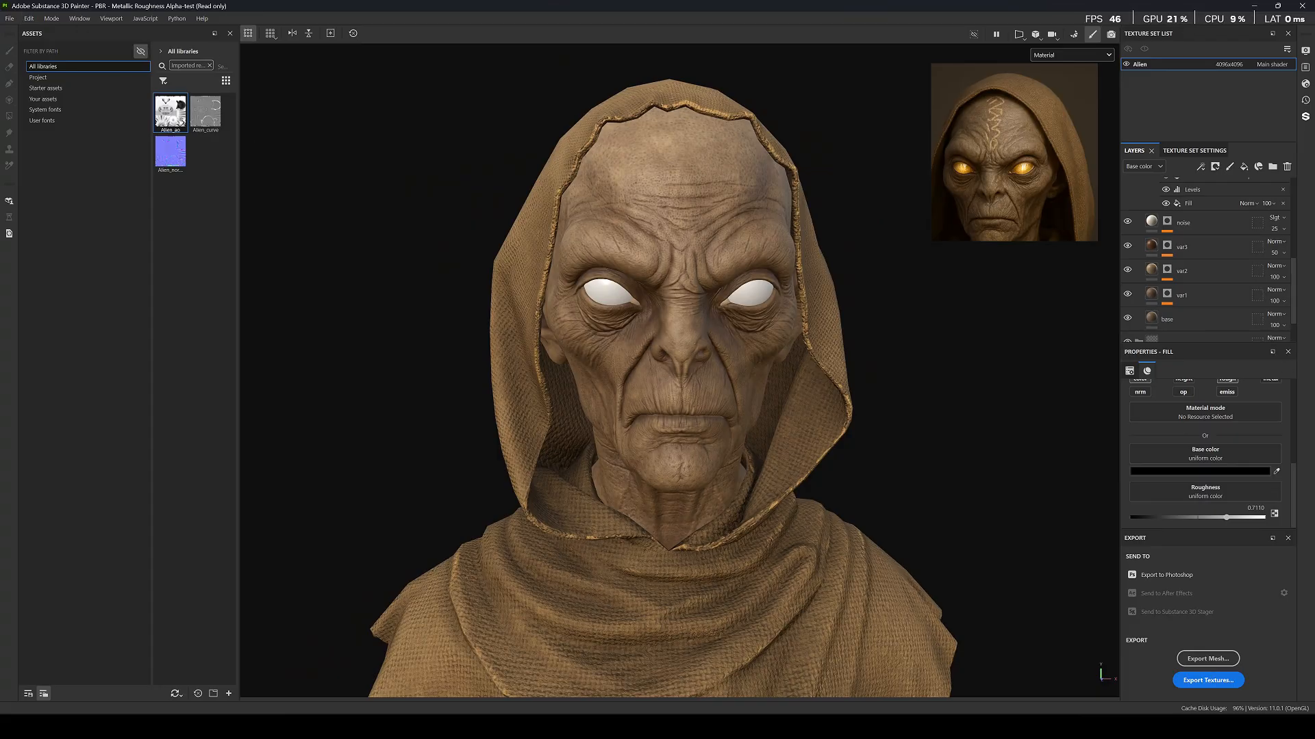
alt+drag(949, 325, 931, 320)
mouse_move(932, 386)
alt+mouse_down()
mouse_move(924, 328)
mouse_move(924, 381)
alt+mouse_up()
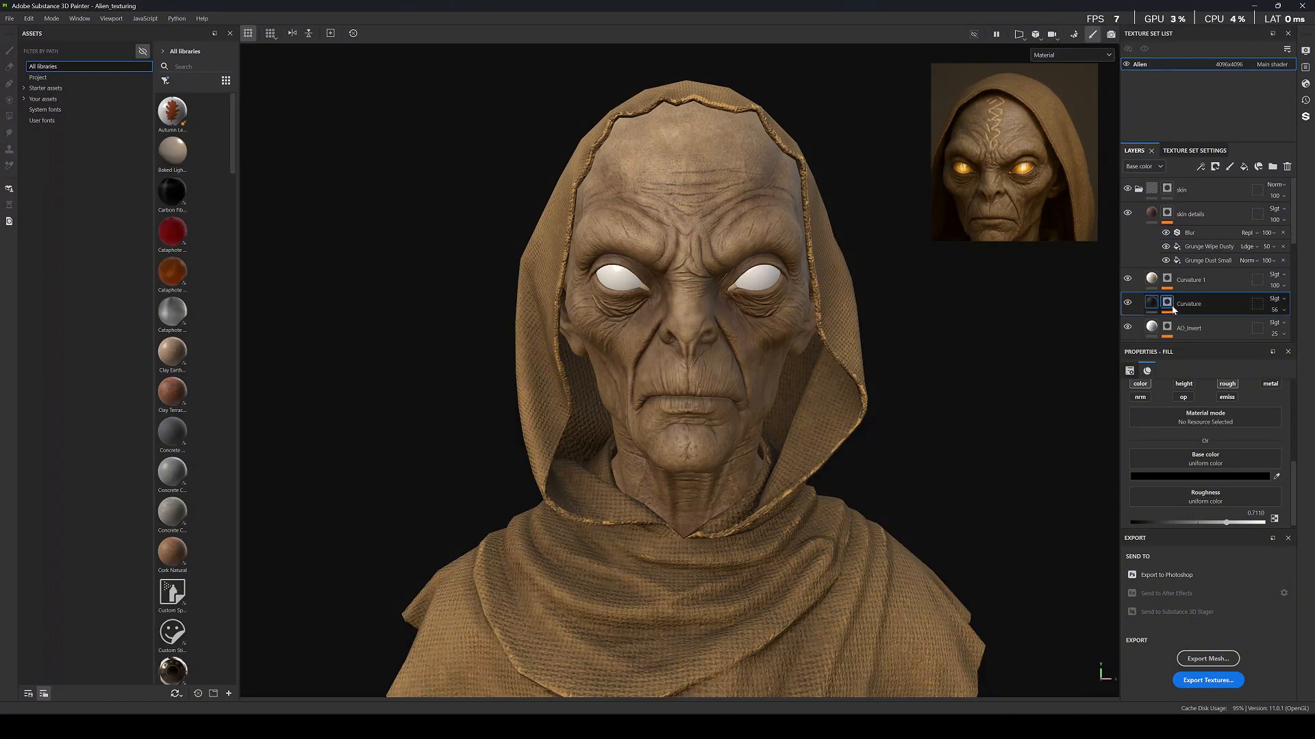
Add a fill effect above the Blur filter in the skin details layer's mask.
scroll(1193, 299, down, 1)
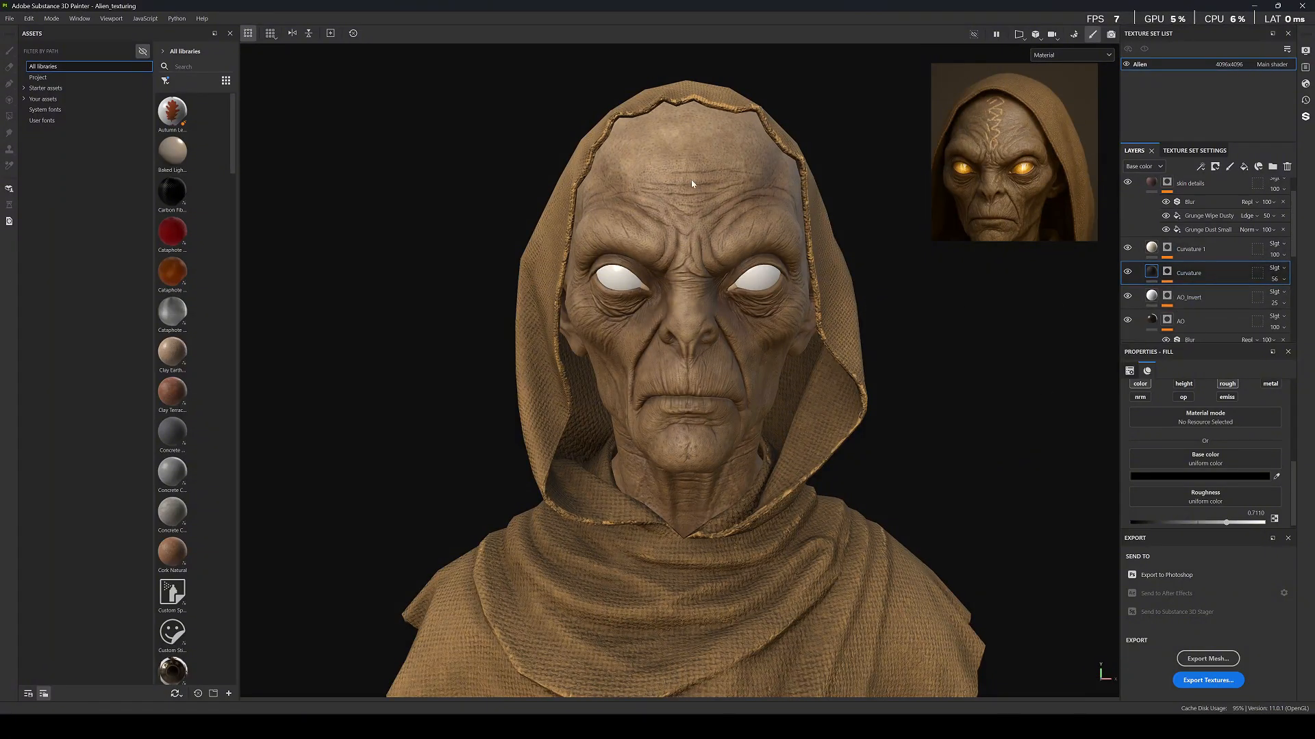
scroll(704, 196, up, 4)
scroll(1214, 249, up, 1)
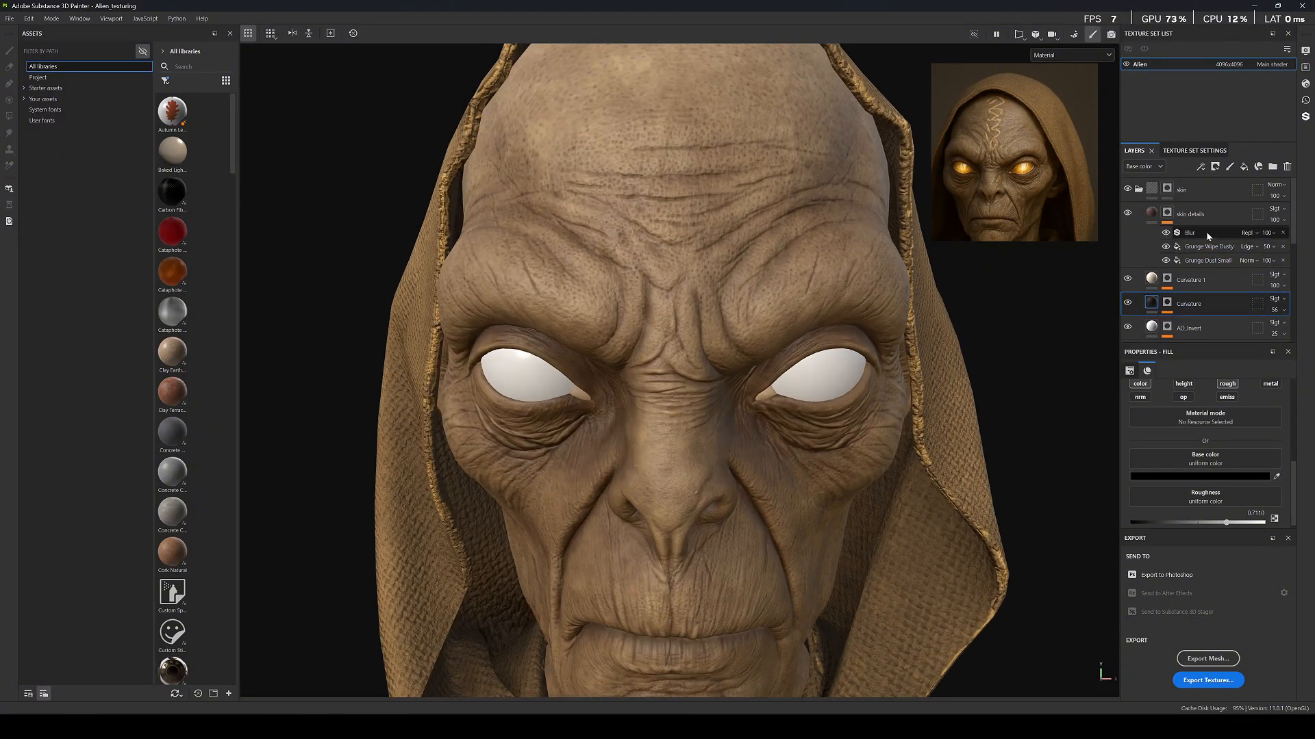
click(1168, 214)
click(1189, 232)
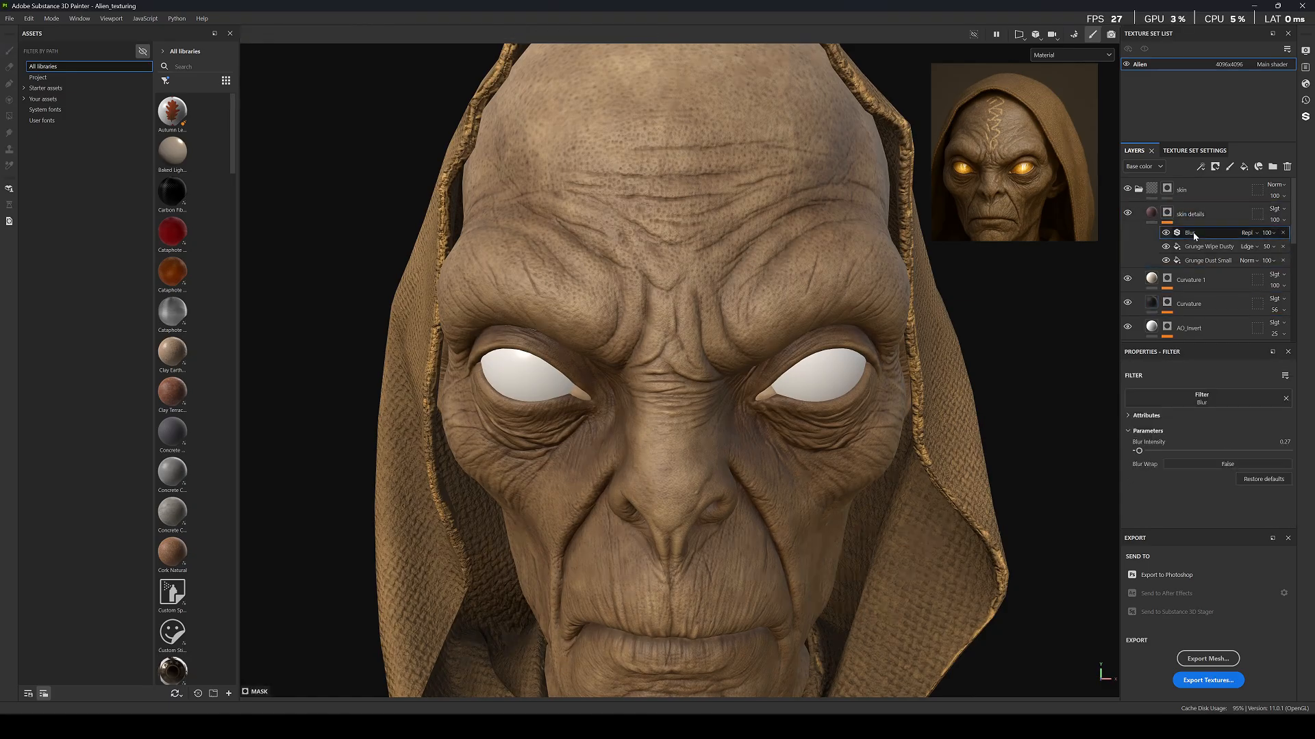
right_click(1178, 233)
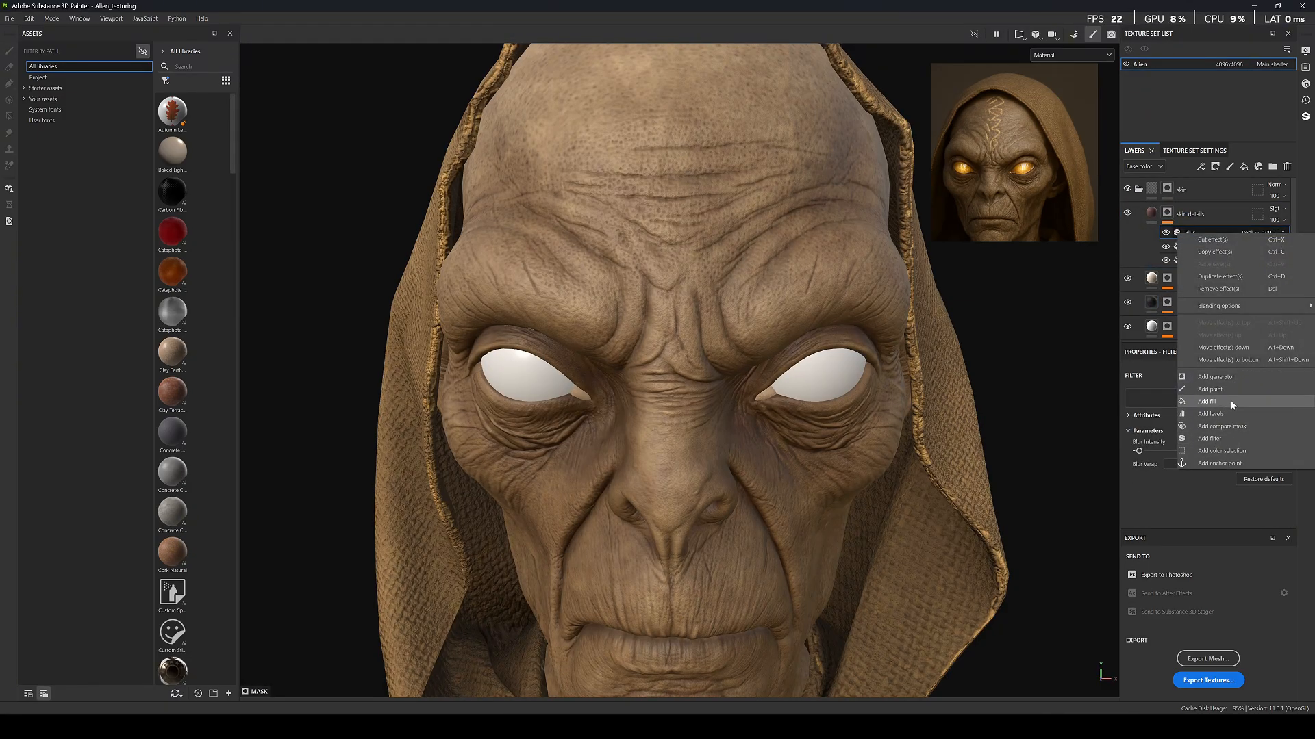
click(1229, 402)
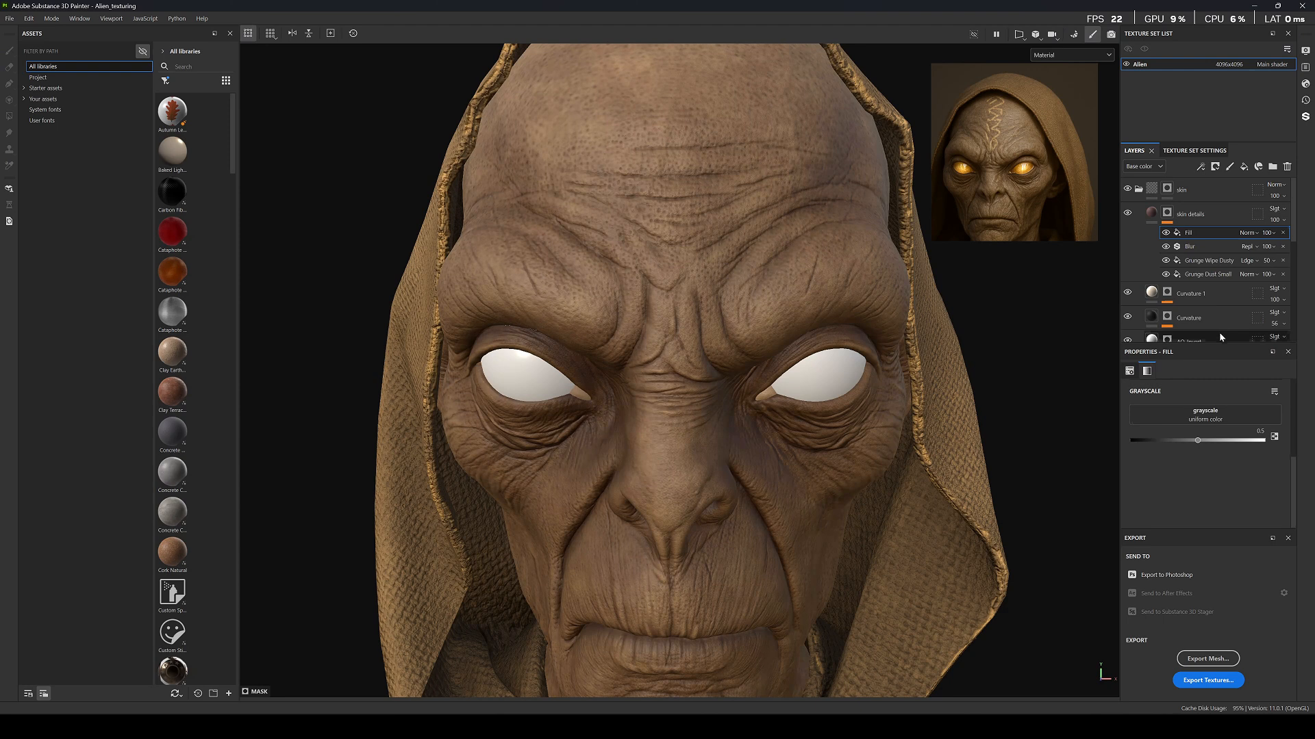
Search the resources for "dirt" and assign Grunge Pebbles Dirt to the new mask fill's grayscale.
click(1207, 417)
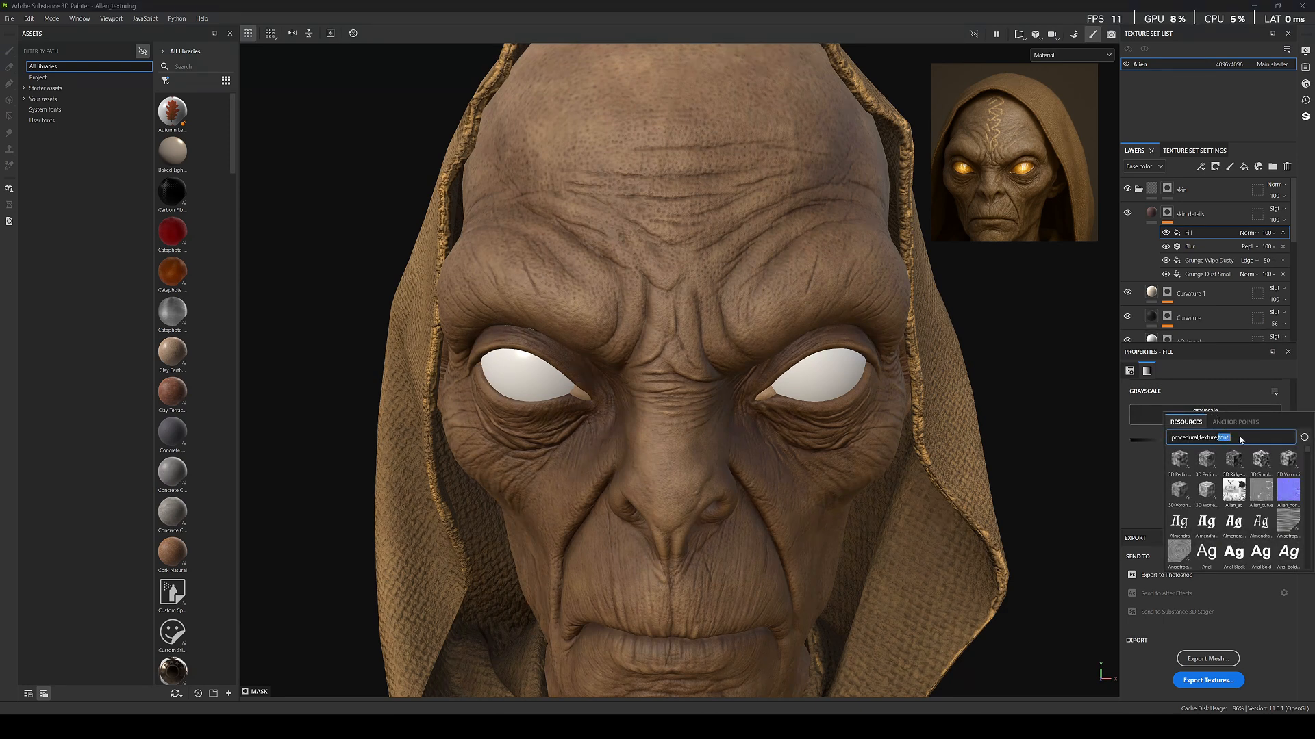
click(1240, 437)
text(dirt)
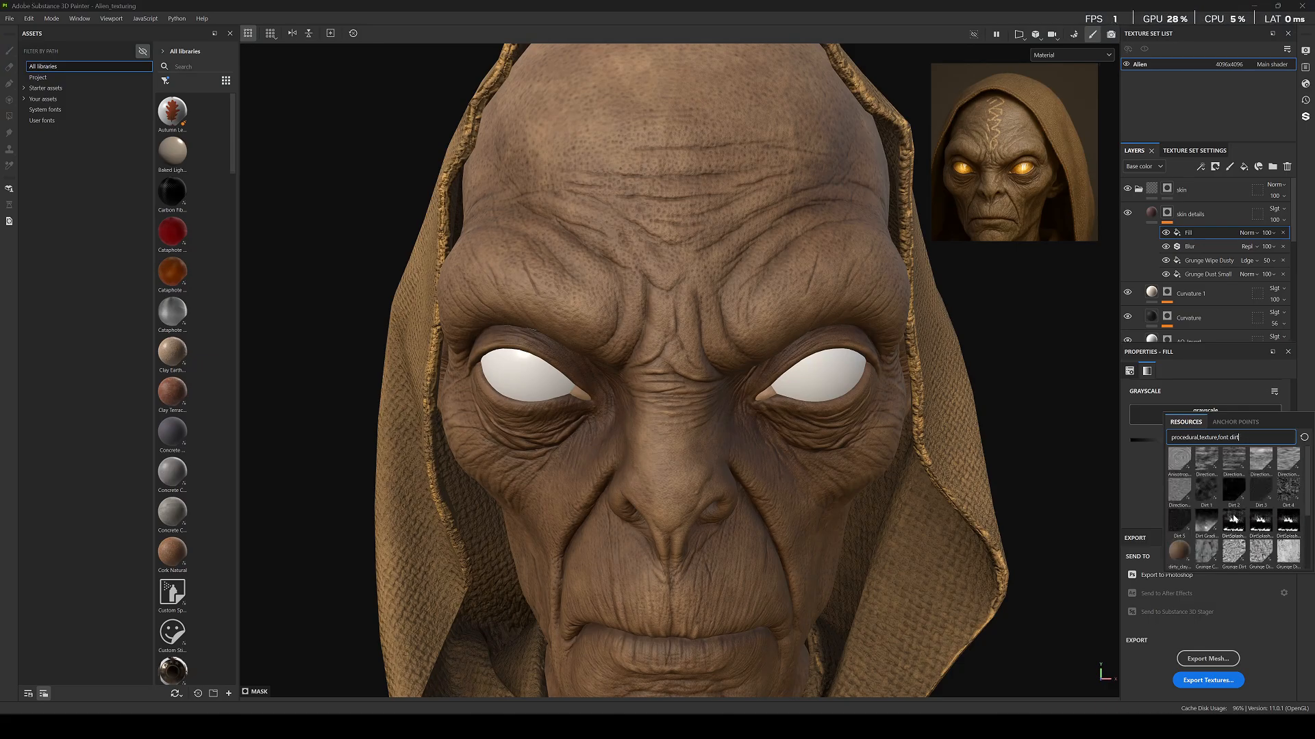
scroll(1213, 496, down, 3)
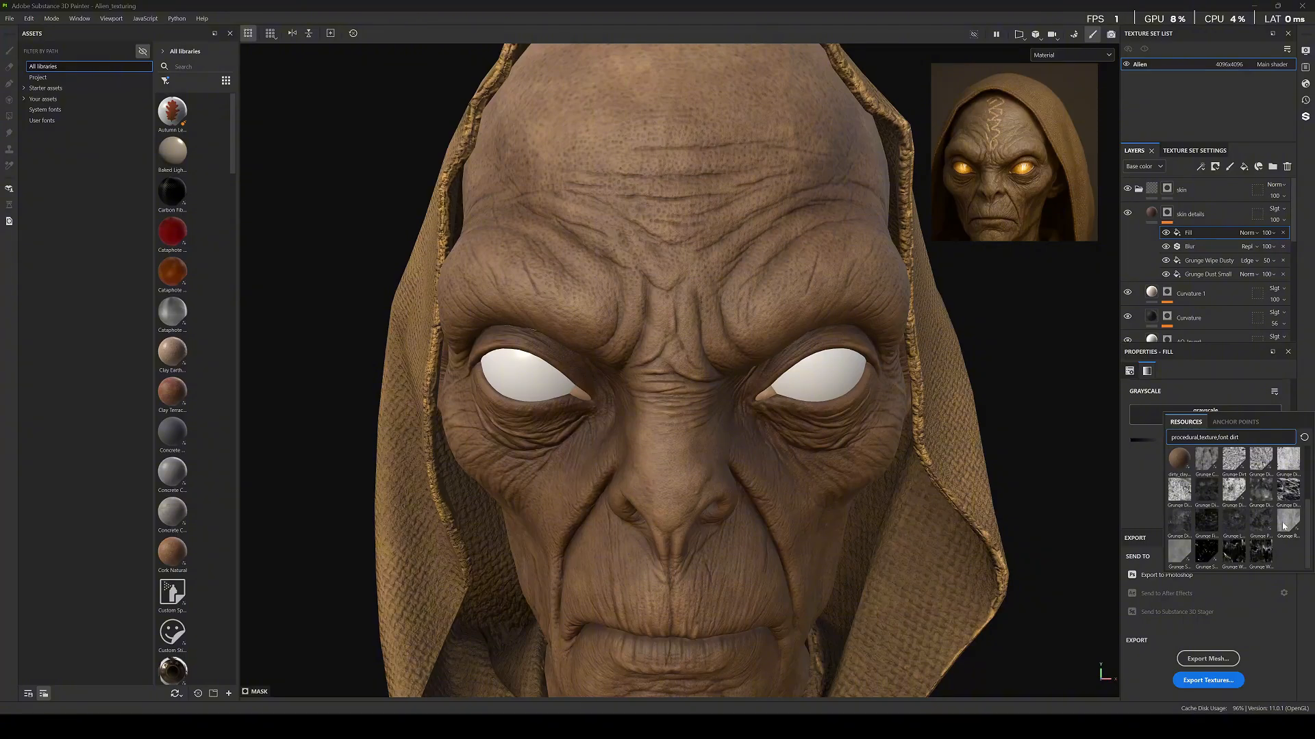
mouse_move(1244, 528)
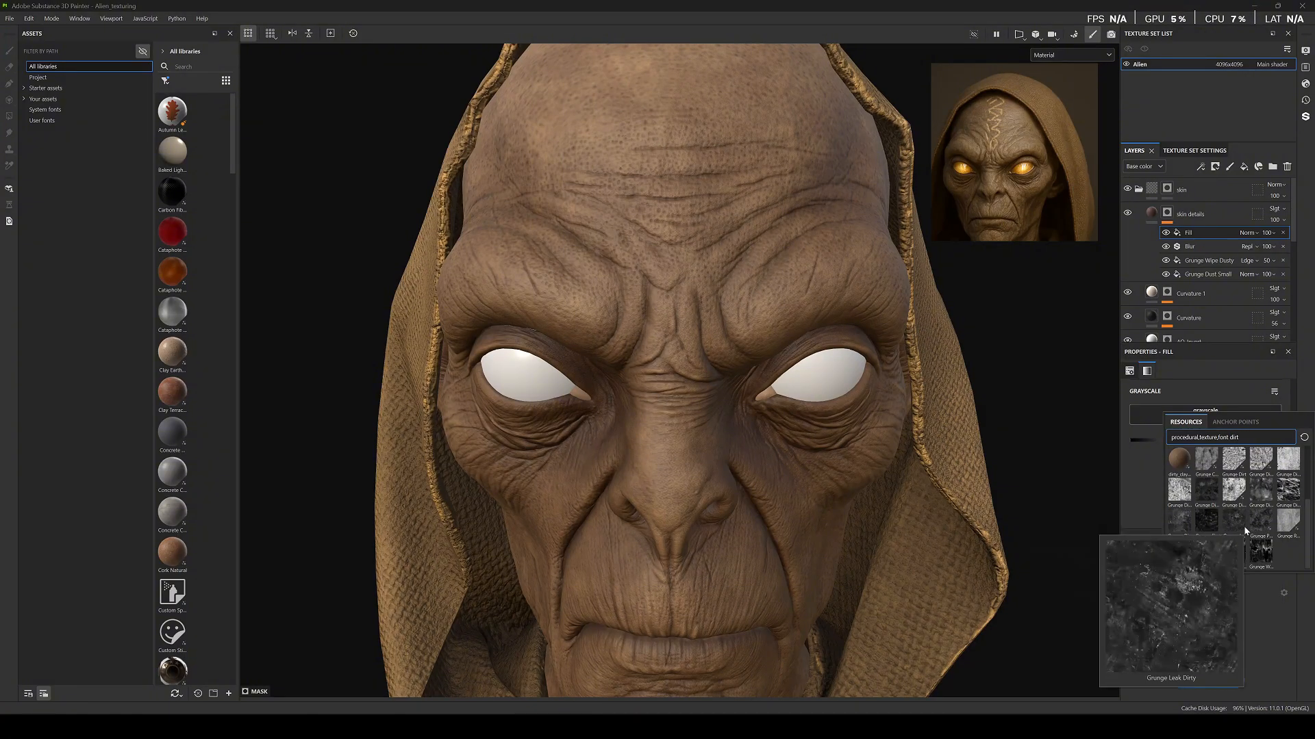
click(1259, 518)
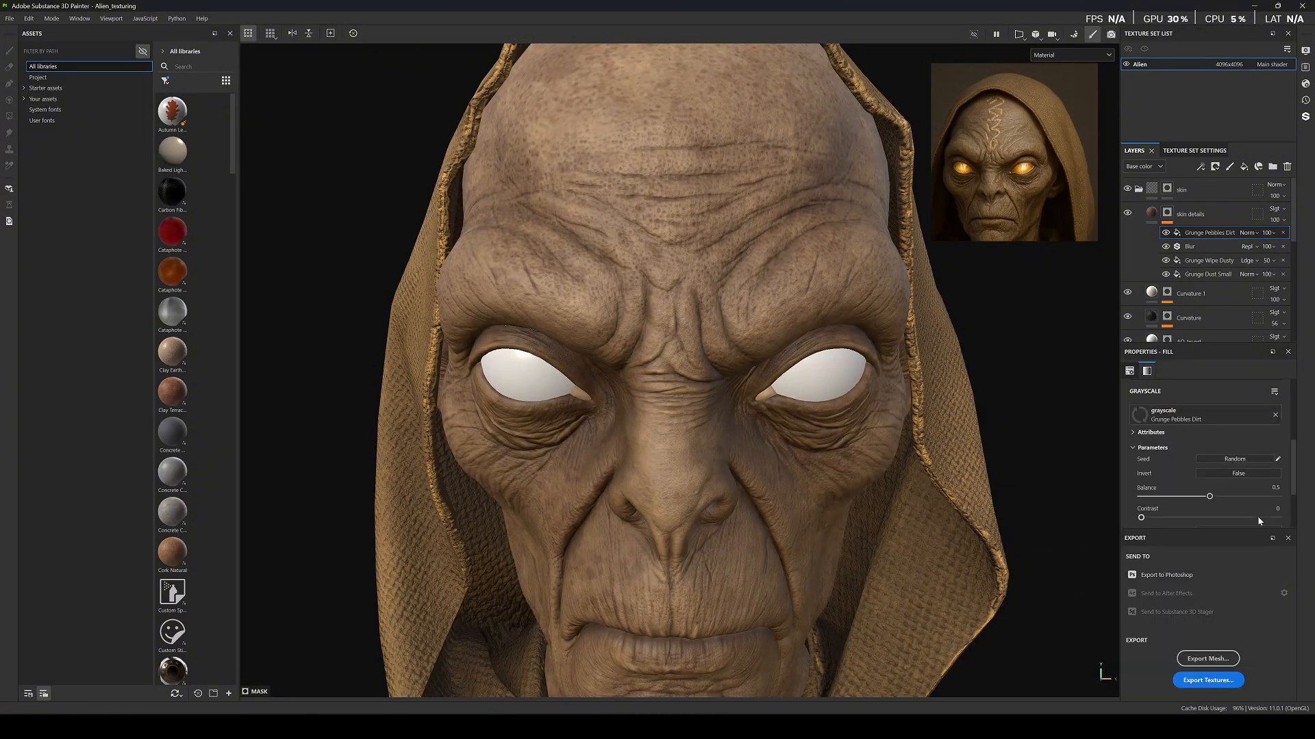
Blend the Grunge Pebbles Dirt fill with Linear dodge (Add) and adjust its balance to 0.5 while viewing the base color.
click(1247, 233)
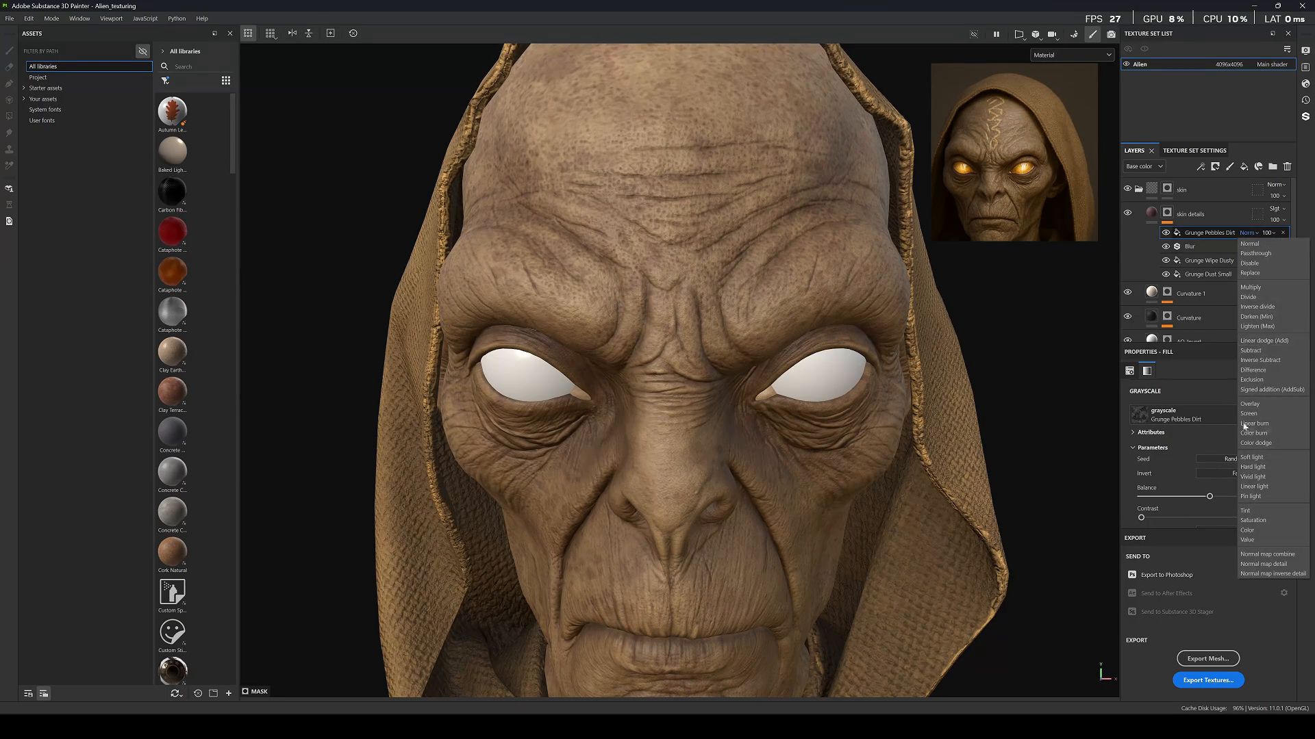
click(1251, 340)
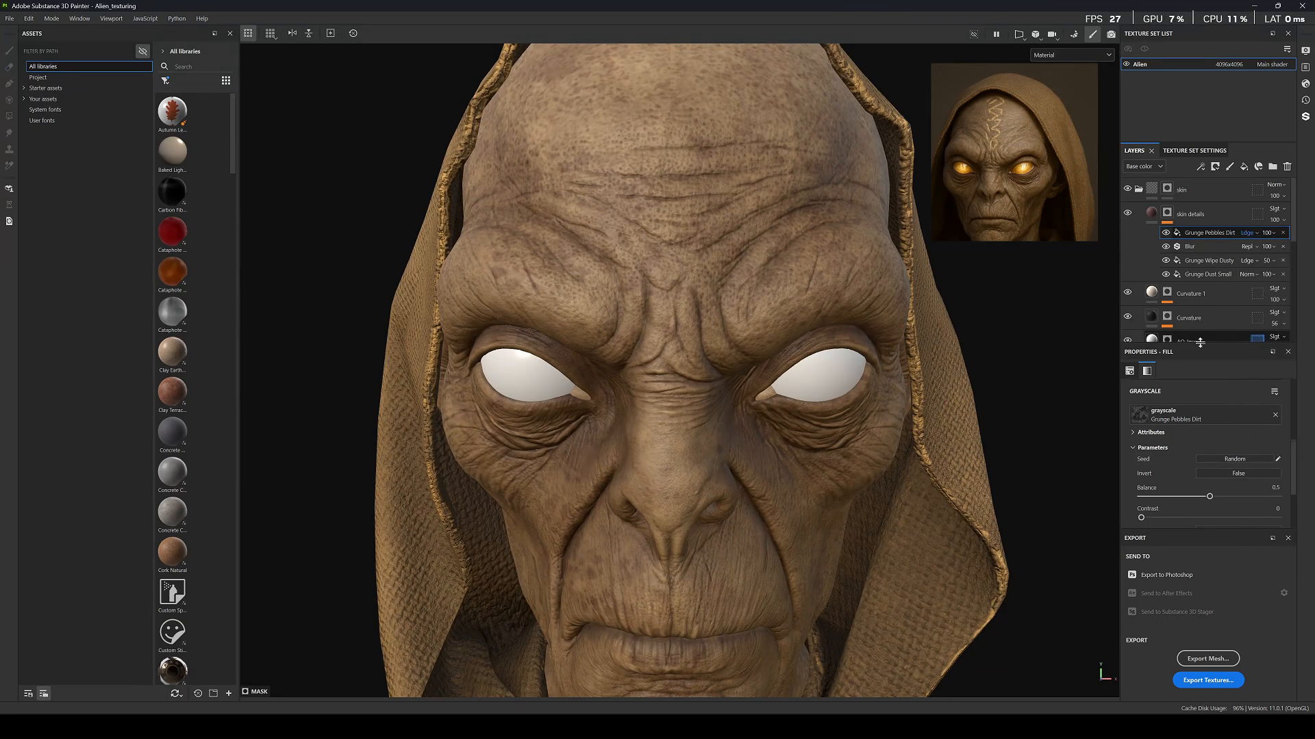
key(c)
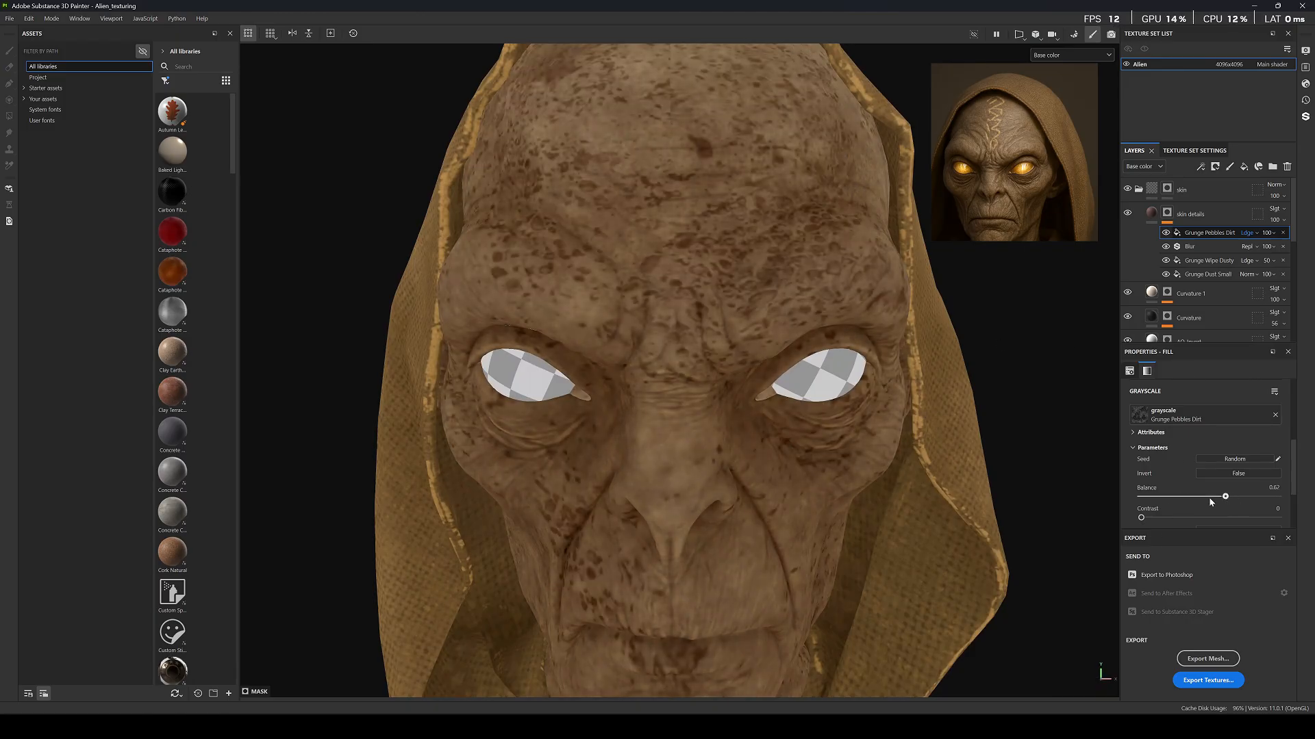
drag(1209, 497, 1209, 499)
Switch the Grunge Pebbles Dirt fill to Tri-planar projection with tiling 3 and a rotation of about 94.
scroll(1189, 524, down, 2)
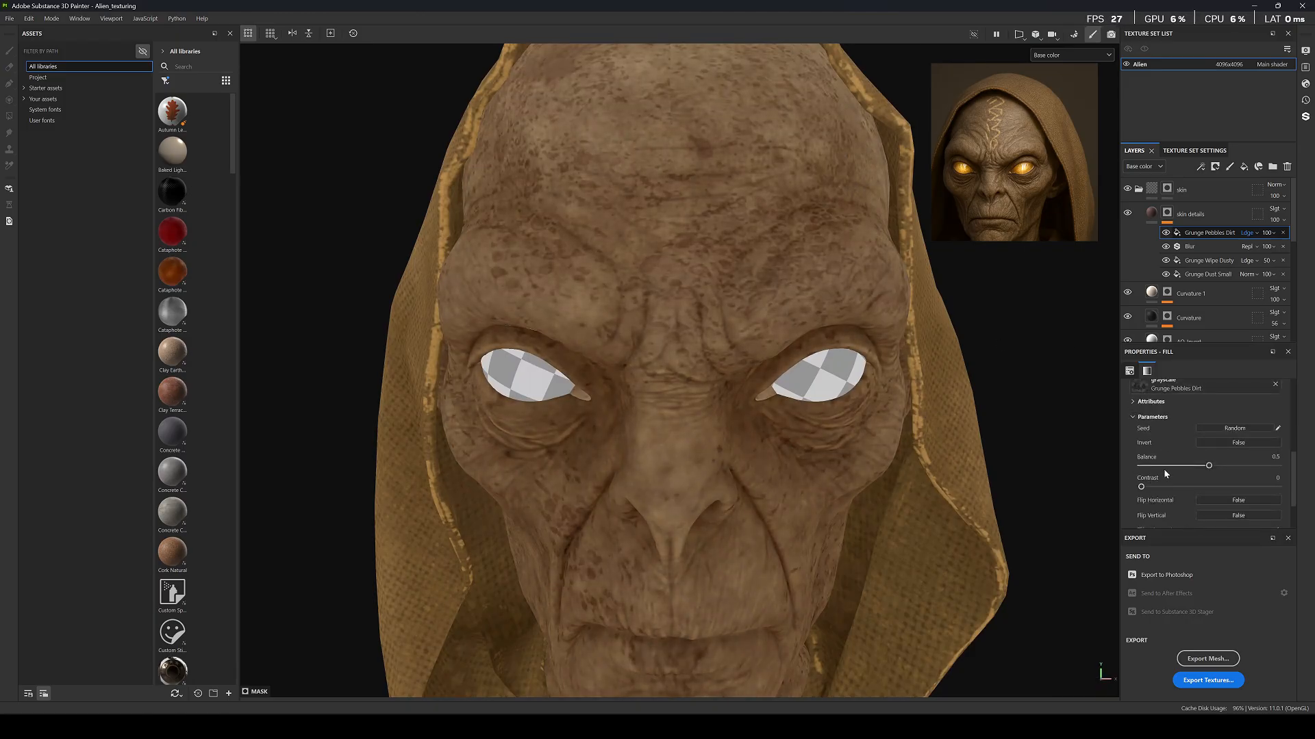
scroll(1164, 468, up, 5)
click(1195, 404)
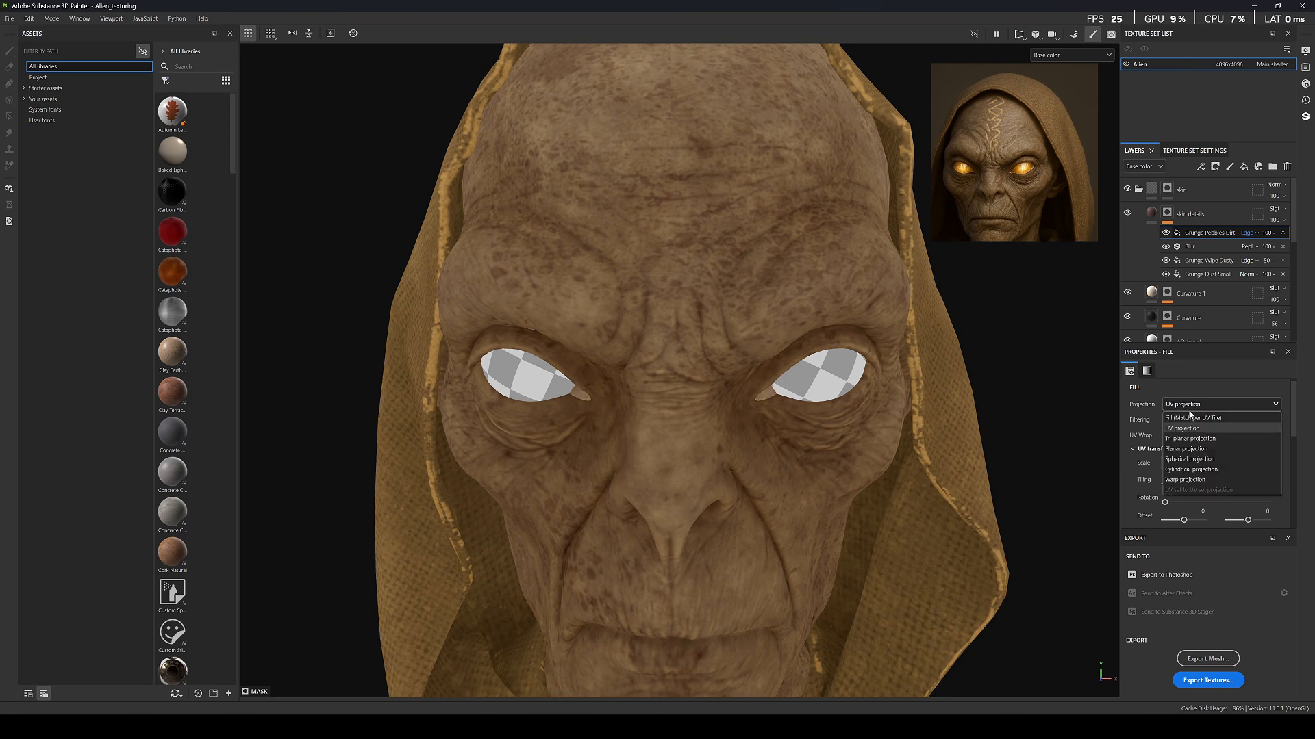
click(1190, 438)
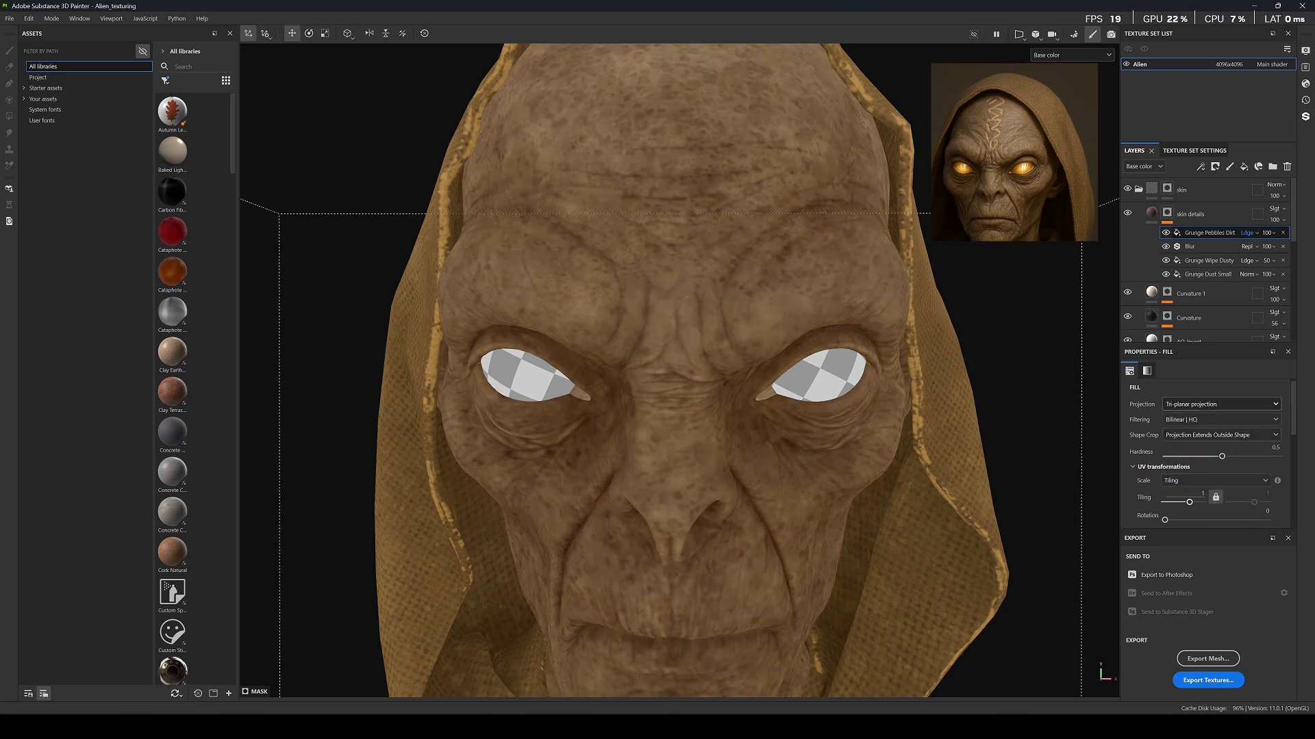
key(Return)
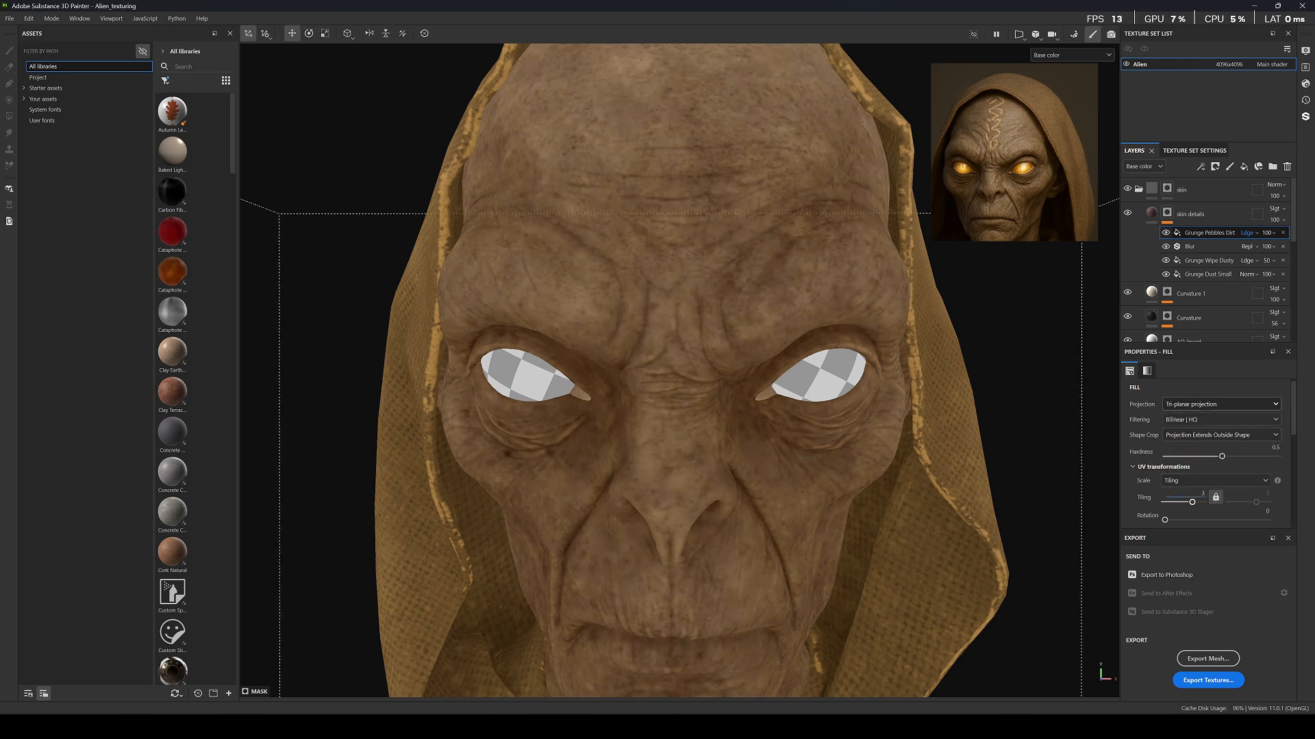
scroll(1180, 475, down, 3)
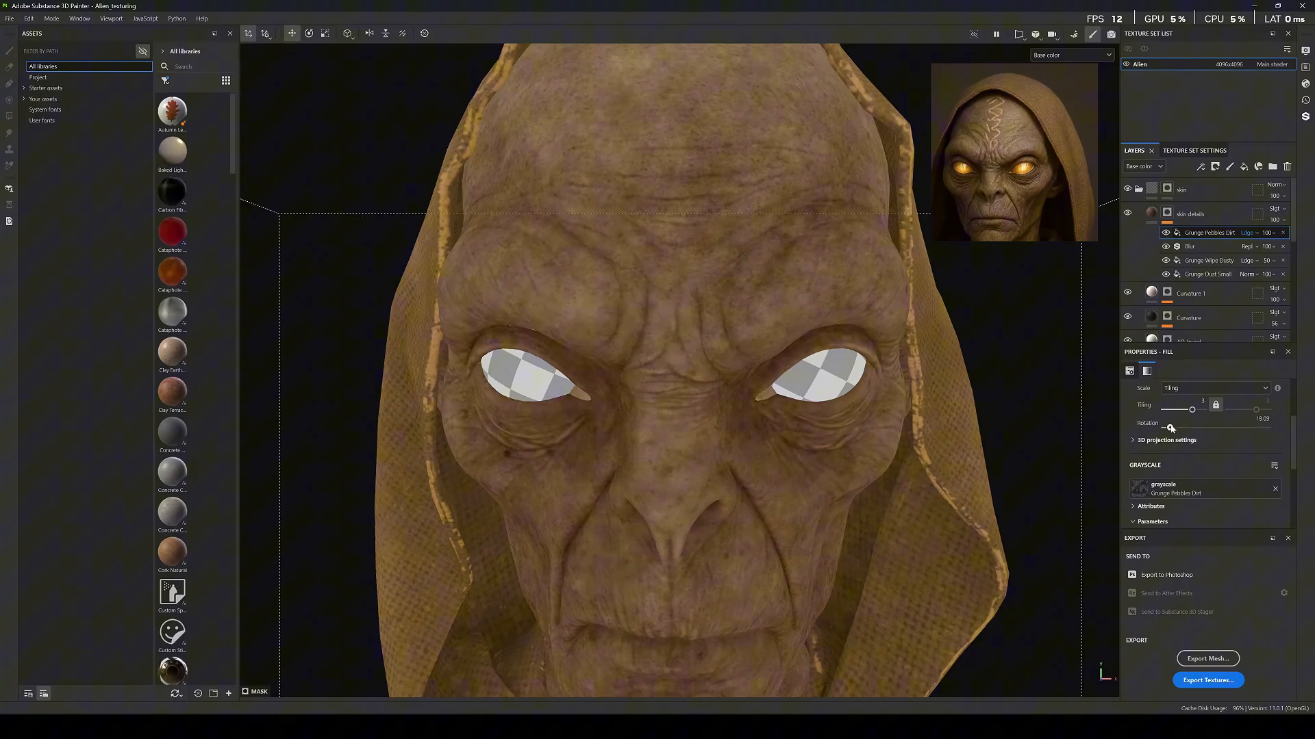
drag(1165, 428, 1192, 430)
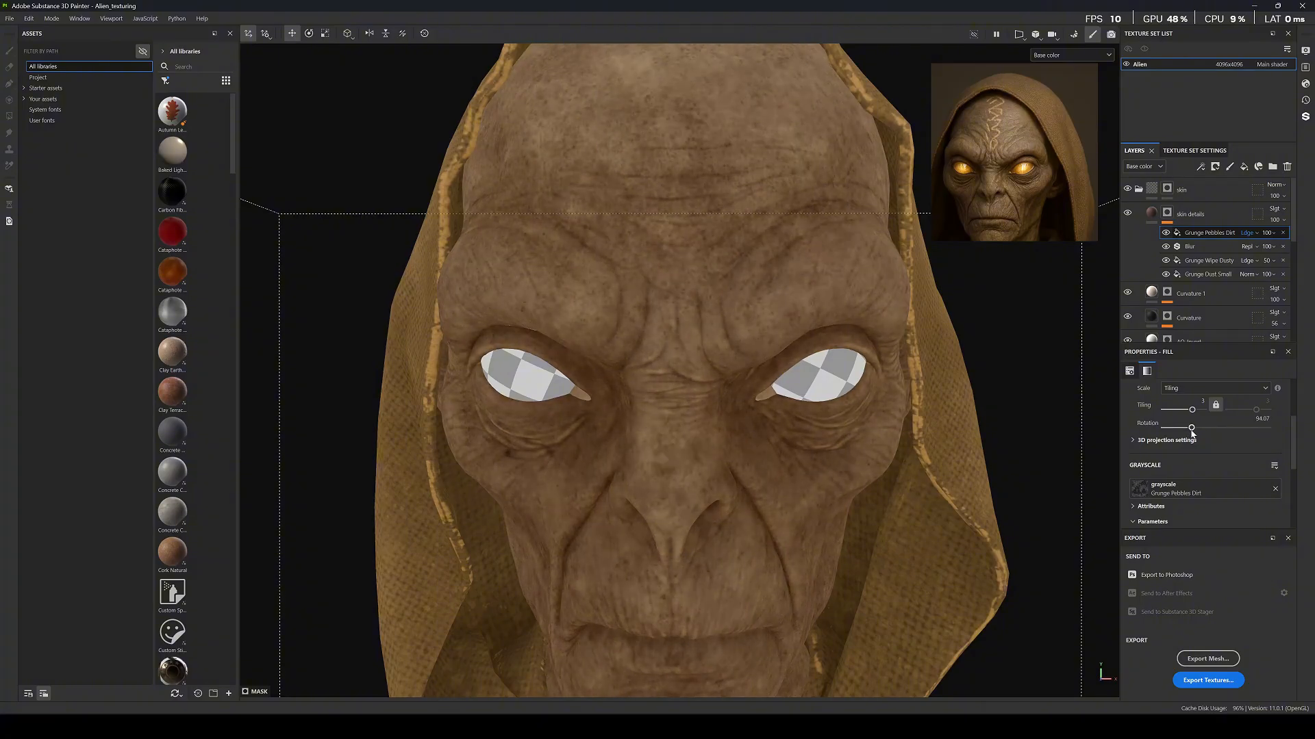
Set the Grunge Pebbles Dirt contrast to about 0.38 and tiling amount to 3, returning to the material display.
scroll(1189, 434, down, 3)
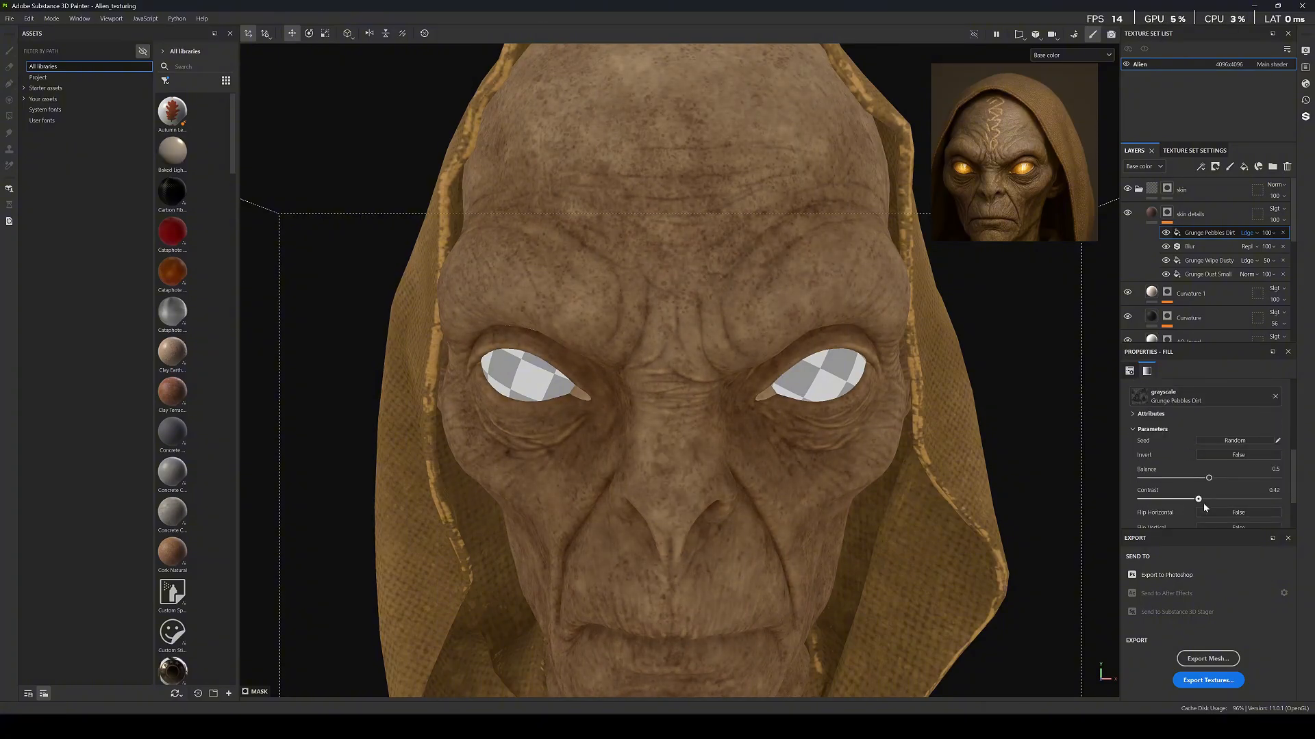
drag(1203, 504, 1192, 508)
scroll(1171, 455, down, 2)
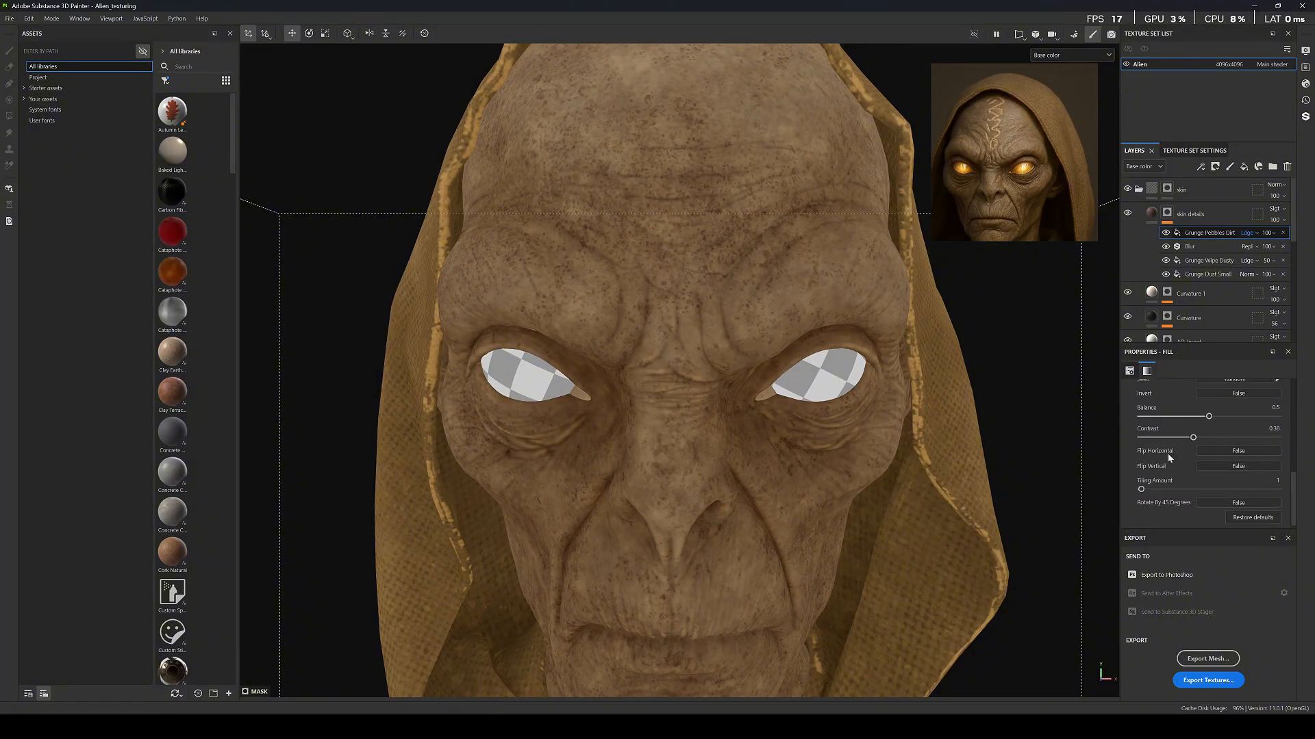
scroll(1166, 482, down, 1)
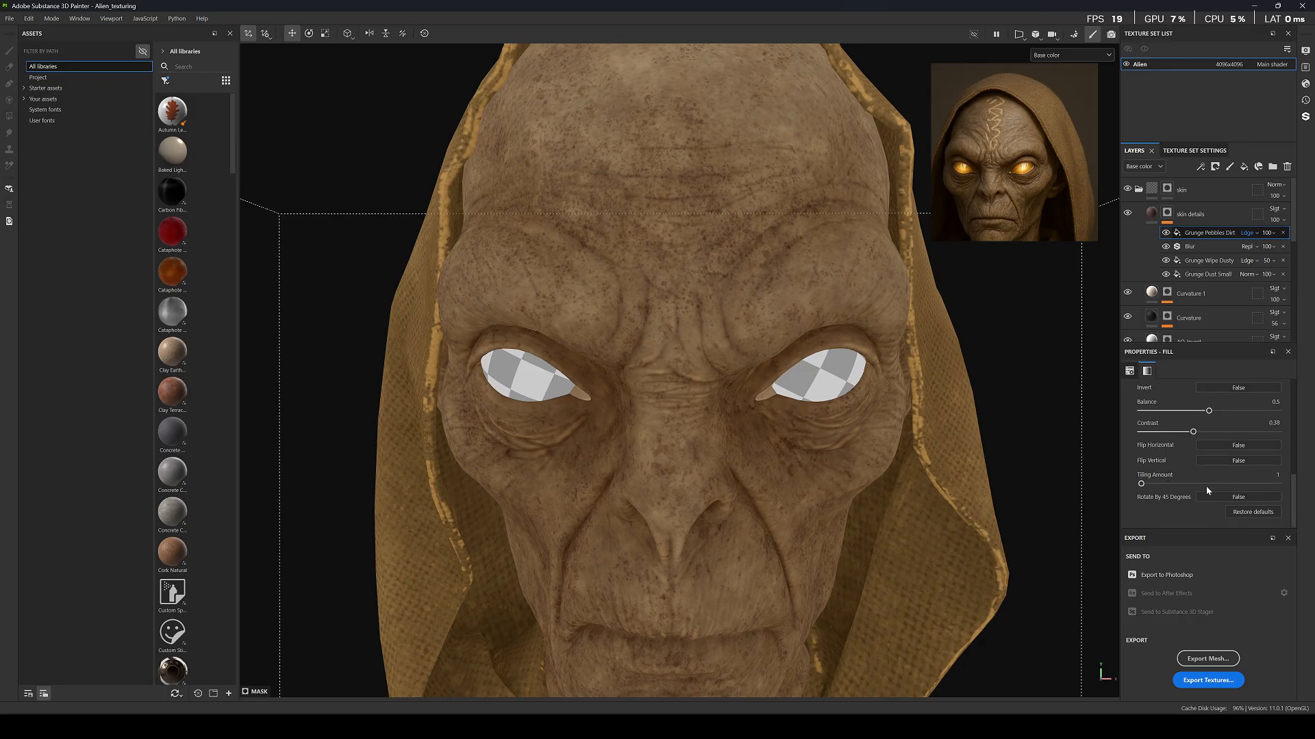
drag(1142, 483, 1159, 483)
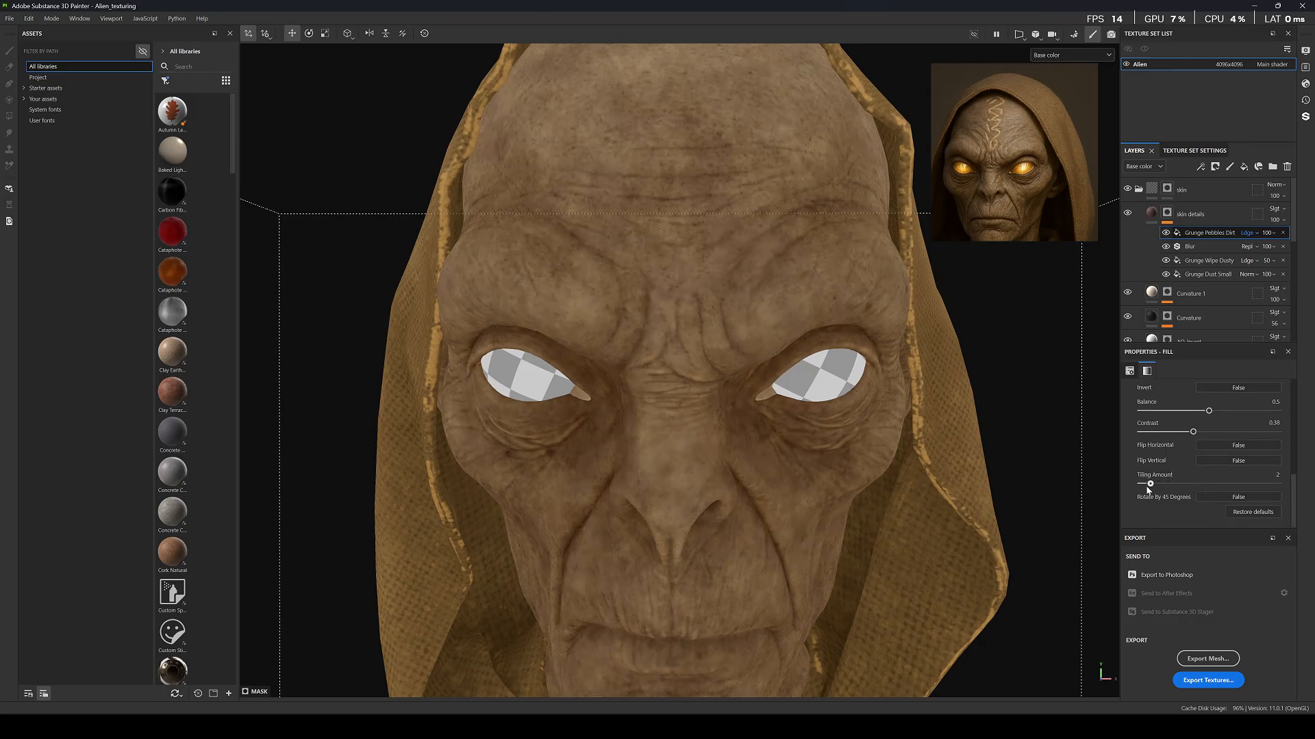
key(m)
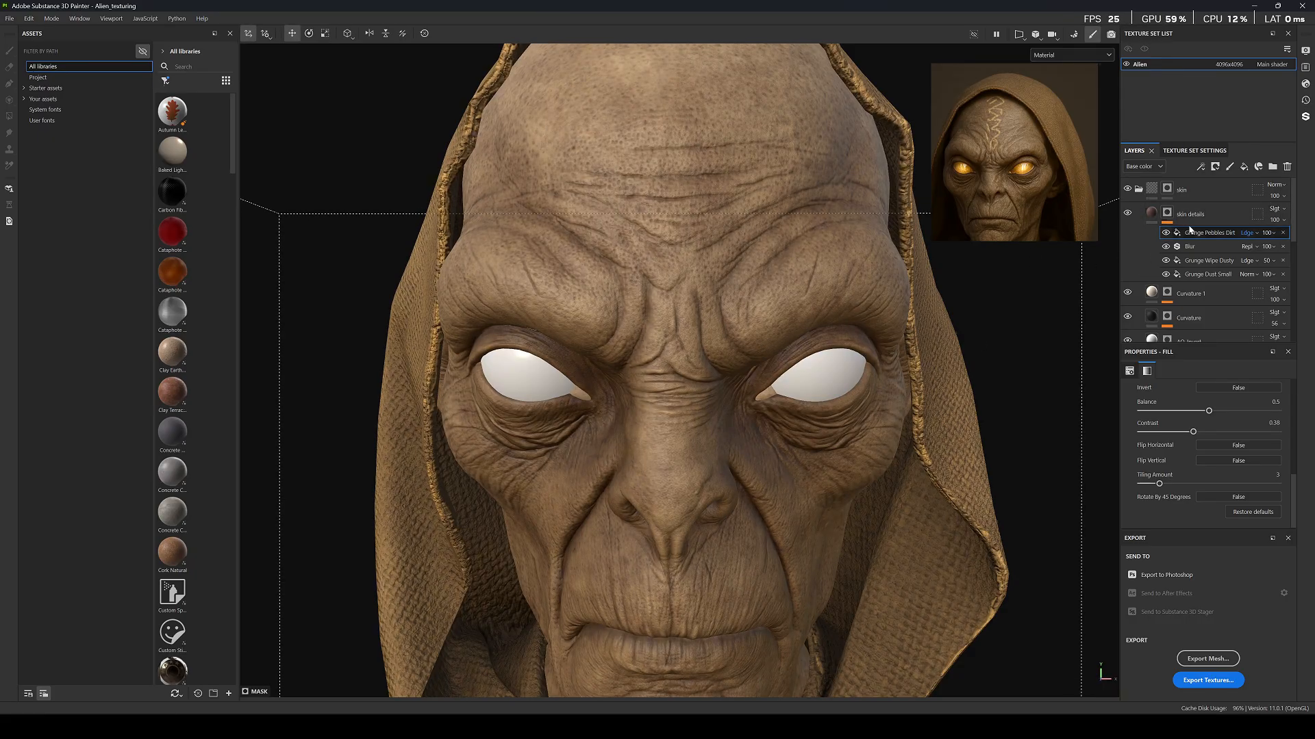
Add a fill layer above the skin details layer and rename it "veins".
click(1210, 215)
click(1243, 166)
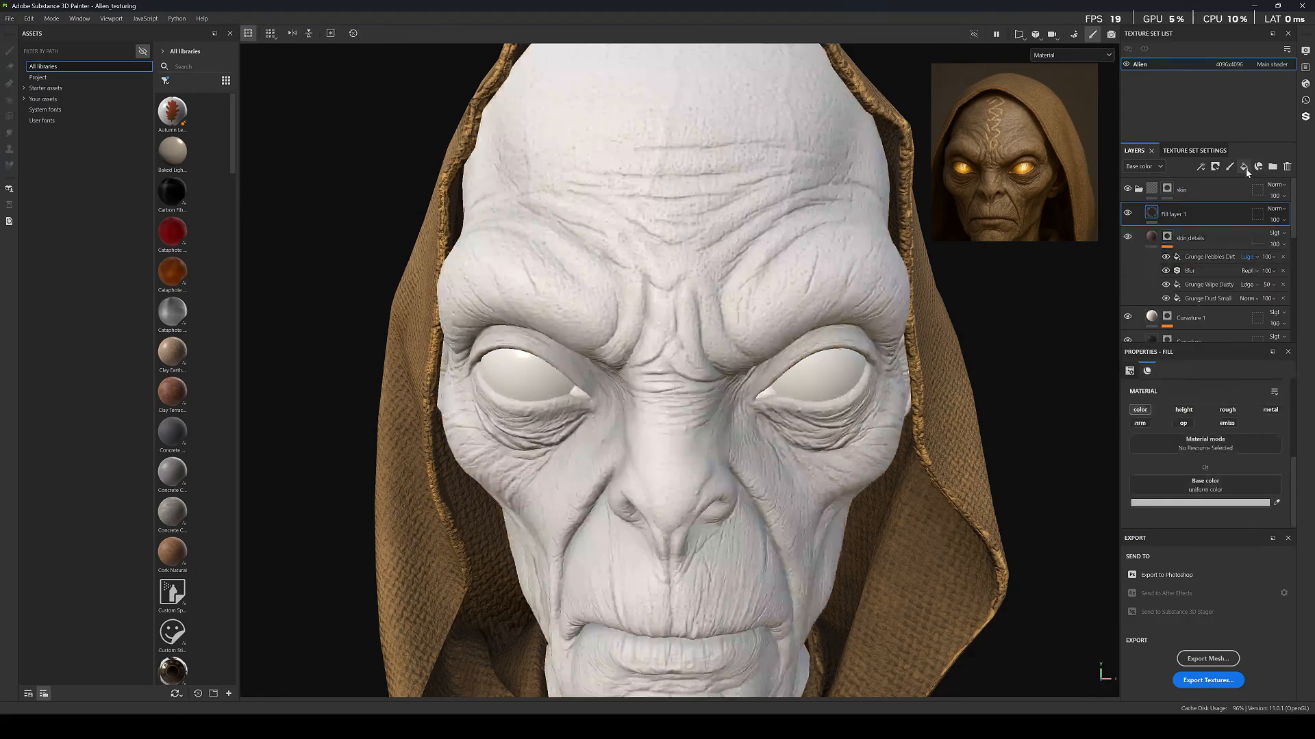
double_click(1174, 215)
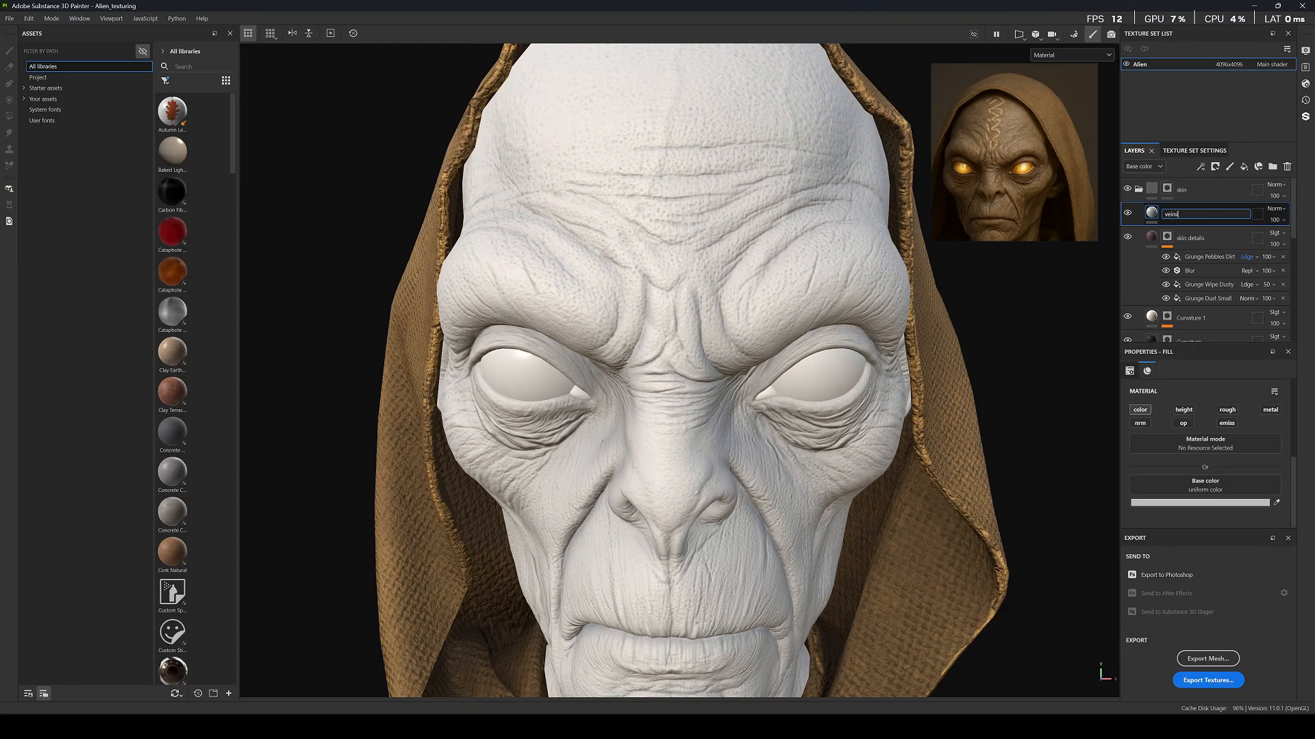
click(1194, 235)
click(1196, 215)
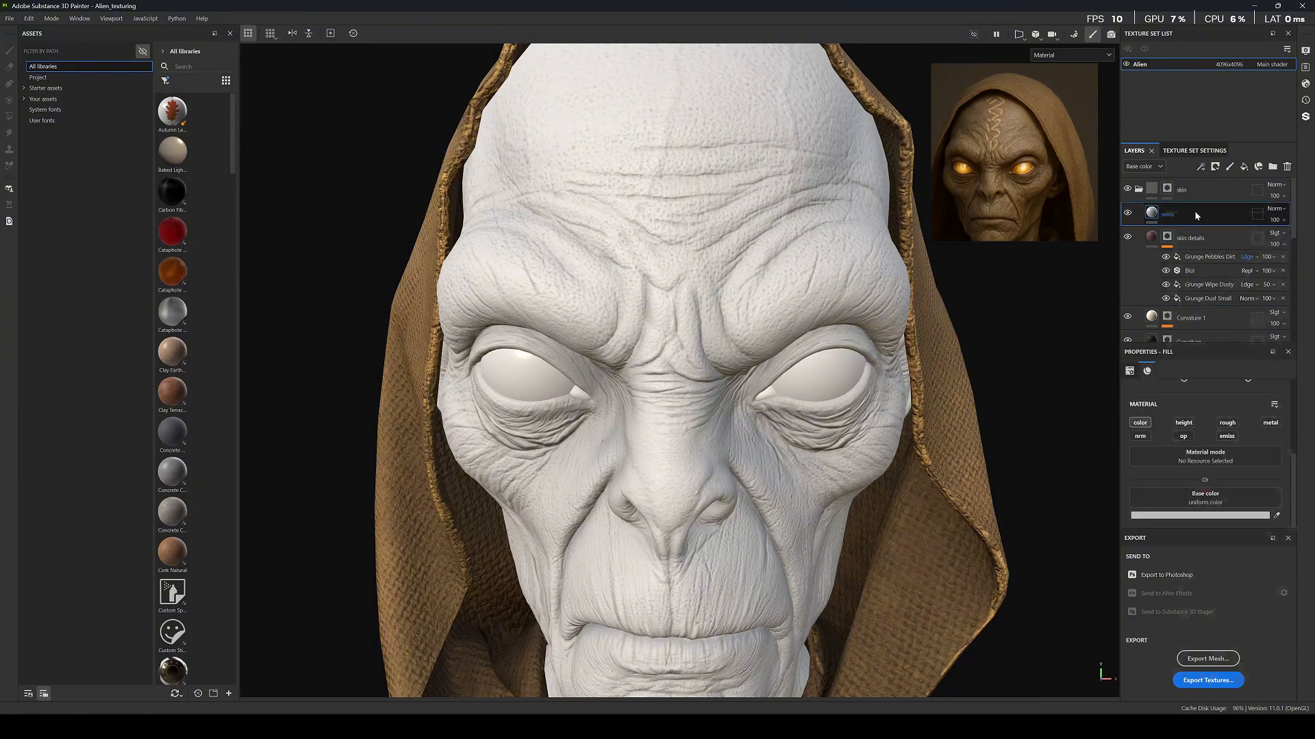
Give the veins layer a black mask and add a fill effect to that mask.
right_click(1195, 215)
click(1207, 231)
right_click(1166, 213)
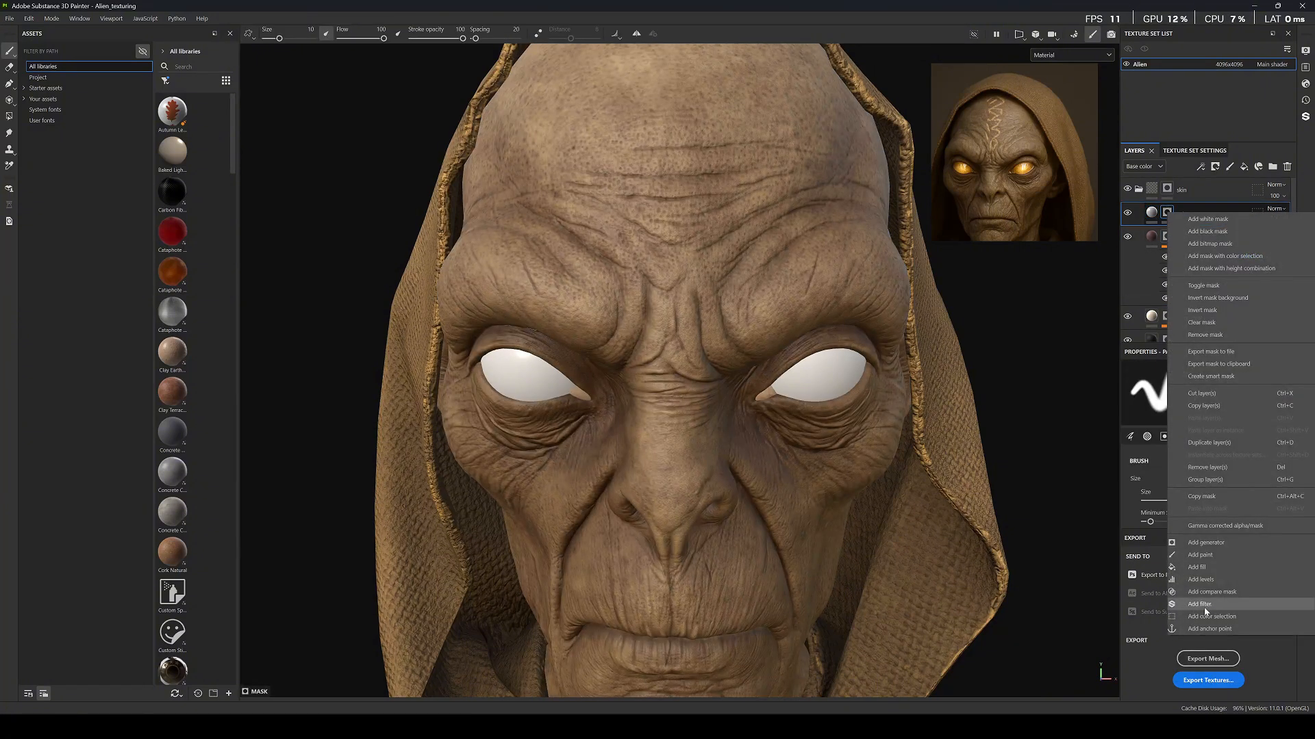
click(1196, 567)
Search the resources for "marble" and assign Marble Wide to the veins mask fill's grayscale.
click(1220, 436)
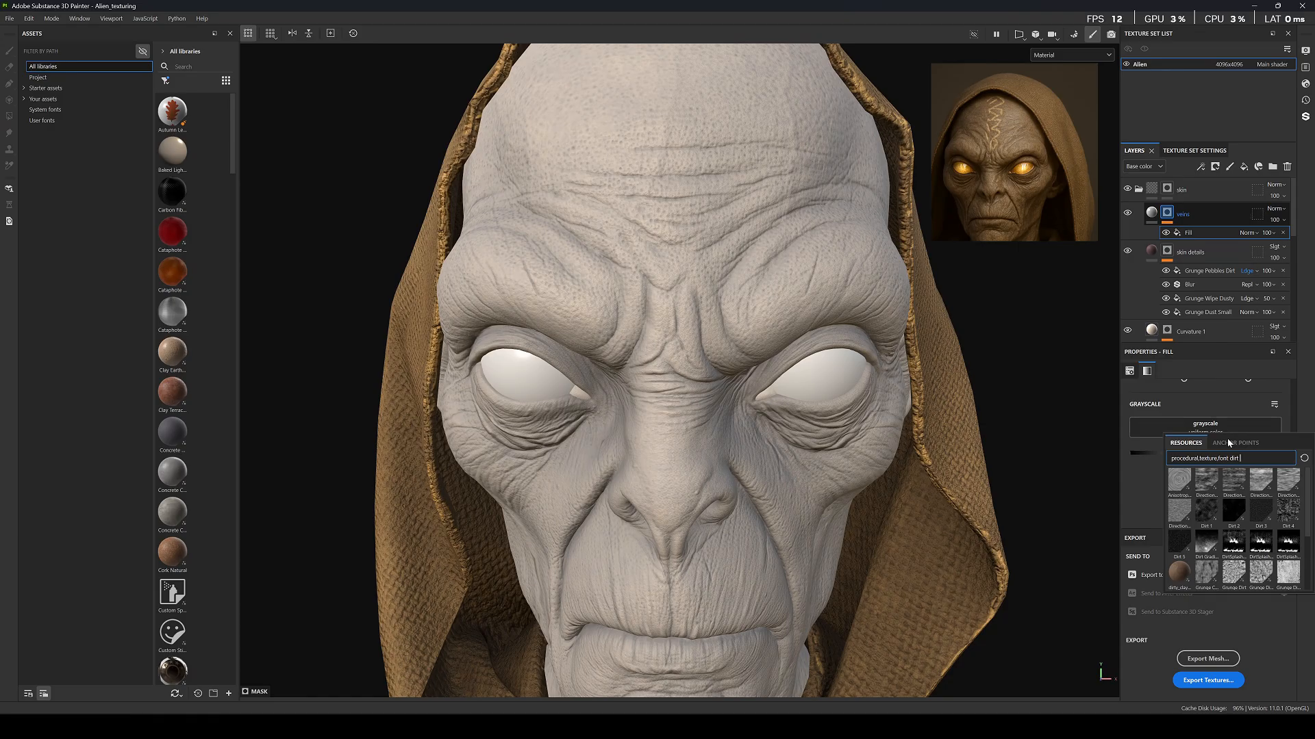
text(mar)
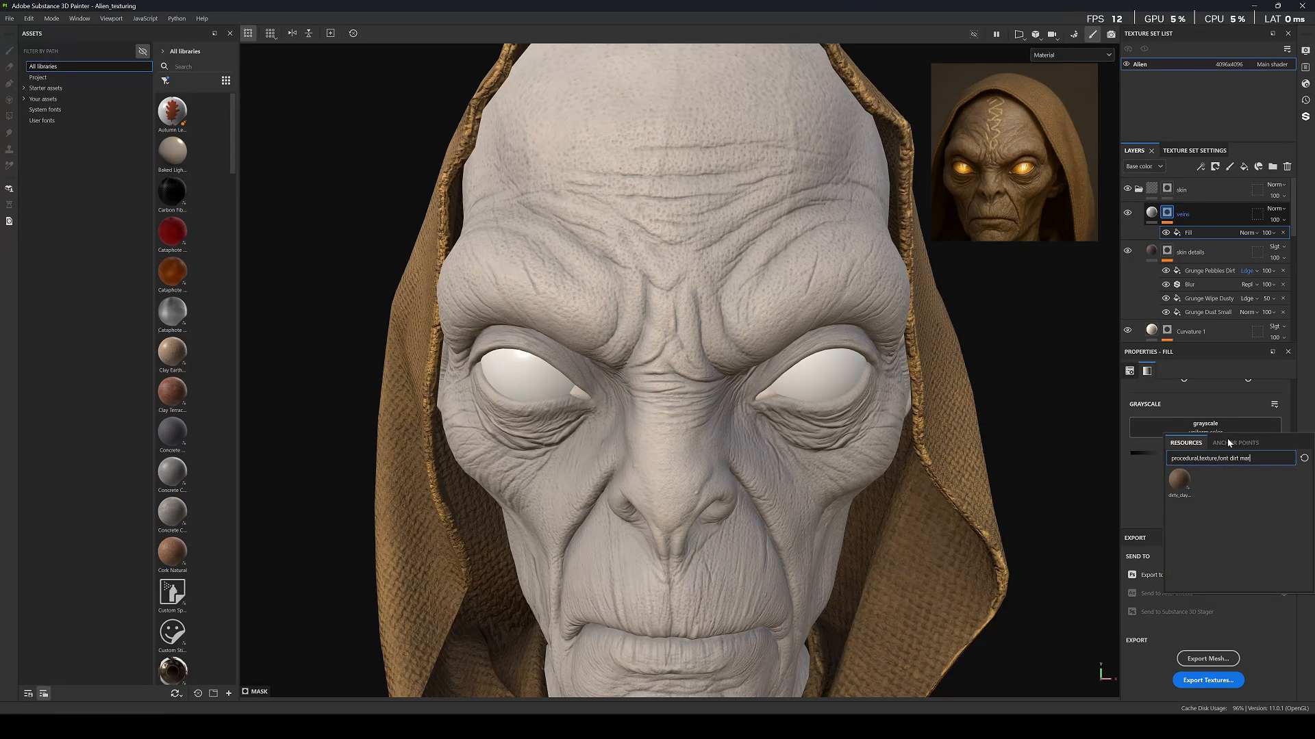
key(BackSpace)
key(BackSpace)
key(BackSpace)
key(BackSpace)
key(BackSpace)
key(BackSpace)
key(BackSpace)
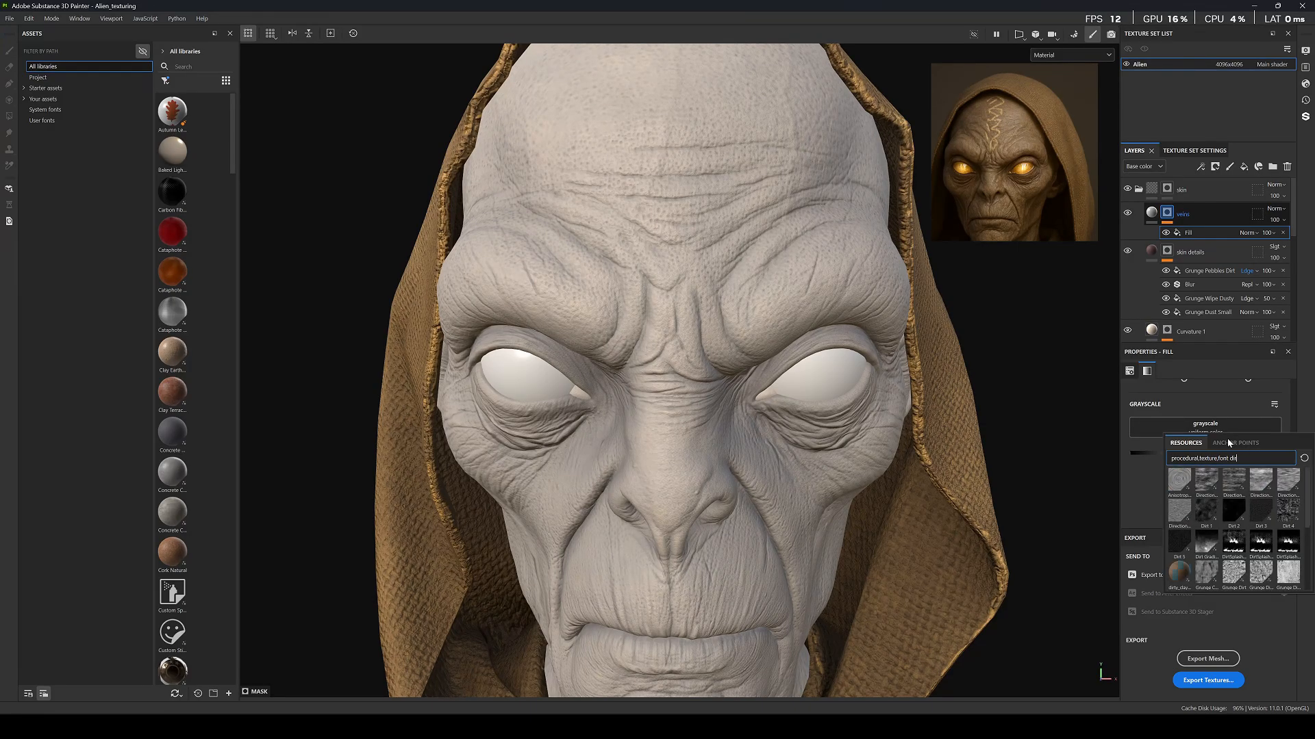
key(BackSpace)
text(marble)
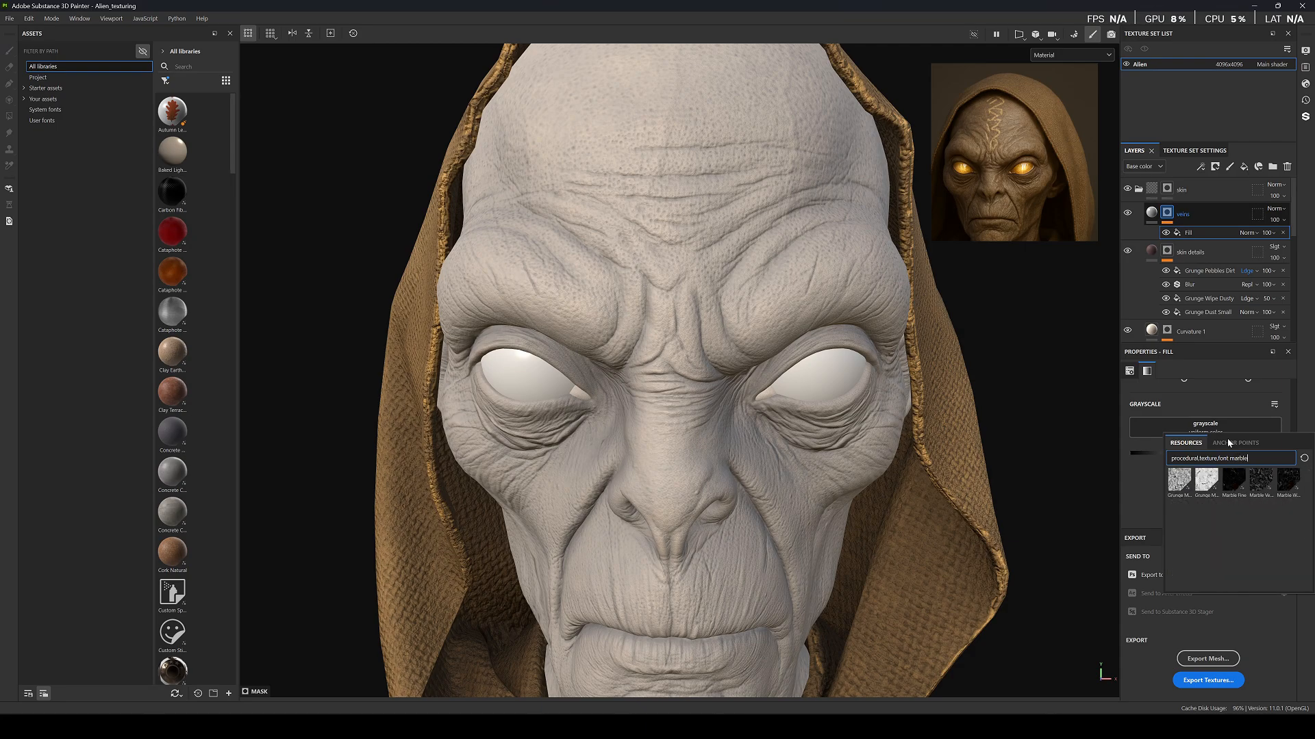
click(1288, 481)
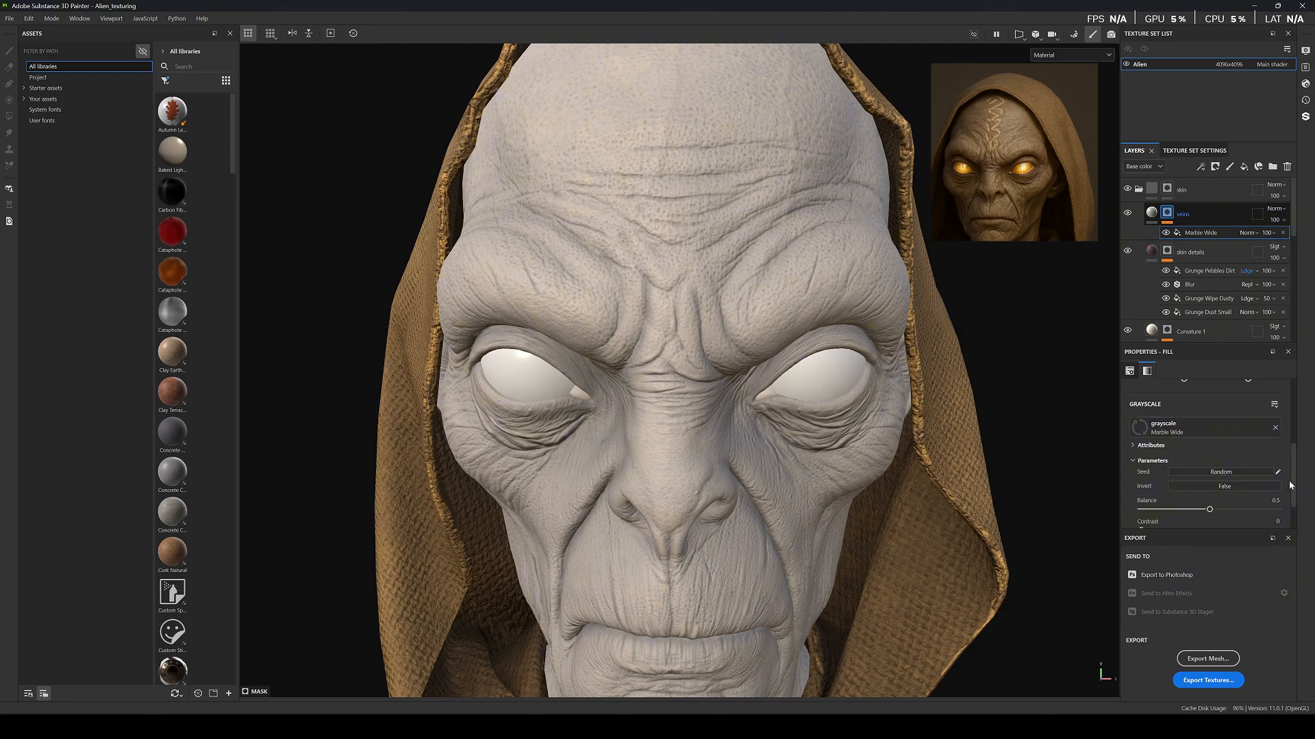
Switch the Marble Wide fill to Tri-planar projection with tiling 5 and a rotation of about 79.6.
scroll(1198, 471, up, 5)
click(1212, 409)
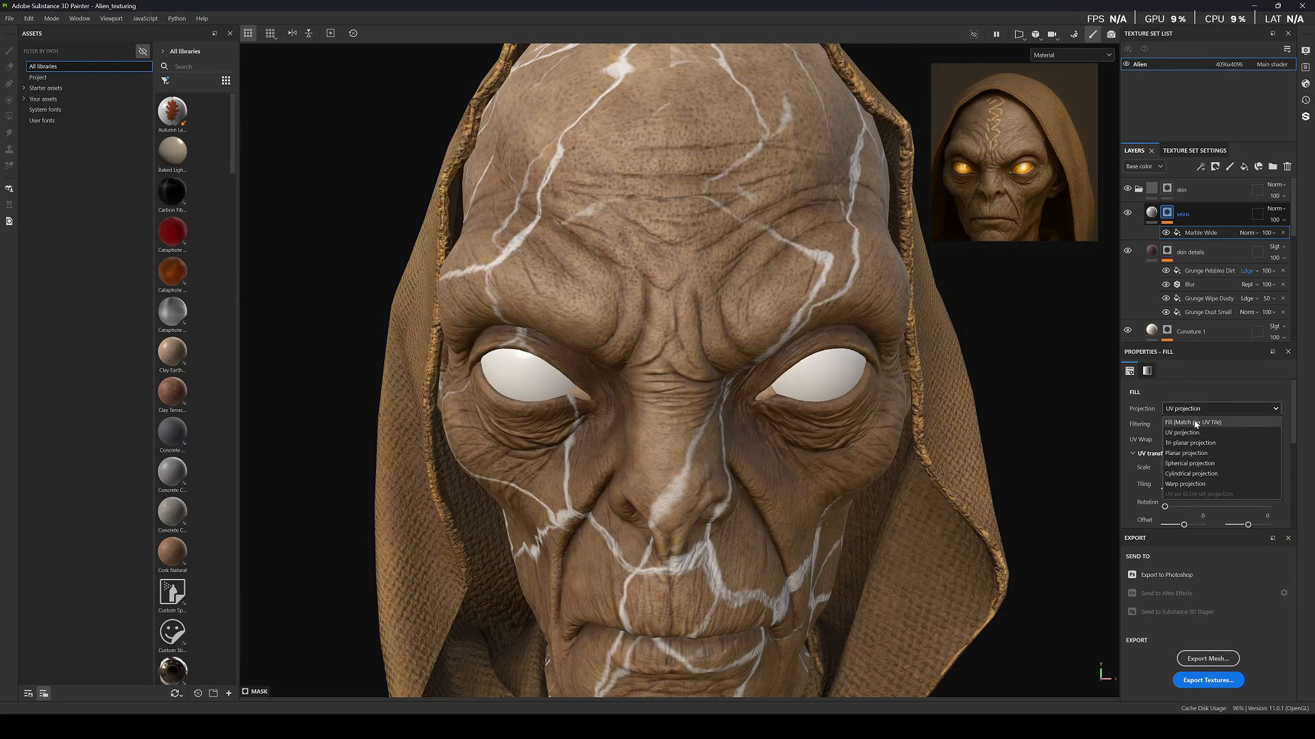
click(1192, 444)
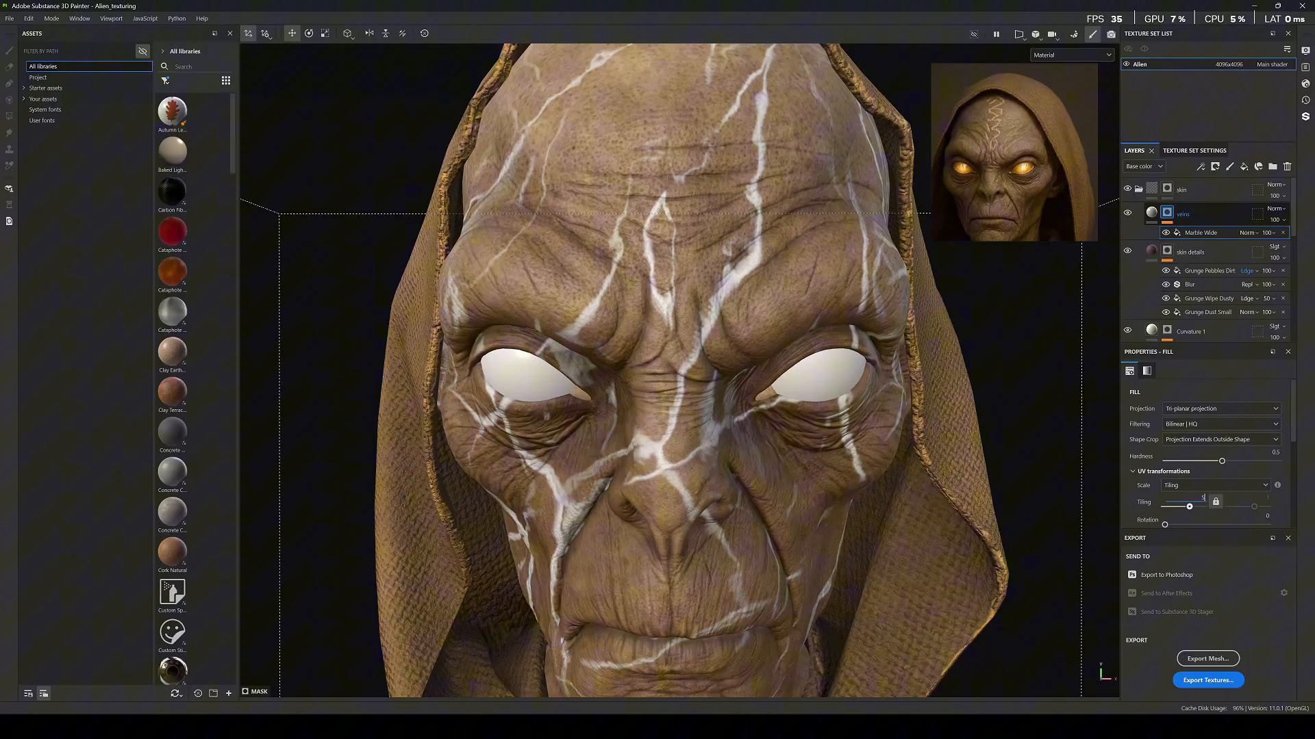
drag(1189, 506, 1193, 506)
scroll(1143, 504, down, 1)
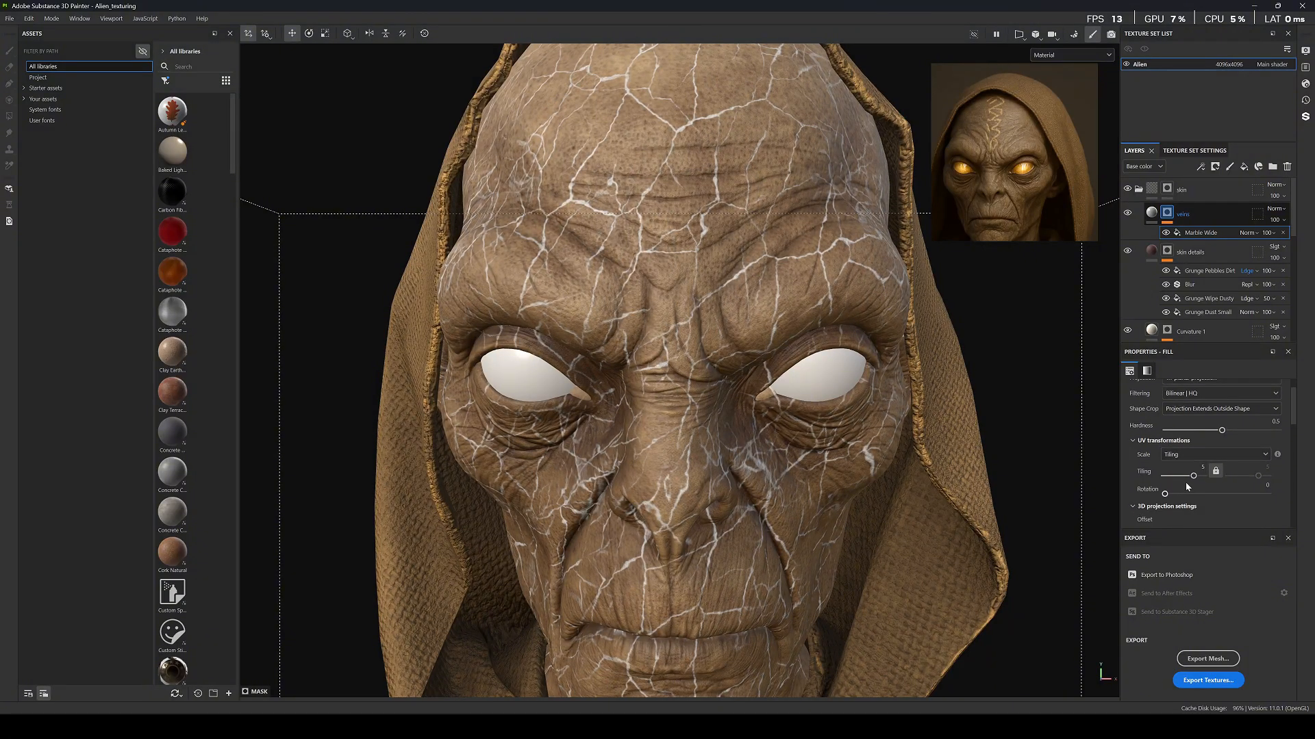
scroll(1181, 479, down, 1)
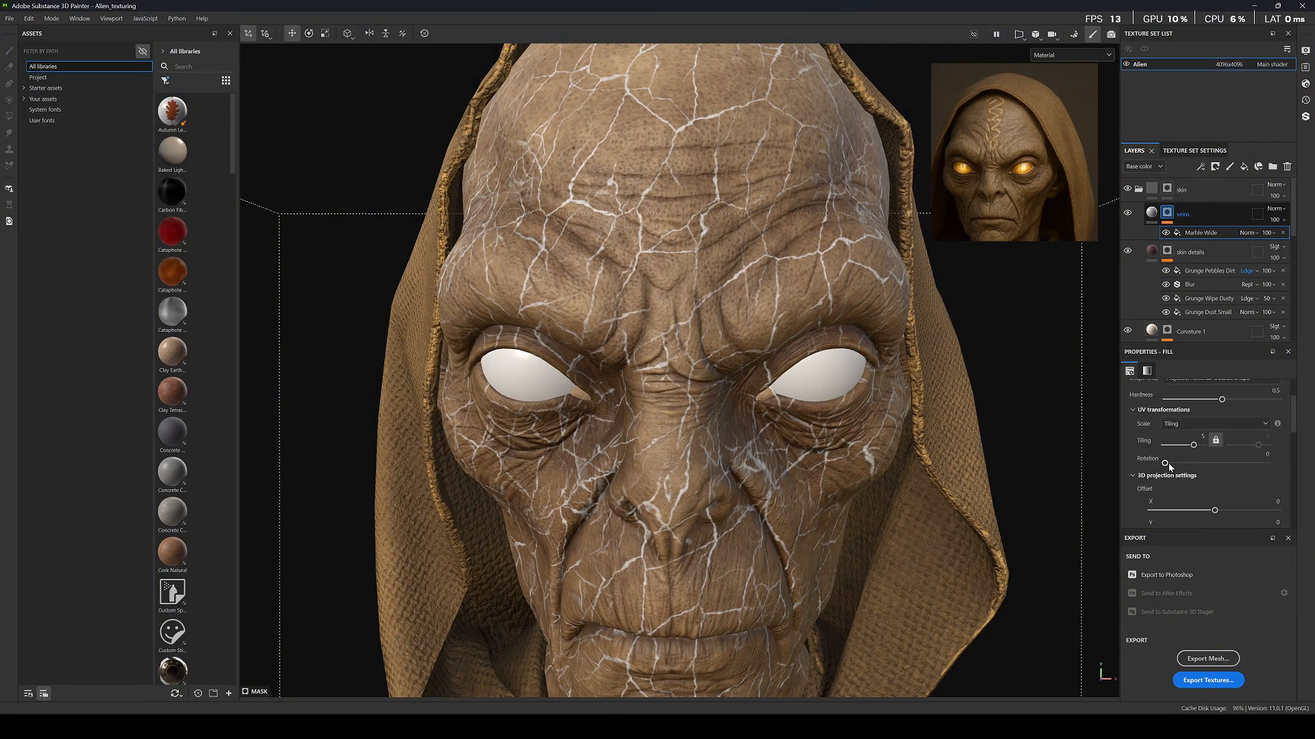
drag(1166, 464, 1191, 500)
Set the Marble Wide balance to about 0.36 and contrast to 0, and reduce the veins layer's opacity.
scroll(1175, 472, down, 10)
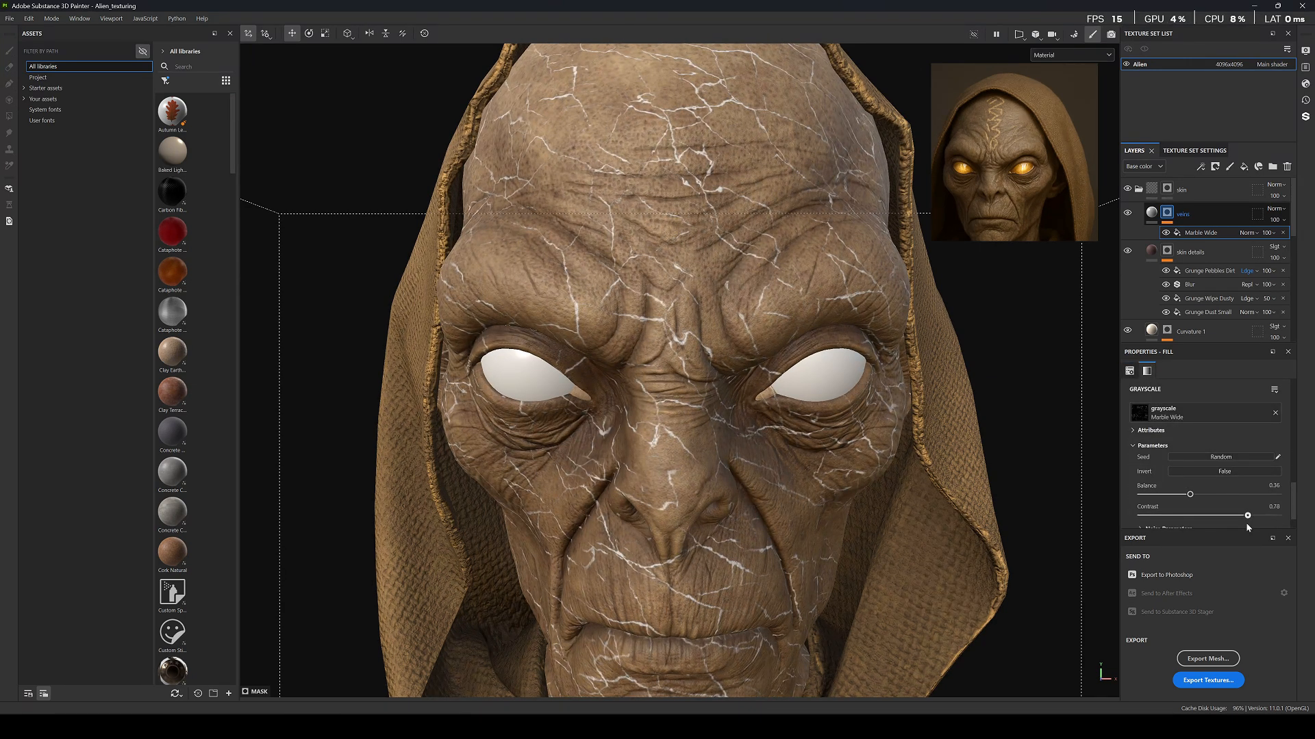
scroll(1155, 518, down, 2)
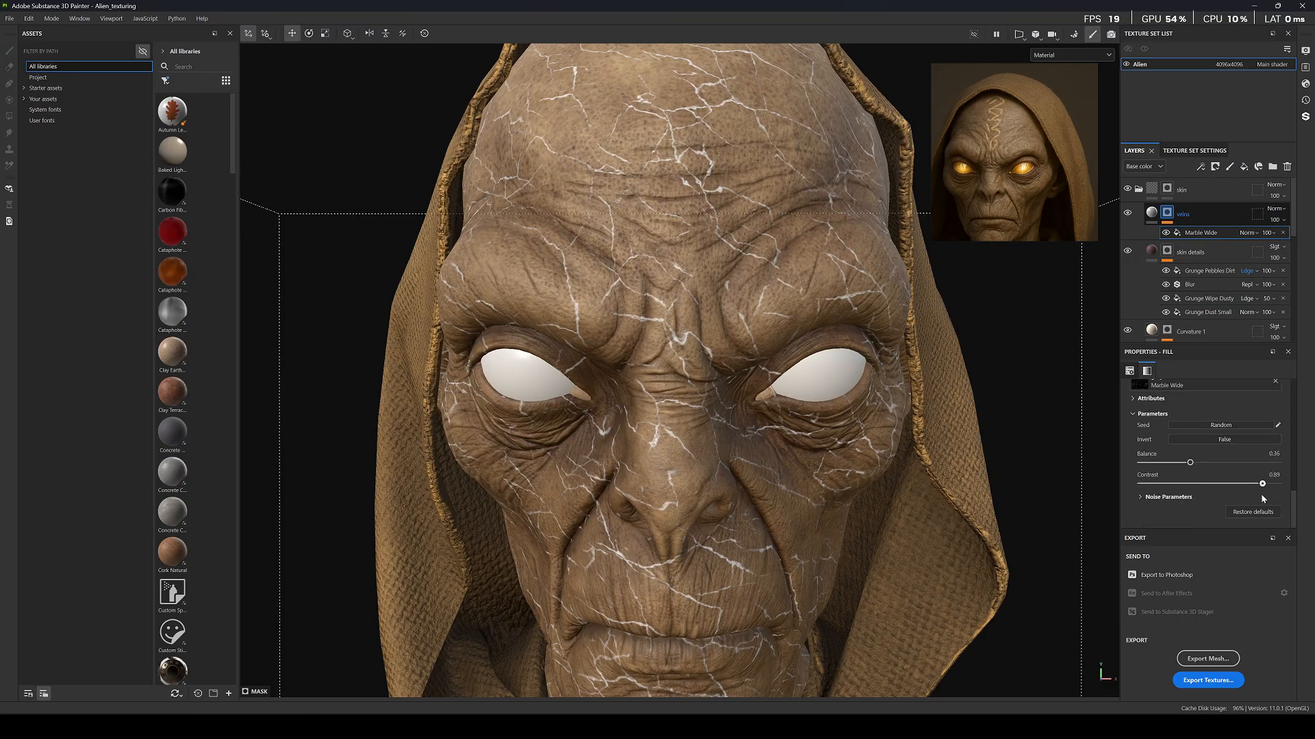
click(1274, 221)
drag(1300, 238, 1287, 241)
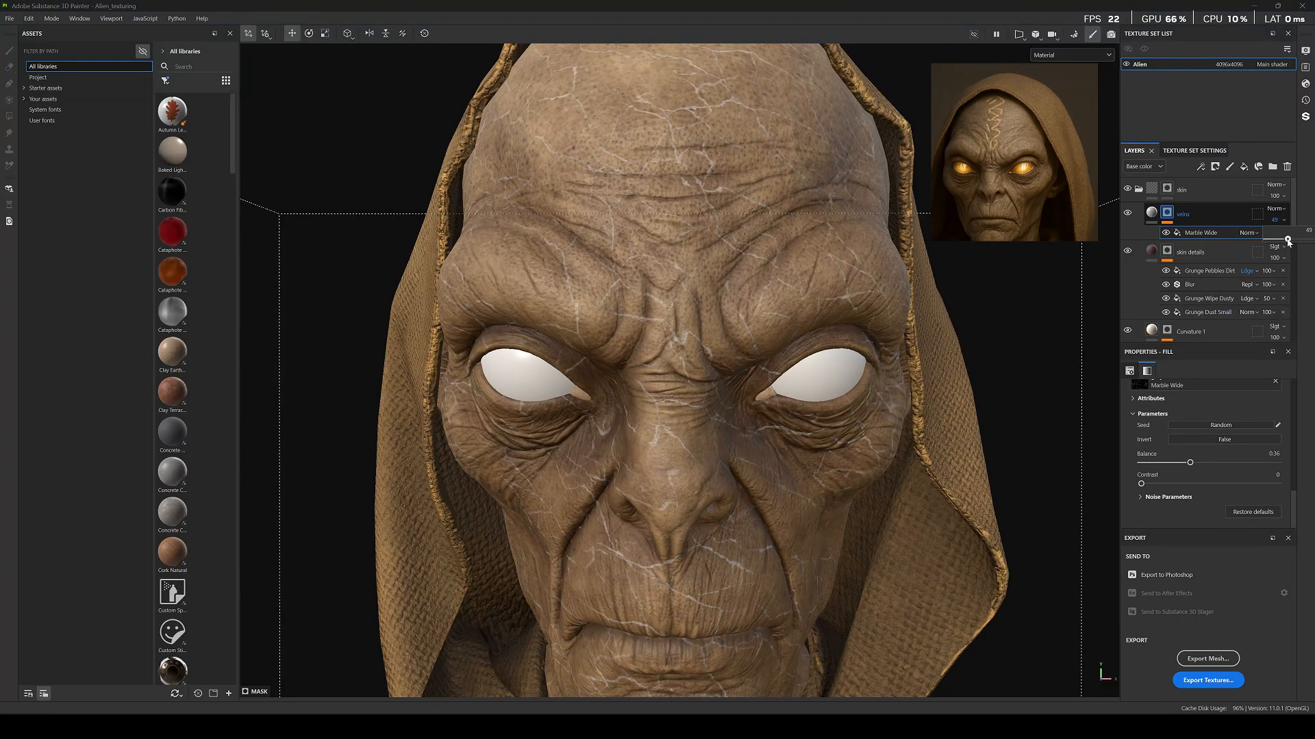
Duplicate the Marble Wide fill in the veins mask and set the veins layer's opacity to 100.
right_click(1196, 234)
click(1219, 280)
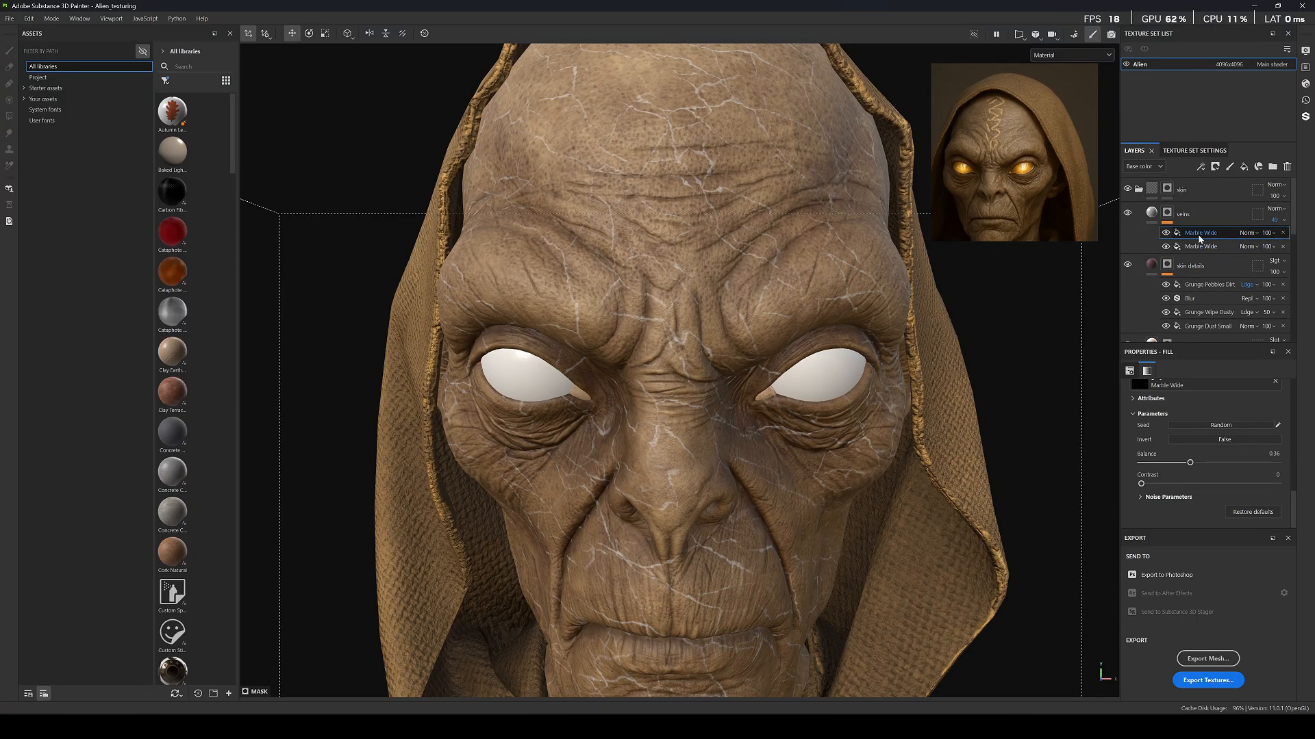
click(1279, 220)
drag(1288, 239, 1305, 239)
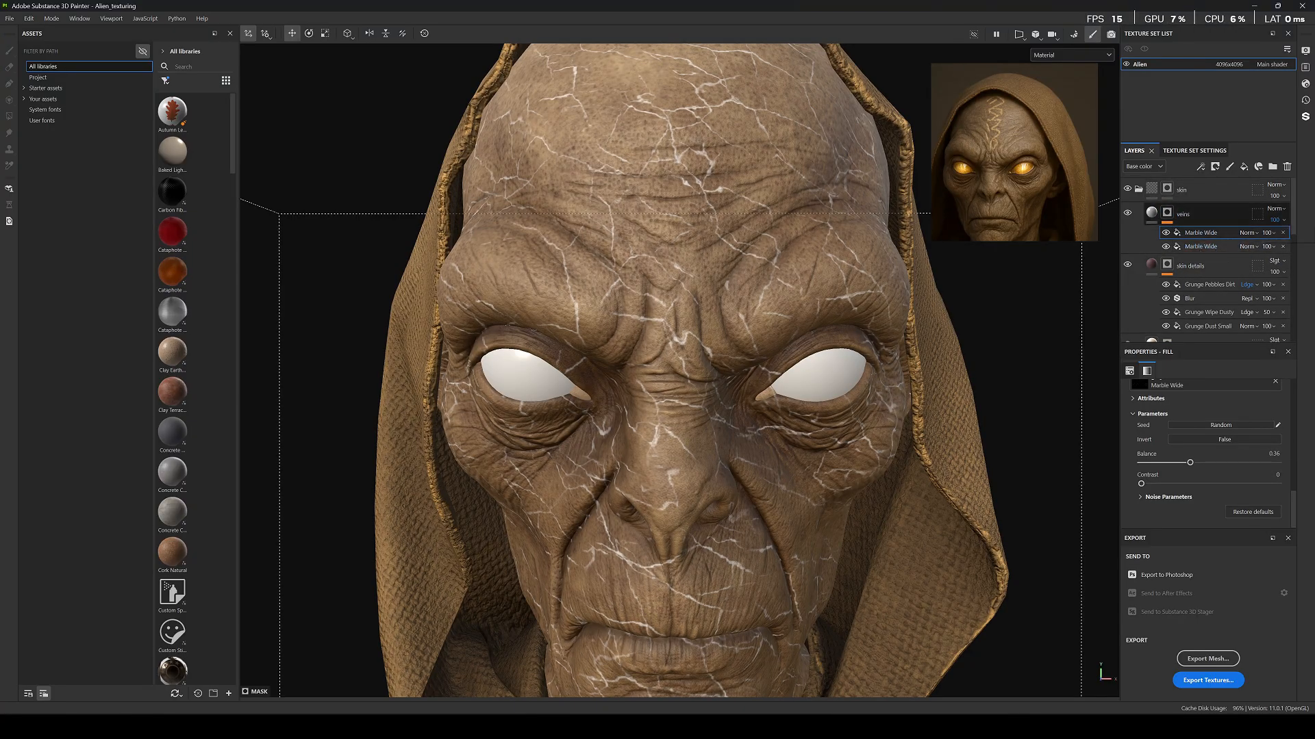
Replace the upper Marble Wide fill's grayscale with Marble Veins and blend it with Linear dodge (Add).
scroll(1181, 447, up, 2)
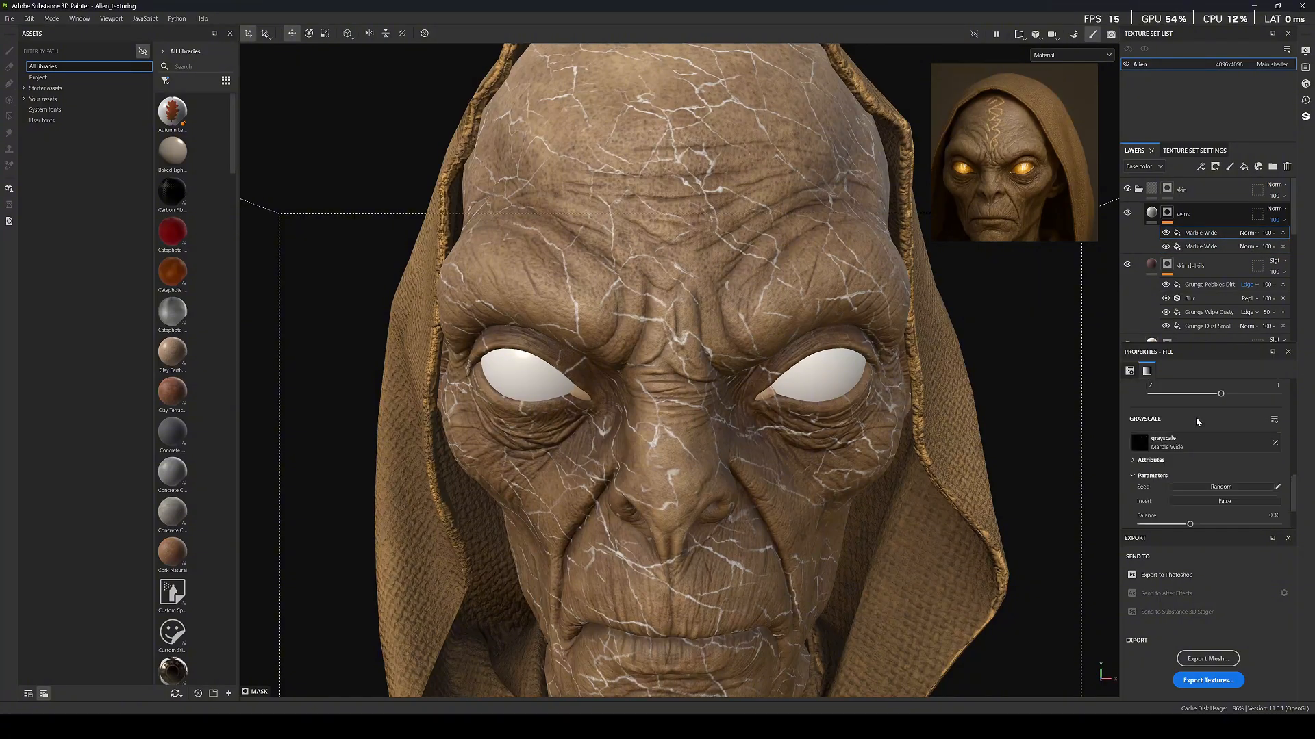
click(1181, 446)
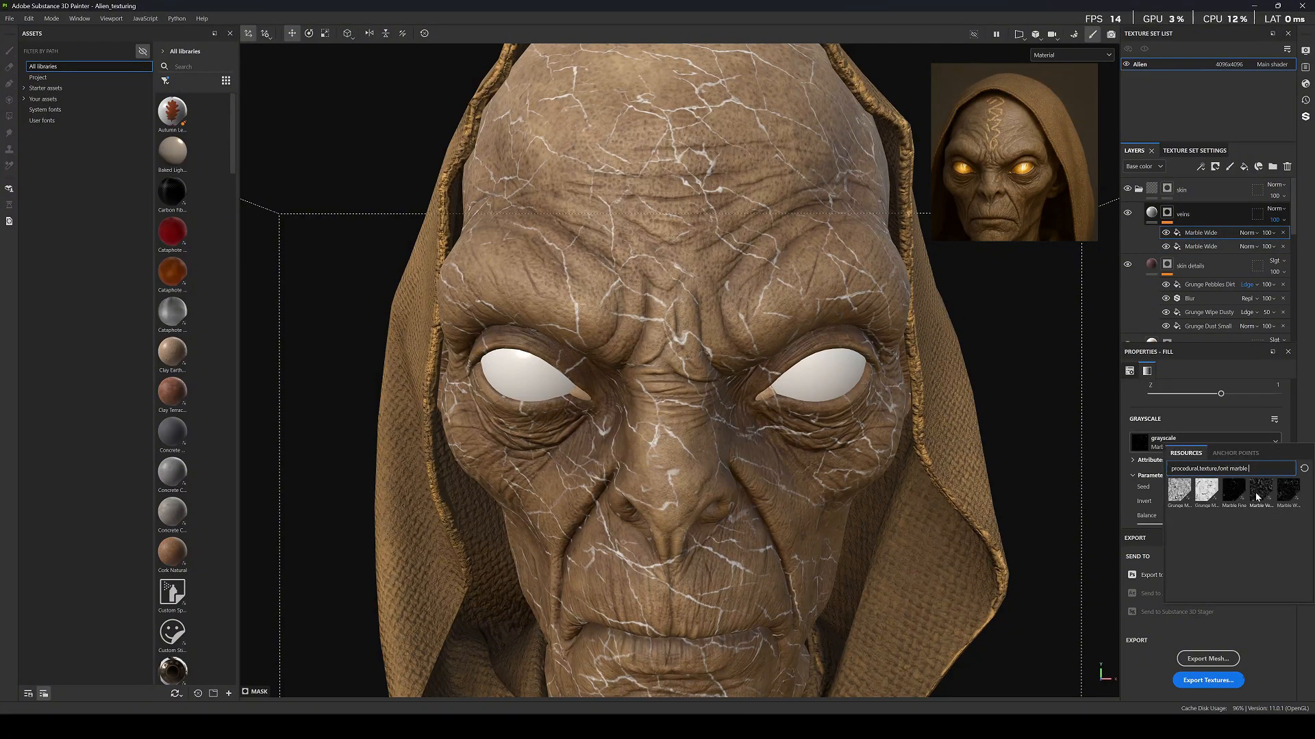
click(1257, 493)
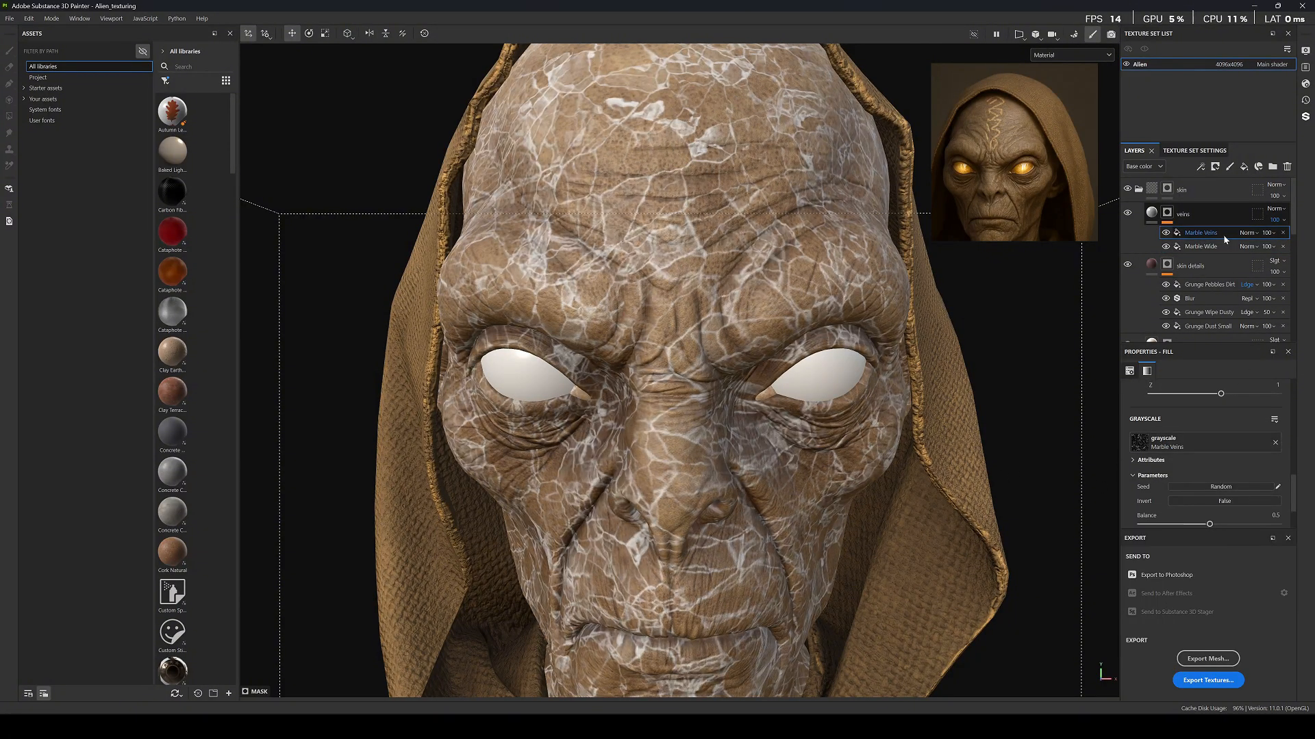
click(1247, 232)
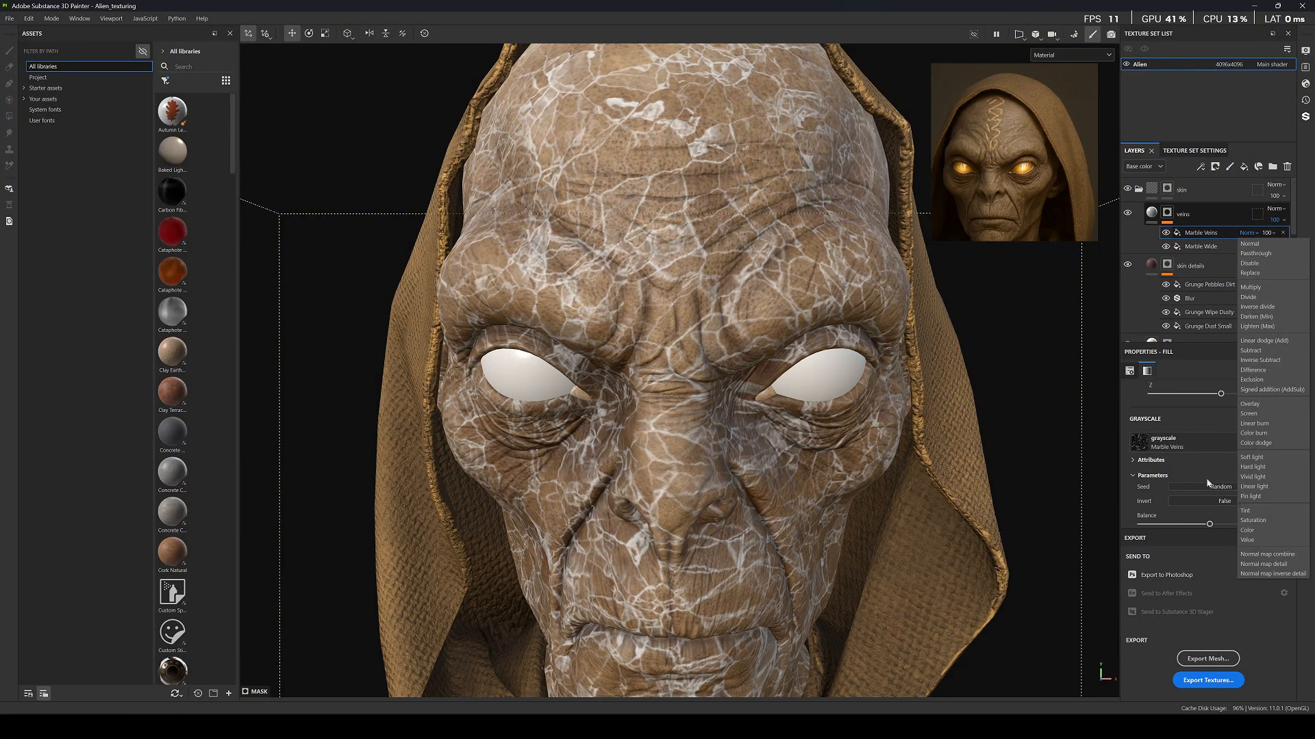
click(1247, 340)
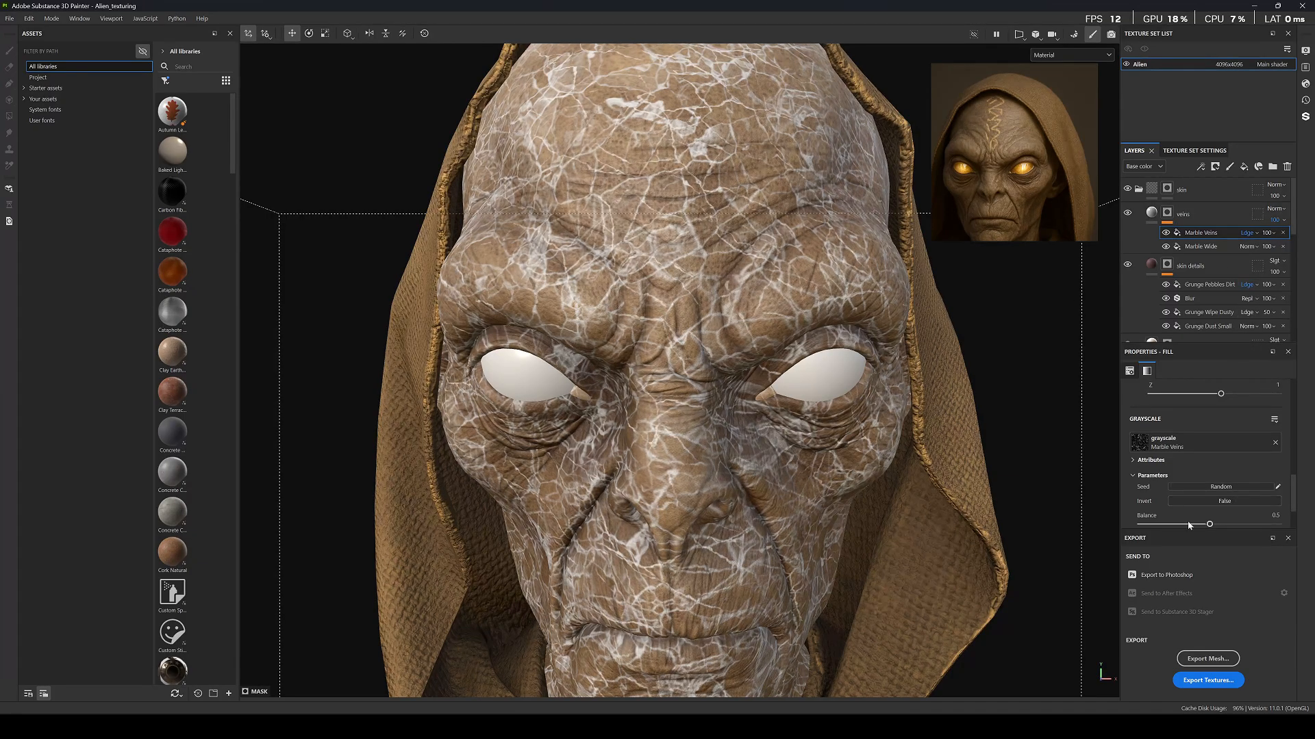
scroll(1195, 483, up, 10)
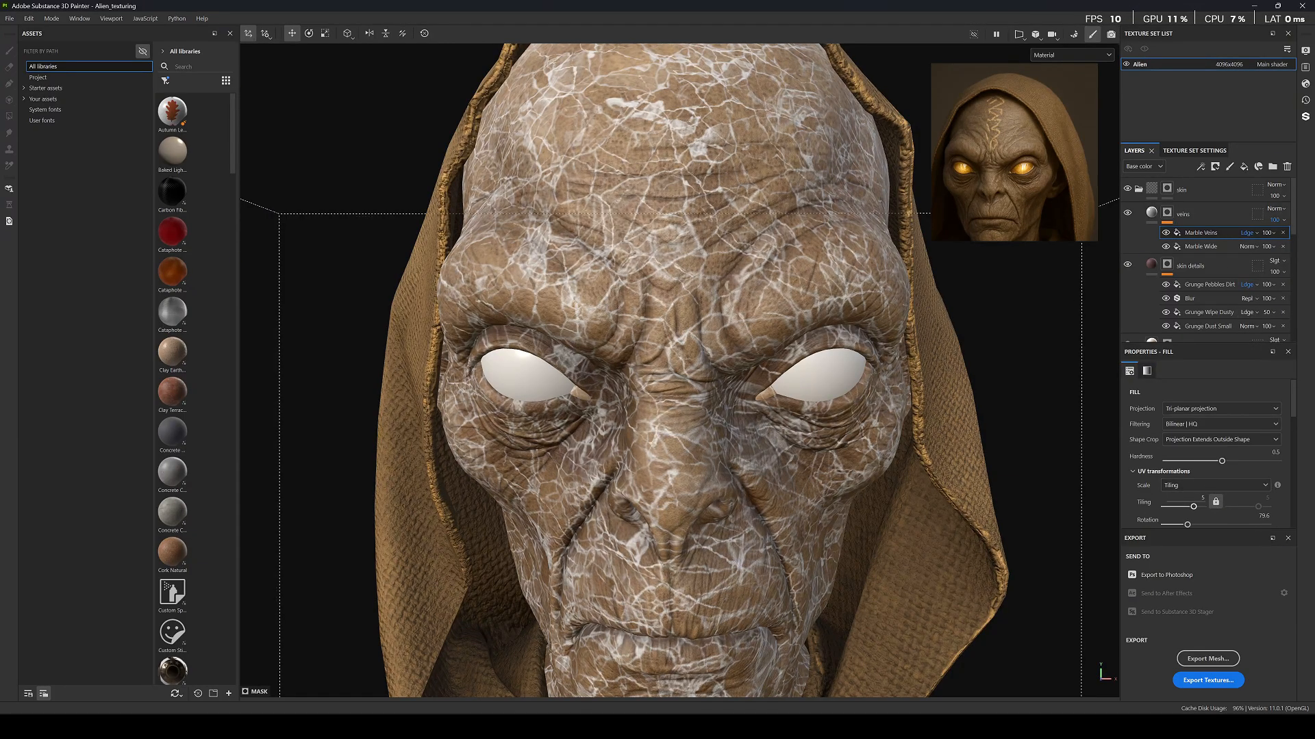
Lower the Marble Veins fill's balance to about 0.24, temporarily hiding the Marble Wide fill to judge the change.
scroll(1202, 501, down, 6)
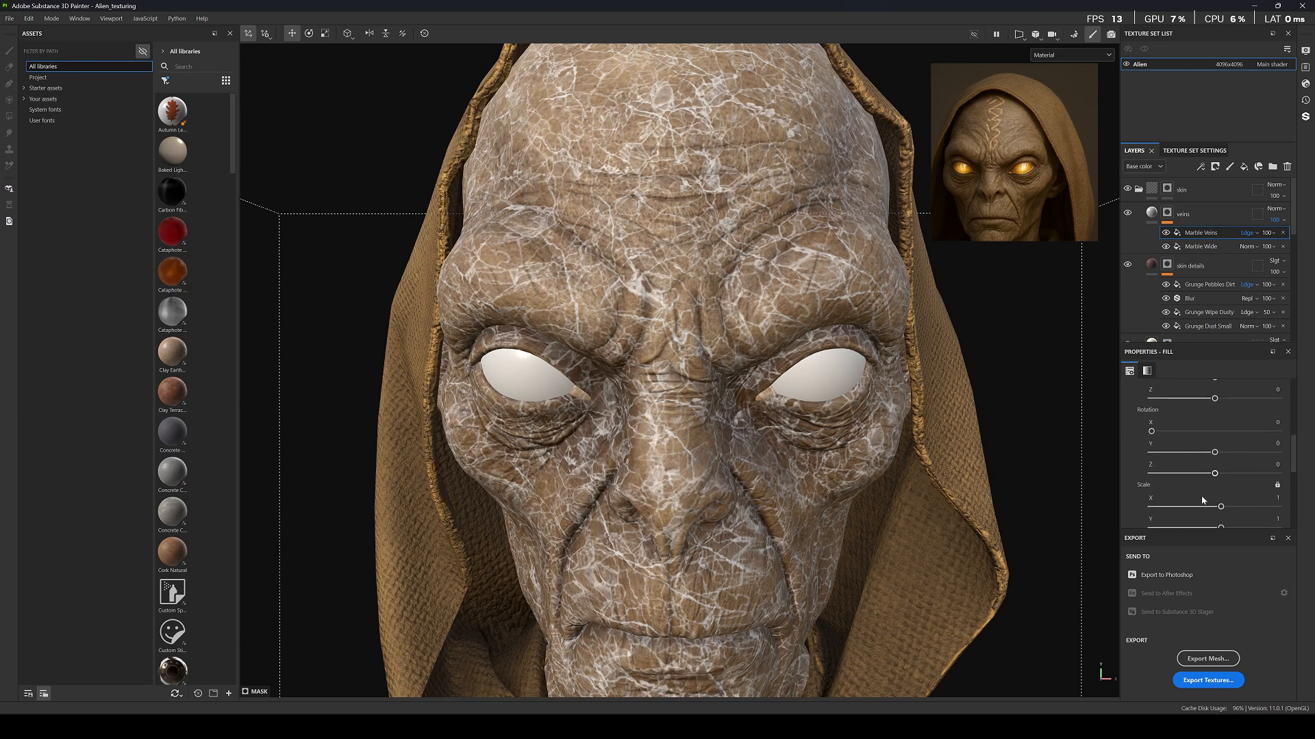
scroll(1199, 490, down, 6)
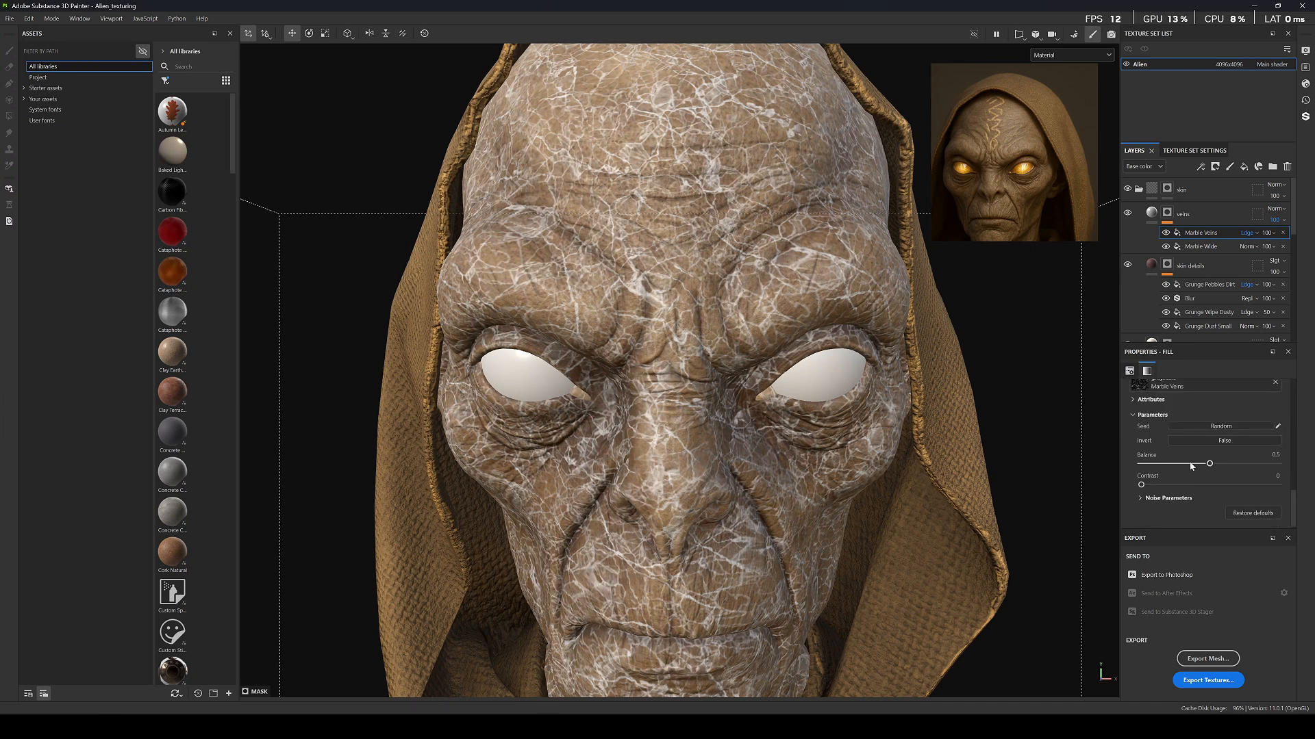
drag(1200, 463, 1195, 464)
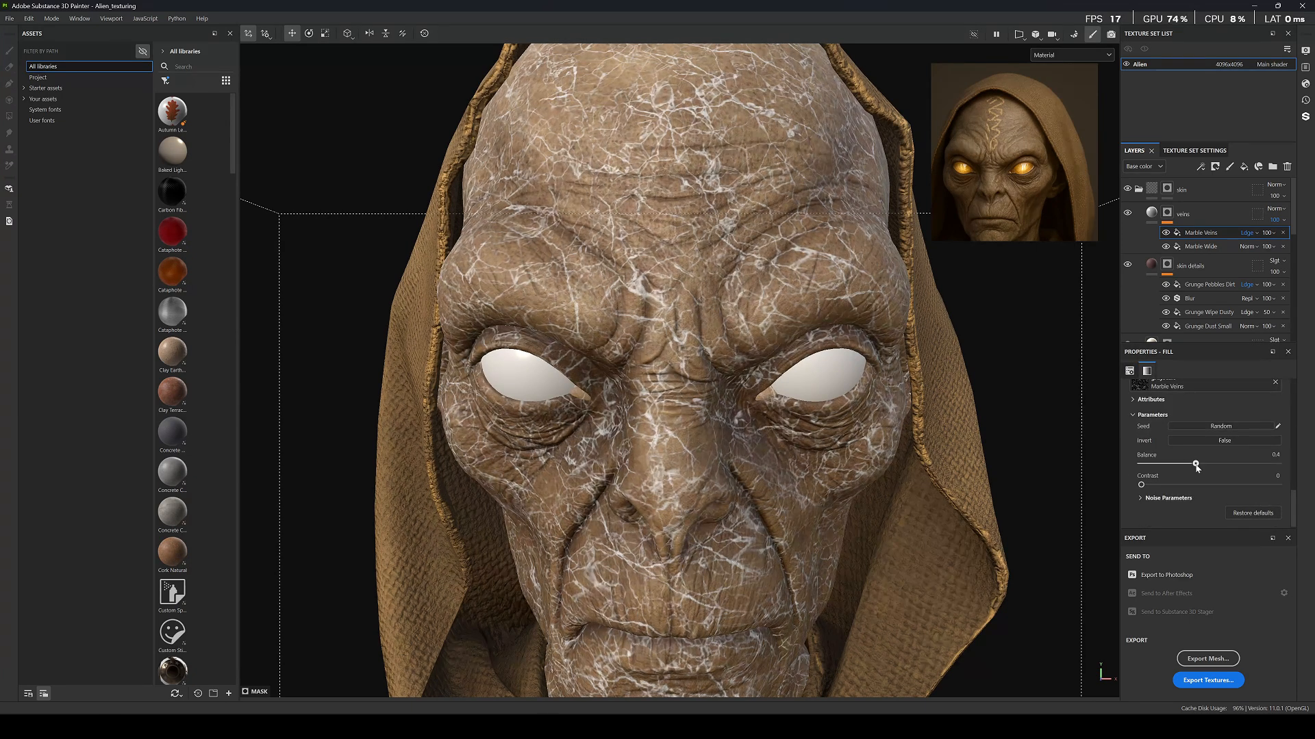
click(1165, 246)
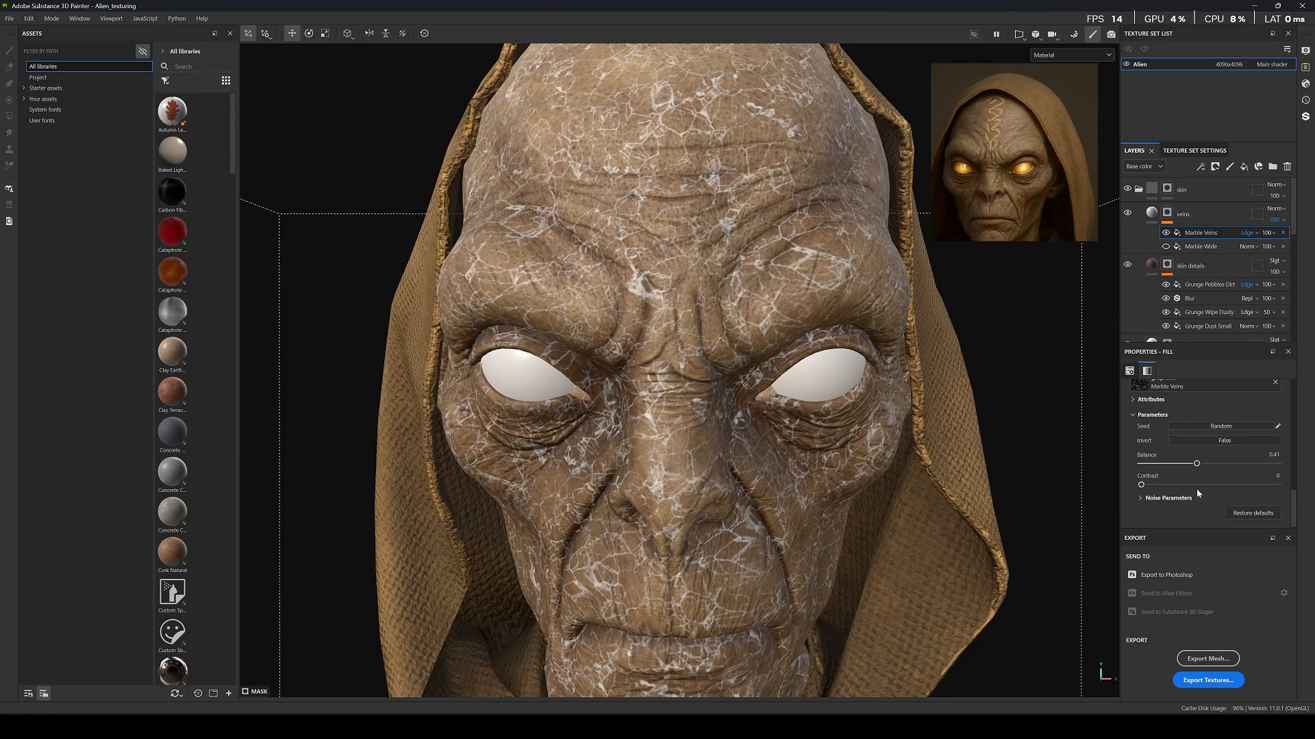
drag(1196, 465, 1173, 464)
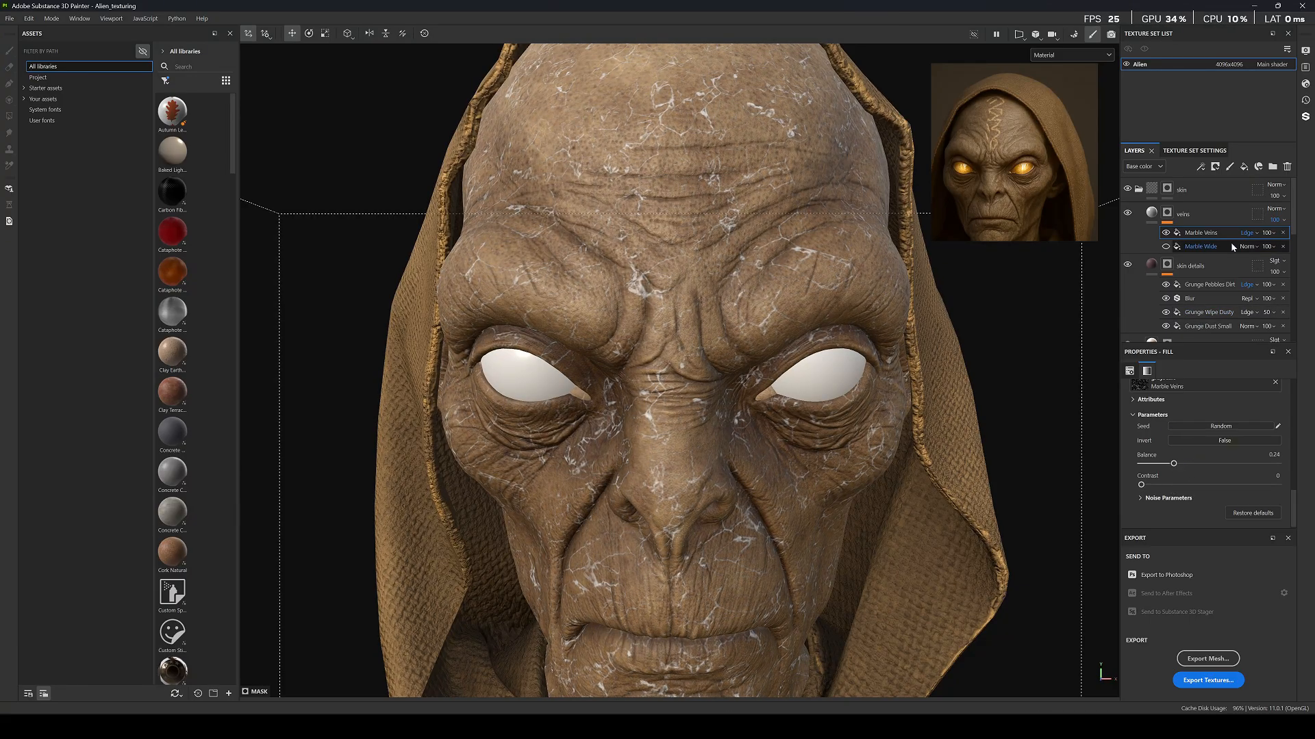
click(1165, 247)
Change the veins layer's base color to dark red 682020 and inspect it up close on the face.
click(1151, 213)
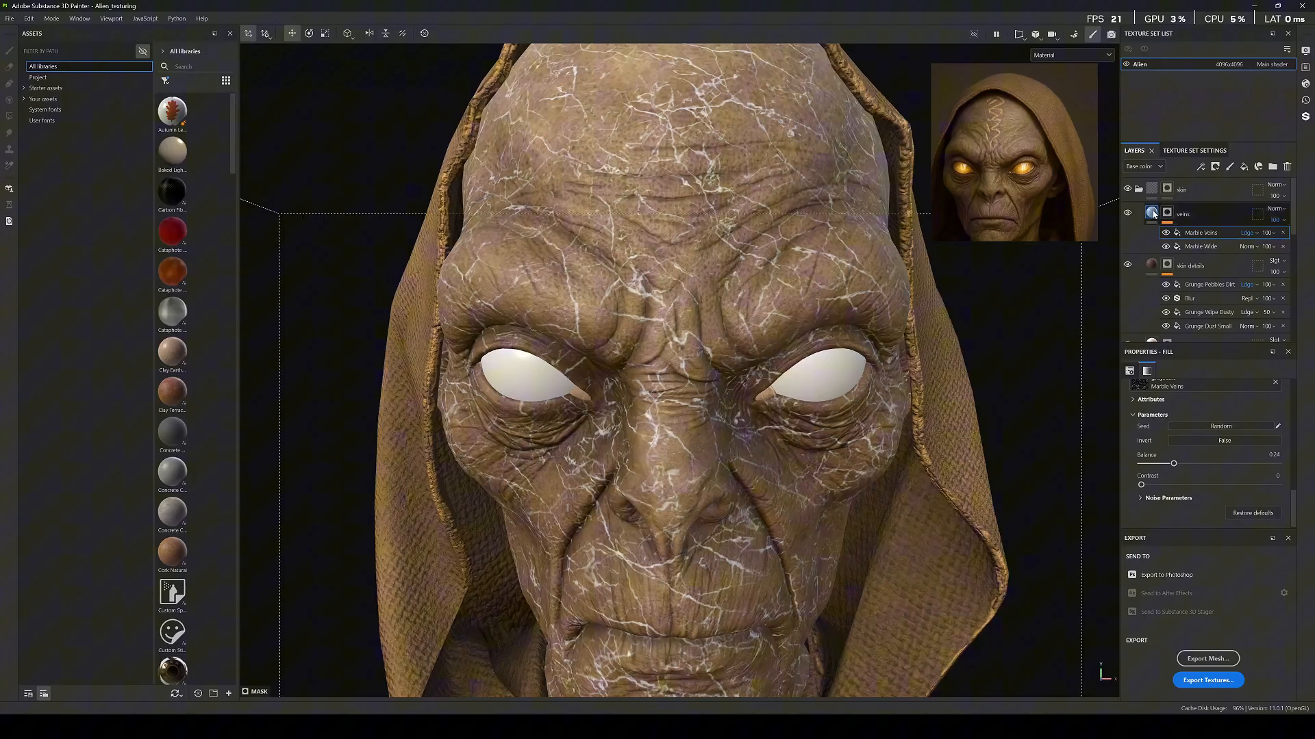
click(1235, 502)
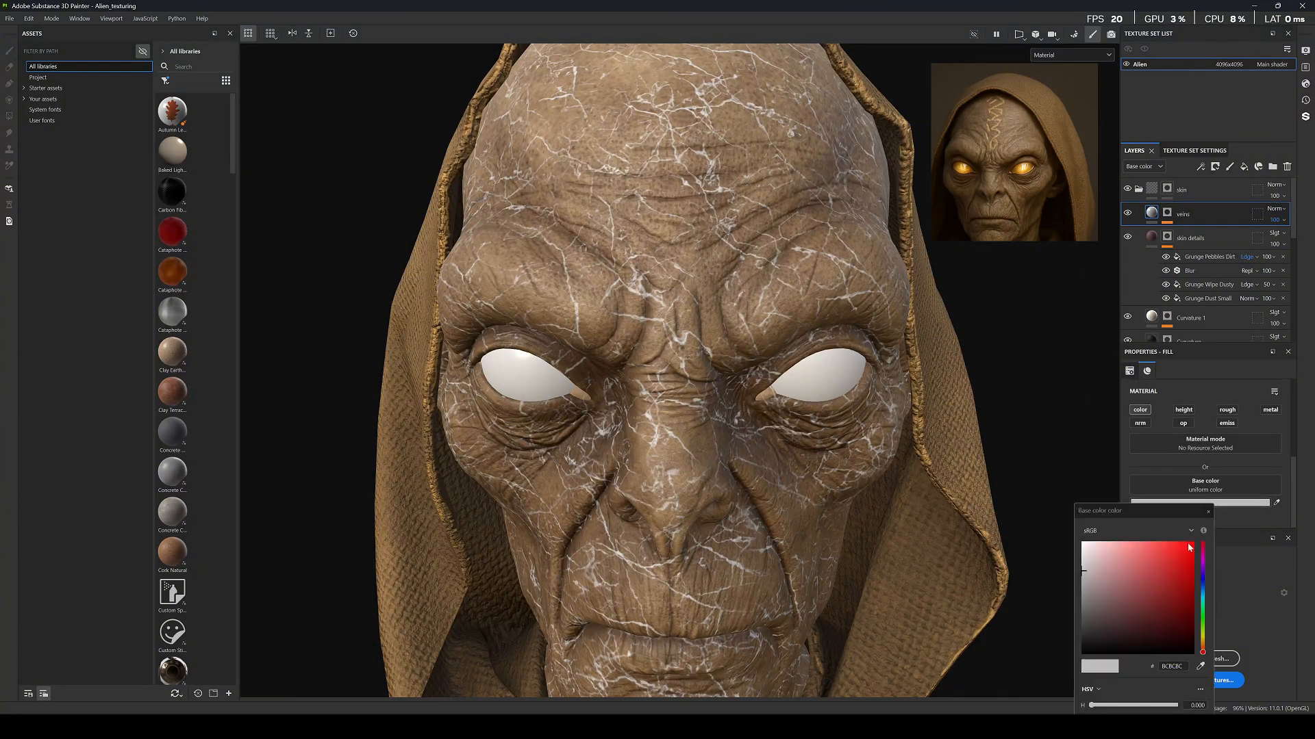
click(1157, 608)
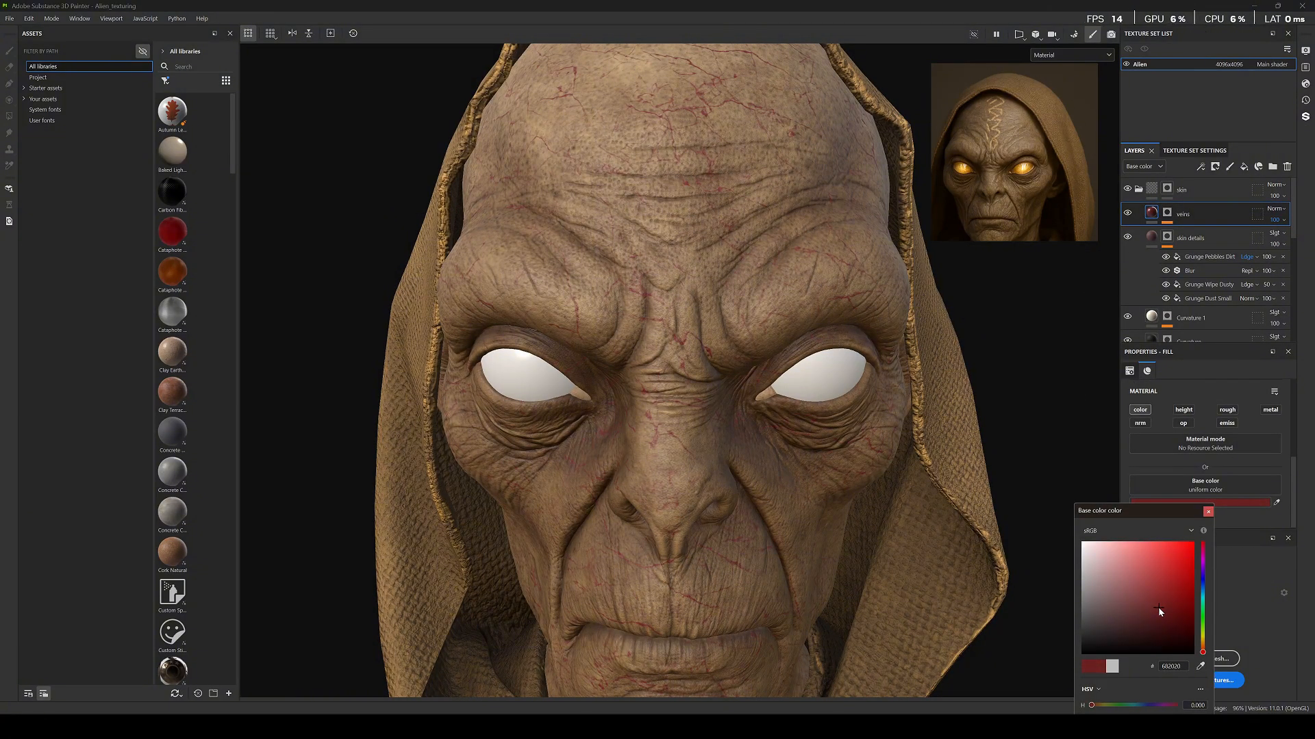
click(1208, 512)
scroll(681, 336, up, 4)
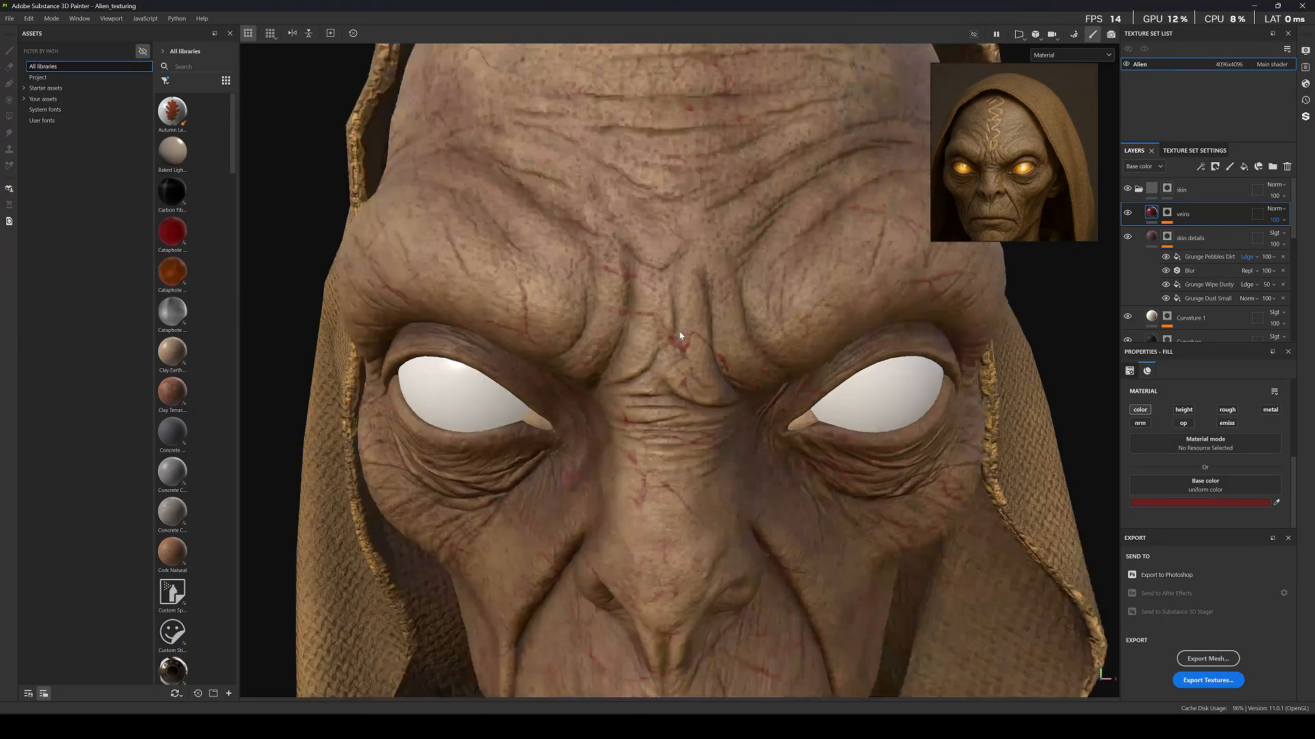
scroll(671, 317, down, 8)
alt+drag(783, 383, 650, 438)
scroll(650, 441, up, 6)
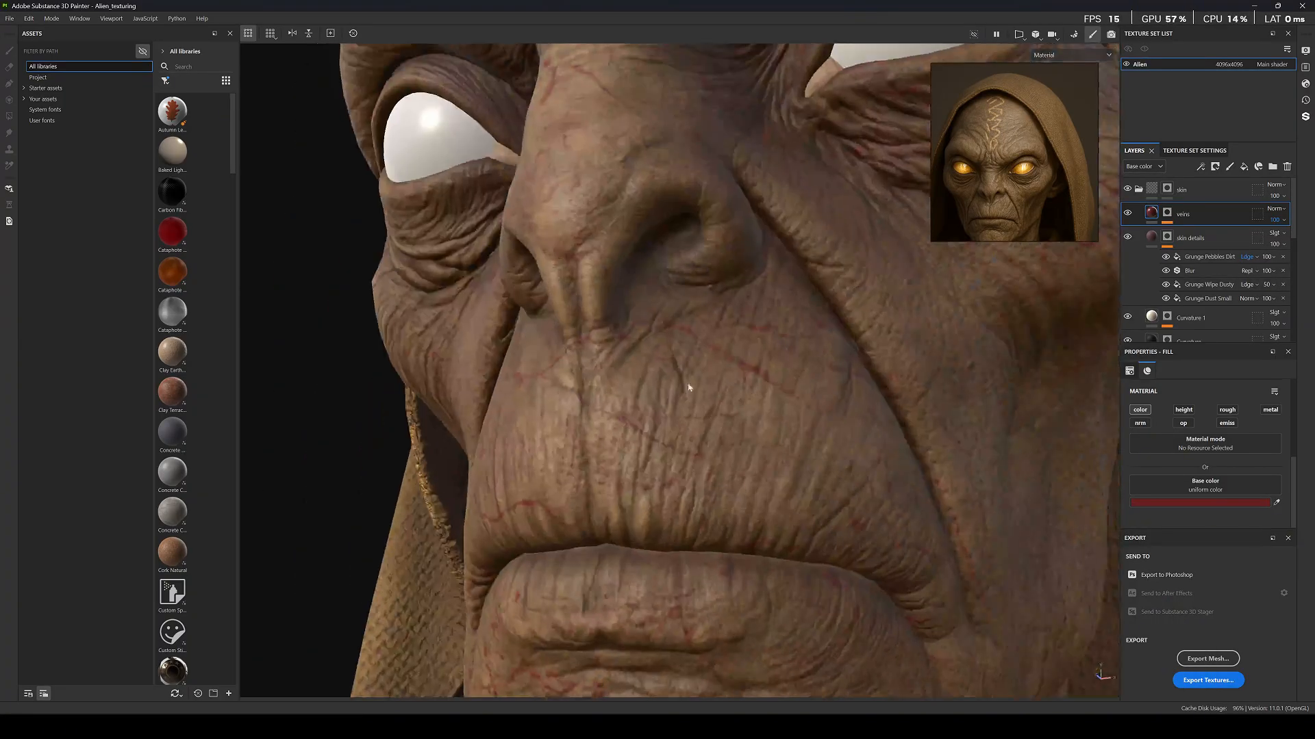
scroll(733, 399, down, 1)
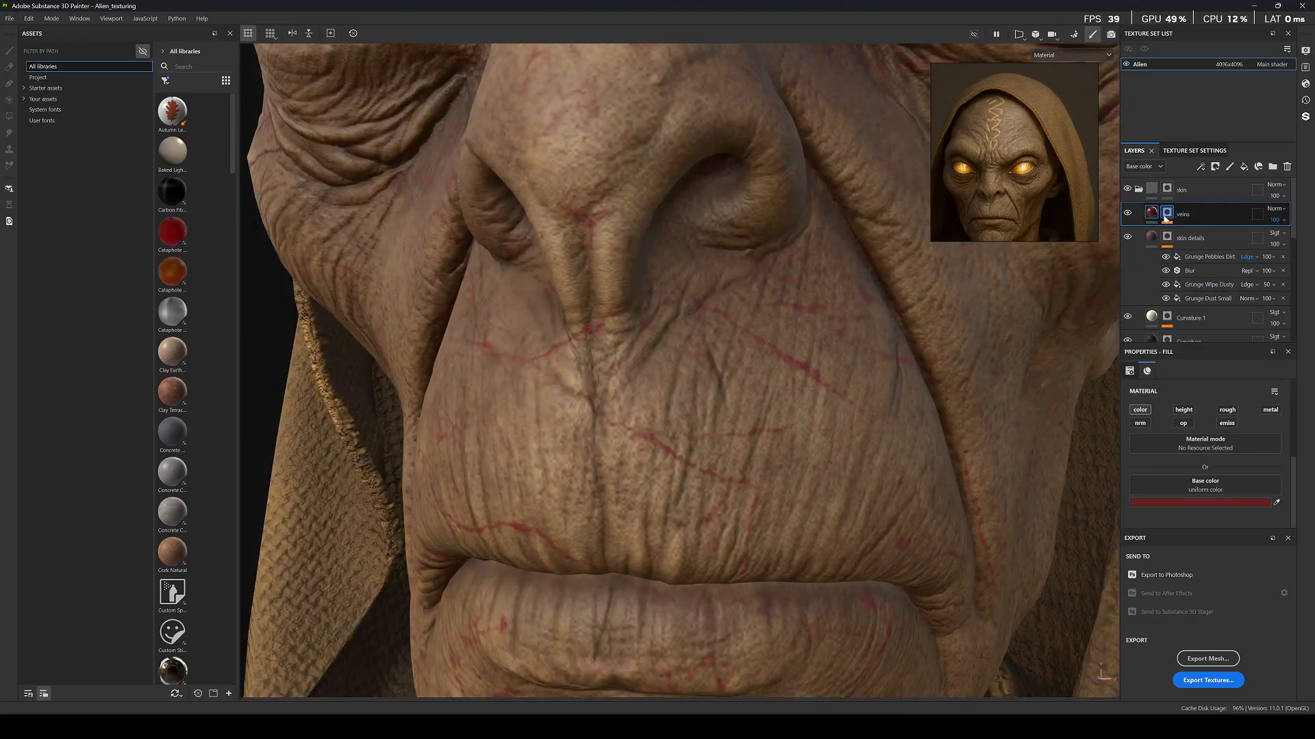
Set the rotation of the Marble Wide fill in the veins mask to about 45.23.
click(1167, 212)
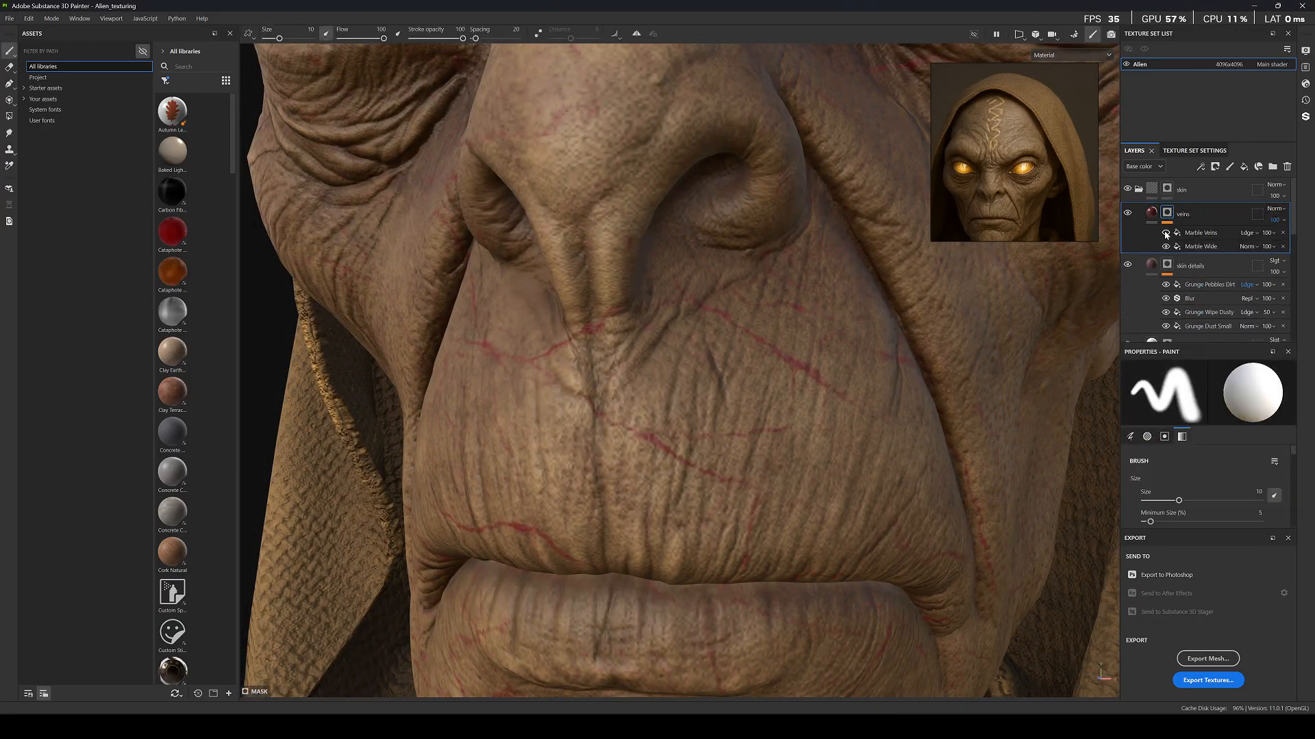
click(1202, 246)
scroll(1181, 473, up, 3)
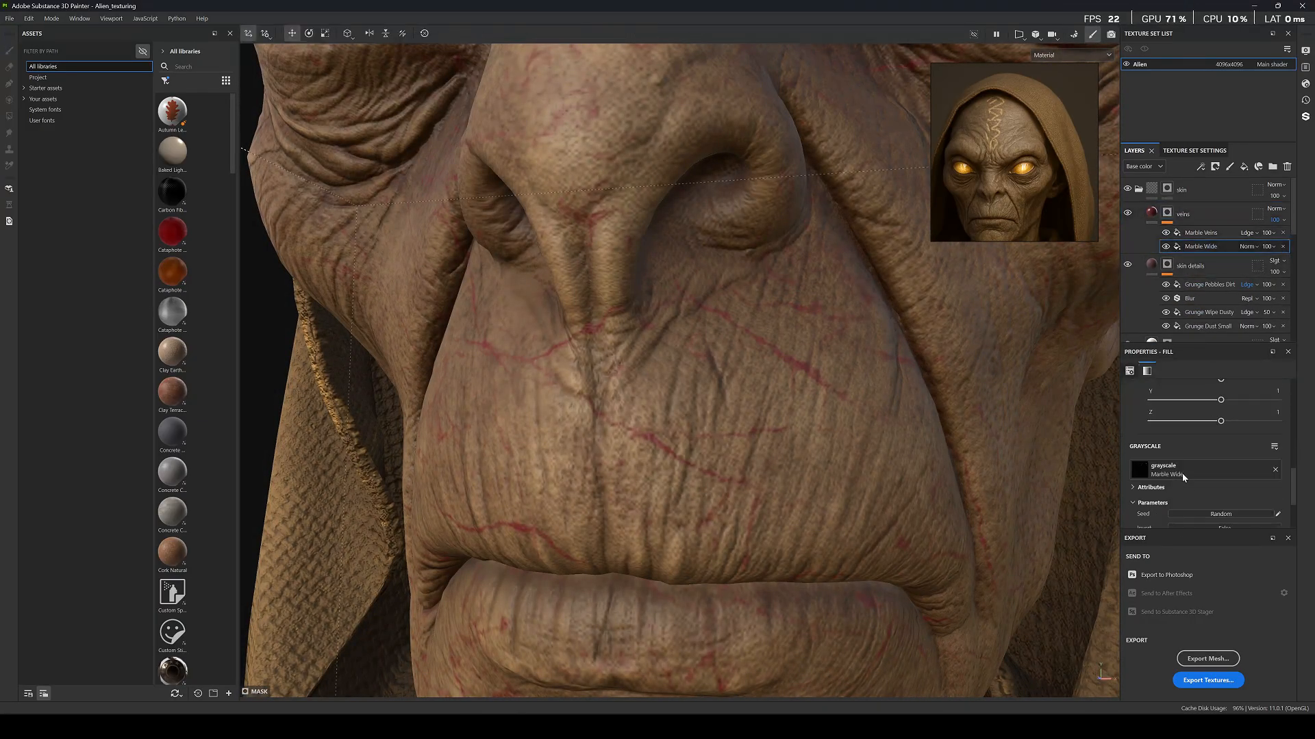
click(1133, 445)
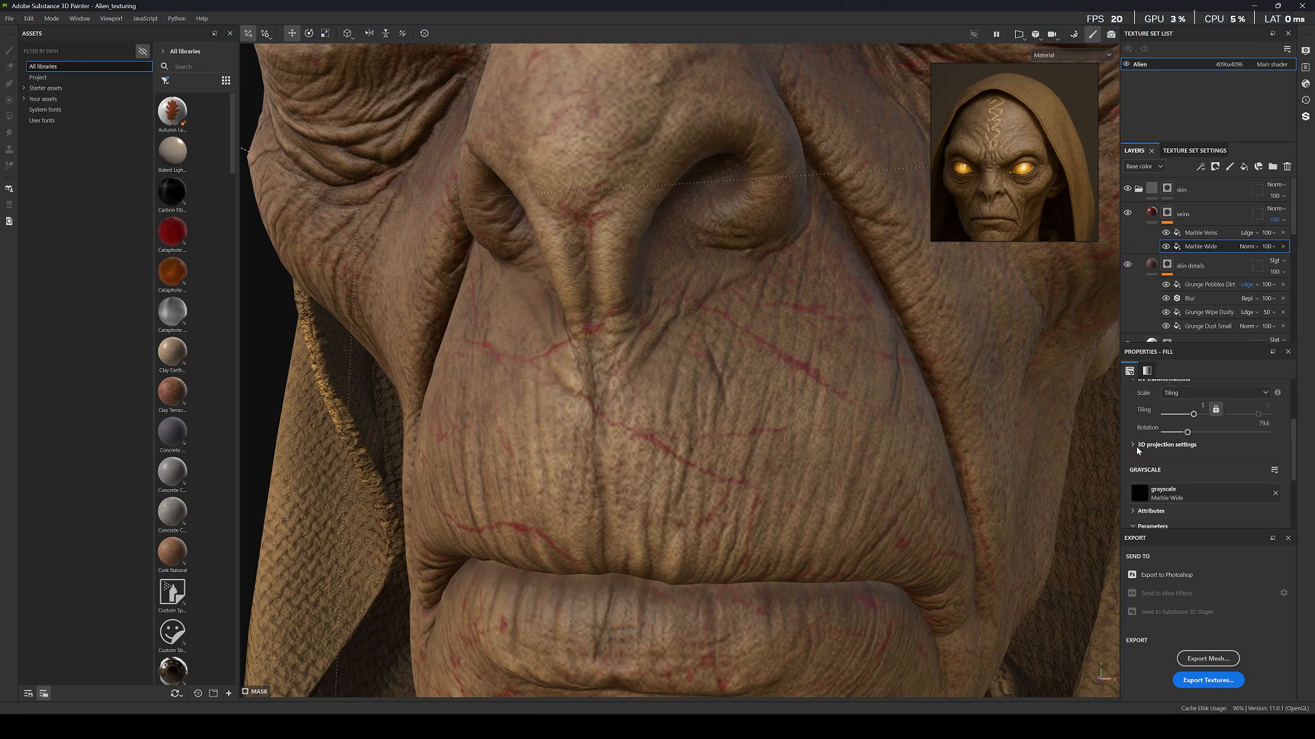
drag(1185, 434, 1178, 434)
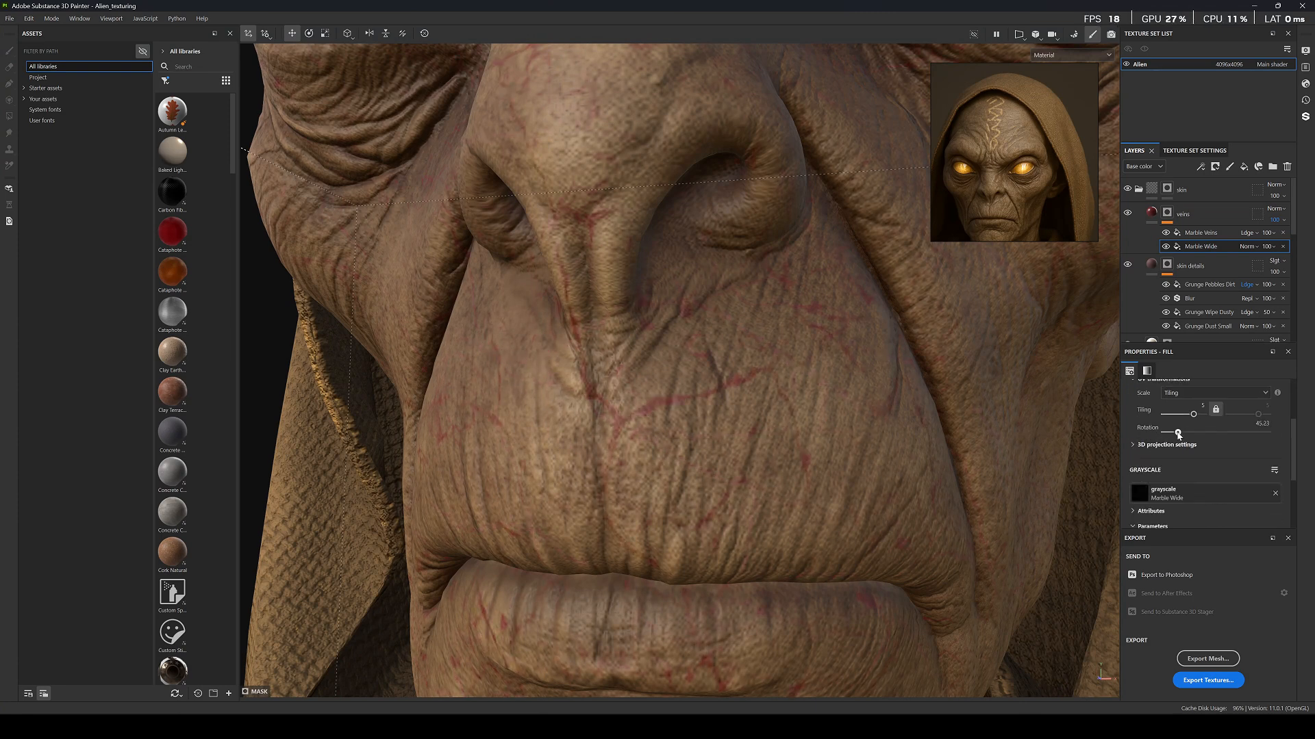
scroll(801, 454, down, 5)
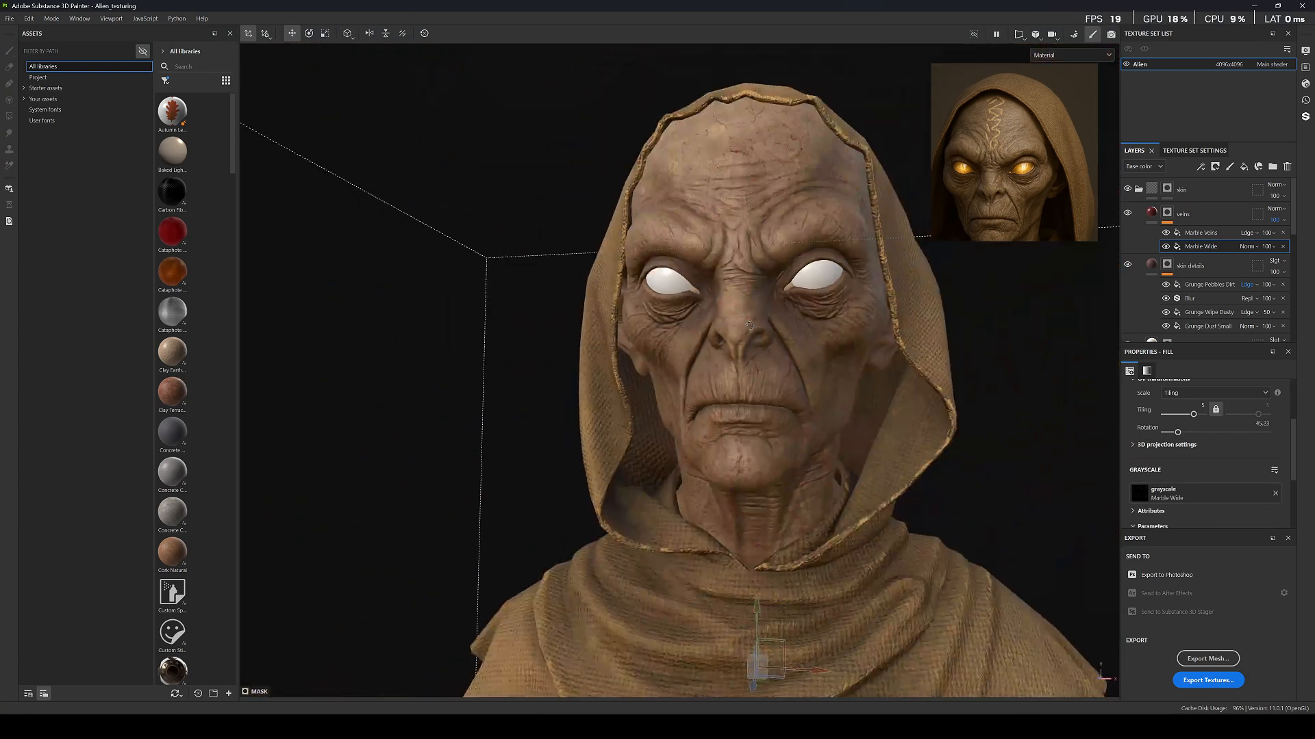
Set the opacity of both the Marble Wide and Marble Veins fills in the veins mask to 30.
scroll(750, 287, up, 3)
click(1266, 247)
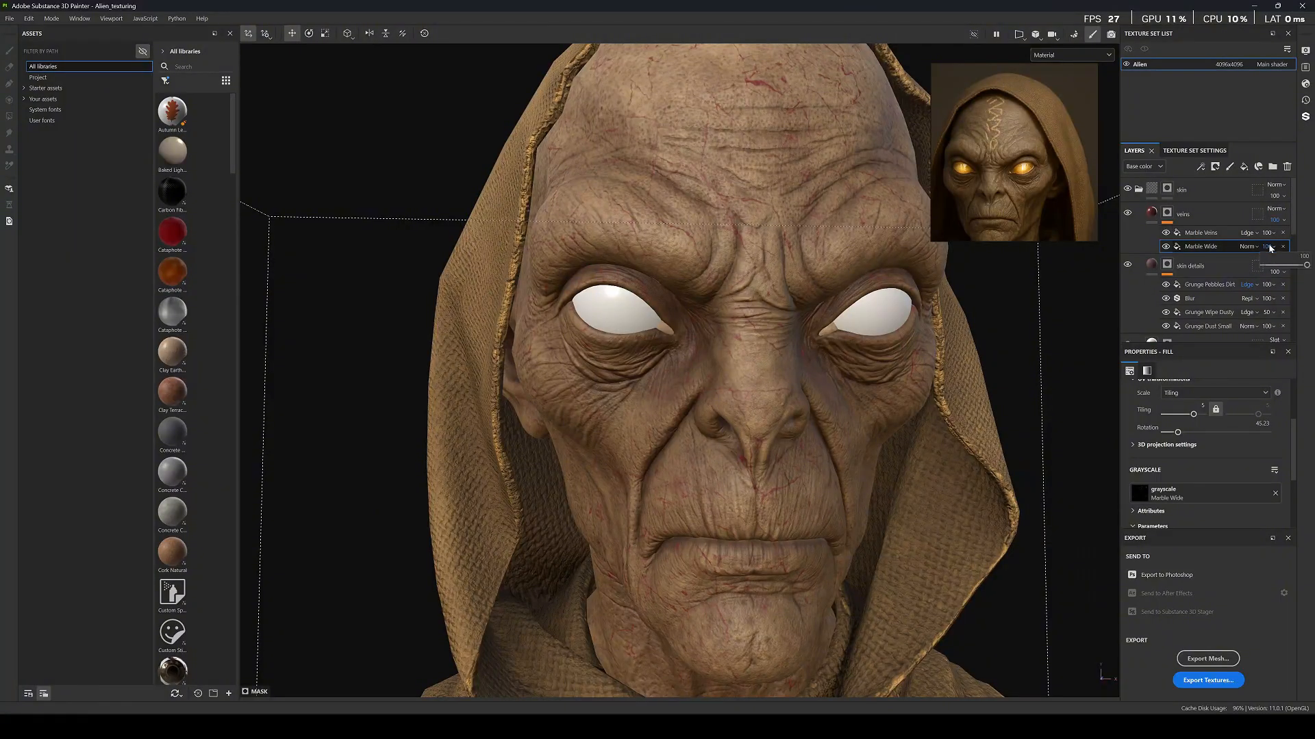
text(30)
key(Return)
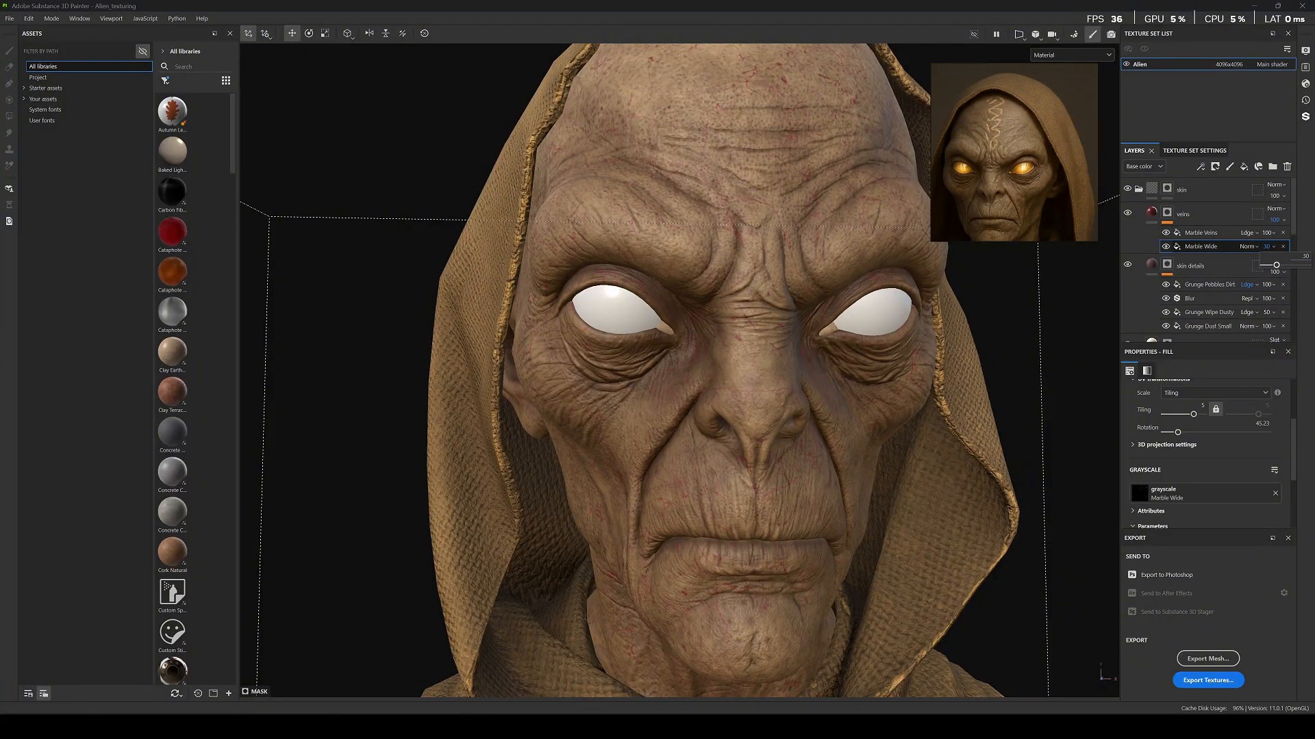
click(1266, 233)
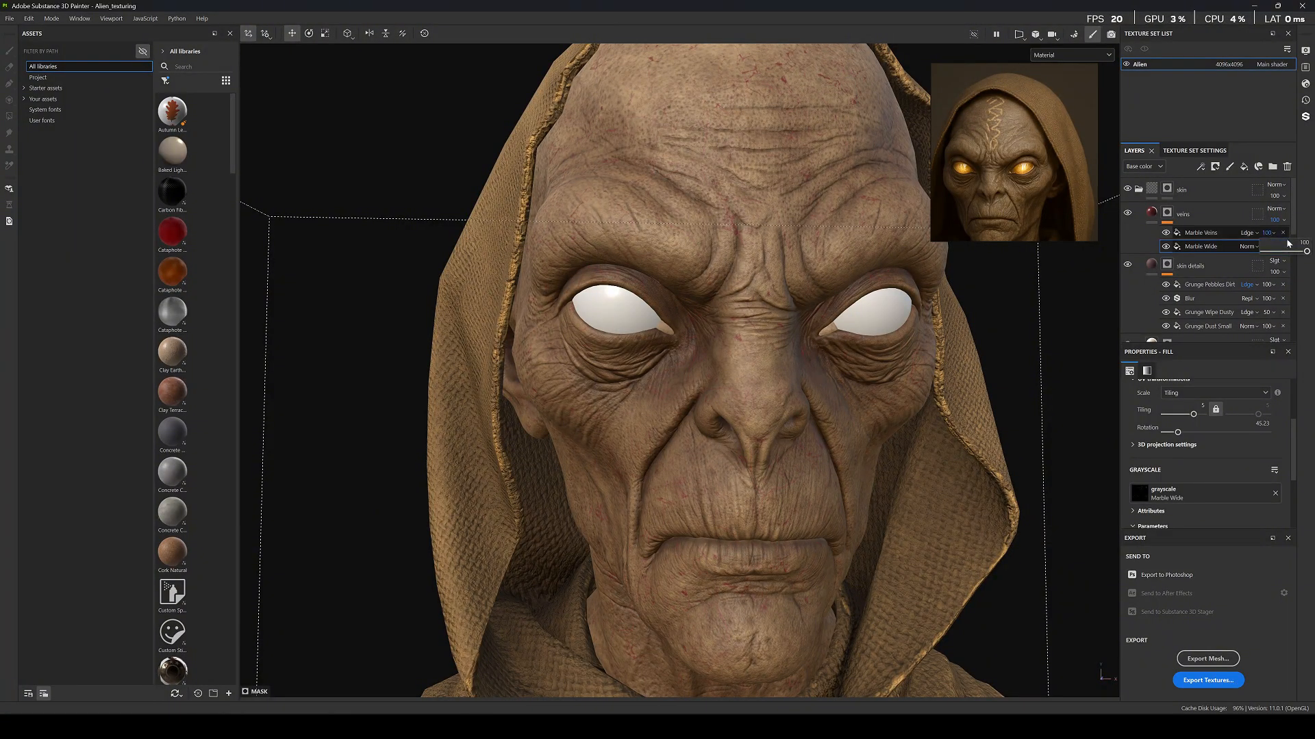
text(30)
key(Return)
click(1230, 244)
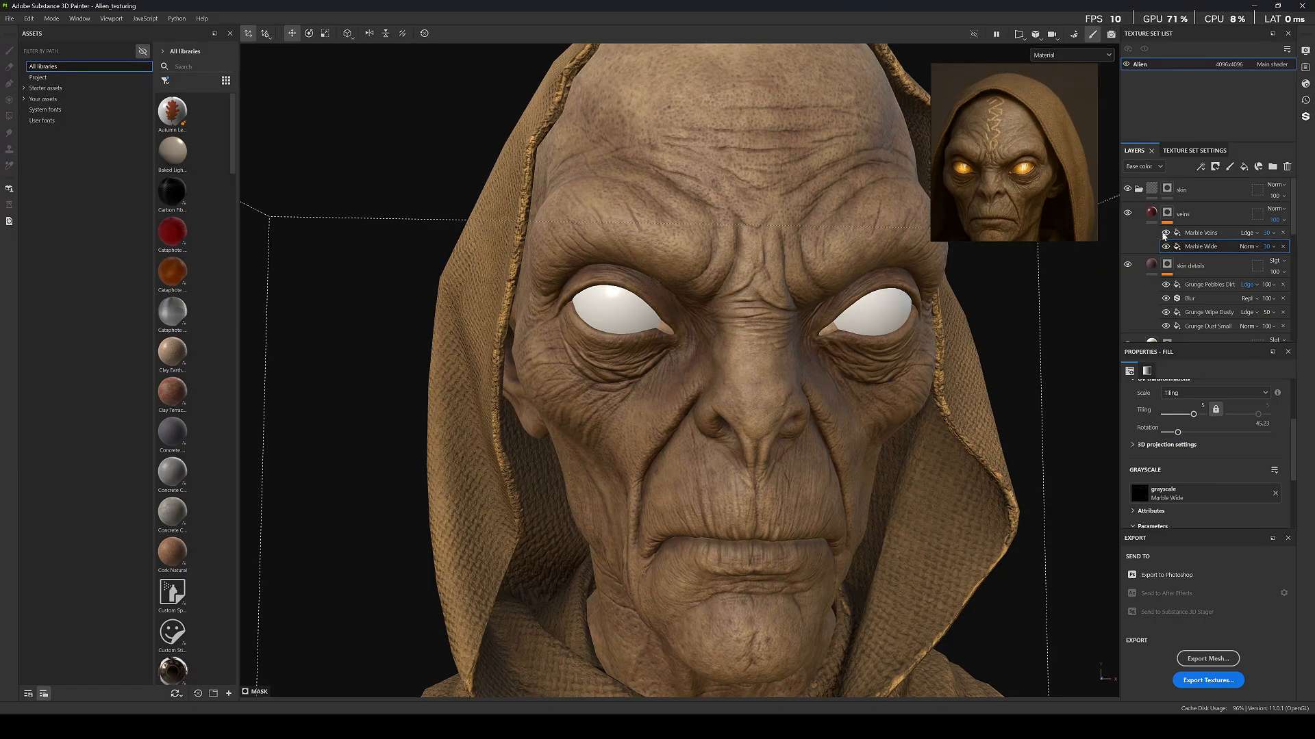
Show only the base color channel in the viewport and set the Marble Veins fill's opacity to 50.
scroll(832, 221, up, 4)
key(c)
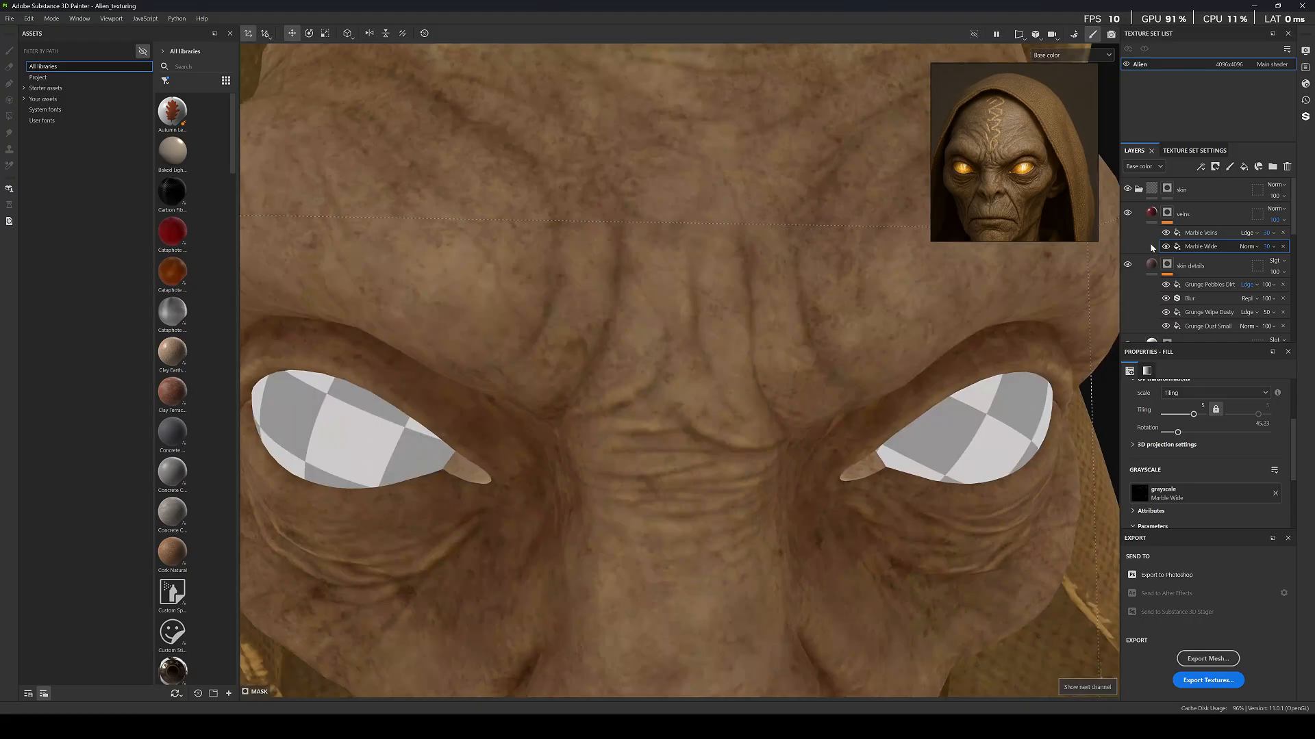
click(1195, 232)
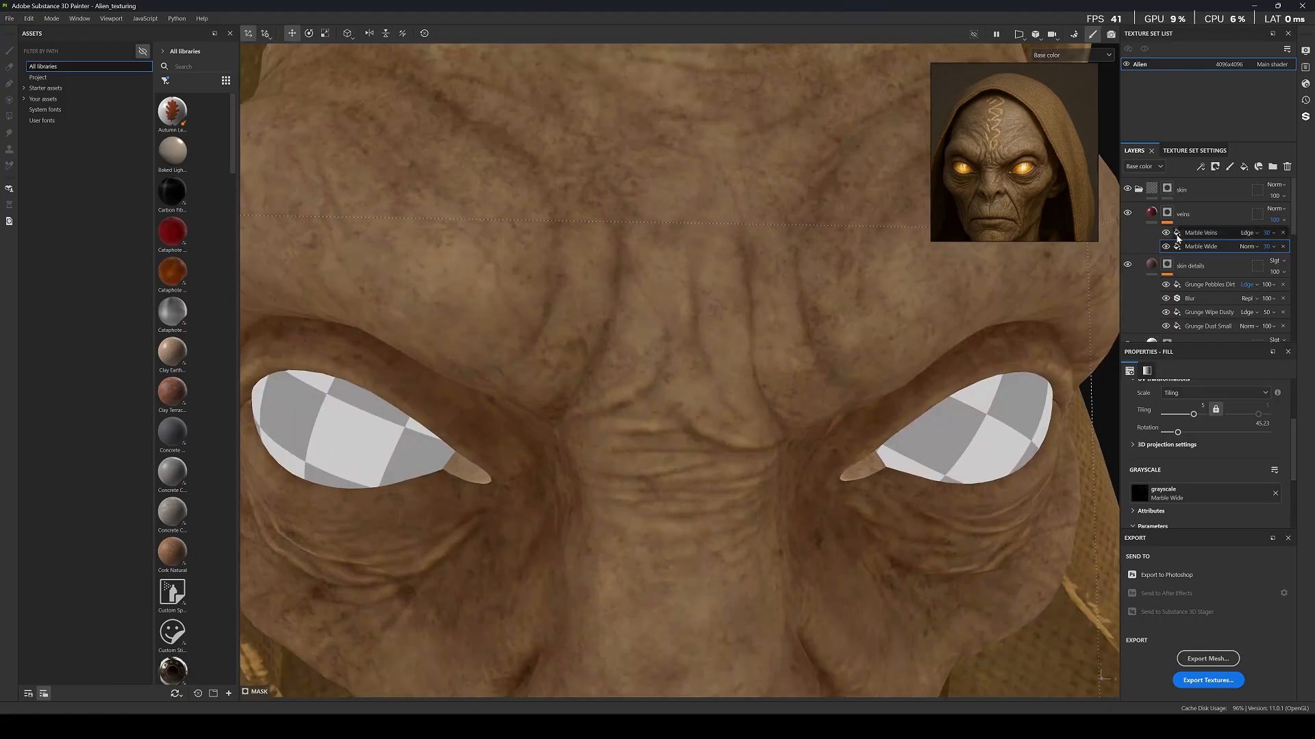
click(1266, 246)
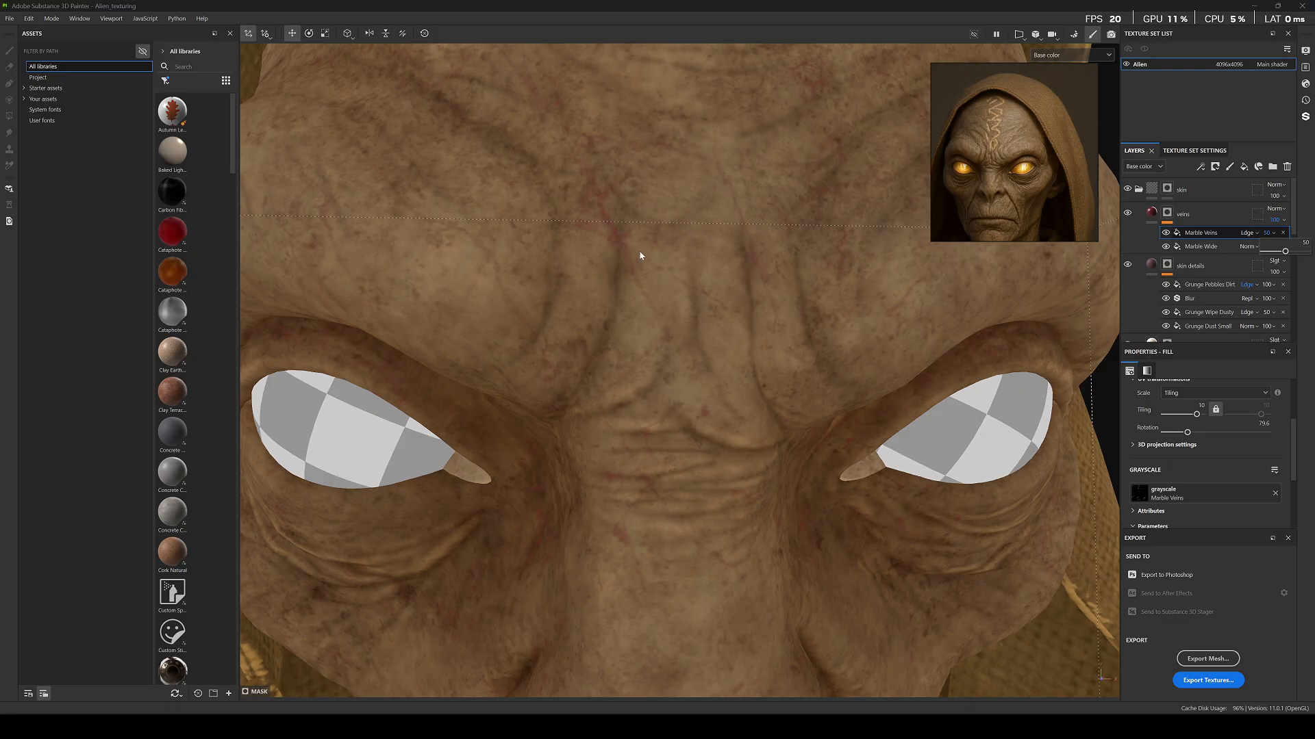
alt+drag(640, 255, 713, 284)
scroll(713, 283, down, 6)
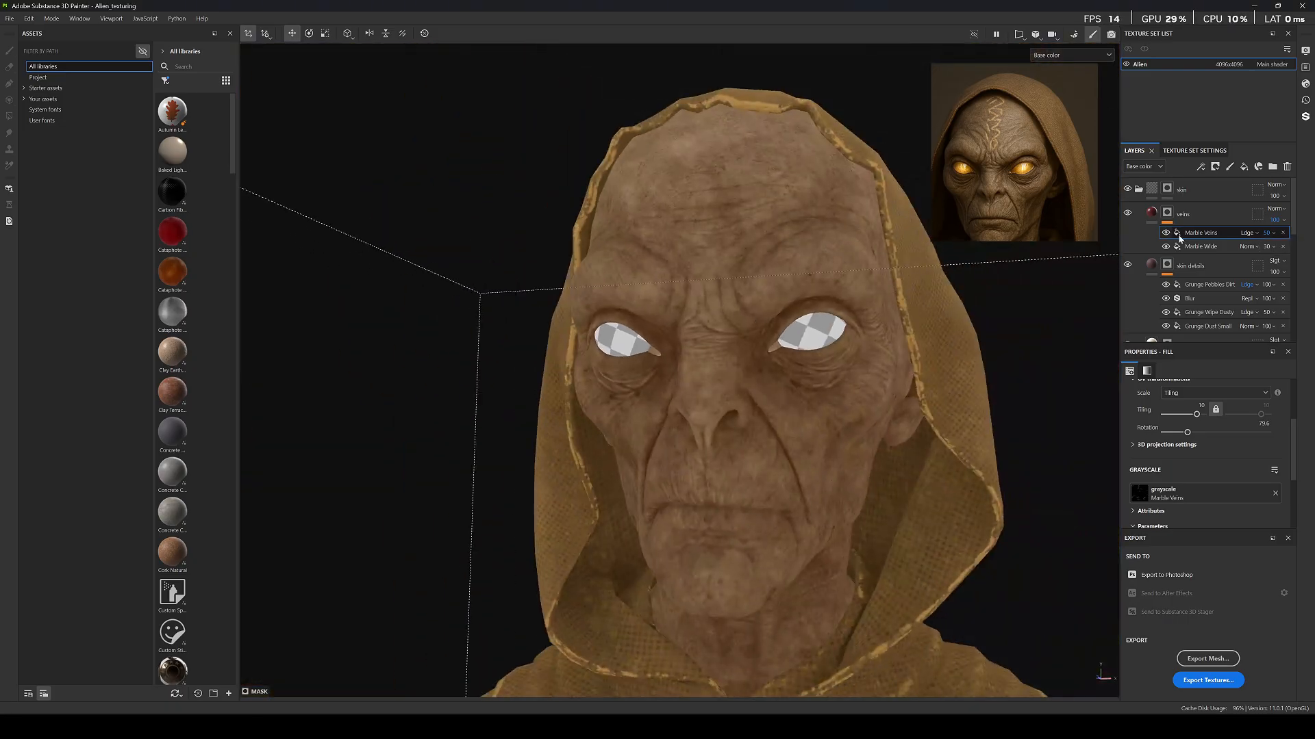
Duplicate the Marble Veins fill in the veins mask and replace the copy's grayscale with Marble Fine.
right_click(1178, 235)
click(1218, 280)
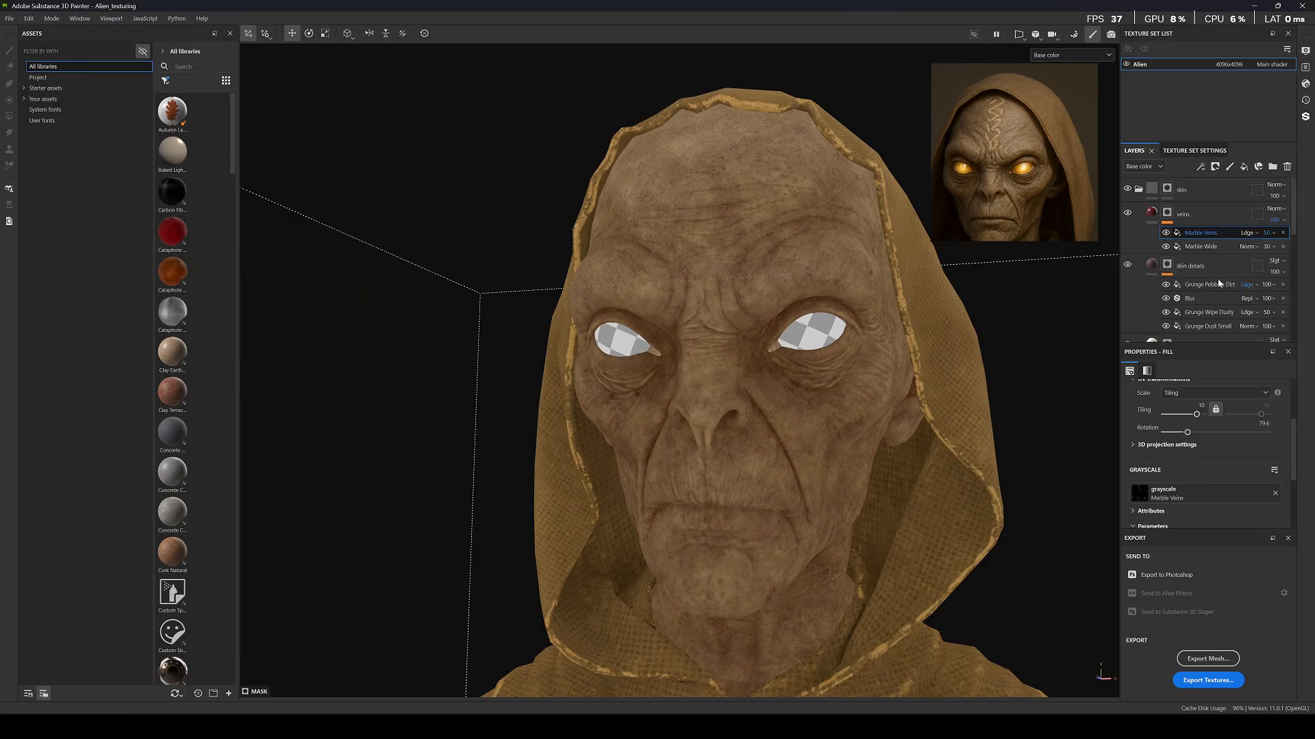
click(1179, 497)
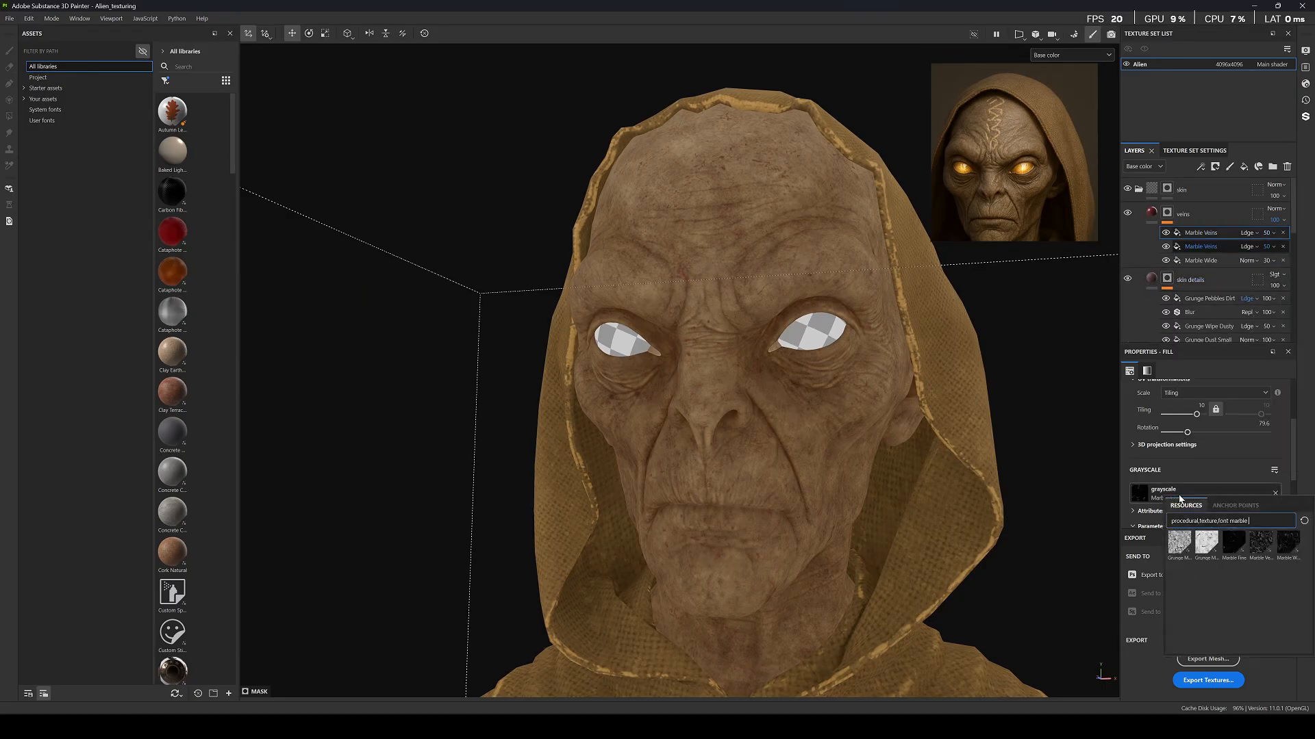
click(1237, 550)
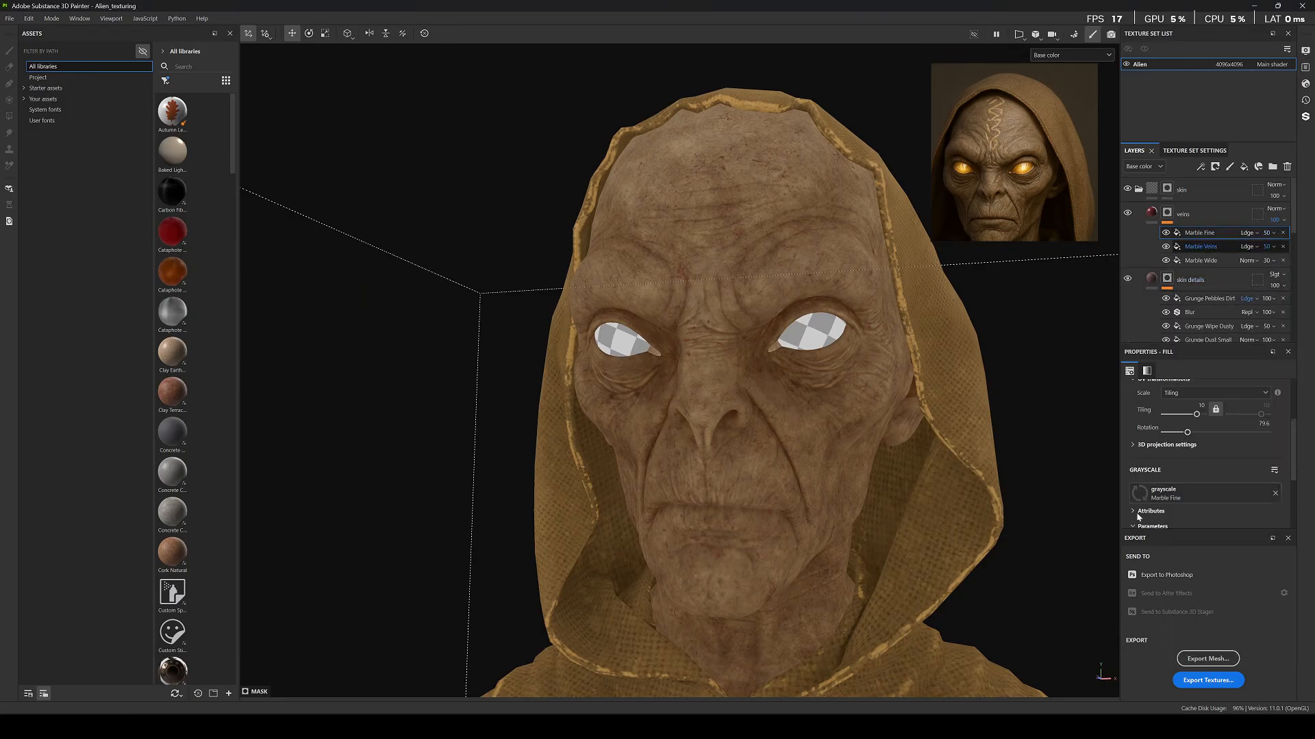
Raise the Marble Fine fill's opacity to 100 and check the veins across the face.
scroll(758, 340, up, 5)
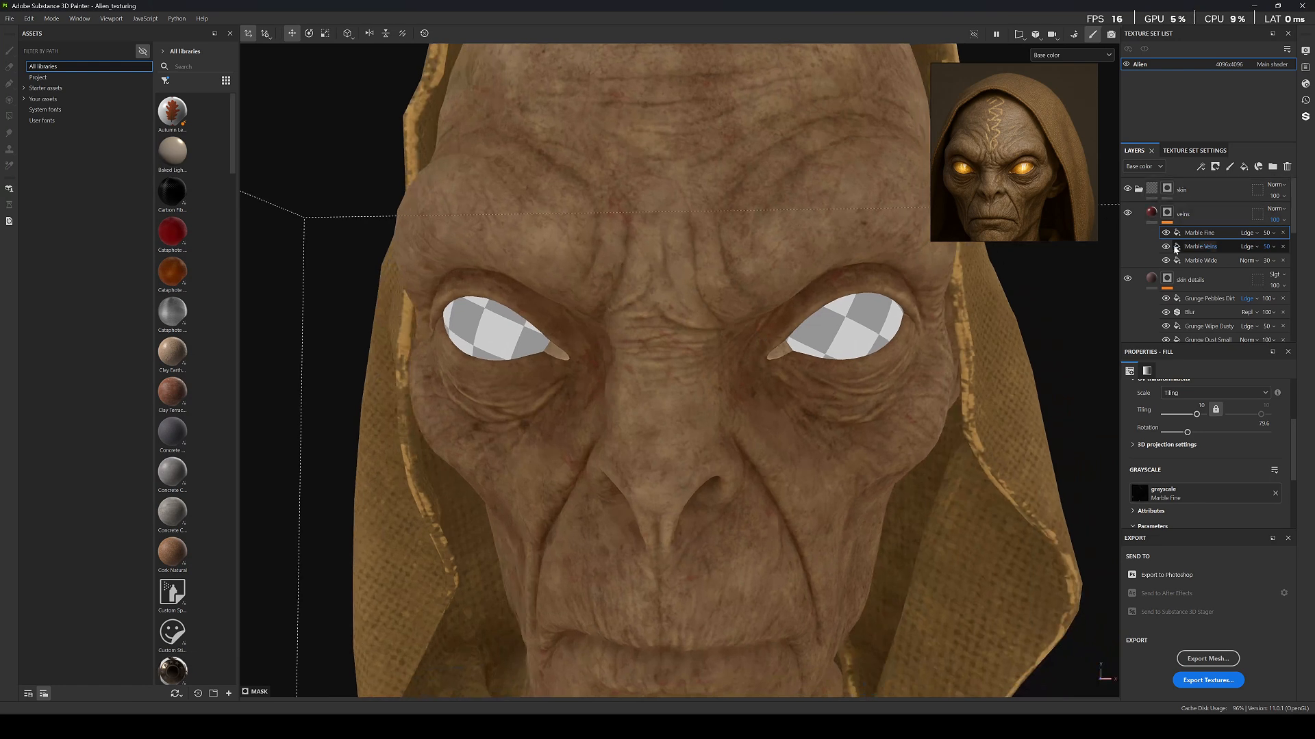
click(1268, 238)
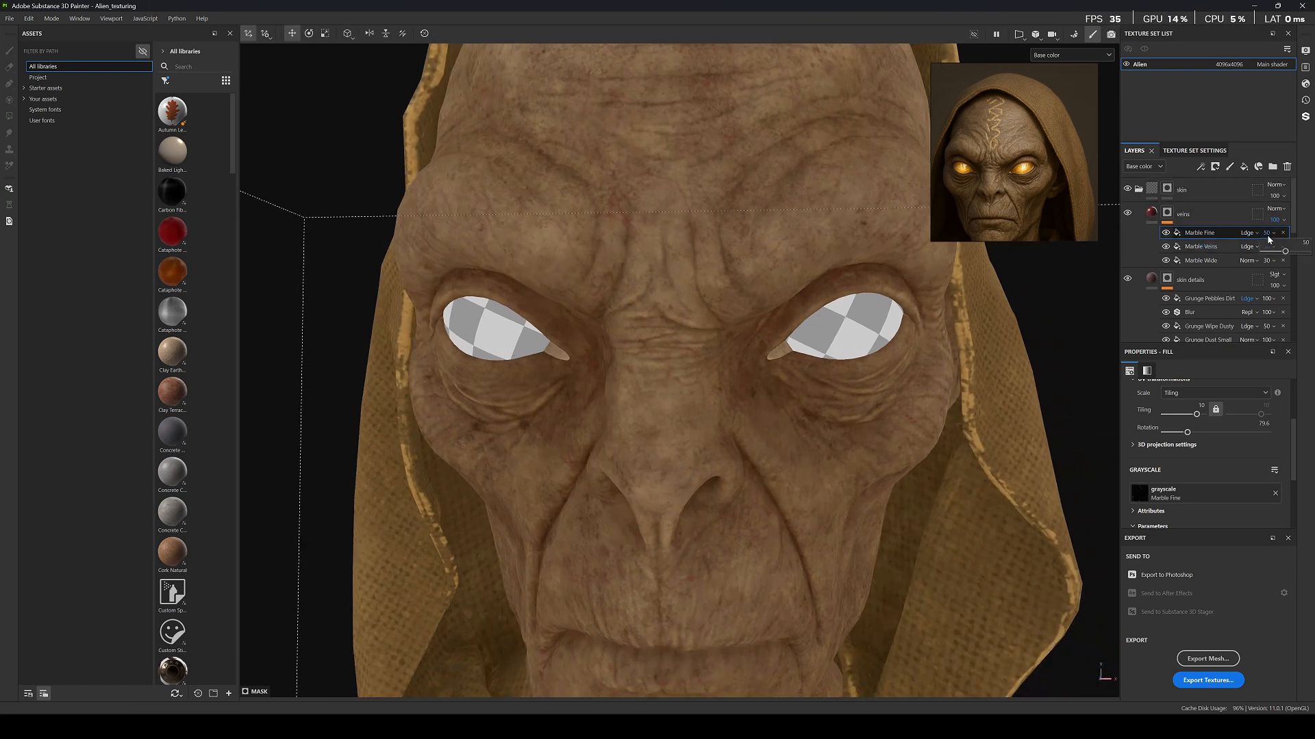
drag(1285, 253, 1309, 251)
scroll(695, 270, down, 6)
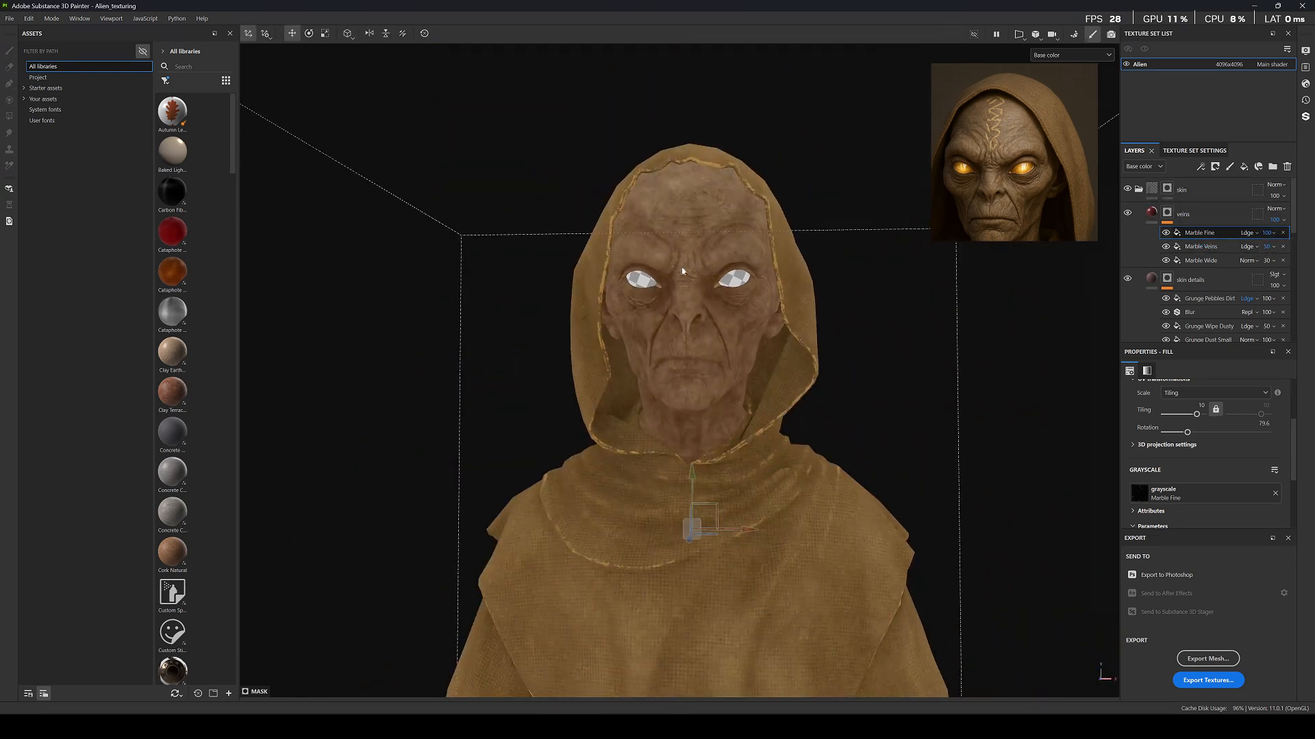
alt+drag(684, 270, 652, 258)
scroll(651, 259, up, 6)
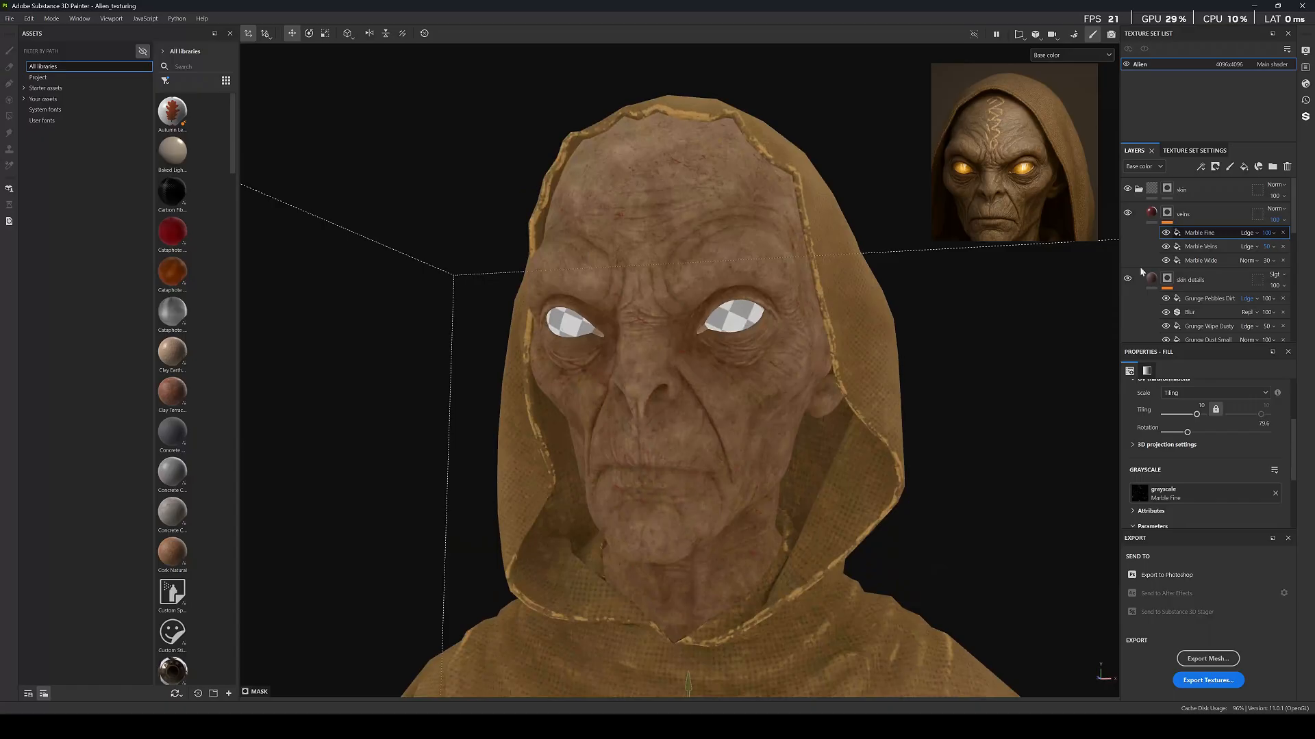
Darken the veins layer's base color to the deep red 501414.
click(1152, 214)
scroll(1171, 486, down, 2)
click(1192, 505)
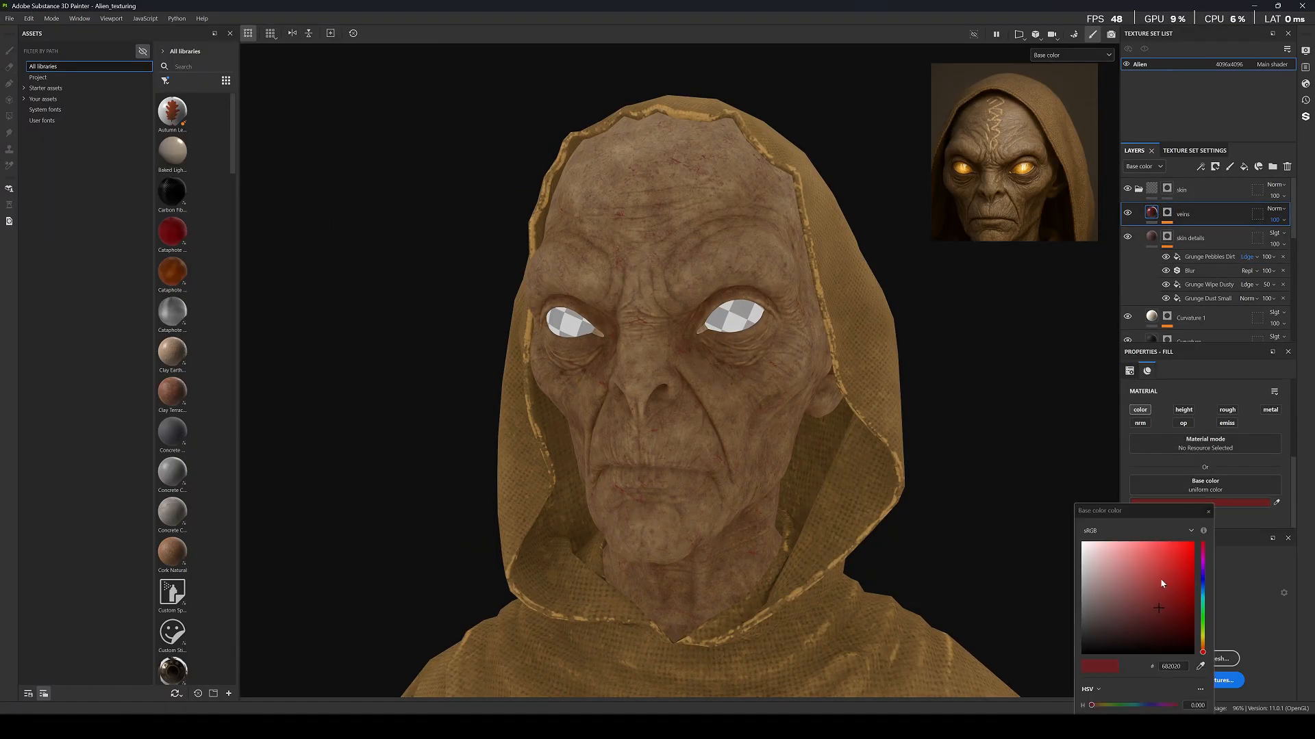
drag(1170, 618, 1165, 618)
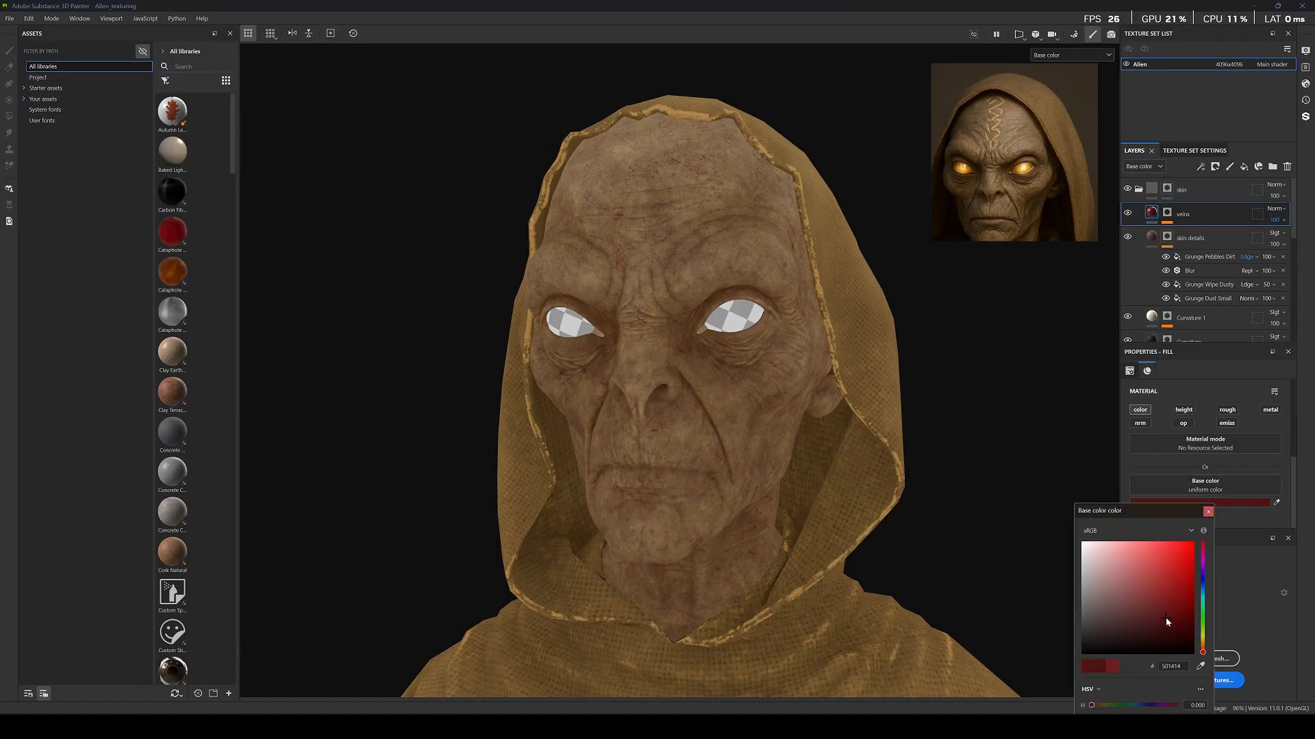
Examine the darker veins on the forehead and around the eyes in the material and base color views.
scroll(638, 337, down, 2)
key(m)
scroll(654, 340, up, 3)
scroll(654, 340, down, 4)
alt+drag(655, 340, 595, 224)
scroll(733, 345, up, 8)
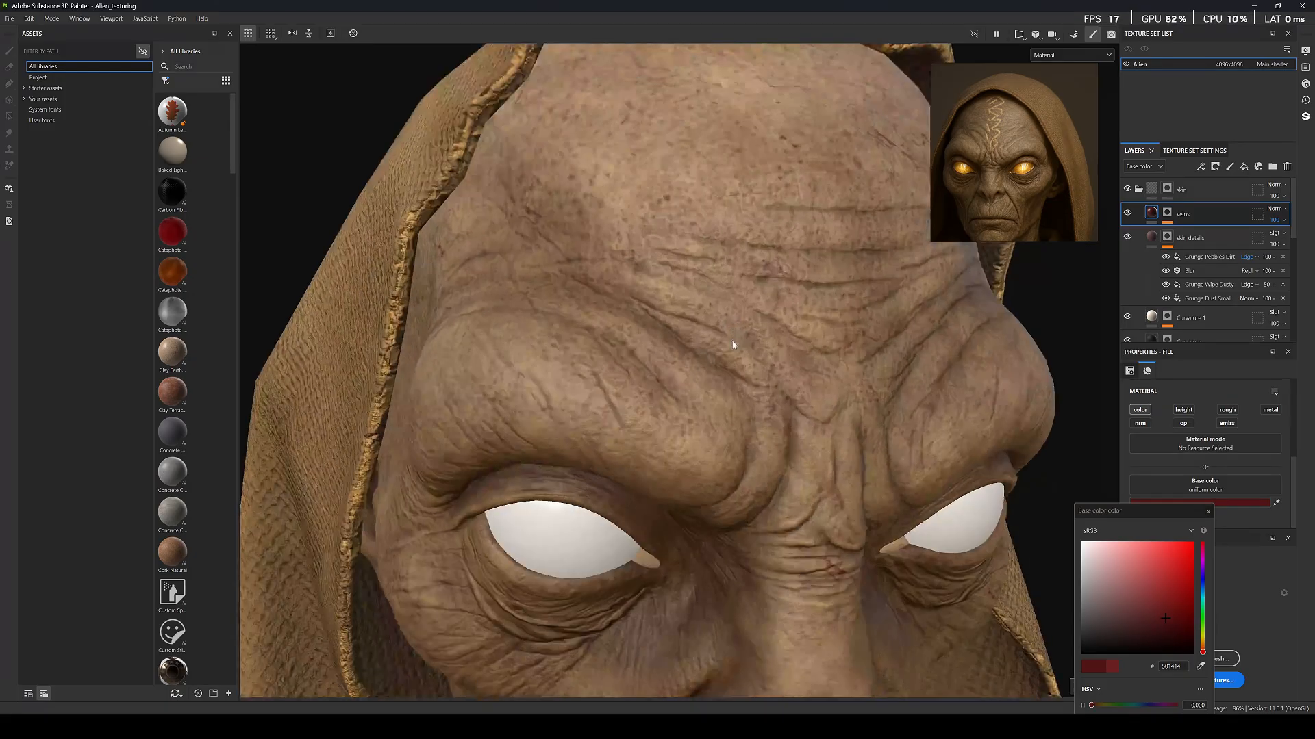
scroll(732, 346, up, 4)
scroll(596, 224, down, 1)
key(c)
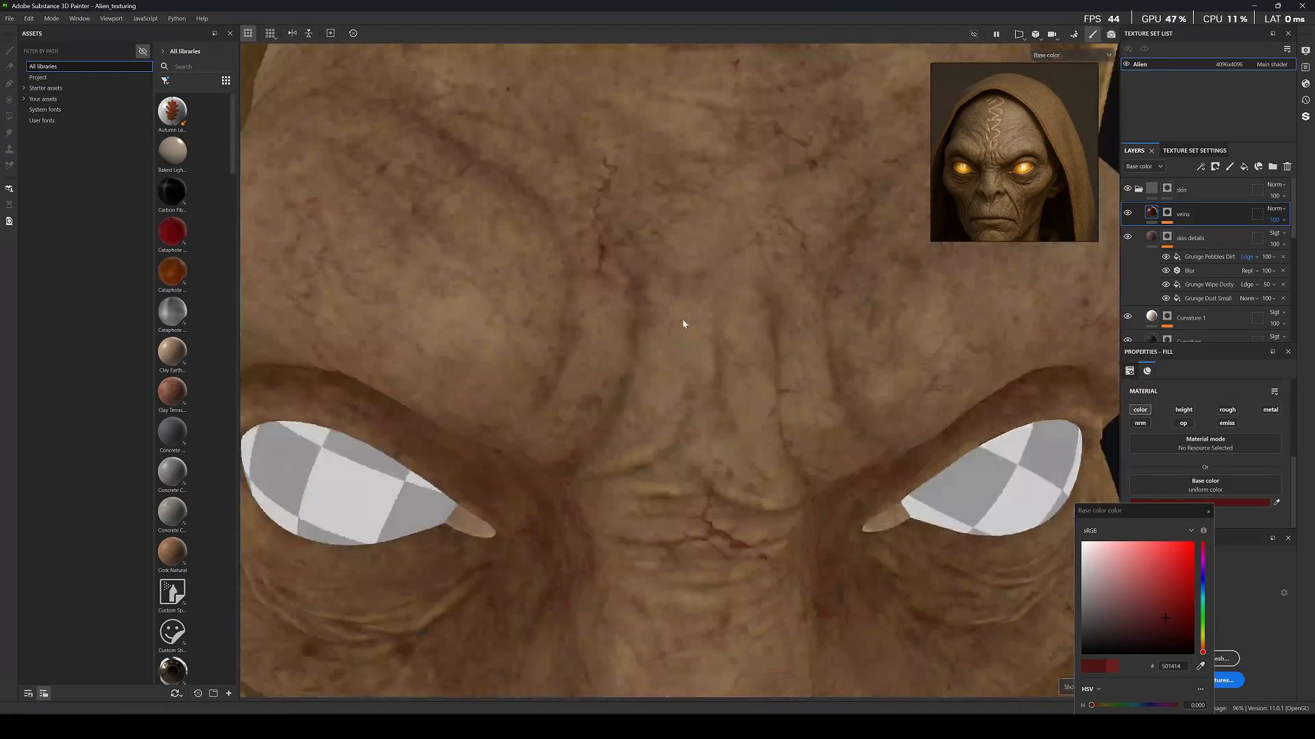
Raise the noise layer's opacity to 54.
scroll(778, 347, down, 2)
scroll(778, 346, down, 2)
scroll(771, 504, up, 4)
scroll(678, 381, up, 3)
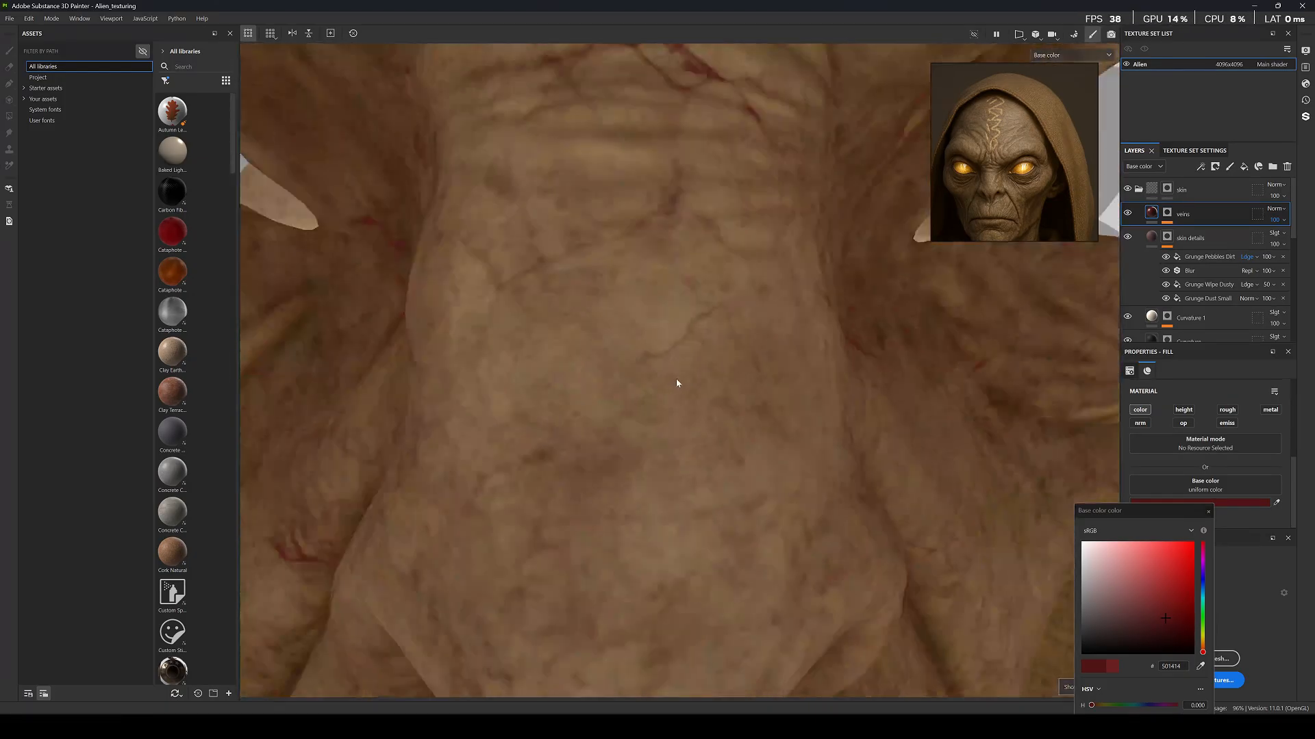
scroll(1162, 310, down, 5)
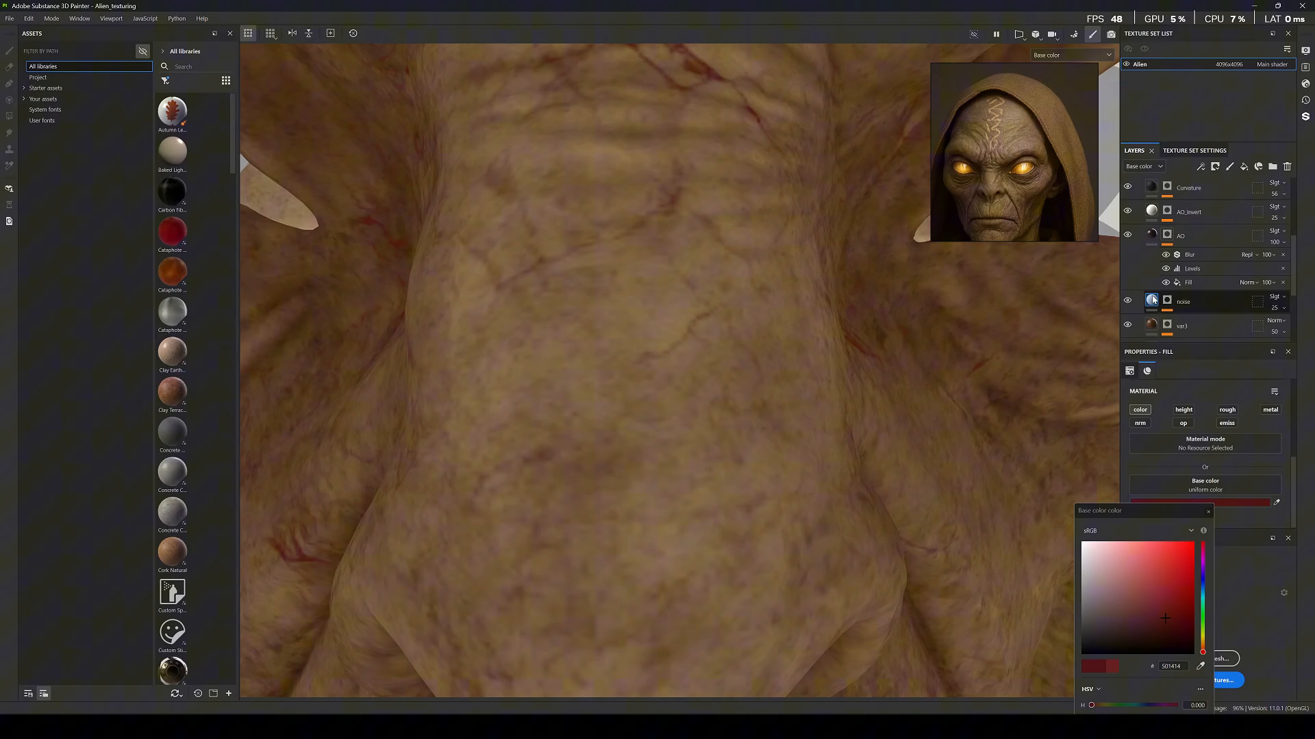
click(1128, 271)
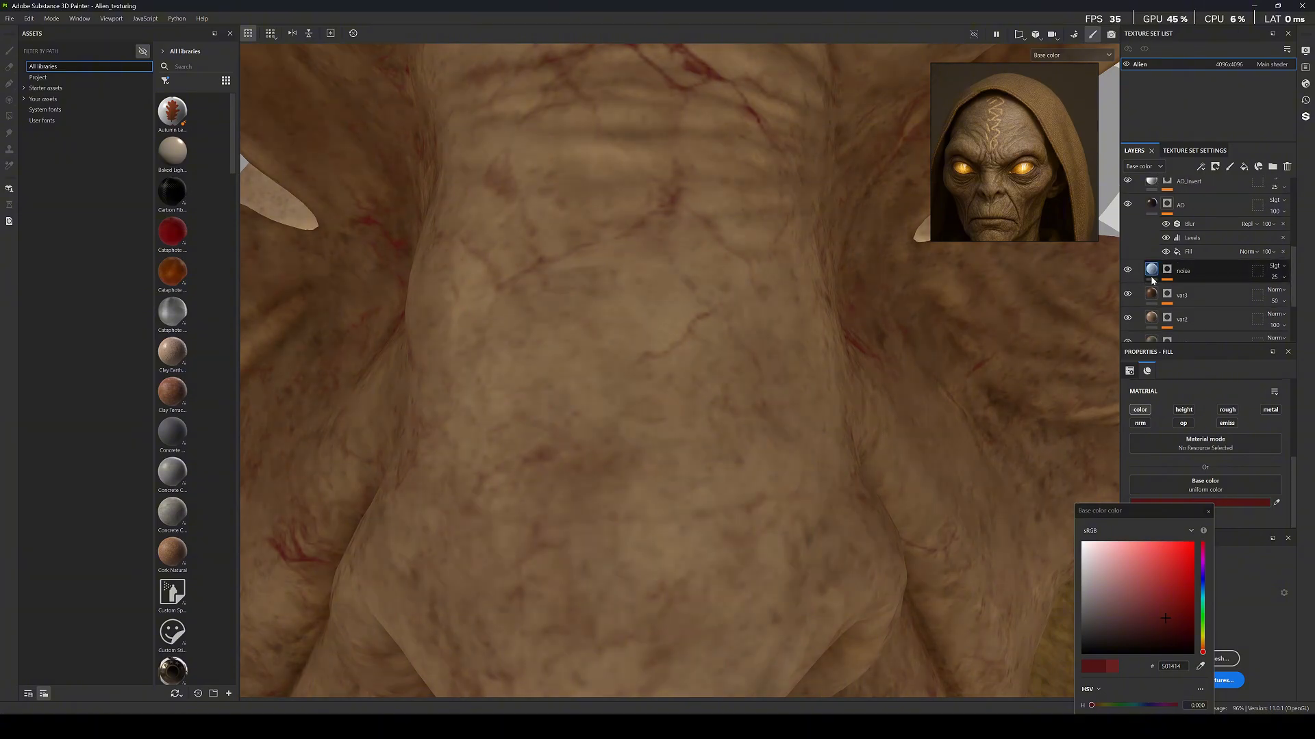
click(1157, 273)
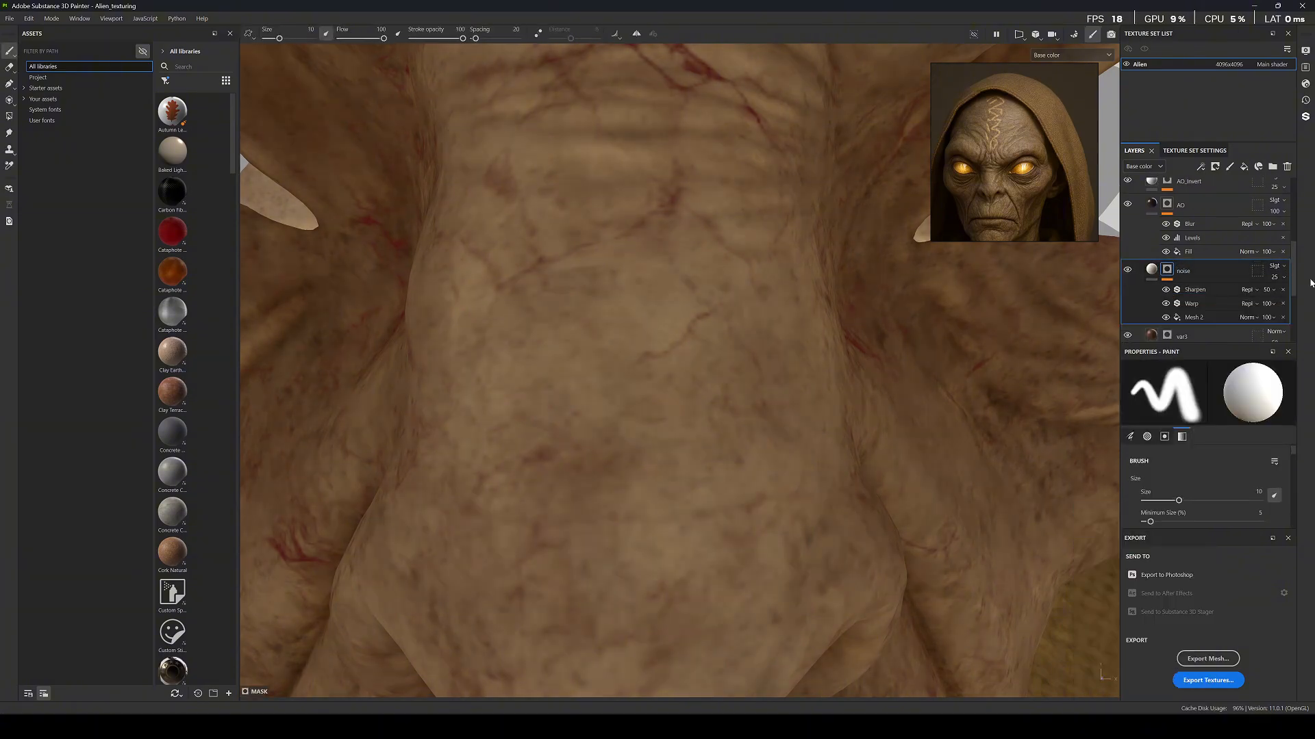
click(1281, 279)
drag(1284, 299, 1304, 301)
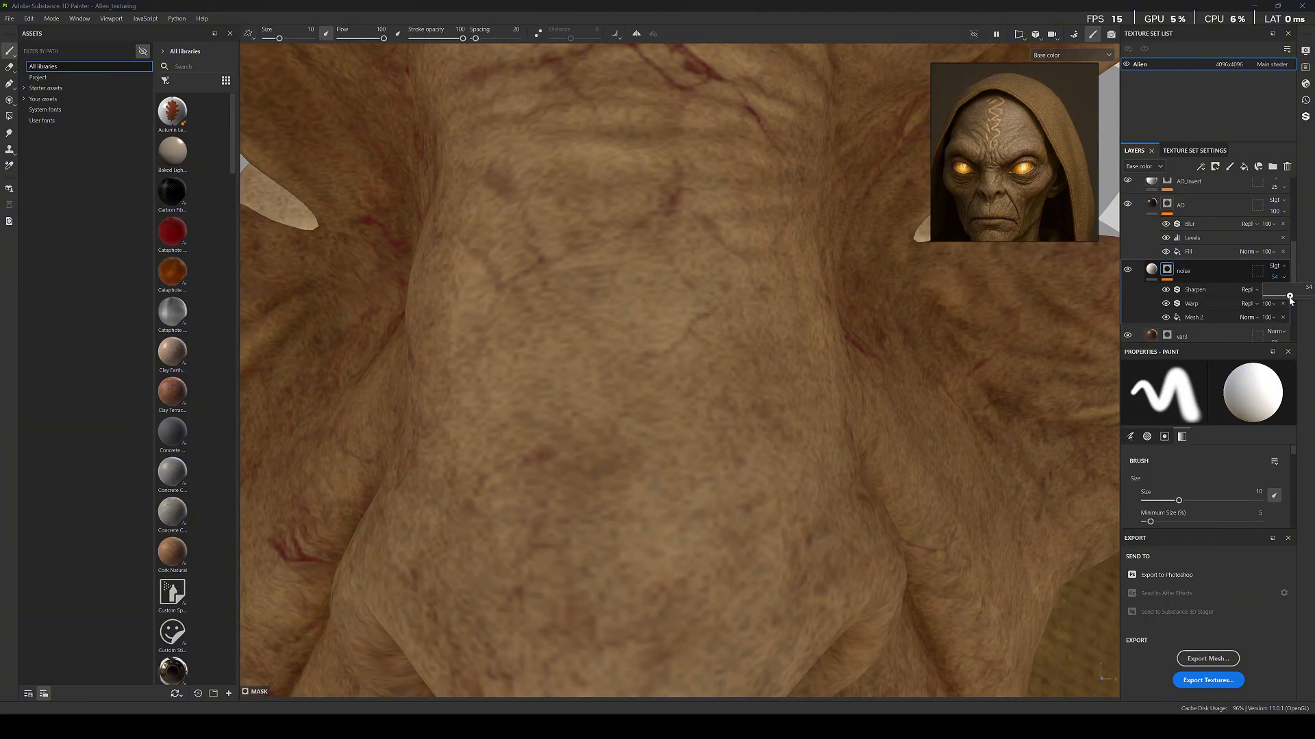
Examine the stronger noise across the face and lips in the material view, and toggle the var3 layer to compare.
scroll(821, 328, down, 8)
alt+drag(801, 342, 695, 322)
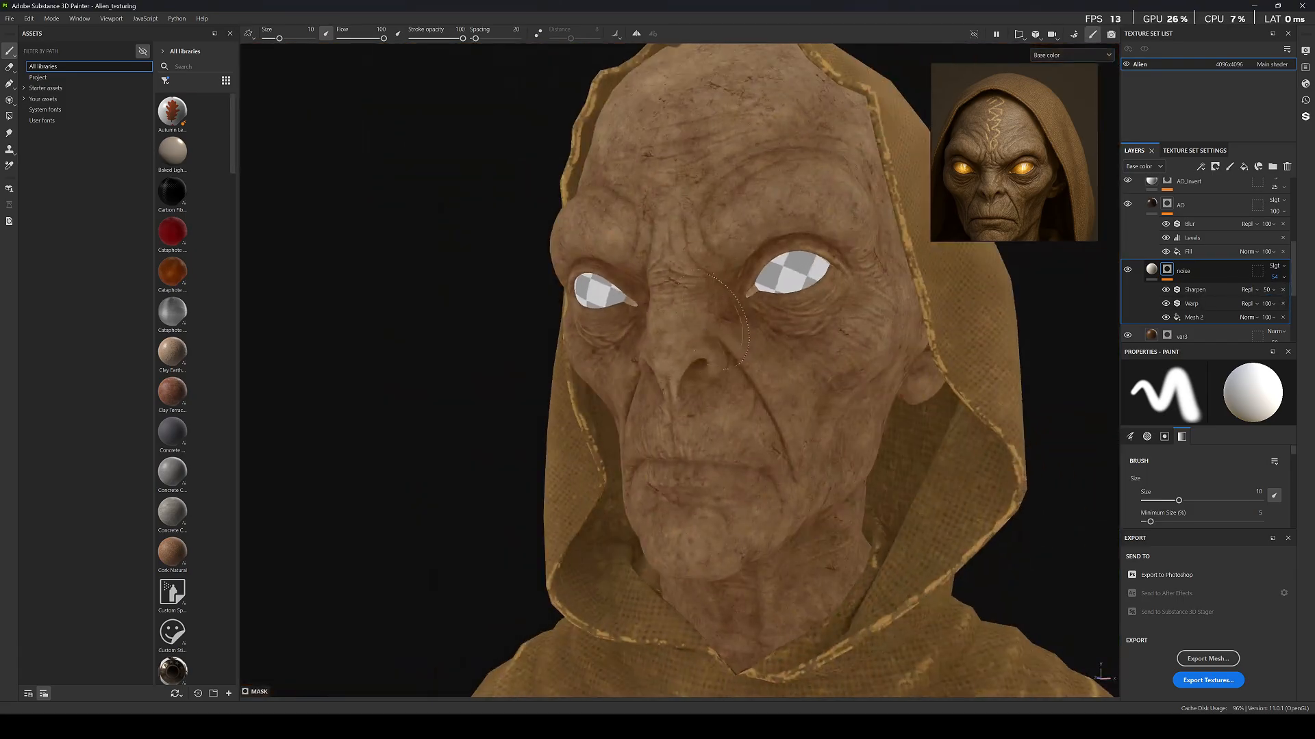
alt+right_drag(695, 322, 658, 317)
key(m)
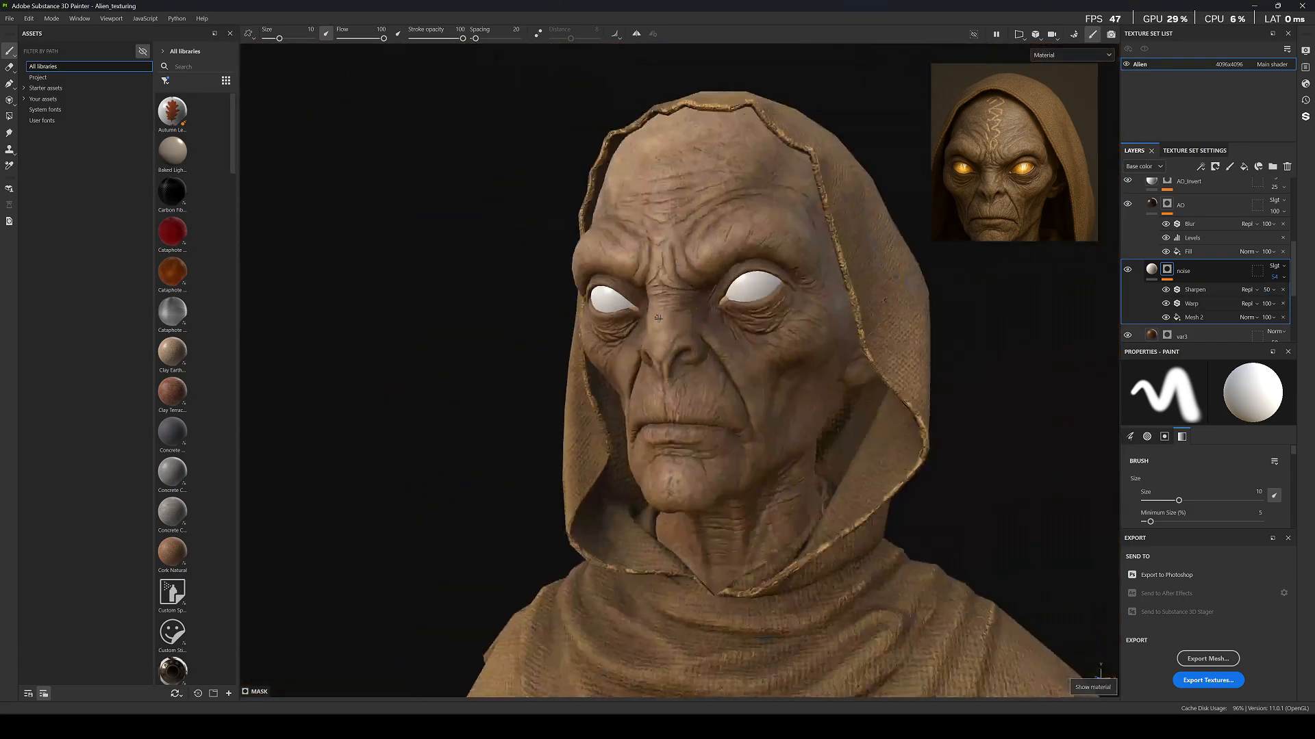
alt+drag(658, 317, 692, 247)
alt+right_drag(692, 247, 798, 318)
alt+drag(797, 318, 709, 397)
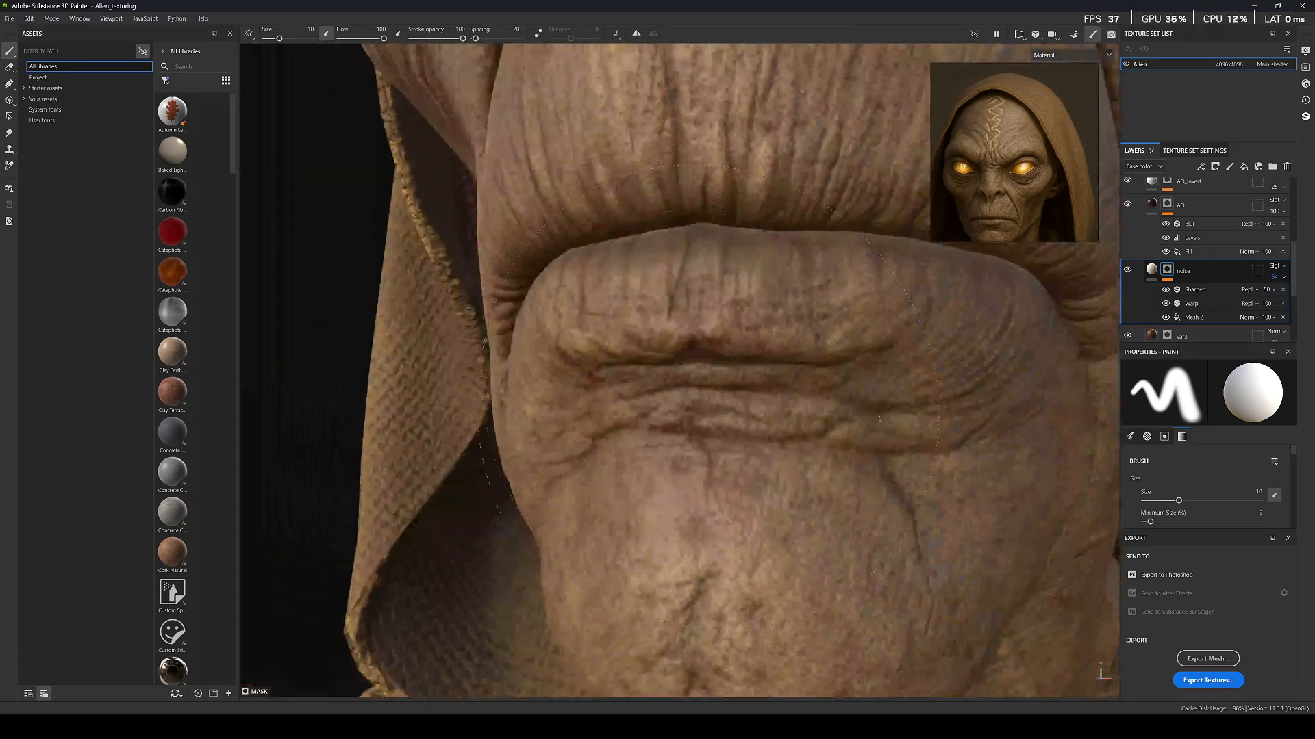
scroll(1150, 295, down, 3)
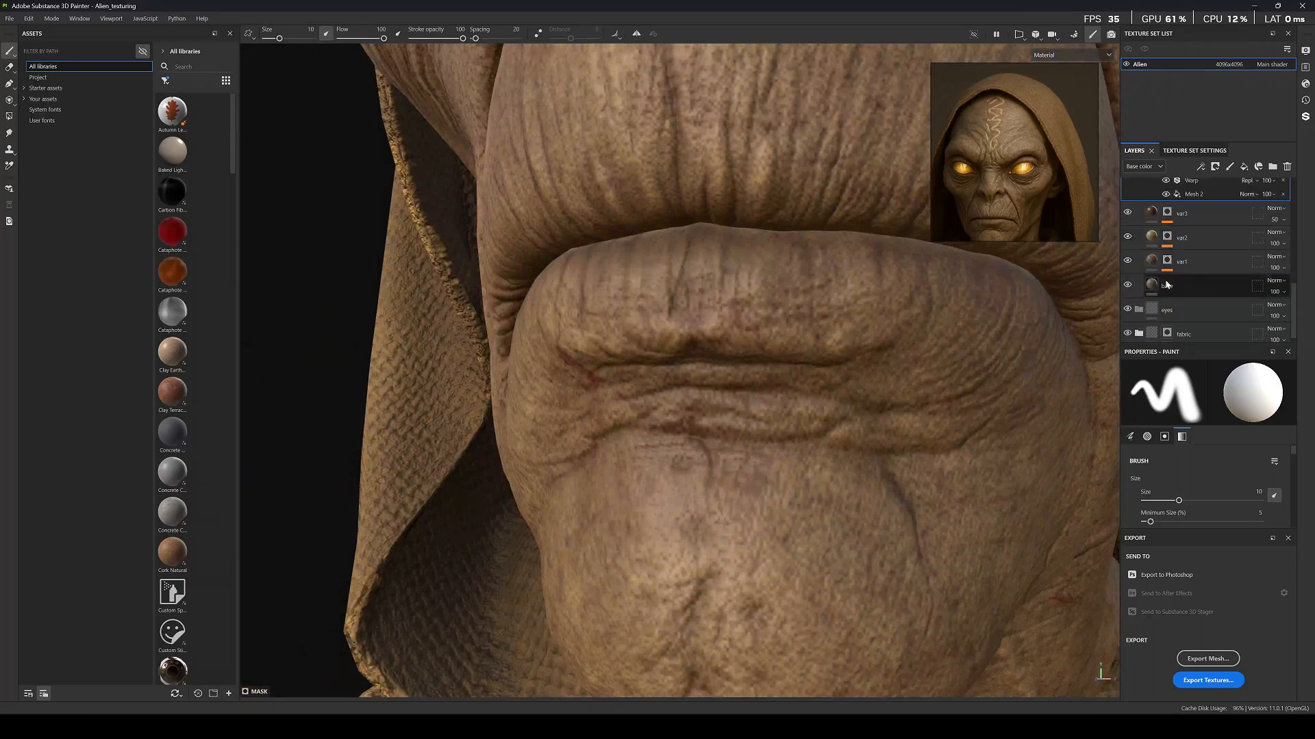
click(1126, 214)
click(1127, 213)
Set the veins layer's blend mode to Soft light in the base color channel.
alt+right_drag(883, 281, 685, 299)
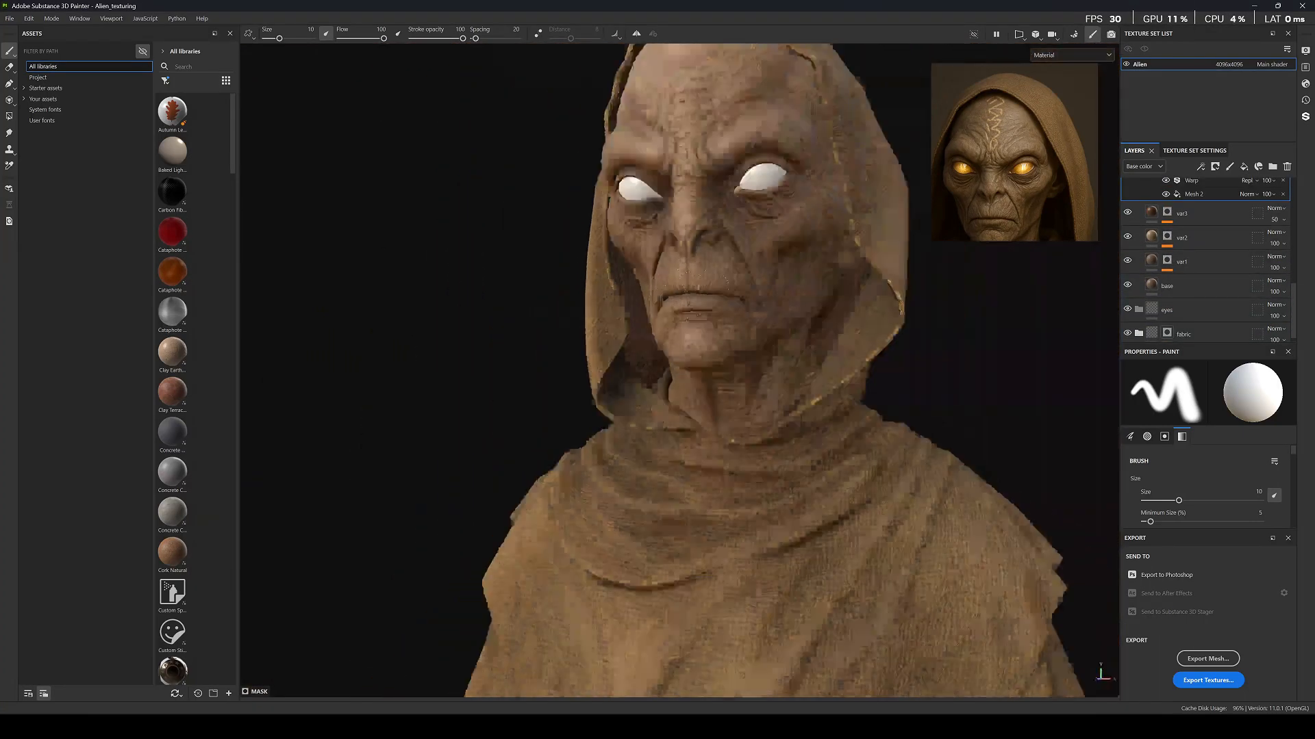
alt+drag(685, 298, 746, 296)
key(c)
scroll(657, 370, up, 5)
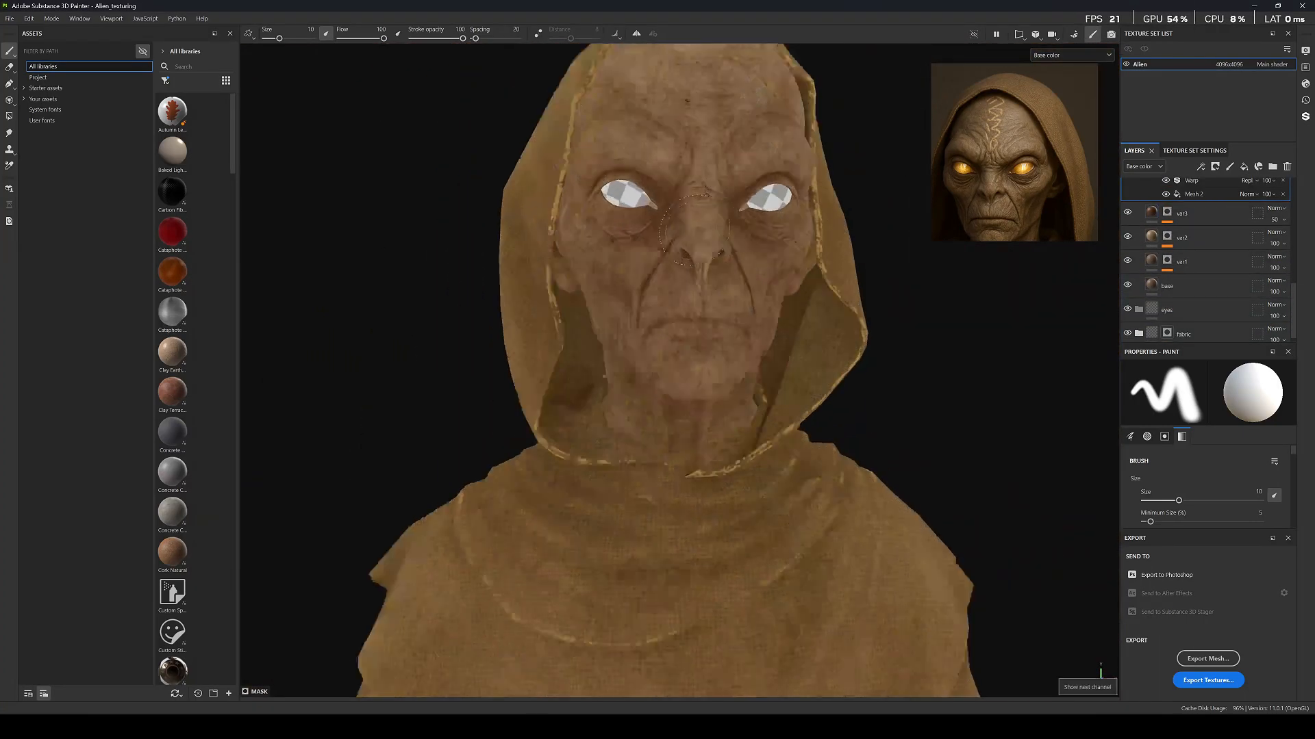
scroll(678, 370, up, 3)
scroll(1242, 261, up, 5)
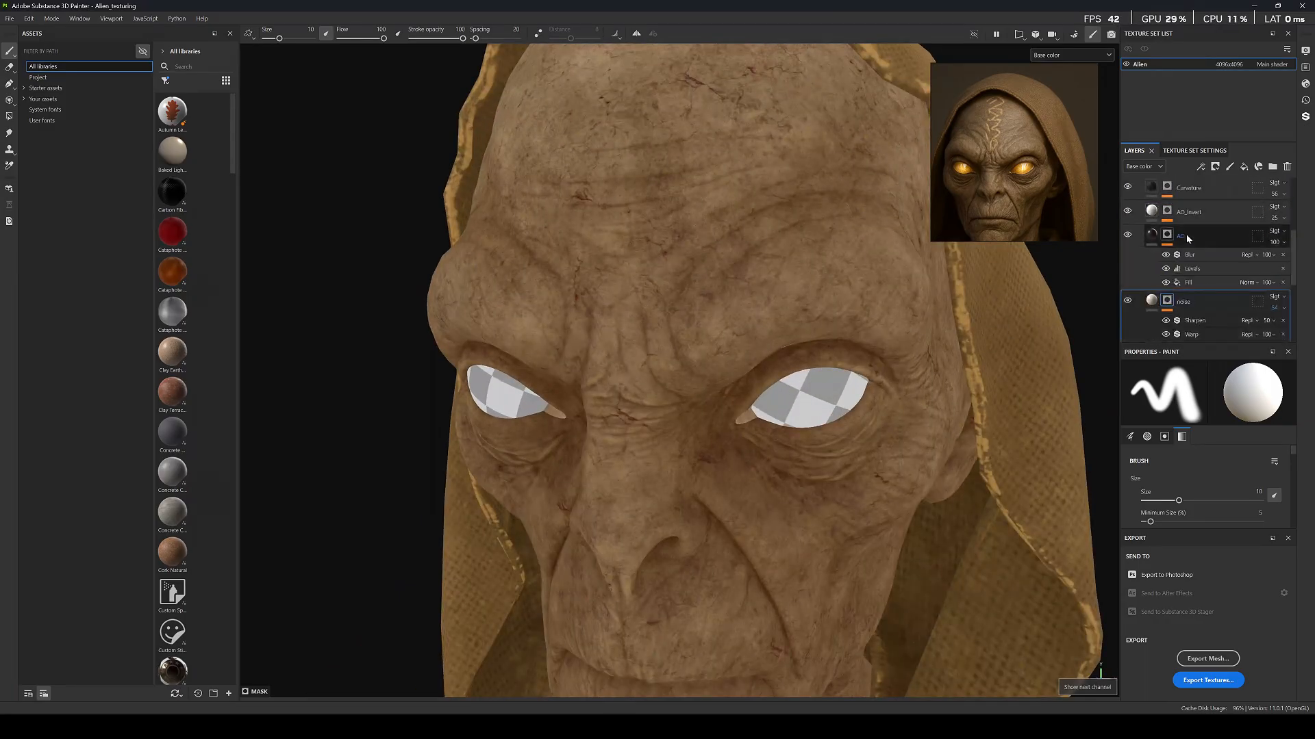
click(1274, 209)
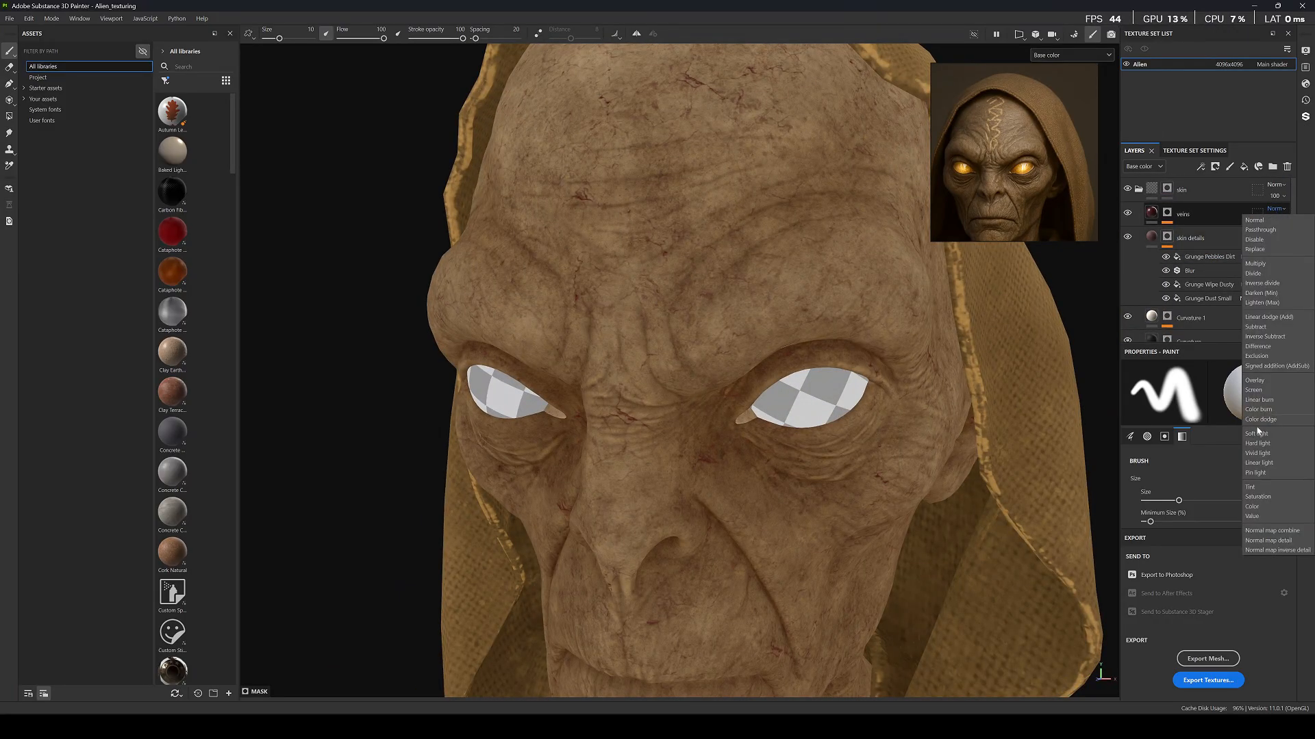
click(1273, 434)
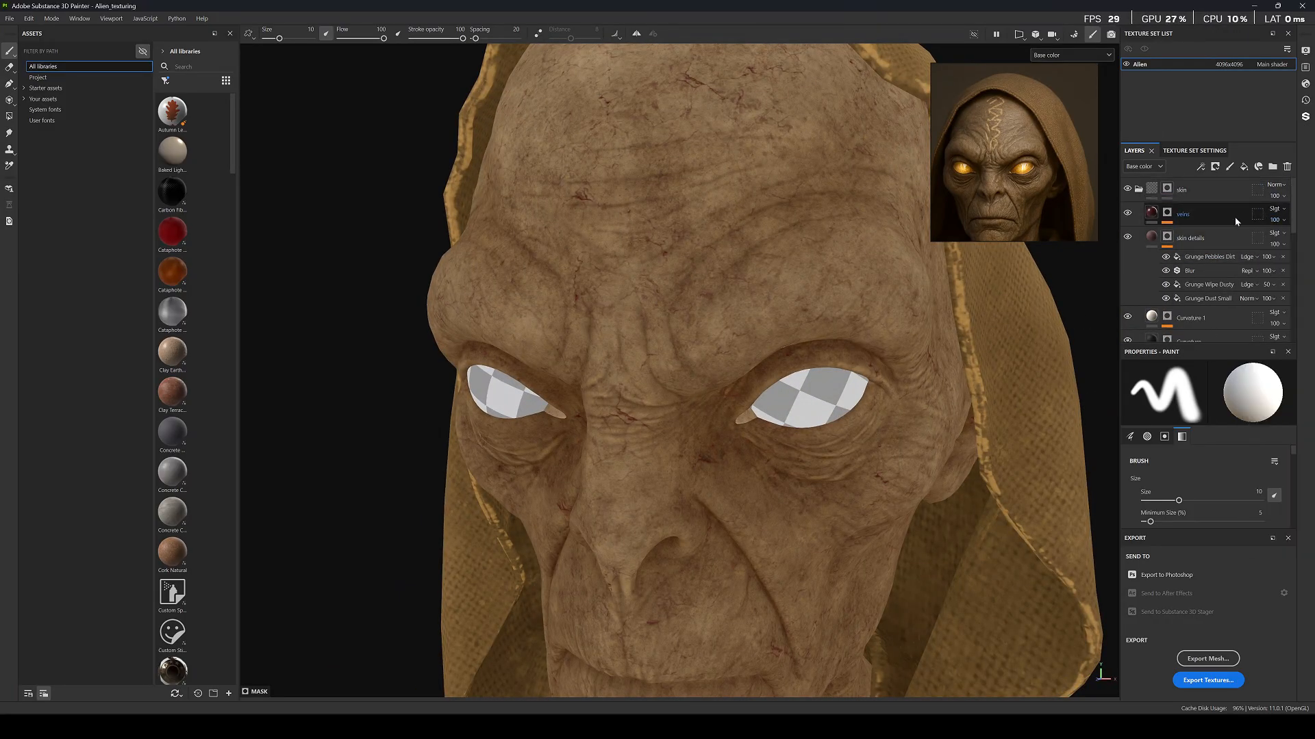
Brighten the veins layer's base color to the red A72525.
click(1151, 213)
click(1152, 213)
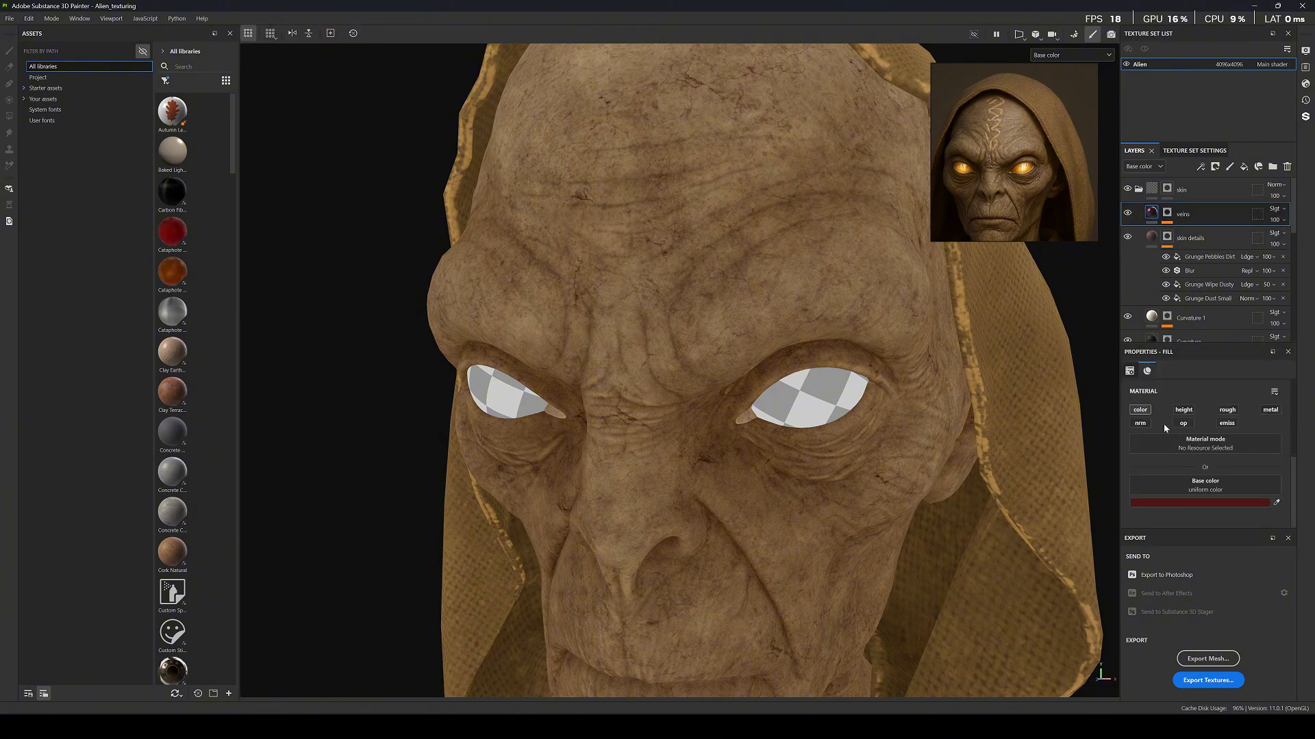
click(1181, 504)
click(1167, 572)
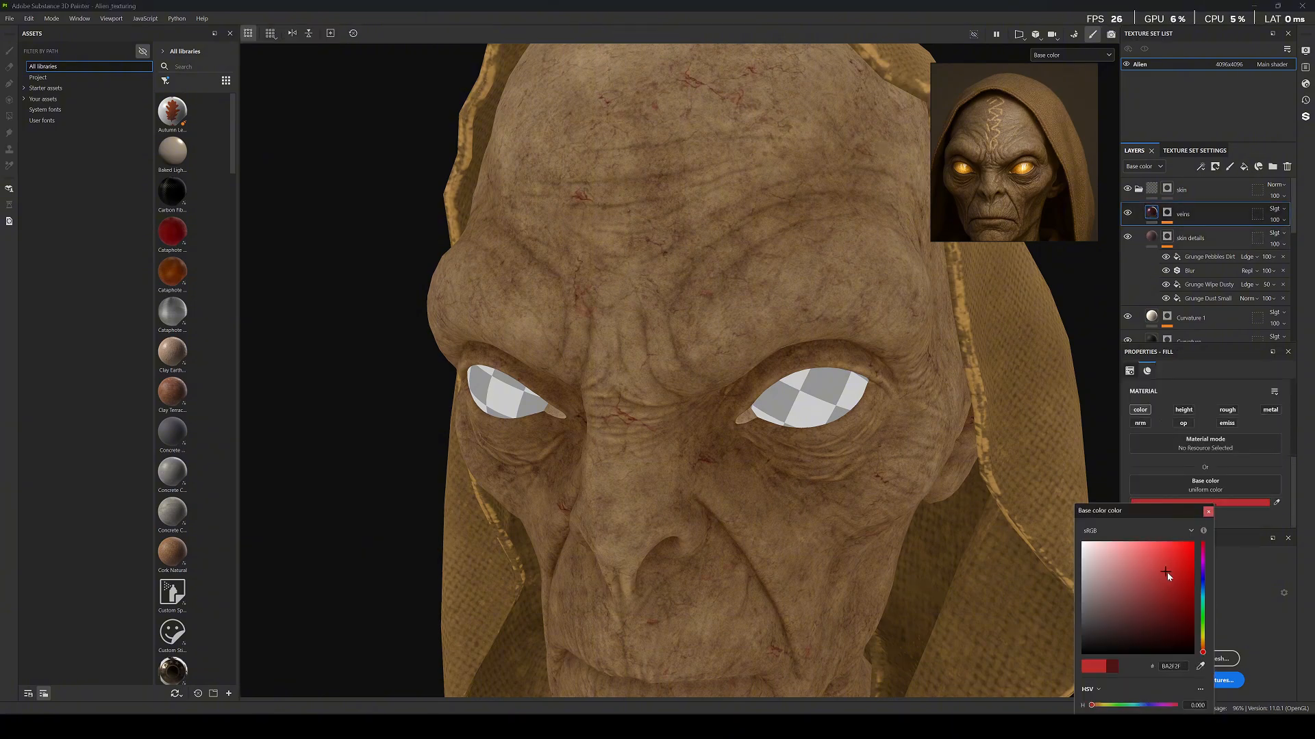
click(1168, 580)
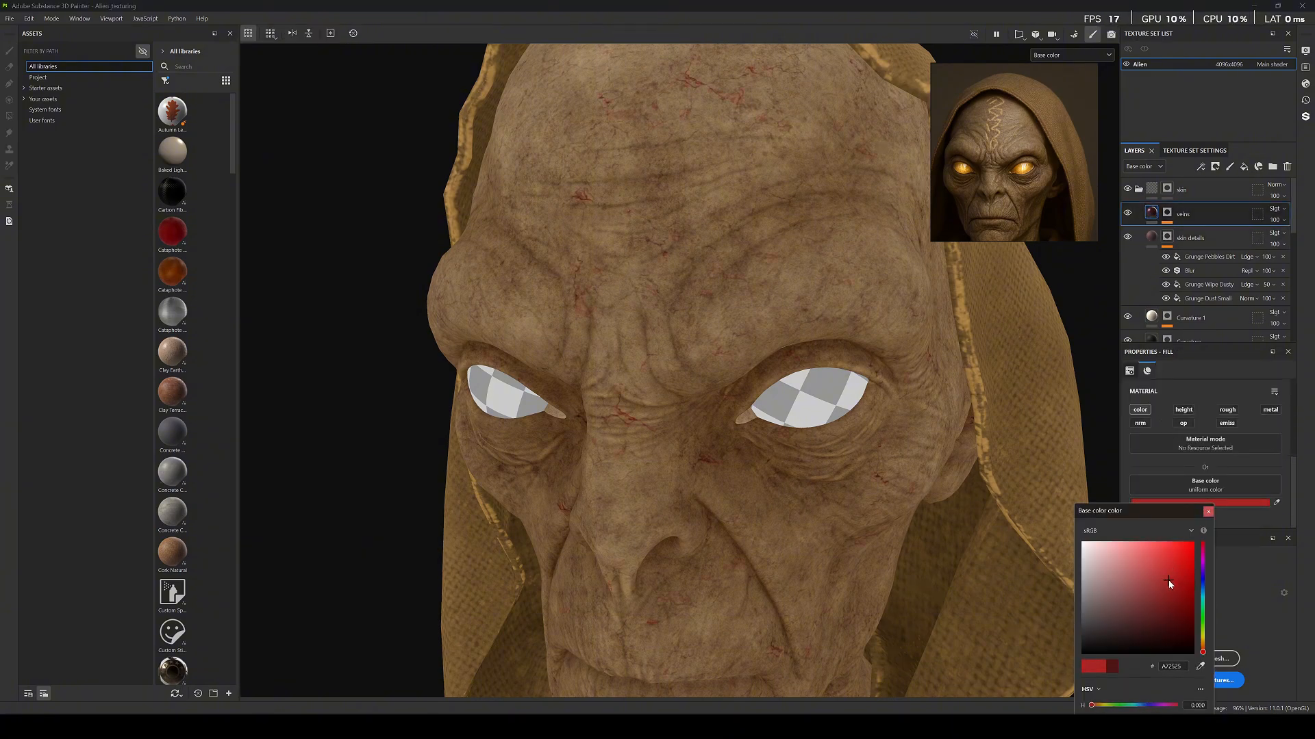
click(1208, 512)
Lower the veins layer's opacity slightly and check the veins across the face.
click(1282, 220)
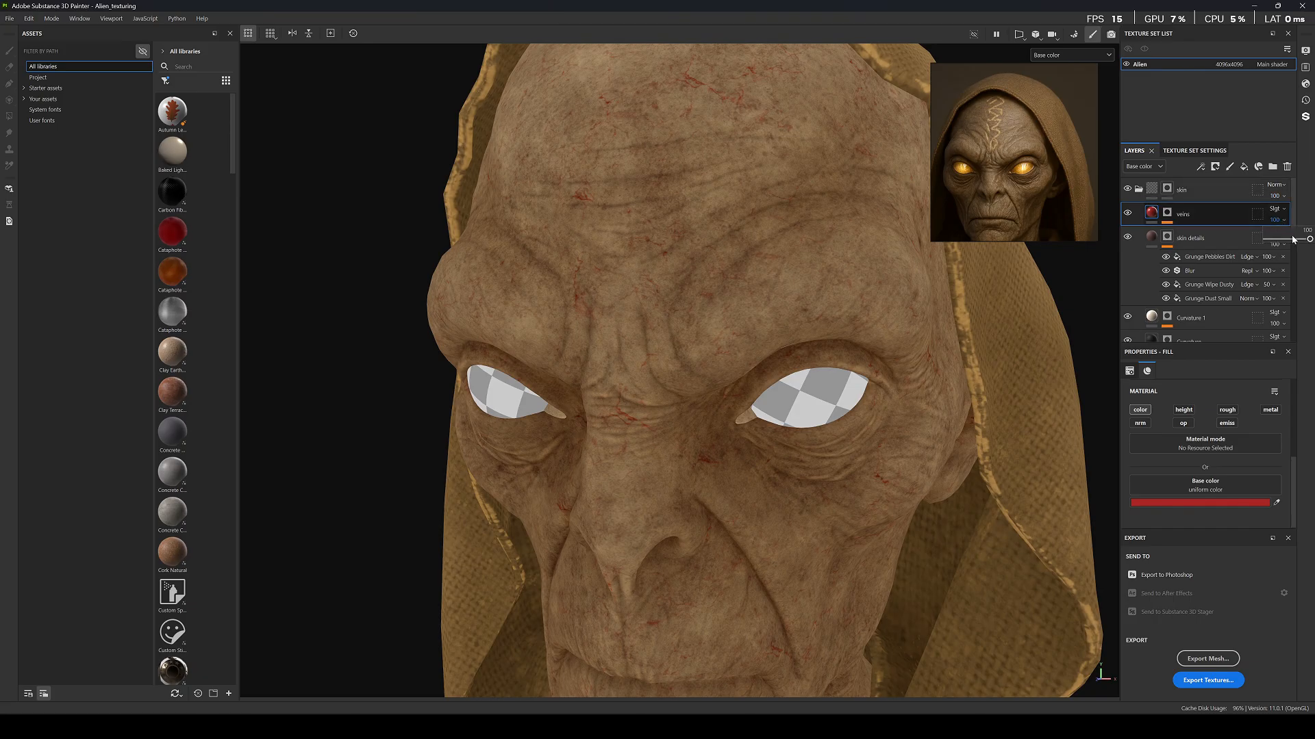
mouse_move(1306, 239)
mouse_down()
mouse_move(1283, 240)
mouse_move(1301, 241)
mouse_up()
scroll(663, 295, down, 5)
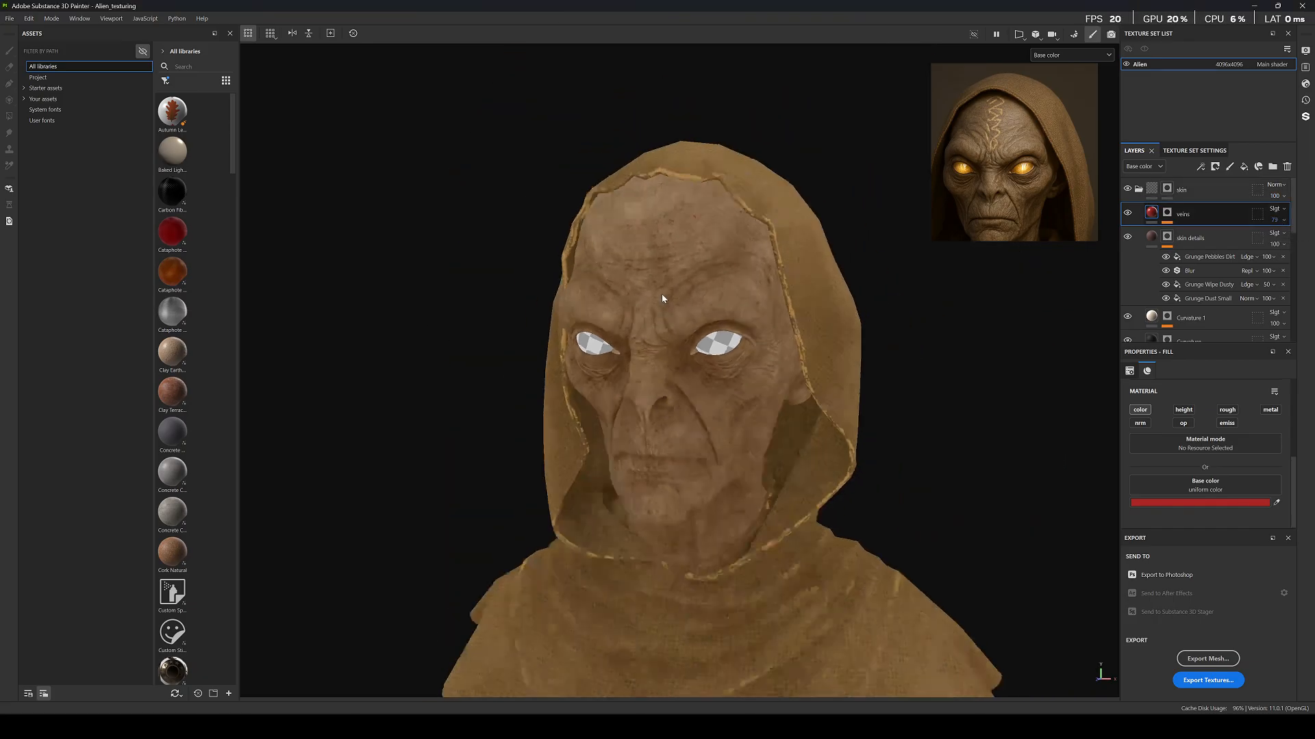
scroll(653, 311, up, 8)
scroll(630, 279, down, 2)
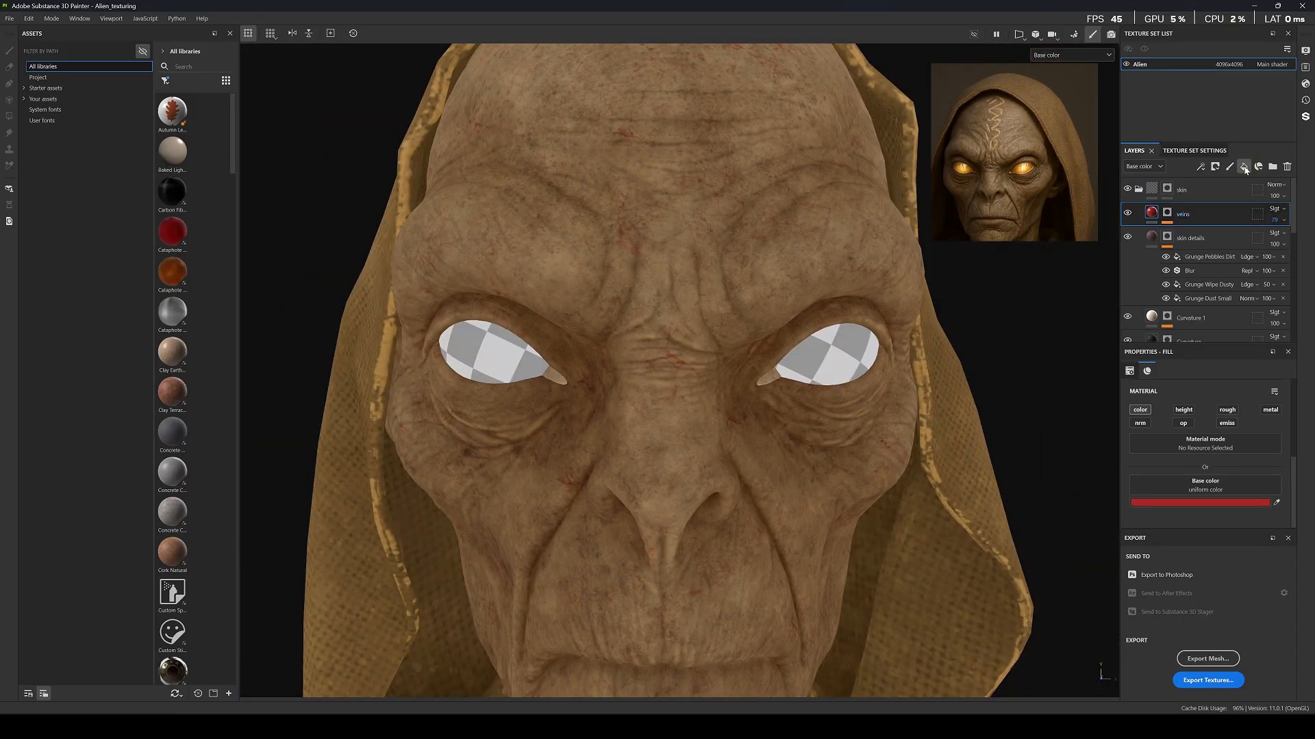
Add a fill layer with a black mask above the veins layer.
click(1243, 167)
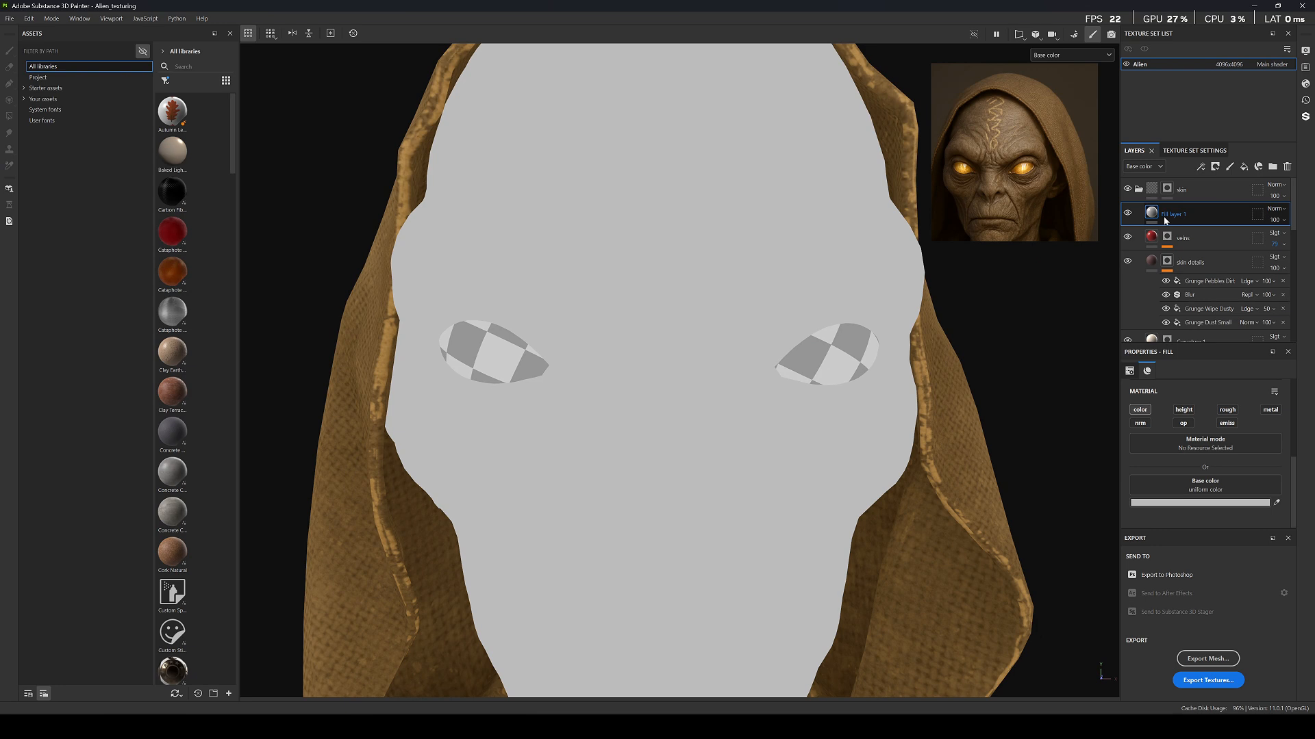
right_click(1169, 218)
click(1200, 234)
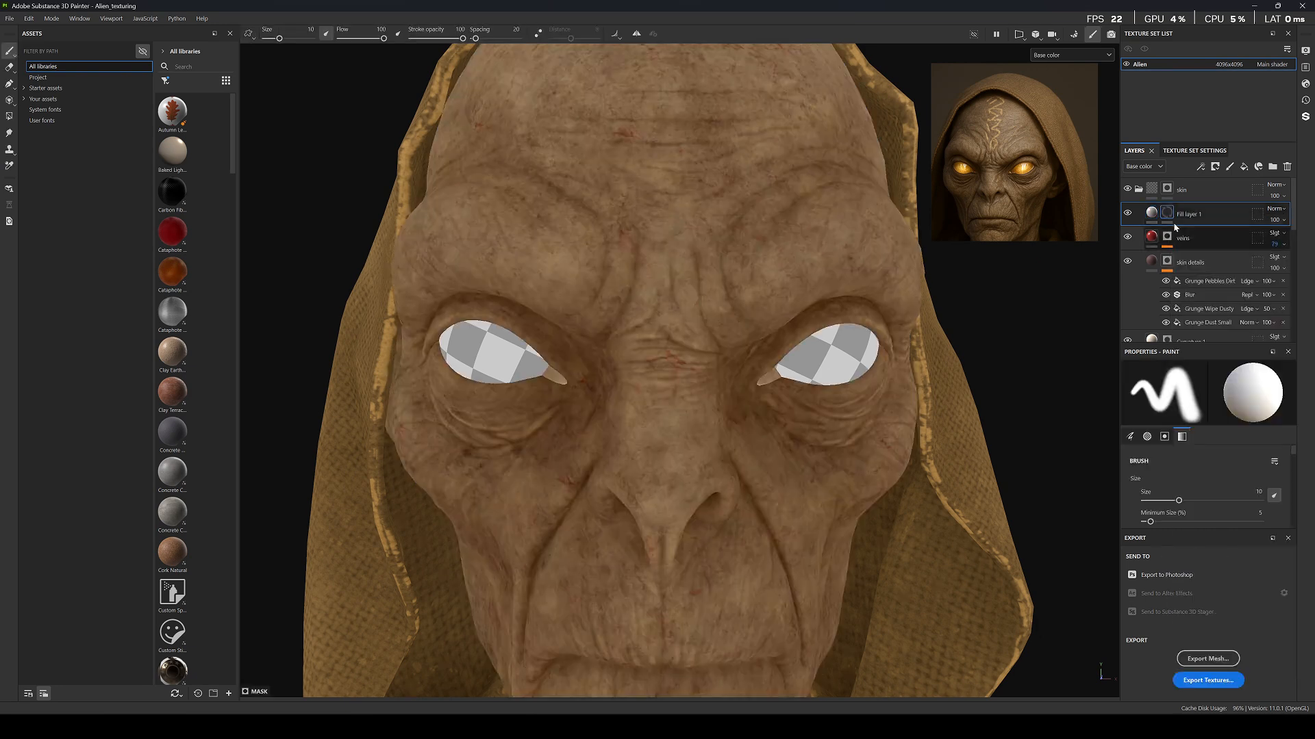
Add a fill to the new layer's mask and assign the mesh's Thickness Map as its grayscale.
right_click(1166, 216)
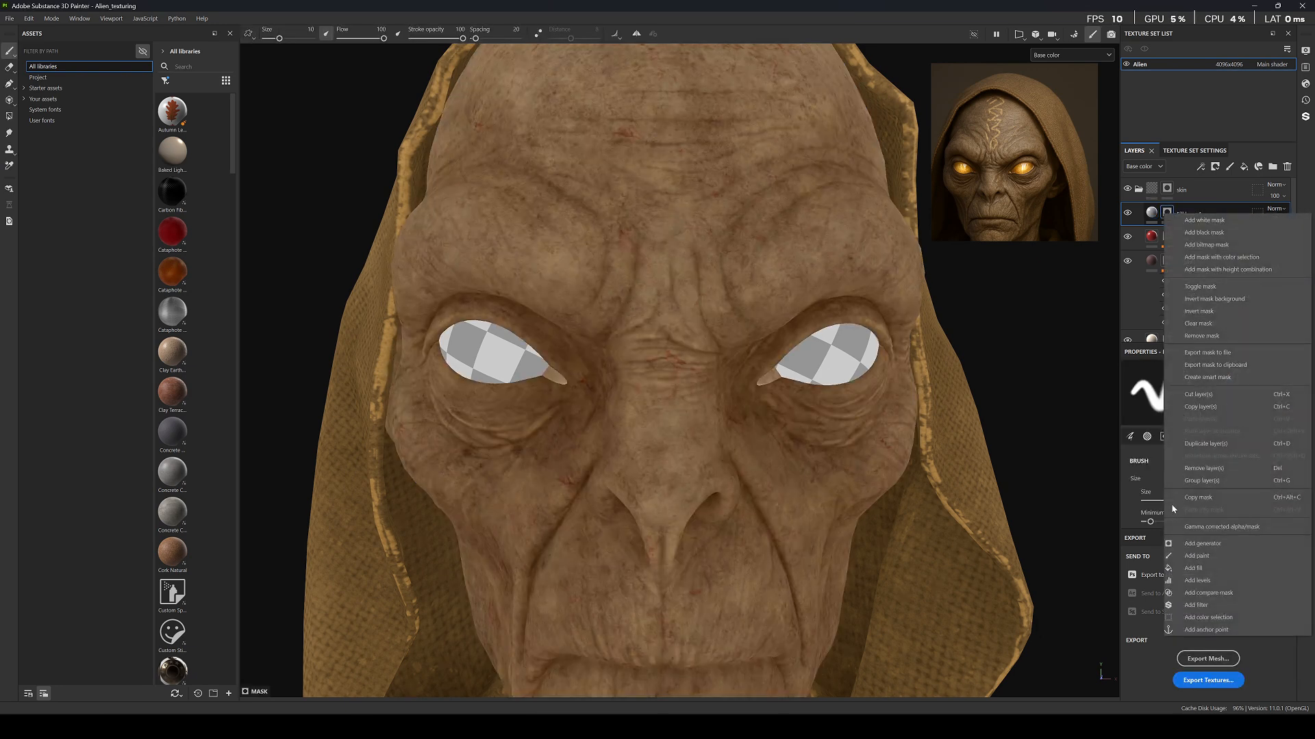
click(1200, 575)
click(1205, 427)
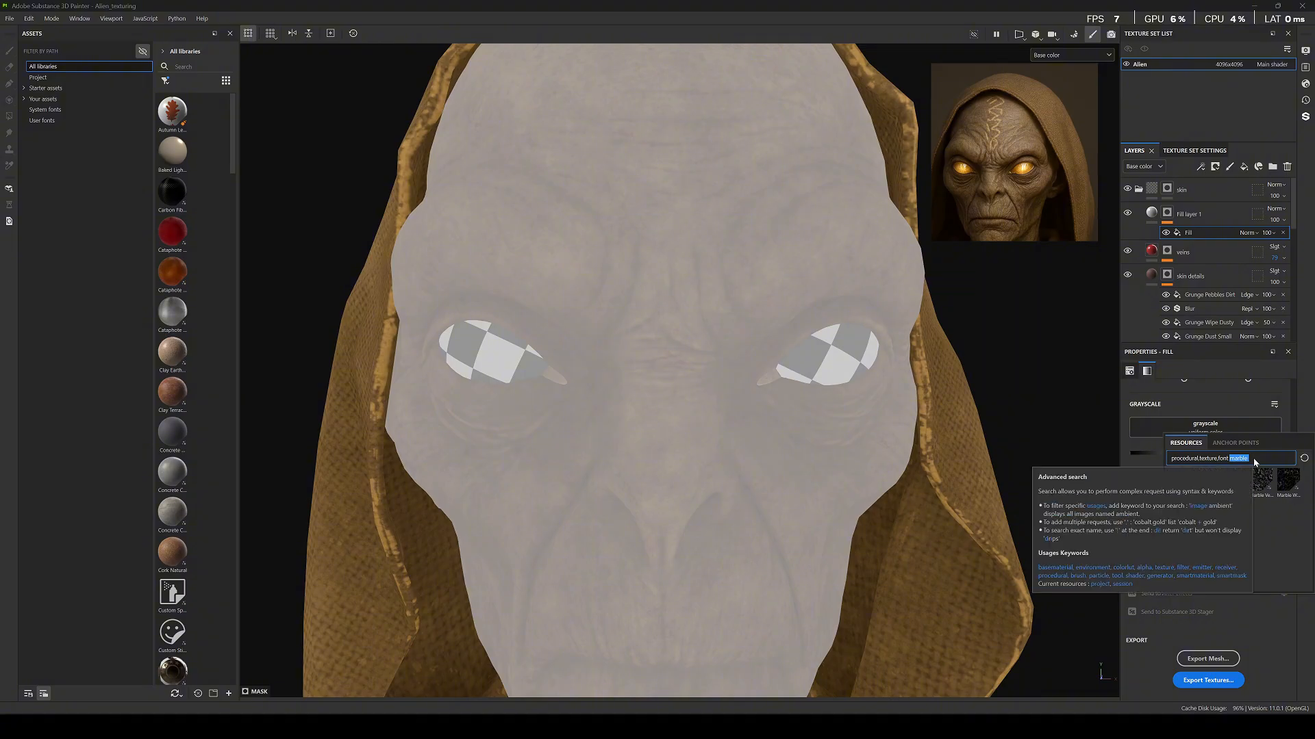
text(thic)
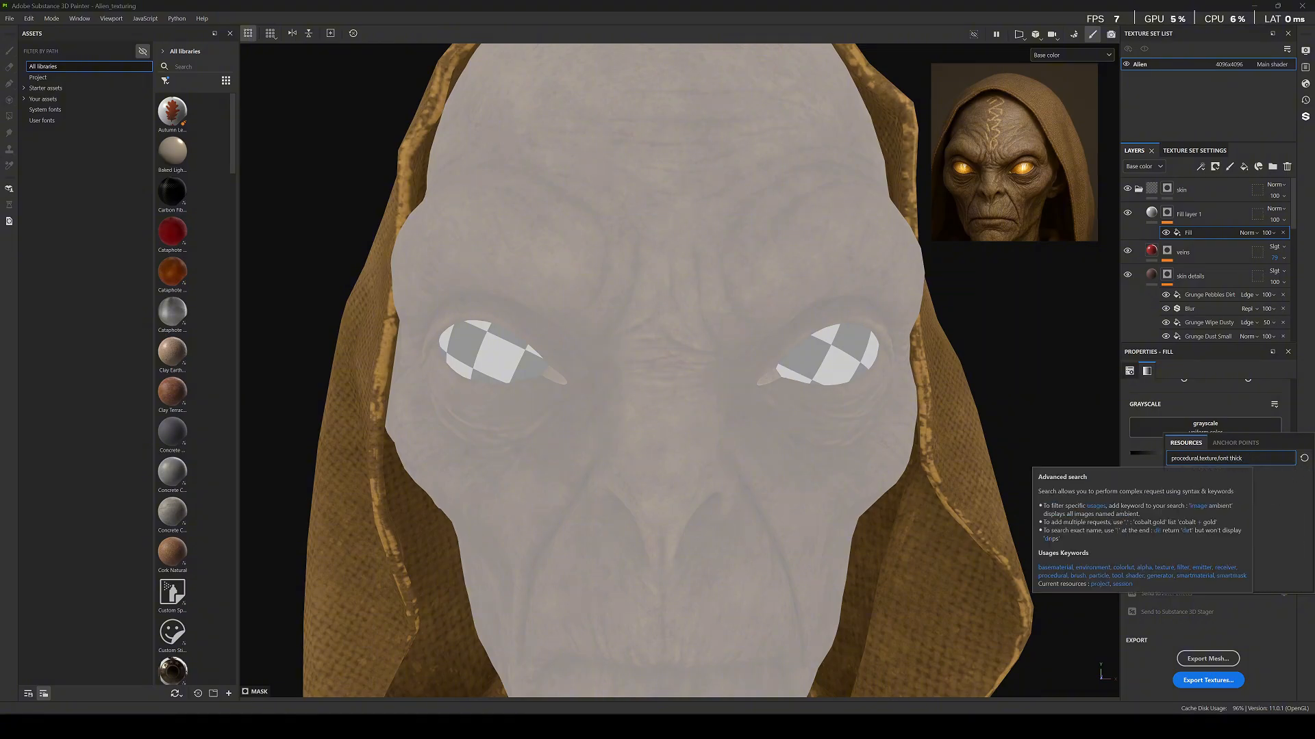
text(k)
click(1175, 474)
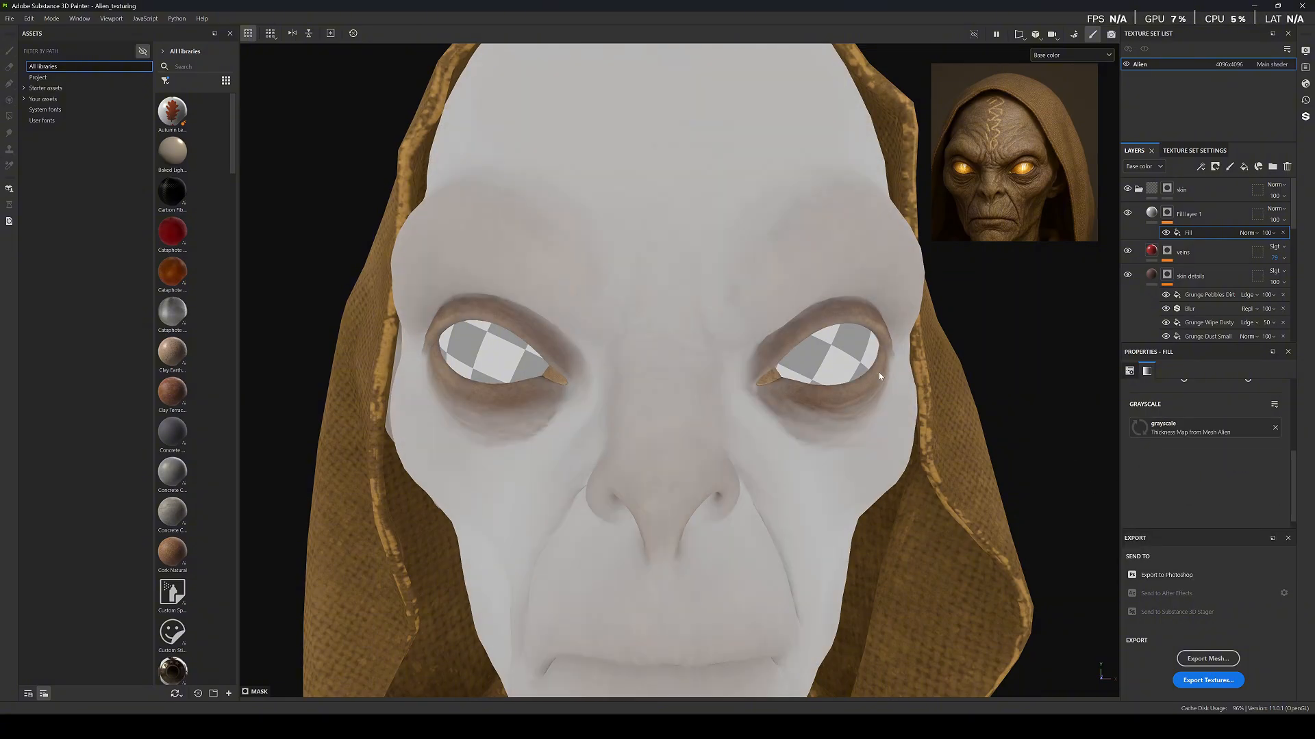
scroll(879, 376, down, 2)
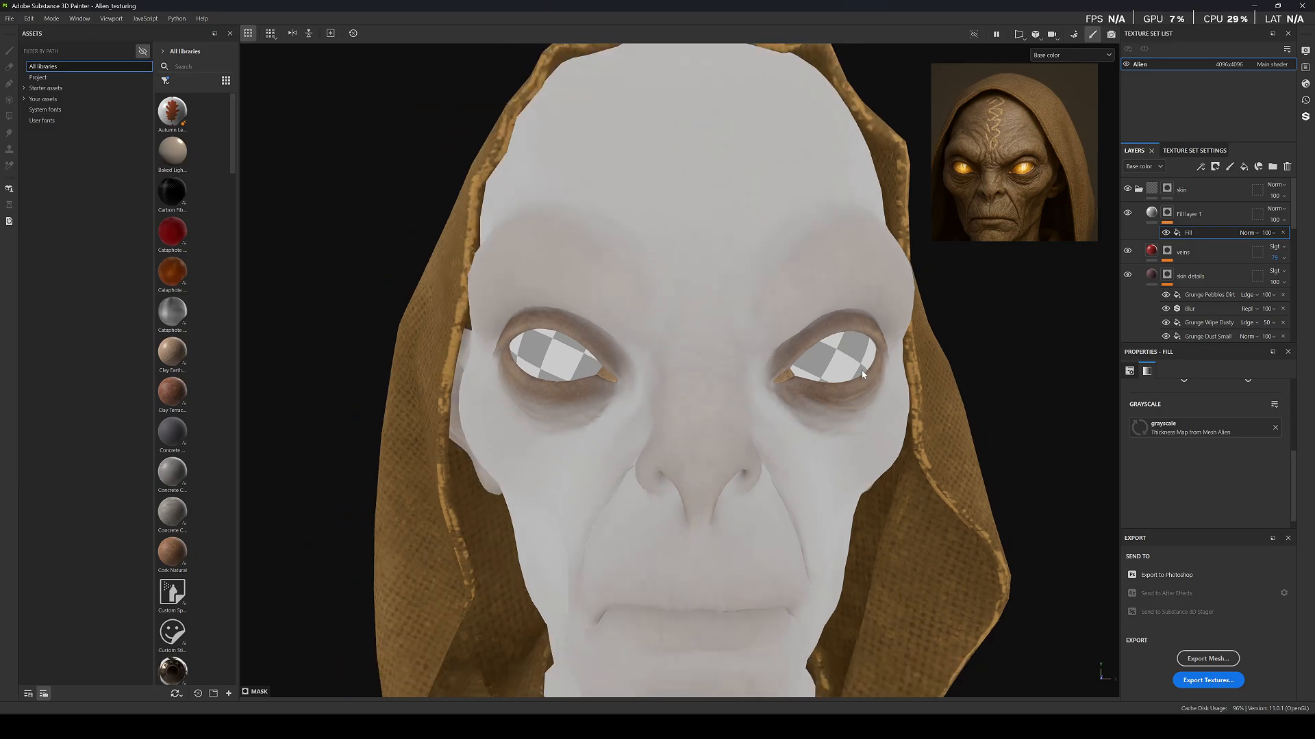
Add Levels to the thickness mask, invert it and set the midtone level to 0.205.
right_click(1188, 237)
click(1232, 415)
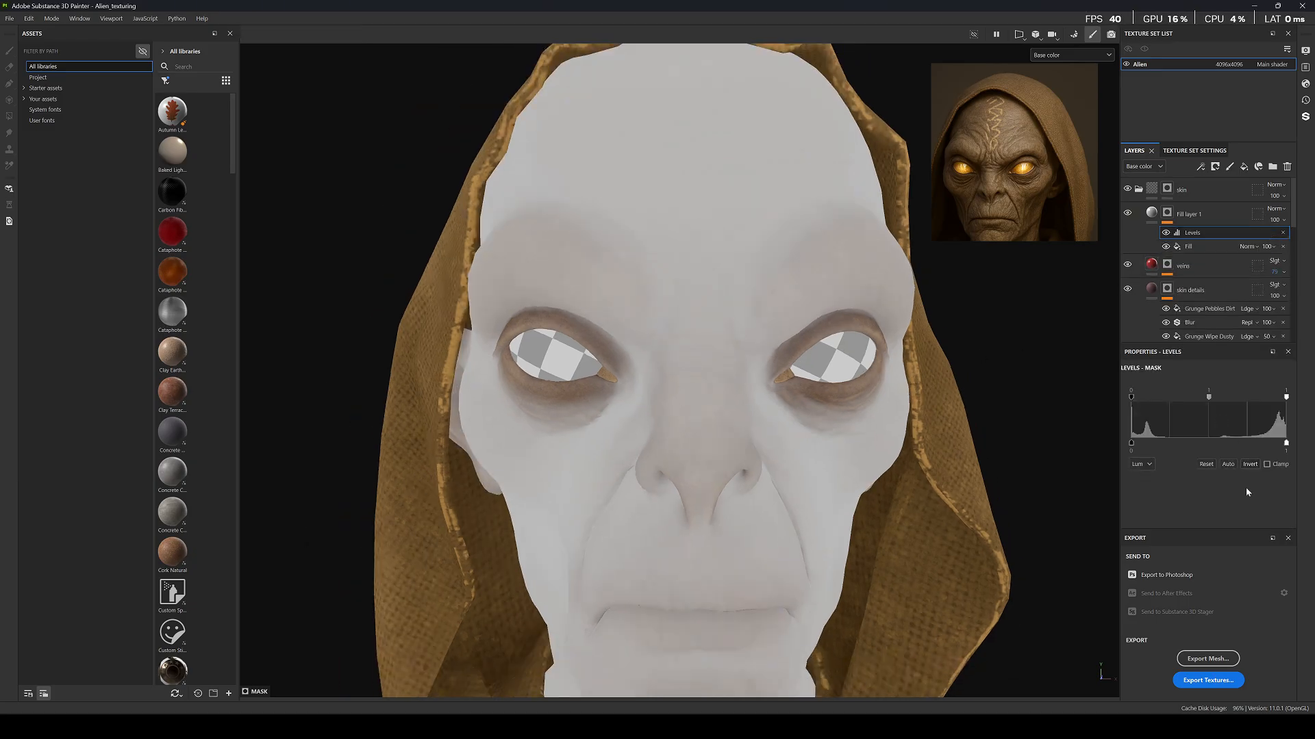
click(1249, 467)
scroll(705, 406, down, 5)
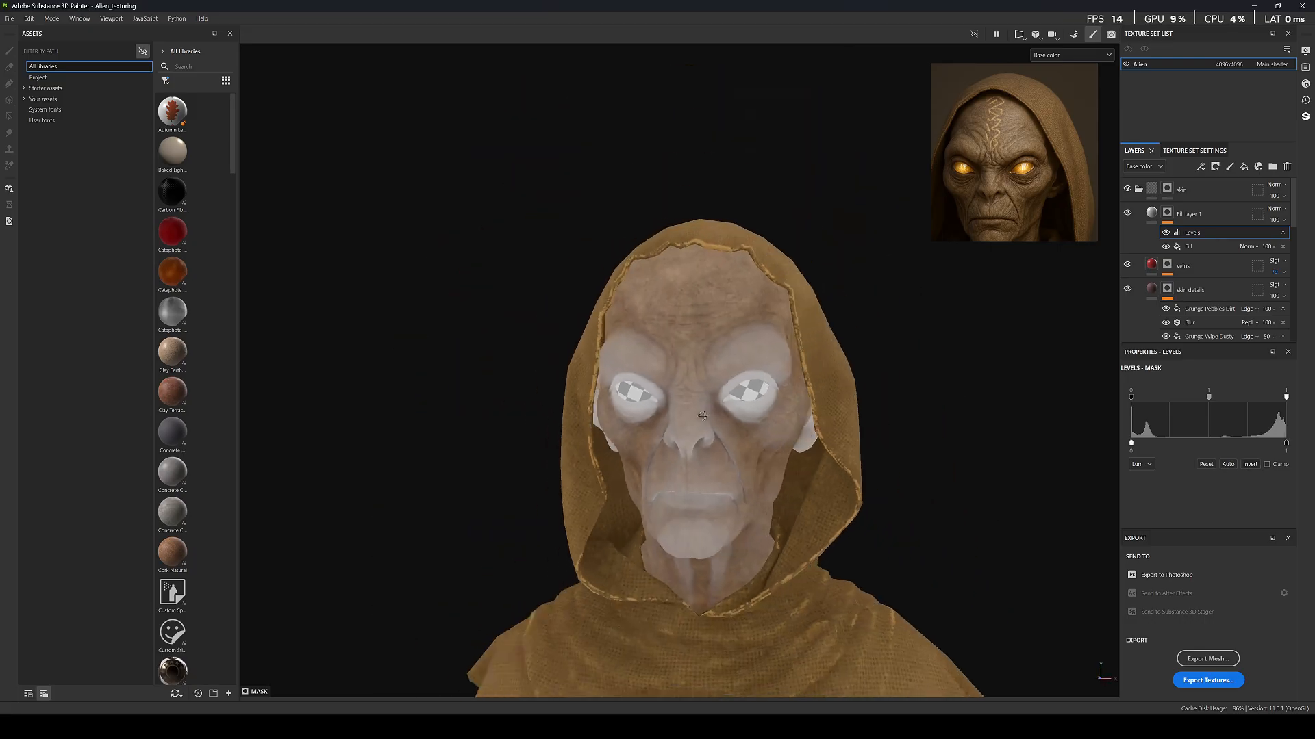
alt+drag(825, 426, 746, 433)
scroll(746, 434, up, 3)
mouse_move(1286, 397)
mouse_down()
mouse_move(1260, 399)
mouse_move(1288, 399)
mouse_up()
drag(1131, 397, 1144, 401)
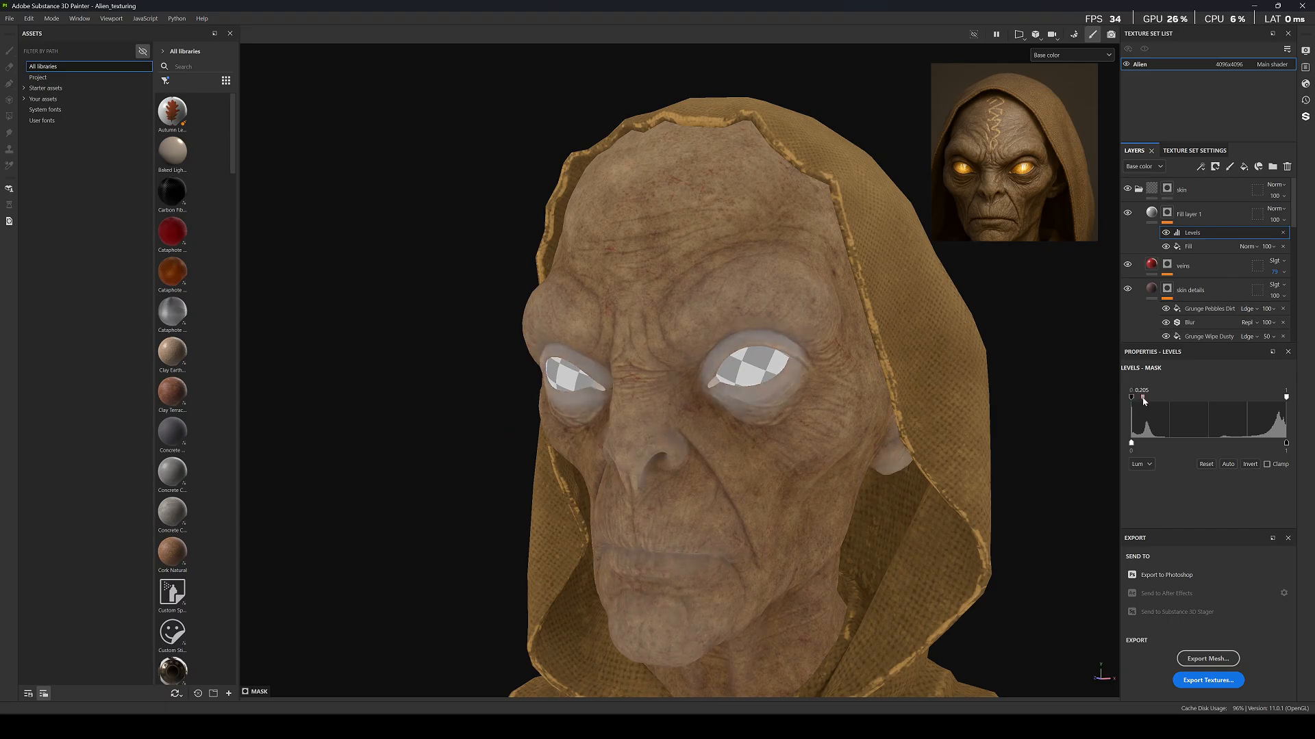
Lighten the new fill layer's base color to near white.
click(1151, 213)
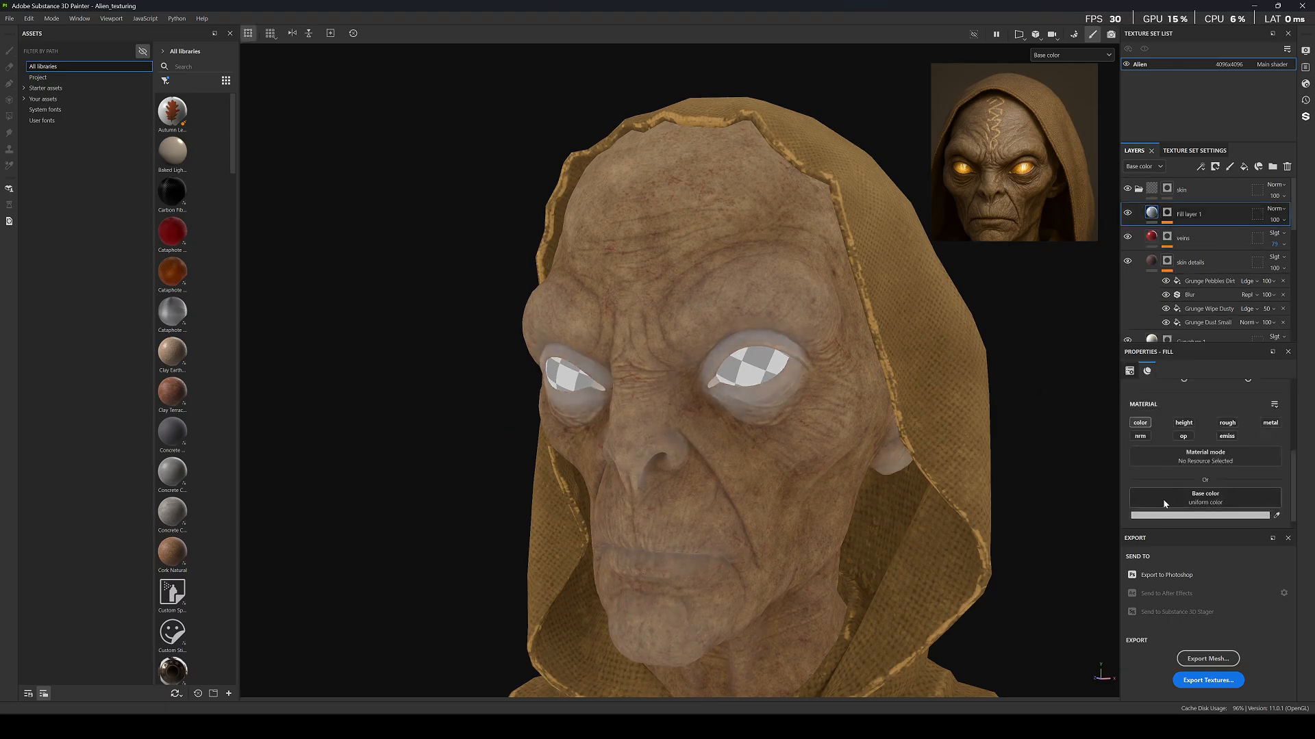
click(1140, 515)
drag(1085, 560, 1074, 547)
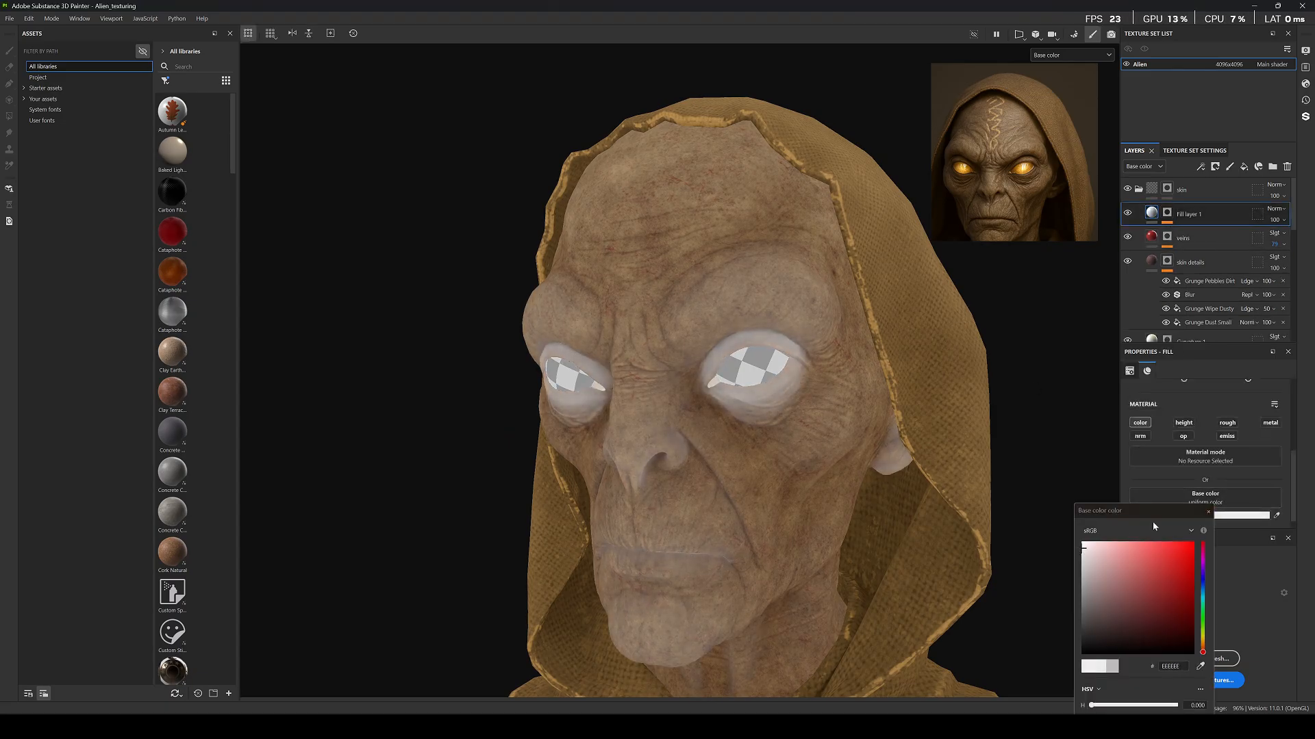
click(1209, 513)
Set the new fill layer's blending mode to Soft light and its base color to brown 735534.
click(1274, 208)
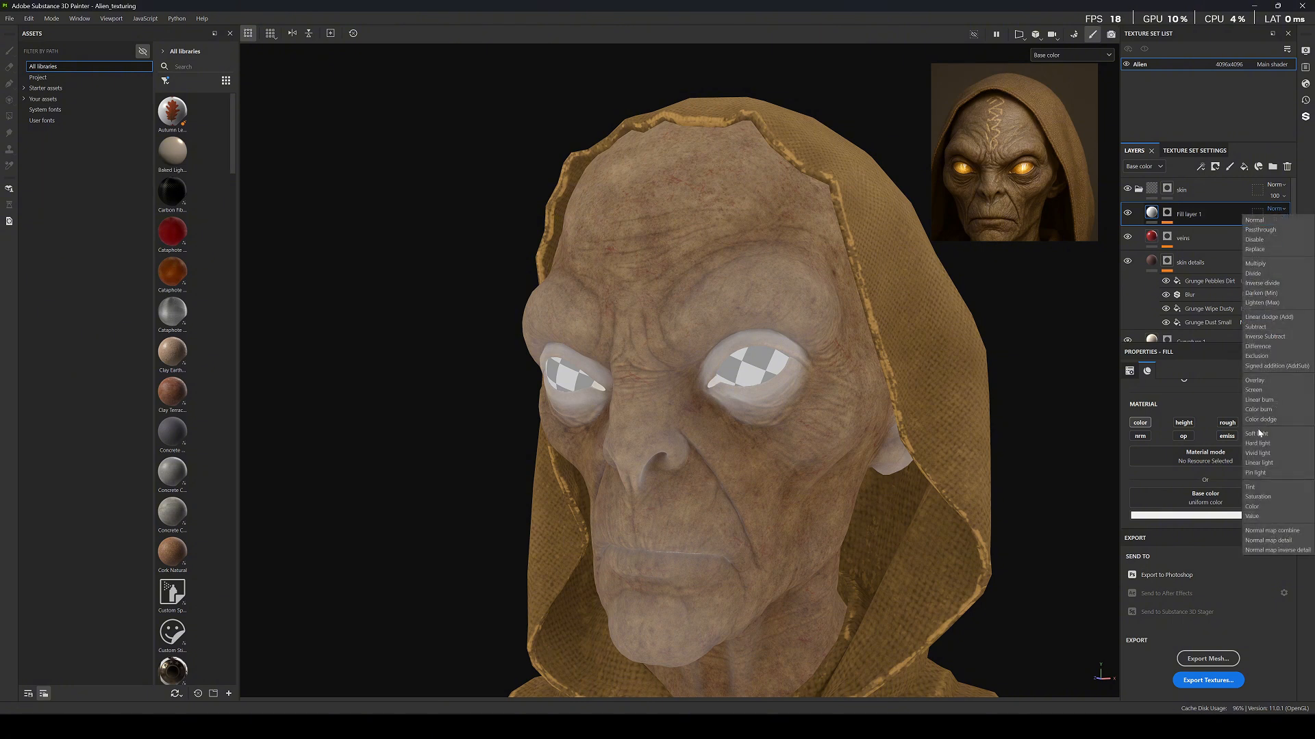
click(1257, 433)
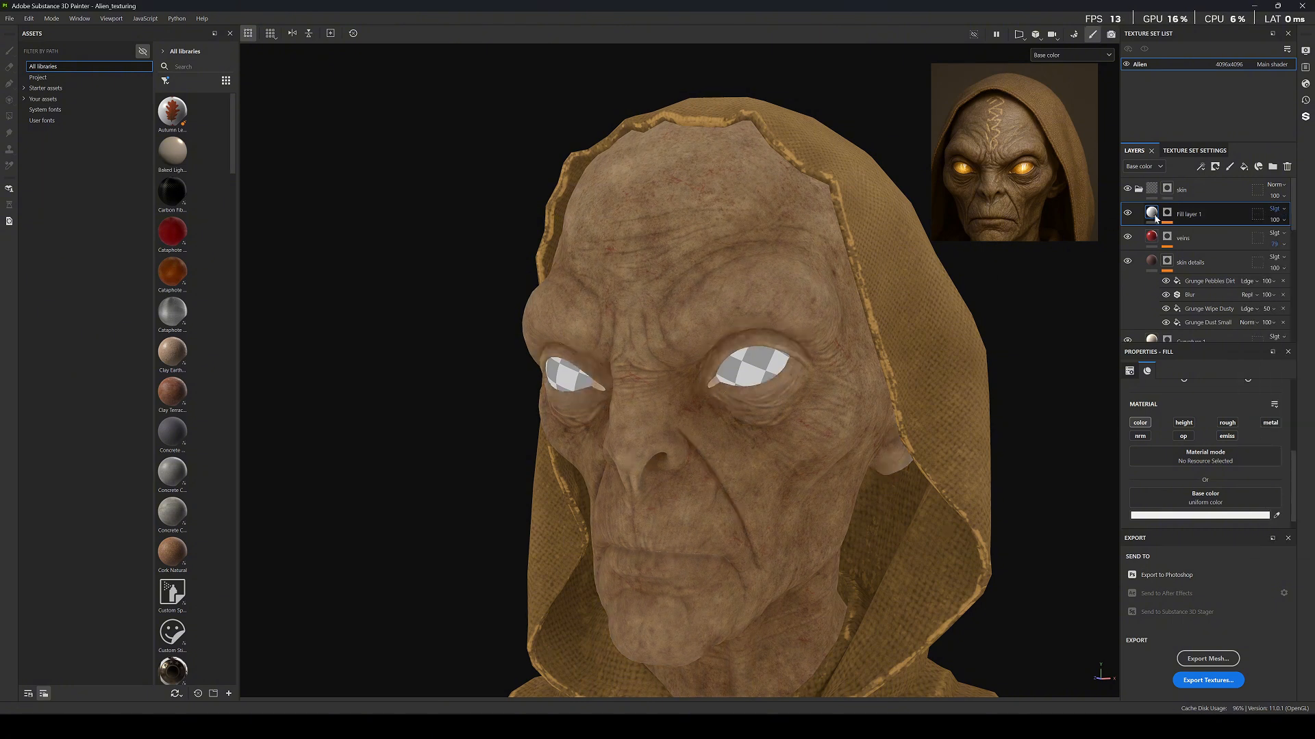
click(1176, 516)
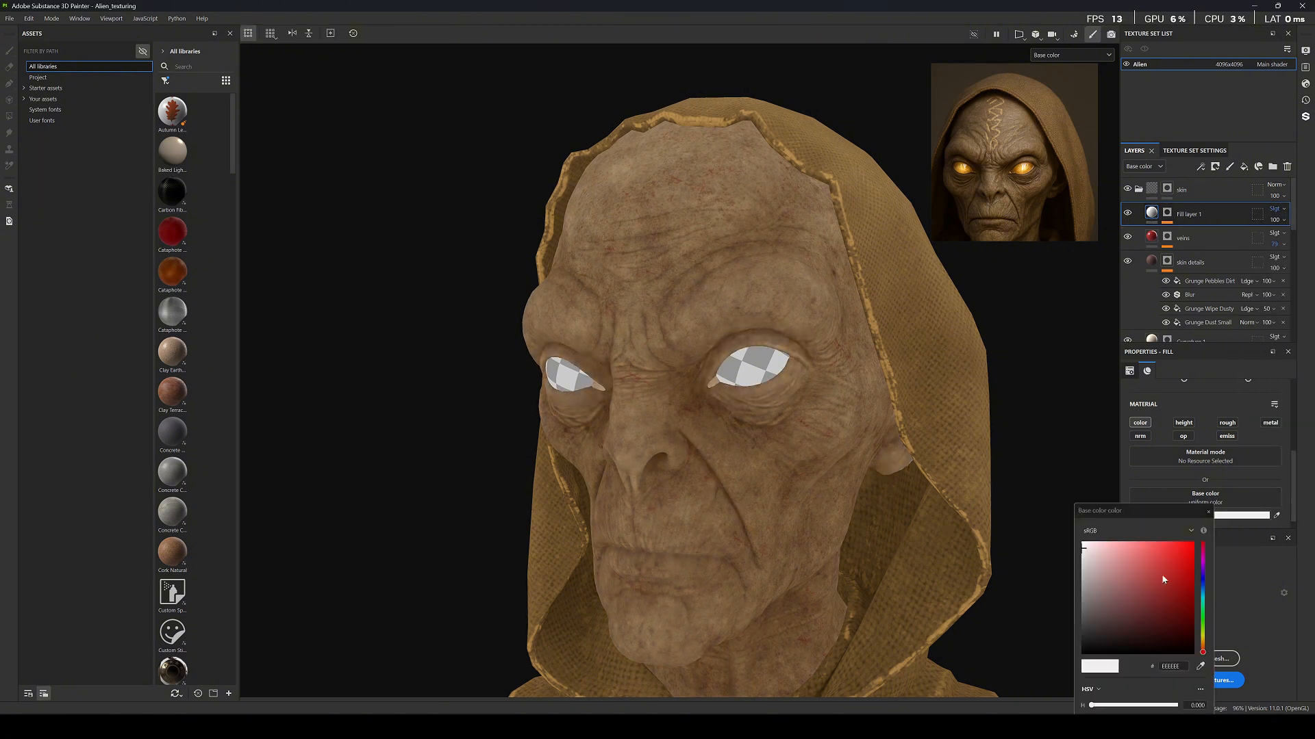
drag(1102, 625, 1129, 589)
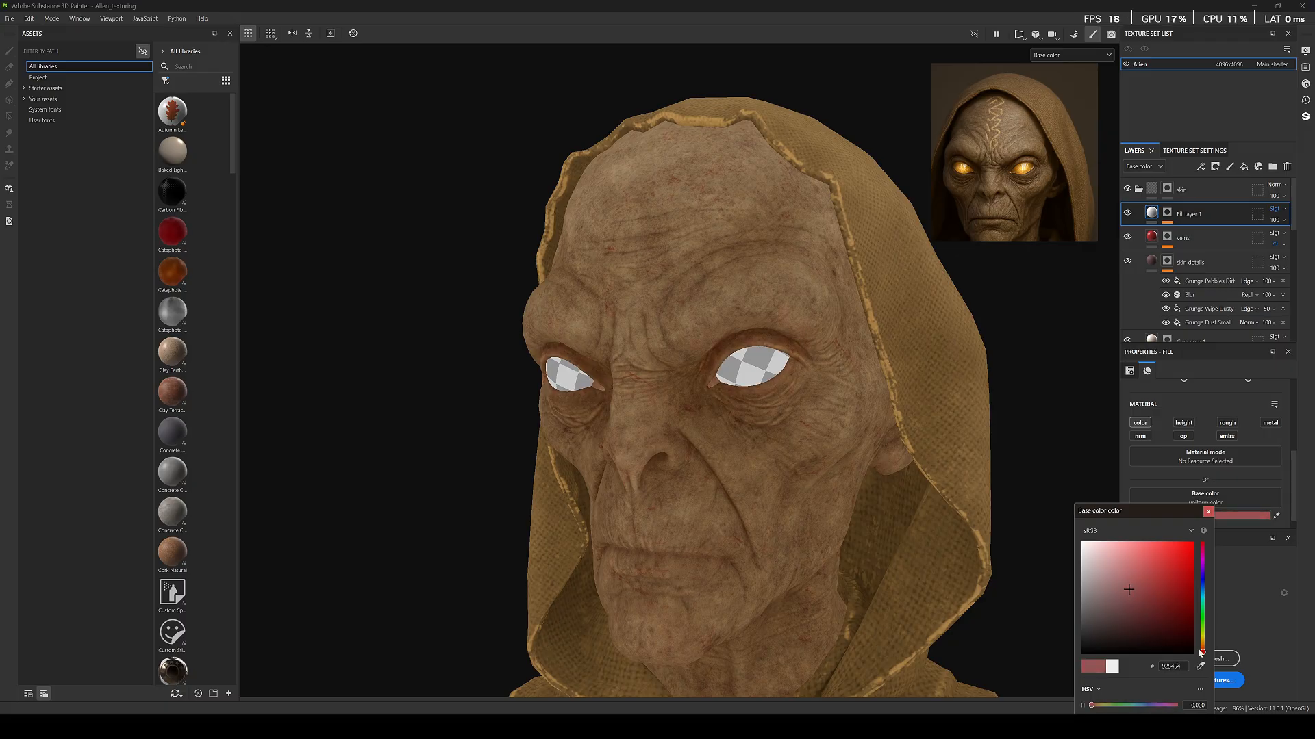
drag(1205, 649, 1203, 643)
drag(1123, 621, 1144, 603)
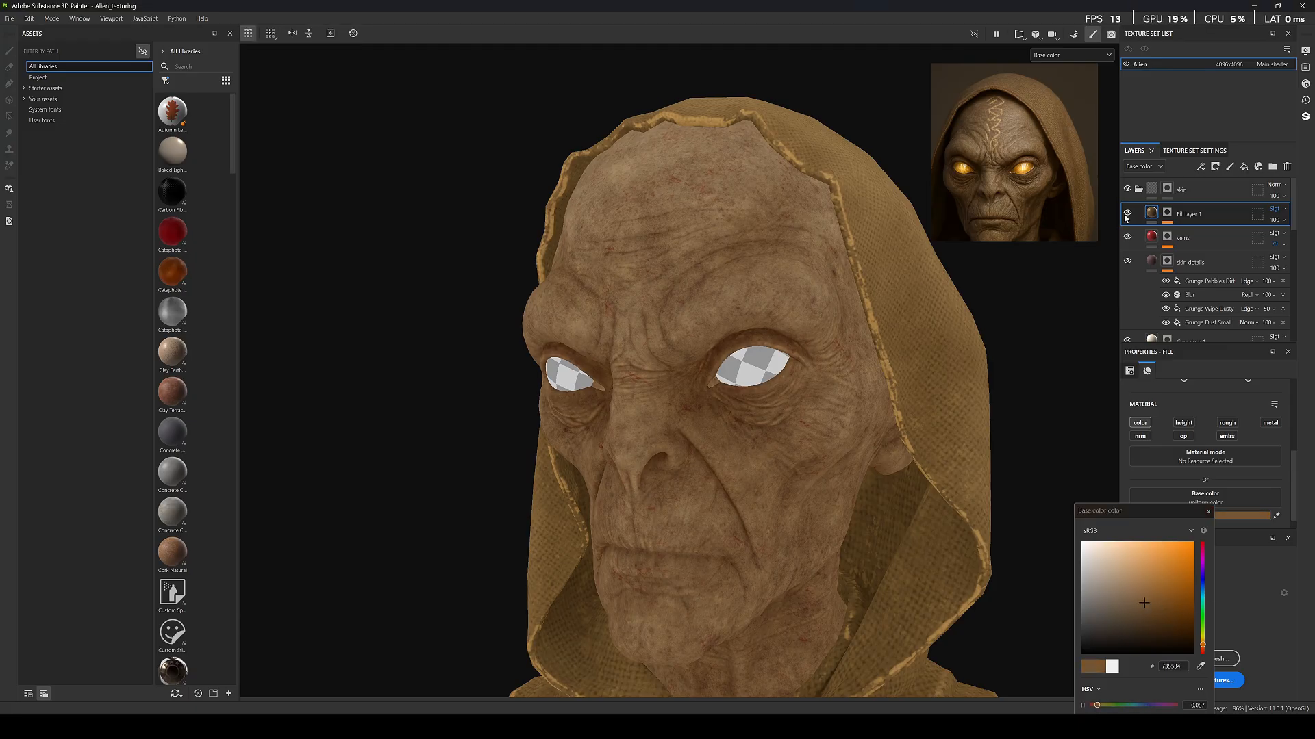
click(1208, 512)
Rename the brown Soft light fill layer as thickness.
scroll(722, 328, down, 6)
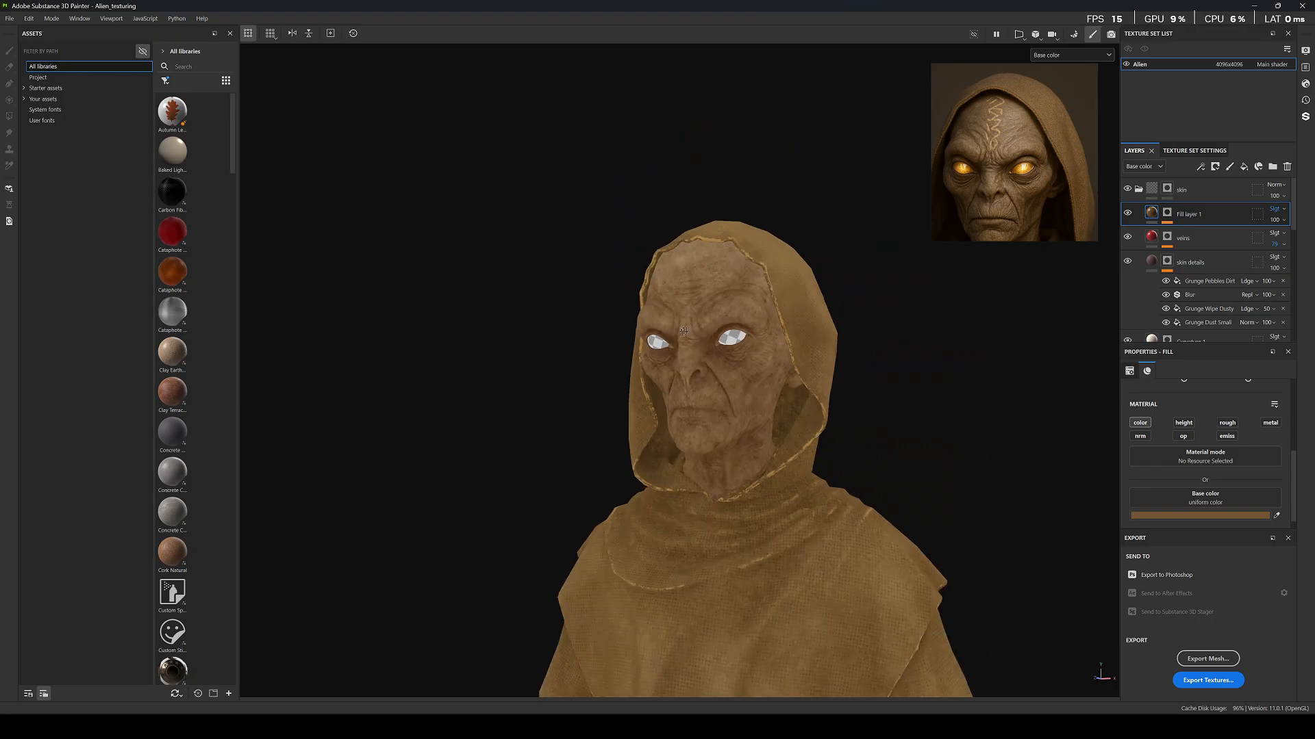
alt+drag(637, 334, 703, 339)
scroll(703, 339, up, 5)
scroll(703, 339, up, 3)
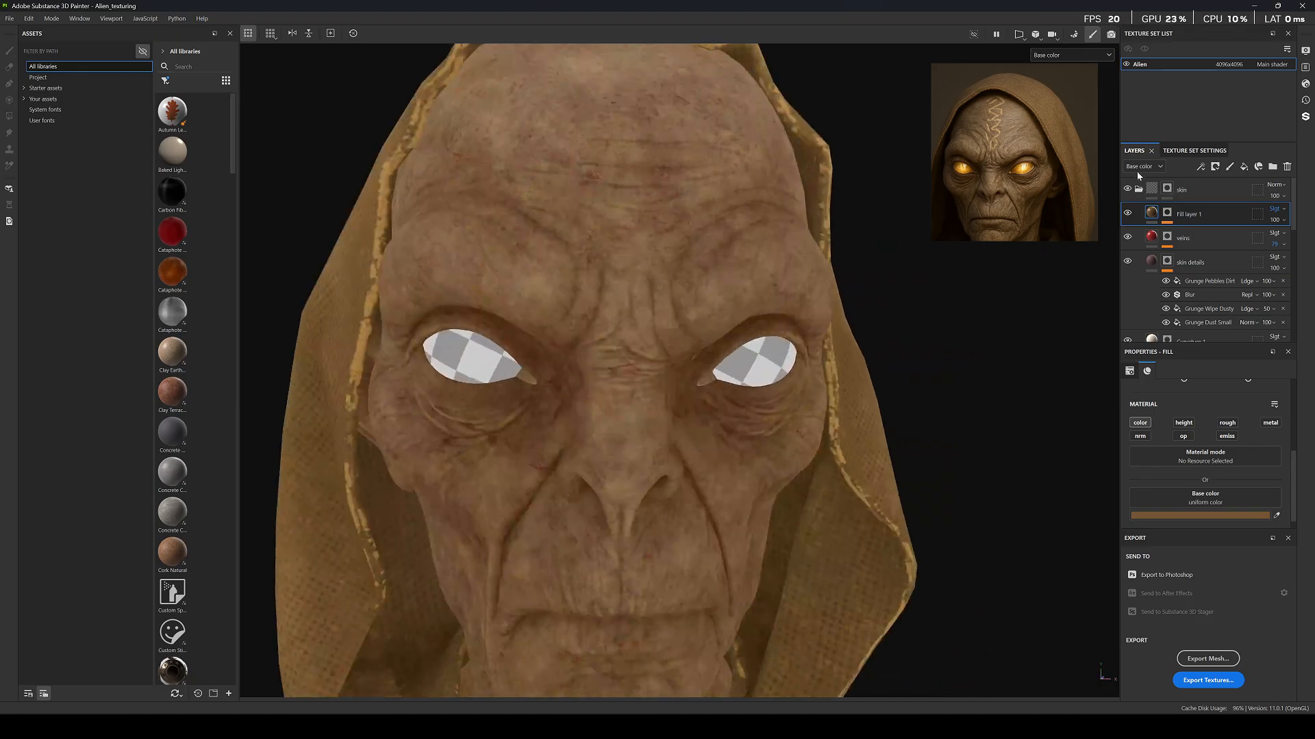
double_click(1191, 215)
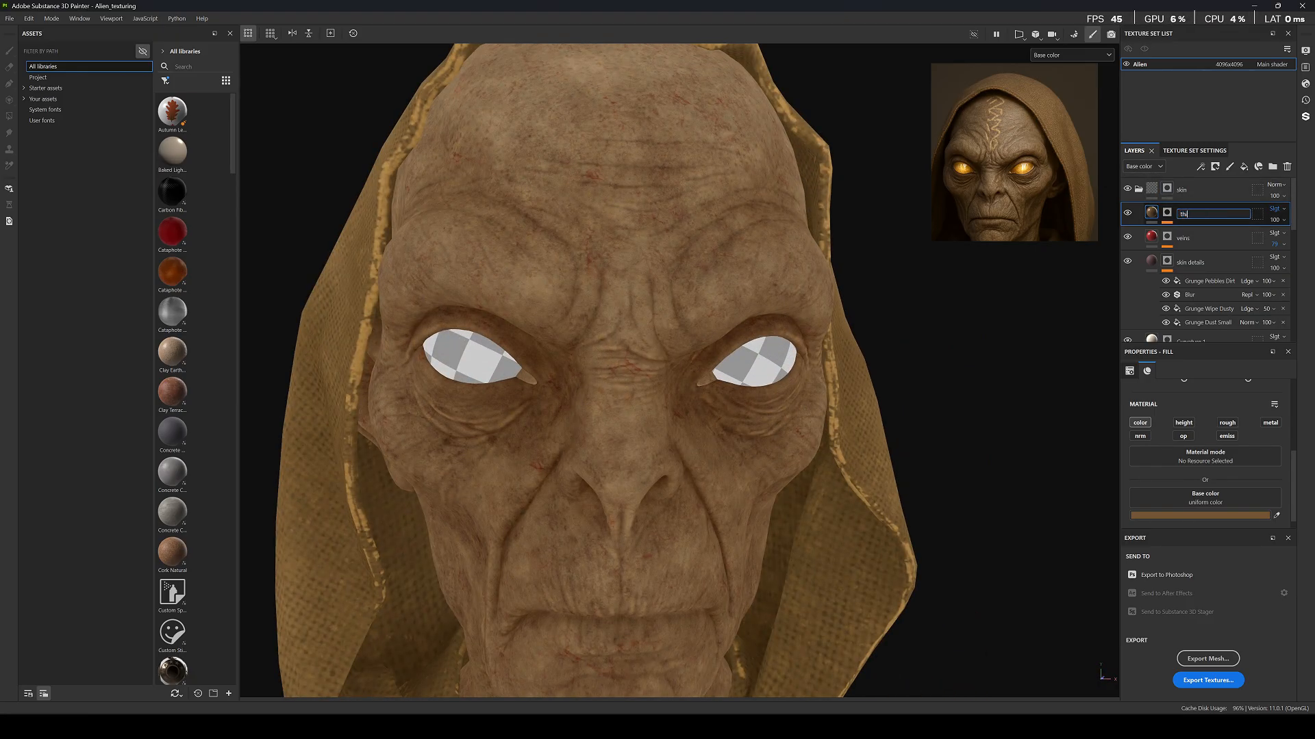
text(thickness)
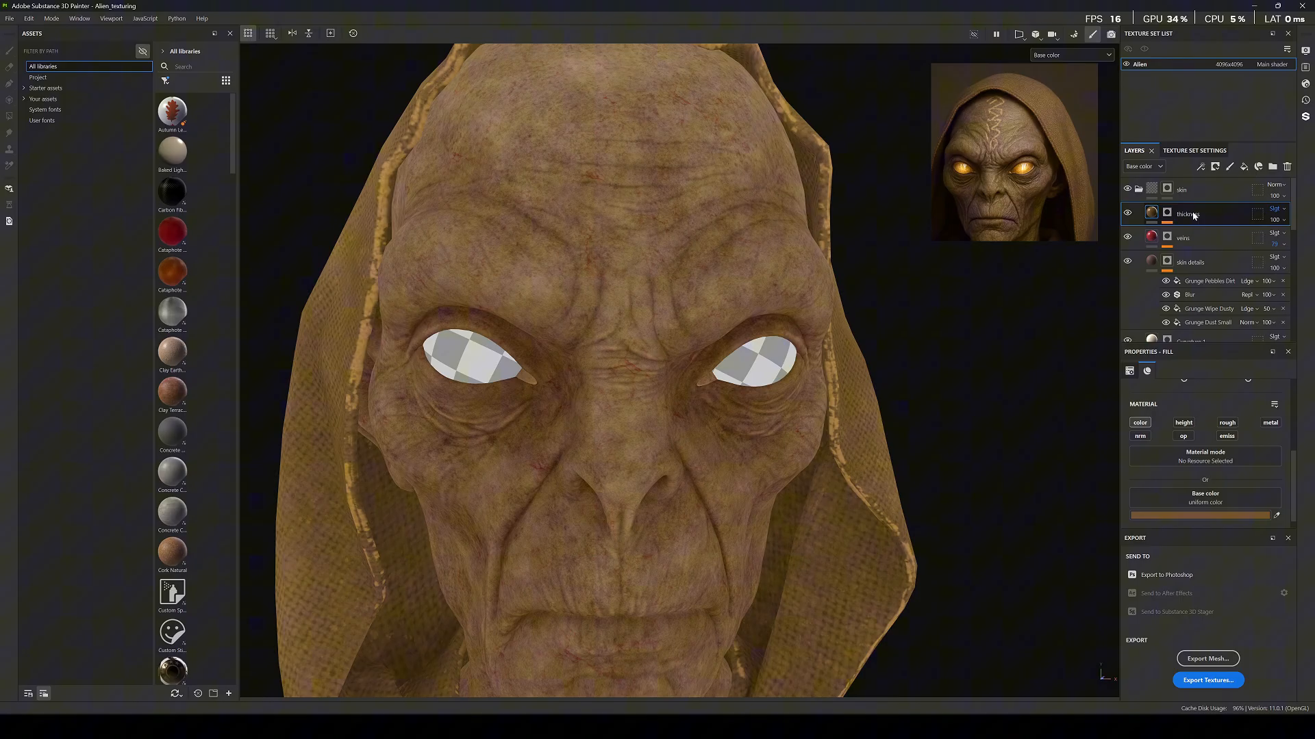
key(Return)
Examine the face and hood from several angles and distances in the full material view.
alt+drag(910, 273, 712, 350)
scroll(654, 363, up, 4)
scroll(712, 350, down, 6)
scroll(678, 378, up, 8)
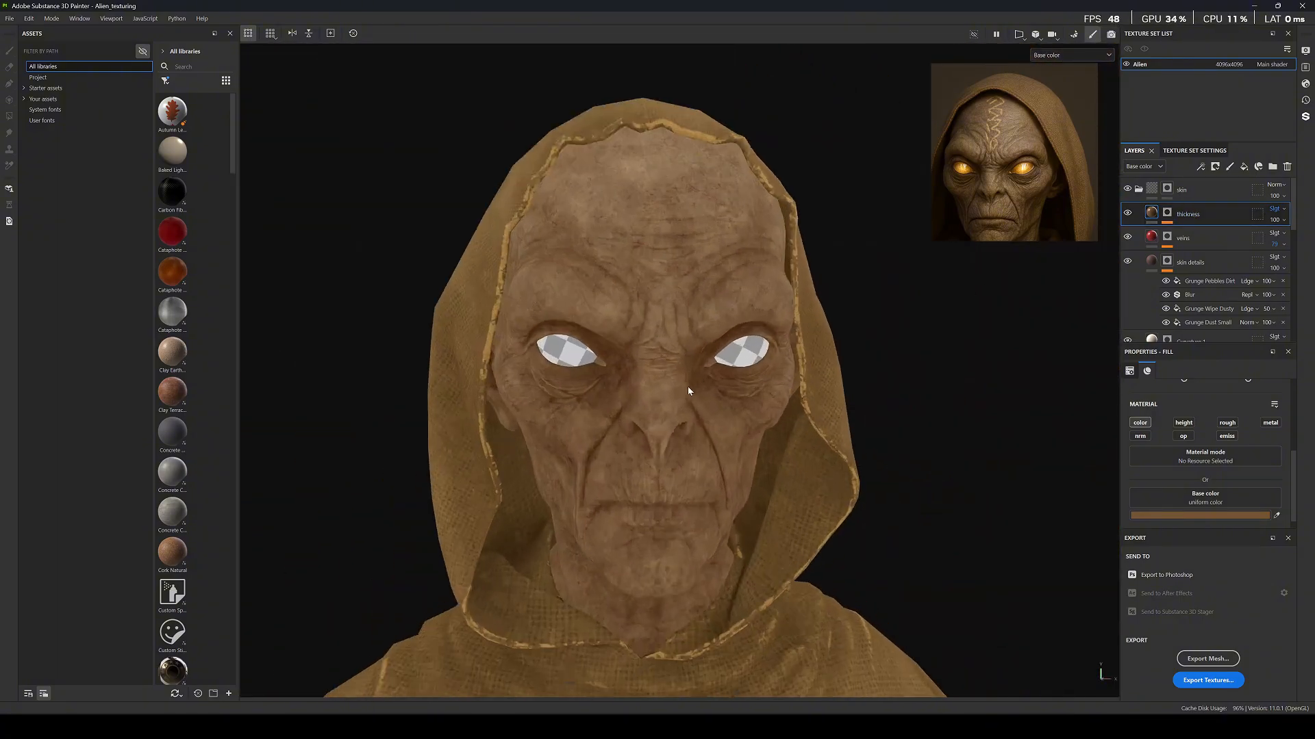
key(m)
scroll(679, 378, down, 8)
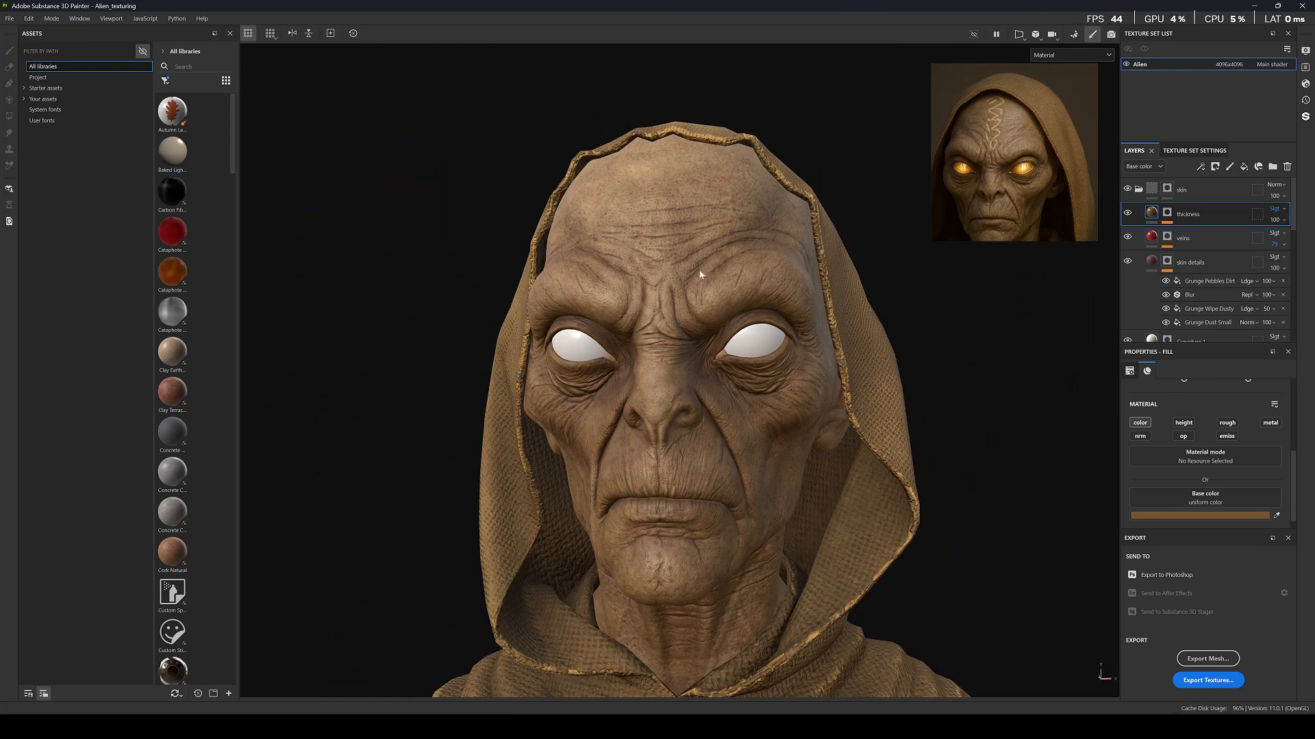
scroll(678, 376, down, 3)
alt+drag(678, 376, 639, 358)
scroll(798, 378, up, 6)
alt+drag(798, 377, 680, 308)
scroll(653, 363, up, 5)
scroll(654, 361, down, 8)
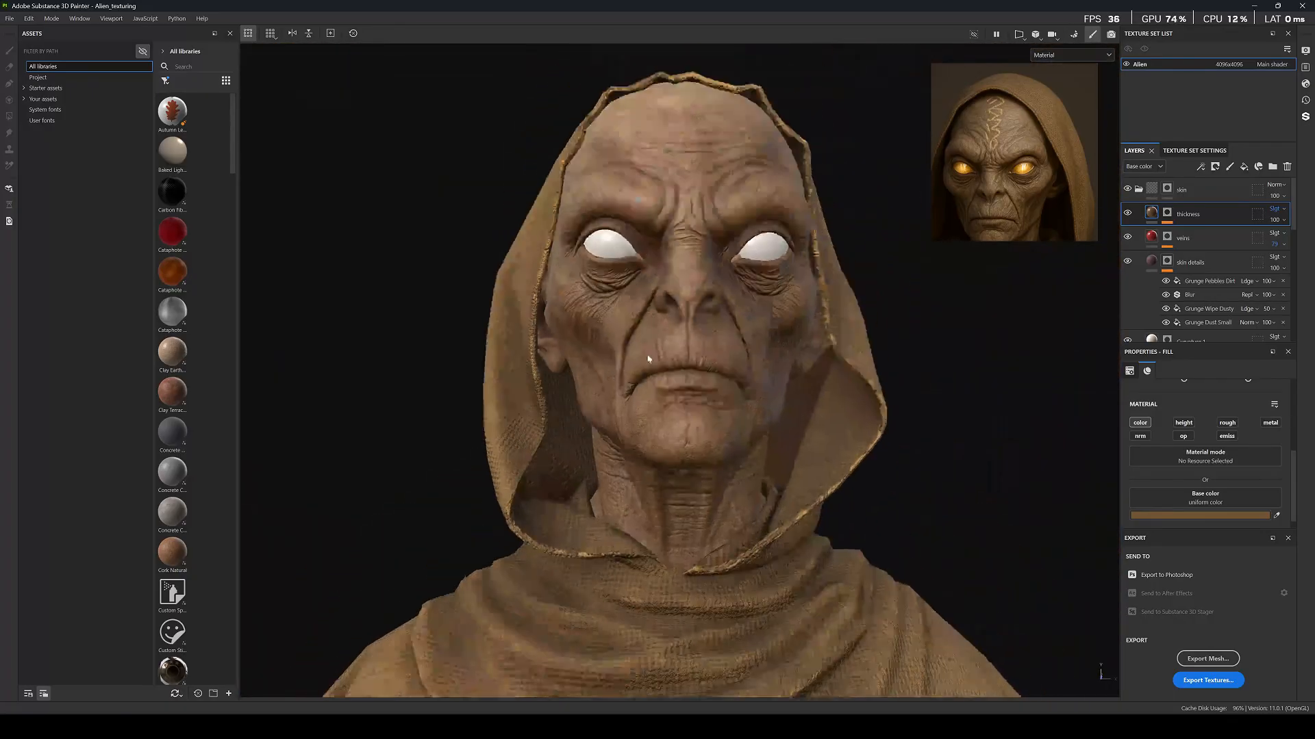
alt+drag(648, 358, 884, 294)
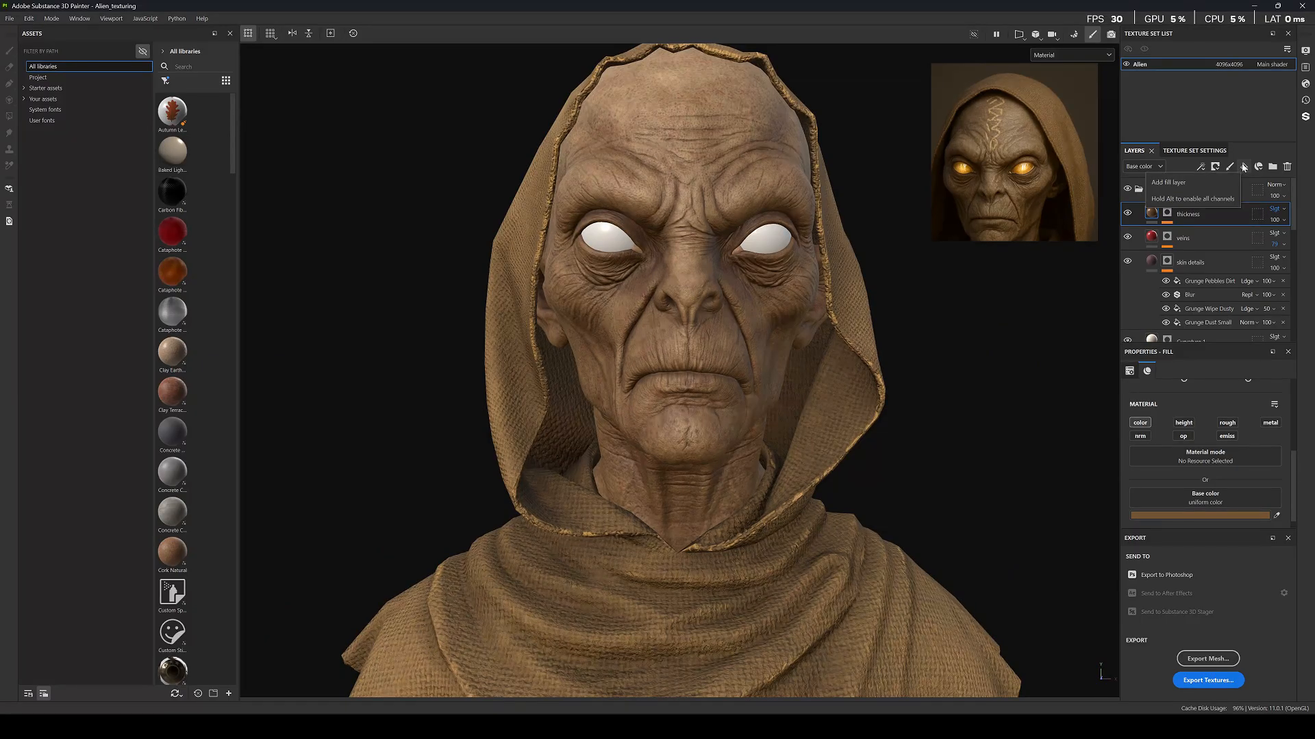
scroll(753, 311, up, 7)
alt+drag(739, 282, 812, 320)
scroll(804, 301, up, 3)
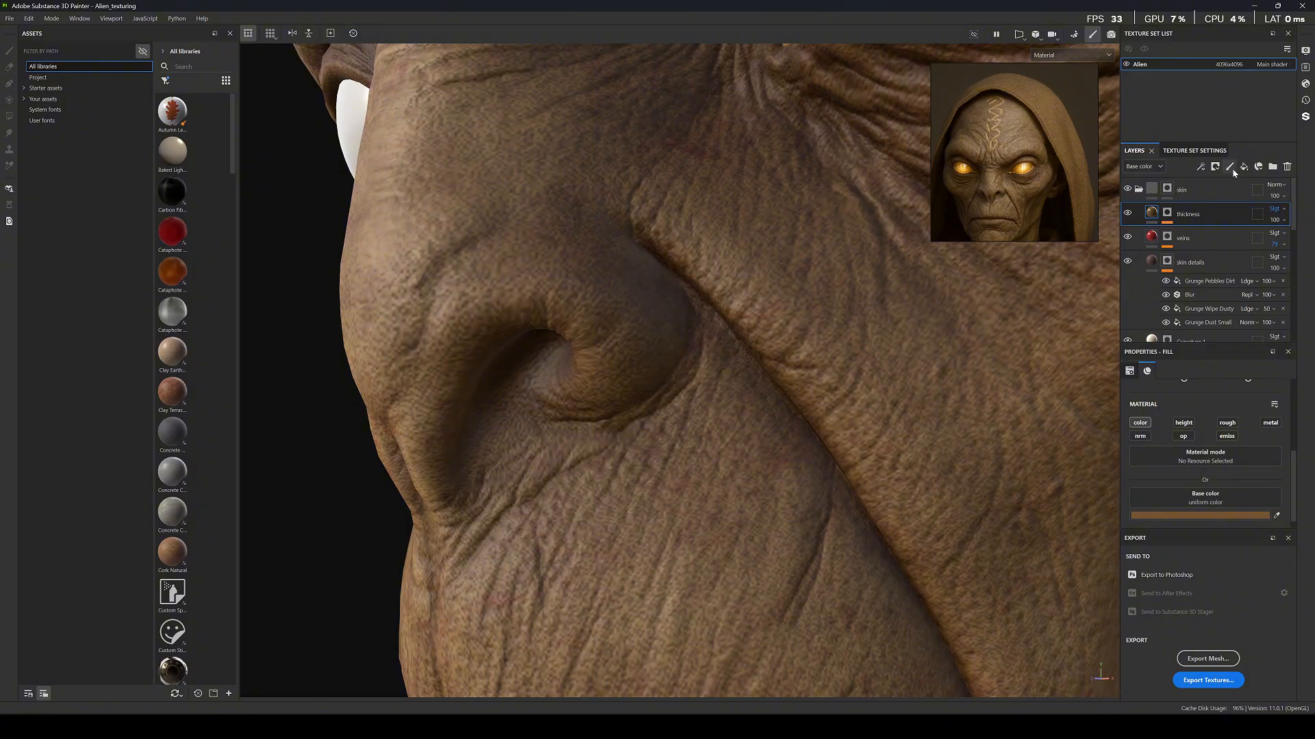
Display the base color channel and open the Levels effect on the Curvature layer's mask.
scroll(718, 380, down, 5)
key(c)
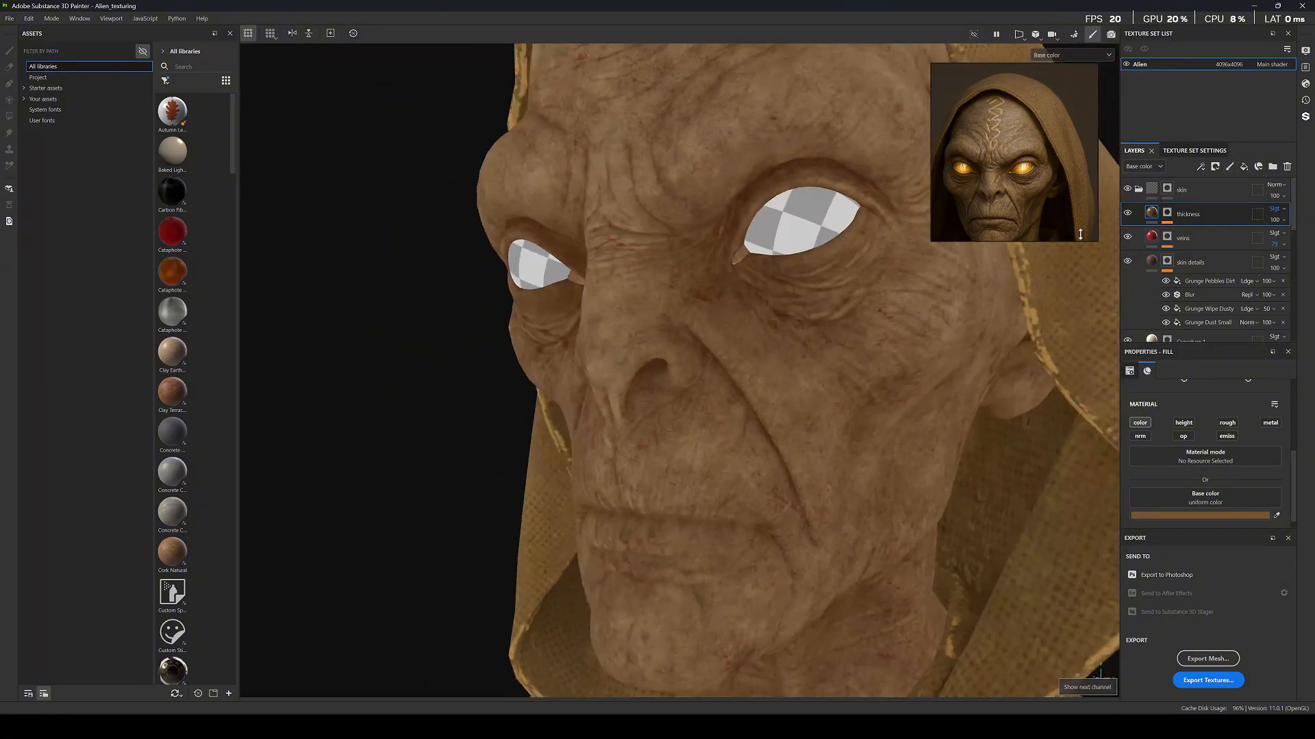
scroll(774, 425, up, 4)
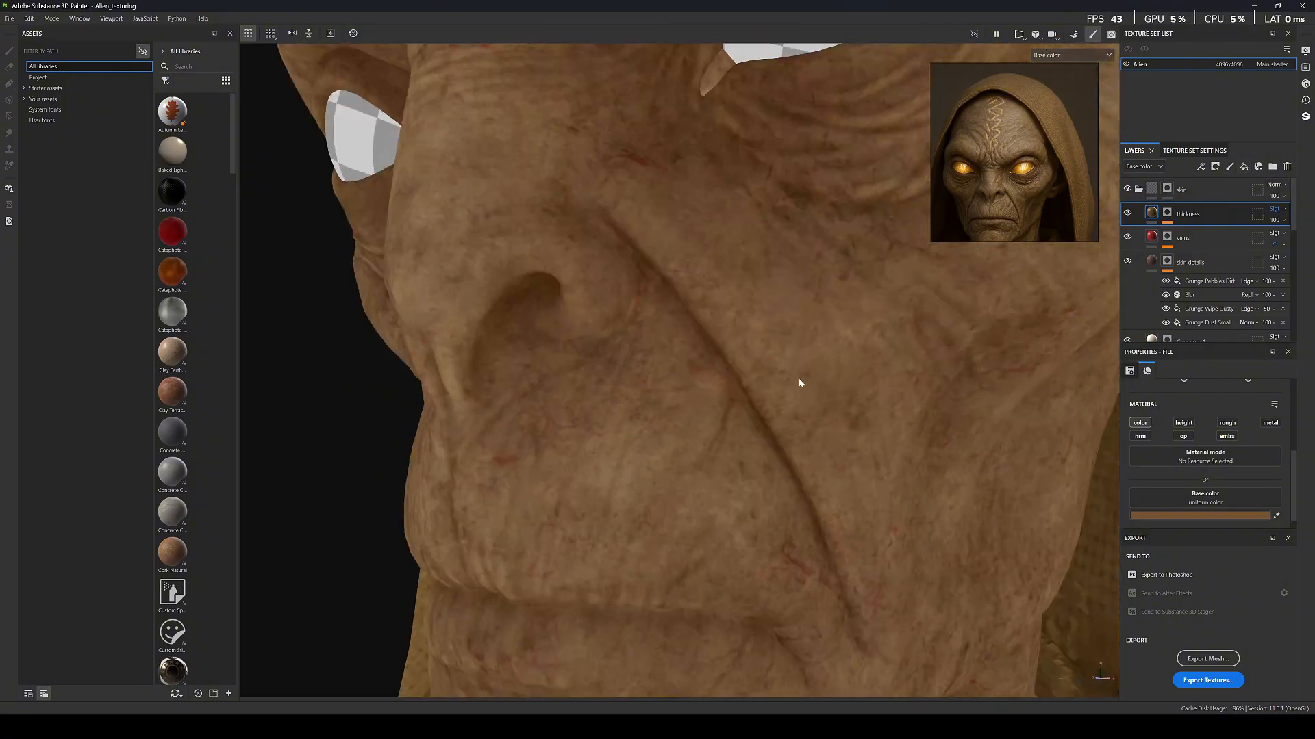
scroll(1137, 260, down, 3)
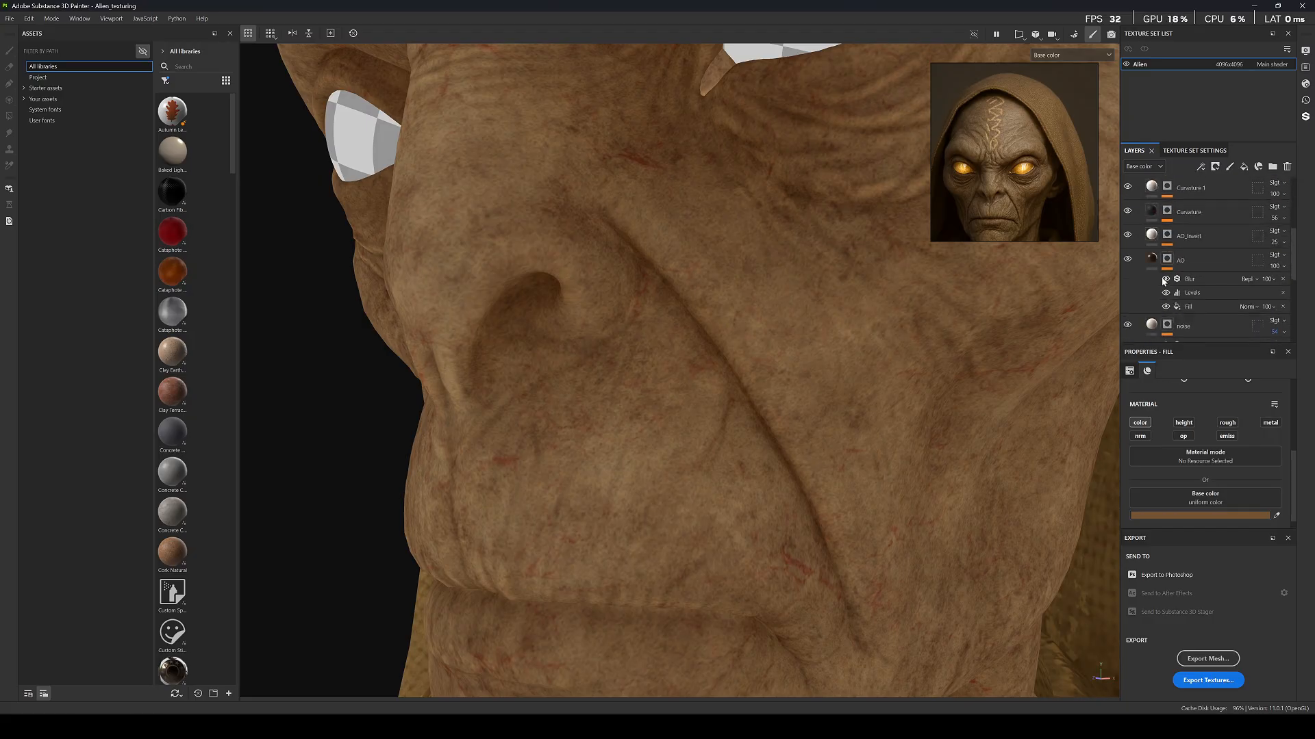
click(1128, 211)
click(1146, 212)
click(1168, 212)
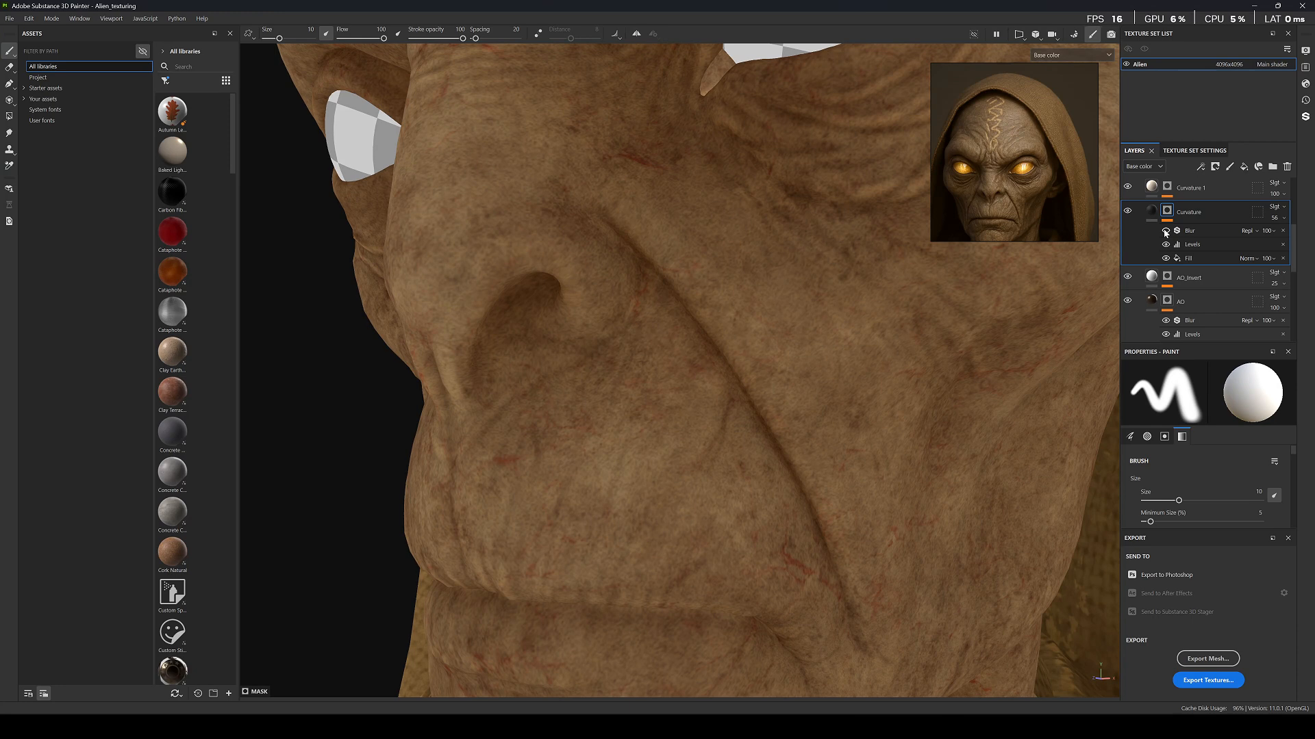
click(1192, 244)
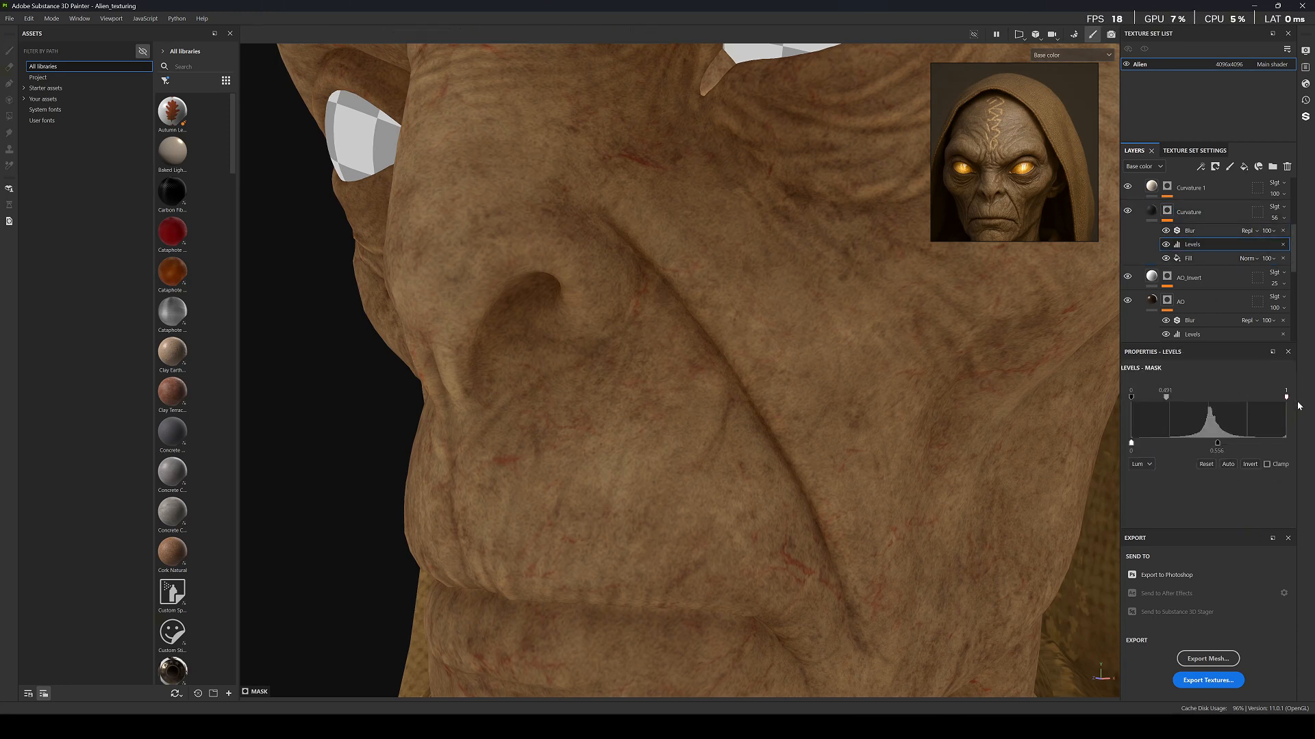
Adjust the Curvature mask's Levels, setting the input midtone to 0.922 and the white point to 0.752.
drag(1231, 399, 1248, 397)
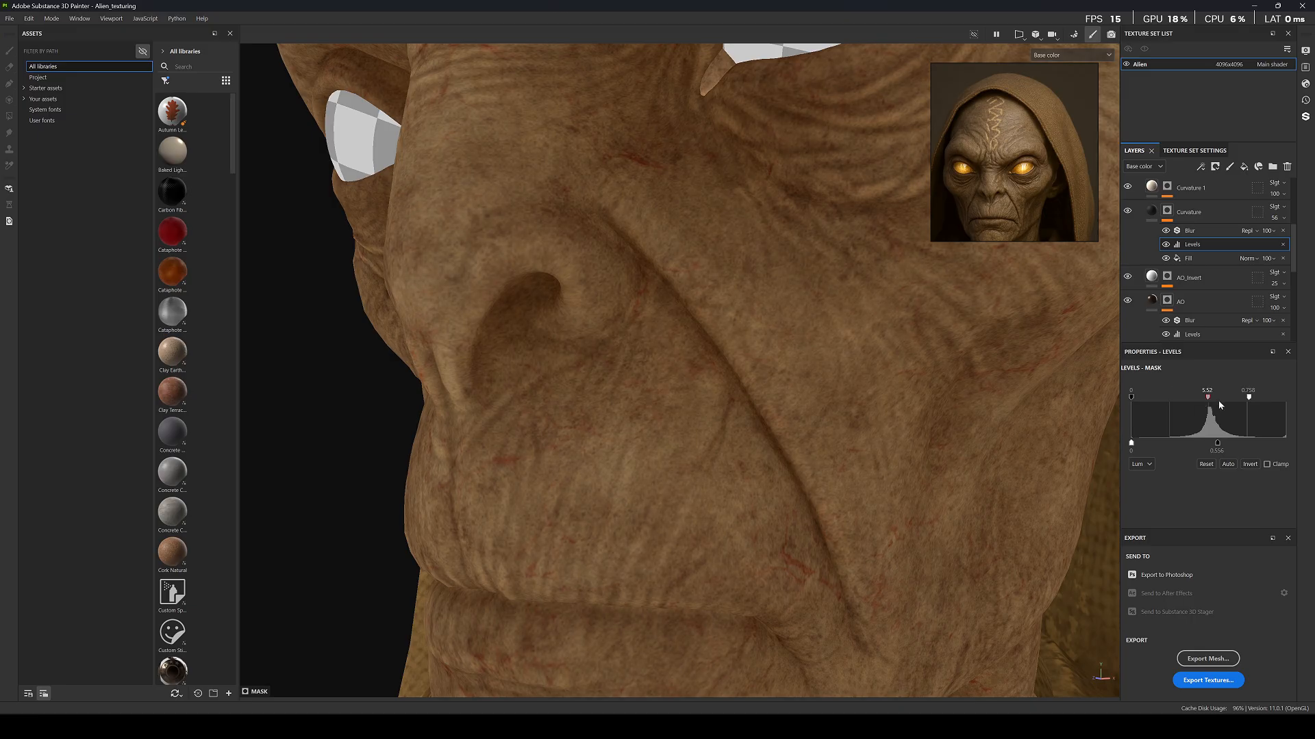
drag(1158, 399, 1190, 402)
mouse_move(1177, 401)
mouse_down()
mouse_move(1263, 404)
mouse_move(1235, 404)
mouse_up()
scroll(821, 320, down, 7)
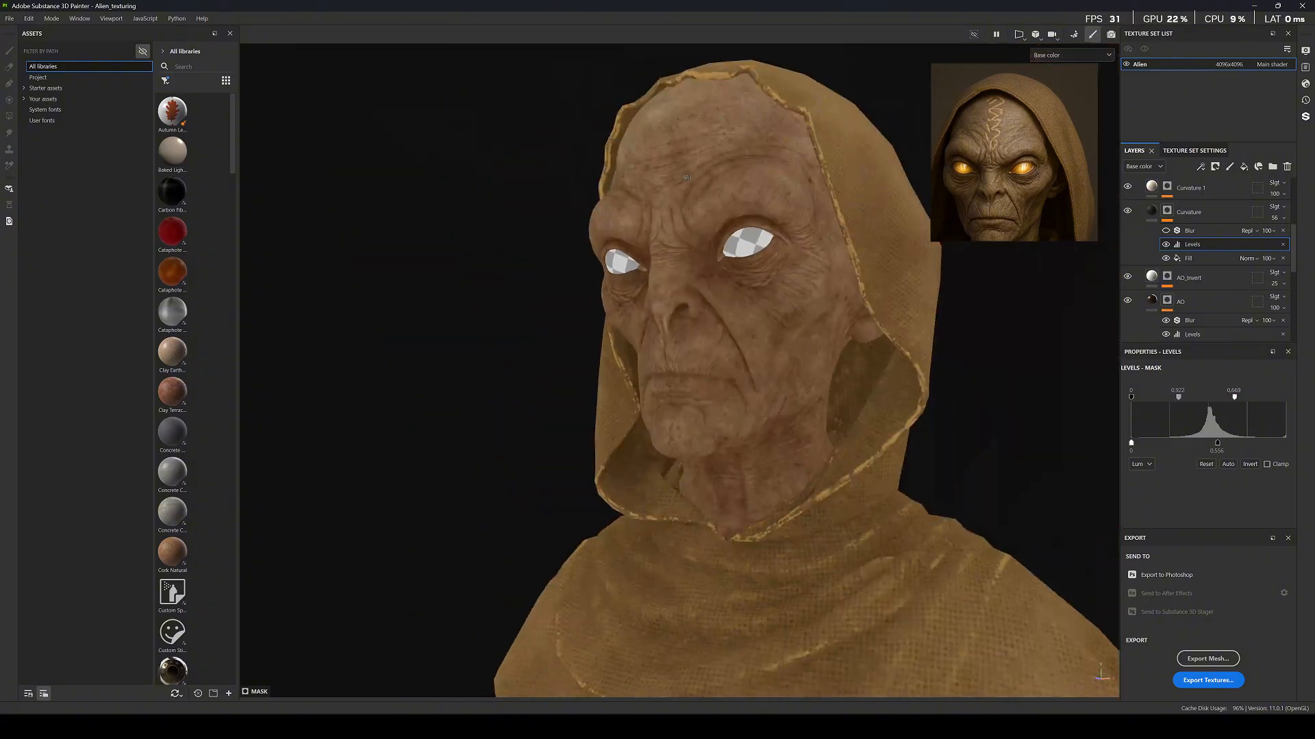
alt+drag(547, 130, 669, 122)
scroll(669, 121, up, 4)
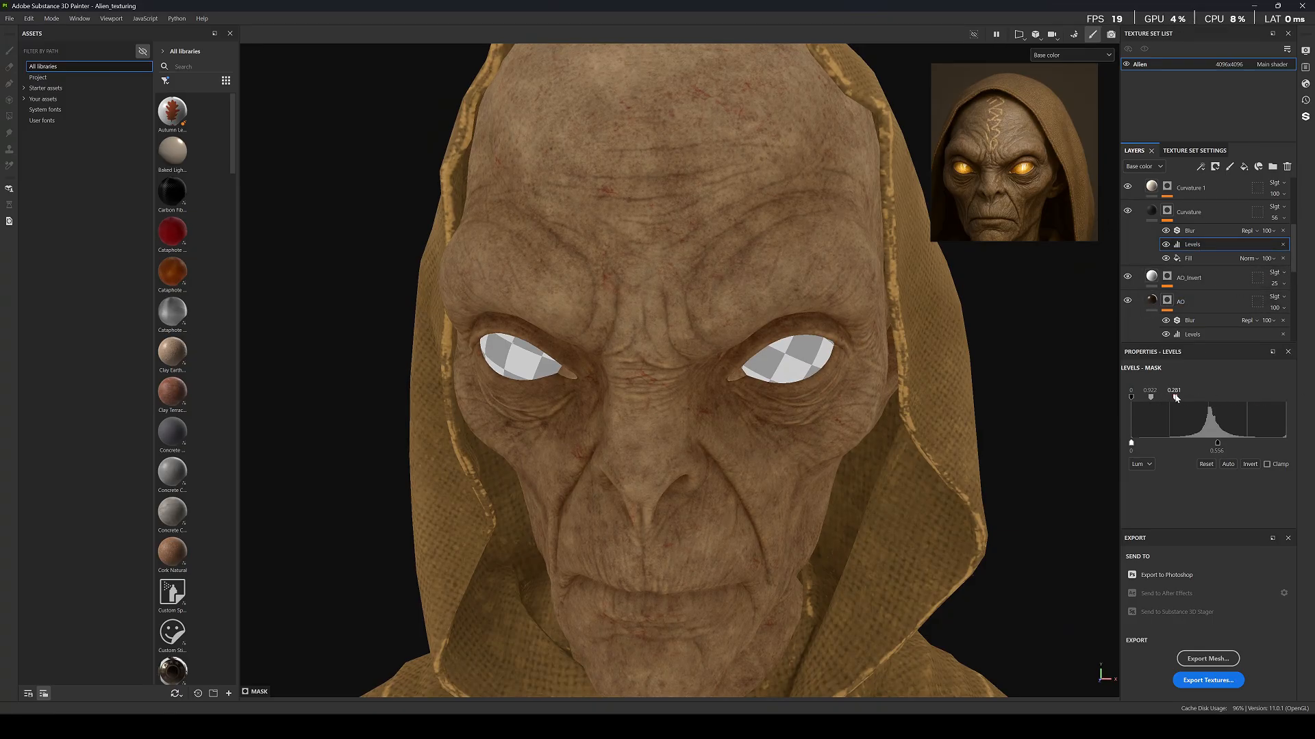
drag(1175, 397, 1247, 402)
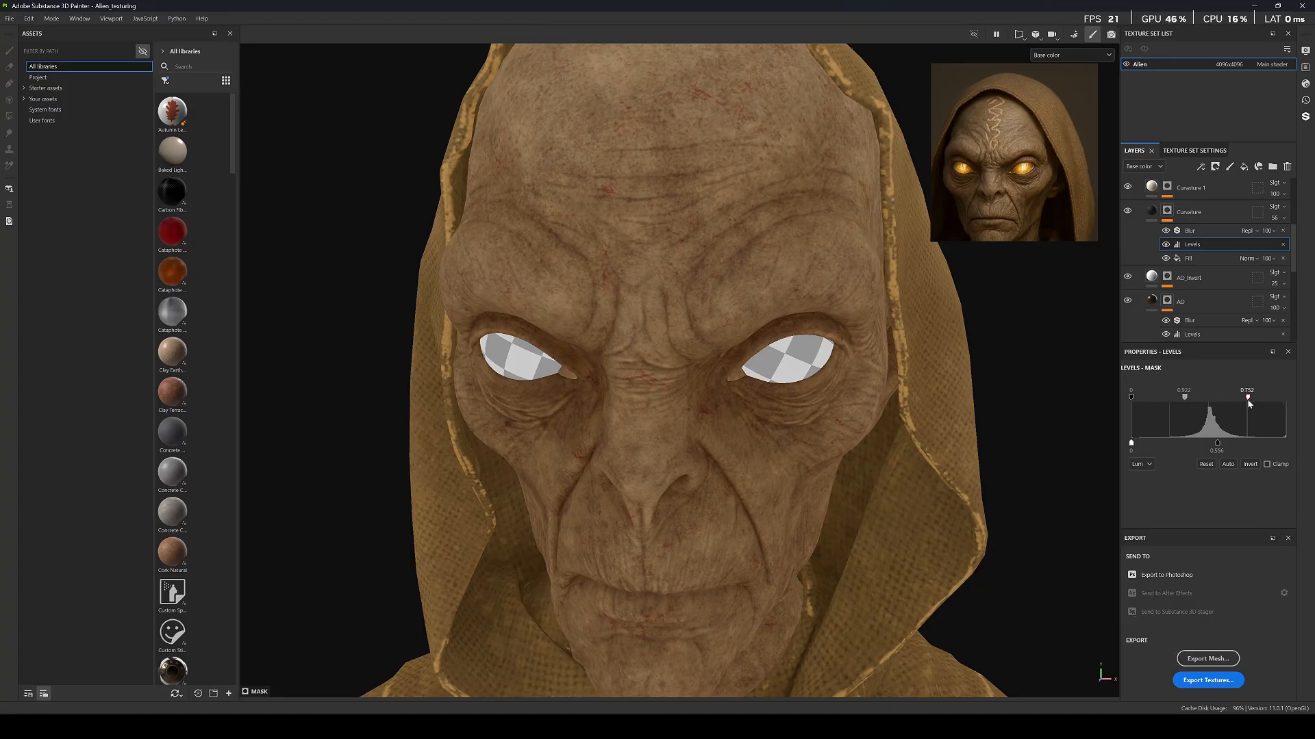
Review the skin in the material view from near and far and compare it with the reference image.
scroll(754, 287, down, 8)
alt+drag(754, 287, 778, 303)
alt+drag(709, 329, 689, 301)
key(m)
scroll(714, 312, down, 6)
scroll(677, 316, up, 5)
scroll(676, 315, up, 4)
scroll(660, 360, up, 3)
scroll(675, 362, down, 6)
scroll(677, 356, down, 5)
scroll(689, 300, up, 5)
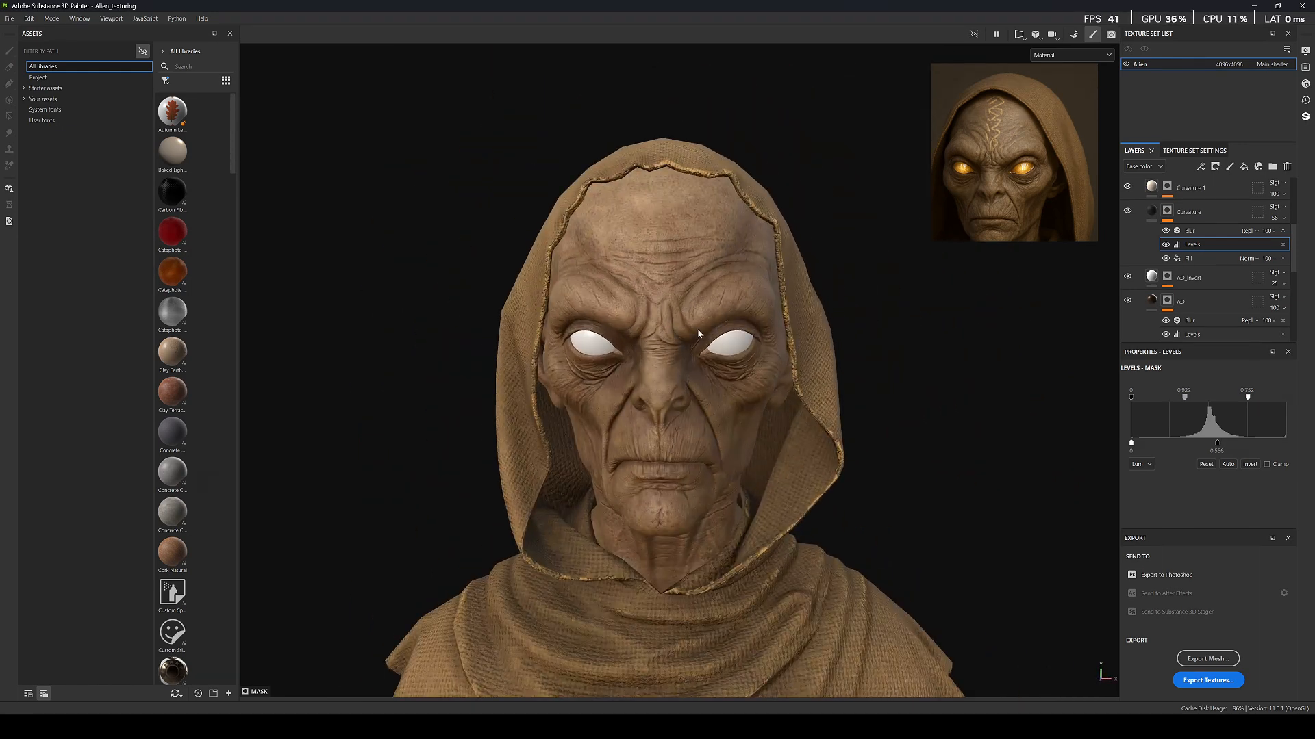
alt+drag(708, 376, 762, 314)
scroll(1006, 186, down, 2)
middle_drag(1006, 187, 1025, 153)
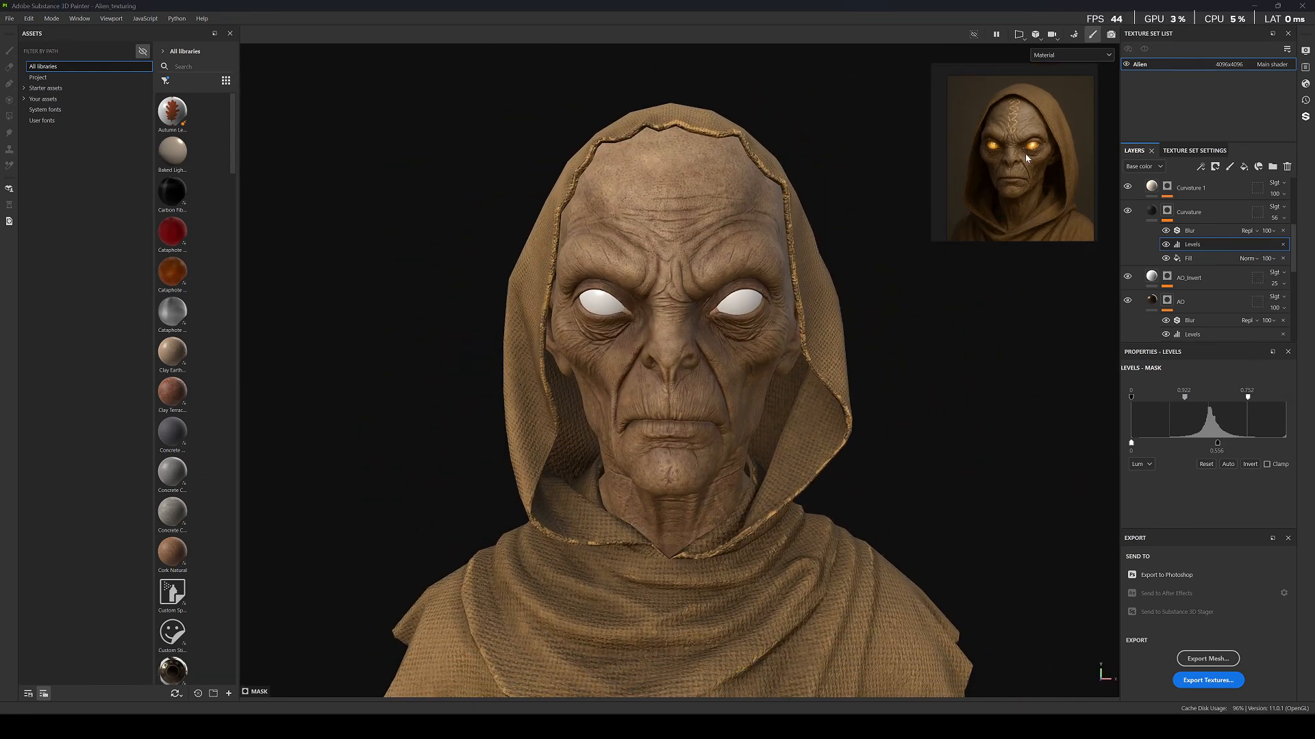
scroll(1031, 123, up, 4)
alt+drag(760, 296, 687, 285)
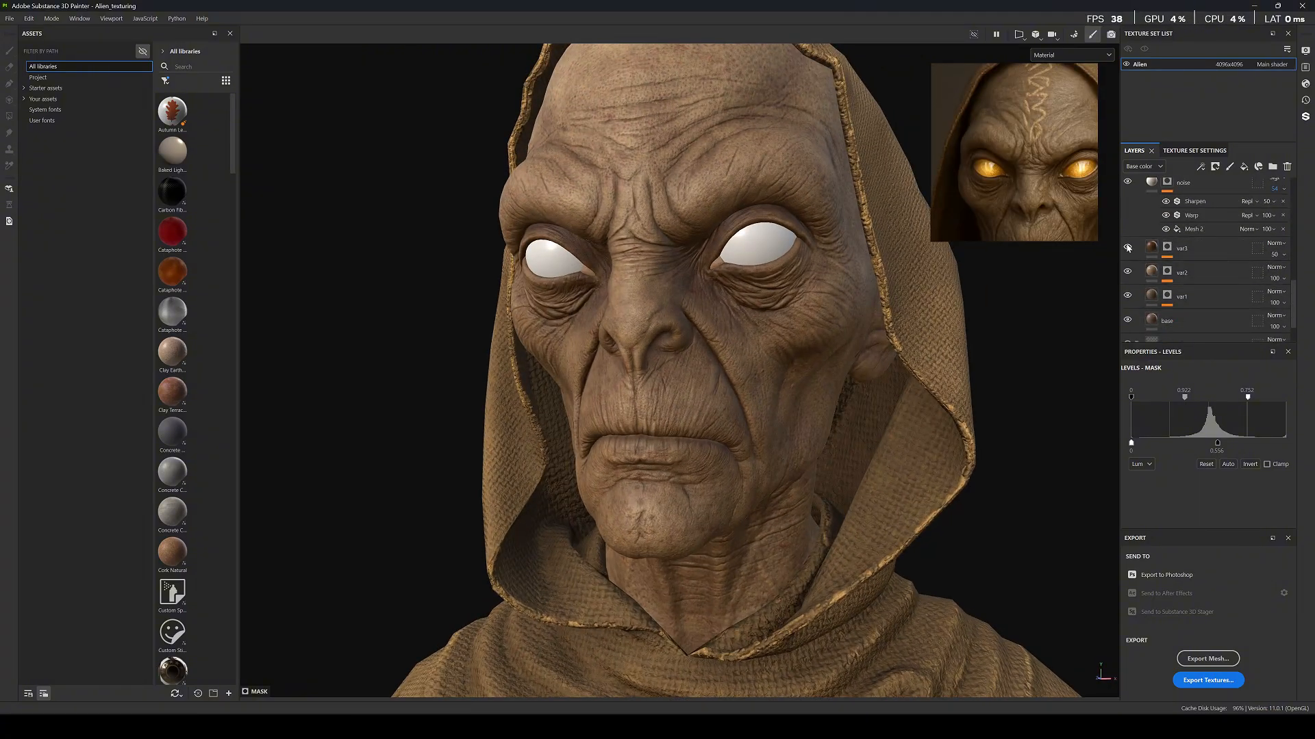
Check the var3 layer's effect in base color and try a lighter brown sampled from the reference as its color.
click(1127, 248)
key(c)
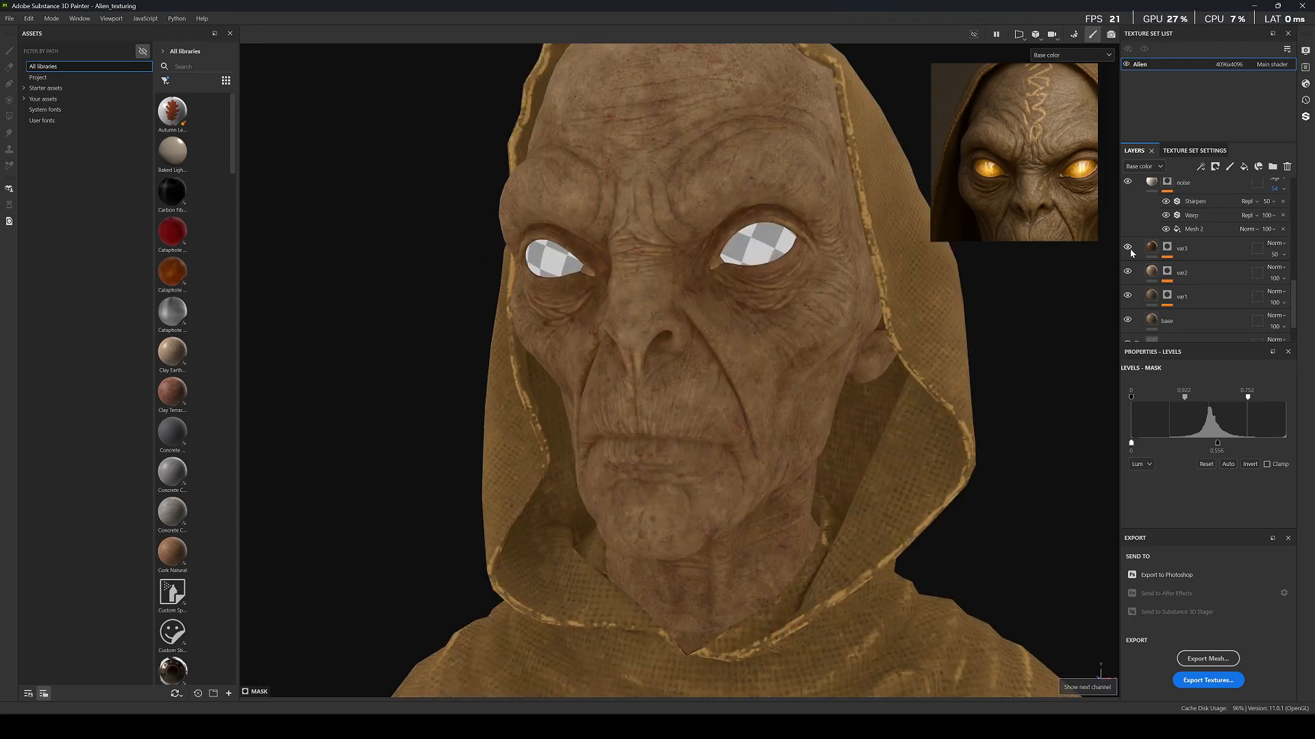
click(1129, 248)
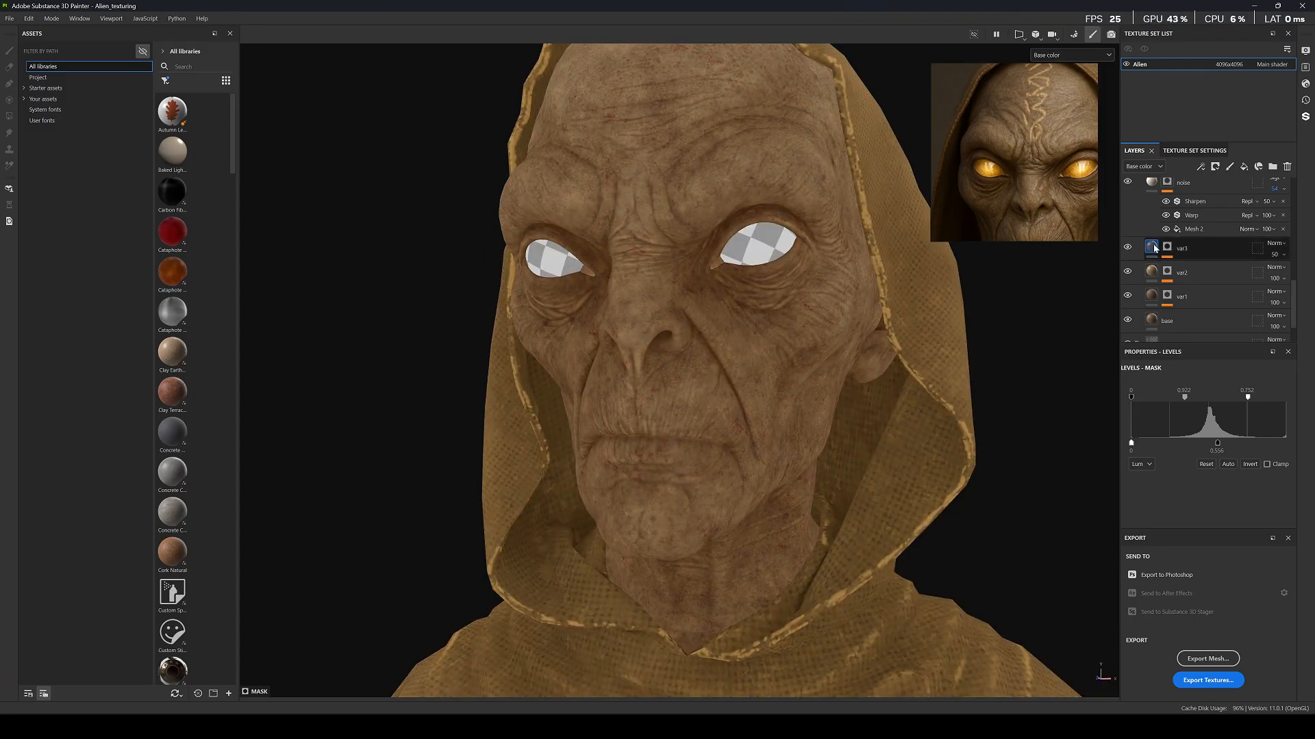
click(1140, 251)
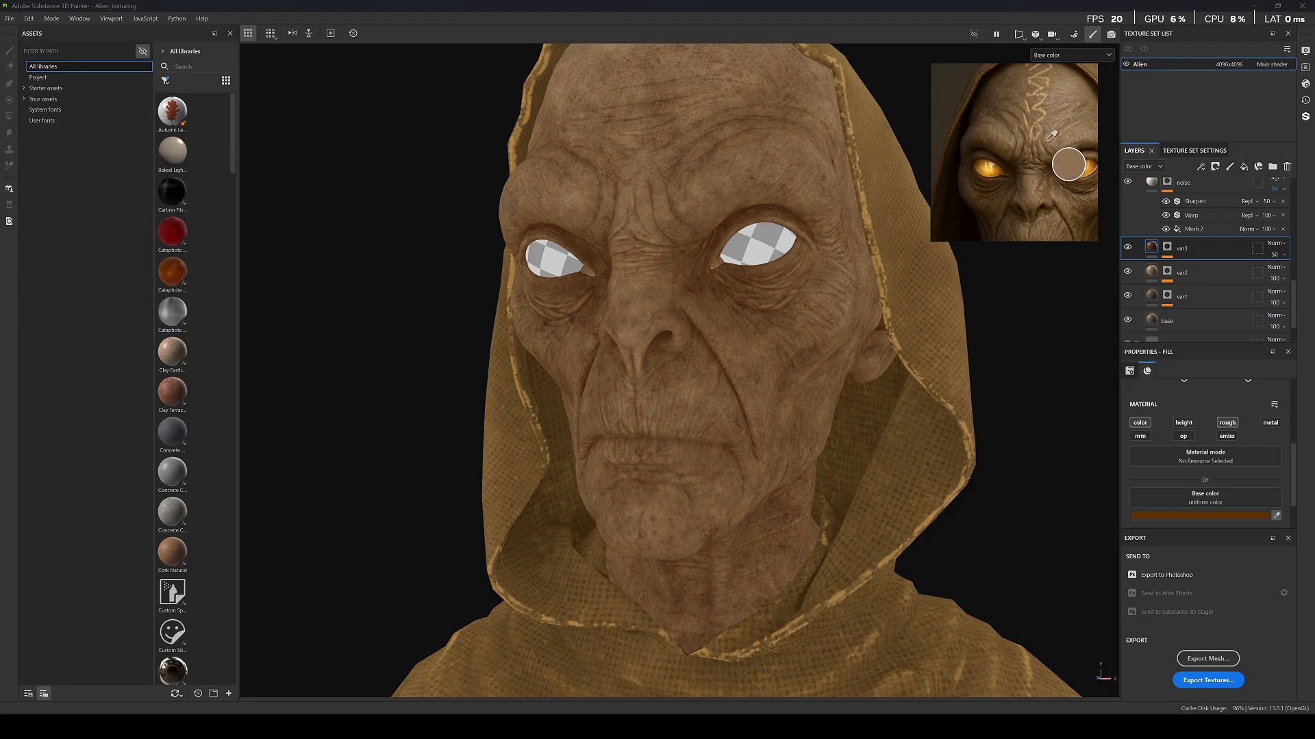
click(1077, 102)
Examine the bust in the material view with the sampled var3 color, comparing it with the reference.
scroll(680, 264, down, 5)
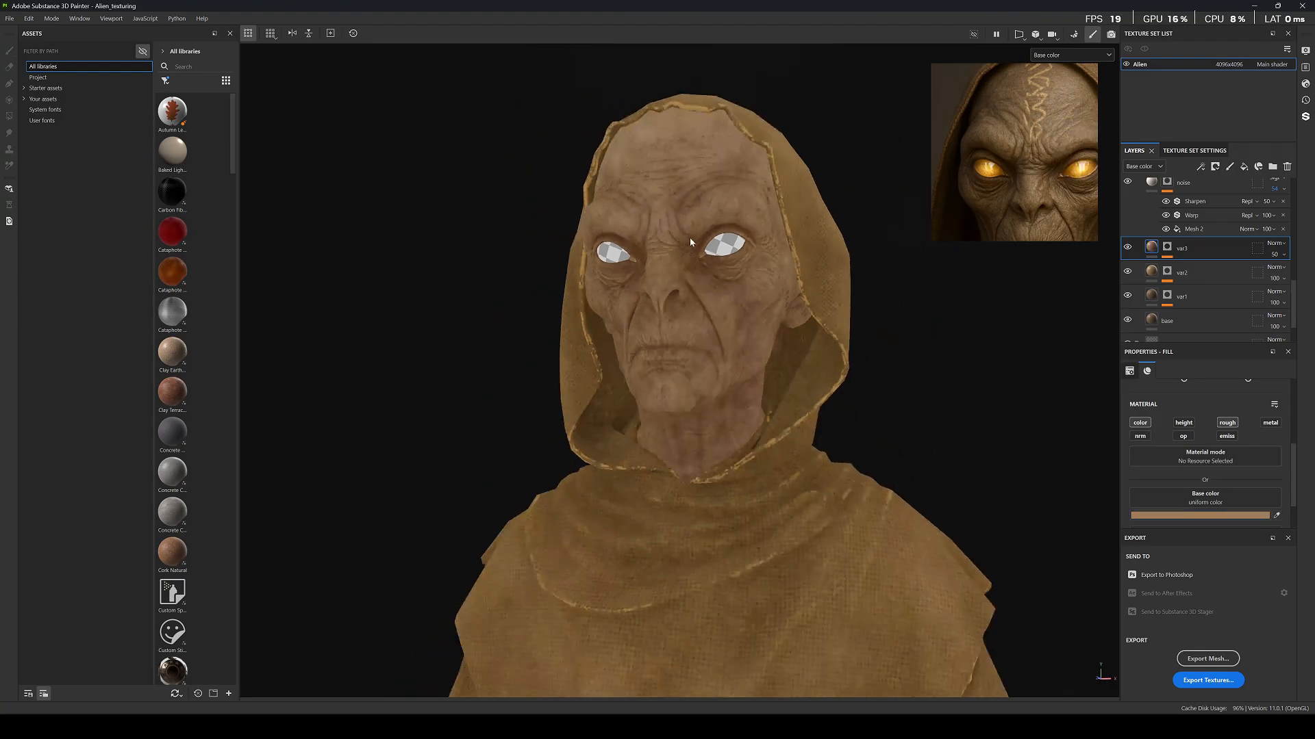
scroll(680, 264, up, 3)
key(m)
scroll(700, 243, up, 3)
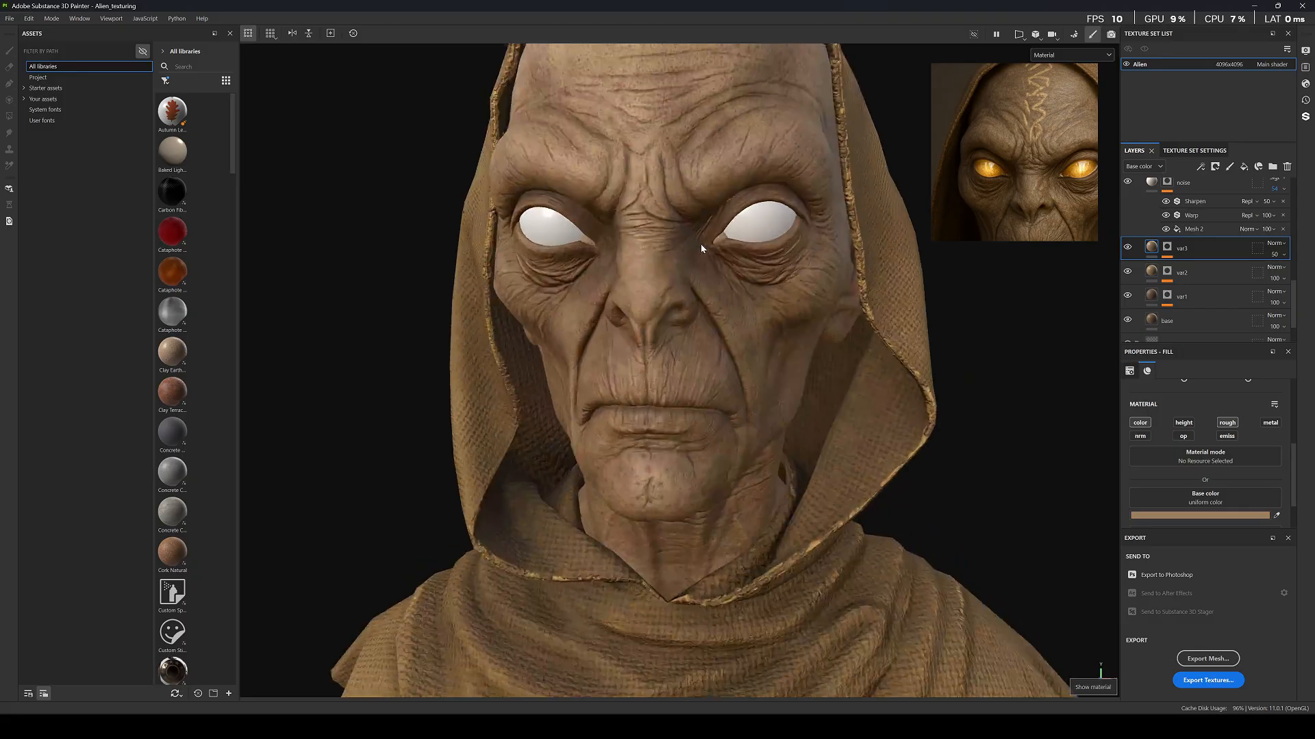
scroll(753, 219, down, 5)
scroll(986, 183, down, 2)
scroll(987, 182, up, 2)
scroll(713, 270, up, 6)
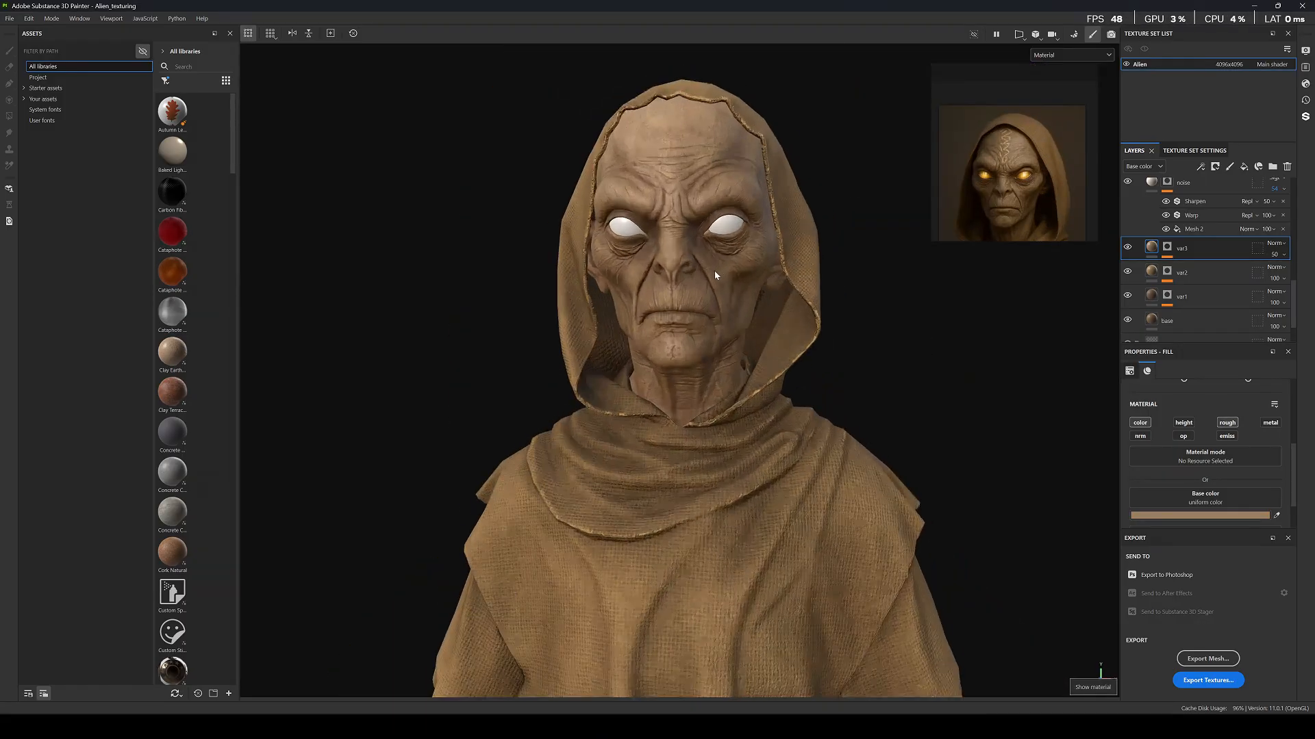
scroll(689, 268, down, 6)
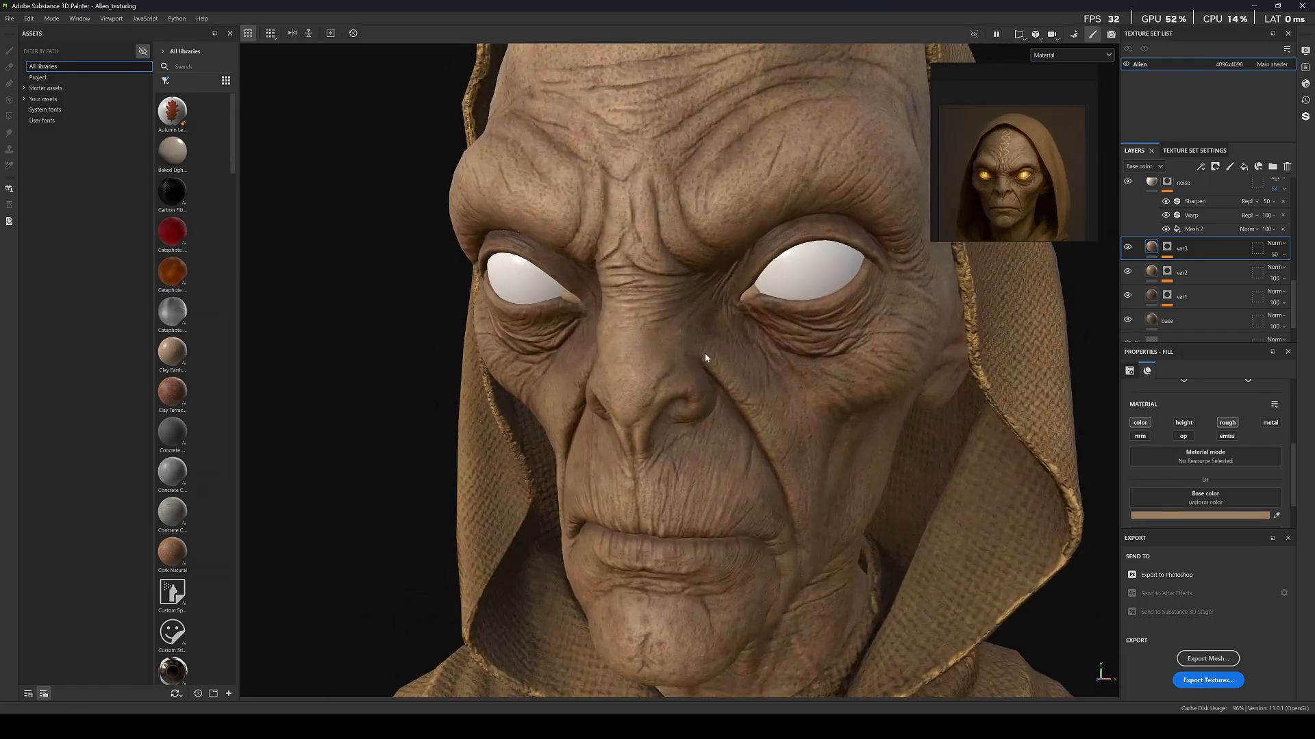
Undo the var3 layer's base color change and recheck the skin in the base color and material views.
key(c)
scroll(705, 287, up, 2)
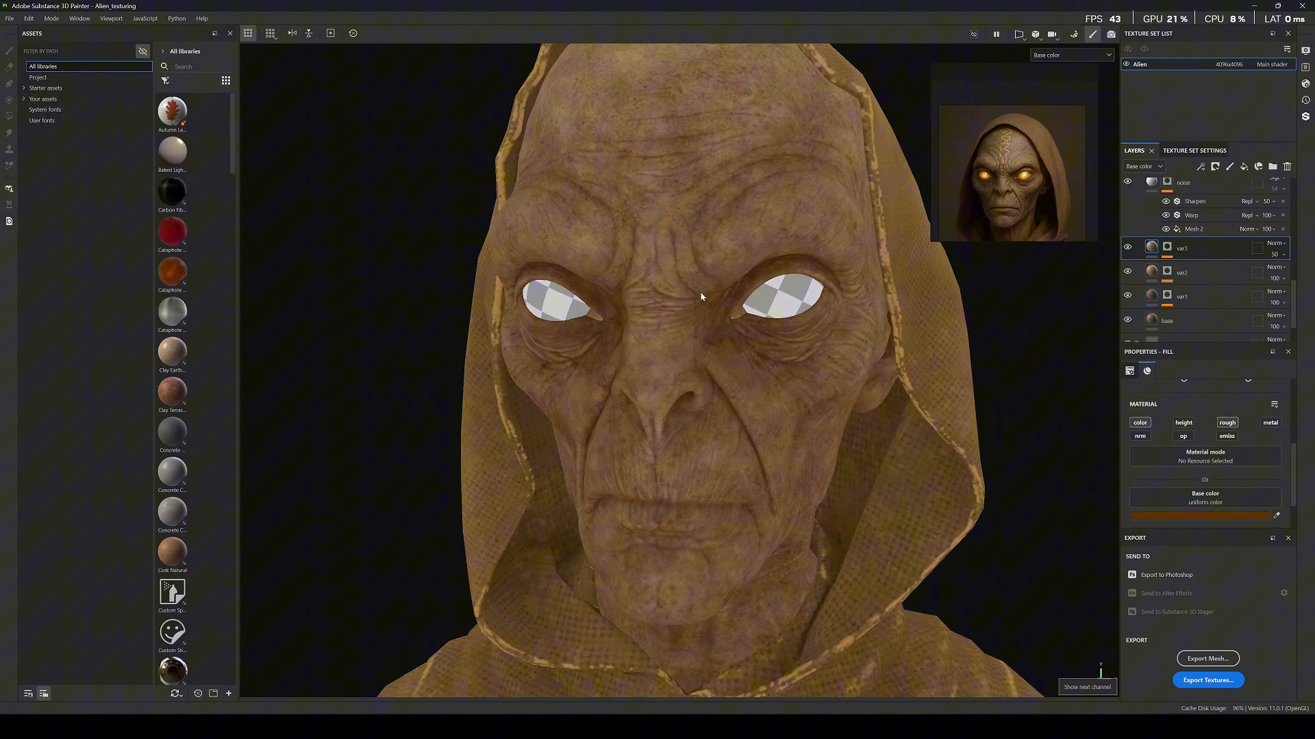
scroll(712, 291, down, 3)
alt+drag(720, 286, 713, 335)
key(m)
scroll(741, 330, down, 3)
scroll(713, 335, up, 4)
scroll(713, 335, up, 3)
scroll(1190, 226, down, 5)
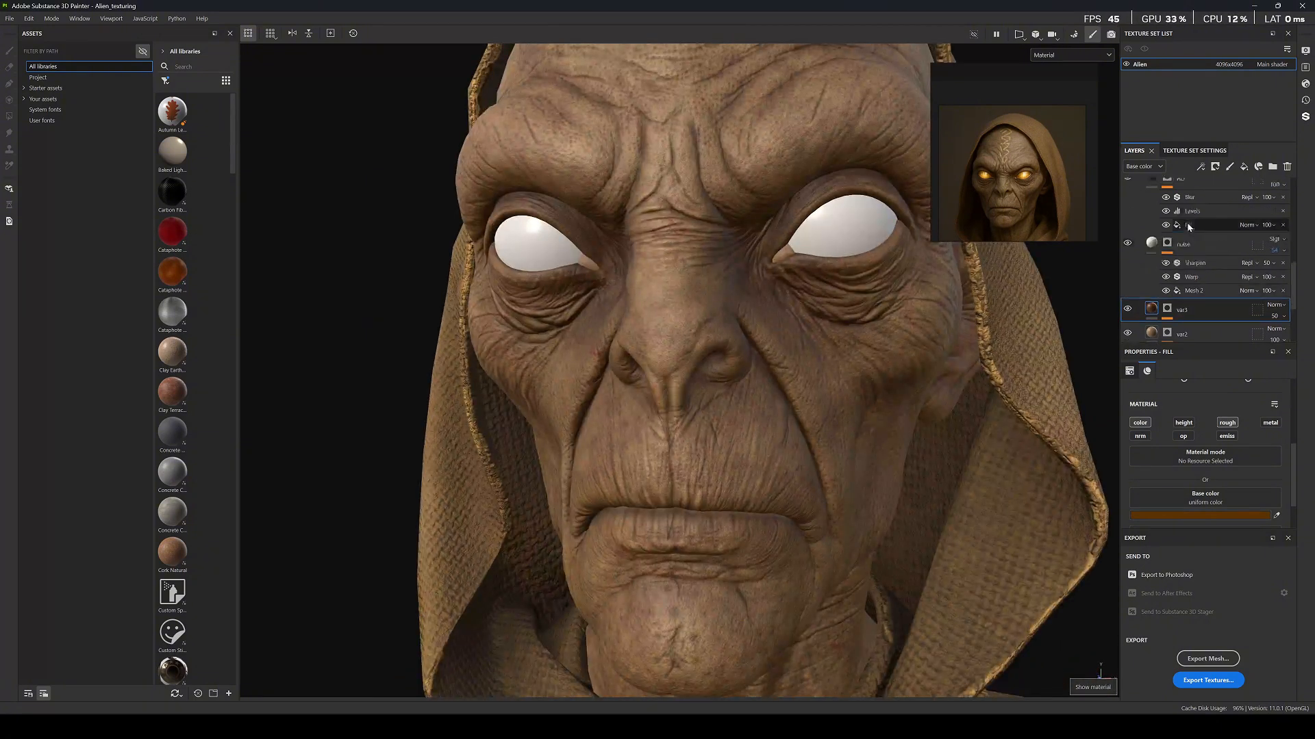
Add a fill effect to the thickness layer's mask and set its grayscale texture to Grunge Dust Small.
click(1167, 213)
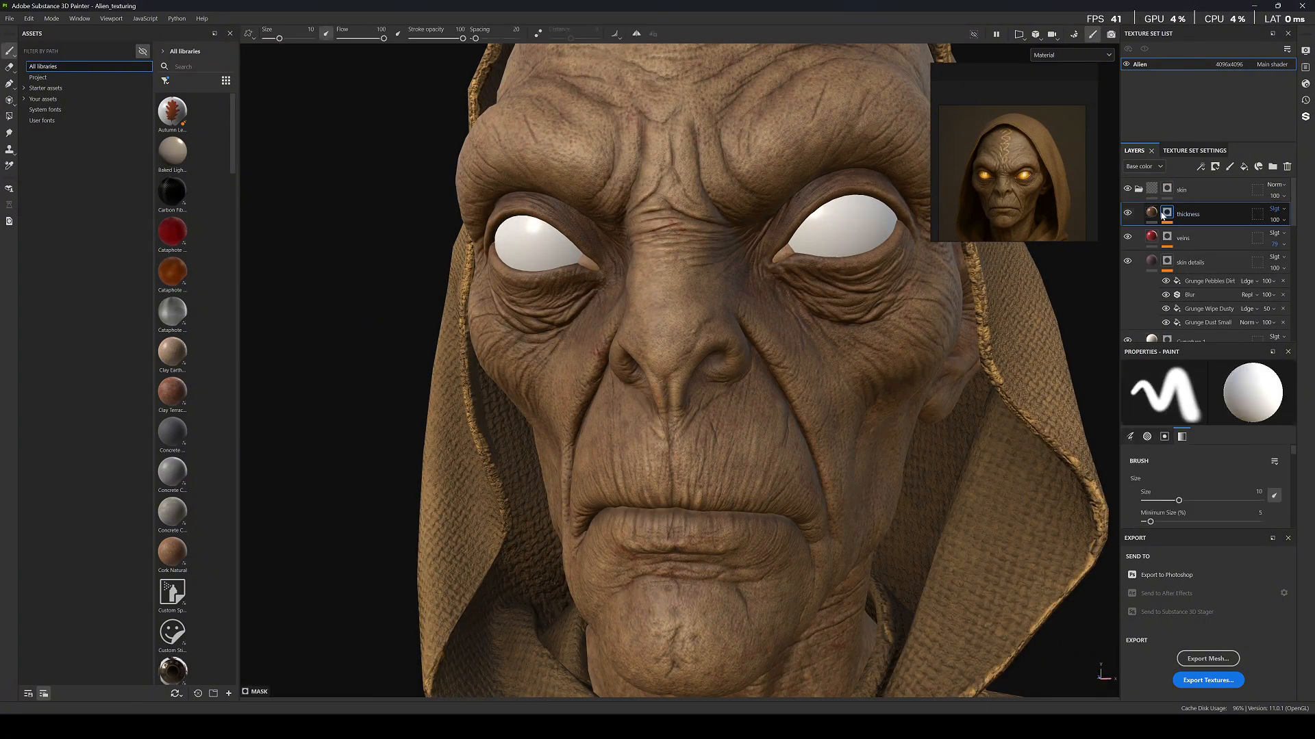
right_click(1167, 214)
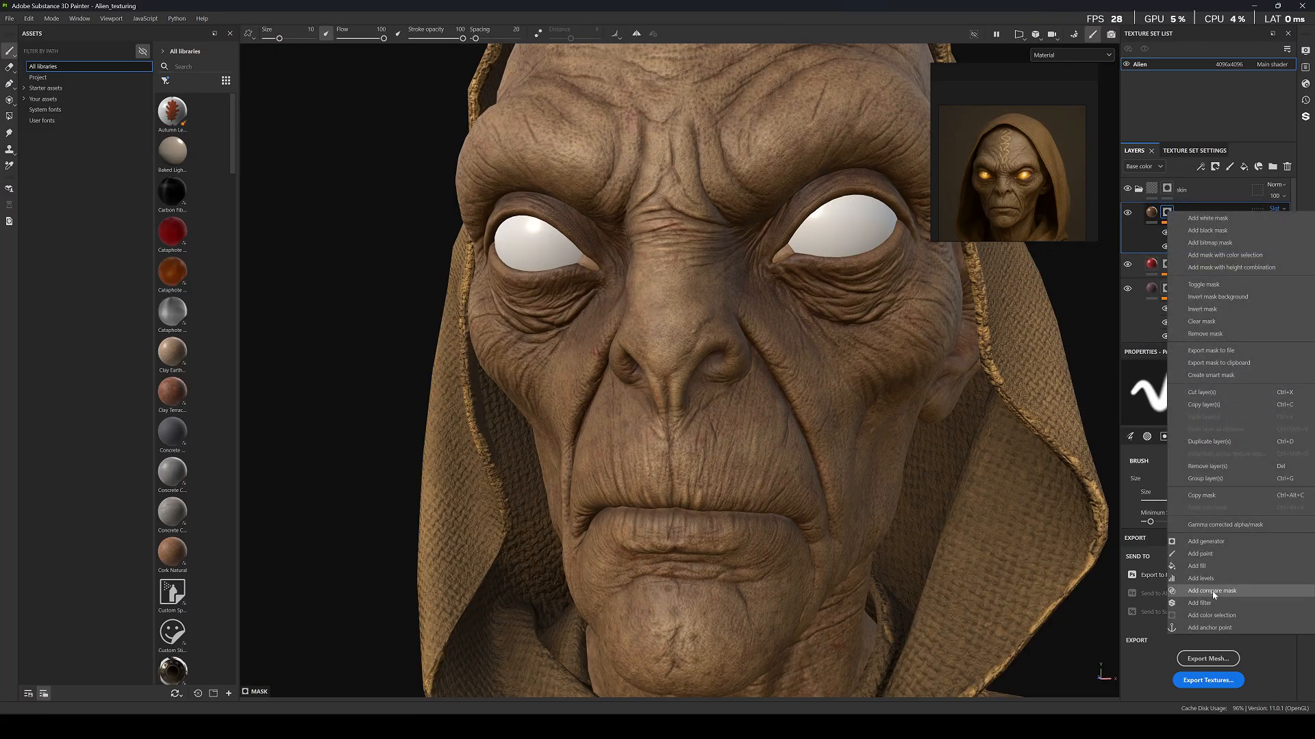
click(1206, 564)
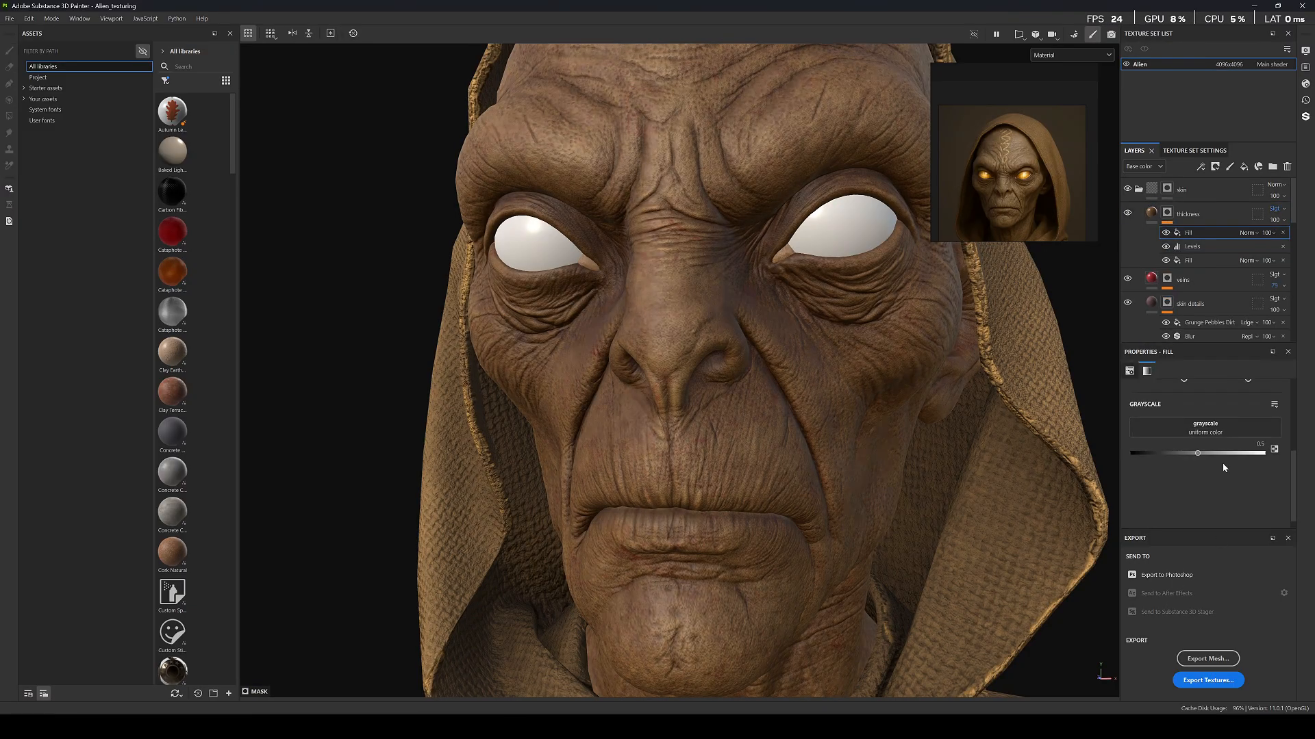
click(1196, 425)
text(thick)
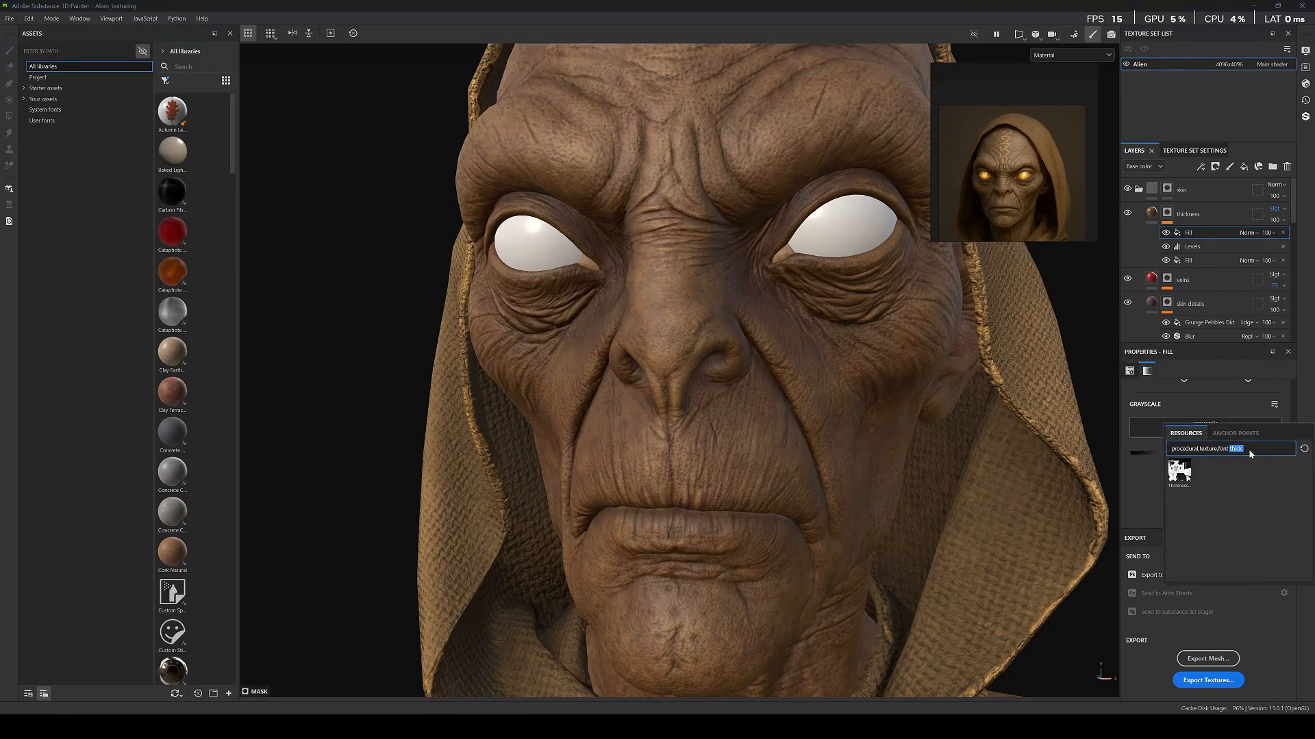
text(dust)
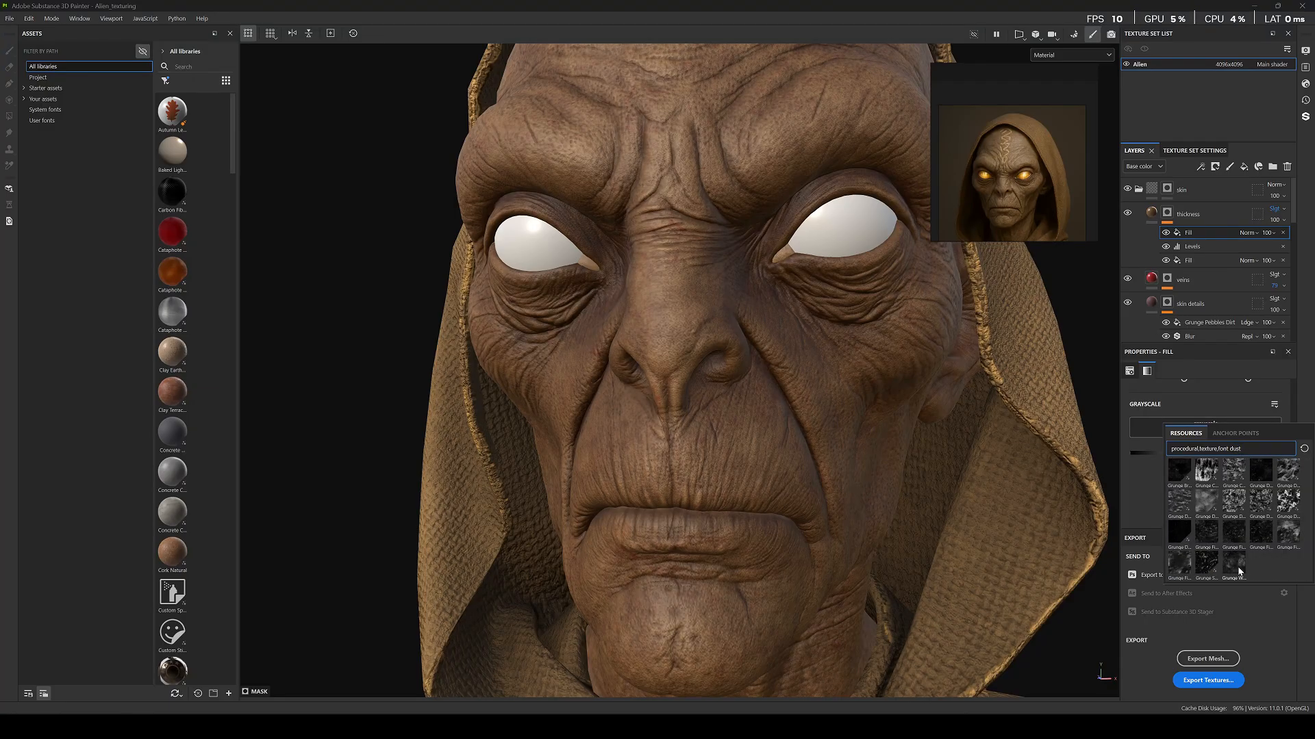
click(1234, 566)
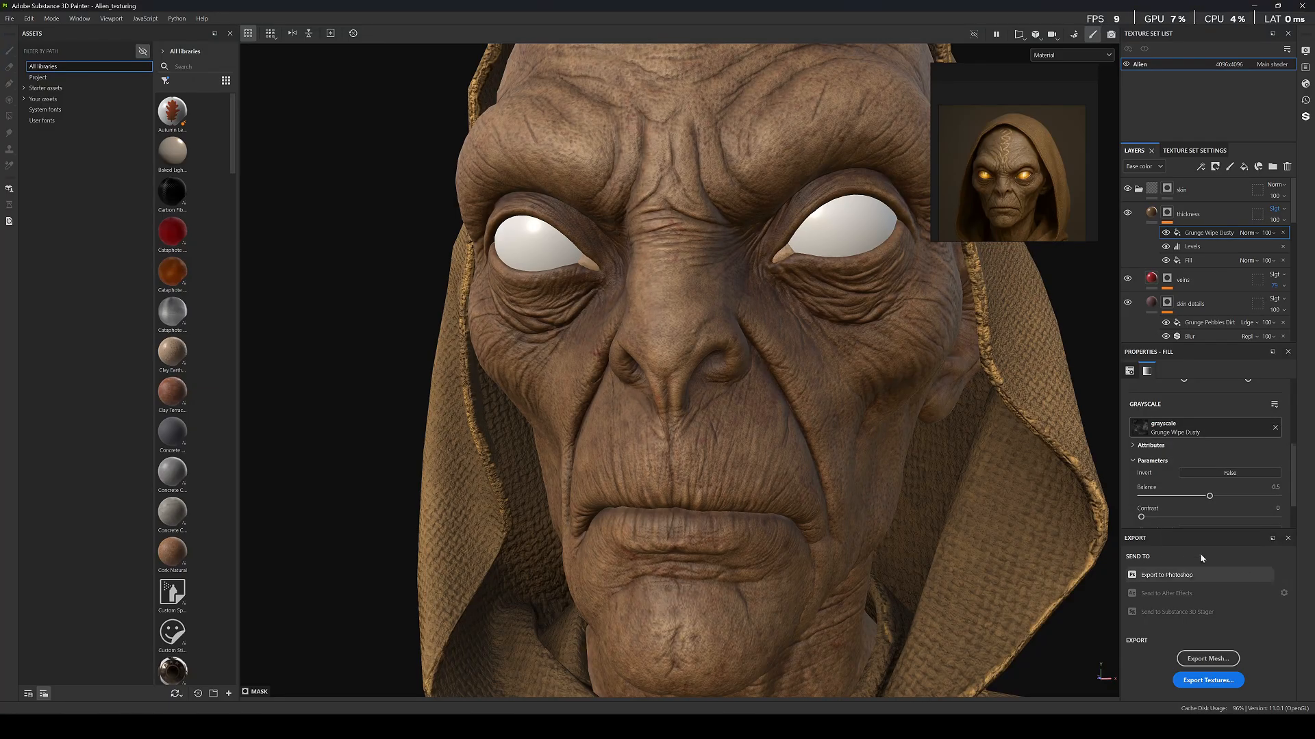
click(1140, 428)
click(1252, 474)
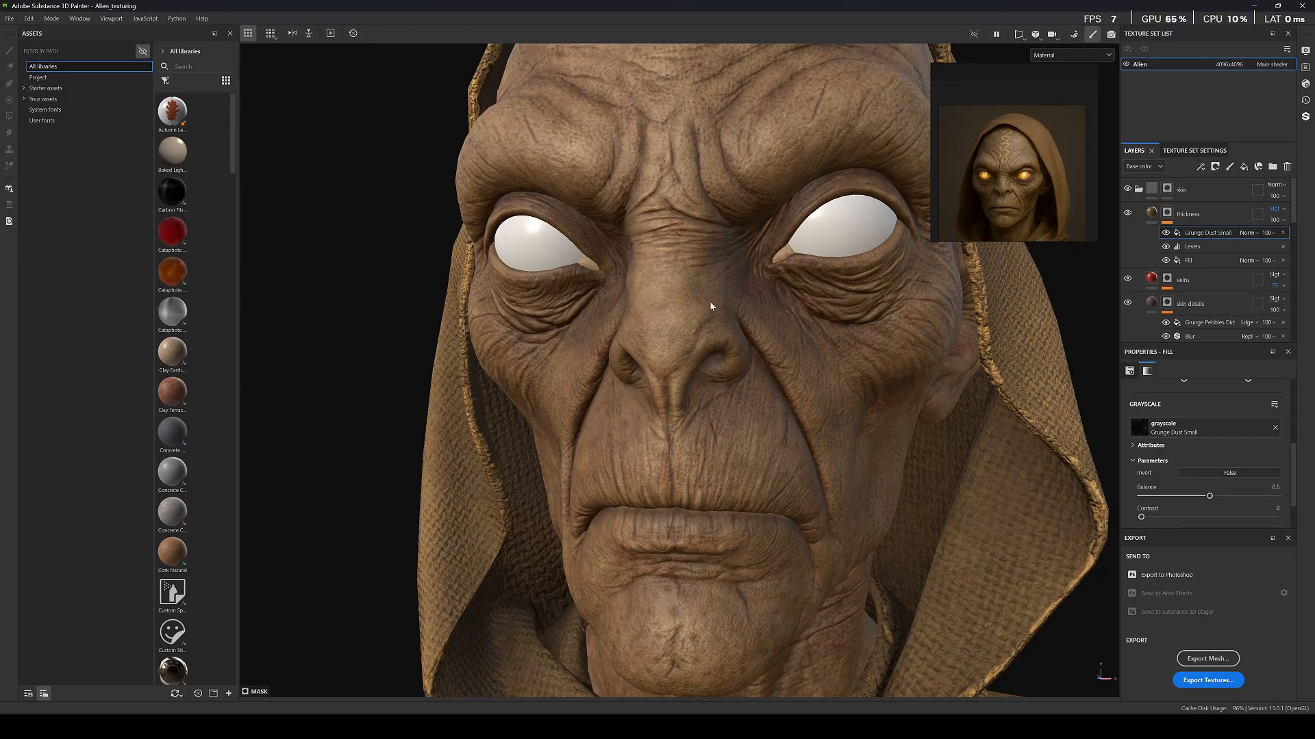
In the base color view, set the Grunge Dust Small fill's tiling to 10, contrast to 1 and balance to 0.89.
scroll(710, 305, down, 2)
key(c)
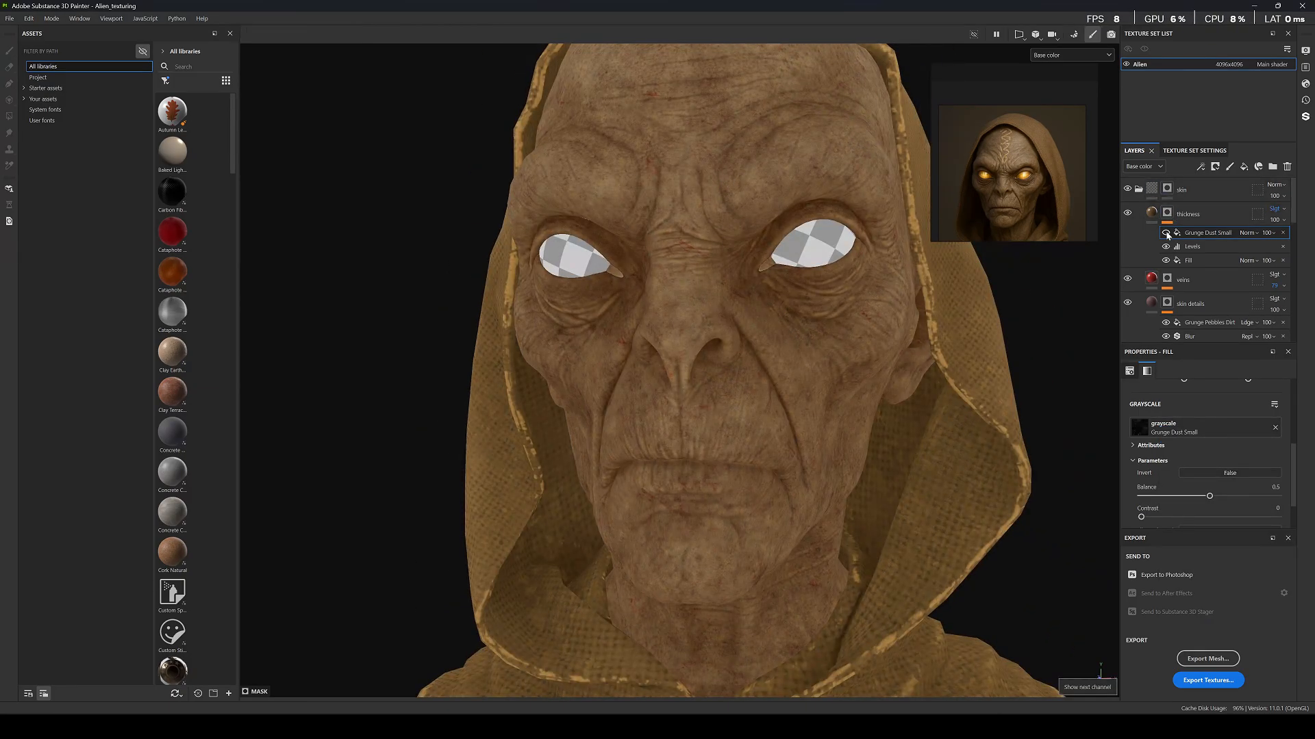
scroll(1194, 445, up, 3)
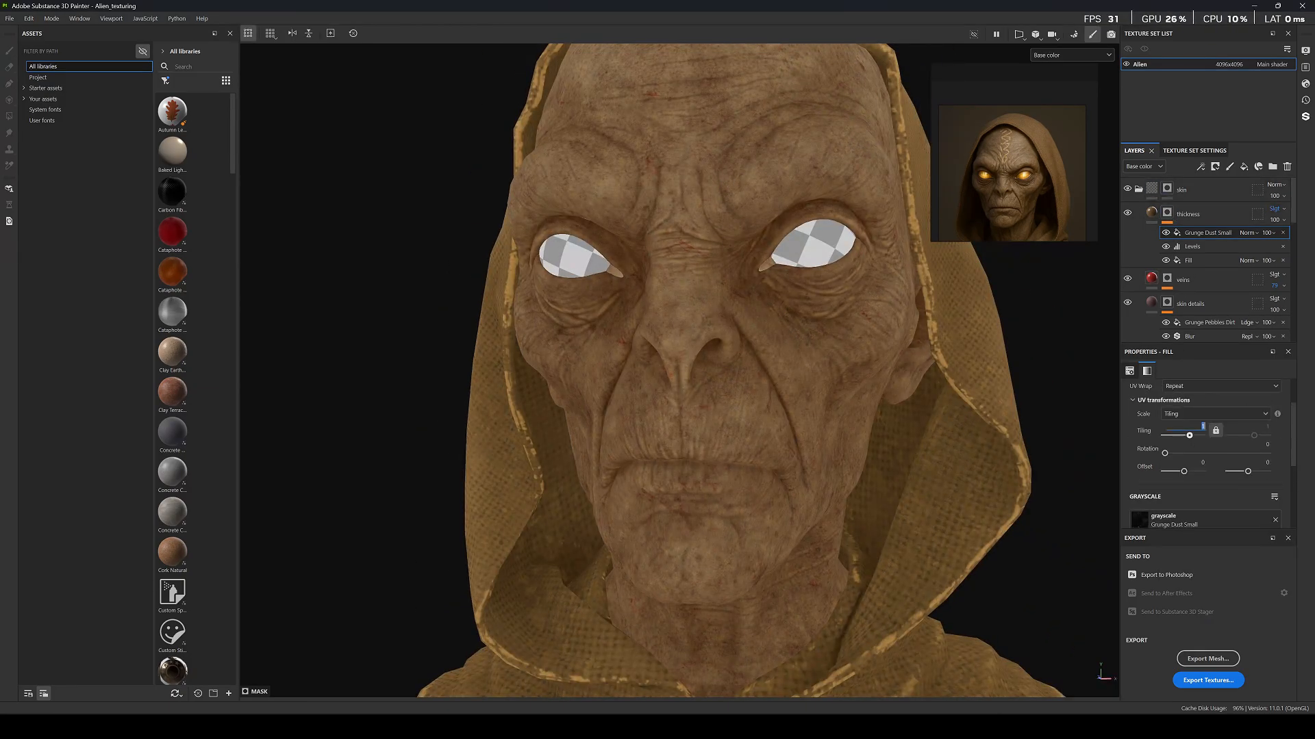
scroll(1188, 483, down, 4)
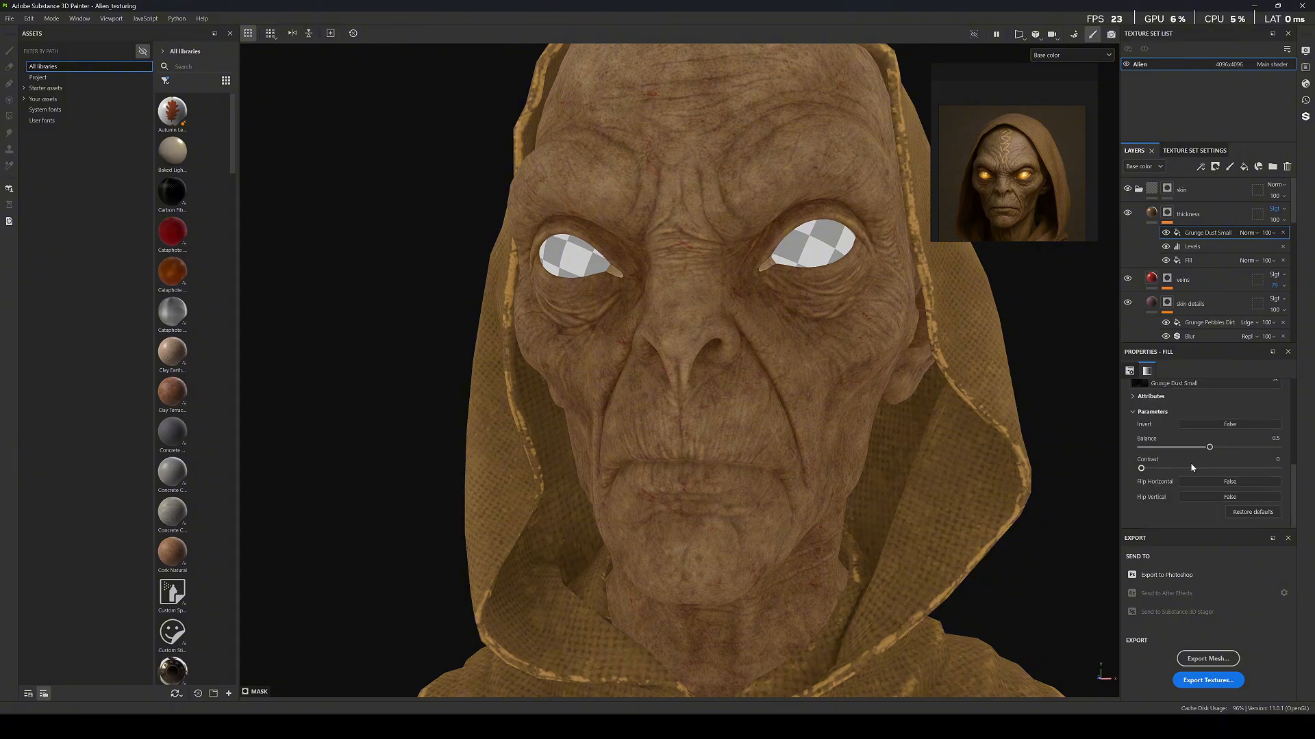
drag(1209, 448, 1247, 455)
drag(1252, 447, 1263, 449)
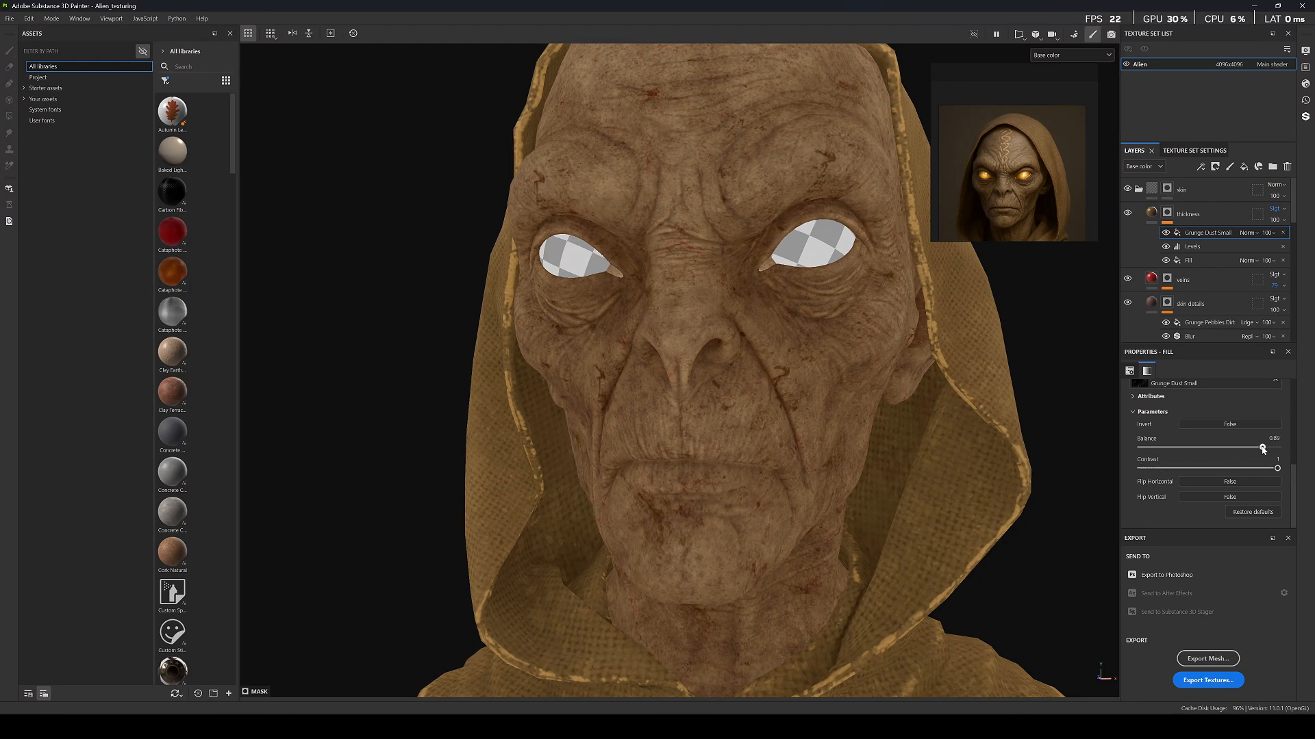
Adjust the Grunge Dust Small fill to contrast 0 and balance 0.73, and blend it with Linear dodge (Add).
scroll(1199, 471, up, 3)
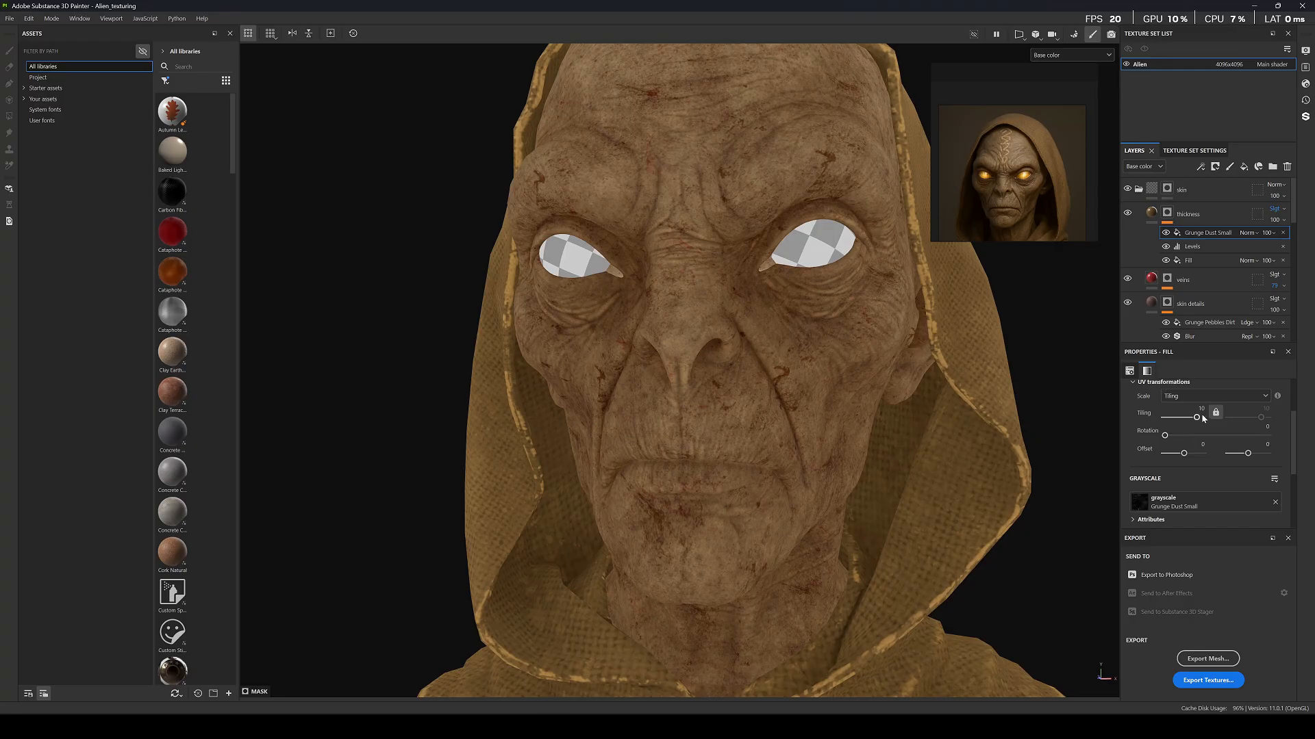
drag(1196, 417, 1084, 470)
scroll(1199, 472, down, 4)
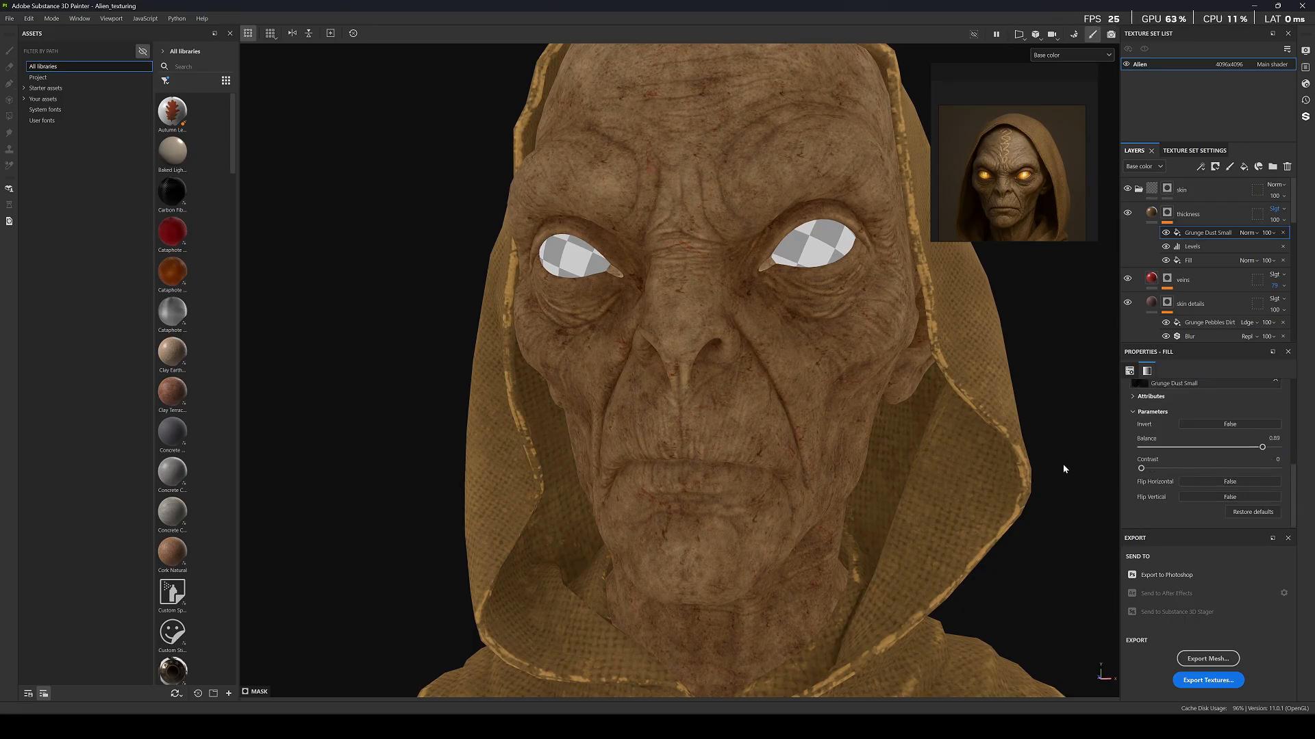
mouse_move(1261, 447)
mouse_down()
mouse_move(1207, 447)
mouse_move(1240, 453)
mouse_up()
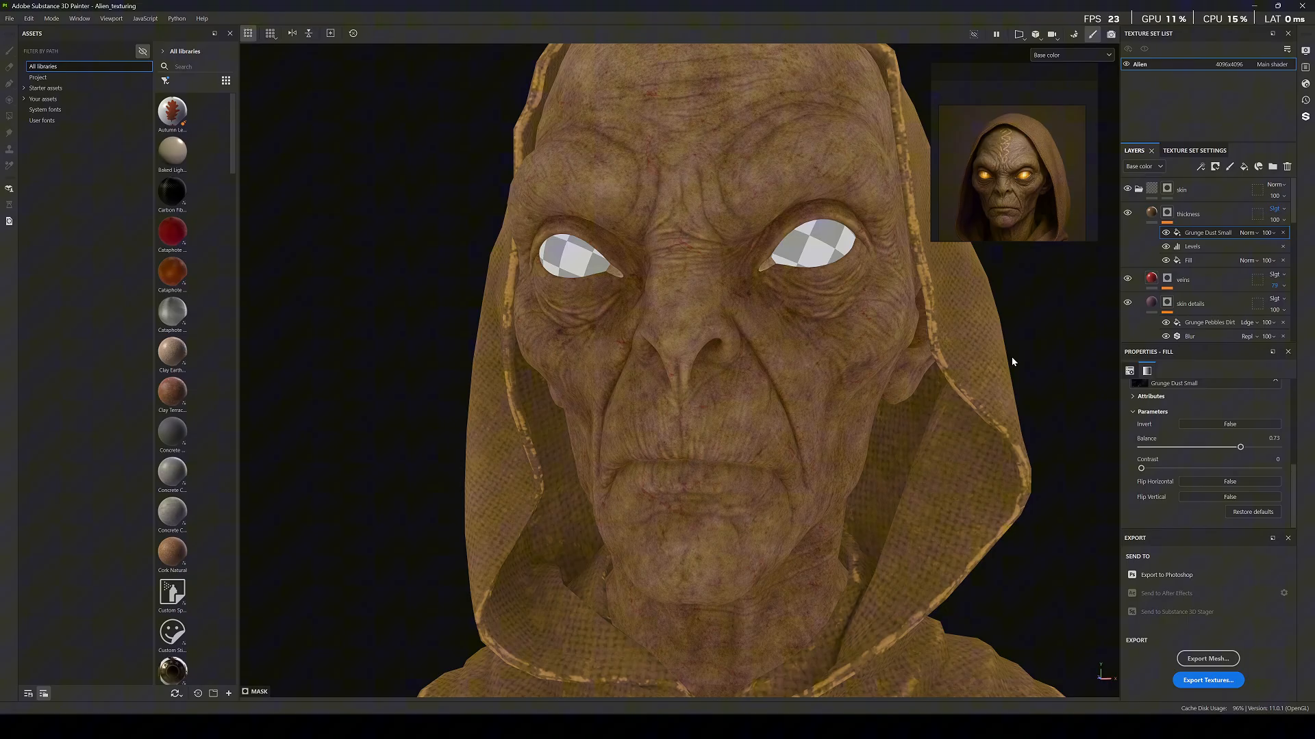
click(1248, 232)
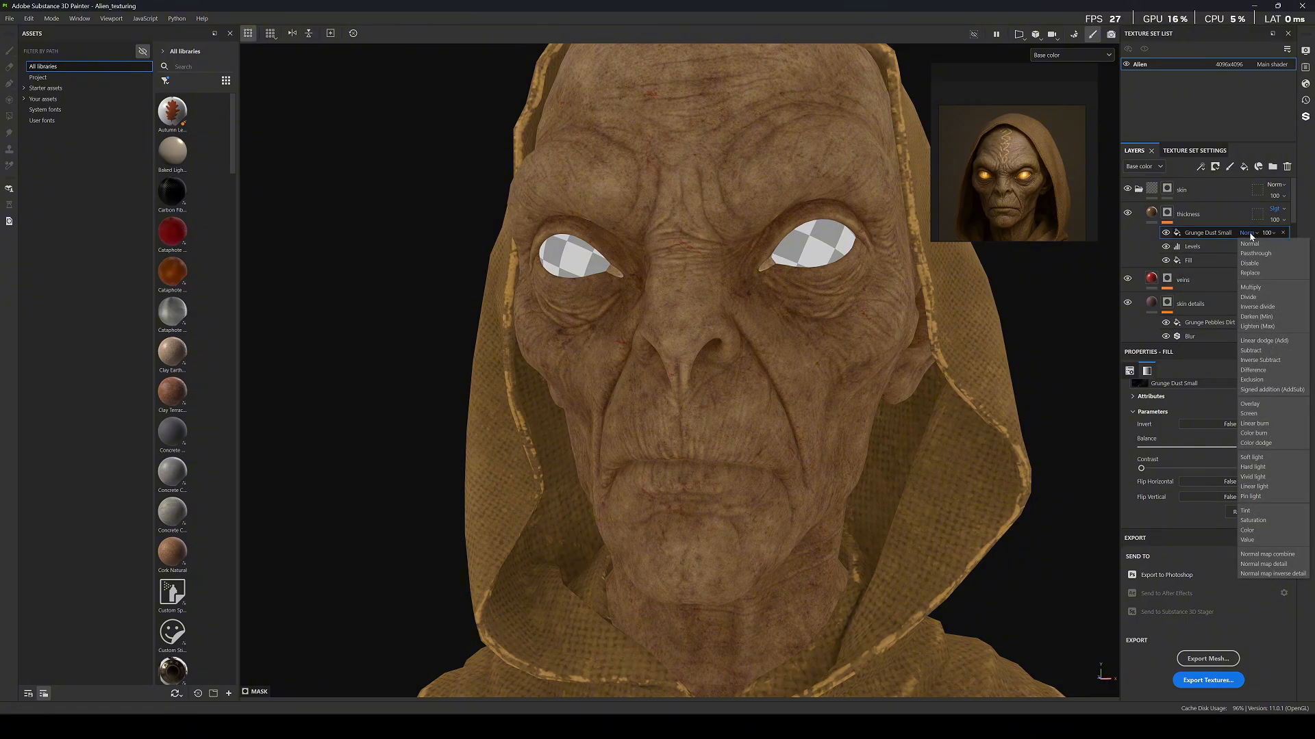
click(1264, 340)
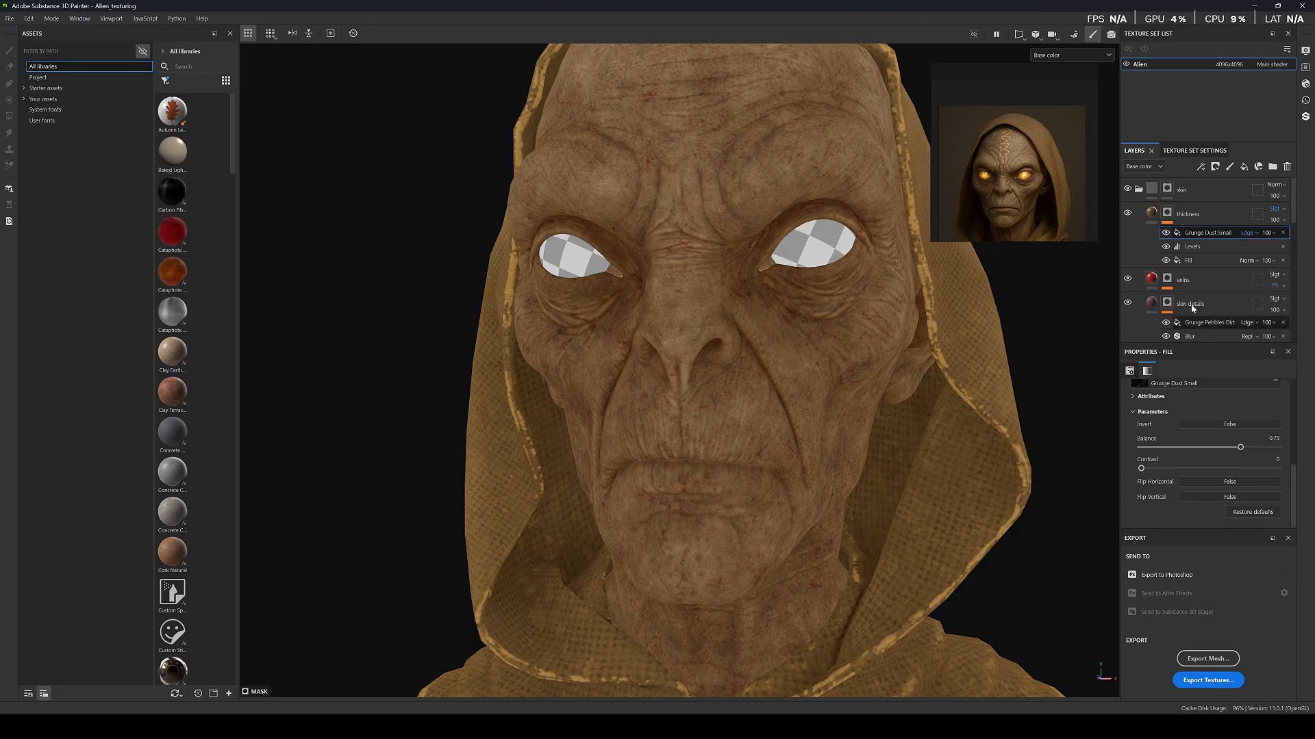
Review the bust in the material and base color views from near and far, comparing the skin with the reference.
scroll(655, 278, down, 8)
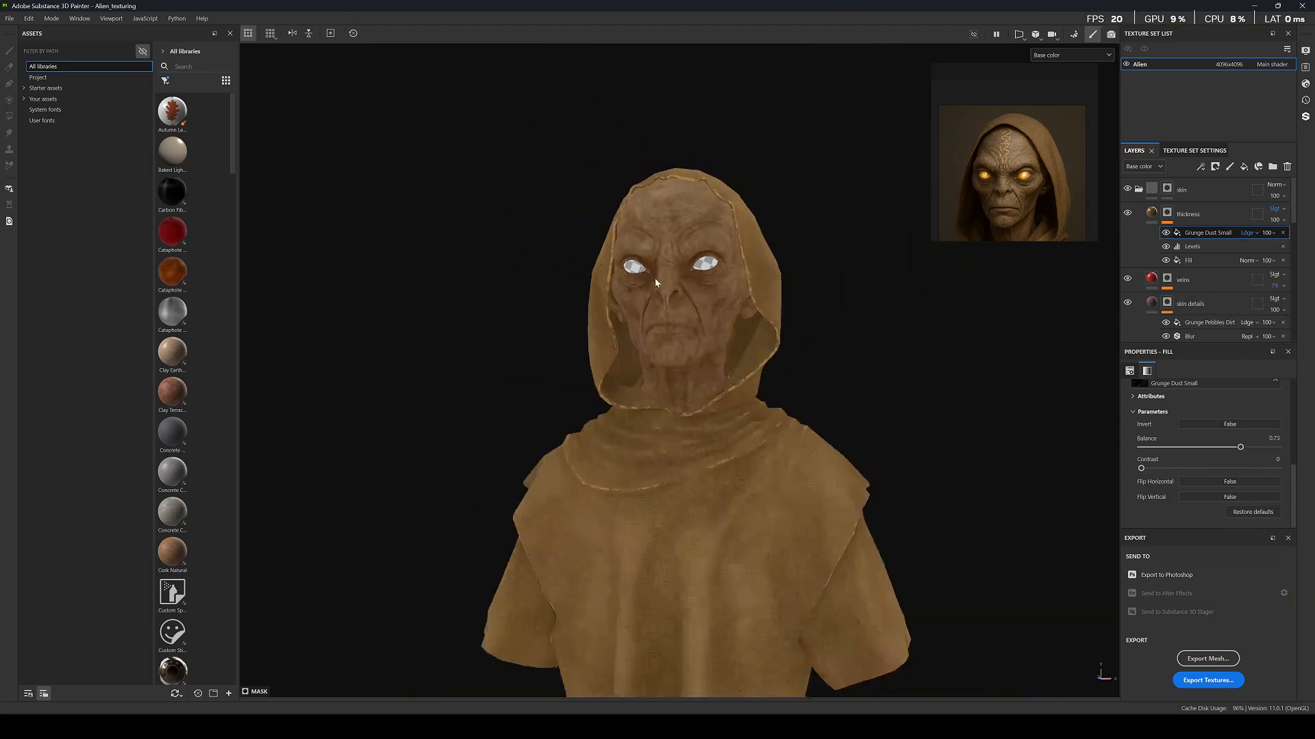
scroll(646, 280, up, 4)
key(m)
scroll(646, 280, down, 4)
alt+drag(675, 287, 709, 252)
scroll(709, 252, up, 6)
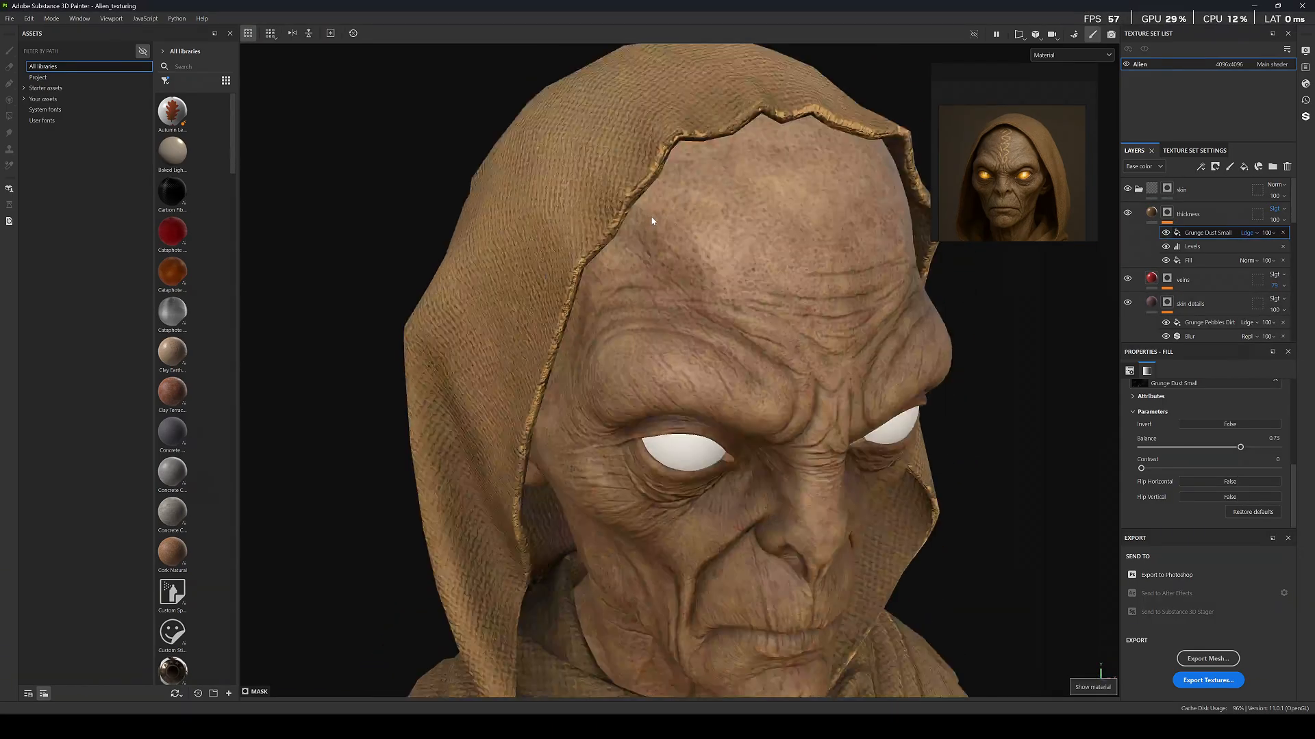
scroll(709, 252, down, 4)
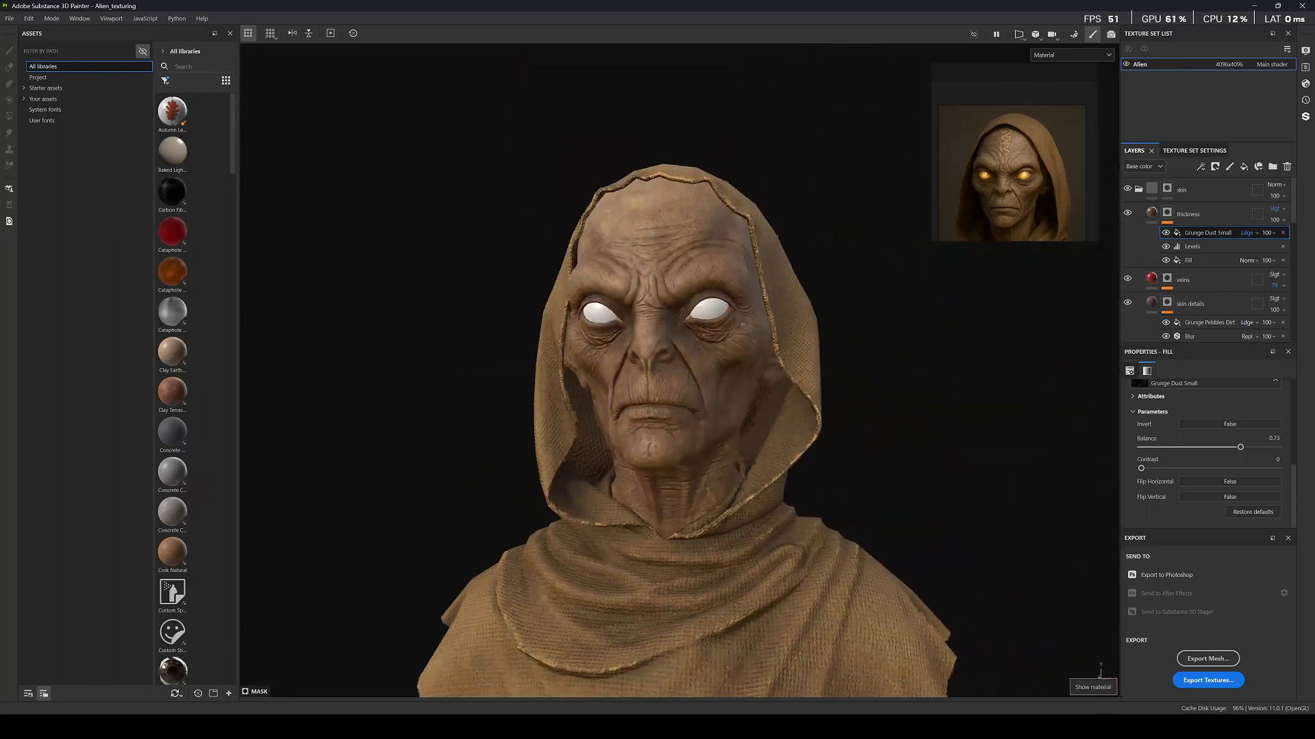
mouse_move(743, 325)
alt+mouse_down()
mouse_move(643, 330)
mouse_move(783, 341)
alt+mouse_up()
mouse_move(784, 341)
shift+right_down()
mouse_move(827, 375)
mouse_move(759, 377)
shift+right_up()
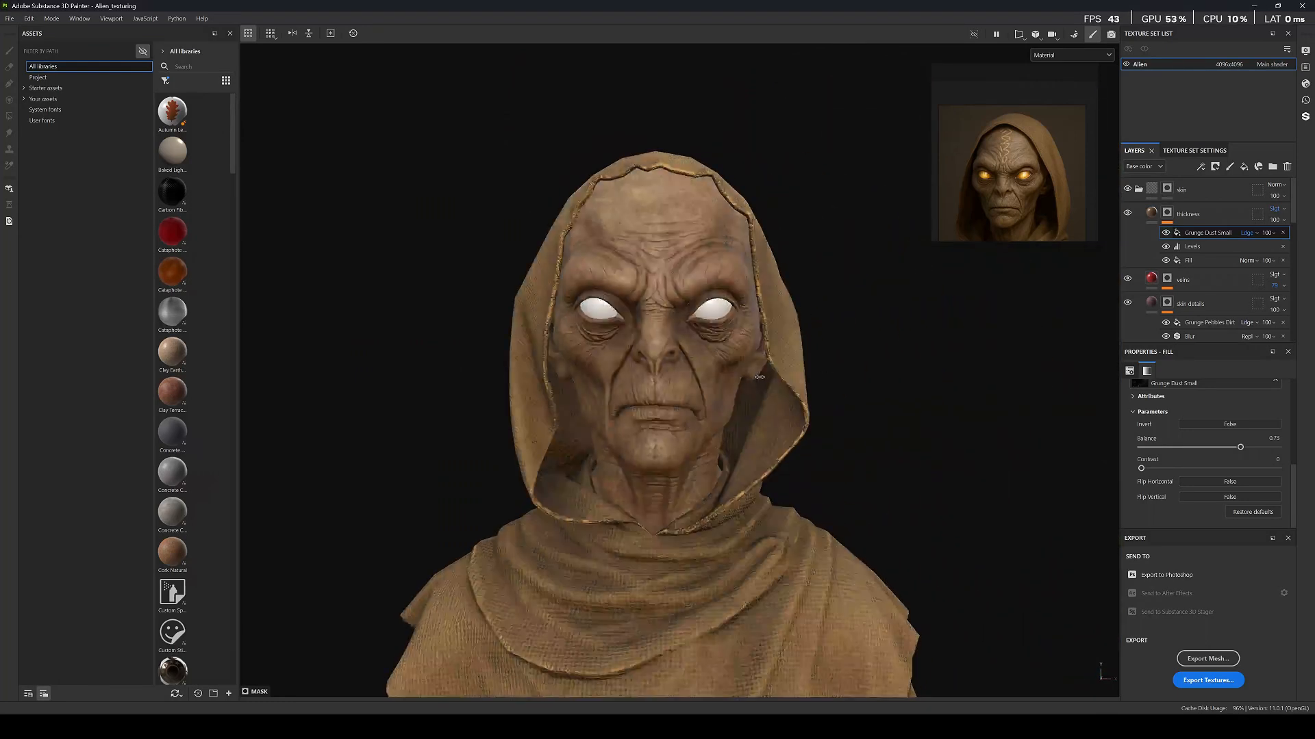
scroll(758, 382, up, 8)
key(c)
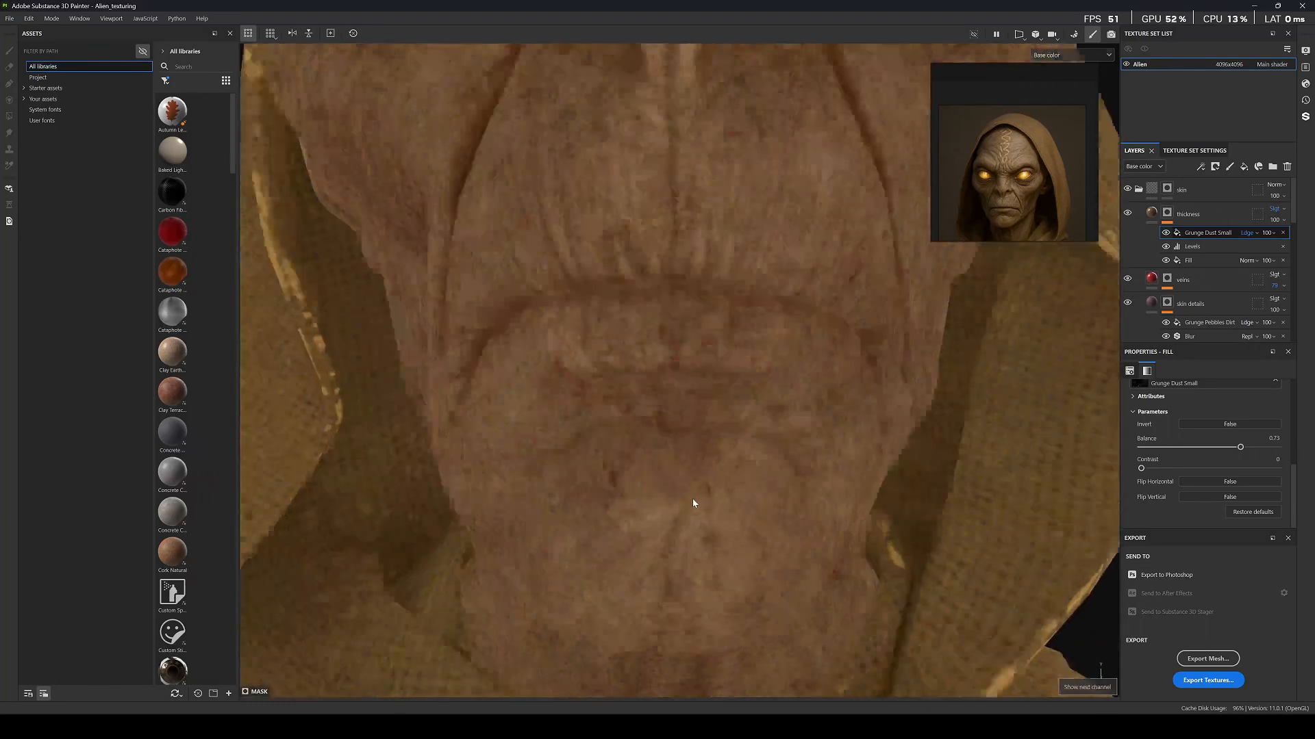
scroll(716, 465, down, 8)
alt+drag(728, 403, 752, 452)
scroll(734, 416, down, 4)
alt+middle_drag(753, 486, 756, 355)
scroll(736, 370, down, 3)
mouse_move(731, 373)
alt+mouse_down()
mouse_move(897, 367)
mouse_move(737, 352)
alt+mouse_up()
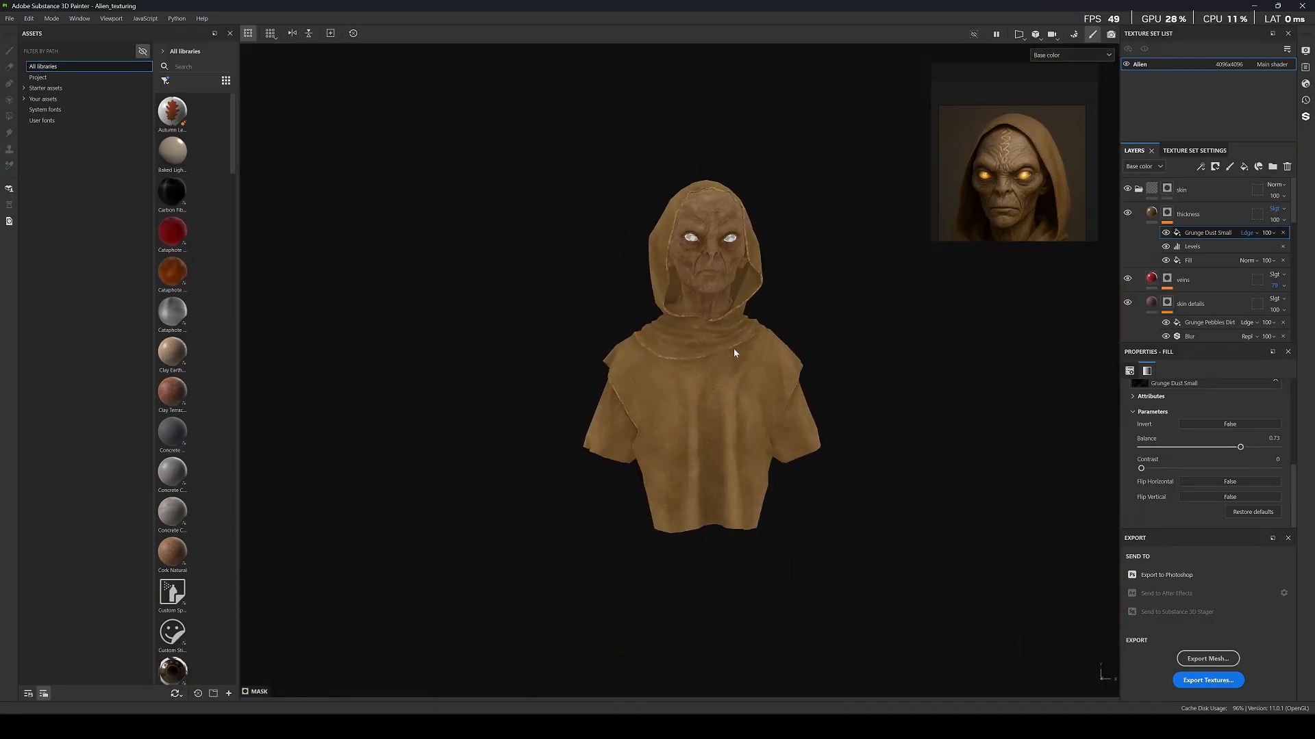
Inspect the face, brow and forehead skin in the material view from several angles, including close up.
scroll(725, 325, up, 3)
key(m)
alt+middle_drag(733, 312, 729, 383)
alt+drag(729, 383, 647, 375)
scroll(722, 269, up, 6)
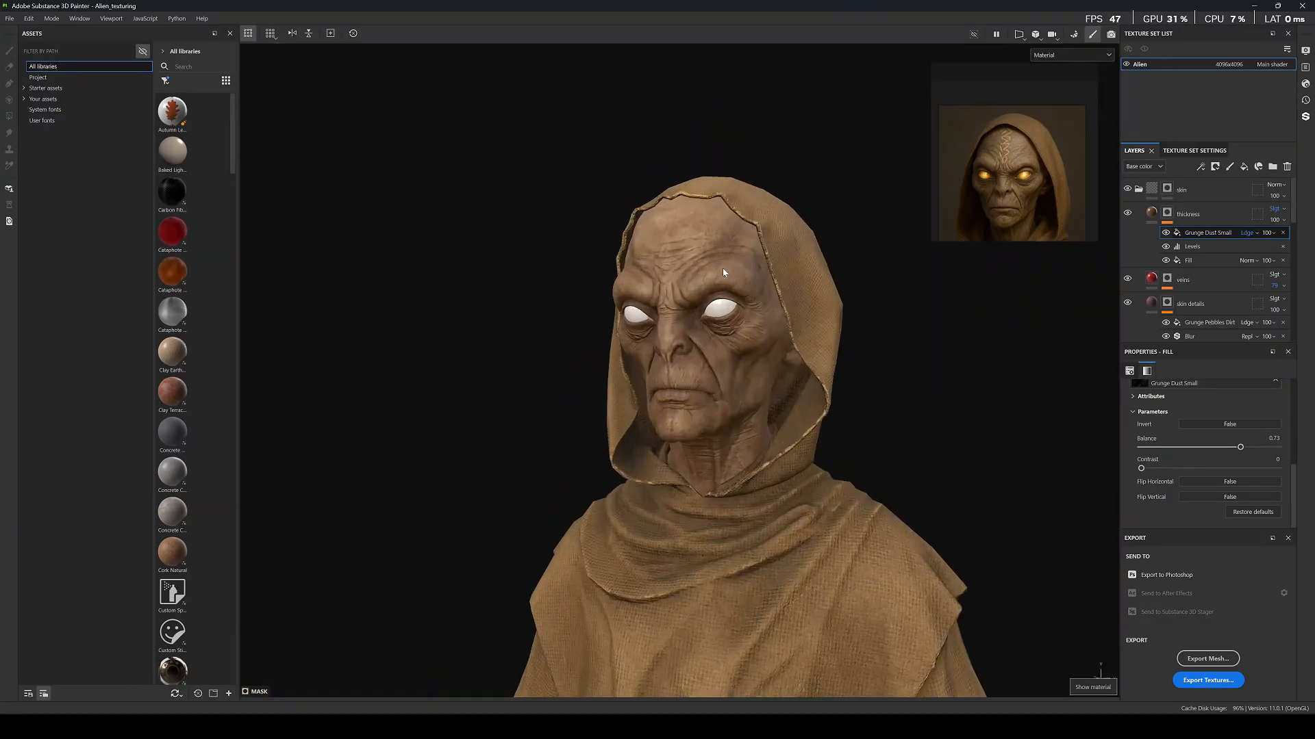
alt+drag(721, 268, 643, 389)
scroll(760, 278, up, 6)
scroll(669, 206, up, 3)
scroll(669, 219, down, 8)
alt+drag(627, 315, 743, 270)
scroll(540, 345, up, 6)
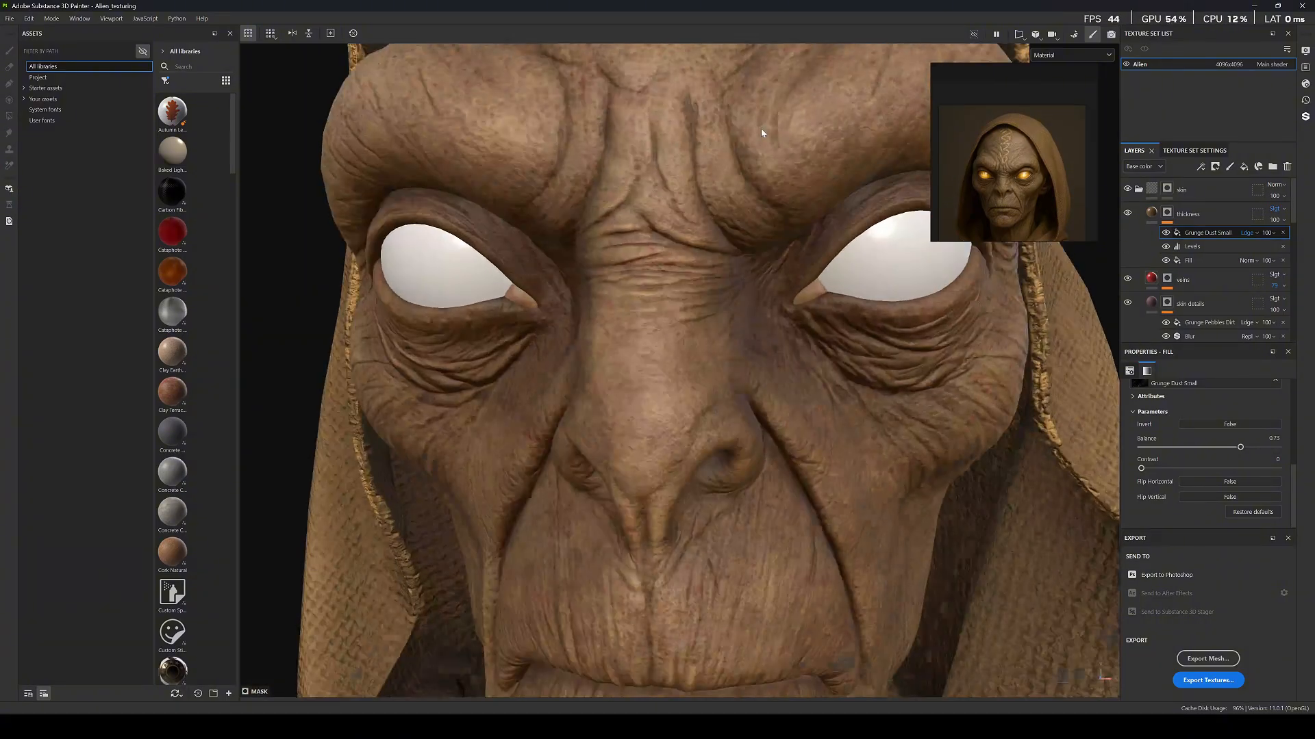
alt+middle_drag(761, 129, 699, 287)
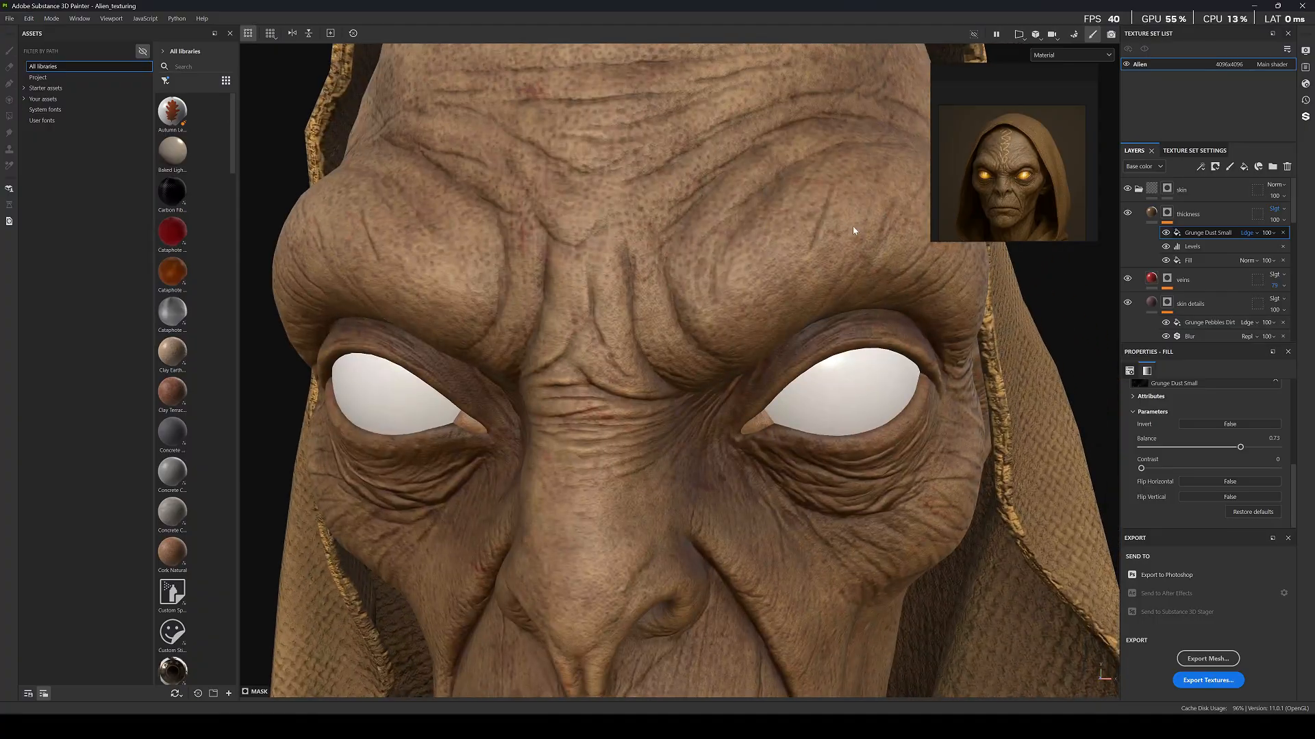
Add a new folder above the thickness layer and place the Skin Human Flat material from the asset library in it.
click(1200, 212)
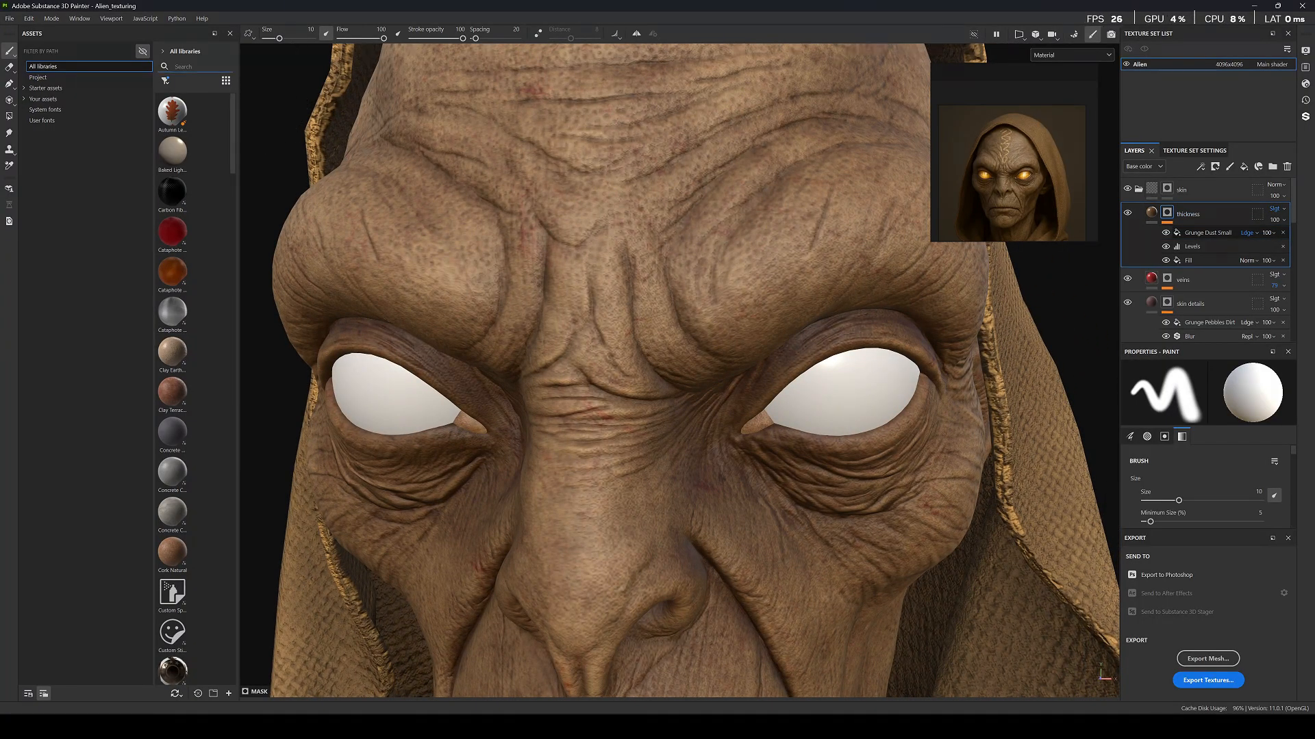
text(skin)
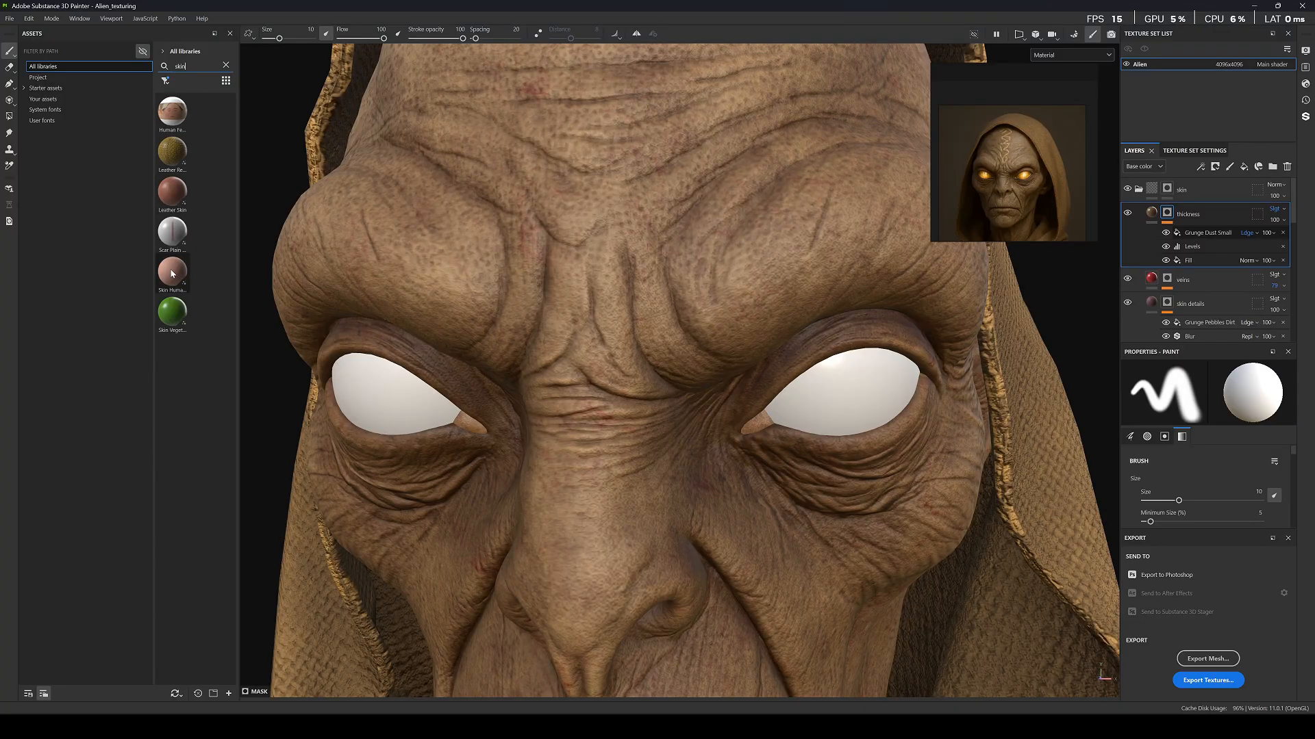
mouse_move(172, 274)
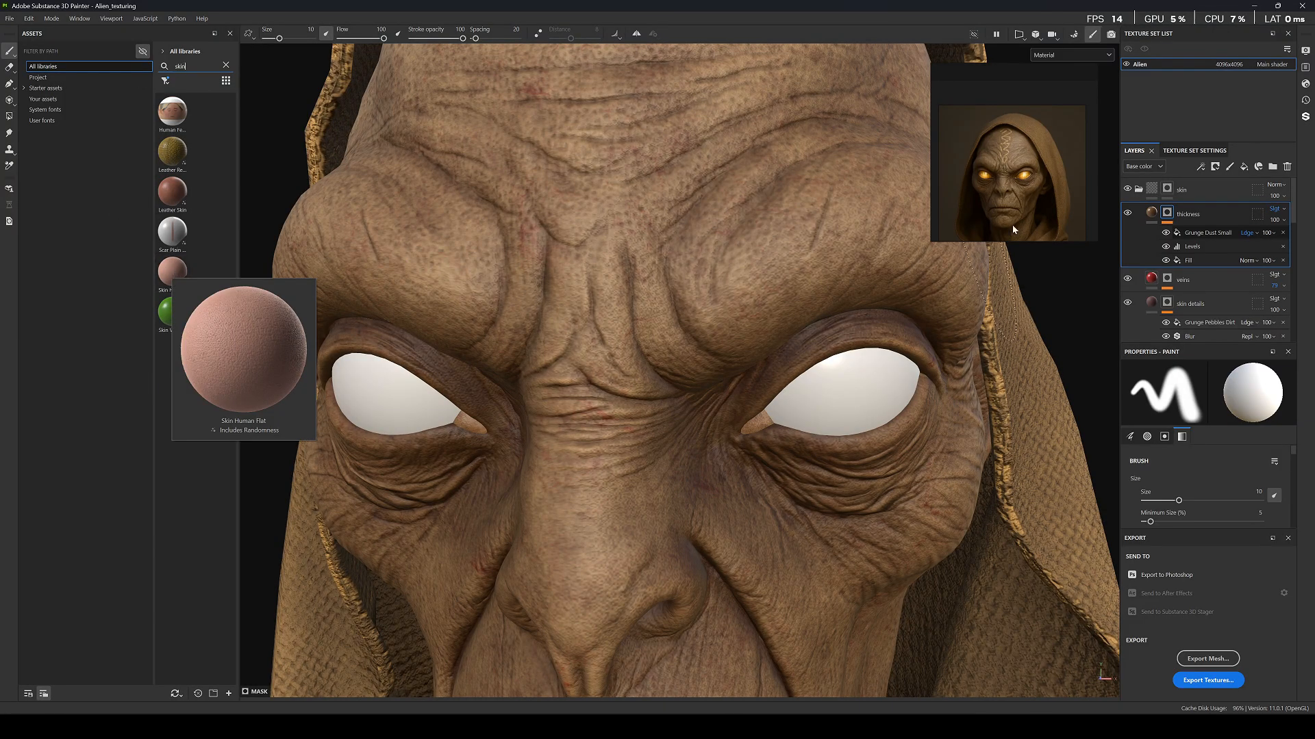
click(1273, 167)
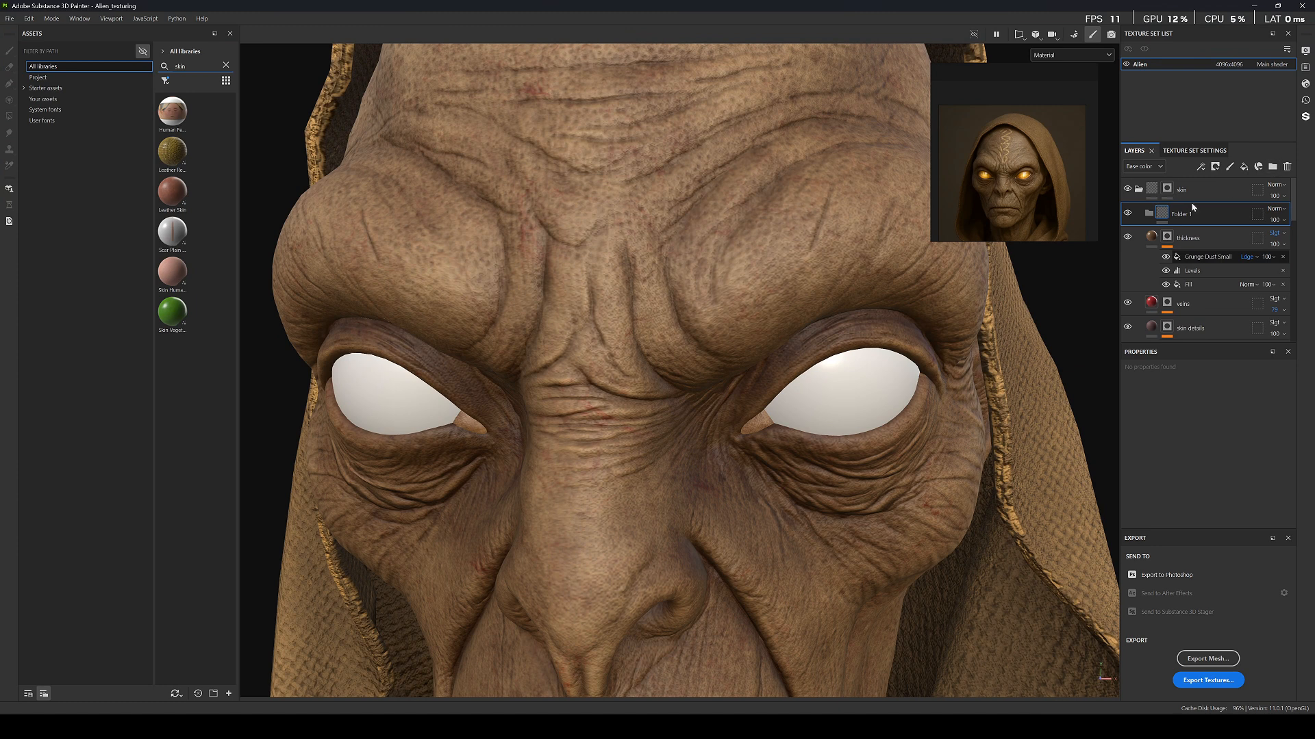
drag(174, 284, 1221, 217)
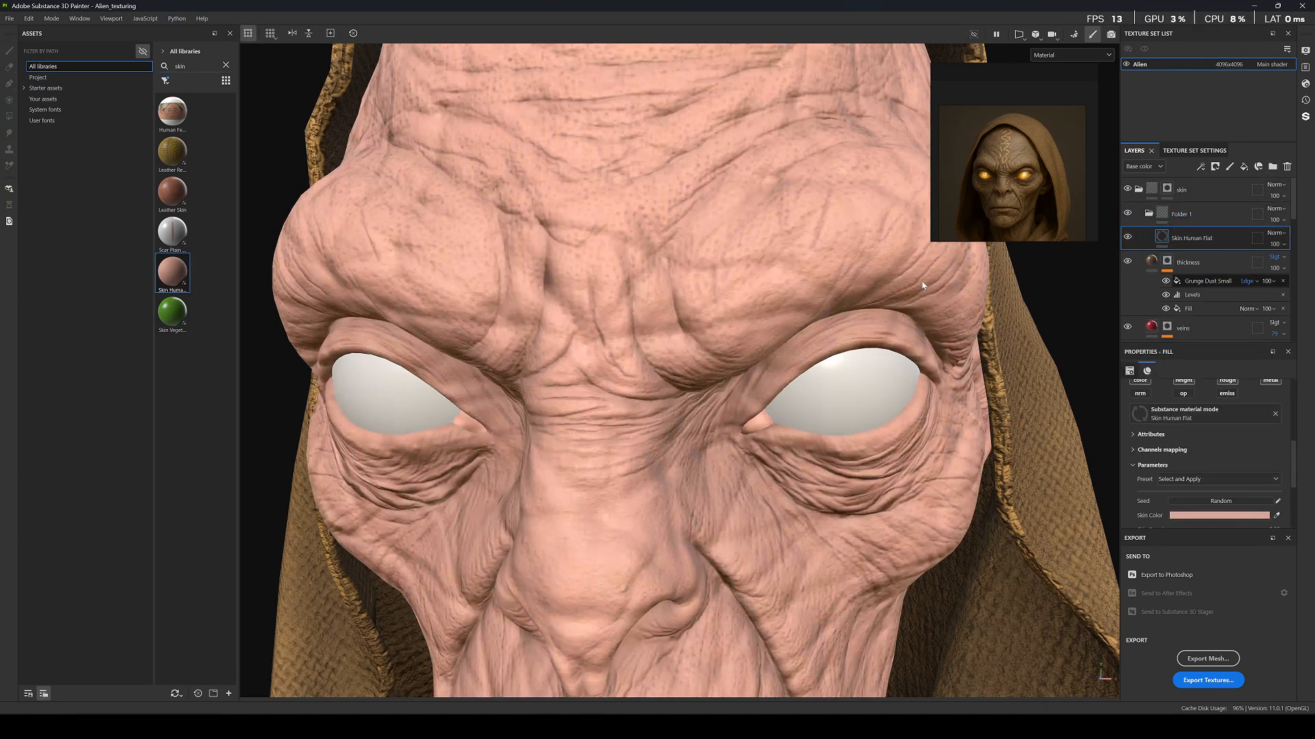
Try a tiling of 10 on the Skin Human Flat layer, raise it to 50, and check the pores on the face.
scroll(832, 268, down, 4)
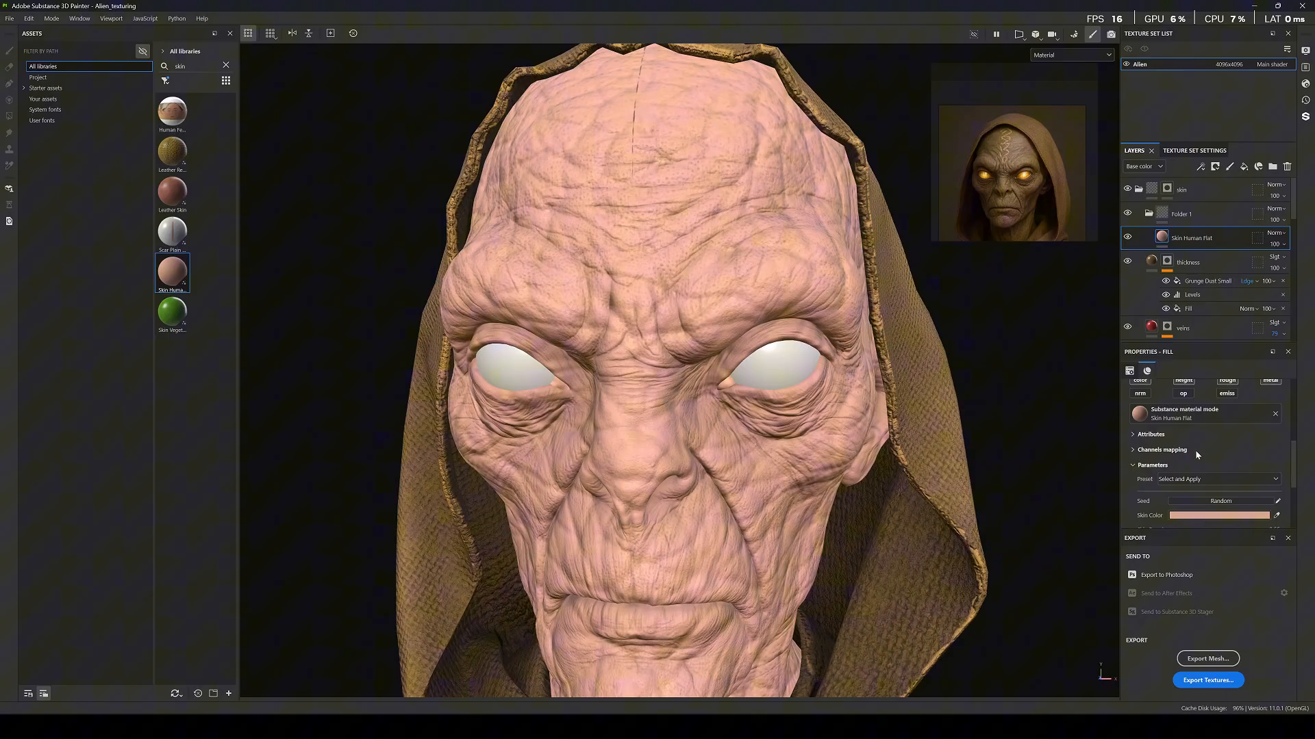
scroll(1197, 438, up, 4)
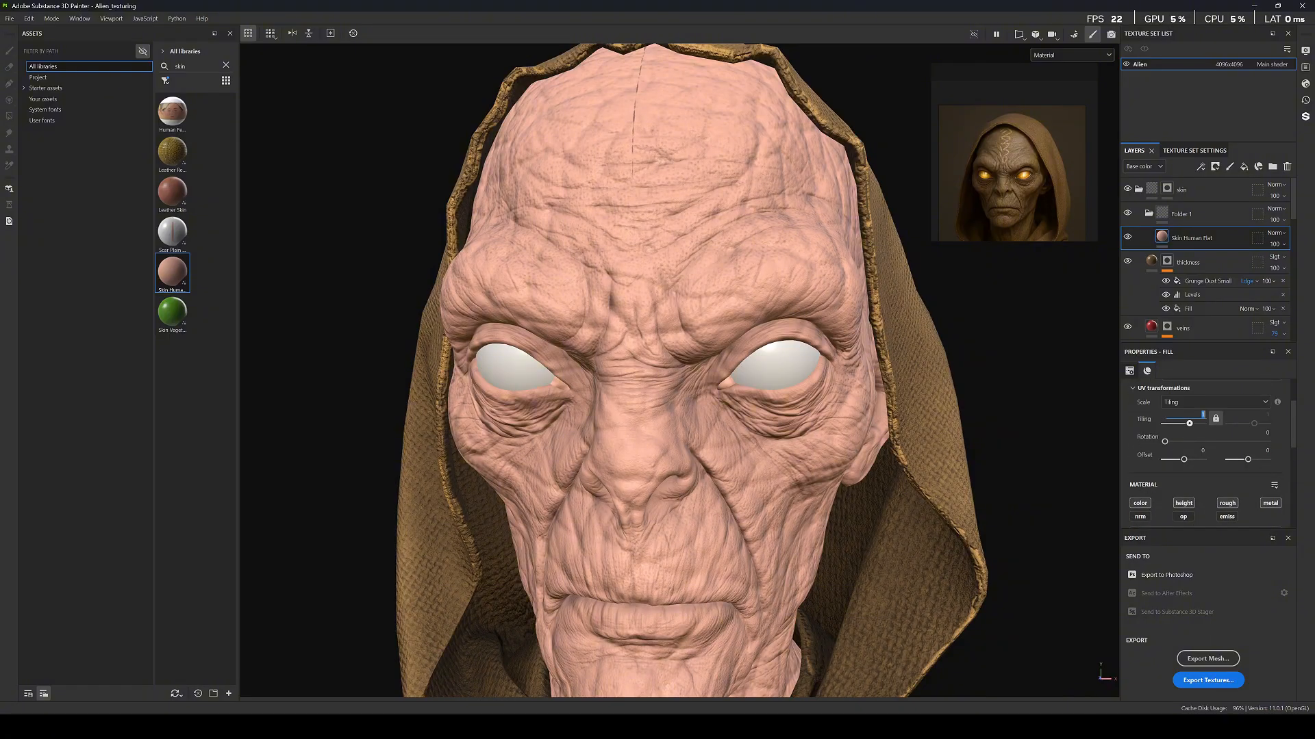
text(0)
key(Return)
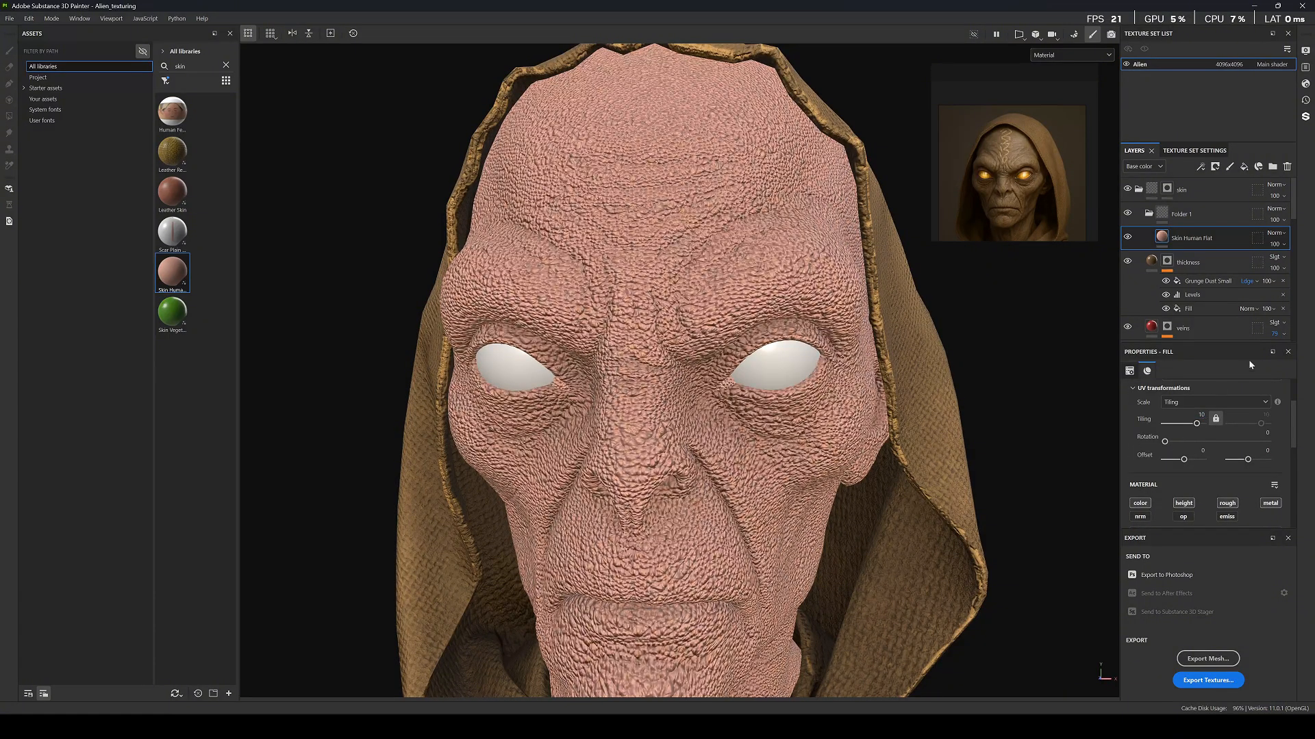
click(1201, 414)
text(50)
key(Return)
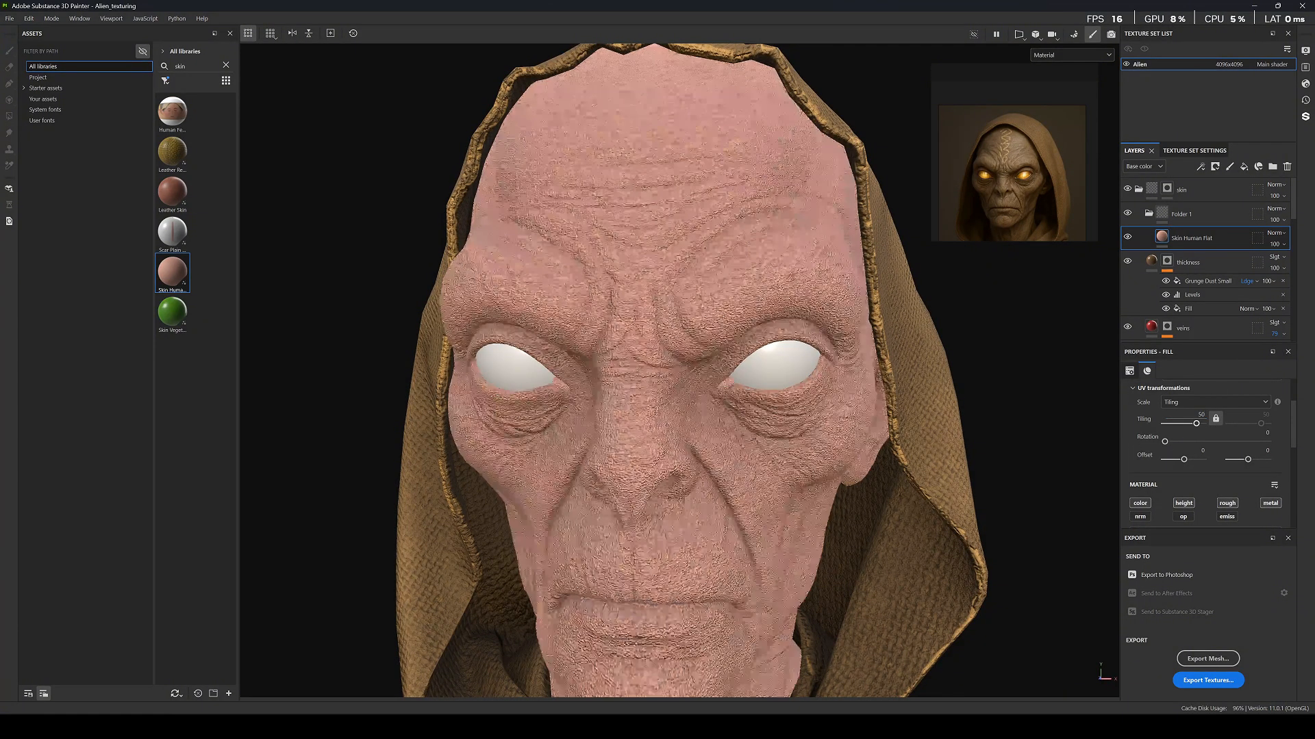
alt+right_drag(822, 444, 698, 435)
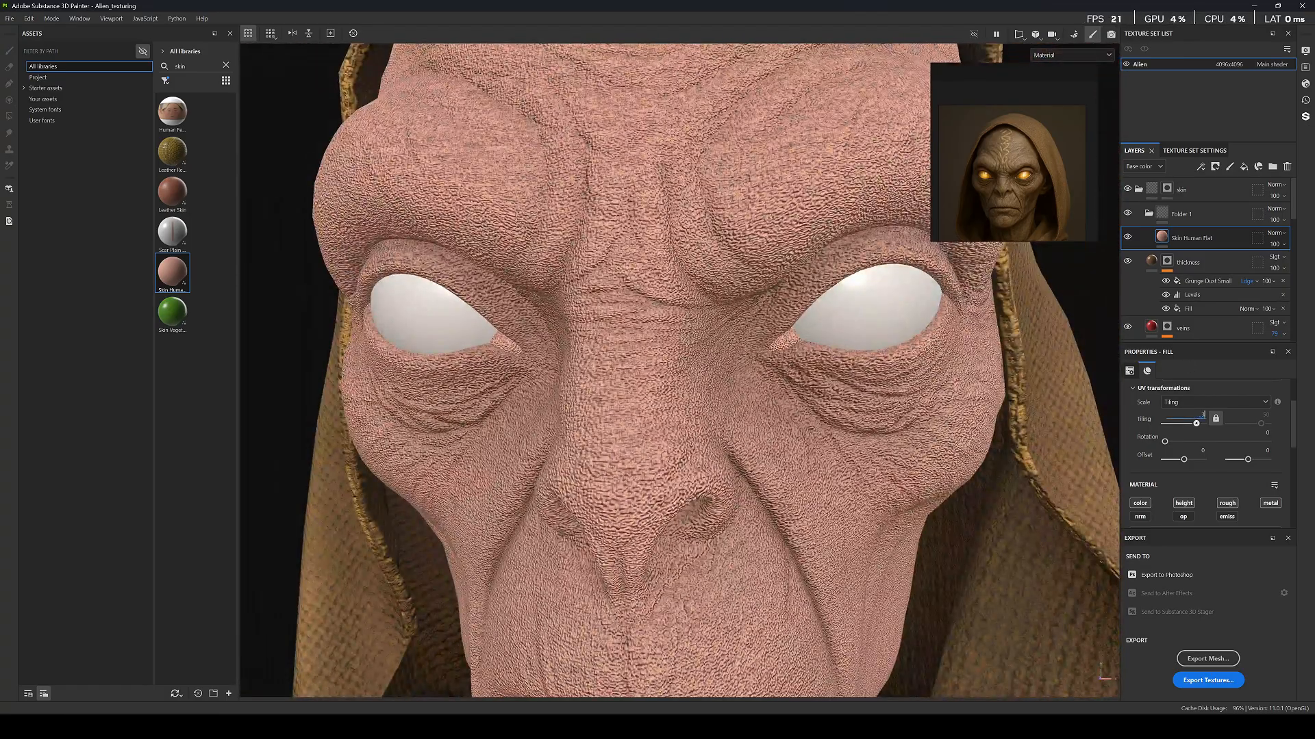
Set the Skin Human Flat layer's tiling to 20 and check the skin pattern on the face and full bust.
drag(1201, 416, 1203, 417)
scroll(713, 293, down, 5)
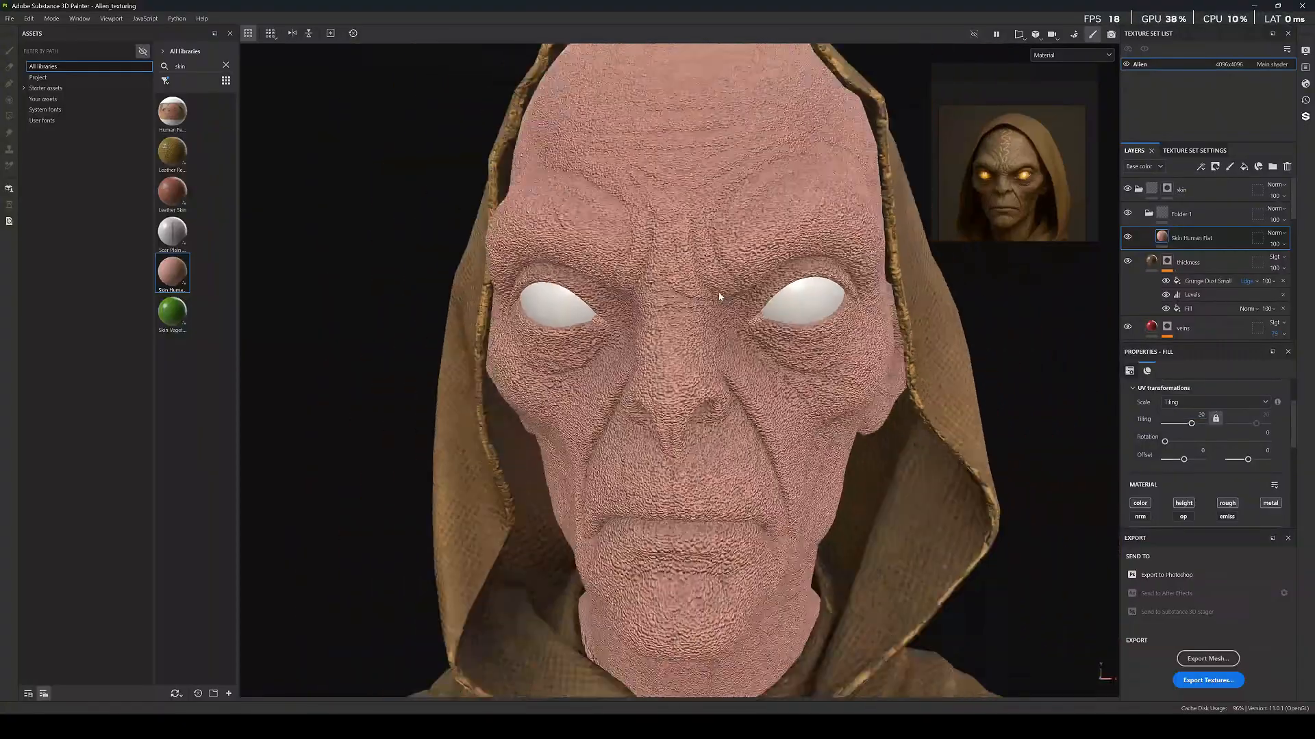
scroll(1185, 471, down, 5)
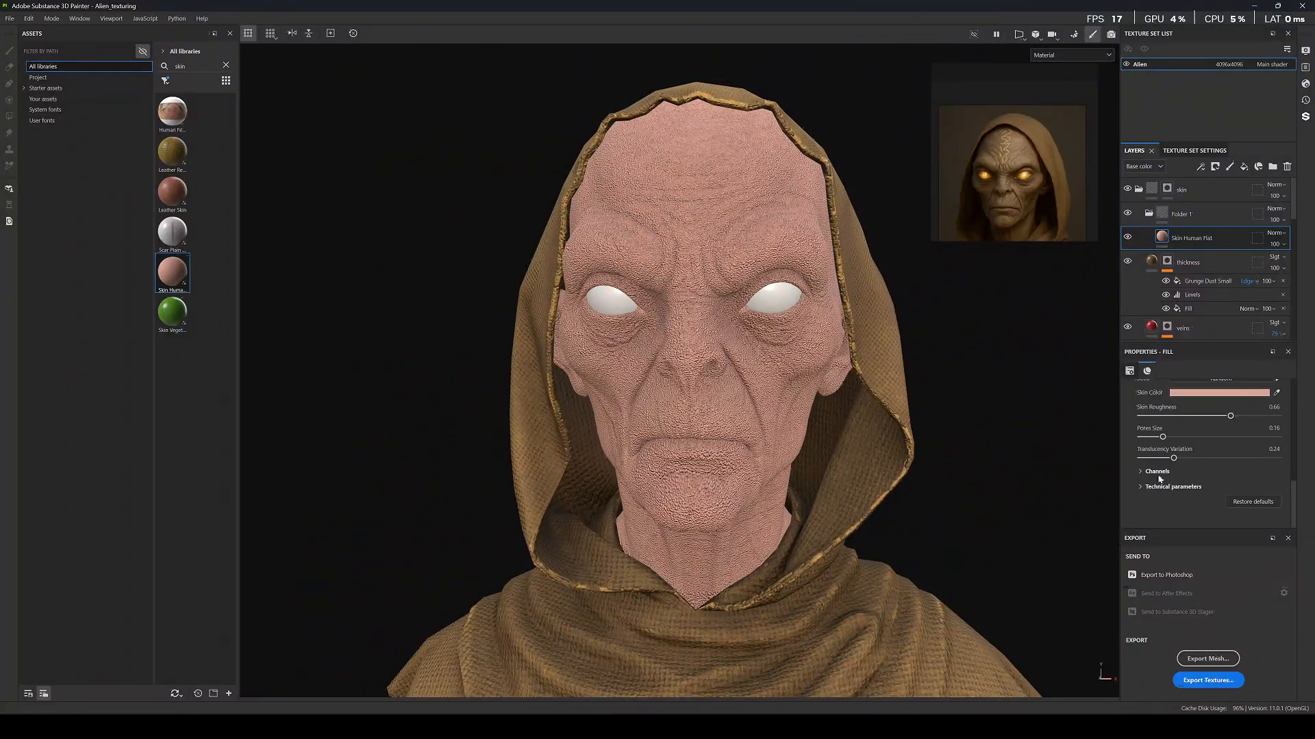
Try a Height Range of 0 in the Skin Human Flat technical parameters, set it to 0.02, and check the skin relief.
click(1140, 486)
scroll(1150, 485, down, 4)
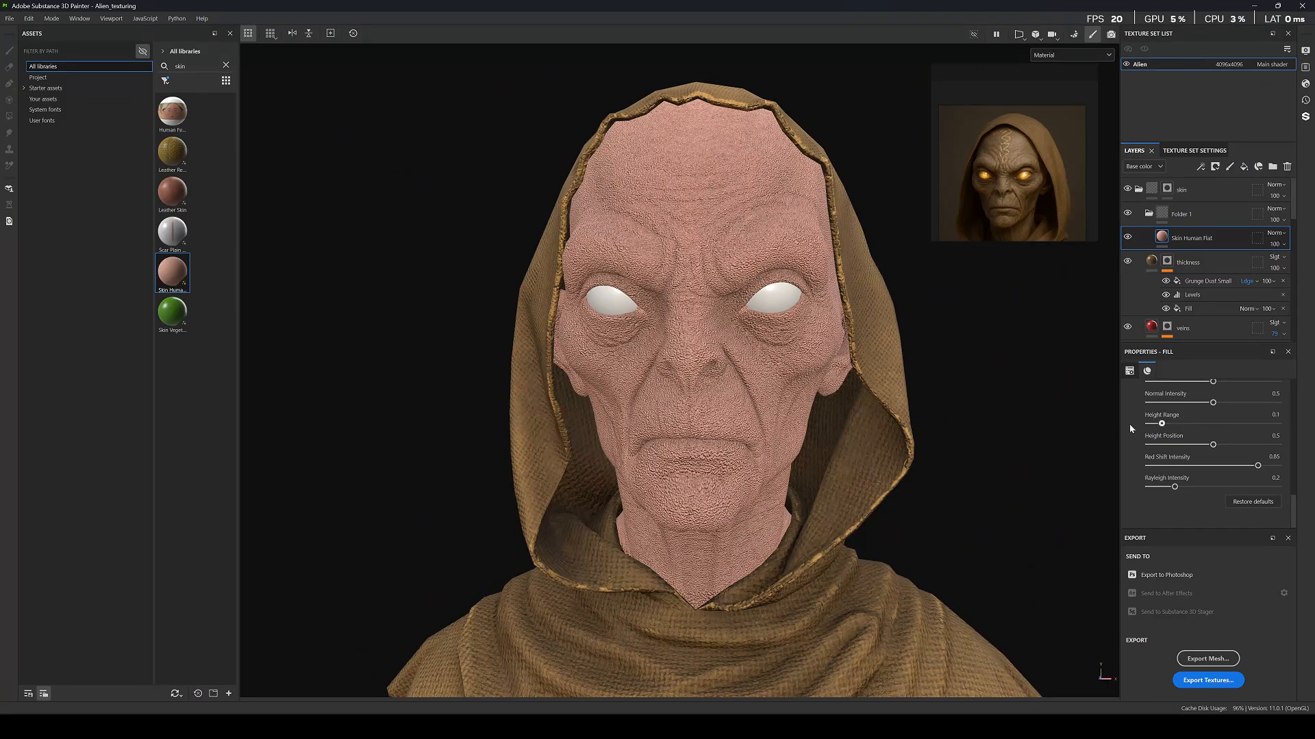
drag(1130, 424, 1137, 425)
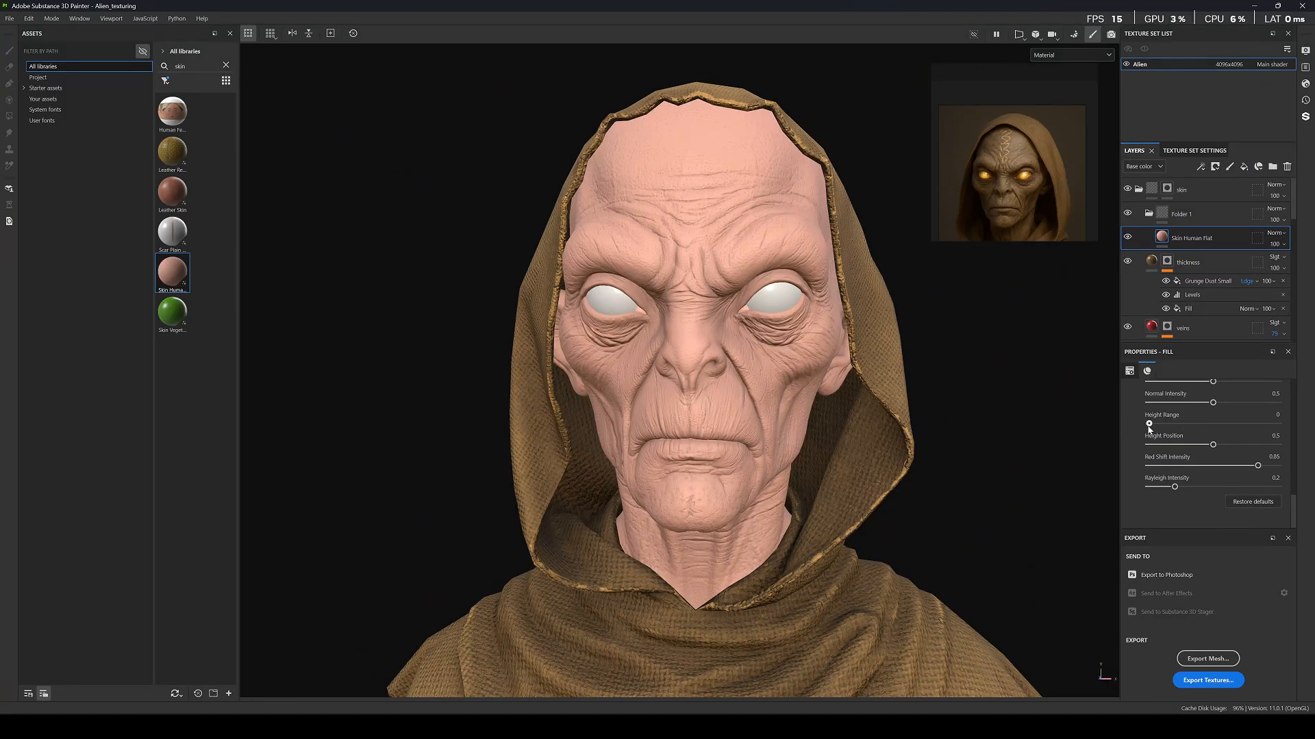
scroll(929, 392, up, 8)
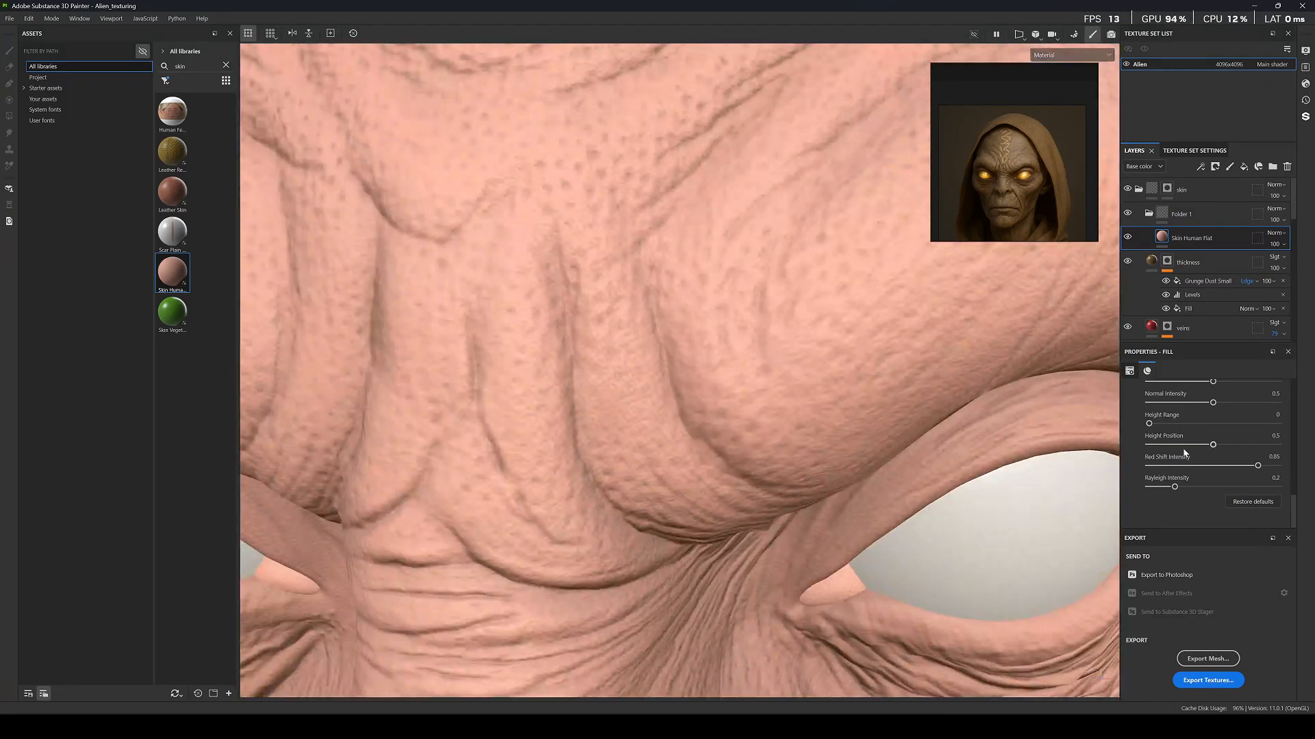
drag(1155, 424, 1153, 426)
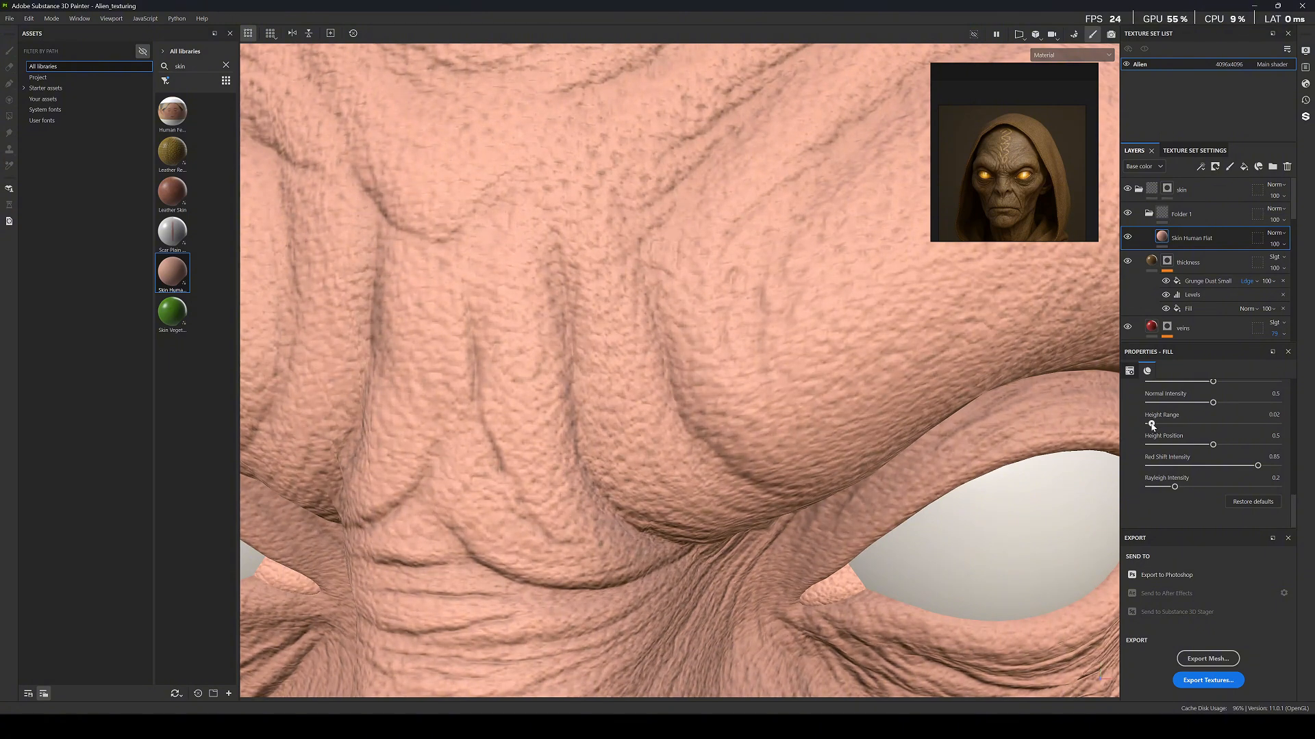
scroll(702, 346, down, 4)
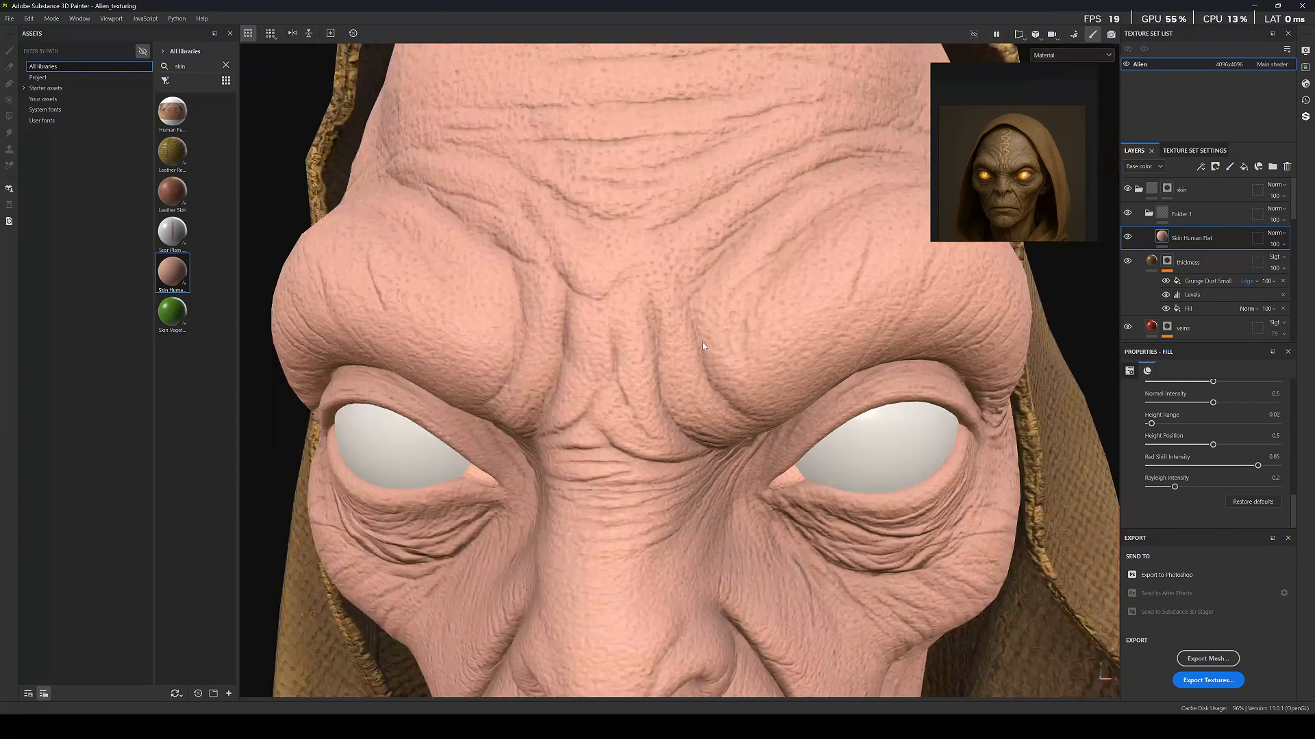
scroll(702, 346, down, 4)
alt+drag(703, 346, 579, 353)
scroll(906, 550, up, 4)
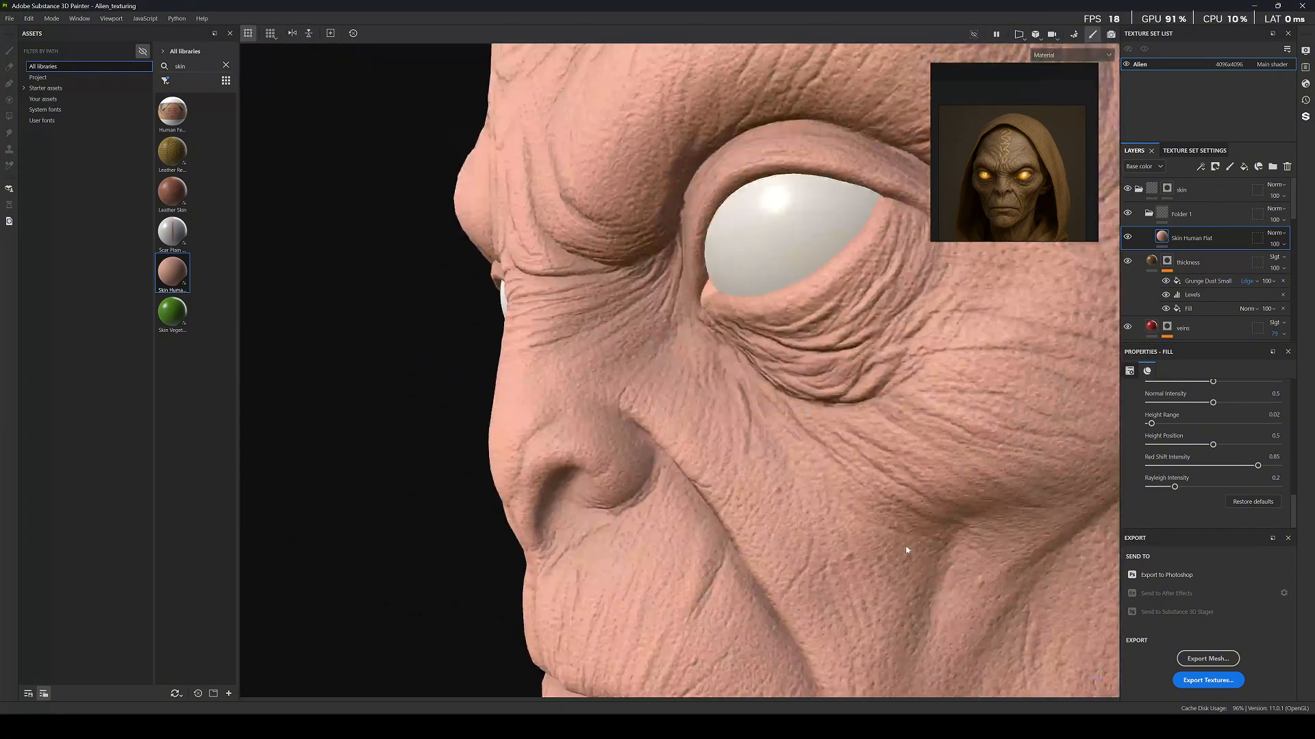
scroll(1201, 314, down, 2)
Disable the color channel of the Skin Human Flat material and check the brown skin on the face.
scroll(1145, 422, up, 5)
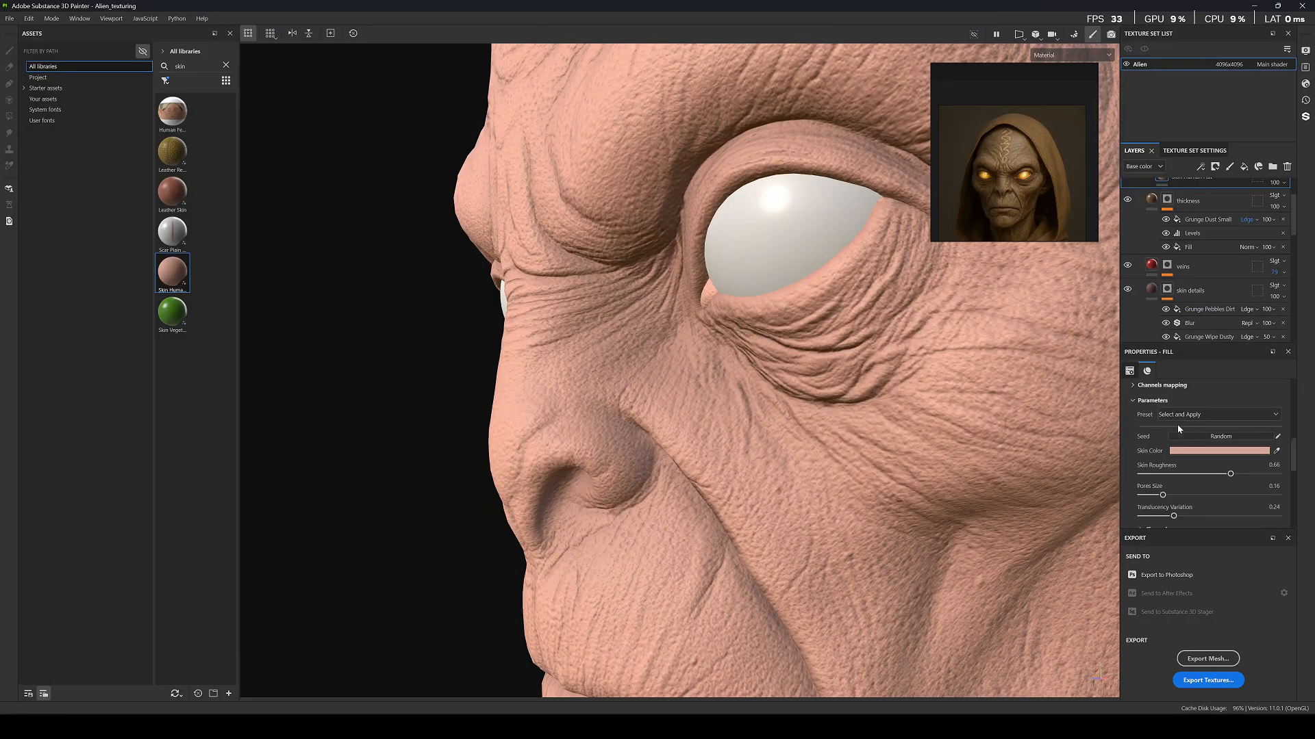
scroll(1143, 439, down, 2)
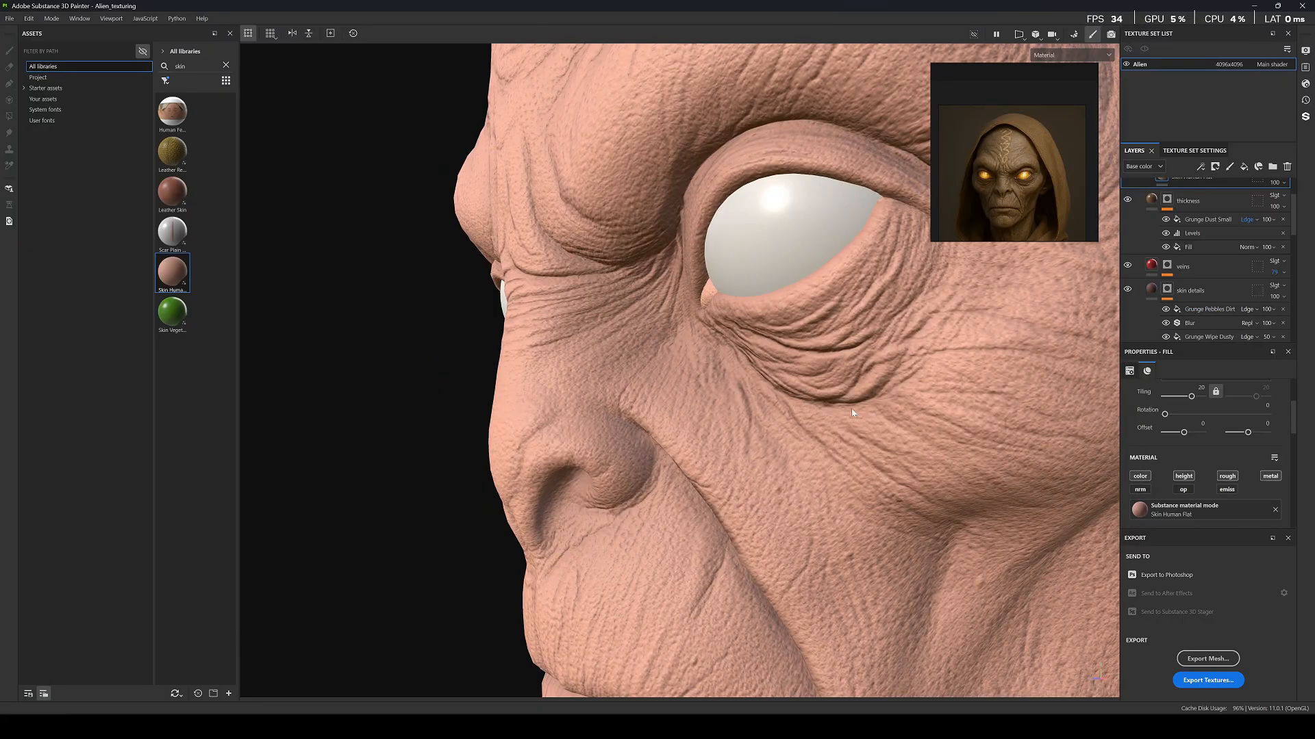
scroll(852, 413, down, 1)
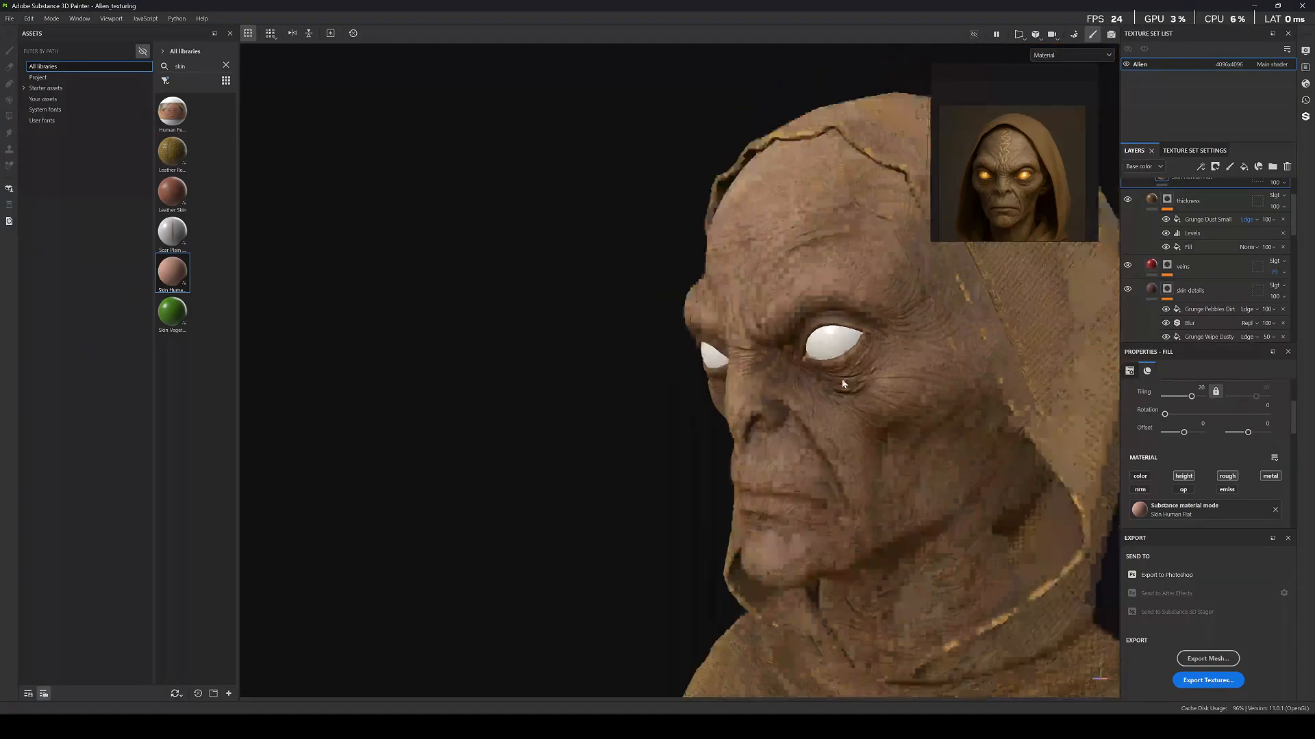
alt+drag(841, 379, 970, 351)
scroll(791, 331, up, 4)
Display the roughness channel on the model and switch the layer stack's blending settings to Roughness.
key(c)
key(c)
key(c)
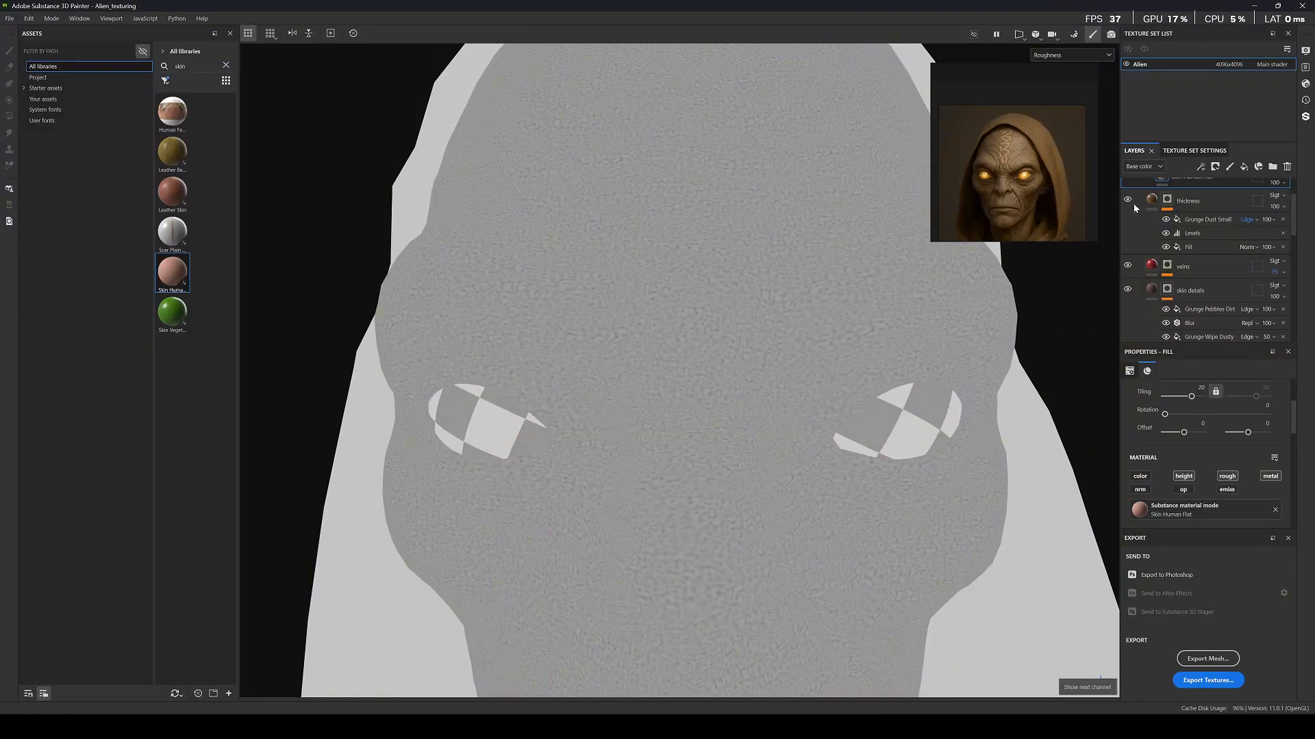
scroll(1136, 209, up, 1)
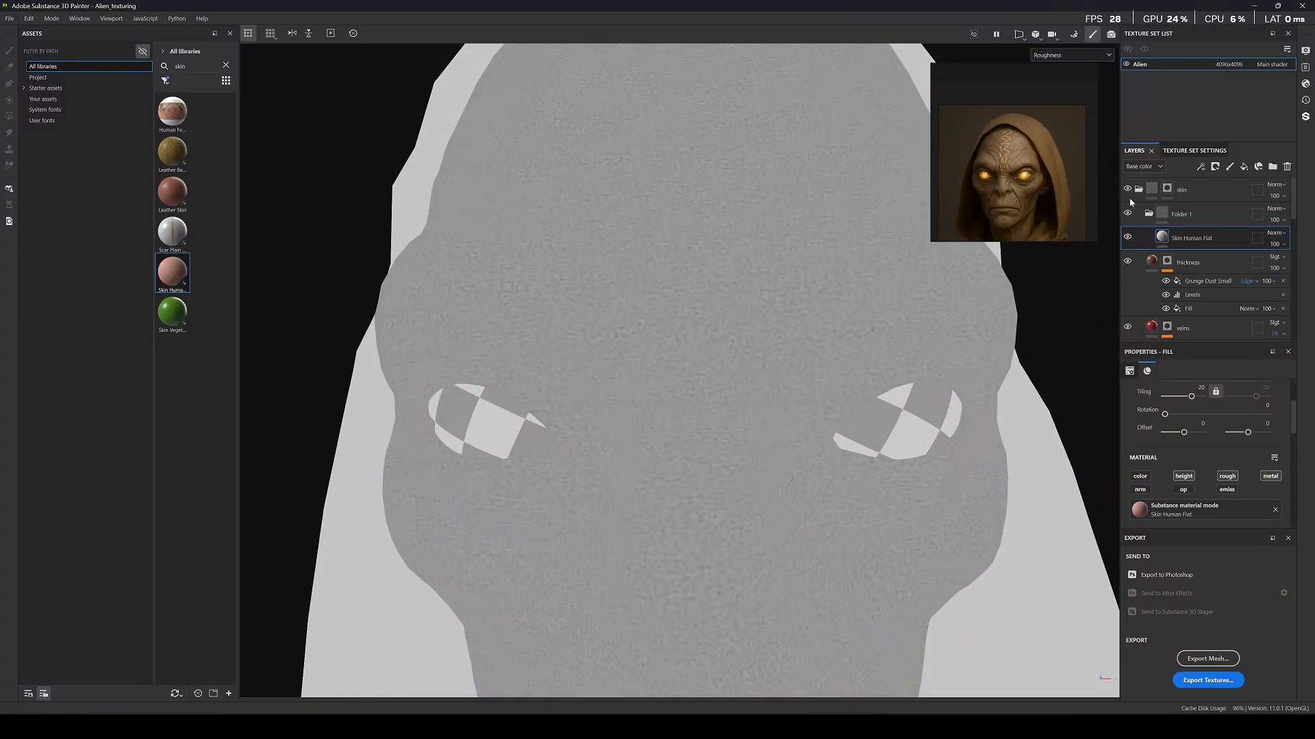
click(1142, 166)
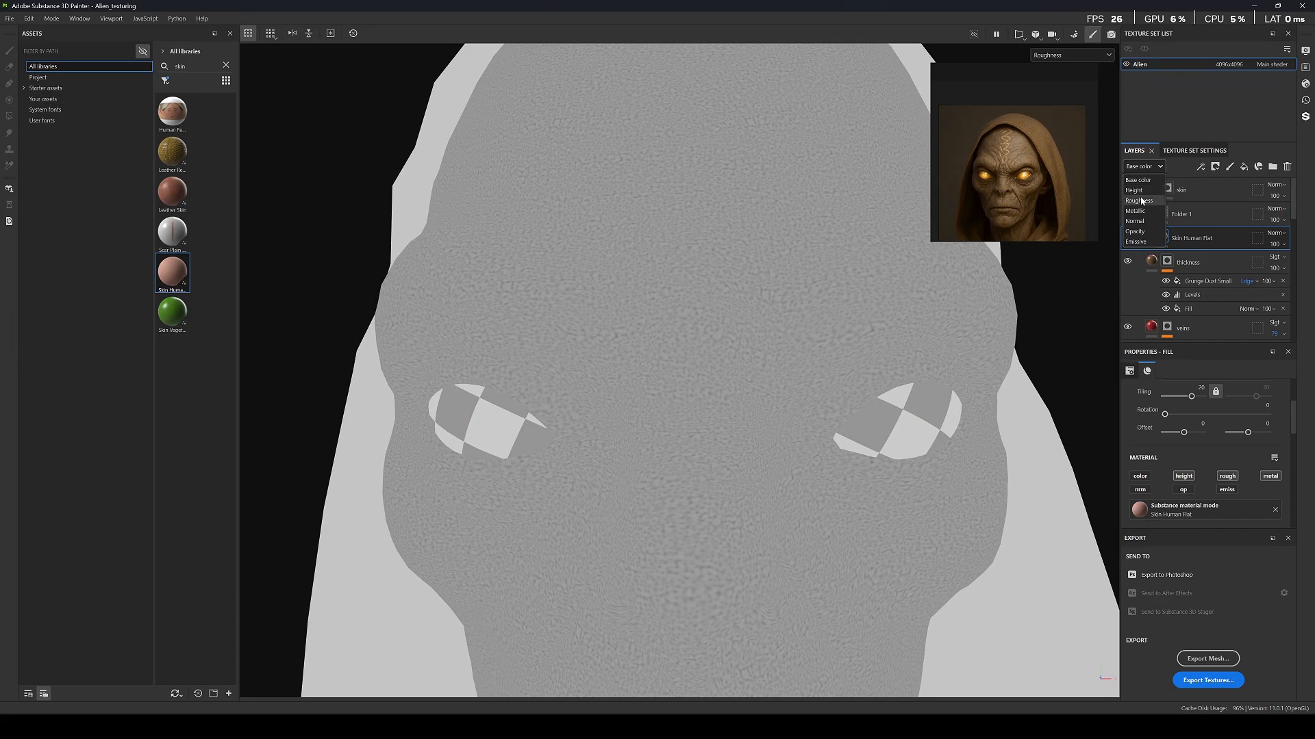
click(1138, 187)
Try Linear dodge (Add) roughness blending on the Skin Human Flat layer and set Folder 1 to Passthrough.
click(1276, 234)
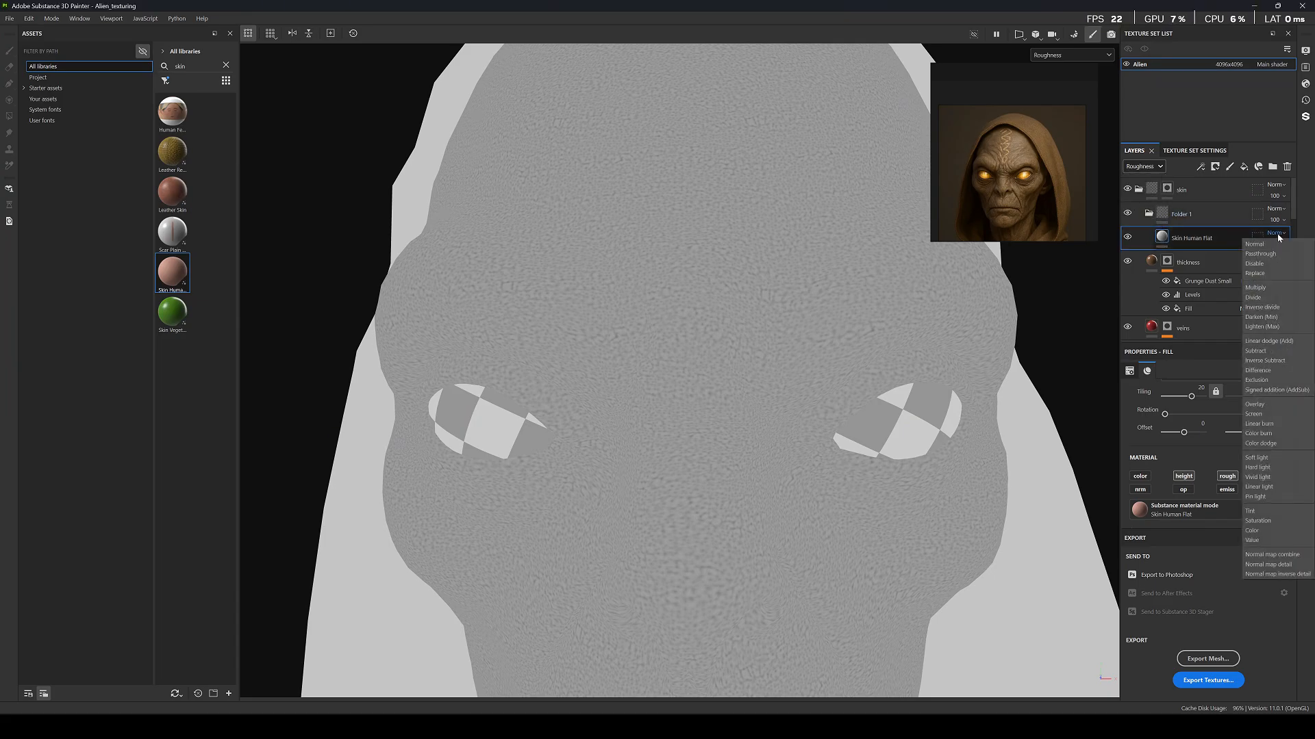
click(1268, 341)
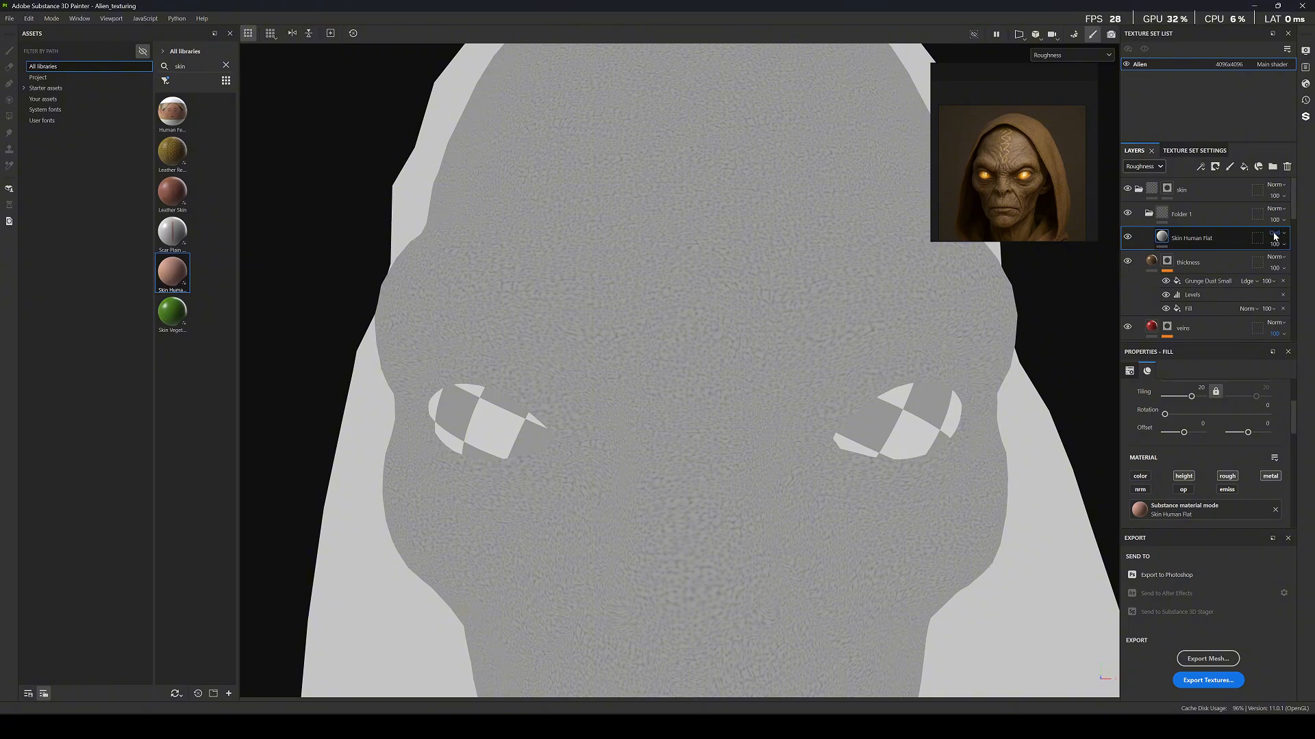
click(1273, 236)
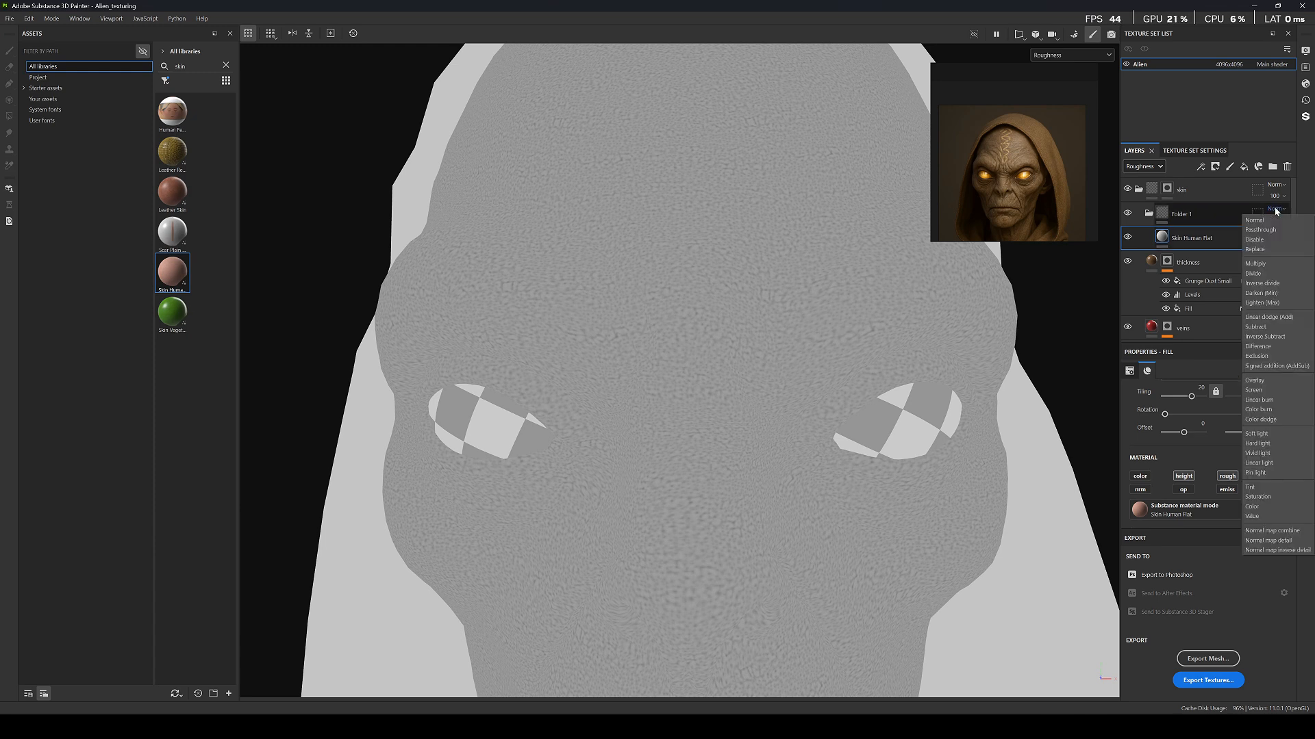
click(1269, 231)
click(1277, 233)
Try several roughness blending modes on Skin Human Flat, including Normal and Darken, and check Darken on the brow in material and roughness views.
click(1277, 233)
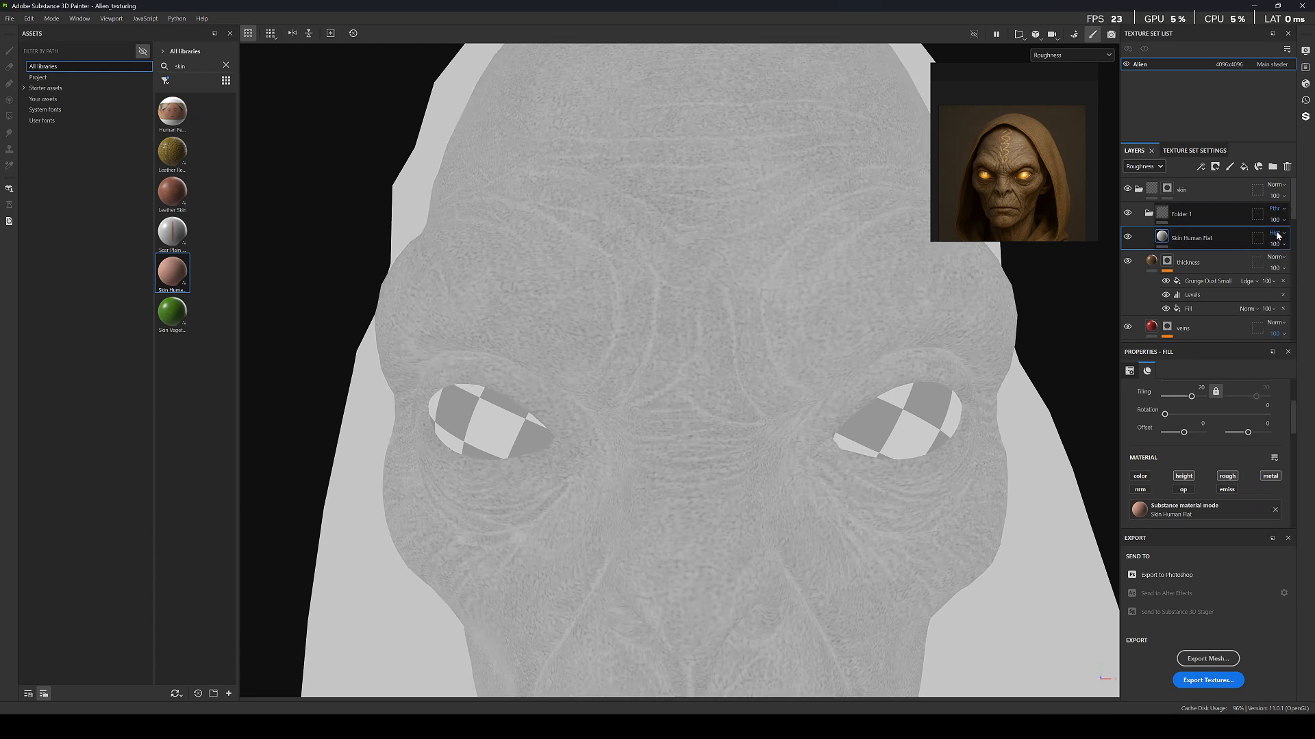
click(1277, 234)
click(1267, 244)
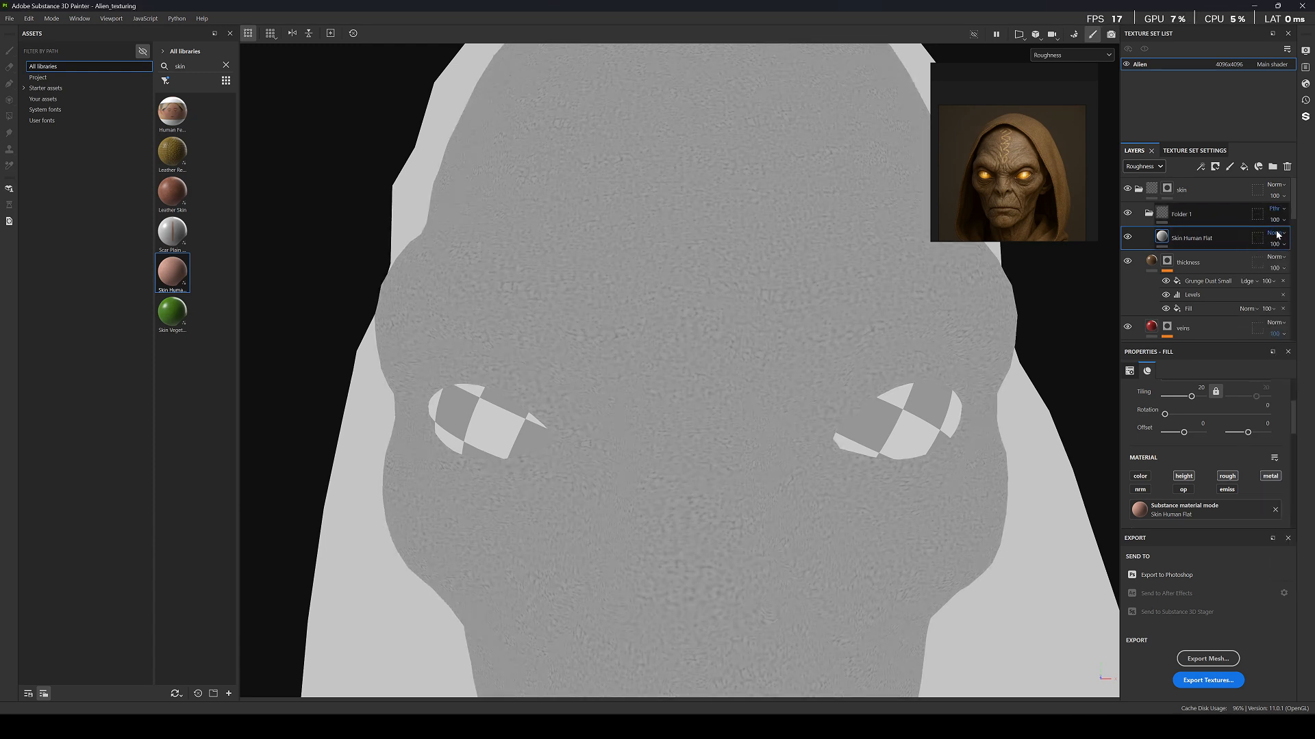
scroll(1277, 235, down, 1)
scroll(1277, 235, down, 1)
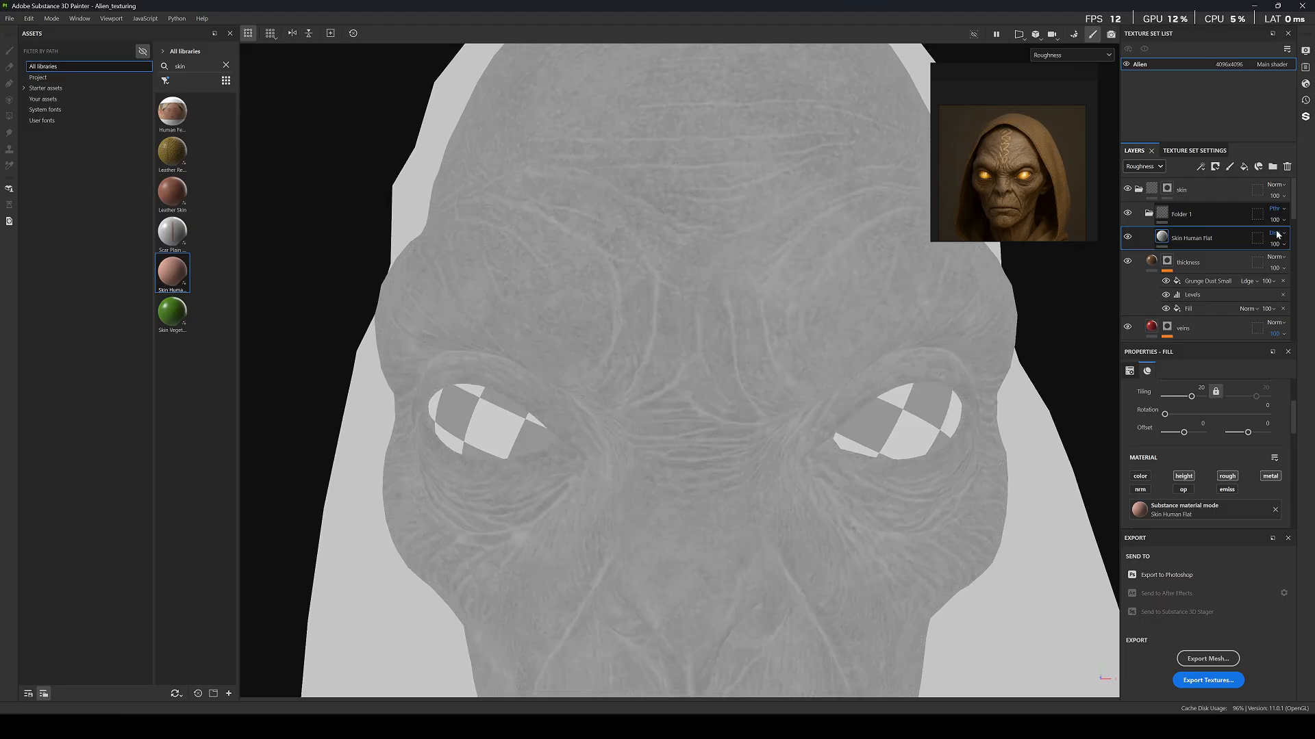
scroll(1277, 235, up, 1)
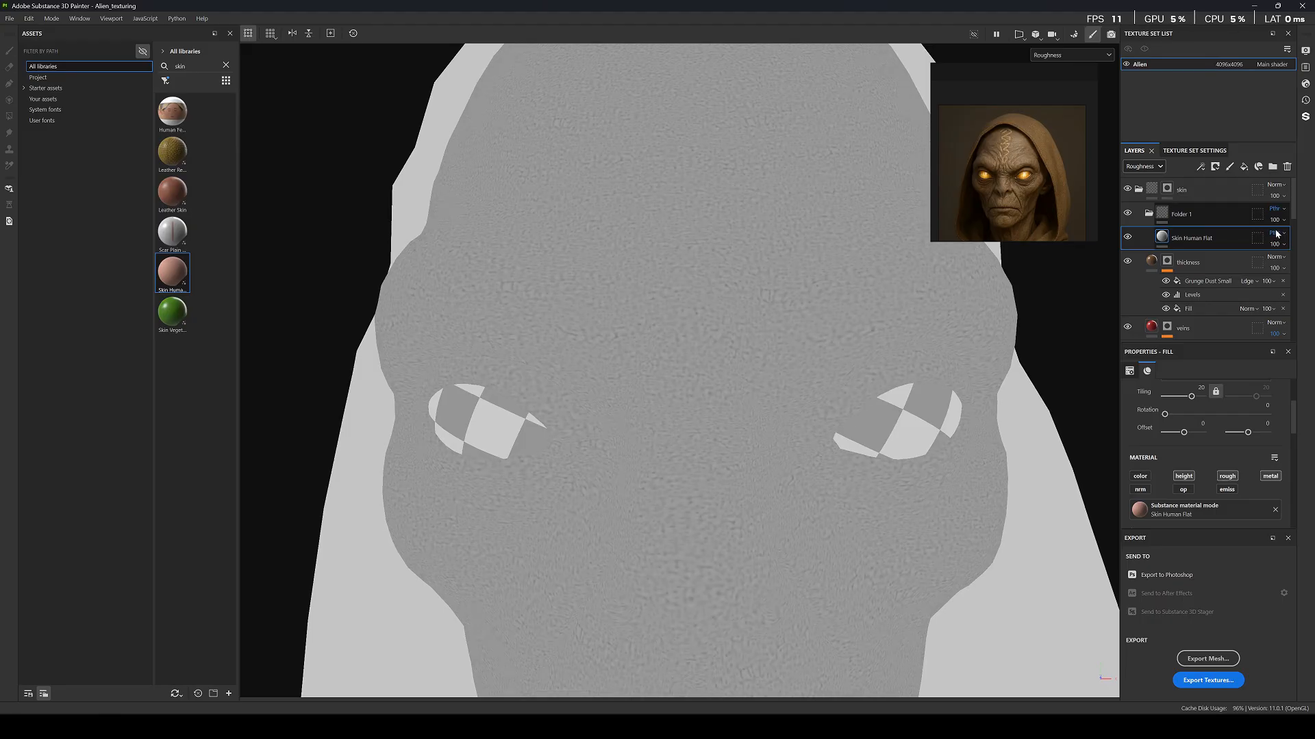
scroll(1277, 235, up, 4)
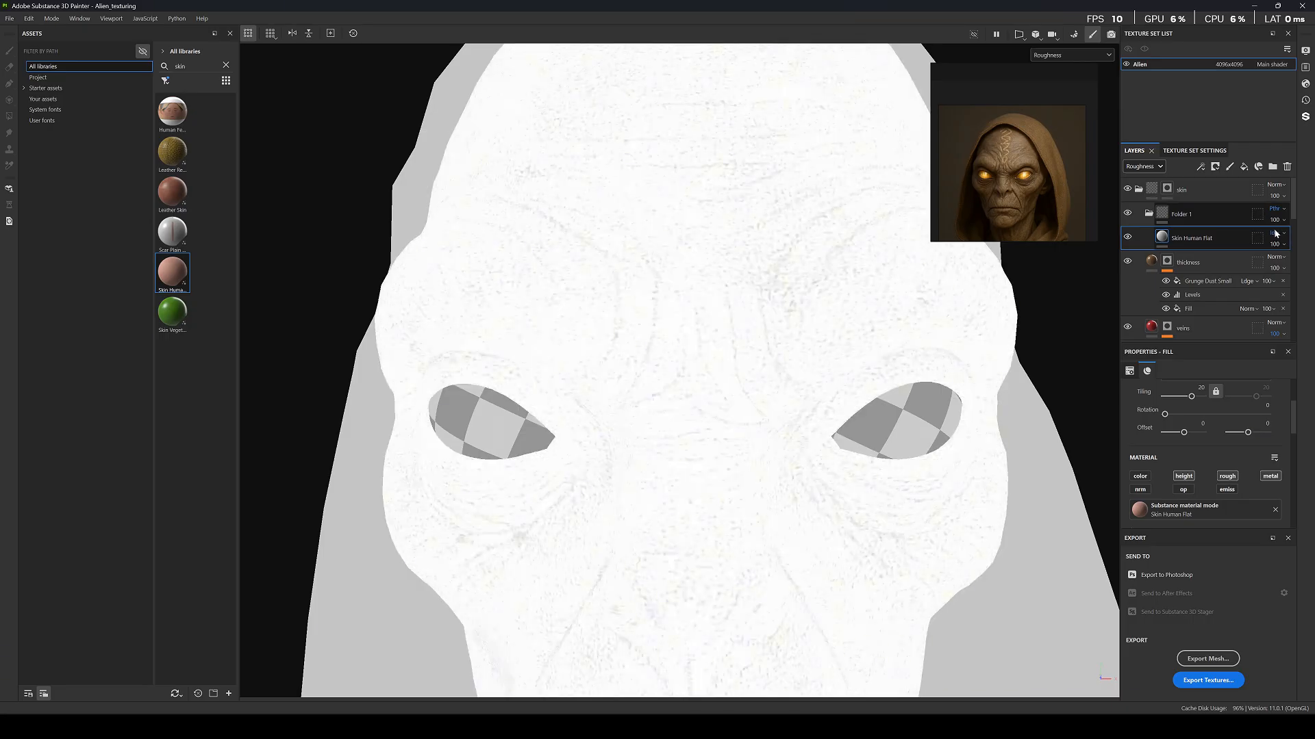
scroll(1277, 233, up, 2)
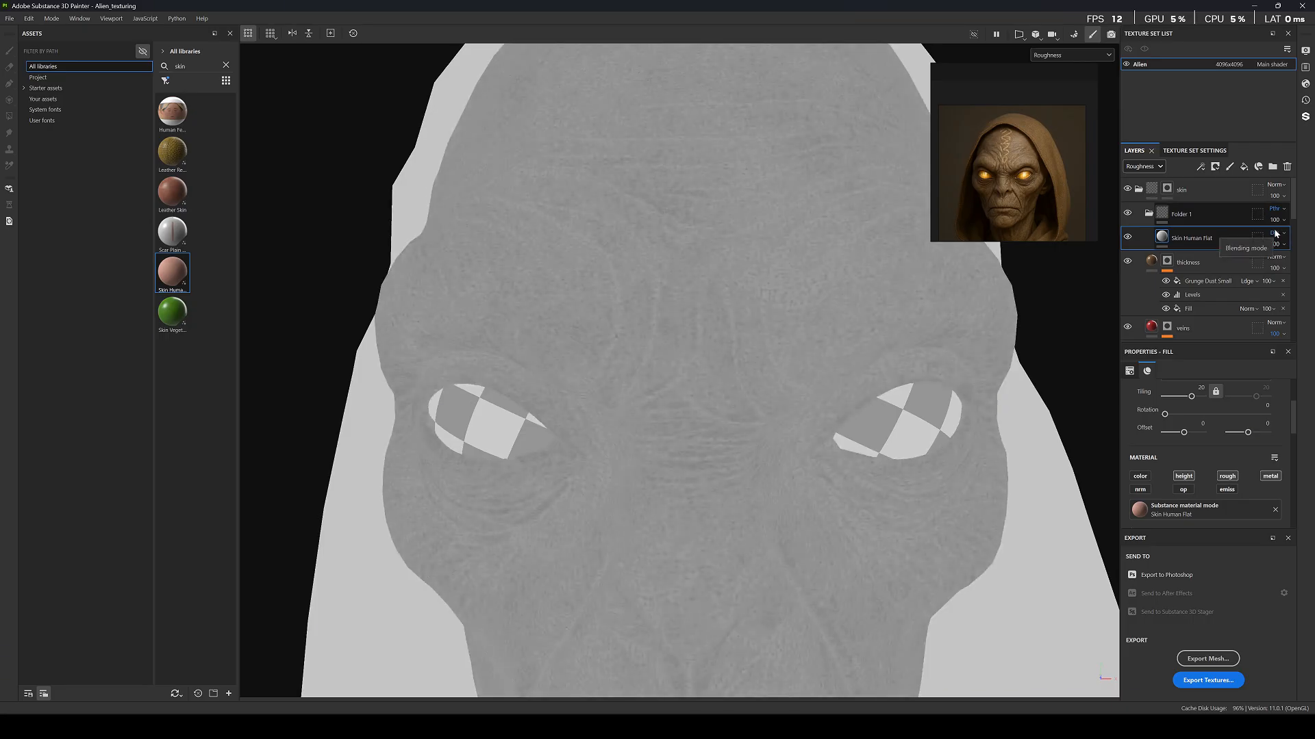
scroll(1275, 234, down, 1)
scroll(1274, 234, up, 1)
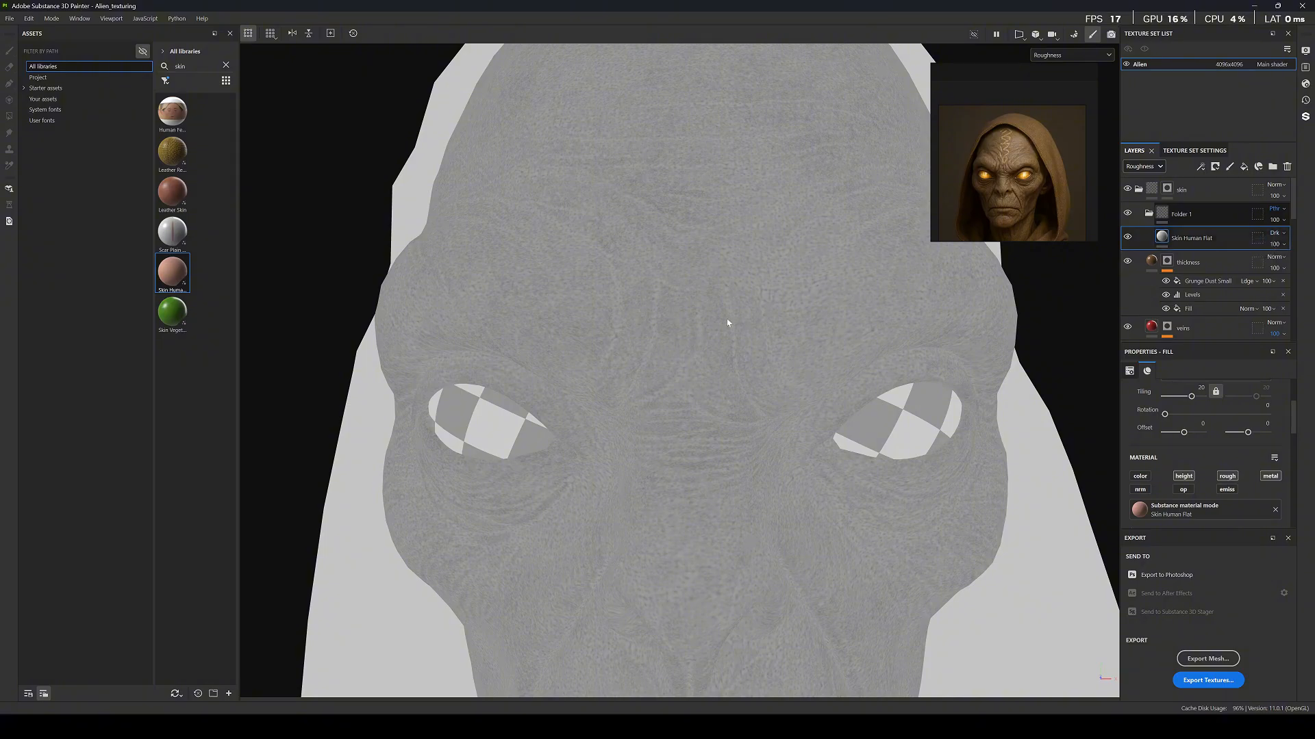
scroll(753, 301, up, 6)
key(m)
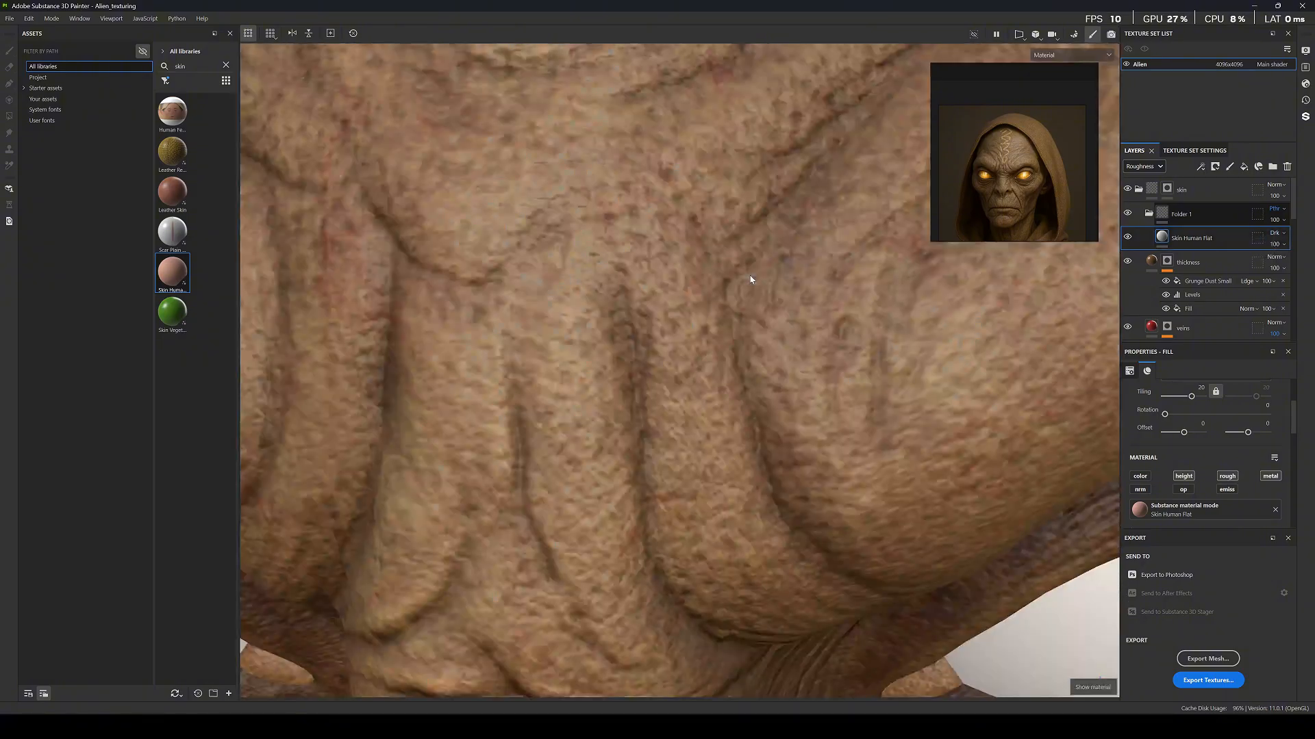
key(c)
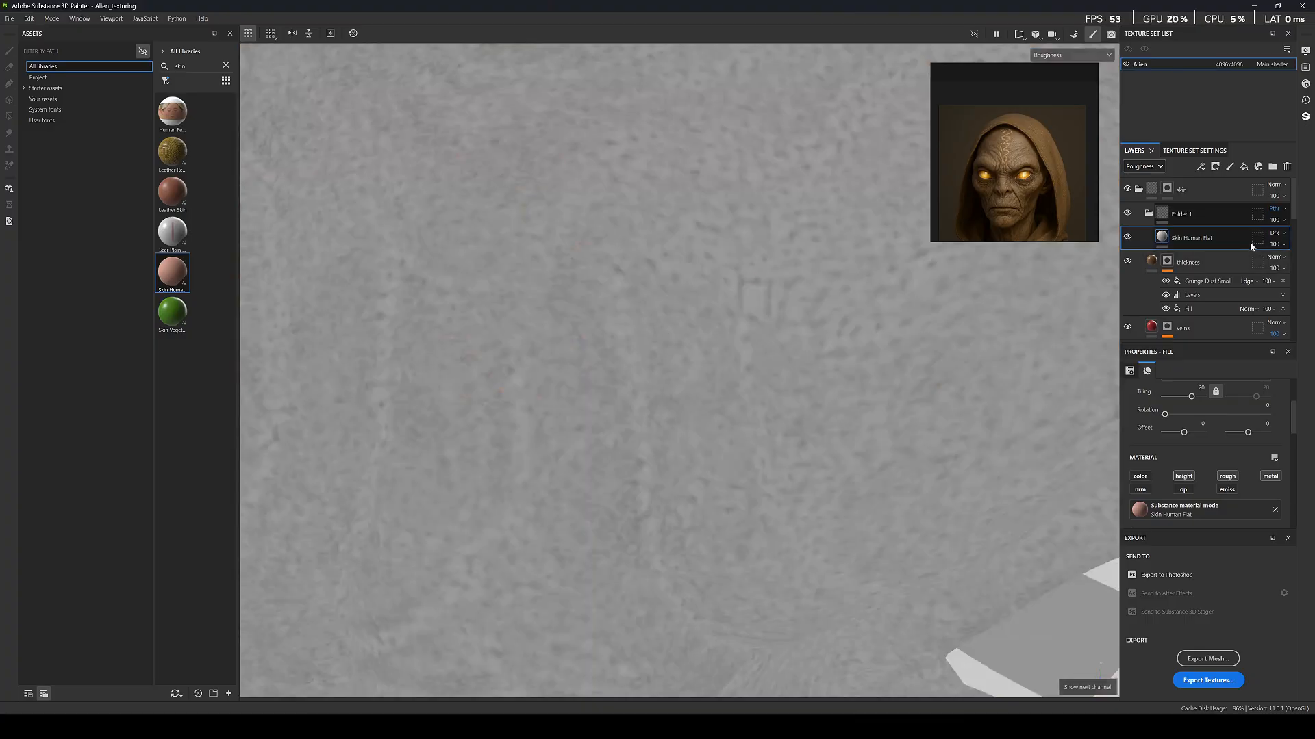
Try Lighten roughness blending on the Skin Human Flat layer and toggle the layer's visibility to compare its effect.
scroll(1277, 236, down, 3)
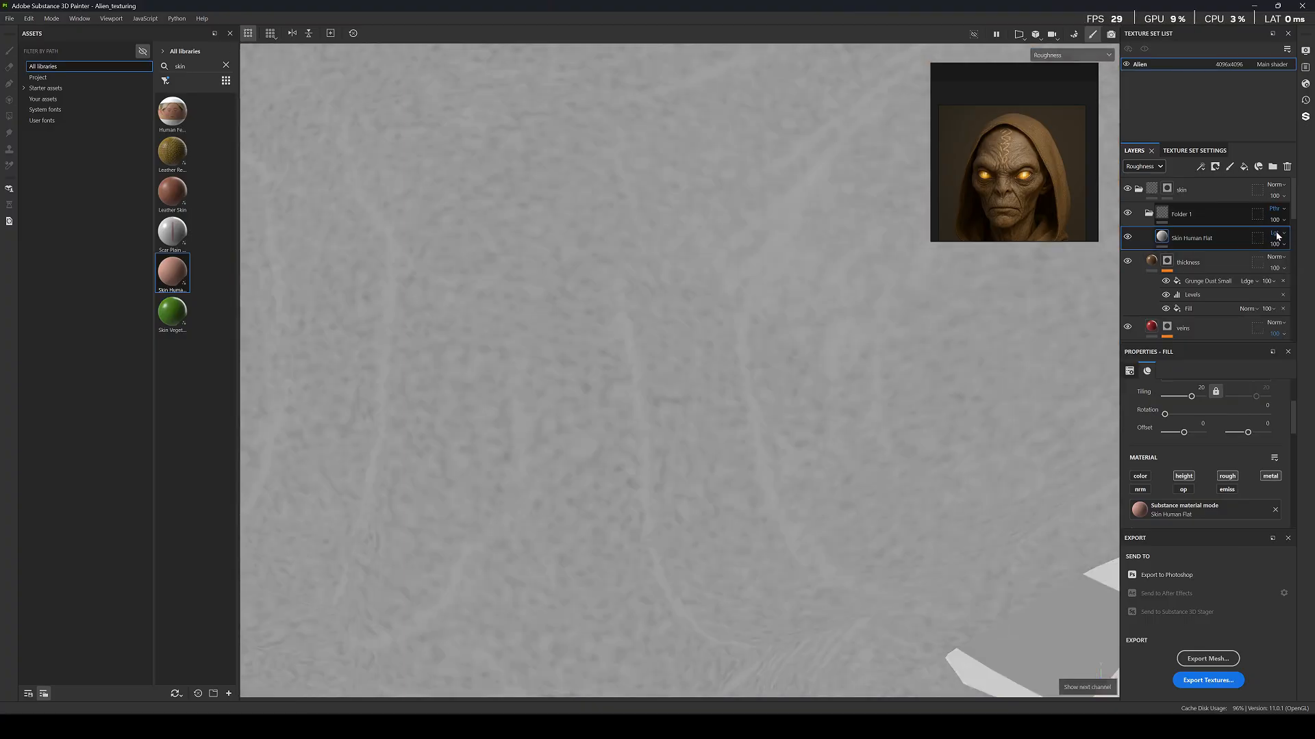
scroll(1277, 236, up, 4)
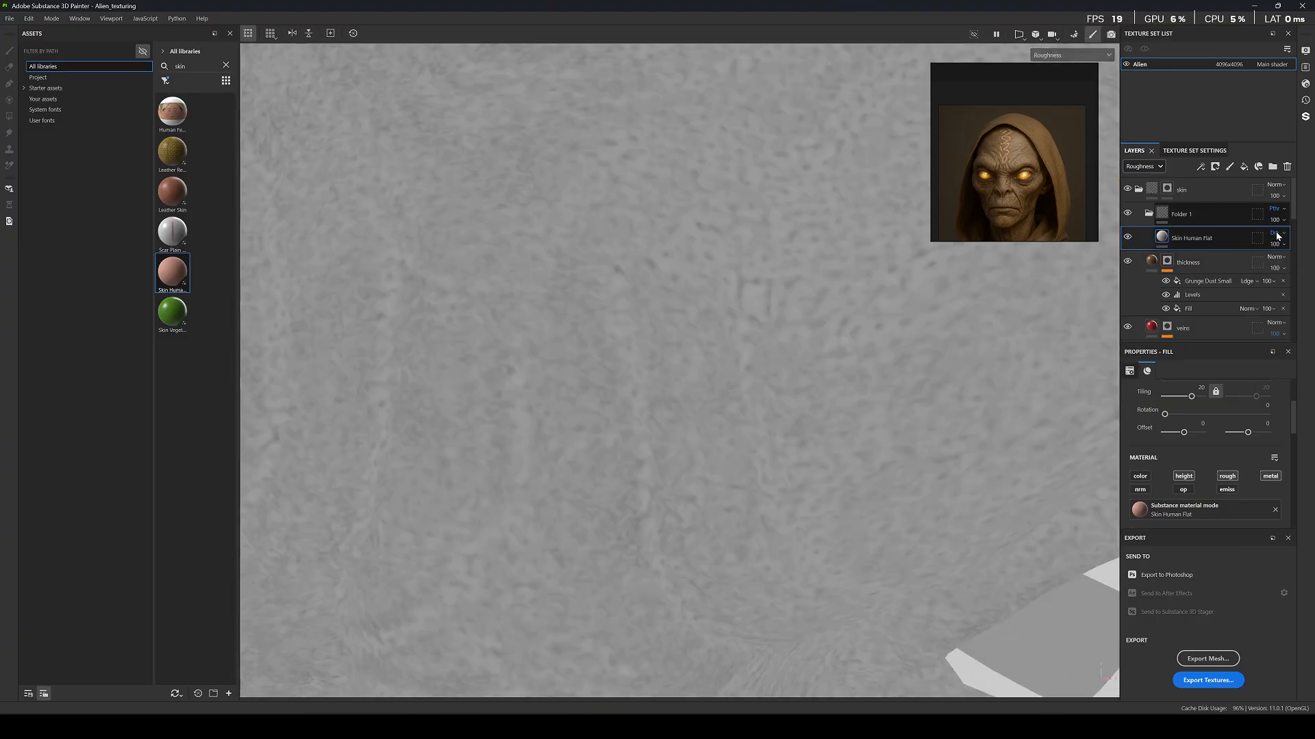
scroll(1277, 236, down, 2)
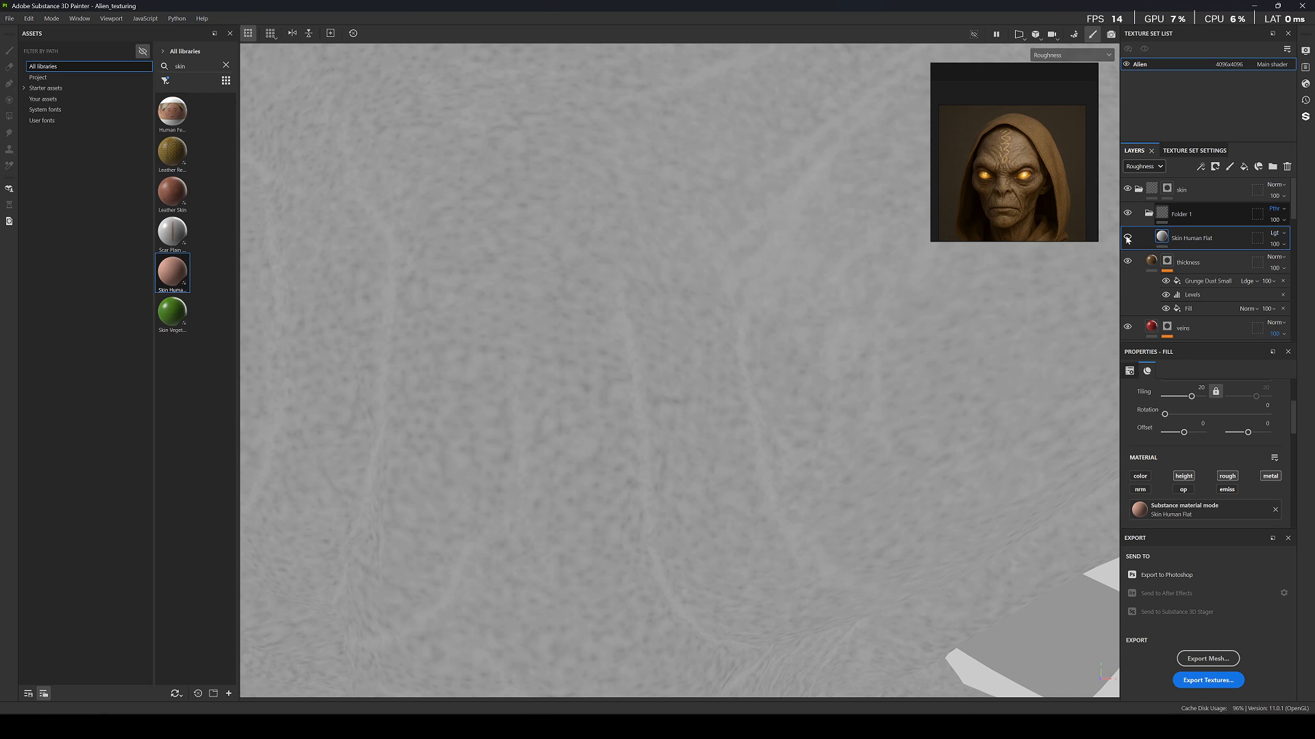
click(1128, 238)
click(1128, 239)
scroll(590, 338, down, 8)
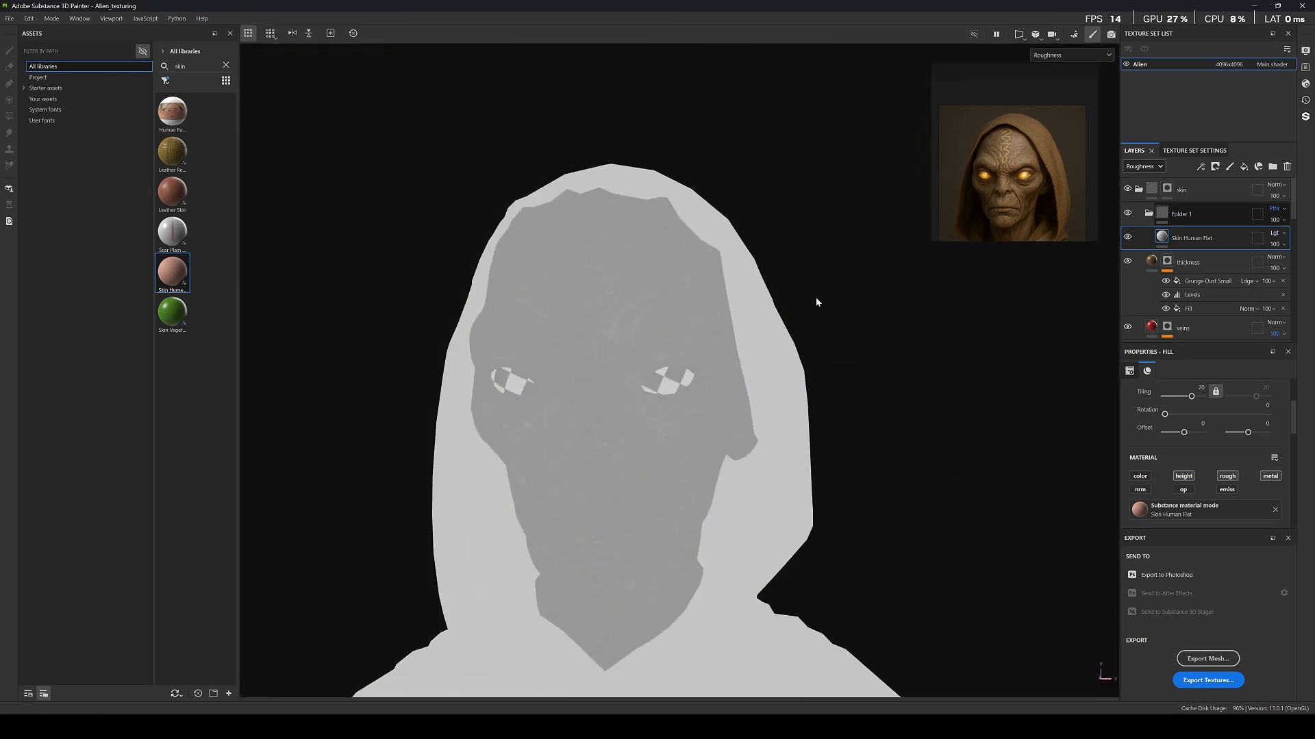
click(1128, 237)
Try further roughness blending modes on Skin Human Flat, compare Signed addition (AddSub) by toggling the layer, and set Overlay.
click(1274, 234)
click(1274, 237)
scroll(1274, 237, down, 2)
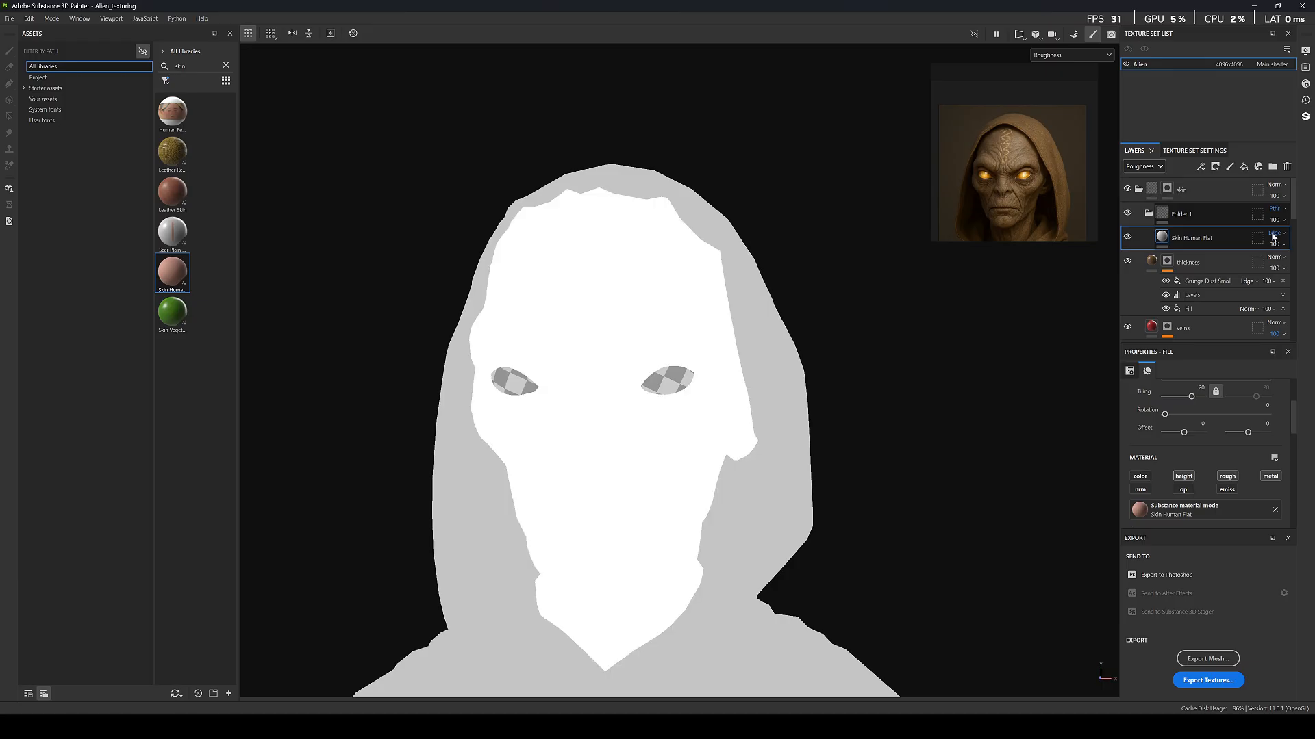
scroll(1272, 238, down, 4)
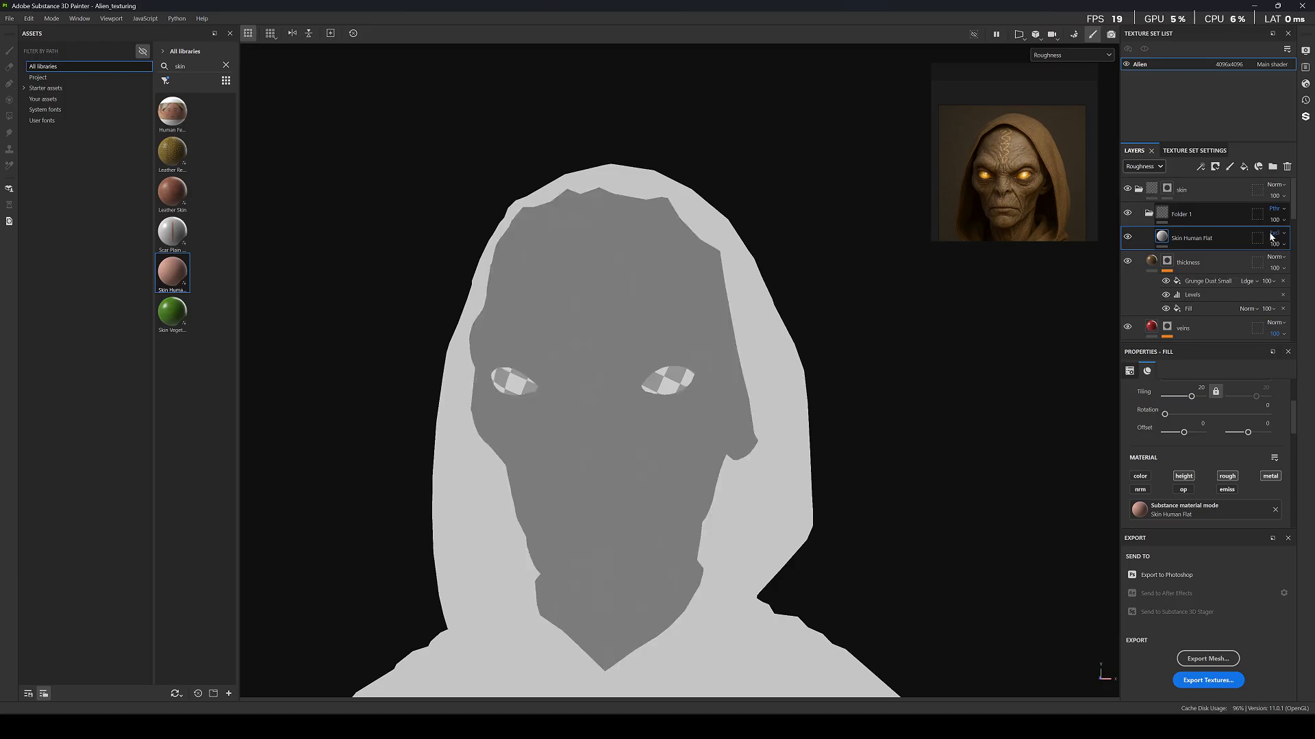
scroll(578, 358, up, 3)
scroll(578, 357, up, 3)
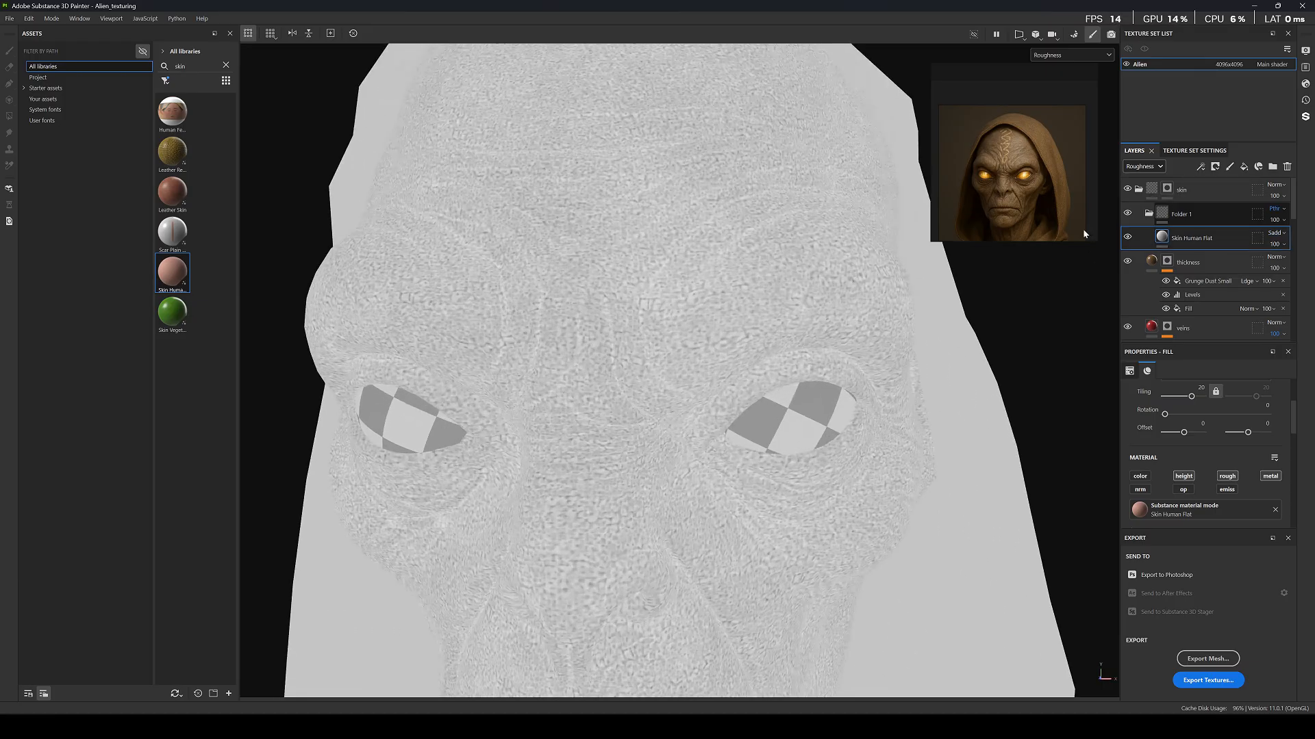
click(1129, 237)
click(1129, 237)
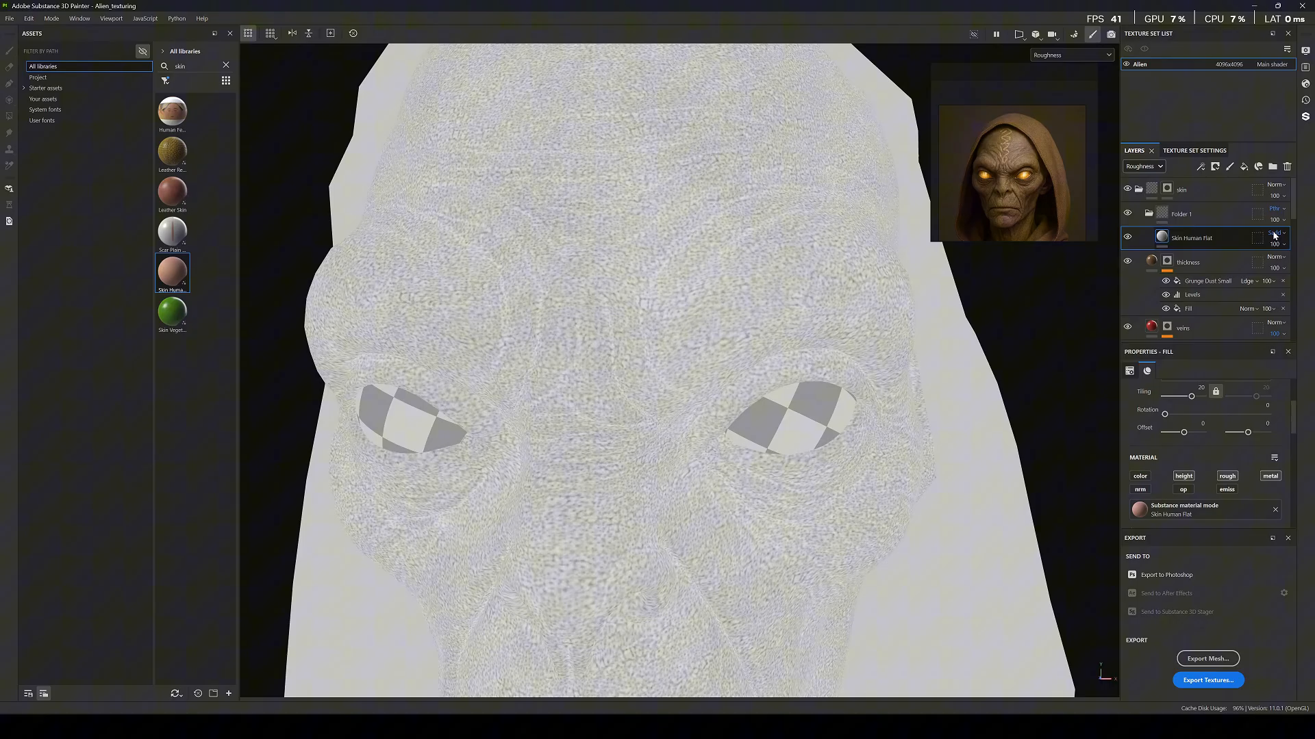
scroll(1274, 235, down, 3)
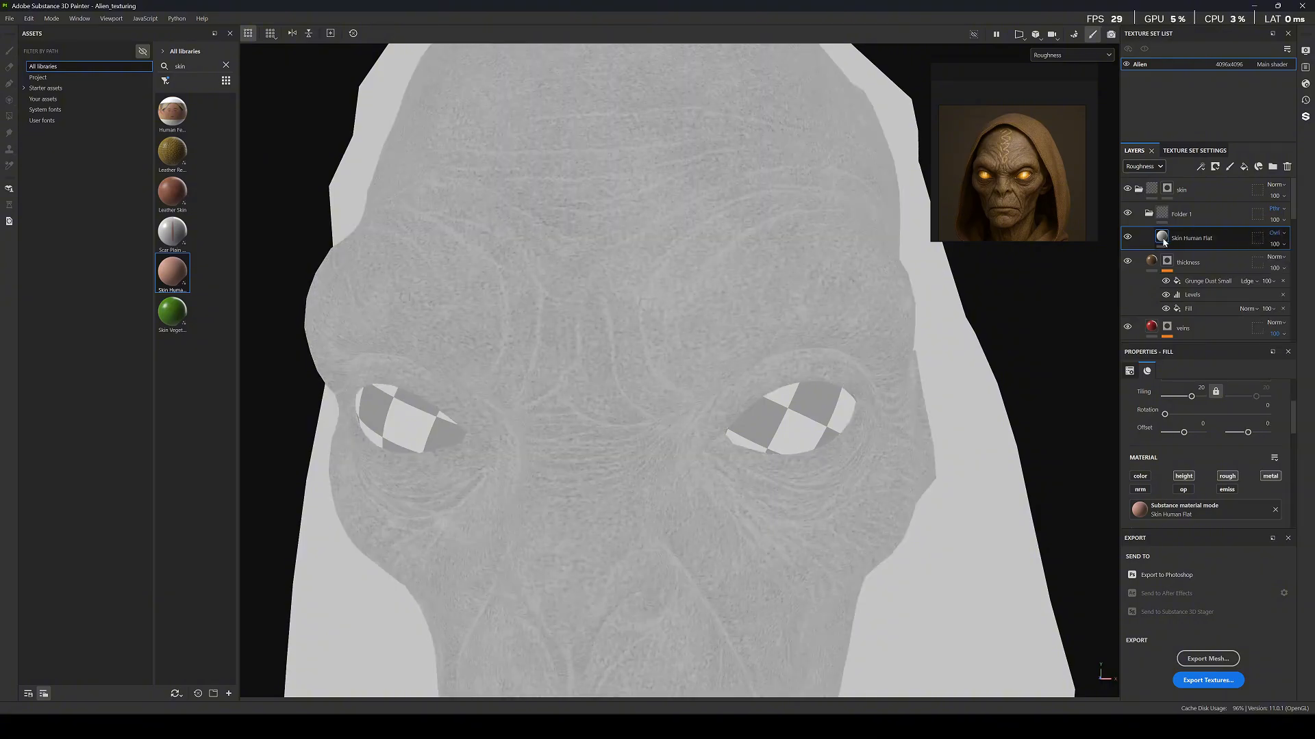
Set the Skin Human Flat layer's roughness opacity to 50, toggling the layer's visibility before and after to compare its effect.
click(1128, 237)
click(1128, 237)
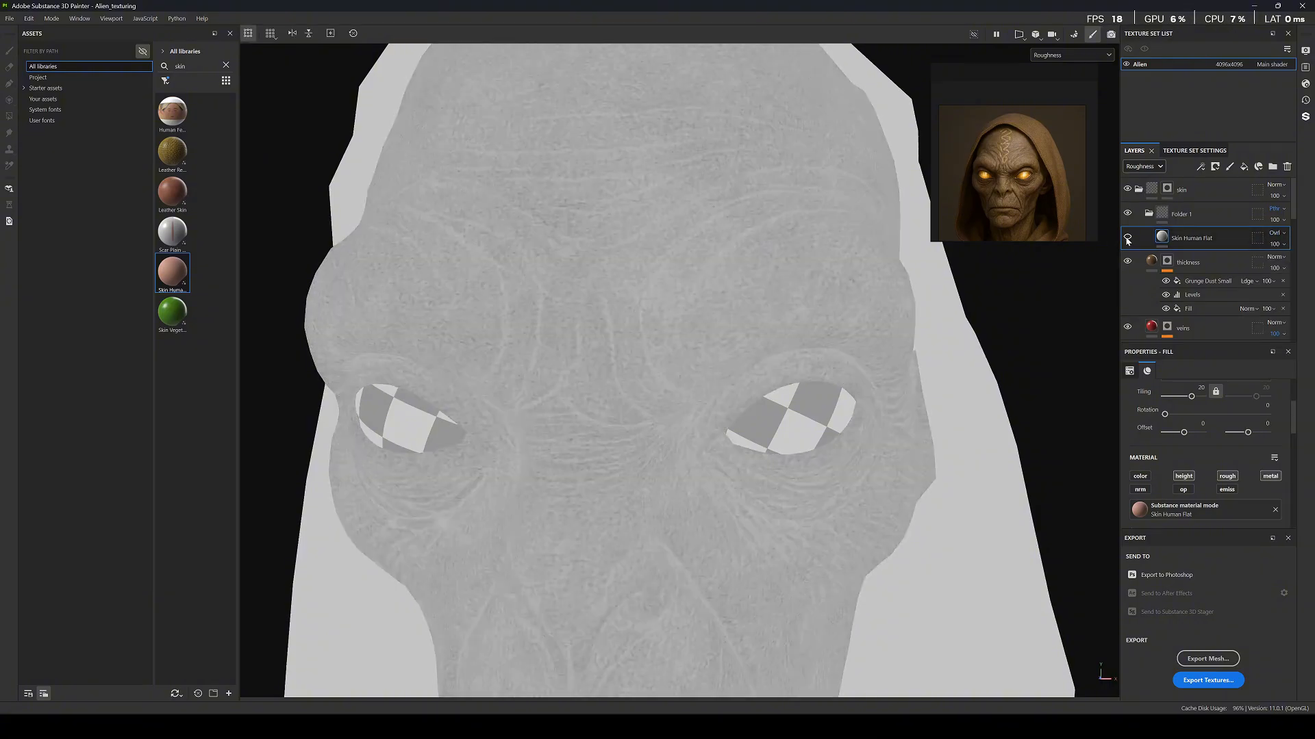
click(1128, 237)
click(1128, 238)
click(1279, 245)
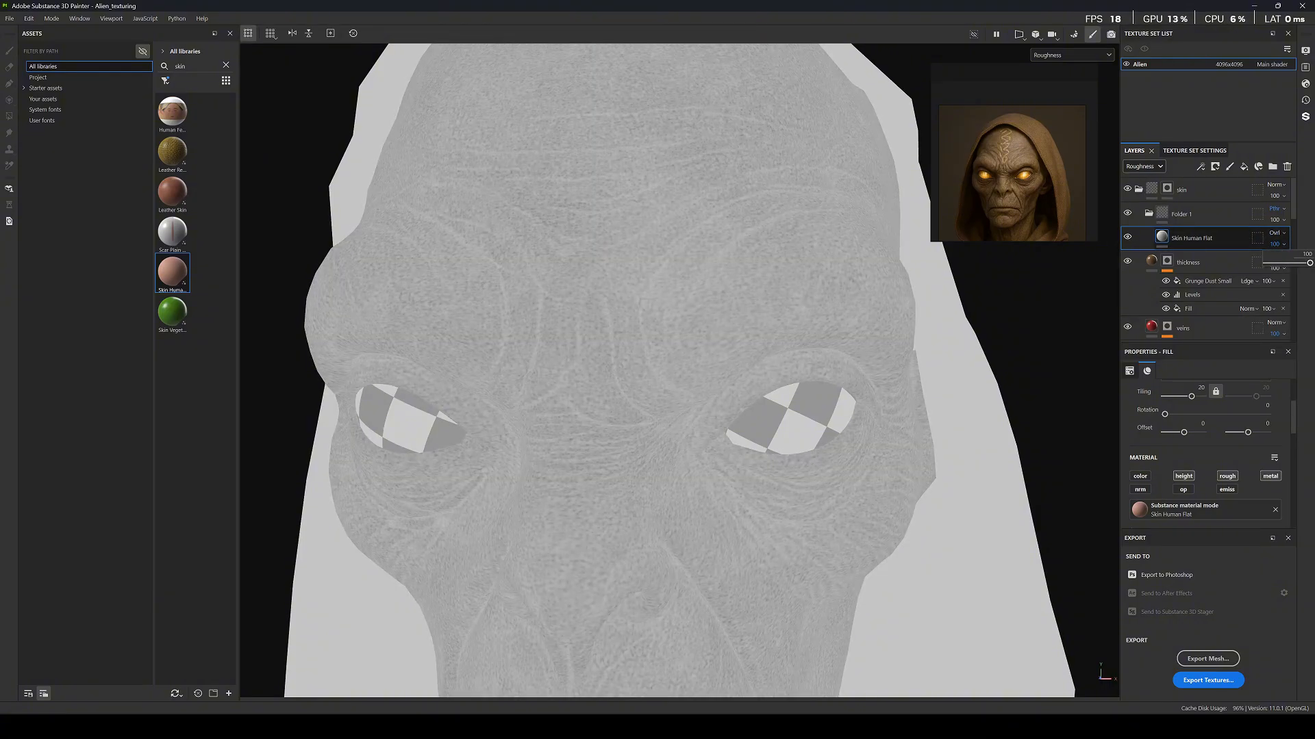
text(50)
key(Return)
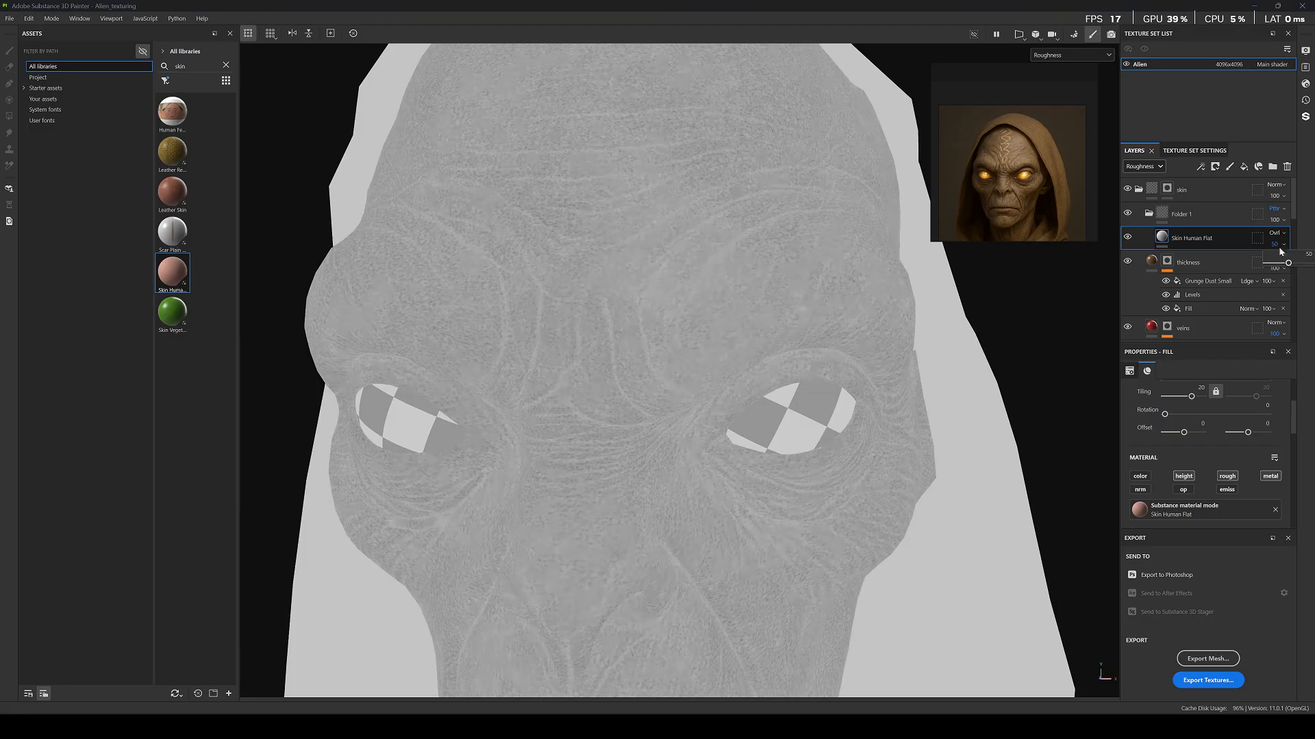
click(1127, 238)
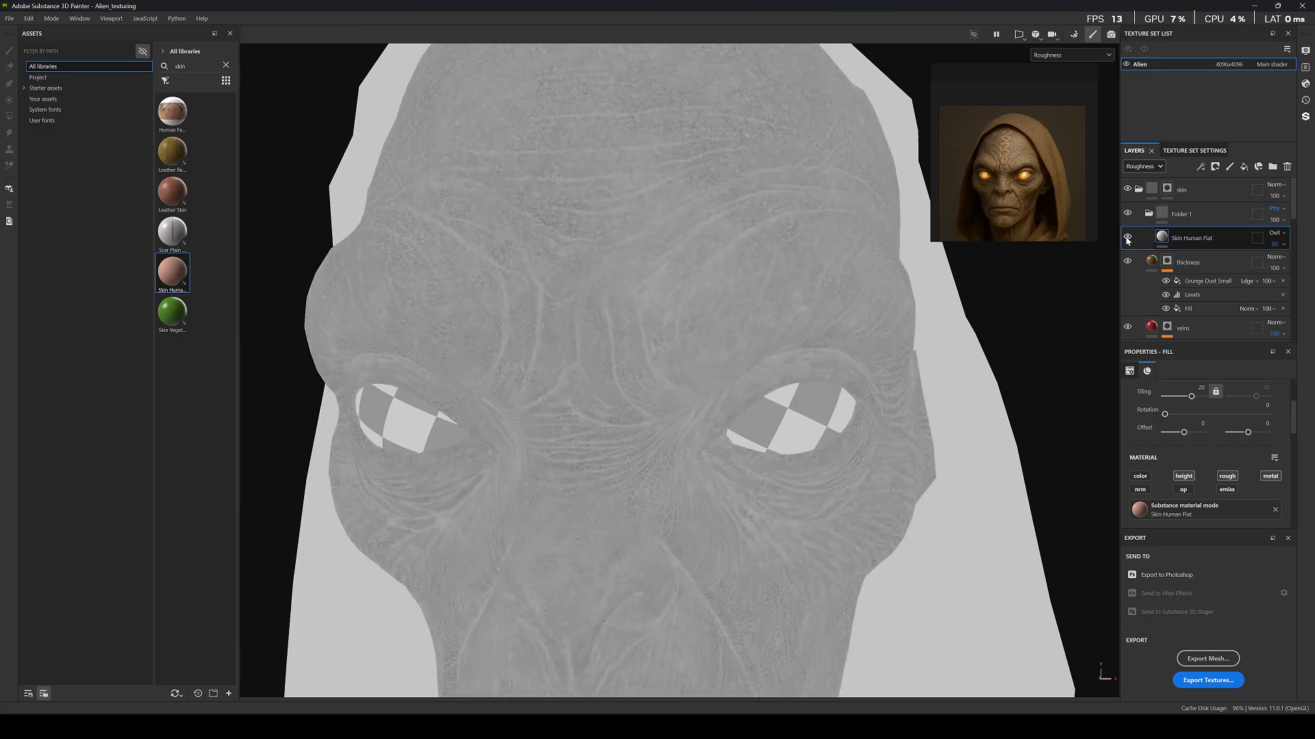
click(1126, 238)
Switch the viewport to the Material view and examine the alien's skin up close and from several angles around the head.
scroll(704, 354, down, 5)
key(m)
scroll(704, 353, up, 8)
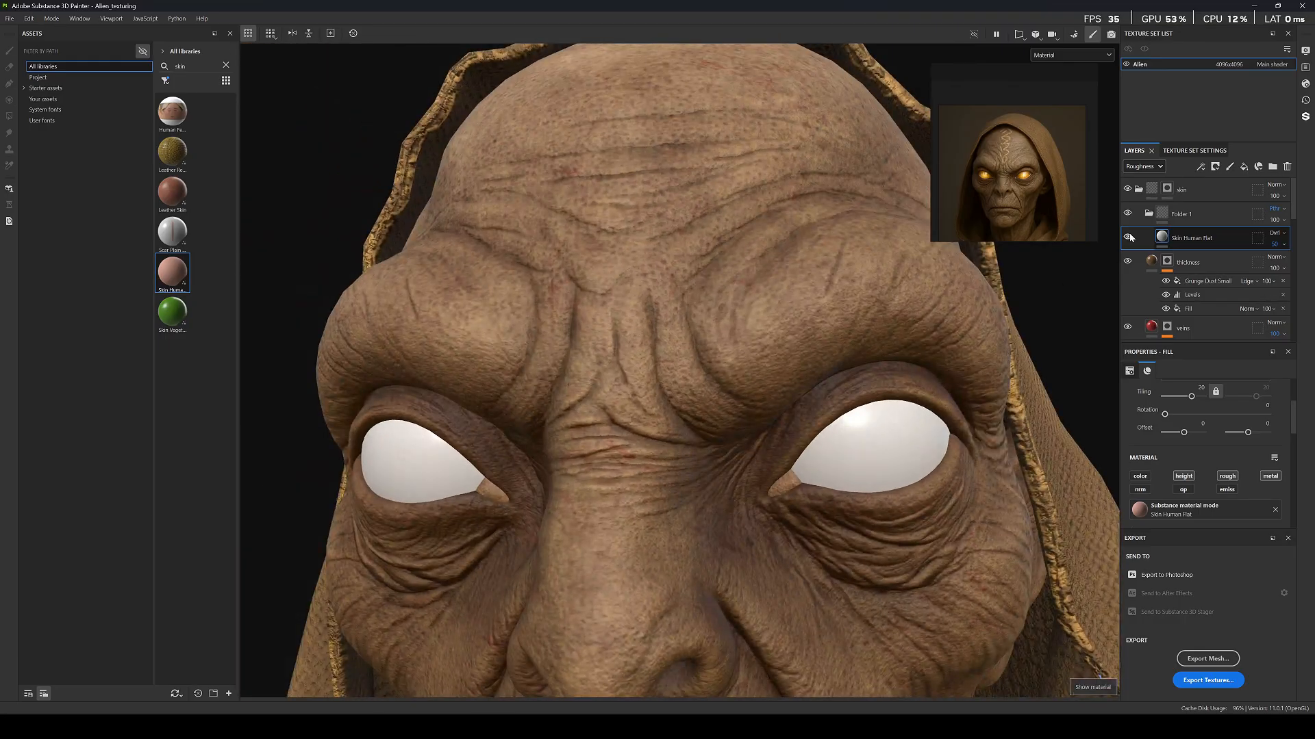
scroll(384, 428, down, 8)
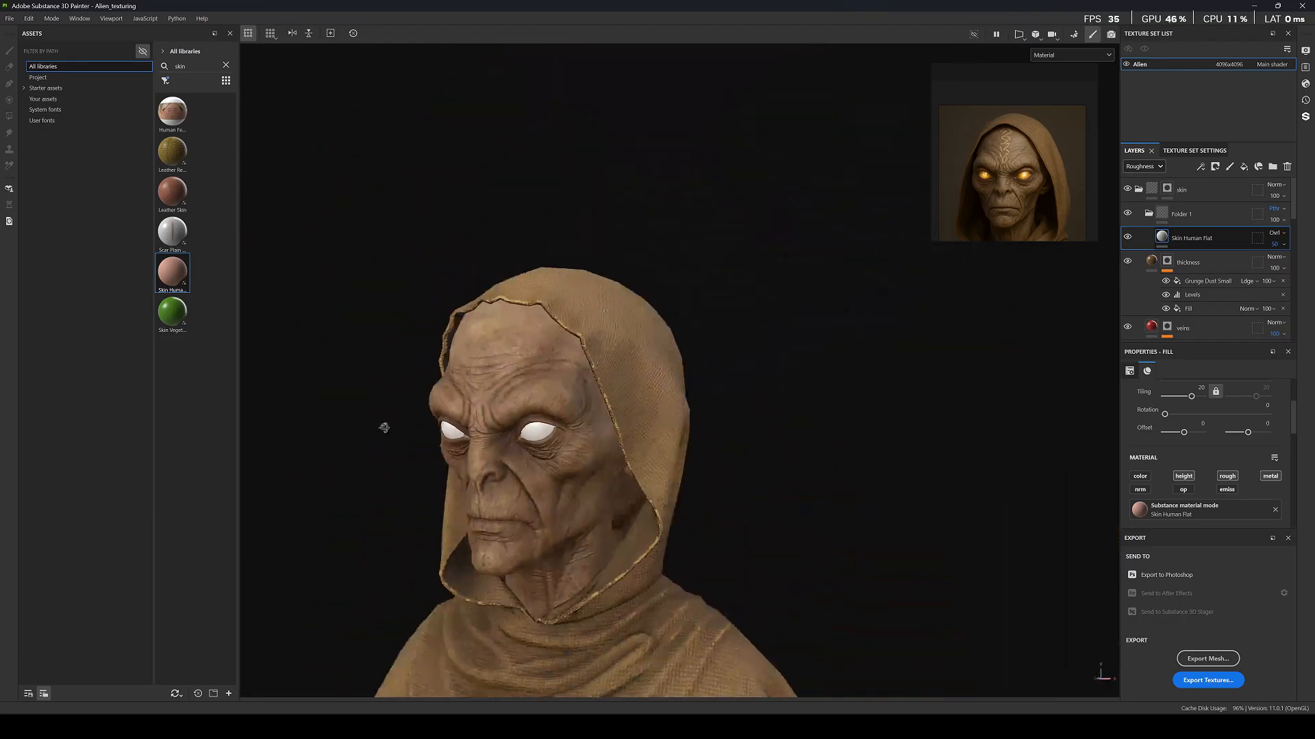
alt+drag(384, 428, 357, 429)
scroll(557, 493, up, 8)
scroll(614, 408, down, 7)
alt+drag(613, 408, 682, 427)
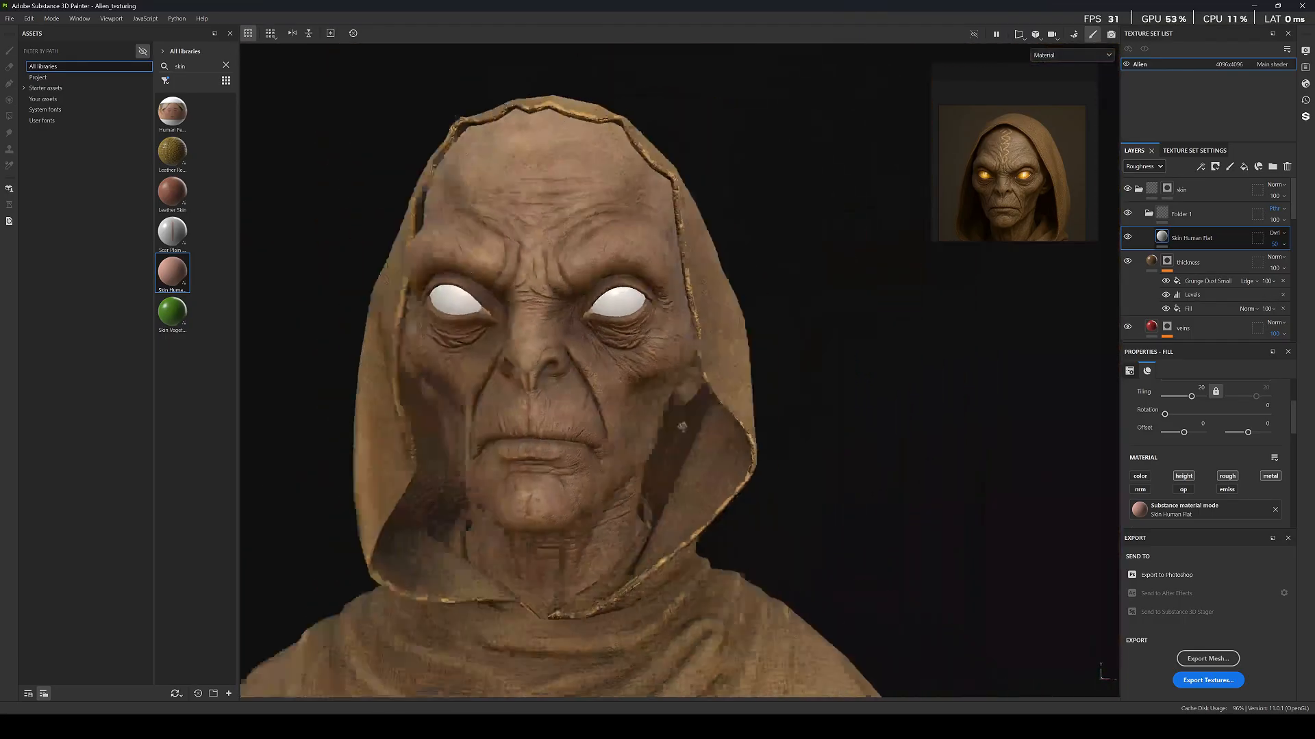
Rename Folder 1 above the thickness layer as "skin detail".
click(1149, 214)
double_click(1184, 214)
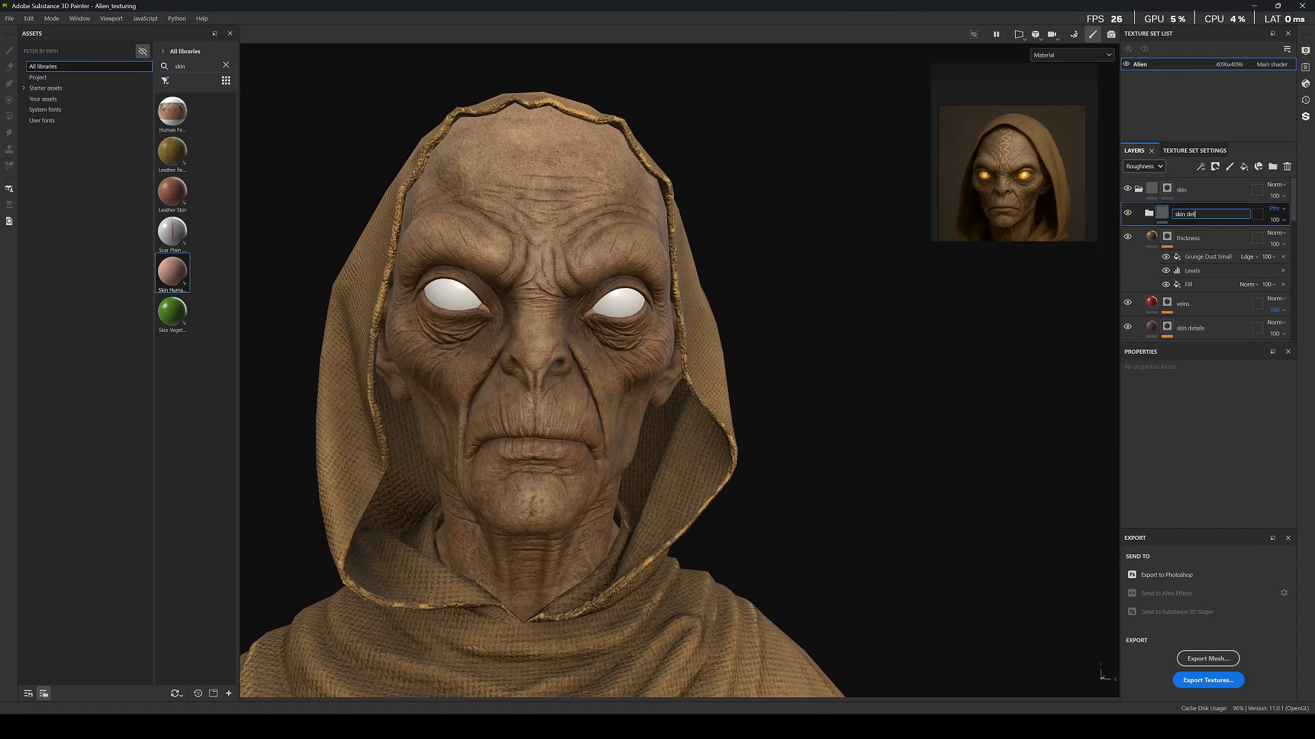
text(skin detail)
key(Return)
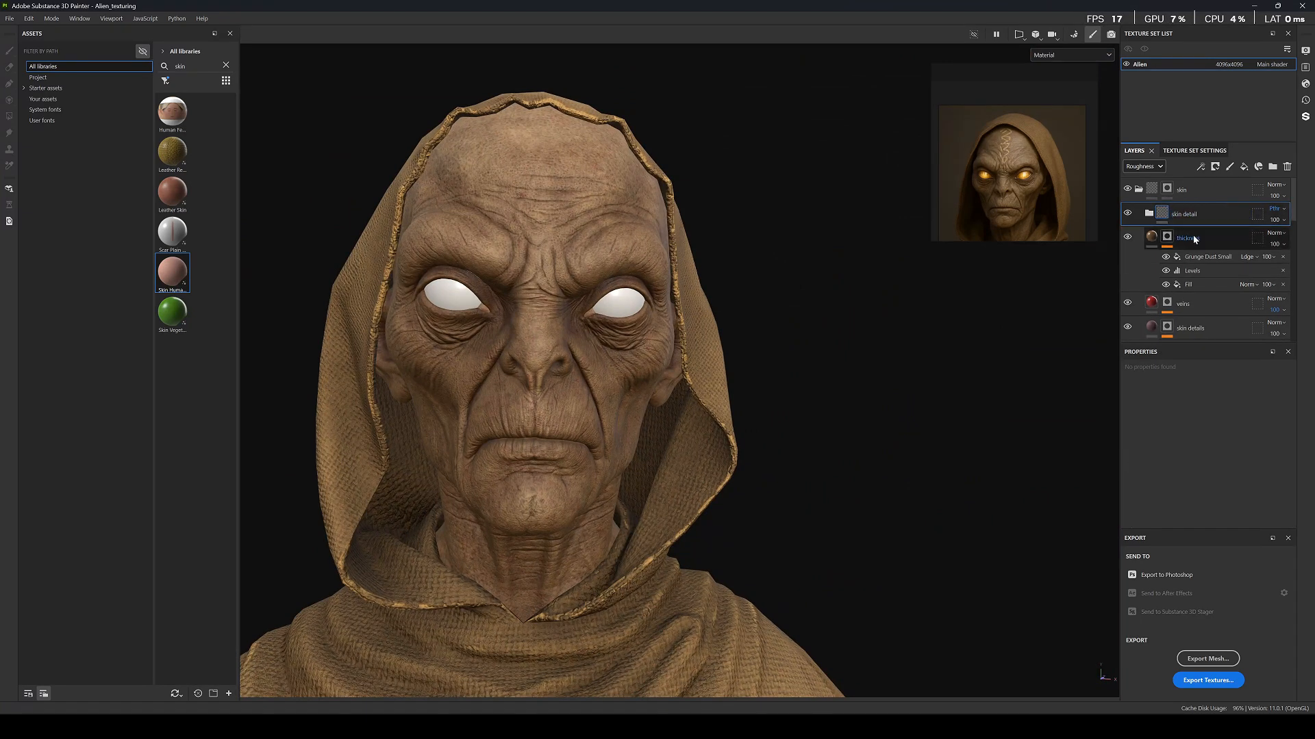
Add a paint layer above the skin detail folder and set its base color to reddish 703737, starting from a sample of the reference lips.
click(1230, 167)
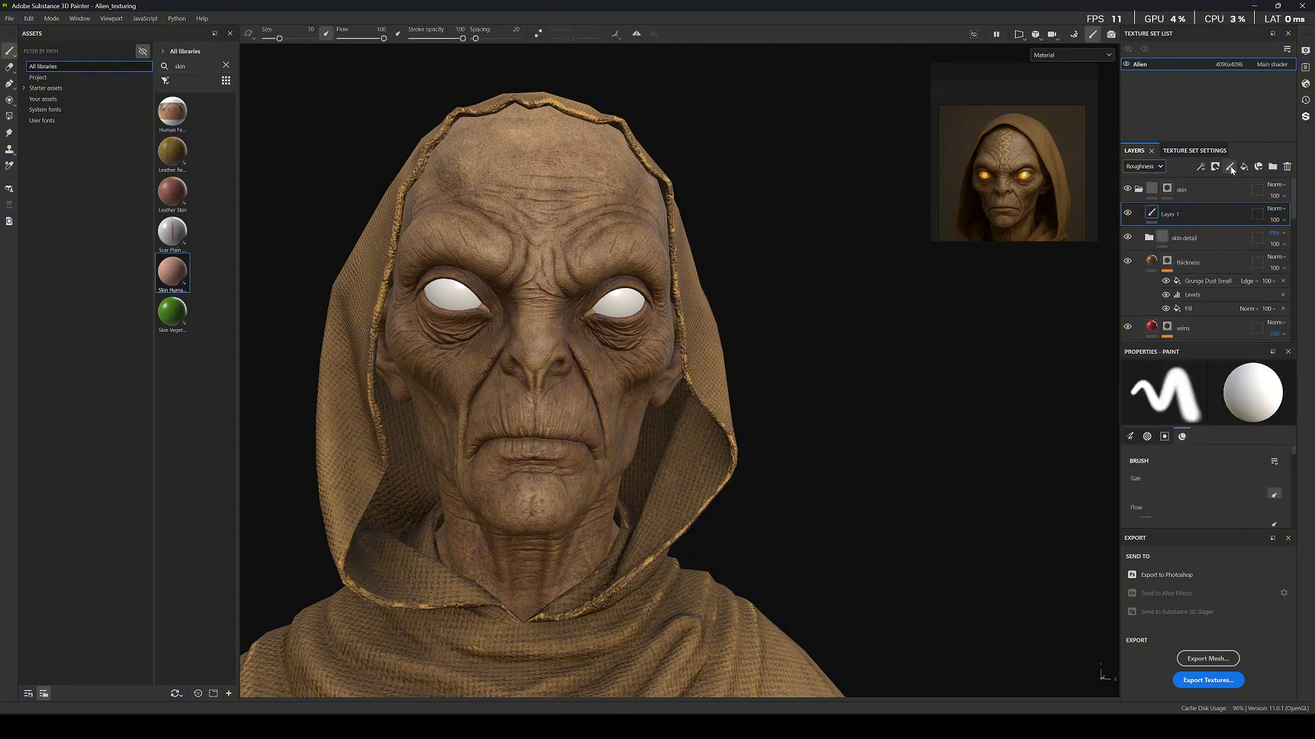
scroll(1191, 466, down, 10)
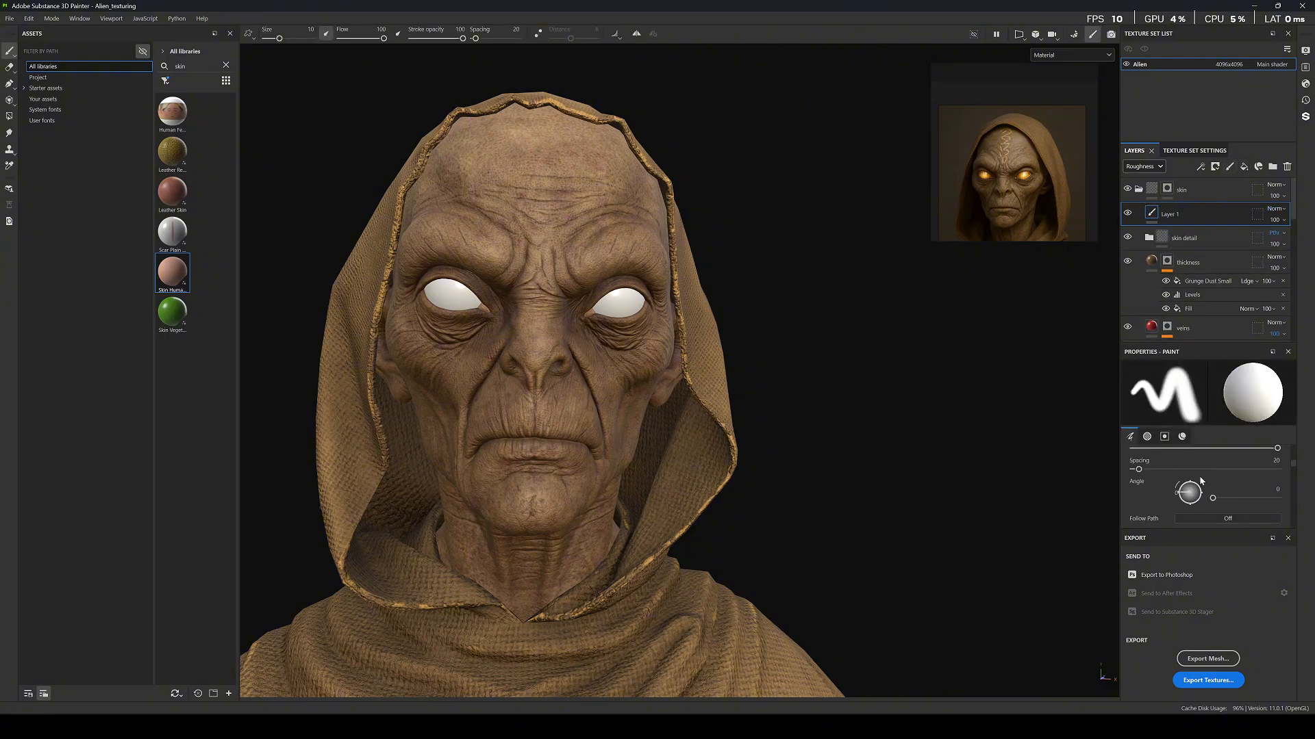
scroll(1201, 484, down, 3)
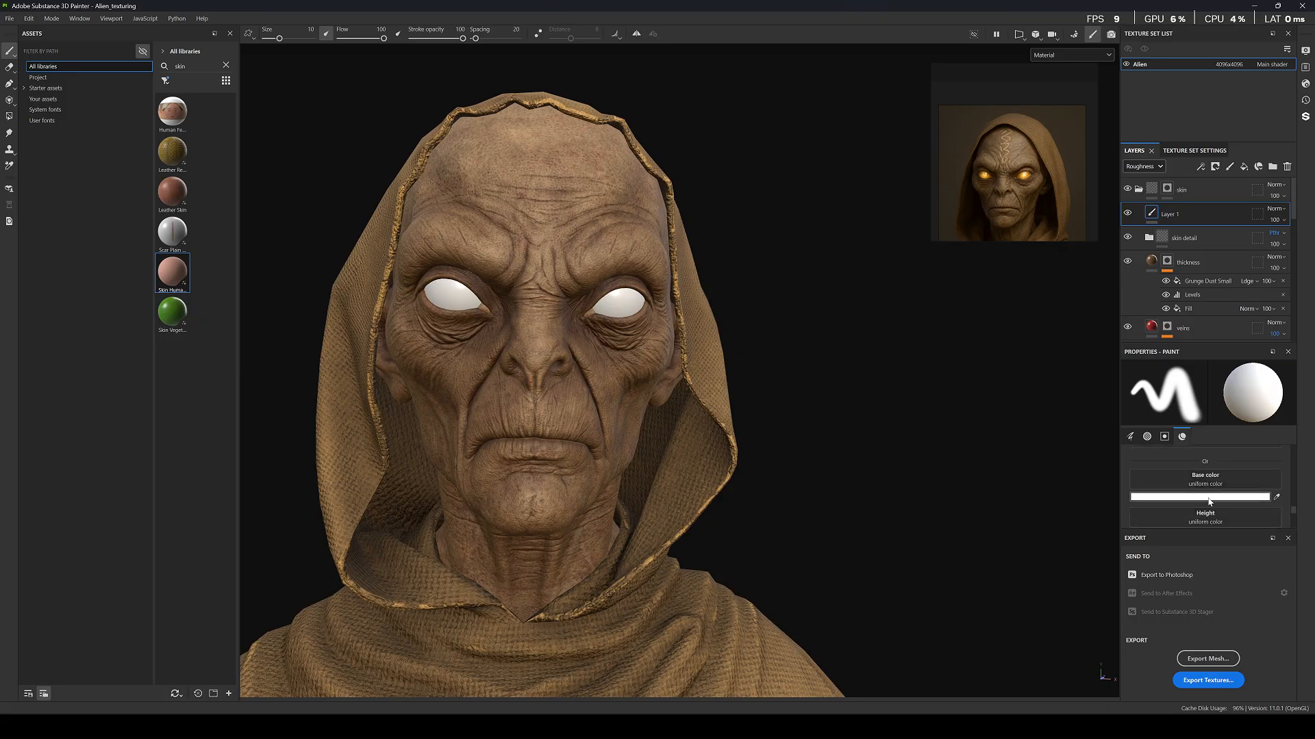
click(1208, 499)
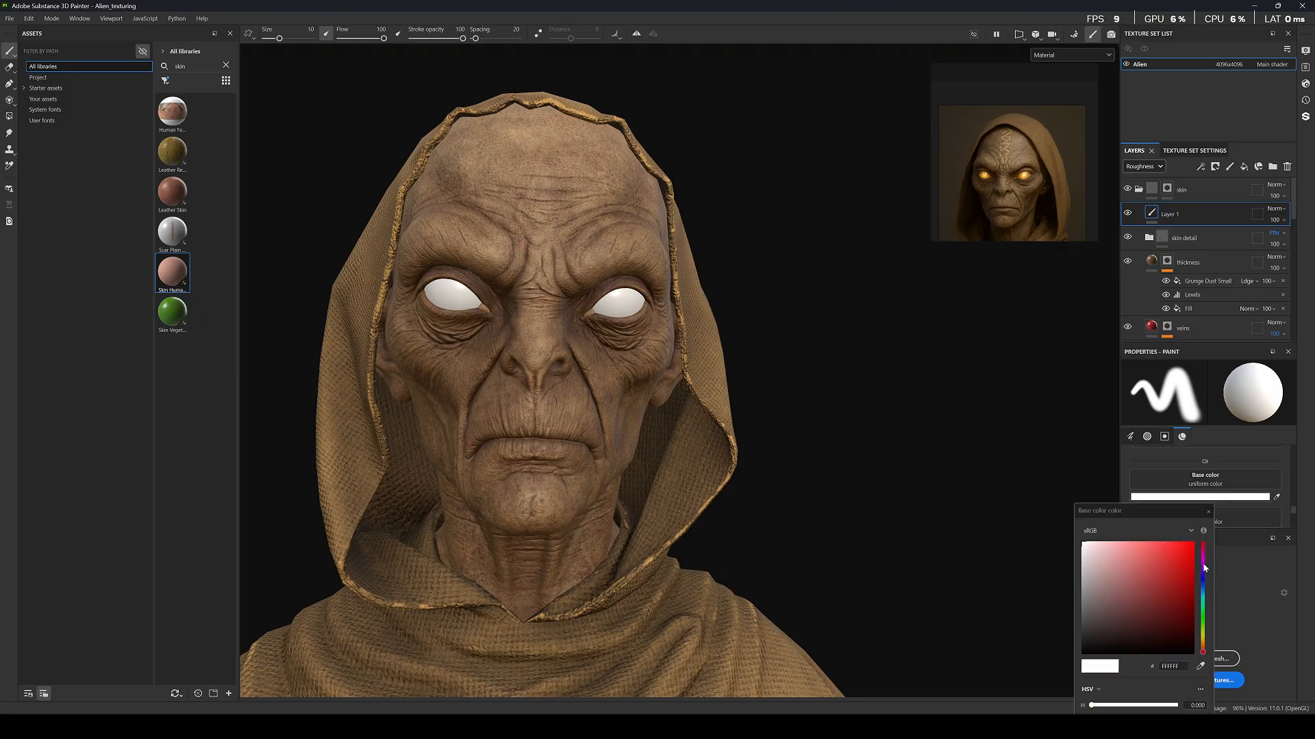
scroll(996, 216, up, 5)
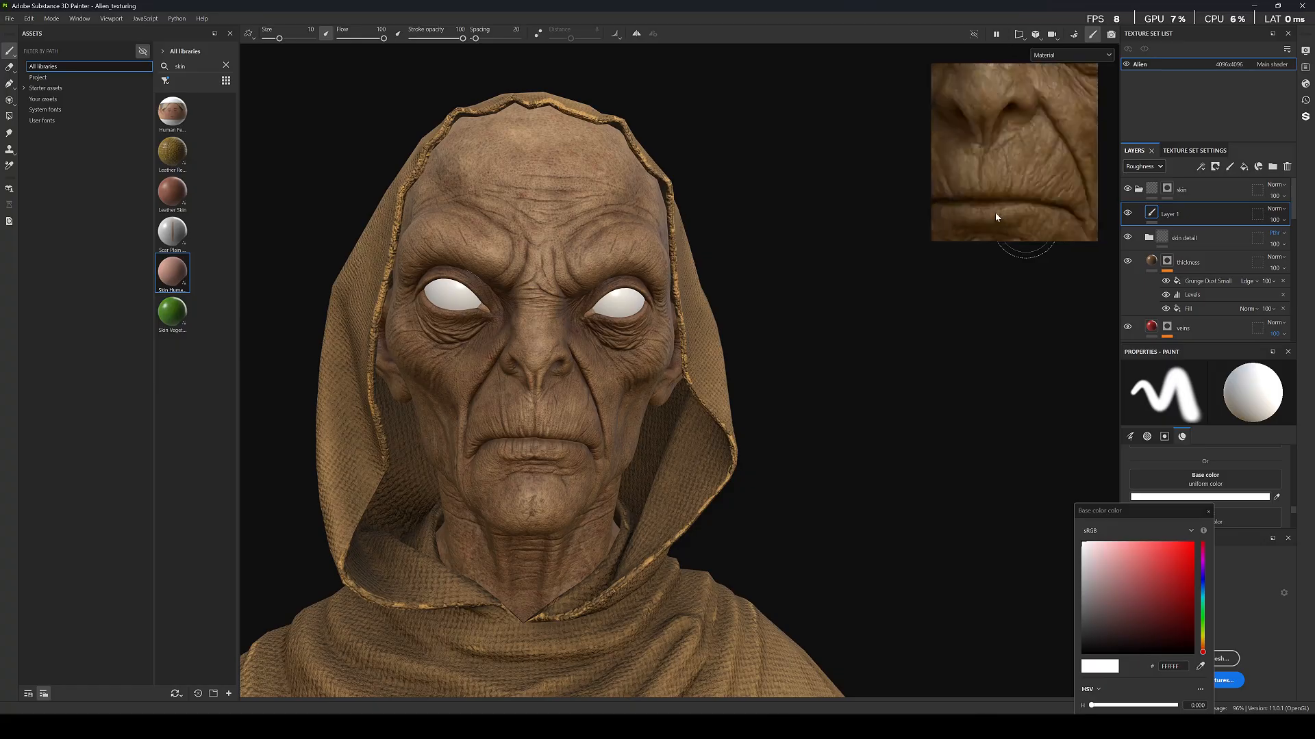
scroll(995, 216, down, 2)
click(1200, 667)
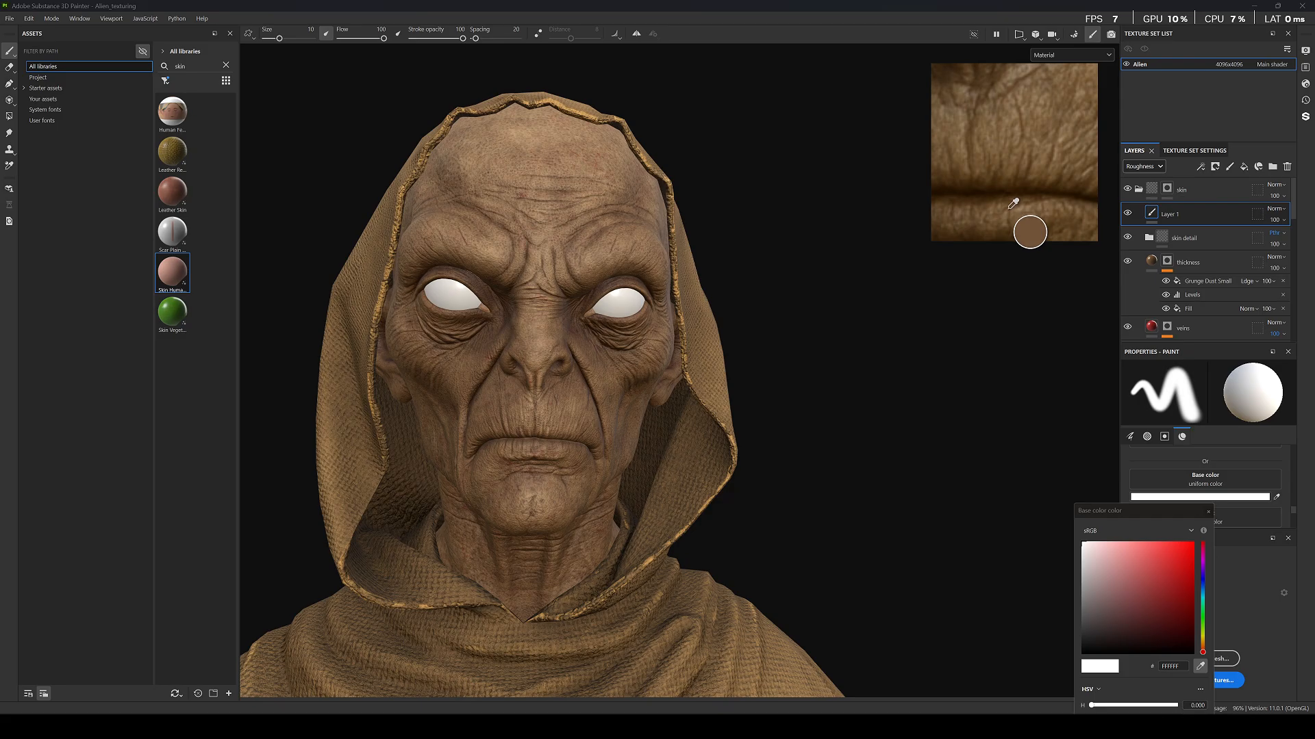
click(1012, 205)
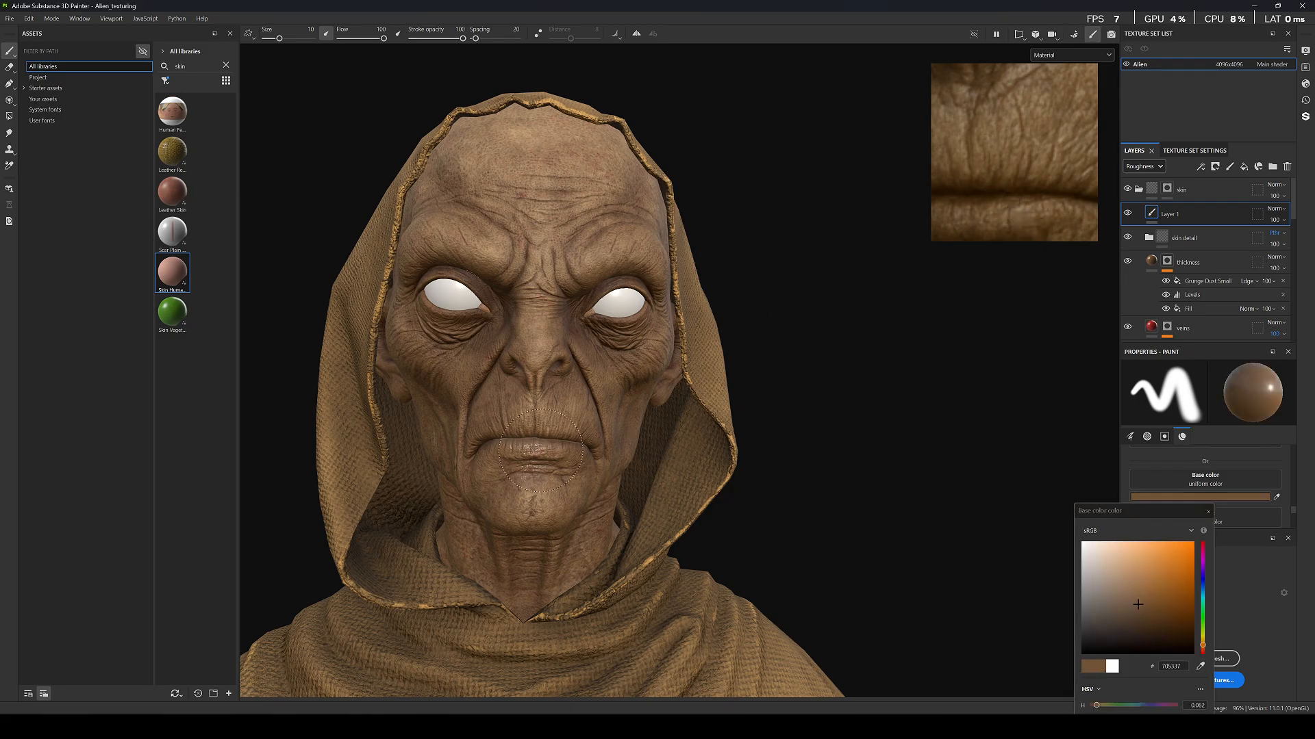
scroll(575, 447, up, 5)
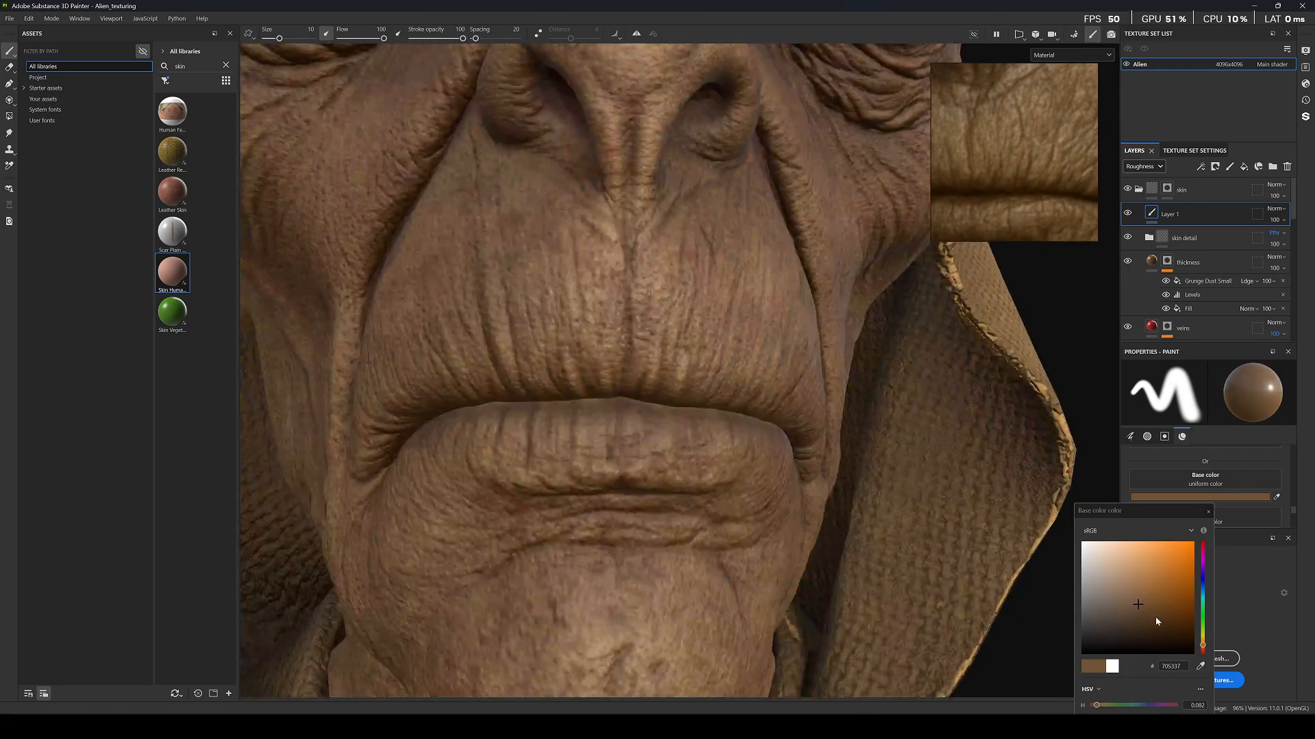
drag(1201, 649, 1203, 660)
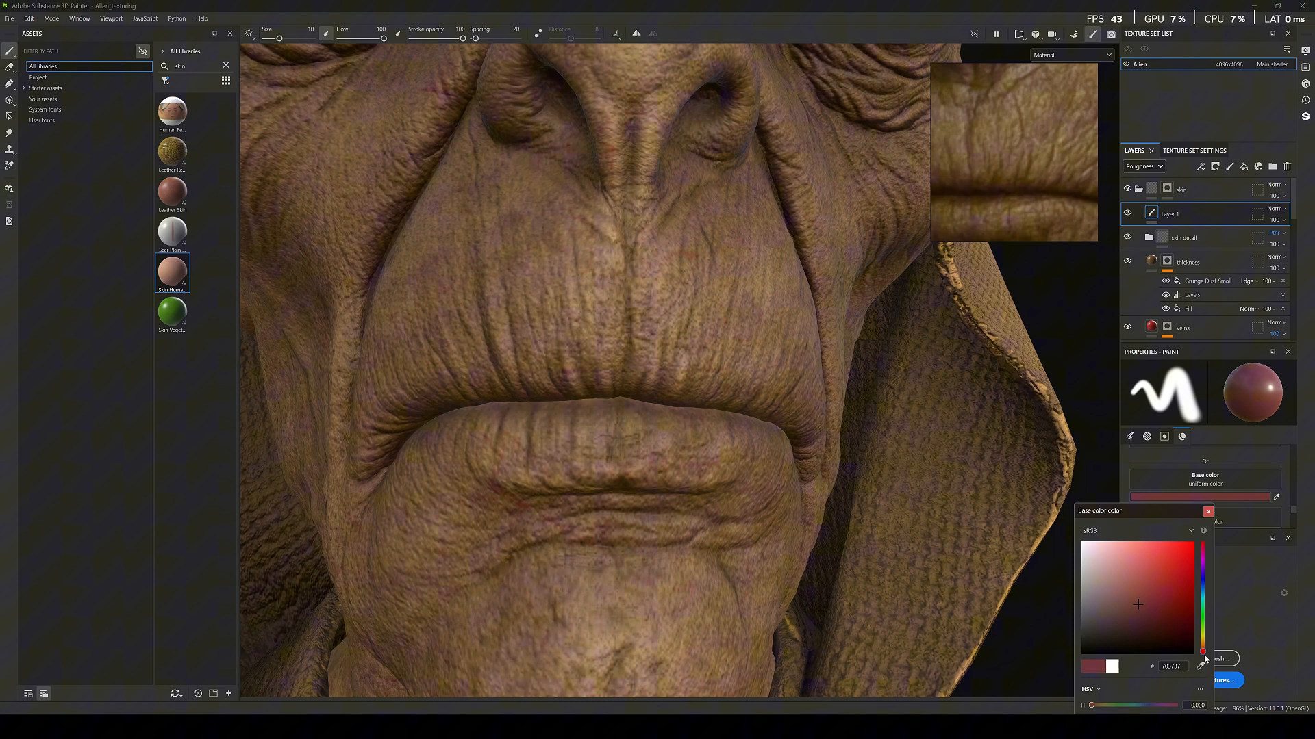
drag(592, 412, 704, 388)
key(ctrl+z)
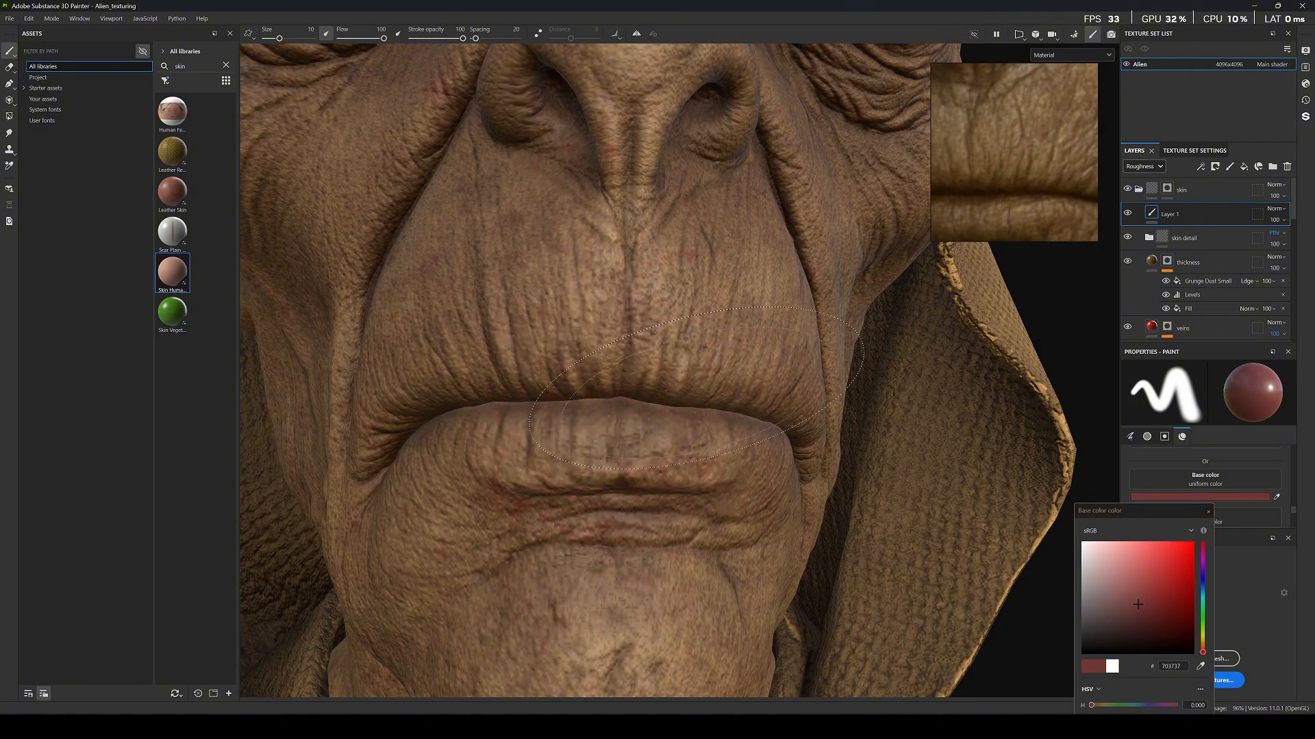
key([)
key([)
key([)
key([)
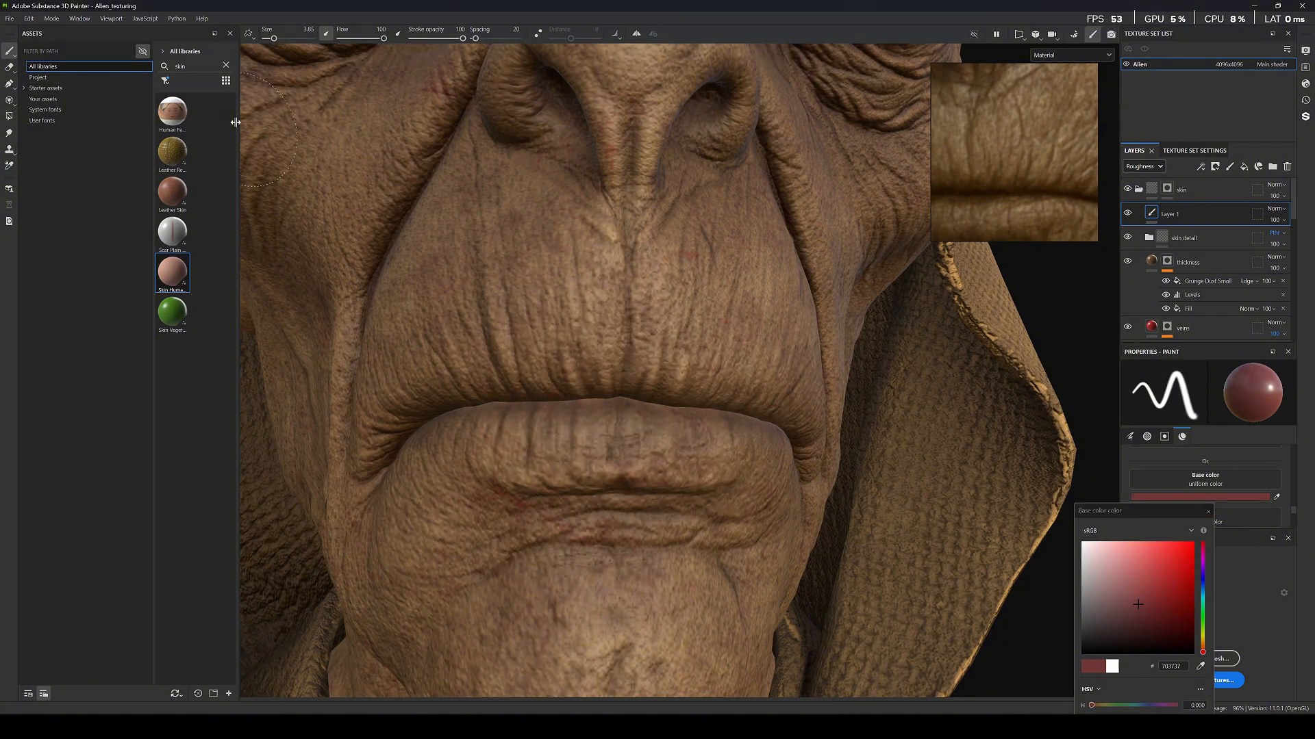
Show only brushes in the assets, clear the skin search text and choose the Bark brush.
click(166, 81)
click(200, 142)
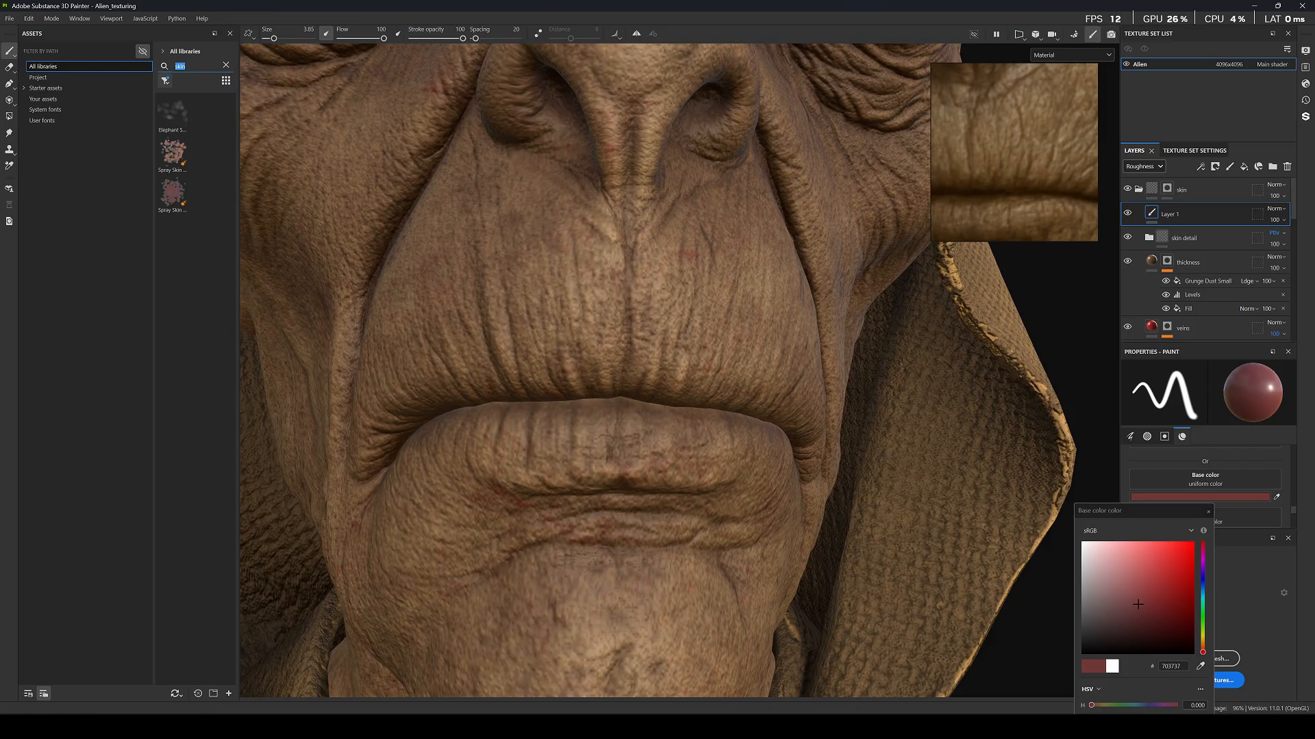
key(BackSpace)
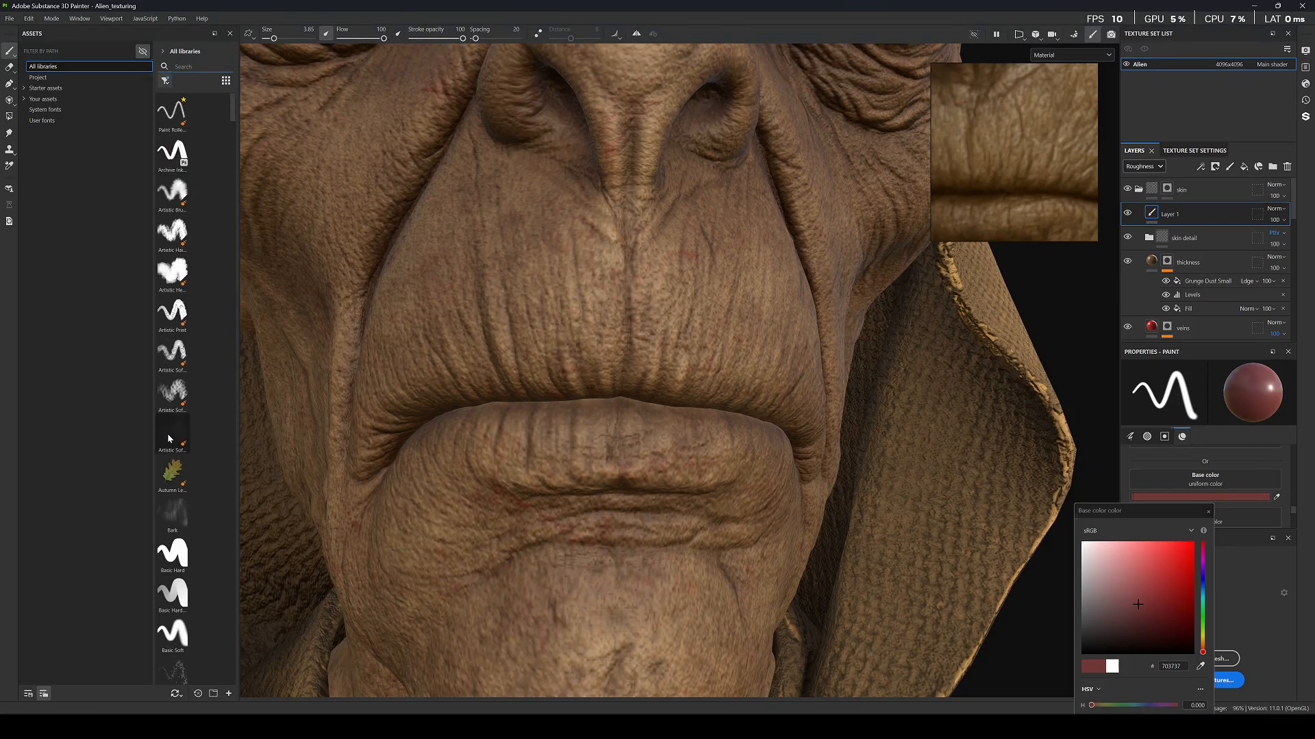
scroll(172, 449, down, 3)
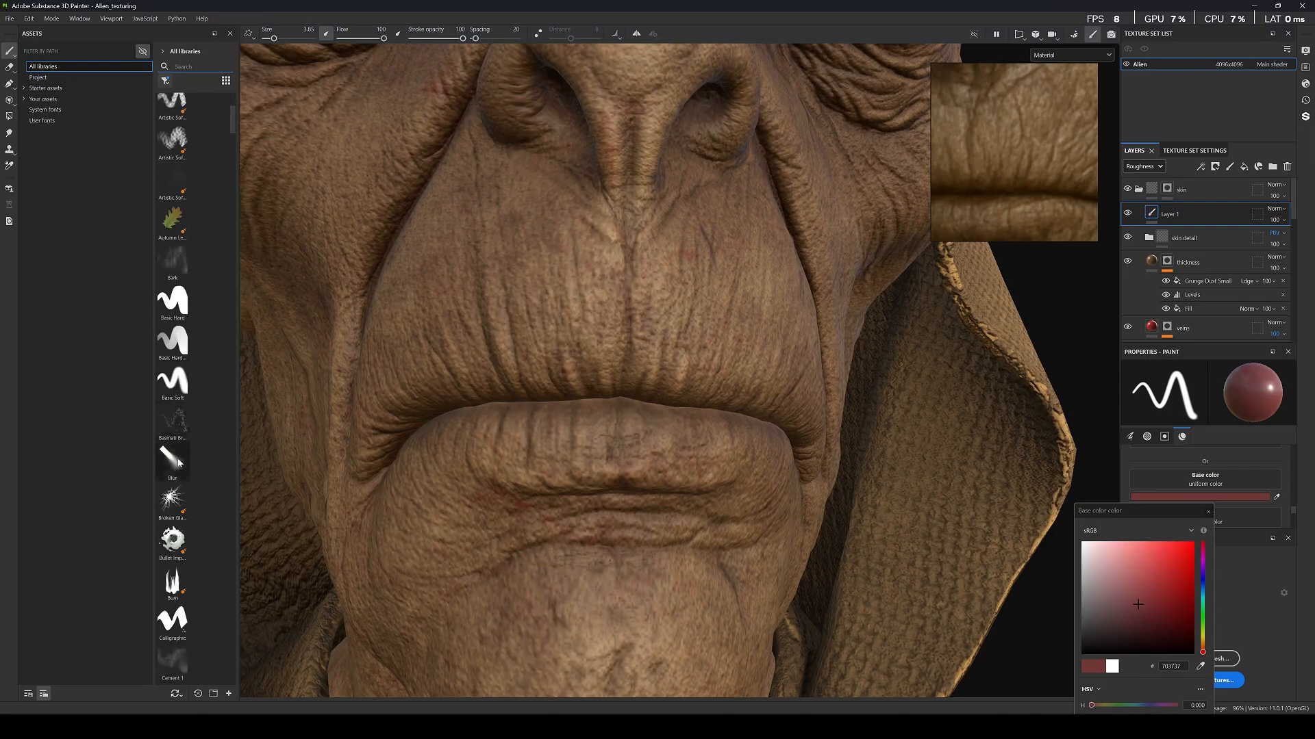
click(175, 256)
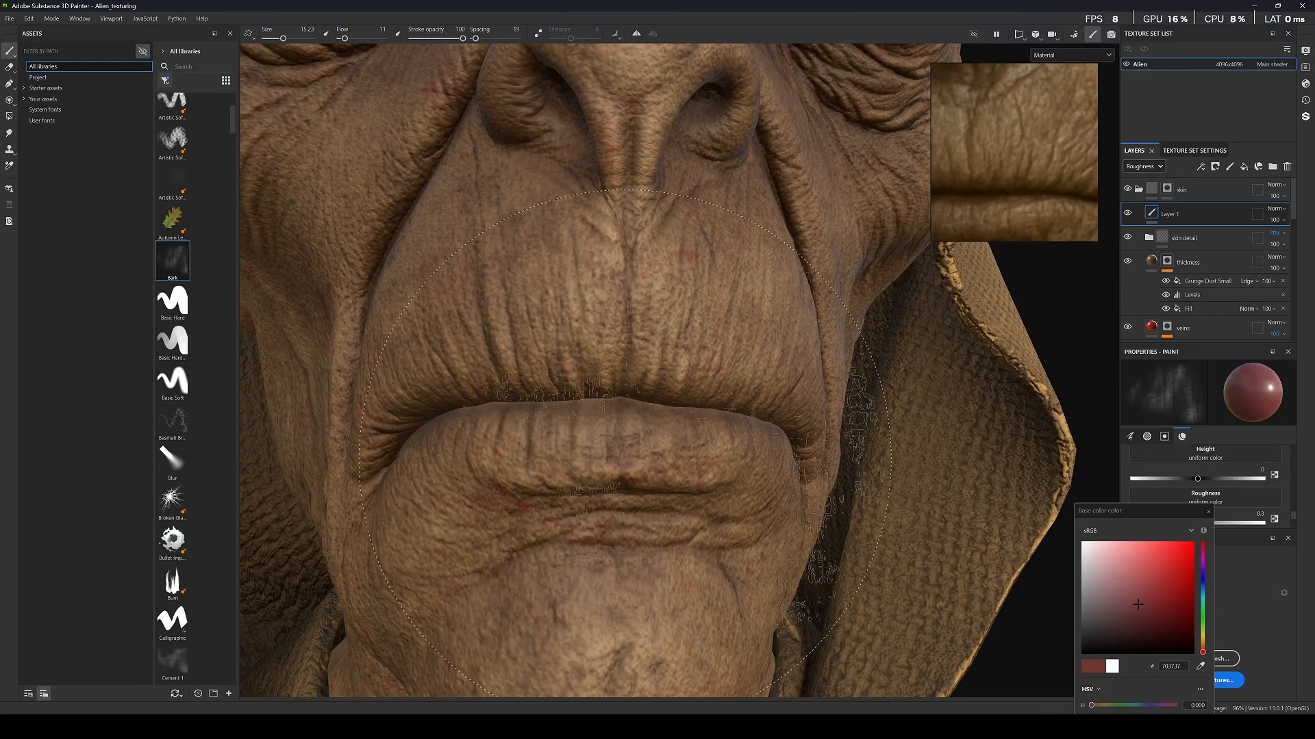
Reduce the brush size to about 4.43 and paint a subtle red tint across the lower lip.
ctrl+right_drag(617, 428, 480, 428)
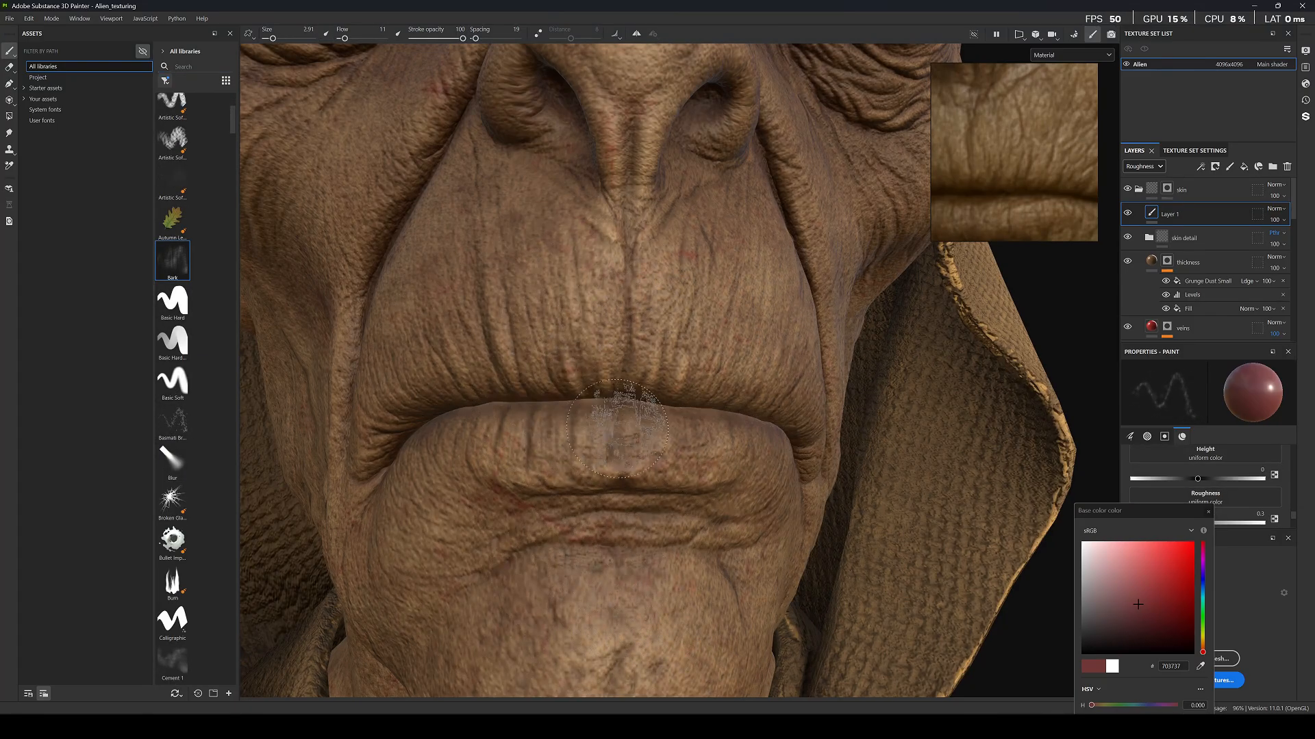
ctrl+right_drag(617, 443, 637, 443)
drag(507, 443, 722, 452)
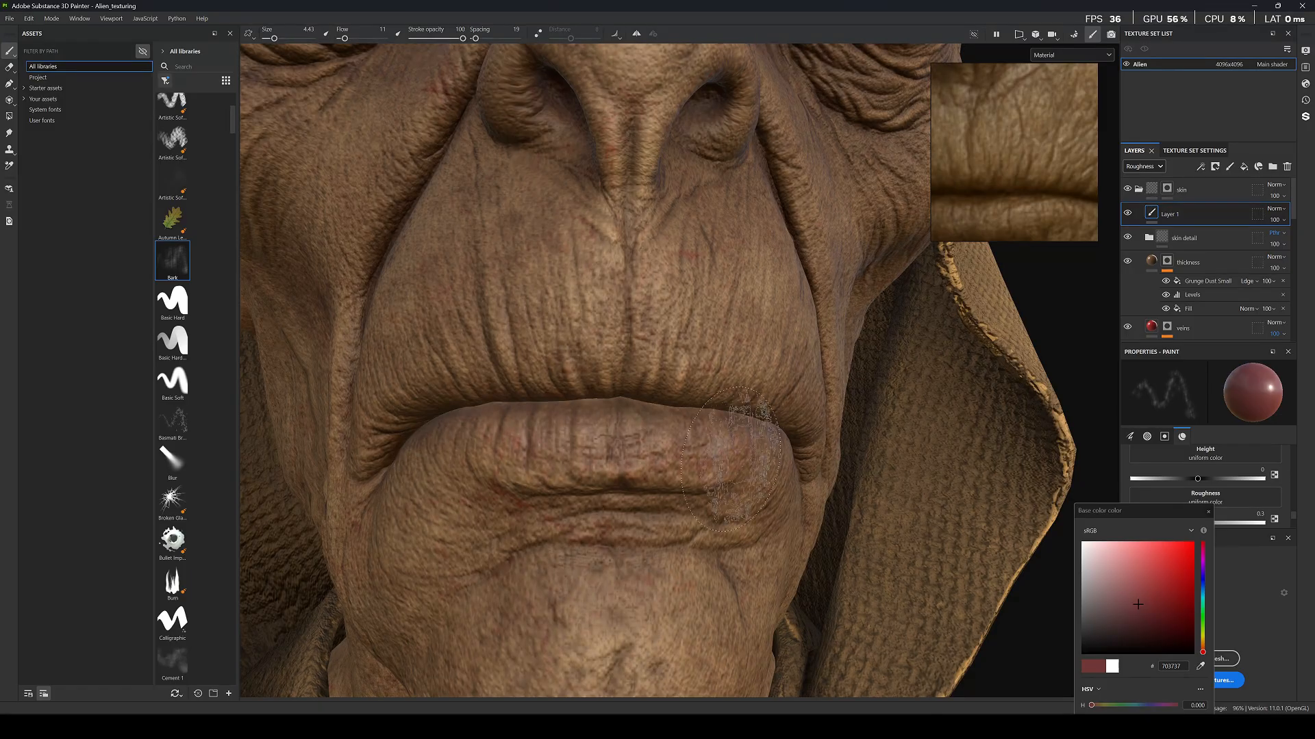
Reduce the brush size to about 1.71 and paint the inner corner of the character's left eye red.
scroll(619, 394, down, 8)
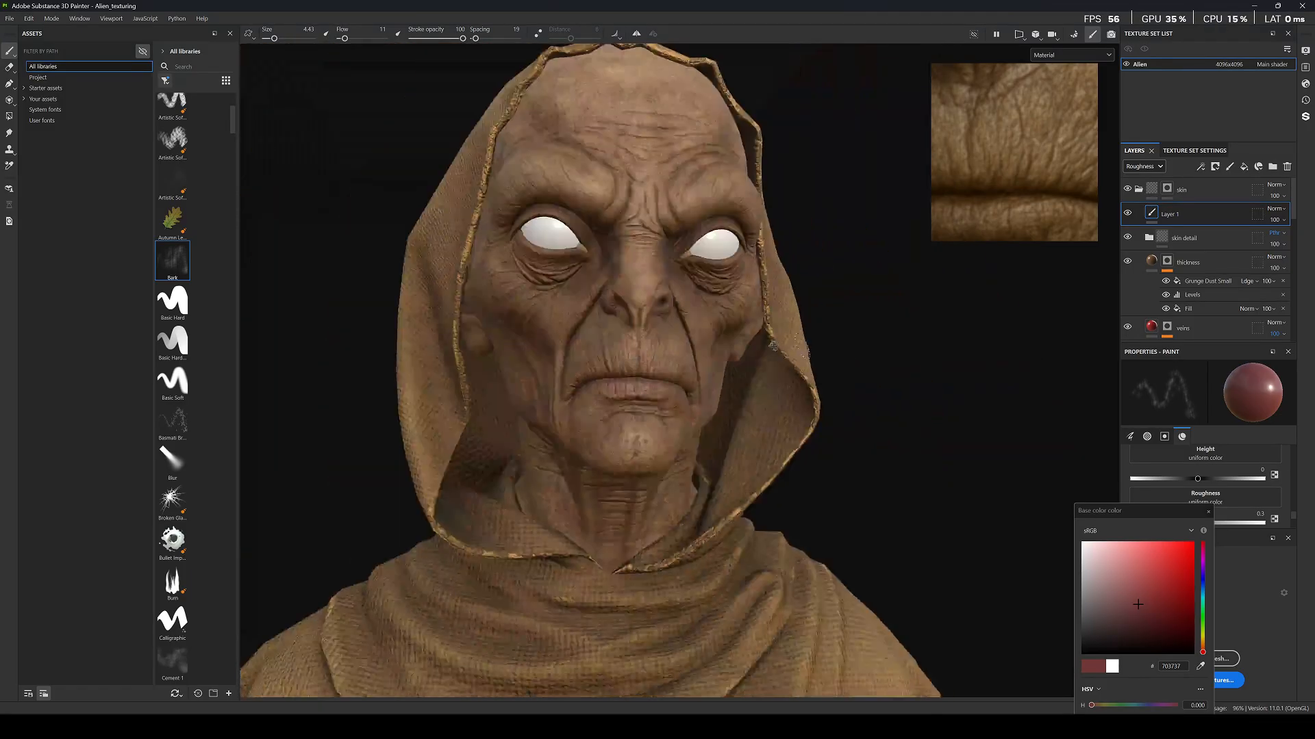
alt+drag(774, 346, 667, 308)
scroll(671, 274, up, 6)
scroll(667, 270, up, 5)
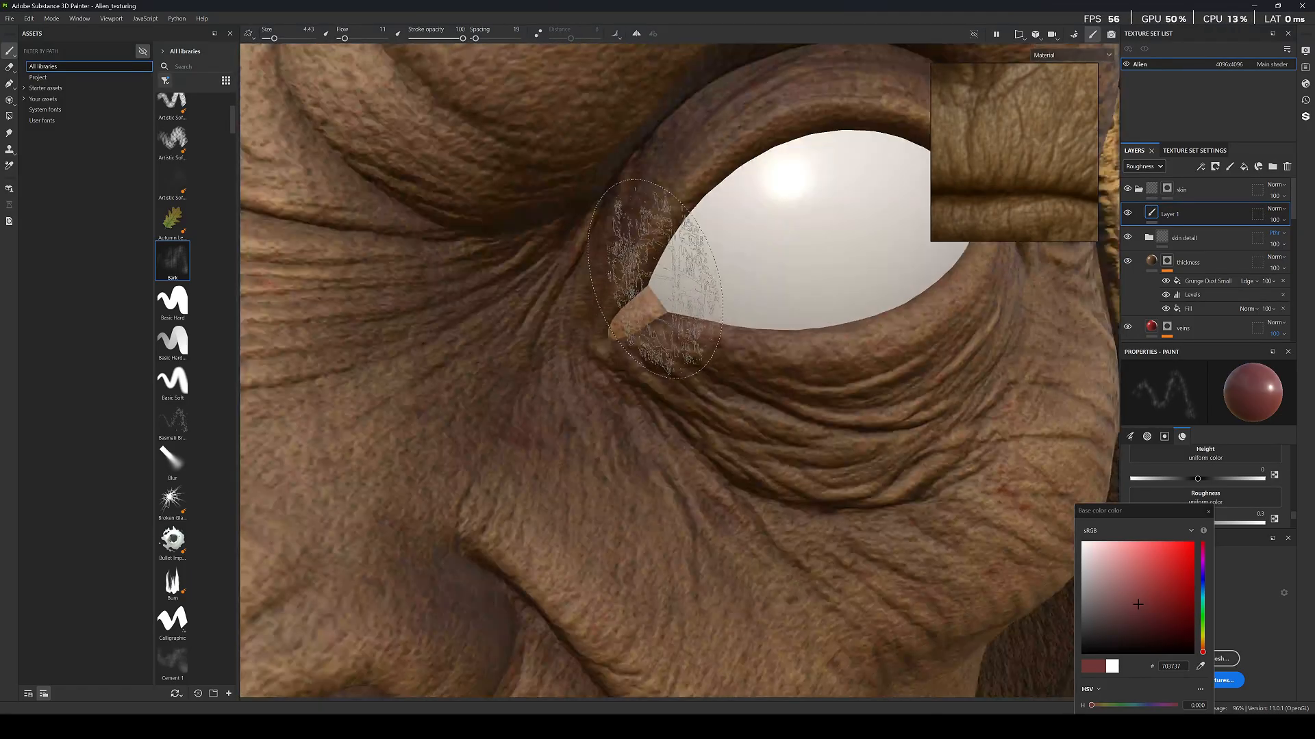
ctrl+right_drag(655, 279, 627, 322)
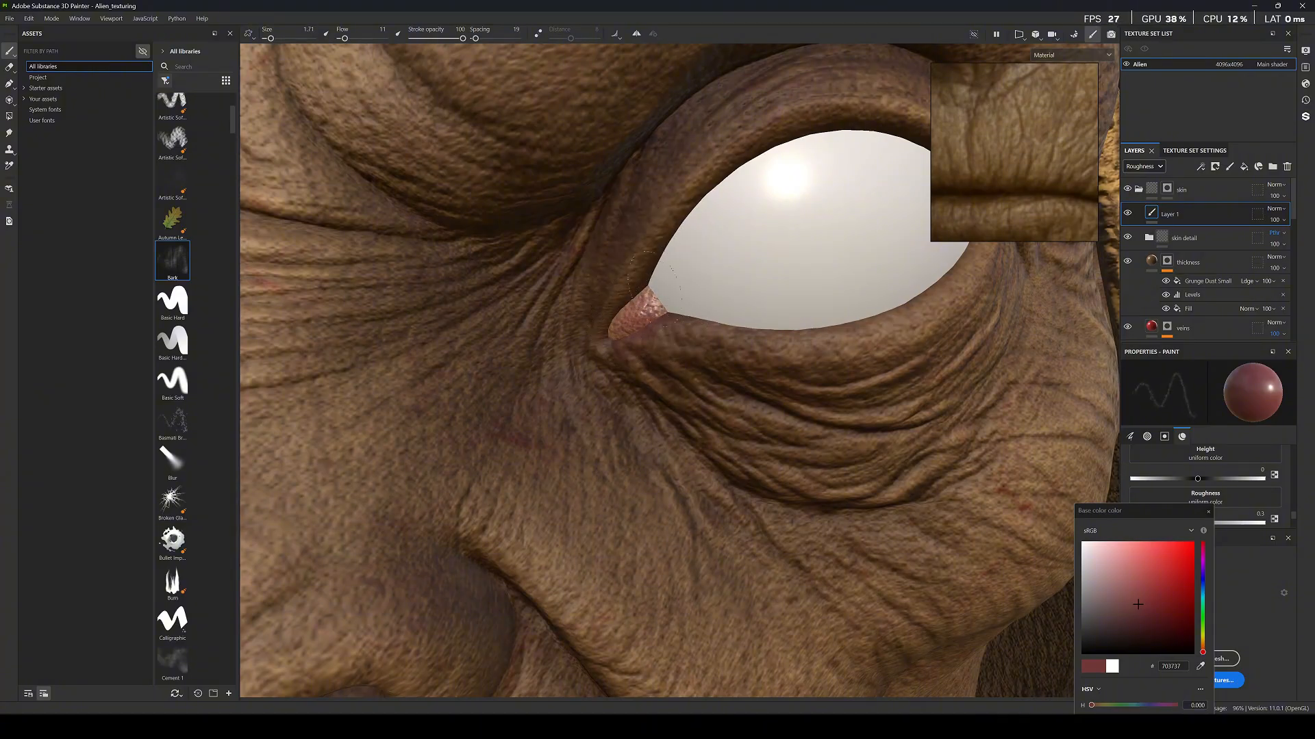
Paint the inner corner of the character's right eye and the adjoining eyelid with the same red tint.
scroll(685, 291, down, 6)
alt+drag(674, 294, 715, 311)
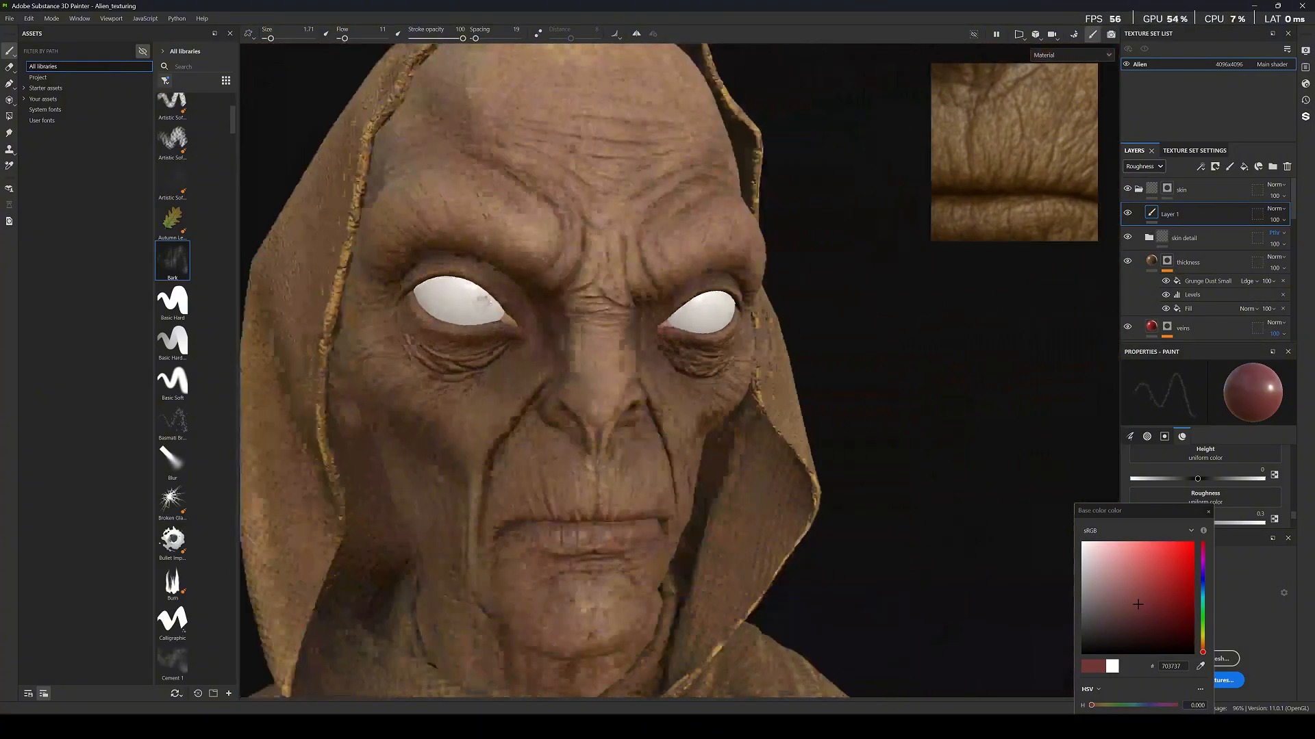
scroll(503, 315, up, 5)
scroll(558, 370, up, 3)
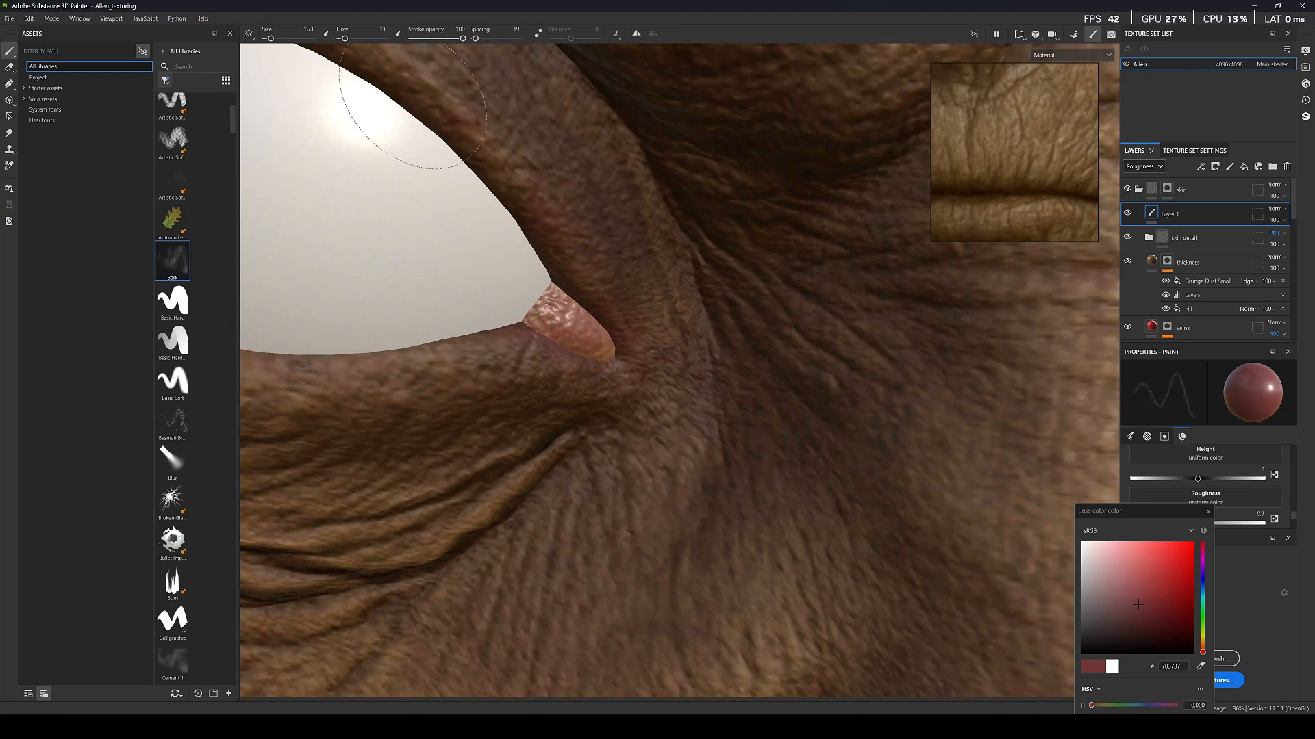
Paint the red tint along the lower eyelid rim of the character's left eye.
scroll(412, 106, down, 6)
scroll(696, 277, up, 4)
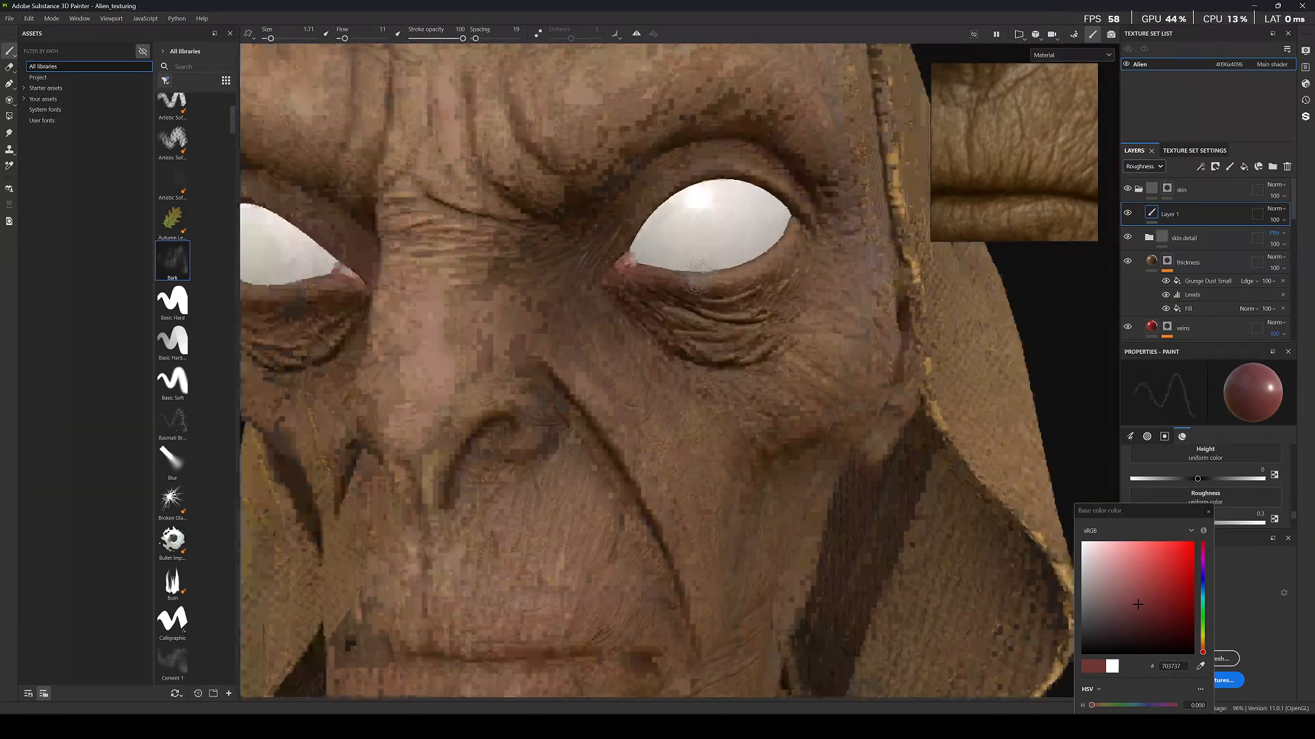
scroll(697, 277, up, 3)
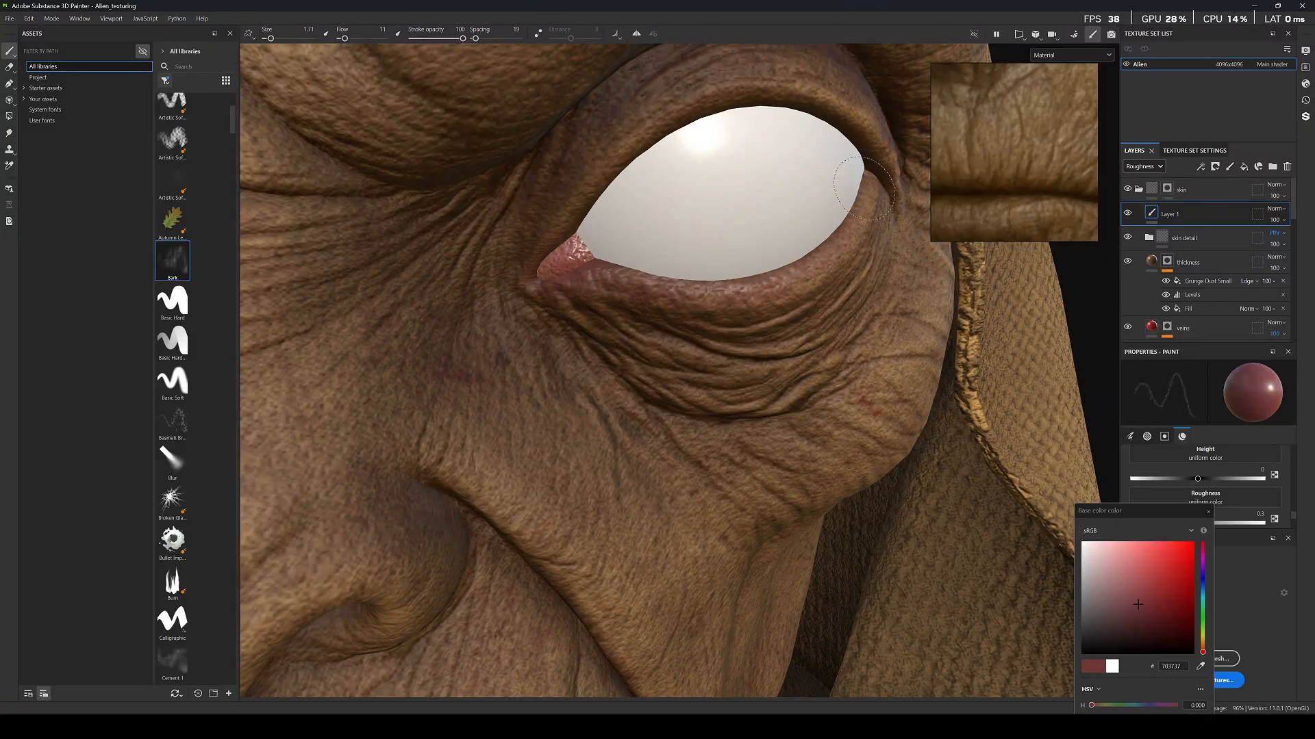
scroll(646, 271, down, 8)
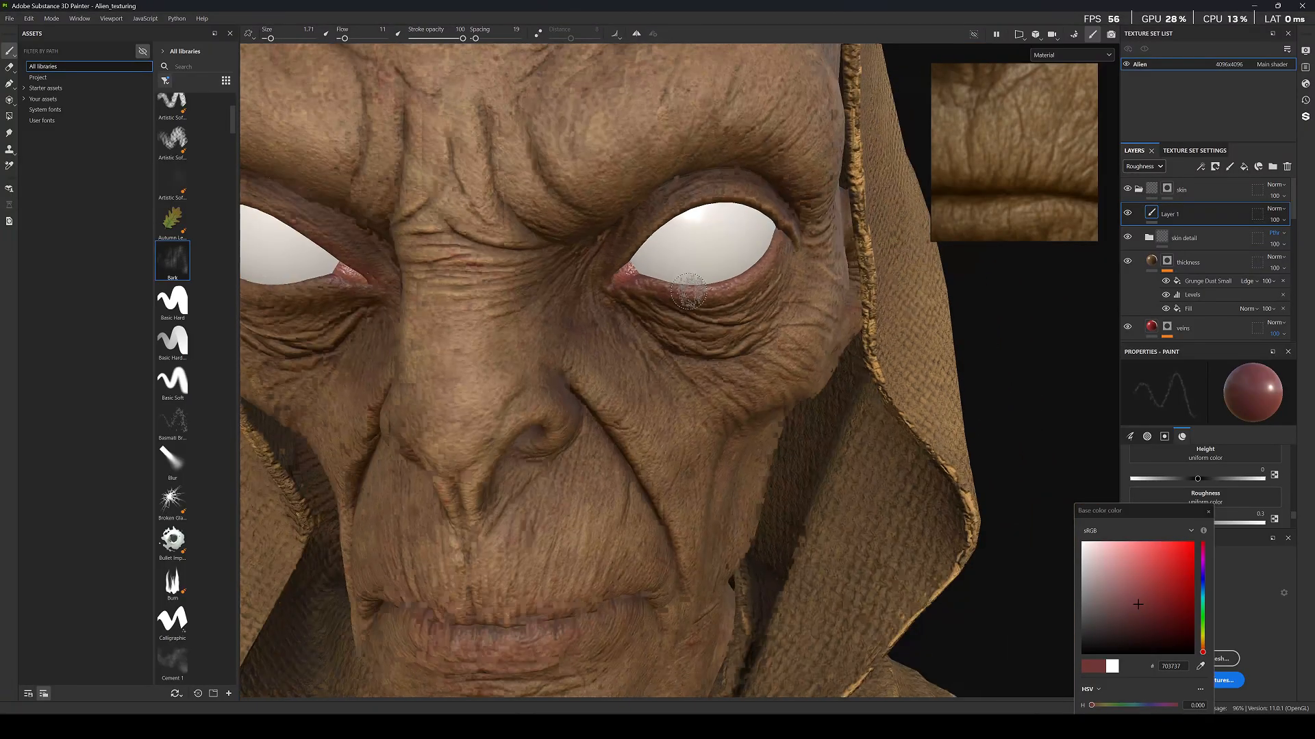
Turn on symmetry and extend the red tint along the lower eyelid rim to the outer corner of the left eye.
alt+drag(646, 271, 641, 226)
scroll(645, 271, up, 2)
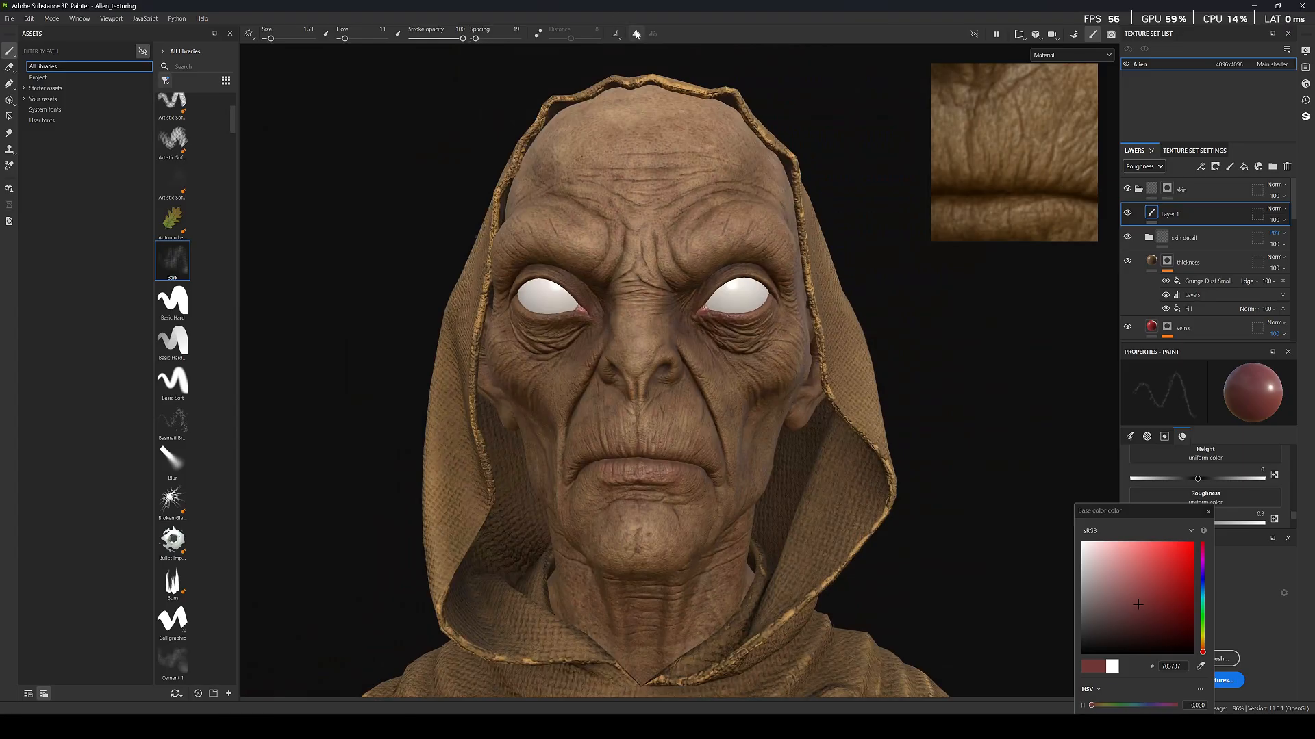
click(636, 34)
scroll(687, 266, up, 6)
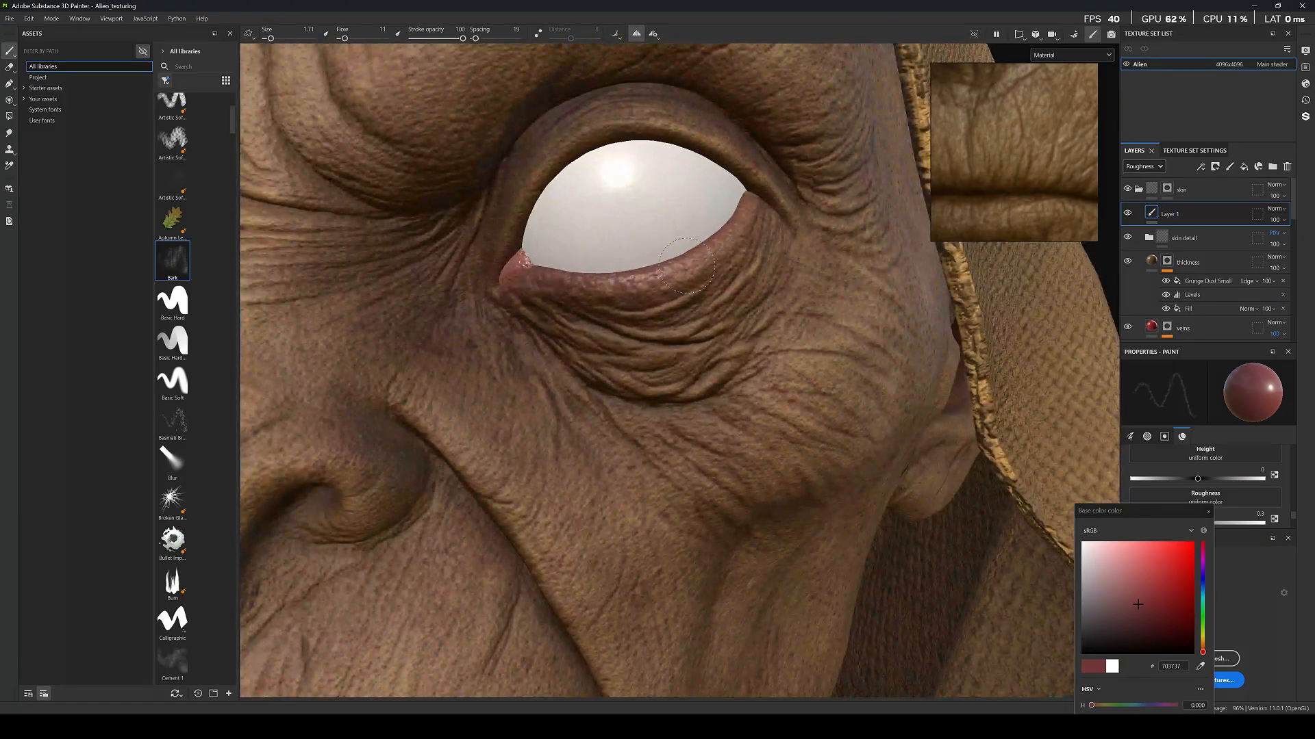
Strengthen the red tint at the inner corner of the character's right eye with mirrored strokes.
scroll(608, 275, down, 6)
alt+drag(608, 275, 668, 276)
scroll(522, 294, up, 4)
scroll(522, 294, up, 2)
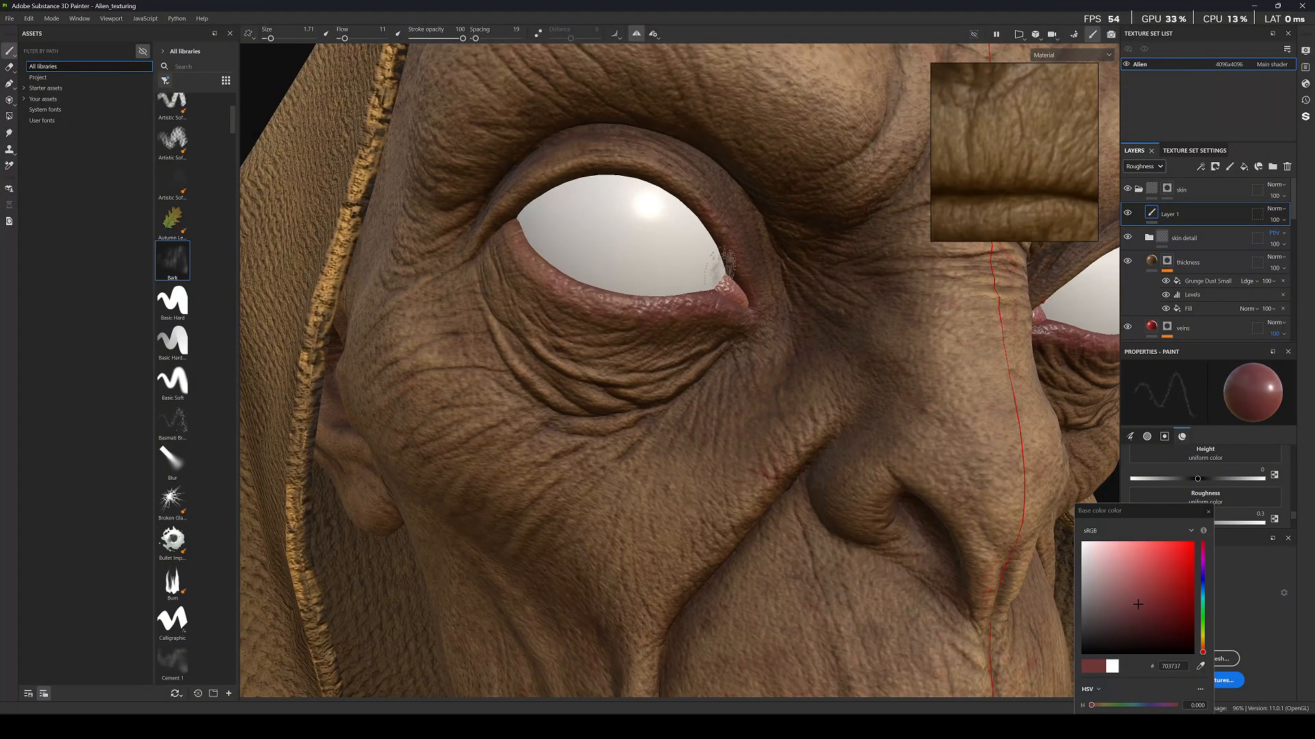
drag(727, 282, 751, 308)
key(f)
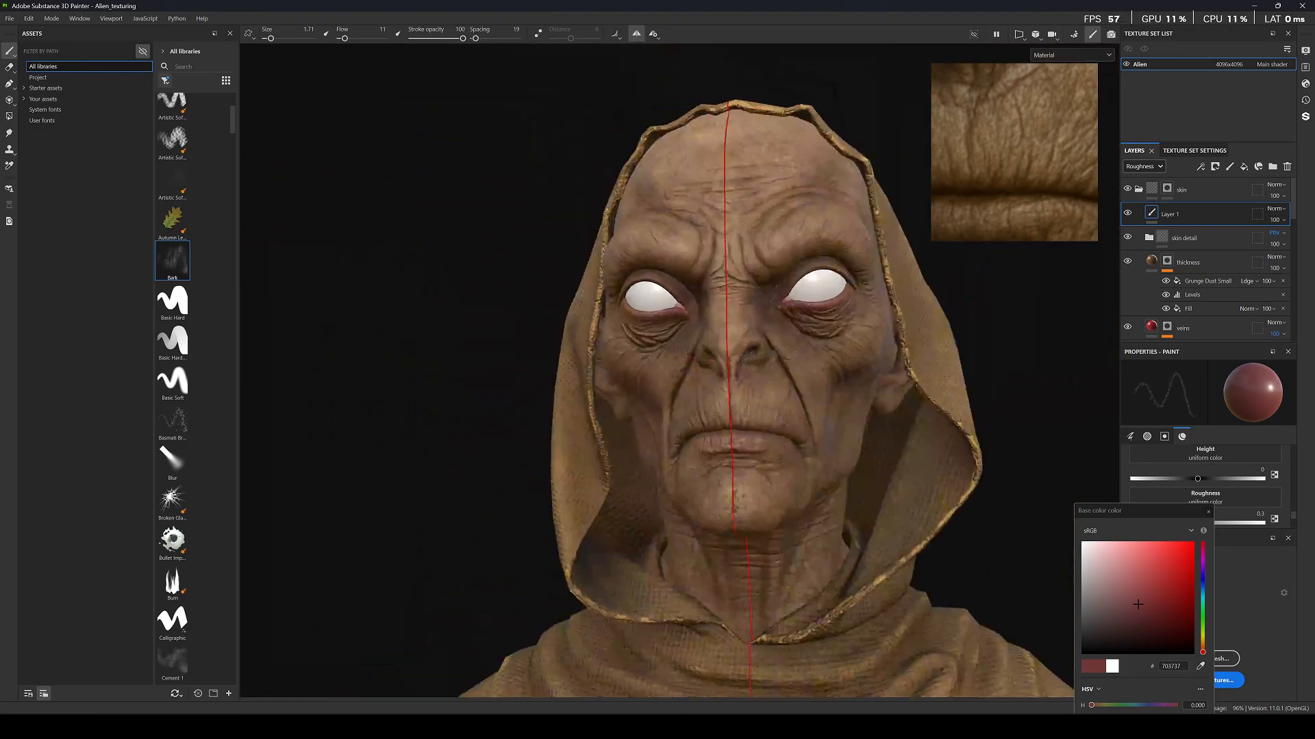
Close the color picker and set Layer 1's blend mode to Soft light for the Roughness channel.
click(1208, 511)
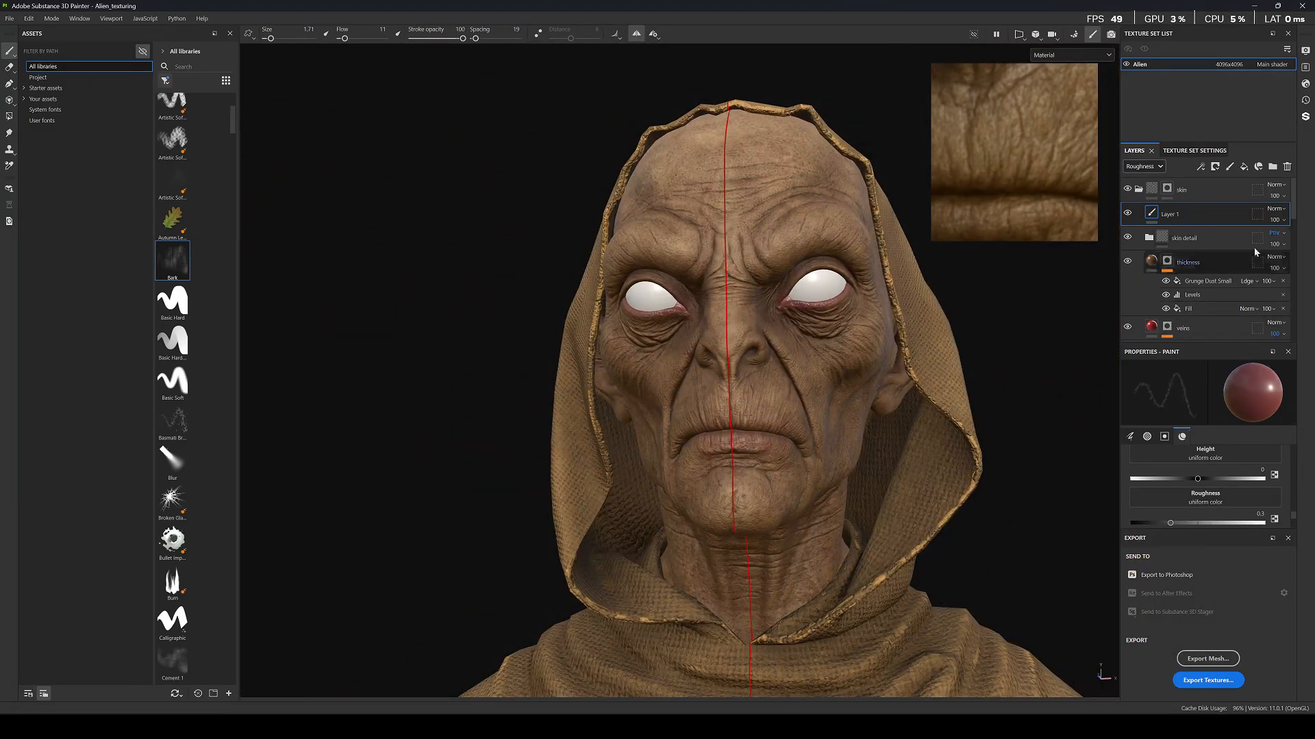
click(1275, 209)
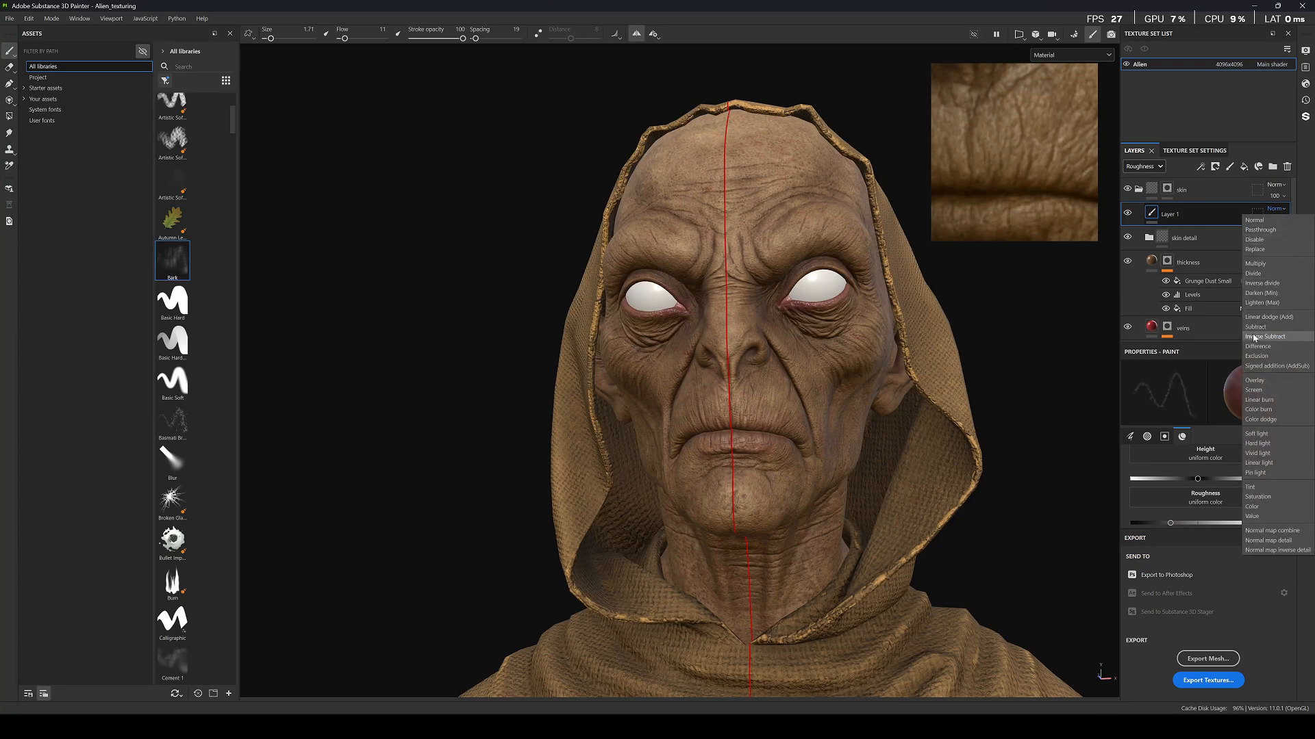
click(1256, 433)
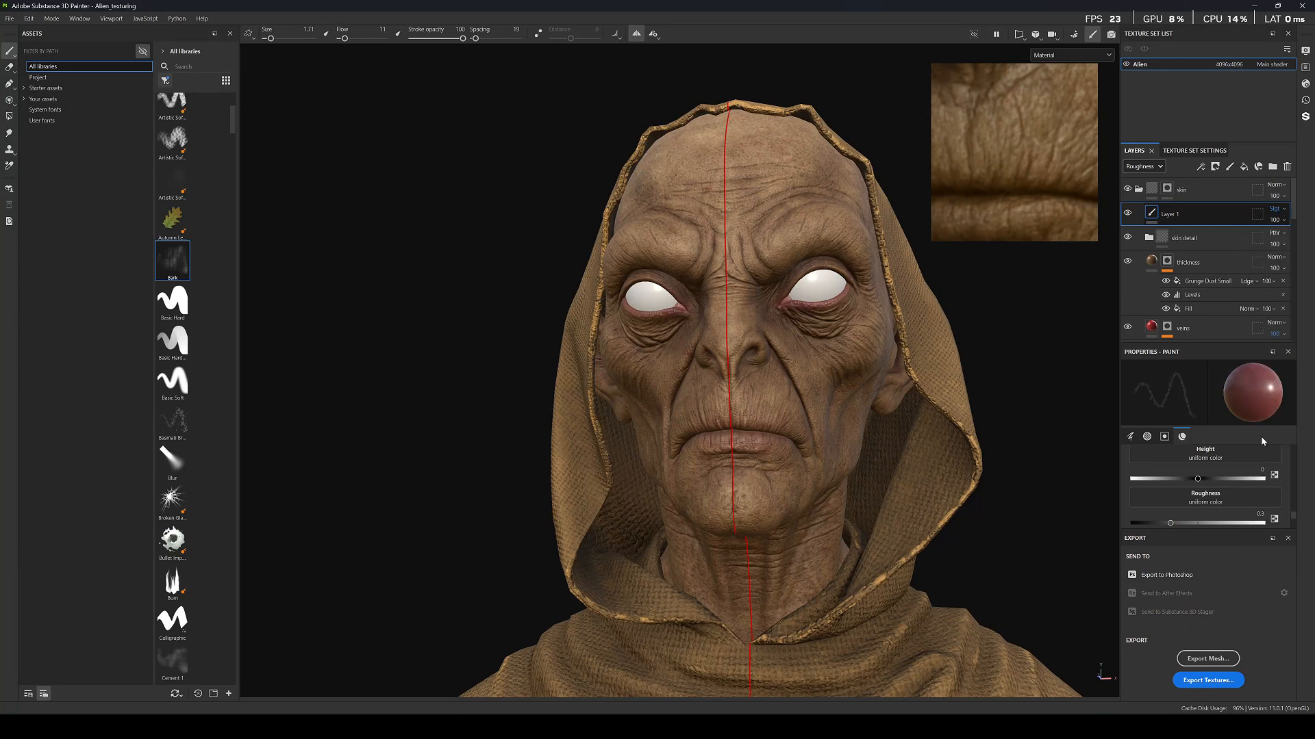
scroll(768, 340, up, 5)
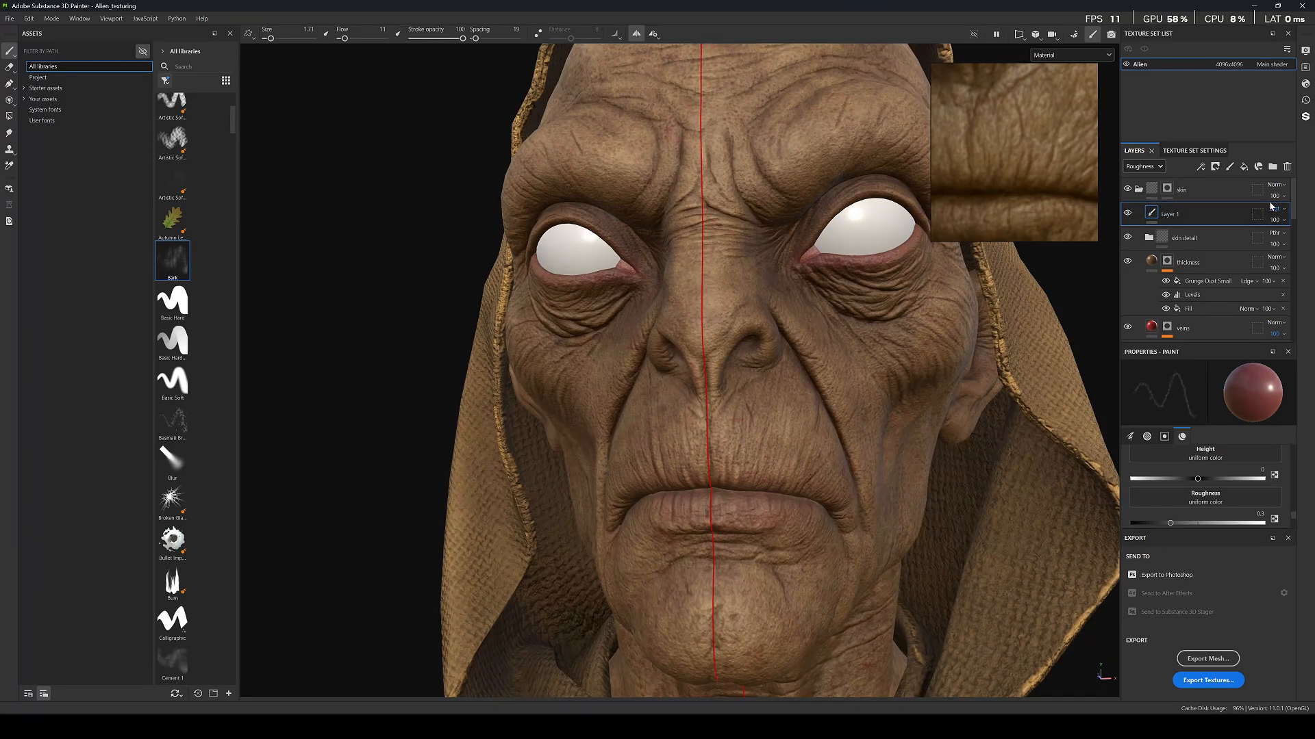
Try Layer 1's Roughness opacity at 25 and at 100.
click(1274, 240)
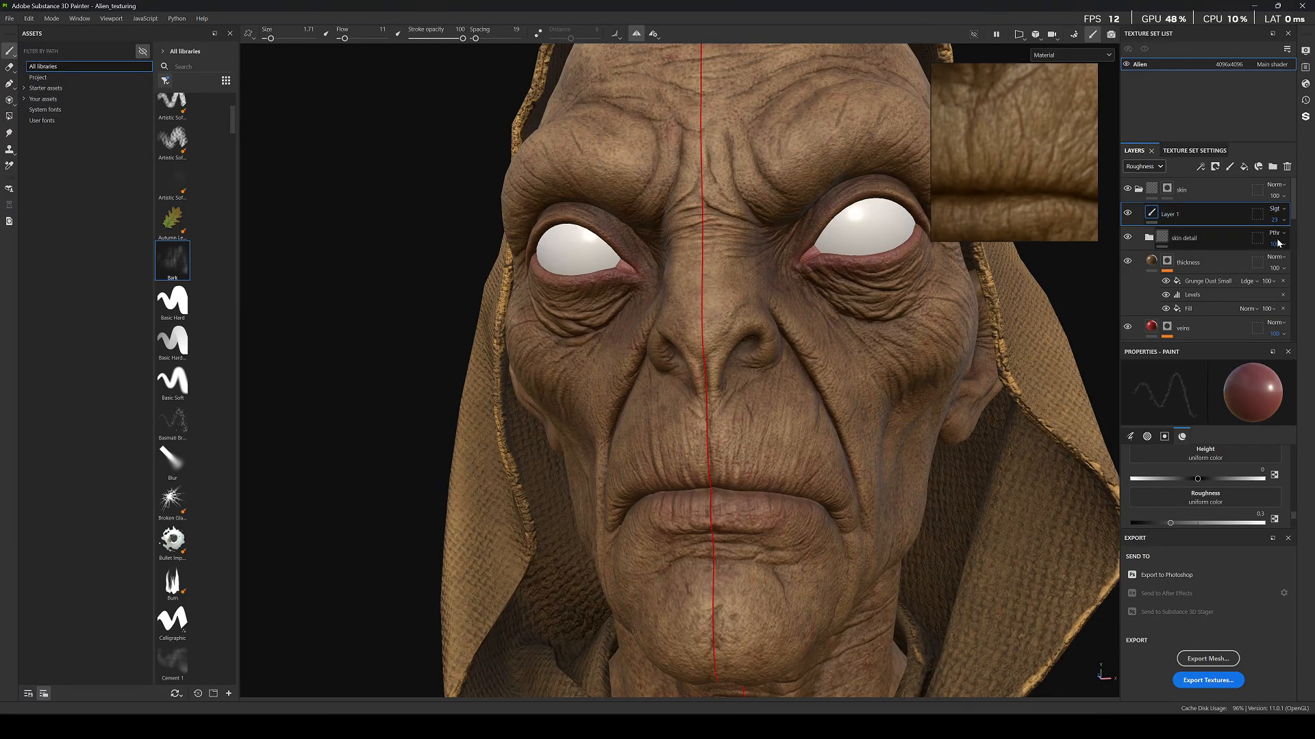
click(1277, 219)
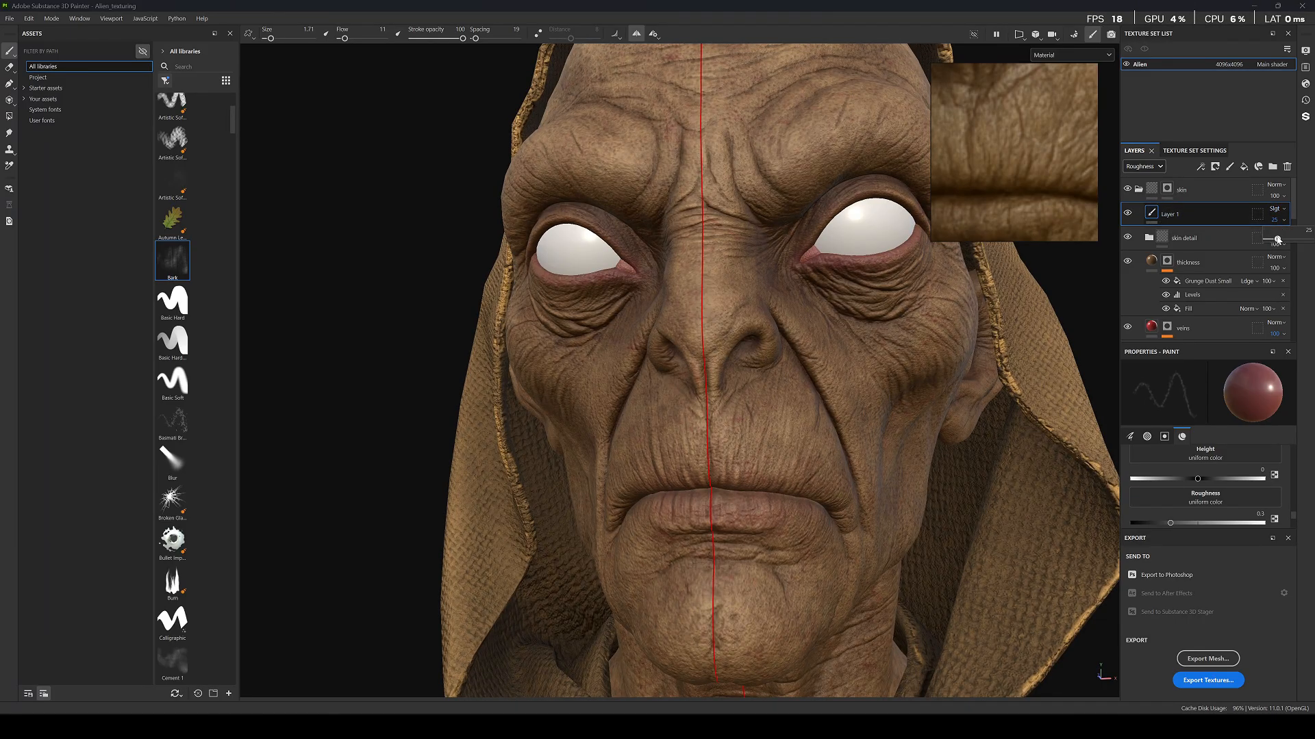
drag(1277, 240, 1314, 239)
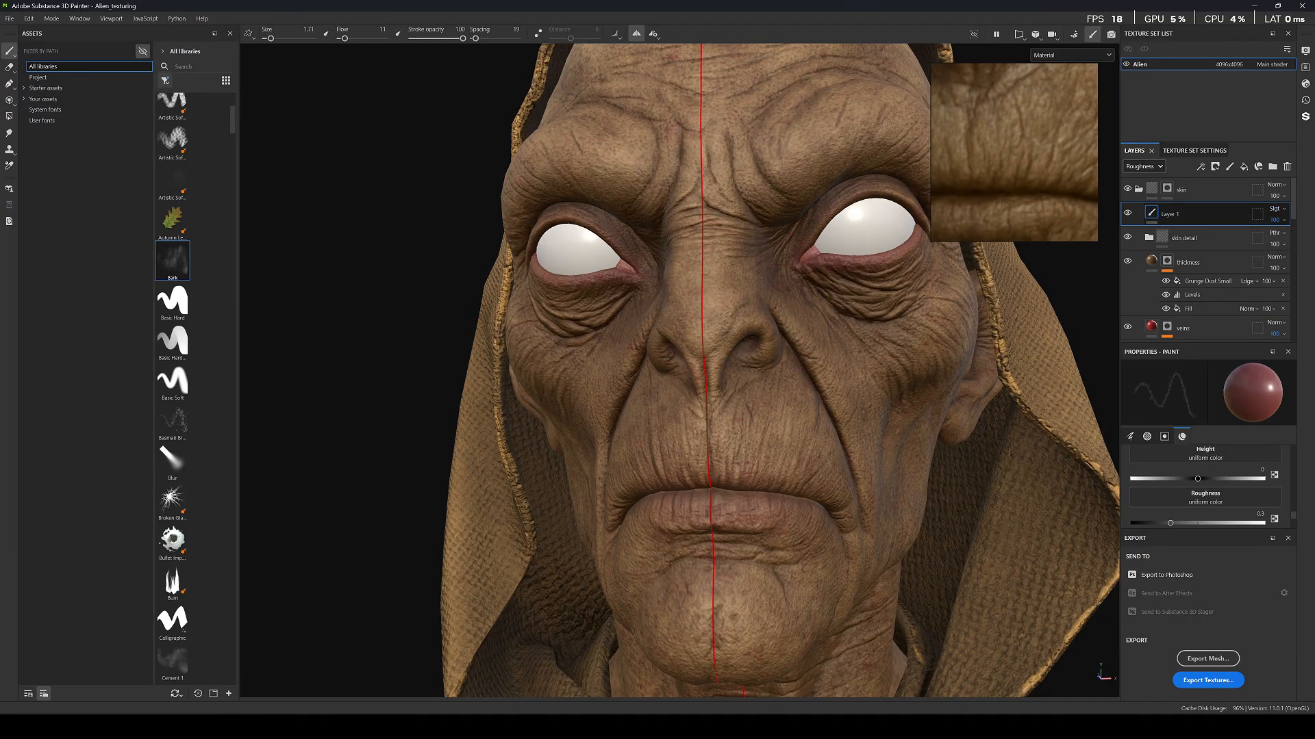
Set Layer 1's Roughness blend mode to Normal and its opacity to 50.
click(1277, 215)
click(1279, 223)
click(1276, 220)
drag(1309, 240, 1288, 242)
alt+right_drag(807, 226, 845, 231)
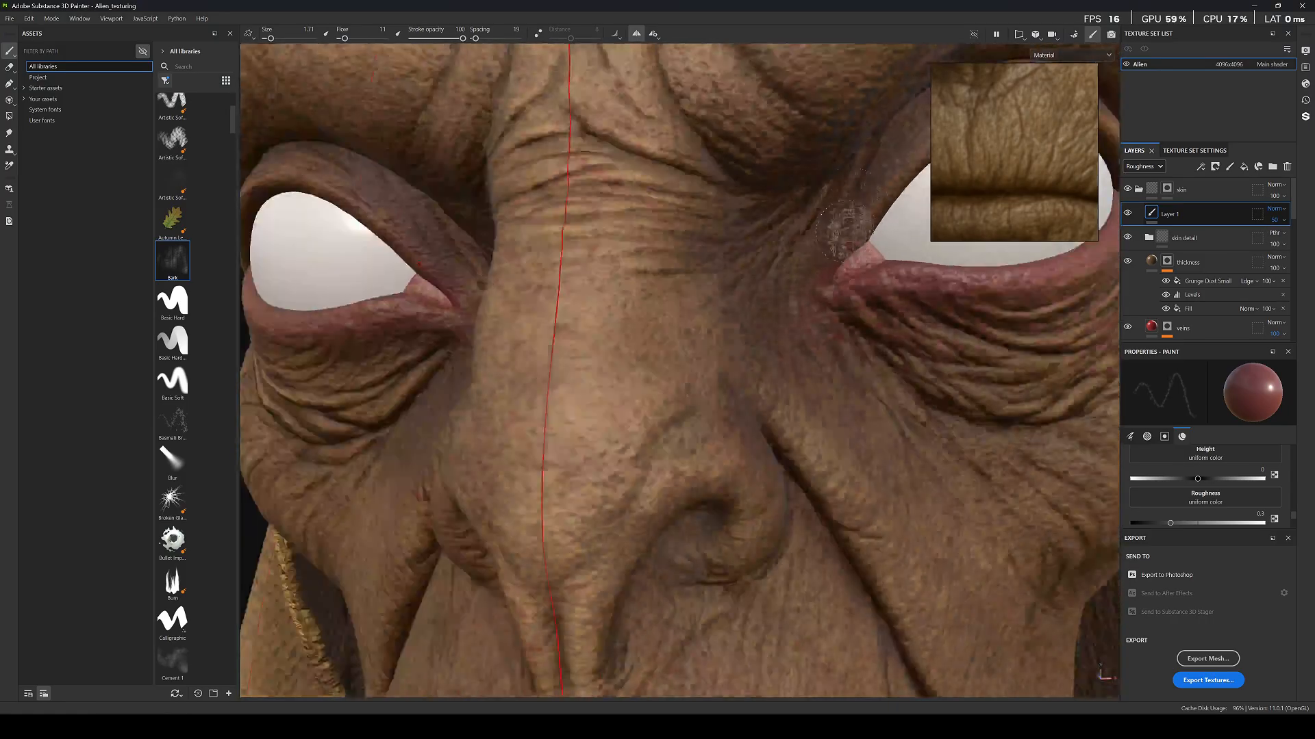
scroll(846, 230, down, 7)
scroll(865, 241, up, 2)
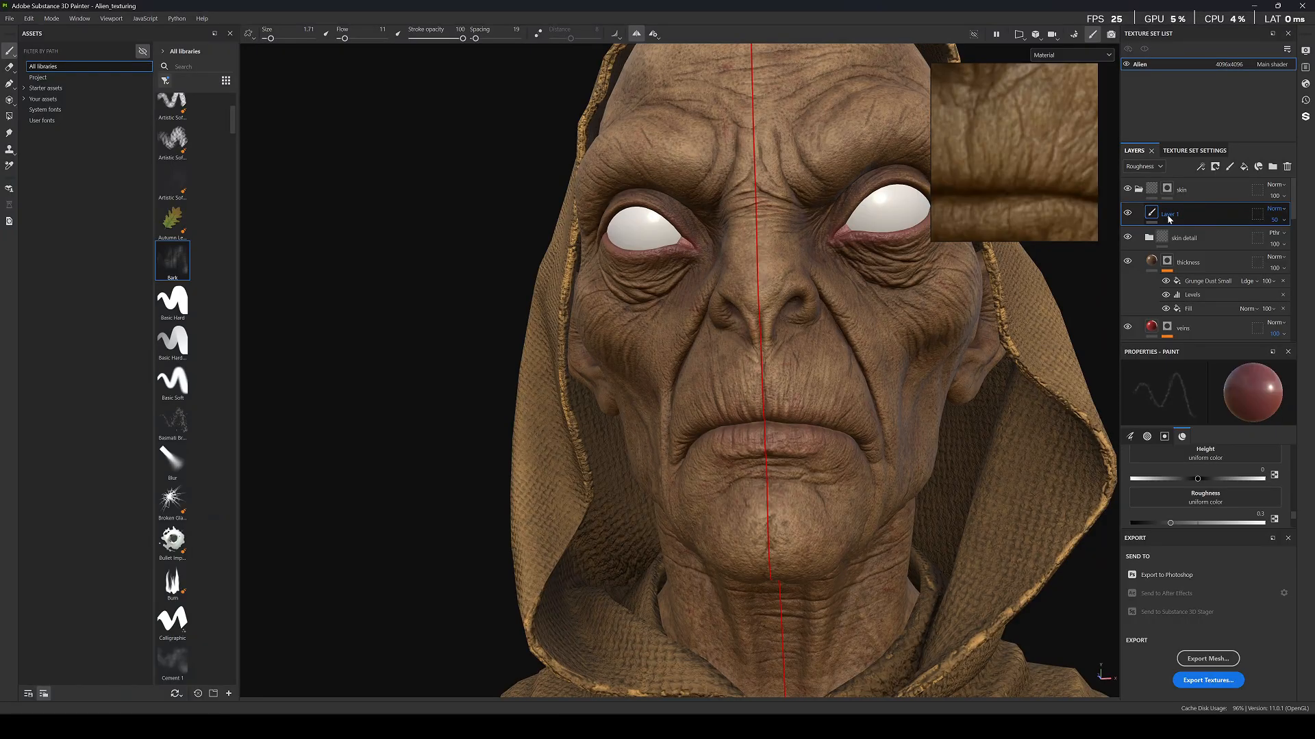
Switch the layer stack to the Base color channel and try Soft light blending on Layer 1.
click(1143, 167)
click(1142, 177)
click(1273, 211)
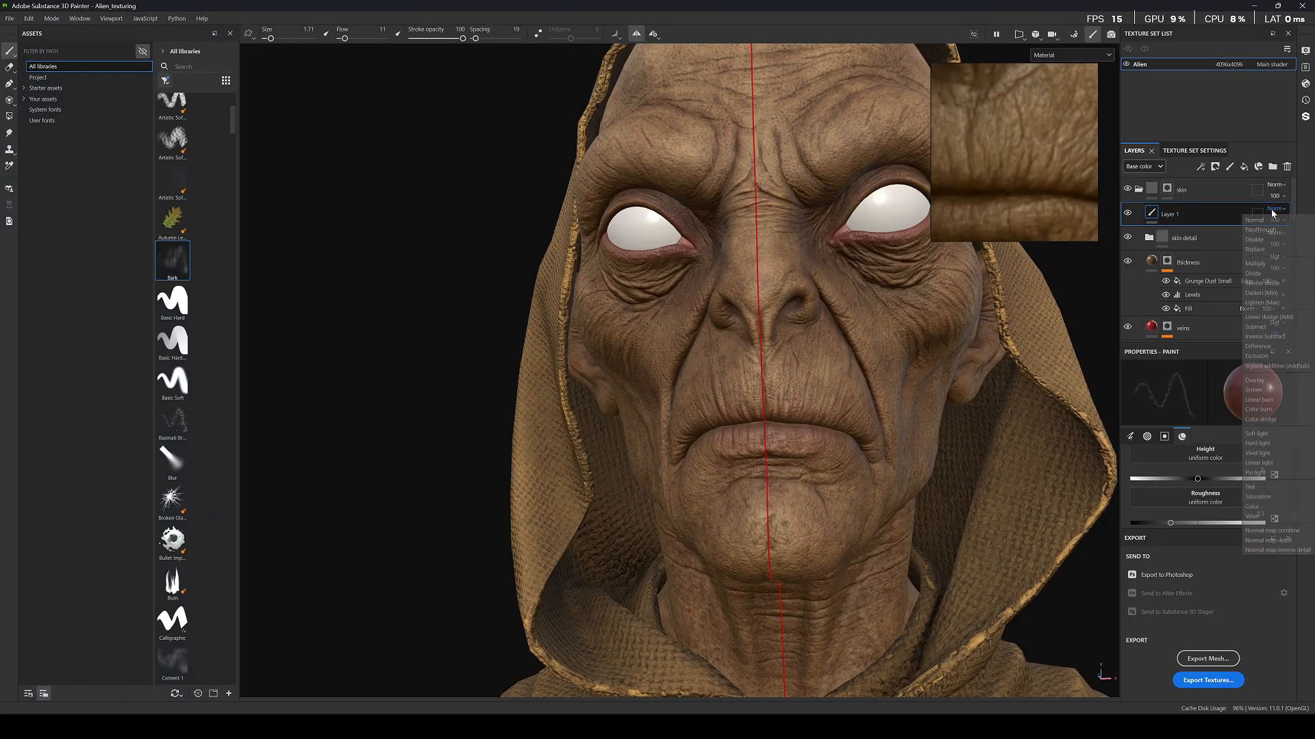
click(1260, 434)
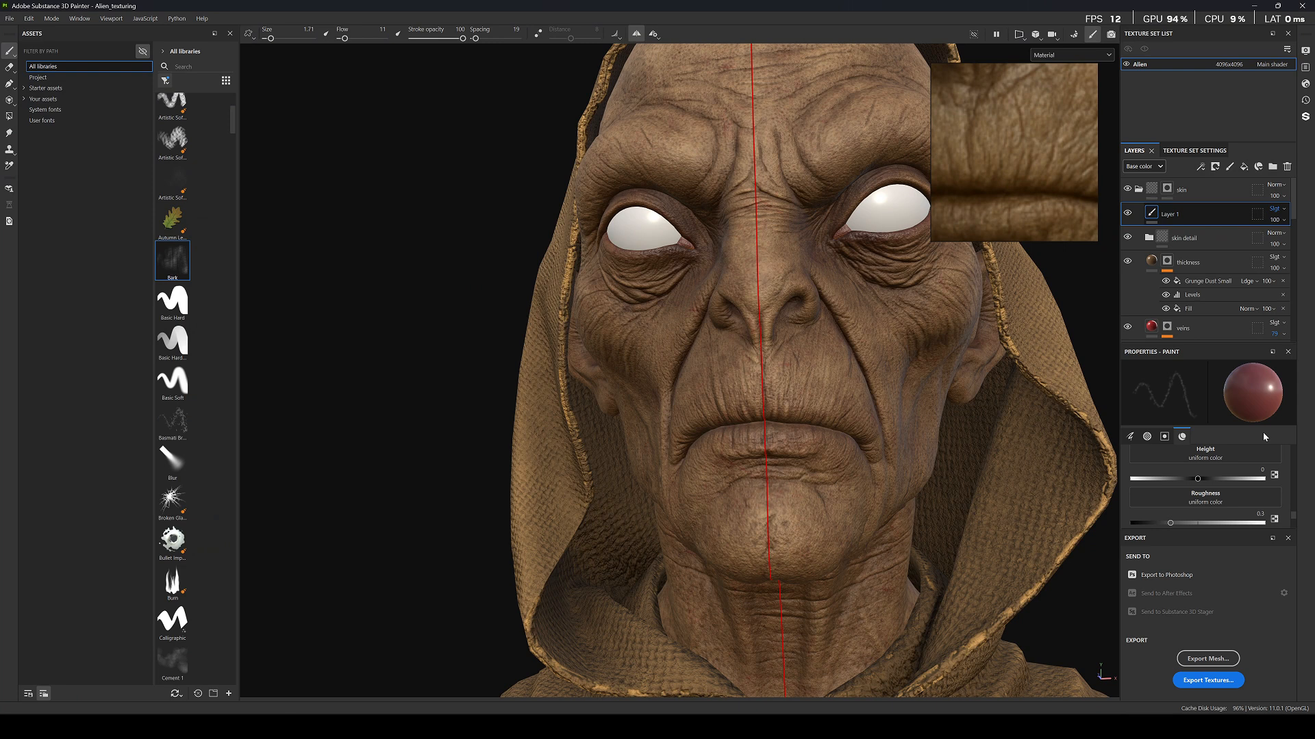
Set Layer 1's Base color blend mode back to Normal and its opacity to 65.
click(1275, 213)
click(1277, 224)
click(1278, 224)
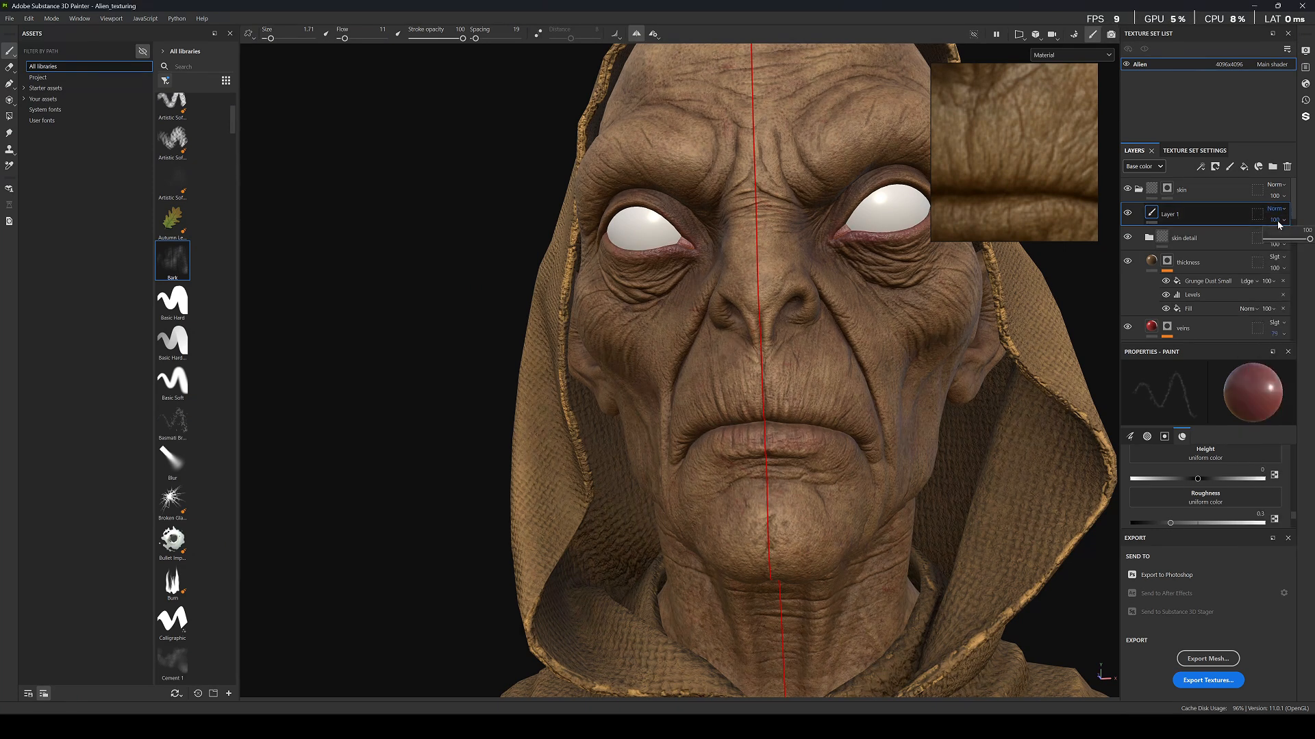
drag(1309, 238, 1294, 241)
scroll(644, 252, down, 5)
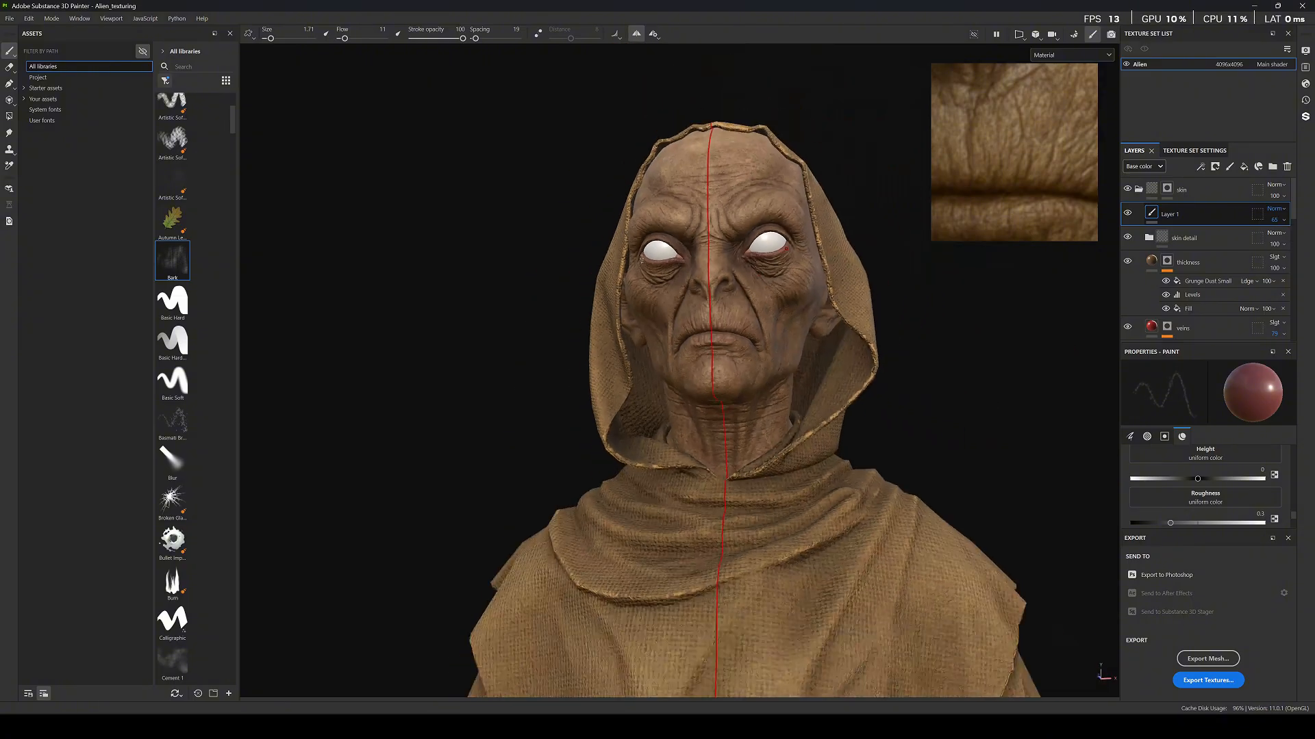
Examine the red tint on the lips and around the eyes, up close and from the side.
alt+shift+drag(644, 251, 709, 269)
scroll(708, 269, up, 9)
scroll(703, 322, down, 9)
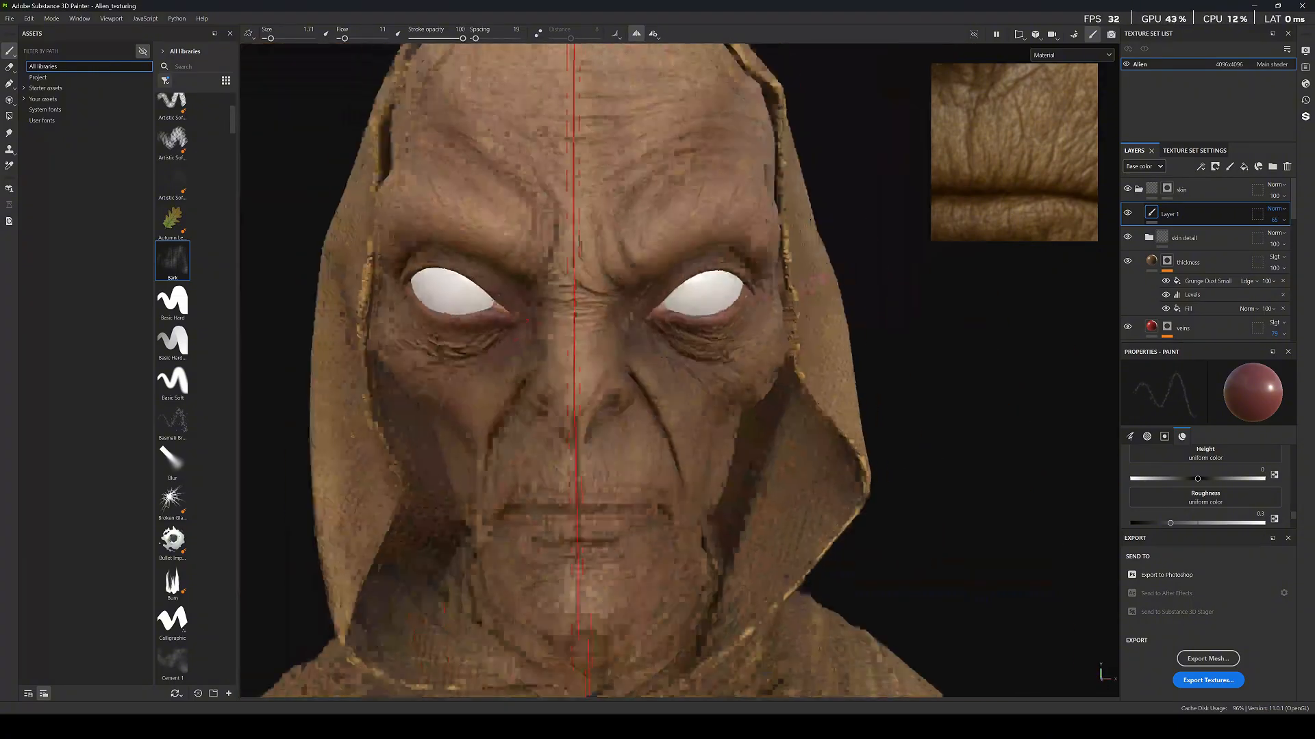
scroll(627, 382, up, 10)
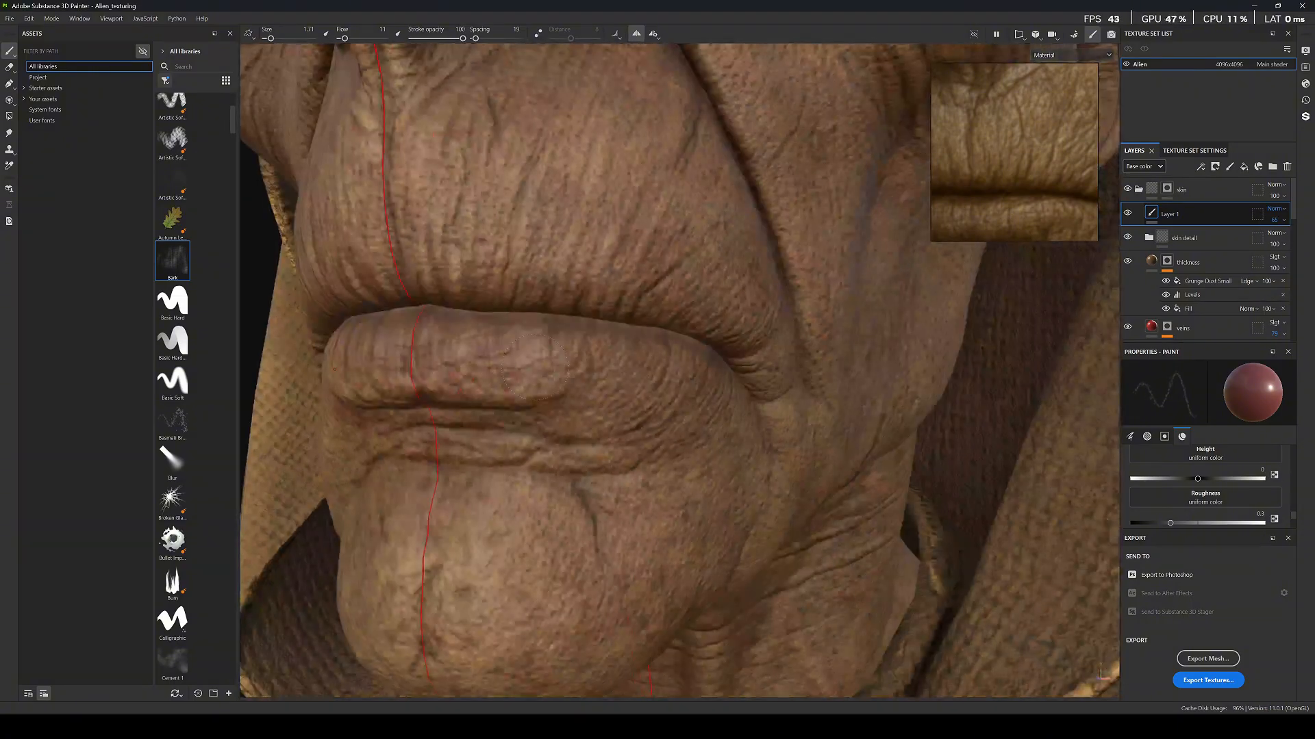
alt+drag(509, 365, 541, 361)
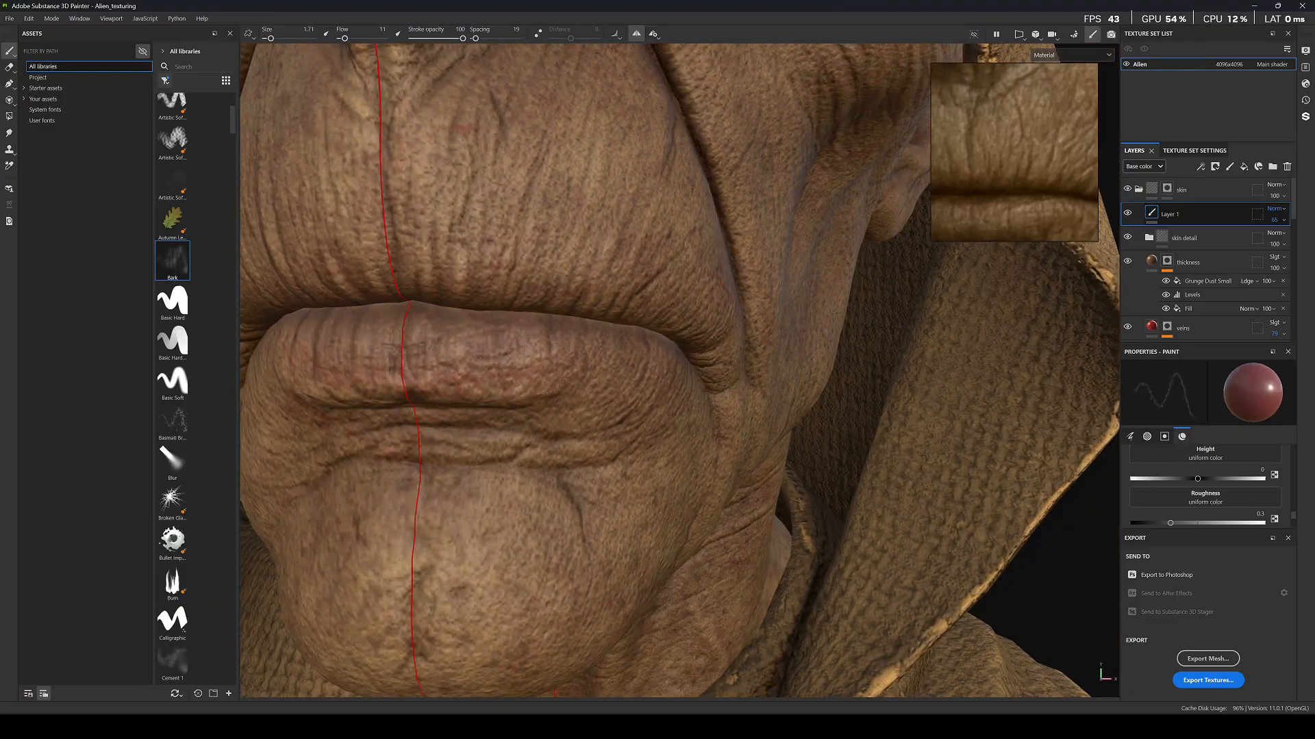
scroll(582, 329, down, 9)
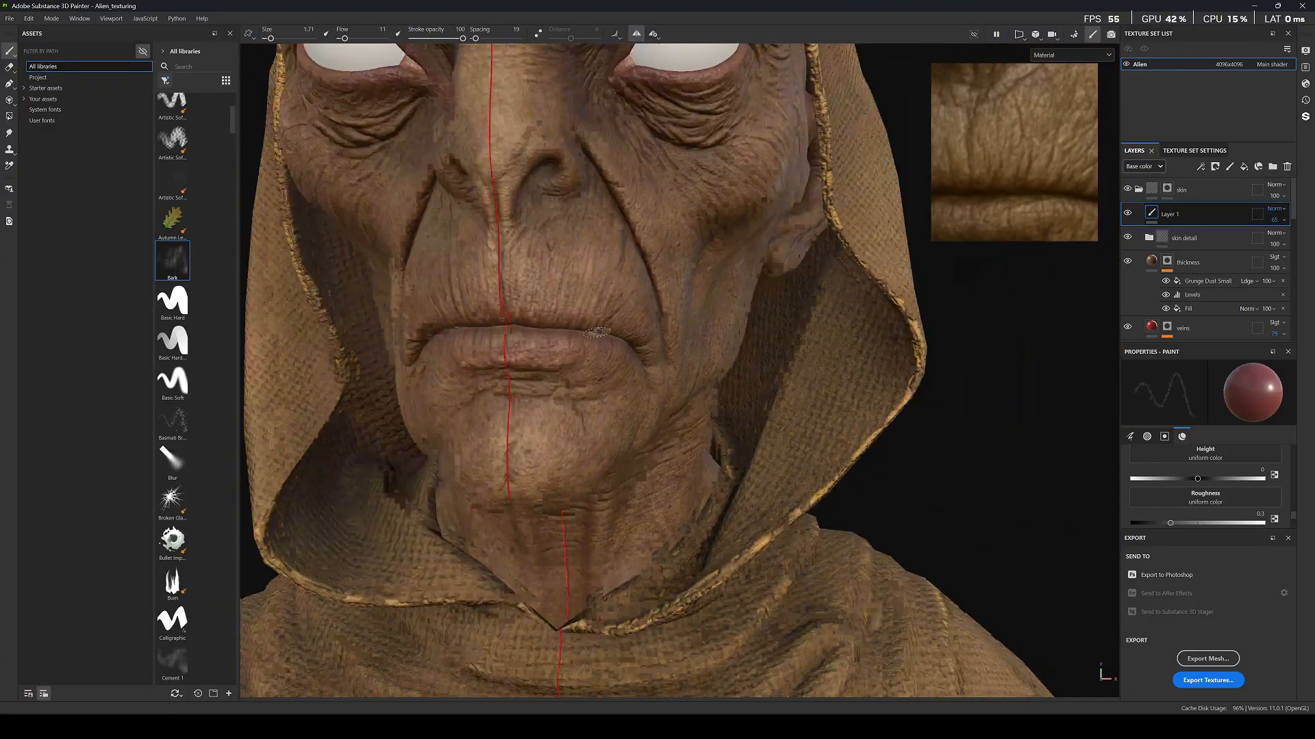
alt+drag(753, 288, 678, 280)
scroll(684, 294, up, 6)
alt+drag(726, 342, 748, 310)
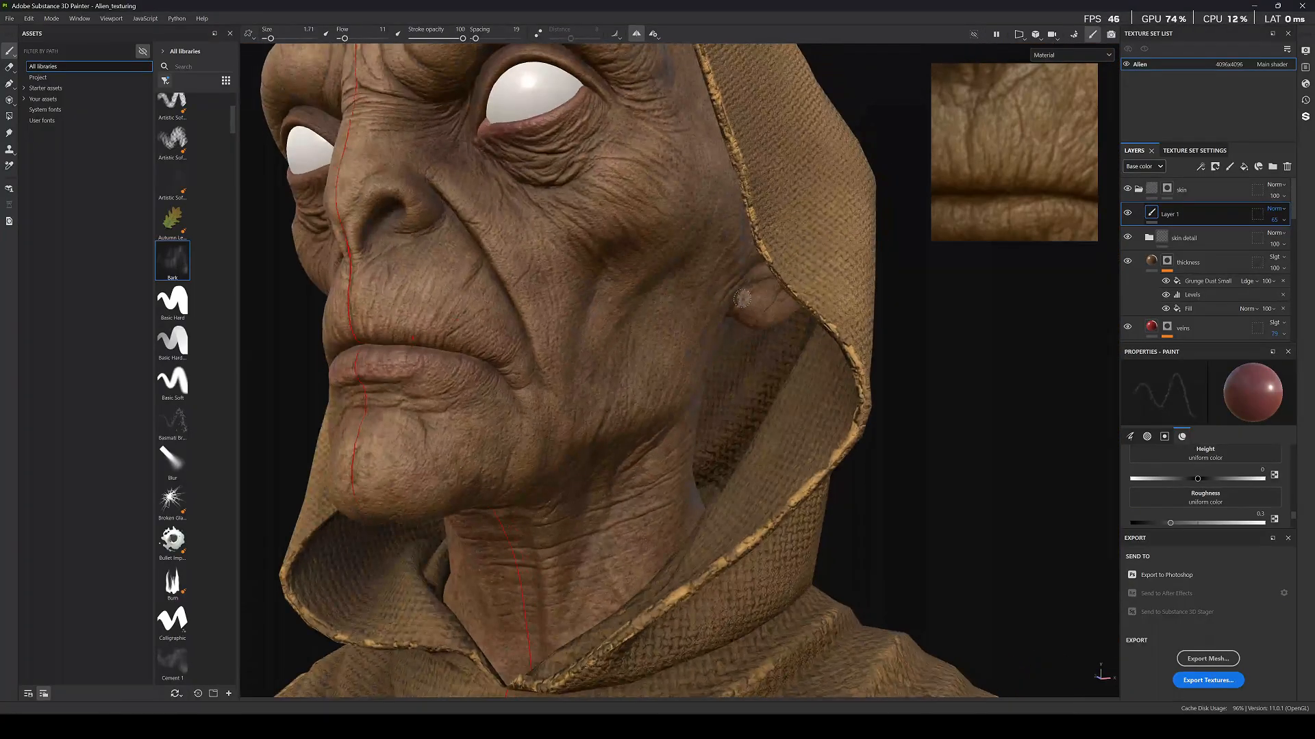
Enlarge the brush to about 8.4 and sample a light brown base color from the skin reference image.
ctrl+right_drag(751, 304, 791, 304)
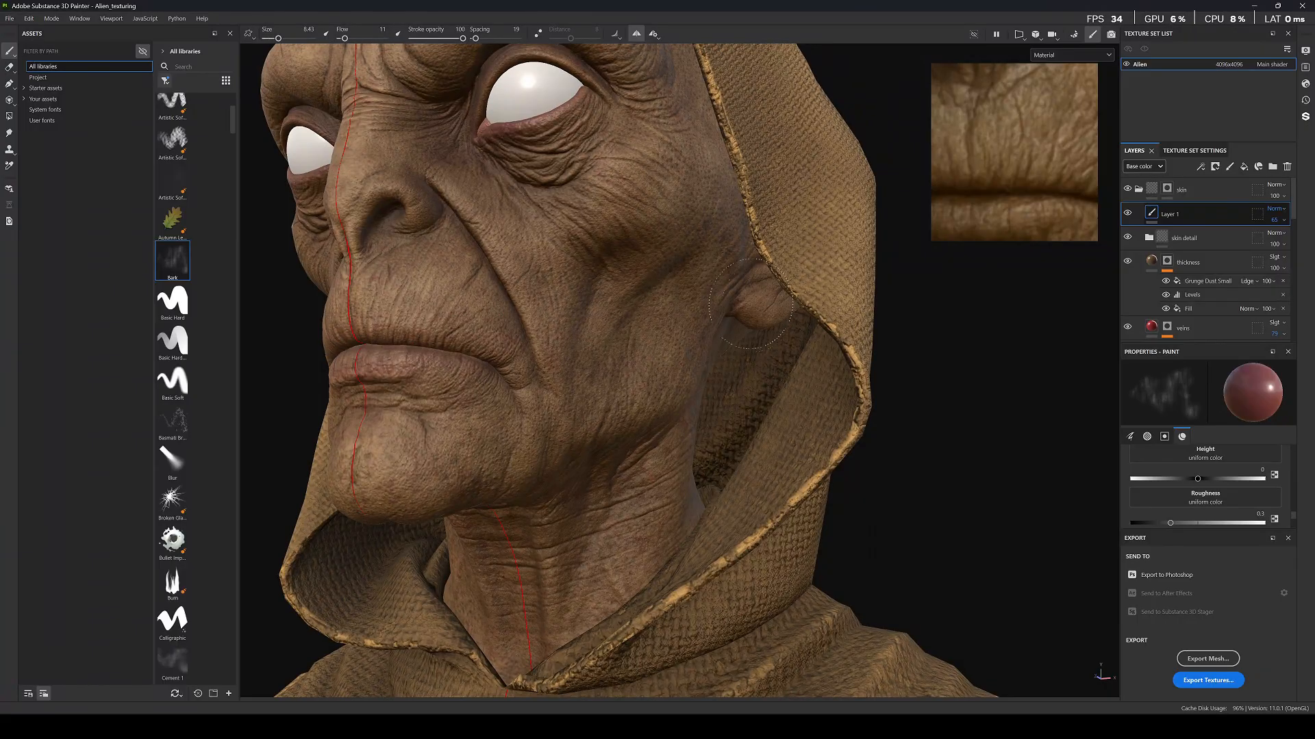
mouse_move(603, 420)
alt+mouse_down()
mouse_move(657, 322)
mouse_move(627, 387)
alt+mouse_up()
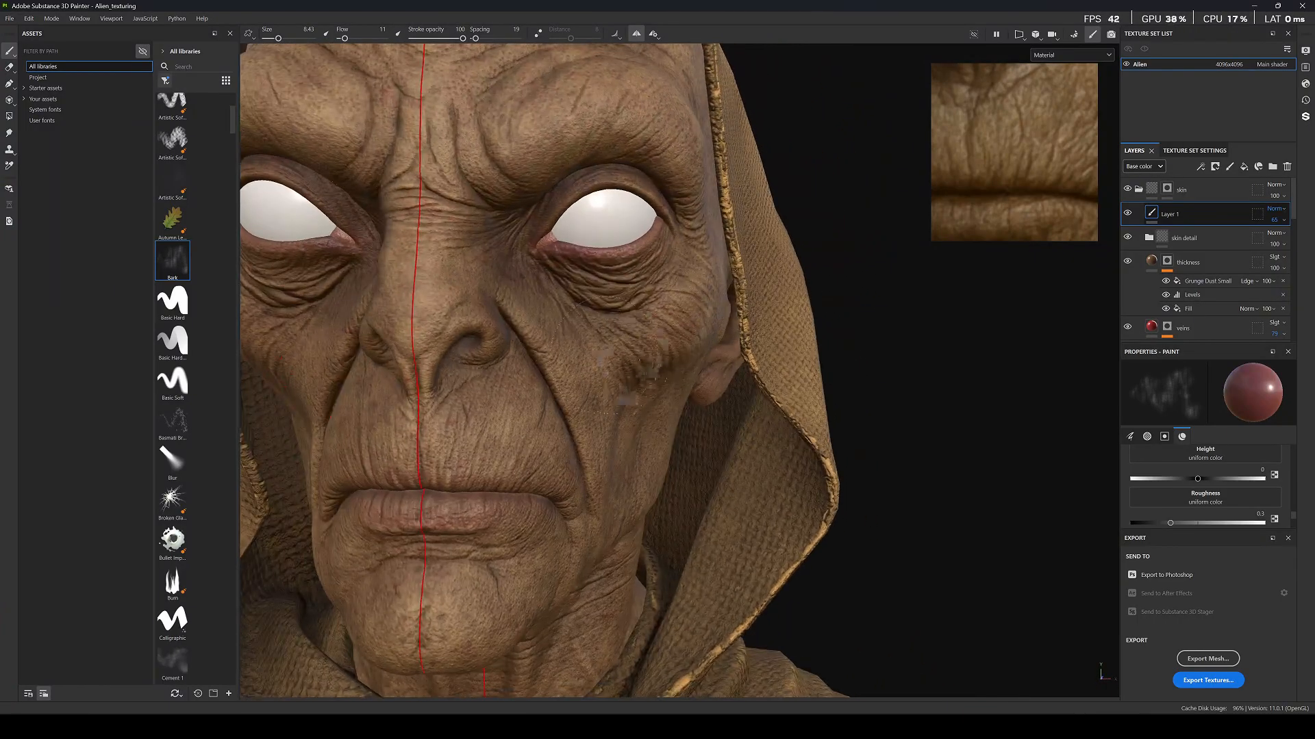
scroll(582, 396, down, 8)
alt+drag(541, 376, 586, 350)
scroll(582, 346, up, 3)
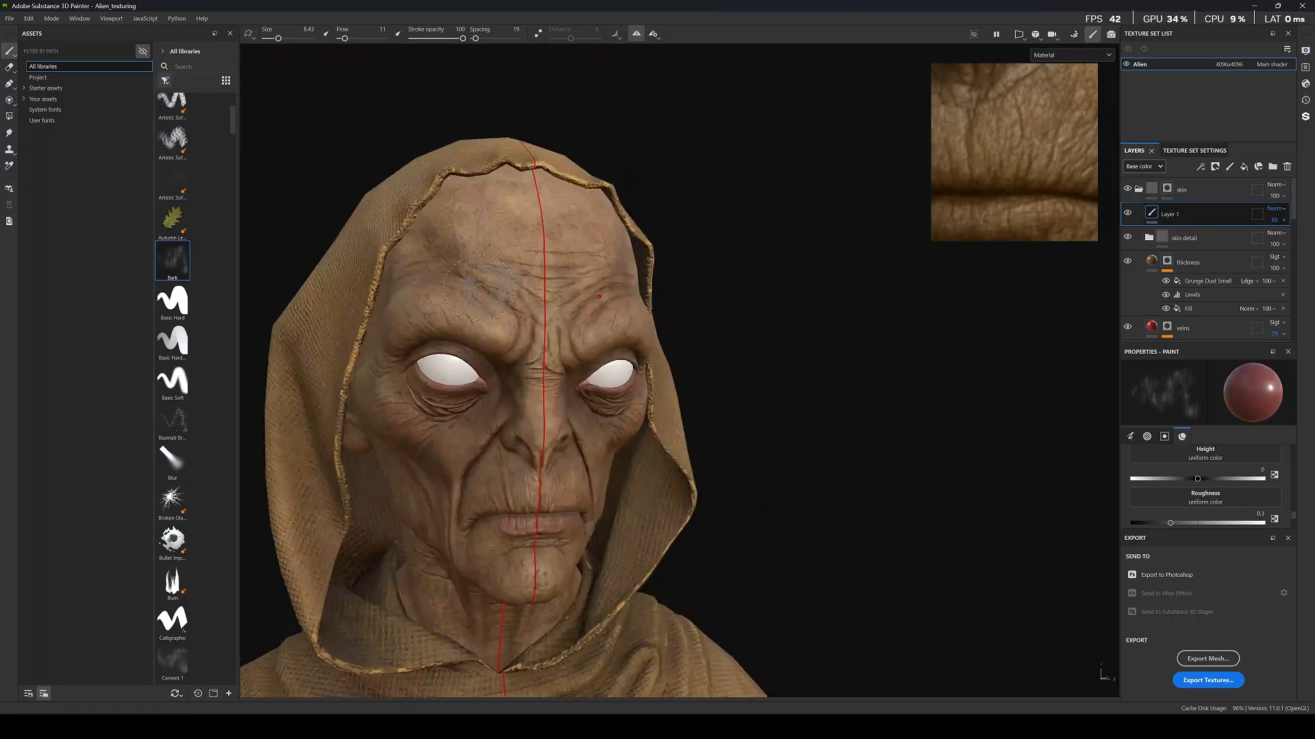
scroll(573, 334, down, 2)
scroll(572, 336, up, 8)
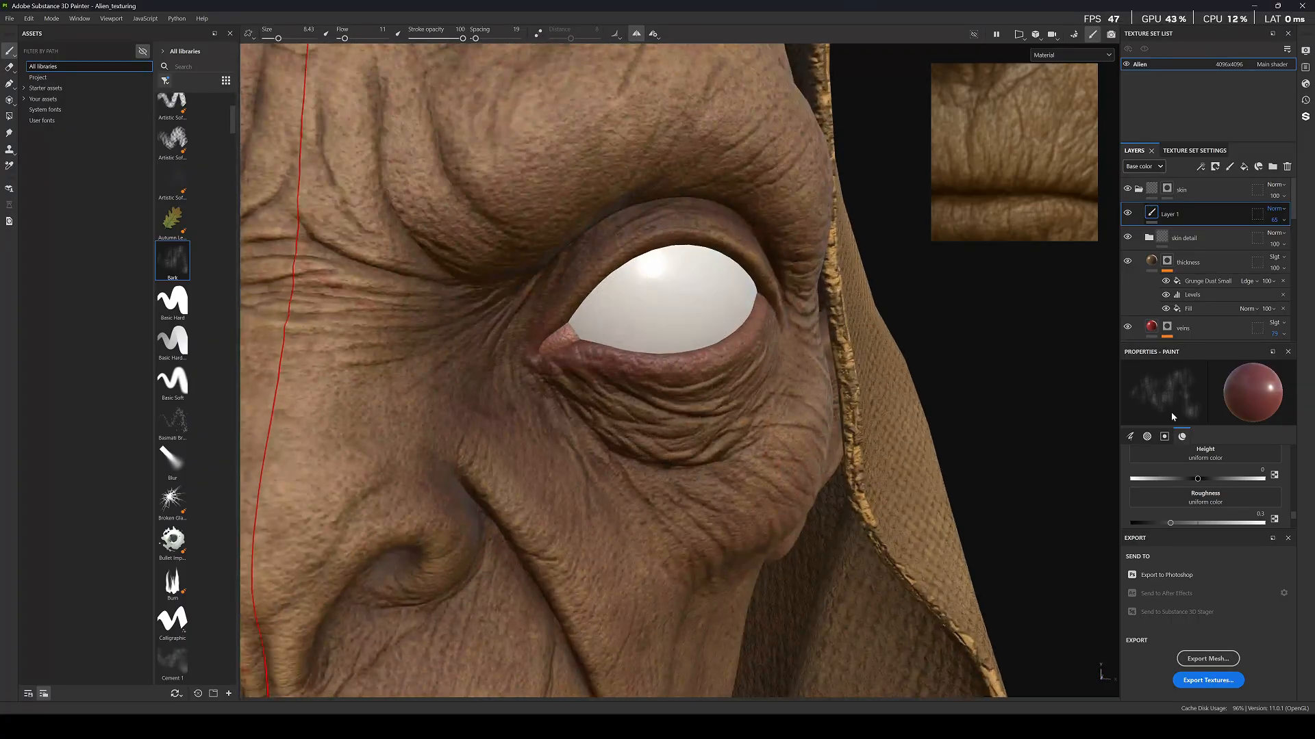
scroll(1180, 507, up, 3)
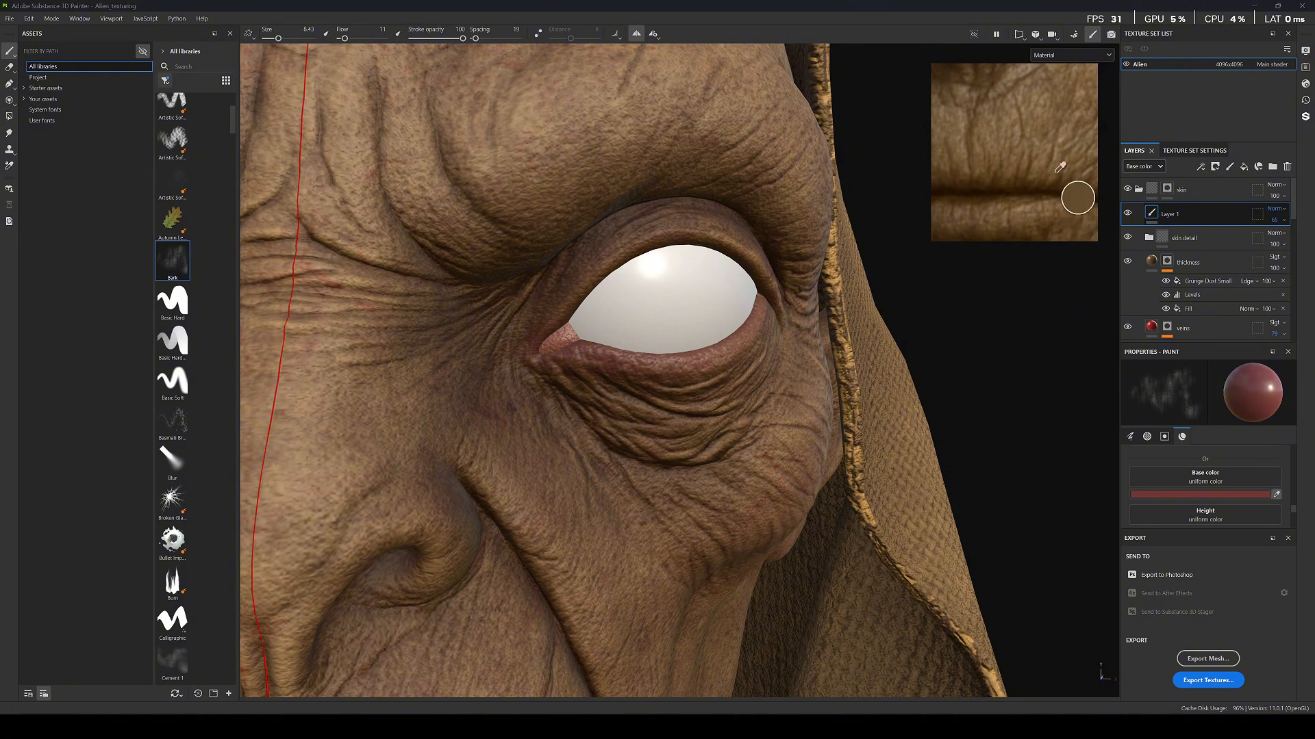
click(1058, 148)
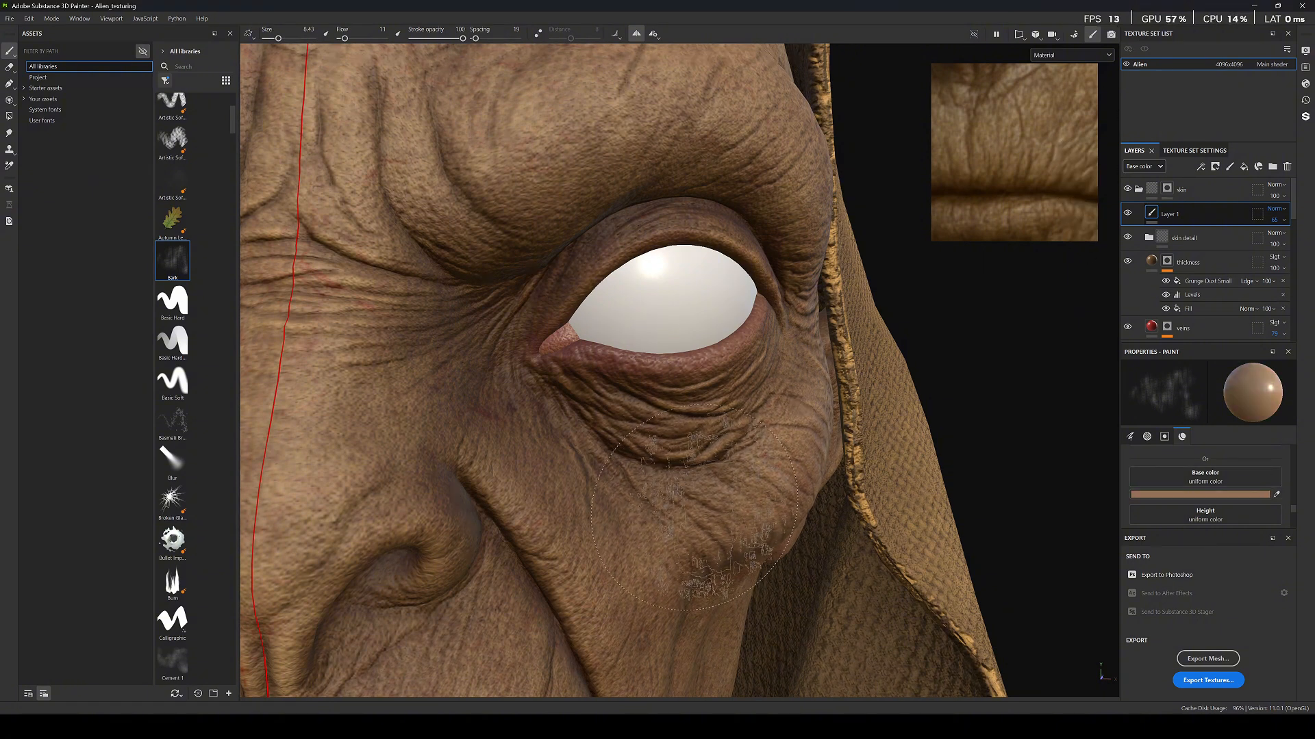
Cycle the viewport display to the Base color channel only and frame the upper face.
key(c)
key(c)
key(c)
key(c)
key(c)
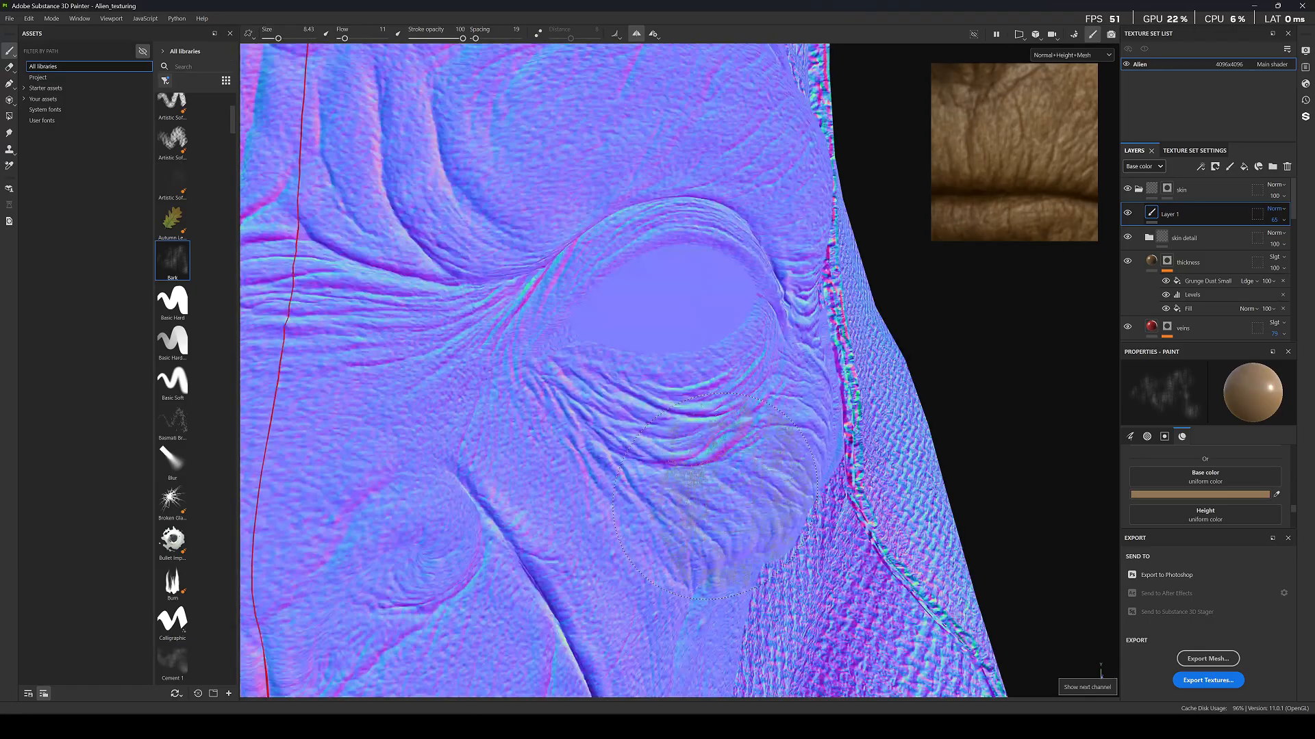
mouse_move(600, 530)
mouse_down()
mouse_move(609, 486)
mouse_move(541, 493)
mouse_up()
scroll(504, 449, down, 7)
alt+drag(554, 356, 506, 371)
scroll(506, 372, up, 4)
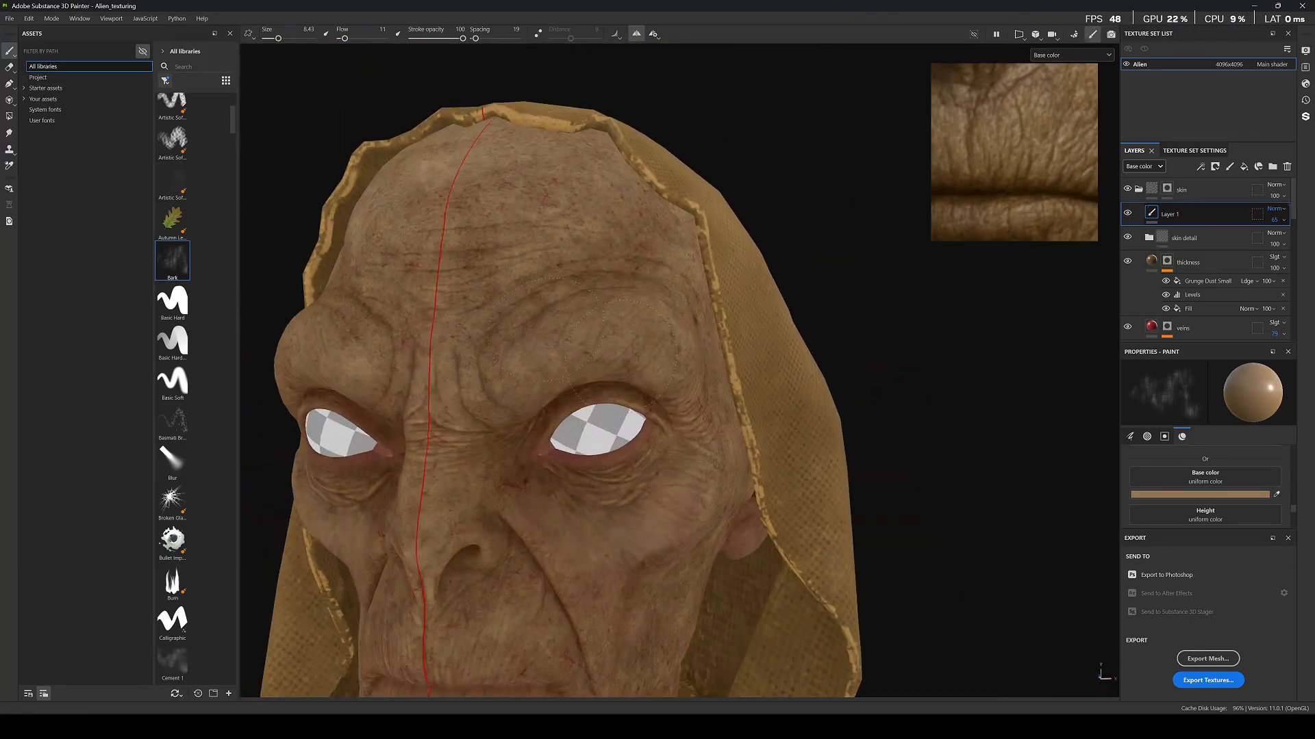
Examine the unlit base color across the forehead, eyes, cheeks and mouth from different angles.
drag(705, 422, 708, 455)
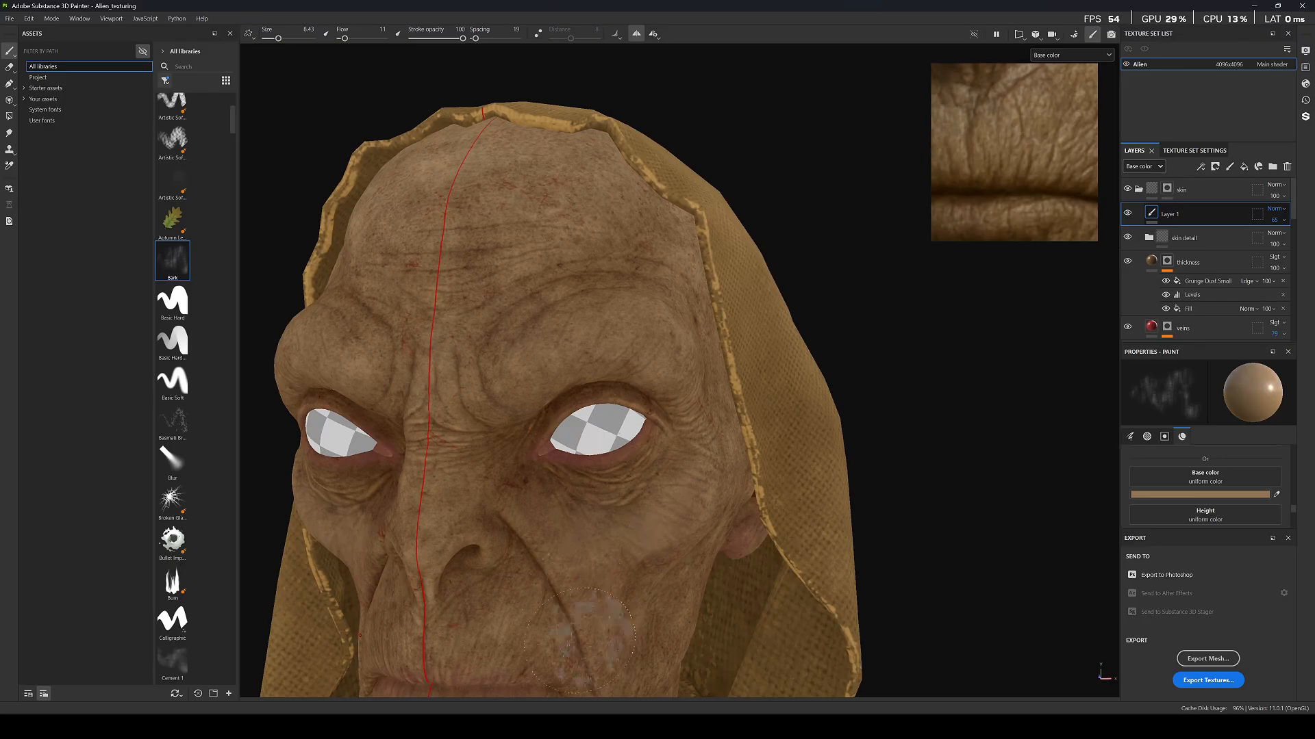
click(1278, 210)
click(1281, 215)
alt+drag(373, 404, 479, 411)
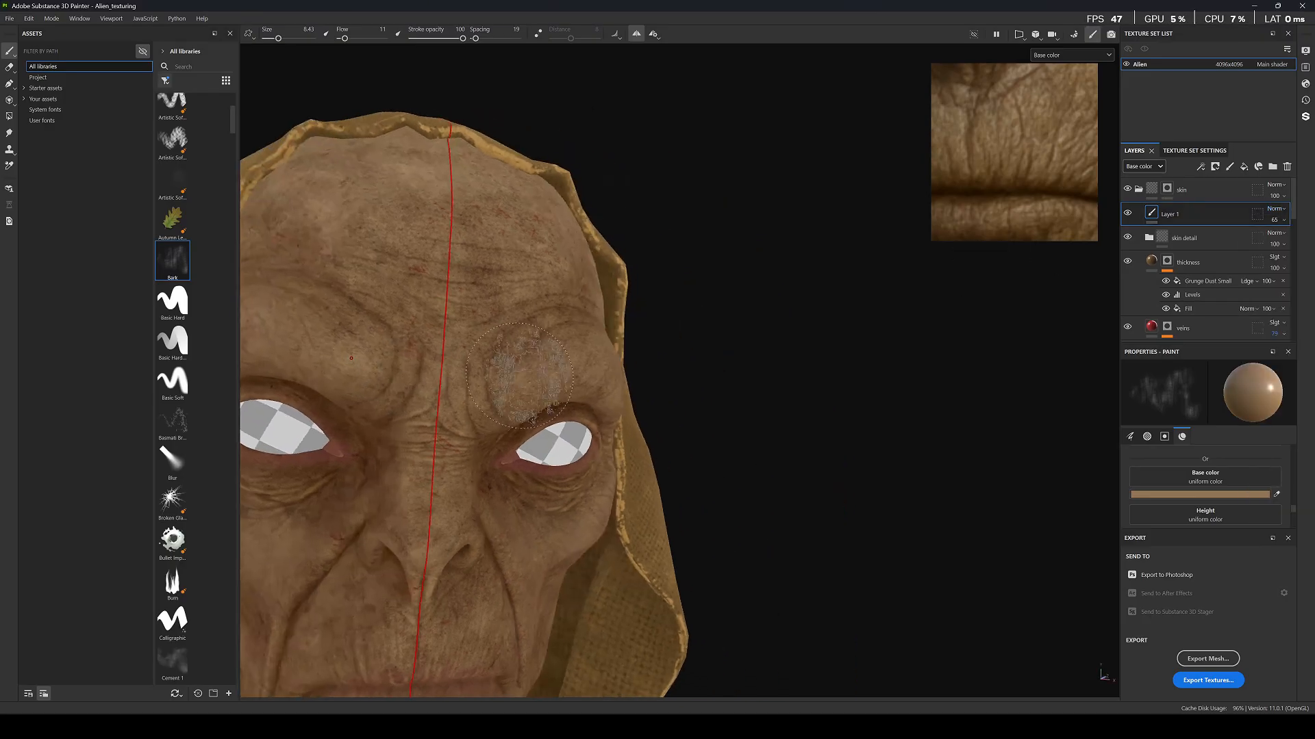
alt+right_drag(479, 411, 425, 383)
alt+drag(603, 417, 556, 430)
scroll(596, 476, up, 5)
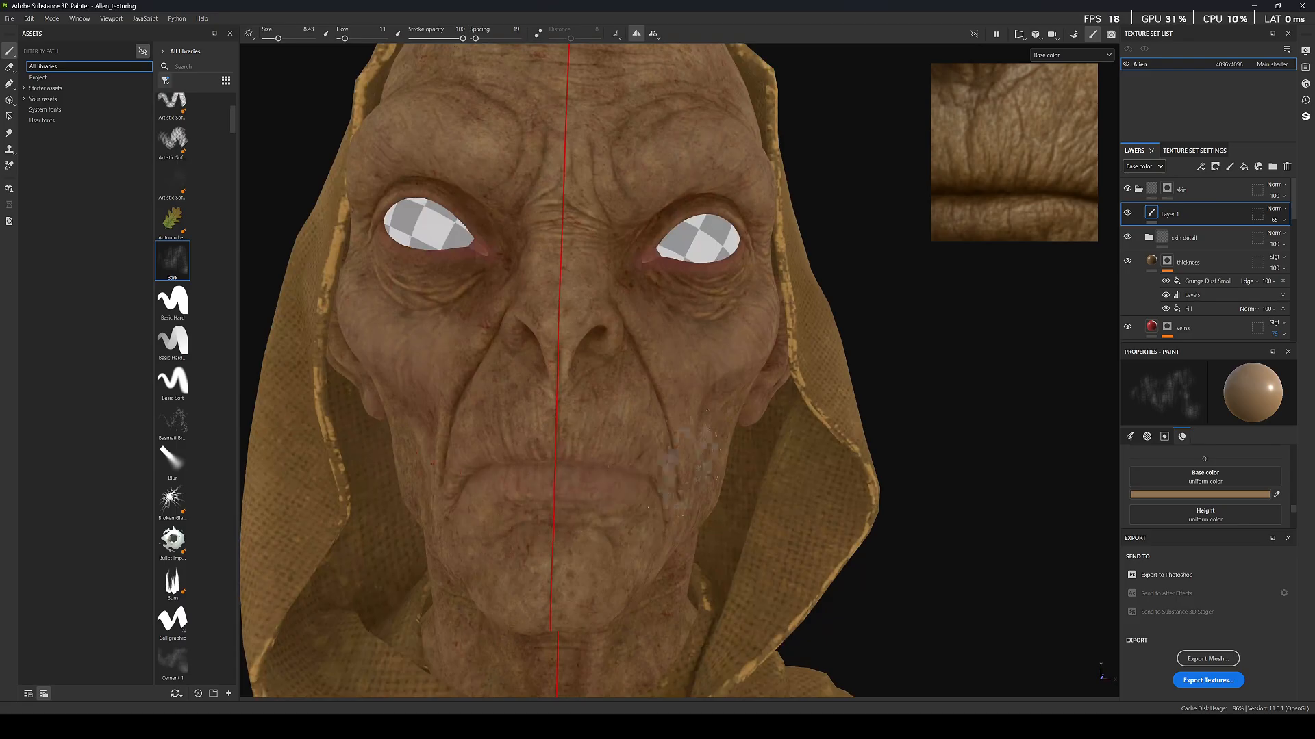
alt+drag(753, 361, 623, 335)
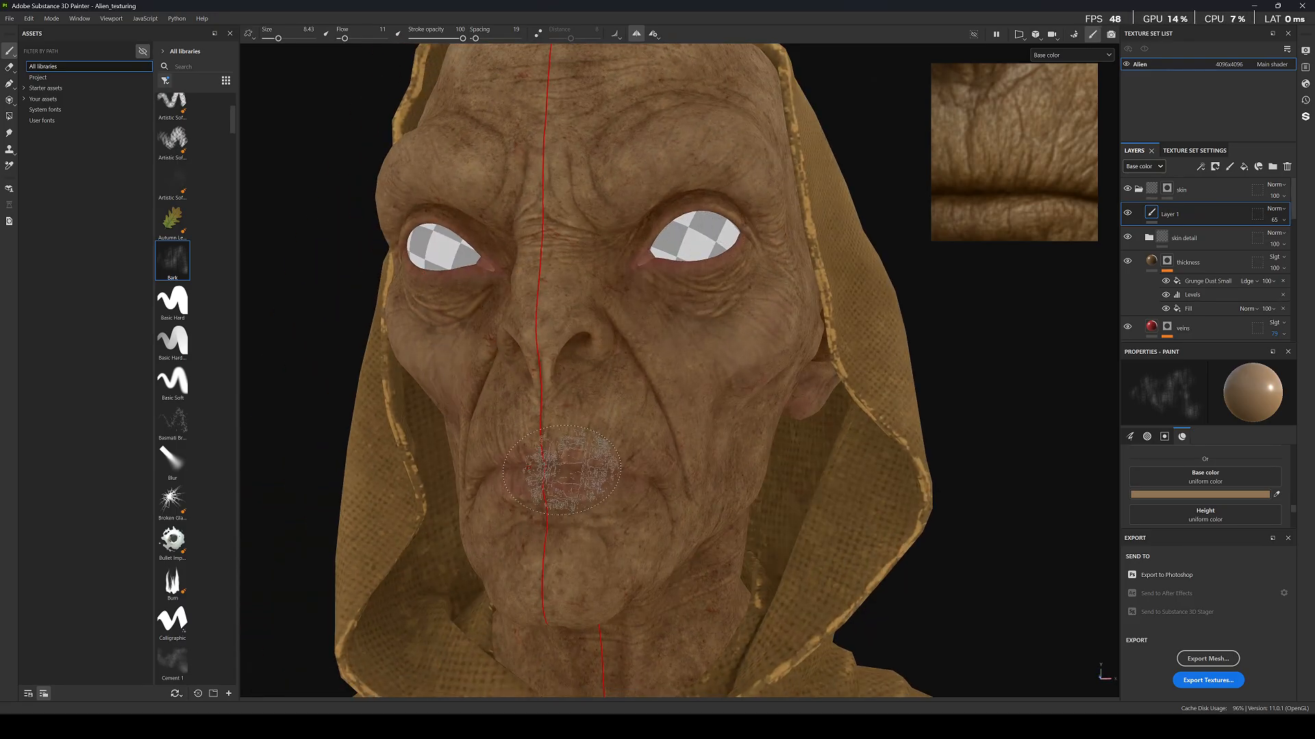
Return the viewport to the full Material display and turn off painting symmetry.
key(m)
alt+drag(561, 470, 661, 452)
scroll(644, 438, down, 6)
alt+drag(588, 357, 581, 301)
scroll(581, 290, up, 4)
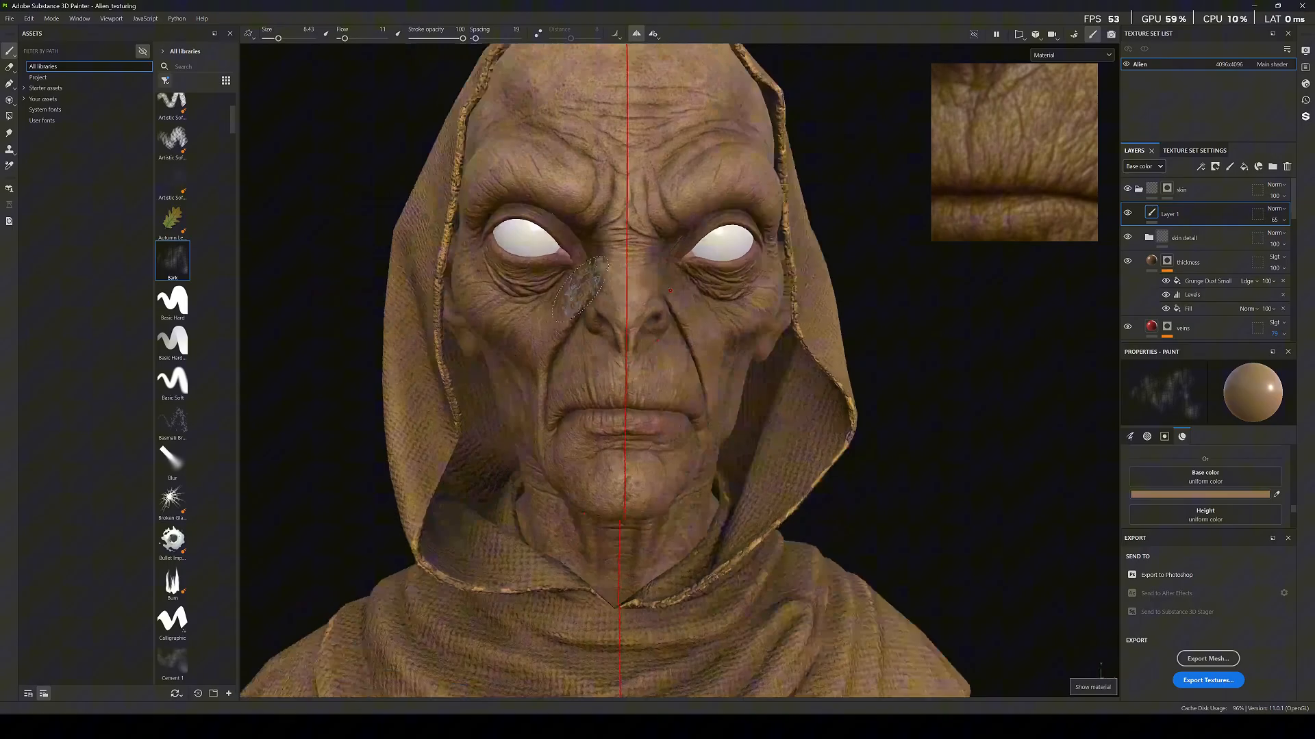
click(638, 34)
Examine the skin material on the mouth and chin up close, and the whole hooded figure from a distance.
scroll(637, 288, down, 6)
alt+drag(671, 329, 562, 239)
scroll(602, 336, up, 6)
scroll(603, 356, up, 3)
scroll(606, 301, down, 8)
scroll(637, 294, up, 8)
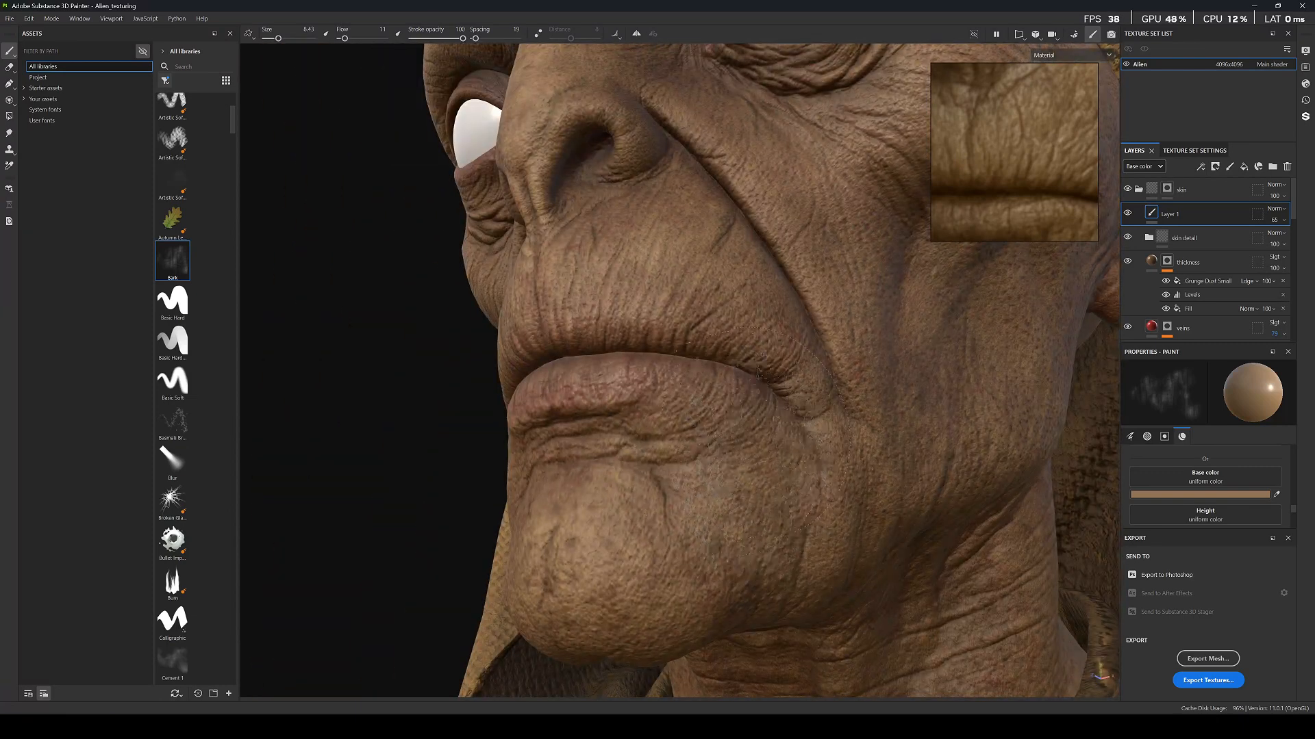
scroll(784, 411, down, 7)
alt+drag(784, 411, 843, 452)
scroll(685, 370, down, 8)
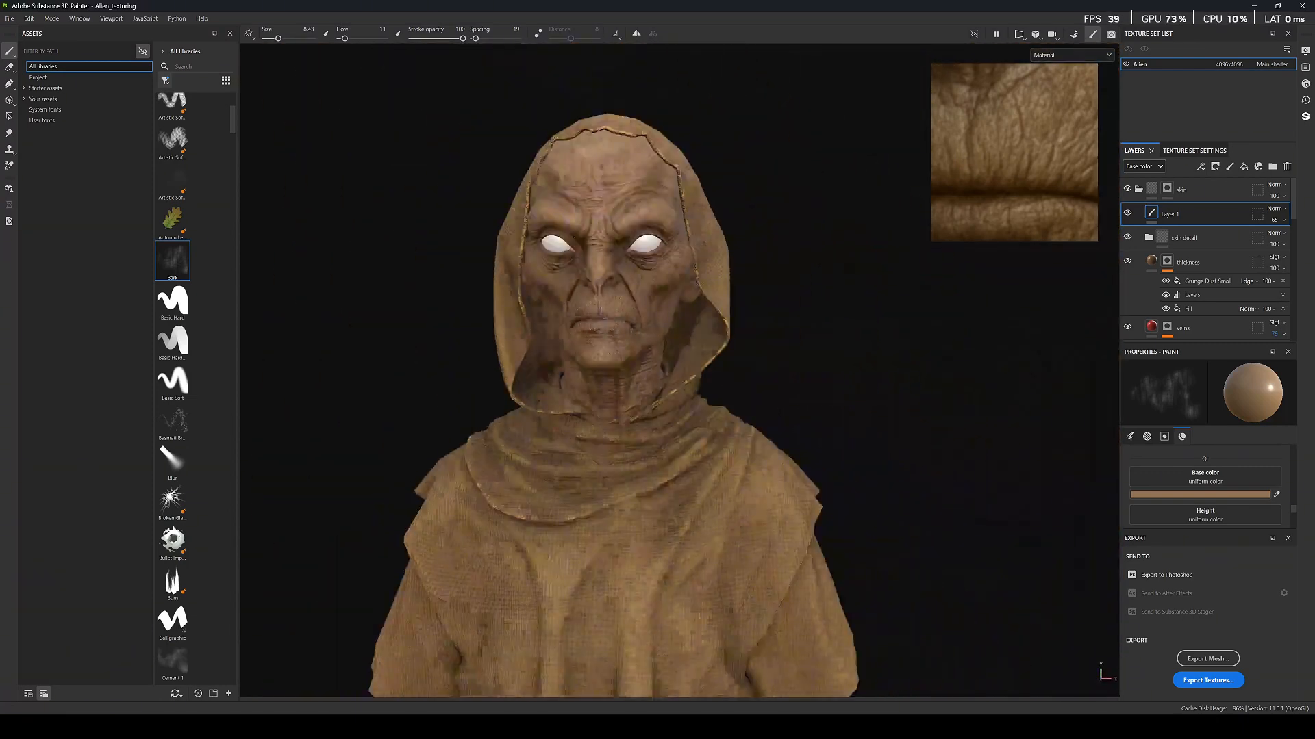
scroll(565, 322, up, 4)
mouse_move(506, 315)
alt+mouse_down()
mouse_move(565, 322)
mouse_move(520, 315)
alt+mouse_up()
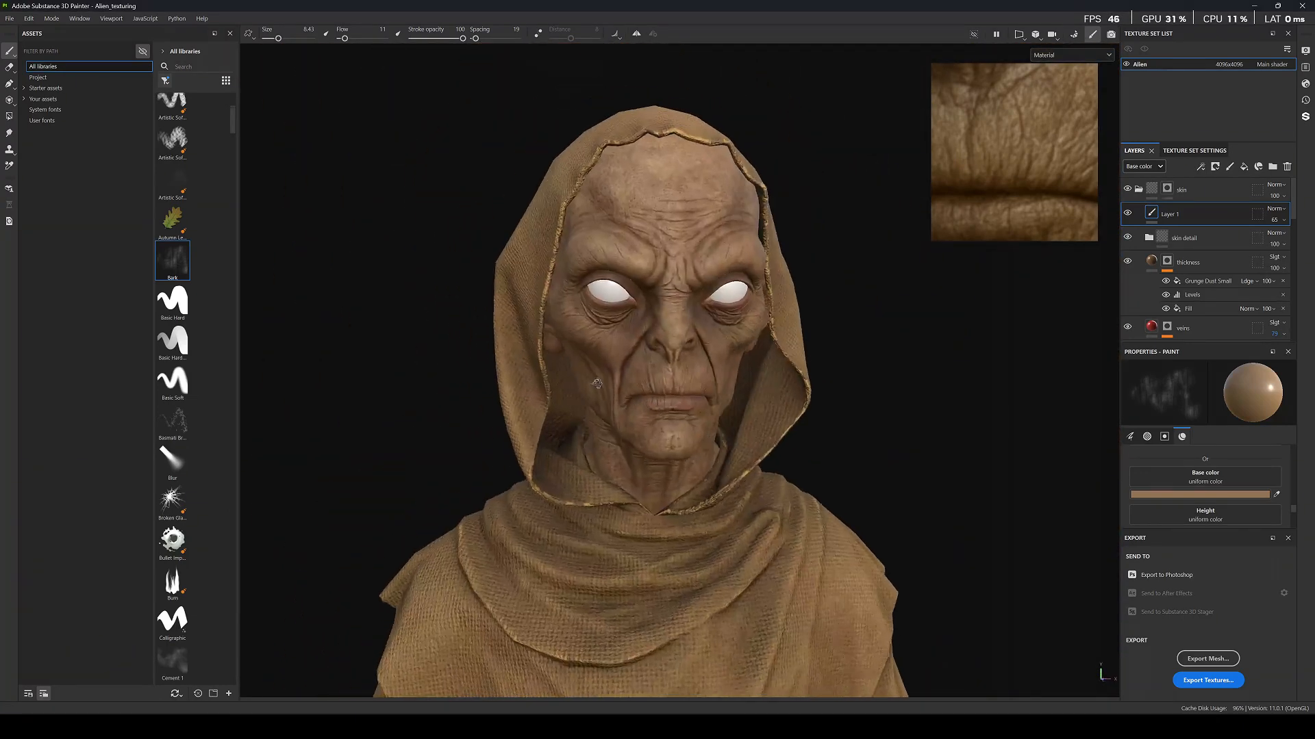
Rename Layer 1 as "skin tones".
scroll(702, 298, up, 5)
scroll(702, 298, up, 6)
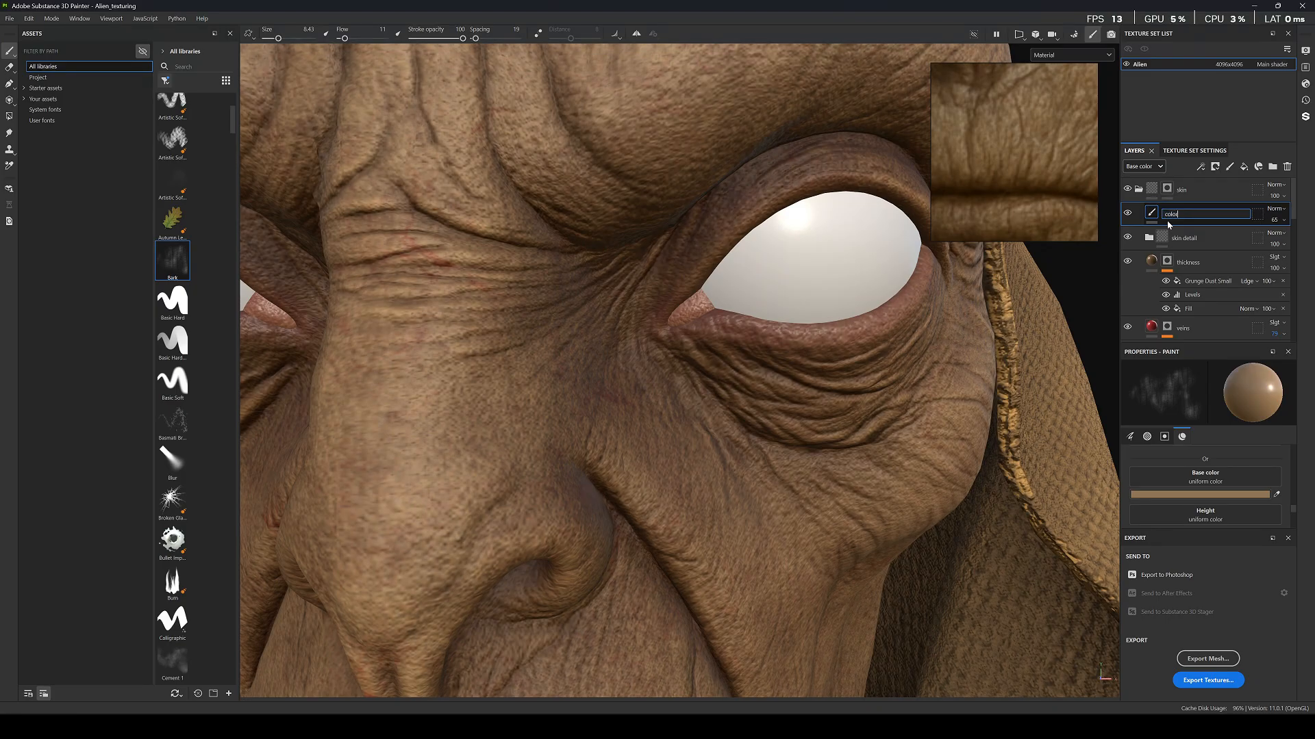
key(Return)
alt+drag(705, 350, 686, 360)
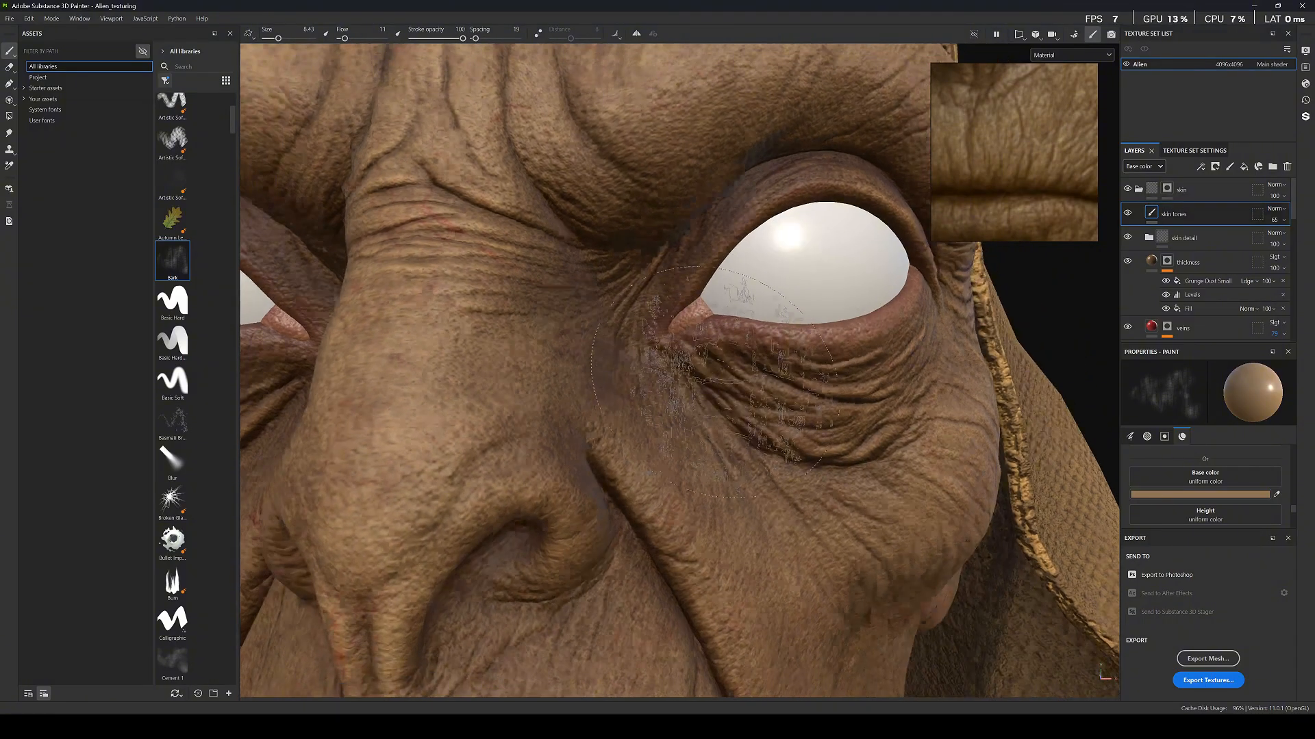
Set the skin tones layer's Base color blend mode to Soft light and check the face.
scroll(719, 384, down, 5)
click(1278, 209)
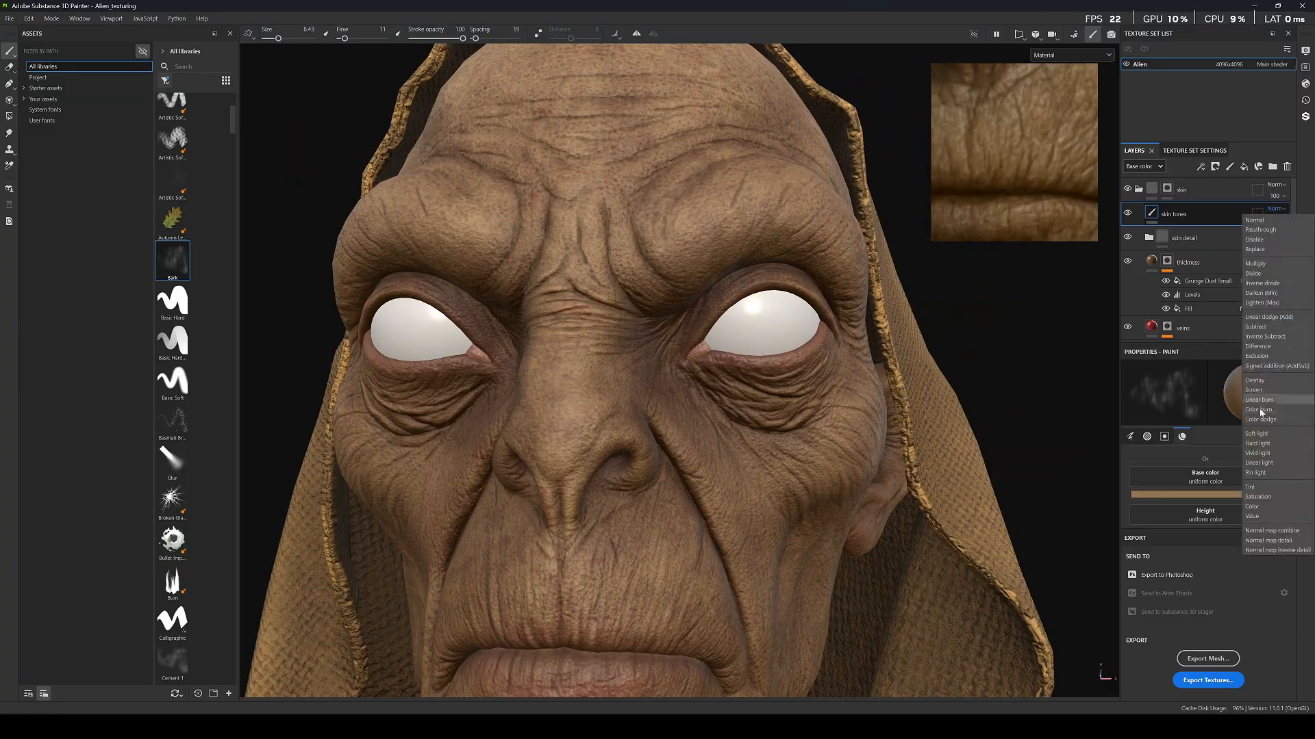
click(1264, 434)
scroll(763, 325, up, 2)
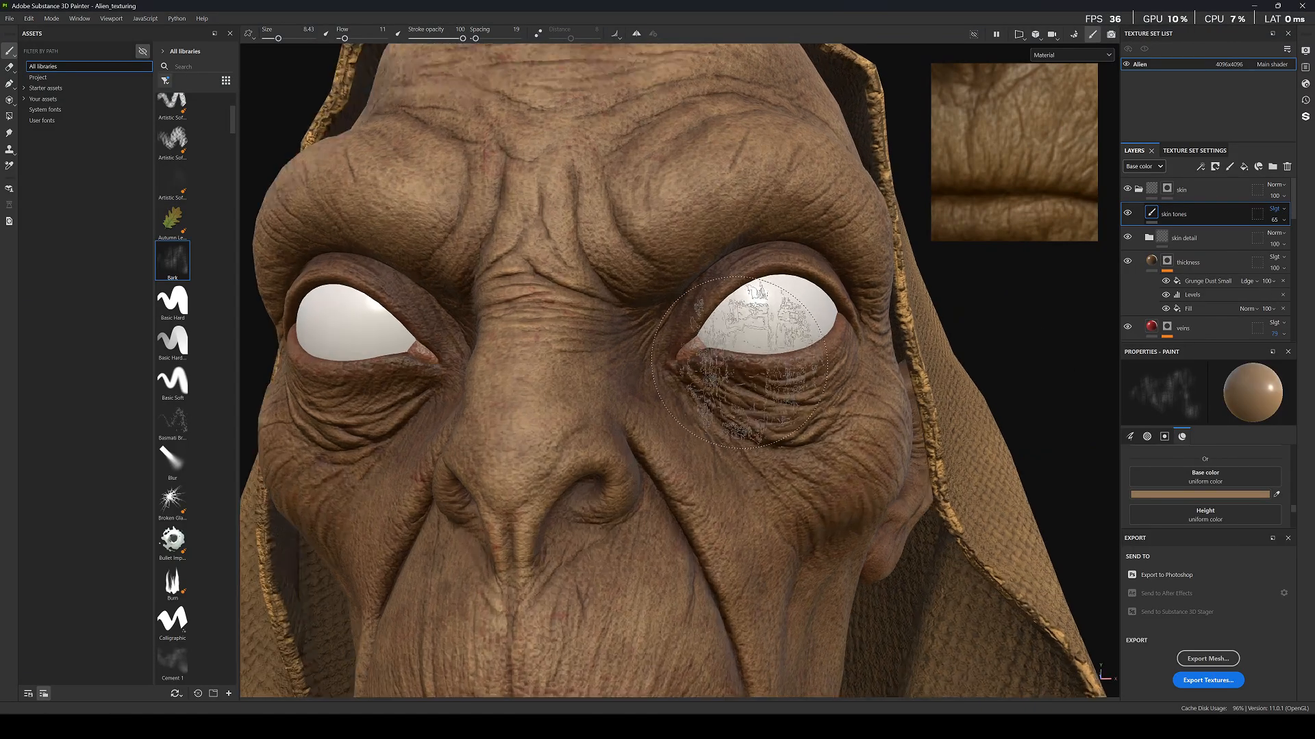
scroll(767, 329, down, 5)
alt+drag(770, 353, 796, 378)
Set the brush's base color to a pale cream for lightening parts of the skin.
click(1157, 495)
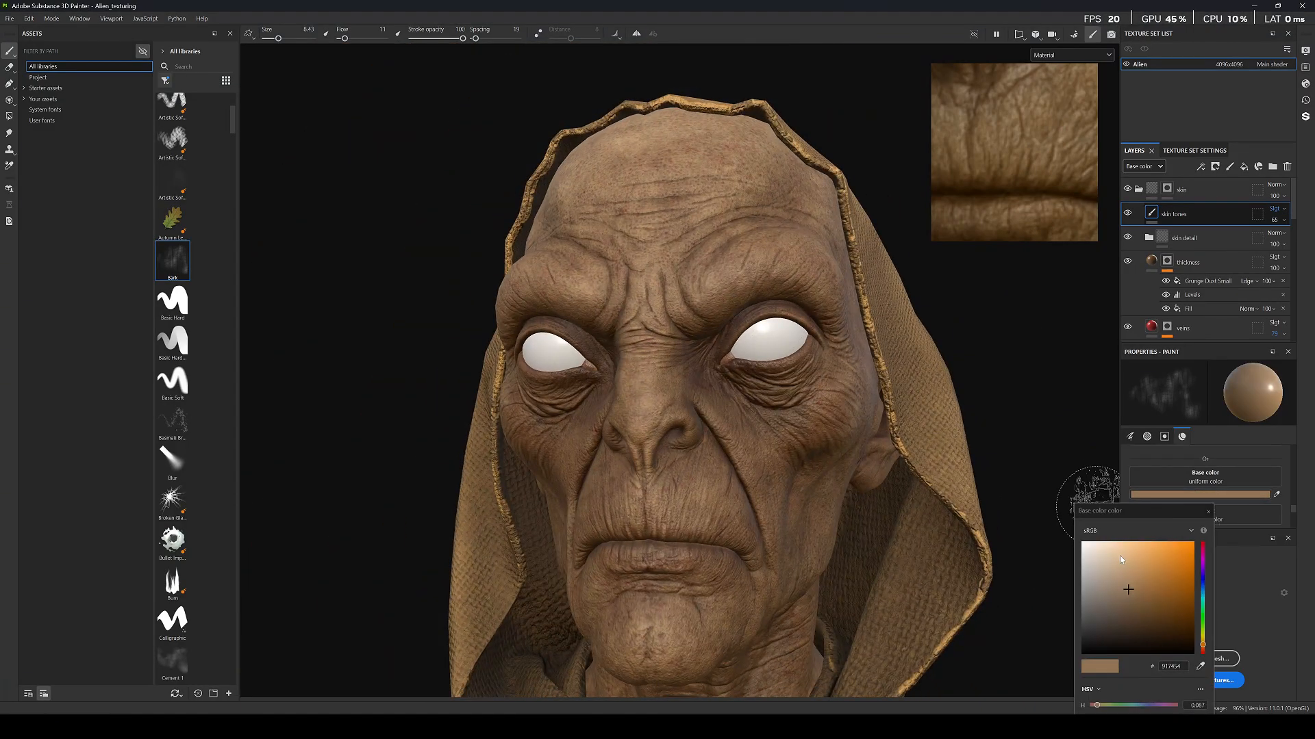
click(1123, 546)
drag(1123, 547, 1123, 548)
scroll(716, 364, up, 3)
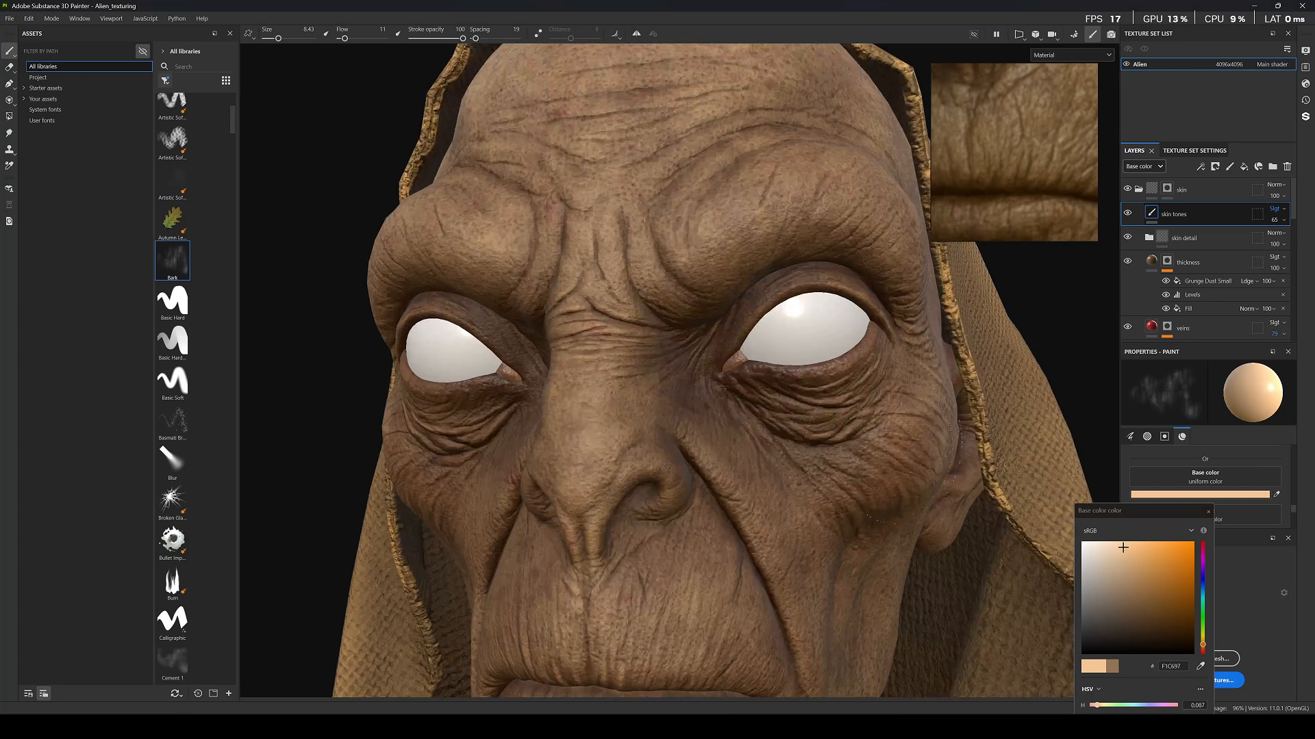
click(1100, 546)
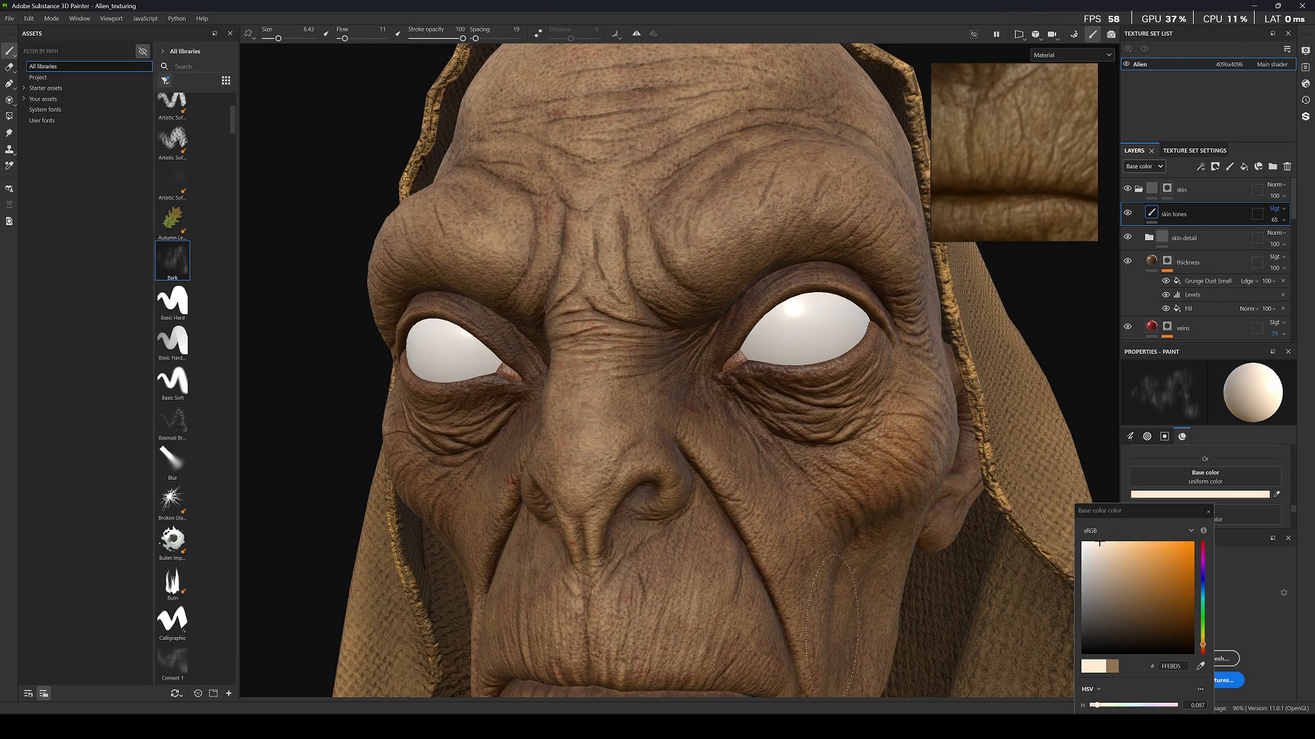
Switch the viewport to the Base color channel and turn on painting symmetry.
scroll(611, 320, down, 5)
alt+drag(479, 327, 541, 334)
scroll(538, 334, up, 4)
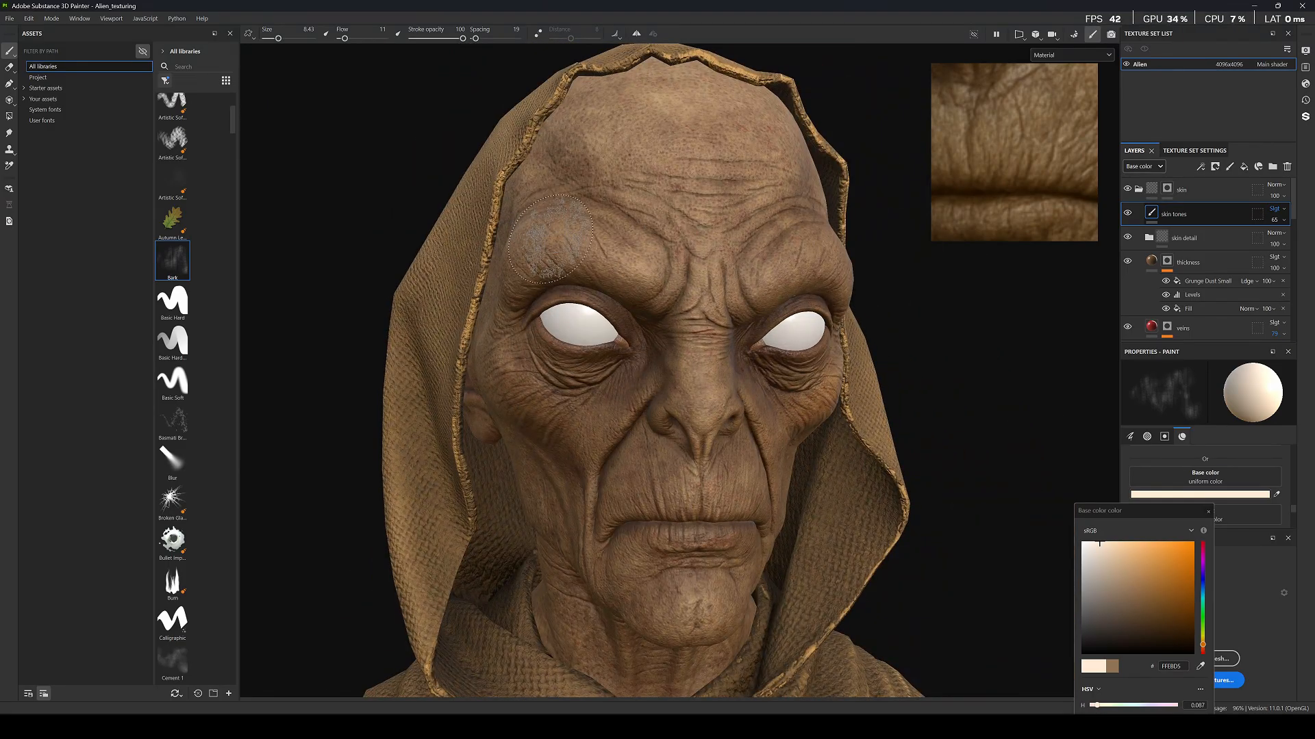
alt+drag(569, 198, 614, 195)
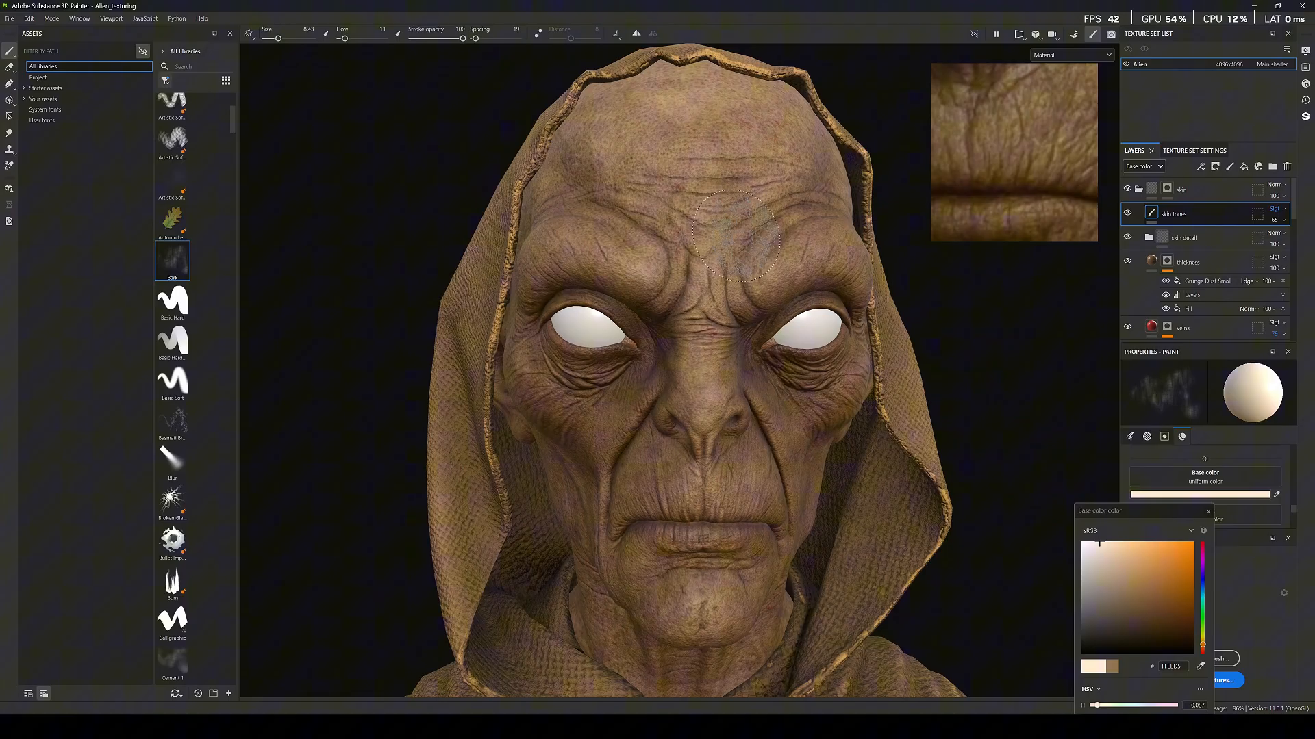
key(c)
click(636, 33)
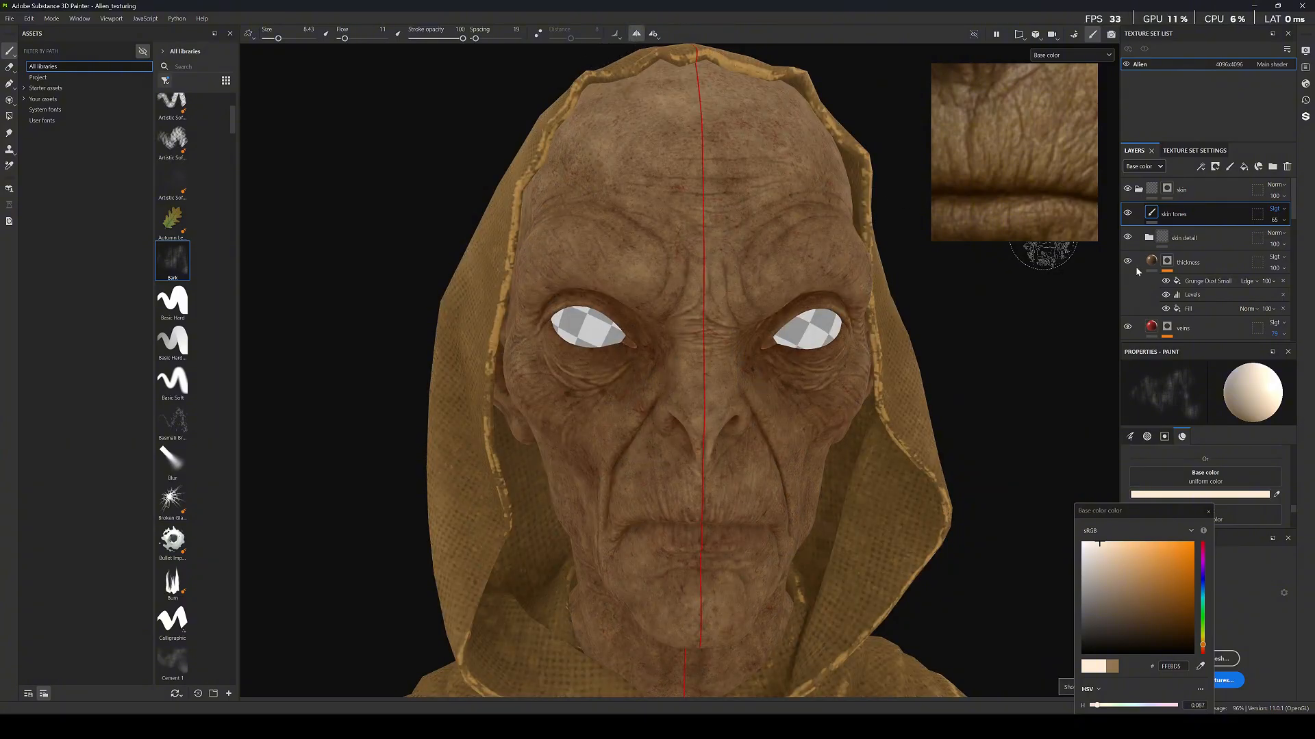
scroll(842, 404, up, 4)
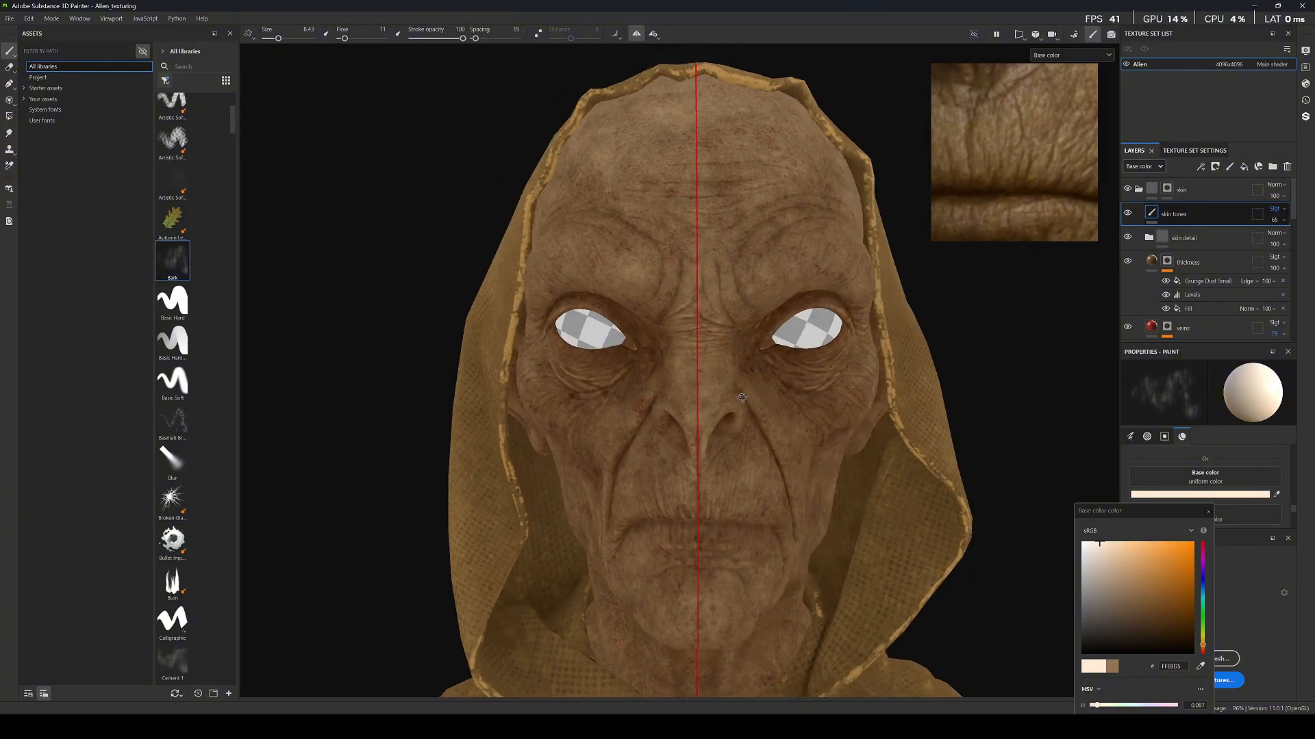
Lighten the brush's base color to near-white cream FEF2E5 and paint soft highlights on the cheeks and face.
click(1092, 544)
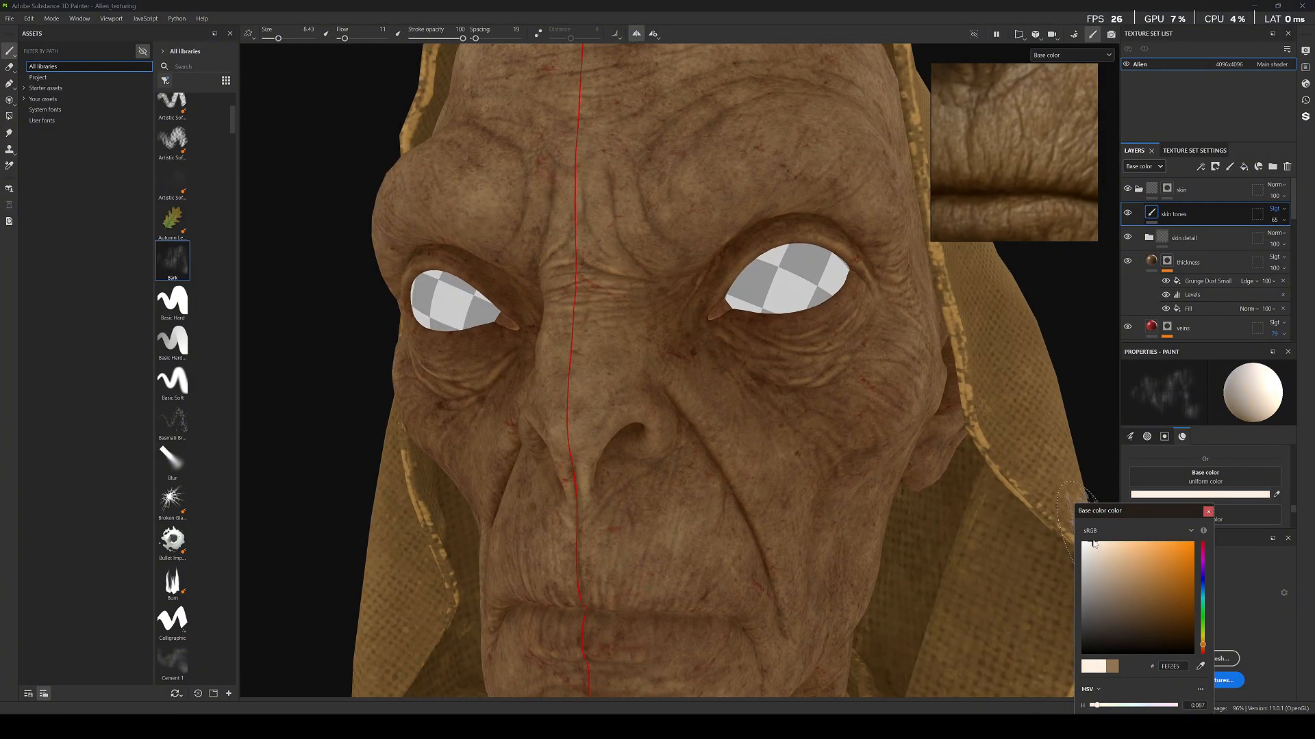
mouse_move(836, 407)
mouse_down()
mouse_move(868, 397)
mouse_move(579, 544)
mouse_up()
mouse_move(548, 497)
alt+mouse_down()
mouse_move(592, 298)
mouse_move(582, 341)
mouse_move(695, 314)
alt+mouse_up()
alt+drag(669, 360, 665, 295)
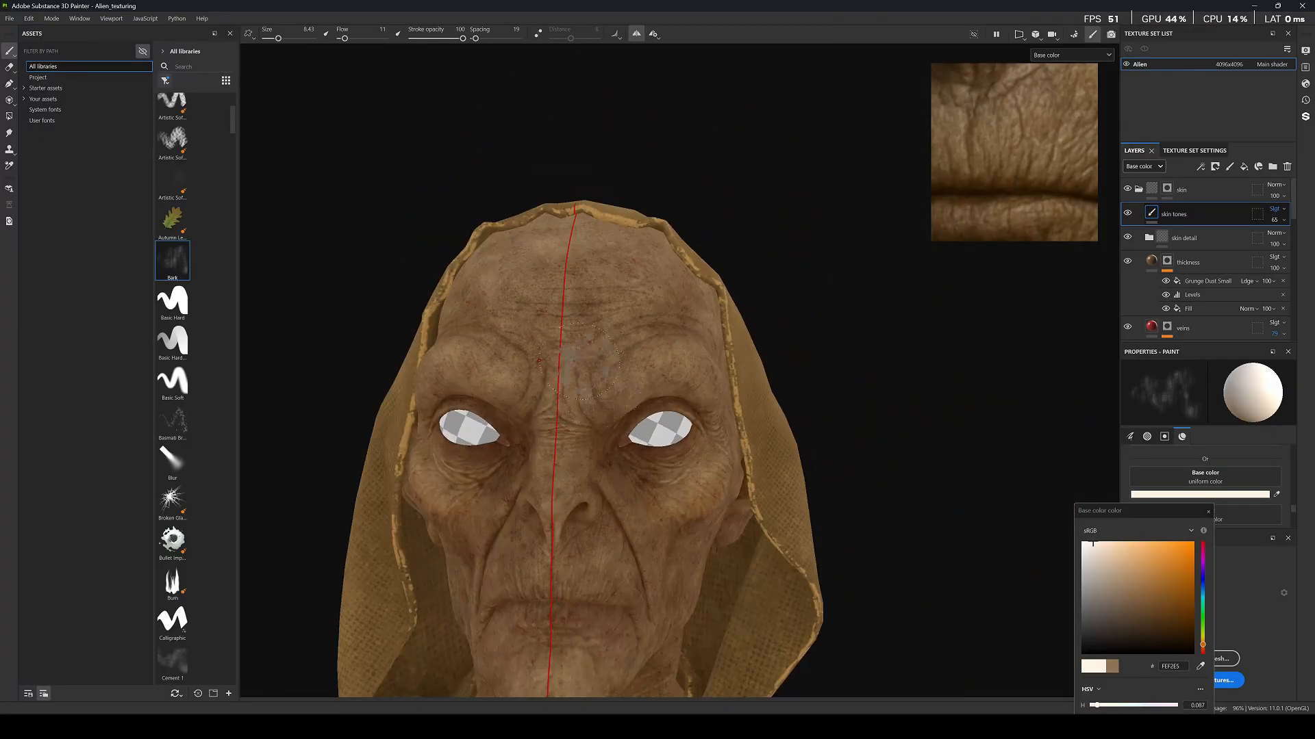
alt+right_drag(666, 294, 794, 500)
alt+drag(794, 500, 746, 479)
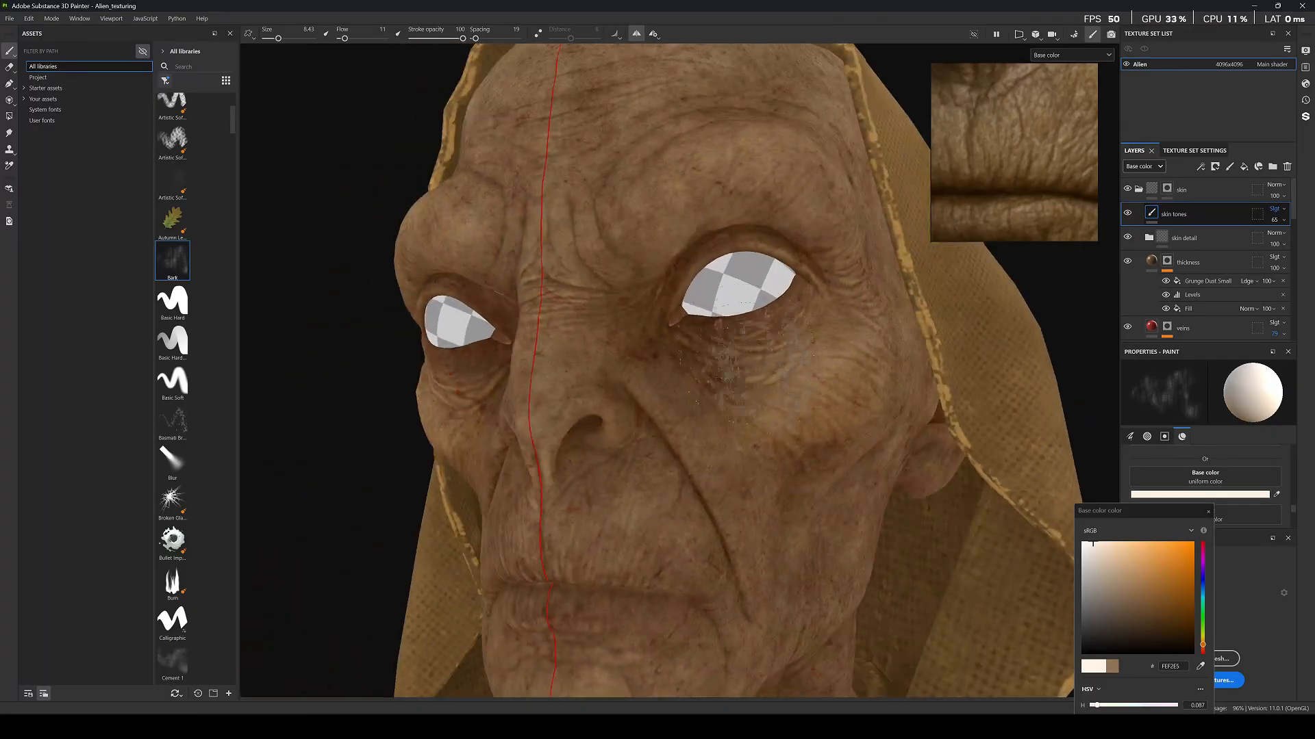
Shift the brush color's hue to pale peach FFECE4 and tint the skin around the eyes and cheeks.
drag(1200, 652, 1202, 649)
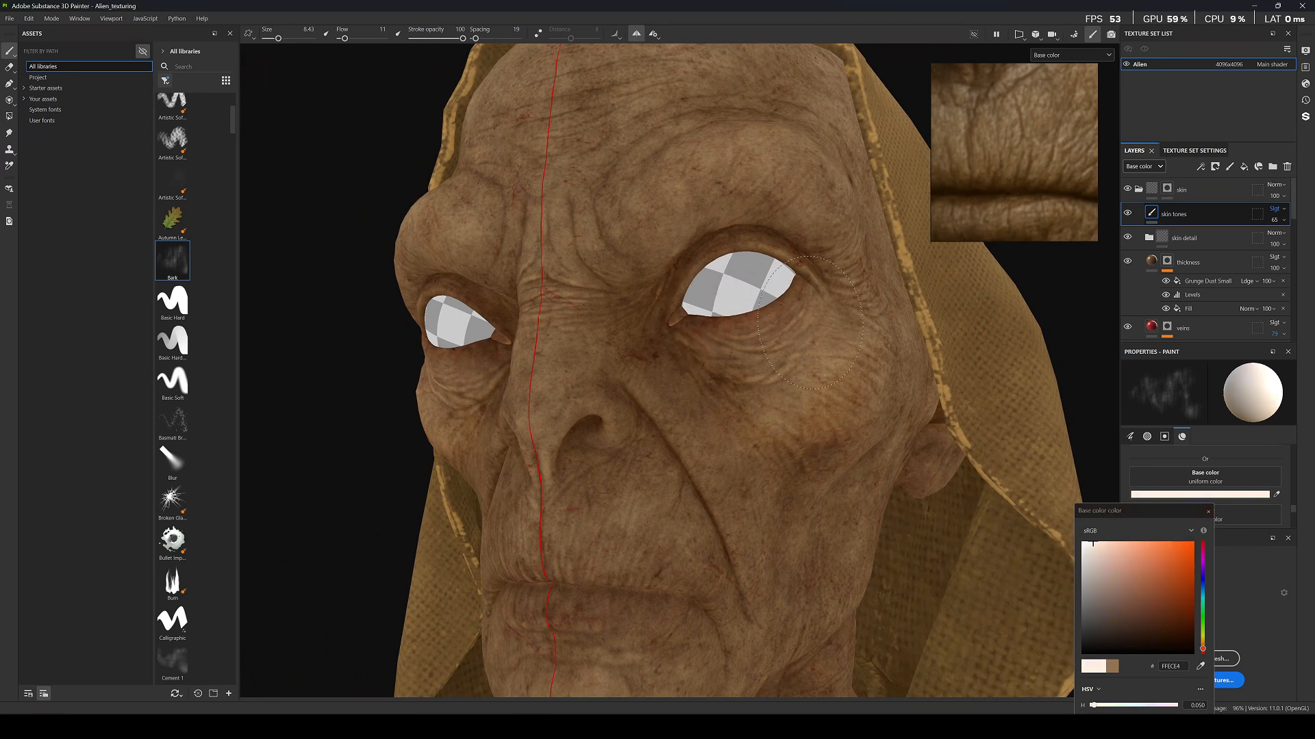
mouse_move(657, 366)
alt+mouse_down()
mouse_move(627, 357)
mouse_move(637, 351)
alt+mouse_up()
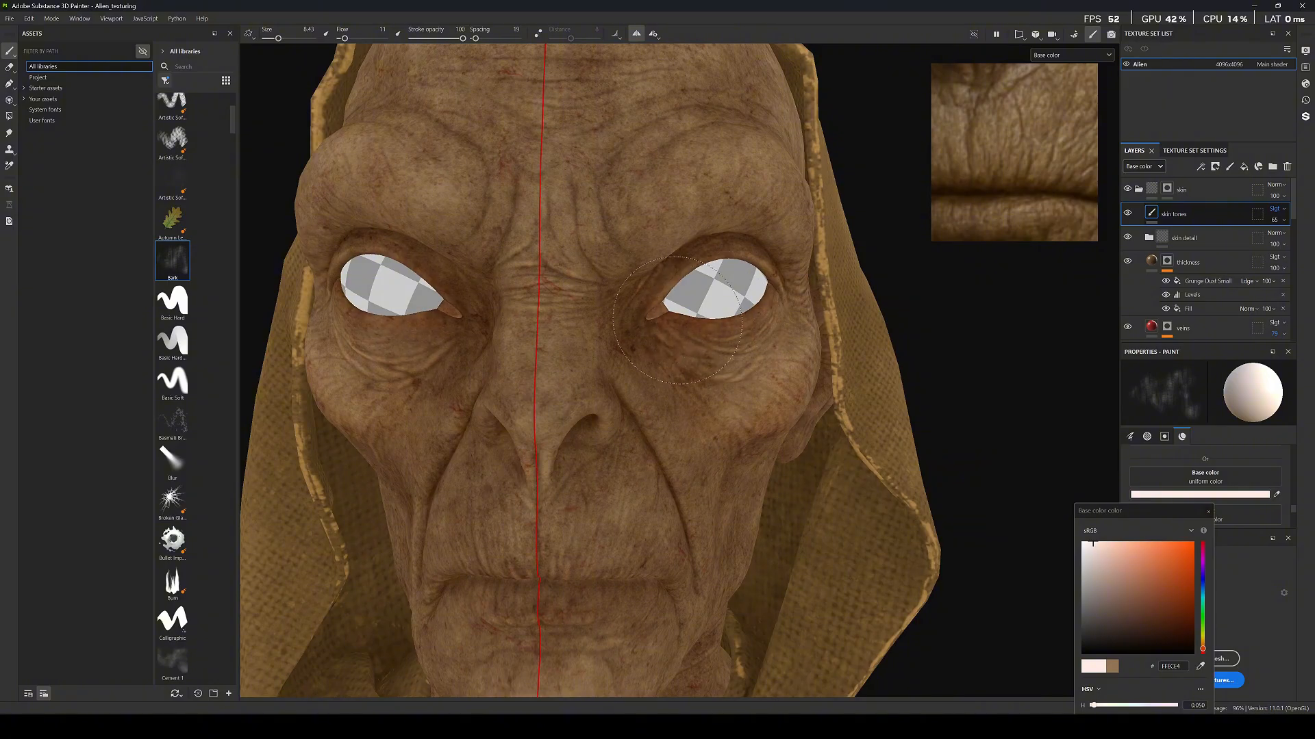
mouse_move(647, 318)
alt+right_down()
mouse_move(388, 332)
mouse_move(518, 327)
alt+right_up()
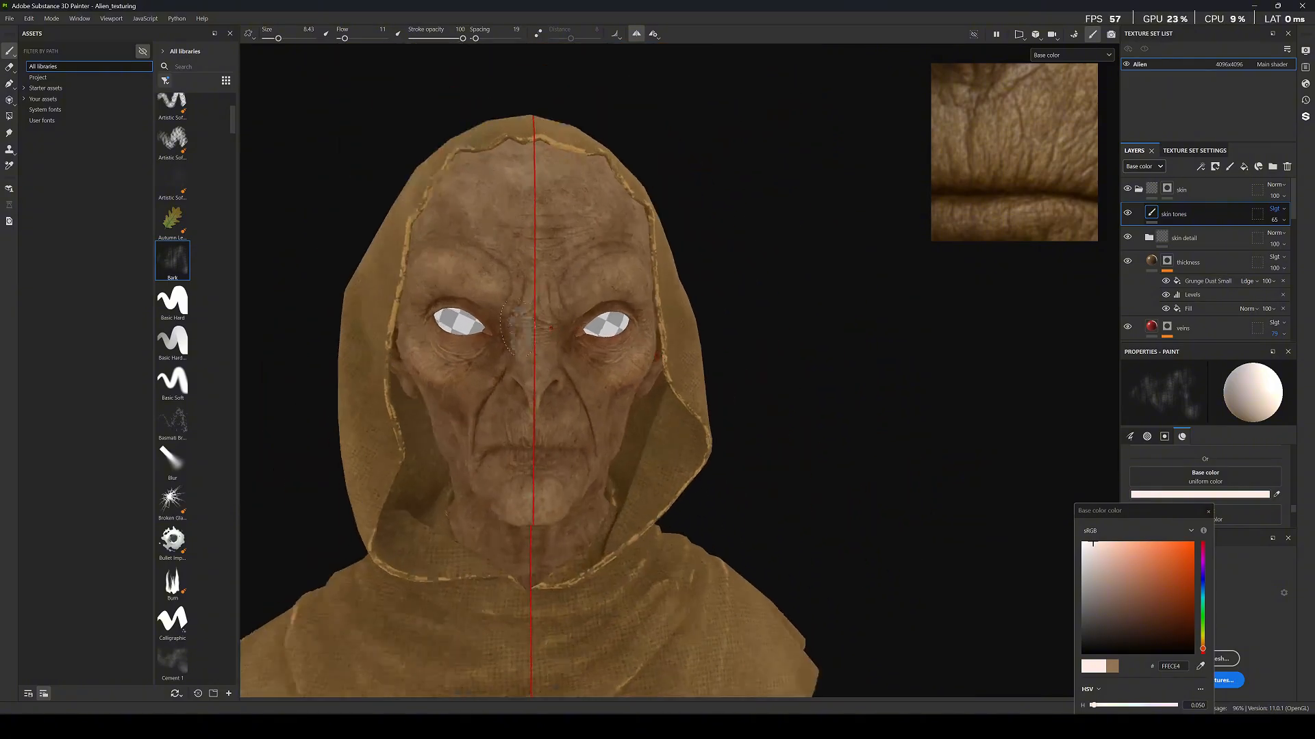
alt+middle_drag(519, 327, 600, 334)
mouse_move(600, 334)
alt+right_down()
mouse_move(622, 372)
mouse_move(641, 374)
mouse_move(596, 368)
mouse_move(638, 356)
mouse_move(579, 565)
alt+right_up()
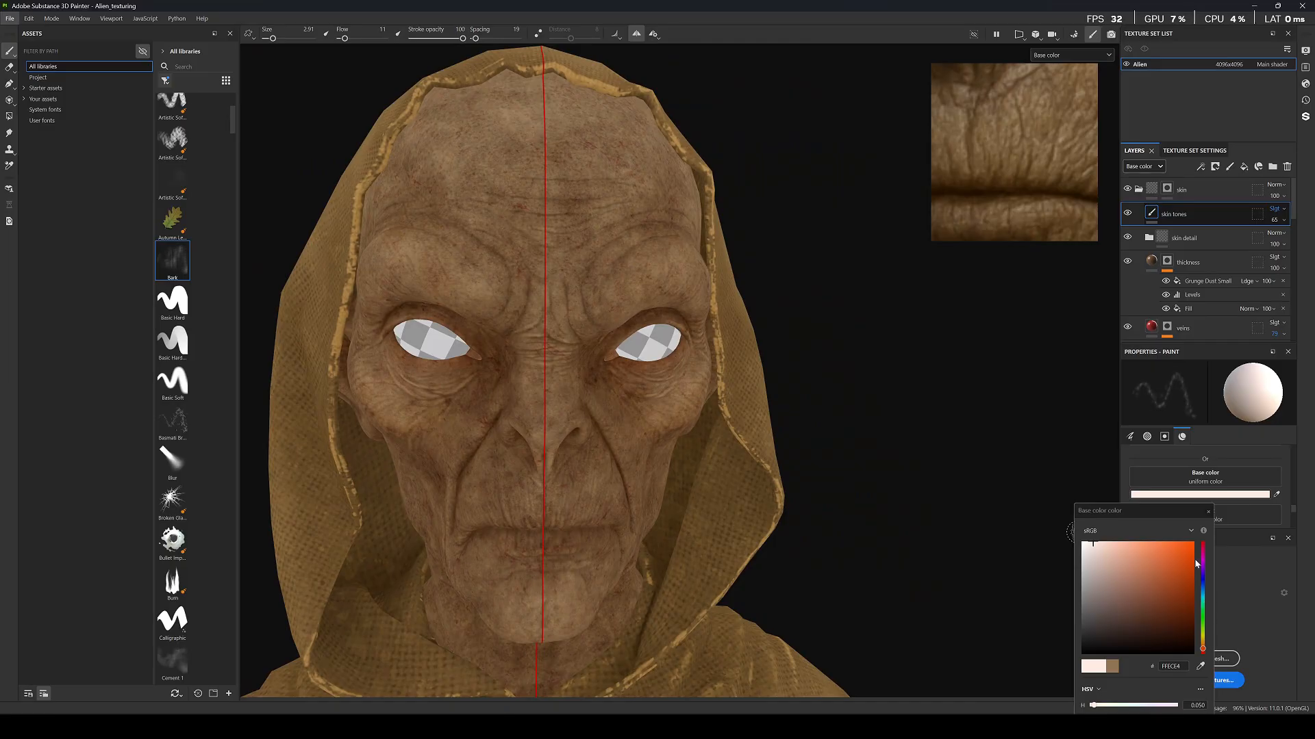
Try a light pink tint on the lips with the smaller brush, and undo the stroke.
drag(1200, 563, 1202, 547)
click(1123, 543)
alt+drag(567, 582, 545, 459)
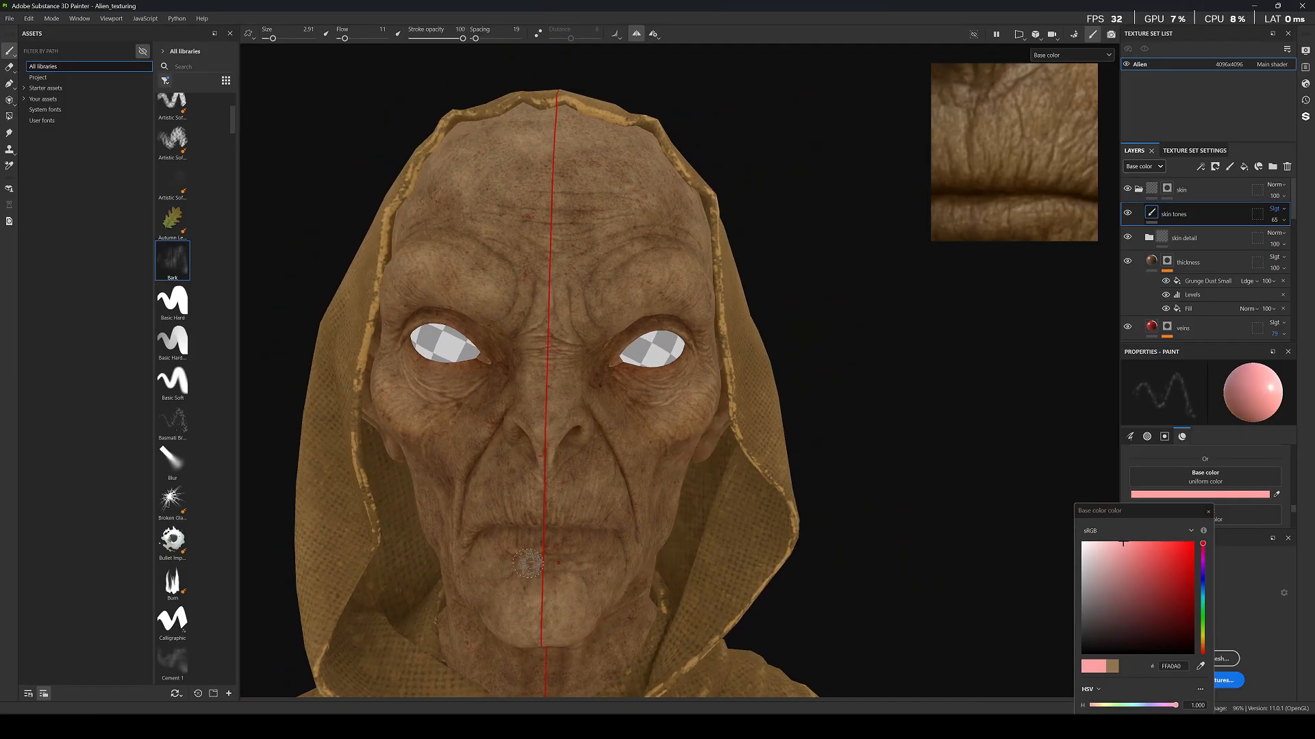
mouse_move(481, 550)
alt+right_down()
mouse_move(551, 509)
mouse_move(622, 520)
alt+right_up()
key(ctrl+z)
Change the brush color to light magenta pink, lower the flow to 3, and tint the lips.
click(1200, 561)
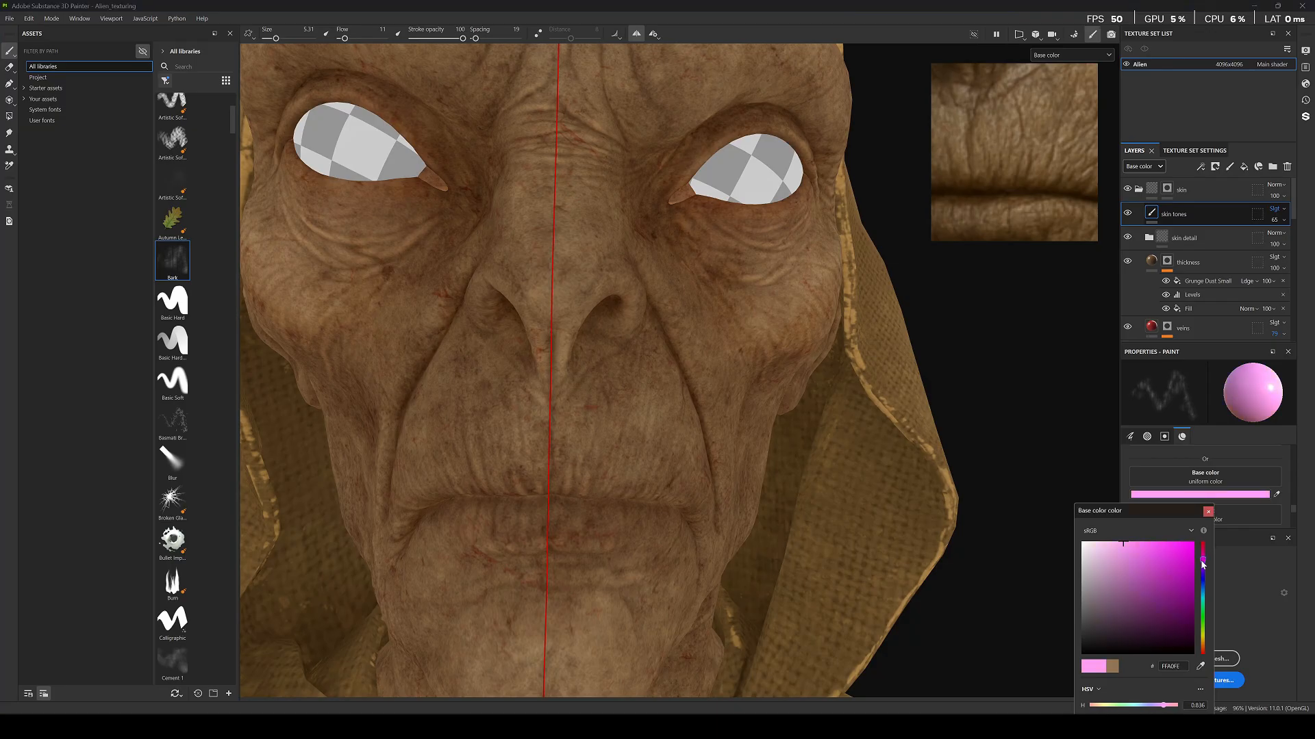
click(565, 505)
key(ctrl+z)
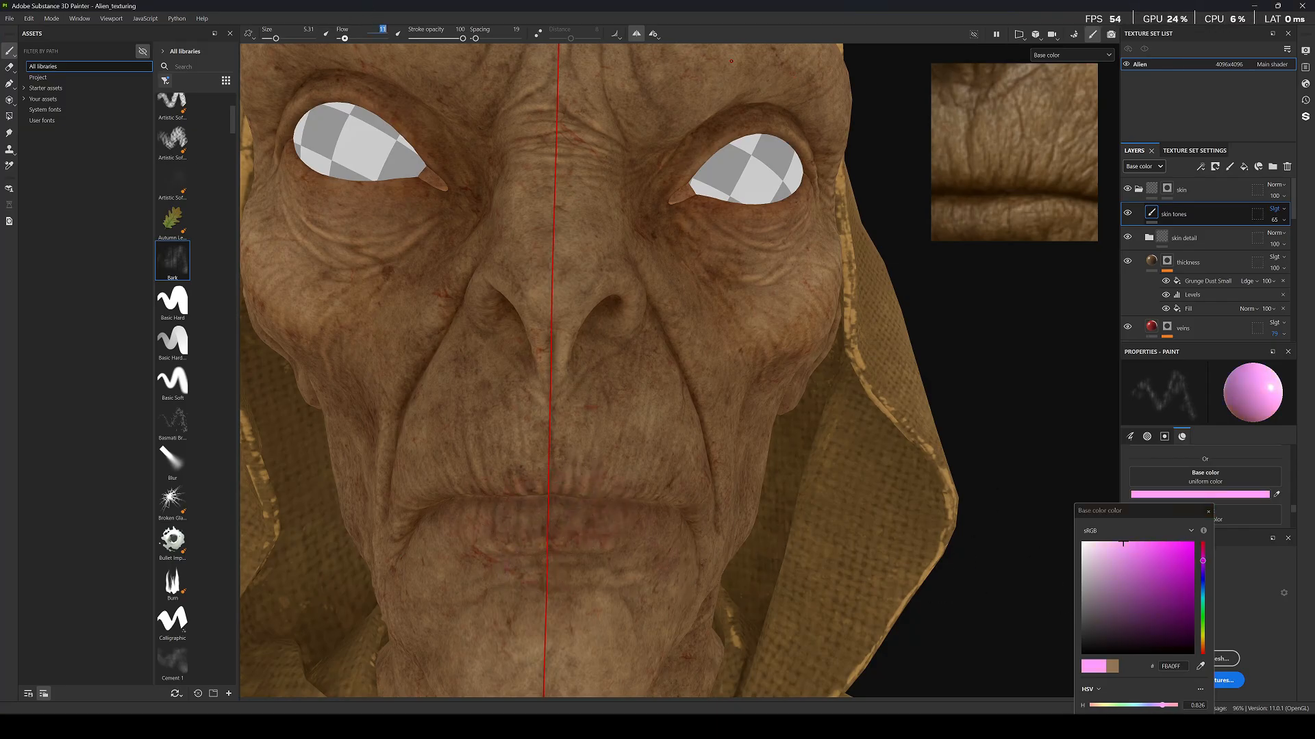
key(Return)
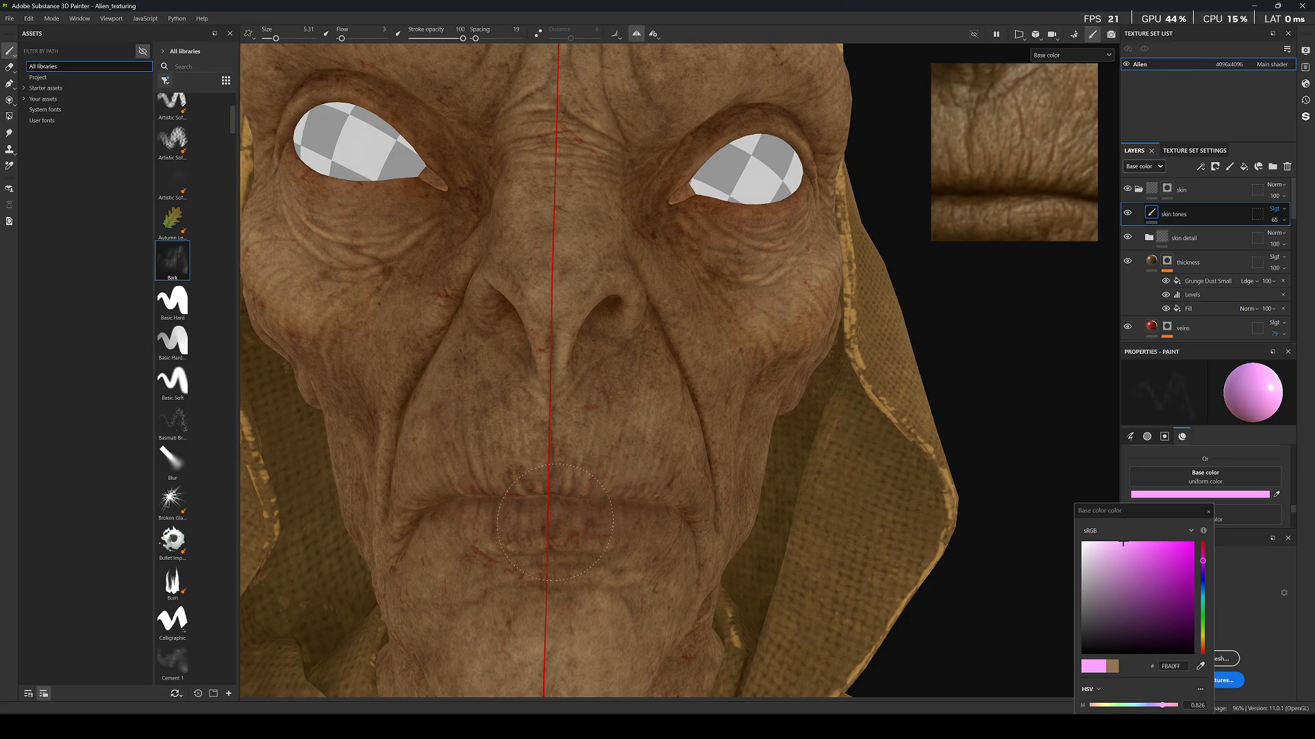
mouse_move(580, 524)
alt+mouse_down()
mouse_move(576, 474)
mouse_move(574, 491)
alt+mouse_up()
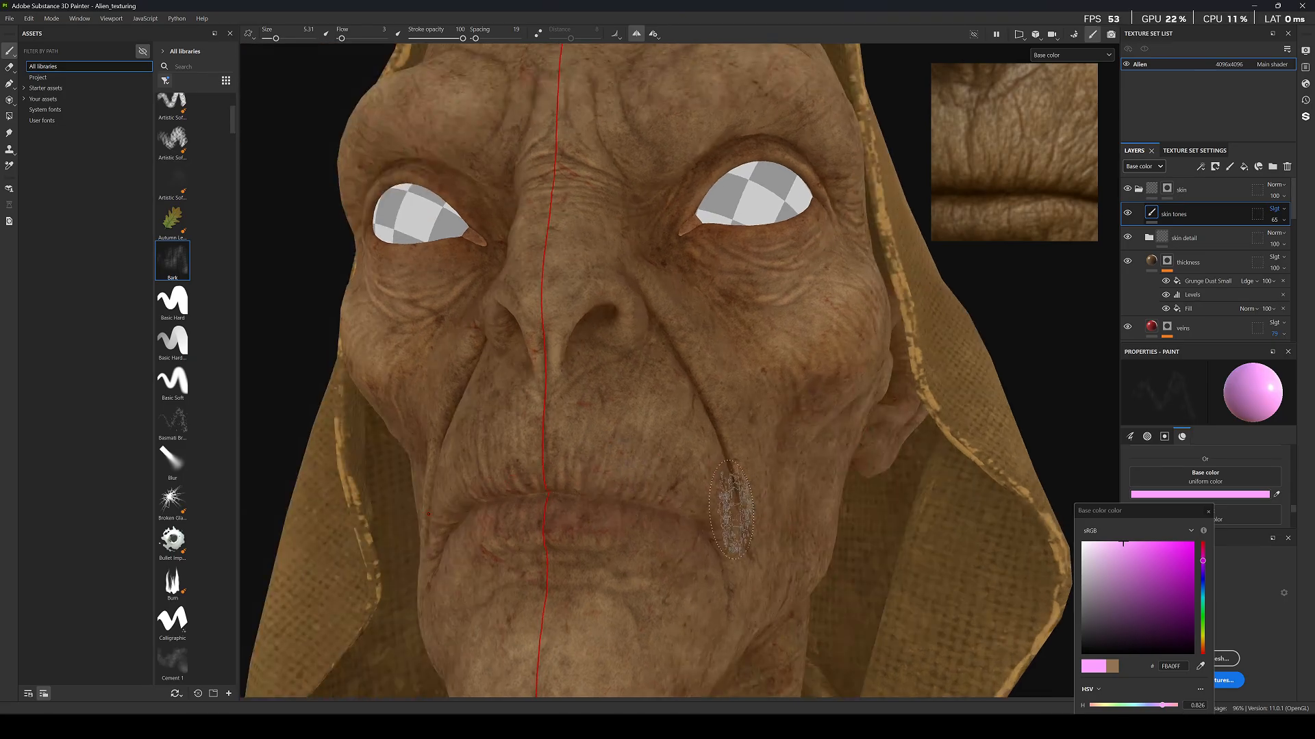
Paint the light magenta tint over the wrinkled bags under the eyes.
alt+right_drag(438, 281, 383, 308)
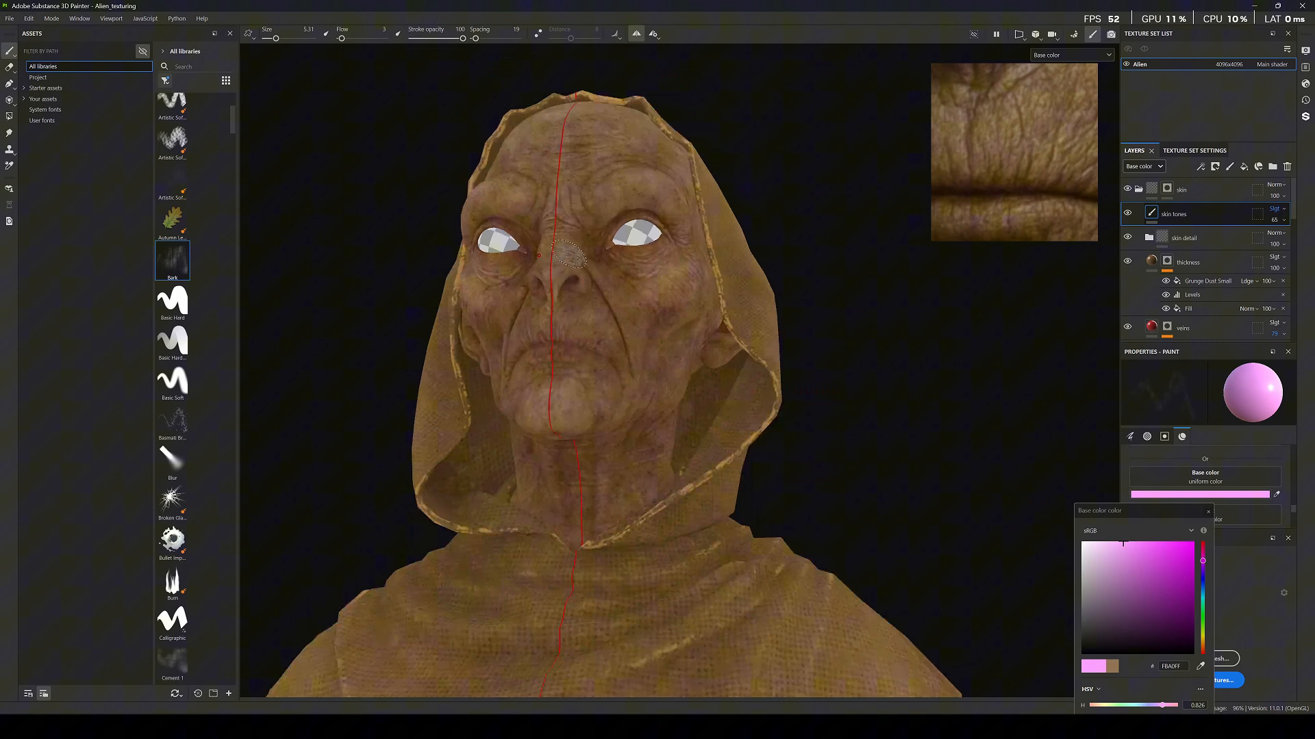
alt+drag(480, 274, 547, 294)
alt+right_drag(548, 295, 614, 230)
alt+drag(614, 229, 656, 249)
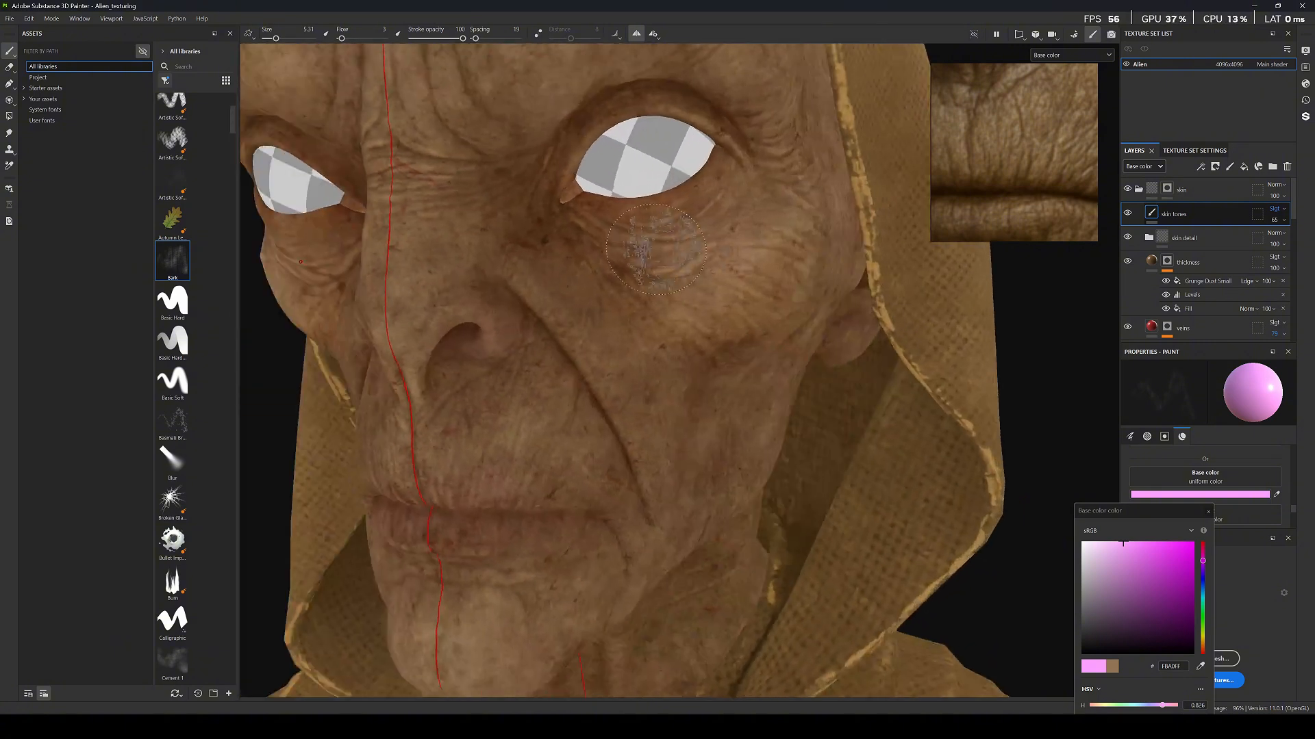
mouse_move(727, 210)
mouse_down()
mouse_move(630, 260)
mouse_move(633, 291)
mouse_up()
alt+right_drag(634, 291, 452, 314)
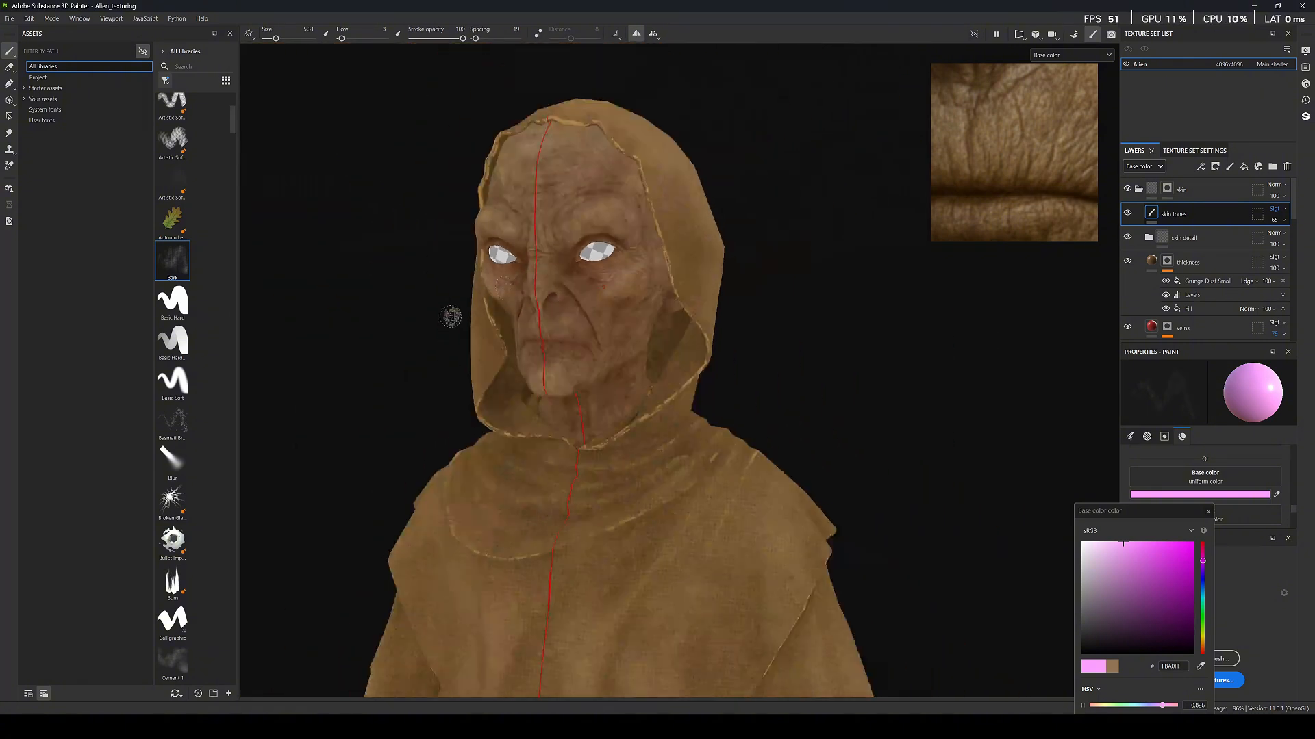
alt+drag(452, 314, 510, 301)
mouse_move(510, 301)
alt+right_down()
mouse_move(545, 267)
mouse_move(660, 284)
alt+right_up()
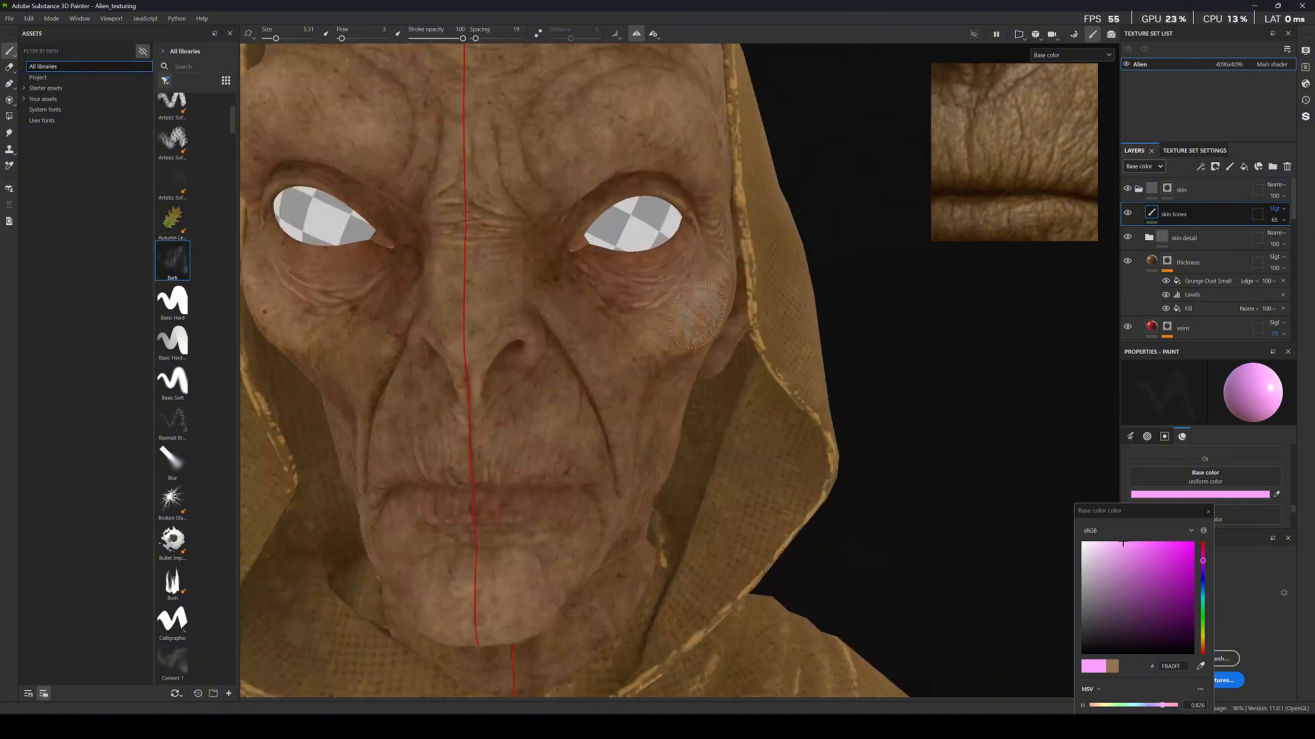
Change the brush color to light violet CCA0FF and add purple tones under the eyes.
click(1203, 570)
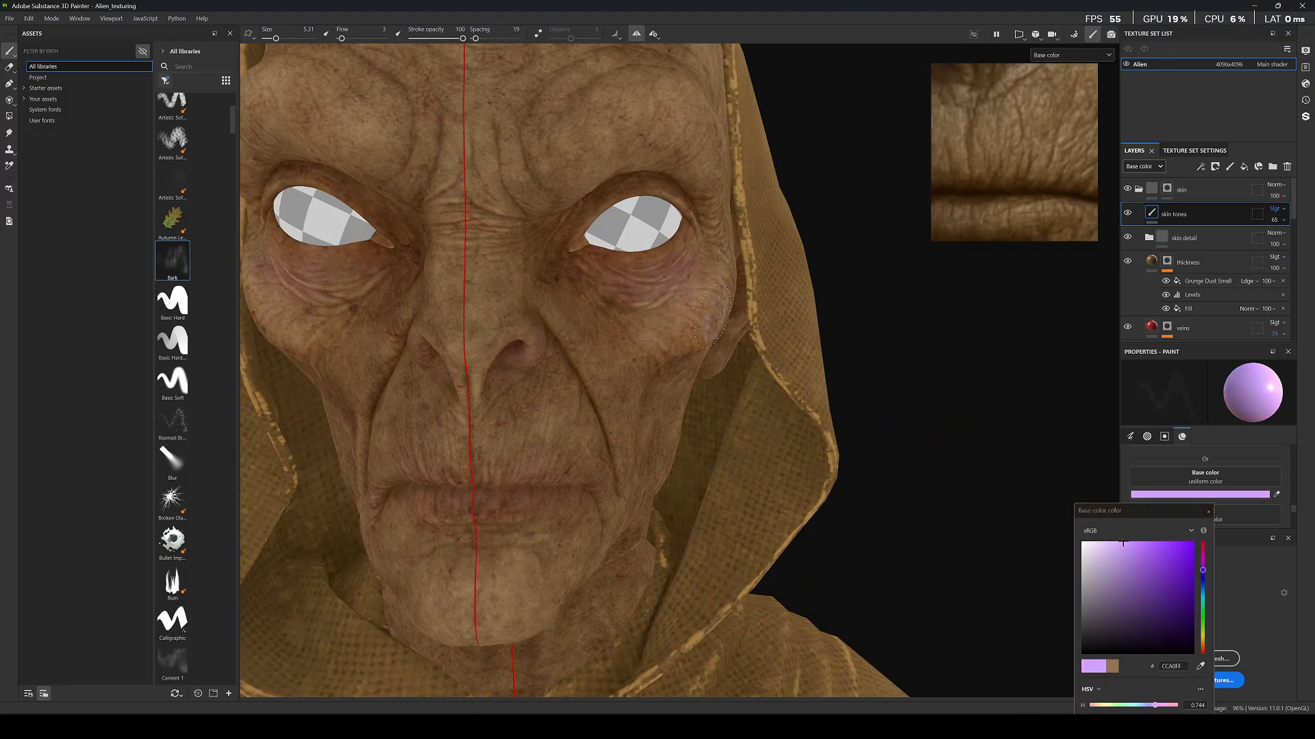
alt+right_drag(712, 329, 596, 301)
alt+drag(595, 301, 506, 196)
alt+right_drag(507, 195, 644, 212)
alt+drag(644, 212, 534, 230)
Darken the brush color to a muted violet and paint subtle purple variation on the face.
click(1111, 564)
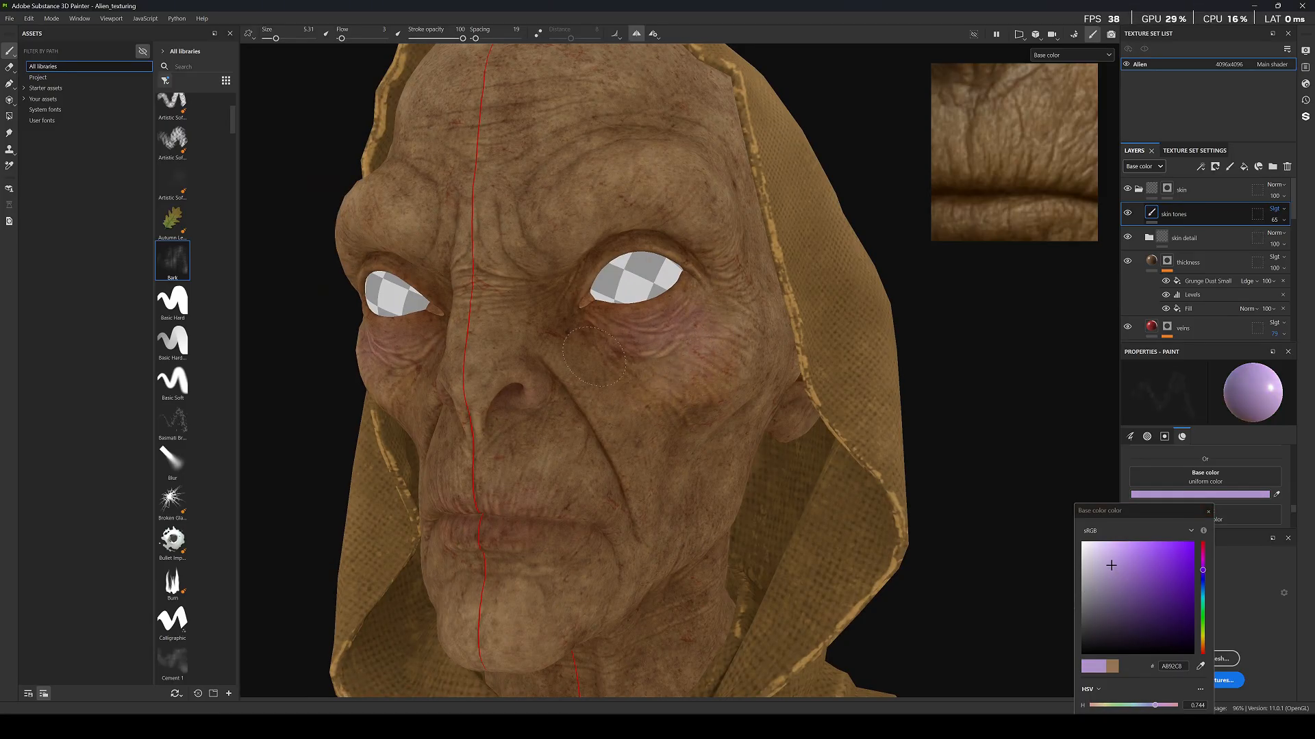
alt+right_drag(574, 356, 459, 328)
alt+drag(459, 329, 524, 322)
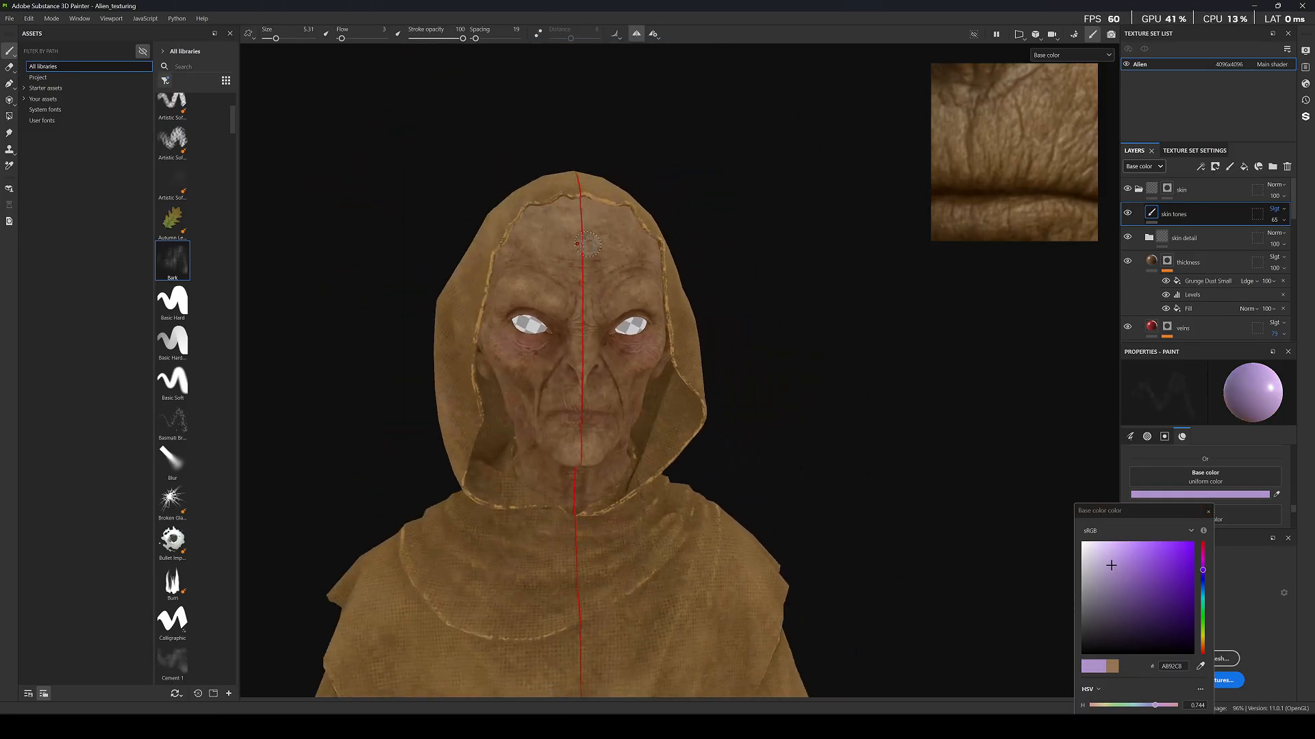
alt+right_drag(524, 322, 630, 349)
alt+drag(629, 349, 596, 328)
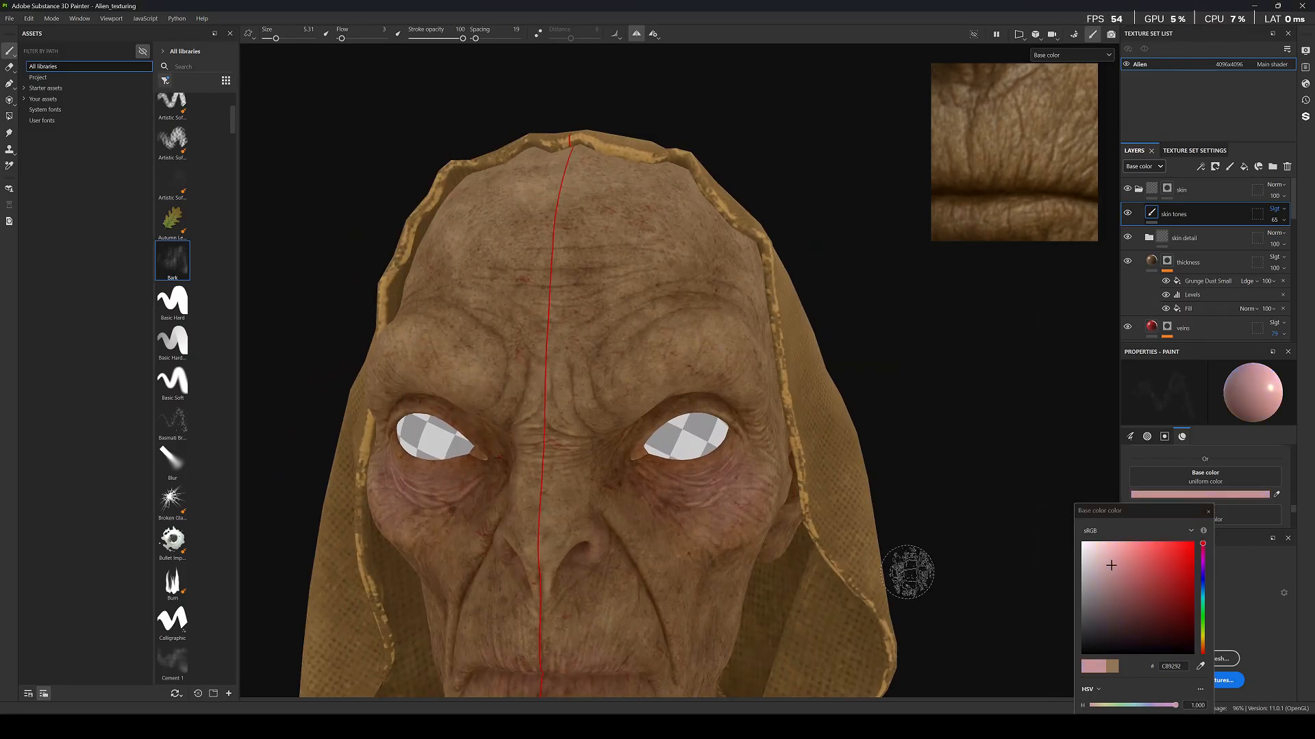
Set the brush color to light pink FFA7A7 and add reddish tones around the eyes and on the cheeks.
click(1120, 543)
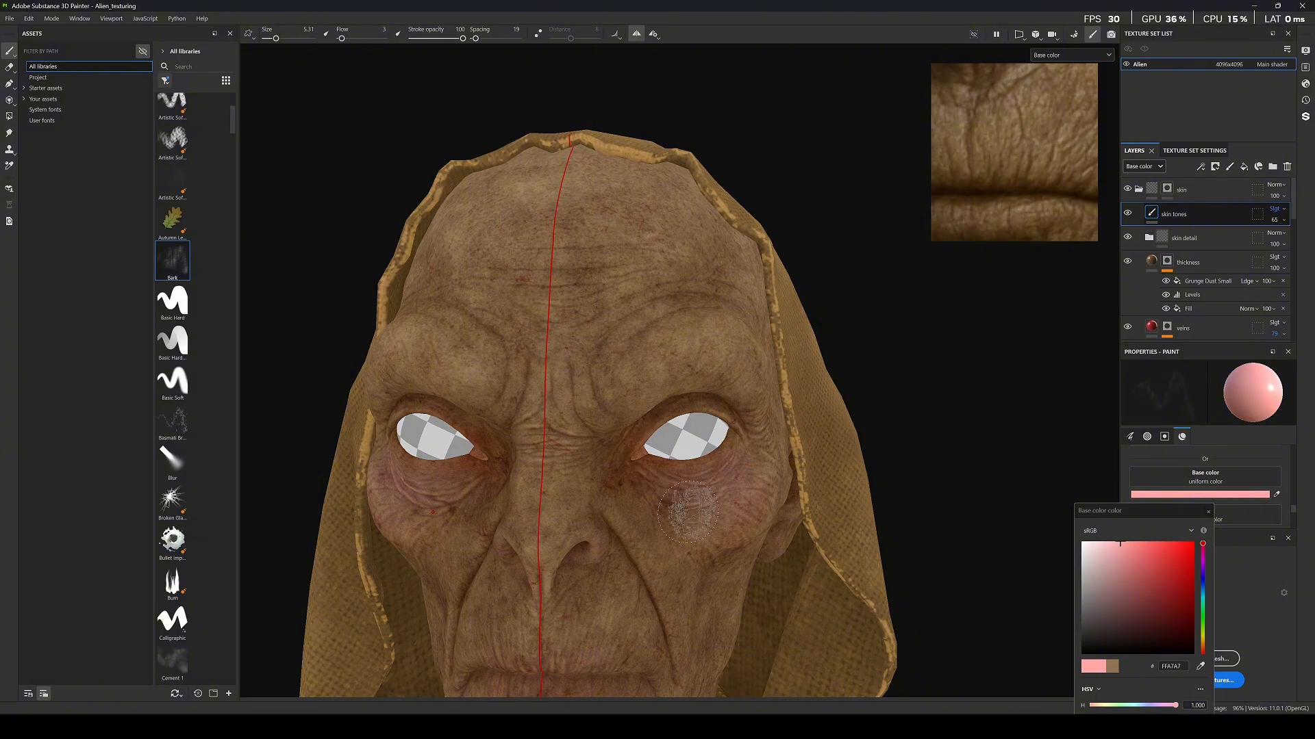
alt+right_drag(614, 493, 527, 455)
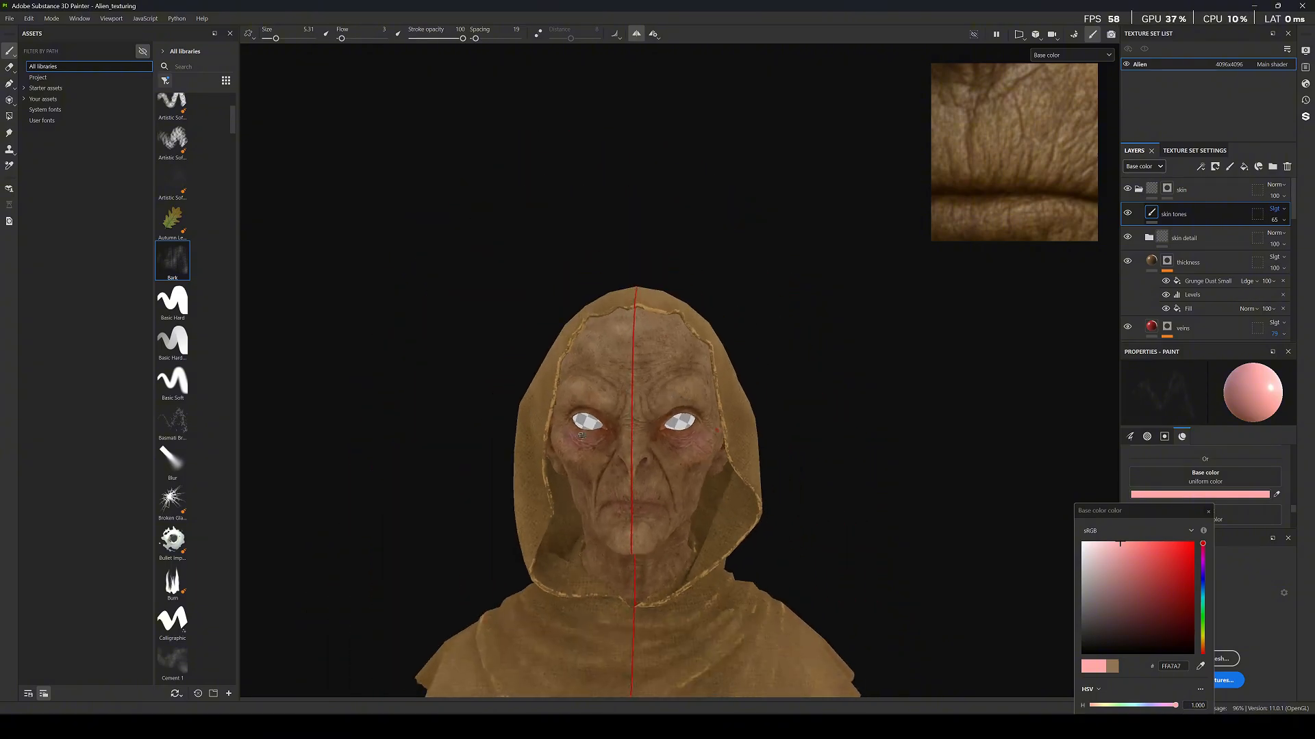
alt+drag(527, 455, 621, 432)
alt+right_drag(621, 433, 675, 465)
mouse_move(678, 466)
alt+mouse_down()
mouse_move(473, 460)
mouse_move(558, 397)
alt+mouse_up()
mouse_move(558, 397)
alt+right_down()
mouse_move(674, 410)
mouse_move(582, 329)
alt+right_up()
alt+drag(582, 329, 609, 373)
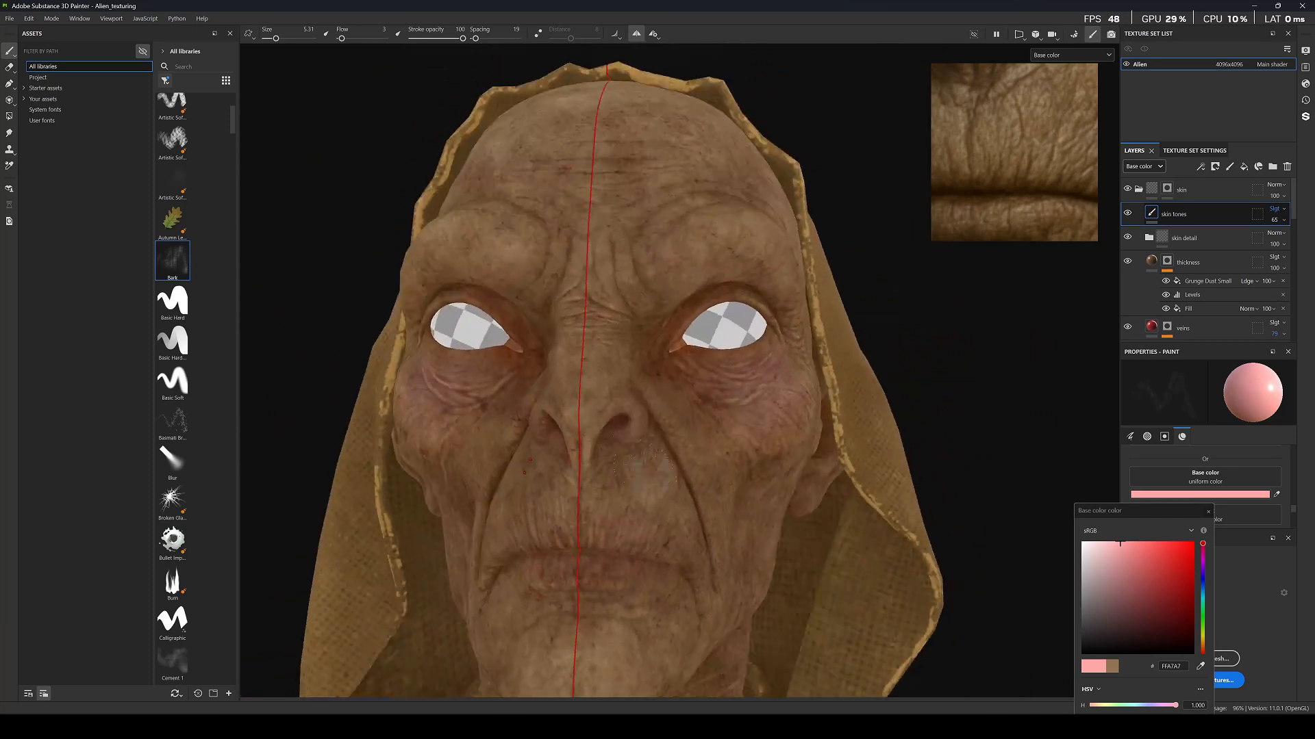
Reduce the brush size to 1.23 for detail work at the inner corner of the eye.
alt+right_drag(610, 373, 668, 349)
alt+drag(668, 349, 675, 319)
alt+right_drag(675, 320, 686, 302)
key(bracketleft)
key(bracketleft)
key(bracketleft)
key(bracketleft)
key(bracketleft)
key(bracketleft)
key(bracketleft)
key(bracketleft)
key(bracketleft)
key(bracketleft)
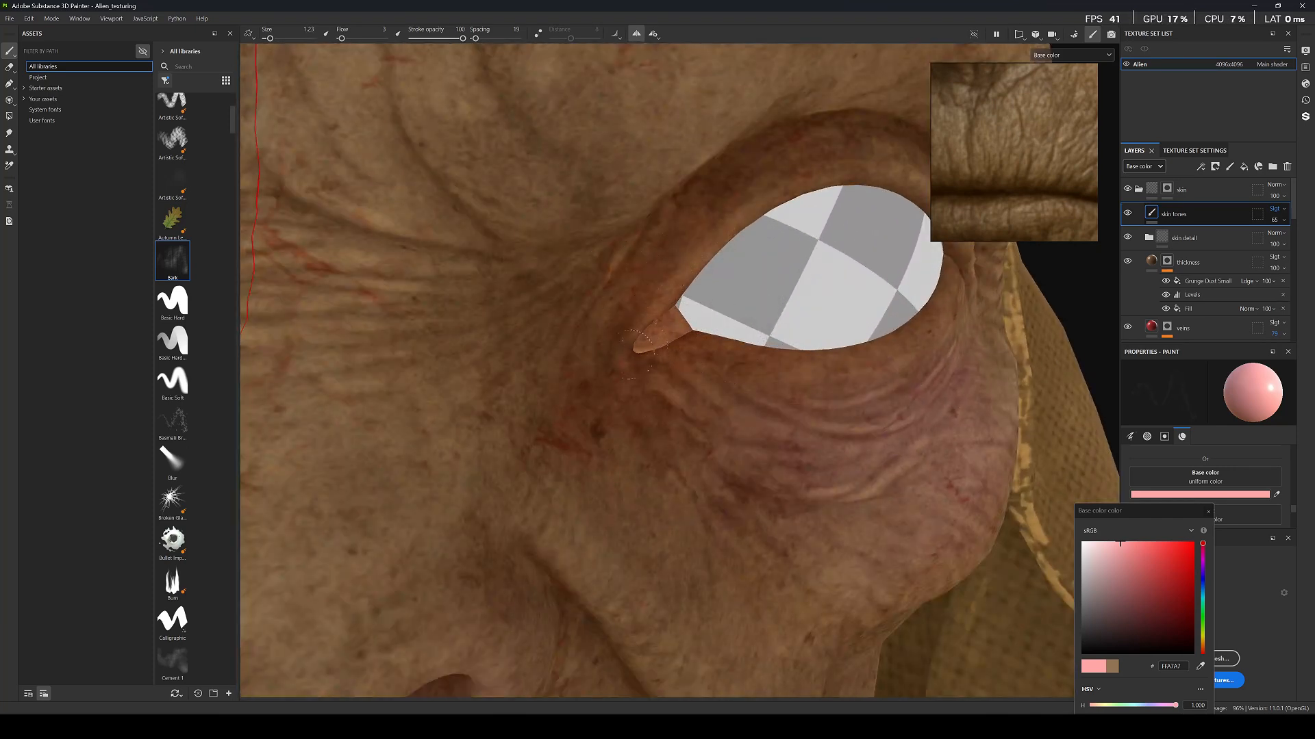
click(9, 115)
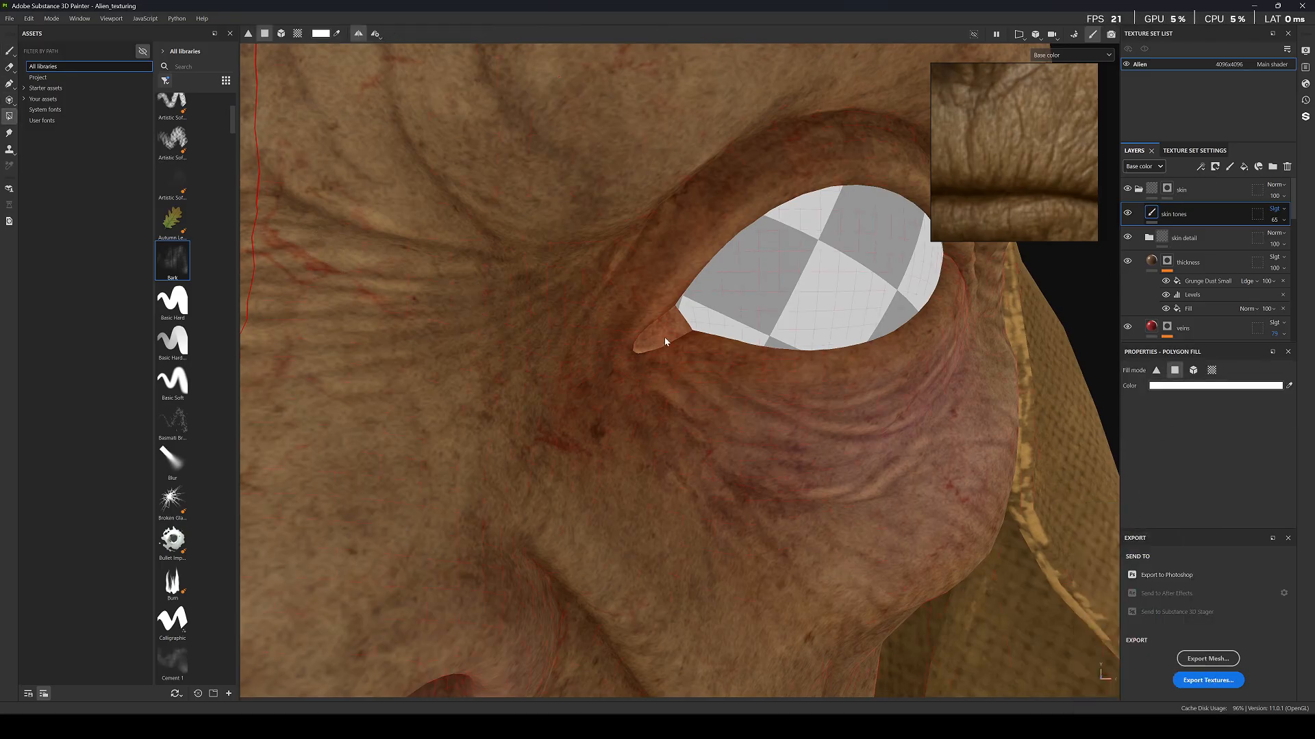
click(1159, 388)
drag(1119, 600, 1104, 593)
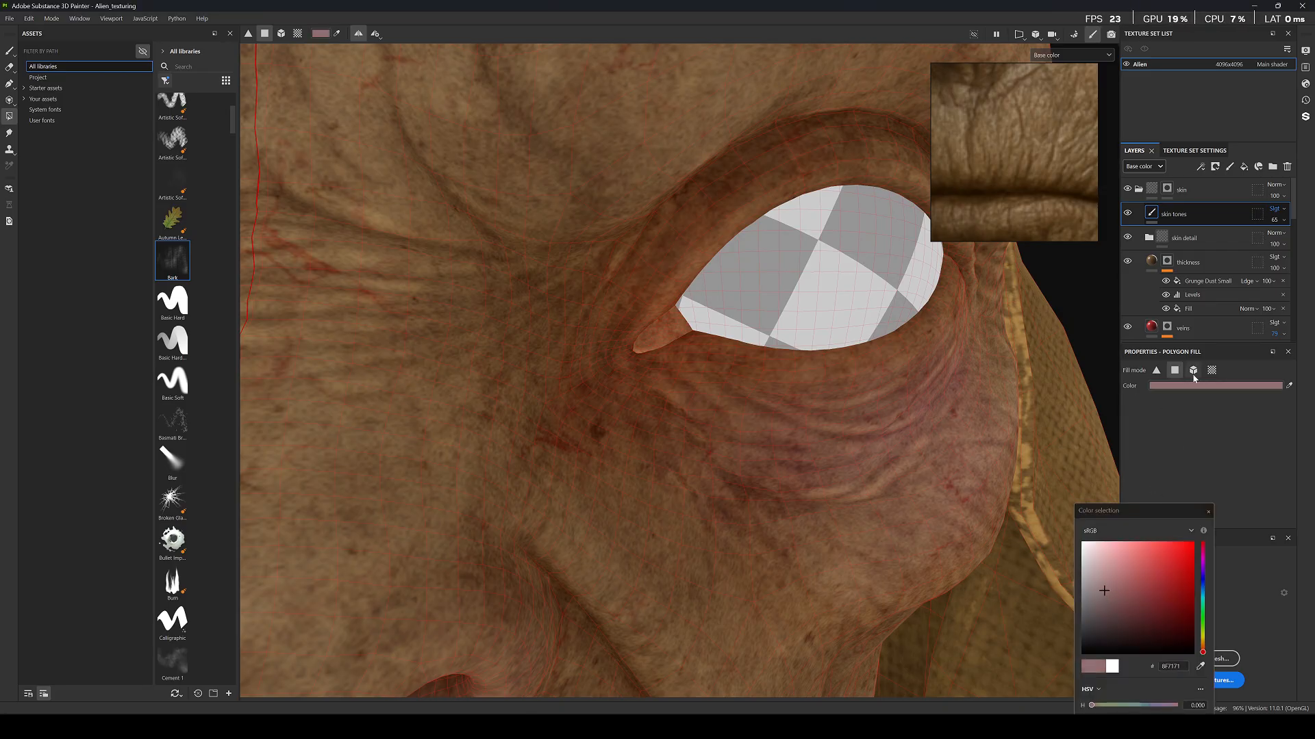
scroll(662, 346, down, 5)
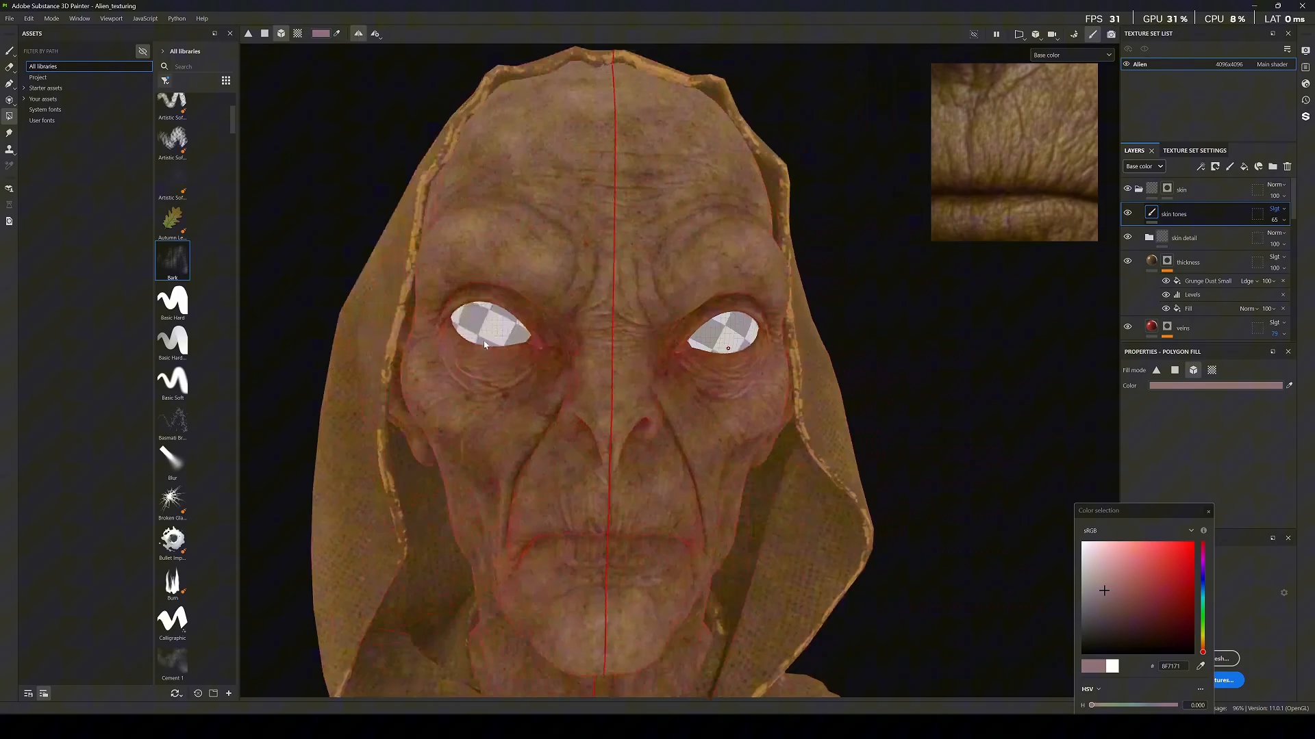
scroll(568, 352, up, 3)
scroll(573, 348, up, 1)
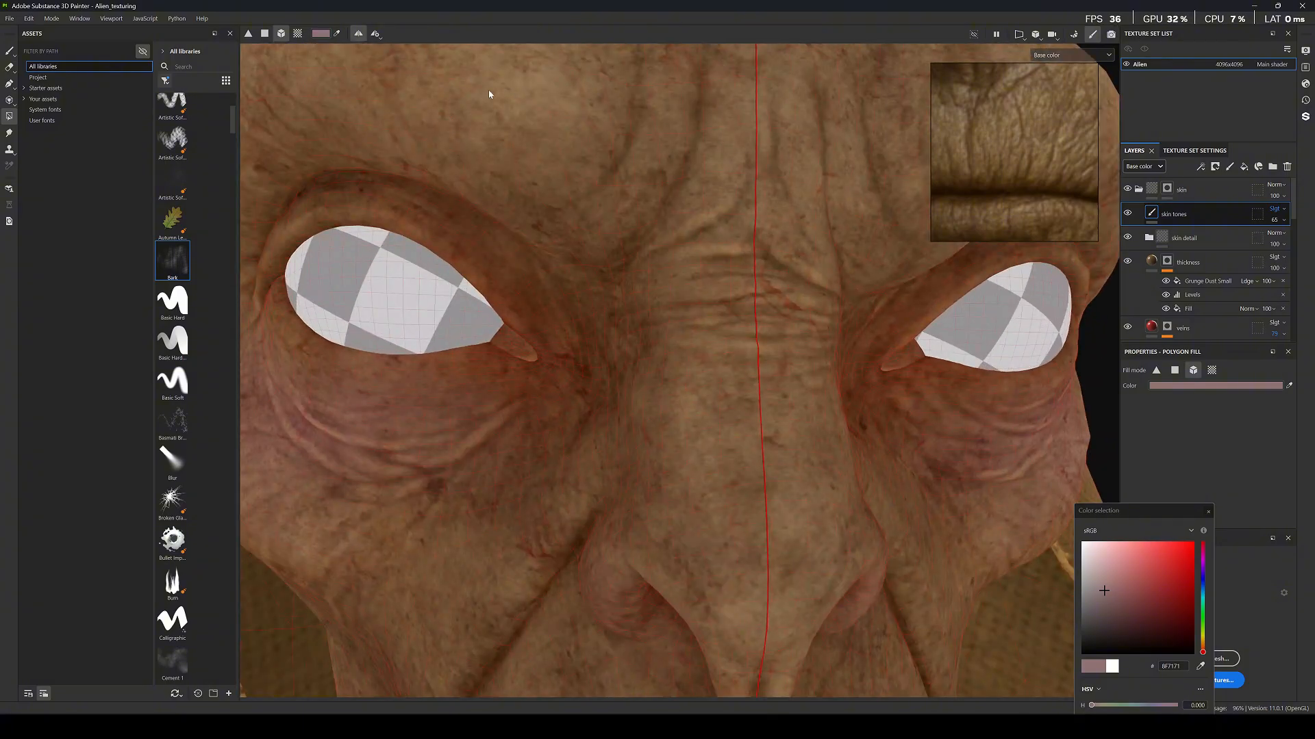
click(12, 50)
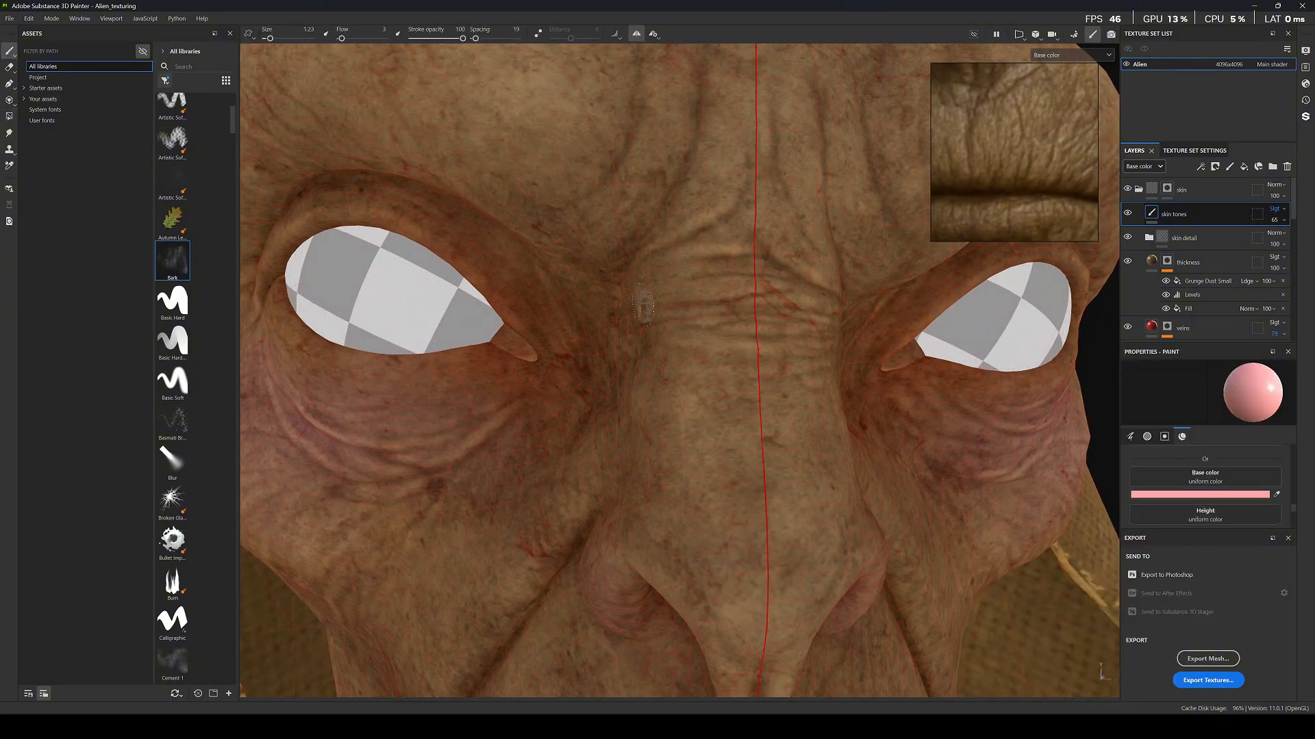
Show the full head in material view and set the skin tones layer's opacity to 50.
mouse_move(808, 321)
alt+mouse_down()
mouse_move(736, 333)
mouse_move(811, 336)
alt+mouse_up()
scroll(734, 335, down, 5)
key(m)
scroll(734, 335, down, 4)
scroll(811, 336, up, 3)
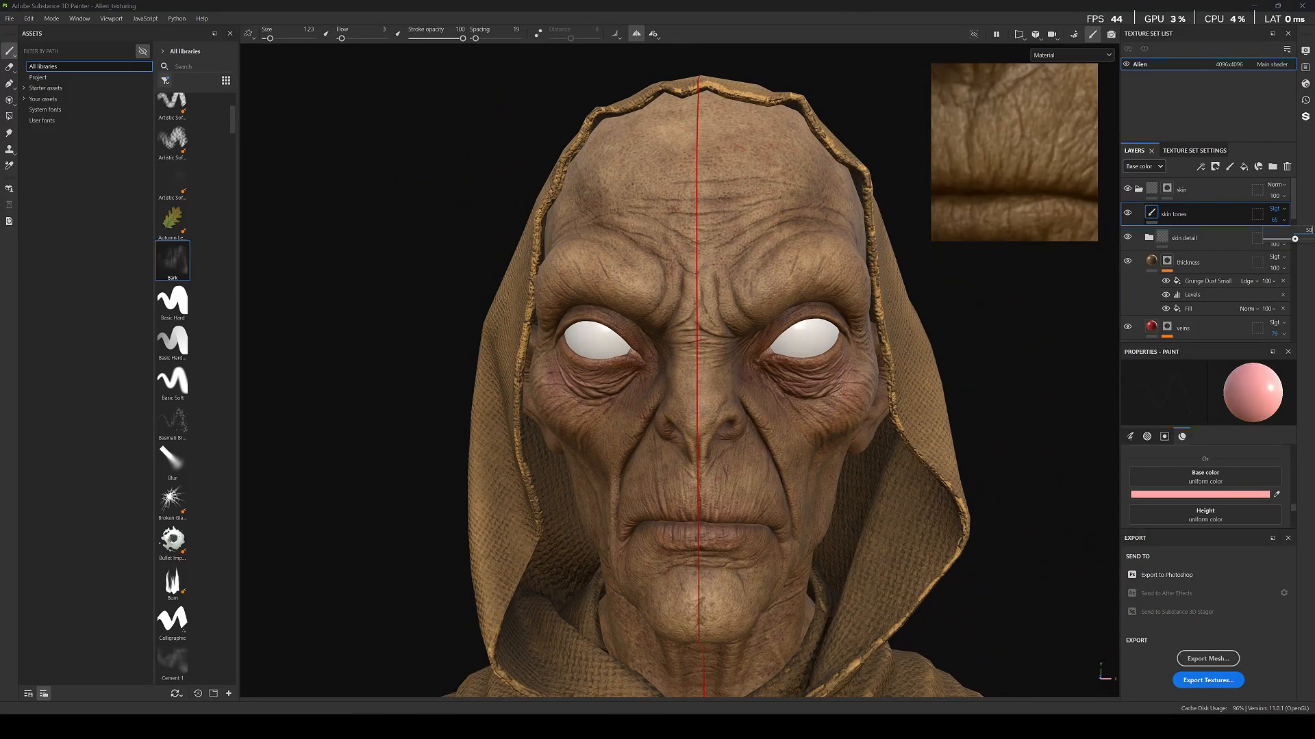
Examine the alien's head and robe from several angles and distances, comparing the base color and material views.
alt+drag(694, 428, 763, 418)
alt+right_drag(763, 418, 716, 407)
key(c)
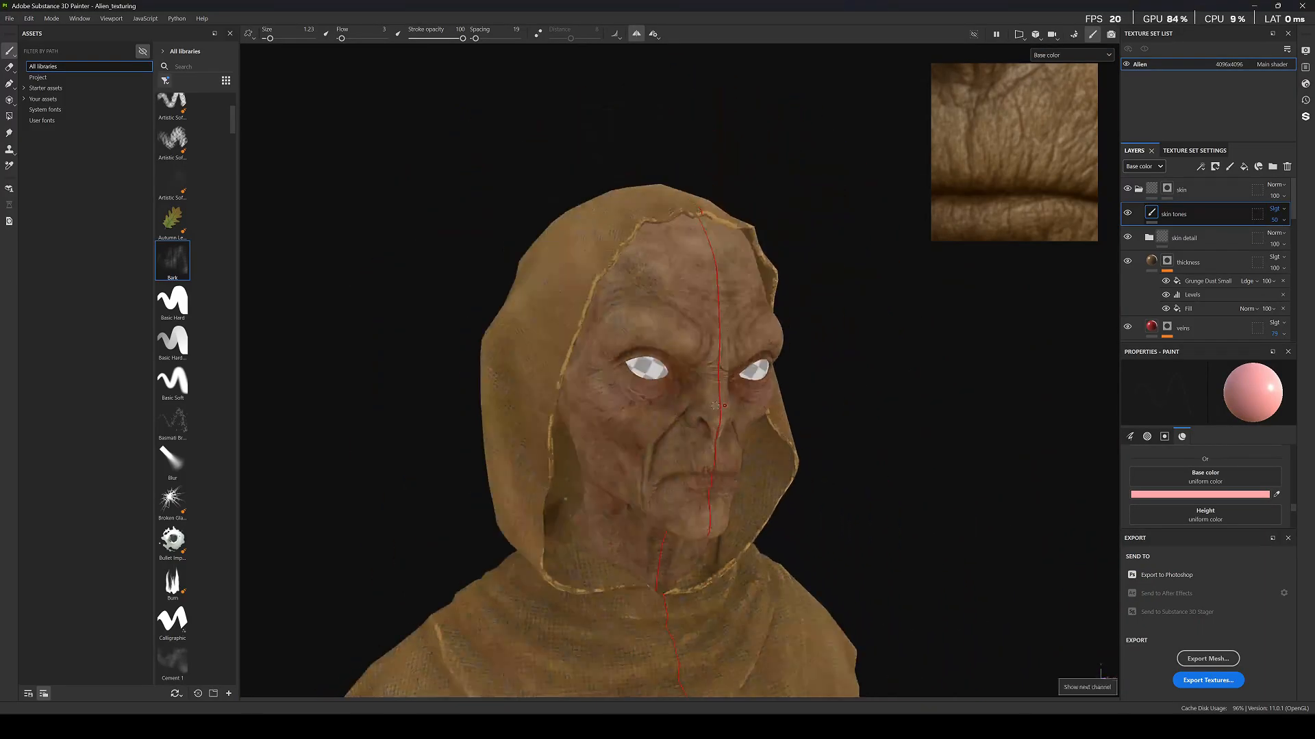
alt+drag(715, 407, 623, 411)
key(m)
alt+right_drag(623, 411, 815, 408)
alt+drag(815, 408, 760, 329)
alt+right_drag(760, 329, 585, 315)
alt+drag(582, 301, 692, 411)
alt+right_drag(692, 411, 767, 424)
alt+drag(767, 425, 520, 371)
alt+right_drag(521, 371, 484, 299)
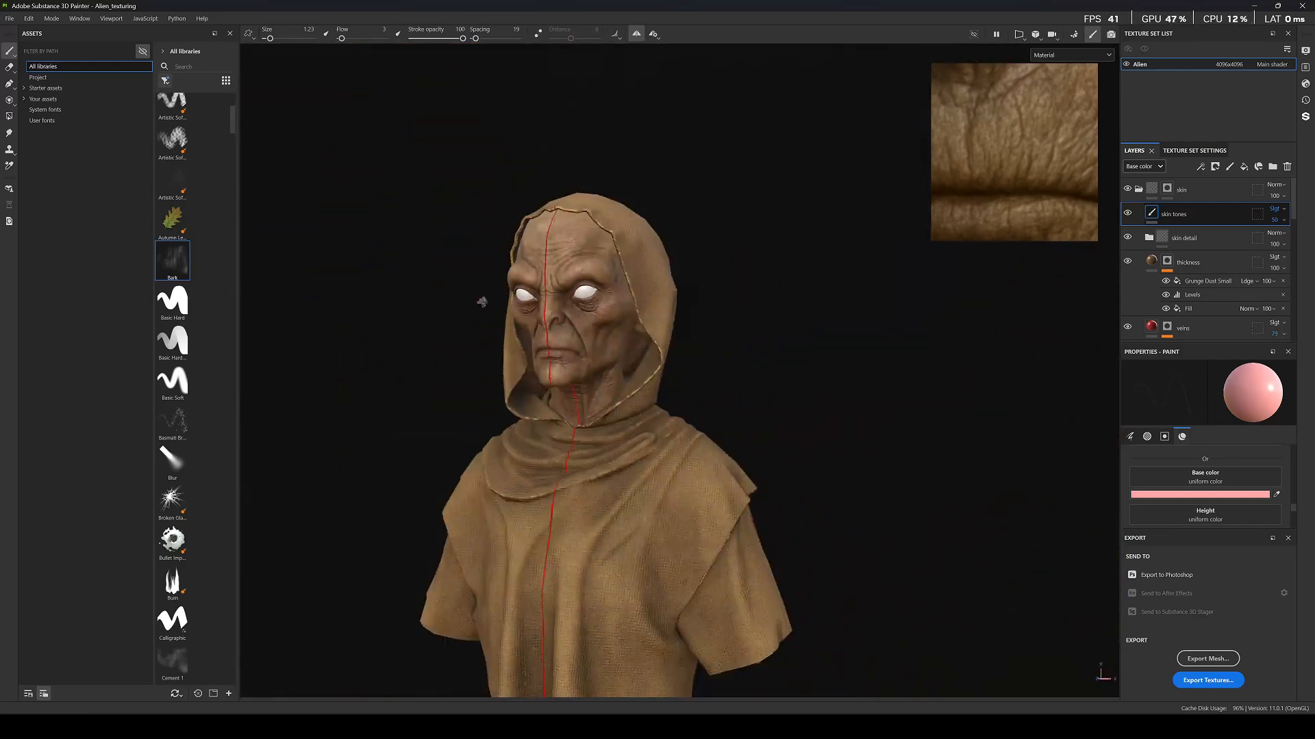
alt+drag(484, 299, 646, 281)
alt+middle_drag(646, 281, 660, 320)
alt+drag(660, 321, 606, 328)
alt+right_drag(582, 354, 766, 323)
scroll(1030, 173, down, 10)
scroll(1028, 126, up, 8)
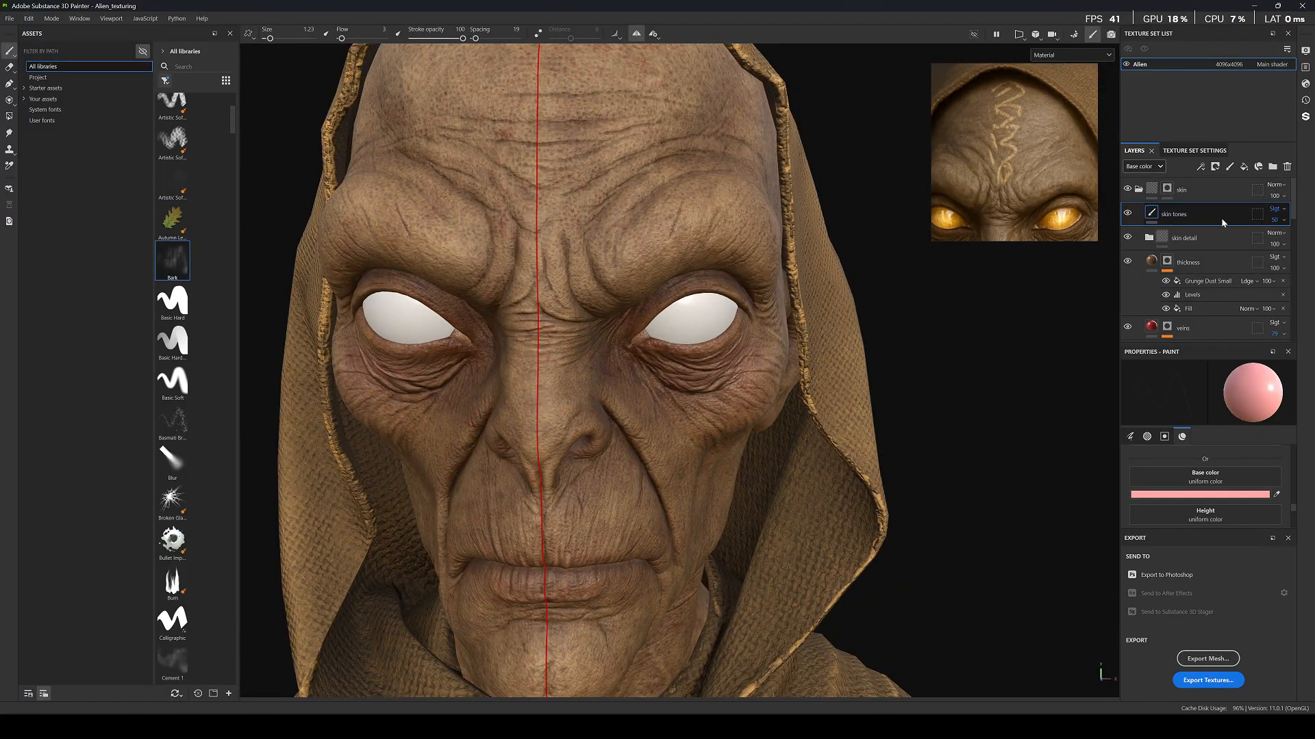
Add a fill layer above the skin tones layer and name it golden sign.
click(1244, 166)
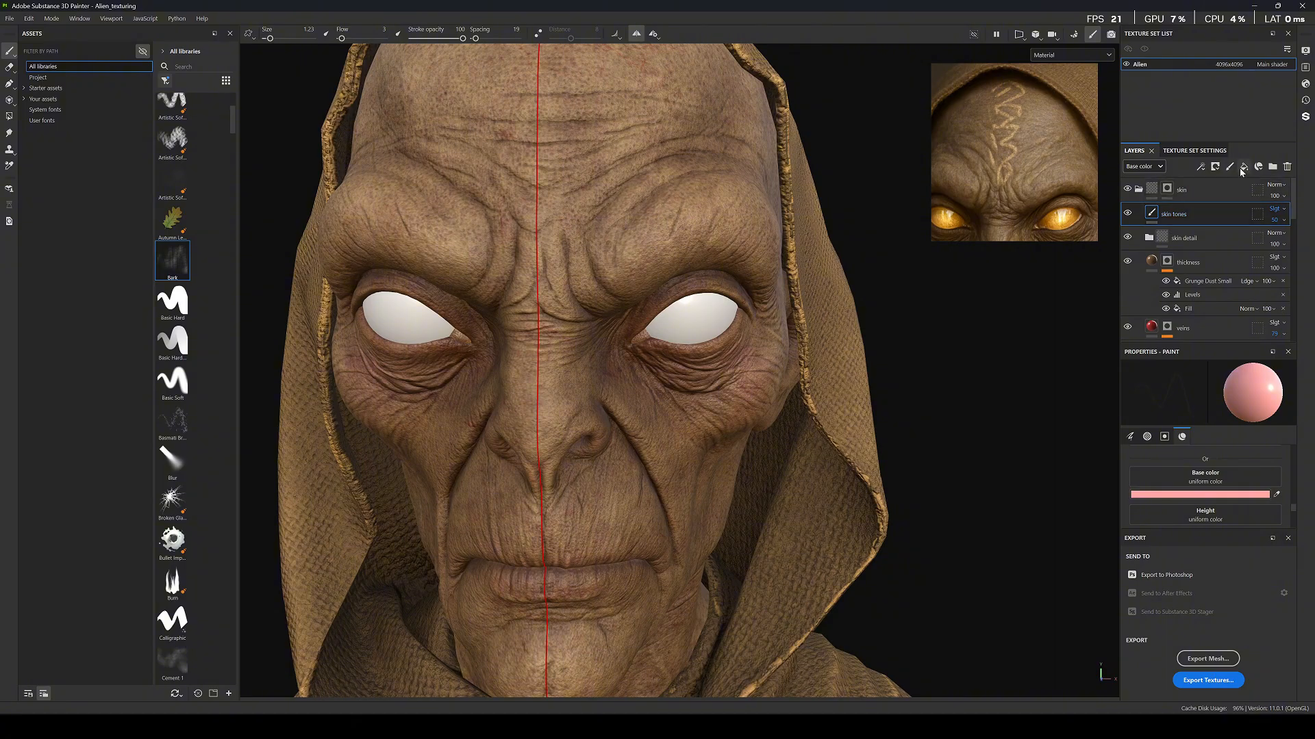
double_click(1171, 215)
text(gl)
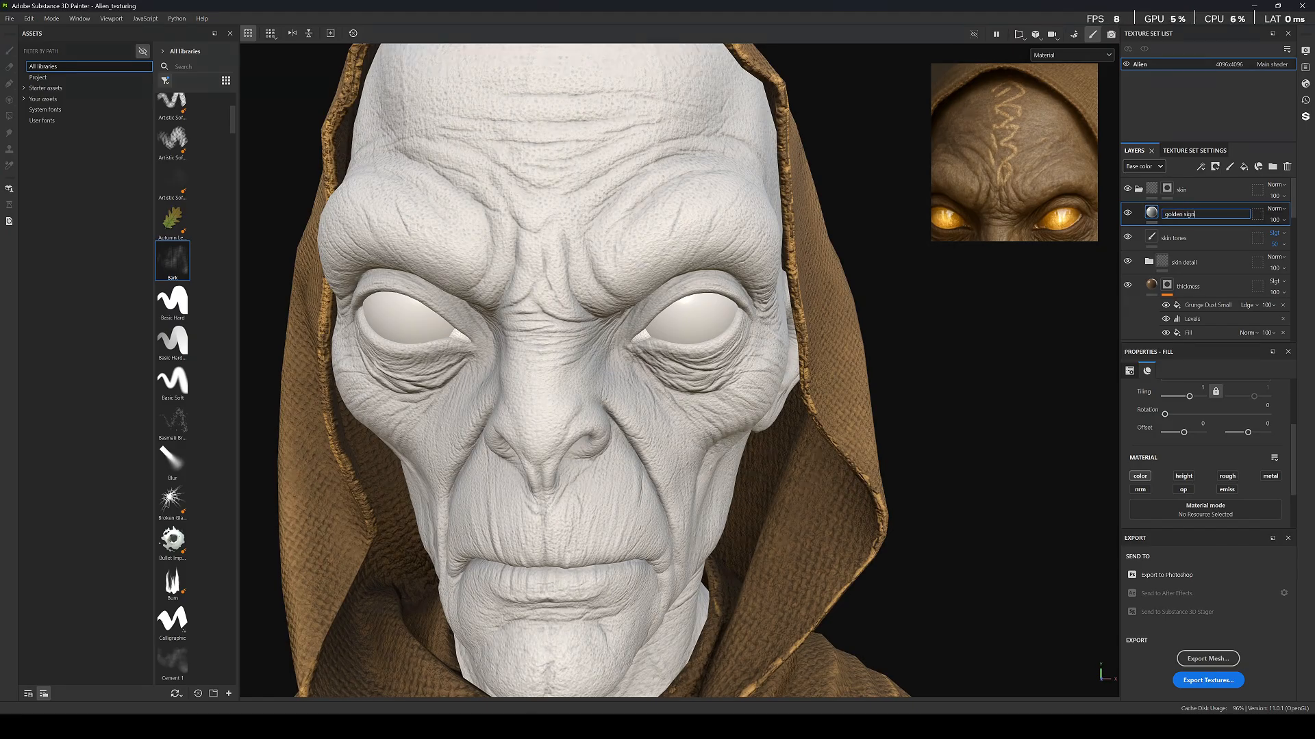
key(Return)
scroll(635, 260, down, 4)
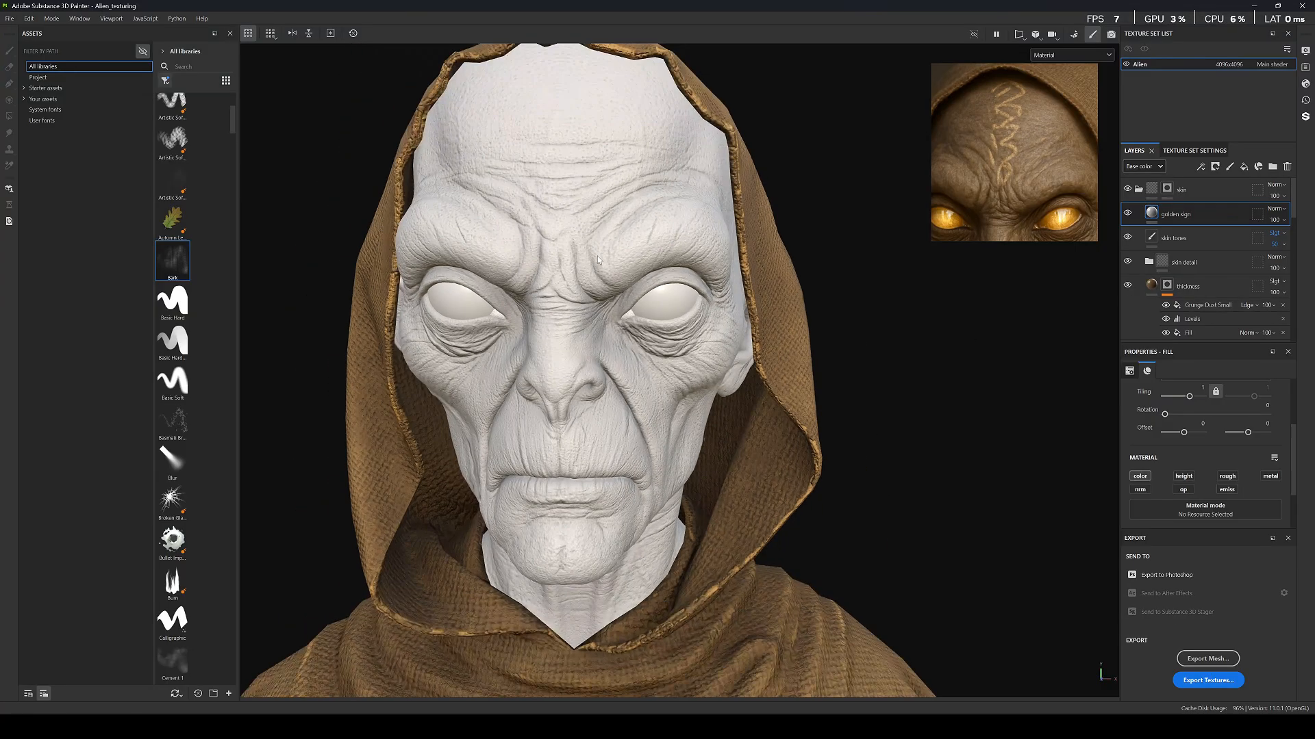
Sample the golden sign layer's base color from the gold forehead marking in the reference image.
right_click(1169, 214)
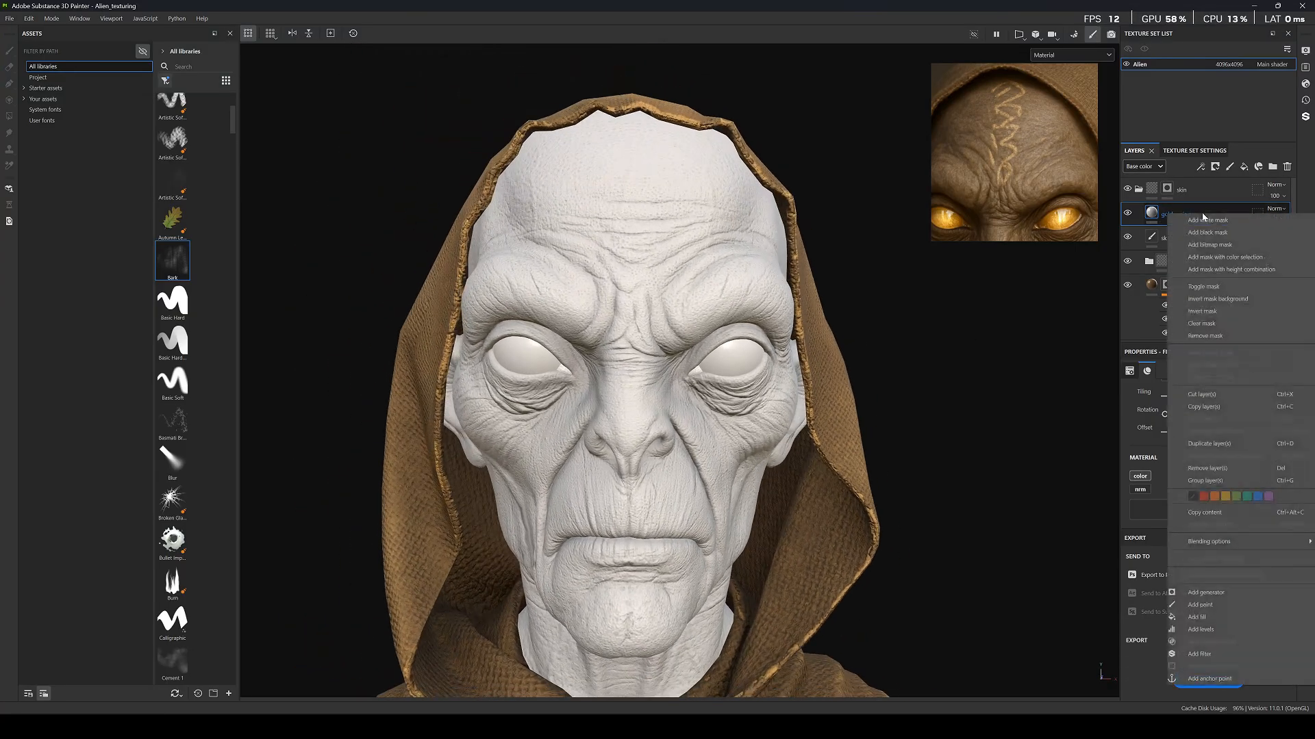
click(1007, 165)
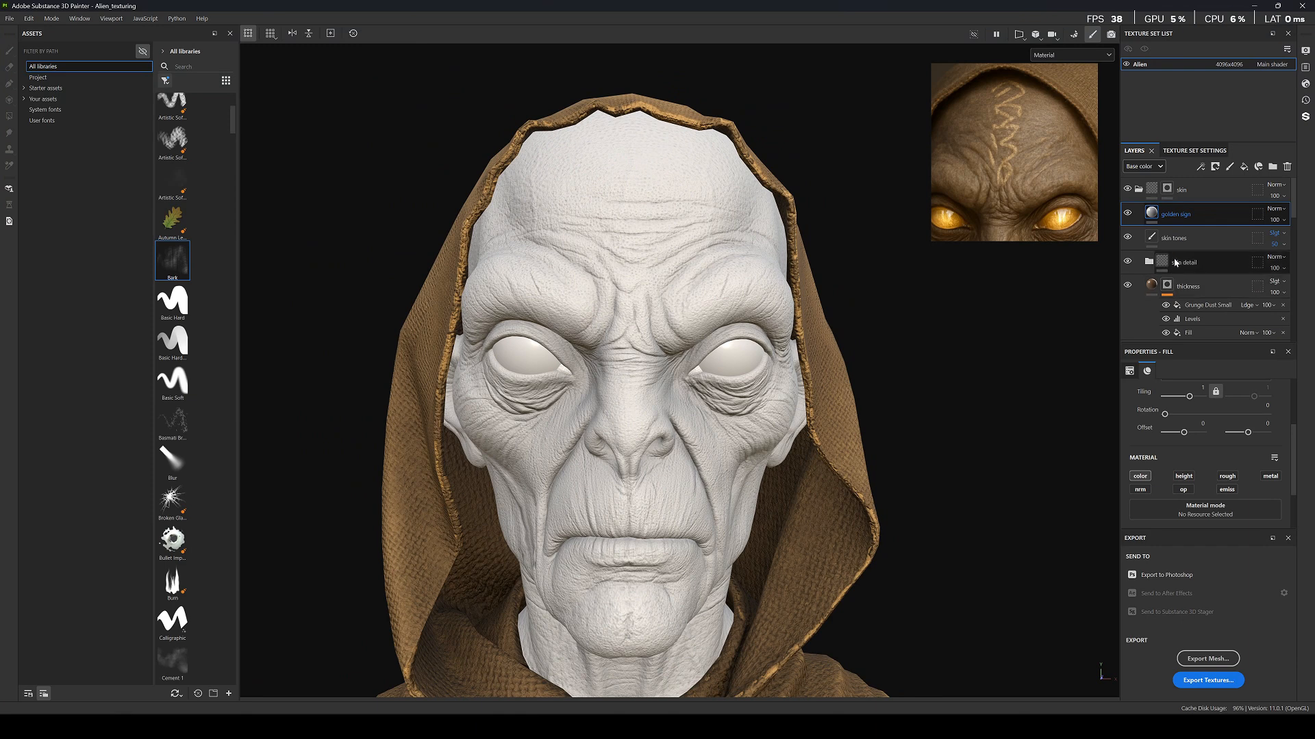
scroll(1212, 466, down, 2)
click(1278, 502)
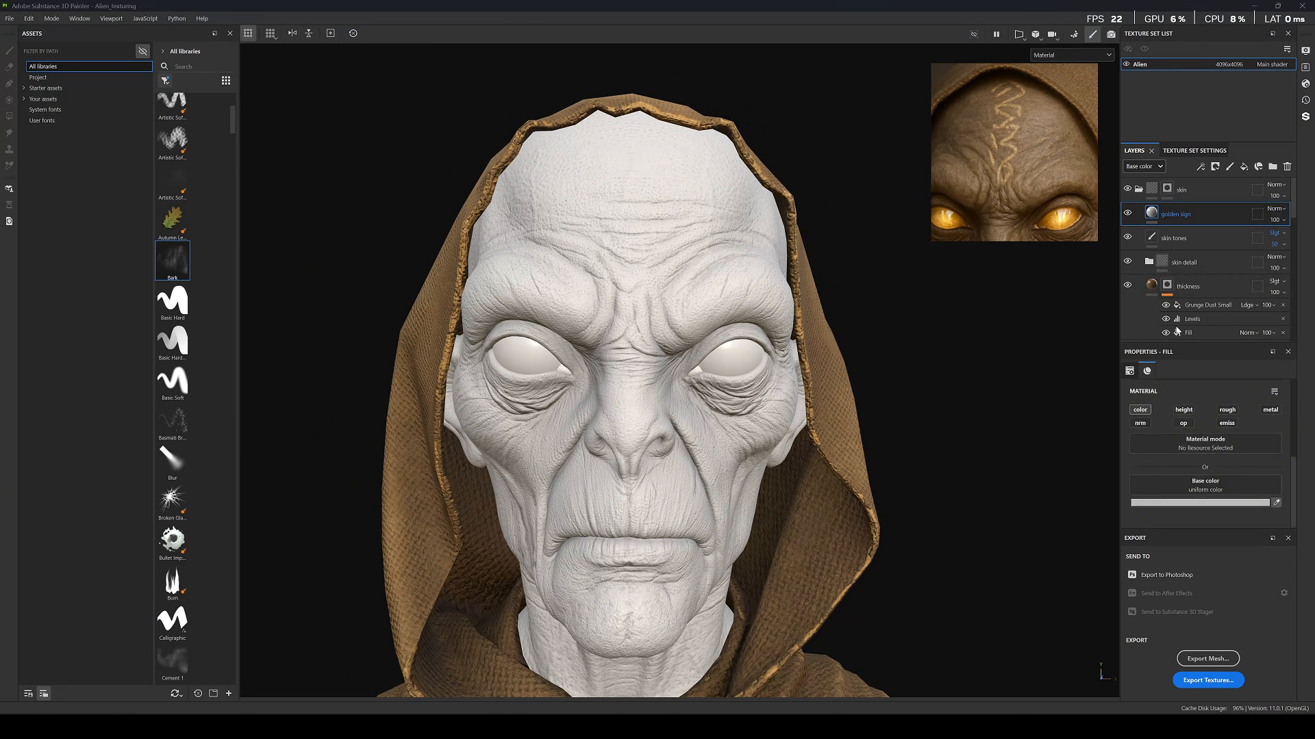
click(1017, 100)
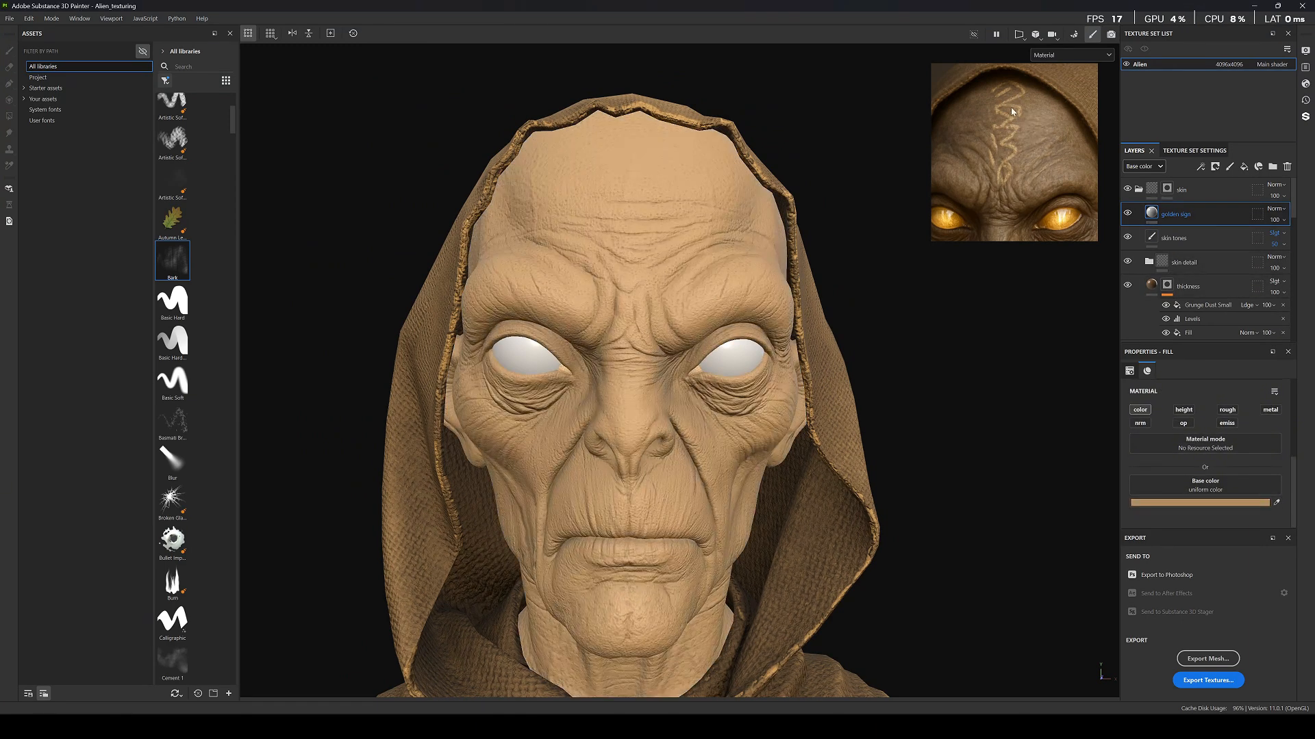
Enable the metallic and roughness channels on the golden sign layer, with metallic 1 and roughness 0.6654.
click(1268, 411)
scroll(1179, 515, down, 1)
drag(1188, 517, 1264, 517)
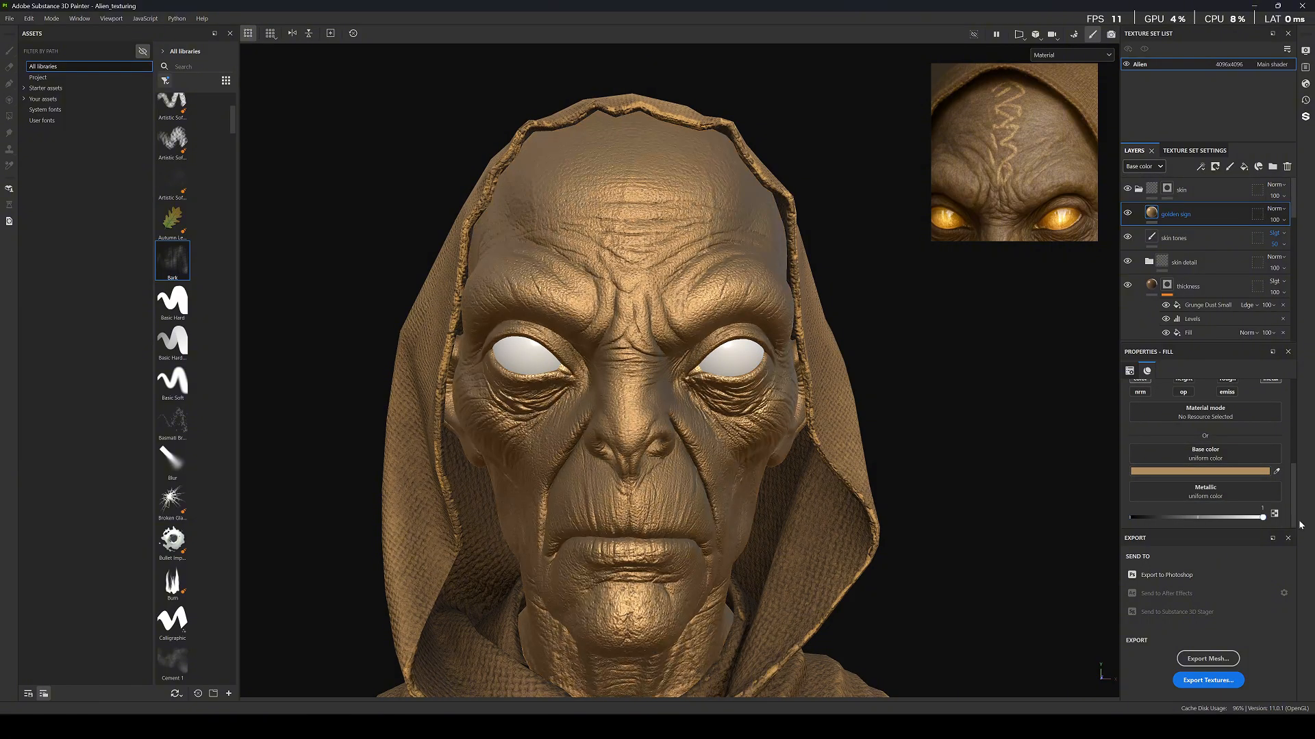
scroll(1230, 479, up, 1)
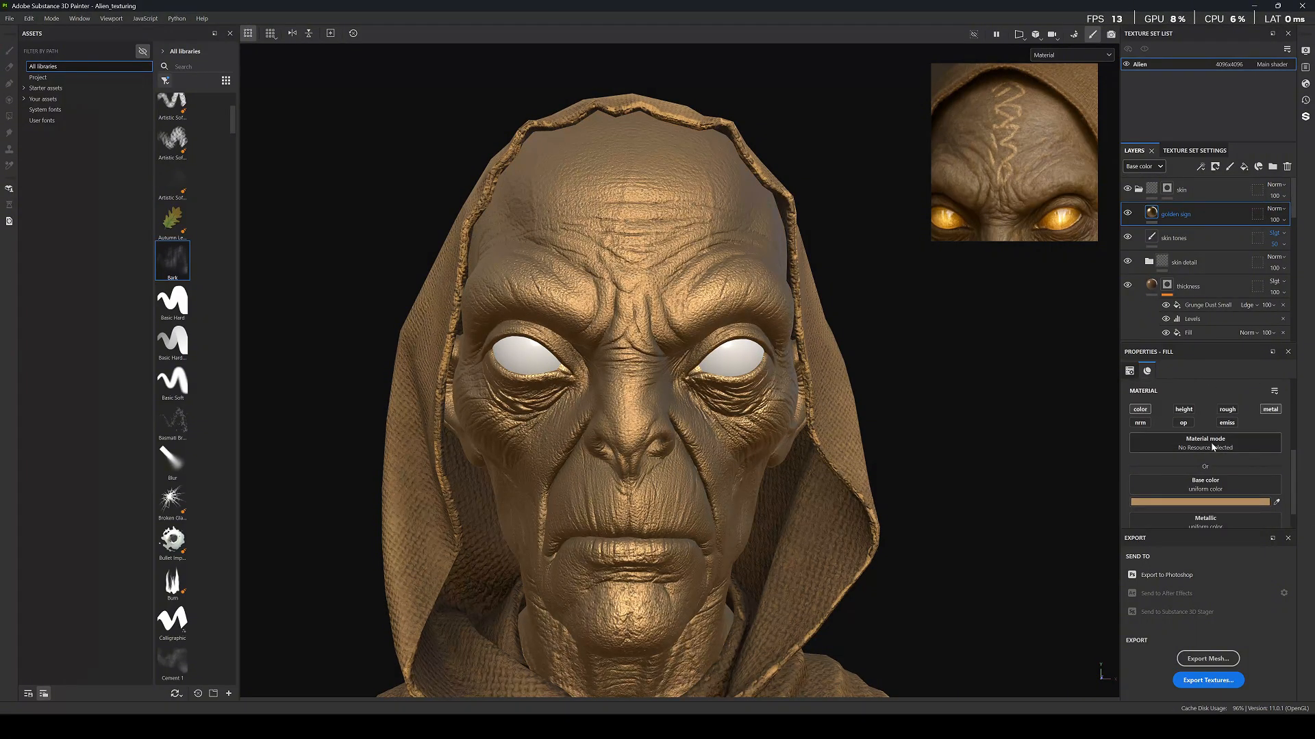
click(1226, 410)
scroll(1226, 452, down, 2)
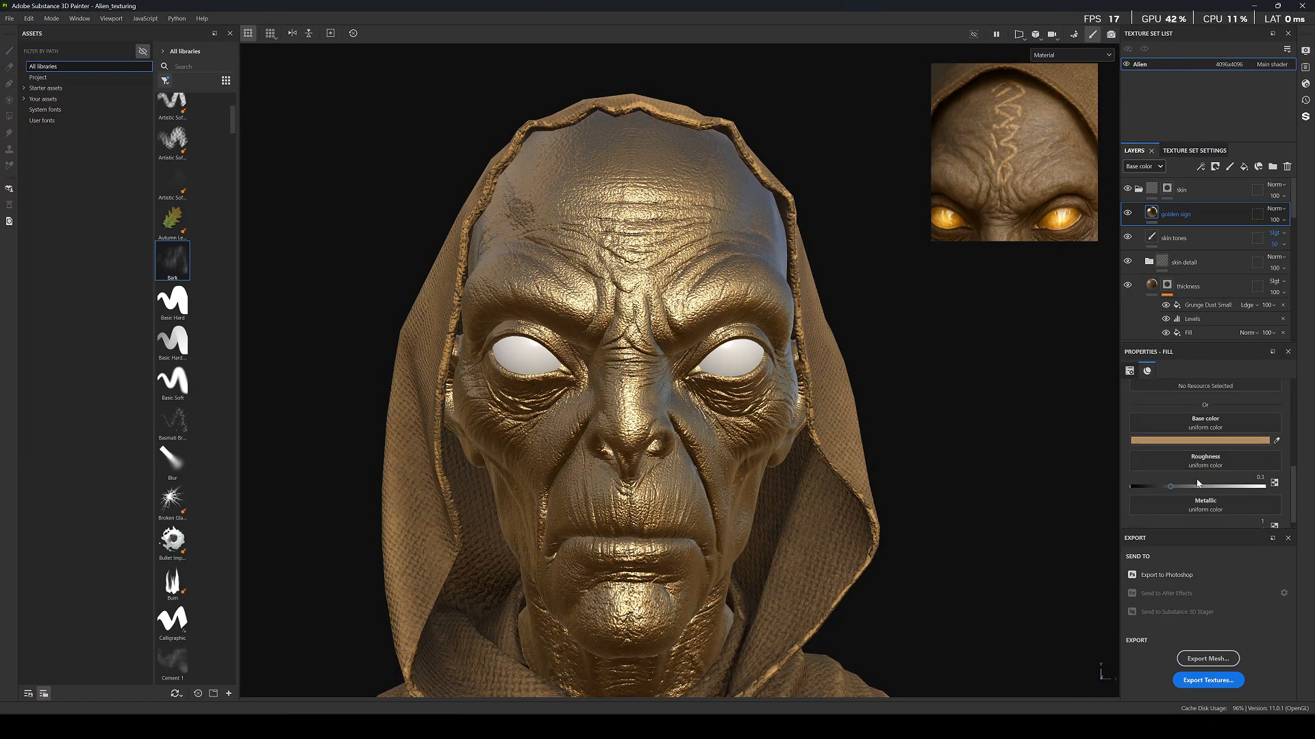
drag(1195, 486, 1221, 487)
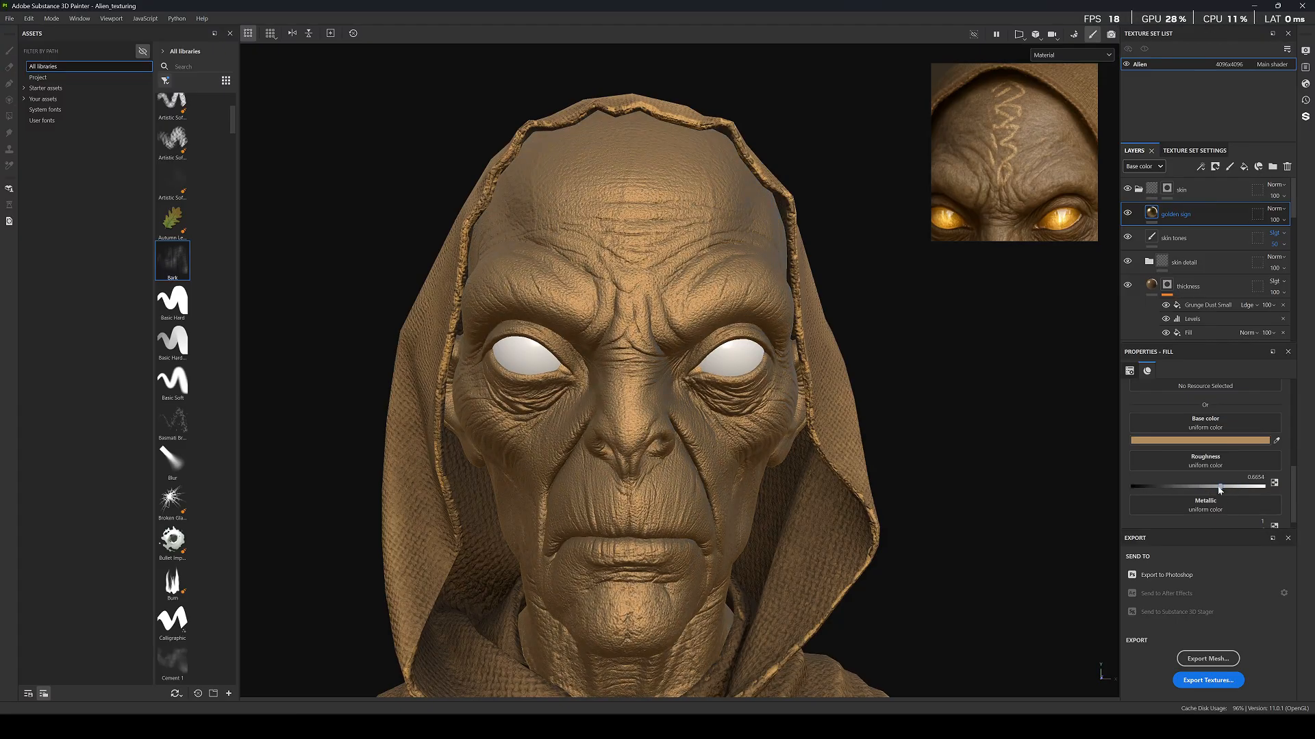
Add a black mask with a paint effect to the golden sign layer.
right_click(1203, 216)
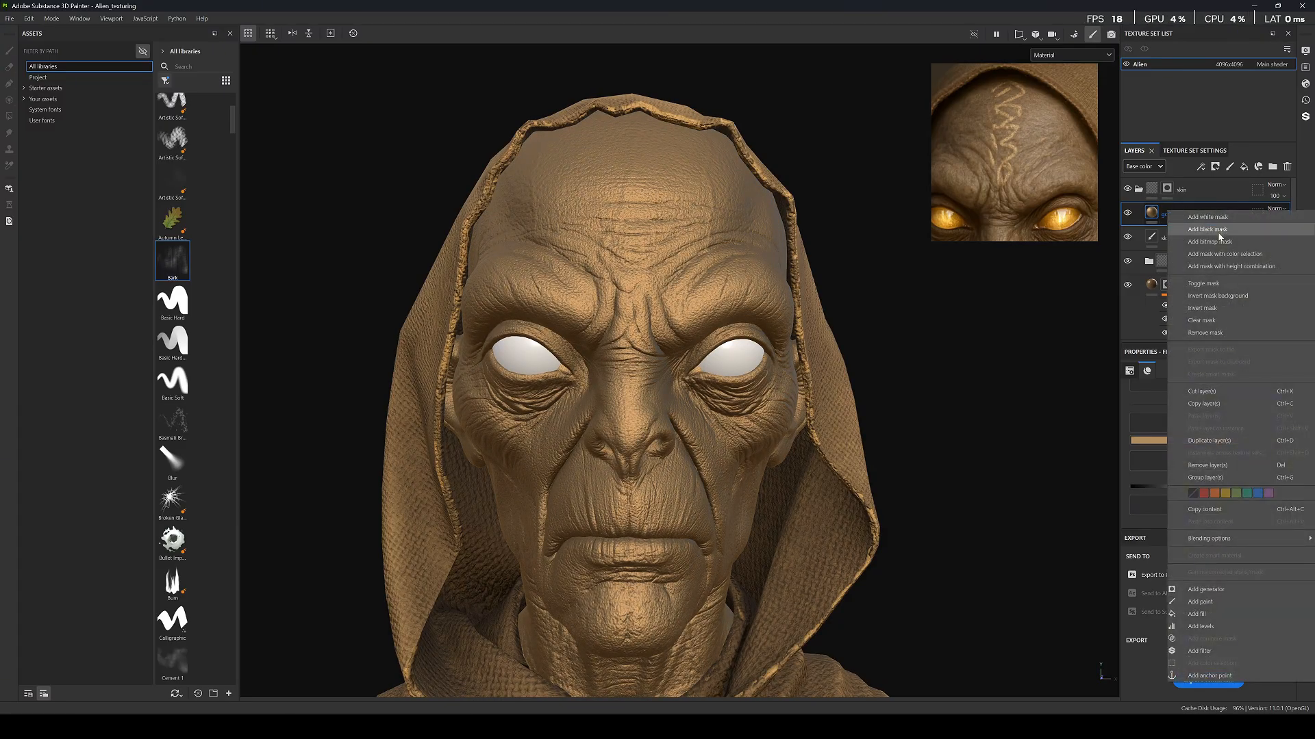
click(1205, 221)
right_click(1188, 216)
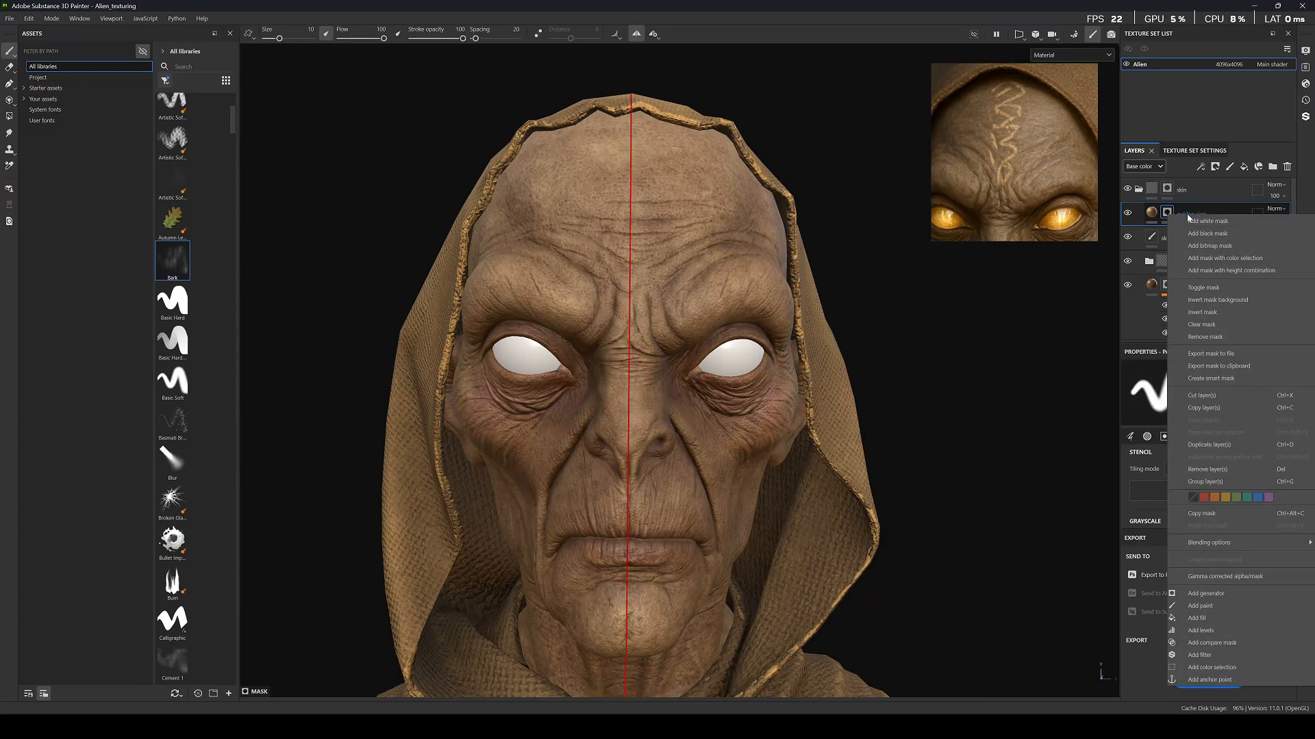
click(1209, 606)
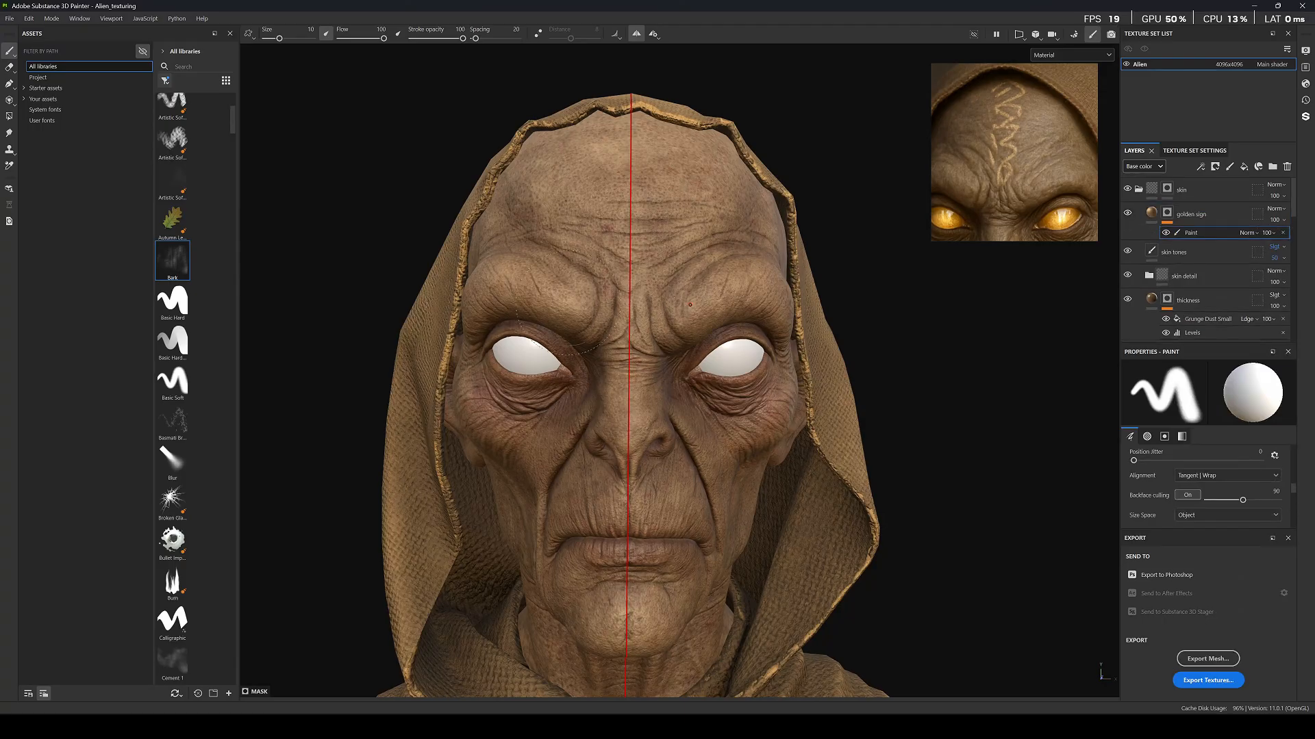
With symmetry turned off, paint a short diagonal stroke on the upper forehead using the Chalk Bold brush at size 8.56.
click(635, 37)
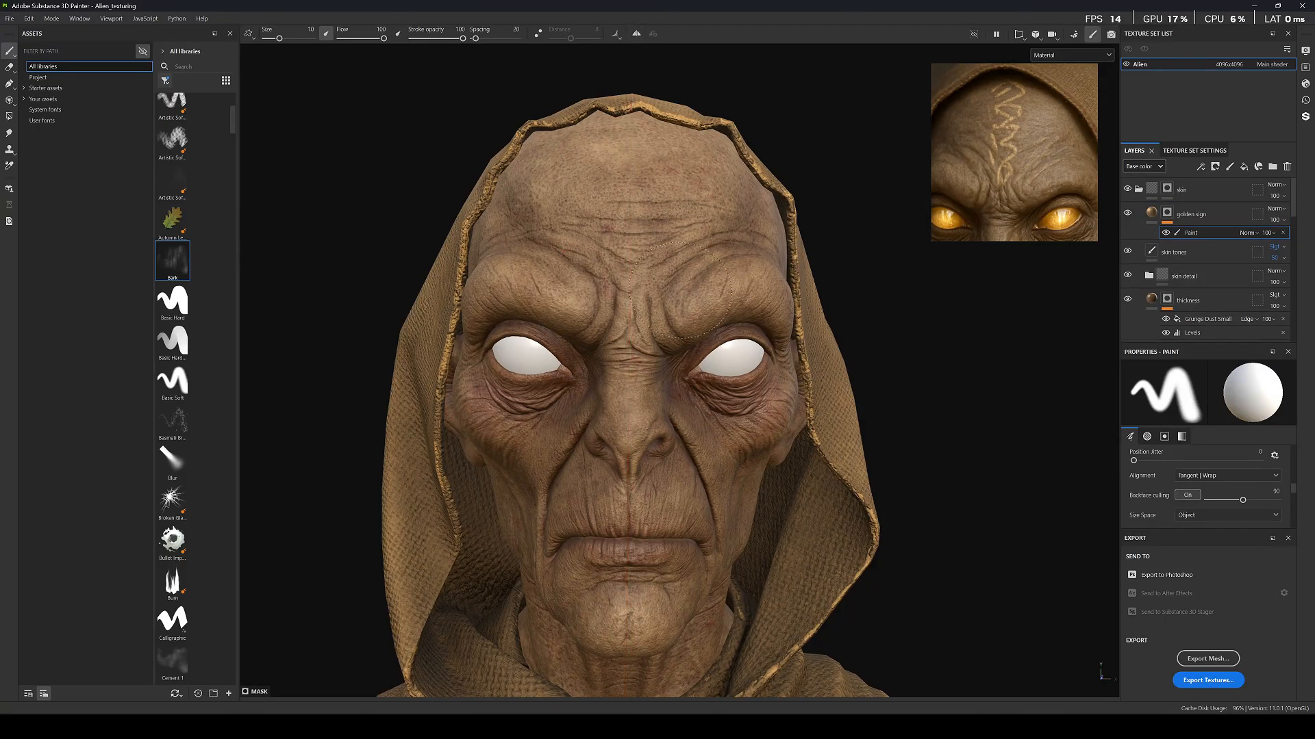
scroll(1010, 141, up, 3)
scroll(1021, 151, down, 3)
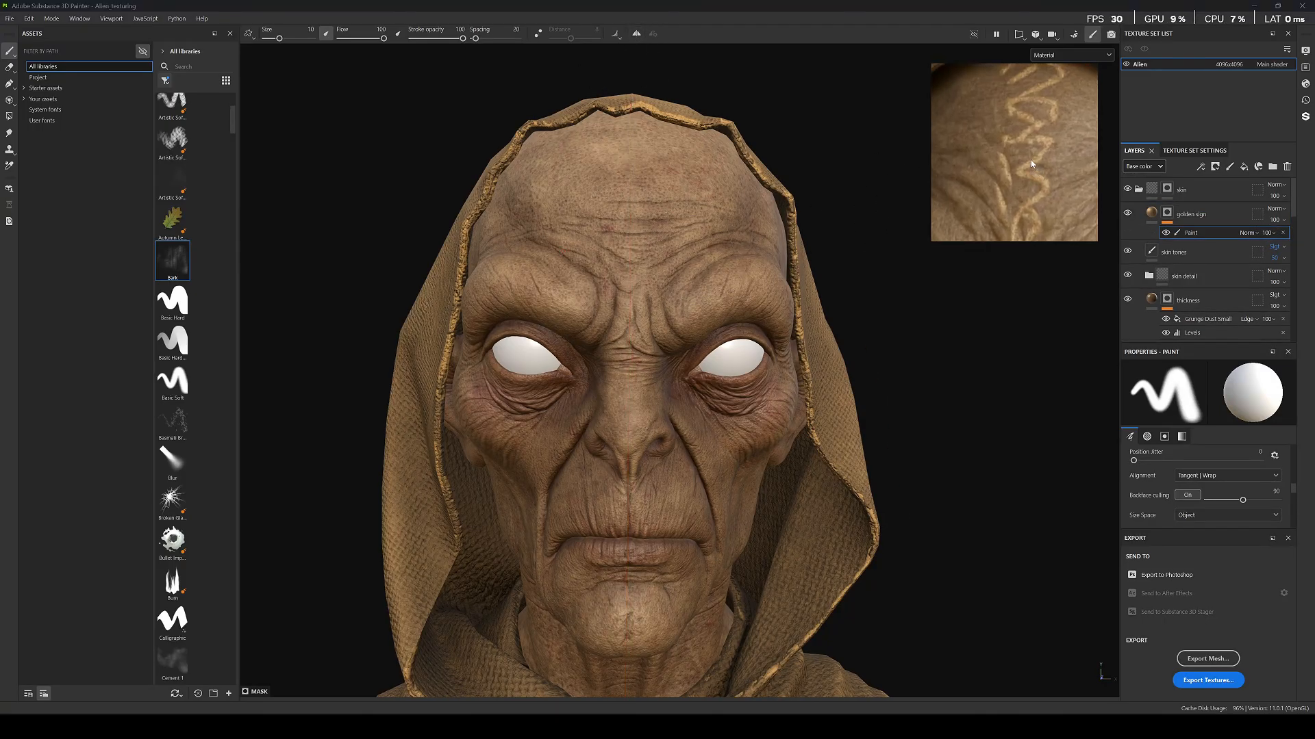
alt+drag(604, 163, 666, 266)
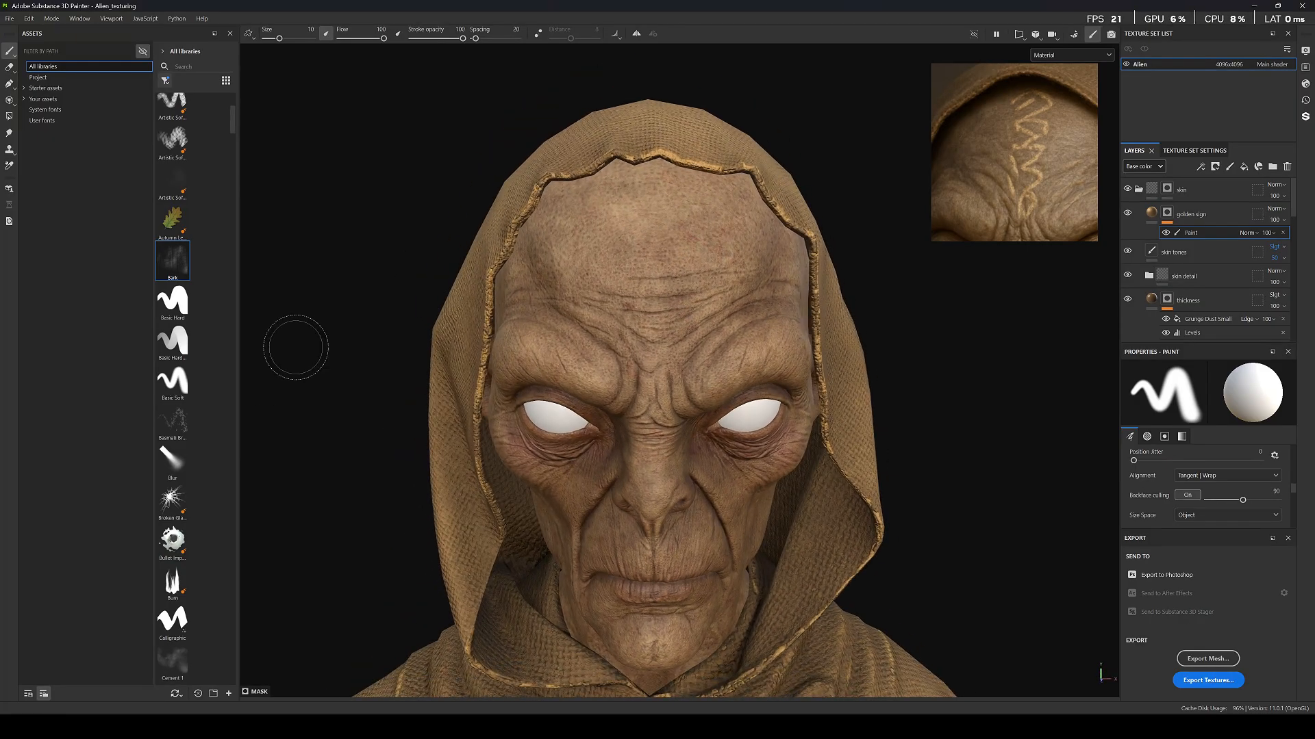
scroll(188, 333, down, 10)
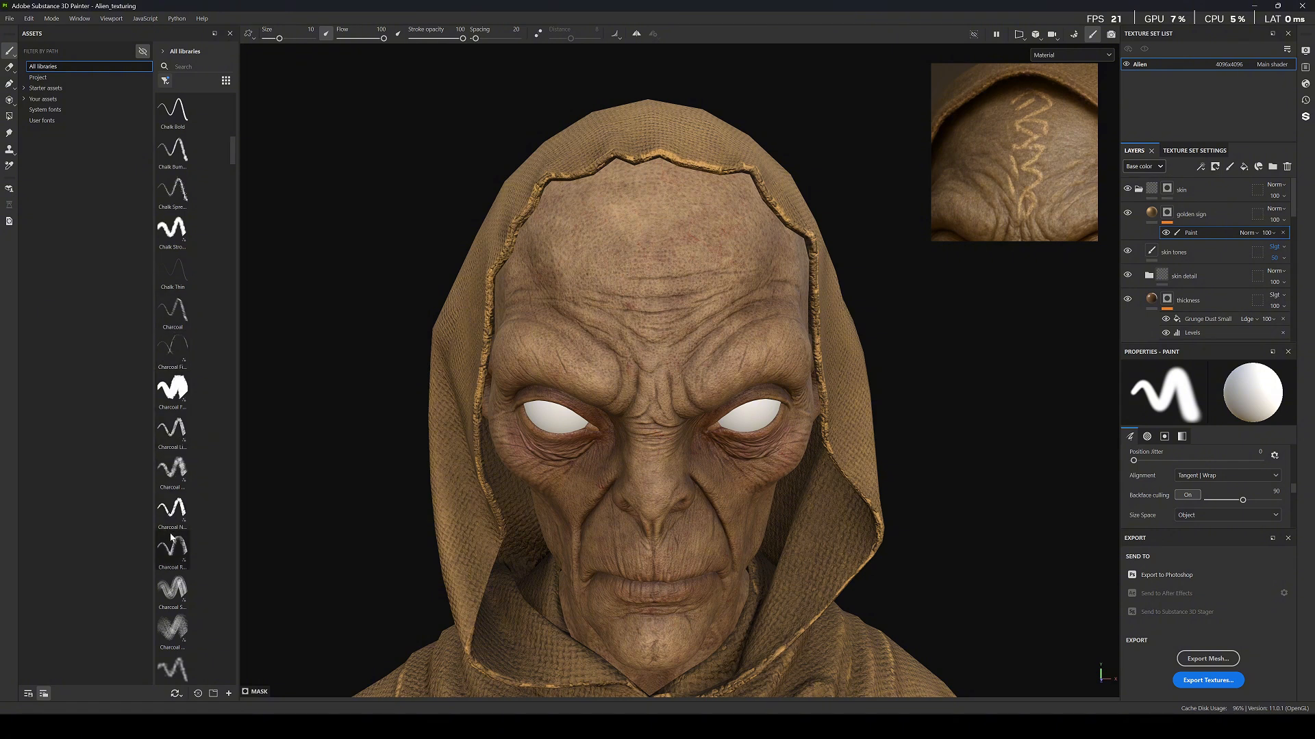
scroll(173, 411, up, 5)
click(173, 361)
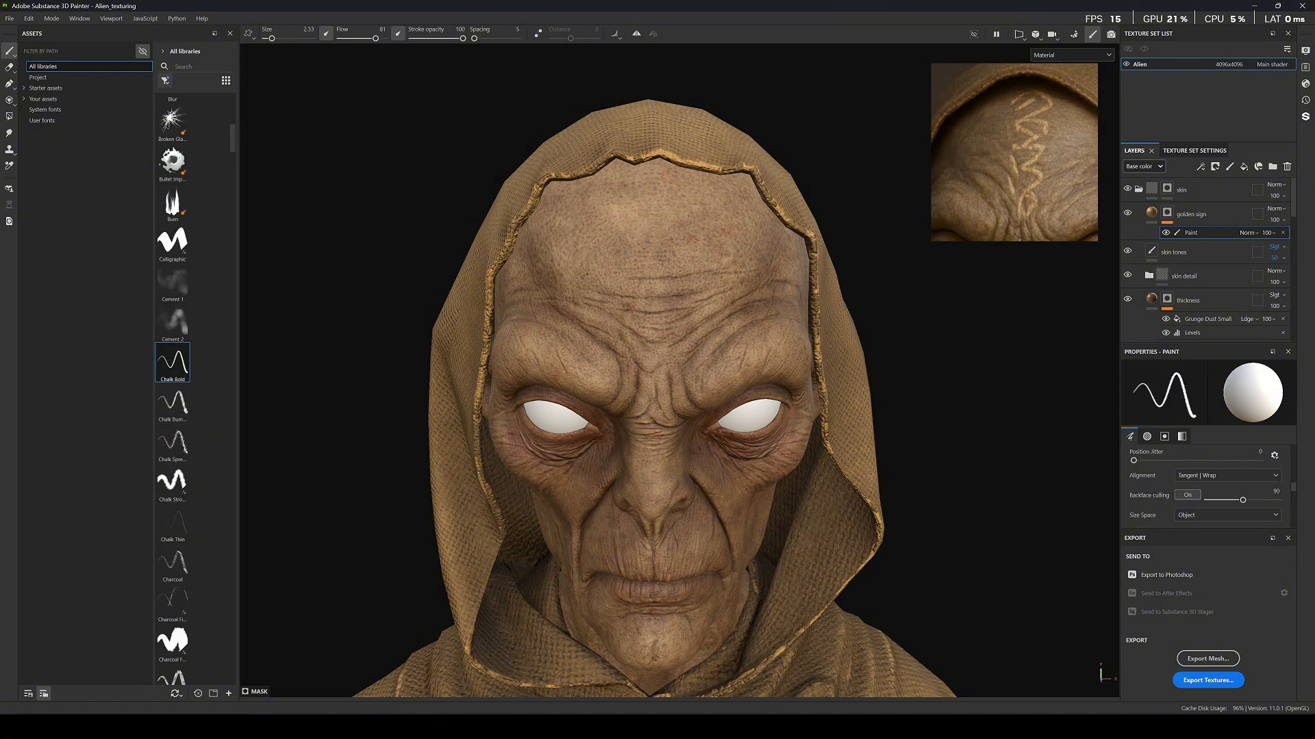
ctrl+right_drag(662, 171, 705, 171)
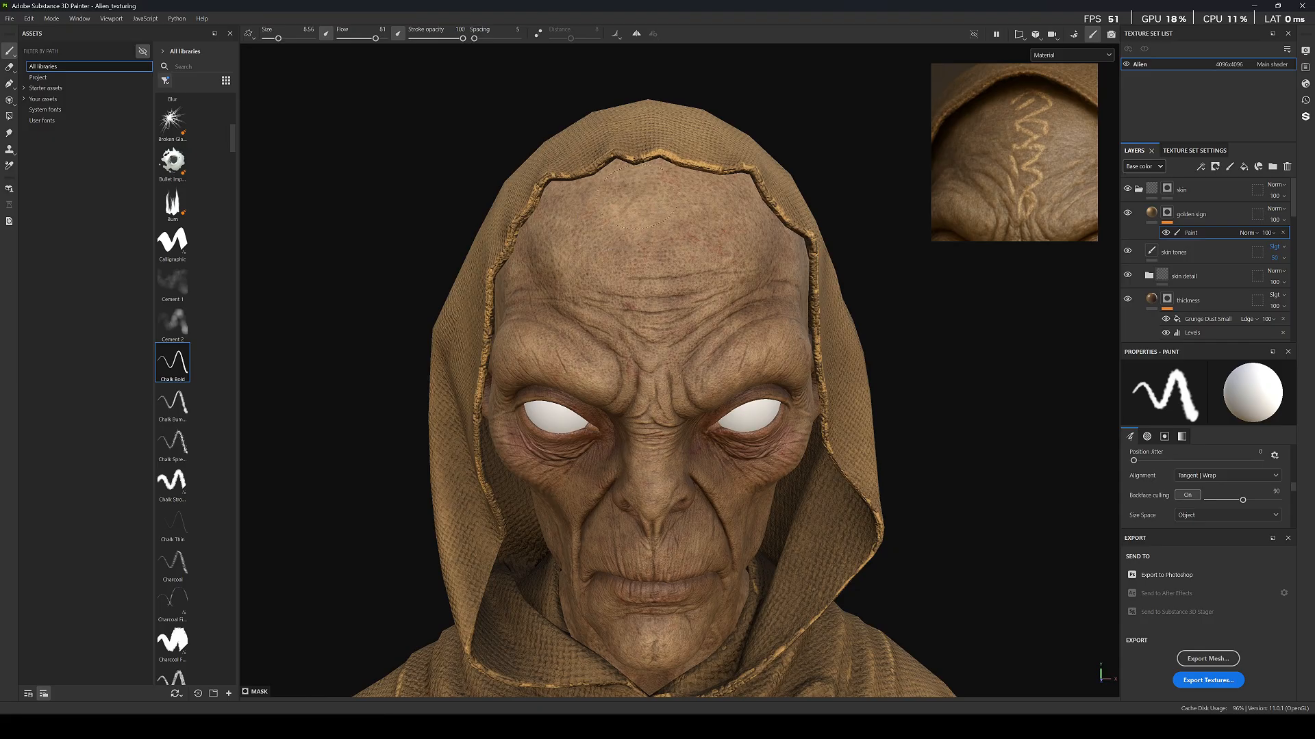
Enable the height channel on the golden sign layer and raise its height to about 0.24.
click(1159, 218)
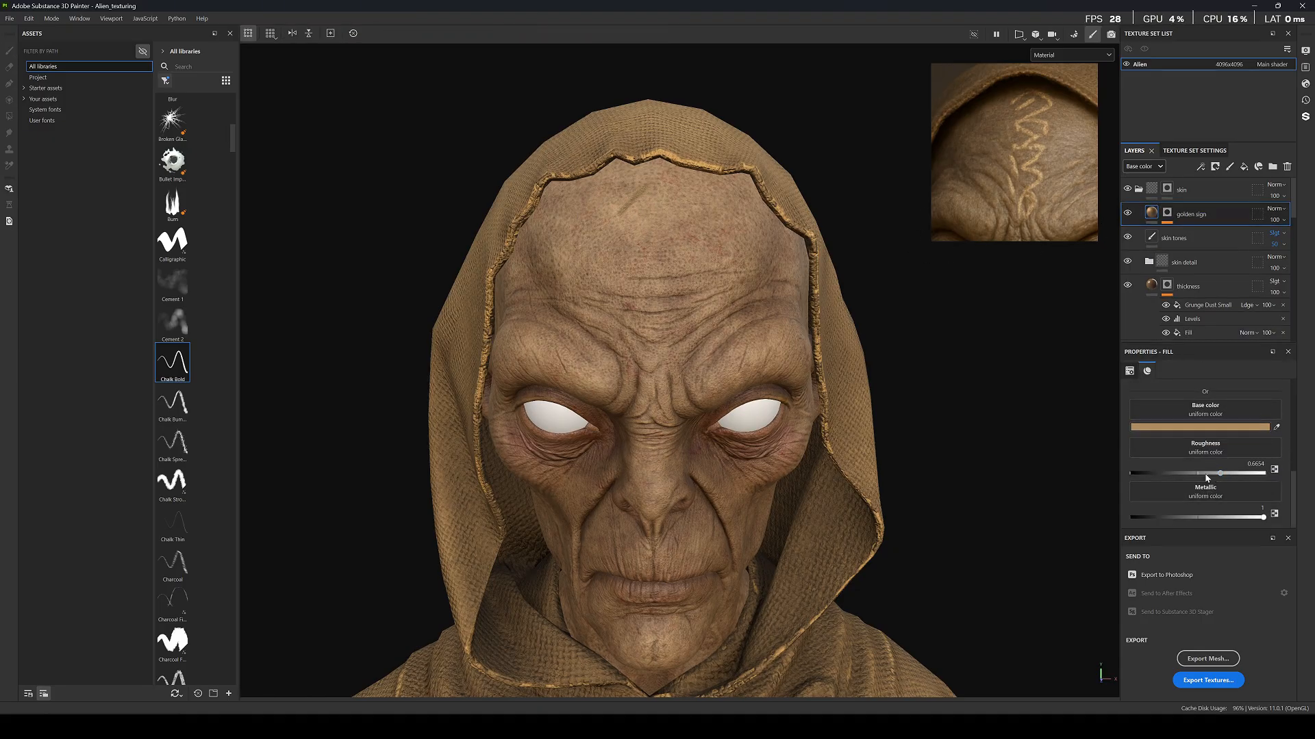
scroll(1204, 513, up, 3)
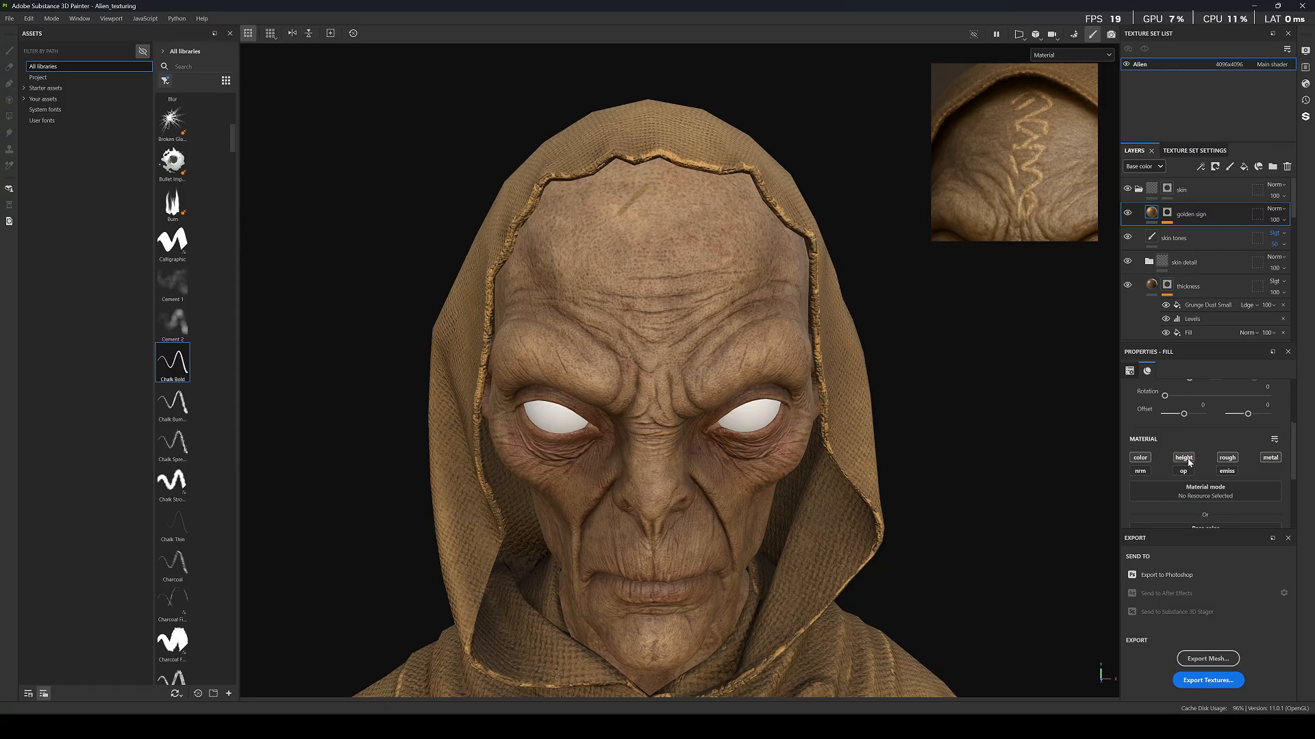
scroll(1210, 510, down, 5)
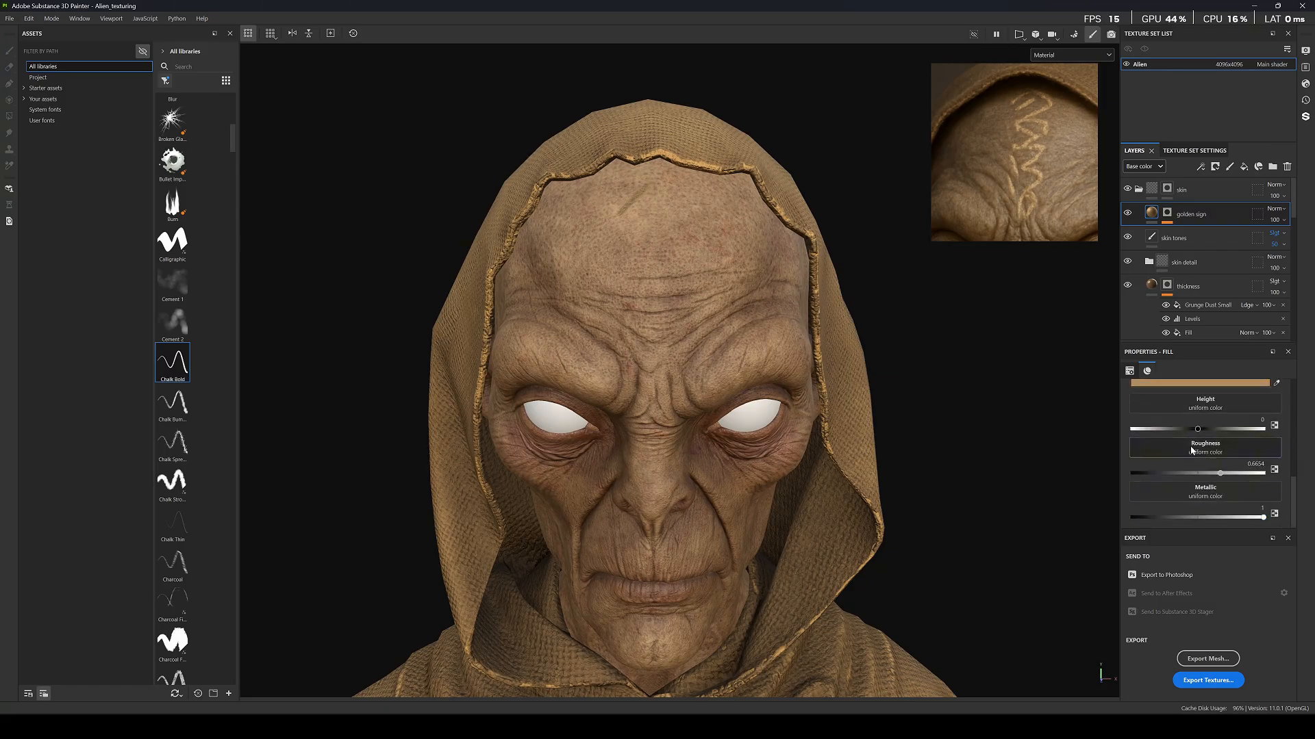
drag(1198, 429, 1214, 429)
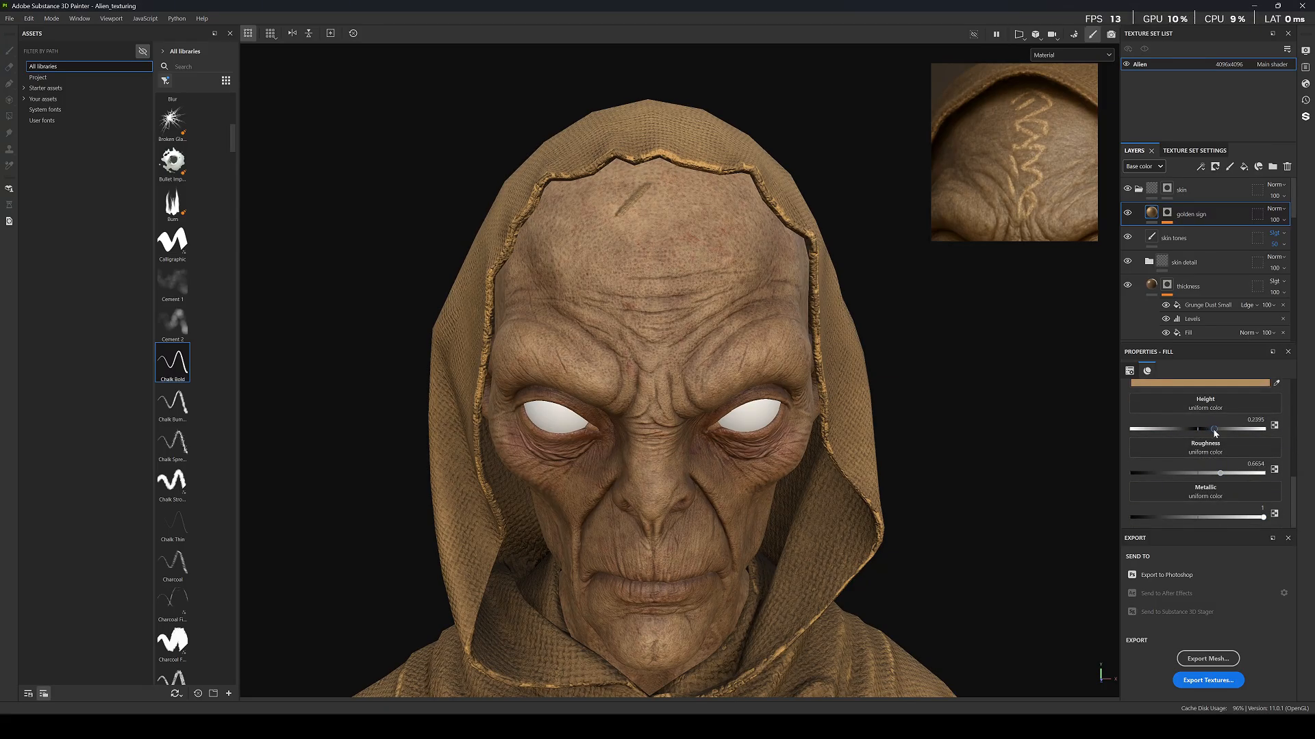
Remove the painted test stroke from the golden sign mask and add a fresh paint effect in its place.
click(1167, 213)
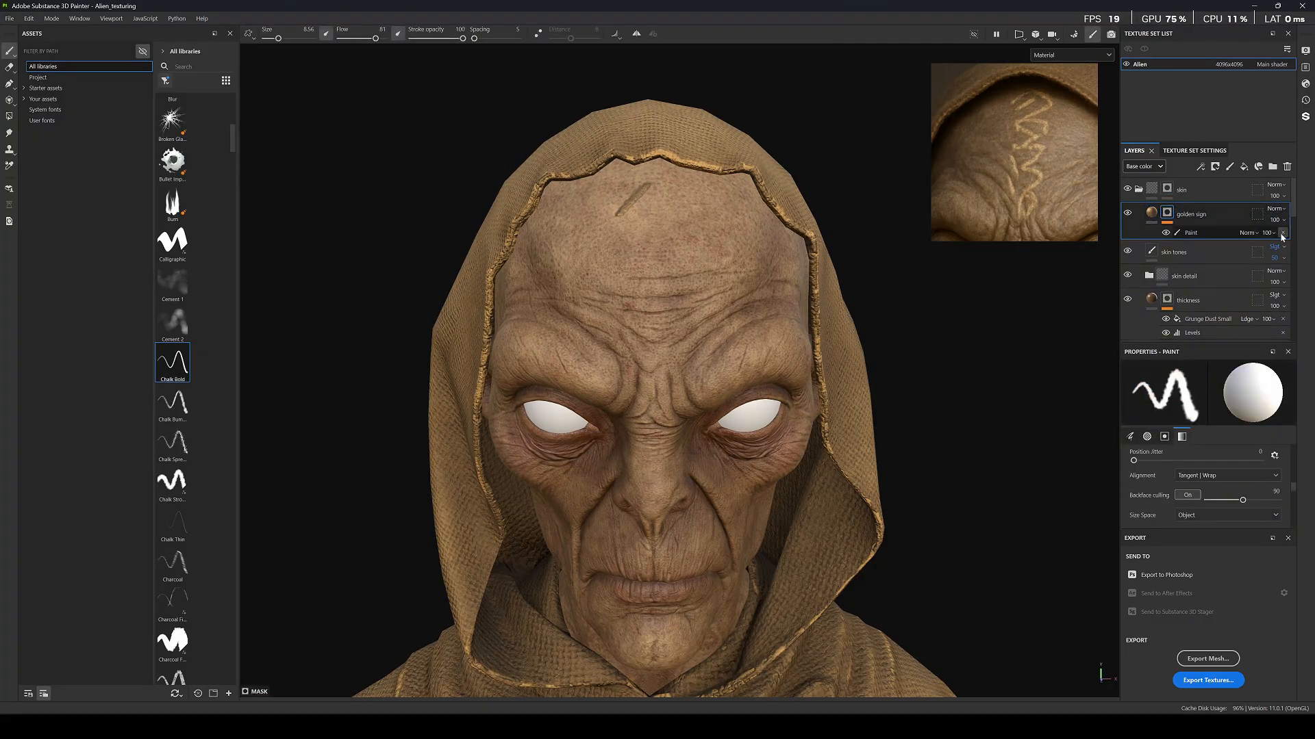
right_click(1168, 213)
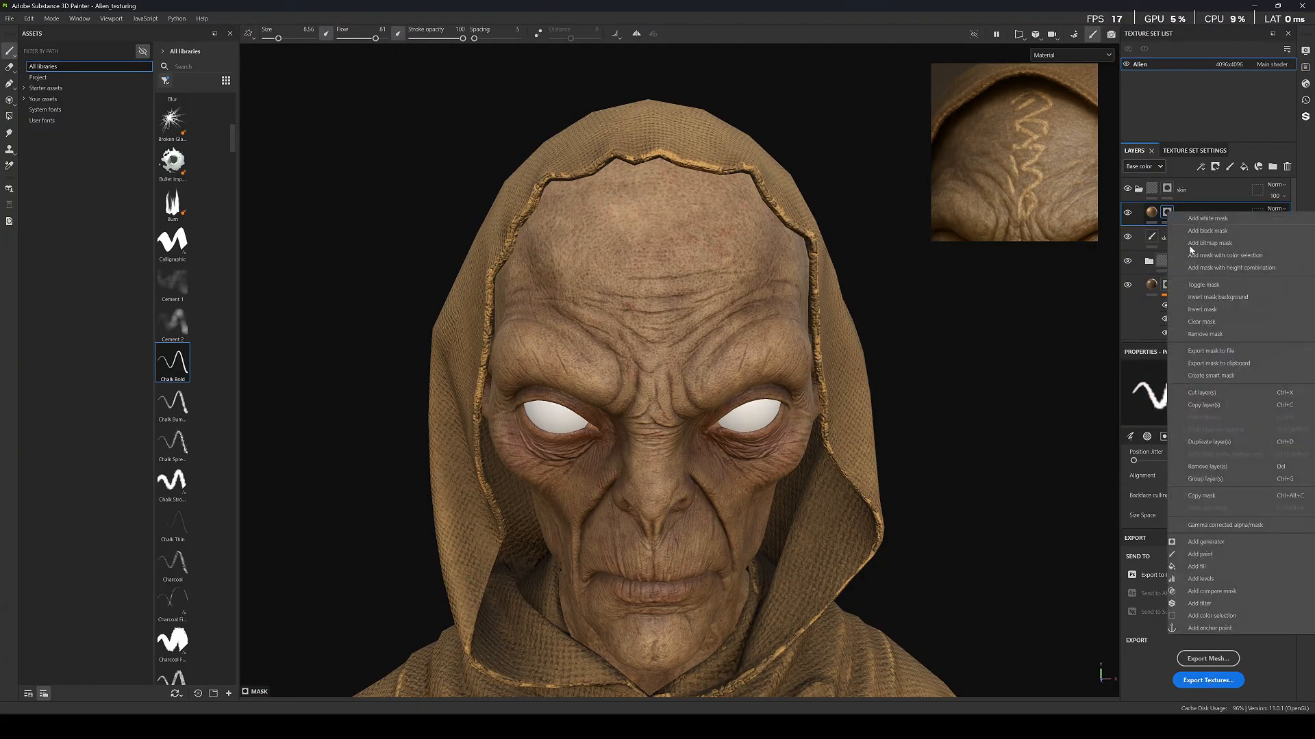
click(1199, 554)
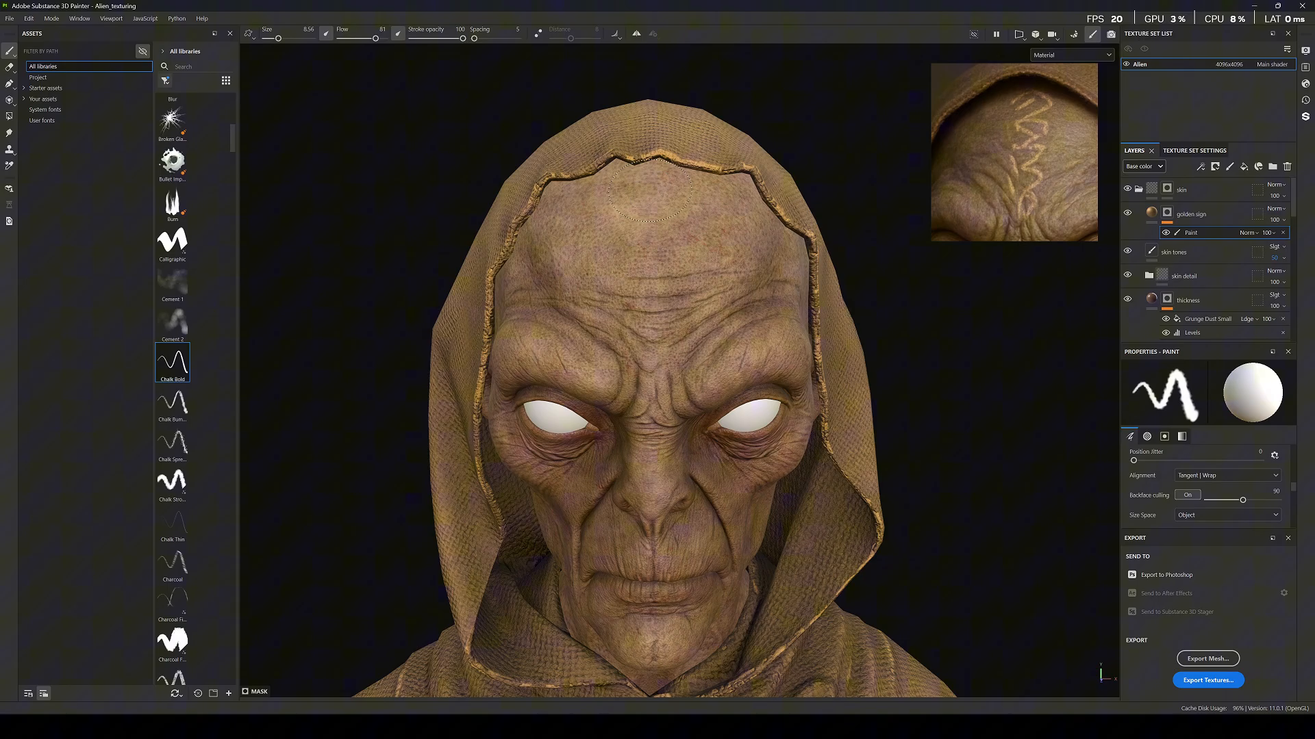
Try to paint the zigzag sign from the upper forehead to the nose bridge with the Chalk Bold brush at size 12.43.
ctrl+right_drag(640, 190, 660, 190)
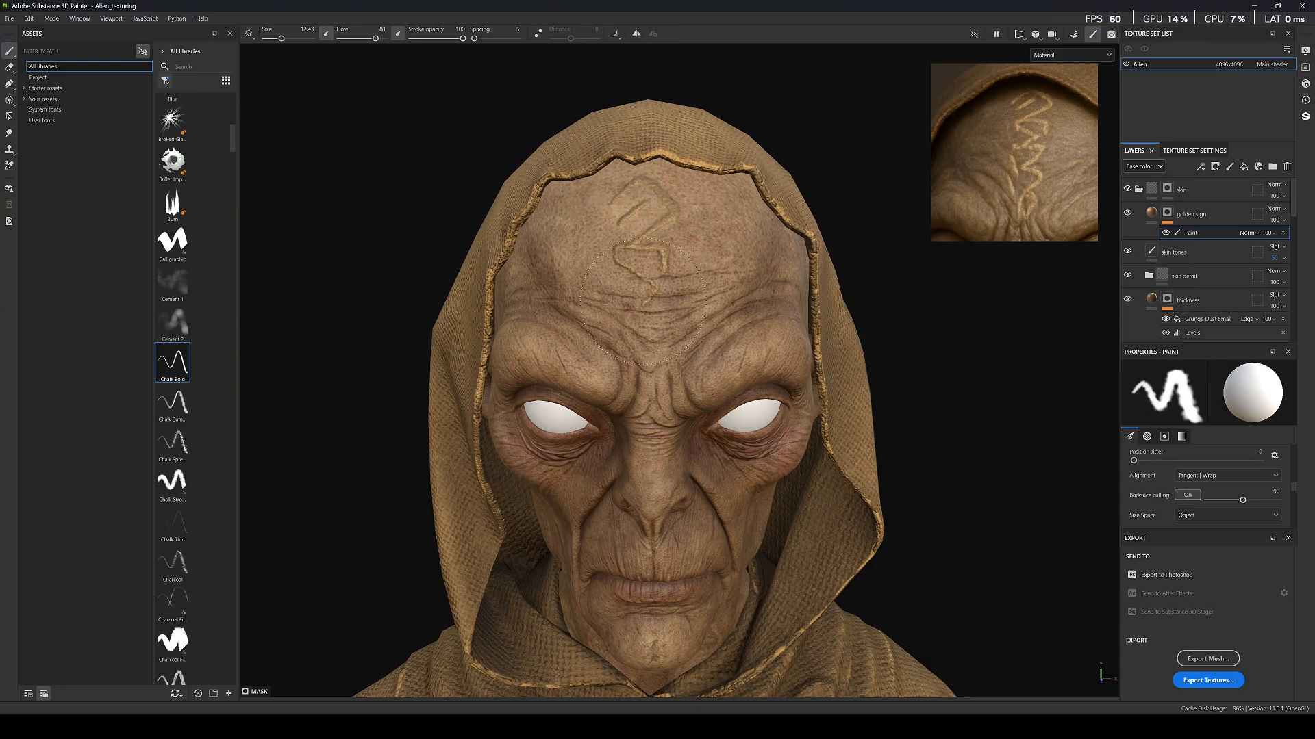
drag(625, 306, 662, 307)
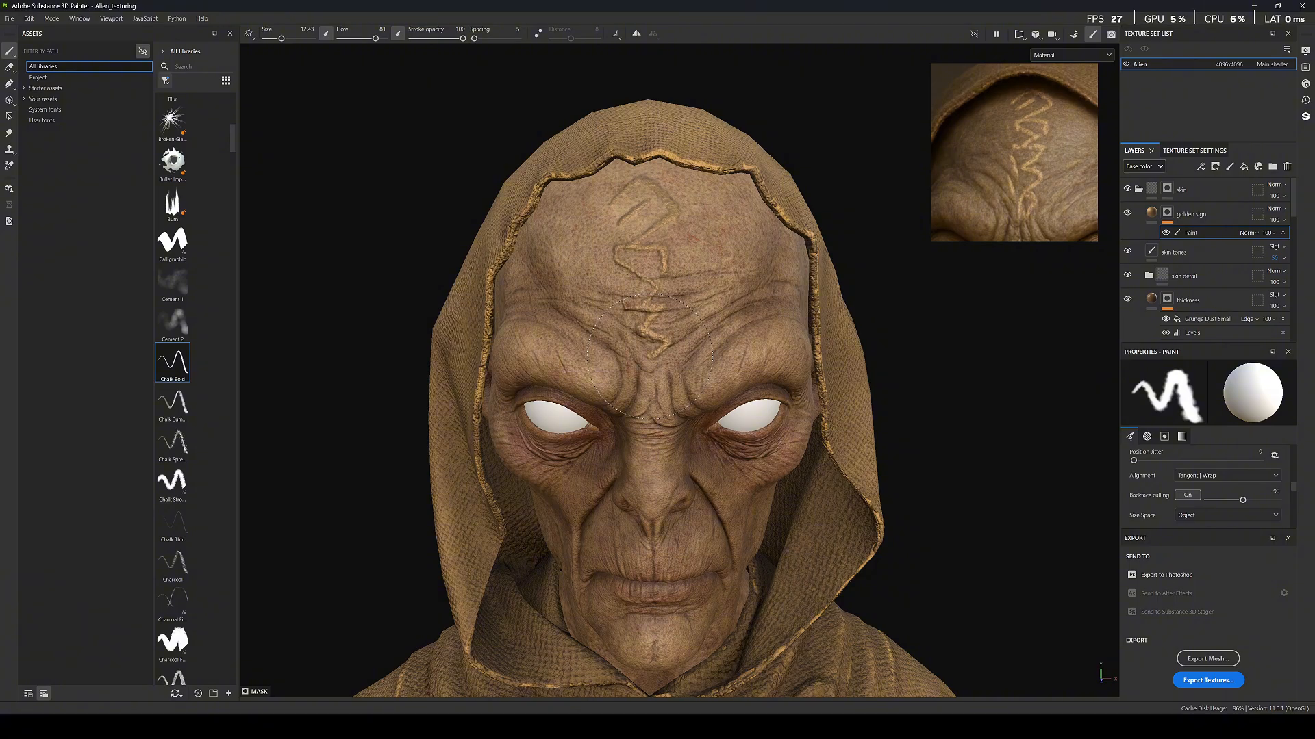
drag(649, 353, 646, 404)
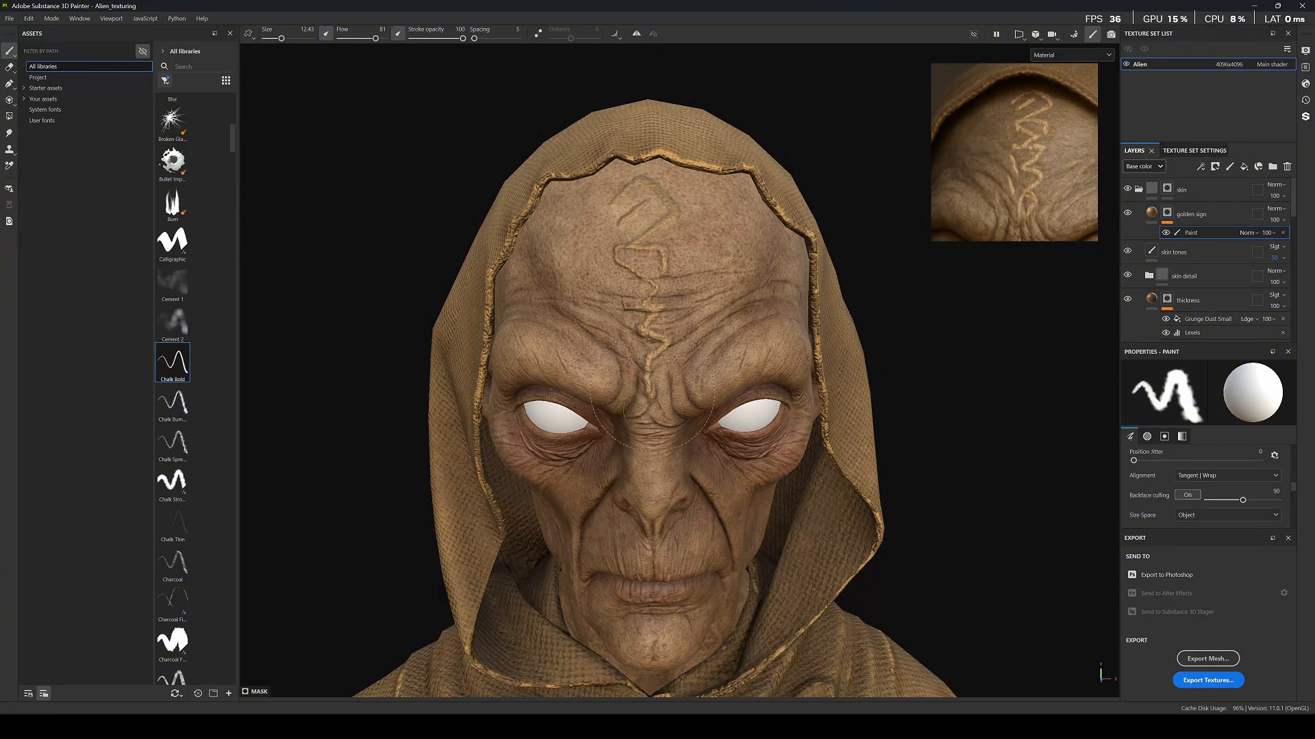
scroll(654, 264, down, 5)
scroll(657, 282, up, 4)
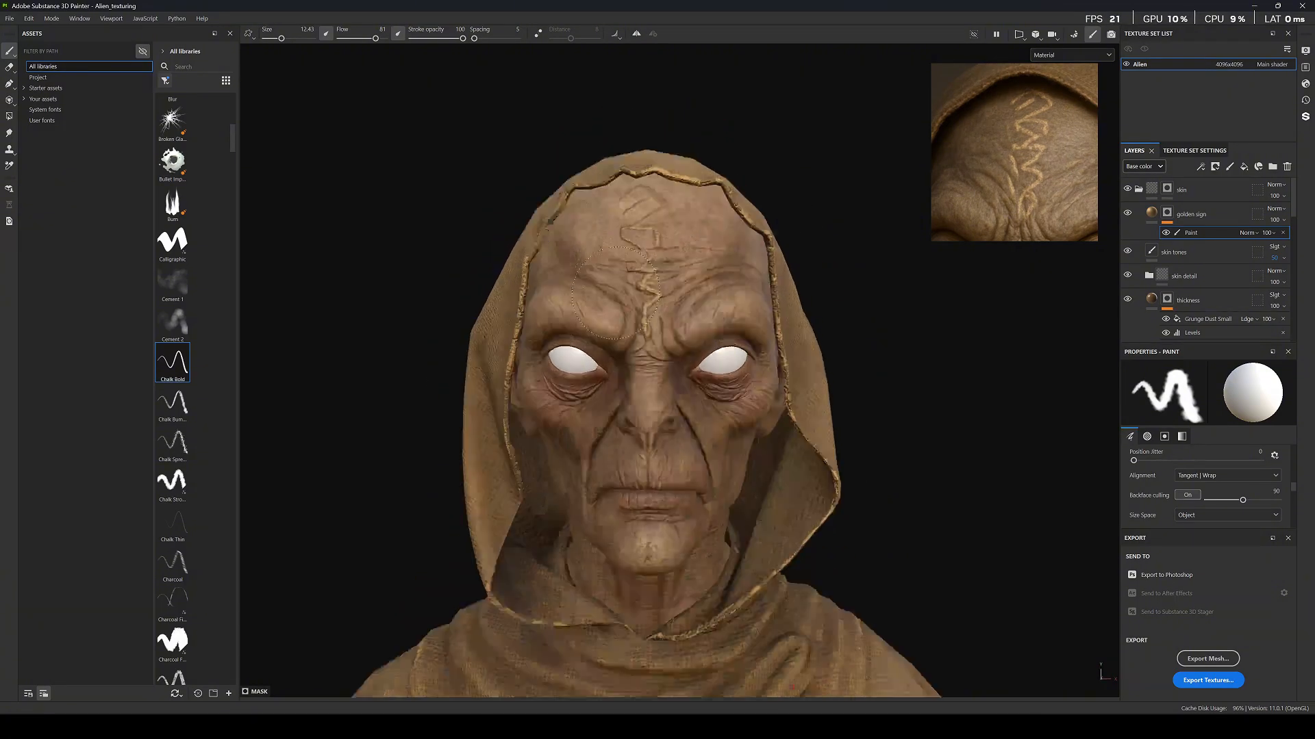
Undo all the sign strokes painted on the forehead.
key(ctrl+z)
key(ctrl+z)
key(ctrl+z)
key(ctrl+z)
scroll(659, 283, up, 3)
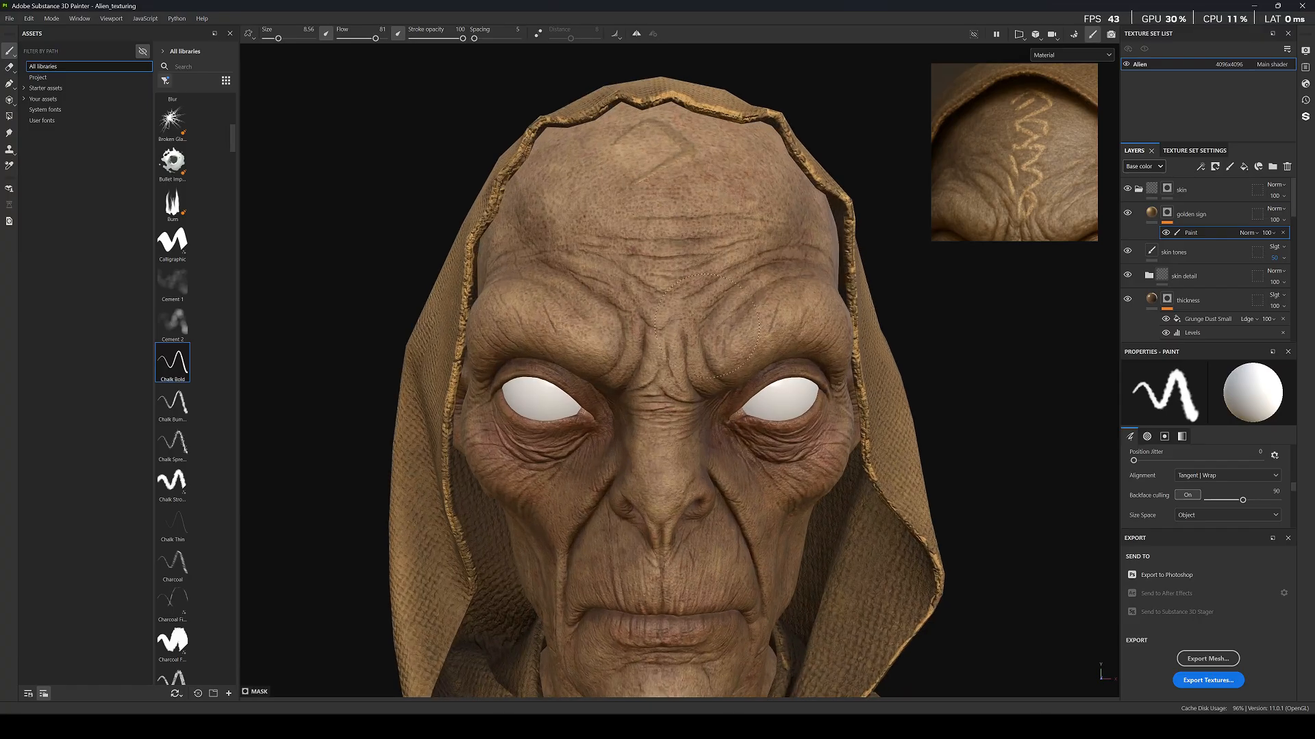
key(ctrl+z)
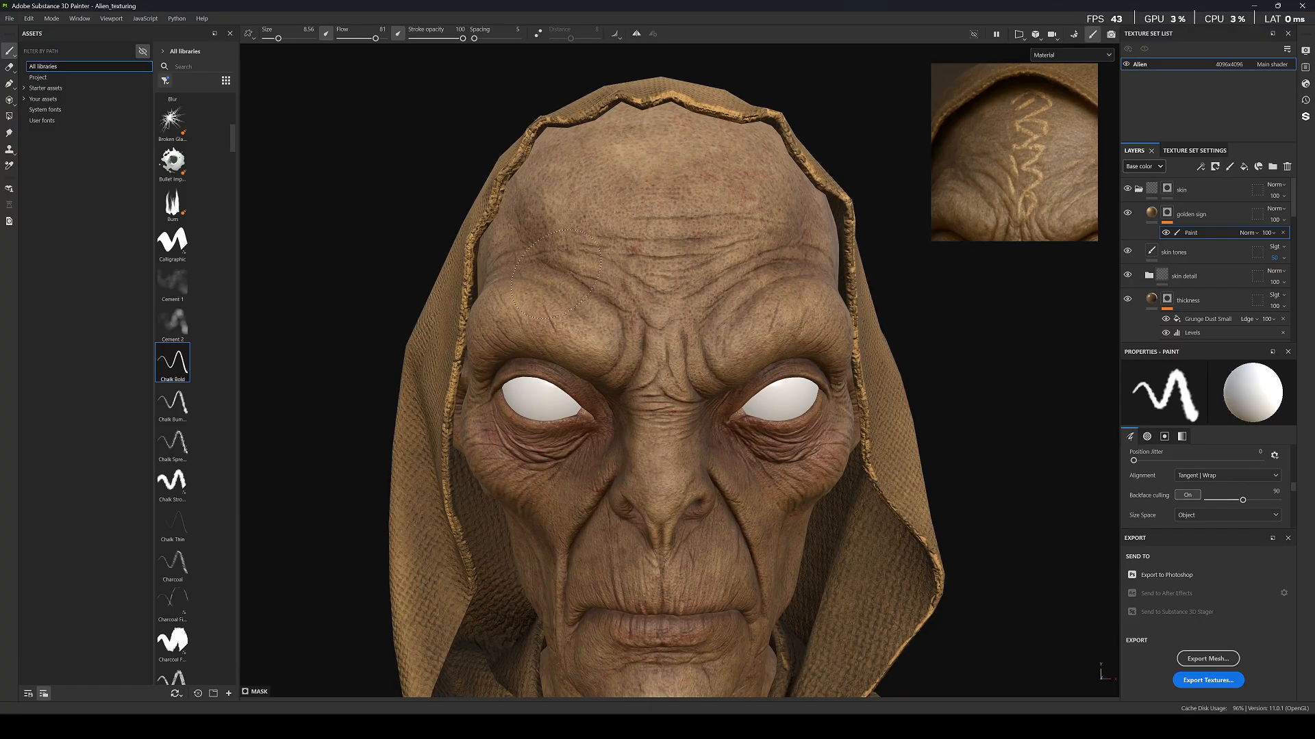
Paint the sign's lower zigzag, side ticks and curved end from mid-forehead to the nose bridge with the brush at size 6.38.
key([)
key([)
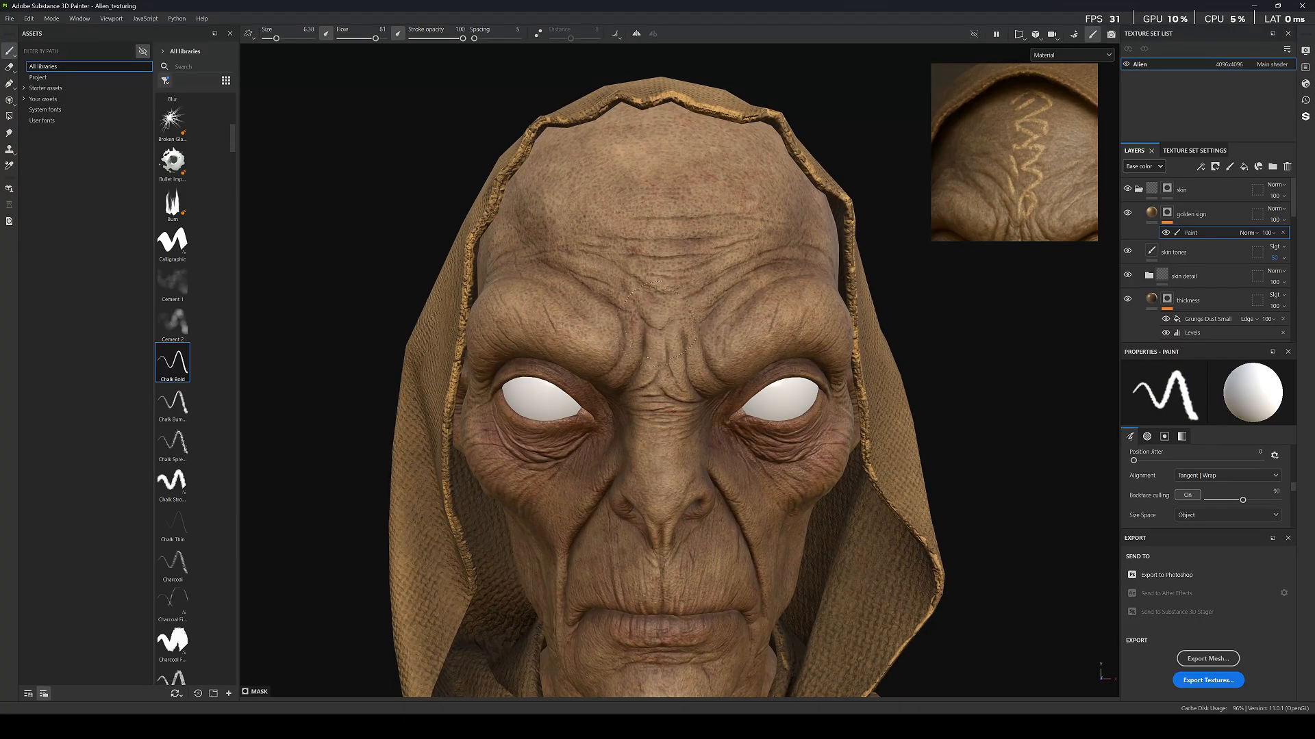
mouse_move(657, 334)
mouse_down()
mouse_move(680, 258)
mouse_move(659, 250)
mouse_move(679, 198)
mouse_move(639, 200)
mouse_up()
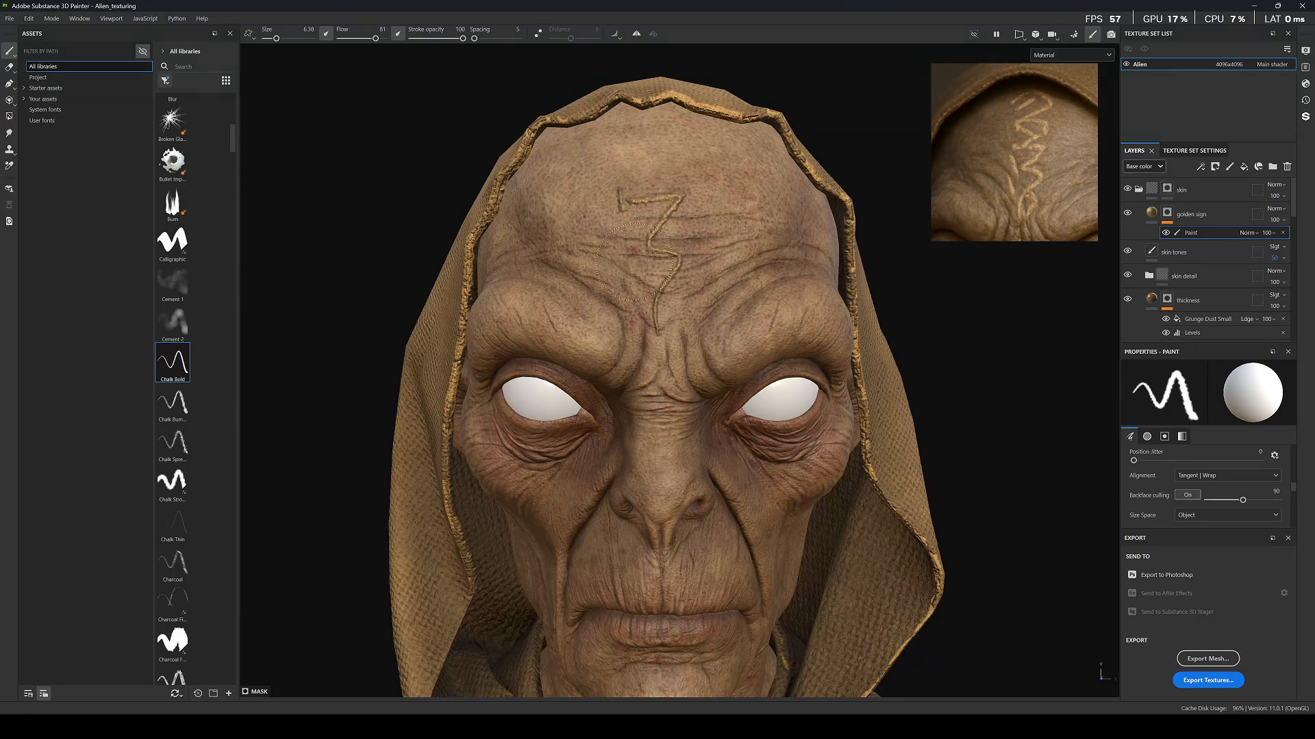
drag(625, 228, 642, 262)
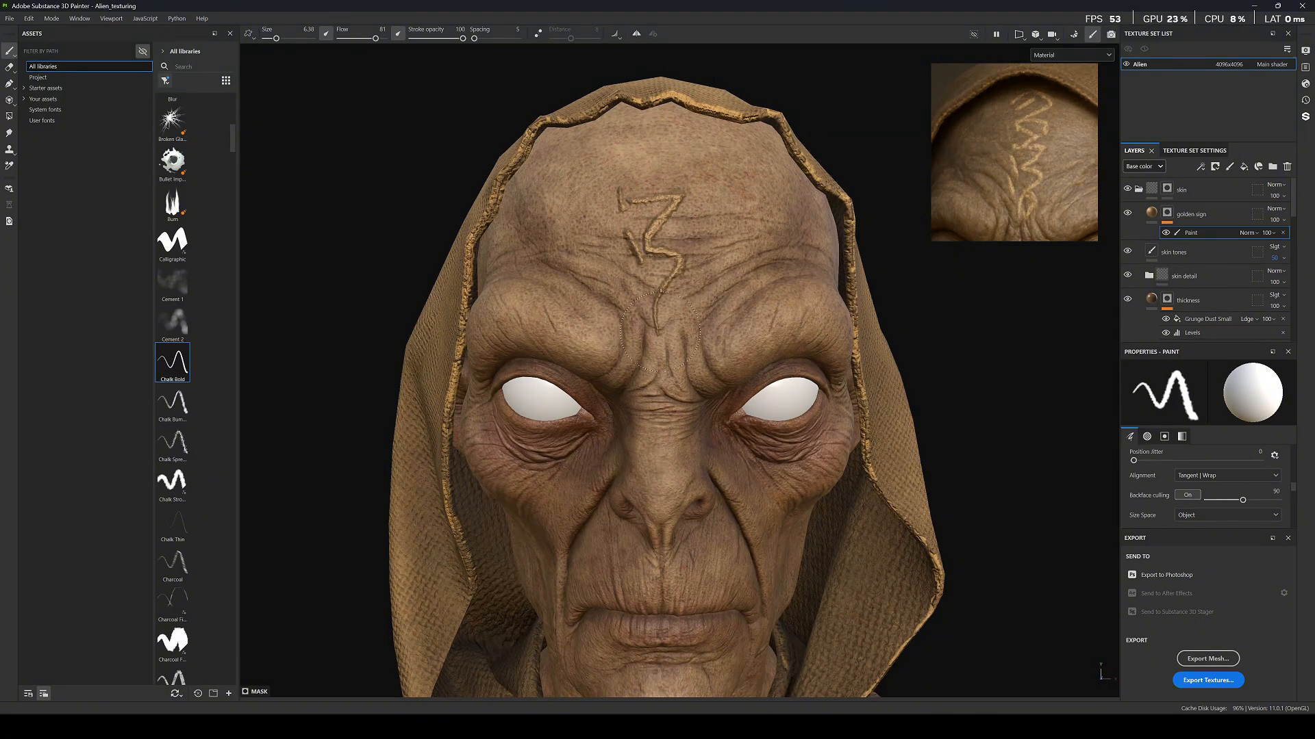
mouse_move(669, 296)
mouse_down()
mouse_move(683, 307)
mouse_move(672, 339)
mouse_up()
drag(635, 285, 645, 323)
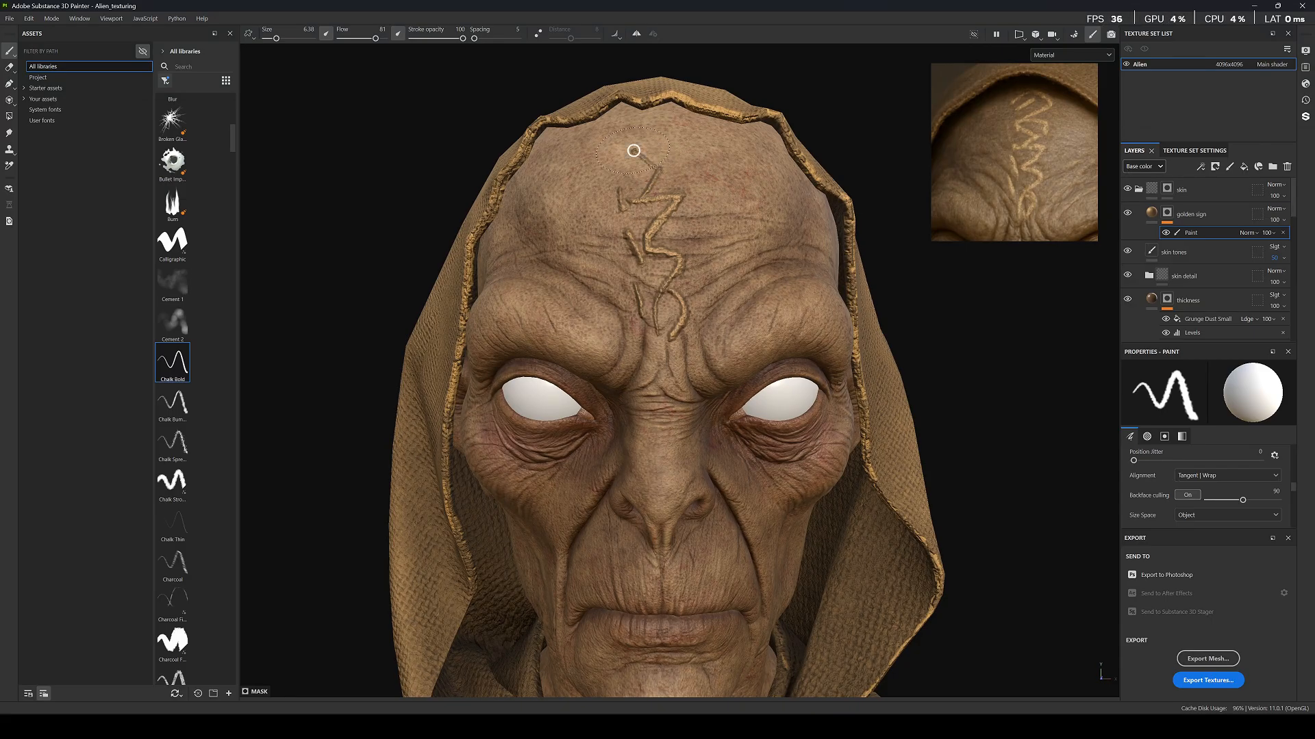
Try two versions of the angular, hooked stroke above the zigzag on the upper forehead and undo both.
mouse_move(631, 152)
mouse_down()
mouse_move(695, 145)
mouse_move(695, 170)
mouse_up()
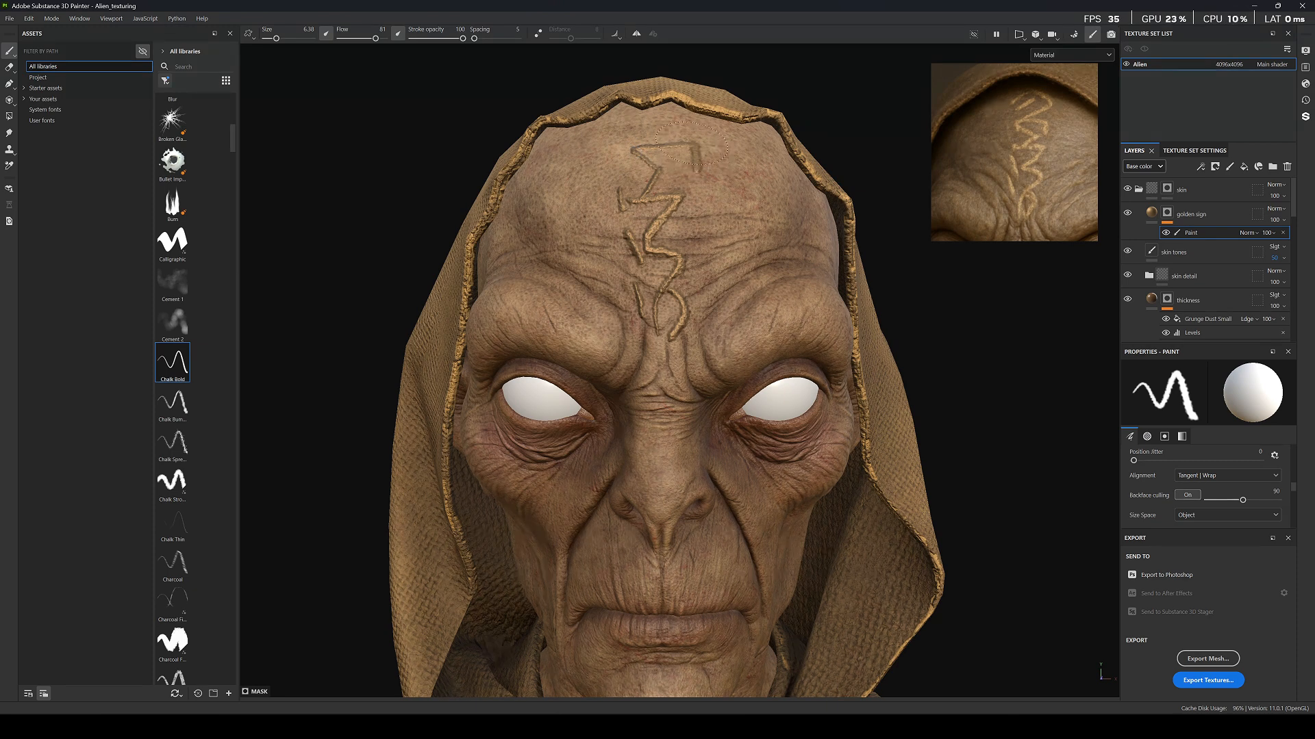
scroll(599, 165, down, 5)
alt+drag(616, 137, 637, 189)
scroll(638, 186, up, 6)
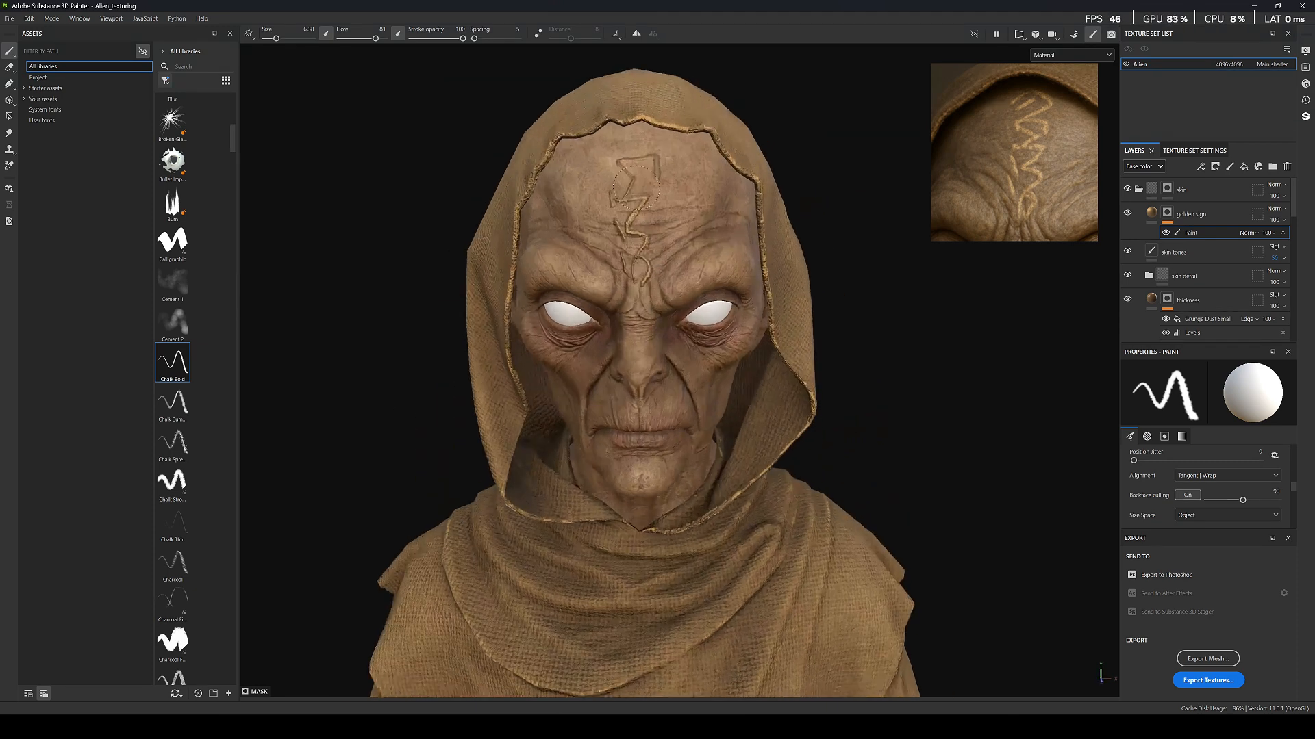
alt+middle_drag(647, 197, 651, 298)
key(ctrl+z)
key(ctrl+z)
key(ctrl+z)
key(ctrl+z)
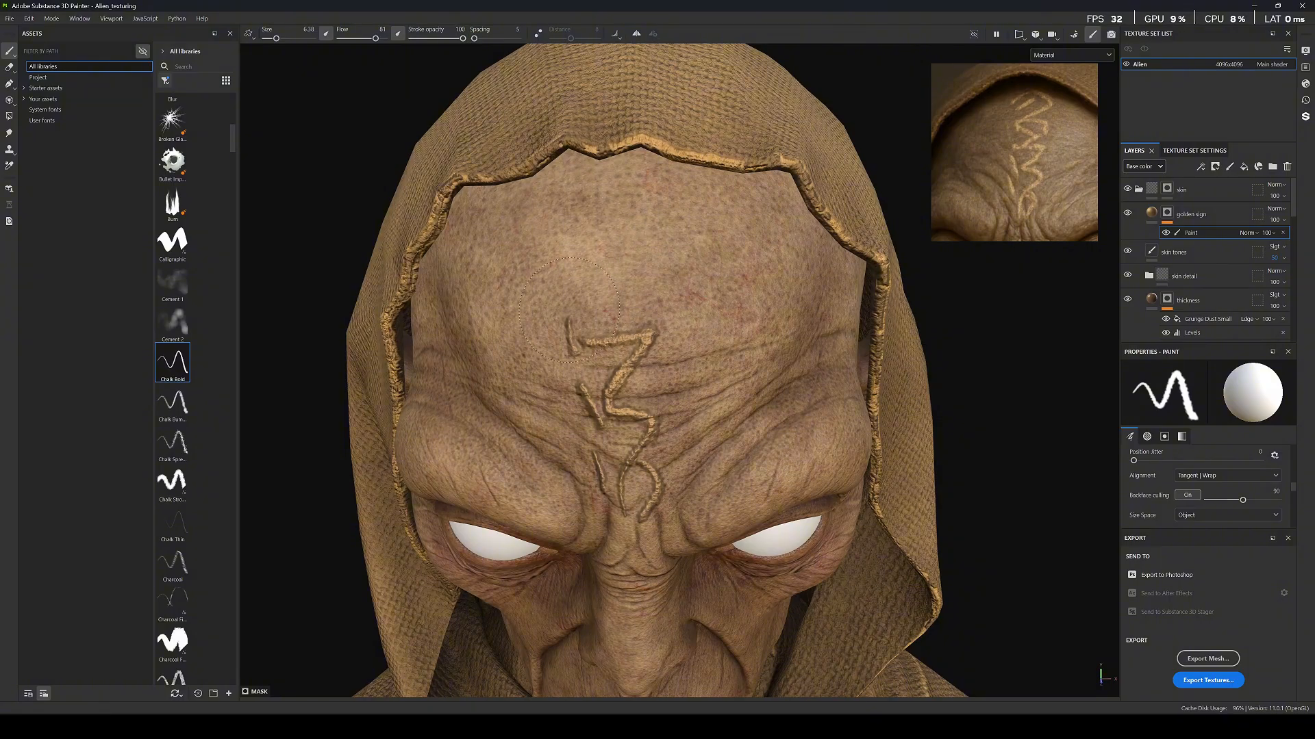
mouse_move(595, 339)
mouse_down()
mouse_move(620, 292)
mouse_move(580, 251)
mouse_move(666, 252)
mouse_move(669, 300)
mouse_up()
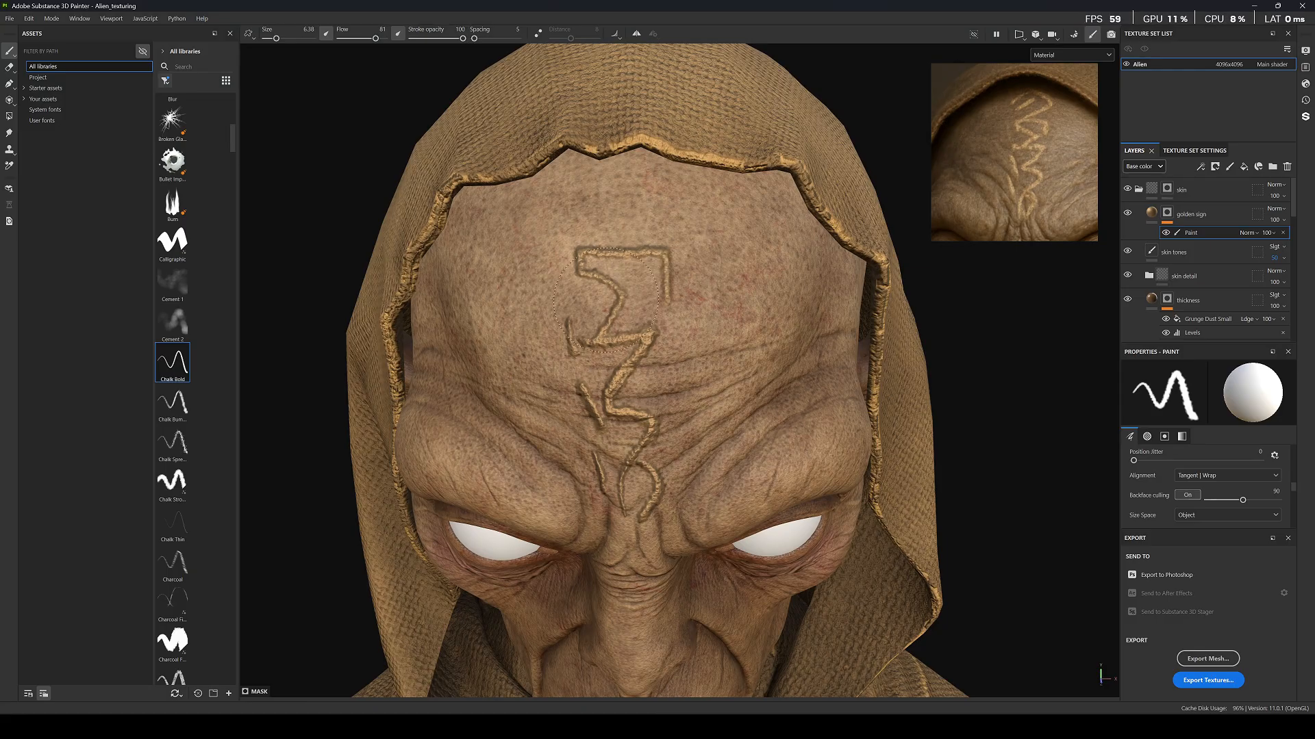
key(ctrl+z)
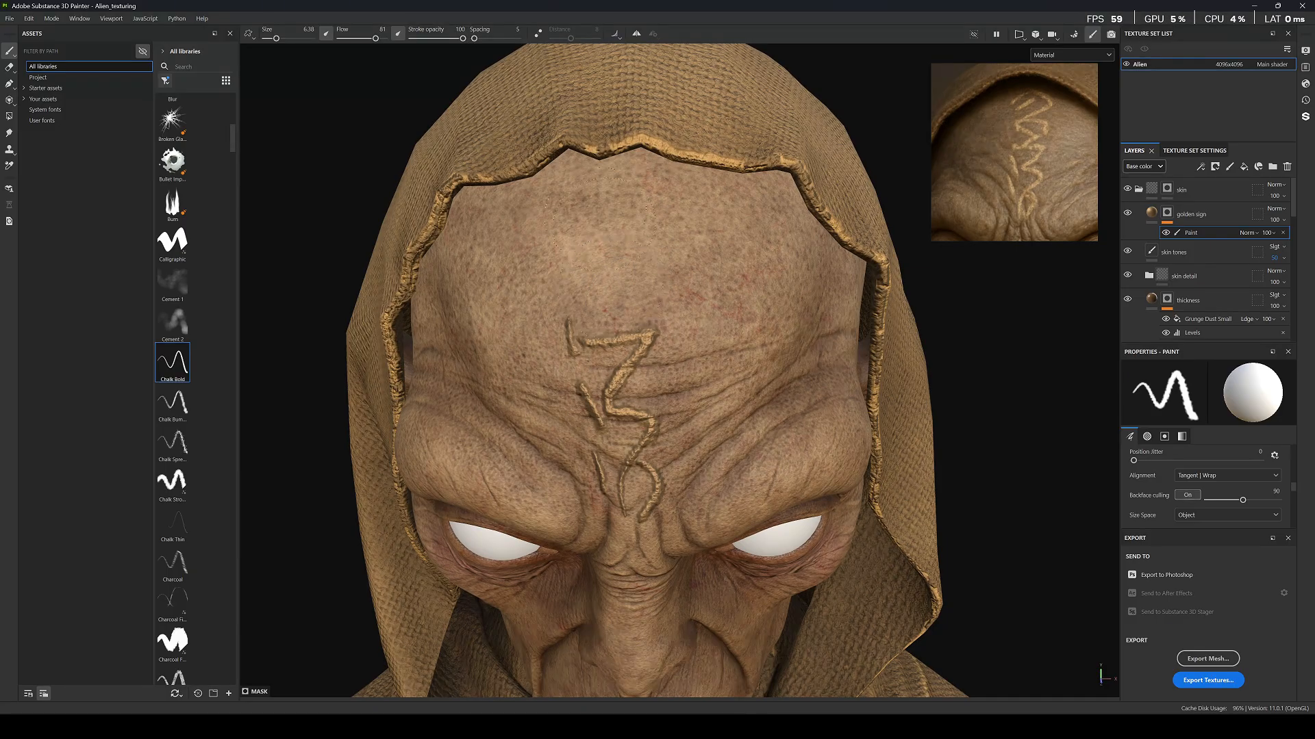
Continue the sign upward with connected zigzags, a squared hook and a curved stroke ending just below the hood edge.
mouse_move(595, 341)
mouse_down()
mouse_move(637, 289)
mouse_move(608, 281)
mouse_move(633, 285)
mouse_up()
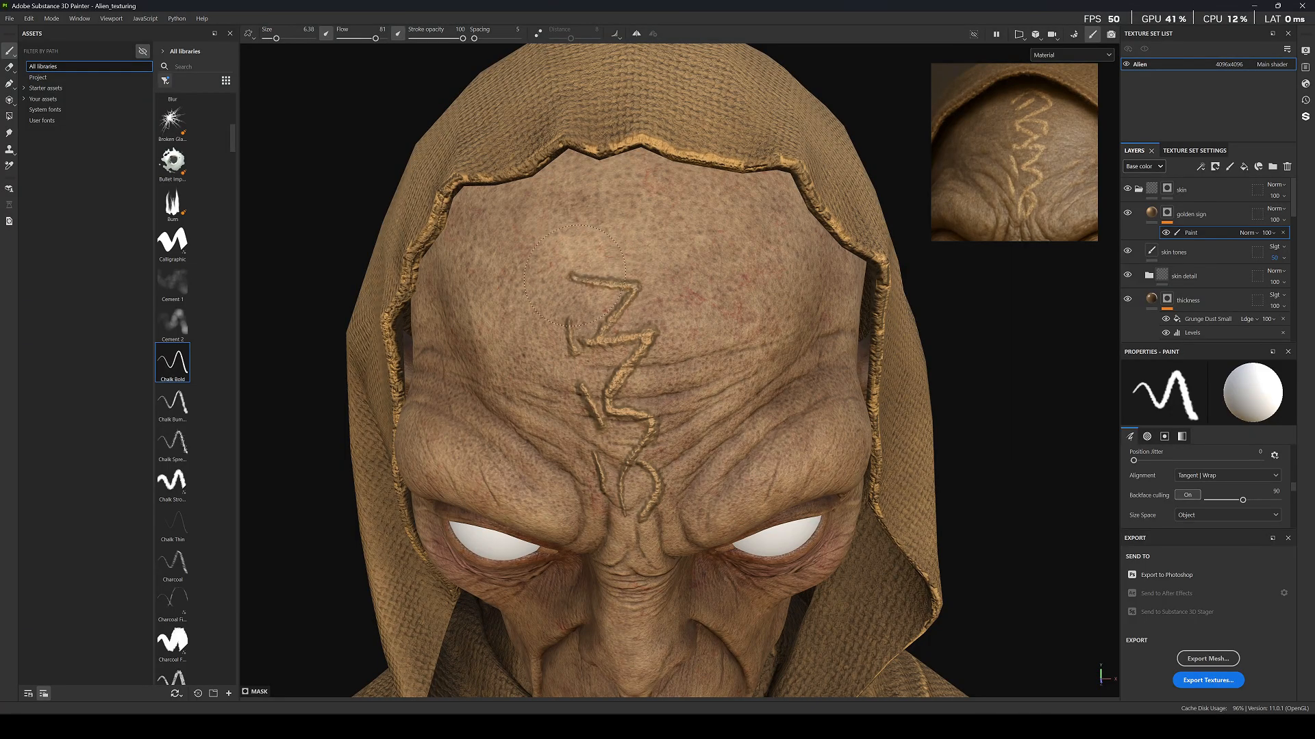
mouse_move(571, 251)
mouse_down()
mouse_move(575, 277)
mouse_move(599, 251)
mouse_move(654, 248)
mouse_move(655, 287)
mouse_move(651, 275)
mouse_up()
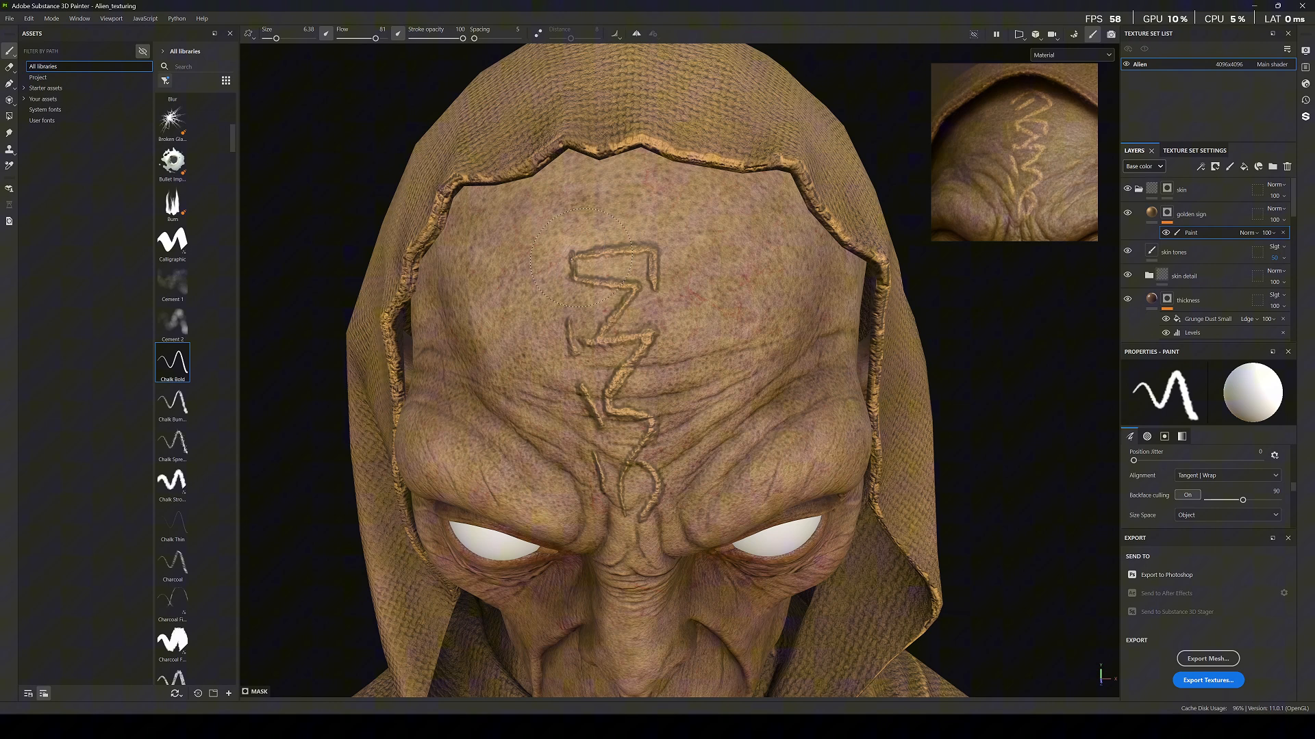
mouse_move(641, 215)
mouse_down()
mouse_move(625, 174)
mouse_move(599, 165)
mouse_move(552, 203)
mouse_up()
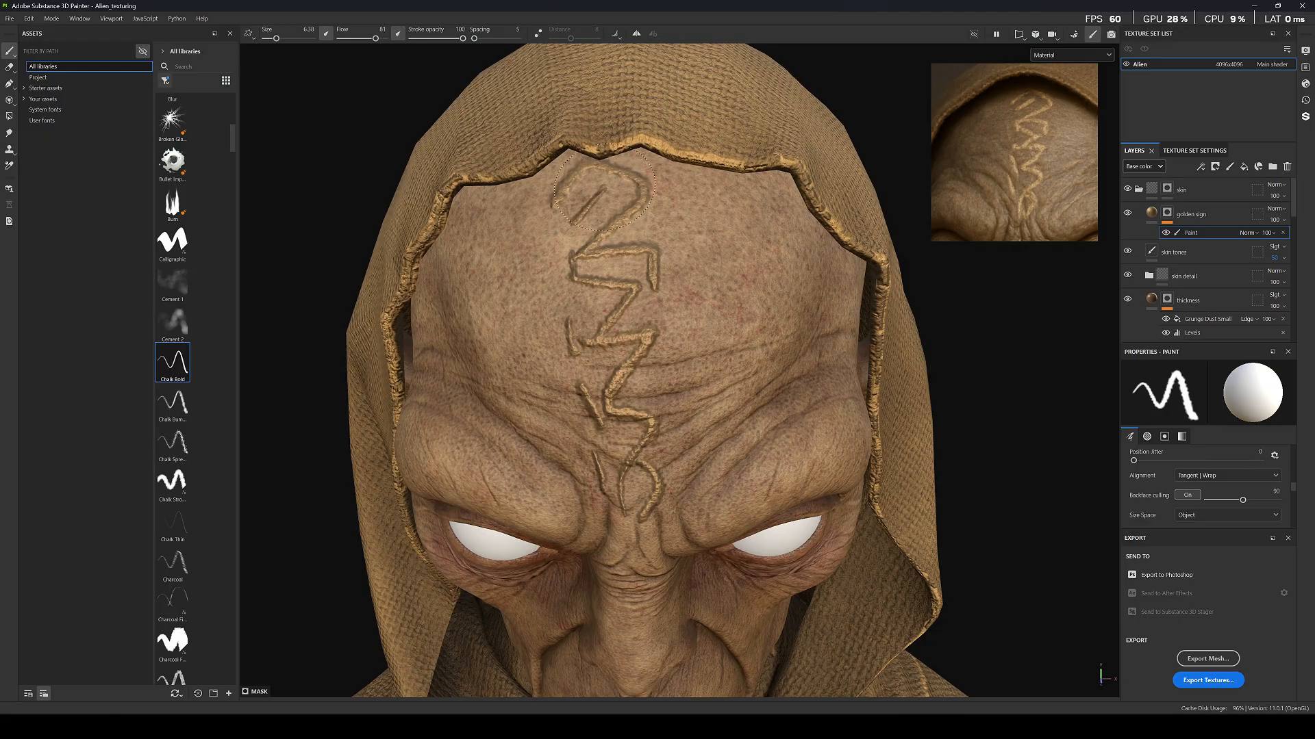
Examine the painted forehead sign from a distance with the whole upper body in view.
alt+right_drag(814, 312, 743, 356)
alt+drag(743, 356, 800, 337)
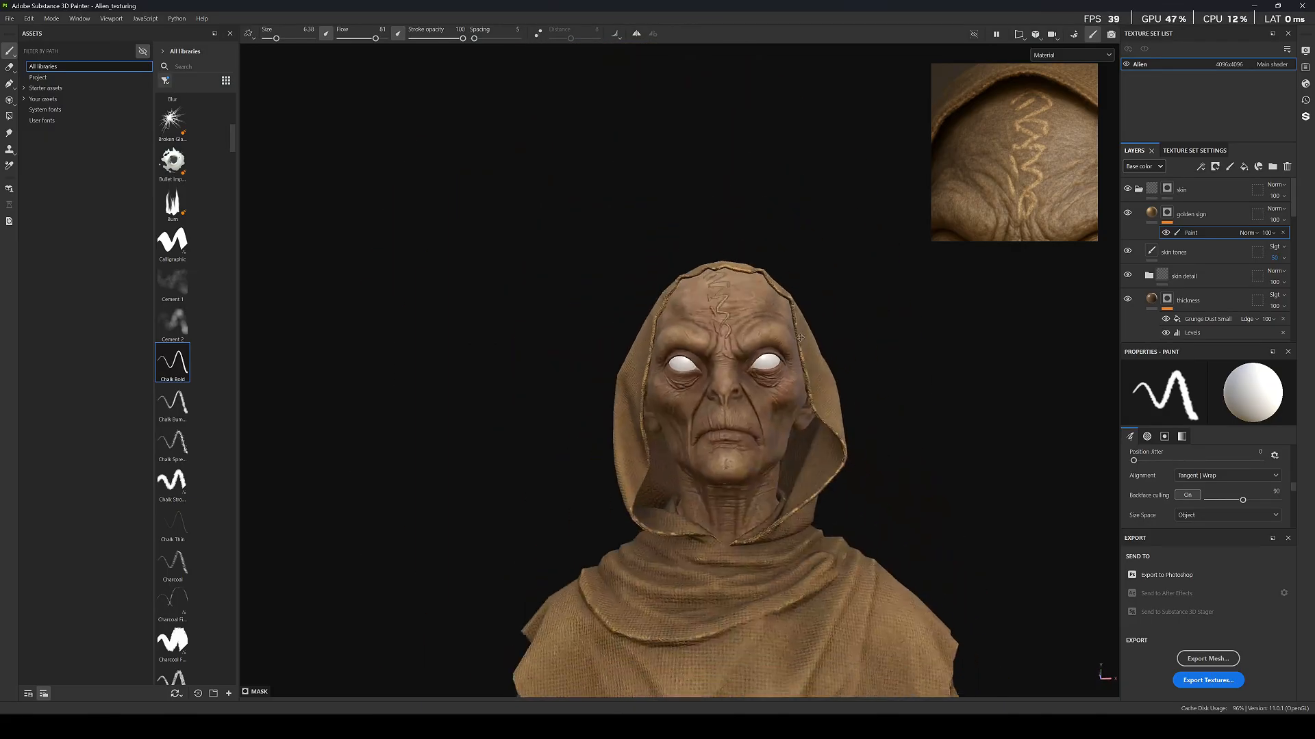
alt+middle_drag(800, 337, 784, 327)
mouse_move(783, 327)
alt+mouse_down()
mouse_move(767, 323)
mouse_move(785, 336)
mouse_move(791, 311)
alt+mouse_up()
alt+right_drag(791, 312, 781, 274)
alt+drag(781, 274, 787, 249)
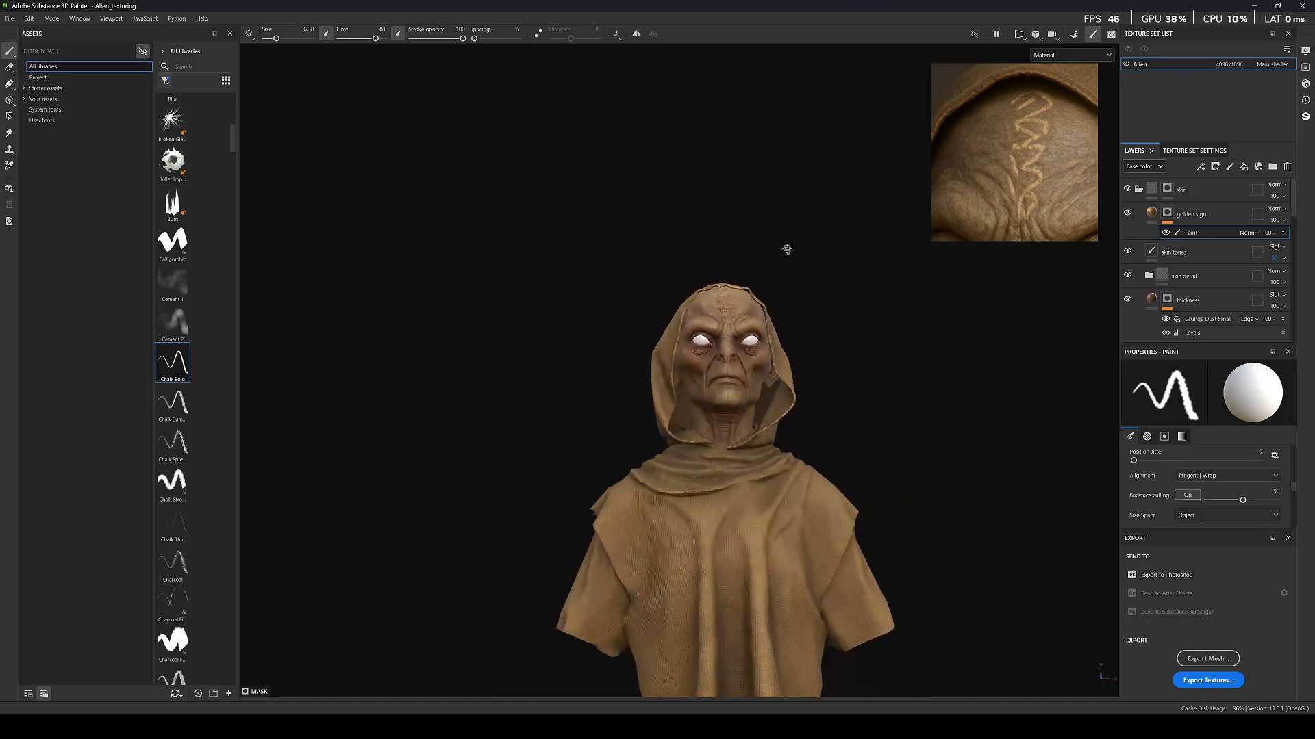
scroll(724, 312, up, 5)
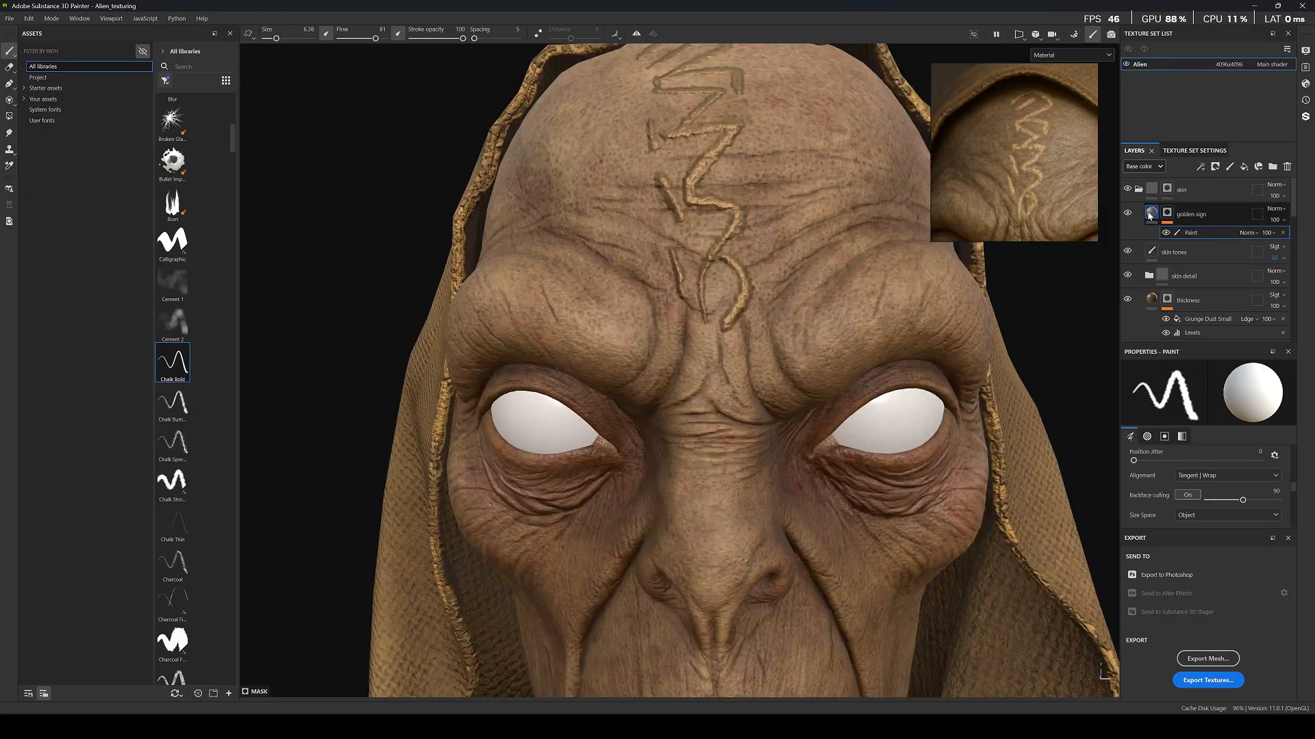
Add a Blur filter above the paint effect in the golden sign mask and lower its blur intensity.
click(1188, 214)
click(1192, 223)
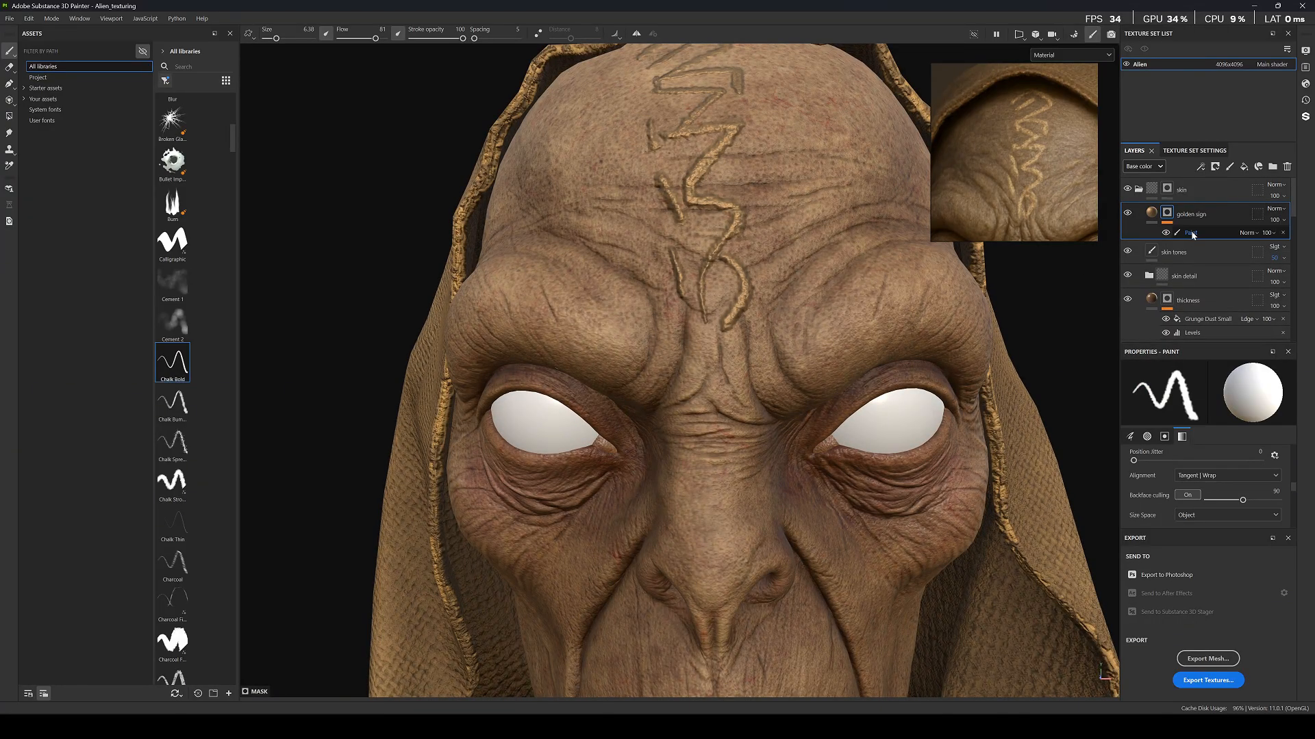
right_click(1178, 232)
click(1214, 438)
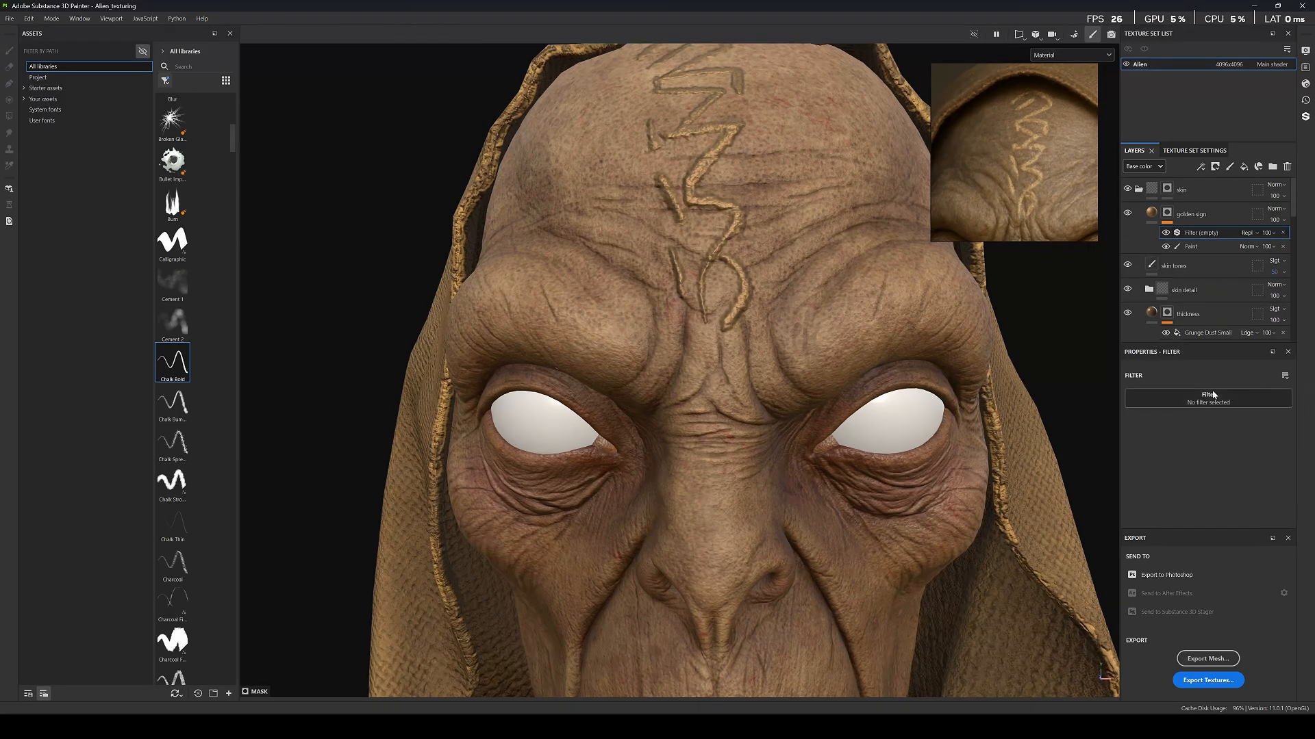
click(1213, 396)
click(1180, 468)
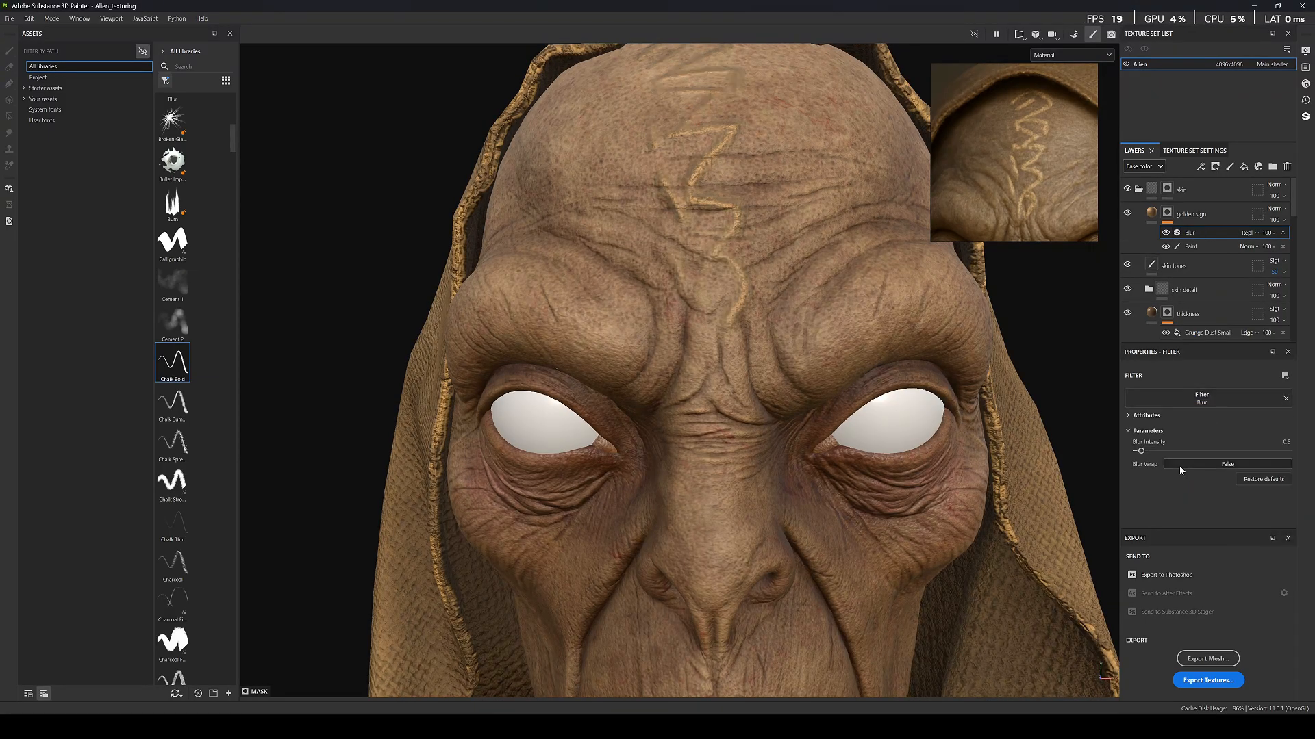
drag(1179, 465, 1139, 455)
Lower the golden sign fill layer's height to about 0.125.
click(1148, 211)
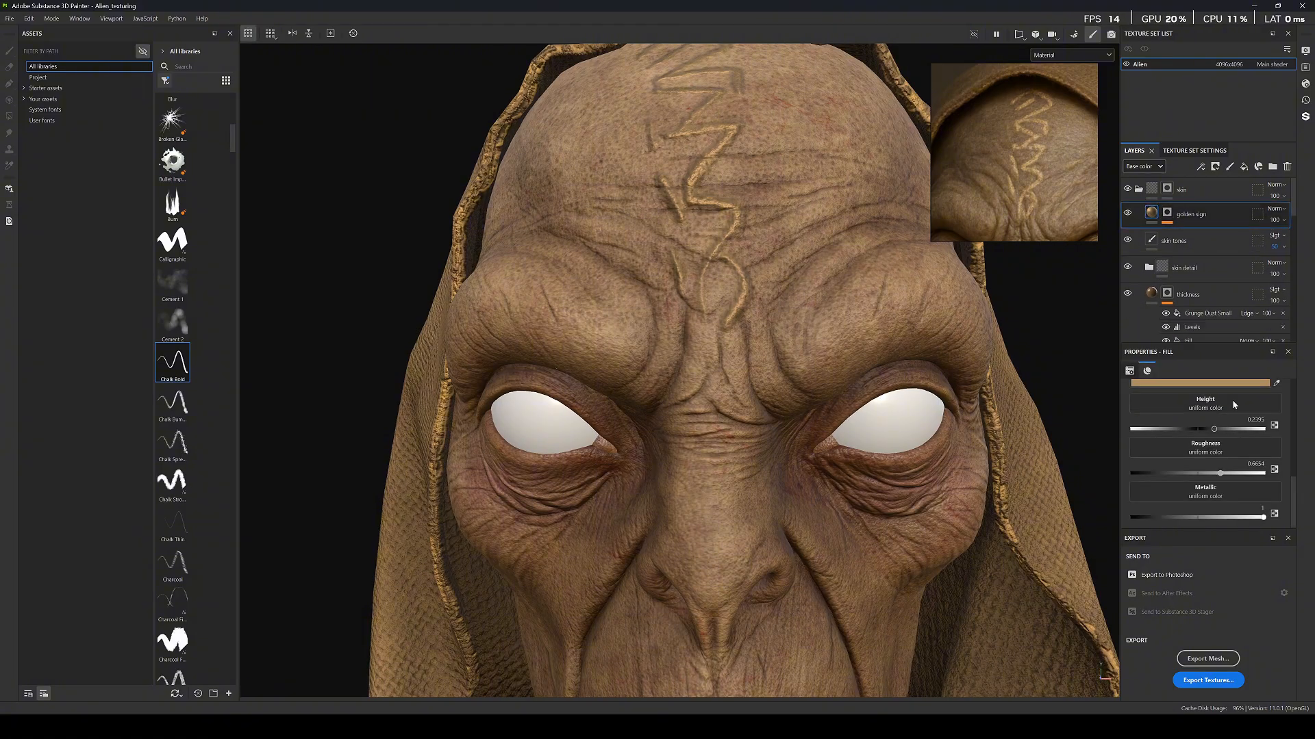
click(1207, 429)
scroll(646, 273, down, 6)
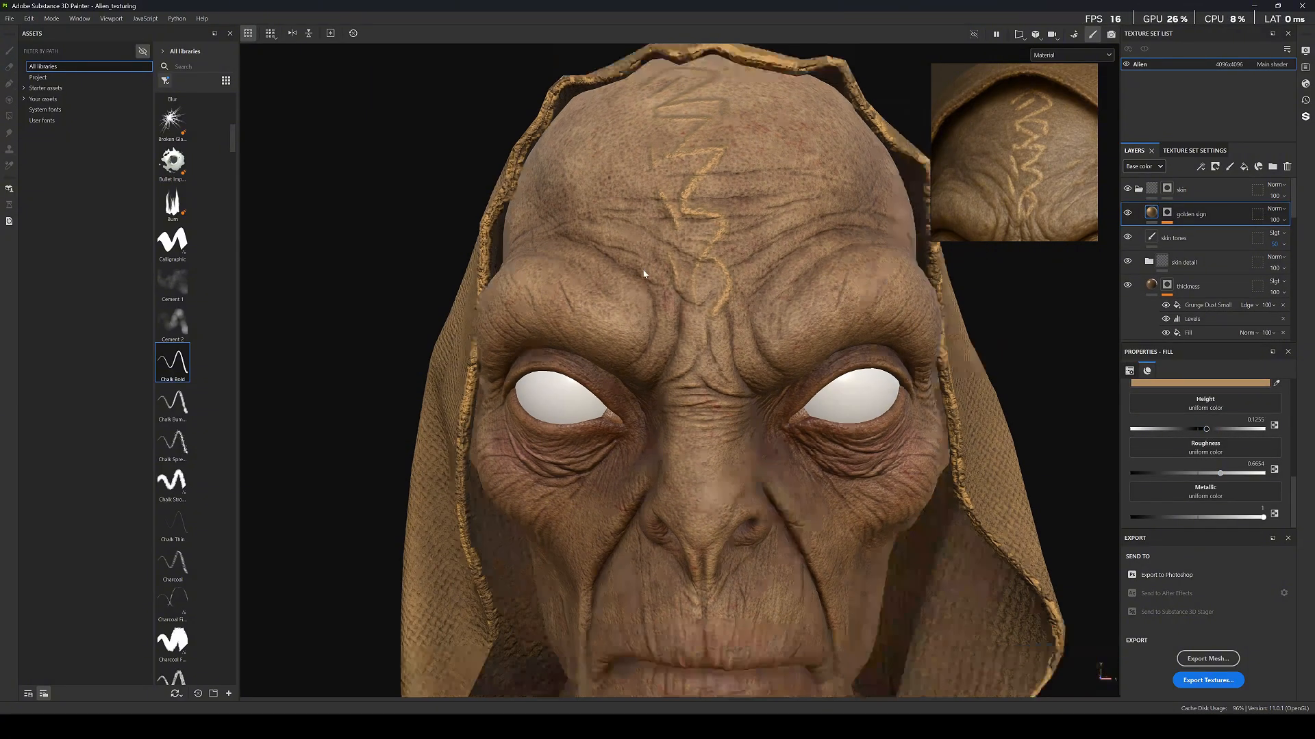
Examine the blurred sign on the forehead from close up and from farther away.
alt+drag(660, 260, 705, 218)
scroll(684, 242, up, 6)
scroll(685, 242, down, 6)
scroll(706, 295, down, 3)
alt+drag(706, 296, 698, 332)
scroll(698, 332, up, 8)
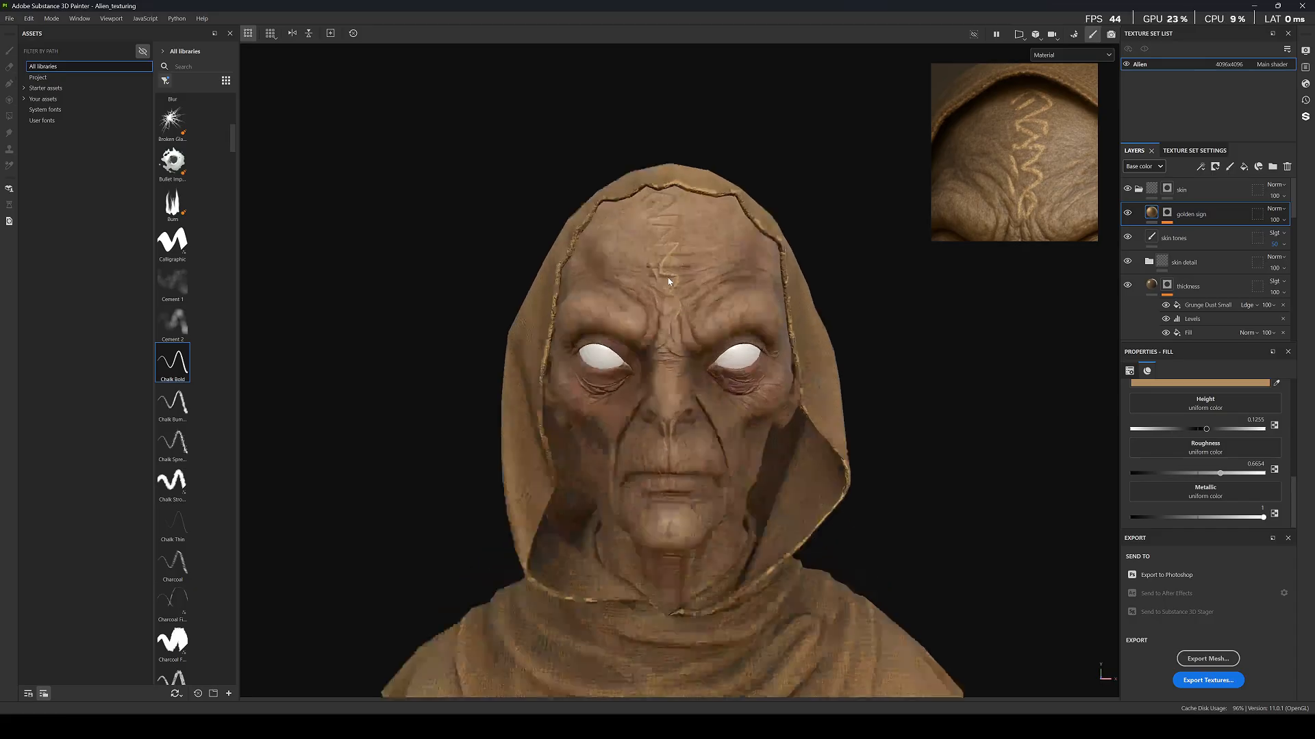
scroll(674, 200, down, 4)
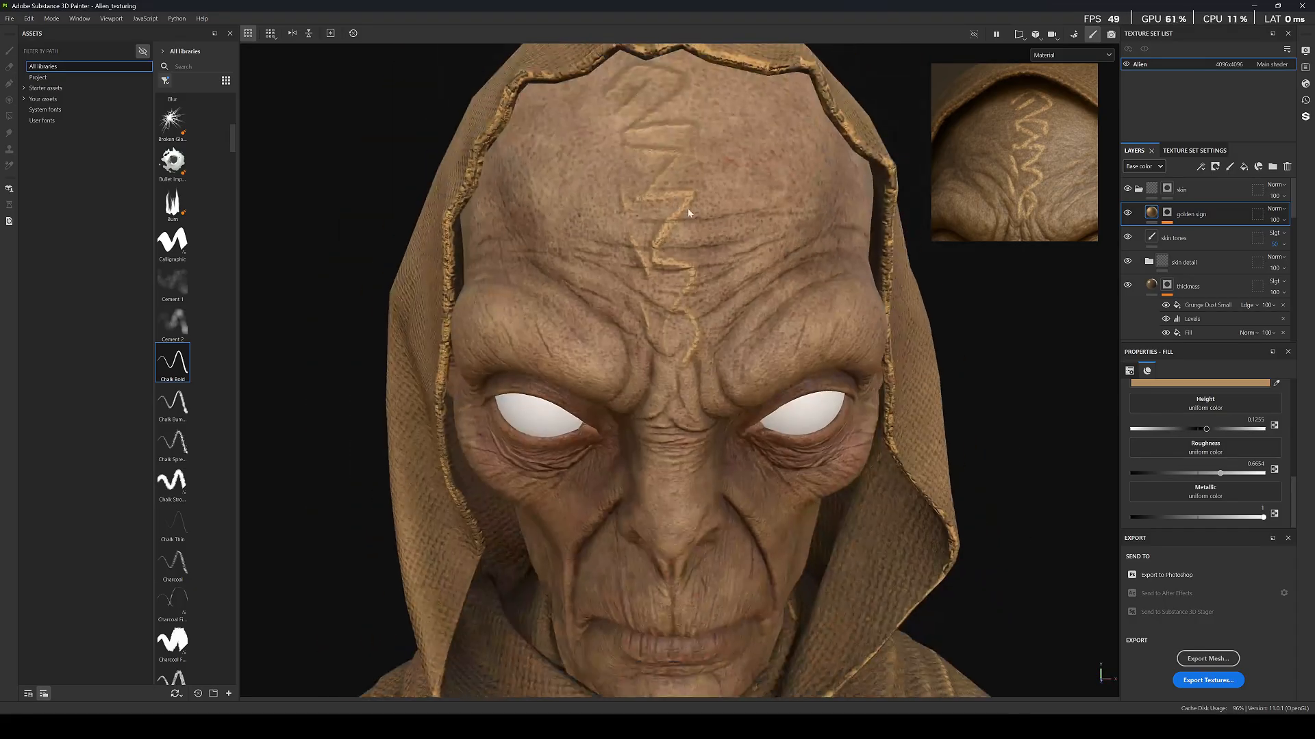
In the golden sign mask's paint effect, erase the sign's upper section and left-side ticks, keeping the central zigzag and lower curve.
click(1166, 214)
click(1191, 247)
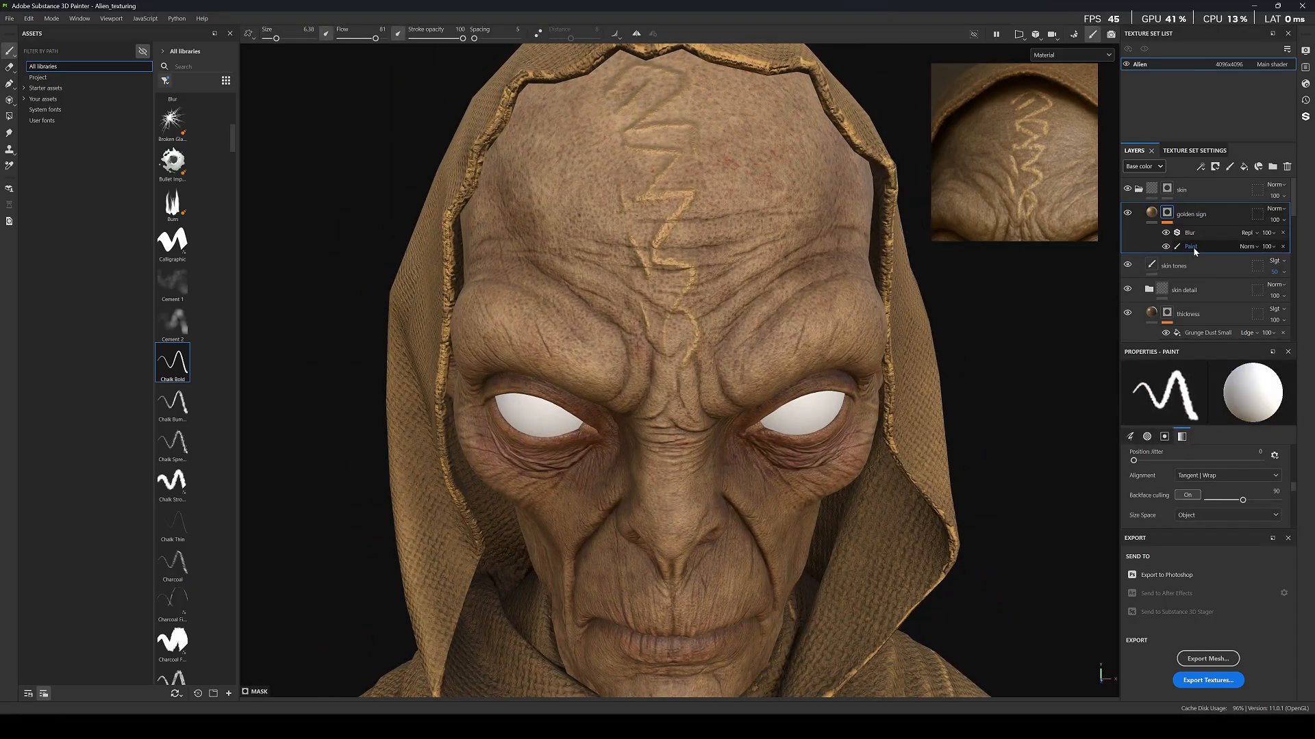
scroll(693, 241, down, 3)
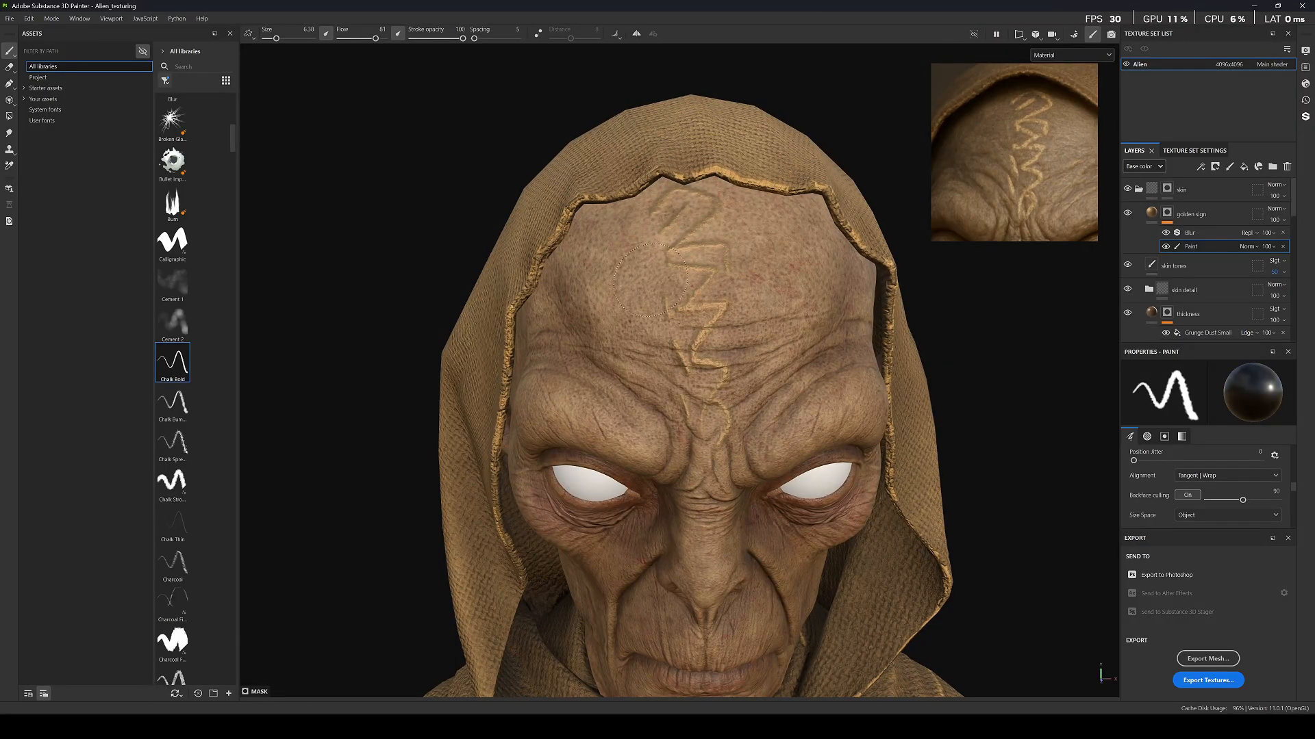
mouse_move(649, 279)
mouse_down()
mouse_move(682, 246)
mouse_move(674, 298)
mouse_move(688, 216)
mouse_move(626, 243)
mouse_up()
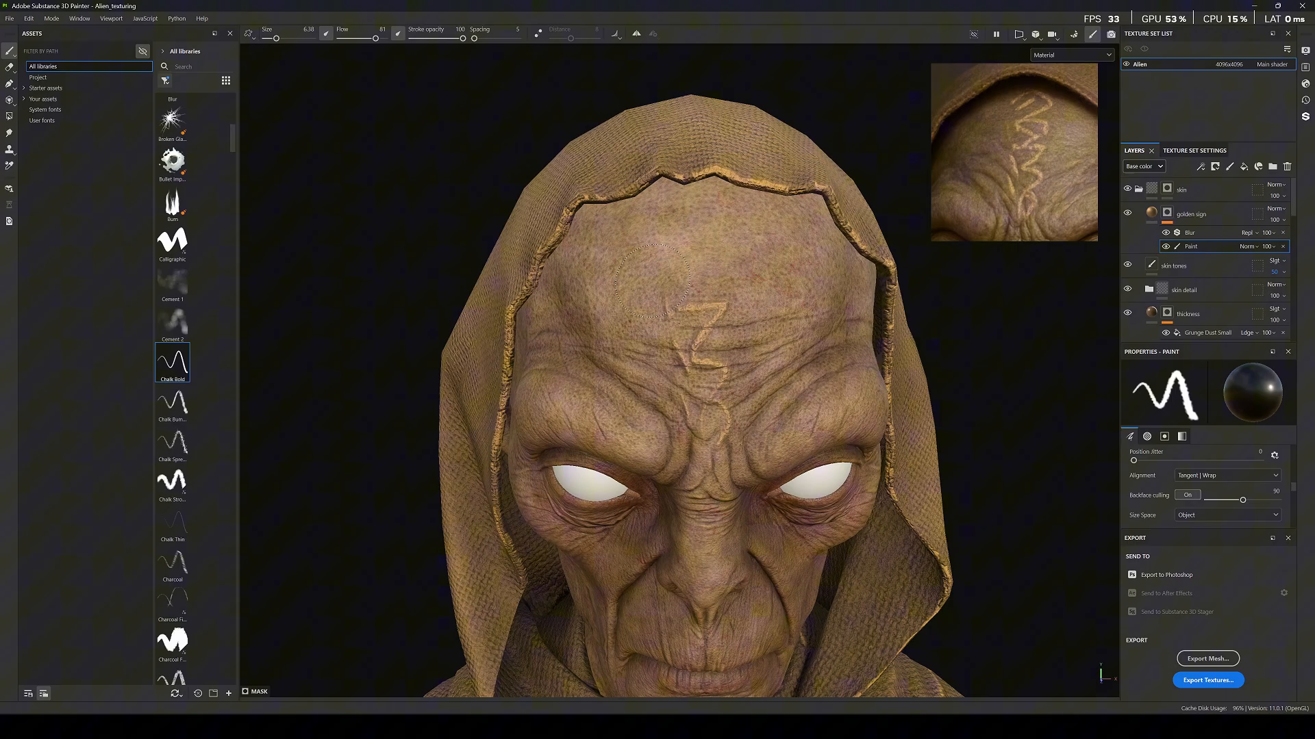
Repaint the golden sign's upper swirl, zigzags and left-side strokes down the forehead in the mask, using brush size 4.52.
key(bracketleft)
key(bracketleft)
key(bracketleft)
key(bracketleft)
key(bracketleft)
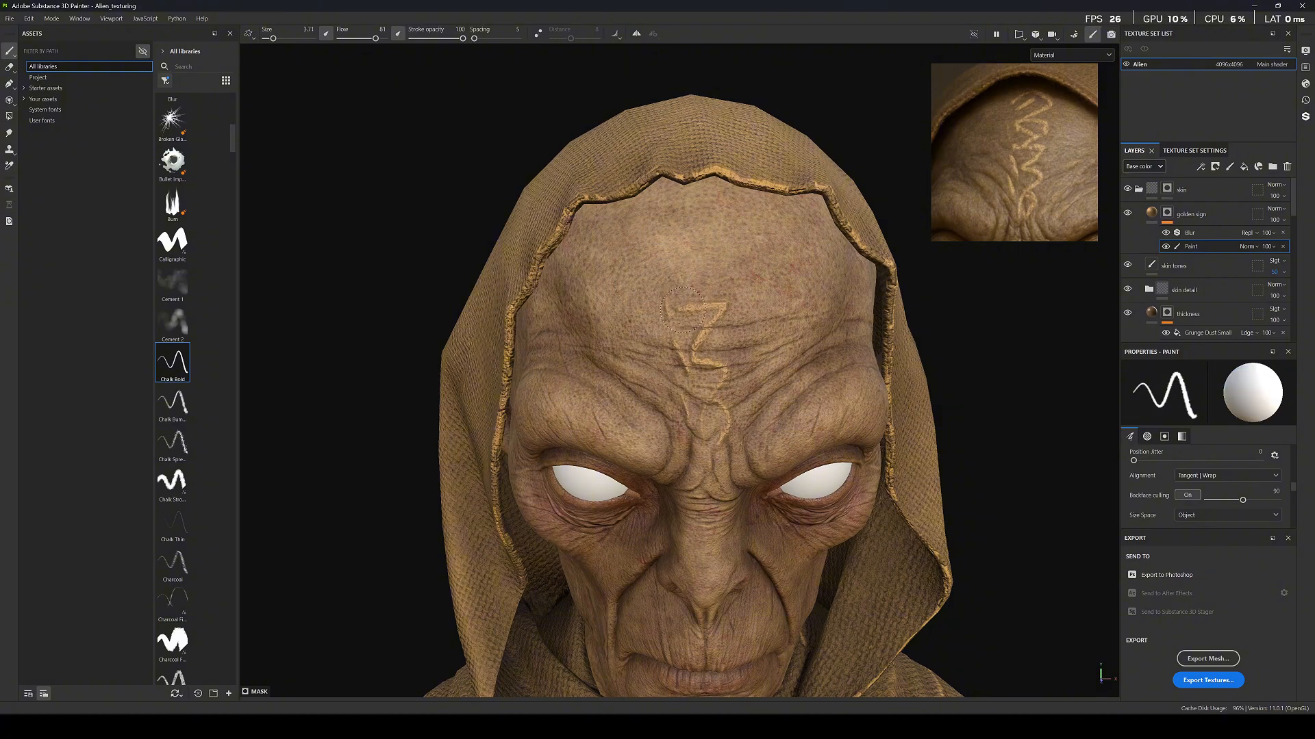
key(bracketright)
key(bracketright)
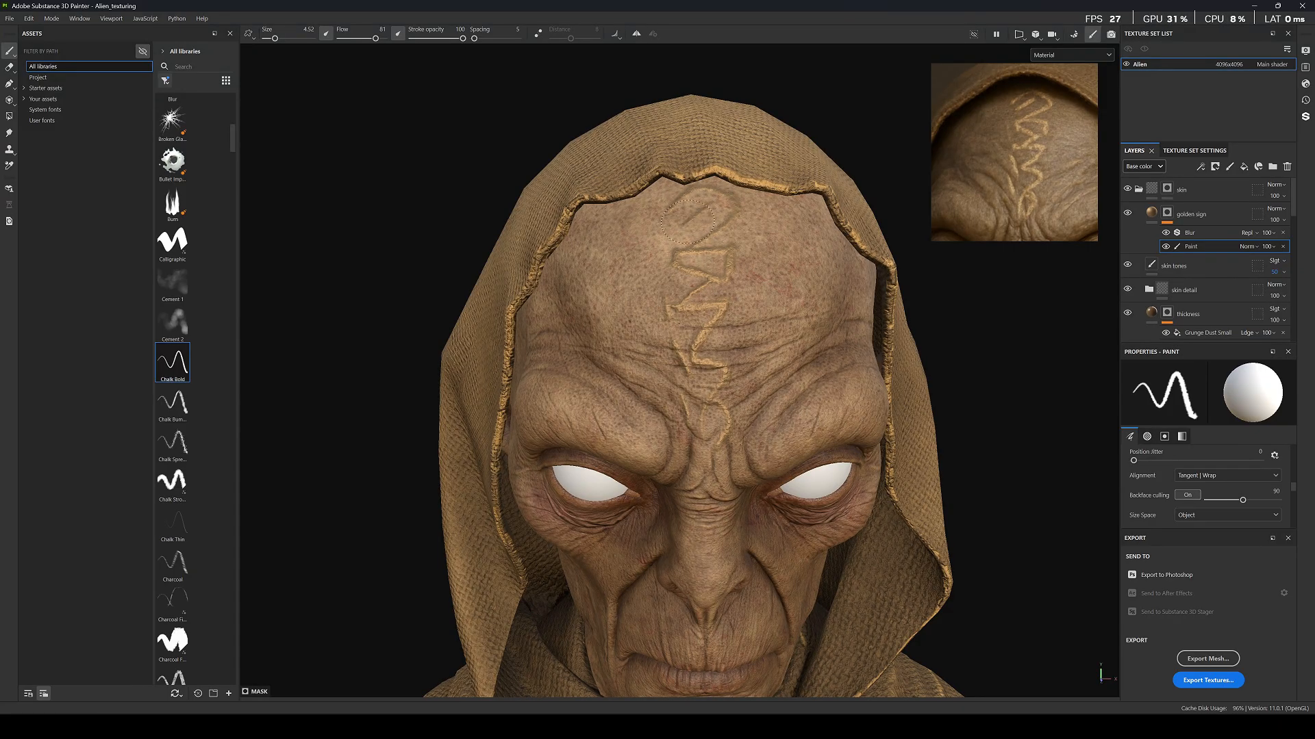
scroll(654, 265, down, 5)
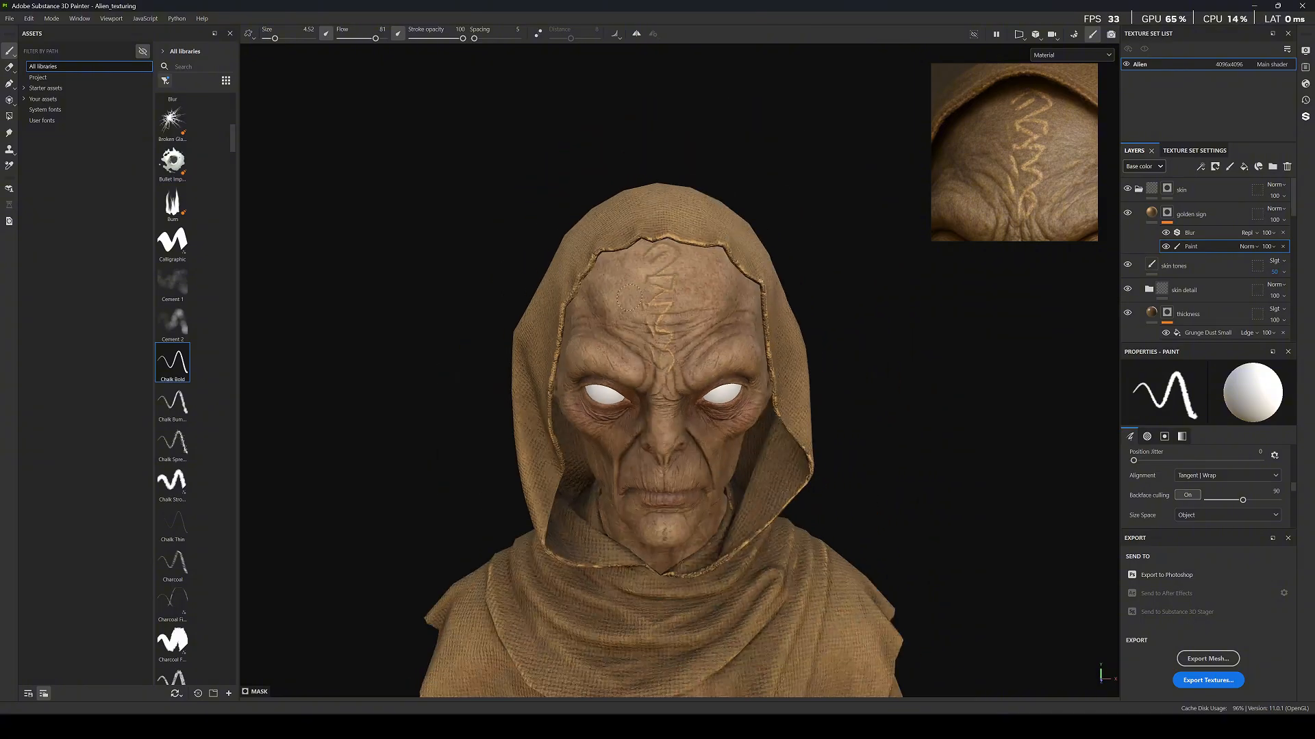
scroll(654, 266, up, 8)
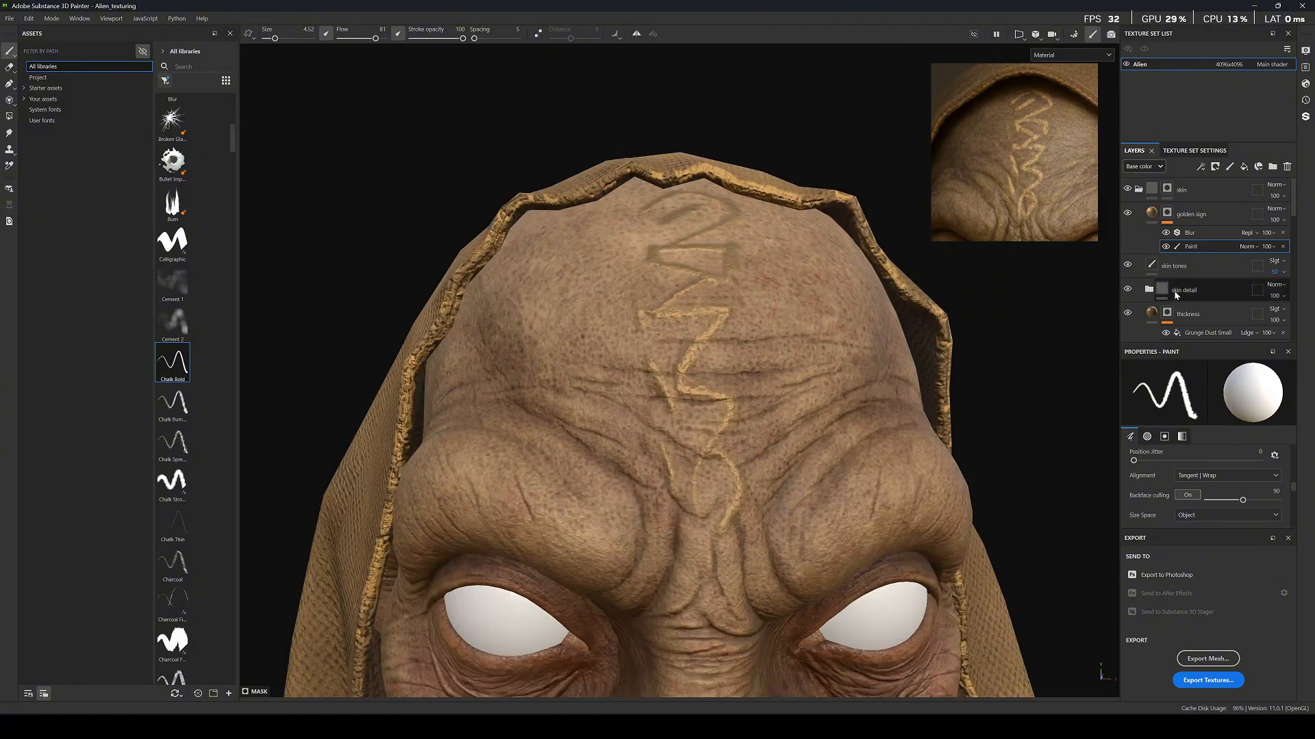
Add a Warp filter between the Paint and Blur effects in the golden sign mask and set its intensity to 0.064.
right_click(1191, 246)
click(1221, 449)
click(1207, 398)
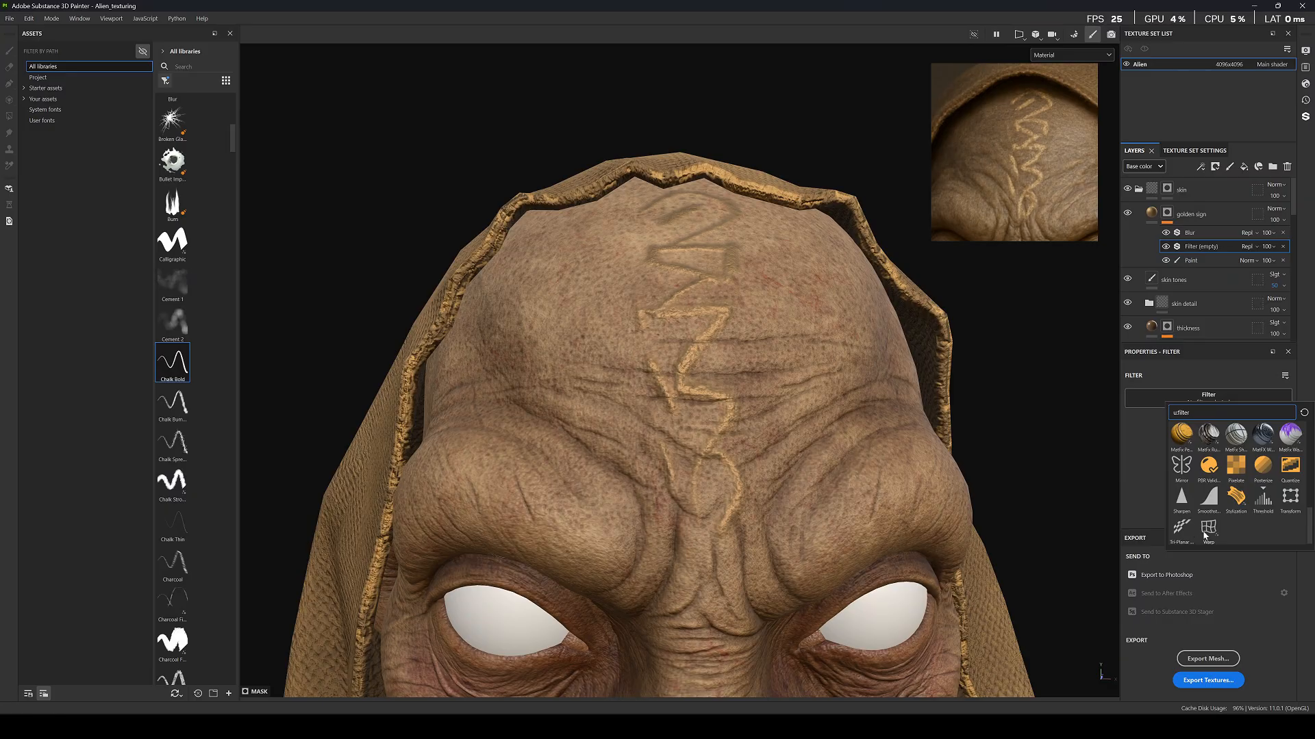
click(1206, 532)
drag(1151, 482, 1145, 487)
Examine the warped forehead sign on the alien from several distances and angles.
scroll(758, 348, down, 5)
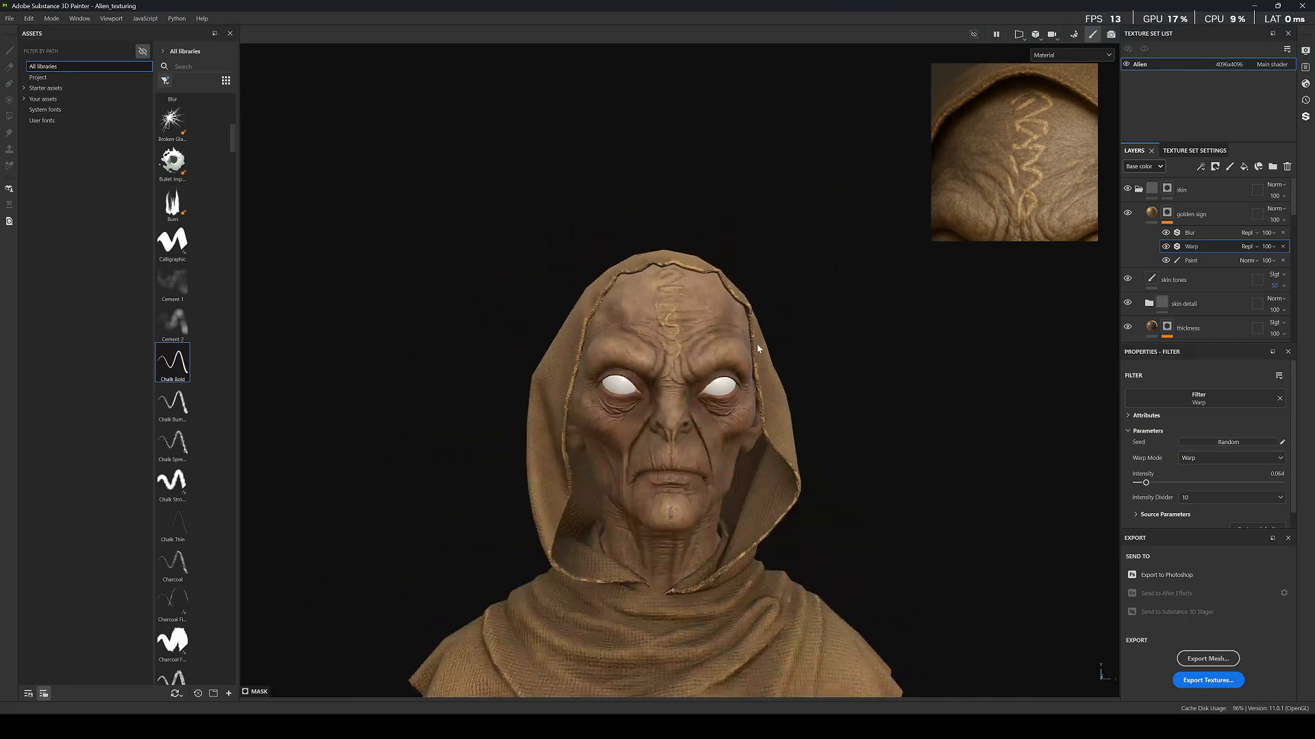
alt+drag(758, 349, 711, 419)
scroll(709, 356, down, 4)
scroll(712, 418, up, 5)
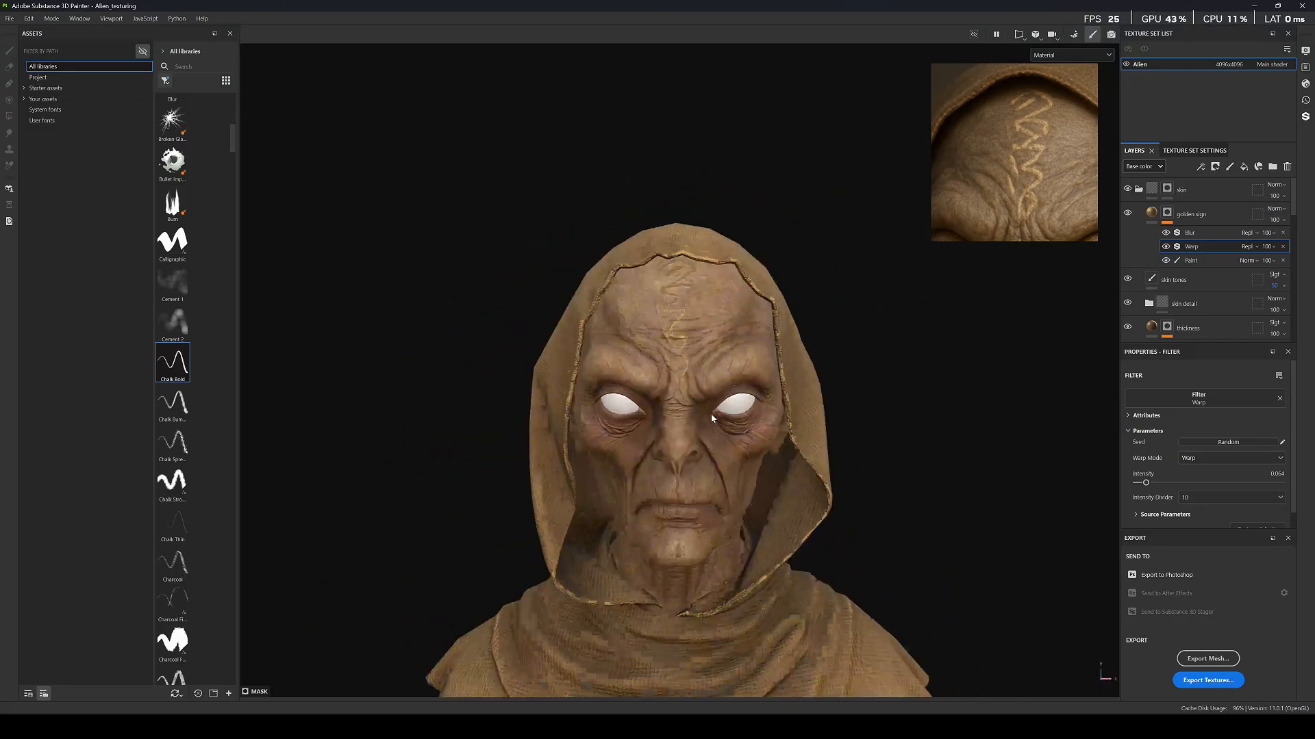
scroll(712, 419, up, 5)
alt+middle_drag(701, 438, 688, 281)
scroll(705, 291, down, 8)
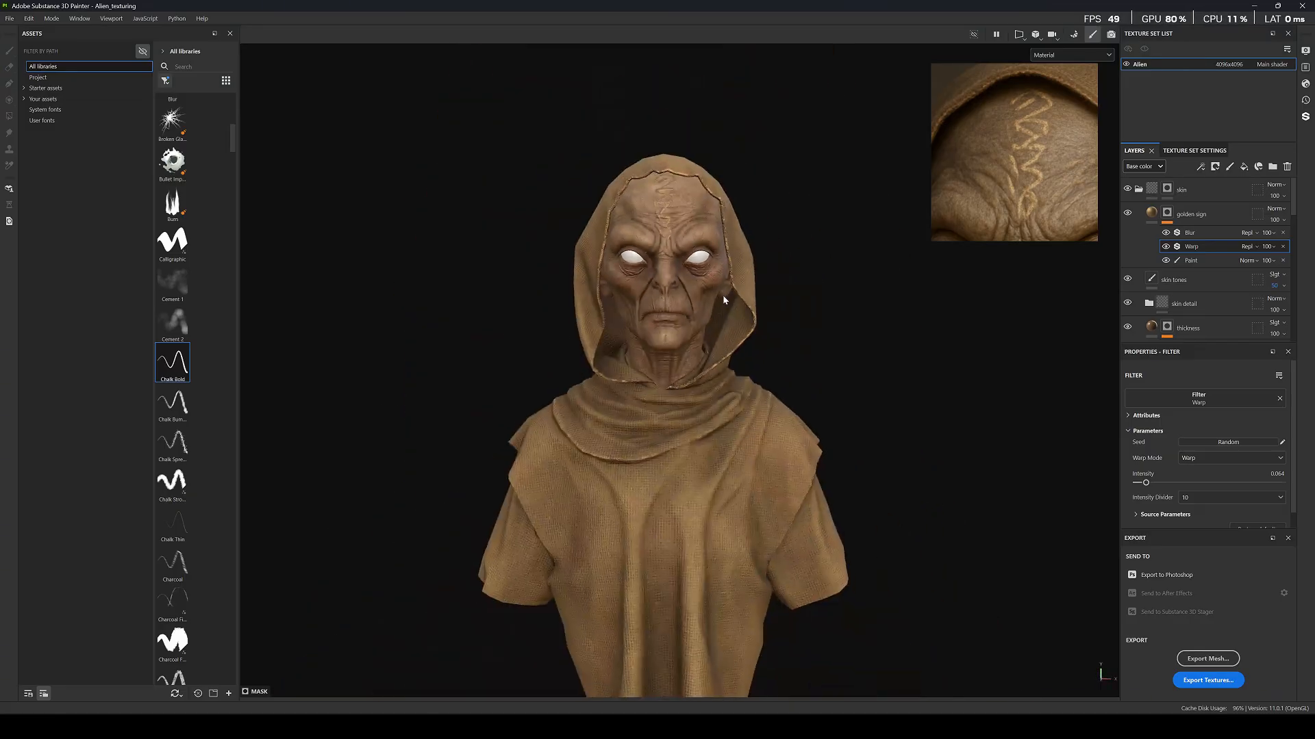
scroll(667, 238, up, 2)
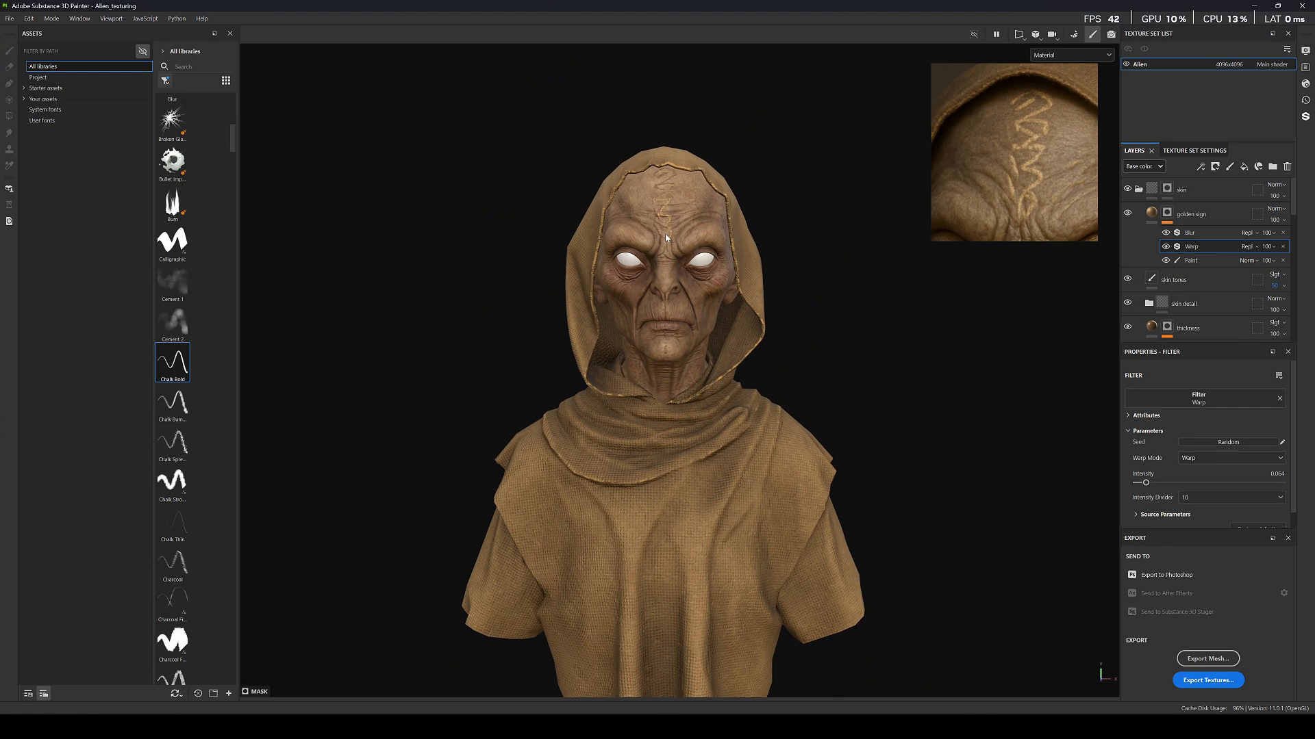
scroll(666, 237, up, 4)
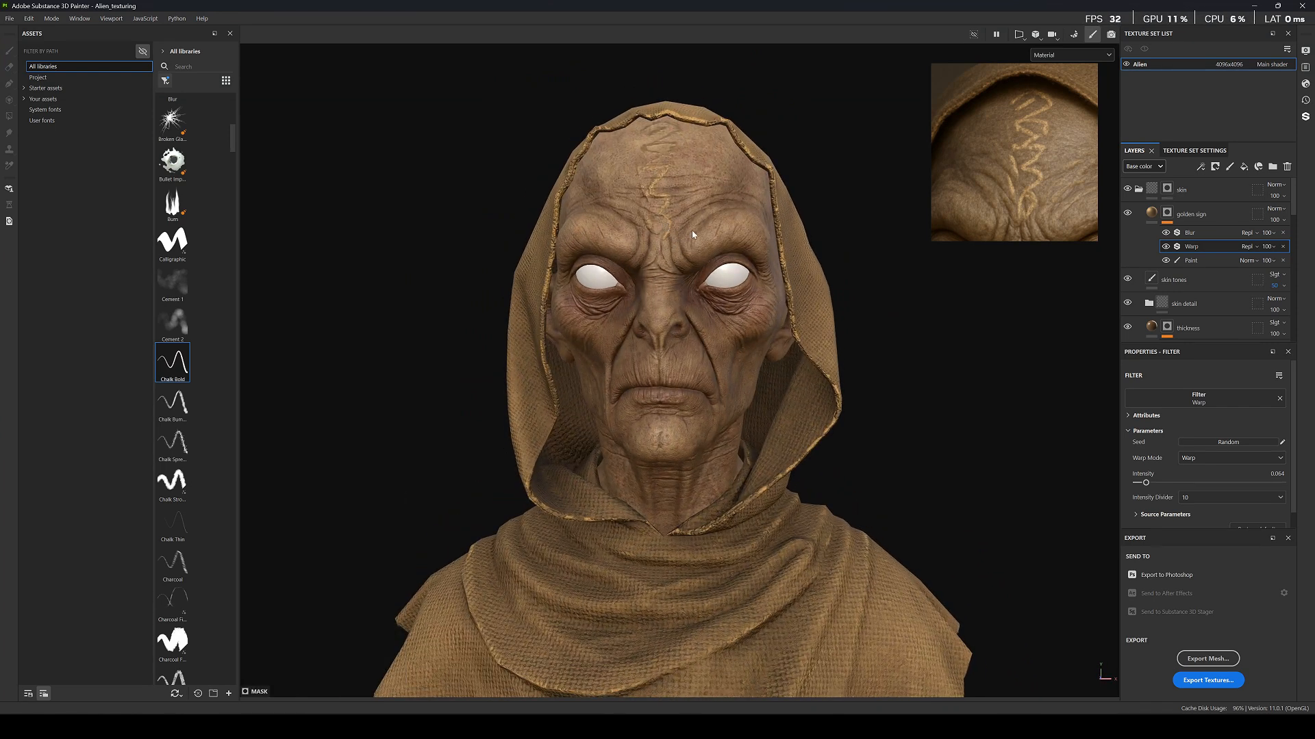
scroll(693, 235, down, 4)
scroll(682, 225, up, 3)
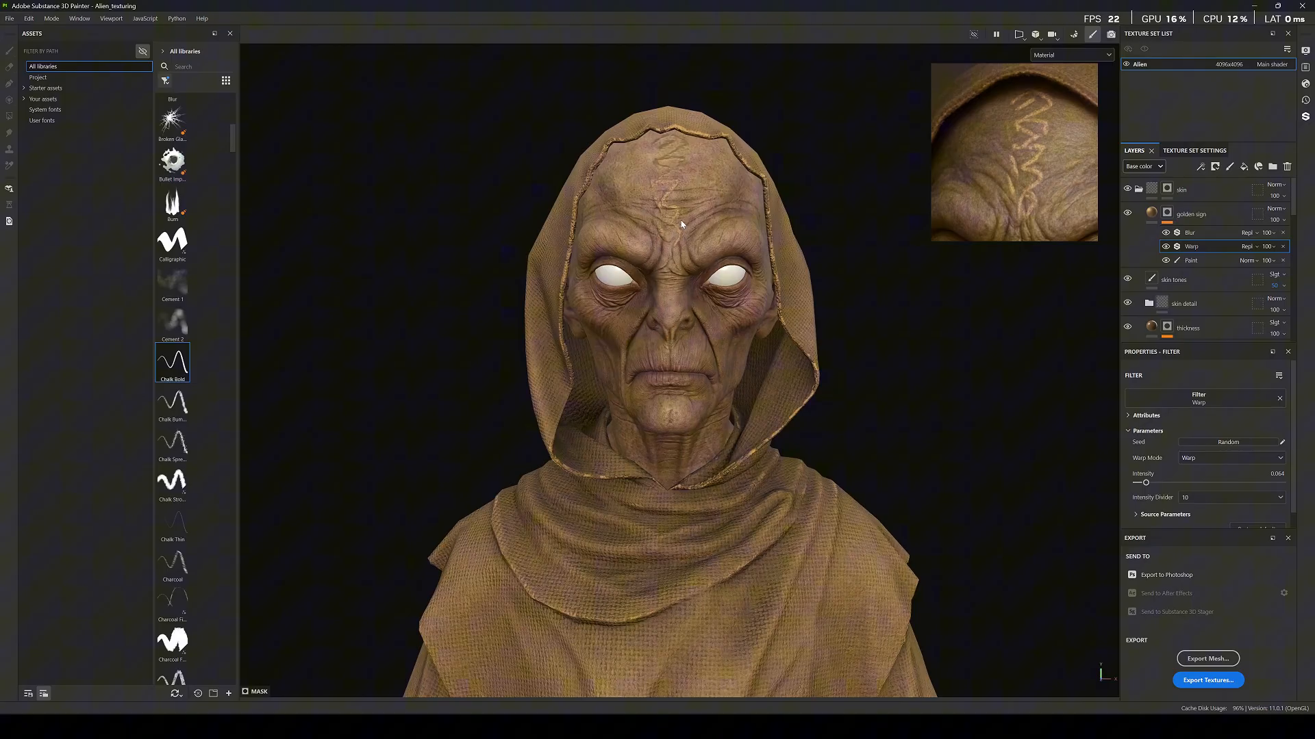
scroll(950, 176, down, 5)
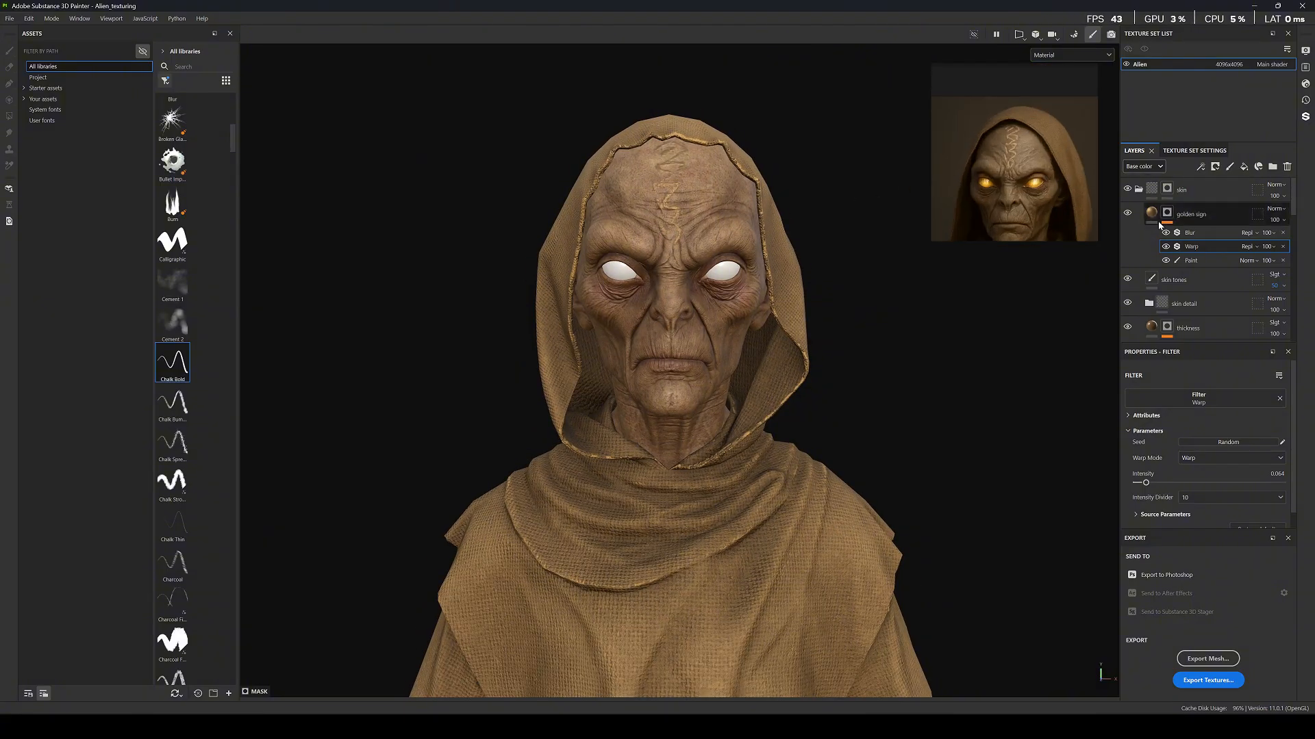
click(1195, 281)
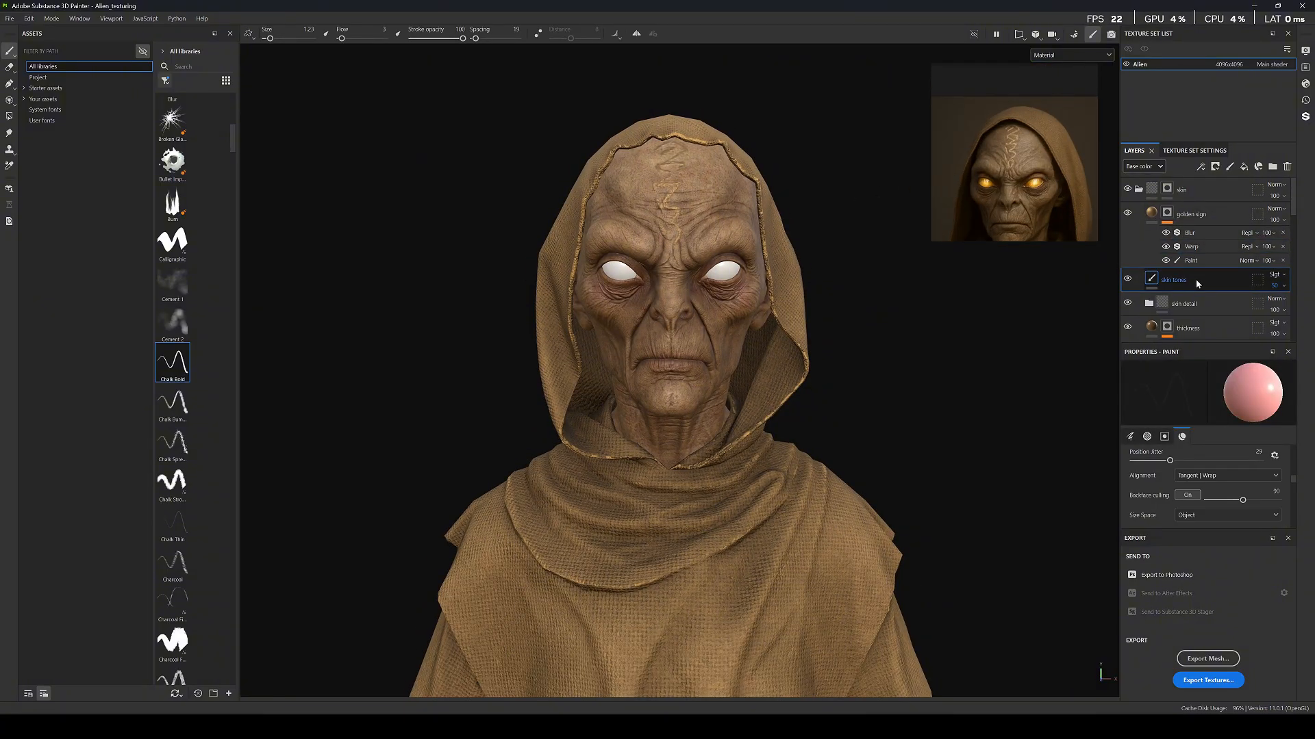
right_click(1199, 283)
click(921, 323)
Add a paint layer above the golden sign layer and name it "color correction".
click(1212, 212)
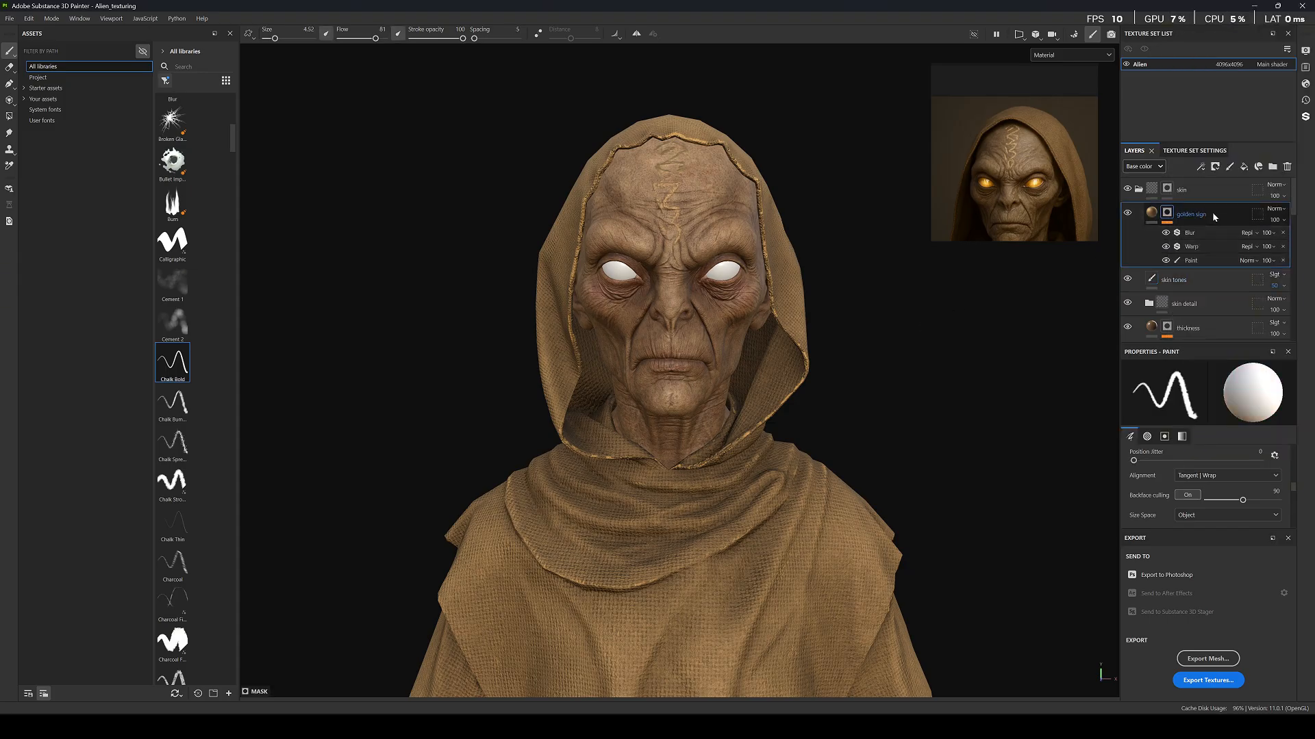
click(1228, 168)
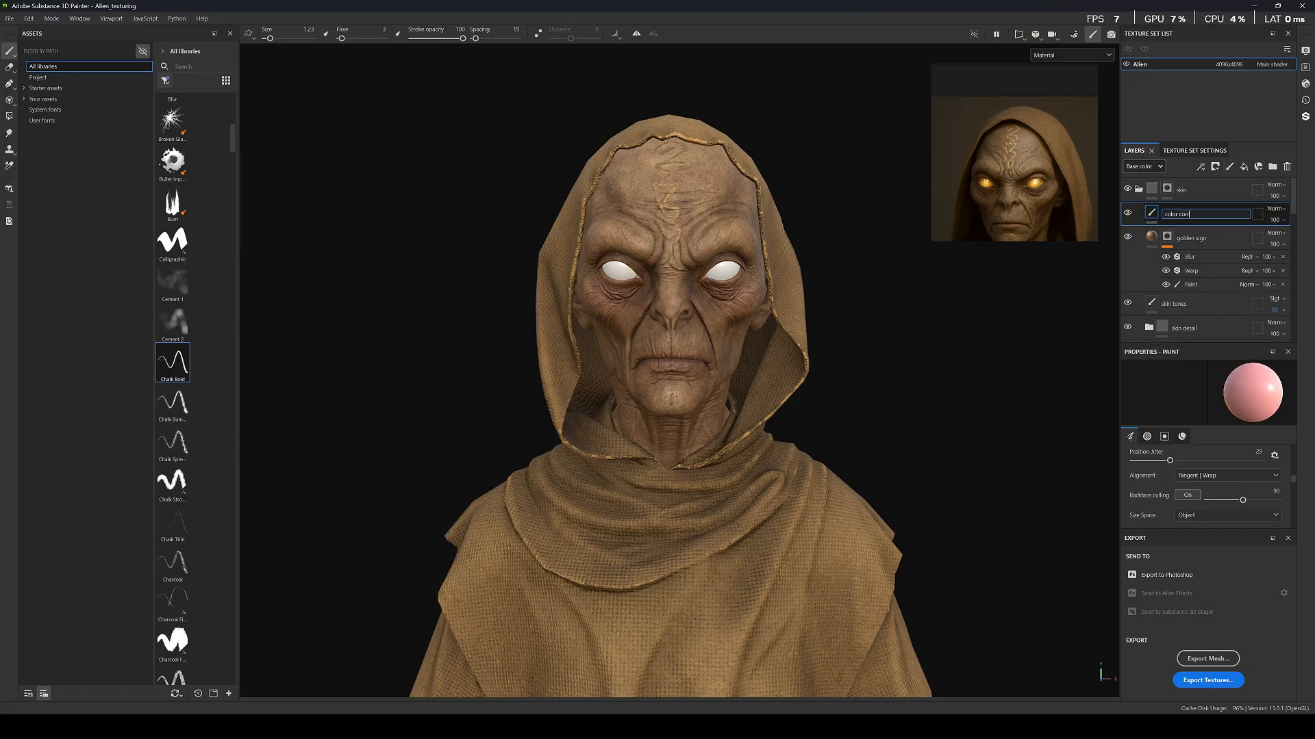
text(color correction)
key(Return)
Add a Sharpen filter to the color correction layer.
scroll(1110, 248, up, 5)
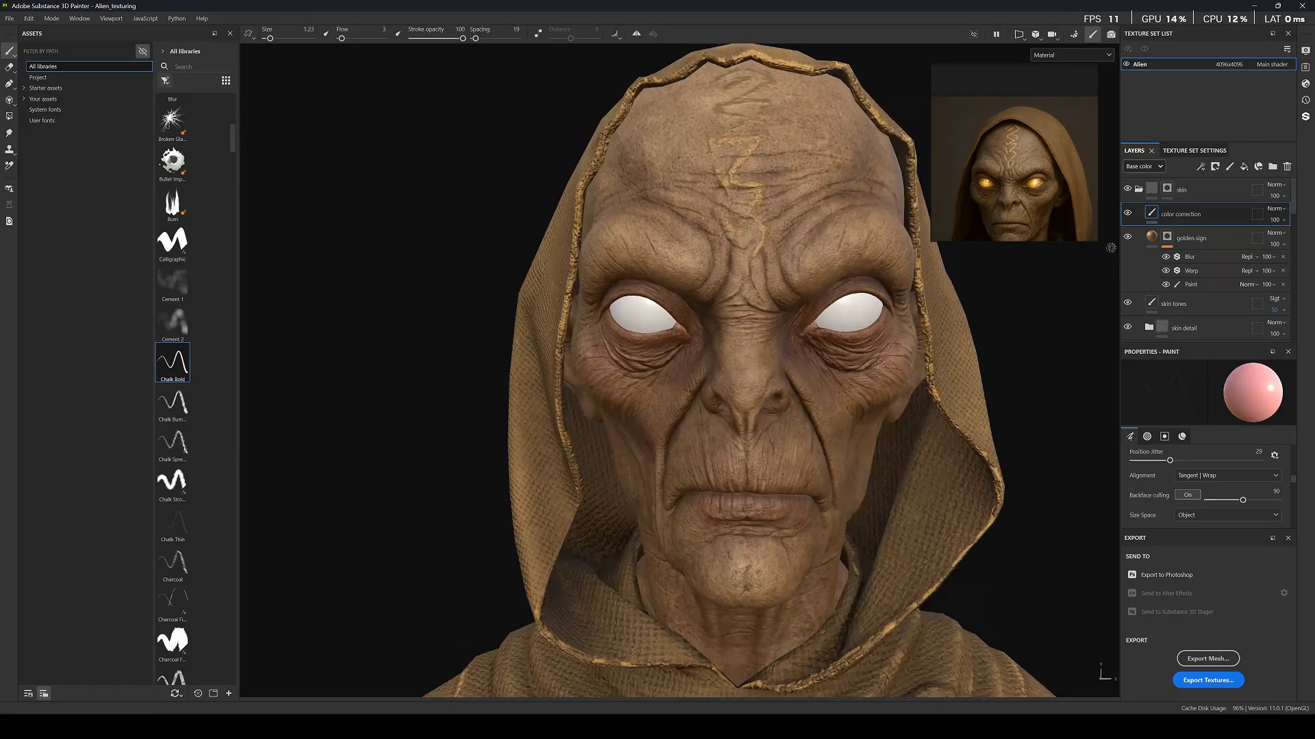
right_click(1209, 213)
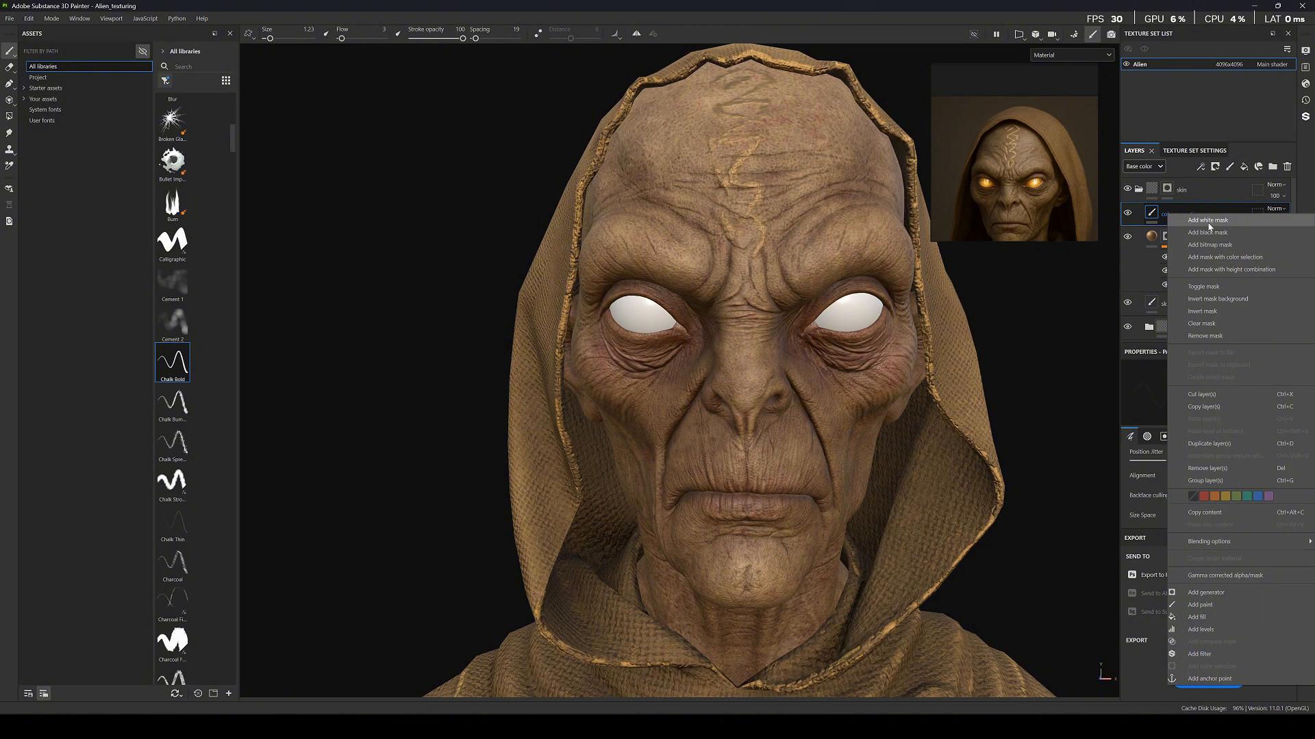
click(1214, 654)
click(1192, 425)
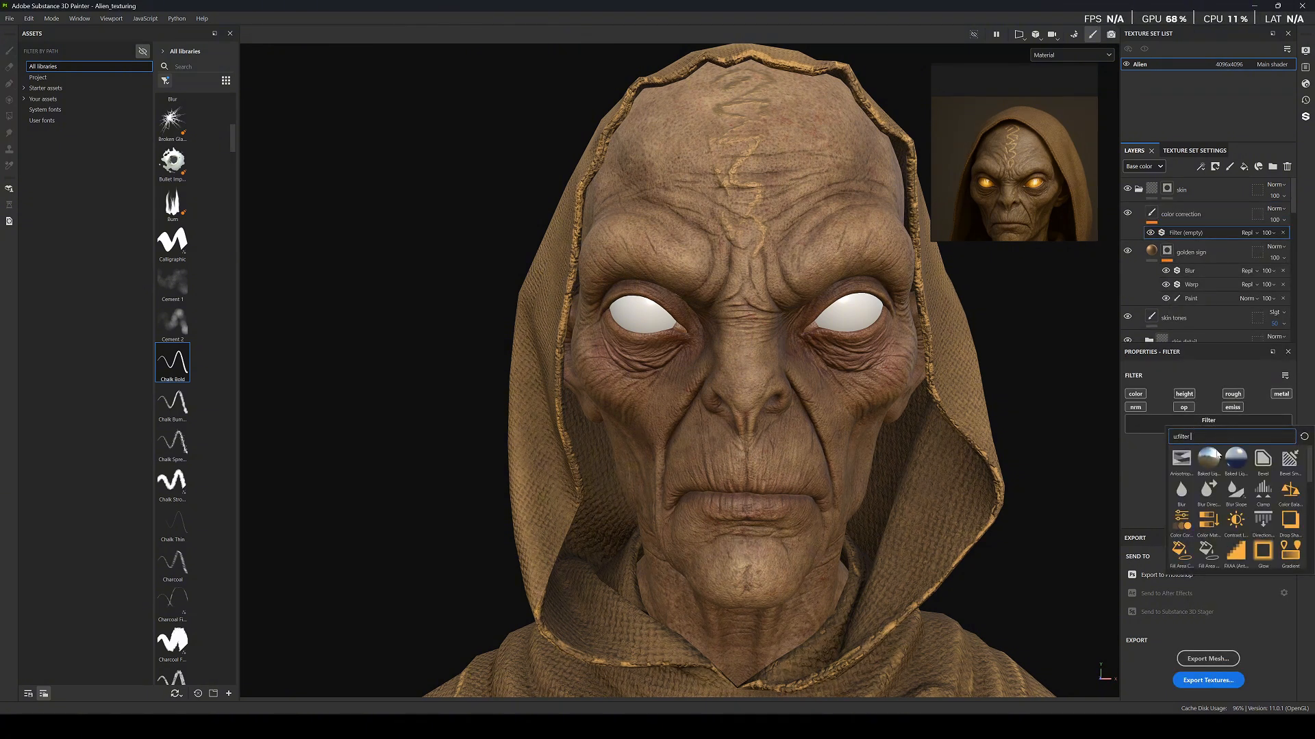
click(1181, 524)
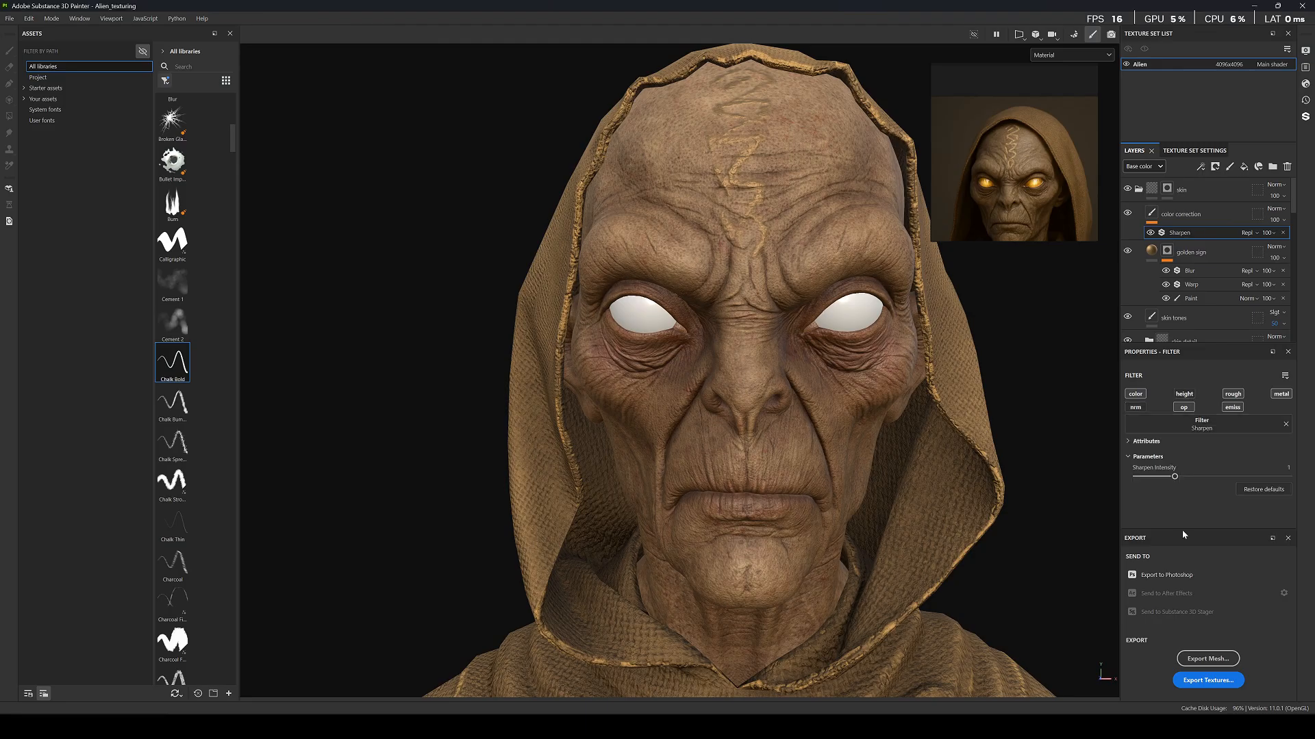
Set the color correction layer's blending mode to Passthrough and the Sharpen intensity to 0.12.
scroll(791, 243, up, 5)
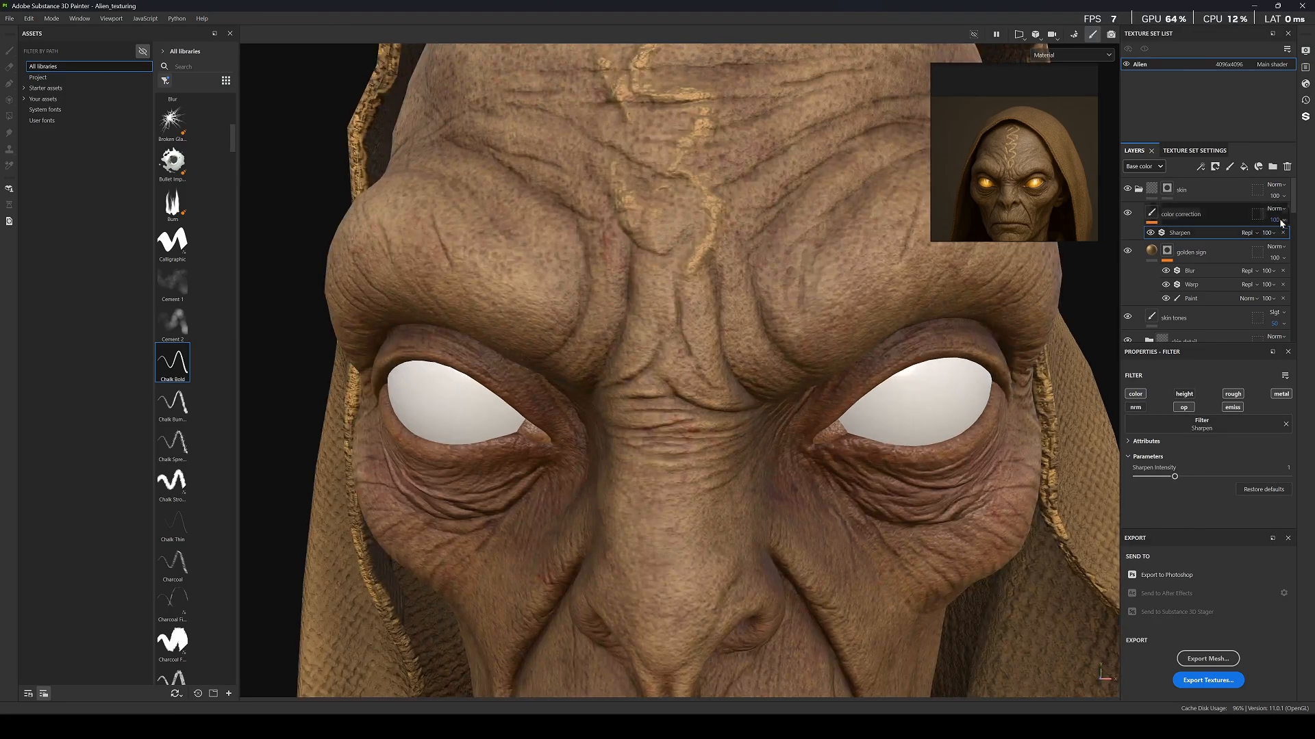
click(1276, 210)
click(1266, 230)
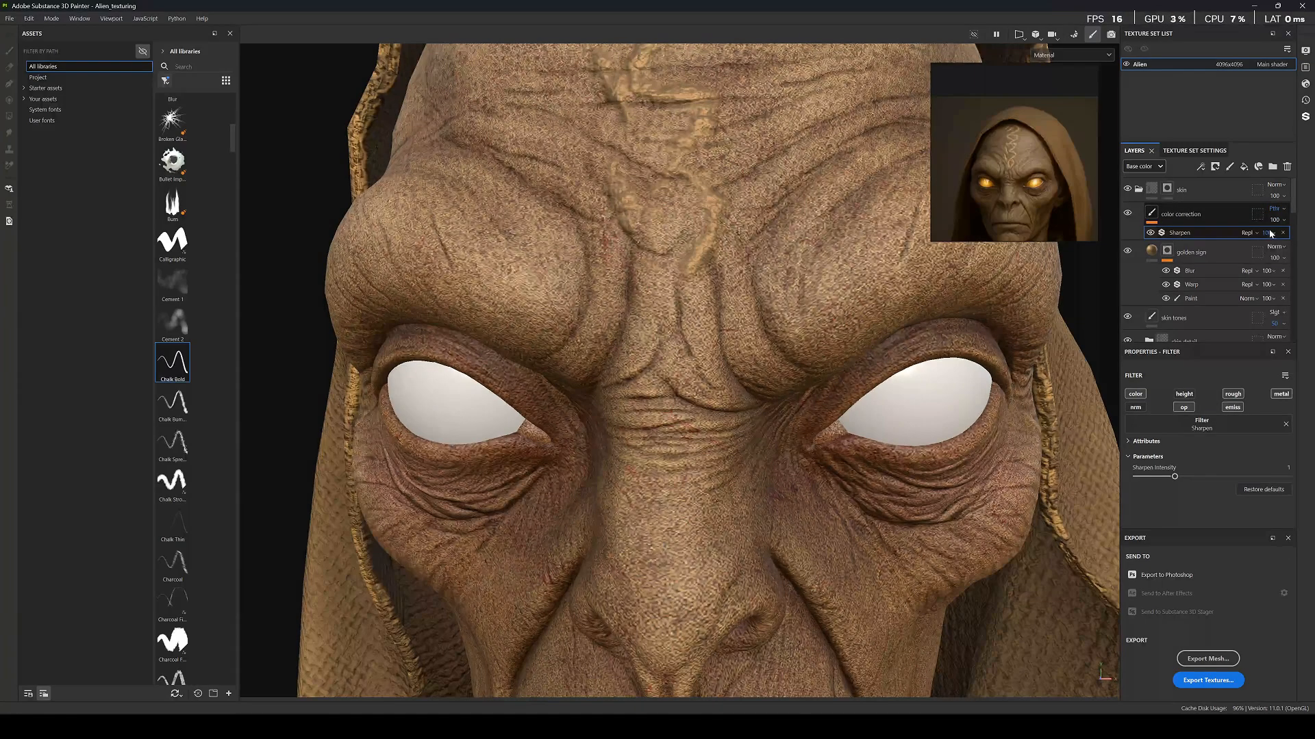
drag(1164, 477, 1146, 477)
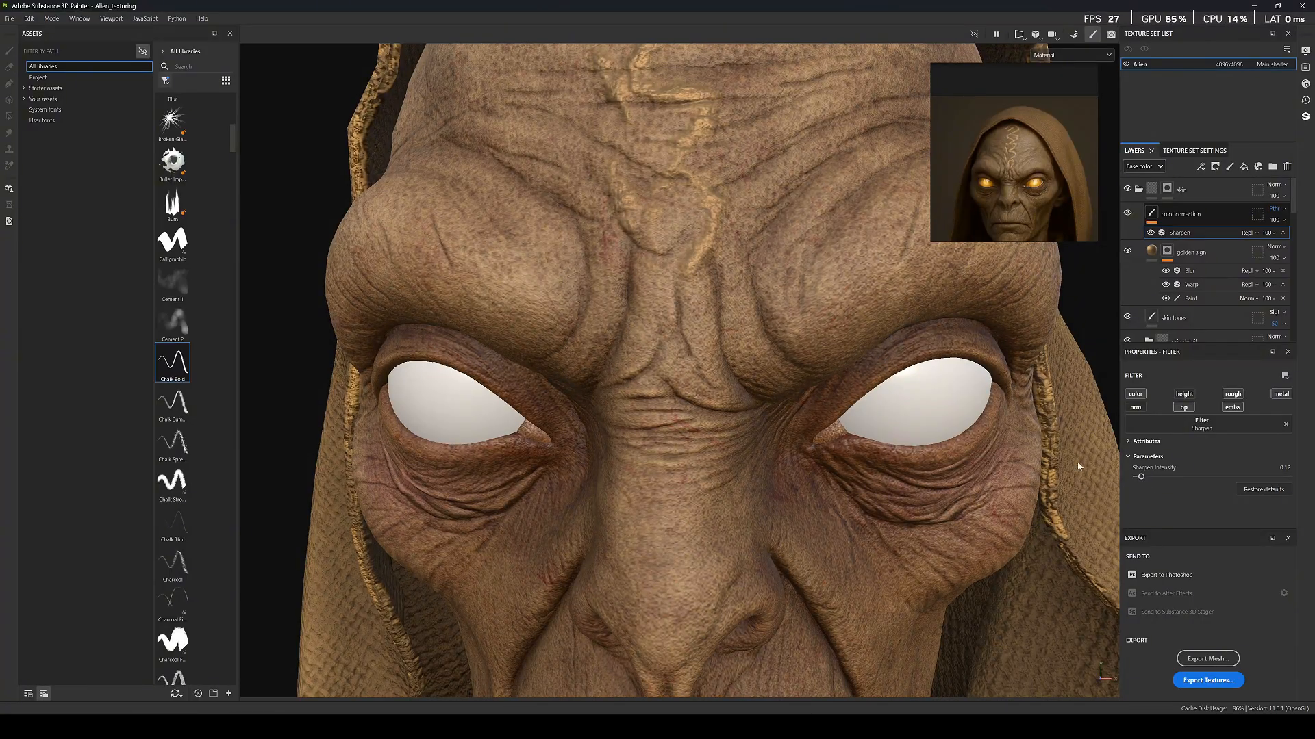
Check the sharpening in the base color view, set its intensity to 0.09, and return to the material view.
key(c)
scroll(728, 372, down, 5)
scroll(737, 439, up, 8)
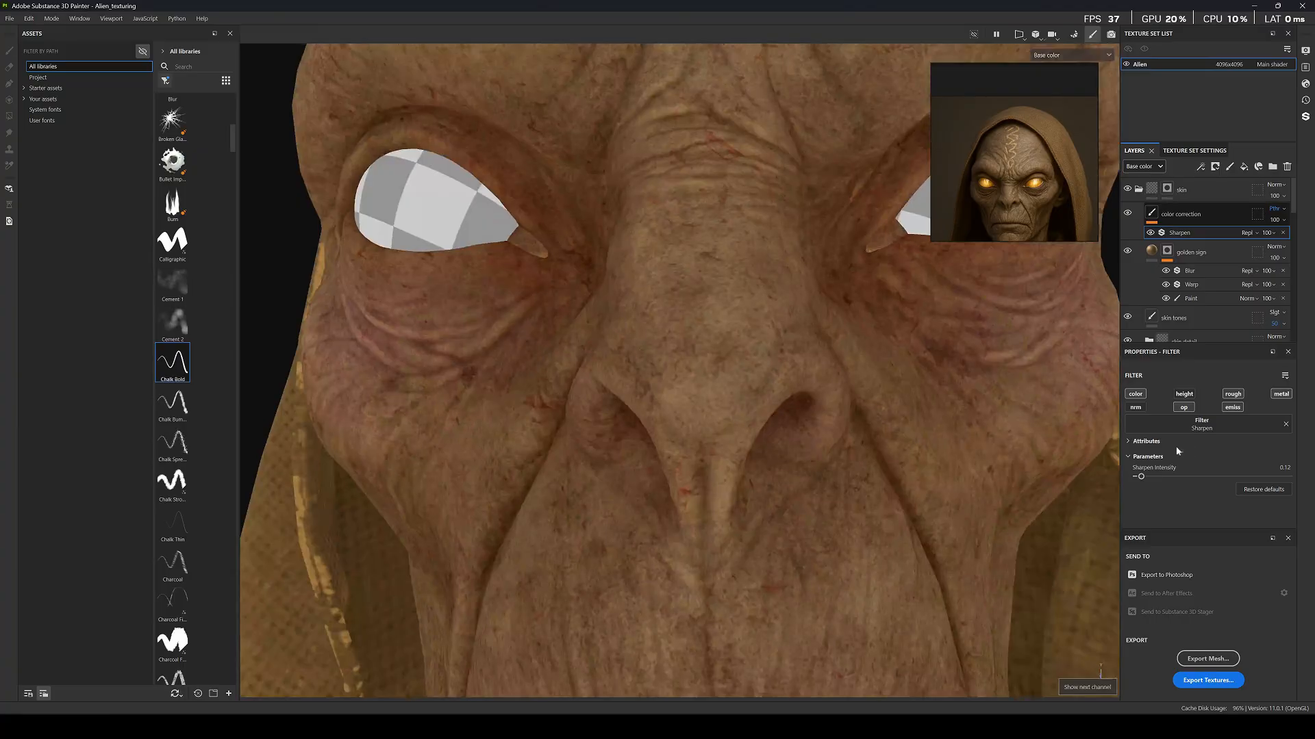
drag(1137, 478, 1139, 481)
scroll(586, 254, down, 5)
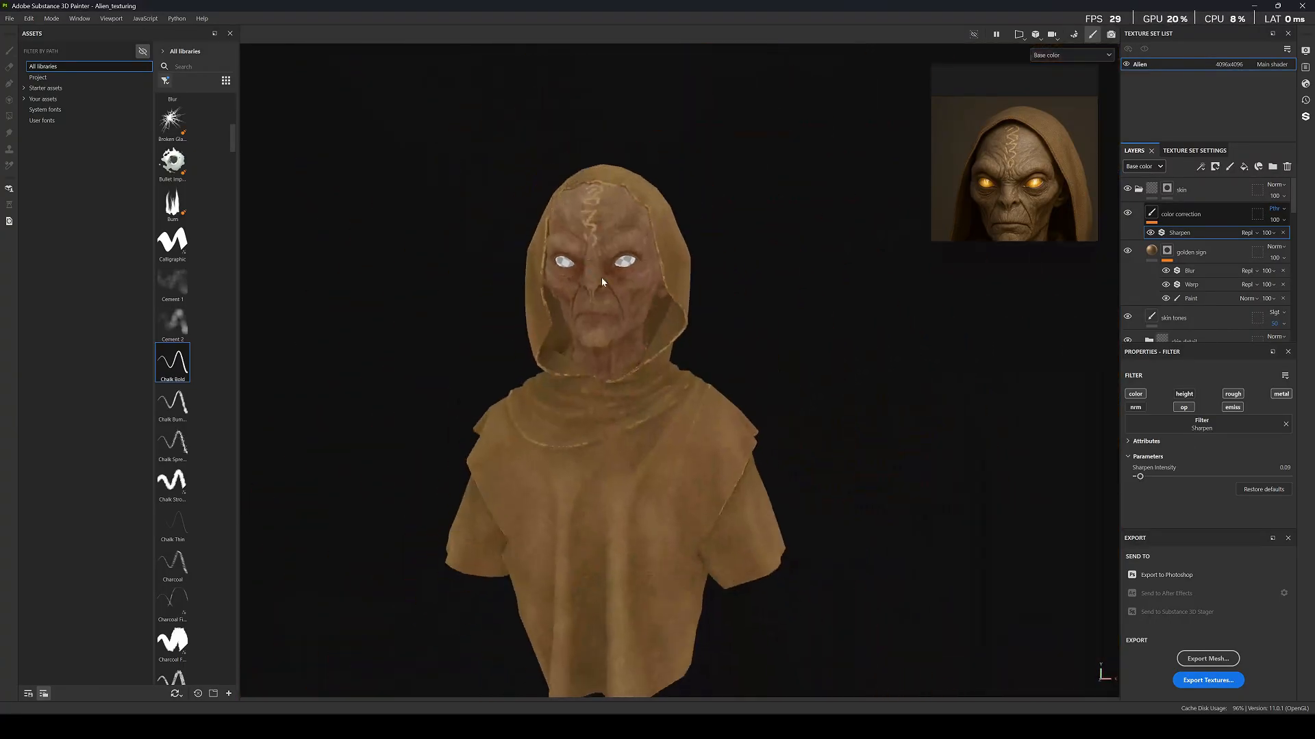
scroll(603, 274, up, 4)
scroll(606, 259, down, 6)
key(m)
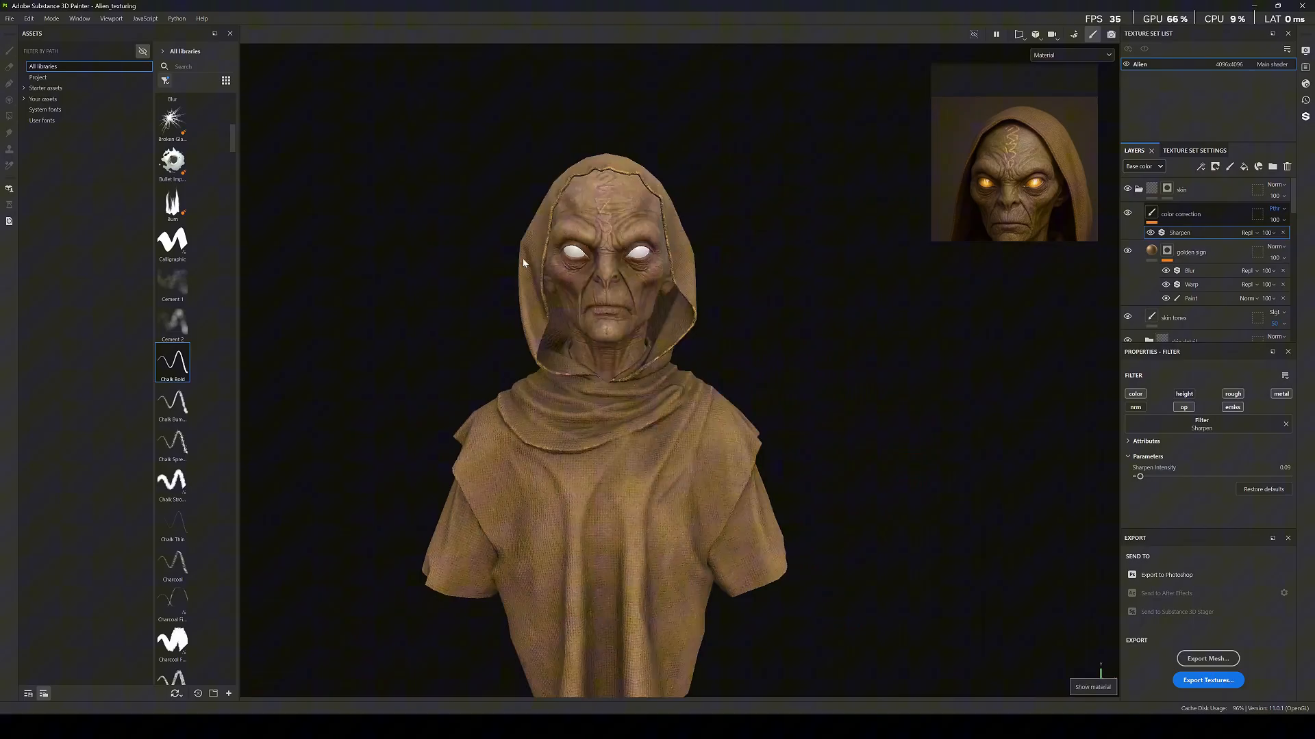
scroll(523, 257, up, 6)
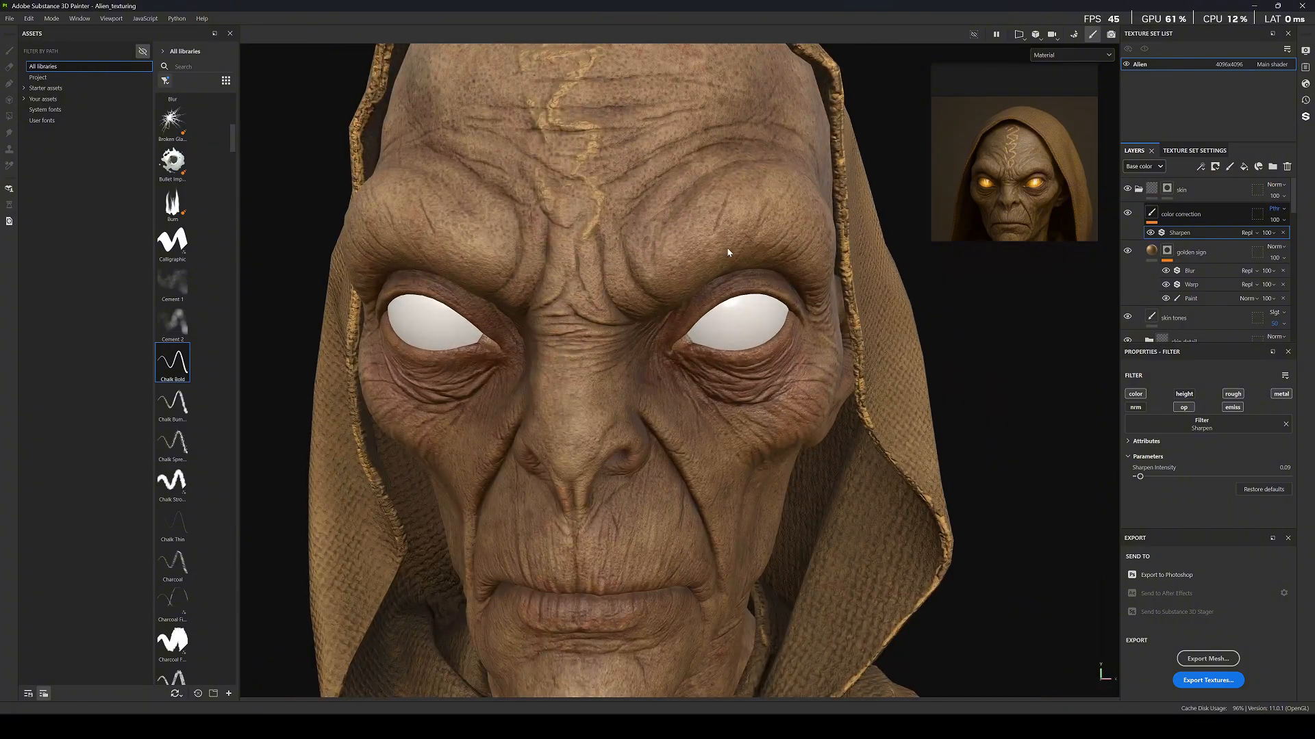
Add a Color Correct filter above the Sharpen effect in the color correction layer.
right_click(1177, 234)
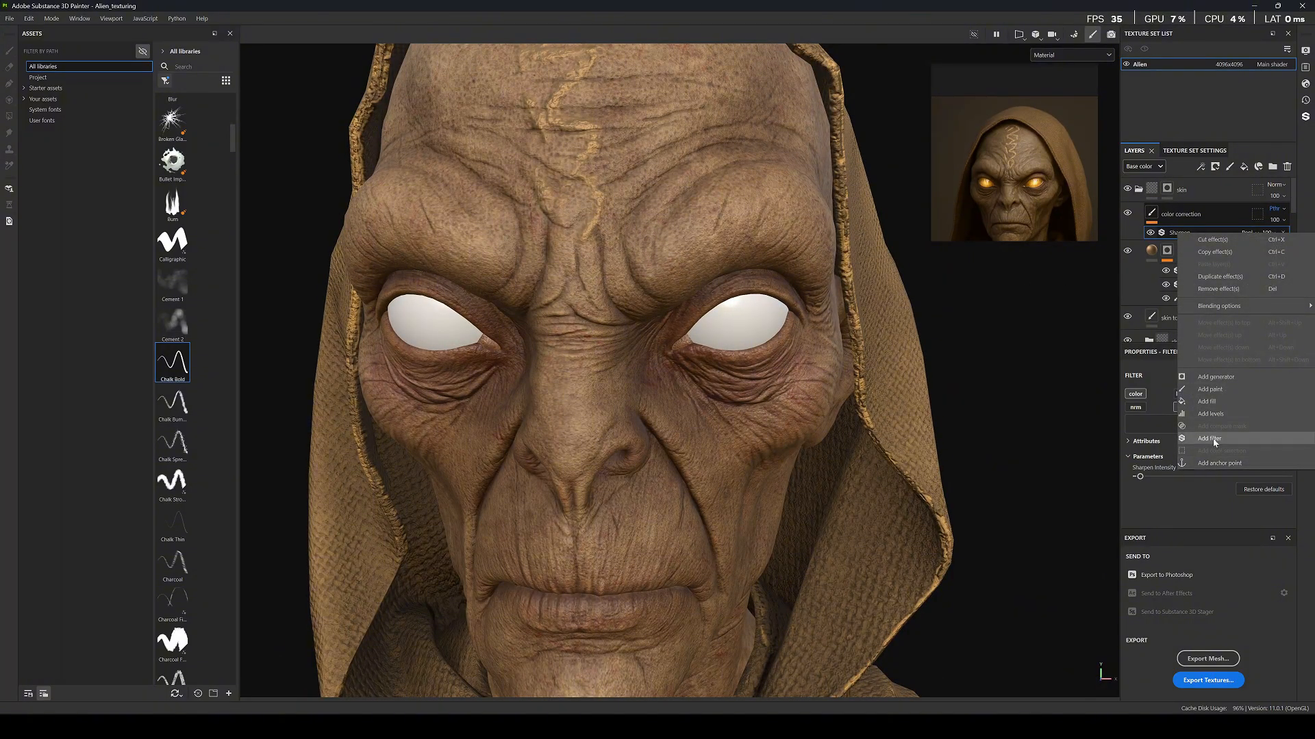
key(Escape)
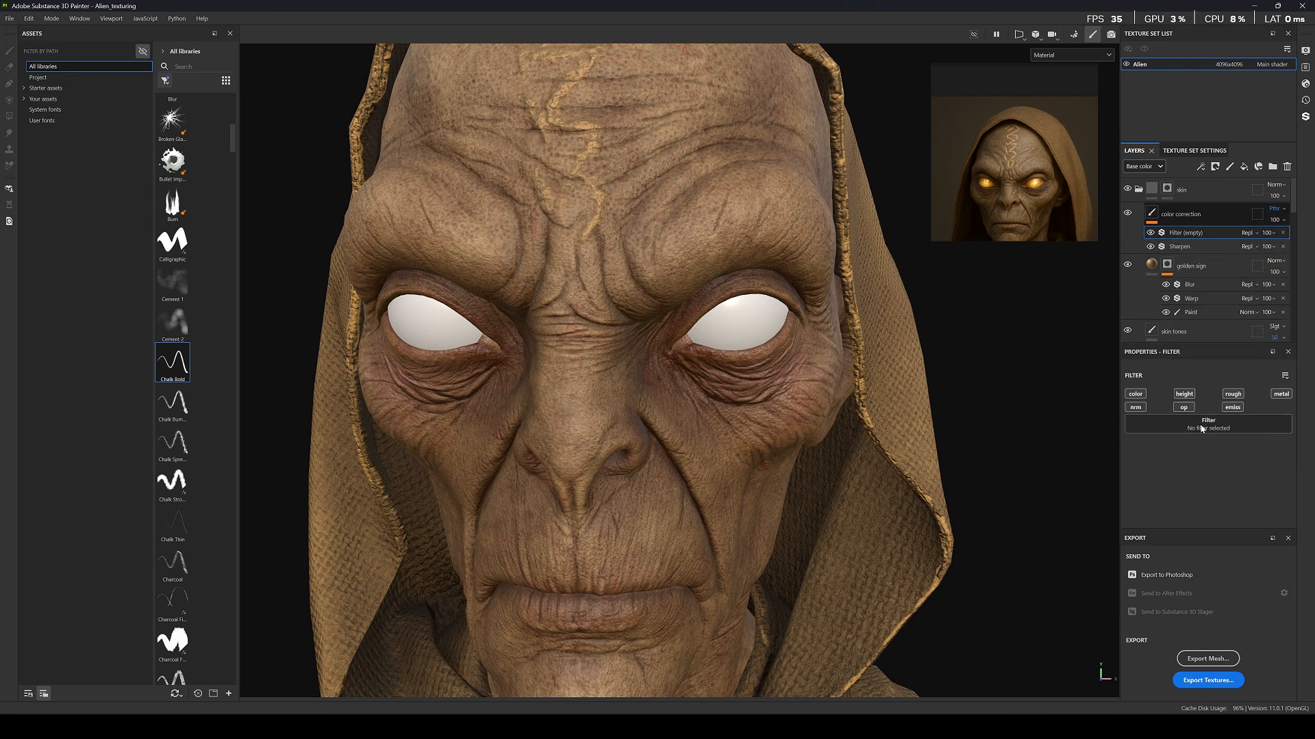
click(1203, 428)
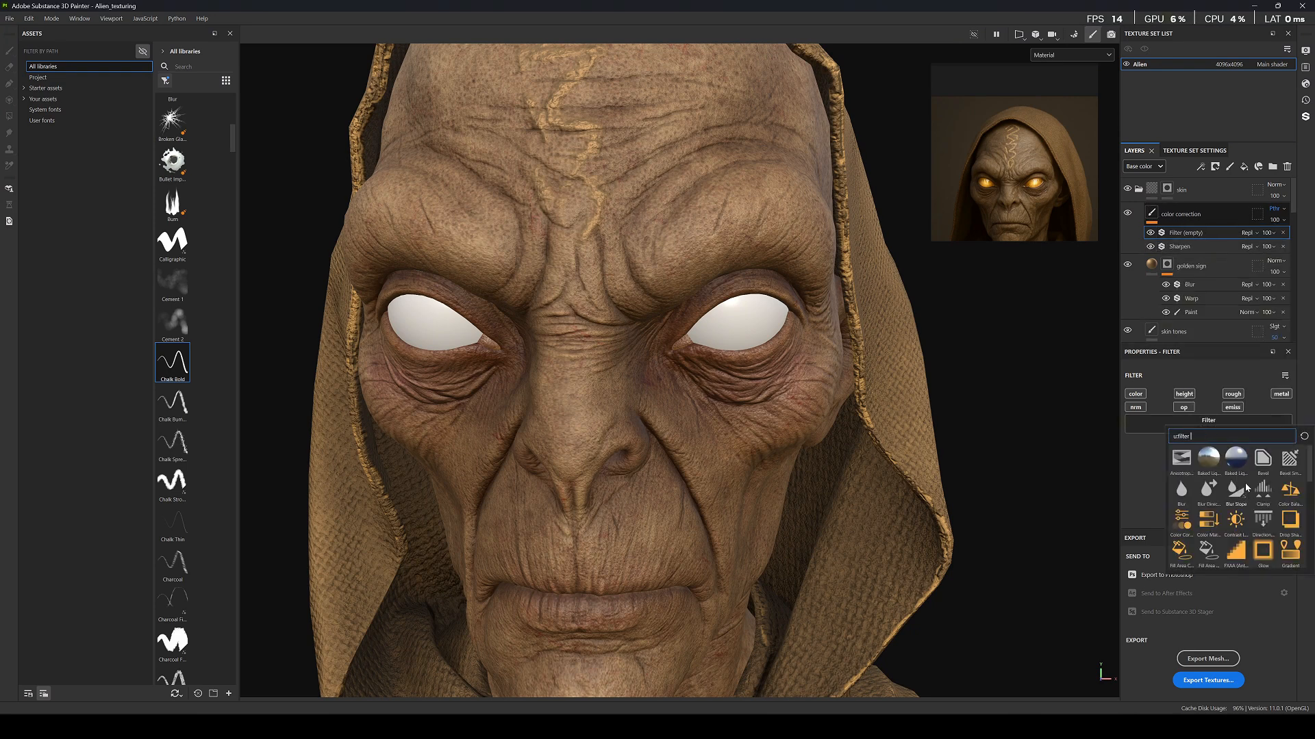
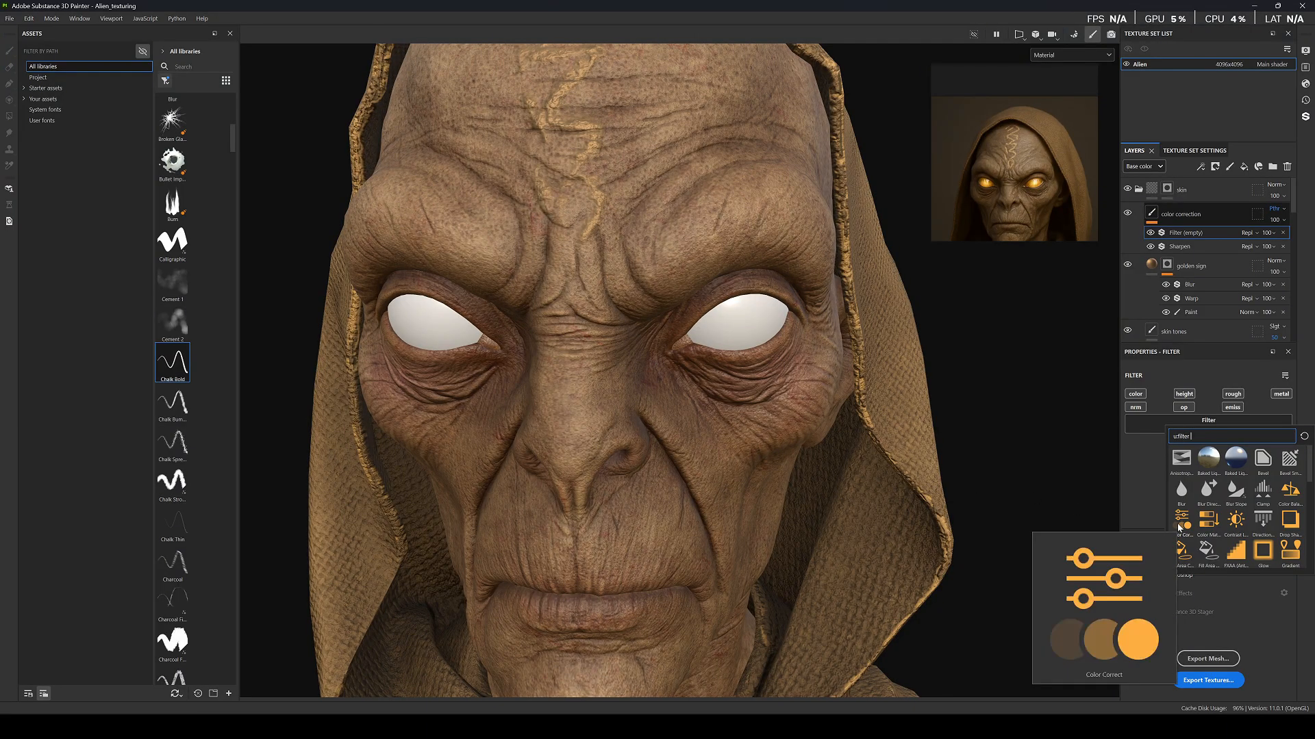
click(1179, 528)
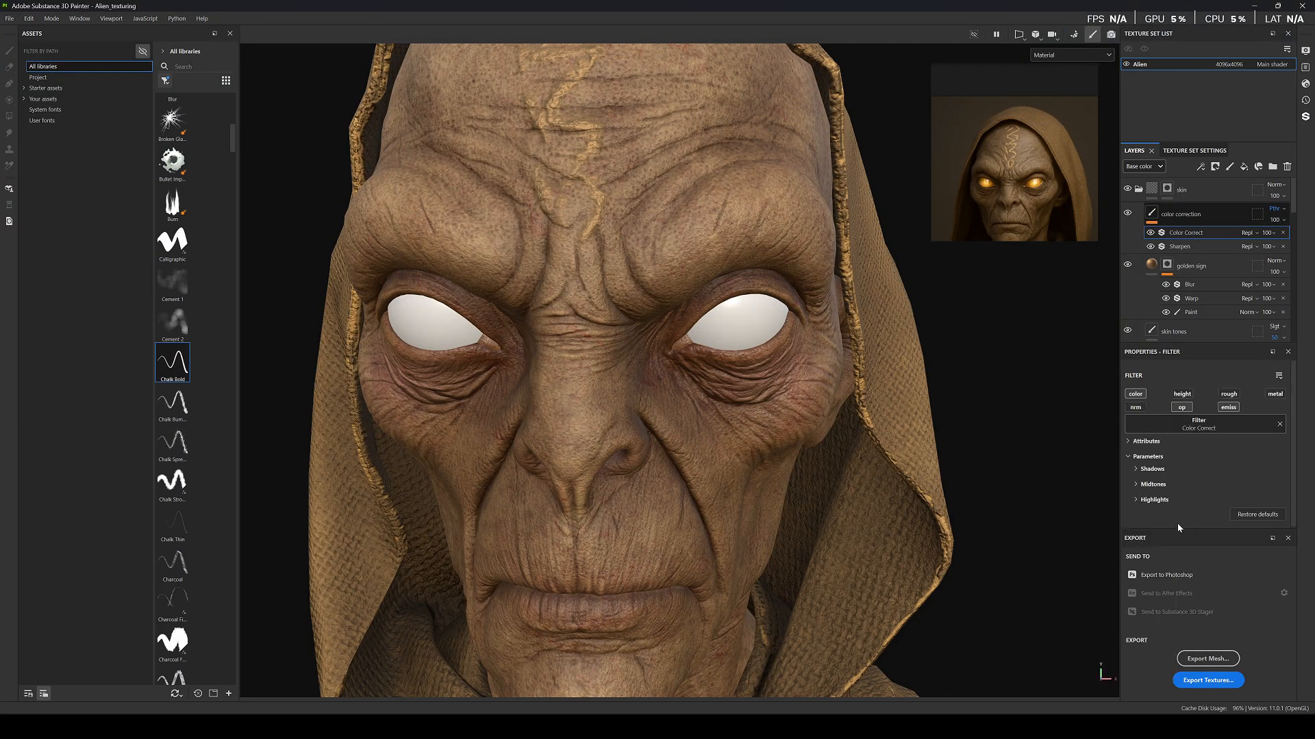
In the Color Correct filter's shadows, set luminosity to 0.09 and saturation to 0.4.
click(1139, 500)
click(1138, 437)
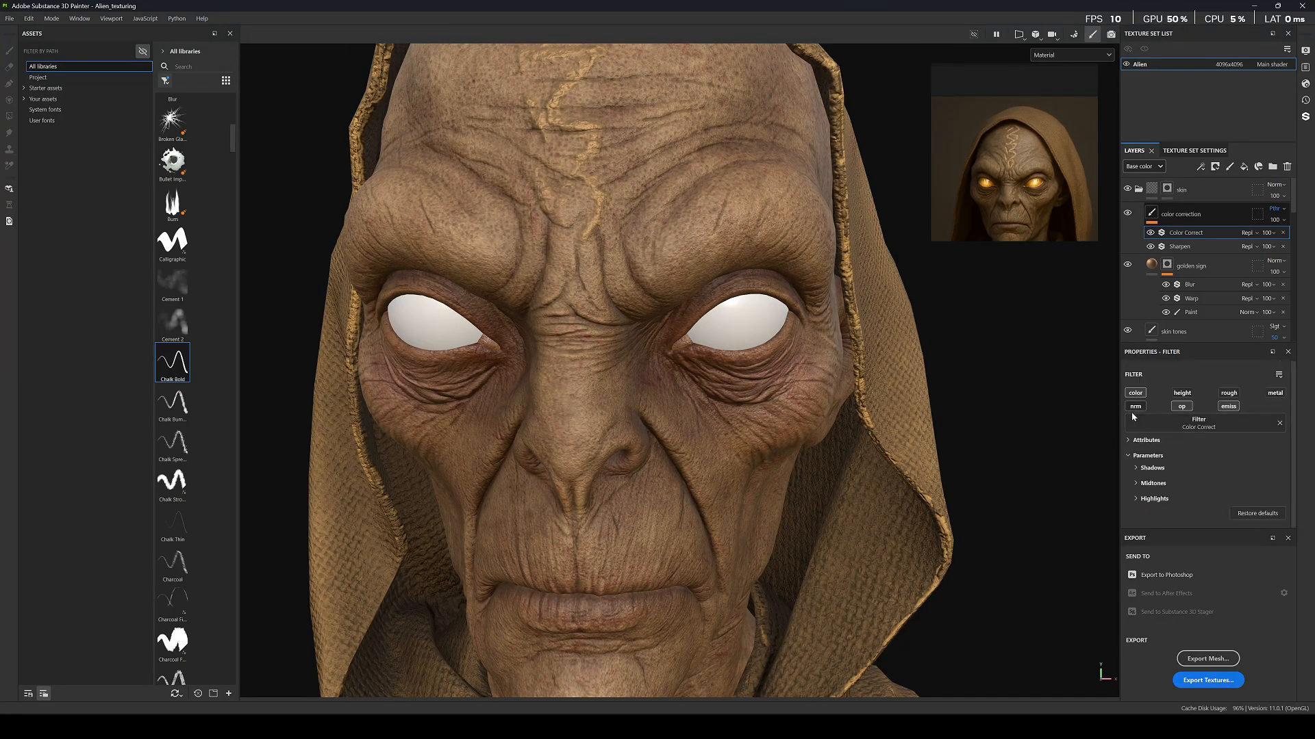
click(1128, 456)
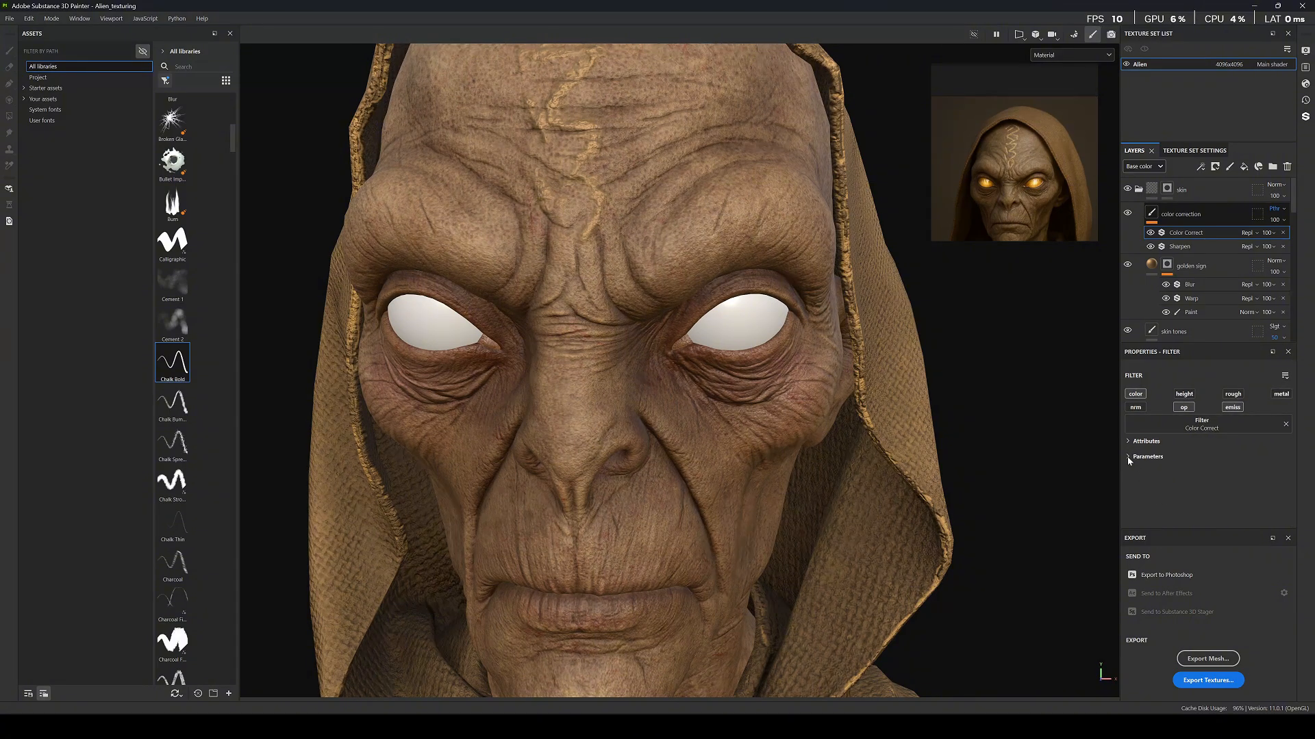
click(1129, 457)
click(1136, 468)
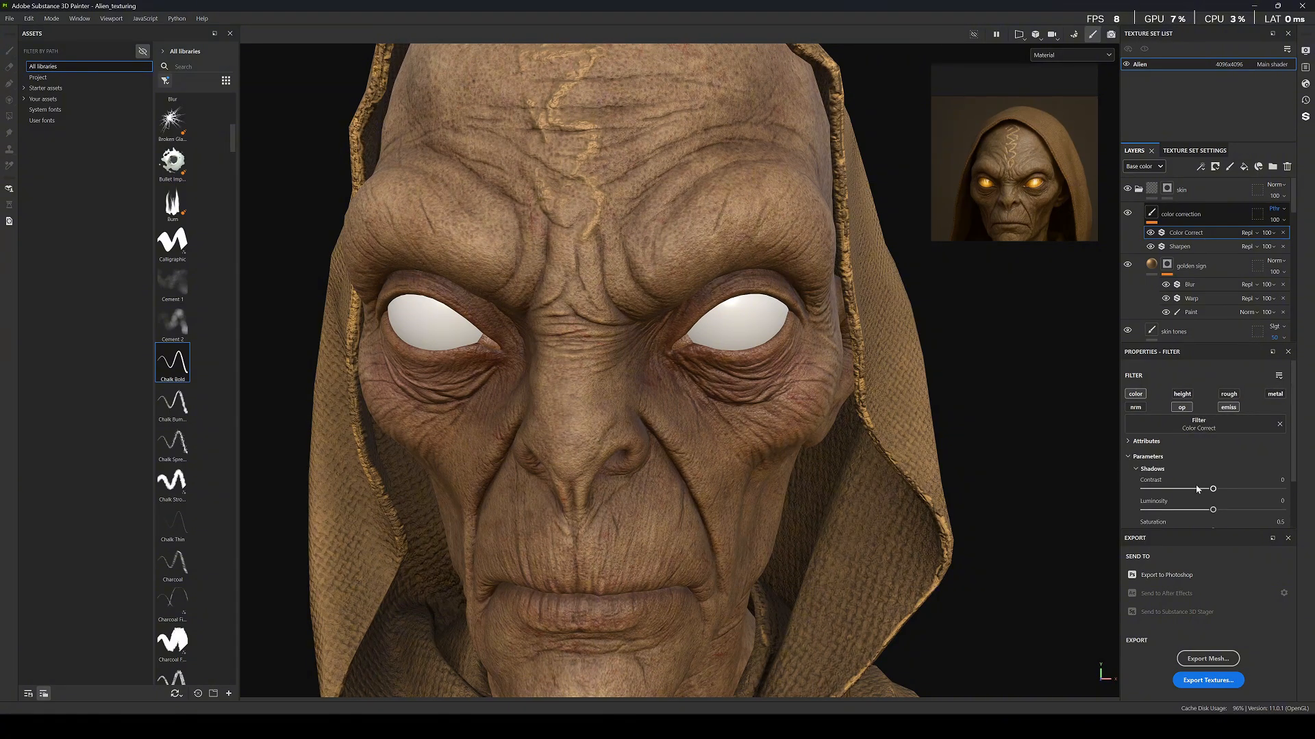
scroll(1208, 483, down, 1)
drag(1212, 479, 1199, 502)
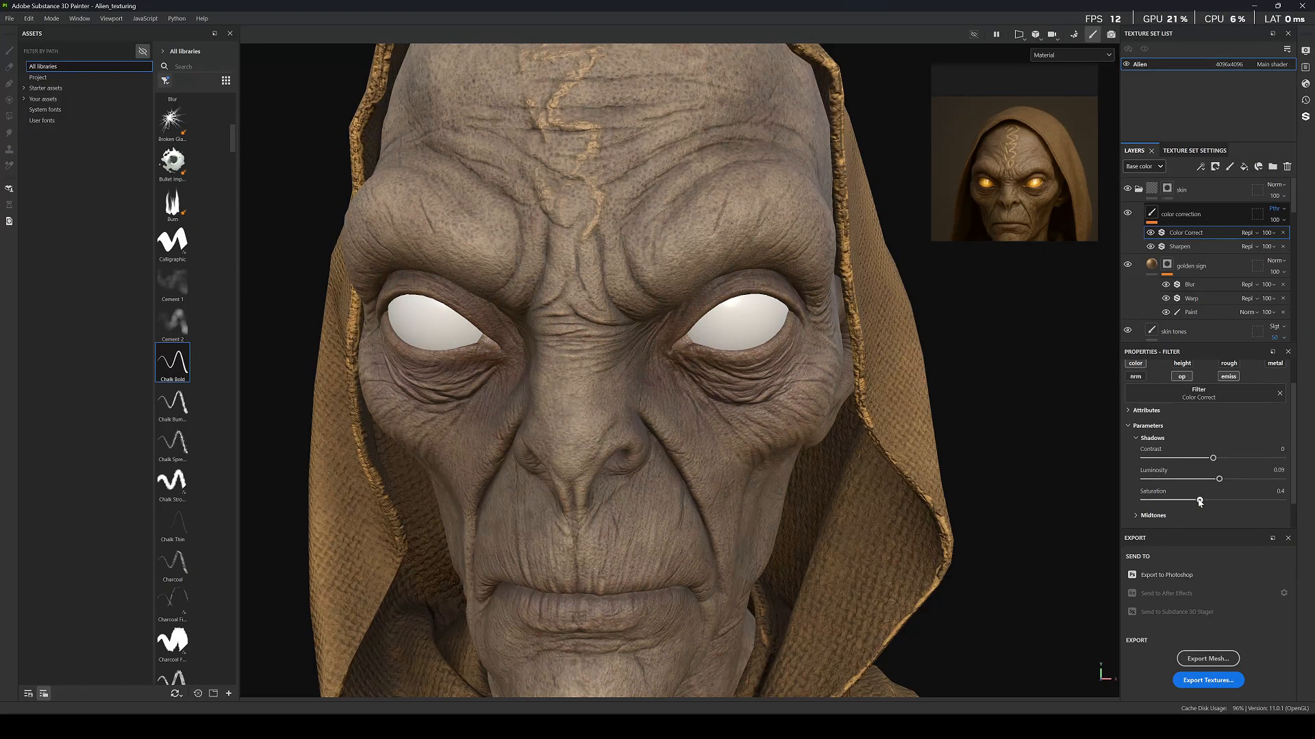
Set the Color Correct filter's shadows saturation to 0.43 while judging the skin in the base color view.
scroll(601, 310, down, 8)
key(c)
scroll(600, 354, up, 4)
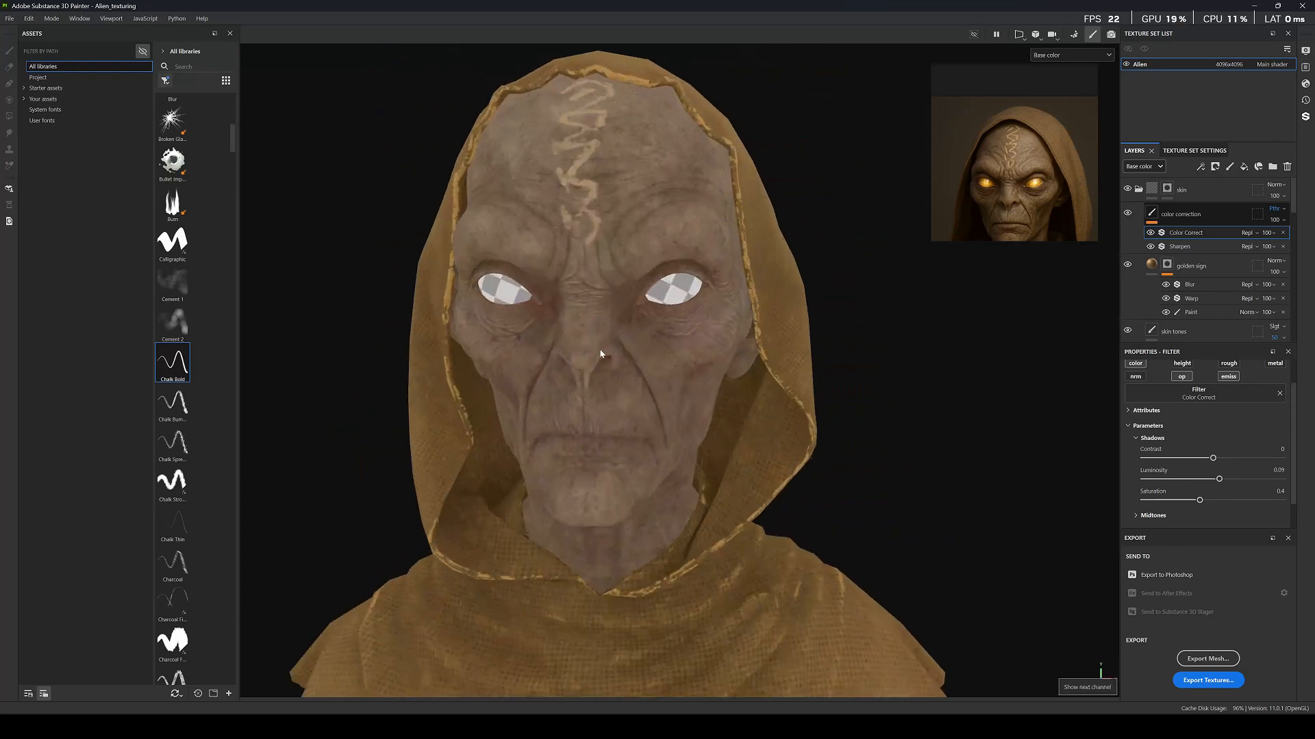
drag(1202, 502, 1203, 501)
Set the Color Correct midtones to luminosity 0.16 and contrast 0.15, and check the skin in the material view.
scroll(1143, 504, down, 1)
click(1136, 485)
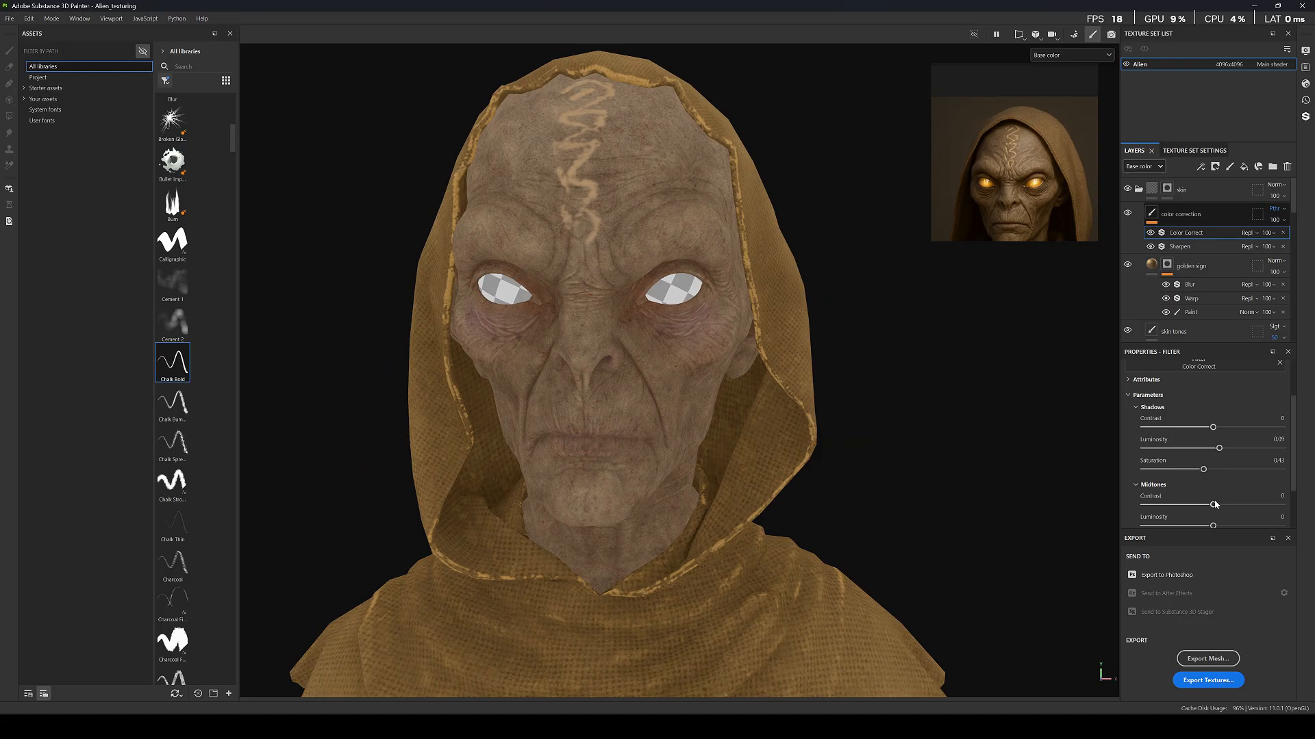
scroll(1164, 503, down, 1)
mouse_move(1212, 495)
mouse_down()
mouse_move(1183, 496)
mouse_move(1232, 501)
mouse_up()
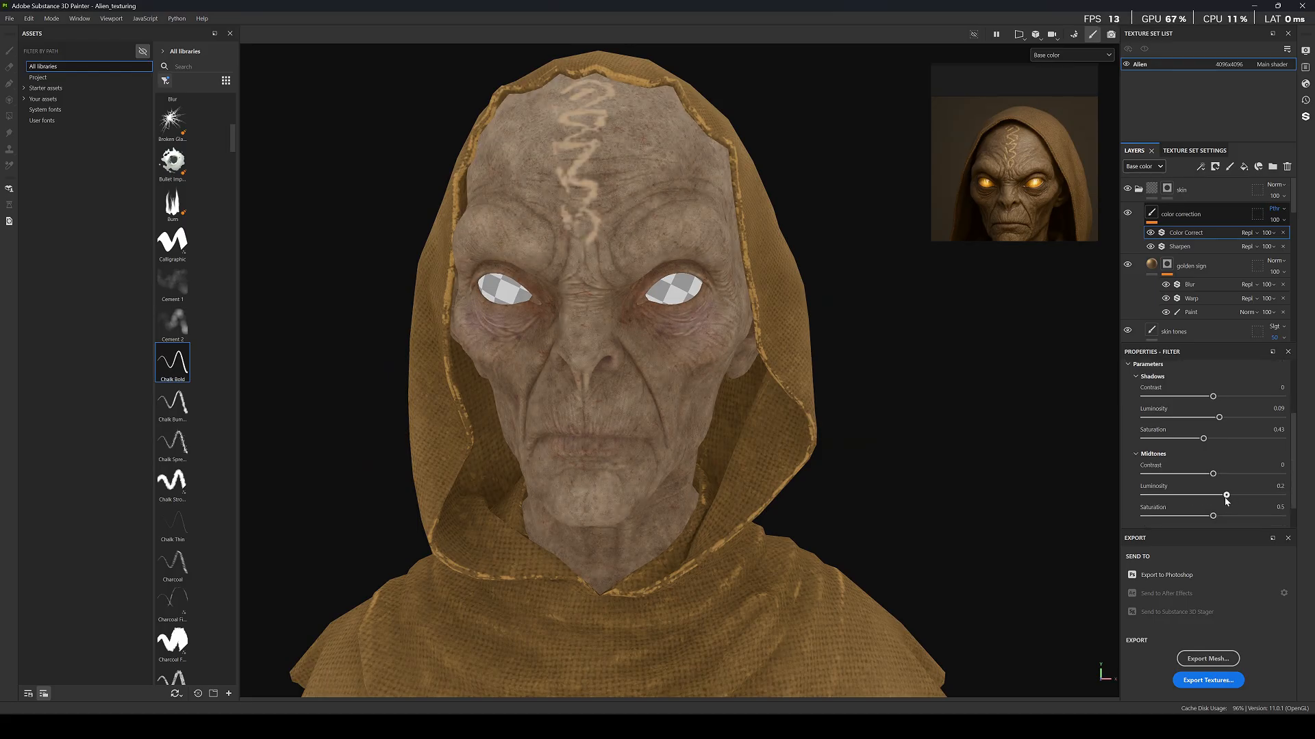
drag(1212, 474, 1224, 476)
scroll(626, 313, down, 6)
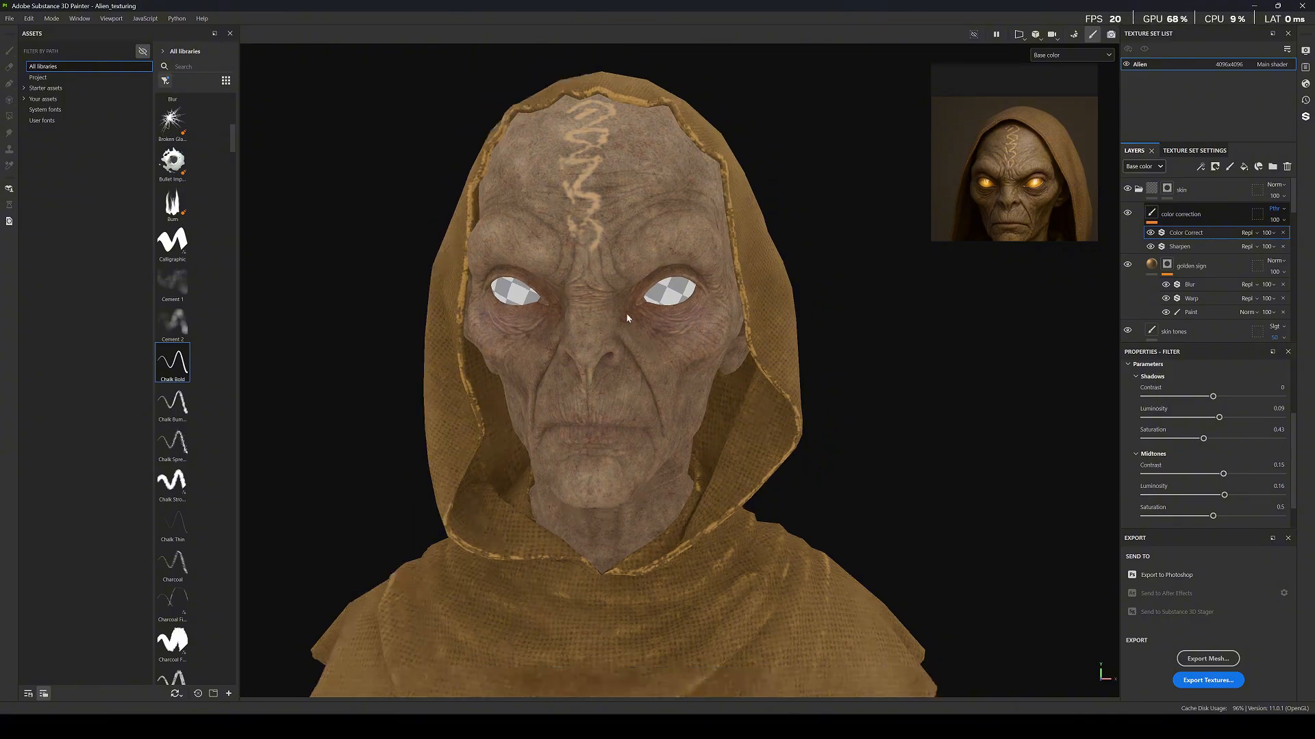
scroll(599, 319, up, 4)
key(m)
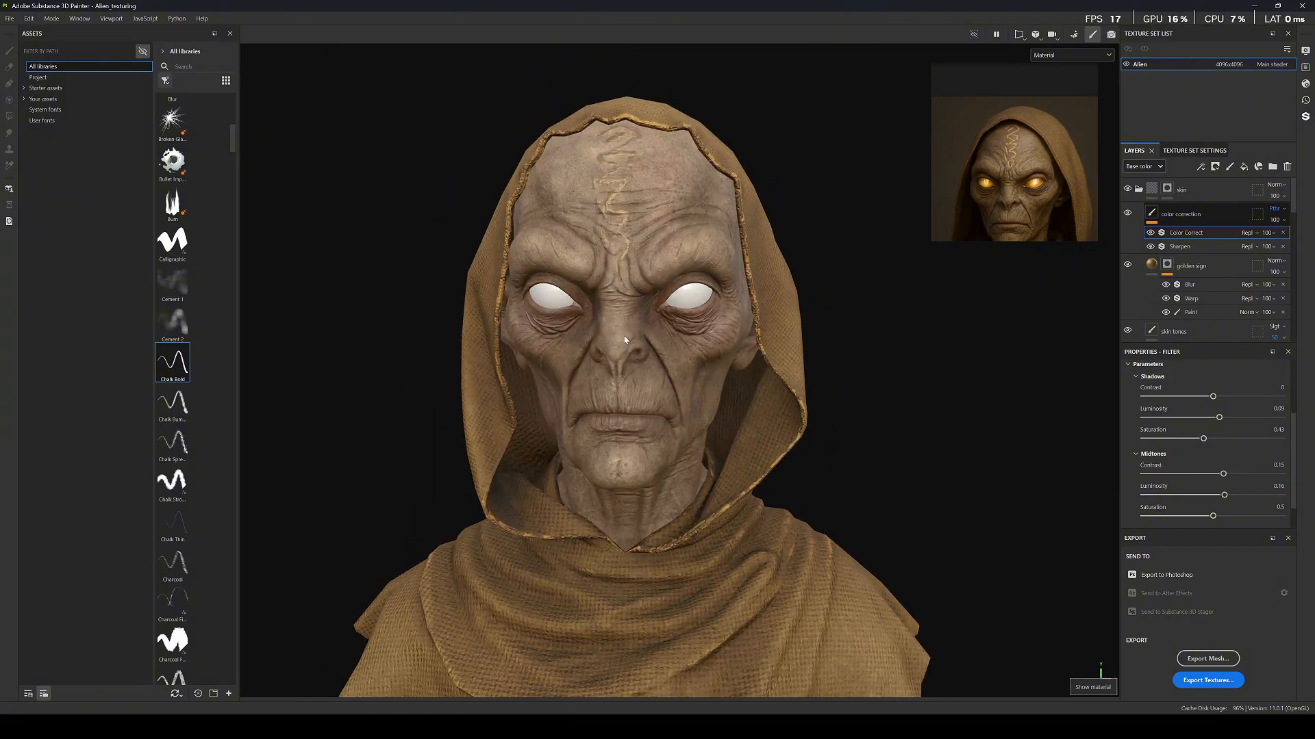
scroll(633, 348, down, 3)
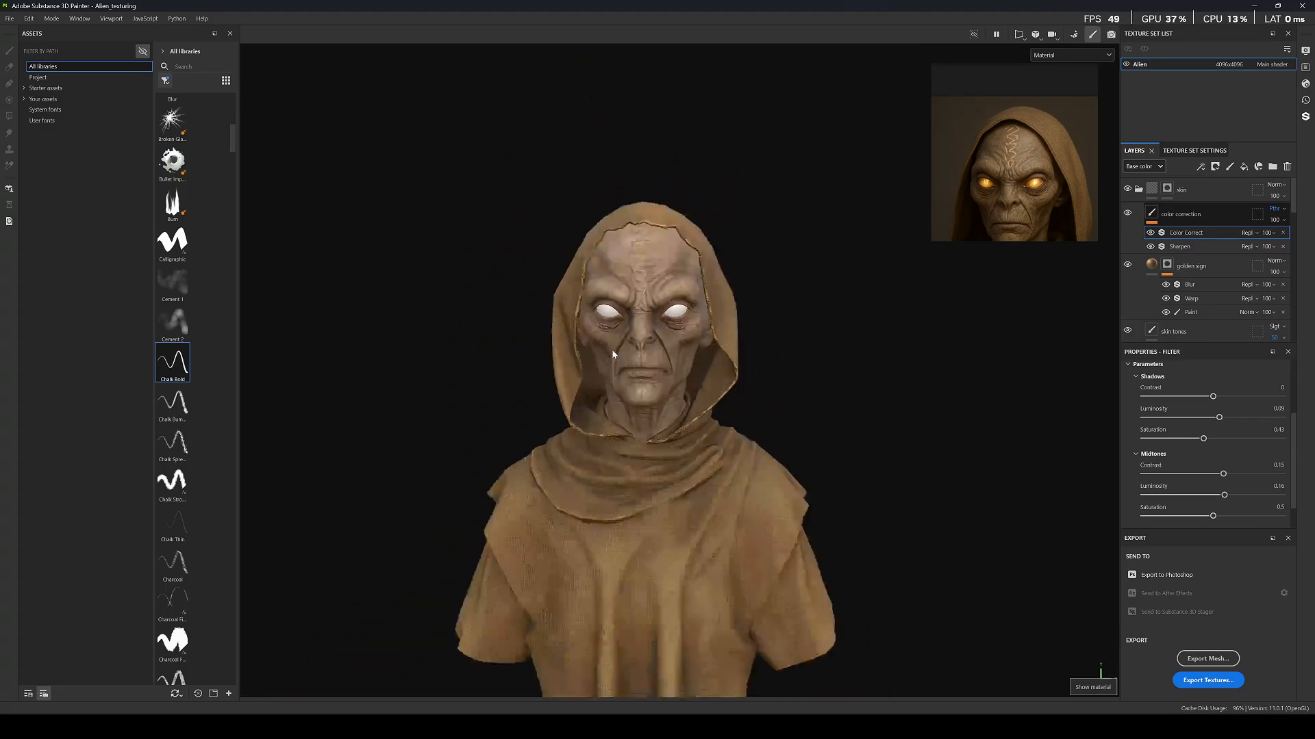
scroll(610, 349, up, 5)
scroll(1153, 455, down, 2)
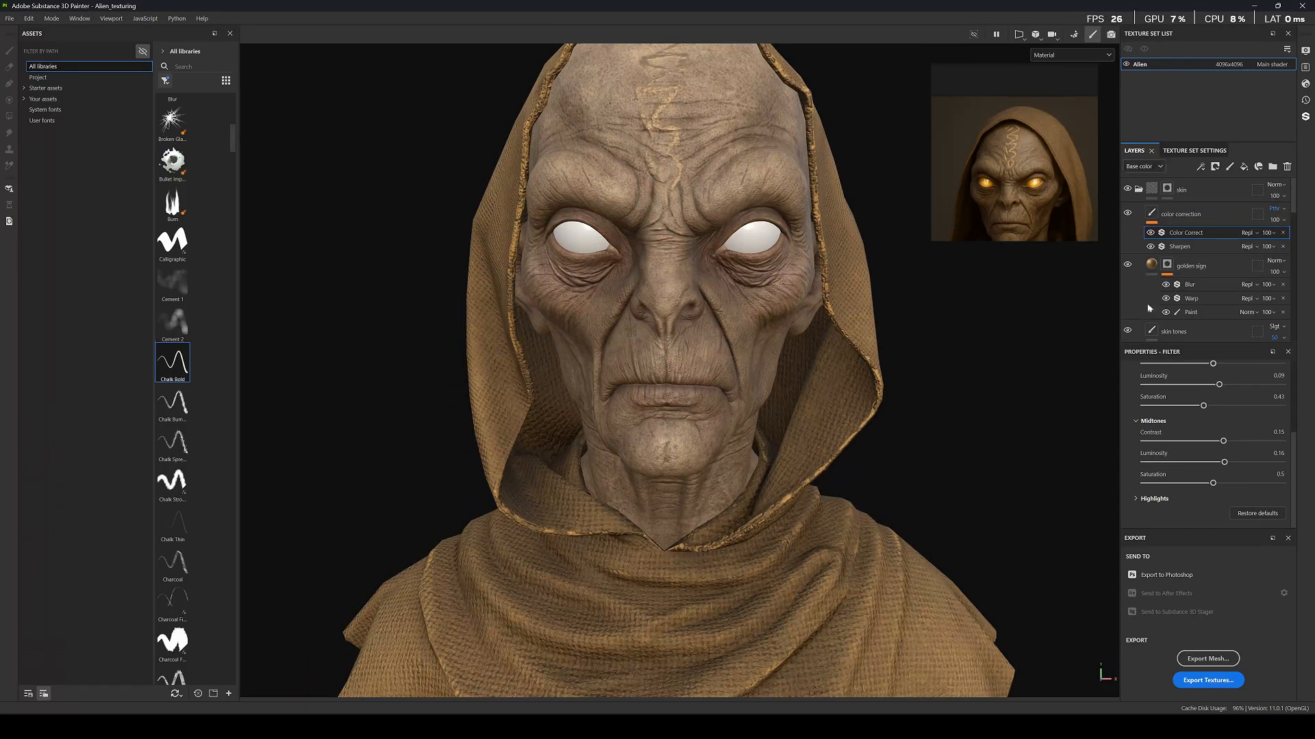
In the base color view, set the Color Correct highlights to luminosity 0.66 and saturation 0.51, and lower their contrast.
click(1148, 499)
key(c)
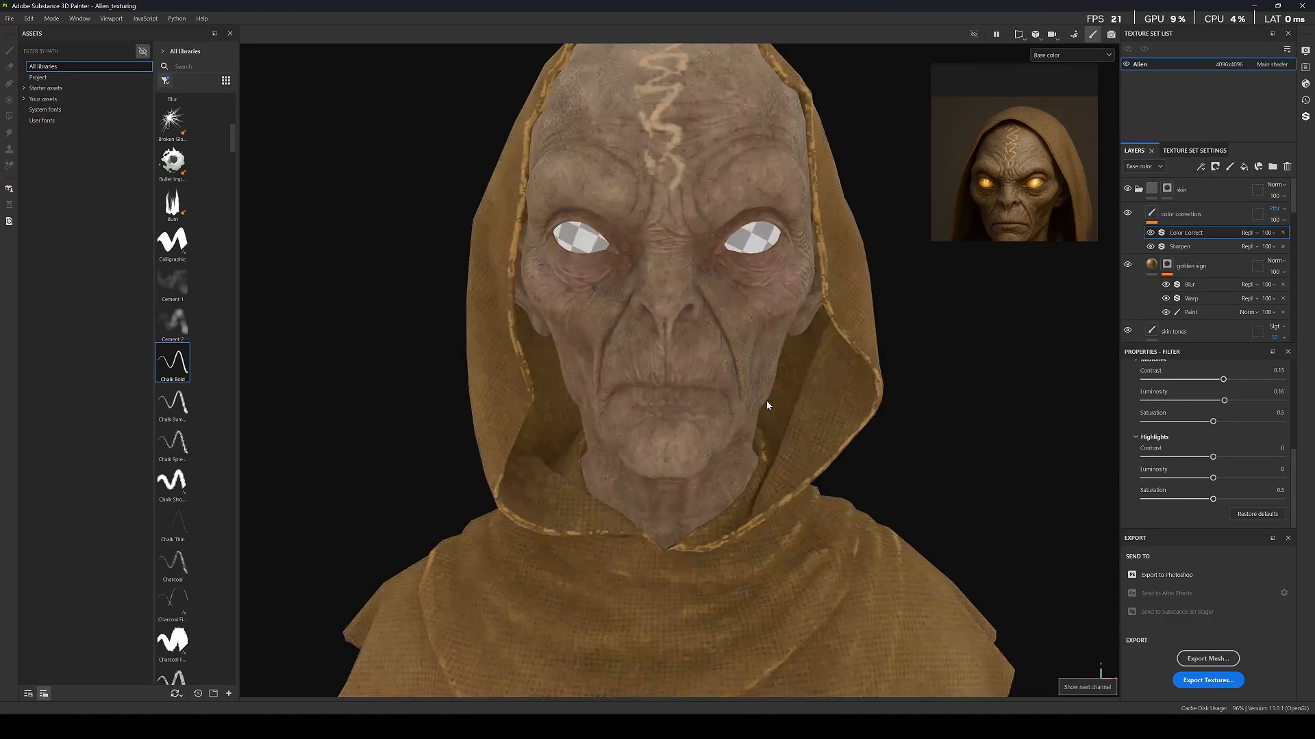
drag(1219, 484, 1262, 509)
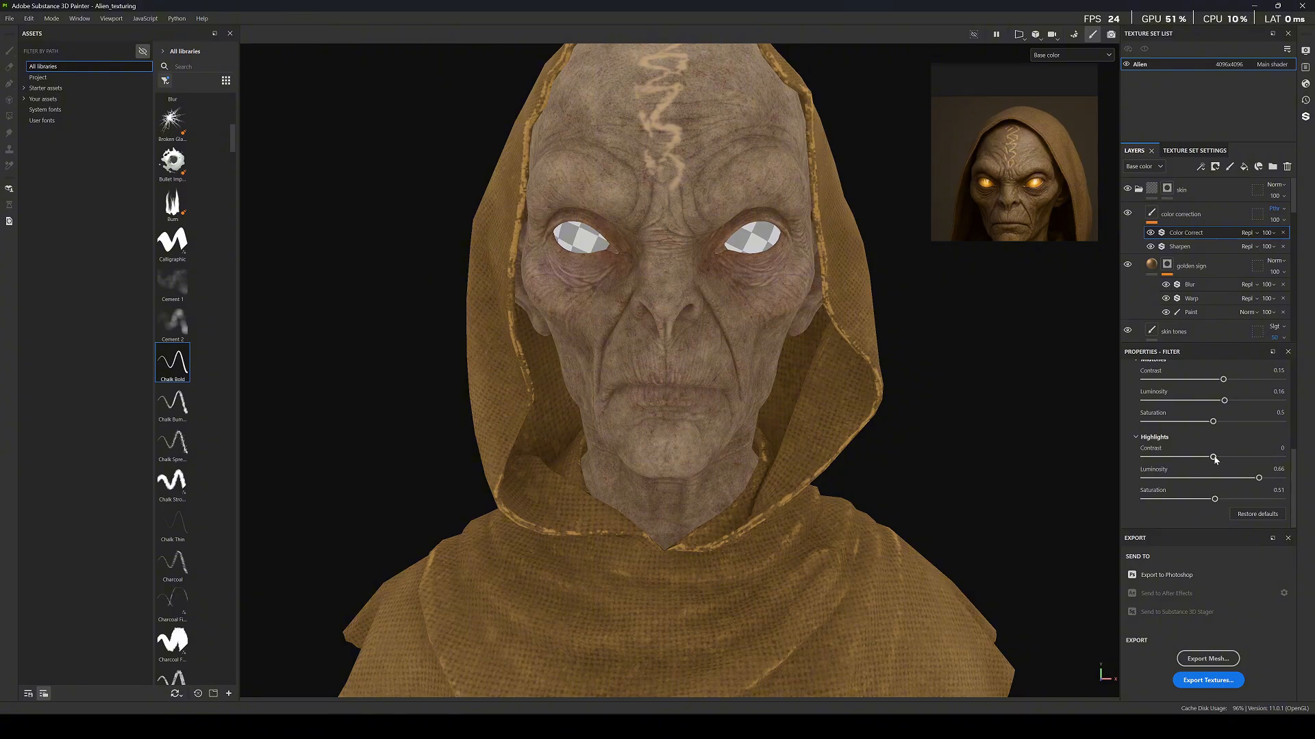
drag(1201, 457, 1175, 458)
scroll(1146, 396, up, 5)
Add a filter above Color Correct, trying Color Match in it and replacing it with Color Balance.
right_click(1178, 234)
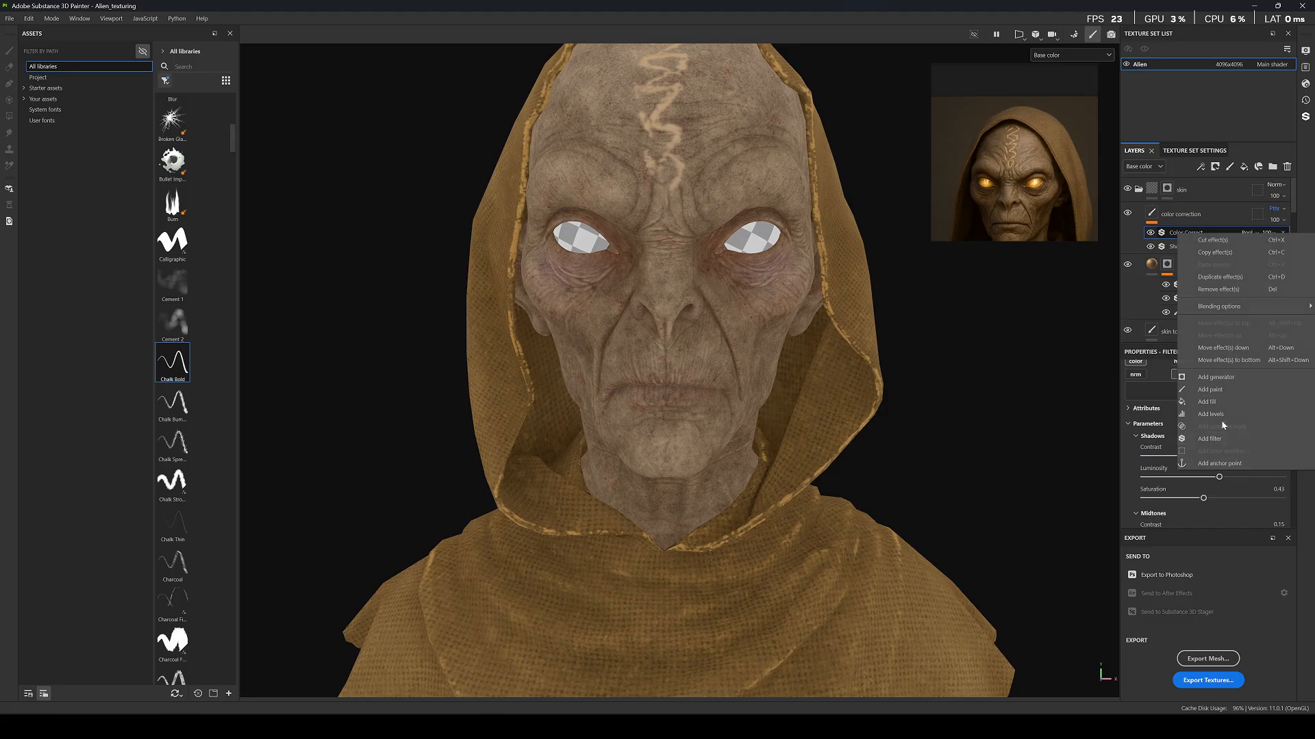
click(1222, 437)
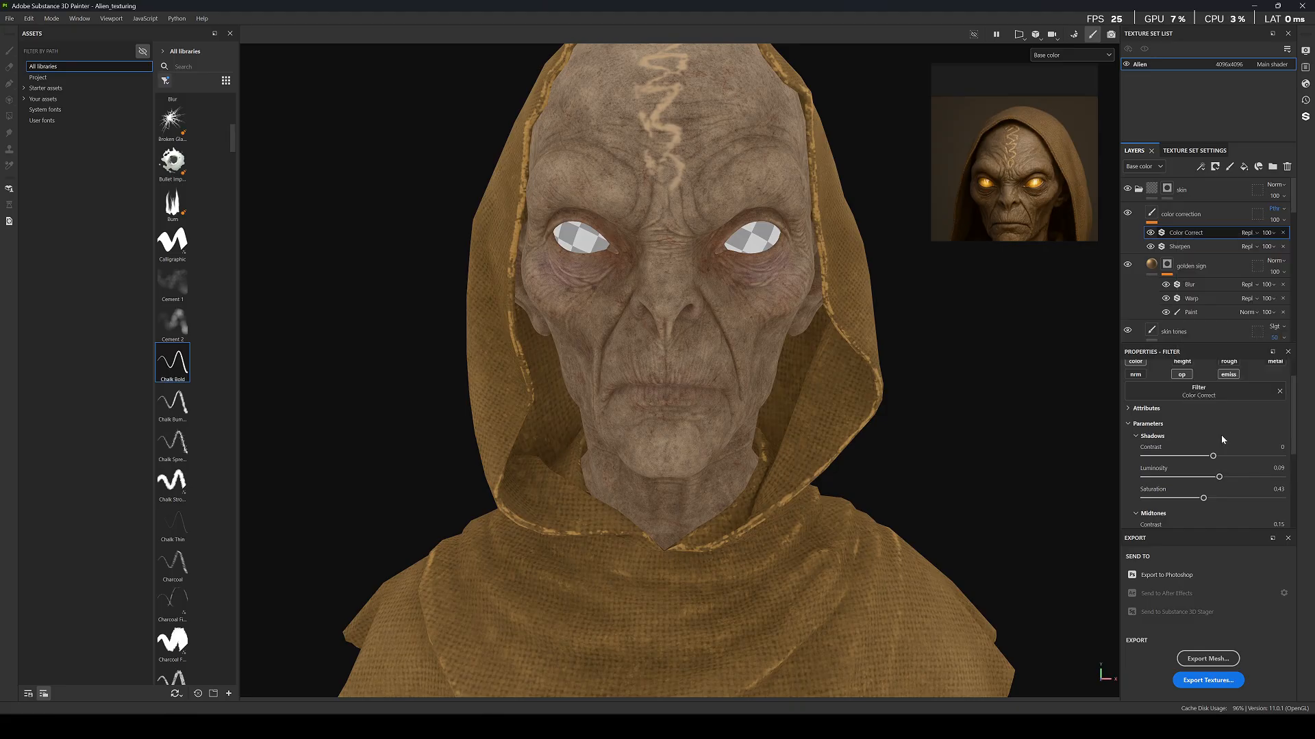
click(1206, 426)
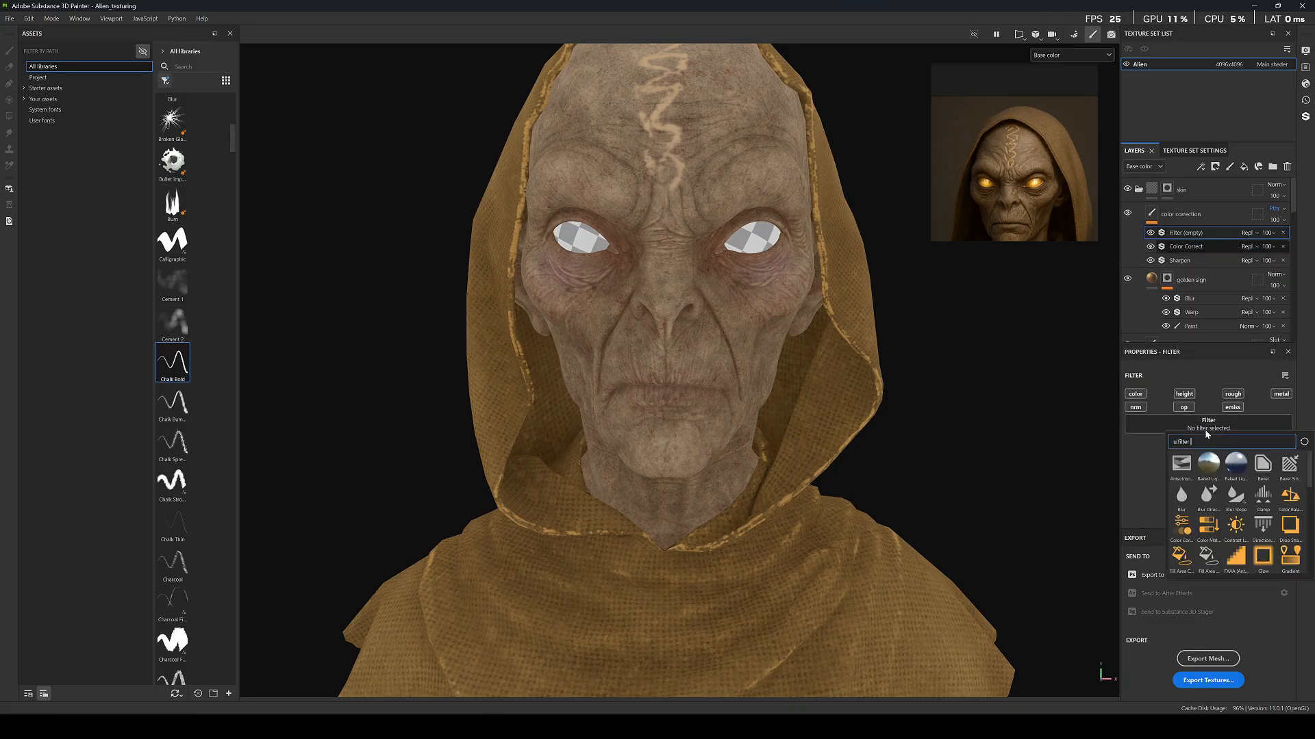
click(1204, 528)
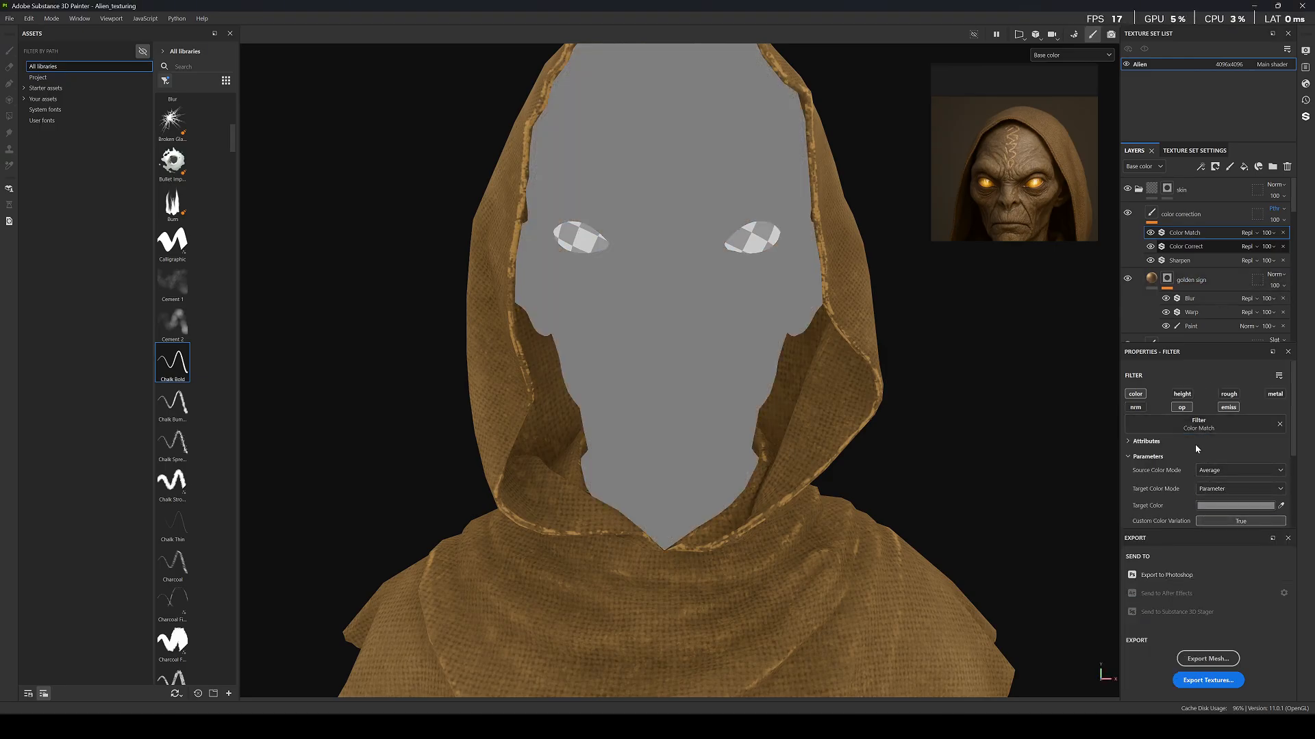
scroll(1194, 444, down, 3)
scroll(1190, 430, up, 4)
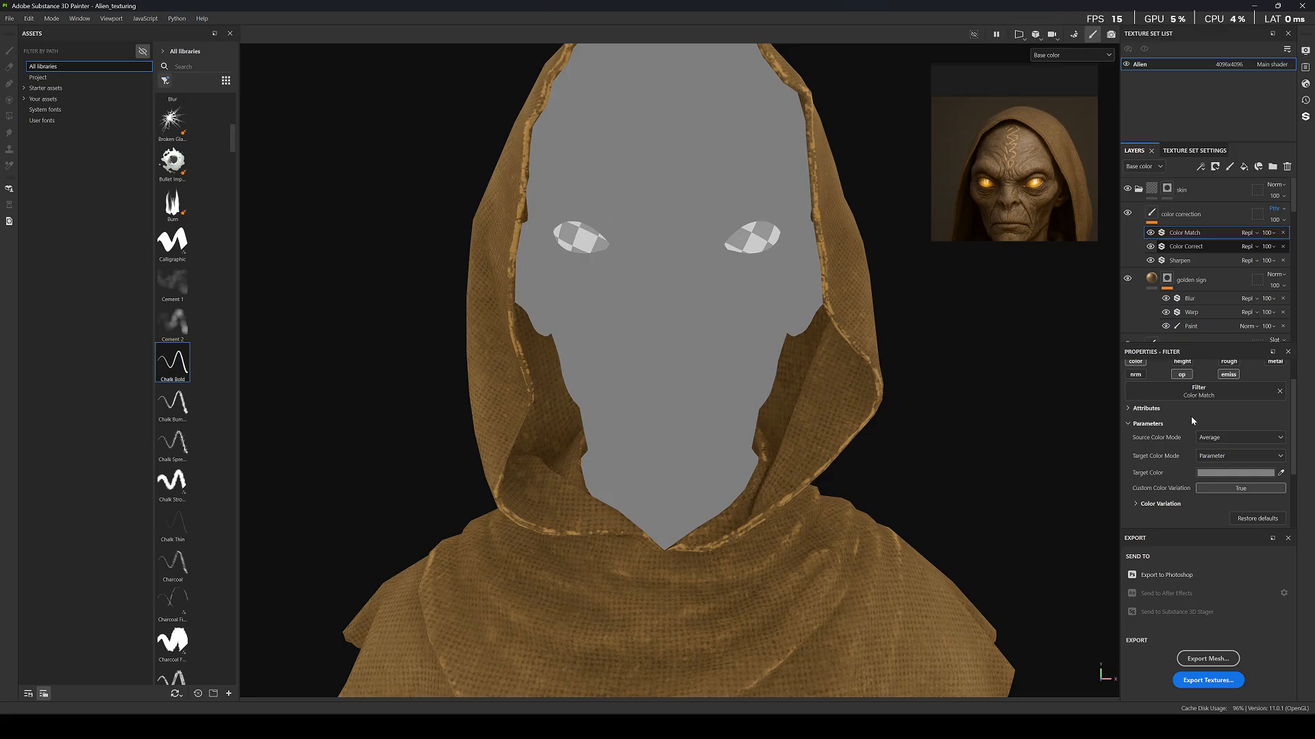
click(1212, 424)
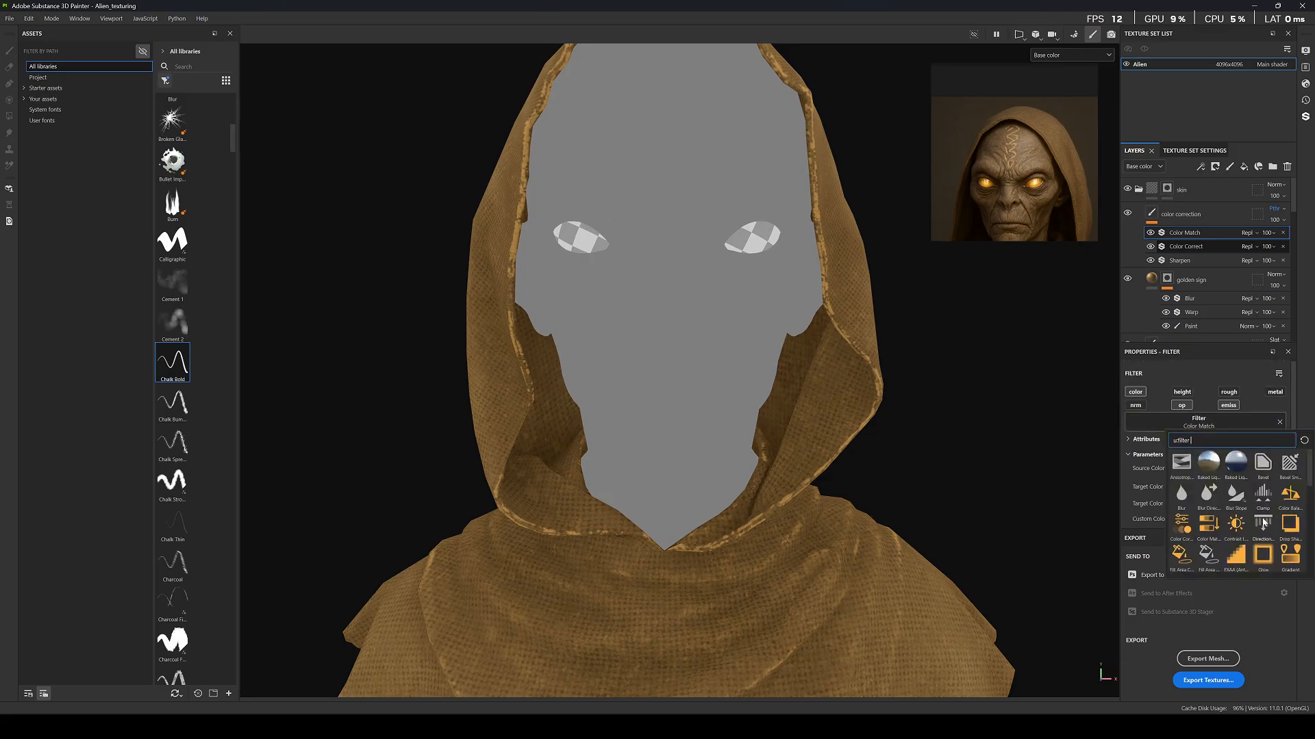
click(1287, 494)
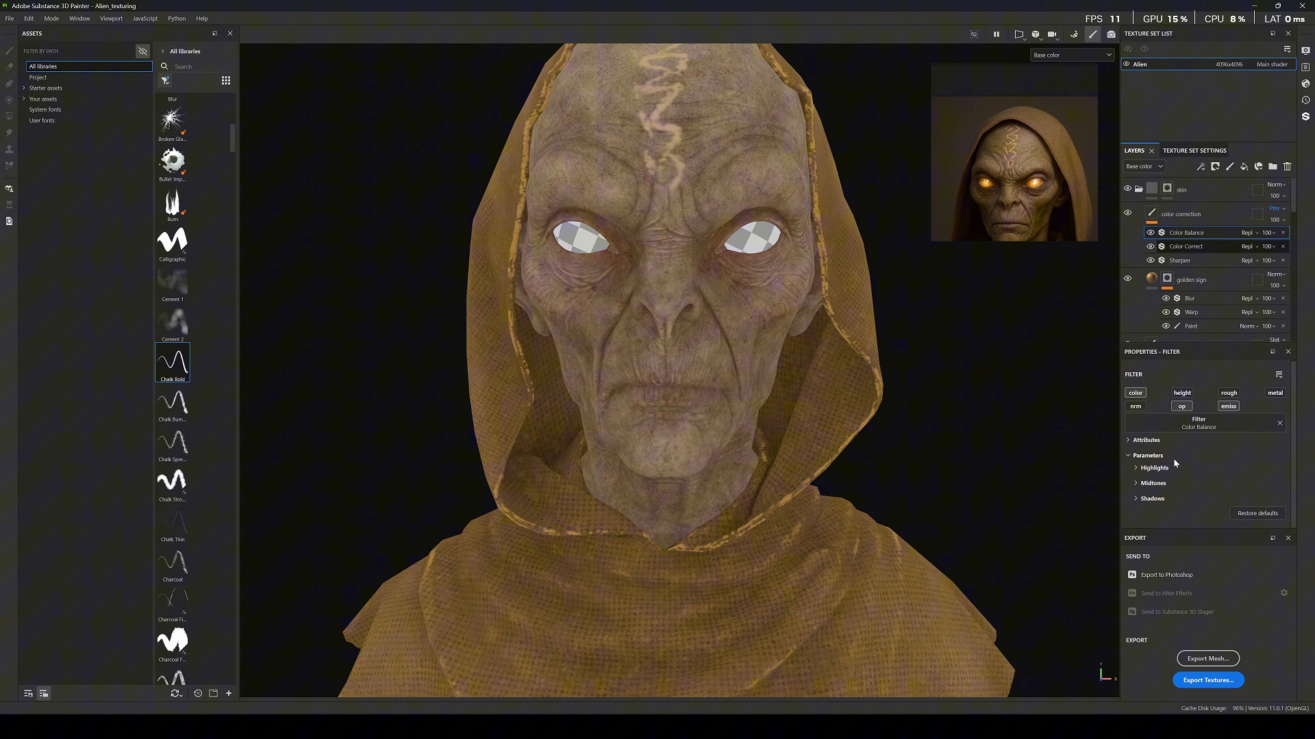
Try shifting the Color Balance highlights between cyan and red.
click(1135, 468)
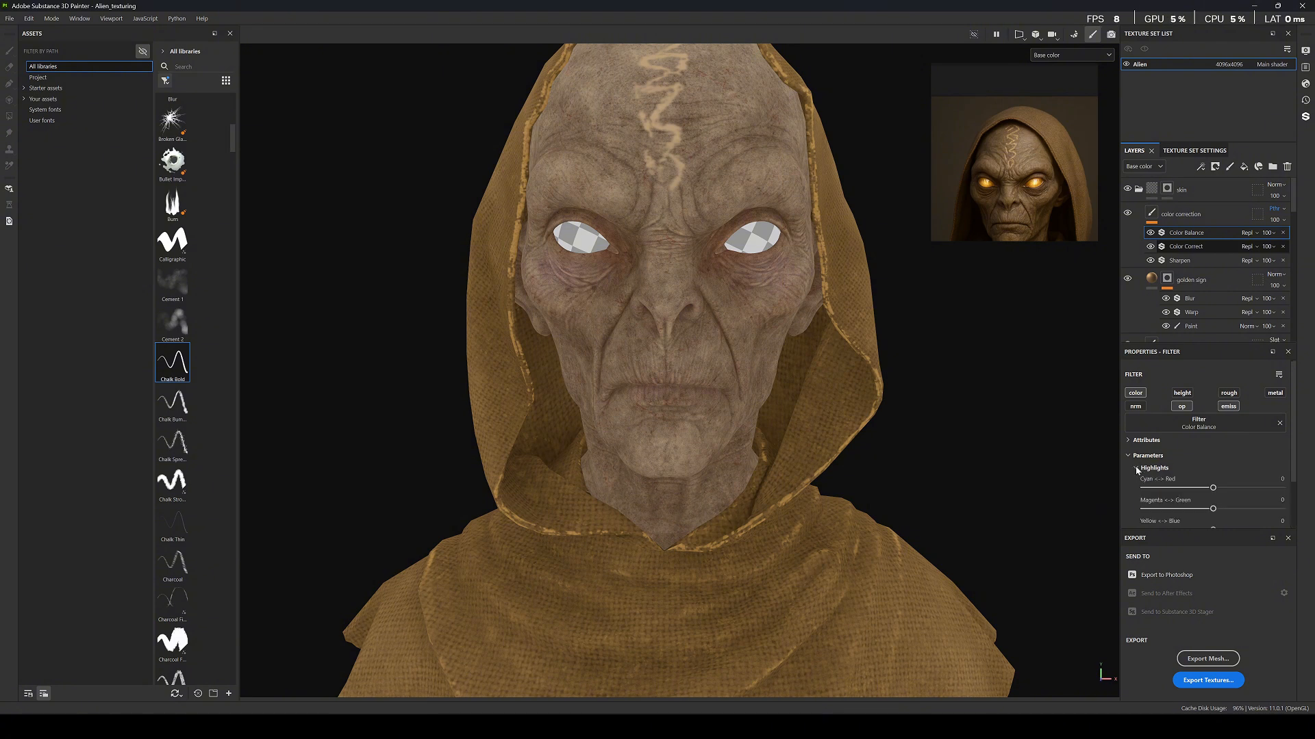
drag(1213, 490, 1262, 488)
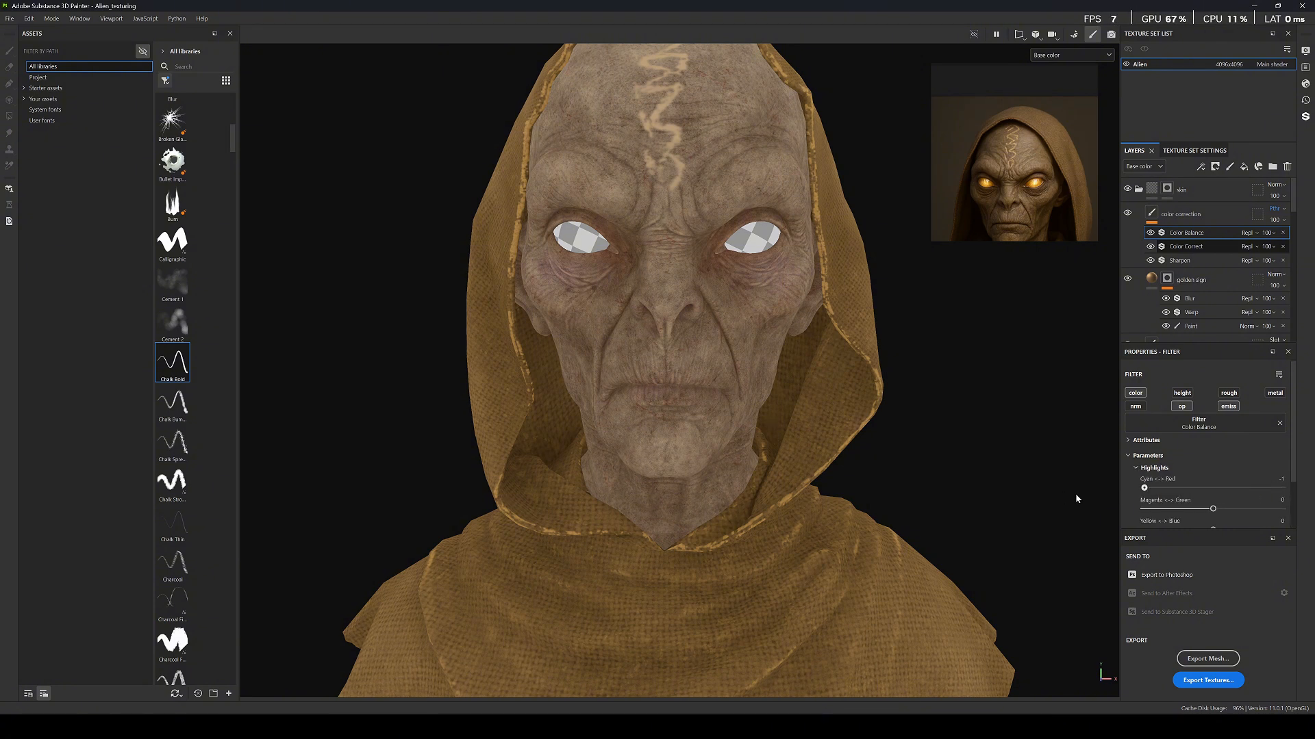
drag(1076, 494, 1212, 497)
click(1135, 468)
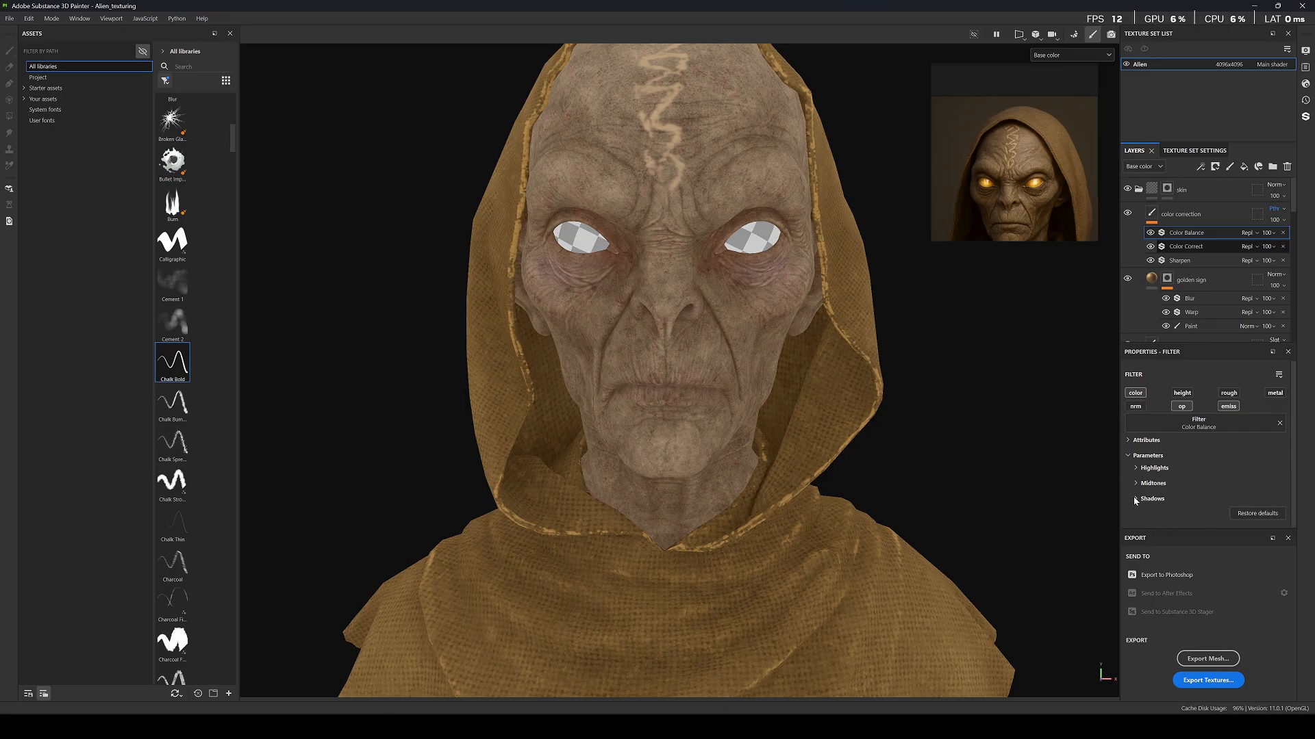
Set the Cyan-Red balance of the Color Balance filter's shadows to -0.31.
click(1134, 498)
mouse_move(1184, 519)
mouse_down()
mouse_move(1145, 519)
mouse_move(1278, 519)
mouse_move(1200, 526)
mouse_up()
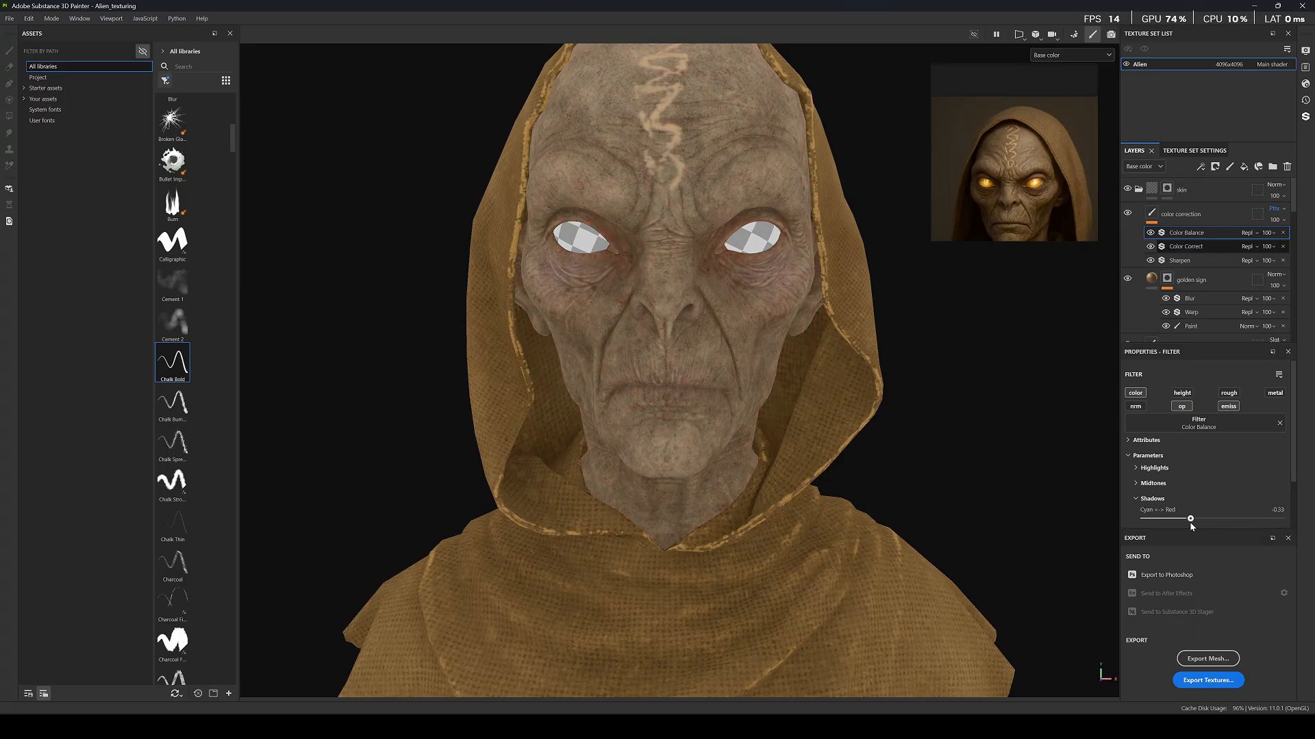
drag(1190, 523, 1191, 524)
Inspect the face in the material view from several angles, comparing it with and without the color correction layer.
key(m)
scroll(715, 315, down, 5)
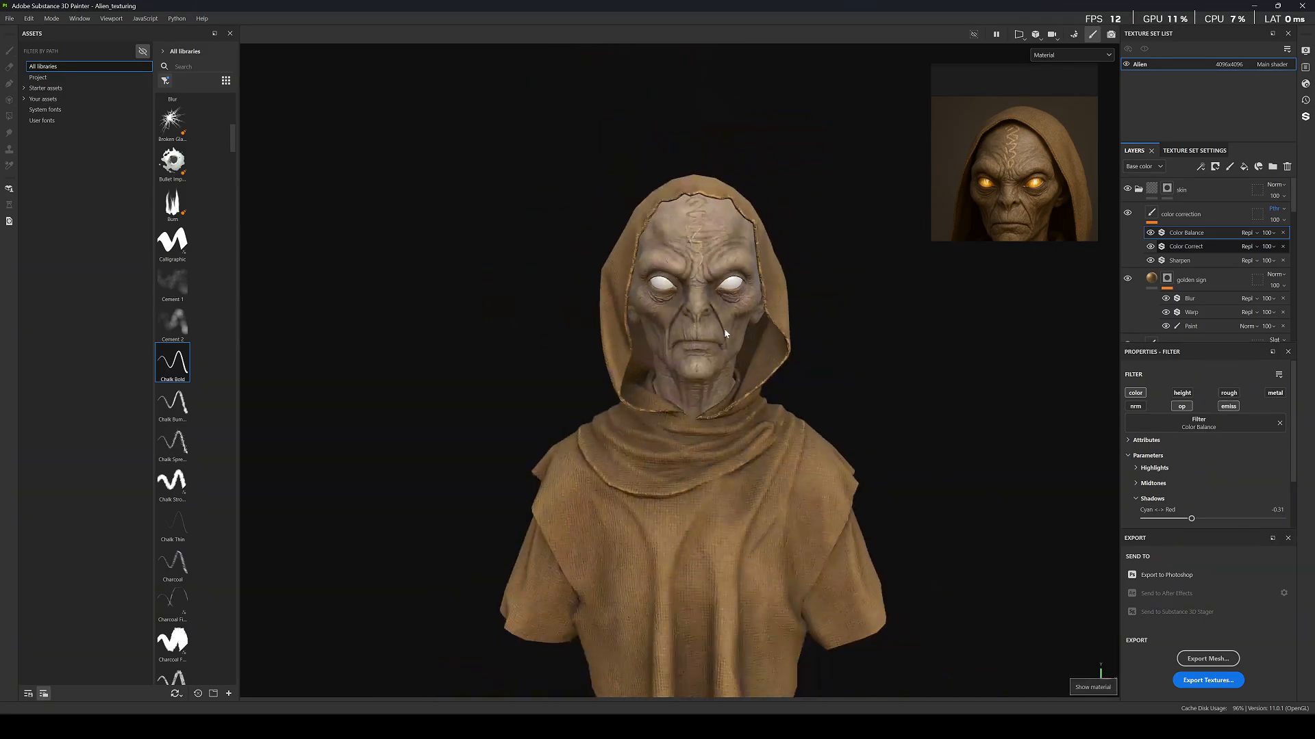
alt+drag(725, 333, 708, 323)
scroll(722, 340, up, 5)
scroll(728, 347, down, 6)
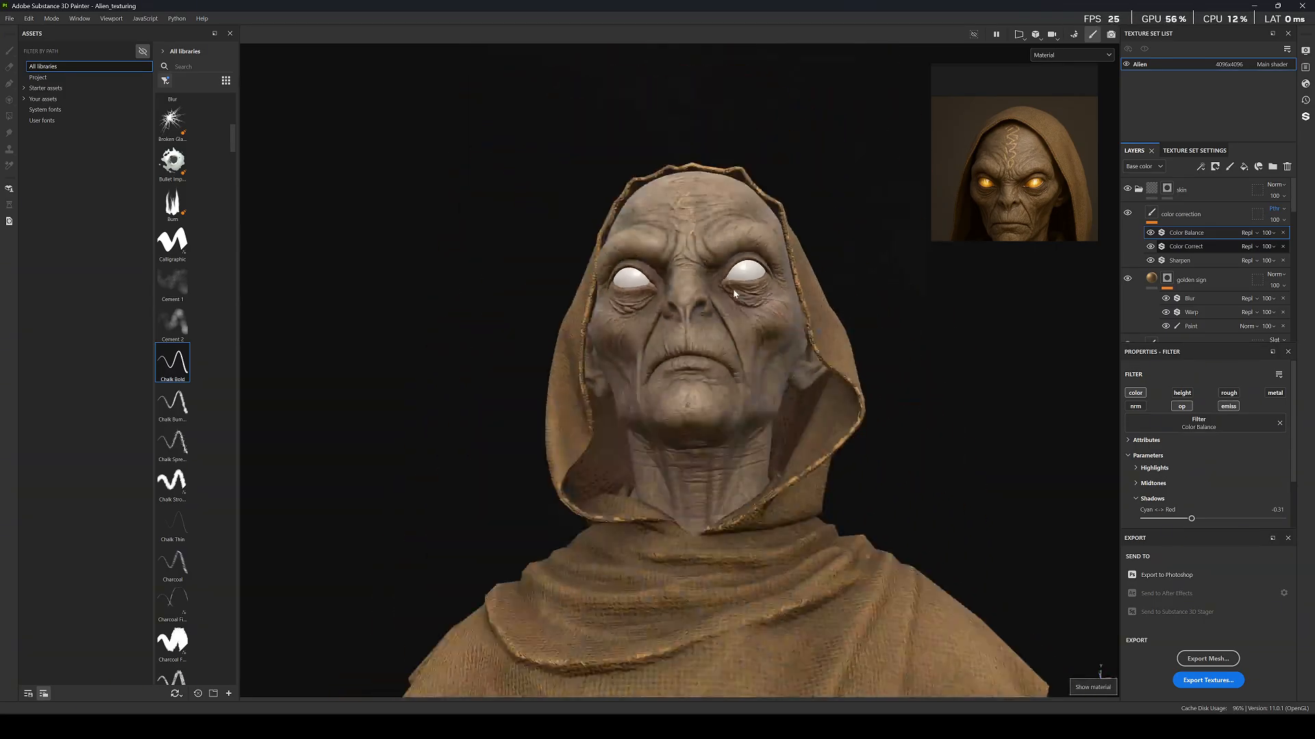
scroll(696, 288, up, 6)
mouse_move(700, 289)
alt+mouse_down()
mouse_move(904, 273)
mouse_move(712, 275)
alt+mouse_up()
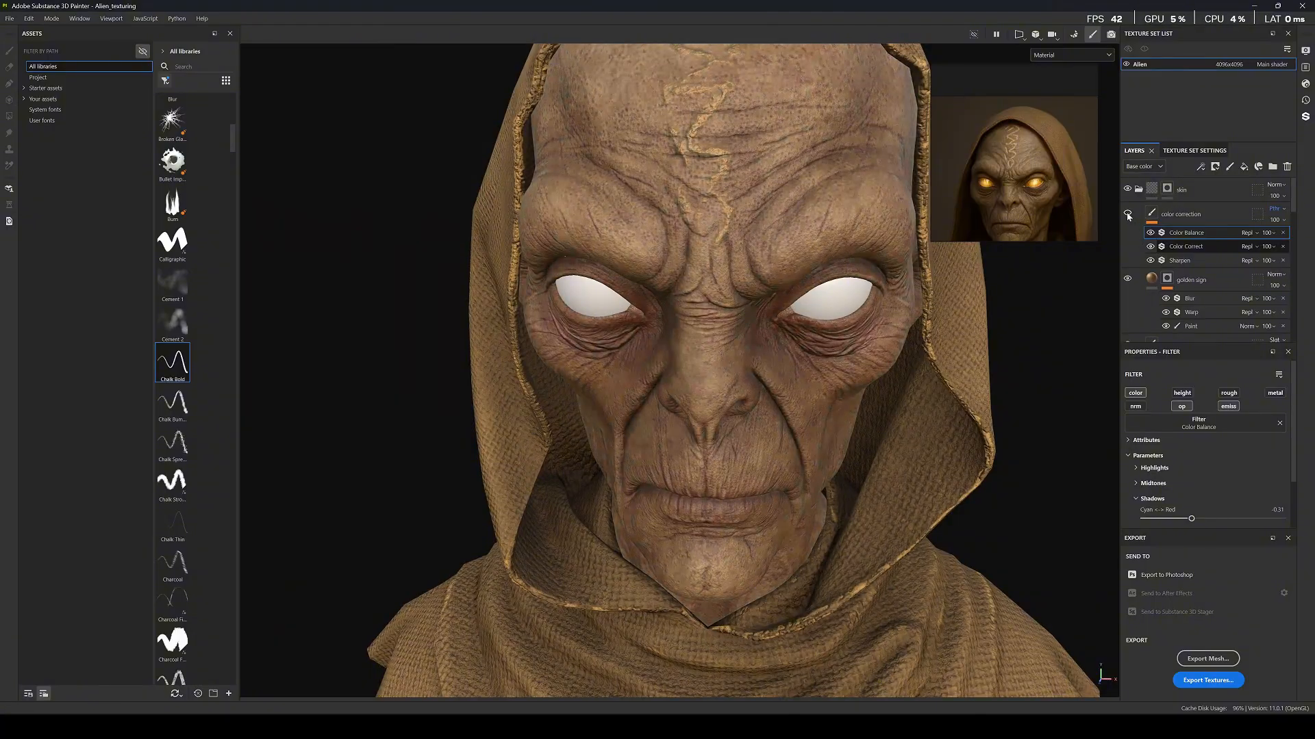
scroll(740, 314, down, 5)
scroll(691, 314, up, 6)
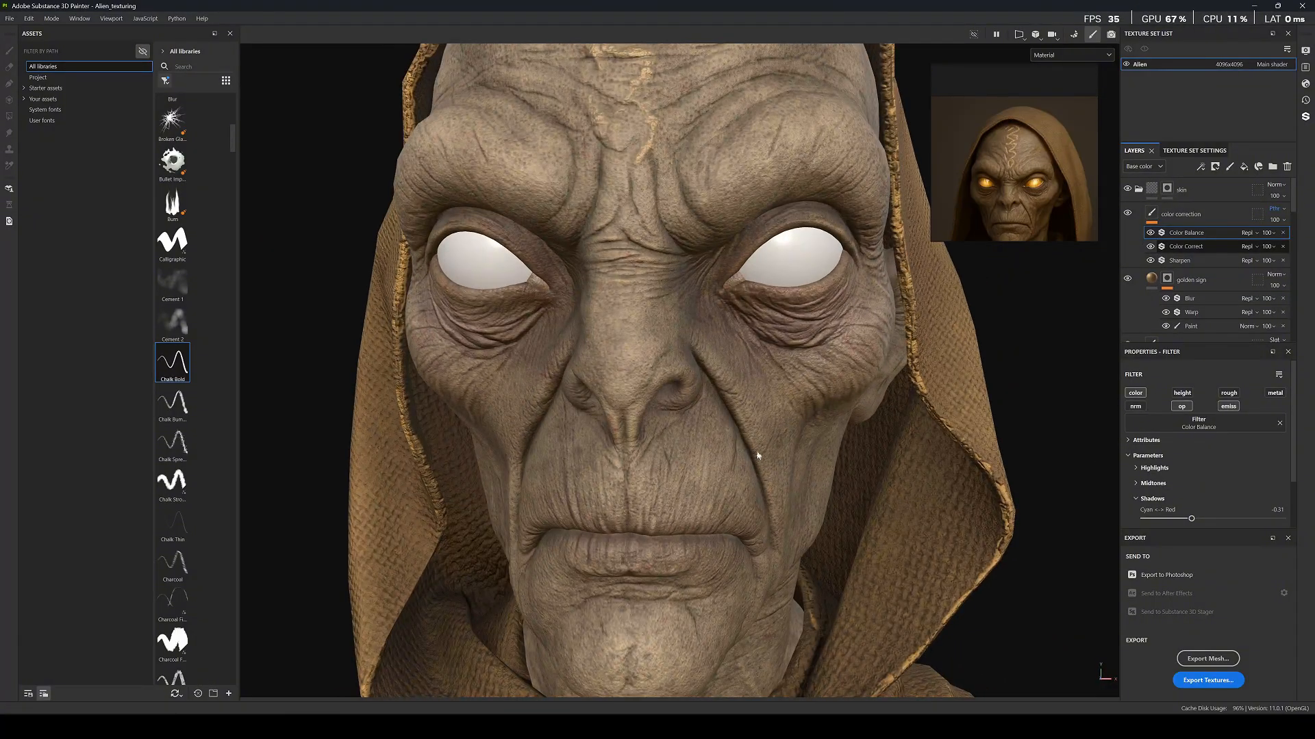
scroll(758, 456, down, 3)
scroll(1213, 466, down, 2)
In the base color view, set the Color Balance shadows to Magenta-Green -0.11 and Yellow-Blue -0.22.
key(c)
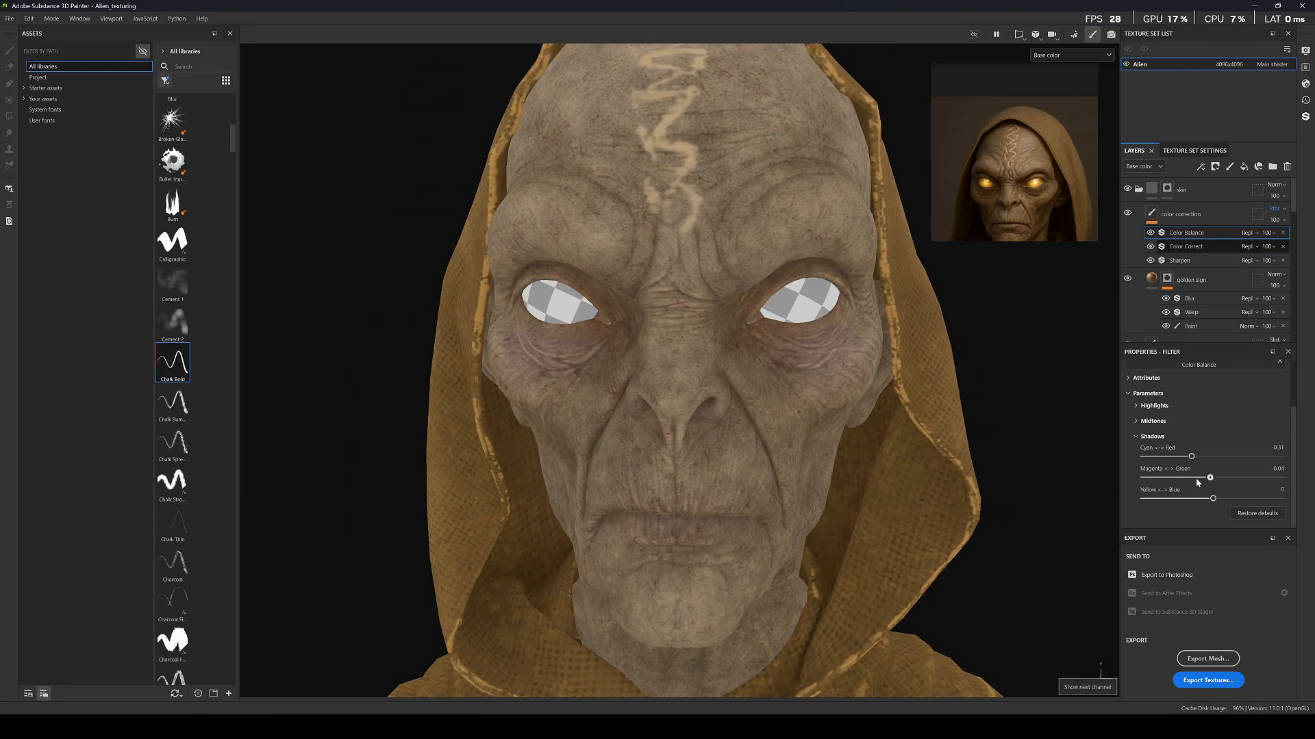
drag(1200, 478, 1217, 485)
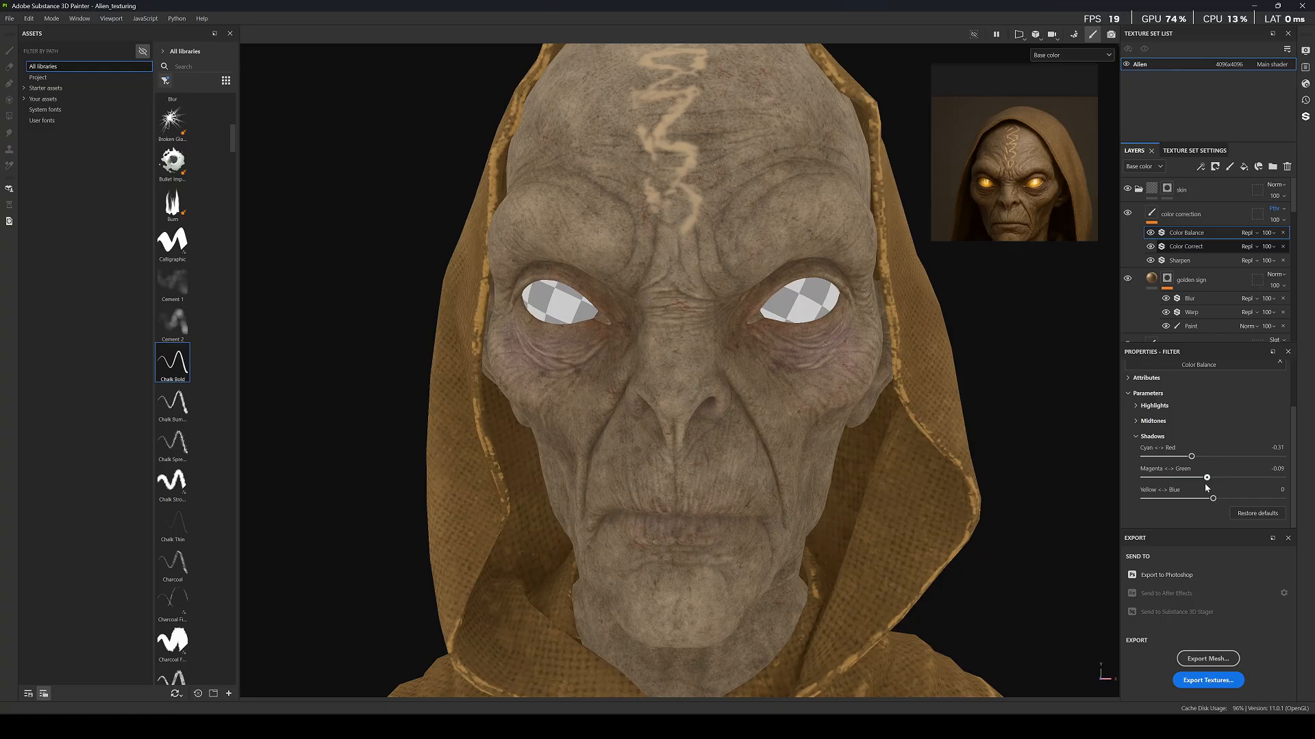
drag(1211, 498, 1195, 501)
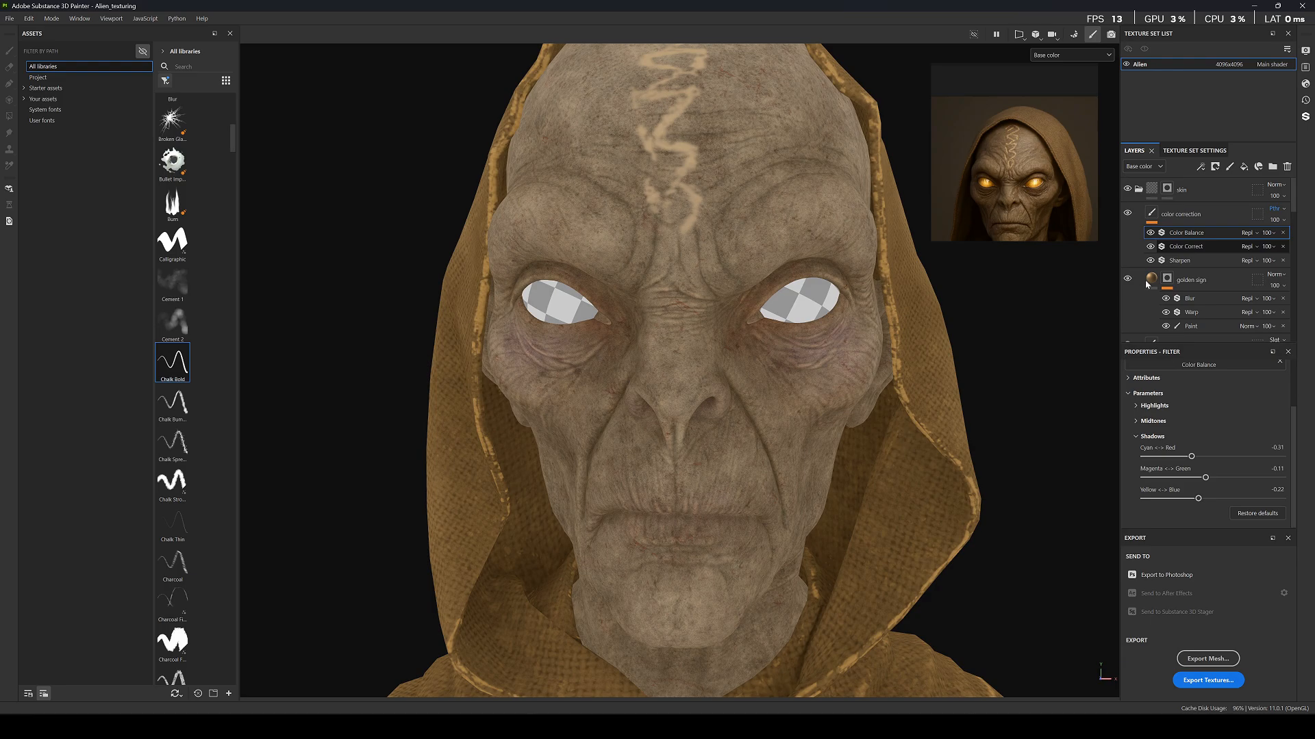
Compare the skin with the Color Correct filter switched off and on.
click(1181, 250)
click(1151, 248)
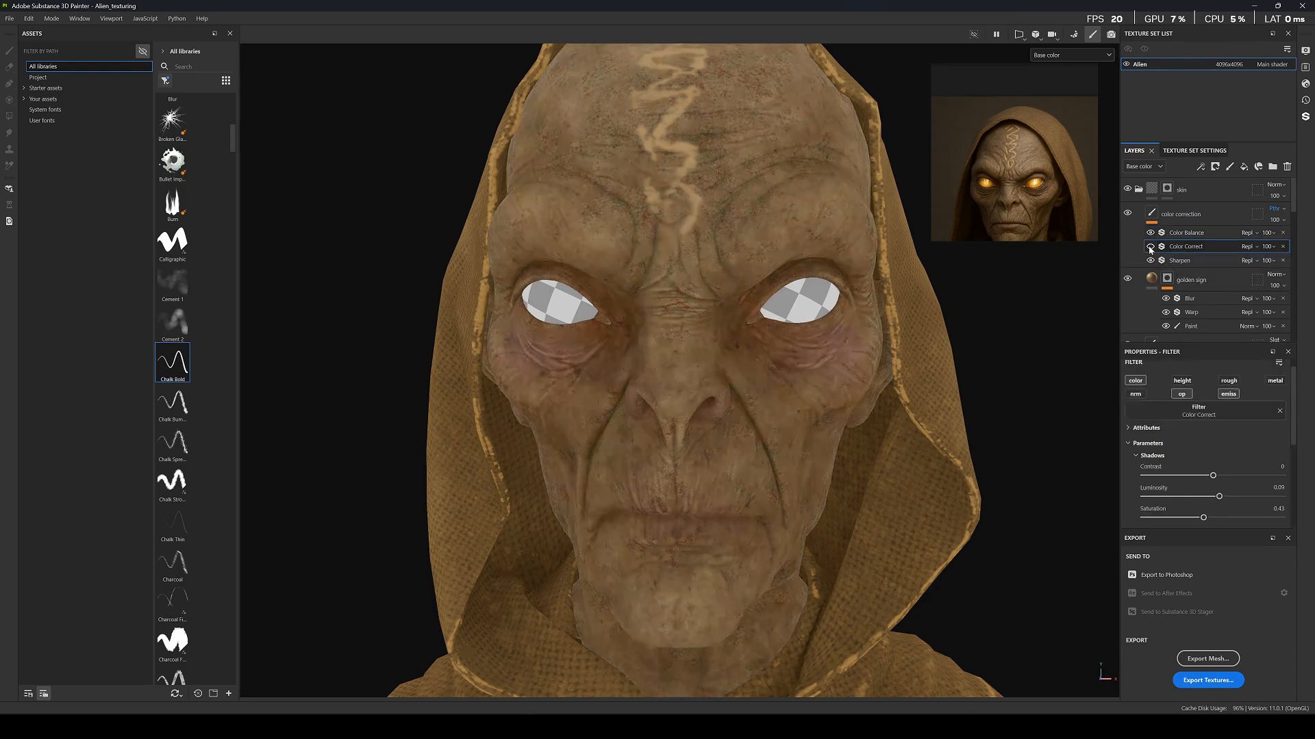
click(1150, 248)
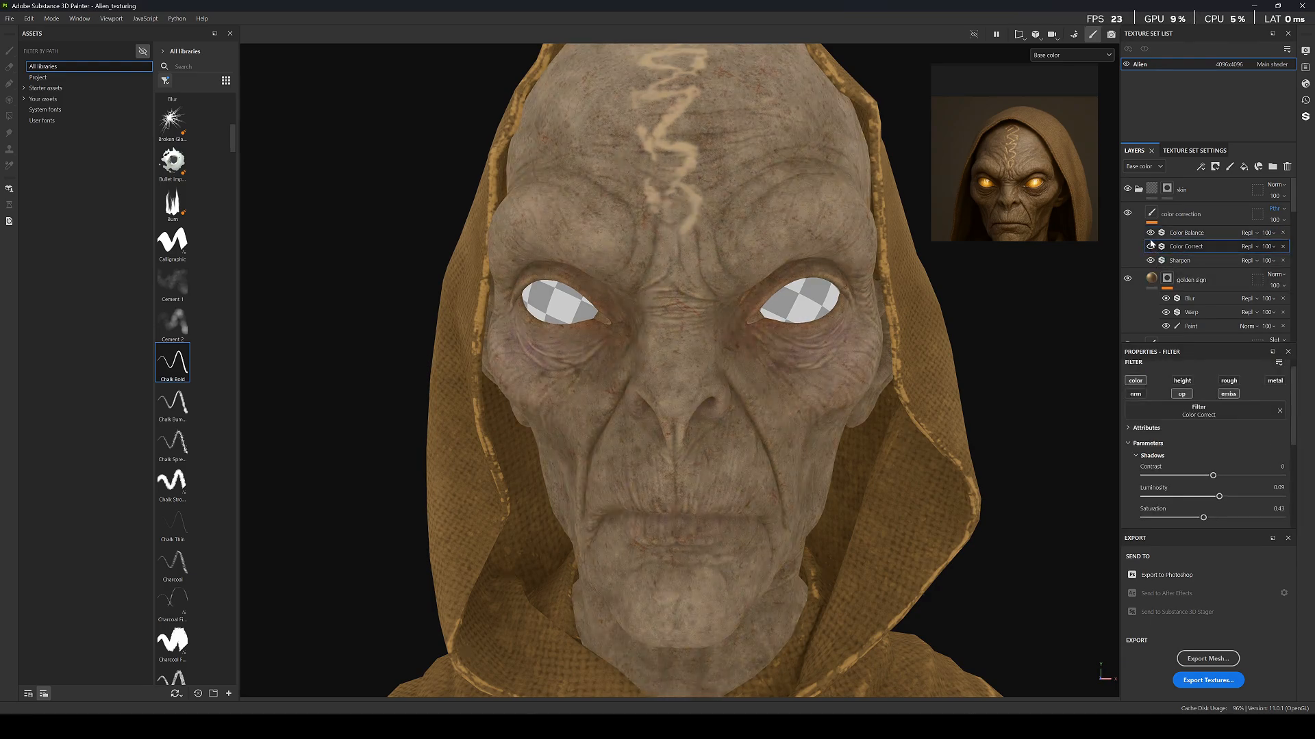
click(1150, 246)
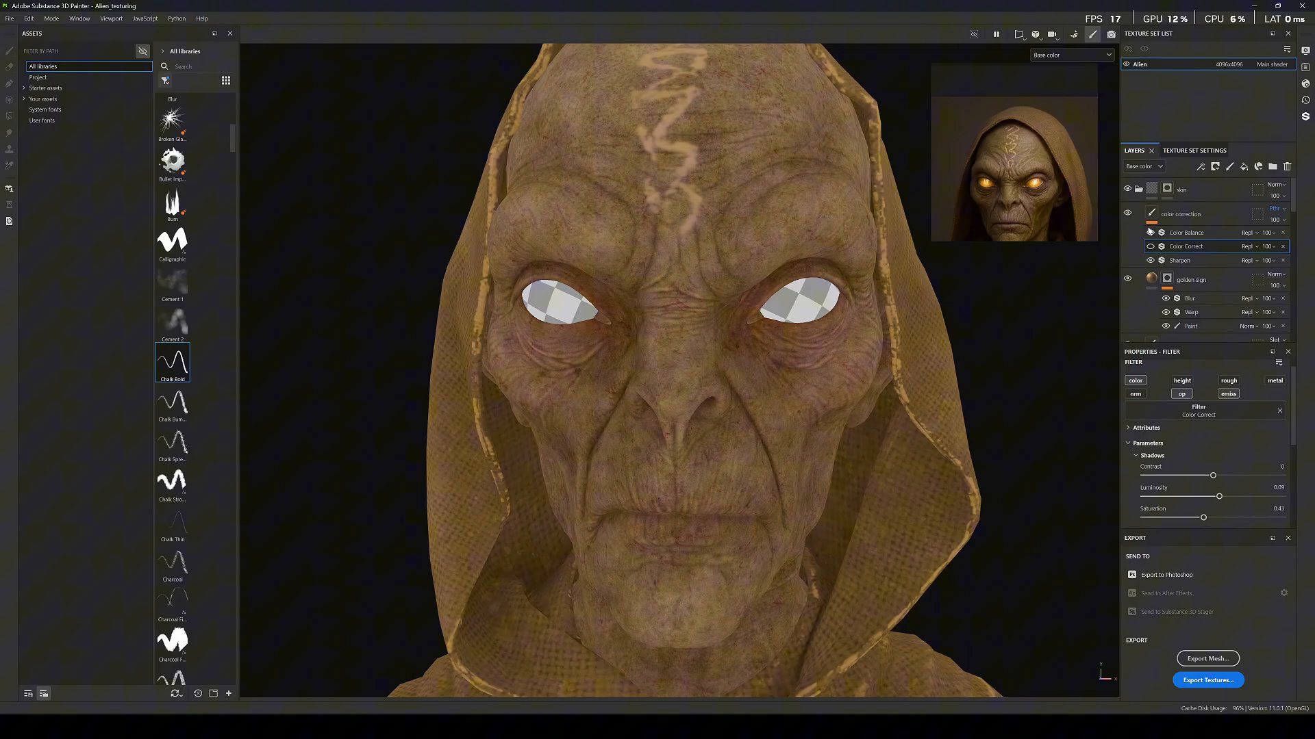
click(1150, 246)
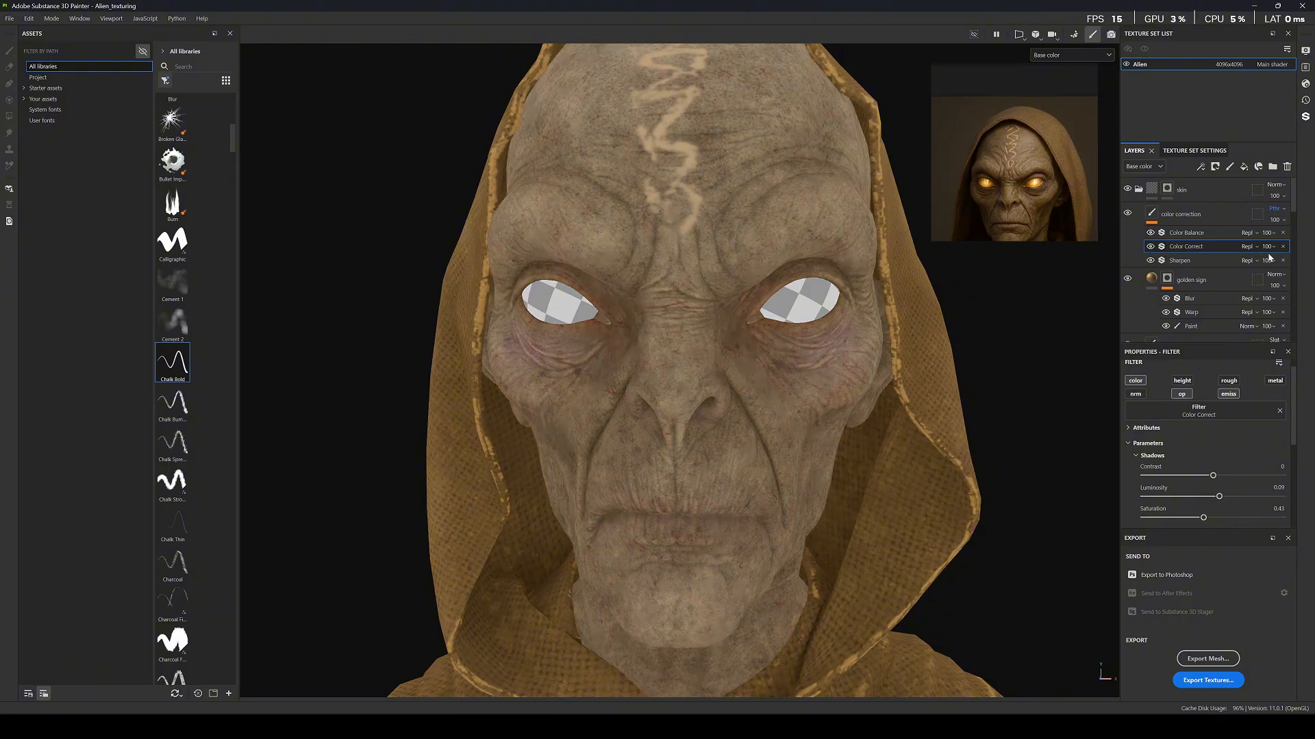
Reduce the Color Correct filter's opacity to 50 and check the face in the material view.
click(1267, 247)
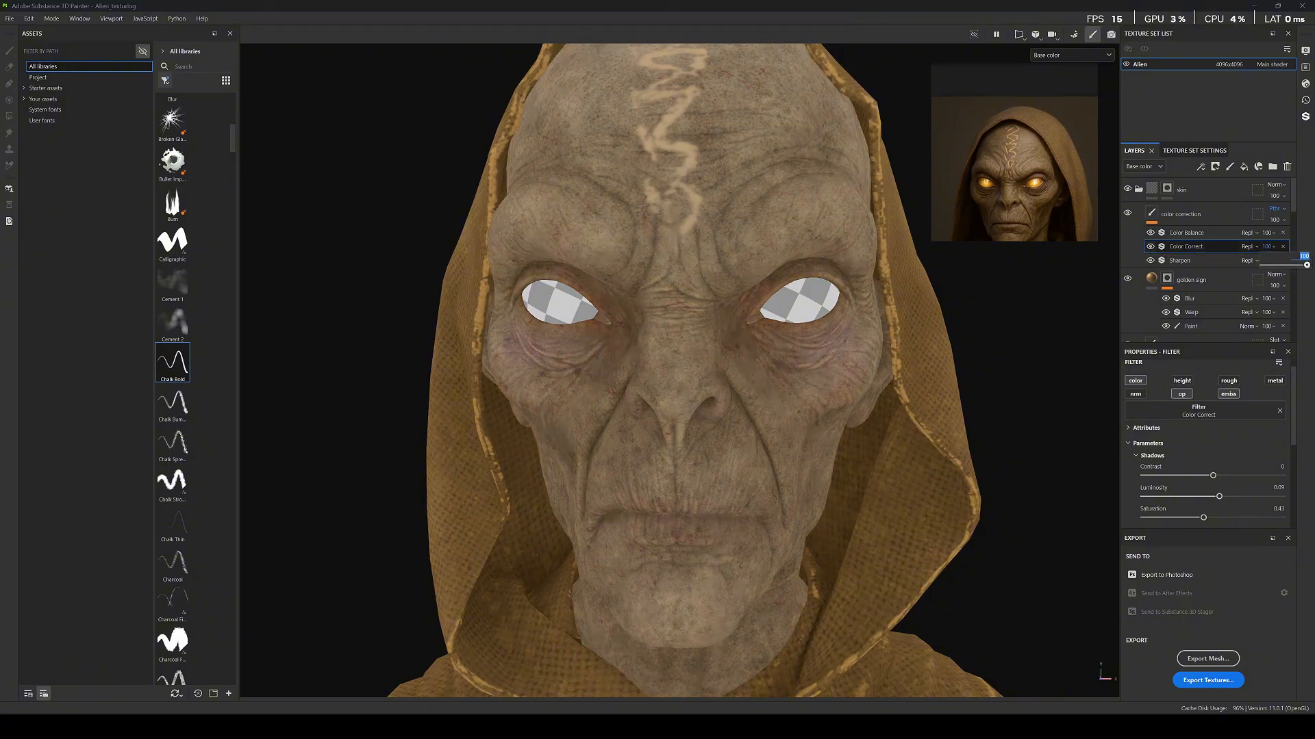
scroll(776, 352, down, 10)
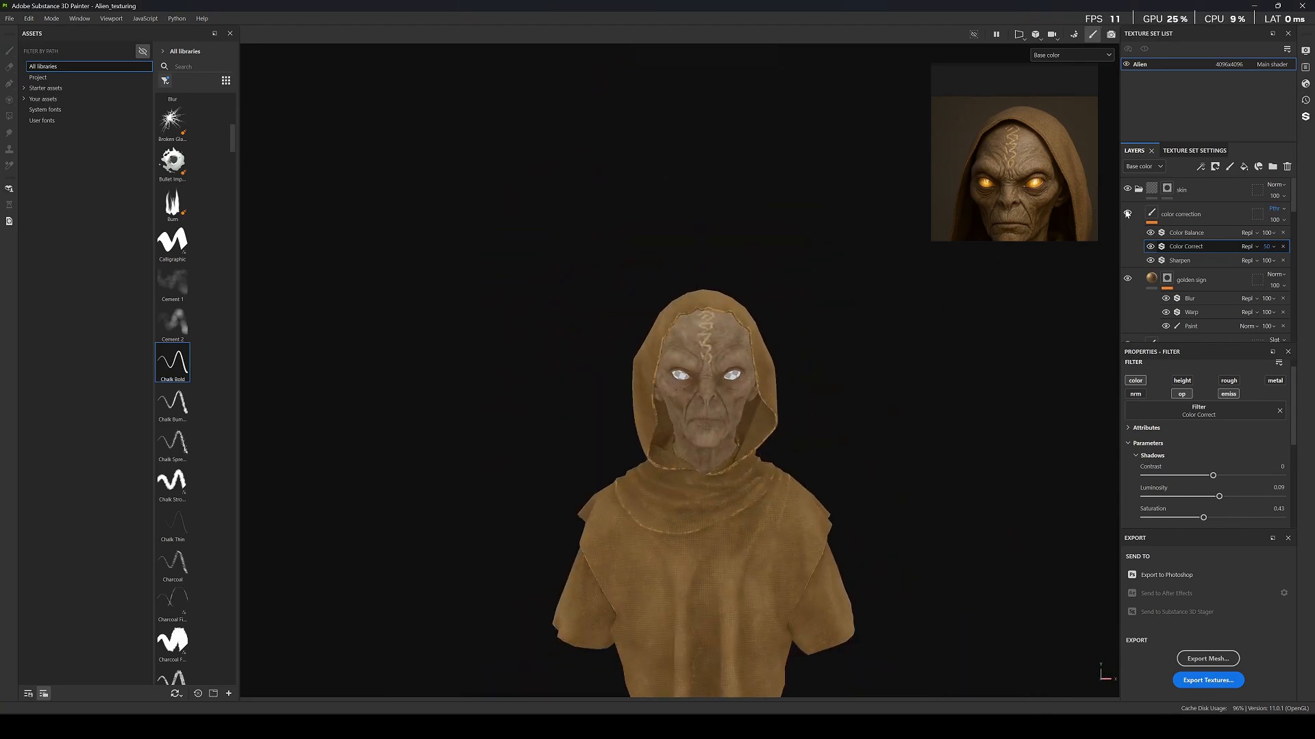
scroll(752, 385, up, 5)
key(m)
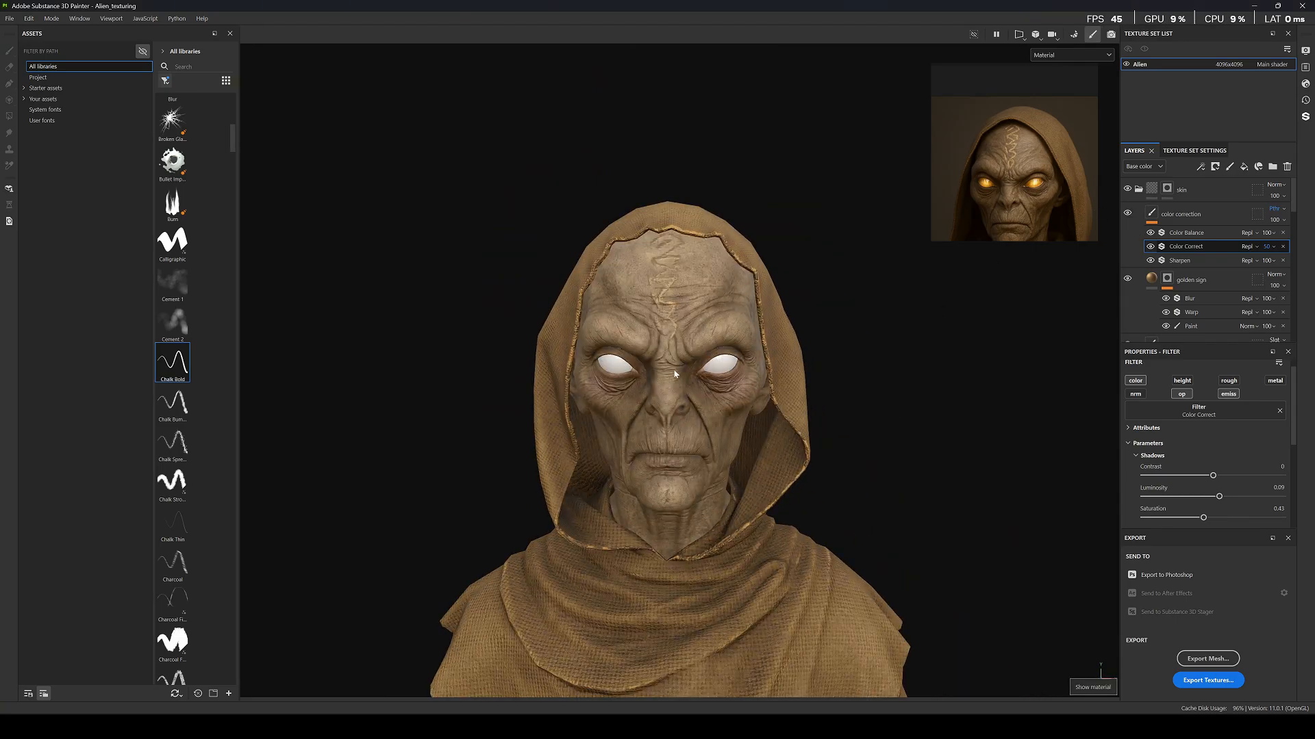
scroll(692, 369, down, 4)
alt+drag(678, 439, 664, 416)
scroll(662, 417, up, 5)
scroll(697, 417, up, 3)
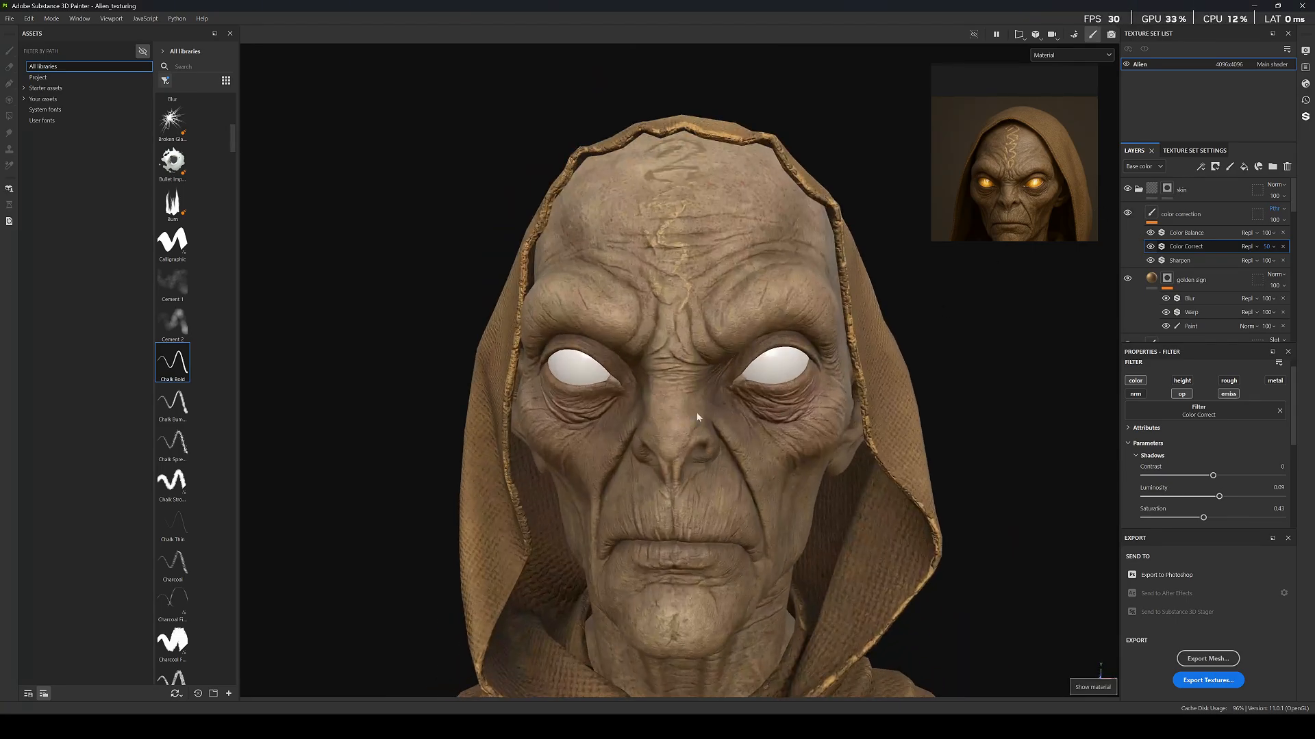
Inspect the whole hooded bust in the material view from a distance and from several angles.
scroll(738, 397, down, 5)
alt+drag(739, 411, 781, 455)
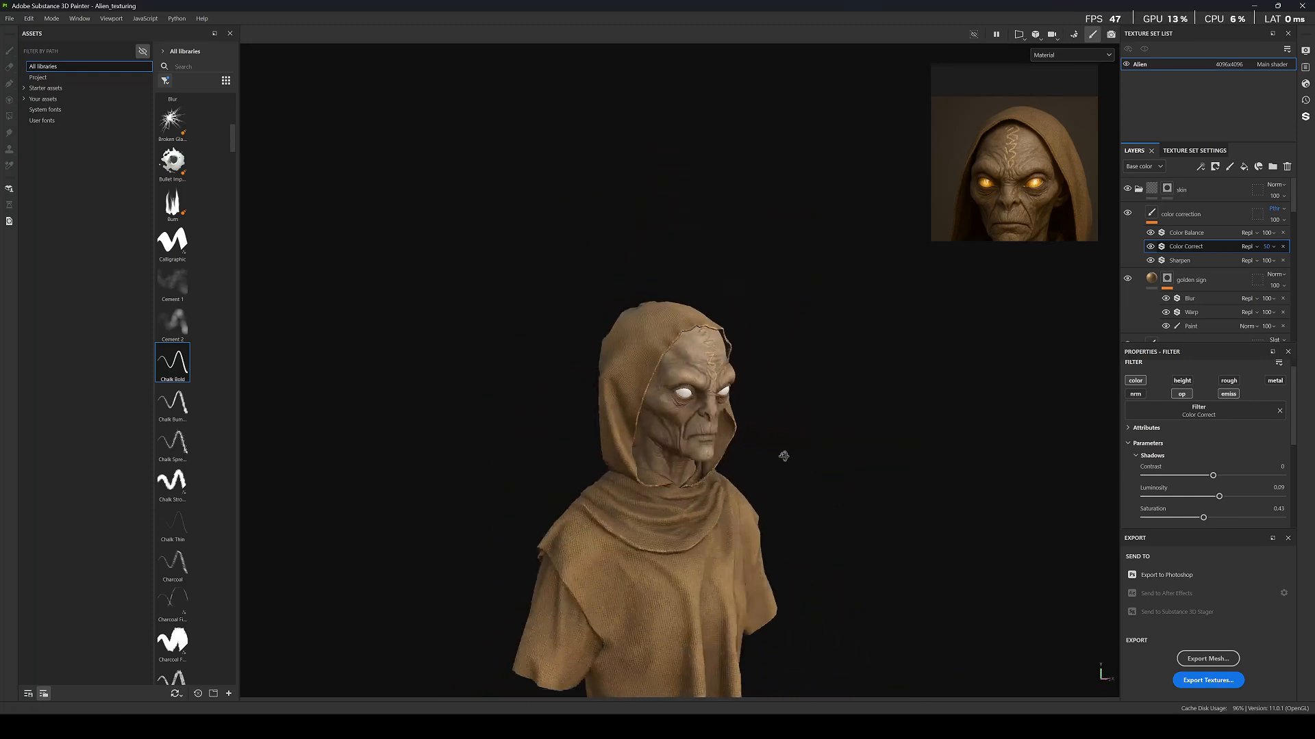
scroll(714, 424, up, 4)
alt+drag(714, 425, 647, 441)
scroll(692, 434, down, 4)
alt+drag(886, 418, 898, 366)
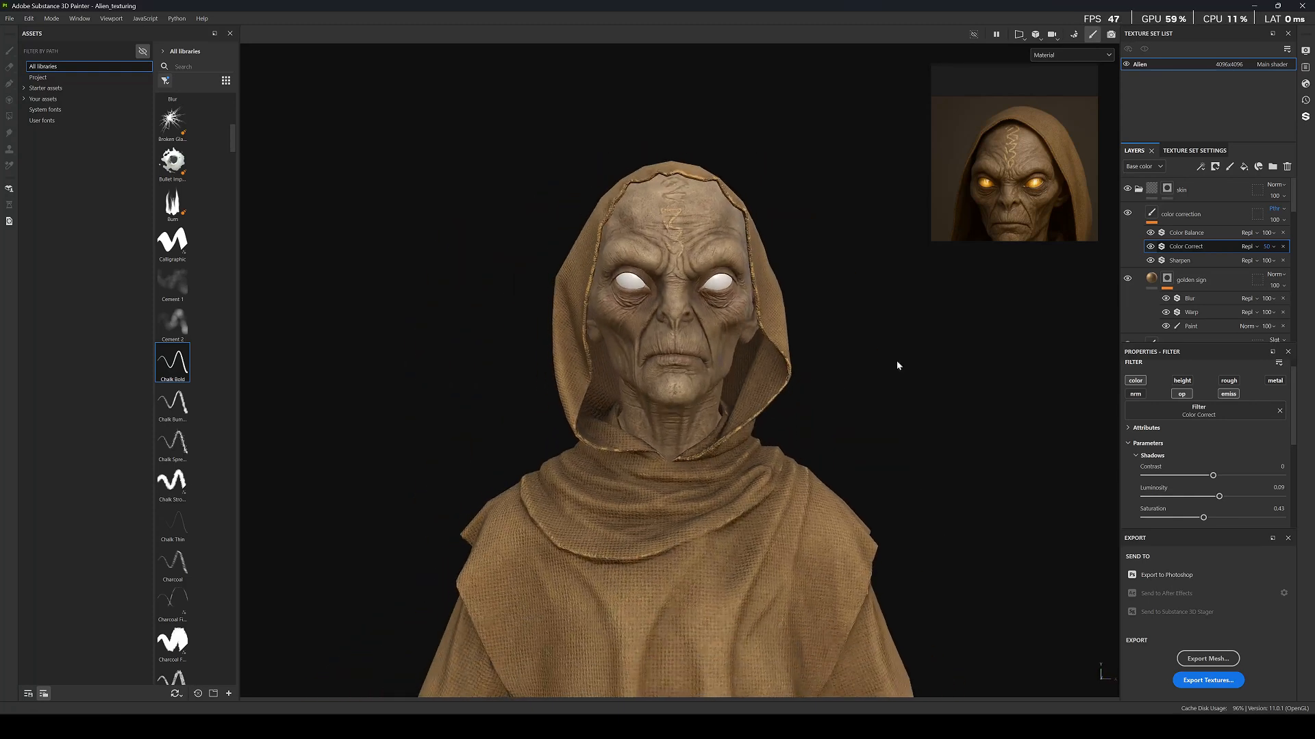
Collapse the skin folder and add a fill layer inside the eyes folder.
click(1138, 190)
click(1172, 215)
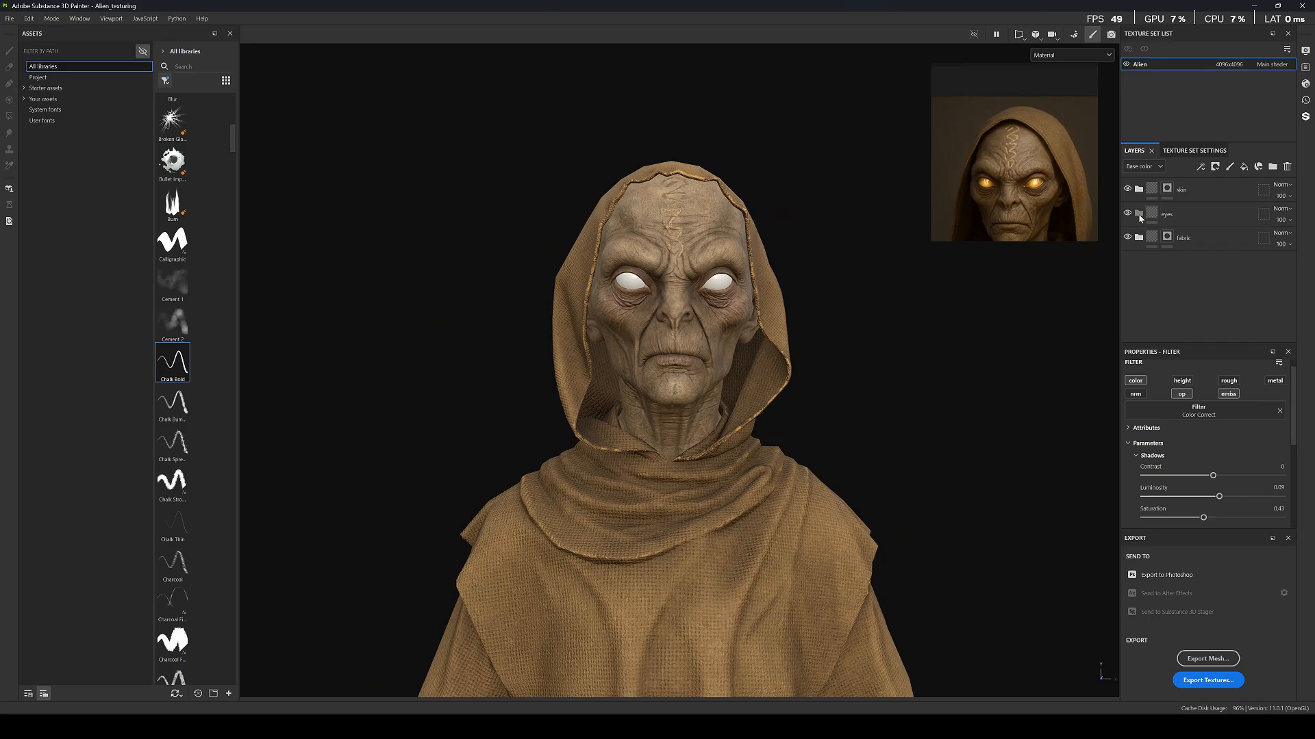
click(1181, 215)
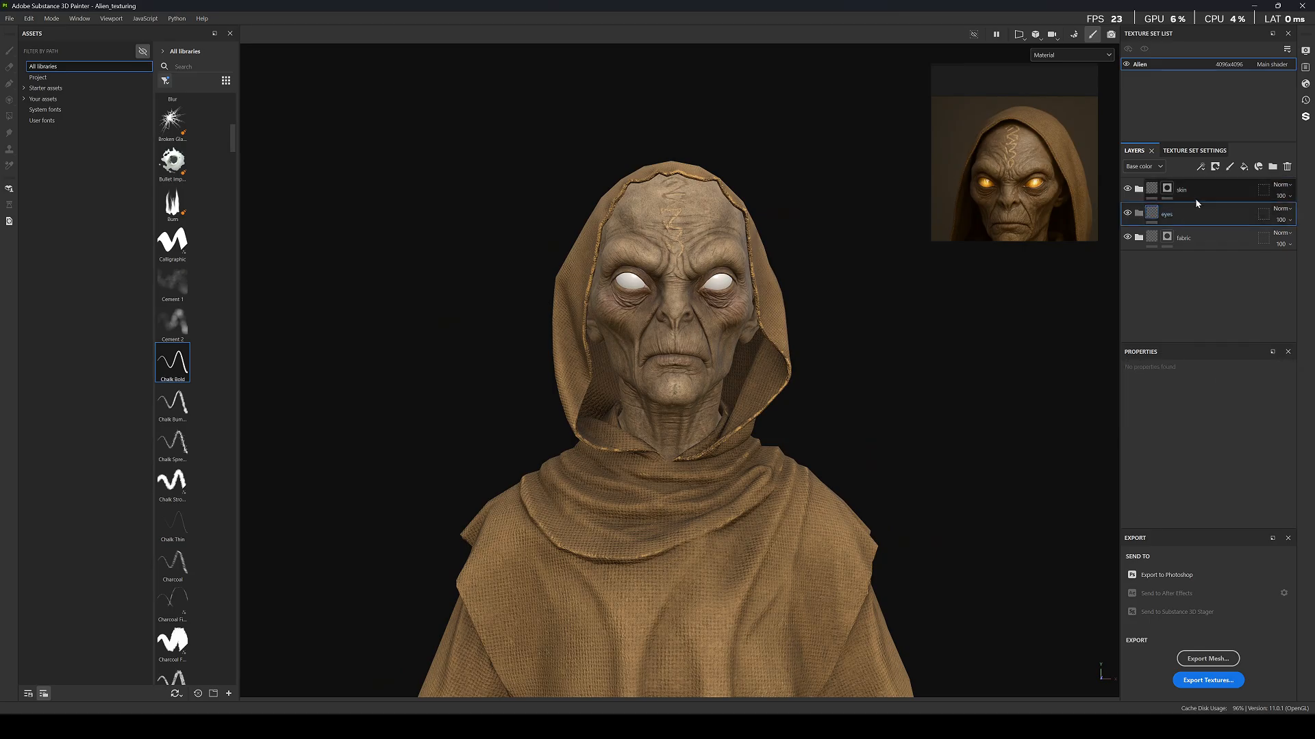
click(1244, 167)
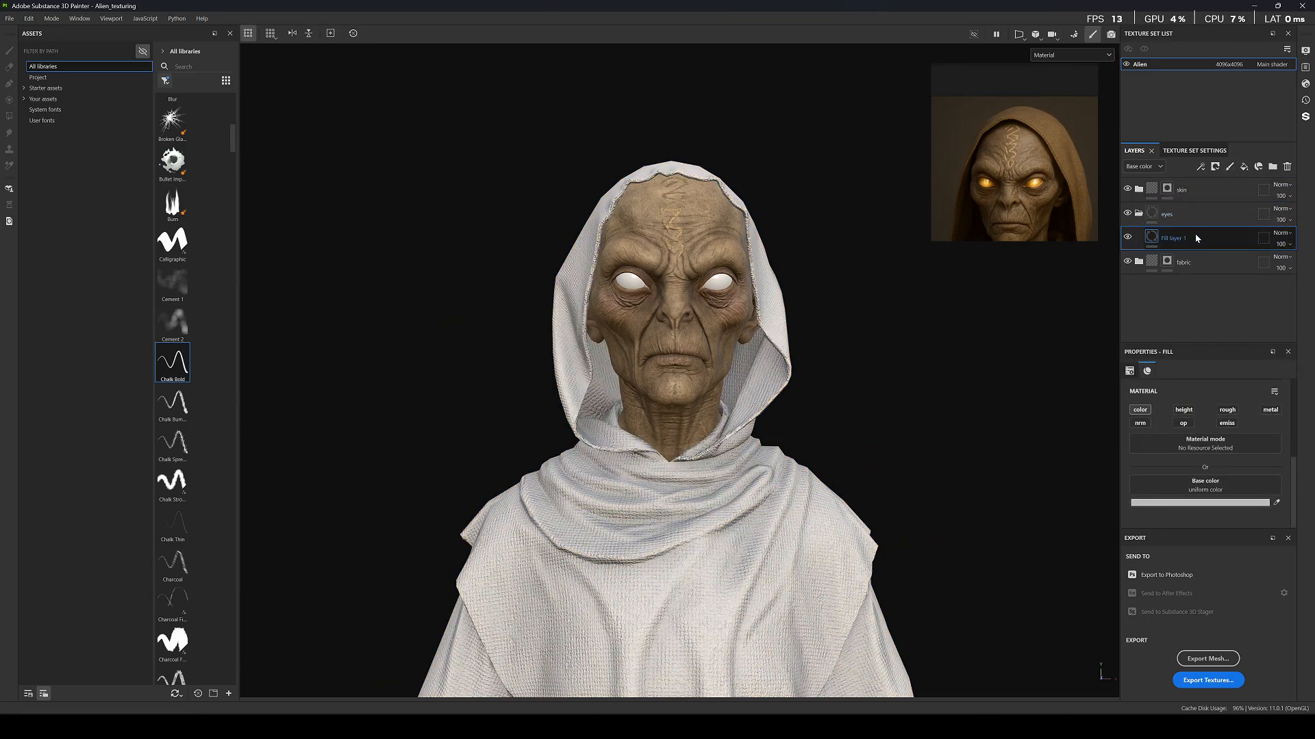
Add a black mask to the eyes folder and reveal the first eyeball in it using Polygon Fill in mesh mode.
right_click(1202, 213)
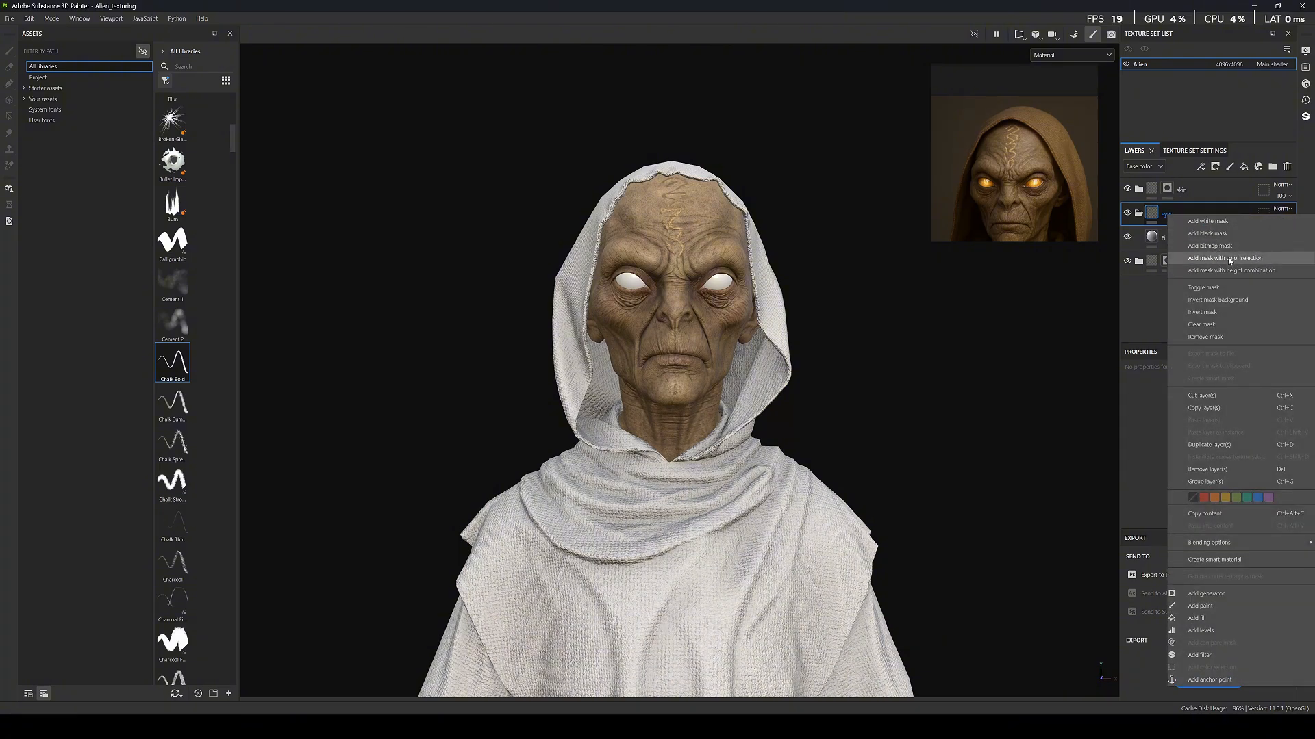
click(1208, 234)
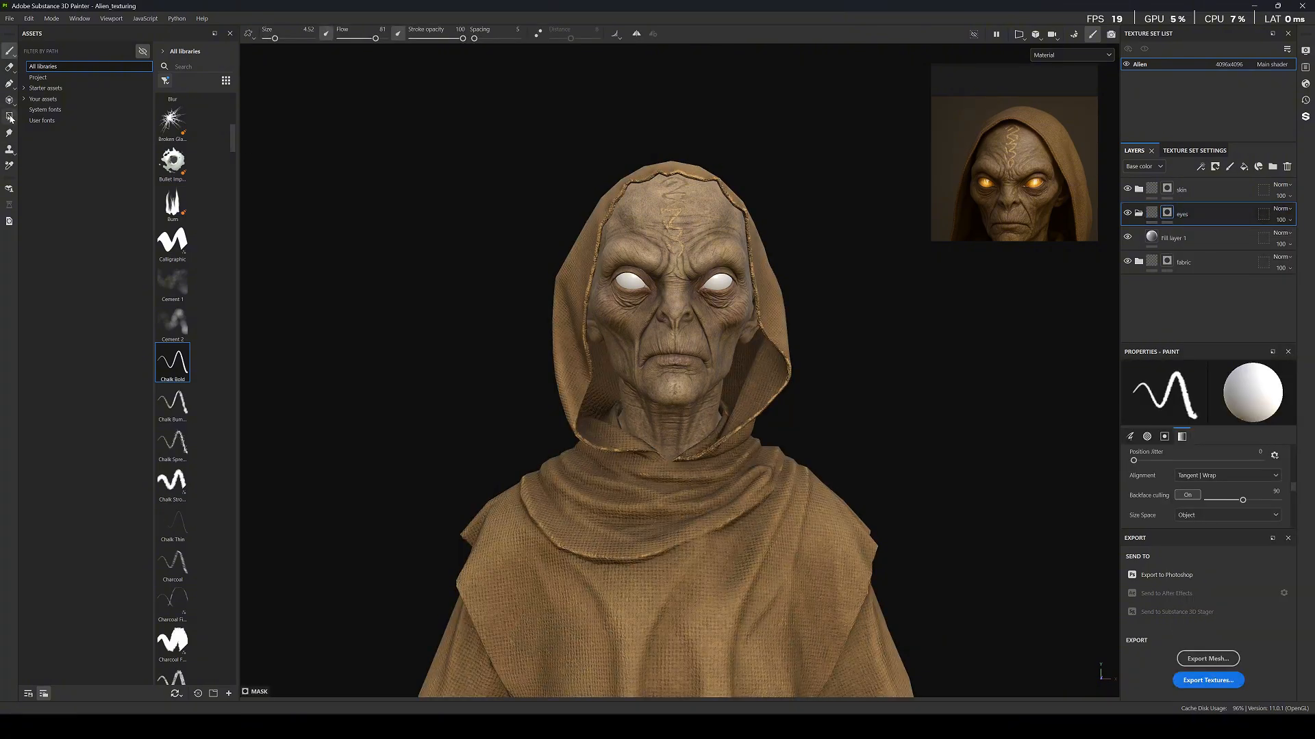
click(9, 117)
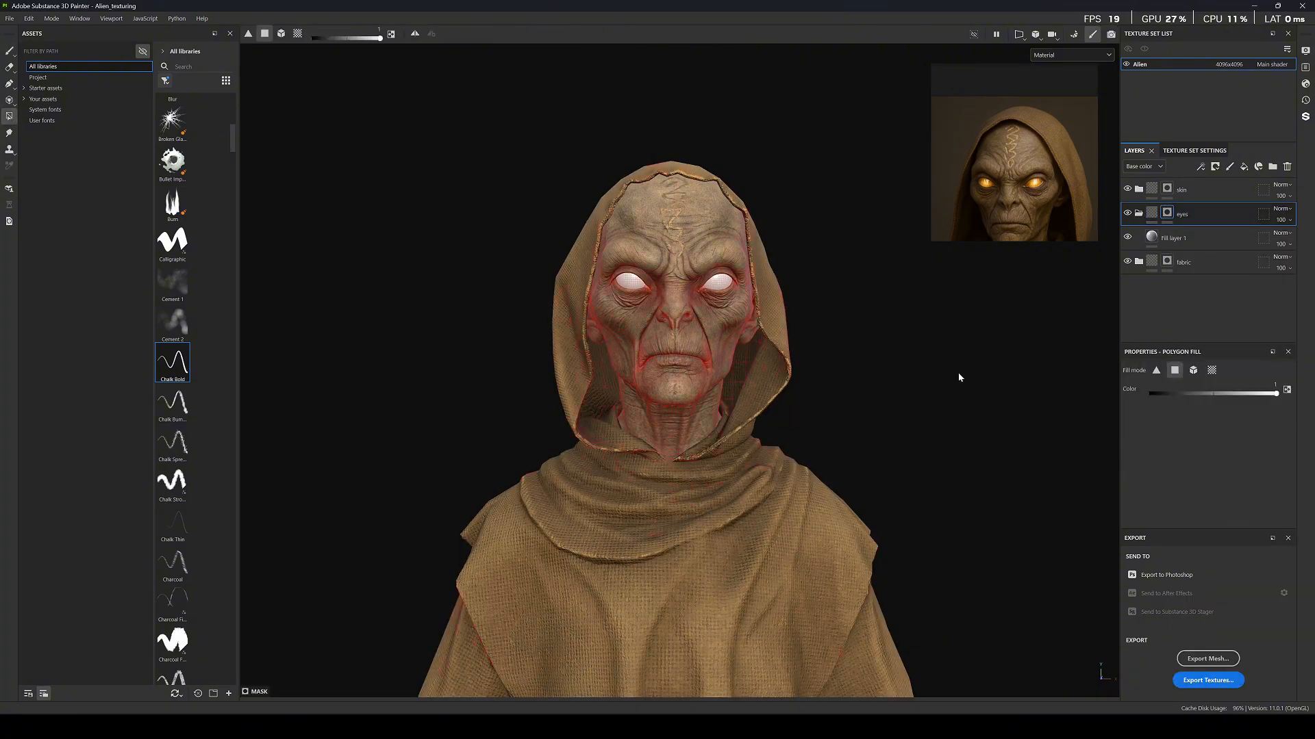
click(1192, 370)
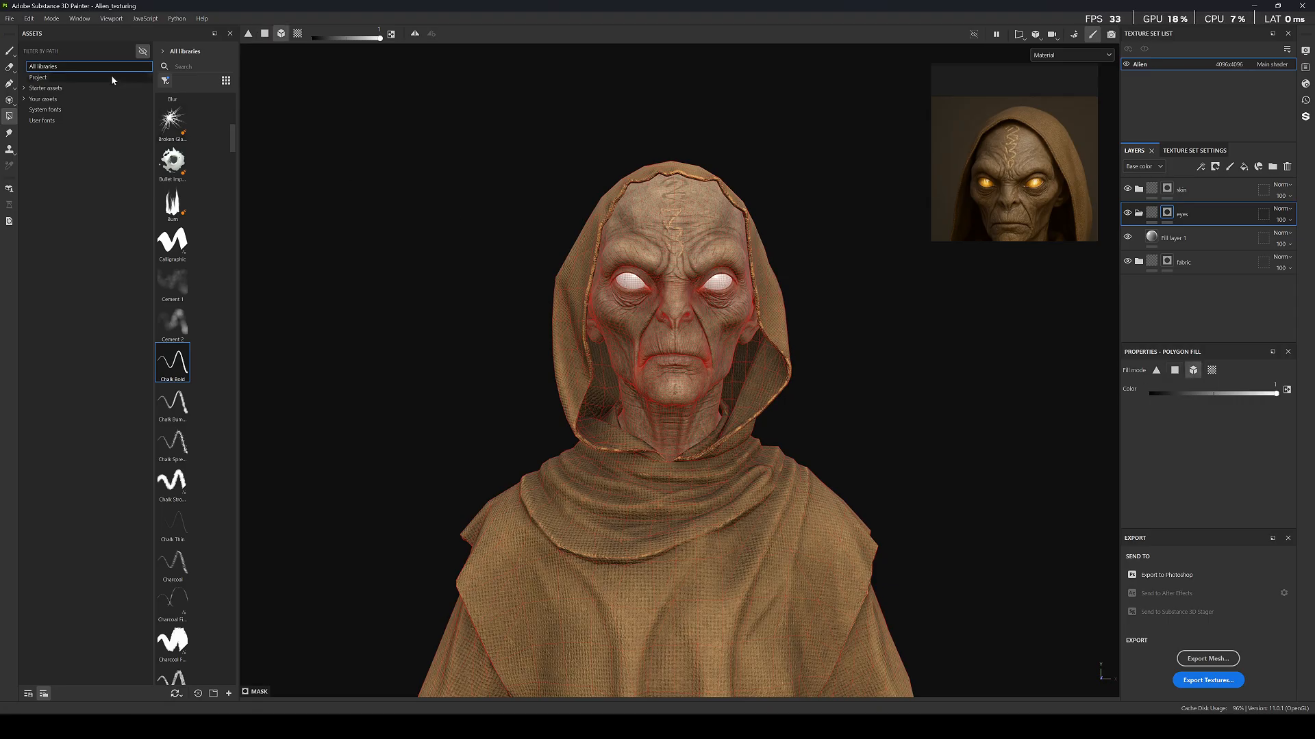
click(10, 51)
Set the eye fill layer's base color by sampling the orange of the glowing eye in the reference image.
click(1190, 239)
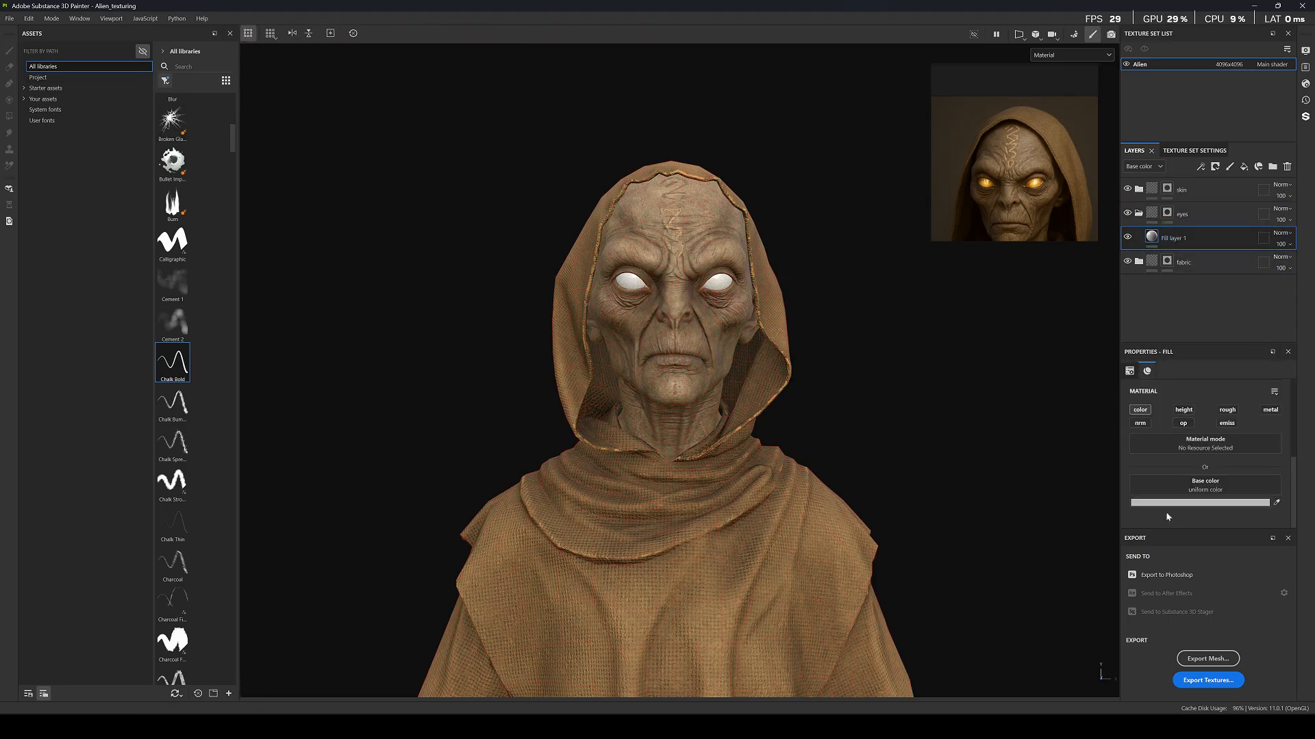
click(1276, 503)
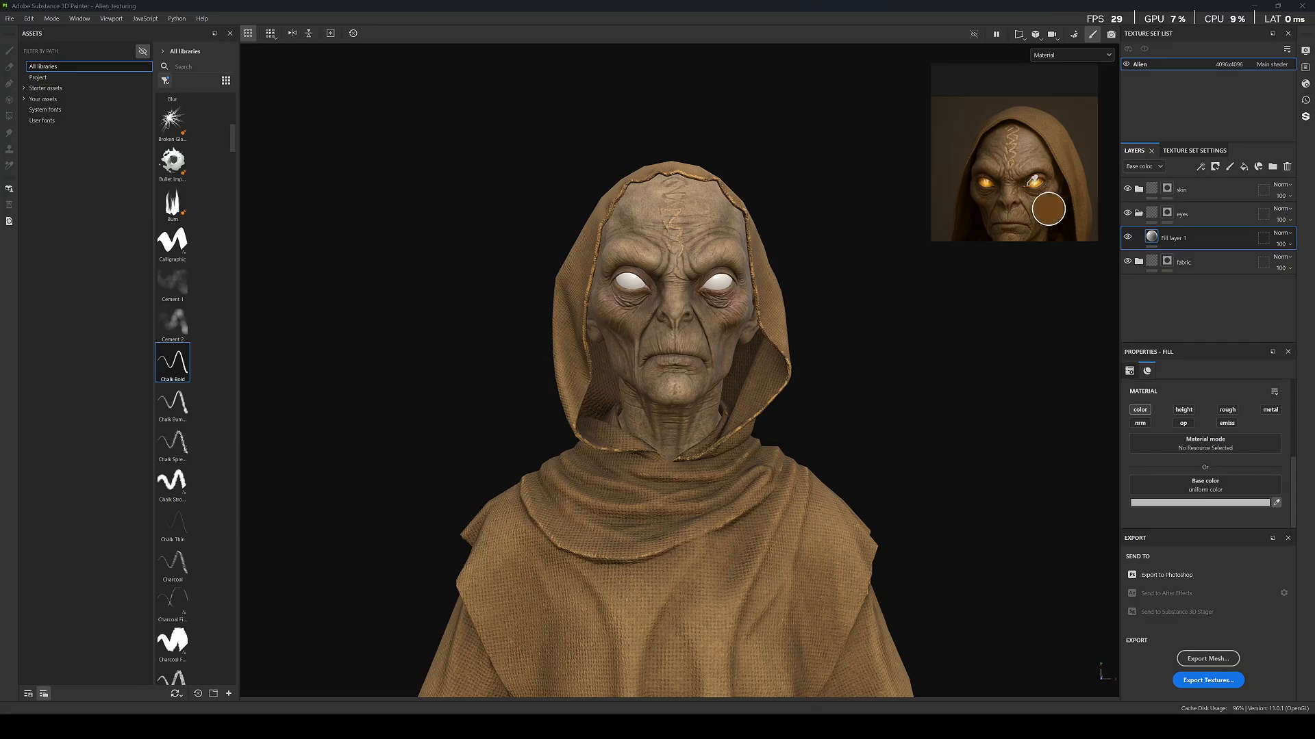
click(1033, 182)
Reveal the other eyeball in the eyes folder's mask with Polygon Fill, then return to the Paint tool.
scroll(731, 271, up, 5)
click(1173, 210)
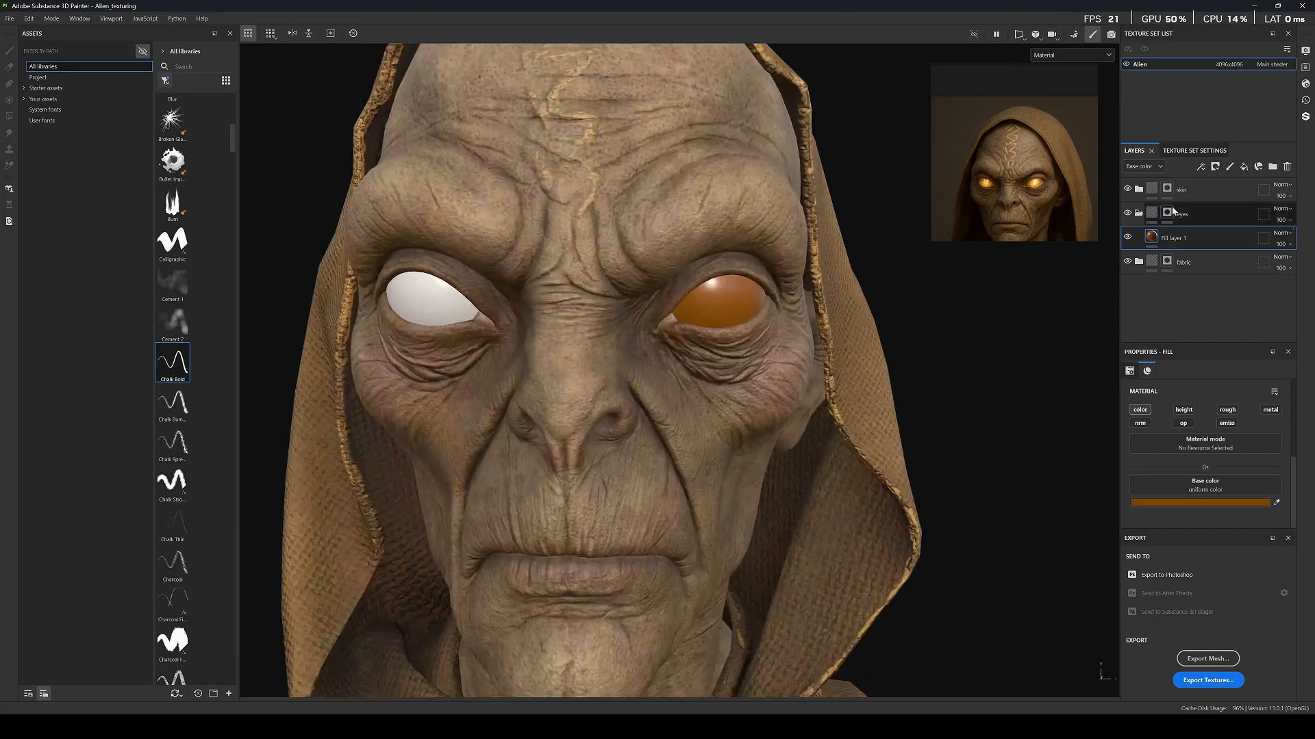
click(9, 117)
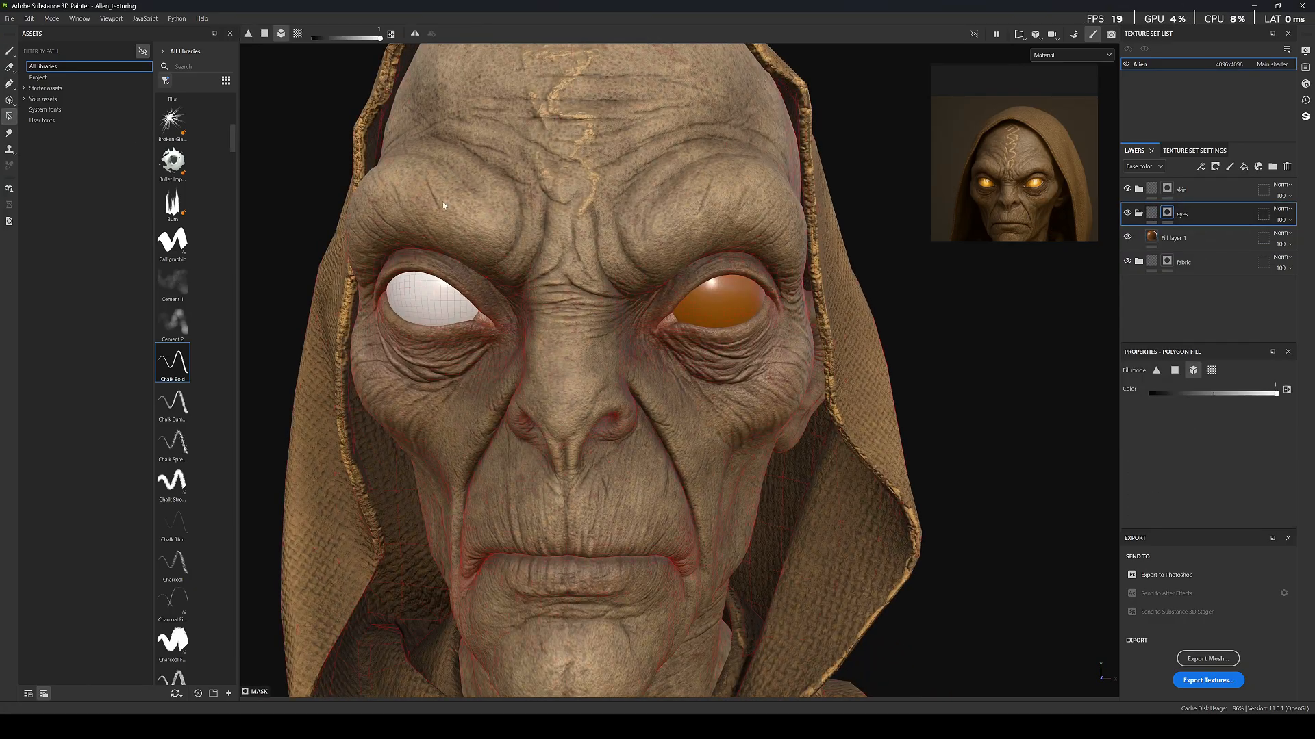
click(422, 311)
key(1)
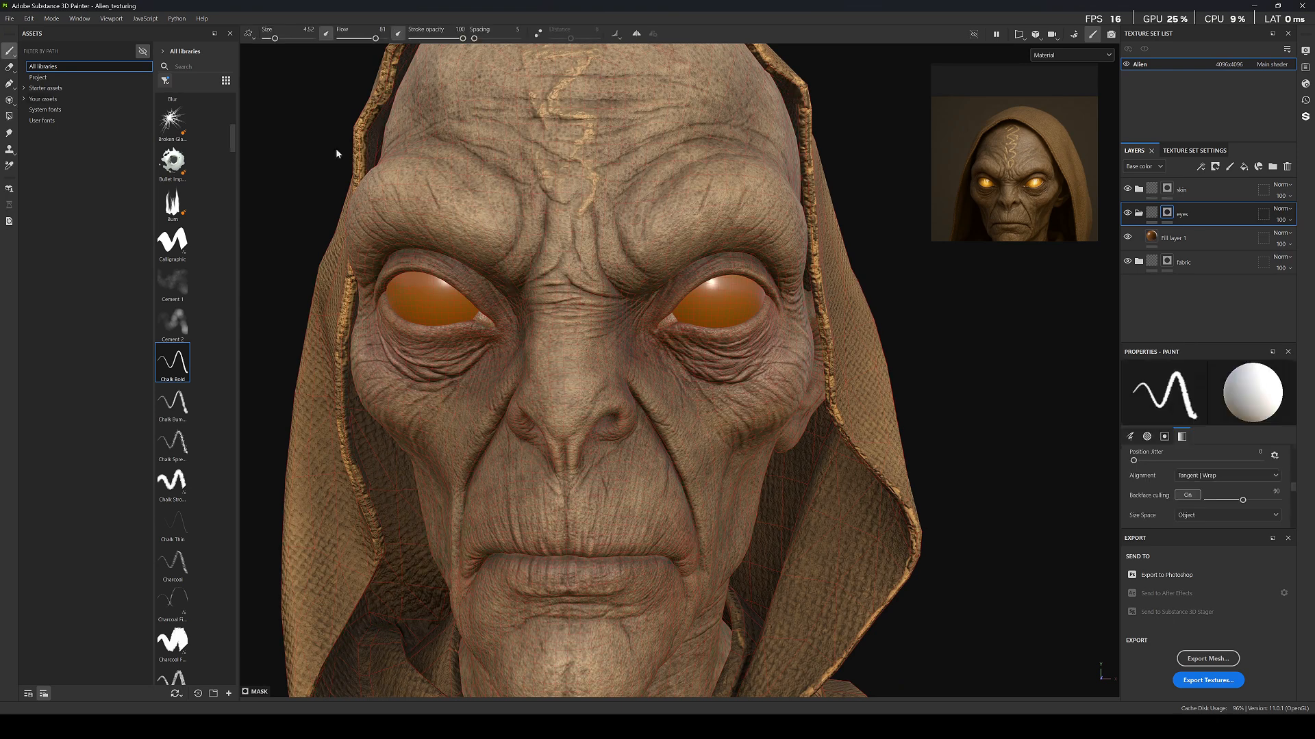
Compare the eye with a close-up of the reference and adjust the fill layer's base color to a slightly lighter orange.
scroll(336, 148, up, 5)
scroll(809, 334, up, 3)
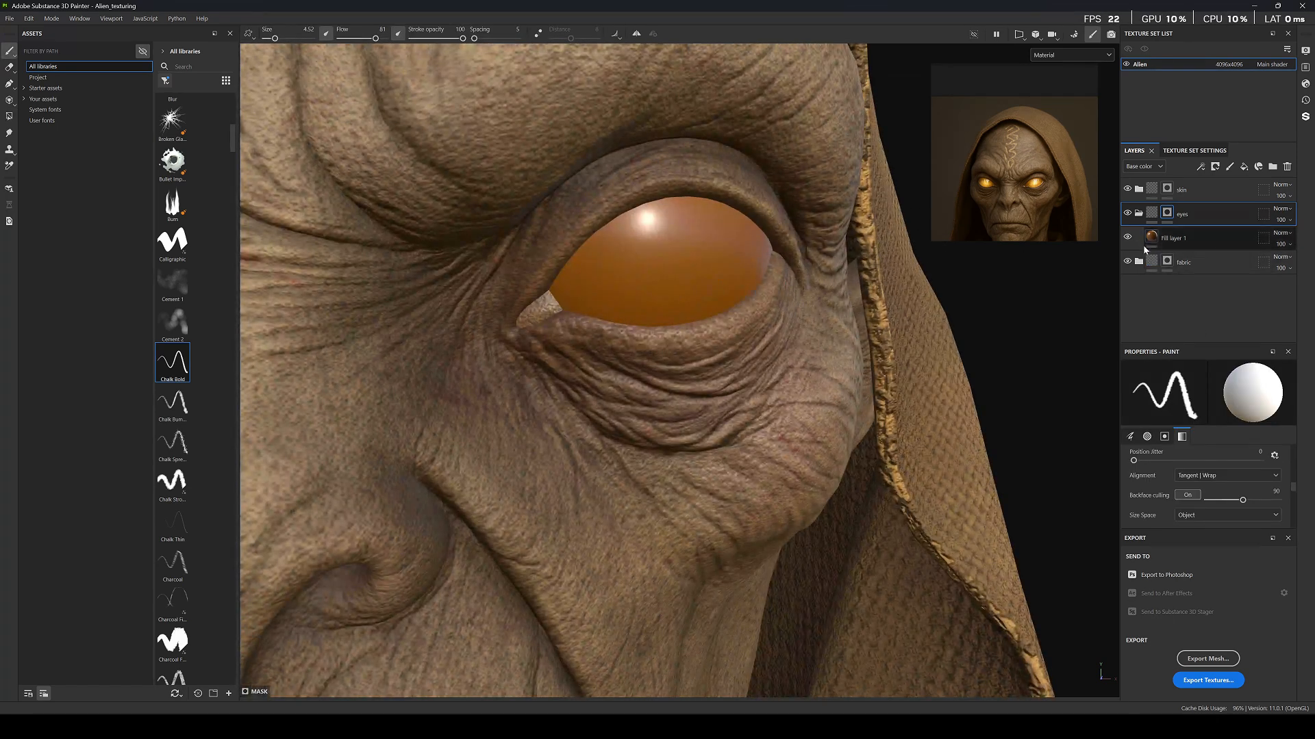
scroll(979, 199, up, 5)
scroll(999, 153, down, 1)
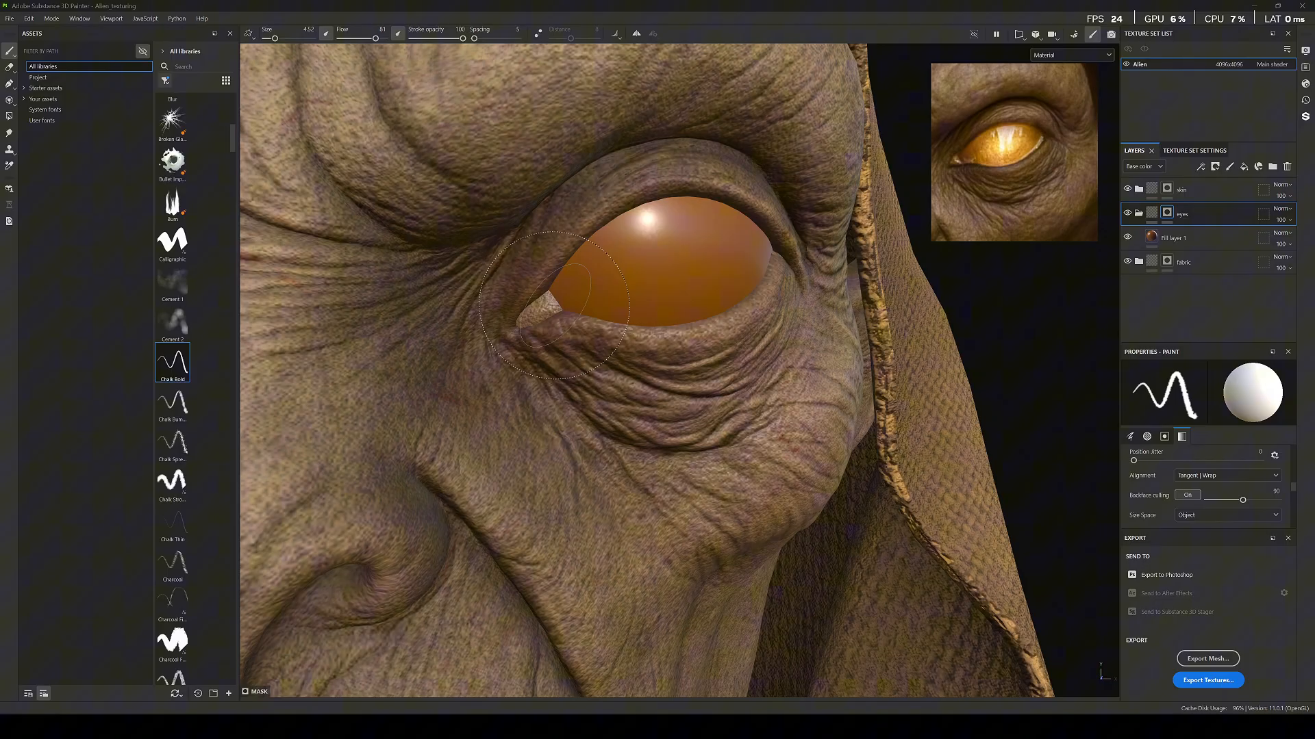
scroll(1080, 252, up, 2)
click(1205, 238)
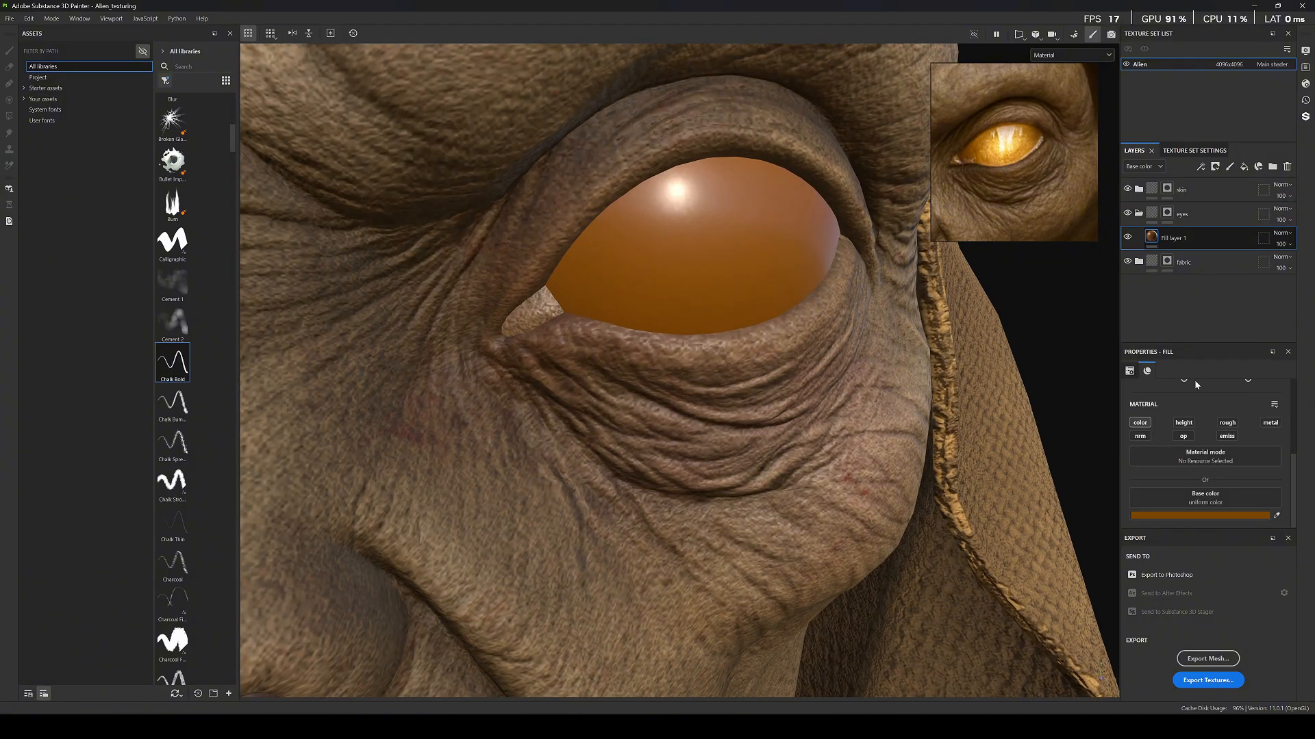
click(1170, 514)
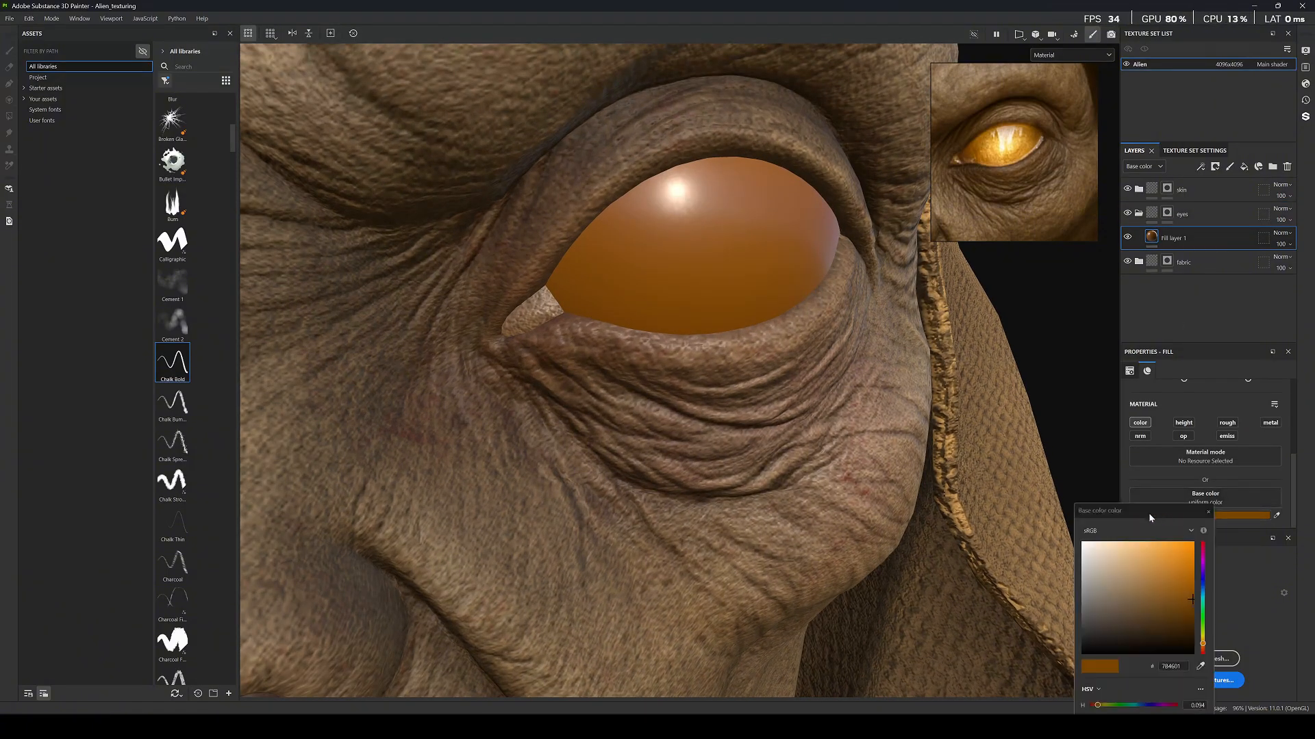
click(1108, 587)
click(1168, 592)
mouse_move(1167, 591)
mouse_down()
mouse_move(1150, 598)
mouse_move(1179, 595)
mouse_up()
click(1208, 512)
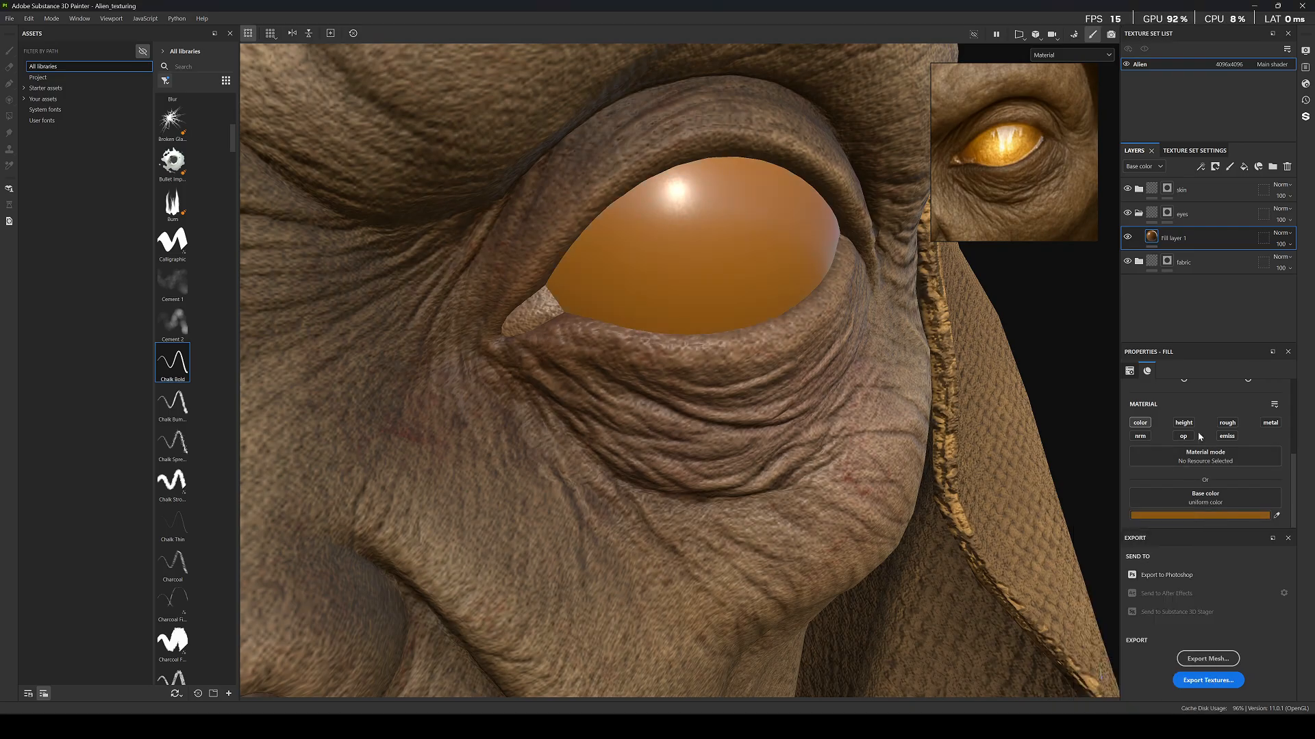
Enable roughness on the eye fill layer, set it to 0.0142, and rename the layer as base.
click(1226, 423)
scroll(1203, 474, down, 2)
drag(1170, 518, 1135, 526)
scroll(569, 273, down, 10)
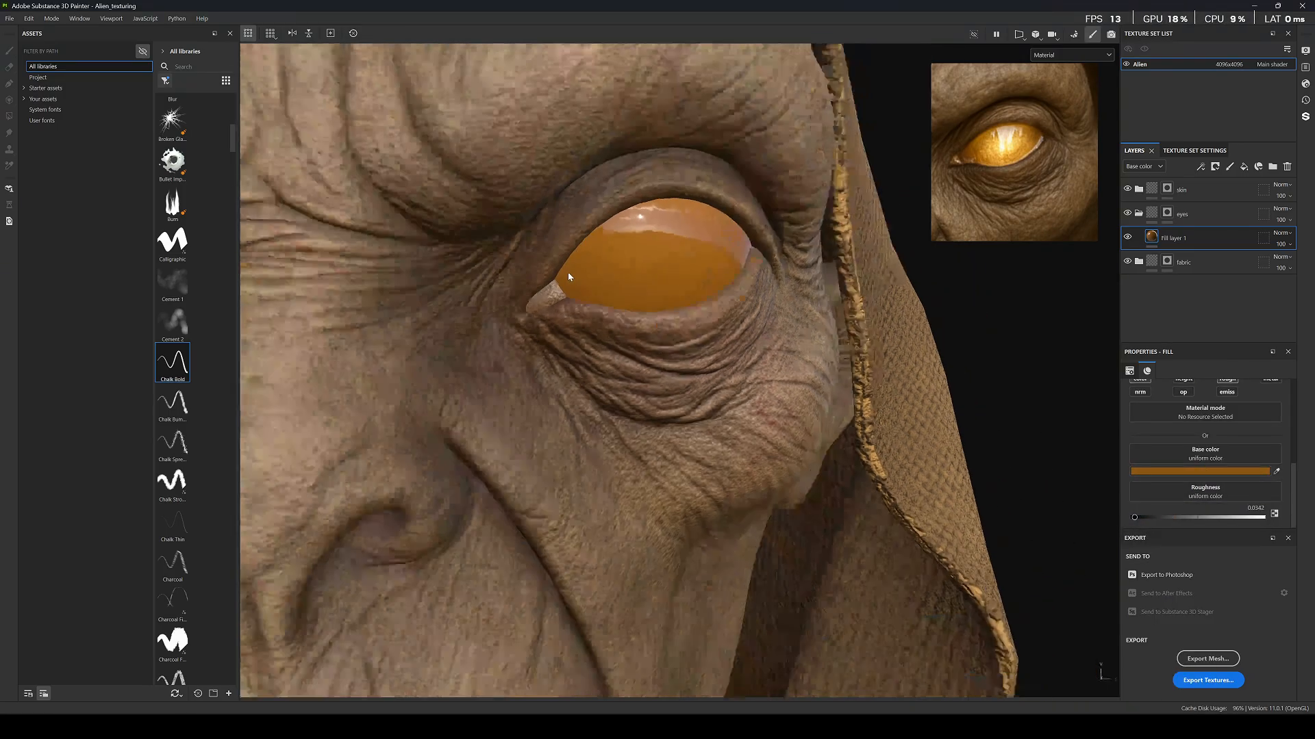
mouse_move(575, 270)
alt+mouse_down()
mouse_move(577, 206)
mouse_move(582, 264)
alt+mouse_up()
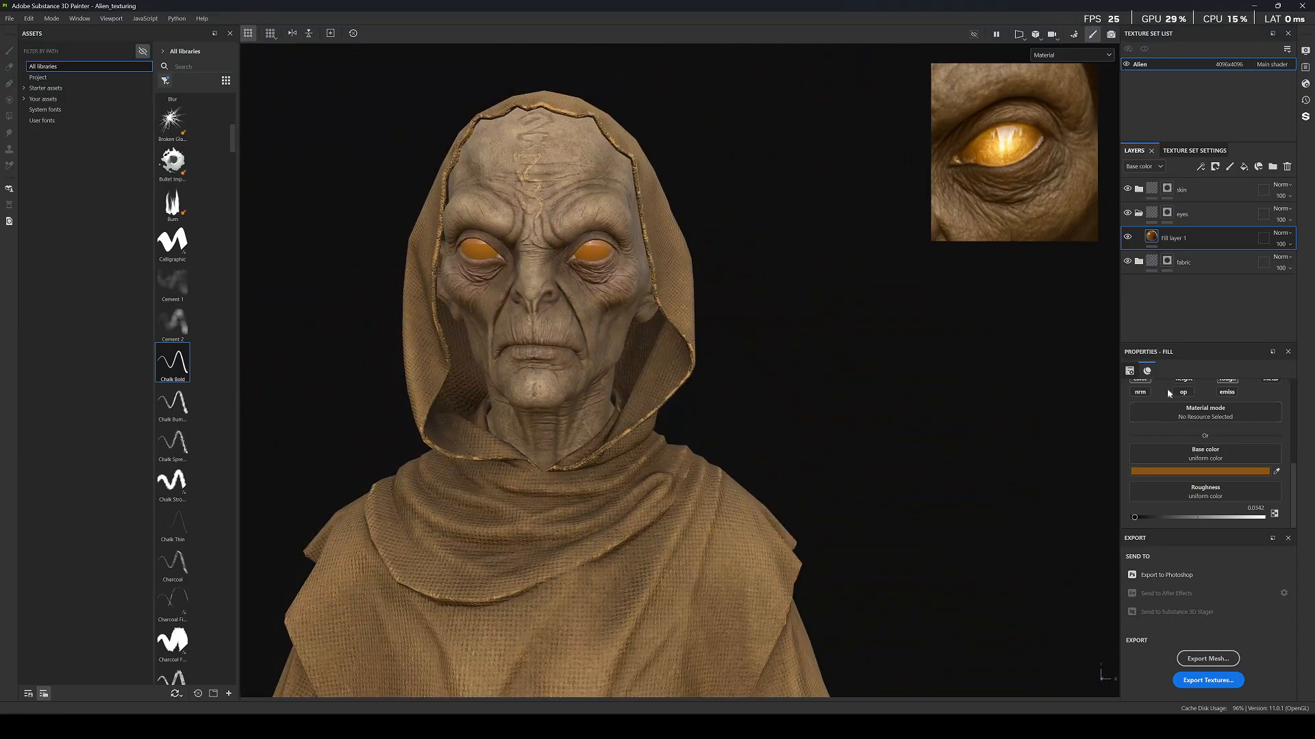
double_click(1174, 238)
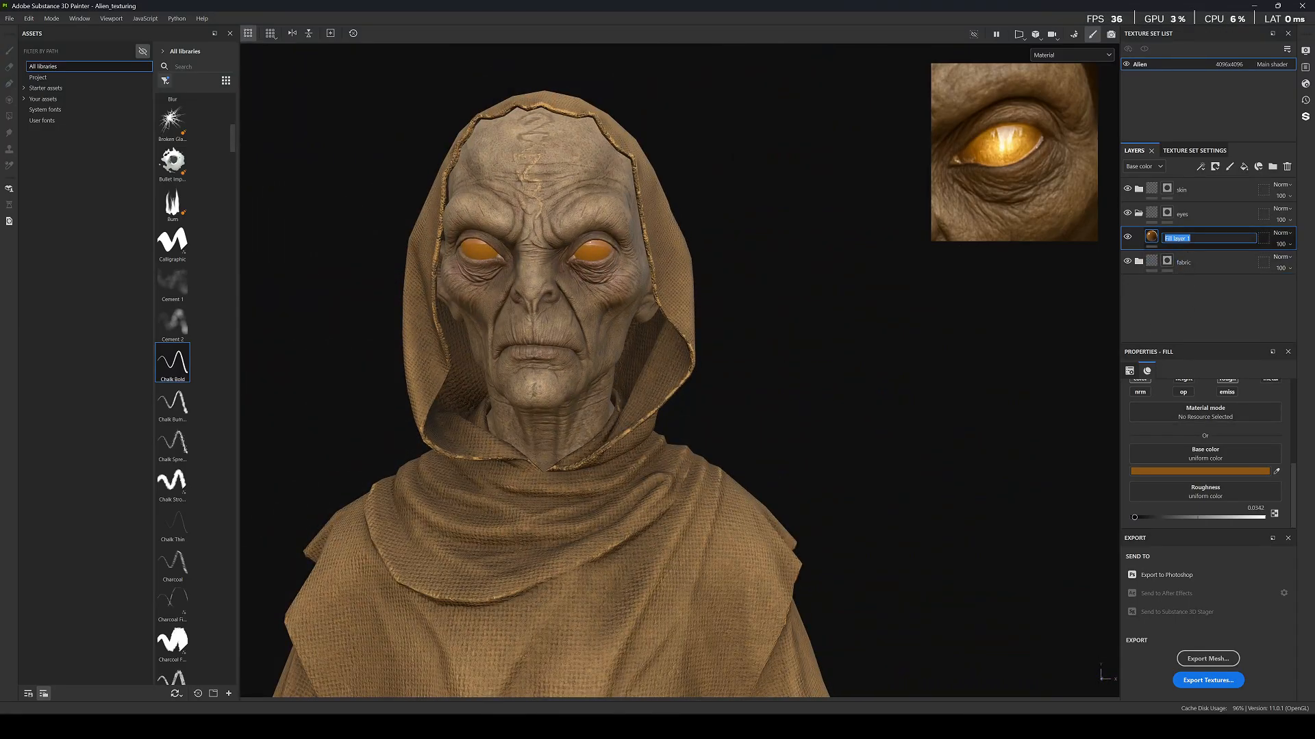
key(Return)
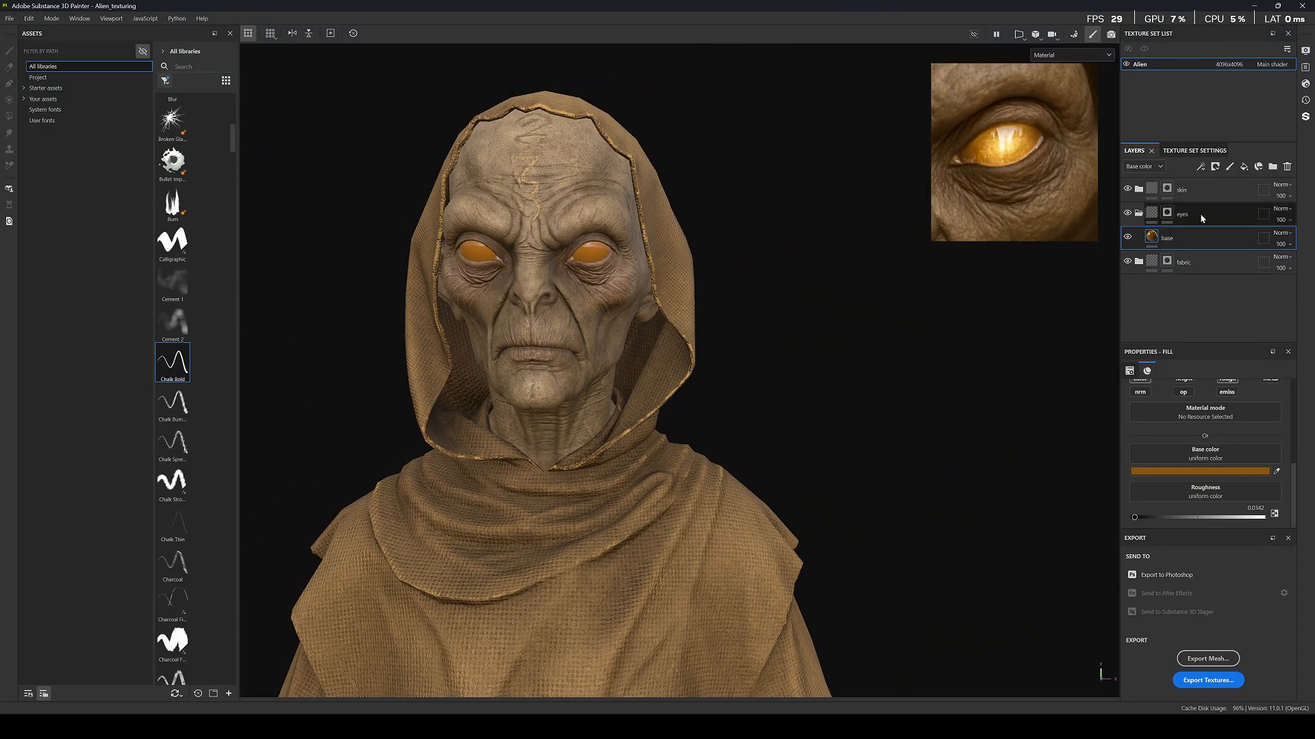
Copy the var1, var2 and var3 layers from the fabric folder into the eyes folder above its base layer.
click(1244, 168)
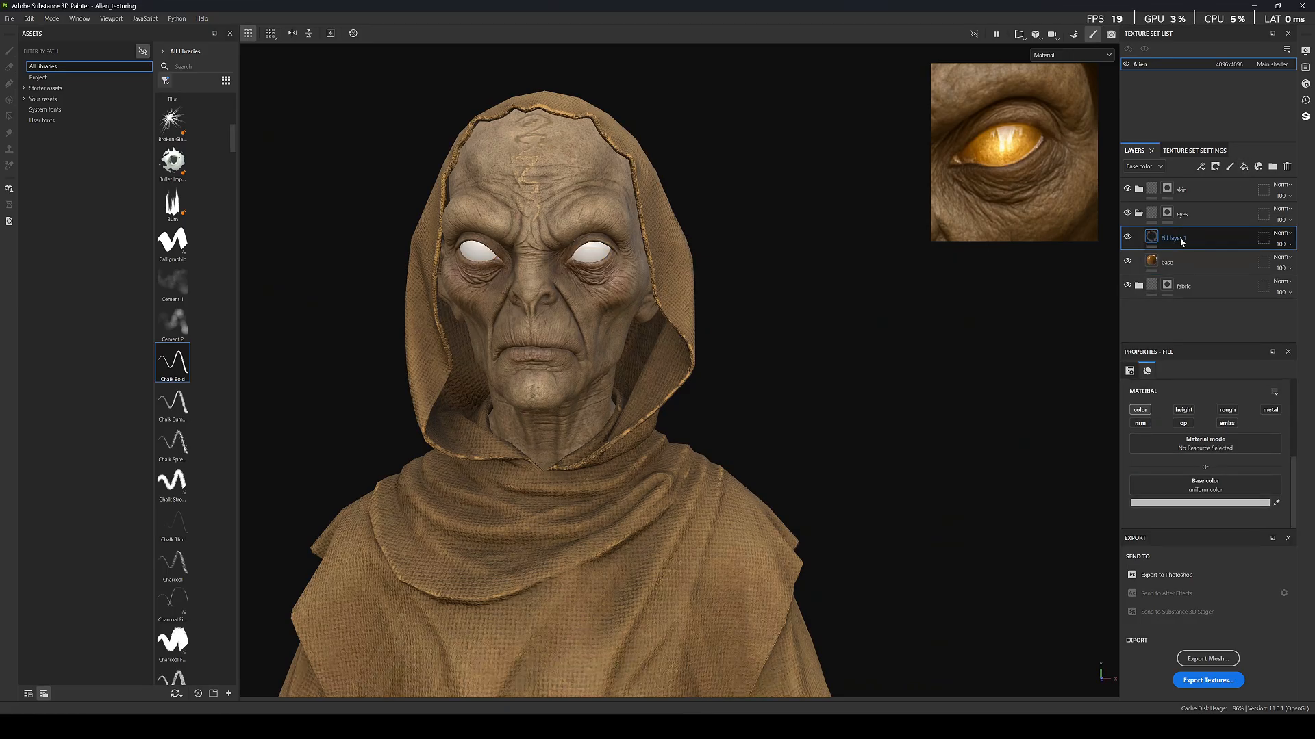
click(1288, 167)
click(1138, 261)
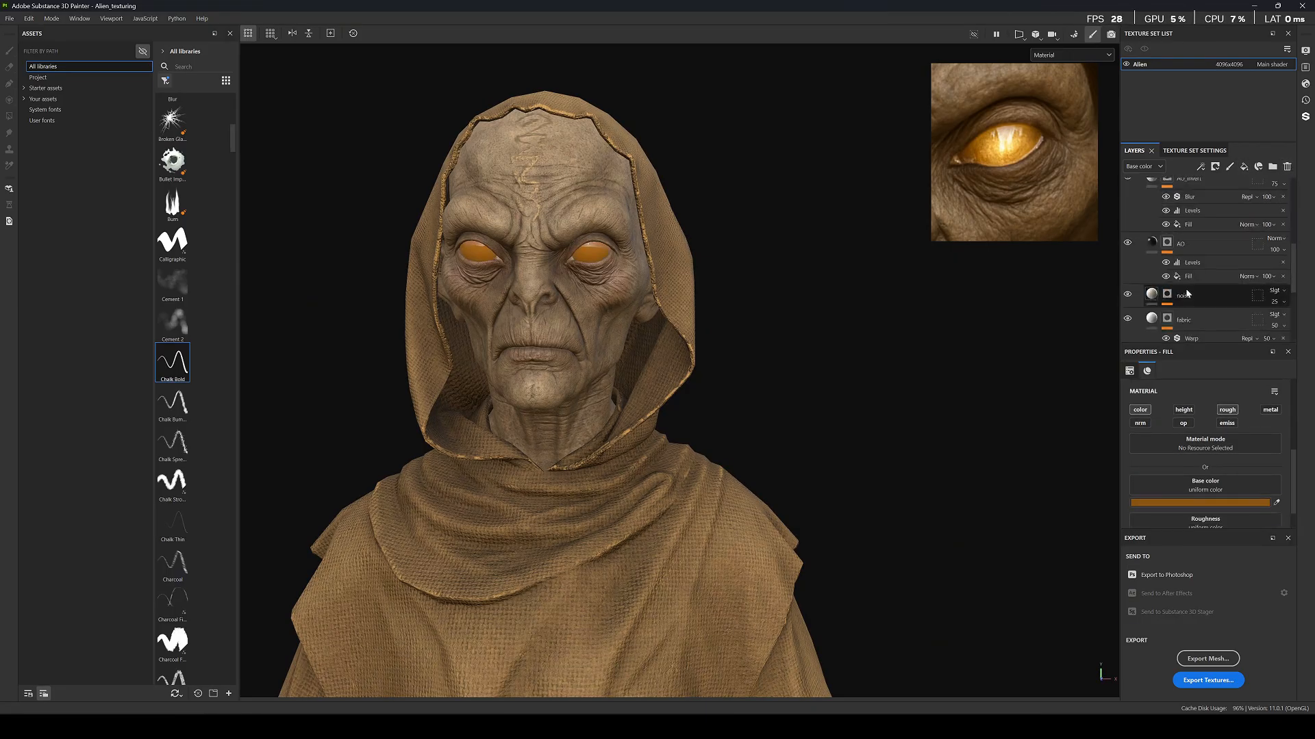
scroll(1198, 299, down, 4)
scroll(1205, 274, up, 3)
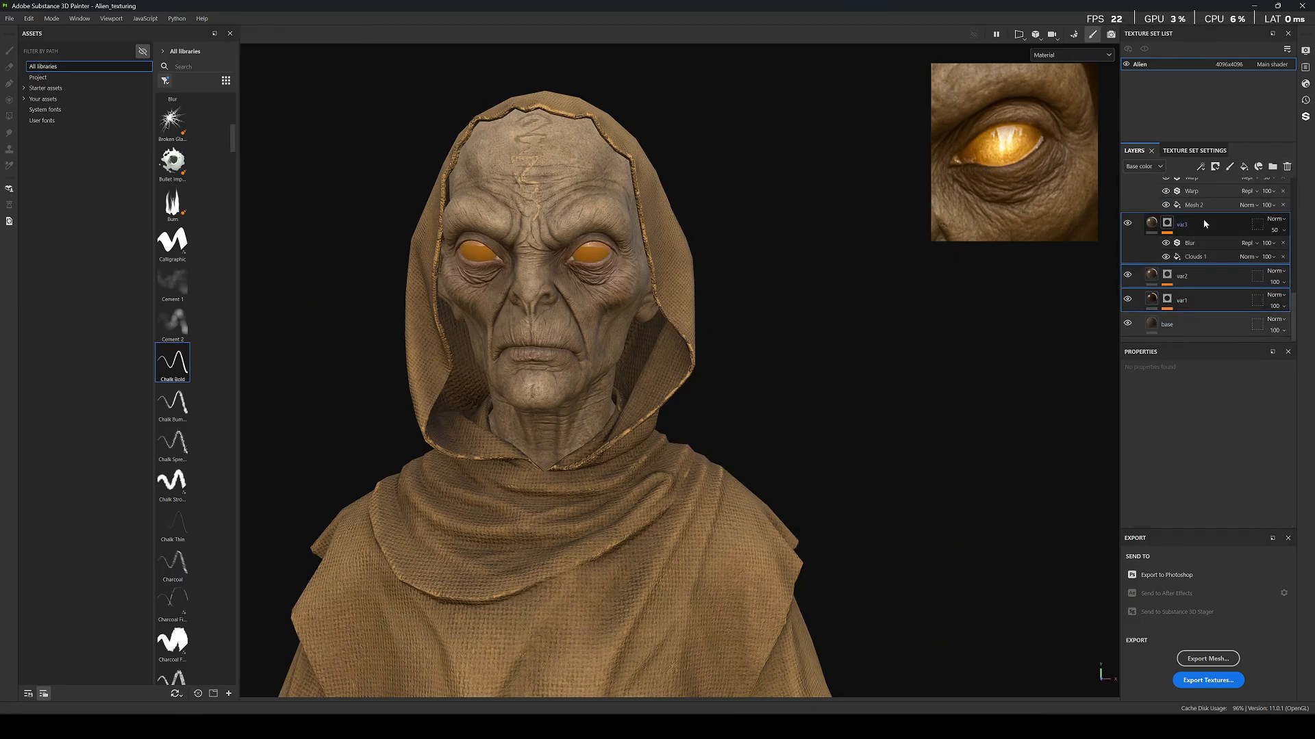
click(1203, 248)
scroll(1202, 245, up, 5)
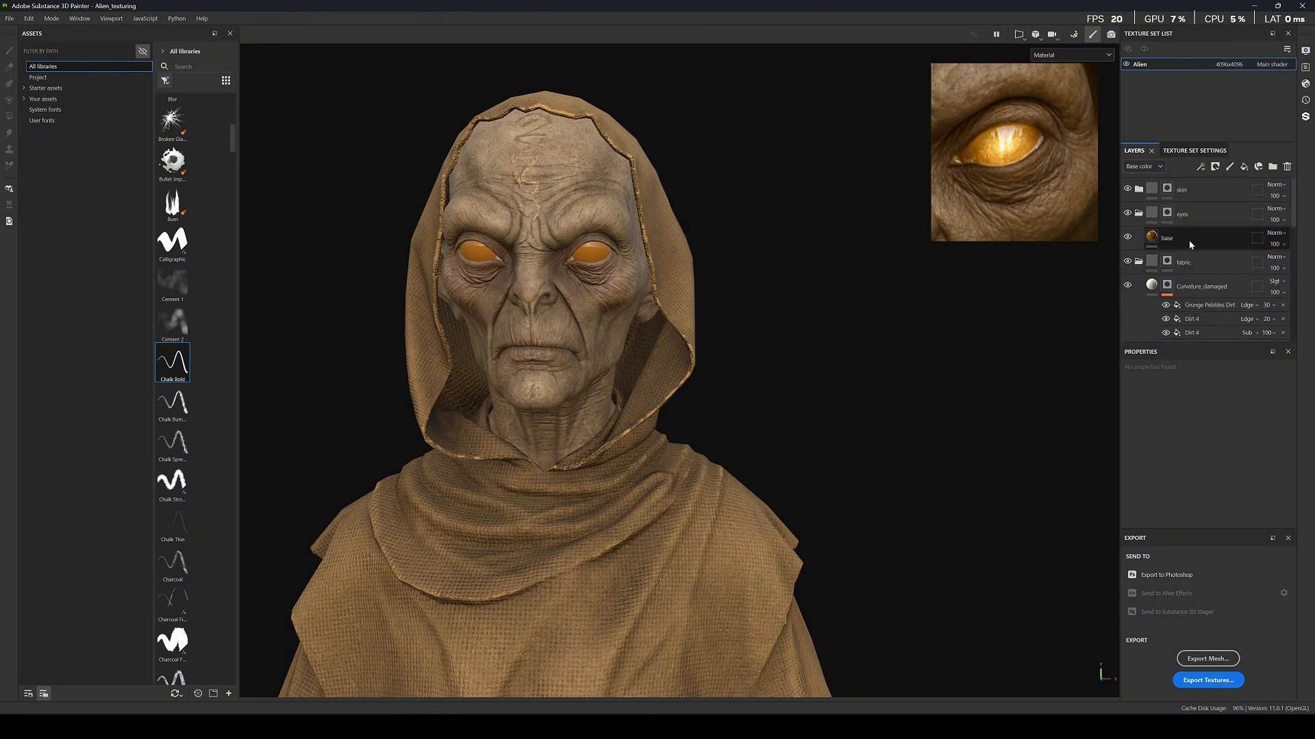
click(1191, 242)
key(ctrl+v)
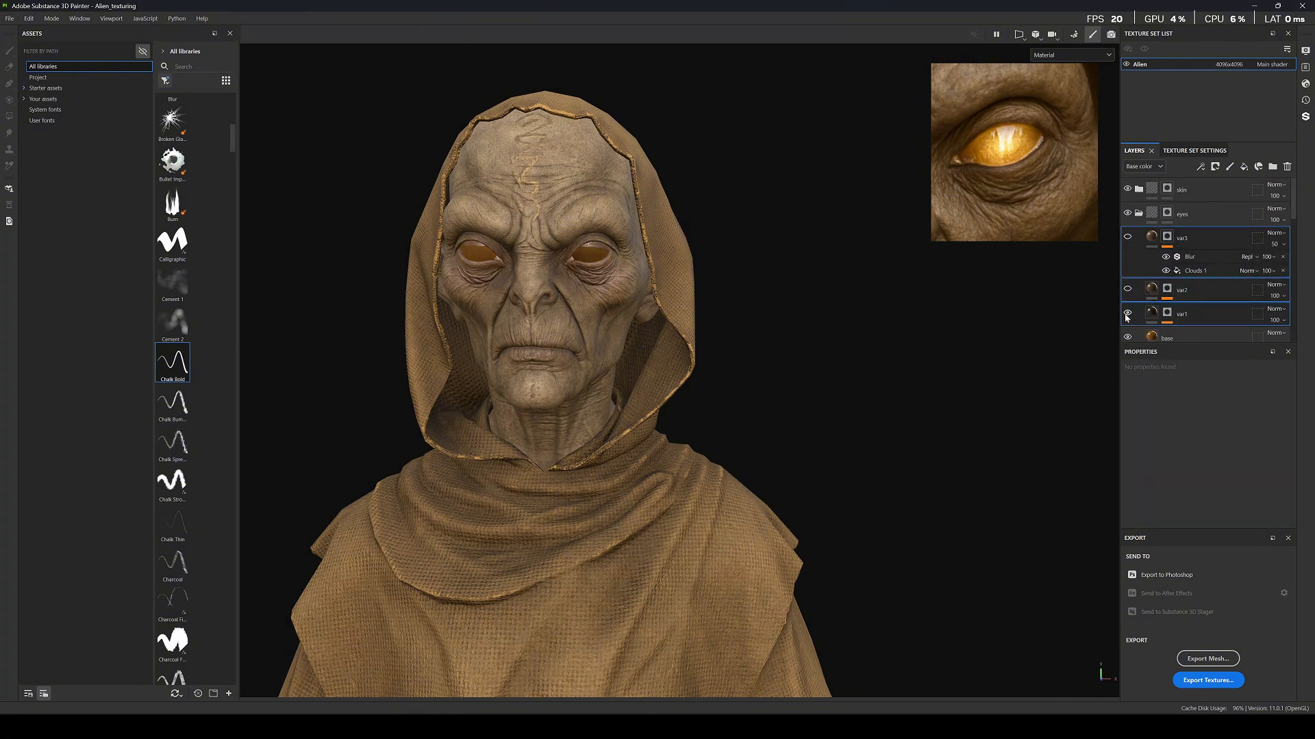
Hide the pasted var layers in the eyes folder and make only var1 visible again.
click(1127, 313)
click(1152, 290)
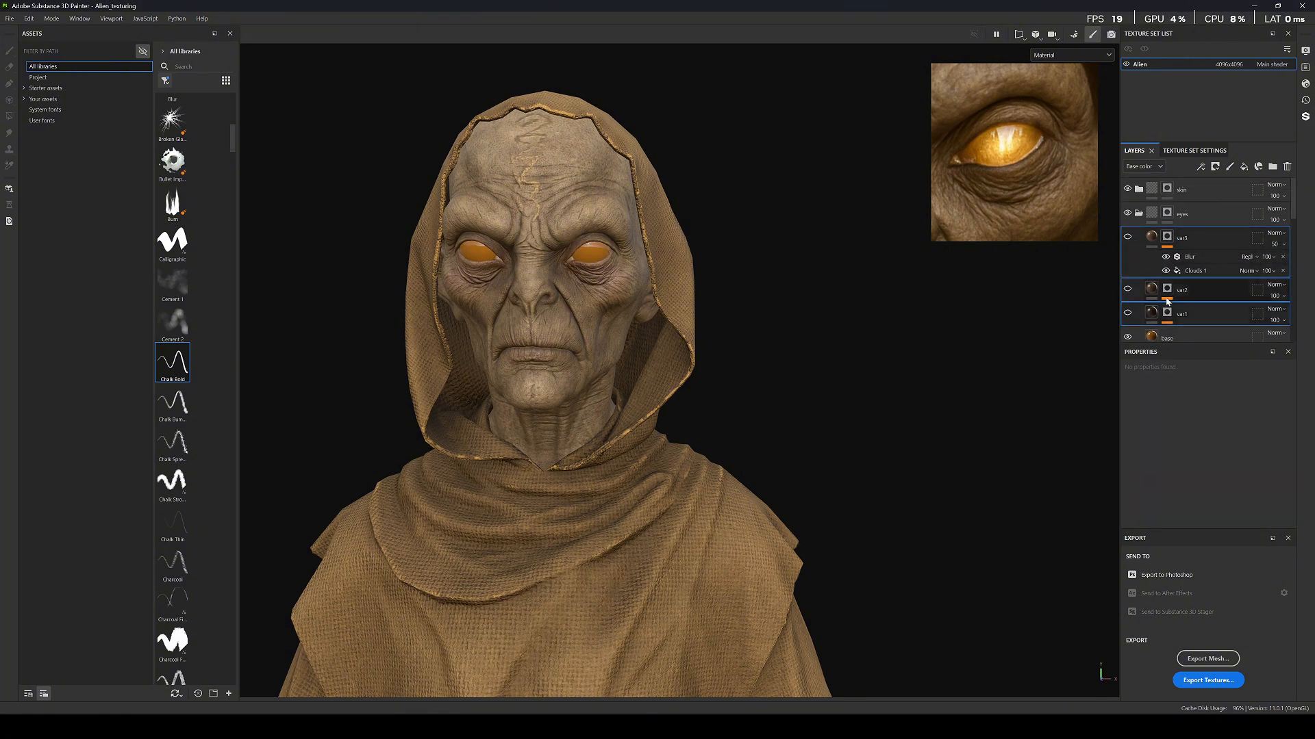
click(1129, 291)
scroll(1136, 291, down, 1)
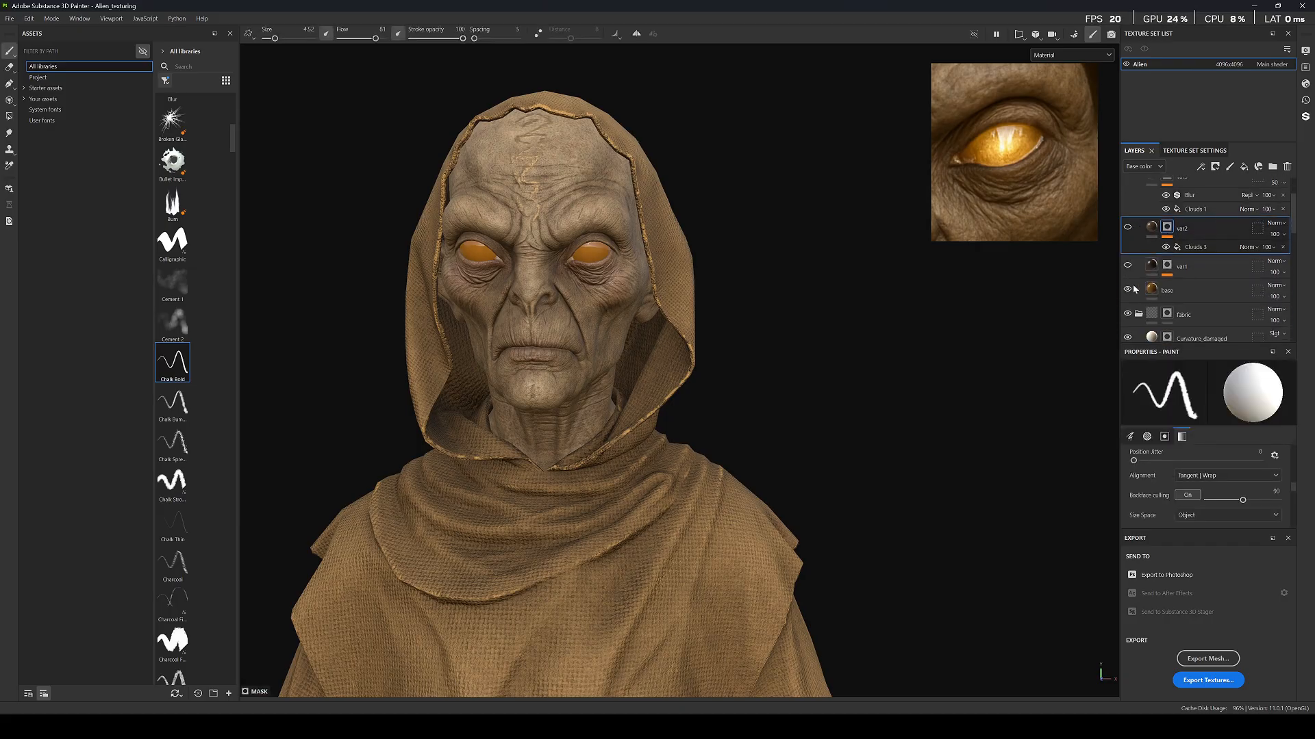
click(1128, 266)
Set the tiling of the Clouds 2 fill in var1's mask to 20 and check it close up on the eye.
click(1168, 266)
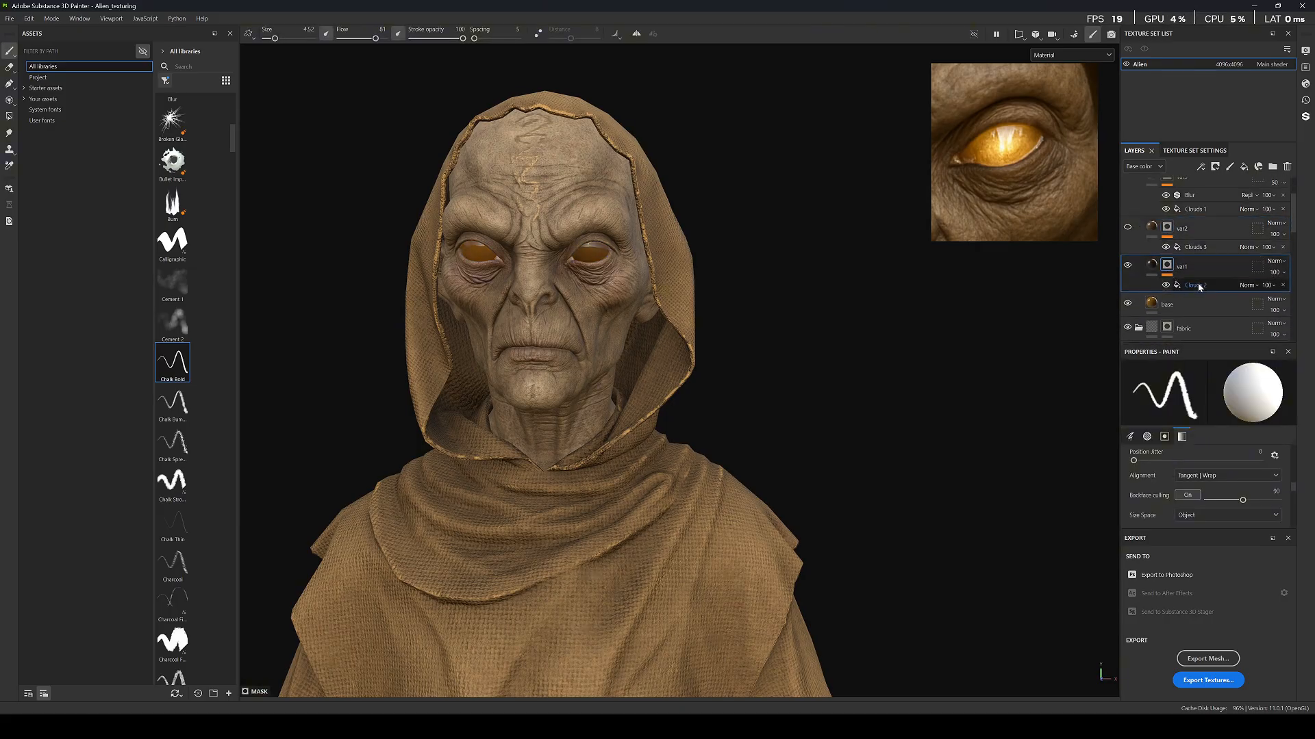
click(1197, 284)
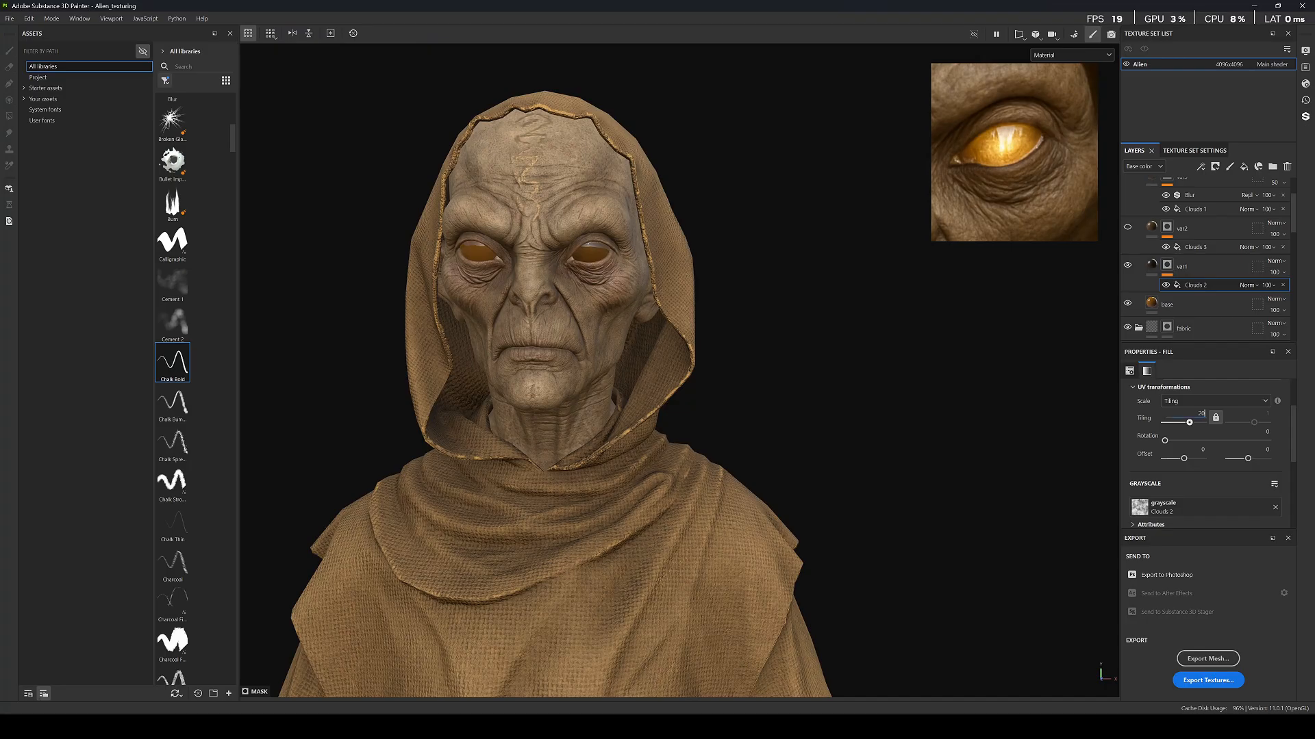
text(20)
key(Return)
scroll(595, 258, up, 10)
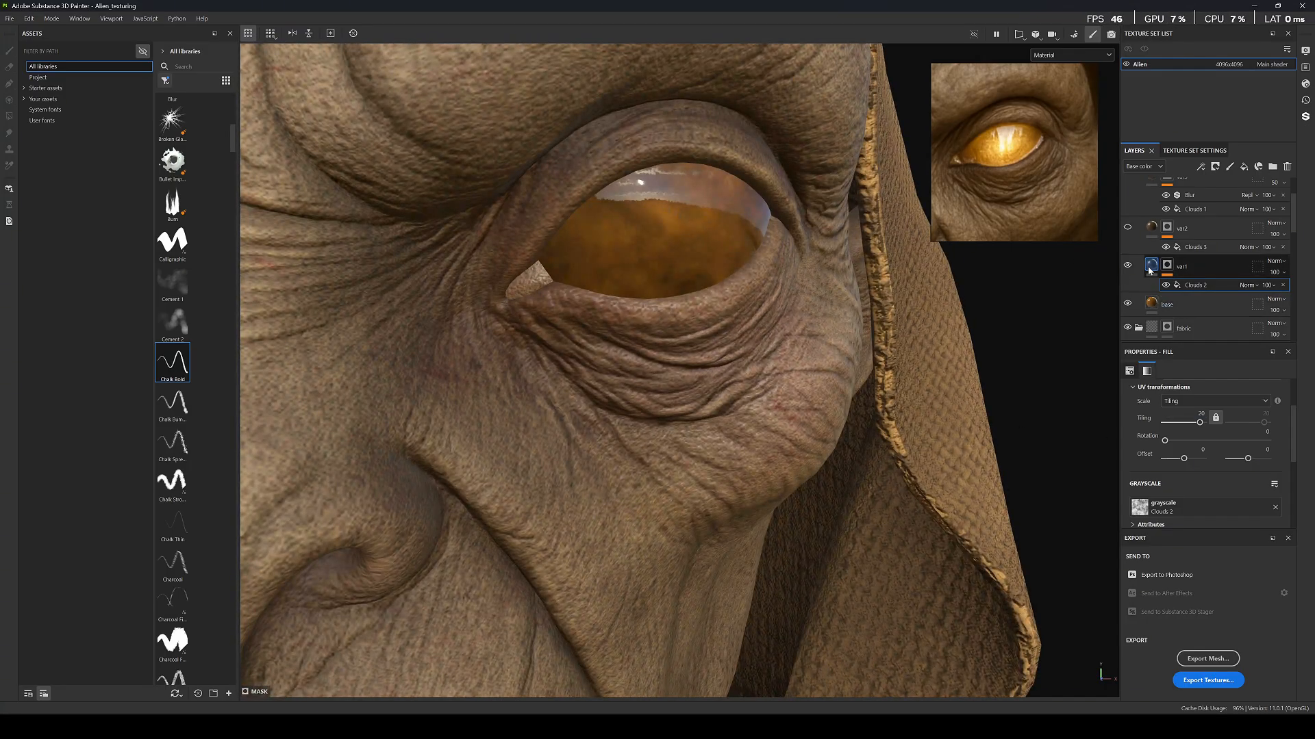
Recolour the eye's var1 layer with an orange base colour sampled from the iris in the reference image.
click(1151, 265)
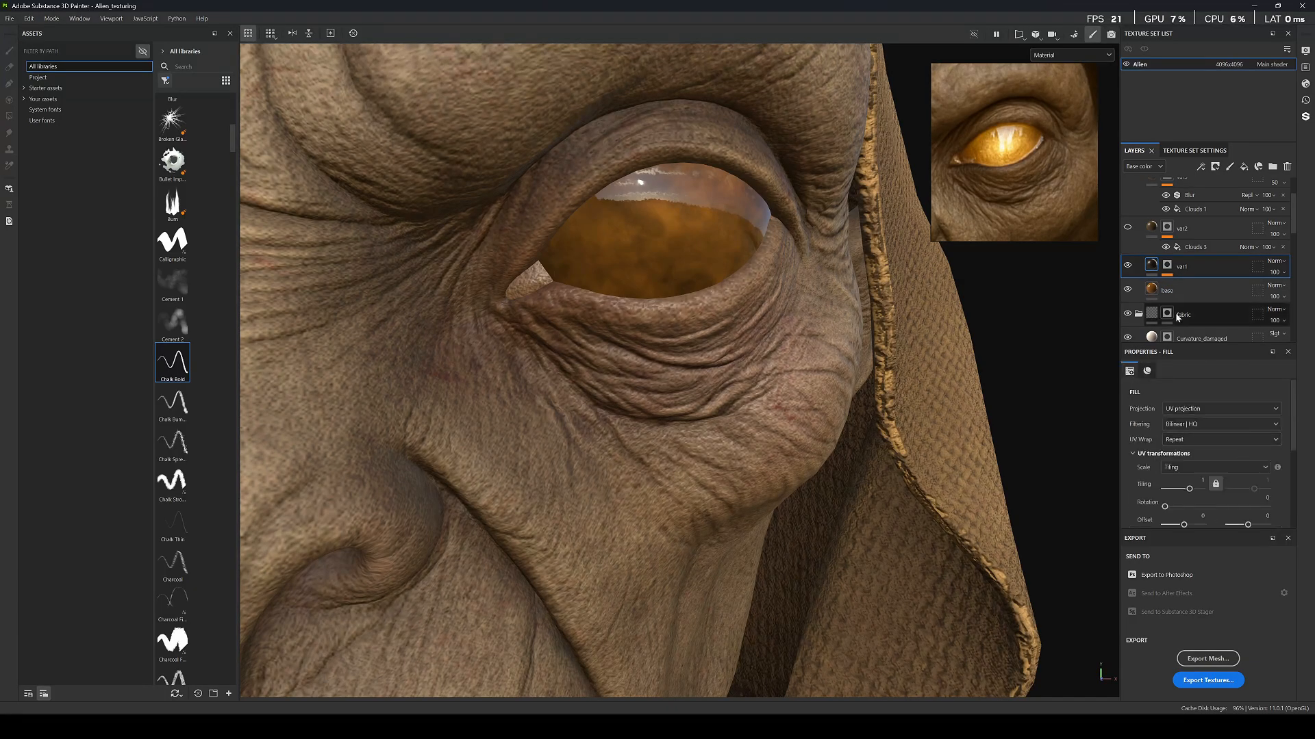
scroll(1215, 474, down, 3)
click(1275, 502)
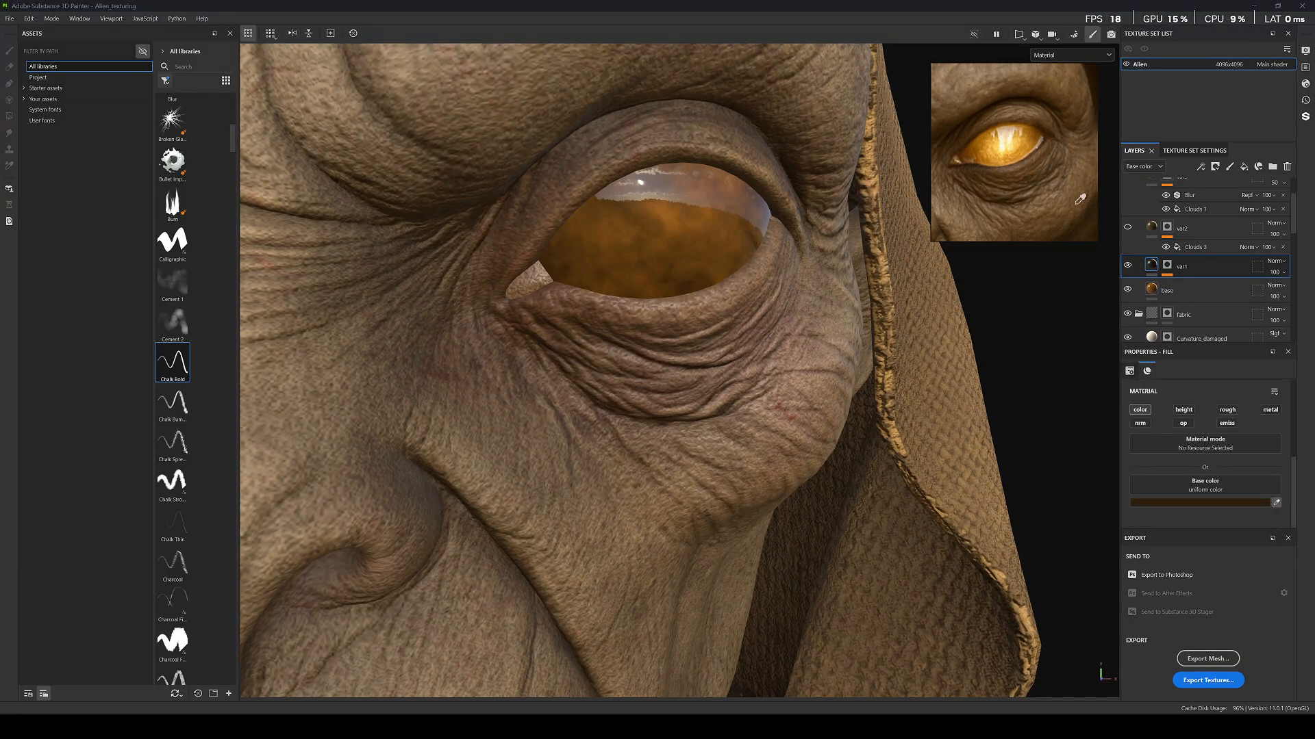
click(999, 156)
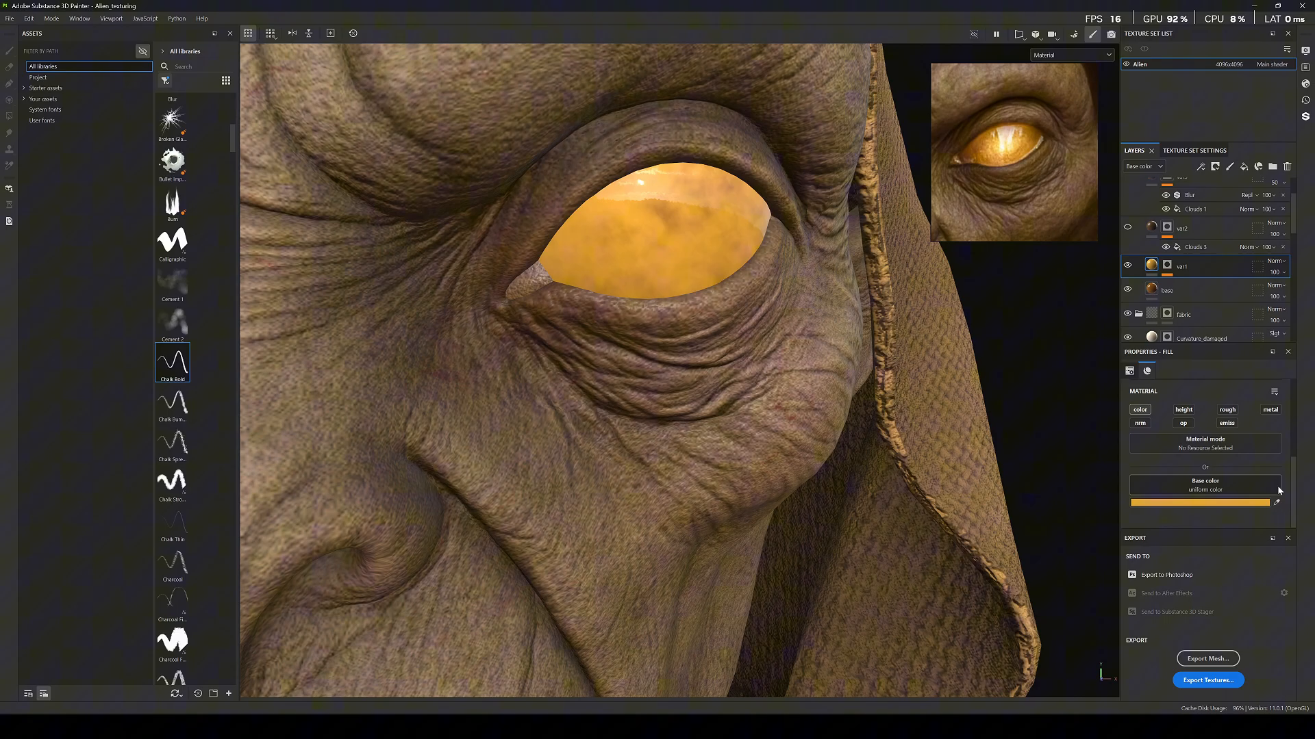
click(1275, 502)
click(982, 144)
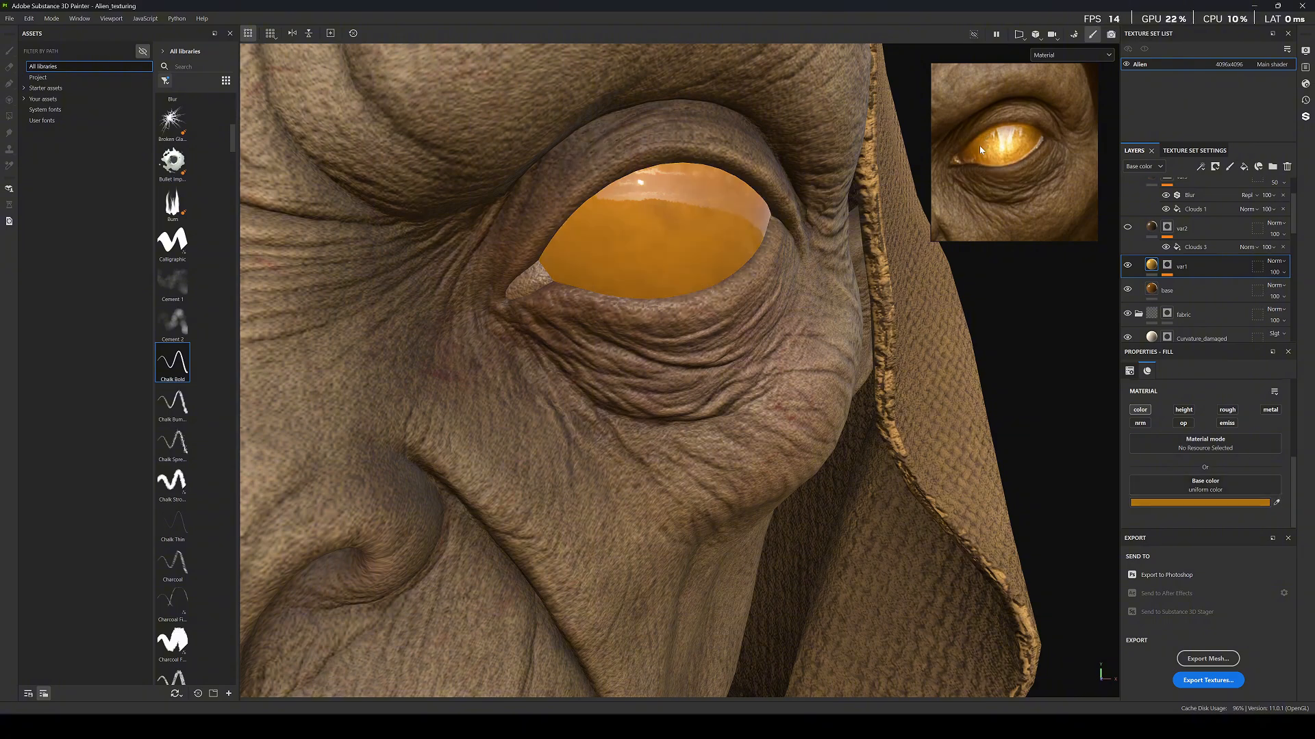
Lighten var1's base colour to BD8C45 in the base color view and return to the material view.
key(c)
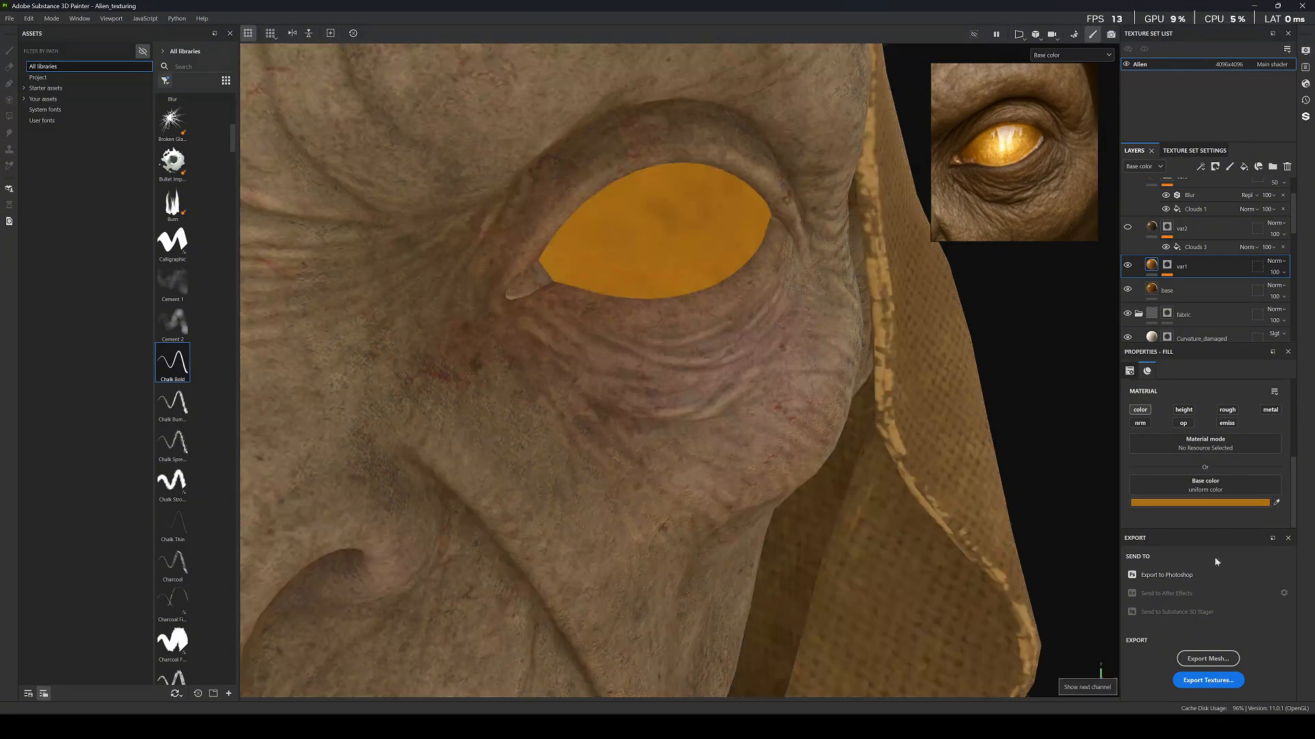
click(1200, 503)
drag(1175, 602, 1152, 570)
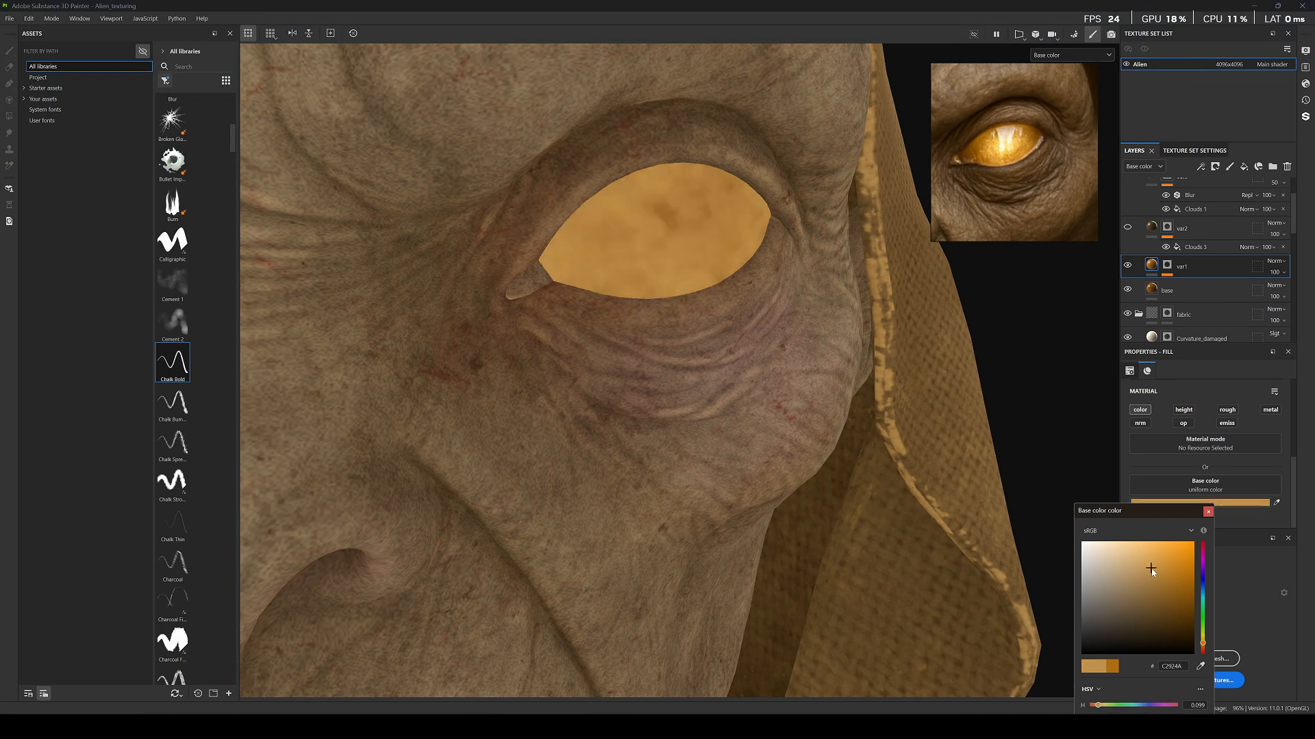
scroll(541, 277, down, 6)
key(m)
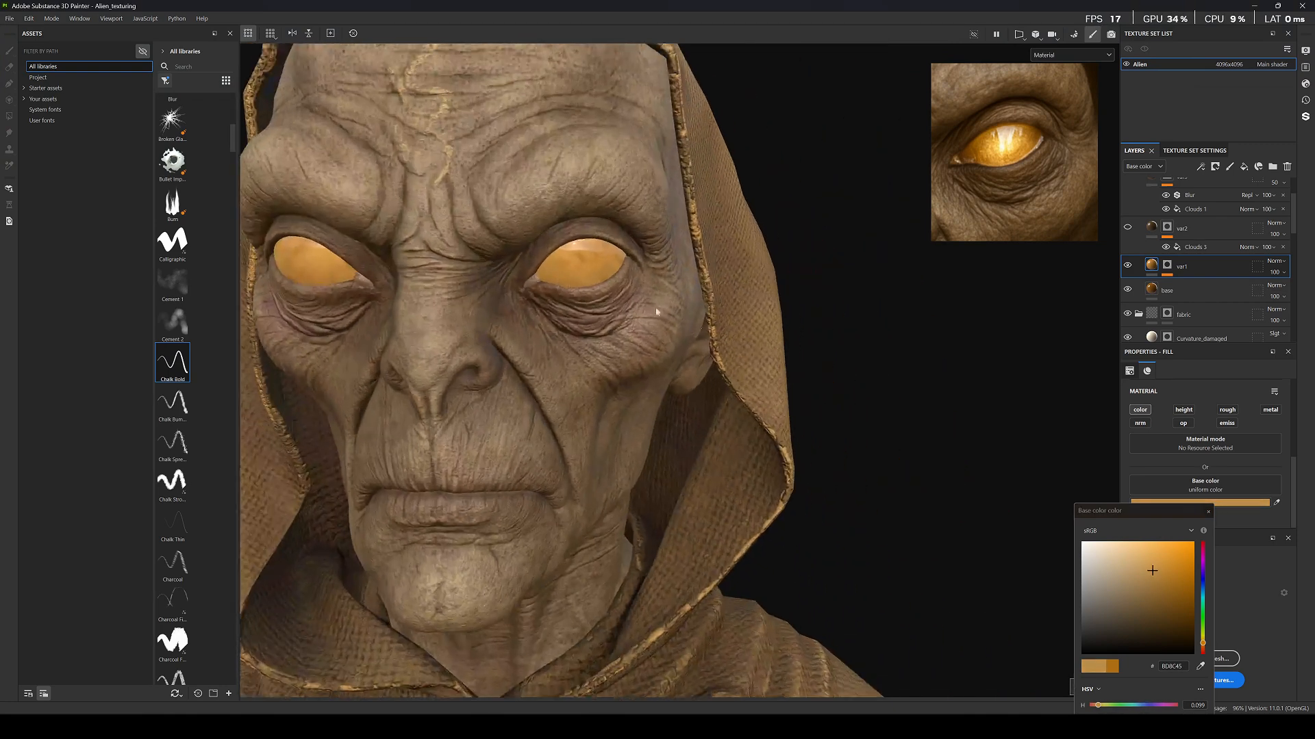
click(1208, 511)
Make var2 visible in the eyes folder and set the tiling of its Clouds 3 mask fill to 15.
click(1125, 228)
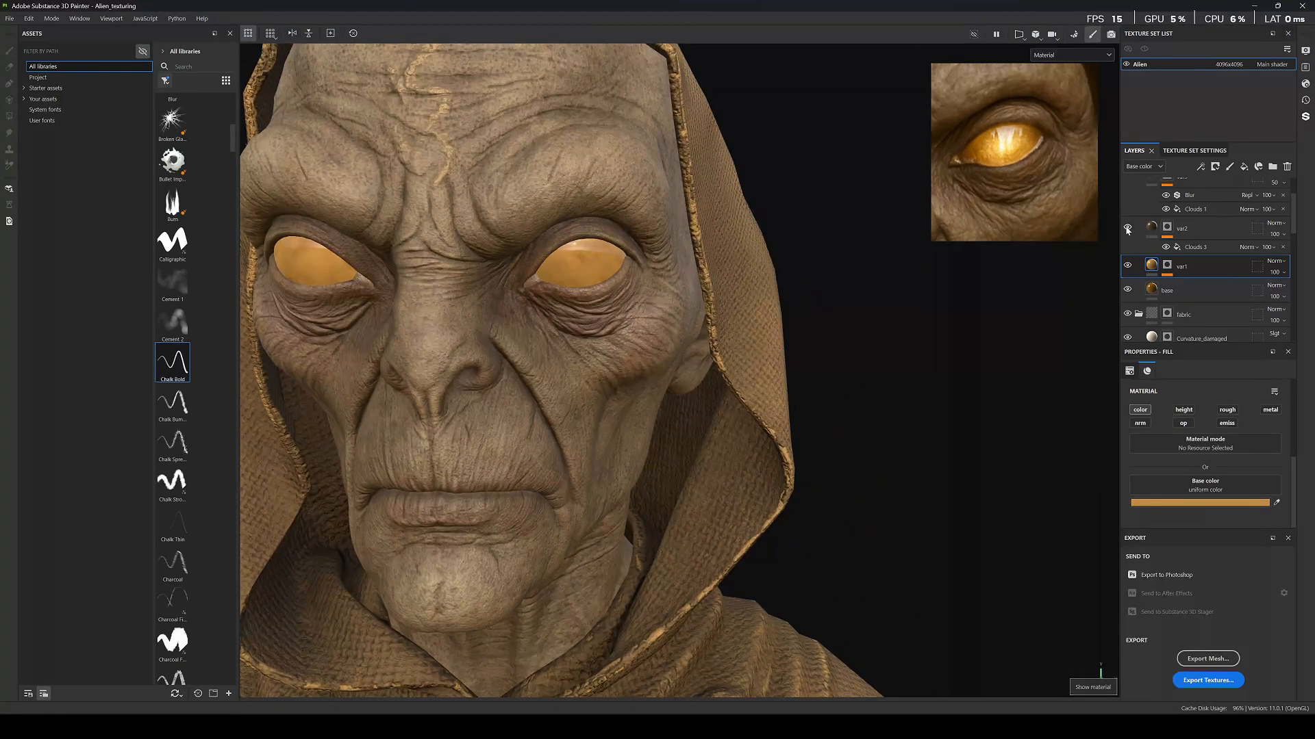
click(1125, 226)
click(1125, 227)
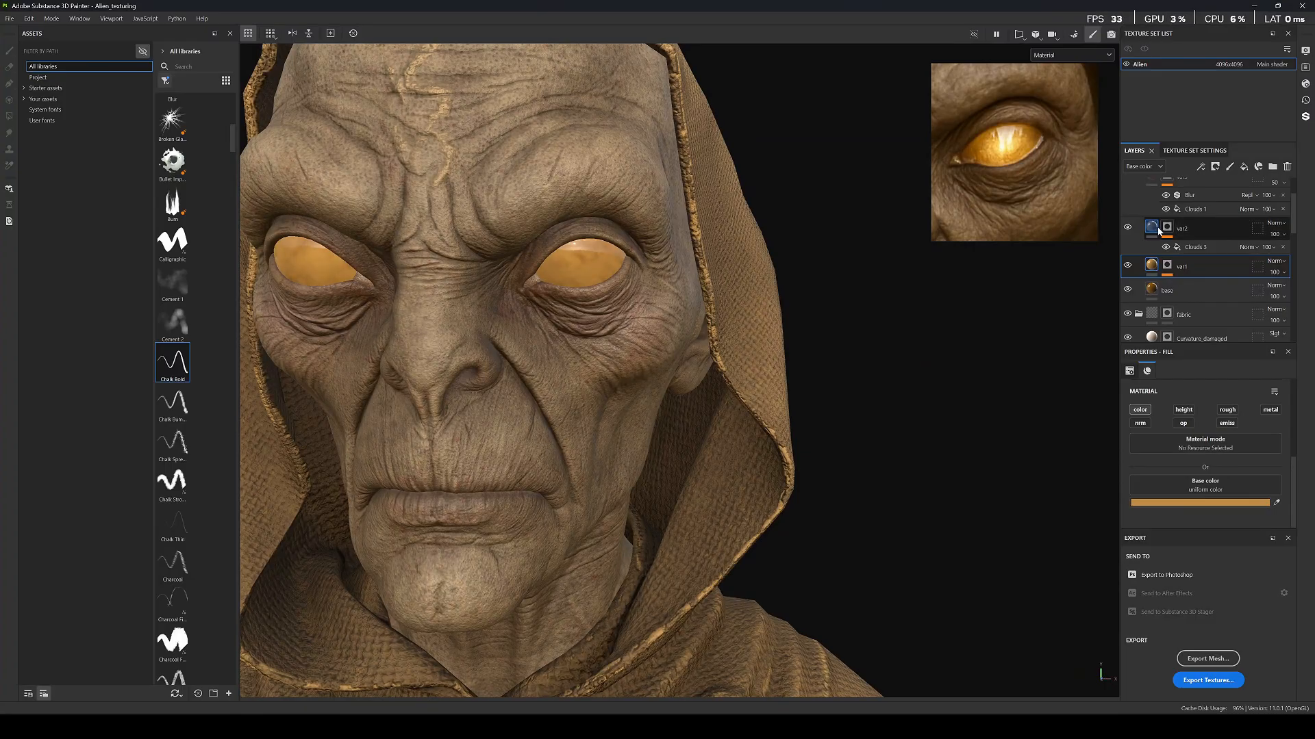
click(1195, 247)
drag(1206, 445, 1137, 440)
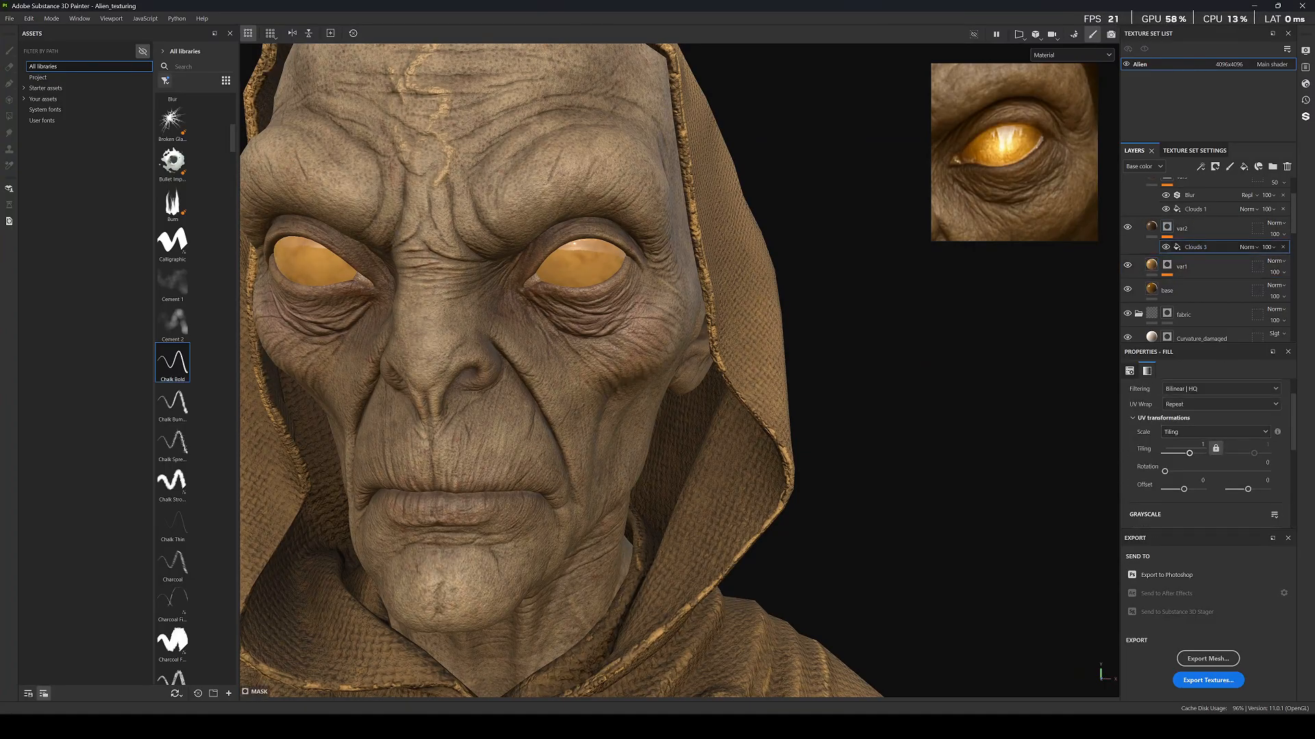
text(15)
key(Return)
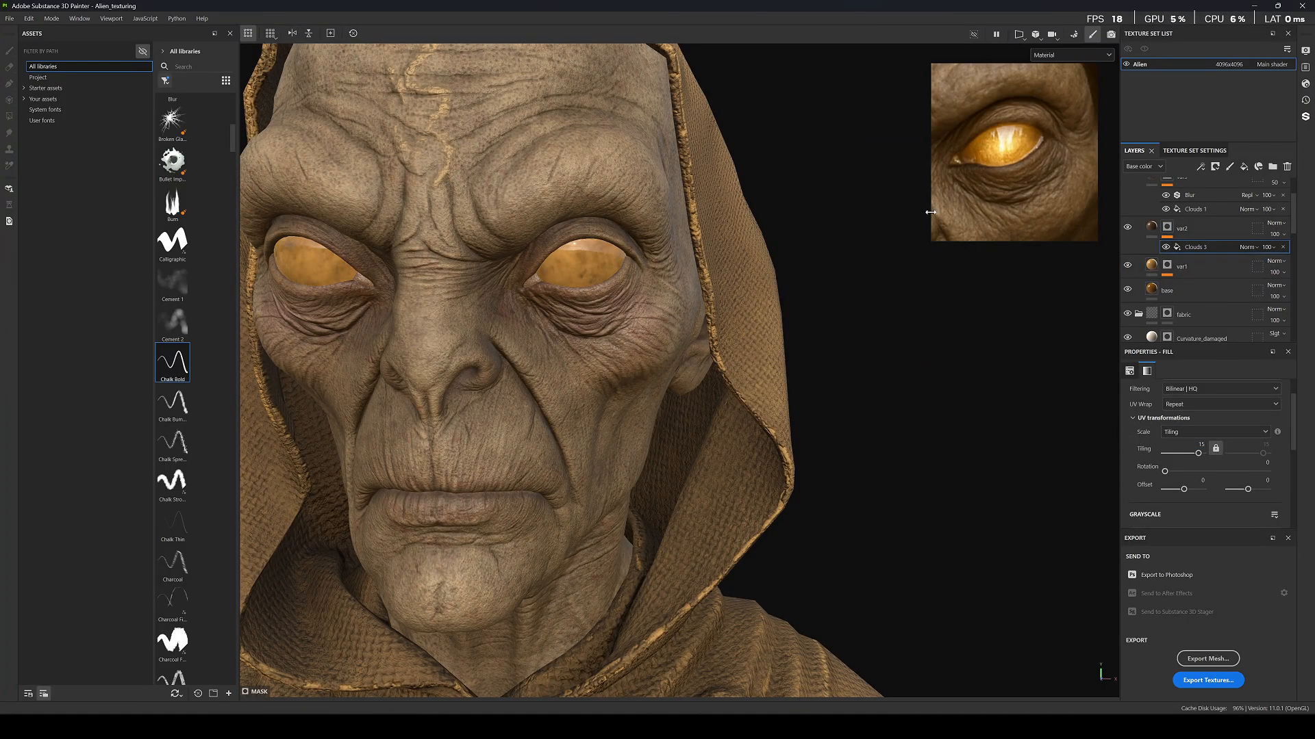
Give var2 a darker orange base colour sampled from the lower part of the enlarged reference eye.
click(1167, 237)
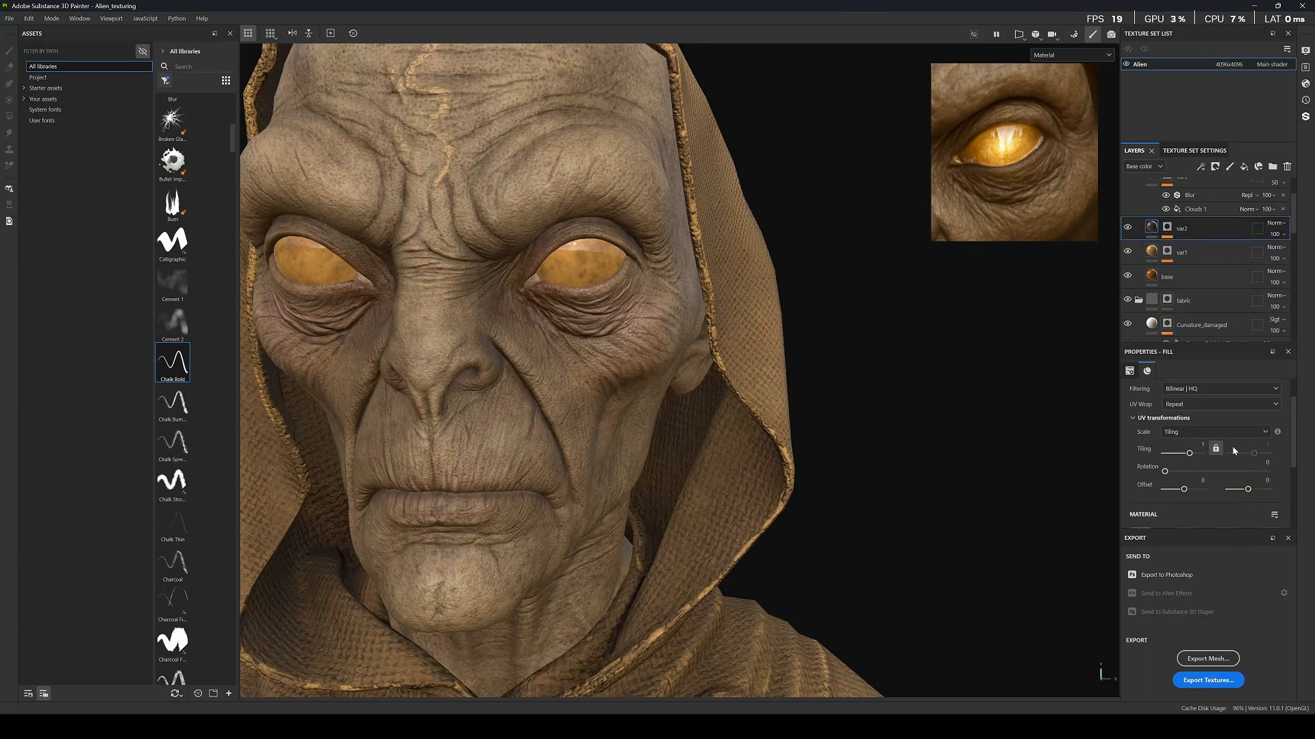
scroll(1231, 446, down, 3)
click(1273, 502)
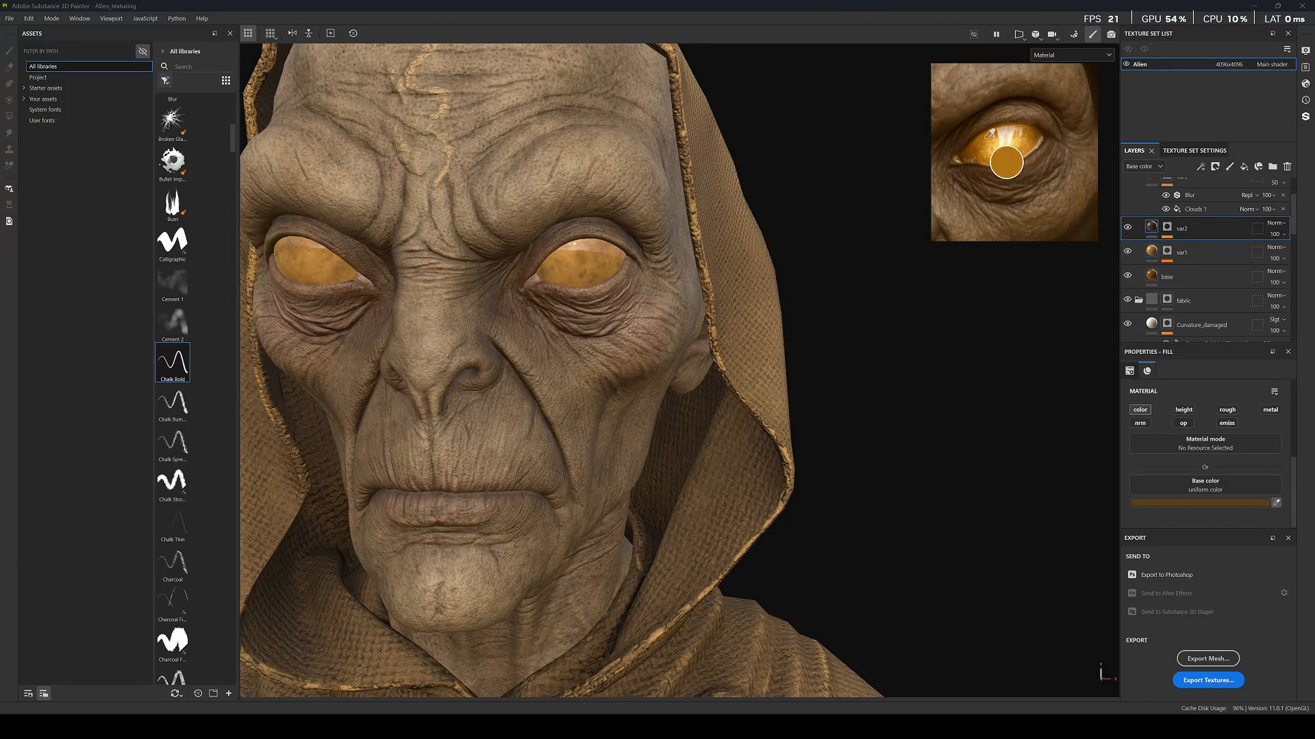
click(989, 134)
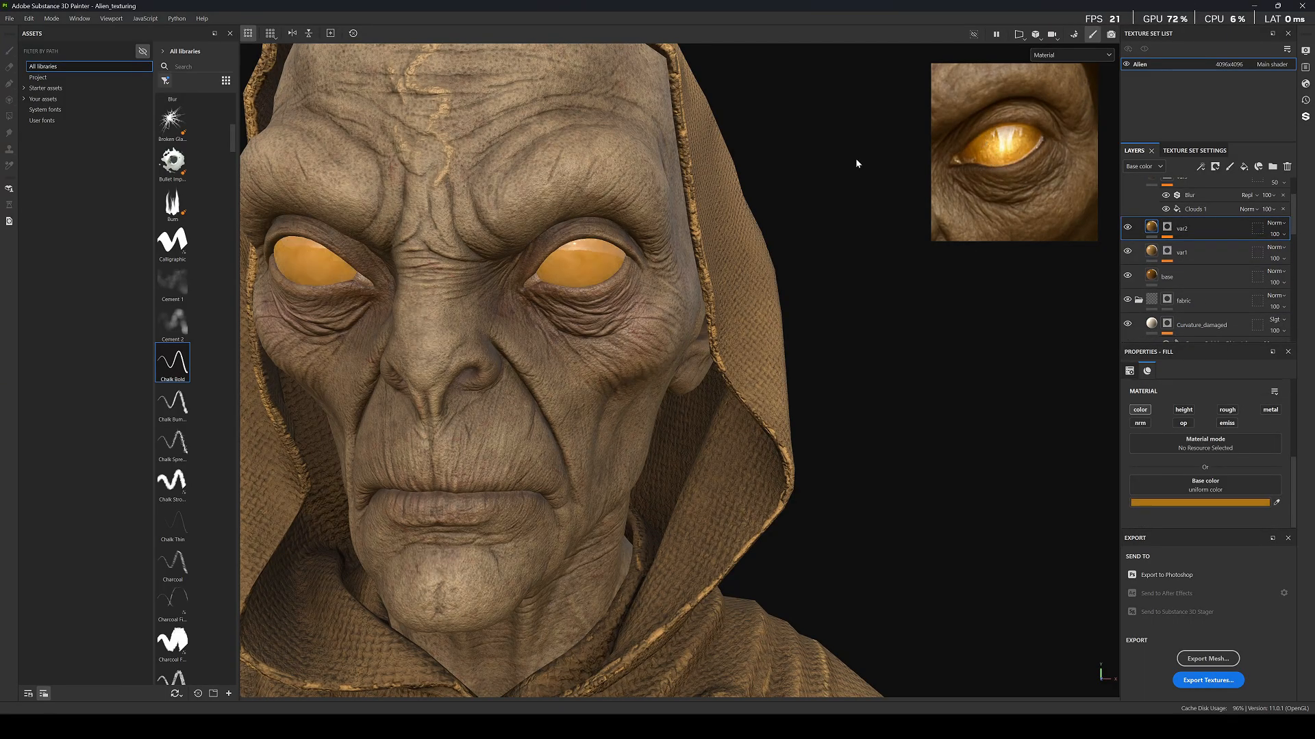
scroll(986, 156, up, 5)
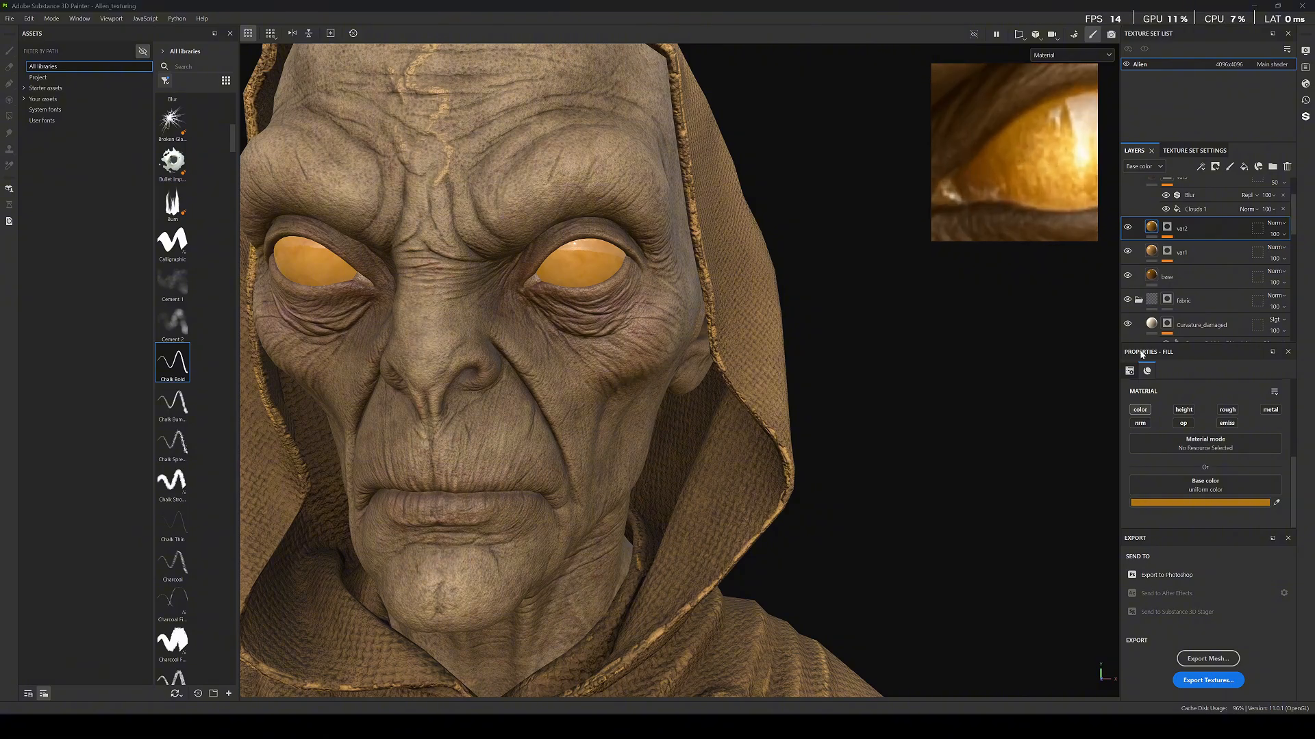
click(1277, 504)
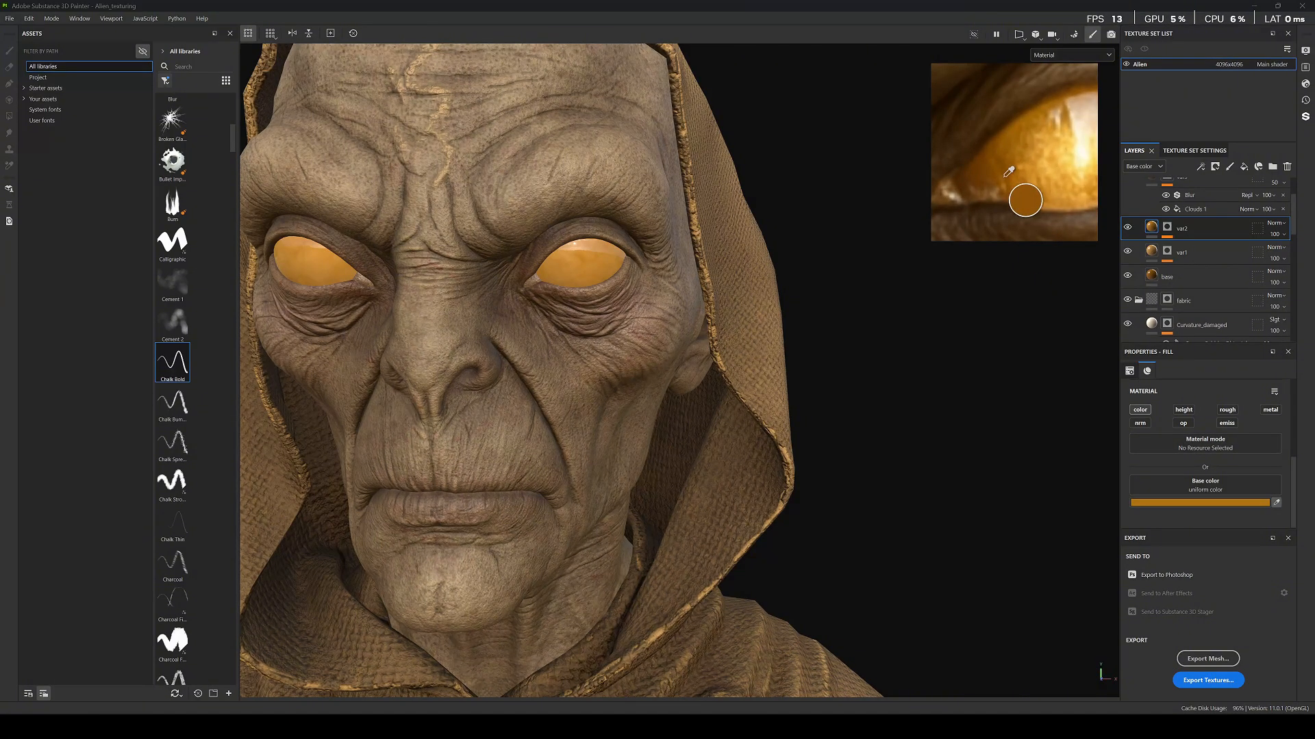
click(1004, 182)
Make var3 visible, disable the Blur filter in its mask and review its Clouds 1 fill settings.
scroll(1128, 274, up, 2)
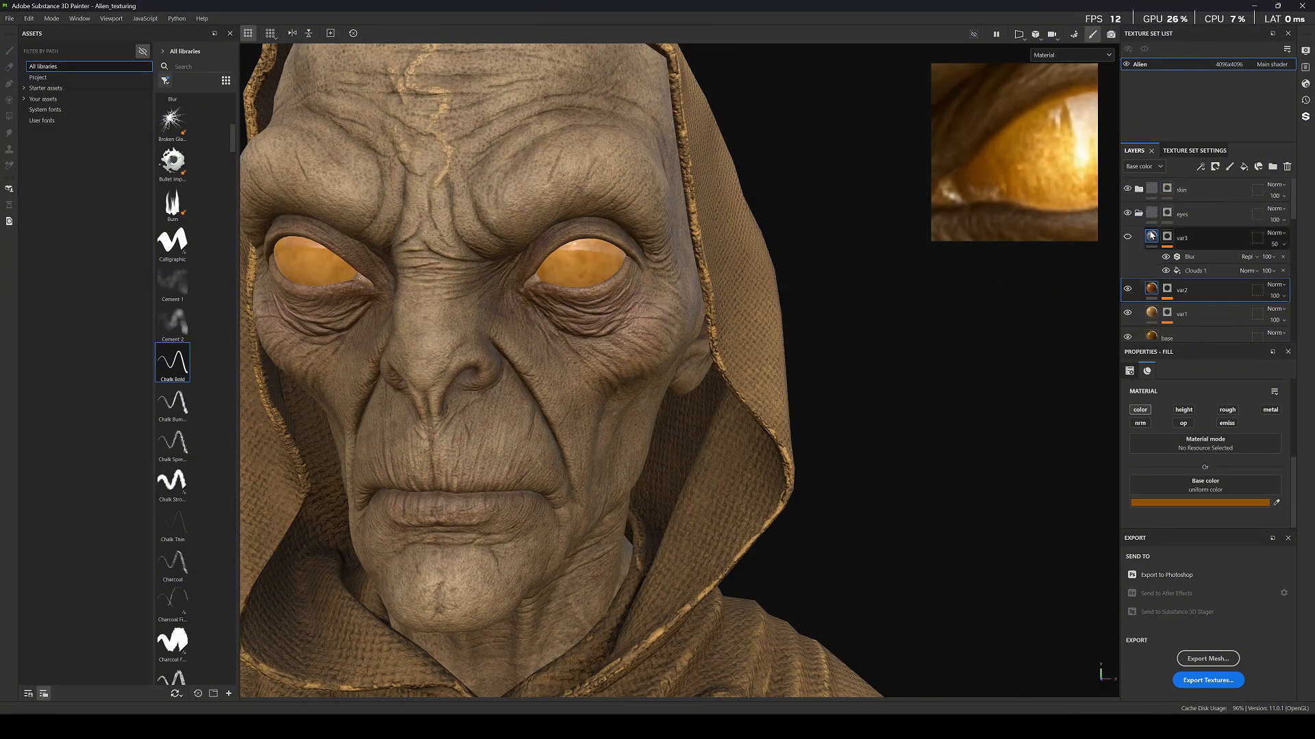
click(1195, 270)
click(1165, 257)
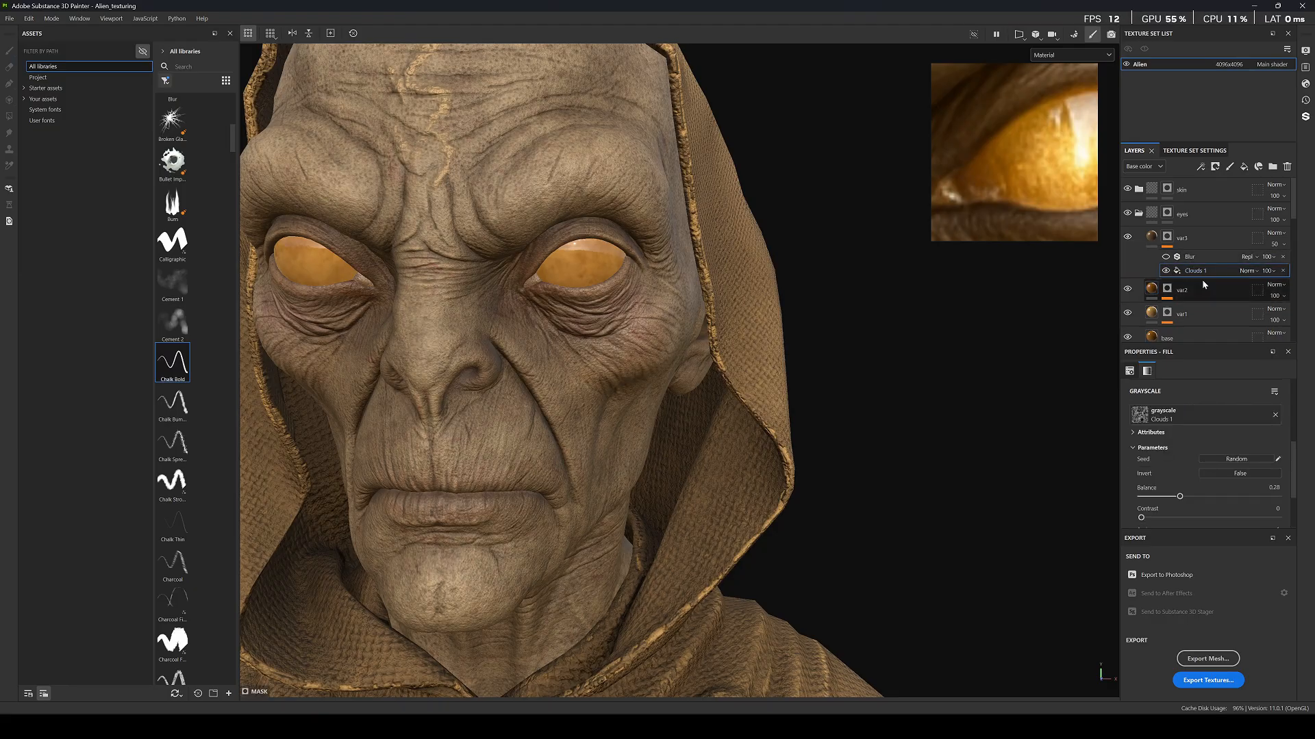
scroll(1198, 465, up, 4)
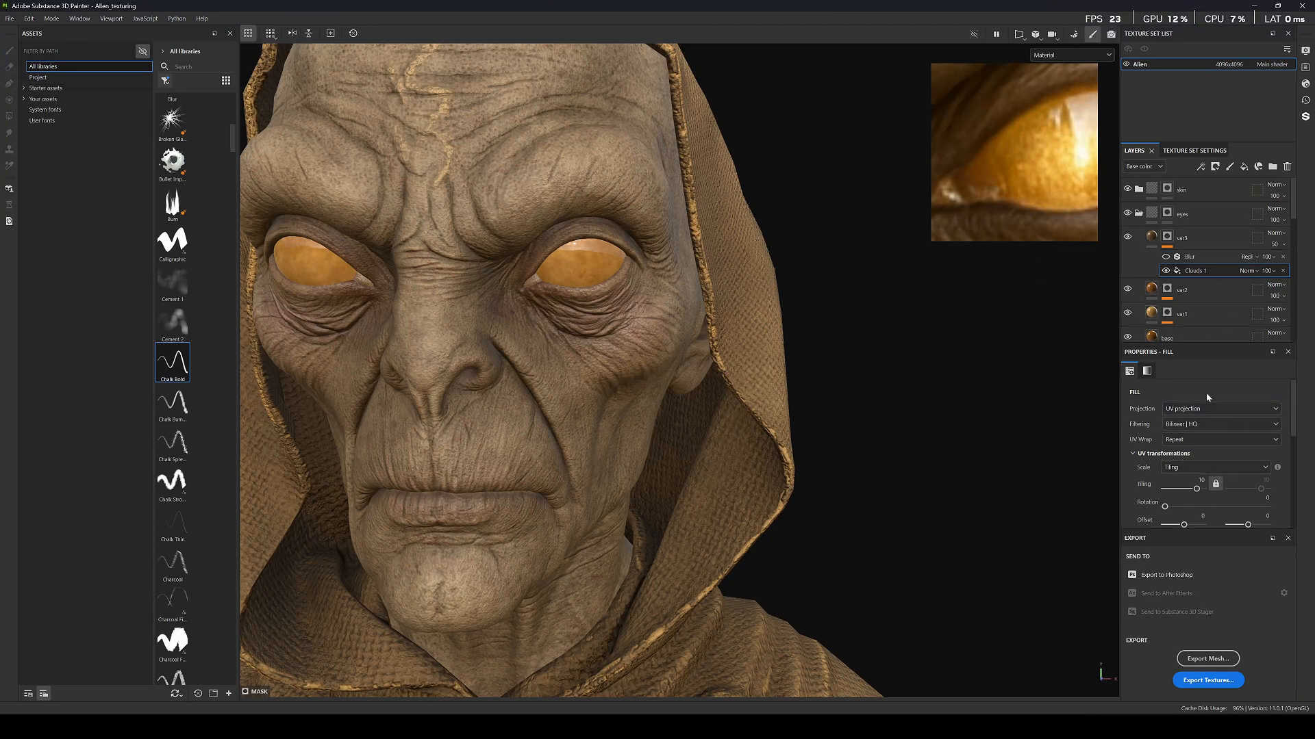
scroll(1210, 438, down, 5)
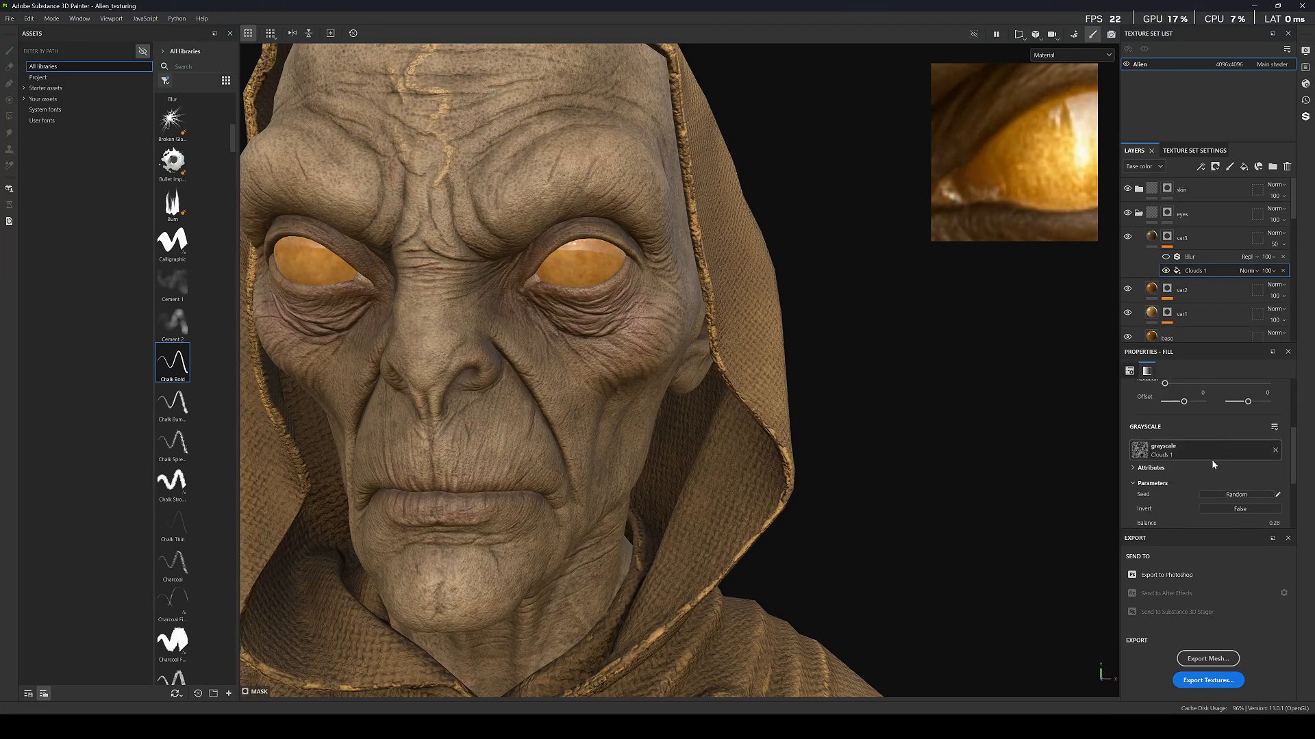
Give var3 a bright yellow-orange base colour sampled from the reference eye and check it up close on the model.
click(1151, 237)
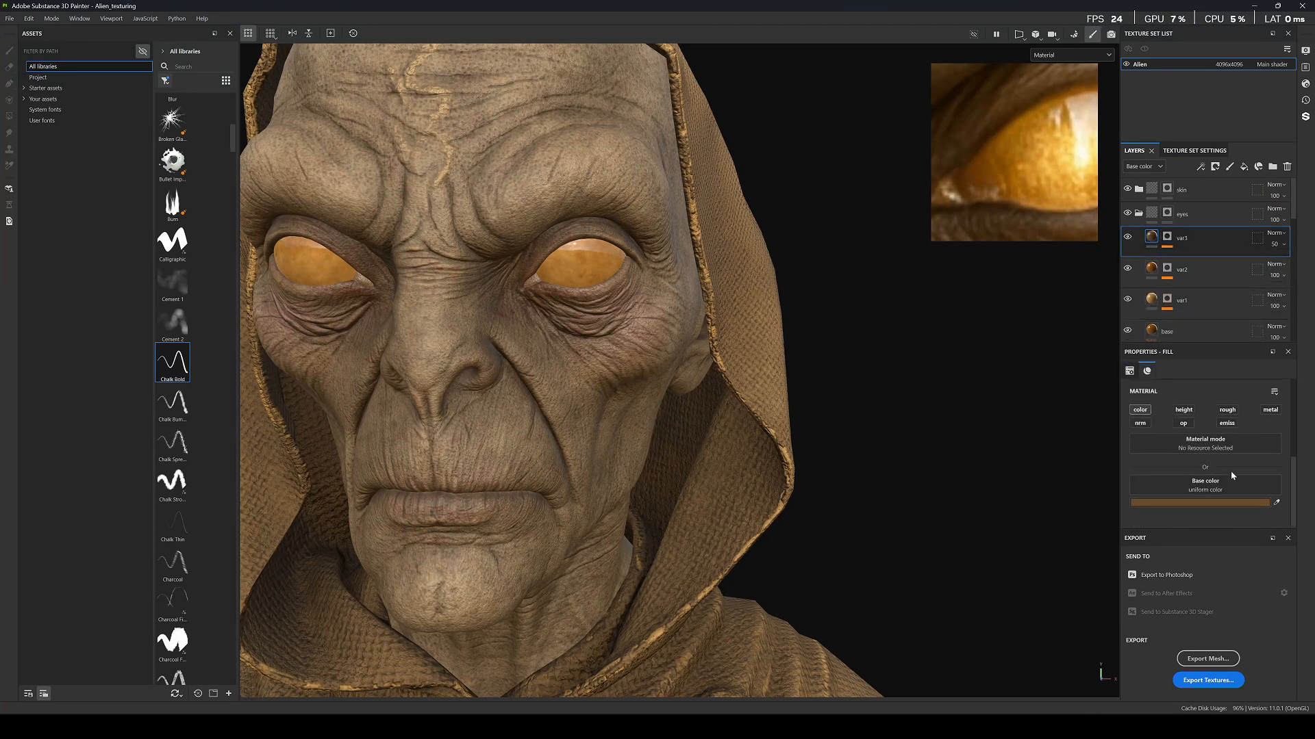
click(1067, 165)
scroll(518, 220, down, 5)
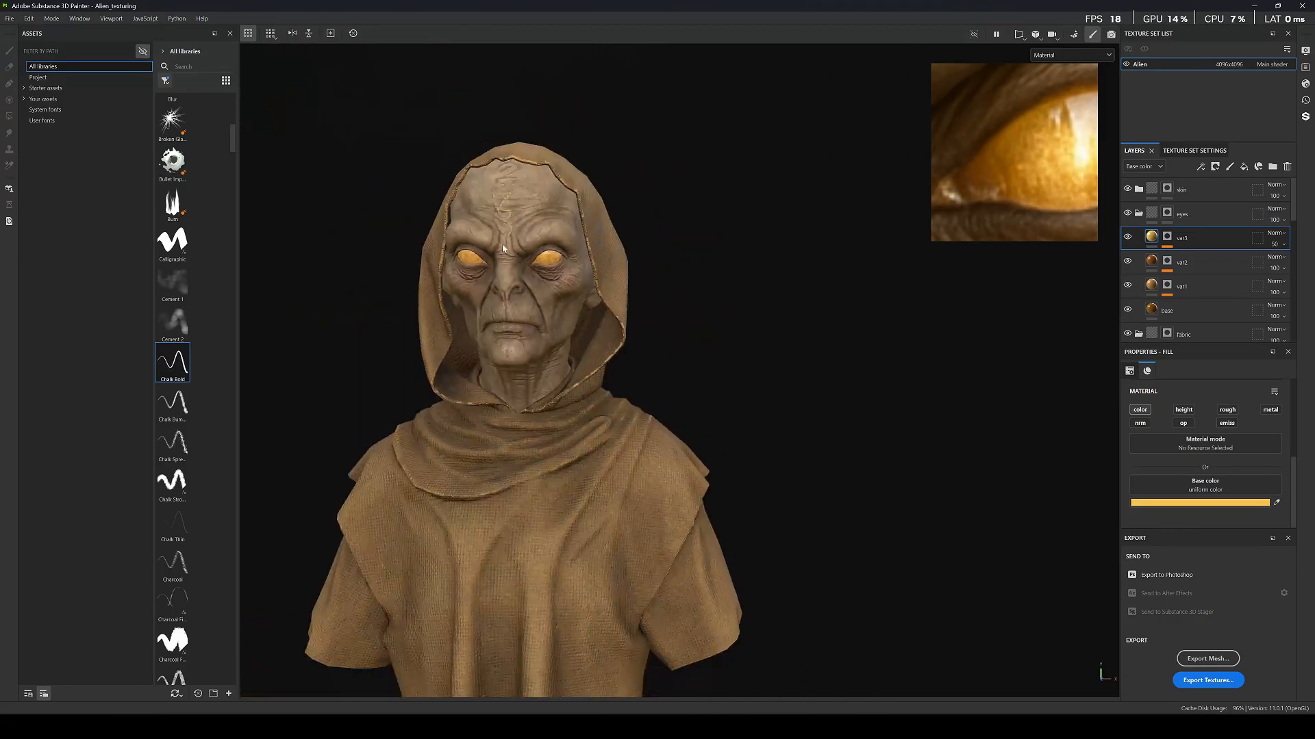
mouse_move(518, 220)
alt+mouse_down()
mouse_move(449, 144)
mouse_move(527, 199)
alt+mouse_up()
scroll(640, 276, up, 8)
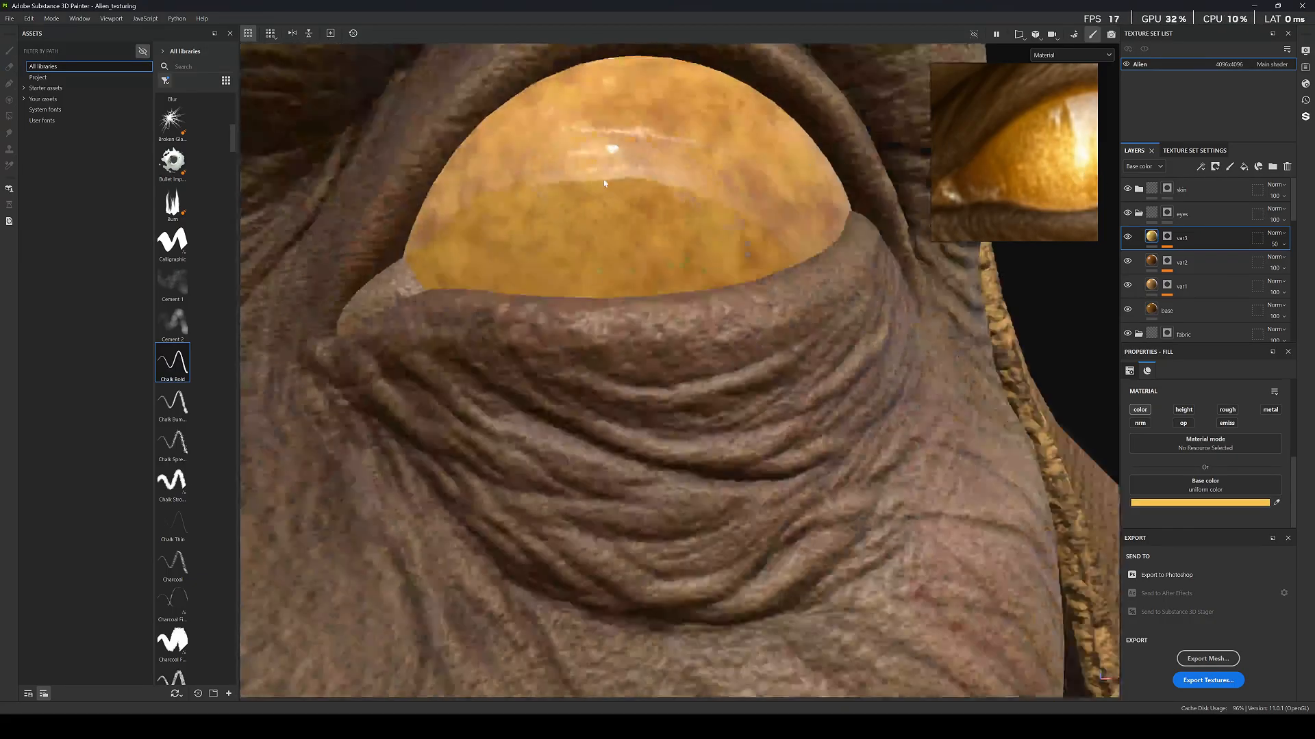
alt+drag(607, 169, 701, 178)
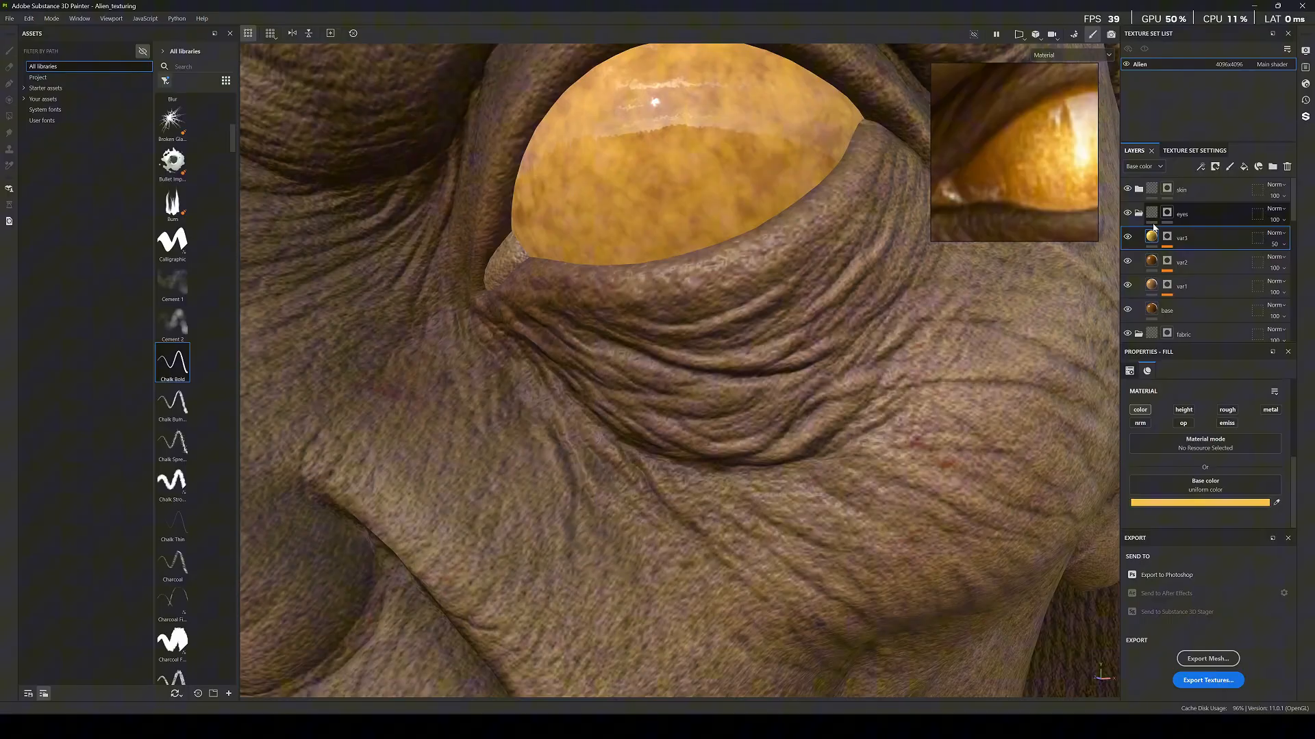
Compare var3's mask with Blur on, off and at intensity 0, and delete the Blur filter.
click(1166, 236)
click(1166, 257)
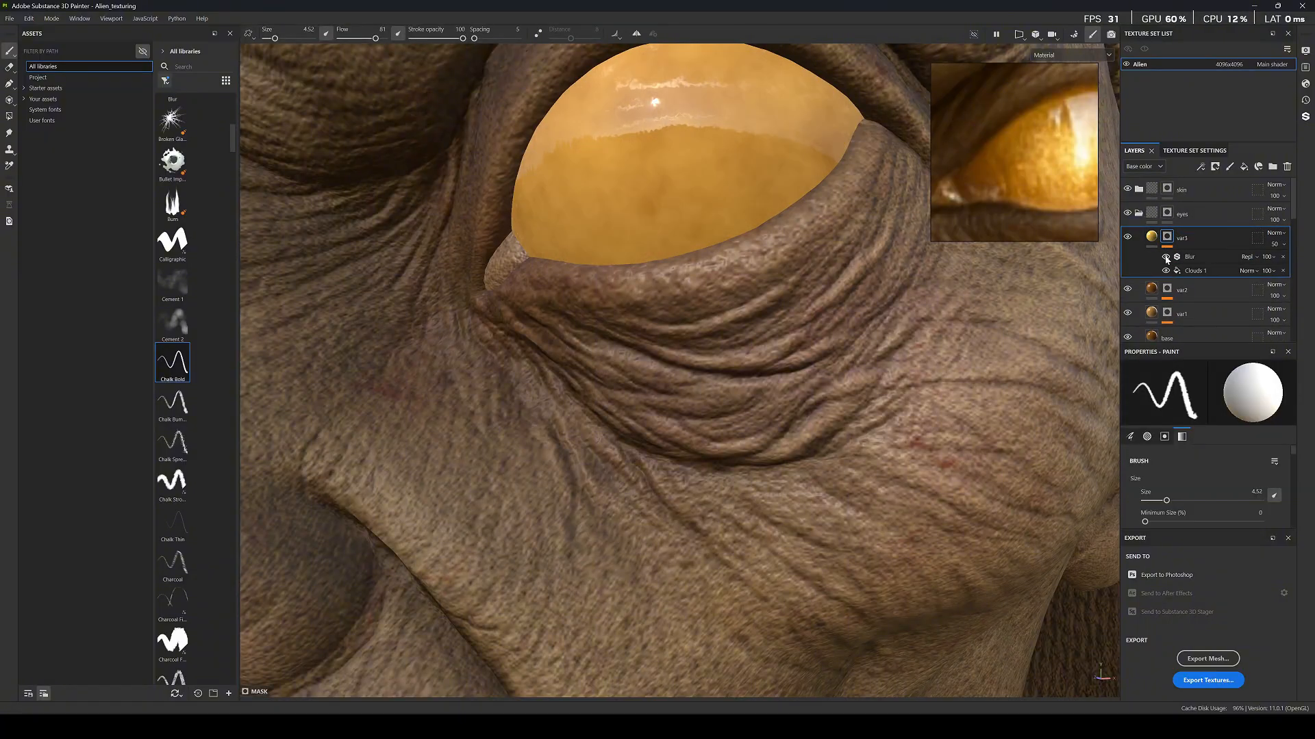
click(1166, 258)
click(1167, 258)
click(1183, 257)
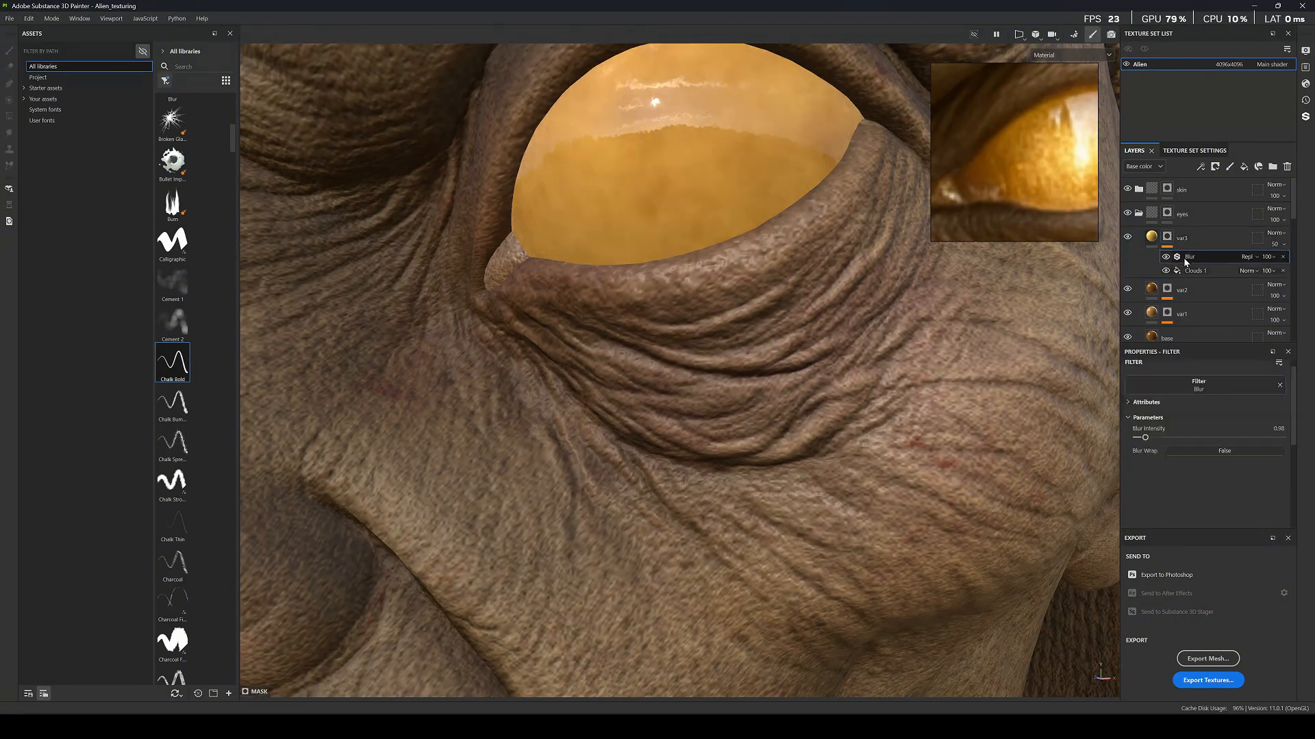
drag(1166, 452, 1138, 455)
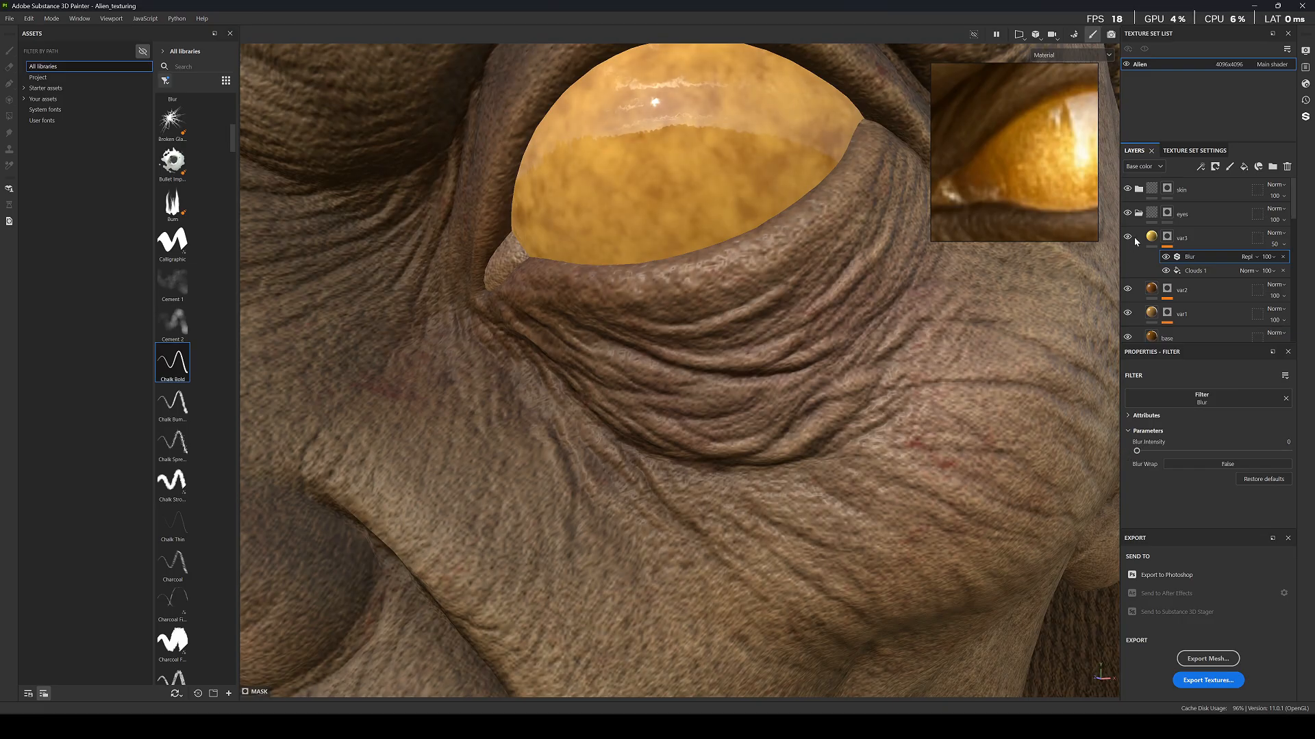
click(1282, 256)
Examine the layered eye colour variation from a distance and close up against the reference image.
scroll(632, 192, down, 8)
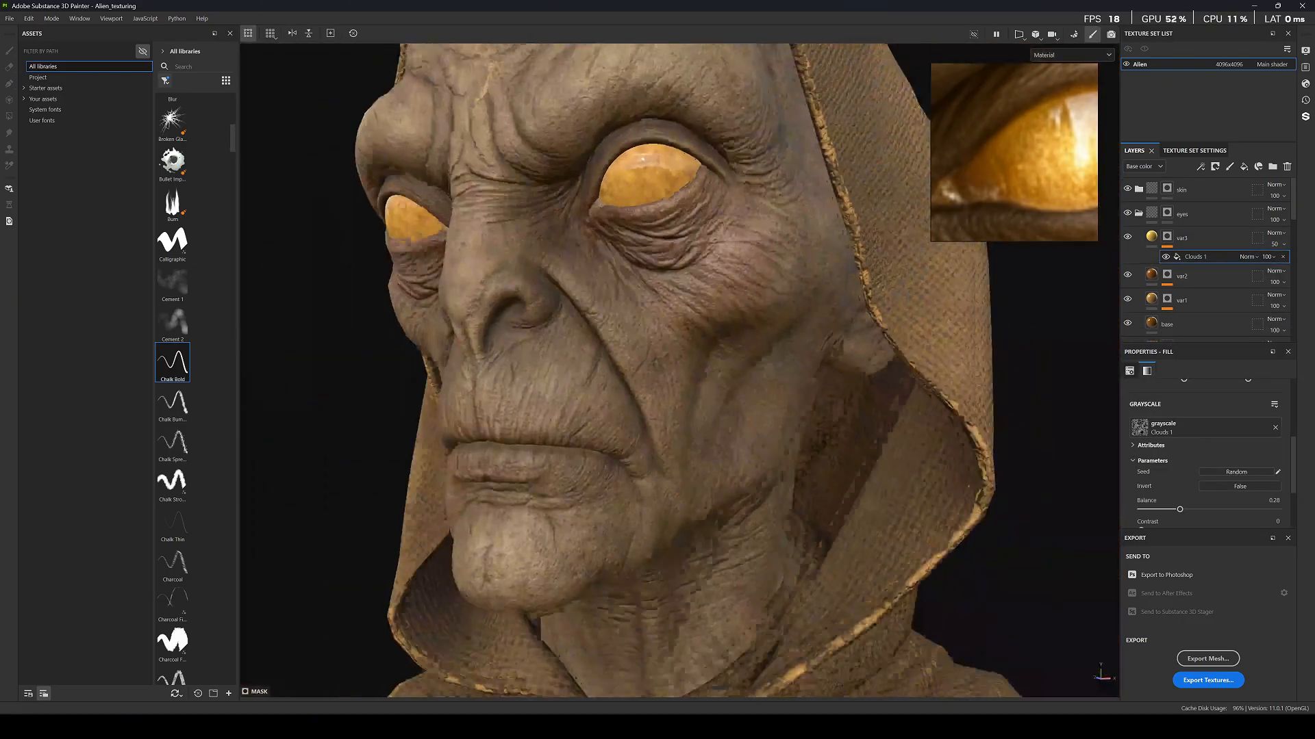
alt+drag(632, 192, 707, 167)
scroll(577, 204, down, 9)
scroll(649, 265, up, 7)
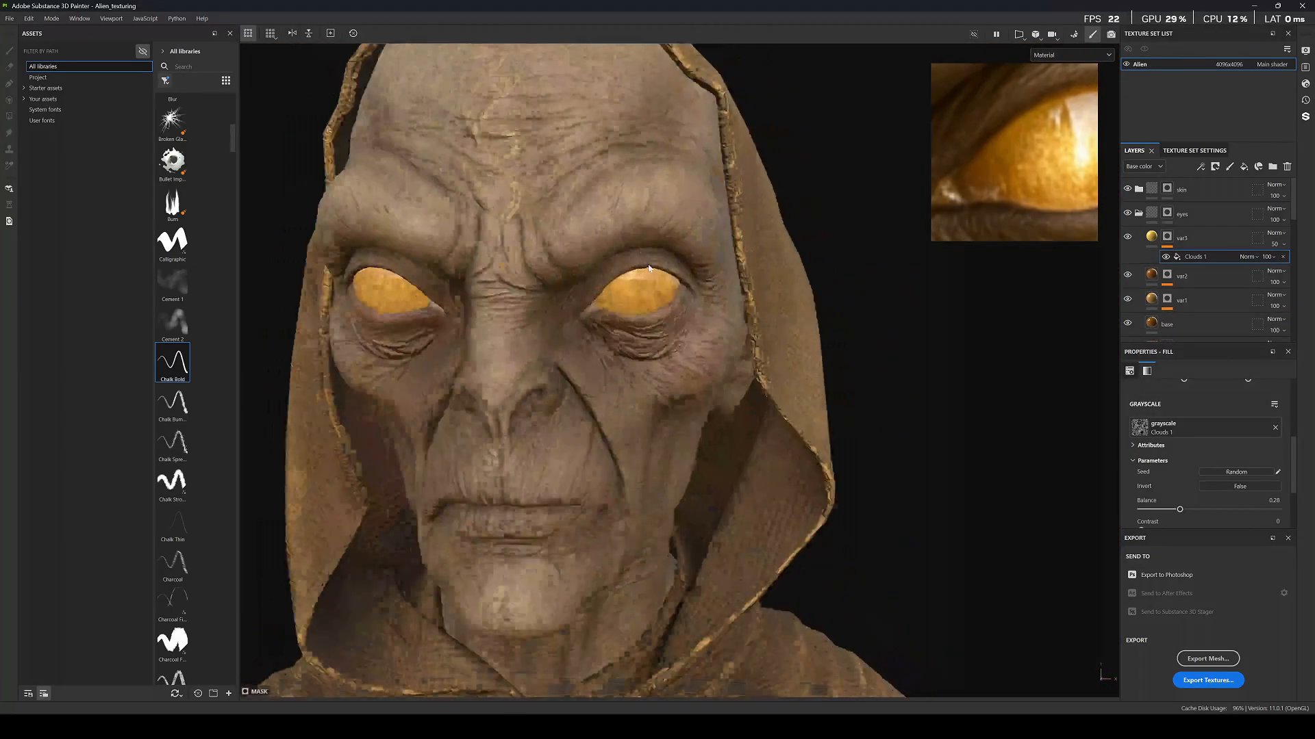
scroll(649, 268, up, 5)
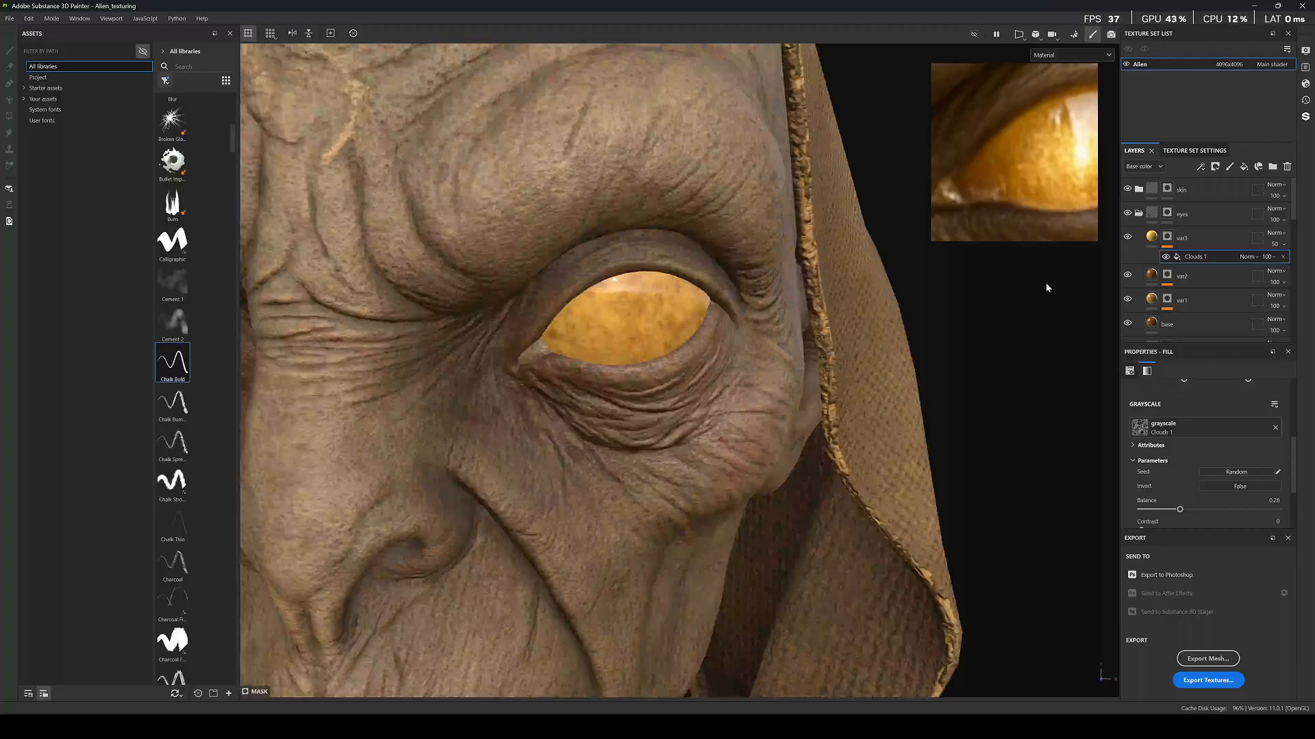
click(1216, 244)
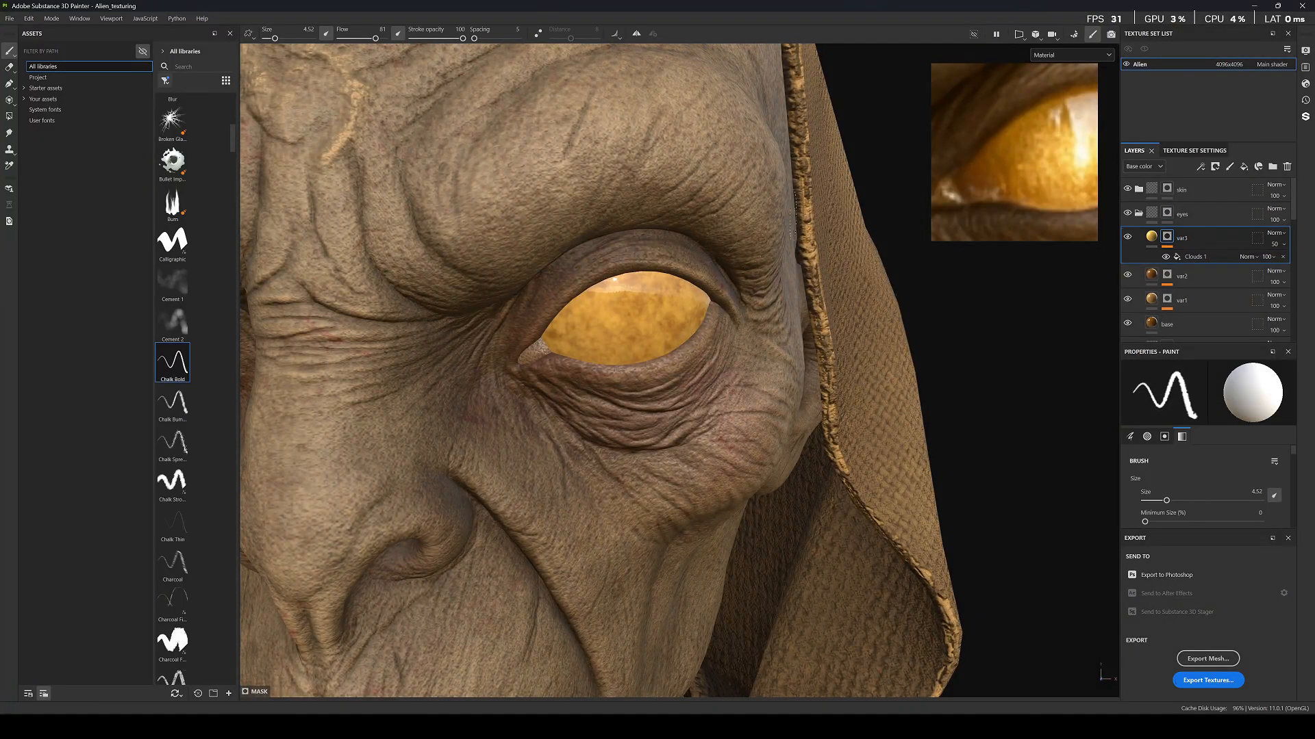
scroll(644, 266, down, 12)
mouse_move(609, 280)
alt+mouse_down()
mouse_move(693, 294)
mouse_move(587, 281)
alt+mouse_up()
scroll(588, 281, up, 1)
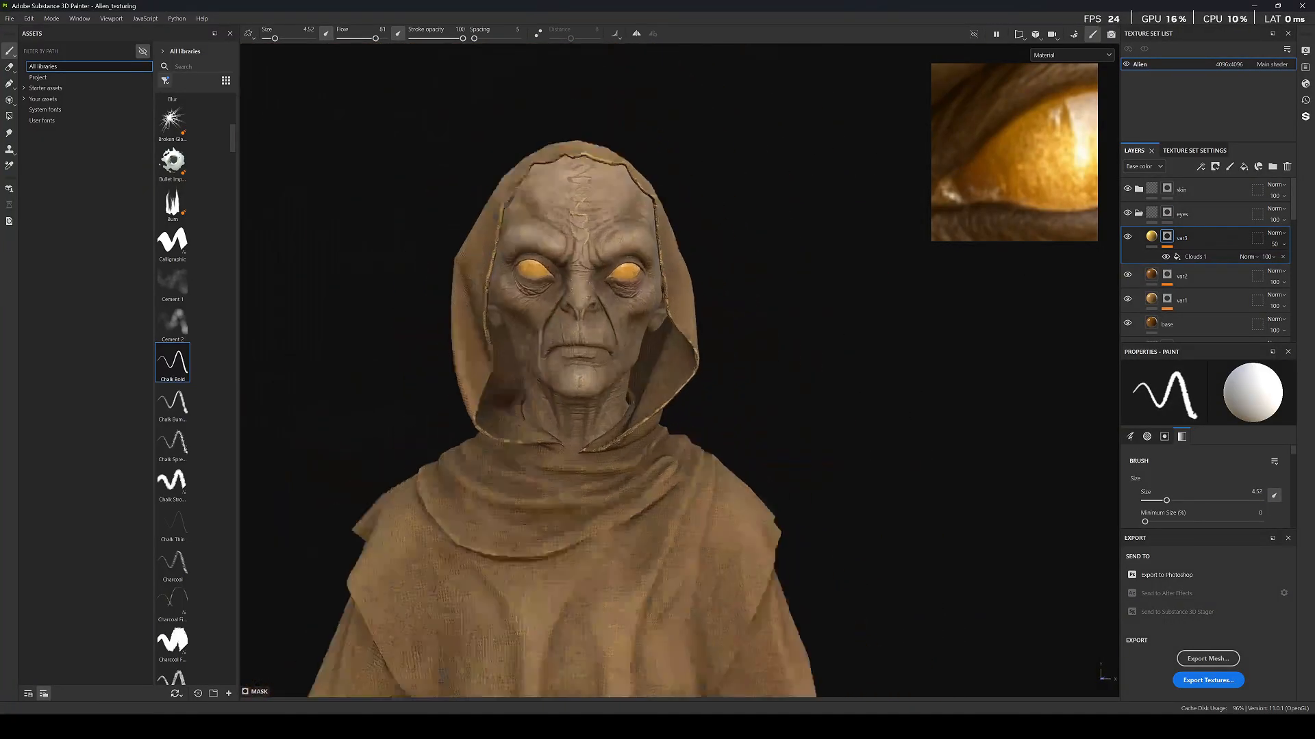
scroll(770, 230, up, 8)
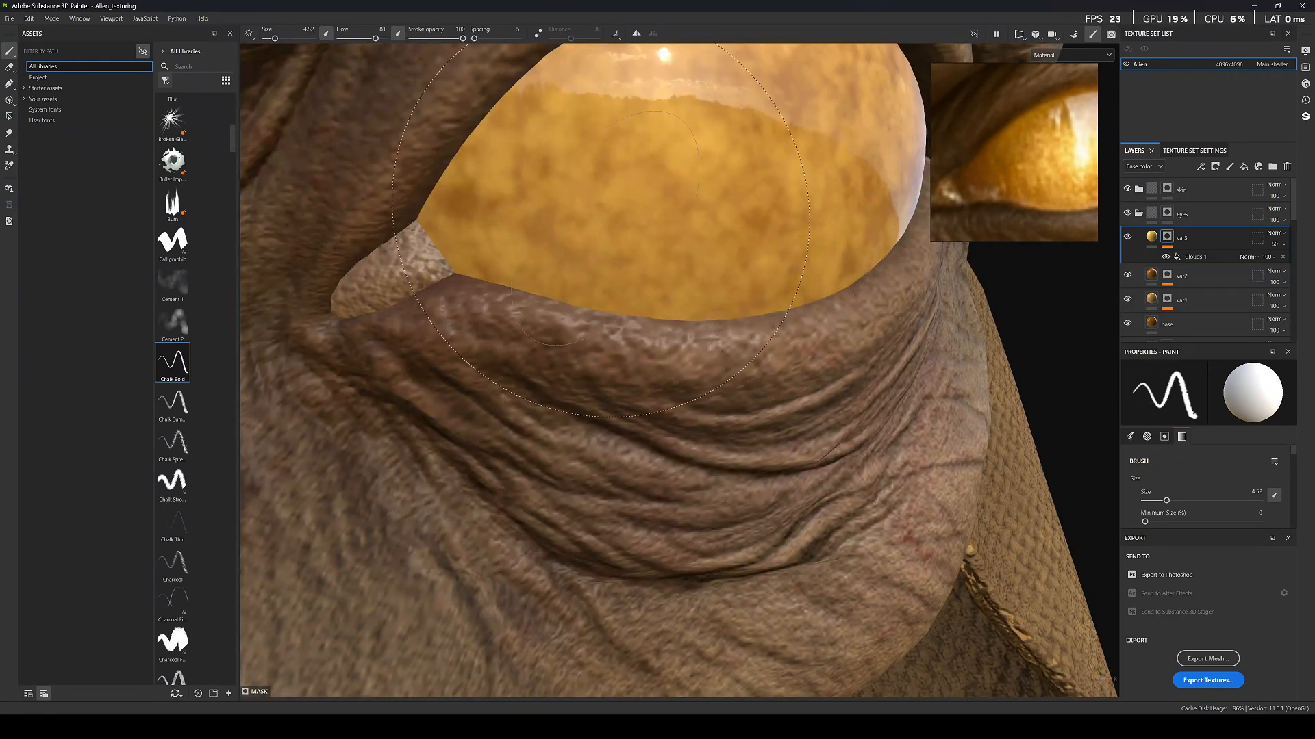
Add a new fill layer above var3 in the eyes folder with a black mask and a Paint effect on it.
scroll(713, 218, down, 5)
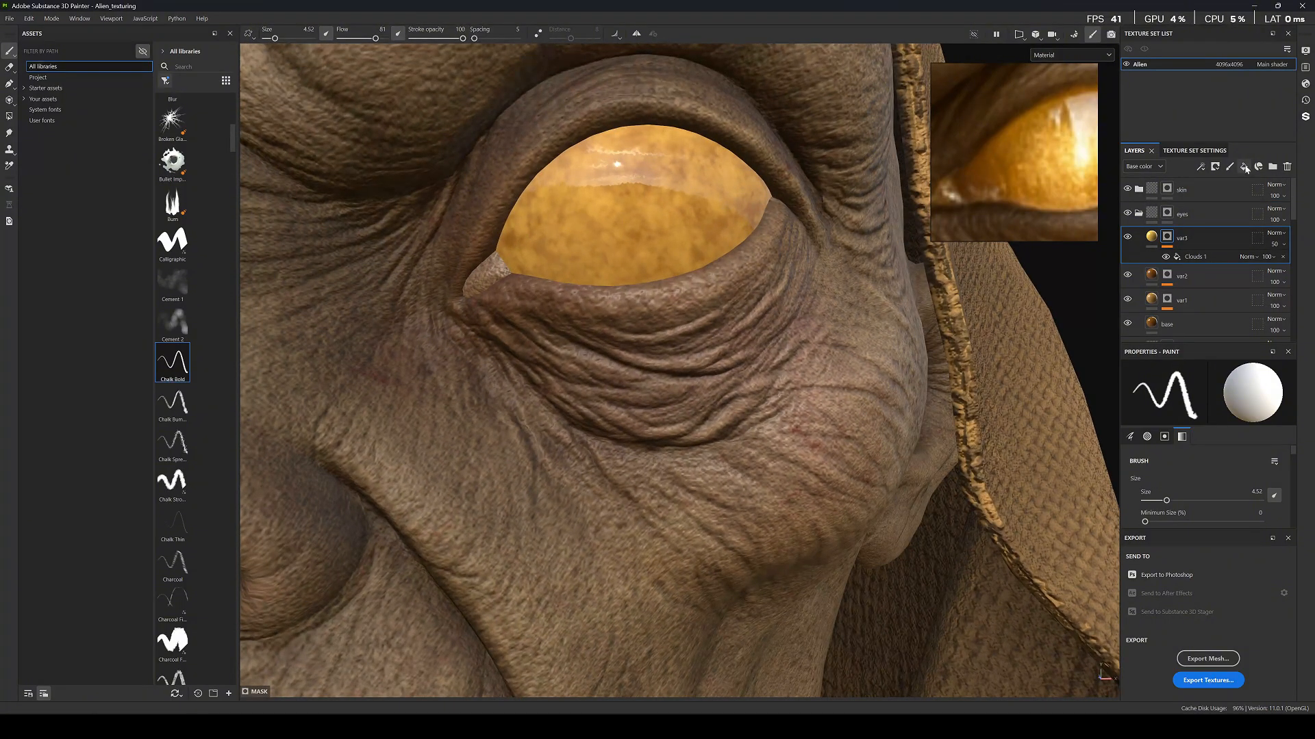
click(1244, 167)
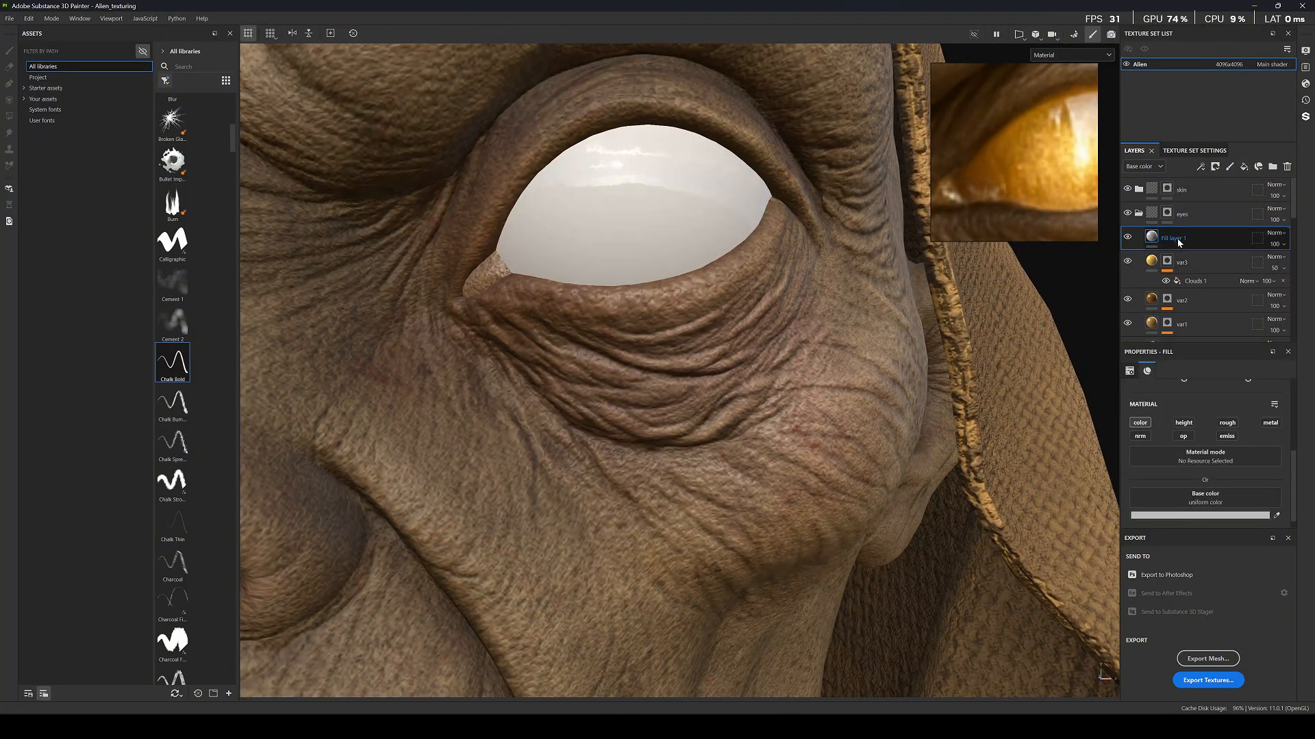
right_click(1168, 237)
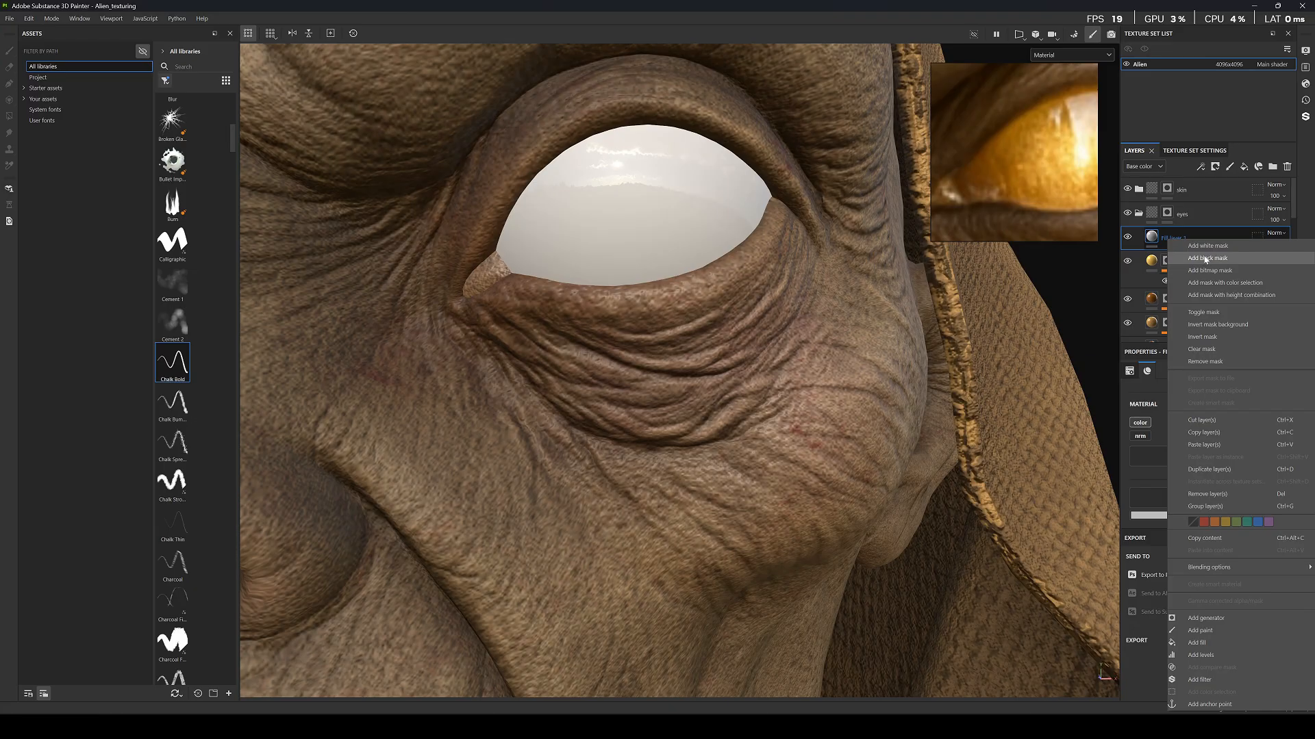
click(1206, 259)
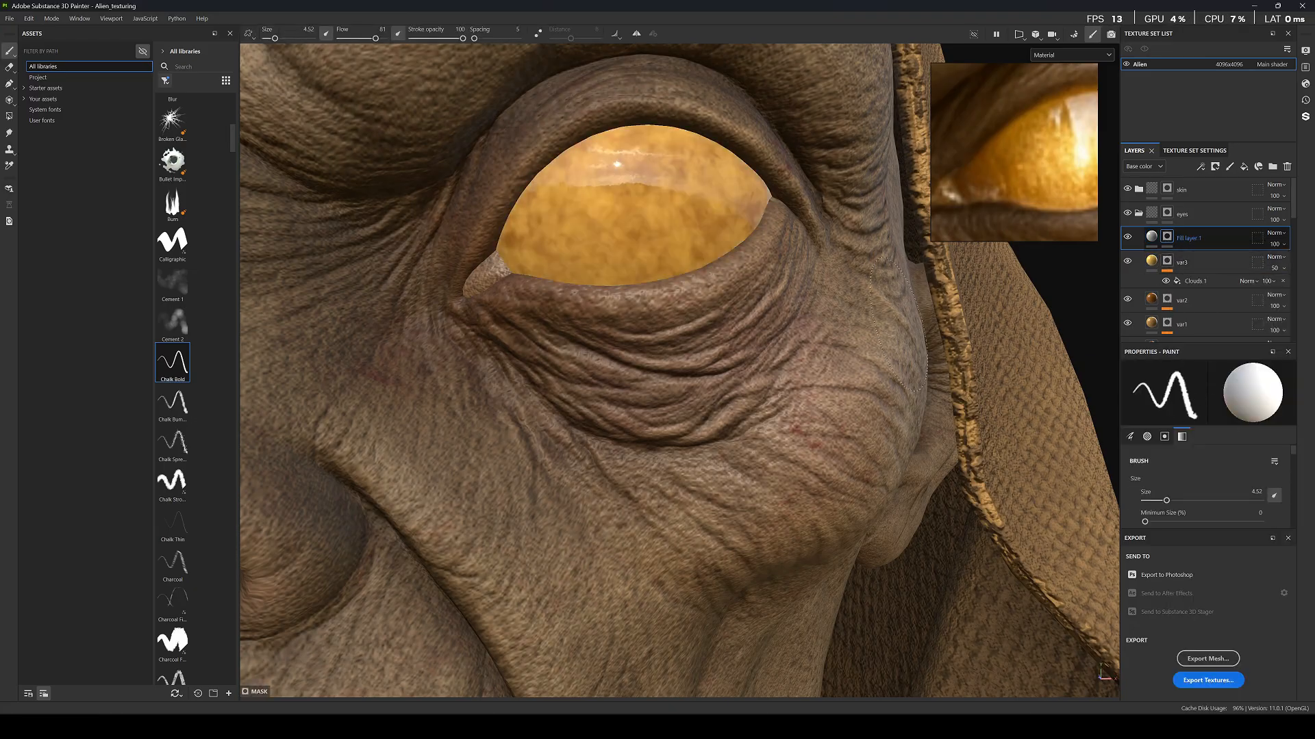
right_click(1167, 238)
click(1205, 595)
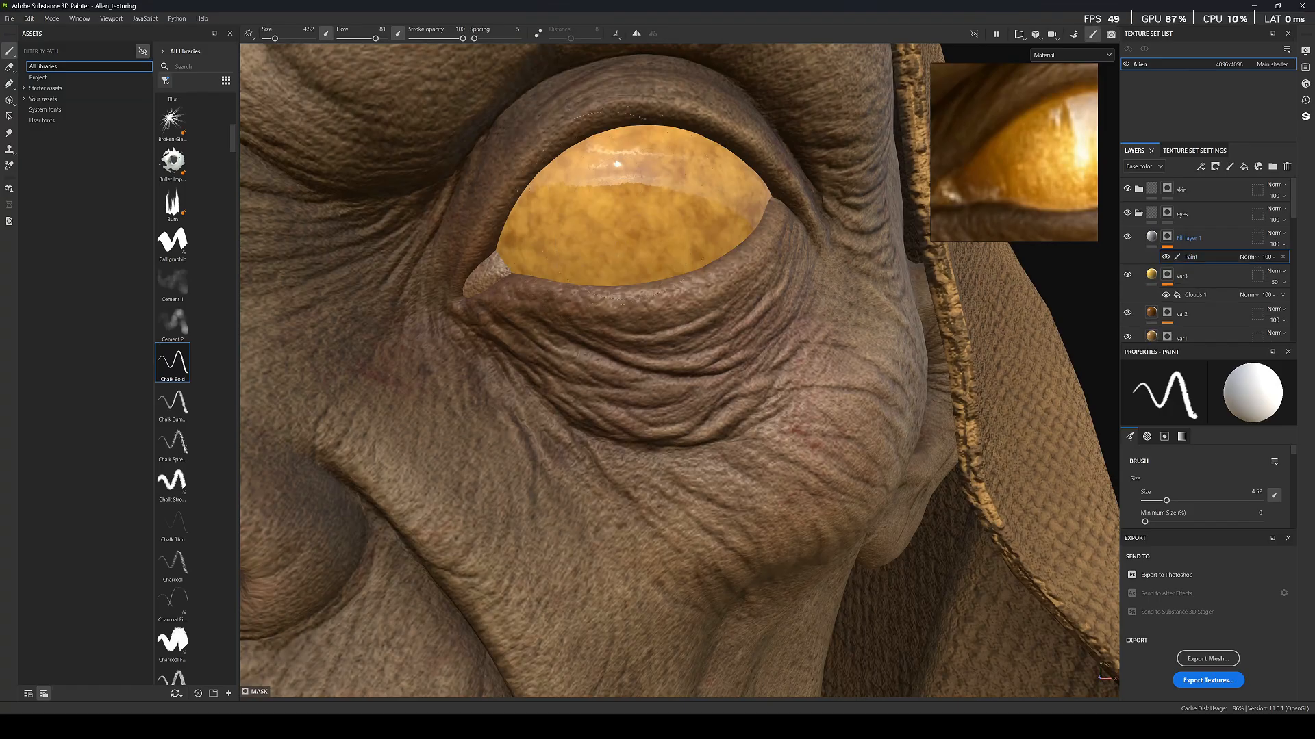
mouse_move(643, 204)
mouse_down()
mouse_move(611, 203)
mouse_move(671, 209)
mouse_up()
scroll(682, 231, down, 6)
key(ctrl+z)
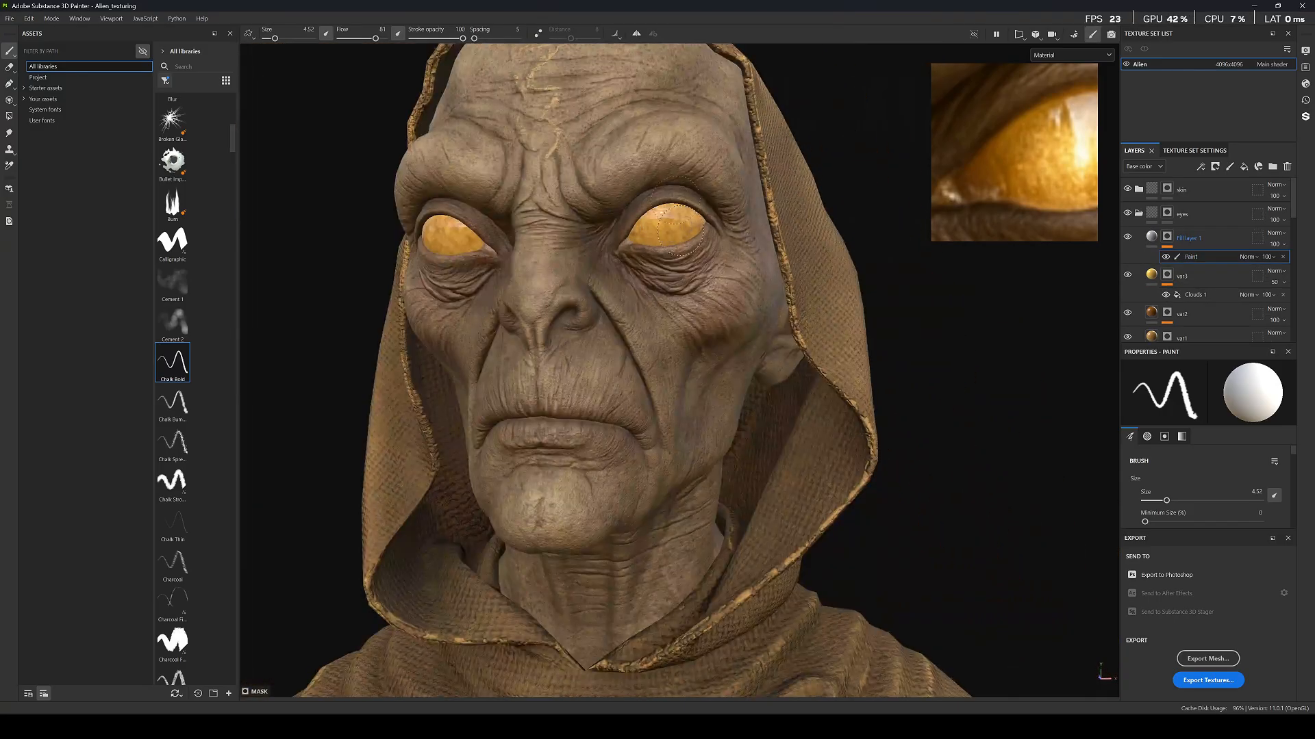
Turn on symmetry and paint a highlight patch over the middle of both eyes in the new layer's mask.
key(l)
scroll(678, 226, up, 4)
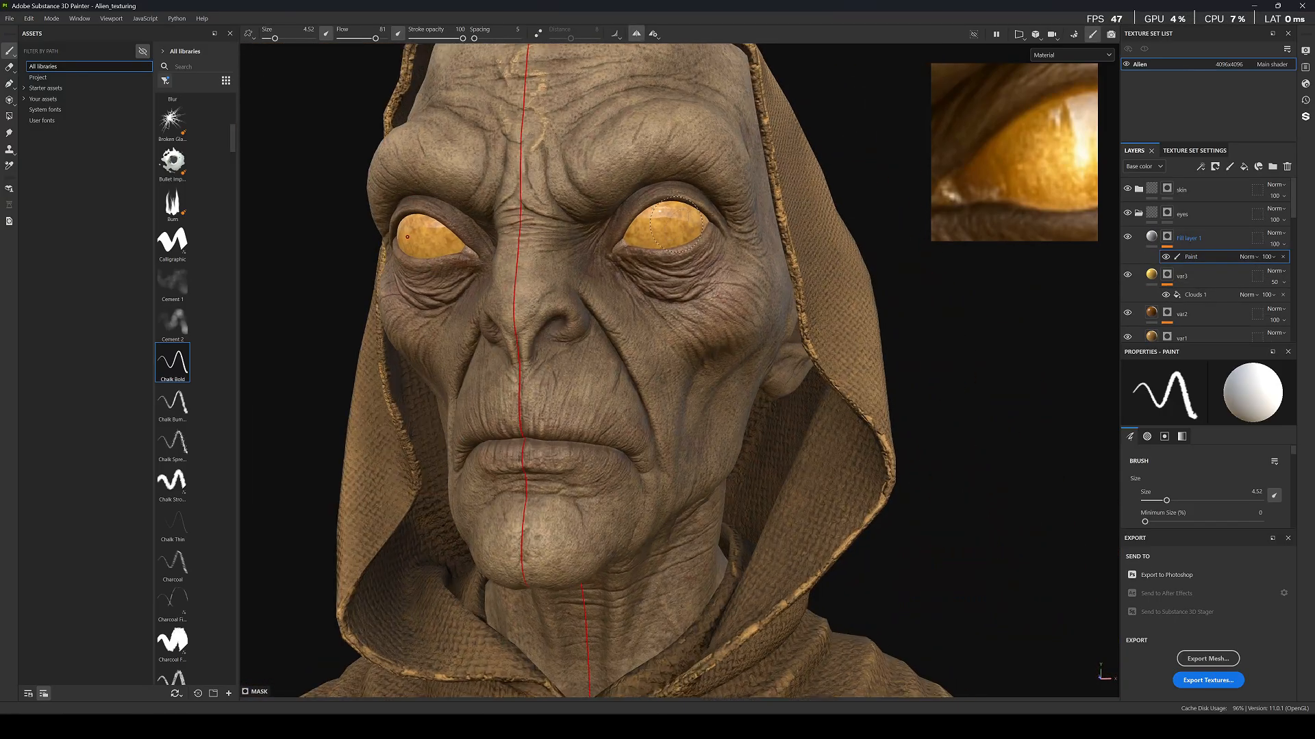
click(658, 216)
scroll(658, 215, up, 1)
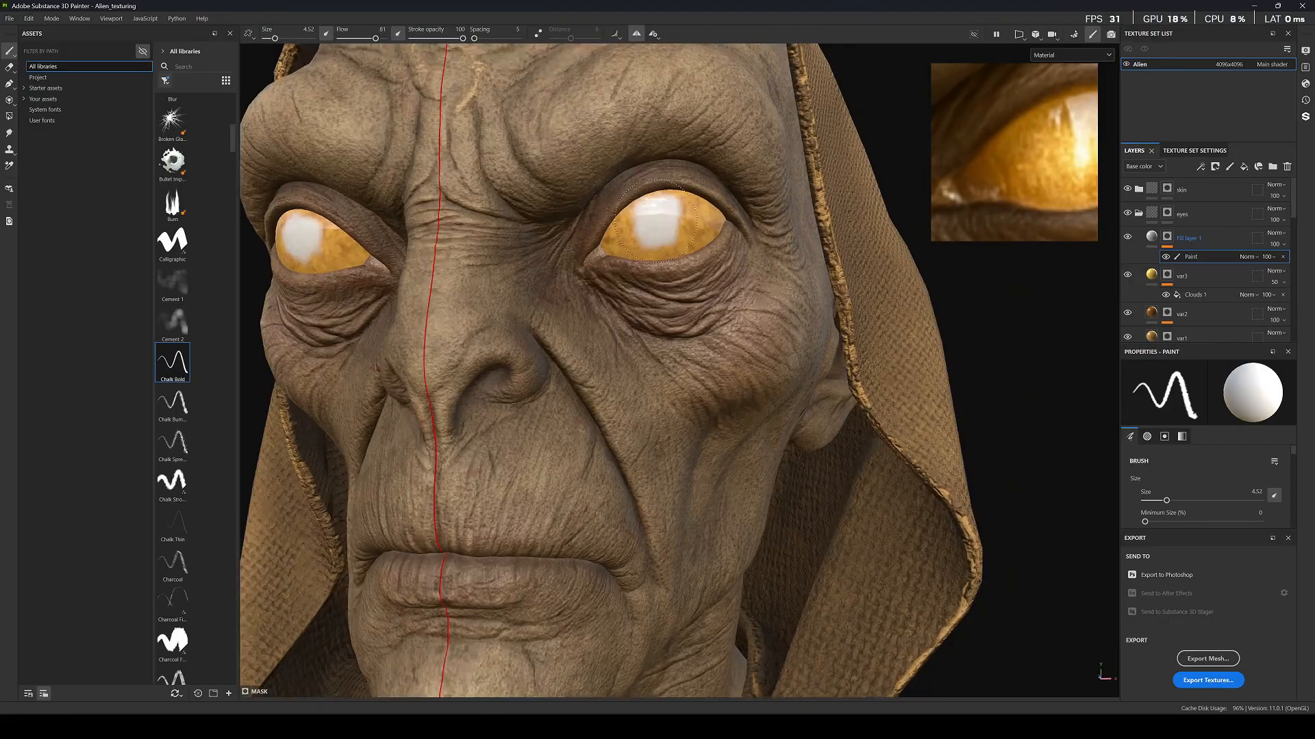
drag(670, 217, 656, 228)
scroll(653, 251, down, 6)
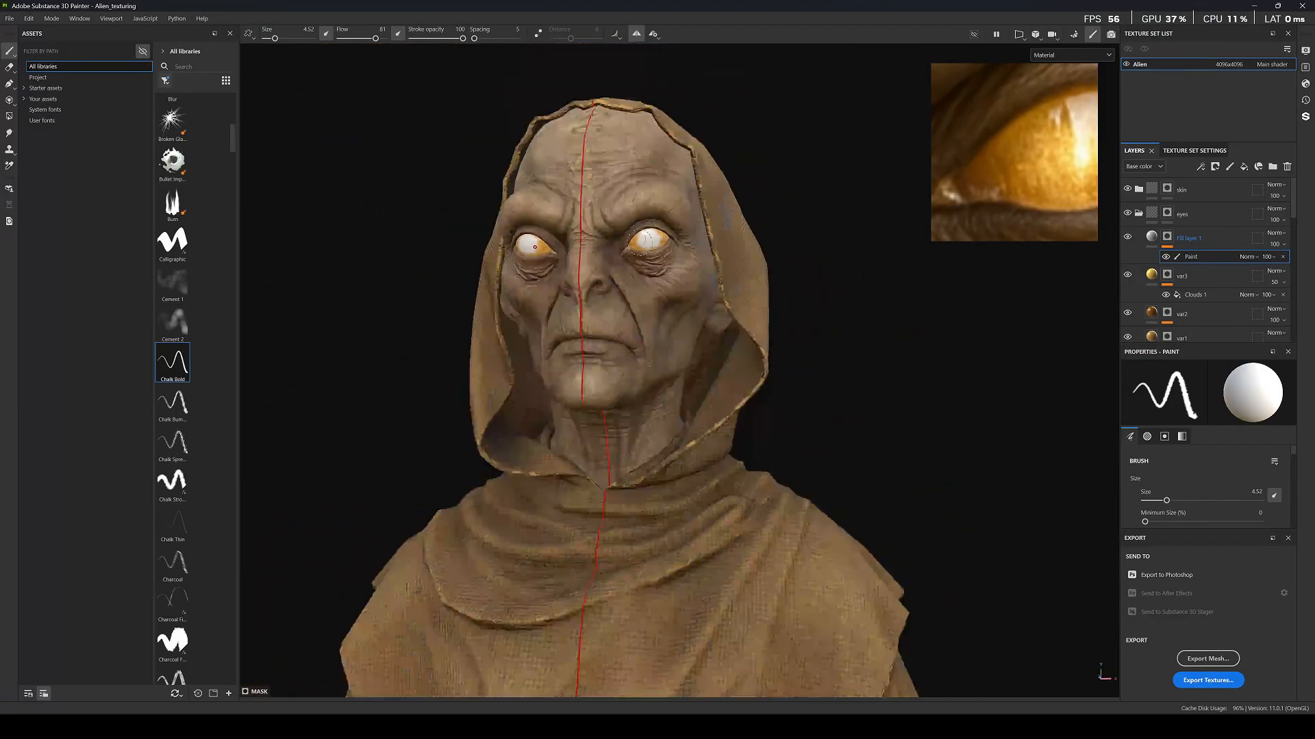
alt+drag(554, 266, 605, 276)
scroll(606, 276, up, 3)
Change the highlight fill layer's base colour to pure white.
click(1151, 237)
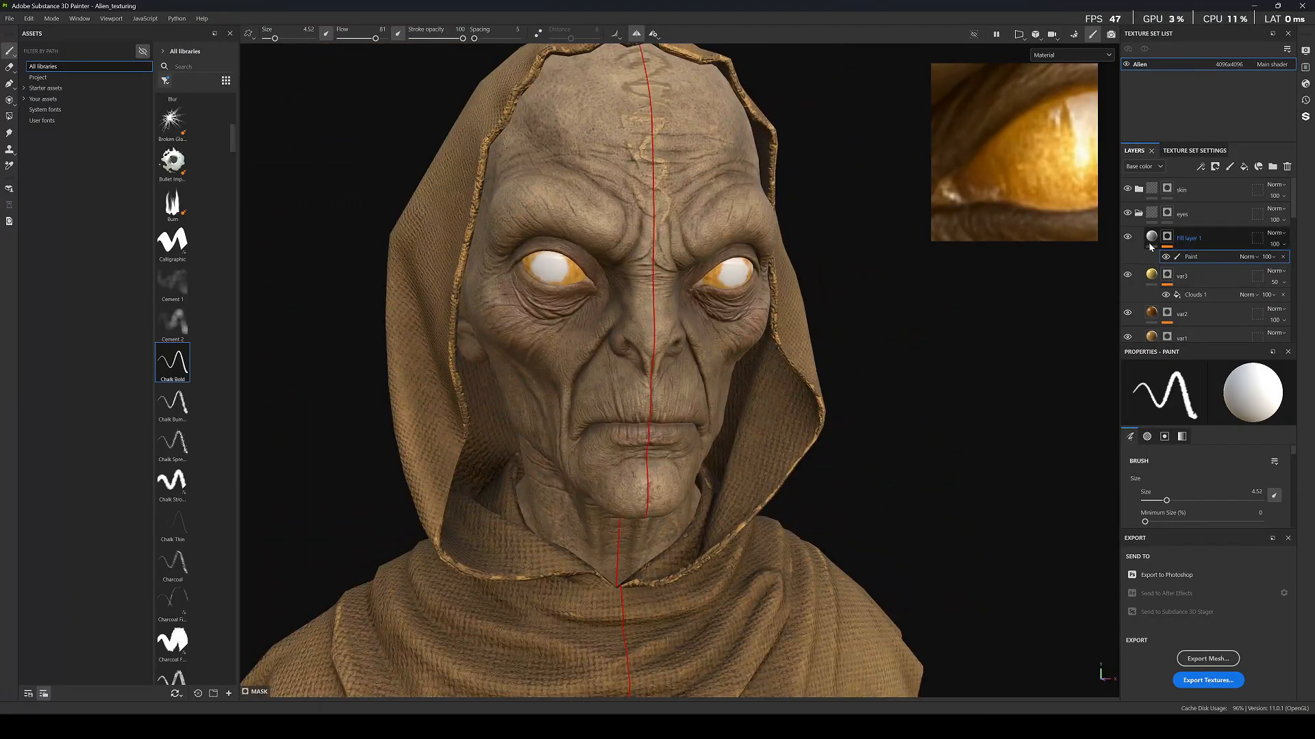
click(1183, 513)
drag(1088, 554, 1027, 522)
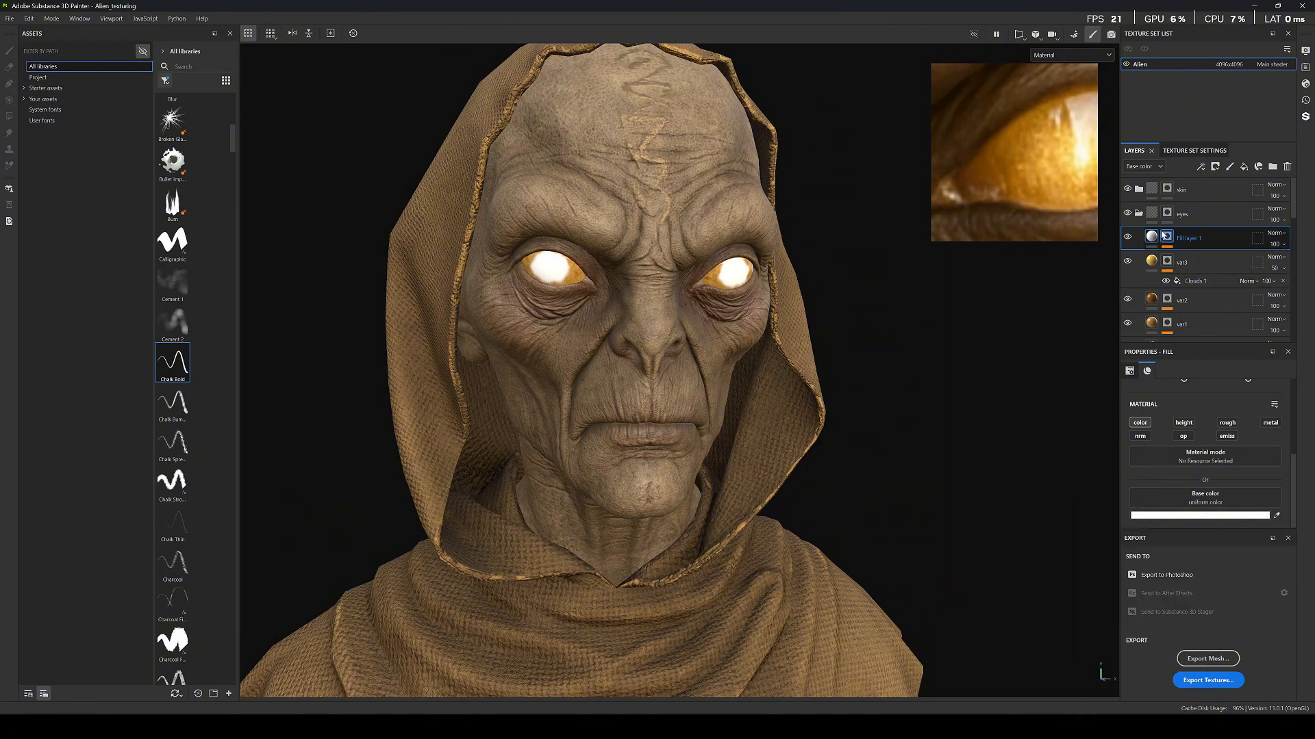
Add a Blur filter with intensity 3.53 above the Paint effect in the highlight layer's mask.
click(1167, 237)
right_click(1167, 238)
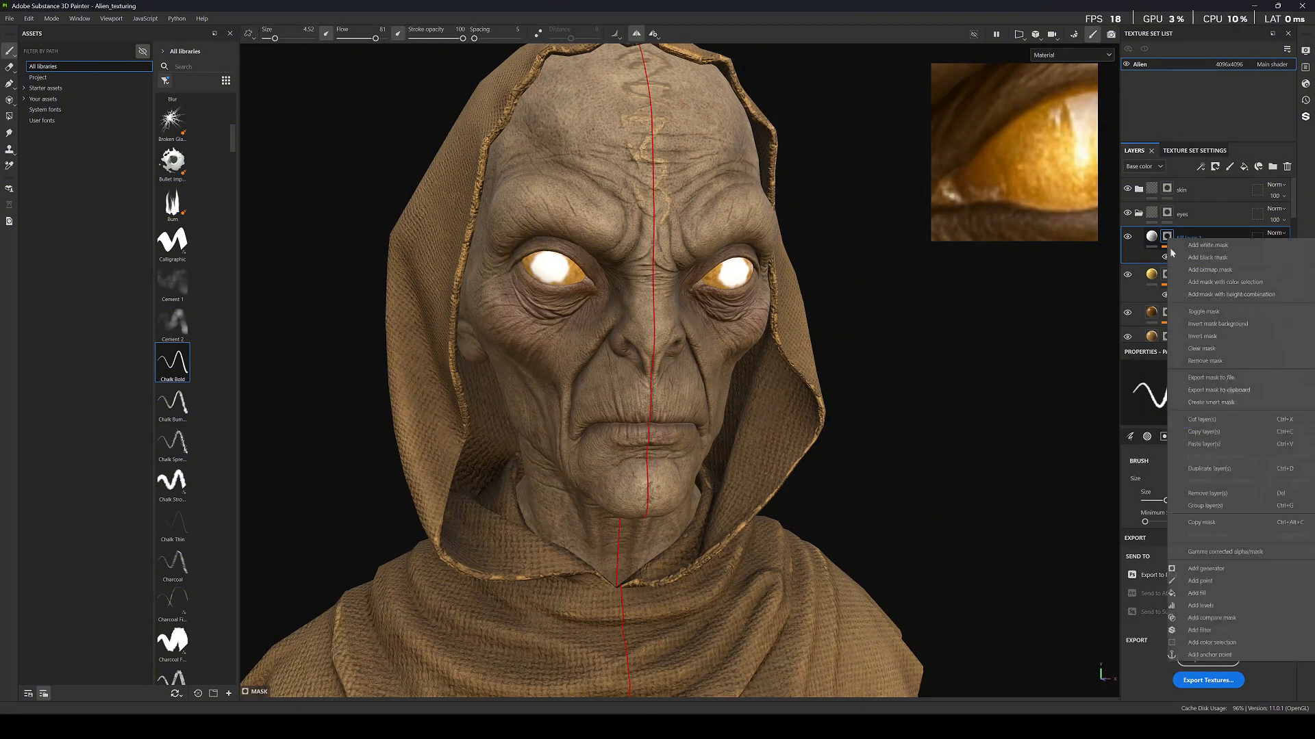
click(1211, 632)
click(1208, 397)
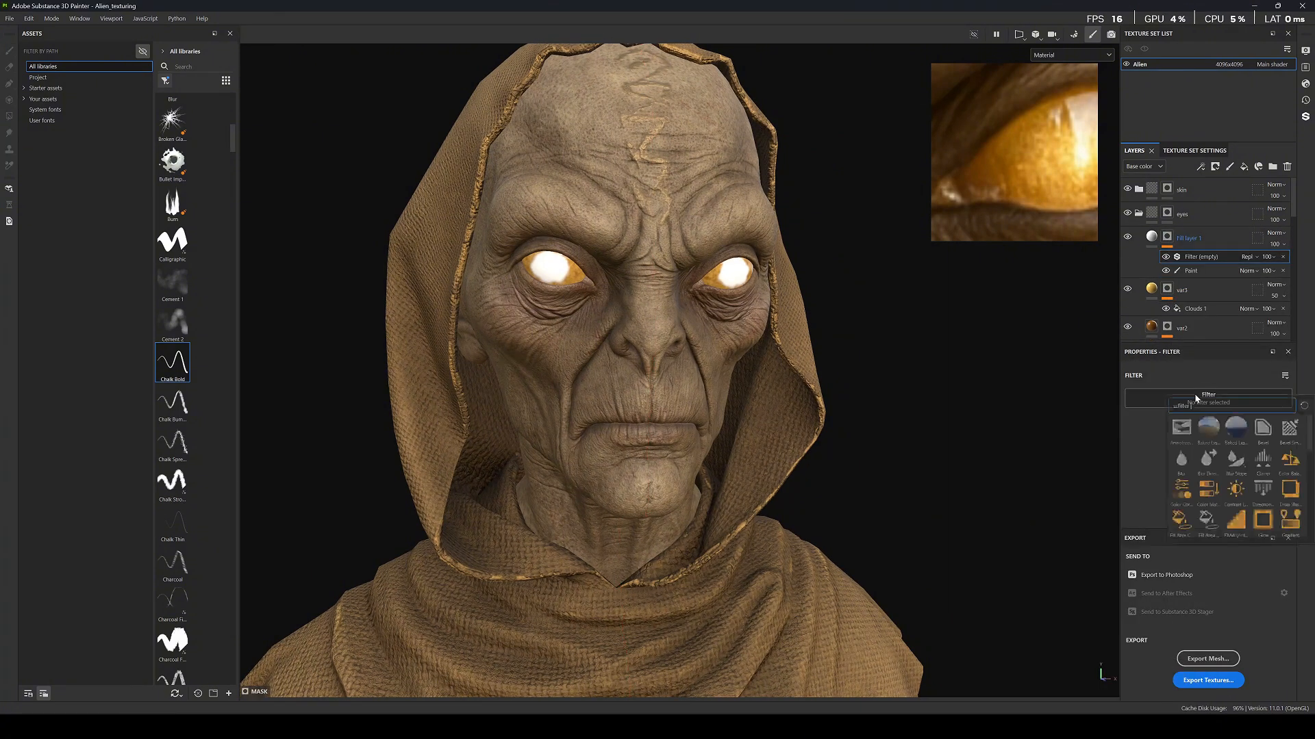
click(1182, 460)
drag(1140, 451, 1170, 453)
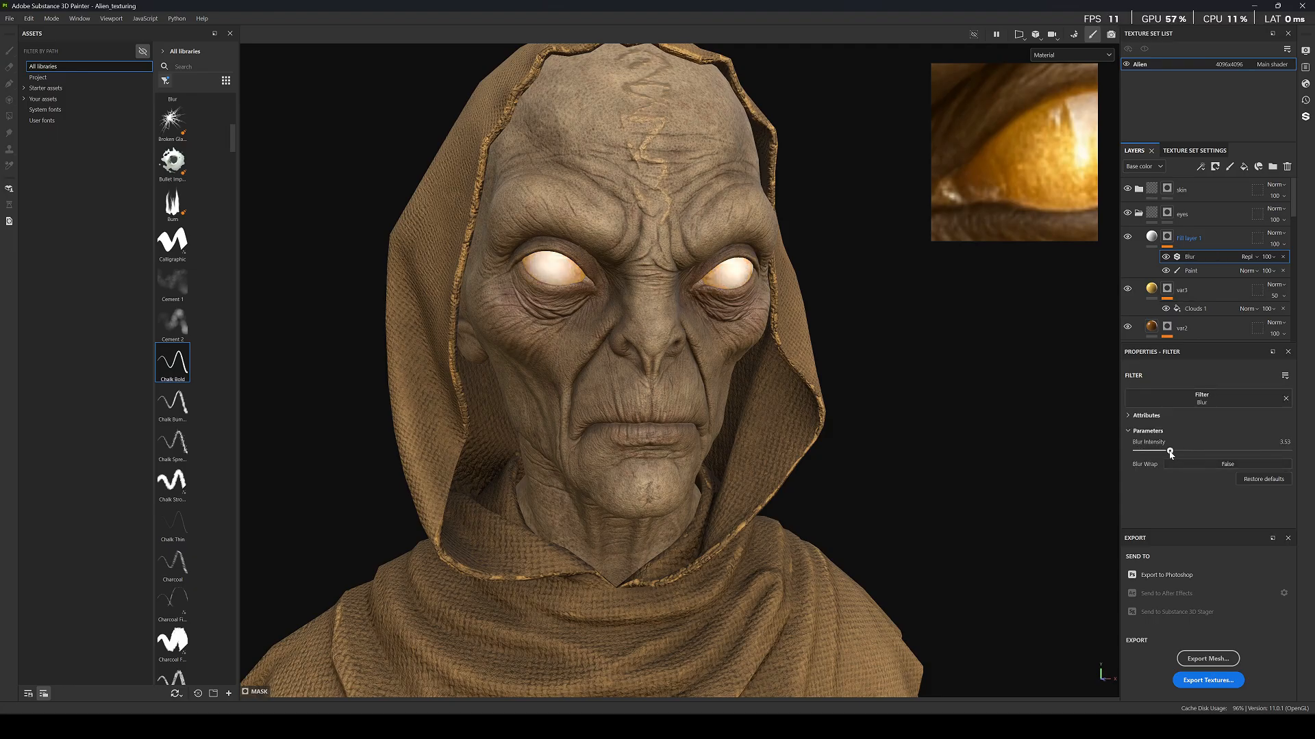
Set the highlight layer's blending to Soft light and give it a pale yellow base colour sampled from the reference eye's highlight, slightly more saturated.
click(1270, 234)
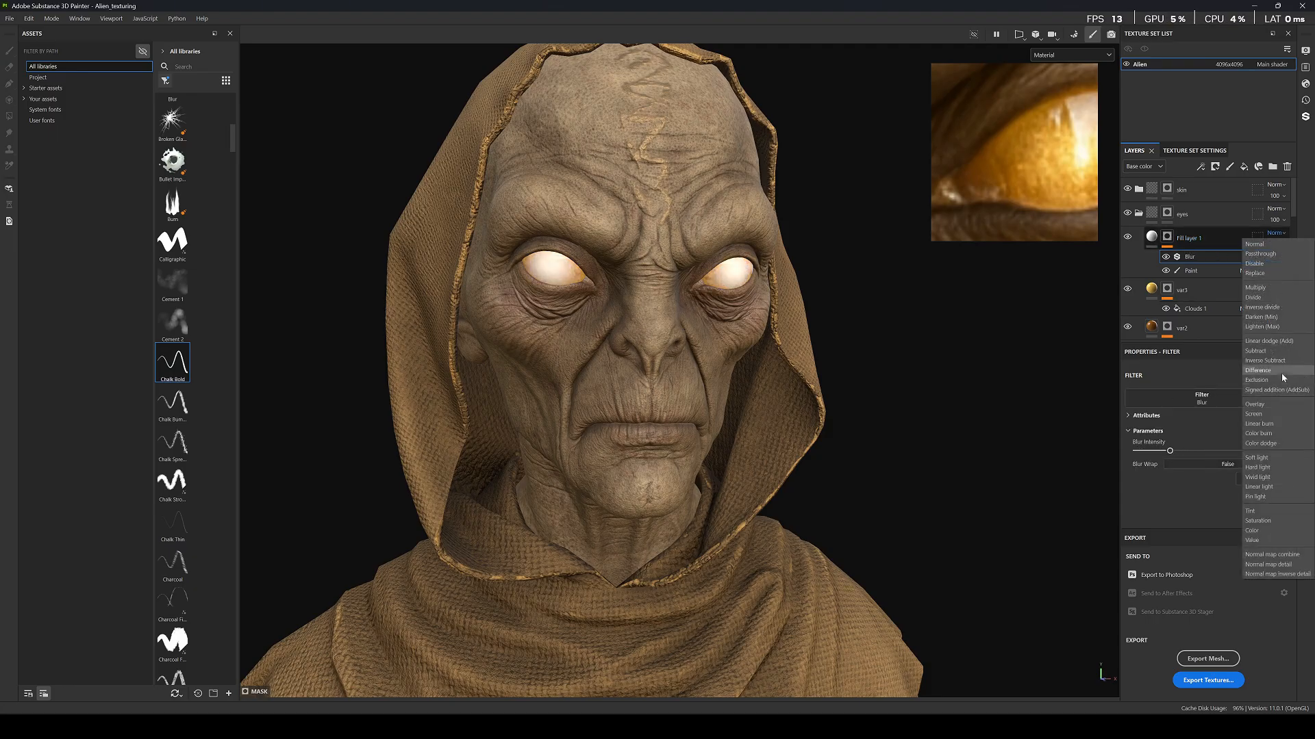
click(1257, 457)
scroll(716, 269, up, 5)
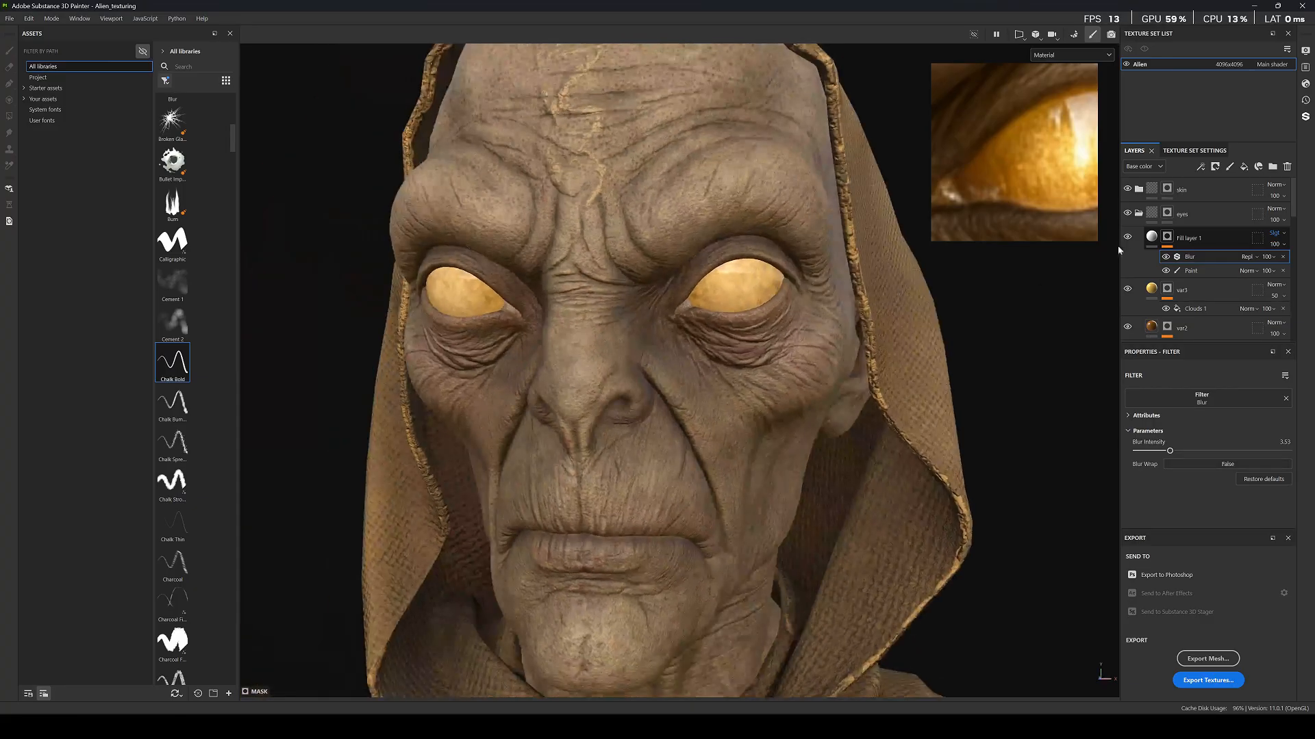
click(1151, 238)
click(1240, 515)
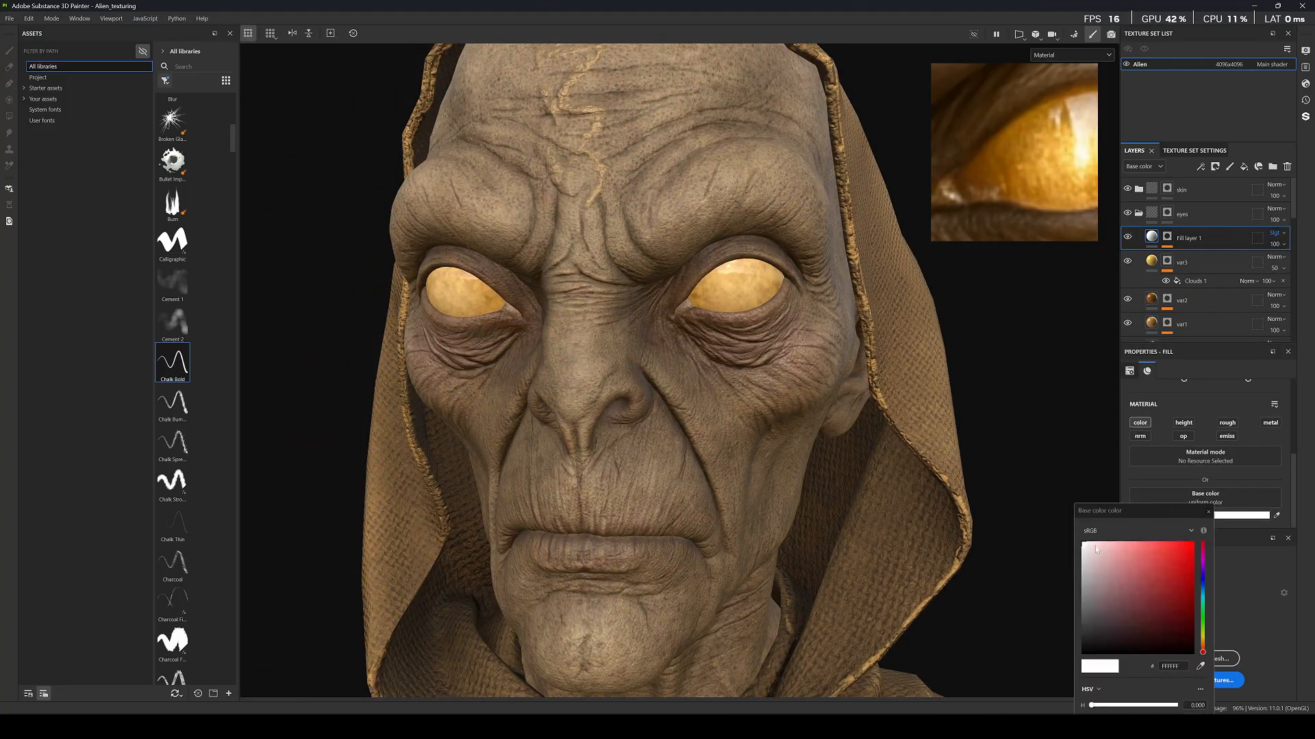
click(1200, 666)
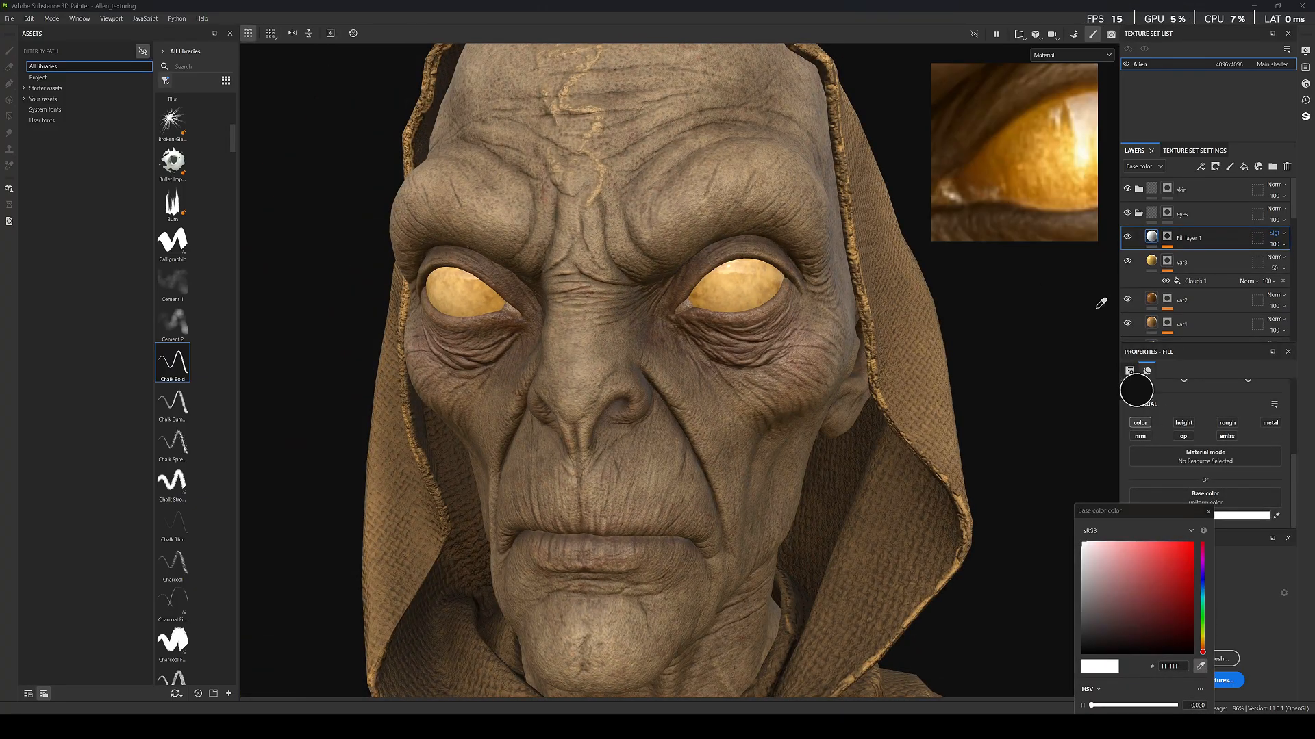
click(1099, 154)
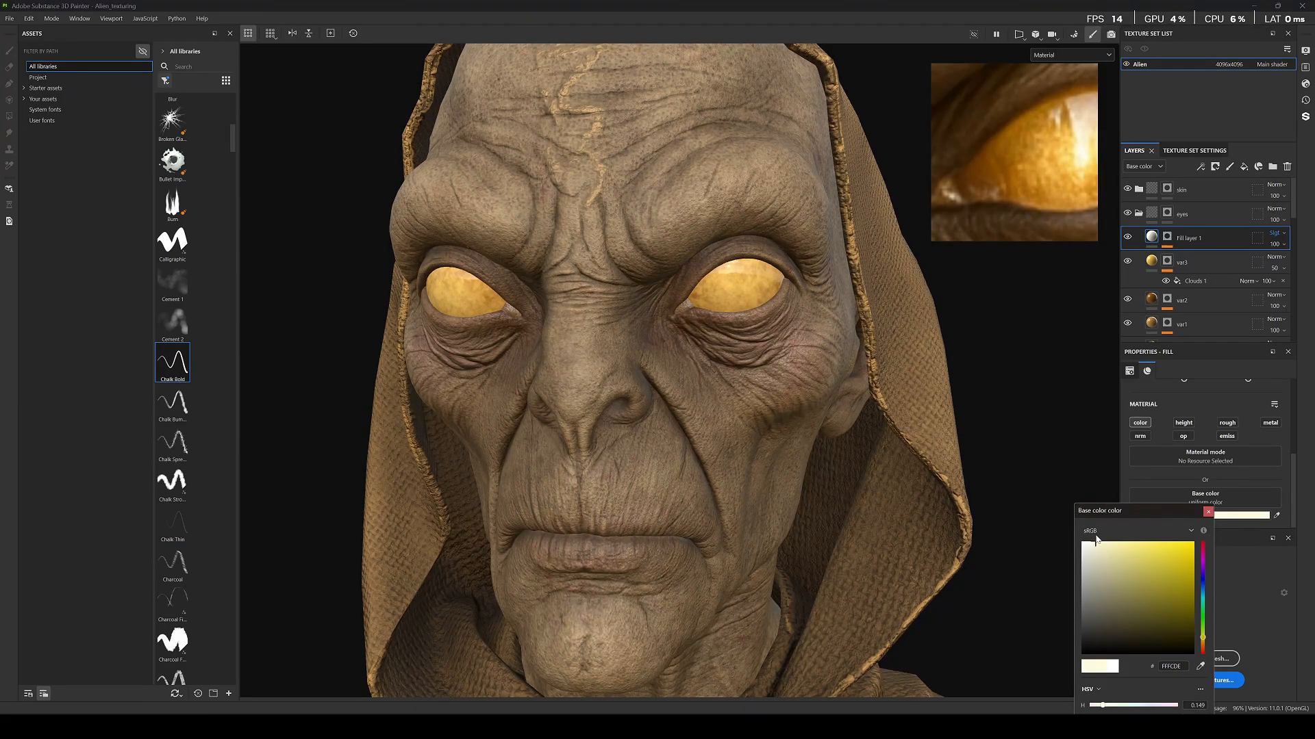
drag(1096, 546, 1107, 538)
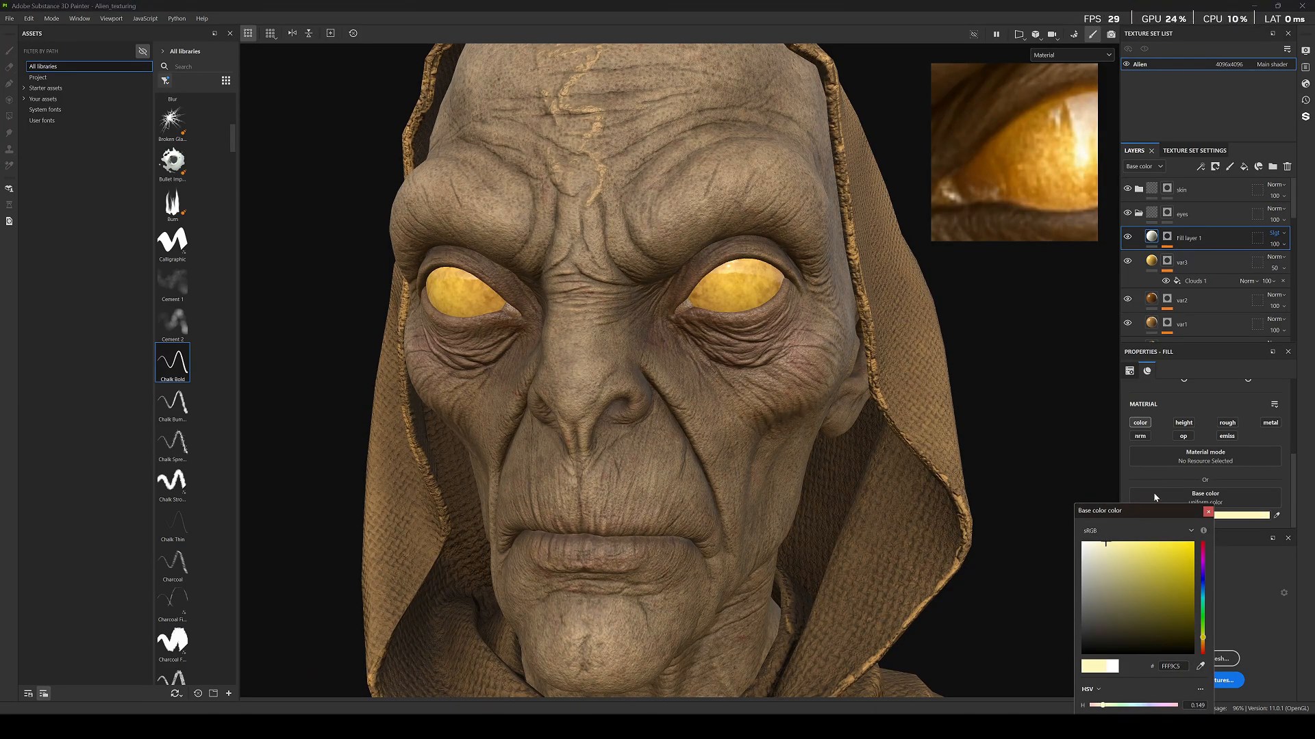
click(1208, 512)
Compare the eyes with the highlight layer hidden and shown, from a distance and close up.
click(1127, 237)
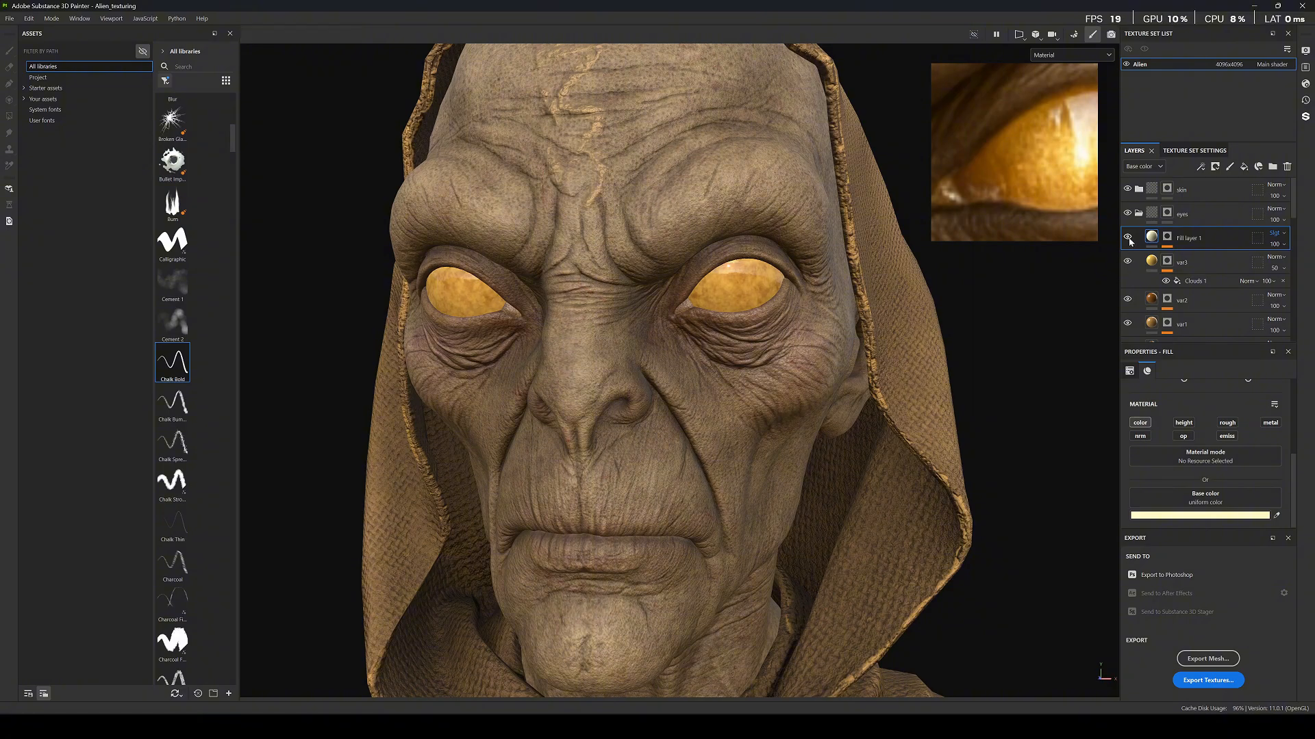
click(1127, 237)
scroll(607, 332, down, 5)
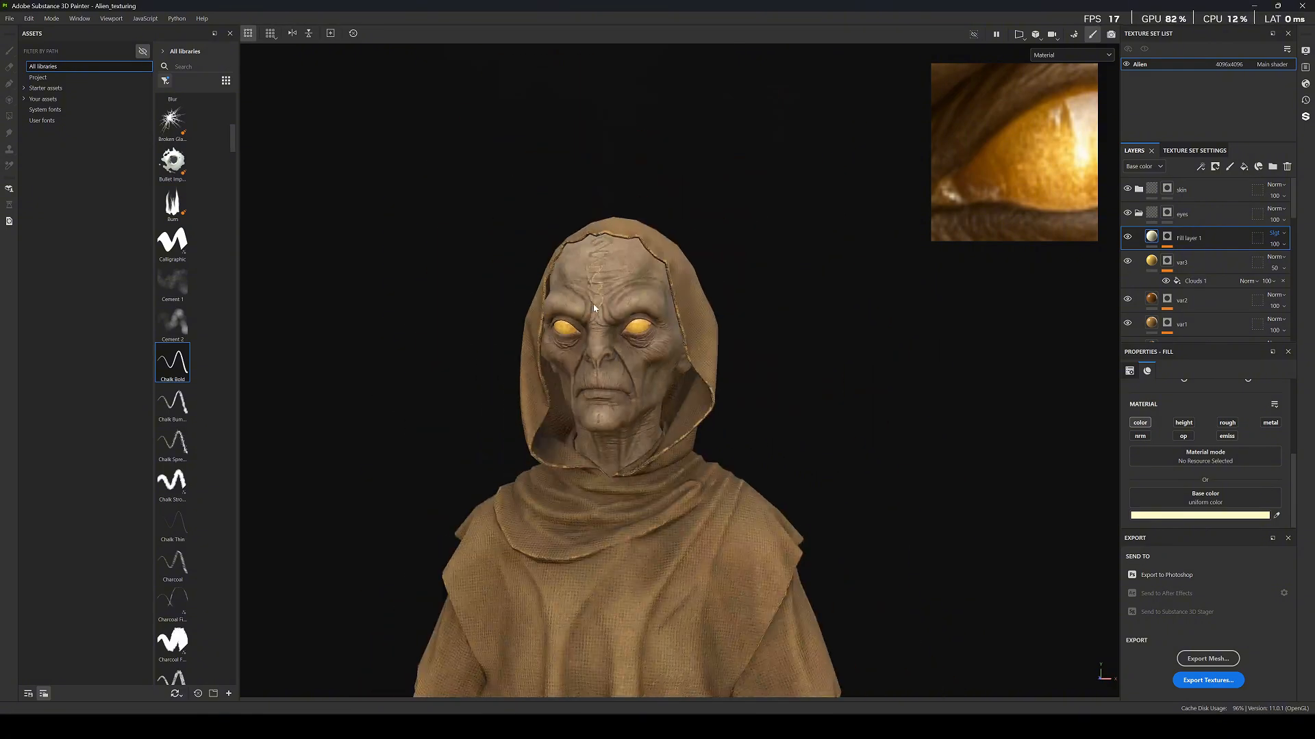
scroll(594, 309, up, 10)
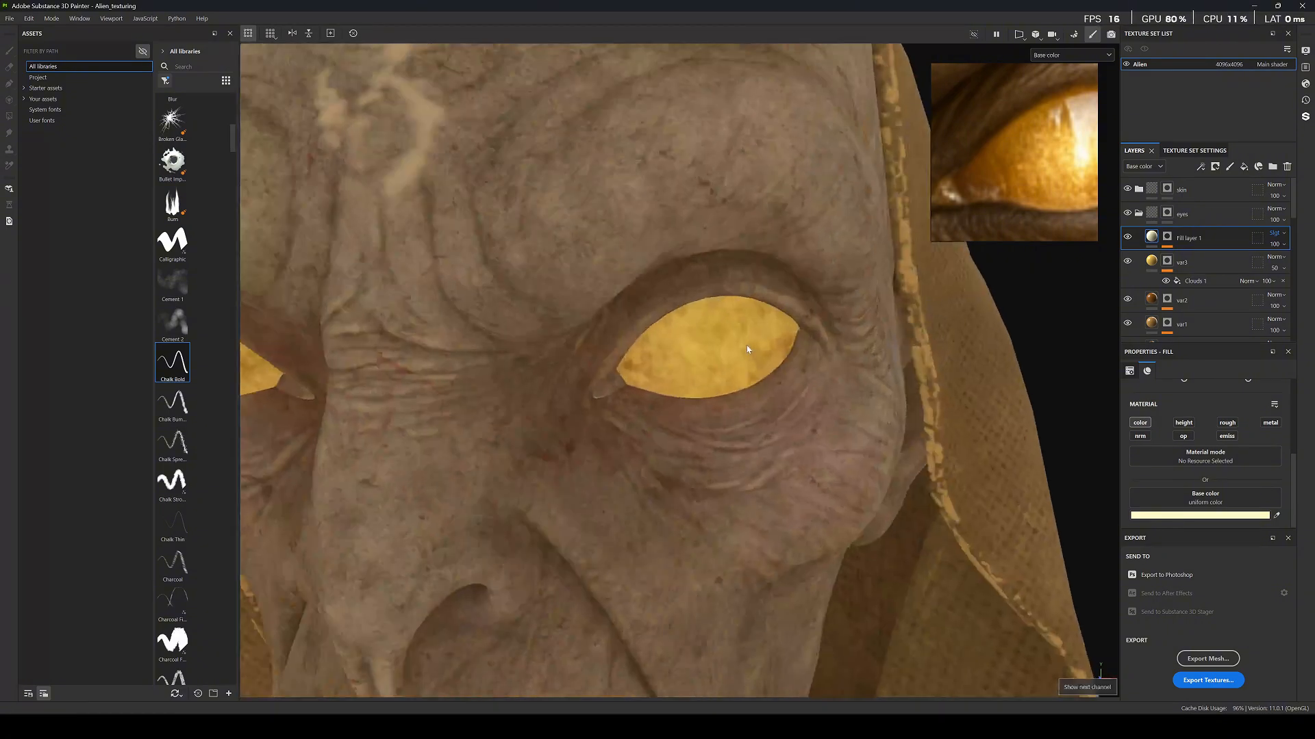
Inspect the eyes through the individual texture channels including Base color, and return to the Material view from a distance.
key(c)
key(c)
key(c)
key(c)
key(c)
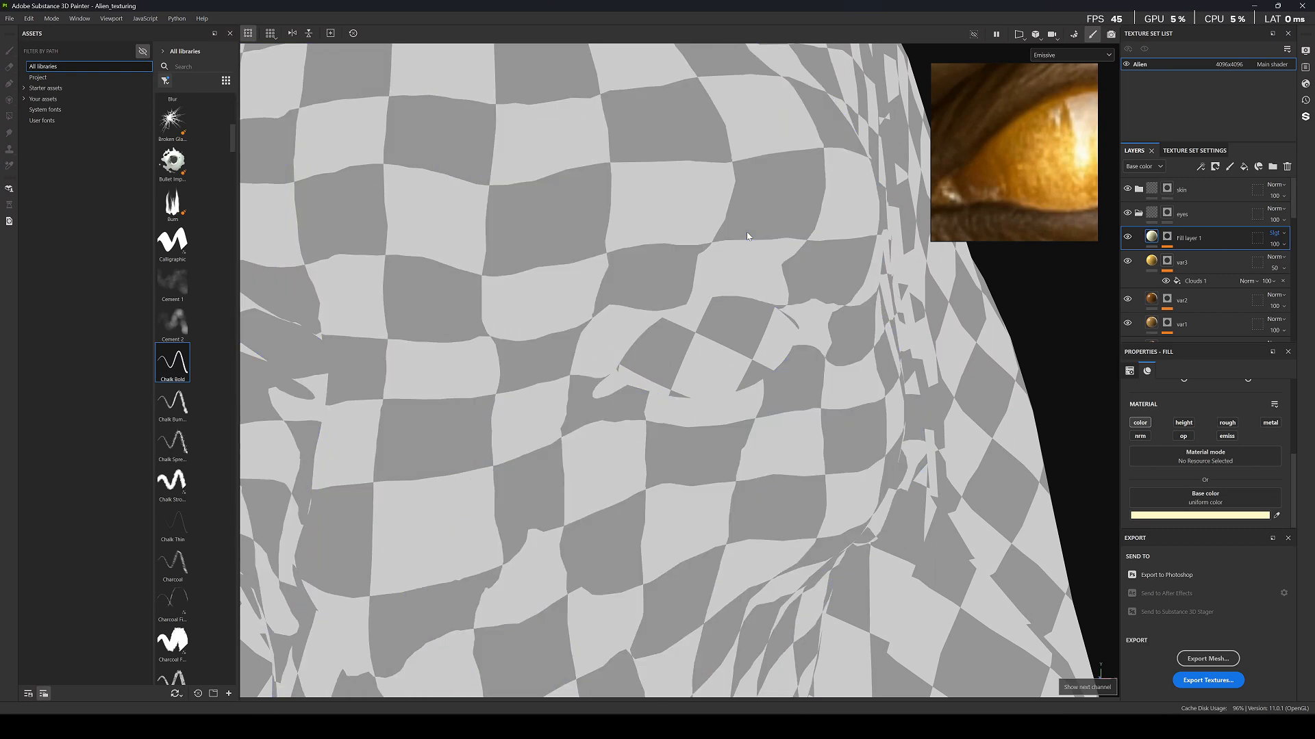
key(c)
key(c)
key(c)
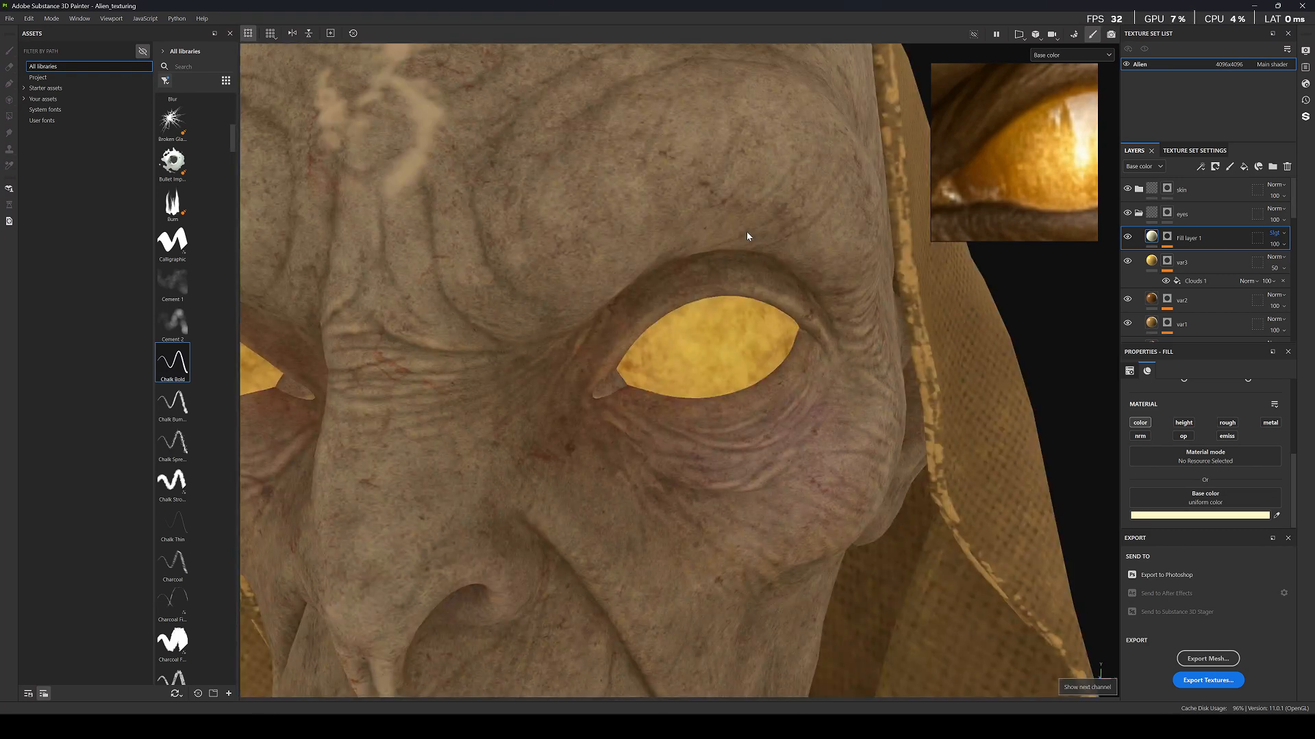
scroll(746, 236, down, 8)
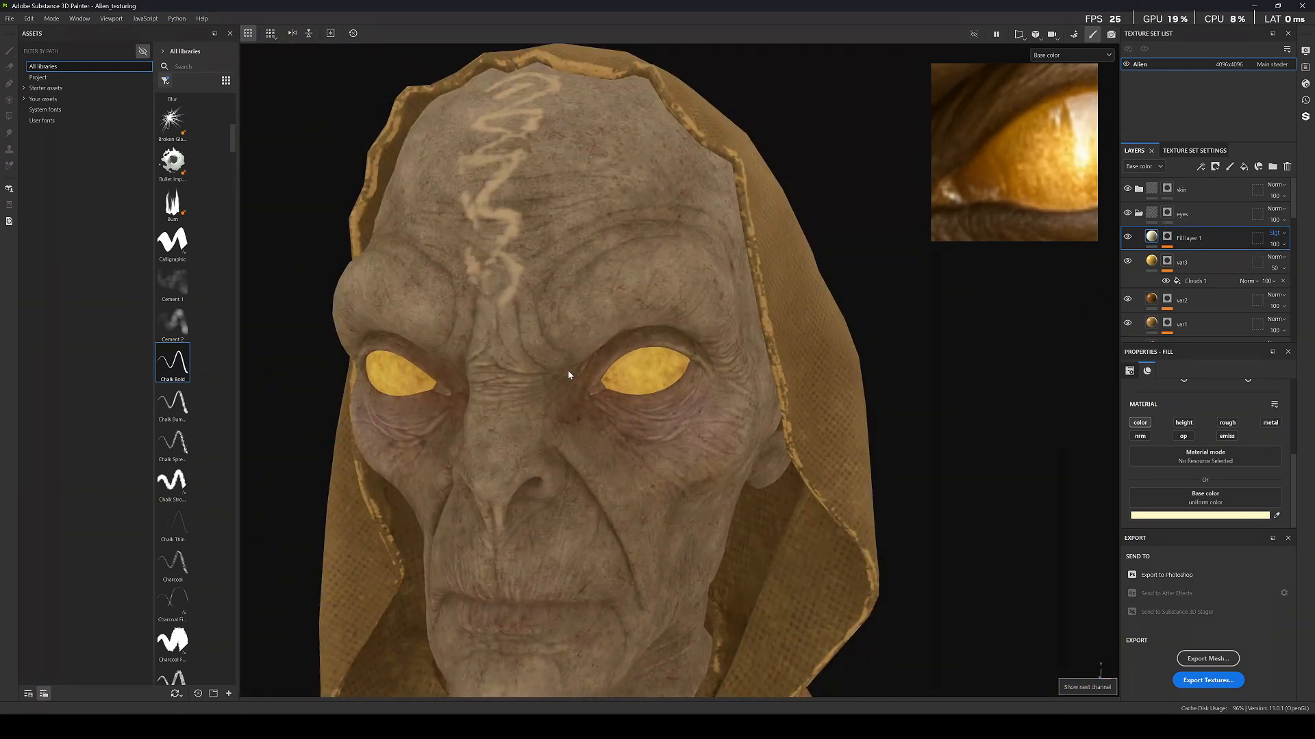
key(m)
scroll(569, 374, down, 10)
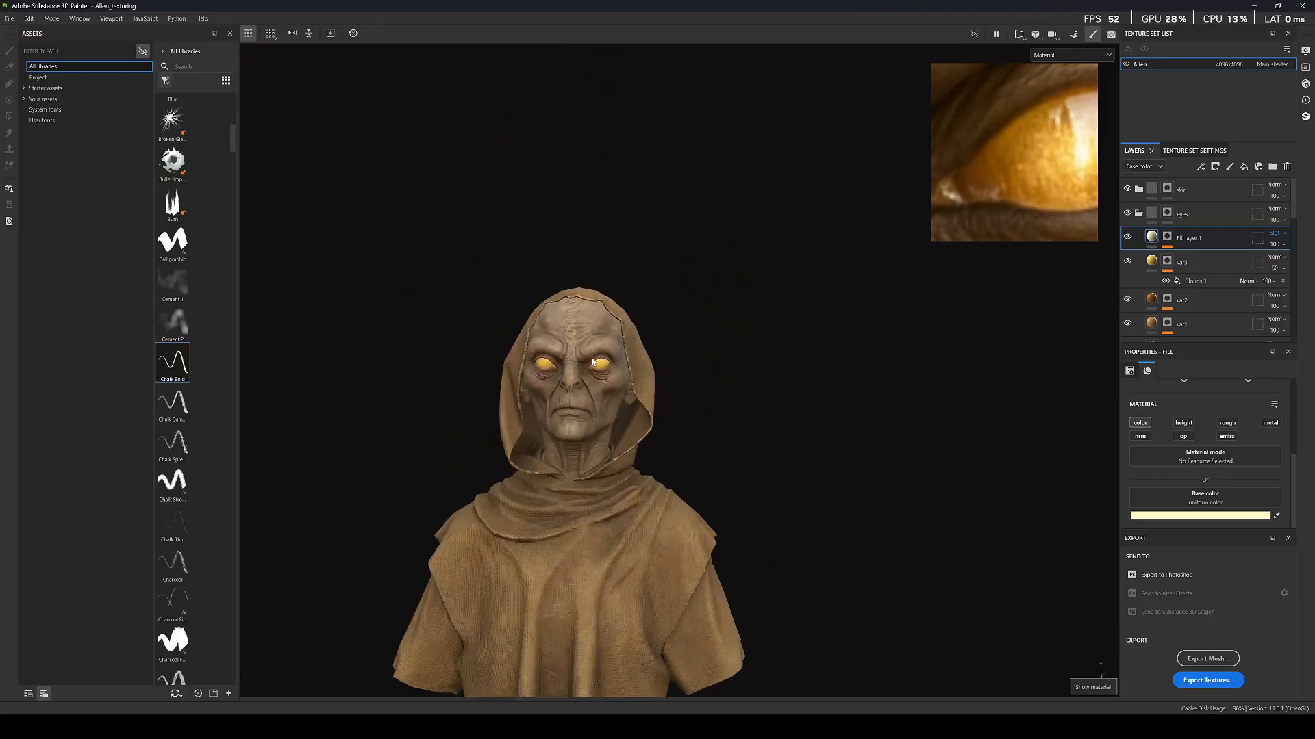
Rename the highlight fill layer as brighter and add a new fill layer above it named darker.
scroll(593, 361, up, 12)
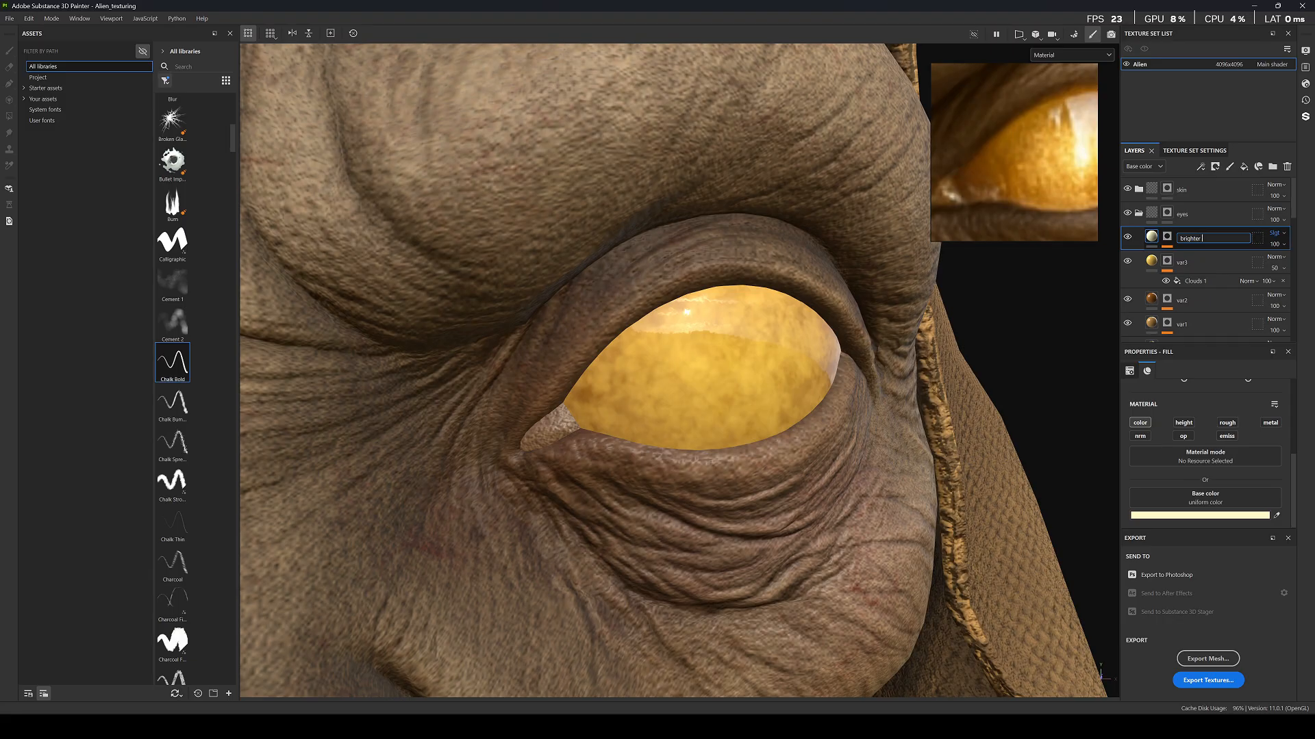
key(Return)
click(1244, 166)
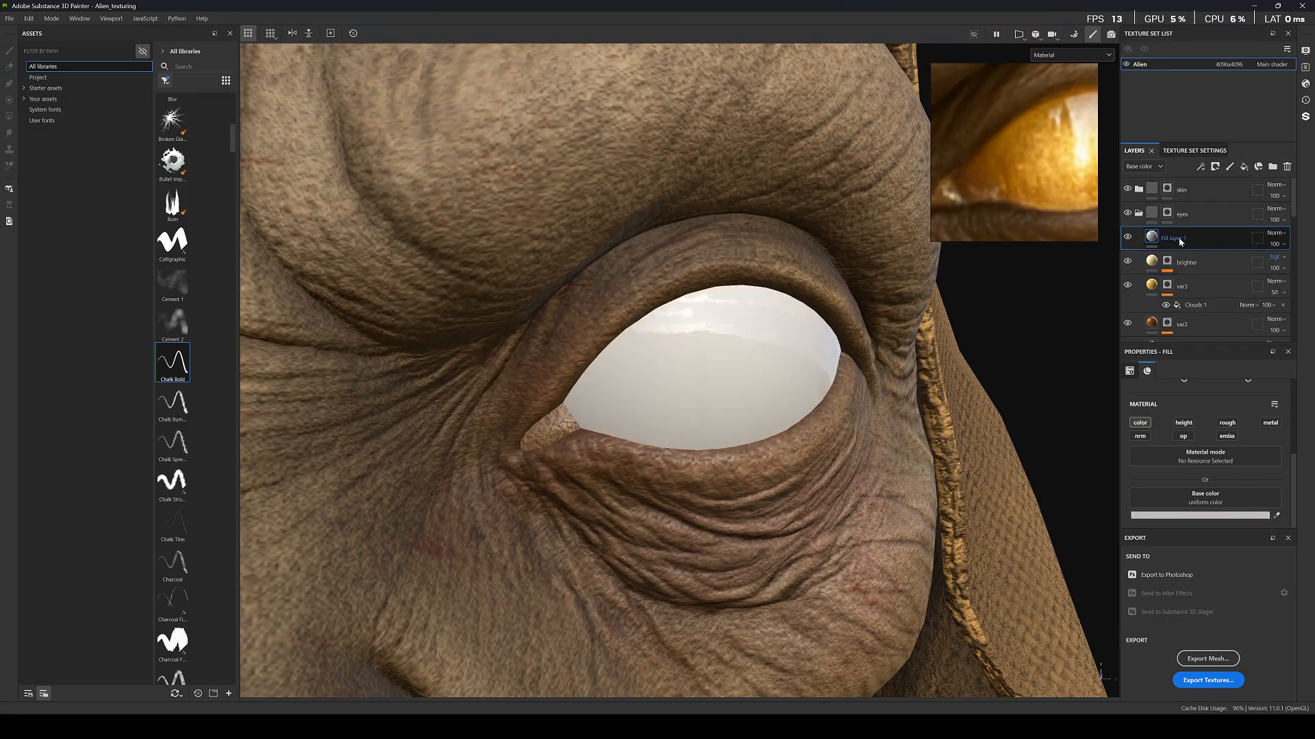
double_click(1172, 238)
text(darker)
key(Return)
Give the darker layer a black base colour and set its blending to Soft light.
click(1200, 515)
click(1094, 639)
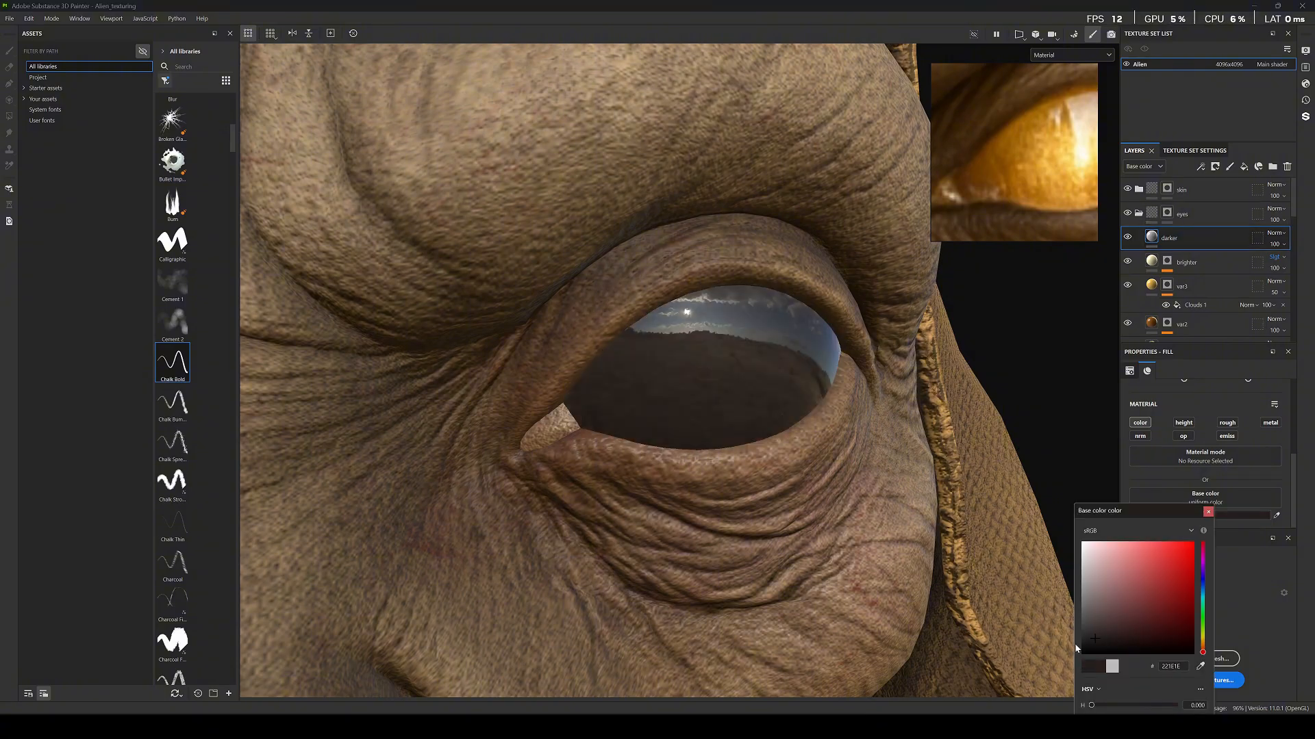
click(1208, 512)
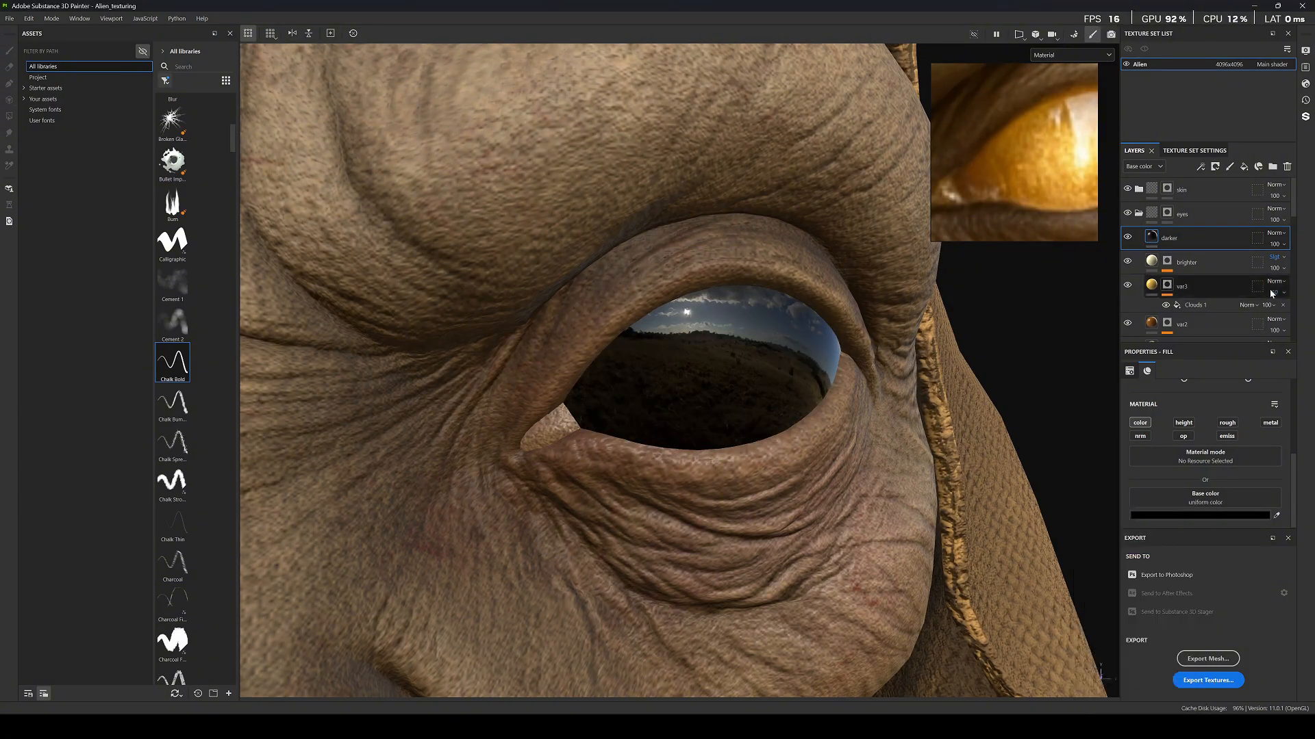
click(1275, 233)
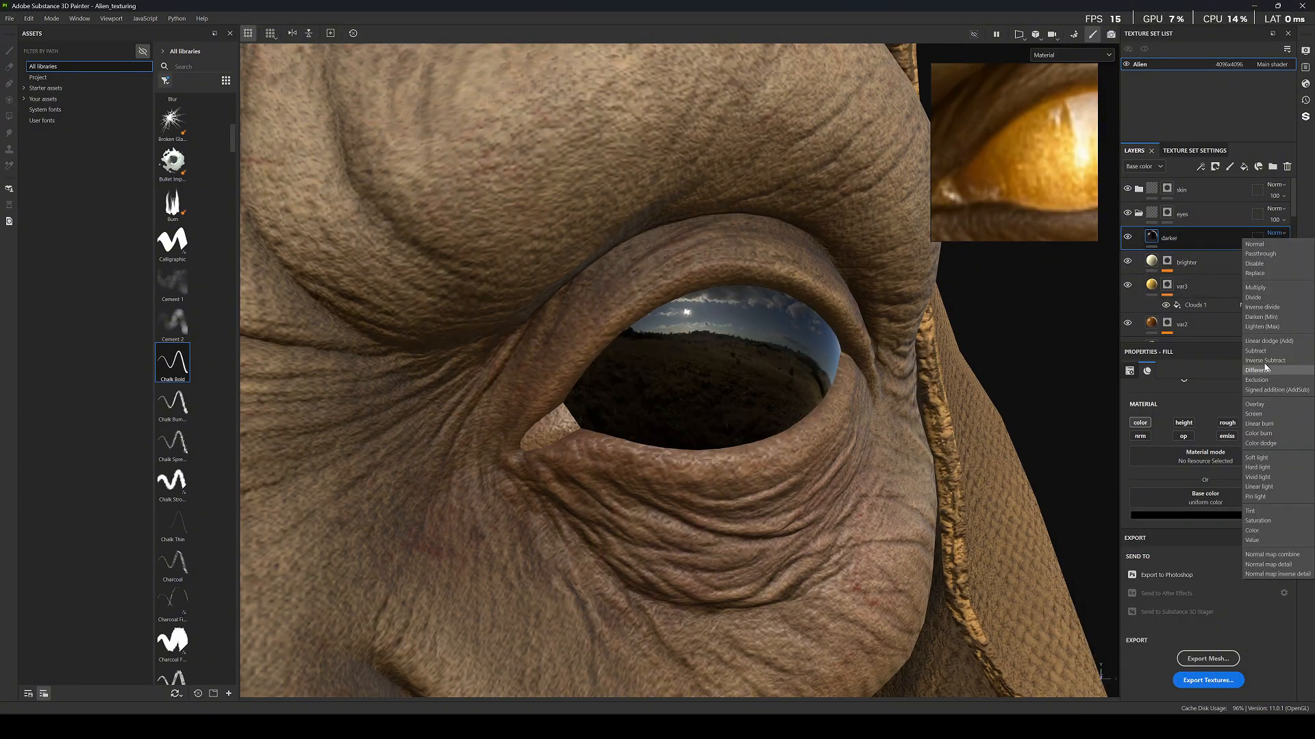
click(1257, 459)
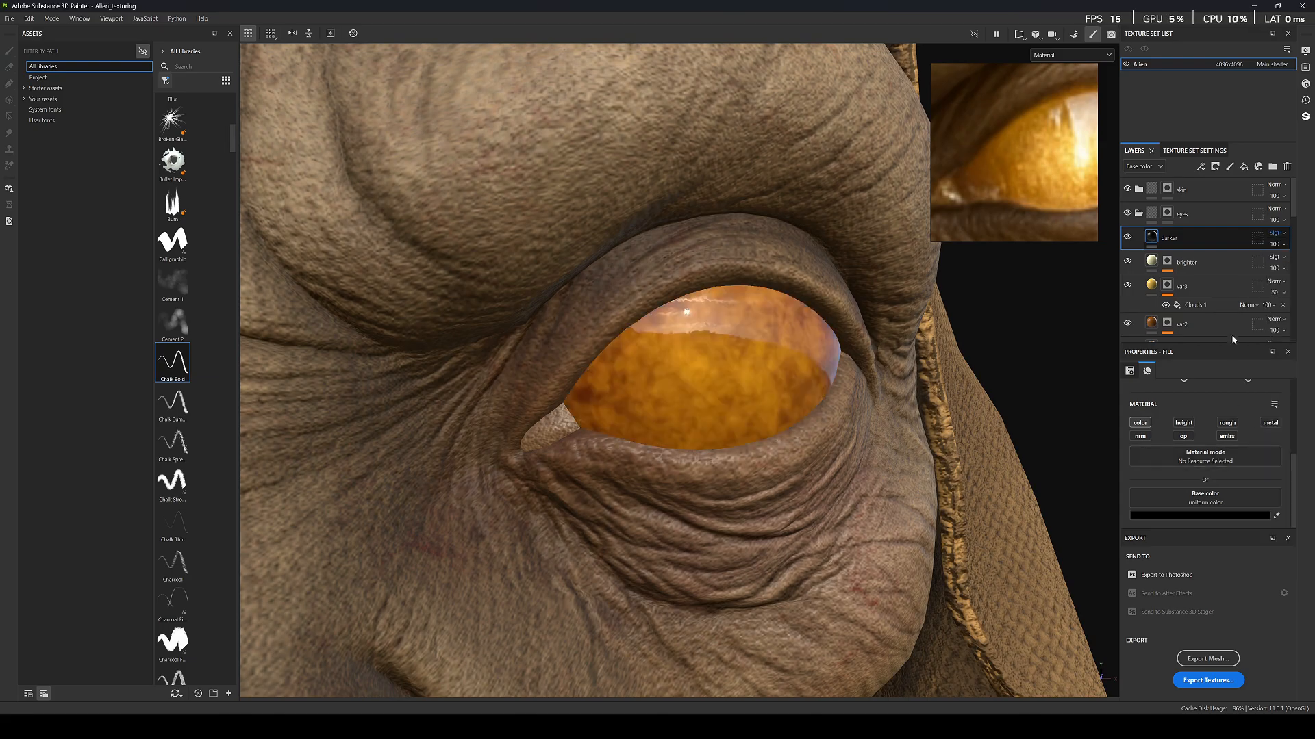
Give the darker layer a black mask with a Paint effect.
right_click(1153, 235)
click(1180, 243)
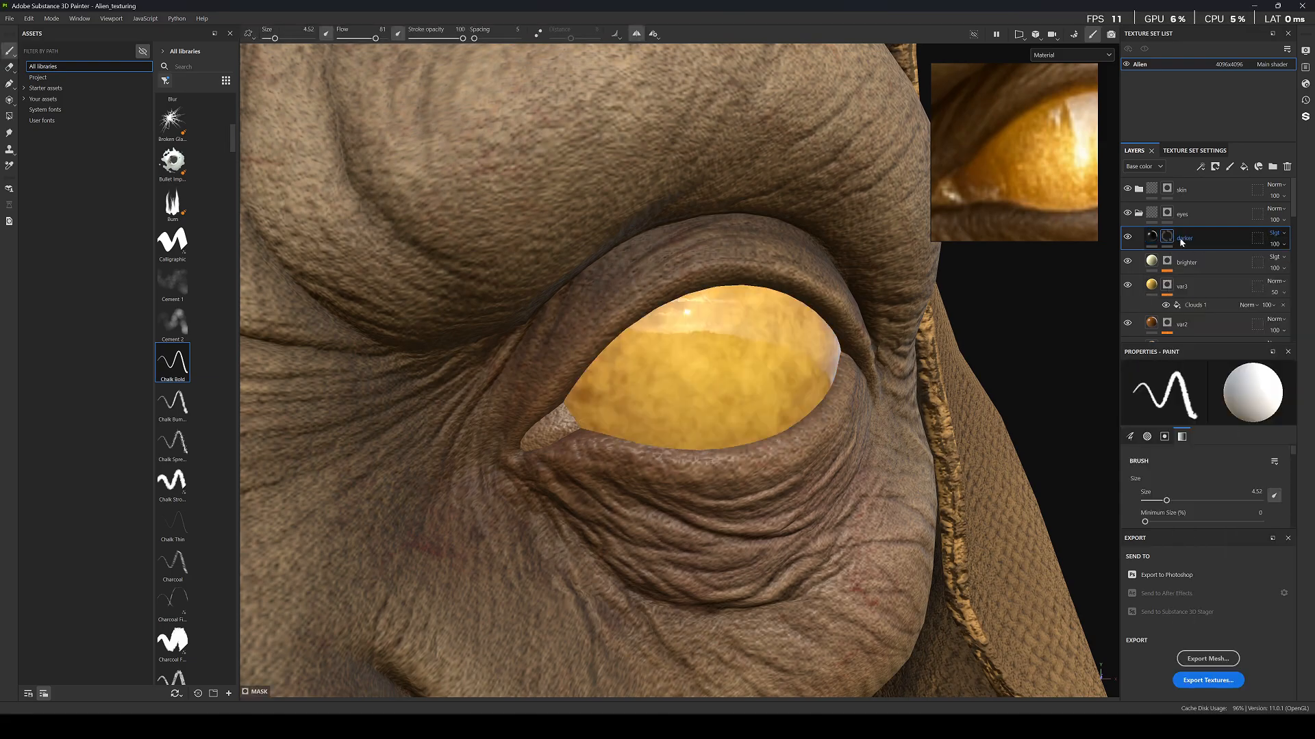
right_click(1167, 239)
click(1211, 577)
Paint soft shading into the inner corners of both eyes with the Cement 1 brush at size 2.27 and check it against the reference.
click(173, 282)
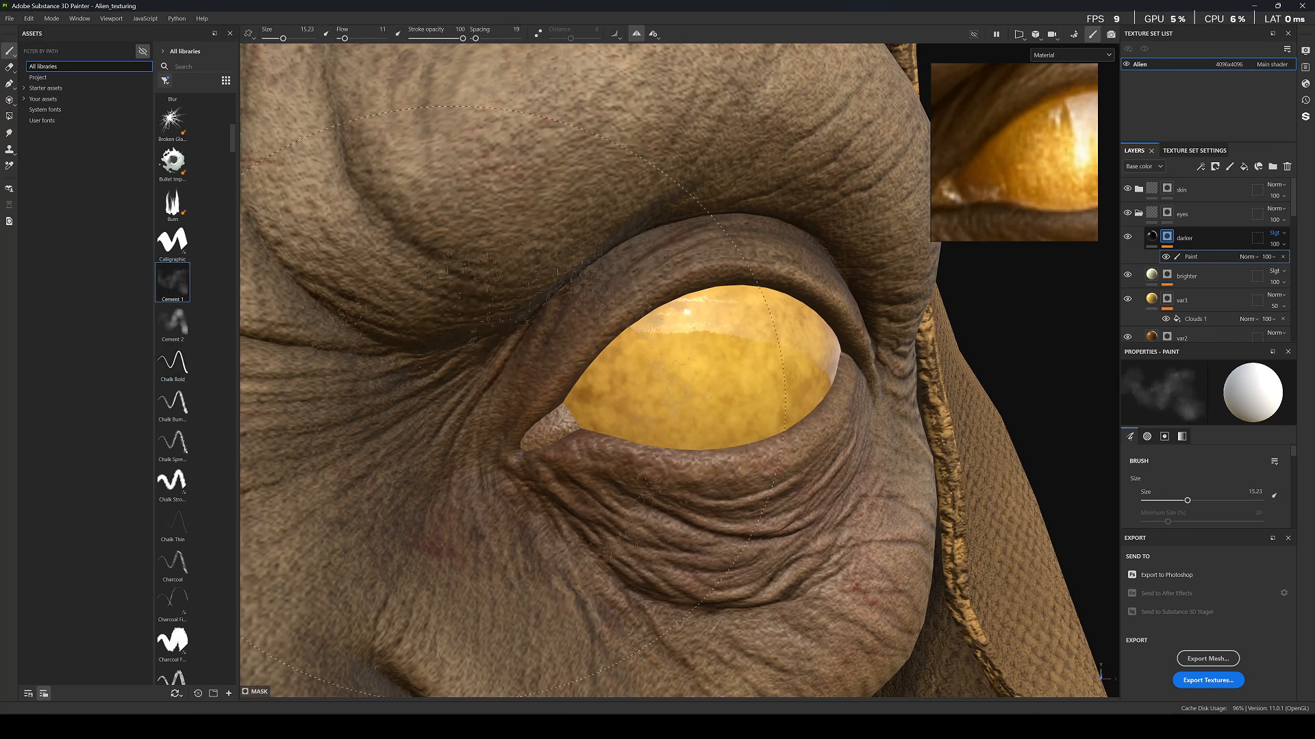
ctrl+right_drag(564, 399, 479, 400)
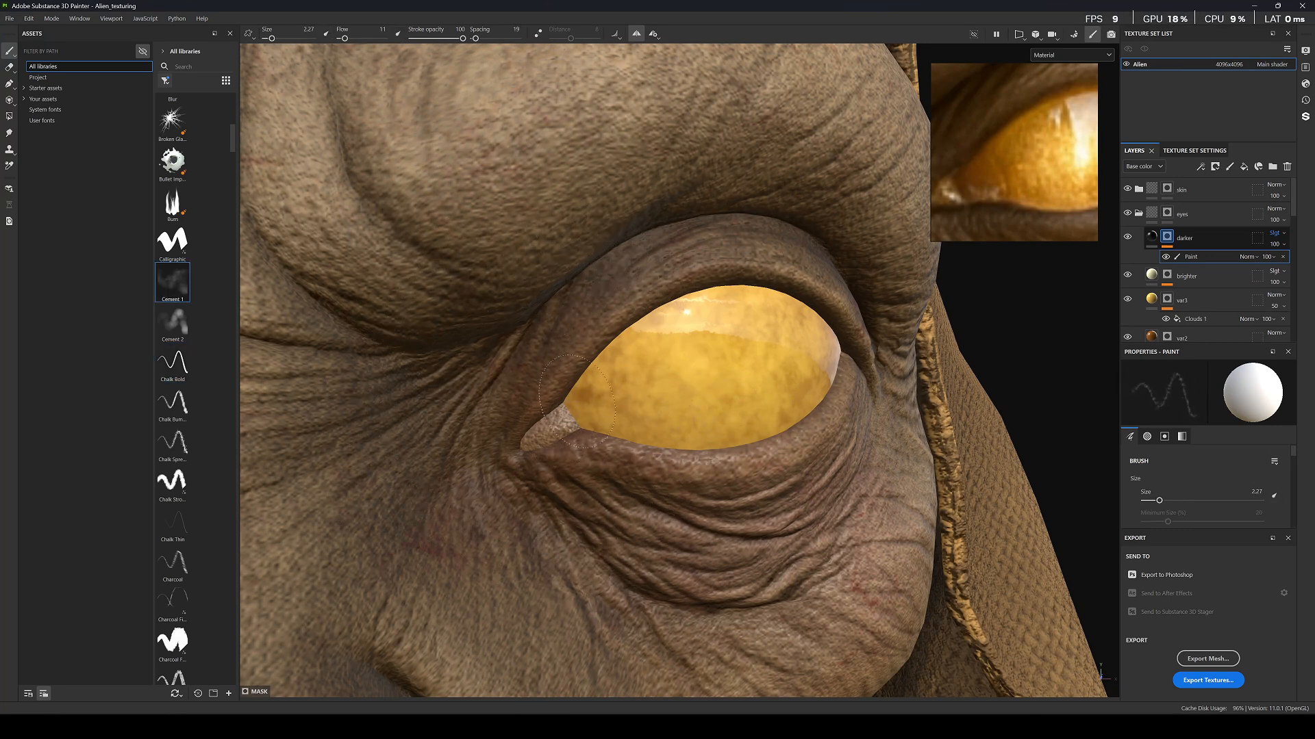
mouse_move(613, 344)
mouse_down()
mouse_move(625, 335)
mouse_move(578, 401)
mouse_up()
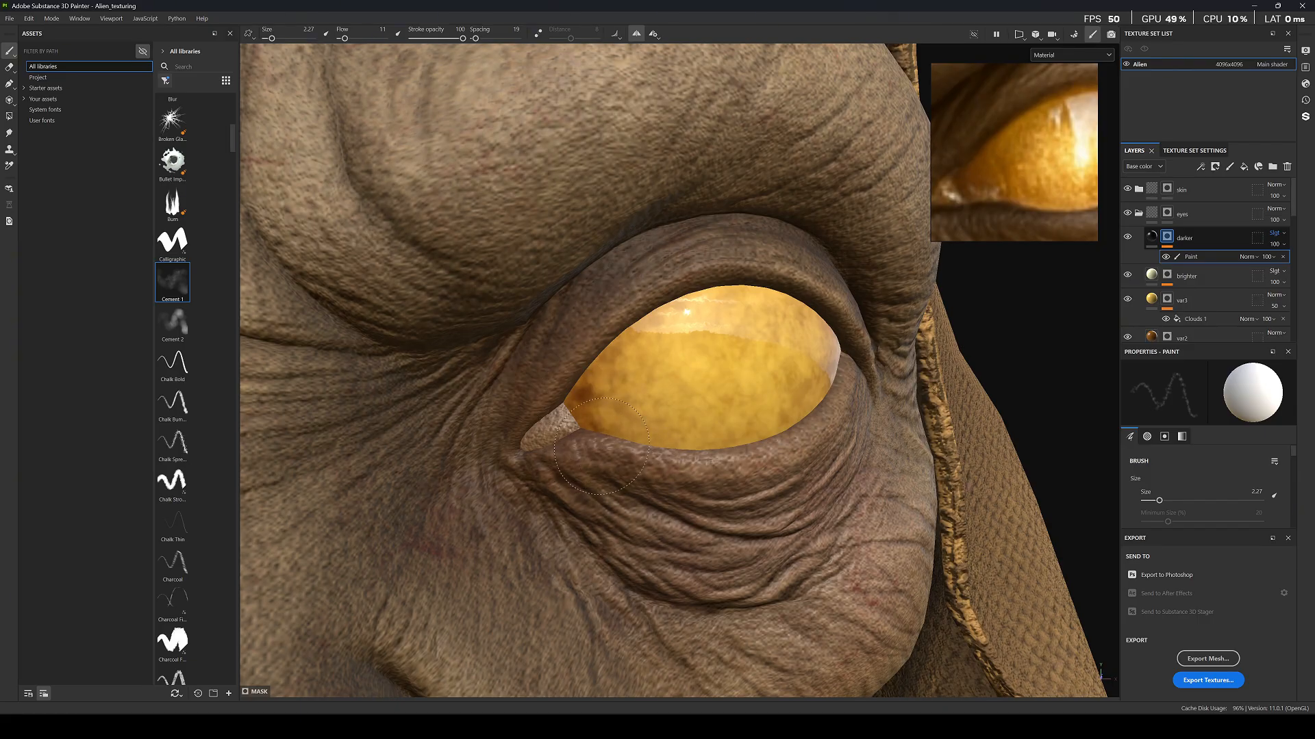
scroll(646, 500, down, 12)
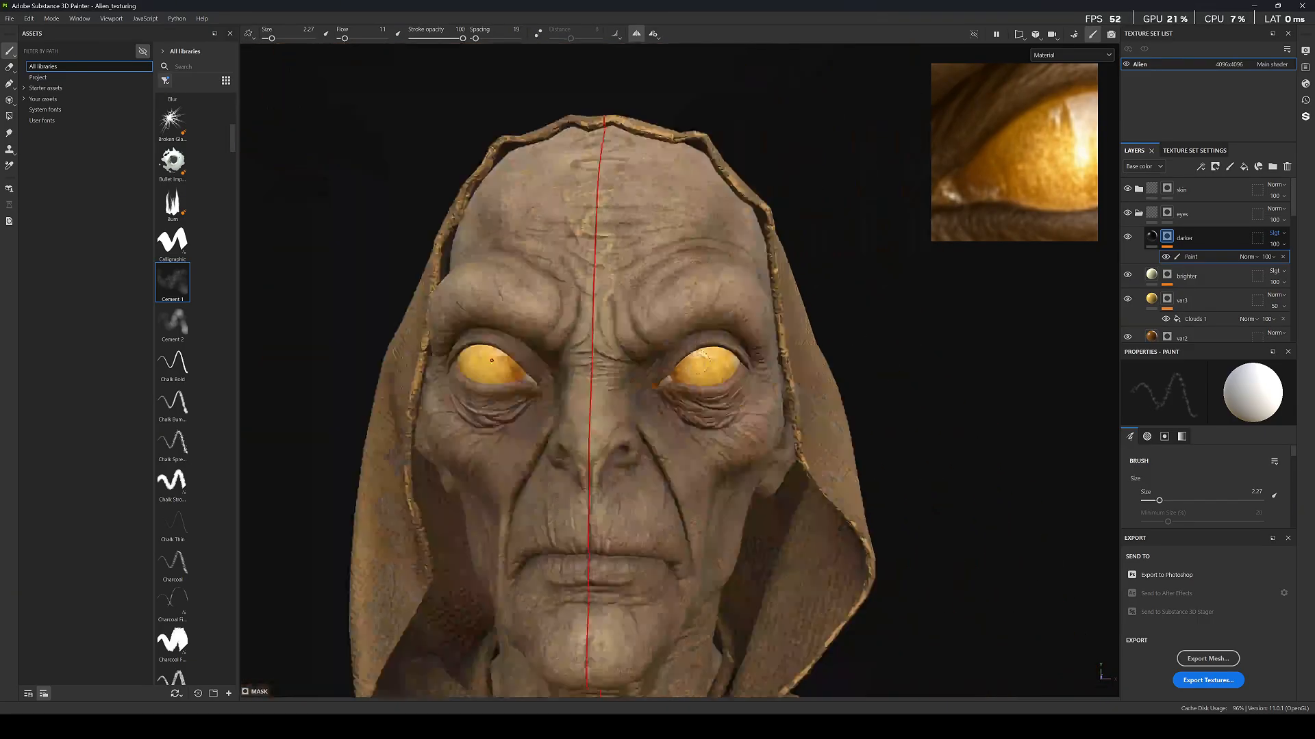
alt+drag(767, 404, 691, 377)
scroll(690, 377, up, 5)
scroll(691, 376, up, 3)
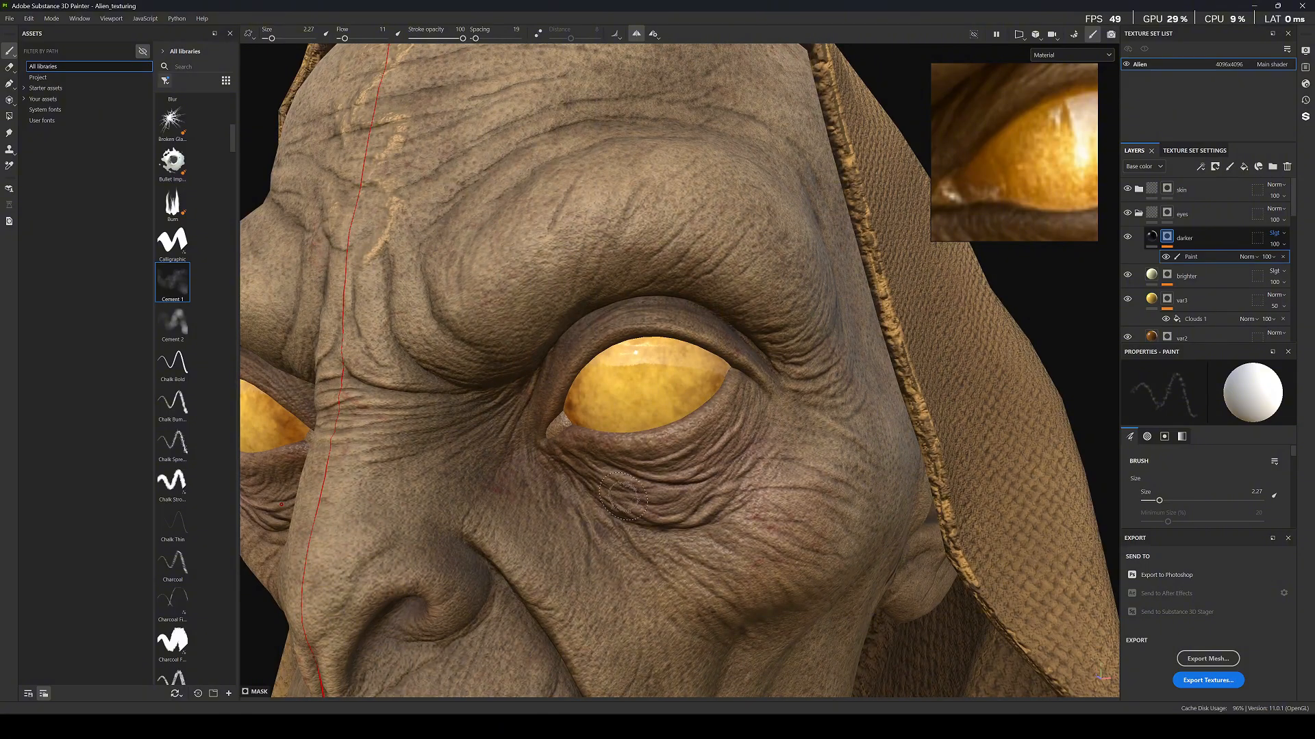
Darken the eyeball's outer edges on the darker layer's mask with the Cement 2 brush, and enlarge the brush to size 4.43.
click(170, 322)
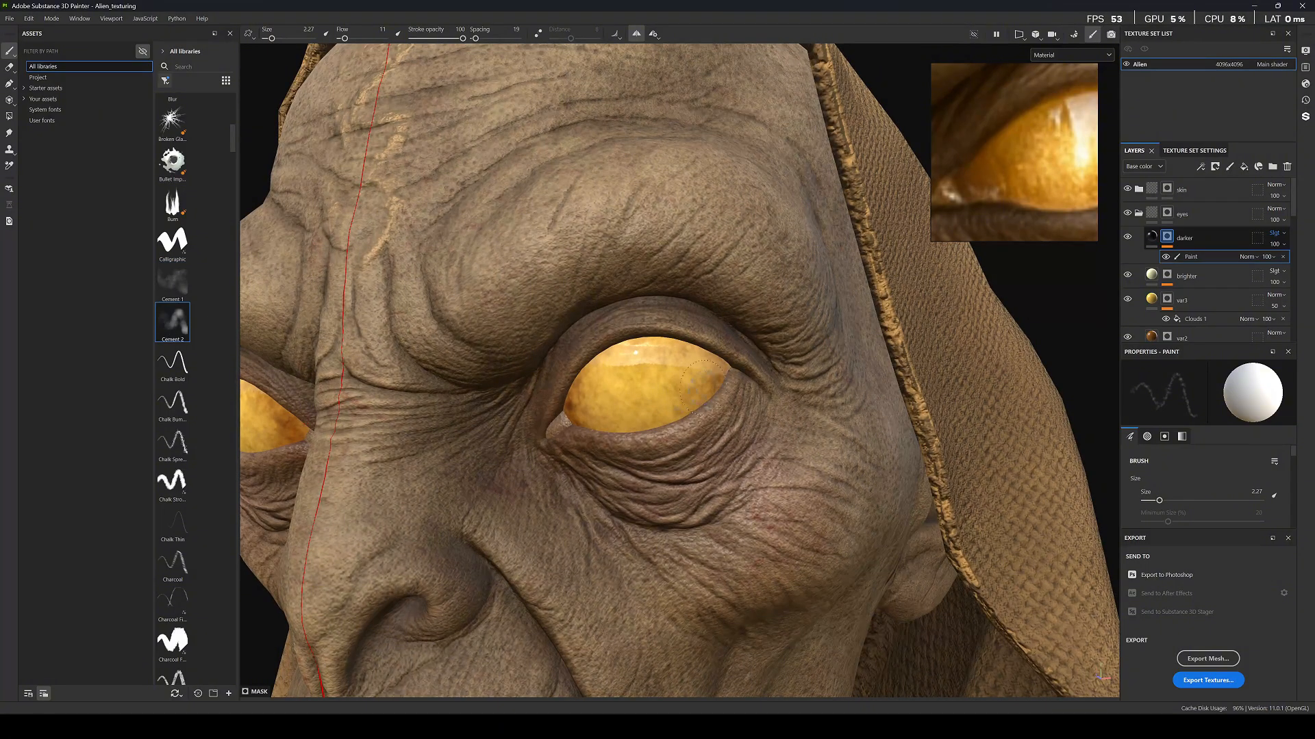
drag(714, 350, 706, 381)
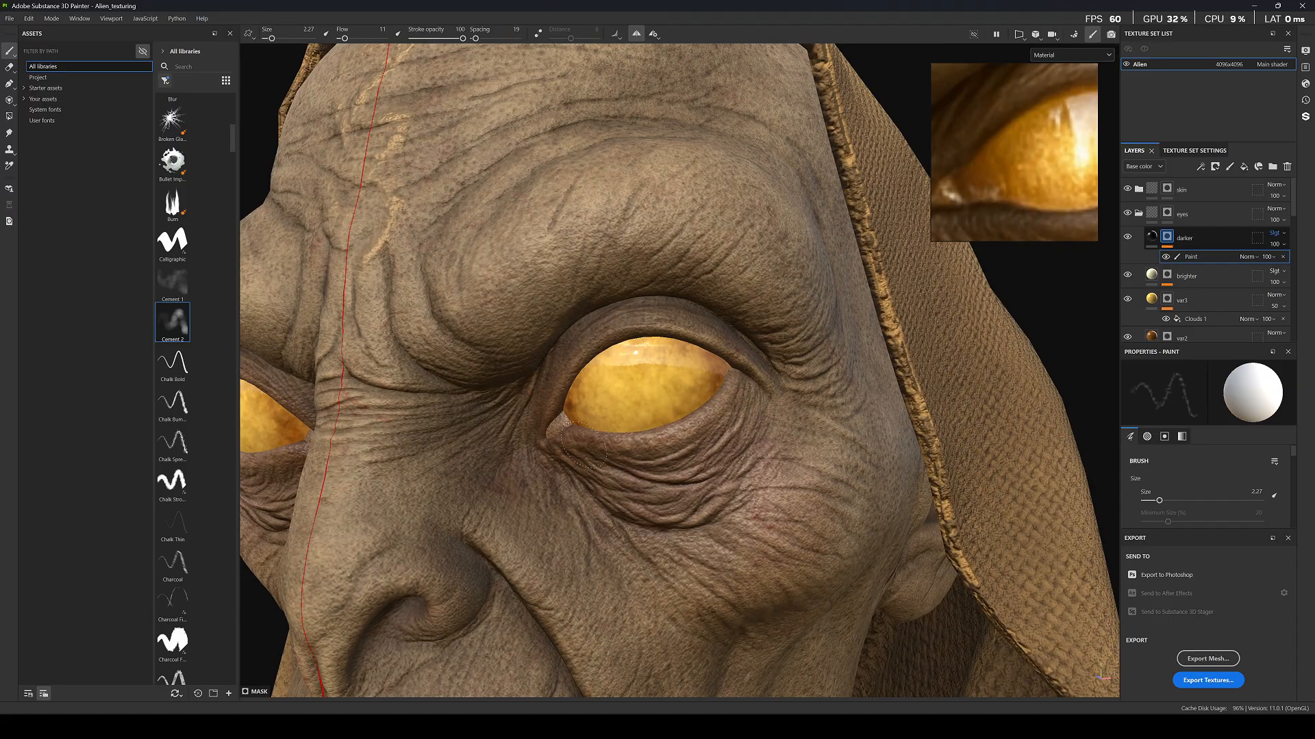
scroll(492, 404, down, 9)
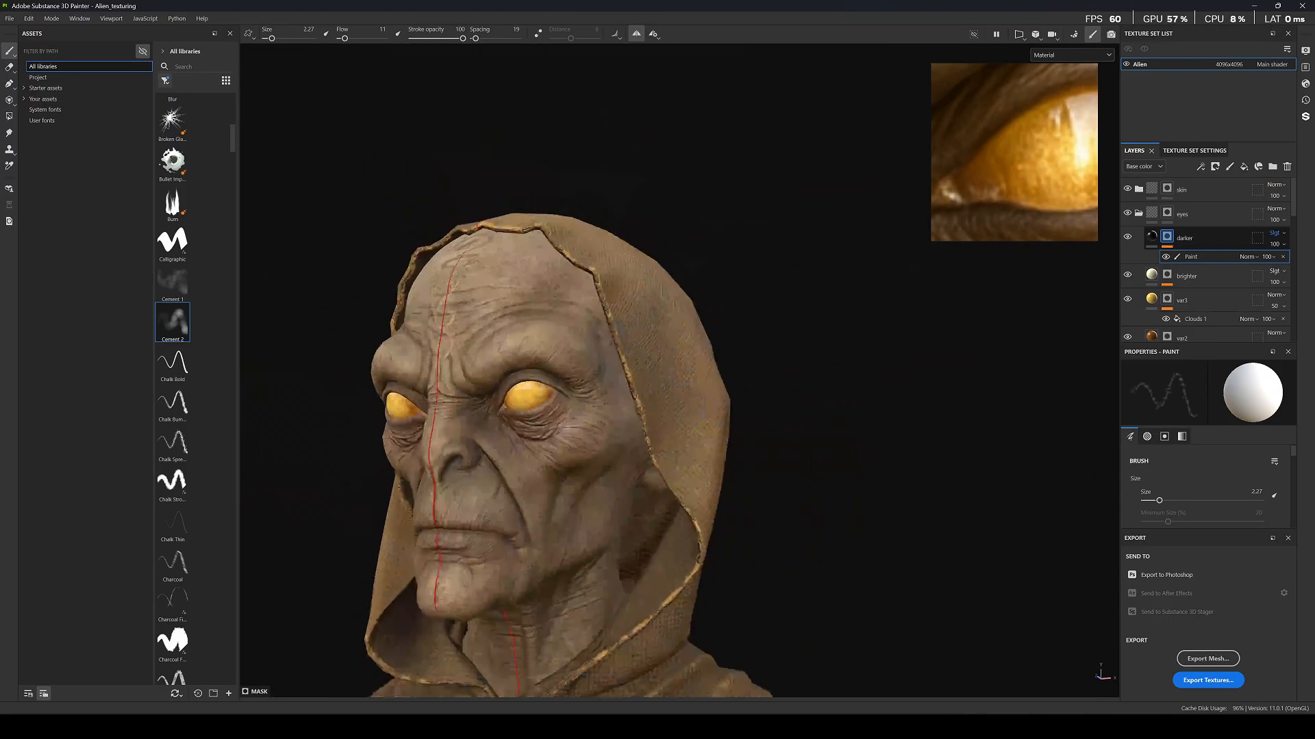
alt+drag(491, 404, 578, 406)
scroll(394, 412, up, 5)
scroll(395, 411, up, 2)
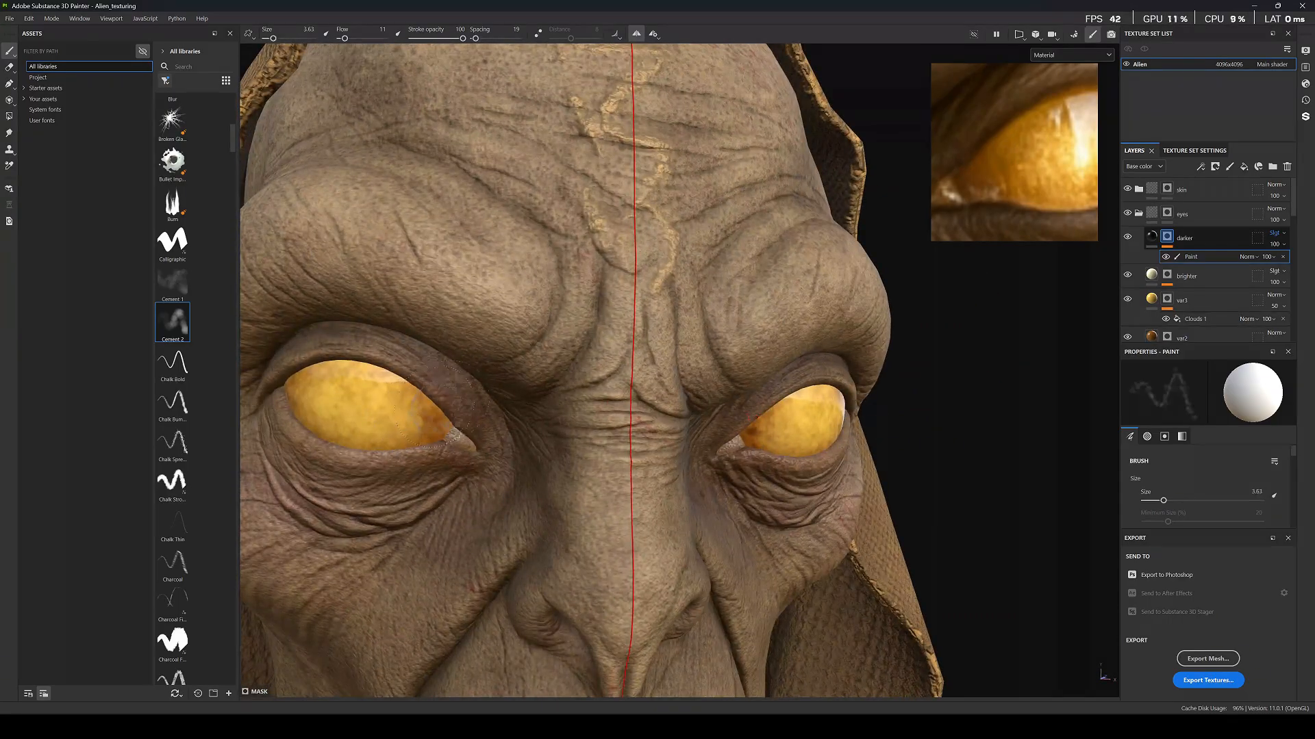
ctrl+right_drag(426, 404, 452, 404)
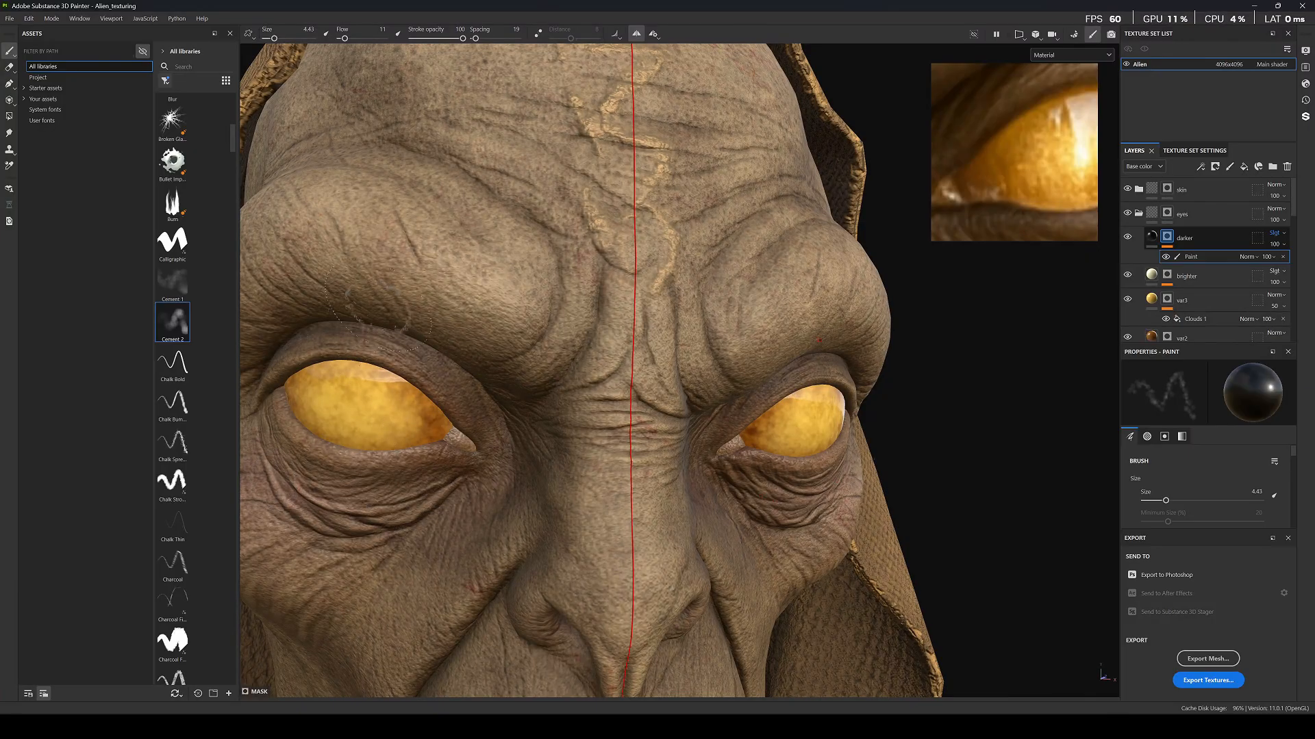
scroll(375, 409, down, 8)
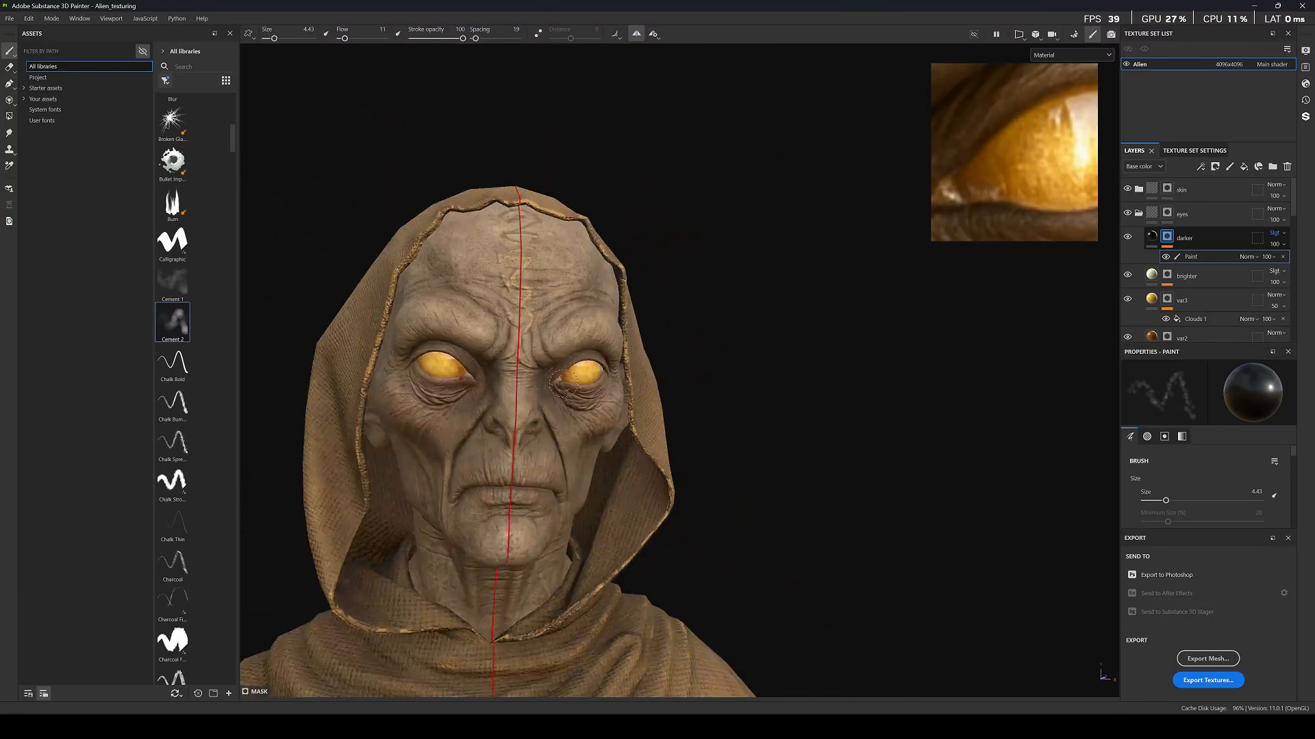
scroll(569, 375, up, 9)
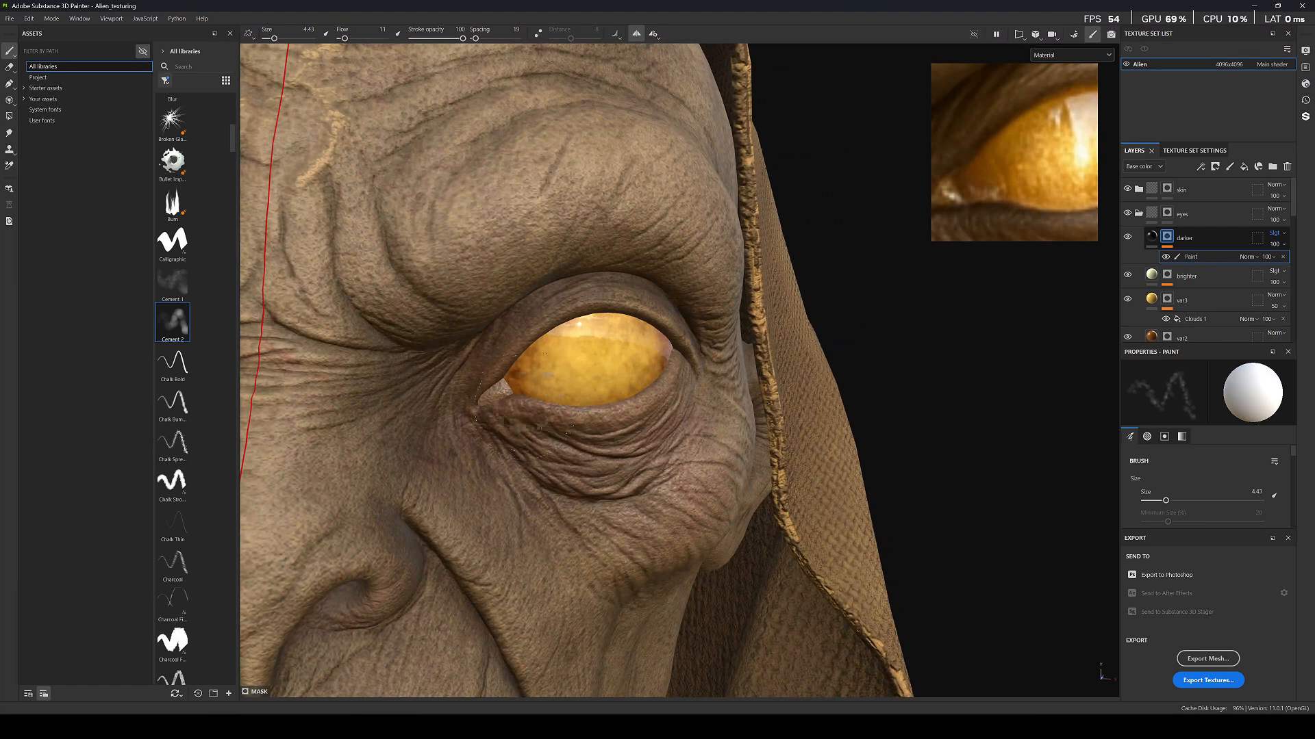
scroll(573, 495, down, 10)
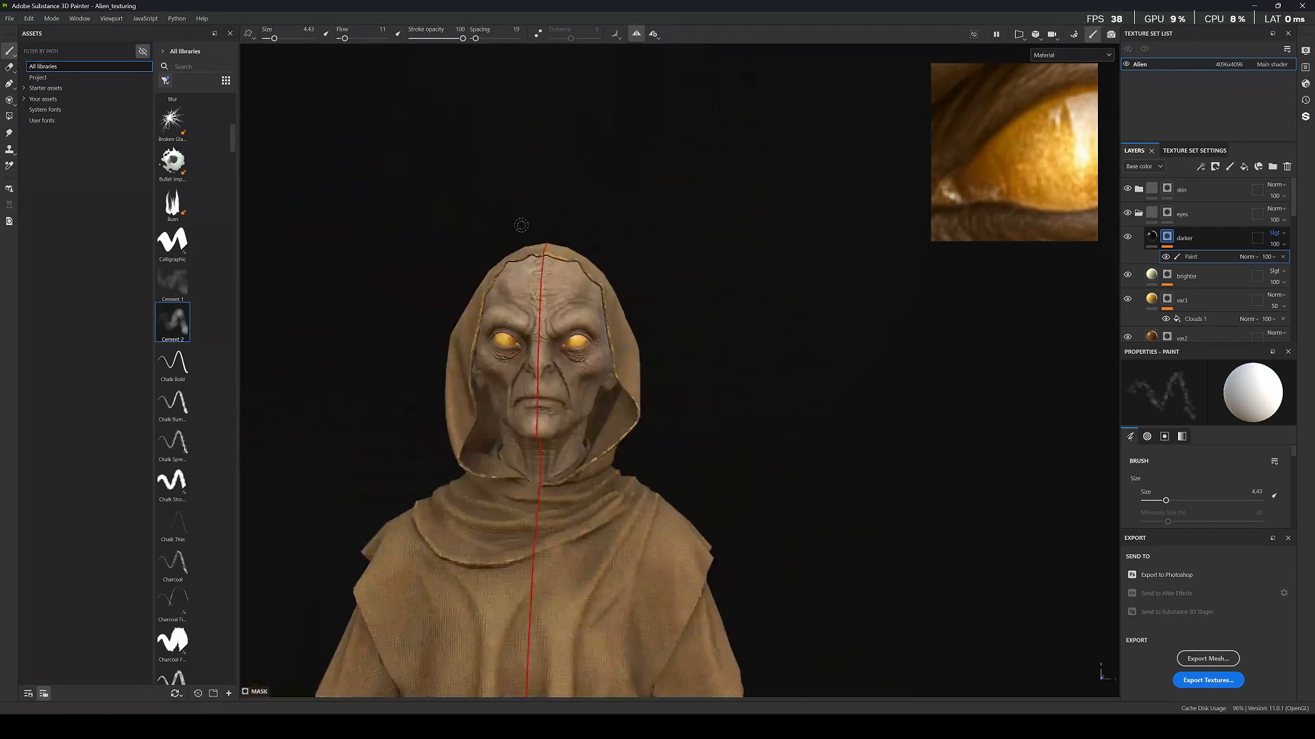
scroll(565, 326, up, 6)
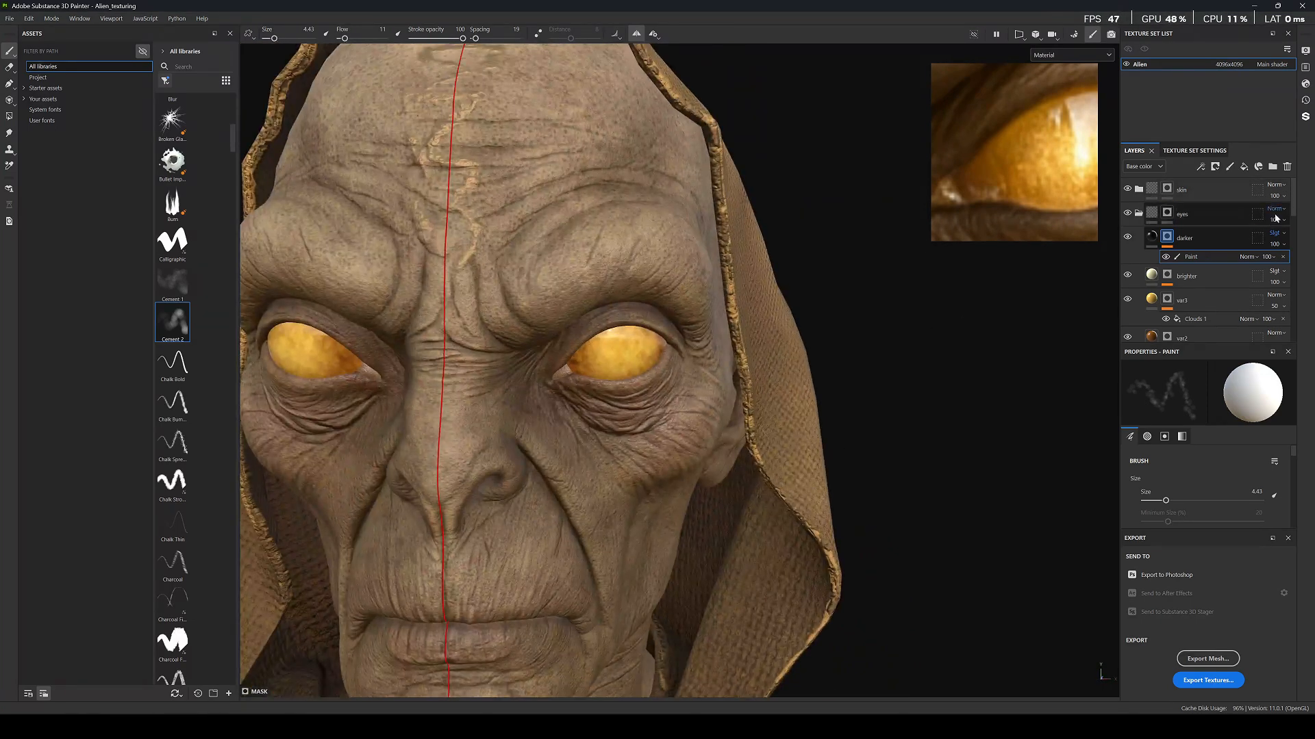
Set the darker layer's blending mode to Normal and check the effect on both eyes.
click(1278, 237)
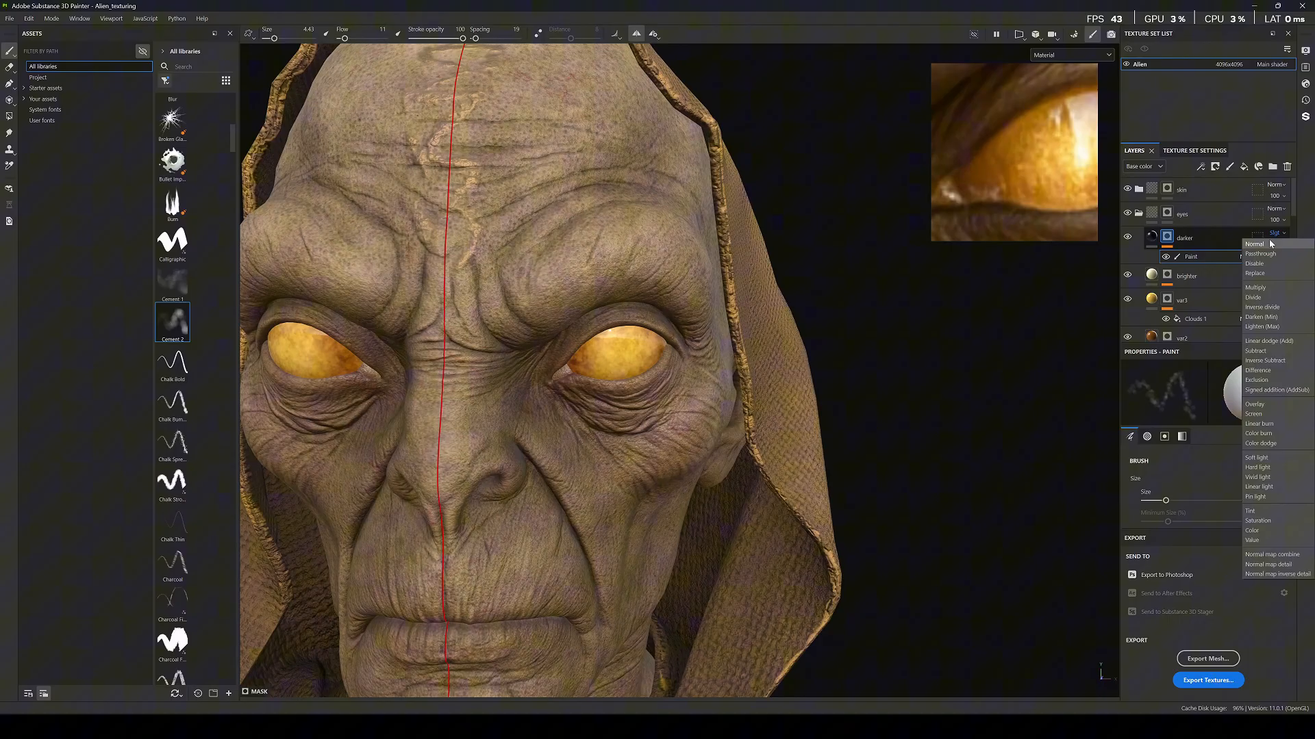
click(1271, 243)
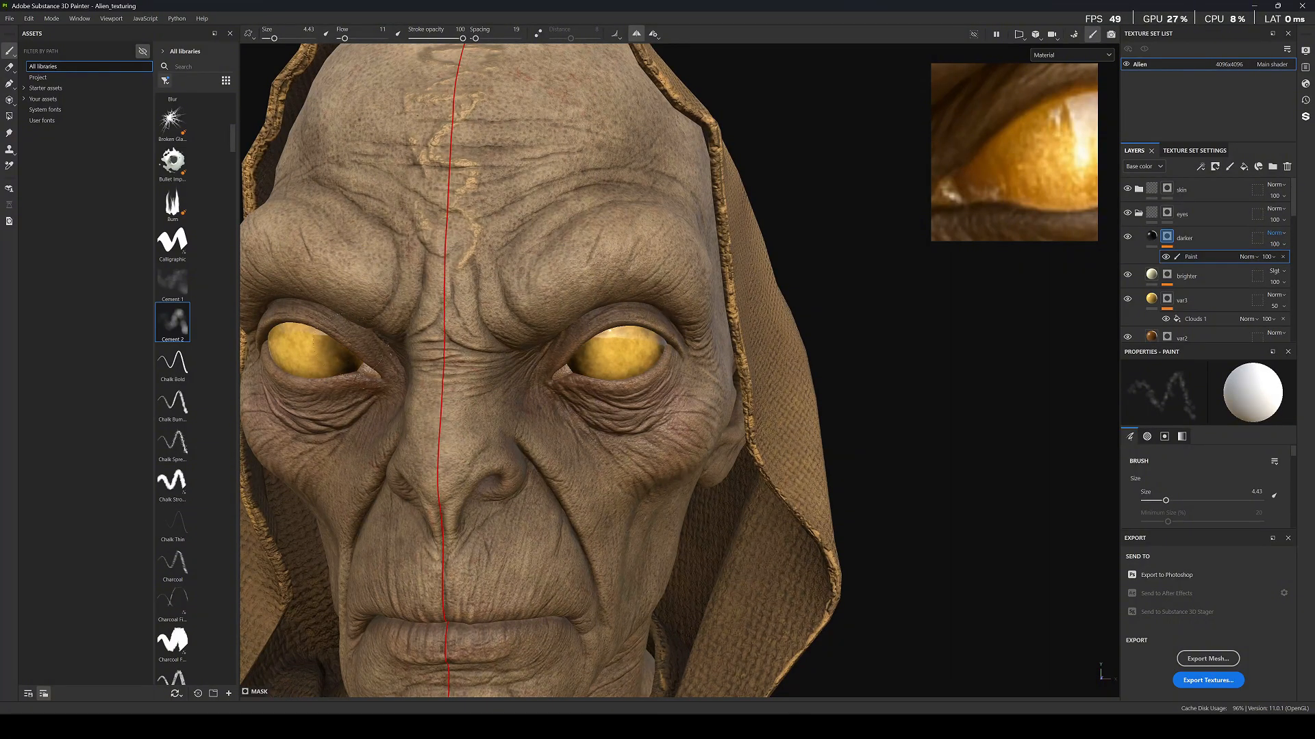
scroll(311, 301, down, 5)
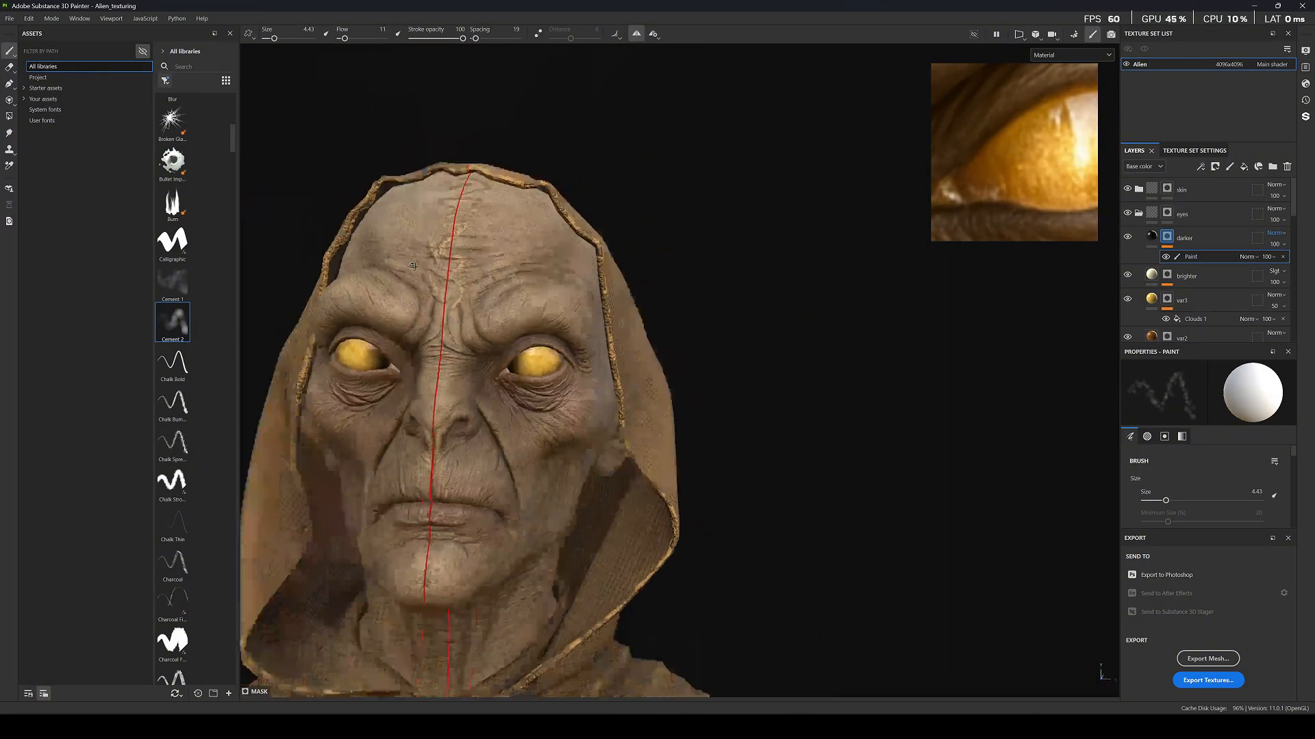
scroll(441, 418, up, 8)
scroll(441, 418, down, 5)
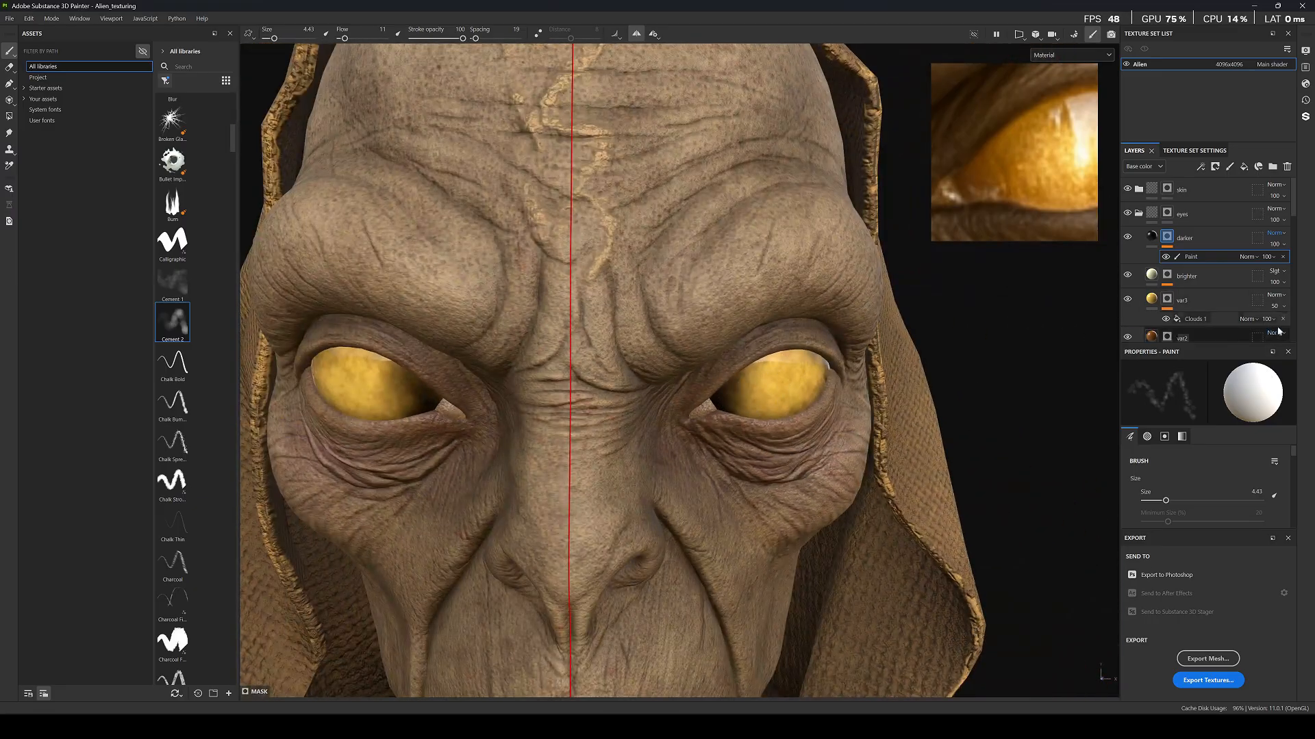
Set the darker fill layer's base color to the dark brown sampled from the eye corner in the reference image.
click(1153, 237)
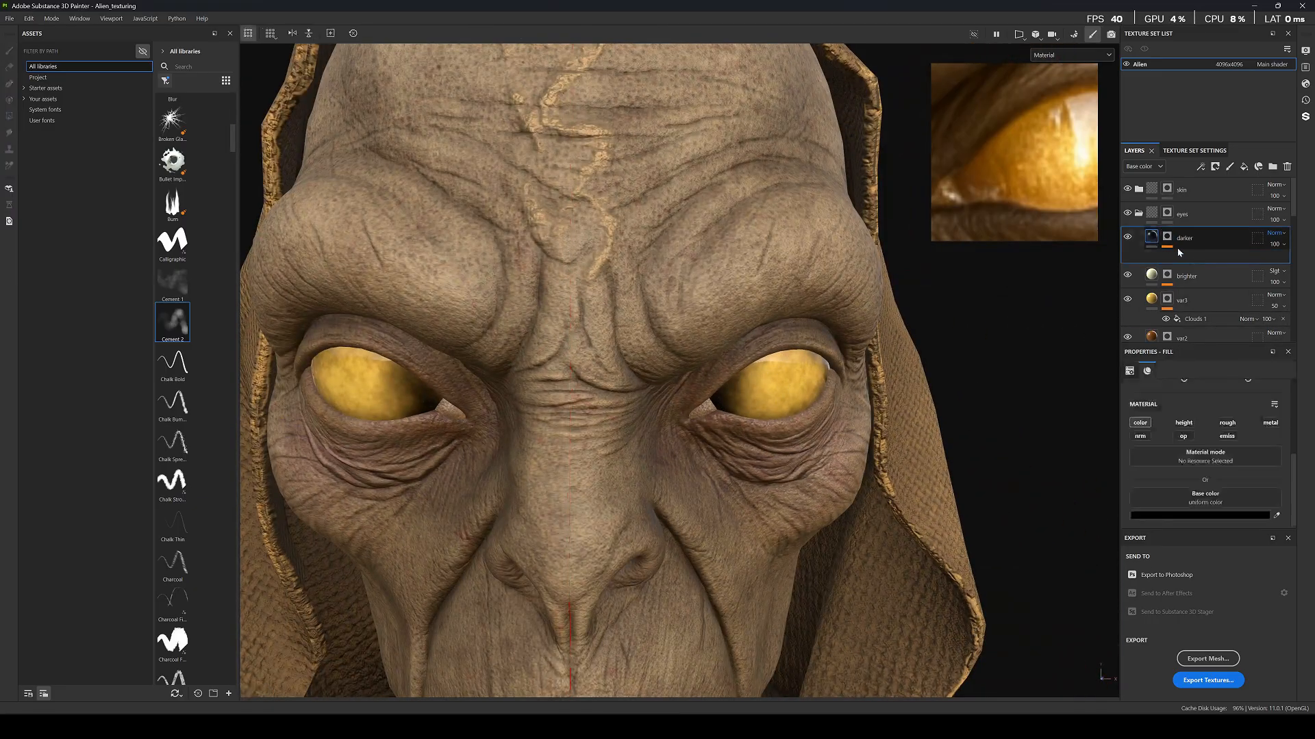
click(1275, 516)
click(963, 172)
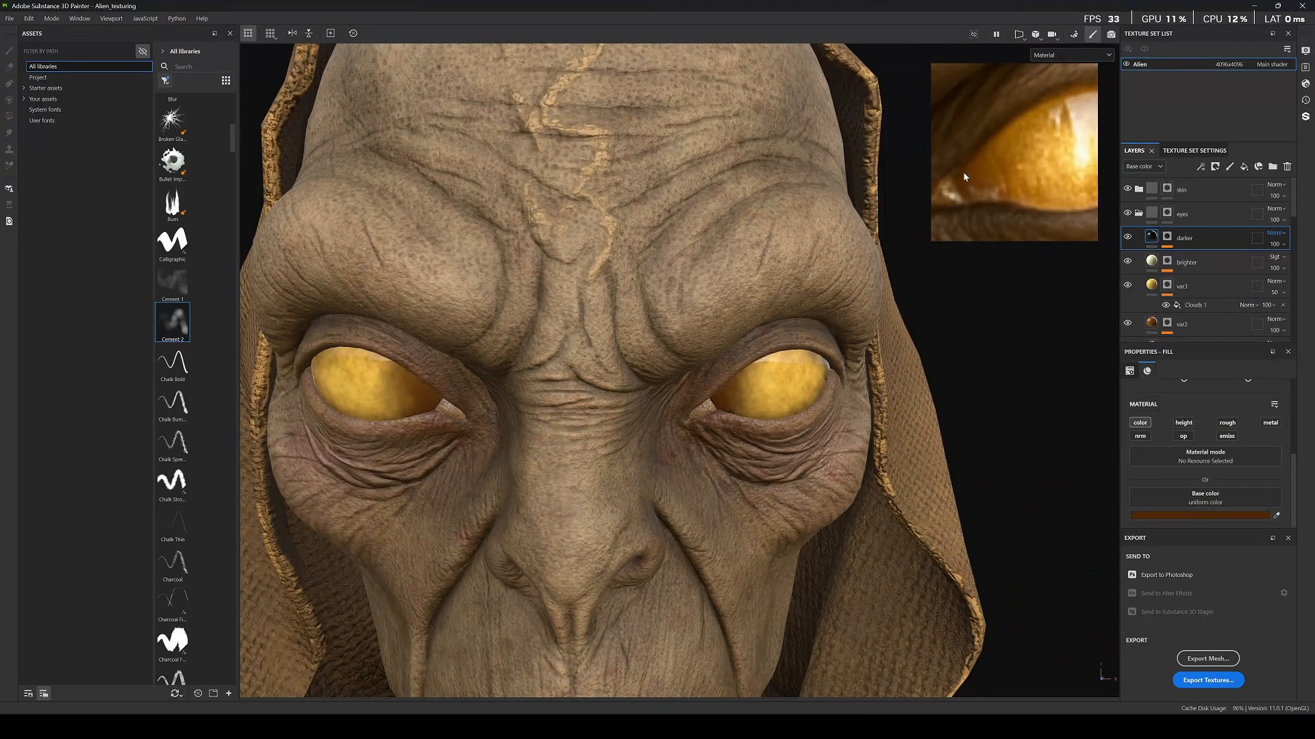
scroll(651, 310, down, 5)
scroll(651, 309, up, 8)
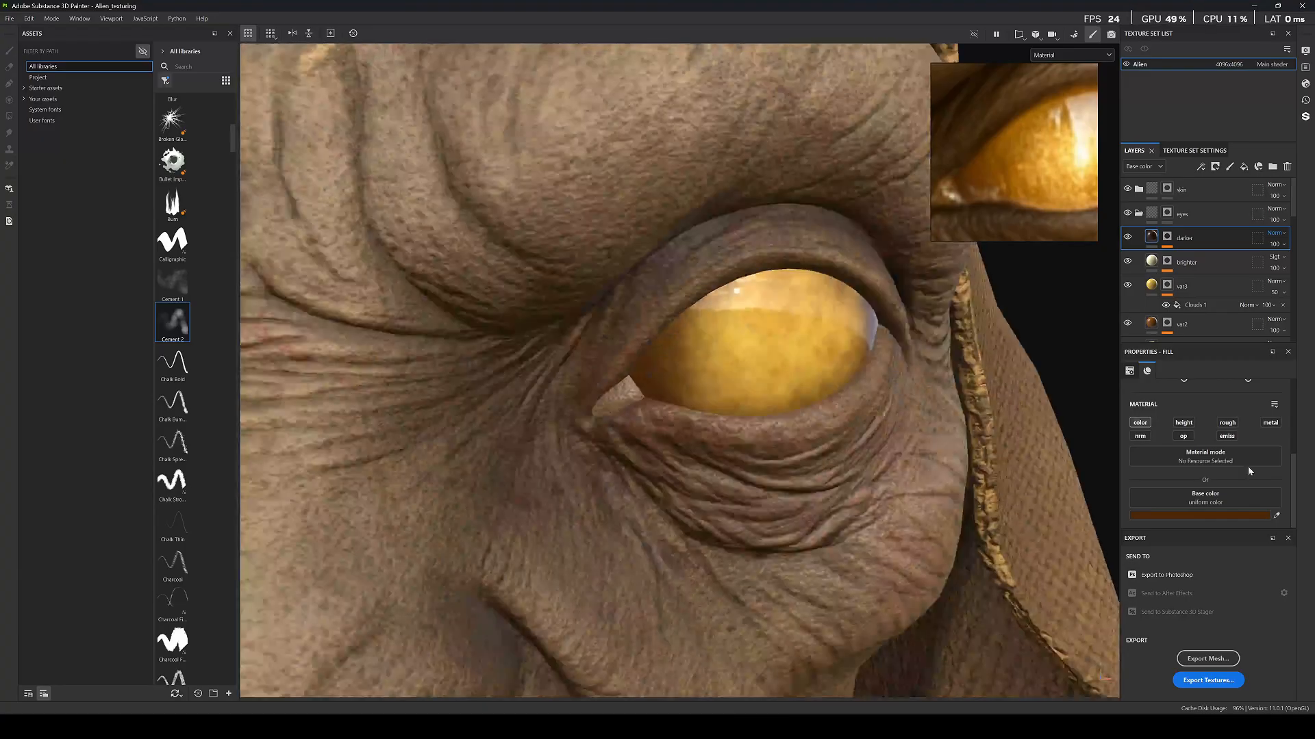
Lower the darker layer's opacity to 87 and select the paint effect in its mask.
click(1284, 244)
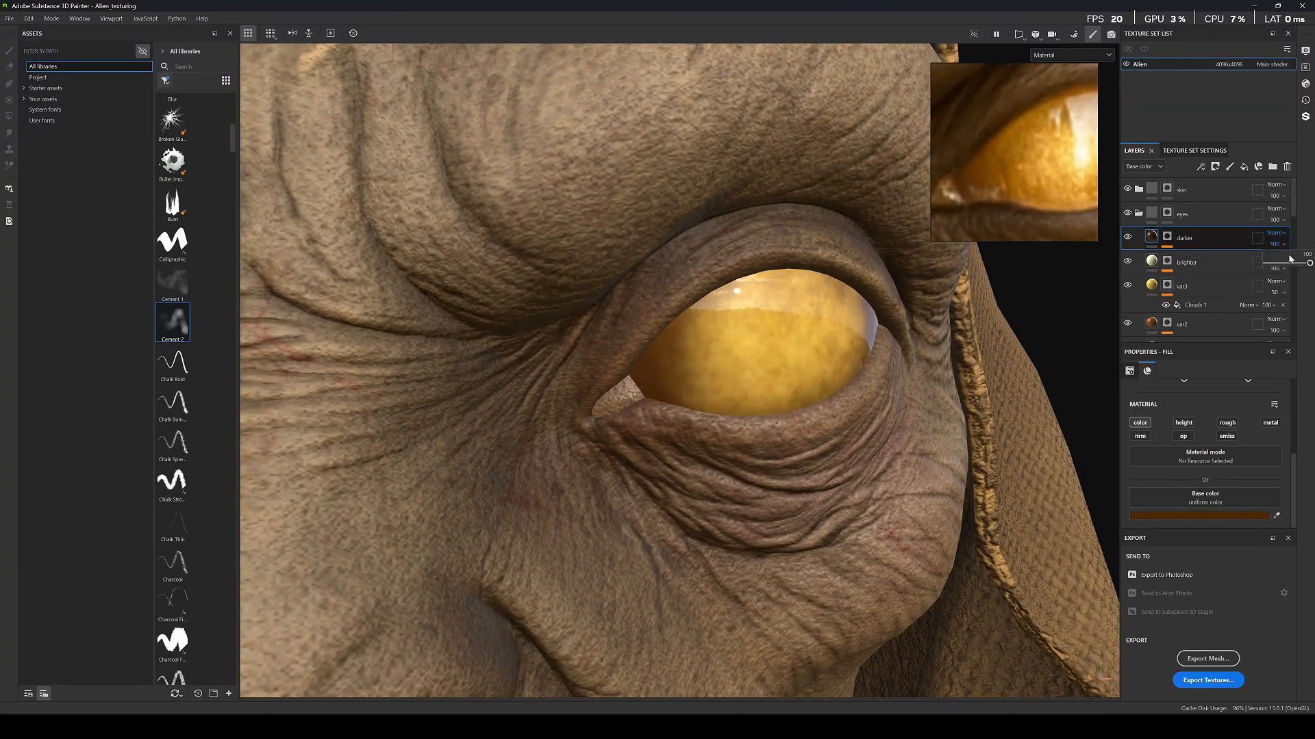
drag(1293, 261, 1304, 264)
click(1166, 237)
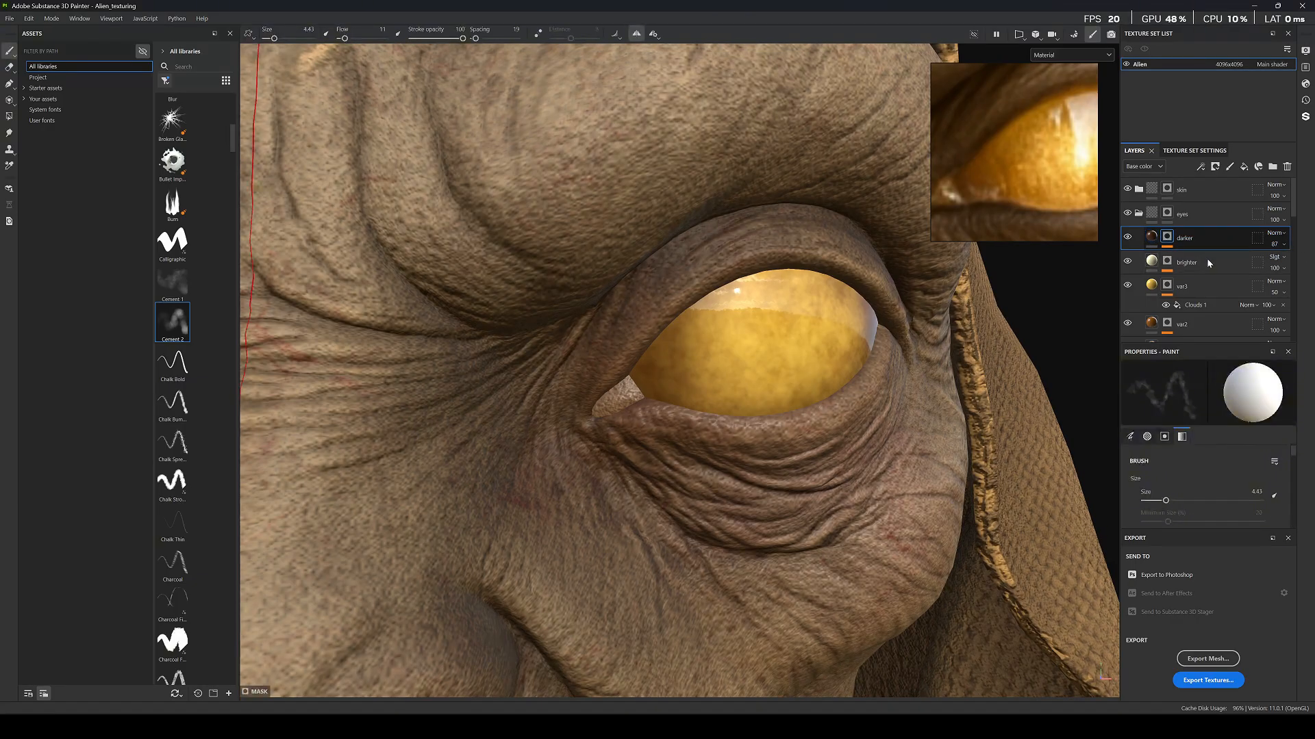
click(1202, 257)
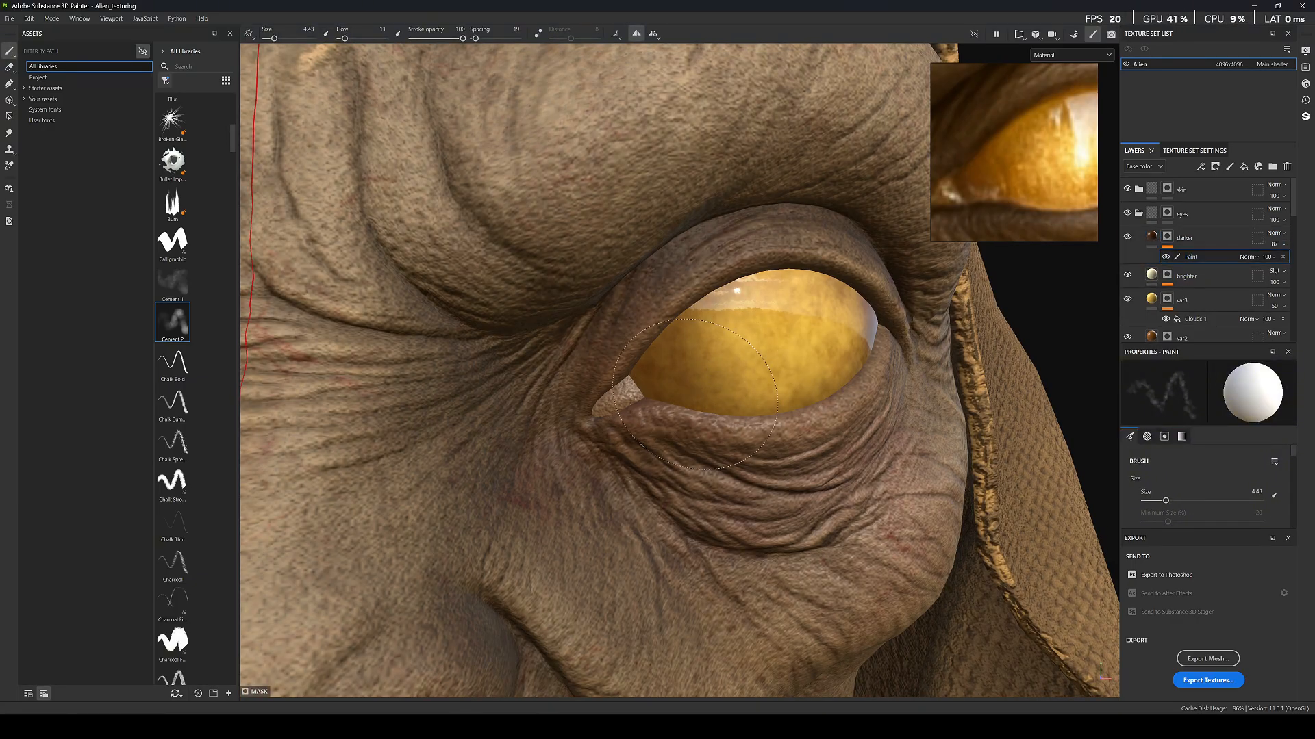
Add a fill layer above the darker layer in the eyes folder and name it veins.
scroll(716, 426, down, 10)
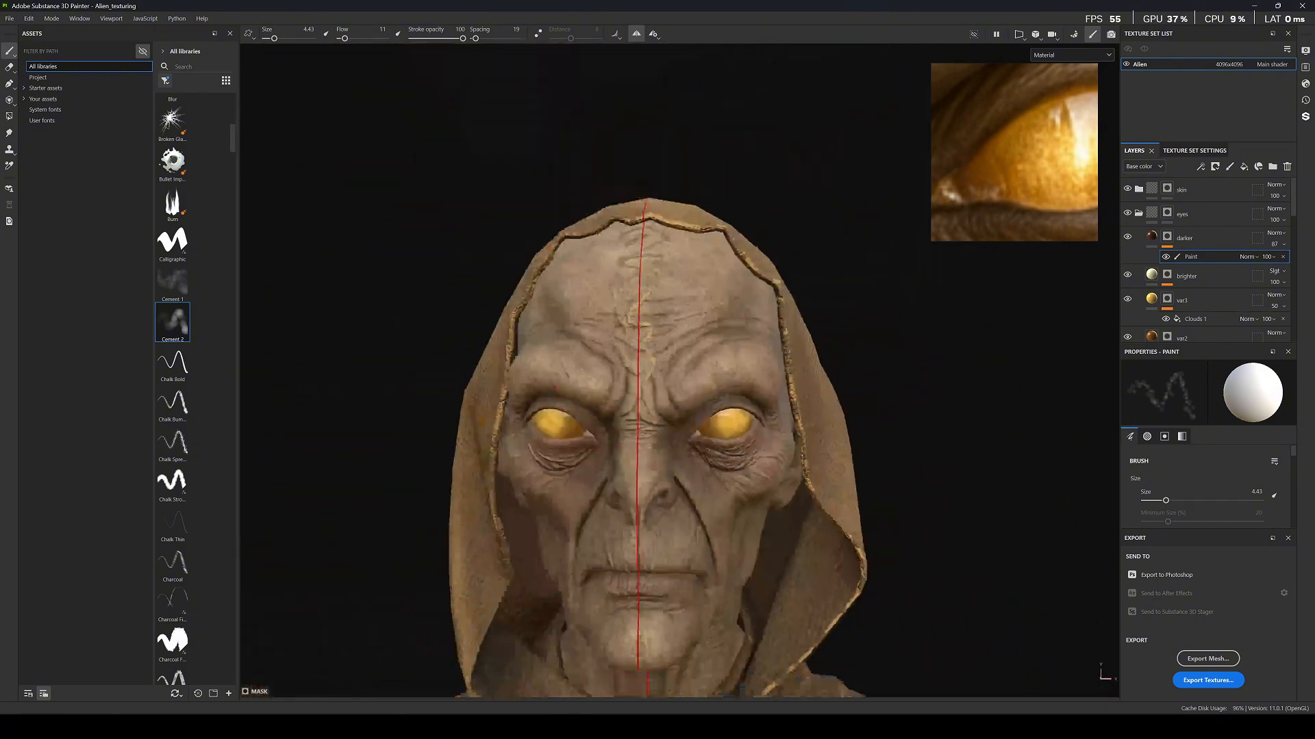
scroll(597, 428, up, 6)
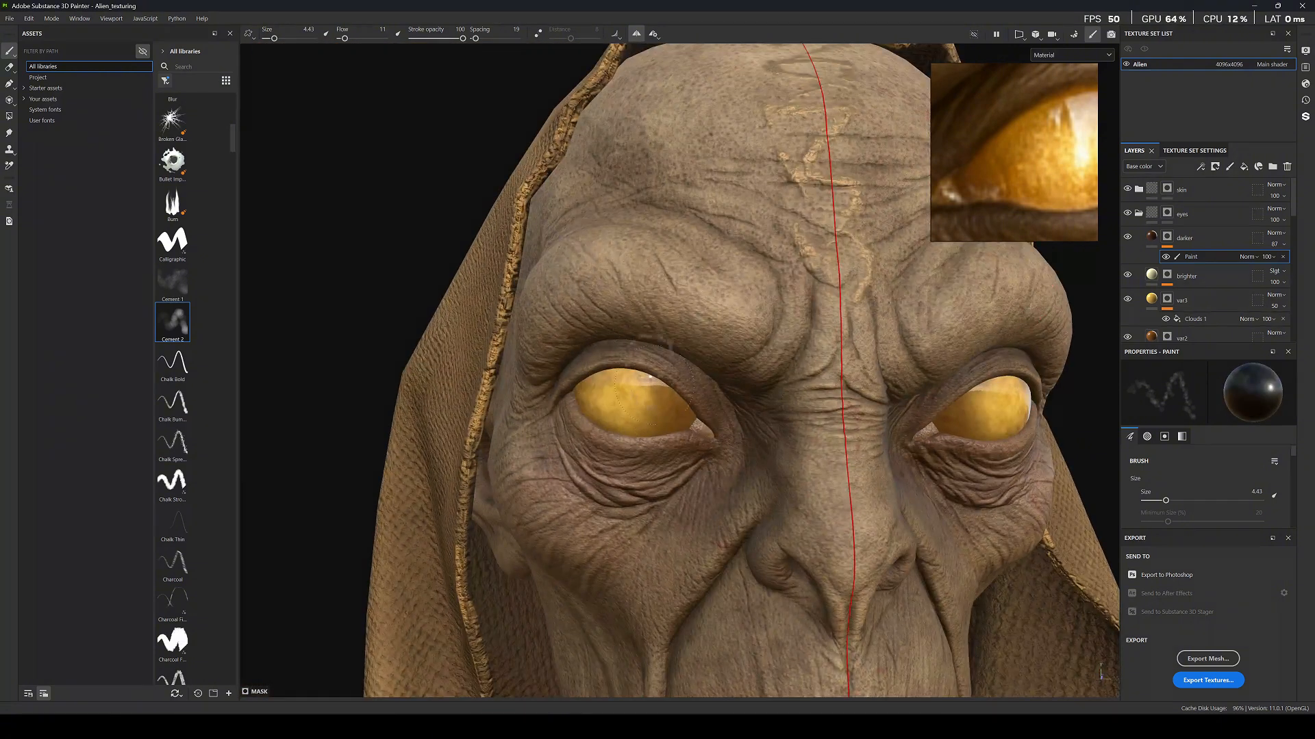
scroll(641, 404, down, 8)
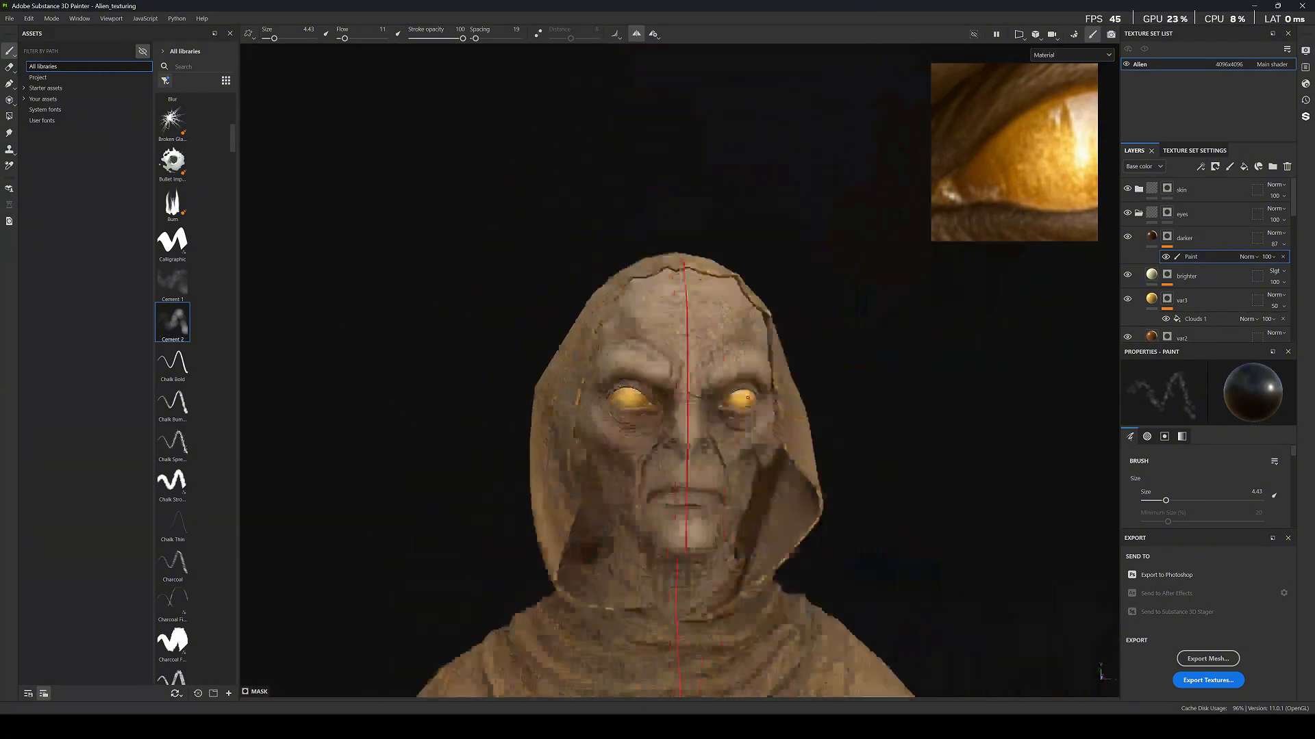
scroll(667, 356, up, 10)
scroll(675, 346, up, 6)
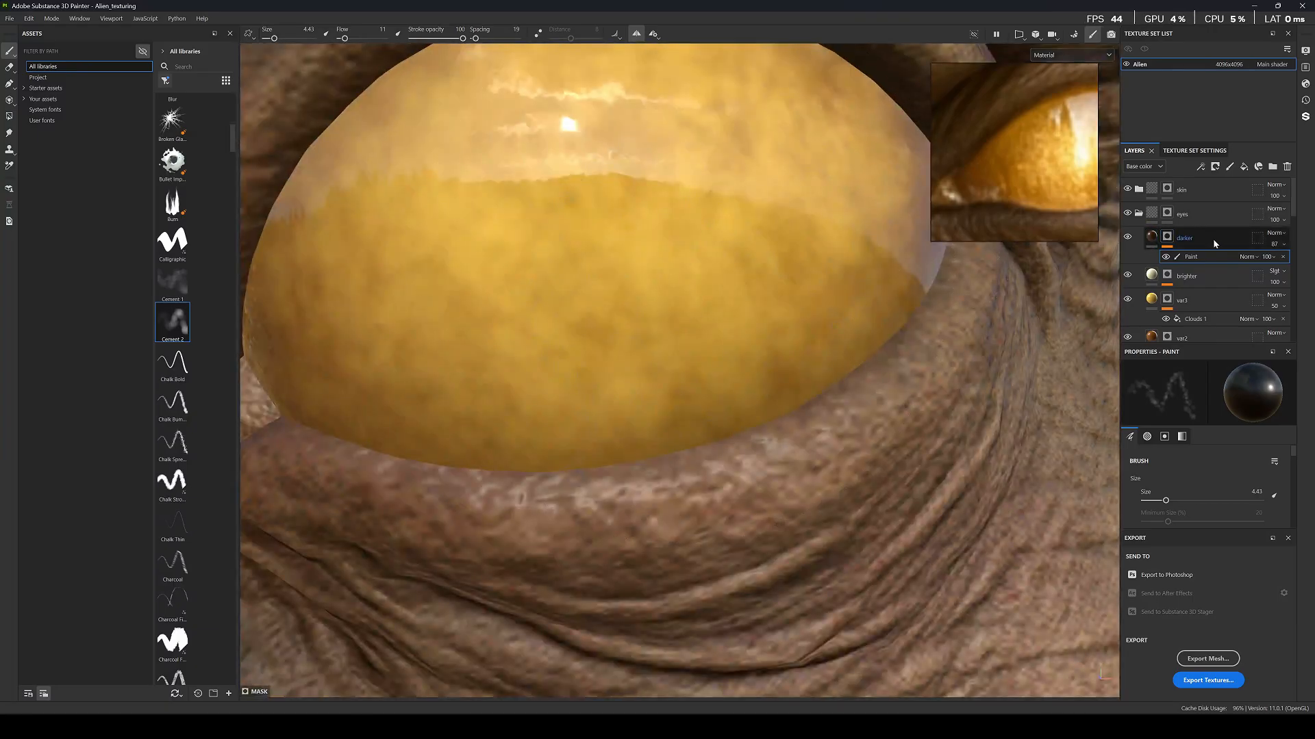
click(1243, 167)
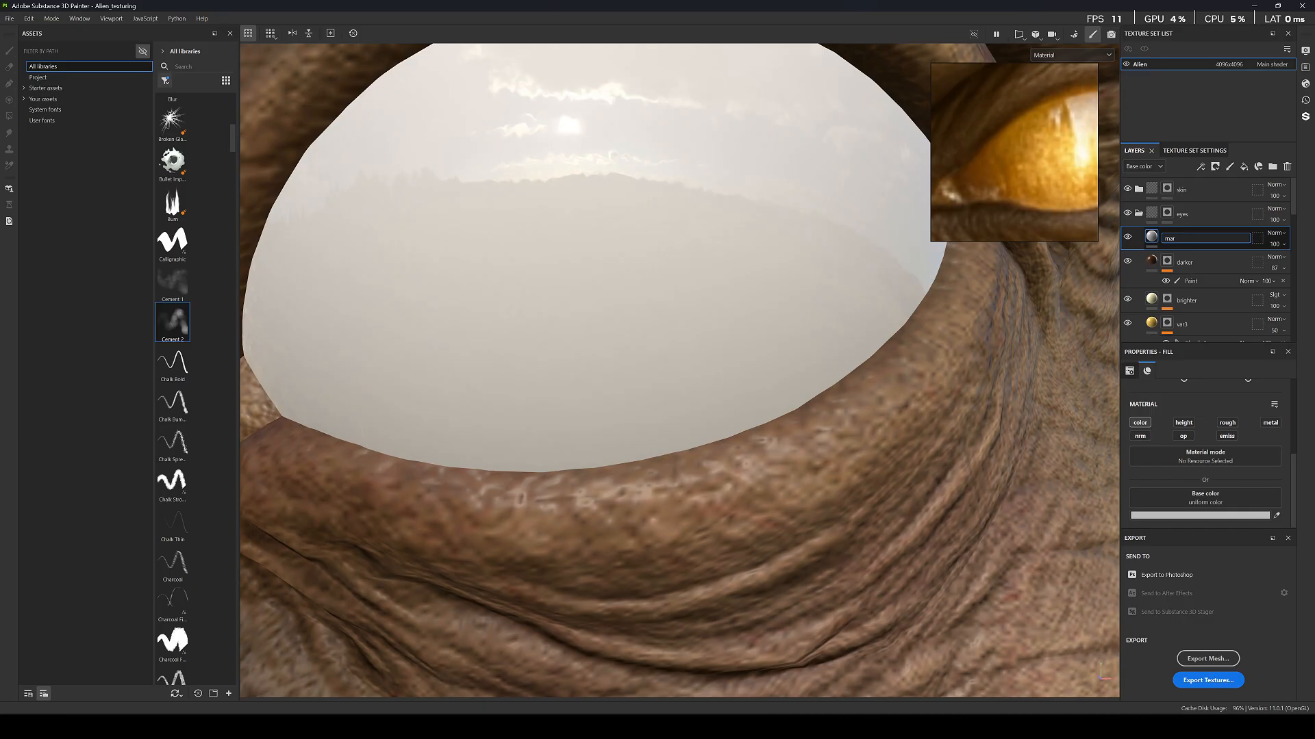
text(s)
key(Return)
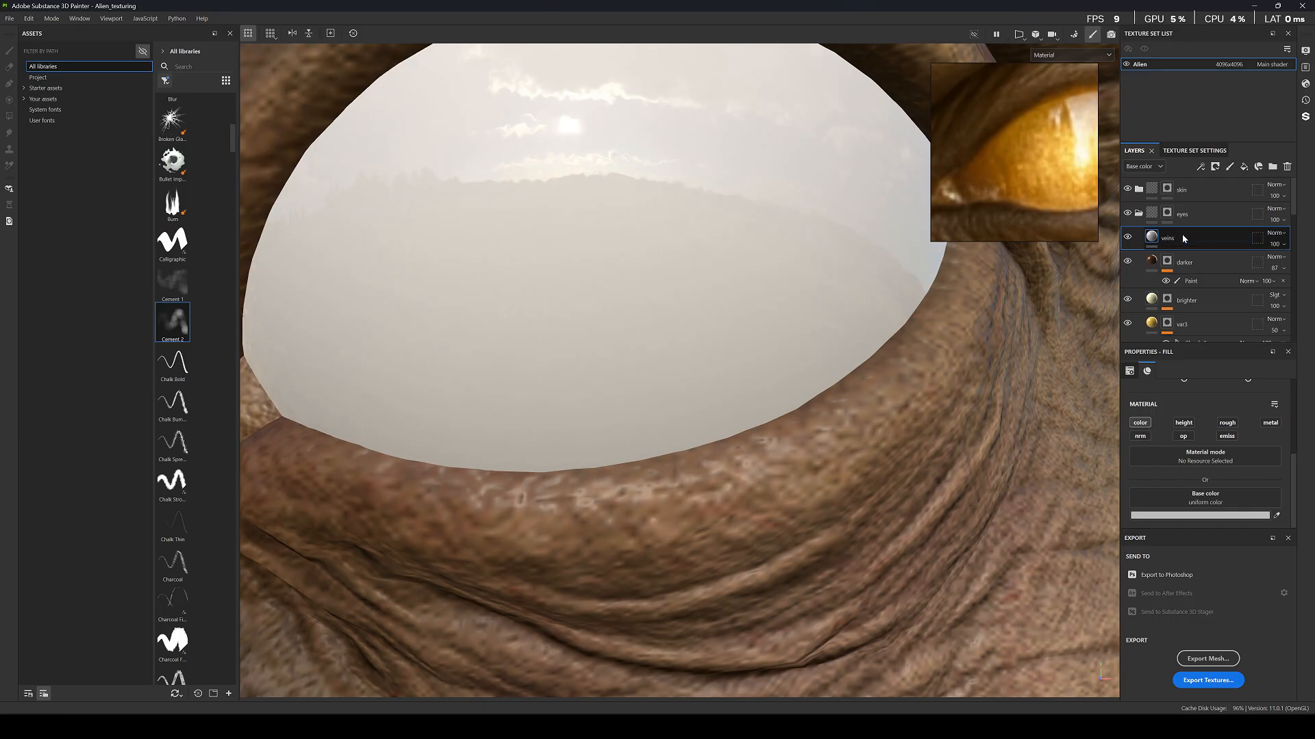
Add a black mask to the veins layer and add a fill effect to that mask.
right_click(1189, 232)
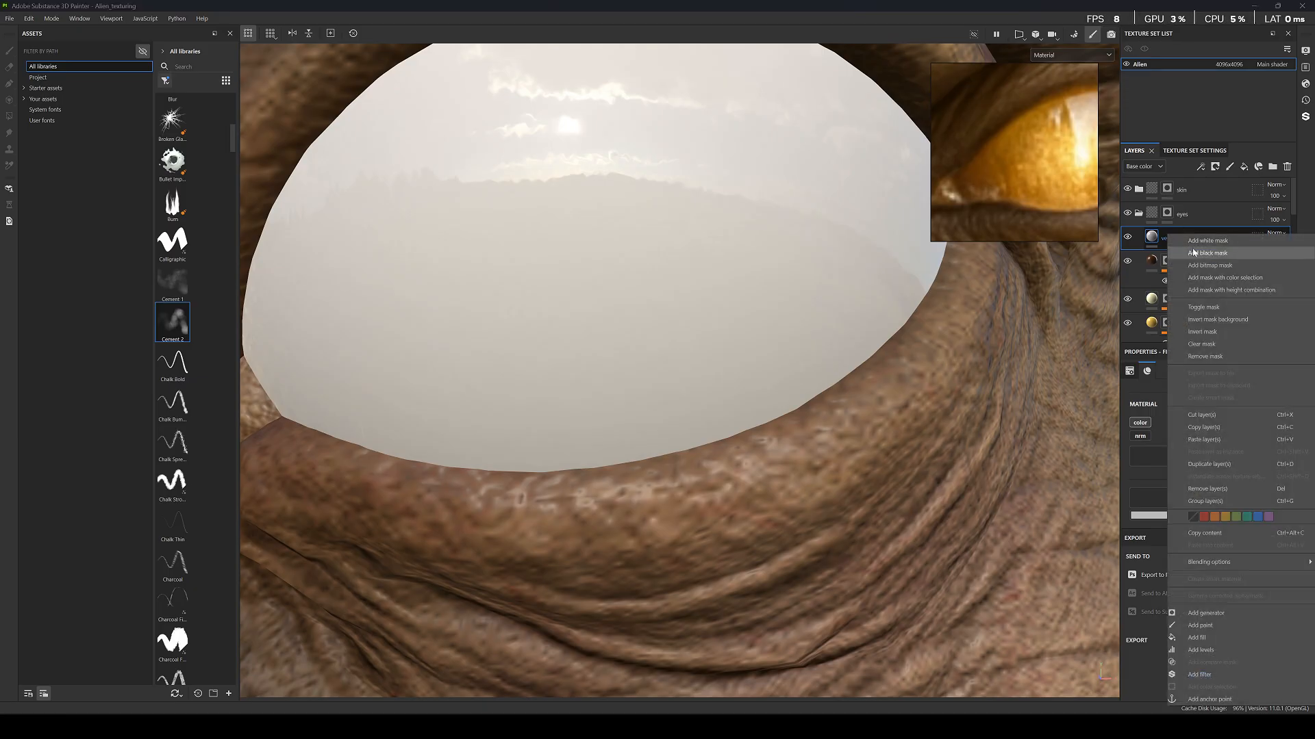
click(1184, 252)
right_click(1168, 237)
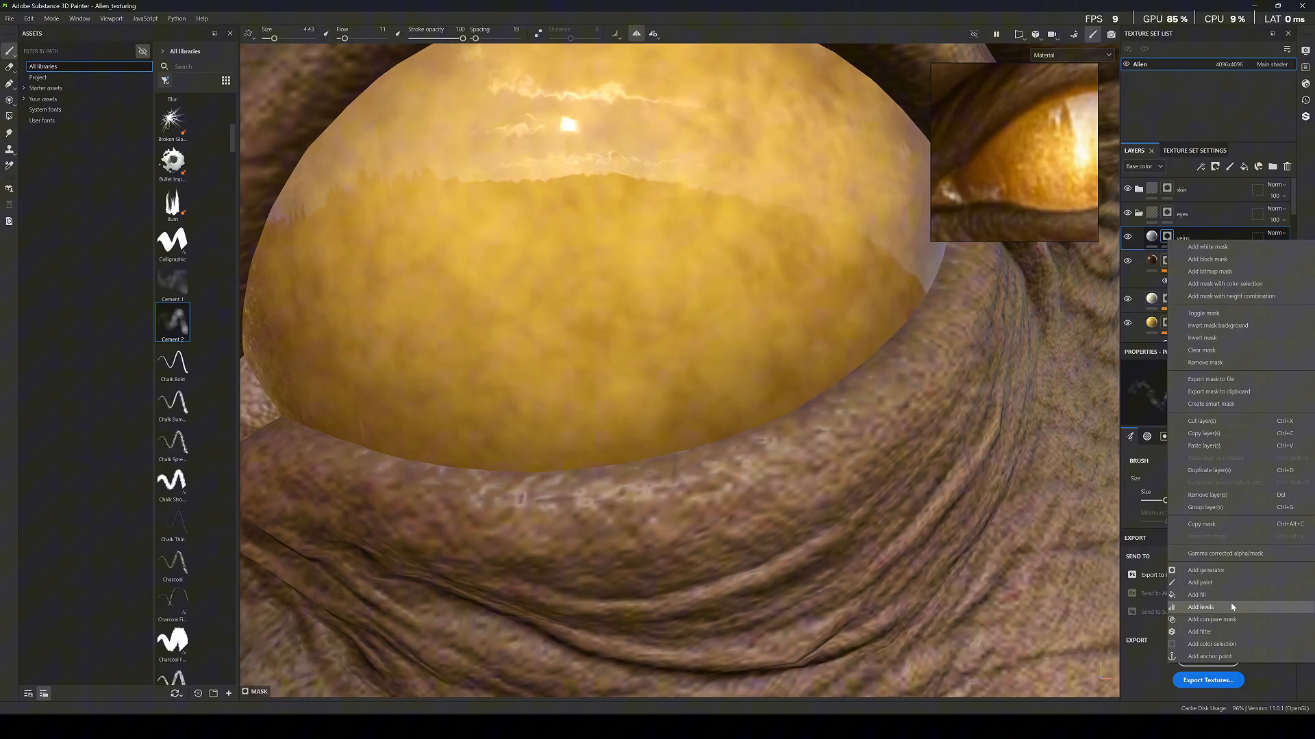
click(1222, 586)
Search the grayscale resources for marble textures and assign Marble Fine to the veins mask's fill.
click(1209, 429)
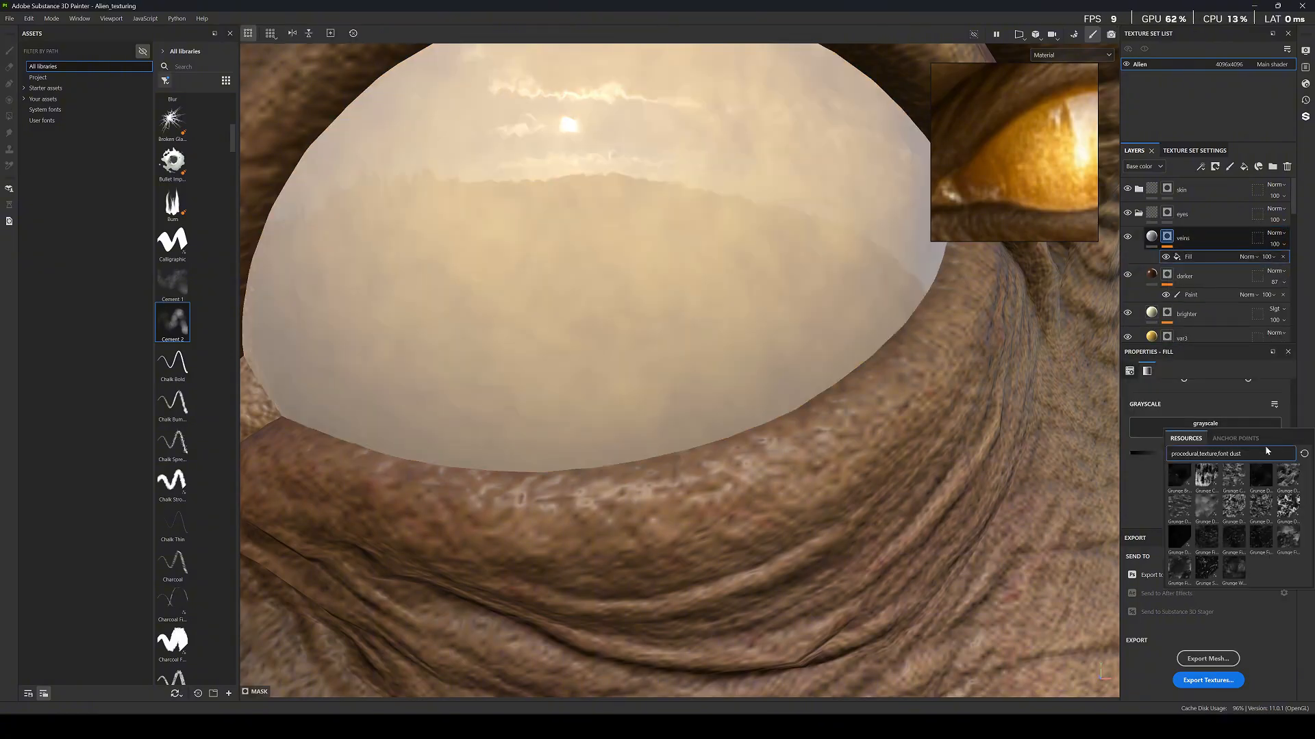
text(ve)
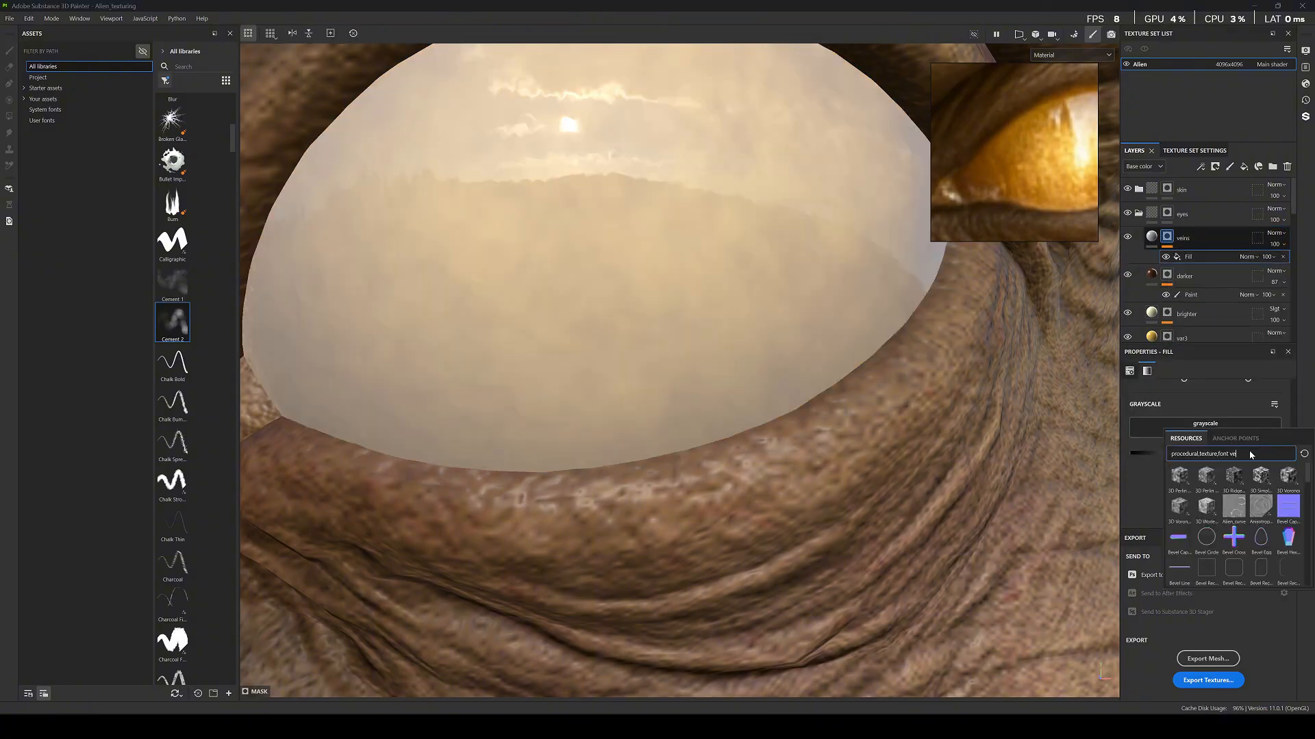
key(BackSpace)
key(BackSpace)
text(mai)
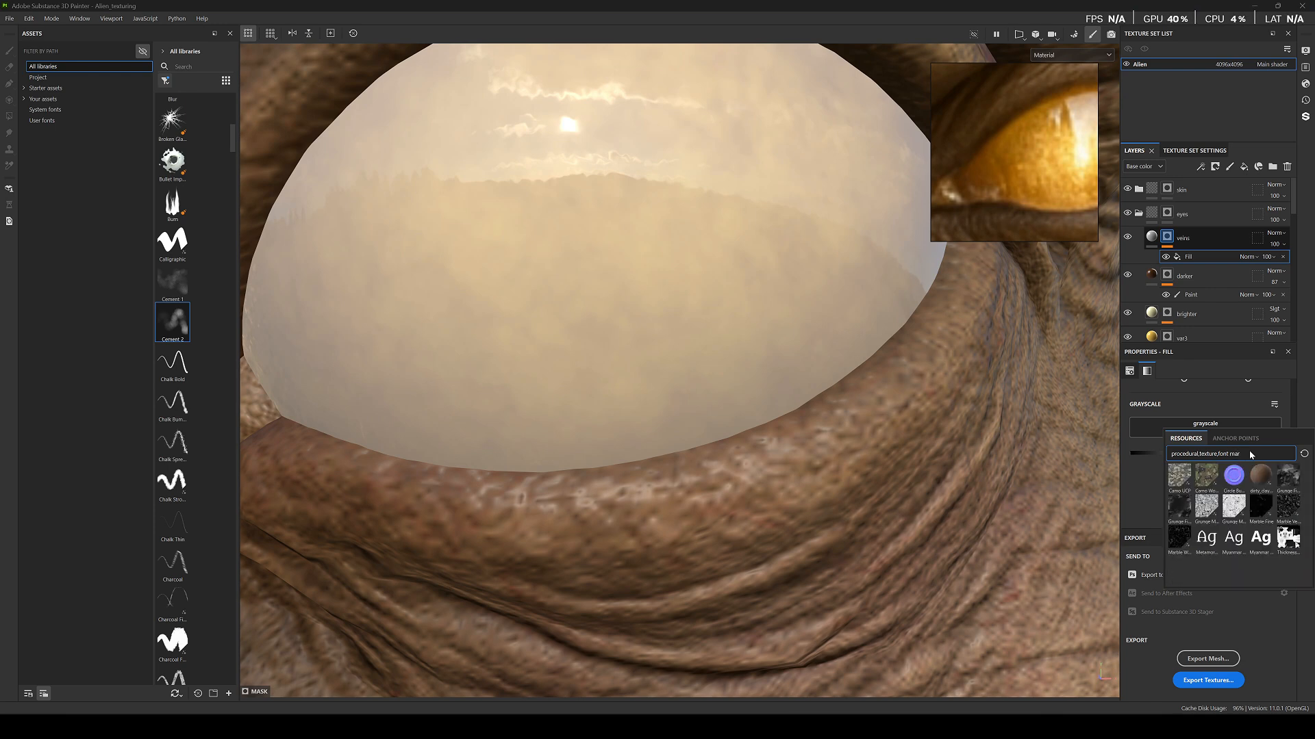
text(b)
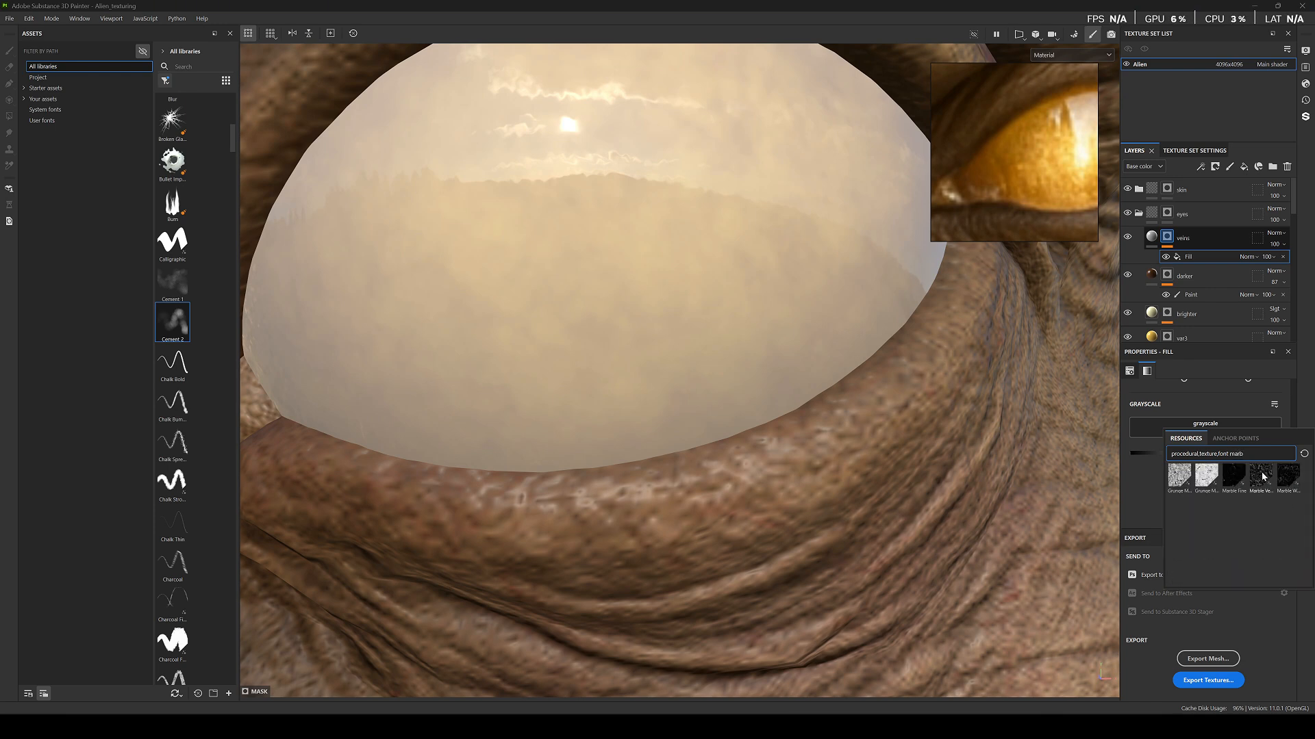
mouse_move(1219, 477)
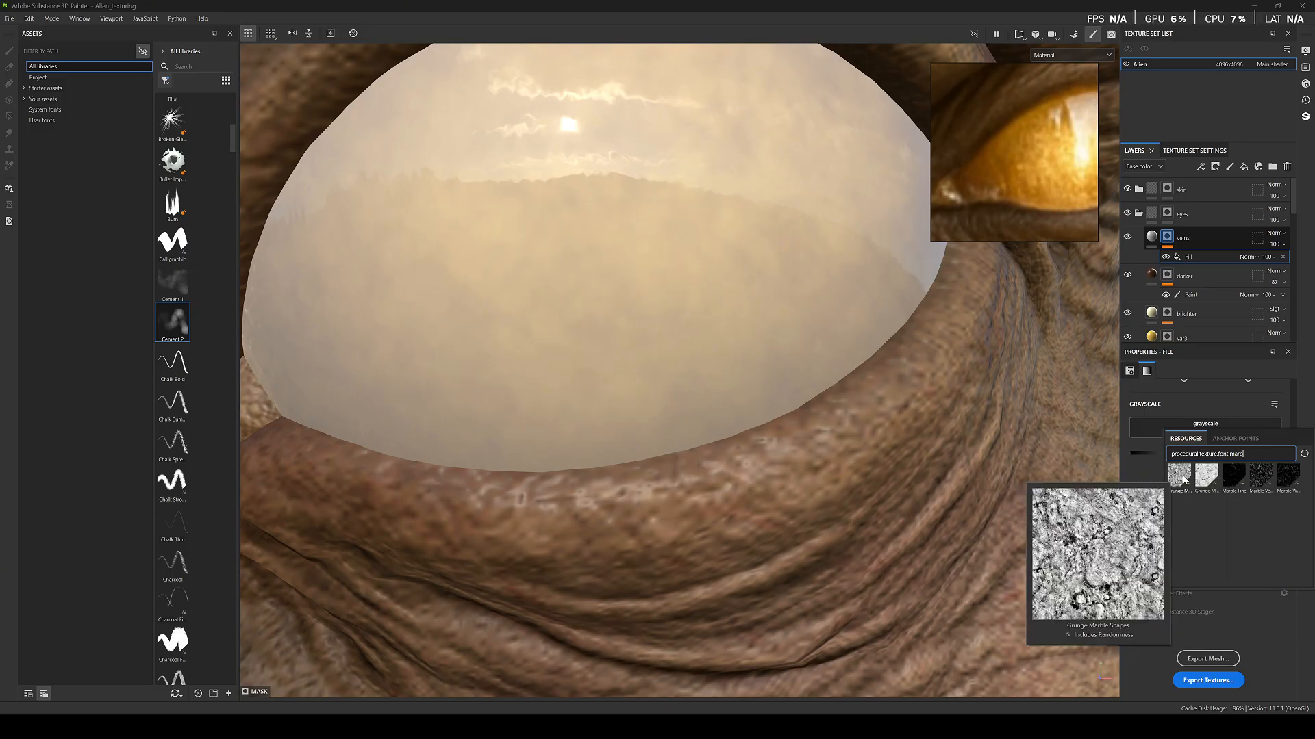
click(1234, 475)
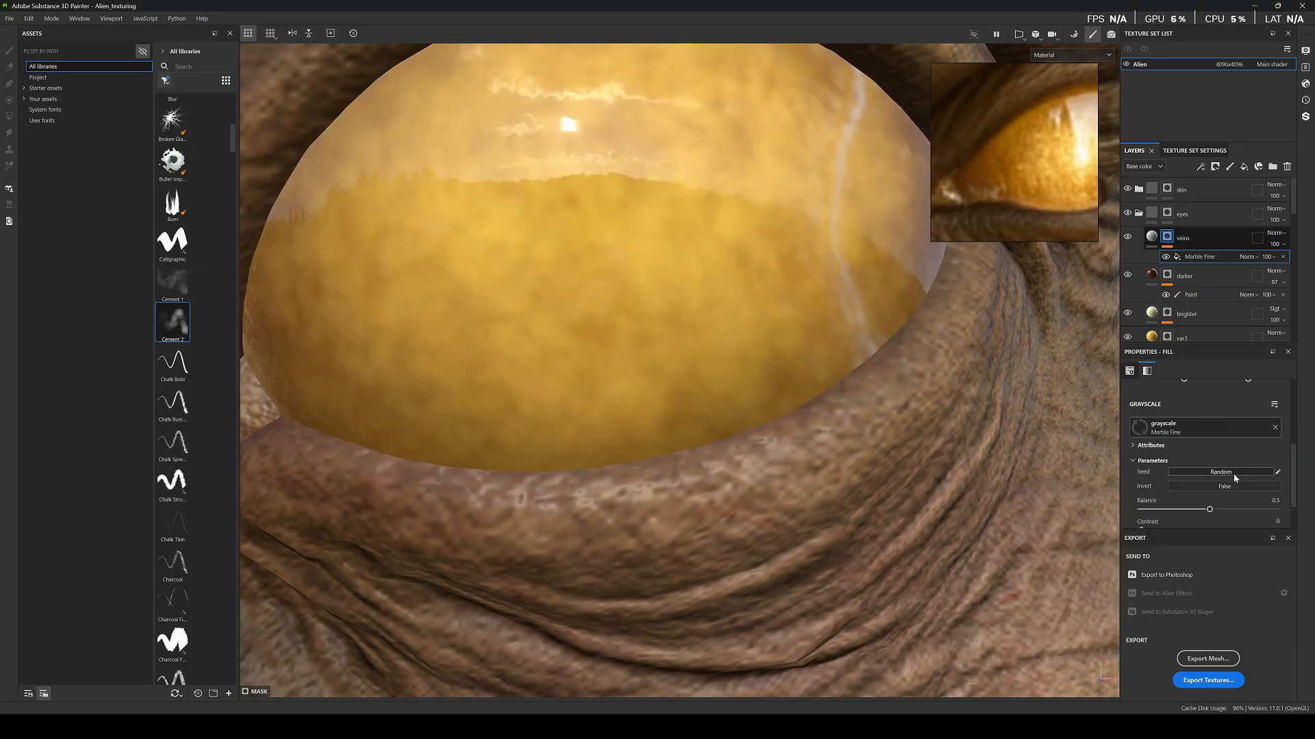
Increase the Marble Fine fill's UV tiling to 15.23 so finer veins cover the eyeball.
scroll(719, 274, down, 5)
scroll(1194, 495, up, 5)
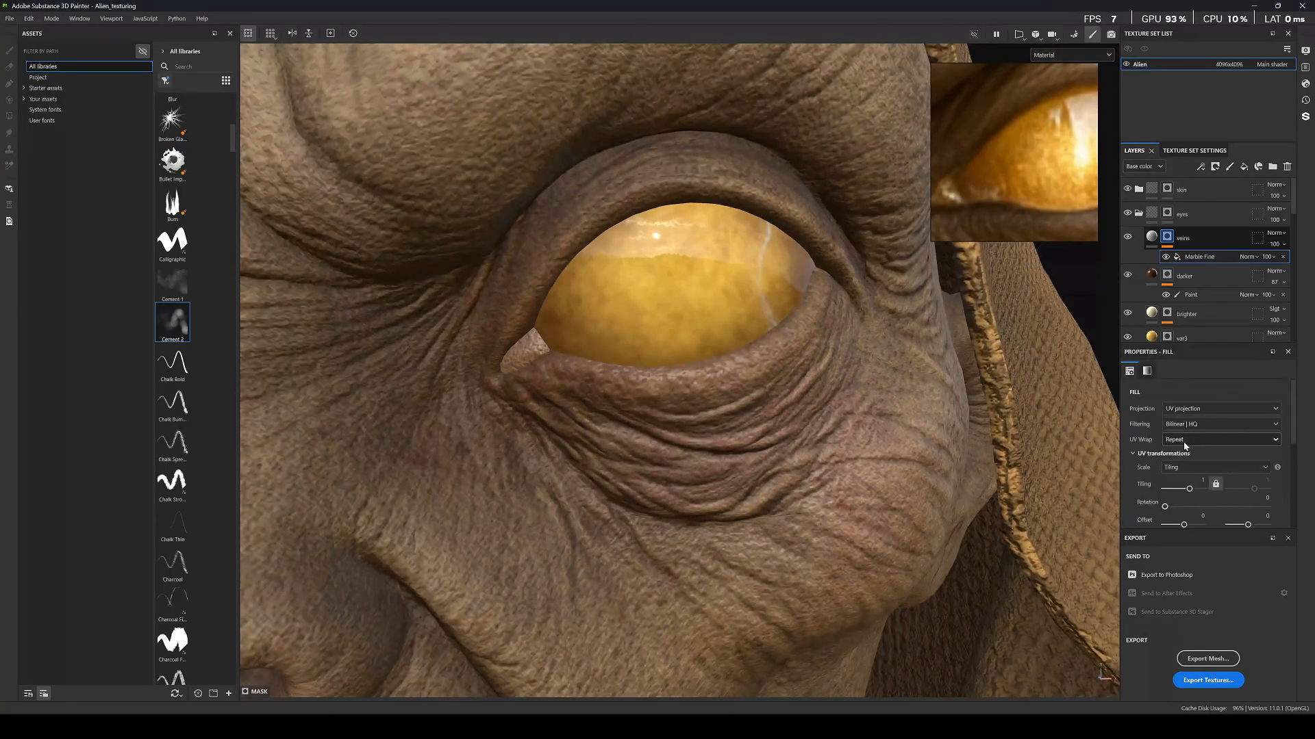
drag(1190, 491, 1198, 492)
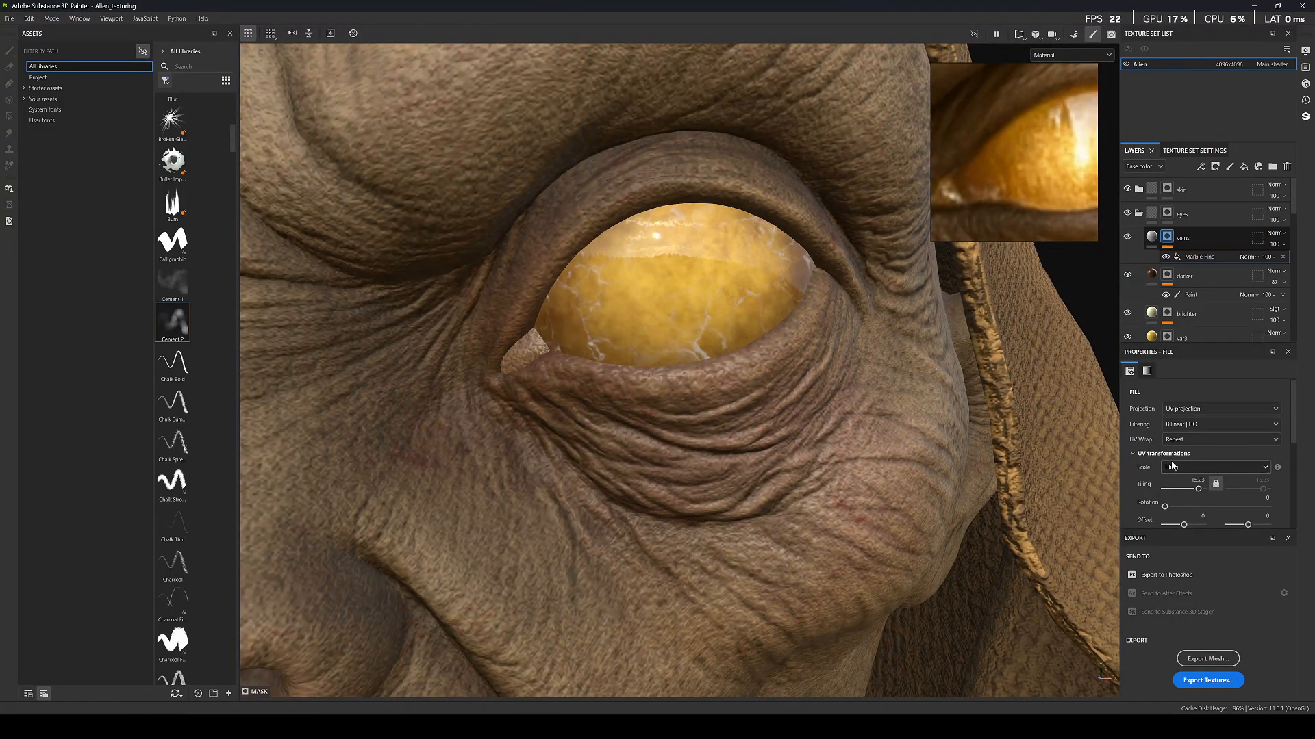
Add a Sharpen filter above the Marble Fine fill in the veins layer's mask.
scroll(1174, 483, down, 4)
right_click(1195, 238)
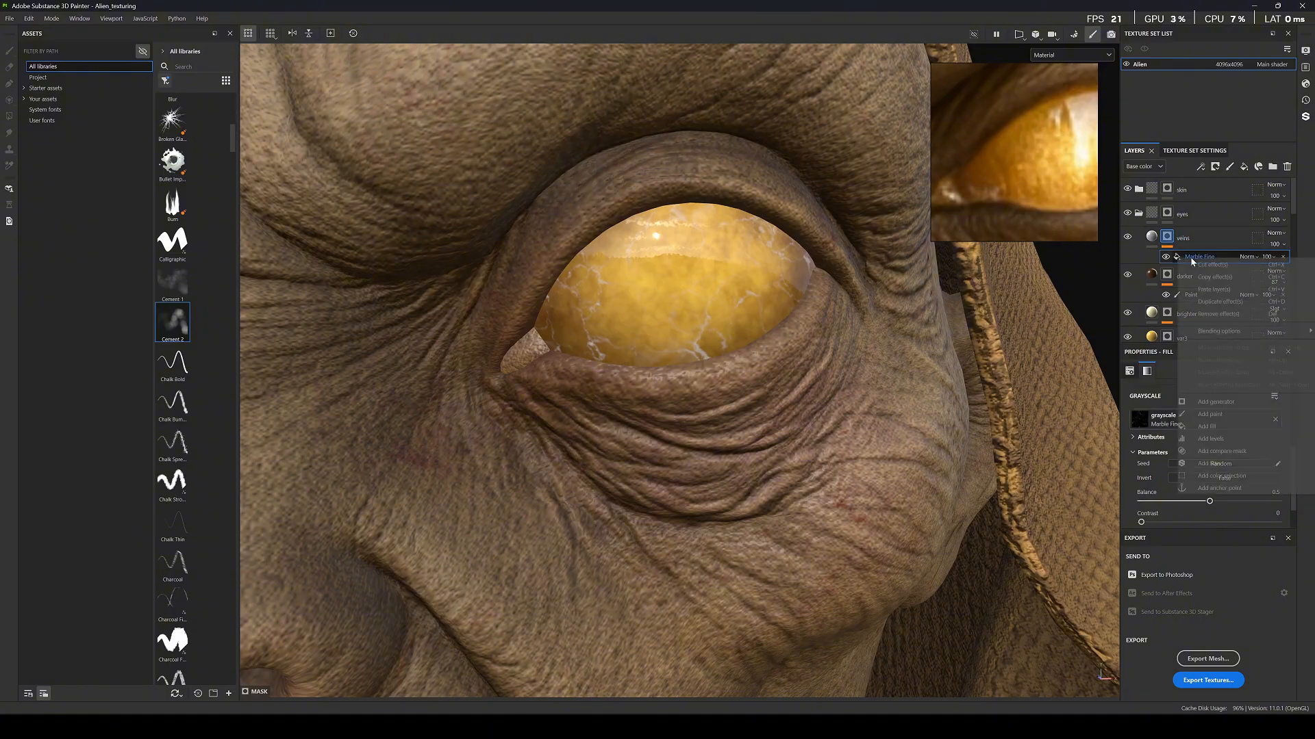
click(1223, 457)
click(1204, 402)
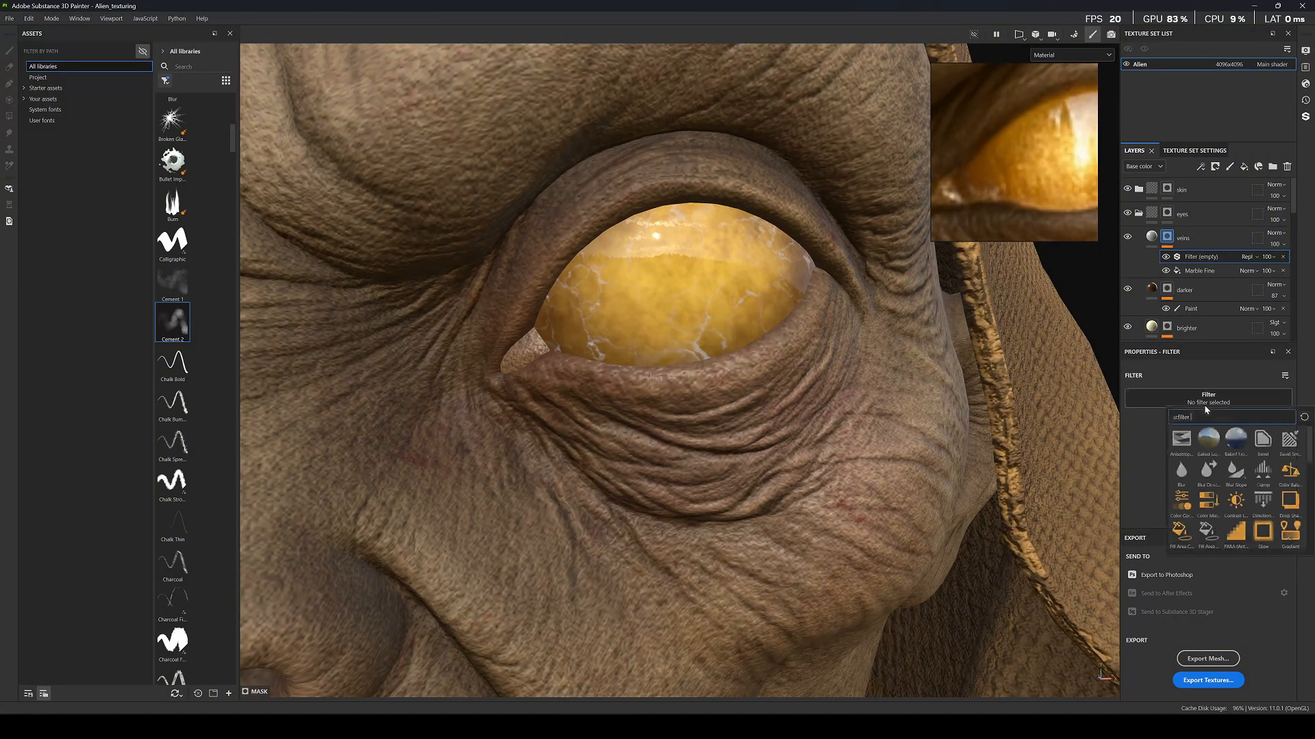
scroll(1201, 472, down, 5)
click(1184, 505)
Change the veins layer's base color to a muted dark red.
alt+right_drag(906, 418, 712, 466)
alt+drag(712, 466, 781, 459)
alt+right_drag(781, 458, 1070, 284)
click(1152, 237)
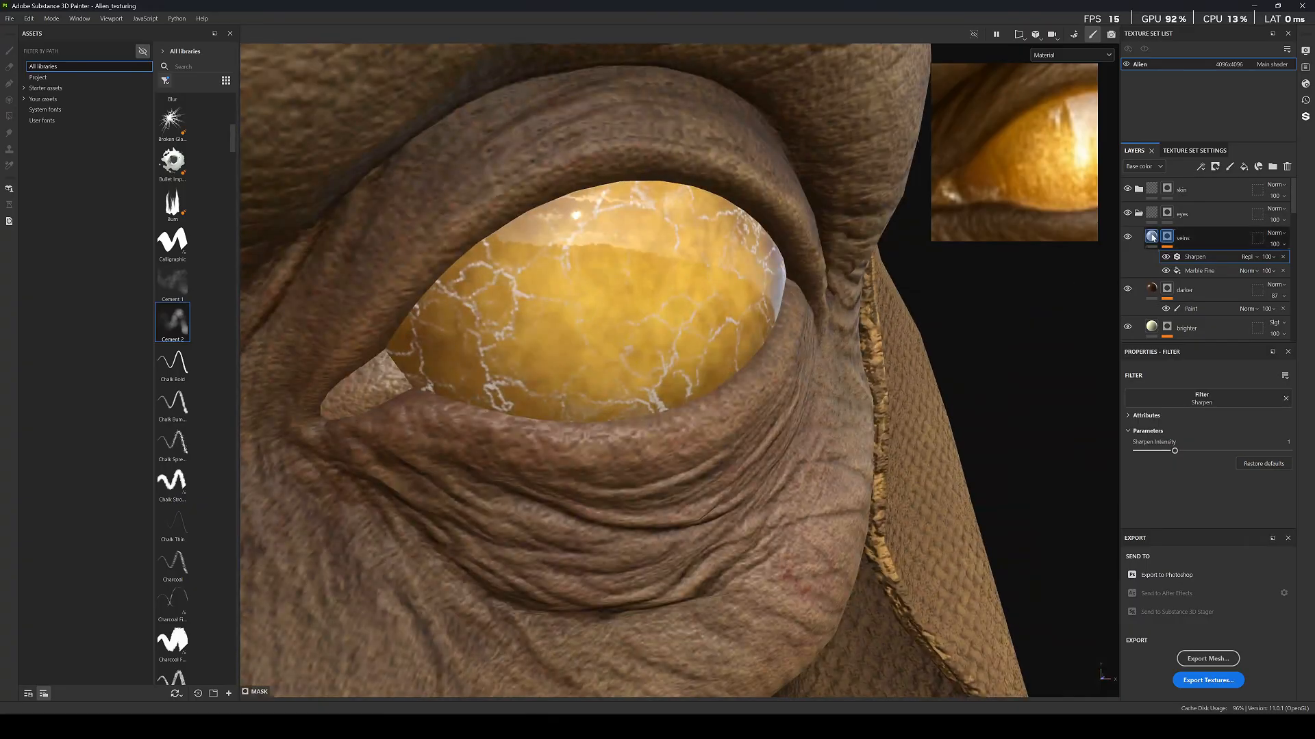
click(1190, 507)
drag(1160, 595, 1124, 609)
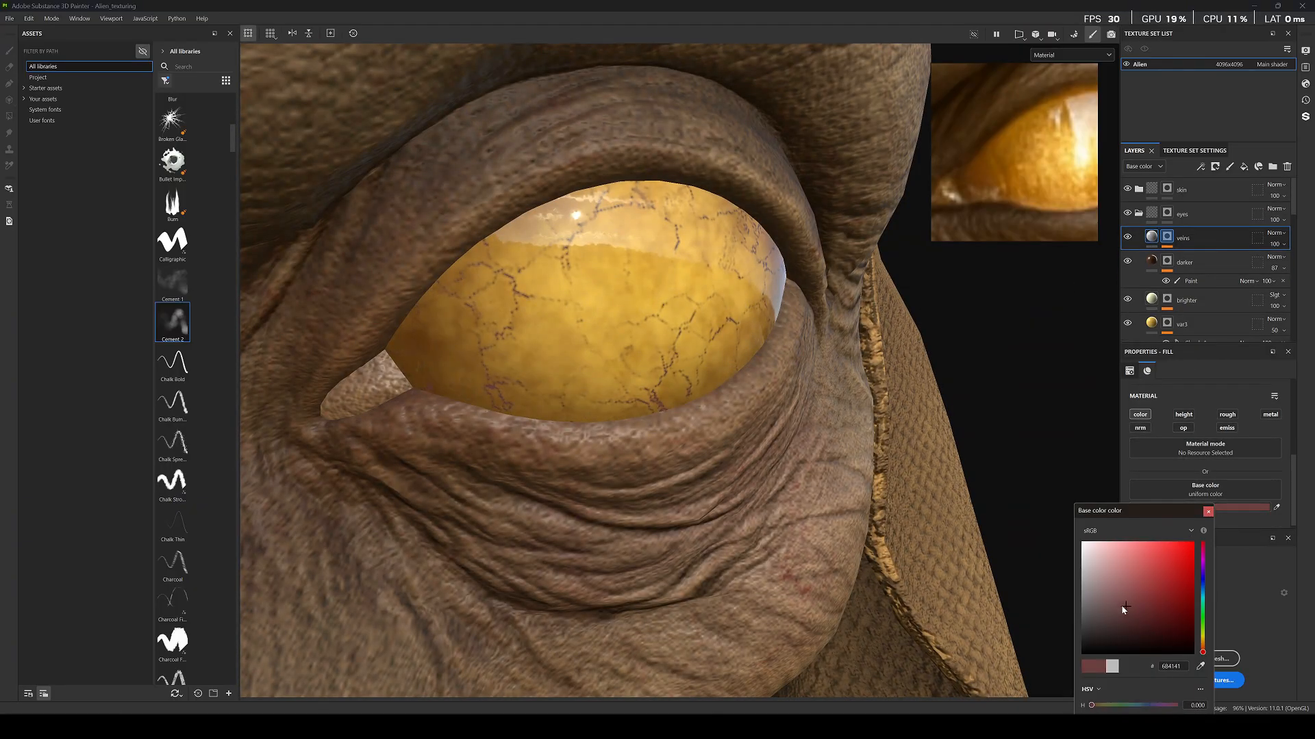
click(1208, 511)
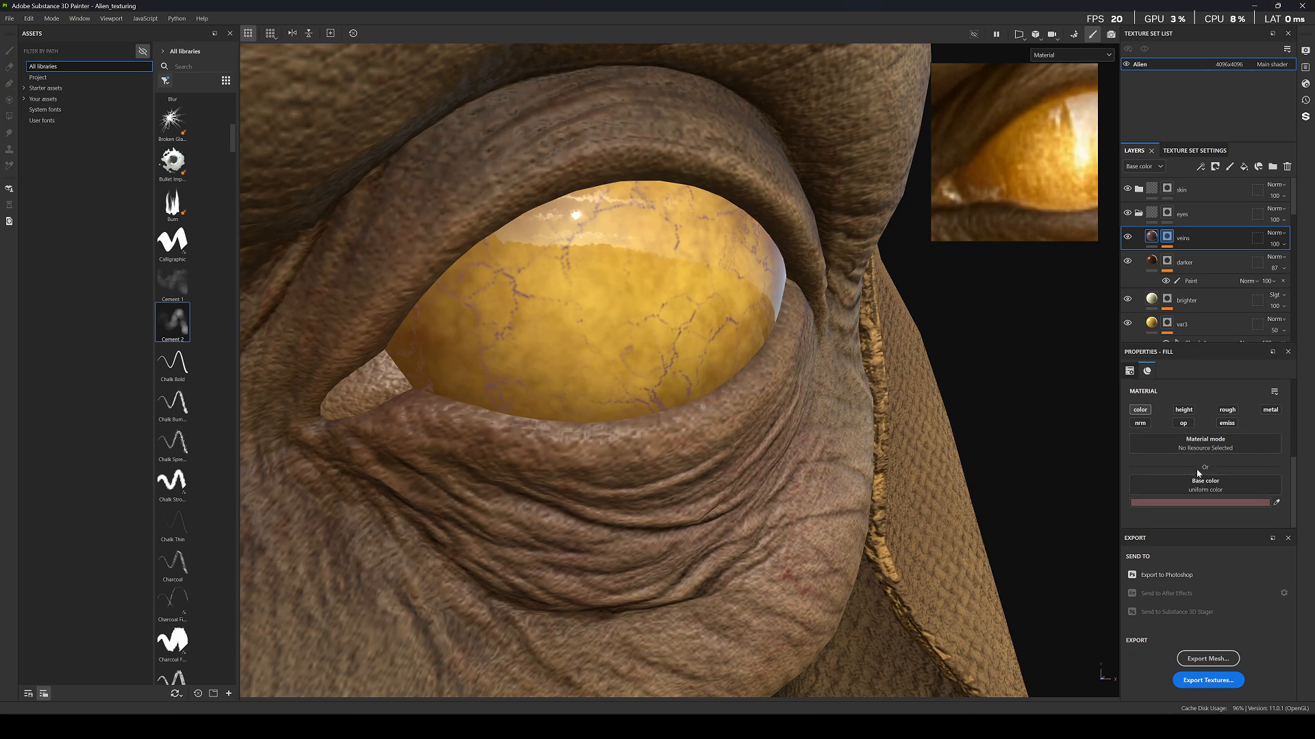
Set the veins layer's blending mode to Soft light and check the eyes from afar and up close.
click(1275, 234)
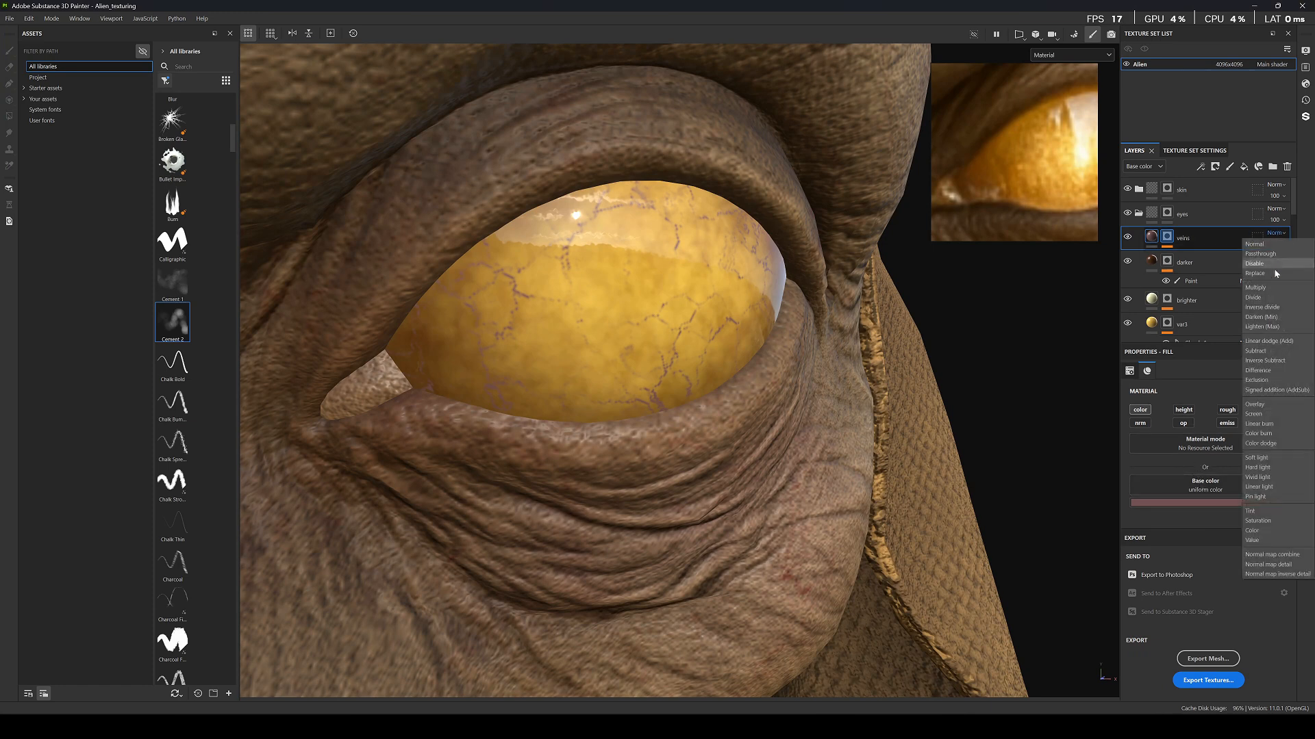
click(1262, 458)
scroll(648, 322, down, 10)
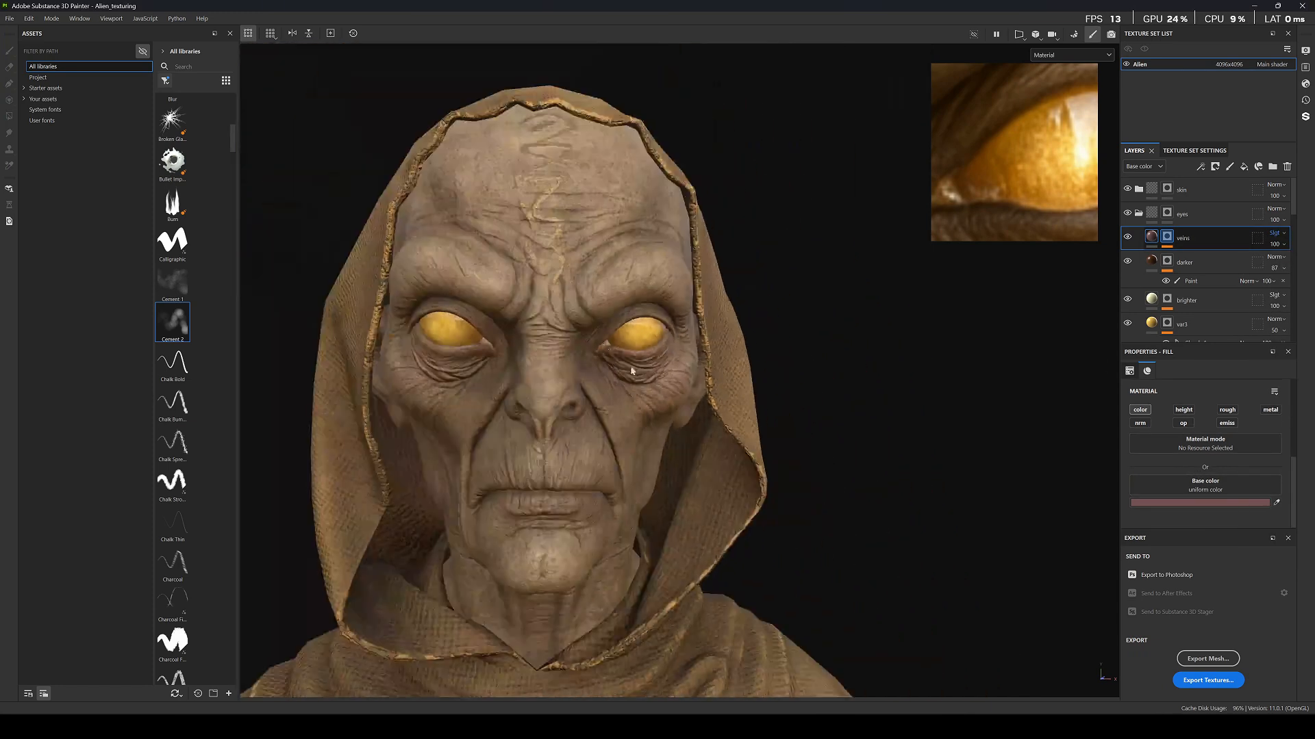
scroll(630, 294, up, 10)
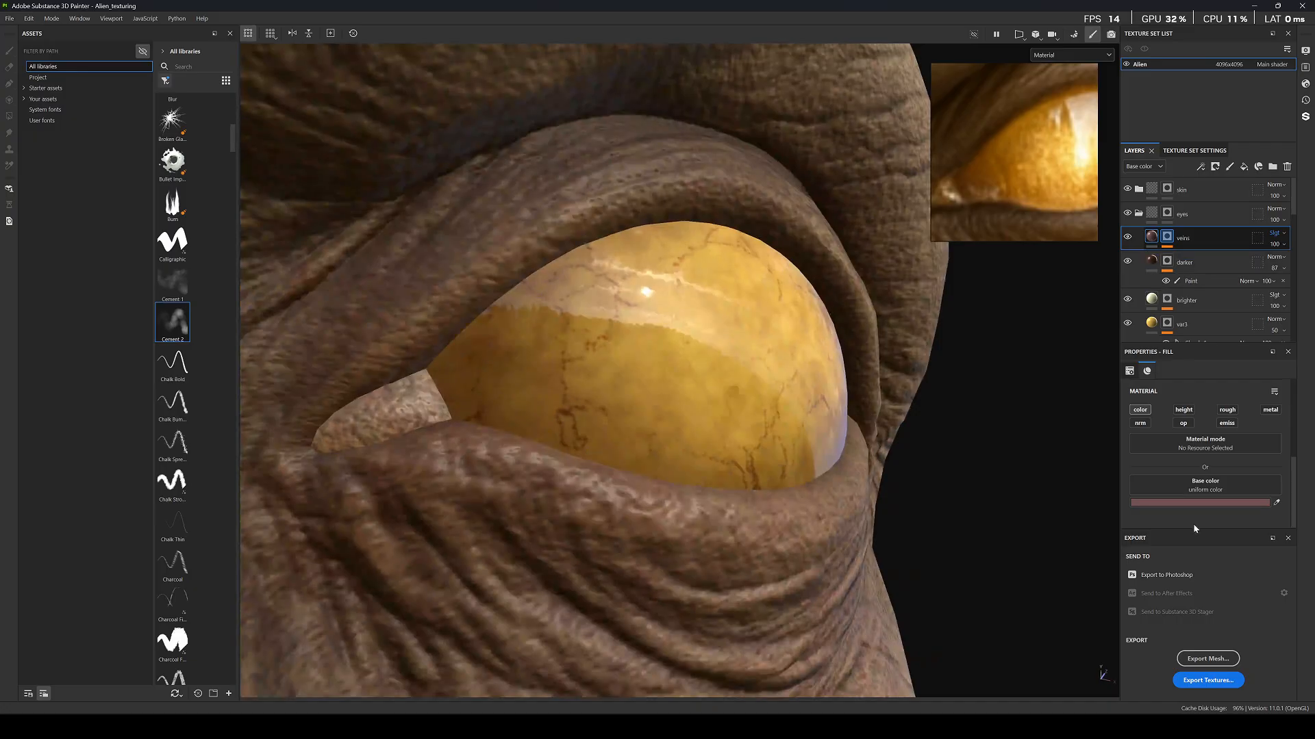
Enable the height channel on the veins layer and raise its height to about 0.019.
scroll(1212, 475, down, 2)
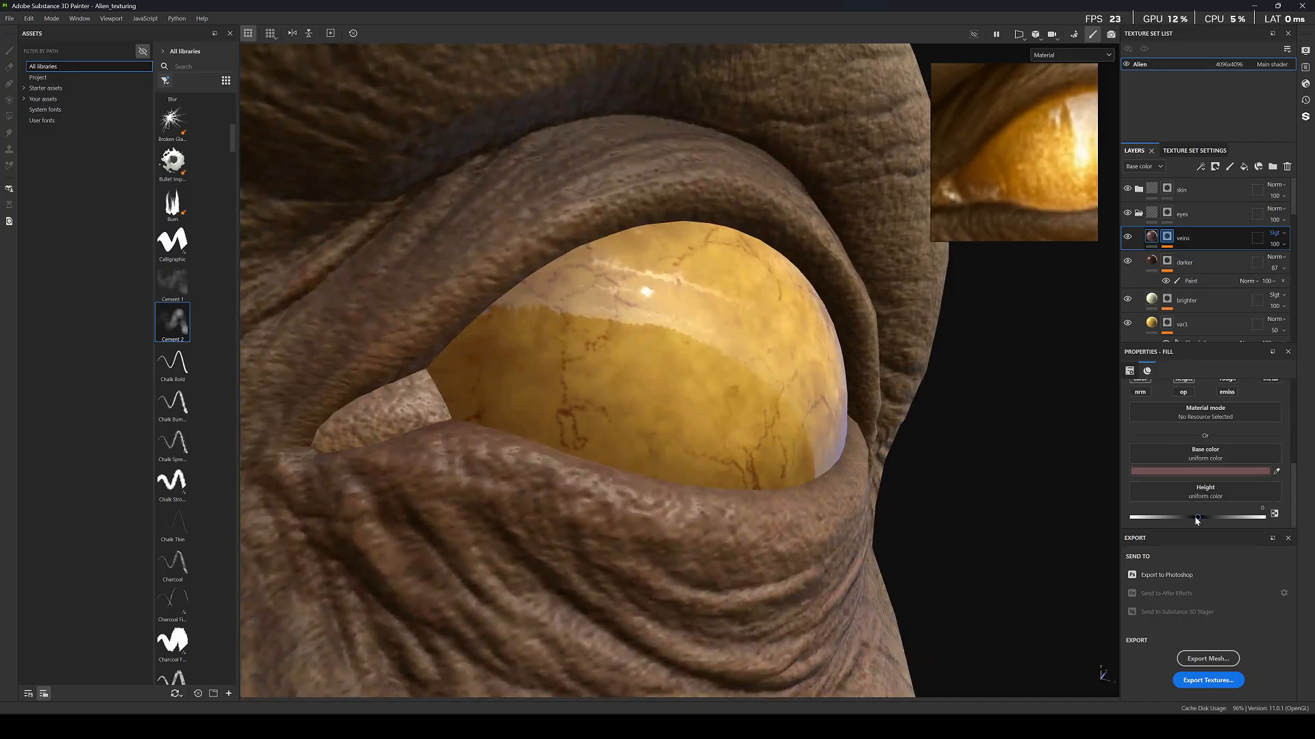
drag(1194, 516, 1199, 517)
scroll(750, 286, down, 10)
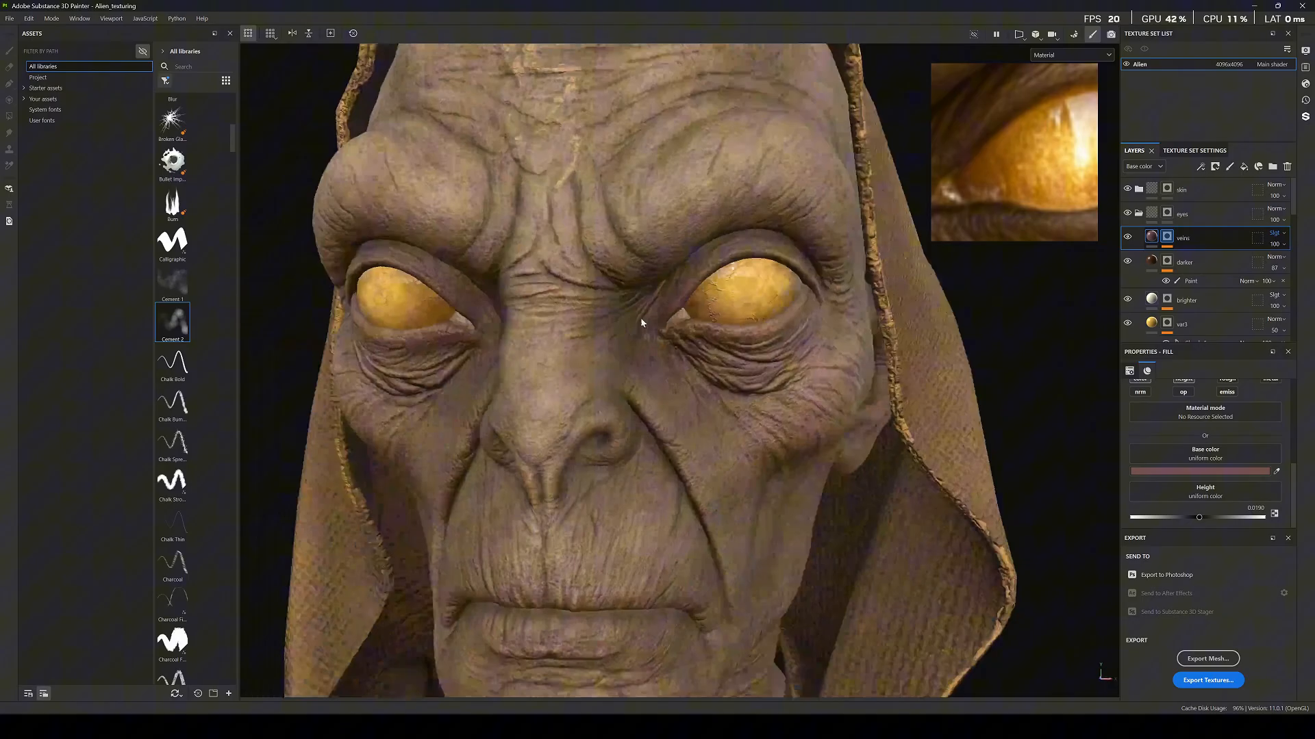
scroll(785, 319, up, 10)
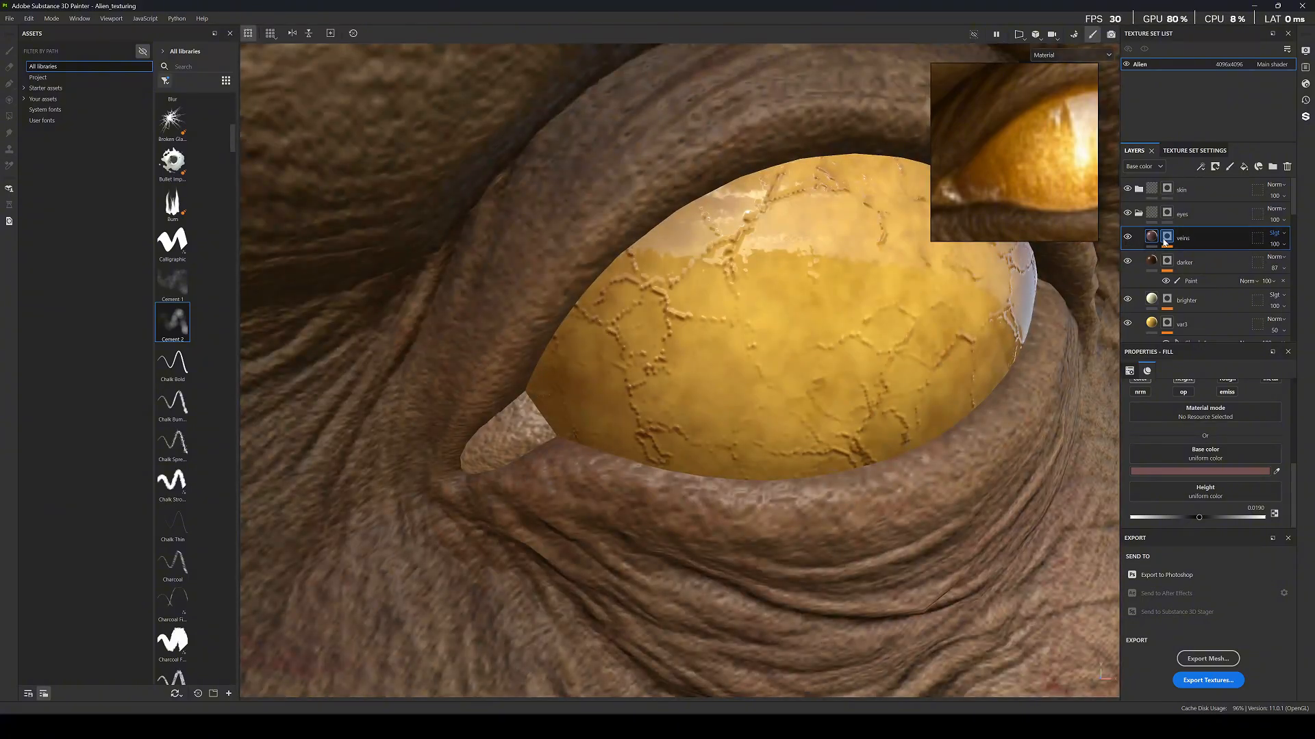
Compare the eye veins with the mask's Sharpen filter hidden and shown.
click(1166, 237)
click(1165, 258)
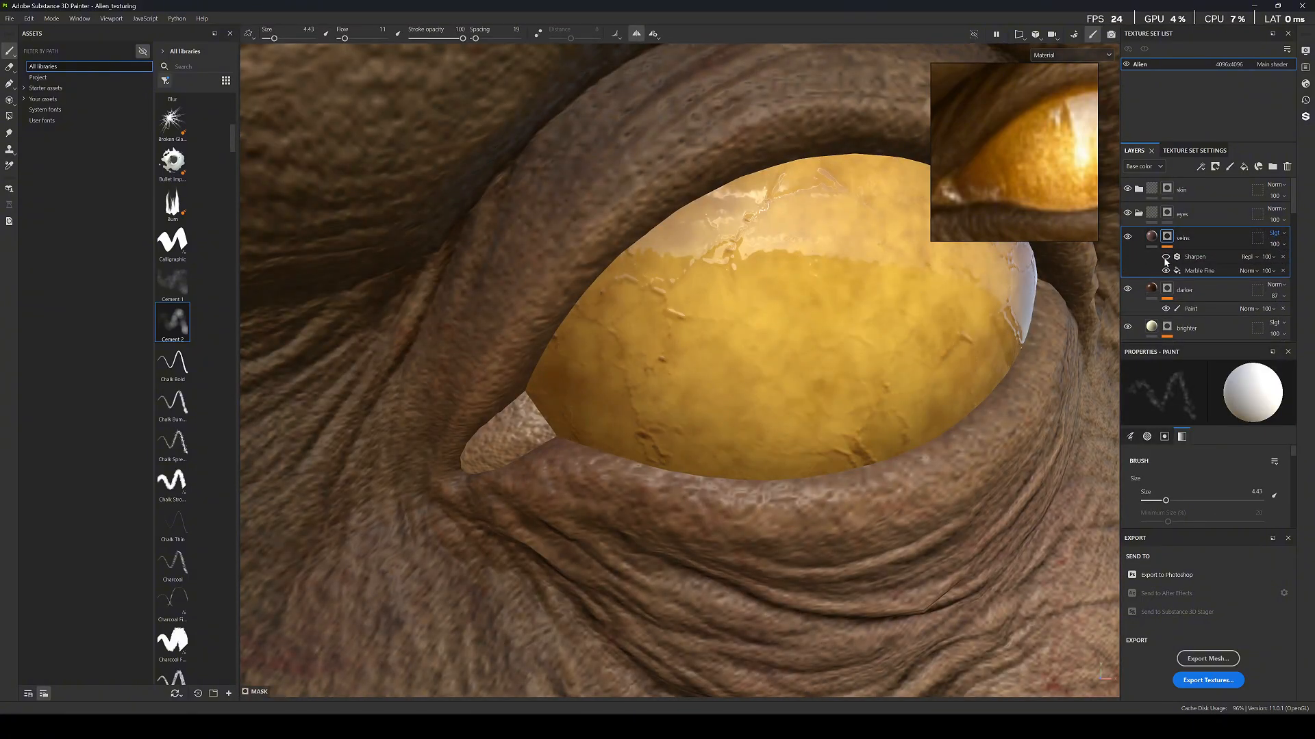
click(1166, 257)
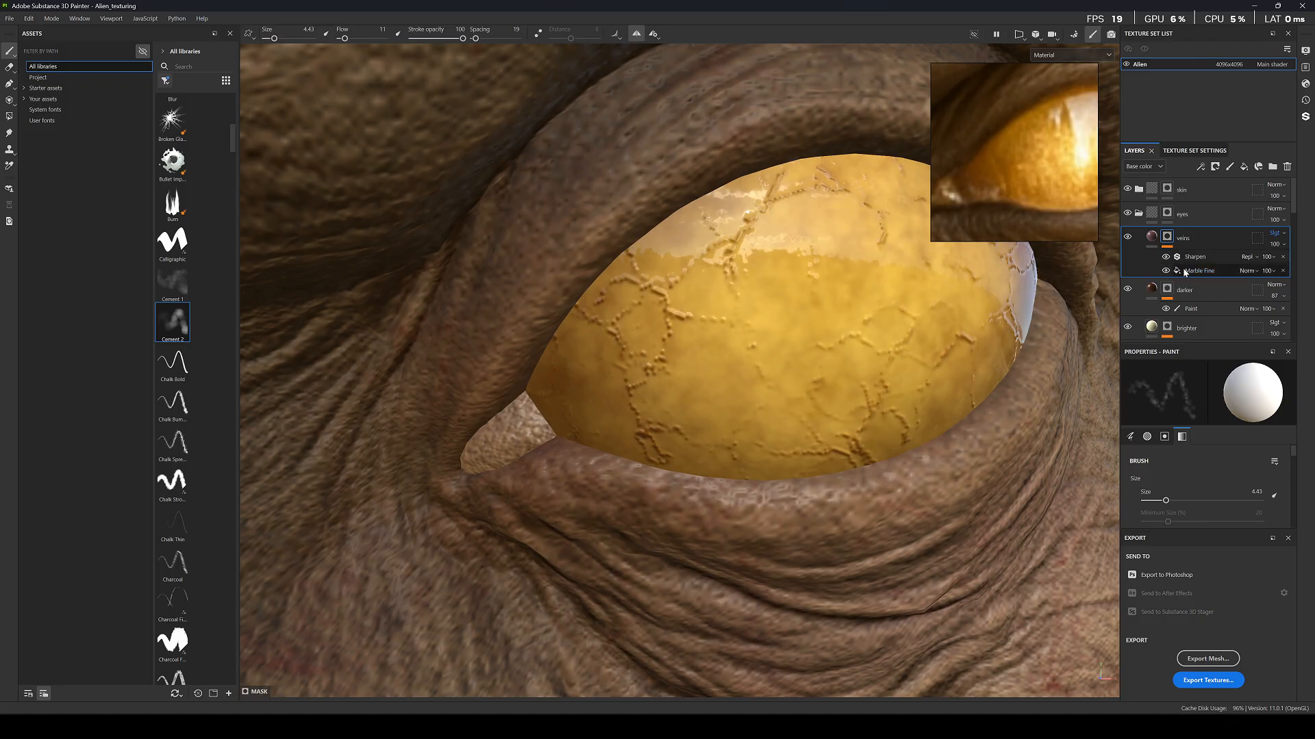
Set the Marble Fine fill's UV tiling to 10.
click(1184, 271)
click(1197, 480)
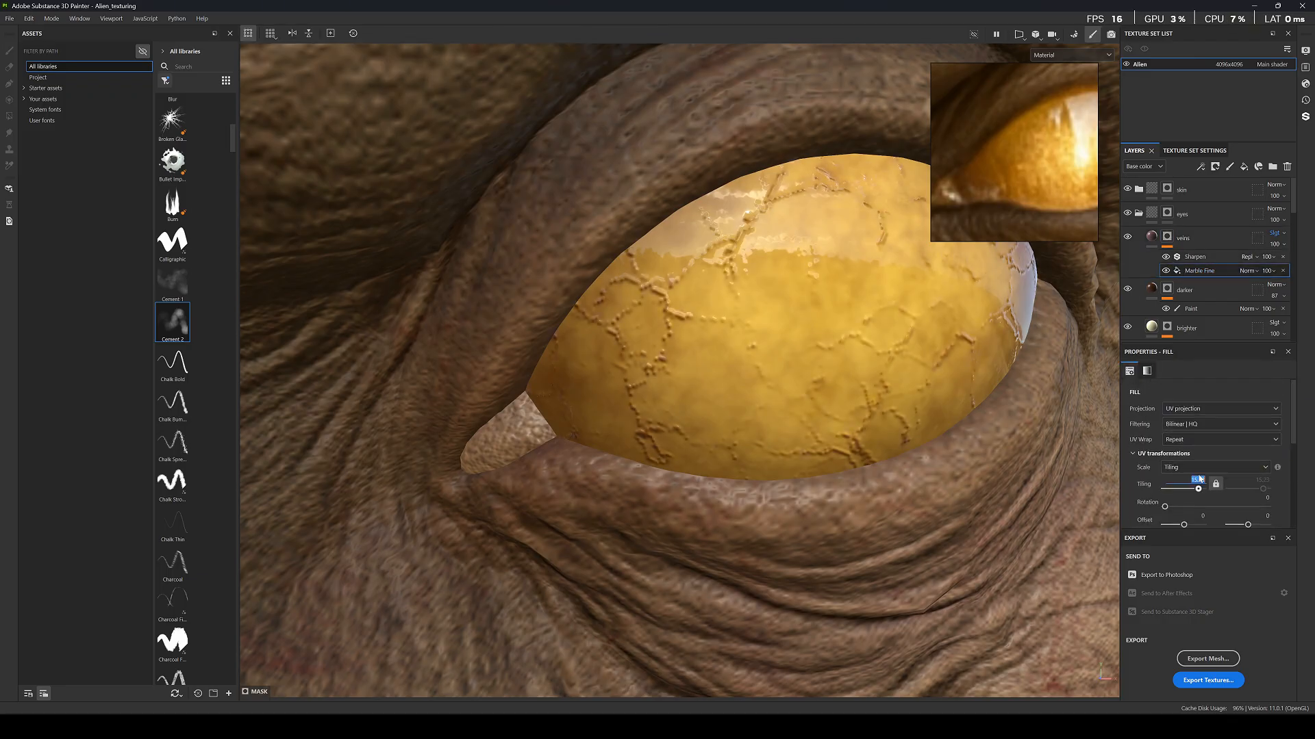
text(10)
key(Return)
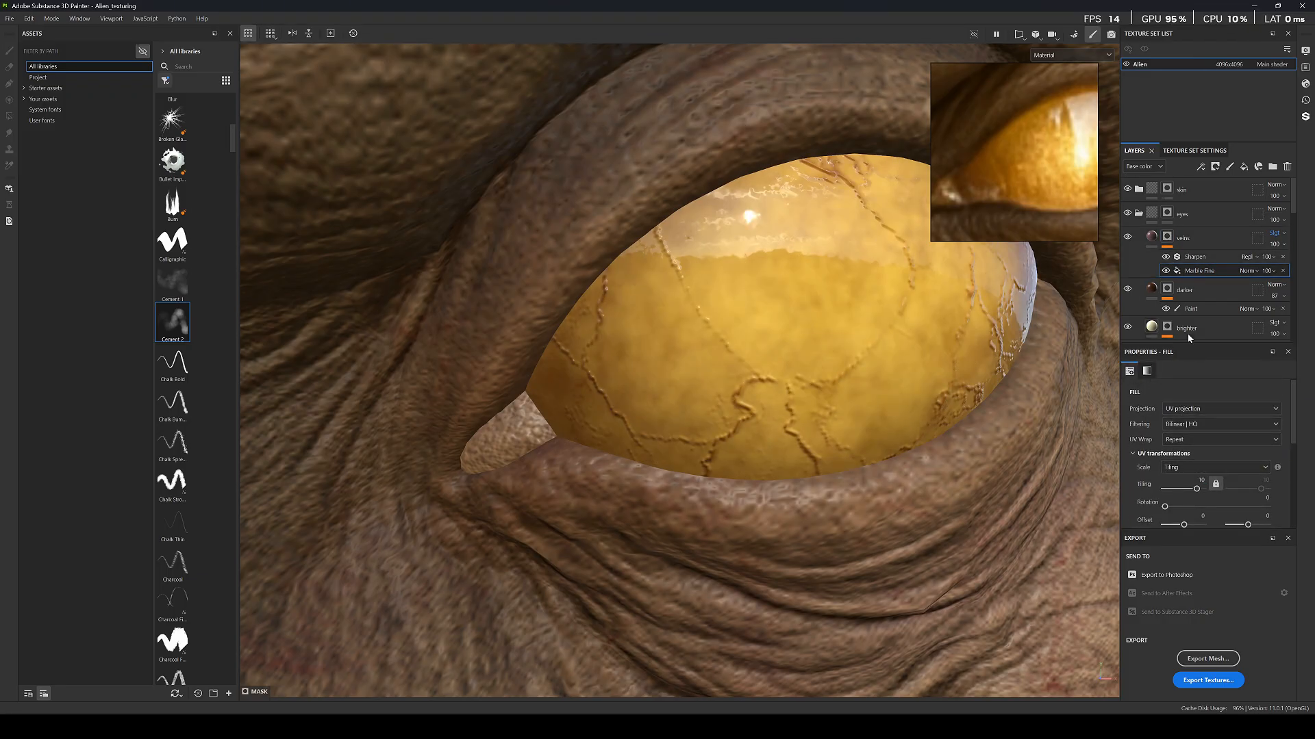
Add a Blur filter above the Sharpen filter in the veins mask.
click(1195, 257)
right_click(1196, 261)
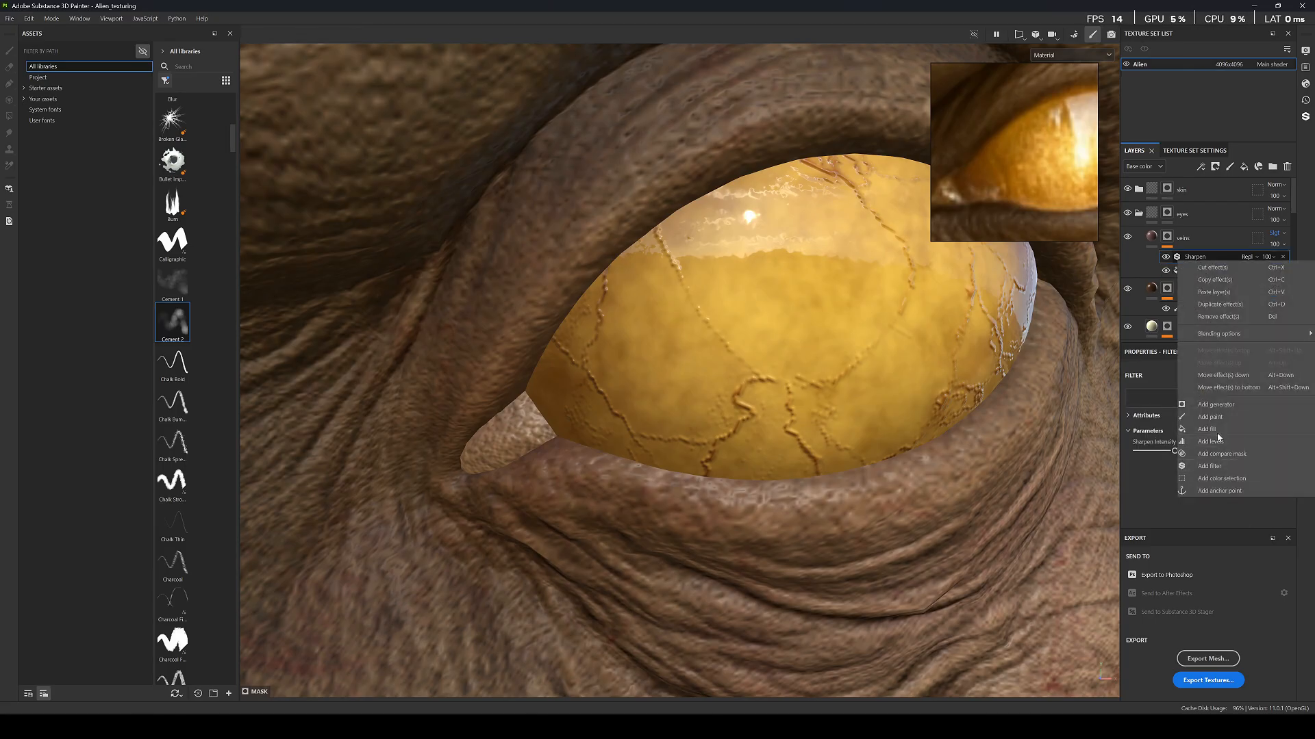
click(1211, 467)
click(1209, 399)
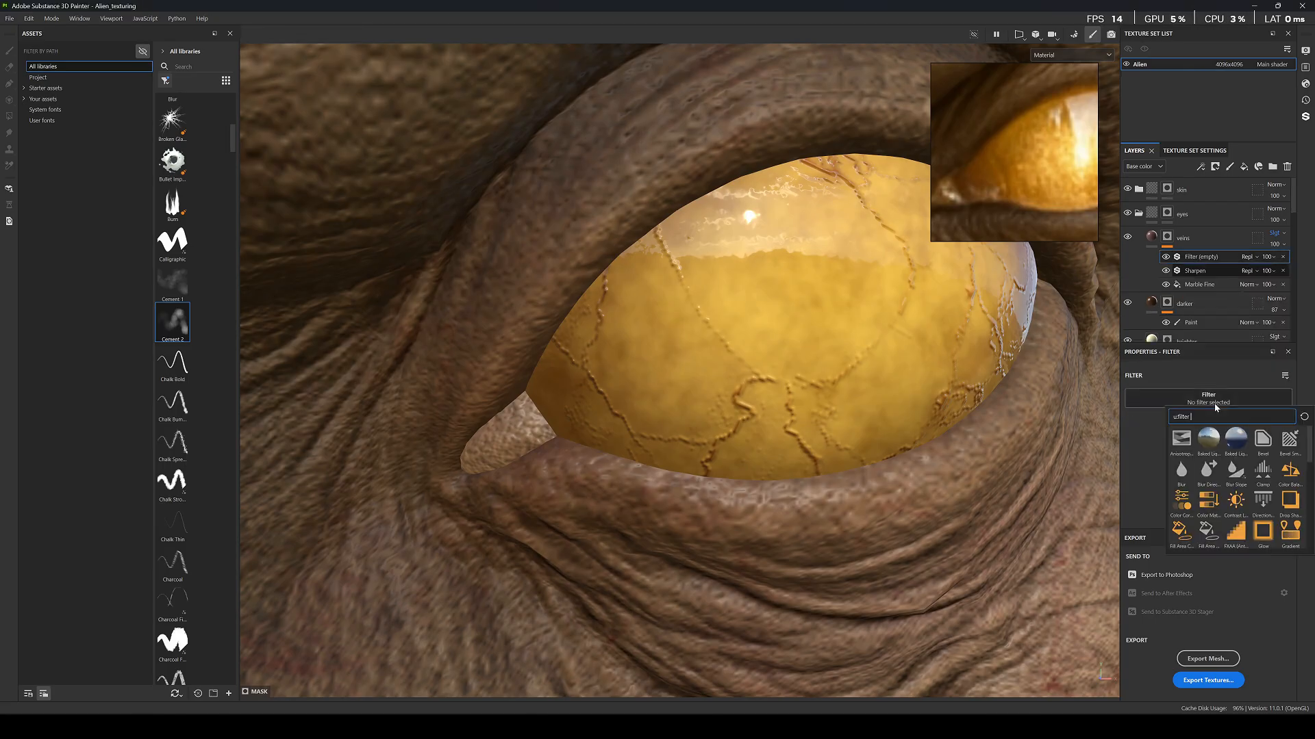
click(1188, 471)
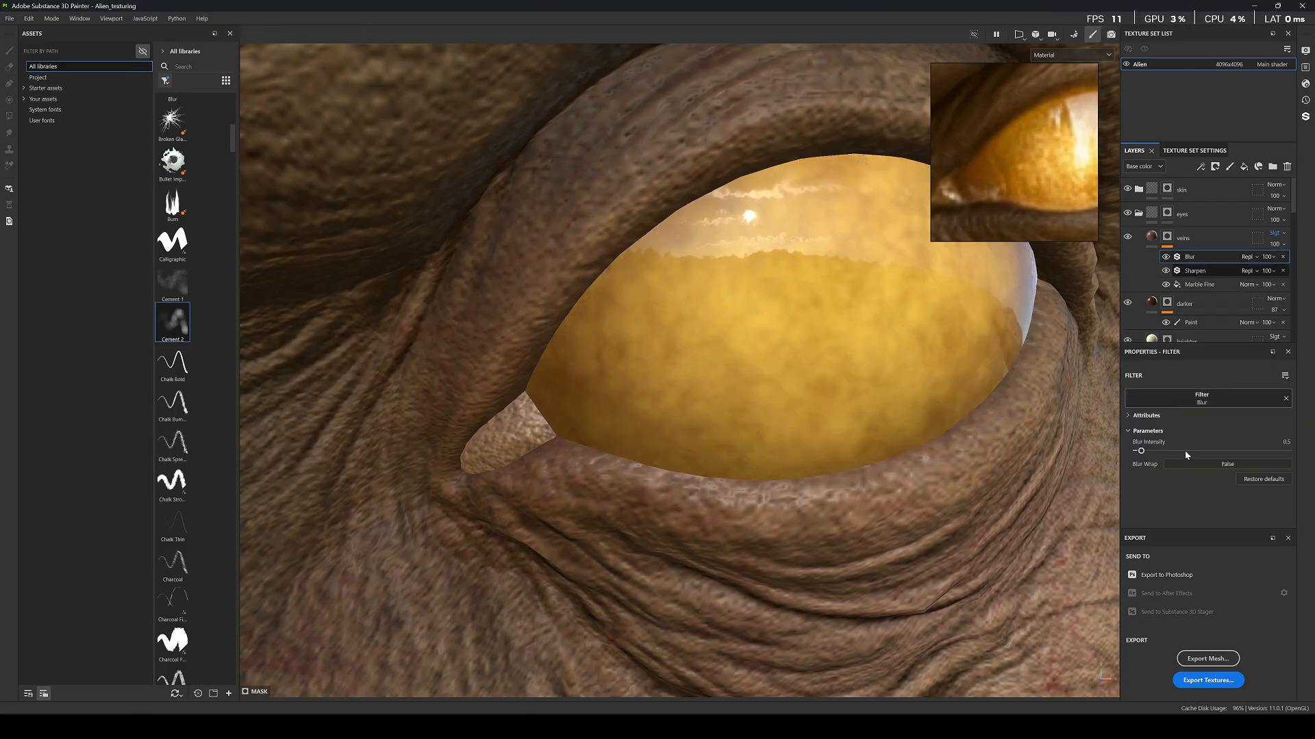
Reduce the veins mask's Blur intensity to 0.07.
click(1283, 443)
text(0)
key(Return)
click(1285, 443)
text(0)
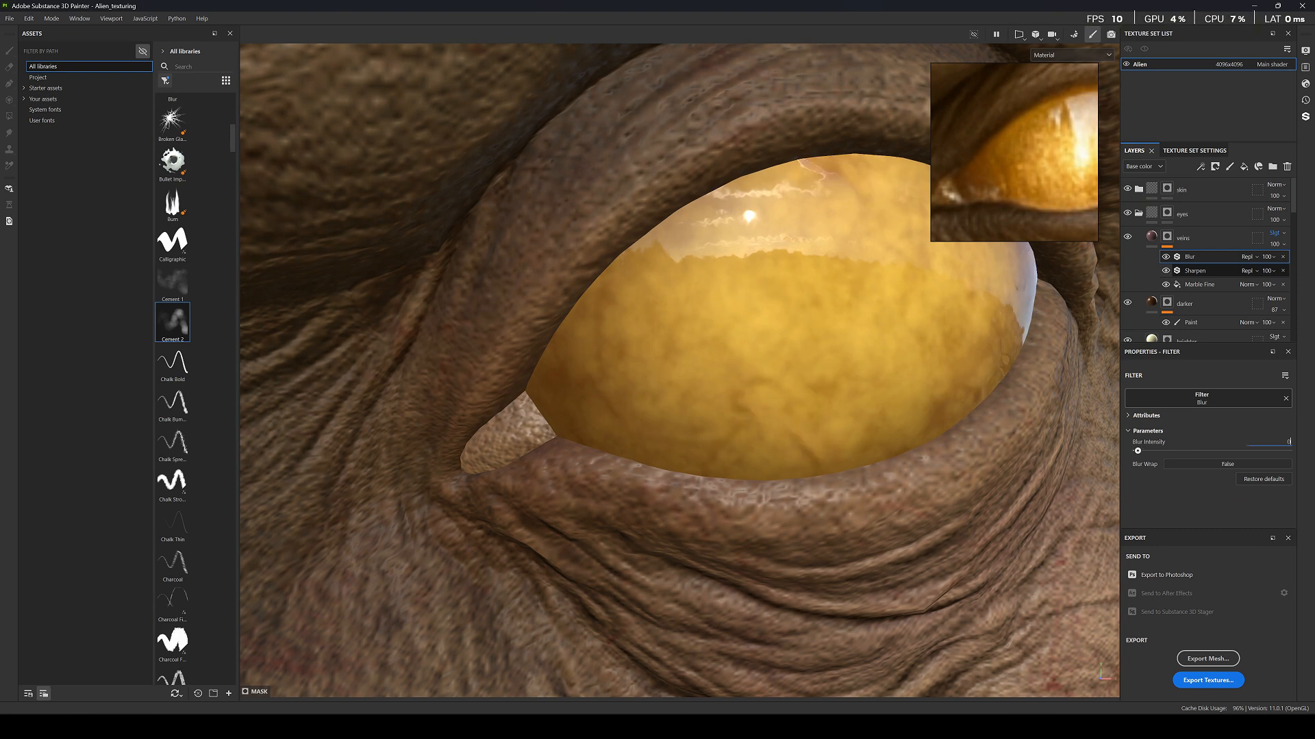
key(Return)
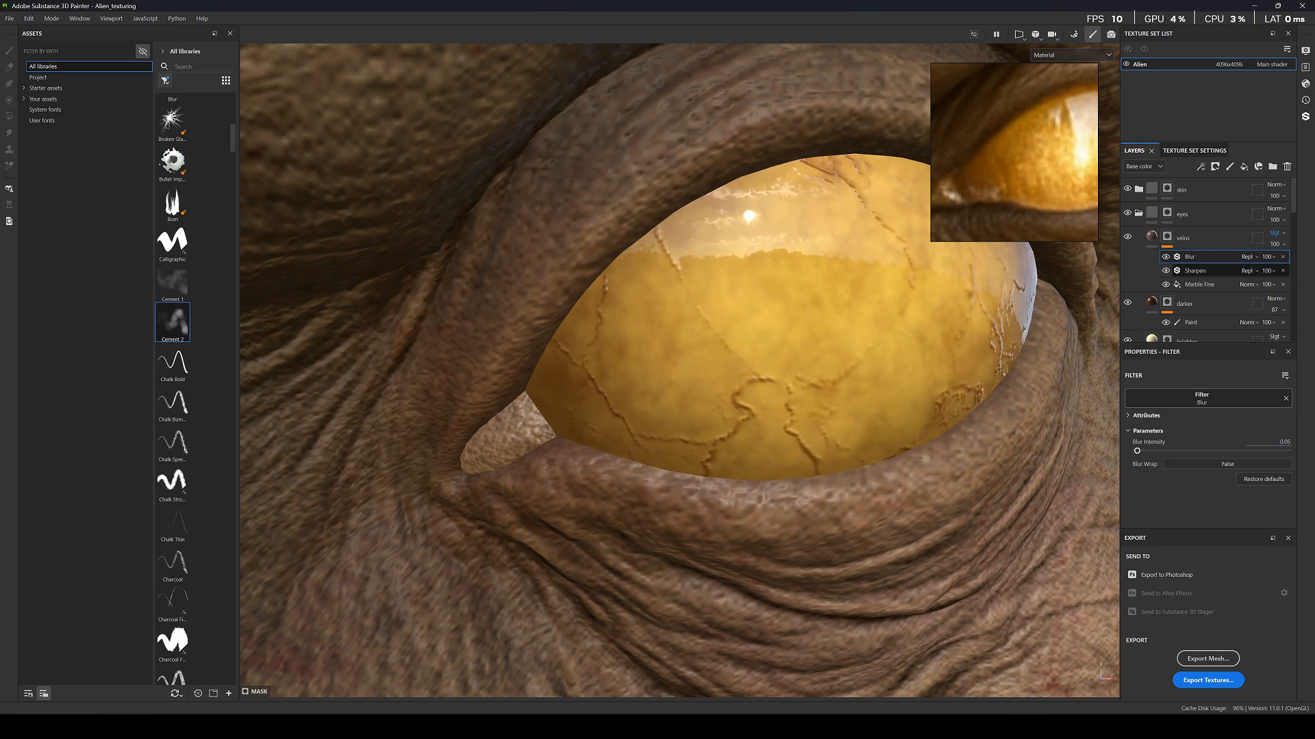
click(1285, 442)
text(0.07)
key(Return)
Examine the veined eyes from several angles and distances, including the full hooded bust.
scroll(708, 288, down, 6)
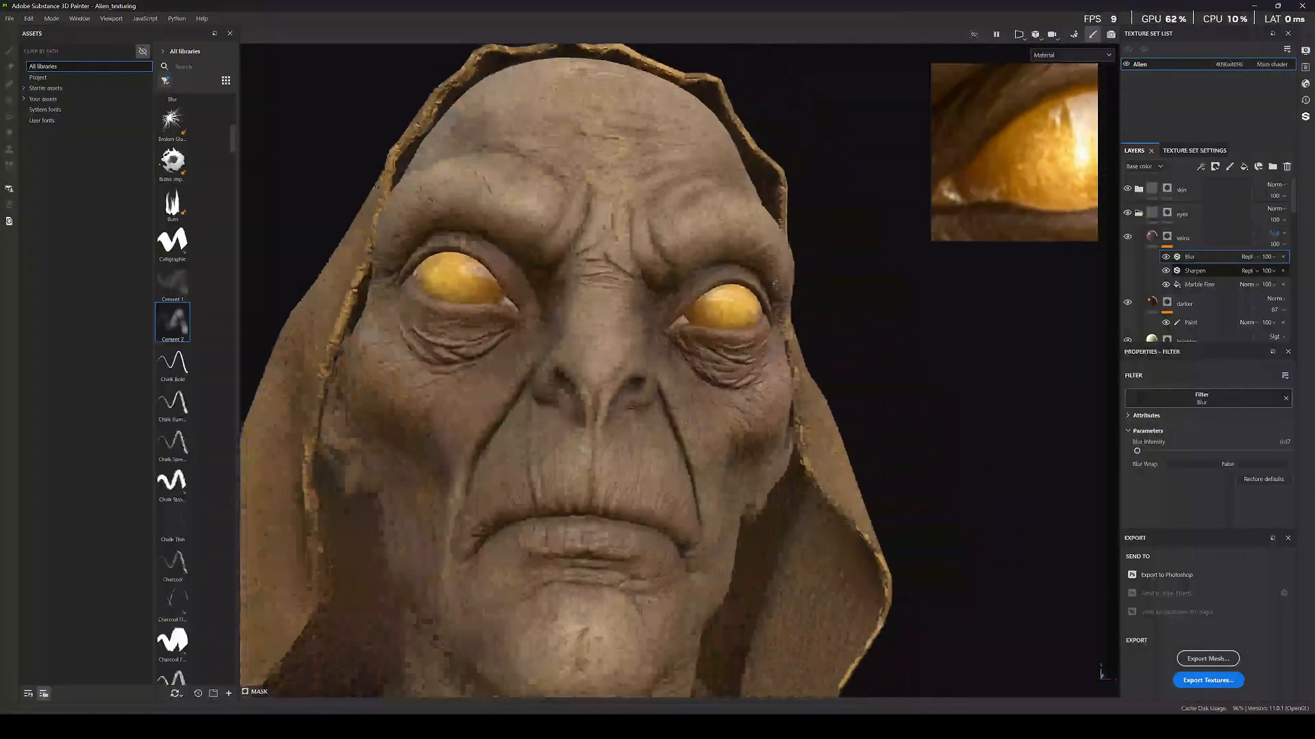
scroll(742, 280, up, 5)
alt+drag(735, 279, 710, 358)
scroll(667, 266, down, 8)
alt+drag(667, 265, 678, 438)
scroll(685, 383, down, 8)
alt+shift+drag(705, 356, 679, 312)
scroll(680, 312, up, 8)
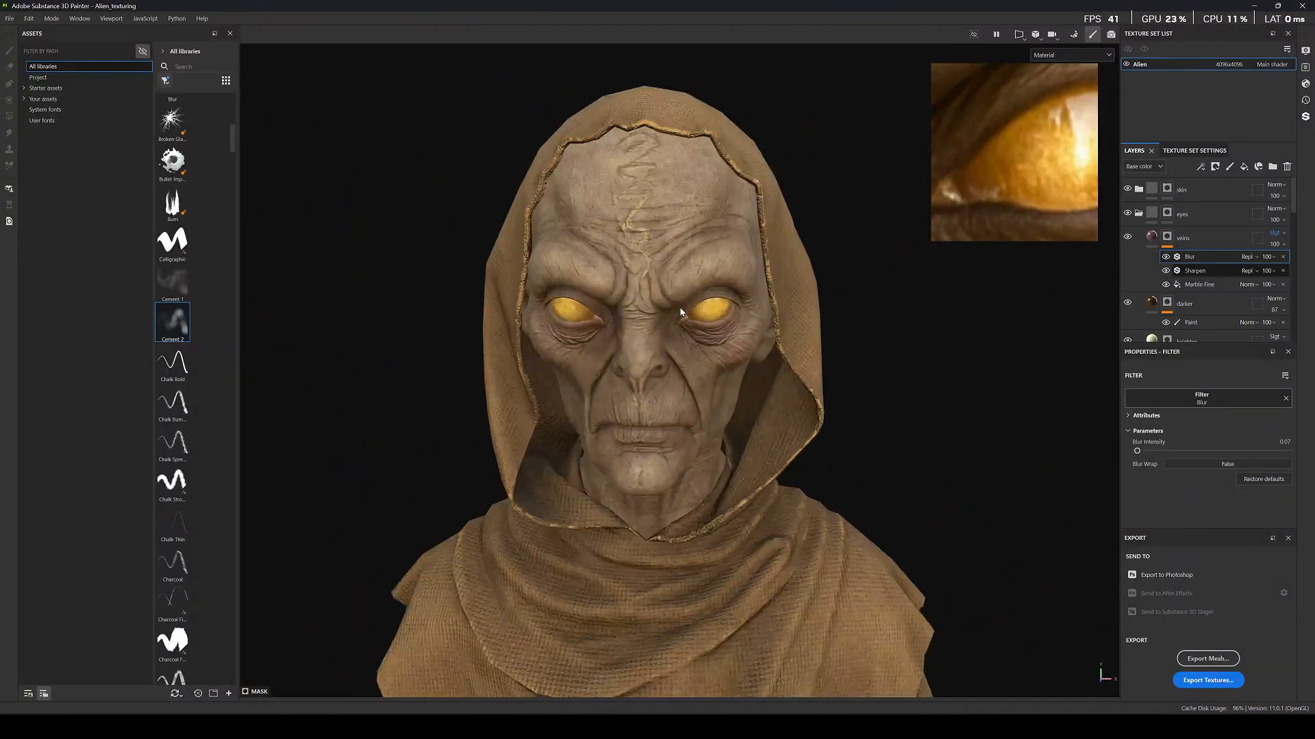
scroll(680, 312, up, 6)
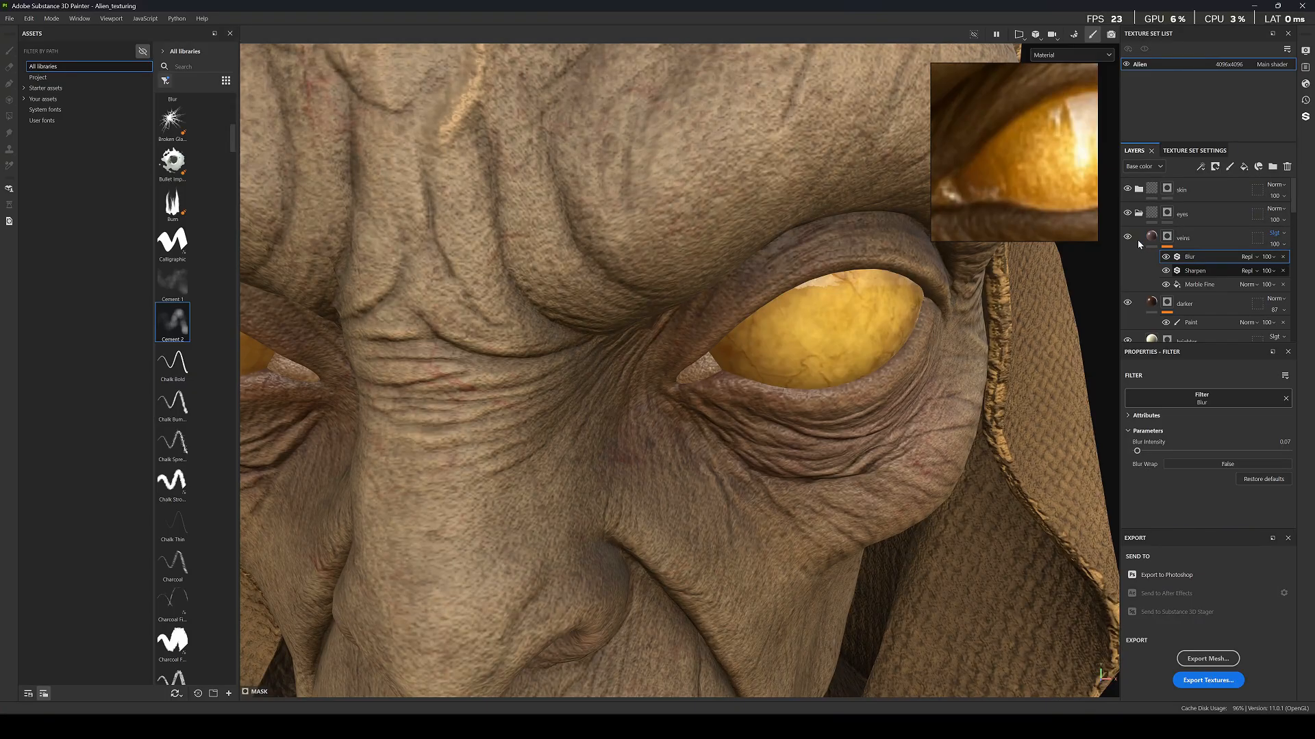
scroll(745, 297, down, 6)
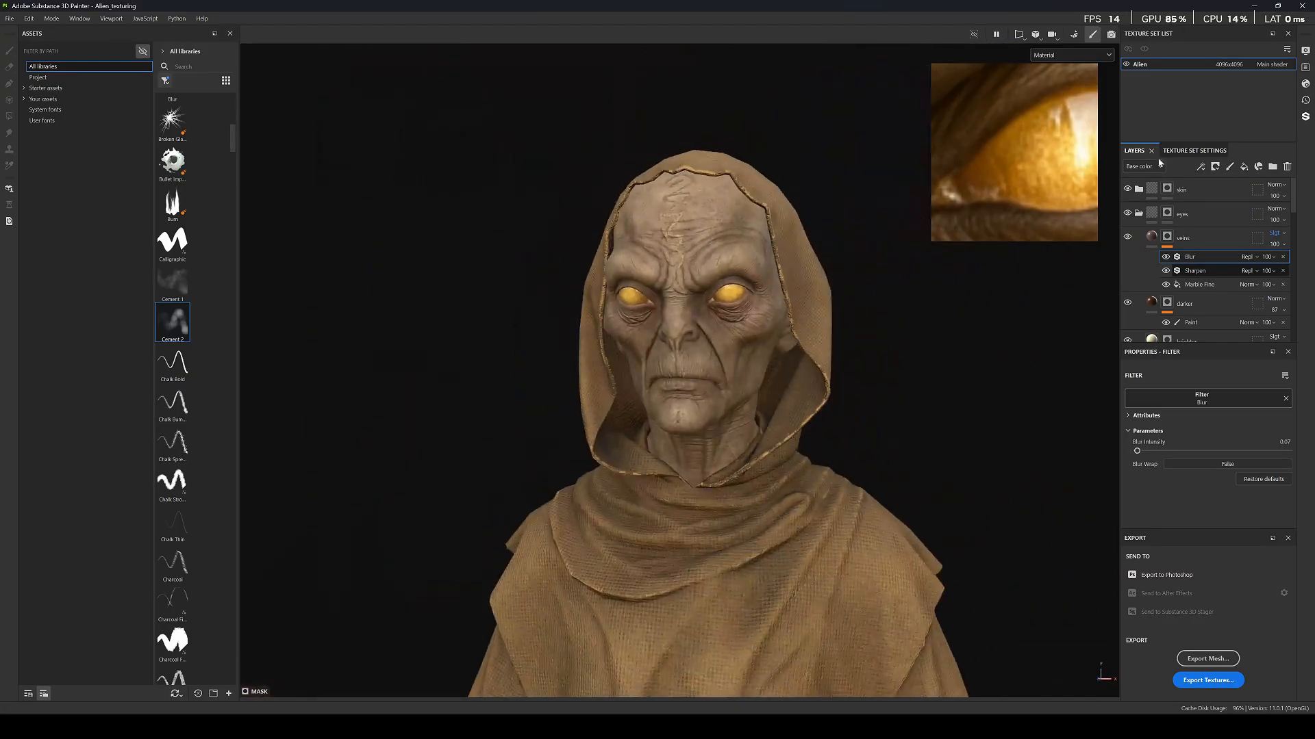
Check the texture set's channels and the additional channel types on offer, and return to the layer stack.
click(1208, 151)
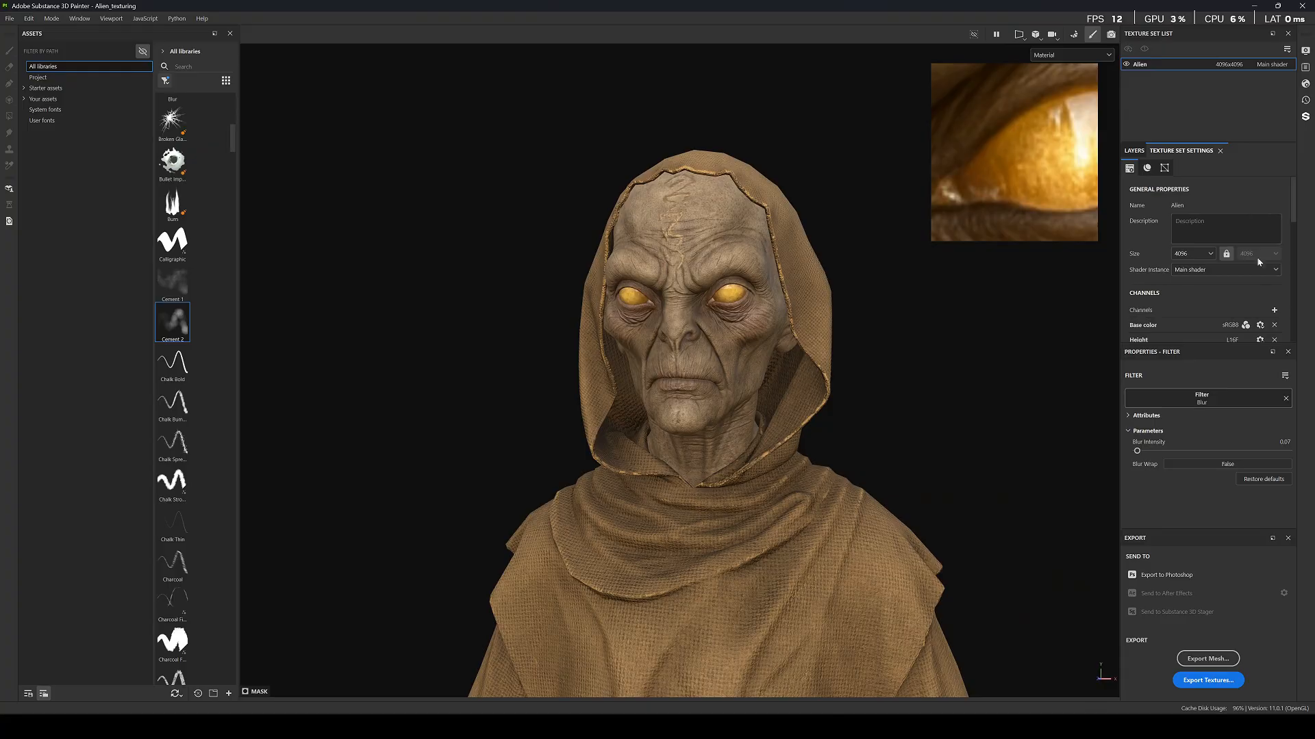
scroll(1253, 267, down, 2)
click(1274, 218)
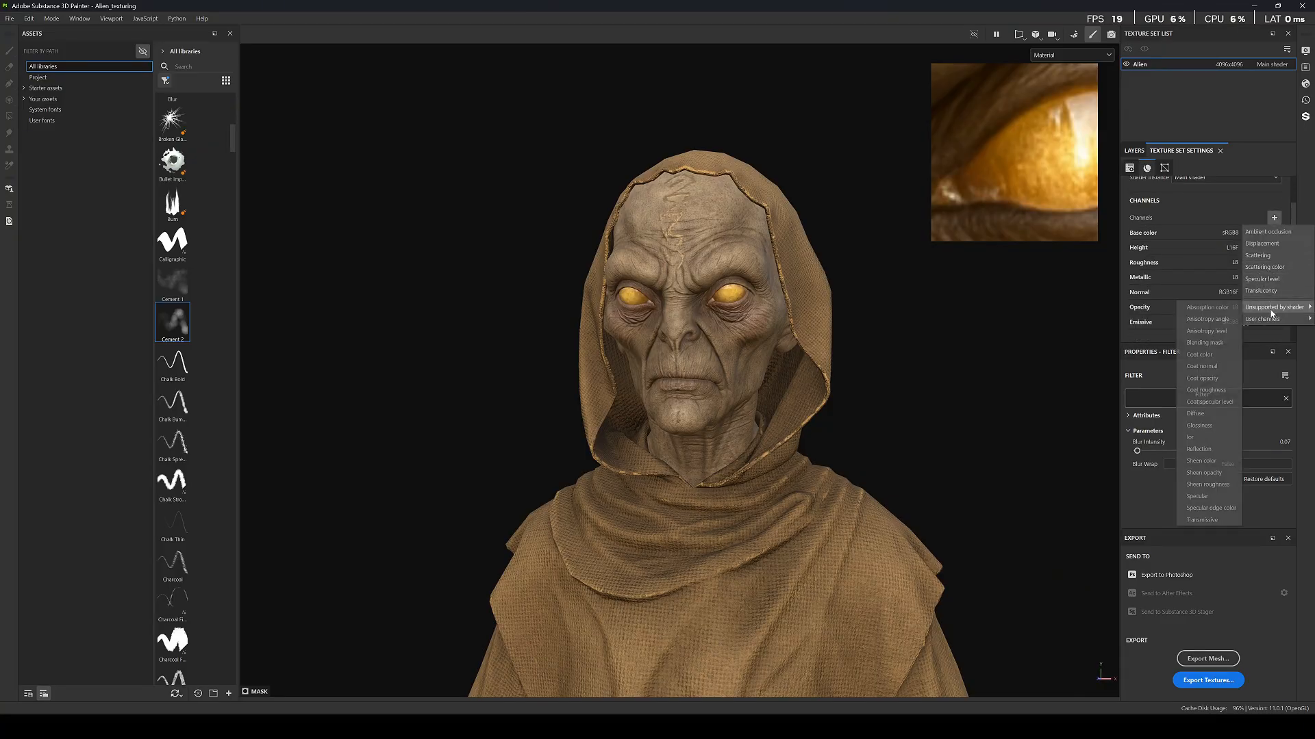
click(1128, 149)
click(1130, 150)
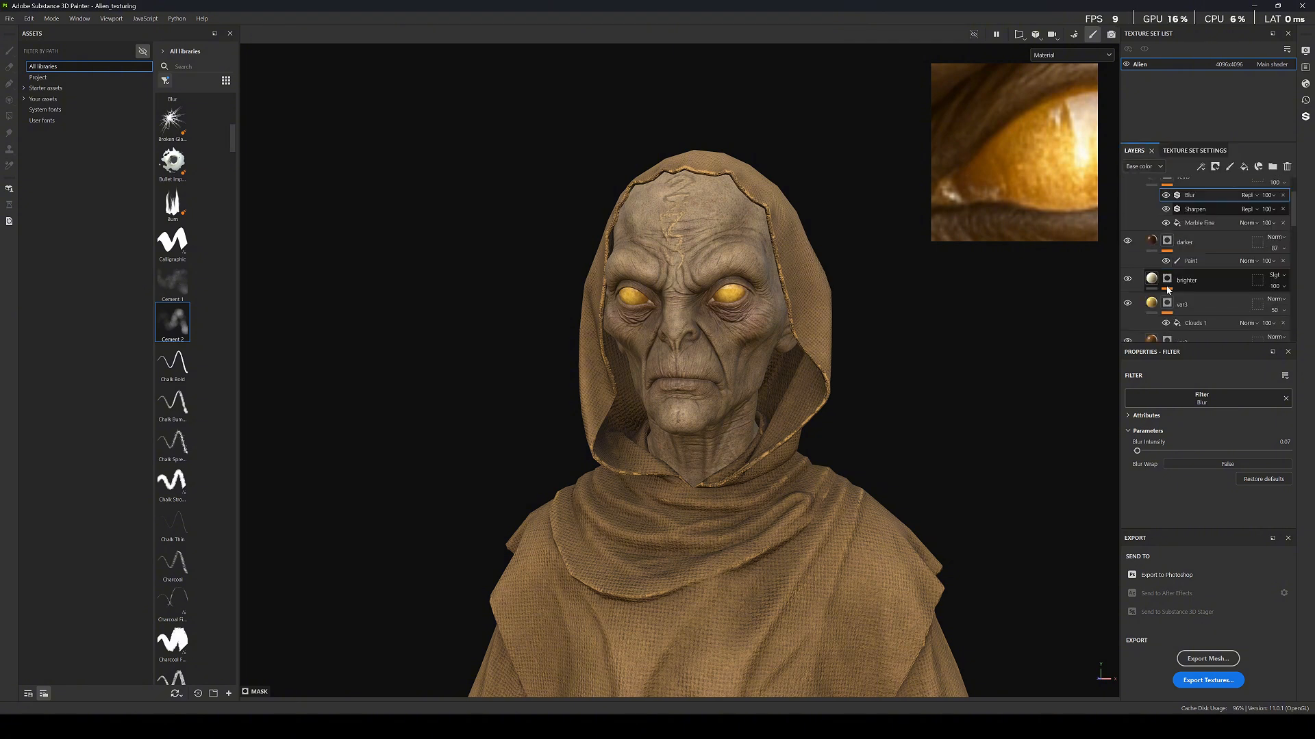
Enable the emissive channel on the brighter layer and sample its pale yellow base color as the emissive color.
click(1150, 283)
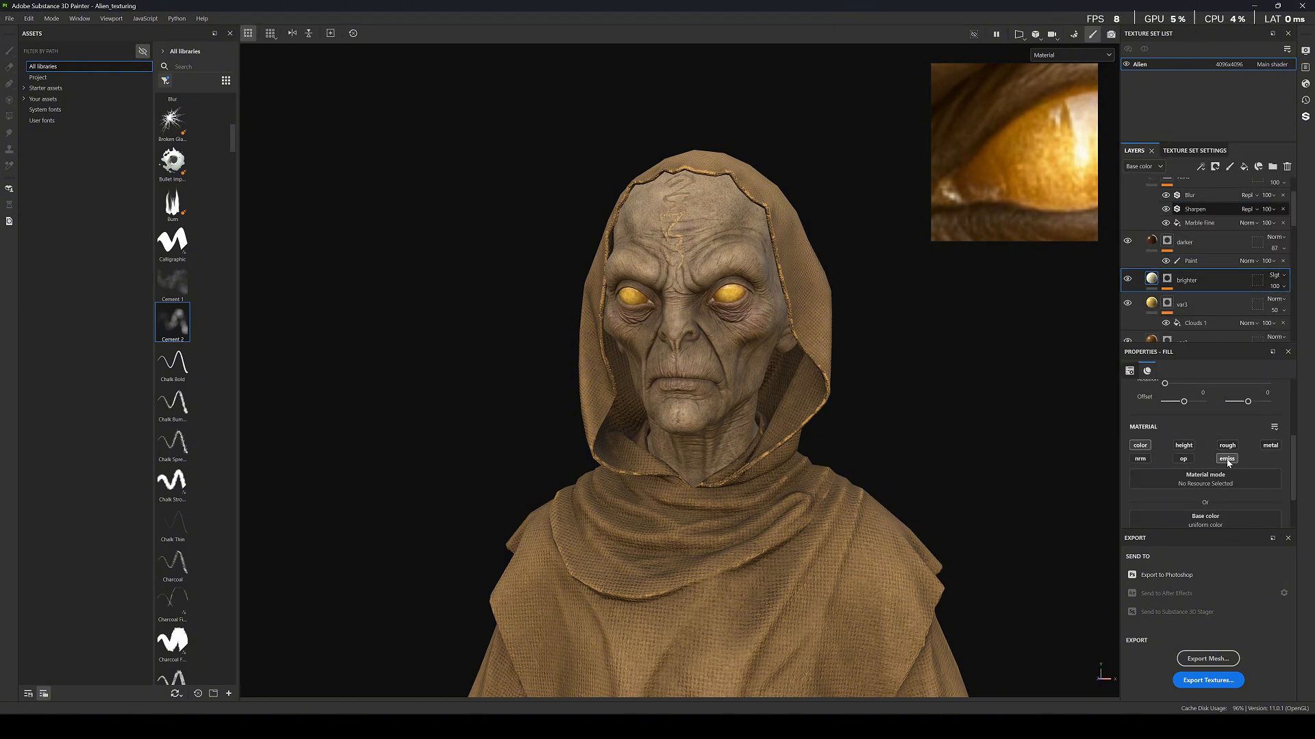
click(1227, 460)
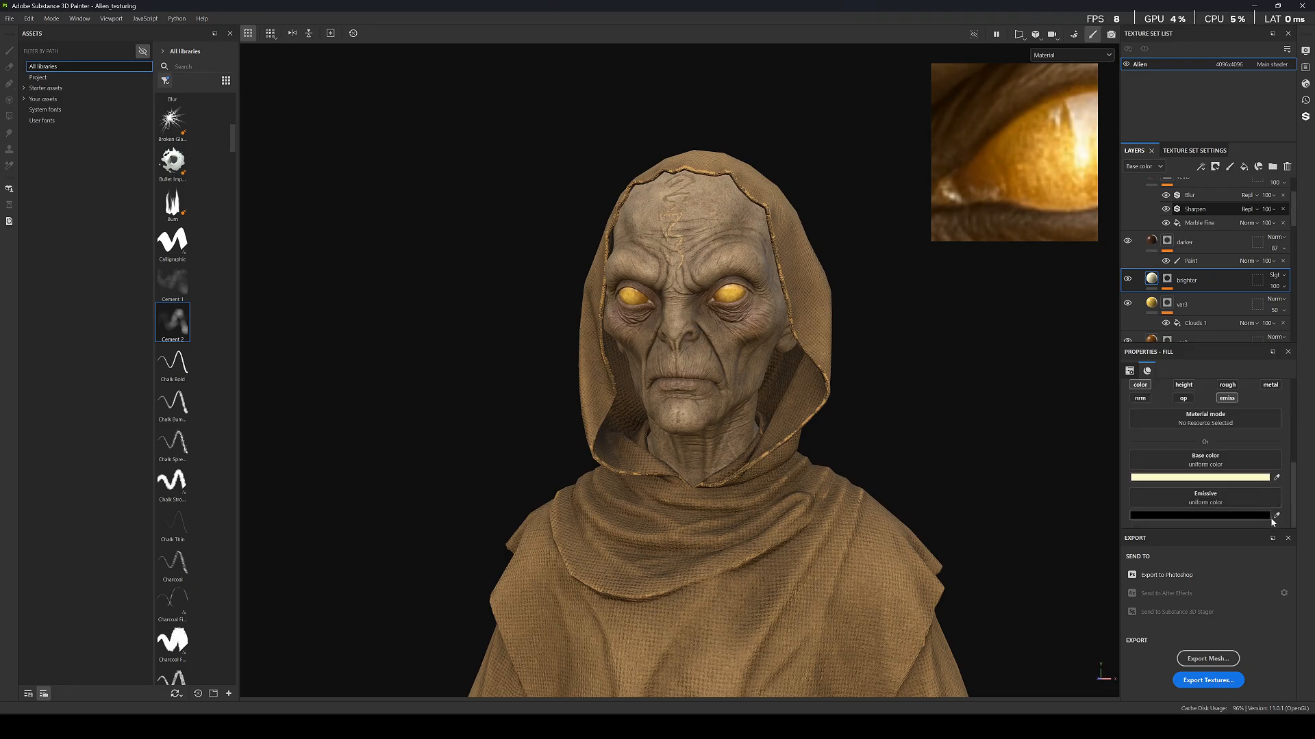
click(1275, 517)
click(1240, 478)
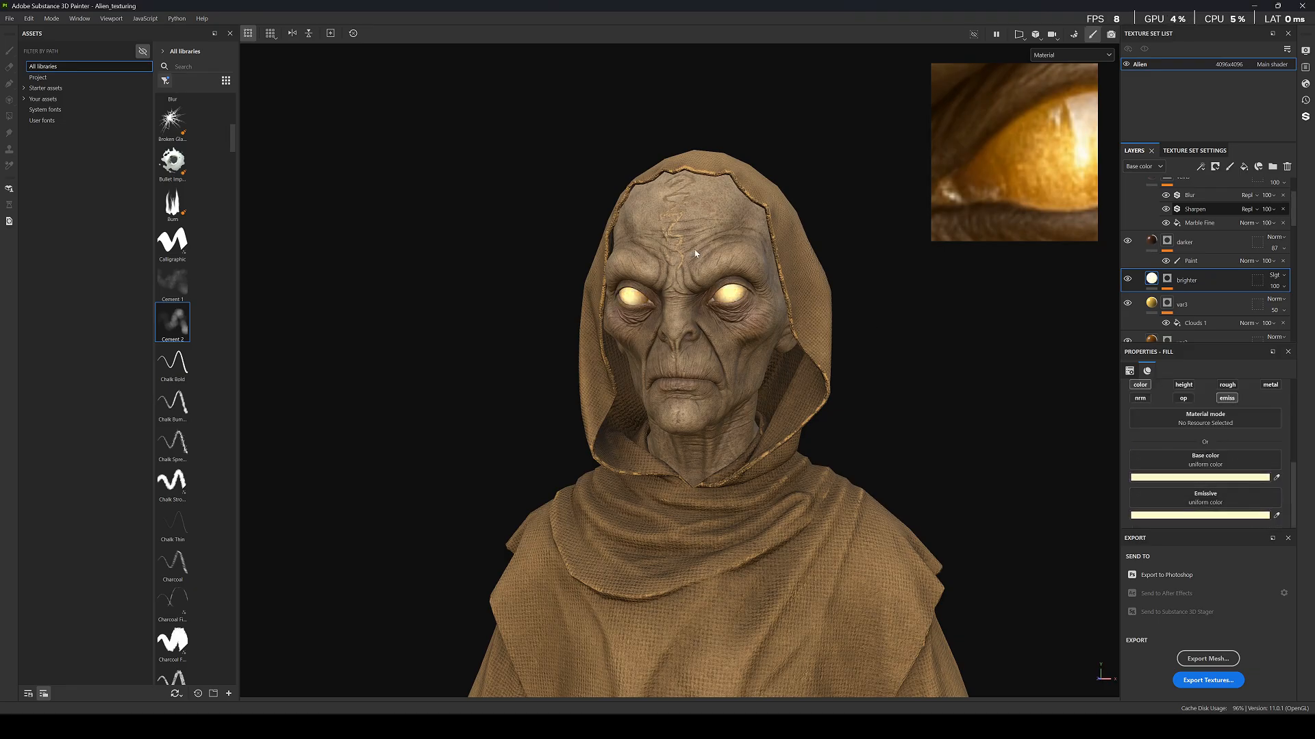
Replace the brighter layer's emissive color with the orange E6AC46 sampled from the reference eye.
scroll(764, 303, up, 5)
click(1231, 517)
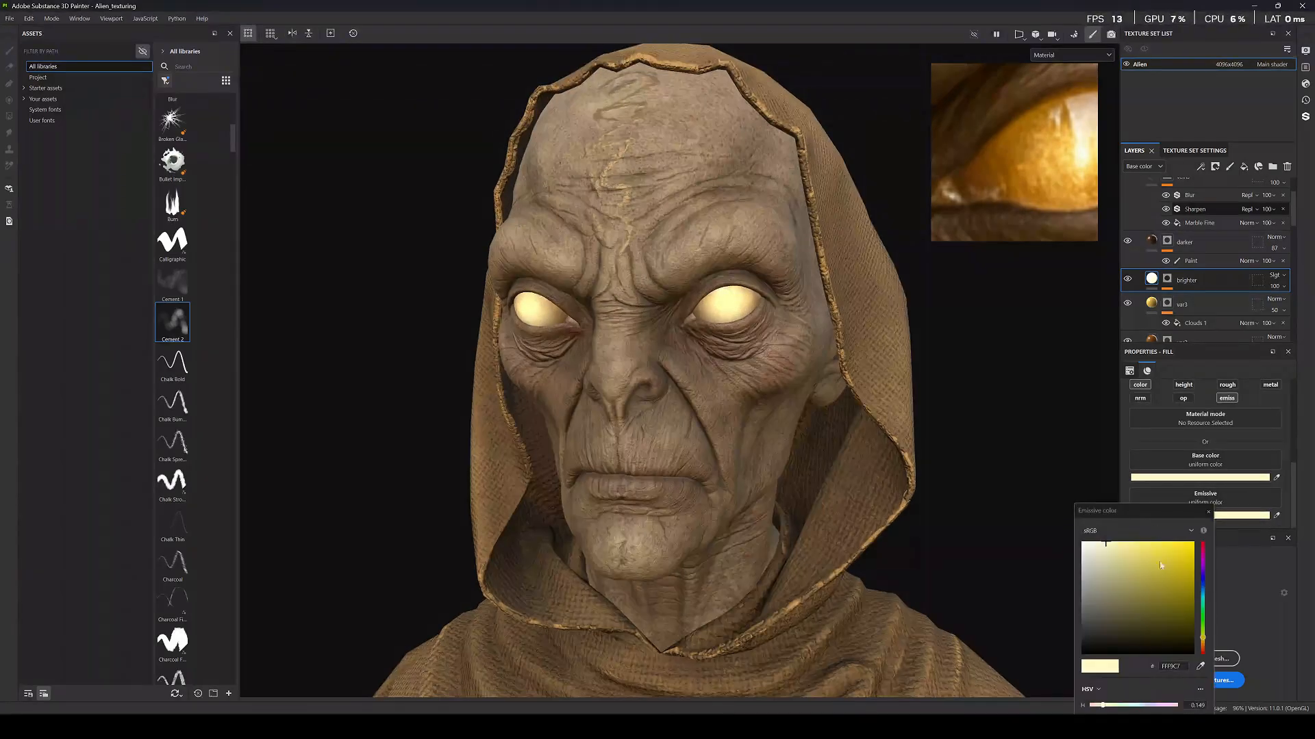
click(1202, 665)
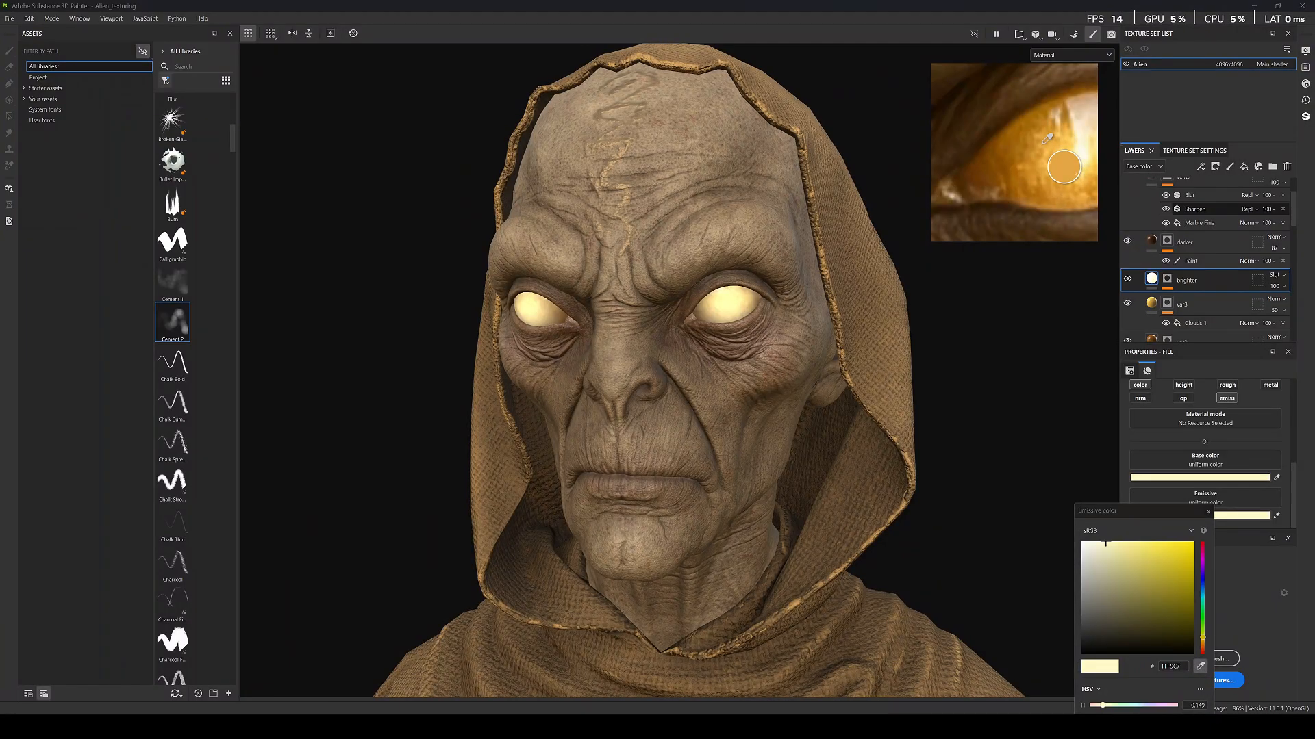
click(1043, 145)
scroll(709, 299, down, 3)
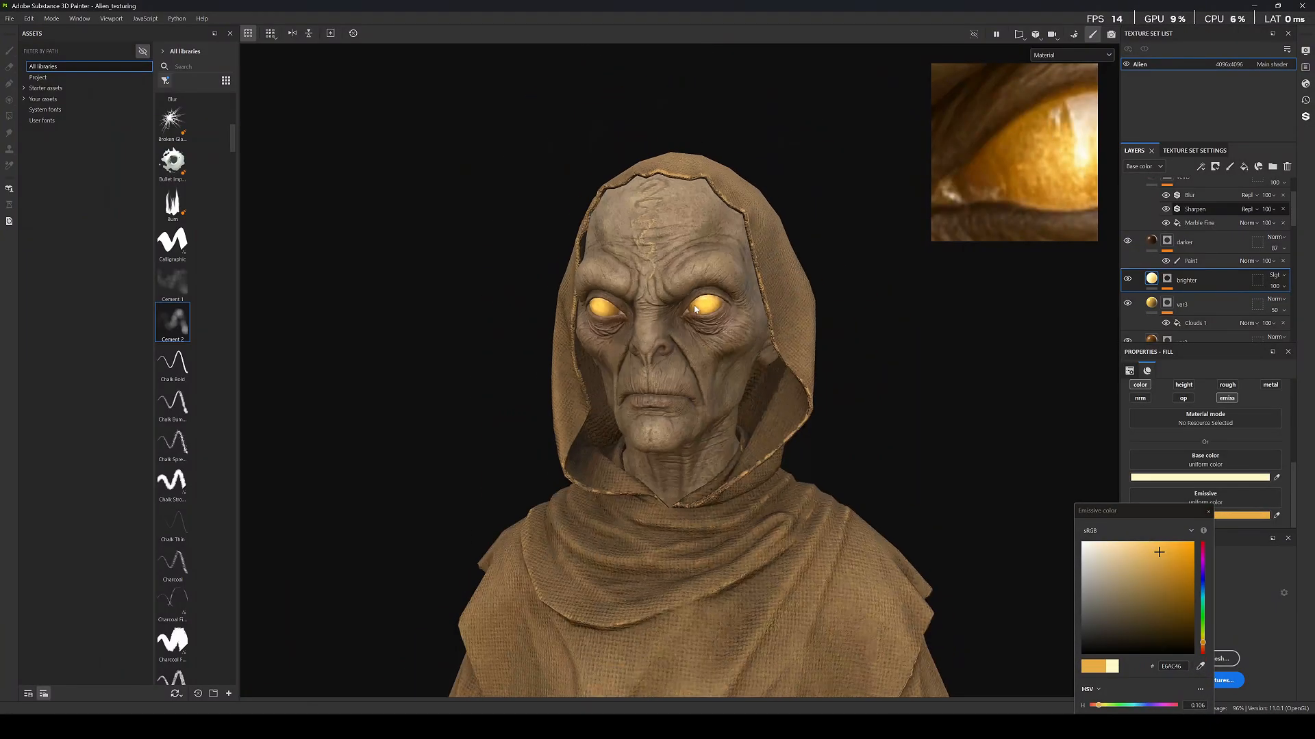
Isolate the emissive channel in the viewport and set the brighter layer's emissive color to the more saturated orange FFA301.
scroll(709, 299, up, 6)
key(c)
scroll(718, 313, up, 2)
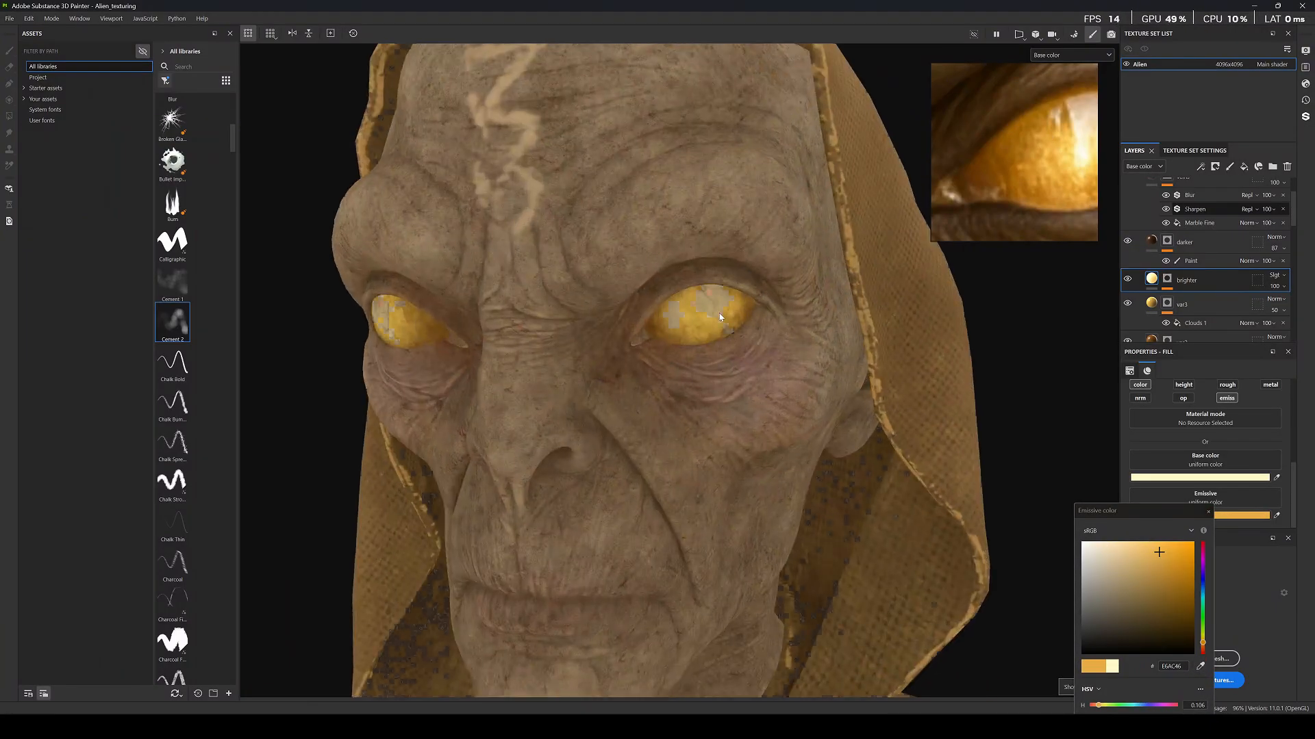
key(c)
key(c)
key(c)
key(c)
key(c)
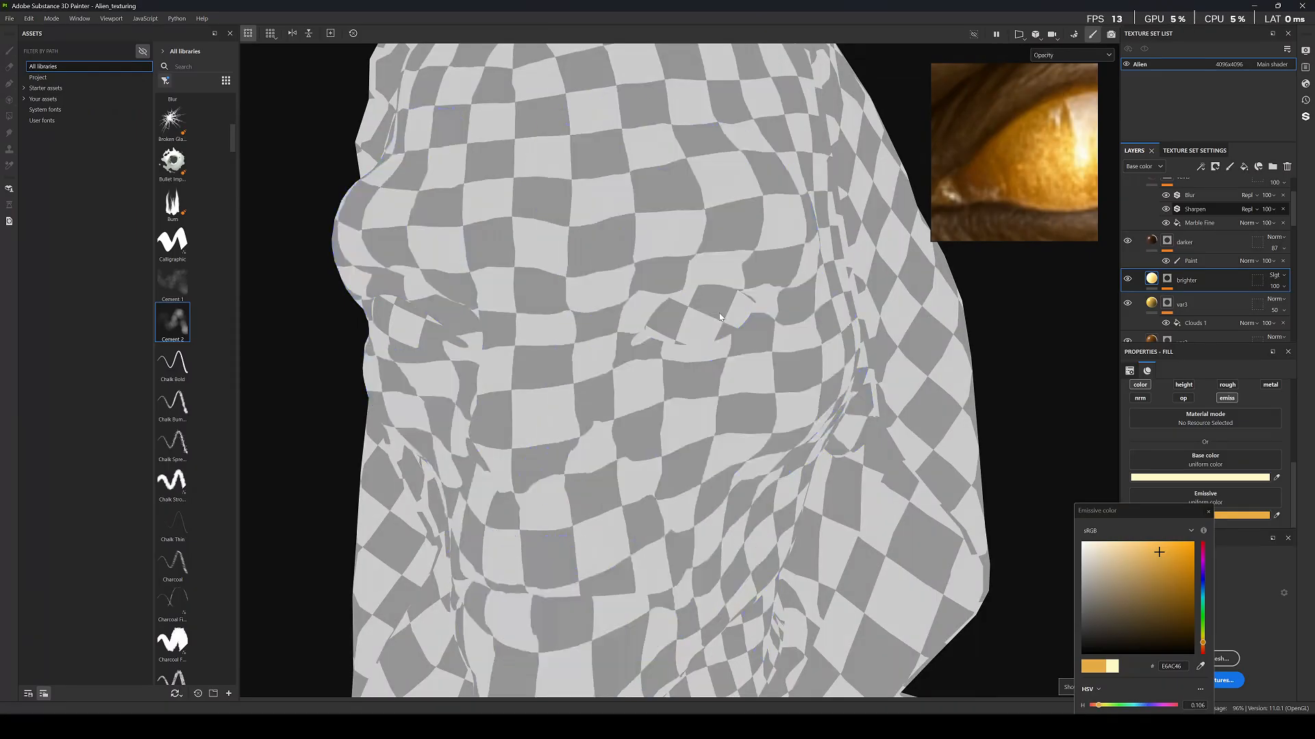
scroll(719, 316, up, 2)
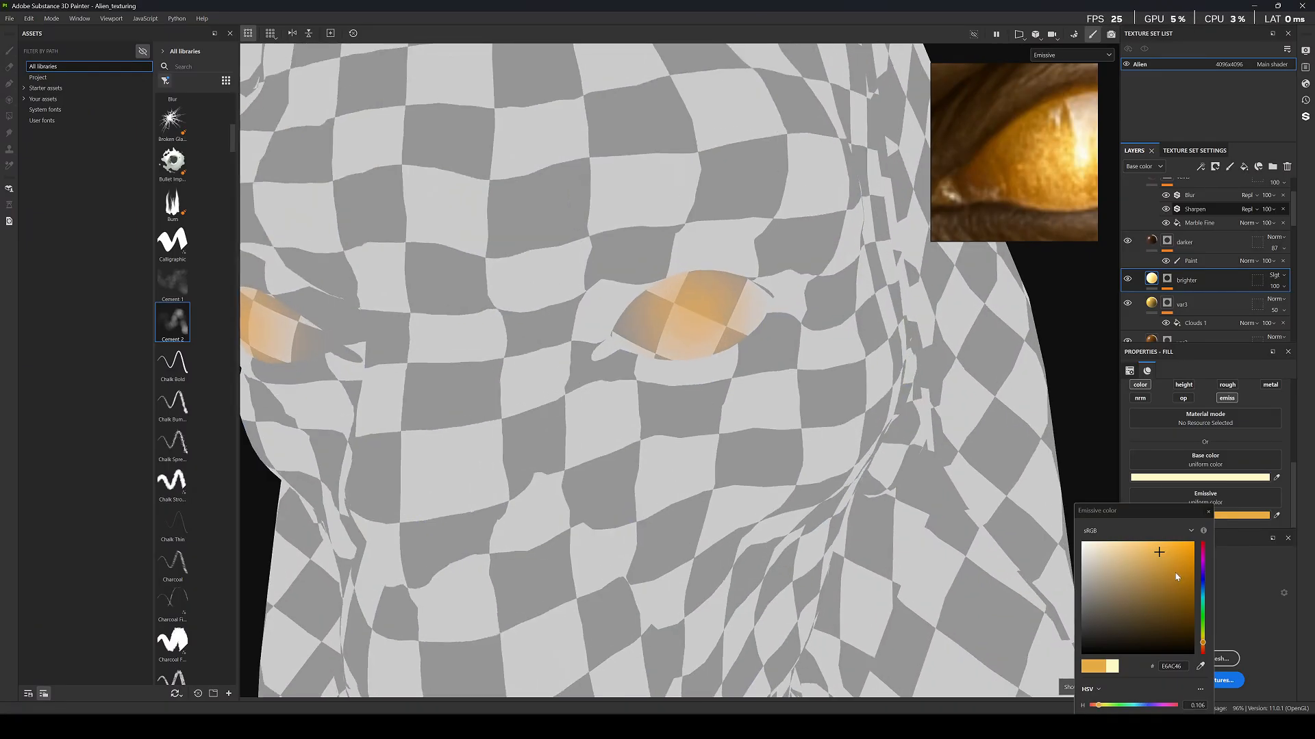
drag(1176, 577, 1194, 542)
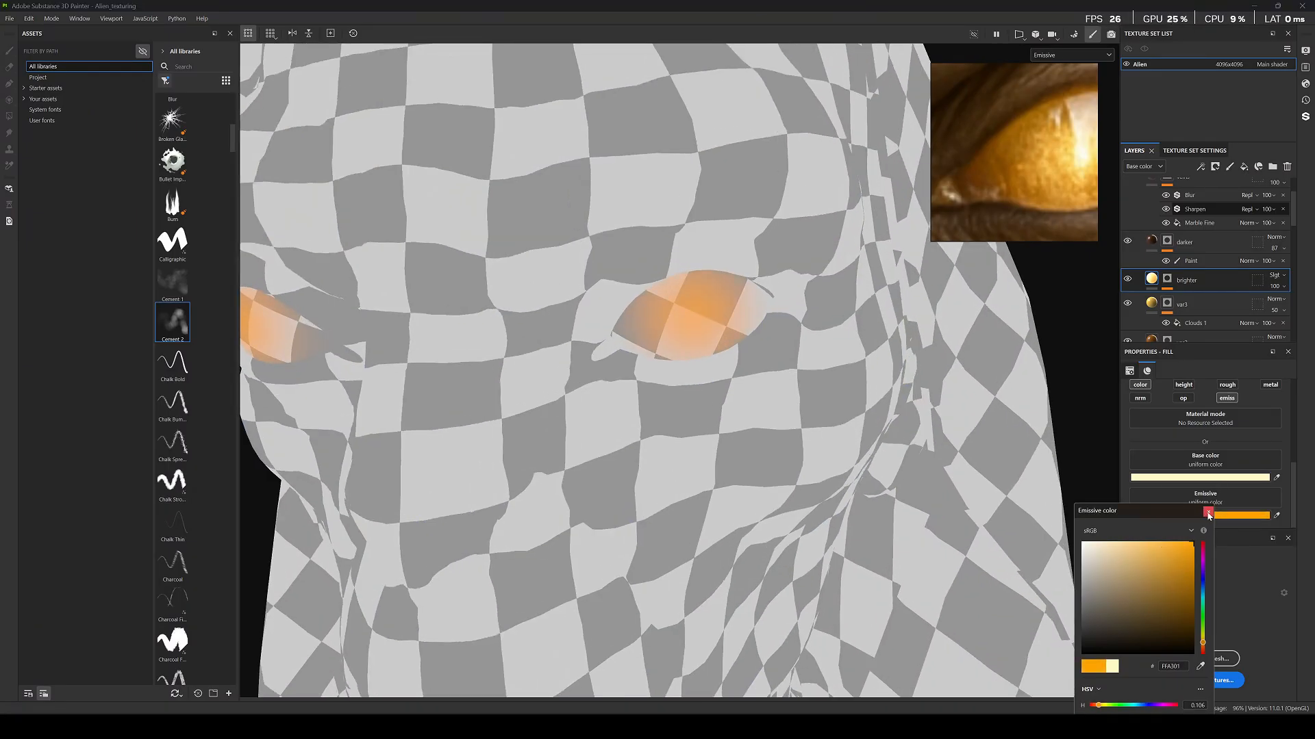
click(1208, 513)
Return to the full material view and examine the glowing eyes from several angles and distances.
key(m)
scroll(722, 339, down, 5)
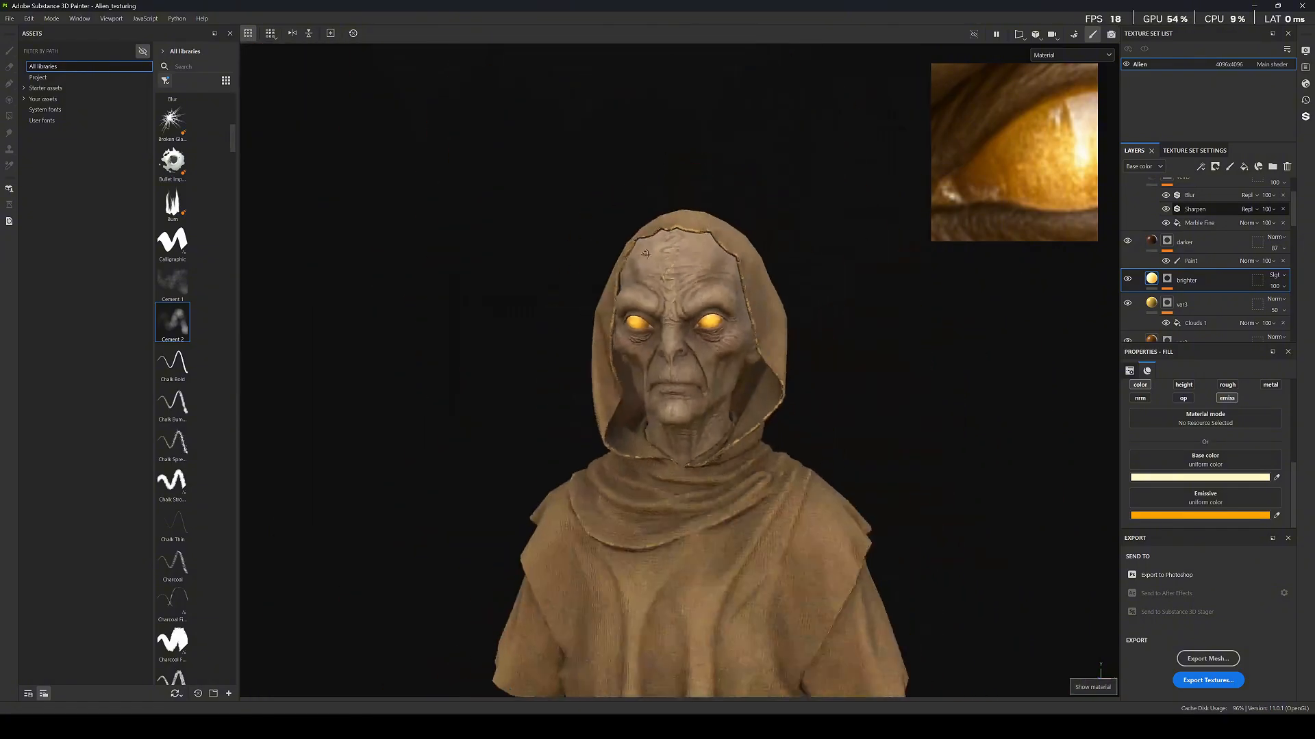
alt+drag(645, 254, 674, 248)
scroll(674, 249, up, 4)
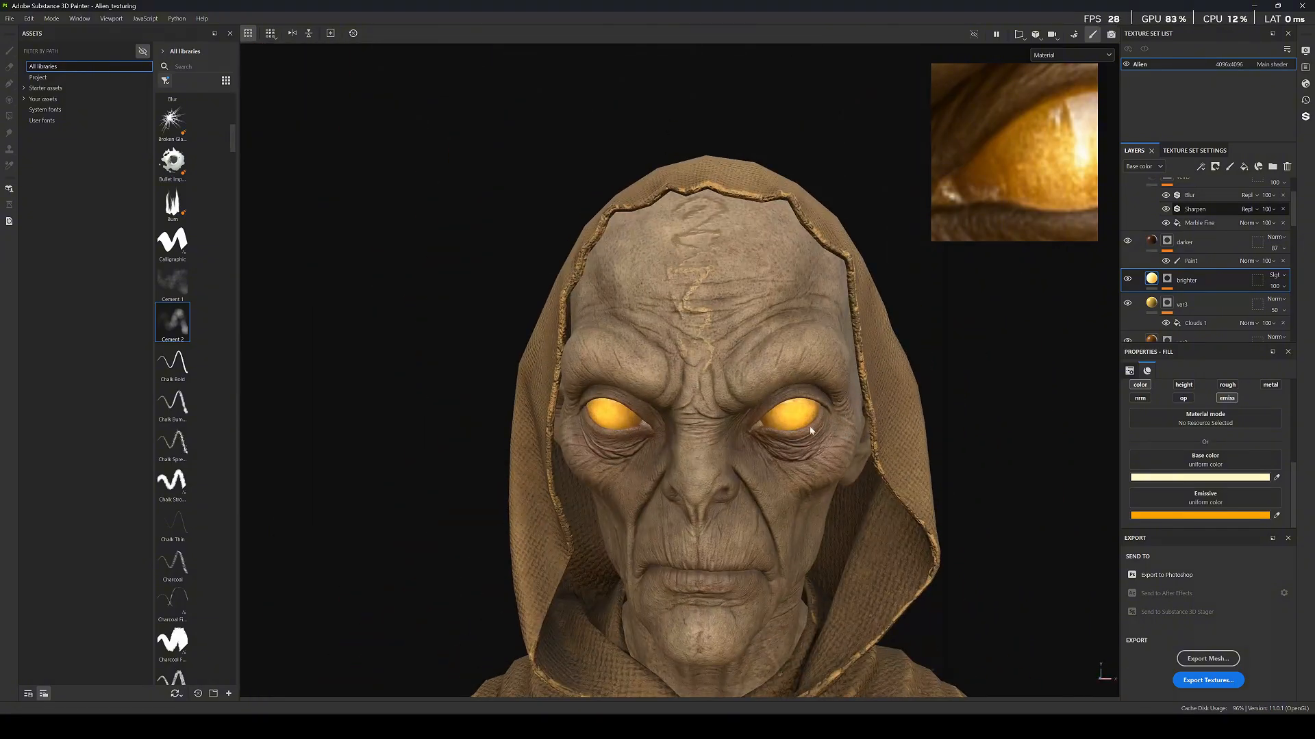
scroll(810, 430, up, 4)
alt+drag(810, 431, 615, 384)
scroll(664, 329, down, 4)
scroll(664, 330, down, 5)
scroll(672, 342, up, 8)
alt+drag(671, 342, 669, 296)
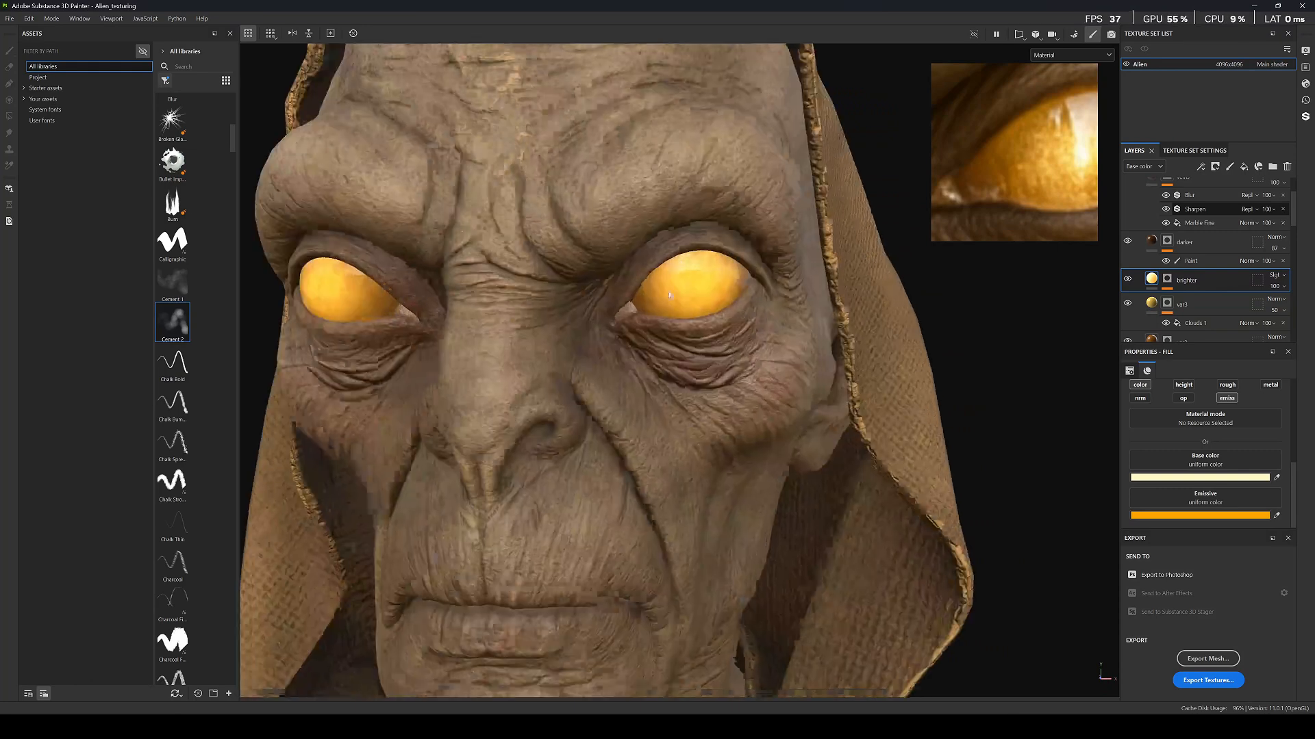
scroll(669, 296, up, 4)
scroll(678, 308, down, 8)
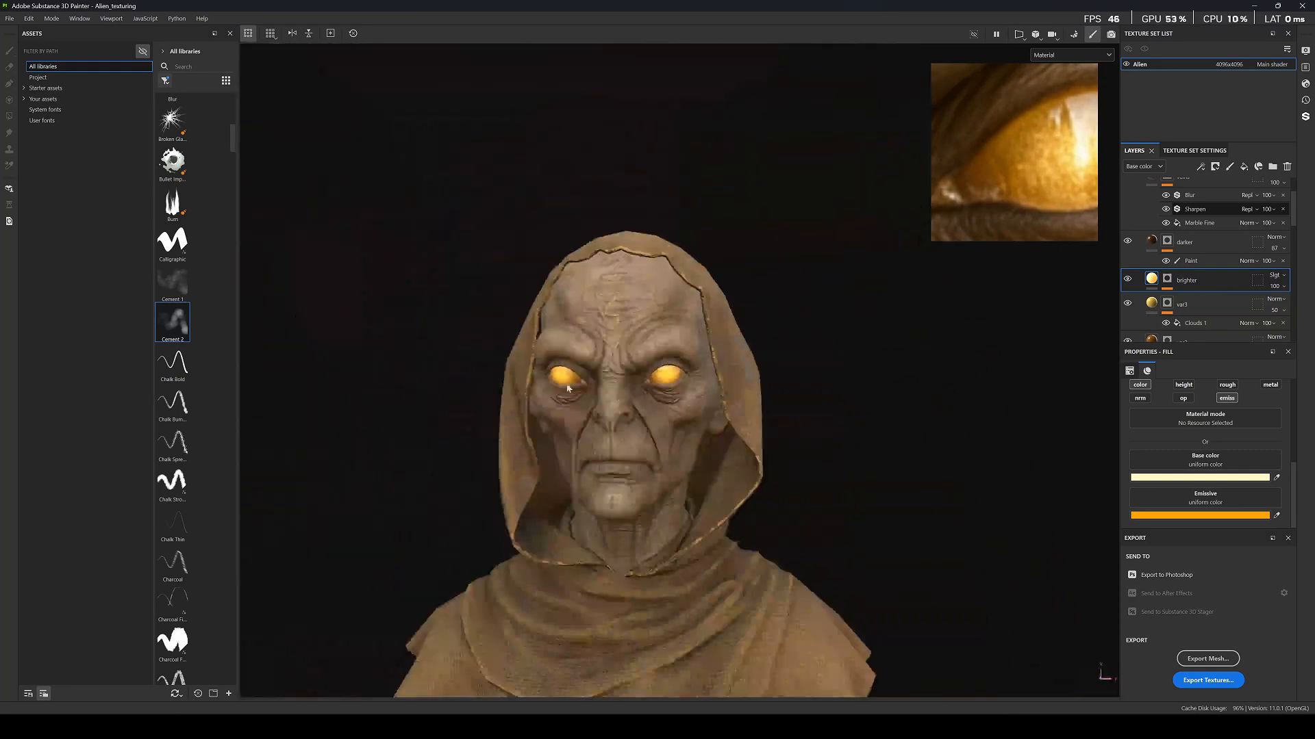
alt+drag(678, 411, 593, 381)
scroll(593, 381, up, 8)
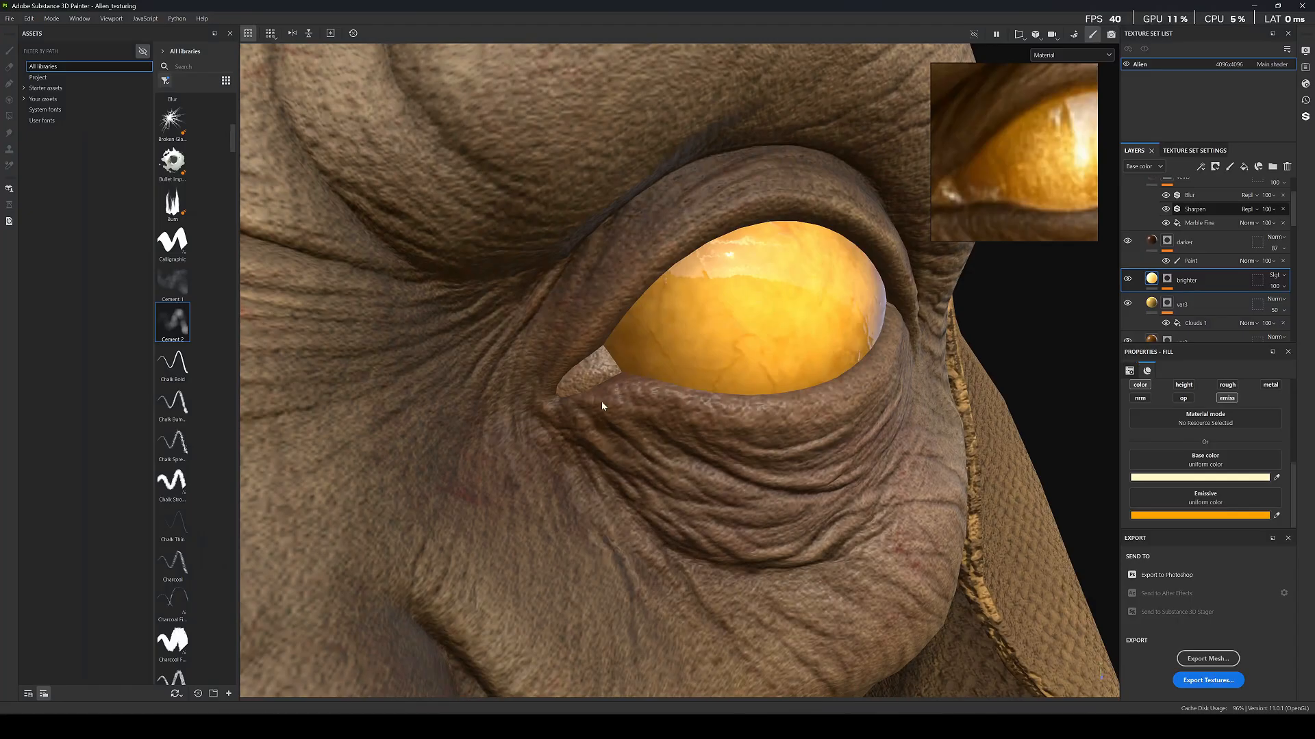
scroll(639, 271, down, 8)
alt+drag(638, 272, 595, 410)
Inspect the head's individual channels, including emissive, base color and roughness, and return to the material view.
key(c)
key(c)
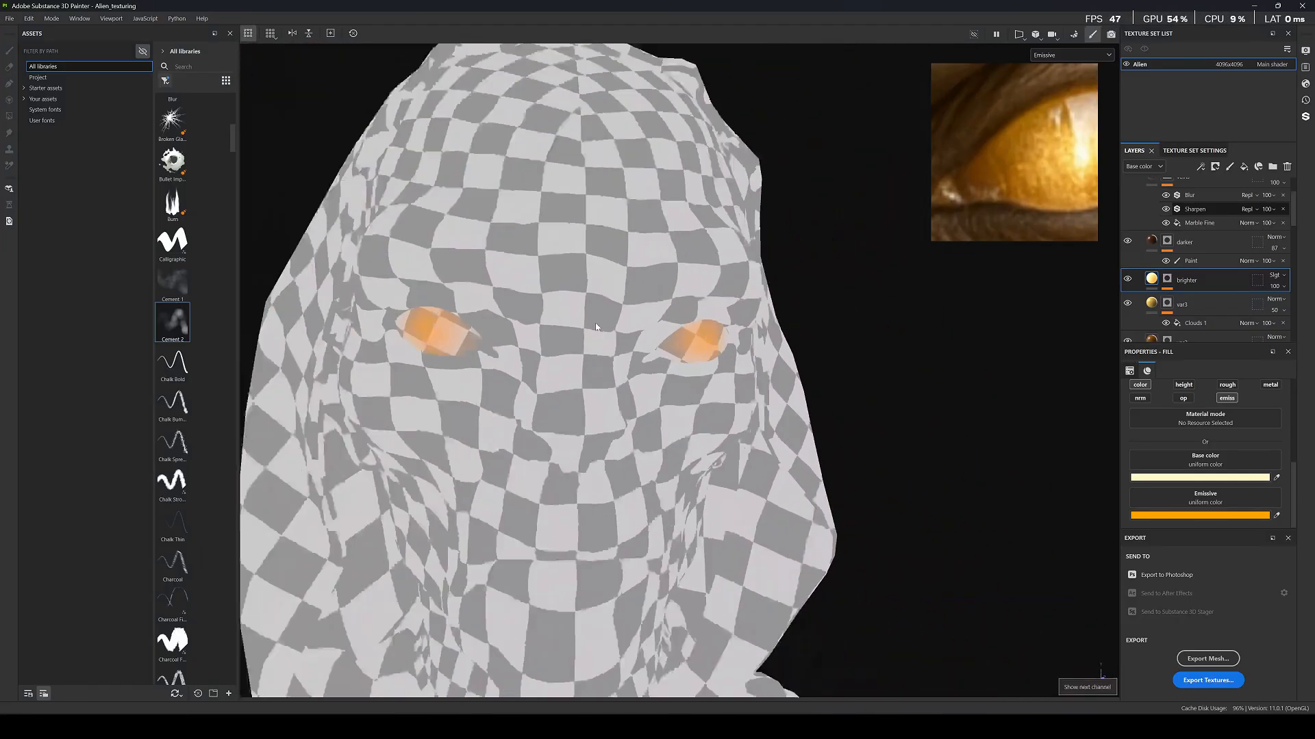
key(c)
key(c)
key(c)
key(c)
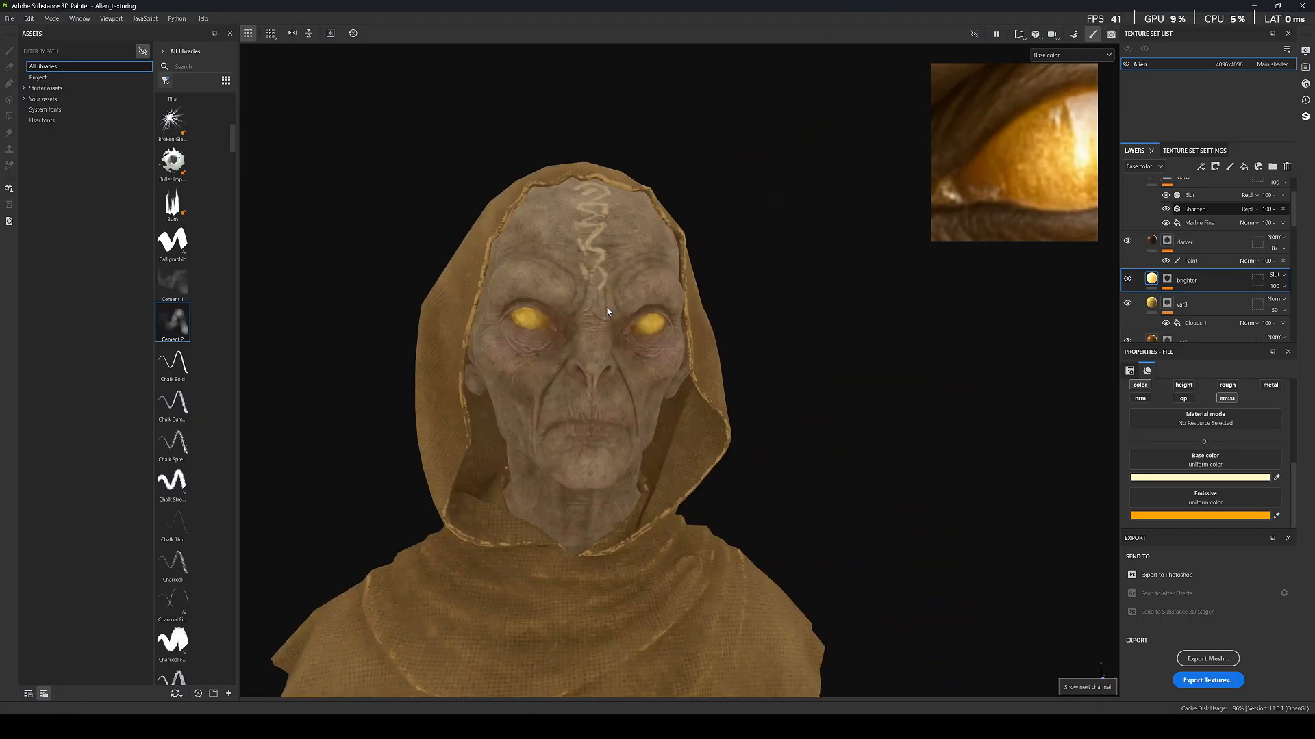
scroll(594, 299, up, 3)
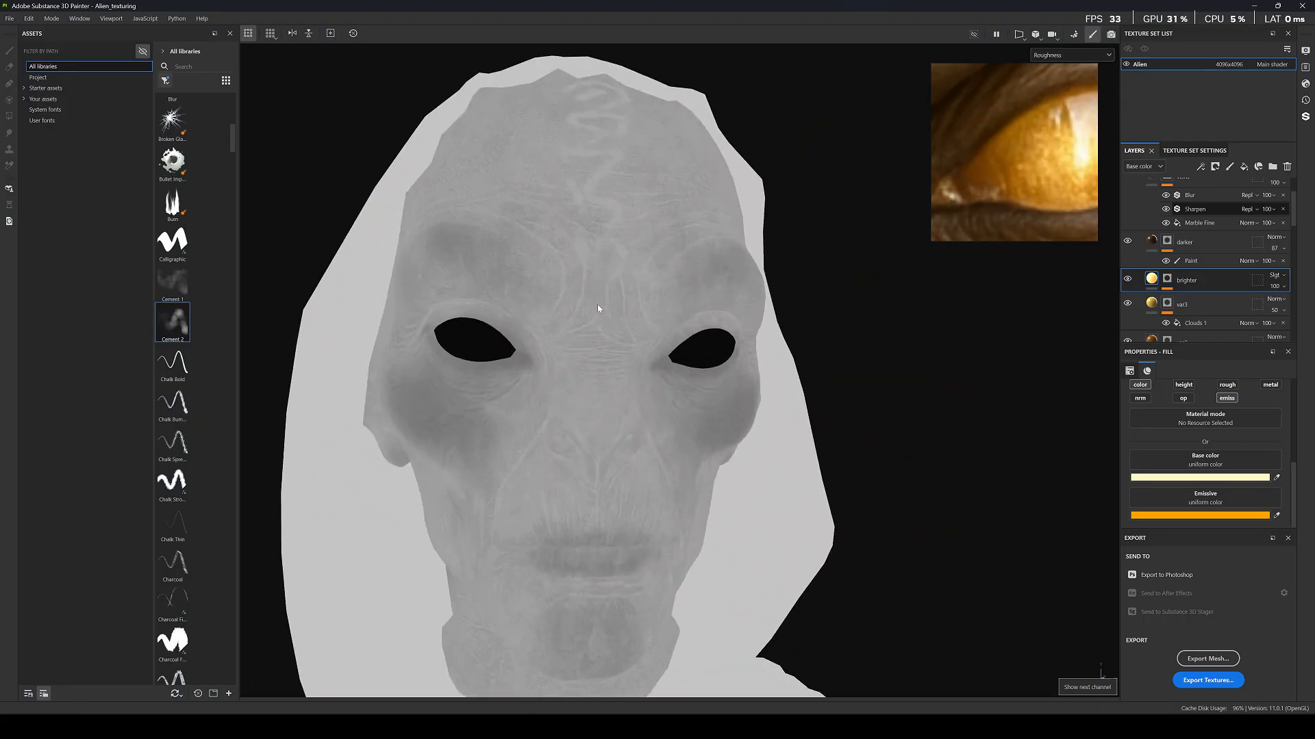
key(m)
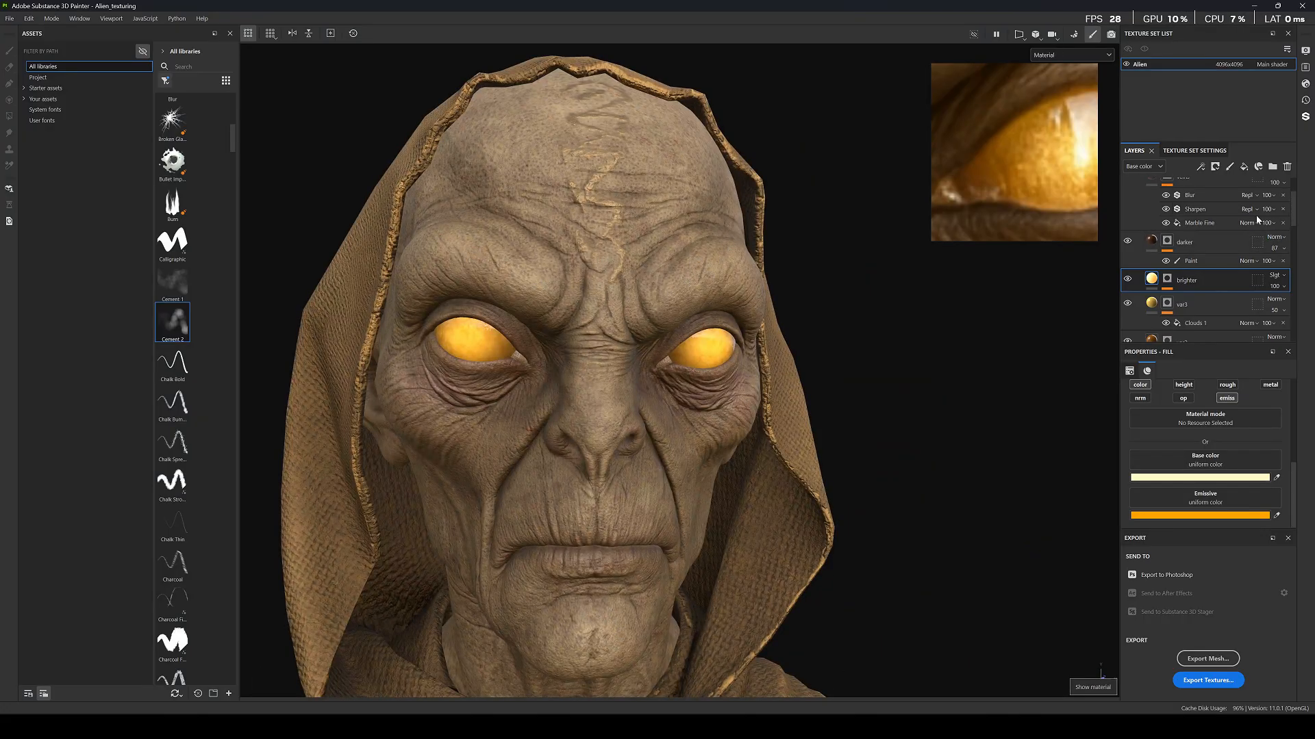
Collapse the eyes and fabric folders in the layer stack and expand the skin folder.
scroll(1229, 226, down, 2)
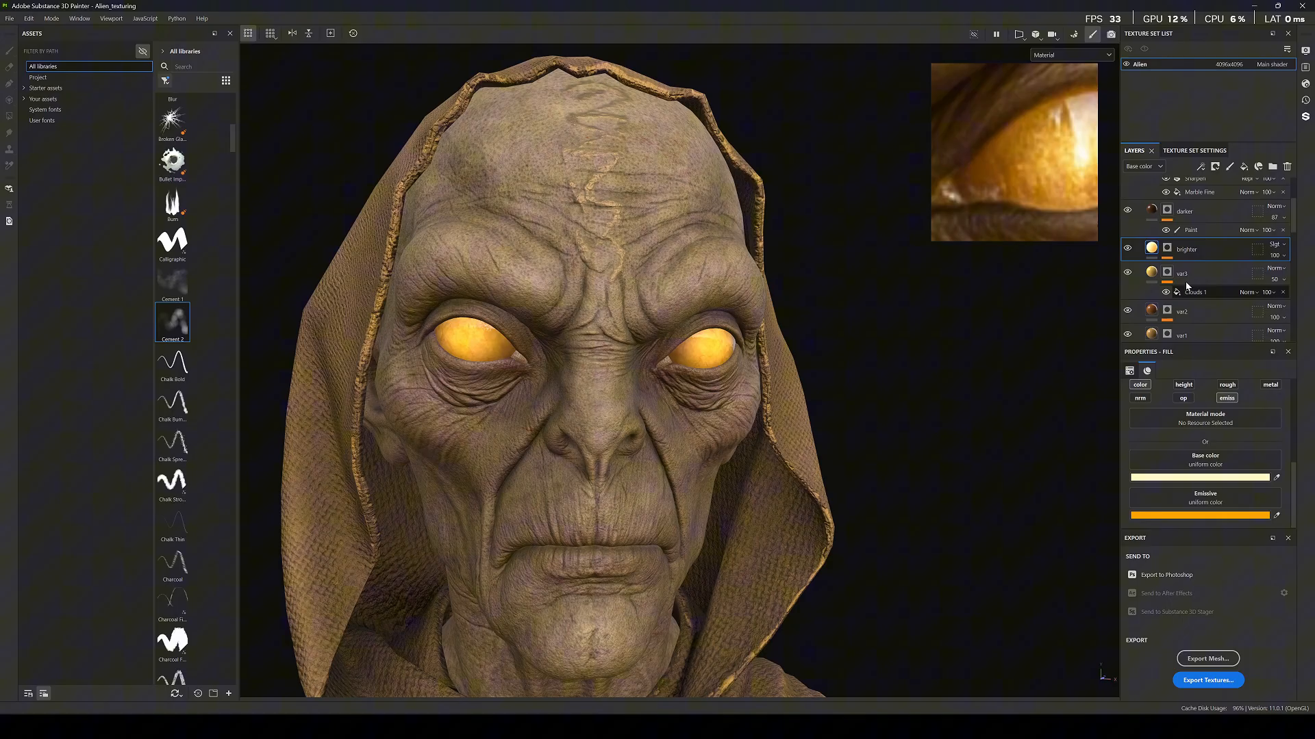
scroll(1198, 251, up, 3)
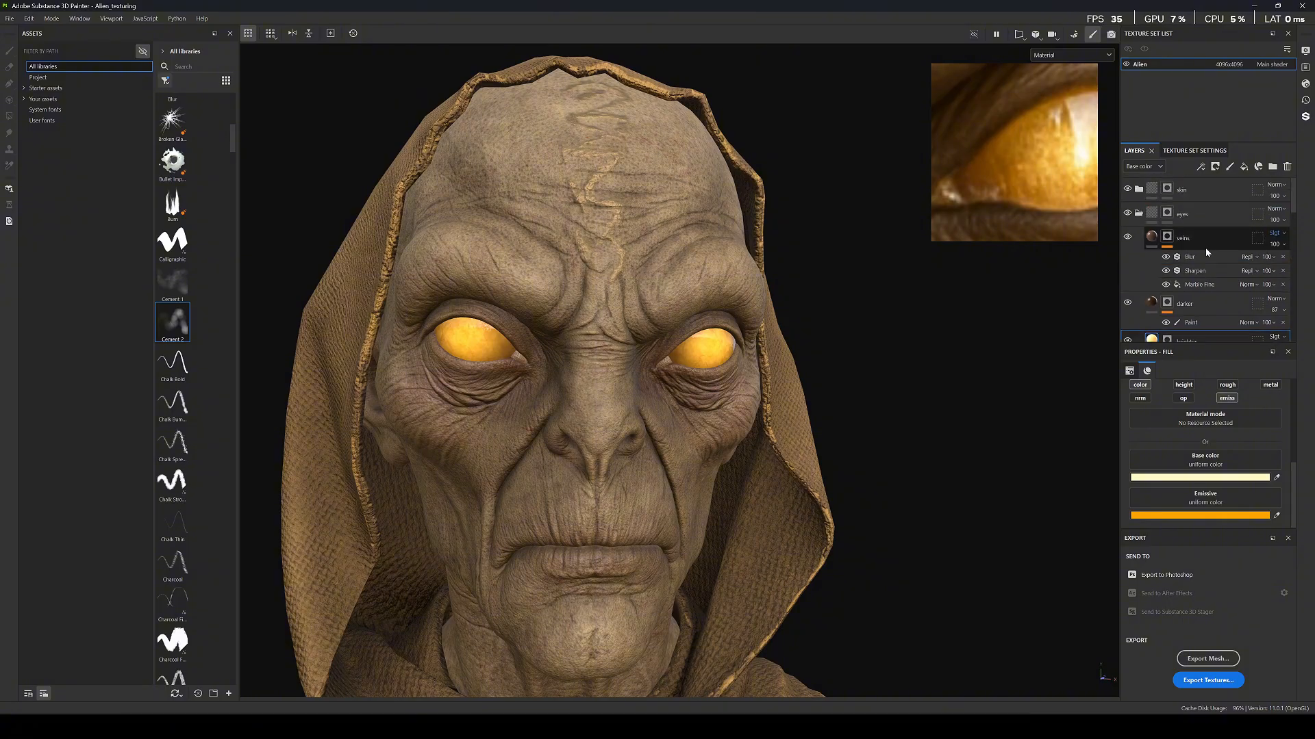
click(1139, 214)
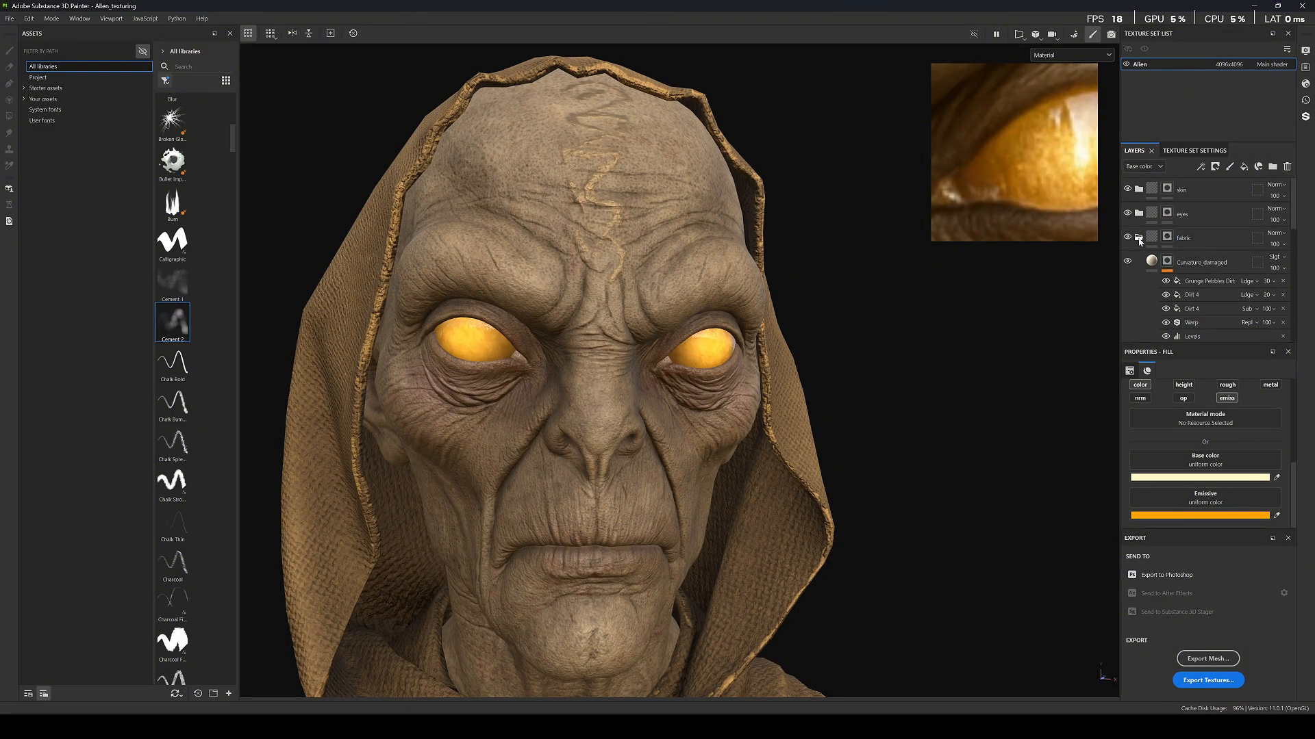
click(1138, 238)
click(1139, 191)
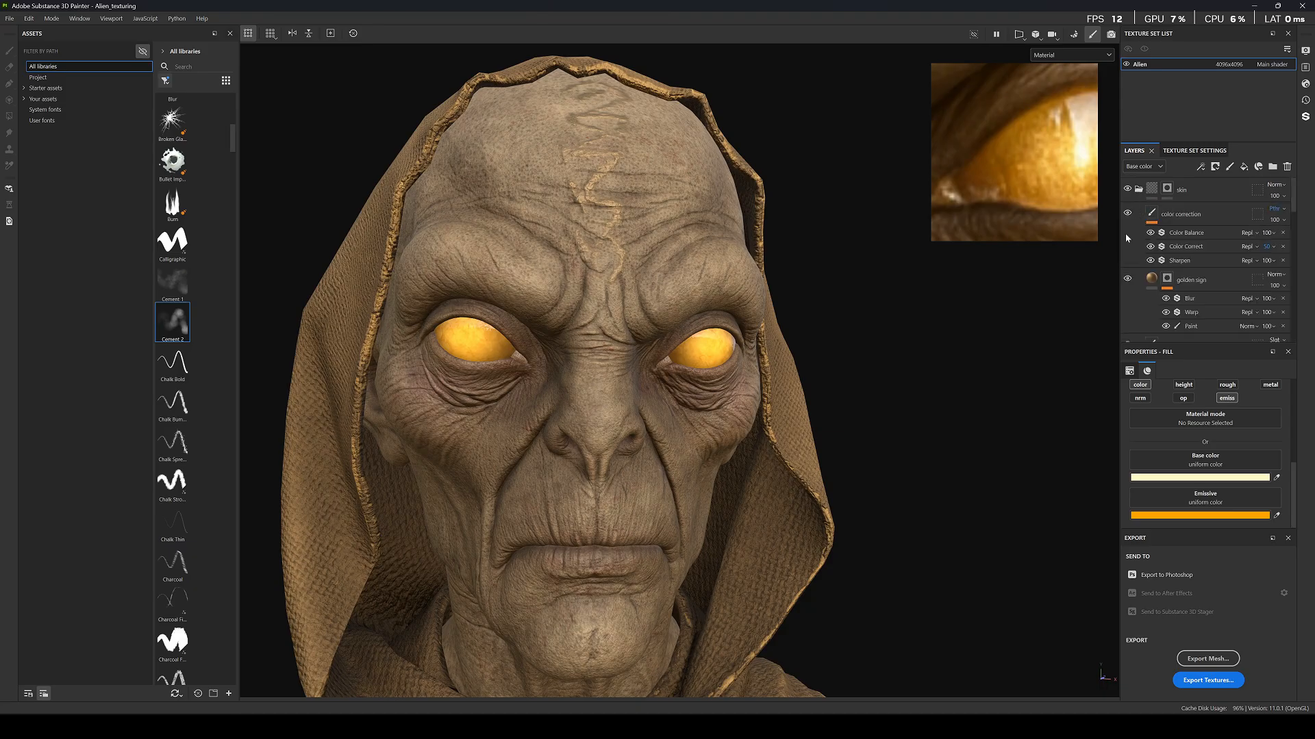
Toggle the color correction layer's visibility and examine the skin and the inner eye corner up close.
click(1127, 214)
scroll(642, 347, down, 8)
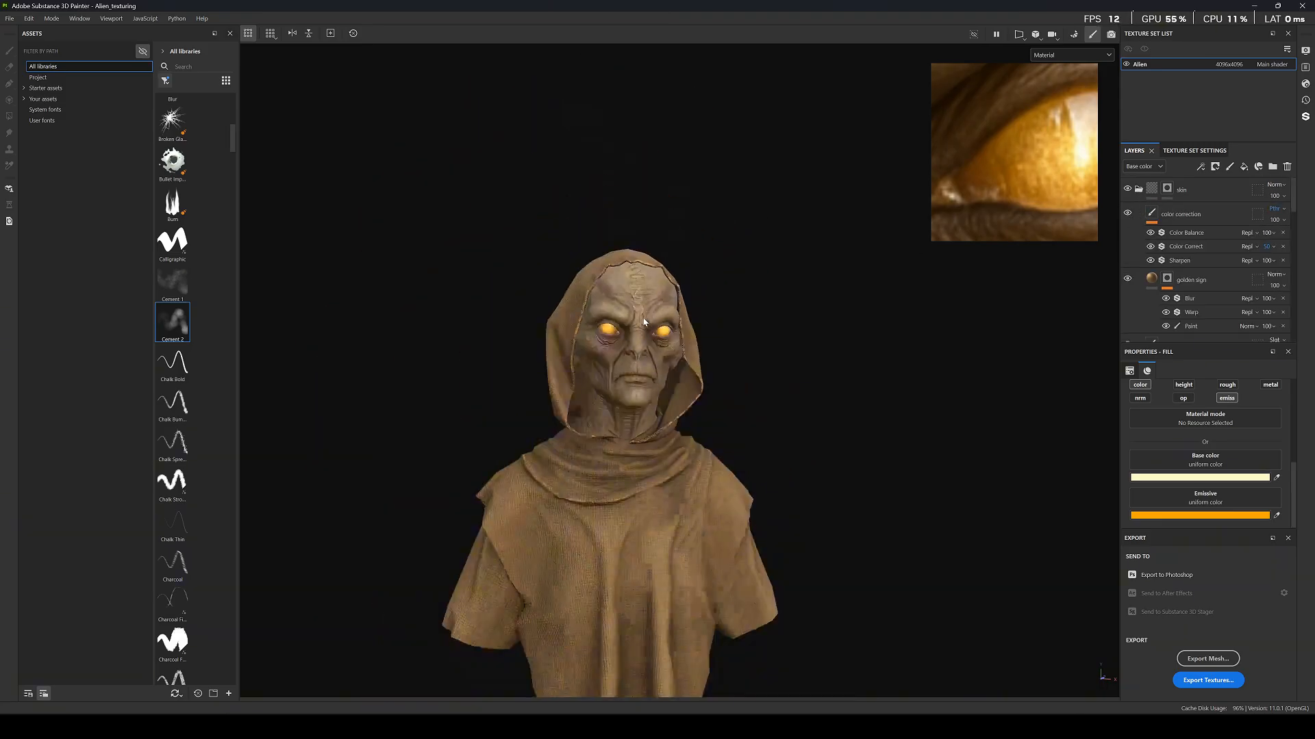
scroll(642, 347, up, 2)
scroll(642, 347, up, 6)
alt+middle_drag(836, 314, 702, 345)
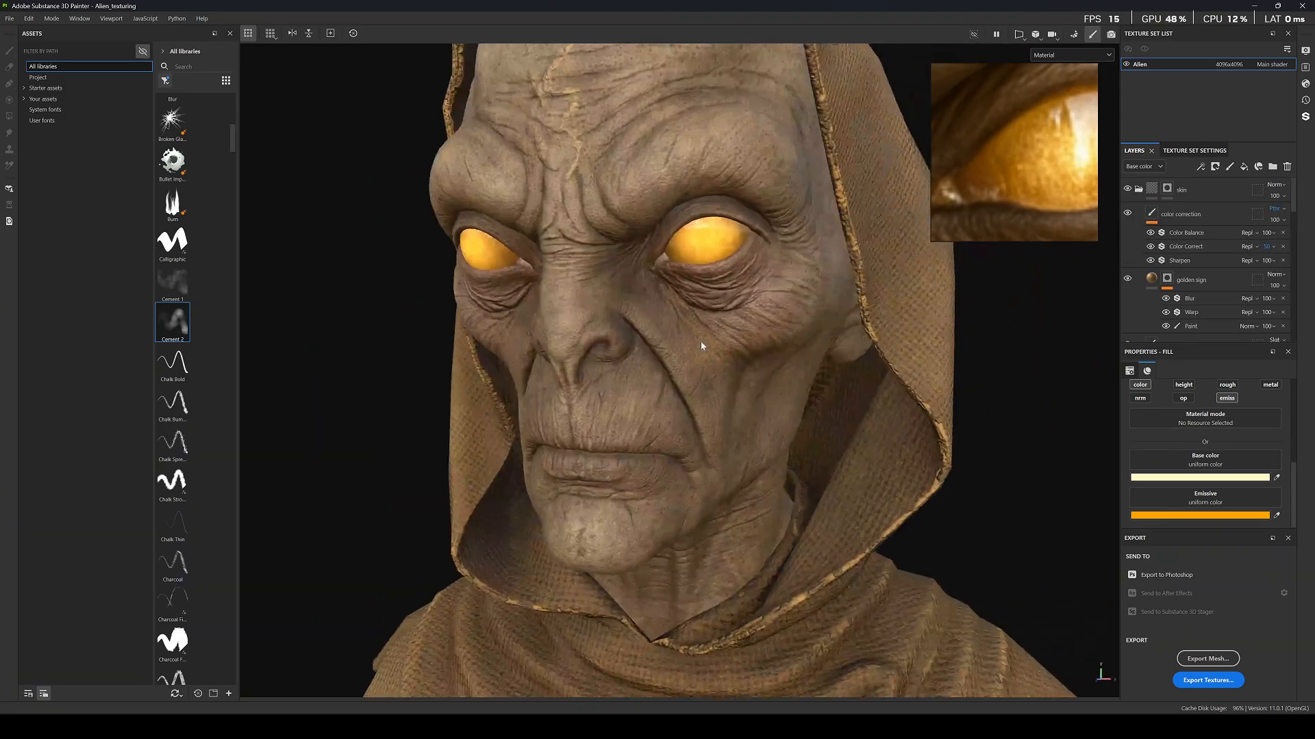
scroll(702, 346, down, 2)
scroll(1179, 276, down, 2)
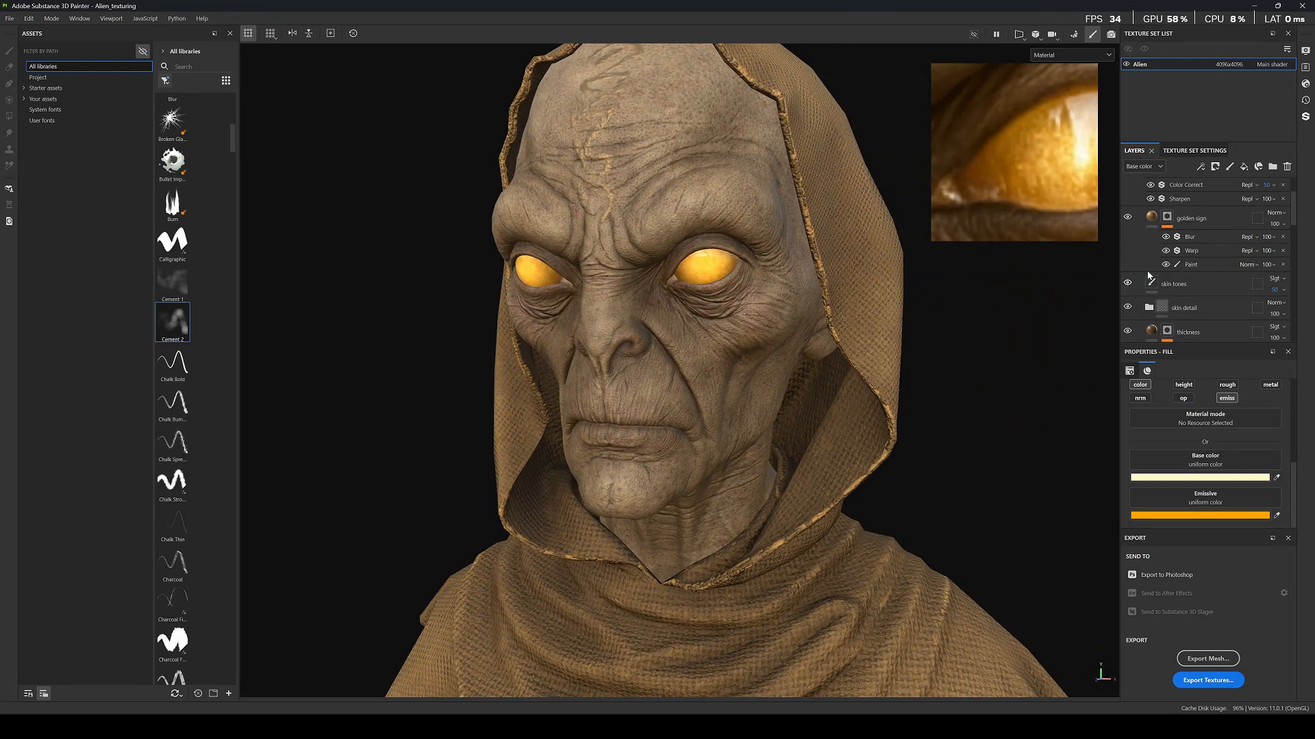
scroll(655, 285, up, 8)
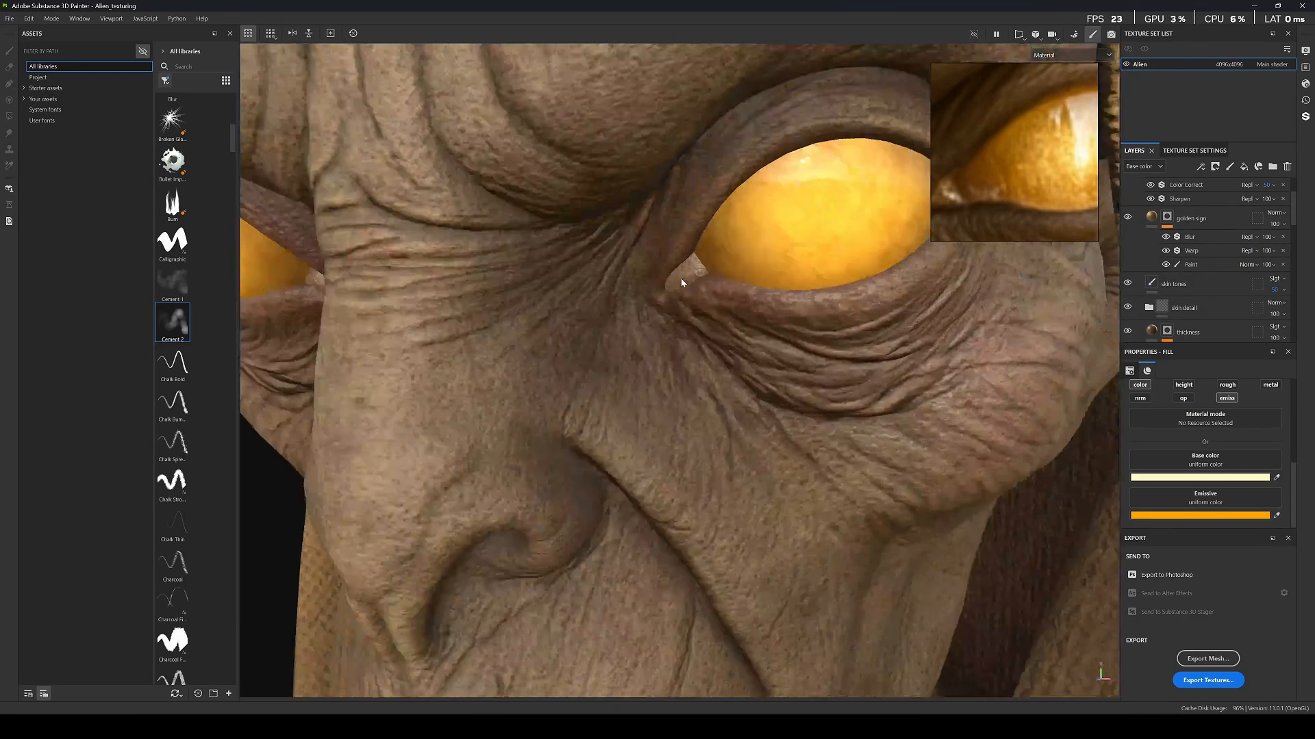
alt+drag(680, 278, 616, 281)
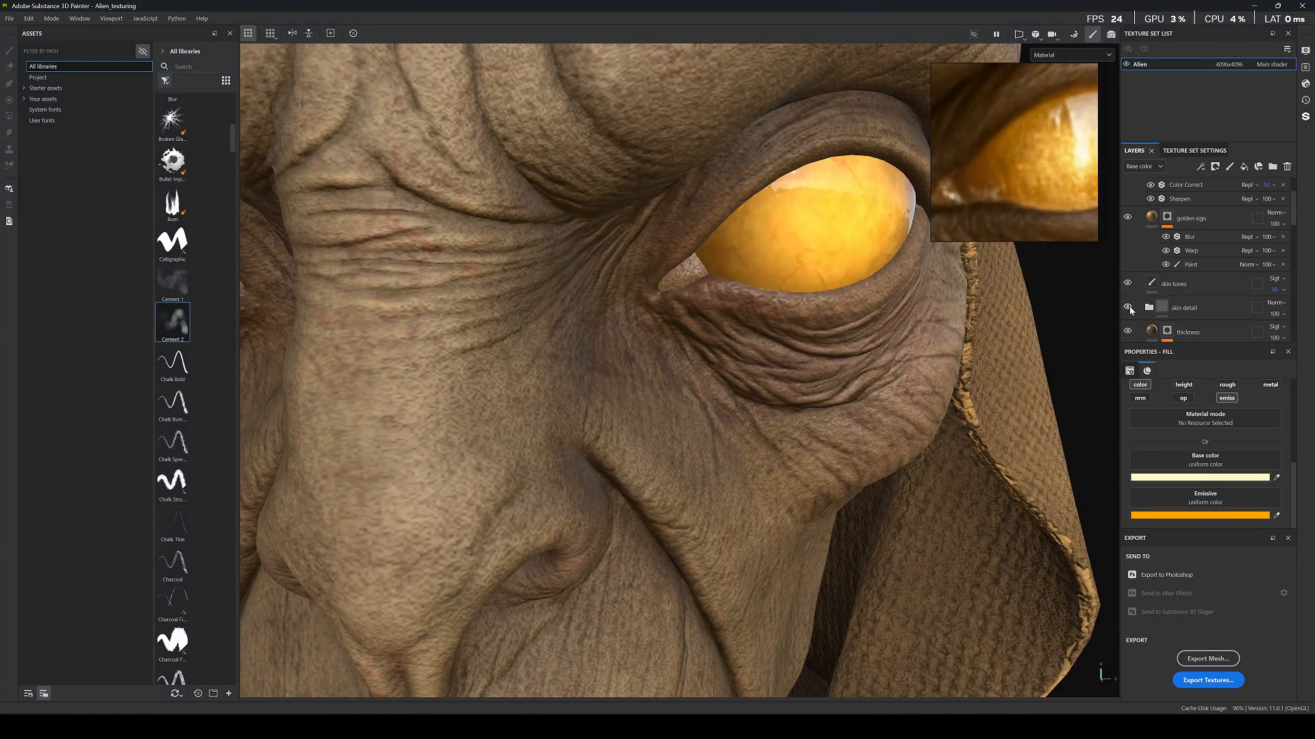
Toggle the visibility of the skin detail folder and the thickness and noise layers to compare their effect around the eye.
click(1128, 308)
click(1127, 332)
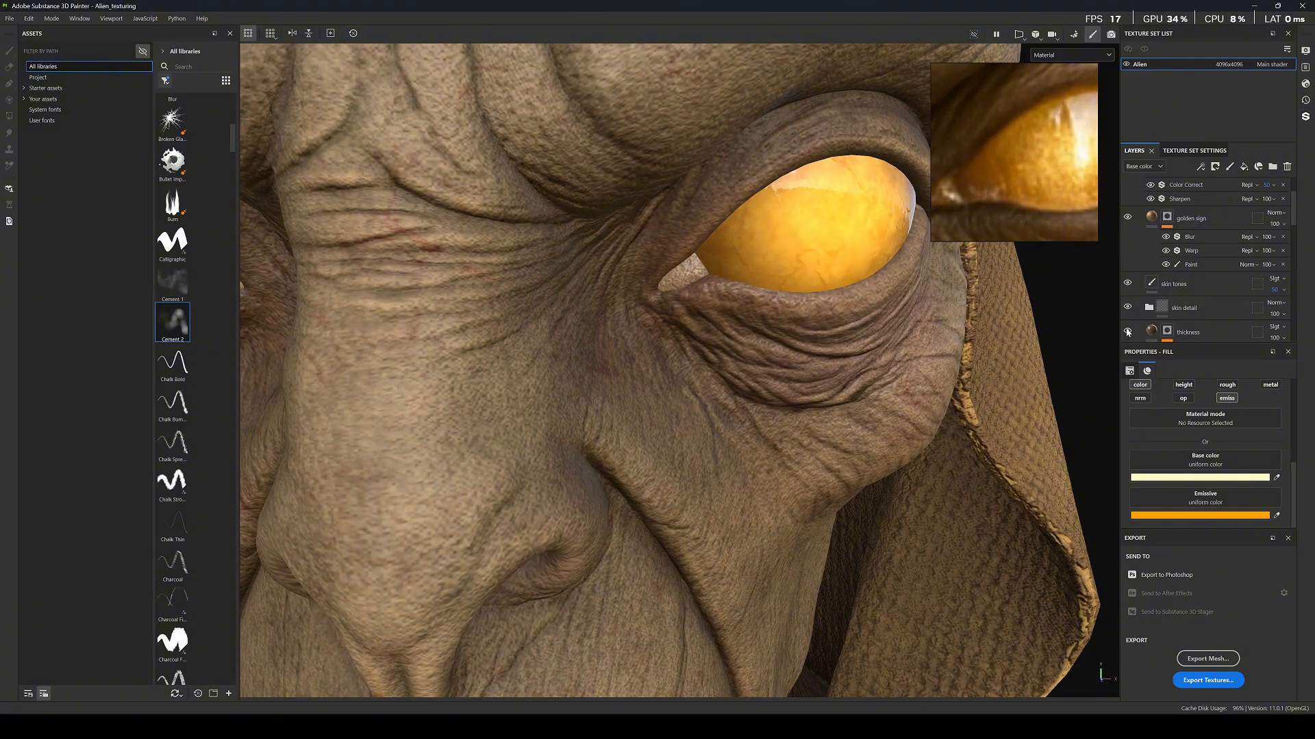
scroll(1136, 307, down, 8)
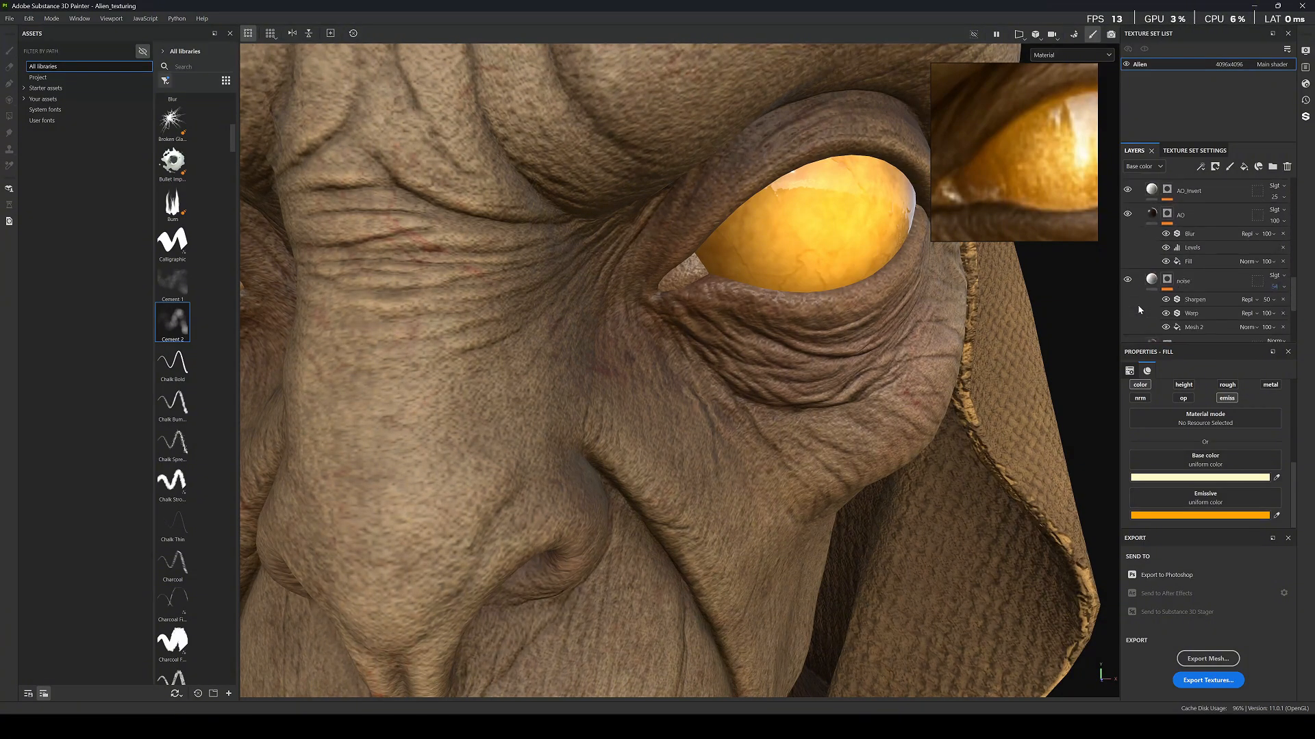
click(1127, 280)
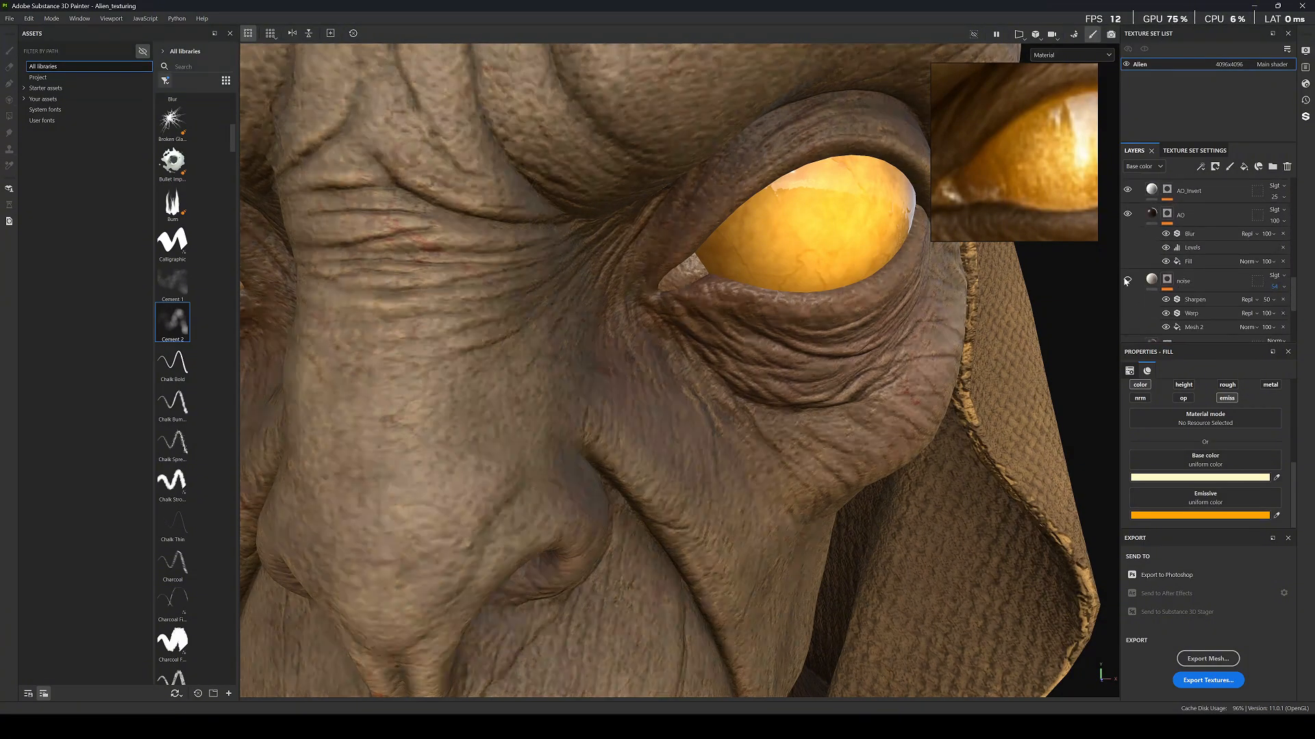
Add a paint effect to the noise layer's mask, try Polygon Fill in black at the inner eye corner, and return to the brush.
right_click(1166, 280)
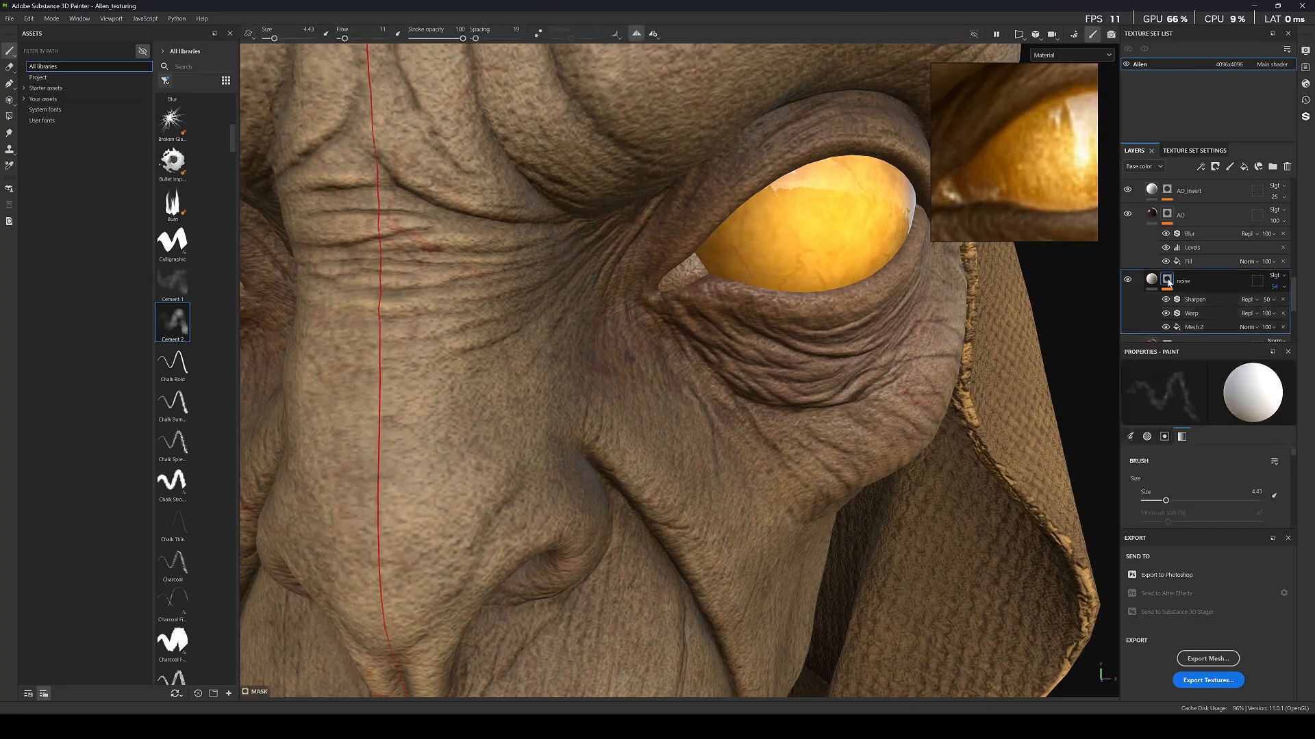
click(1209, 621)
click(9, 116)
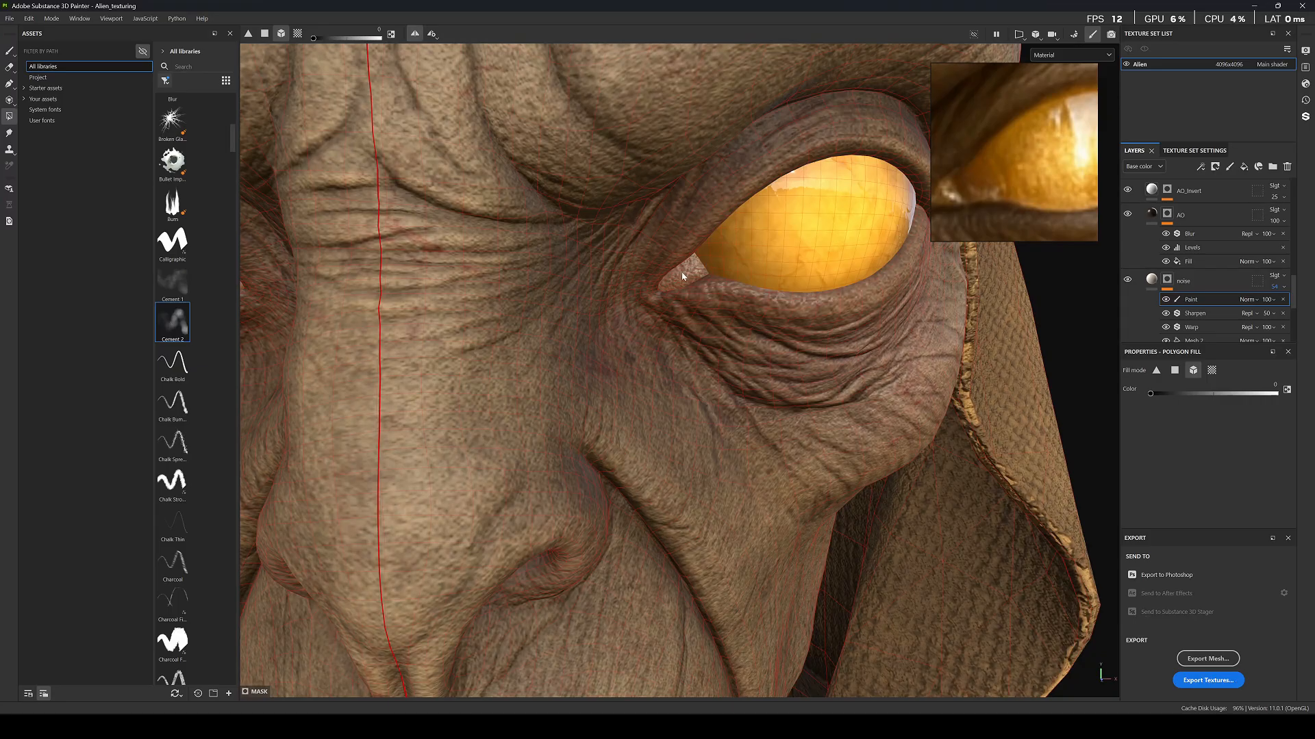
click(9, 51)
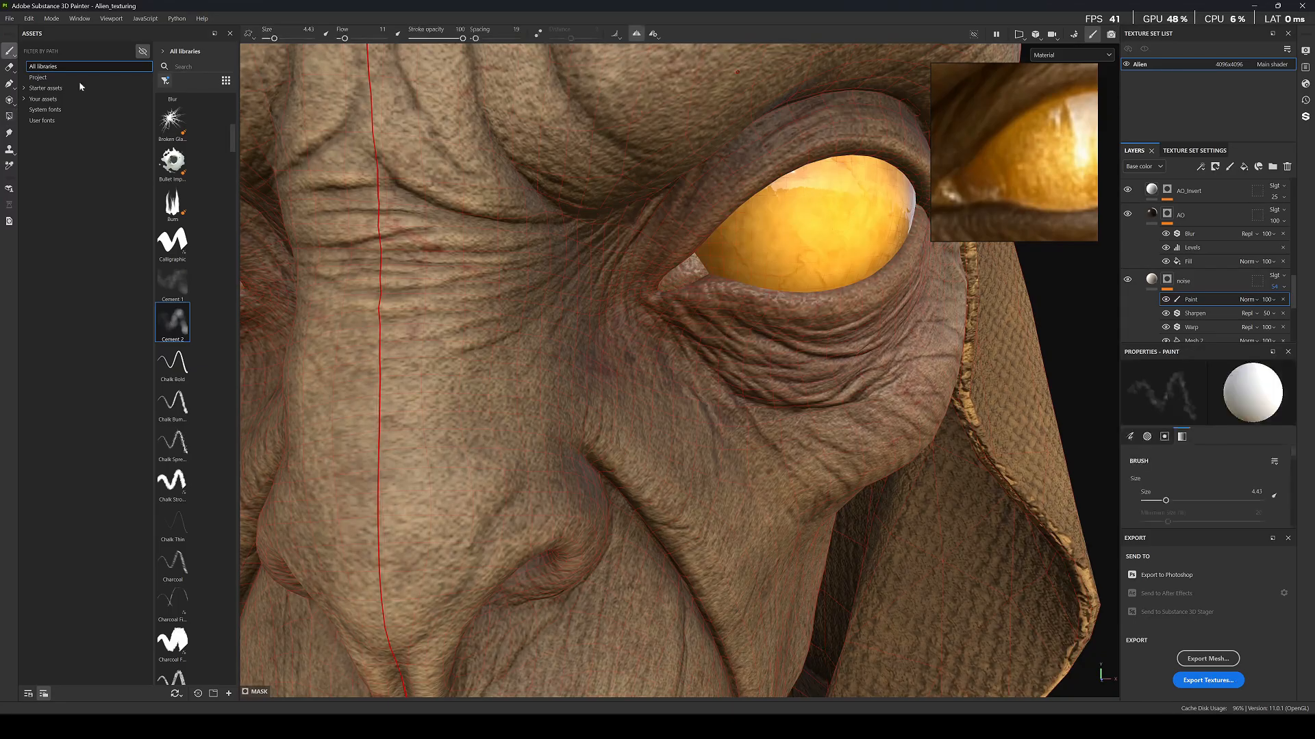
key(f)
scroll(692, 263, up, 10)
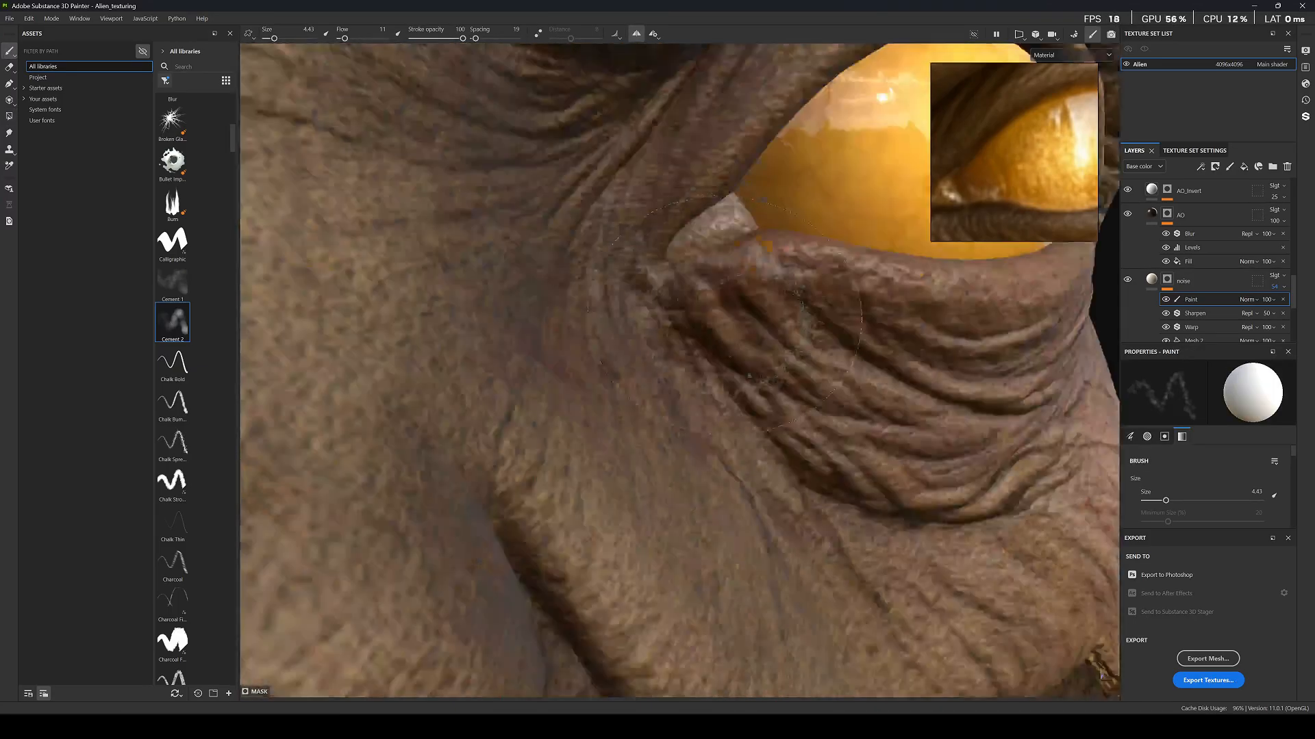
Add a white mask to the skin detail folder and black out the inner eye corner on it with Polygon Fill.
scroll(1187, 267, up, 8)
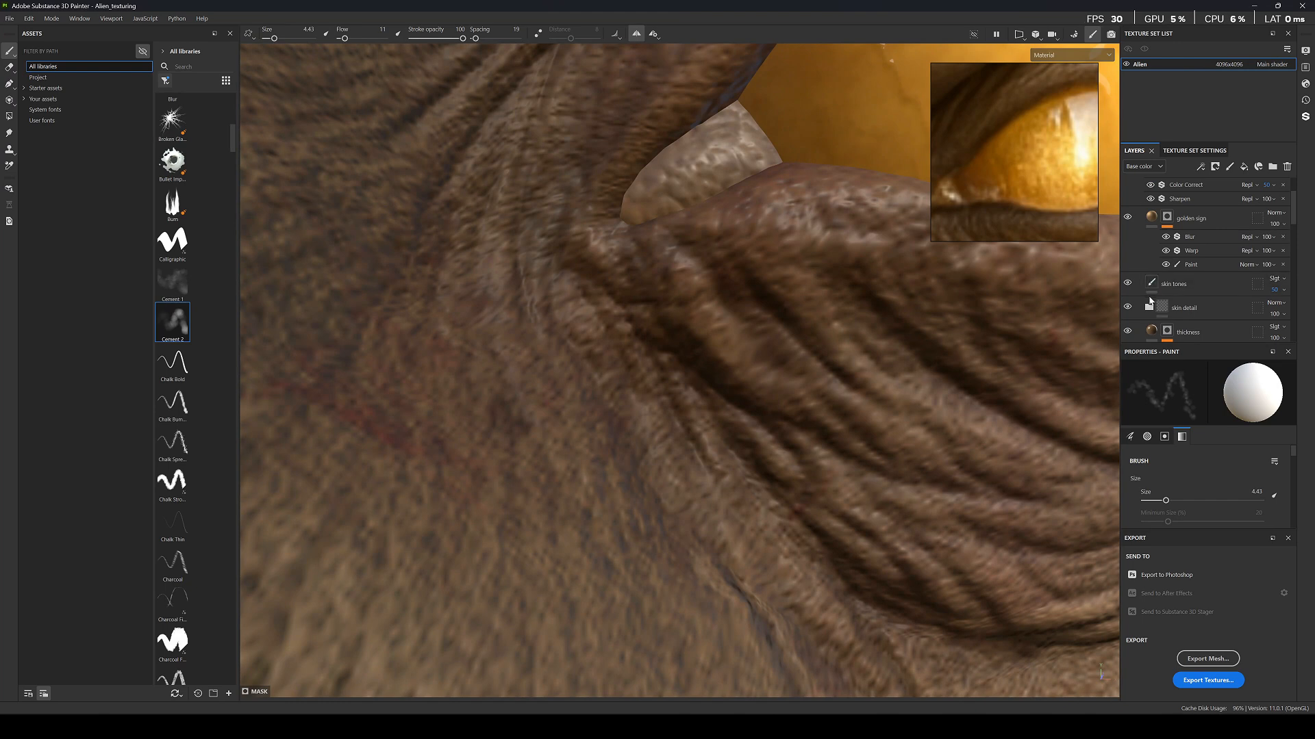
click(1195, 309)
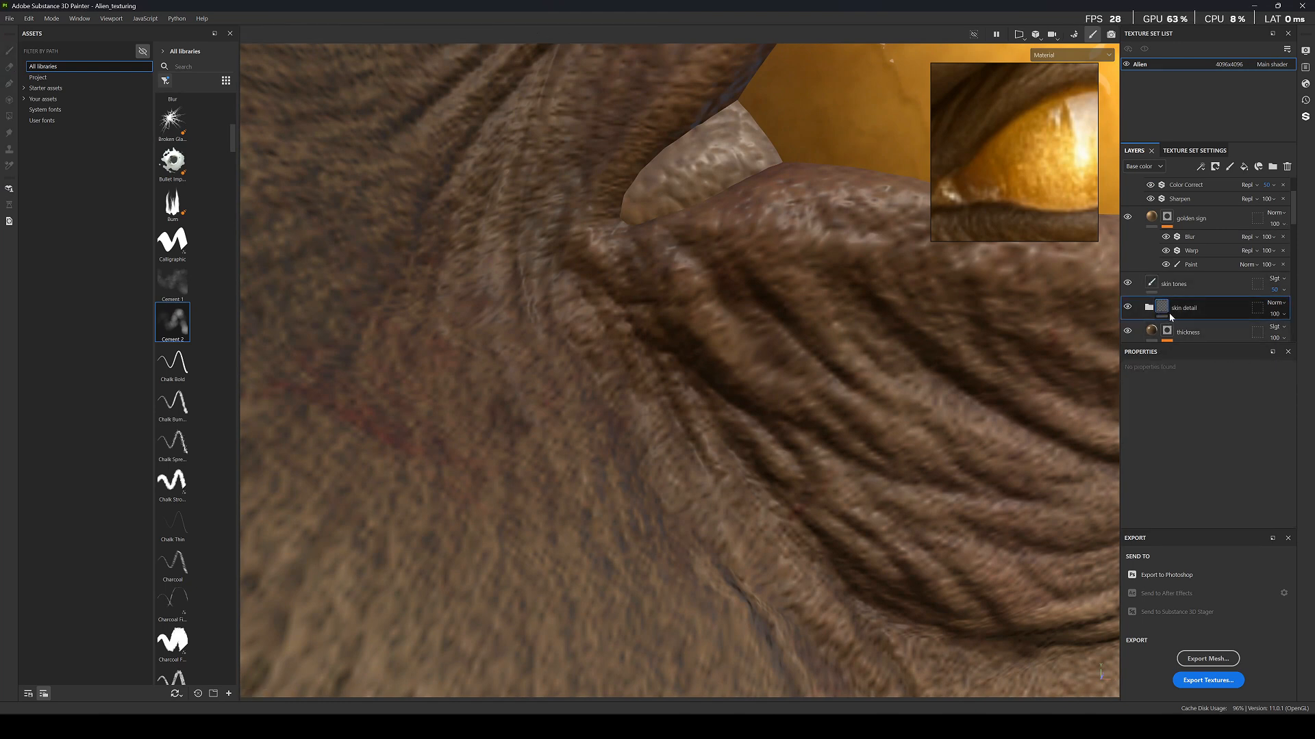
right_click(1199, 307)
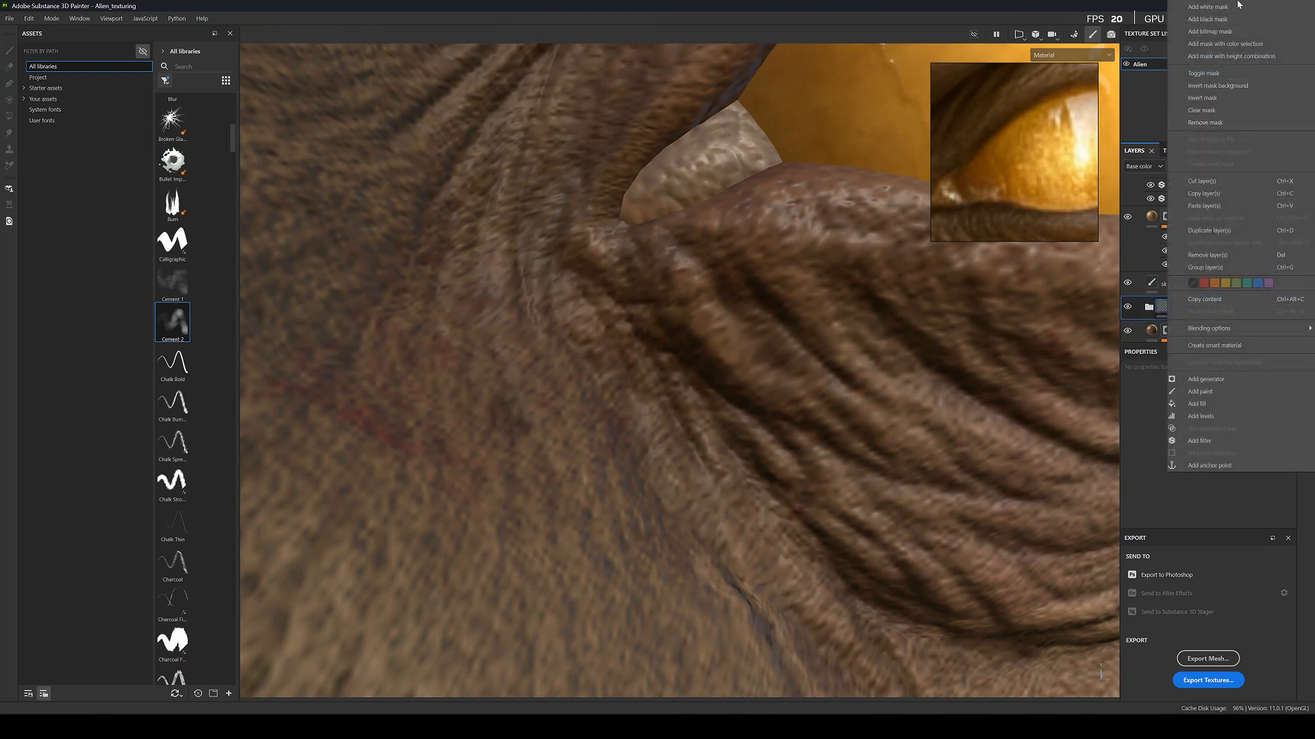
click(1205, 9)
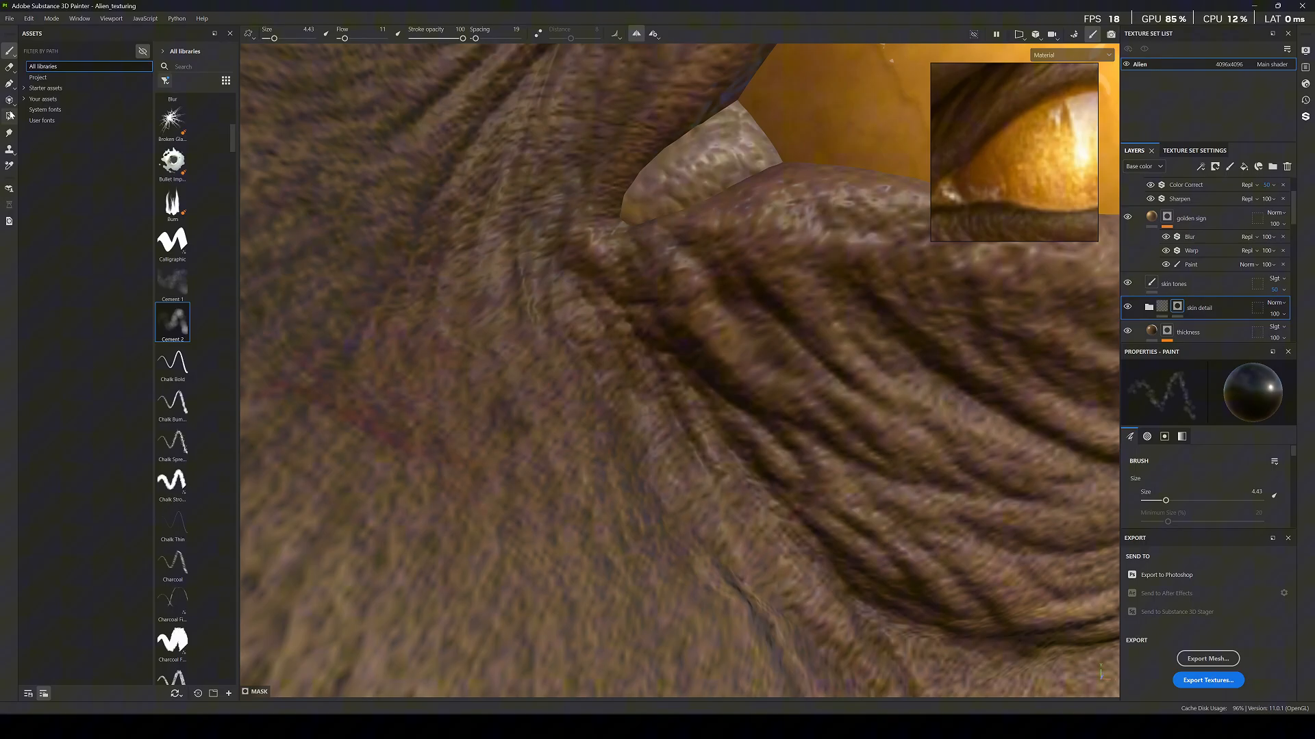
click(11, 119)
scroll(721, 174, down, 10)
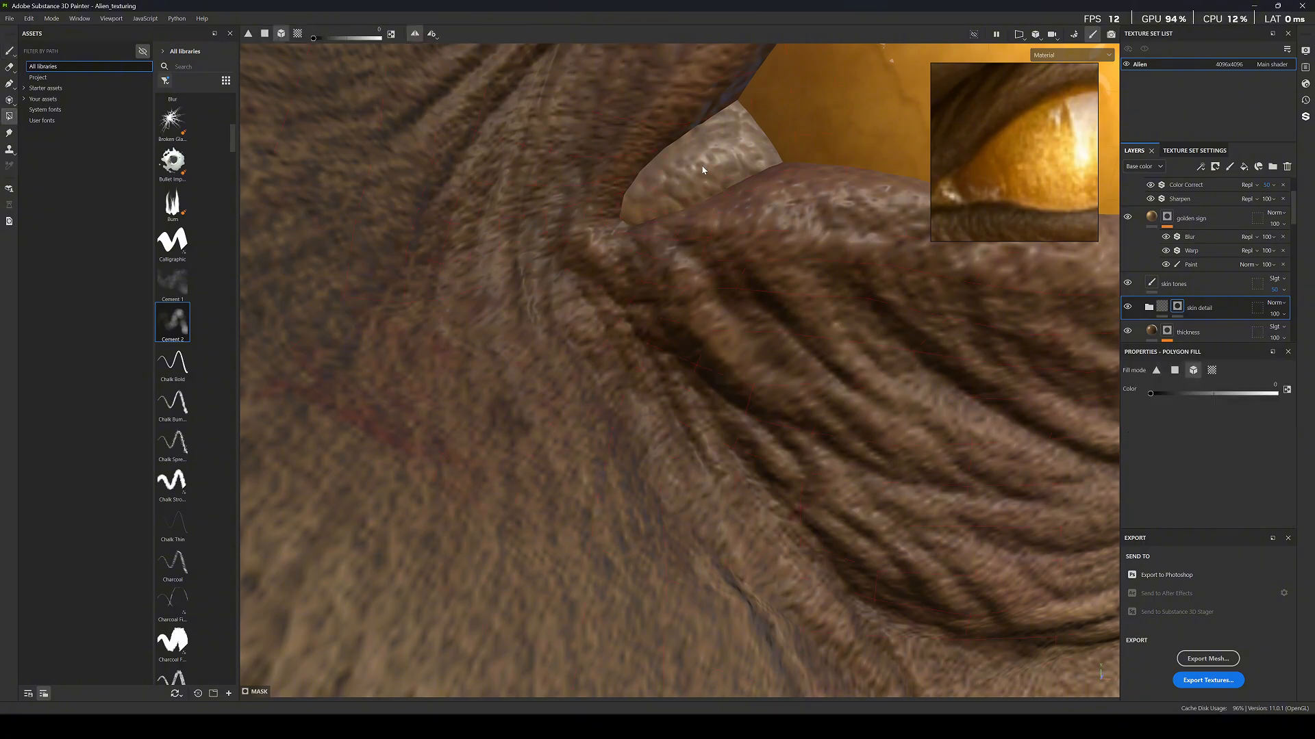
scroll(732, 163, down, 5)
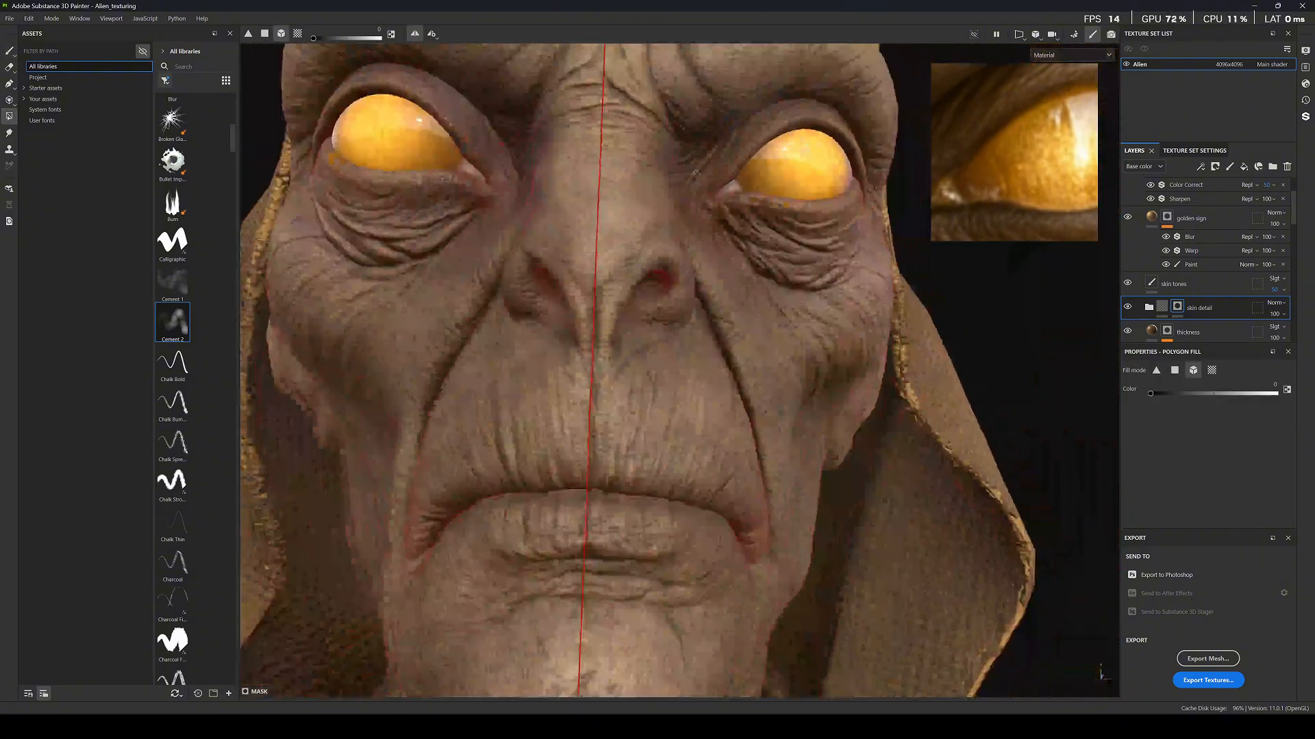
click(9, 50)
scroll(705, 213, down, 5)
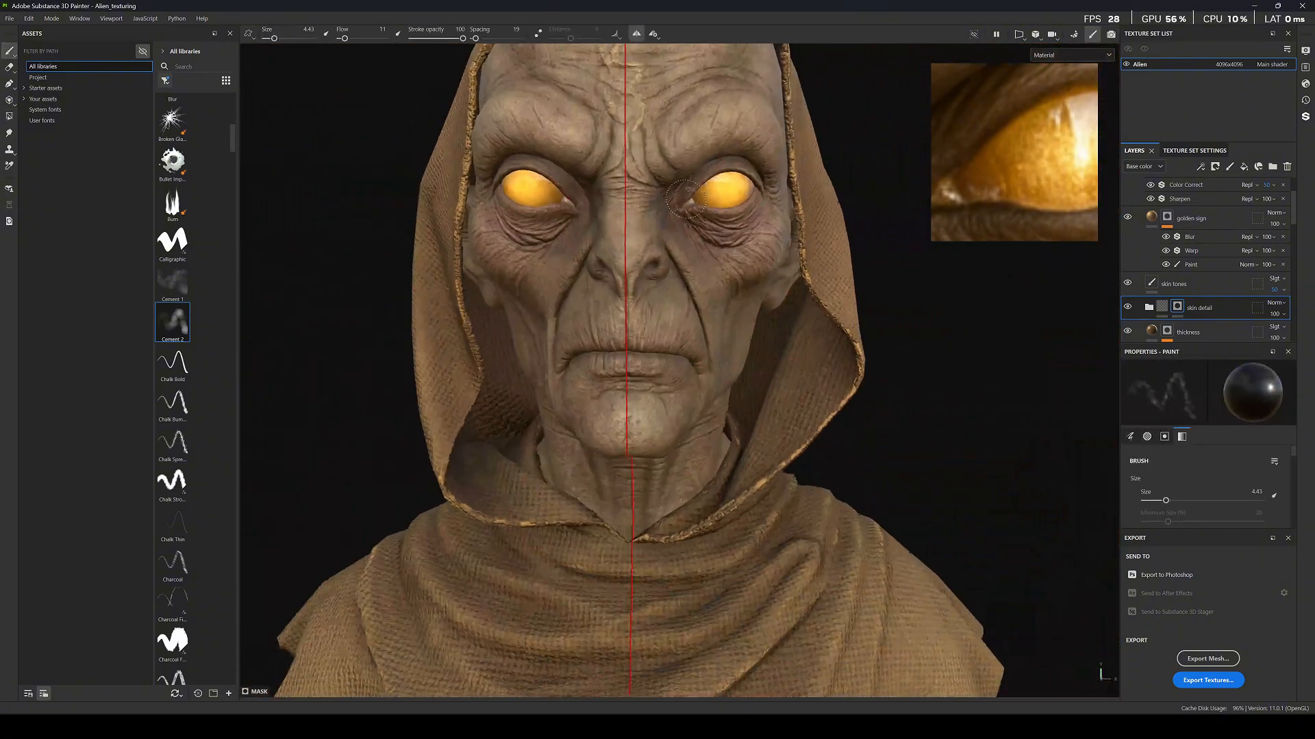
Select the skin tones layer, compare the inner eye corner with it shown and hidden, and hide the color correction layer.
scroll(691, 185, up, 9)
click(1181, 285)
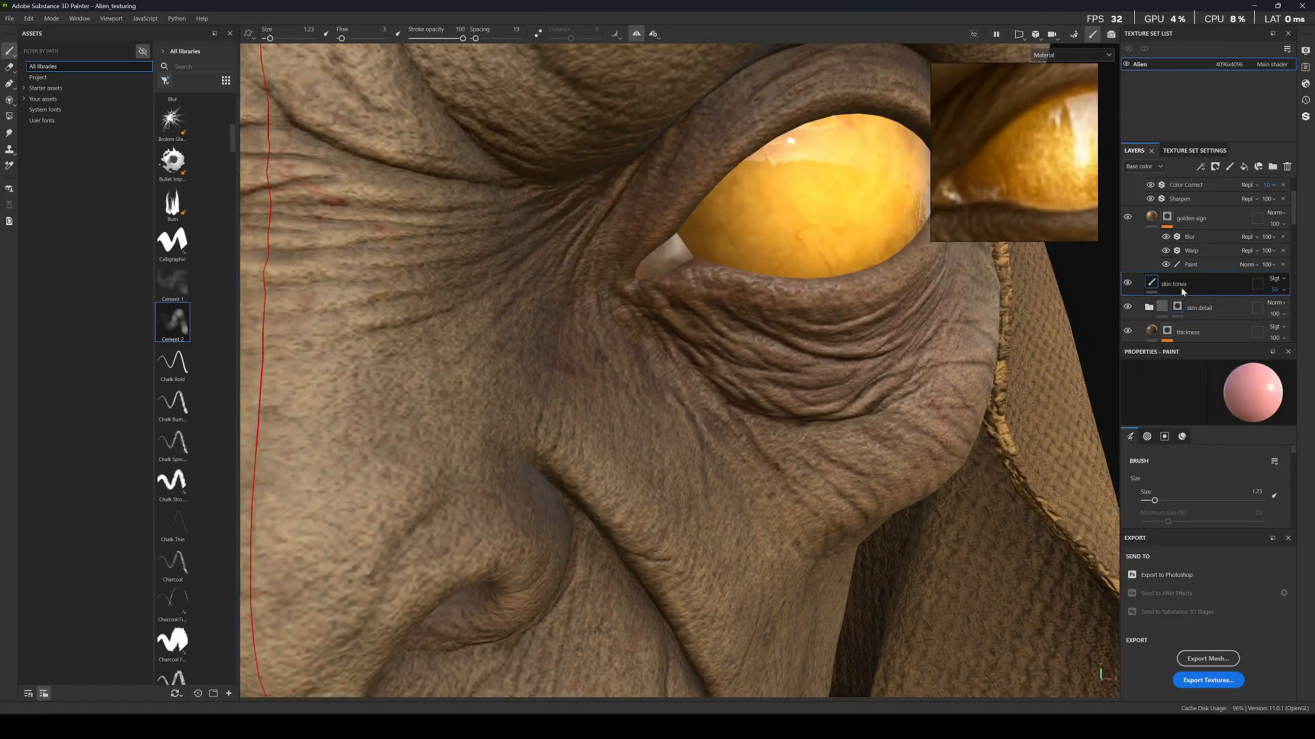
scroll(661, 246, up, 5)
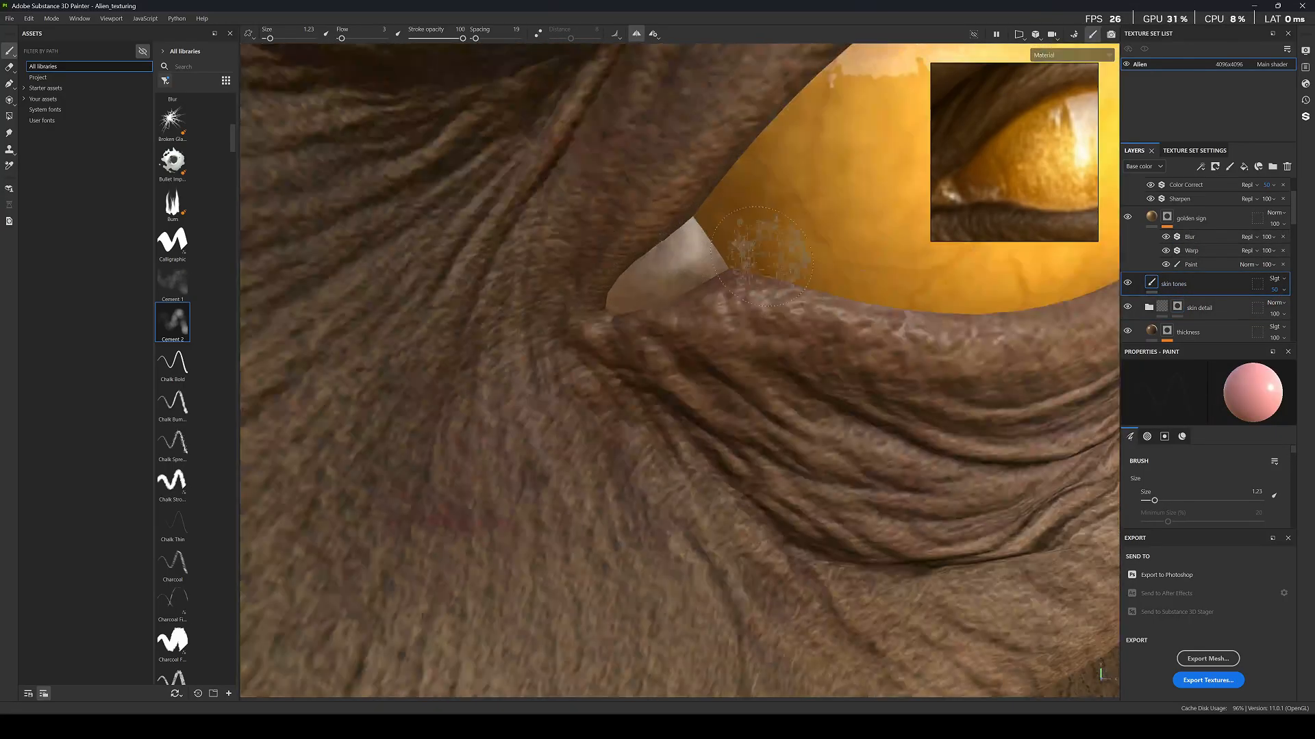
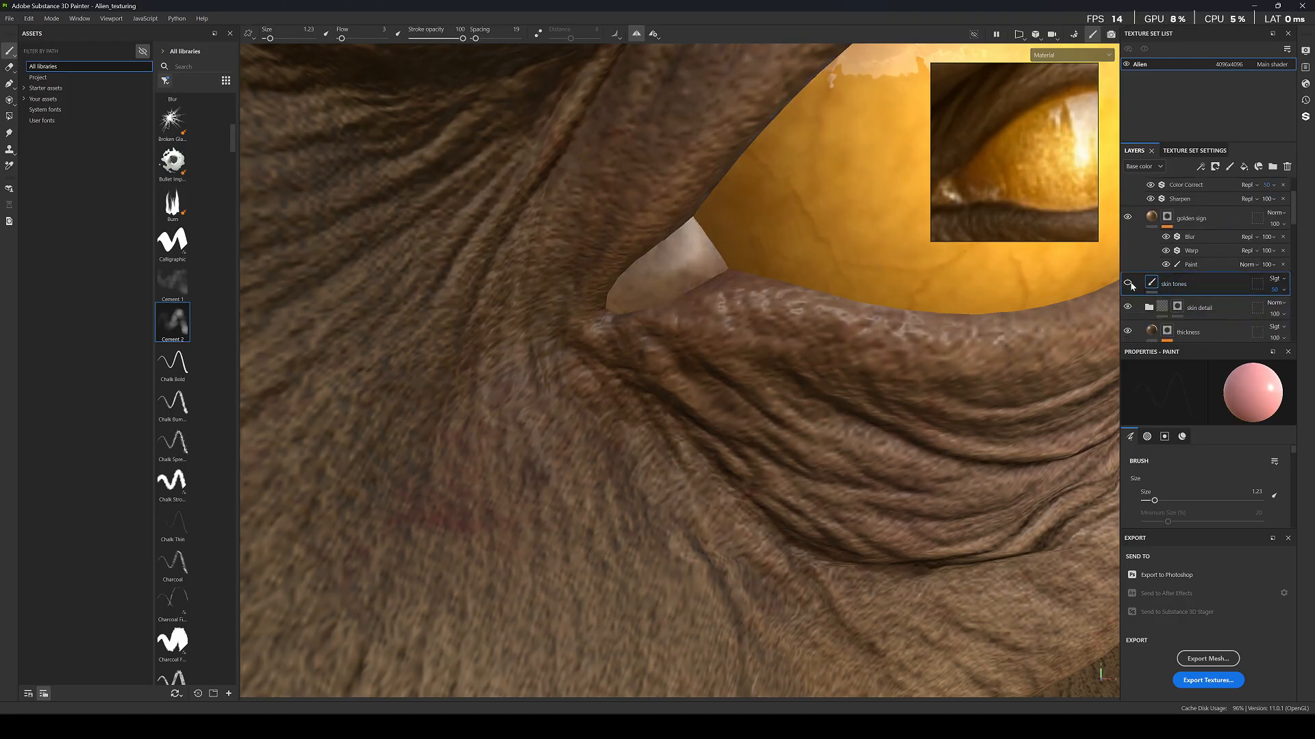
click(1128, 284)
click(1127, 284)
scroll(1167, 282, up, 2)
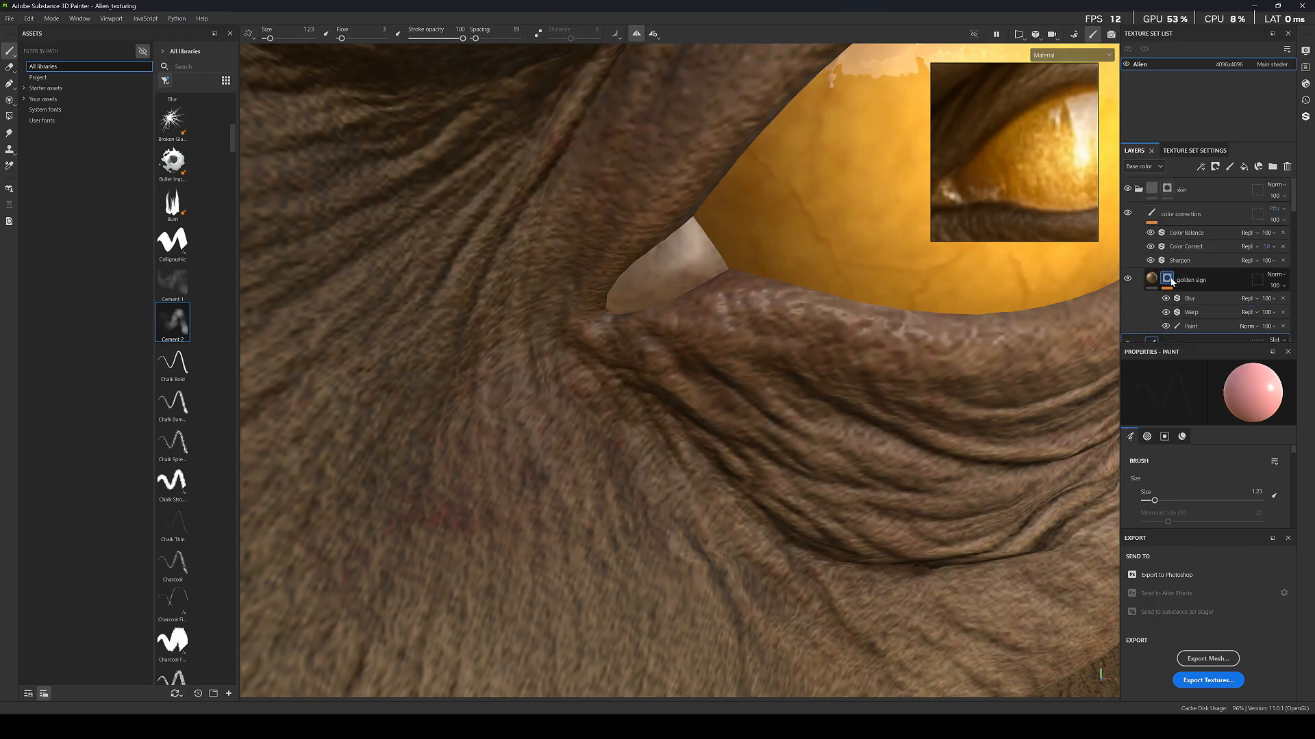
click(1127, 214)
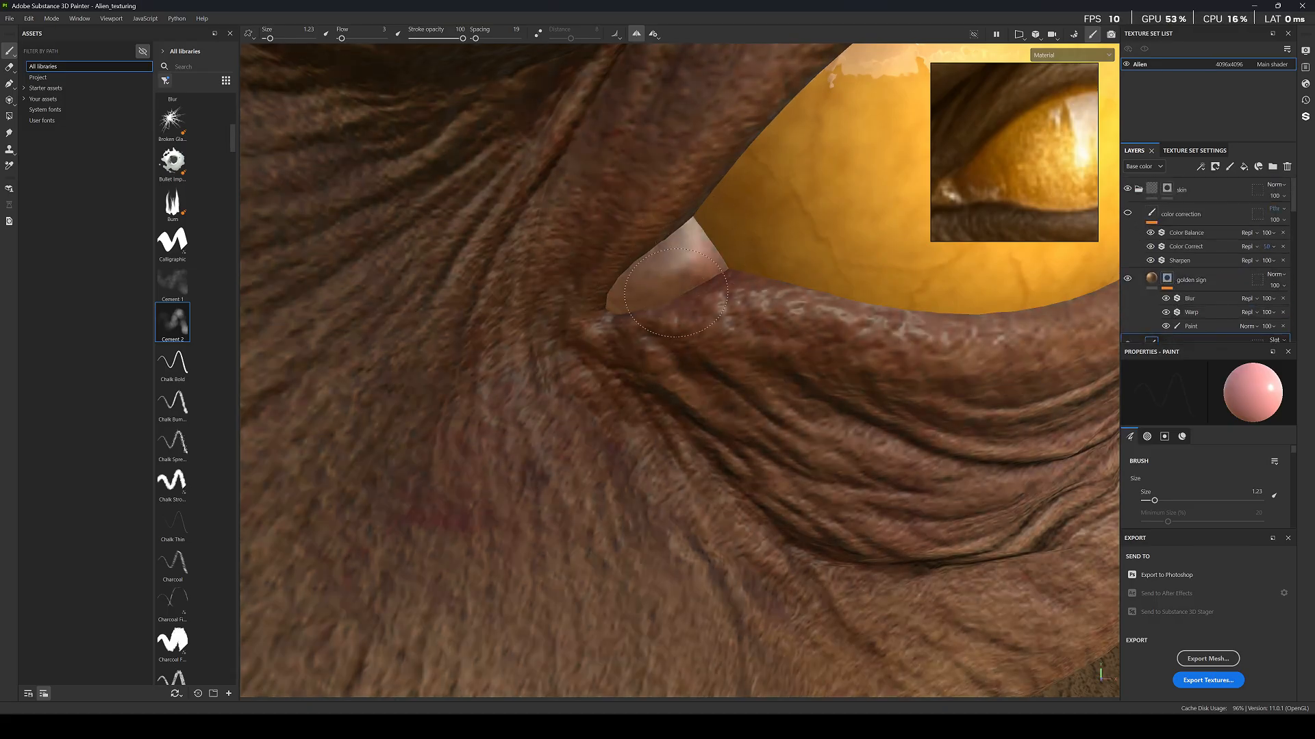
Set the skin tones brush's base color to orange BB5C12.
scroll(1191, 480, down, 5)
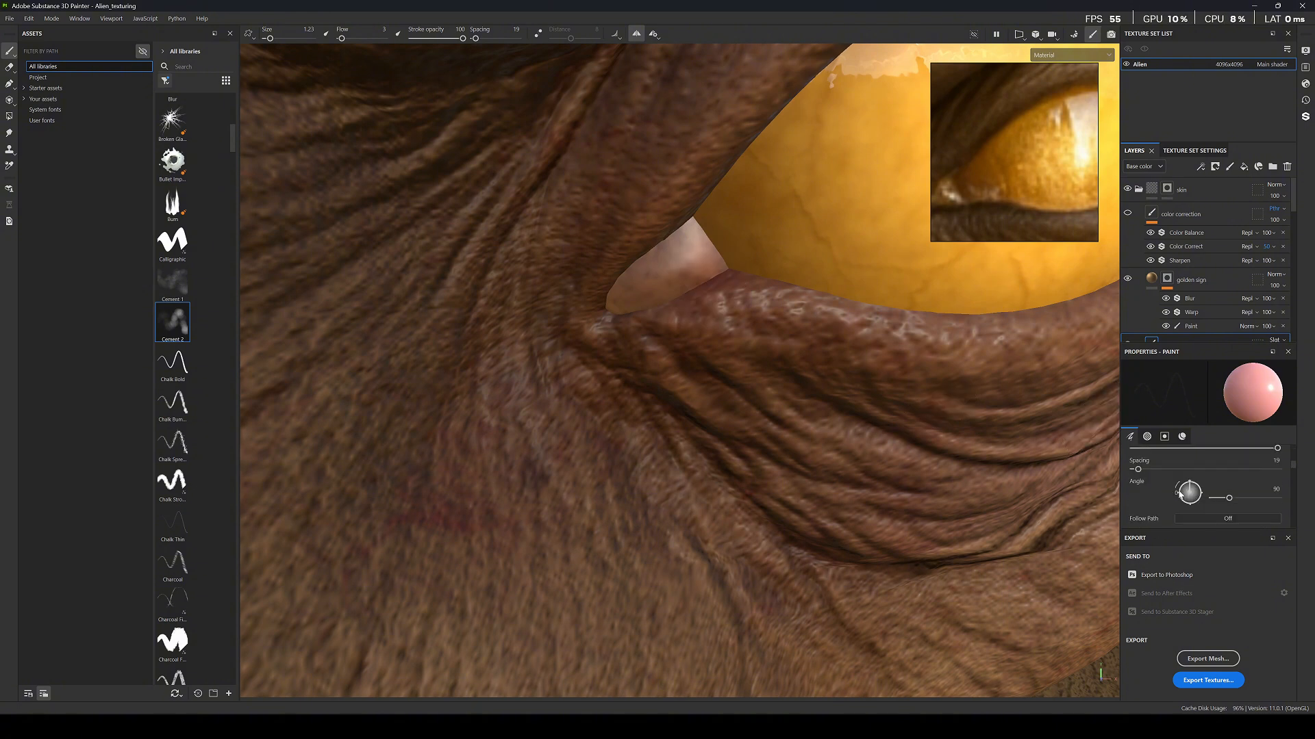
scroll(1214, 492, down, 3)
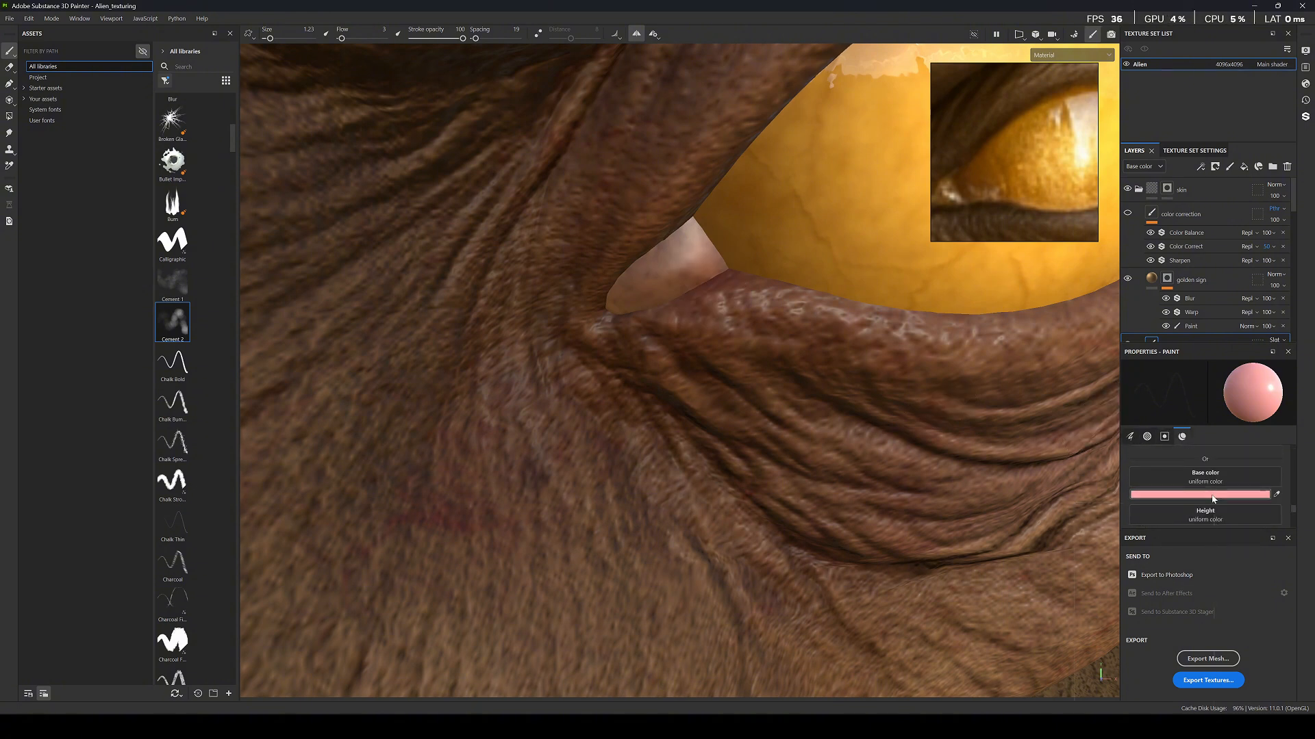
click(1214, 494)
drag(1159, 605, 1173, 570)
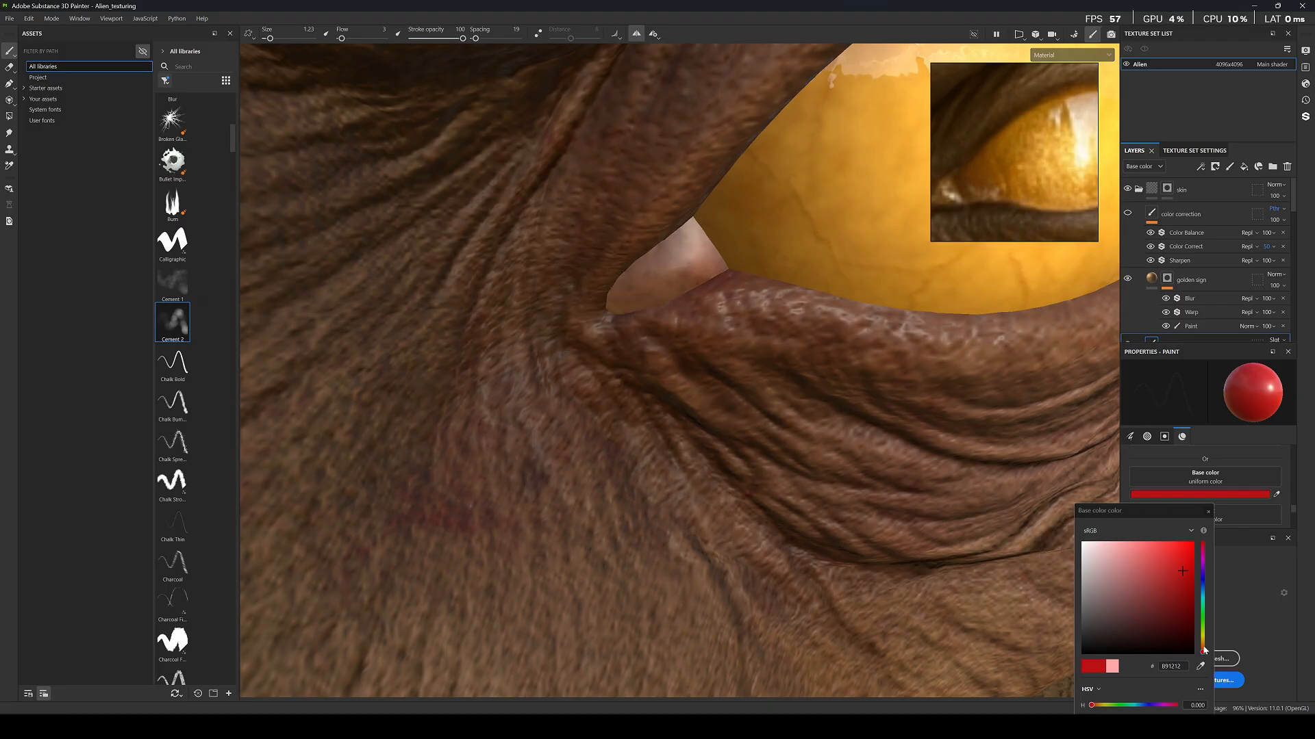
drag(1204, 650, 1203, 646)
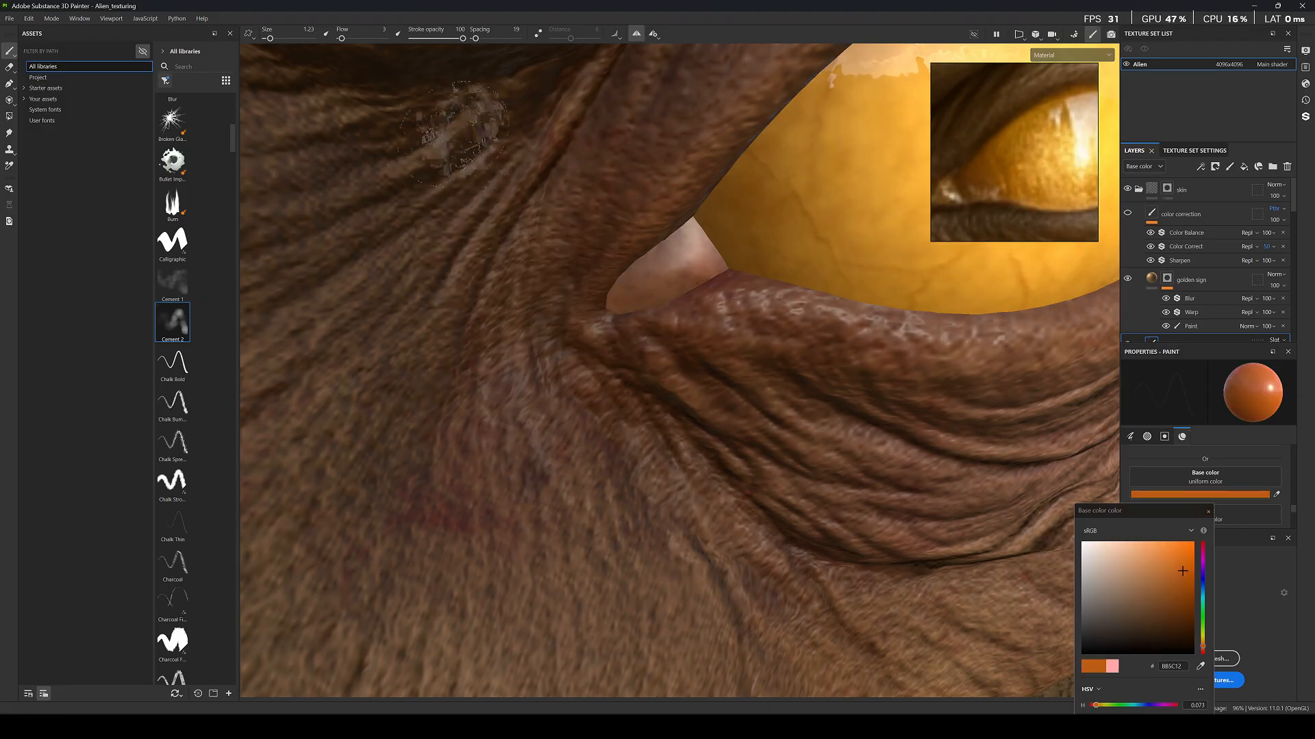
Show the color correction layer again and add a new paint layer above it in the skin folder.
scroll(555, 206, down, 10)
scroll(550, 203, up, 3)
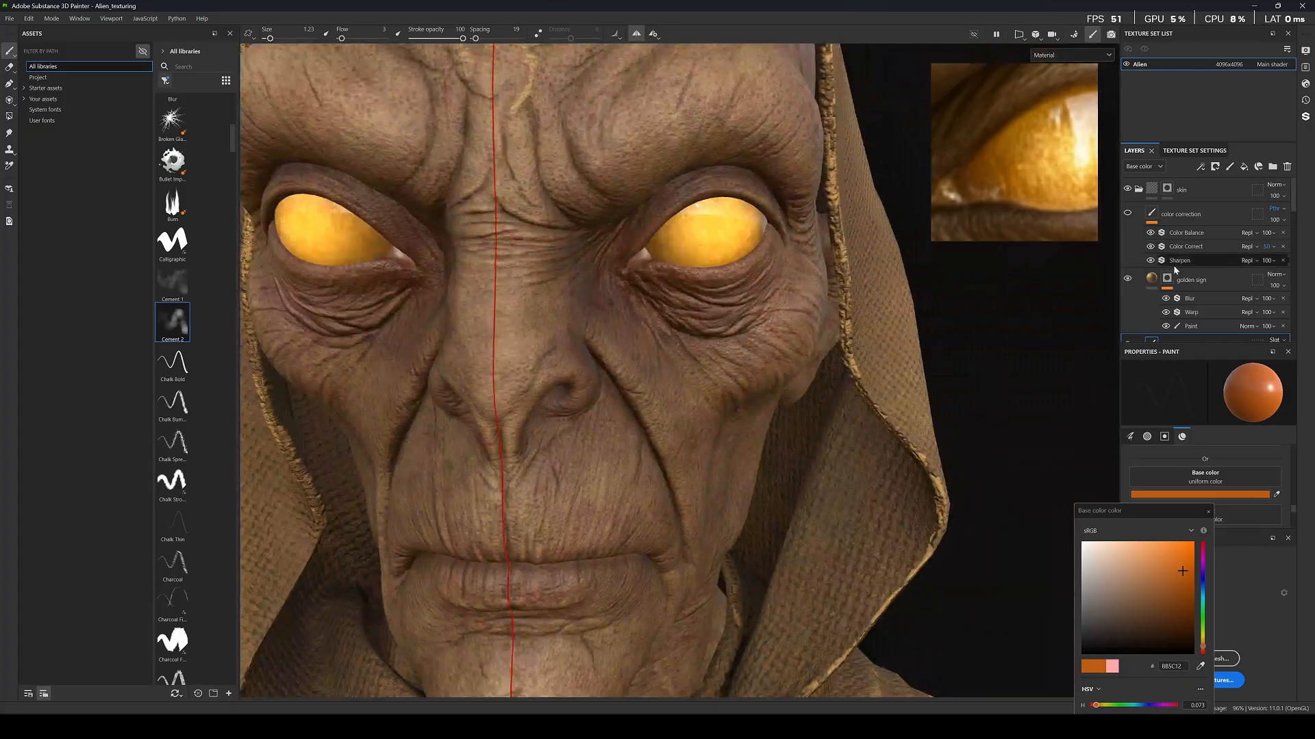
scroll(658, 174, down, 5)
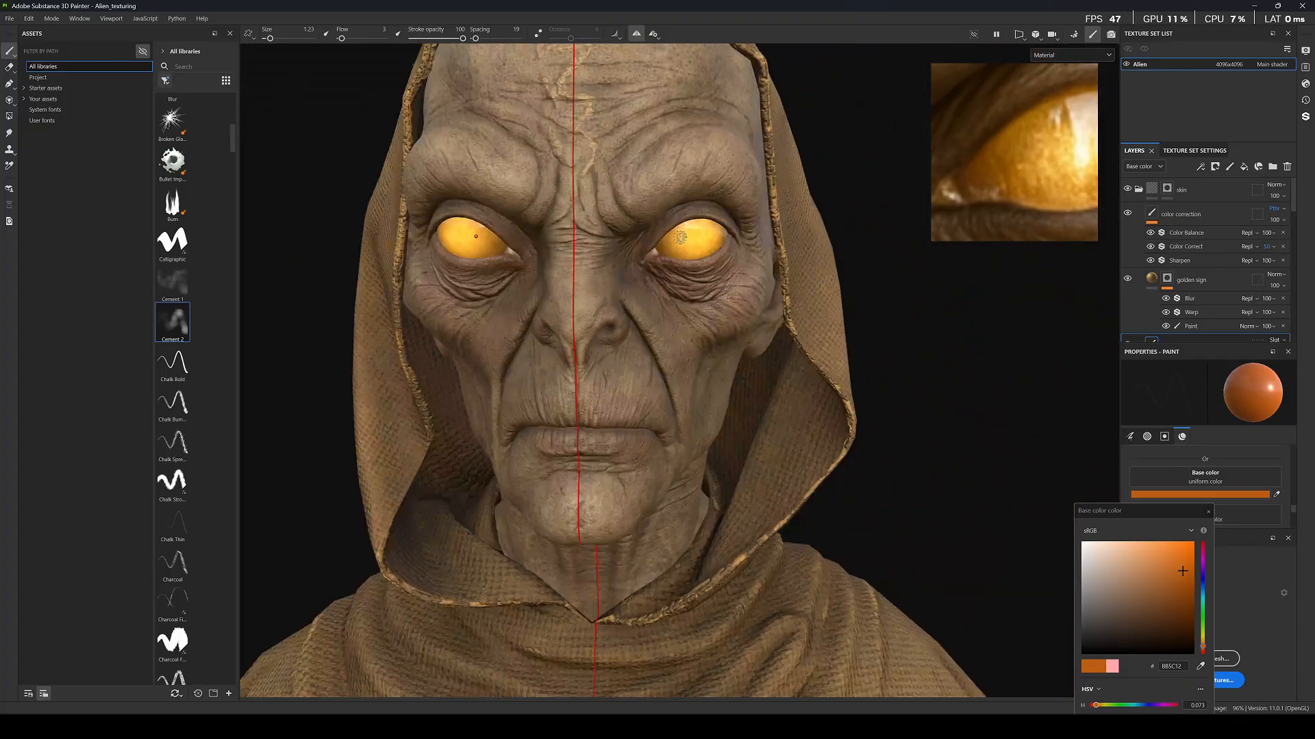
scroll(646, 244, up, 10)
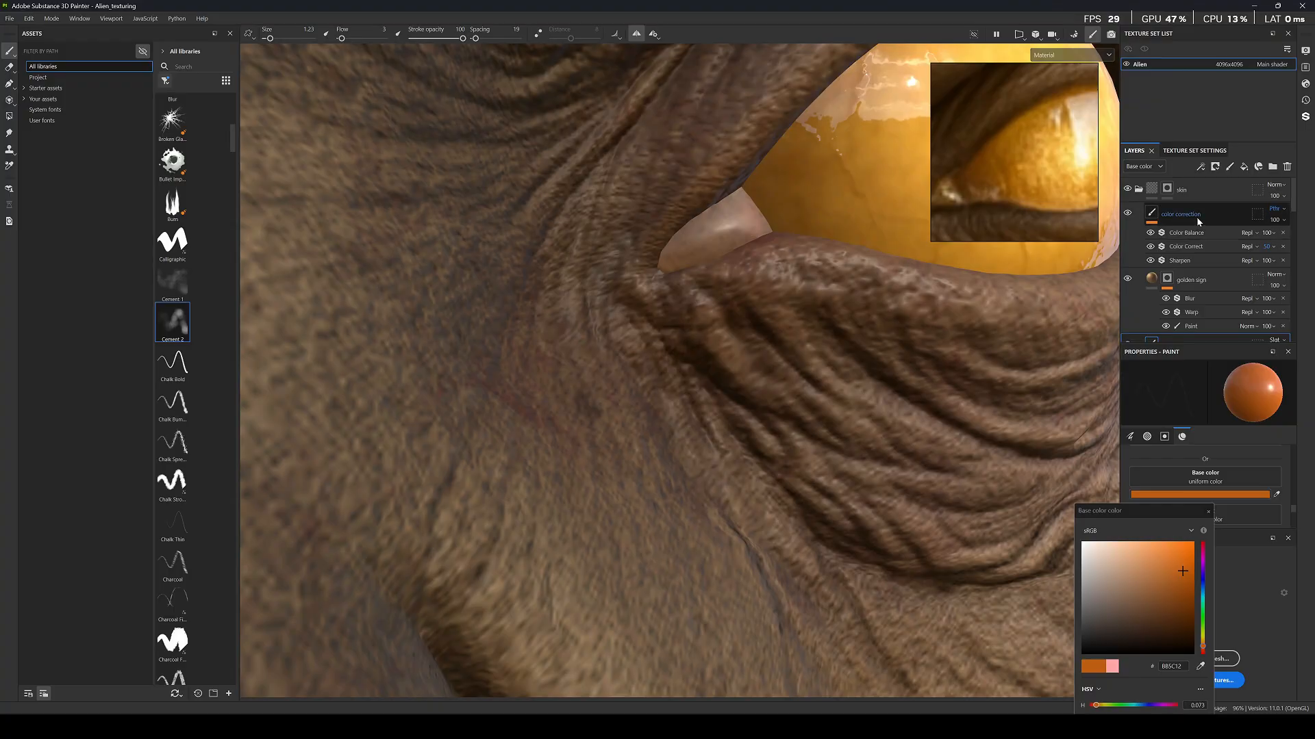
click(1197, 217)
click(1230, 169)
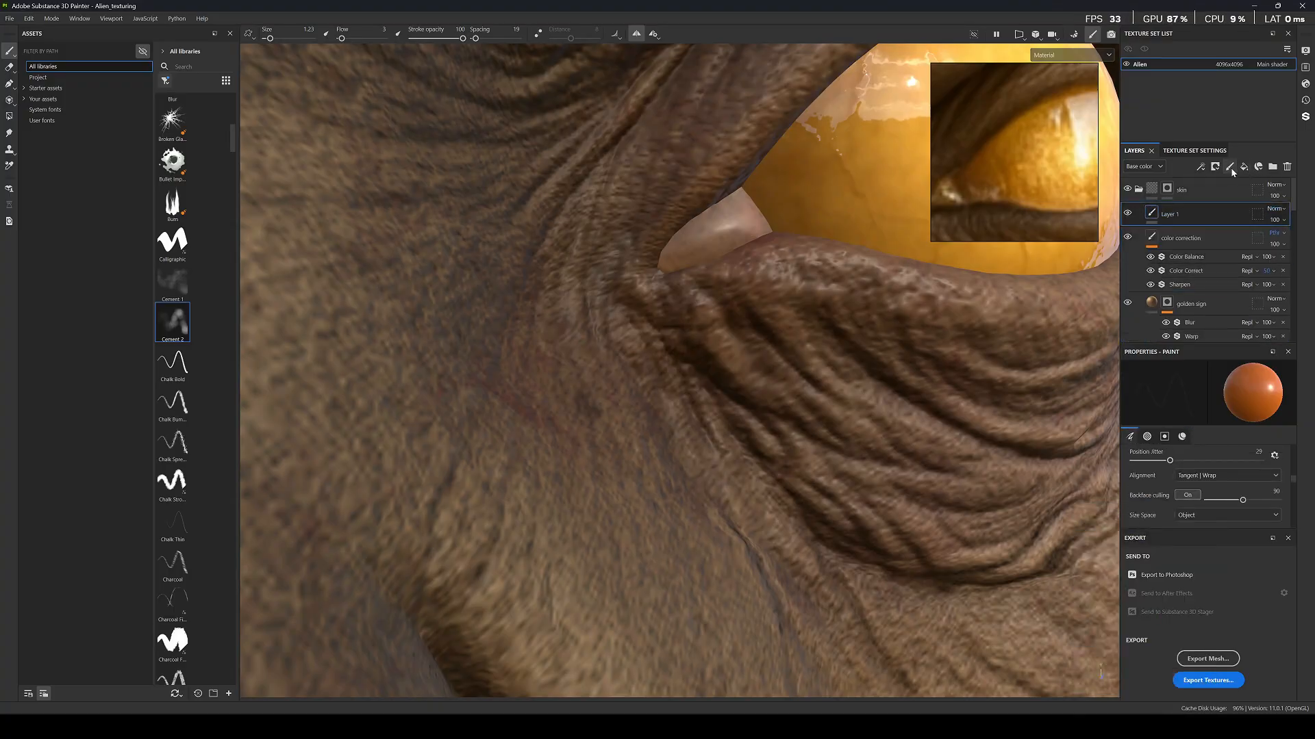
Brush a light orange tint over the inner eye corner on the new paint layer.
mouse_move(833, 275)
alt+mouse_down()
mouse_move(753, 196)
mouse_move(692, 294)
mouse_move(616, 317)
alt+mouse_up()
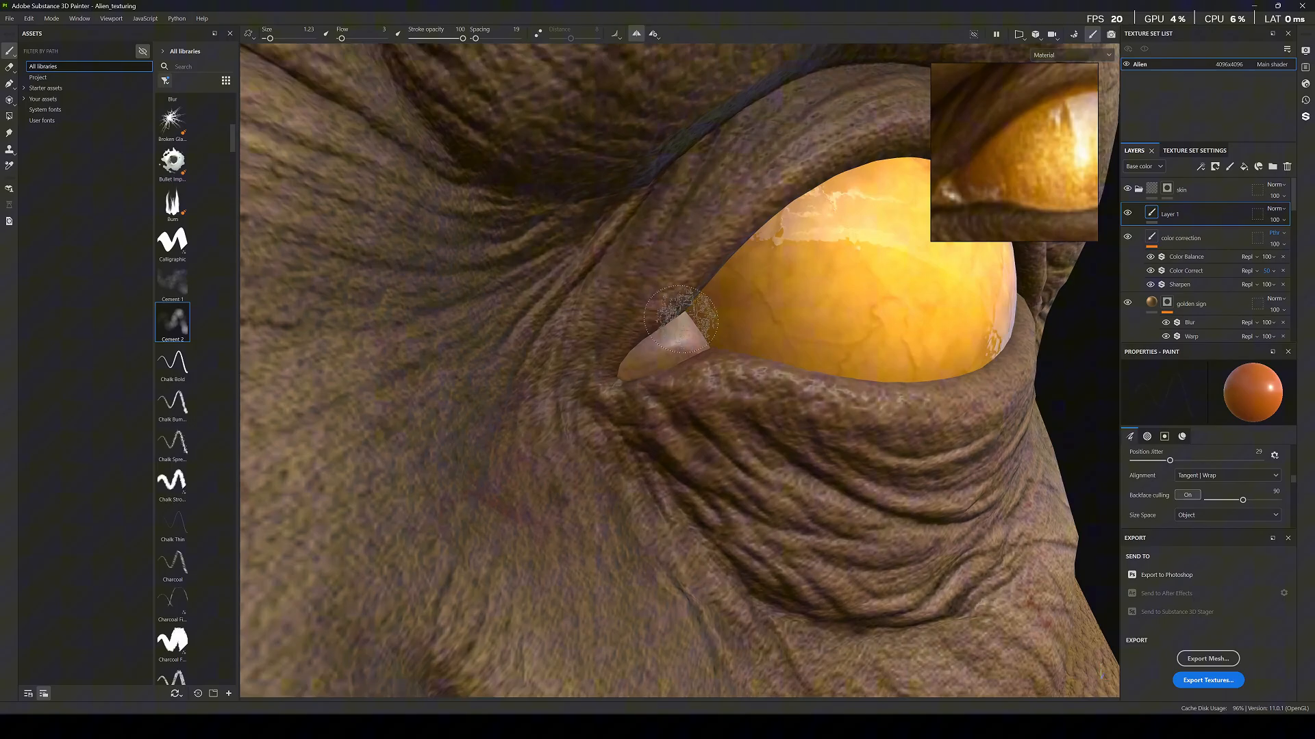
alt+right_drag(616, 317, 649, 343)
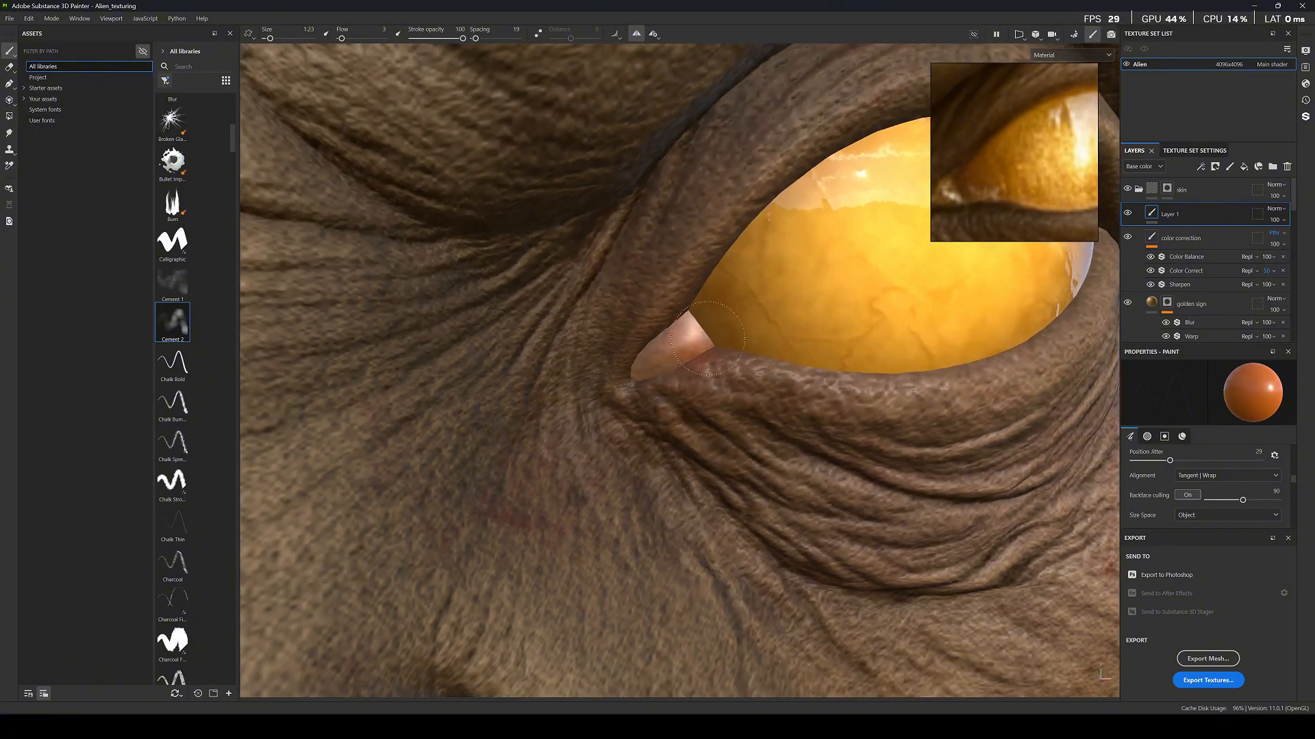
mouse_move(736, 315)
alt+right_down()
mouse_move(640, 315)
mouse_move(744, 313)
alt+right_up()
scroll(745, 313, up, 3)
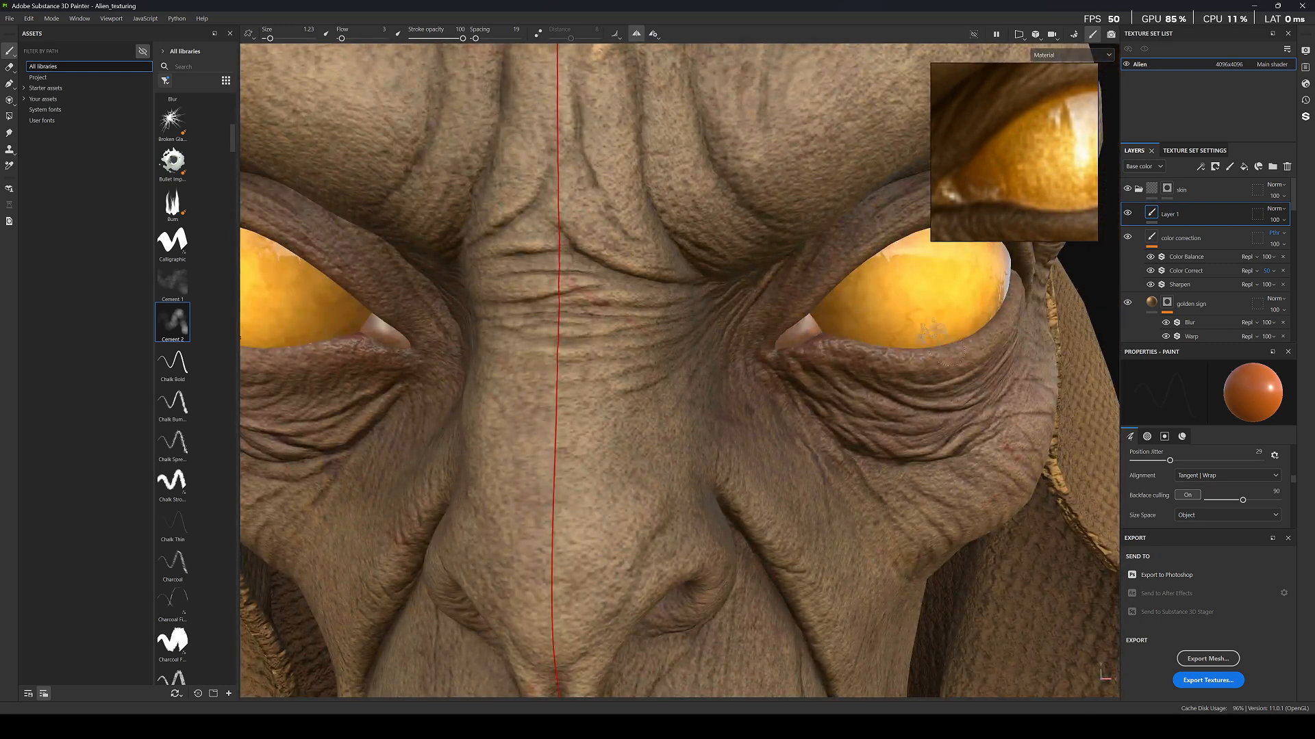
Sample a dark brown from the eye reference image as the brush's base color.
scroll(1238, 486, down, 3)
scroll(1267, 506, down, 2)
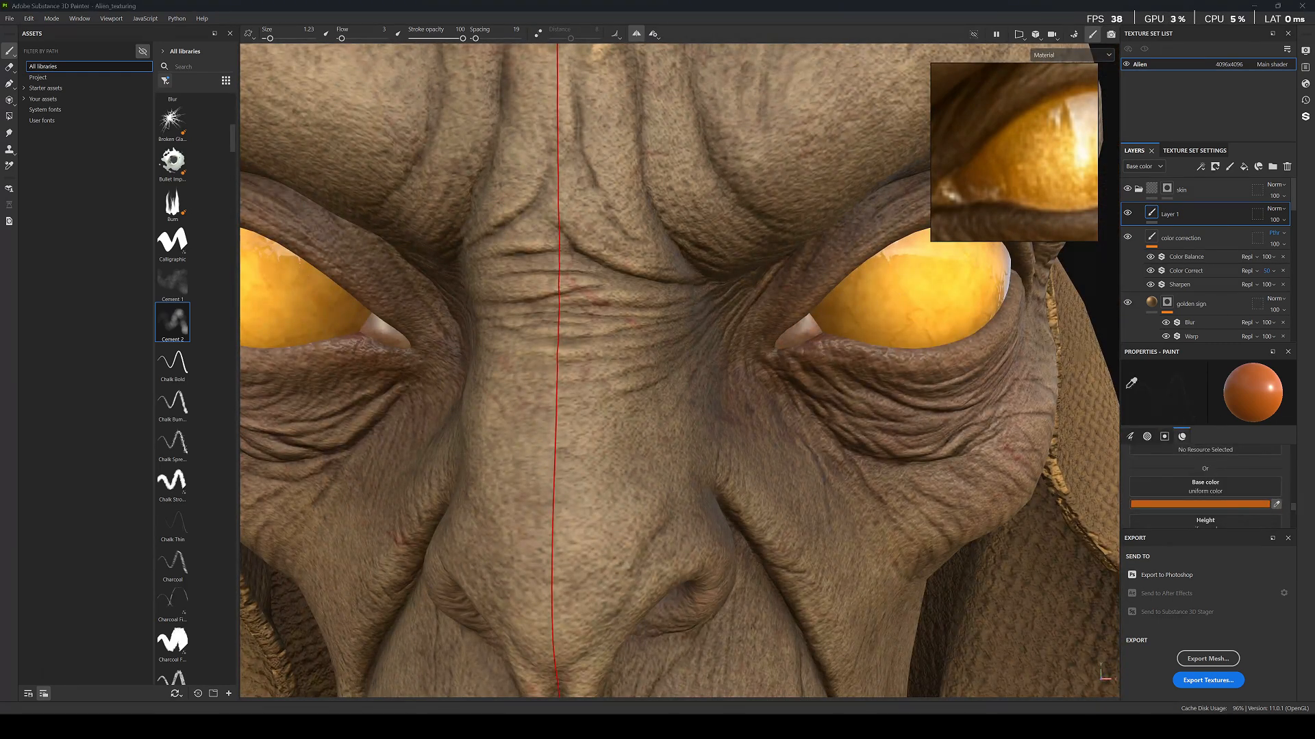
click(971, 202)
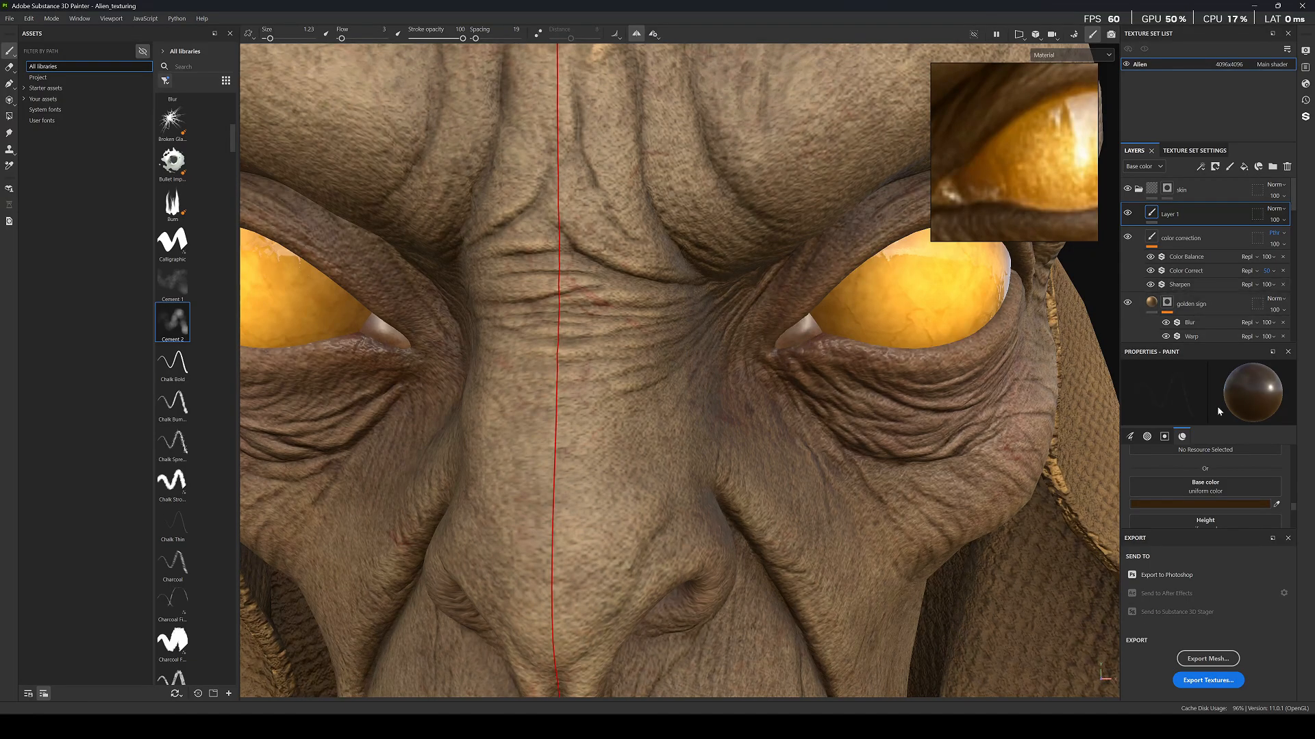
scroll(1206, 482, up, 3)
scroll(1217, 485, down, 3)
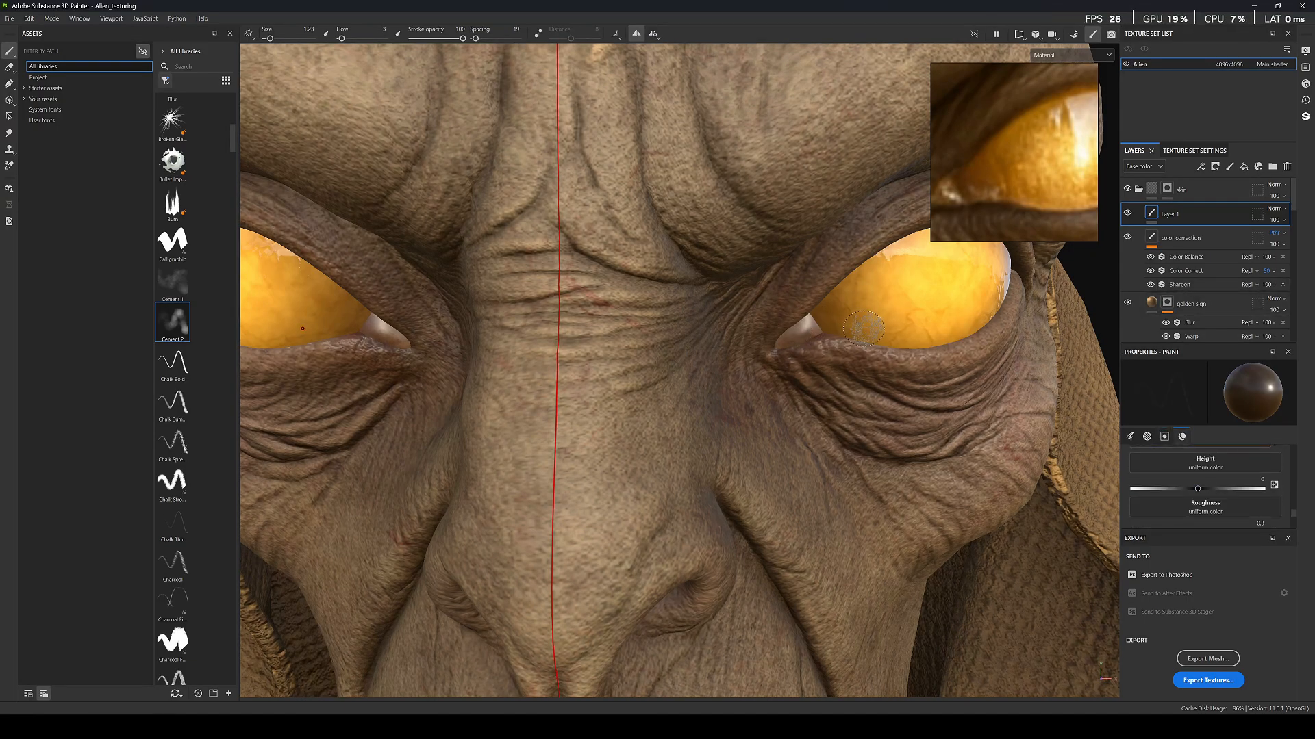
Paint dark brown shading over the inner eye corner with the Cement 1 brush at size 1.25.
alt+drag(835, 346, 827, 332)
scroll(826, 331, up, 5)
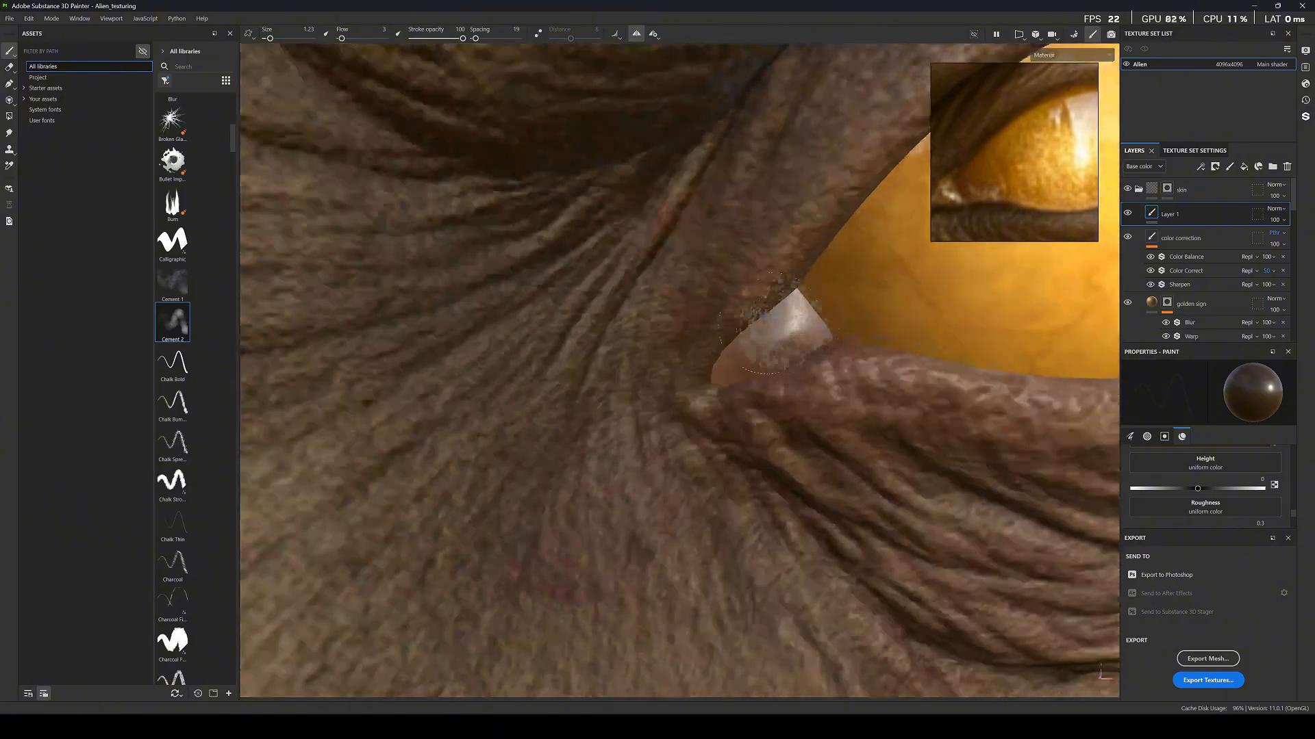
alt+middle_drag(788, 310, 762, 340)
scroll(770, 345, up, 2)
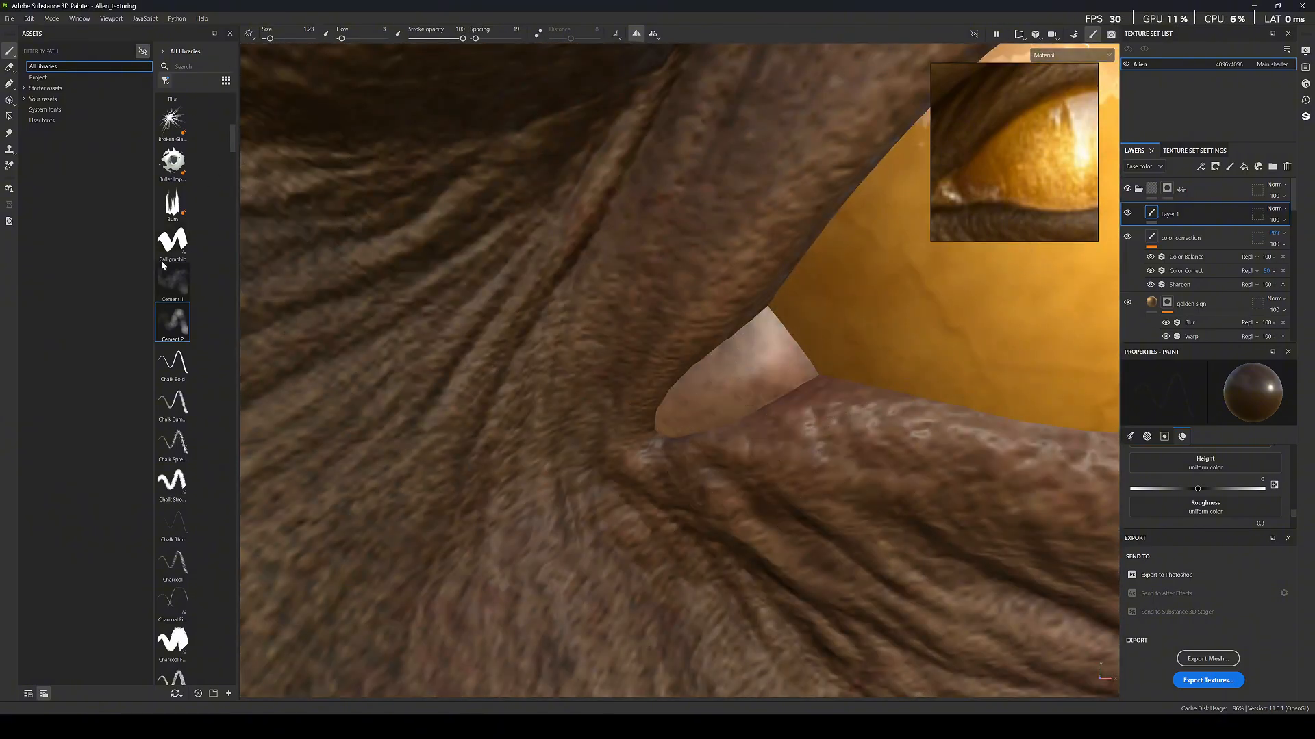
click(172, 281)
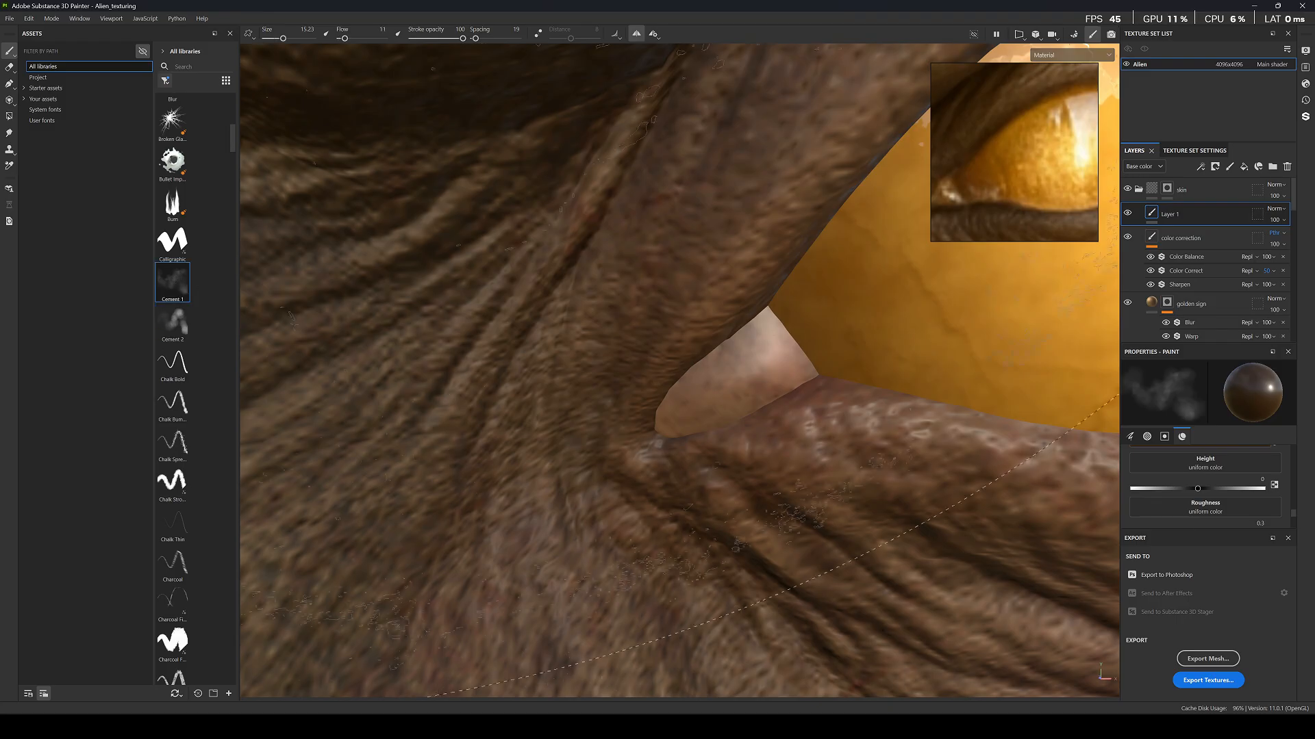
ctrl+right_drag(760, 377, 678, 376)
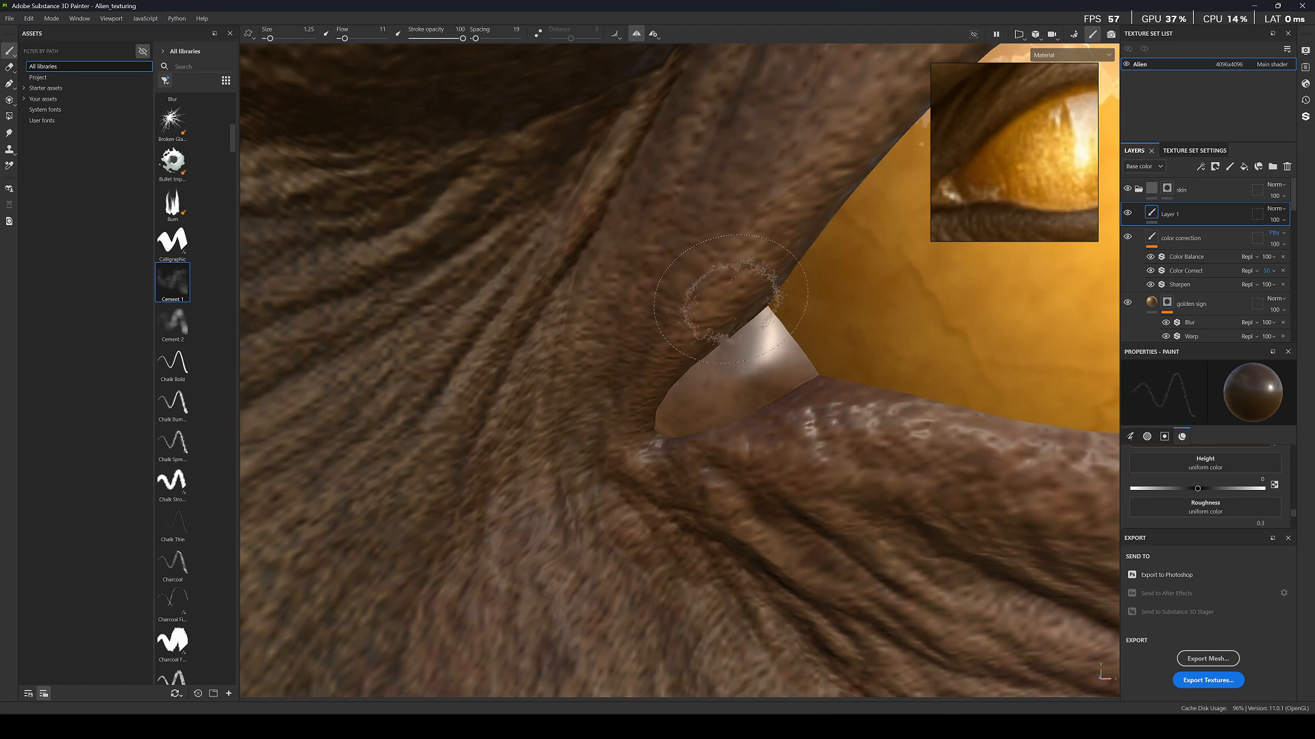
Examine the shaded inner corners of both eyes and the whole face from several distances and angles.
scroll(677, 460, down, 10)
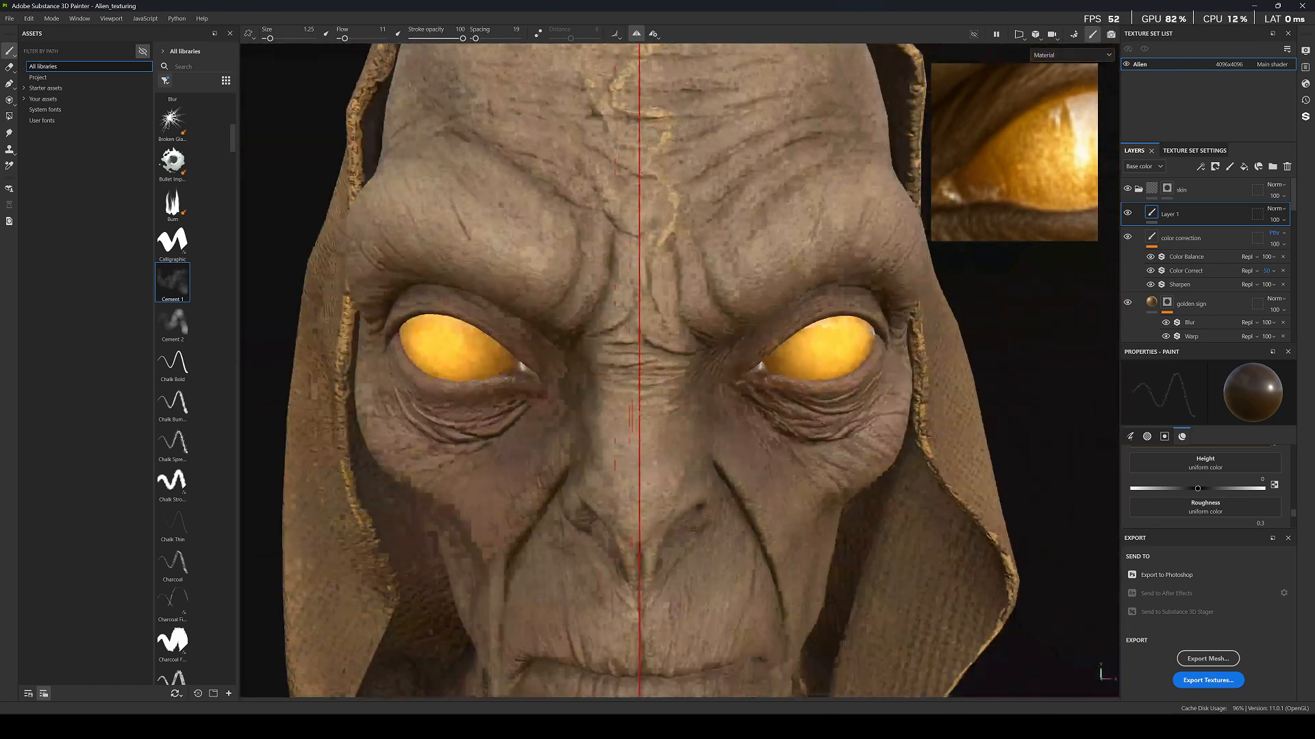
scroll(825, 388, up, 5)
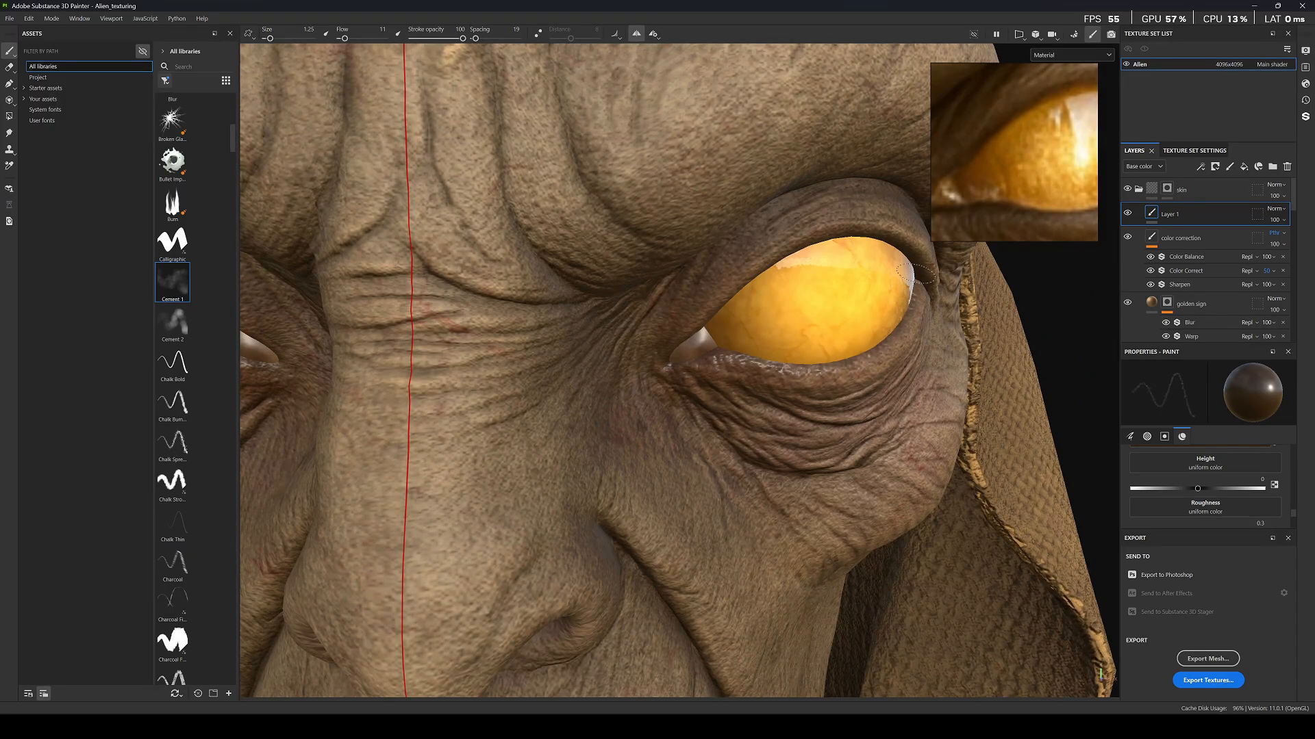
scroll(797, 378, down, 6)
alt+drag(719, 332, 712, 256)
scroll(627, 348, up, 6)
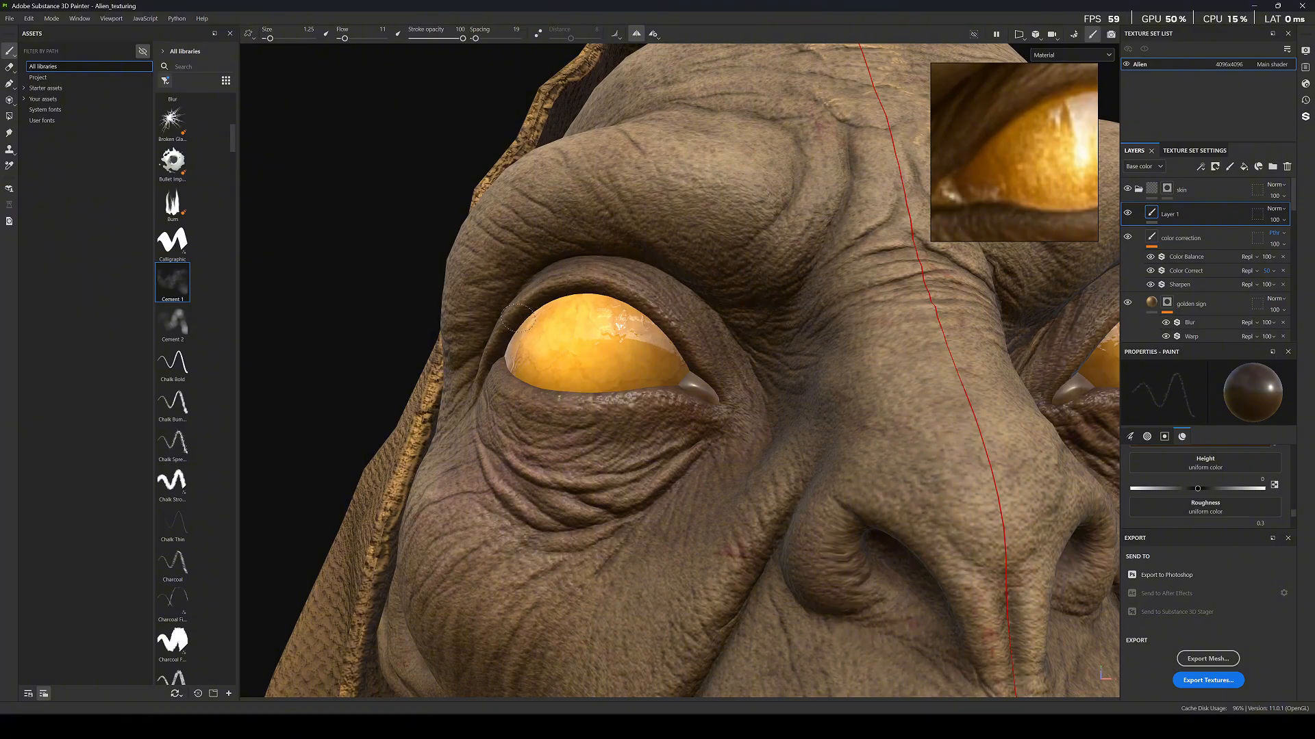
scroll(630, 330, down, 6)
alt+drag(630, 330, 692, 328)
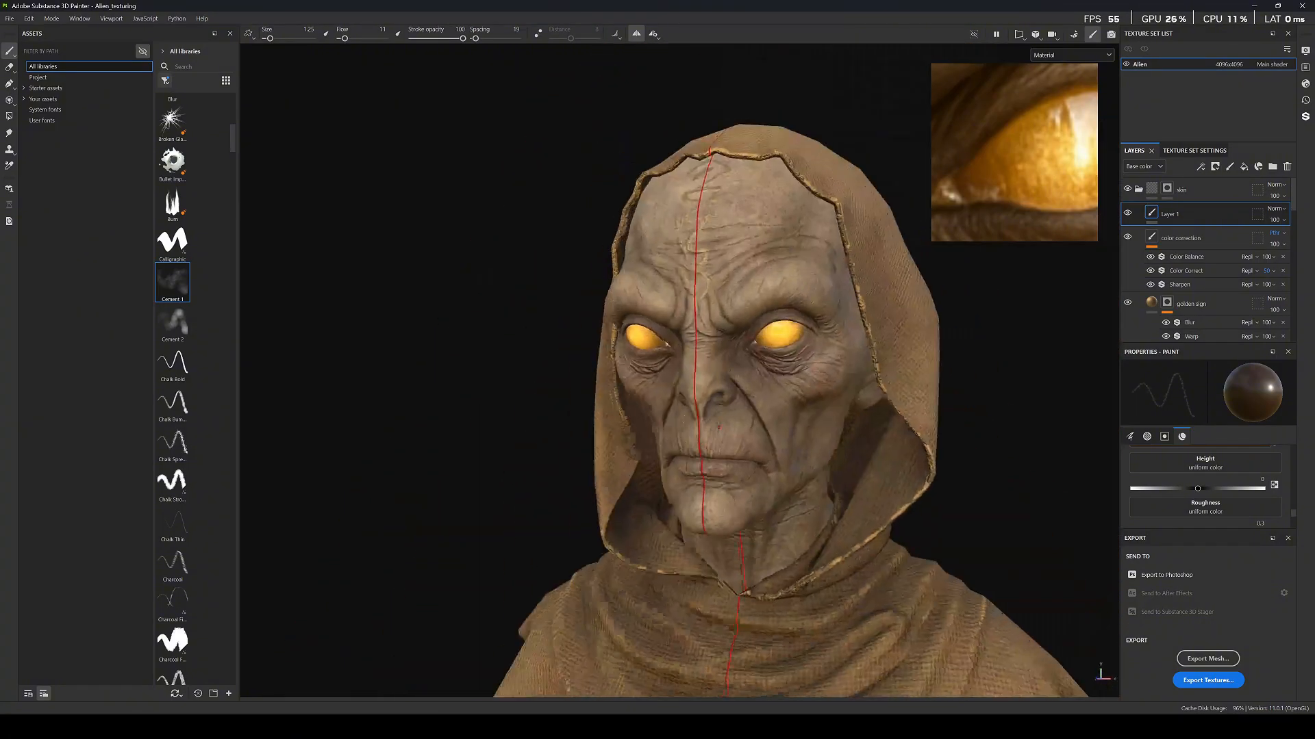
scroll(781, 340, up, 8)
scroll(1256, 262, down, 10)
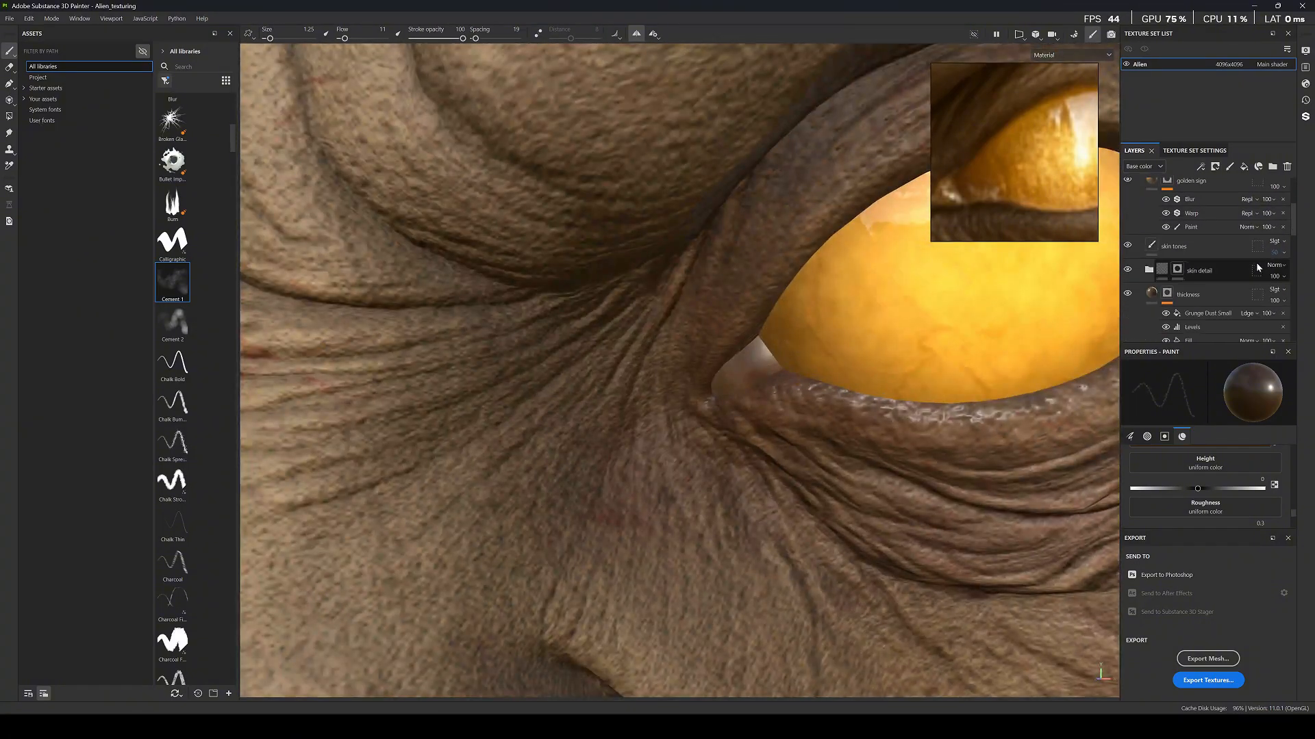
Set the opacity of the Paint effect in the noise layer's mask to 60.
scroll(1177, 288, down, 3)
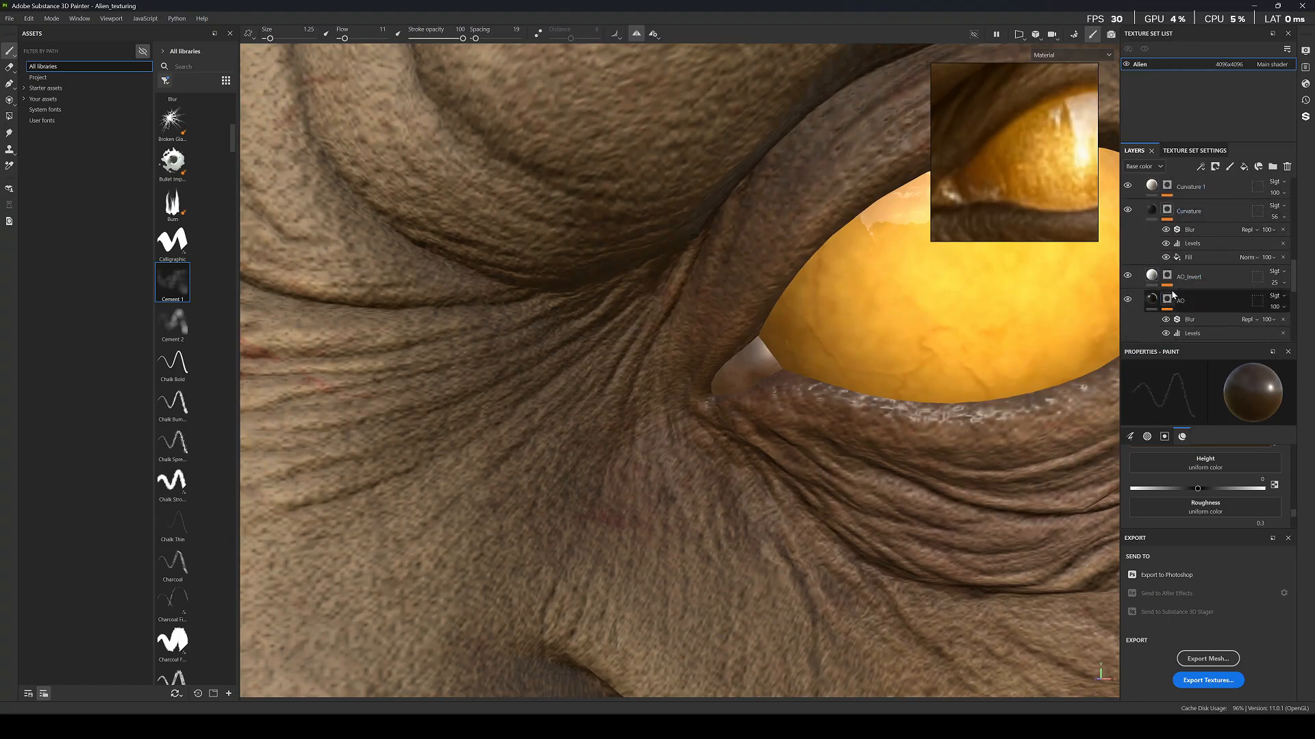
scroll(1167, 299, up, 7)
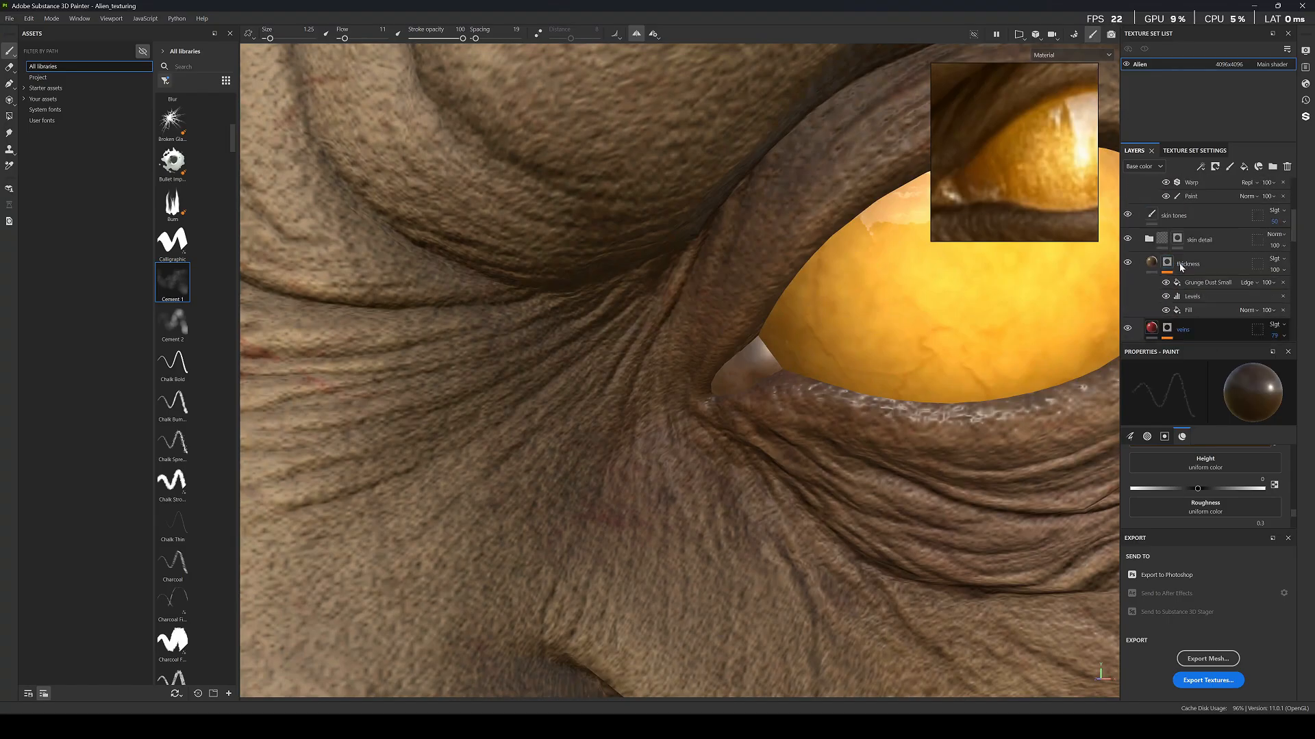
scroll(1180, 267, down, 8)
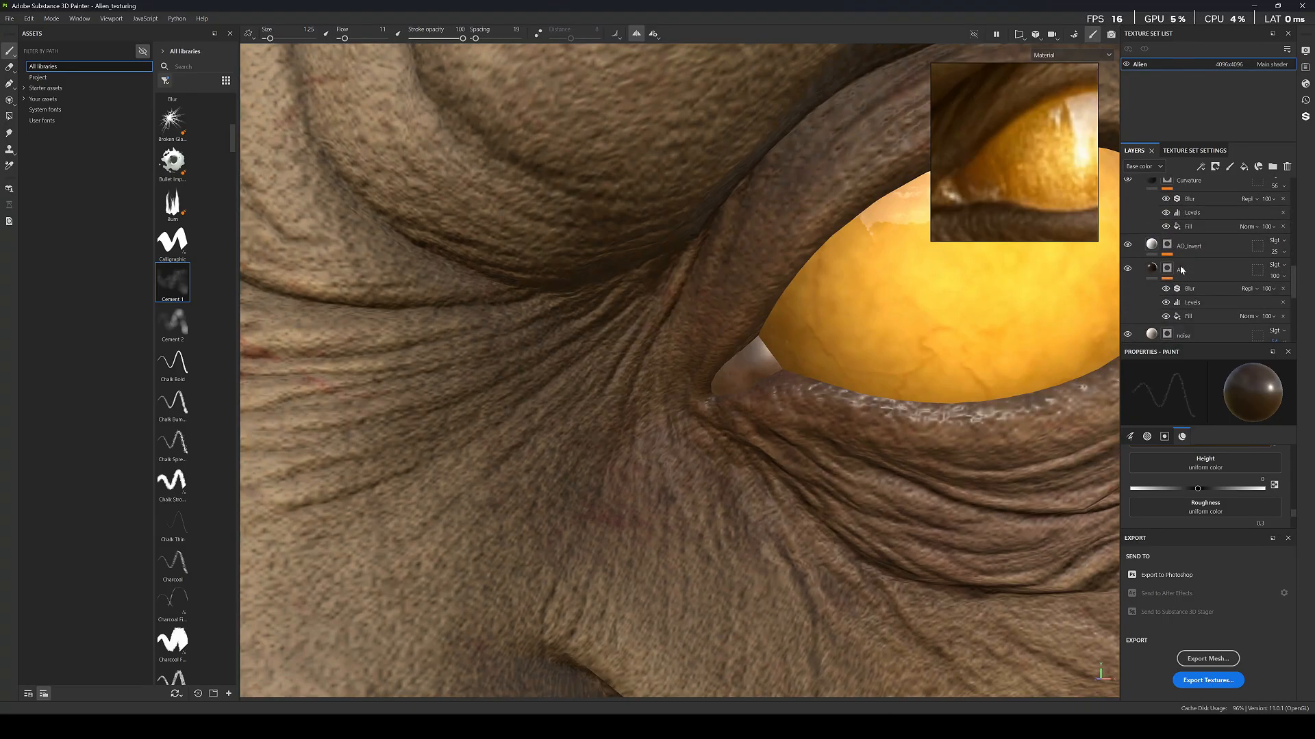
click(1177, 276)
click(1191, 293)
click(1268, 293)
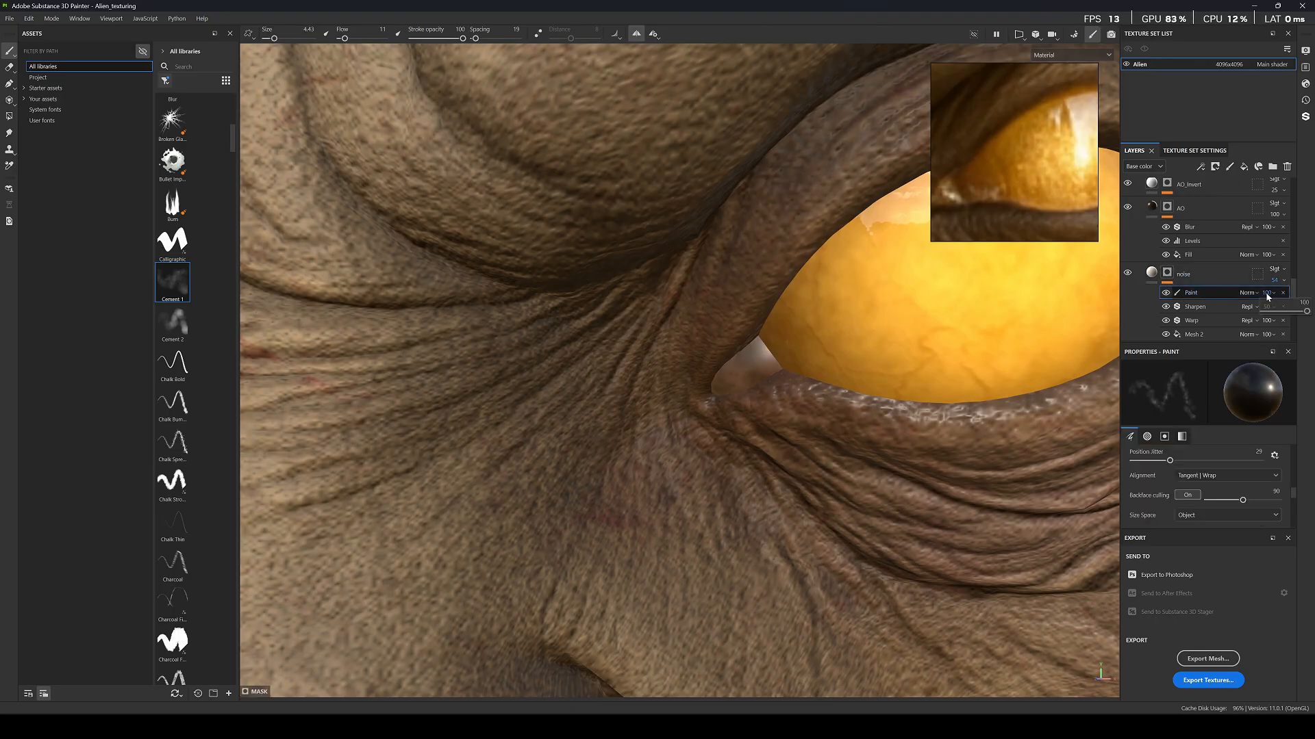
drag(1276, 315, 1288, 317)
Replace the skin detail group's mask with a white mask and add a Paint effect to it.
scroll(1218, 274, up, 3)
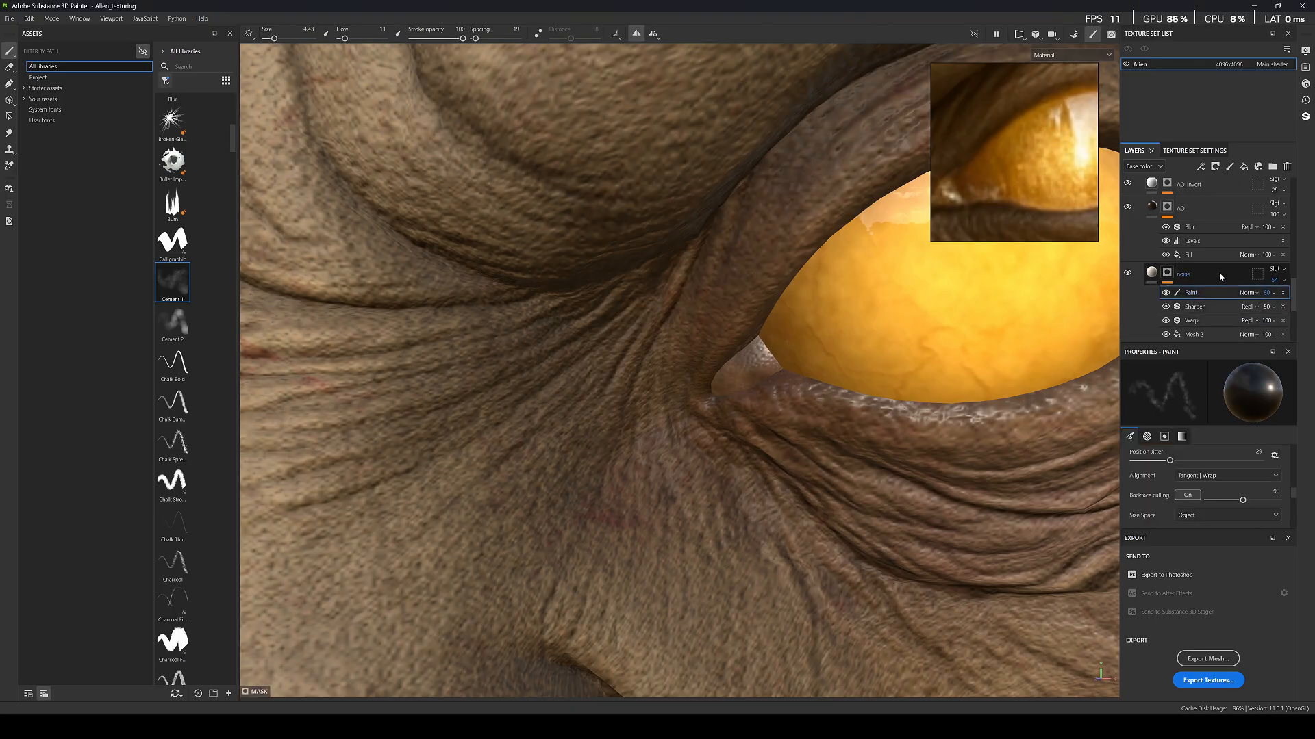
scroll(1216, 274, up, 3)
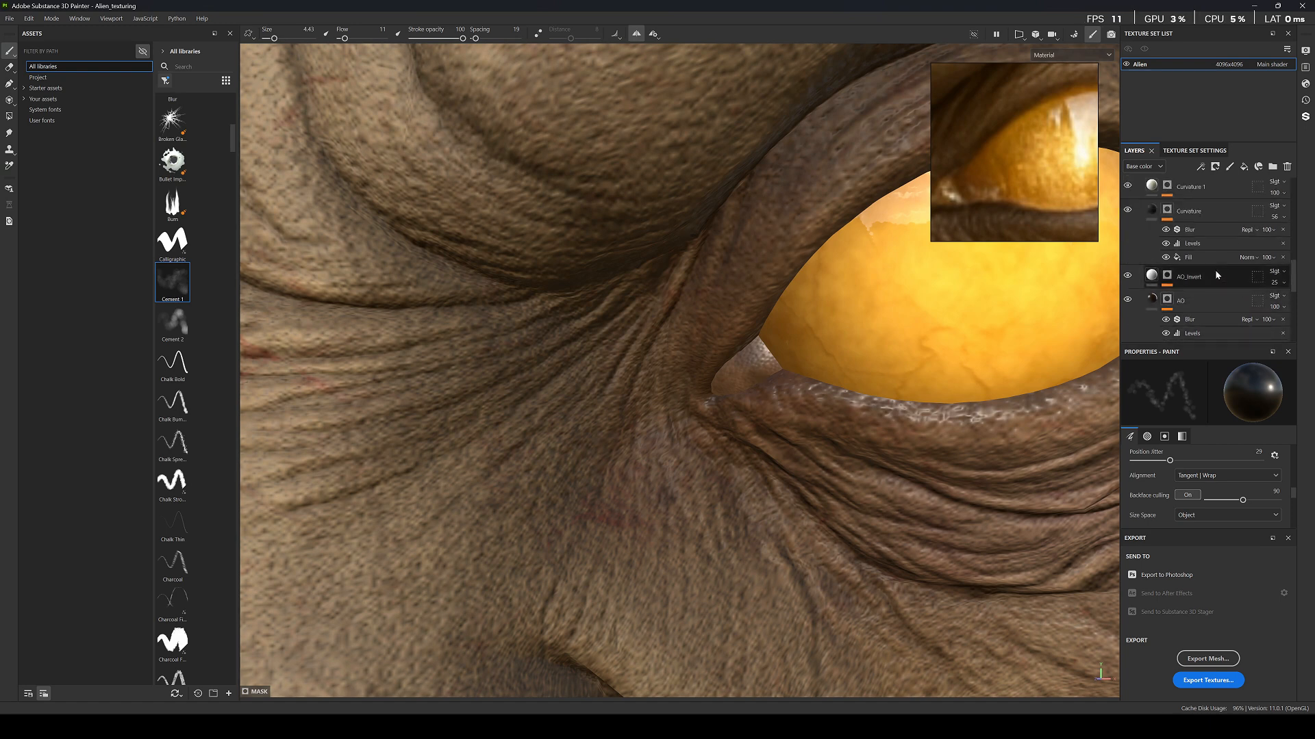
scroll(1212, 273, up, 5)
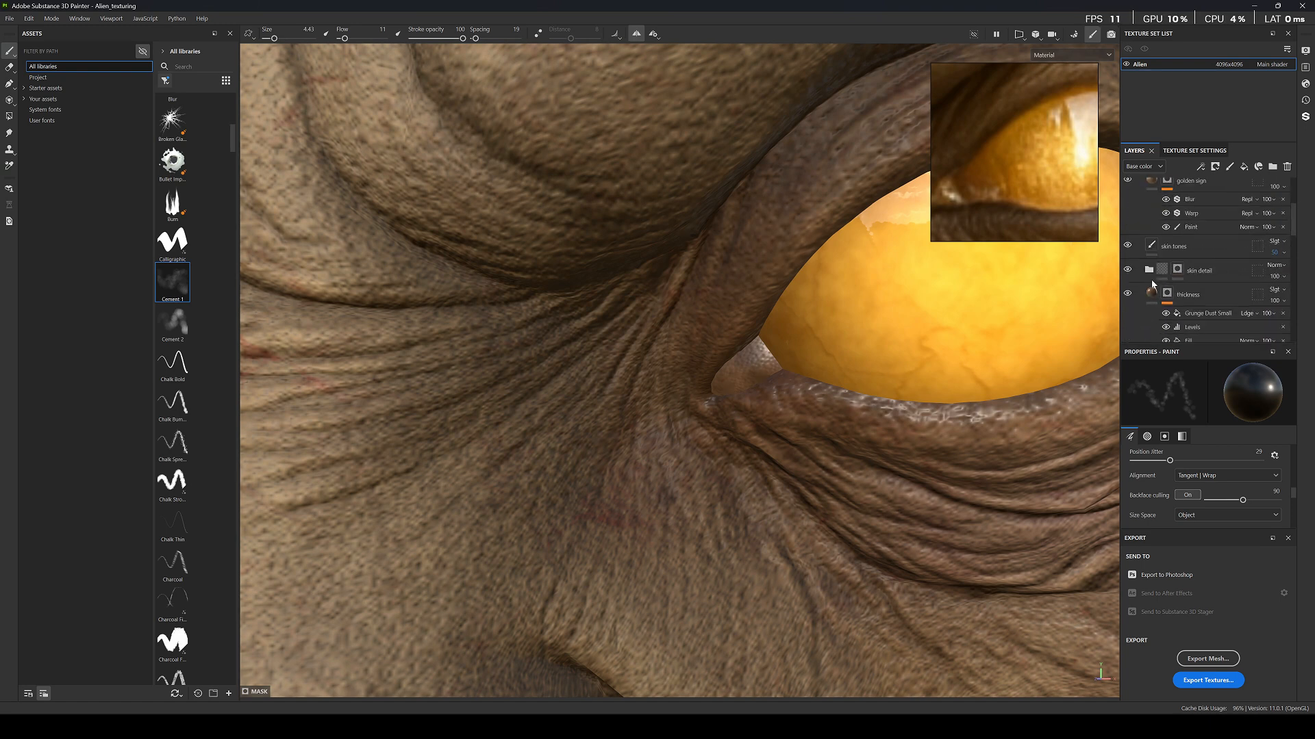
click(1179, 271)
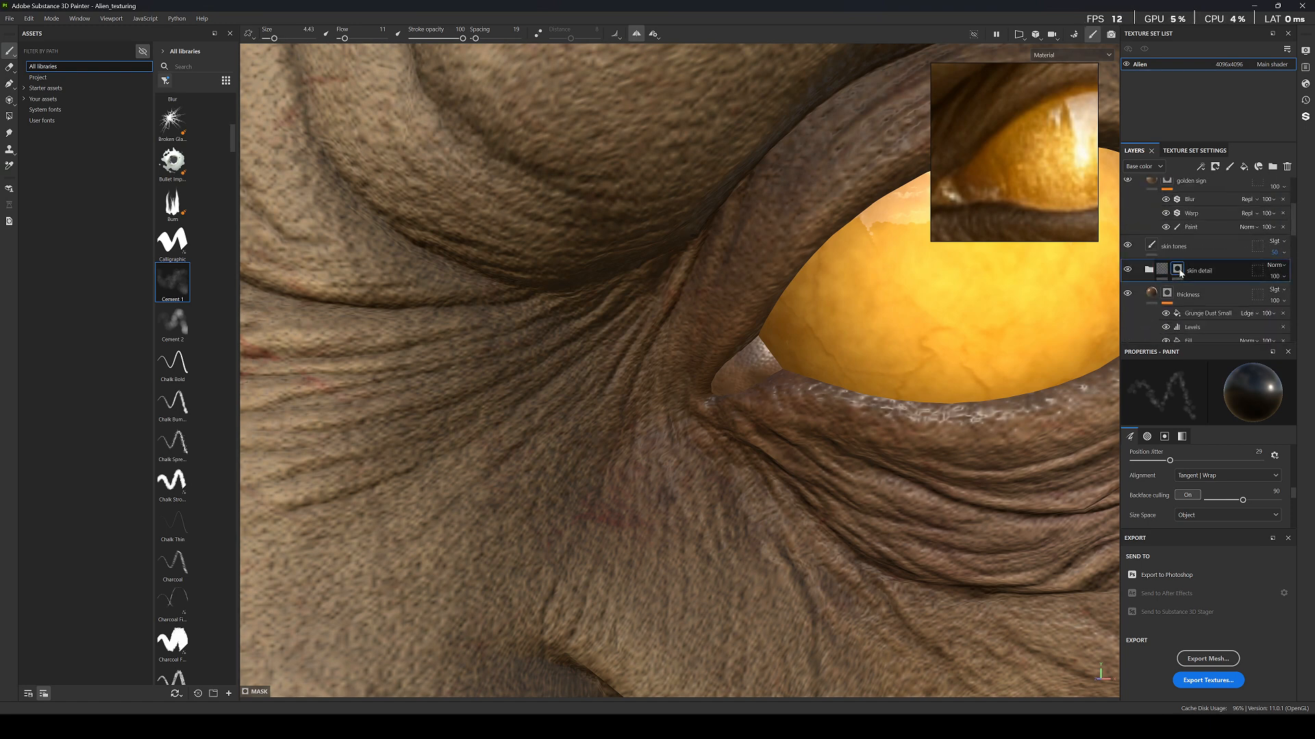
click(1127, 270)
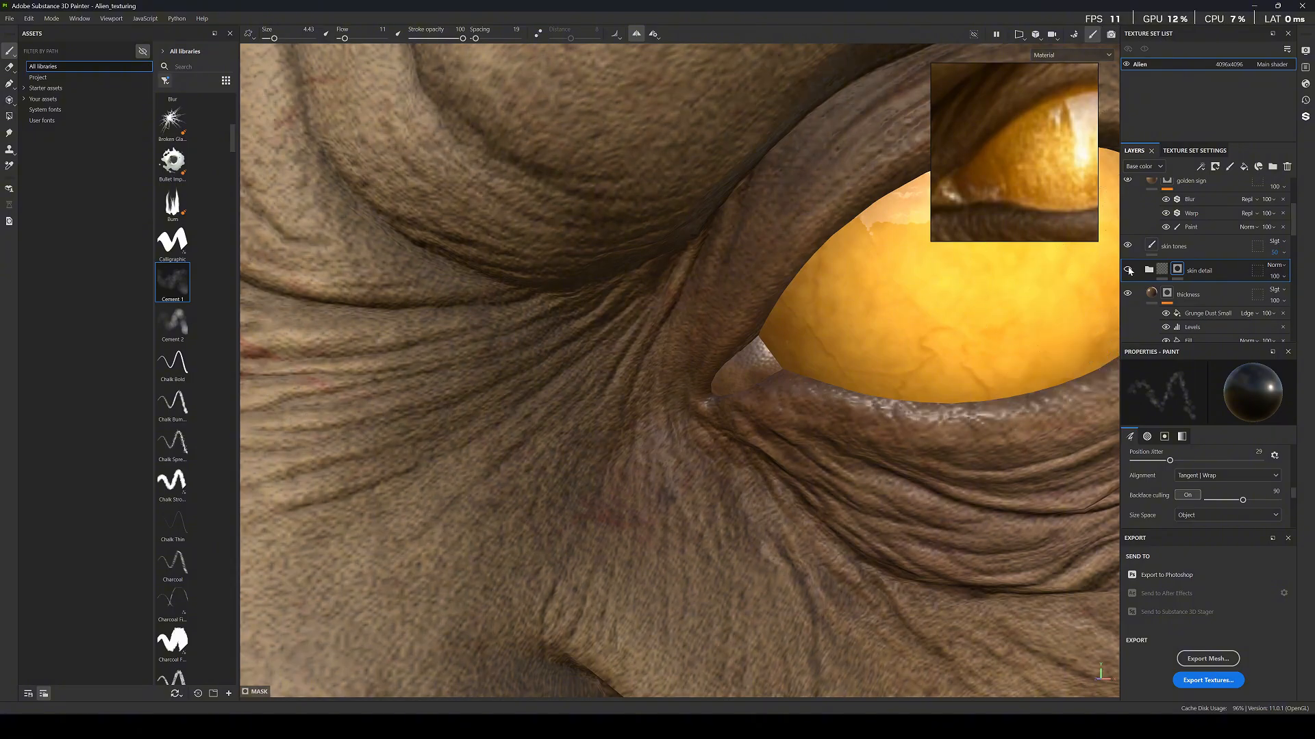
right_click(1177, 270)
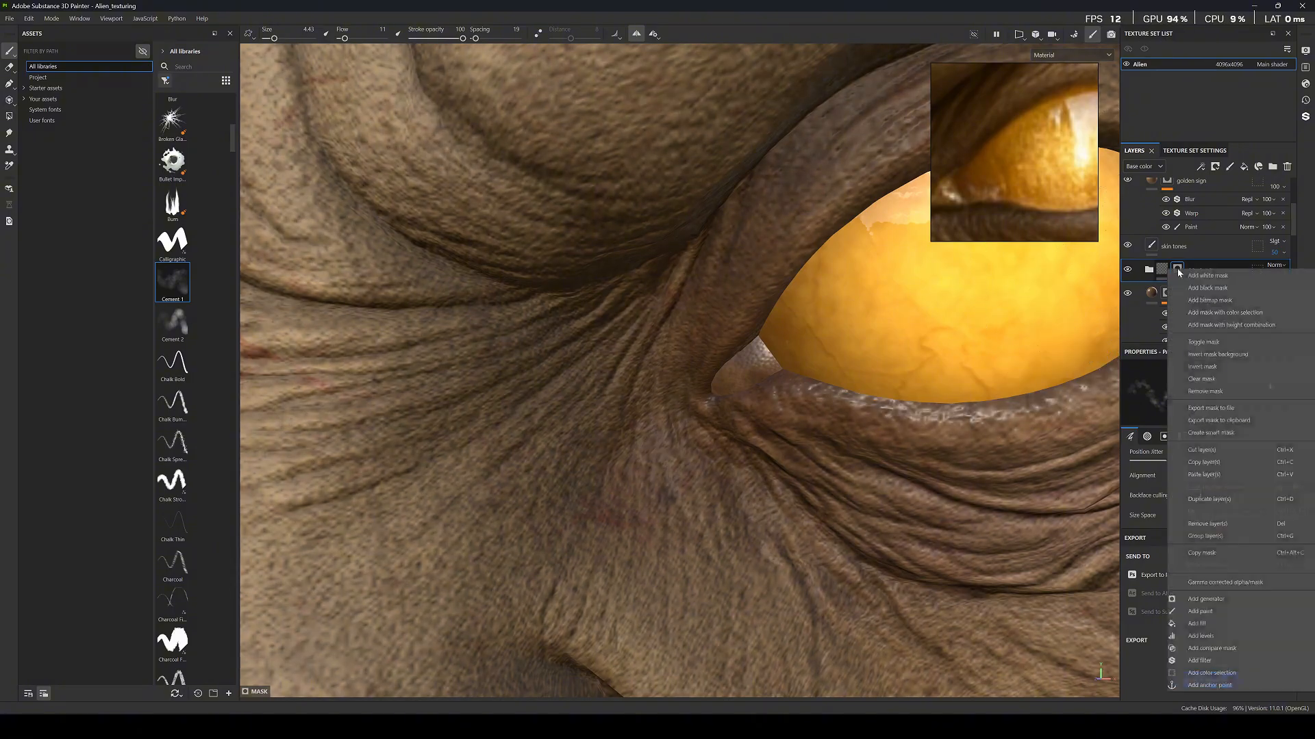
click(1223, 278)
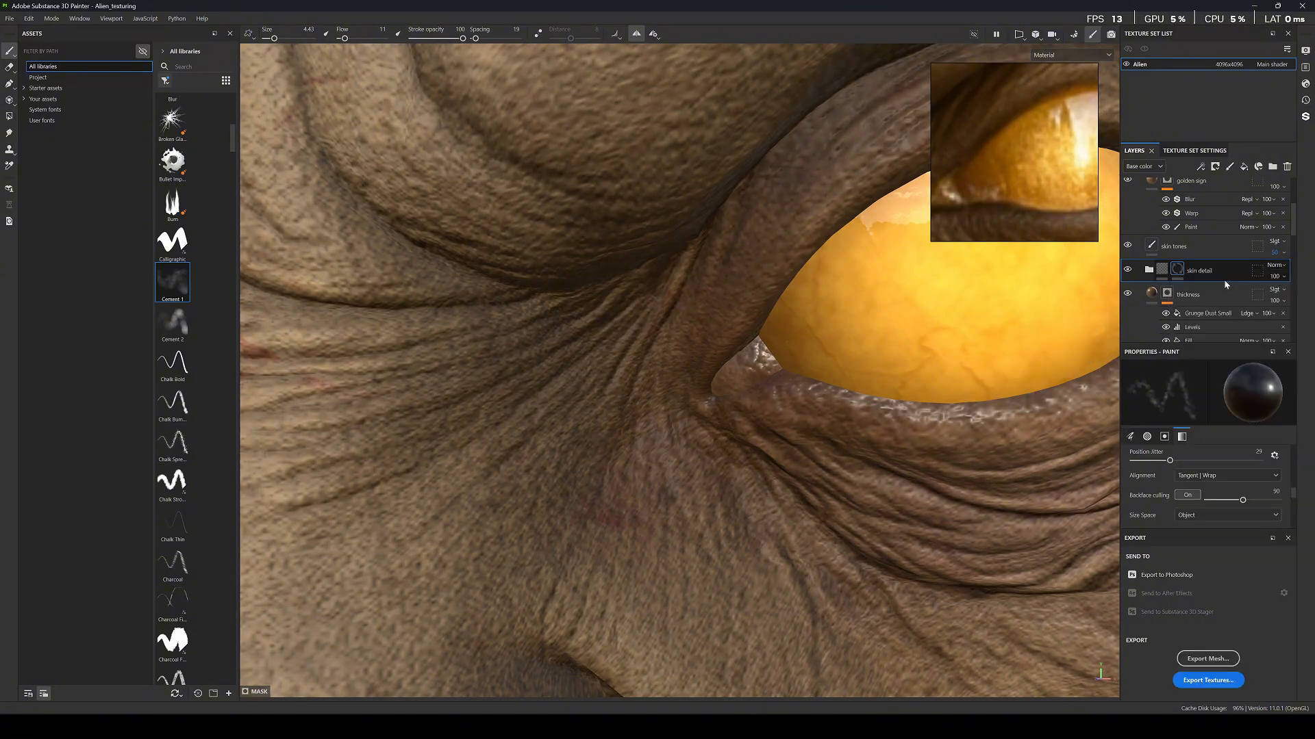
right_click(1177, 270)
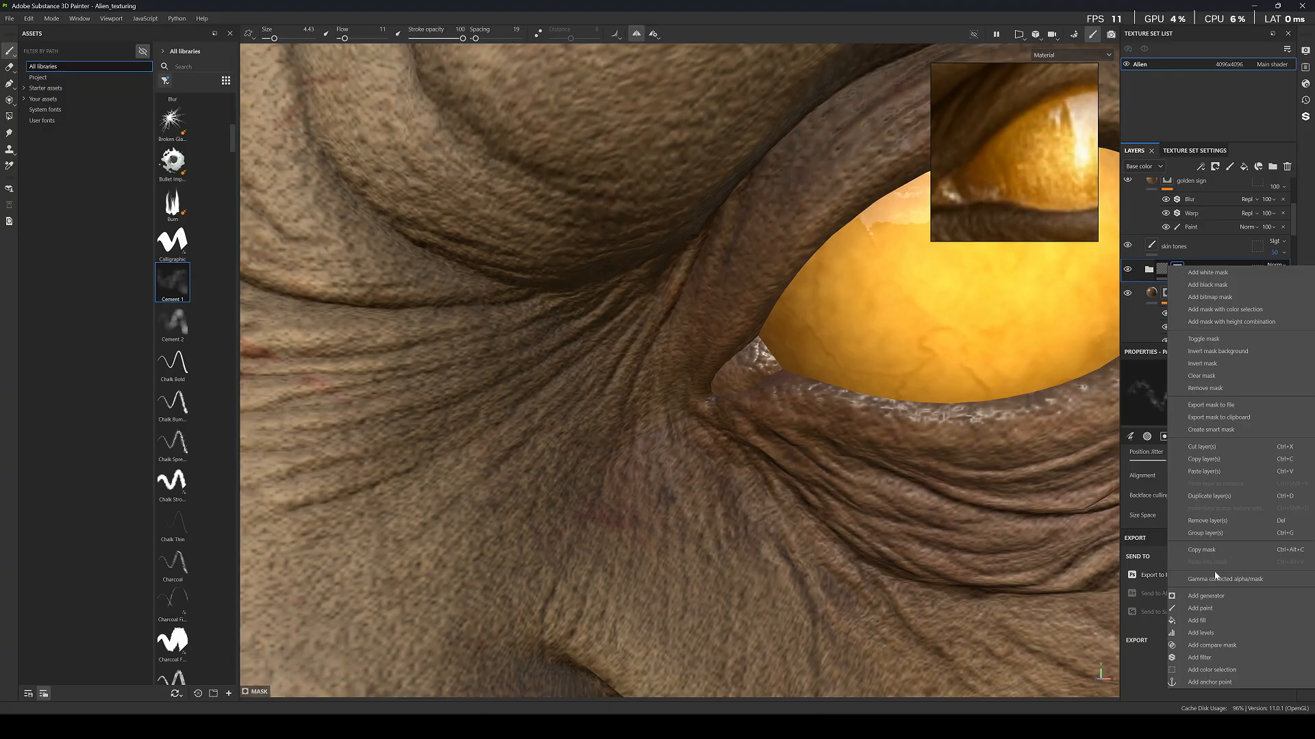
click(1209, 607)
Polygon-fill the inner eye corner mesh with black in the skin detail mask and set the Paint effect's opacity to 50.
key(4)
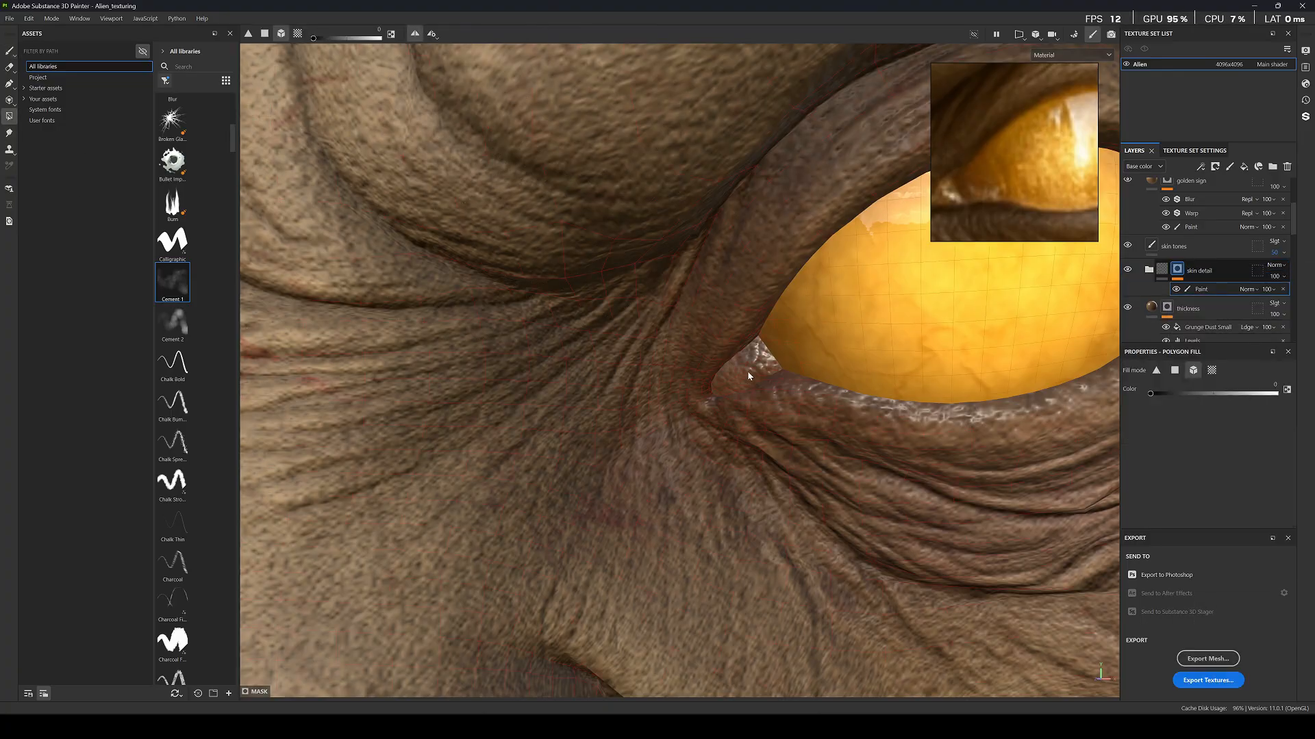
click(749, 376)
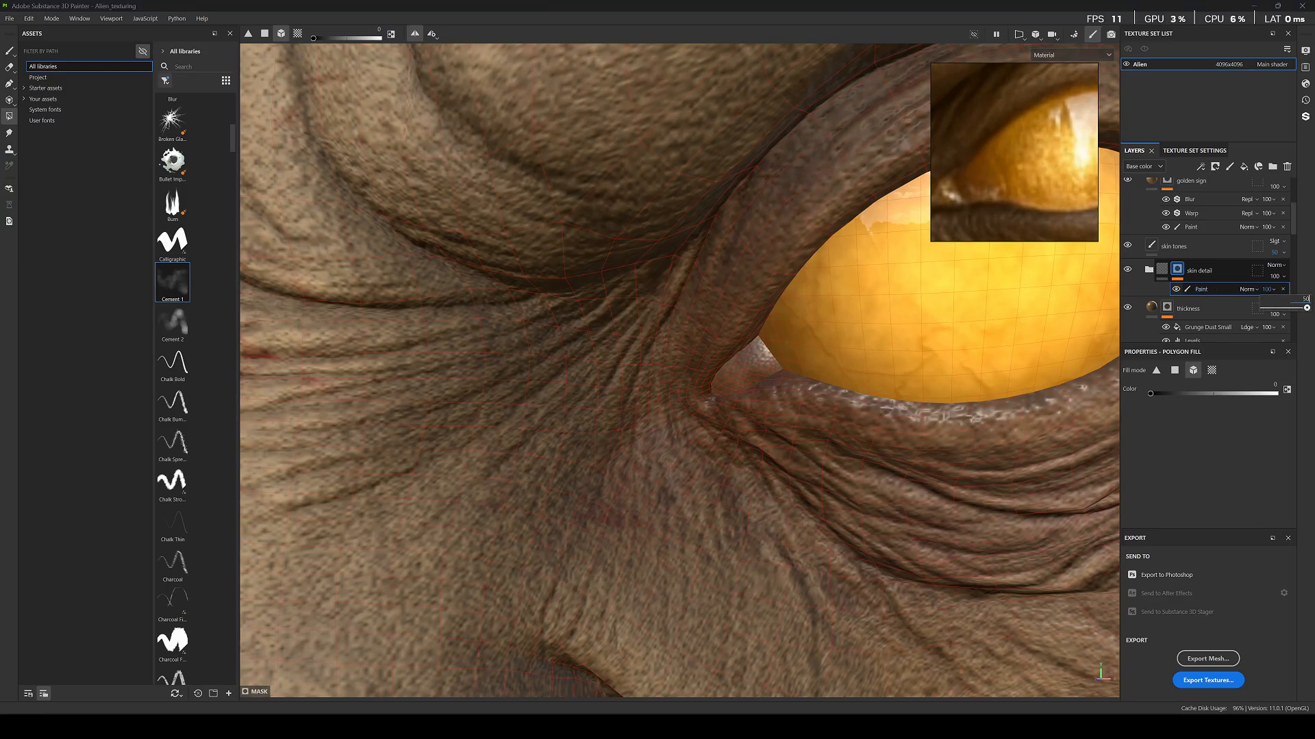
scroll(807, 367, down, 5)
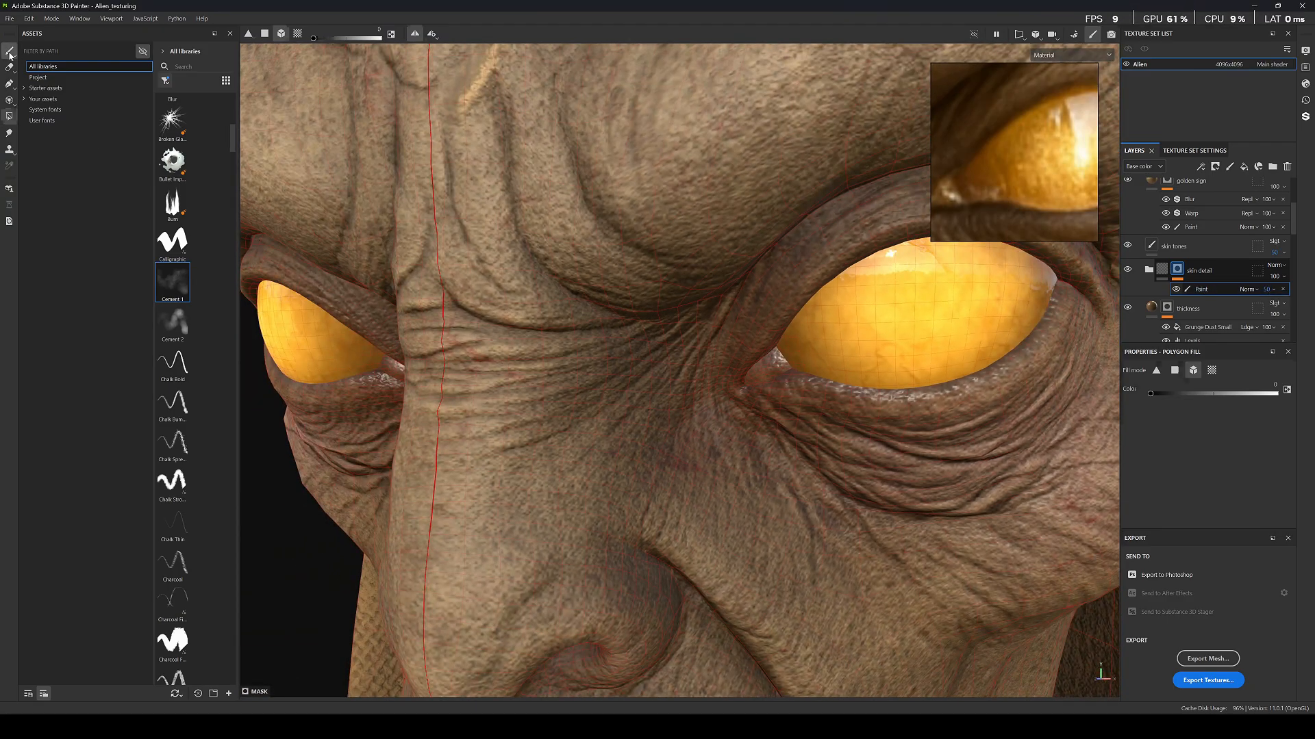
Switch back to the Paint tool and examine both inner eye corners and the whole head from several angles.
click(9, 54)
scroll(643, 370, down, 3)
mouse_move(589, 383)
alt+mouse_down()
mouse_move(678, 383)
mouse_move(650, 374)
alt+mouse_up()
scroll(642, 386, up, 5)
scroll(642, 386, down, 4)
alt+middle_drag(589, 380, 877, 390)
scroll(684, 387, up, 5)
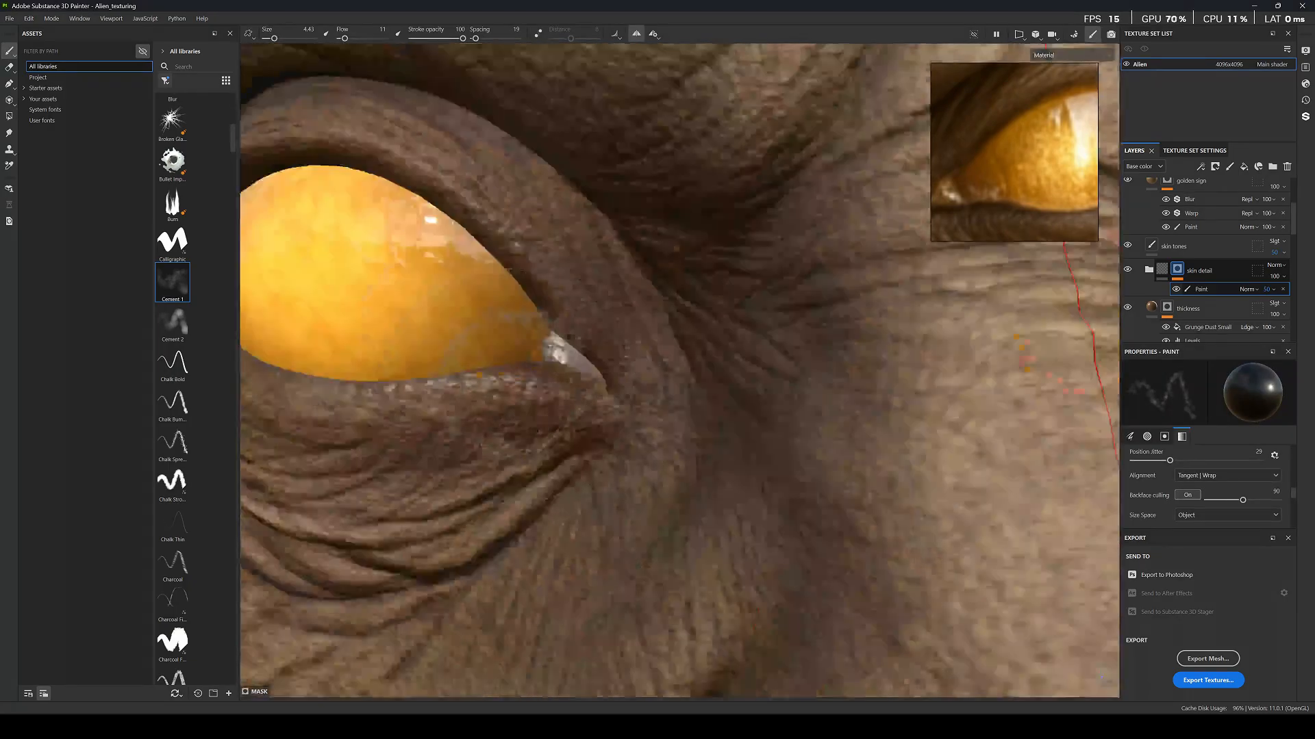
alt+drag(685, 390, 739, 369)
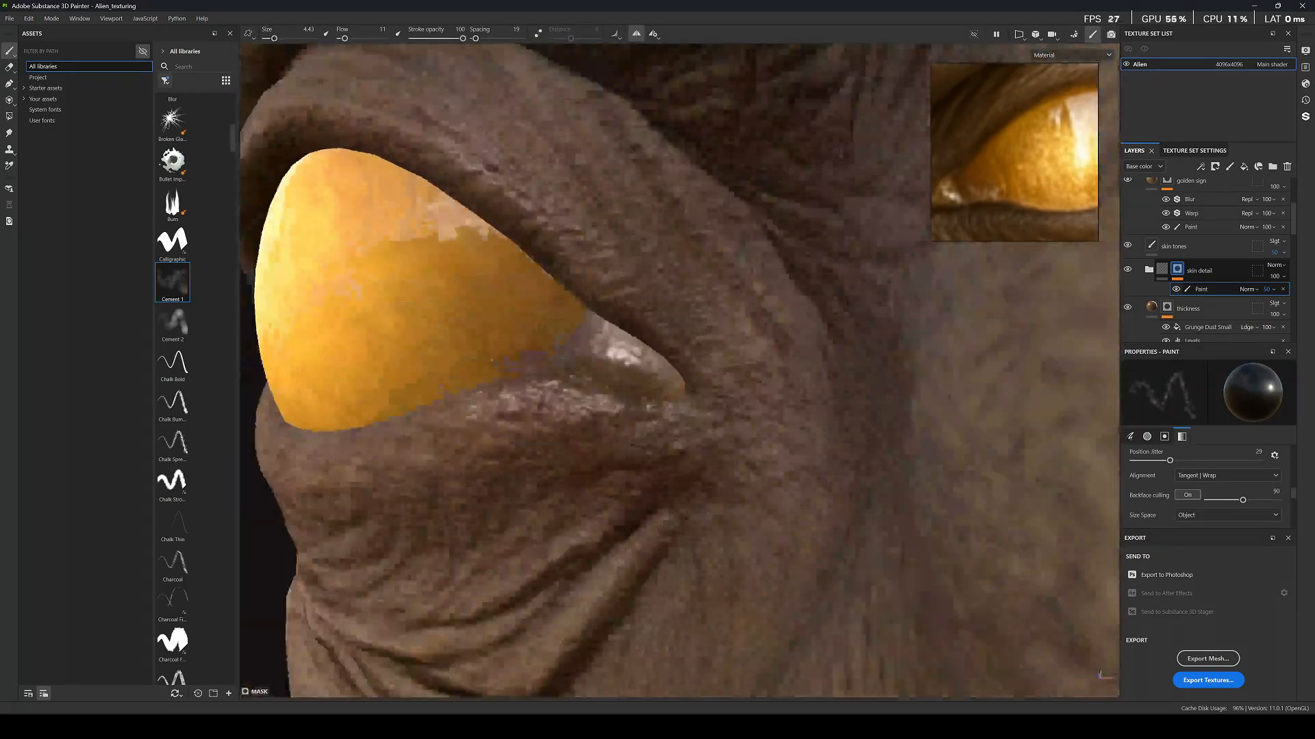
scroll(588, 373, down, 5)
scroll(856, 332, up, 5)
scroll(541, 377, down, 6)
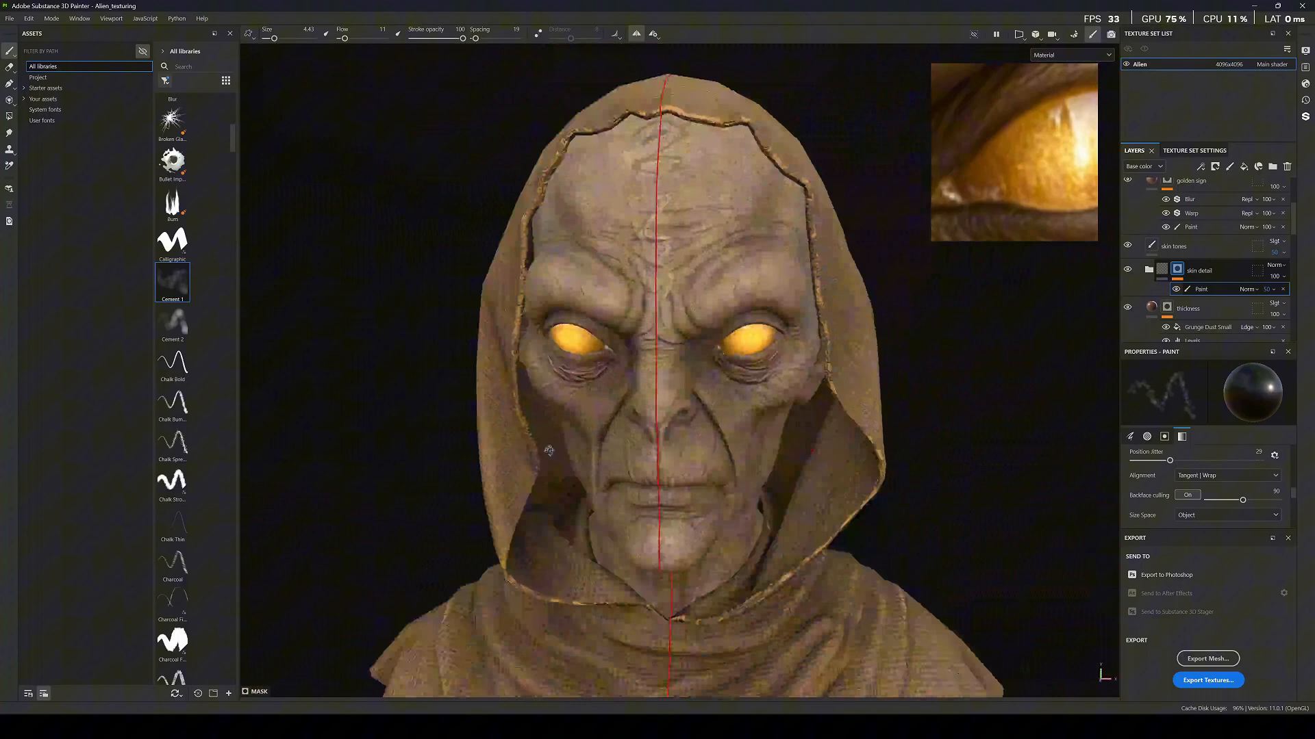
scroll(541, 377, up, 2)
scroll(1190, 271, up, 3)
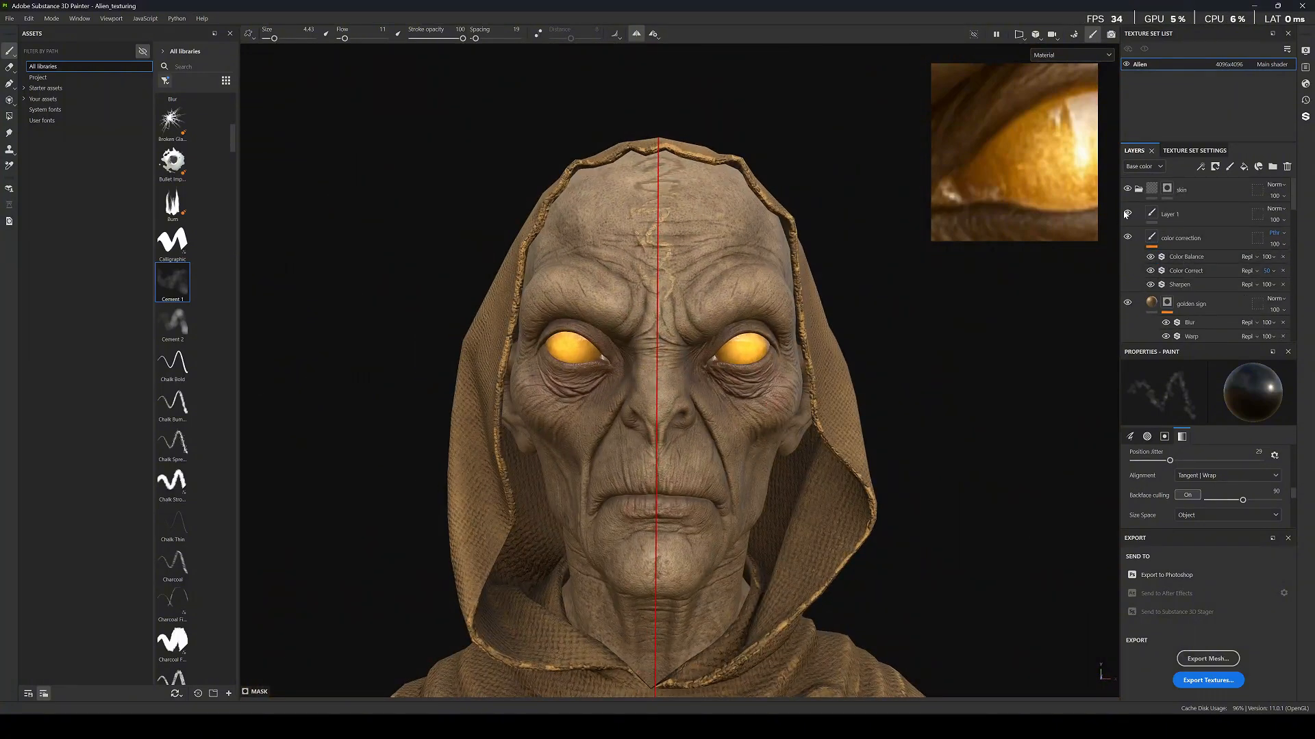
Select Layer 1 for touching up the inner eye corner with the dark brown brush at size 1.25.
scroll(718, 353, up, 6)
alt+drag(712, 356, 1071, 389)
scroll(548, 377, up, 4)
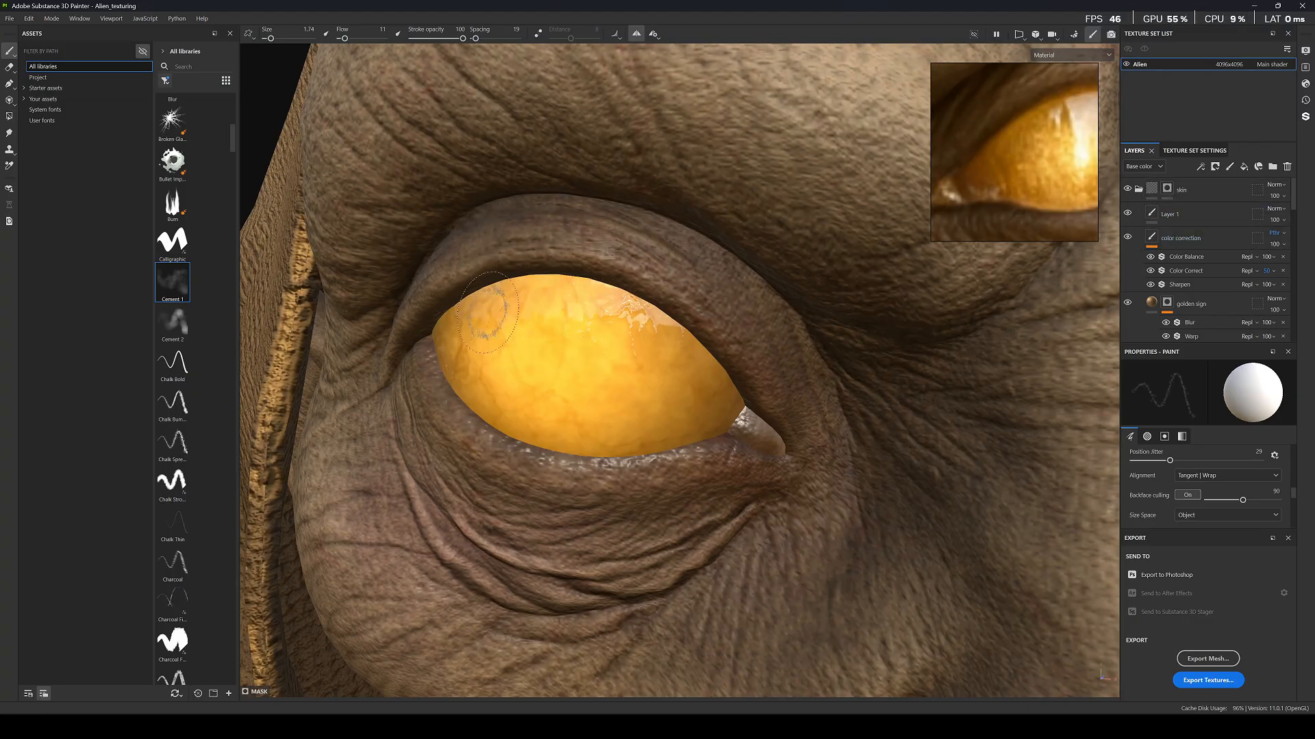
click(1172, 214)
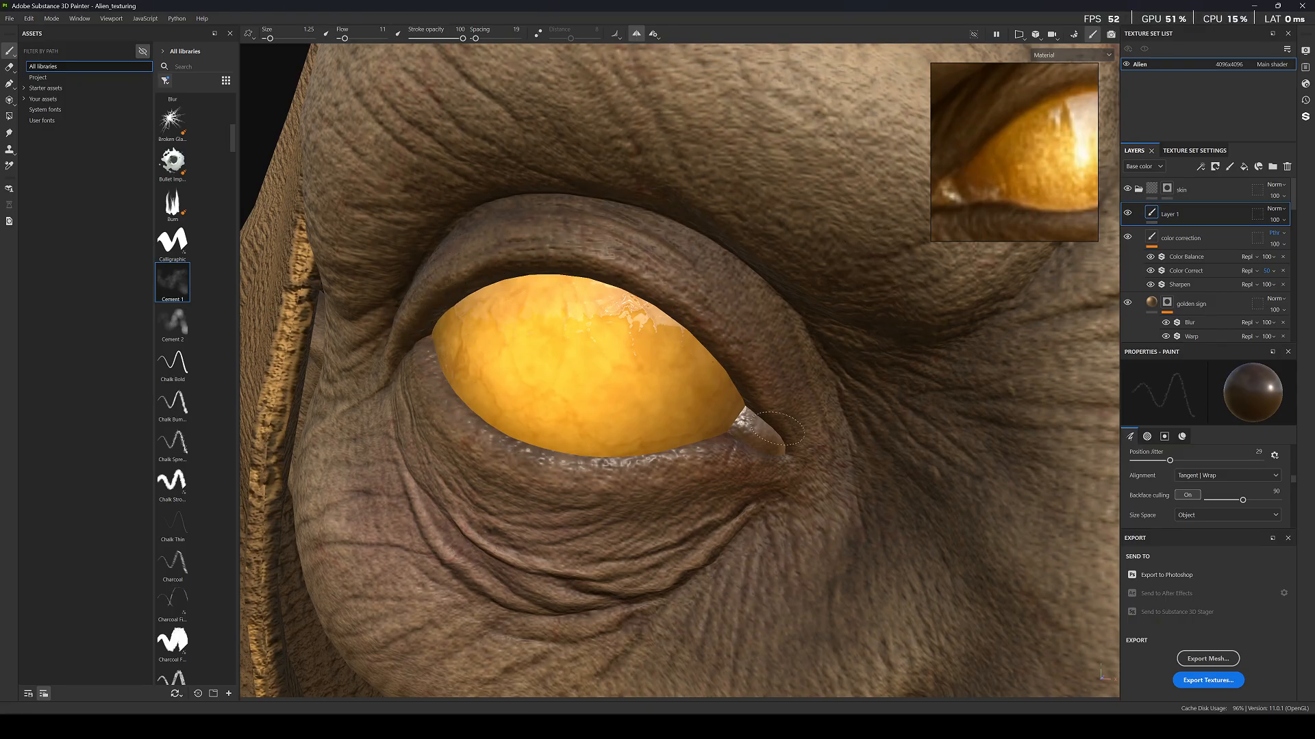
Examine the eyes and the whole hooded head from near and far.
scroll(640, 253, down, 15)
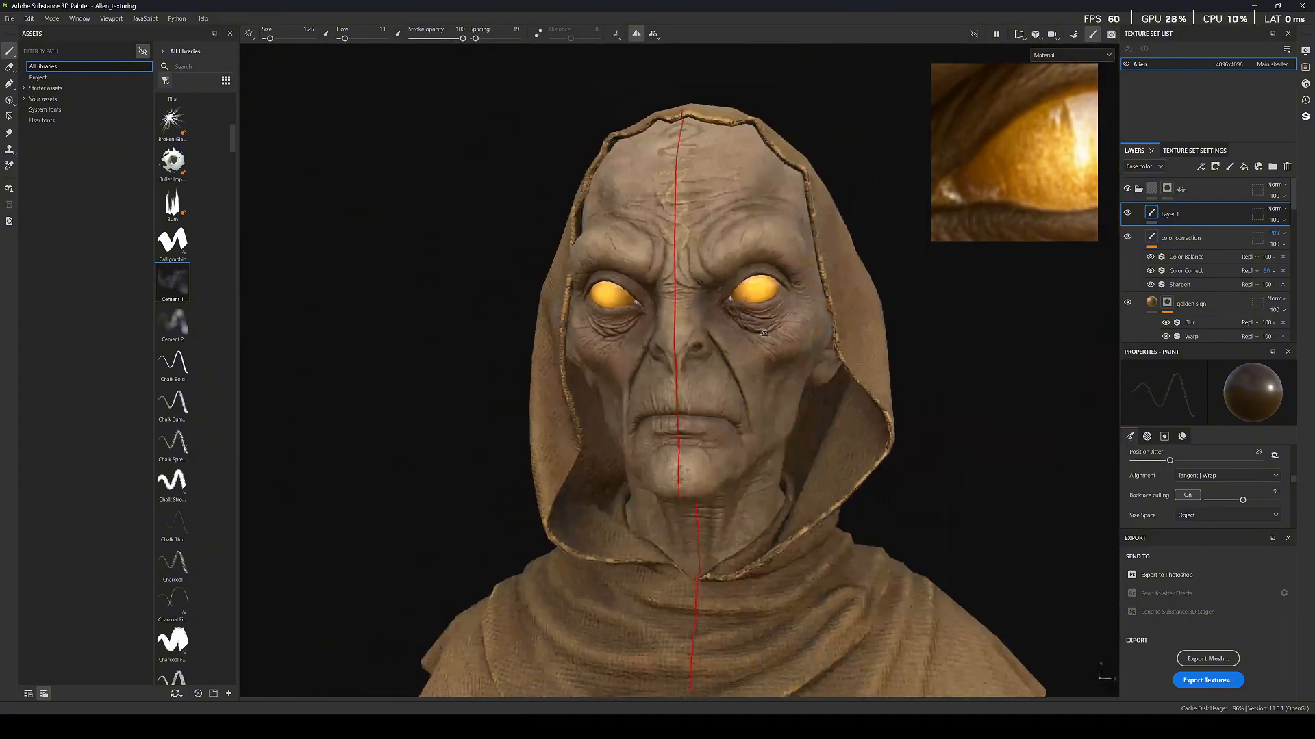
scroll(684, 284, up, 6)
scroll(674, 287, down, 8)
scroll(703, 285, up, 10)
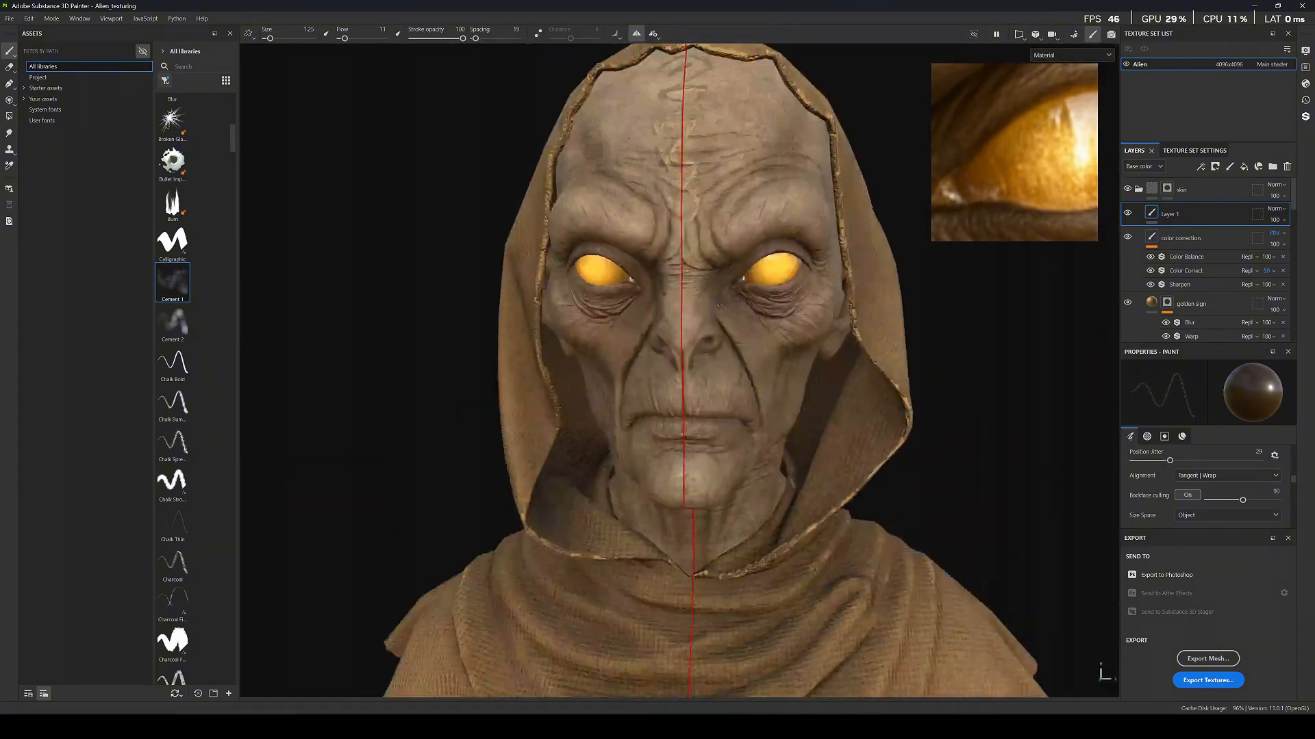
scroll(736, 312, down, 6)
scroll(563, 327, up, 12)
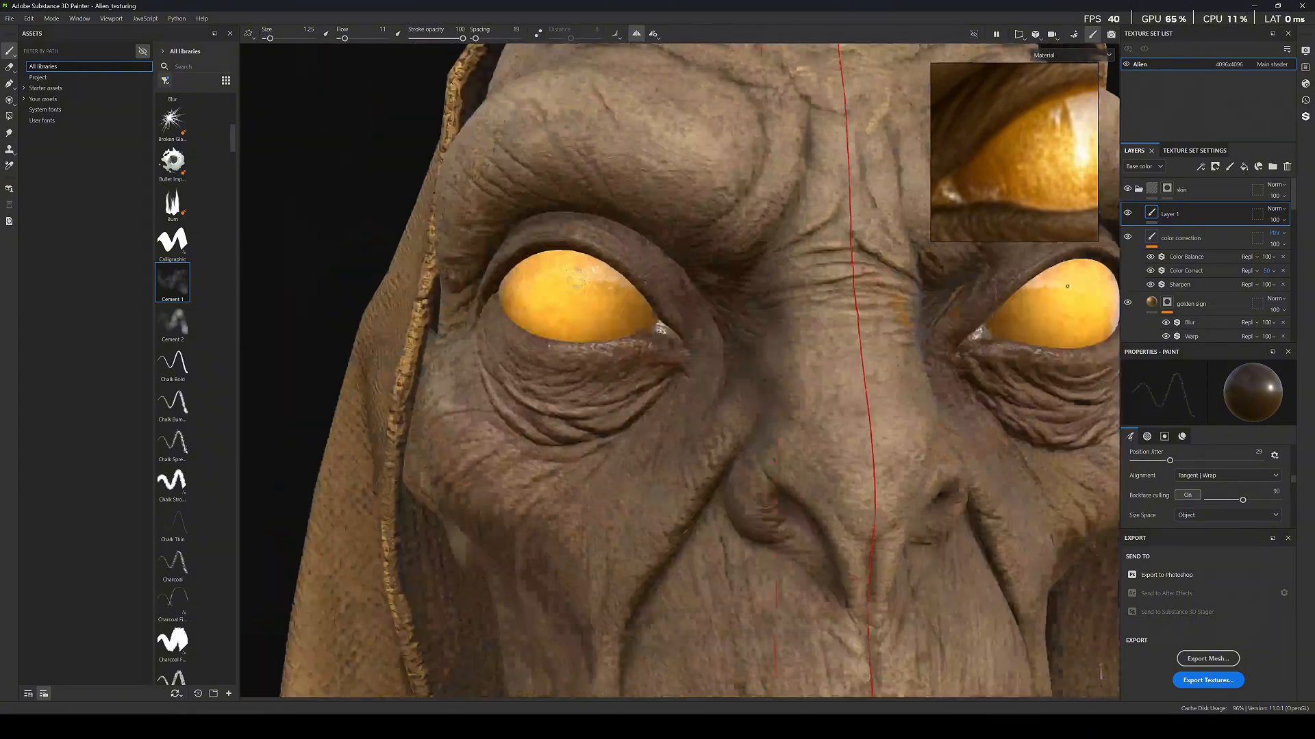
Set the brush size to 11.04 and display only the Base color channel on the model.
ctrl+right_drag(514, 341, 575, 341)
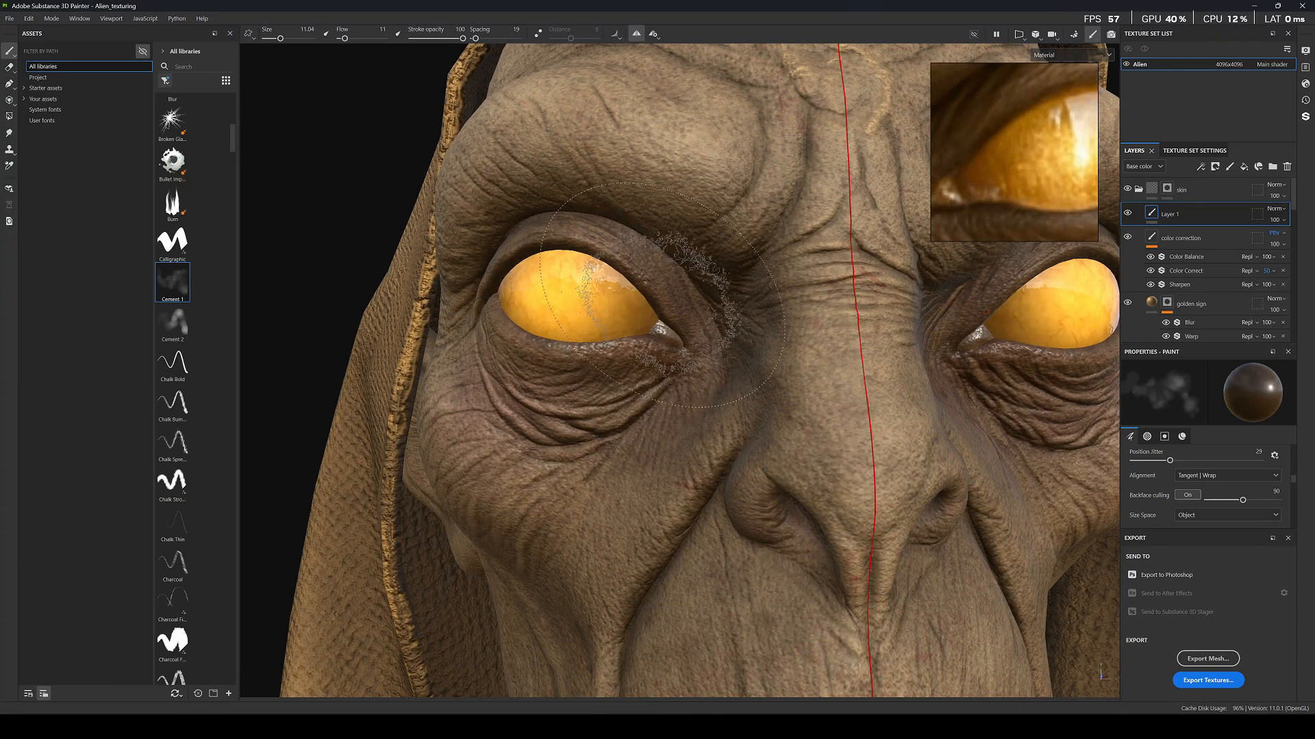
key(c)
scroll(705, 375, down, 3)
key(c)
key(c)
key(c)
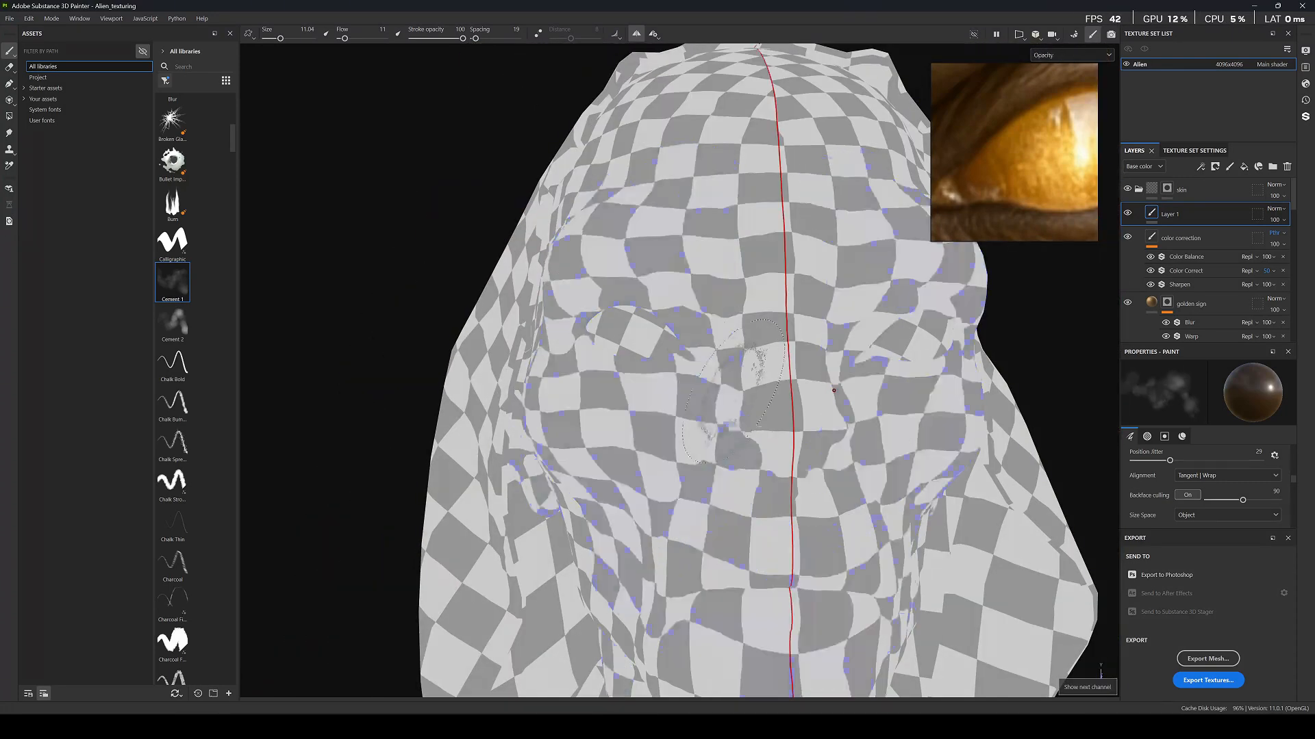
key(c)
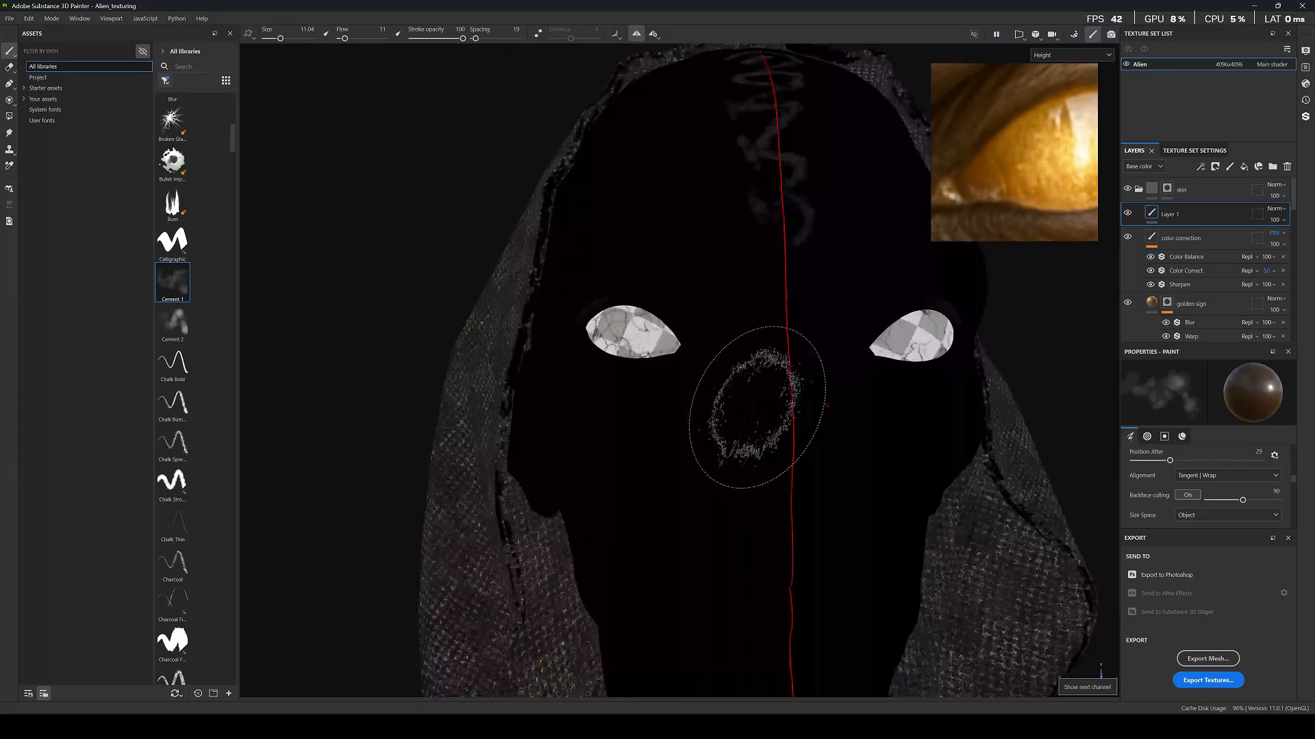
click(1072, 55)
click(1053, 115)
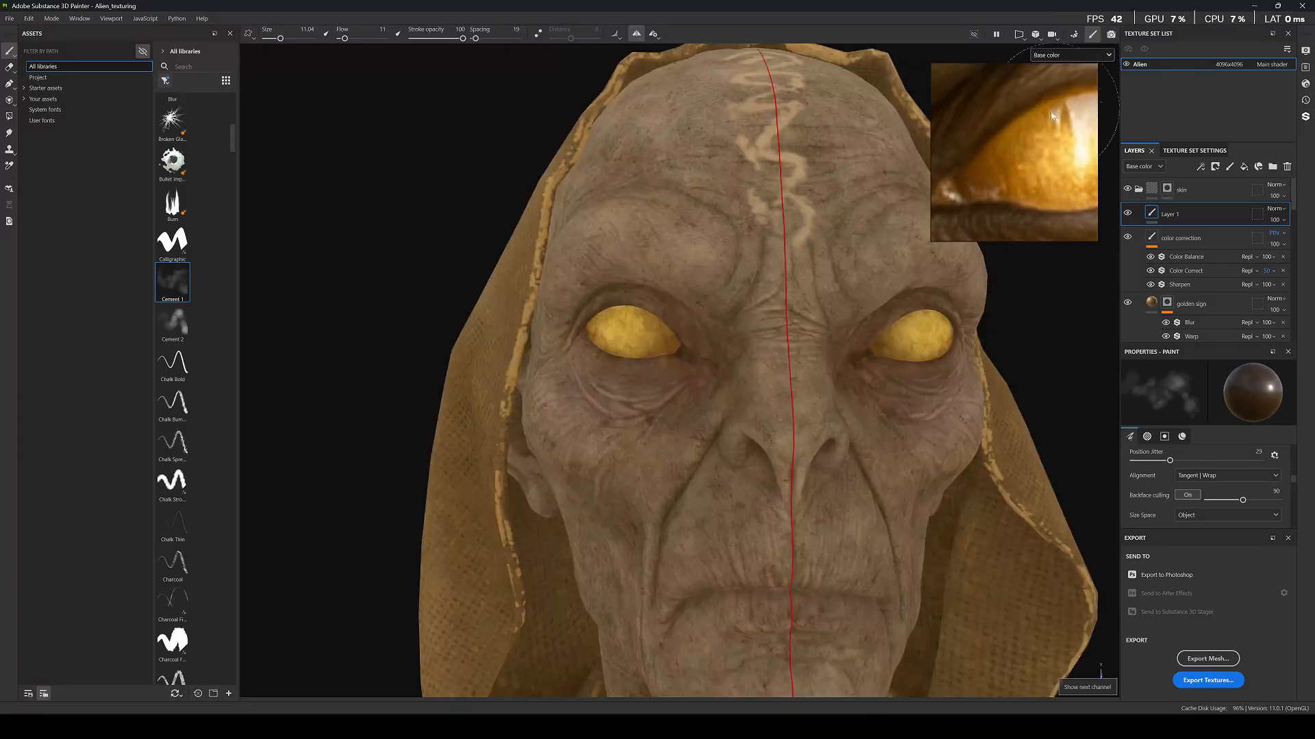
Brush dark brown around the eye's lids and inner corner at size 2.96 in the Base color view.
scroll(746, 342, up, 3)
alt+drag(835, 301, 712, 322)
scroll(727, 296, up, 3)
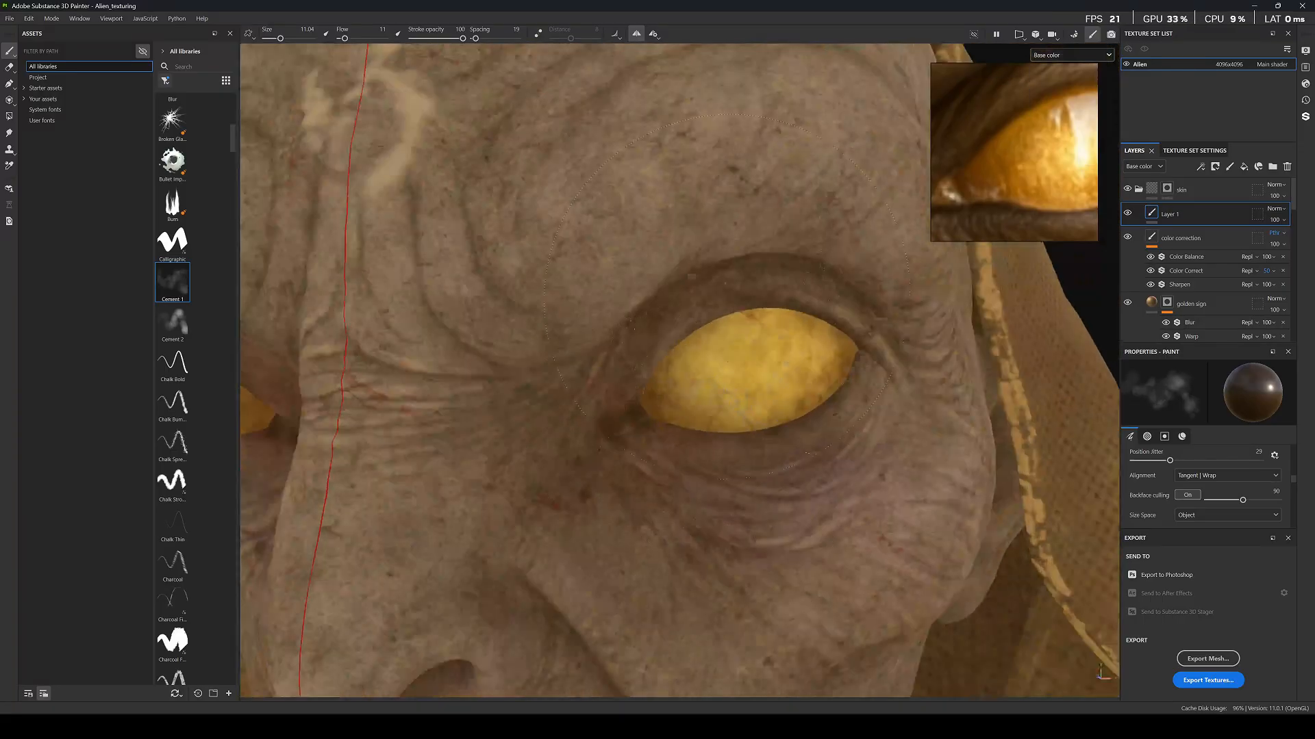
ctrl+right_drag(619, 416, 562, 417)
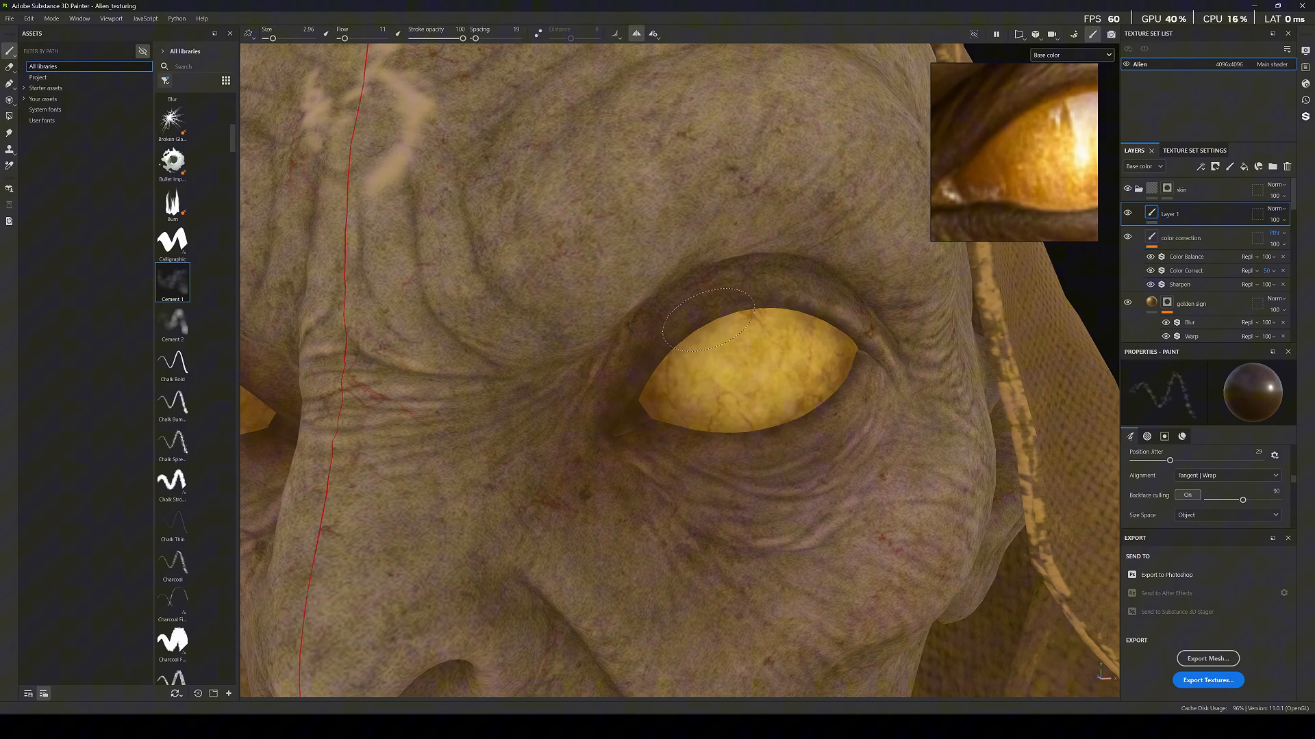
Return to the Material view and lightly shade the lips with the dark brown brush at size 11.04 and flow 3.
key(m)
alt+right_drag(602, 432, 575, 367)
alt+drag(575, 366, 637, 357)
alt+middle_drag(582, 493, 603, 404)
alt+right_drag(588, 414, 623, 359)
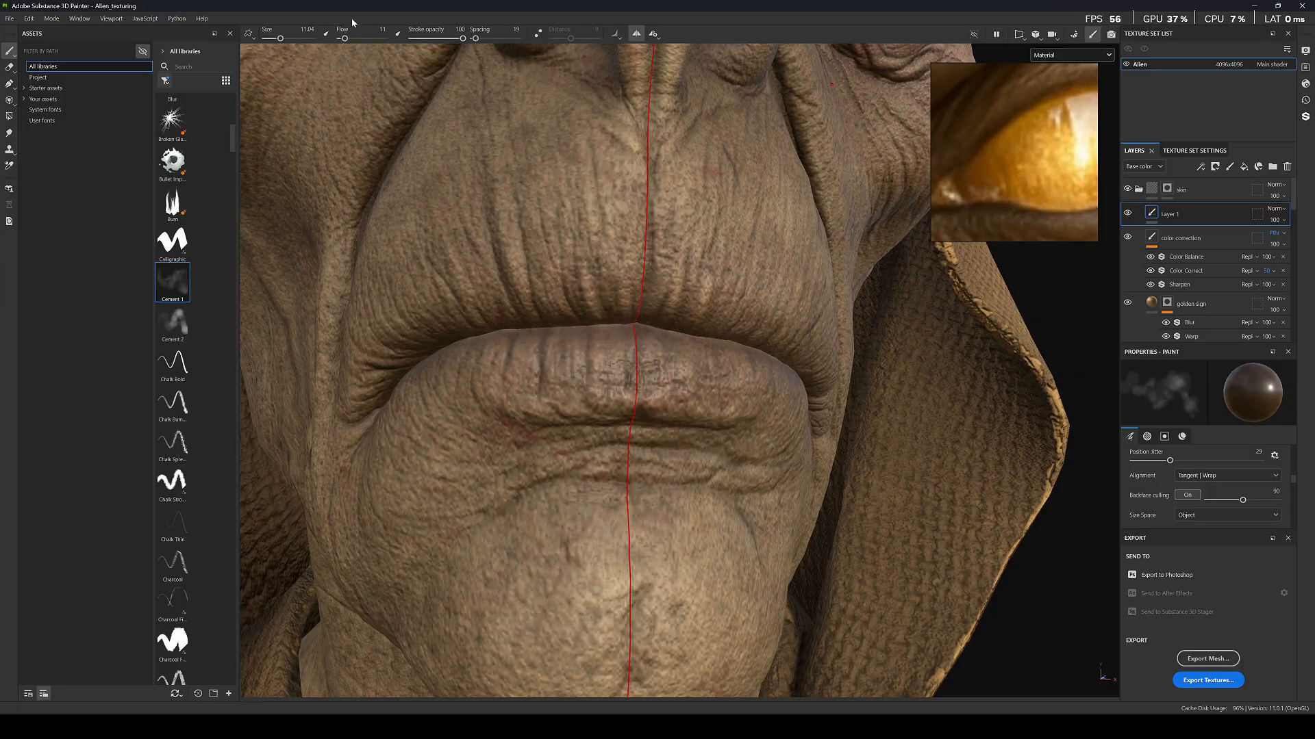
key(Return)
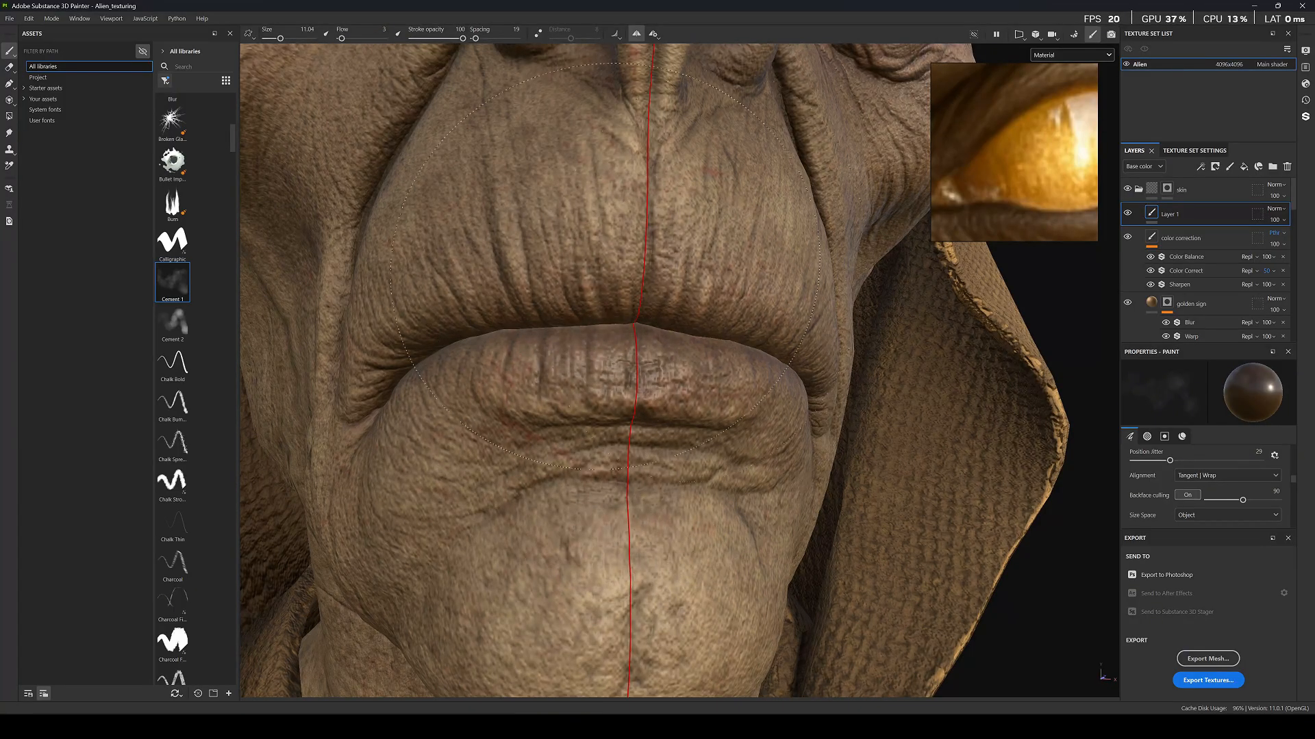
Examine the face's color shading in the Base color view and the whole head in the Material view.
scroll(606, 267, down, 5)
key(c)
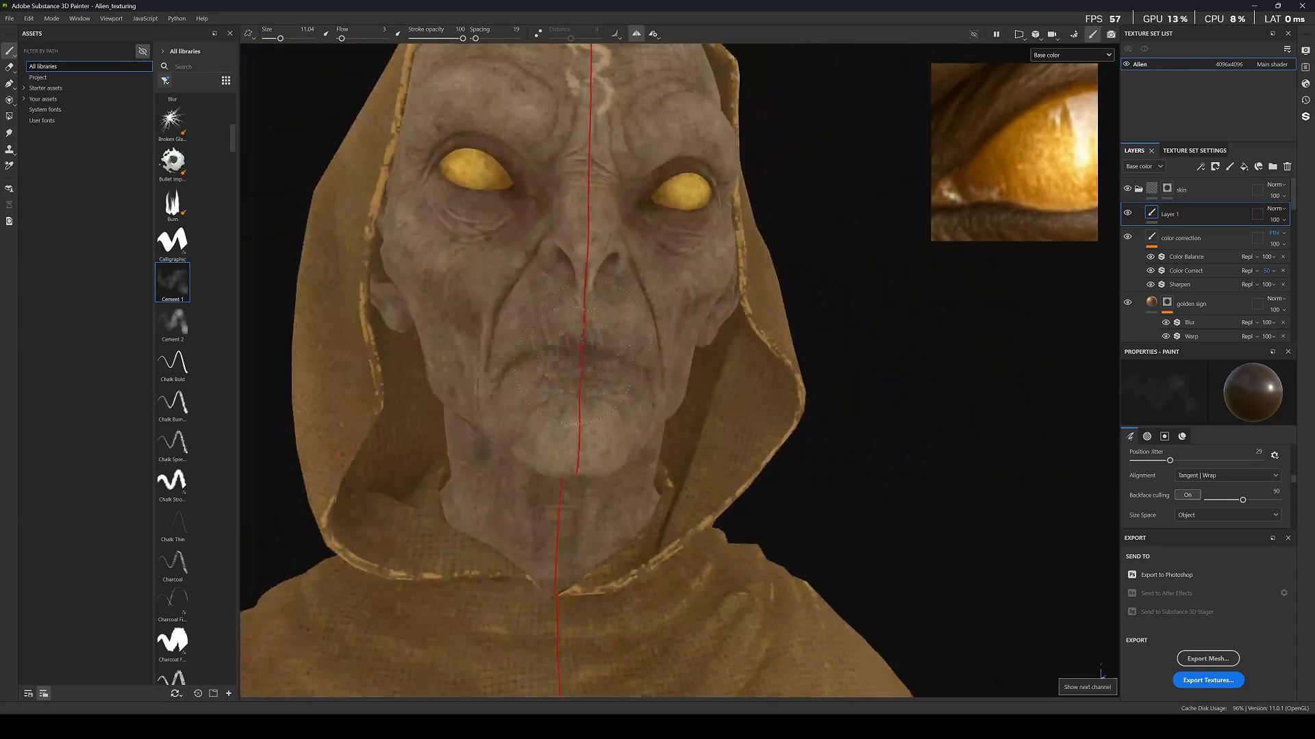
scroll(573, 367, down, 4)
alt+drag(573, 366, 507, 370)
scroll(473, 404, up, 7)
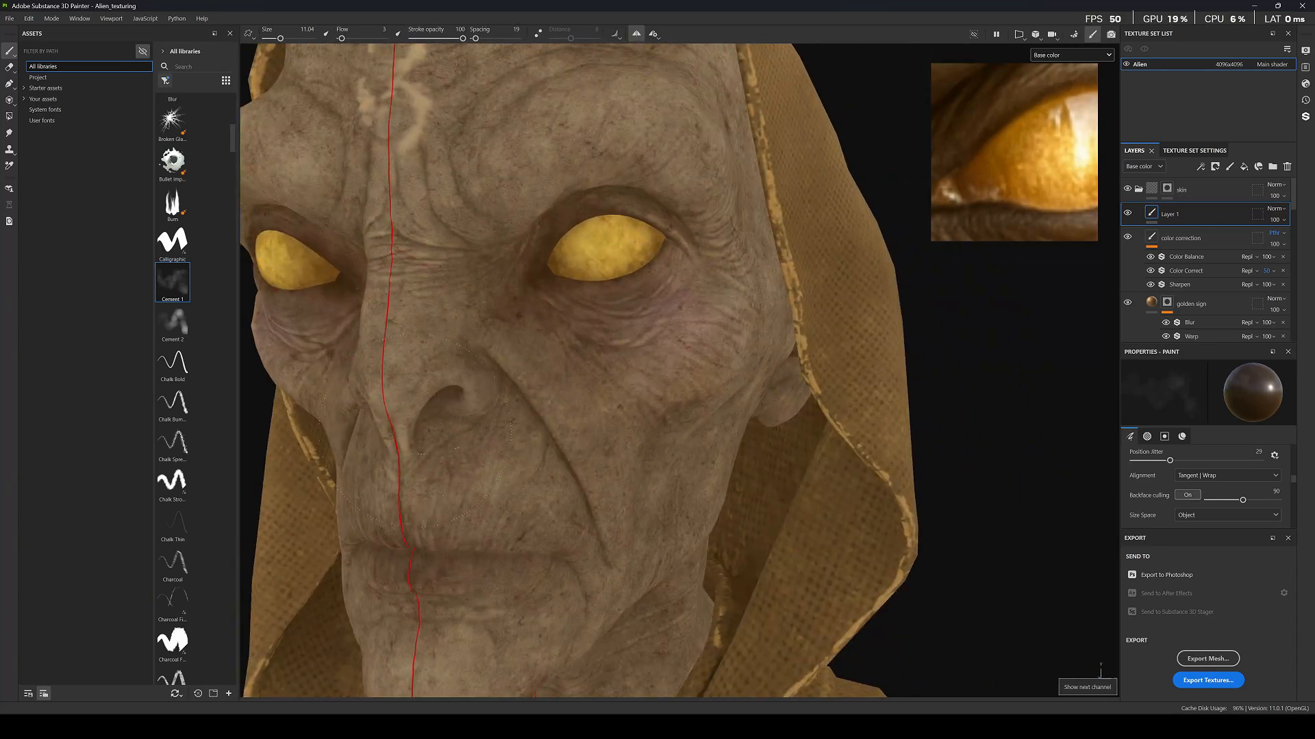
key(m)
scroll(547, 487, down, 5)
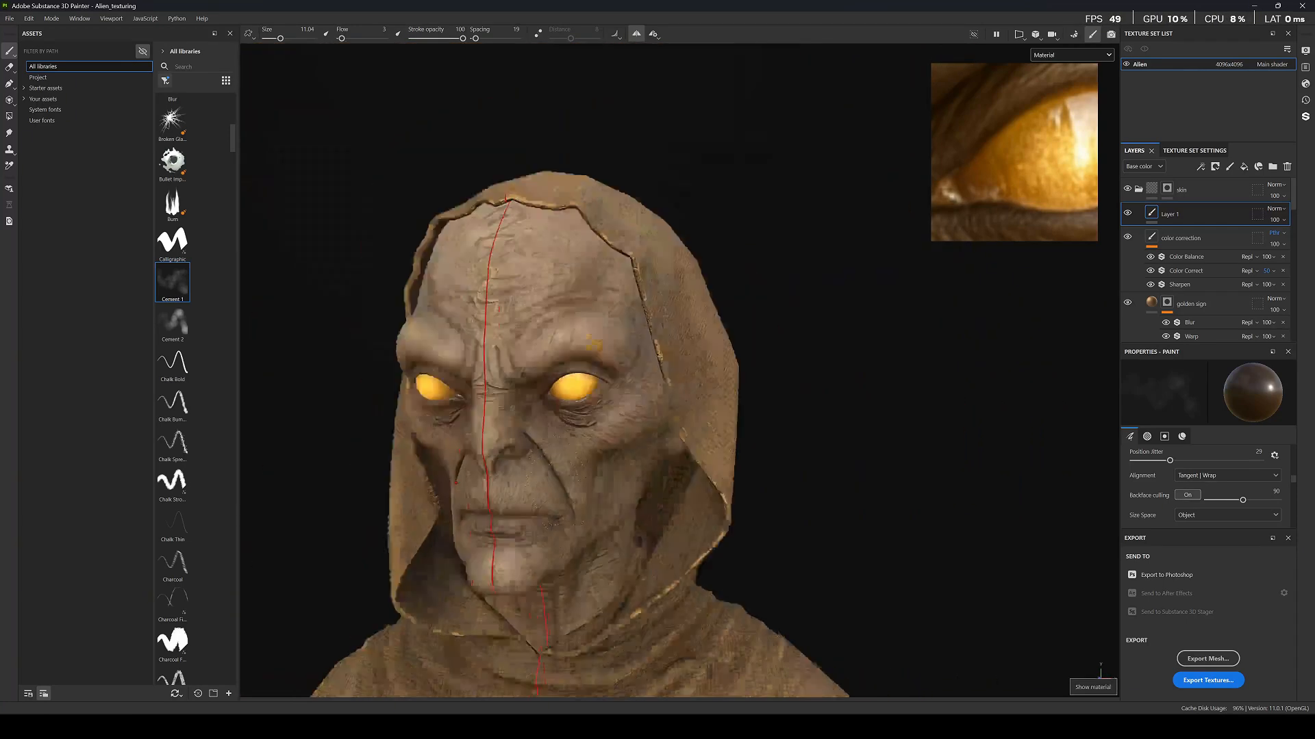
Set the brush size to 28.34 and turn off symmetry painting.
scroll(593, 343, up, 6)
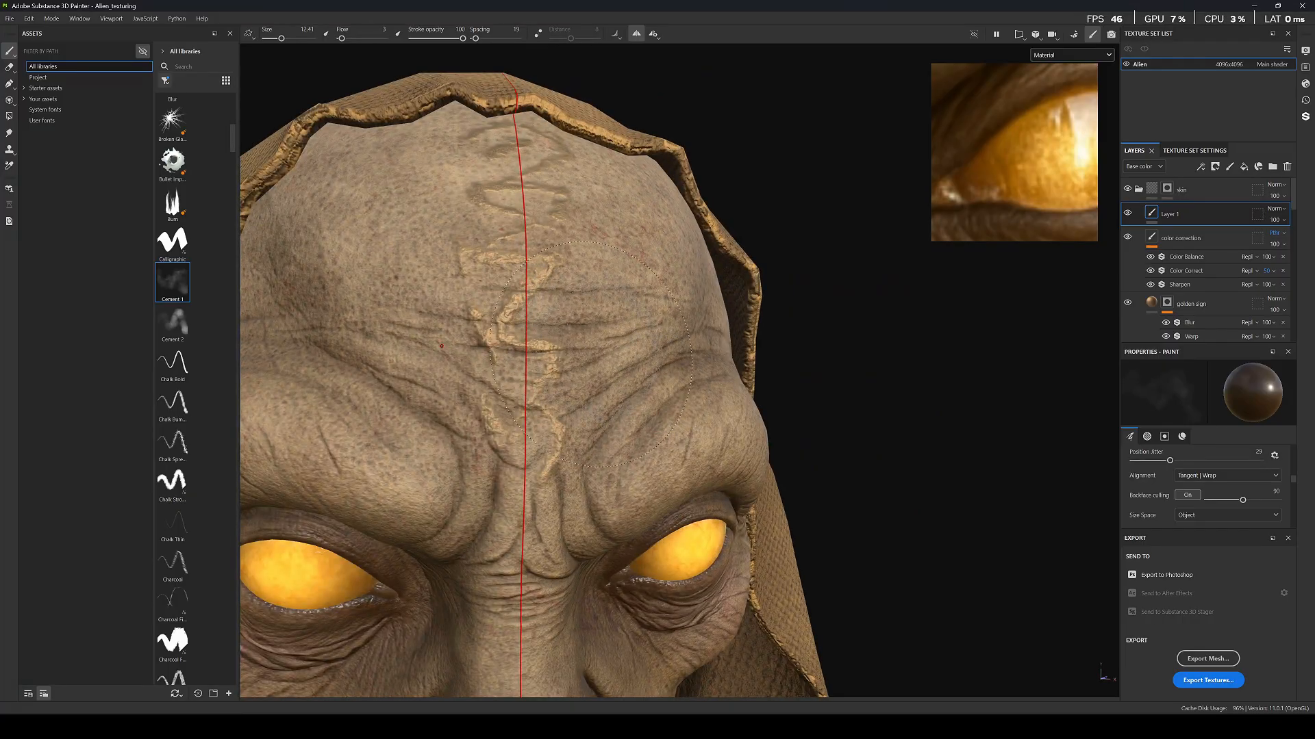
ctrl+right_drag(590, 354, 651, 356)
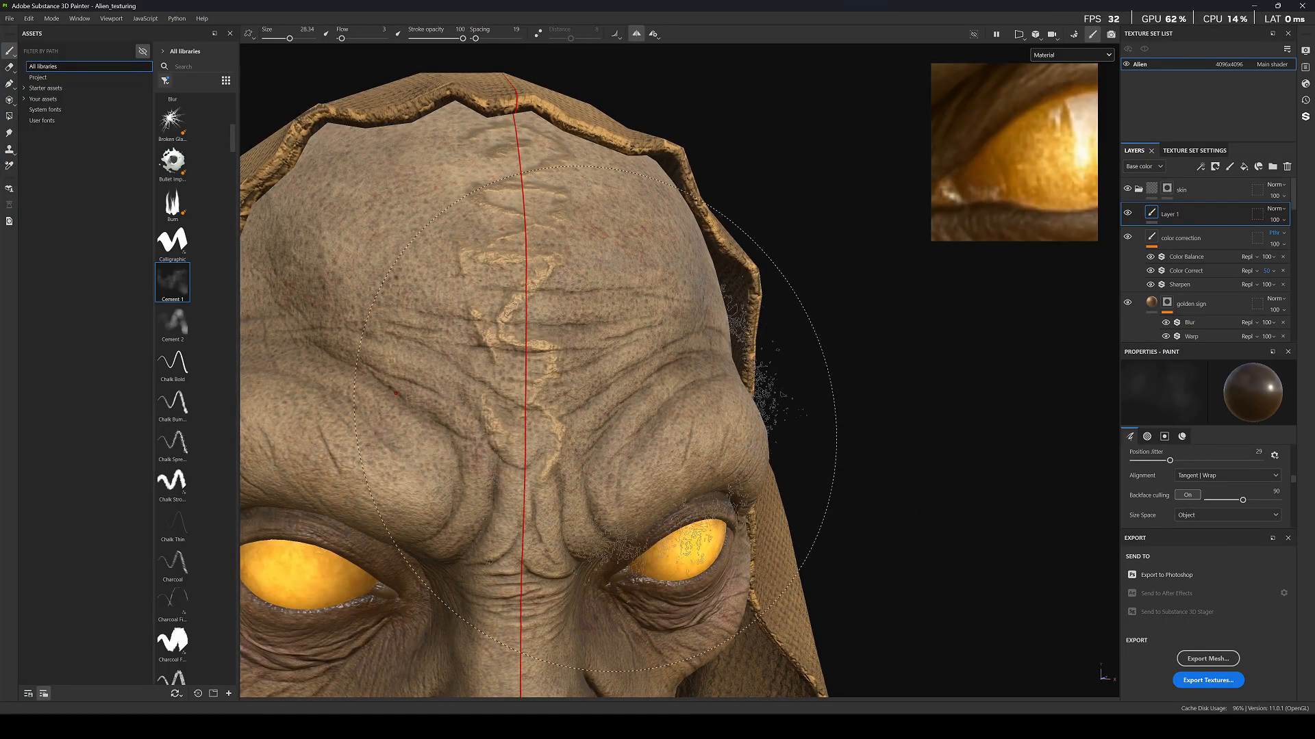
scroll(595, 418, down, 6)
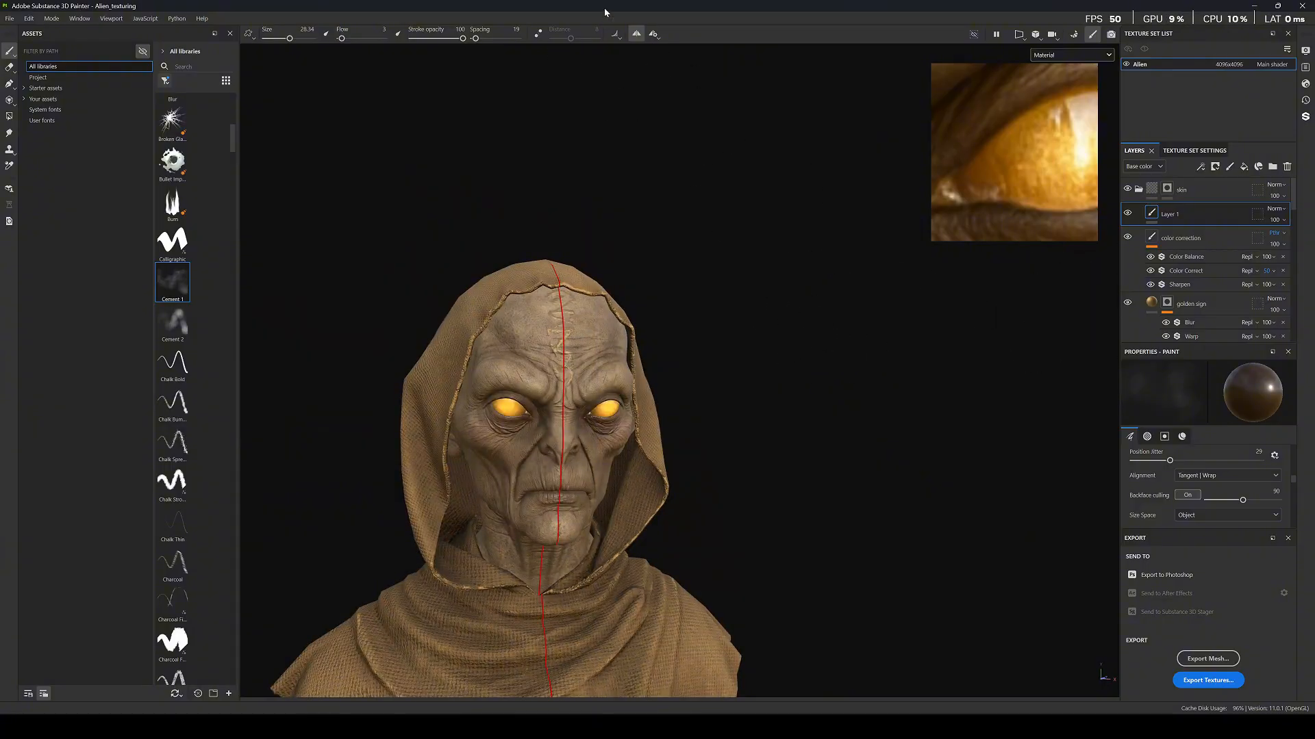
click(637, 35)
Lower the opacity of the dark brown shading layer, Layer 1, to about 75.
alt+shift+drag(692, 320, 662, 318)
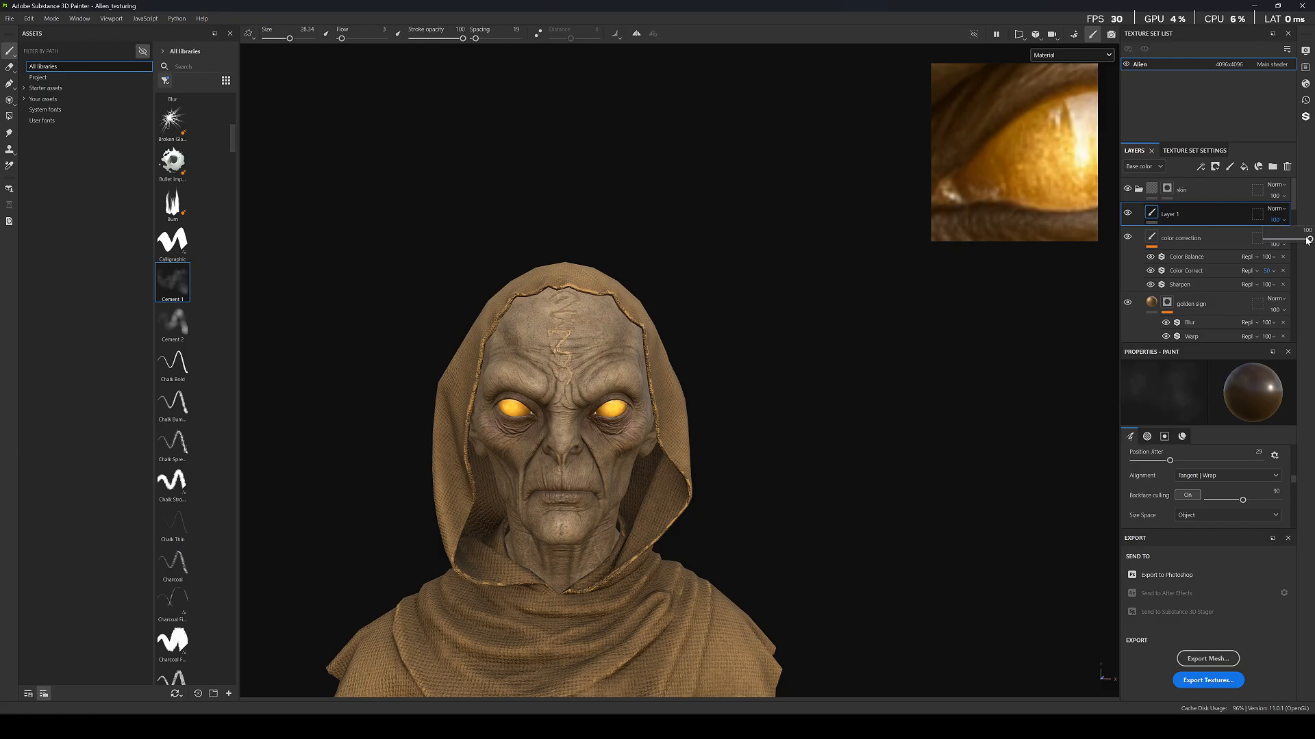
mouse_move(1307, 240)
mouse_down()
mouse_move(1287, 241)
mouse_move(1298, 243)
mouse_up()
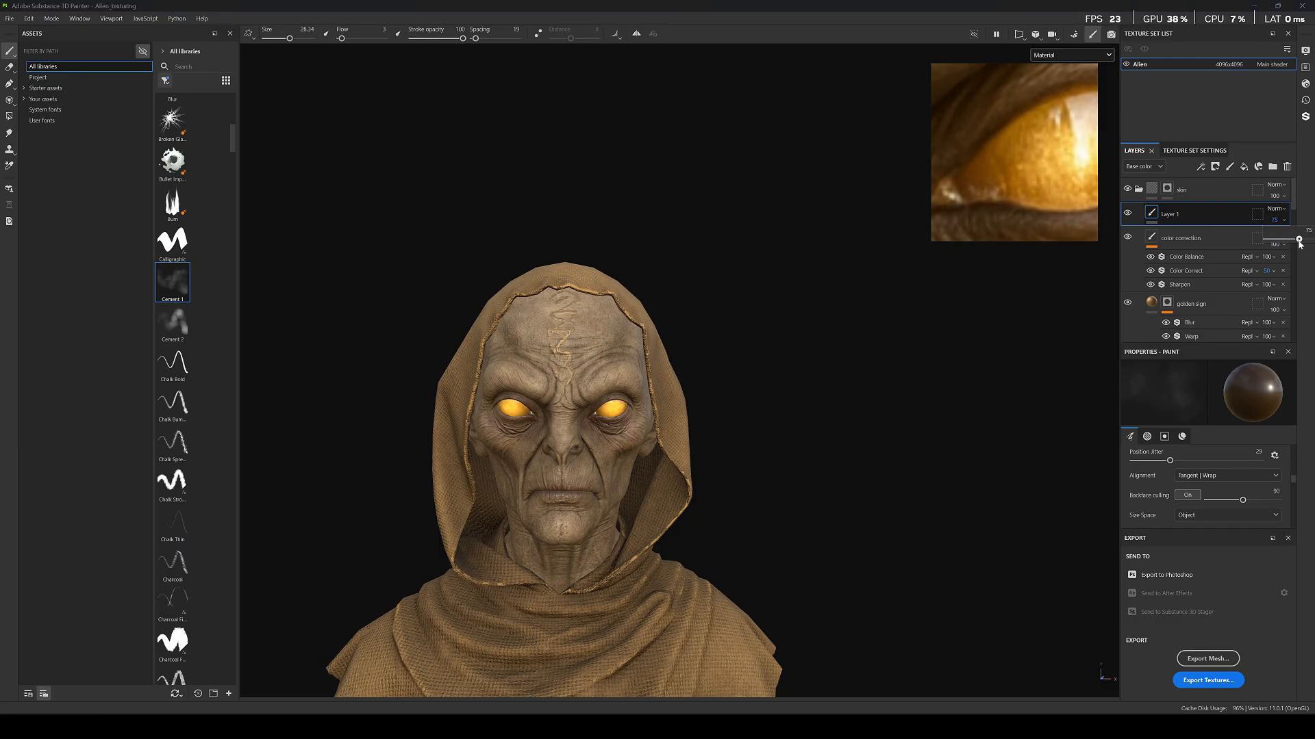
scroll(430, 359, up, 5)
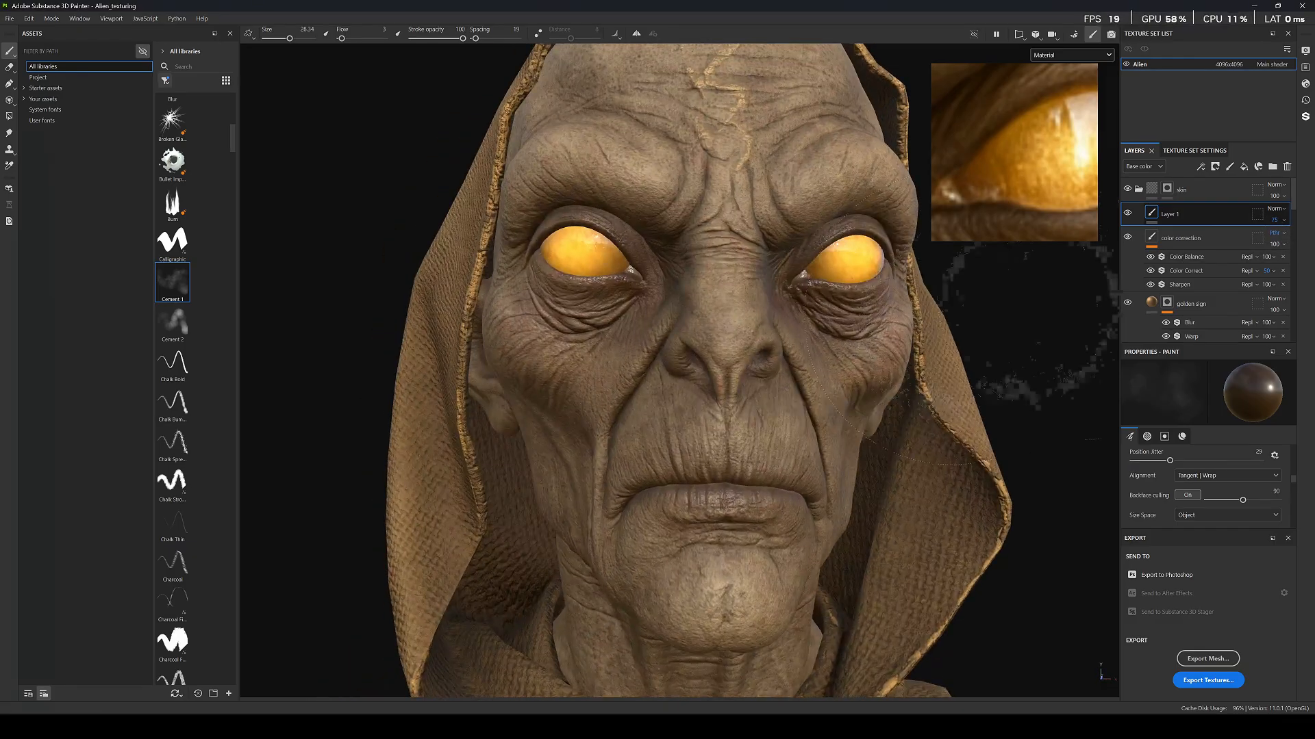
Change the golden sign layer's base color to the more saturated orange B4854B.
scroll(1195, 254, down, 3)
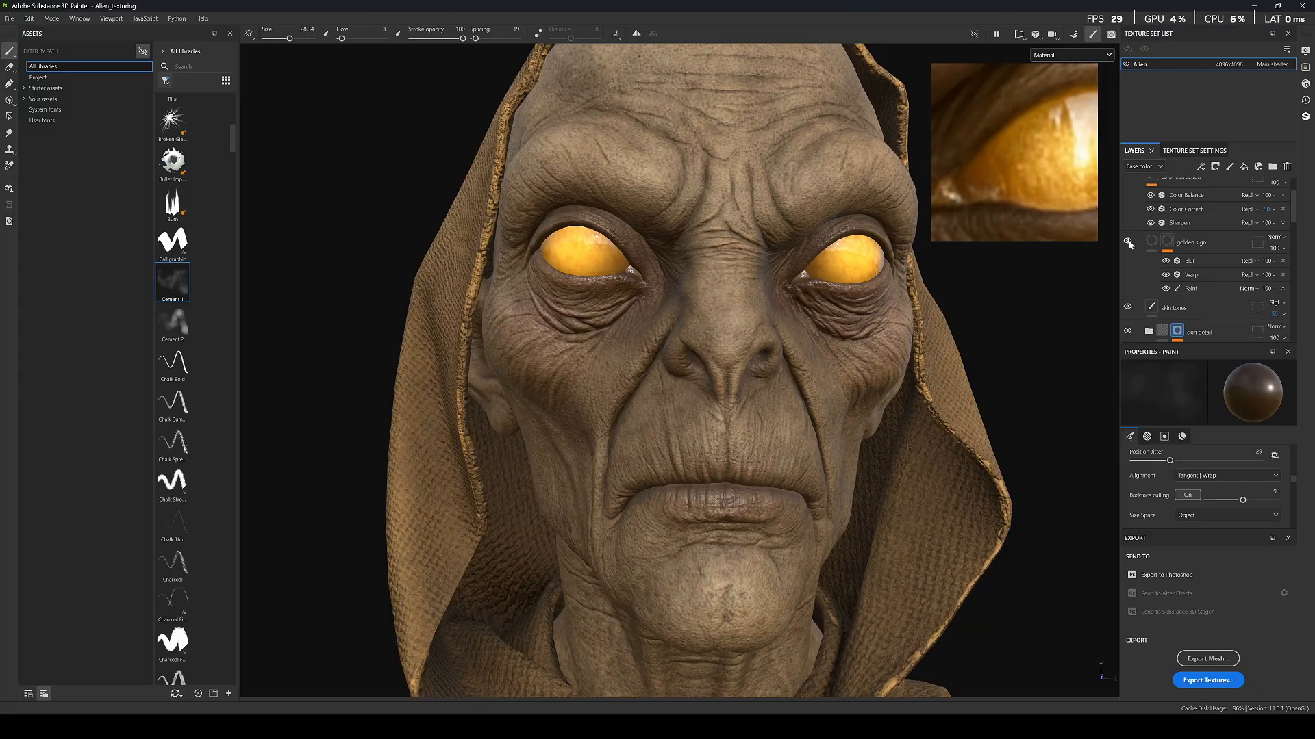
click(1129, 242)
click(1153, 241)
click(1205, 477)
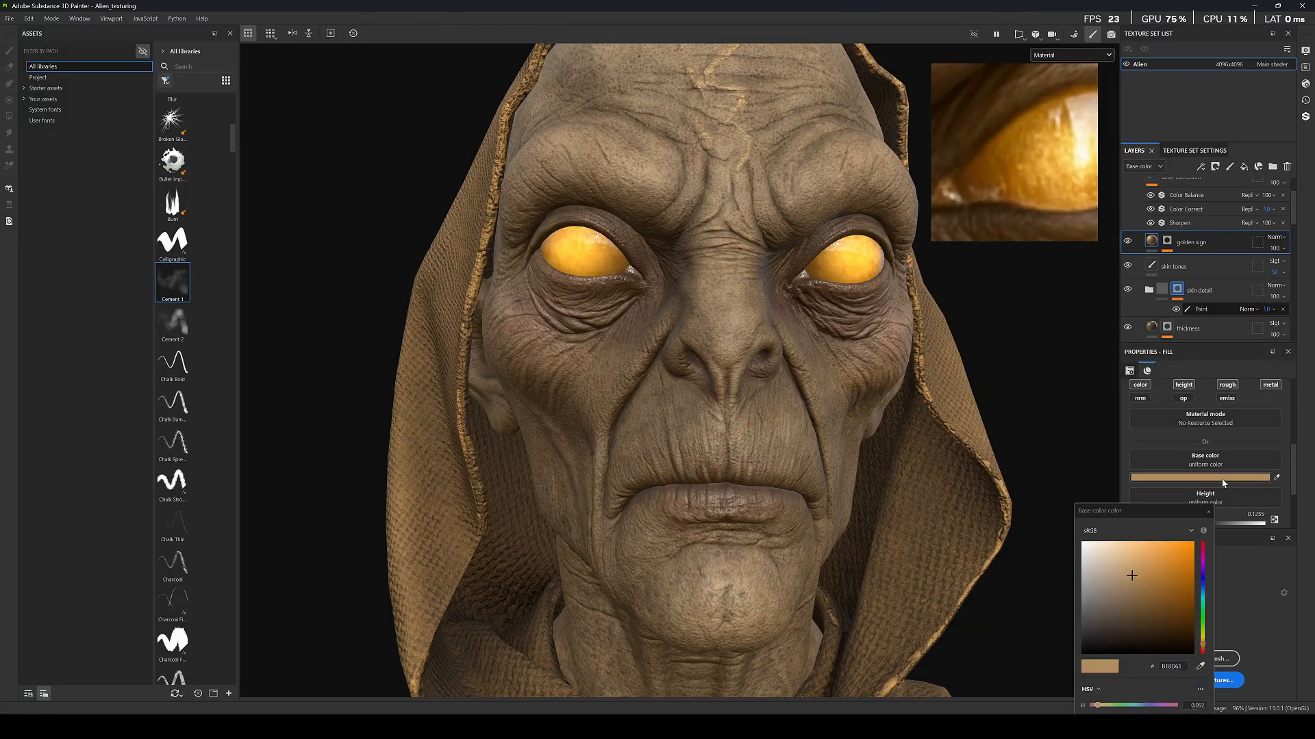
click(1168, 574)
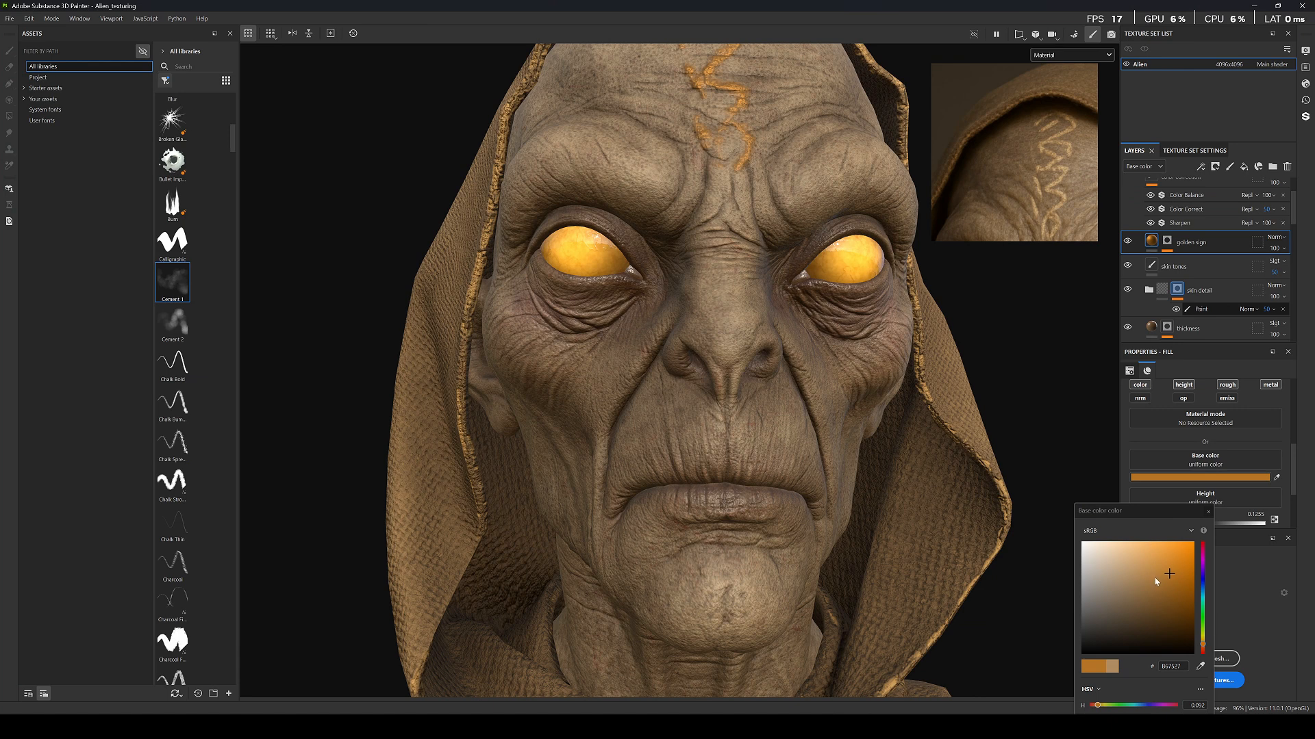
click(1154, 574)
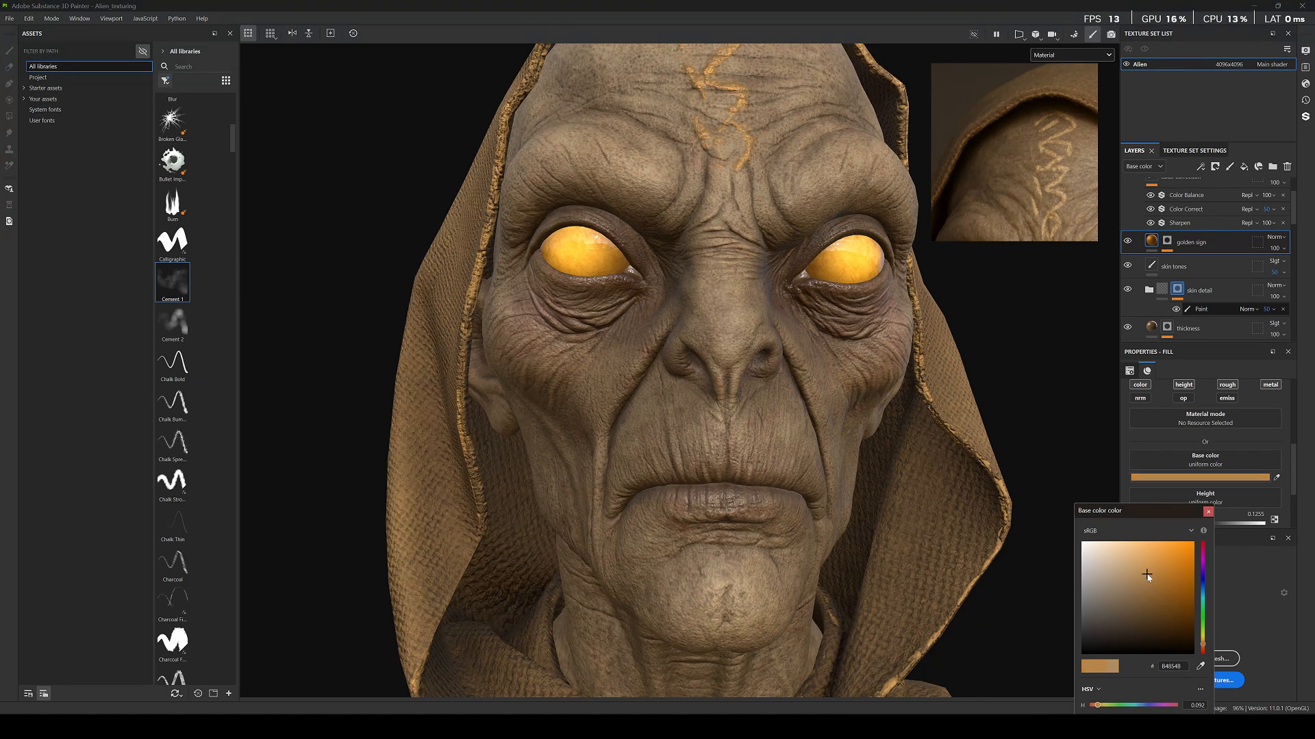
scroll(669, 211, down, 8)
alt+drag(749, 176, 711, 174)
scroll(710, 174, up, 3)
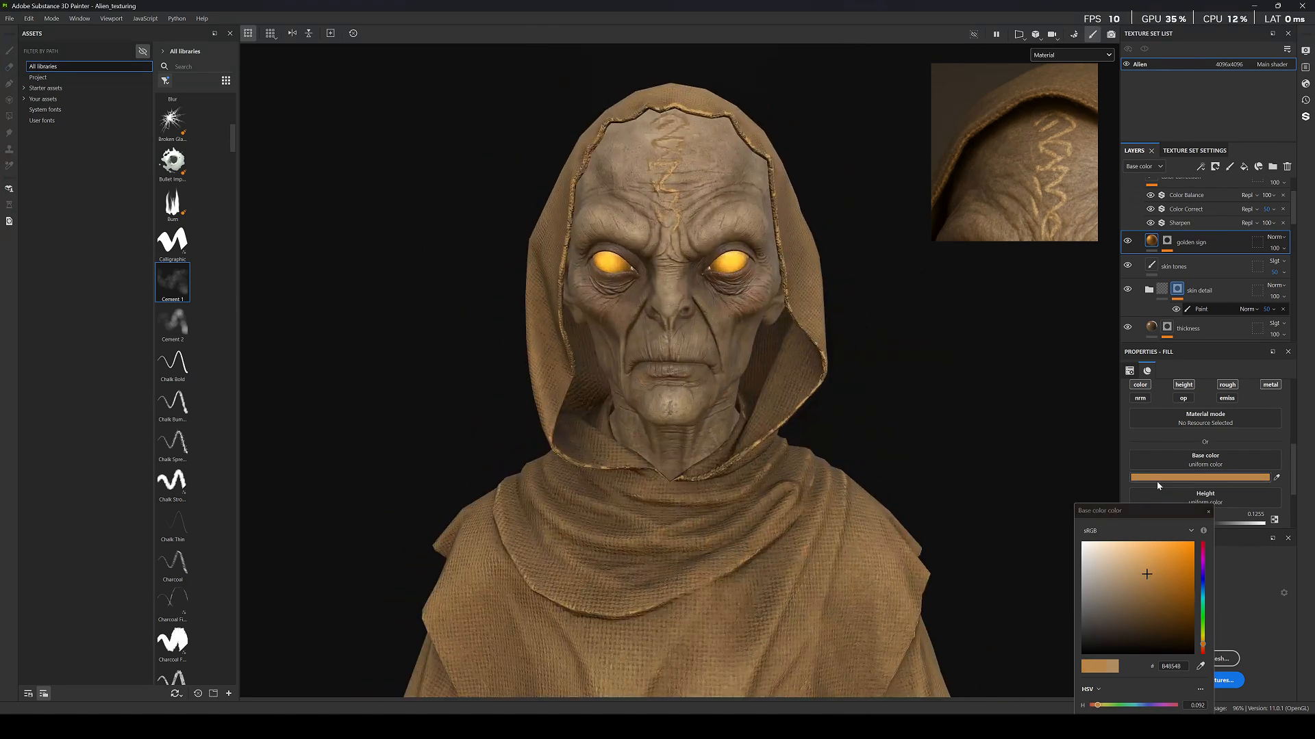
click(1208, 513)
Examine the whole bust and the face from several angles and distances in the Material view.
scroll(659, 266, down, 8)
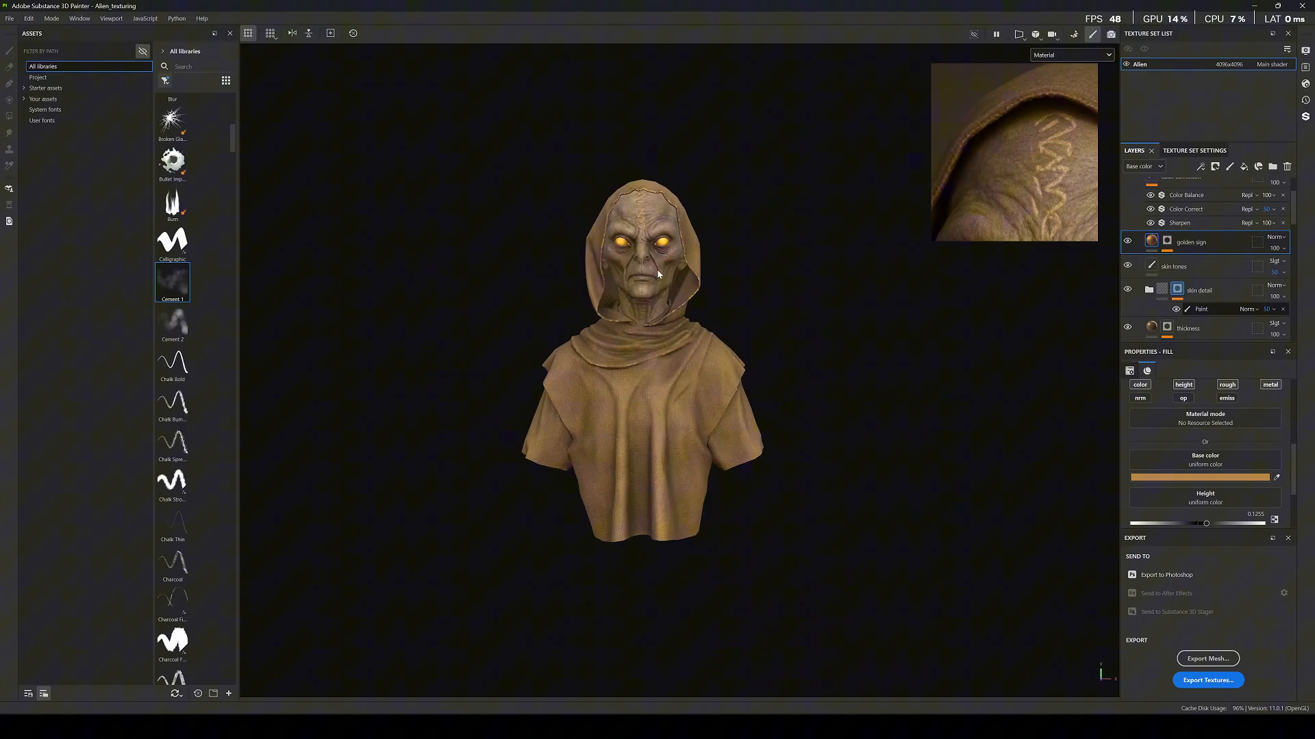
scroll(659, 265, up, 5)
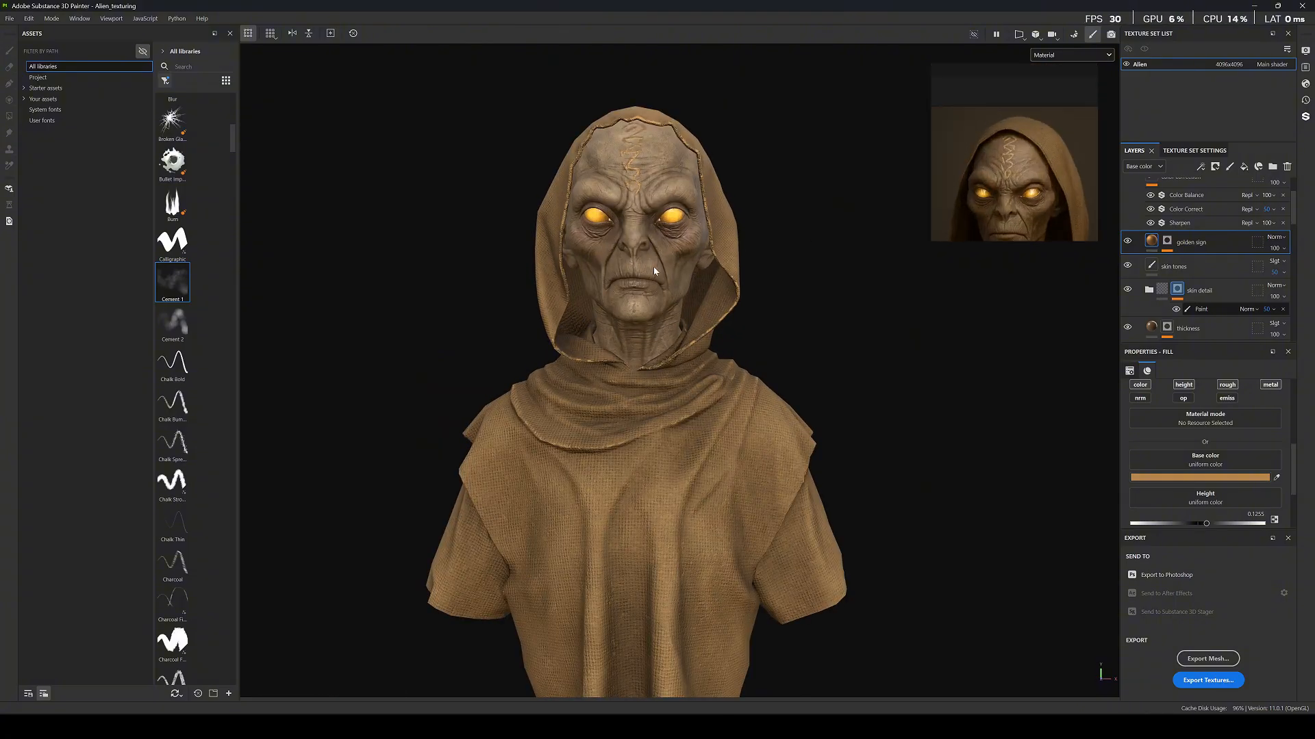
scroll(644, 250, up, 3)
alt+drag(632, 236, 694, 284)
scroll(715, 232, up, 8)
scroll(726, 257, down, 6)
scroll(679, 236, down, 5)
scroll(694, 283, down, 5)
alt+drag(778, 322, 704, 302)
scroll(704, 302, up, 3)
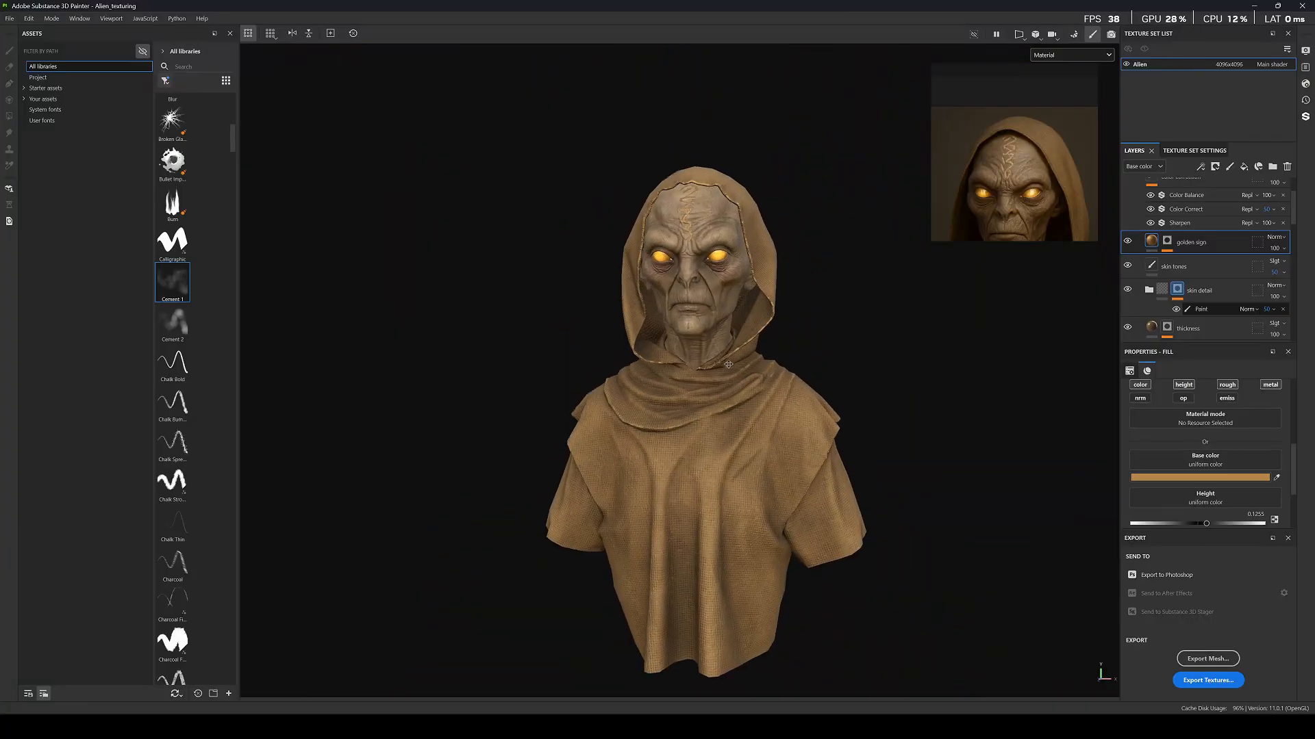
alt+middle_drag(719, 298, 674, 298)
Add the User0 channel to the texture set, rename it SSS, and collapse the layer stack to its main folders.
click(1194, 150)
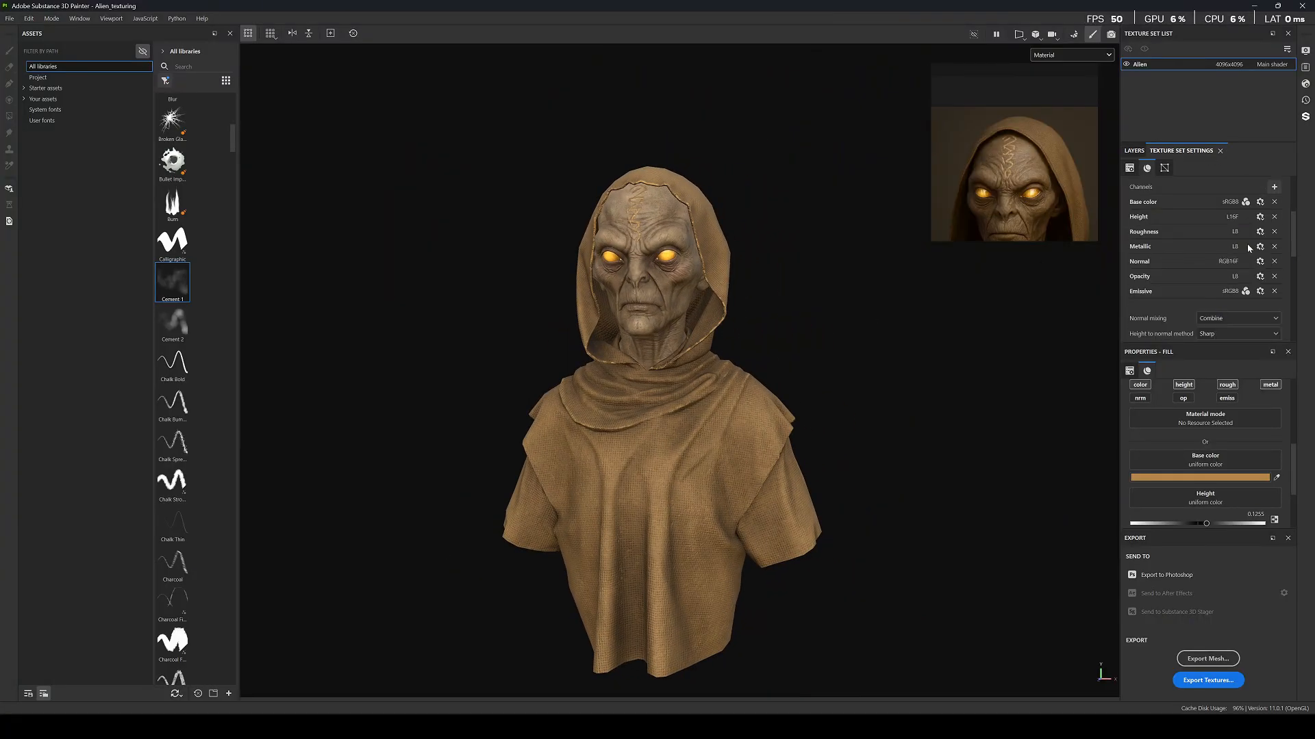
click(1274, 189)
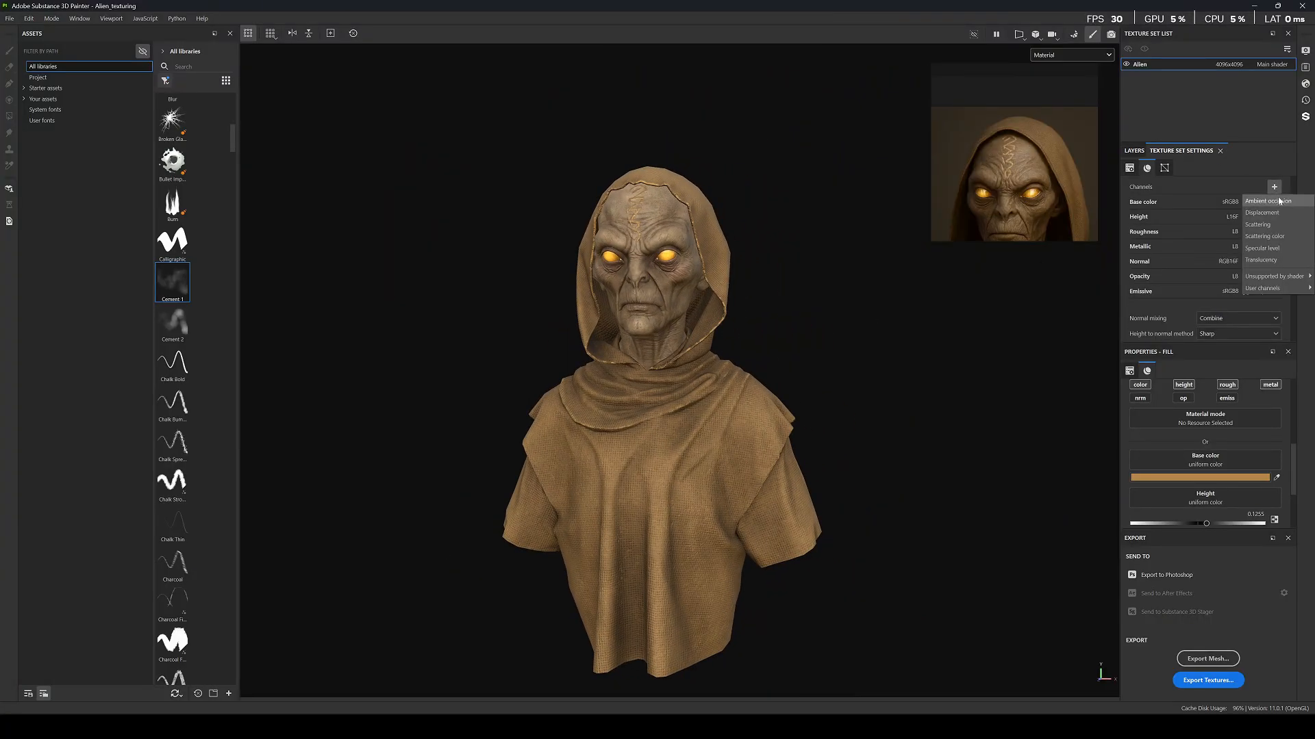
mouse_move(1264, 290)
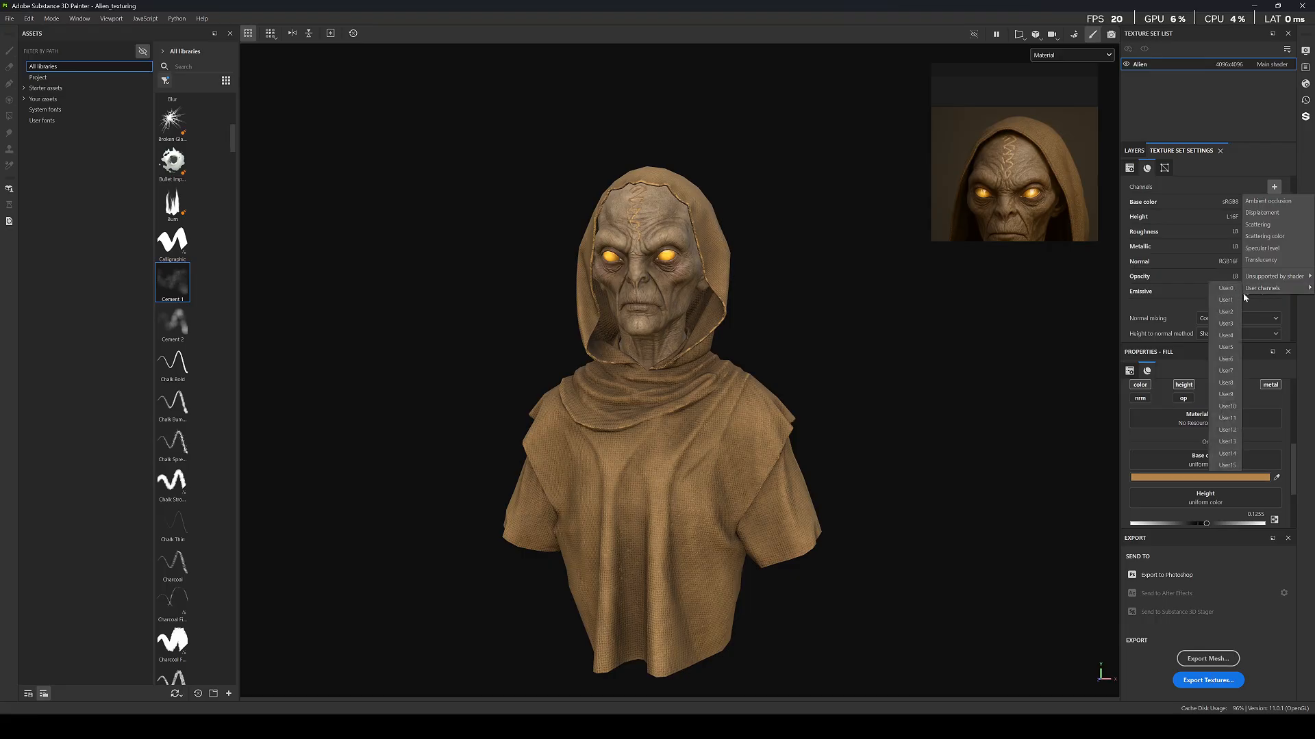
click(1226, 288)
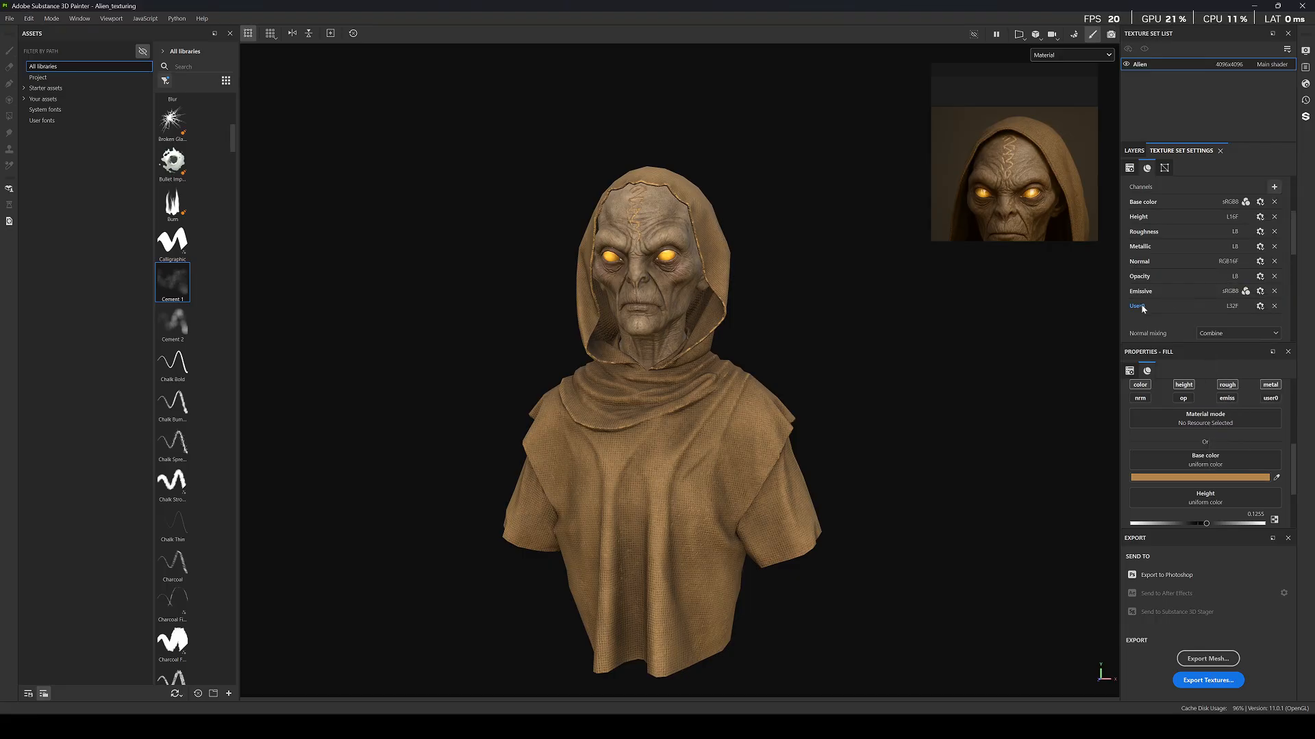
double_click(1172, 306)
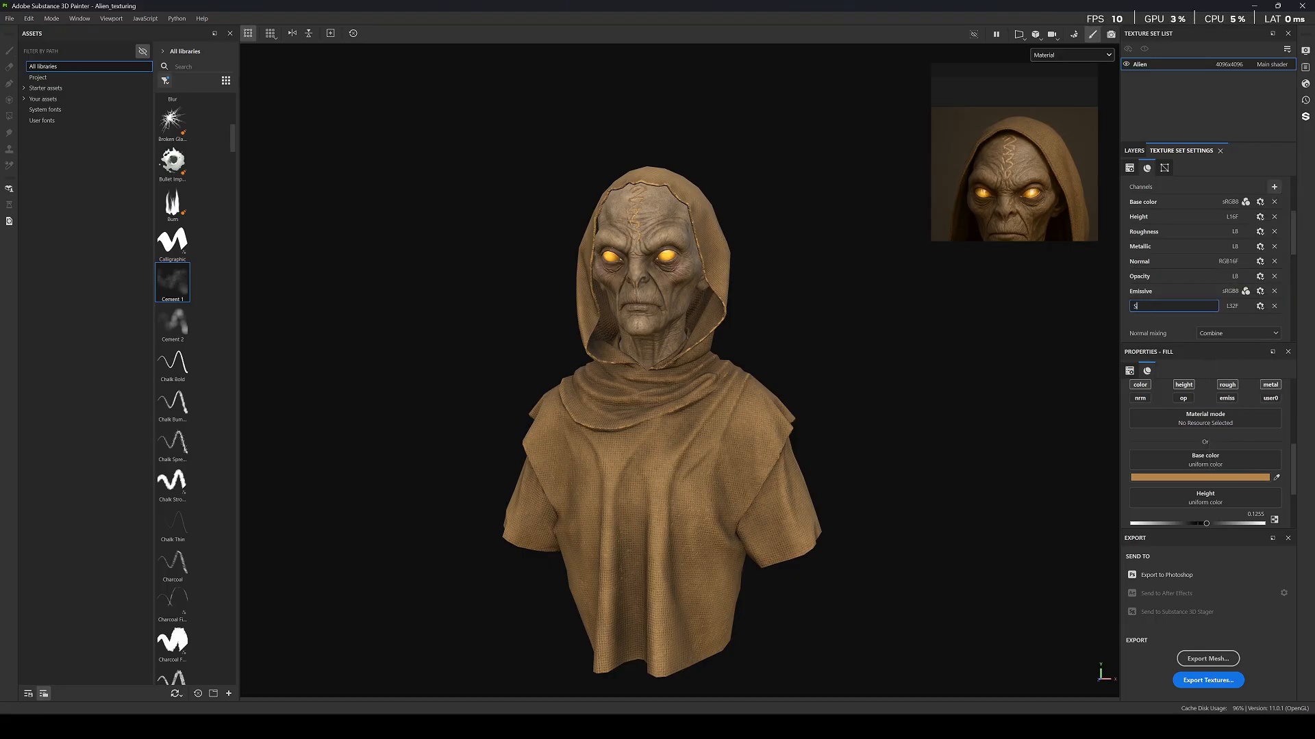
key(Return)
click(1142, 152)
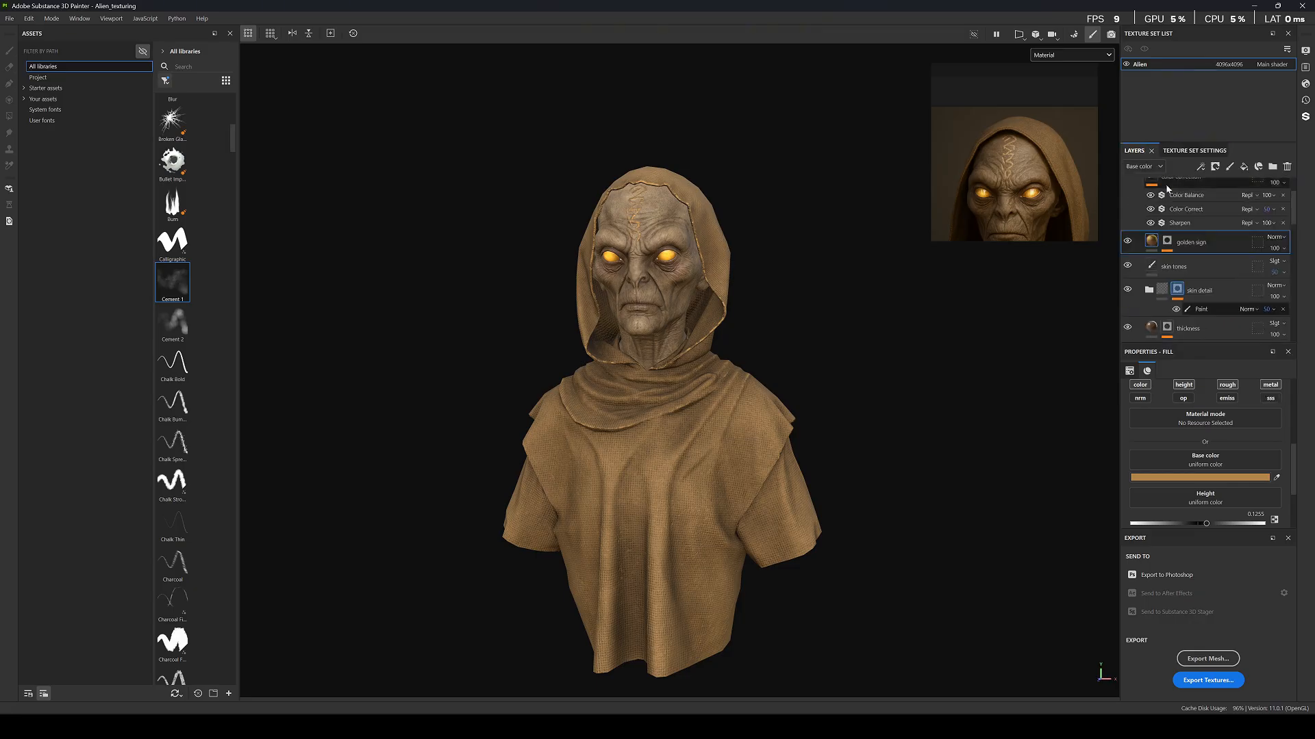
click(1211, 189)
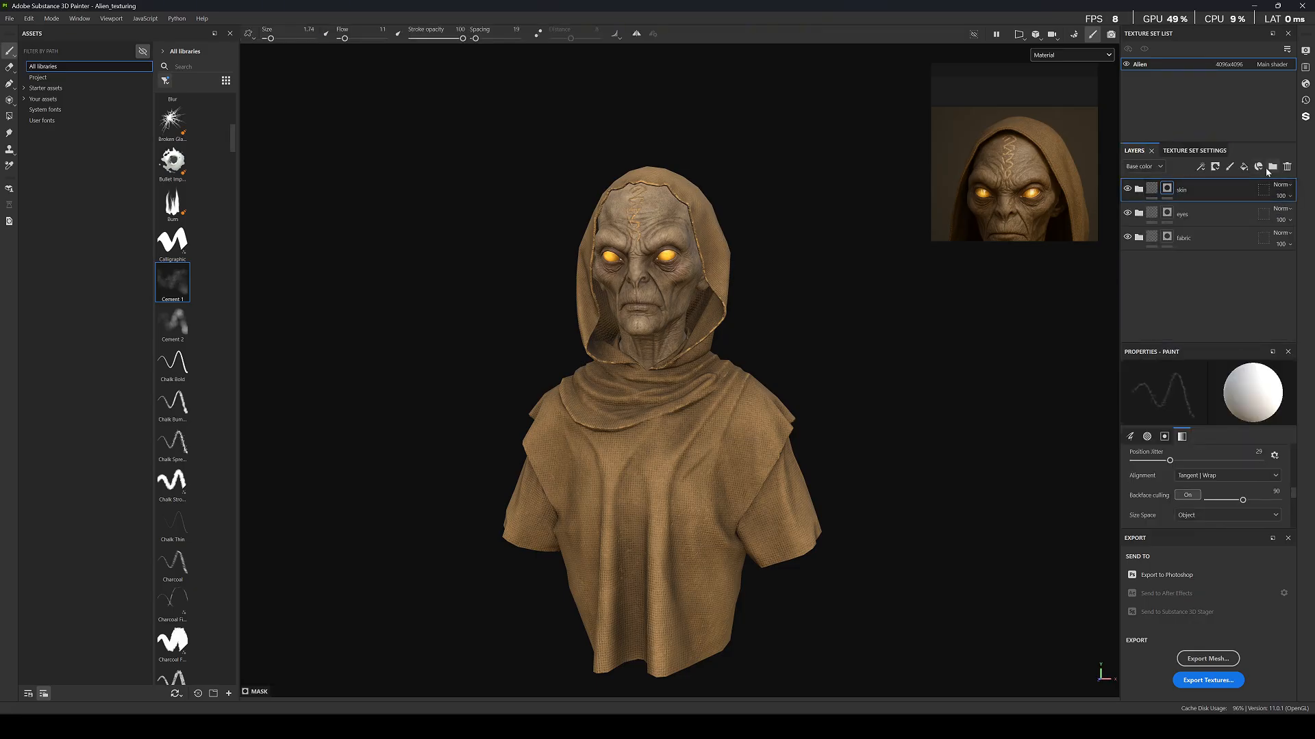
click(1273, 166)
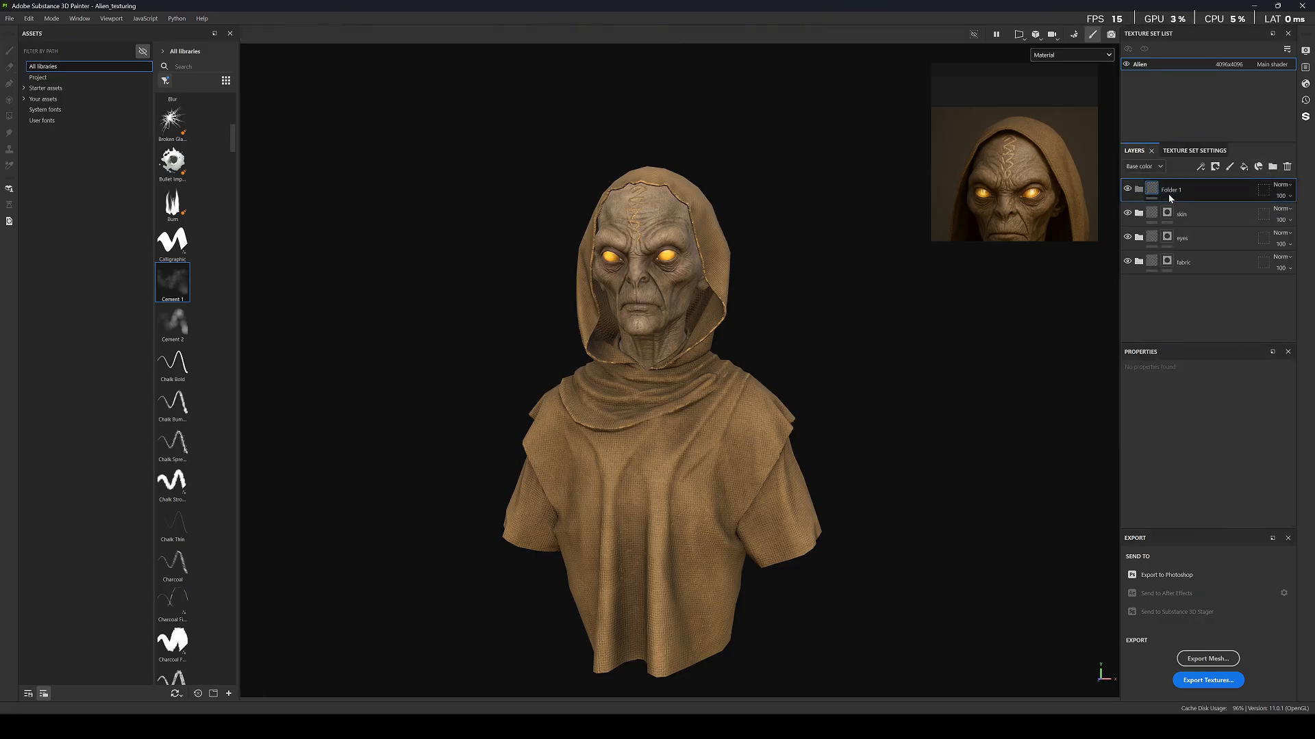
double_click(1169, 194)
click(1288, 167)
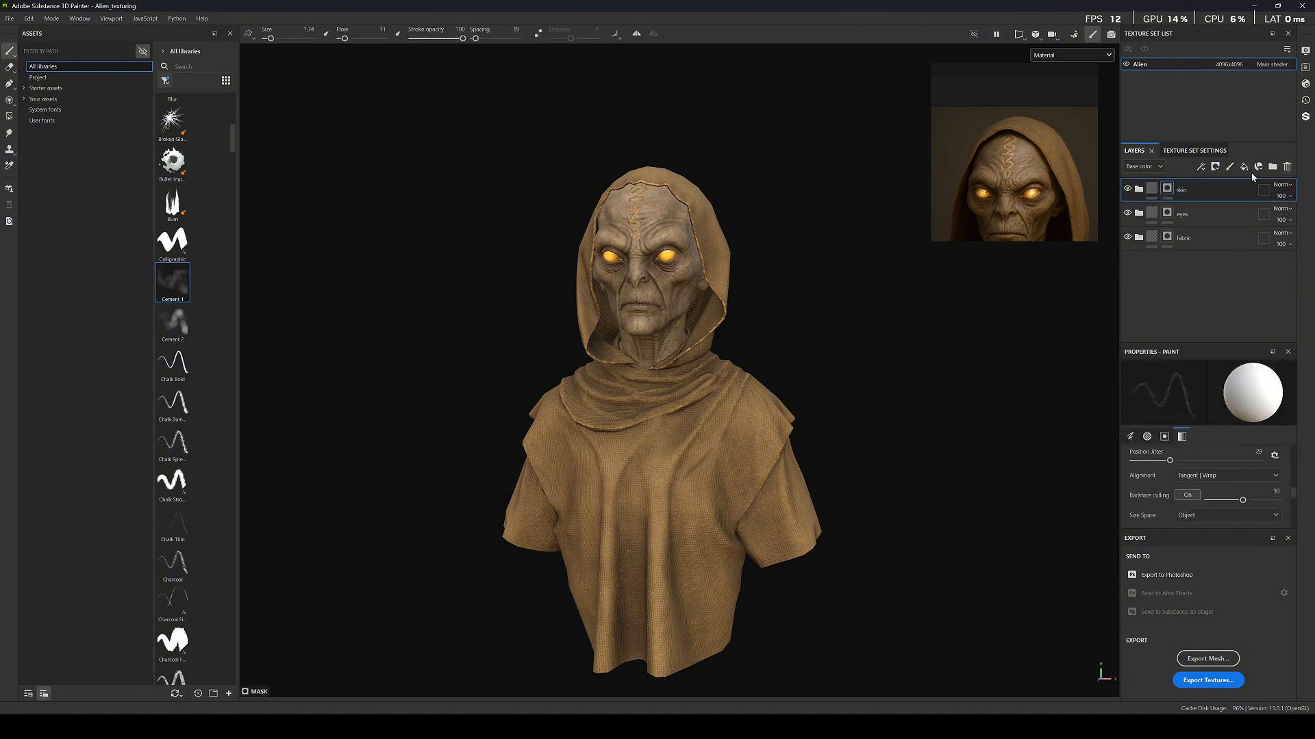
Add a fill layer above the skin folder and name it SSS.
click(1245, 167)
double_click(1166, 192)
text(ss)
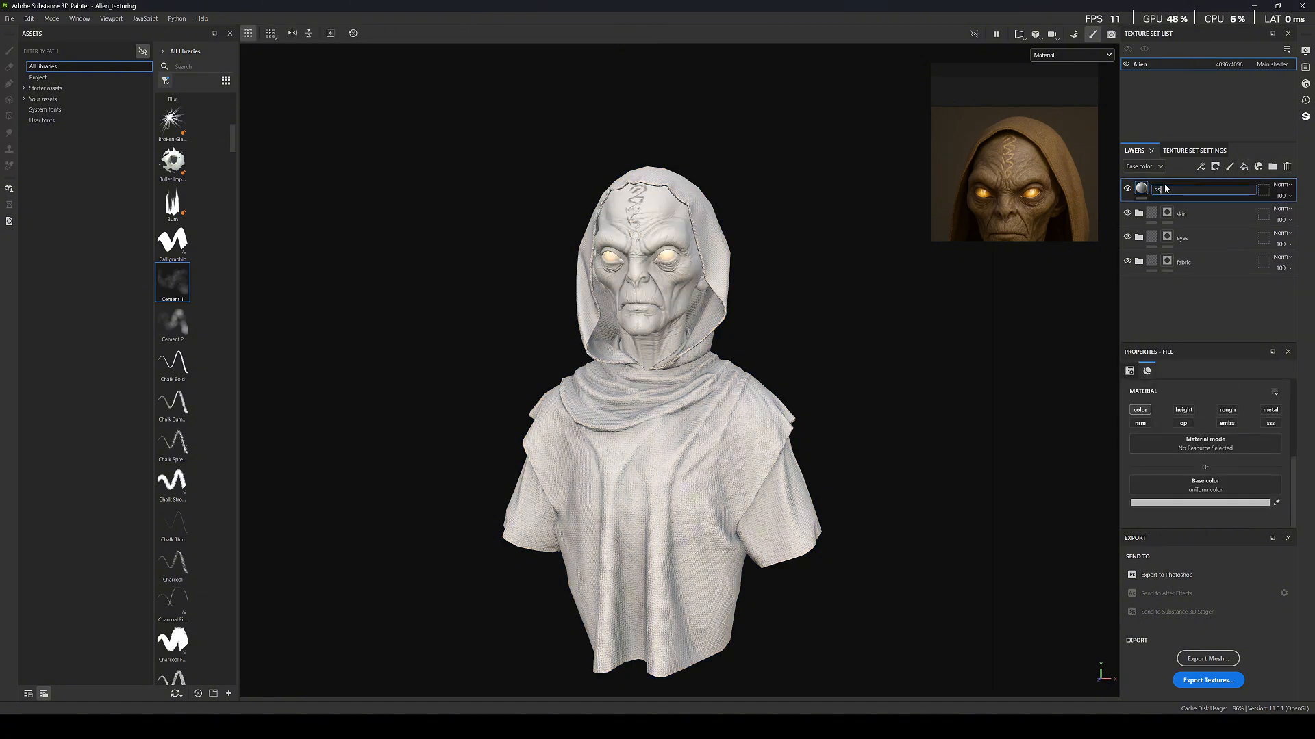
text(s)
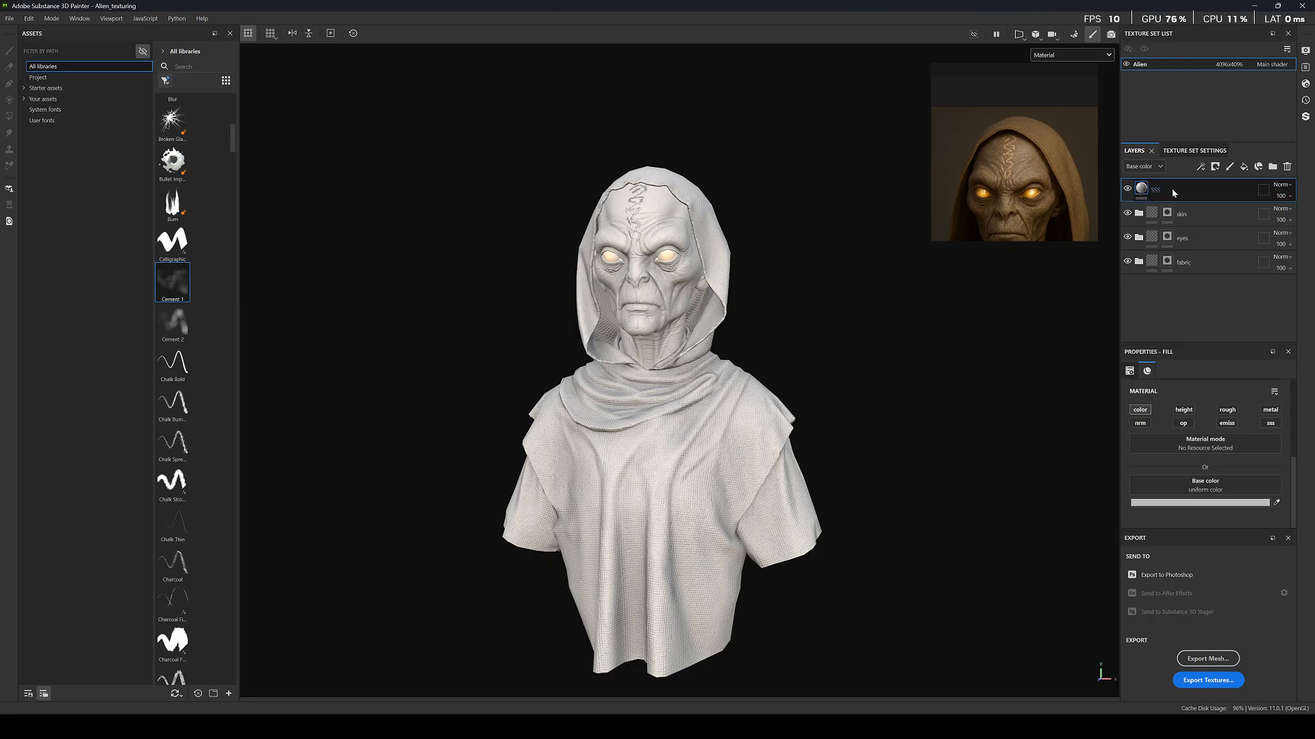
Create a folder named SSS at the top of the layer stack and move the SSS fill layer into it.
click(1272, 167)
double_click(1180, 193)
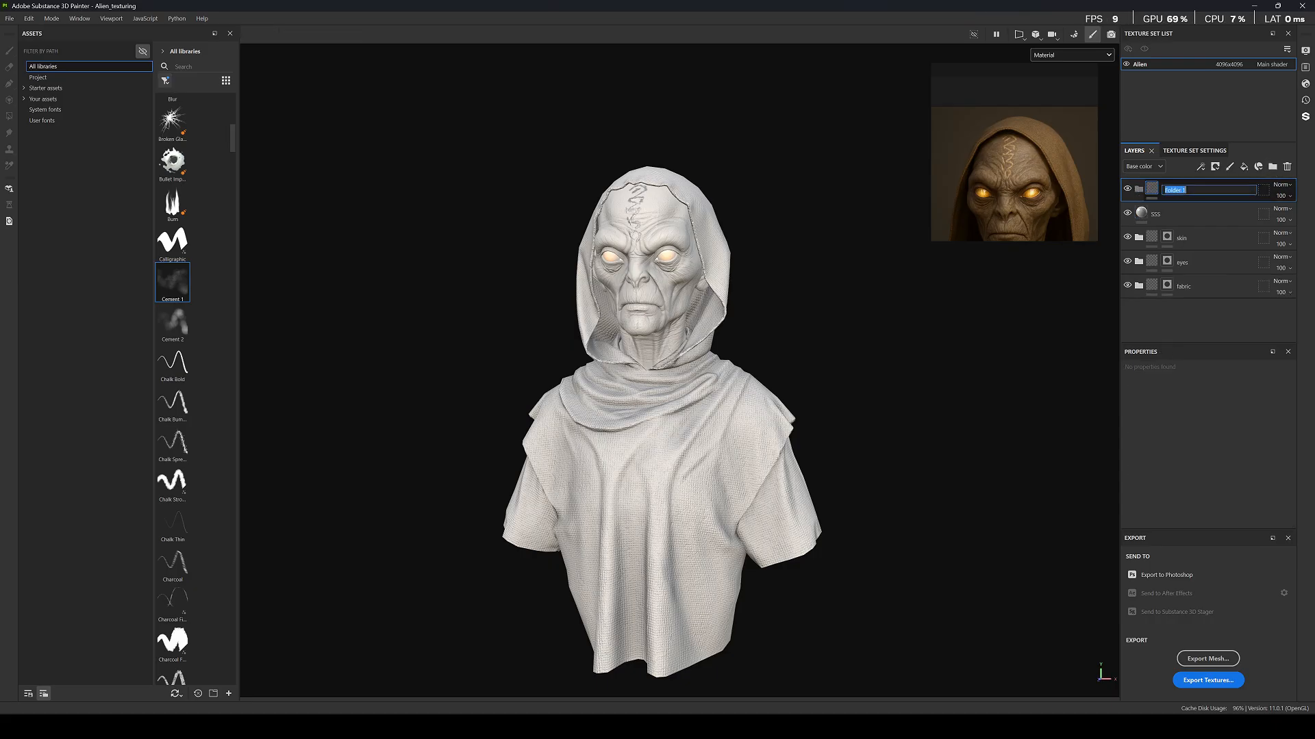
drag(1160, 214, 1185, 191)
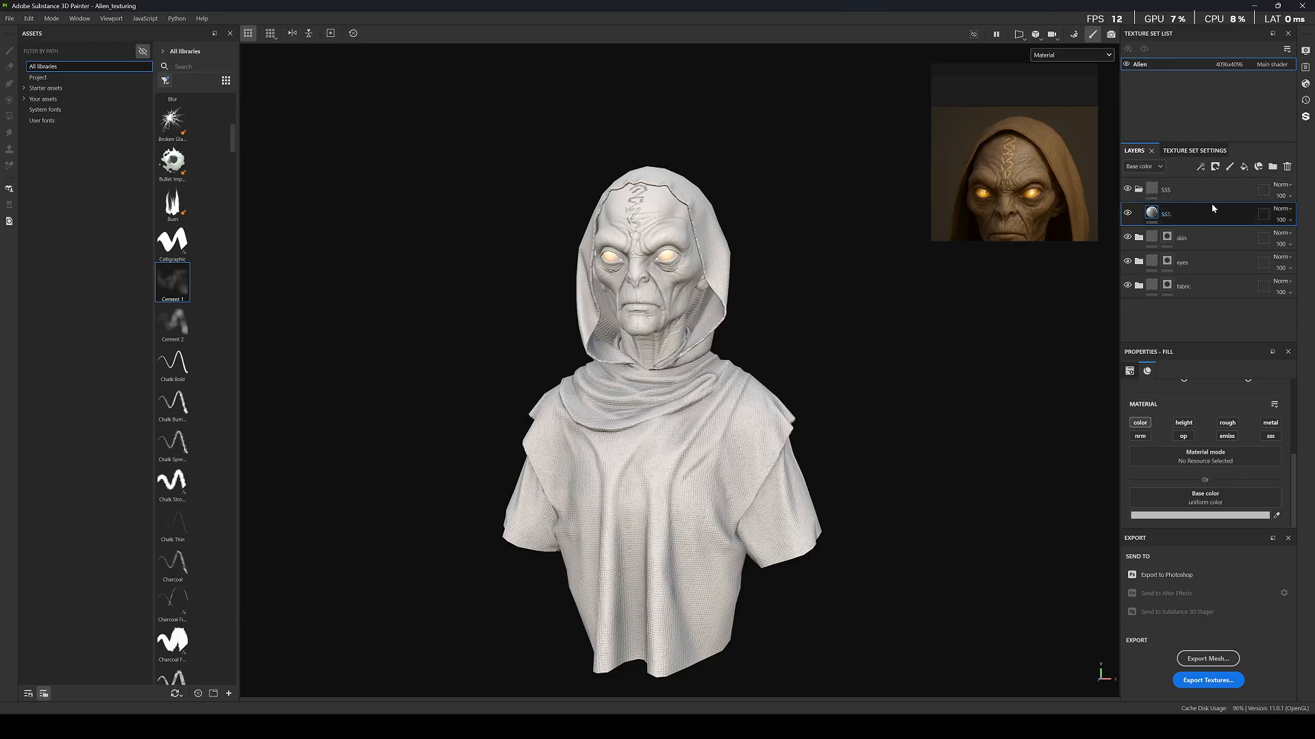
Display only the SSS channel on the model.
scroll(864, 153, up, 2)
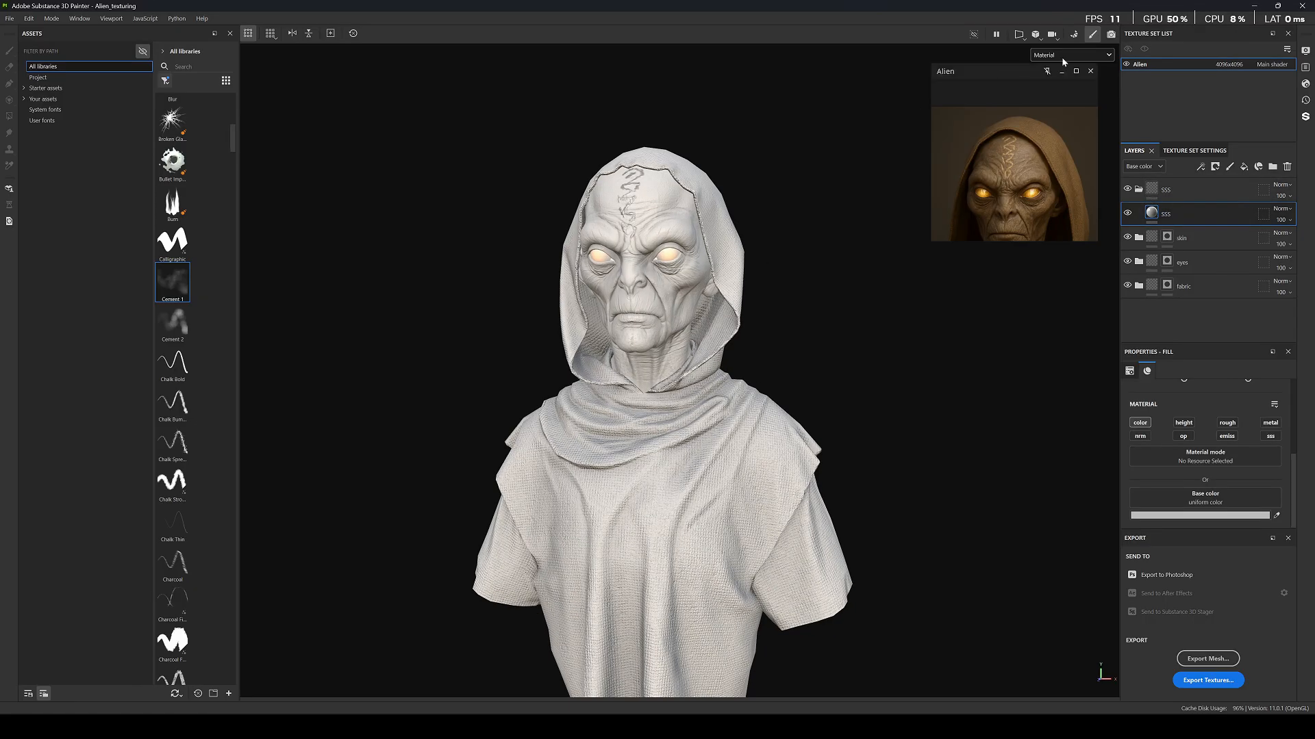
click(1061, 56)
scroll(1081, 143, down, 5)
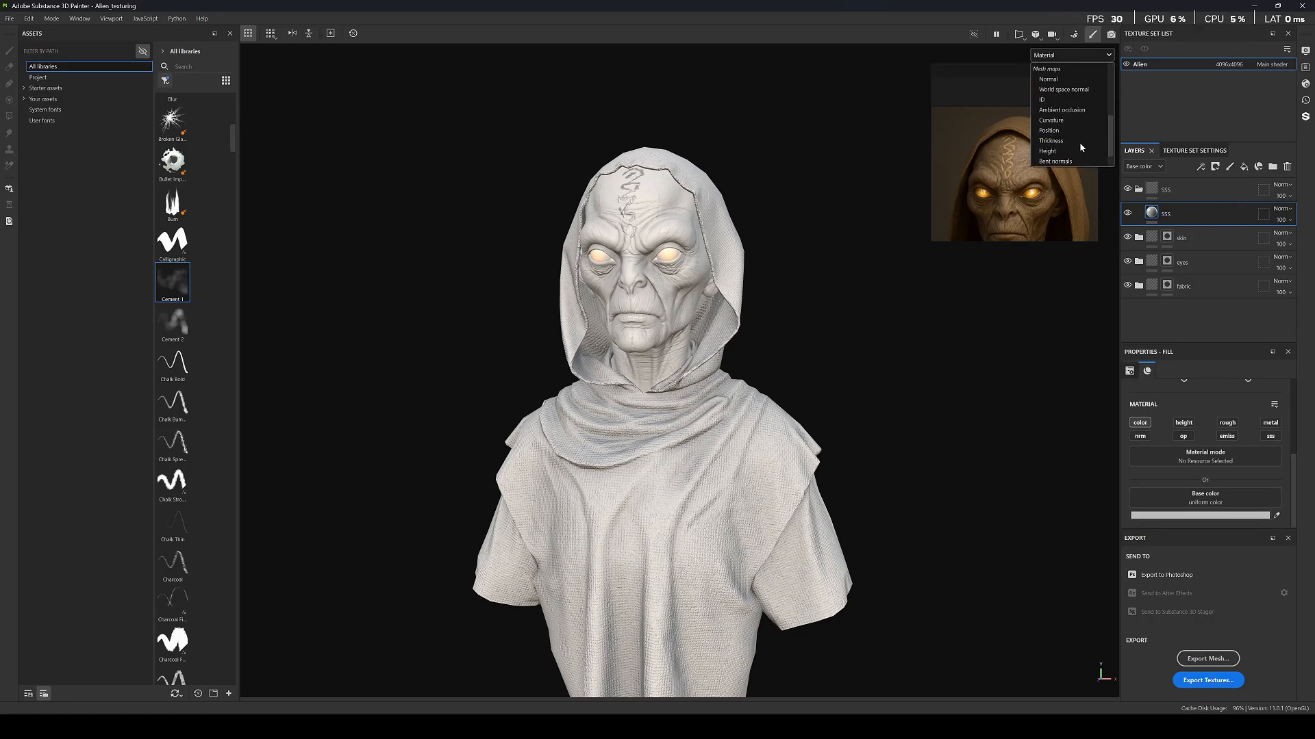
scroll(1068, 143, up, 2)
click(1044, 89)
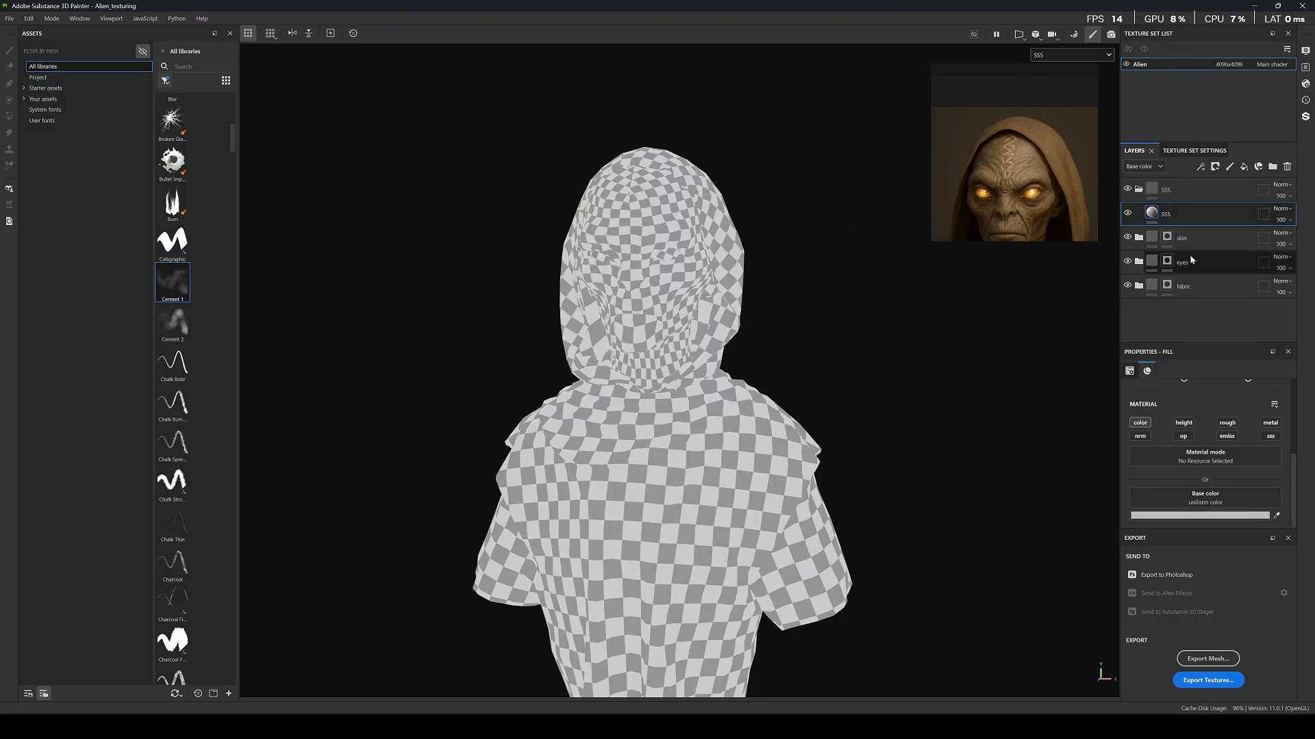
Rename the SSS fill layer to black, limit it to the SSS channel, and set its SSS value to 0.
double_click(1164, 213)
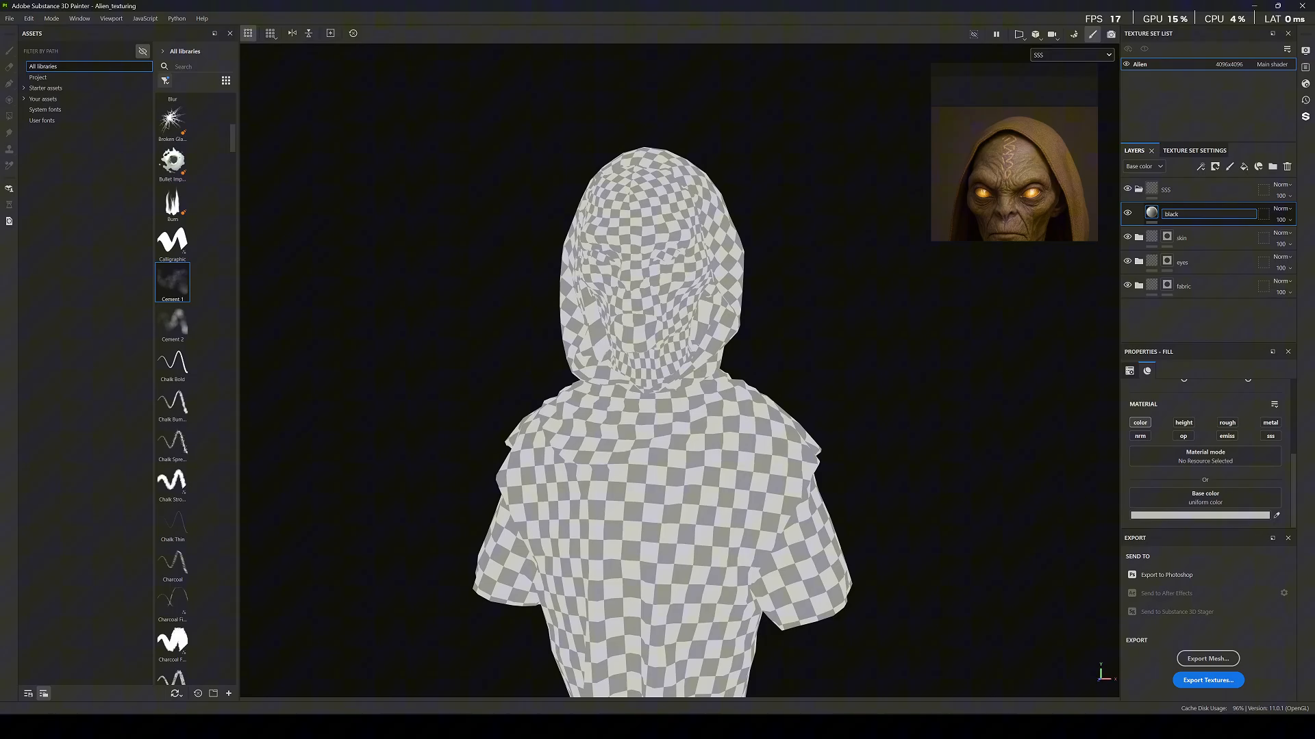
key(Return)
click(1139, 424)
click(1270, 436)
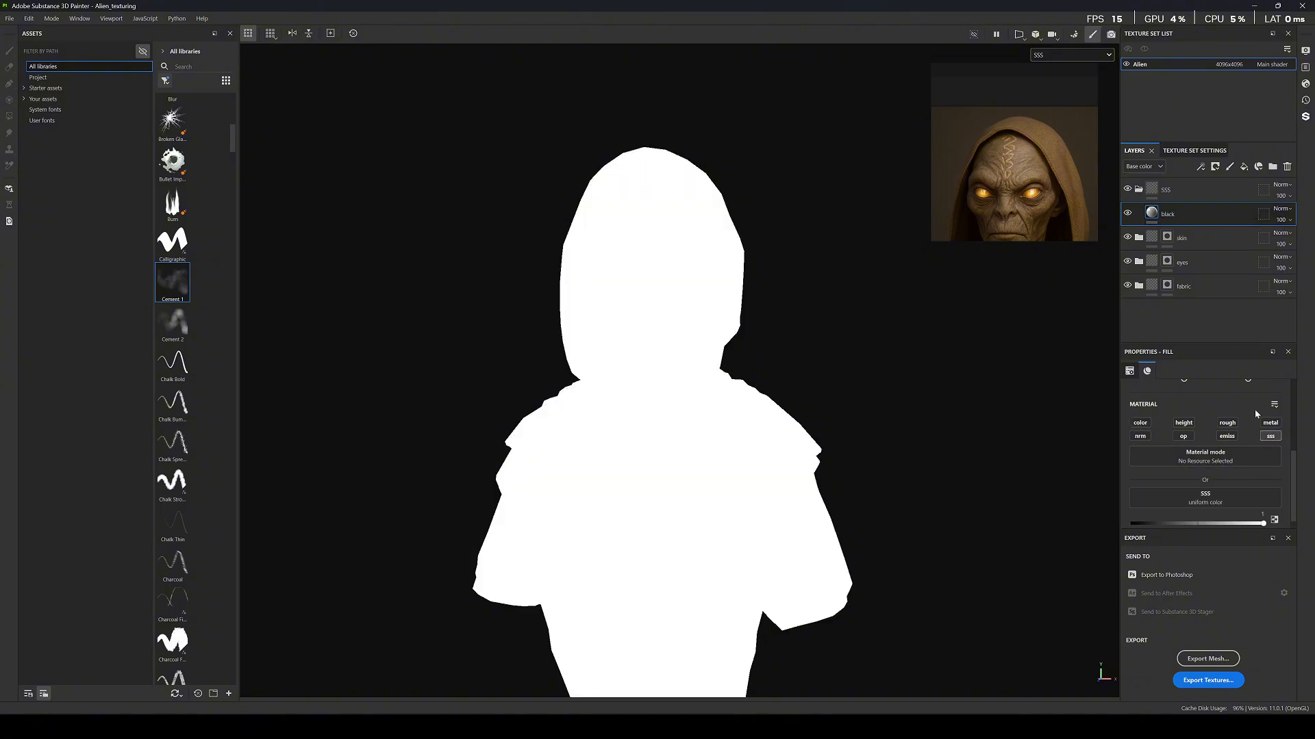
drag(1209, 518, 1096, 525)
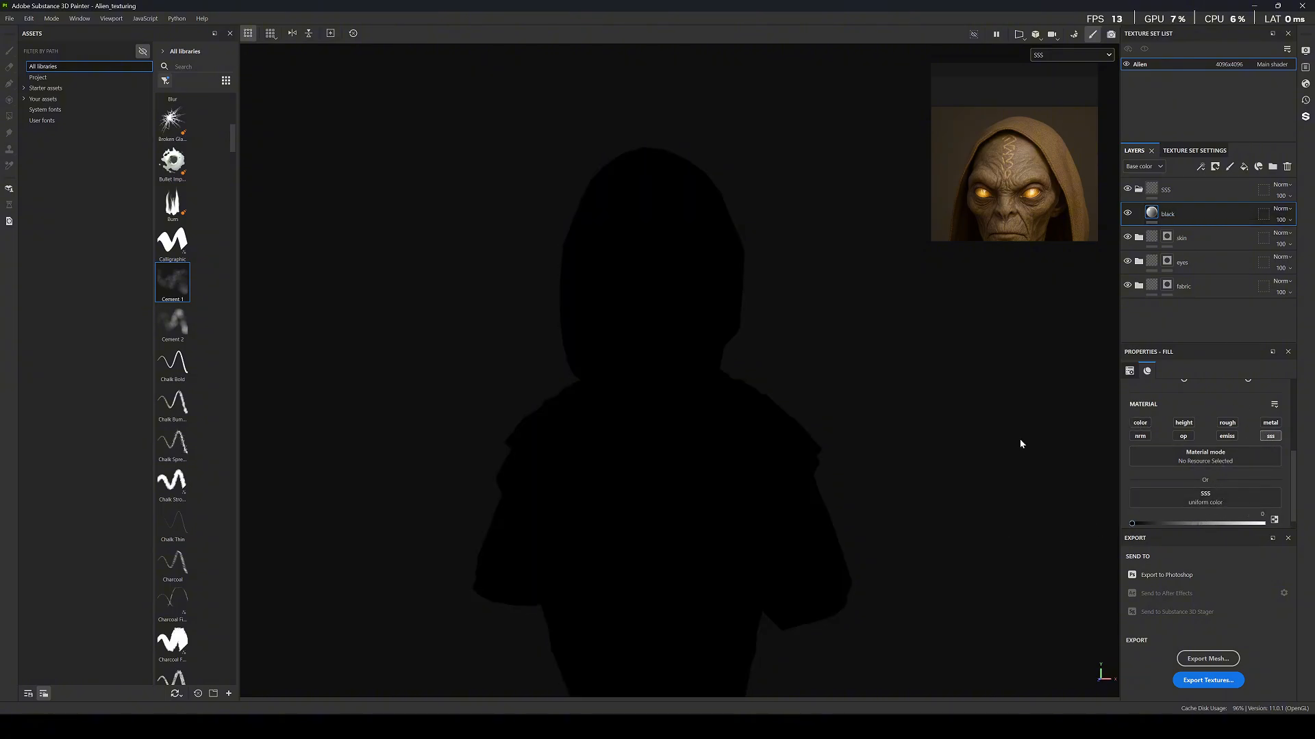
Duplicate the black fill layer inside the SSS folder.
right_click(1168, 214)
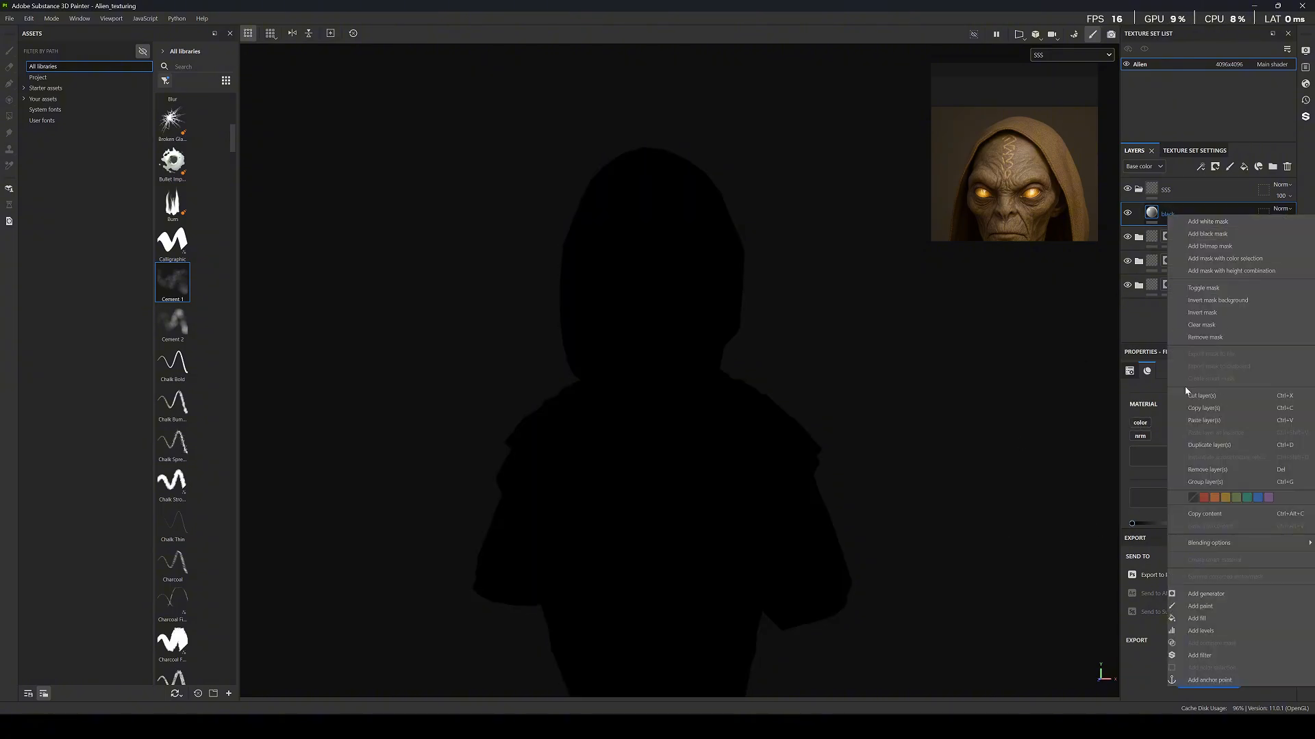
click(1198, 445)
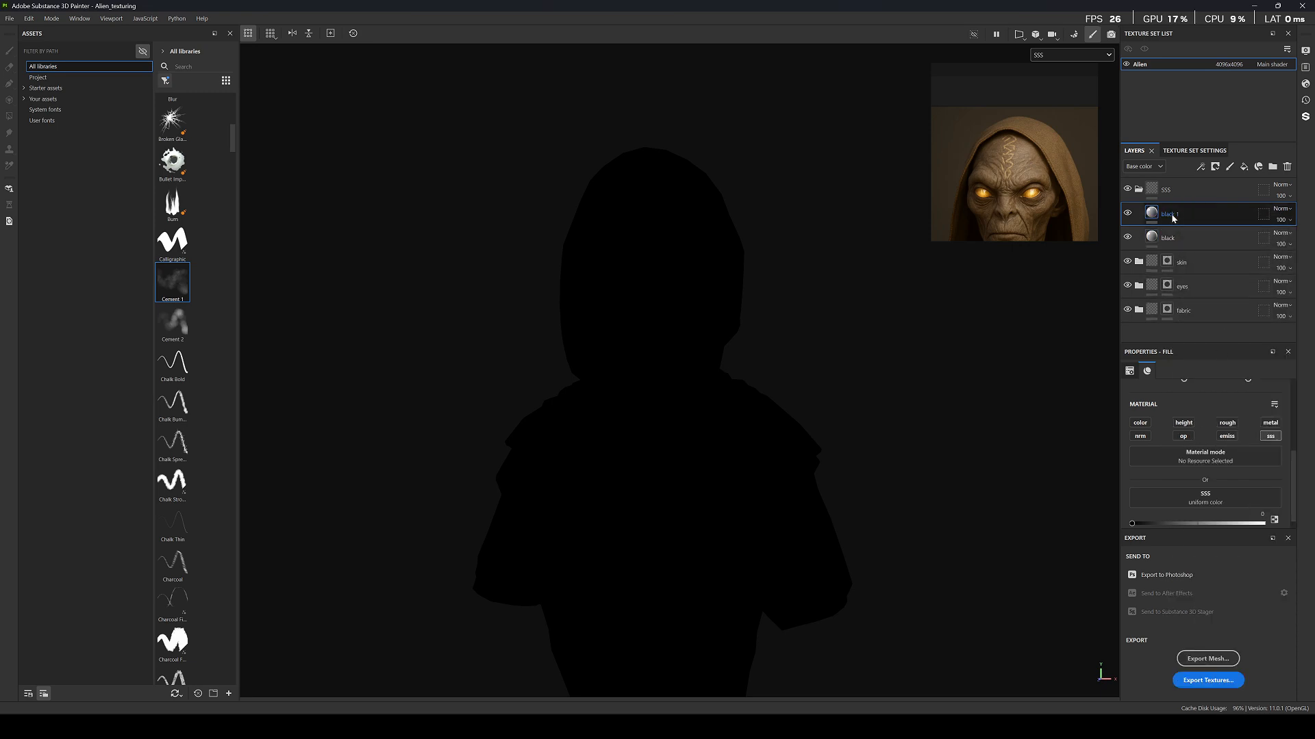
Rename the duplicated black fill layer to SSS and set its SSS value to 1.
double_click(1171, 213)
text(SSS)
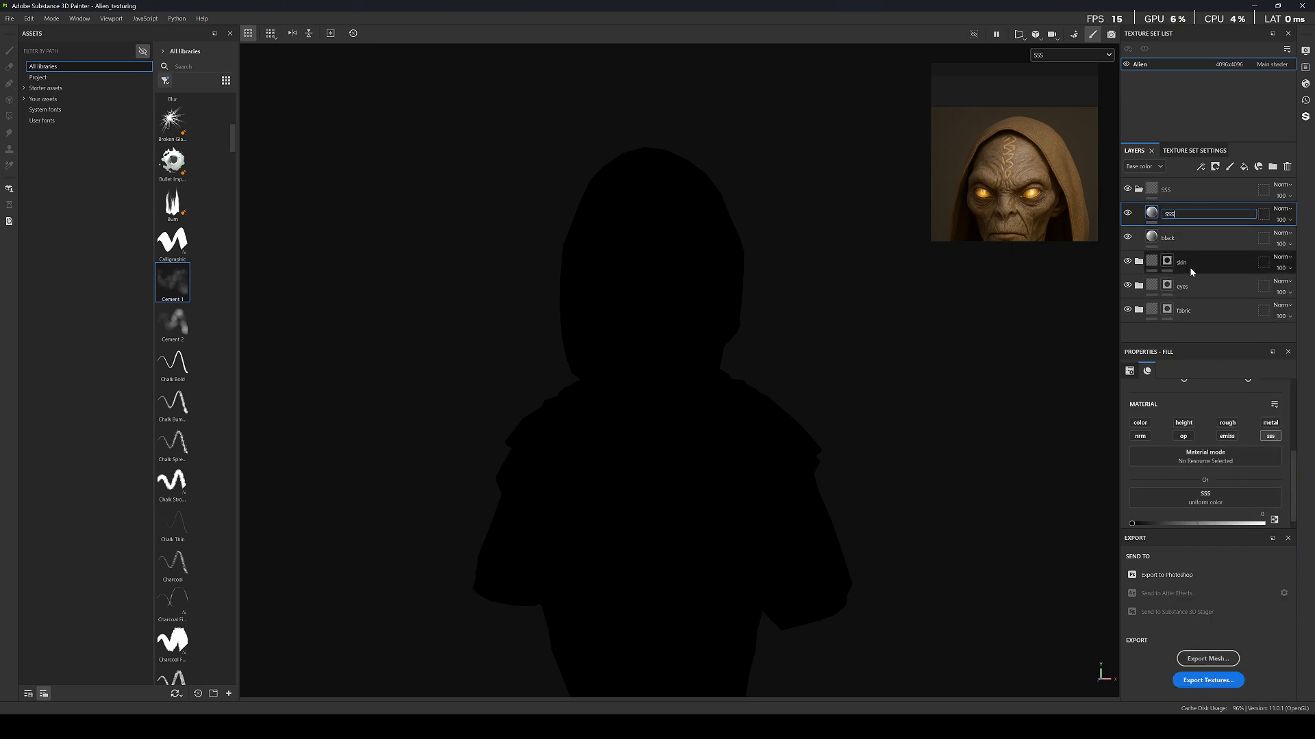
key(Return)
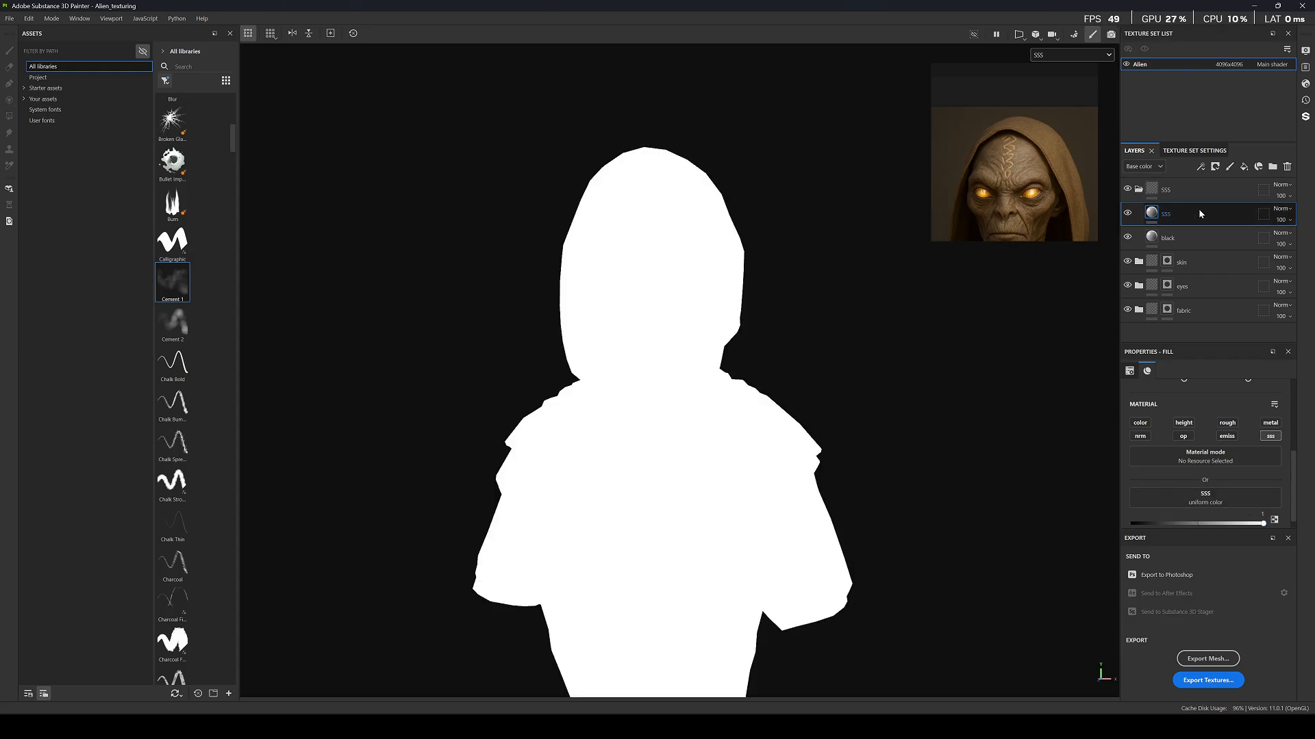
Add a black mask to the SSS fill layer and reveal the alien's head and both eyes in it with mesh-based Polygon Fill.
right_click(1203, 215)
click(1205, 229)
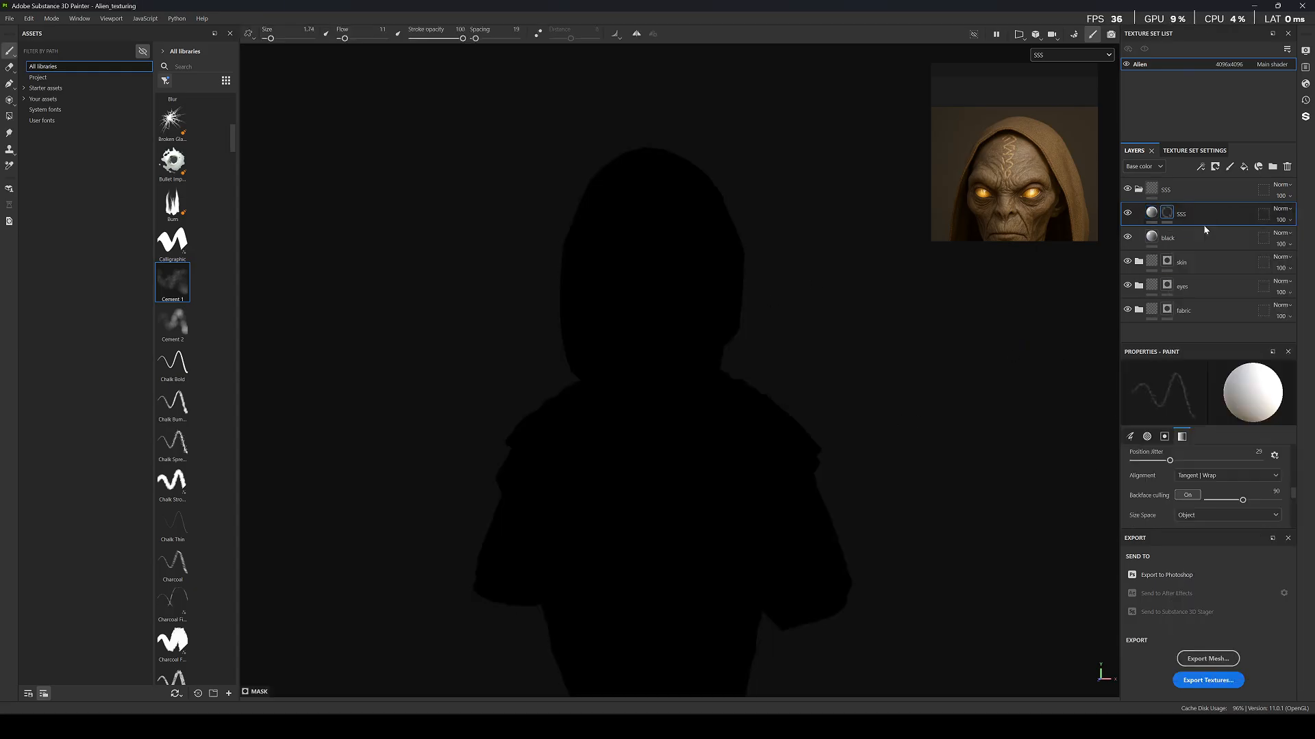
click(9, 116)
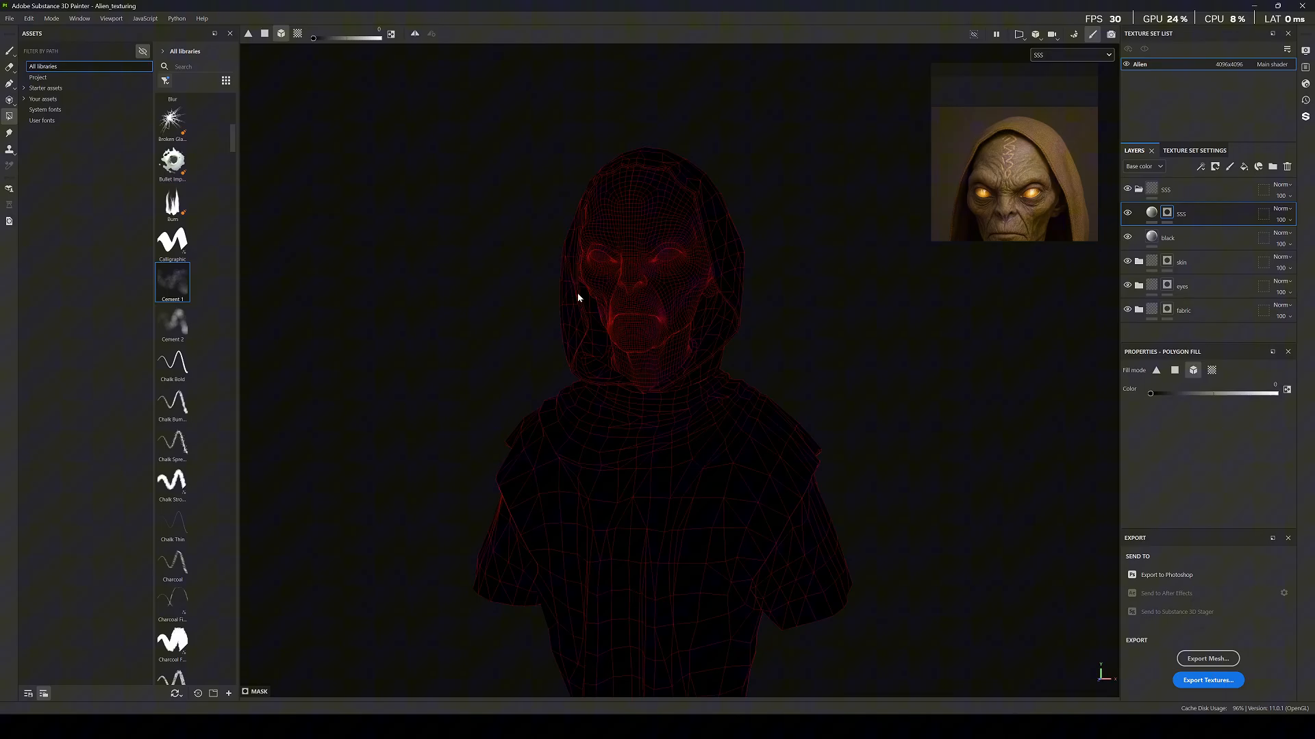
click(671, 303)
scroll(622, 262, up, 8)
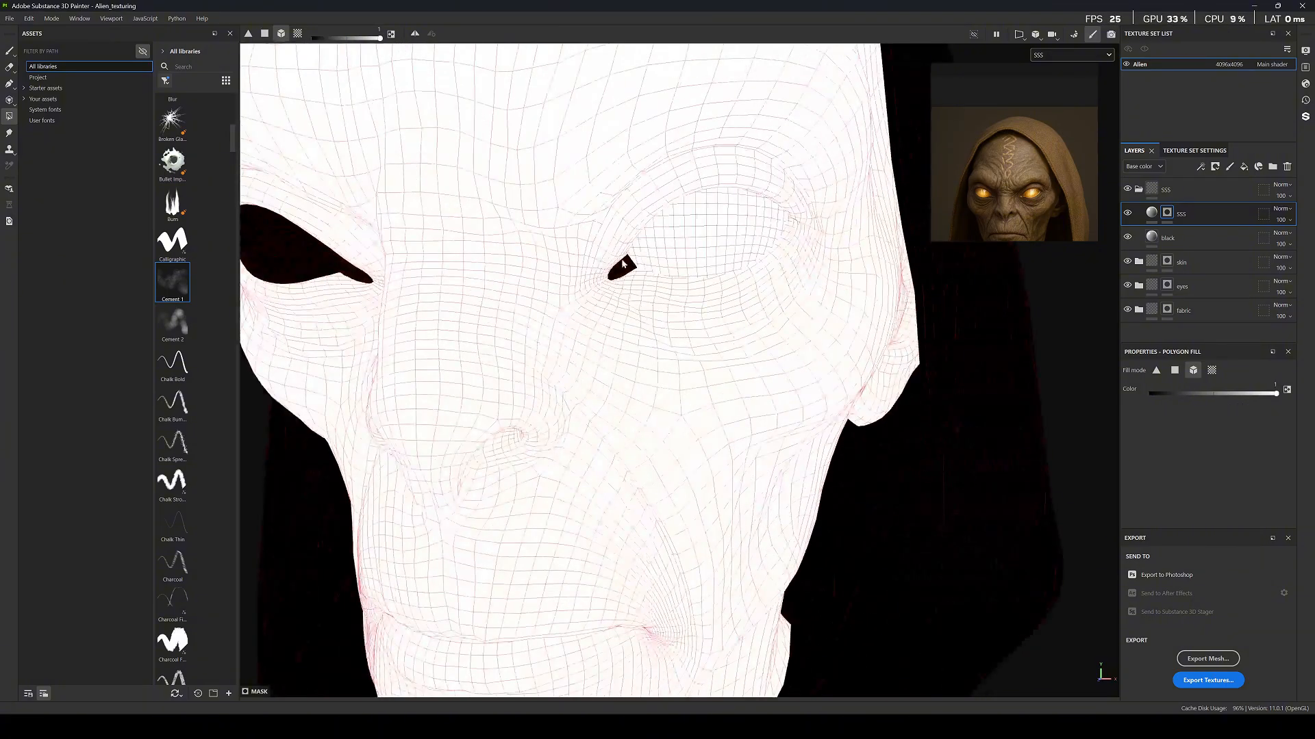
click(315, 270)
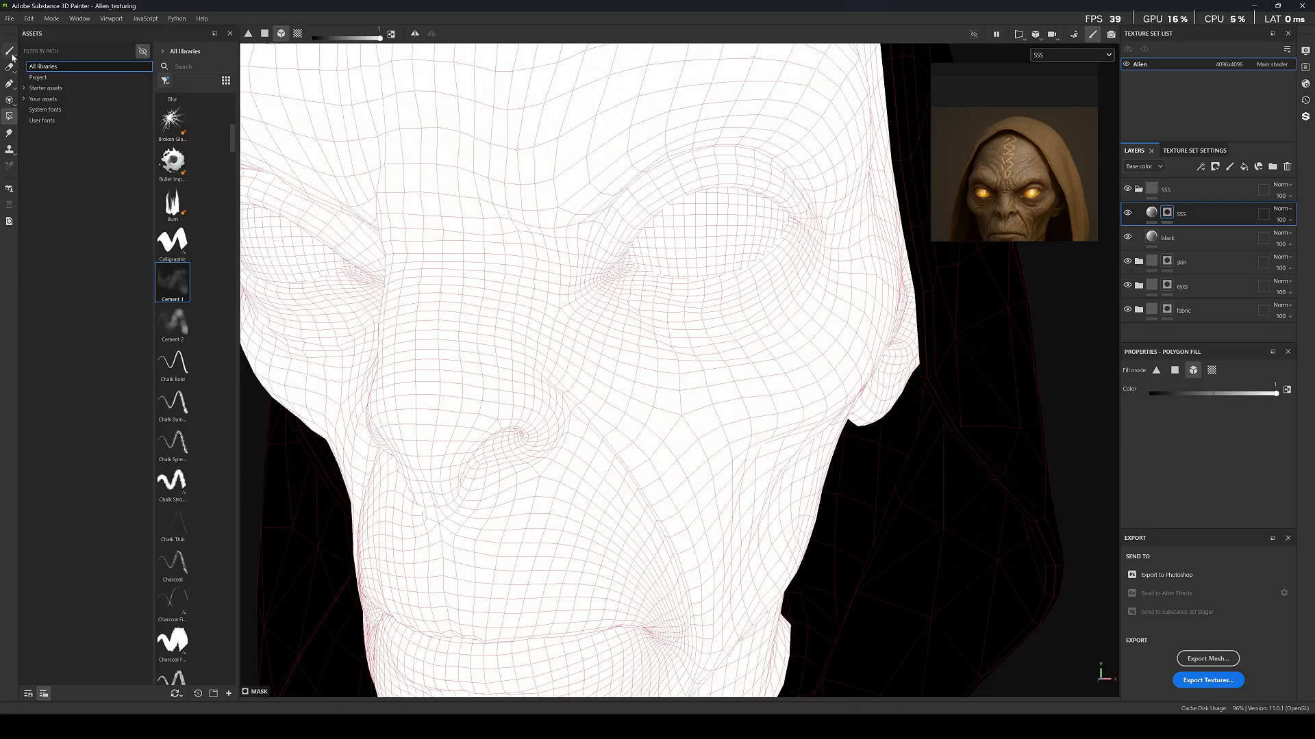
Return to the Paint tool and display the full material on the model.
click(9, 51)
scroll(669, 290, down, 10)
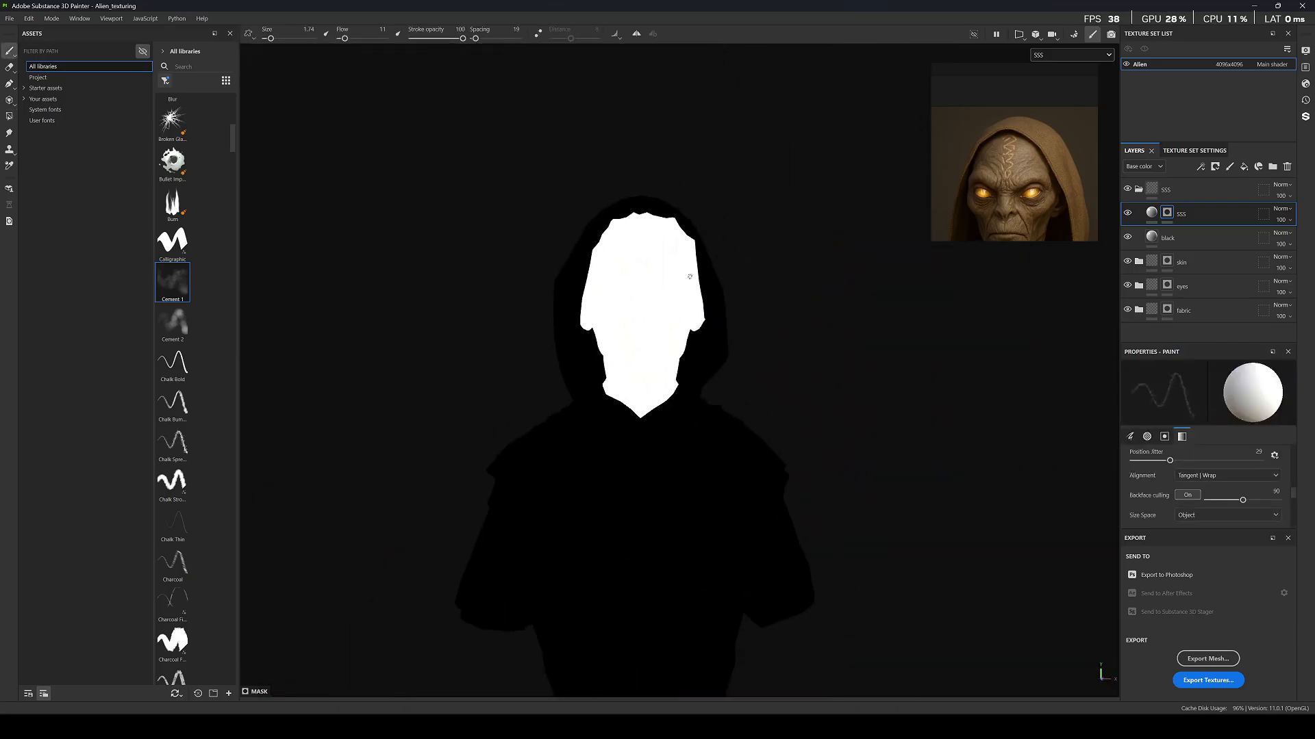
key(m)
scroll(771, 326, down, 3)
scroll(708, 296, up, 3)
scroll(708, 296, up, 3)
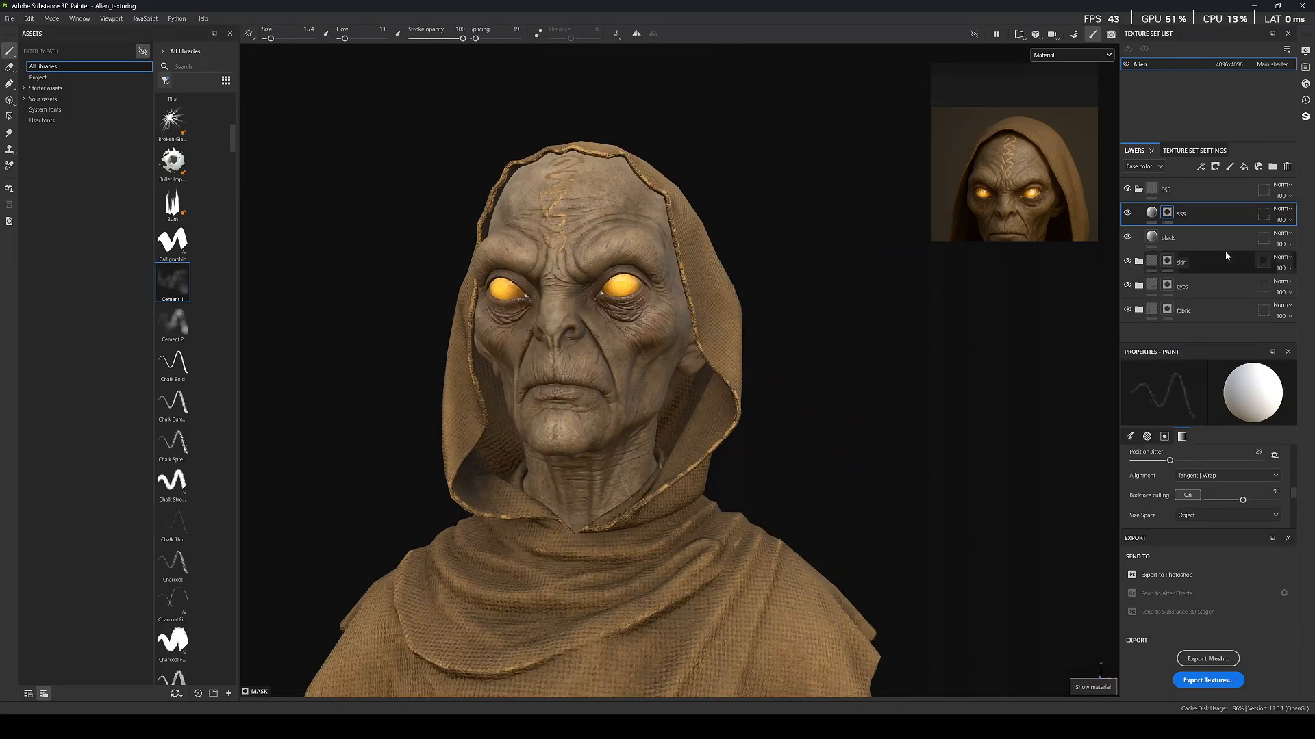
Add a fill layer named folds above Curvature_damaged in the fabric folder.
click(1139, 310)
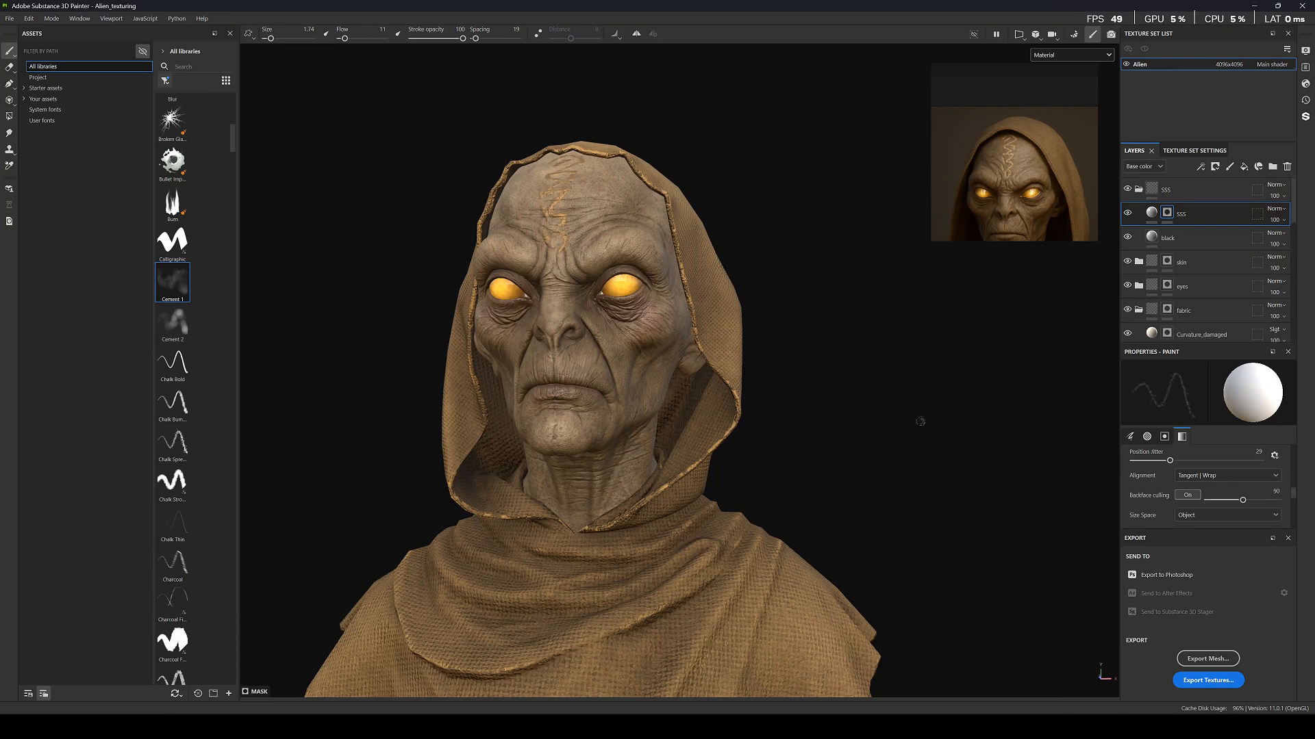
alt+middle_drag(821, 465, 864, 171)
scroll(754, 308, down, 2)
alt+drag(726, 438, 692, 462)
scroll(691, 461, up, 2)
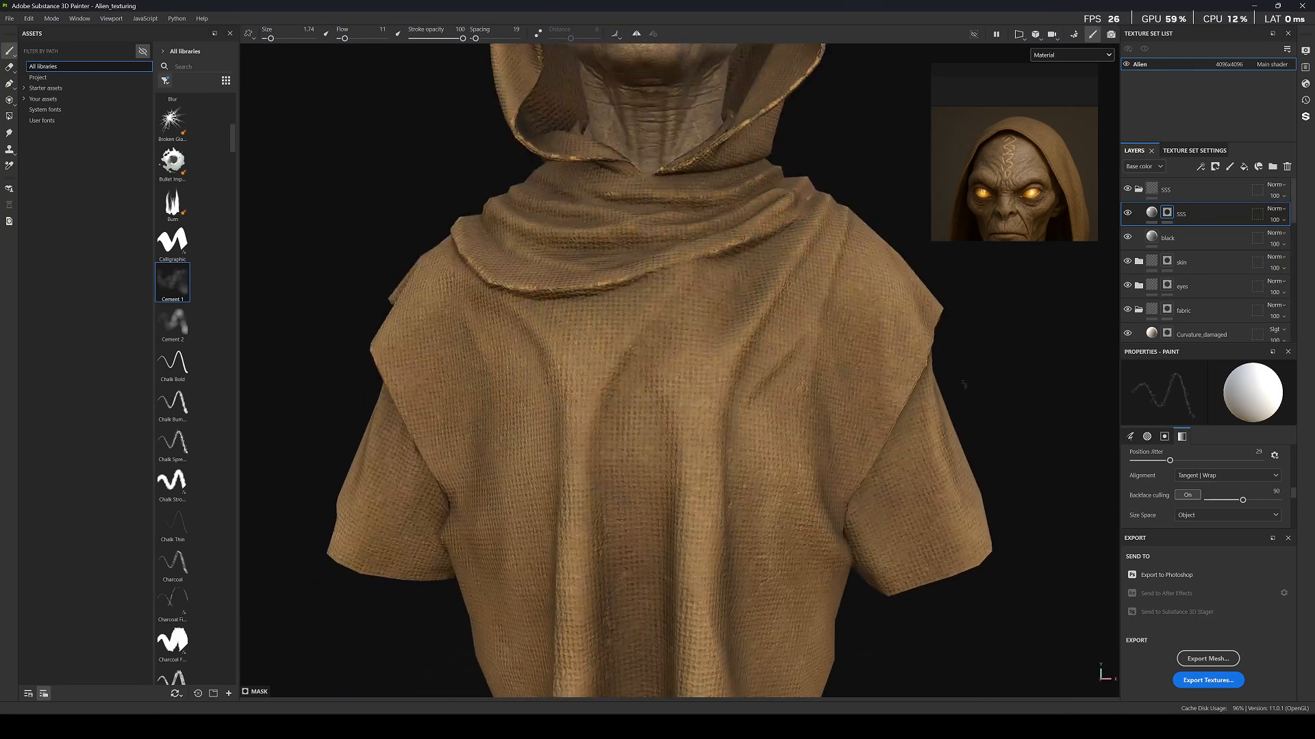
scroll(1219, 226, down, 3)
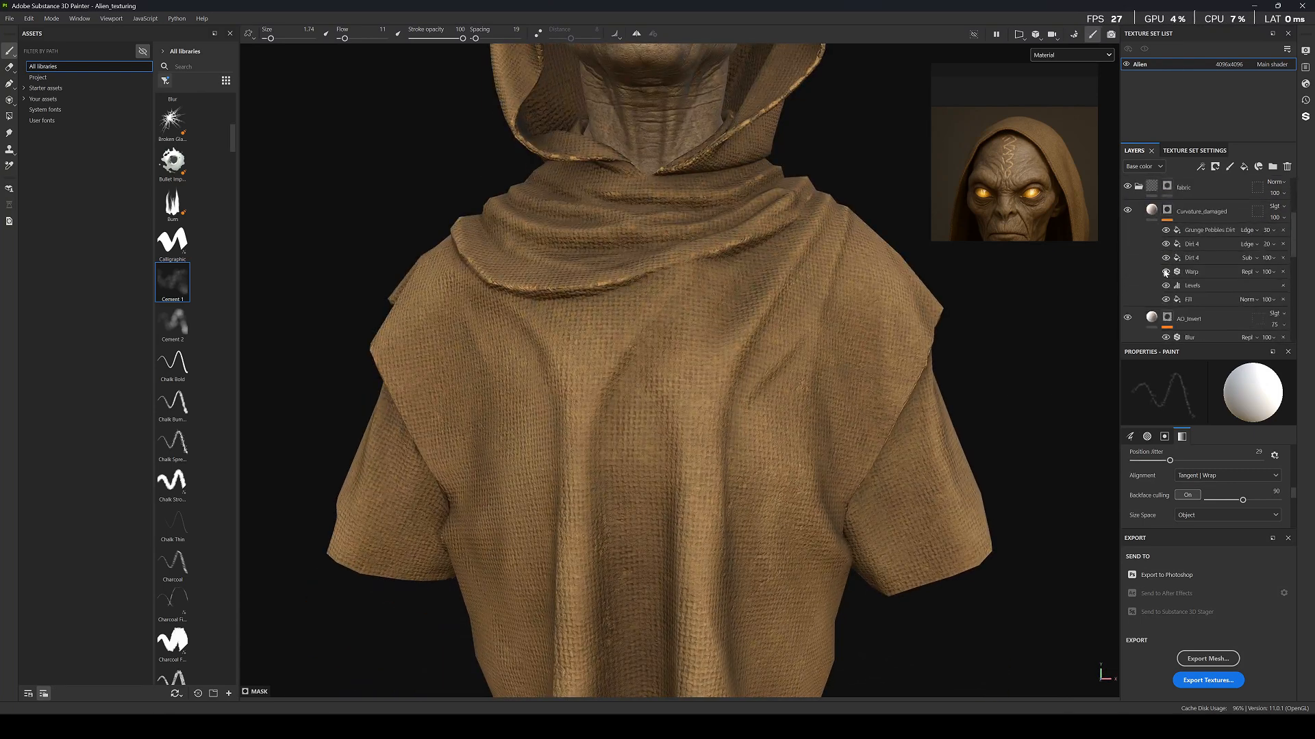
click(1226, 213)
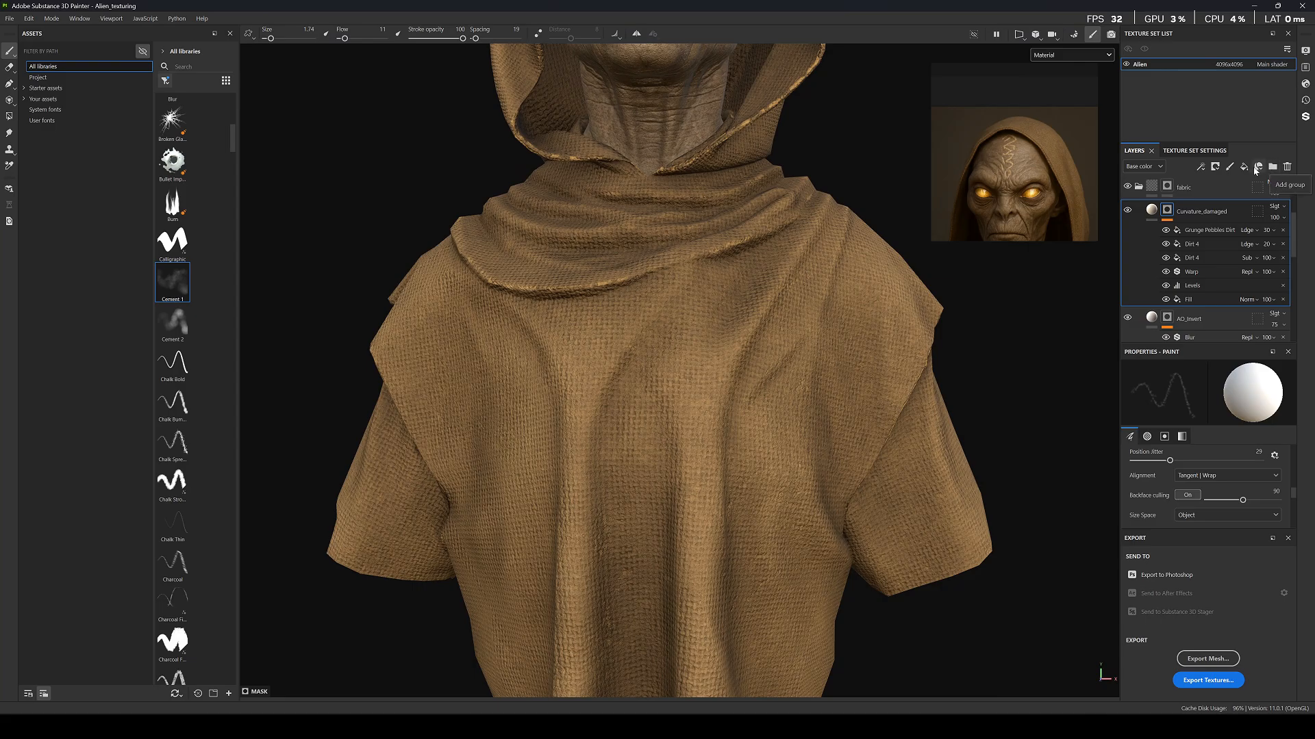
click(1243, 167)
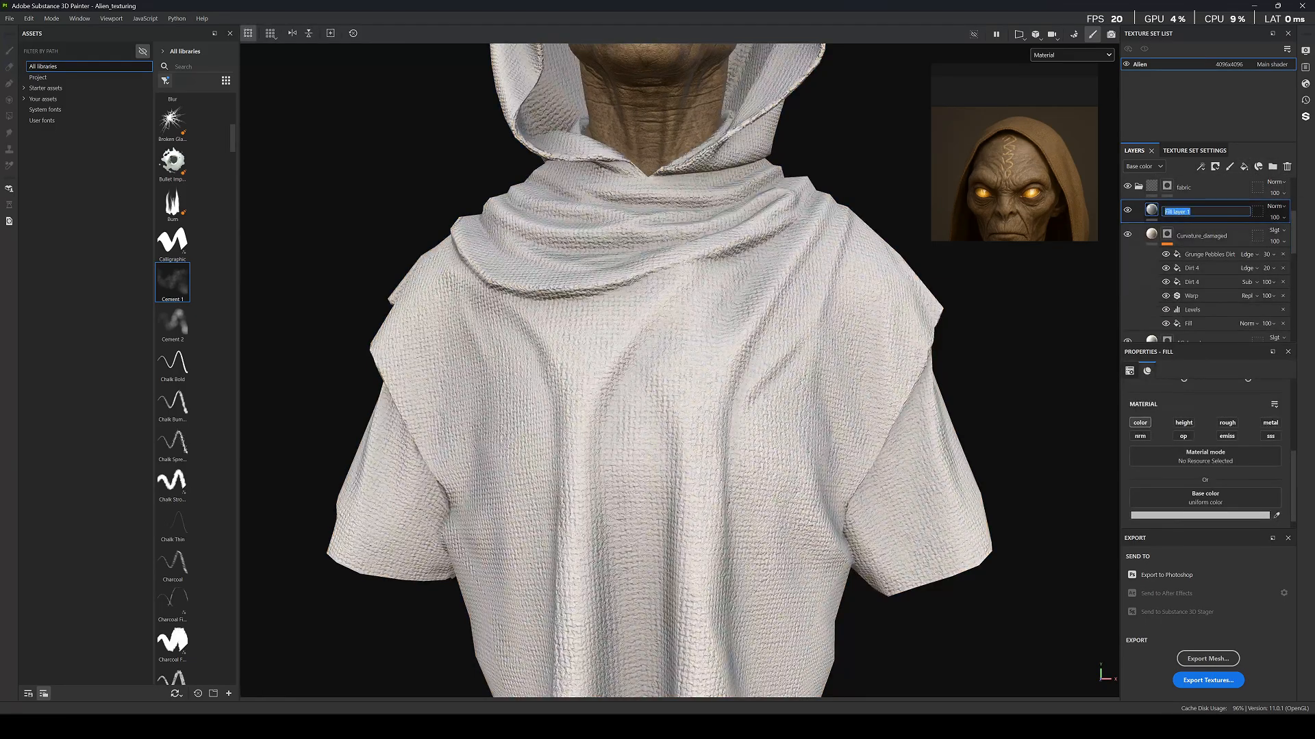
key(Return)
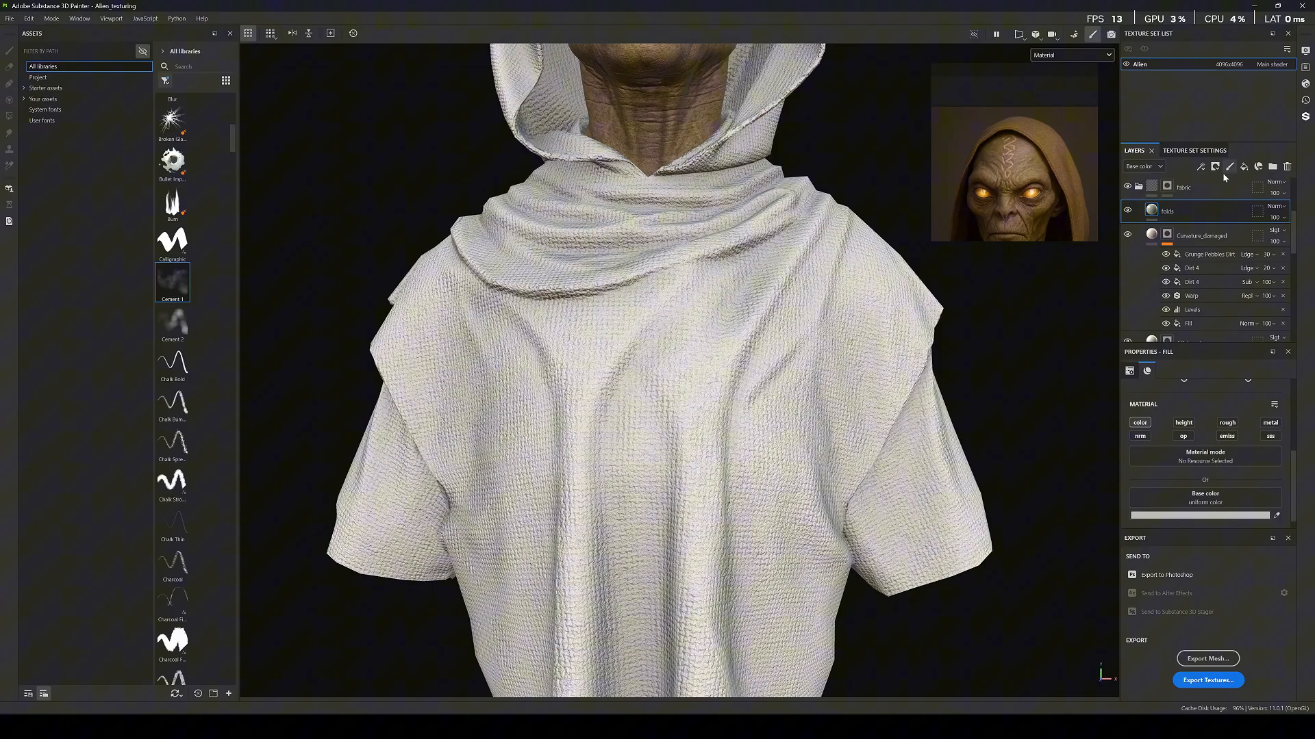
Give the folds layer a black mask and add a fill effect to that mask.
right_click(1181, 204)
click(1191, 224)
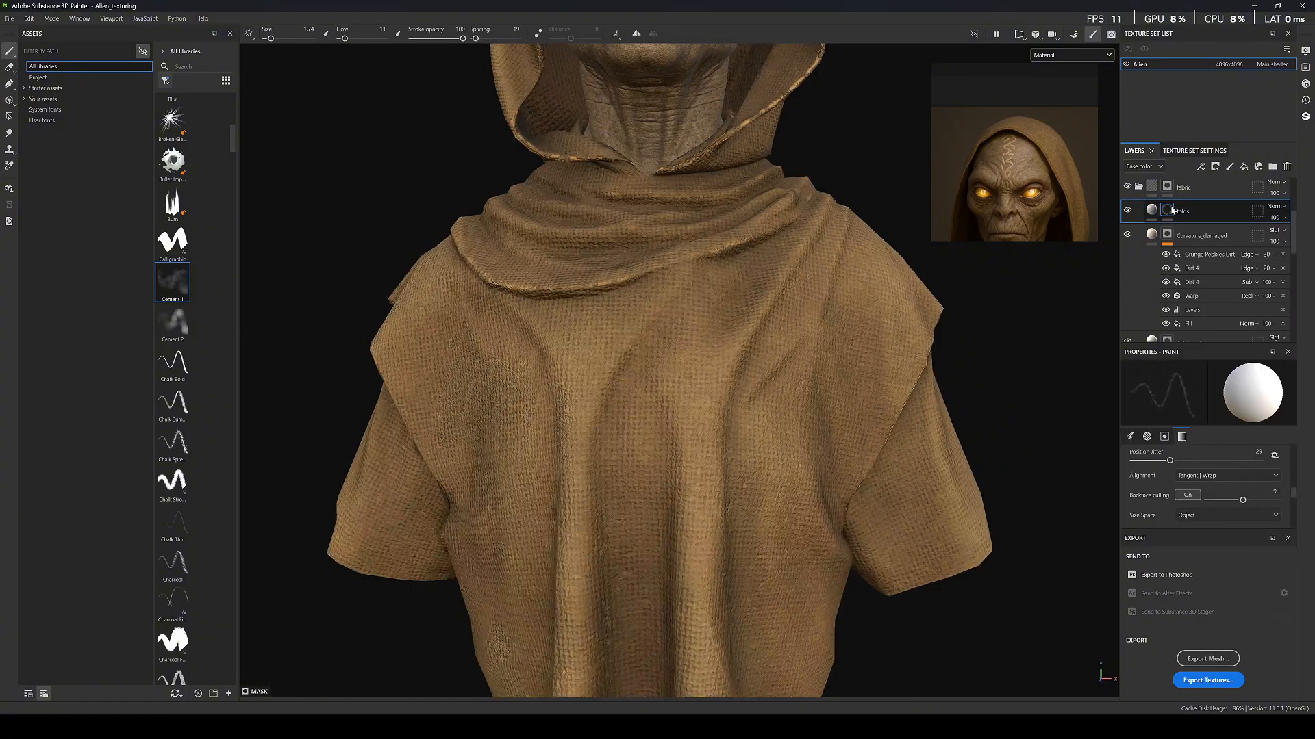
right_click(1172, 211)
click(1214, 564)
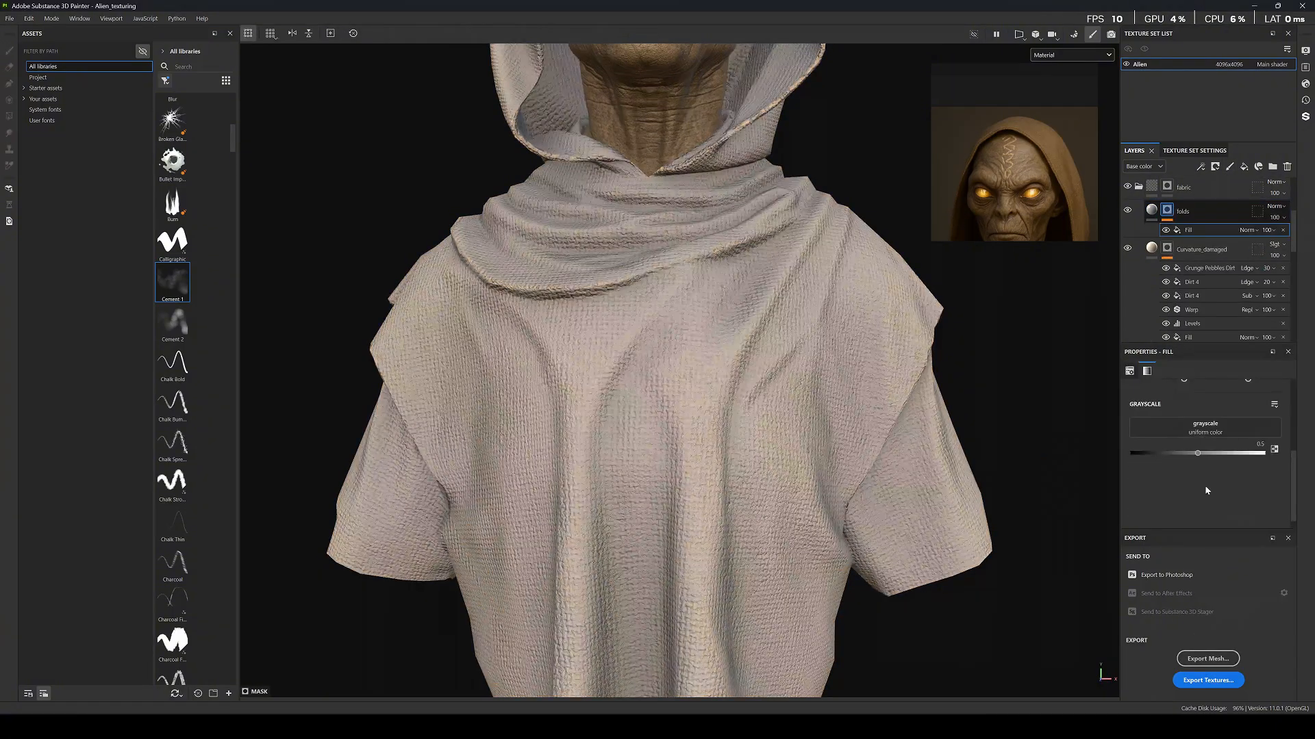
Assign the Cloth Fold Medium texture to the folds mask fill and set its tiling amount to 7.
click(1205, 426)
text(marb)
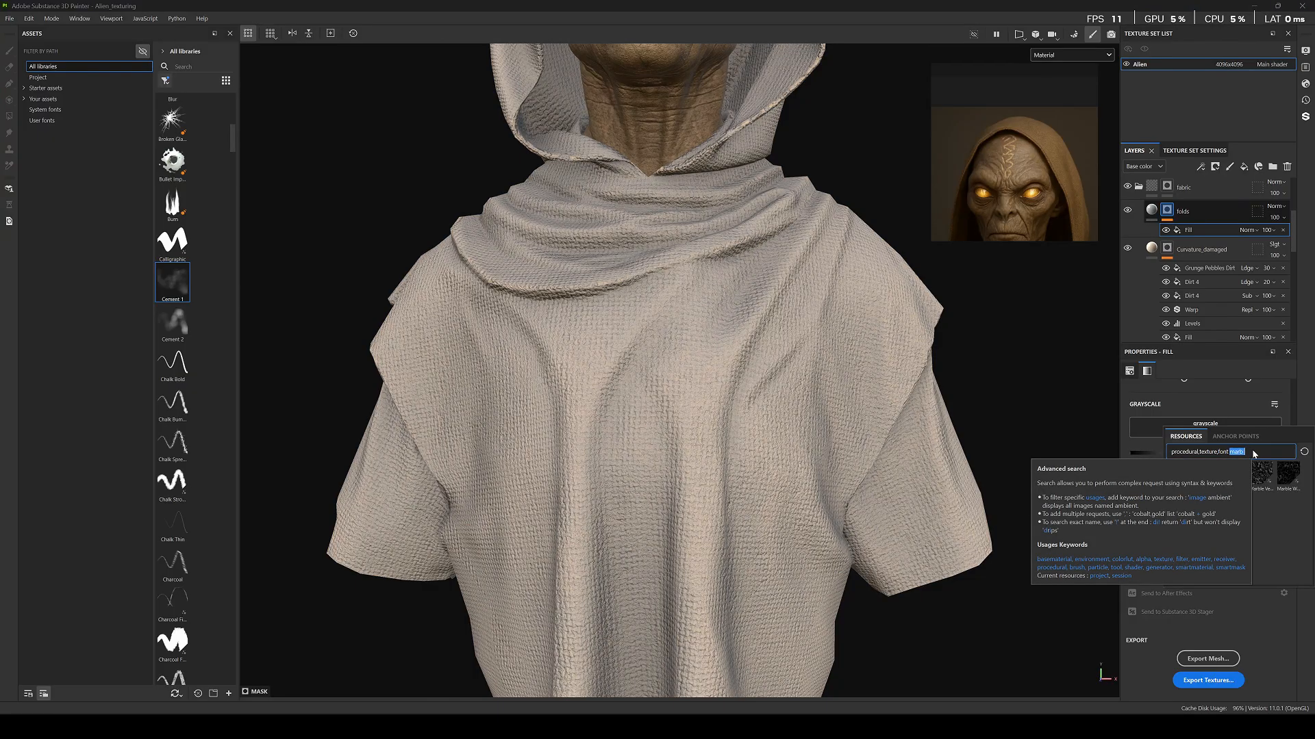
text(folds)
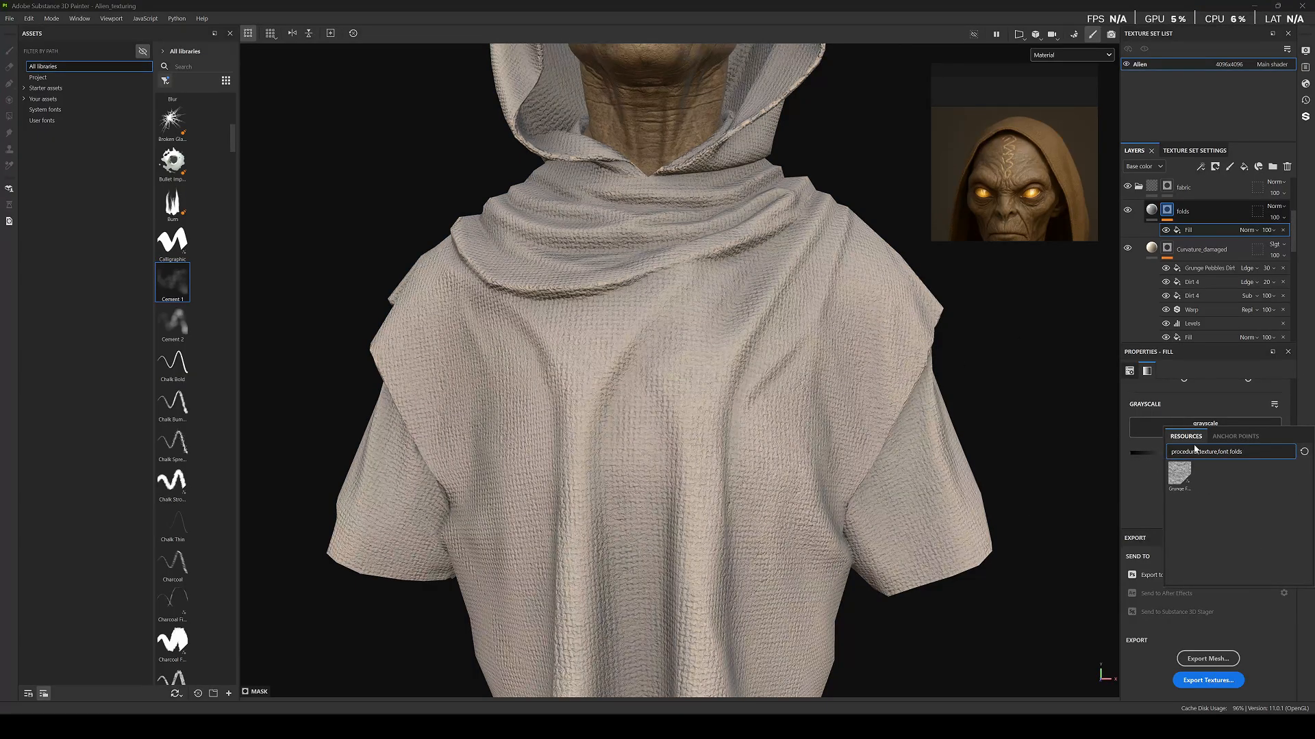
key(BackSpace)
mouse_move(1241, 469)
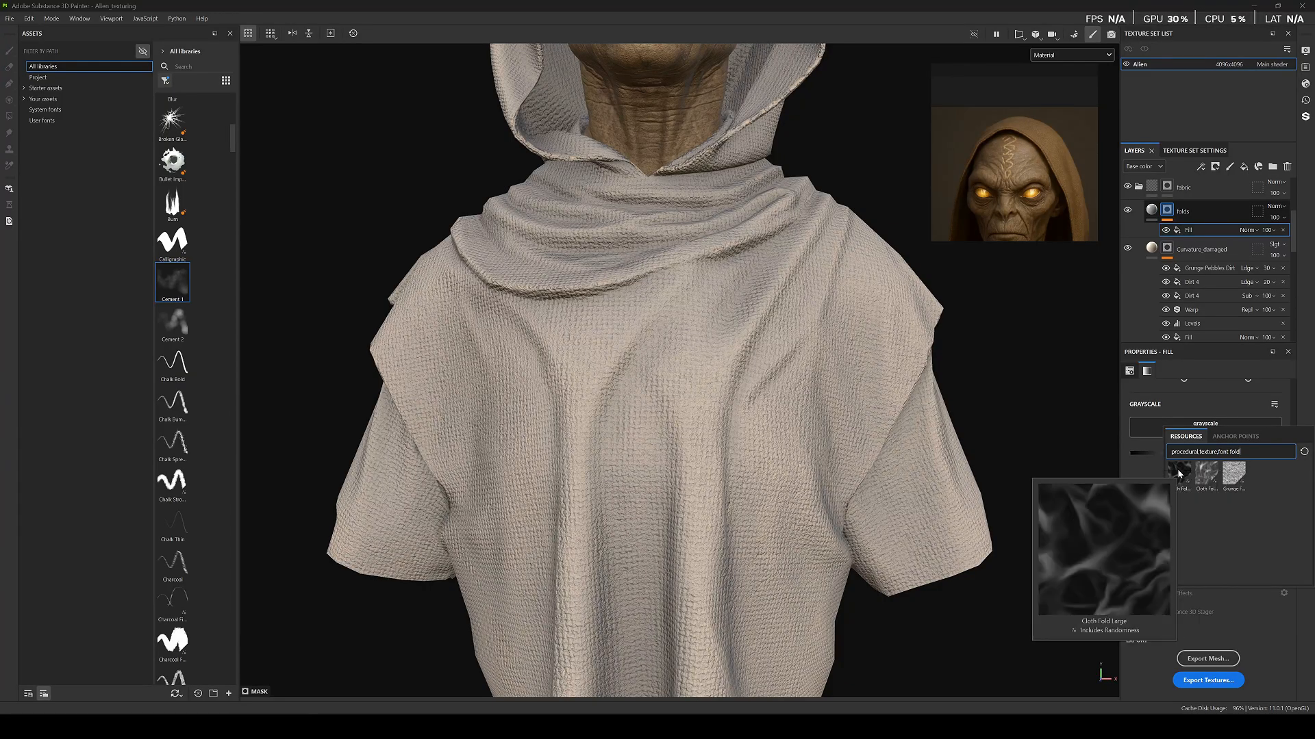
click(1216, 478)
scroll(1194, 413, up, 1)
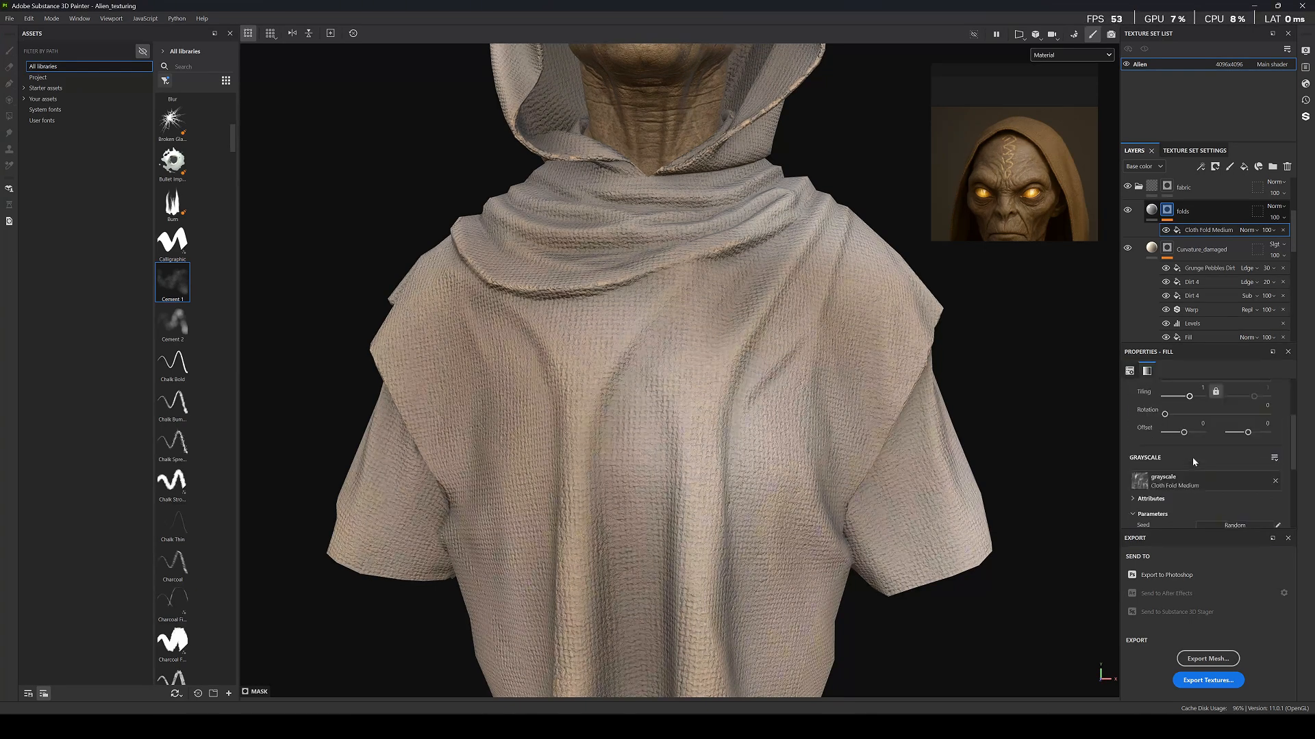
scroll(1172, 520, down, 5)
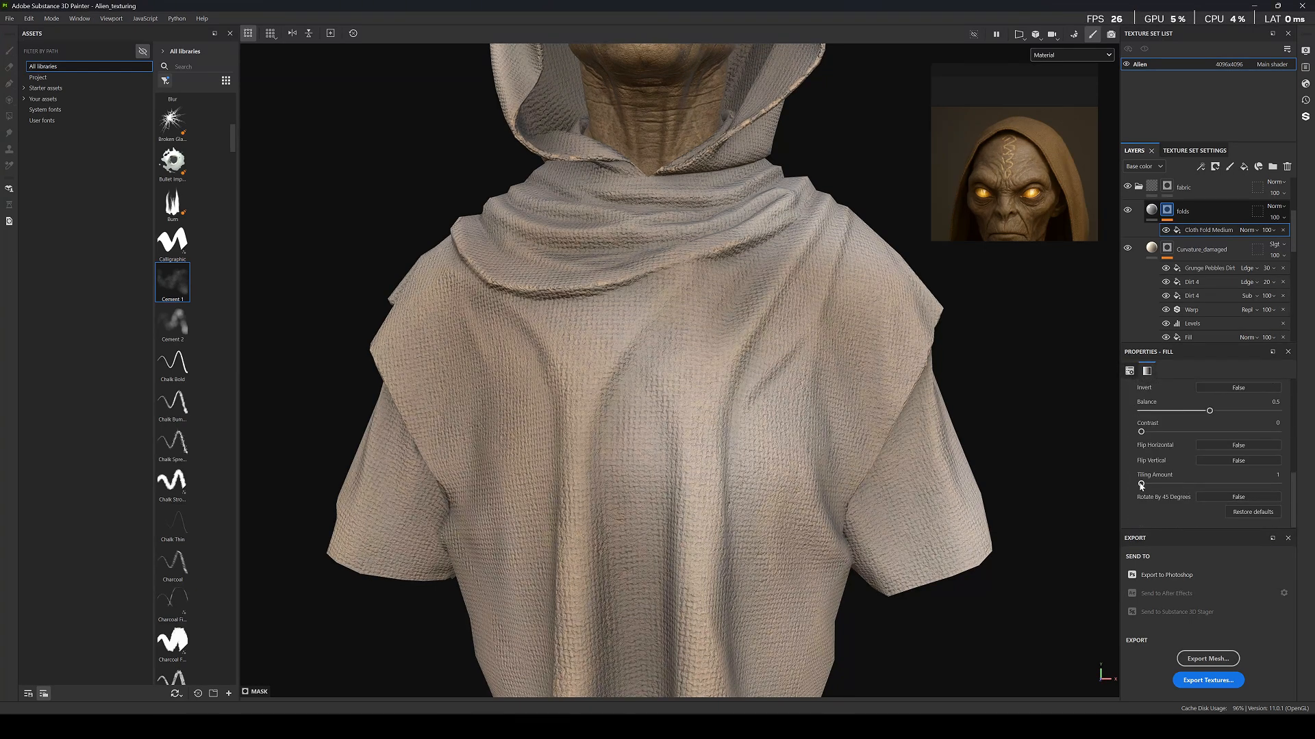
drag(1141, 485, 1187, 470)
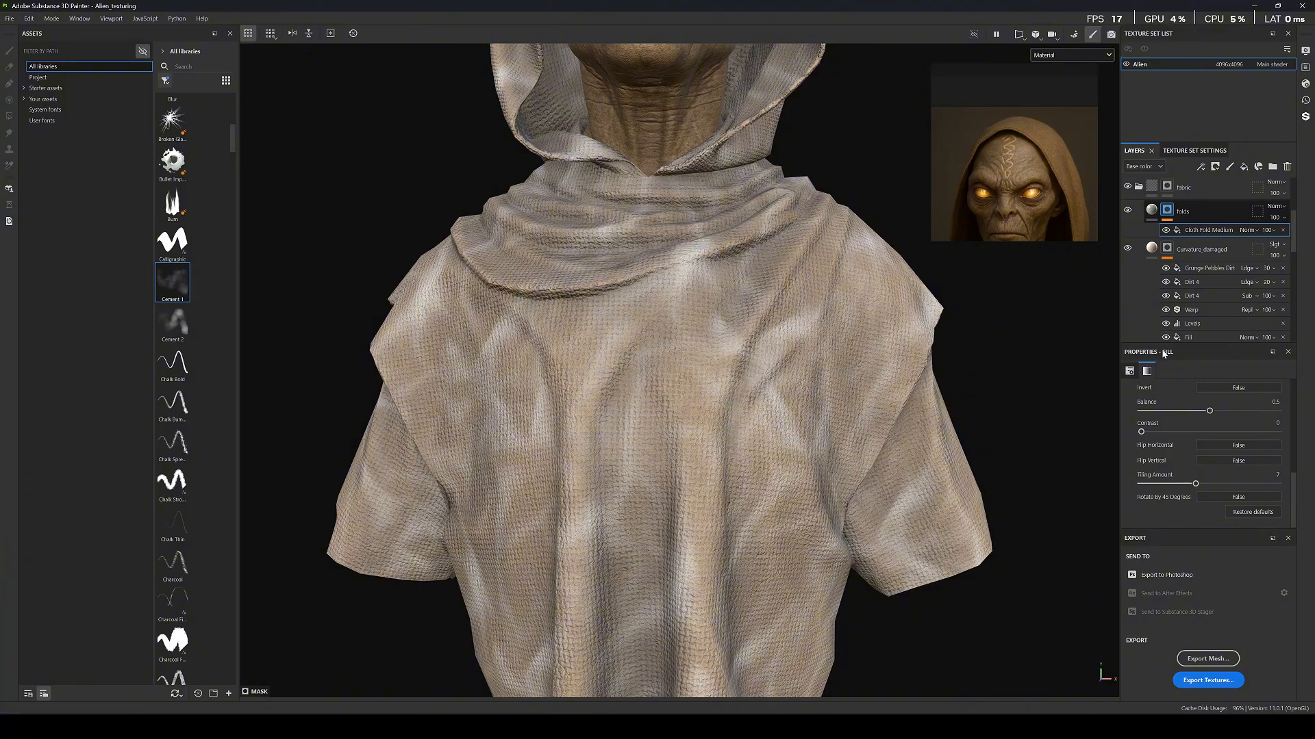
scroll(1179, 411, up, 5)
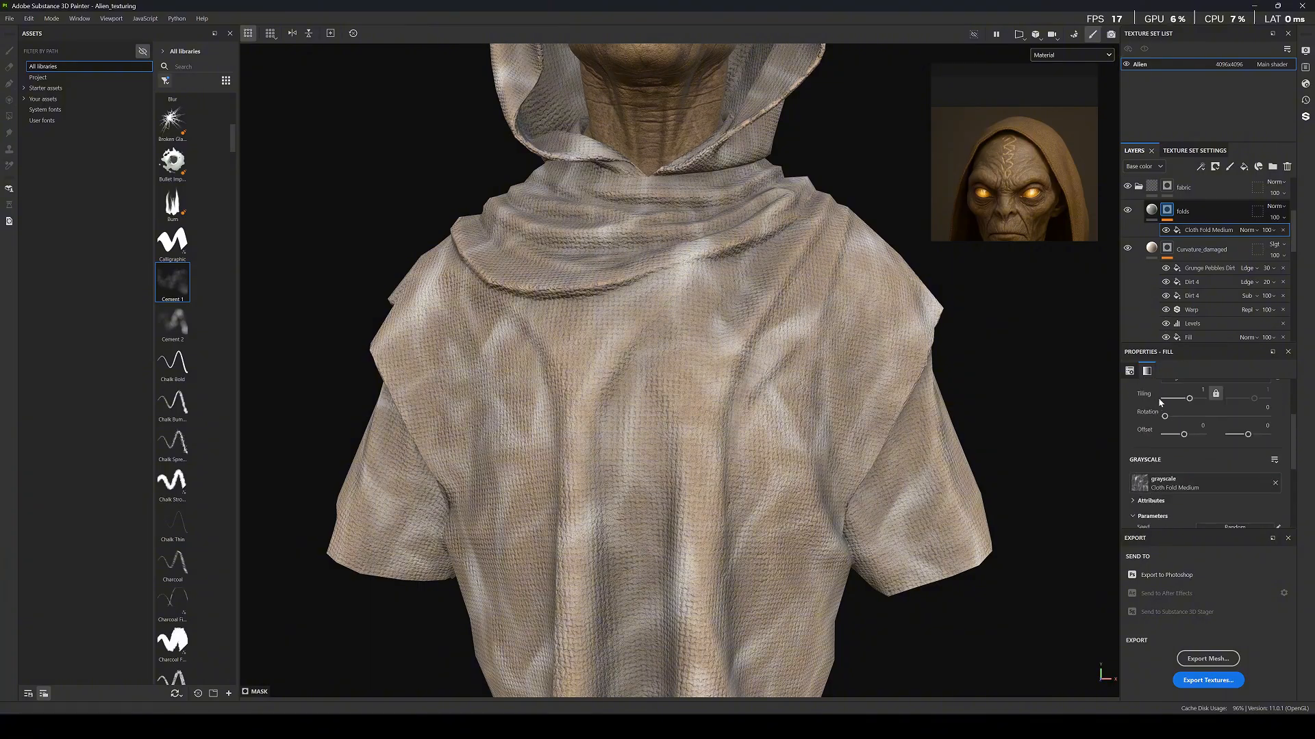
Set the folds layer's blending mode to Soft light and its base color to light gray D6D6D6.
click(1273, 206)
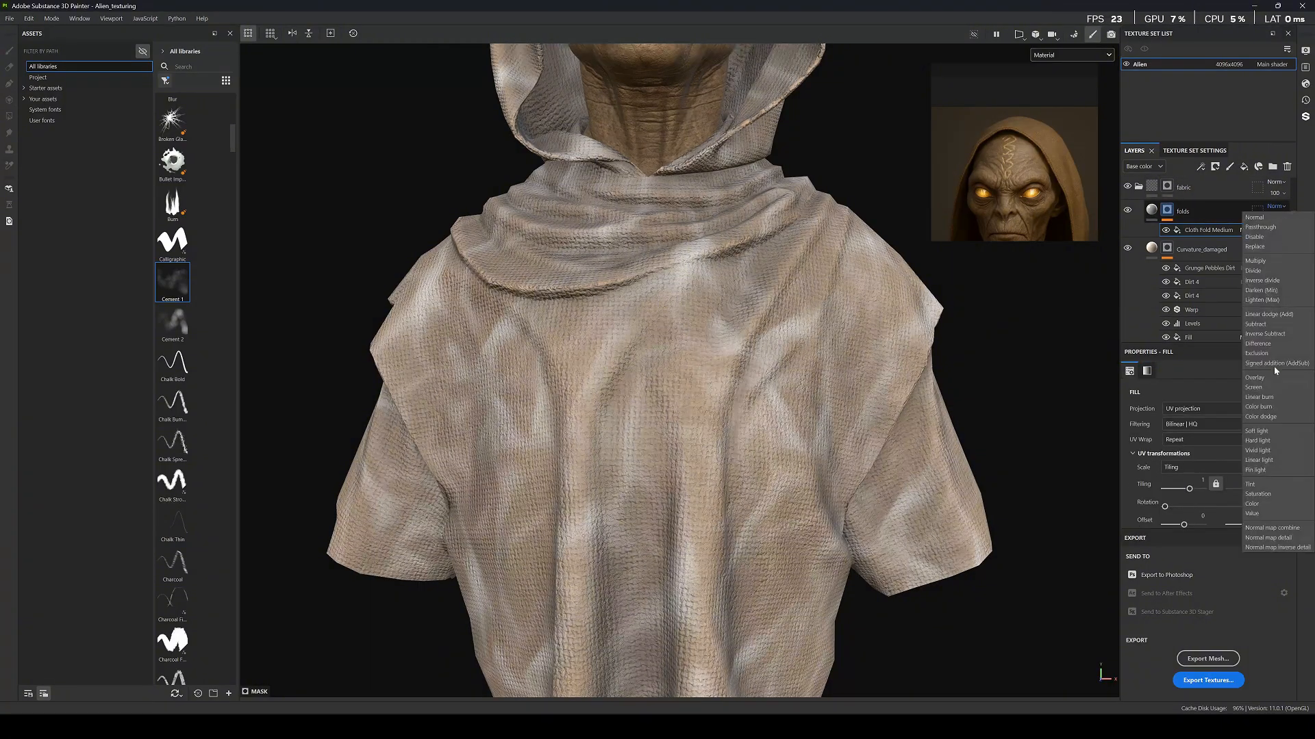
click(1264, 429)
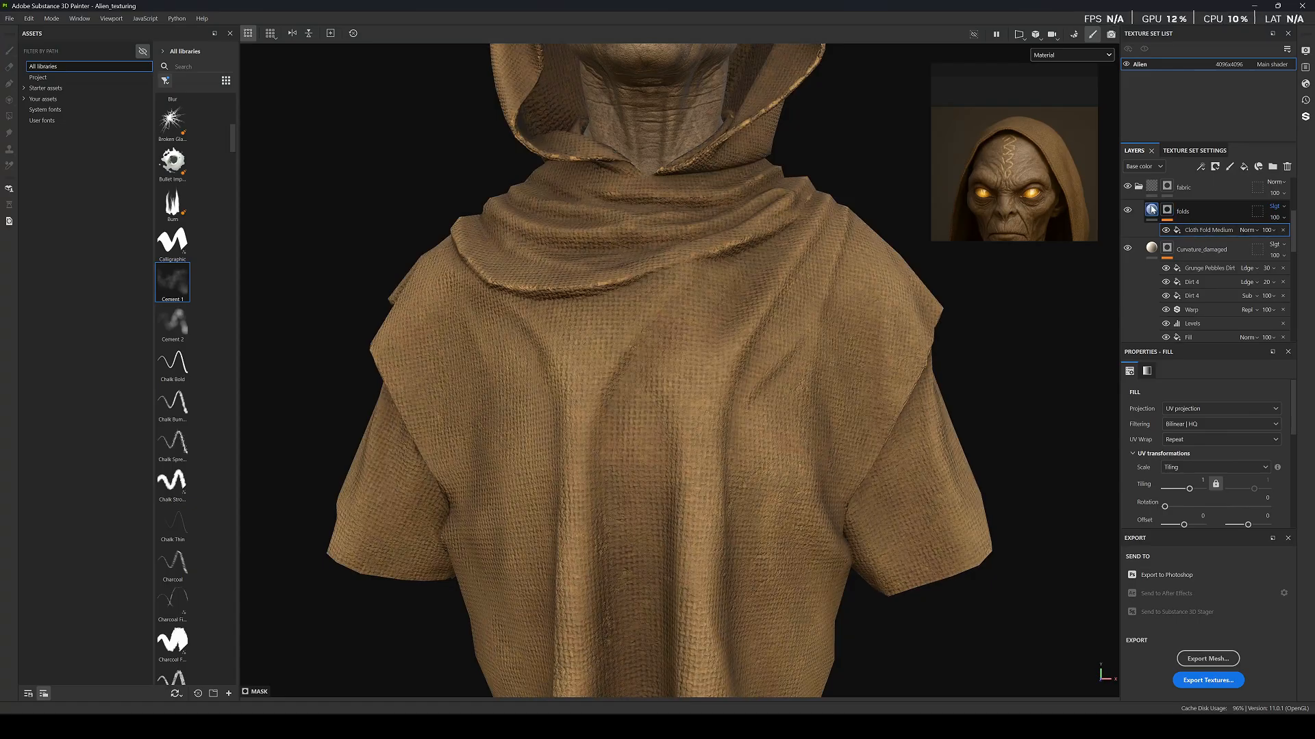
click(1191, 211)
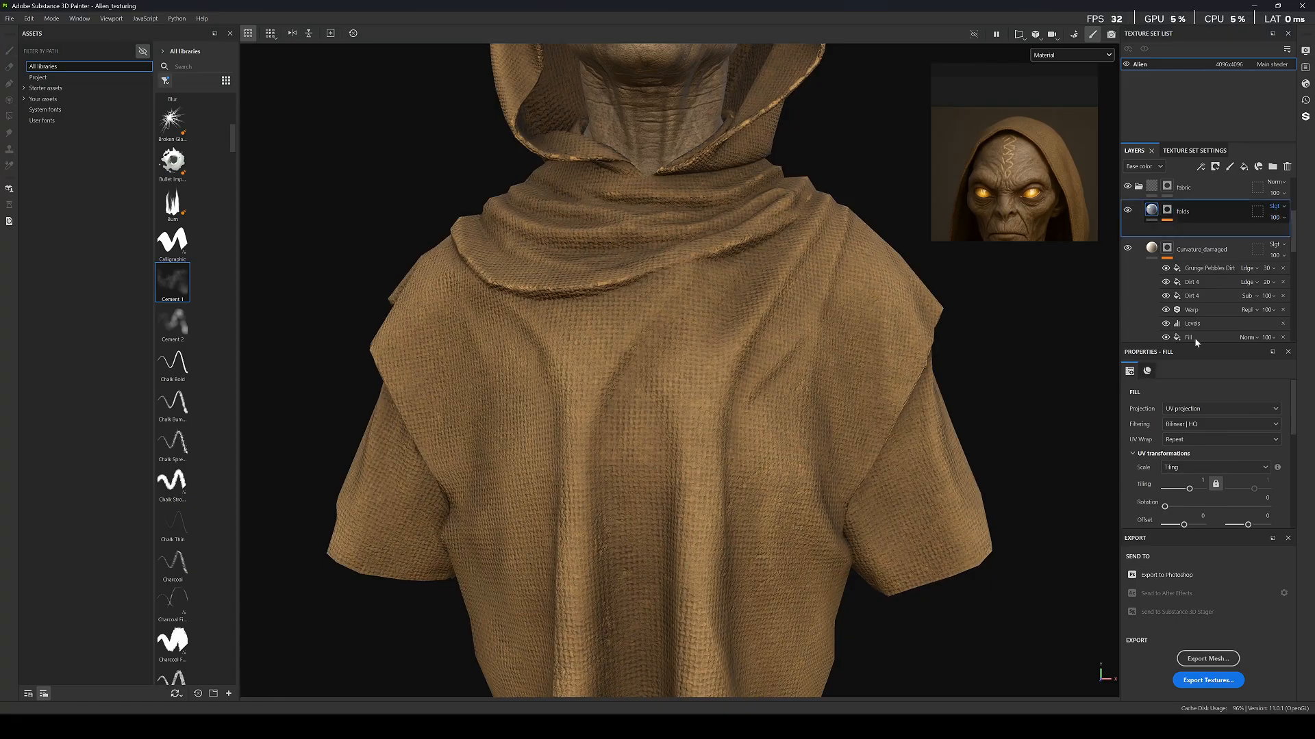
scroll(1174, 489, down, 3)
click(1173, 502)
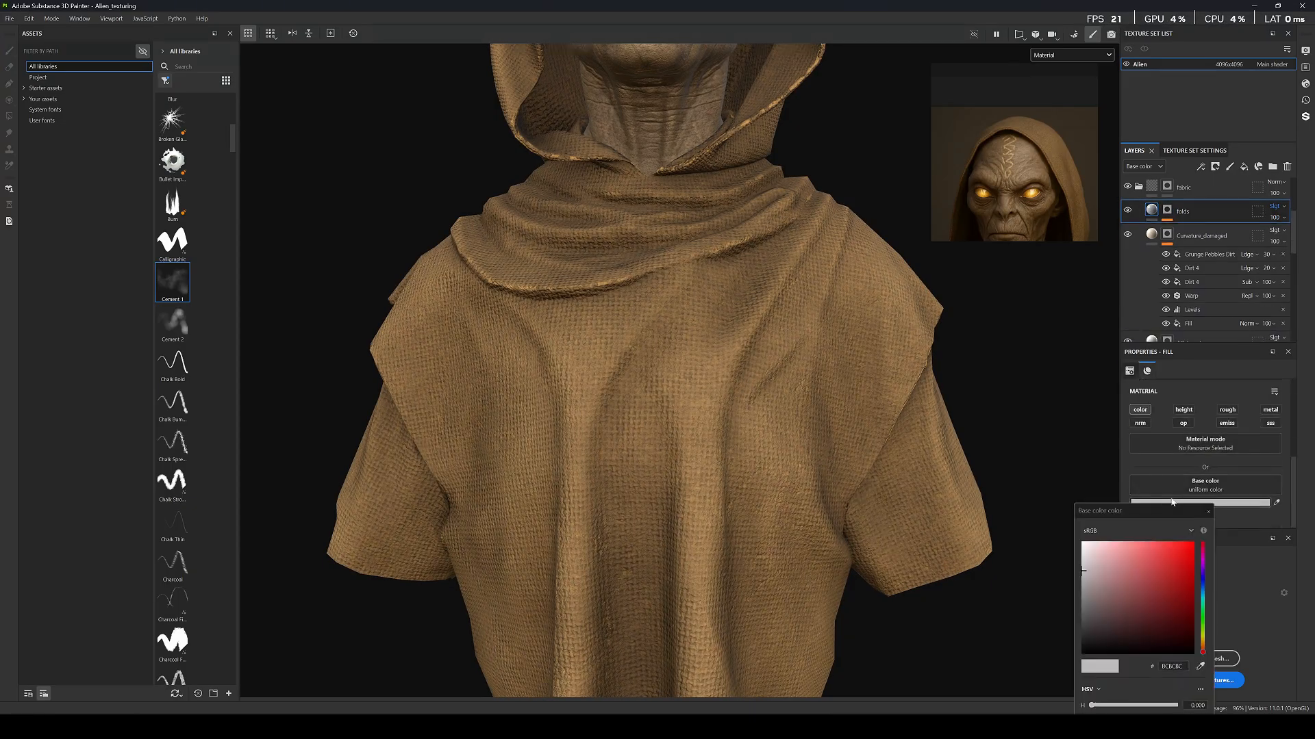
drag(1084, 563, 1074, 562)
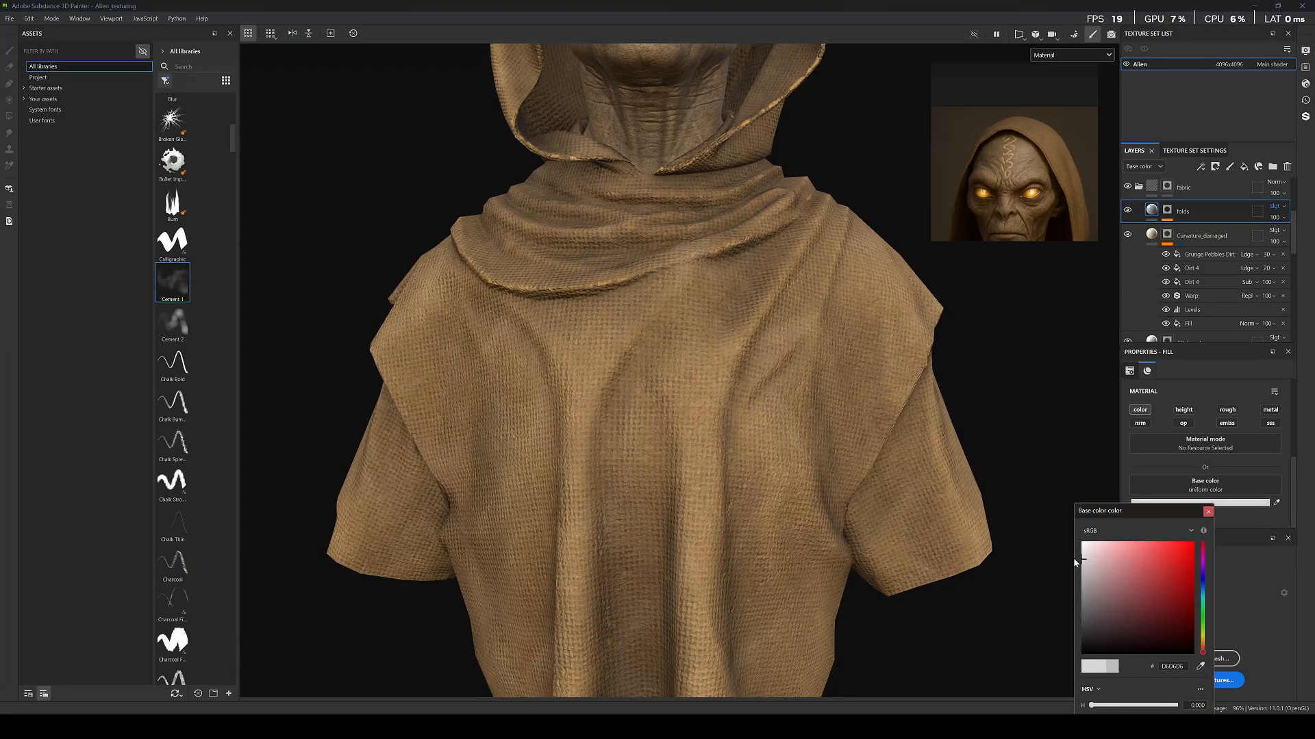
click(1208, 512)
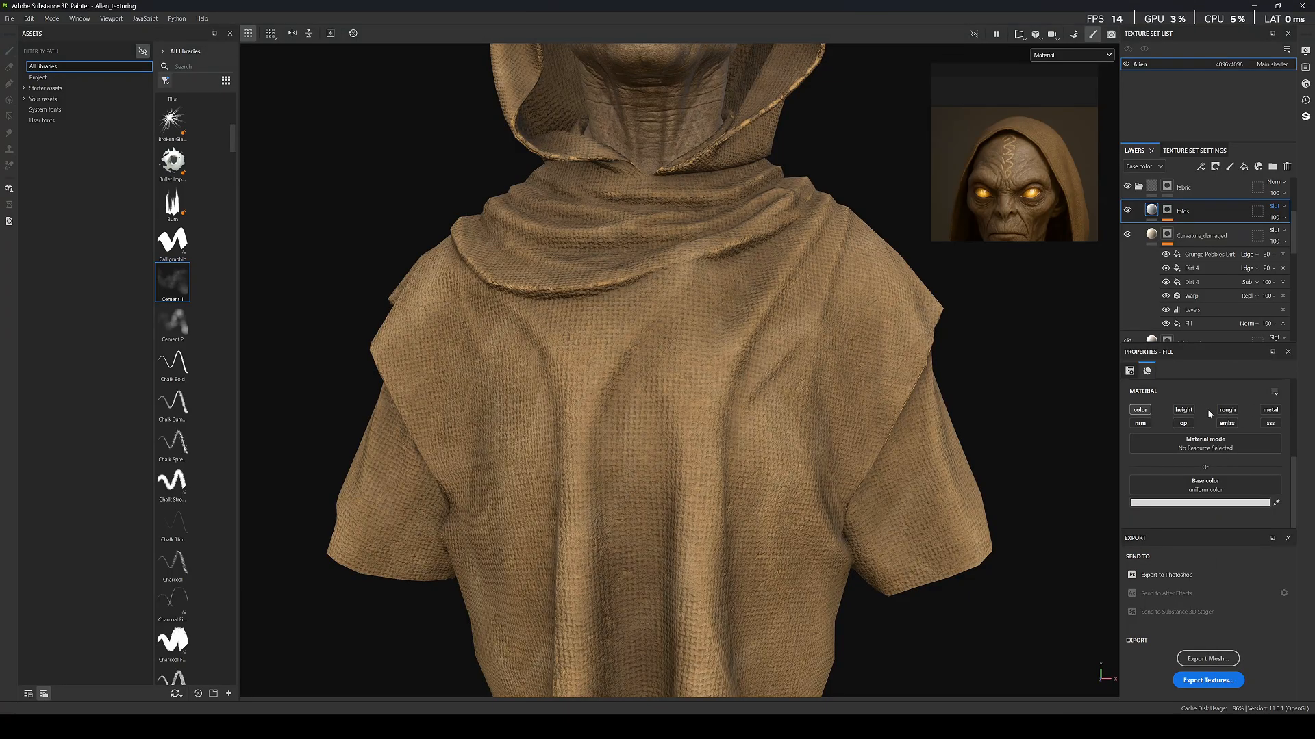
Enable the height channel on the folds layer and raise its height to about 0.48.
click(1184, 409)
scroll(1195, 493, down, 1)
mouse_move(1195, 517)
mouse_down()
mouse_move(1133, 518)
mouse_move(1220, 518)
mouse_up()
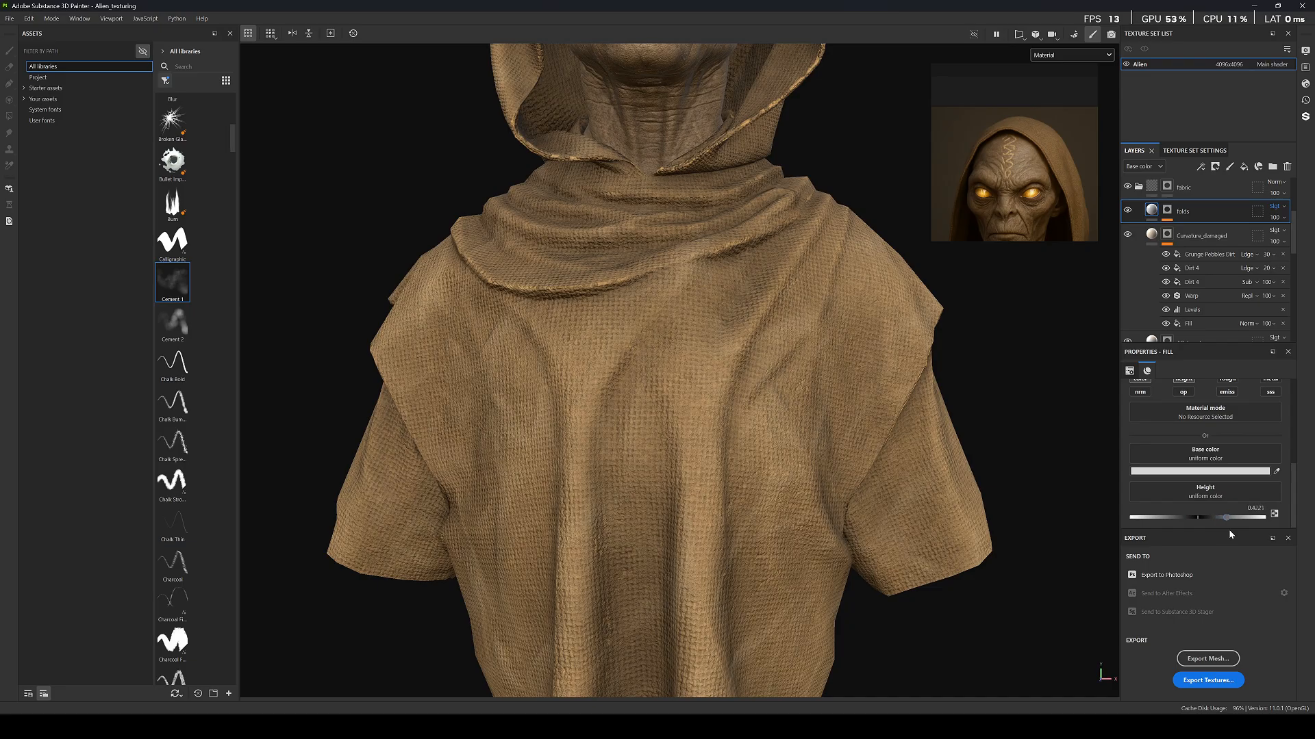
scroll(755, 399, down, 6)
scroll(767, 288, up, 3)
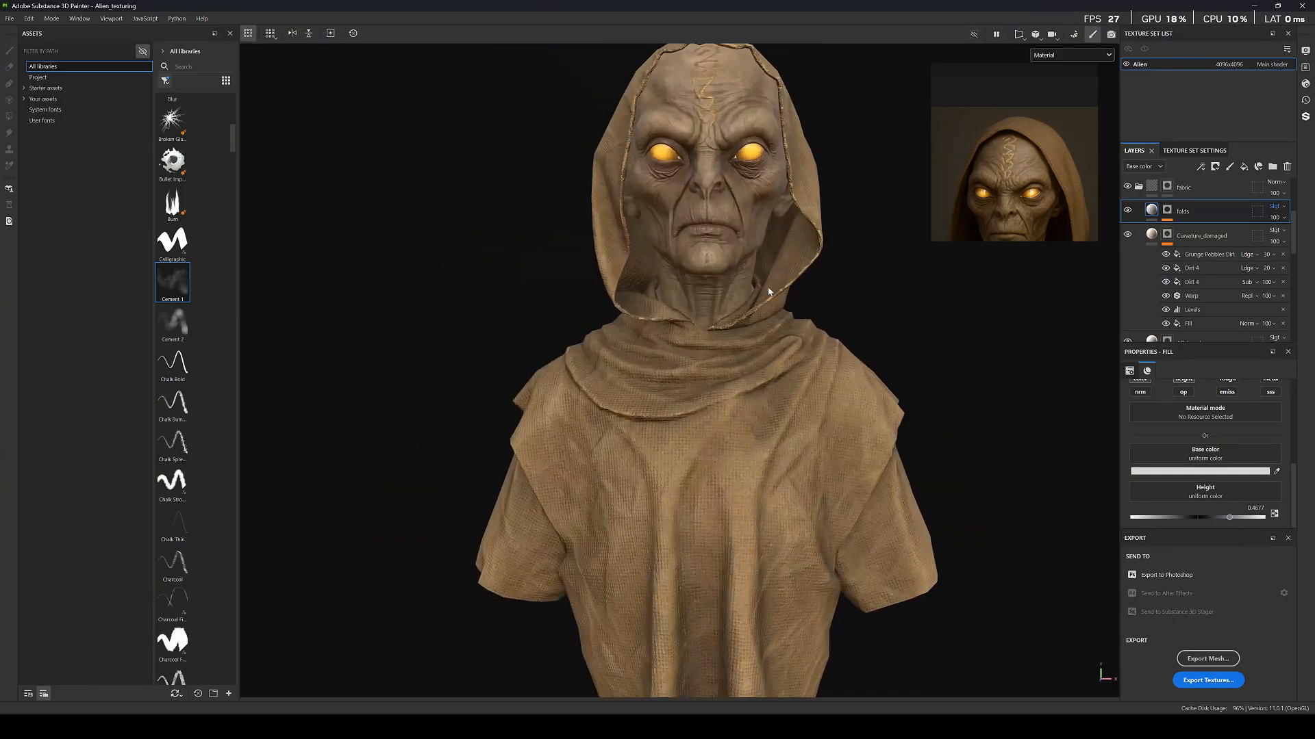
Set the Cloth Fold Medium fill's balance to 0.59 and its tiling amount to 5.
alt+drag(769, 292, 845, 302)
scroll(719, 477, up, 3)
alt+drag(808, 514, 746, 469)
mouse_move(747, 469)
alt+middle_down()
mouse_move(877, 507)
mouse_move(836, 475)
alt+middle_up()
click(1166, 217)
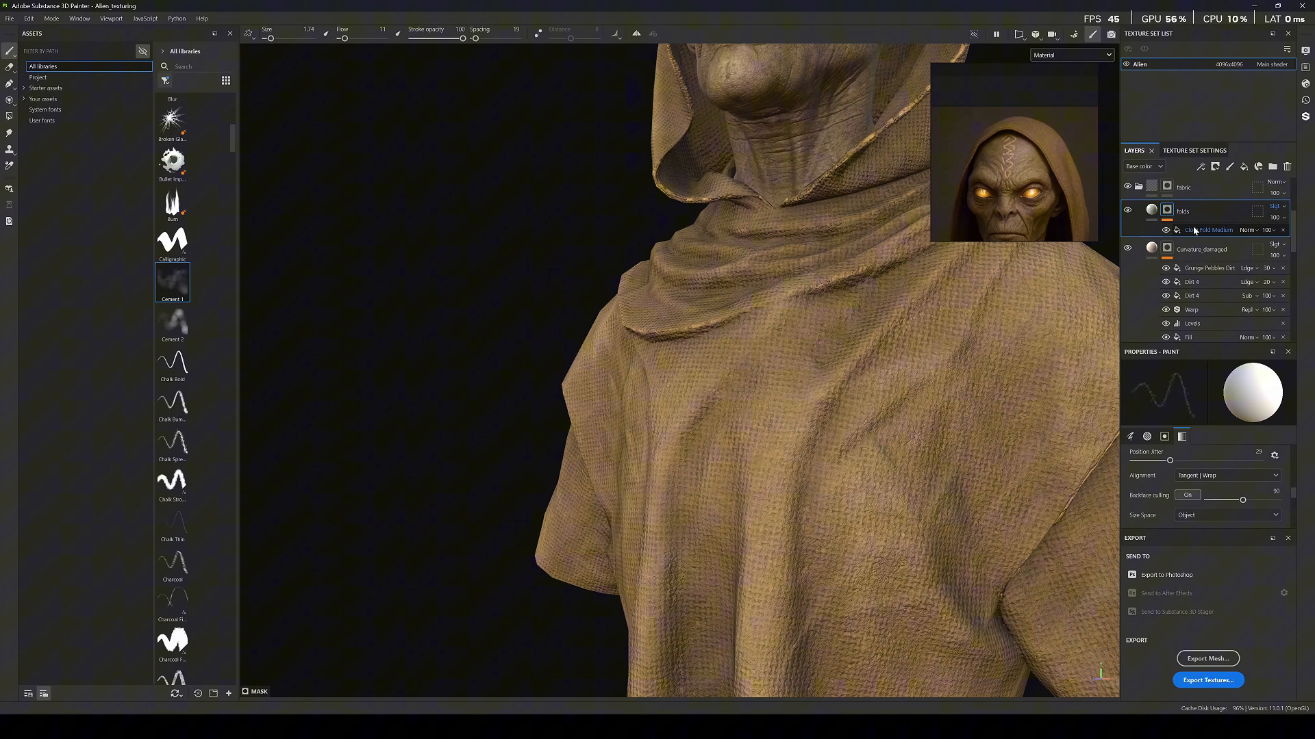
click(1194, 230)
mouse_move(1198, 410)
mouse_down()
mouse_move(1181, 410)
mouse_move(1277, 411)
mouse_move(1207, 412)
mouse_up()
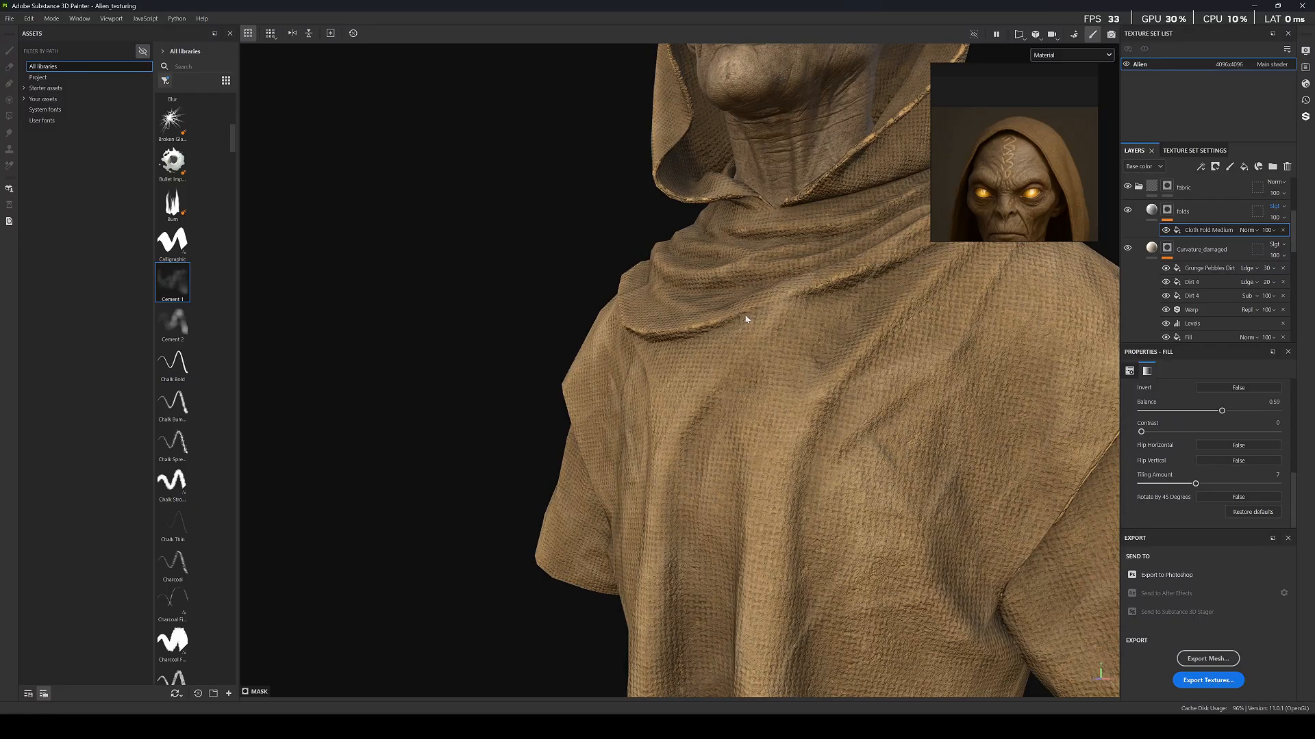
key(f)
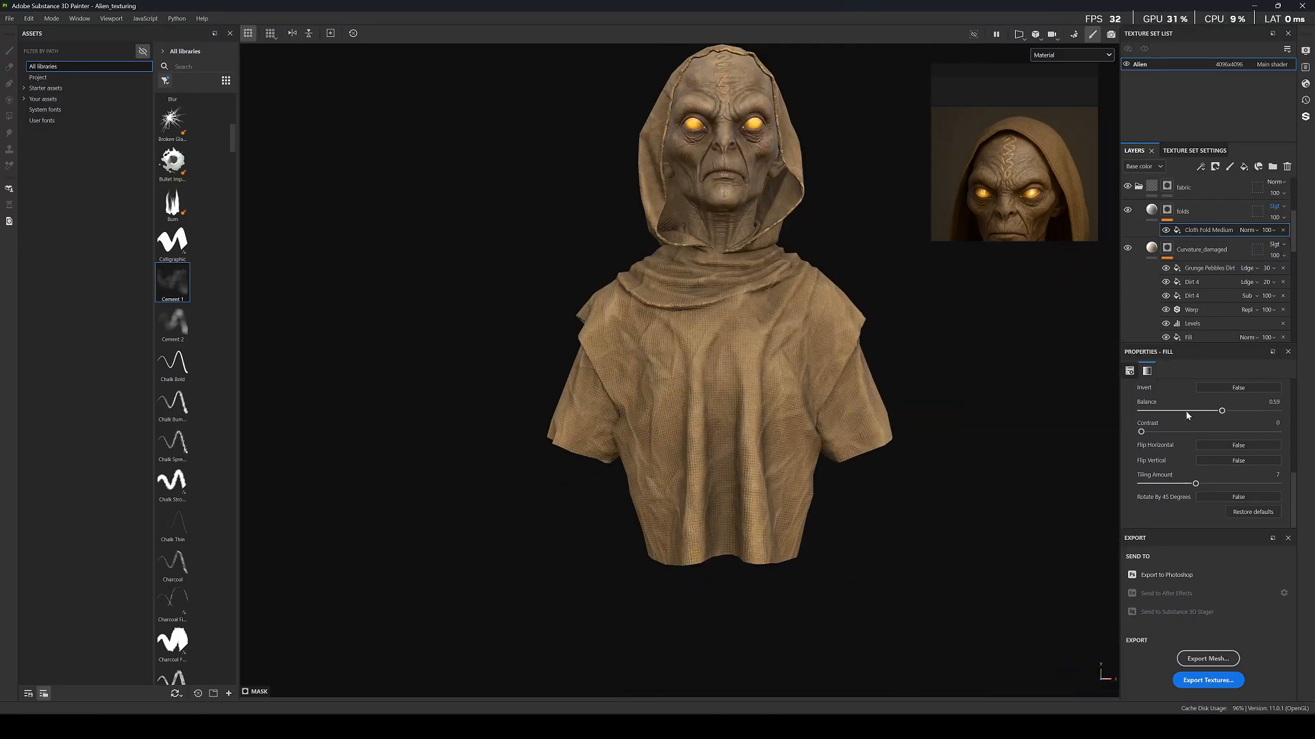
click(1178, 484)
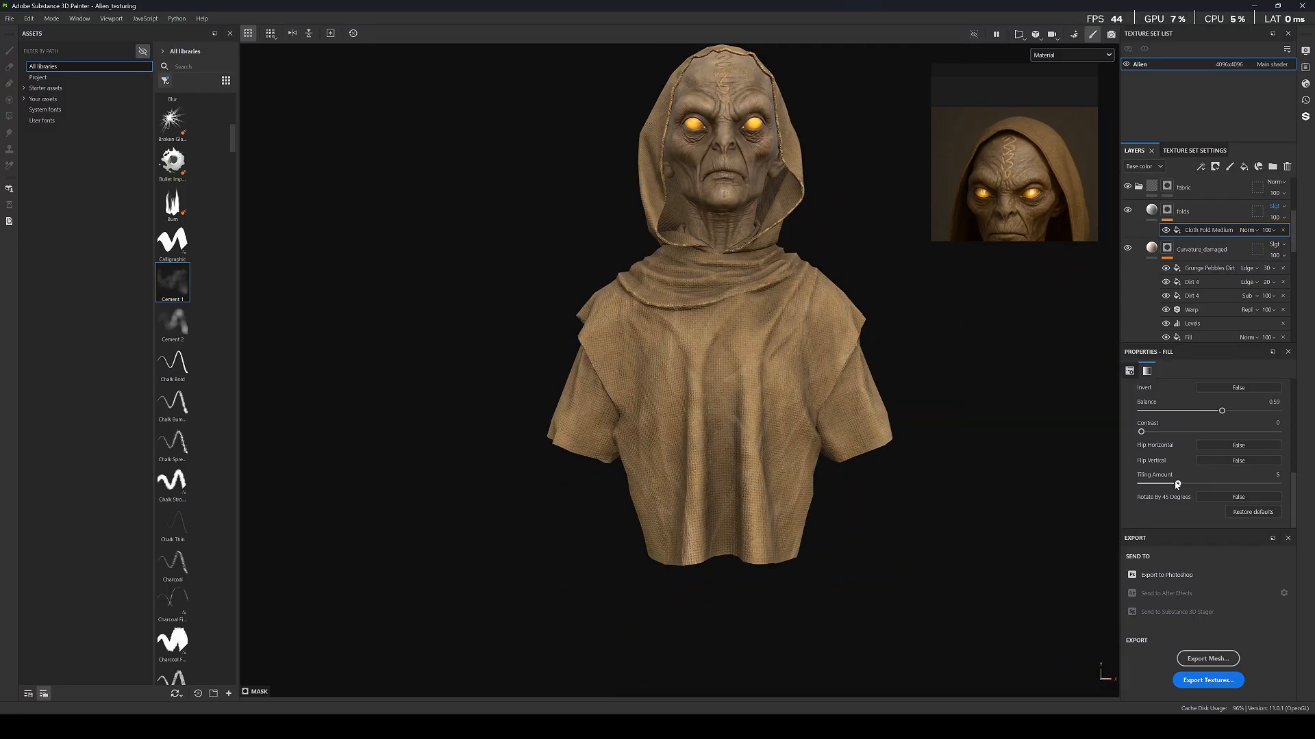
Duplicate the Cloth Fold Medium fill in the folds mask and set the copy's blending mode to Linear dodge (Add).
right_click(1203, 231)
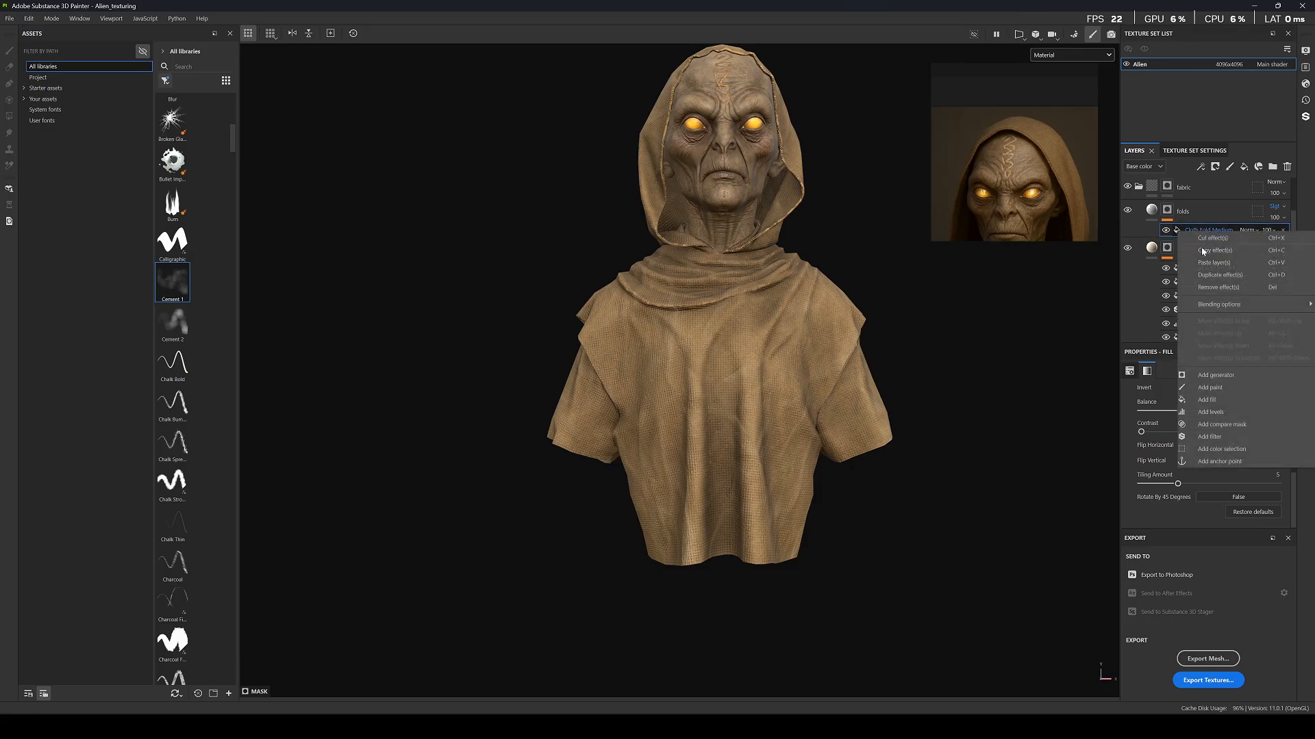
click(1212, 275)
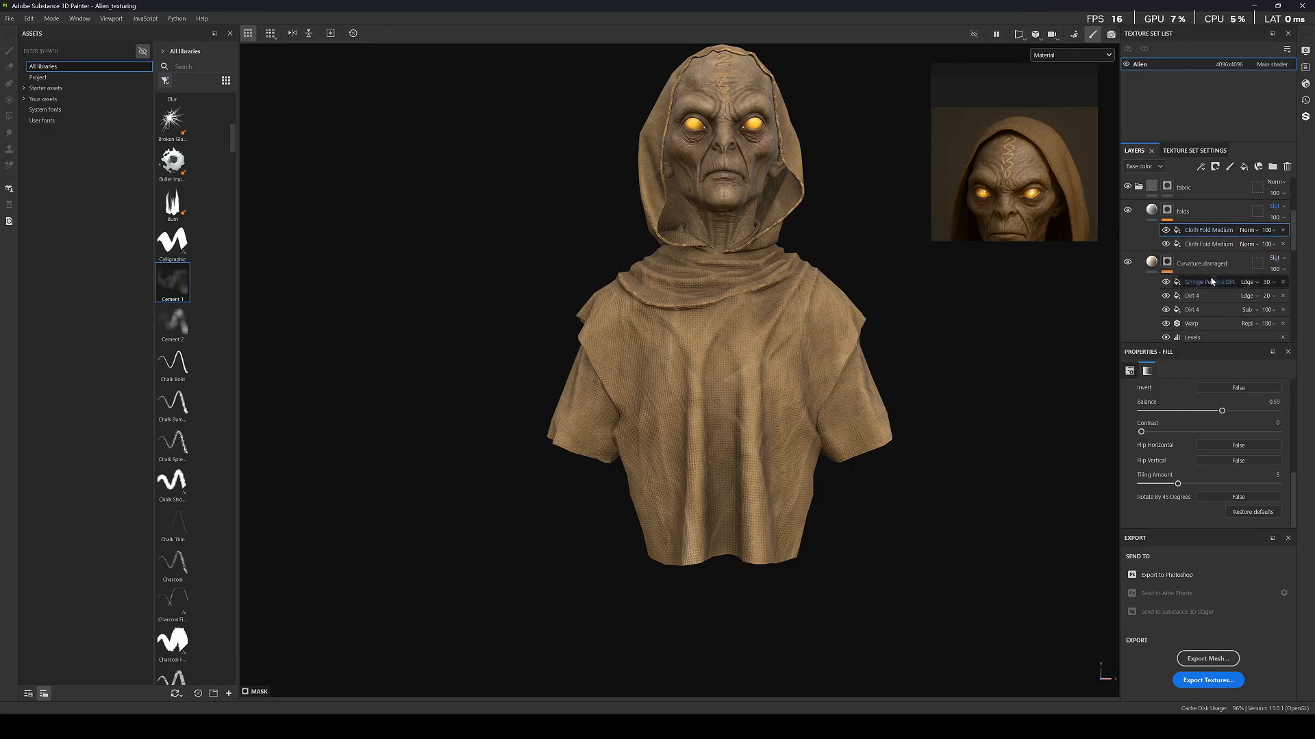
click(1246, 230)
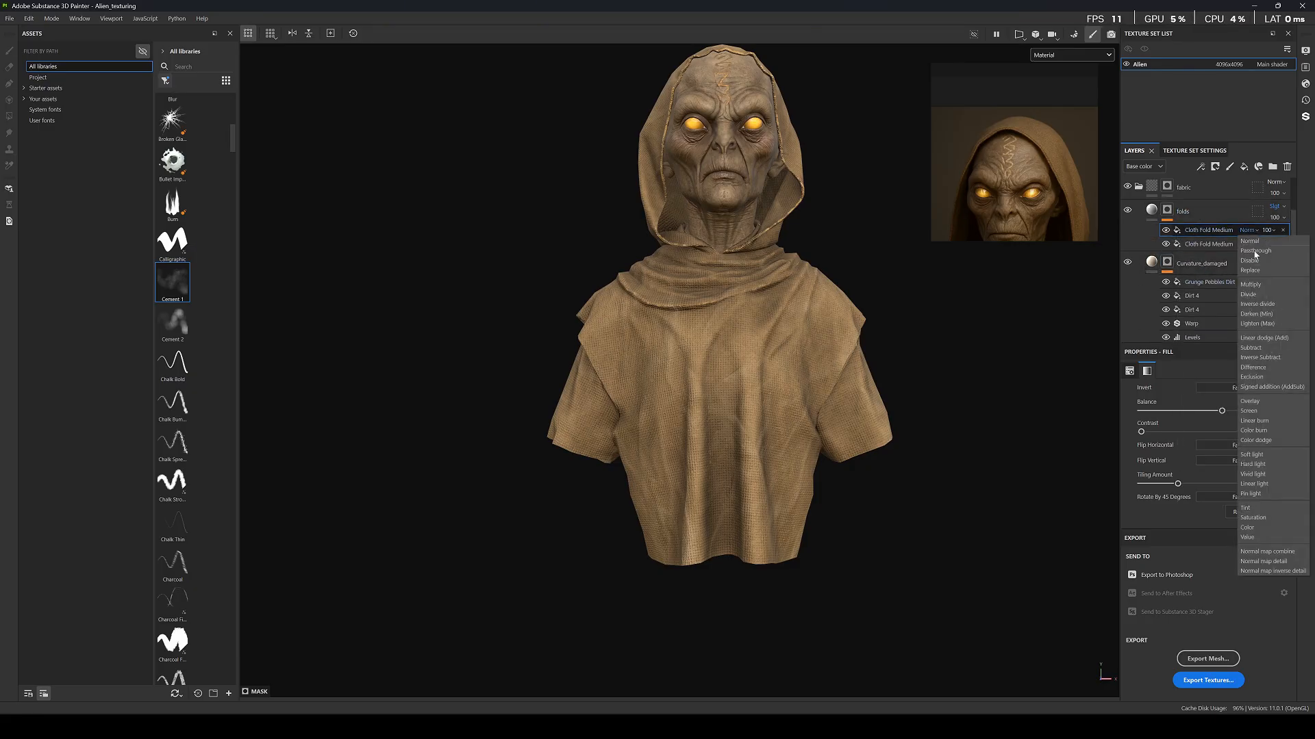
click(1256, 338)
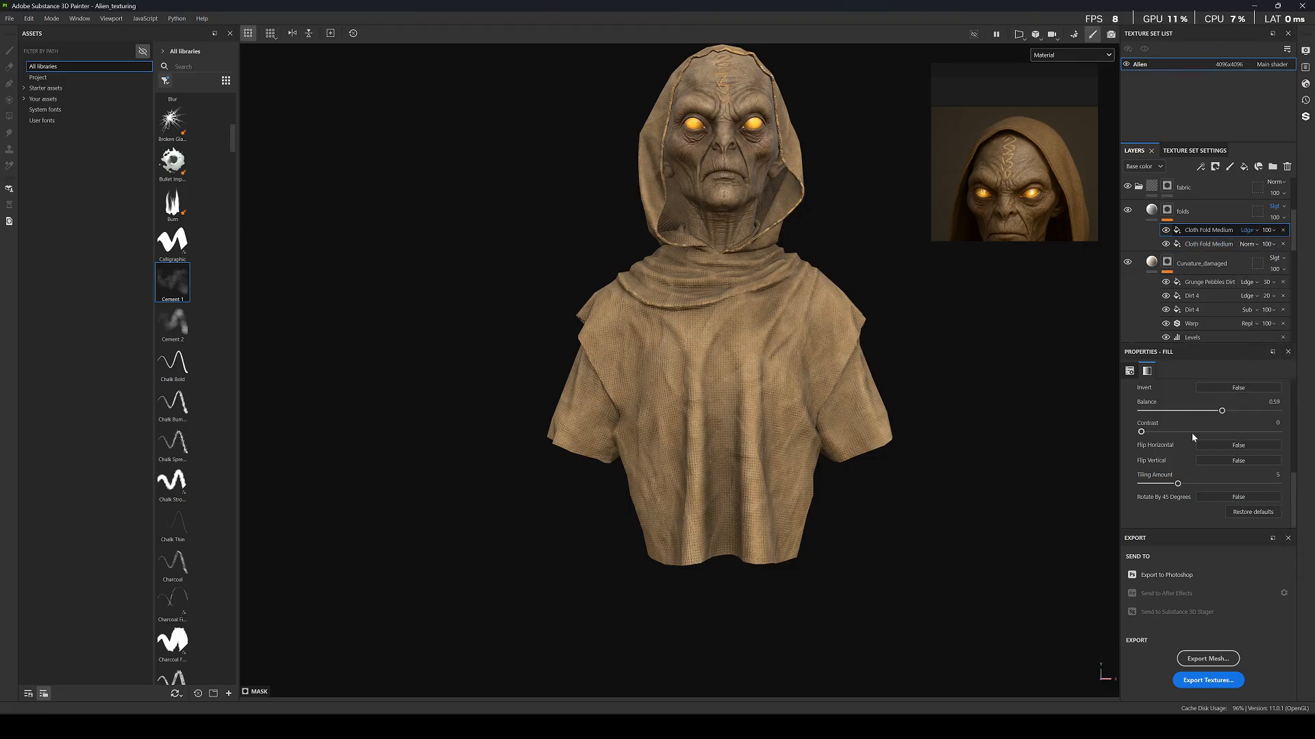
Replace the duplicated fill's grayscale texture with Cloth Fold Large.
scroll(1190, 448, up, 5)
scroll(1174, 505, down, 1)
click(1169, 487)
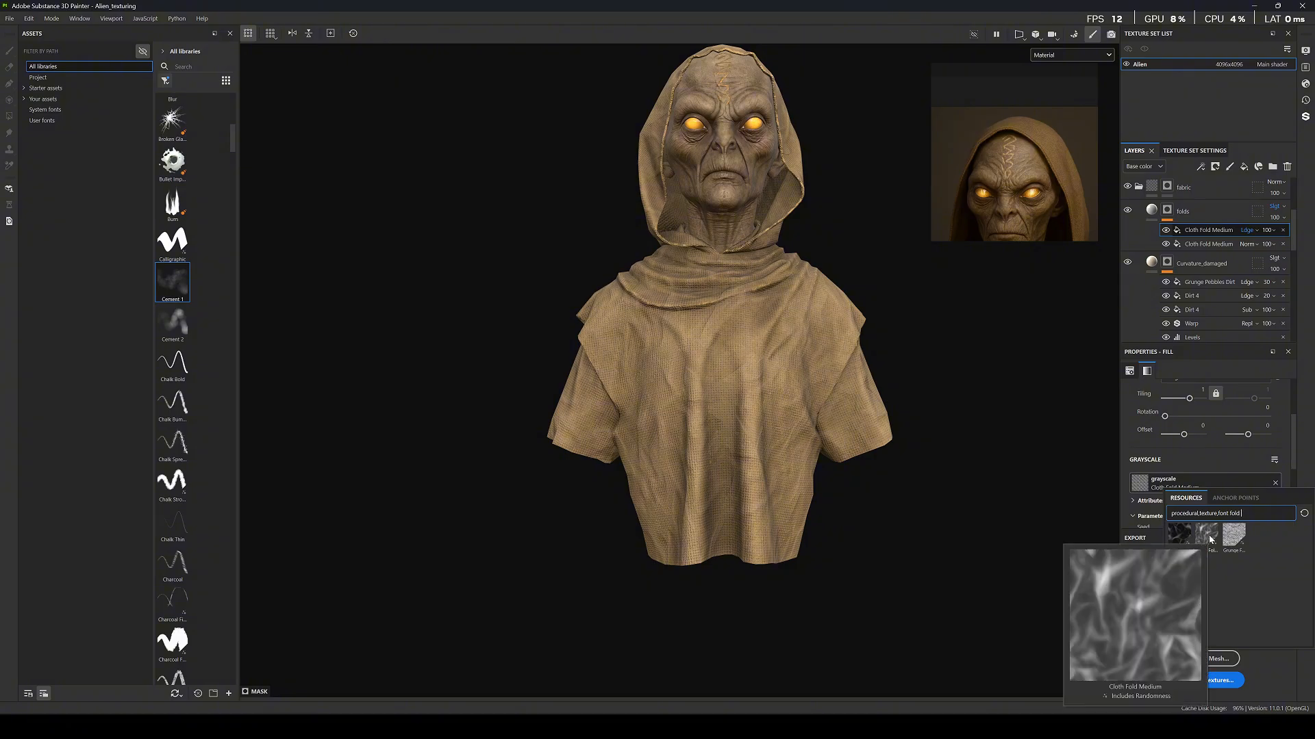
click(1175, 538)
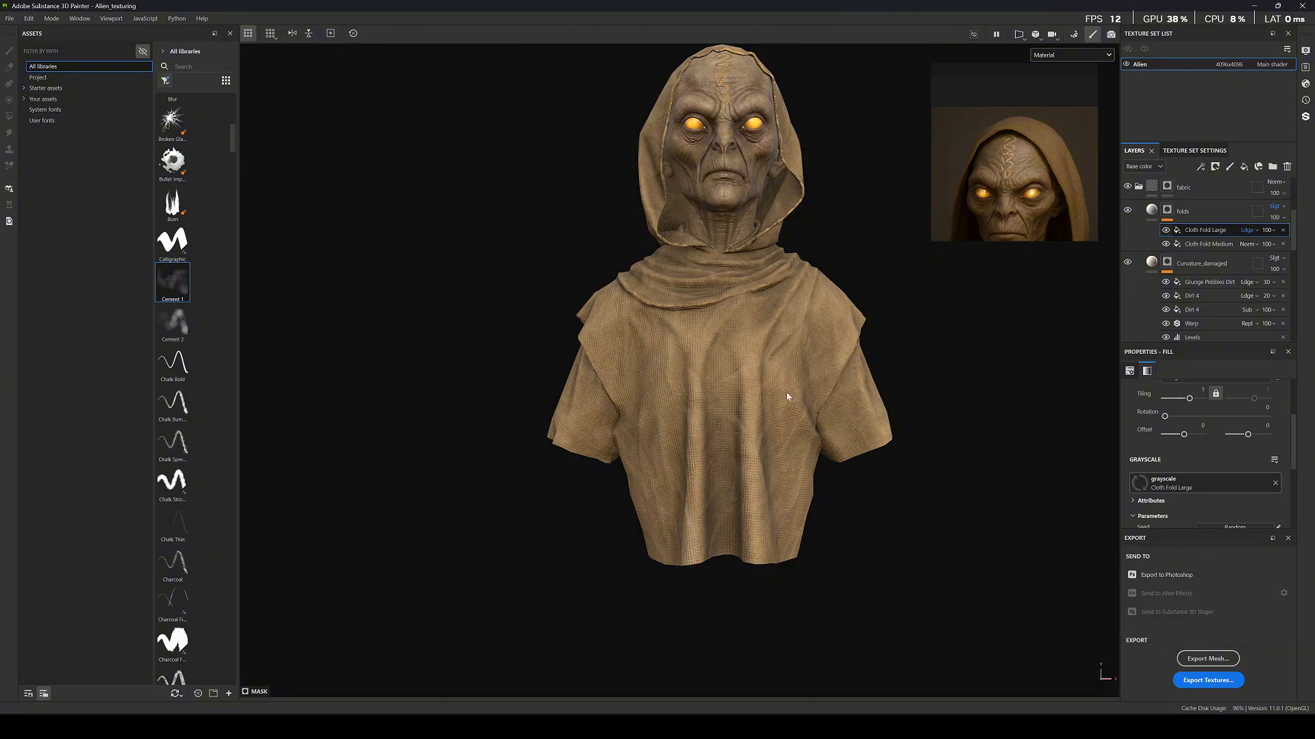
Set the Cloth Fold Large fill's UV tiling to about 4.88 and its opacity to 67.
scroll(786, 397, up, 3)
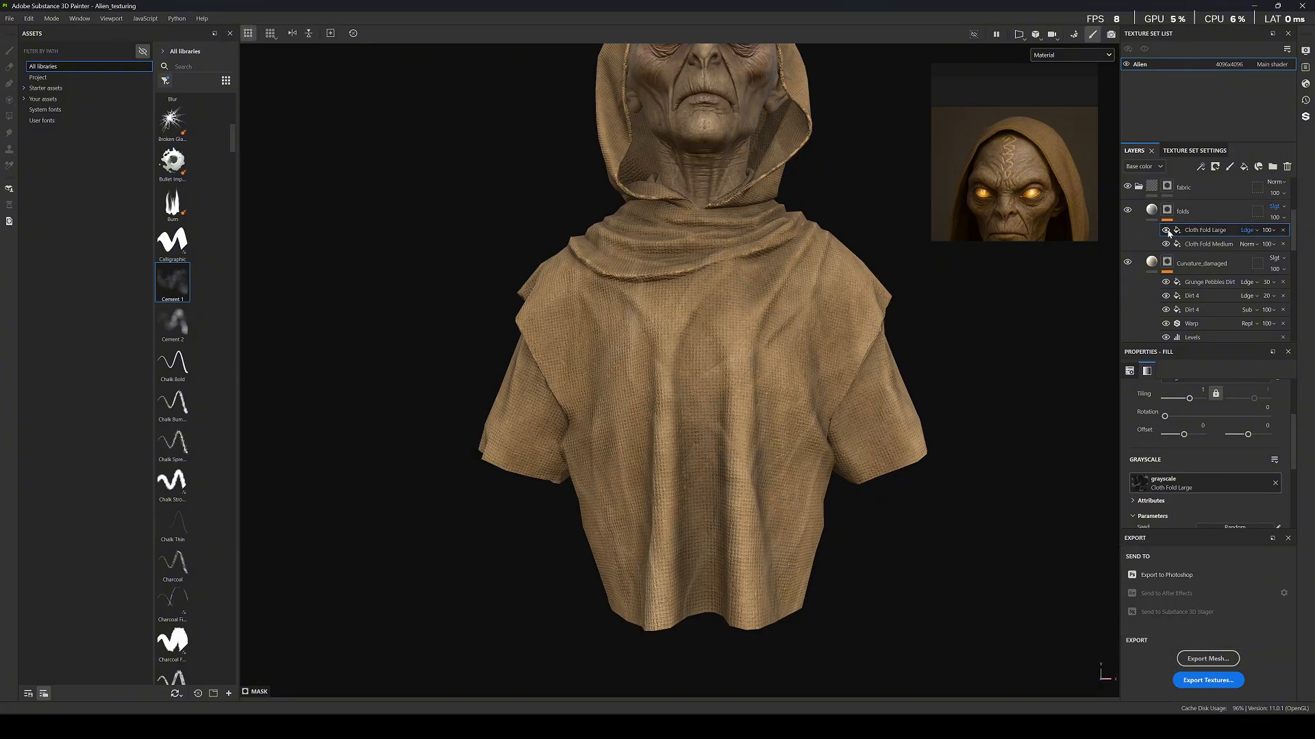
scroll(1191, 452, up, 3)
mouse_move(1190, 460)
mouse_down()
mouse_move(1174, 461)
mouse_move(1195, 469)
mouse_up()
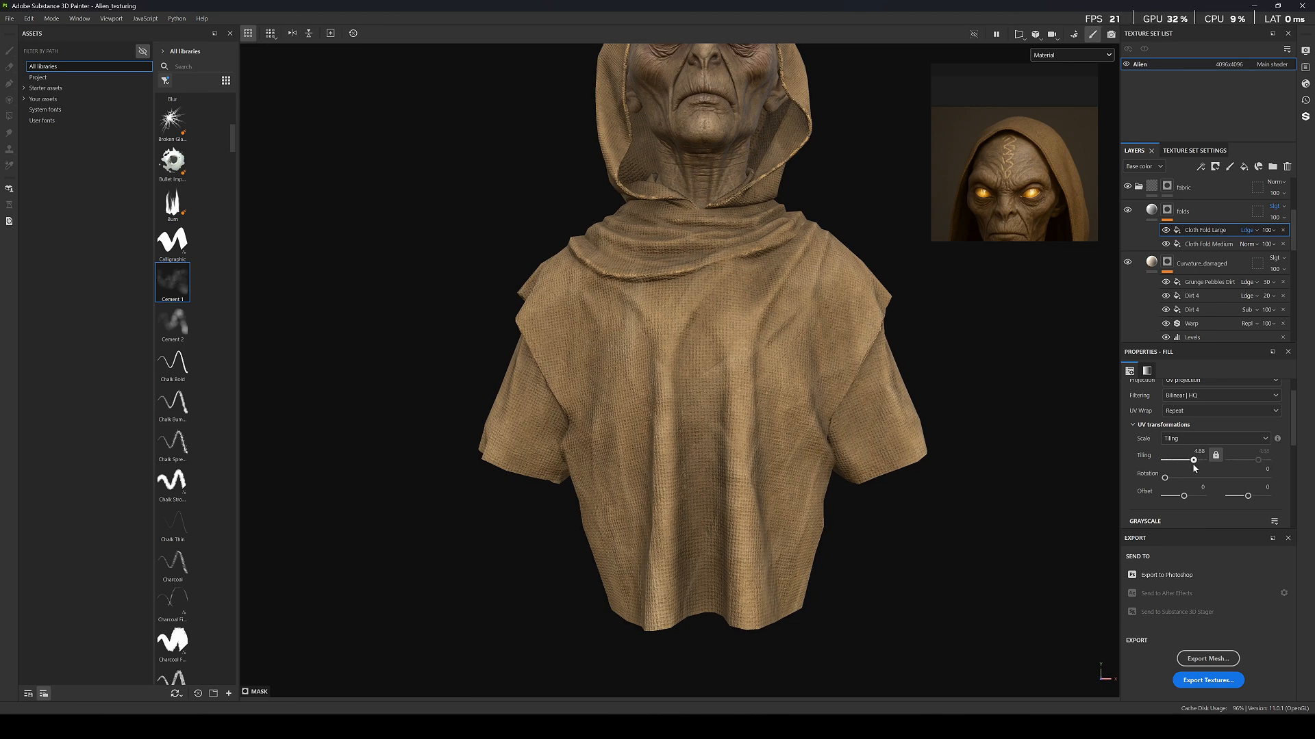
click(1268, 231)
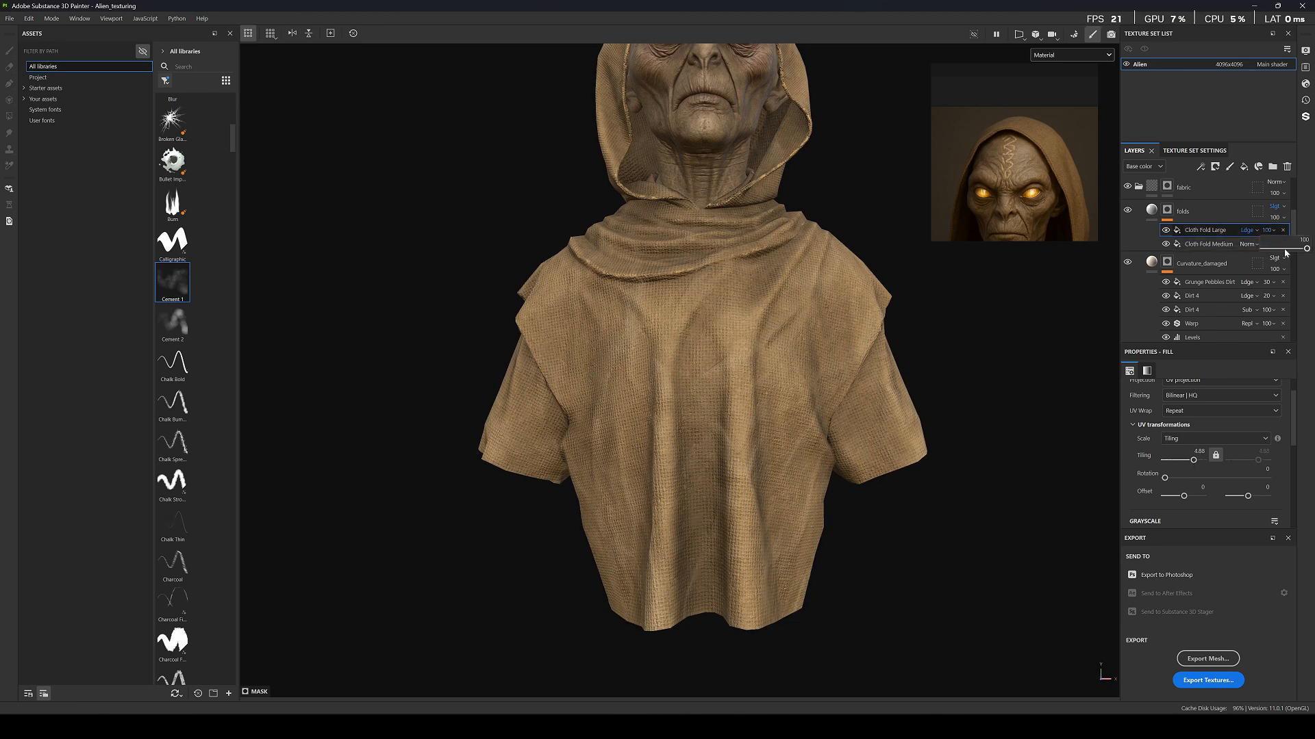
mouse_move(1286, 250)
mouse_down()
mouse_move(1268, 251)
mouse_move(1293, 253)
mouse_up()
mouse_move(1306, 249)
mouse_down()
mouse_move(1251, 254)
mouse_move(1292, 254)
mouse_up()
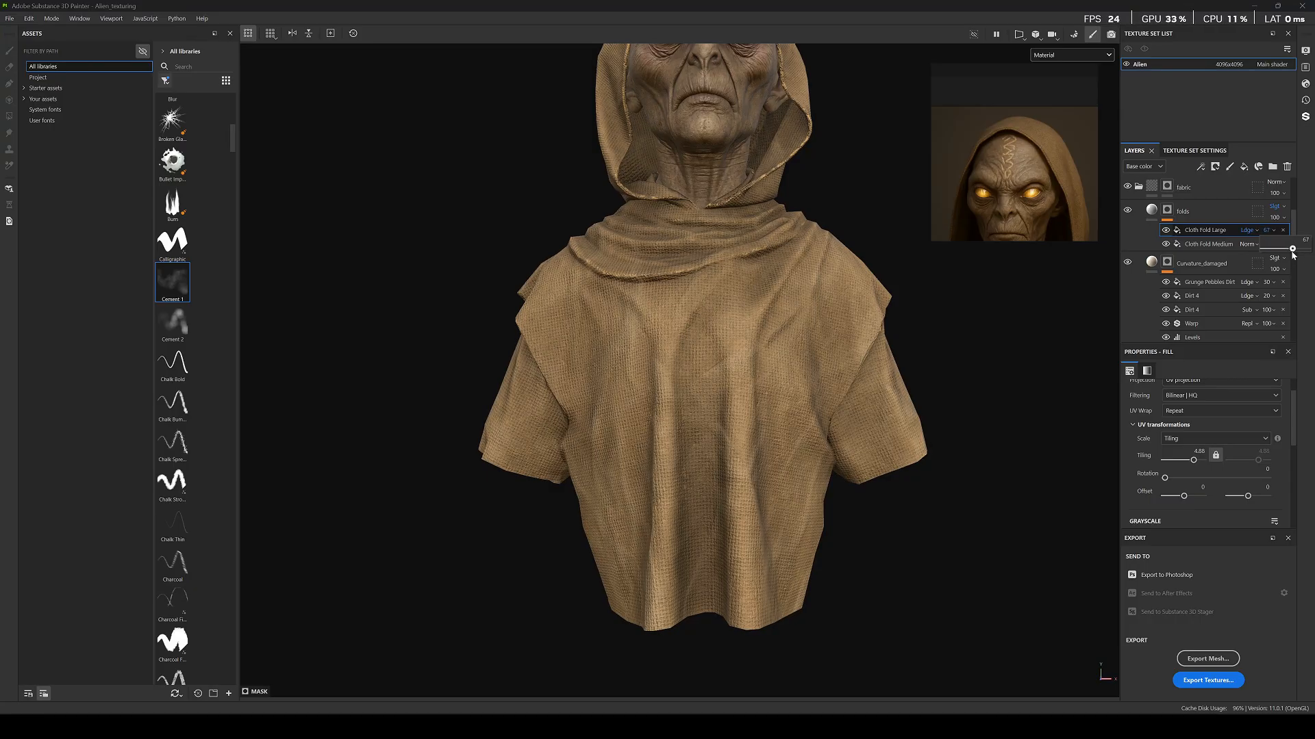
Change the folds layer's base color to the warm light gray B4AEA7, starting from a color sampled off the robe.
click(1151, 212)
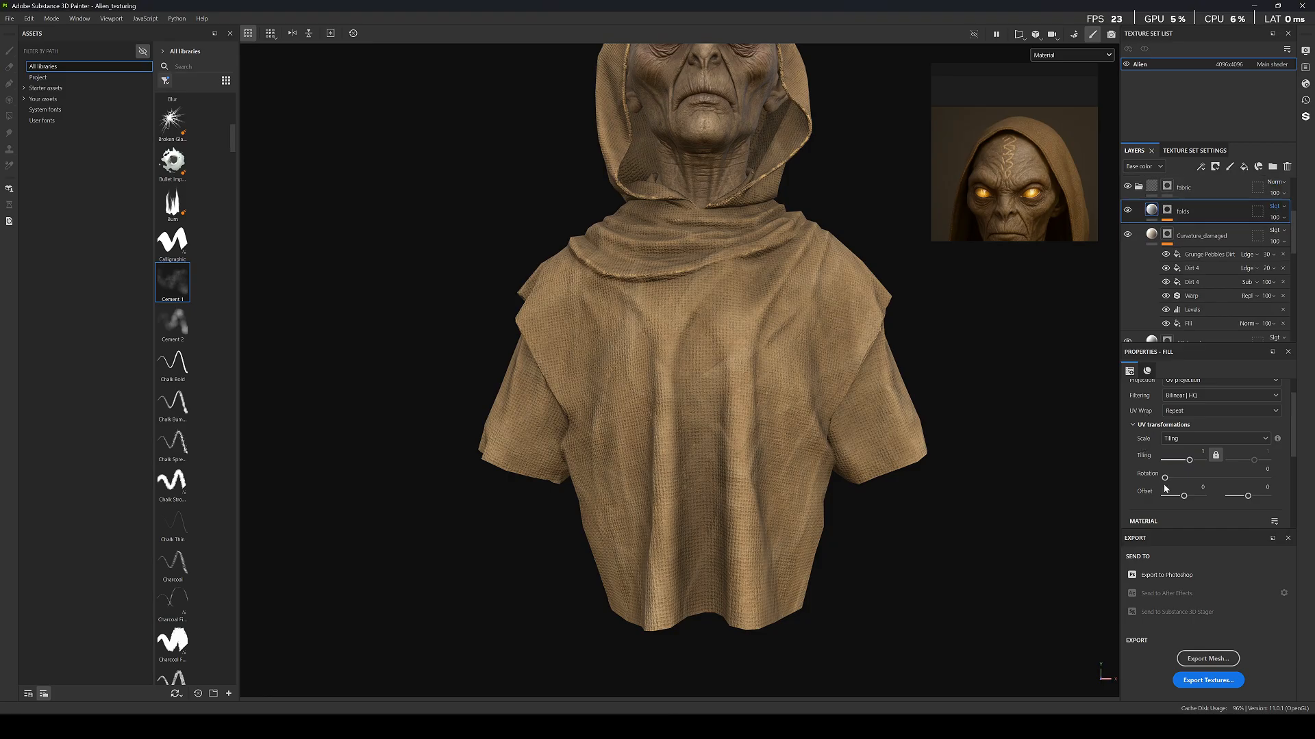
click(1190, 471)
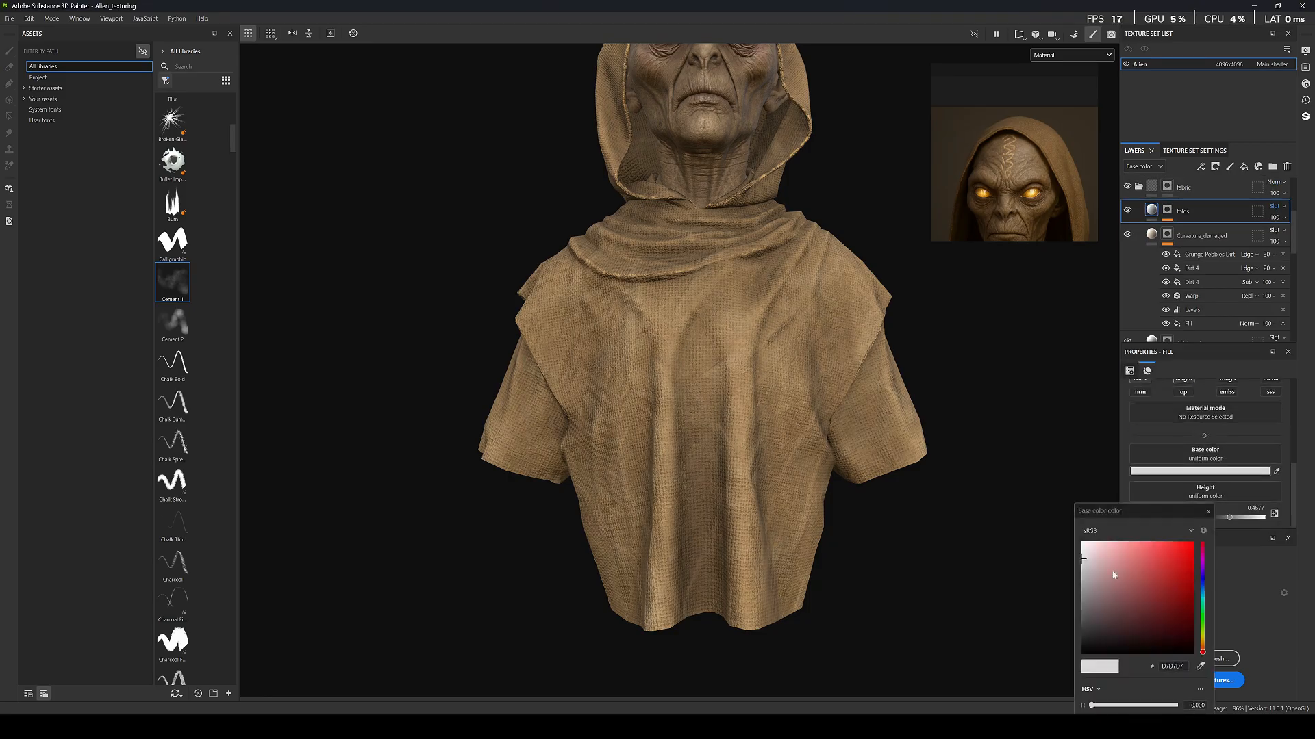
click(1081, 619)
click(1072, 603)
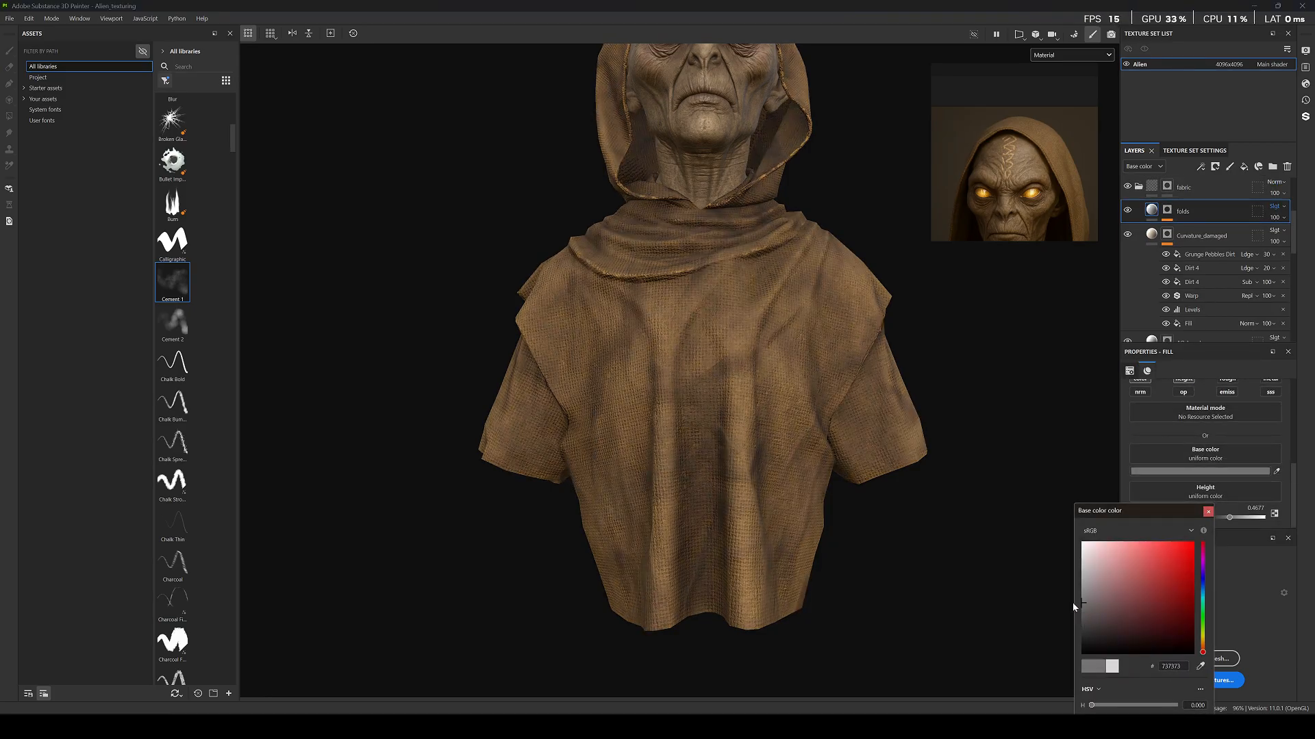
click(1199, 666)
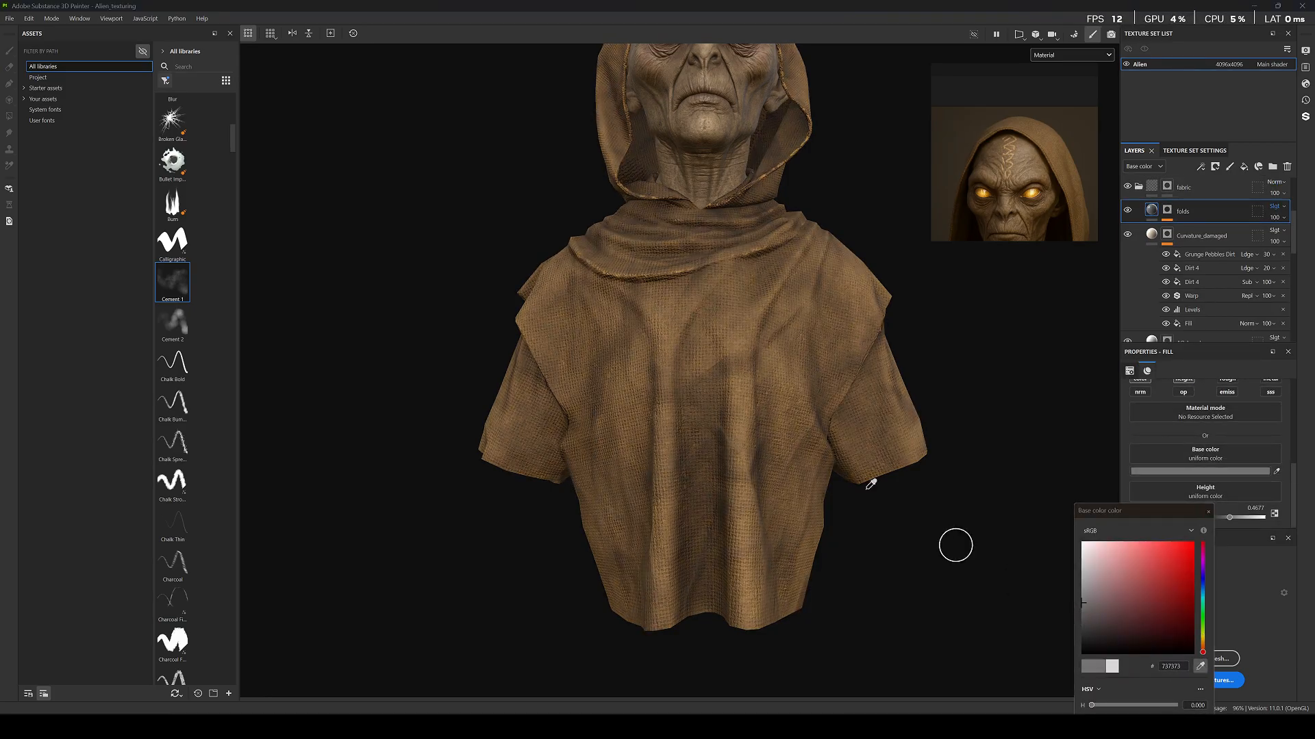
click(790, 389)
drag(1120, 593, 1089, 574)
Check the bust's SSS, height, base color and roughness channels individually, and return to the full material display.
scroll(670, 369, down, 5)
key(c)
scroll(670, 369, up, 4)
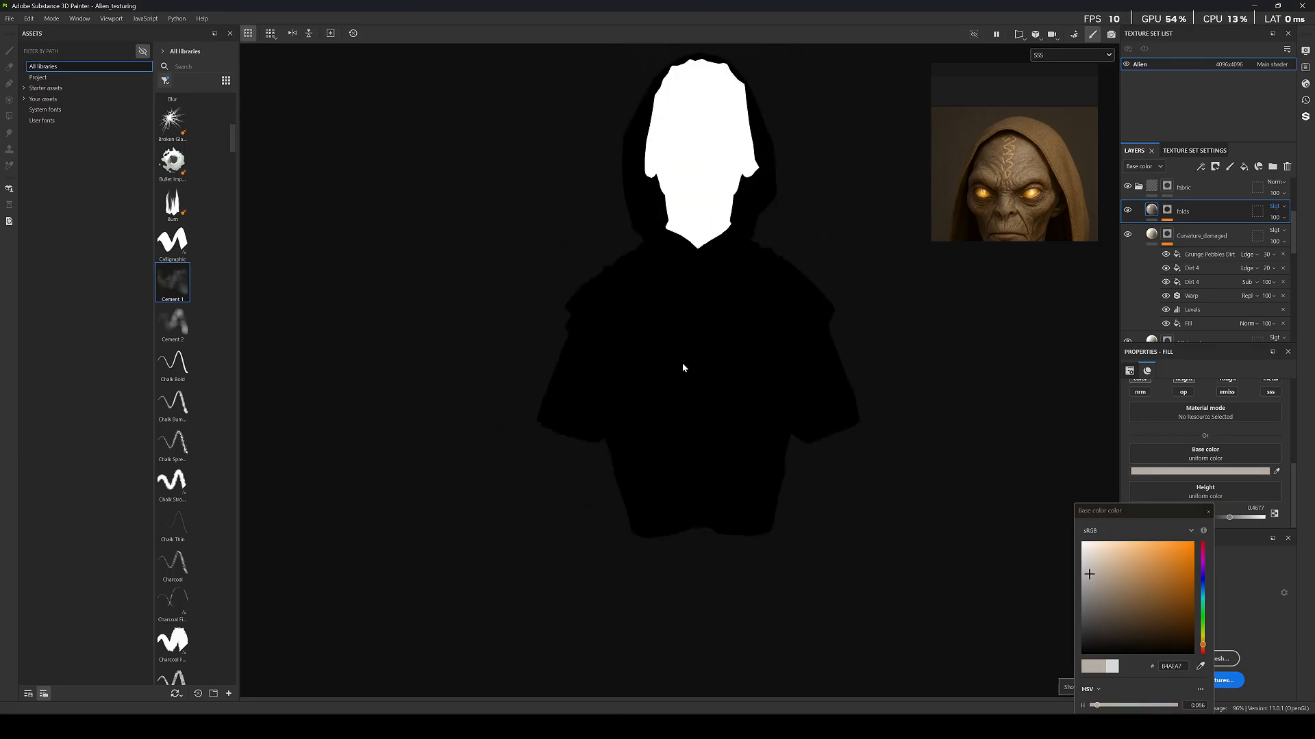
key(c)
key(c)
key(c)
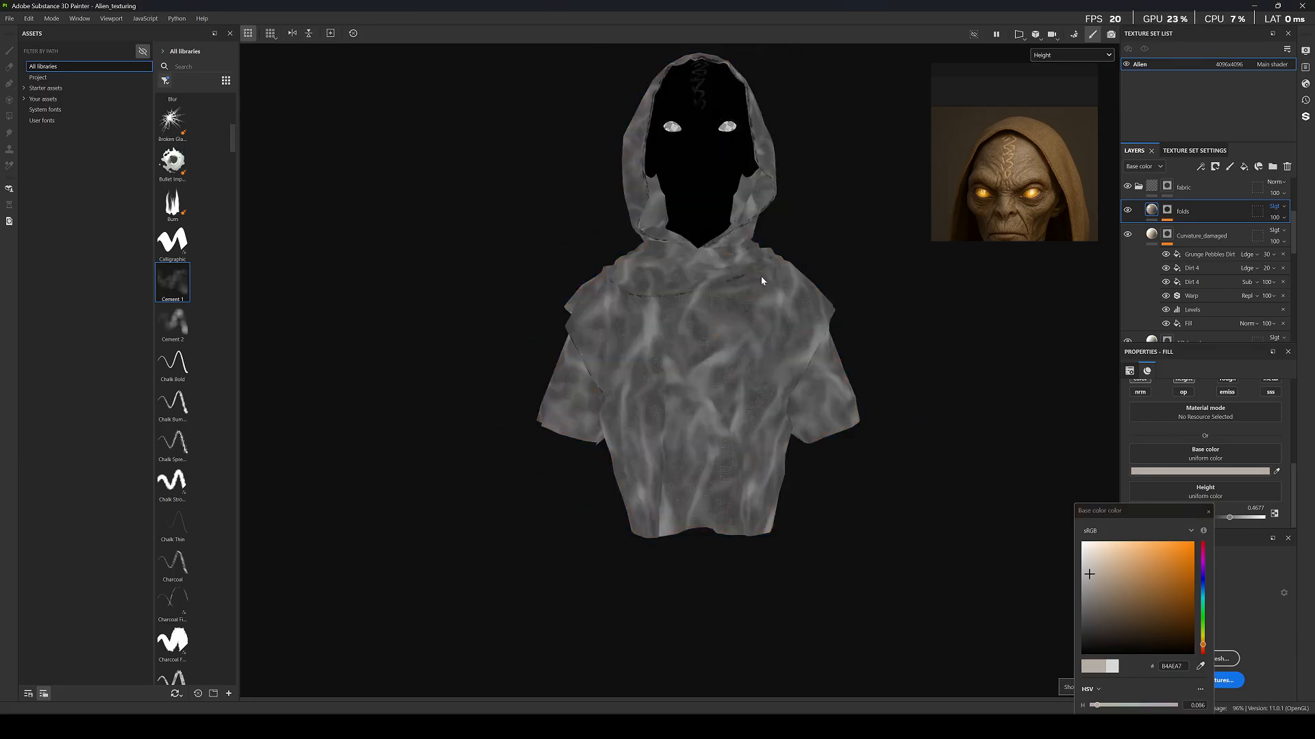
click(1069, 54)
click(1058, 80)
scroll(687, 338, up, 3)
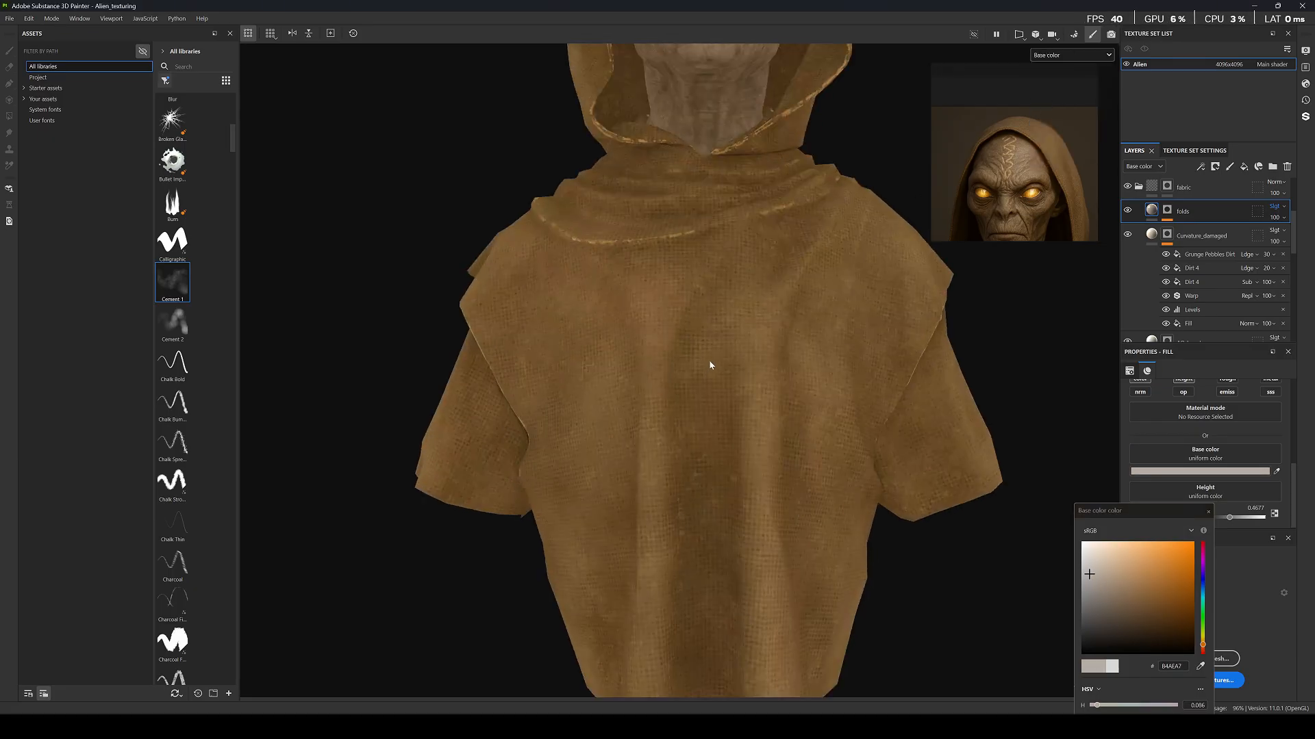
click(1069, 55)
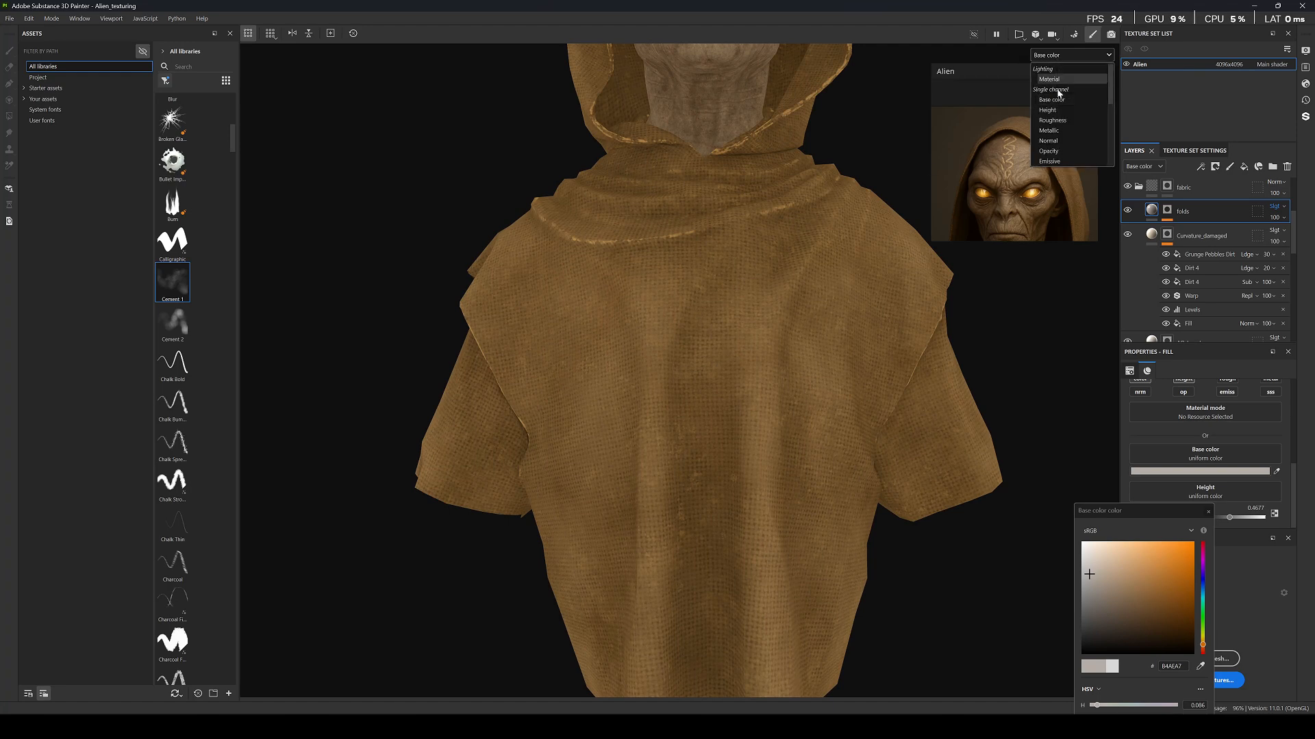
click(1057, 114)
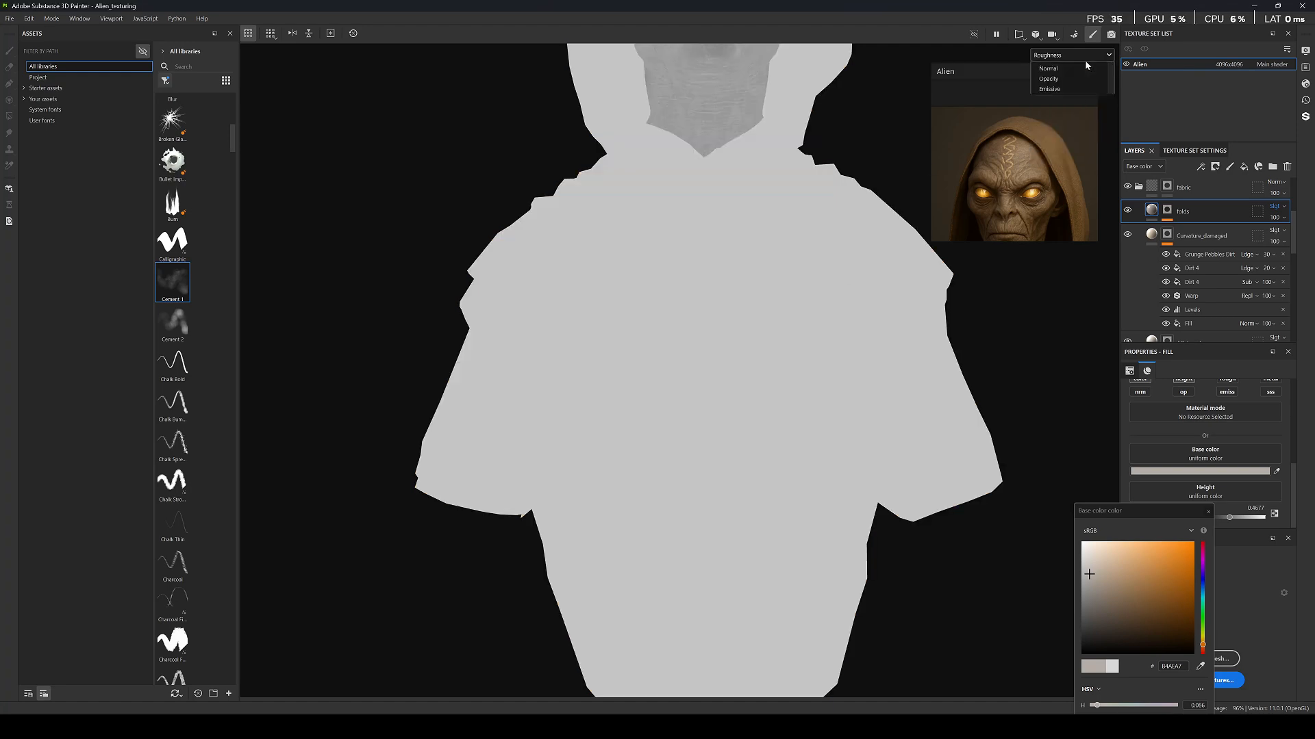
scroll(777, 269, down, 3)
key(m)
scroll(778, 265, down, 3)
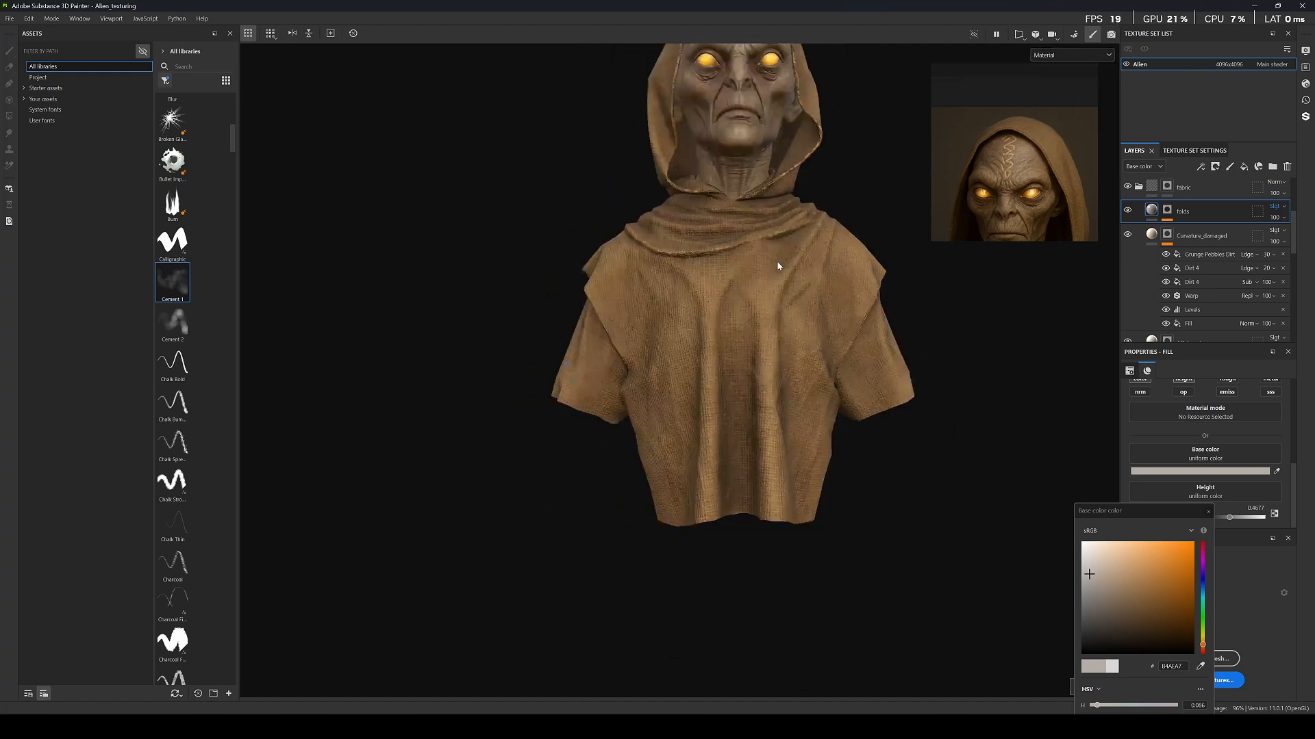
Inspect the robe's fold detail and the alien's face from several angles and distances.
alt+drag(832, 280, 783, 287)
scroll(784, 288, up, 3)
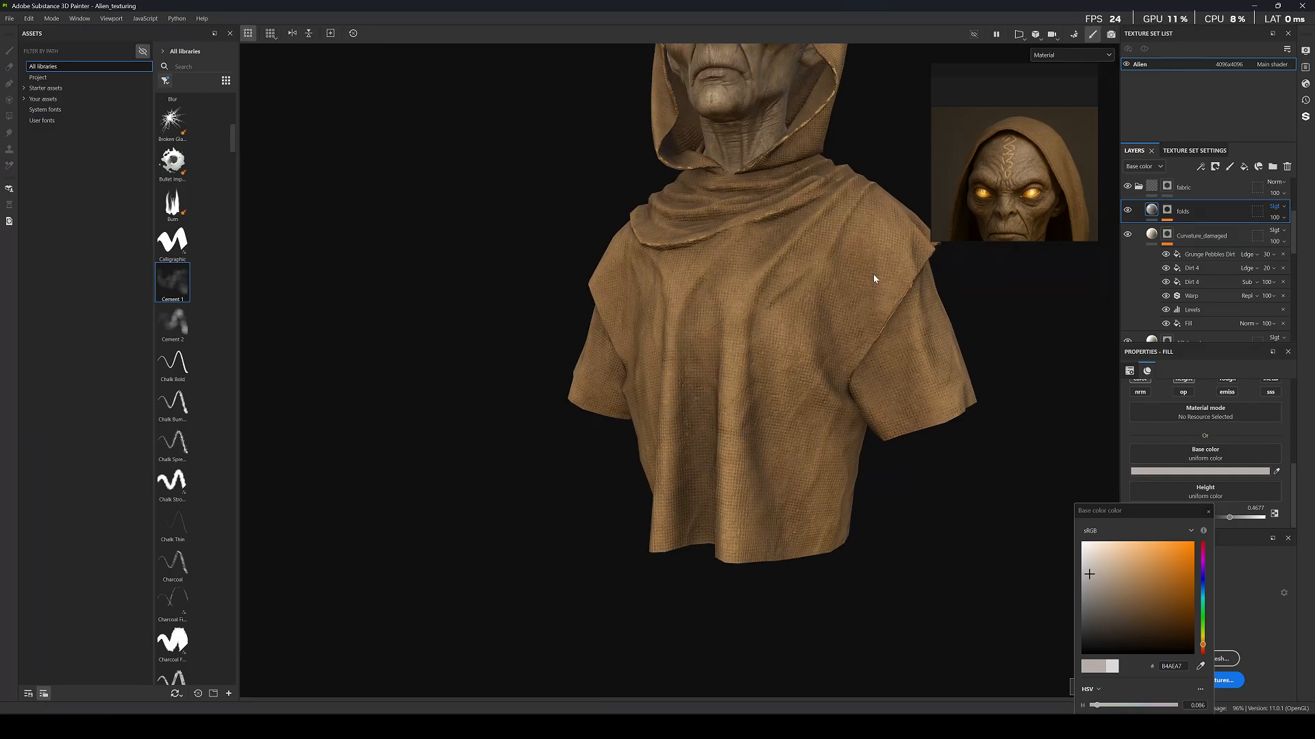
scroll(783, 308, down, 4)
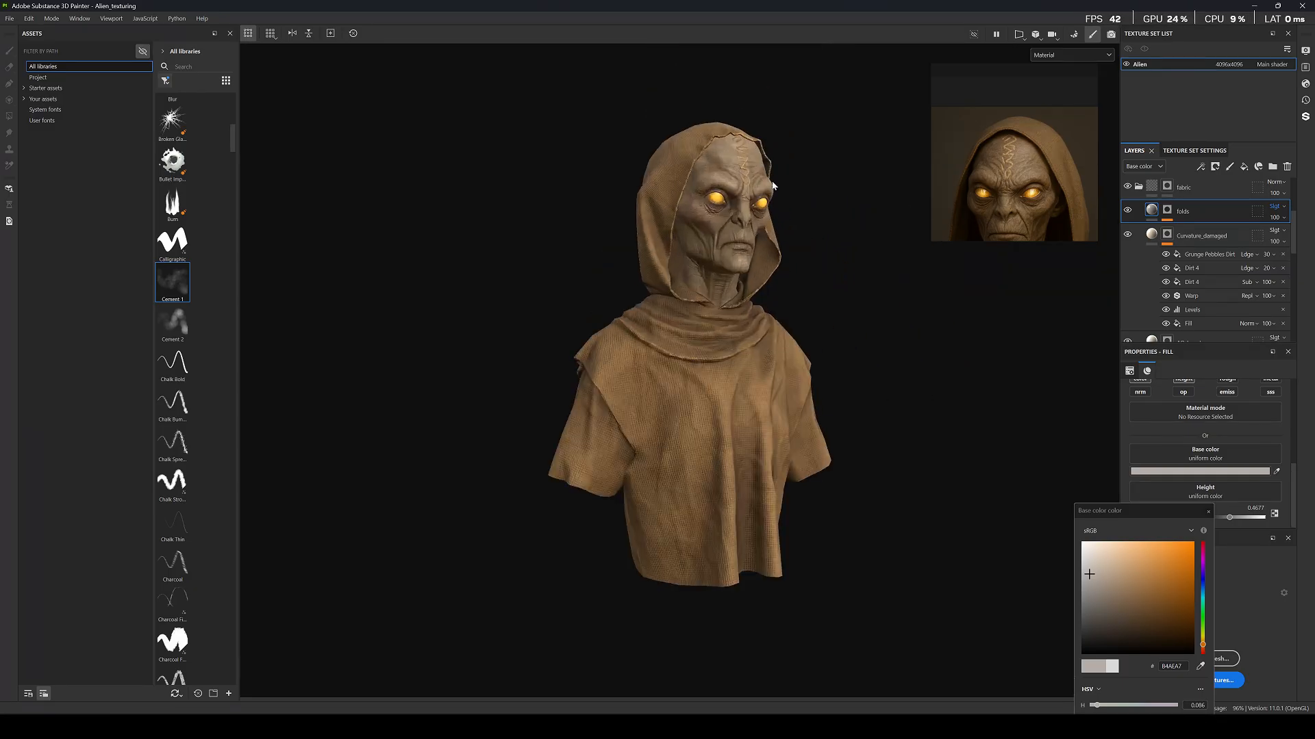
scroll(795, 212, up, 6)
scroll(845, 258, down, 4)
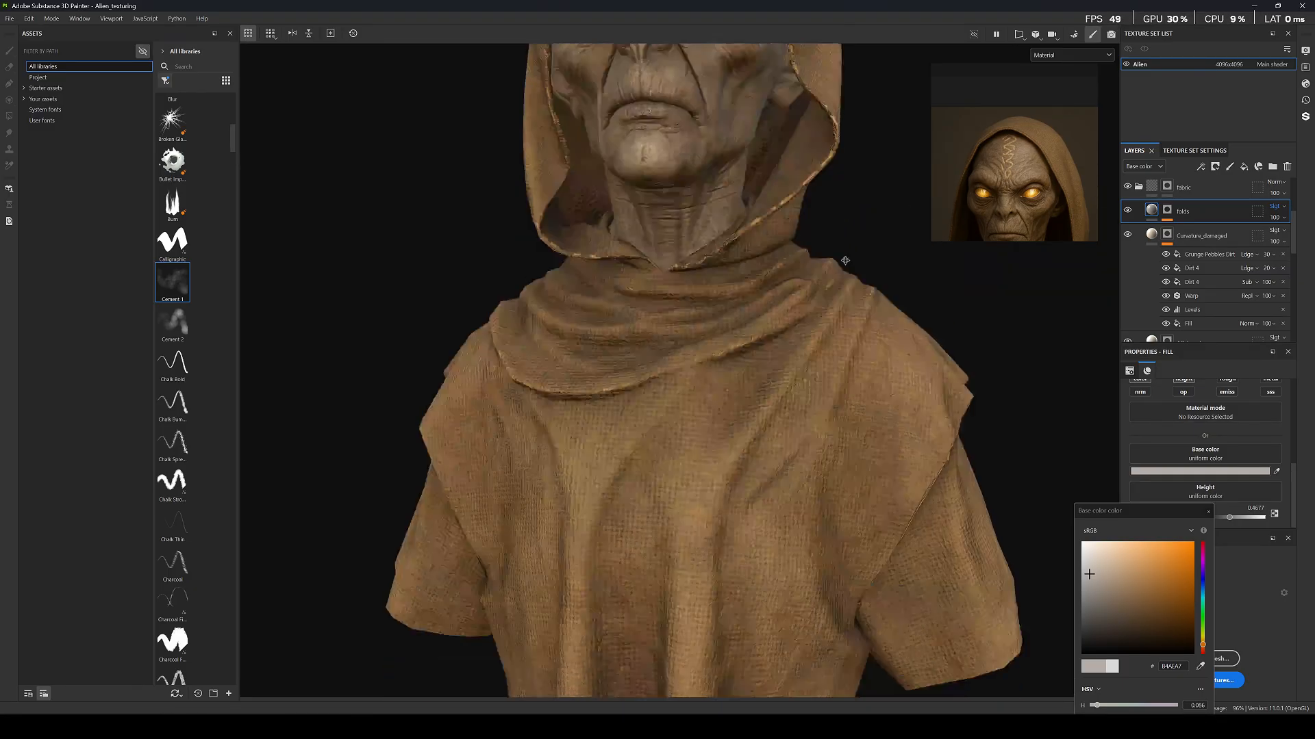
alt+drag(842, 293, 796, 264)
scroll(725, 424, up, 5)
scroll(739, 388, up, 8)
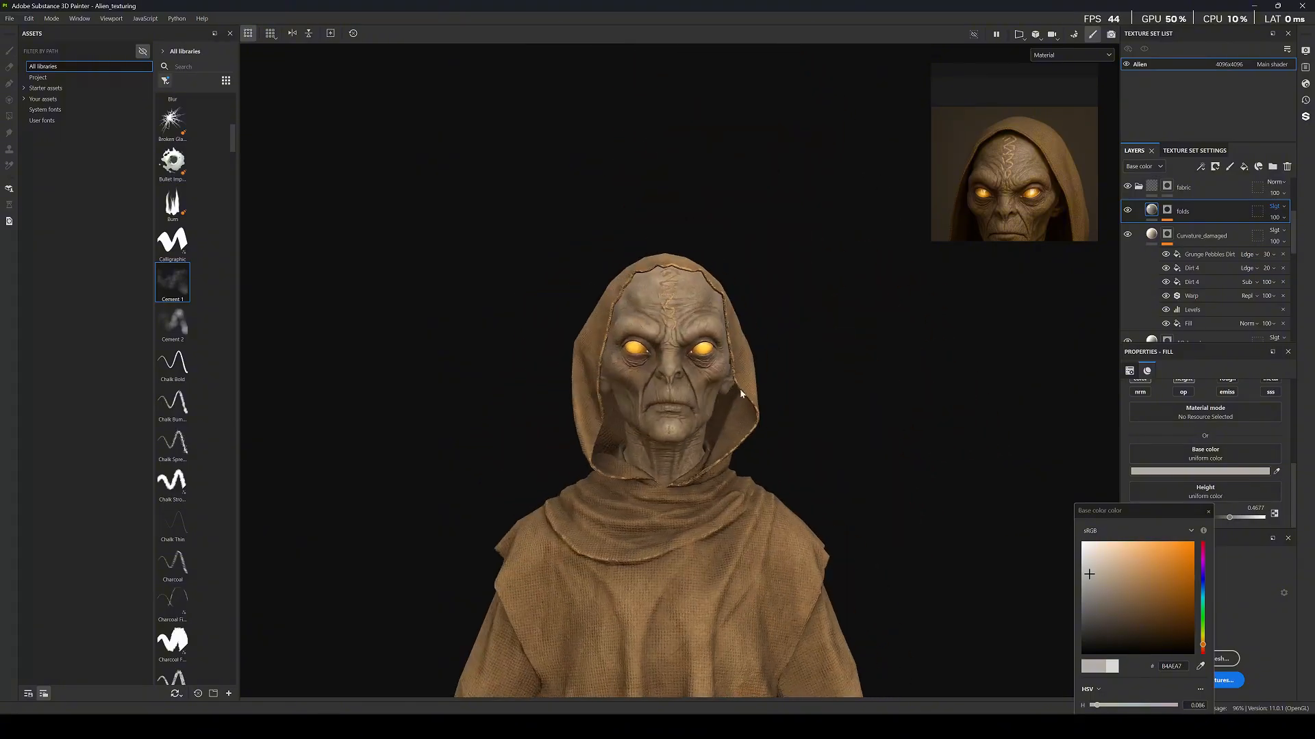
scroll(710, 346, down, 8)
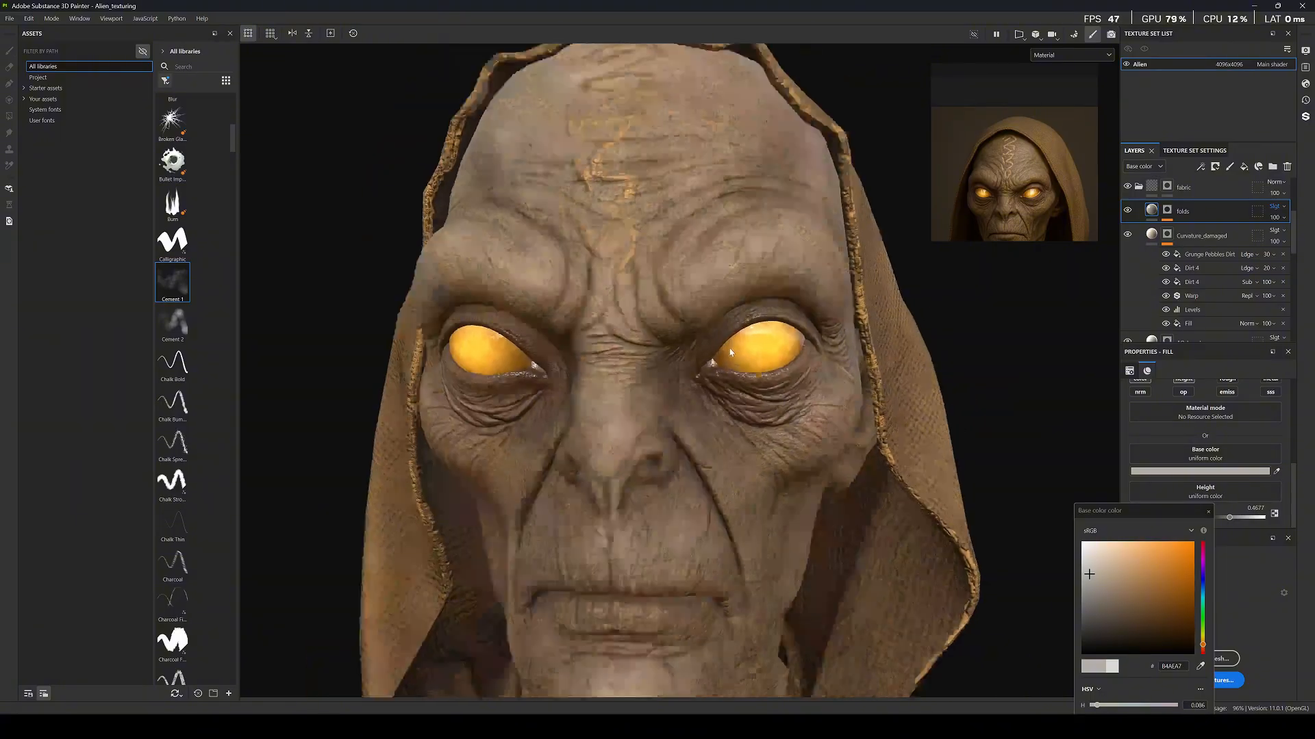
key(ctrl)
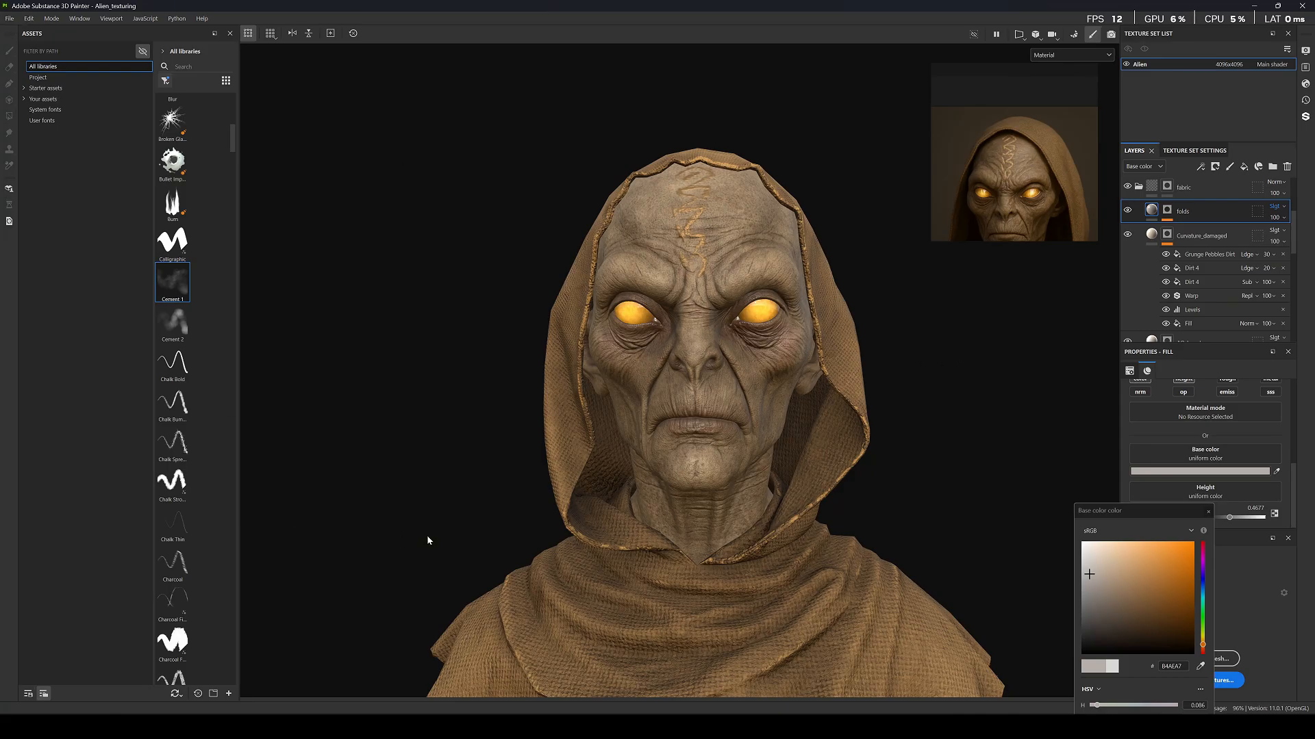
Launch Marmoset Toolbag 5.
key(super)
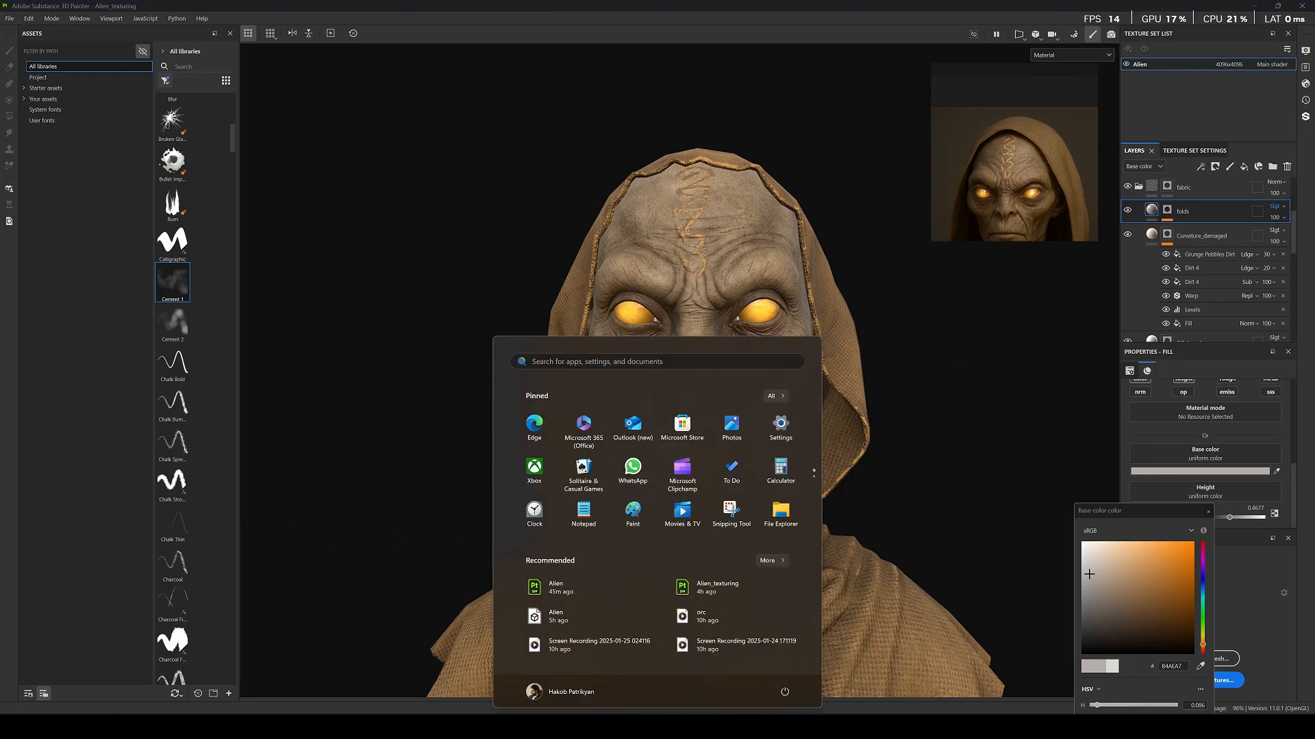
text(mar)
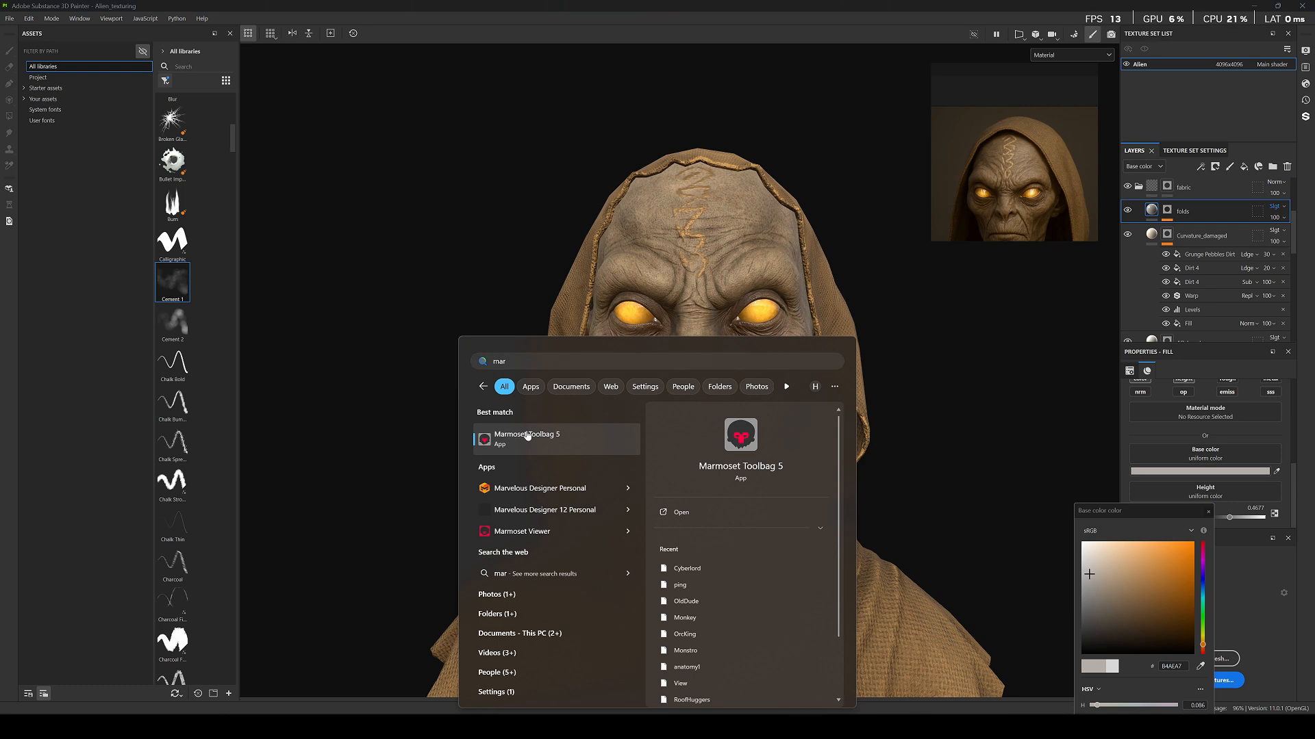
click(528, 433)
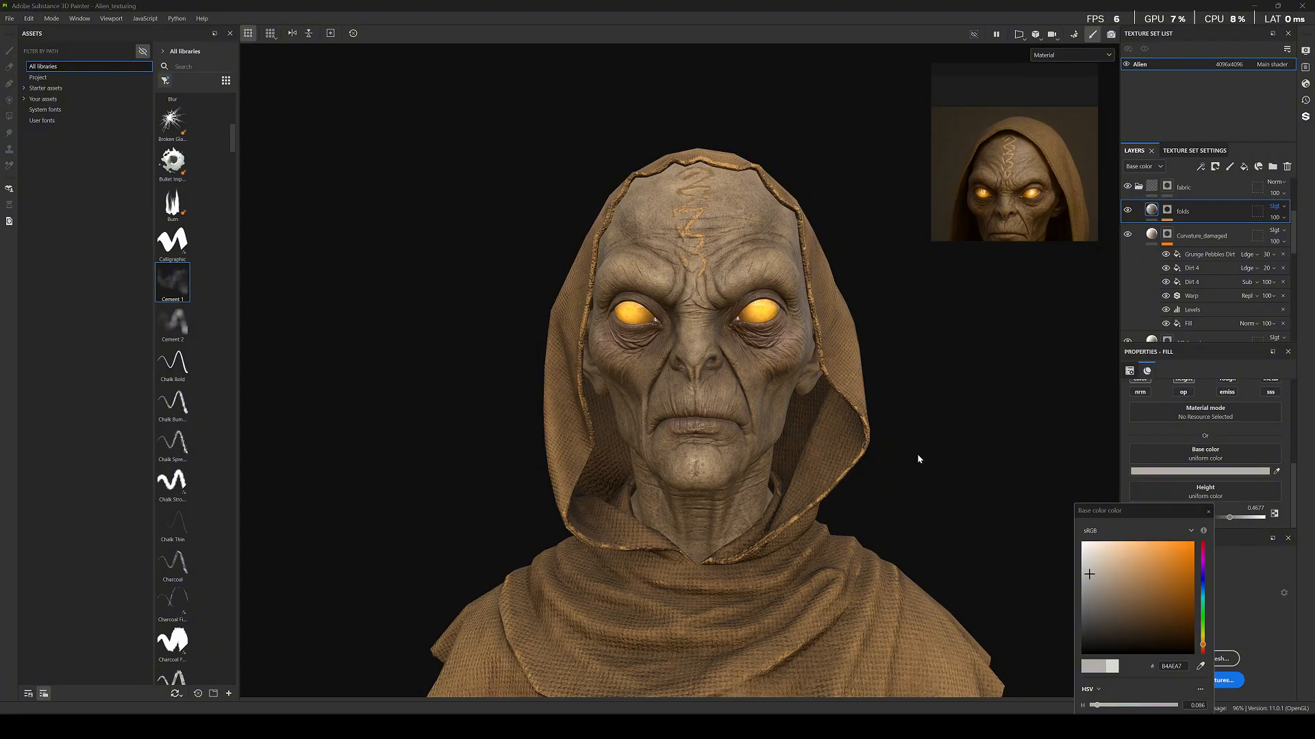
Open the texture export settings in Substance 3D Painter and select the Alien texture set.
alt+drag(905, 331, 867, 282)
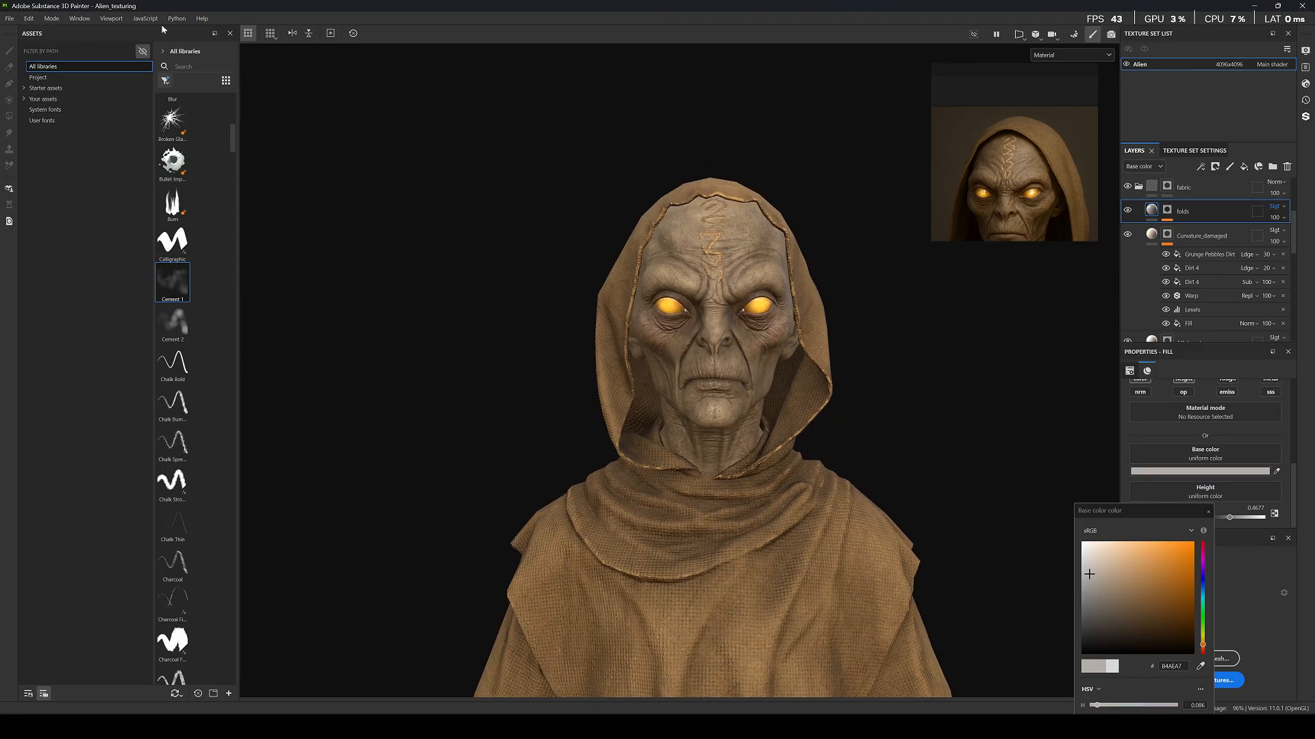
click(10, 19)
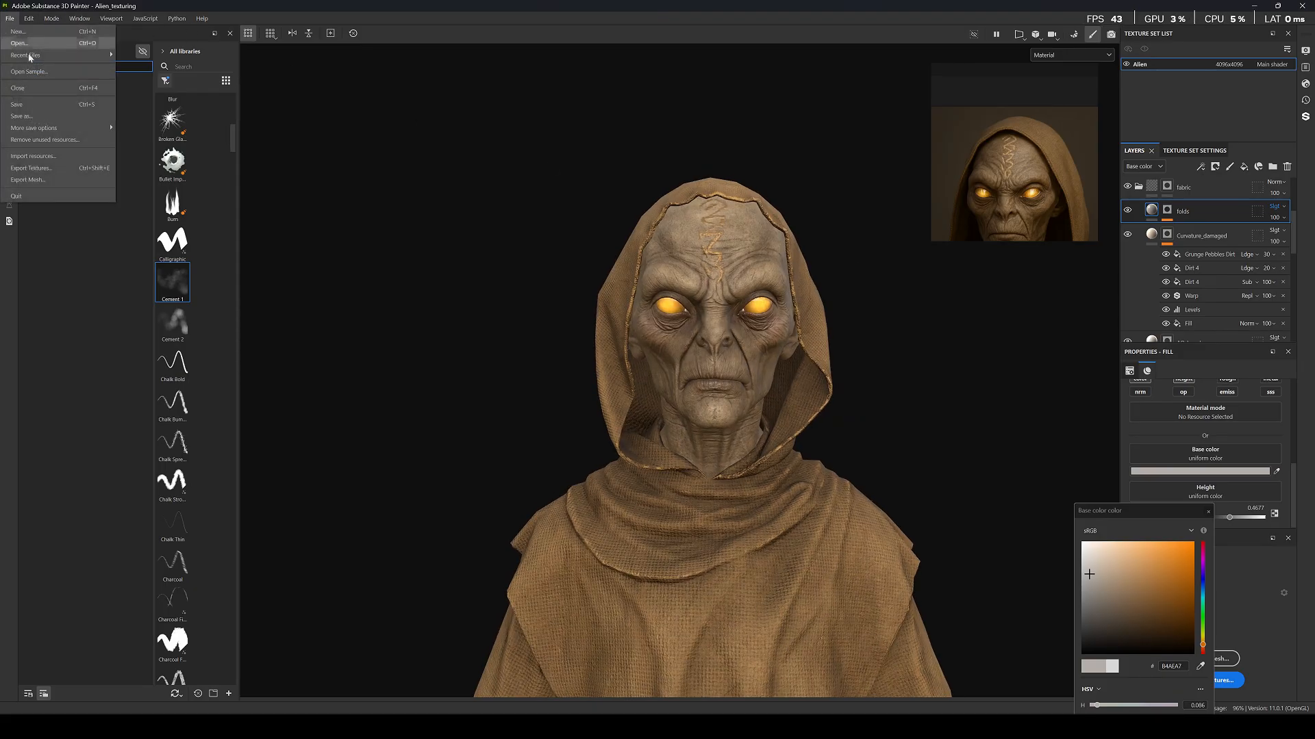
click(41, 173)
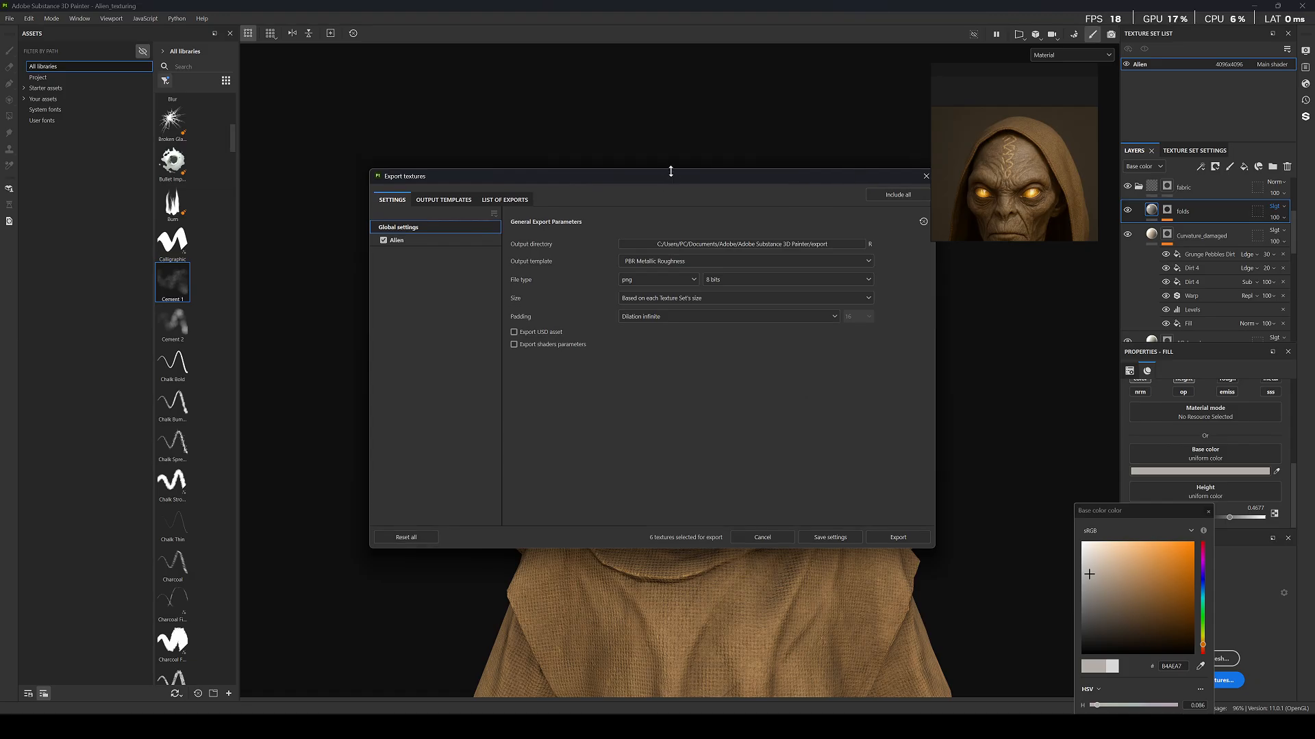
drag(672, 170, 616, 207)
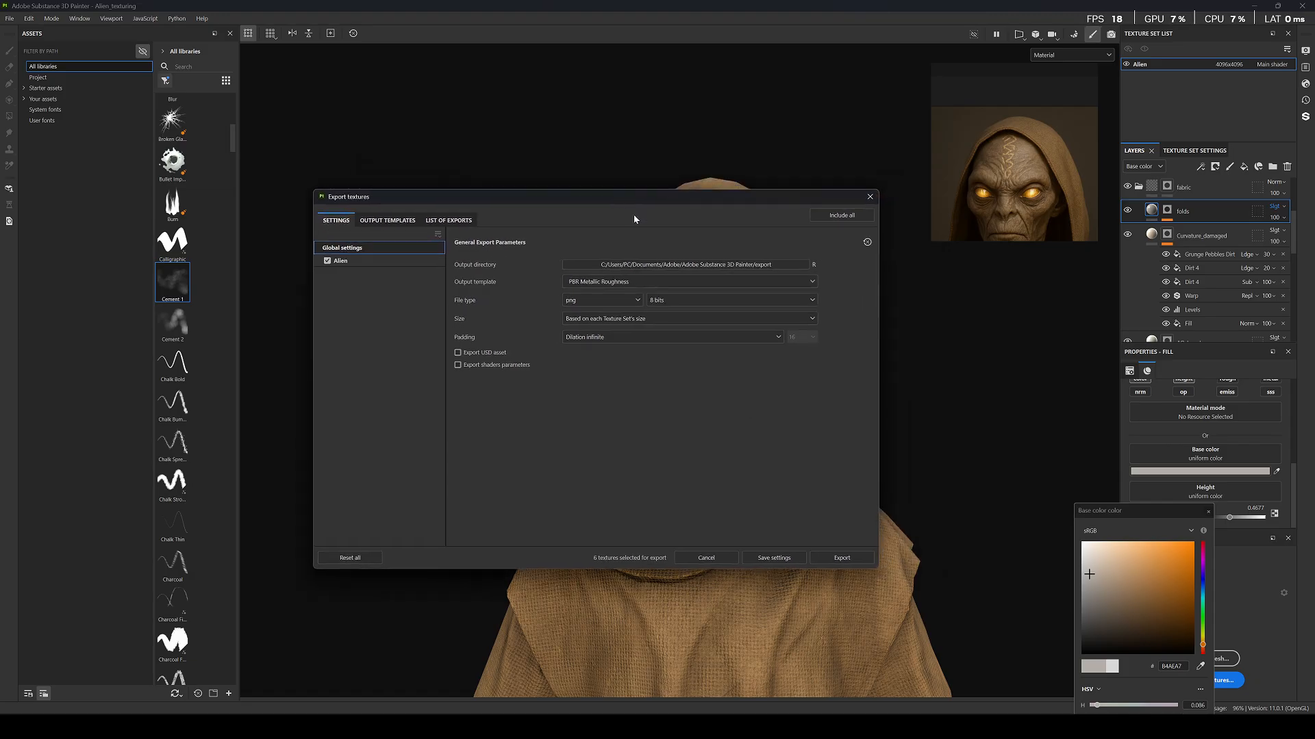
click(368, 270)
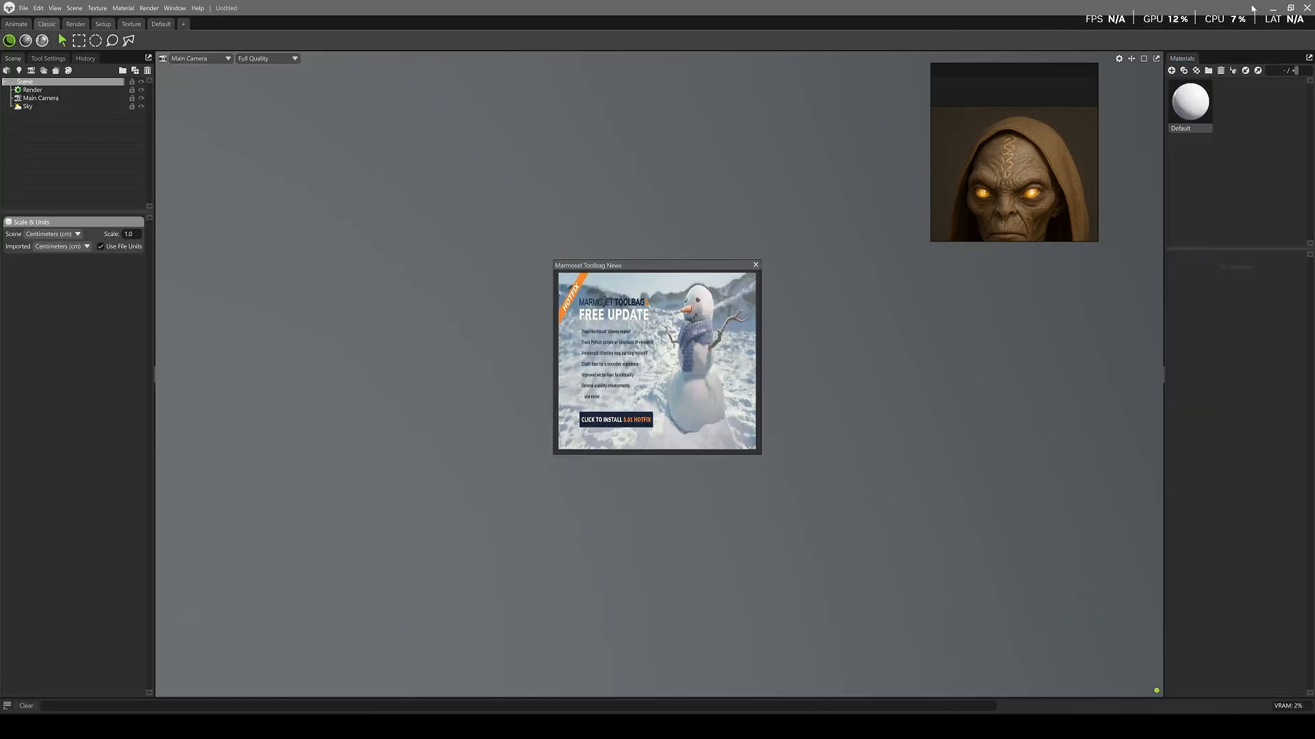
Dismiss the news window in Marmoset Toolbag.
click(755, 266)
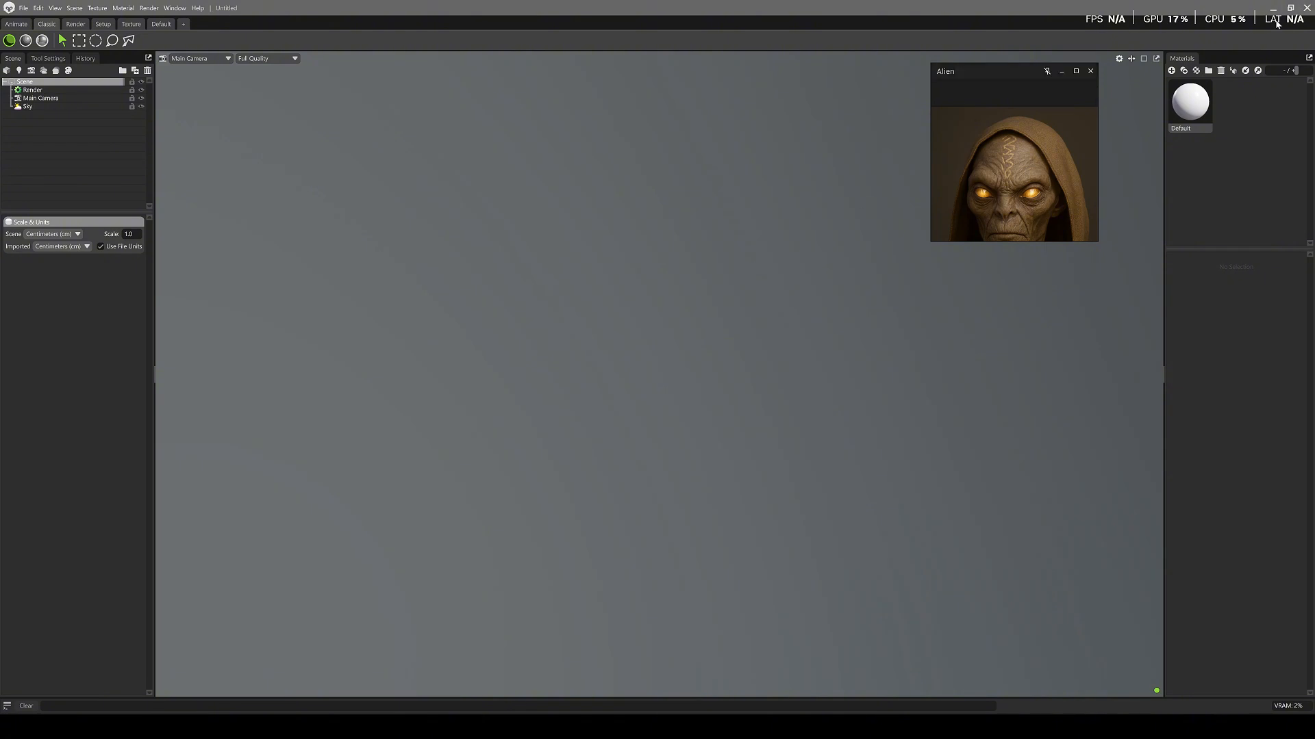
Import the Alien model from the Texturing folder into the Marmoset Toolbag scene.
click(23, 7)
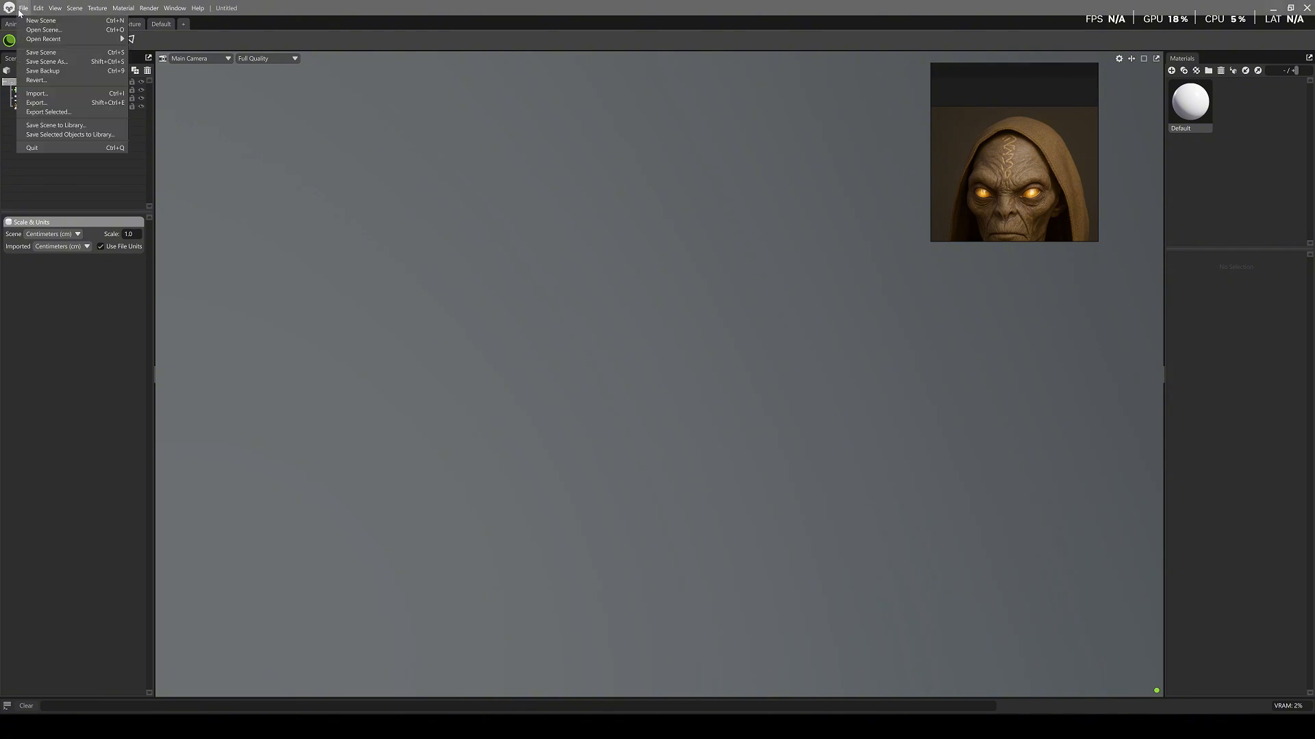
click(34, 97)
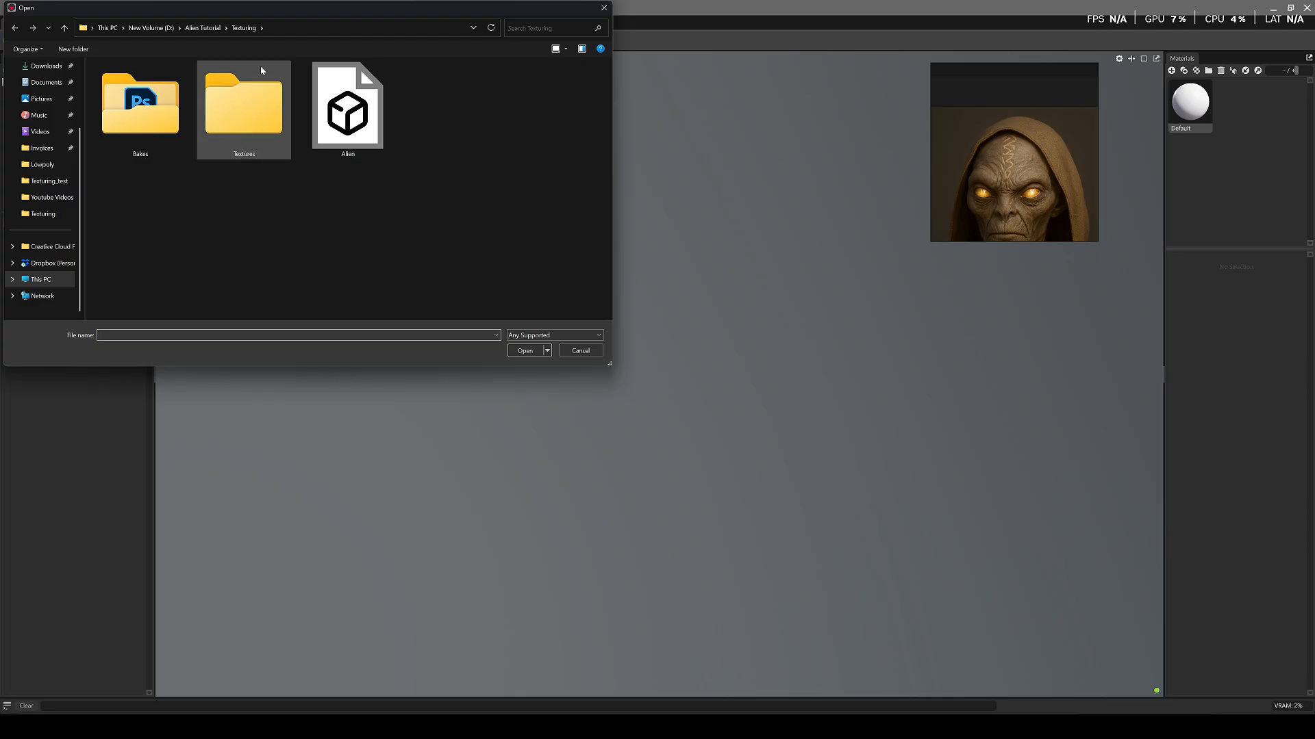
click(352, 121)
double_click(352, 122)
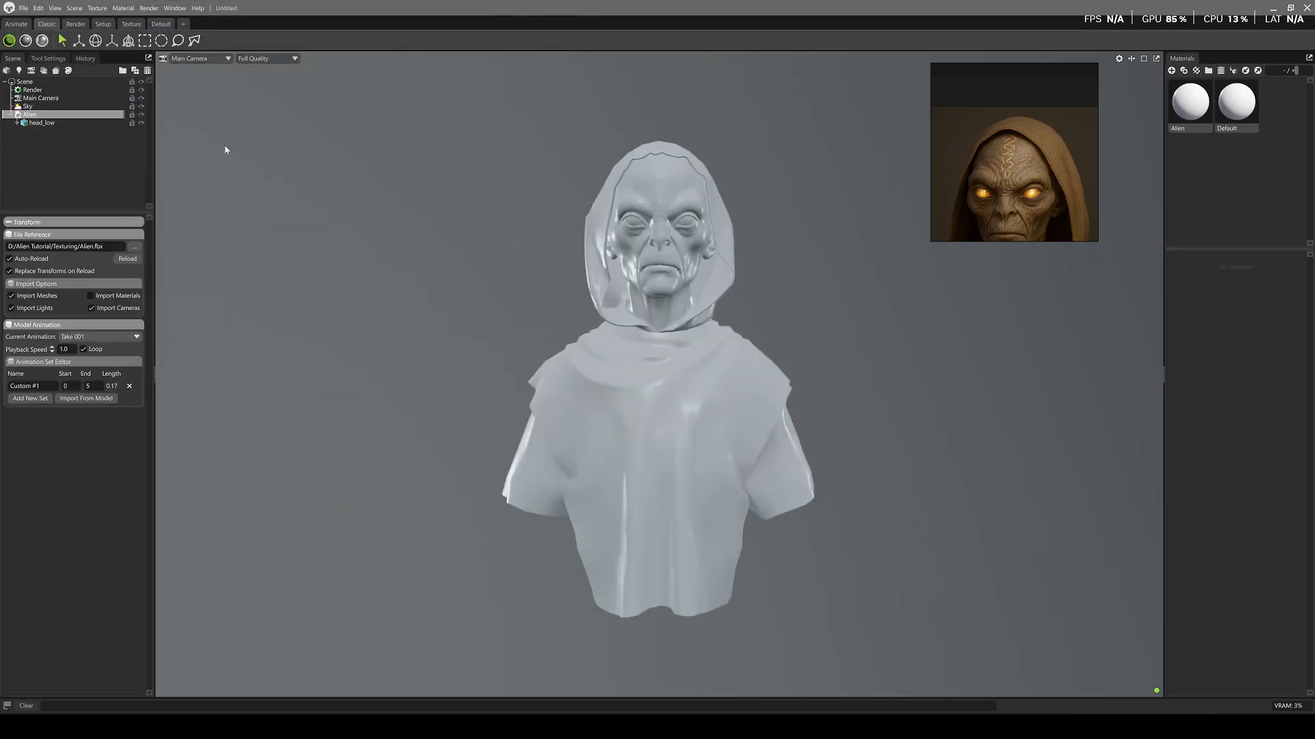
Delete the unused Default material from the scene.
click(53, 90)
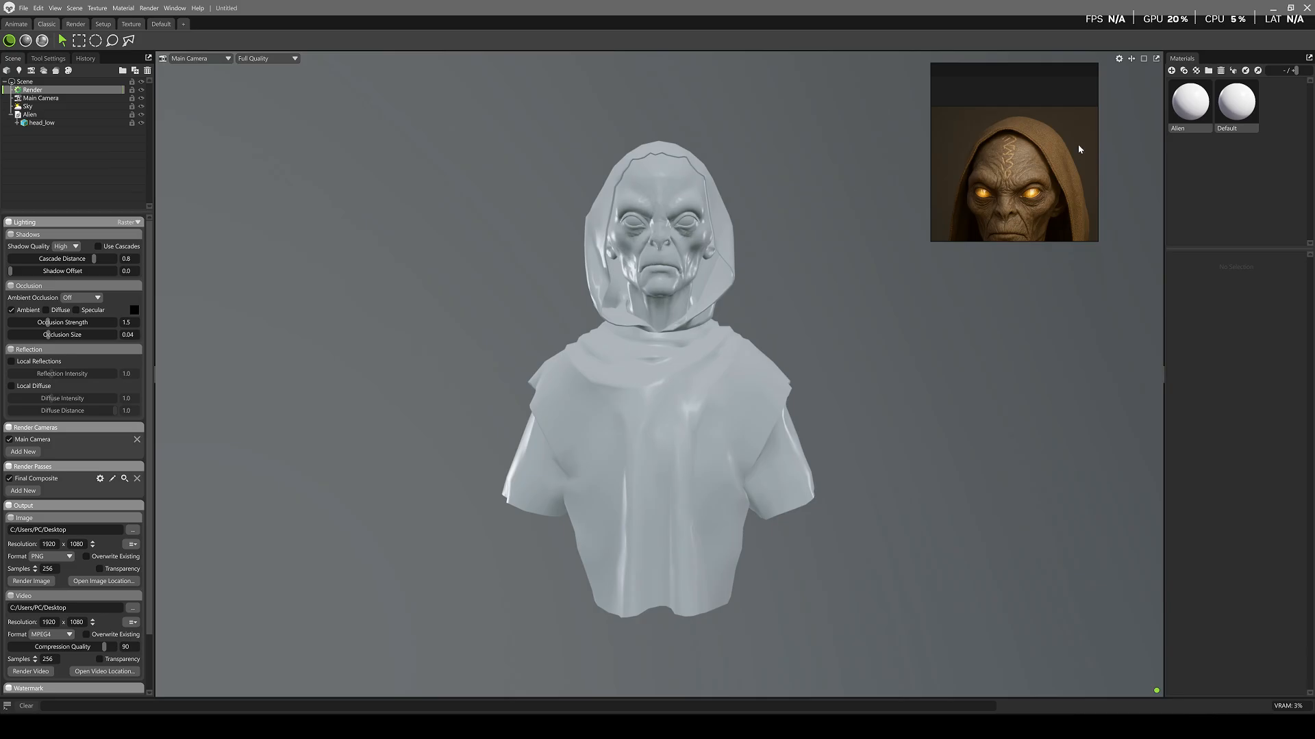
click(1237, 111)
click(1220, 71)
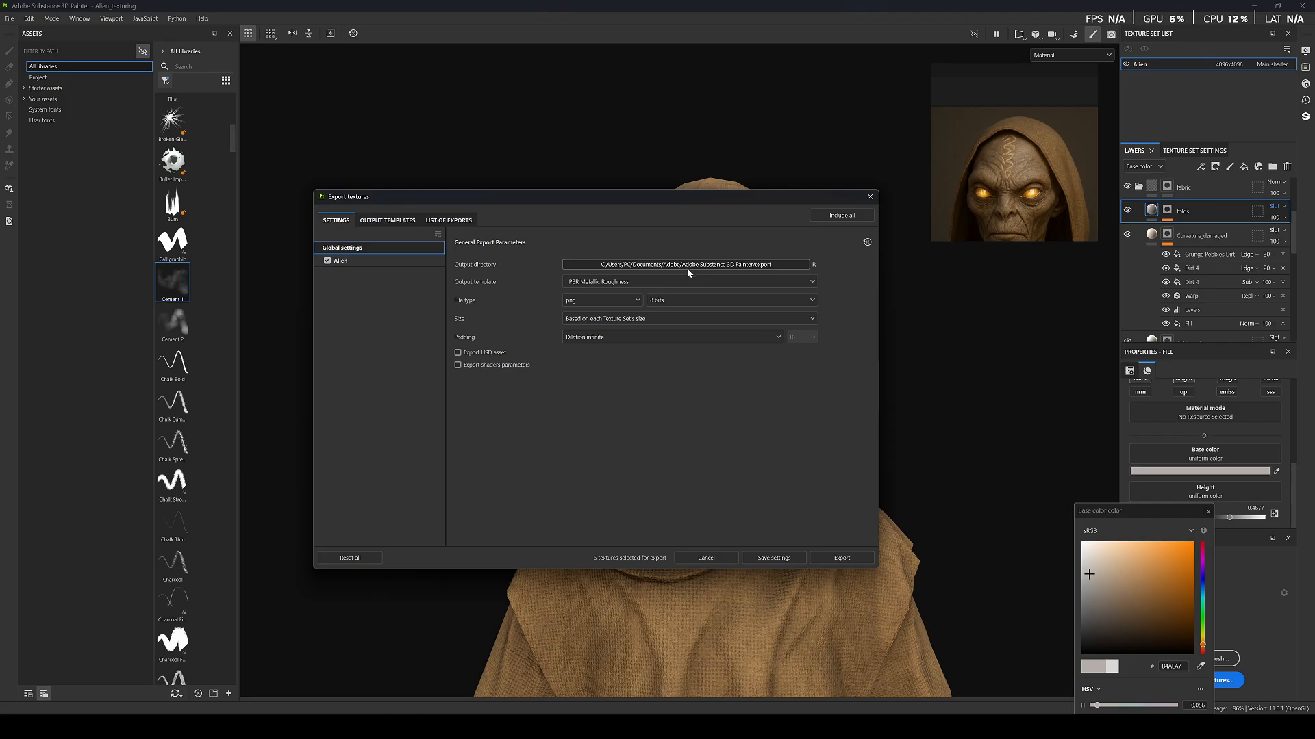
In Substance 3D Painter's export settings, try to add a grayscale output map named SSS to the Amazon Lumberyard preset, using User0 as its gray channel.
click(725, 284)
click(587, 376)
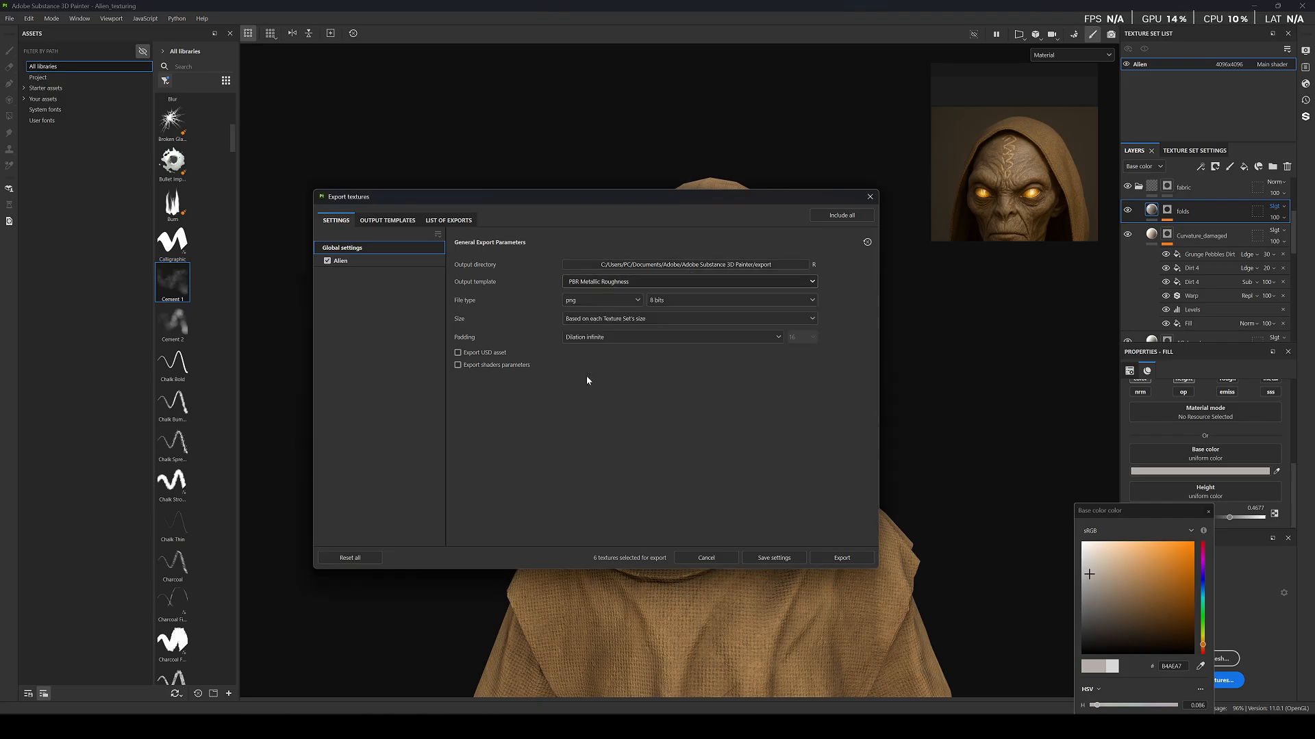
click(387, 220)
click(558, 257)
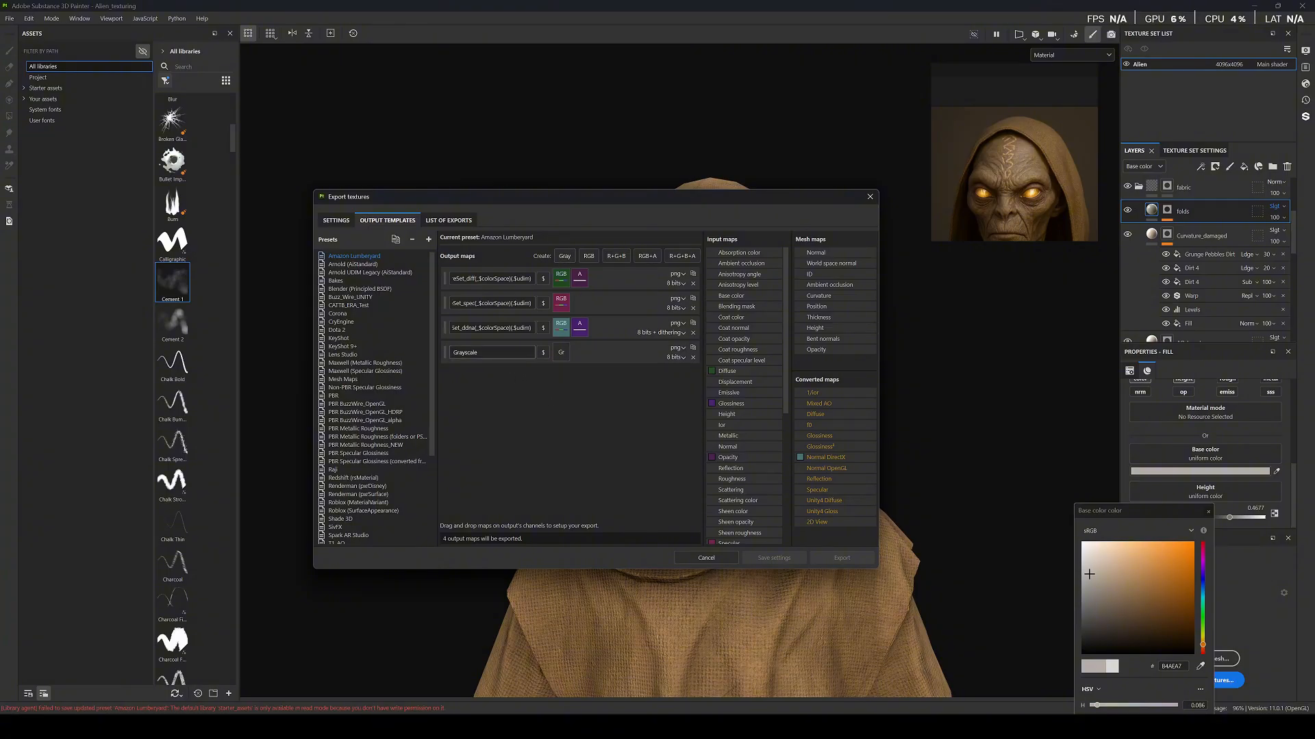
double_click(473, 353)
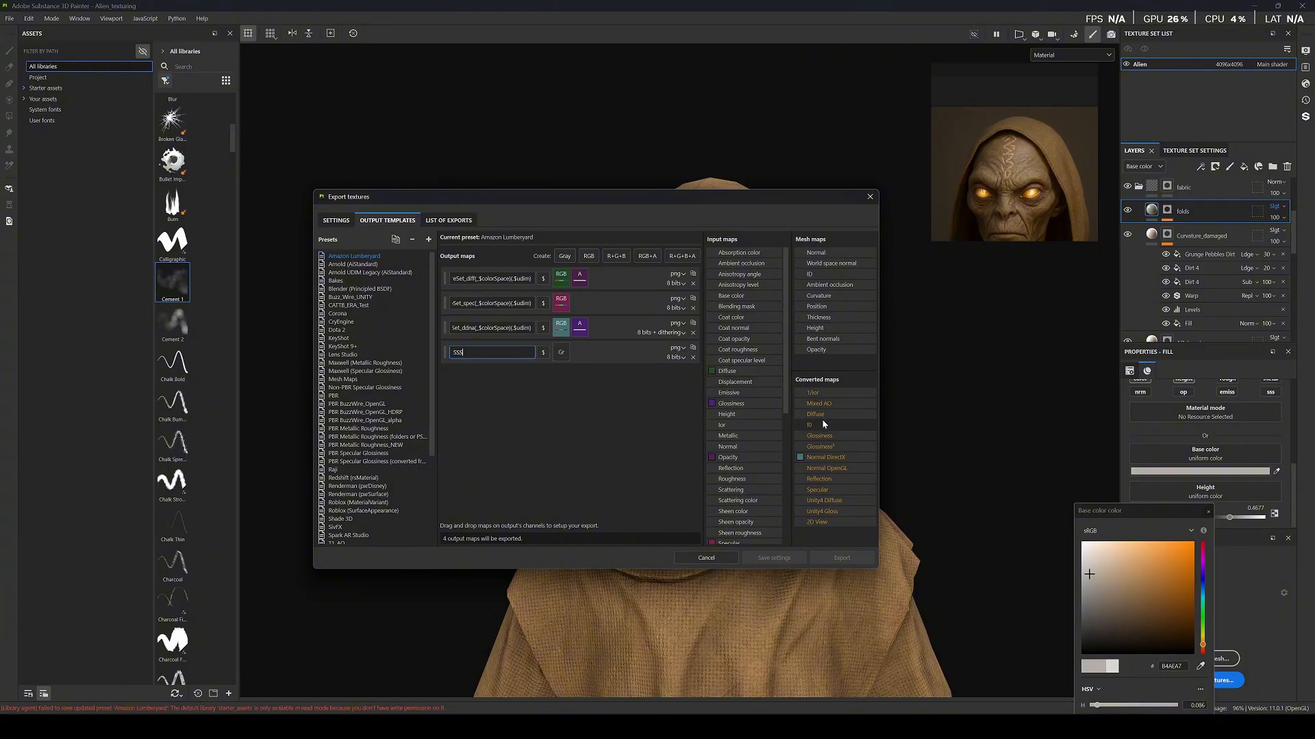
scroll(762, 430, down, 3)
scroll(762, 430, down, 4)
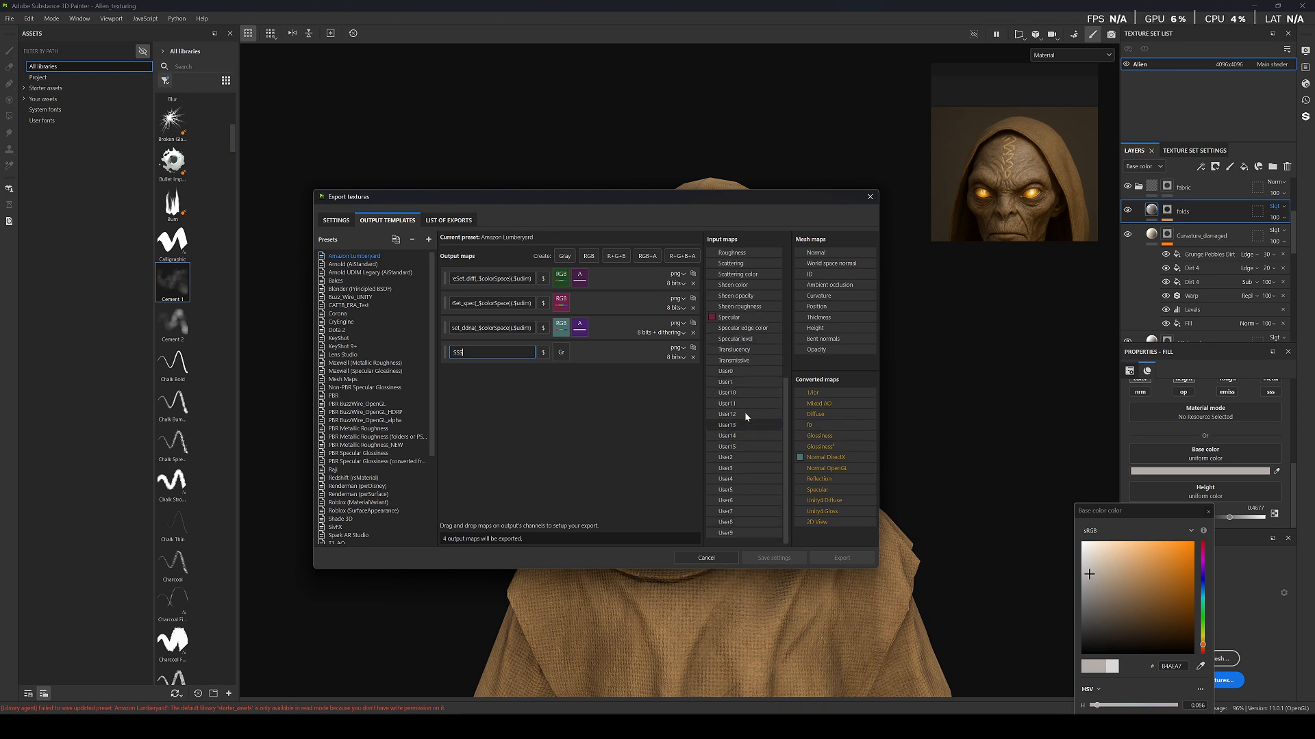
scroll(736, 383, up, 1)
drag(734, 407, 564, 352)
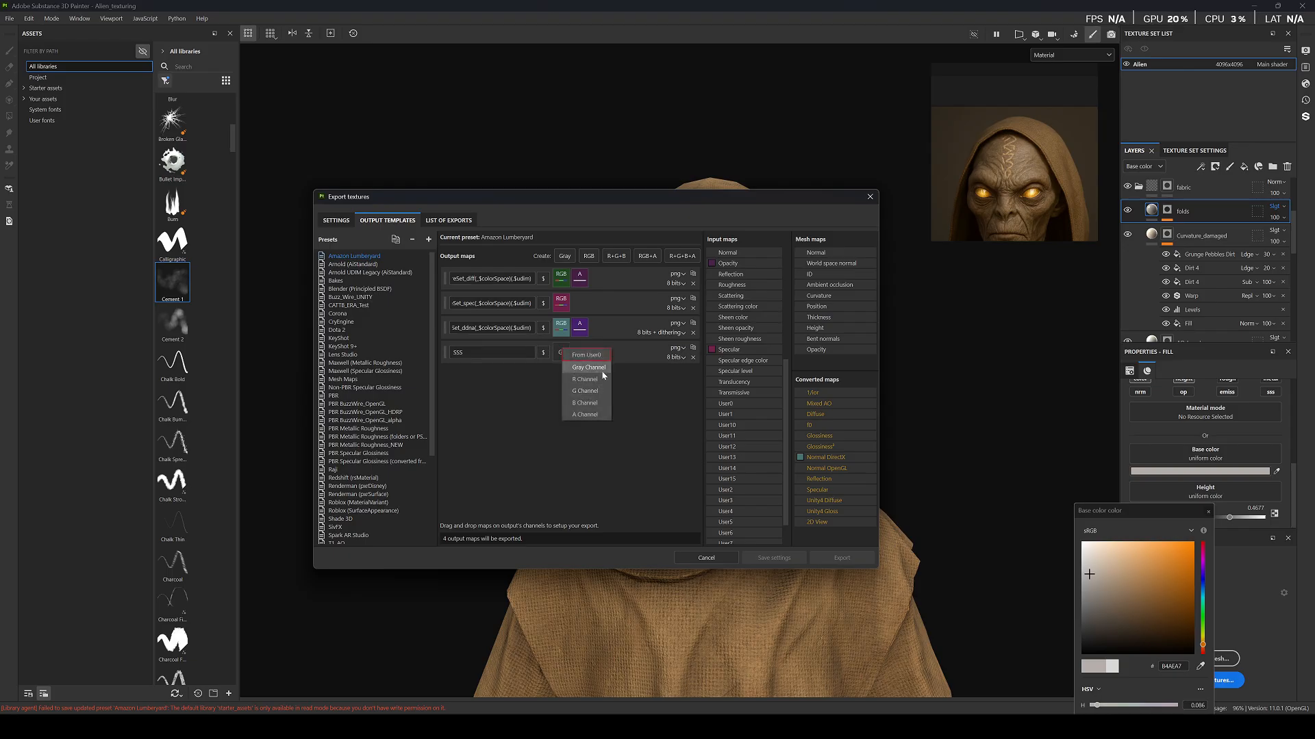
click(588, 368)
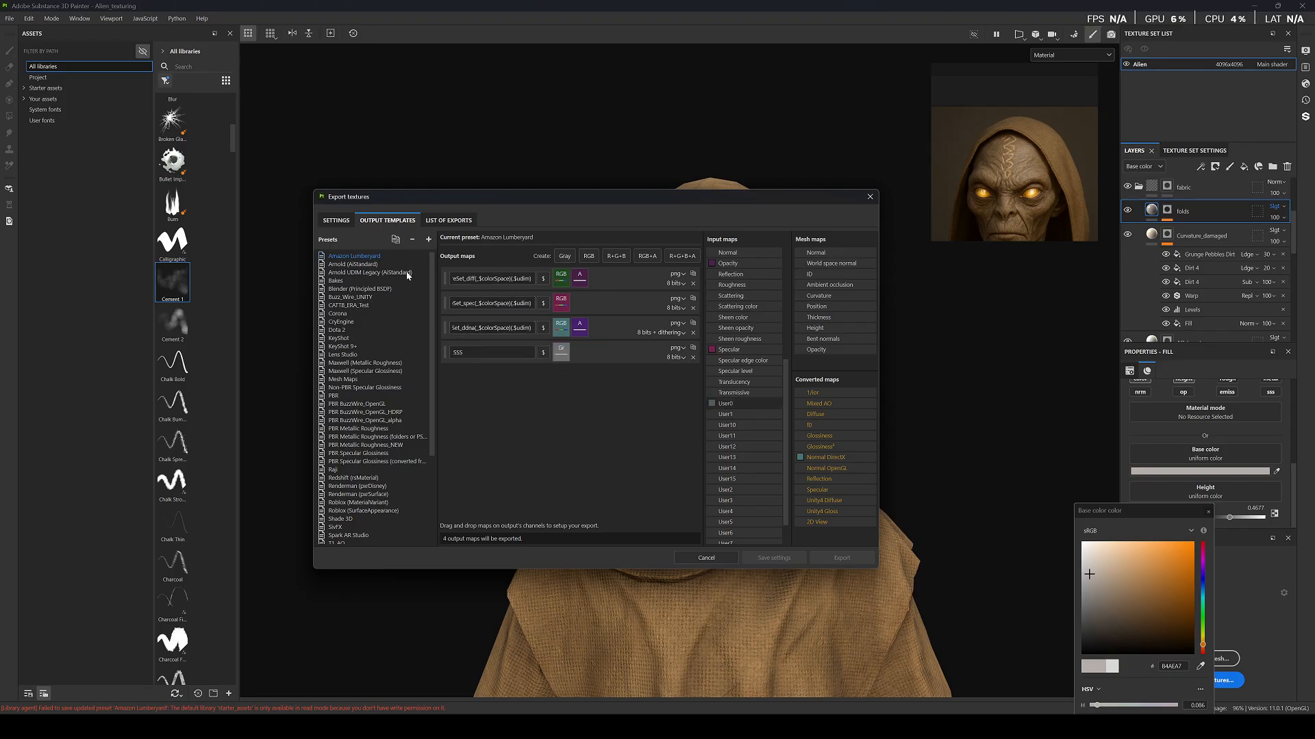
Set the global export size to 4096 and exclude the height map from the Alien texture set's outputs.
click(336, 221)
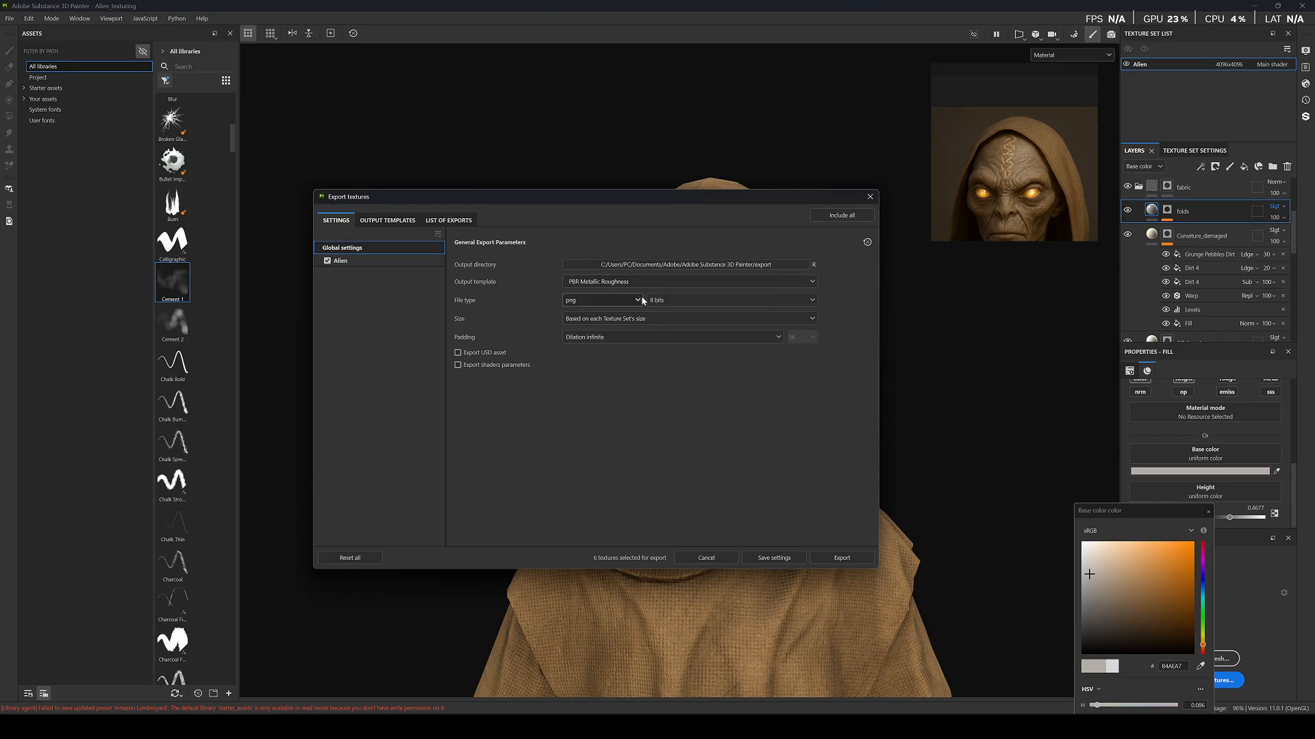
click(622, 319)
click(587, 411)
click(356, 262)
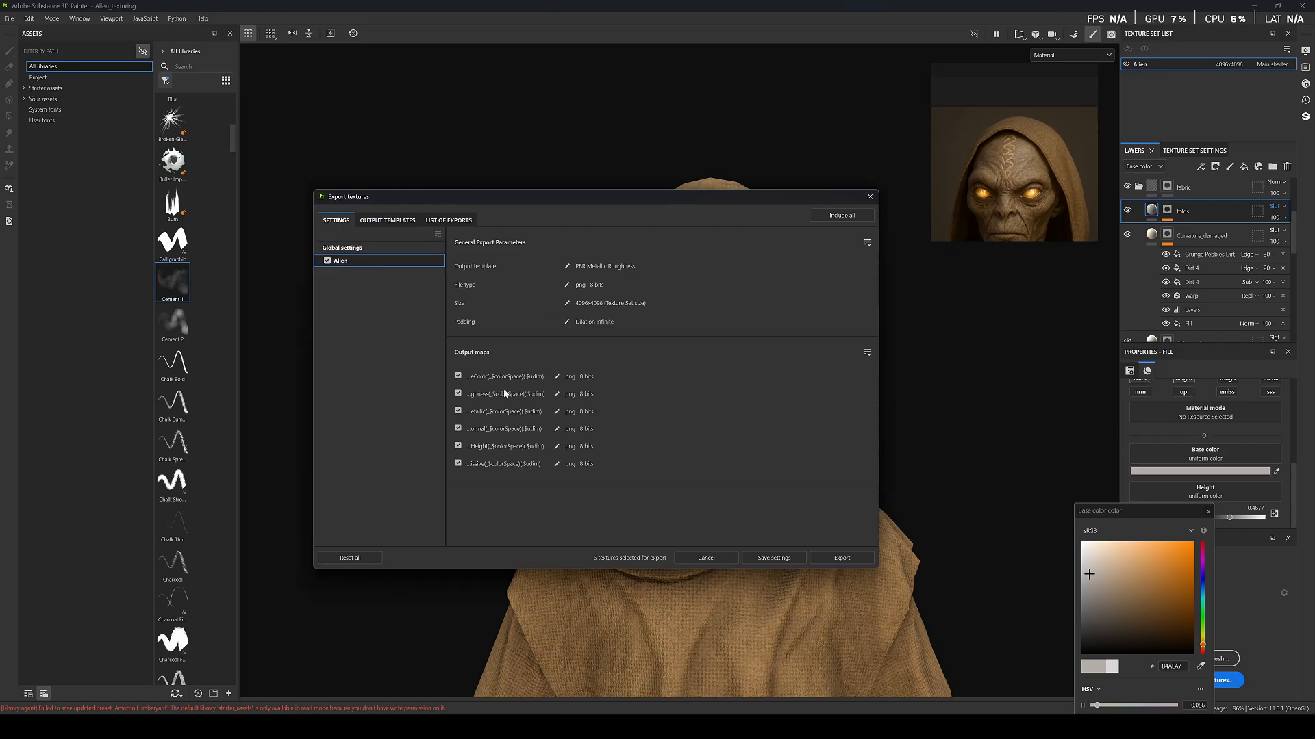
click(458, 446)
click(363, 248)
Set the output directory to D:/Alien Tutorial/Texturing/Textures and export the textures.
click(640, 267)
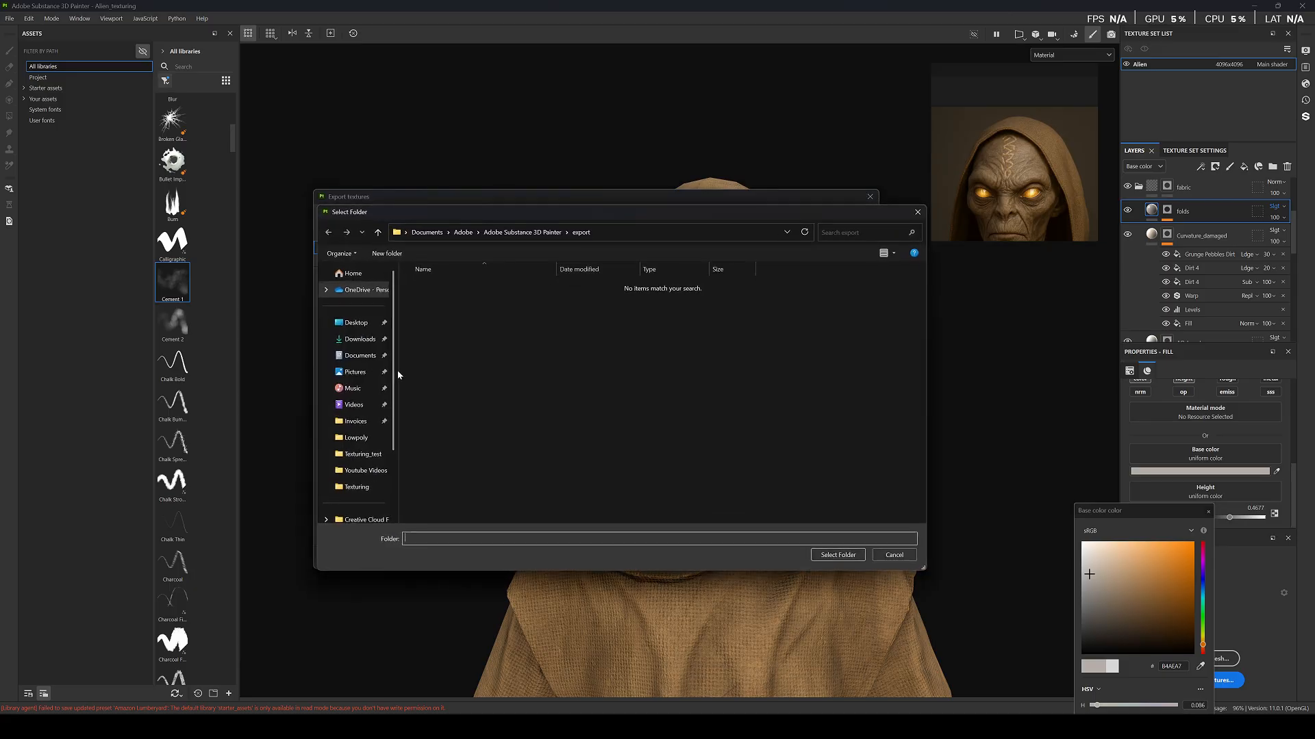
click(356, 487)
double_click(555, 326)
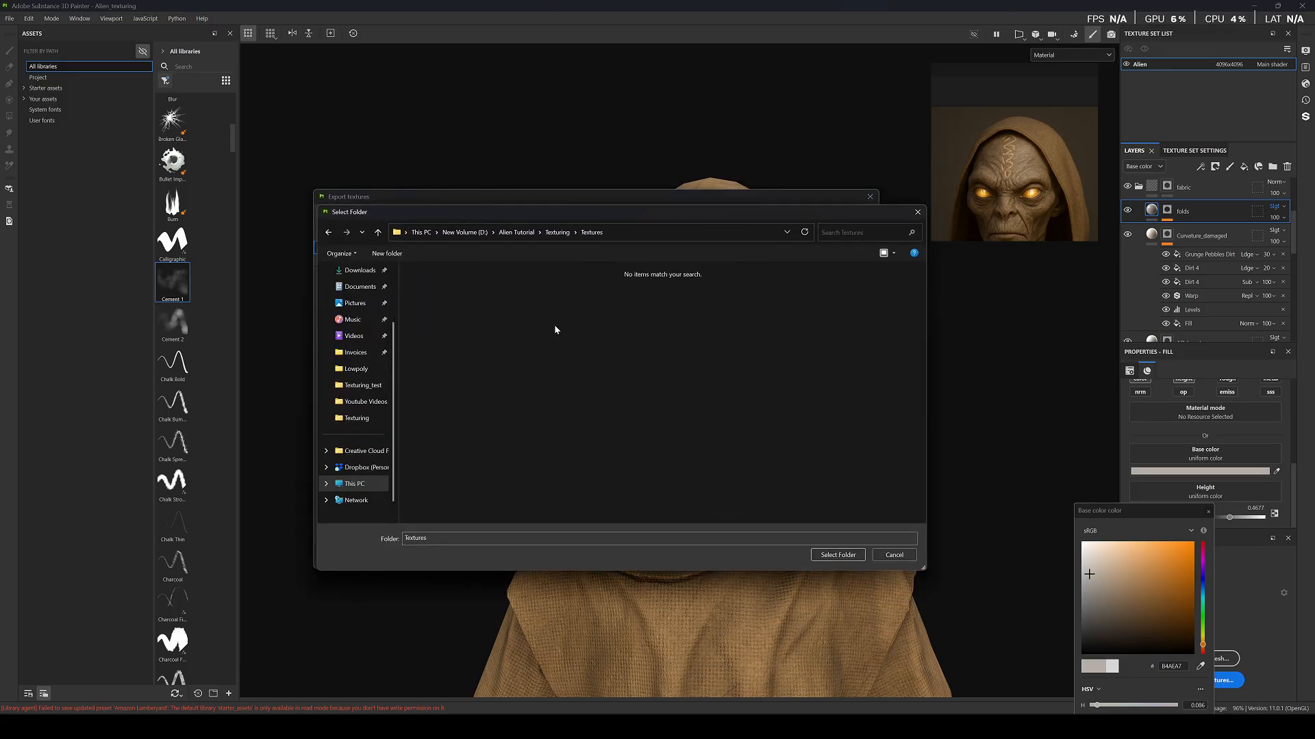
click(837, 555)
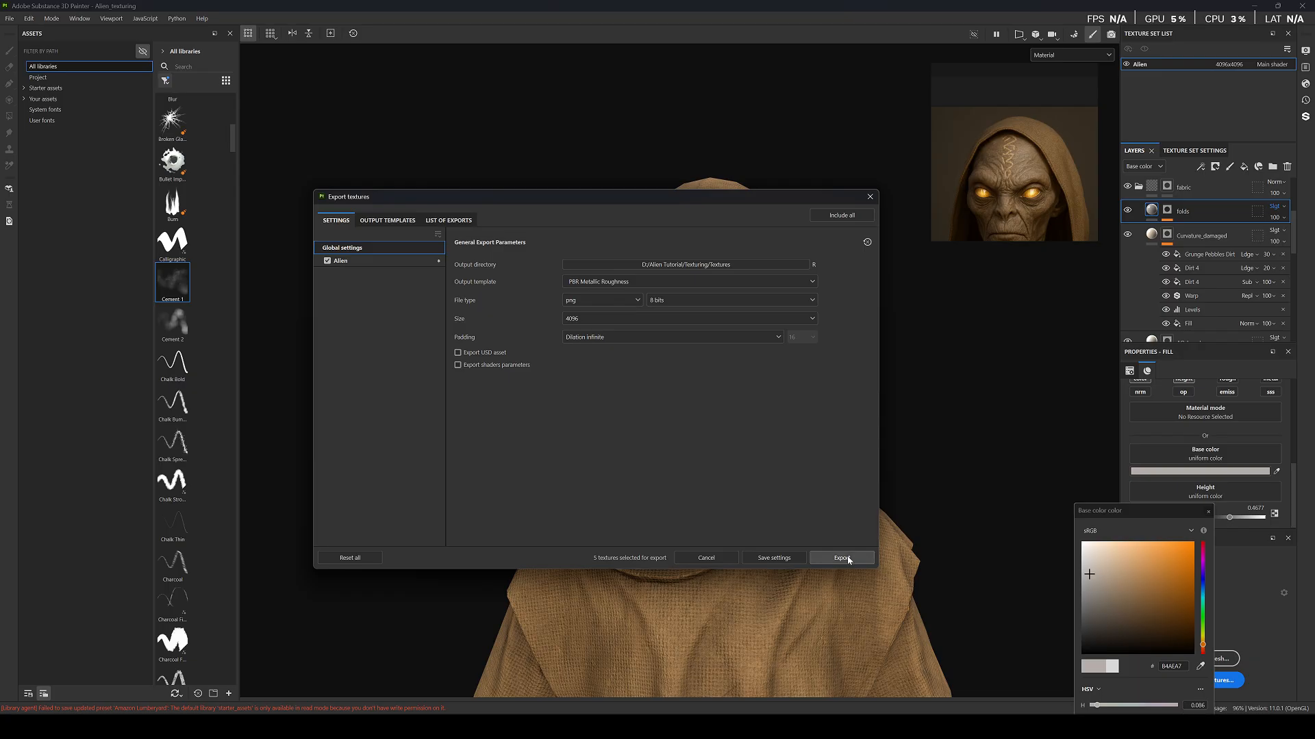
click(849, 559)
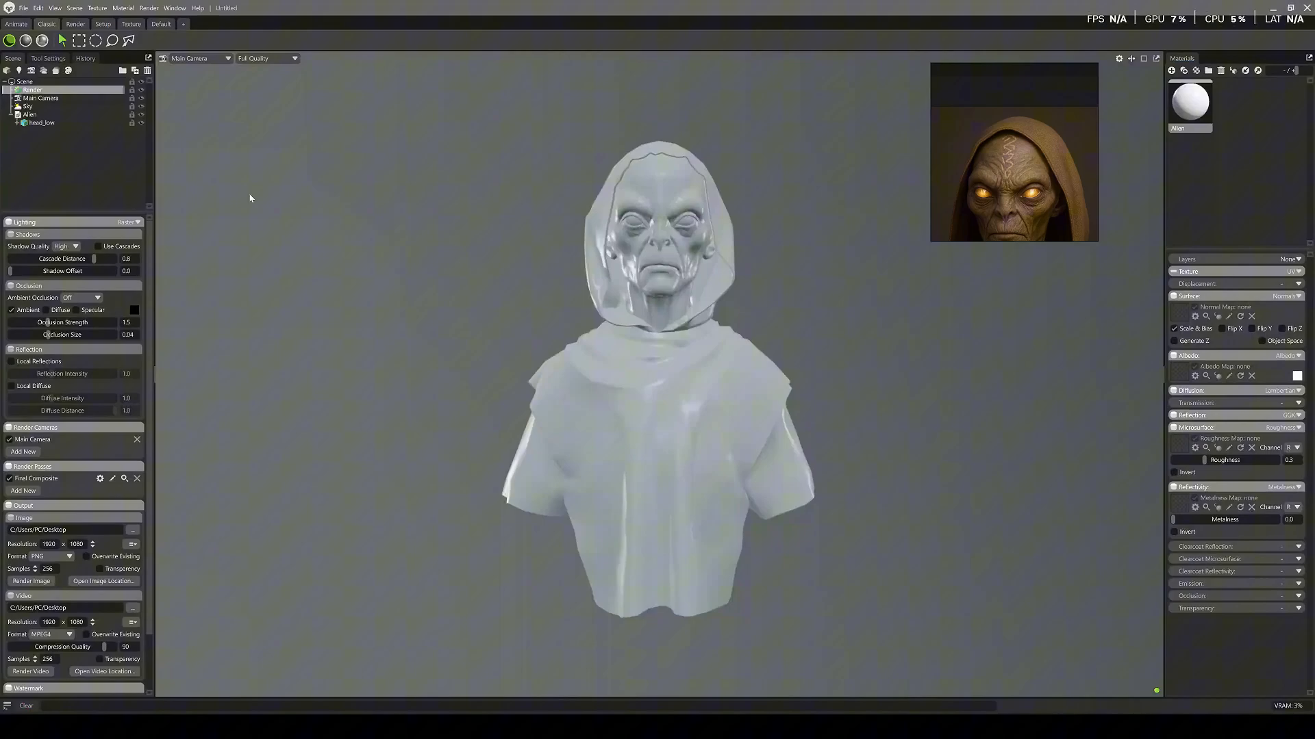
Open the Textures folder inside Texturing in File Explorer, over Marmoset Toolbag.
key(super+e)
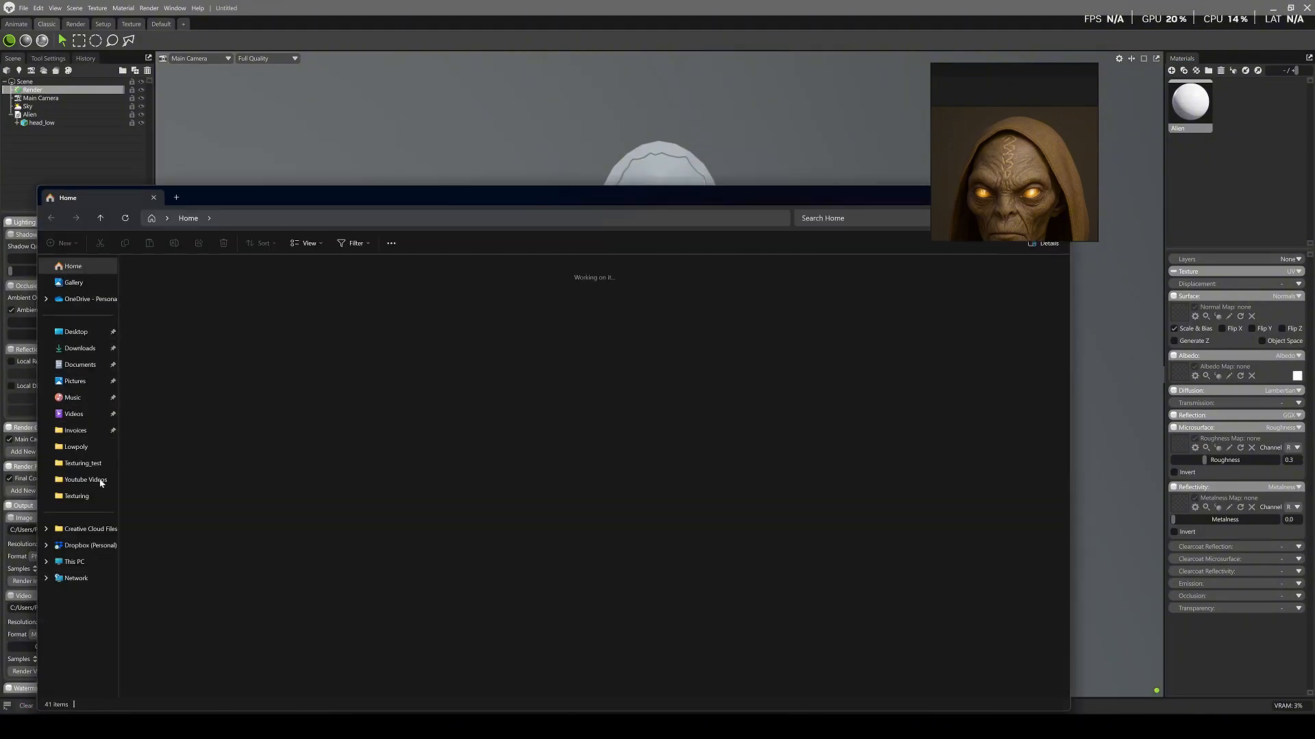
click(76, 495)
double_click(148, 293)
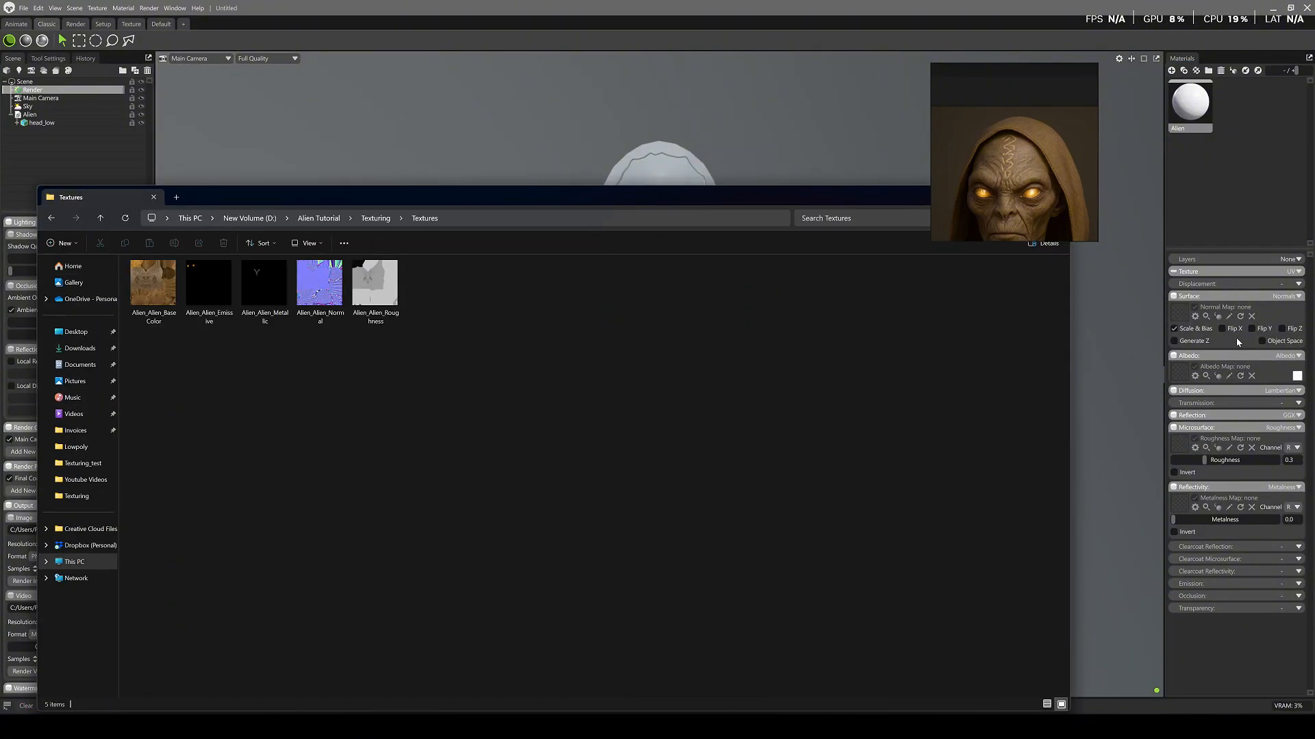
Assign the exported normal, roughness, metallic and base color textures to the Alien material's matching maps, with Flip Y enabled for the normal map.
drag(319, 284, 1183, 312)
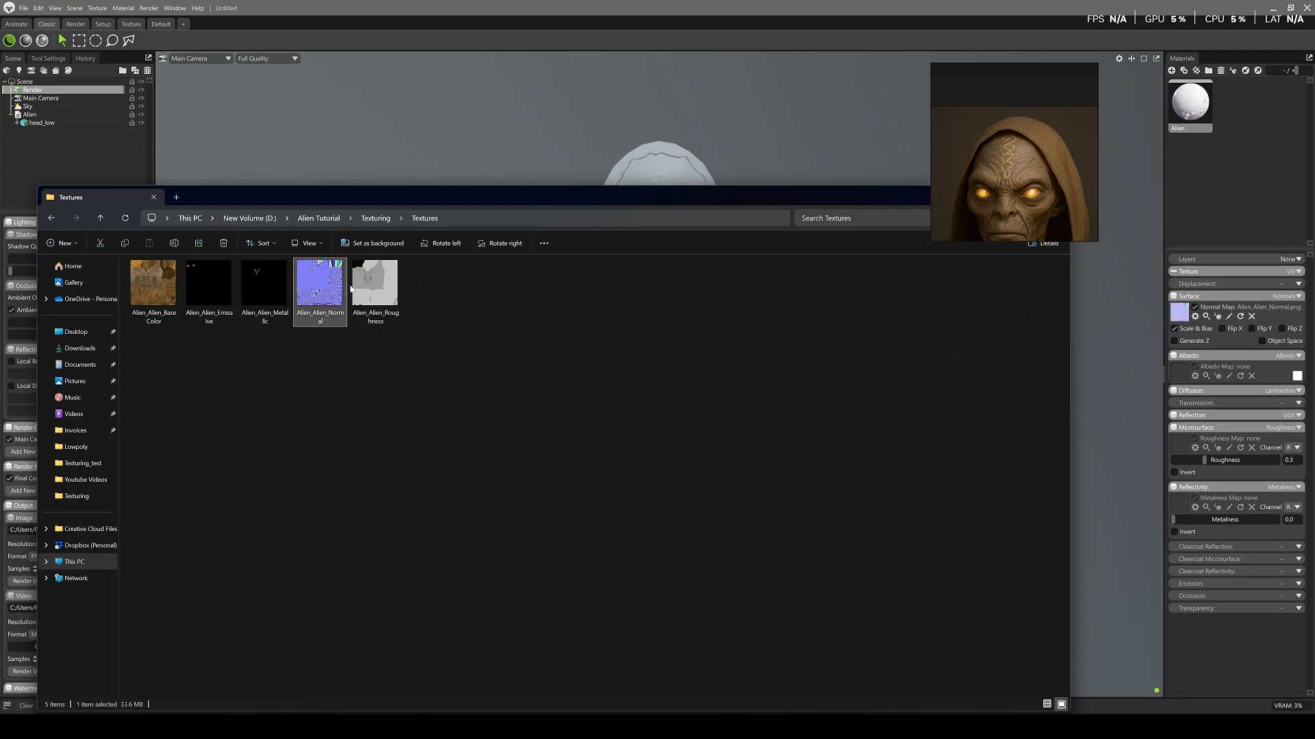
drag(352, 291, 1128, 386)
drag(1191, 450, 1191, 448)
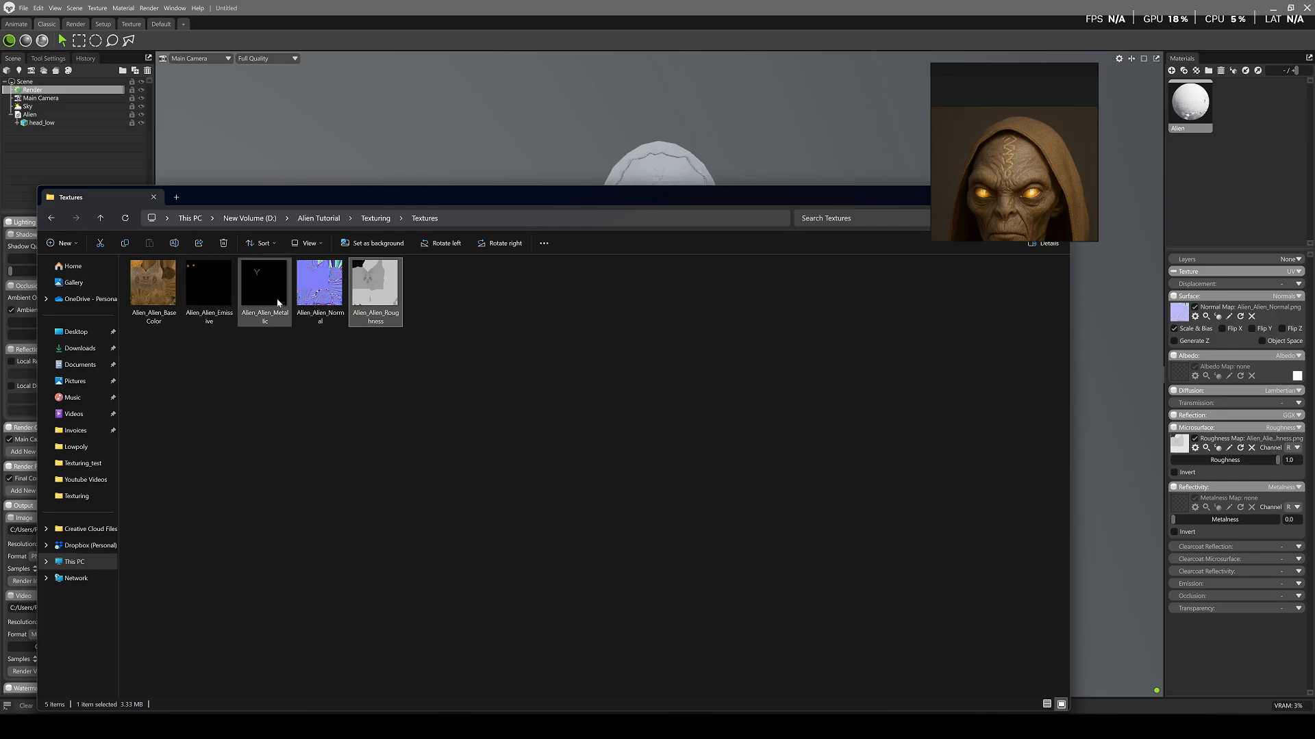
drag(261, 290, 1189, 394)
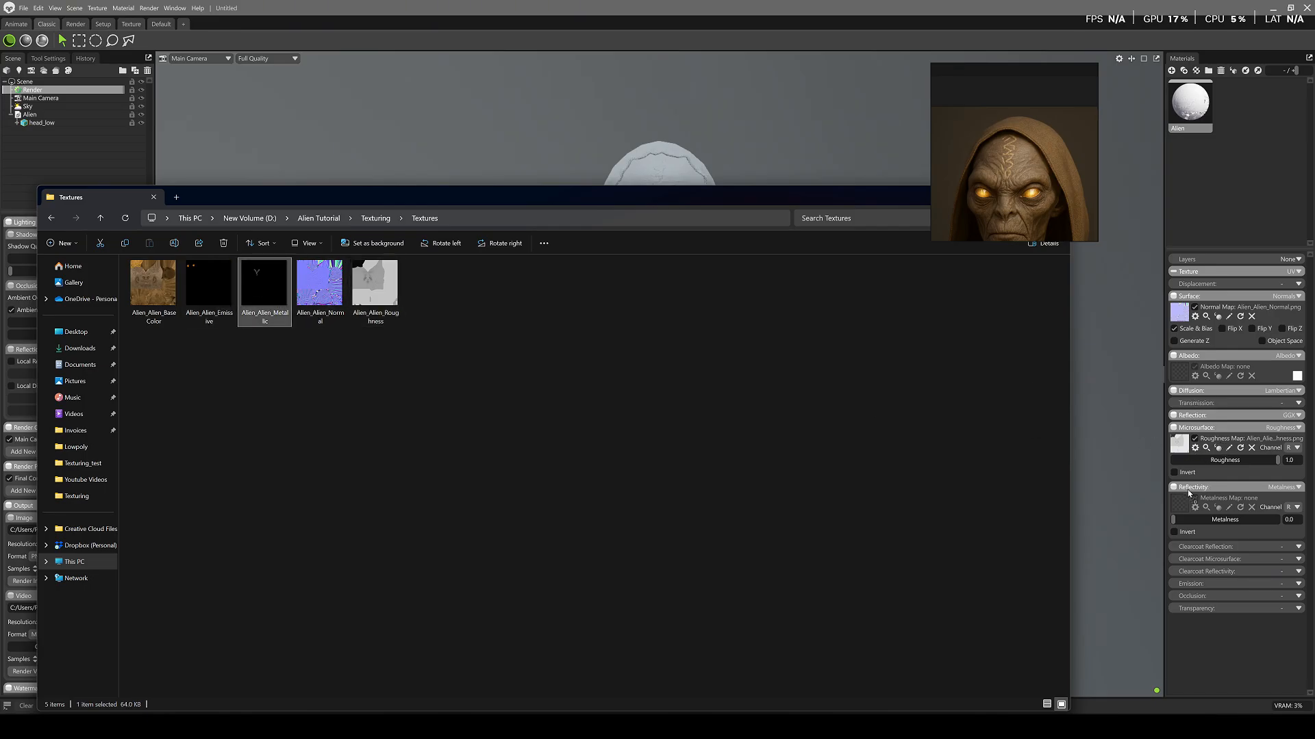
drag(1179, 502, 1180, 502)
drag(152, 282, 1179, 372)
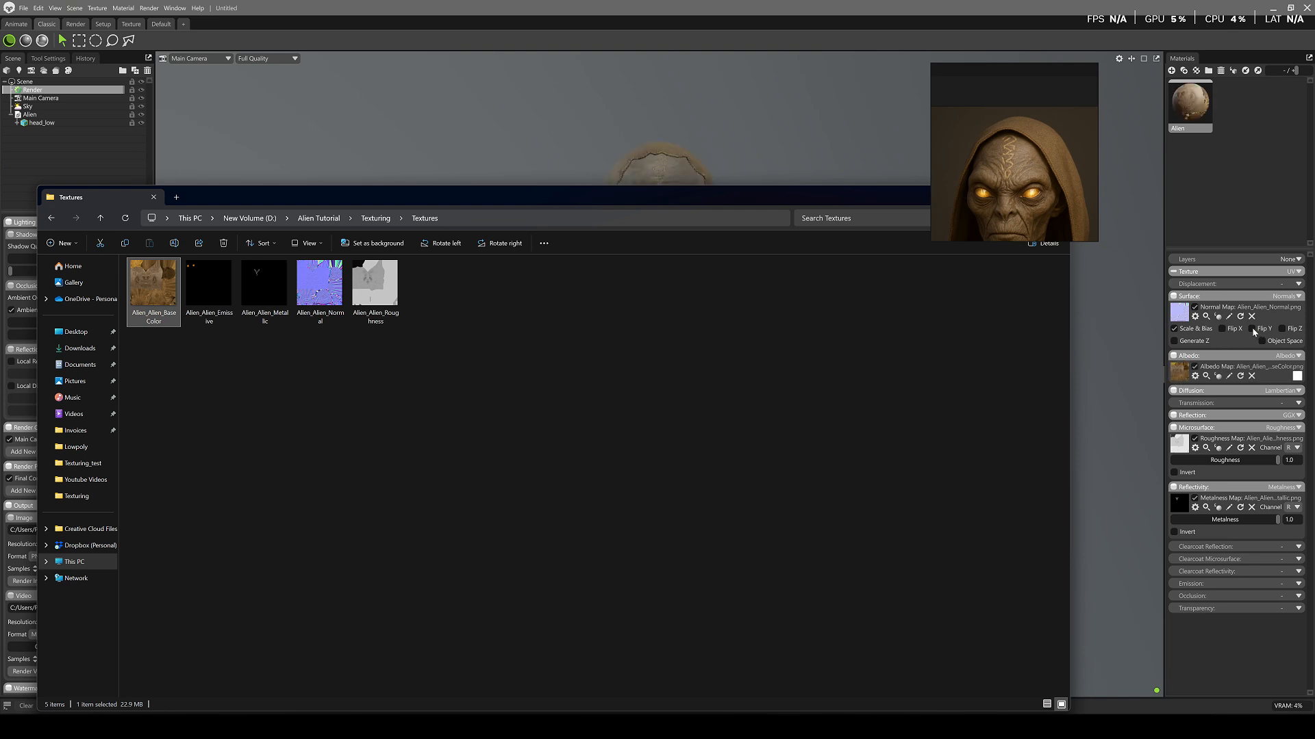
click(1251, 328)
Enable emissive emission on the Alien material and assign the exported Alien_Alien_Emissive texture as its emissive map.
click(594, 726)
click(1296, 586)
click(1280, 610)
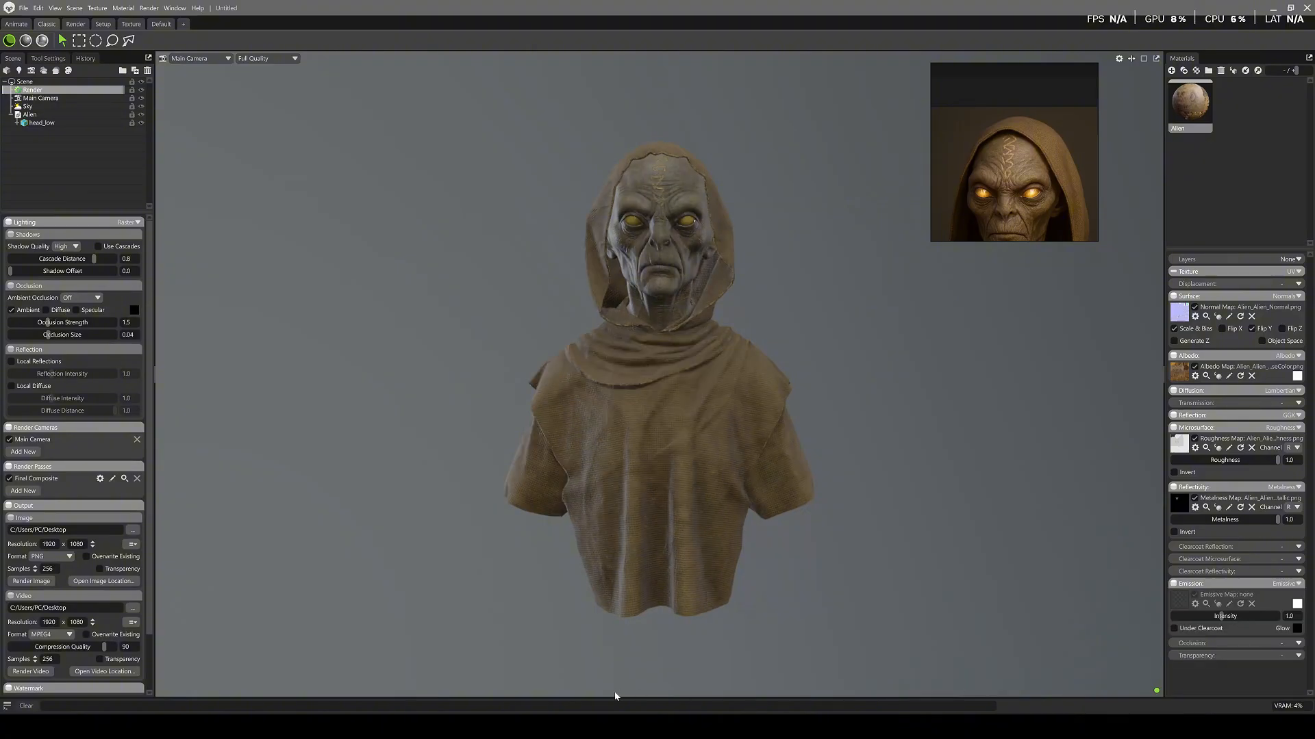
click(595, 724)
drag(208, 283, 1185, 599)
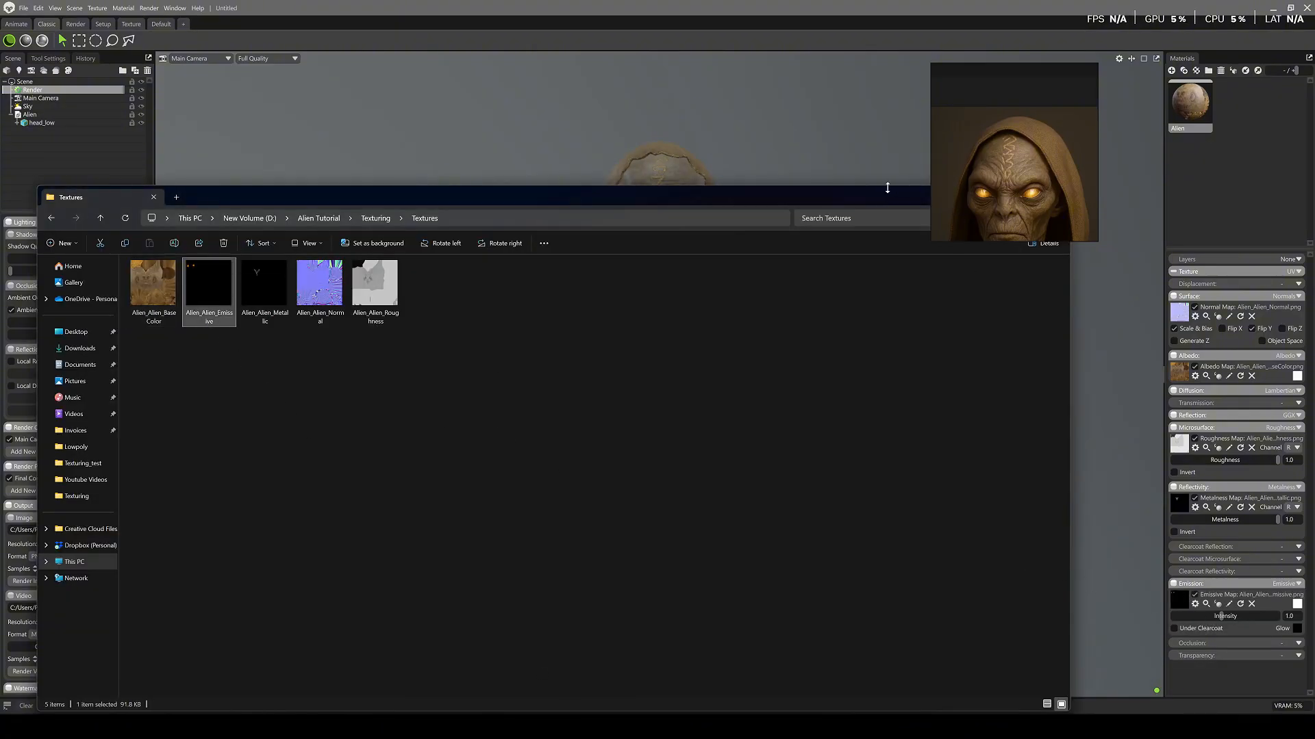
drag(887, 197, 760, 299)
click(922, 297)
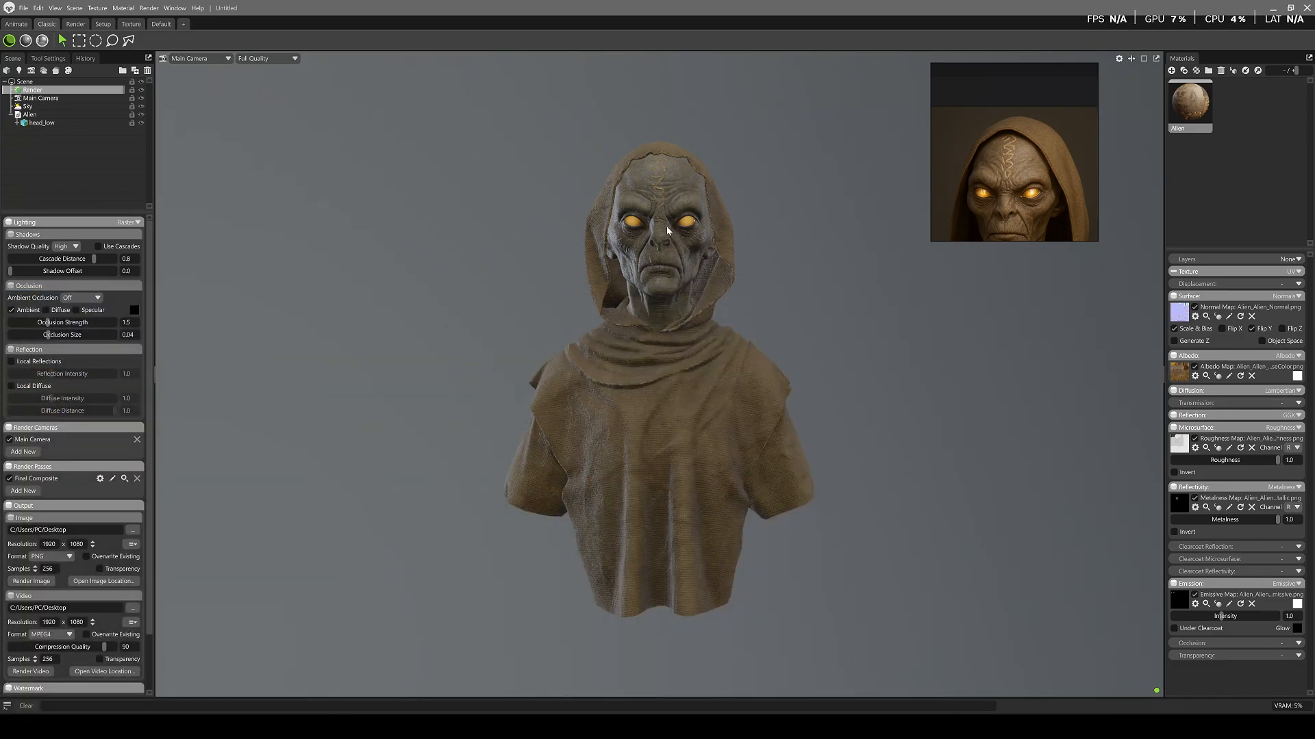
Set the scene's render lighting mode to Ray Tracing.
click(751, 219)
scroll(692, 215, up, 4)
middle_drag(687, 215, 696, 429)
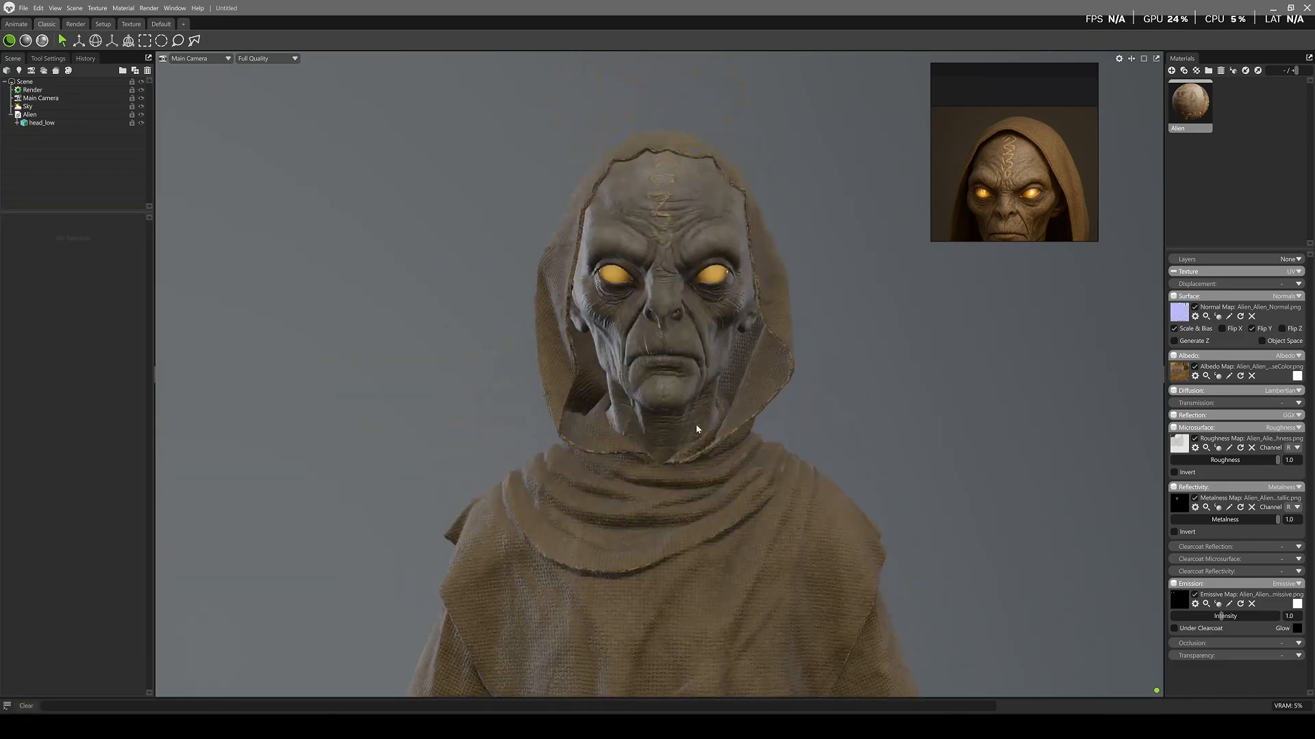
drag(696, 428, 686, 340)
scroll(681, 391, up, 5)
scroll(686, 341, down, 3)
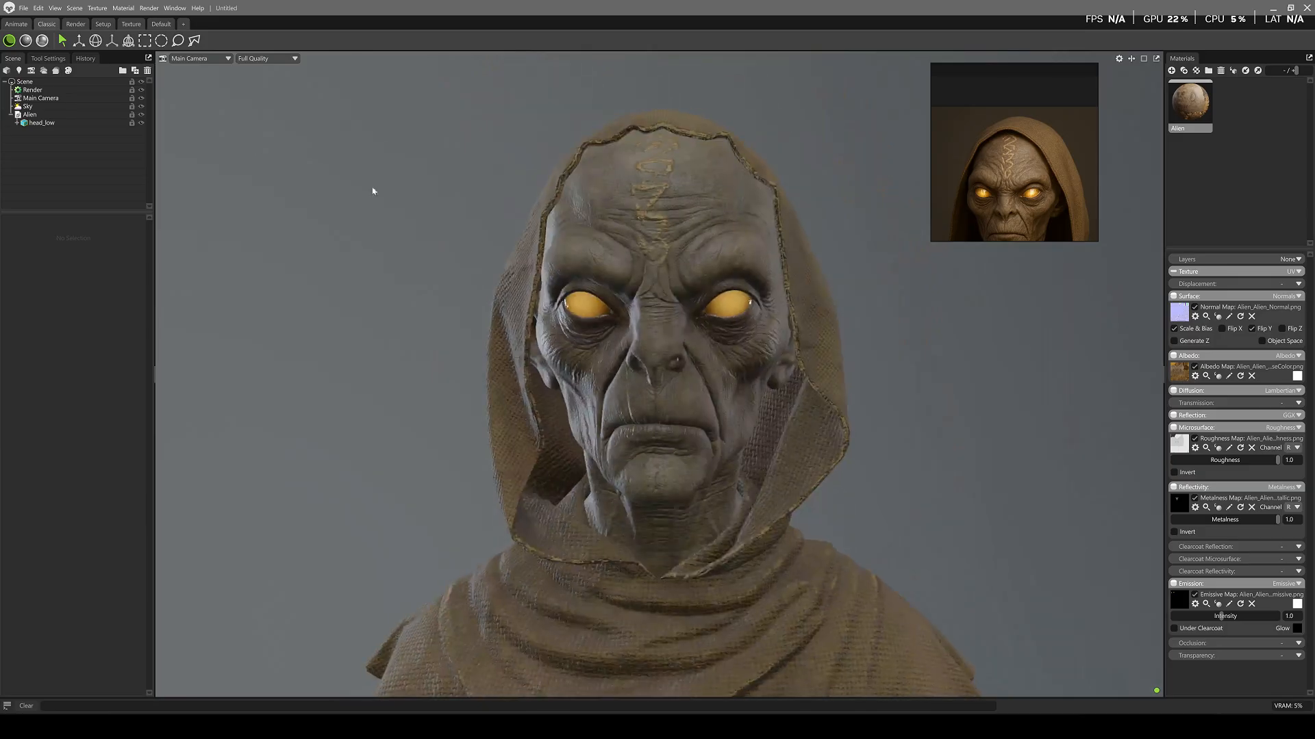
click(32, 89)
click(129, 223)
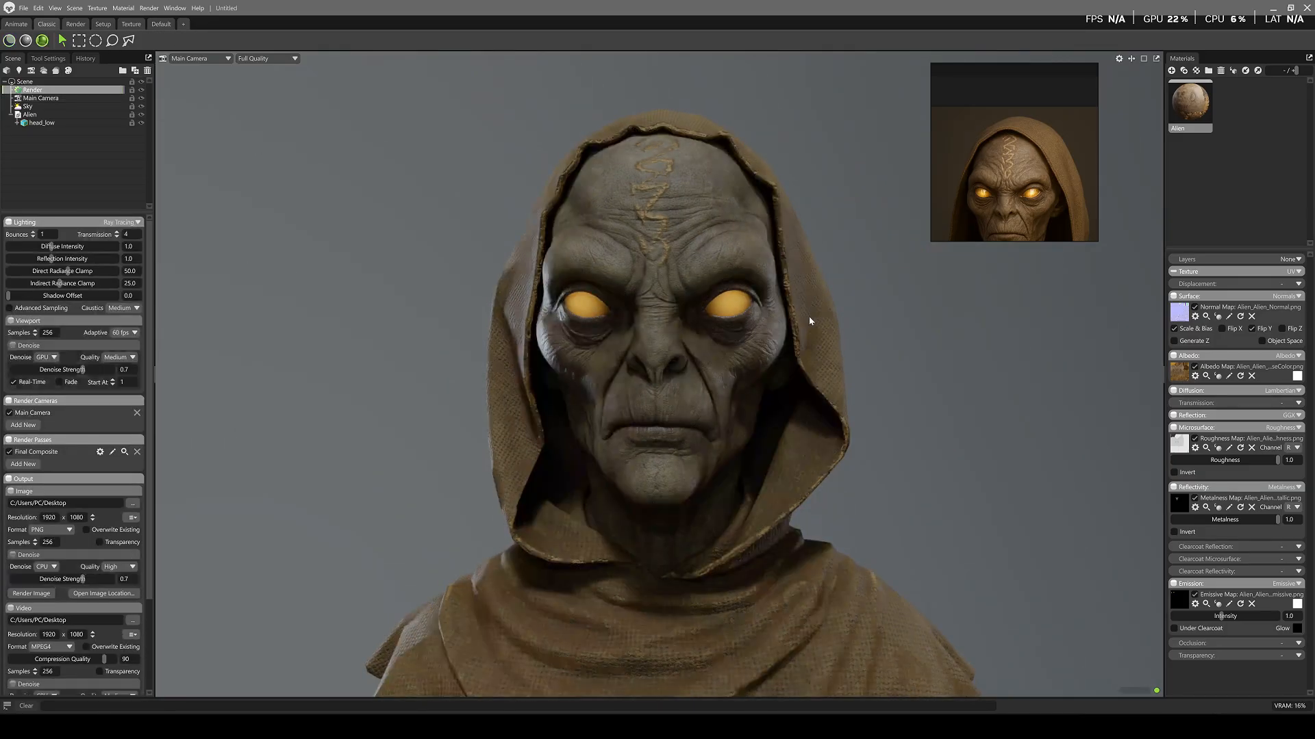
Set the Alien material's transmission model to Volumetric Scattering.
scroll(822, 301, down, 5)
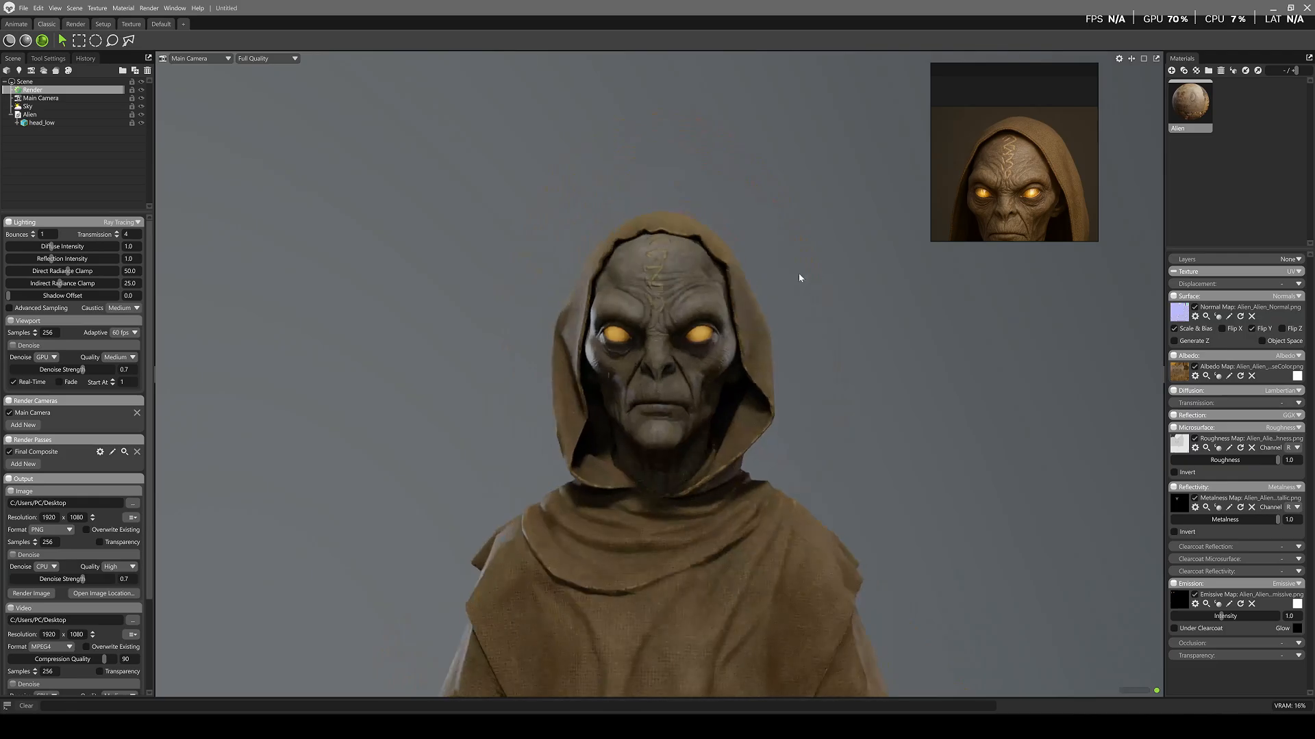
alt+drag(798, 278, 804, 317)
alt+middle_drag(804, 317, 785, 260)
scroll(785, 257, up, 2)
alt+drag(791, 285, 725, 252)
mouse_move(726, 252)
alt+right_down()
mouse_move(733, 355)
mouse_move(795, 350)
mouse_move(748, 249)
alt+right_up()
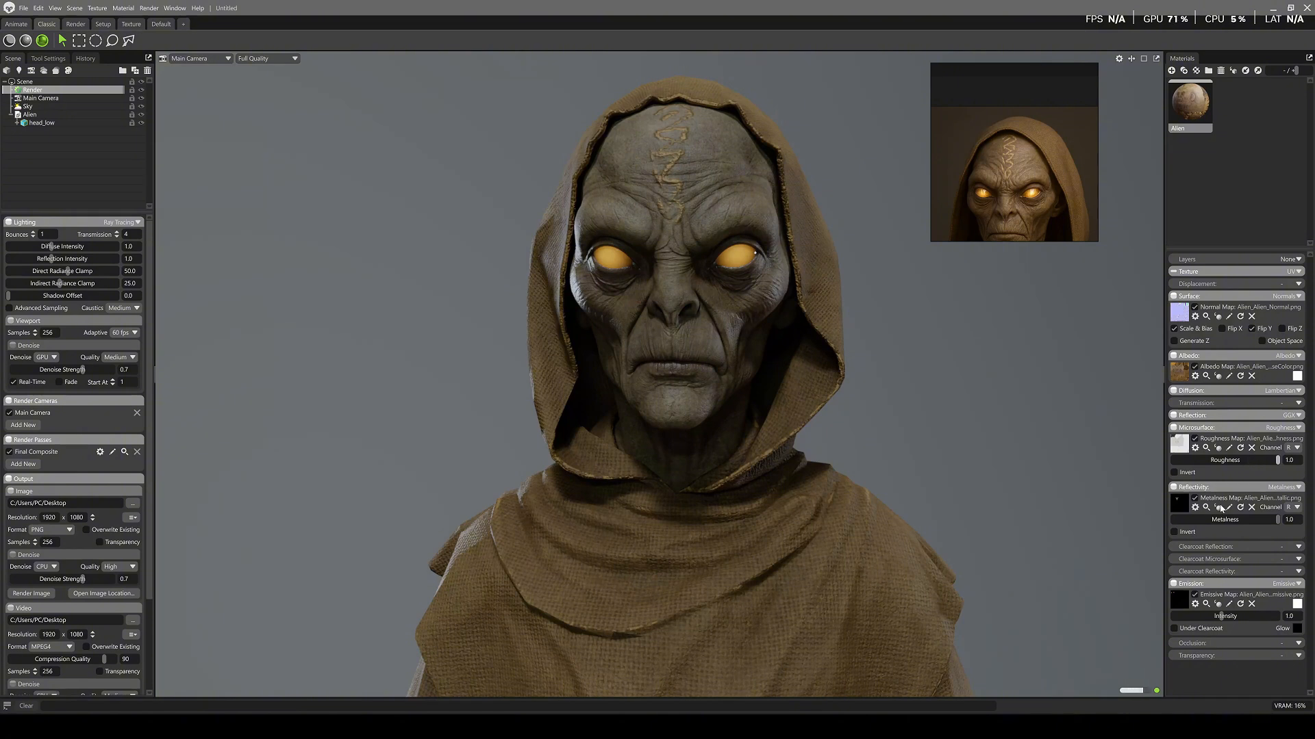
click(1288, 403)
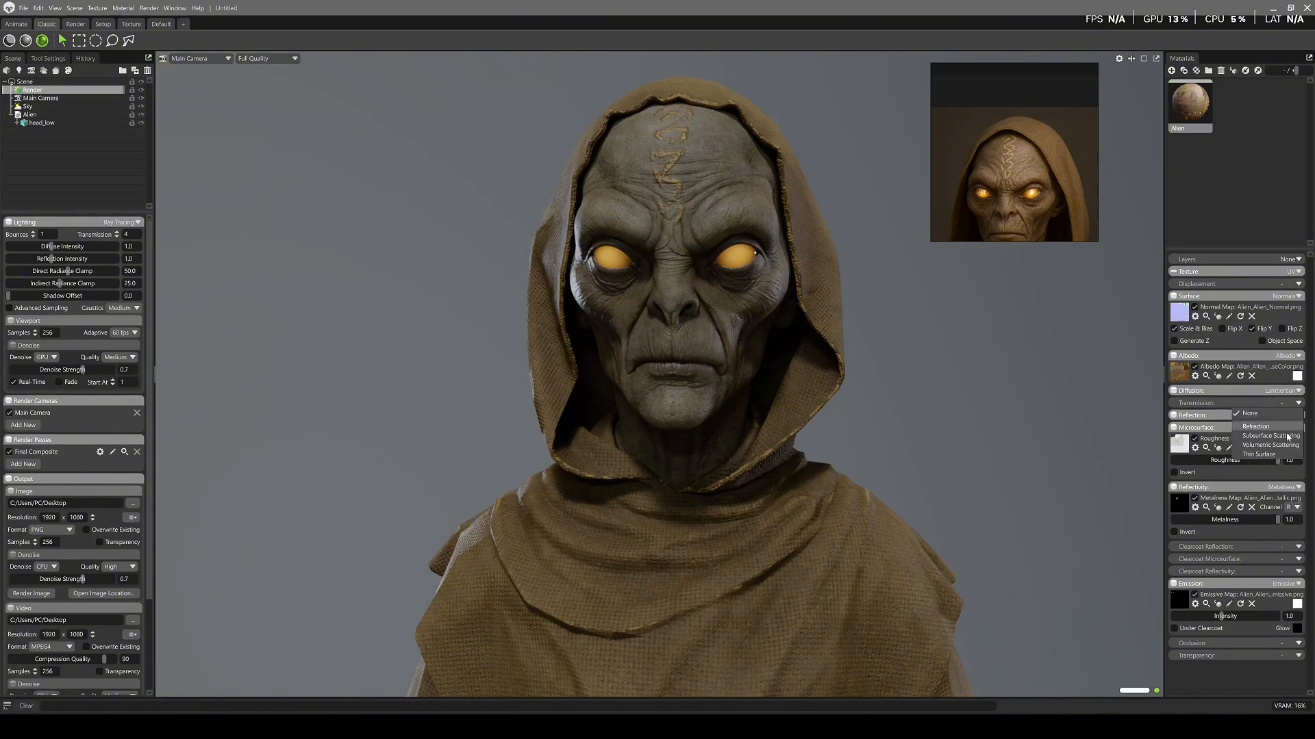
click(1272, 445)
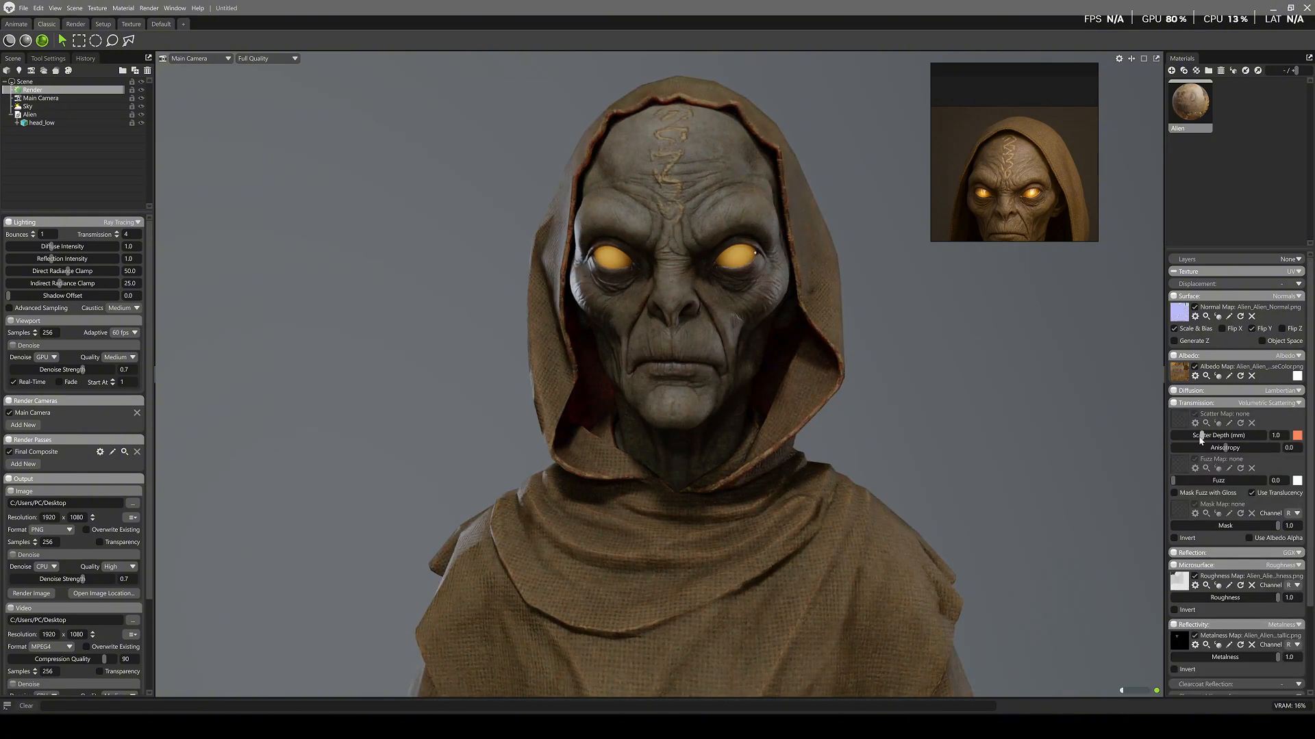
Browse to the Textures folder to choose the mask map for the Alien material's volumetric scattering.
click(1179, 511)
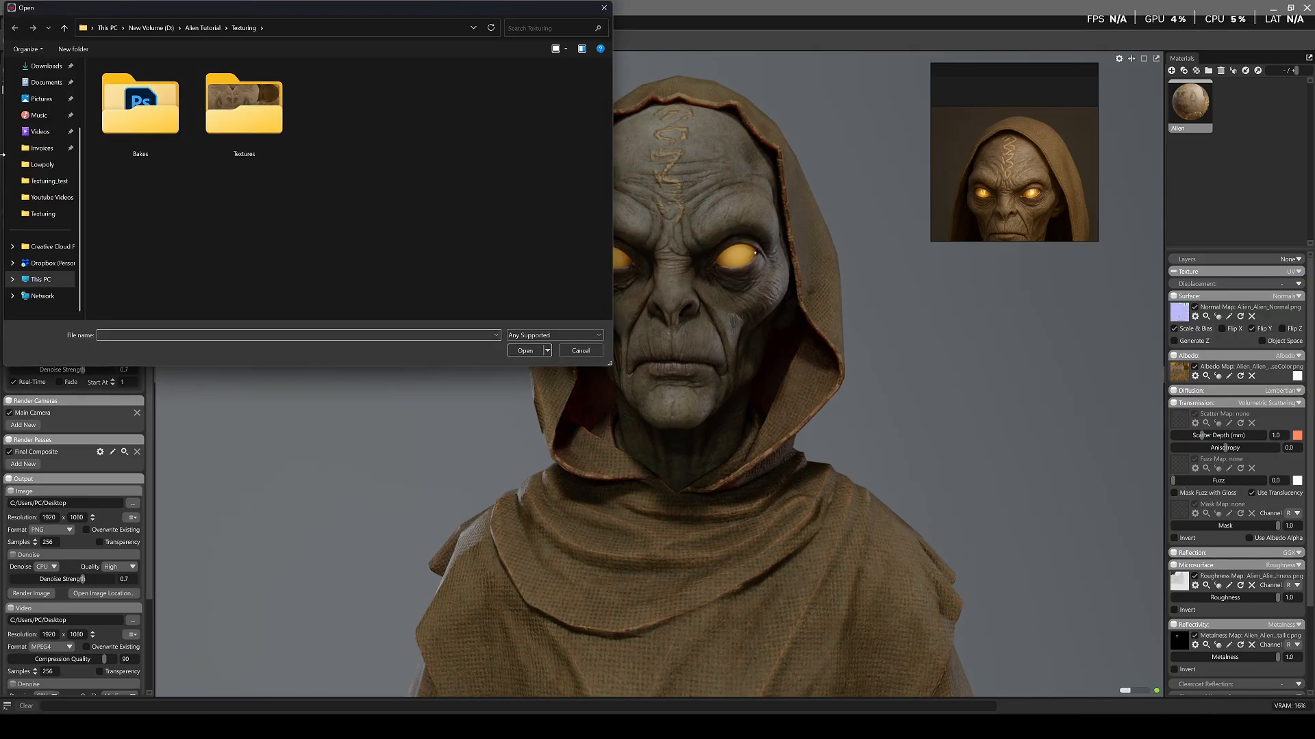
double_click(245, 113)
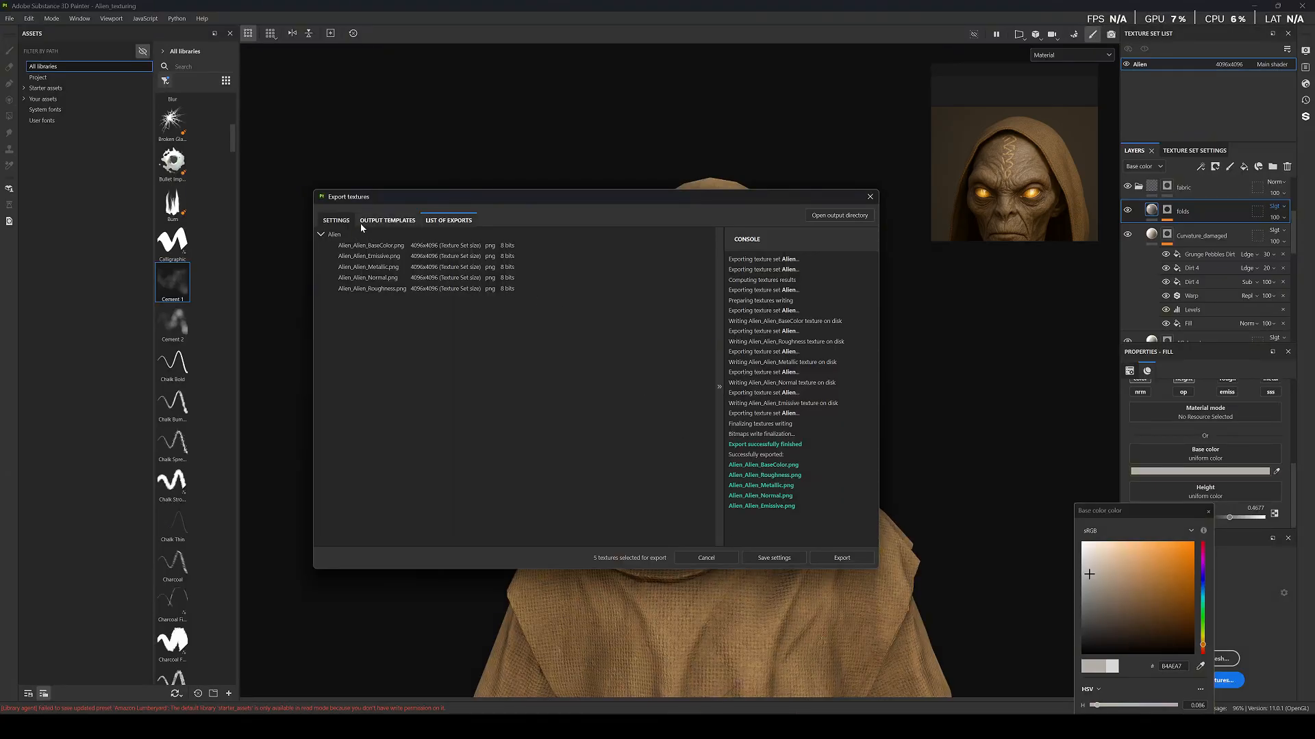
Switch to Substance 3D Painter and remove the SSS output map from the Amazon Lumberyard export template.
click(387, 221)
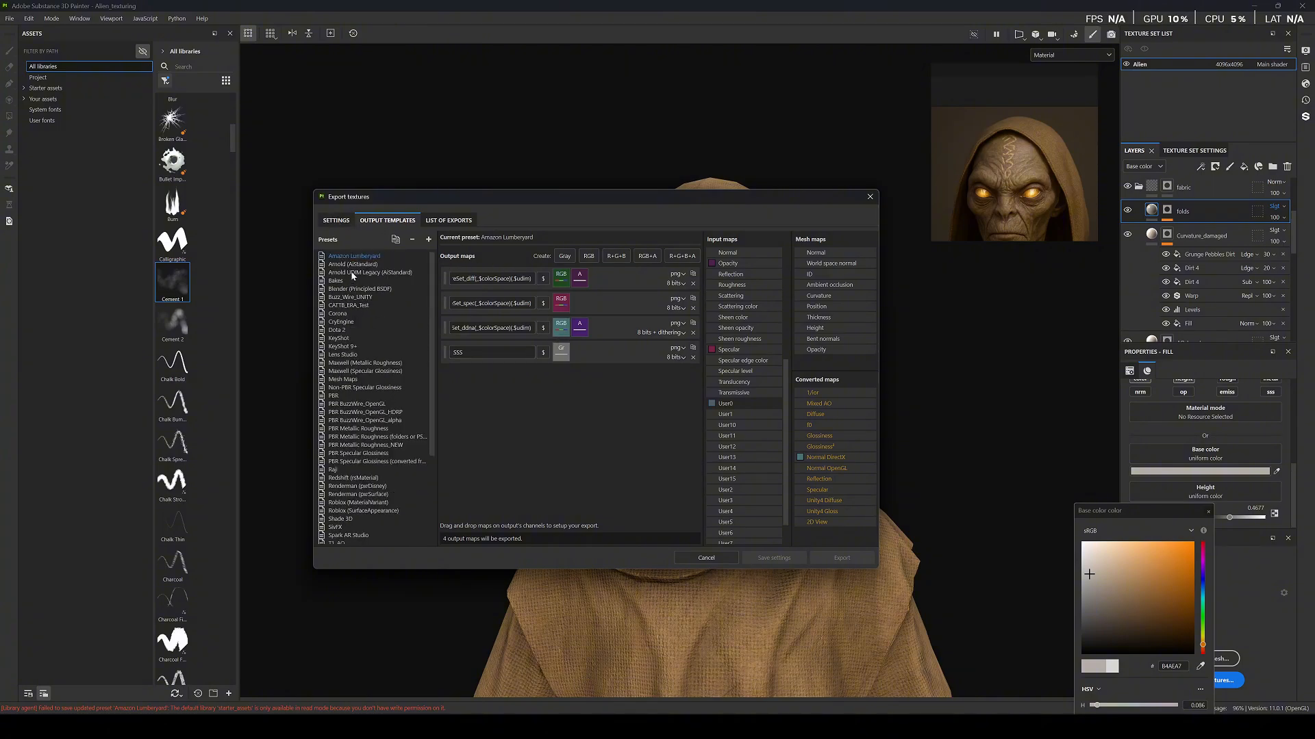
click(693, 357)
scroll(375, 417, down, 2)
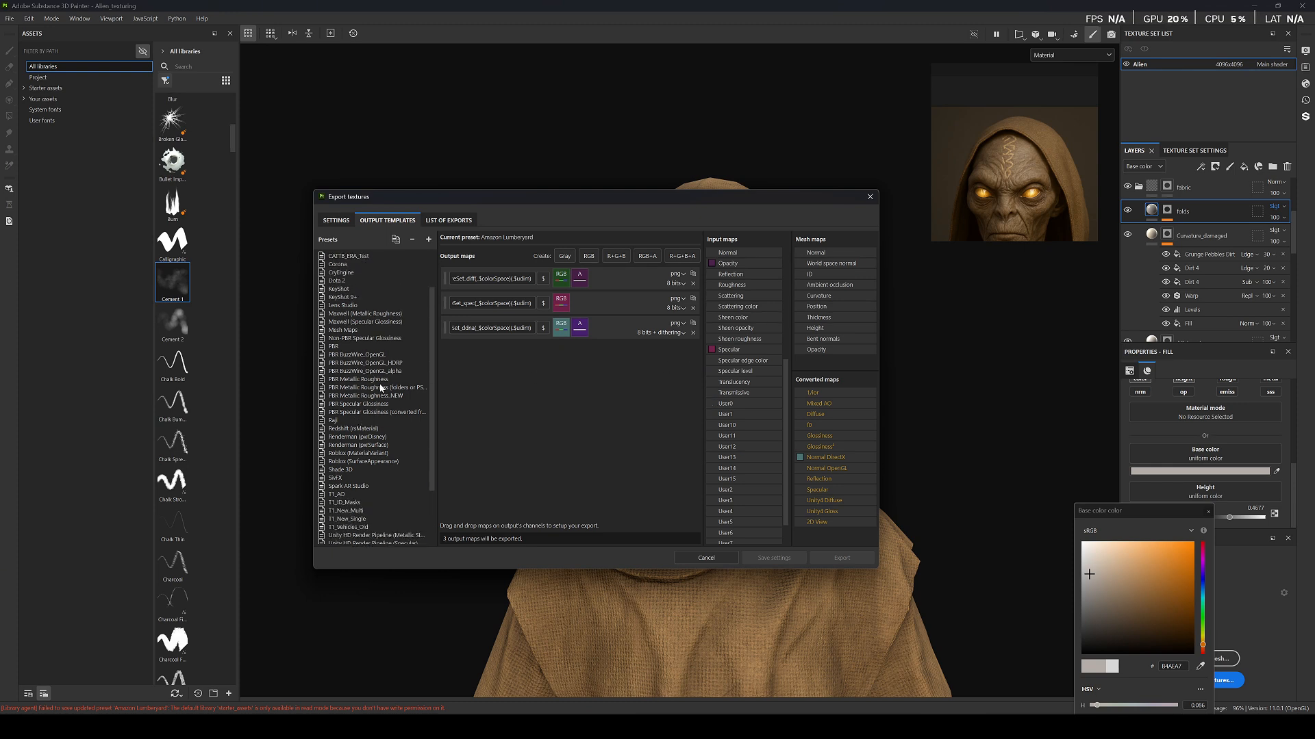
Add a grayscale output map named SSS to the PBR Metallic Roughness template and assign an input map to its gray channel.
click(358, 380)
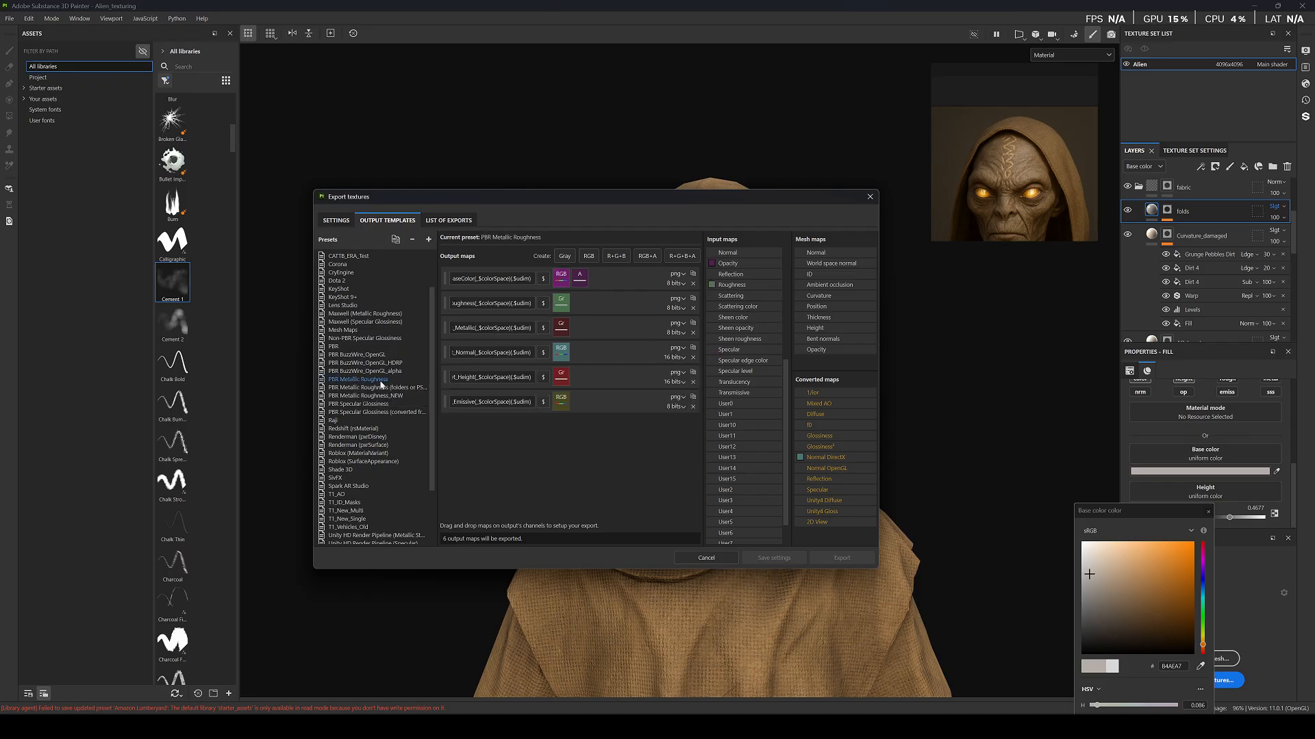
click(564, 257)
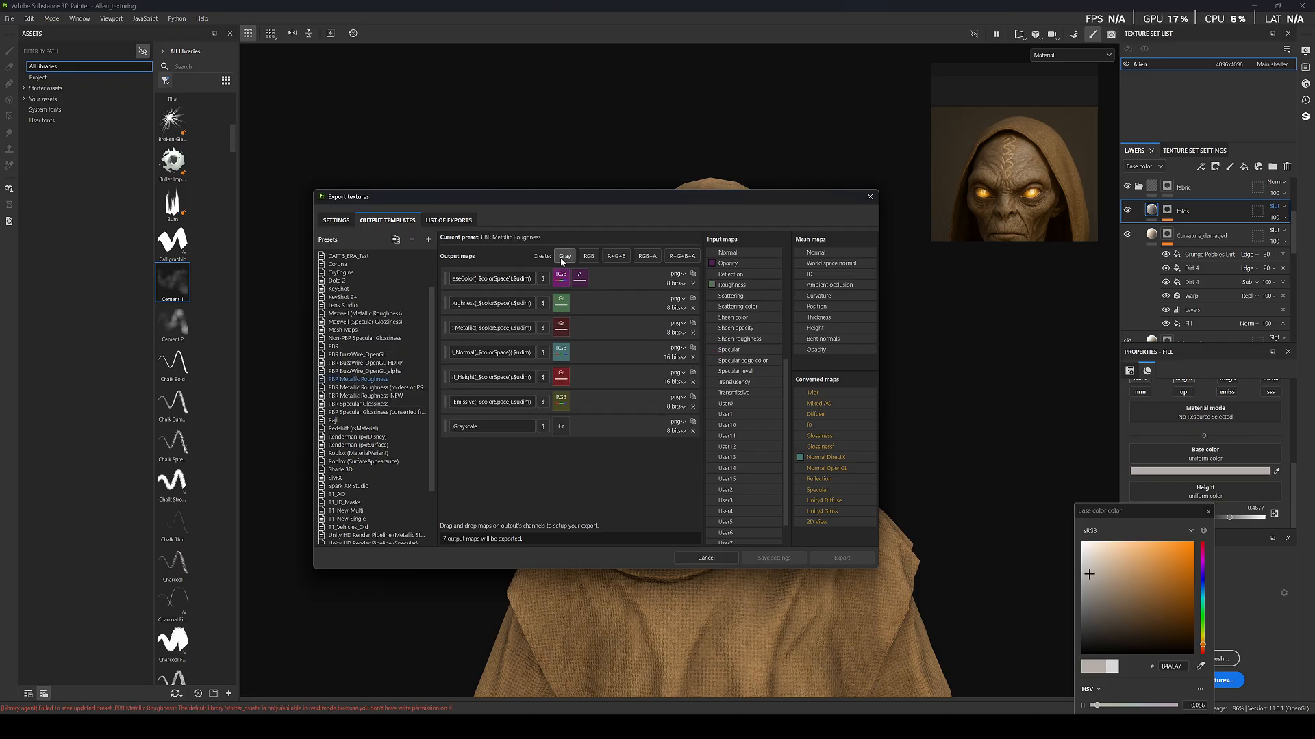
double_click(465, 427)
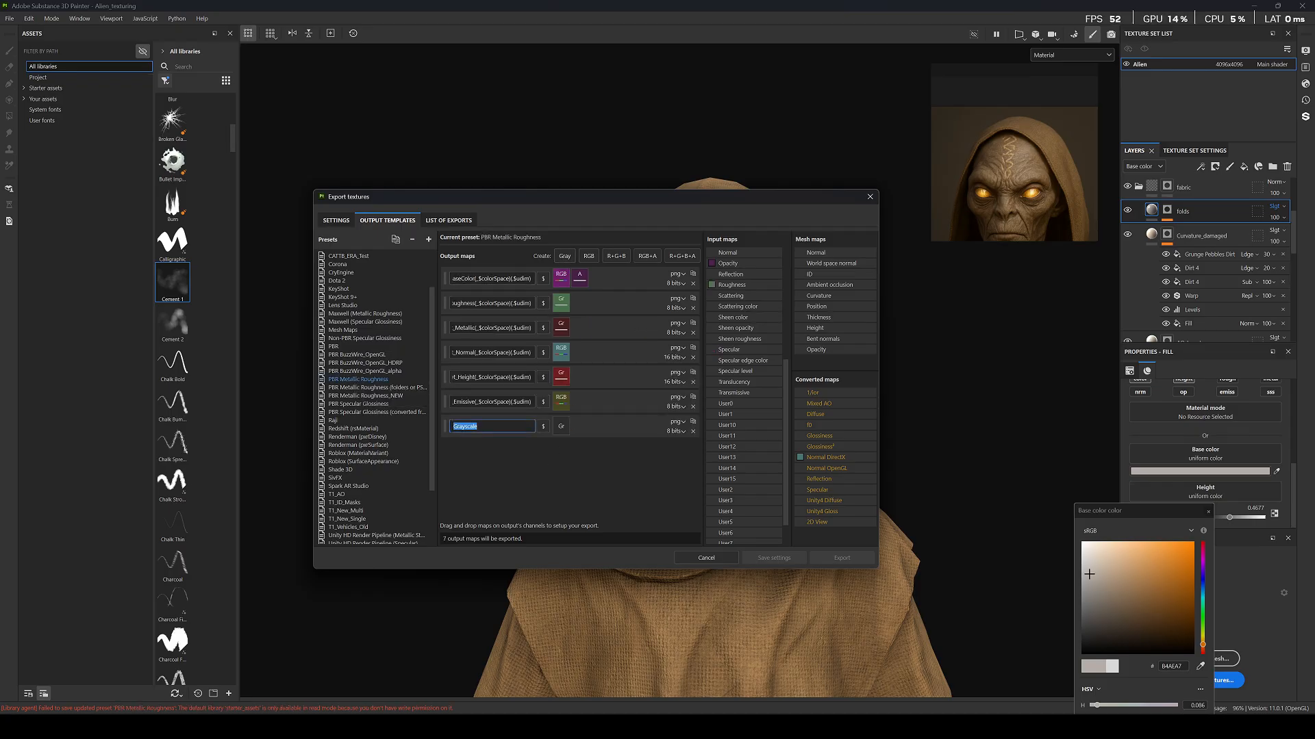
text(sss)
scroll(734, 409, down, 1)
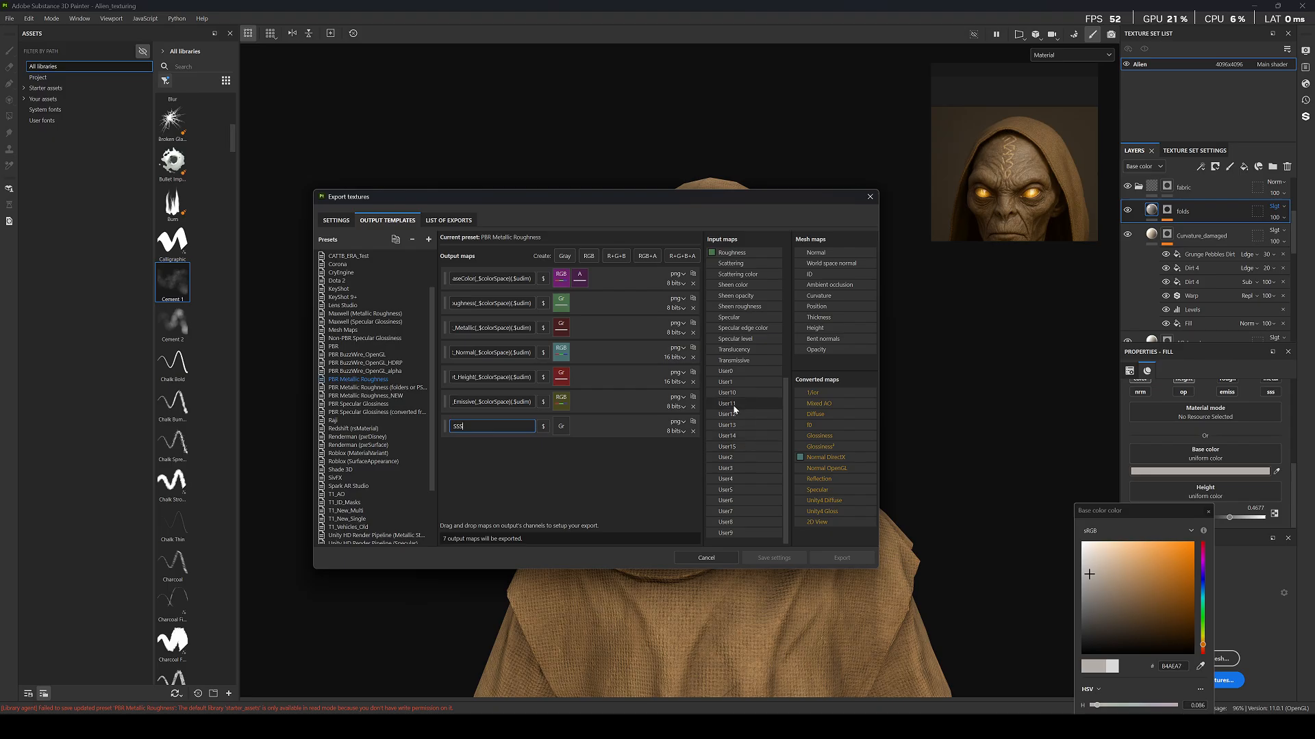
click(561, 425)
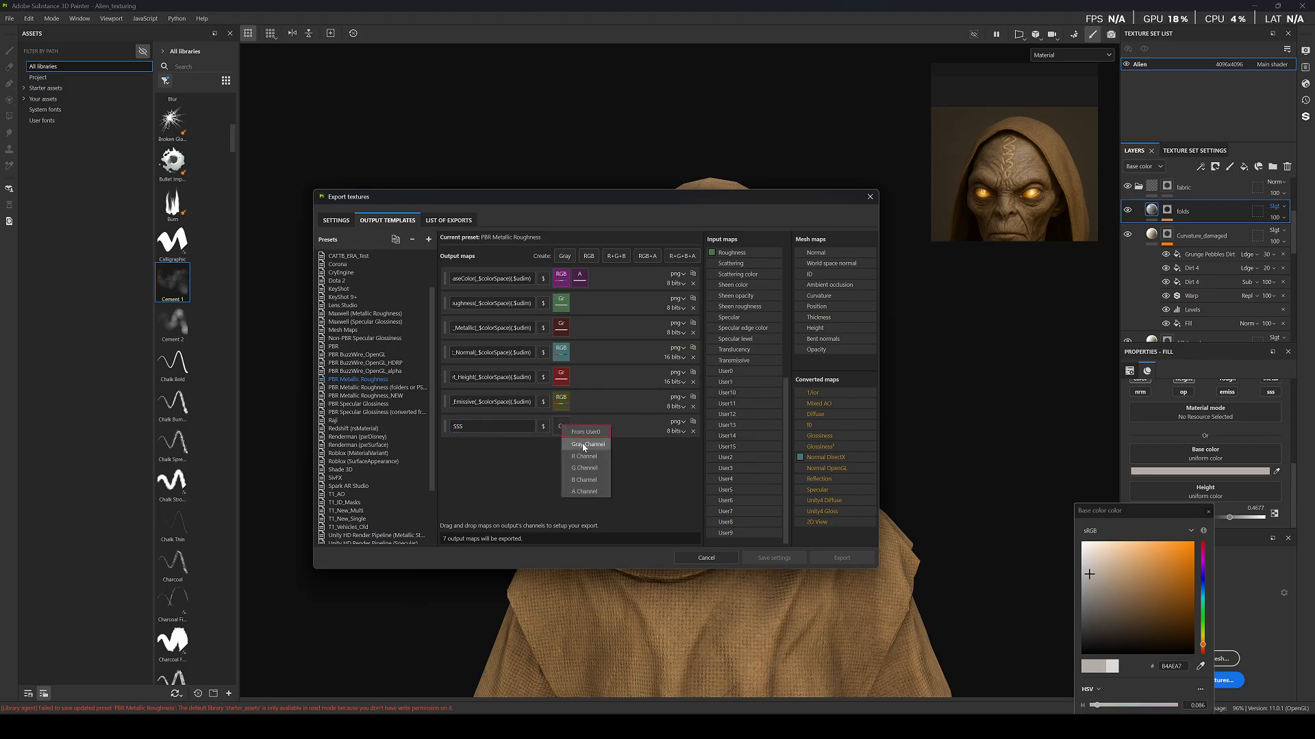
click(583, 445)
Export the textures from Painter and load SSS as the Alien material's transmission mask map in Marmoset Toolbag.
click(336, 221)
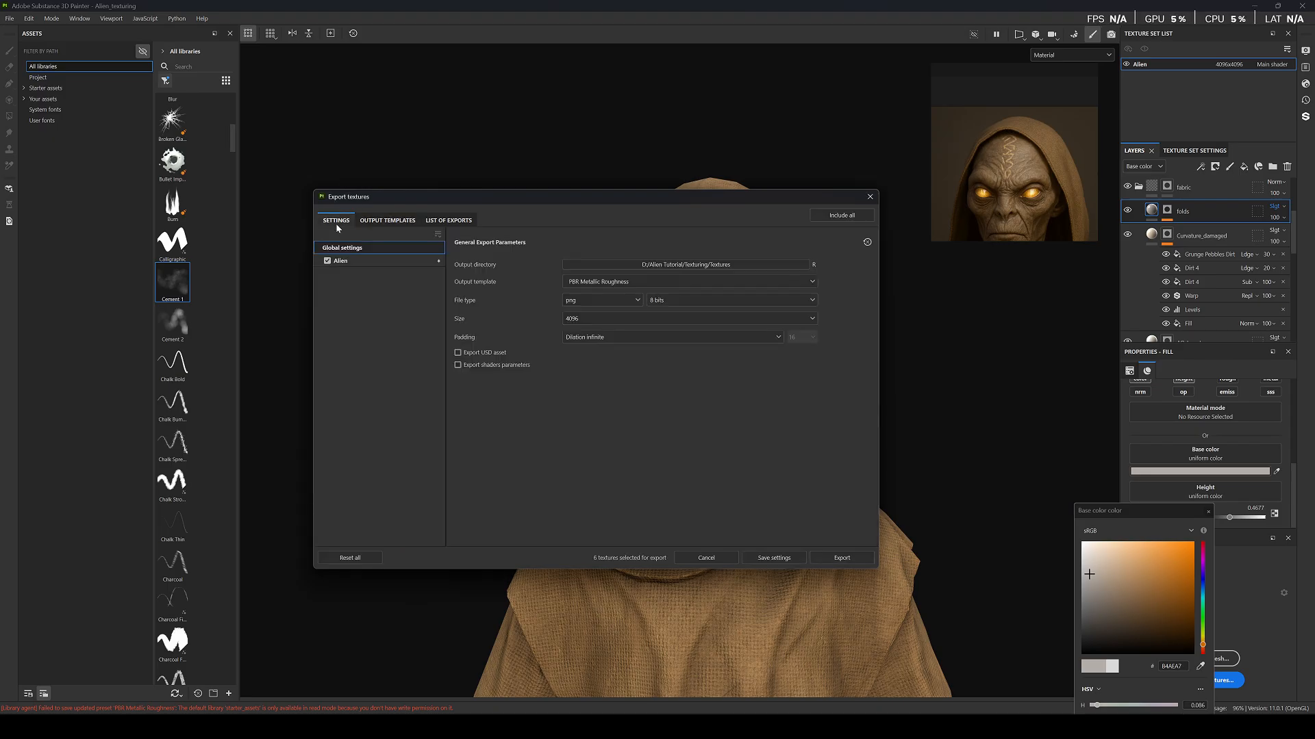
click(842, 558)
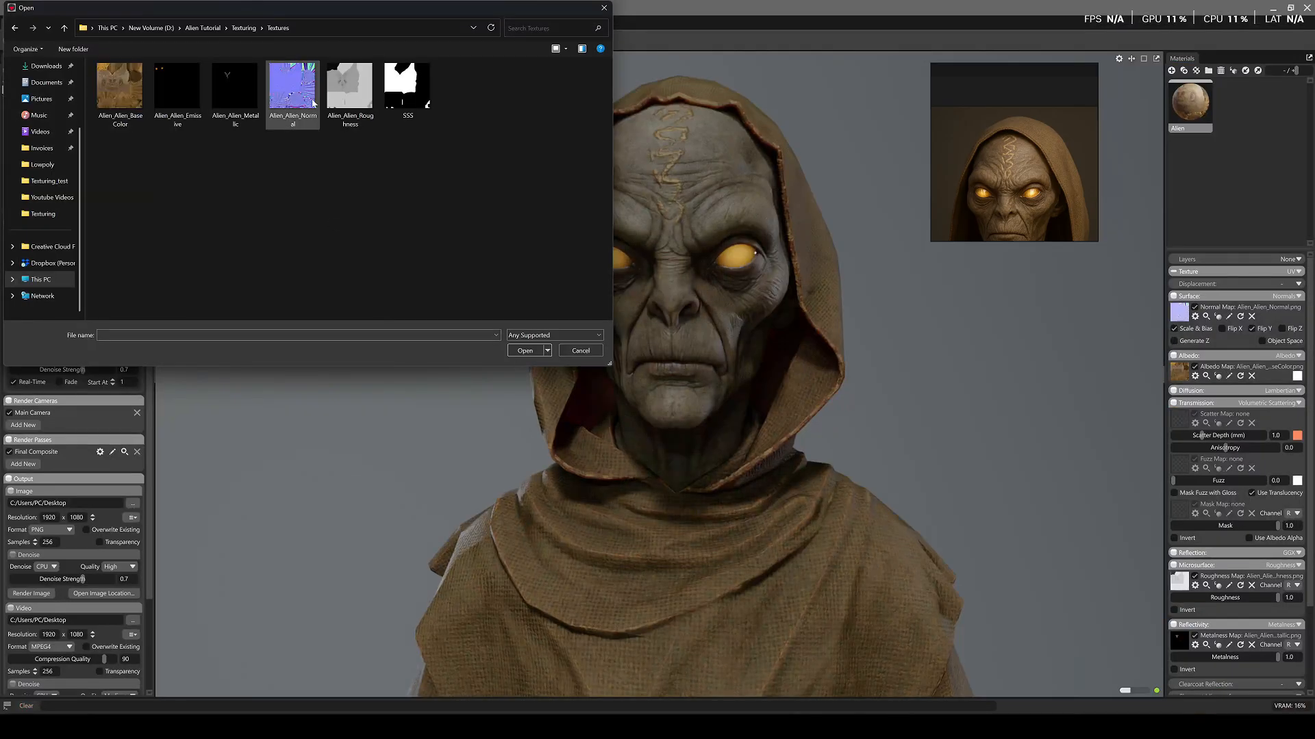
double_click(401, 97)
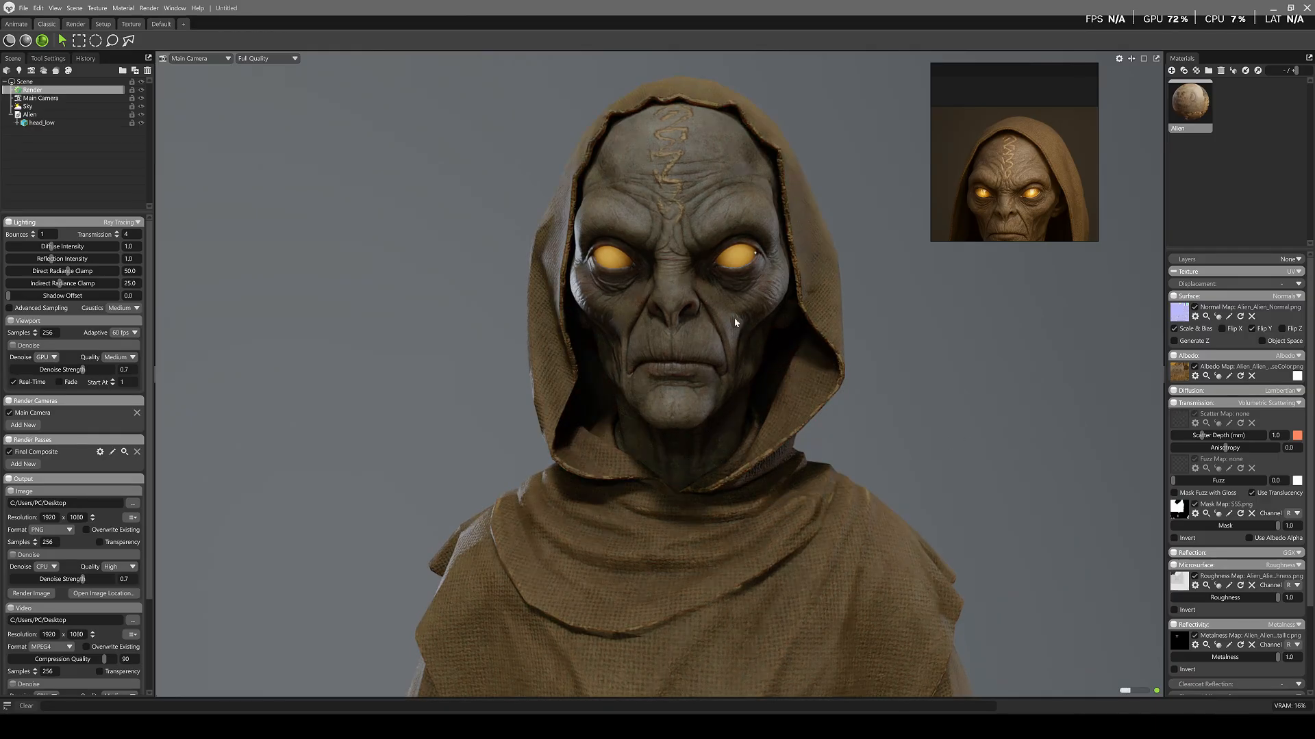
Examine the masked skin scattering on the alien's face, eyes and hood from close up and farther away.
alt+drag(725, 266, 731, 279)
alt+right_drag(732, 279, 731, 372)
alt+middle_drag(732, 372, 727, 423)
alt+drag(727, 426, 754, 331)
alt+drag(792, 377, 804, 380)
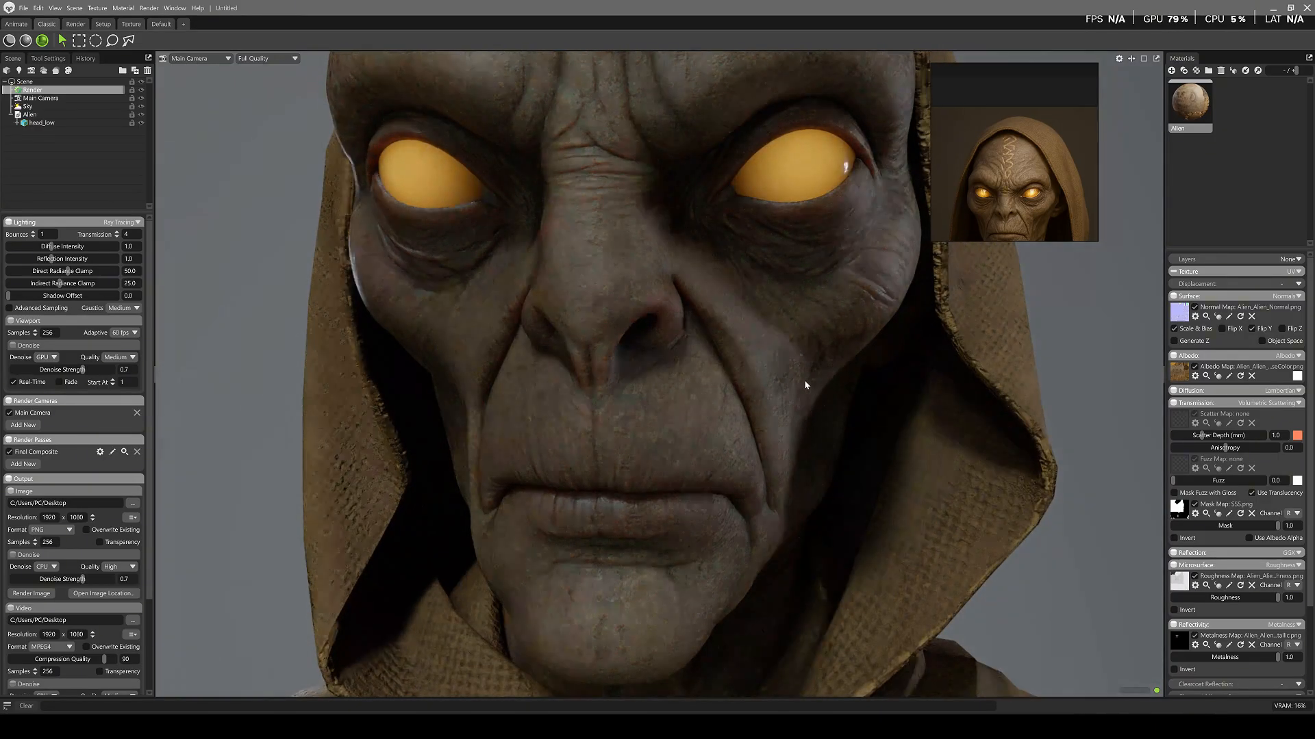
alt+right_drag(858, 420, 754, 321)
alt+drag(753, 321, 762, 314)
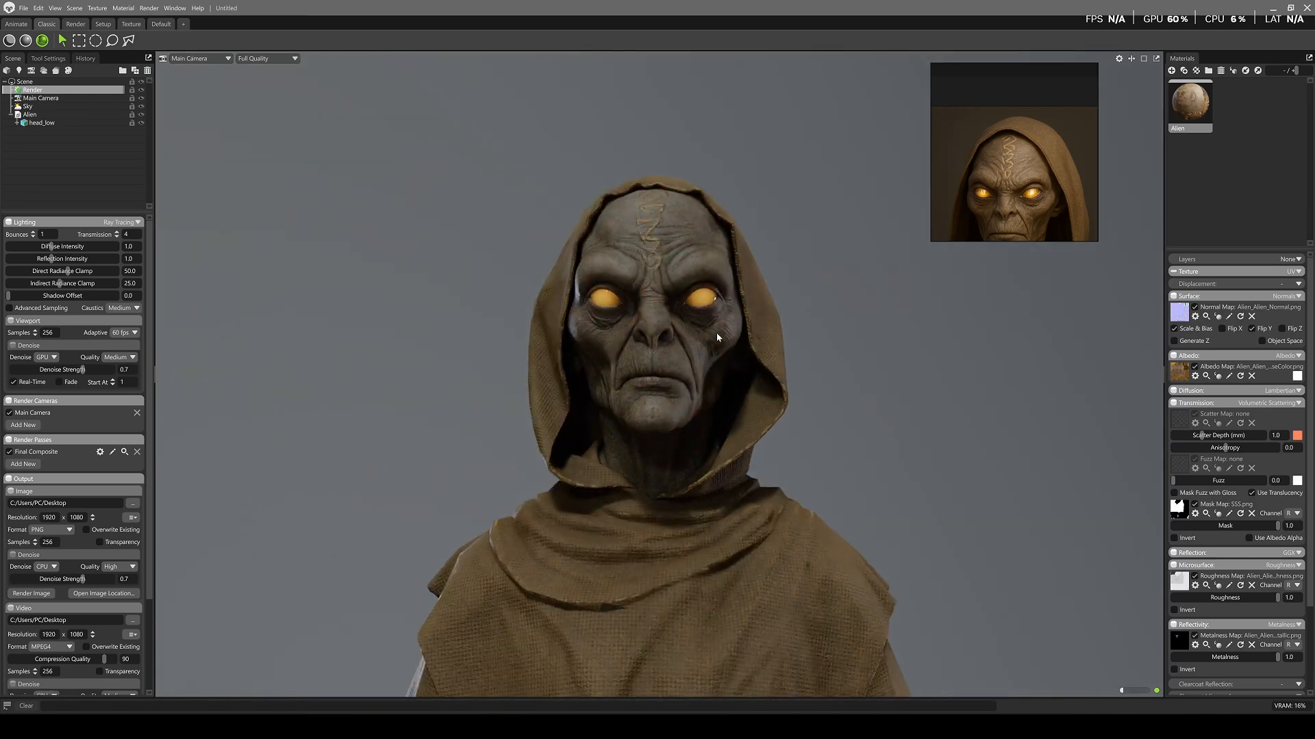
alt+right_drag(717, 338, 713, 299)
alt+middle_drag(712, 298, 700, 358)
alt+right_drag(699, 358, 716, 390)
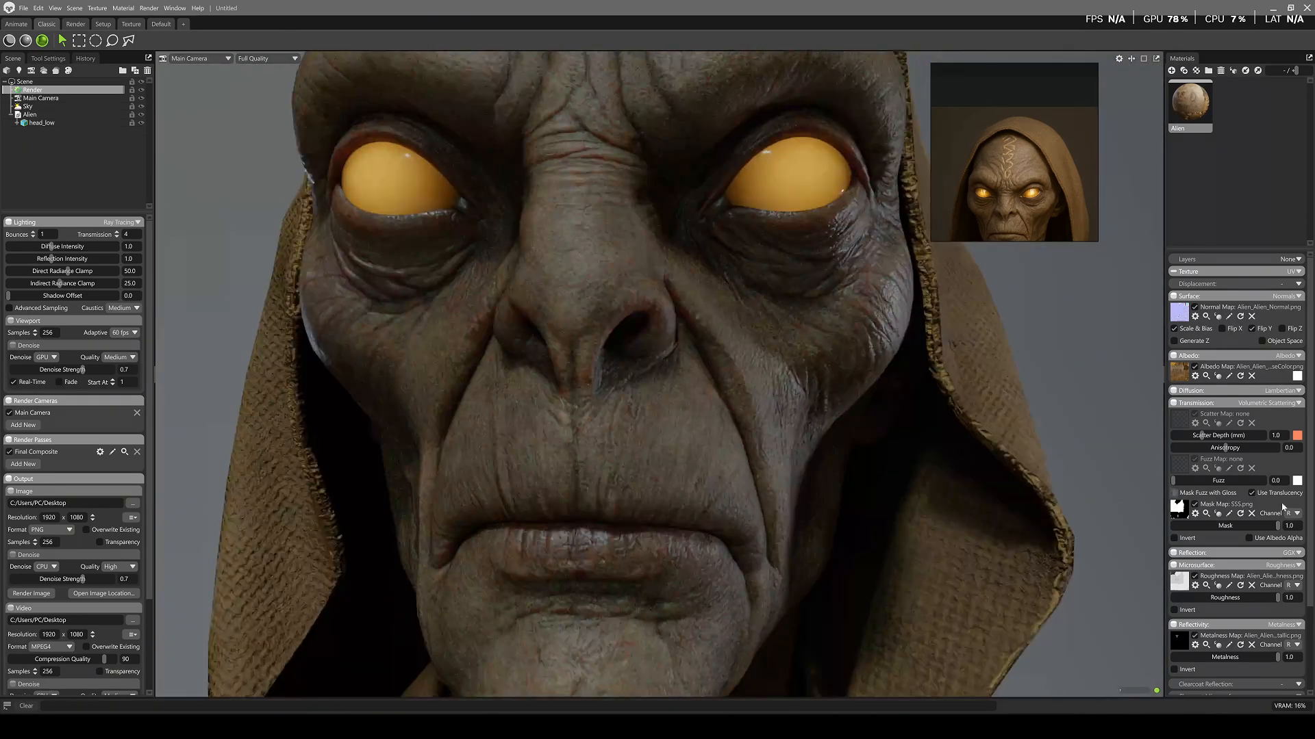
Try an emission intensity of 1.611 on the Alien material and check the skin around the eye.
scroll(1227, 586, down, 3)
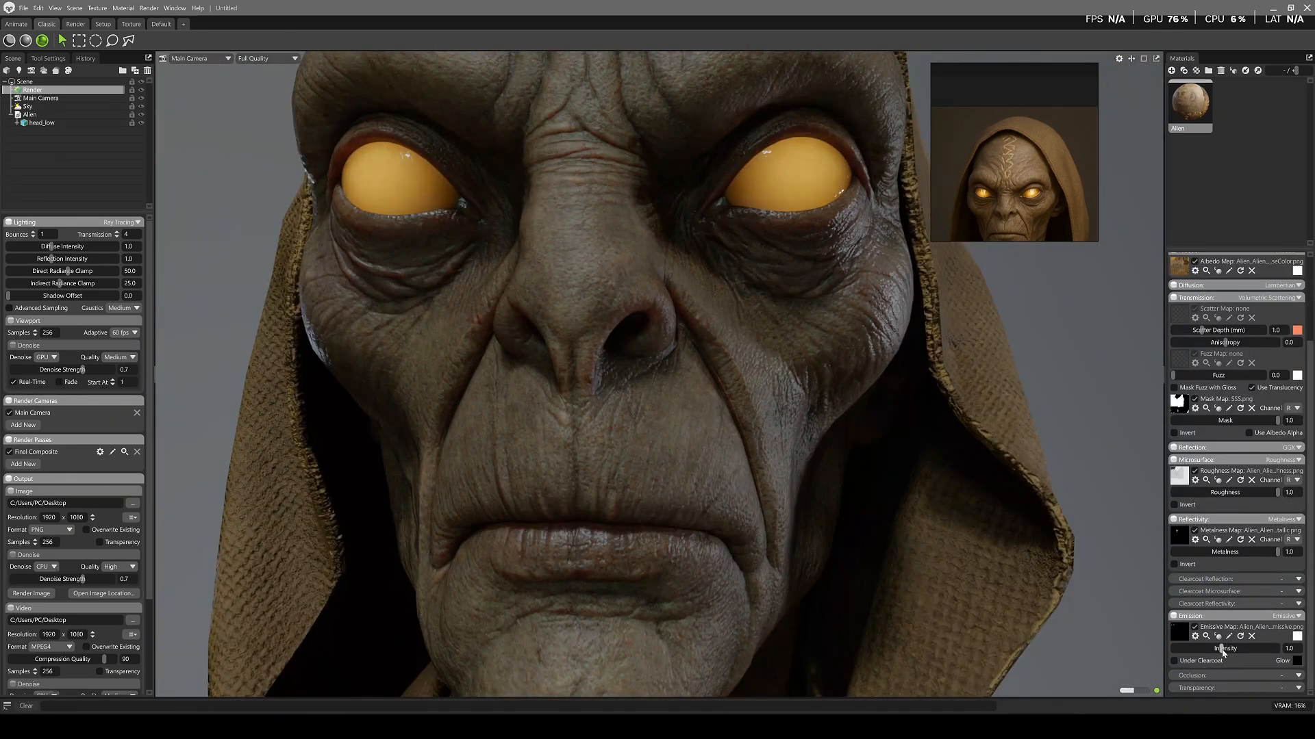
mouse_move(1223, 650)
mouse_down()
mouse_move(1258, 653)
mouse_move(1229, 652)
mouse_up()
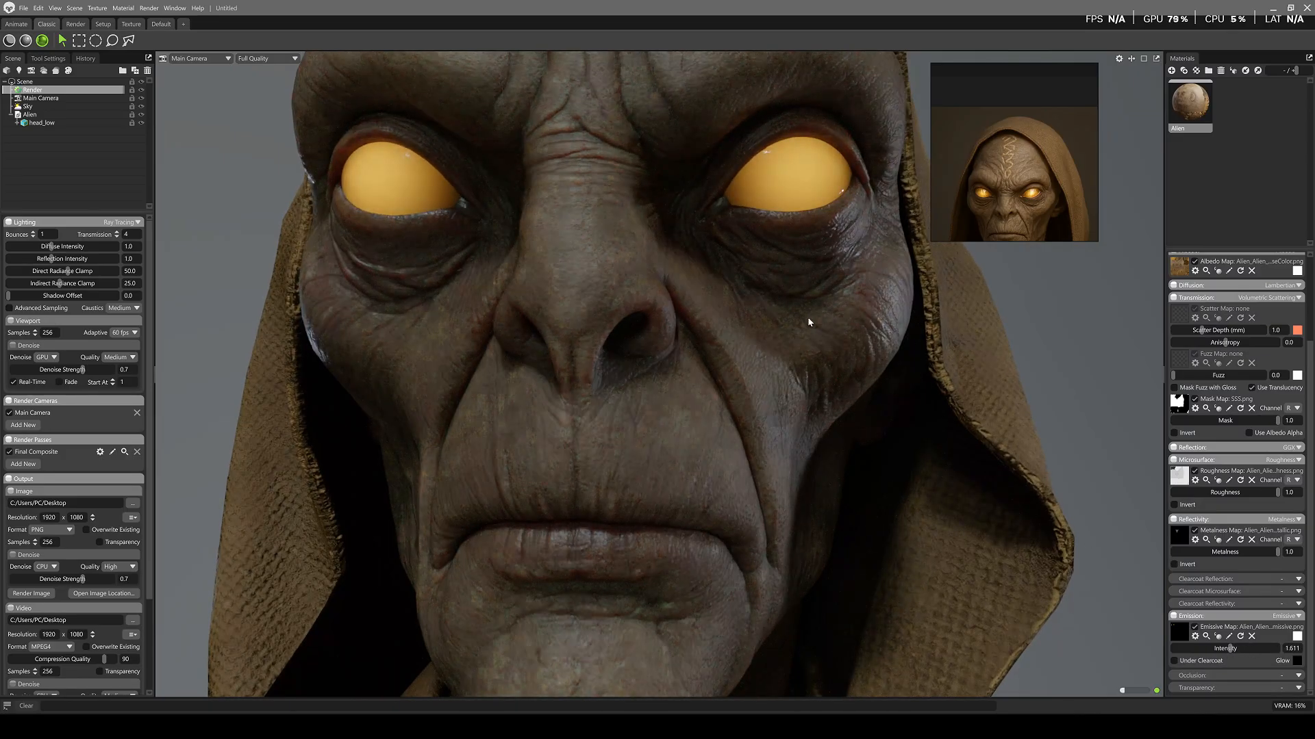
alt+drag(808, 323, 783, 384)
alt+right_drag(783, 384, 757, 438)
alt+drag(757, 438, 743, 466)
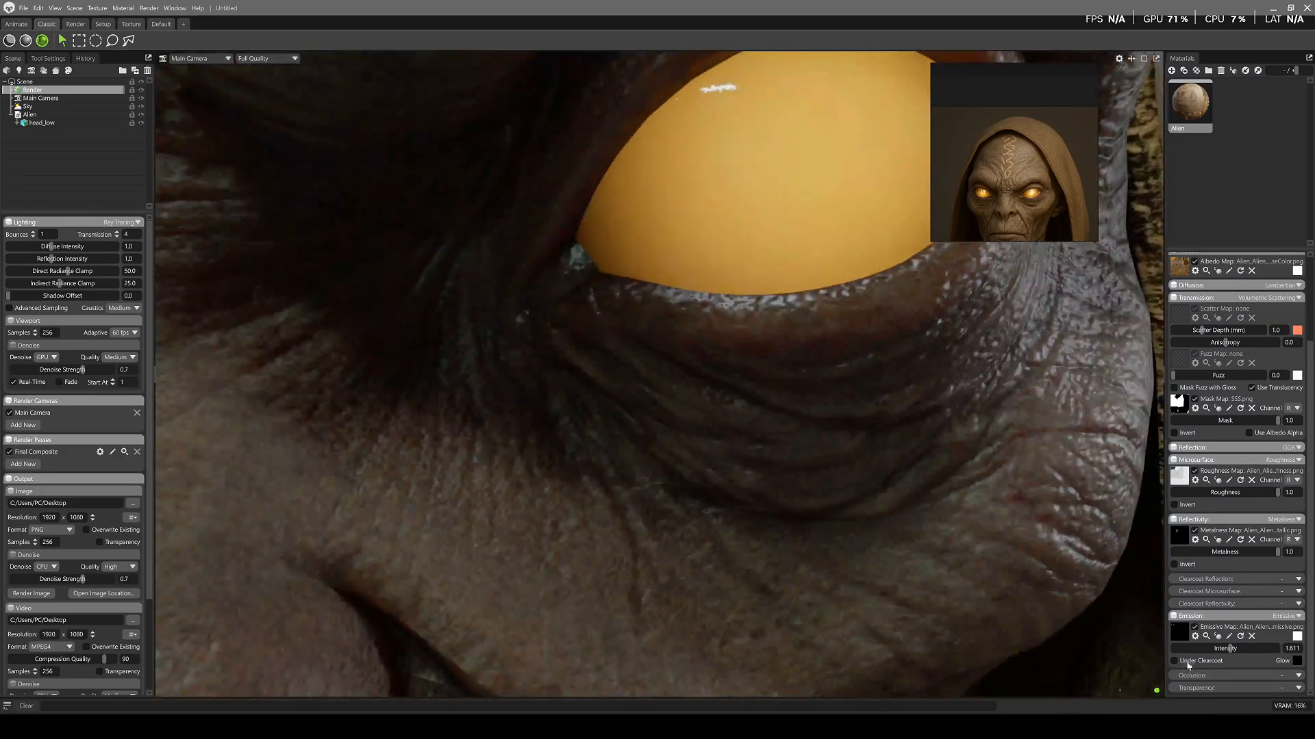
Try an emission intensity of 0.404 on the Alien material and return it to 1.
mouse_move(1225, 651)
mouse_down()
mouse_move(1198, 648)
mouse_move(1210, 649)
mouse_up()
alt+right_drag(787, 411, 674, 253)
alt+drag(674, 254, 687, 323)
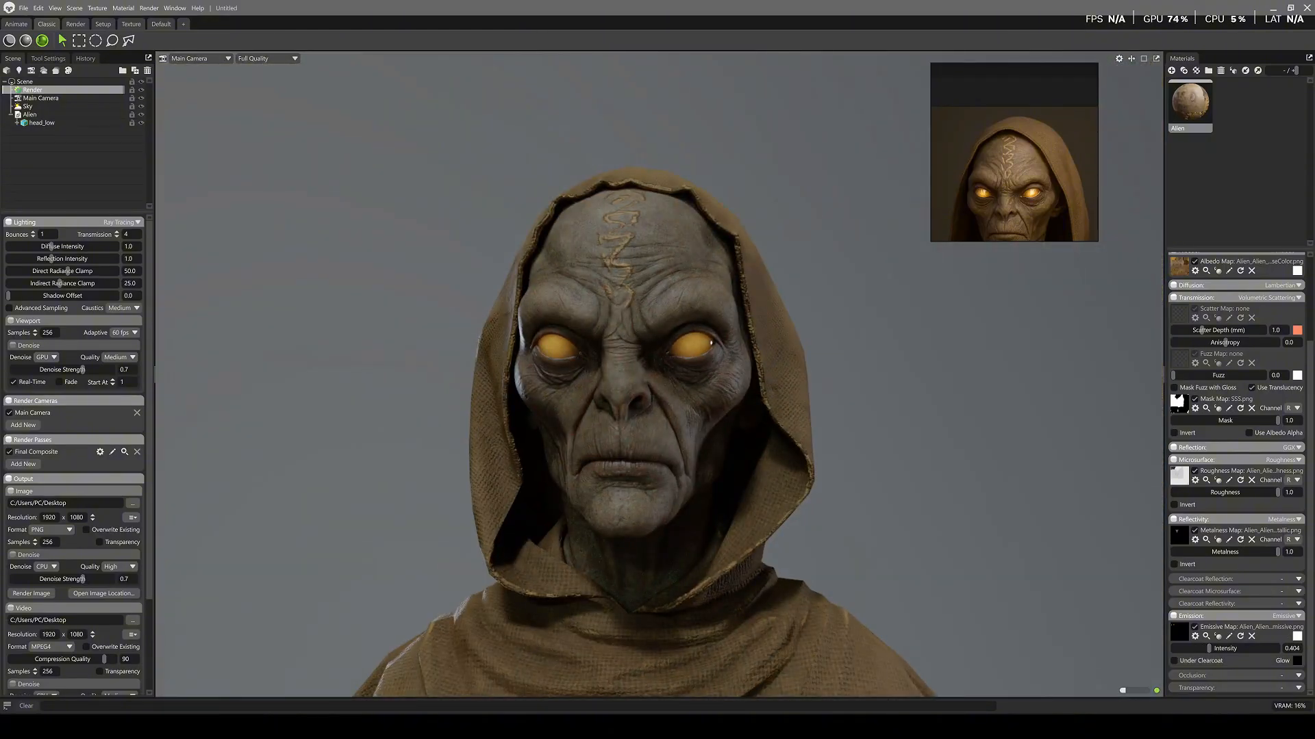
click(1292, 649)
text(1)
key(Return)
Check the glowing eyes up close and set the Alien material's emission intensity to about 0.803.
alt+right_drag(665, 345, 975, 434)
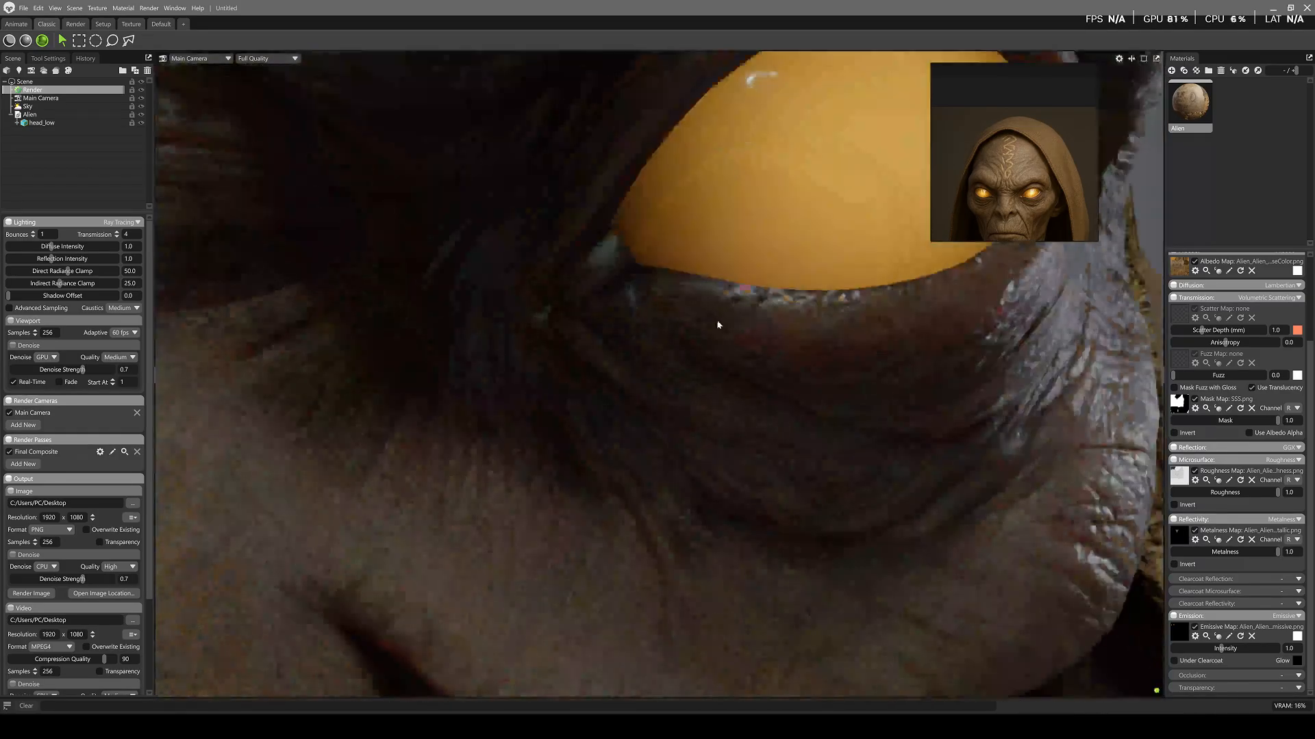
alt+right_drag(771, 354, 490, 147)
alt+drag(489, 147, 687, 330)
alt+right_drag(687, 330, 686, 415)
alt+middle_drag(685, 414, 672, 531)
alt+middle_drag(647, 254, 645, 331)
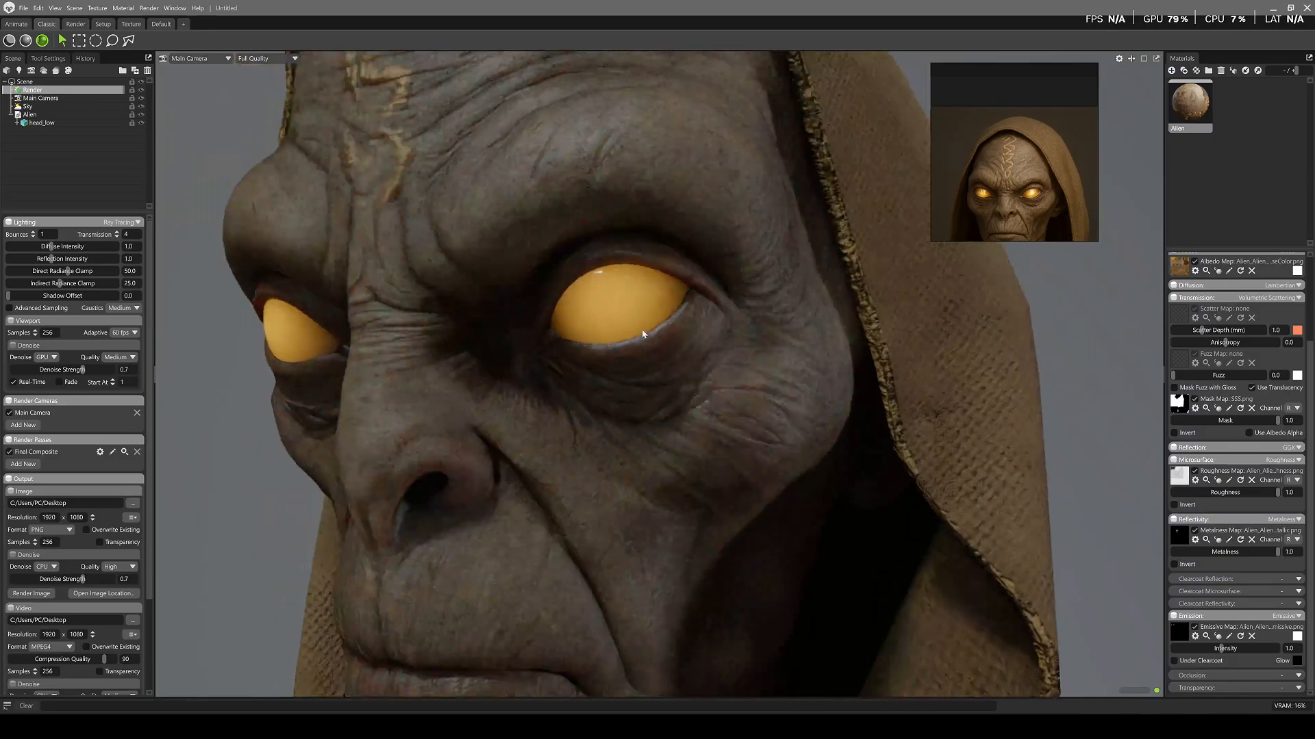
alt+right_drag(645, 332, 636, 380)
mouse_move(1225, 648)
mouse_down()
mouse_move(1242, 649)
mouse_move(1159, 648)
mouse_move(1216, 659)
mouse_up()
scroll(751, 388, down, 10)
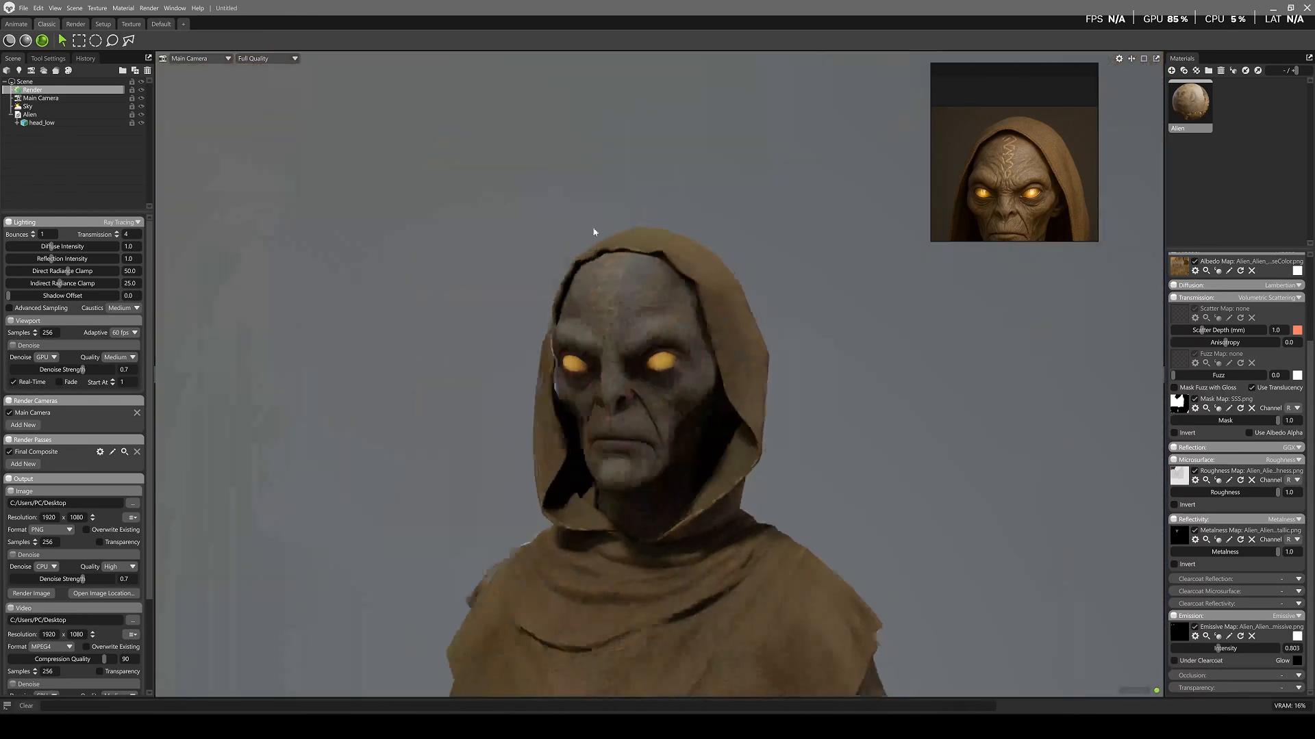
alt+drag(592, 229, 659, 272)
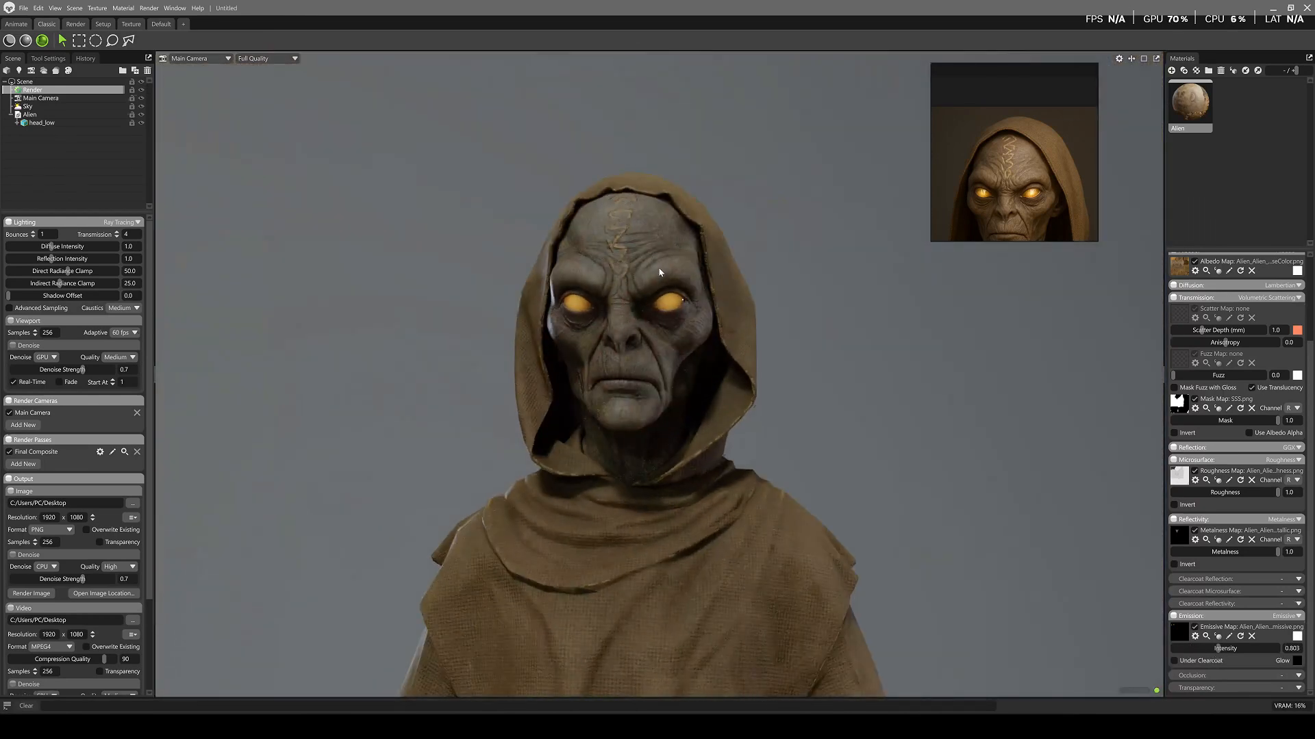
Replace the sky with the Alley Highway preset from the library and rotate it to 6.0.
click(28, 106)
click(124, 234)
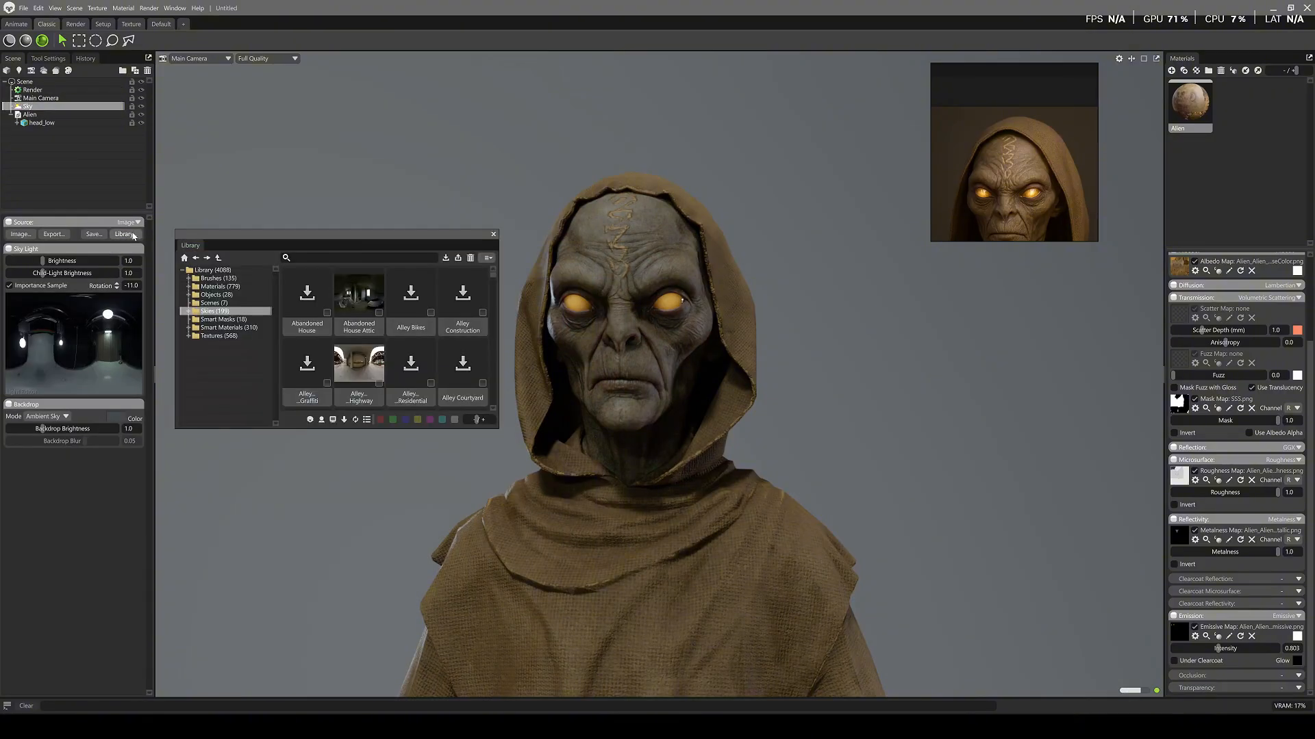
click(355, 374)
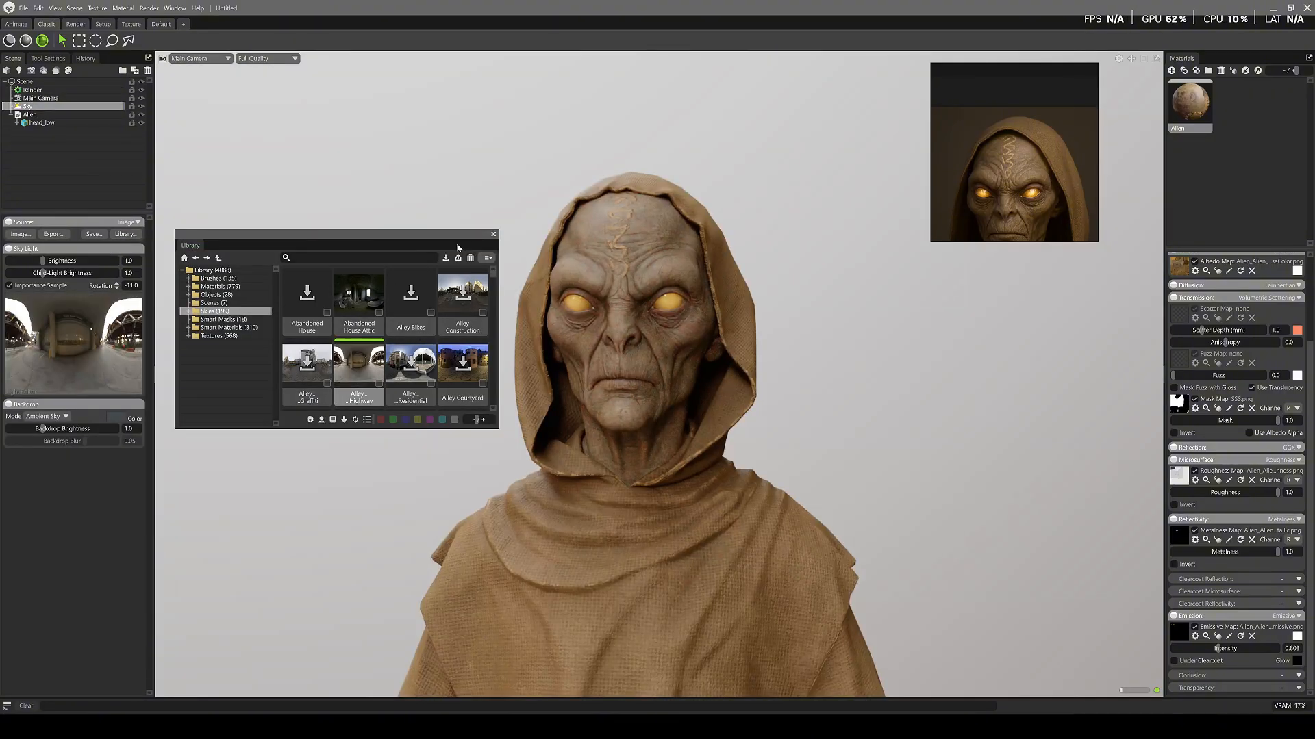
click(493, 235)
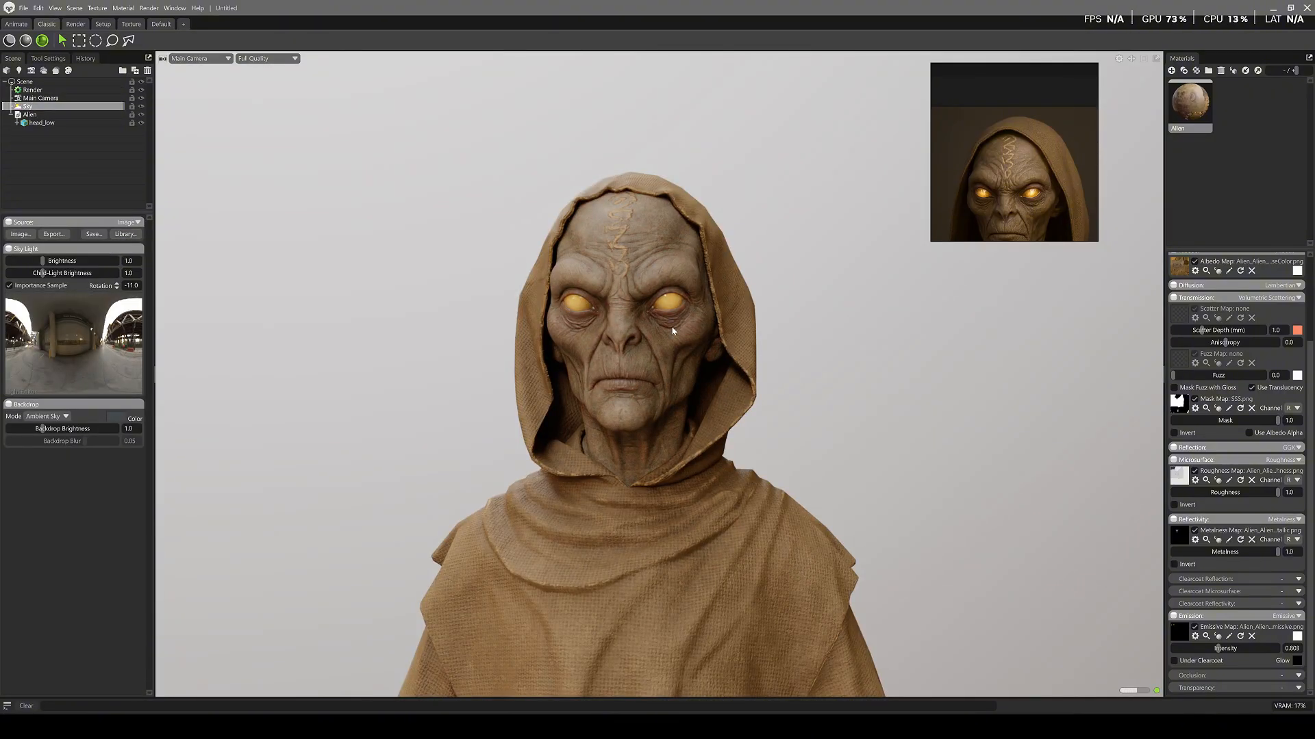
alt+drag(672, 330, 691, 342)
shift+drag(691, 342, 682, 418)
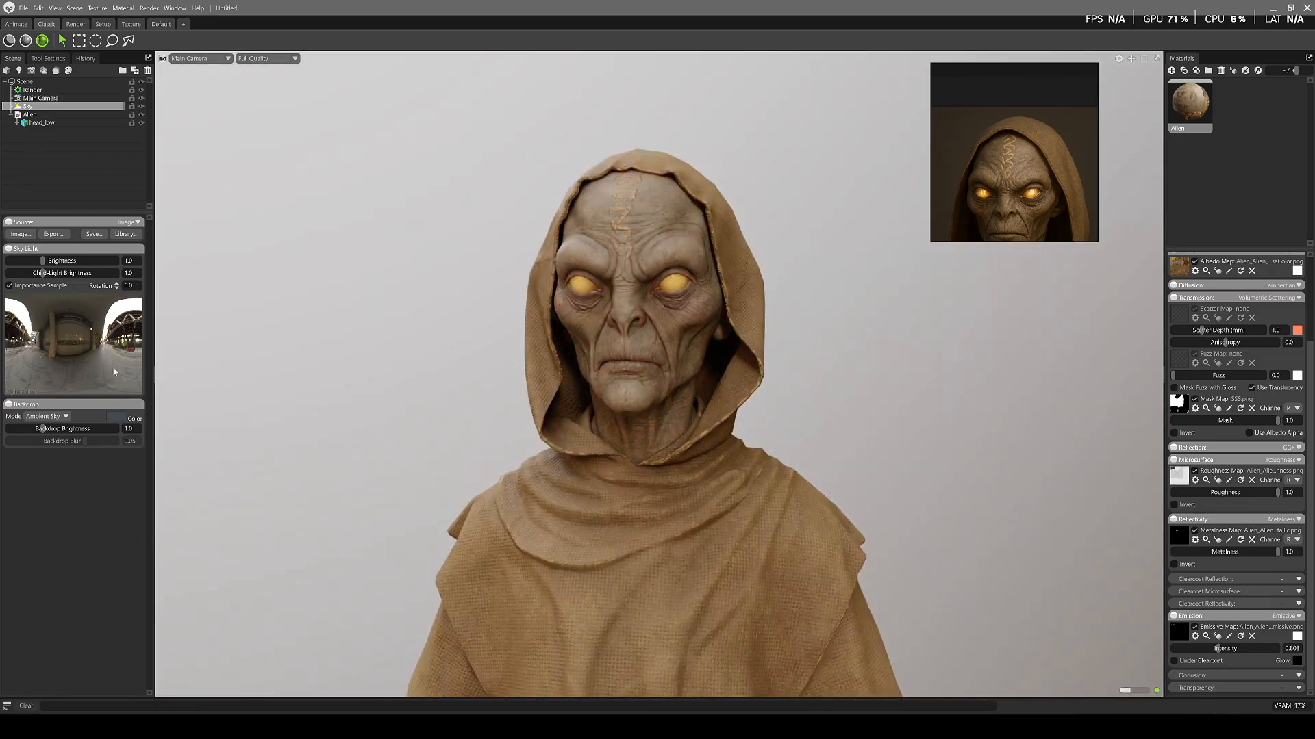
Set the sky backdrop to Blurred Sky with brightness 0.127 and blur 0.064.
click(67, 416)
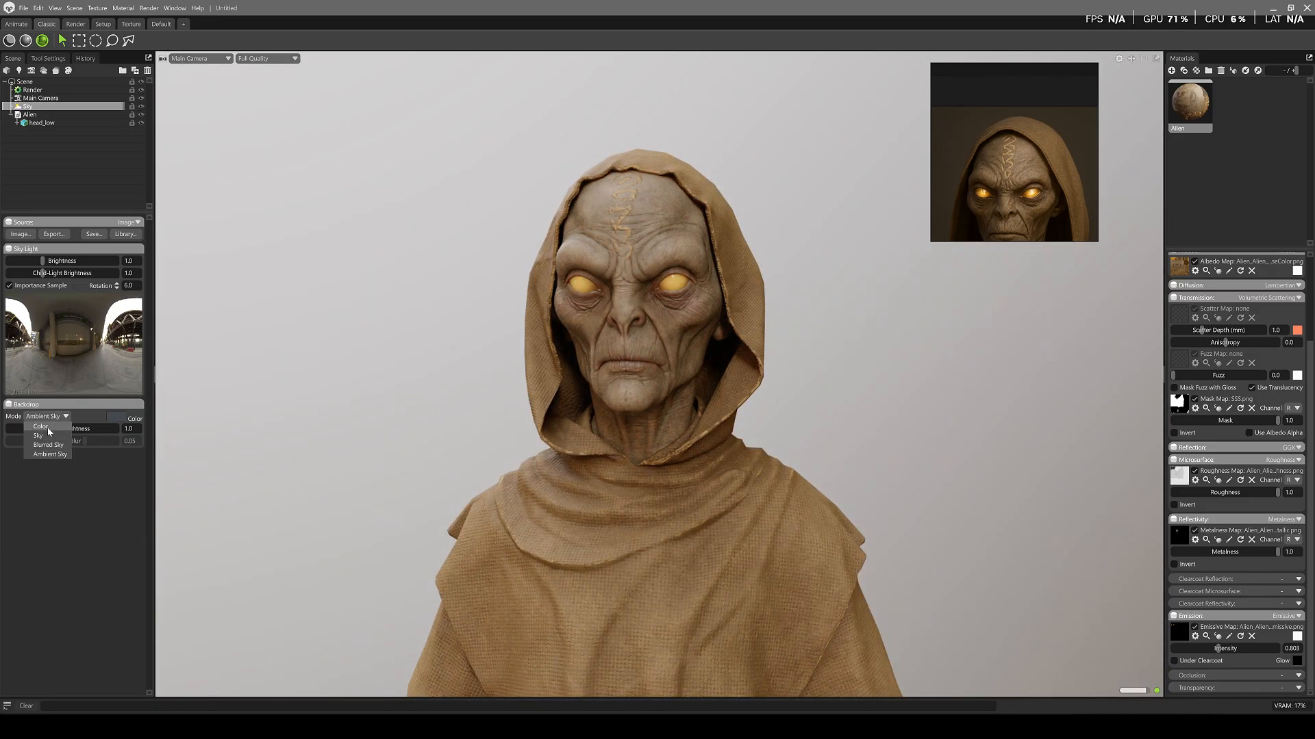
click(48, 445)
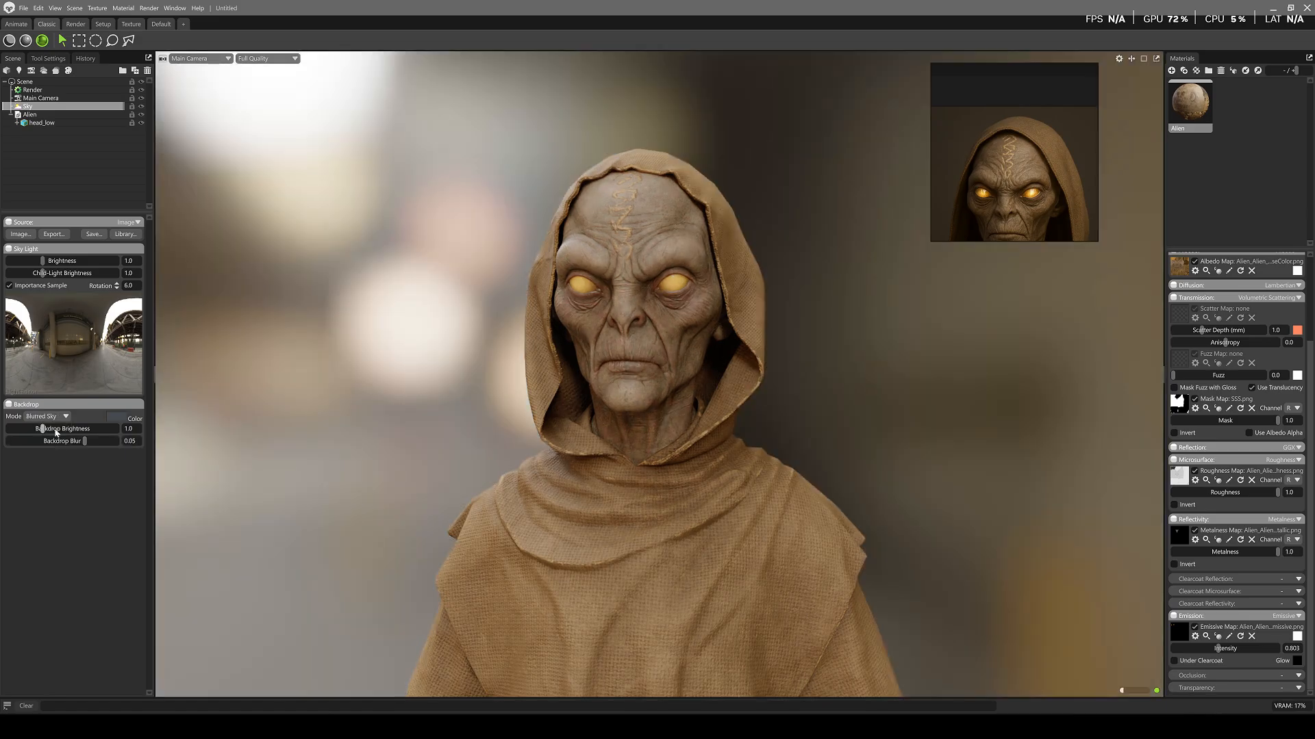
drag(42, 429, 31, 429)
drag(29, 429, 96, 443)
Examine the alien's face and hood against the blurred backdrop, comparing the lighting with the reference image.
mouse_move(460, 369)
mouse_down()
mouse_move(443, 390)
mouse_move(461, 354)
mouse_up()
scroll(443, 391, up, 3)
scroll(542, 388, up, 2)
drag(542, 388, 554, 395)
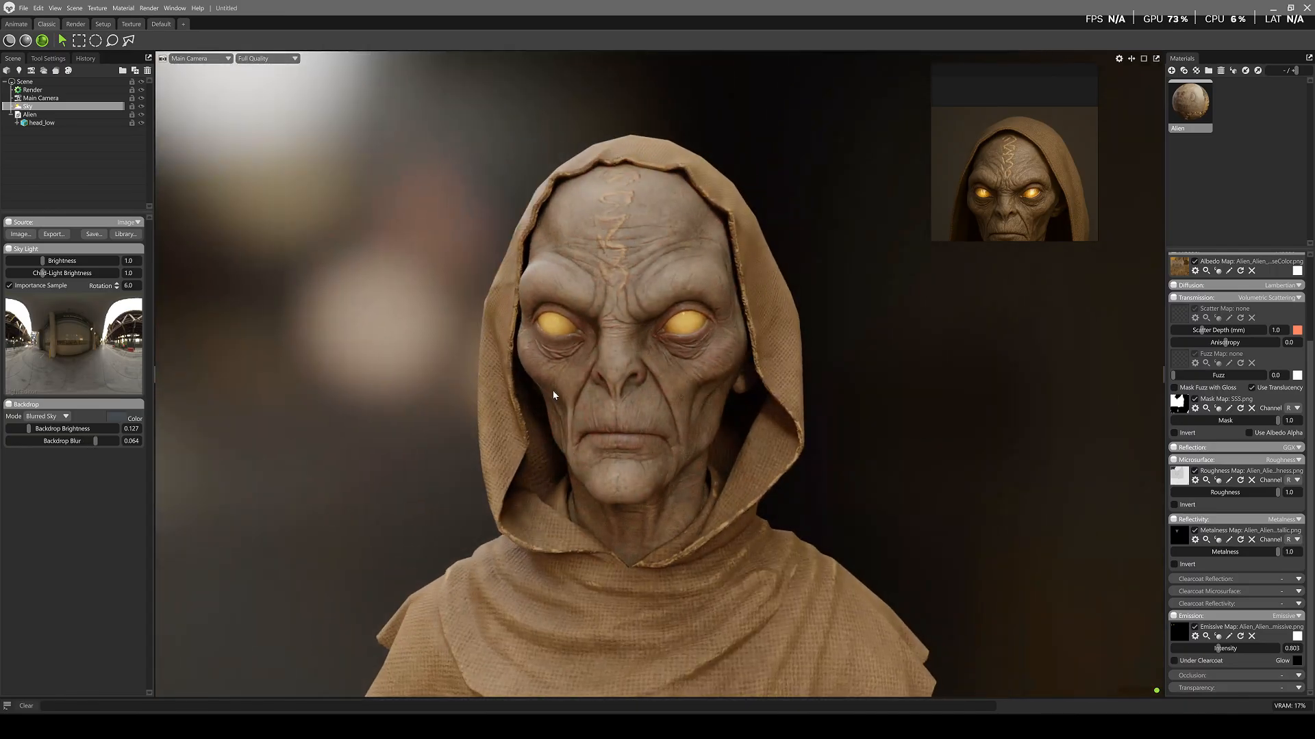
scroll(770, 369, up, 1)
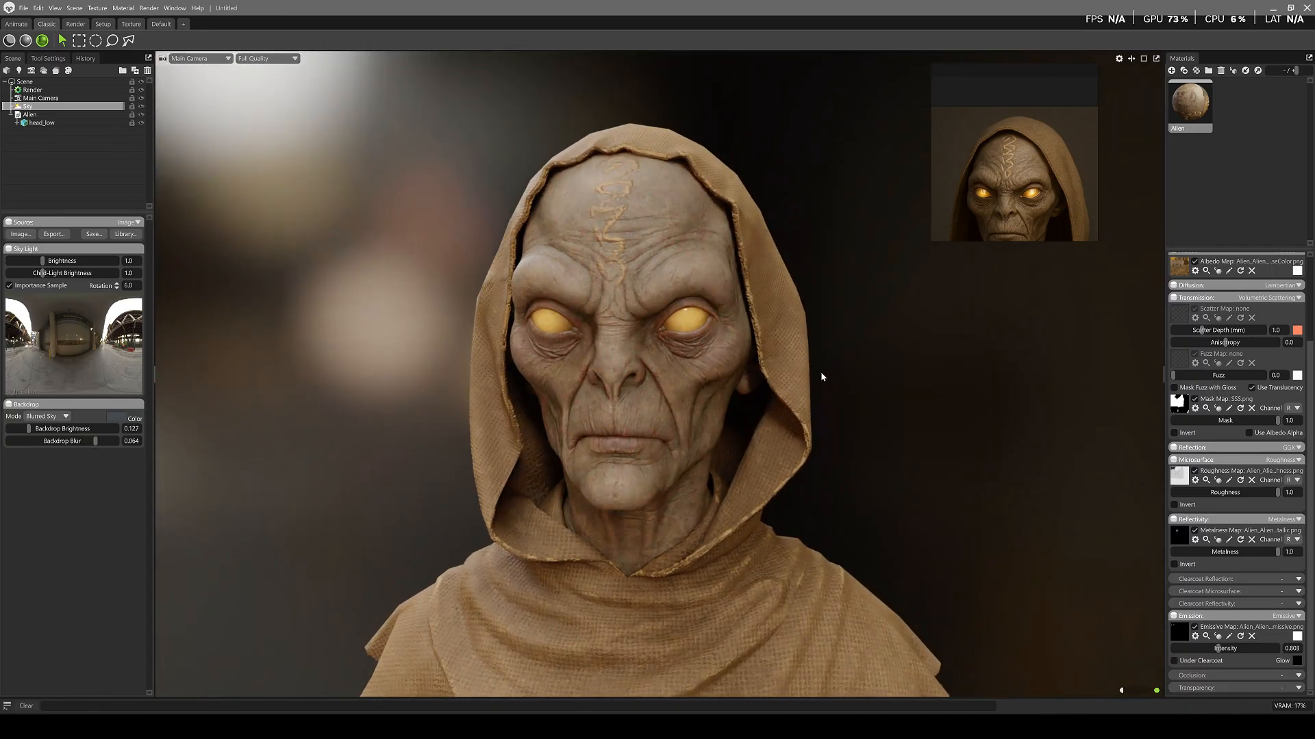
drag(822, 376, 865, 404)
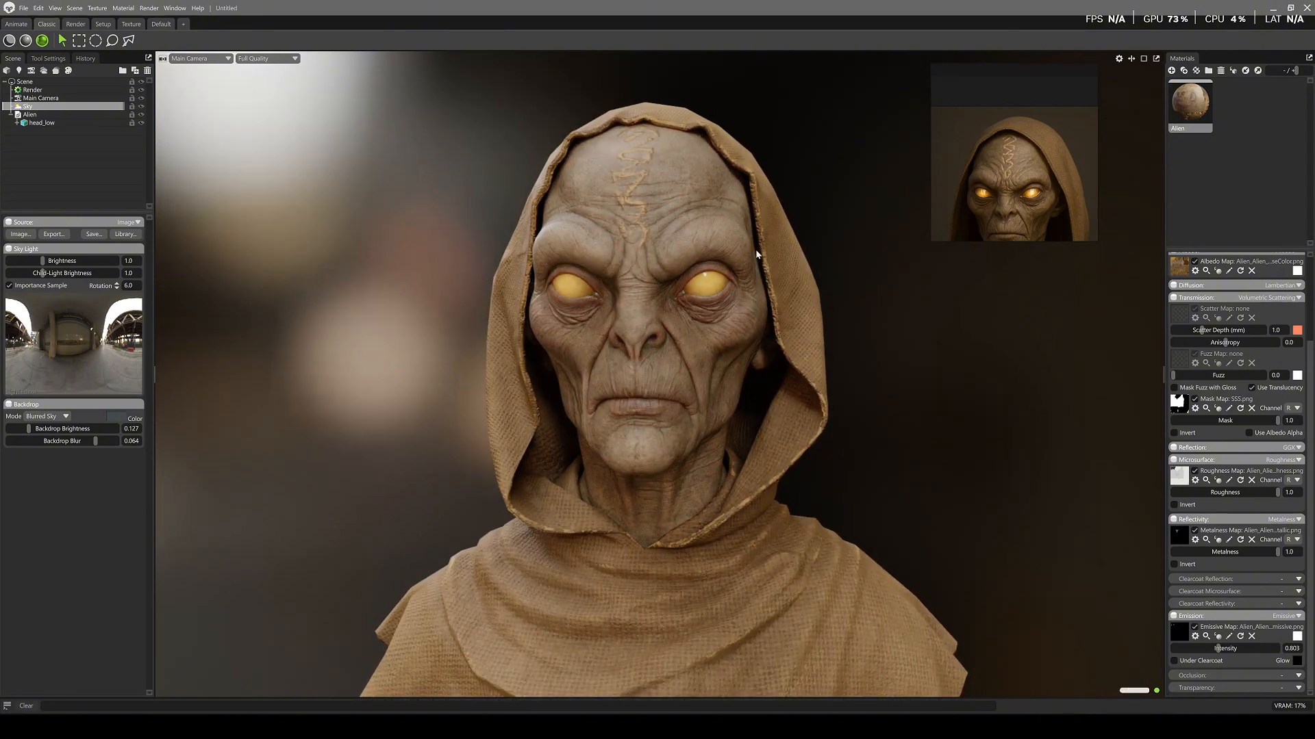
scroll(681, 252, up, 5)
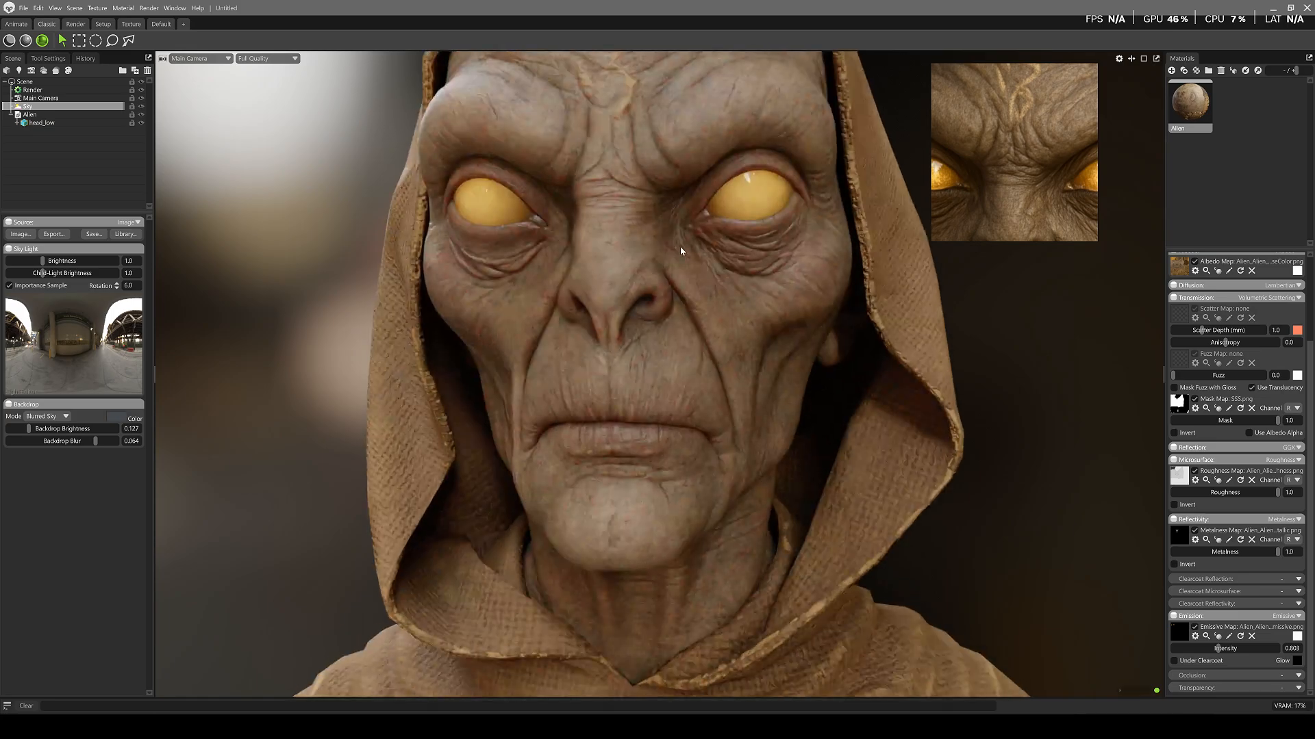
drag(681, 251, 658, 276)
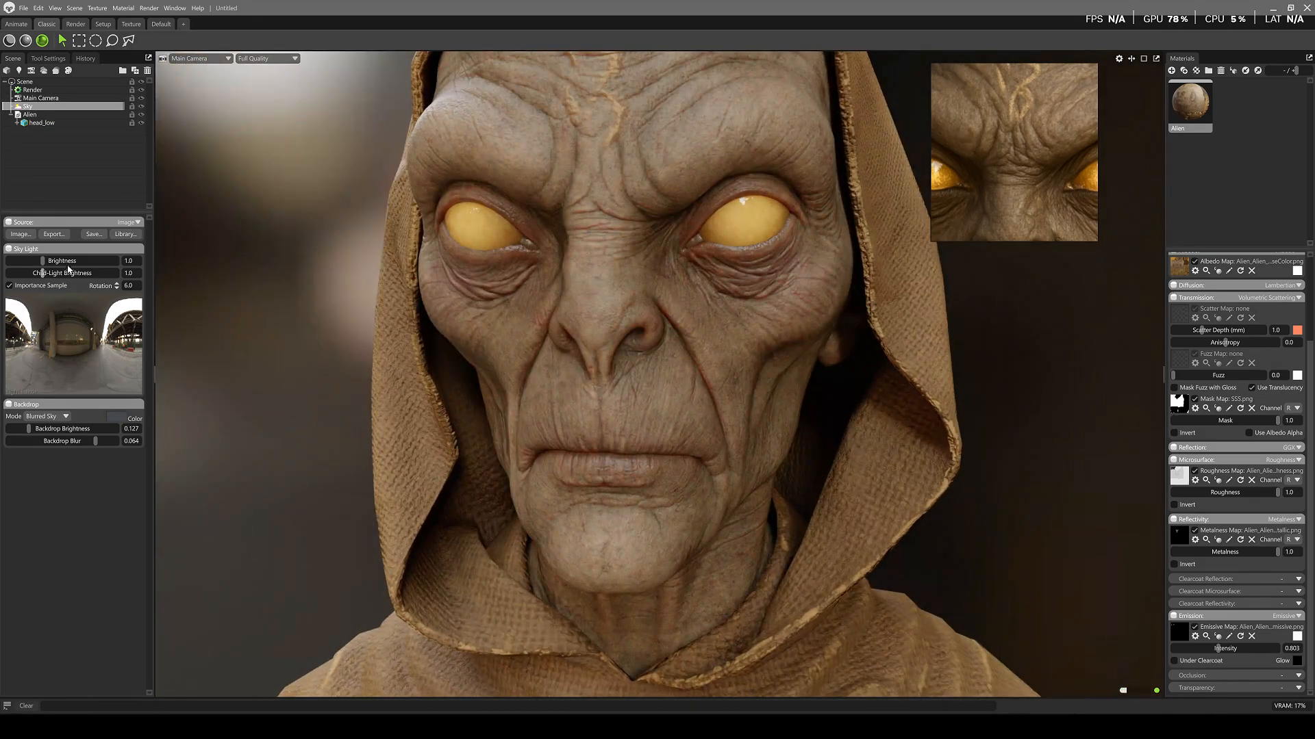
Lower the sky light brightness to 0.127 and clear the sky selection.
drag(42, 262, 28, 261)
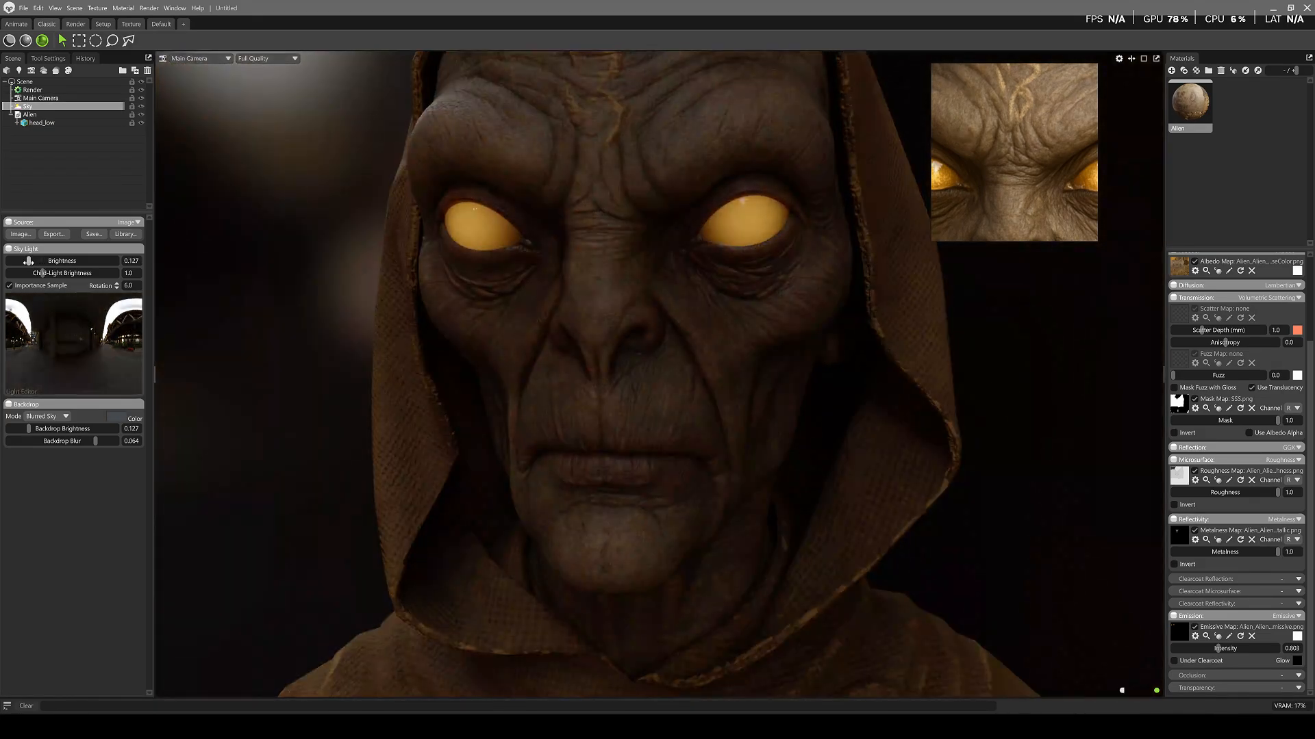
scroll(988, 144, down, 5)
click(339, 283)
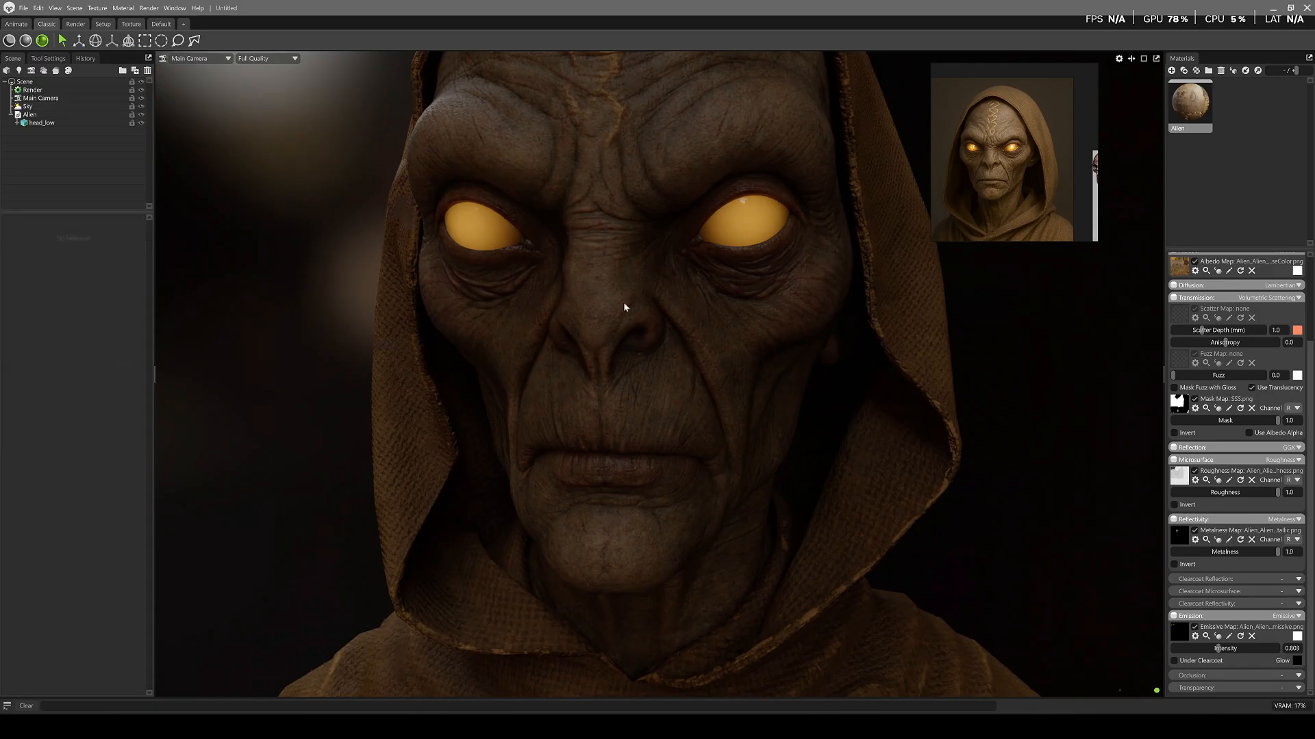
Add a spot light to the scene to light the alien's face and robe.
scroll(623, 302, down, 6)
drag(623, 302, 597, 394)
scroll(619, 395, up, 5)
scroll(609, 402, down, 5)
click(21, 72)
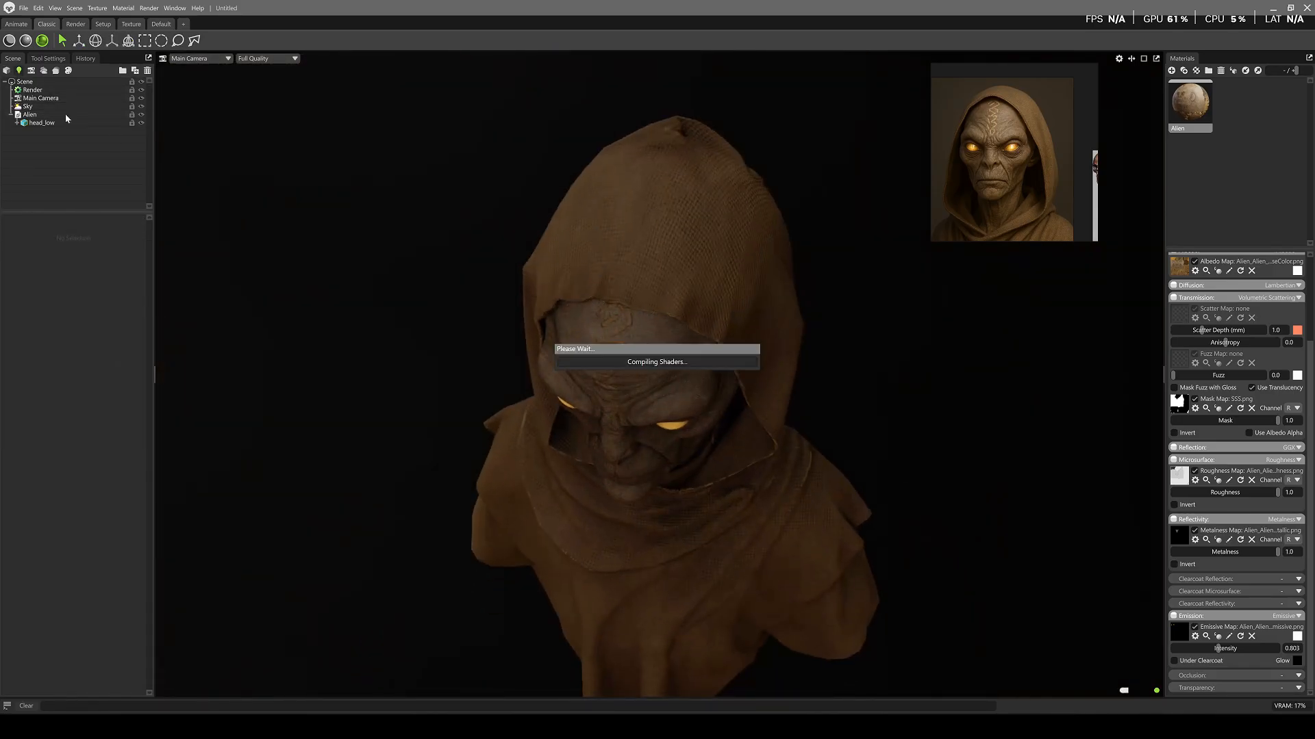
drag(507, 346, 568, 310)
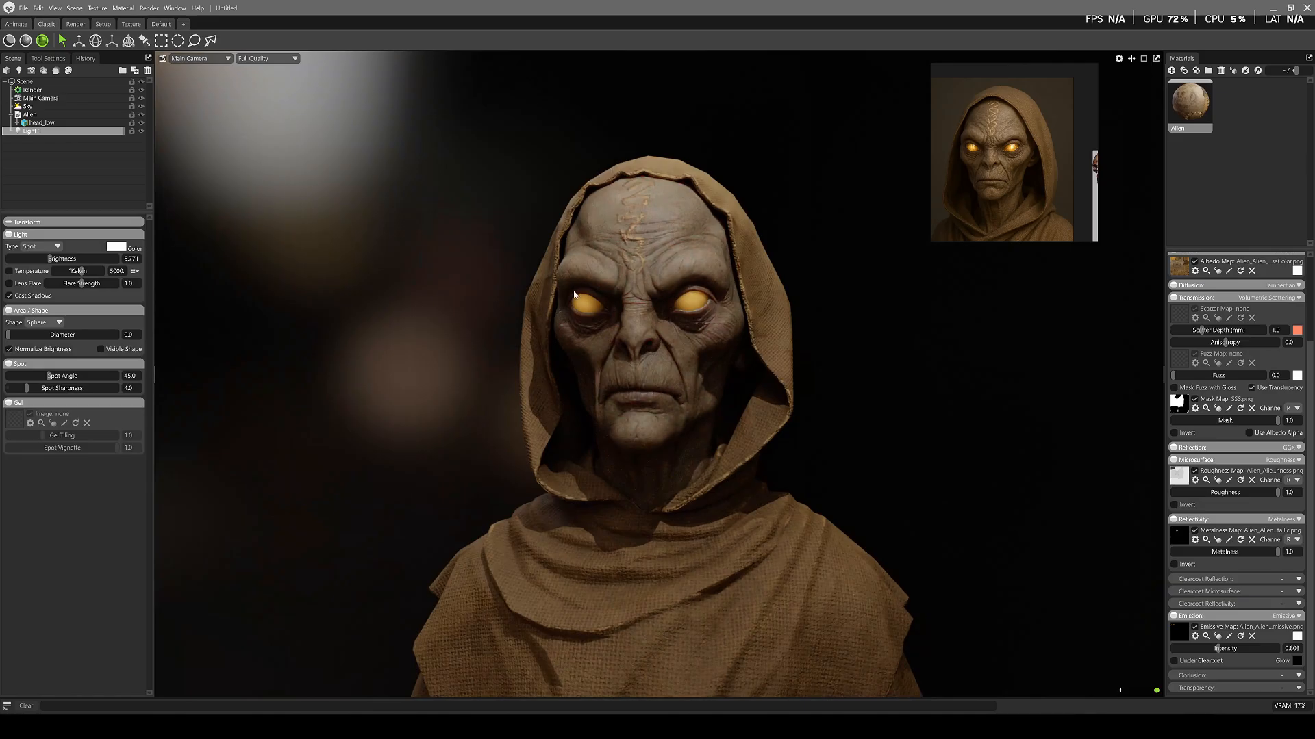